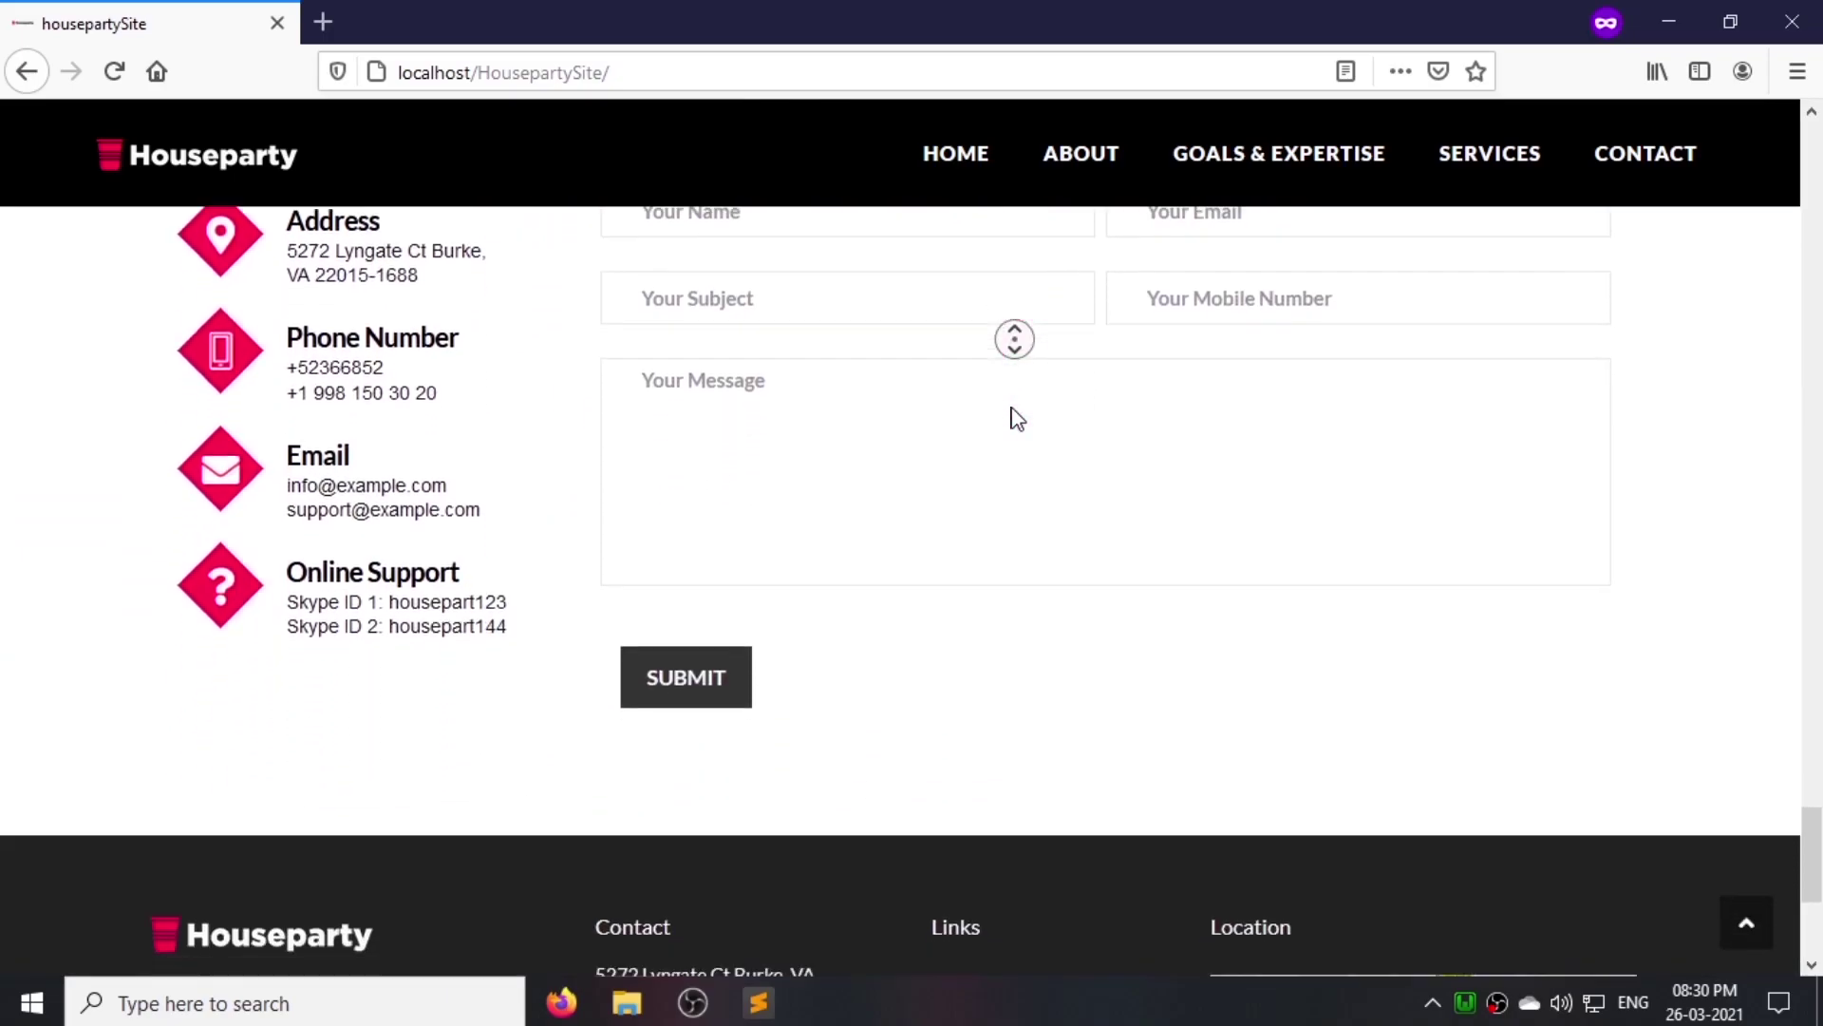
Step: Preview the Houseparty site's About, Goals & Expertise, Services and Contact sections, then return to the Dashboard
{"action": "middle_click", "coordinate": [1126, 439]}
{"action": "left_click", "coordinate": [1091, 187]}
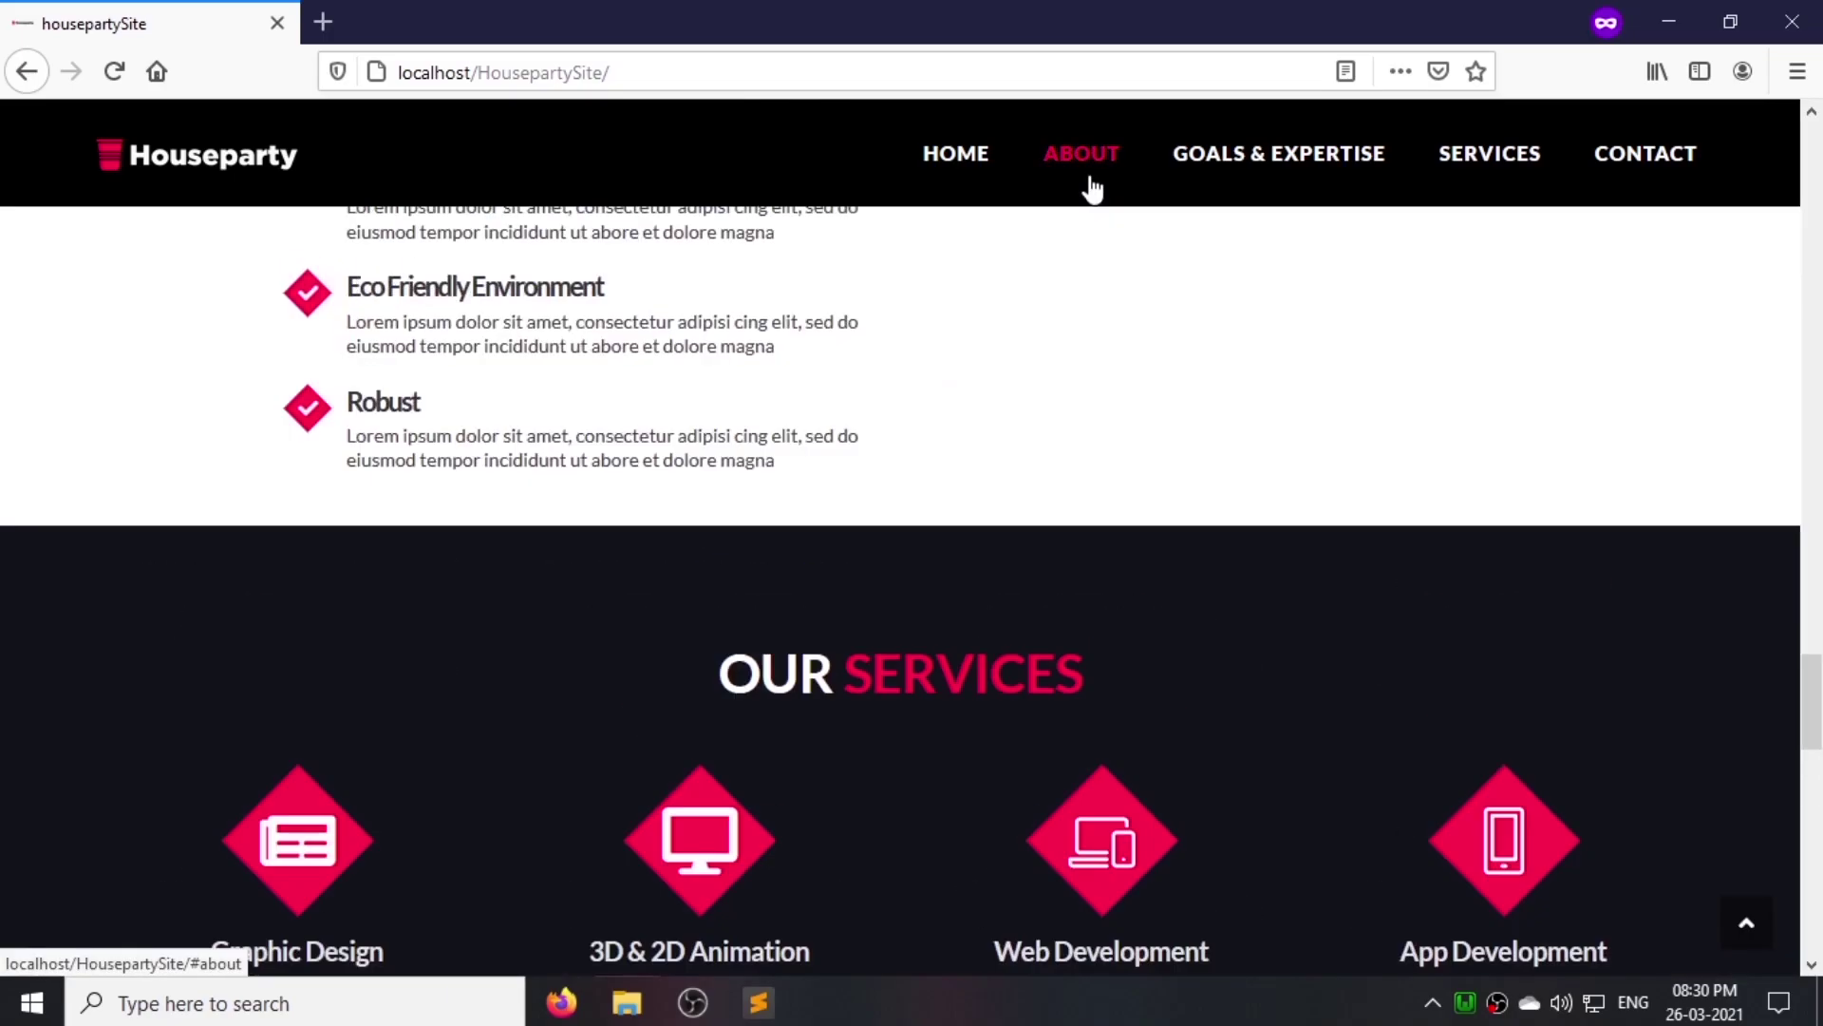
{"action": "left_click", "coordinate": [1241, 184]}
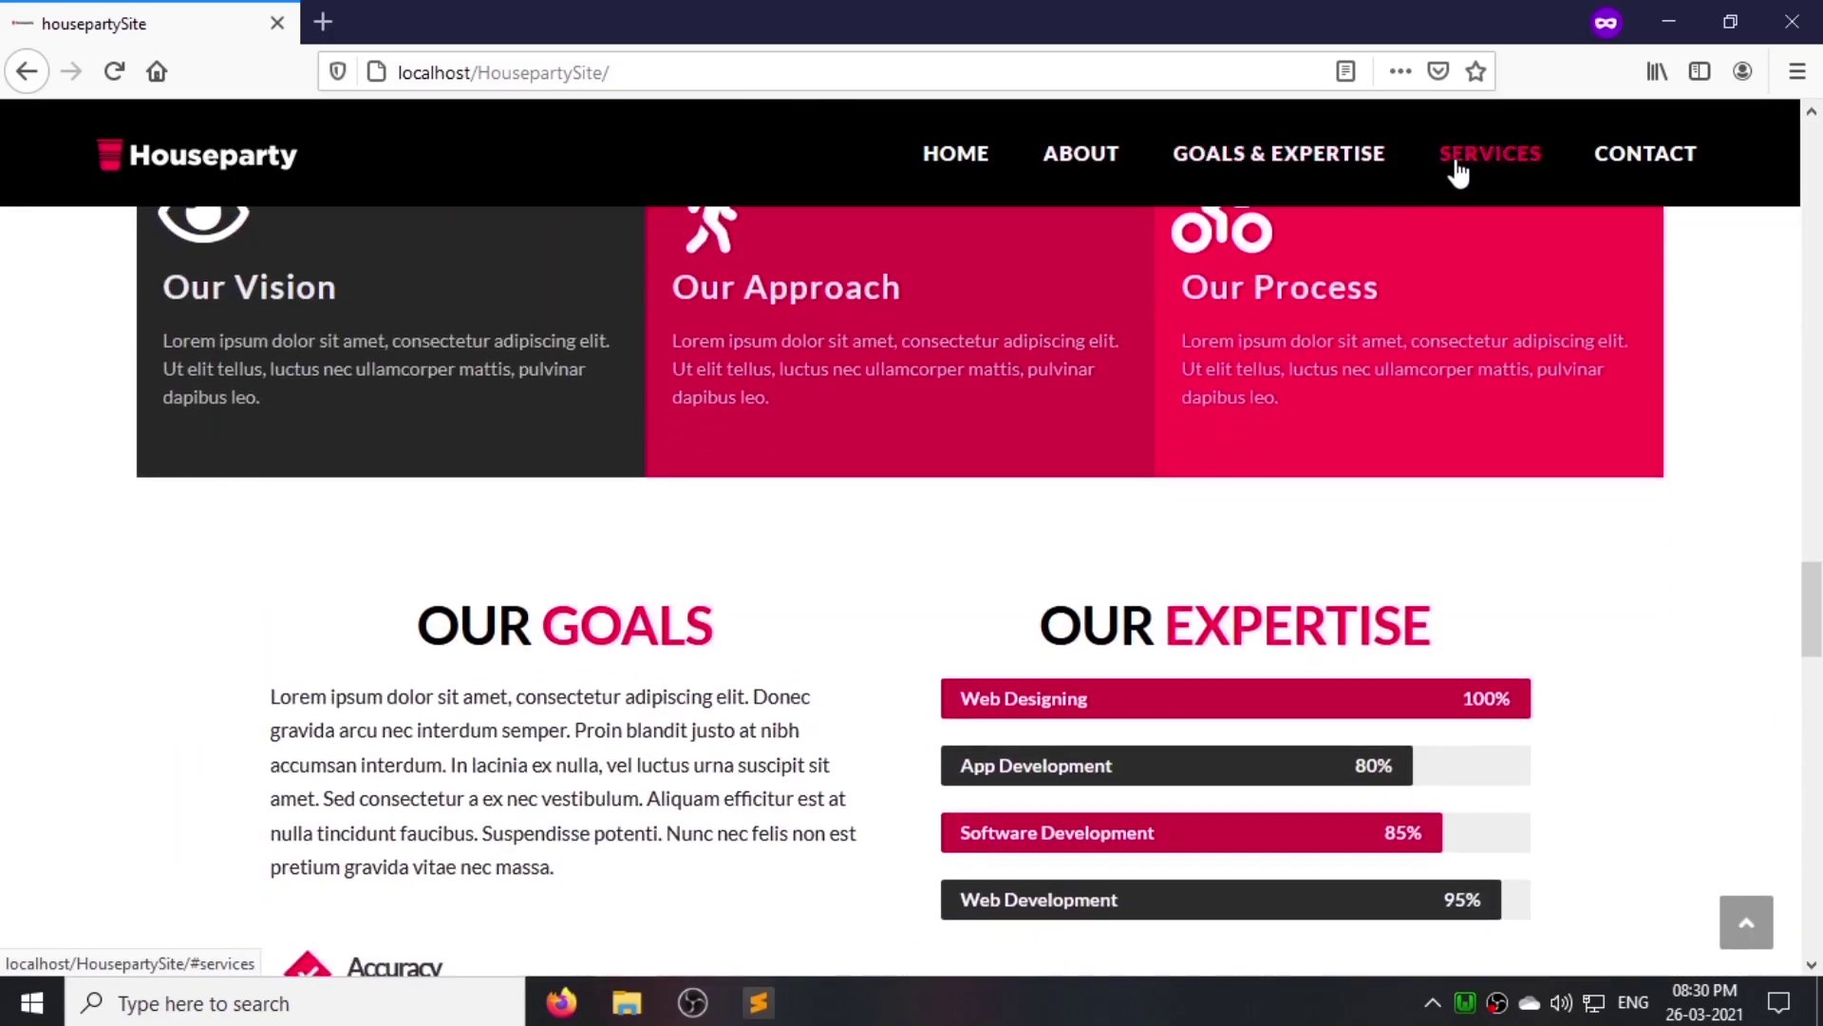
{"action": "left_click", "coordinate": [1453, 171]}
{"action": "left_click", "coordinate": [1631, 171]}
{"action": "middle_click", "coordinate": [1014, 339]}
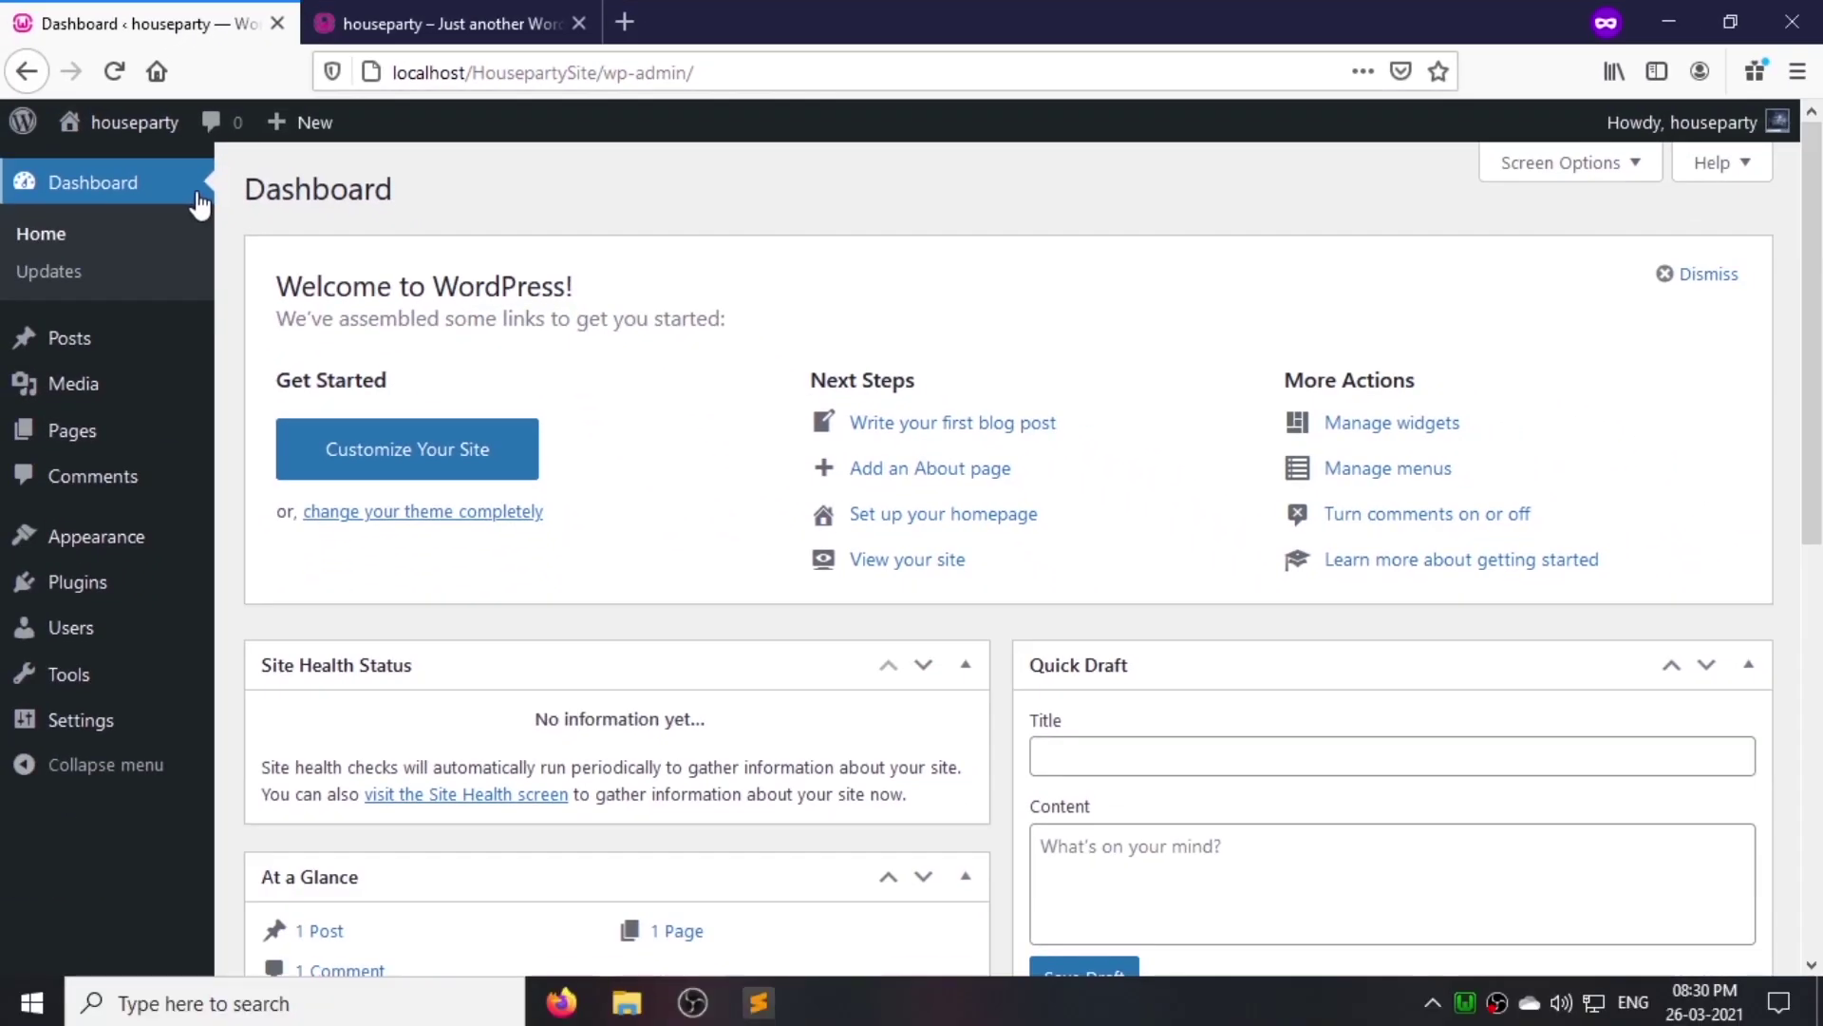
Step: Delete the Twenty Nineteen and Twenty Twenty themes
{"action": "mouse_move", "coordinate": [99, 551]}
{"action": "left_click", "coordinate": [302, 550]}
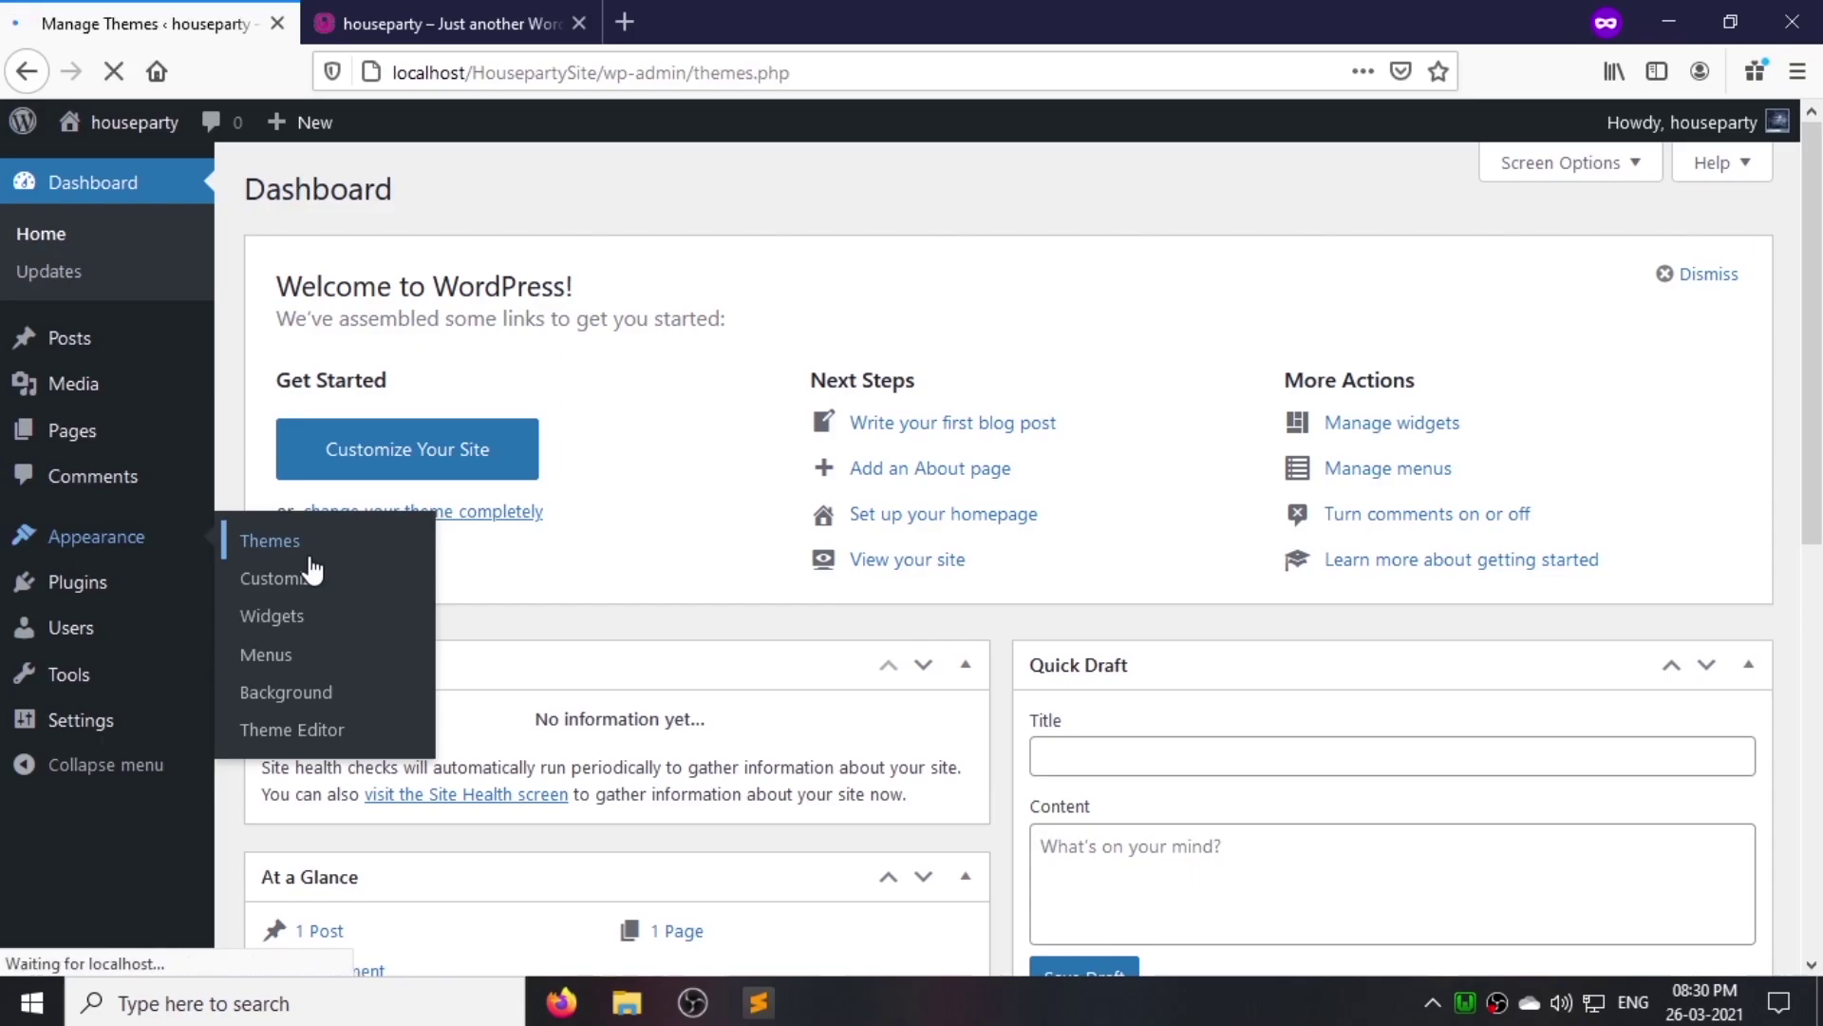
{"action": "left_click", "coordinate": [909, 522]}
{"action": "left_click", "coordinate": [1724, 917]}
{"action": "left_click", "coordinate": [947, 488]}
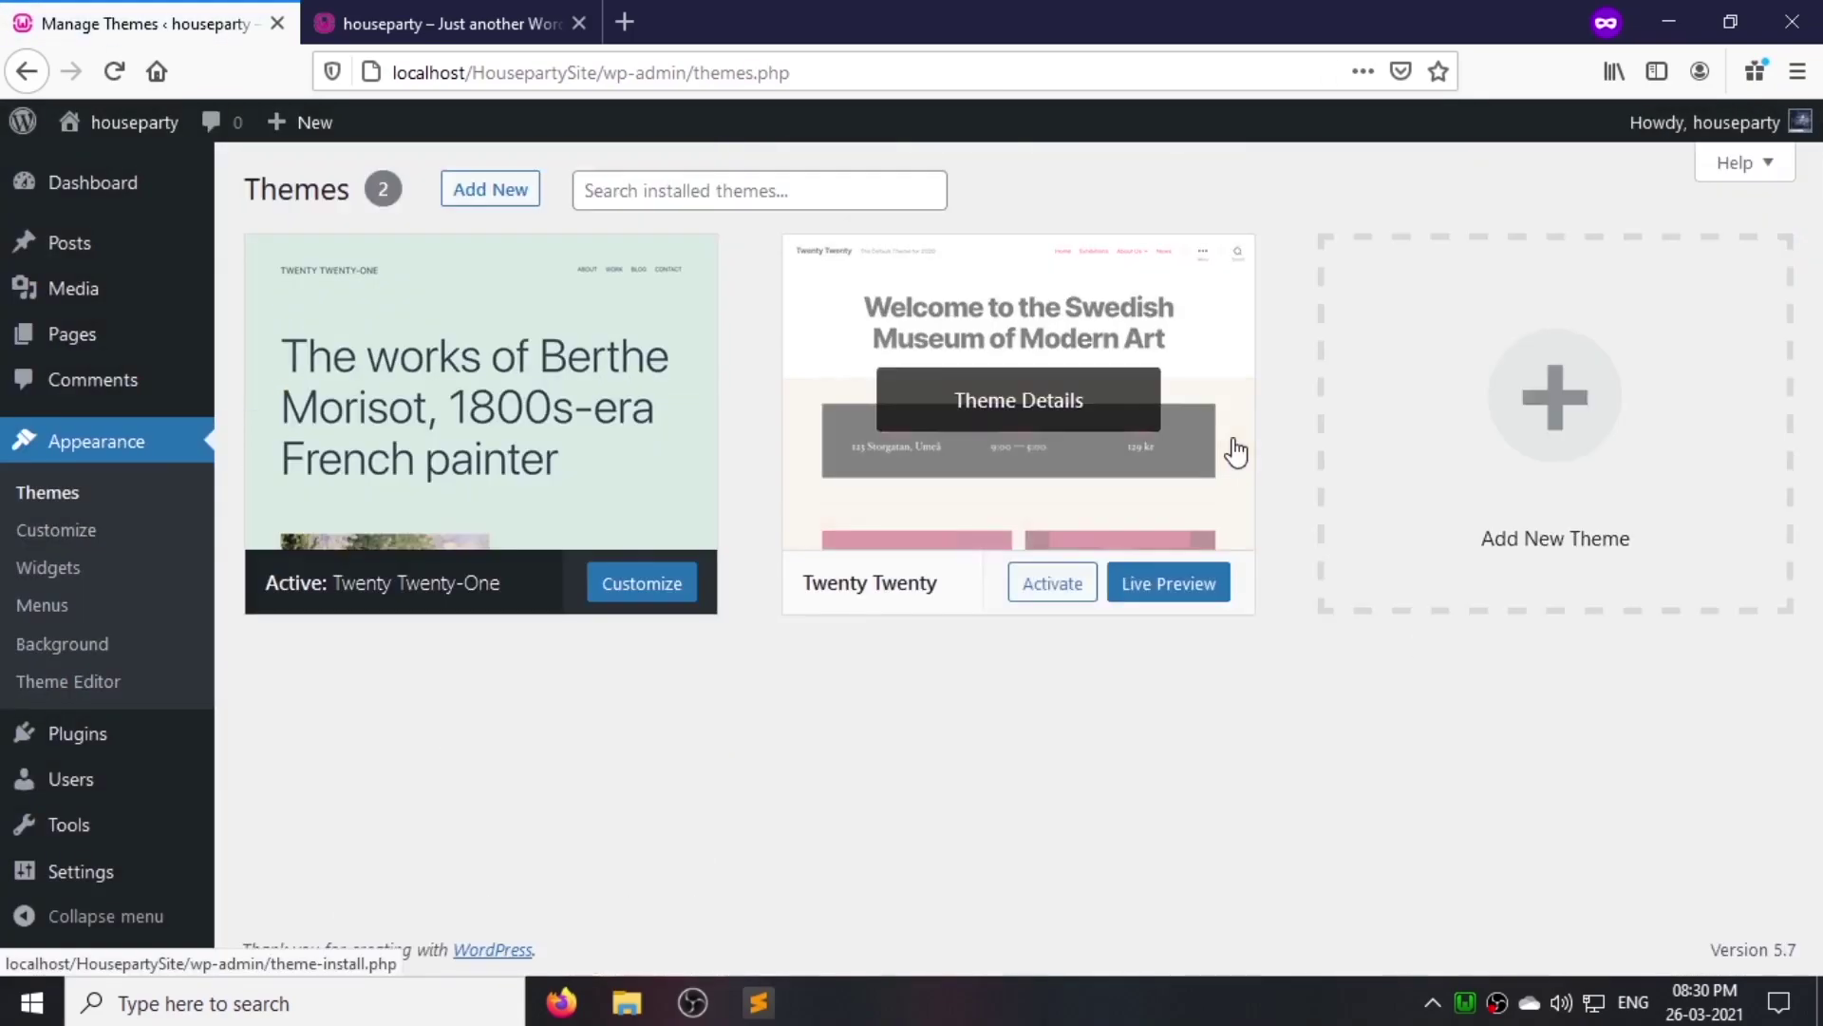
{"action": "left_click", "coordinate": [1229, 456]}
{"action": "left_click", "coordinate": [1692, 923]}
{"action": "left_click", "coordinate": [943, 502]}
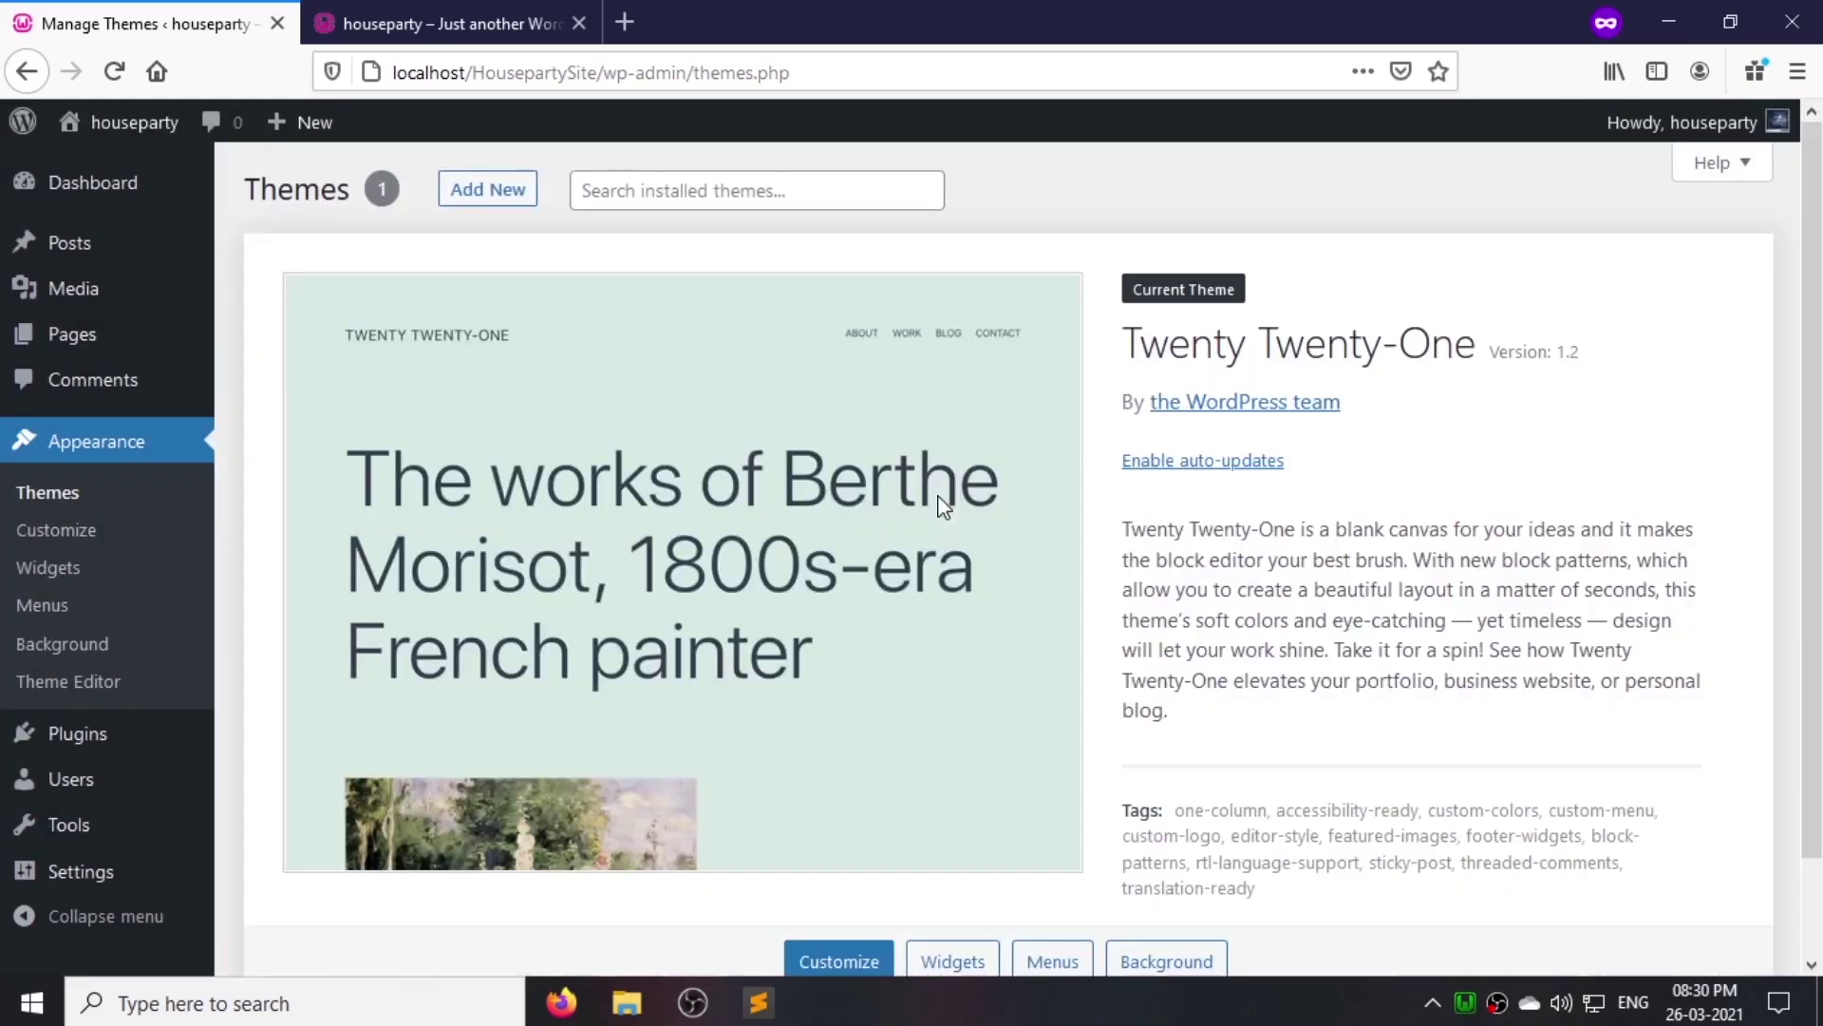
Step: Search for 'ocean wp' and install the OceanWP theme
{"action": "left_click", "coordinate": [480, 195]}
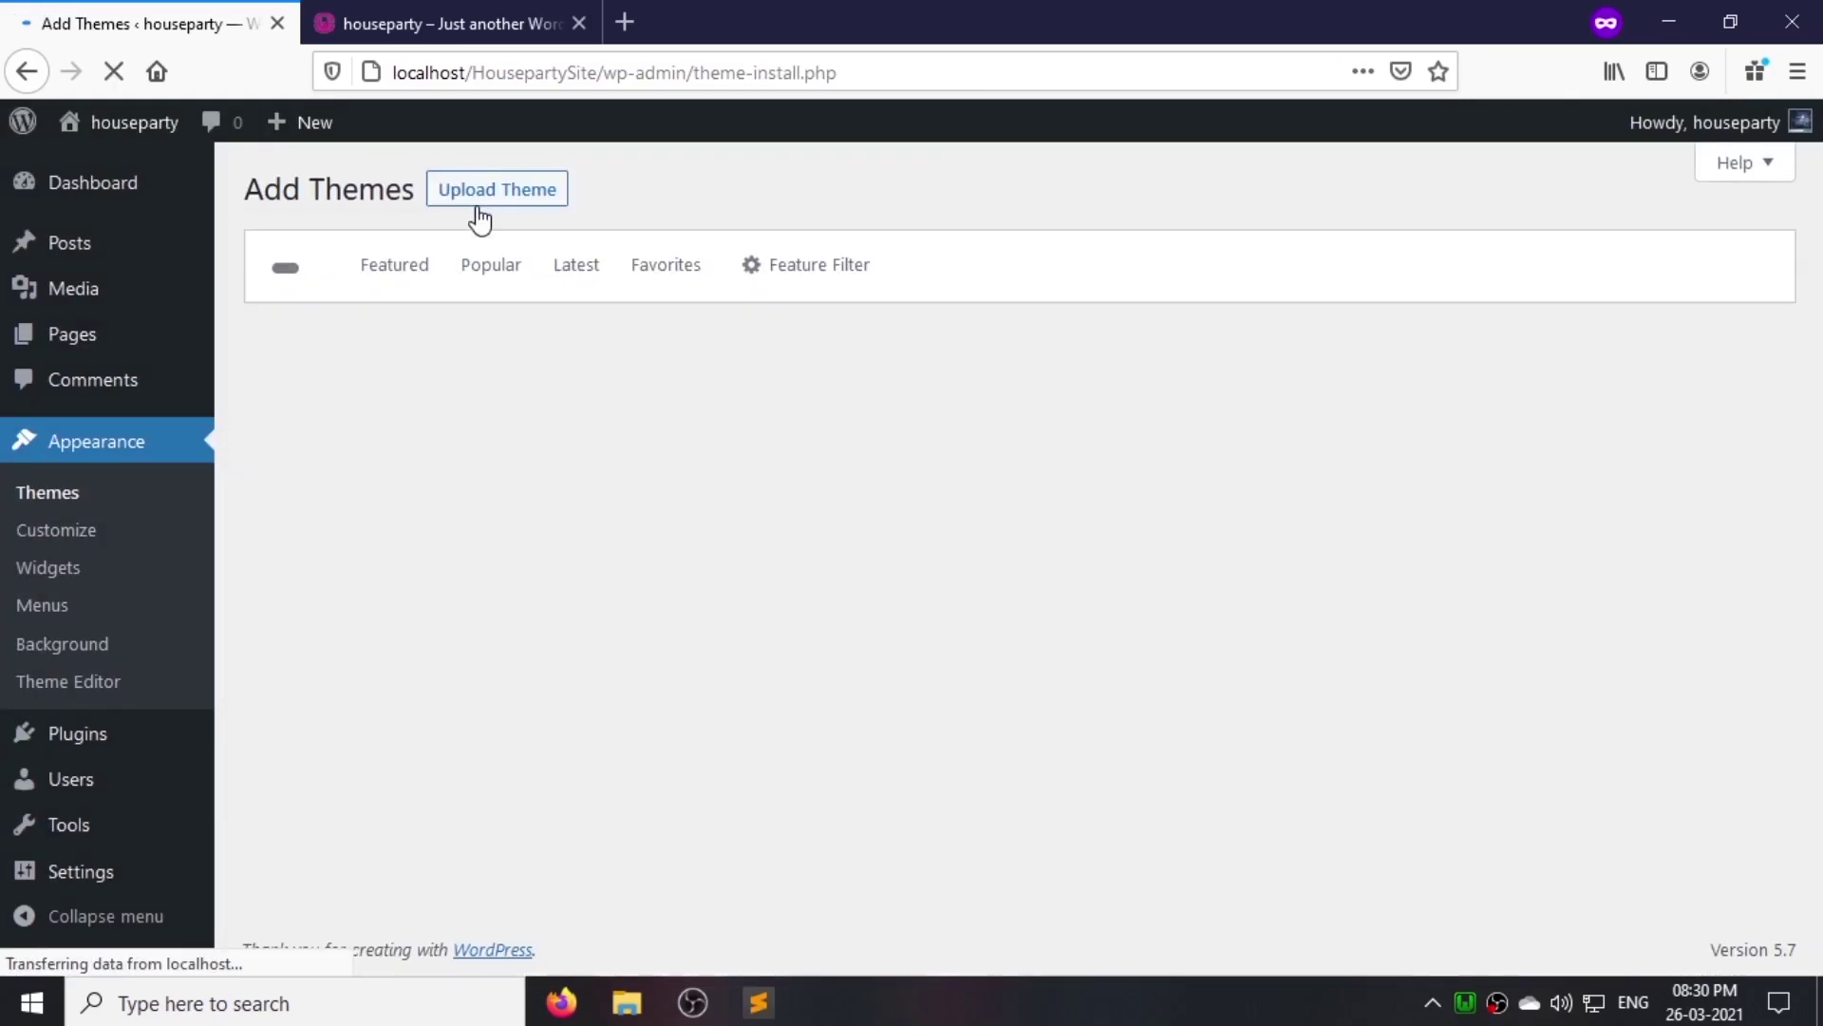
{"action": "left_click", "coordinate": [1425, 265]}
{"action": "type", "text": "ocean wp"}
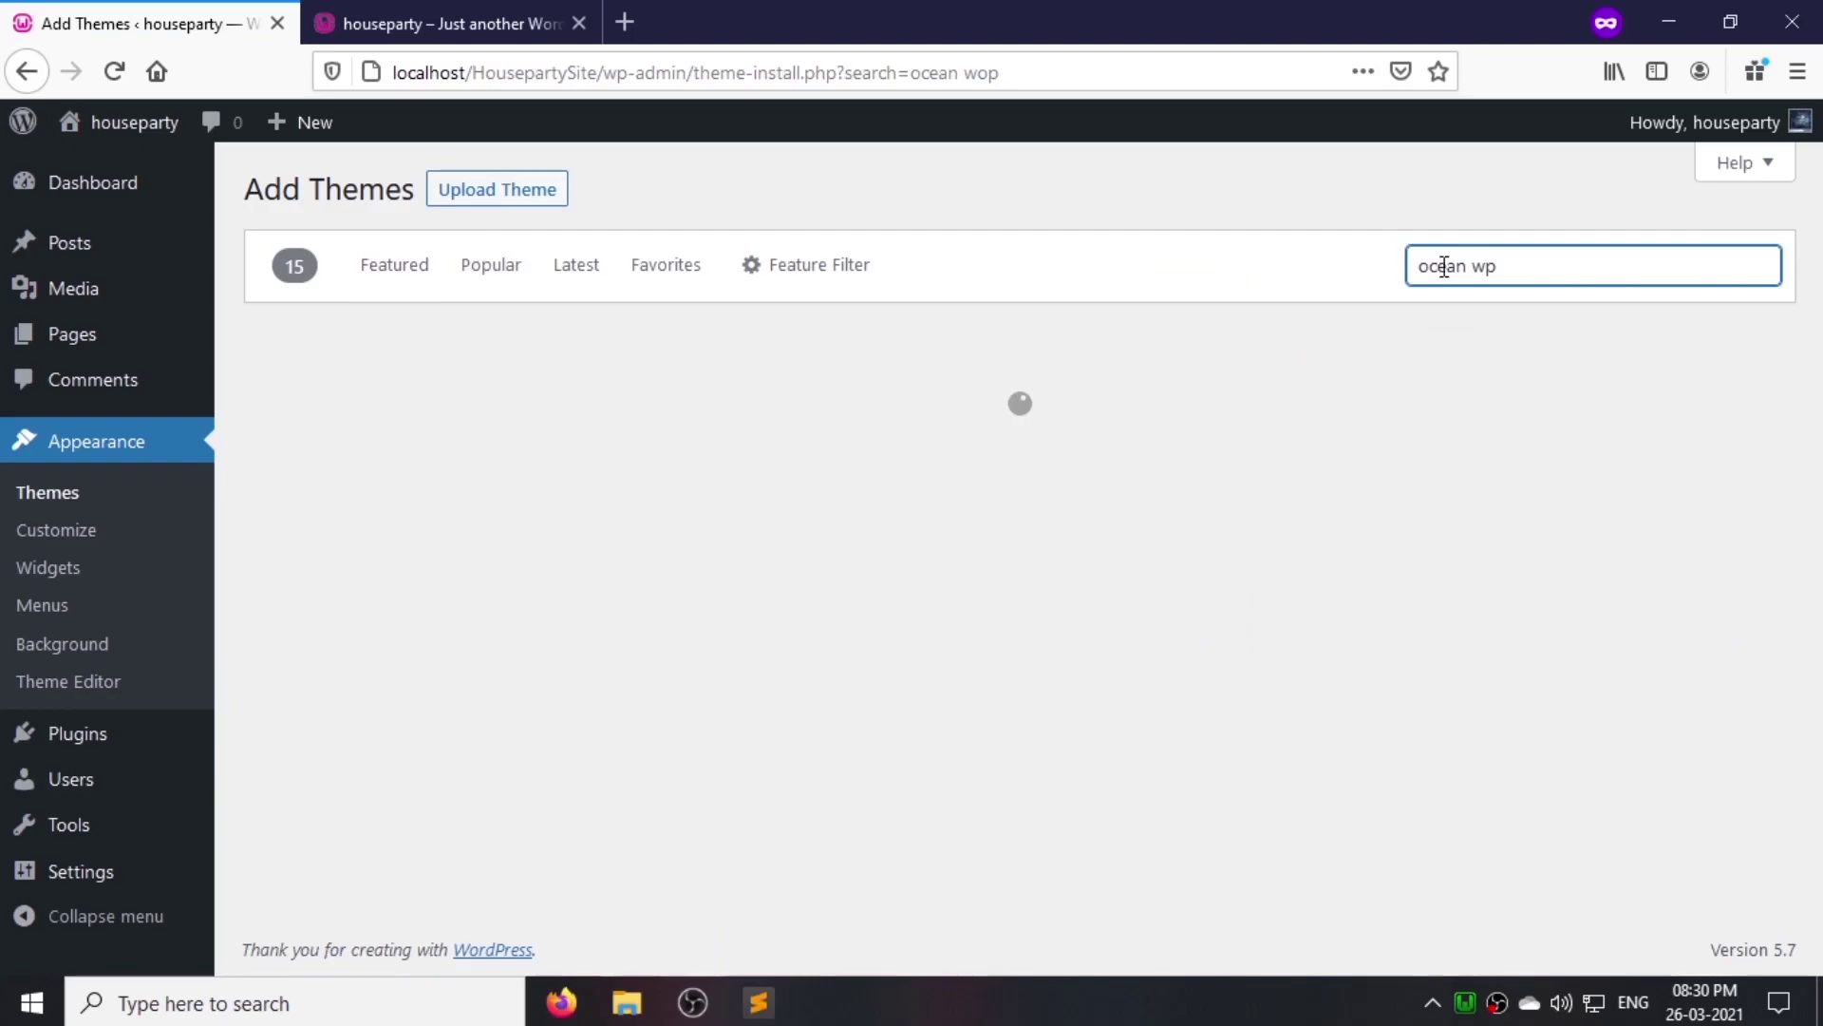
{"action": "left_click", "coordinate": [541, 683]}
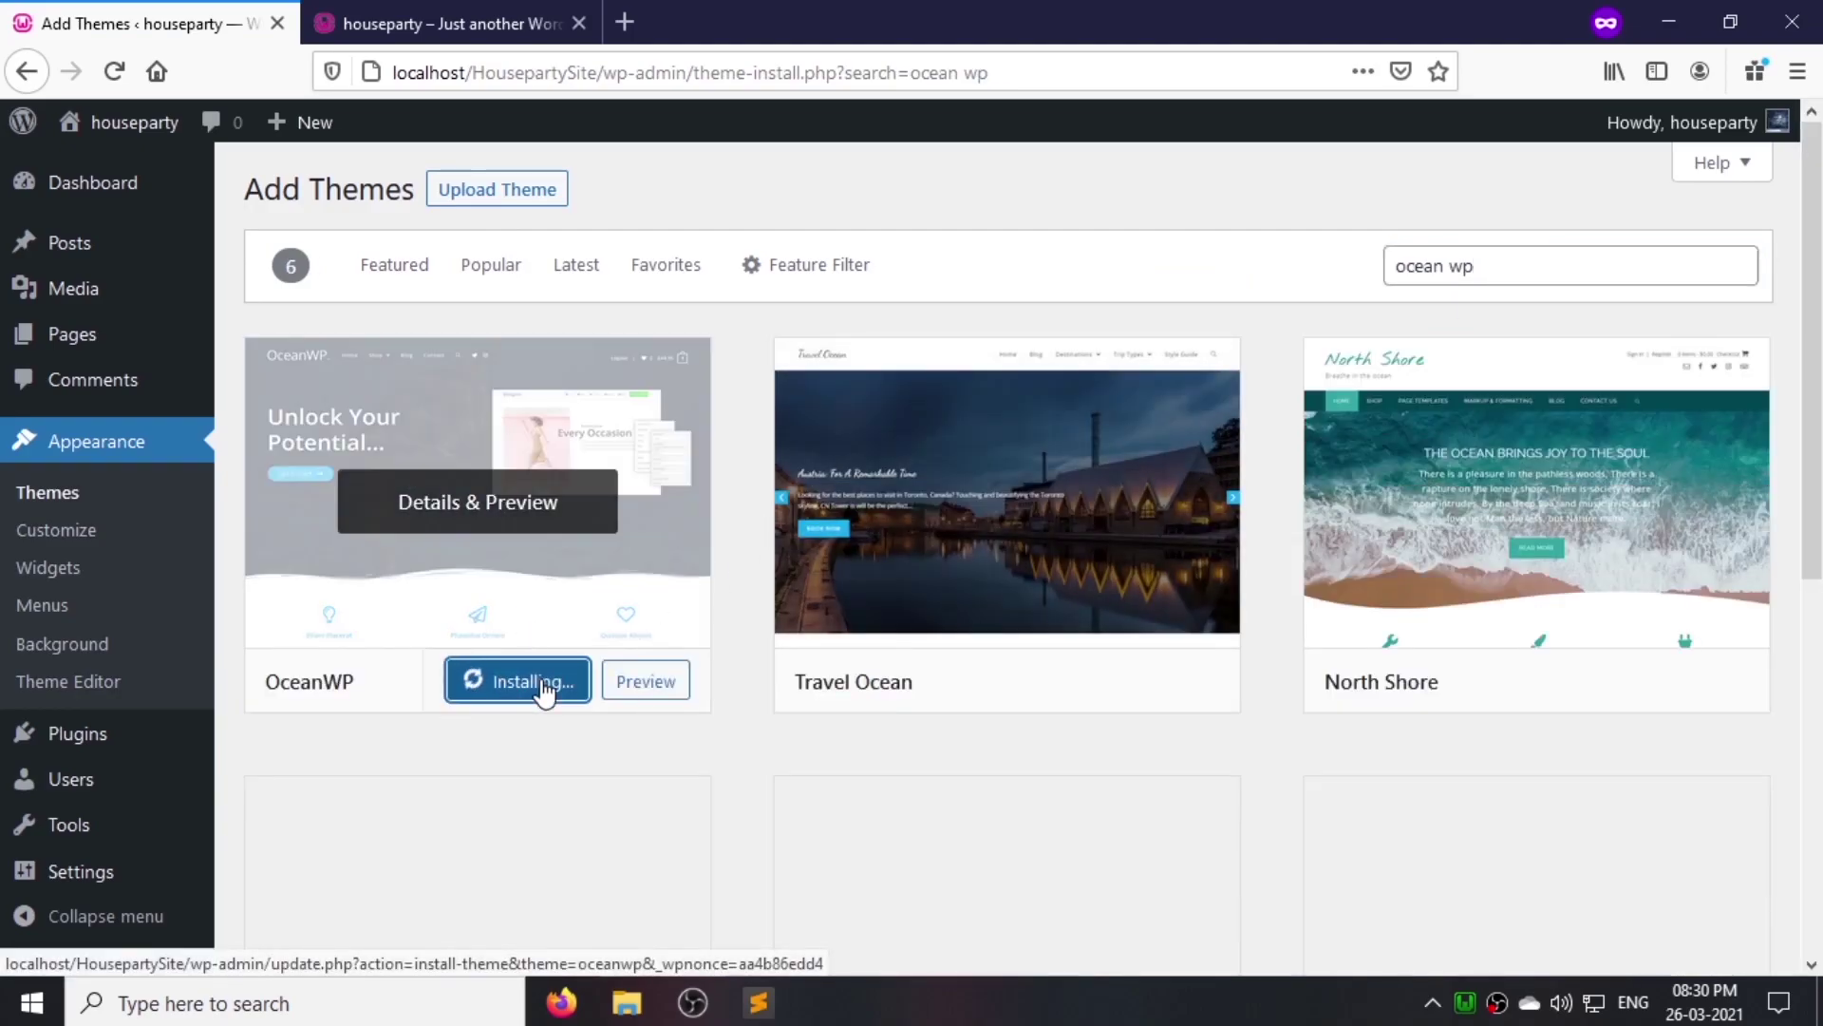
{"action": "mouse_move", "coordinate": [82, 740]}
{"action": "left_click", "coordinate": [242, 739]}
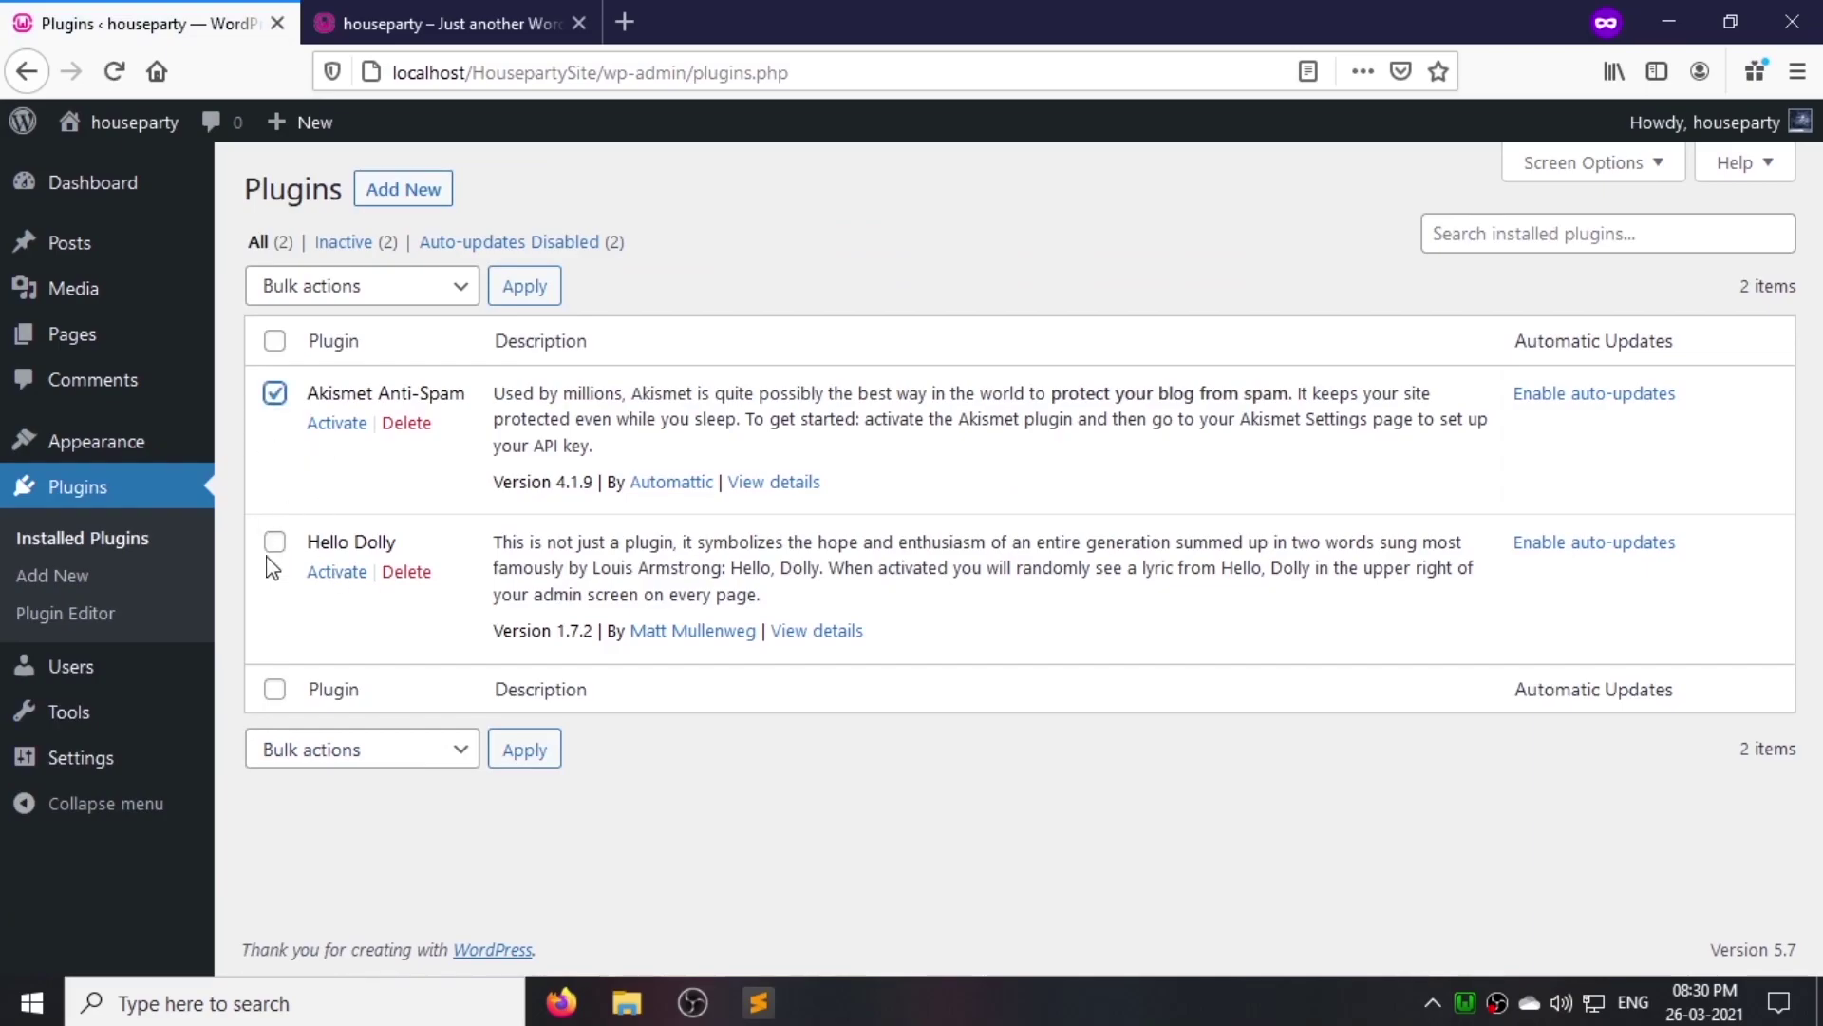
Step: Bulk-delete the Akismet Anti-Spam and Hello Dolly plugins
{"action": "left_click", "coordinate": [361, 286]}
{"action": "left_click", "coordinate": [284, 475]}
{"action": "left_click", "coordinate": [520, 284]}
{"action": "left_click", "coordinate": [932, 476]}
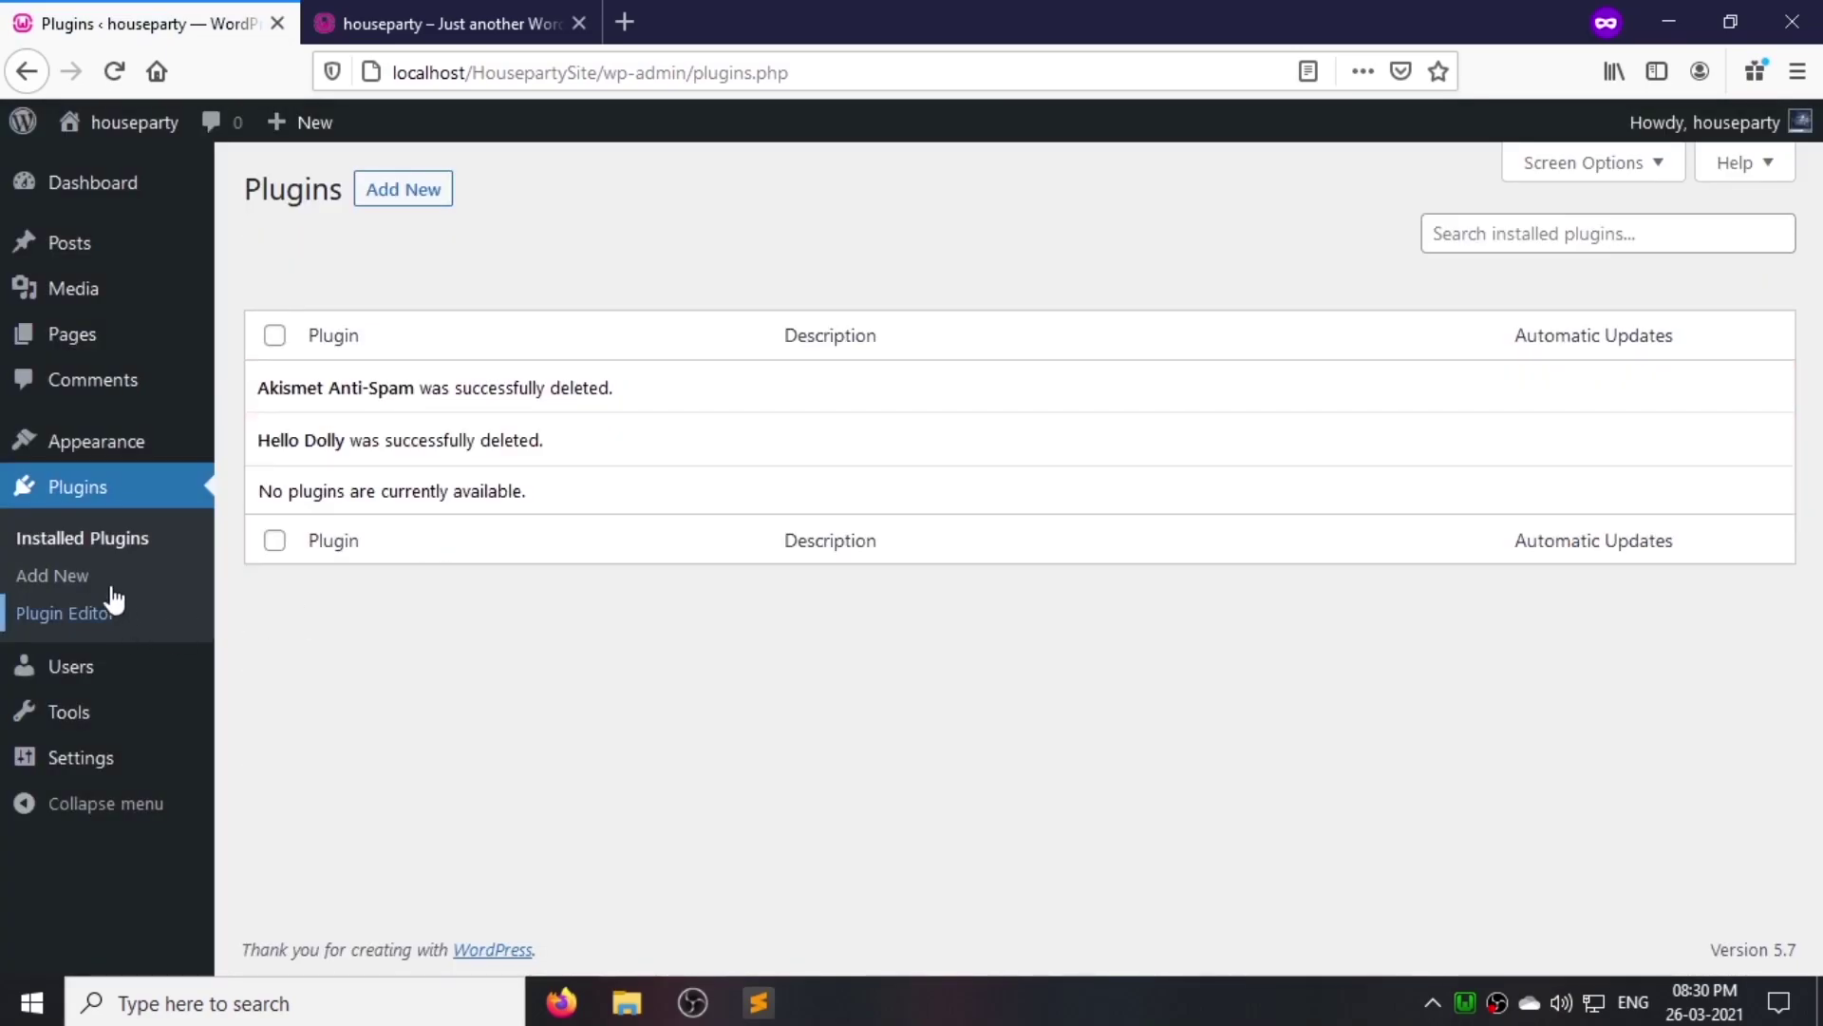
{"action": "left_click", "coordinate": [107, 581]}
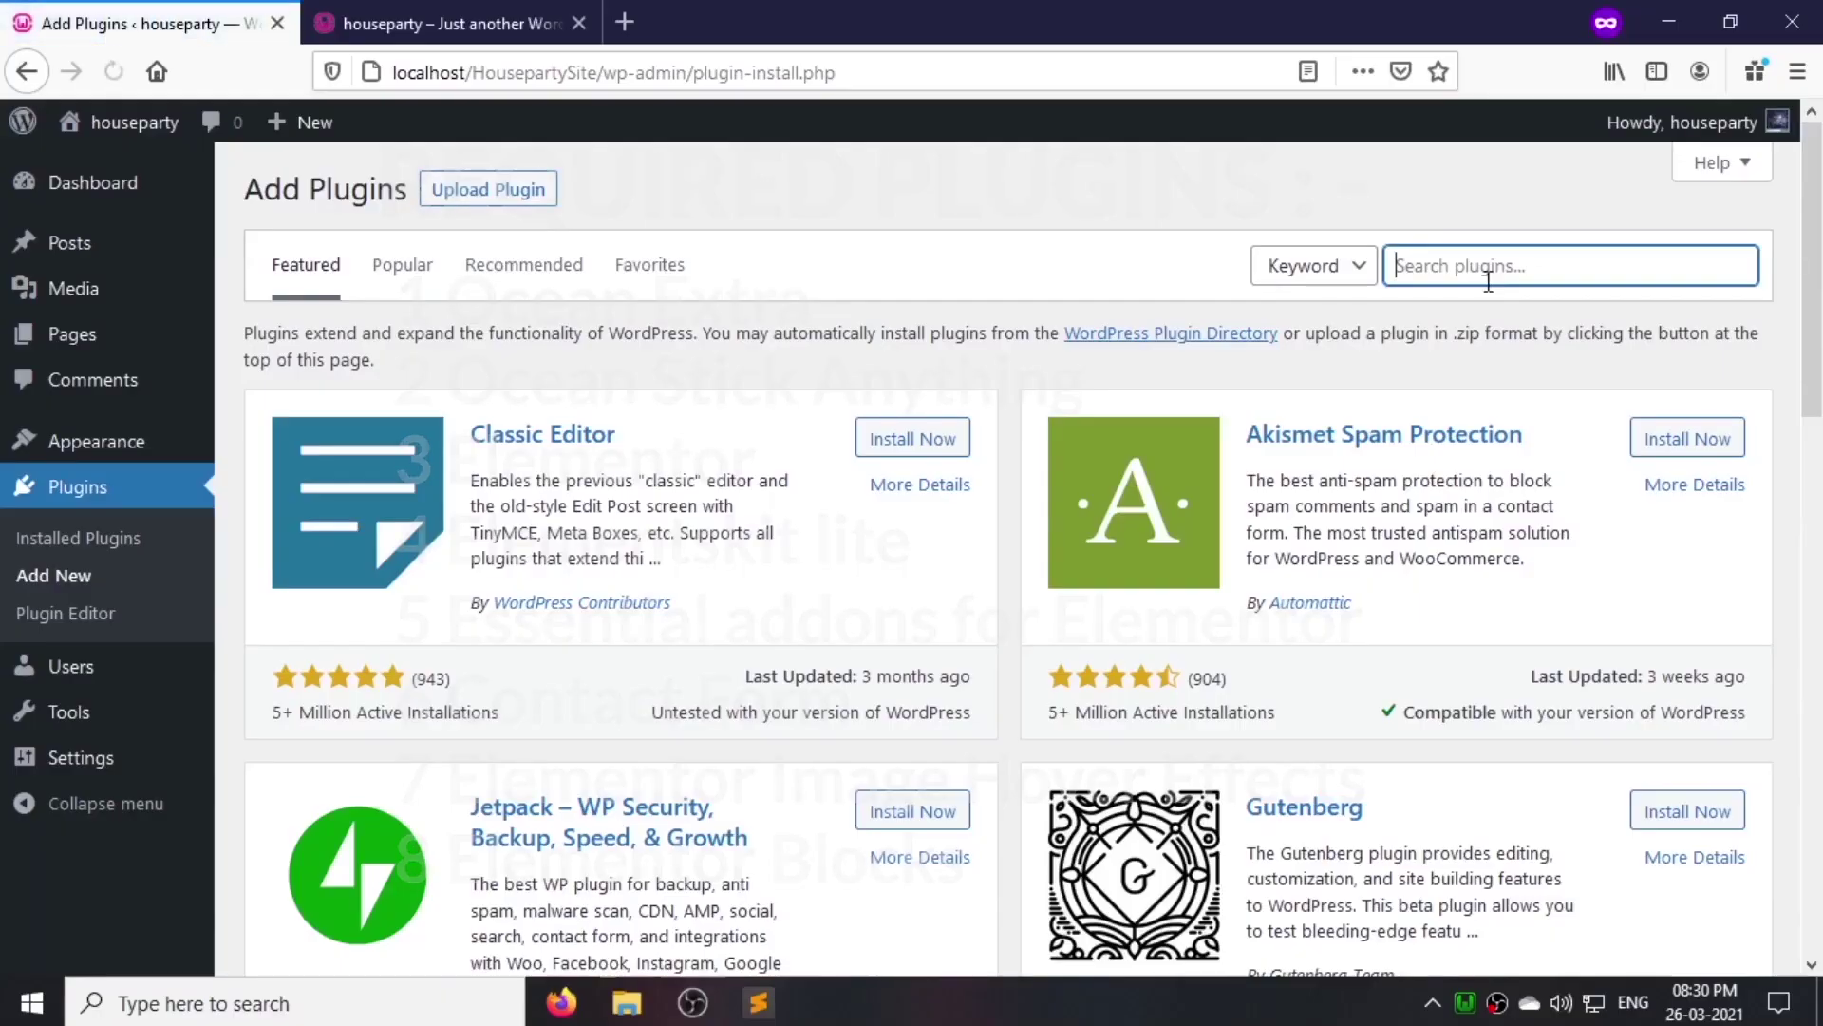
Step: Search 'ocean extra' and install the Ocean Extra and Ocean Stick Anything plugins
{"action": "type", "text": "ocean extra"}
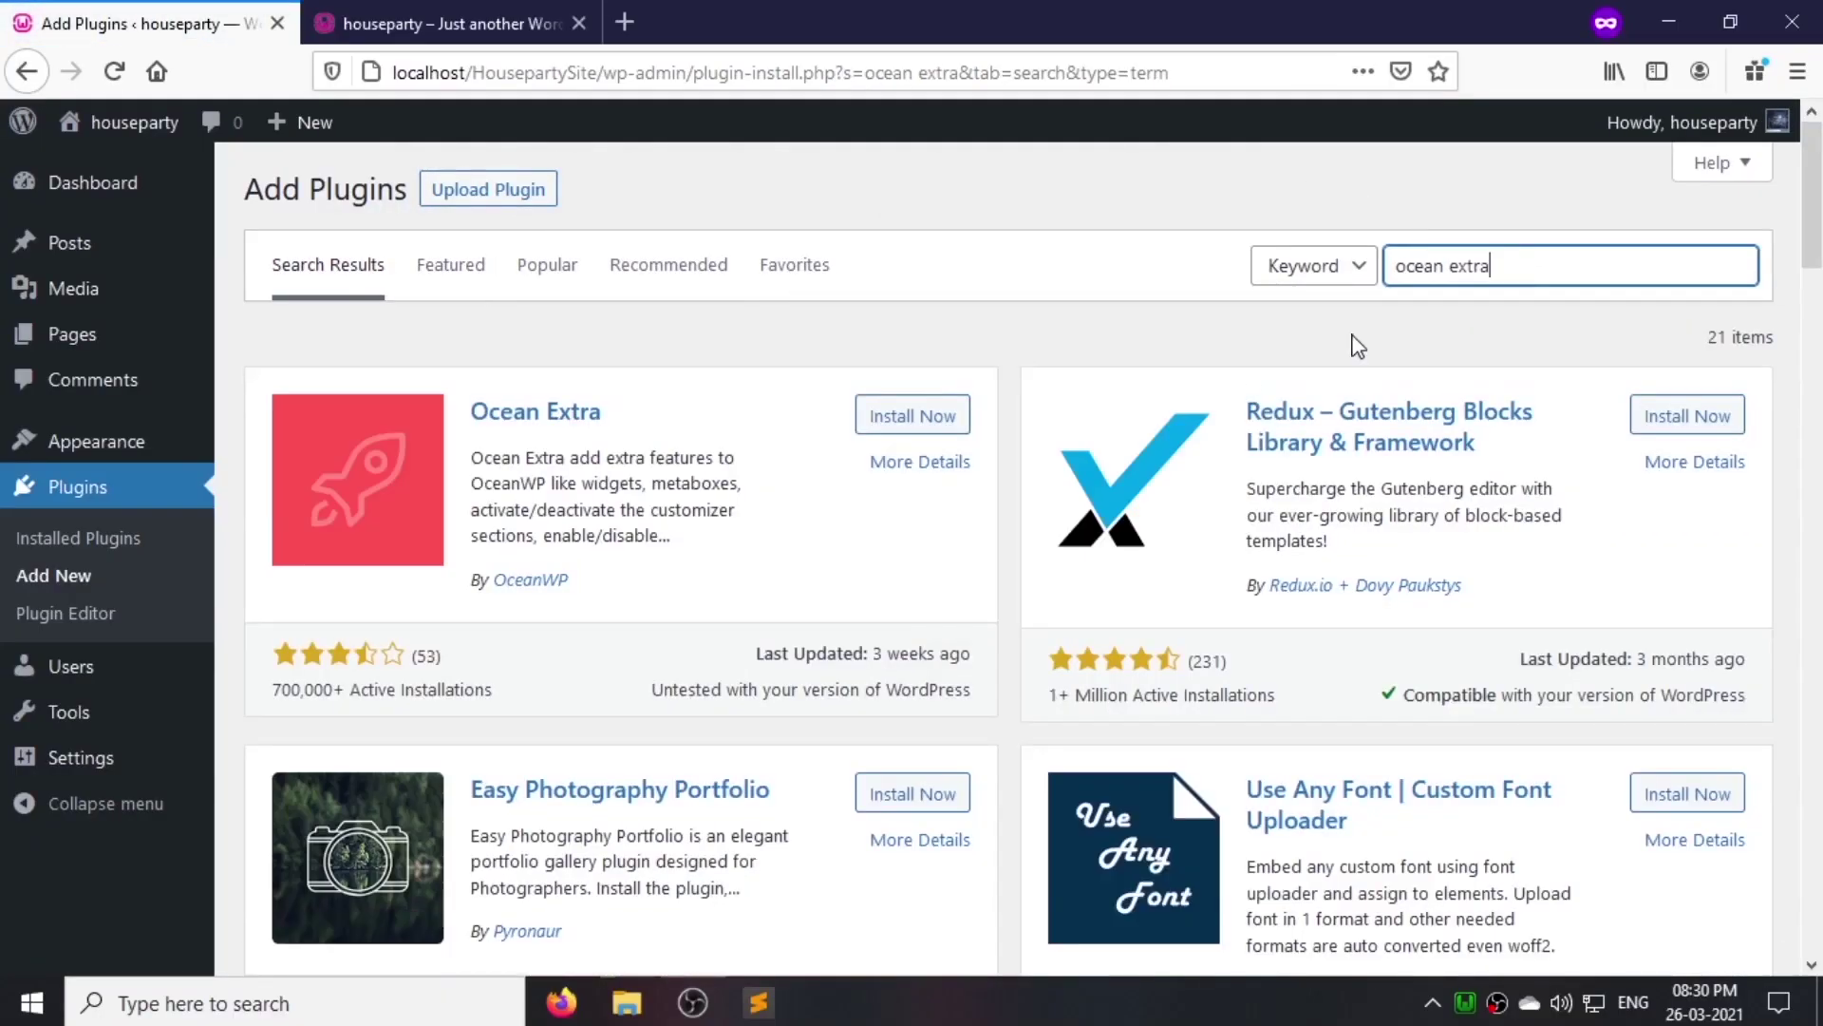
{"action": "left_click", "coordinate": [912, 411]}
{"action": "scroll", "coordinate": [1055, 631], "scroll_direction": "down", "scroll_amount": 8}
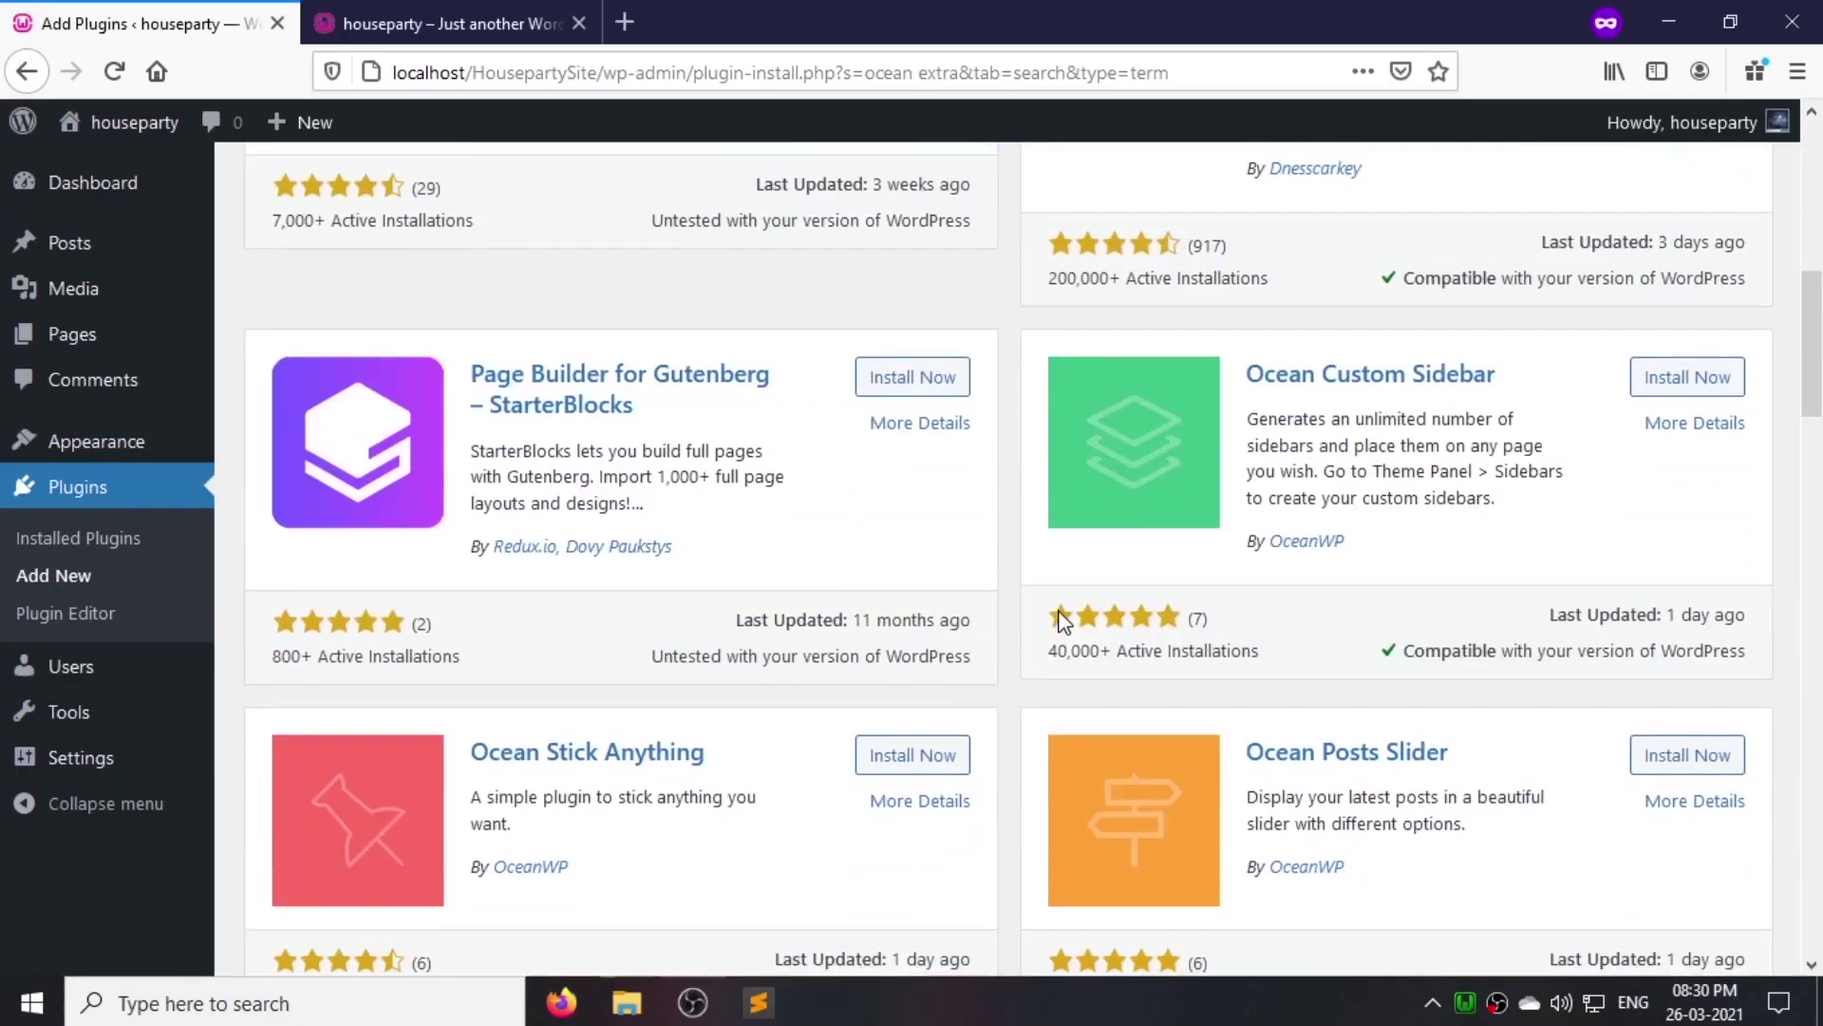
{"action": "left_click", "coordinate": [877, 760]}
{"action": "scroll", "coordinate": [989, 675], "scroll_direction": "up", "scroll_amount": 9}
{"action": "scroll", "coordinate": [928, 700], "scroll_direction": "down", "scroll_amount": 7}
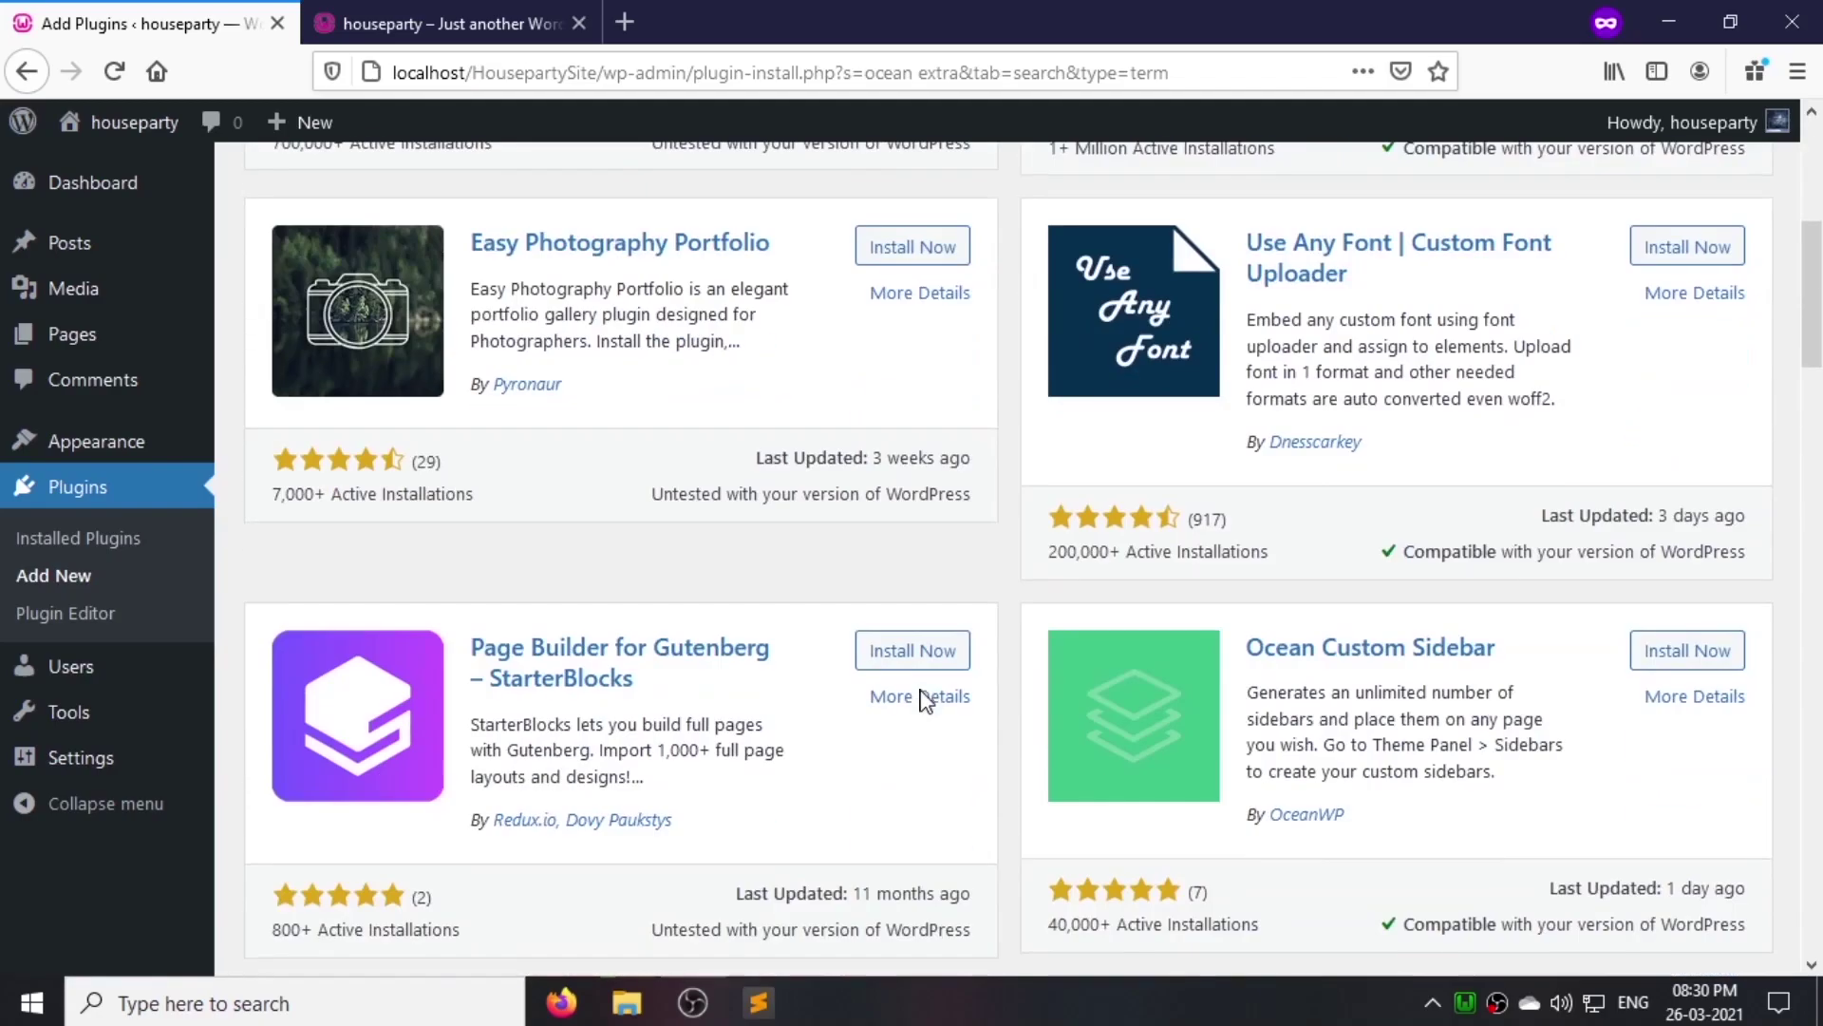
{"action": "scroll", "coordinate": [923, 703], "scroll_direction": "down", "scroll_amount": 3}
{"action": "scroll", "coordinate": [1433, 423], "scroll_direction": "up", "scroll_amount": 10}
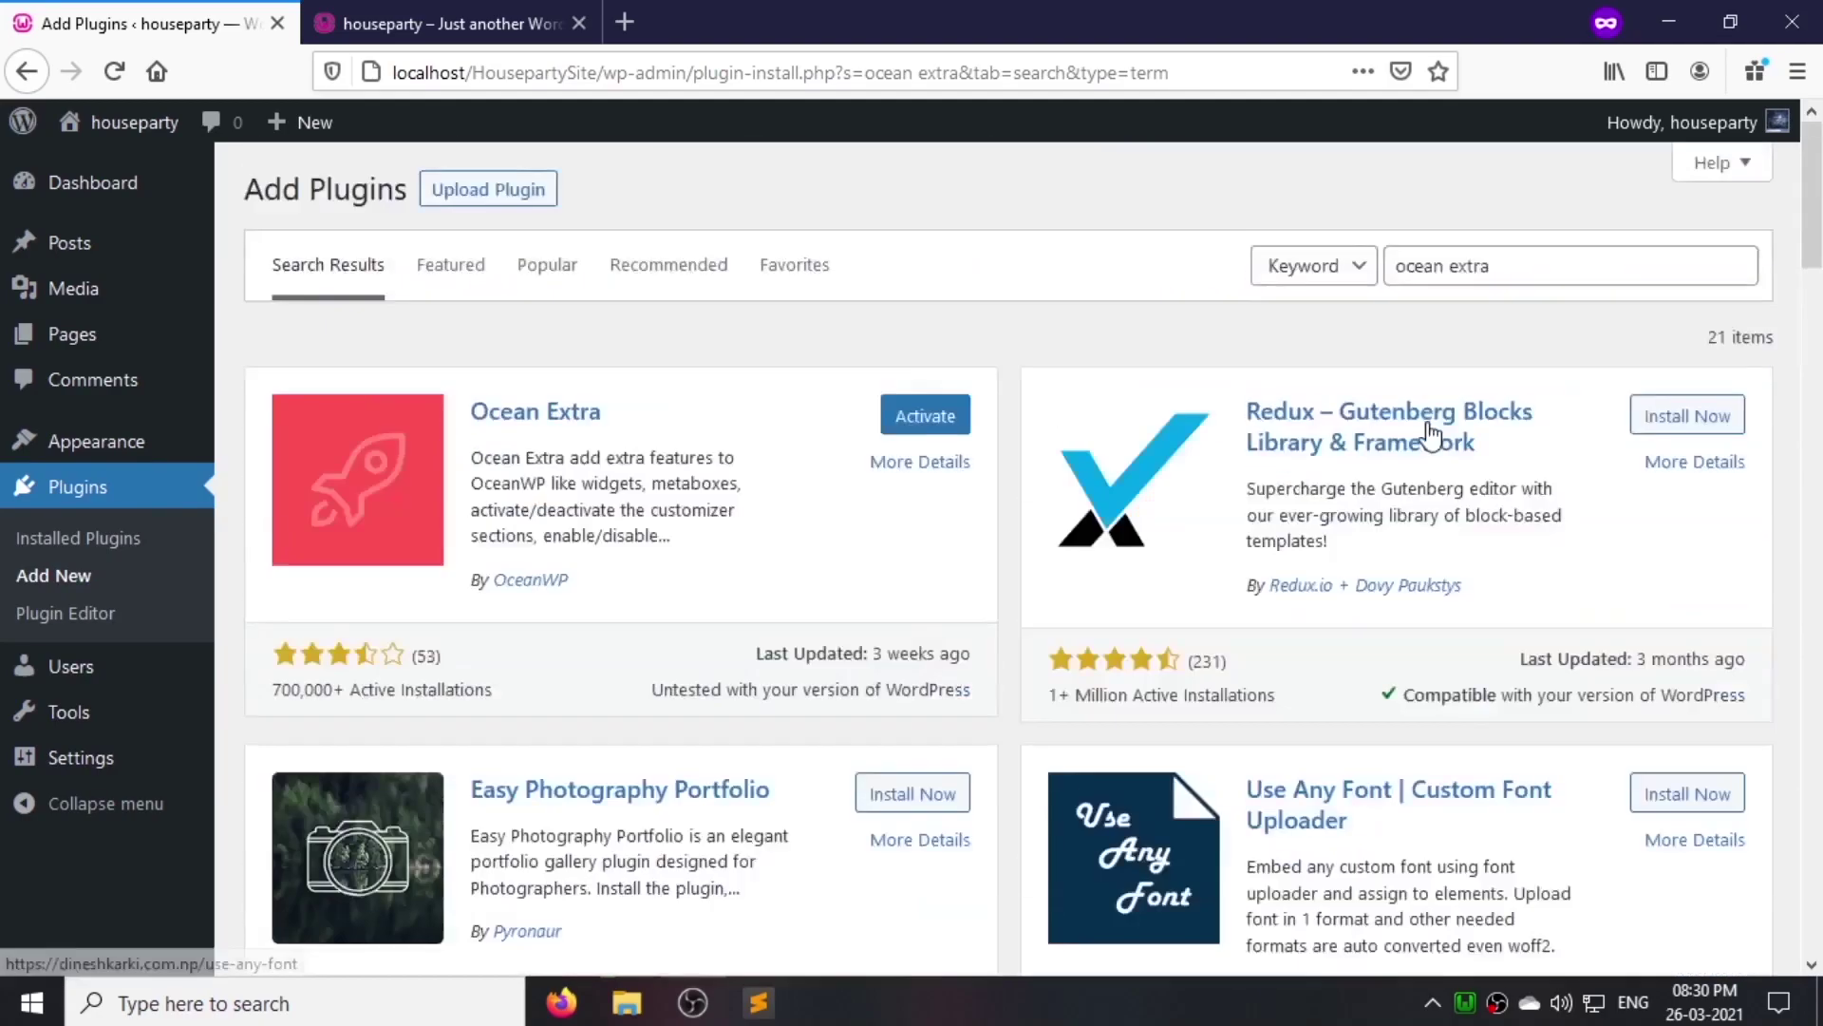
Step: Search 'elementor' and install Elementor, Essential Addons, the header-footer plugin and ElementsKit Lite
{"action": "key", "text": "ctrl+a"}
{"action": "type", "text": "elementor"}
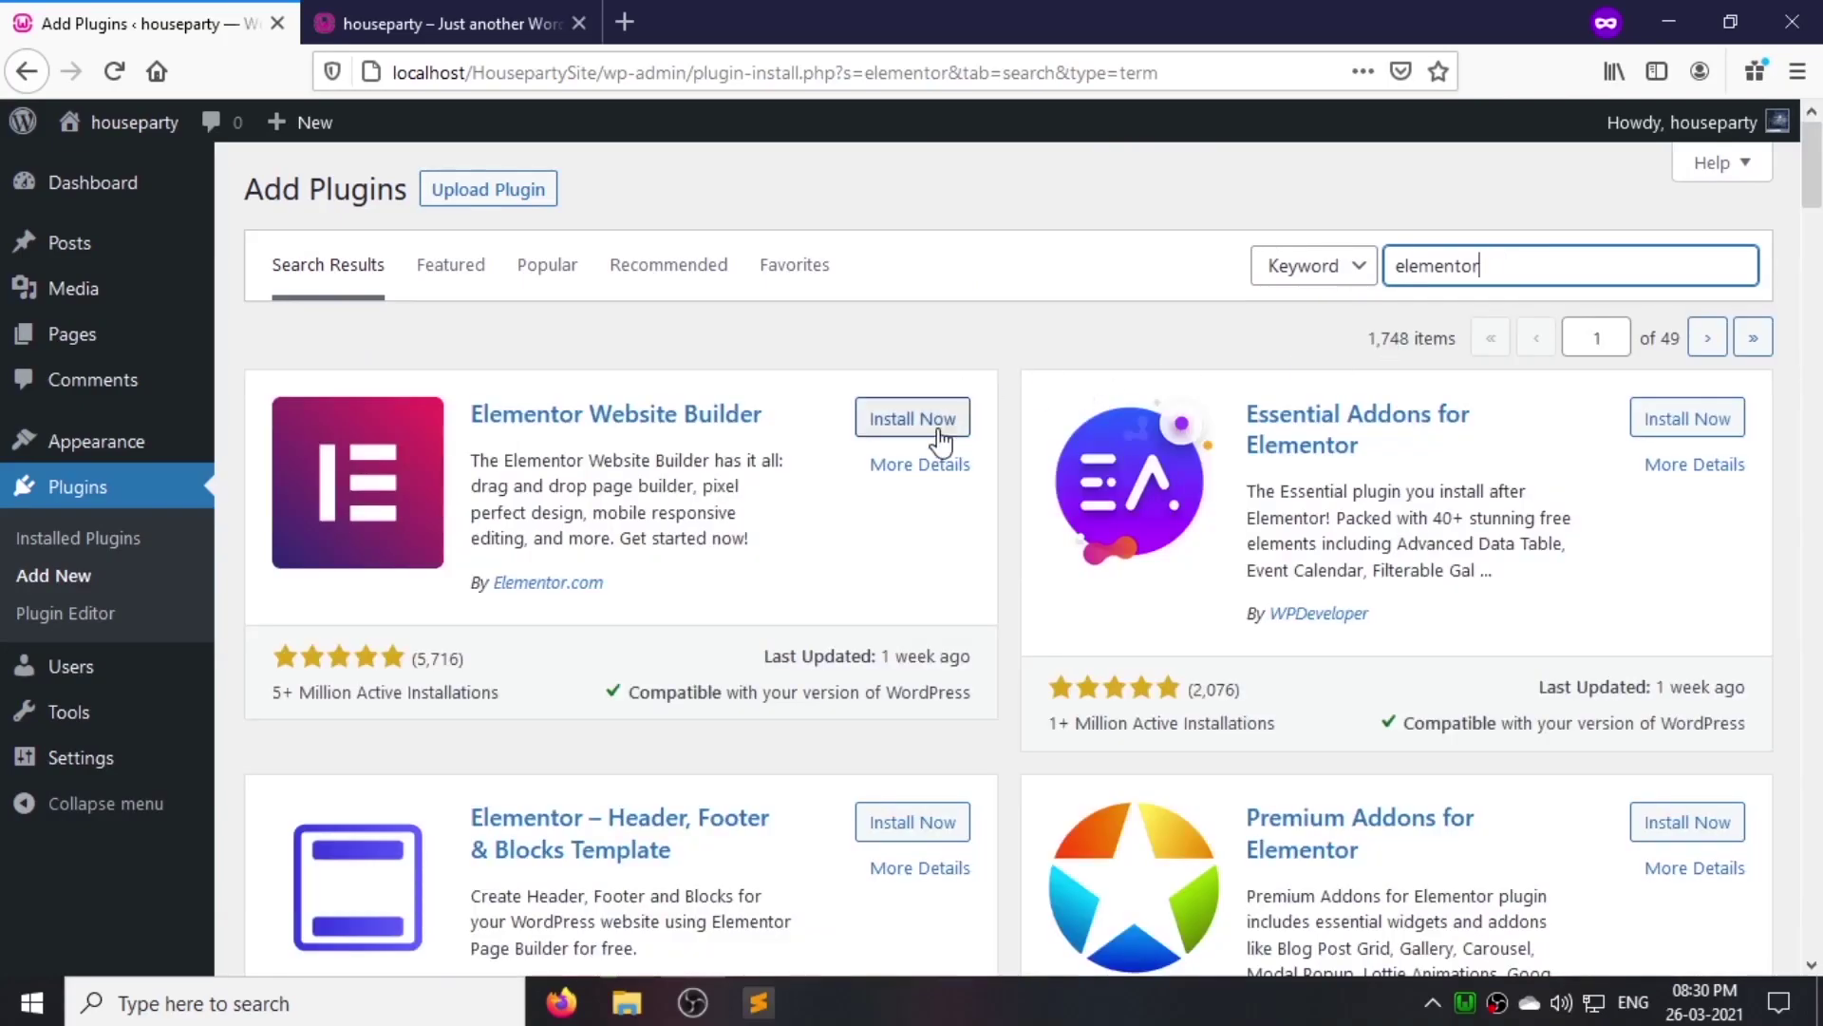
{"action": "left_click", "coordinate": [940, 419]}
{"action": "left_click", "coordinate": [1700, 418]}
{"action": "left_click", "coordinate": [926, 822]}
{"action": "scroll", "coordinate": [836, 655], "scroll_direction": "down", "scroll_amount": 4}
{"action": "left_click", "coordinate": [907, 816]}
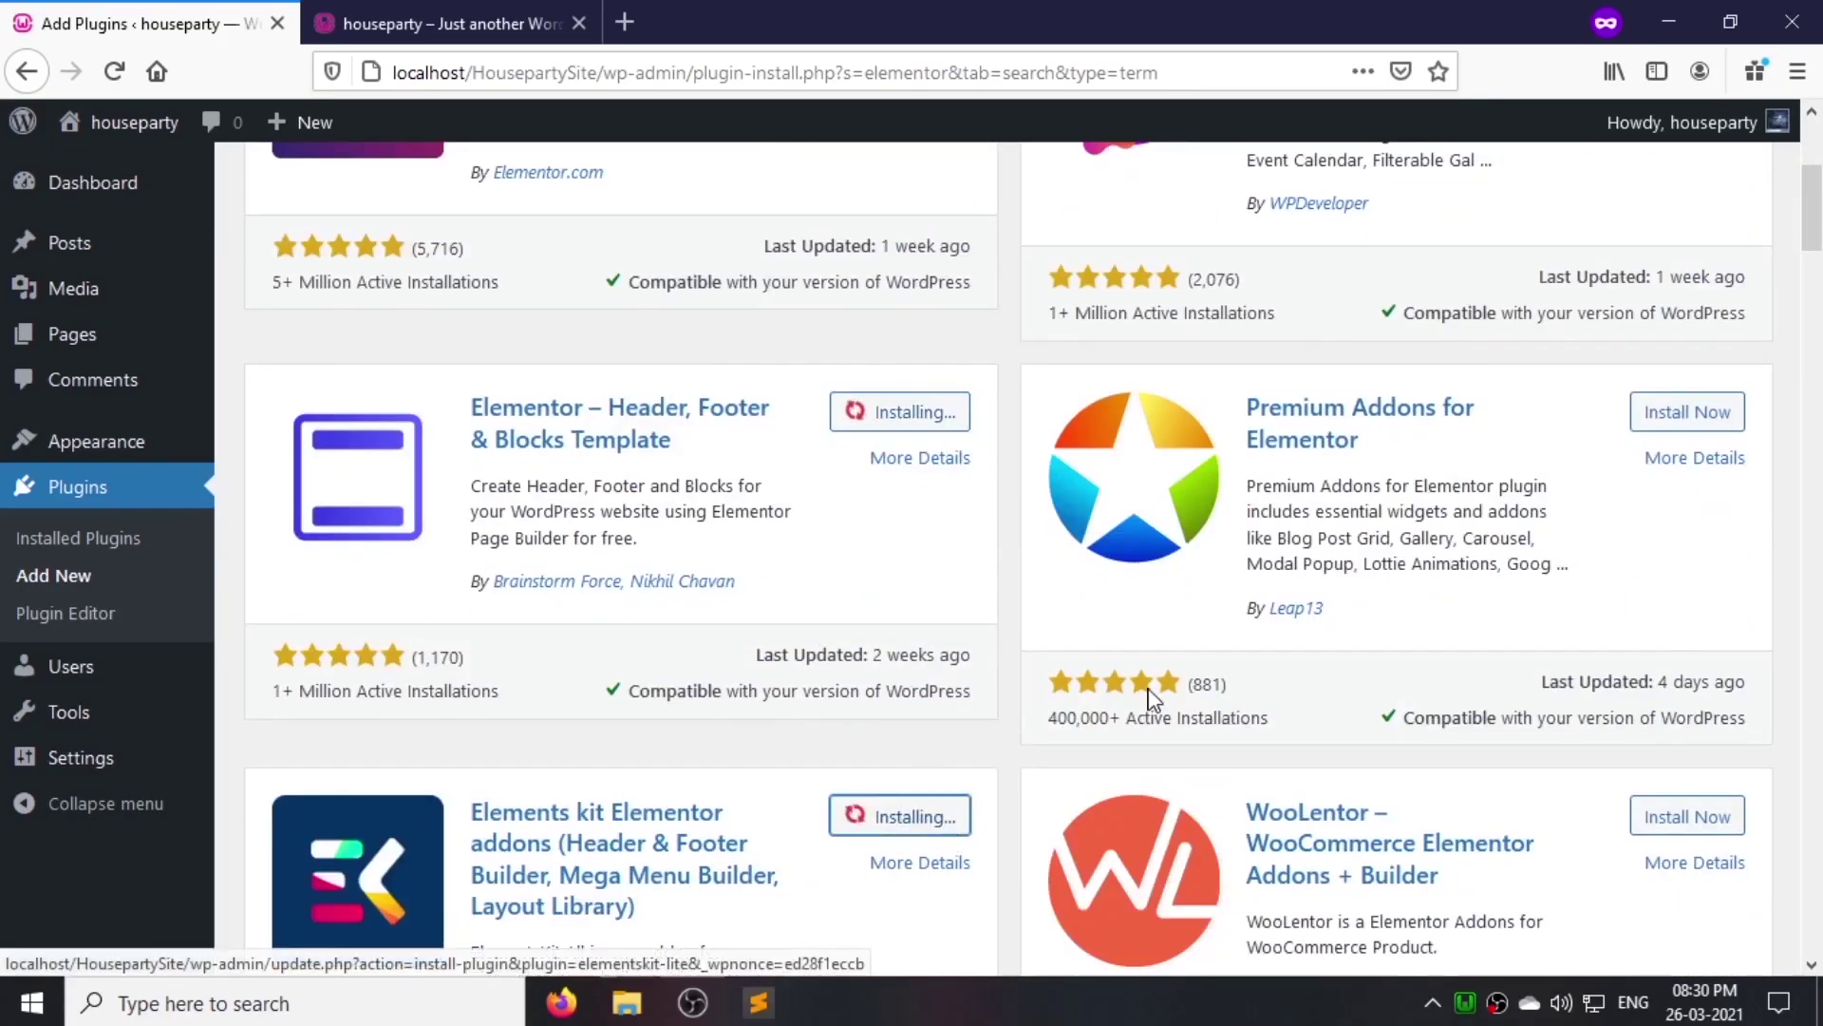
{"action": "scroll", "coordinate": [1149, 702], "scroll_direction": "up", "scroll_amount": 2}
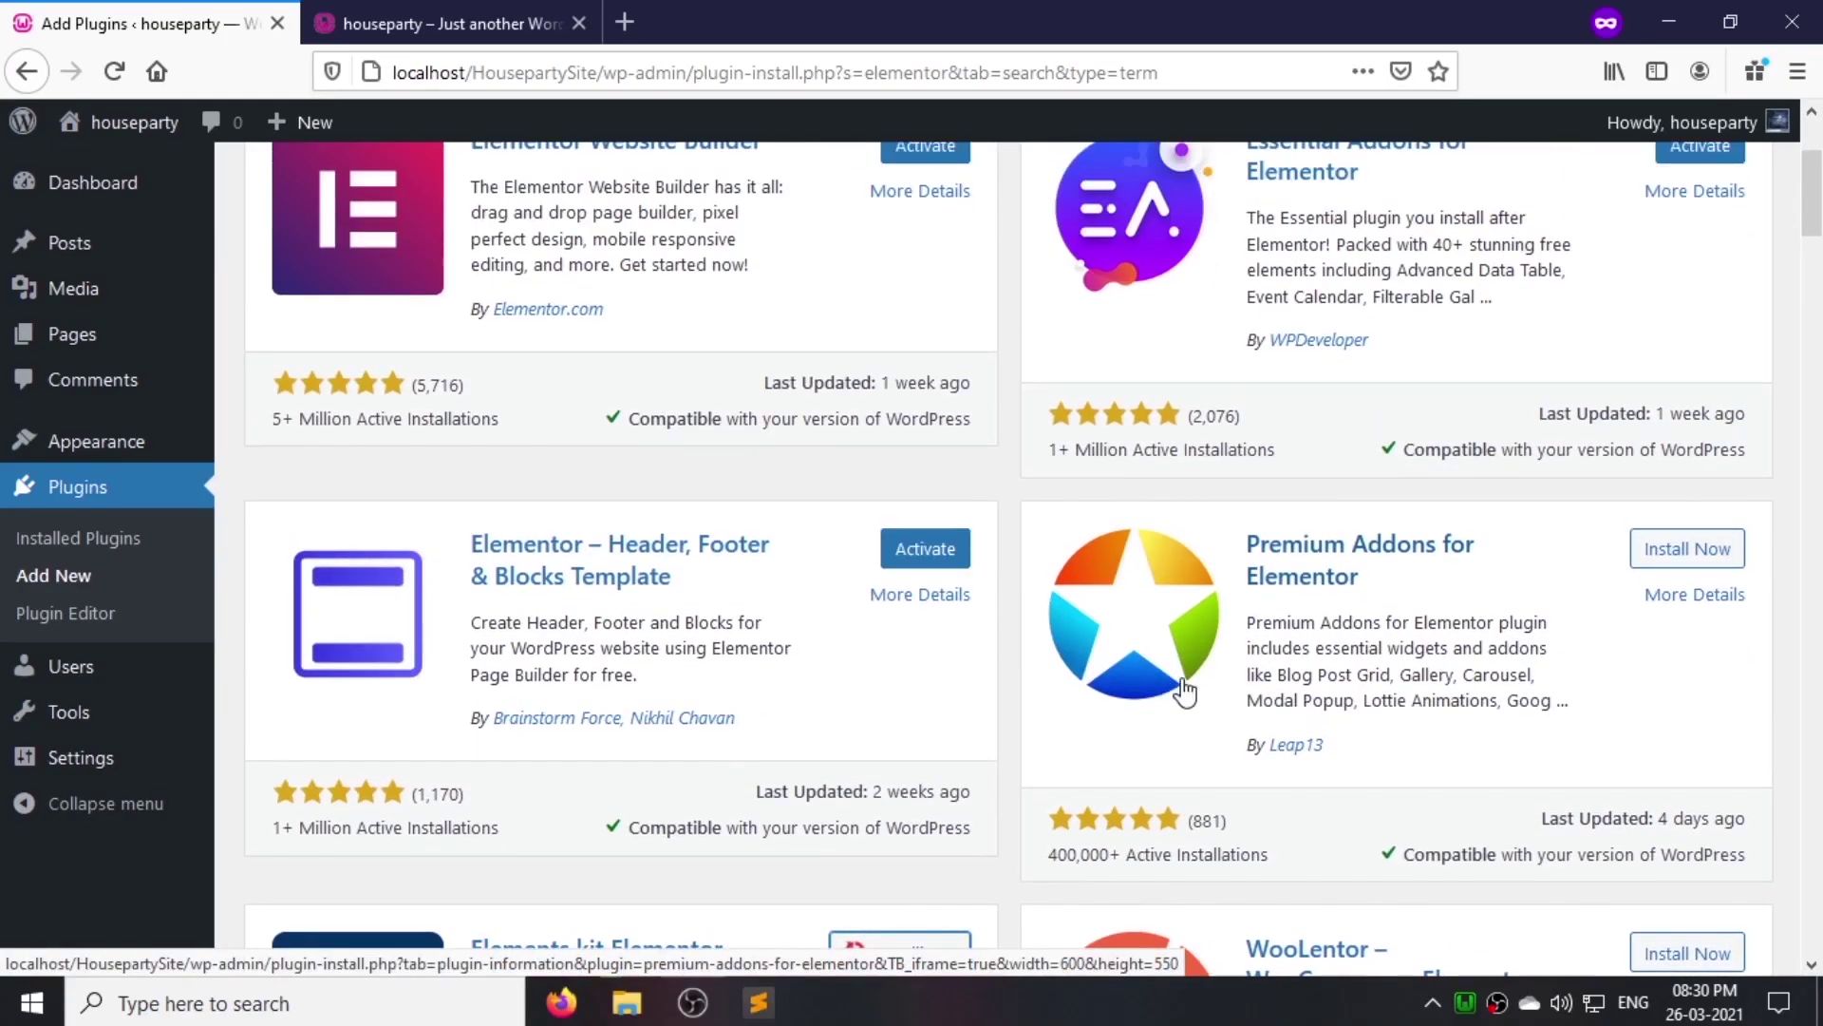
{"action": "scroll", "coordinate": [1185, 692], "scroll_direction": "down", "scroll_amount": 4}
{"action": "scroll", "coordinate": [1185, 692], "scroll_direction": "up", "scroll_amount": 8}
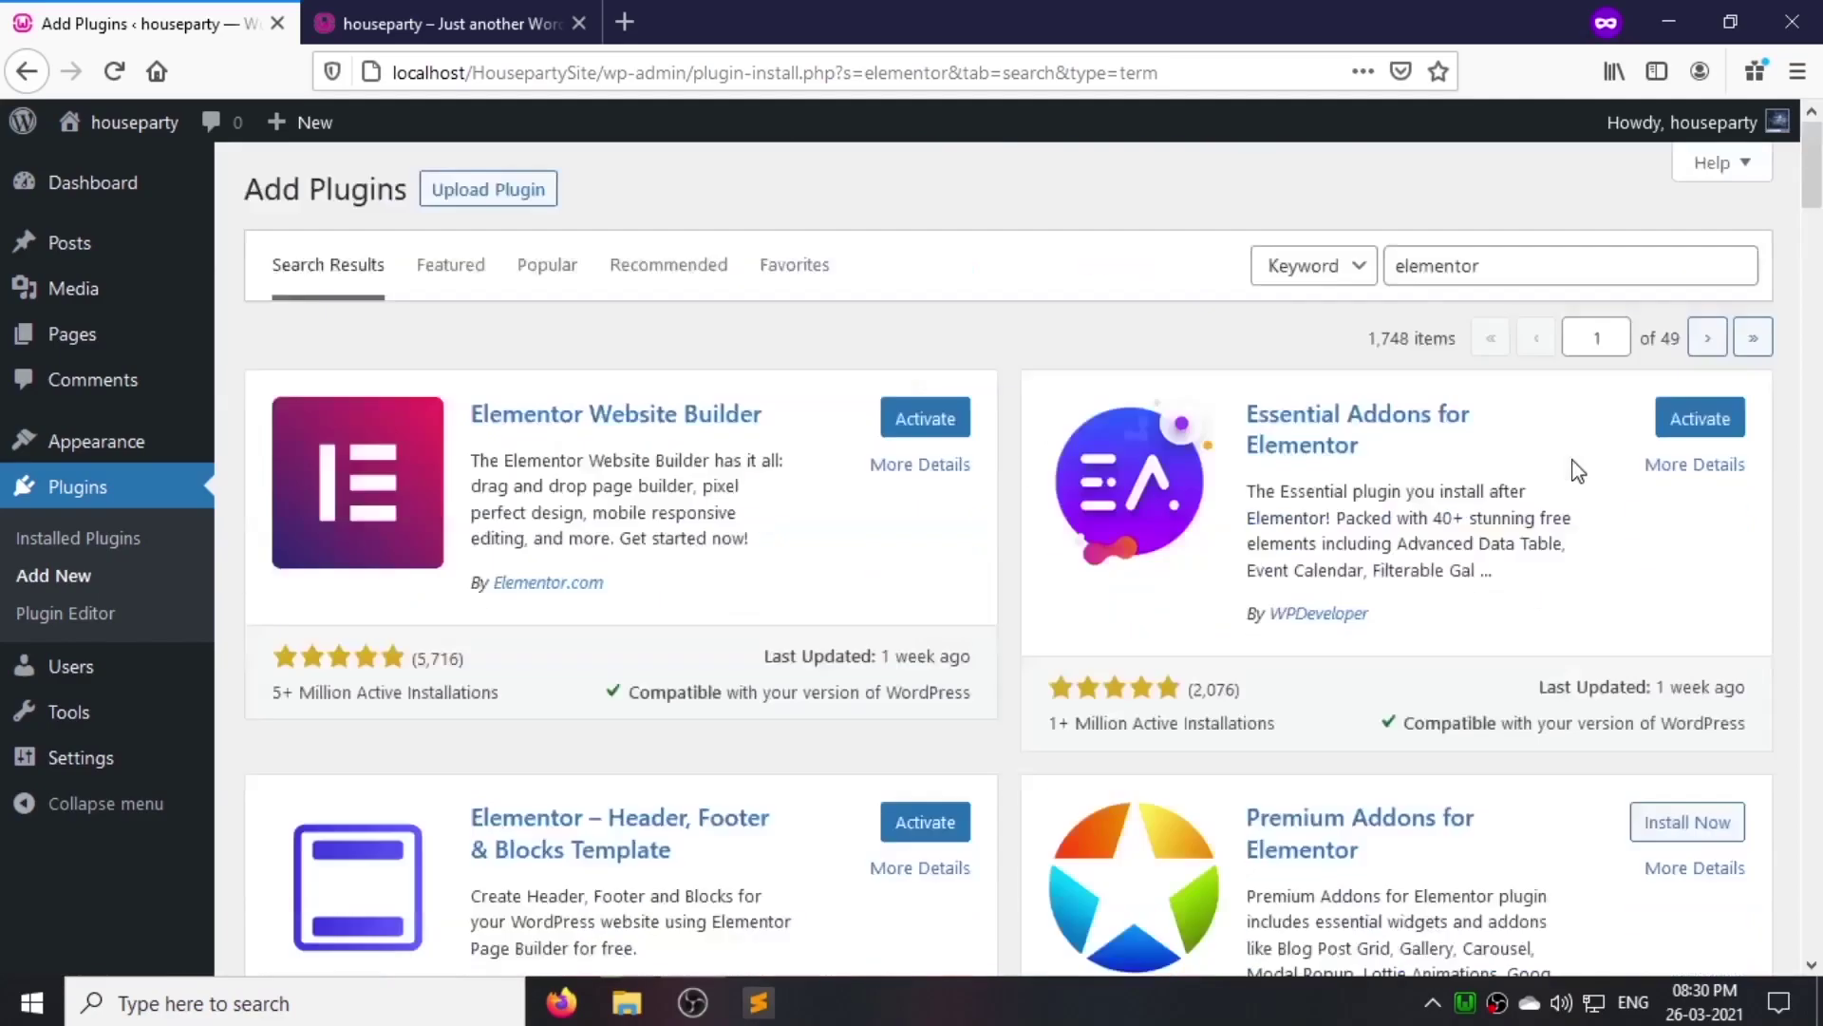
Step: Install the Image Hover Effects plugin, then search for 'contact form'
{"action": "left_click", "coordinate": [1595, 277]}
{"action": "type", "text": "image hover e"}
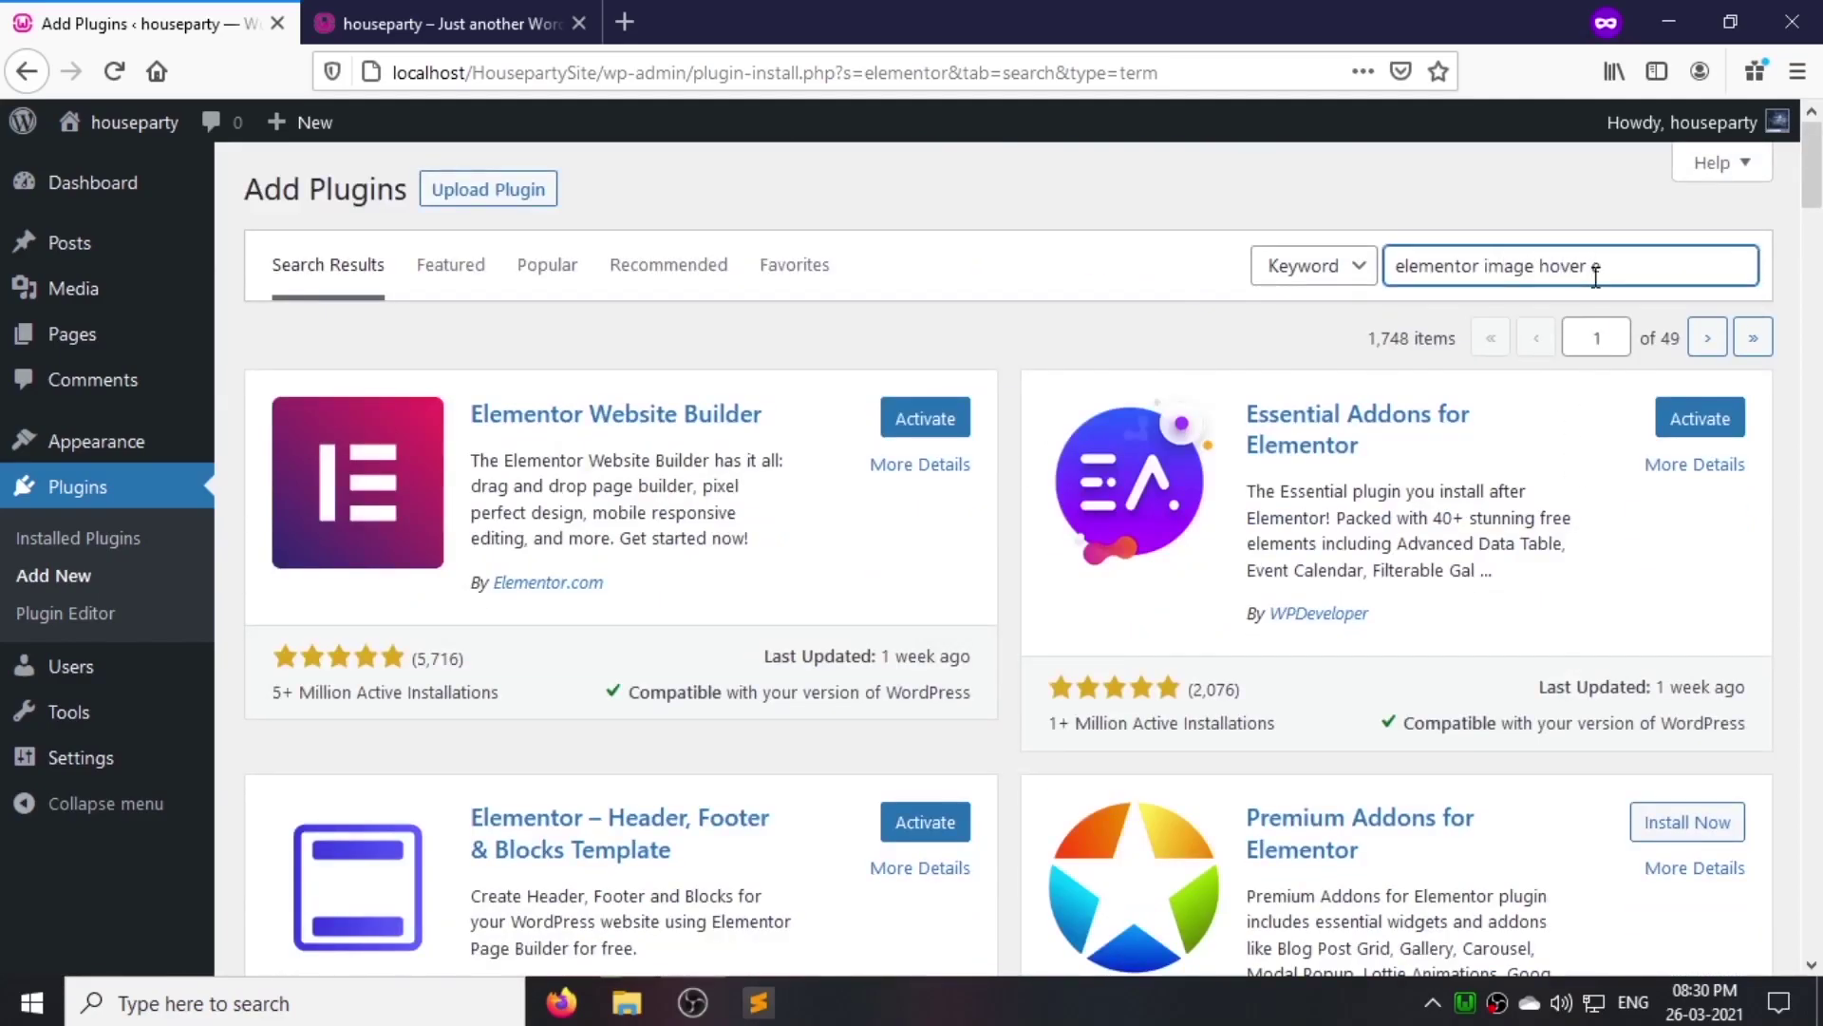
{"action": "type", "text": "ffects"}
{"action": "scroll", "coordinate": [1304, 551], "scroll_direction": "down", "scroll_amount": 12}
{"action": "left_click", "coordinate": [1672, 801]}
{"action": "scroll", "coordinate": [1364, 598], "scroll_direction": "up", "scroll_amount": 12}
{"action": "triple_click", "coordinate": [1405, 266]}
{"action": "type", "text": "contact"}
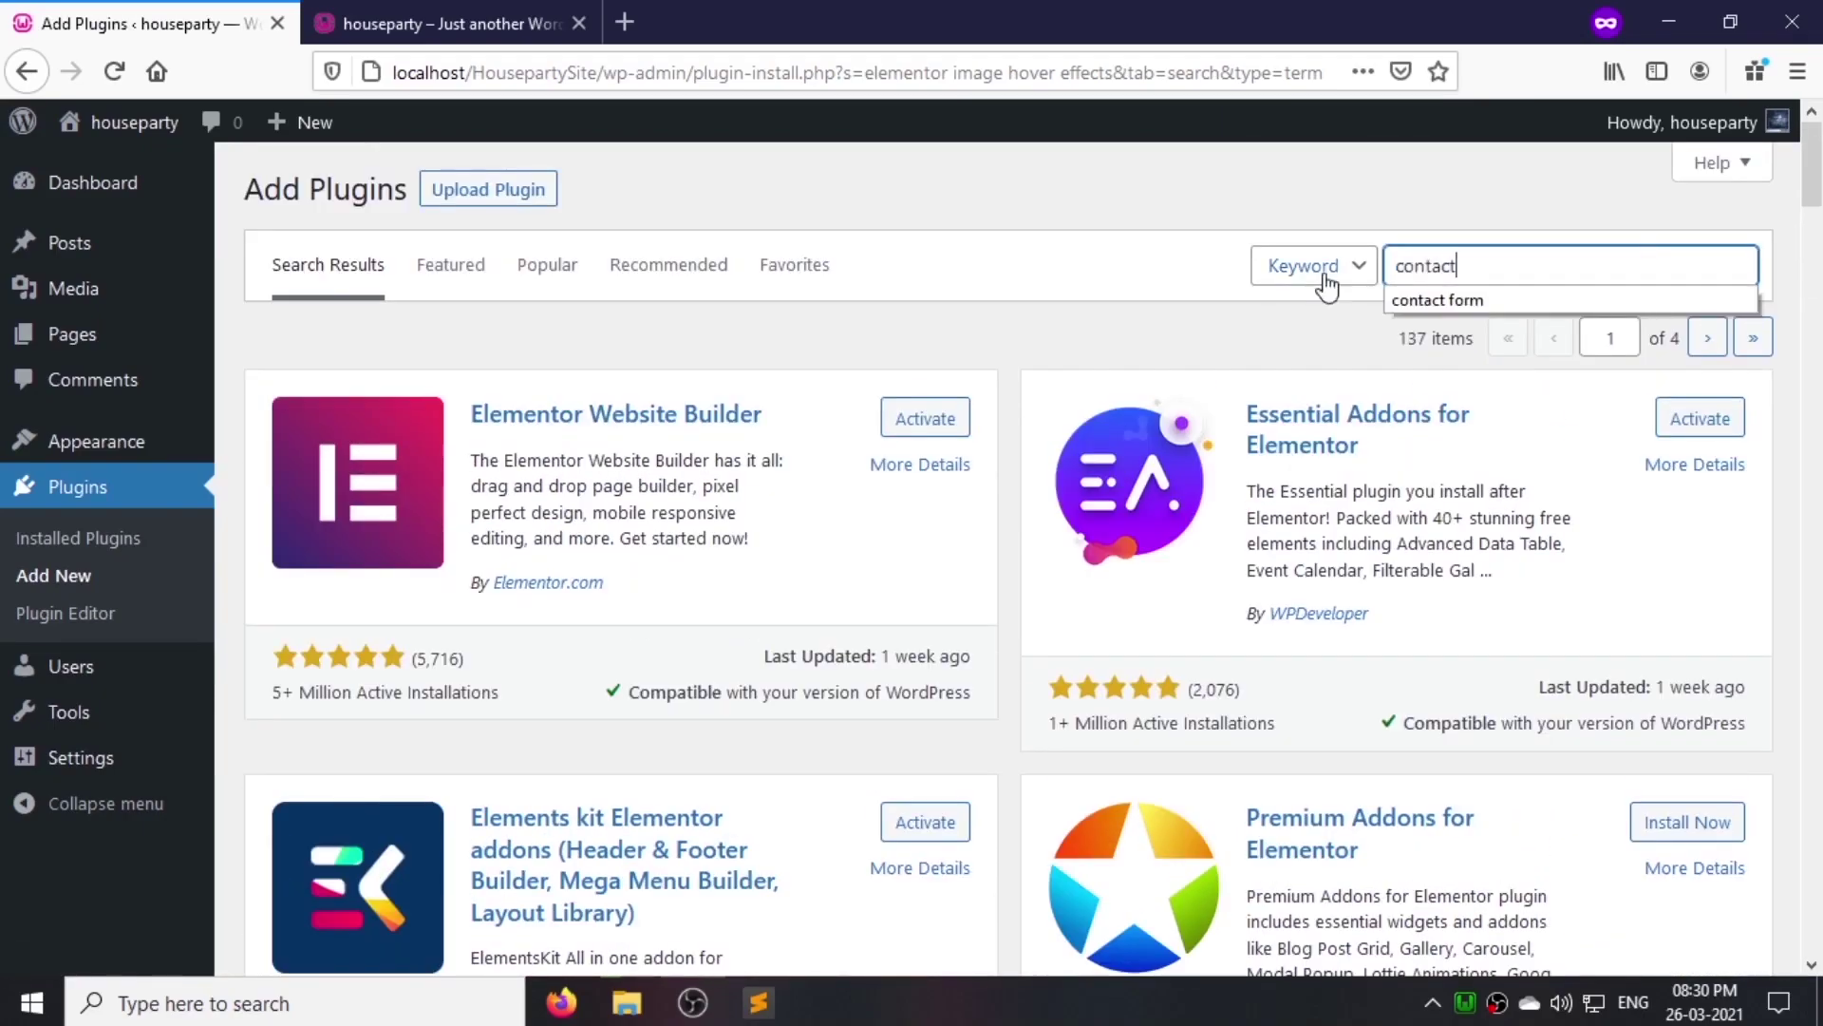
{"action": "type", "text": " form"}
Step: Select all plugins in the Installed Plugins list for a bulk action
{"action": "left_click", "coordinate": [124, 539]}
{"action": "scroll", "coordinate": [405, 550], "scroll_direction": "down", "scroll_amount": 2}
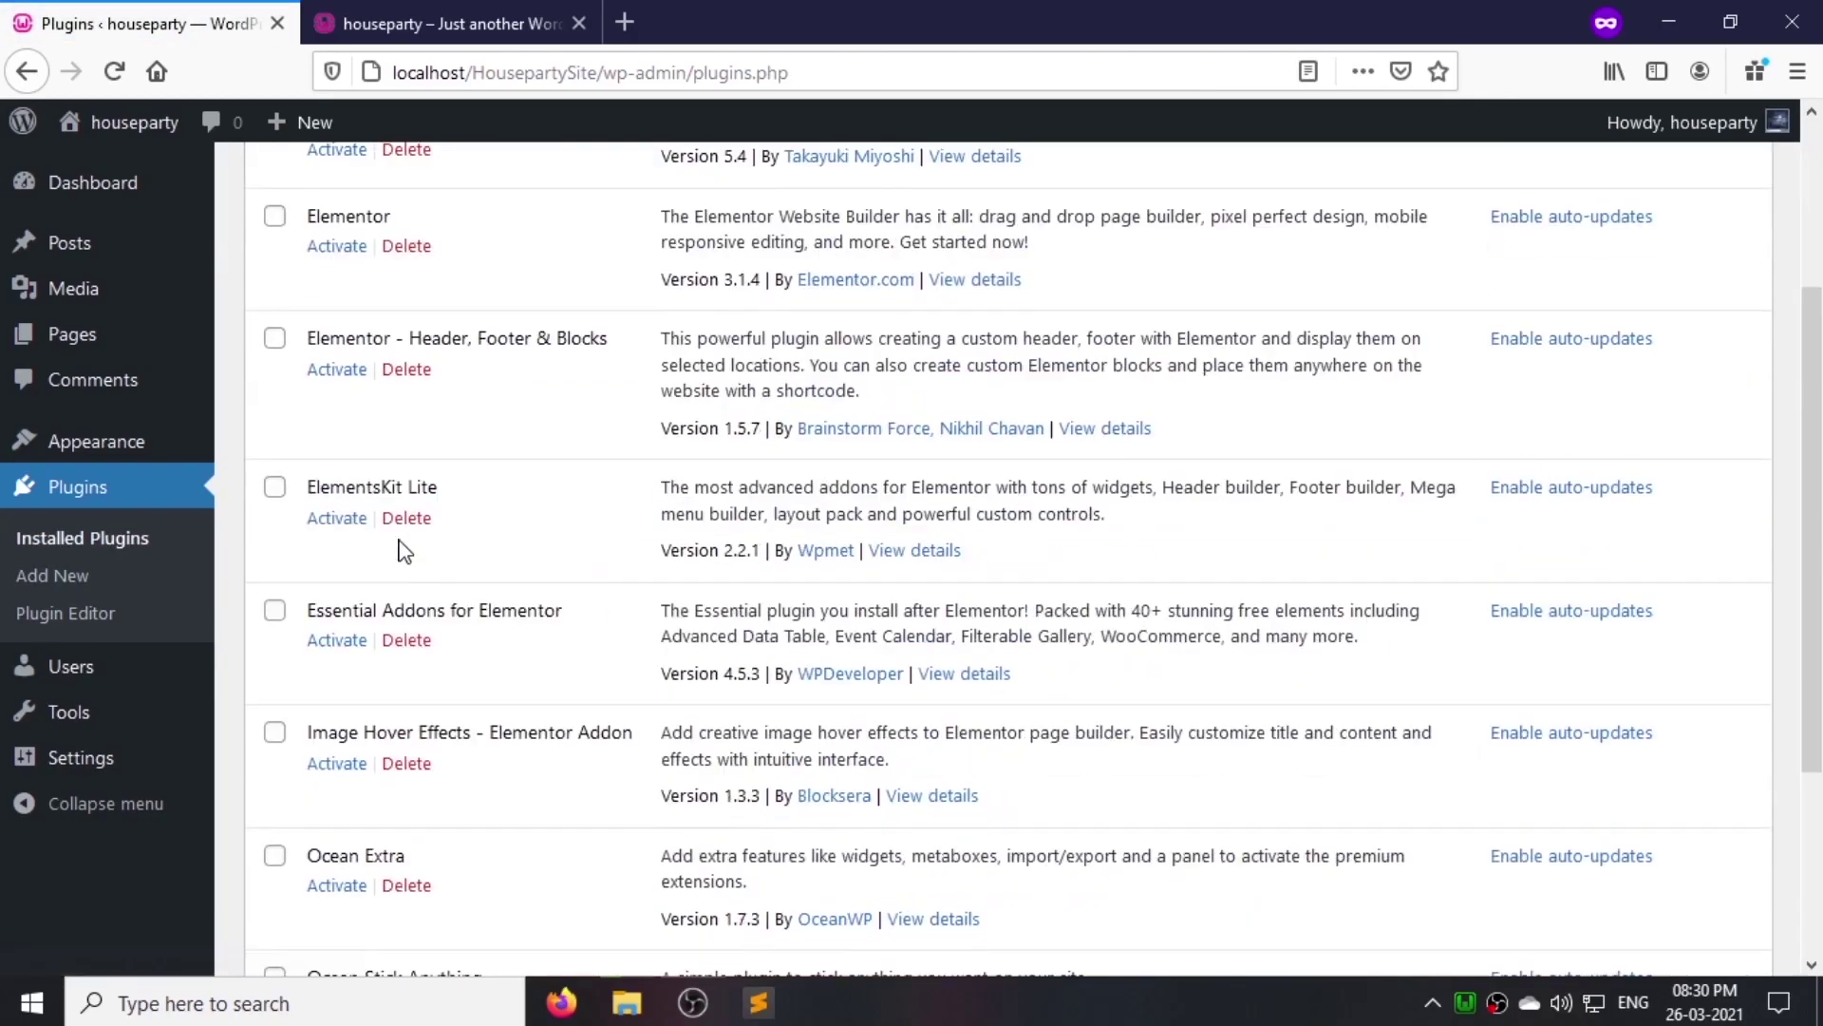
{"action": "scroll", "coordinate": [406, 551], "scroll_direction": "up", "scroll_amount": 3}
{"action": "left_click", "coordinate": [274, 340]}
{"action": "left_click", "coordinate": [362, 286]}
Step: Bulk-activate all plugins and step through the Essential Addons setup wizard to the final step
{"action": "left_click", "coordinate": [294, 362]}
{"action": "left_click", "coordinate": [510, 300]}
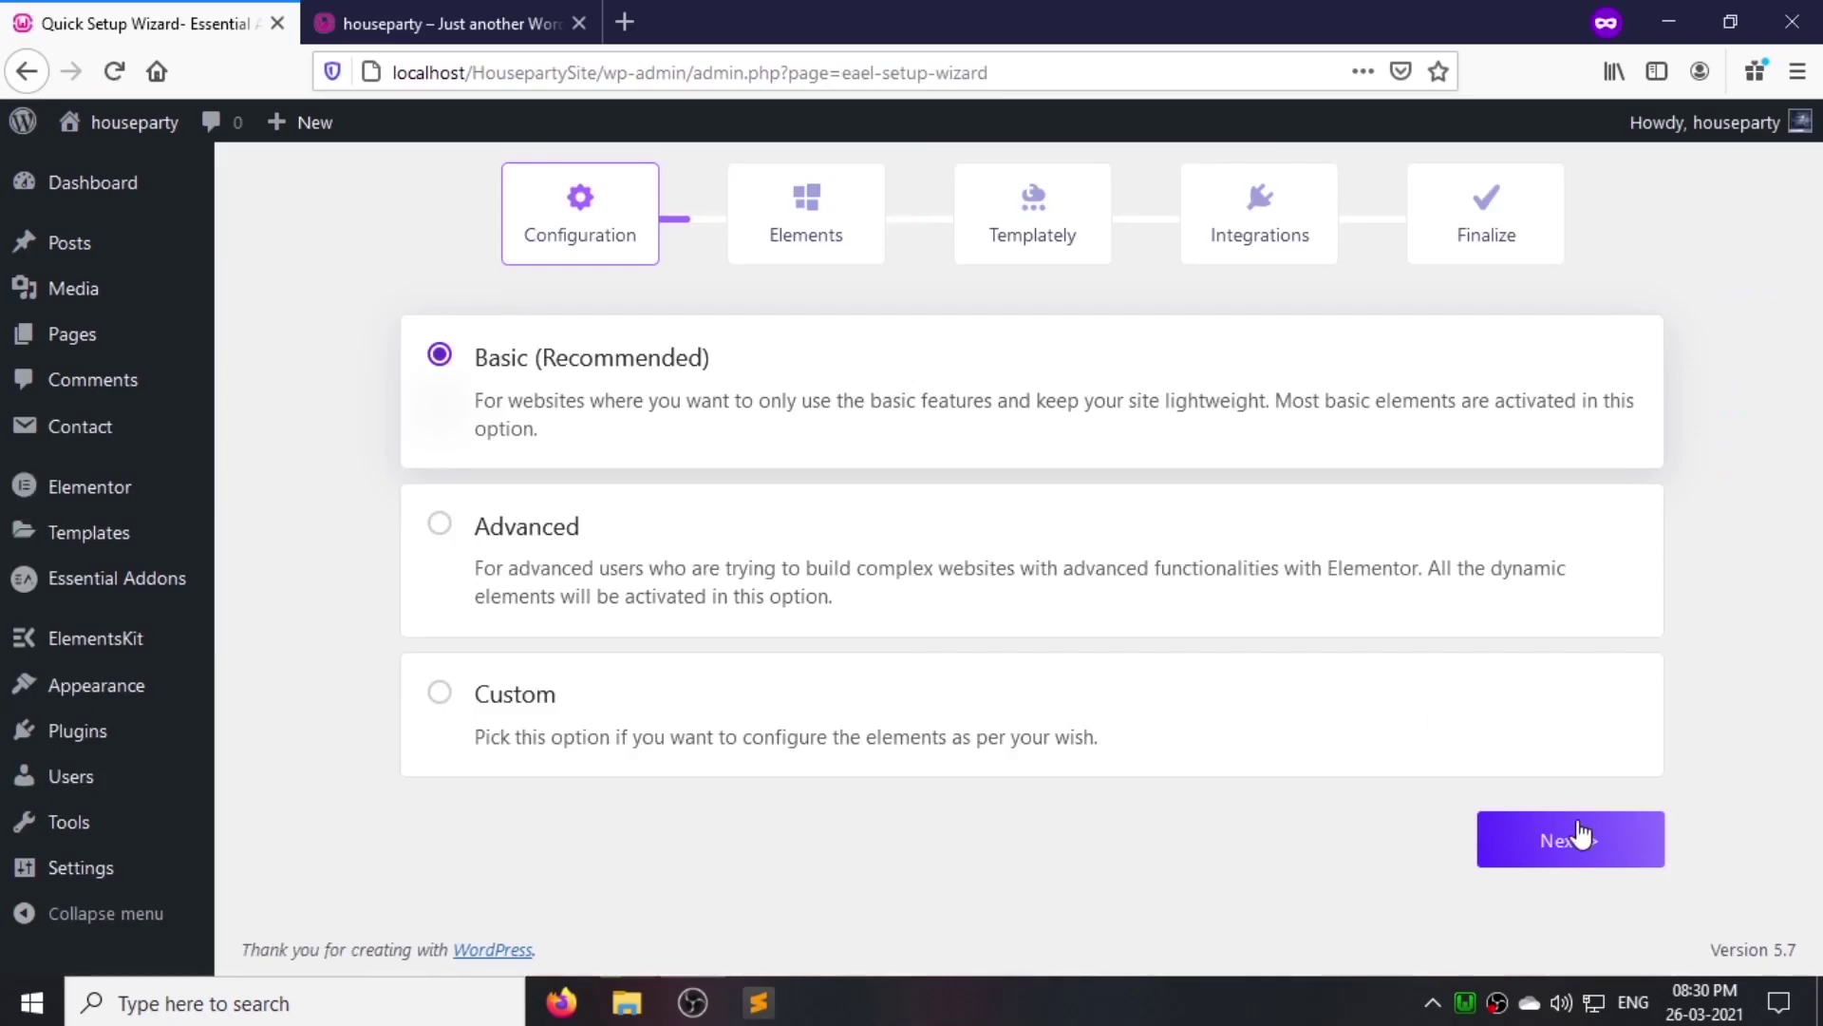
{"action": "left_click", "coordinate": [1612, 844]}
{"action": "scroll", "coordinate": [1206, 684], "scroll_direction": "down", "scroll_amount": 5}
{"action": "left_click", "coordinate": [1527, 842]}
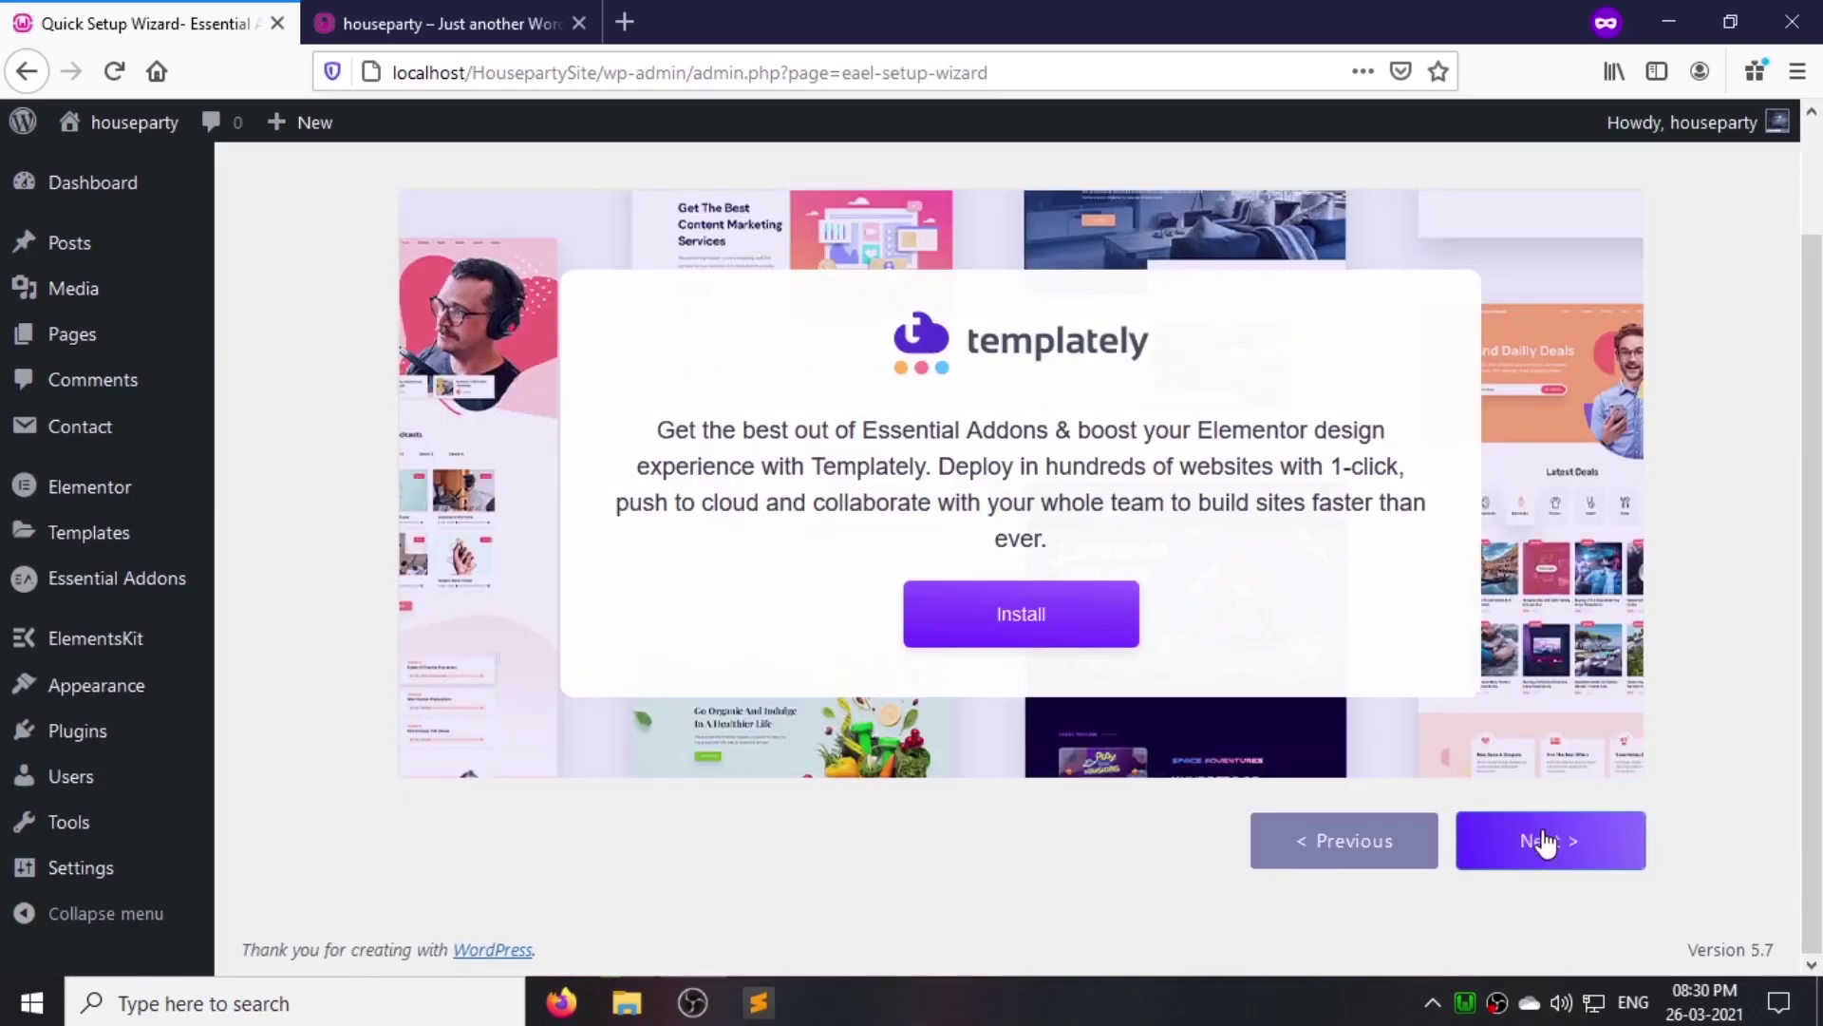
{"action": "left_click", "coordinate": [1531, 841]}
{"action": "scroll", "coordinate": [1421, 684], "scroll_direction": "down", "scroll_amount": 5}
{"action": "left_click", "coordinate": [1614, 841]}
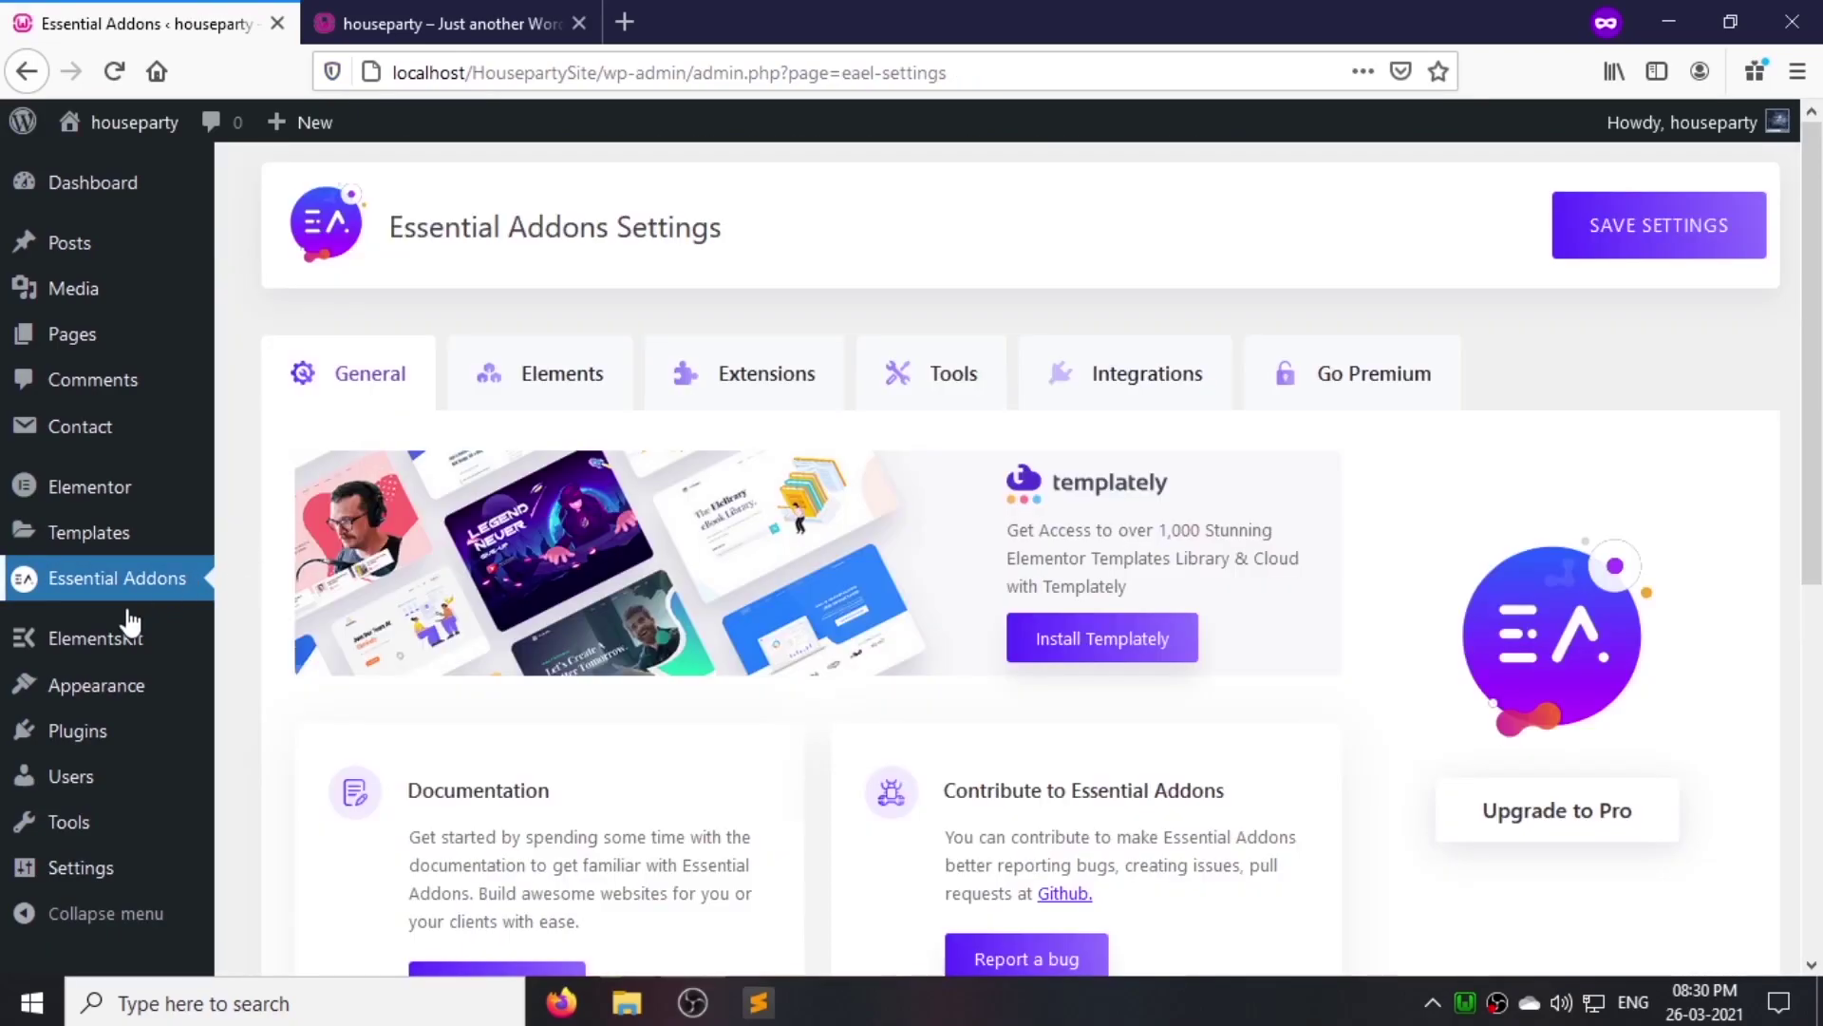
Step: Activate the OceanWP theme, skip its opt-in, and reload the live site
{"action": "mouse_move", "coordinate": [116, 696]}
{"action": "left_click", "coordinate": [279, 650]}
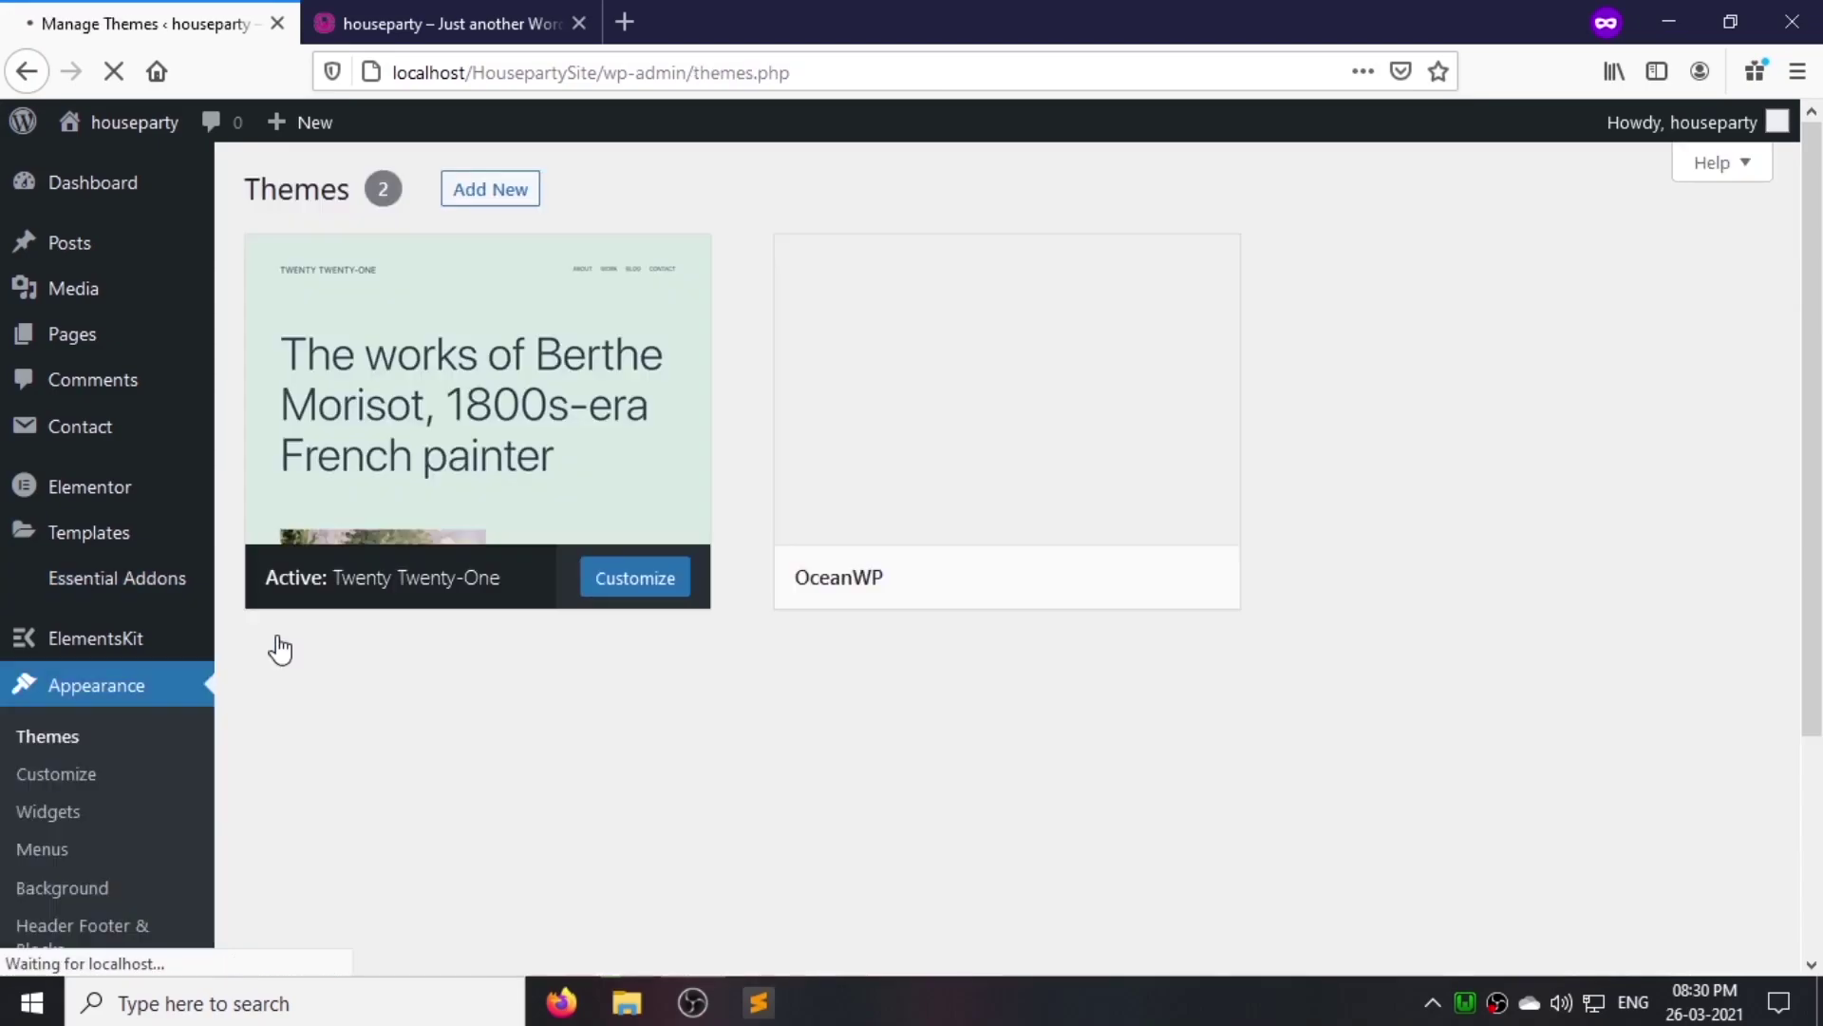
{"action": "left_click", "coordinate": [855, 486]}
{"action": "left_click", "coordinate": [947, 916]}
{"action": "left_click", "coordinate": [859, 535]}
{"action": "key", "text": "ctrl+Tab"}
{"action": "key", "text": "F5"}
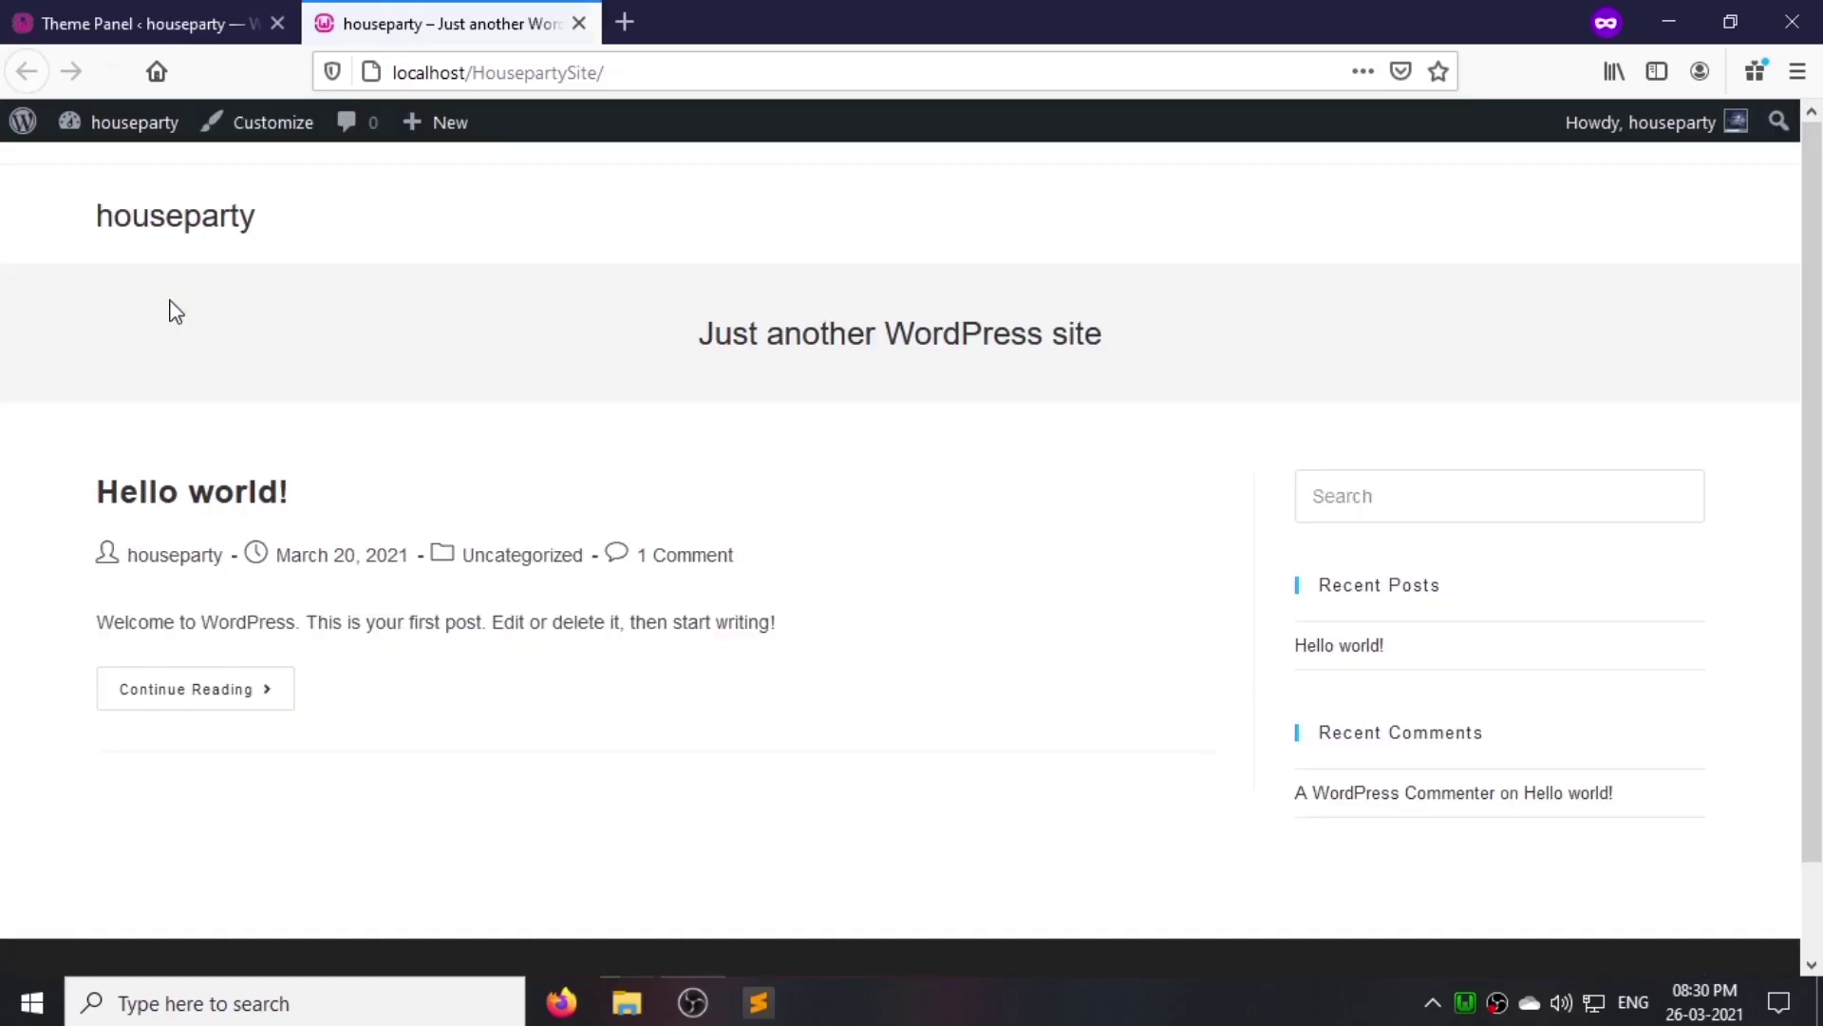
{"action": "left_click", "coordinate": [90, 21]}
Step: Delete the Twenty Twenty-One theme, leaving OceanWP as the only theme
{"action": "left_click", "coordinate": [76, 334]}
{"action": "mouse_move", "coordinate": [111, 778]}
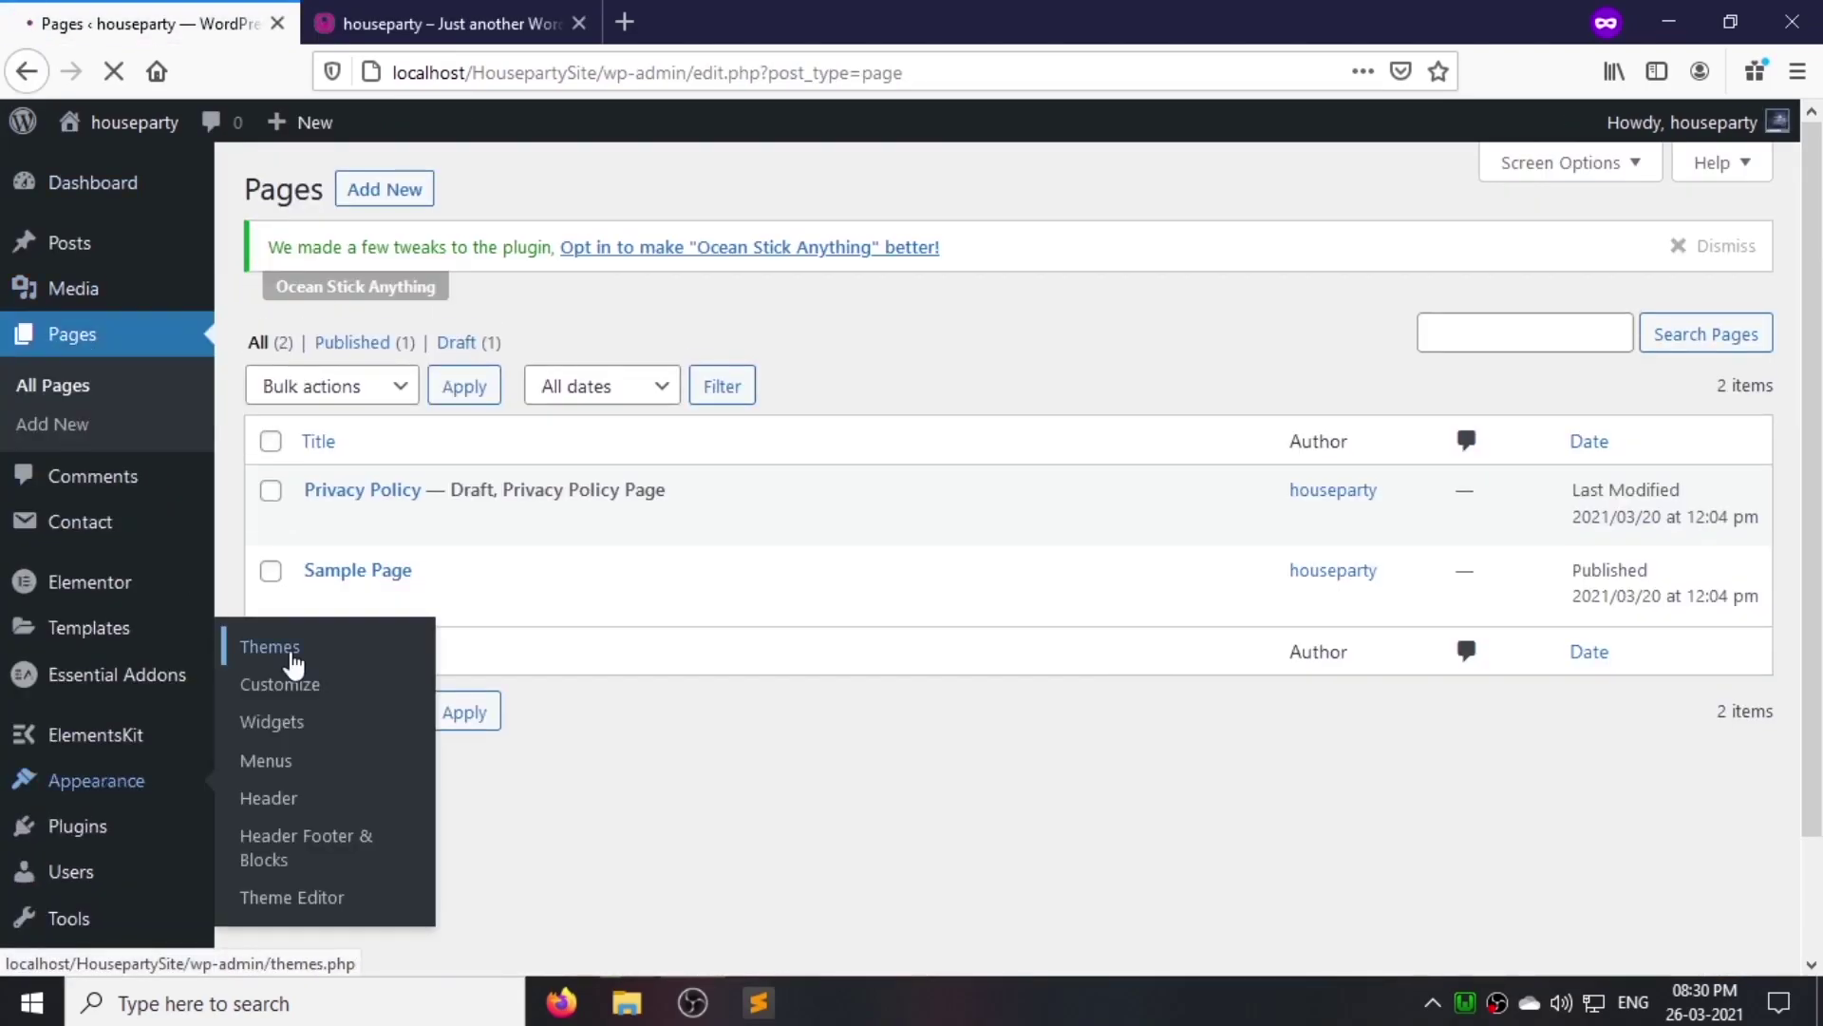
{"action": "left_click", "coordinate": [285, 649]}
{"action": "left_click", "coordinate": [977, 493]}
{"action": "left_click", "coordinate": [1723, 917]}
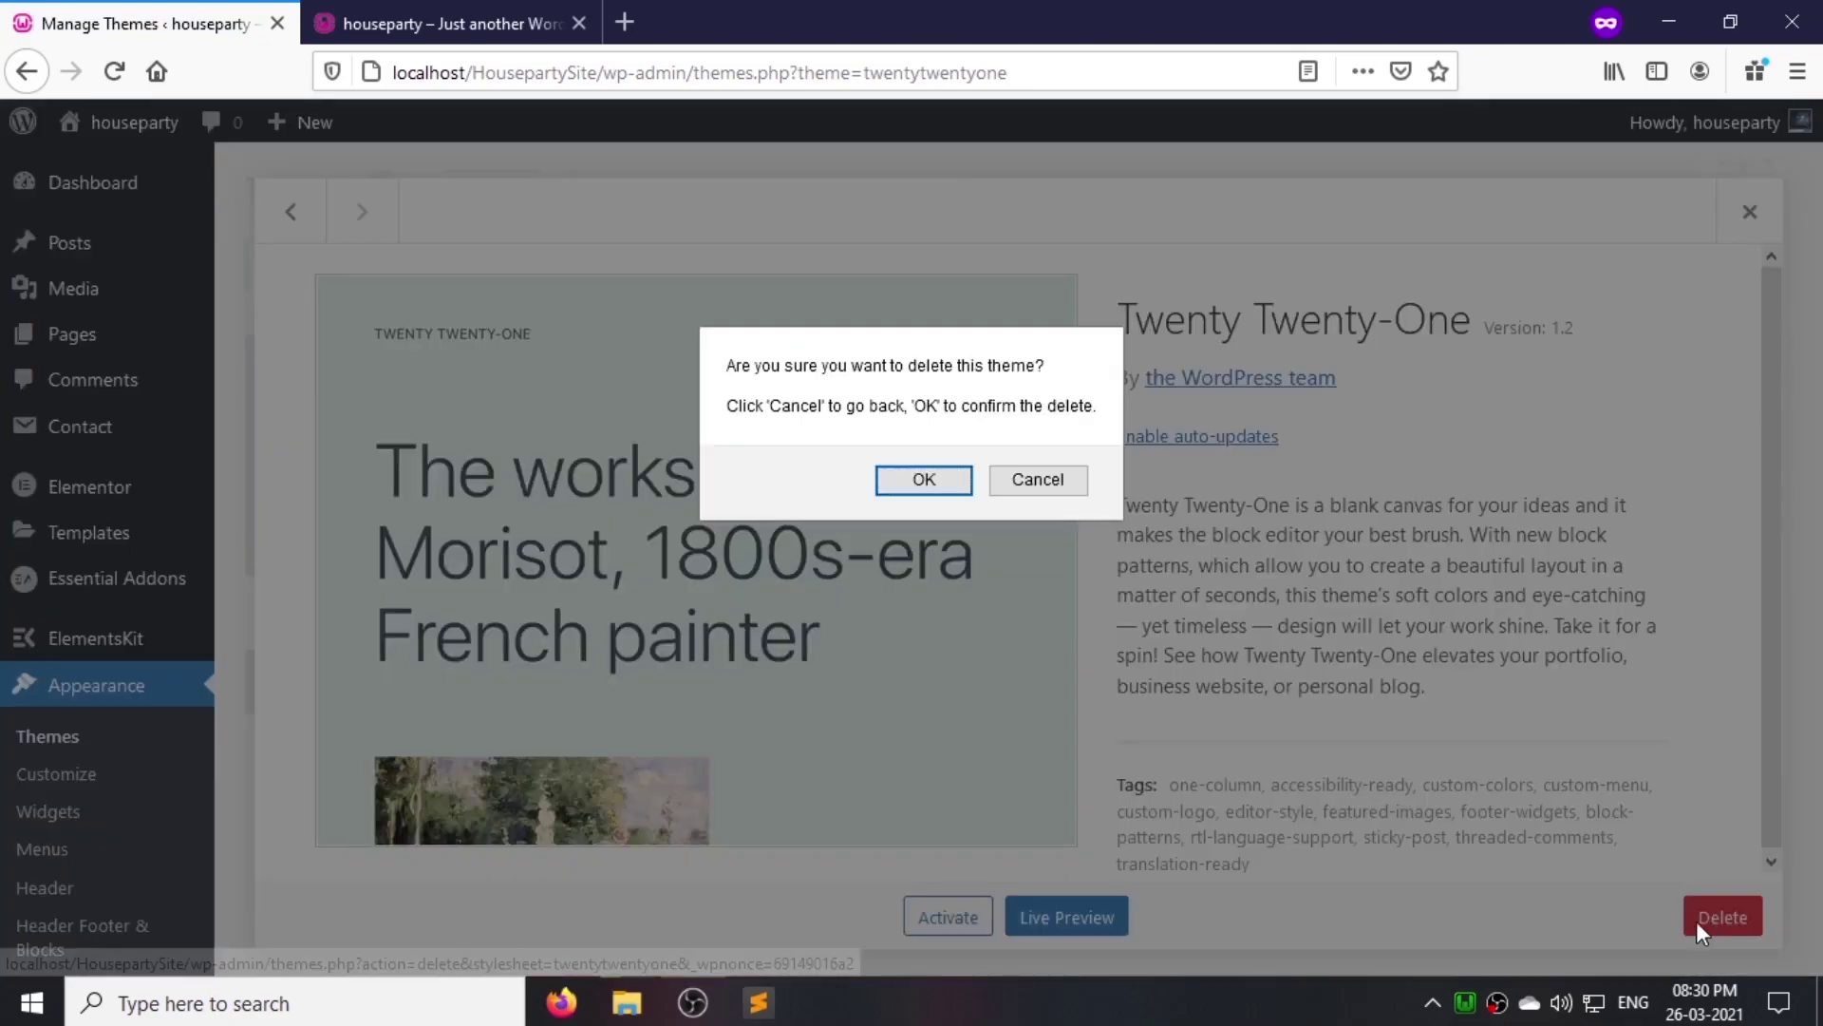
{"action": "left_click", "coordinate": [928, 483]}
{"action": "left_click", "coordinate": [486, 460]}
{"action": "scroll", "coordinate": [486, 459], "scroll_direction": "down", "scroll_amount": 4}
{"action": "key", "text": "Escape"}
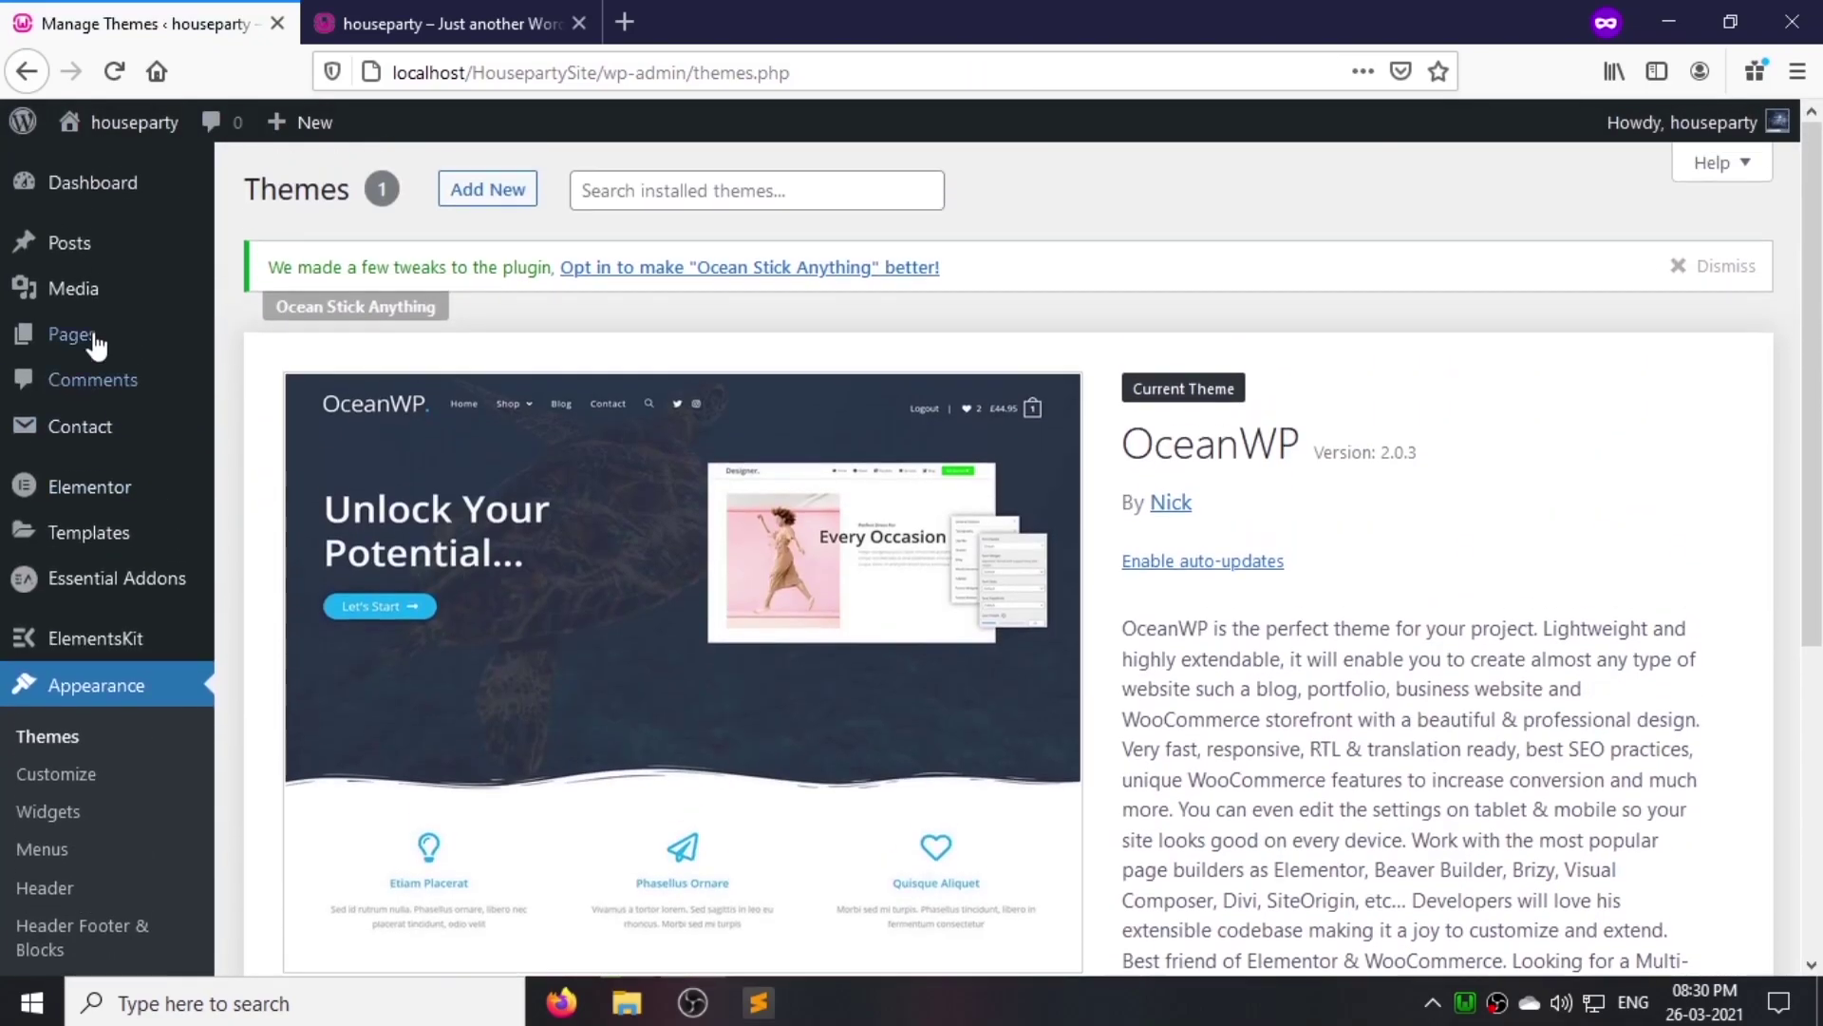
Step: Move both existing pages to the trash and start a new page
{"action": "left_click", "coordinate": [76, 334]}
{"action": "left_click", "coordinate": [272, 441]}
{"action": "left_click", "coordinate": [332, 386]}
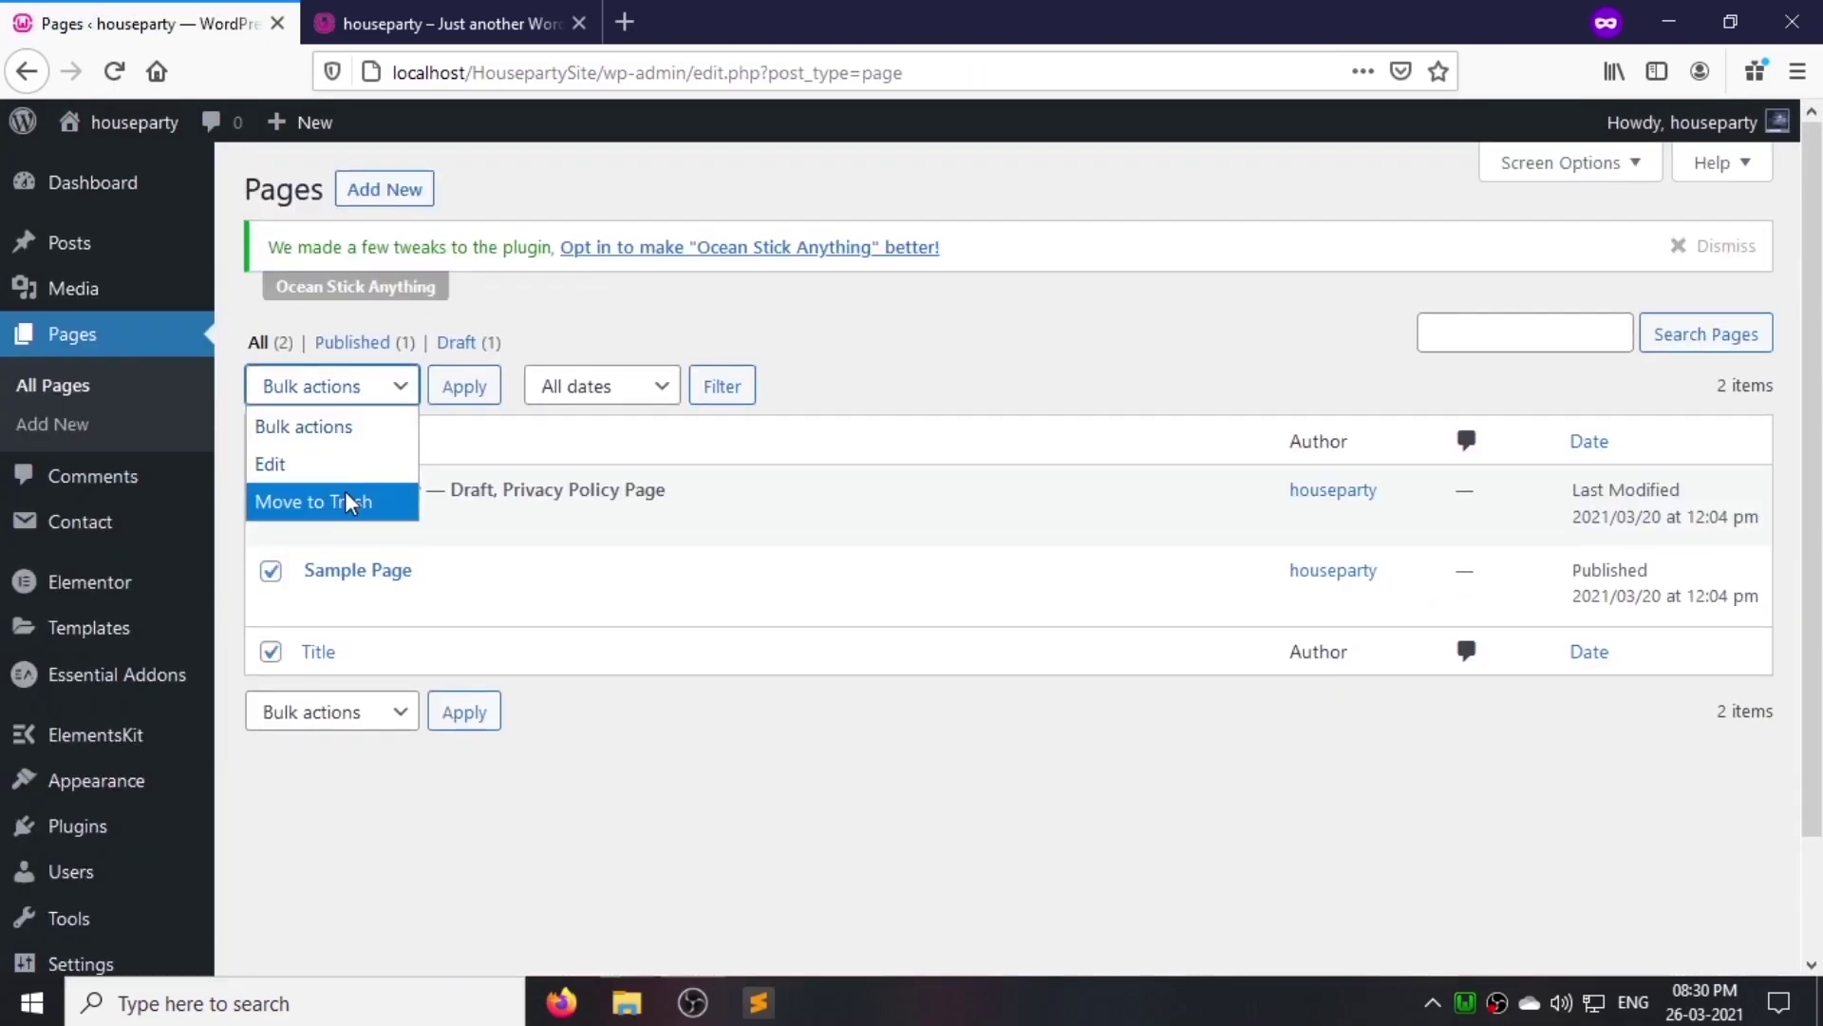
{"action": "left_click", "coordinate": [338, 501]}
{"action": "left_click", "coordinate": [454, 397]}
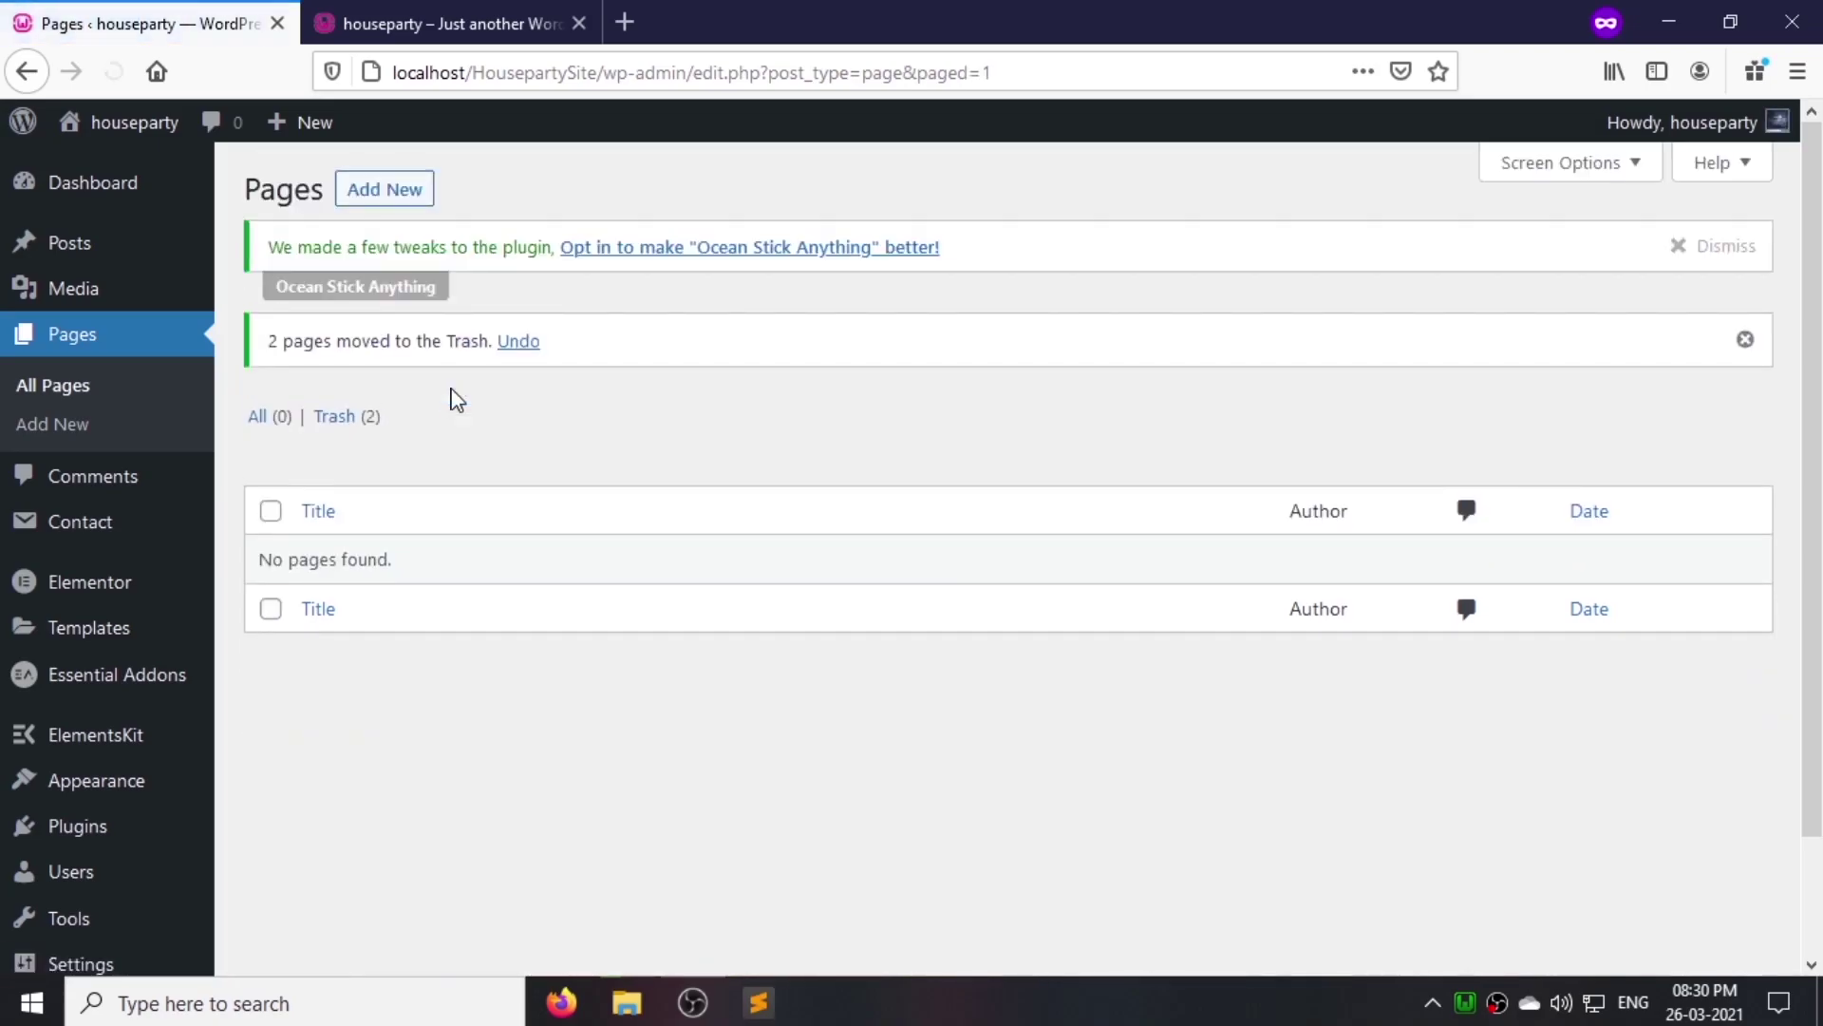
{"action": "left_click", "coordinate": [377, 195]}
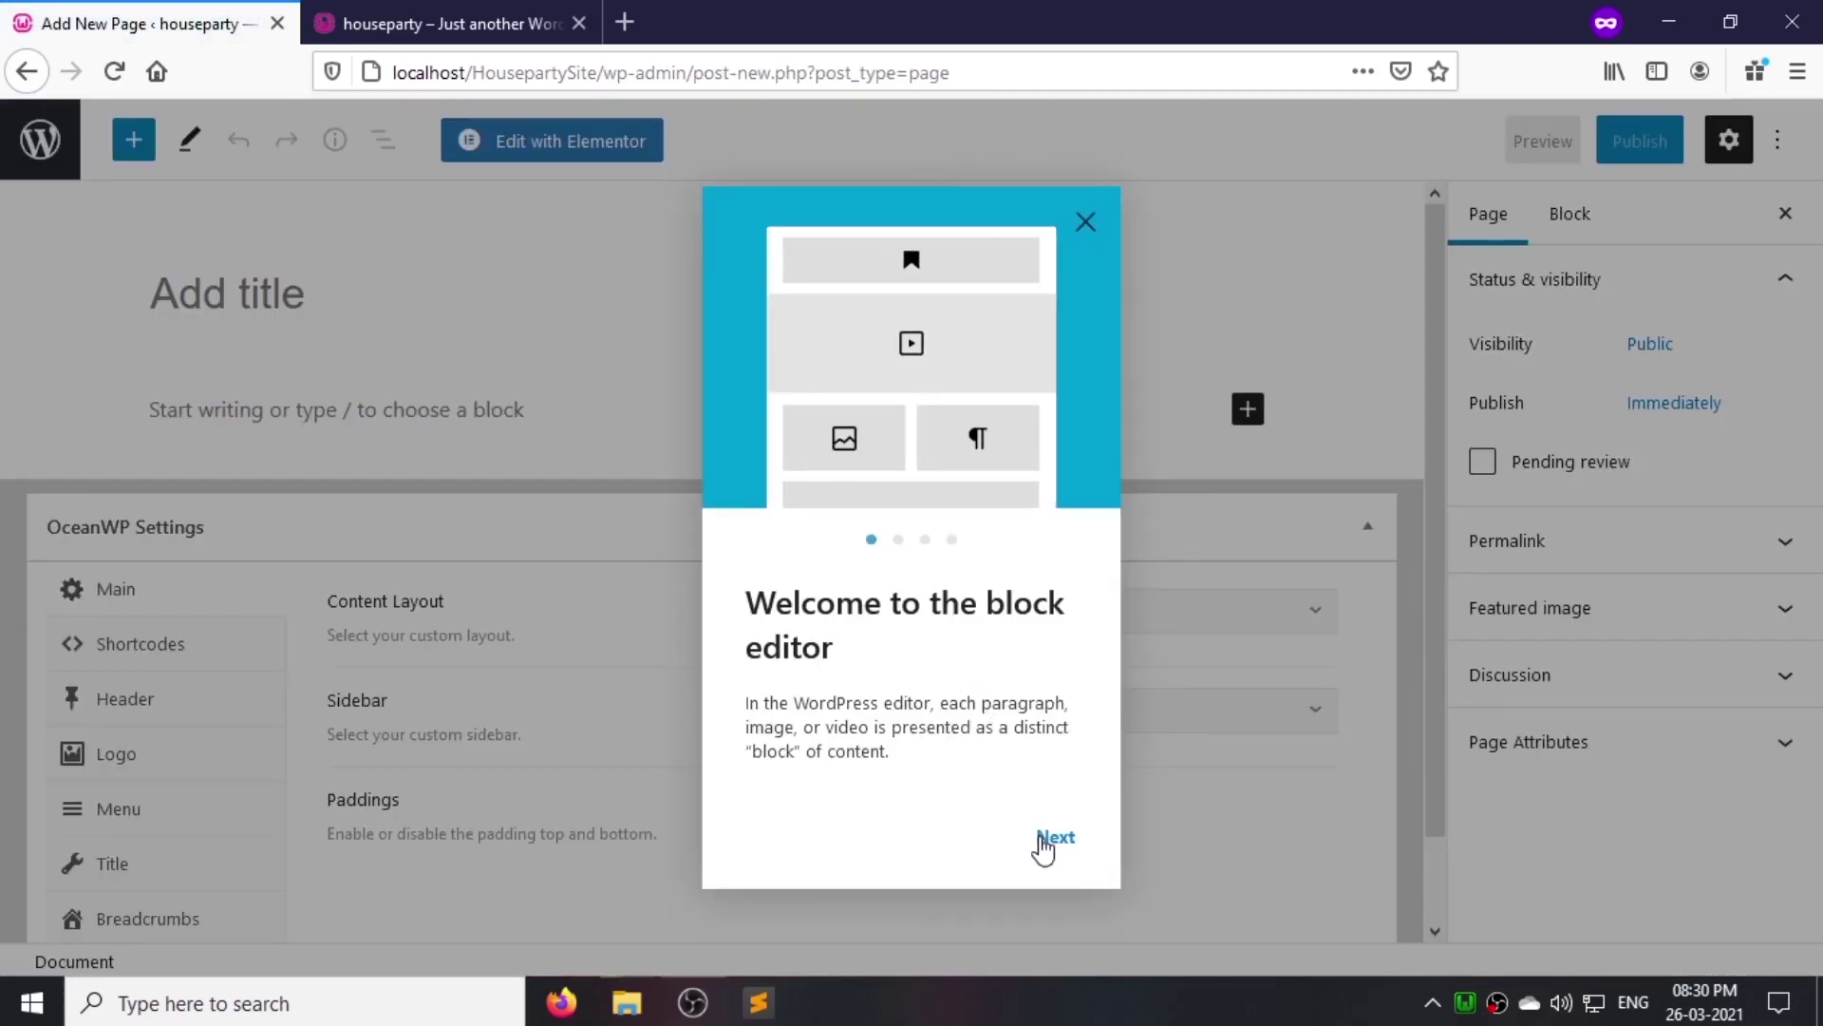
Step: Dismiss the editor welcome guide and title the new page 'Home'
{"action": "left_click", "coordinate": [1045, 863]}
{"action": "left_click", "coordinate": [1037, 866]}
{"action": "left_click", "coordinate": [1047, 841]}
{"action": "left_click", "coordinate": [1017, 837]}
{"action": "type", "text": "Home"}
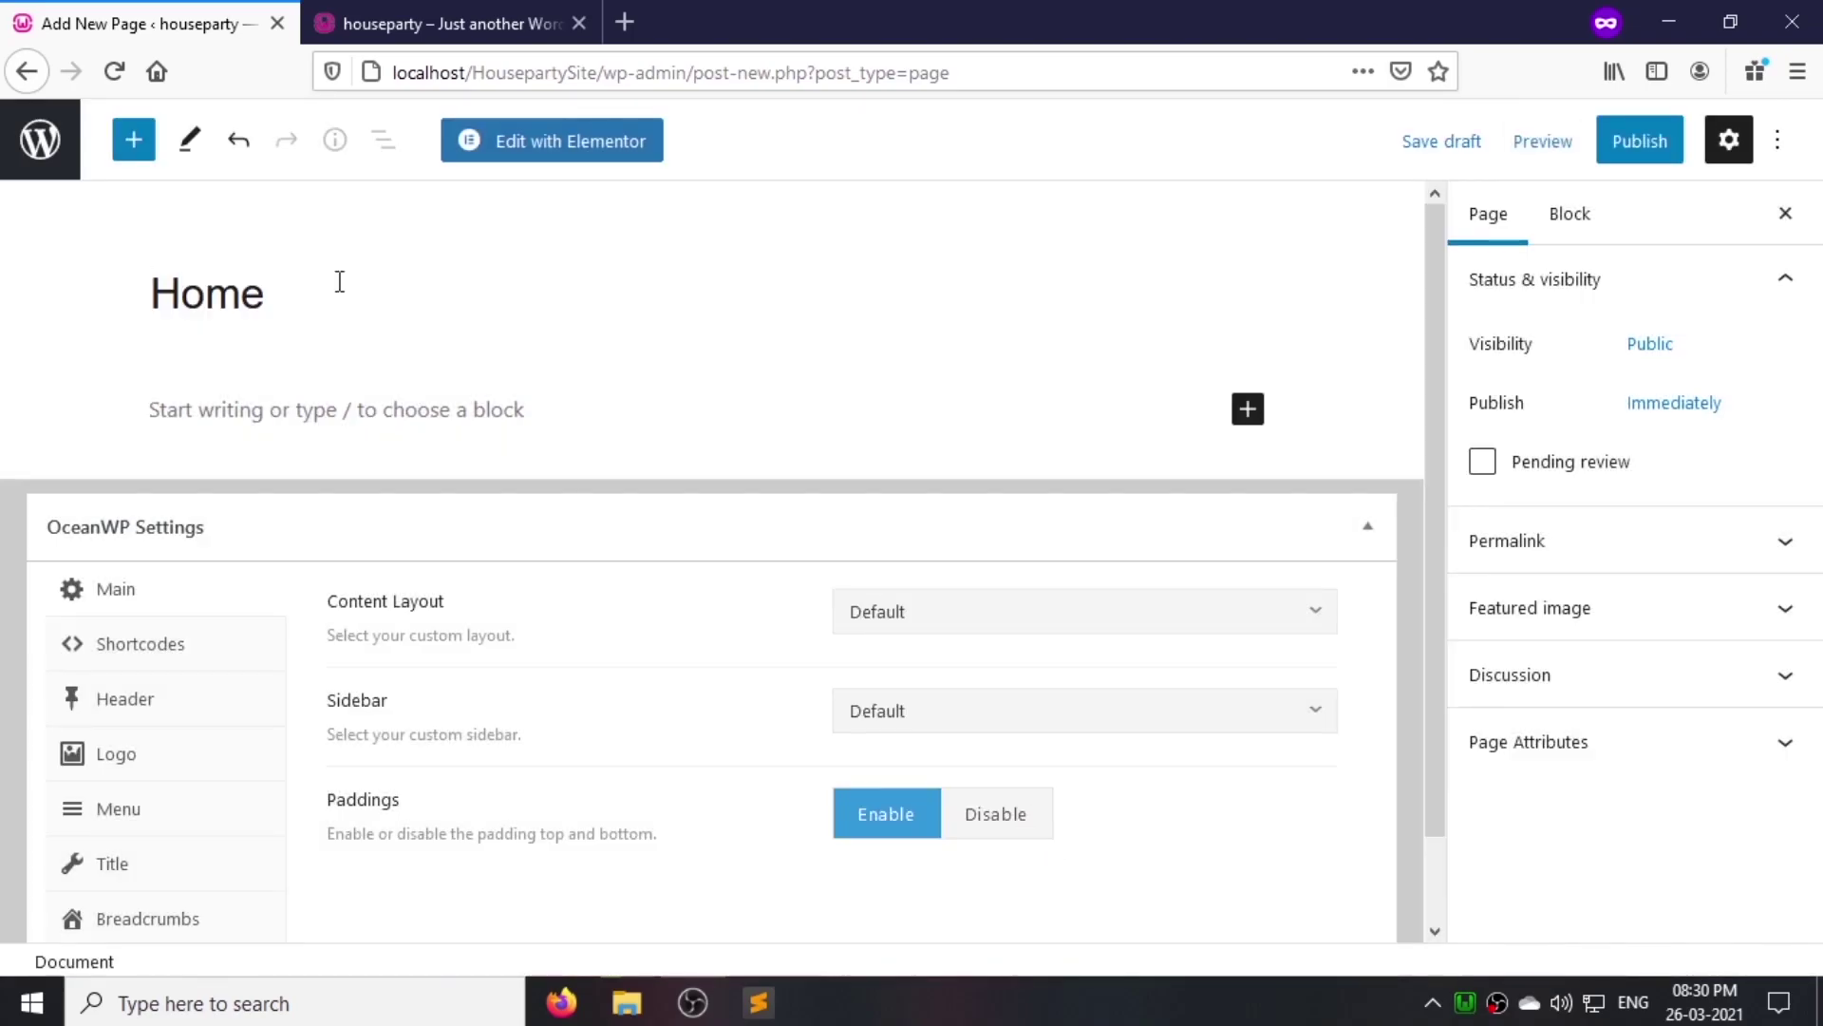
Step: Set the Home page template to Elementor Full Width and publish it
{"action": "left_click", "coordinate": [1599, 798]}
{"action": "left_click", "coordinate": [1595, 731]}
{"action": "left_click", "coordinate": [1576, 836]}
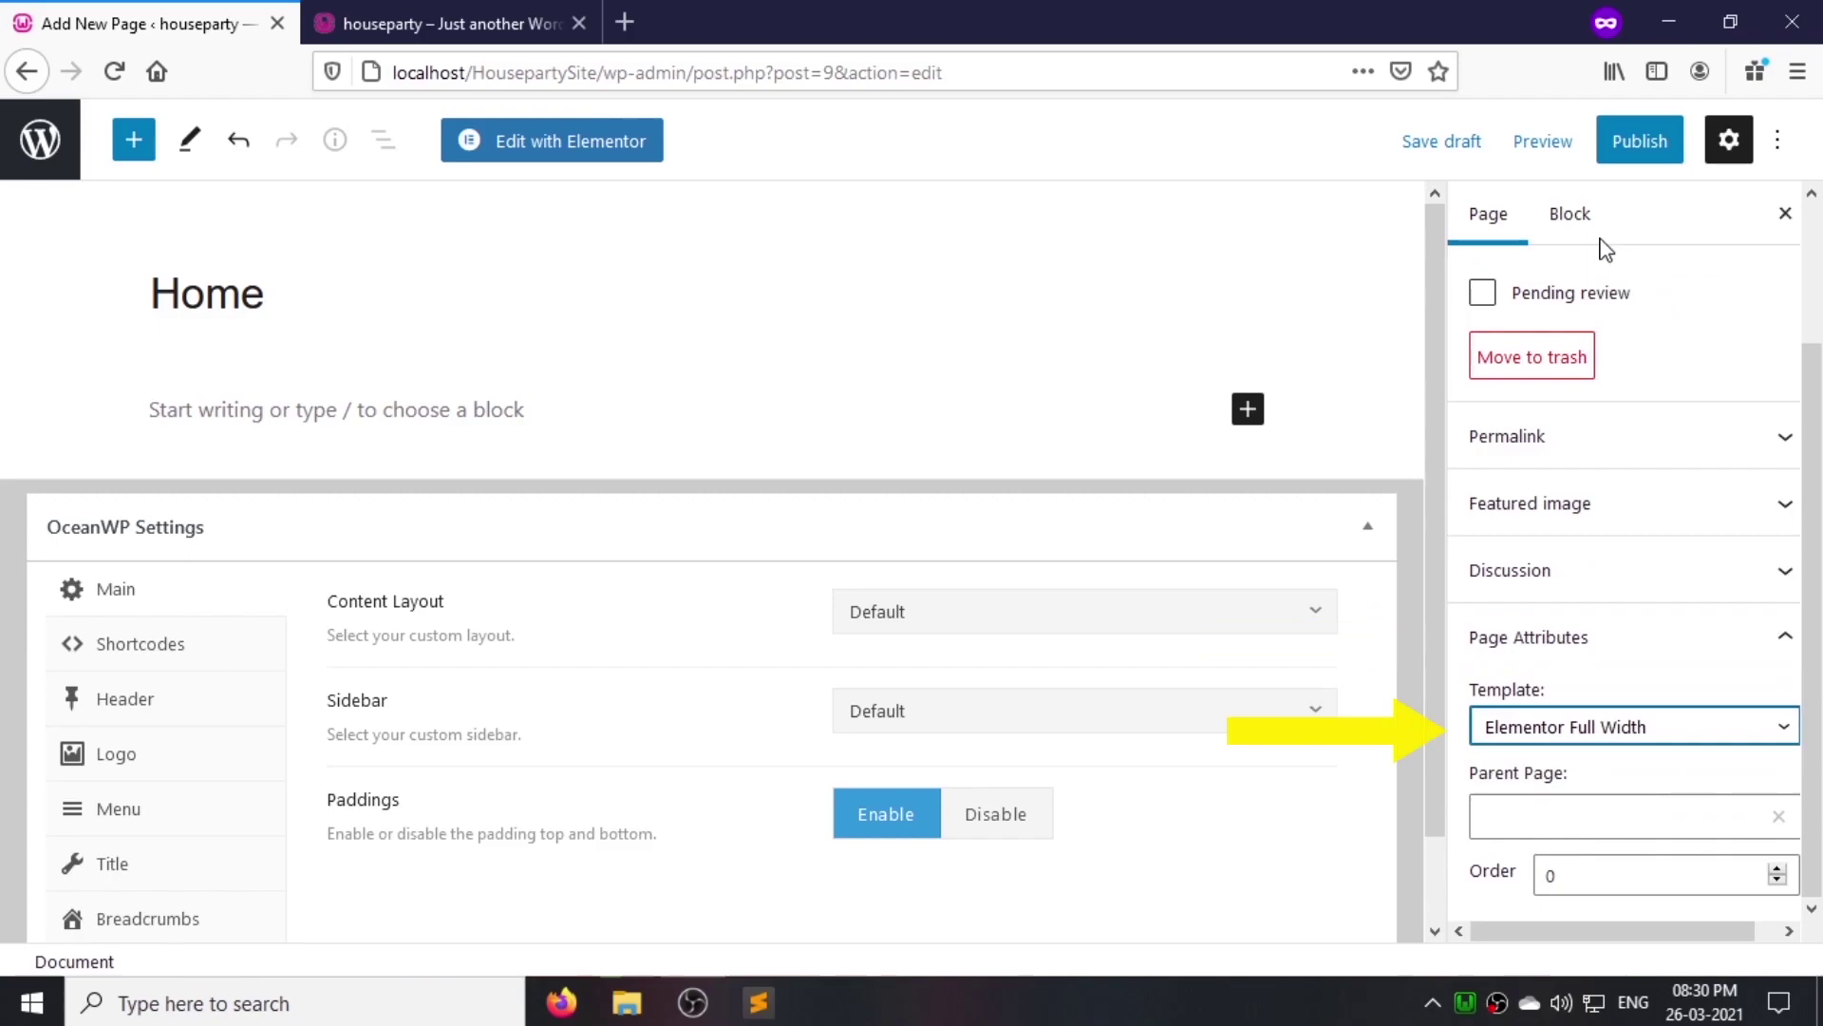
{"action": "left_click", "coordinate": [1635, 143]}
{"action": "left_click", "coordinate": [1607, 150]}
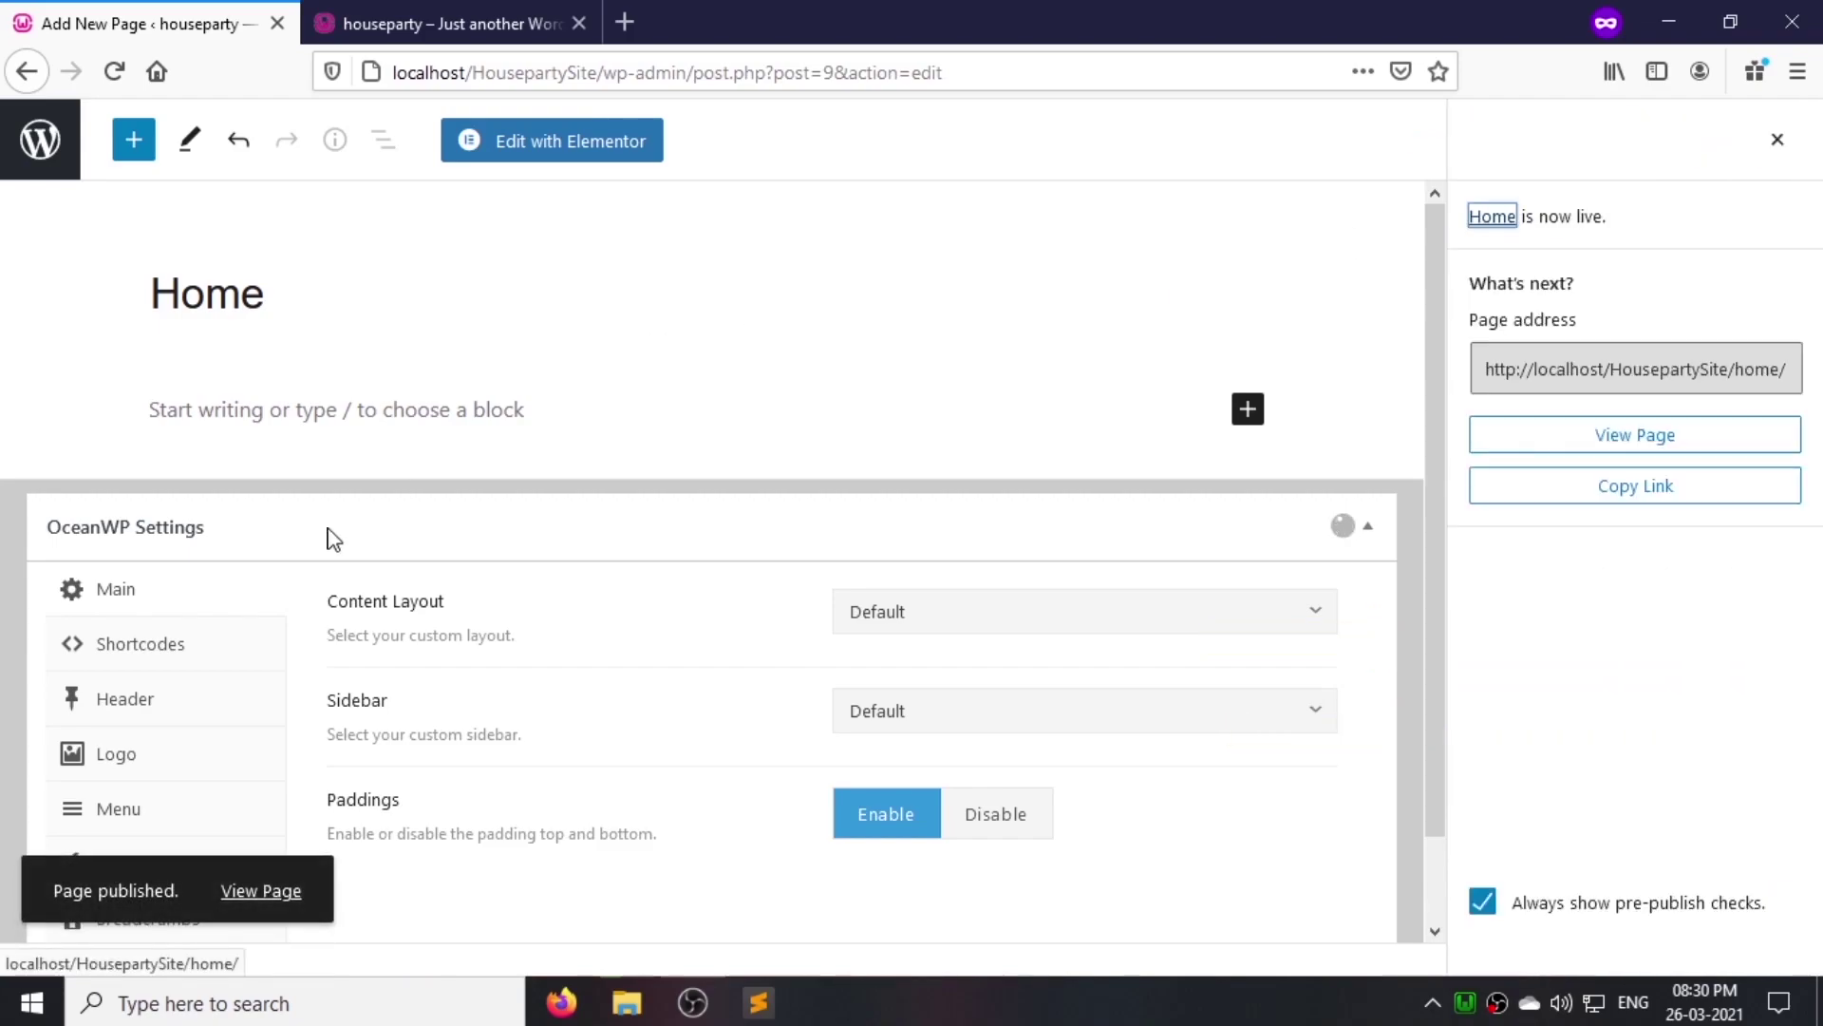
{"action": "left_click", "coordinate": [261, 890]}
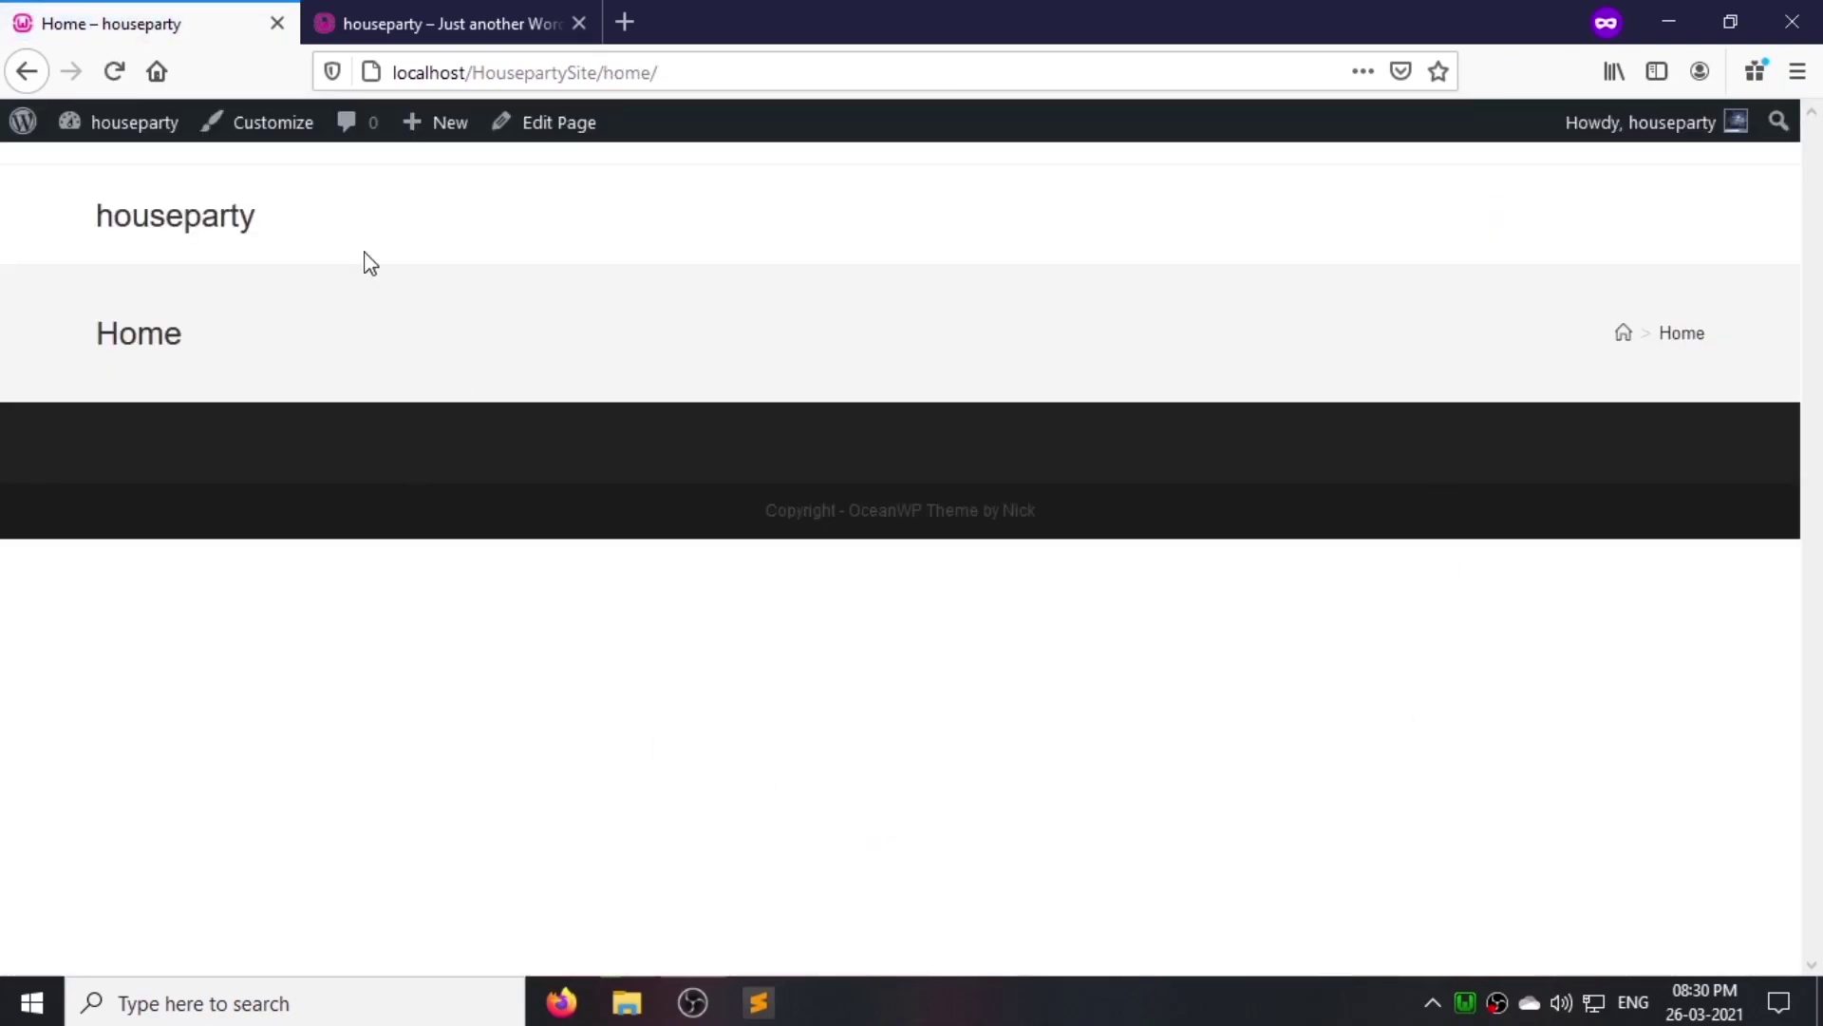
Step: Disable the Home page title display, update the page, and return to the Dashboard
{"action": "left_click_drag", "start_coordinate": [619, 334], "coordinate": [623, 335]}
{"action": "left_click", "coordinate": [26, 72]}
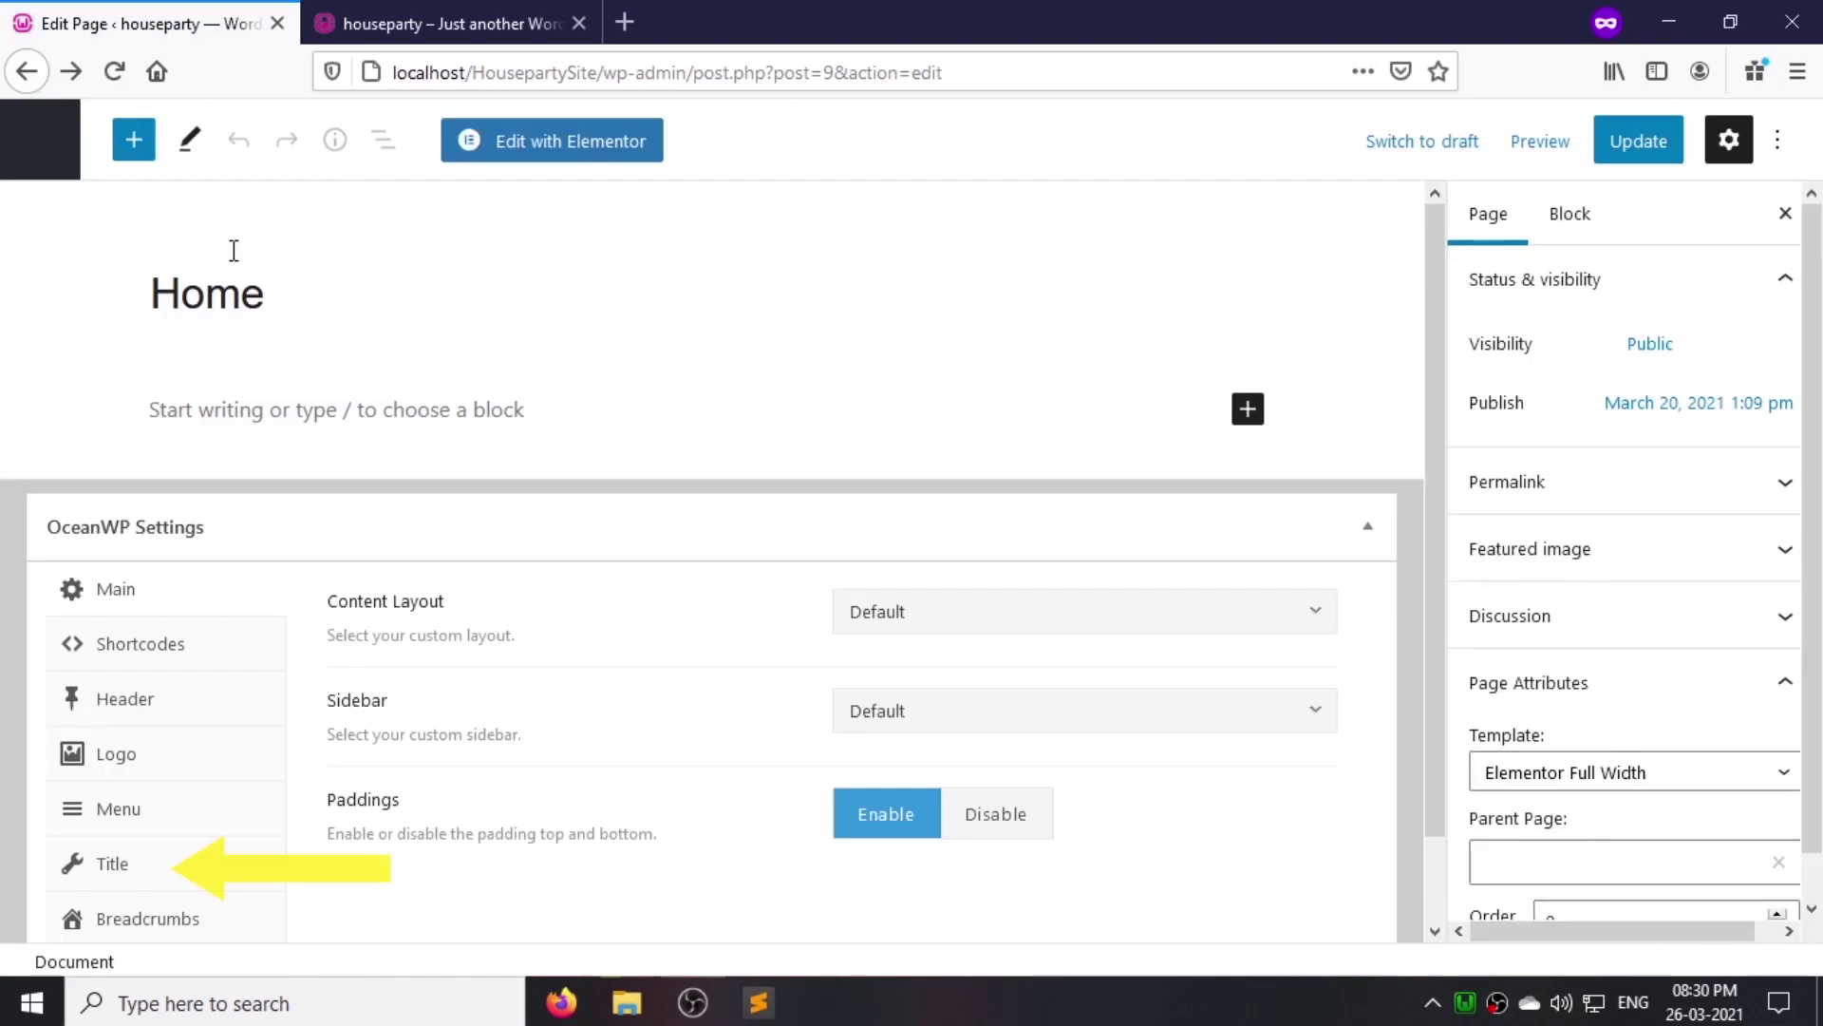
{"action": "left_click", "coordinate": [1106, 615]}
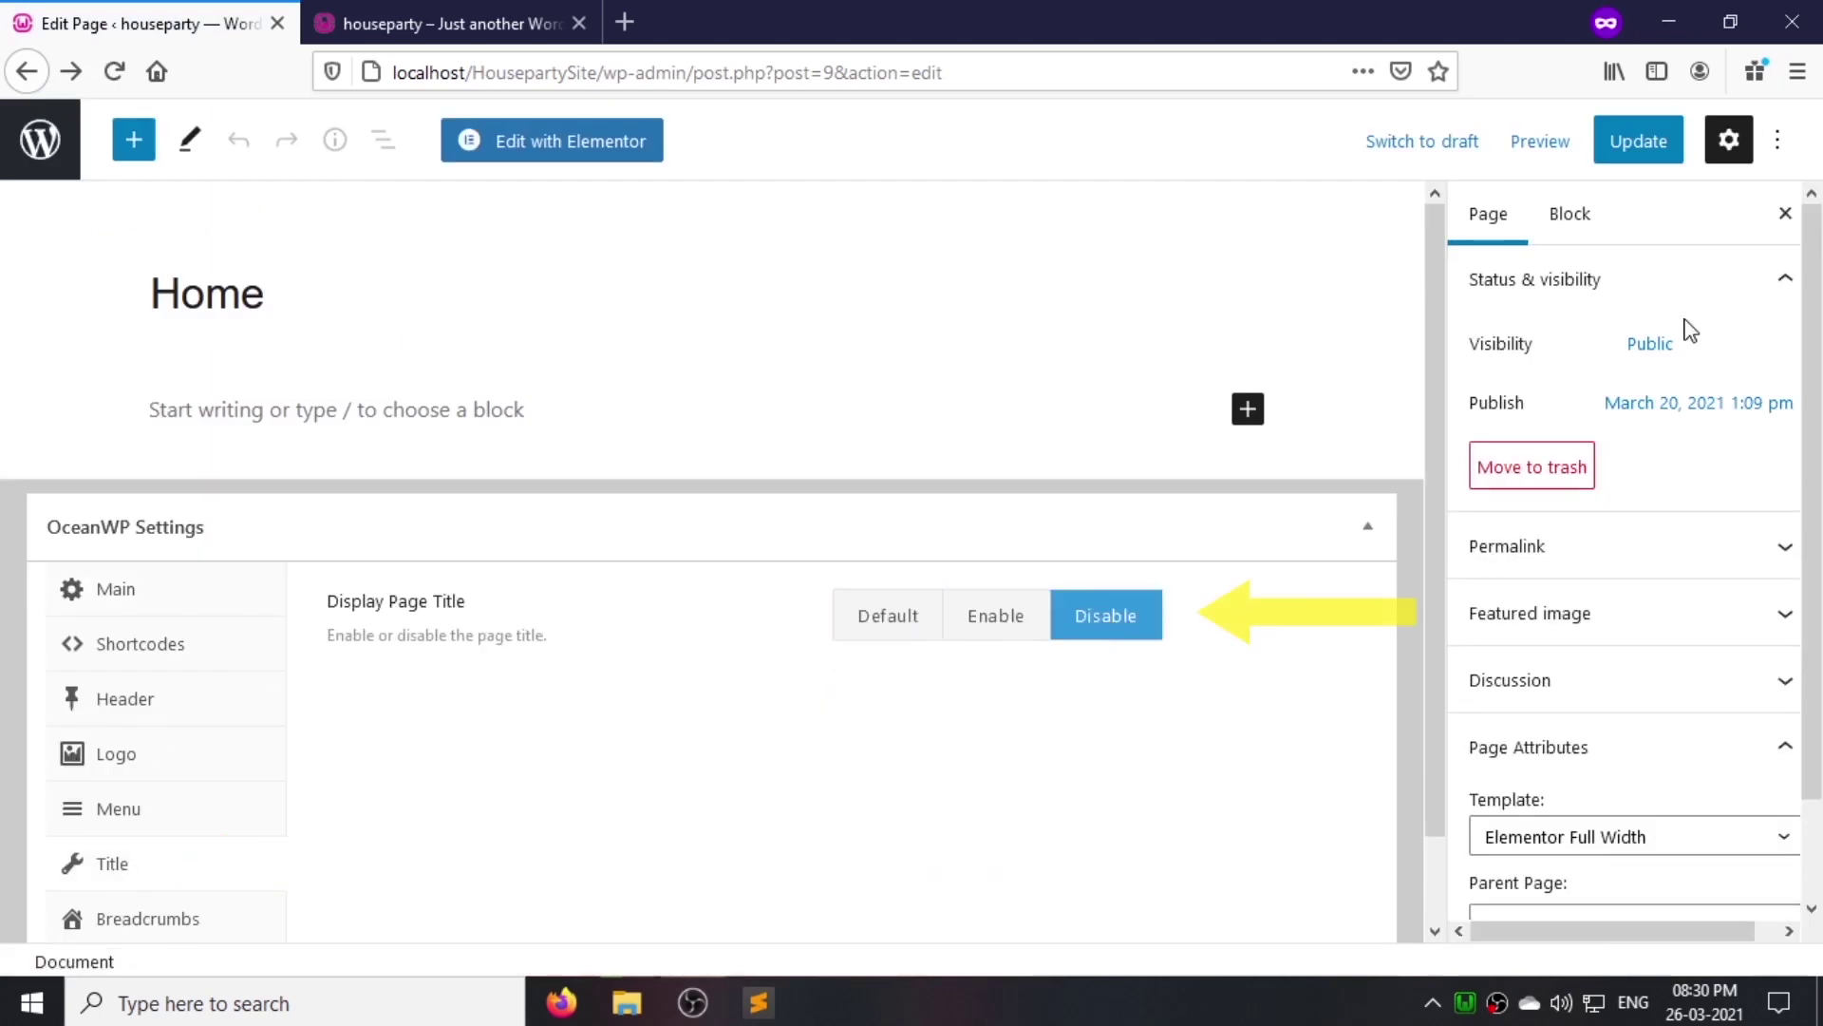
{"action": "left_click", "coordinate": [1632, 152]}
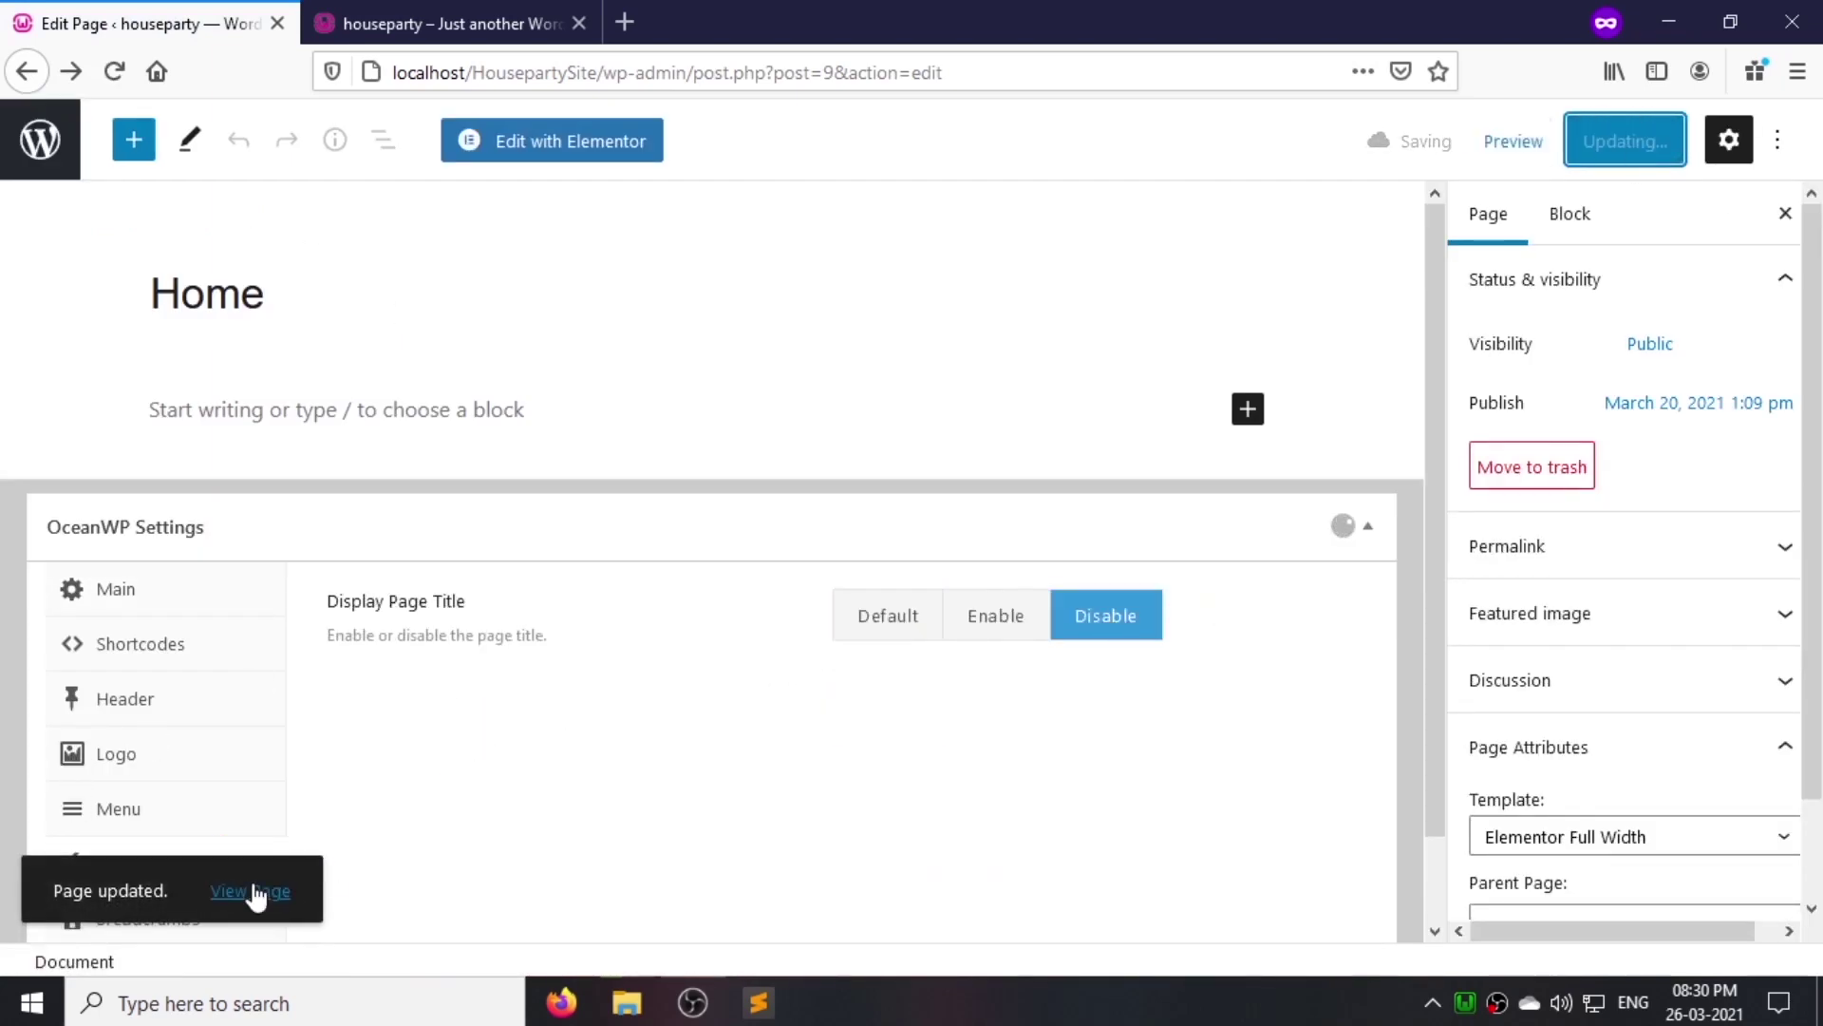
{"action": "left_click", "coordinate": [253, 891]}
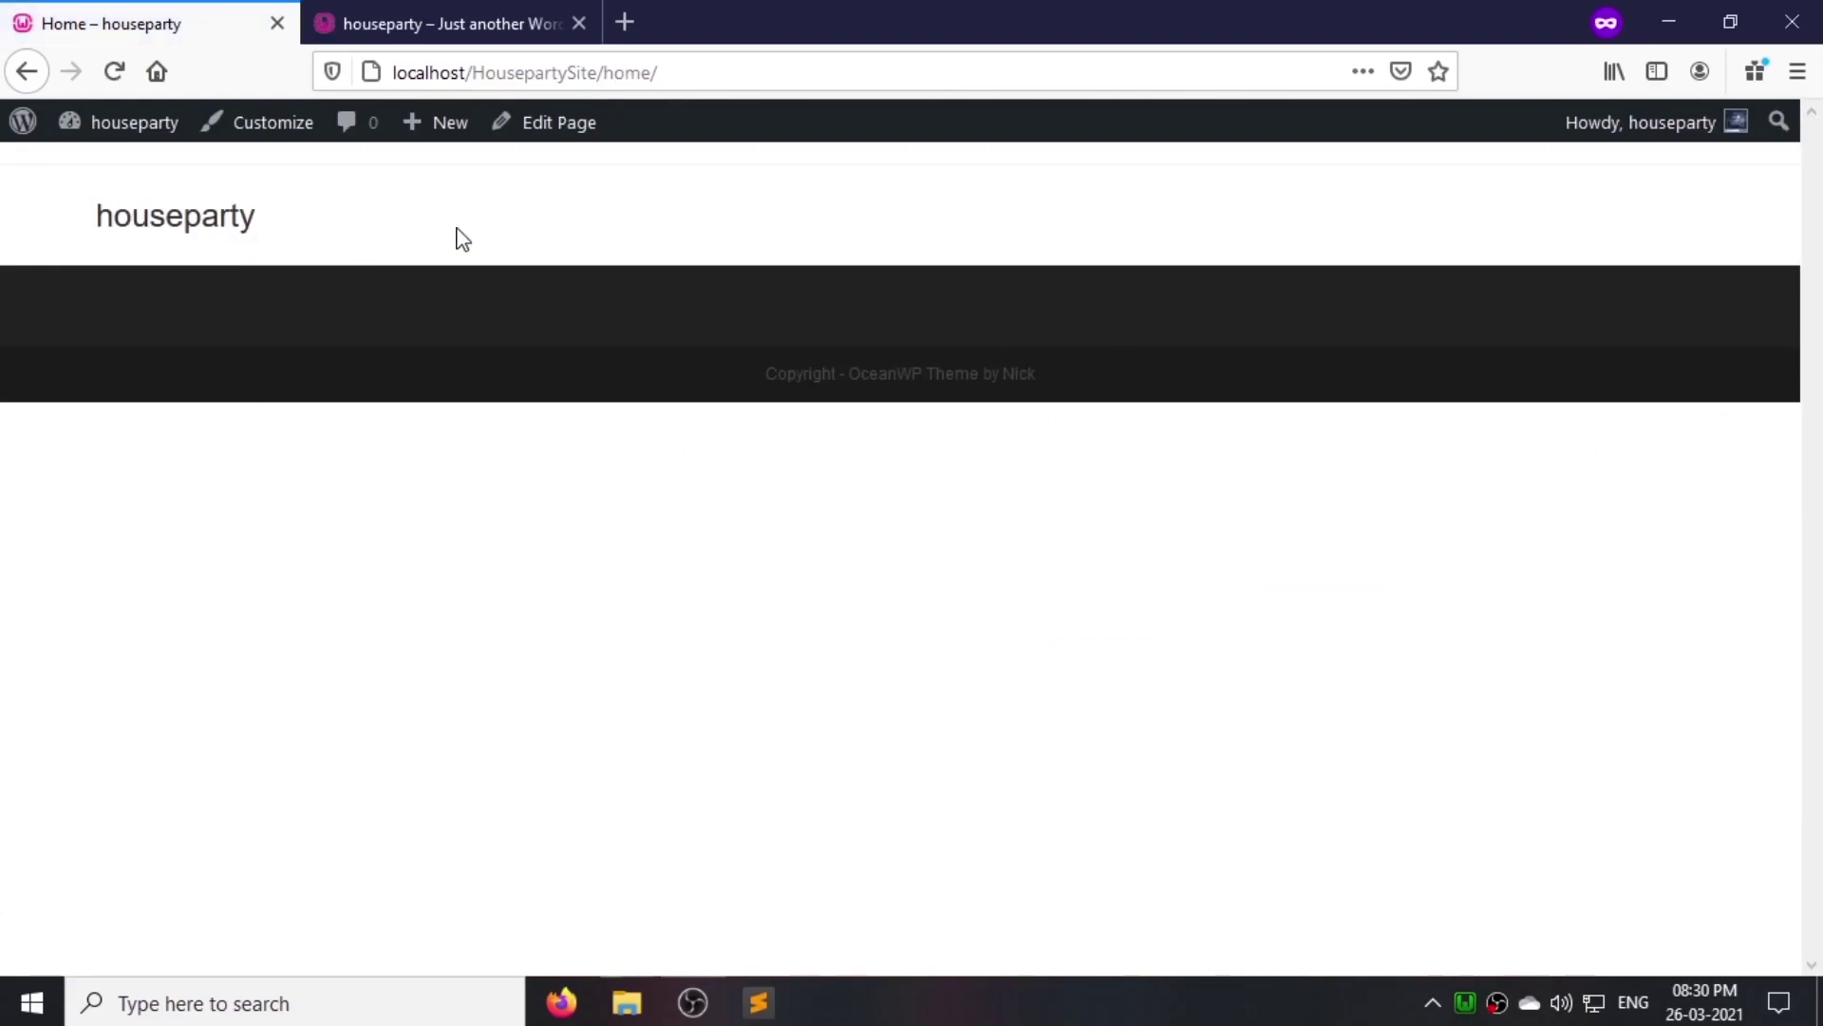
{"action": "left_click", "coordinate": [116, 152]}
{"action": "scroll", "coordinate": [95, 645], "scroll_direction": "down", "scroll_amount": 2}
Step: Create a new menu named 'main menu' under Appearance > Menus
{"action": "mouse_move", "coordinate": [96, 648]}
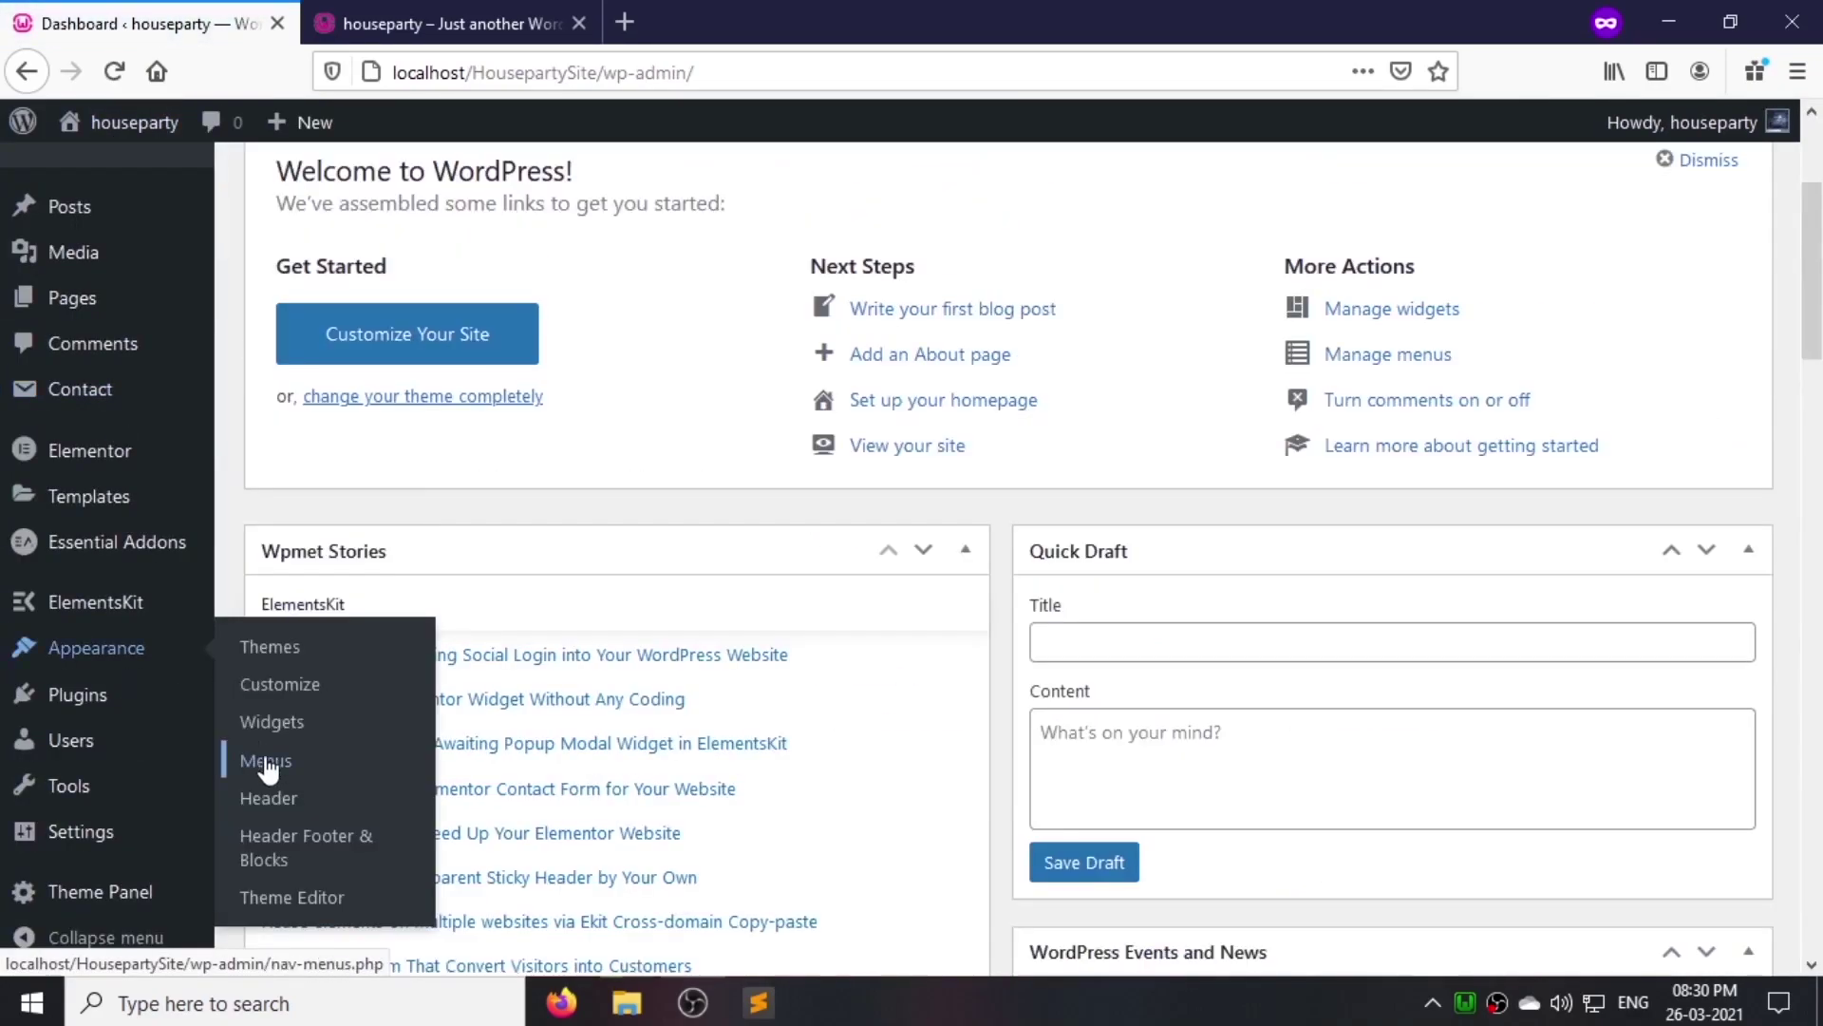
{"action": "left_click", "coordinate": [267, 763]}
{"action": "scroll", "coordinate": [413, 679], "scroll_direction": "down", "scroll_amount": 3}
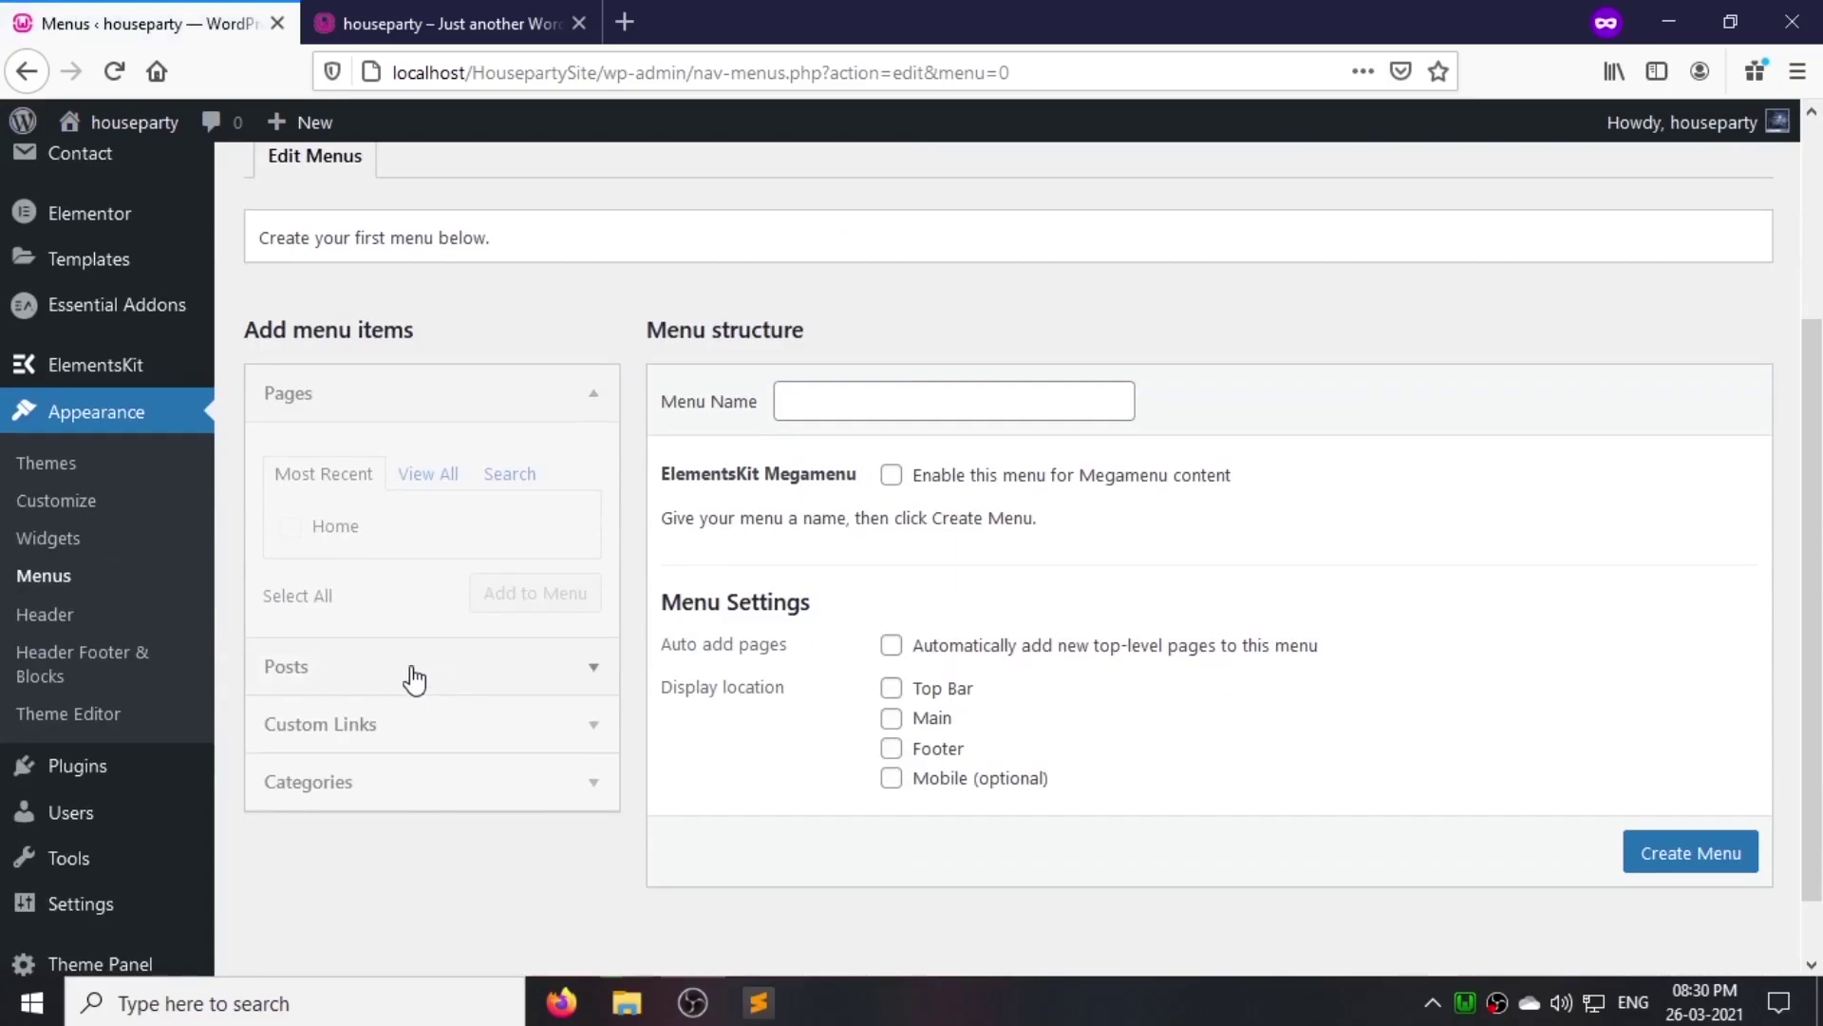
{"action": "left_click", "coordinate": [787, 412]}
{"action": "type", "text": "main menu"}
{"action": "left_click", "coordinate": [871, 441]}
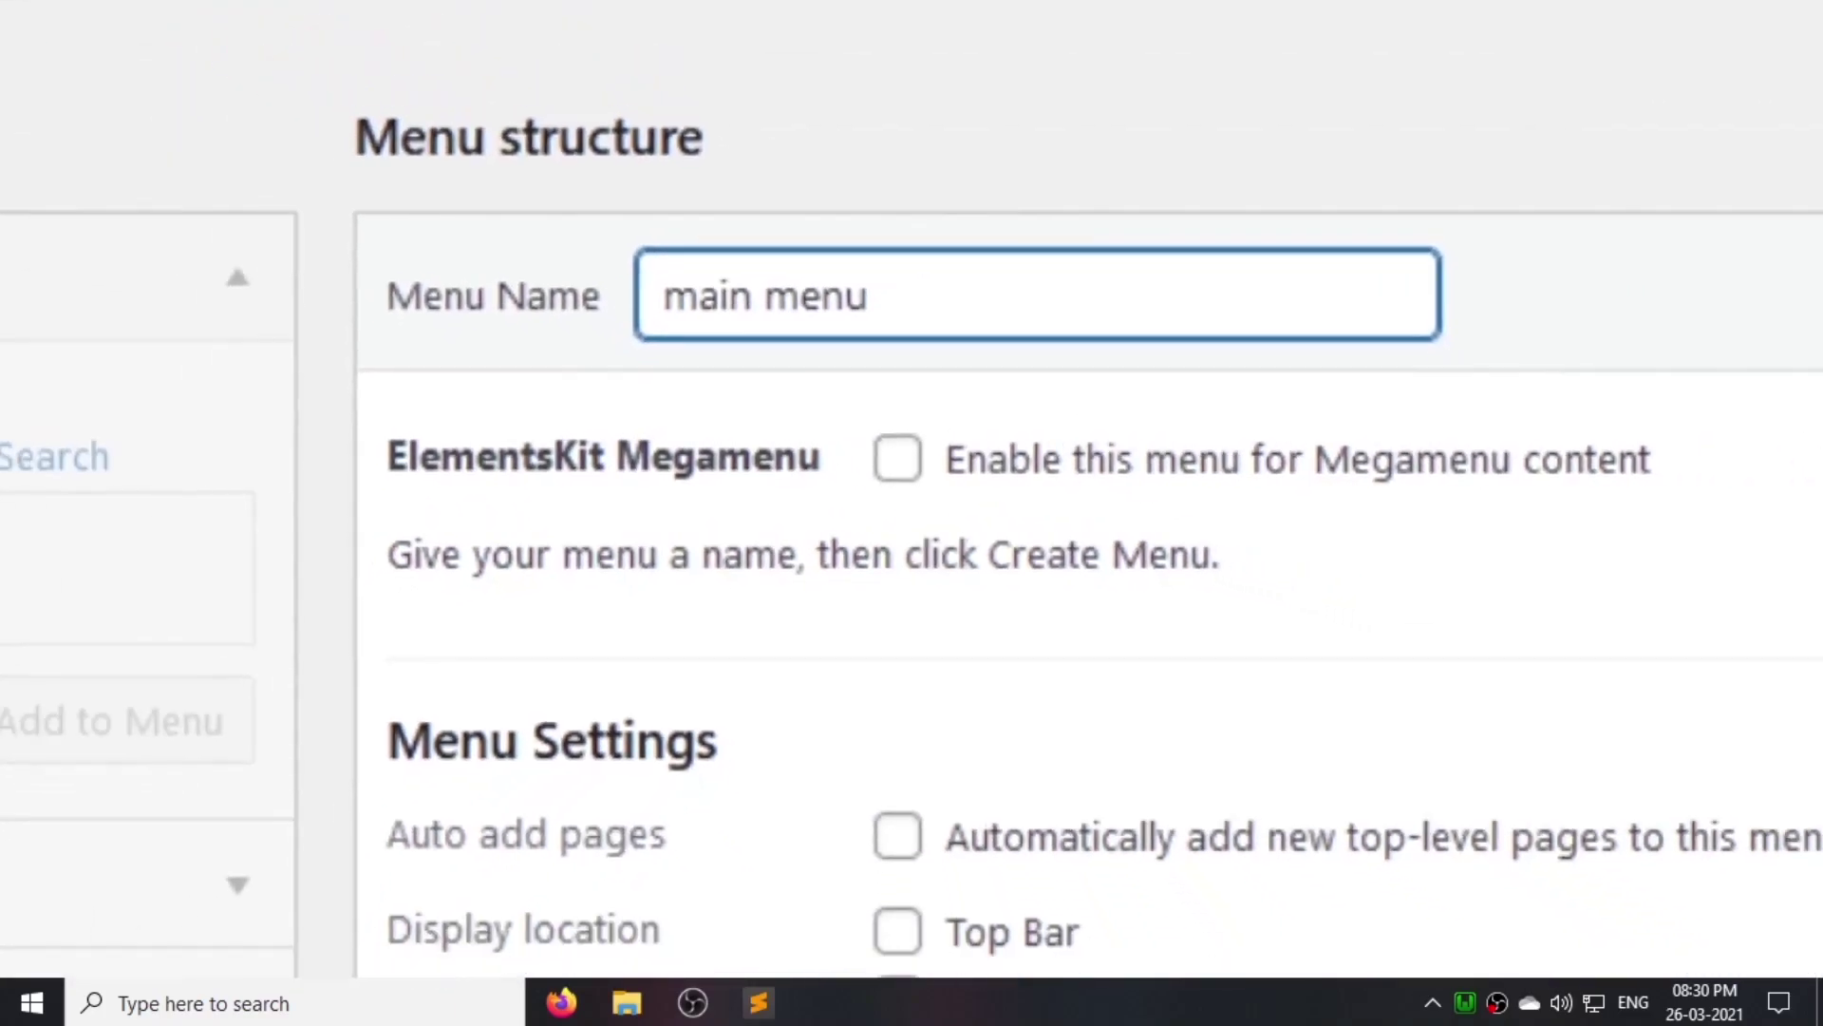
{"action": "left_click", "coordinate": [1658, 859]}
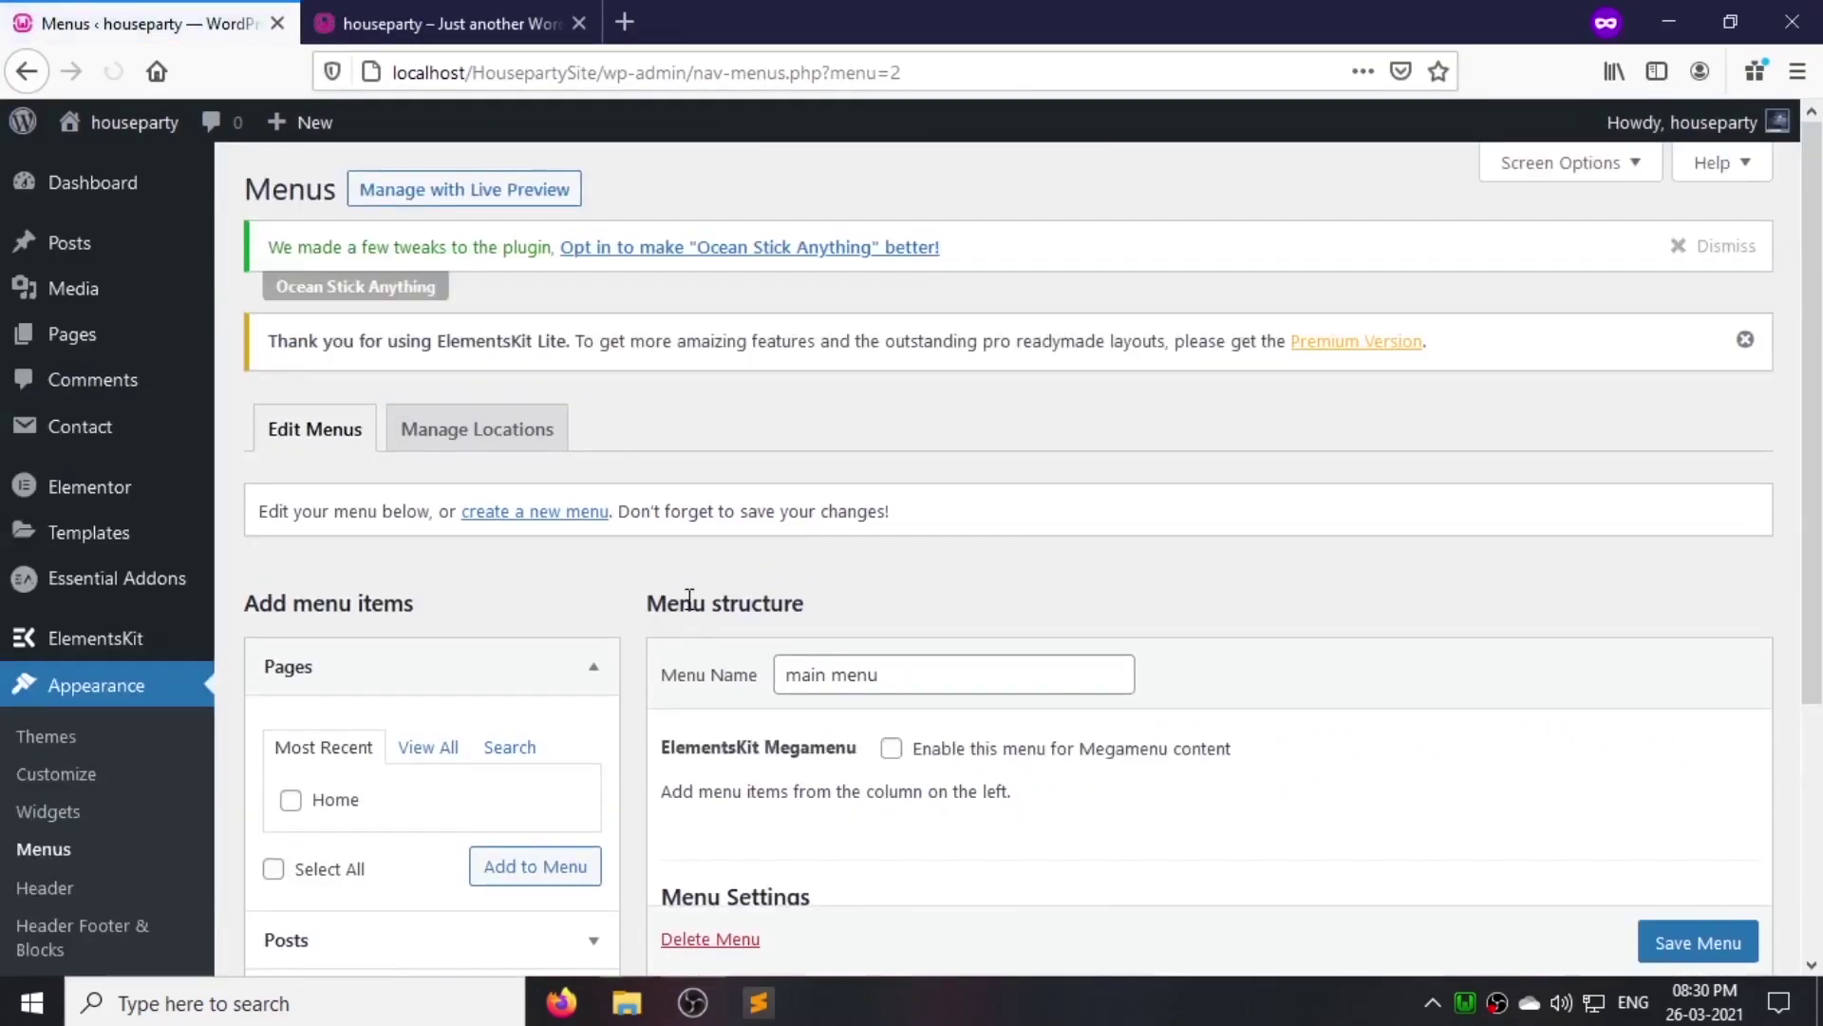
Step: Add the Home page and an 'About' custom link (#a) to the menu
{"action": "scroll", "coordinate": [436, 619], "scroll_direction": "down", "scroll_amount": 3}
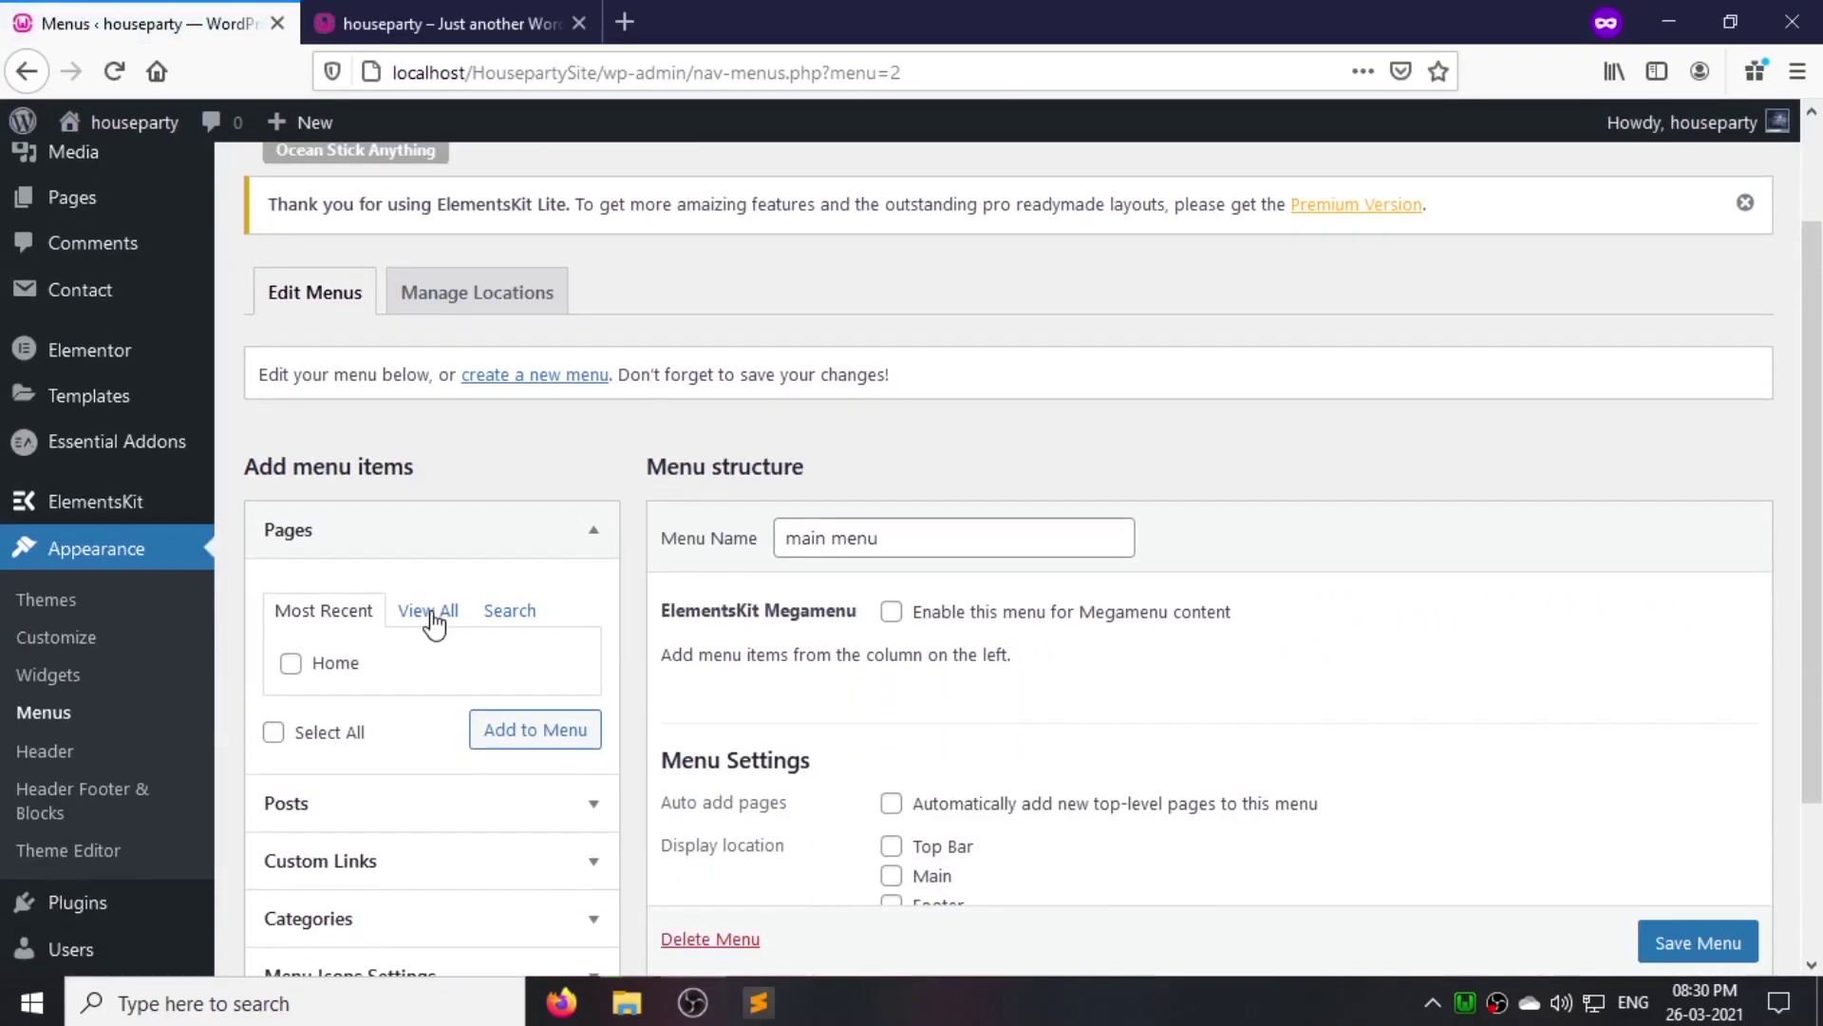
{"action": "left_click", "coordinate": [291, 527]}
{"action": "left_click", "coordinate": [501, 598]}
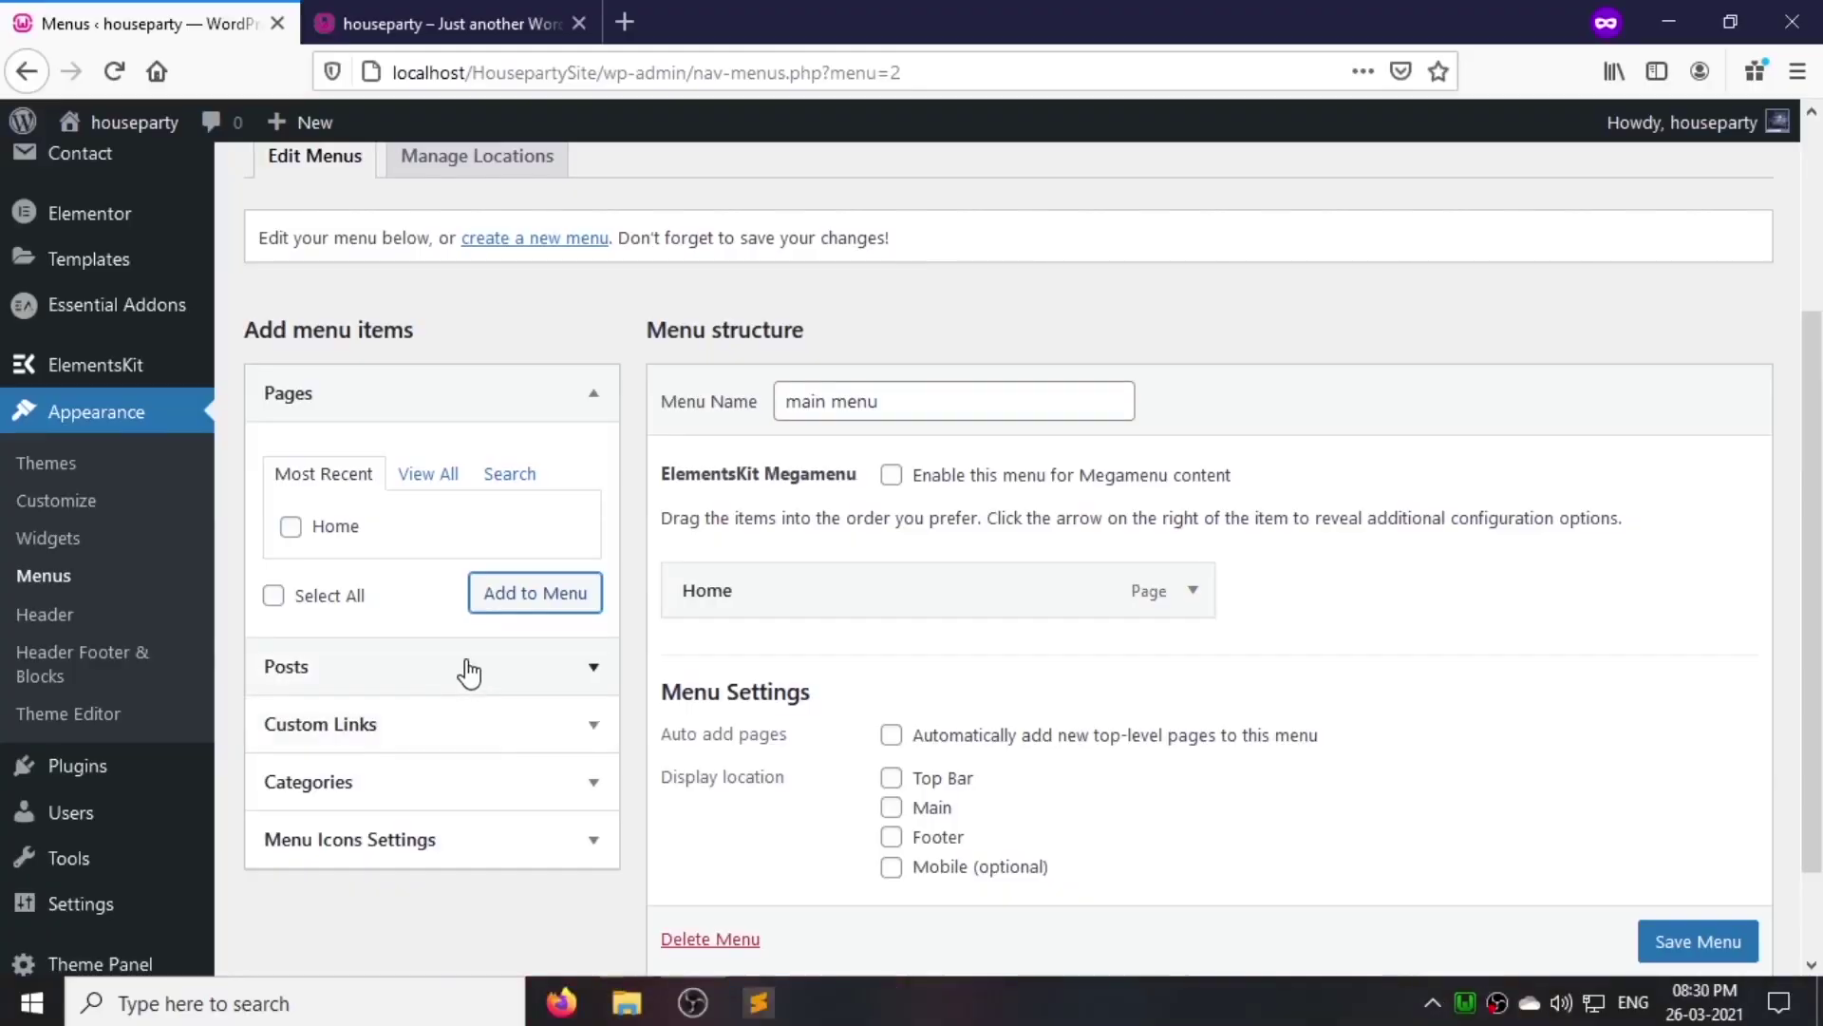
{"action": "left_click", "coordinate": [456, 725]}
{"action": "left_click", "coordinate": [464, 653]}
{"action": "type", "text": "About"}
{"action": "left_click", "coordinate": [504, 599]}
{"action": "type", "text": "#a"}
{"action": "left_click", "coordinate": [580, 720]}
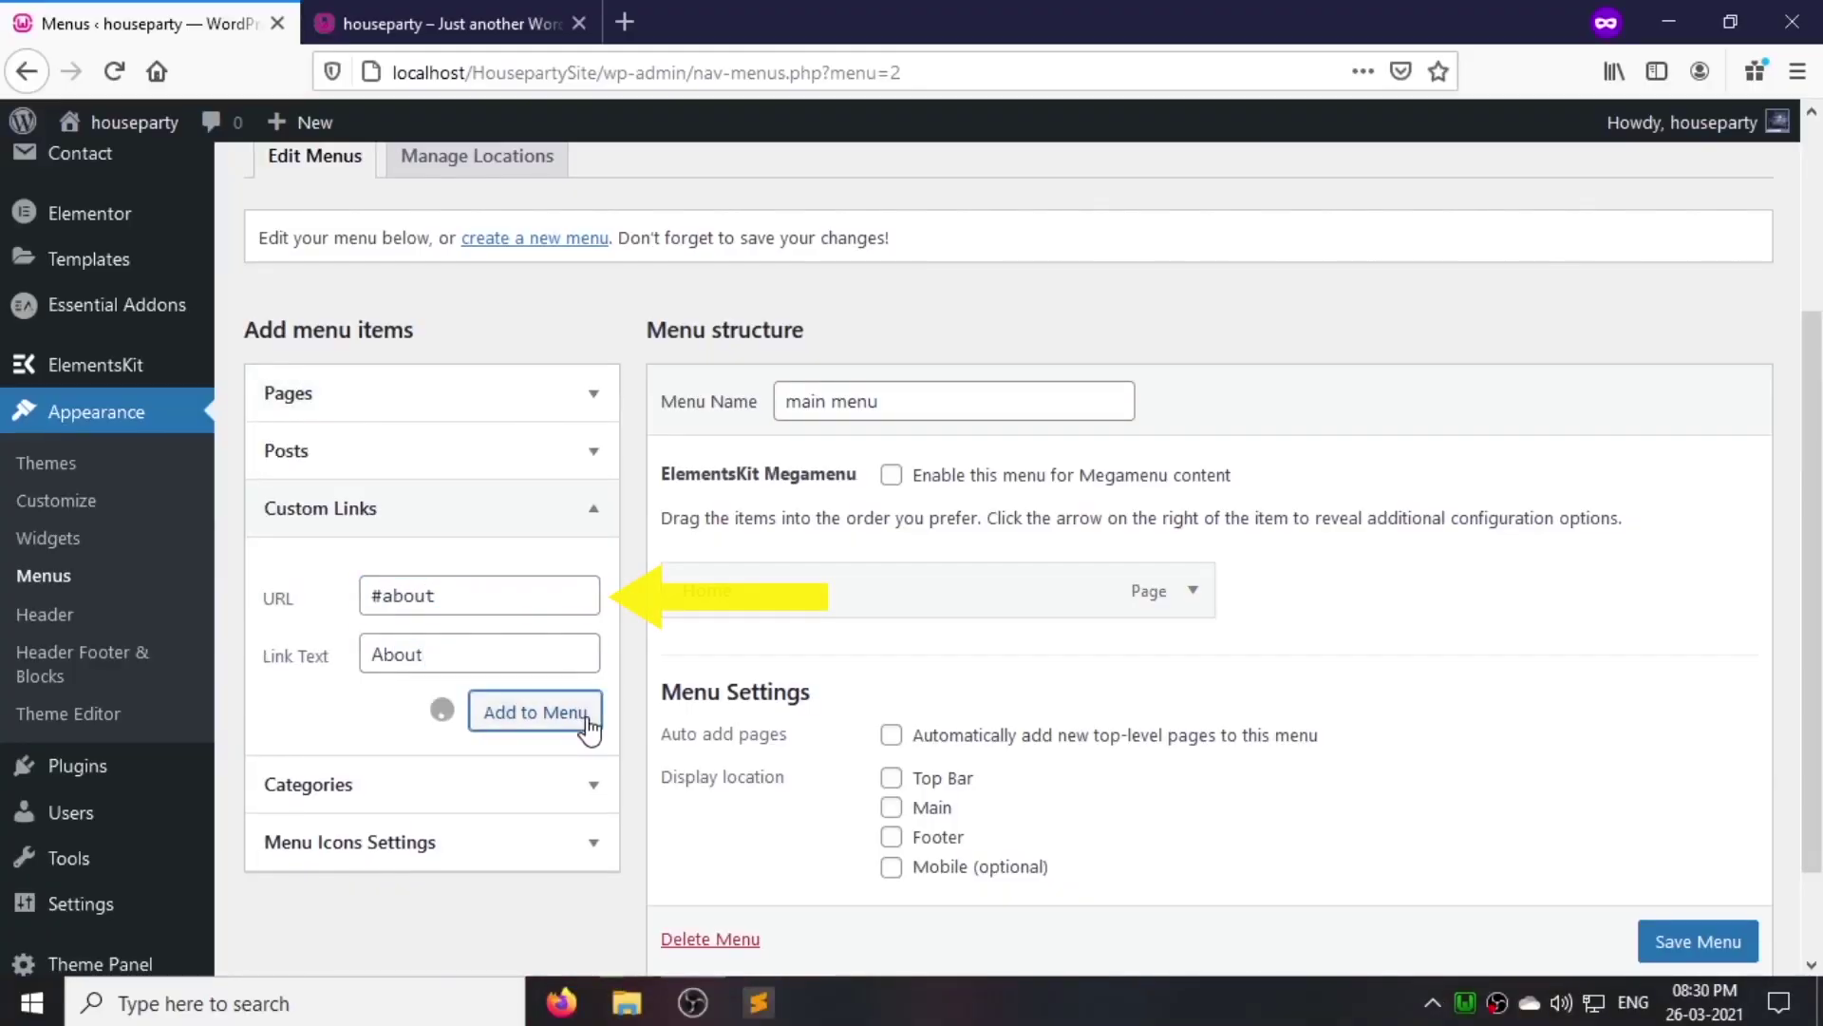
Step: Add 'Goals & Expertise' and 'Services' custom links to the menu
{"action": "left_click", "coordinate": [476, 642]}
{"action": "type", "text": "Goals &"}
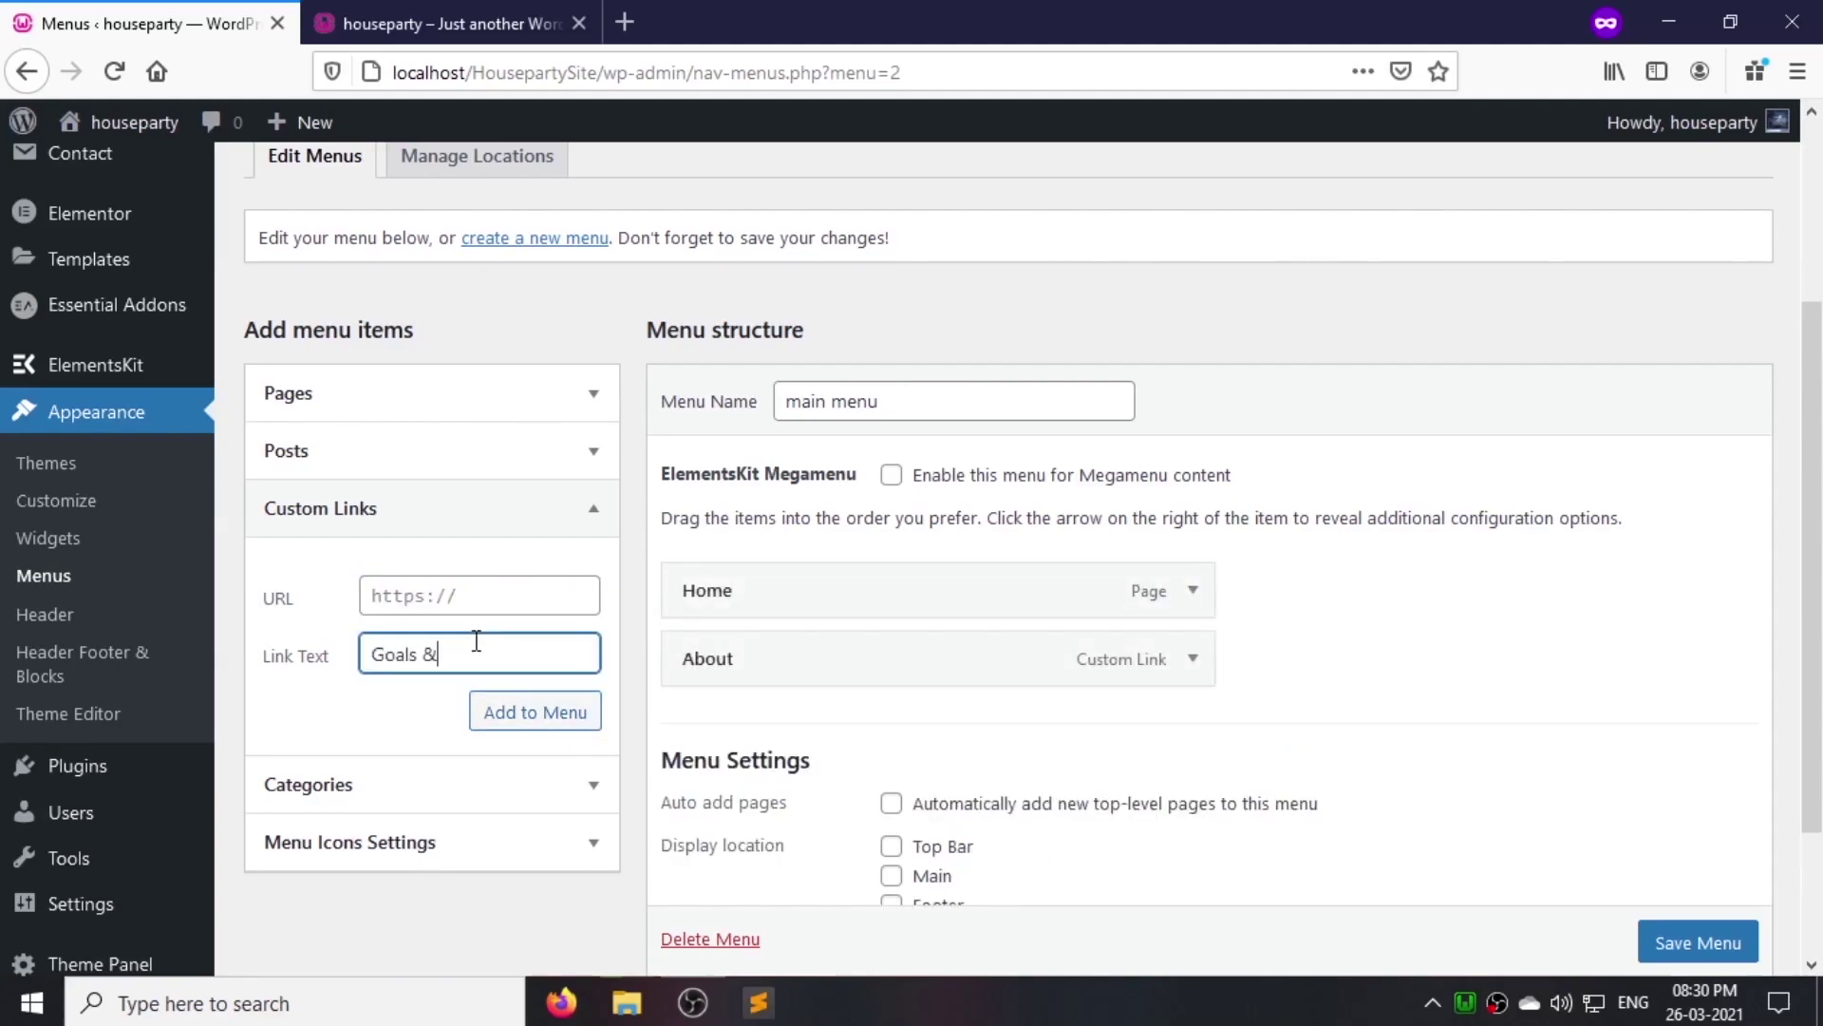
{"action": "type", "text": " Expertise"}
{"action": "left_click", "coordinate": [524, 594]}
{"action": "type", "text": "#goalsExp"}
{"action": "left_click", "coordinate": [526, 712]}
{"action": "left_click", "coordinate": [520, 658]}
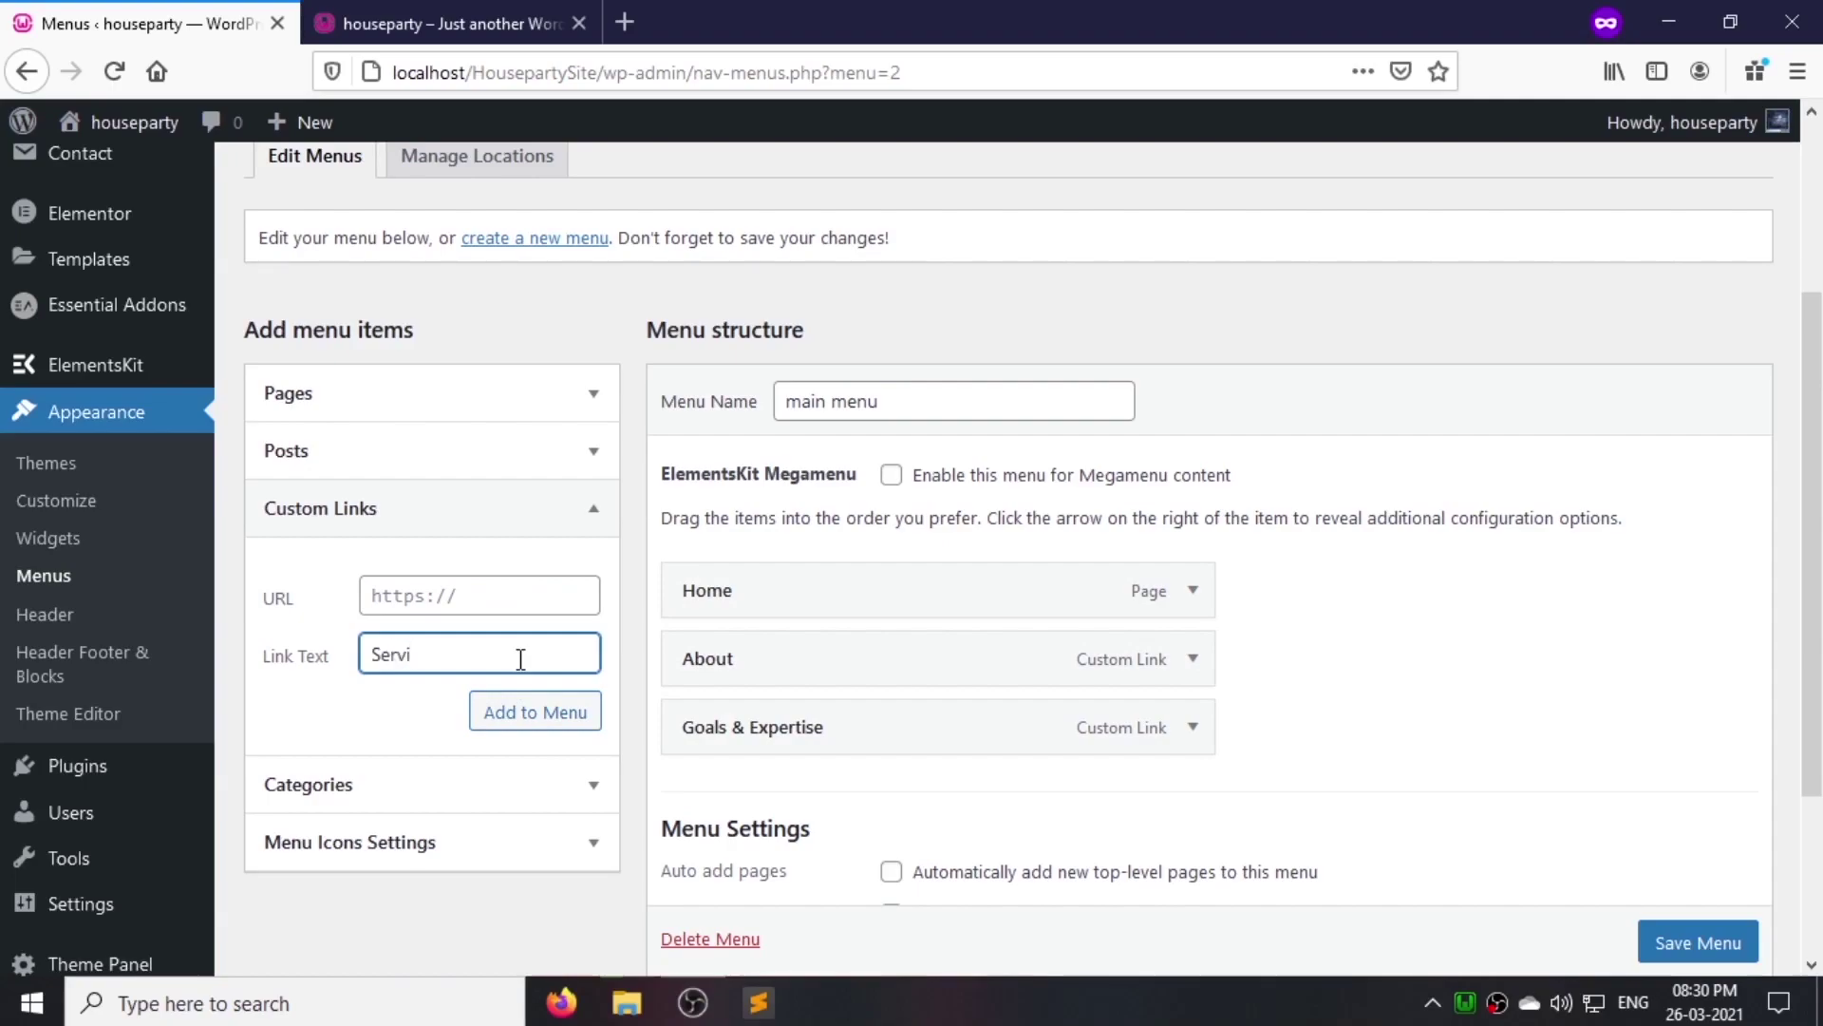
{"action": "left_click", "coordinate": [532, 606]}
{"action": "type", "text": "#services"}
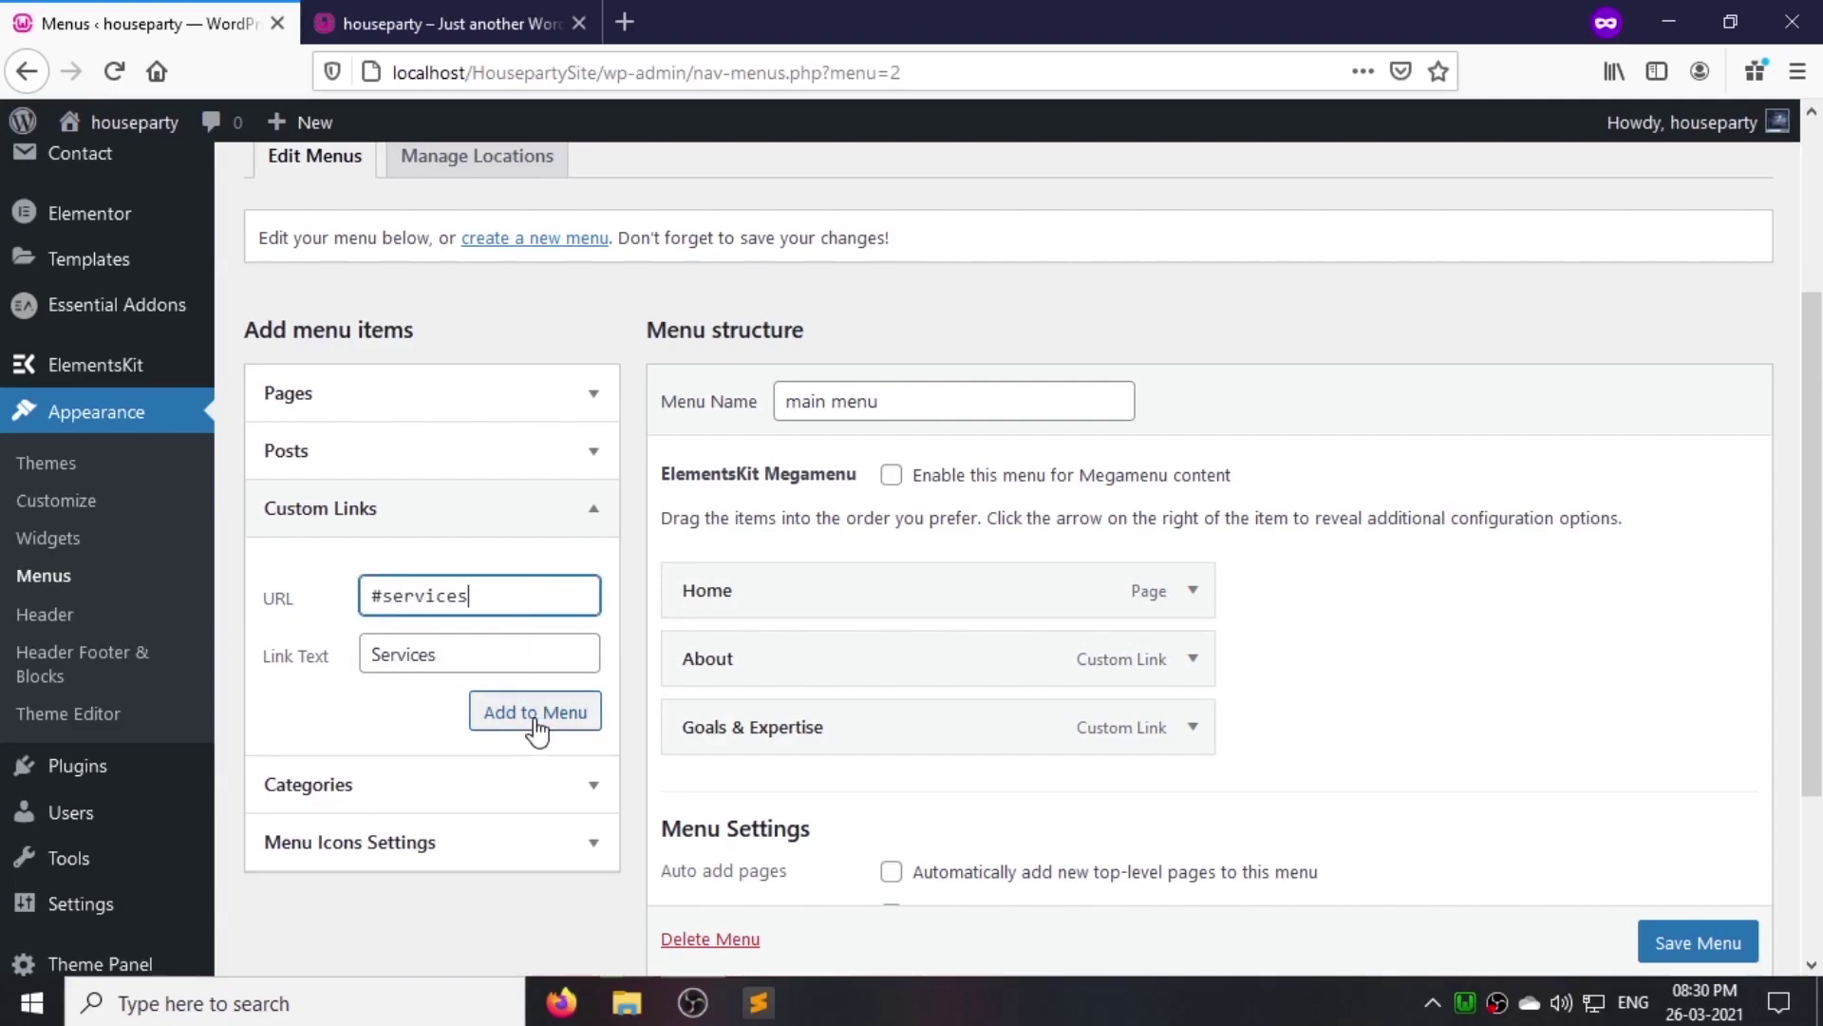
{"action": "left_click", "coordinate": [535, 722]}
Step: Add a 'Contact' custom link, save the menu in the Main location, and view the site
{"action": "left_click", "coordinate": [536, 662]}
{"action": "type", "text": "Cont"}
{"action": "left_click", "coordinate": [513, 602]}
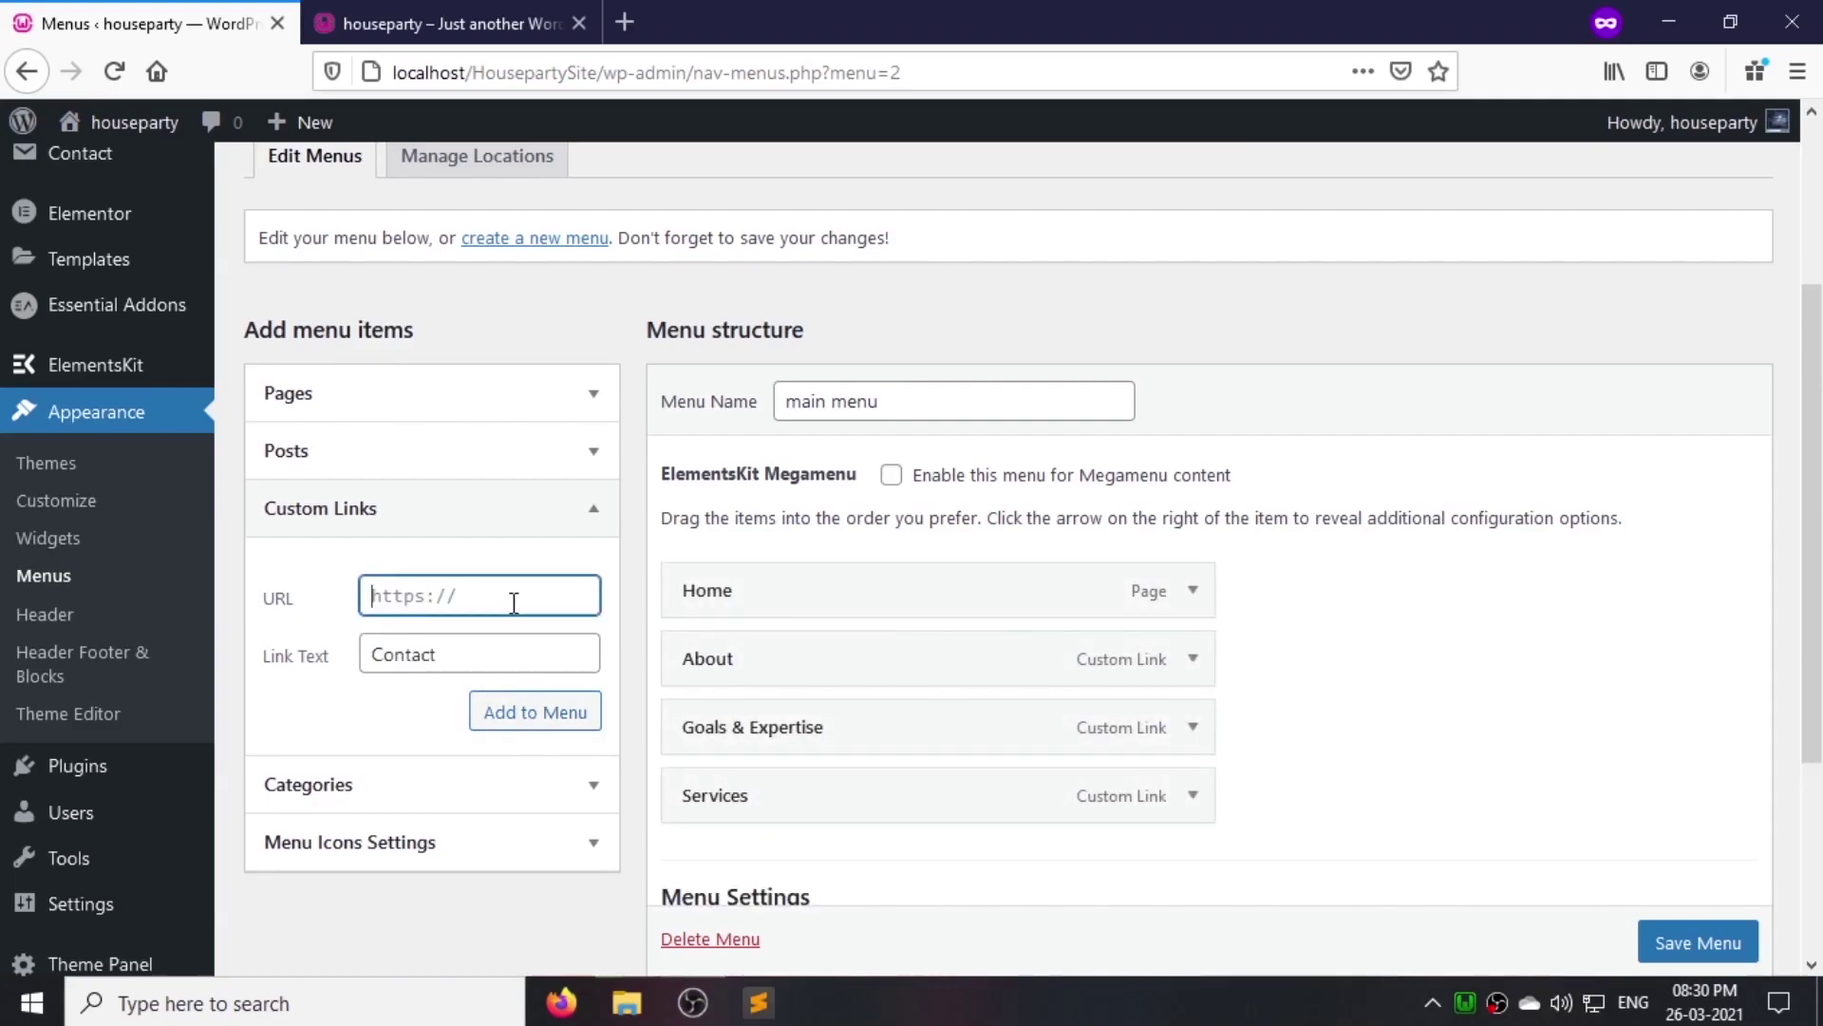
{"action": "left_click", "coordinate": [596, 725]}
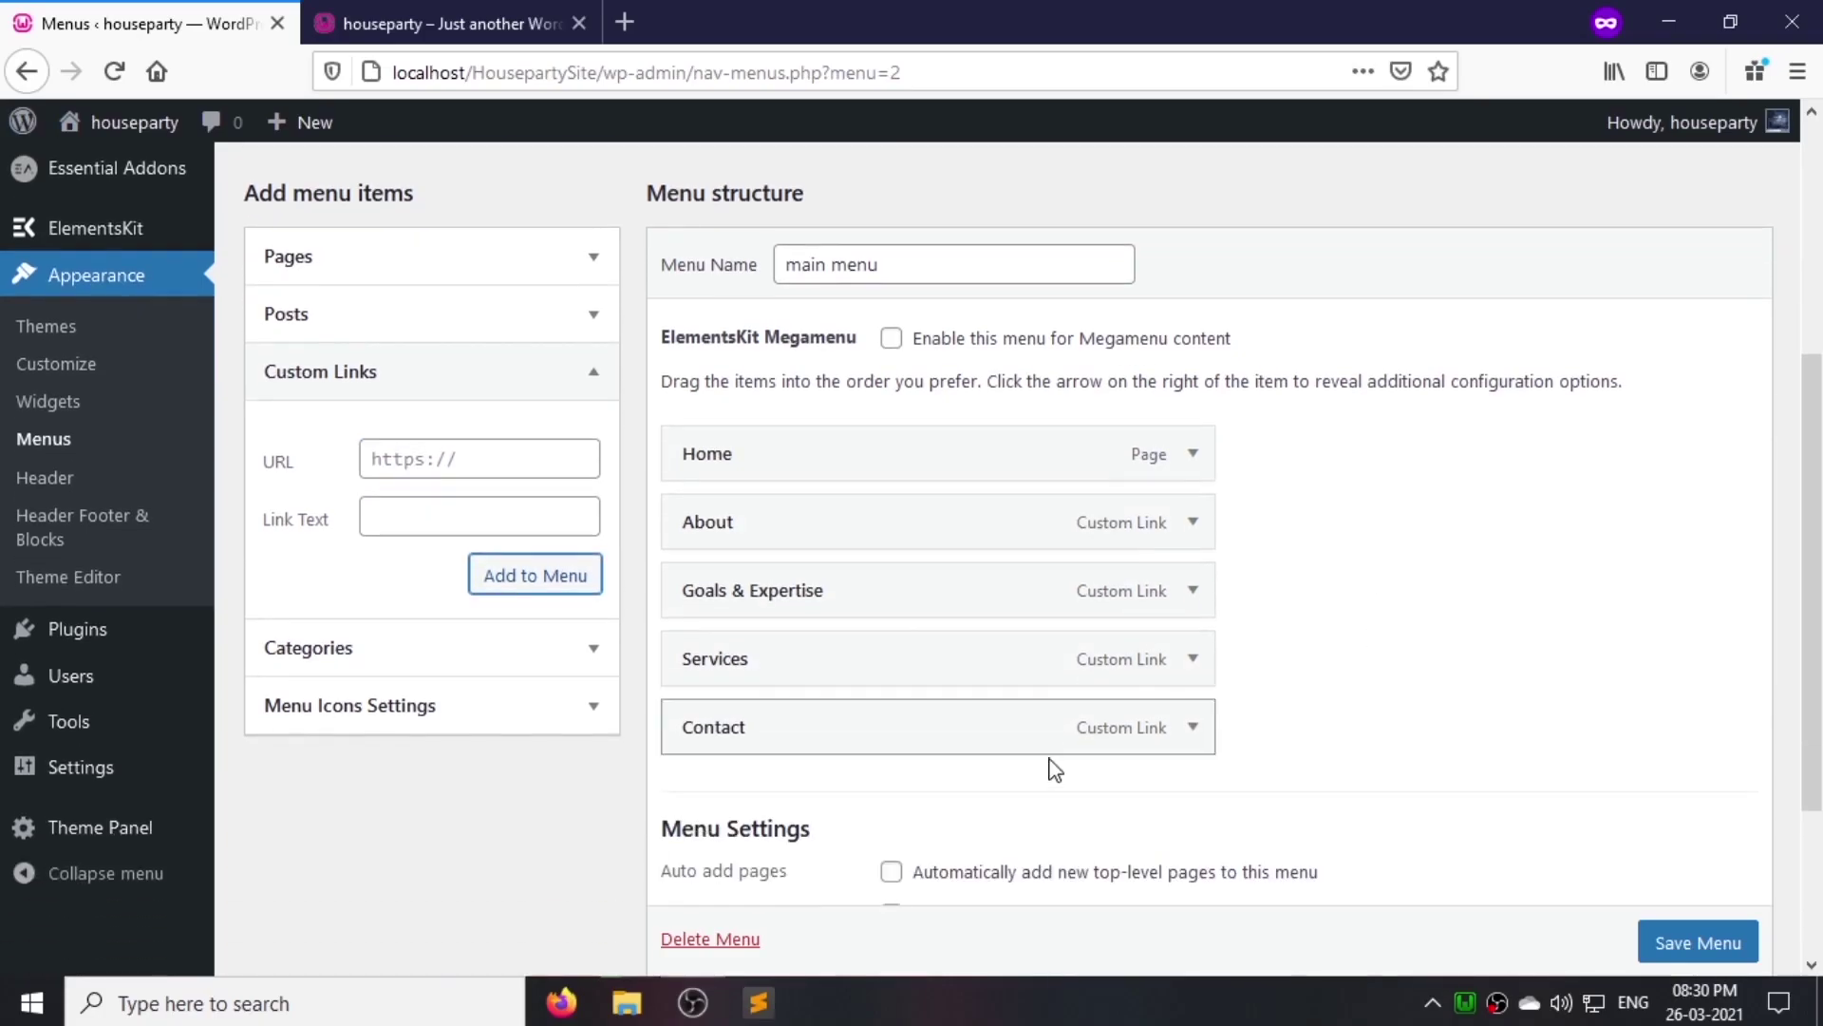
{"action": "scroll", "coordinate": [1091, 737], "scroll_direction": "down", "scroll_amount": 4}
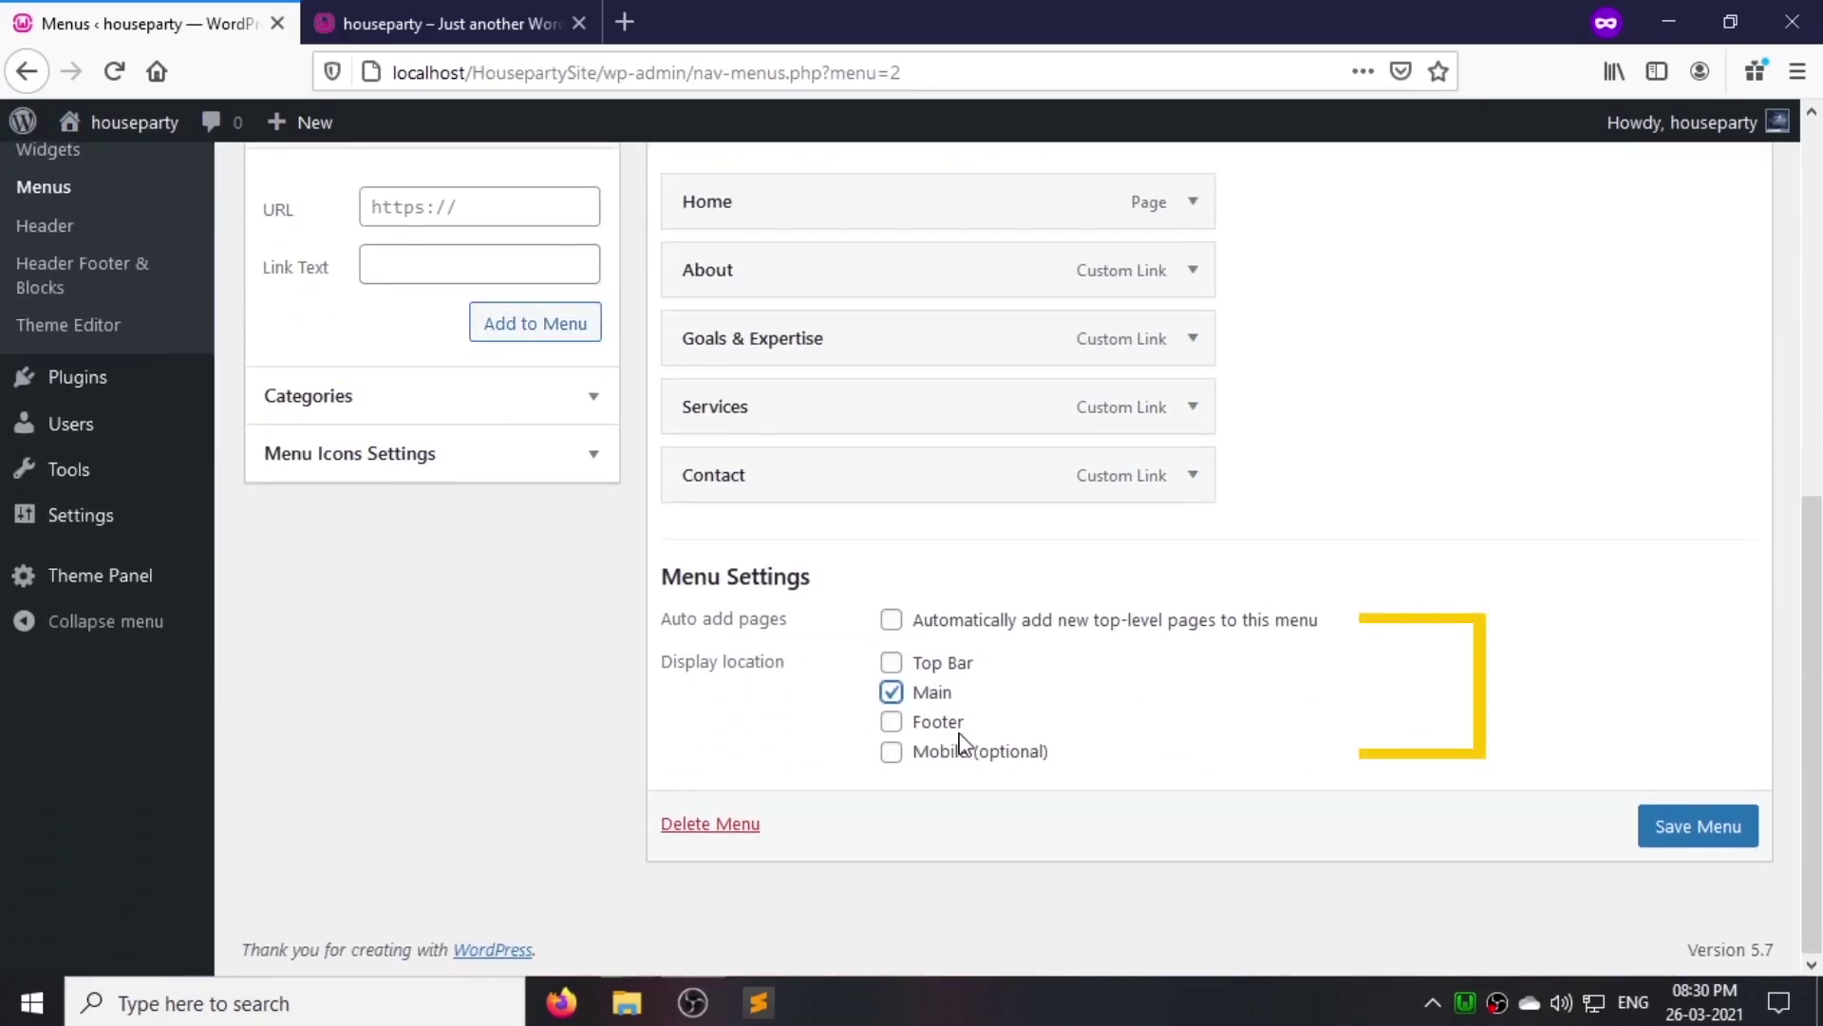
{"action": "left_click", "coordinate": [1693, 830]}
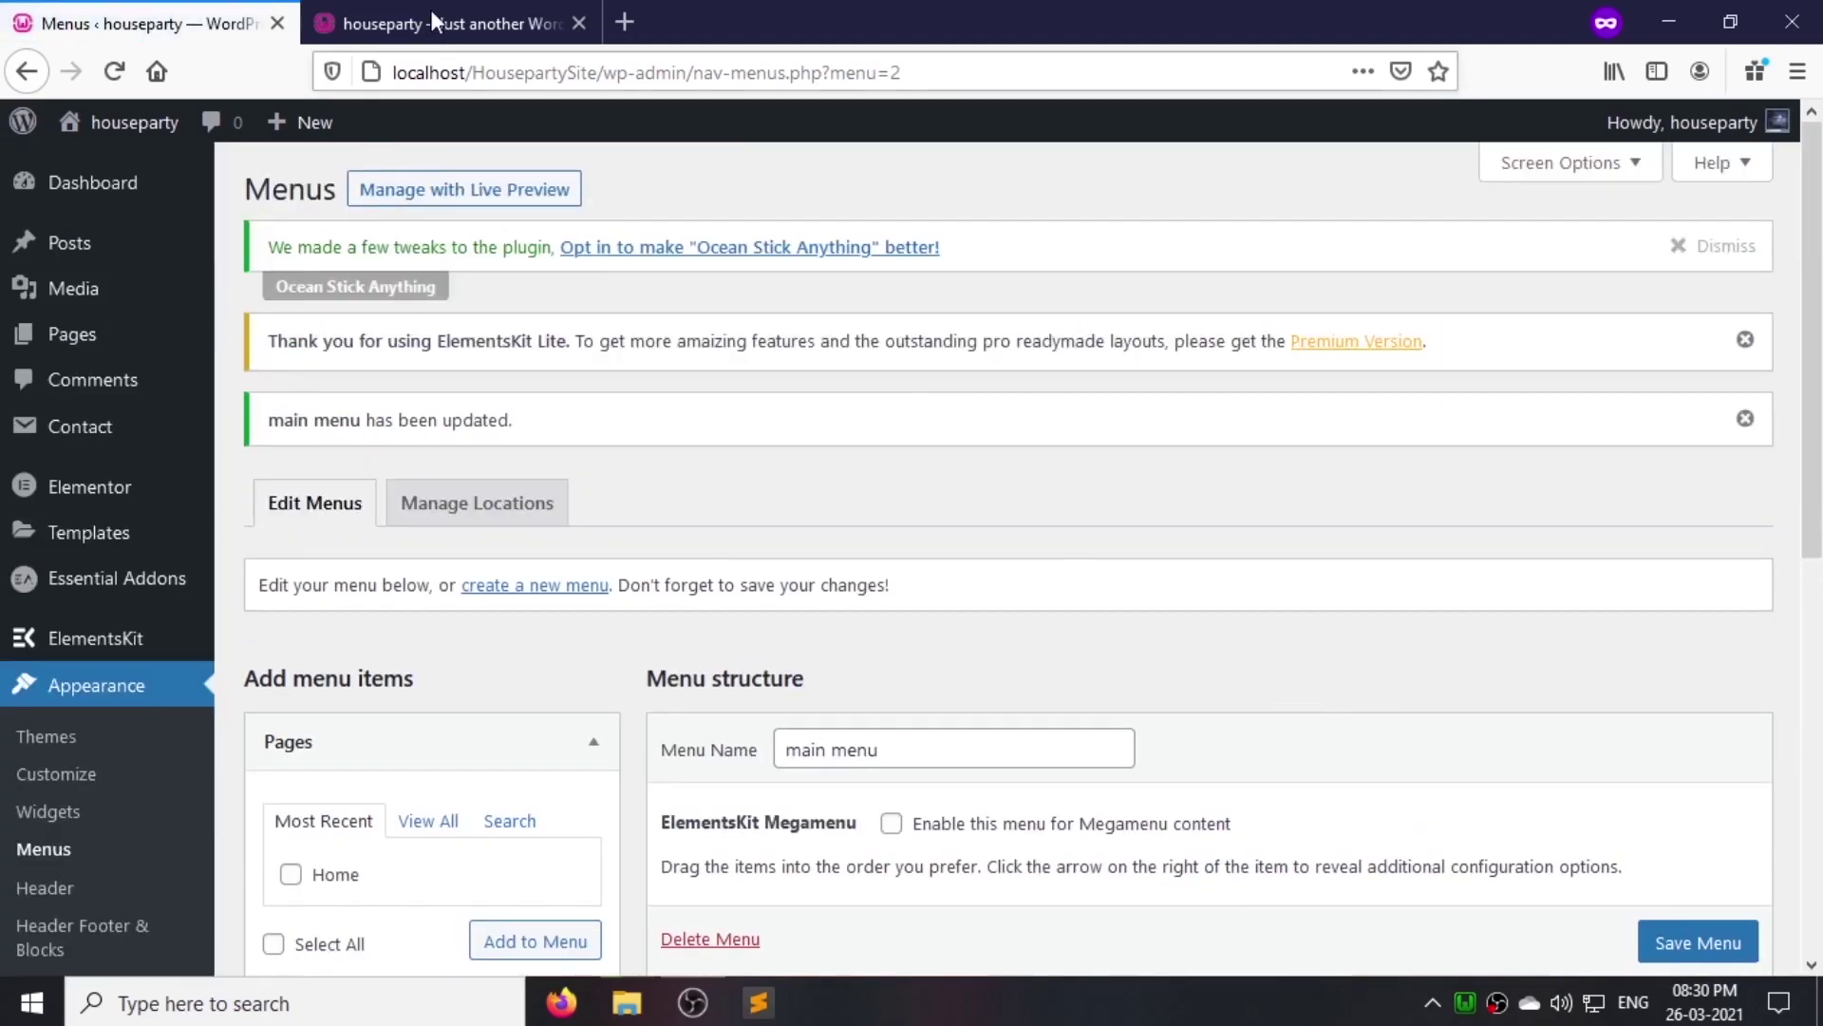
{"action": "left_click", "coordinate": [430, 13]}
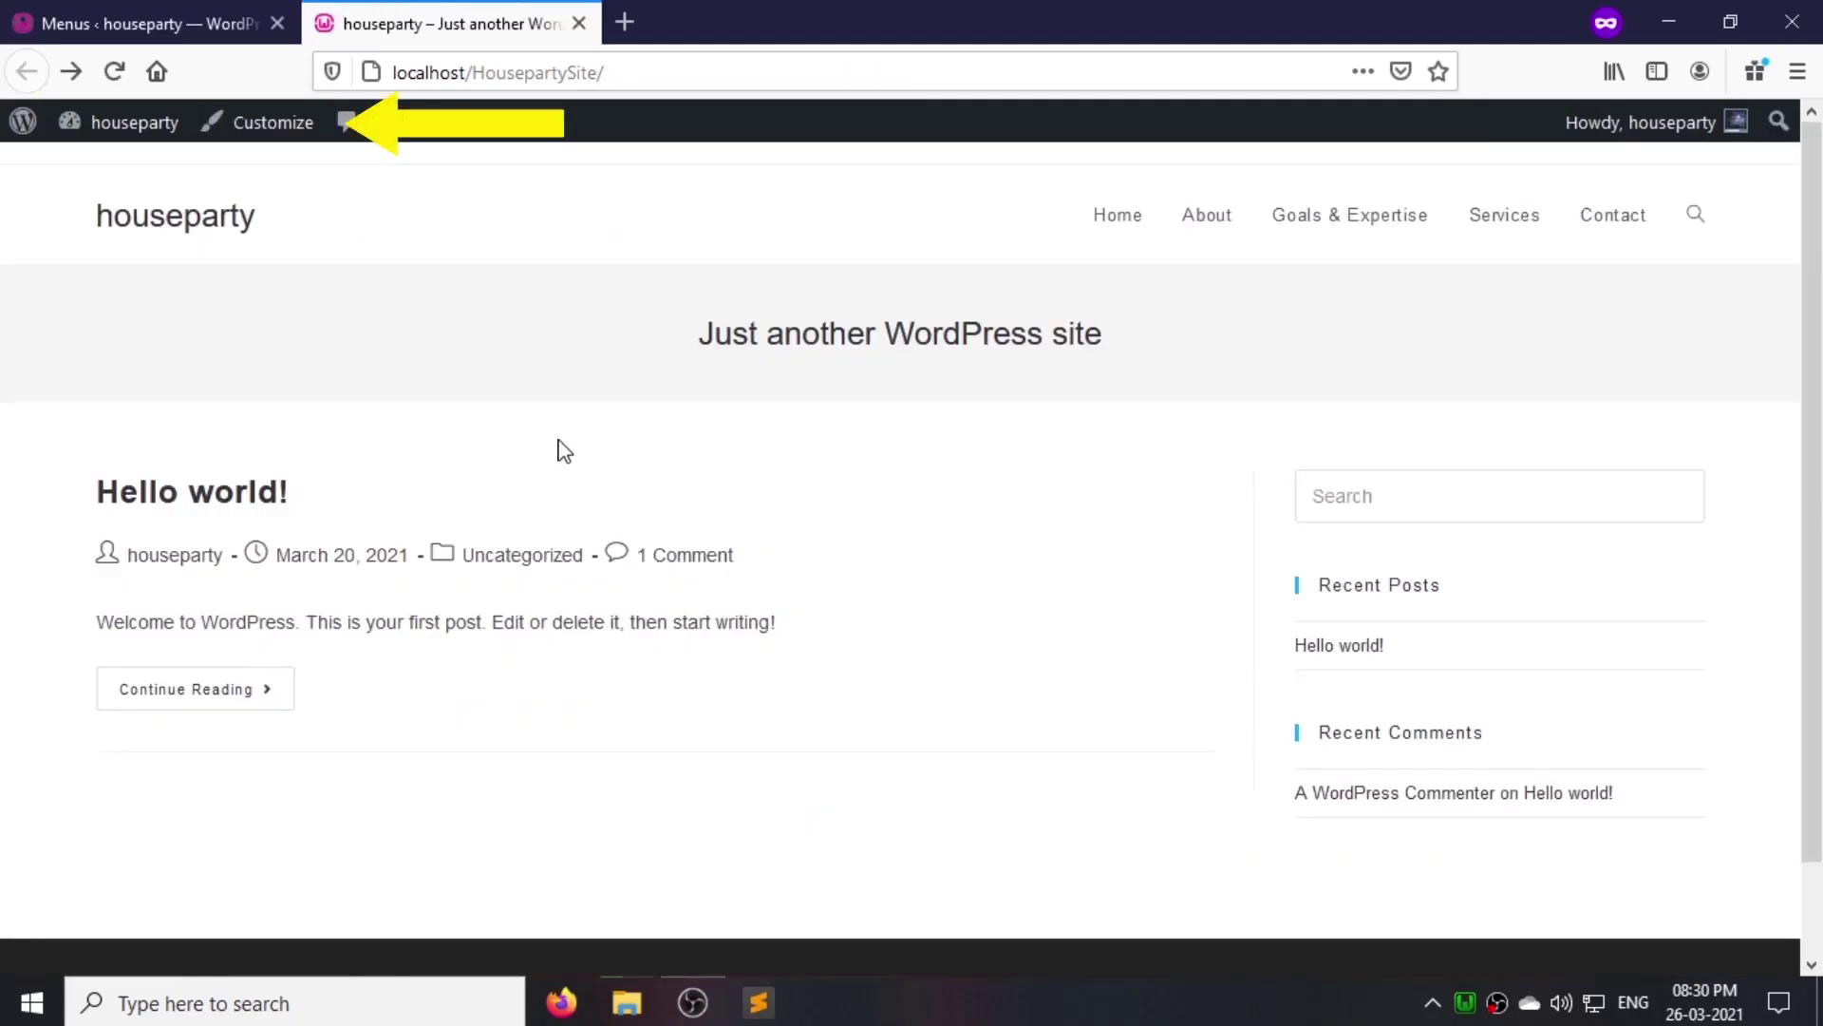
Step: Turn off the top bar in the Customizer and publish the change
{"action": "left_click", "coordinate": [271, 121]}
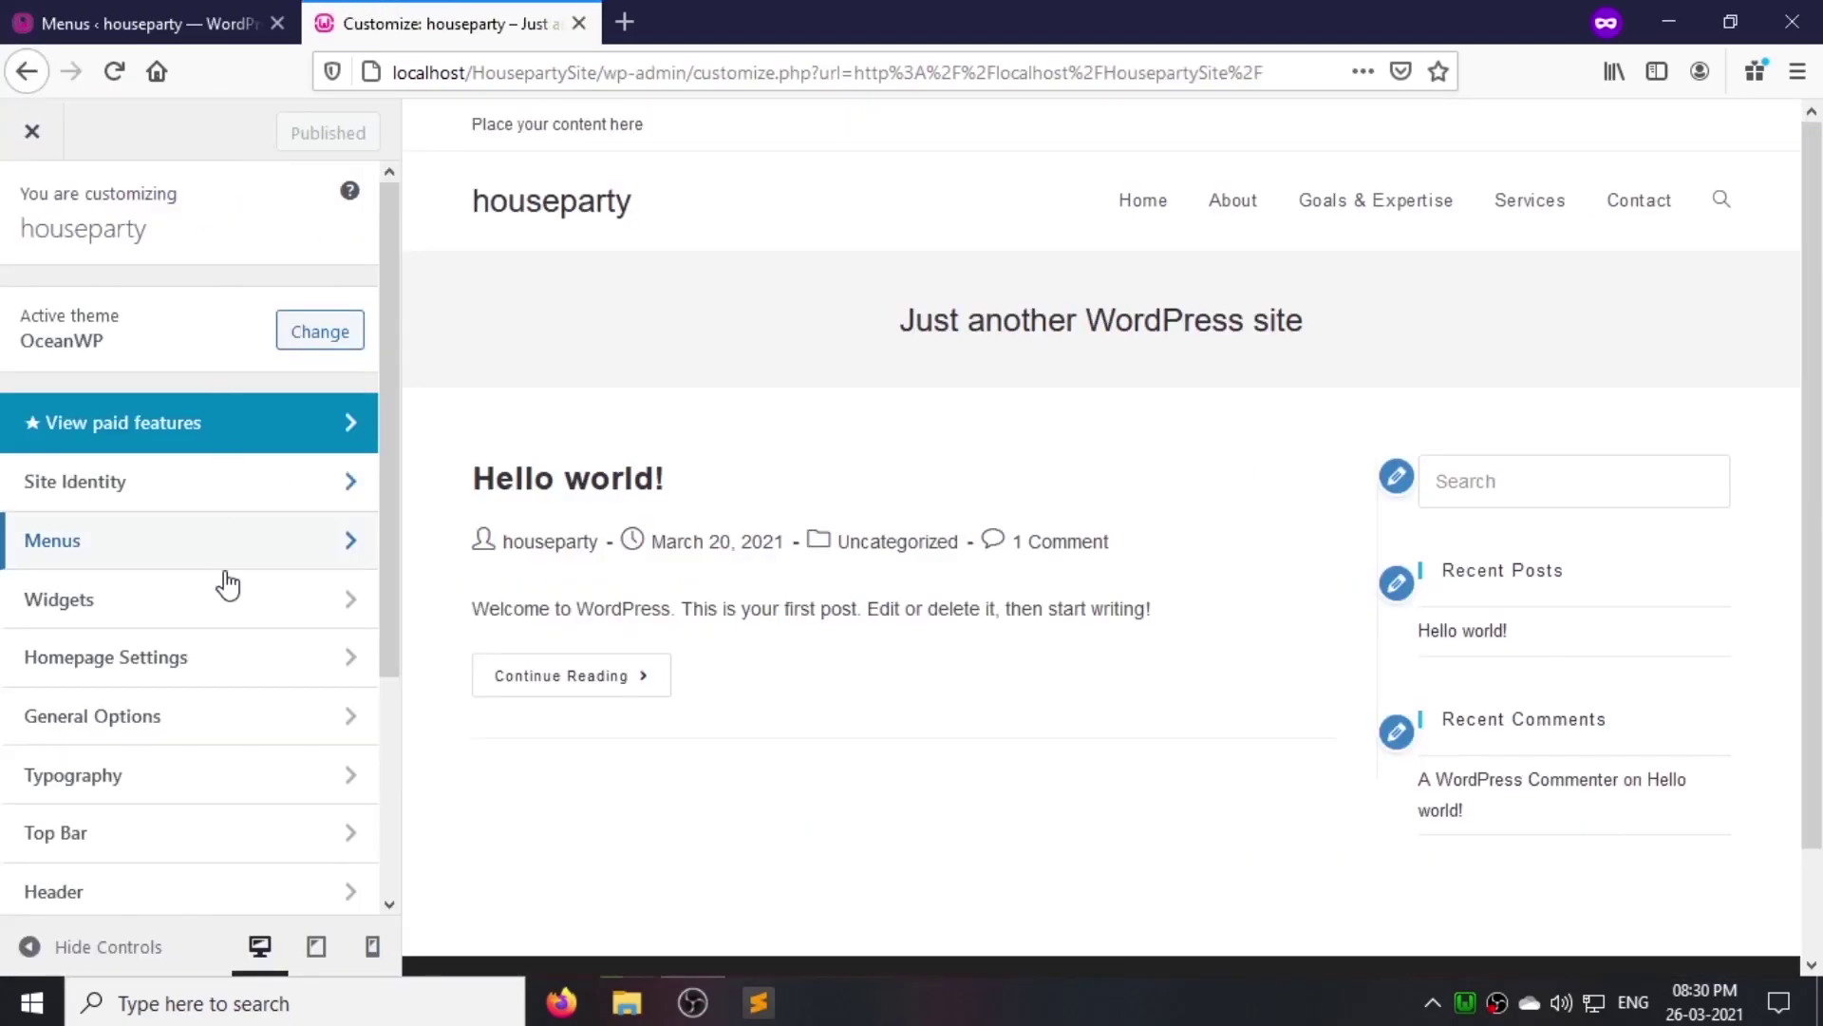
{"action": "left_click", "coordinate": [134, 833]}
{"action": "left_click", "coordinate": [119, 305]}
{"action": "left_click", "coordinate": [45, 304]}
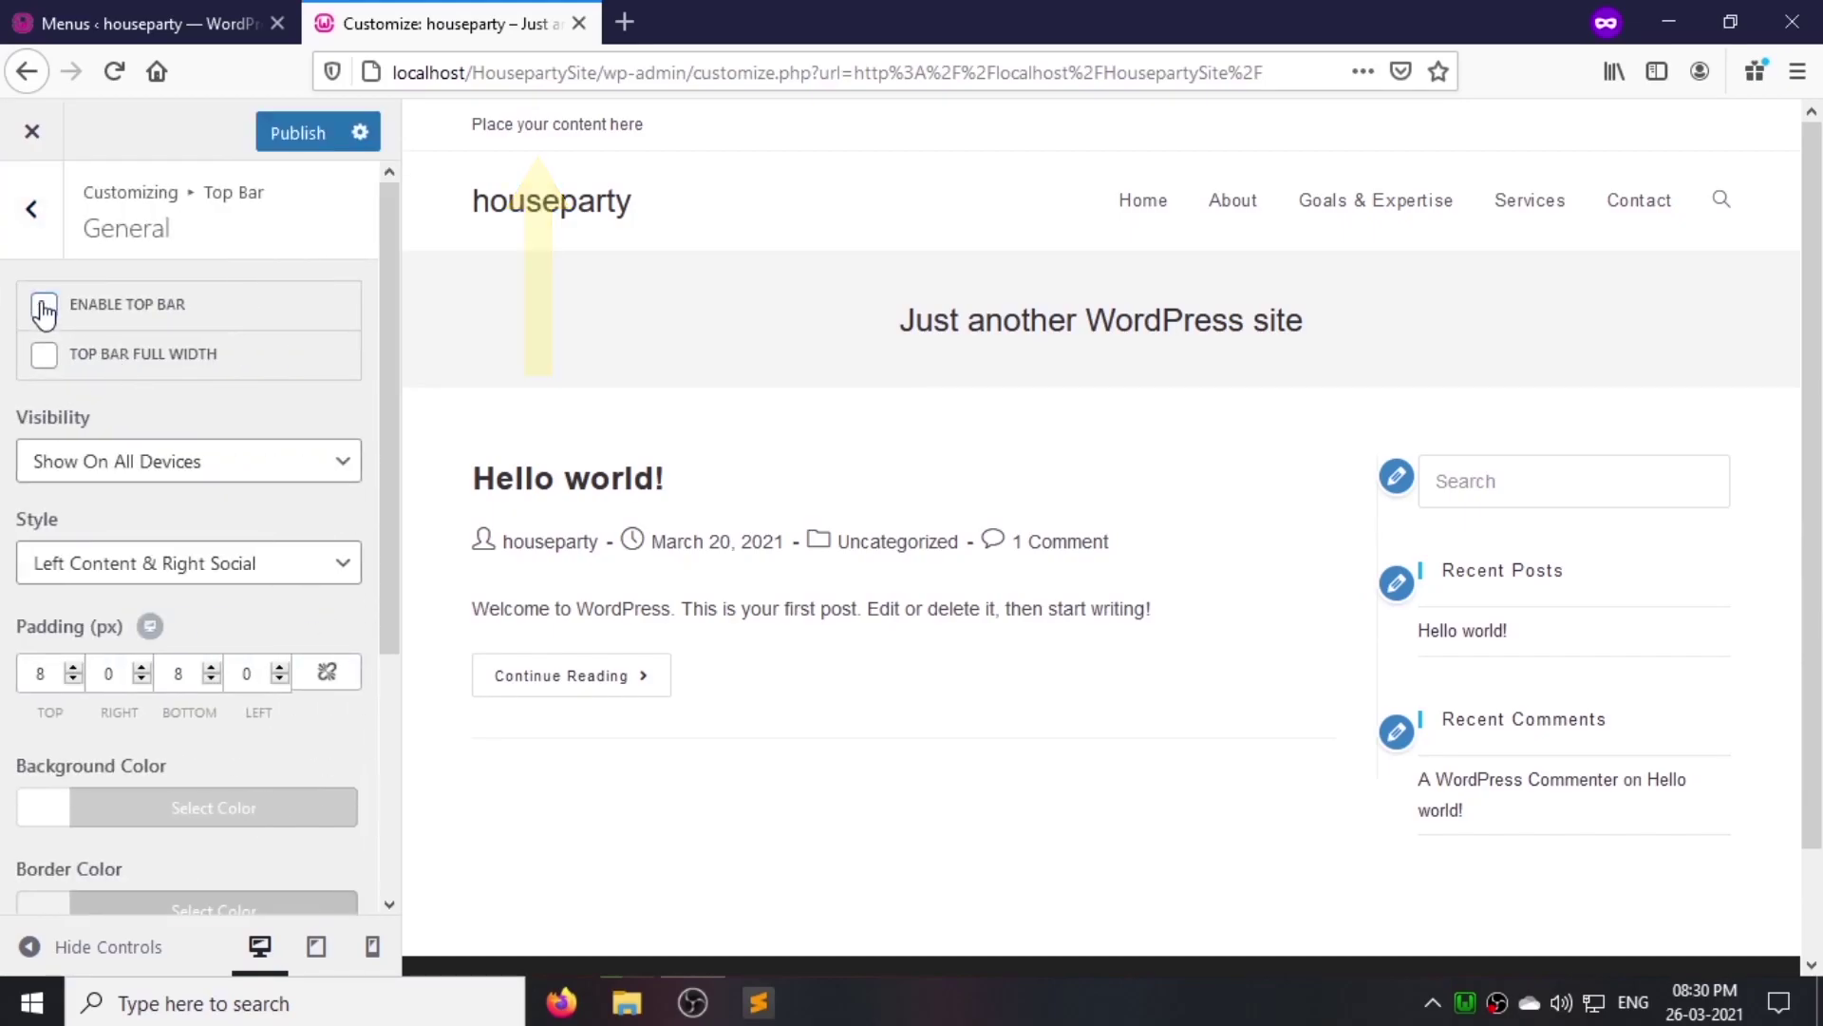
{"action": "left_click", "coordinate": [291, 139]}
{"action": "left_click", "coordinate": [29, 211]}
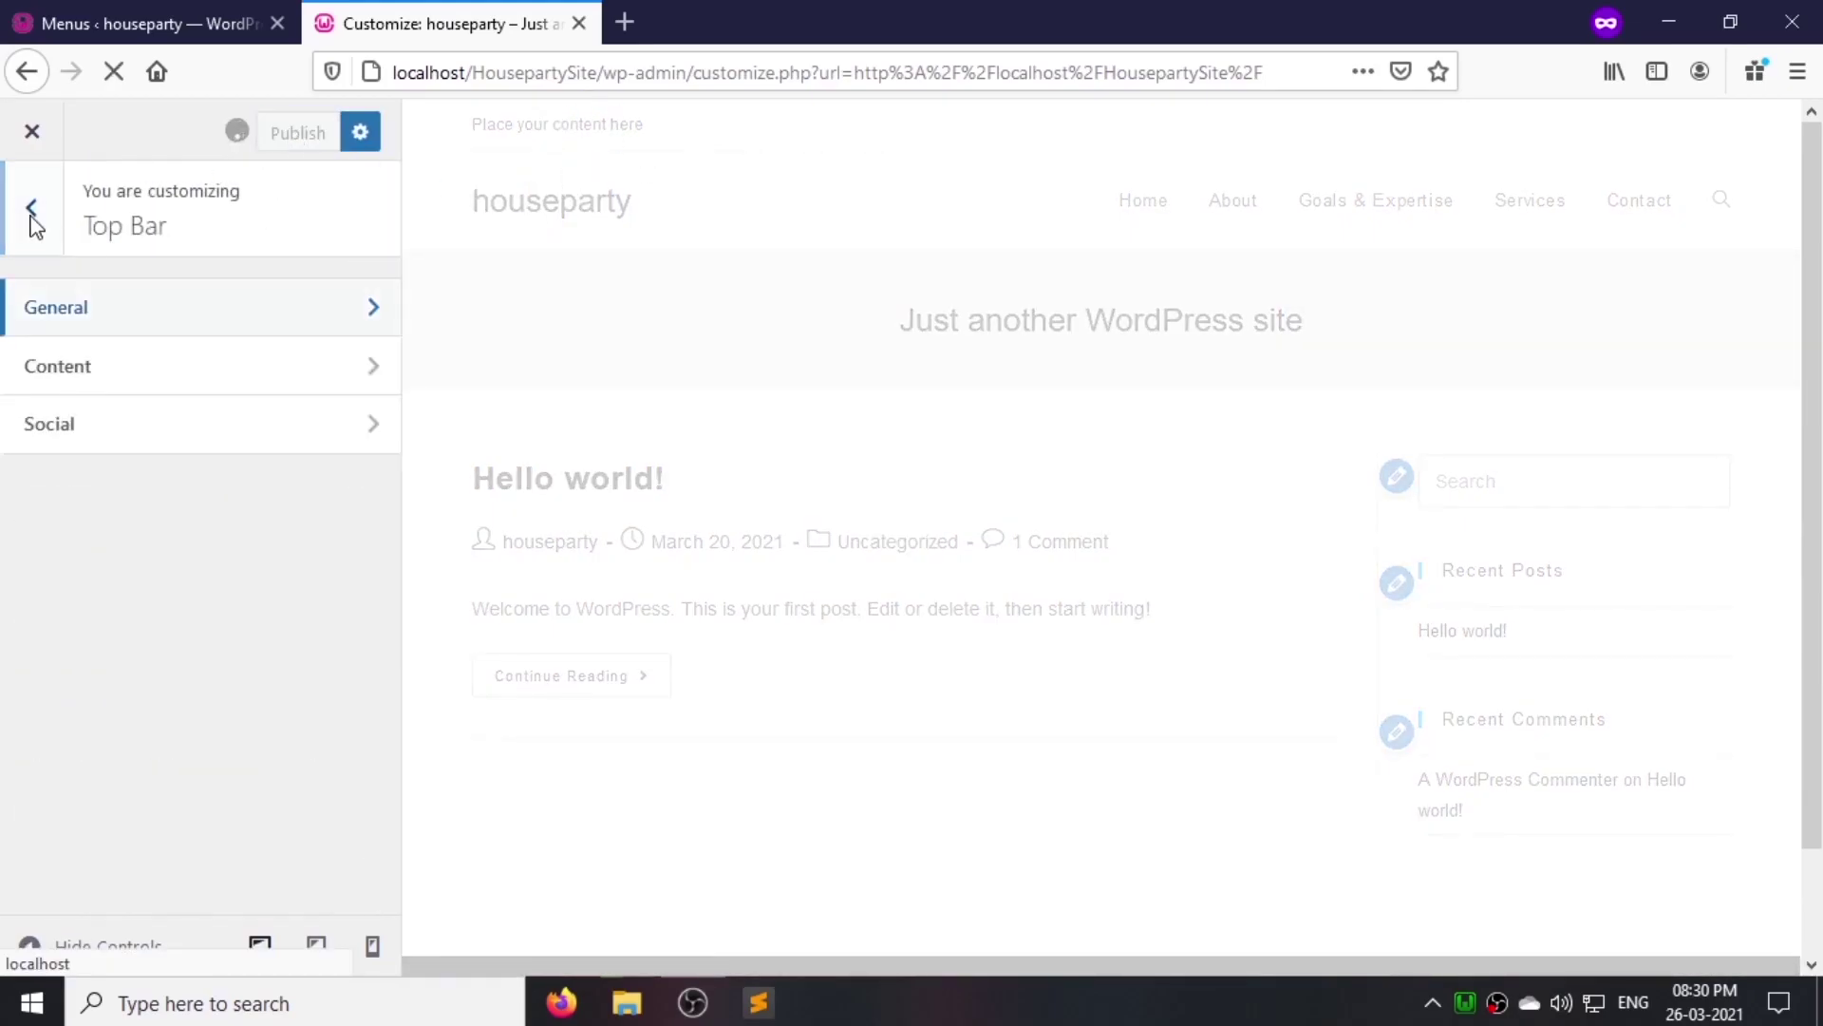
{"action": "left_click", "coordinate": [29, 205]}
Step: Set the homepage to show the static Home page and publish it
{"action": "left_click", "coordinate": [134, 657]}
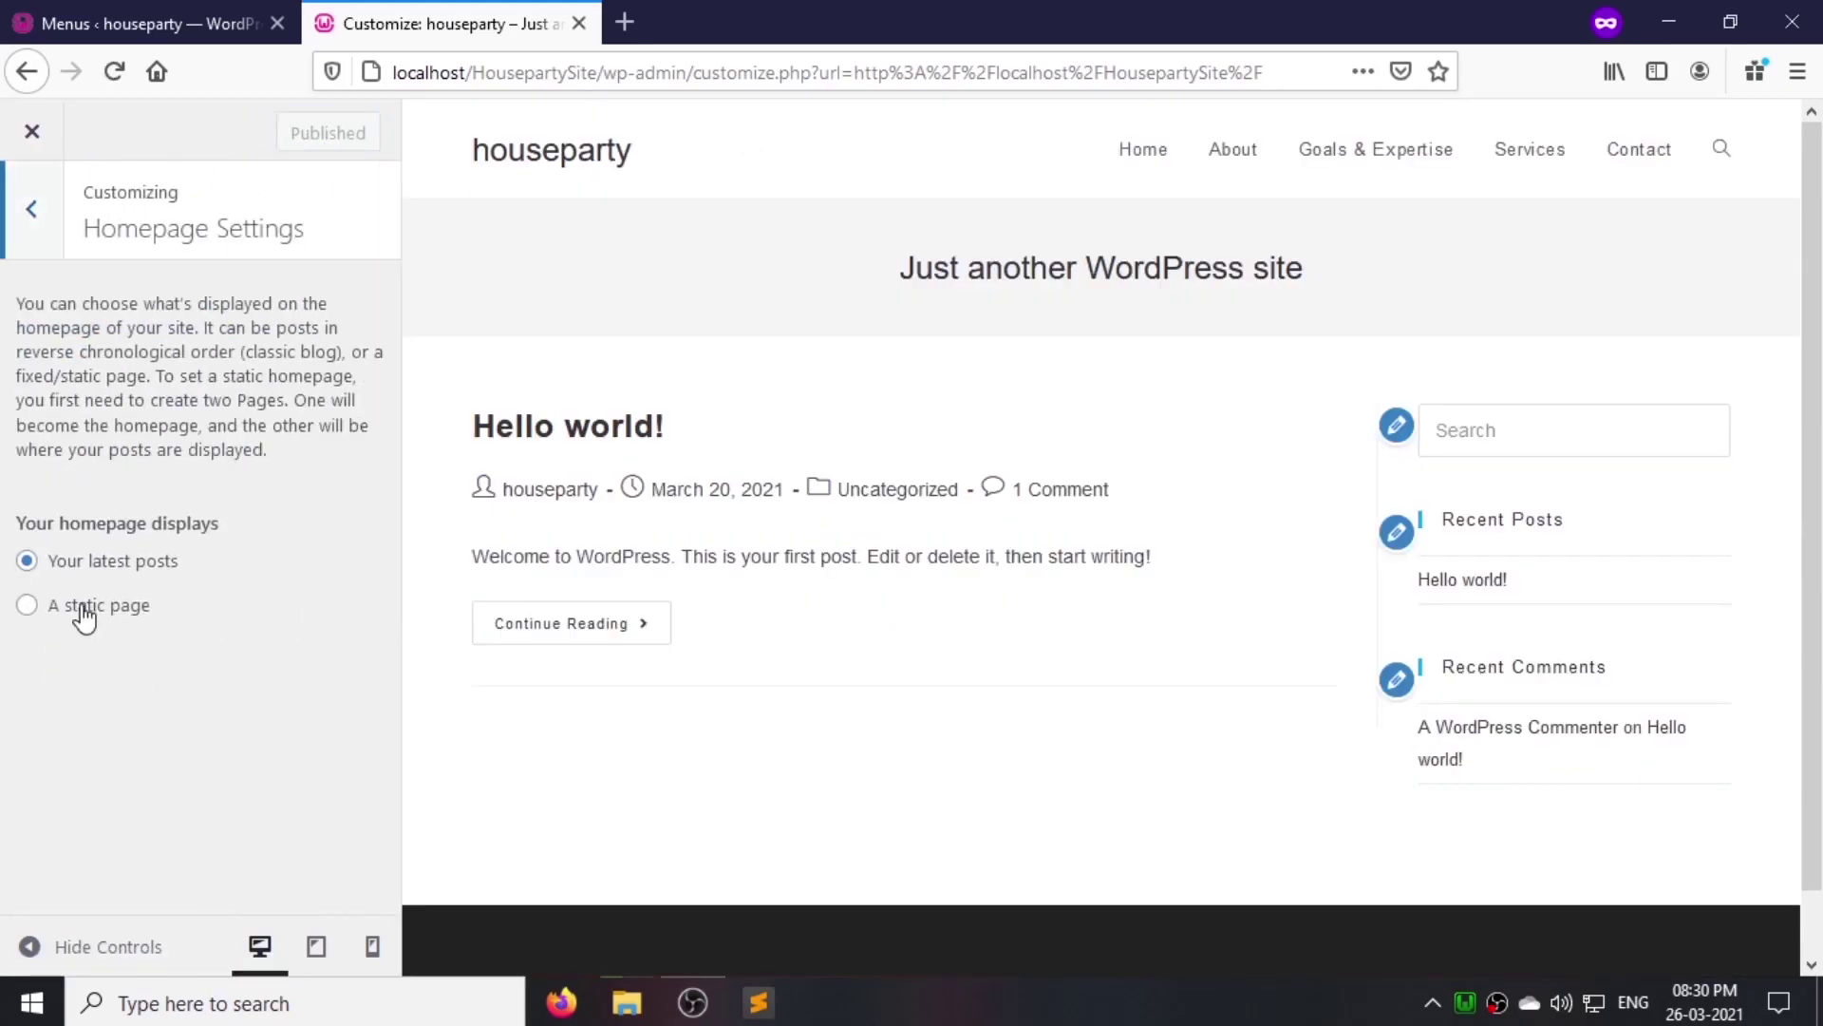
{"action": "left_click", "coordinate": [28, 608]}
{"action": "left_click", "coordinate": [133, 744]}
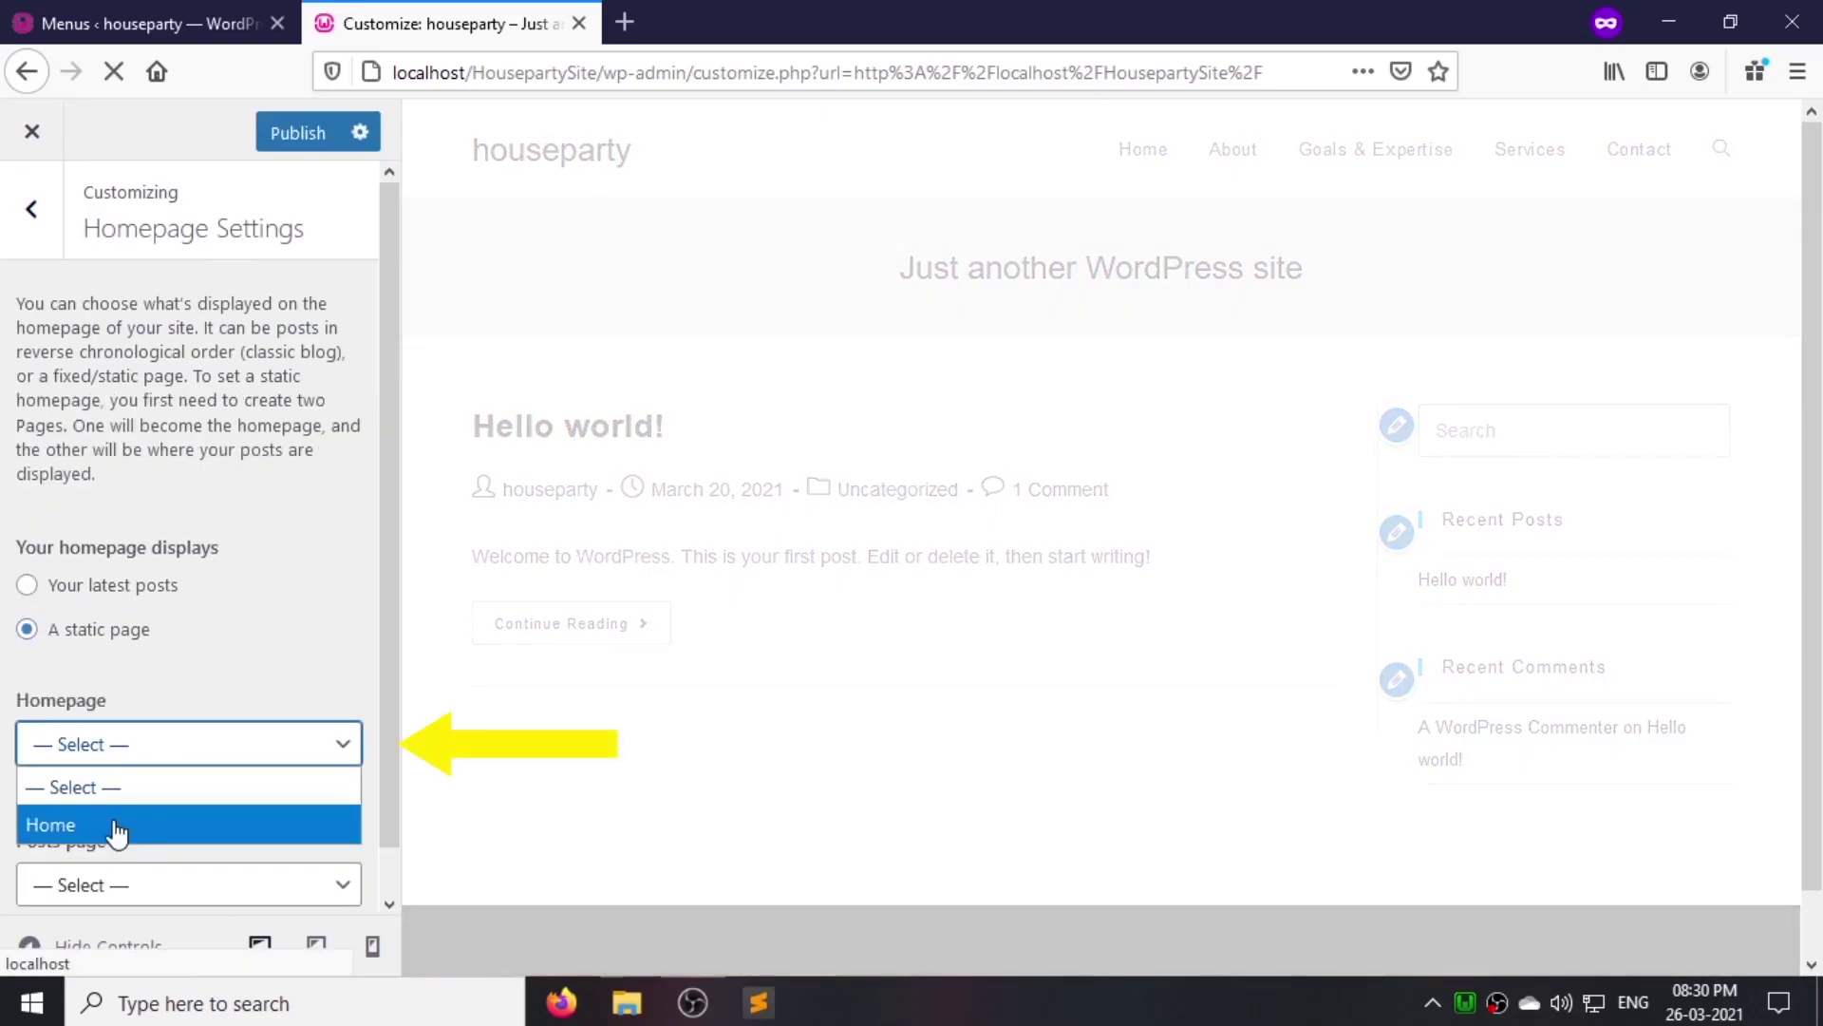
{"action": "left_click", "coordinate": [116, 833]}
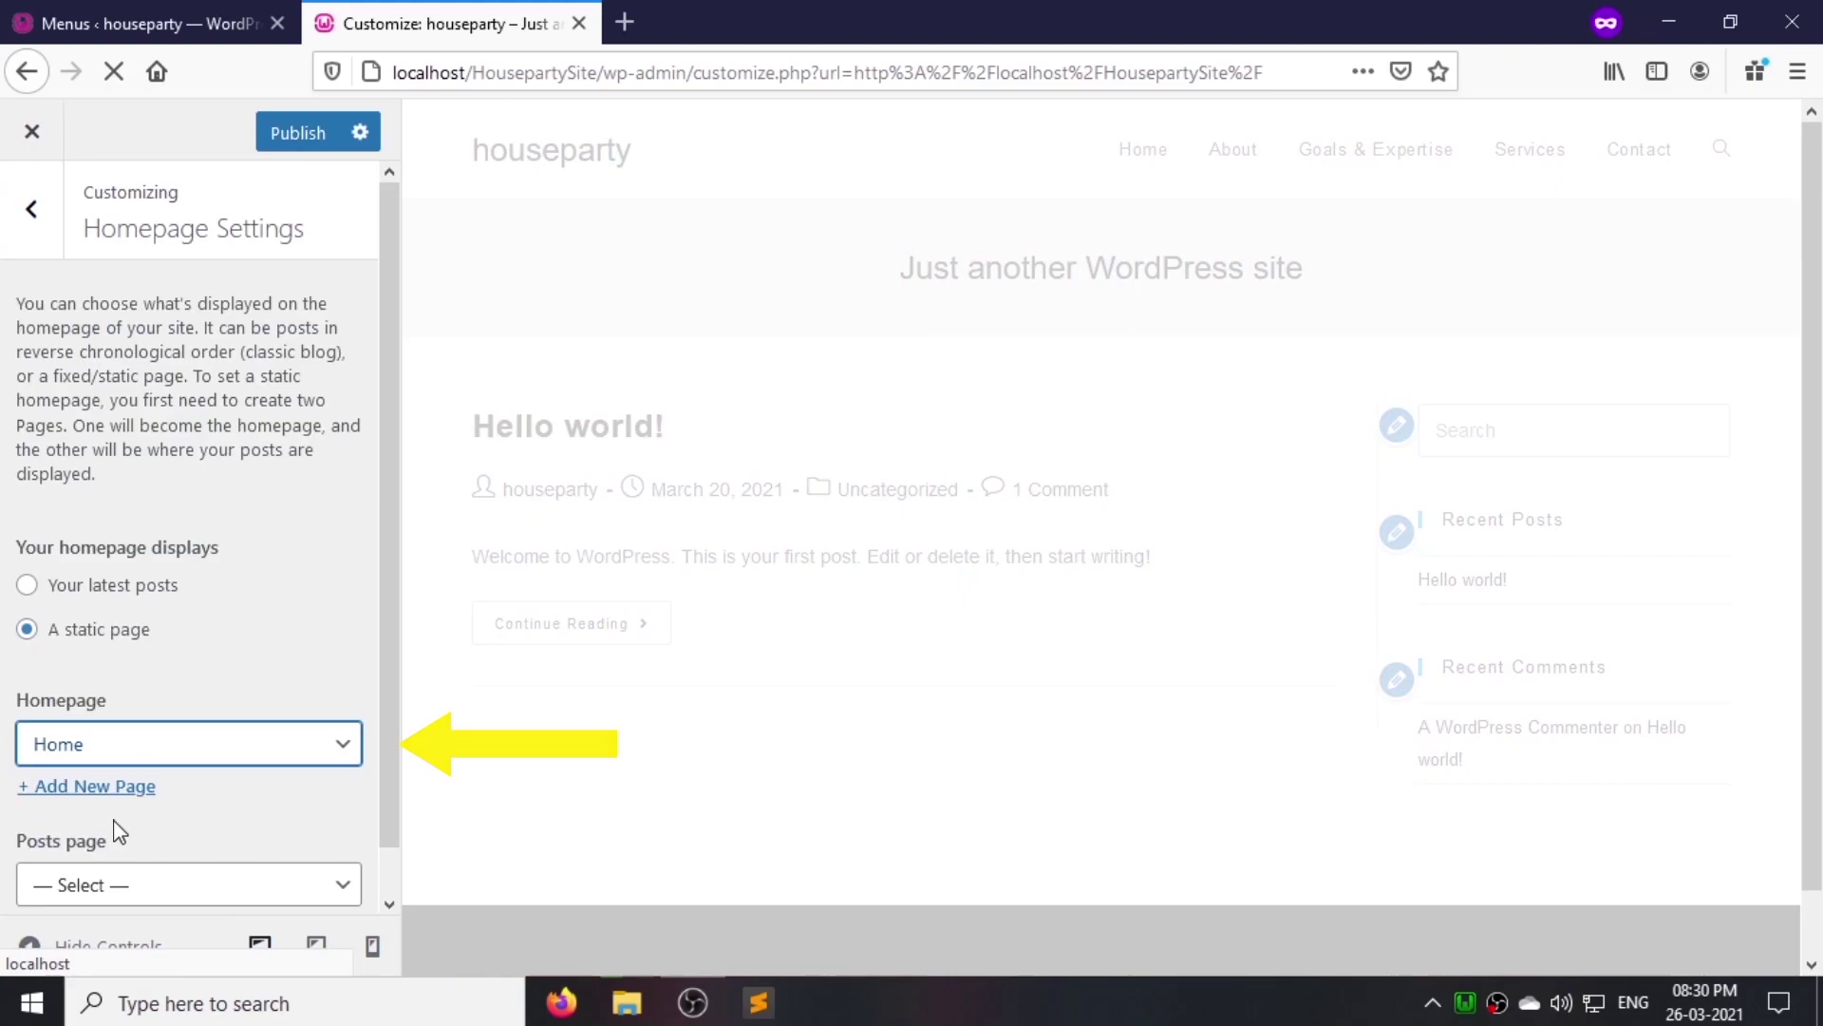
{"action": "left_click", "coordinate": [306, 138]}
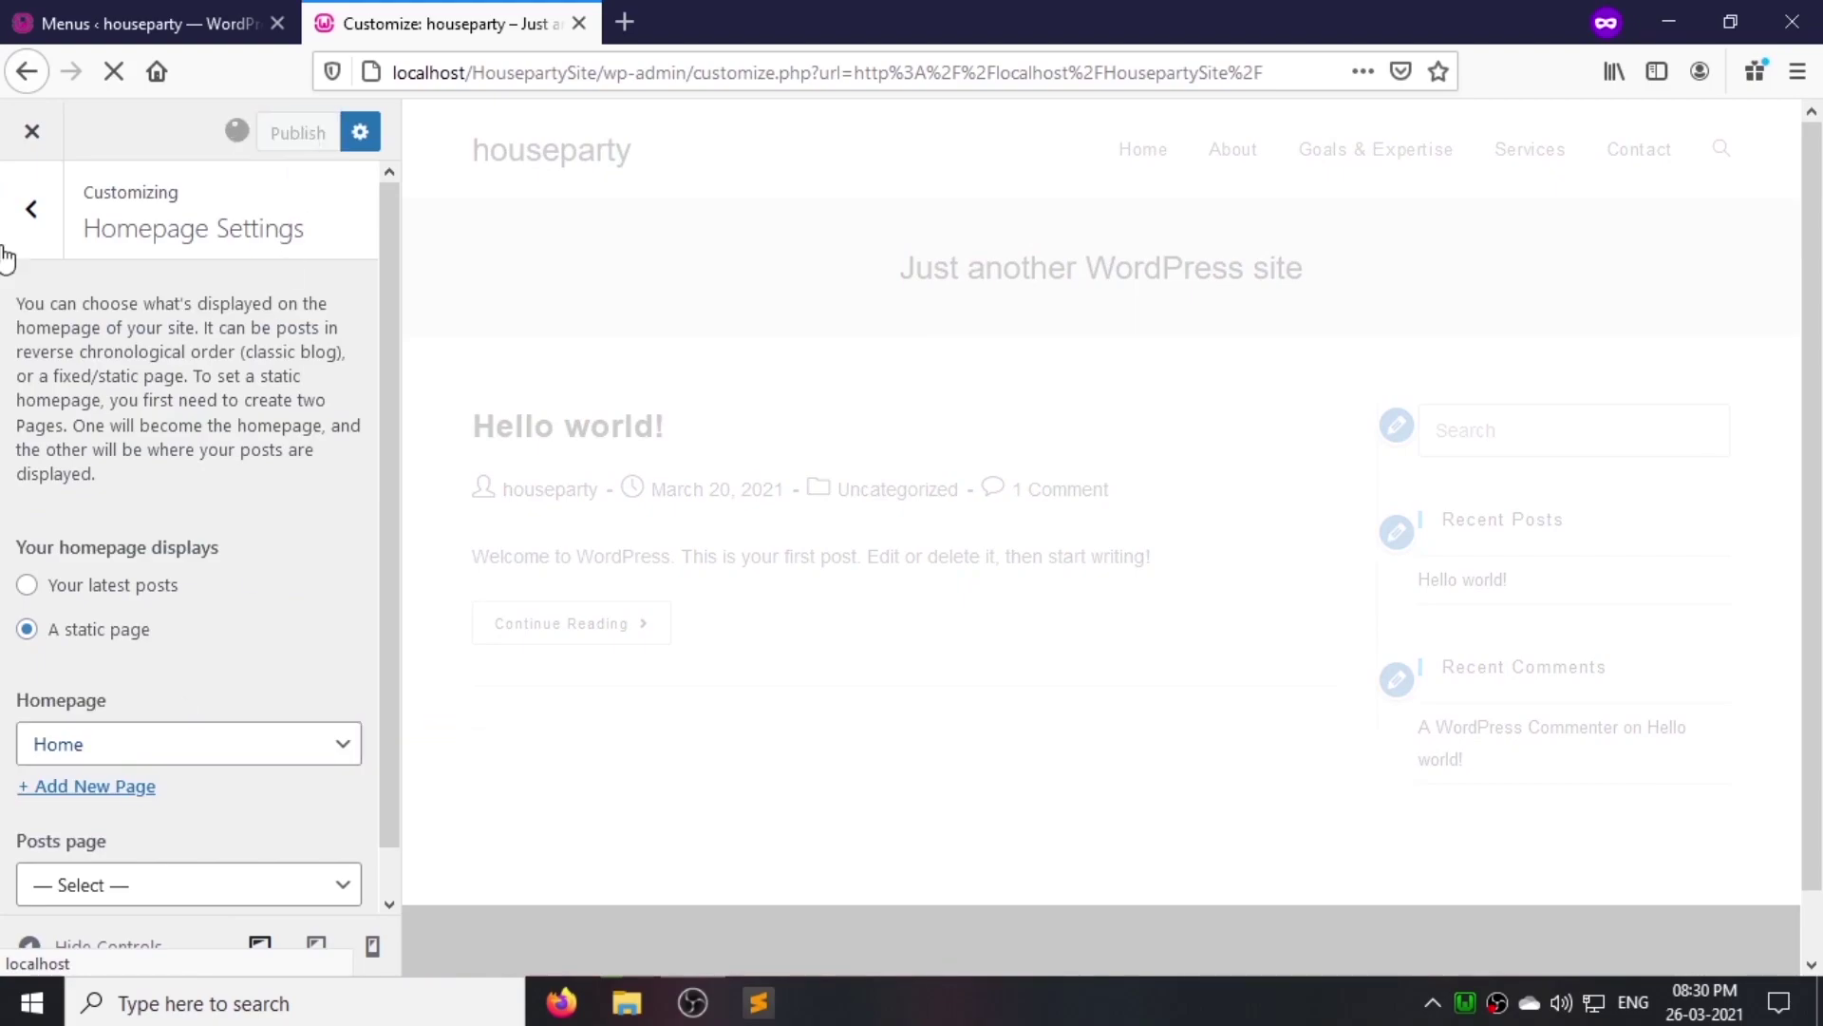
{"action": "left_click", "coordinate": [5, 253]}
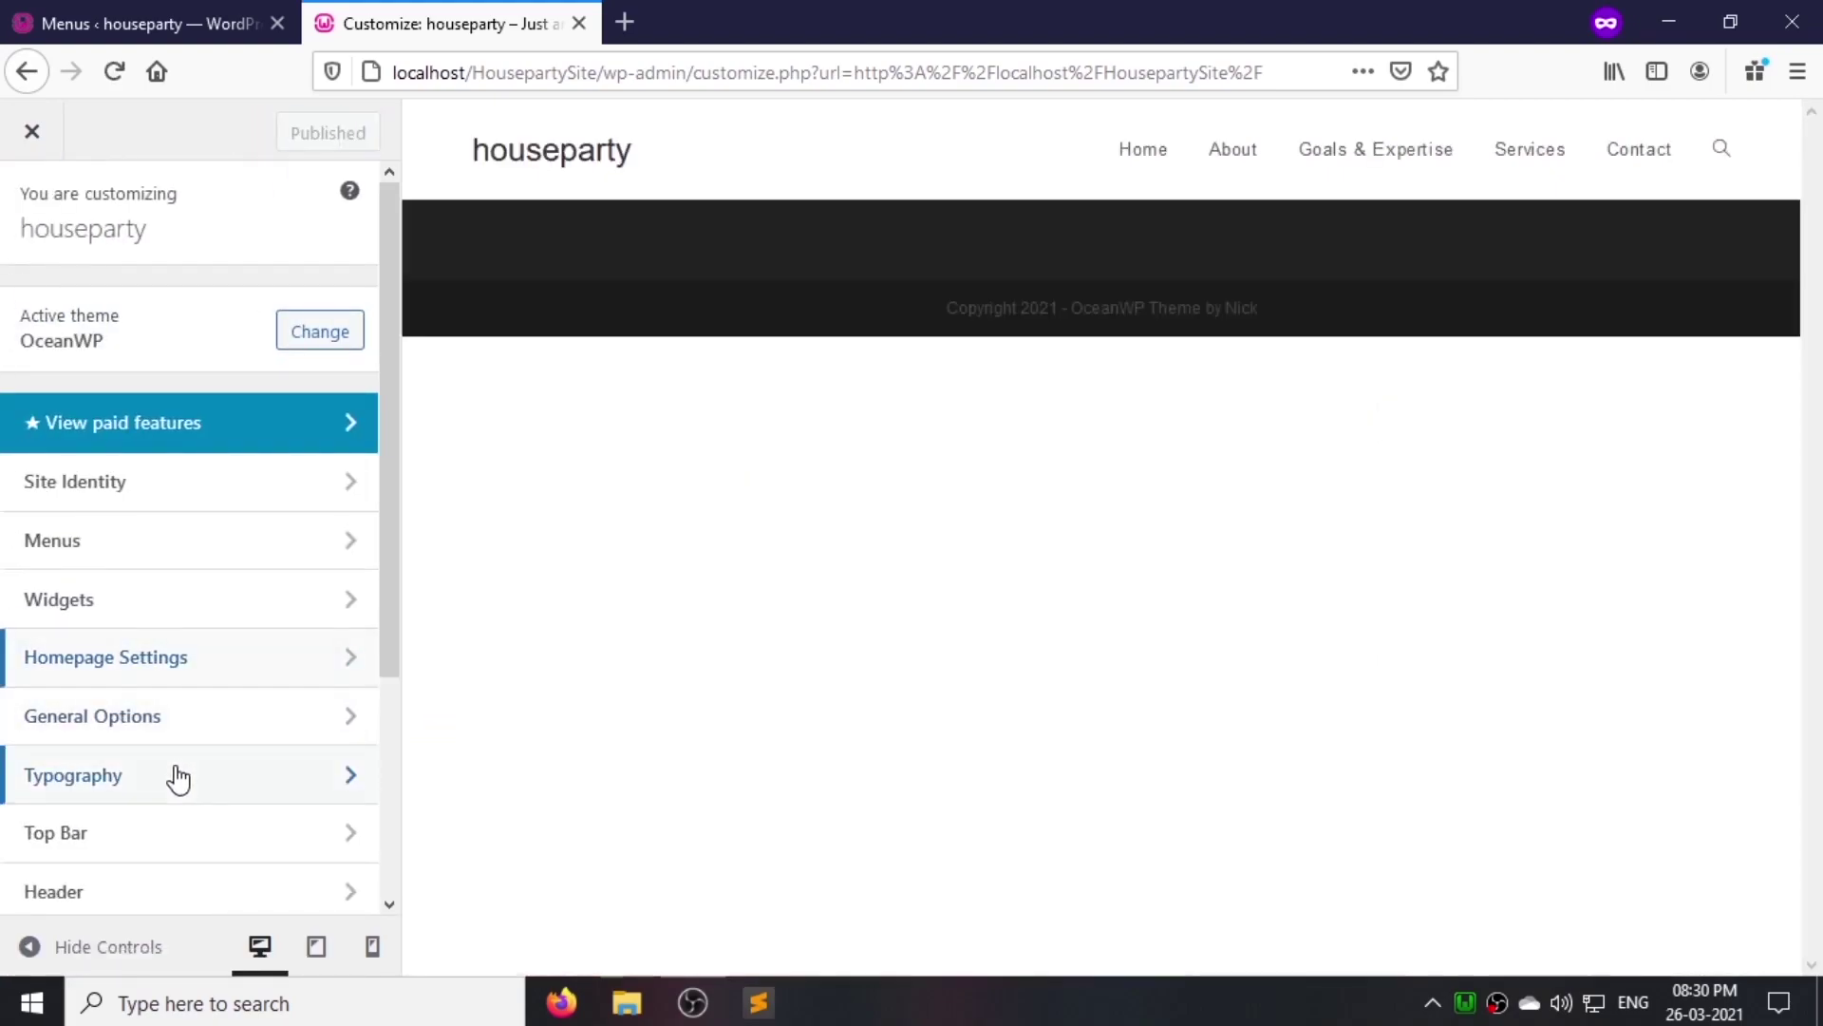
{"action": "left_click", "coordinate": [178, 777]}
Step: Set the body text to Lato at Normal 400 weight with Normal style
{"action": "left_click", "coordinate": [124, 378]}
{"action": "left_click", "coordinate": [55, 361]}
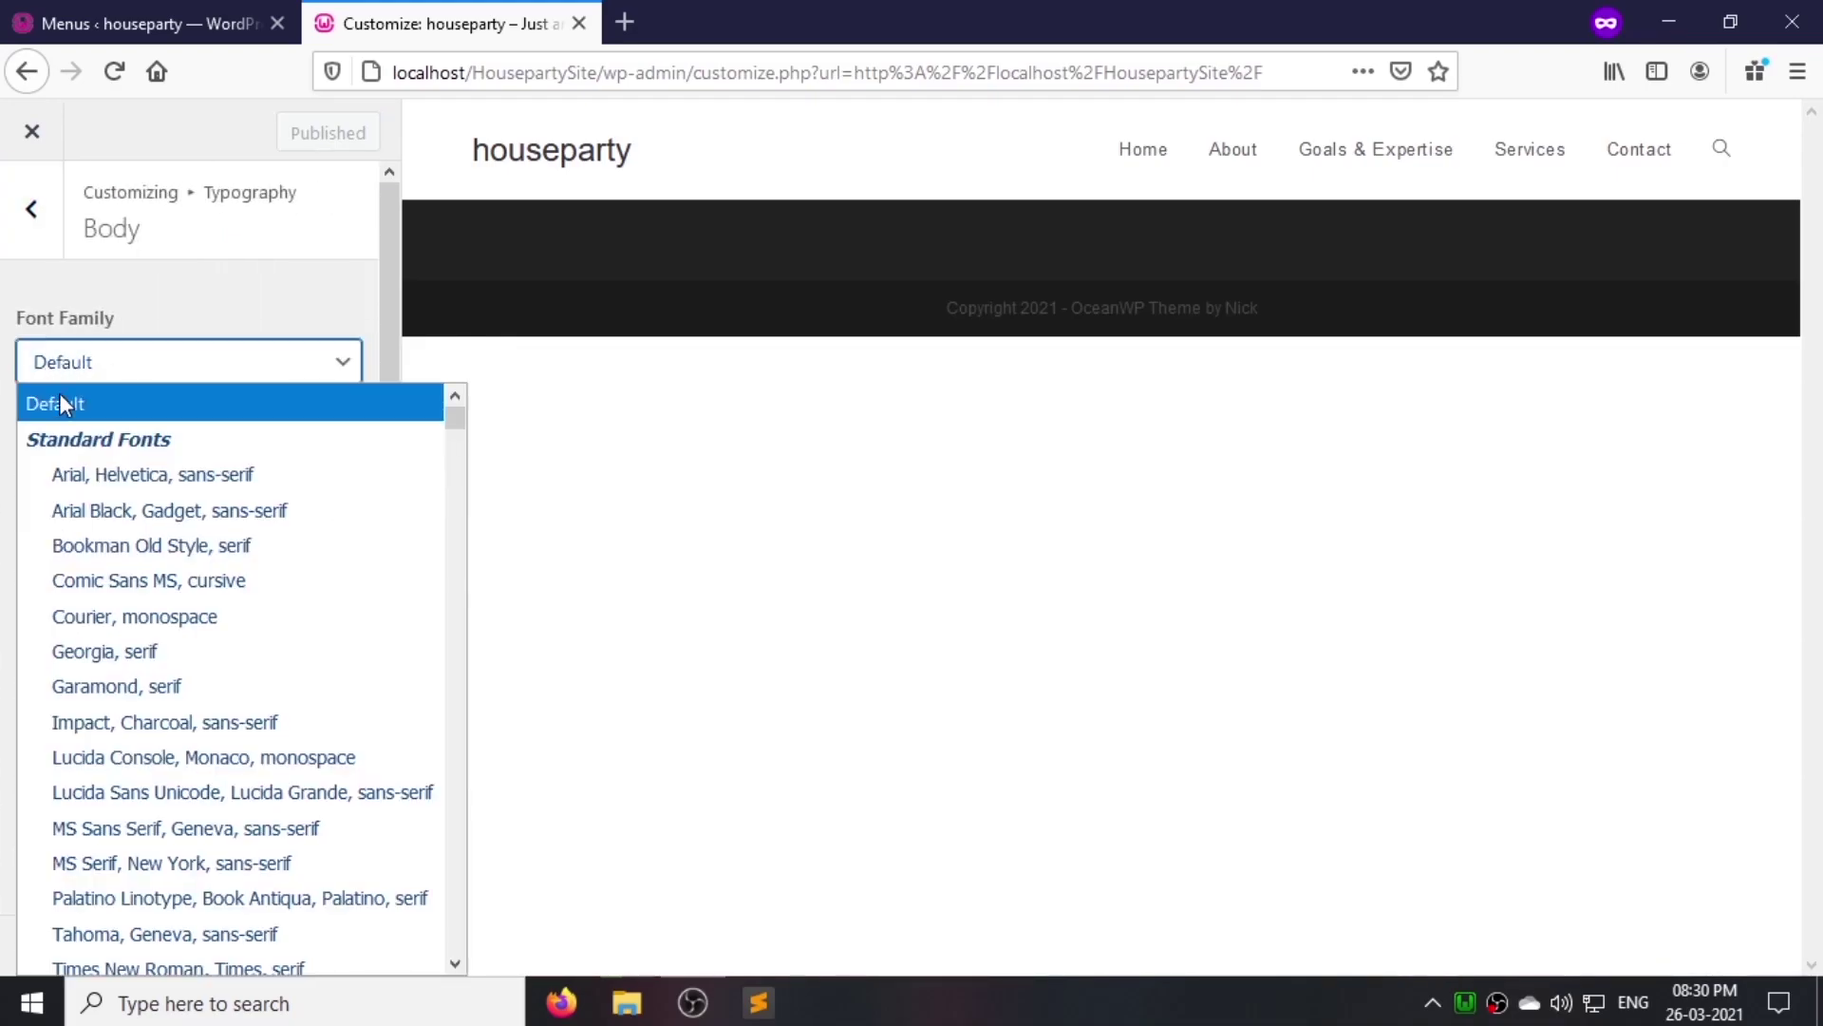
{"action": "type", "text": "lato"}
{"action": "key", "text": "Return"}
{"action": "left_click", "coordinate": [140, 532]}
{"action": "left_click", "coordinate": [143, 708]}
{"action": "left_click", "coordinate": [171, 623]}
{"action": "left_click", "coordinate": [146, 699]}
{"action": "left_click", "coordinate": [140, 725]}
{"action": "left_click", "coordinate": [137, 763]}
{"action": "scroll", "coordinate": [128, 860], "scroll_direction": "down", "scroll_amount": 3}
{"action": "scroll", "coordinate": [127, 859], "scroll_direction": "down", "scroll_amount": 2}
{"action": "left_click", "coordinate": [357, 712]}
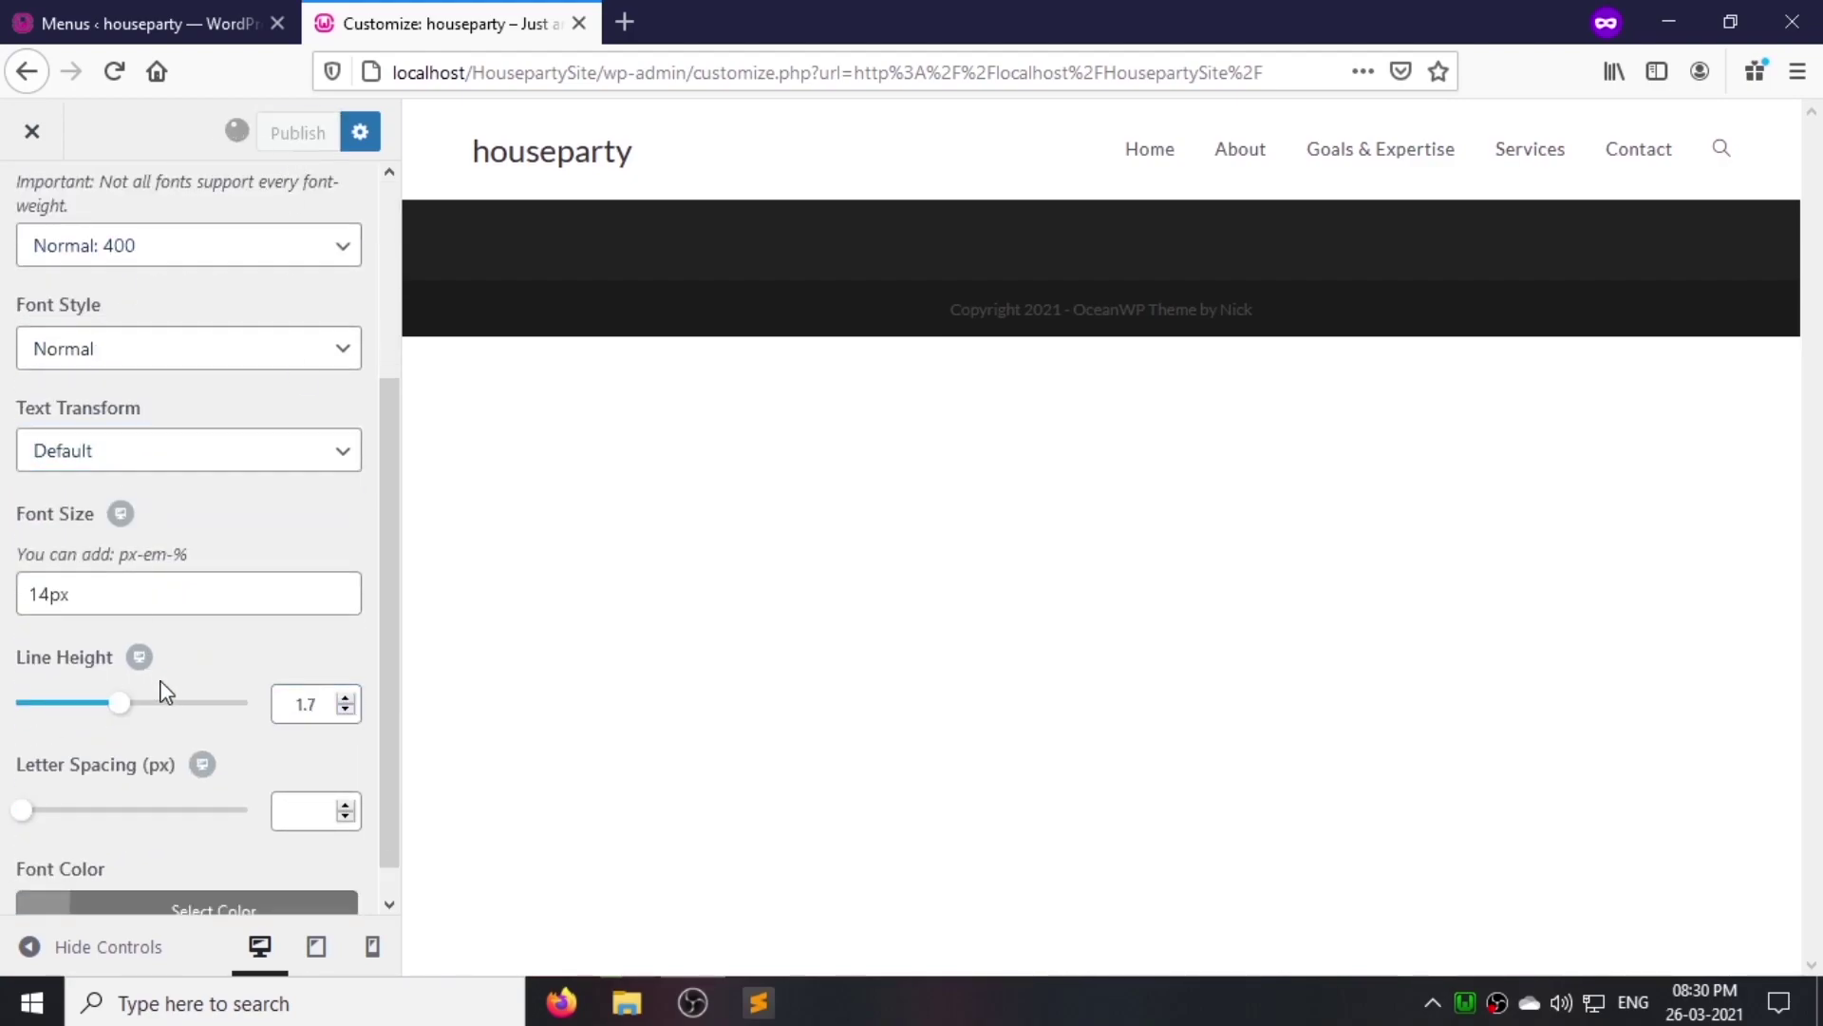
{"action": "scroll", "coordinate": [81, 334], "scroll_direction": "up", "scroll_amount": 5}
{"action": "left_click", "coordinate": [32, 203]}
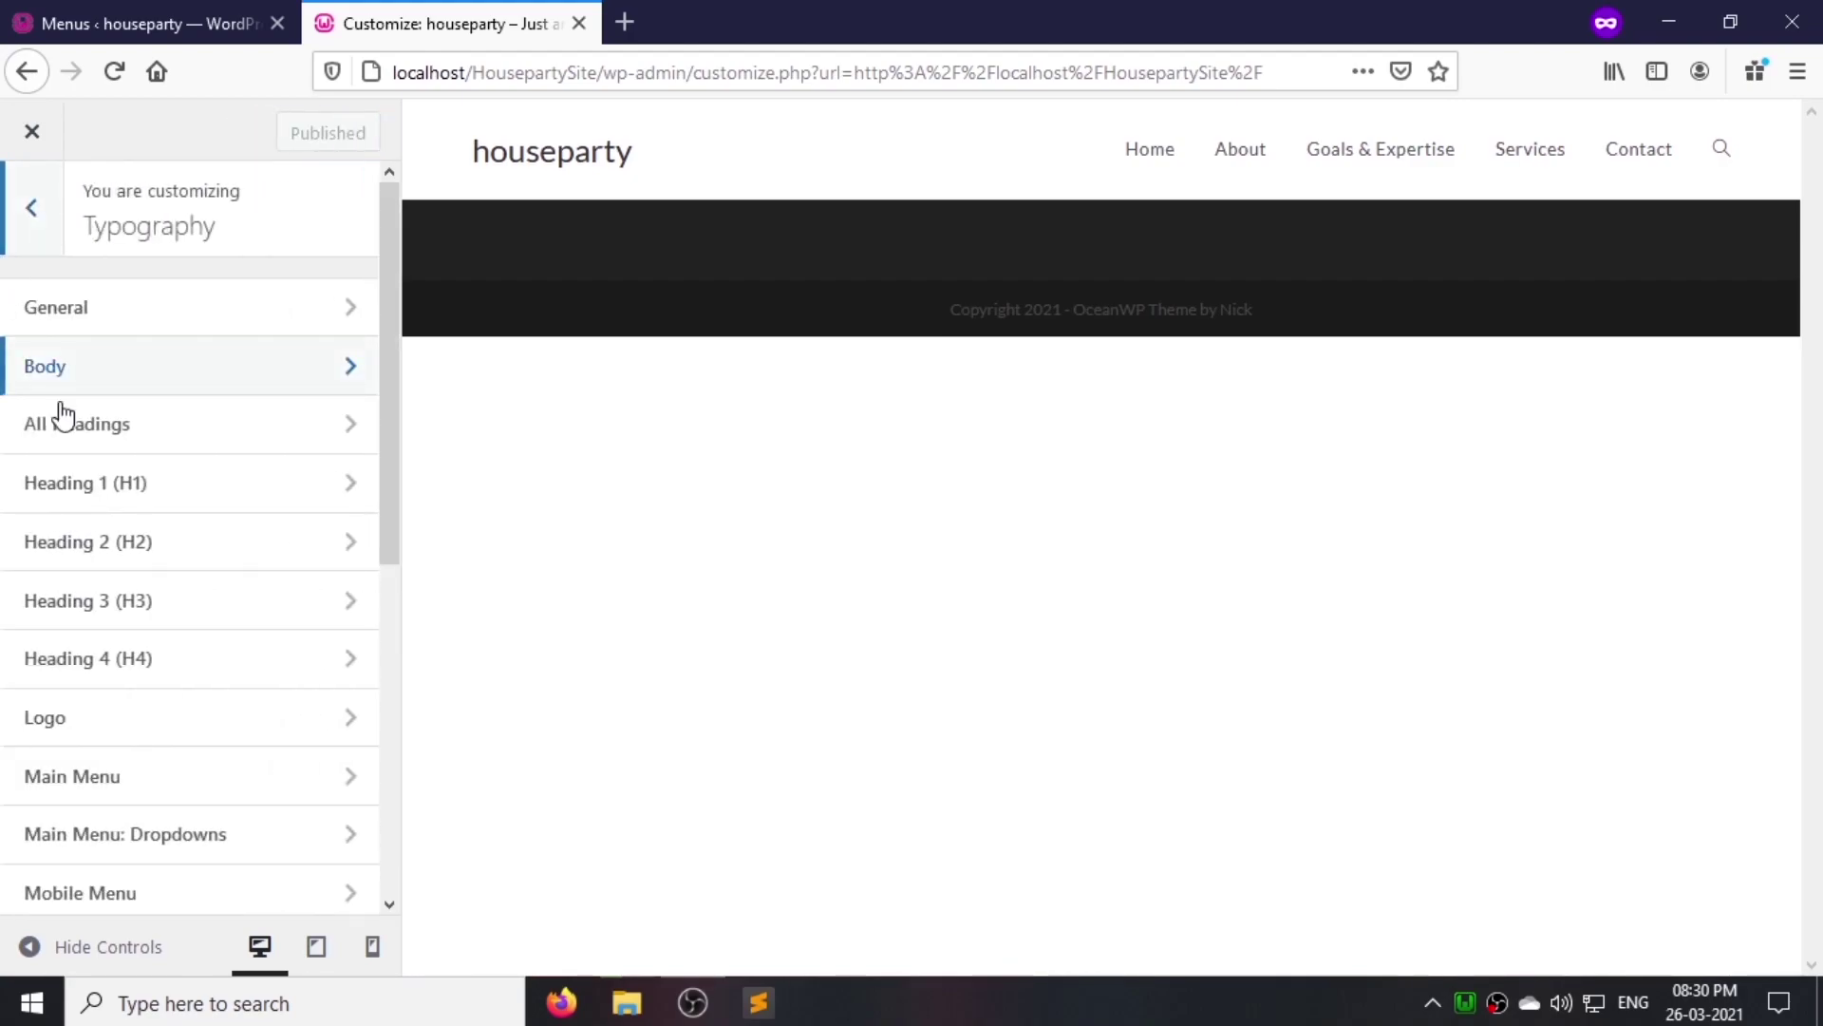
Step: Set the main menu font to Lato Extra Bold 800, Normal style, Uppercase
{"action": "left_click", "coordinate": [95, 750]}
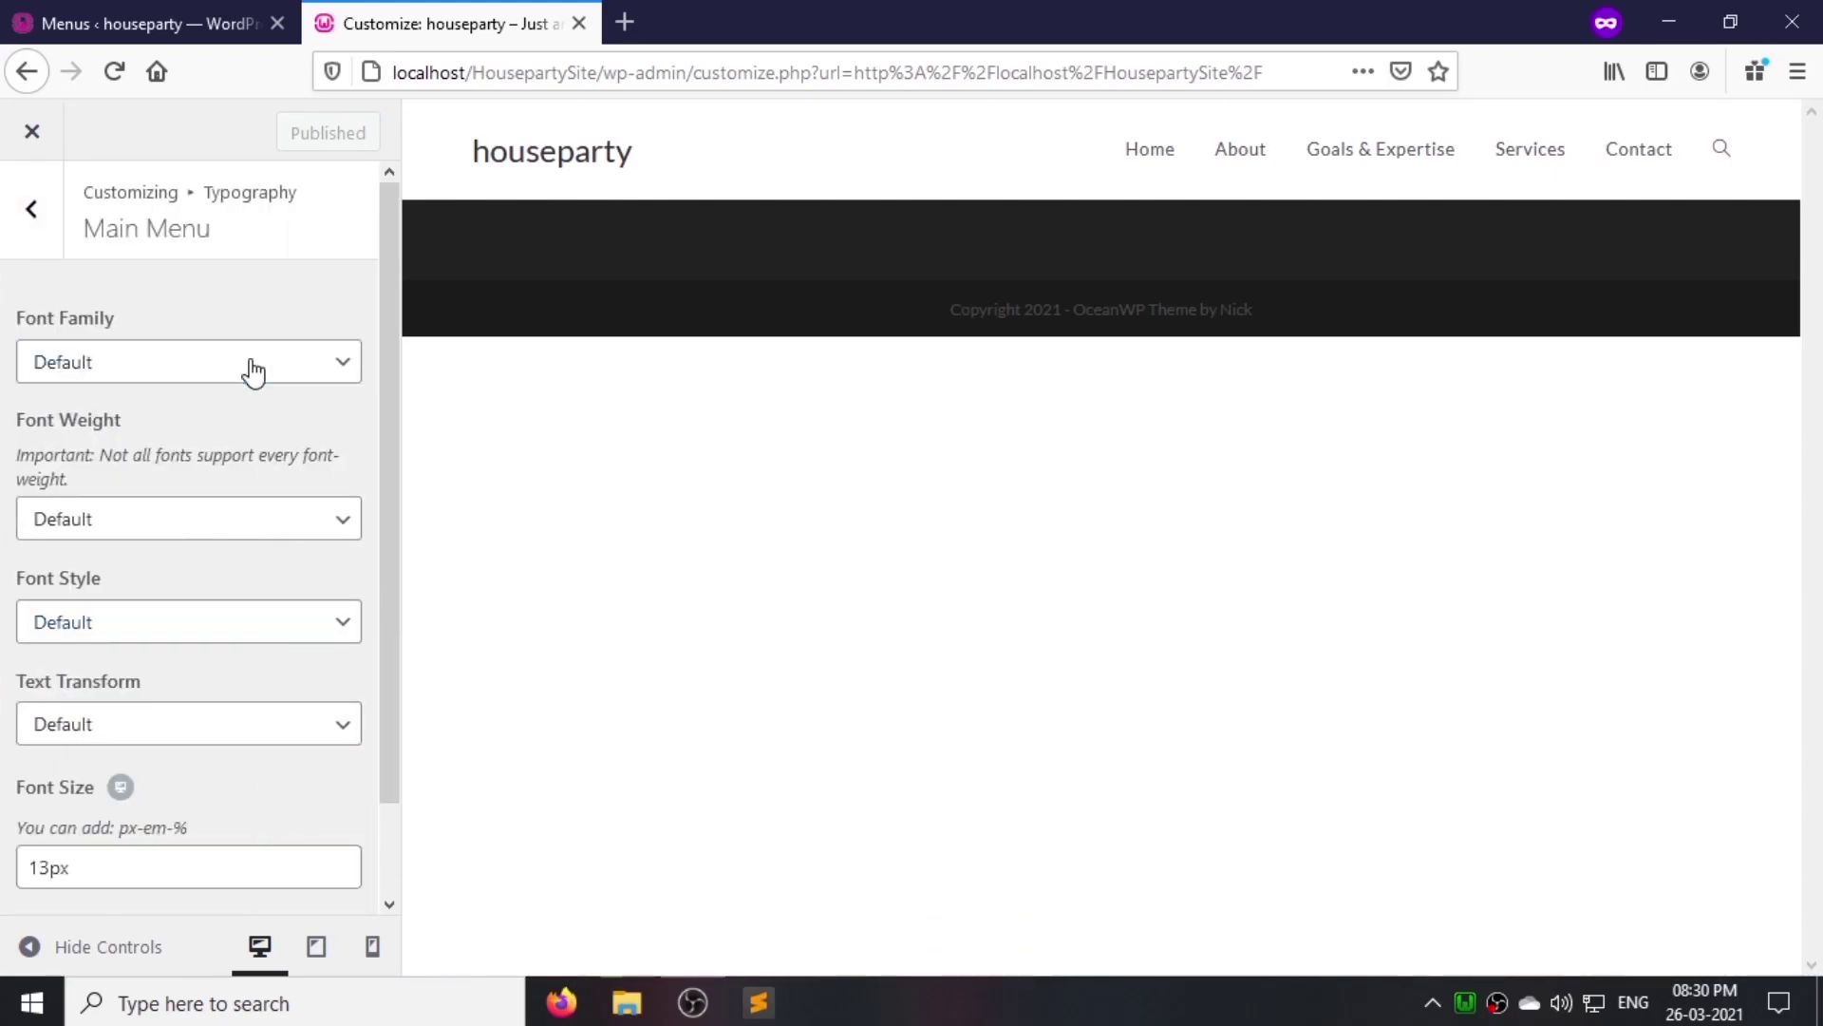
{"action": "left_click", "coordinate": [253, 371]}
{"action": "type", "text": "la"}
{"action": "key", "text": "Return"}
{"action": "left_click", "coordinate": [230, 517]}
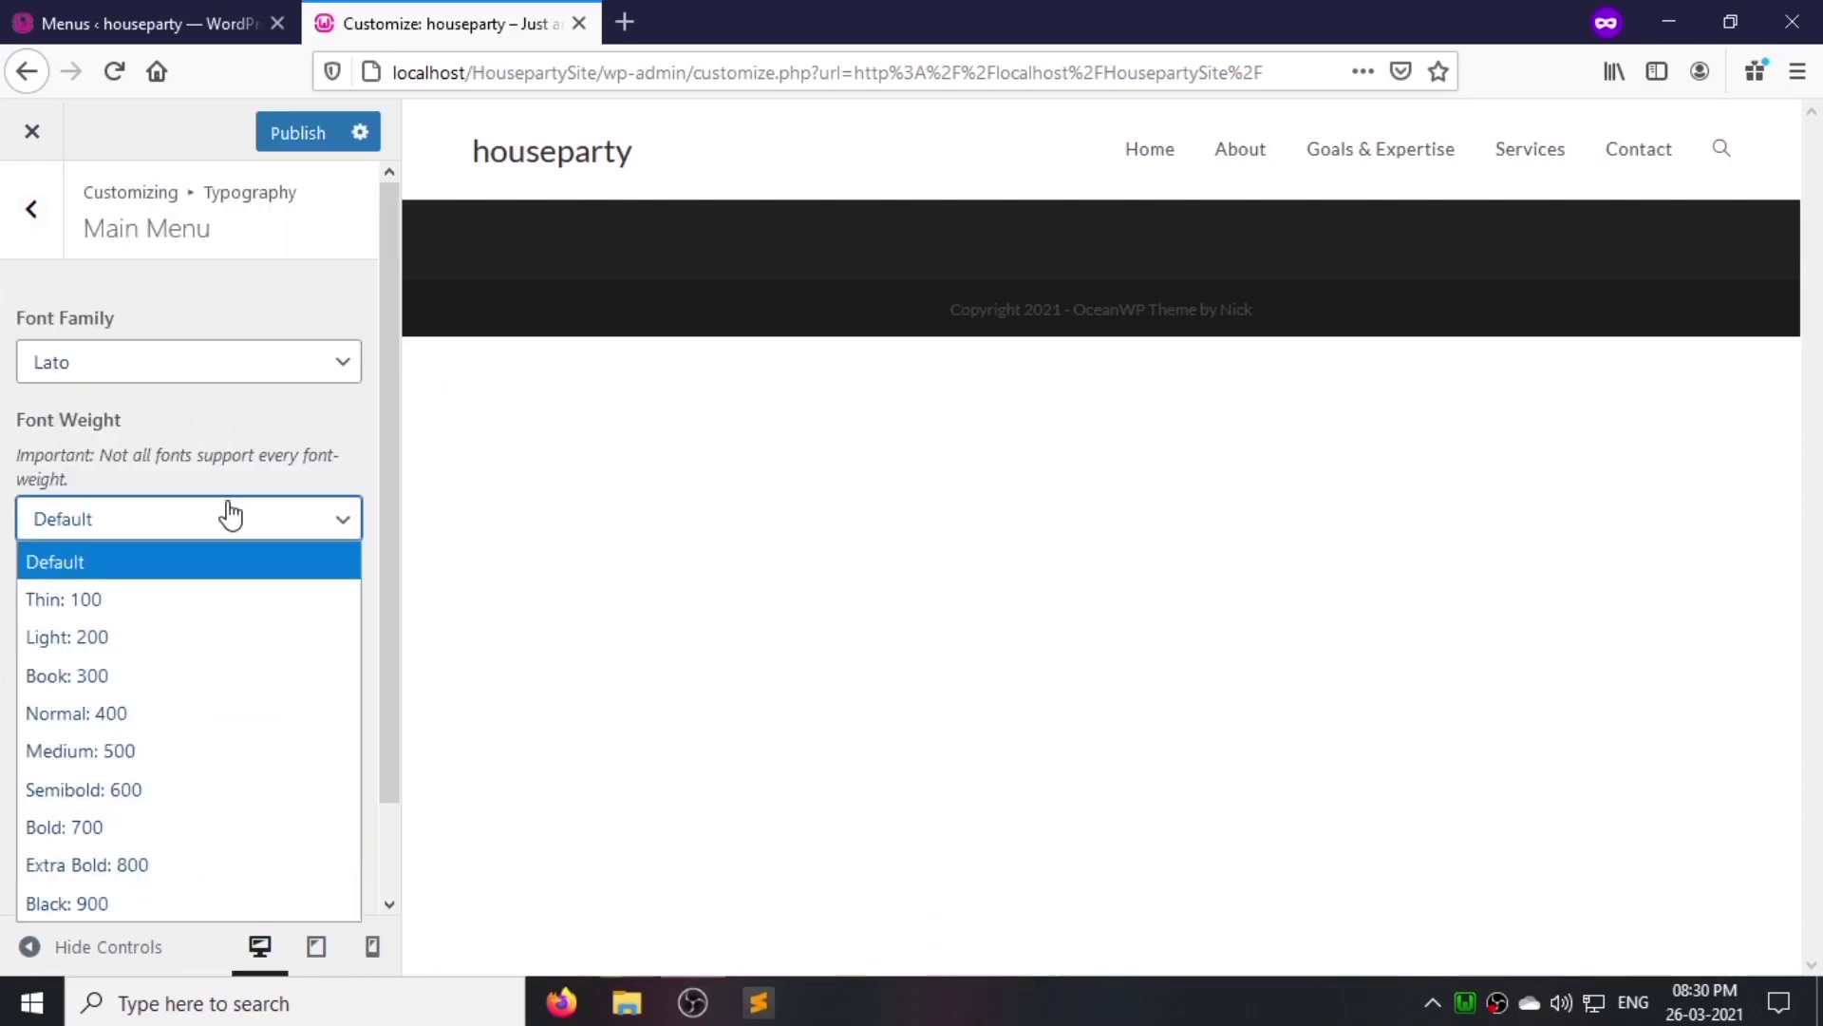
{"action": "left_click", "coordinate": [141, 855]}
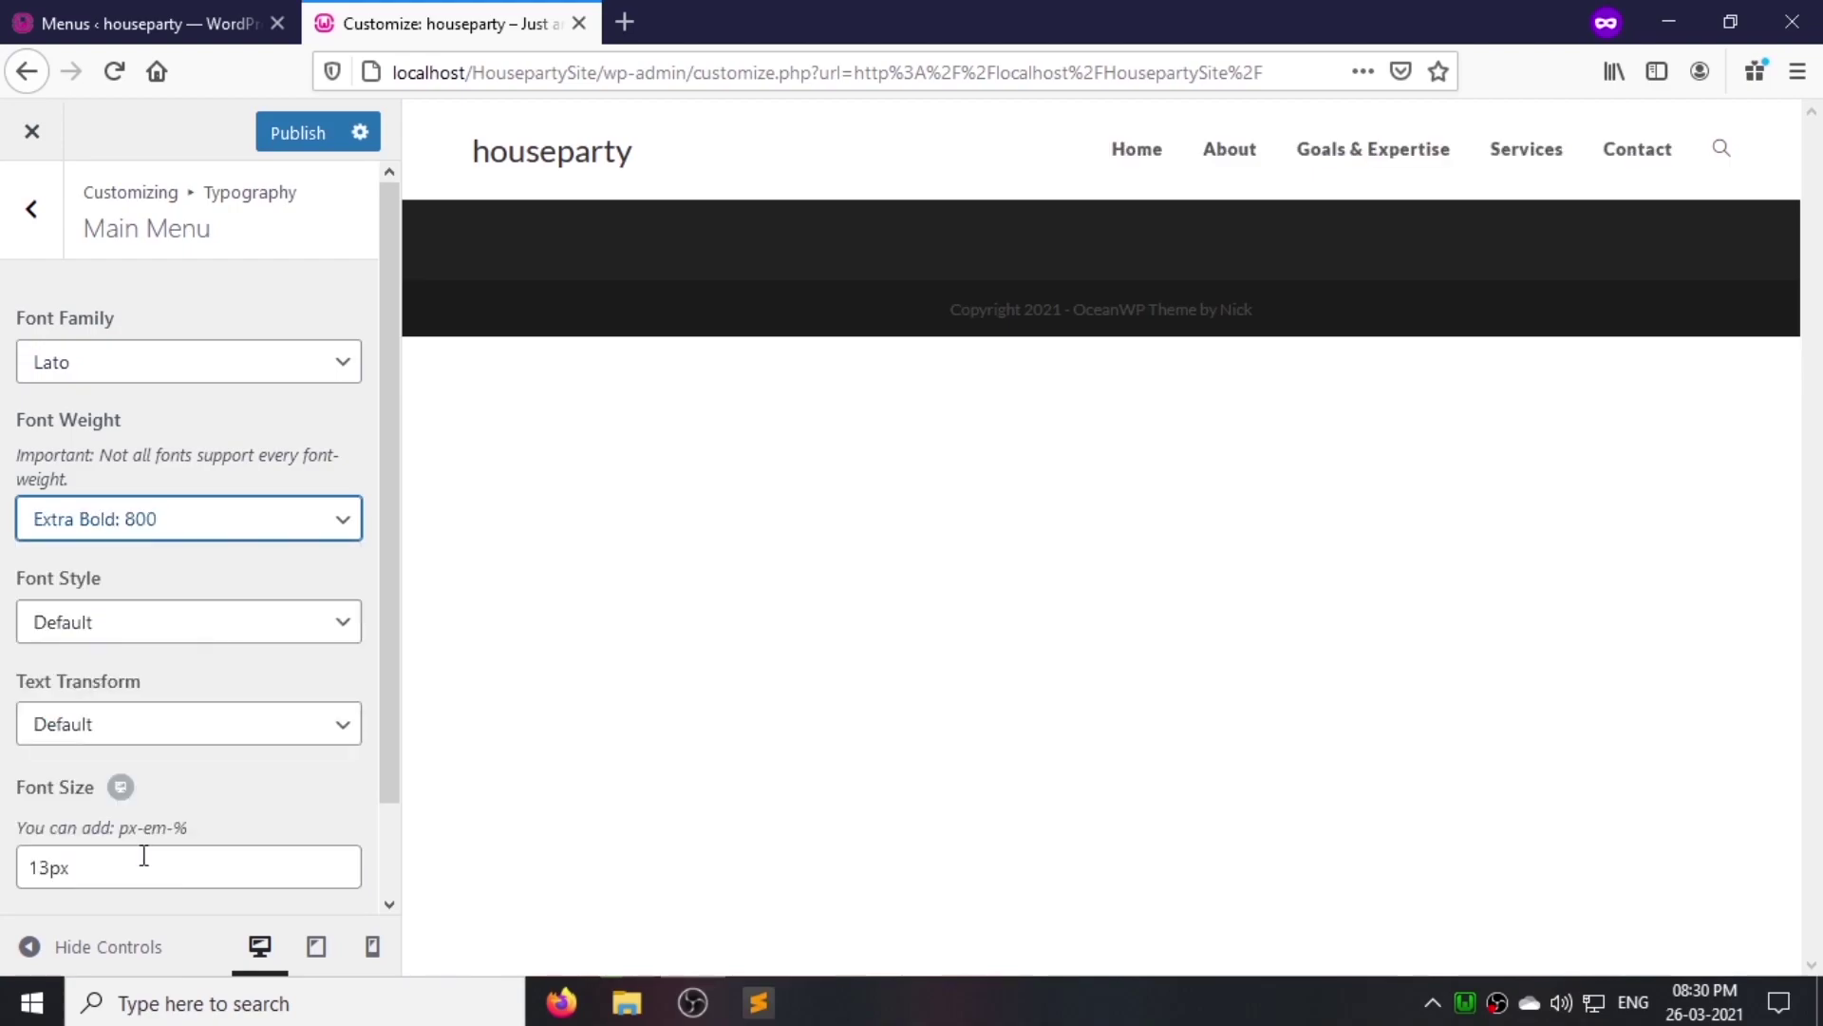
{"action": "left_click", "coordinate": [162, 617]}
{"action": "left_click", "coordinate": [133, 708]}
{"action": "left_click", "coordinate": [152, 739]}
{"action": "left_click", "coordinate": [122, 878]}
Step: Set the main menu font size to 15px, nudge letter spacing, and publish
{"action": "scroll", "coordinate": [207, 740], "scroll_direction": "down", "scroll_amount": 1}
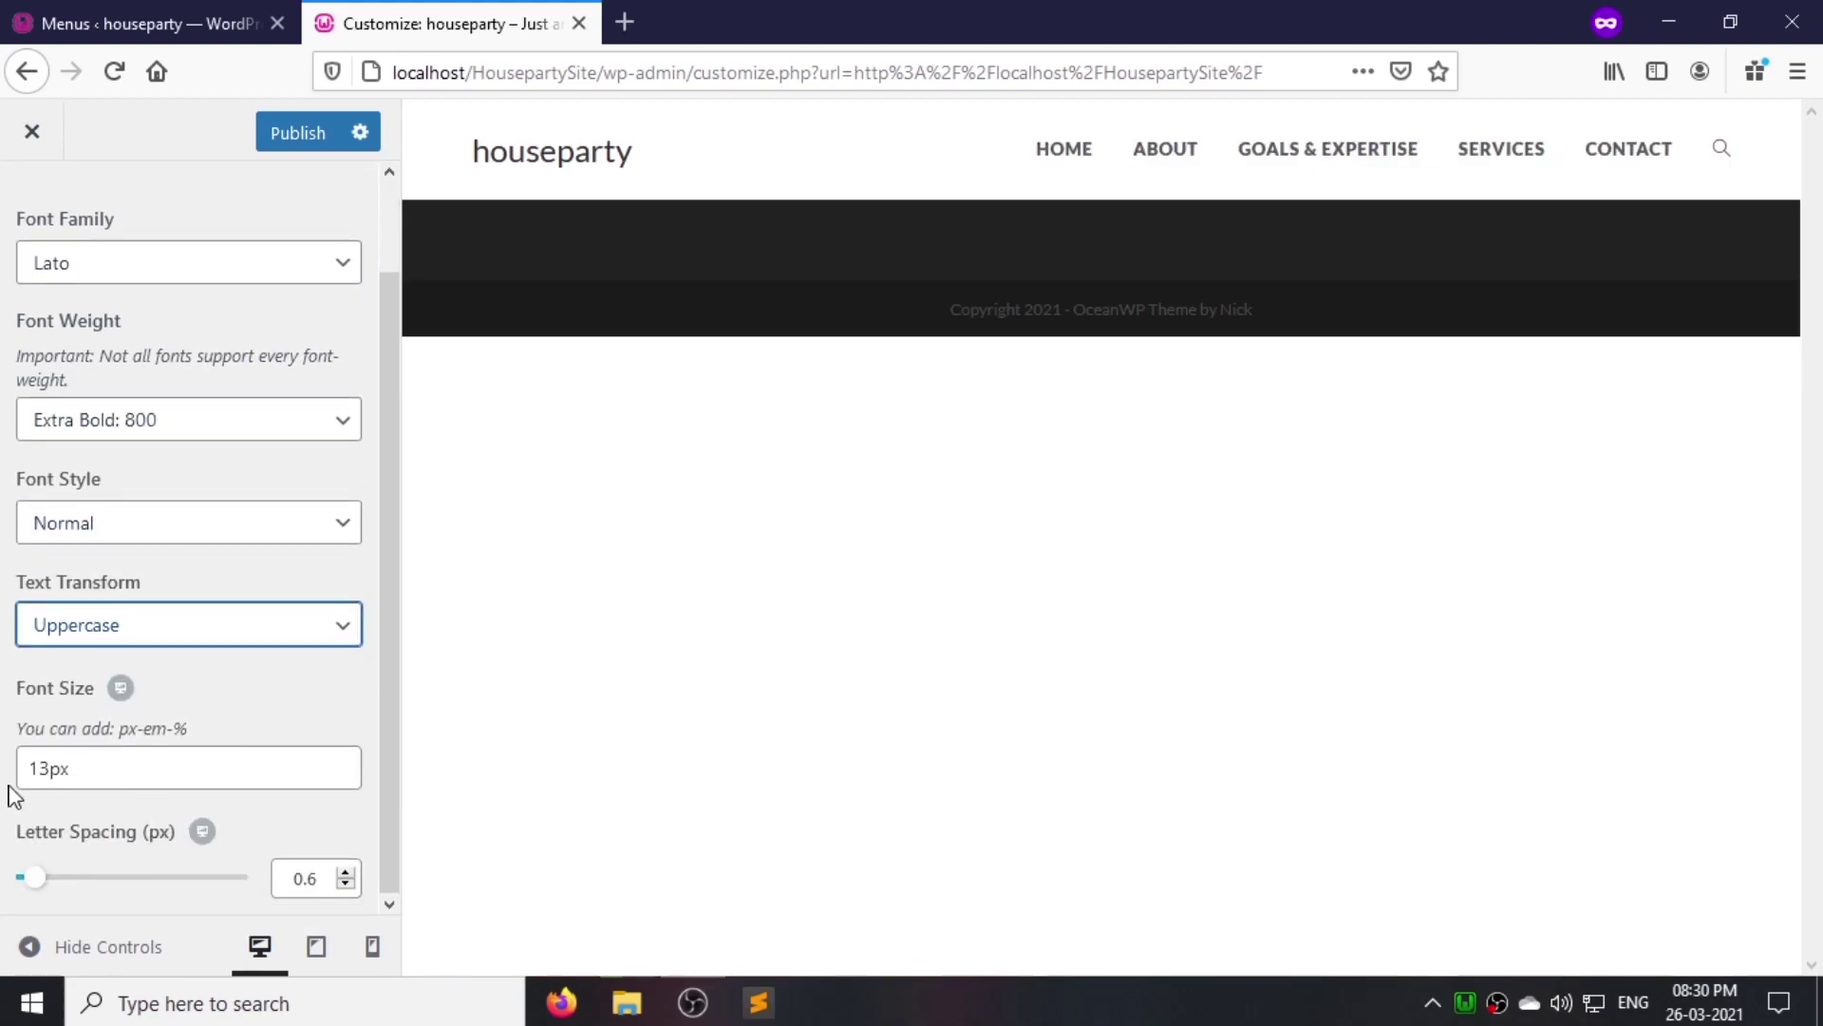
{"action": "type", "text": "15"}
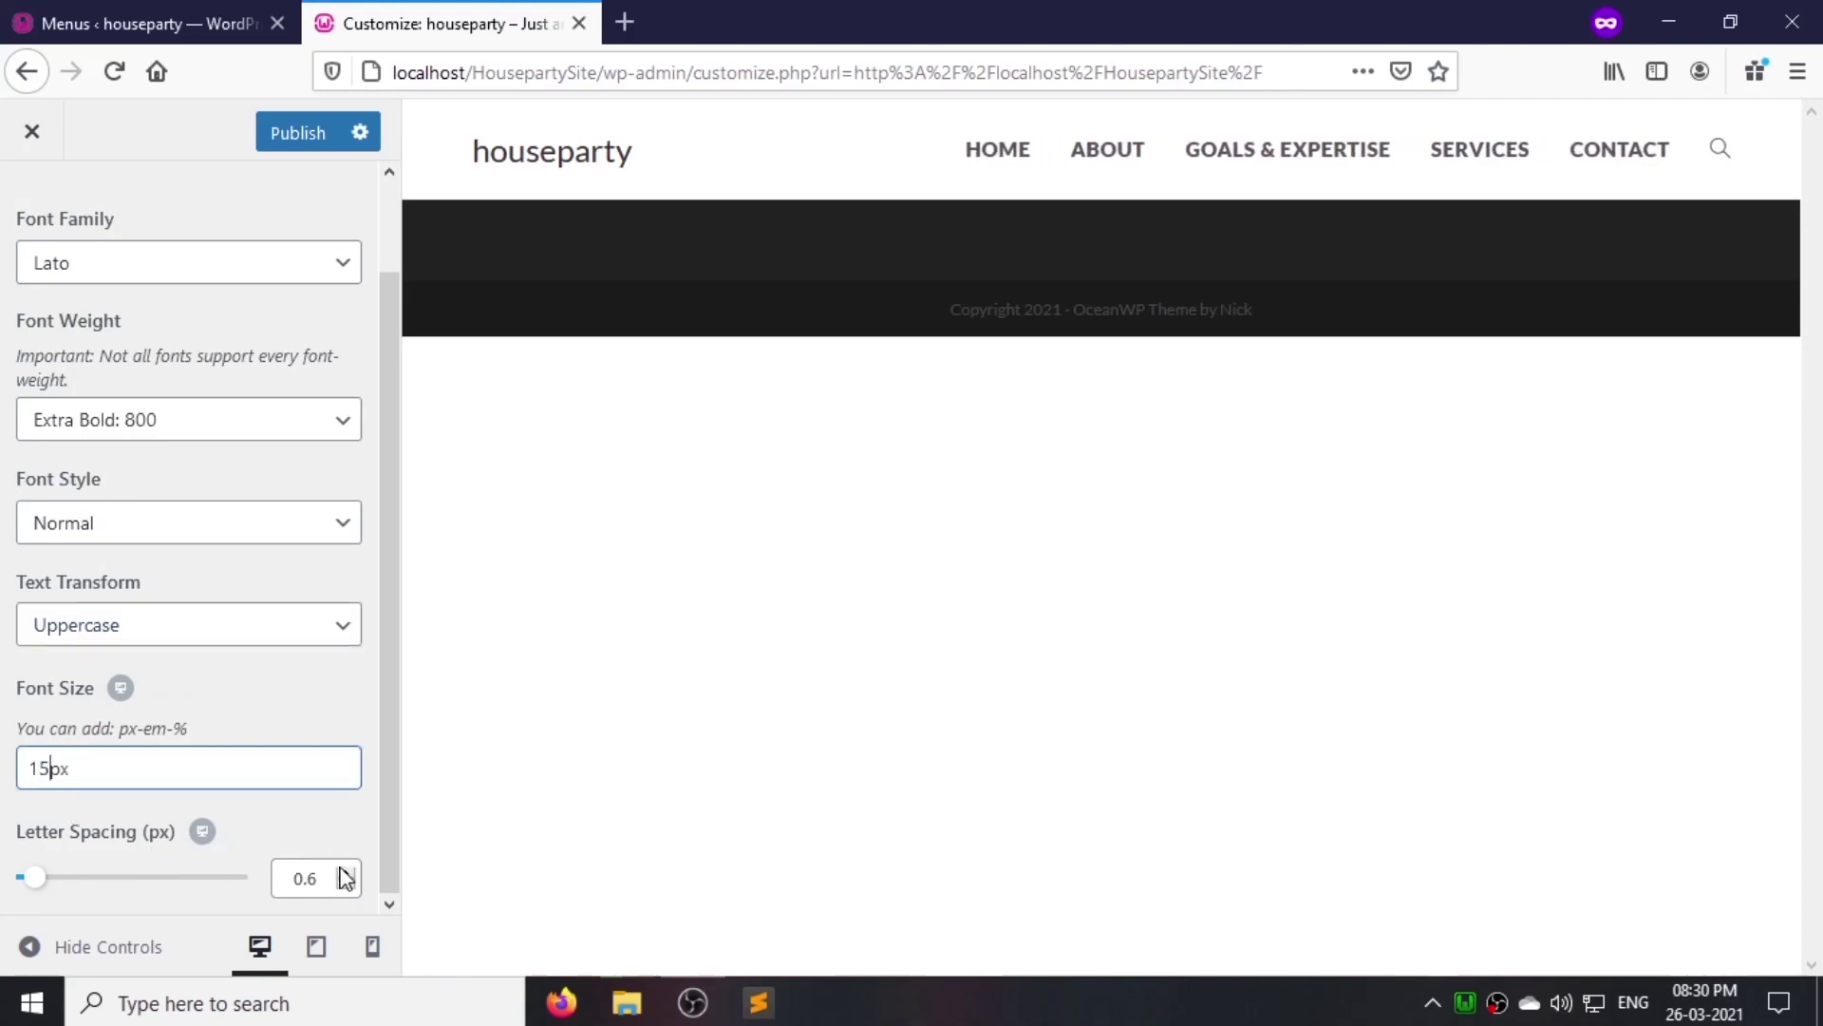
{"action": "left_click", "coordinate": [346, 871]}
{"action": "left_click", "coordinate": [298, 133]}
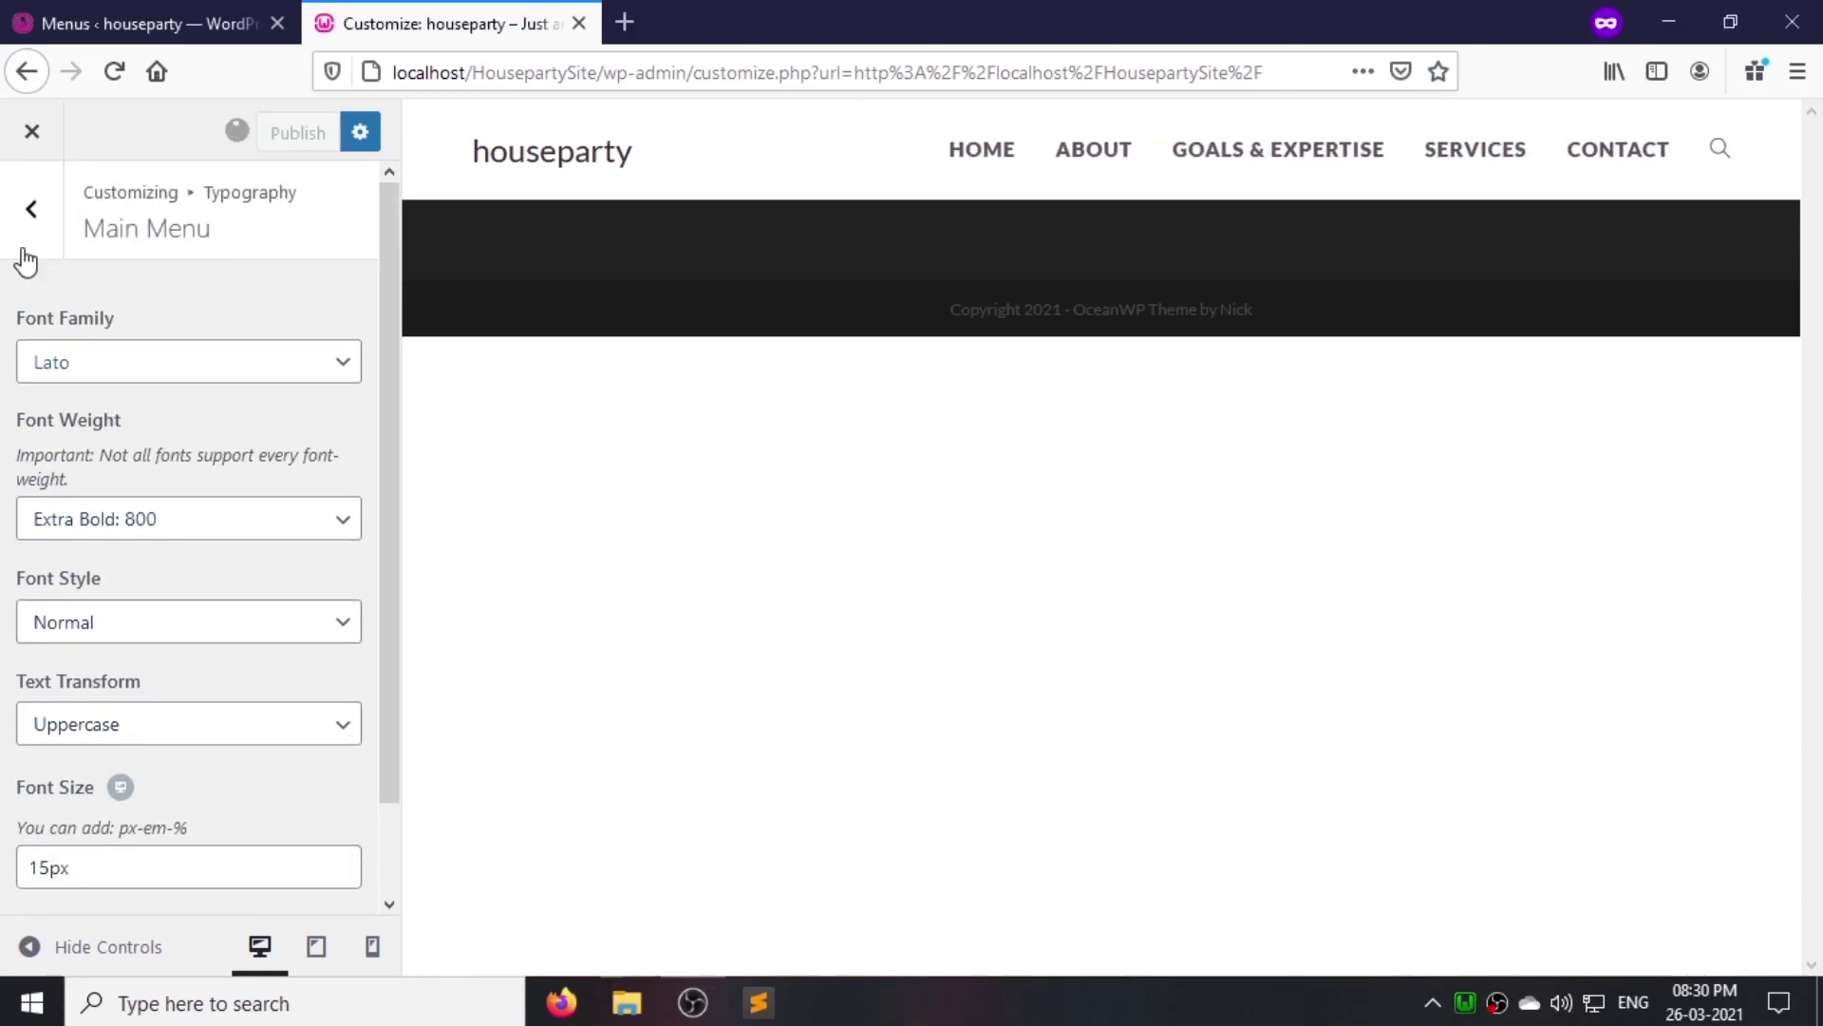
{"action": "left_click", "coordinate": [32, 203]}
{"action": "left_click", "coordinate": [33, 228]}
{"action": "scroll", "coordinate": [126, 774], "scroll_direction": "down", "scroll_amount": 2}
{"action": "left_click", "coordinate": [120, 755]}
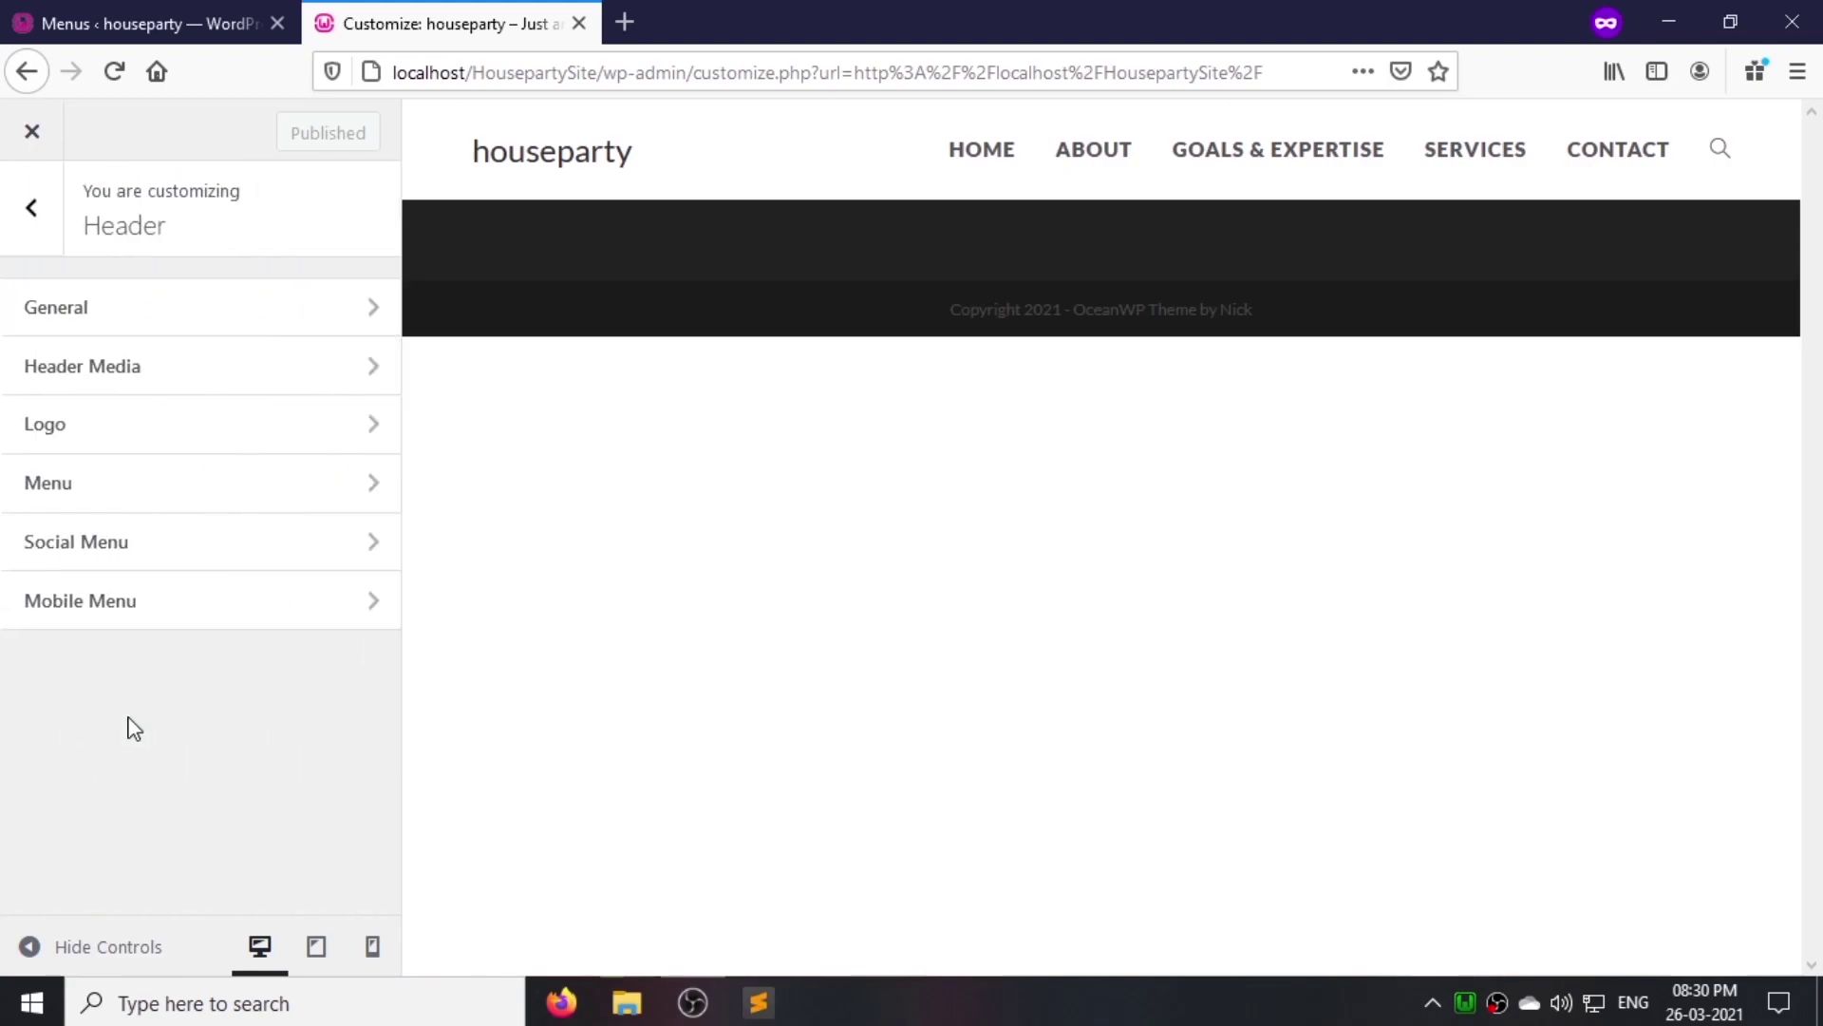
Step: Make the header 80px tall with a black background and no bottom border
{"action": "left_click", "coordinate": [157, 327]}
{"action": "type", "text": "8"}
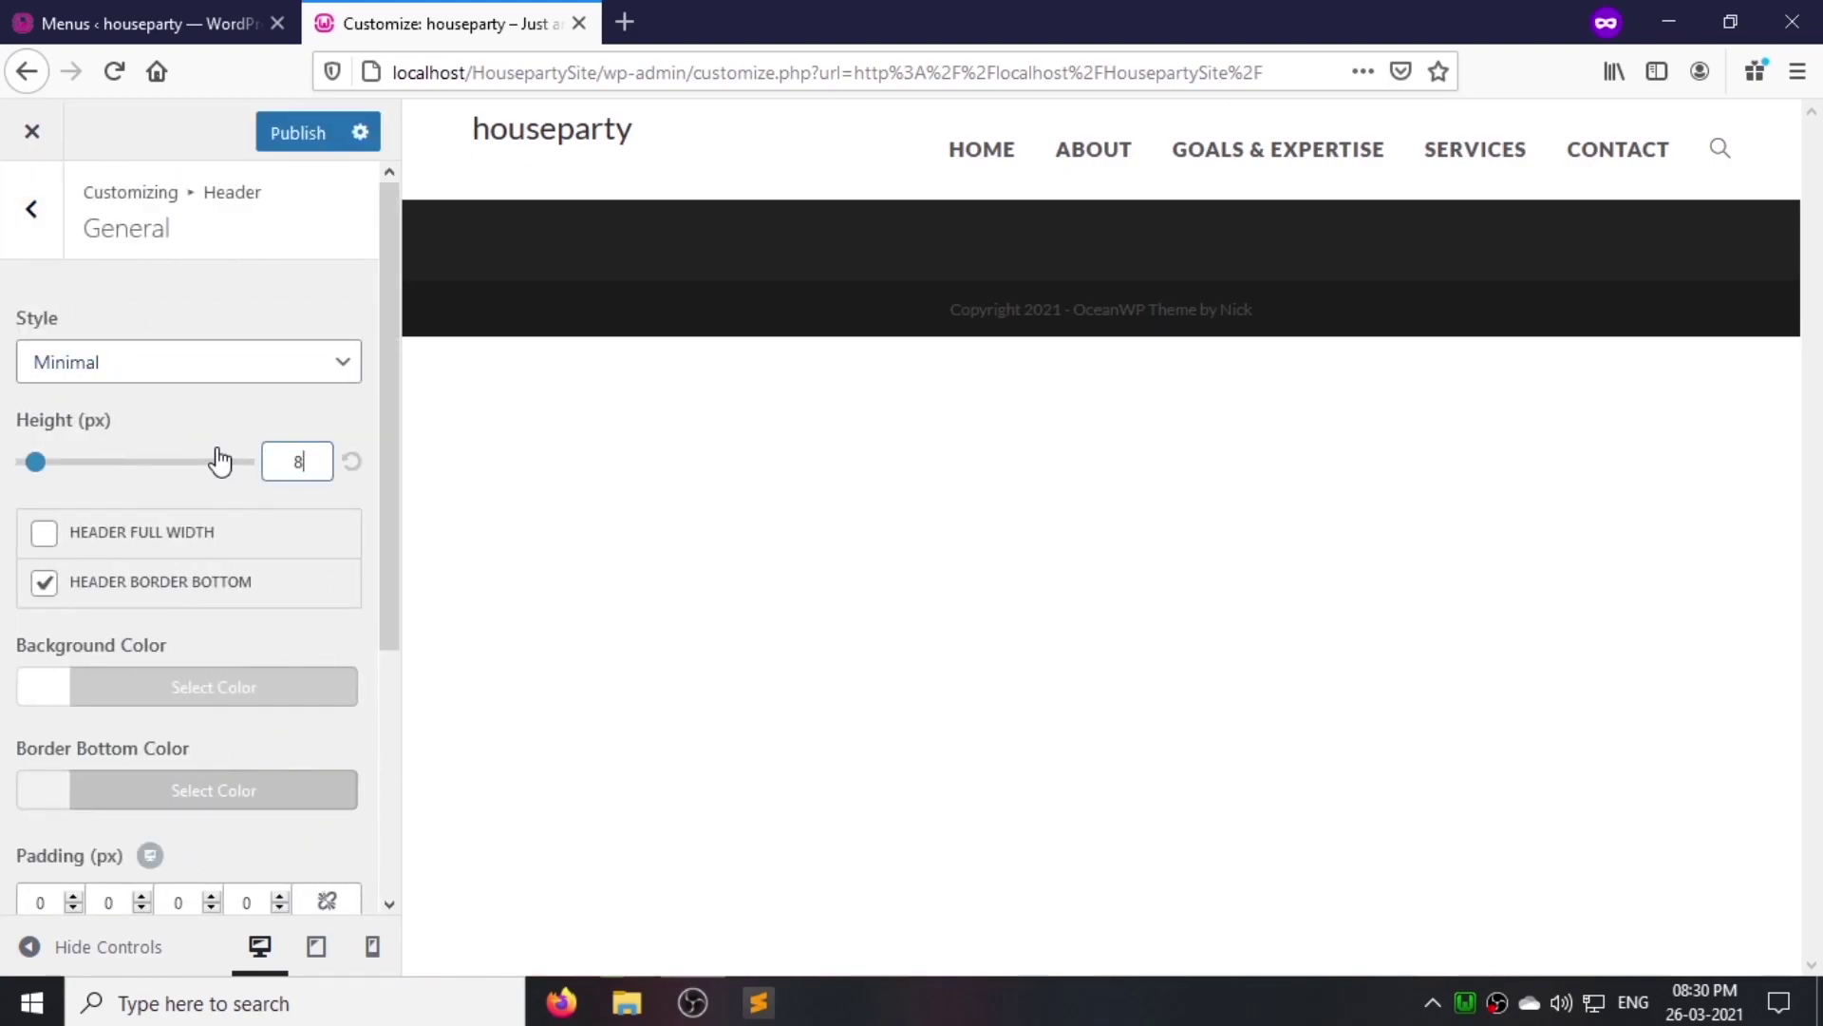
{"action": "type", "text": "0"}
{"action": "left_click", "coordinate": [44, 582]}
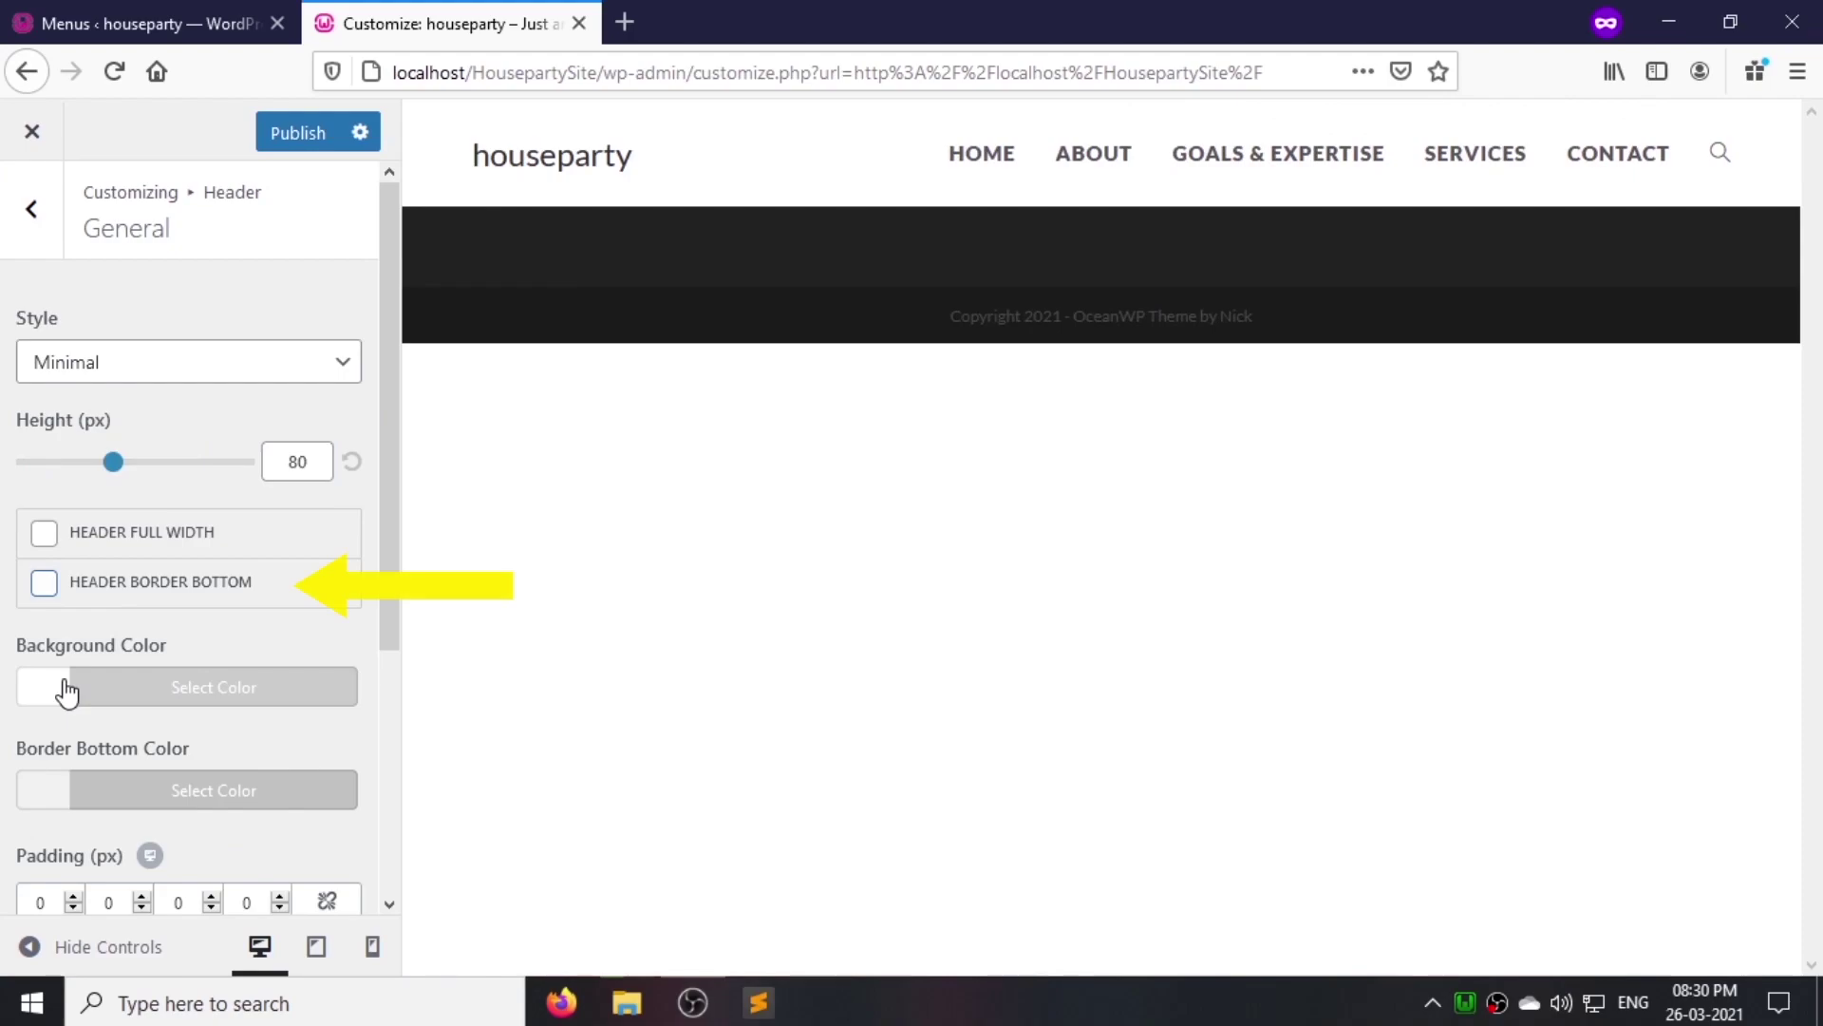
{"action": "left_click", "coordinate": [67, 691]}
{"action": "scroll", "coordinate": [123, 823], "scroll_direction": "down", "scroll_amount": 5}
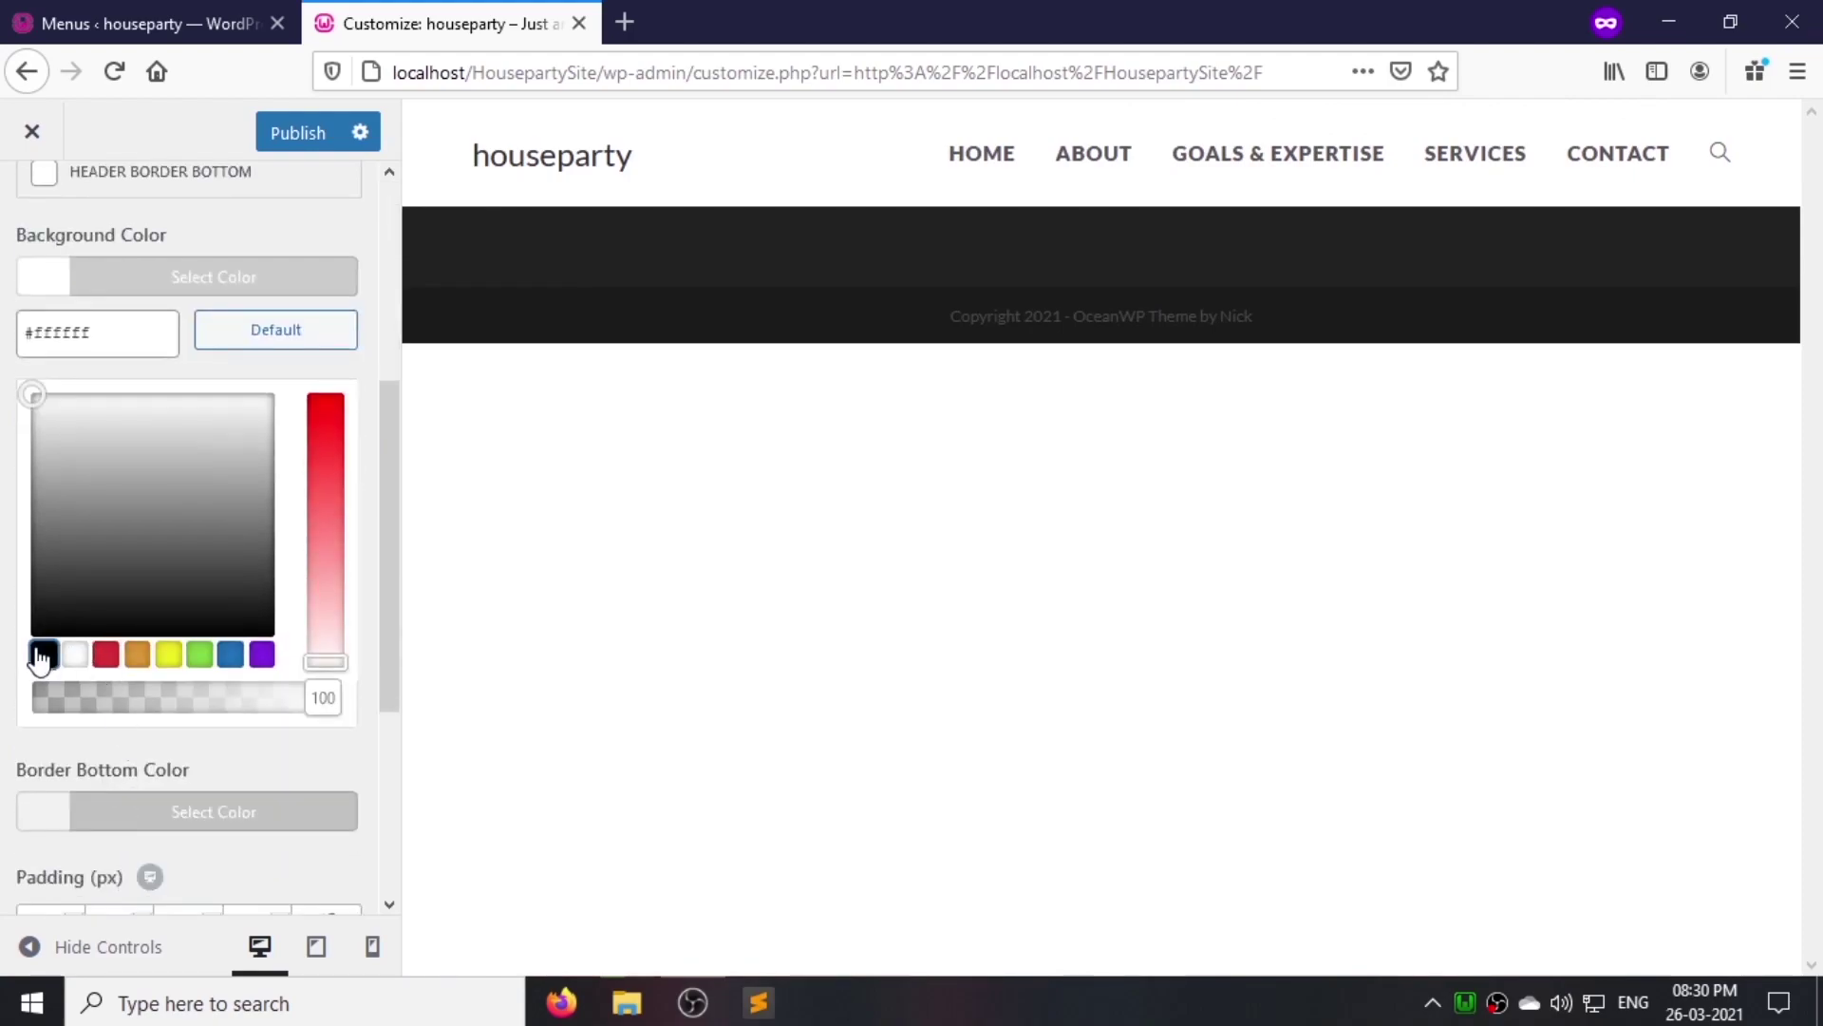
{"action": "left_click", "coordinate": [41, 652]}
{"action": "scroll", "coordinate": [204, 468], "scroll_direction": "up", "scroll_amount": 4}
{"action": "left_click", "coordinate": [11, 220]}
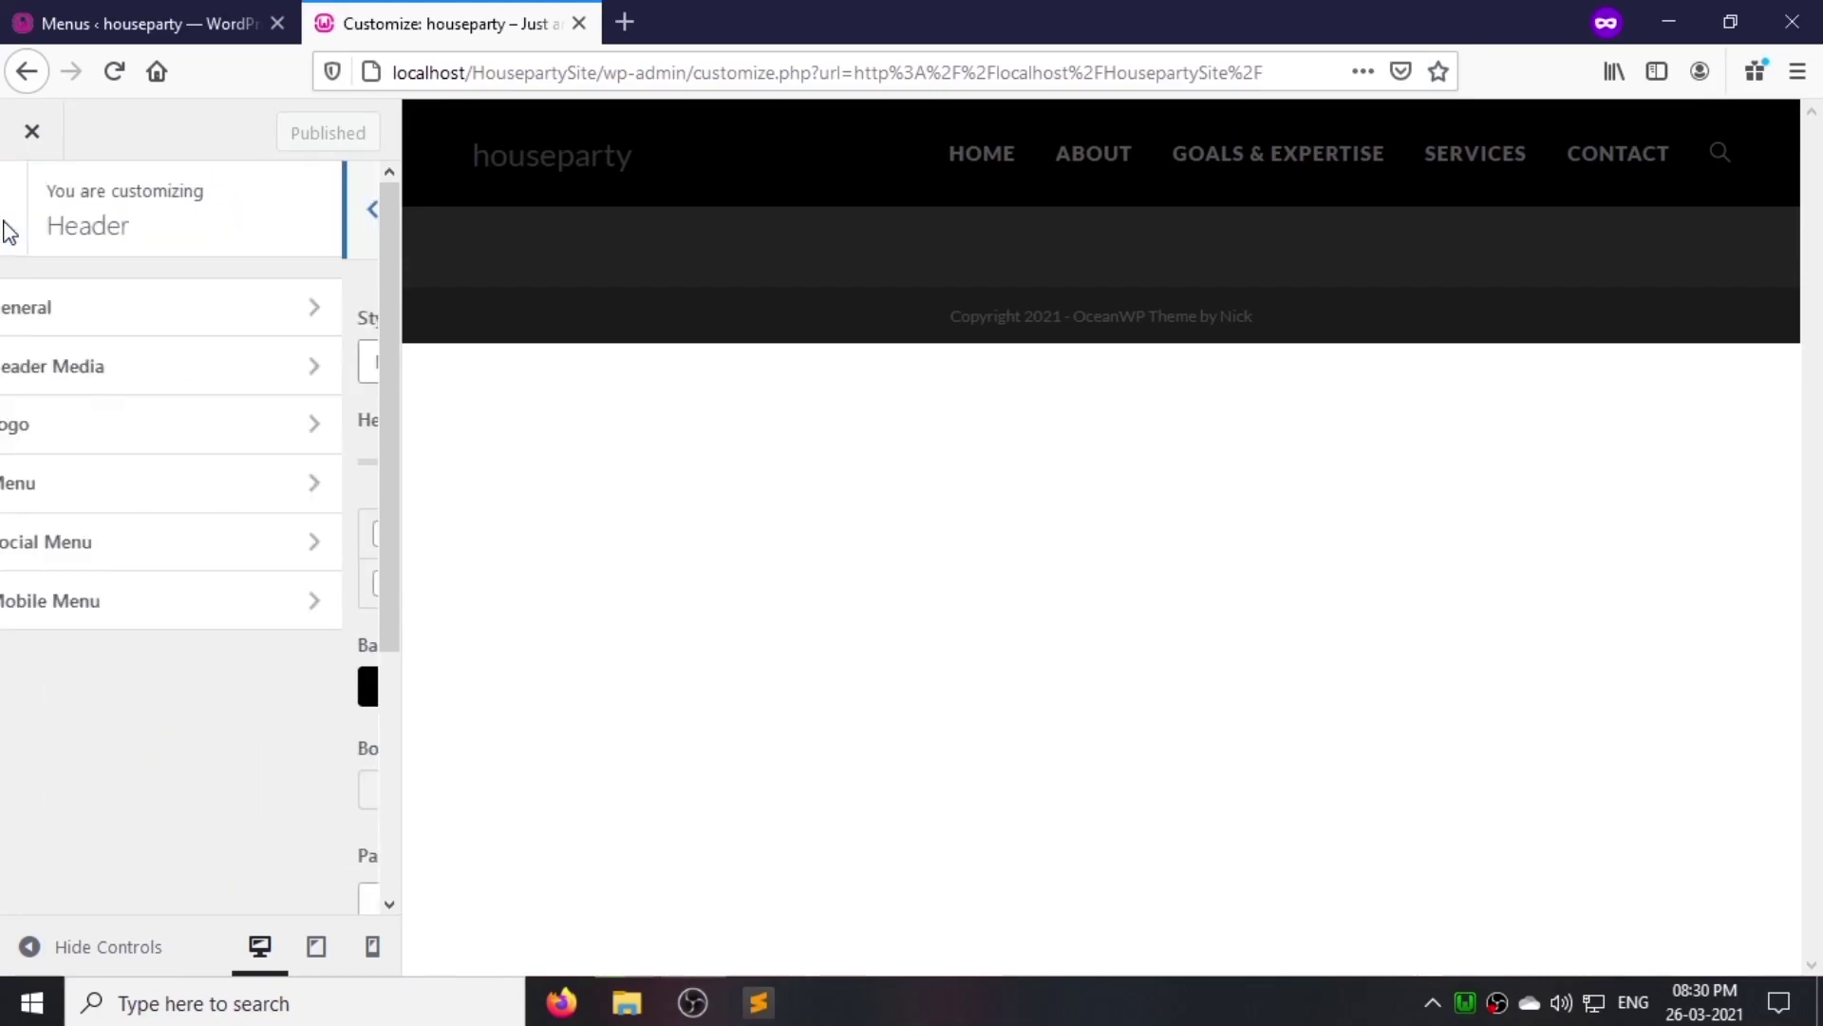
Step: Give menu links 20px padding, white colour and #ff004e hover colour, then publish
{"action": "left_click", "coordinate": [89, 504]}
{"action": "scroll", "coordinate": [162, 651], "scroll_direction": "down", "scroll_amount": 4}
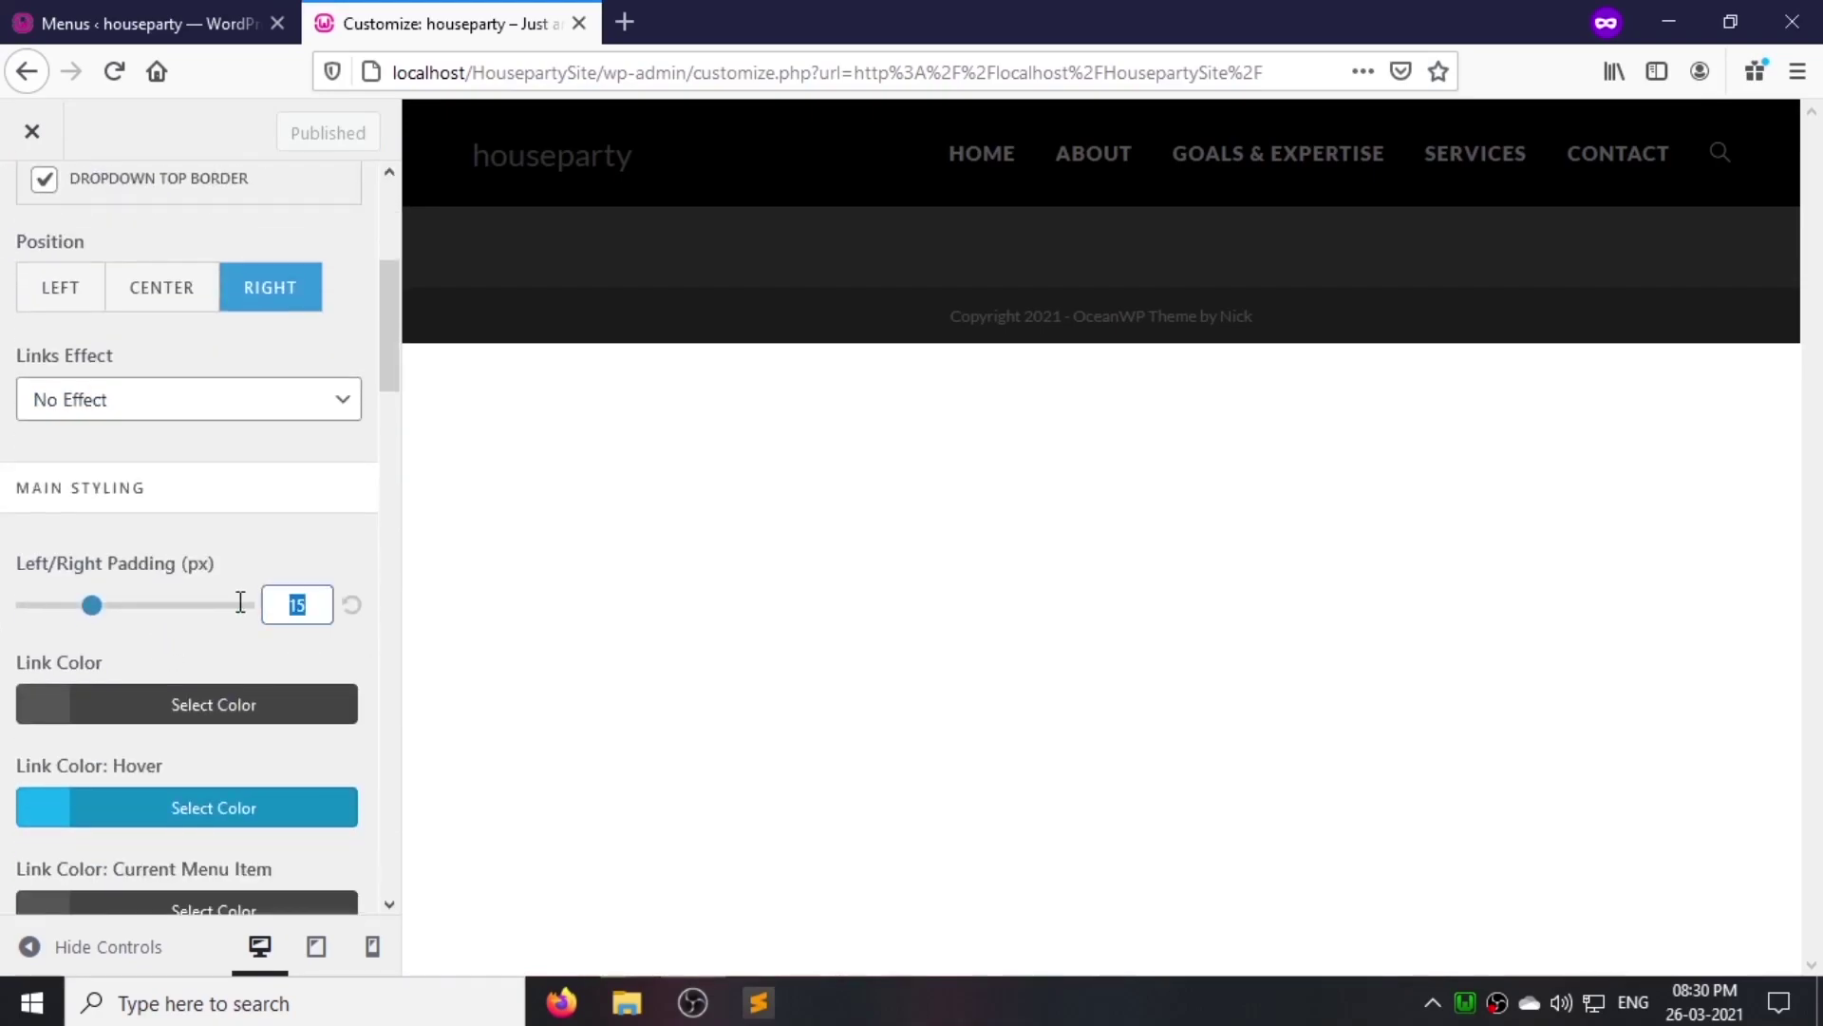
{"action": "type", "text": "20"}
{"action": "scroll", "coordinate": [193, 713], "scroll_direction": "down", "scroll_amount": 3}
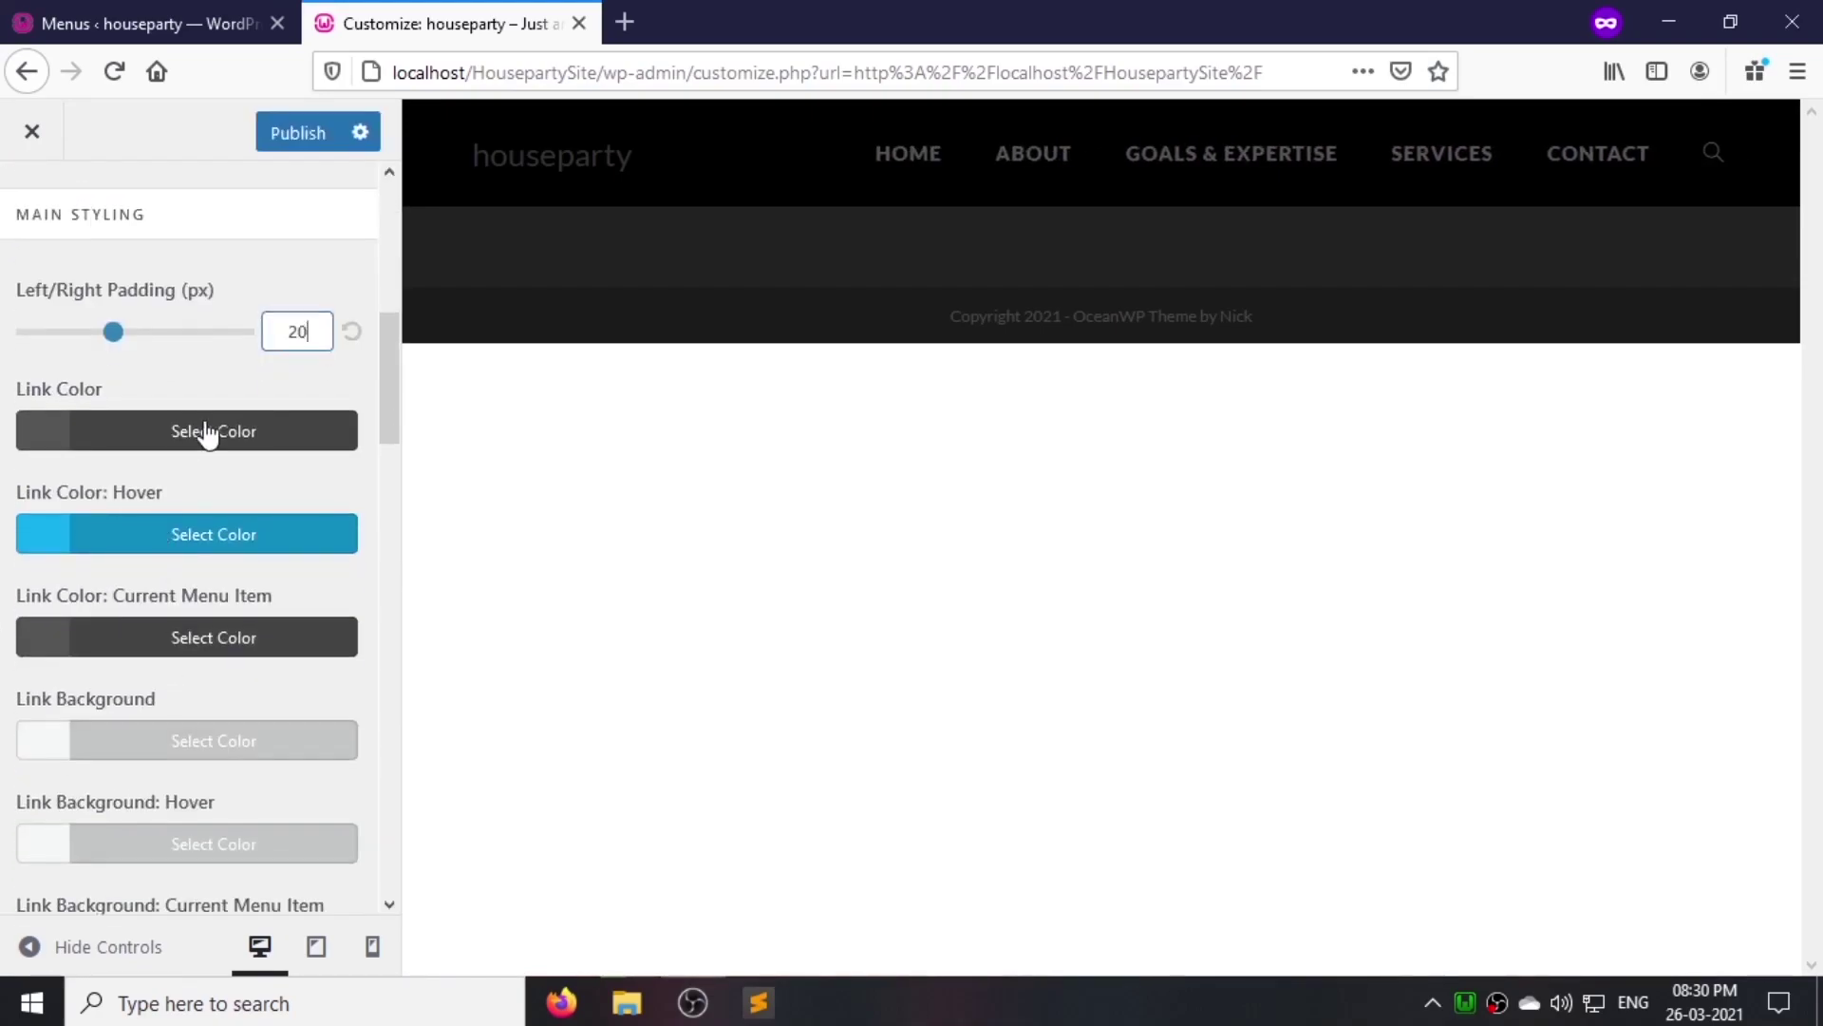
{"action": "left_click", "coordinate": [203, 426]}
{"action": "left_click_drag", "start_coordinate": [38, 546], "coordinate": [73, 512]}
{"action": "left_click", "coordinate": [209, 436]}
{"action": "left_click", "coordinate": [165, 539]}
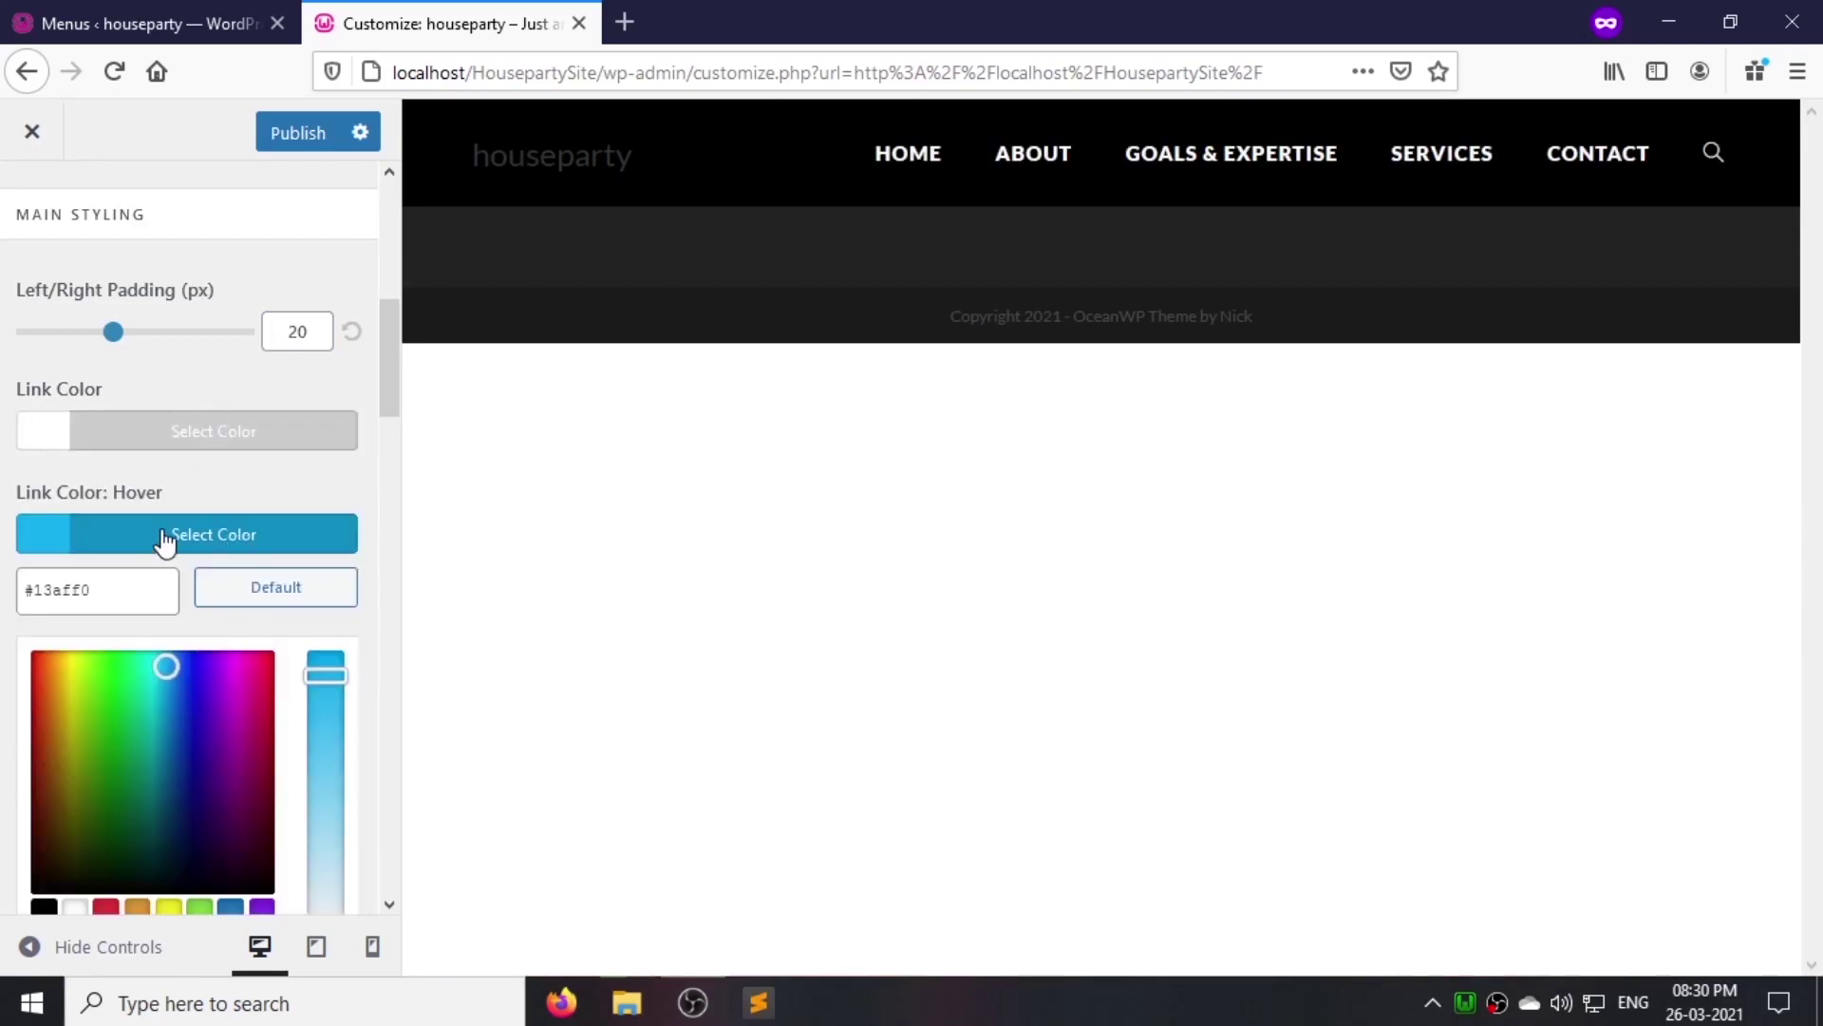
{"action": "type", "text": "#ff004e"}
{"action": "left_click", "coordinate": [261, 466]}
{"action": "scroll", "coordinate": [261, 380], "scroll_direction": "up", "scroll_amount": 7}
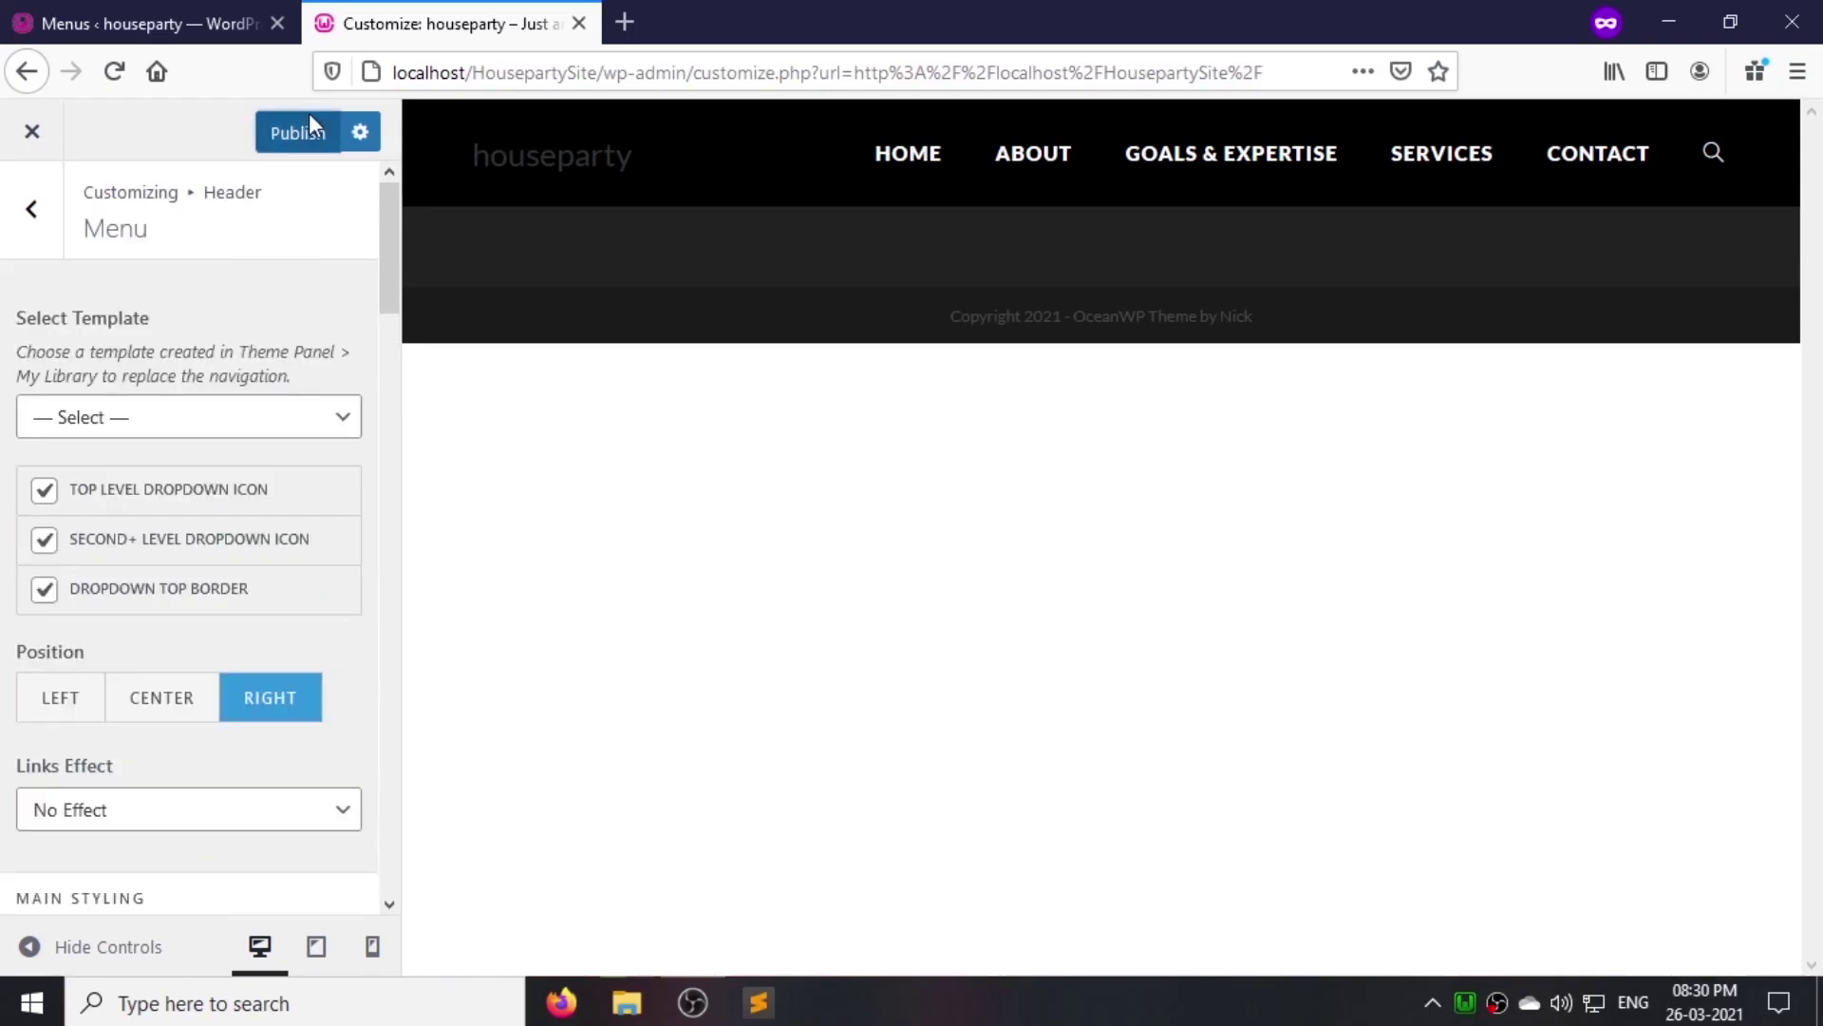
{"action": "left_click", "coordinate": [22, 230]}
{"action": "left_click", "coordinate": [41, 232]}
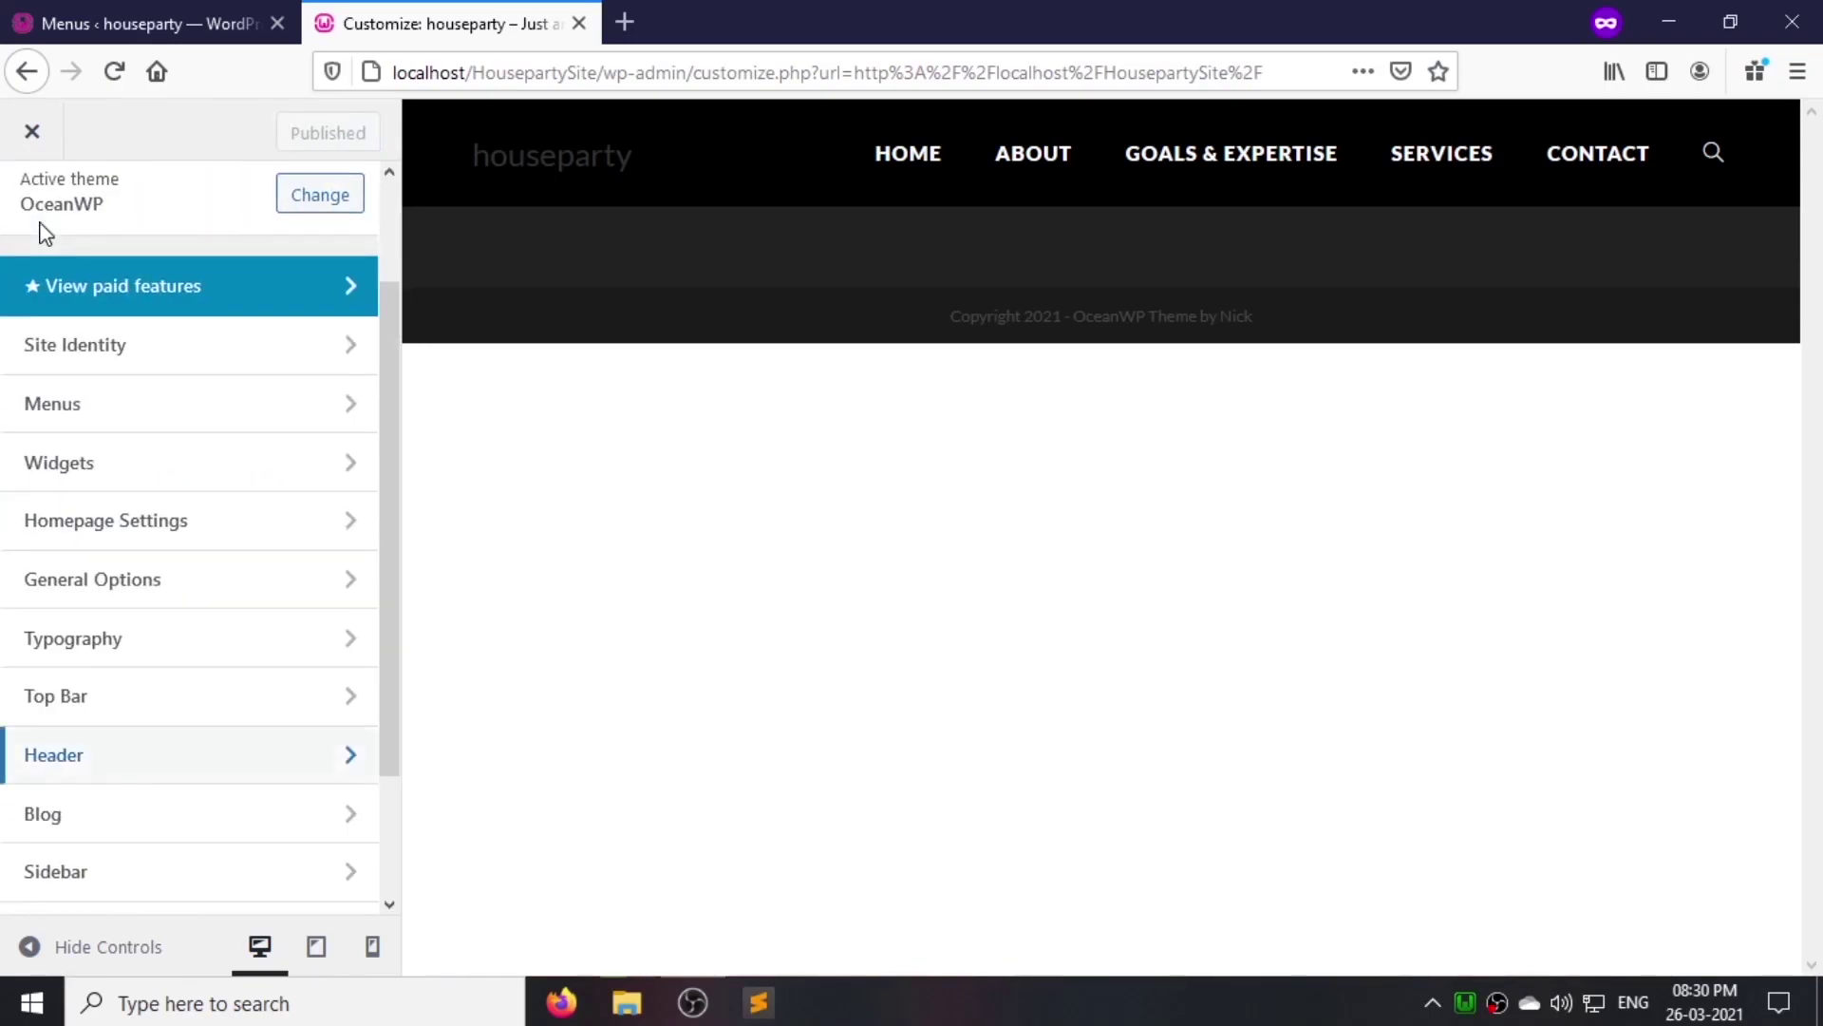
Step: Start choosing a header logo image from the site images folder
{"action": "left_click", "coordinate": [77, 775]}
{"action": "left_click", "coordinate": [187, 434]}
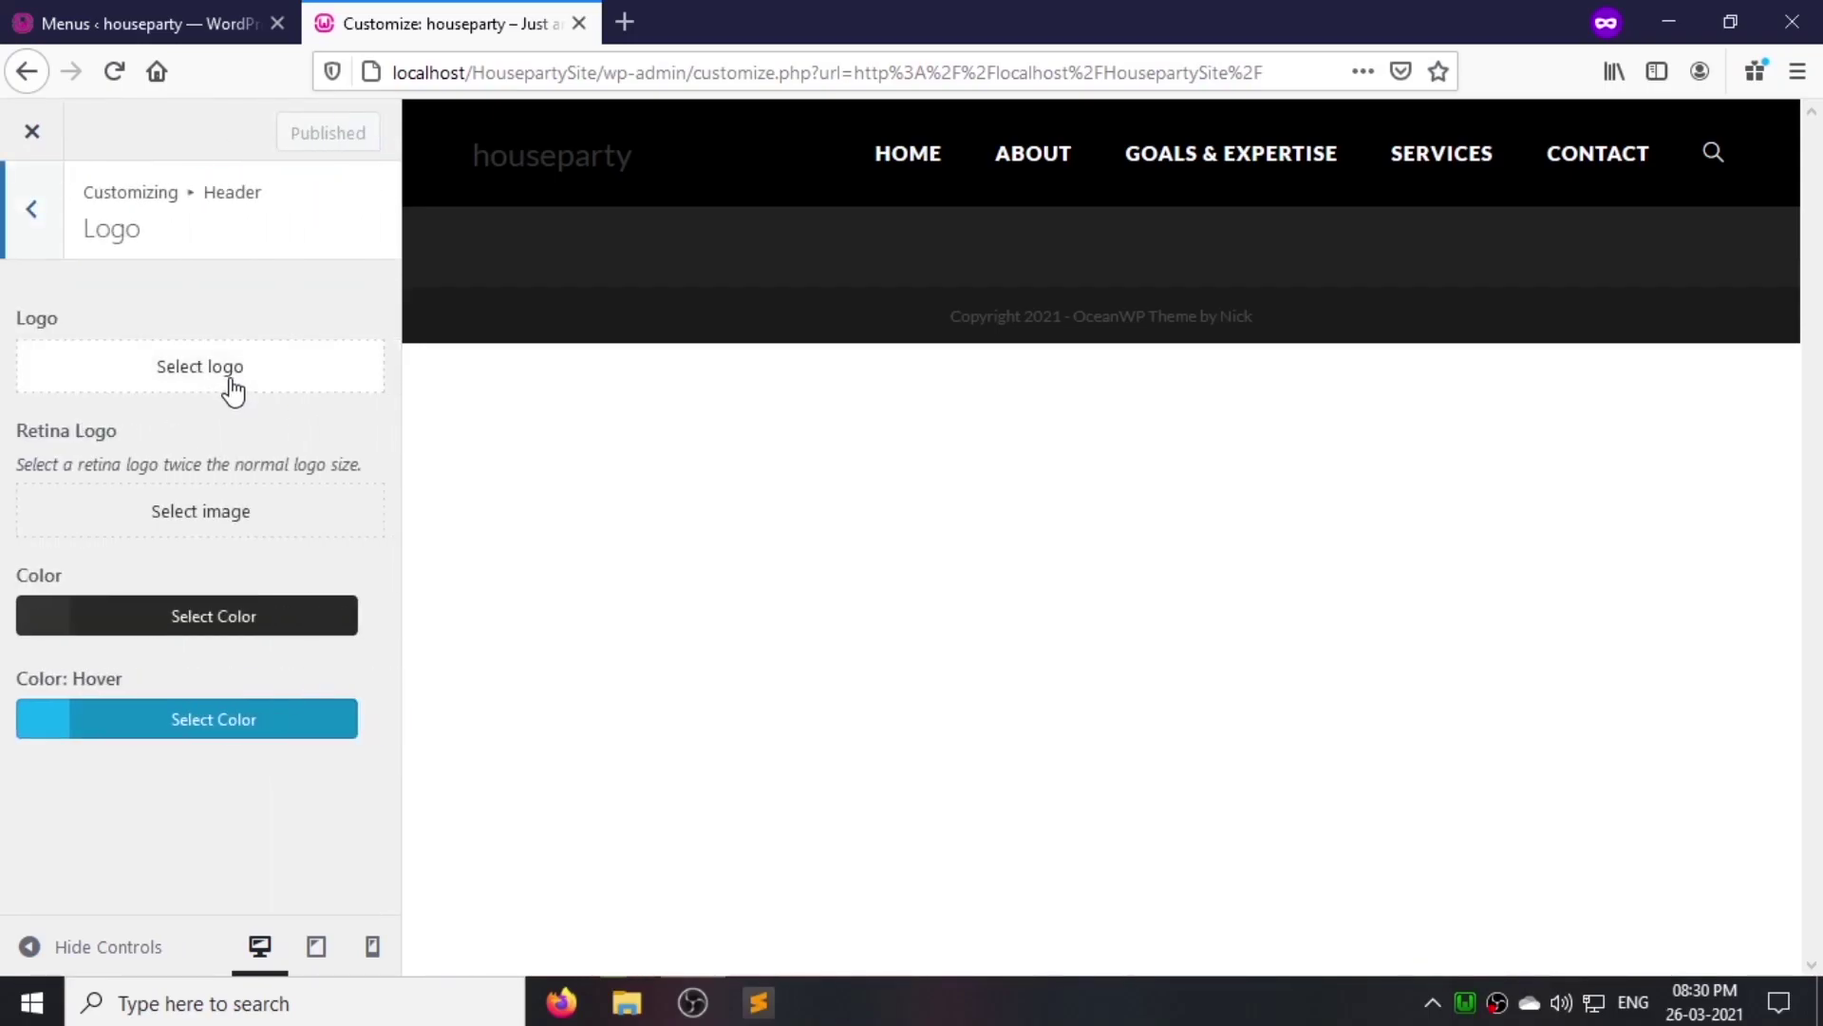
{"action": "left_click", "coordinate": [232, 380]}
{"action": "key", "text": "alt+Tab"}
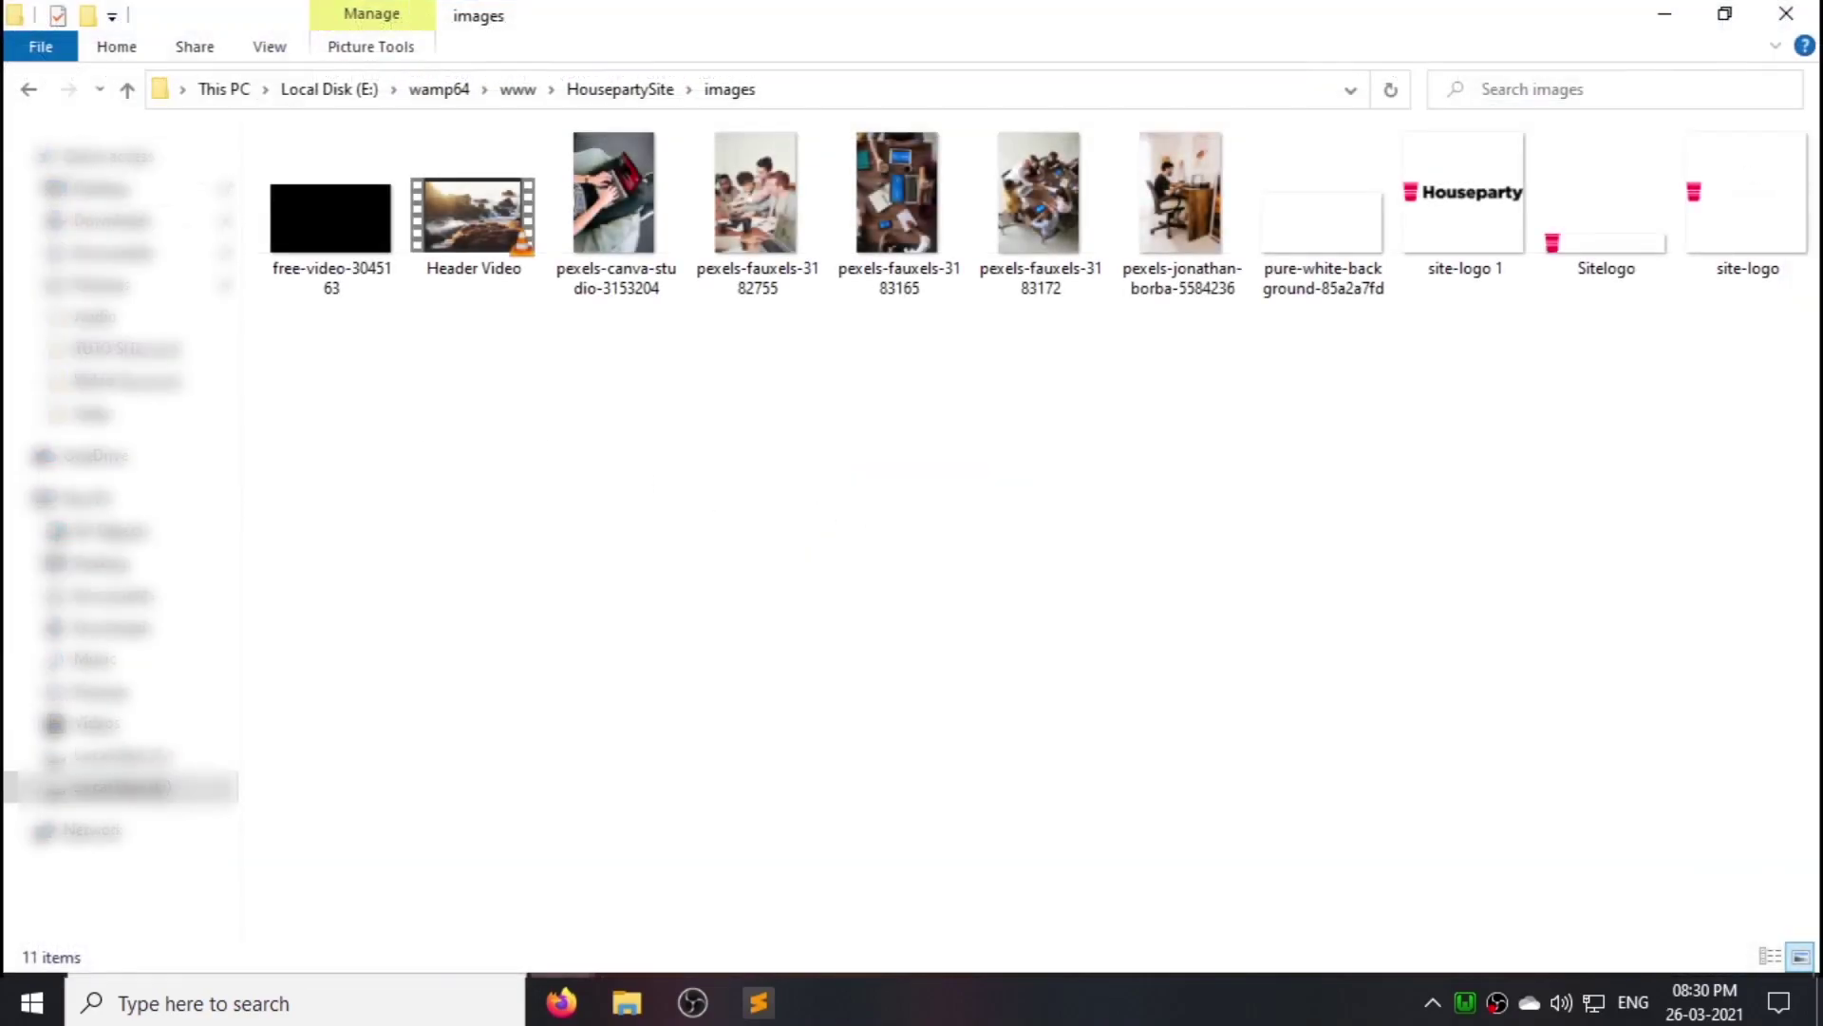
Step: Upload Sitelogo as the header logo, crop to the full image, and cap width at 150px
{"action": "key", "text": "alt+Tab"}
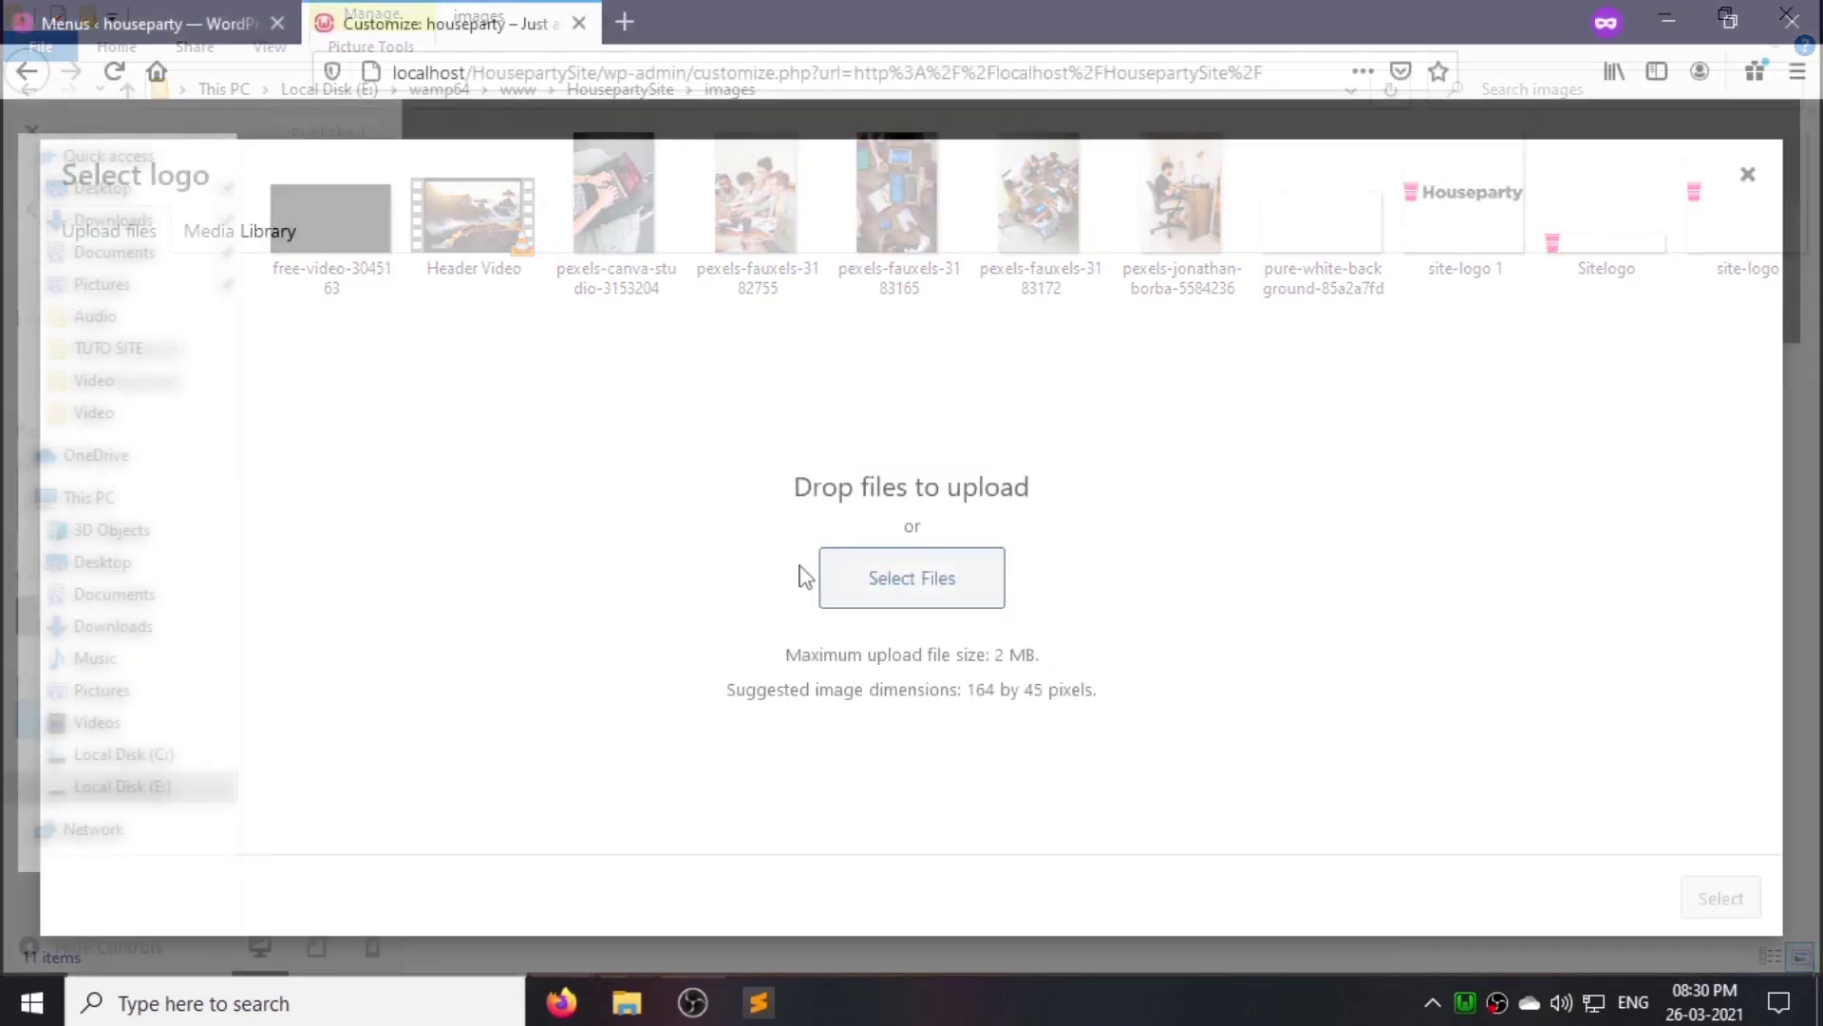
{"action": "left_click", "coordinate": [890, 581]}
{"action": "double_click", "coordinate": [454, 446]}
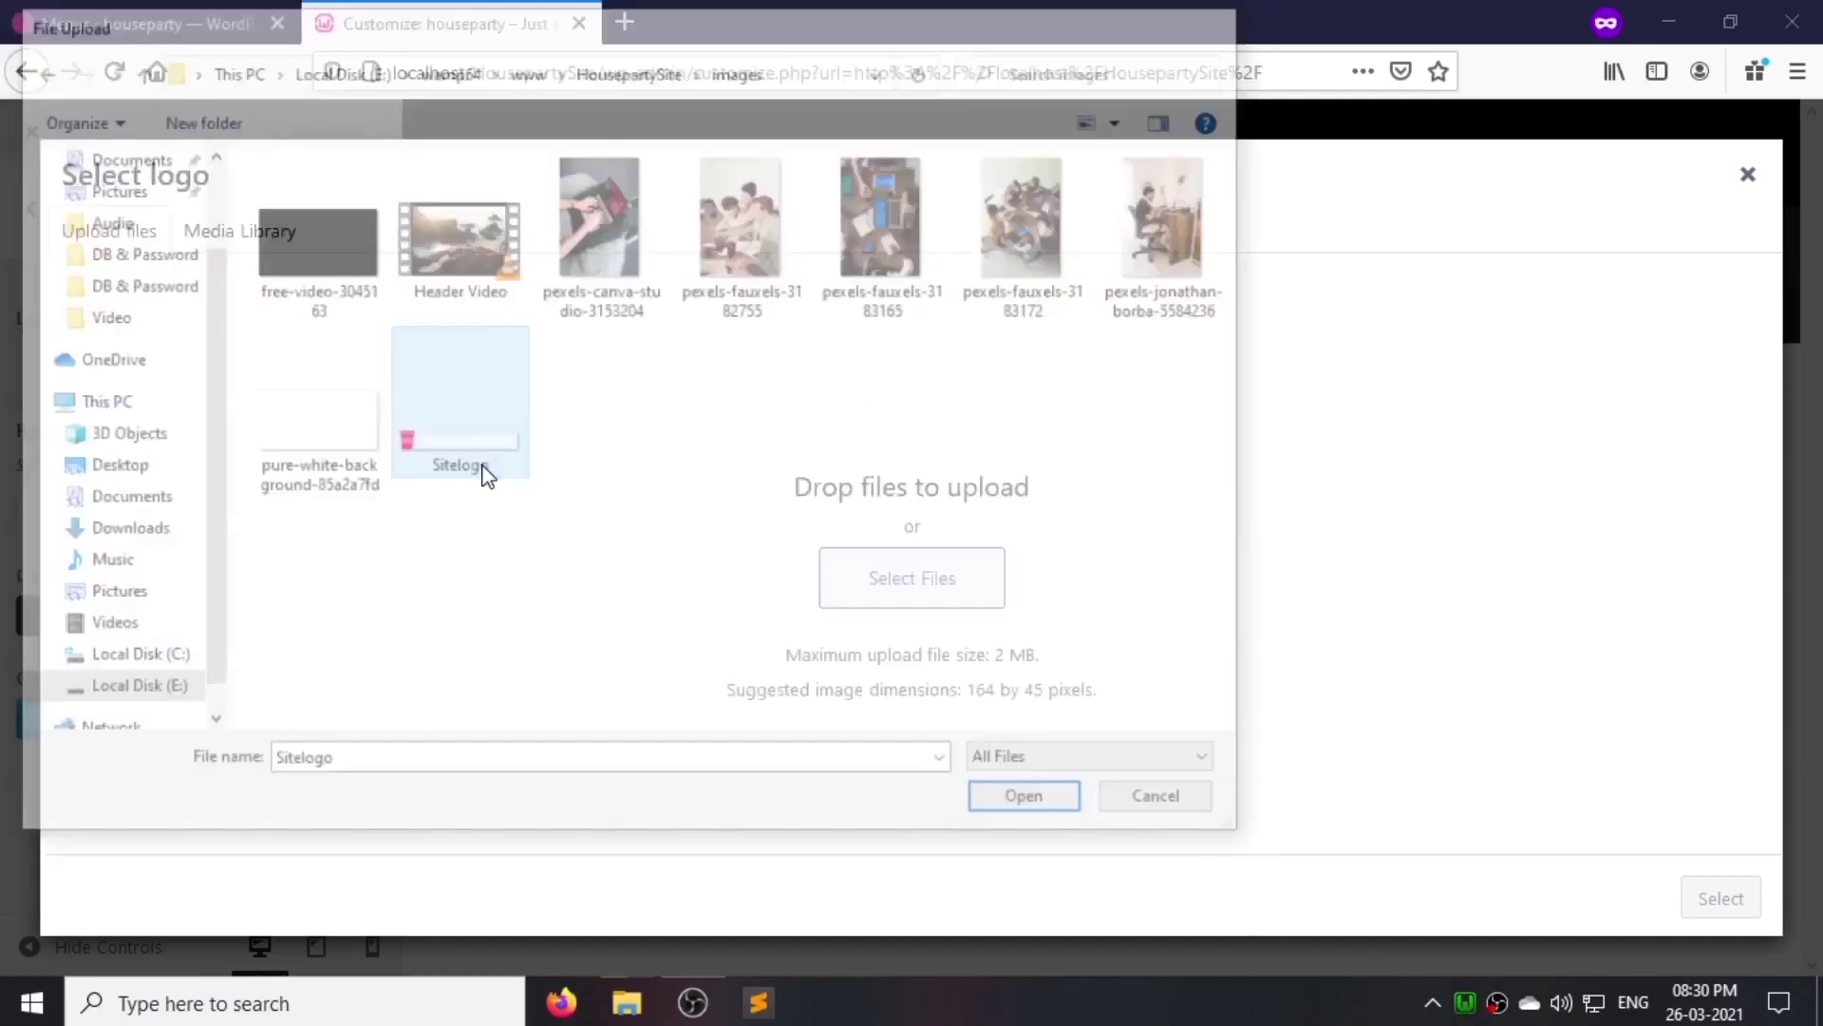
{"action": "left_click", "coordinate": [1717, 897]}
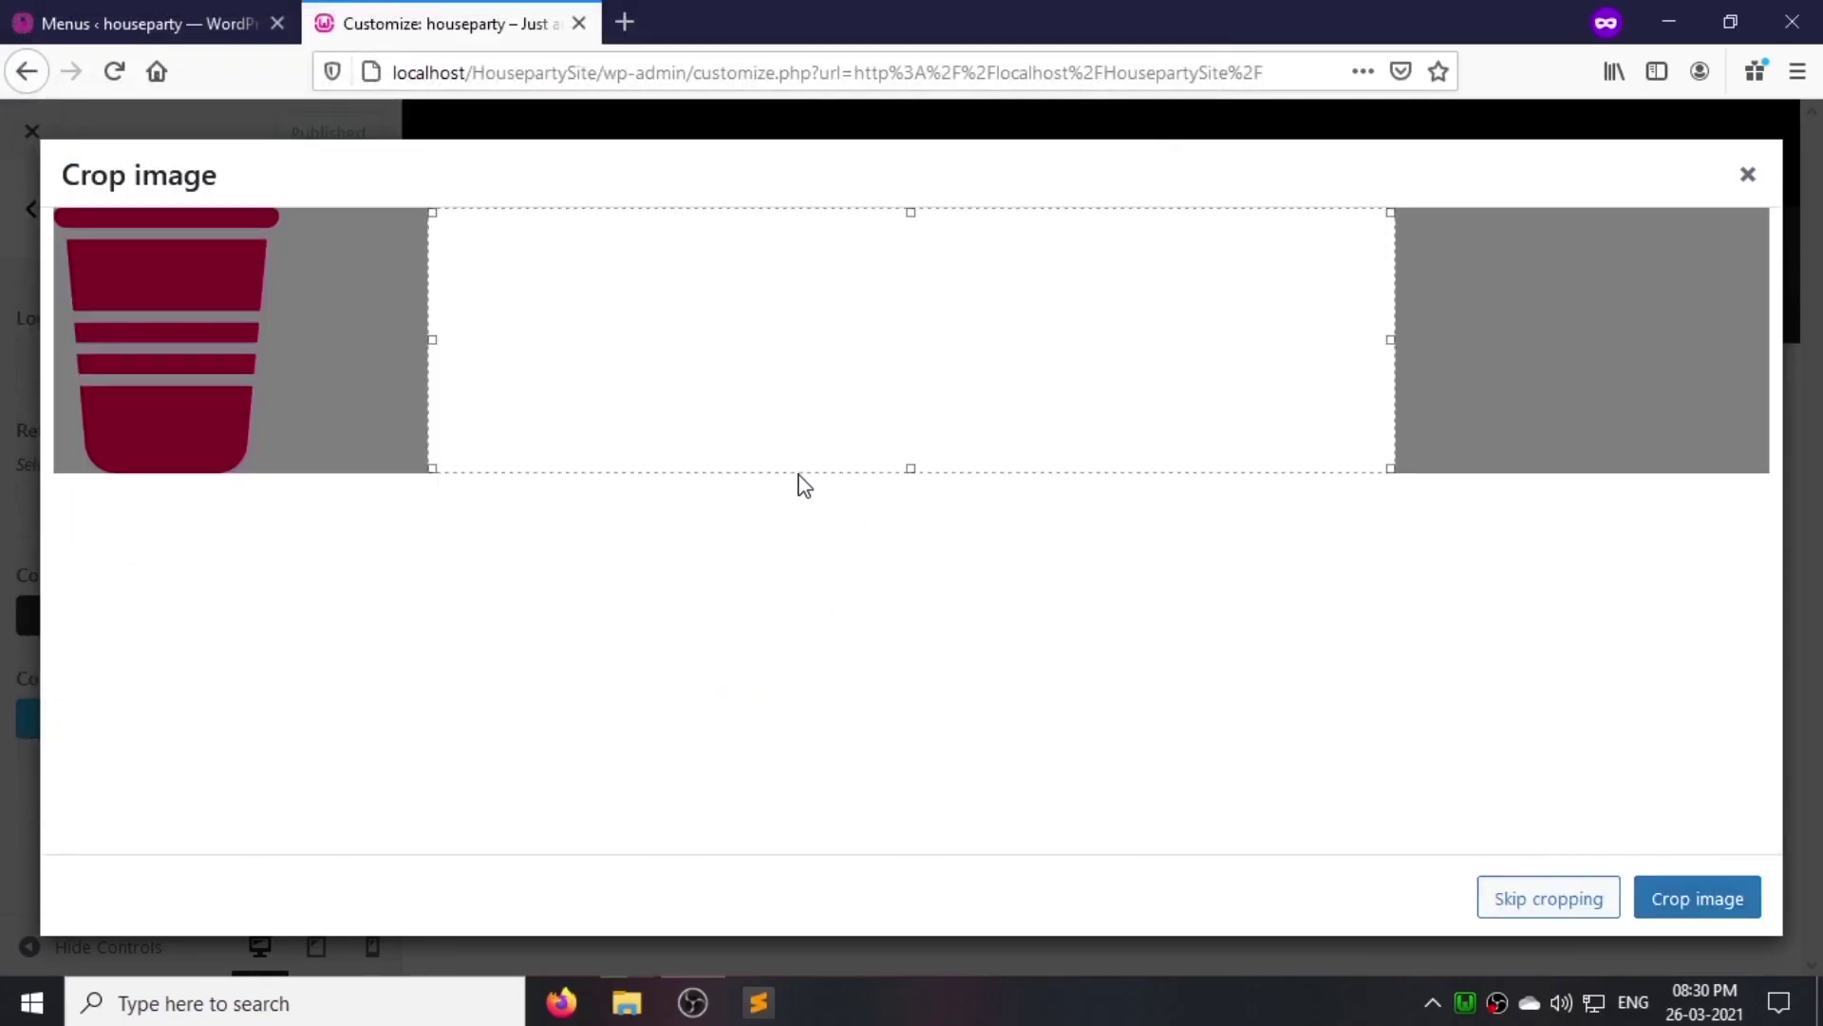
{"action": "left_click_drag", "start_coordinate": [1391, 340], "coordinate": [1766, 340]}
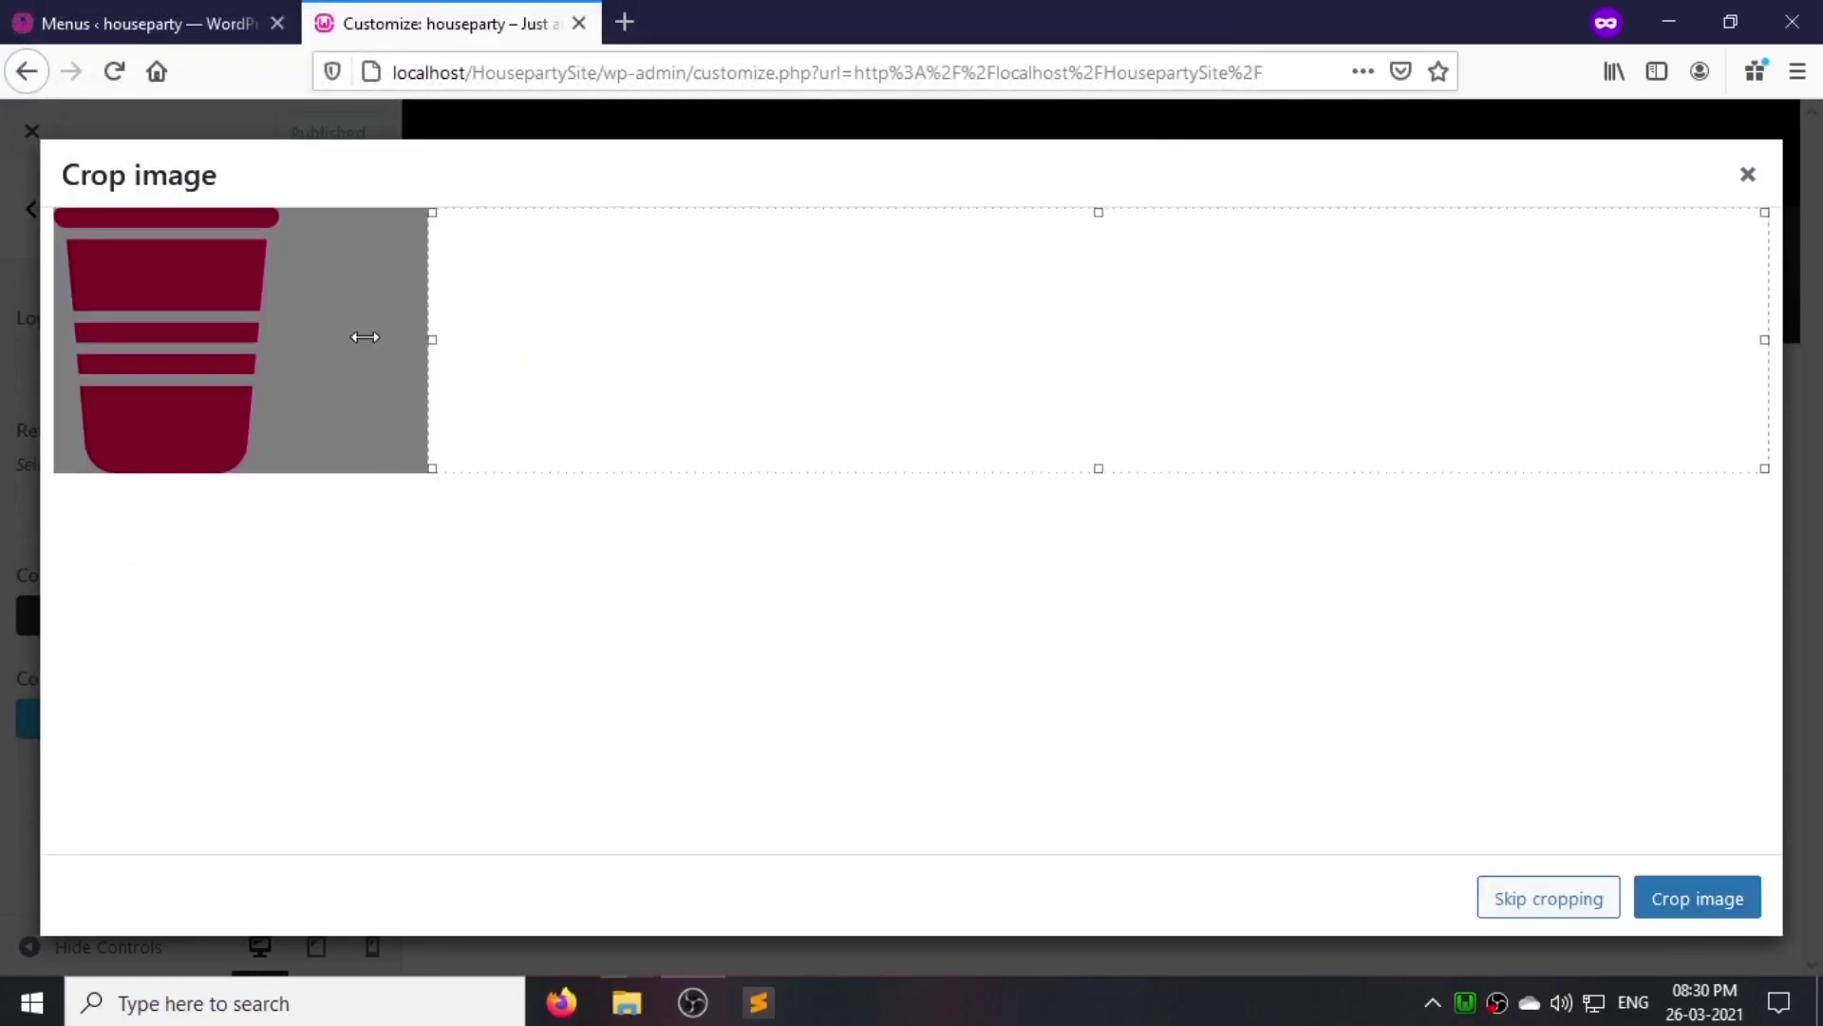
{"action": "left_click_drag", "start_coordinate": [410, 337], "coordinate": [55, 339]}
{"action": "left_click", "coordinate": [1663, 898]}
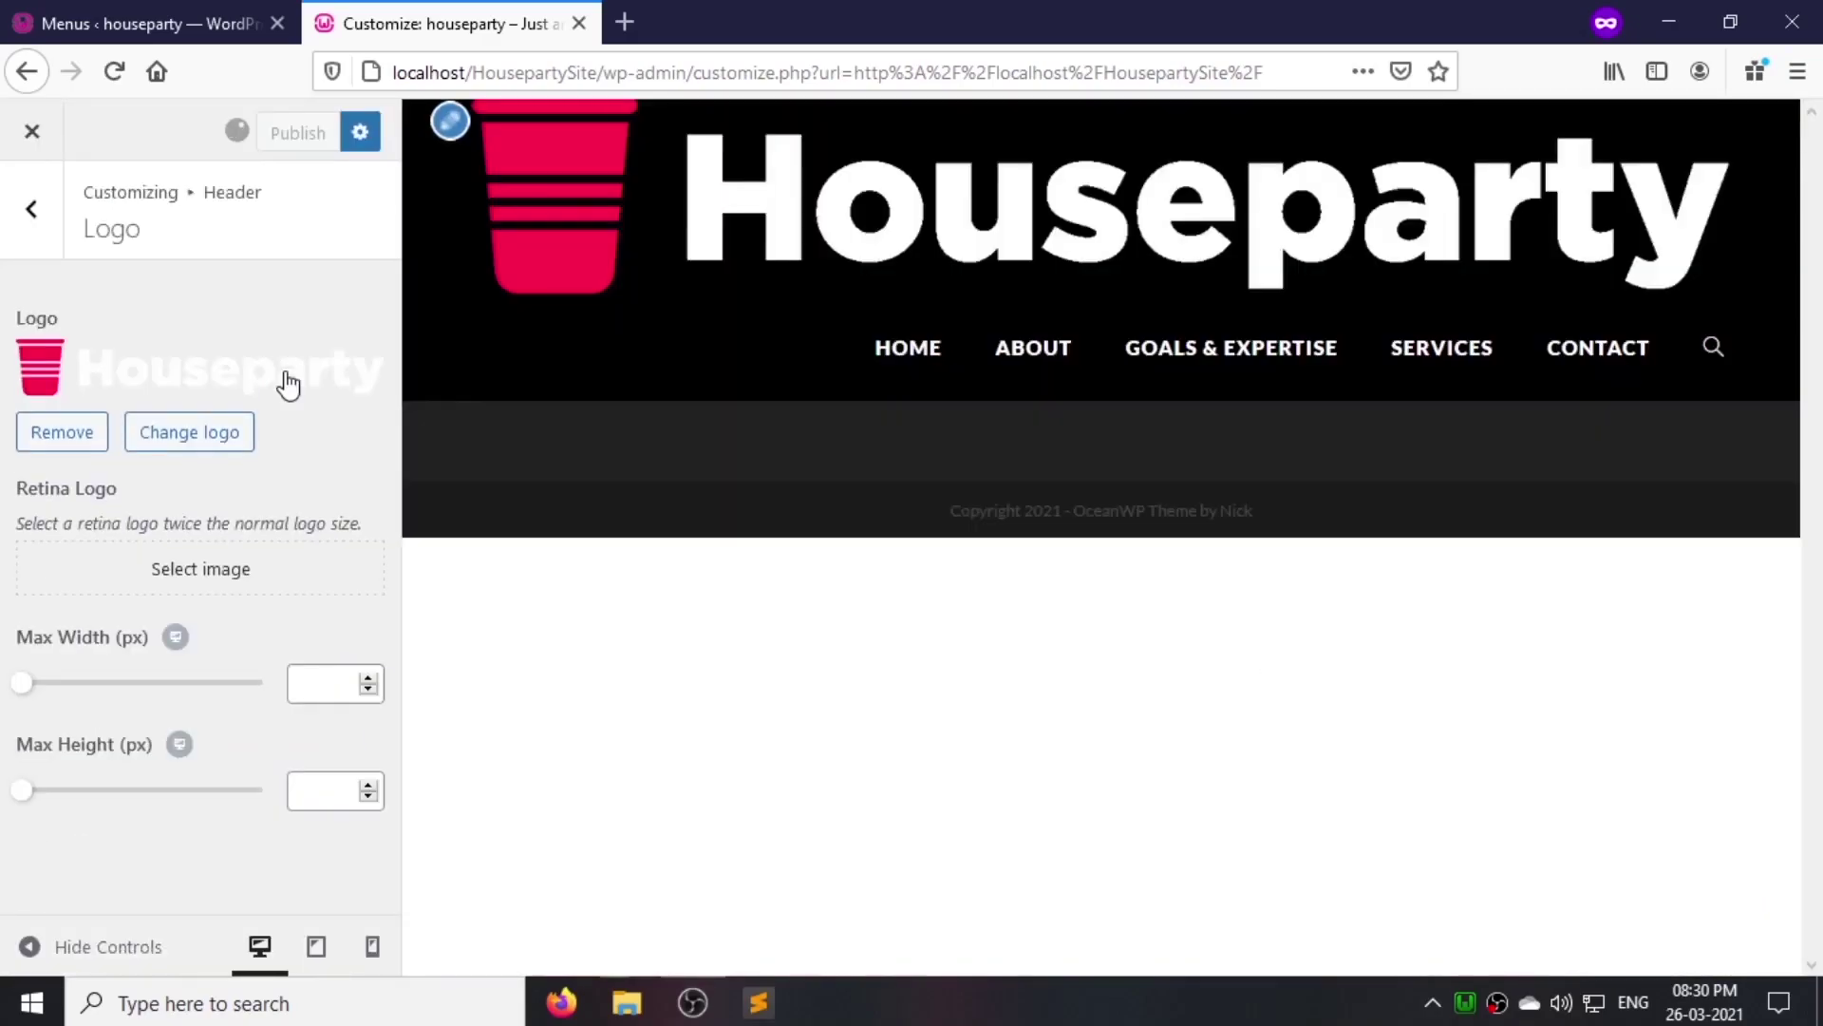
{"action": "left_click", "coordinate": [323, 684]}
{"action": "type", "text": "150"}
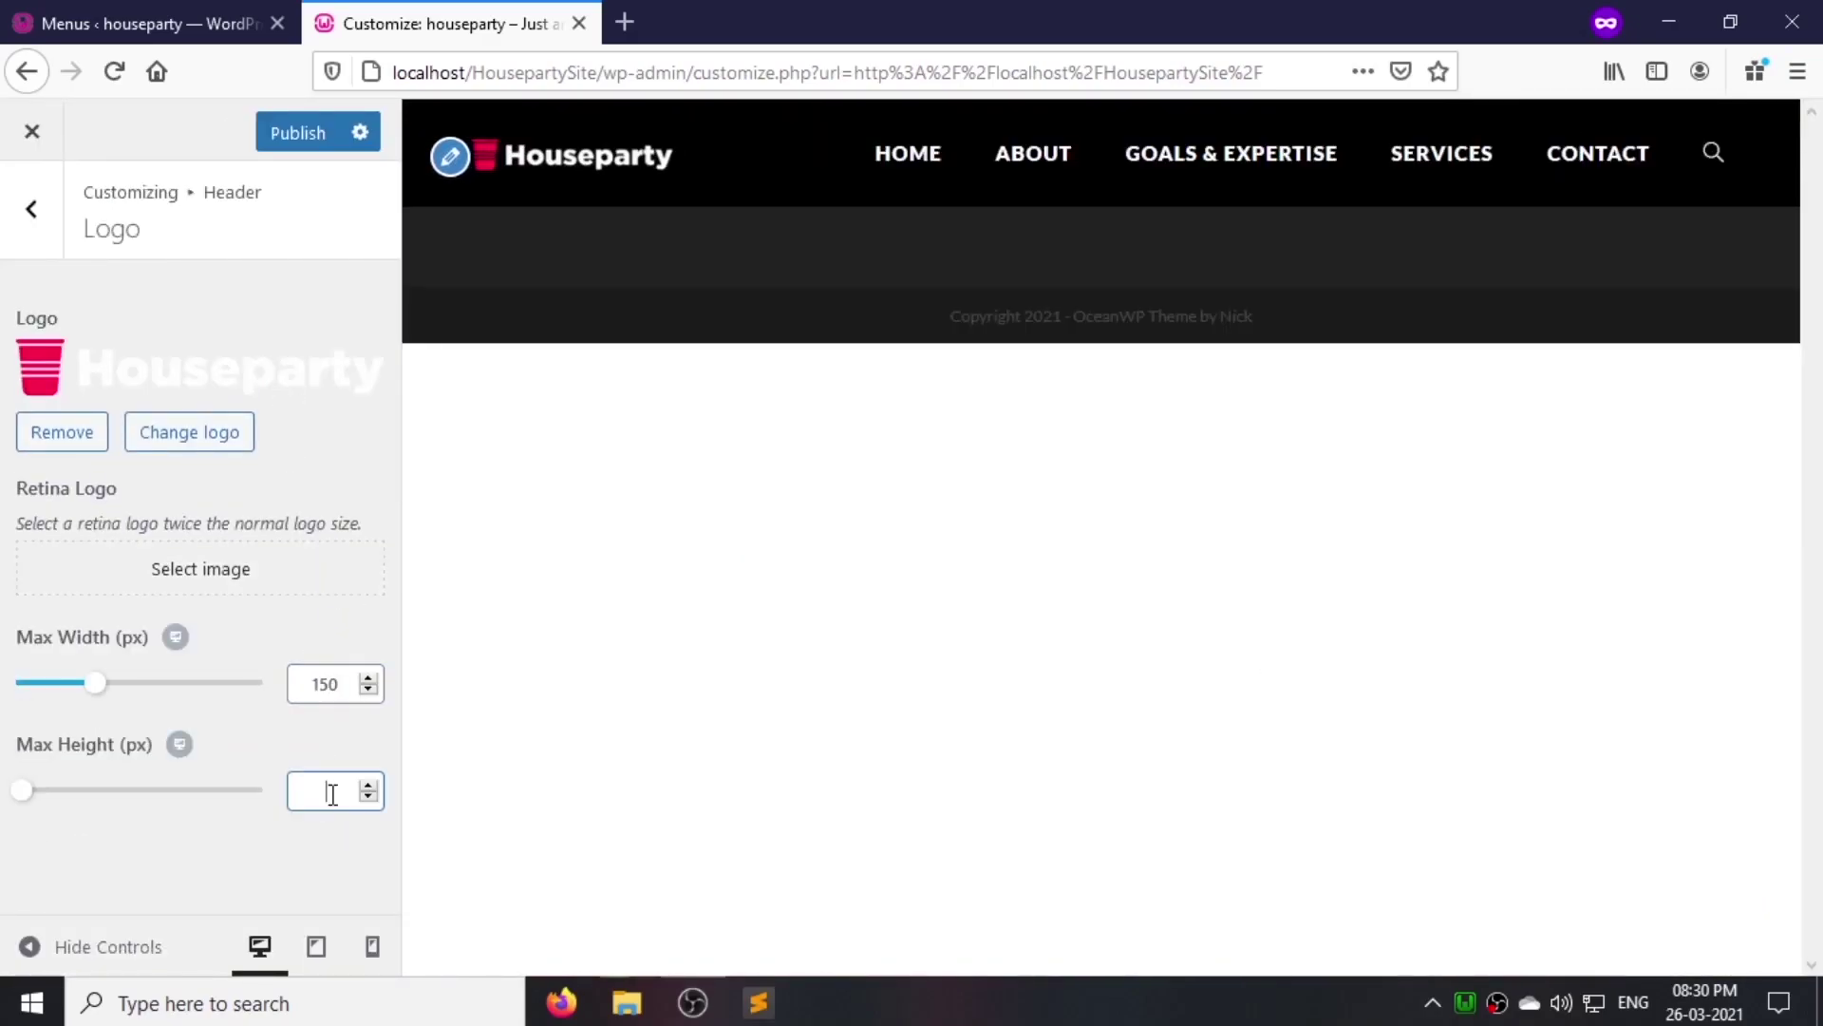
{"action": "left_click", "coordinate": [5, 233]}
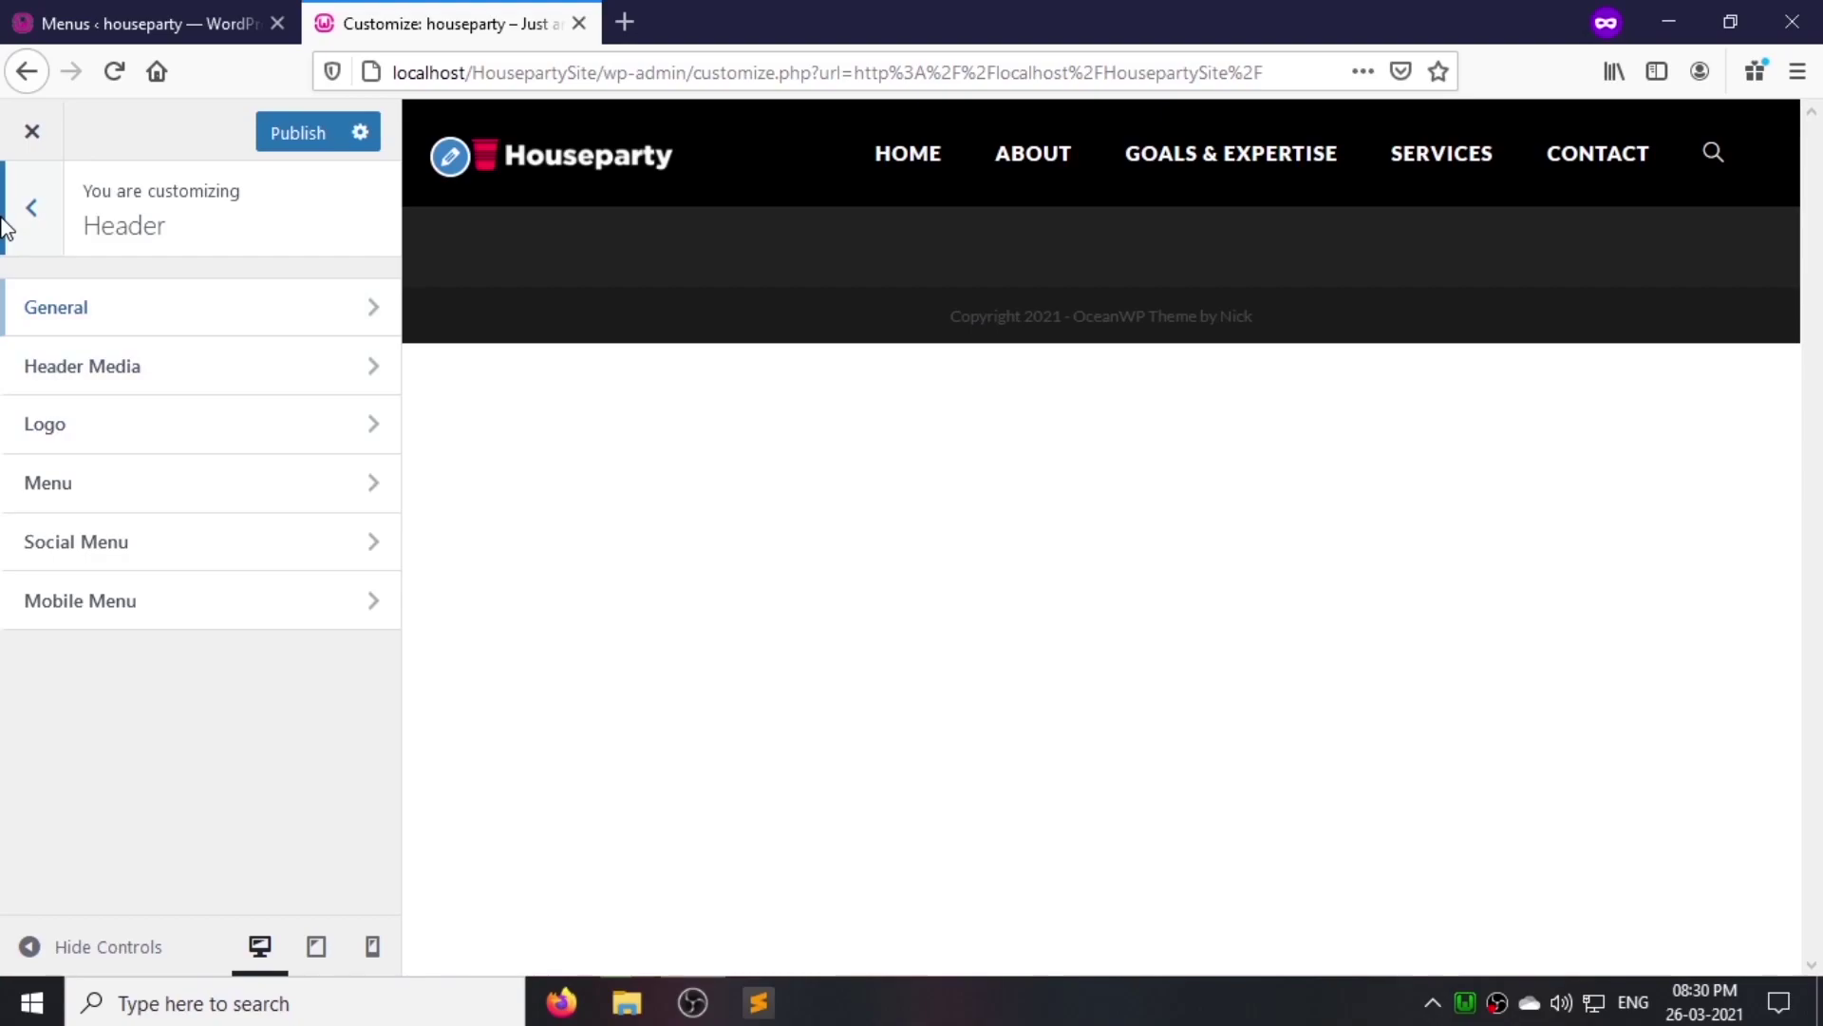
Step: Clear the site title and tagline in Site Identity
{"action": "left_click", "coordinate": [28, 214]}
{"action": "left_click", "coordinate": [90, 354]}
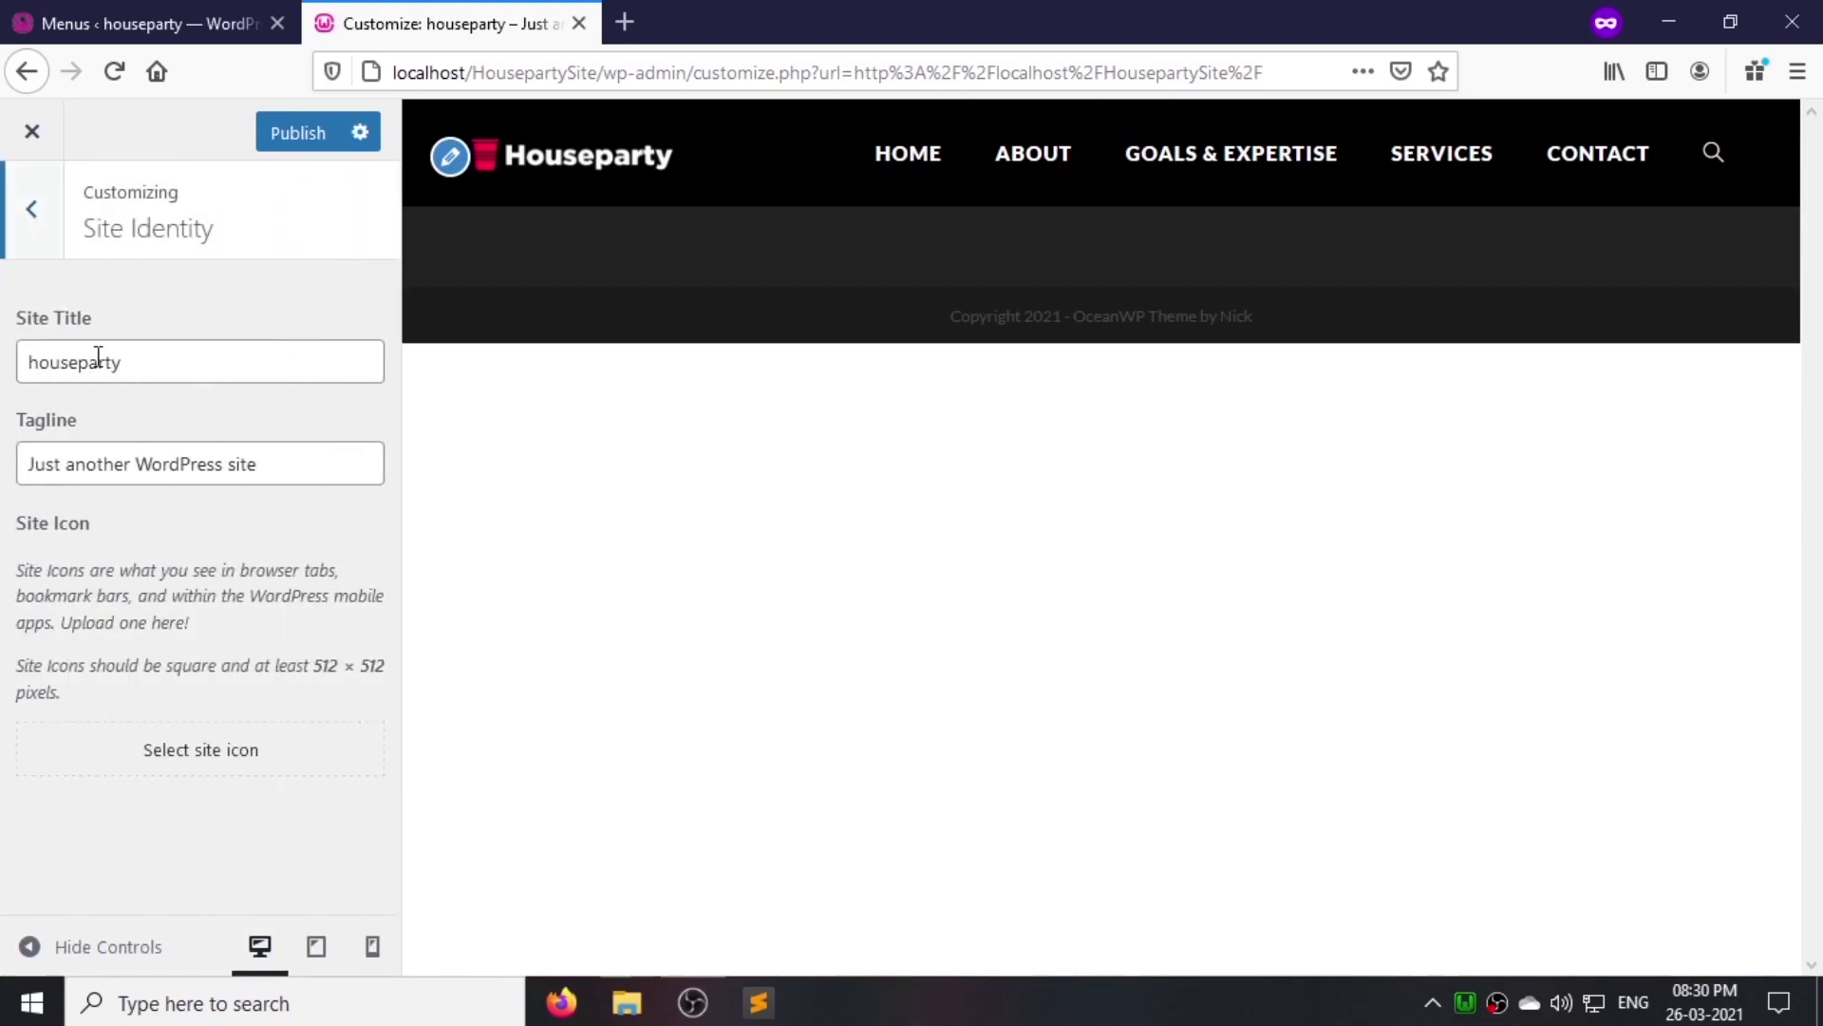
{"action": "double_click", "coordinate": [196, 358]}
{"action": "key", "text": "BackSpace"}
{"action": "left_click_drag", "start_coordinate": [284, 464], "coordinate": [3, 456]}
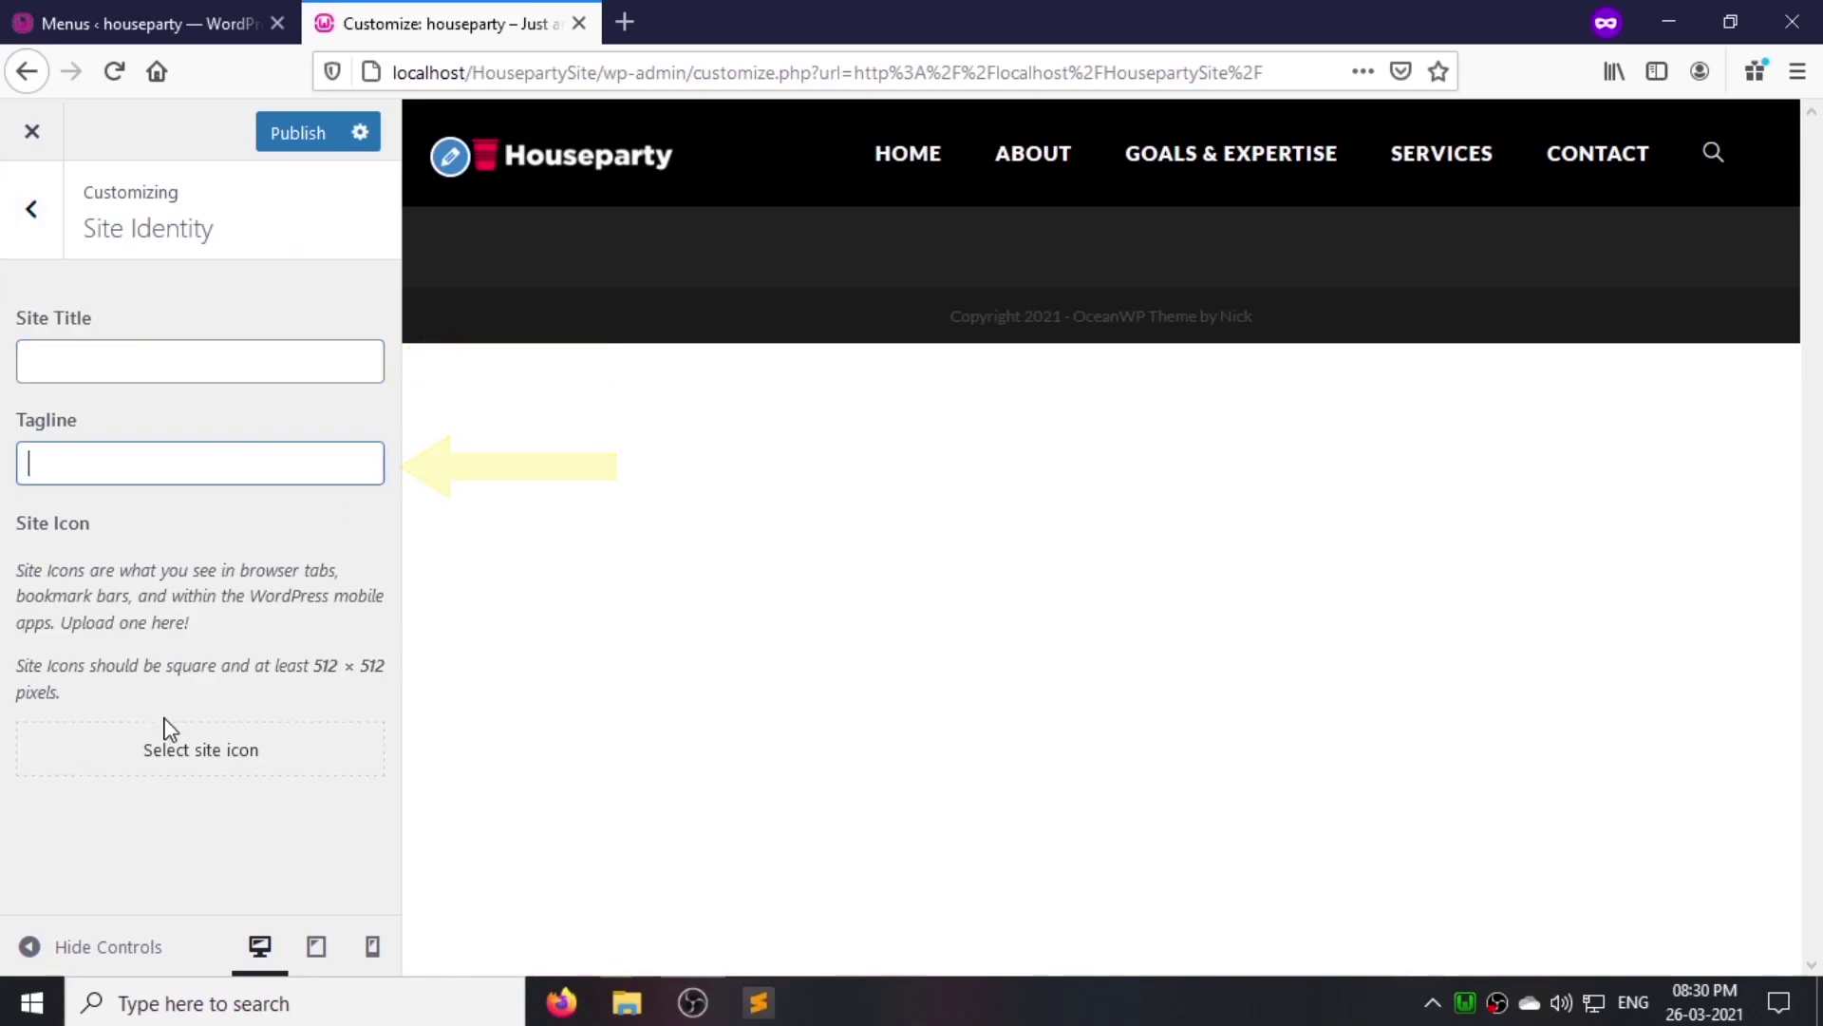
Step: Set the Houseparty logo site-logo-1.png as the site icon
{"action": "left_click", "coordinate": [170, 740]}
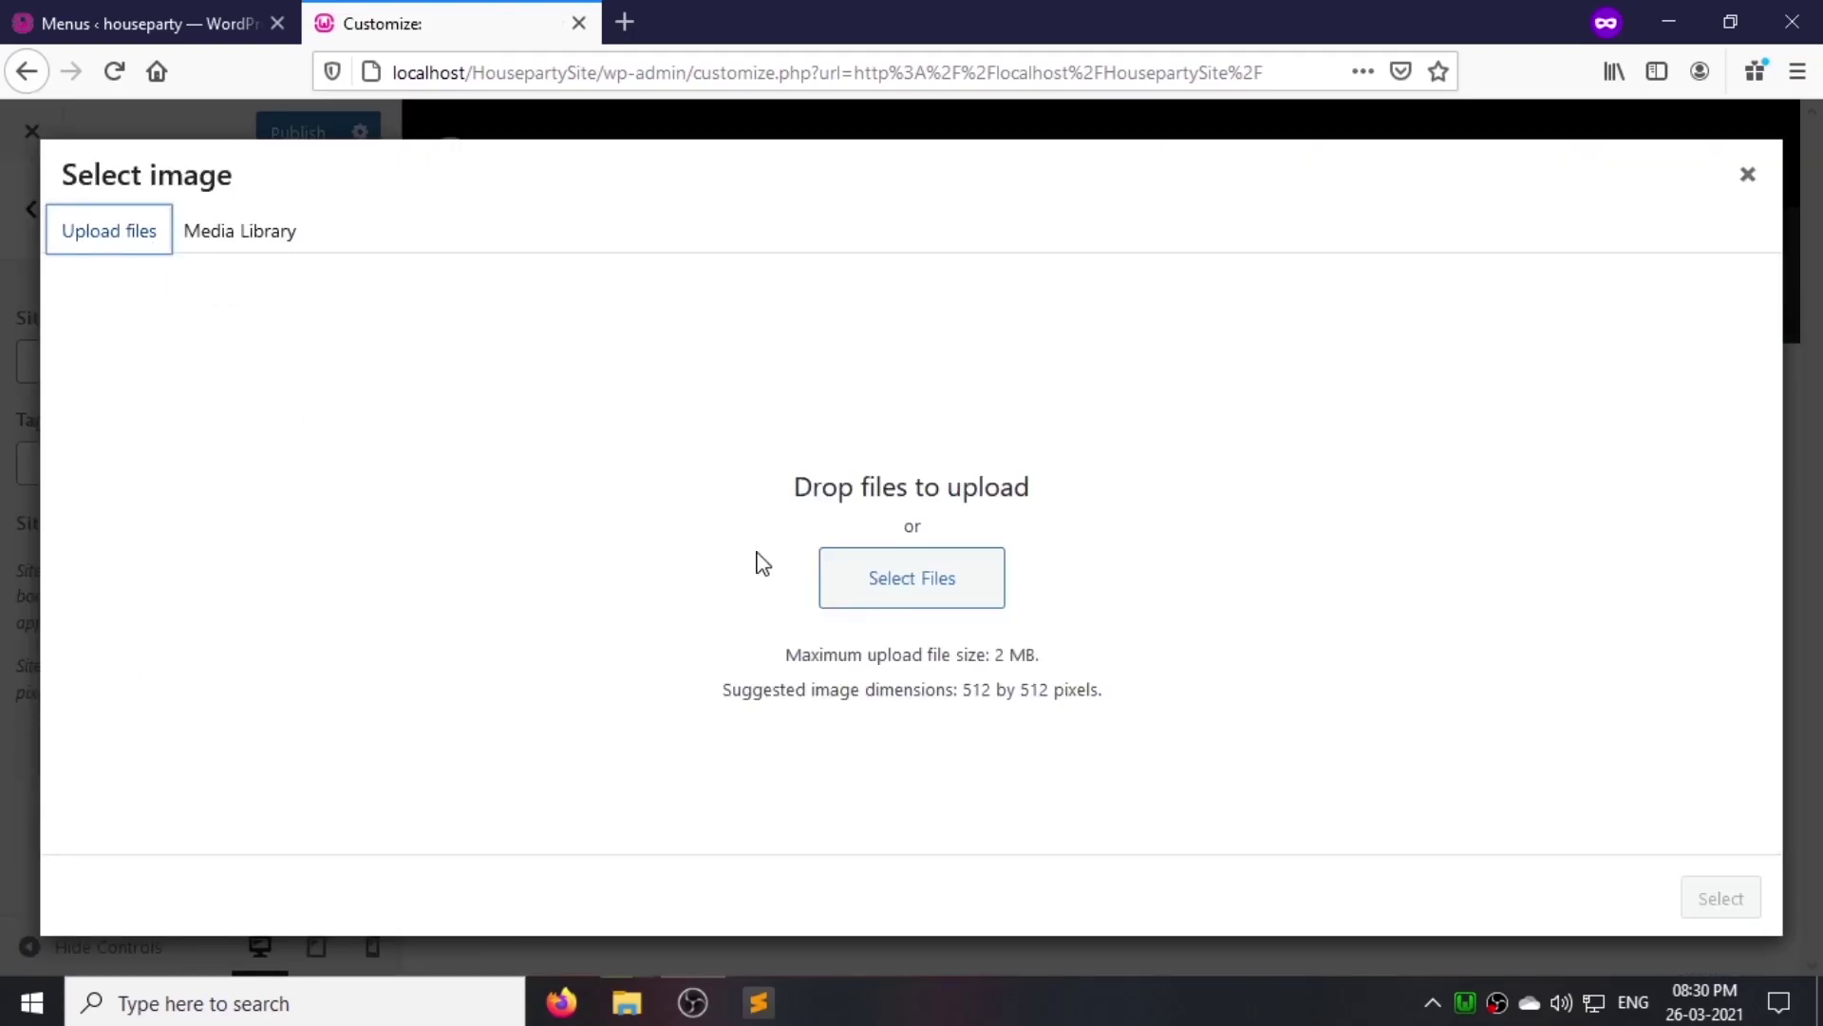
{"action": "key", "text": "Escape"}
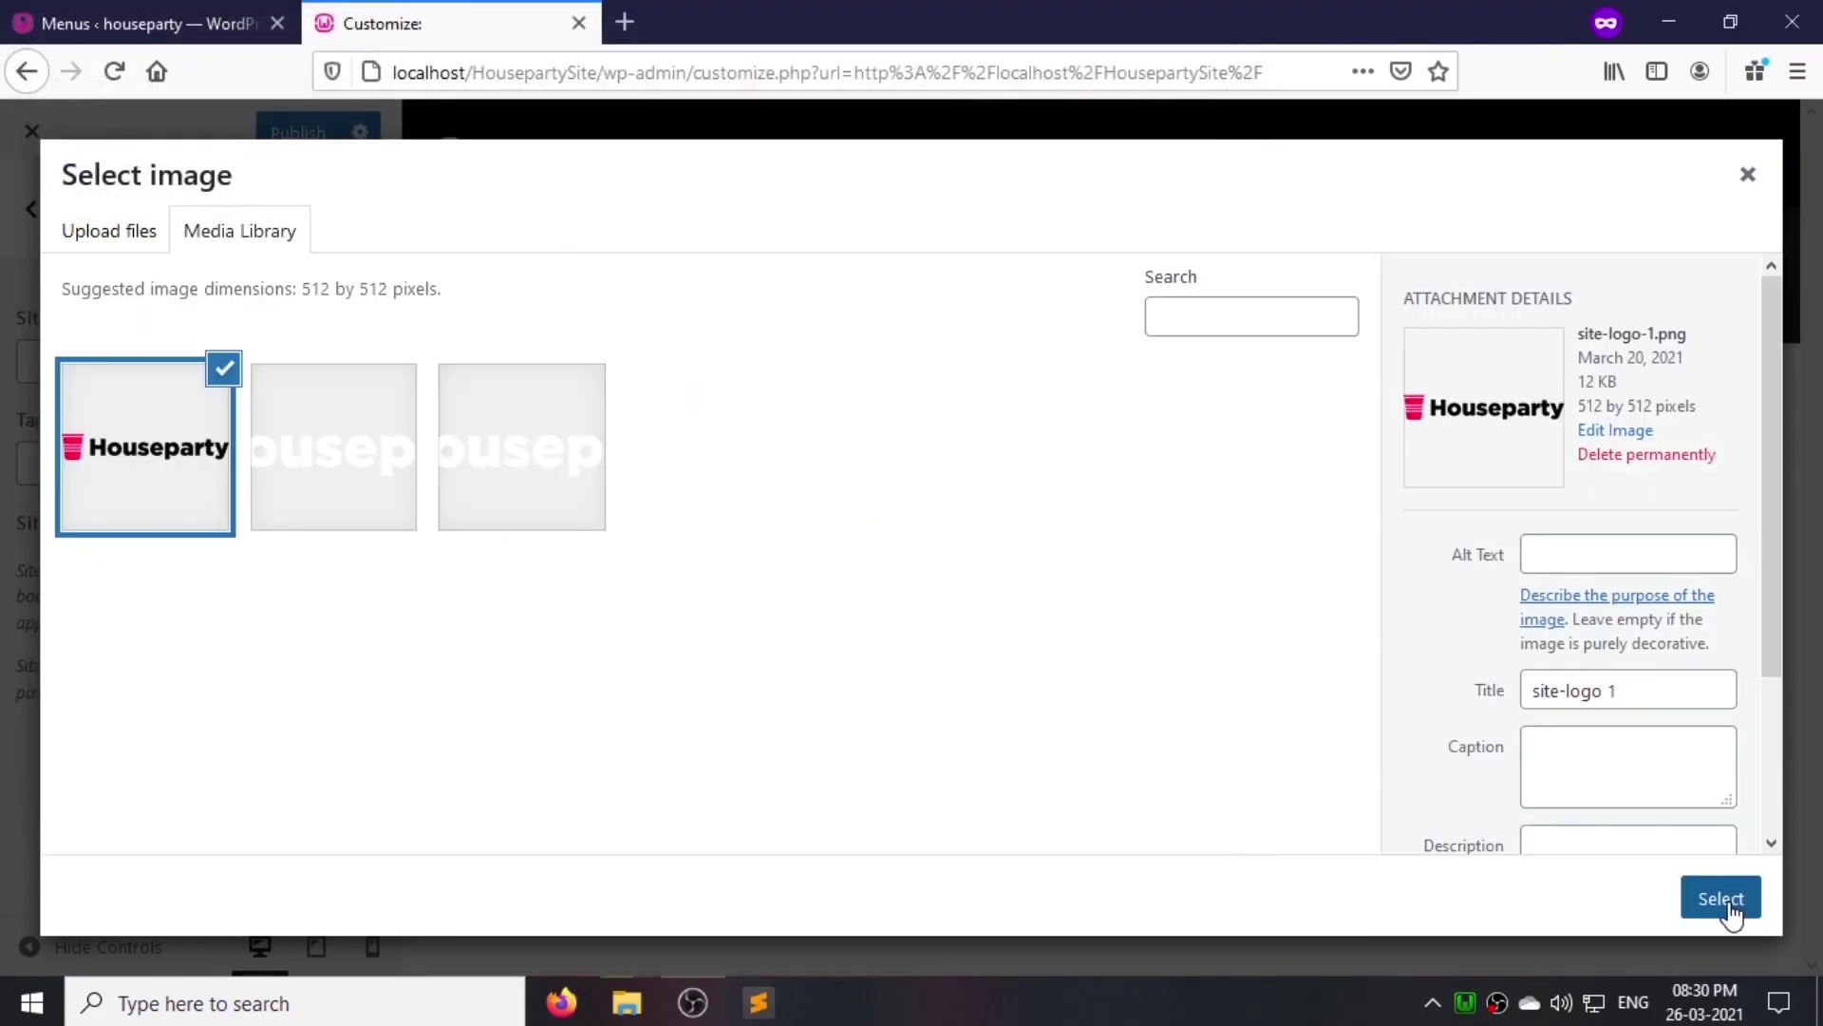
{"action": "key", "text": "Escape"}
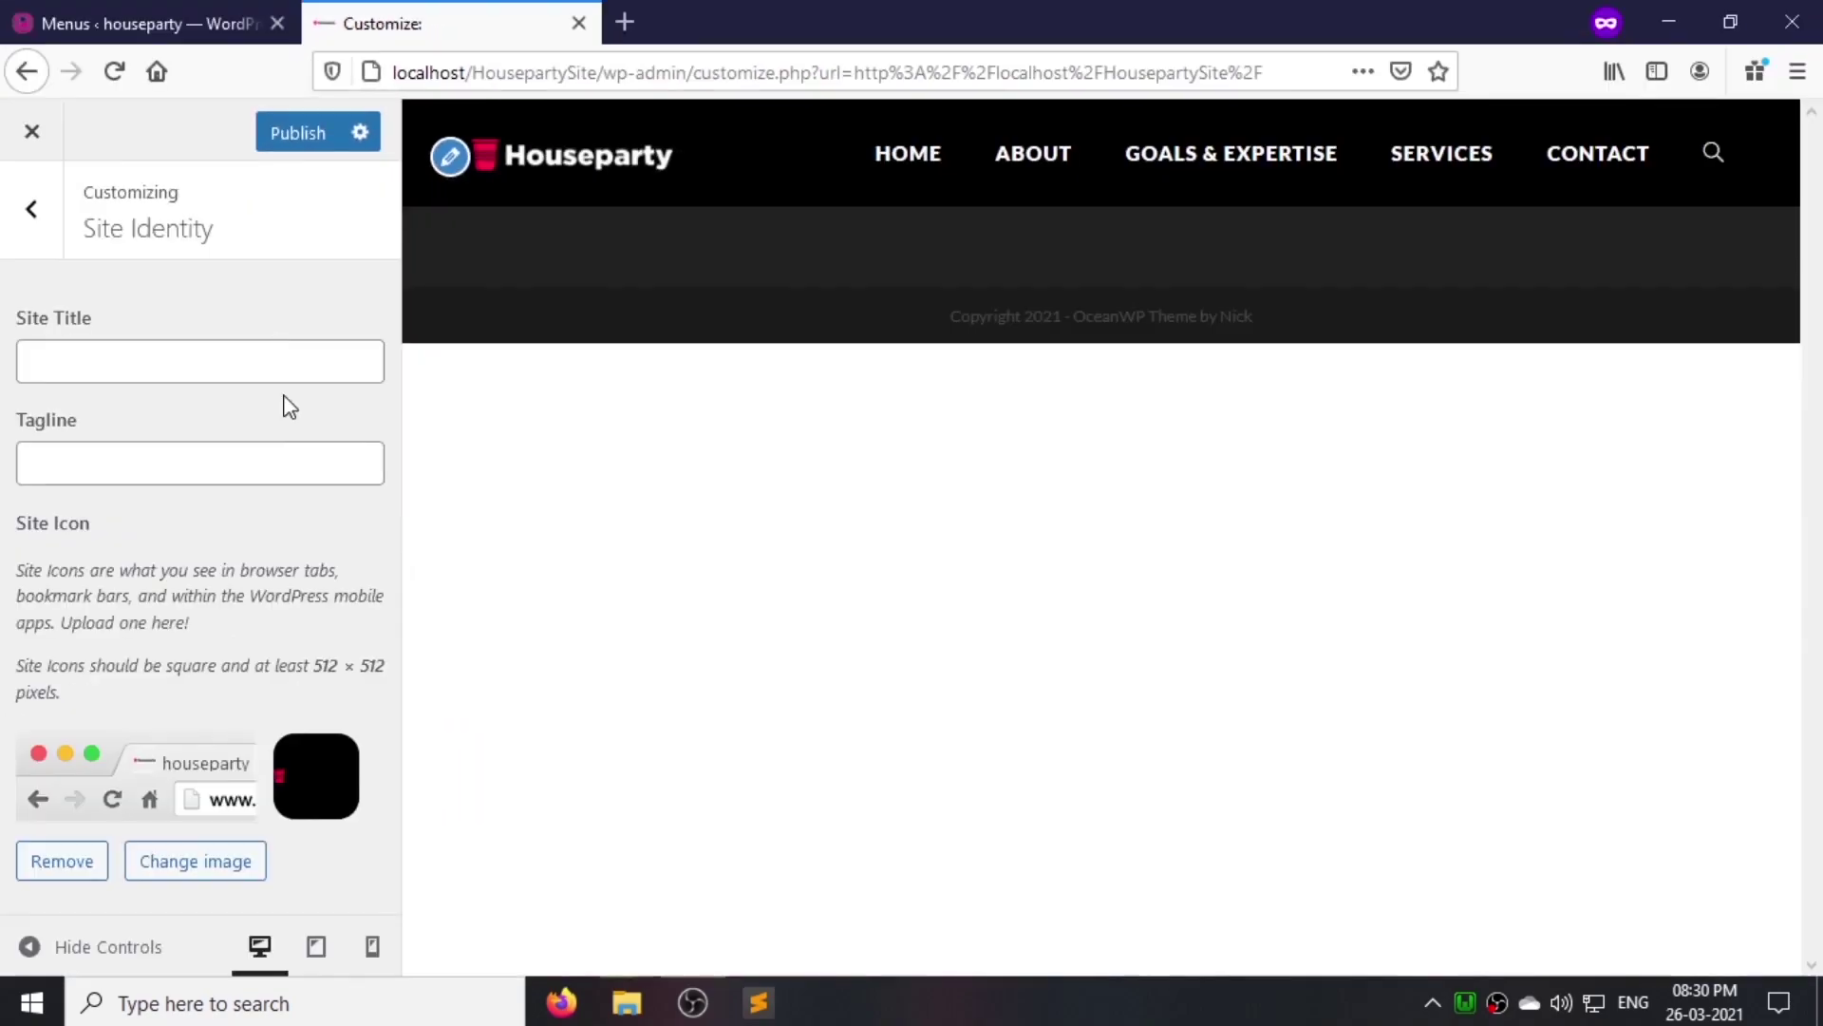
{"action": "left_click", "coordinate": [32, 210]}
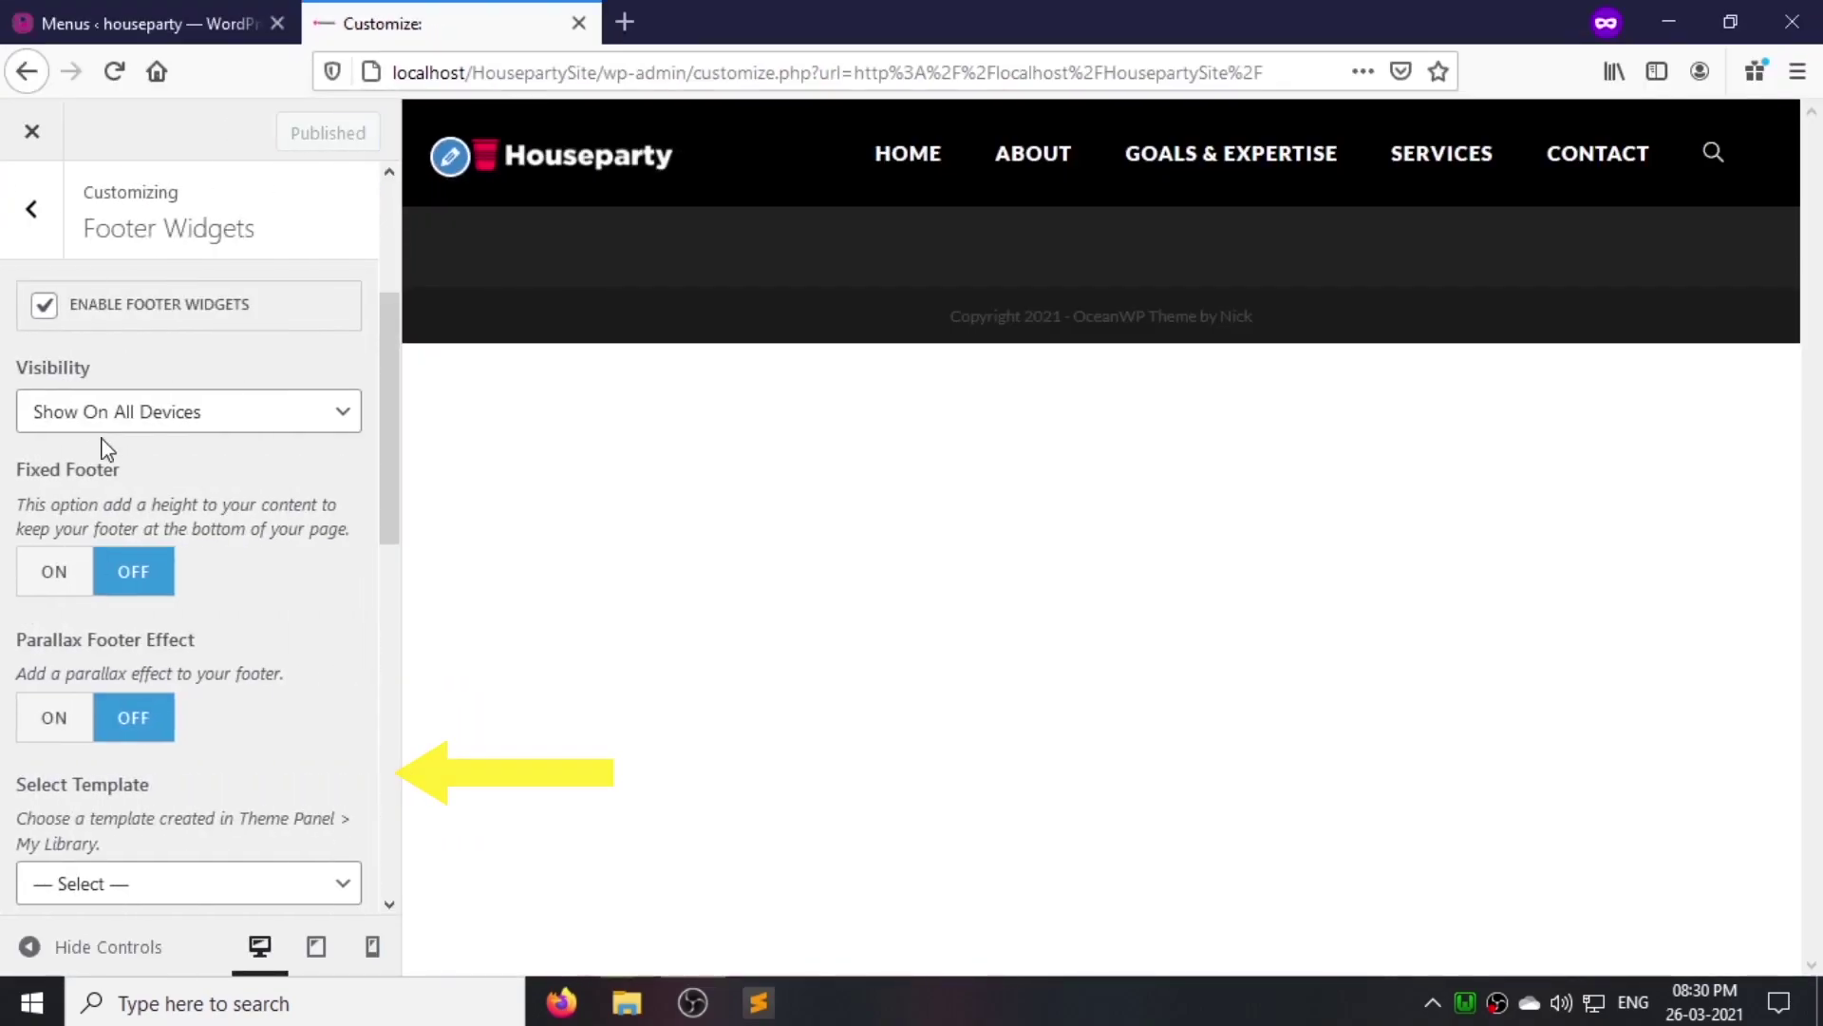
Step: Disable the footer widget area and footer bottom, then publish
{"action": "left_click", "coordinate": [44, 305]}
{"action": "left_click", "coordinate": [25, 228]}
{"action": "left_click", "coordinate": [142, 831]}
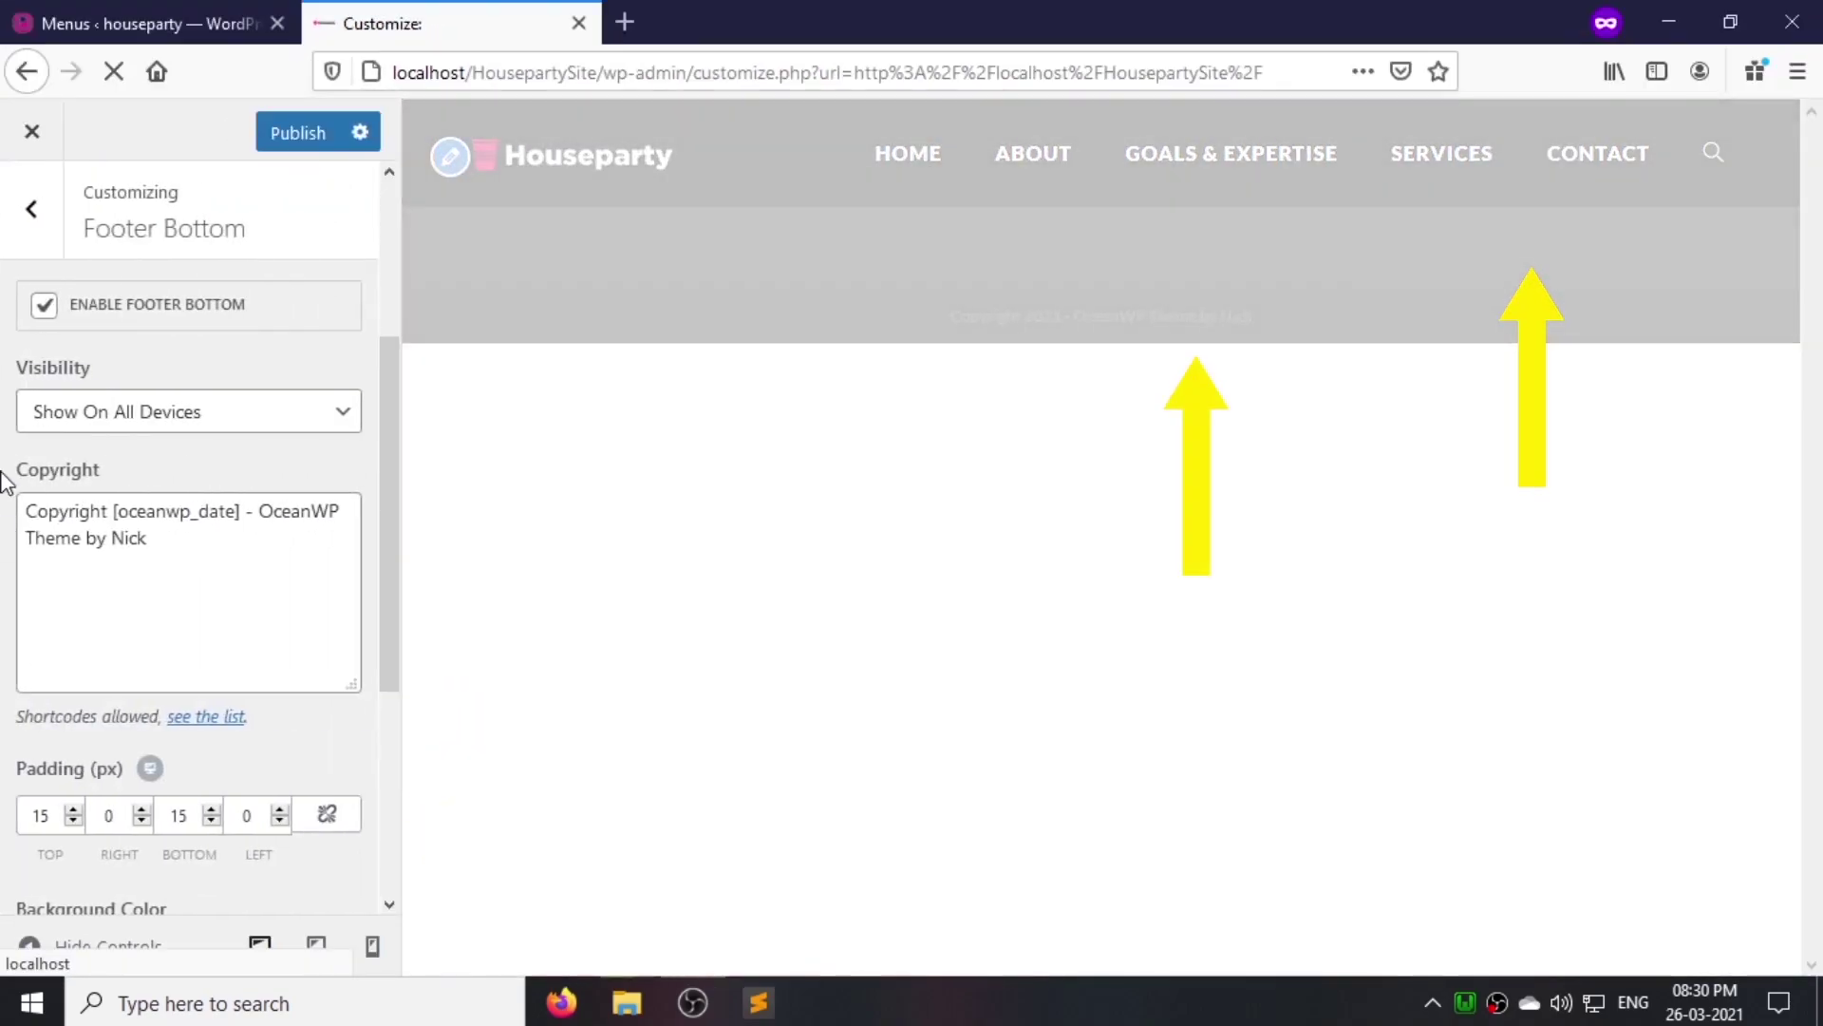
{"action": "left_click", "coordinate": [29, 214]}
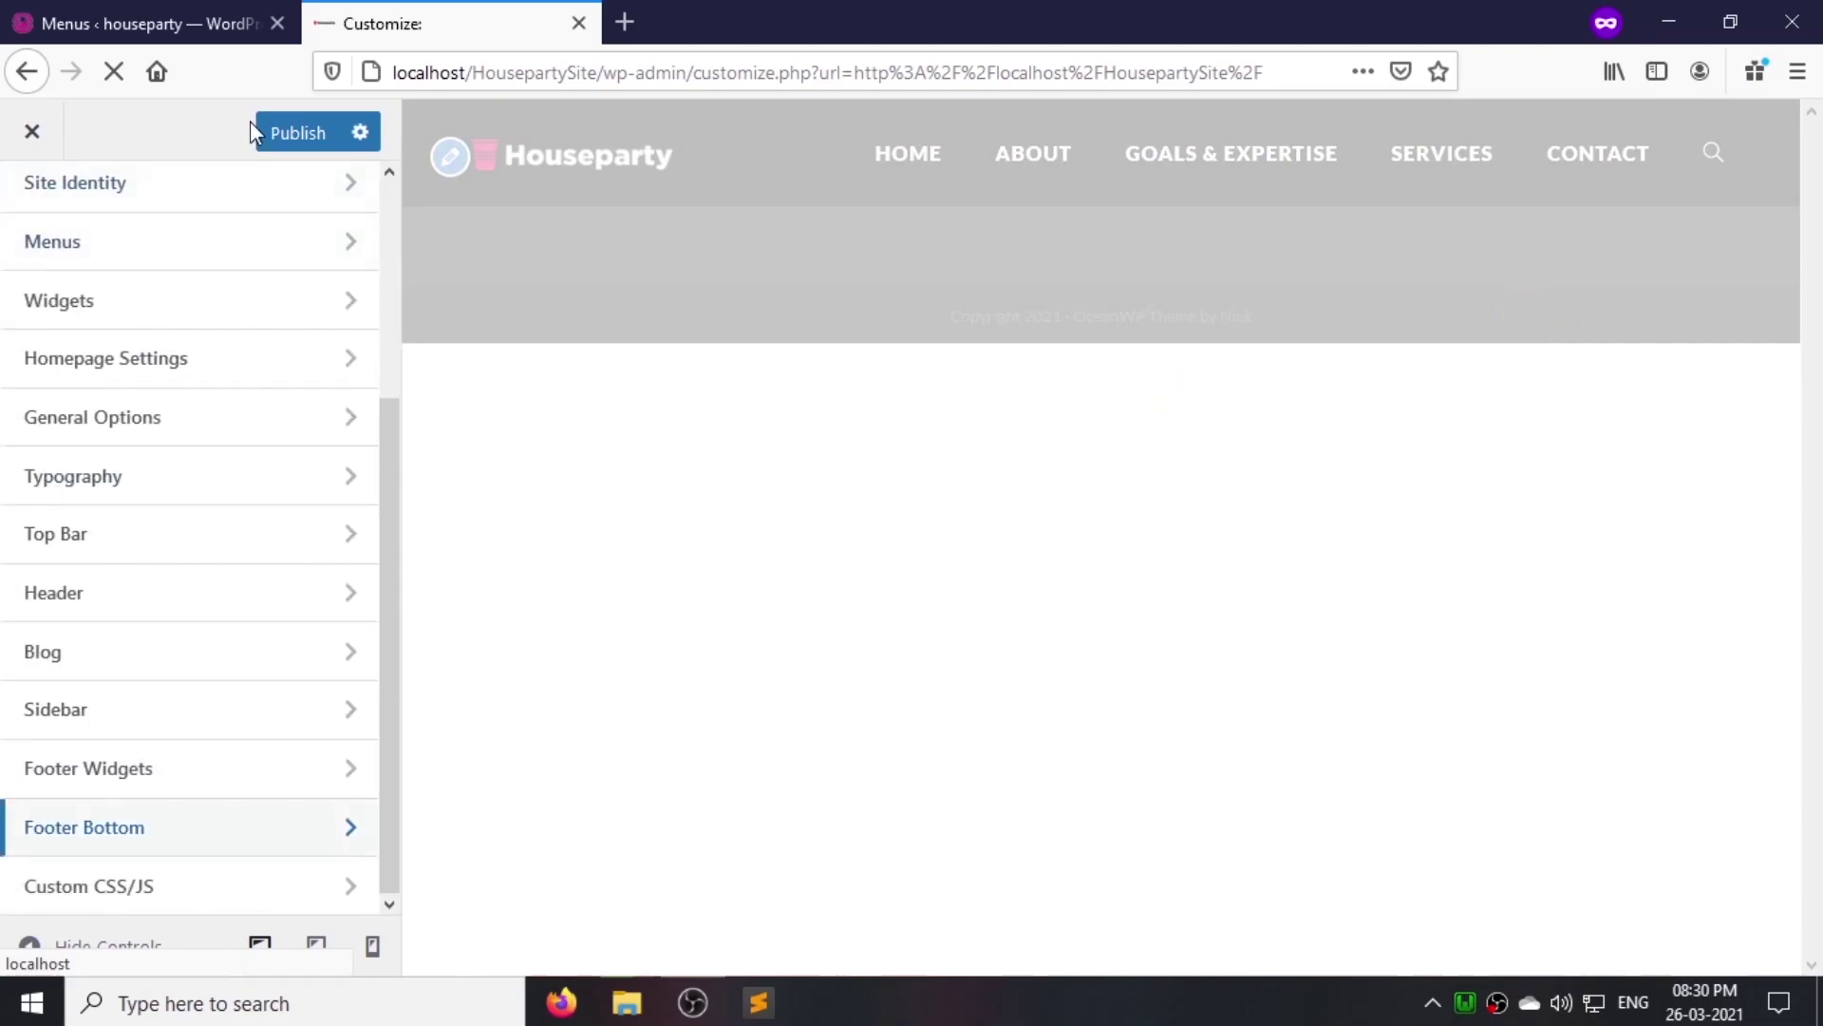
Step: Set the header menu search icon to Disabled, publish, and view the live site
{"action": "left_click", "coordinate": [183, 591]}
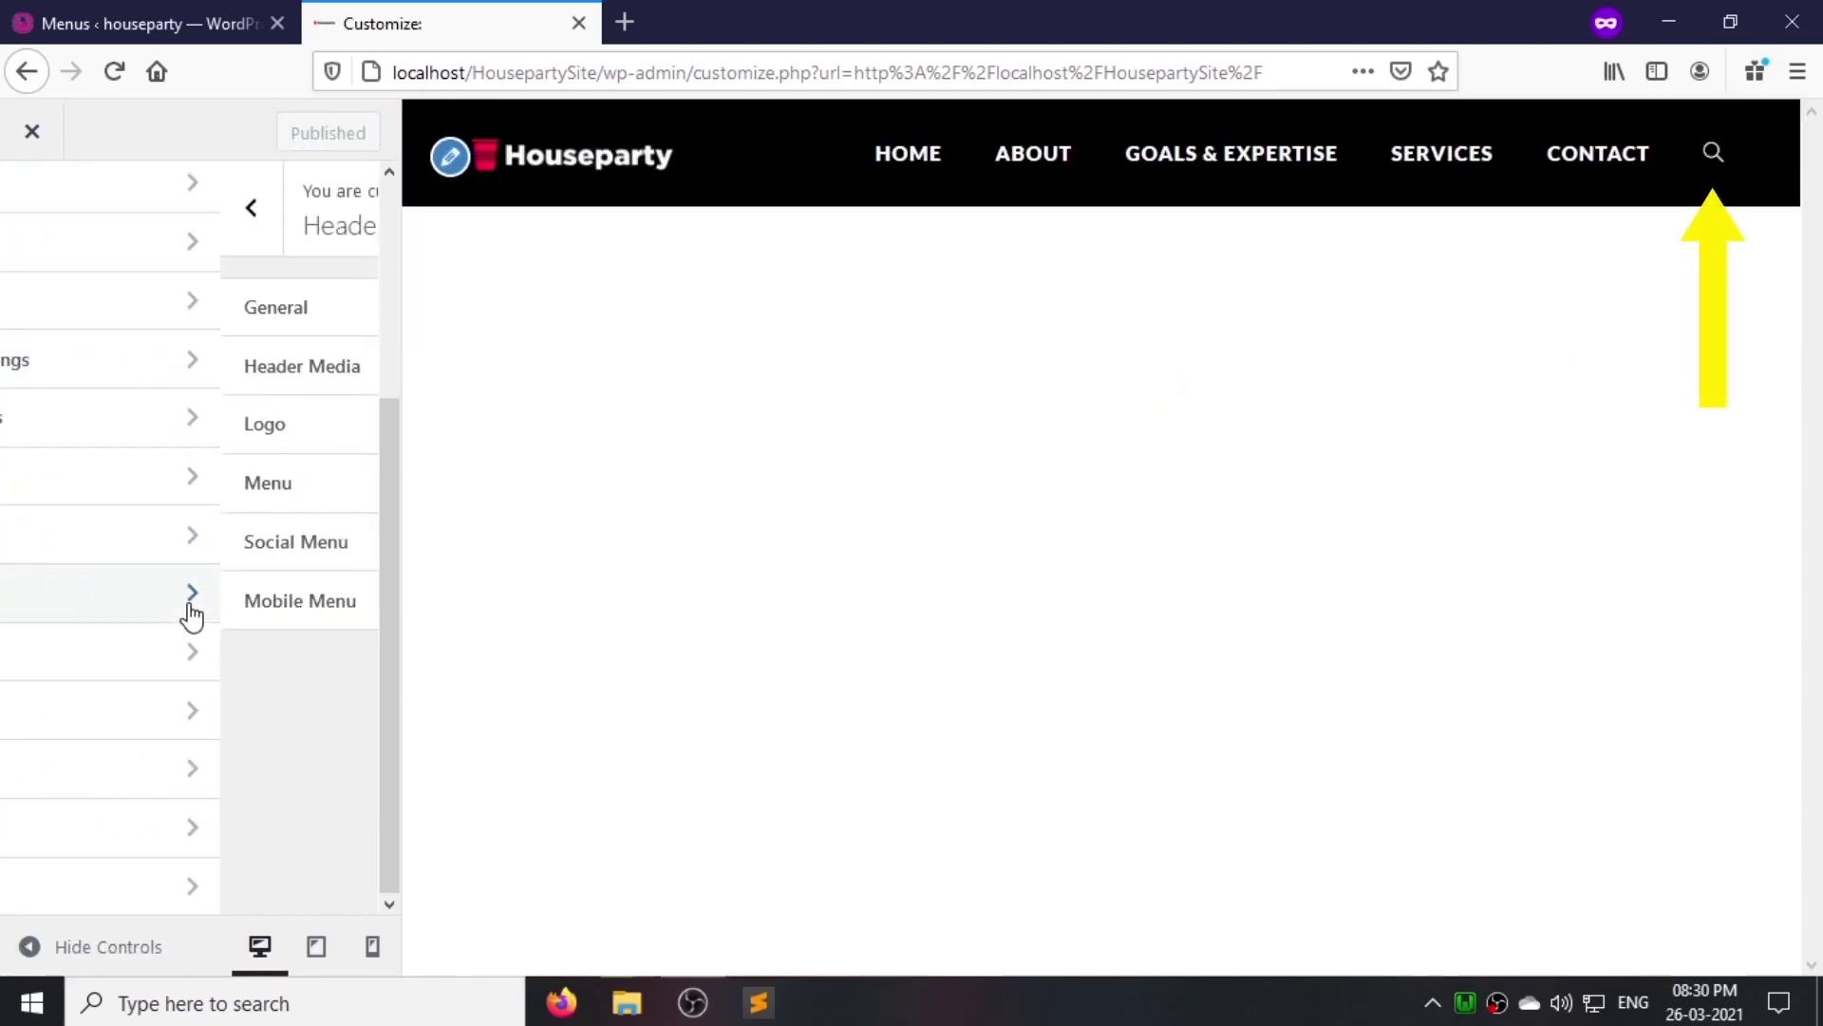
{"action": "left_click", "coordinate": [126, 489]}
{"action": "scroll", "coordinate": [163, 594], "scroll_direction": "down", "scroll_amount": 8}
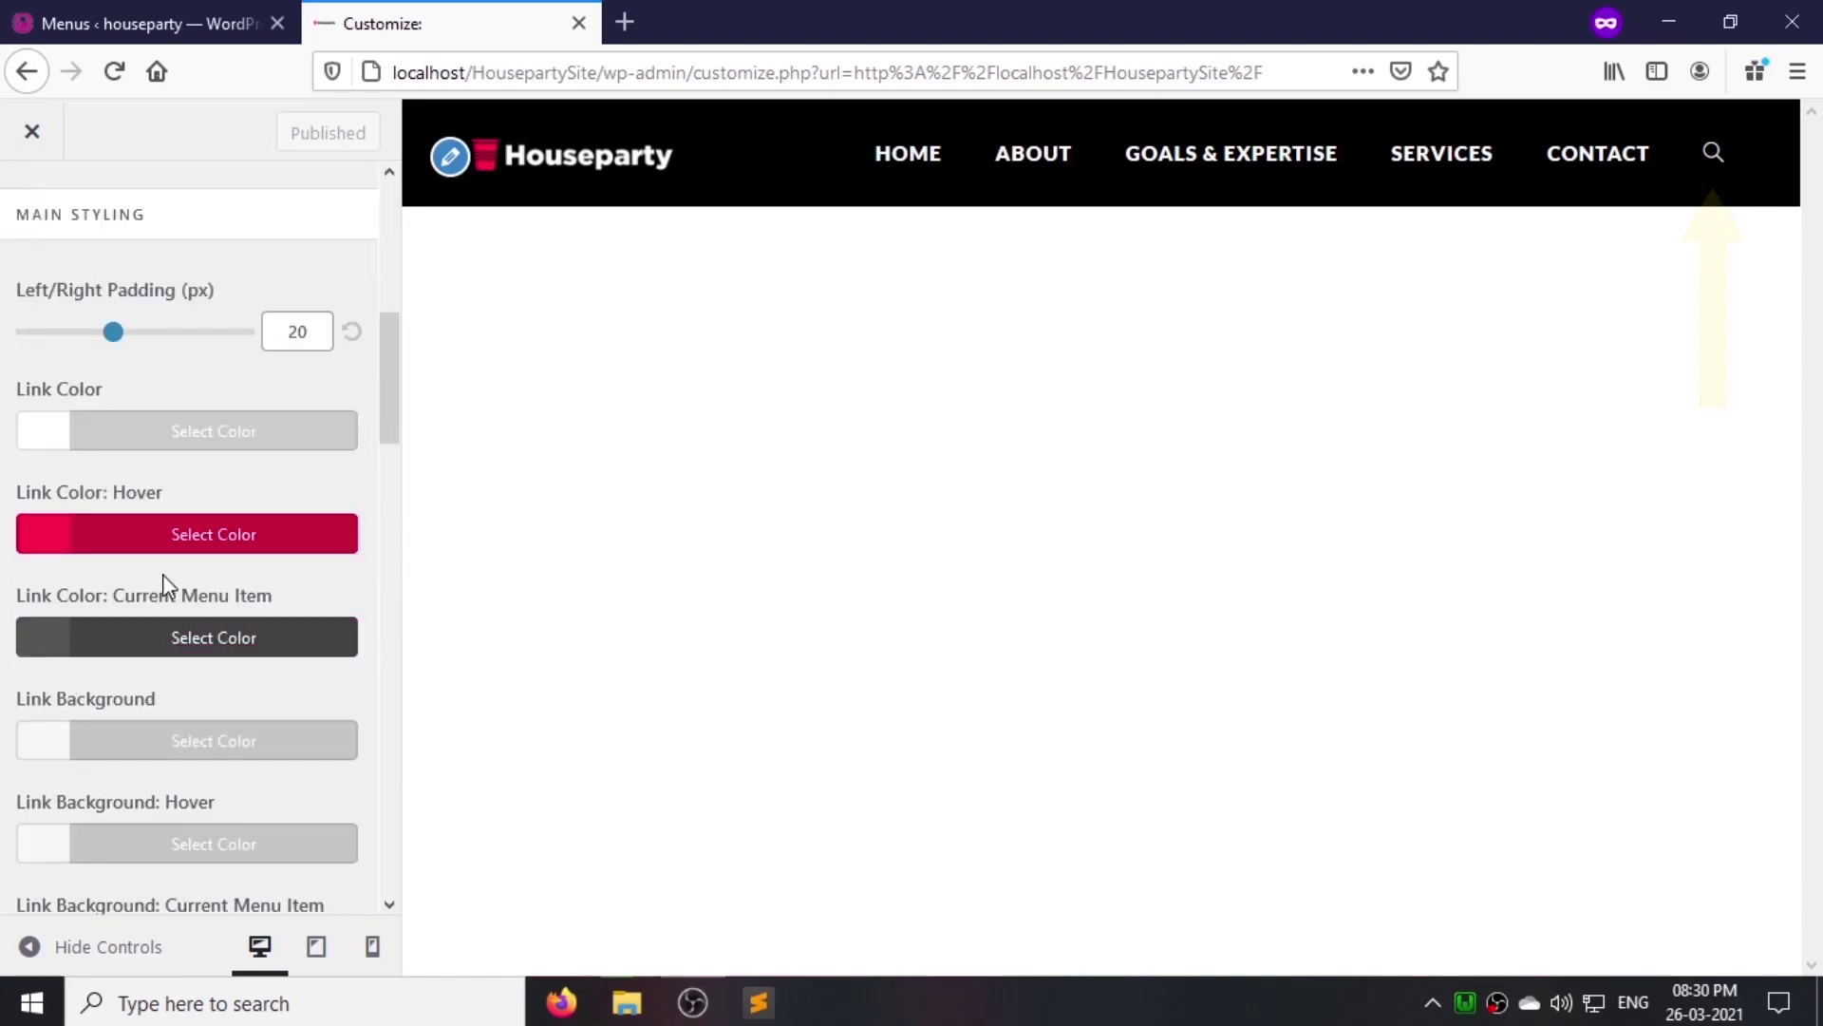
{"action": "scroll", "coordinate": [166, 598], "scroll_direction": "down", "scroll_amount": 3}
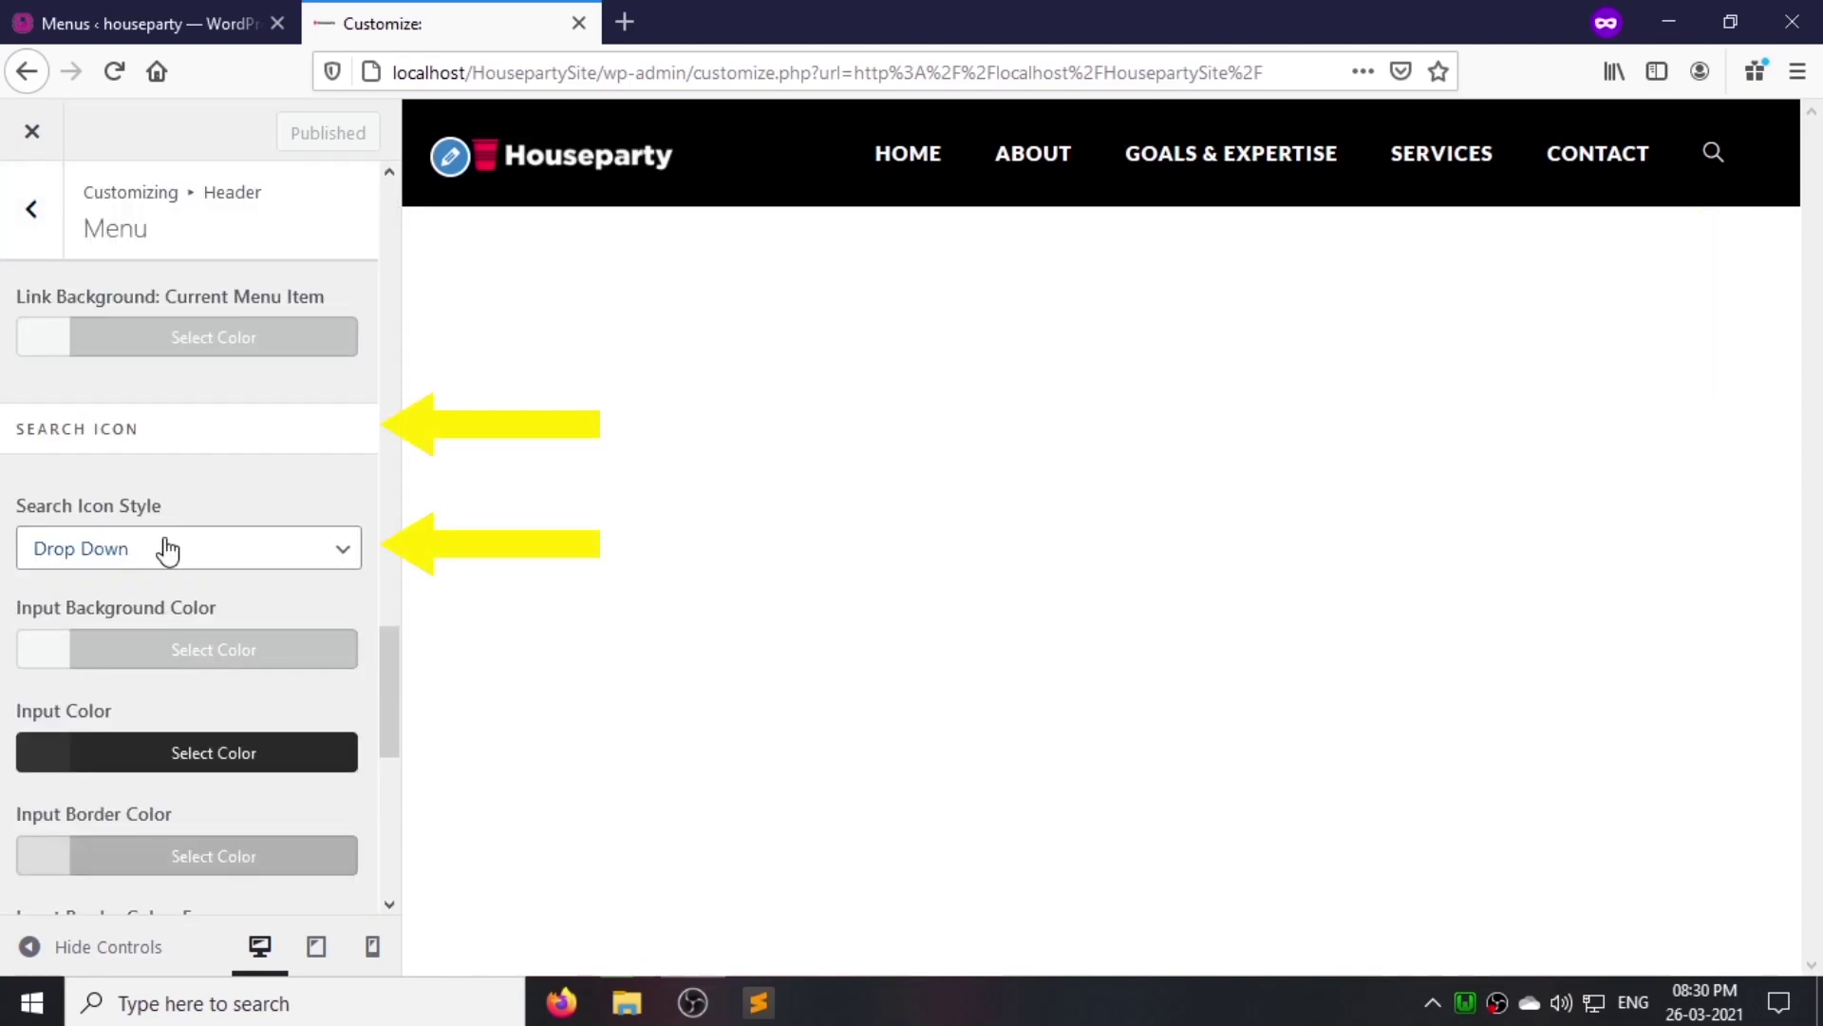
{"action": "left_click", "coordinate": [168, 550]}
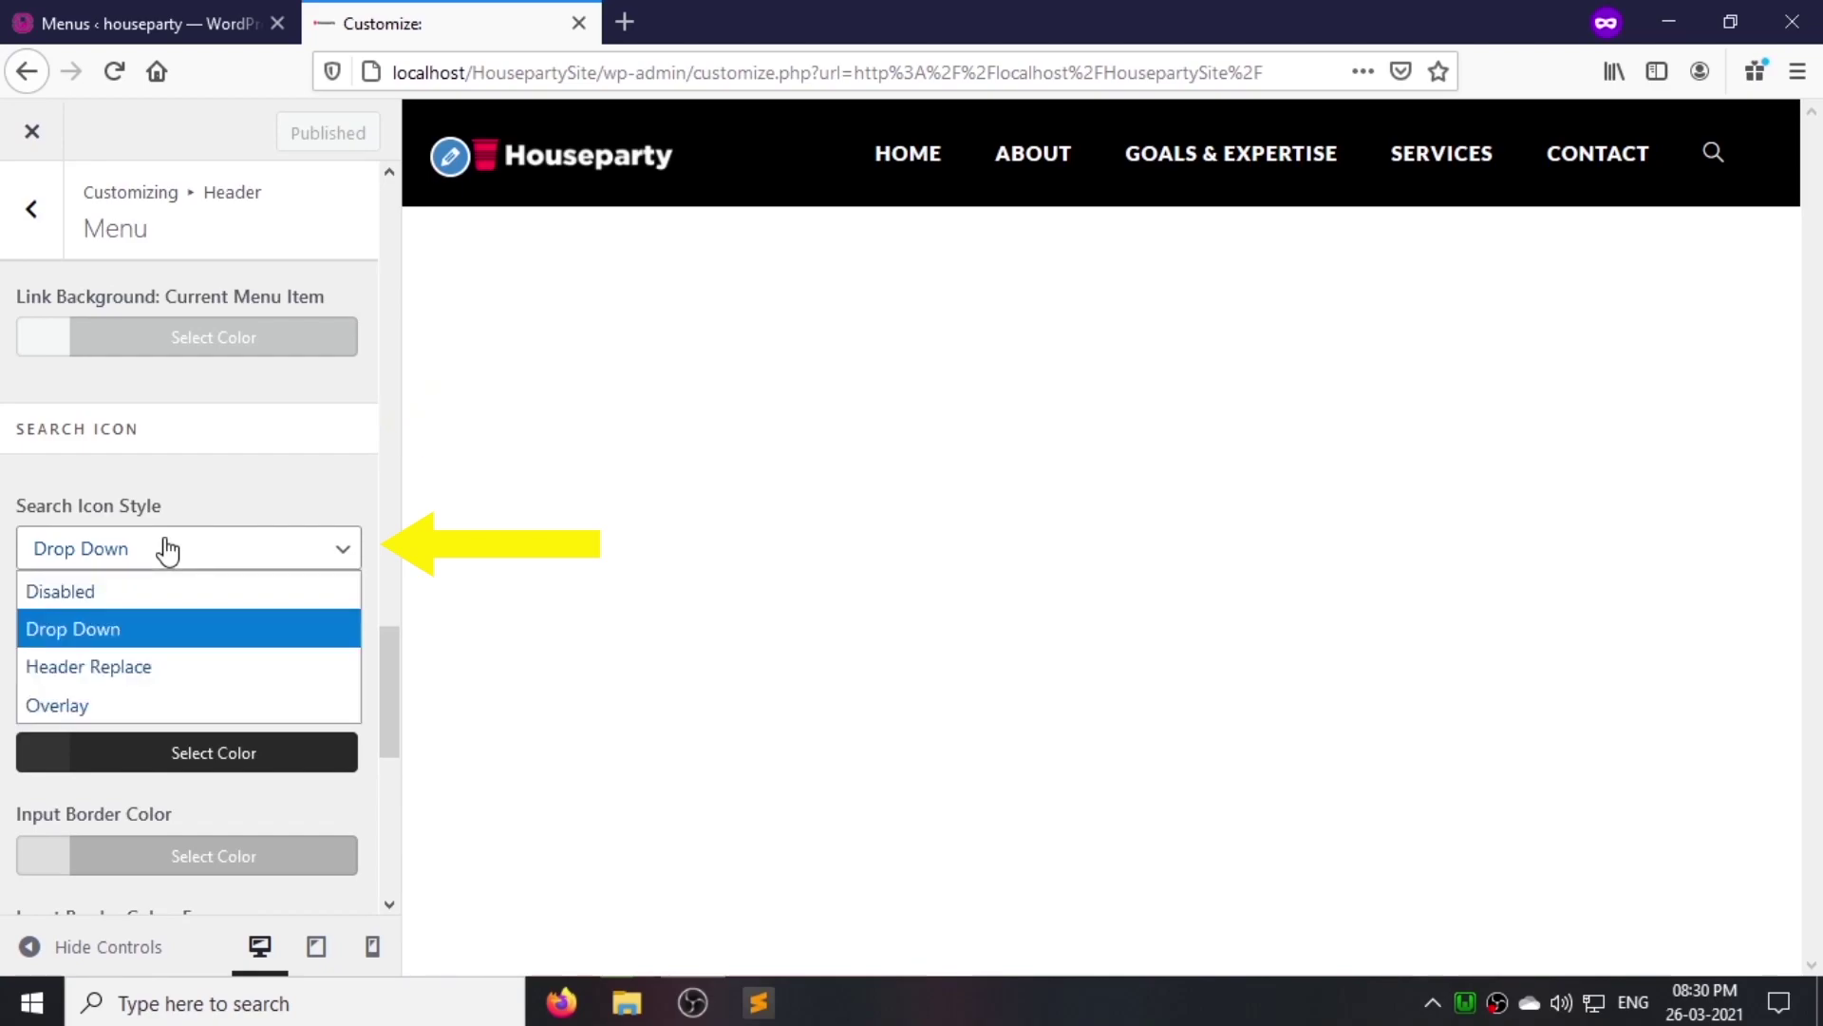
{"action": "left_click", "coordinate": [146, 591]}
{"action": "left_click", "coordinate": [297, 133]}
{"action": "left_click", "coordinate": [32, 210]}
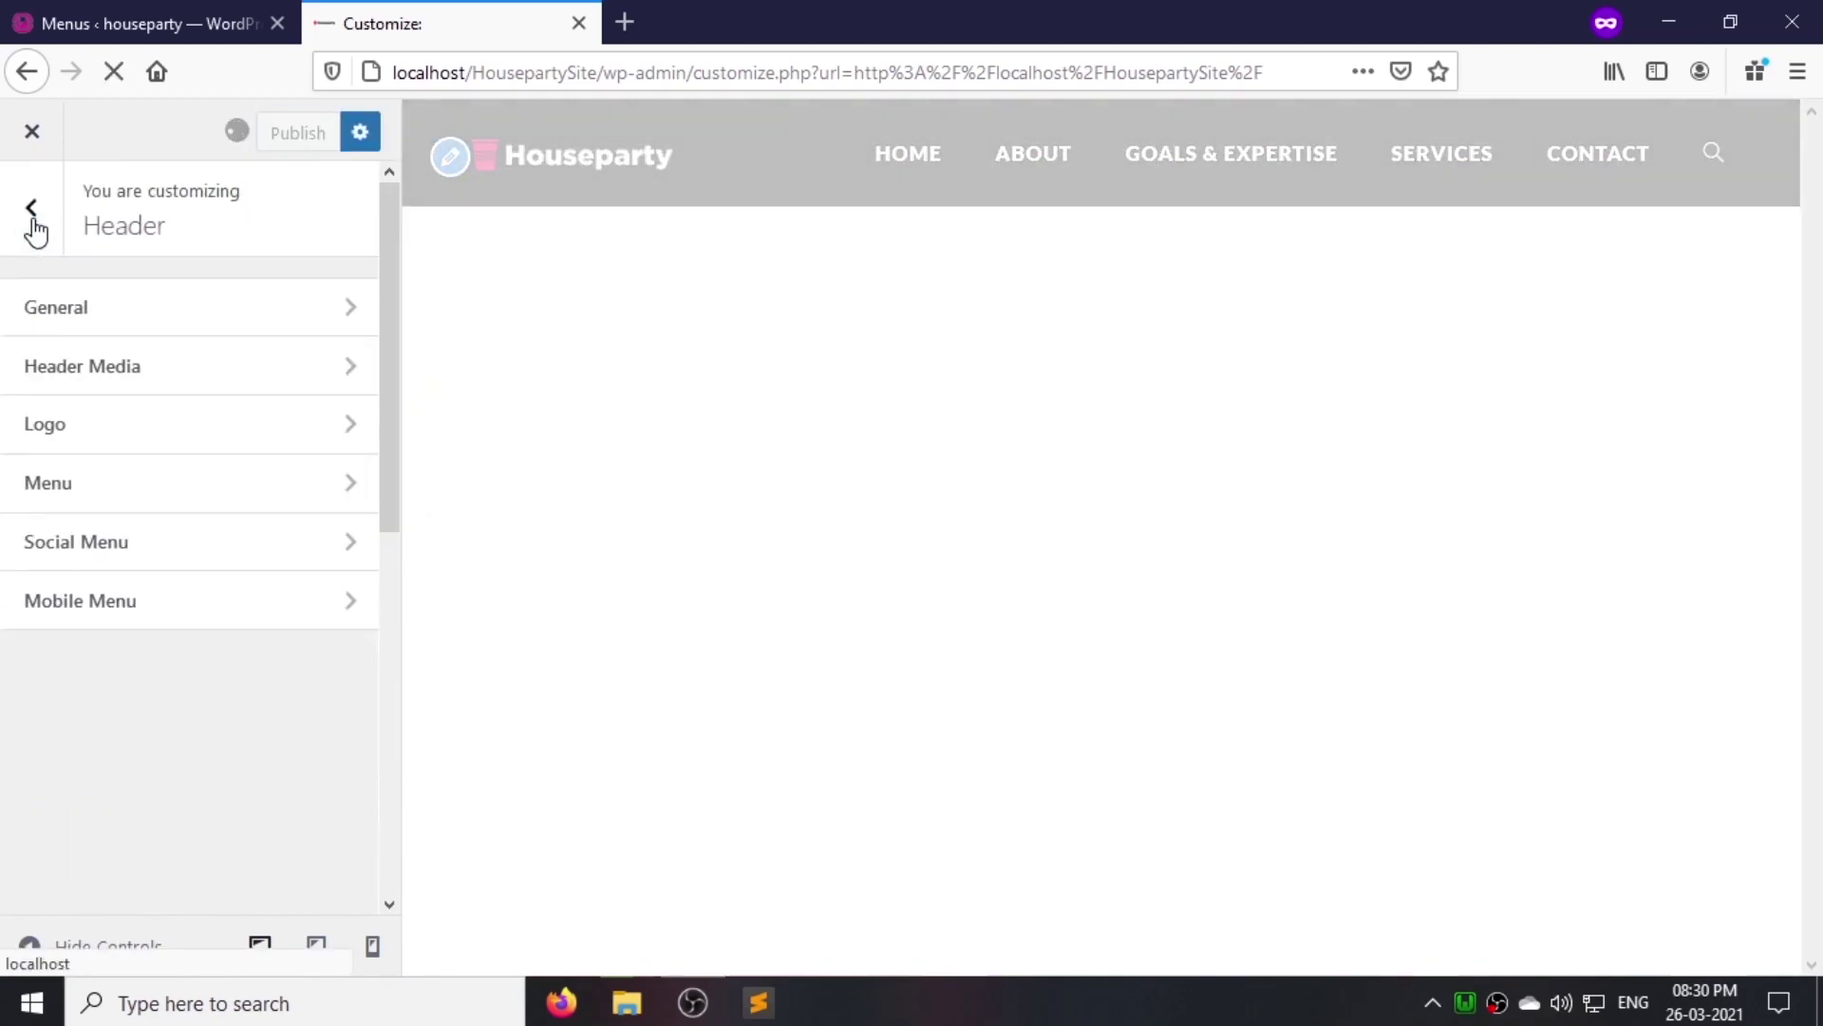
{"action": "left_click", "coordinate": [33, 211]}
{"action": "left_click", "coordinate": [32, 131]}
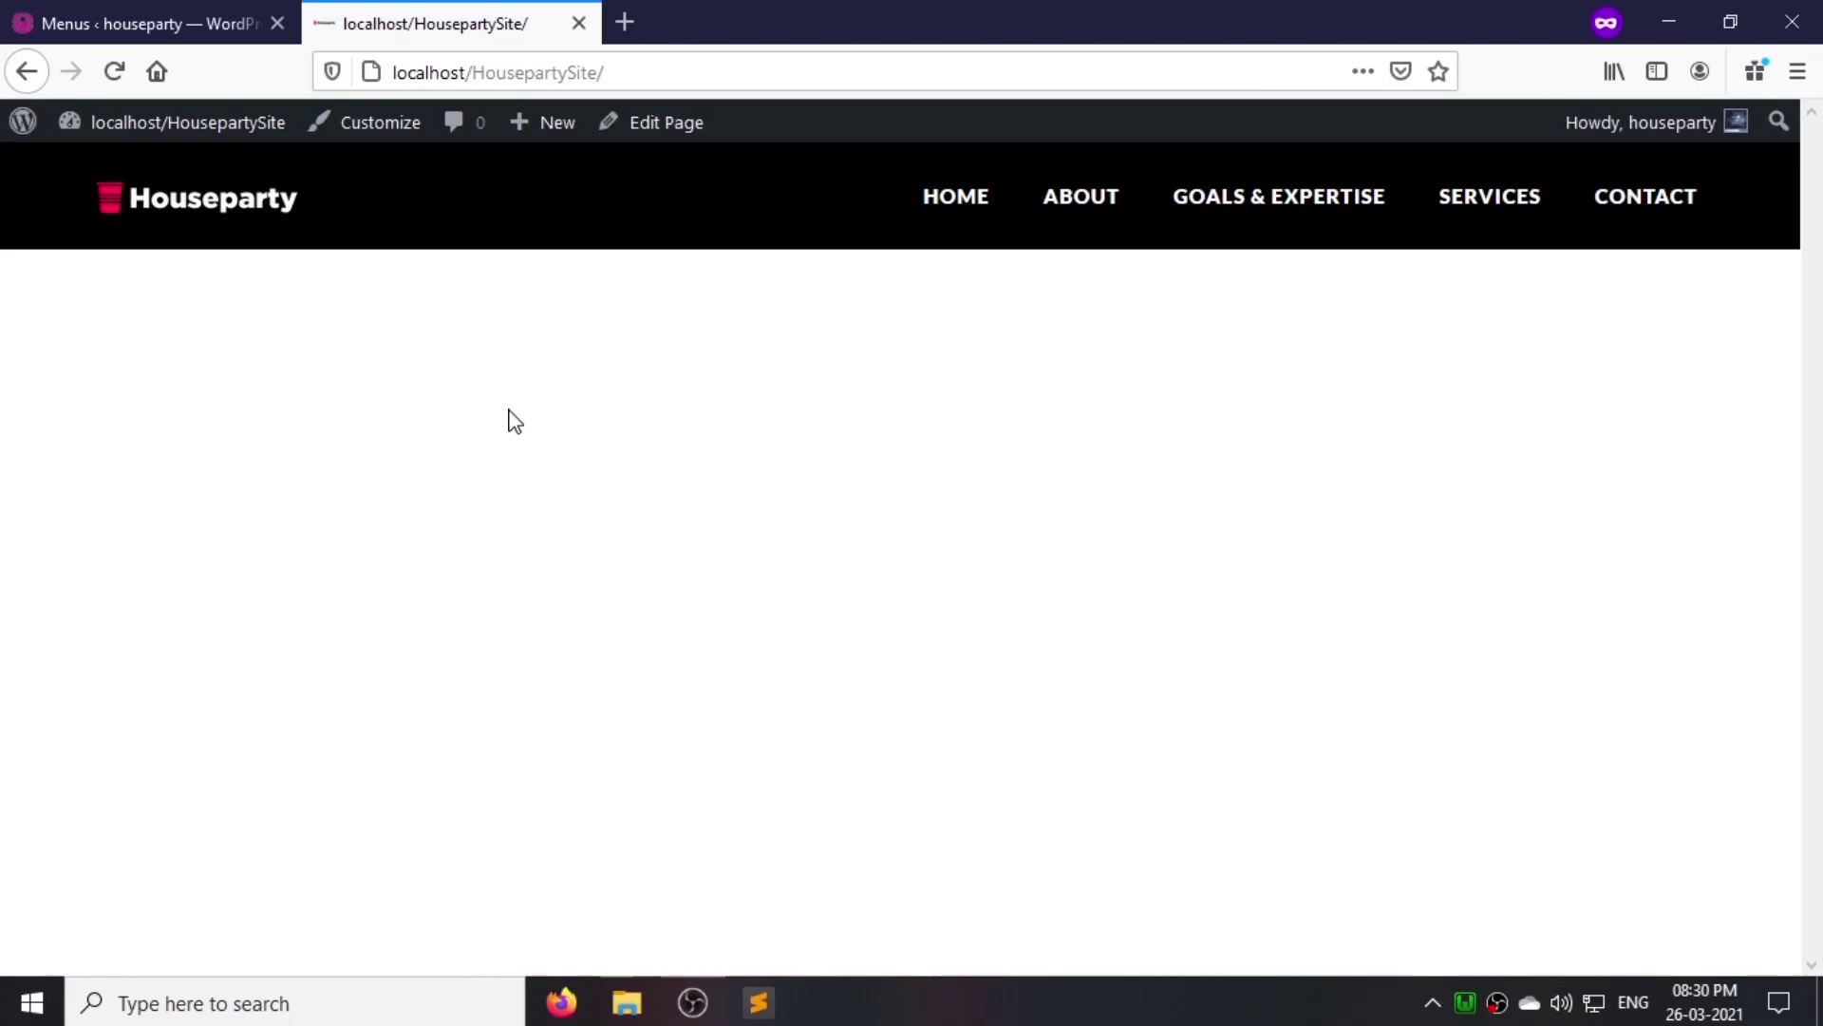
Step: Open Home in Elementor, then upload Header-Video.mp4 and copy its file URL
{"action": "left_click", "coordinate": [675, 121]}
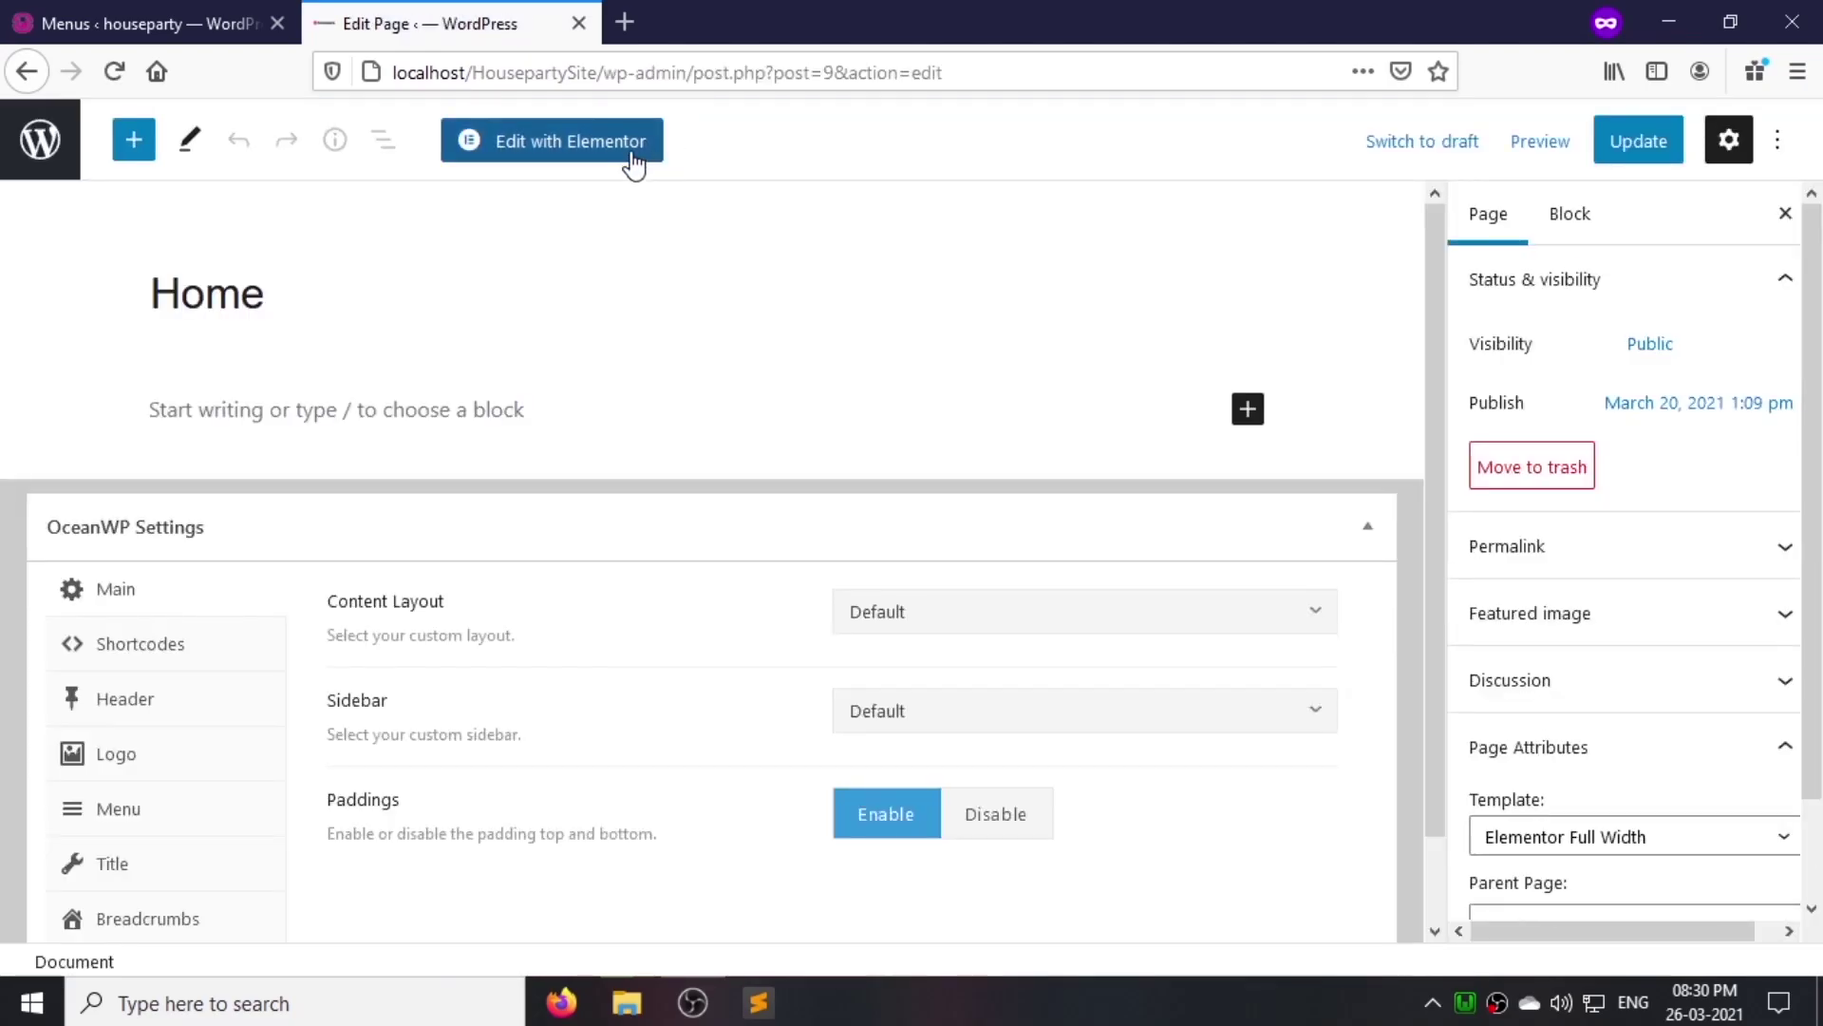
{"action": "left_click", "coordinate": [633, 163]}
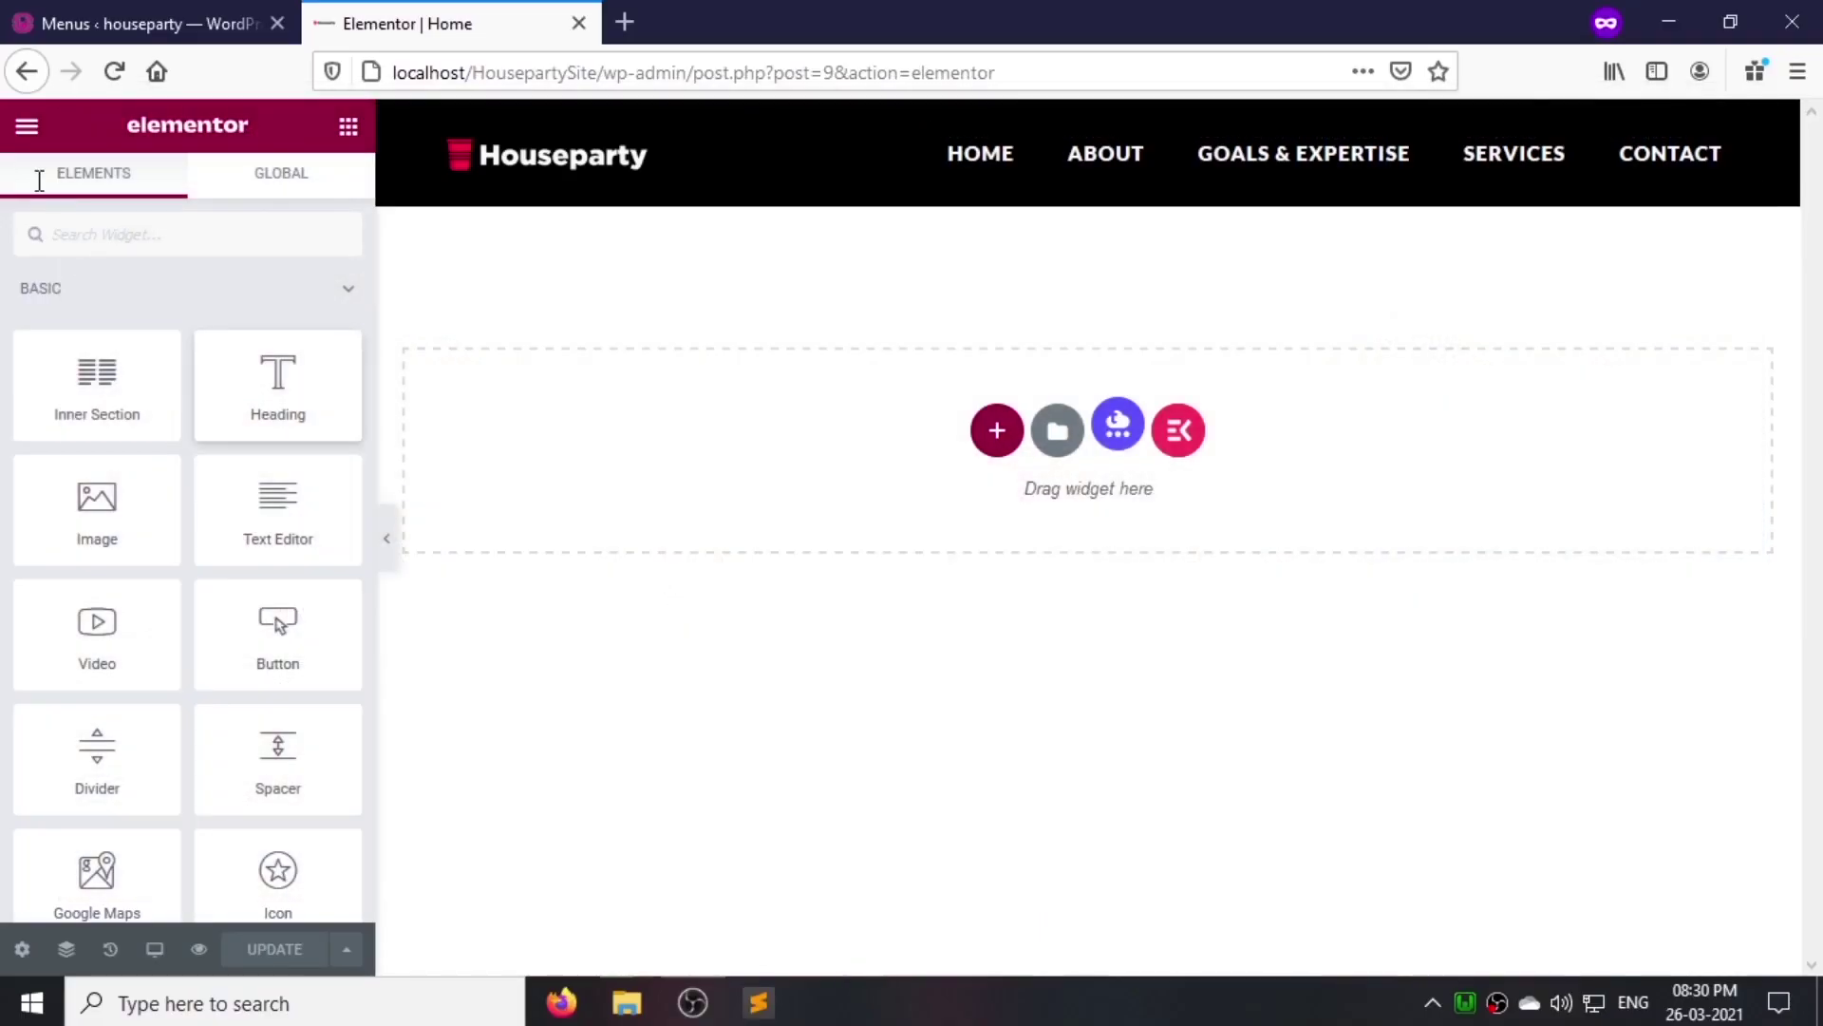
{"action": "left_click", "coordinate": [152, 23]}
{"action": "mouse_move", "coordinate": [114, 289]}
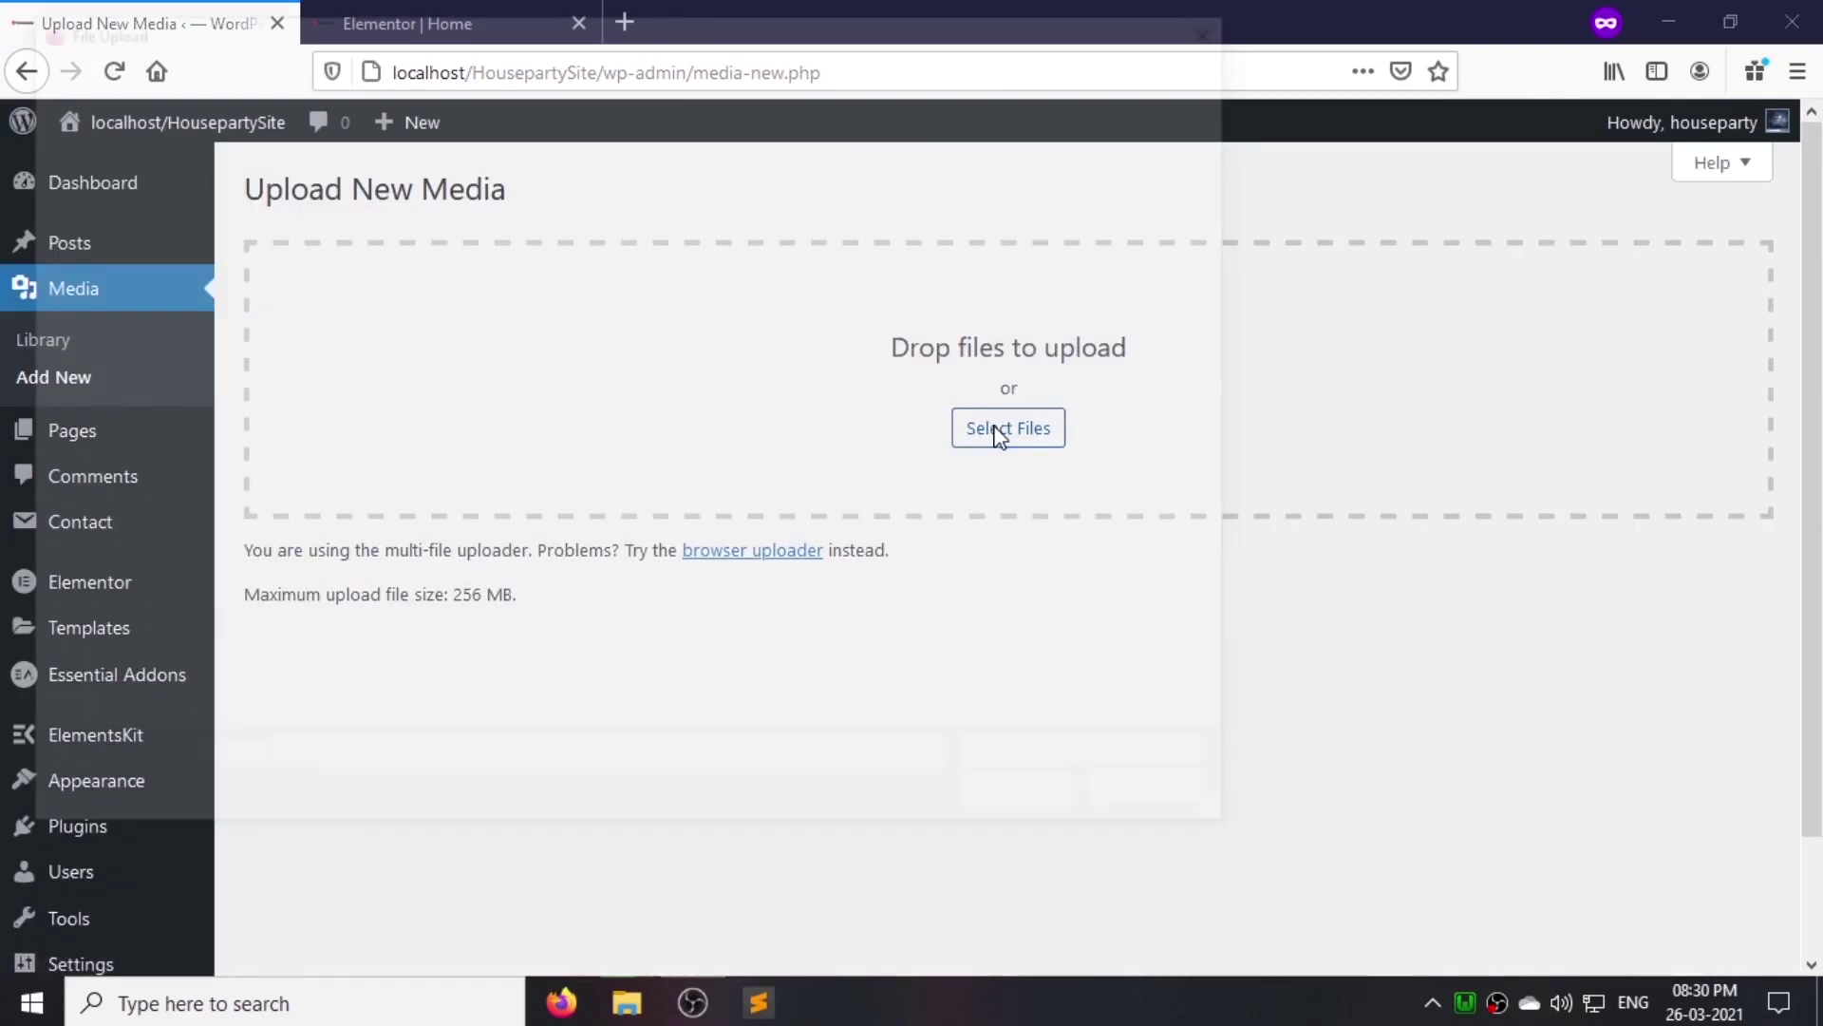
{"action": "left_click", "coordinate": [999, 429]}
{"action": "double_click", "coordinate": [456, 243]}
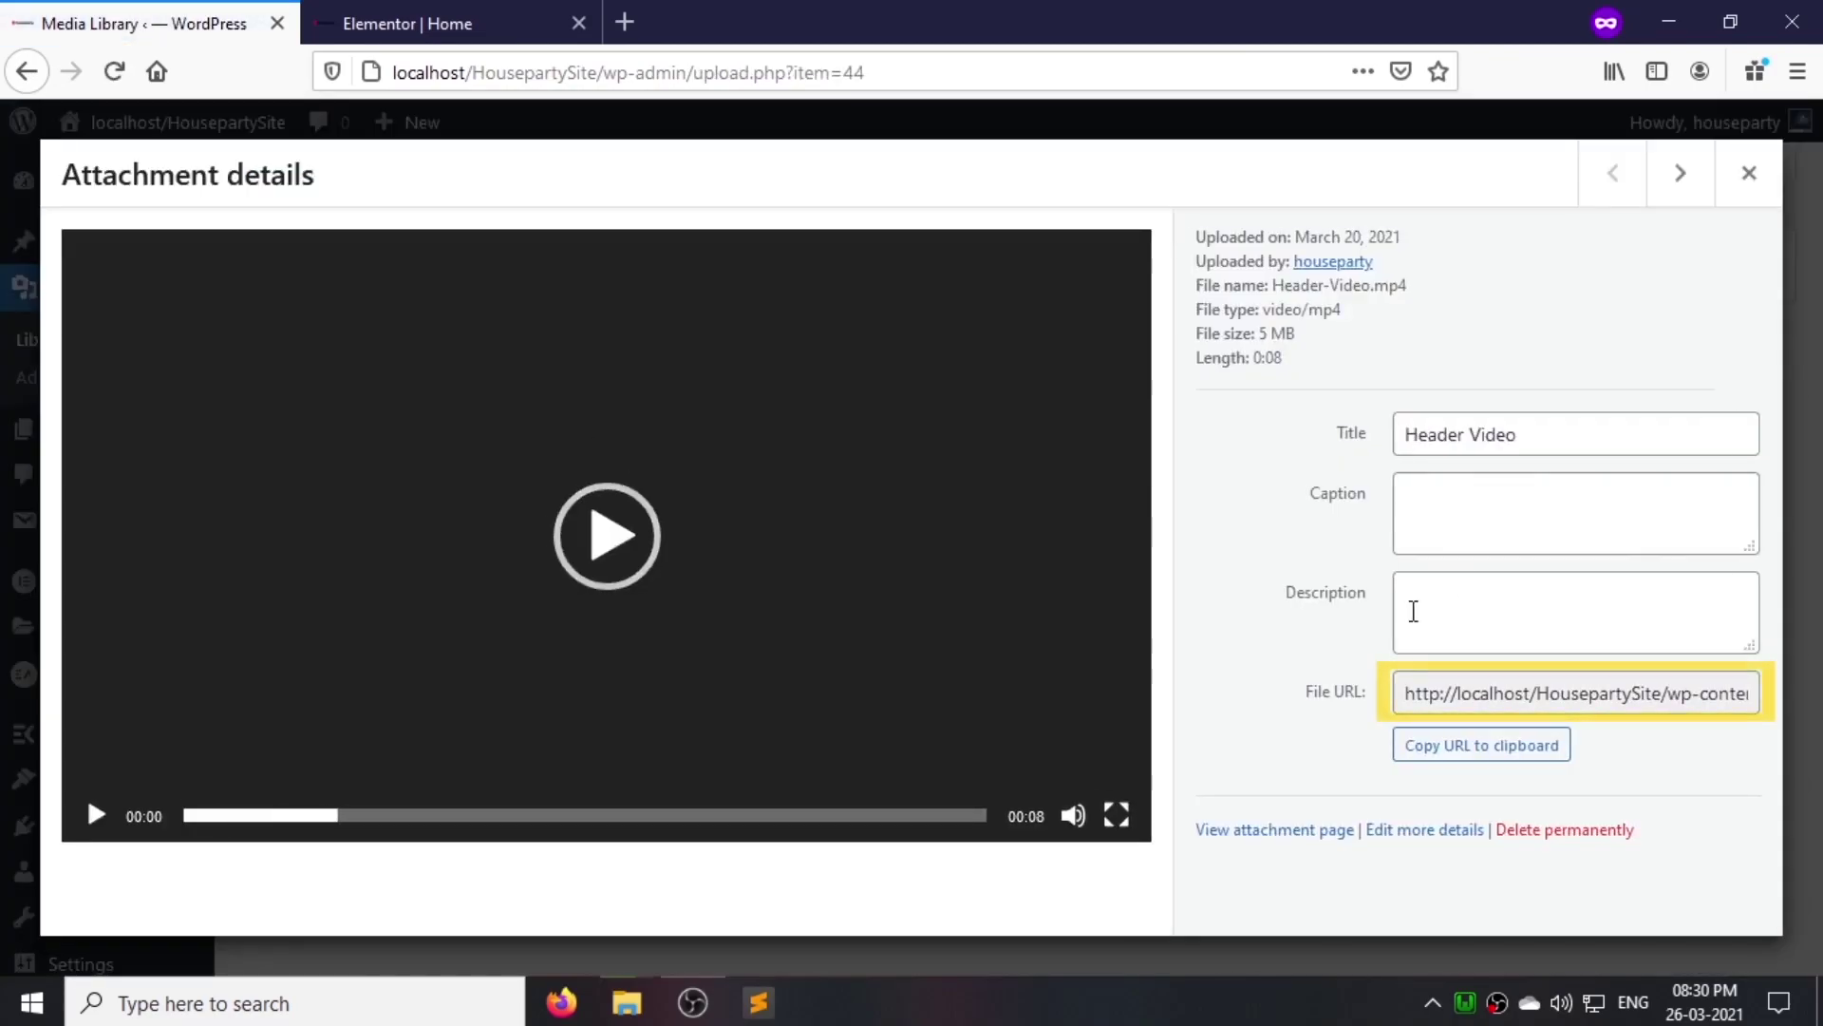
{"action": "left_click", "coordinate": [1425, 691]}
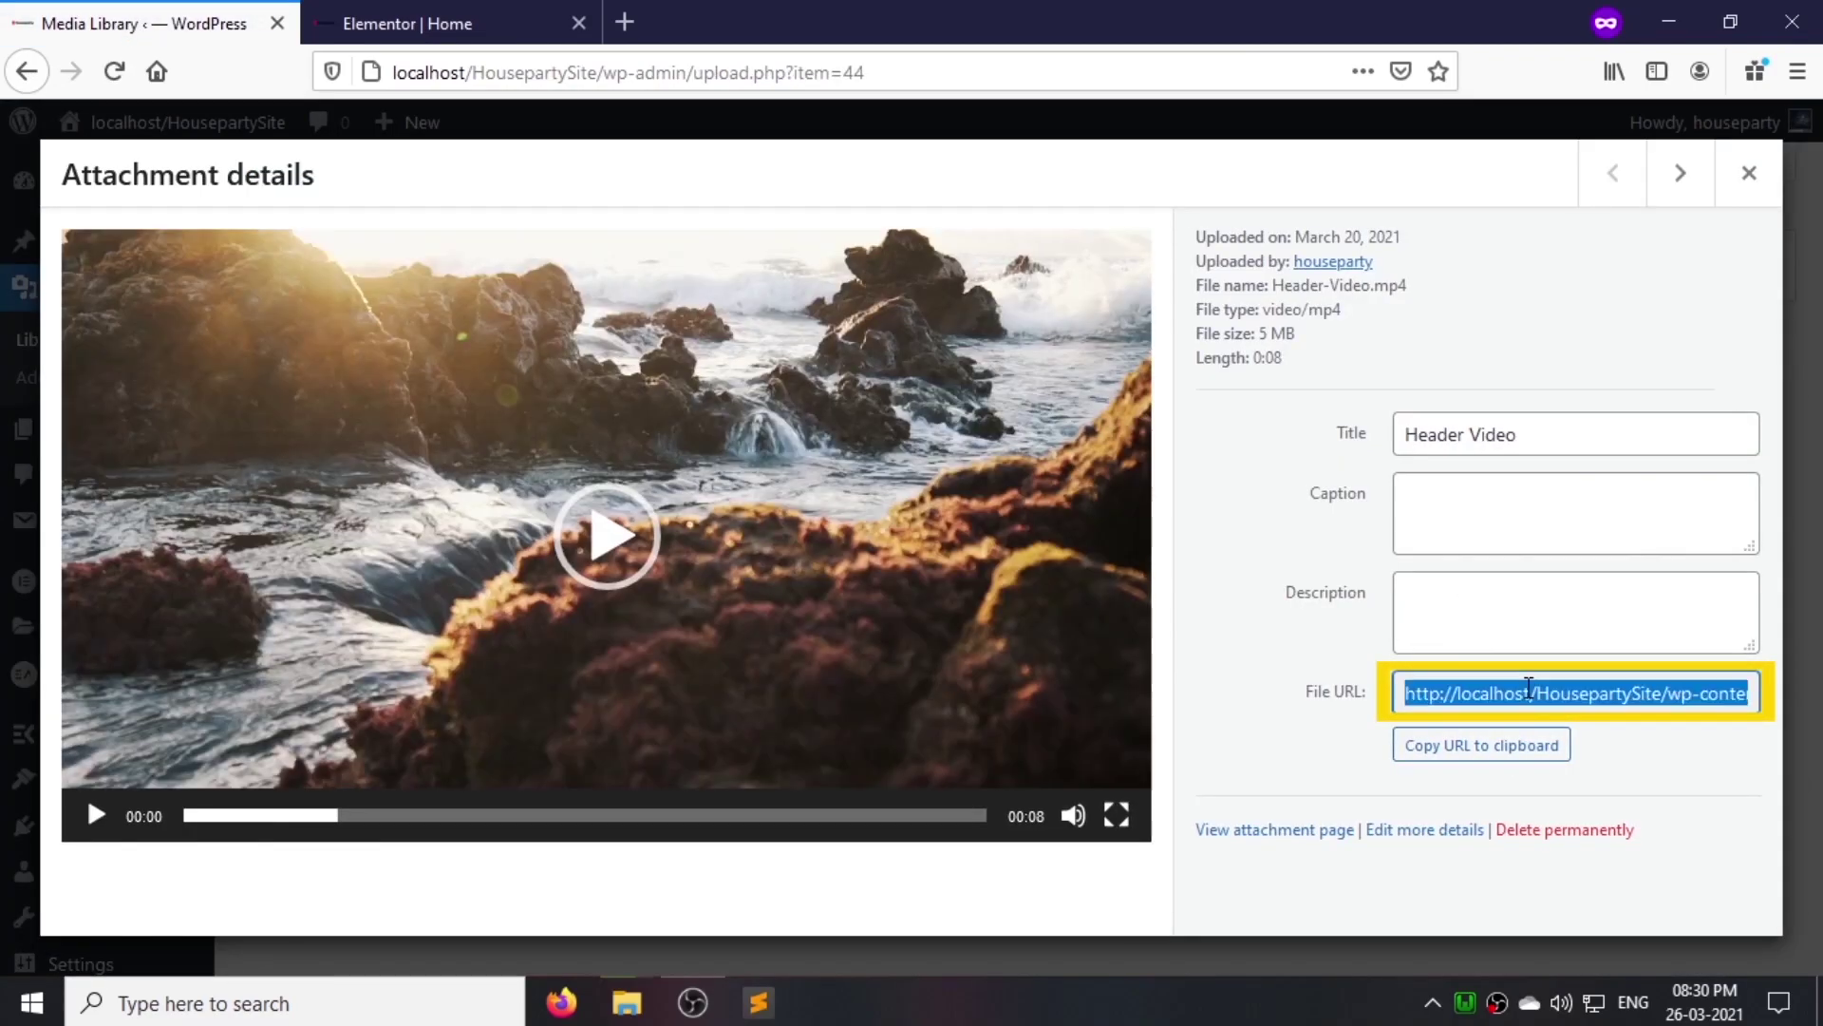
{"action": "left_click", "coordinate": [1750, 175]}
Step: Add a one-column section to the Home page in Elementor
{"action": "left_click", "coordinate": [425, 13]}
{"action": "left_click", "coordinate": [999, 433]}
{"action": "left_click", "coordinate": [725, 498]}
Step: Set the section to No Gap columns and Fit To Screen height
{"action": "left_click", "coordinate": [266, 442]}
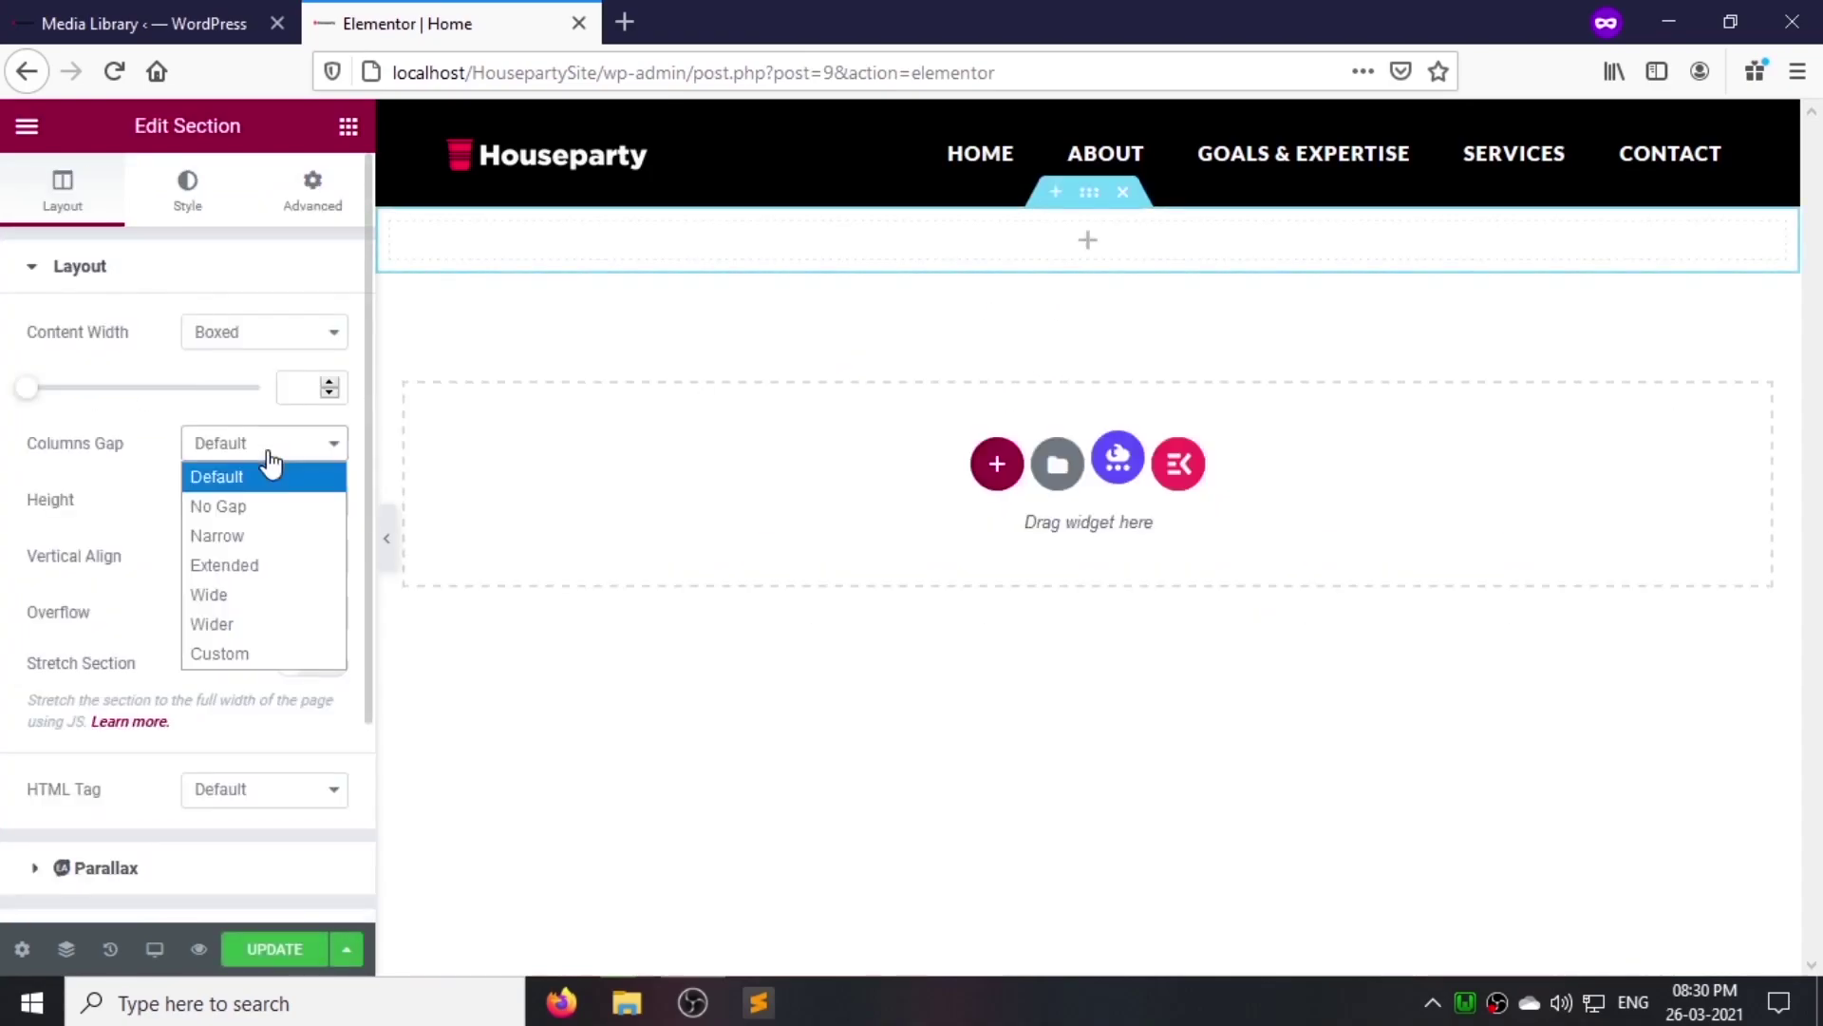
{"action": "left_click", "coordinate": [283, 506]}
{"action": "left_click", "coordinate": [285, 499]}
{"action": "left_click", "coordinate": [274, 562]}
Step: Use the uploaded video URL as the section background, update, and add a Heading widget
{"action": "left_click", "coordinate": [189, 194]}
{"action": "left_click", "coordinate": [285, 397]}
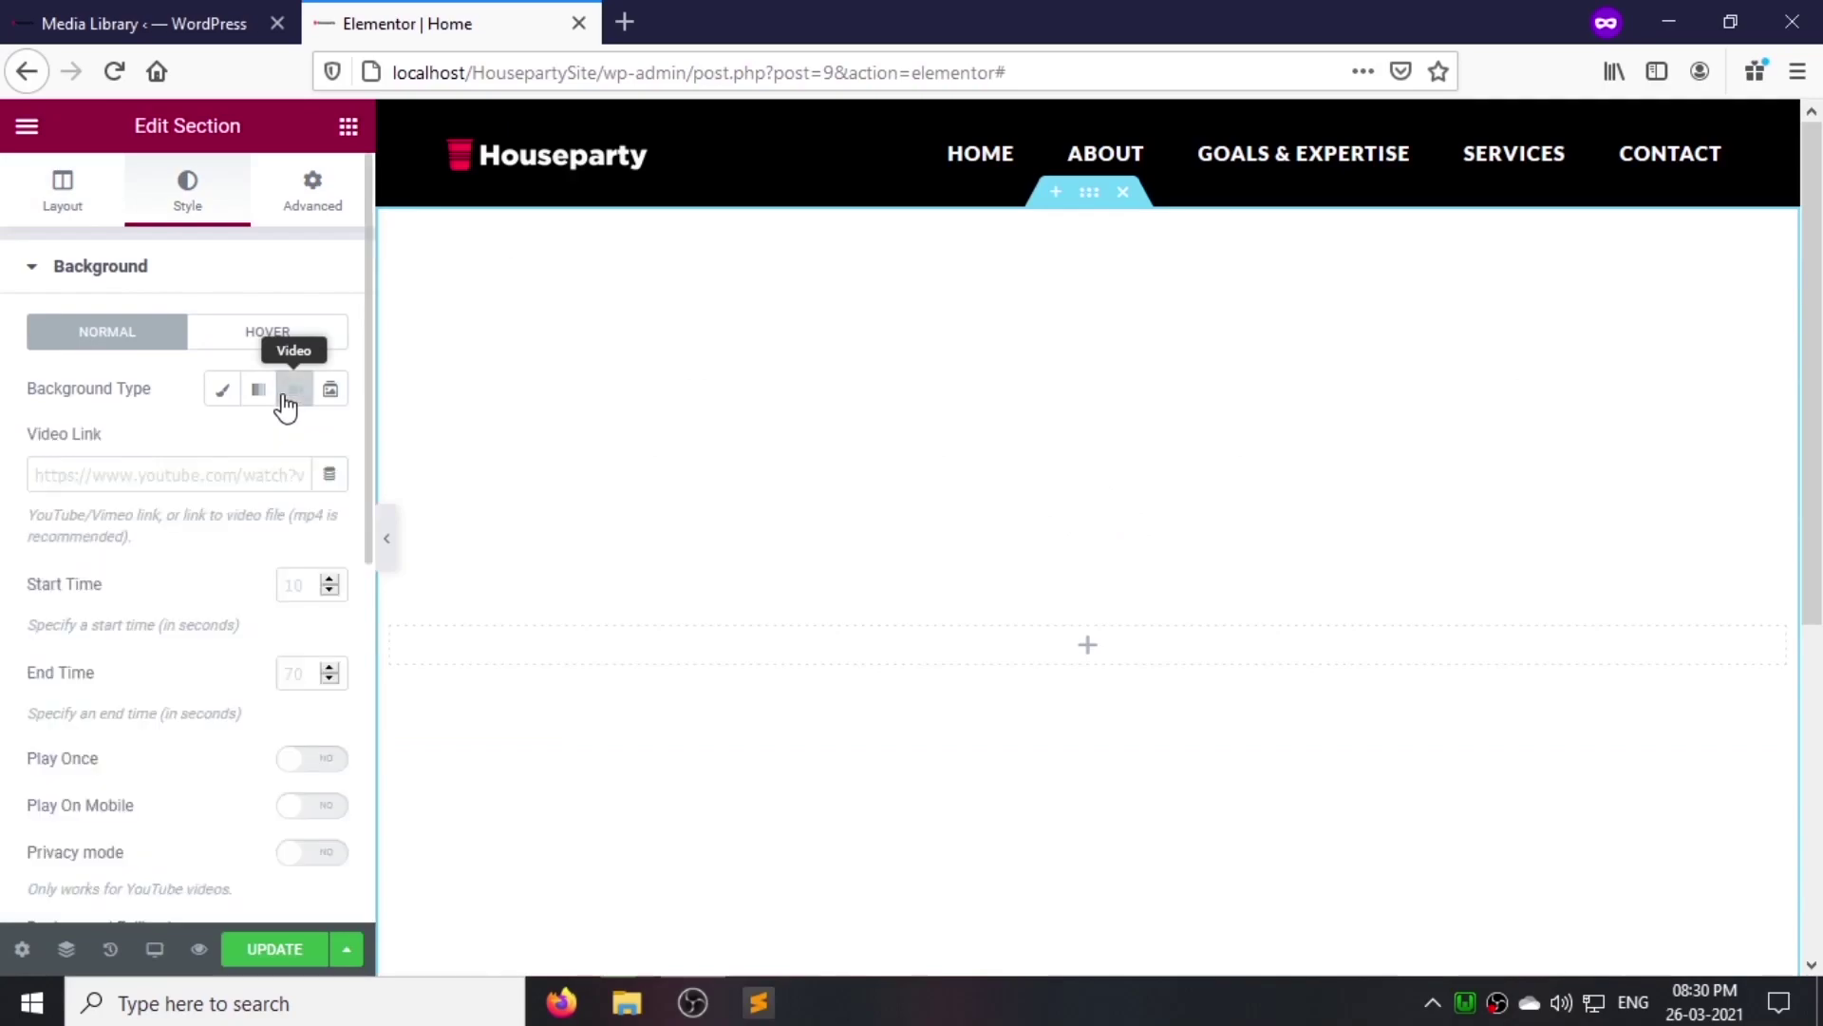
{"action": "left_click", "coordinate": [151, 475]}
{"action": "key", "text": "ctrl+v"}
{"action": "left_click", "coordinate": [274, 949]}
{"action": "left_click", "coordinate": [348, 126]}
{"action": "left_click_drag", "start_coordinate": [276, 387], "coordinate": [708, 639]}
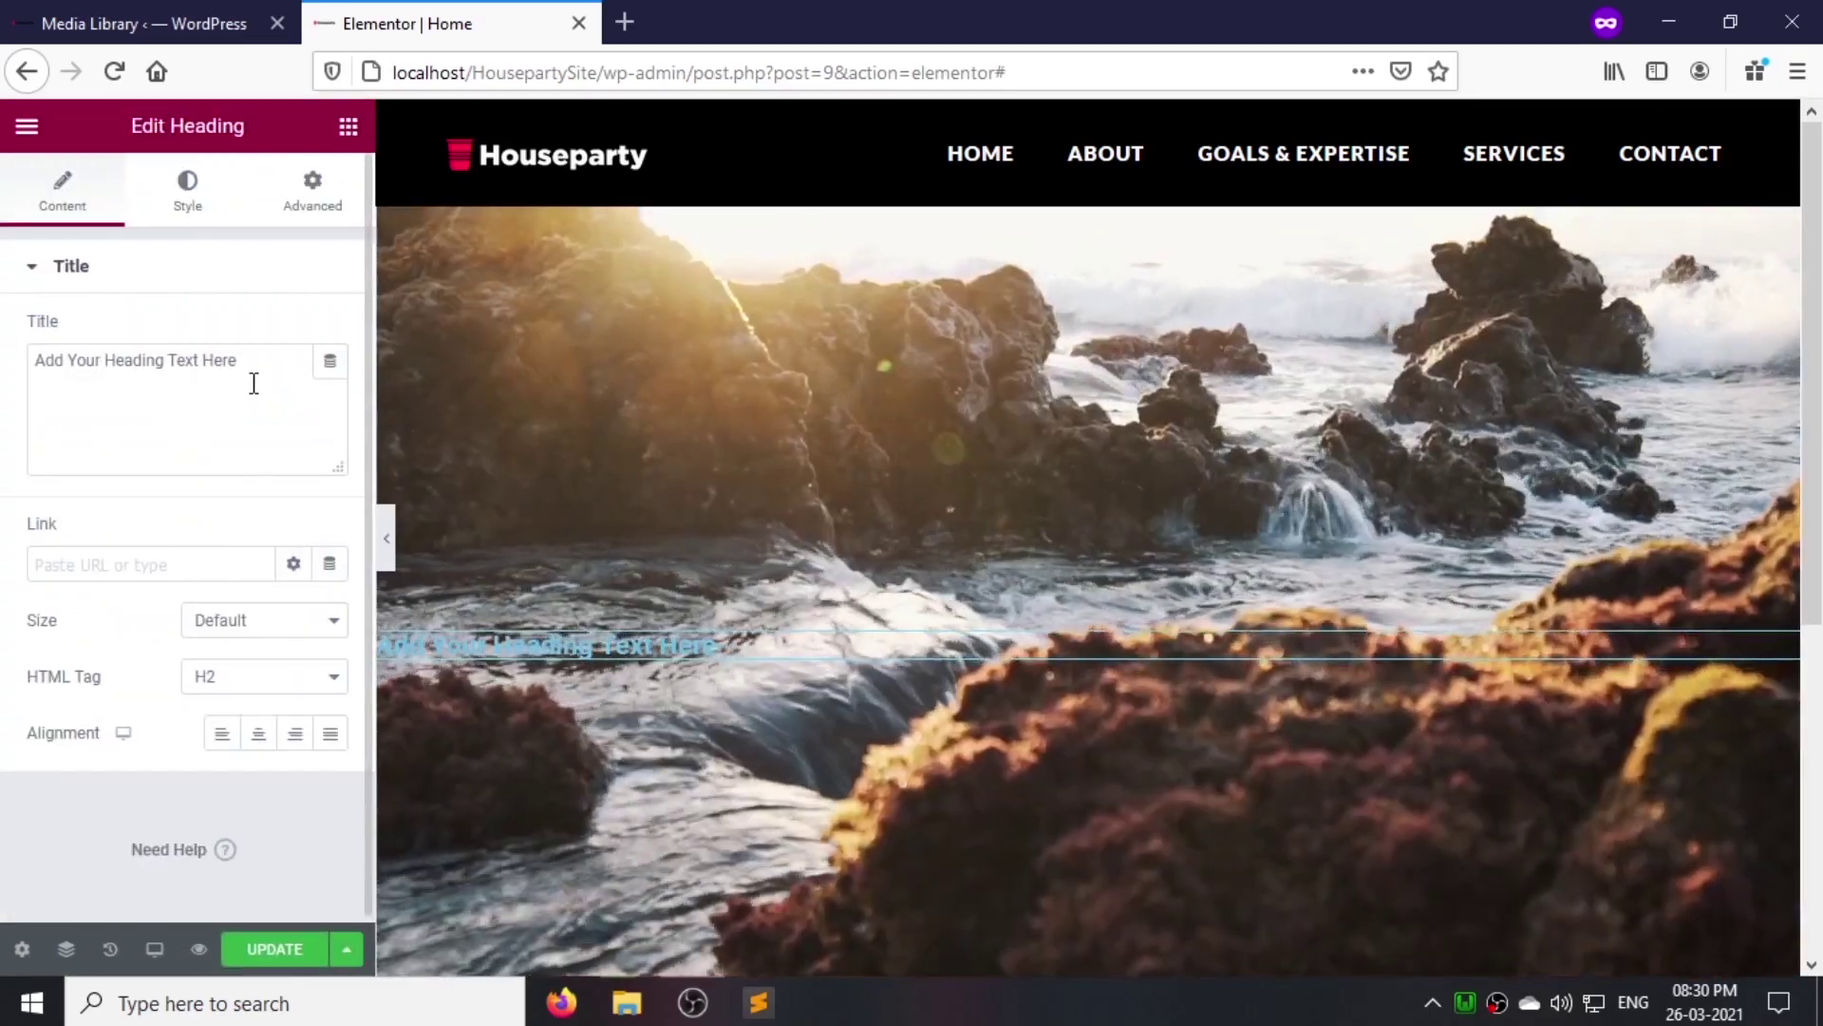
Step: Enter the heading 'Lorem Ipsum dolor : Fully Responsive Site template Templated' and colour it white
{"action": "left_click", "coordinate": [254, 386]}
{"action": "type", "text": "Lorem Ipsum dolor :"}
{"action": "type", "text": "Fully Responsive <br/>Site template Templated"}
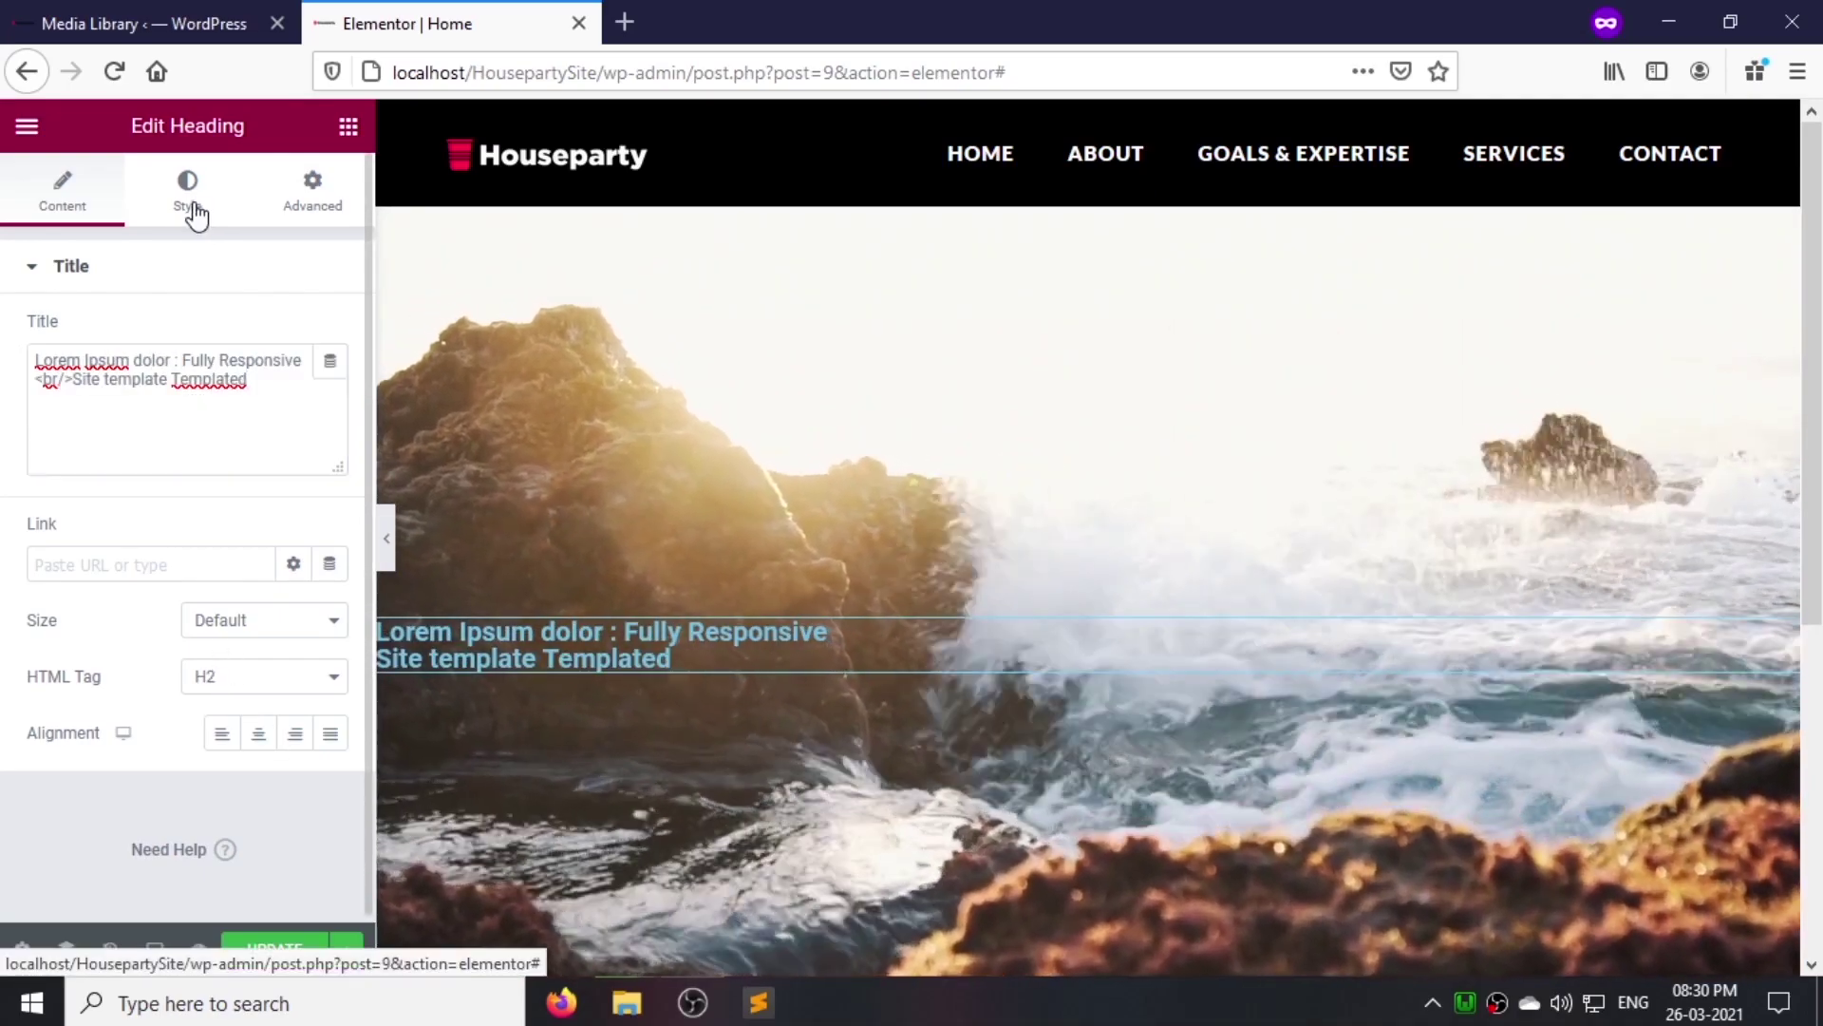
{"action": "left_click", "coordinate": [190, 194]}
{"action": "left_click", "coordinate": [329, 332]}
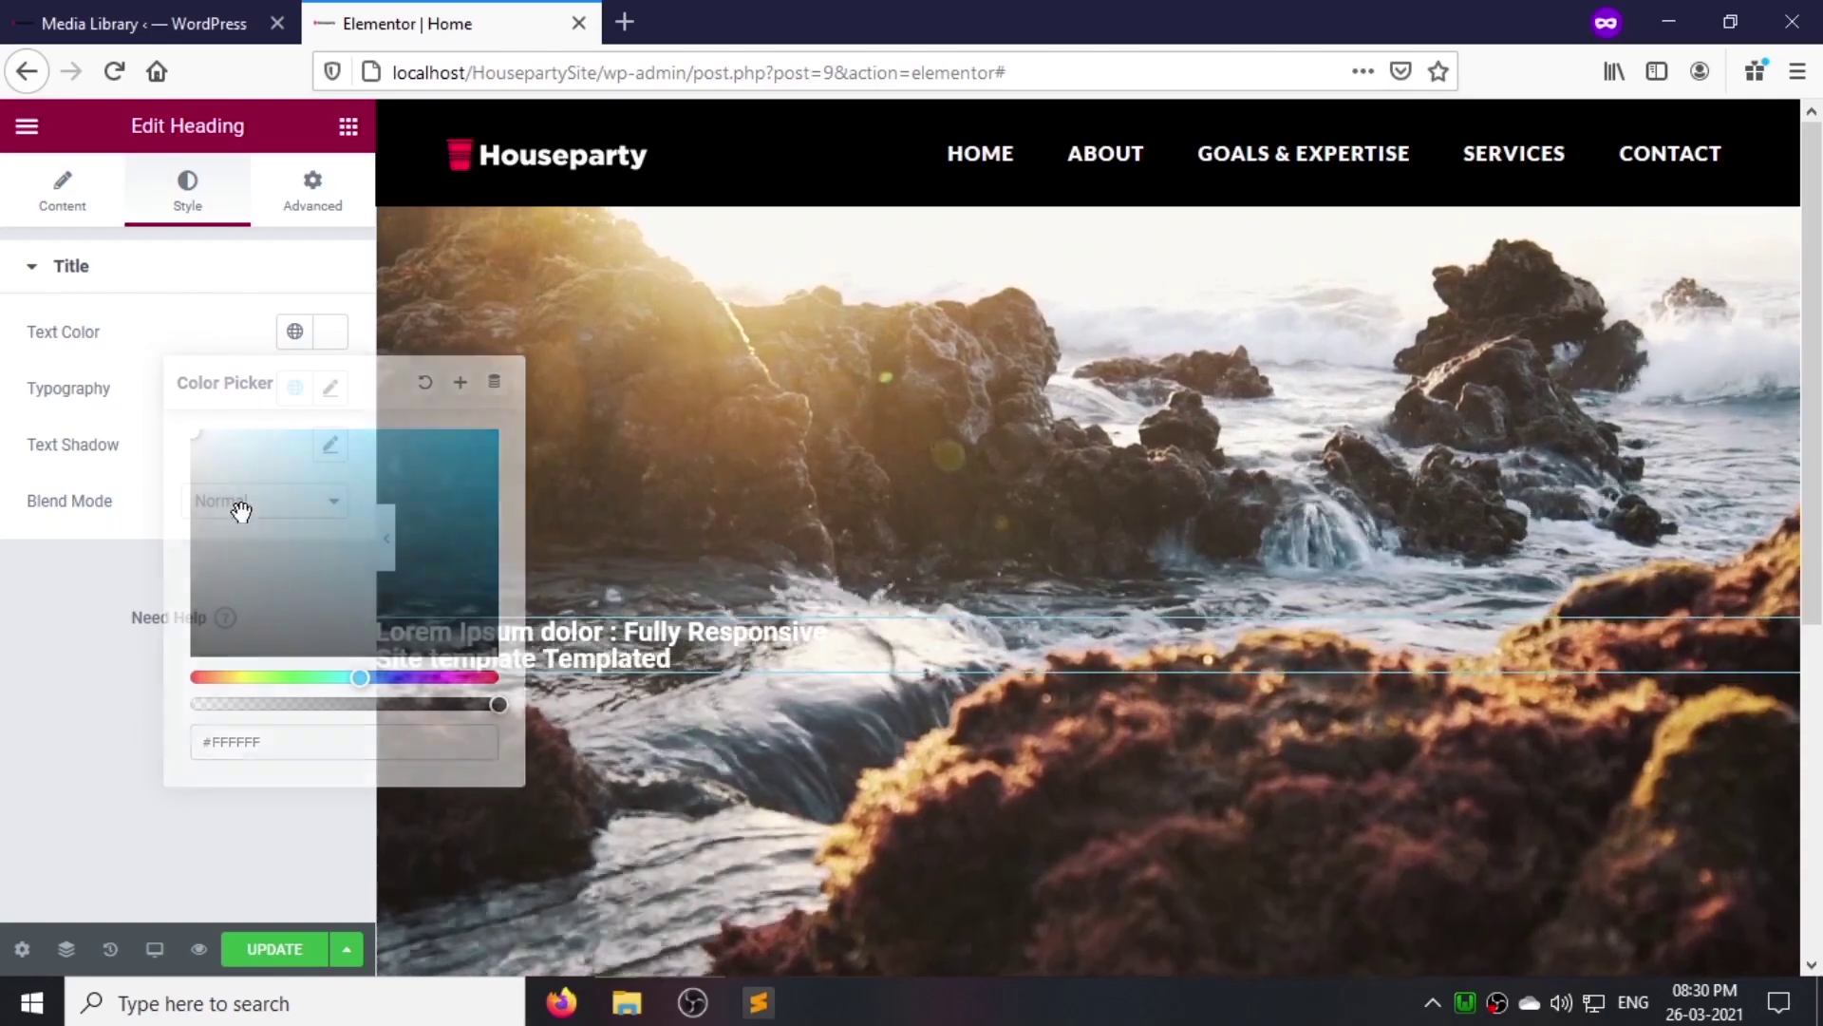
Step: Set the heading typography to Lato 32 px, weight 700, uppercase, and save
{"action": "left_click", "coordinate": [329, 387]}
{"action": "left_click", "coordinate": [256, 514]}
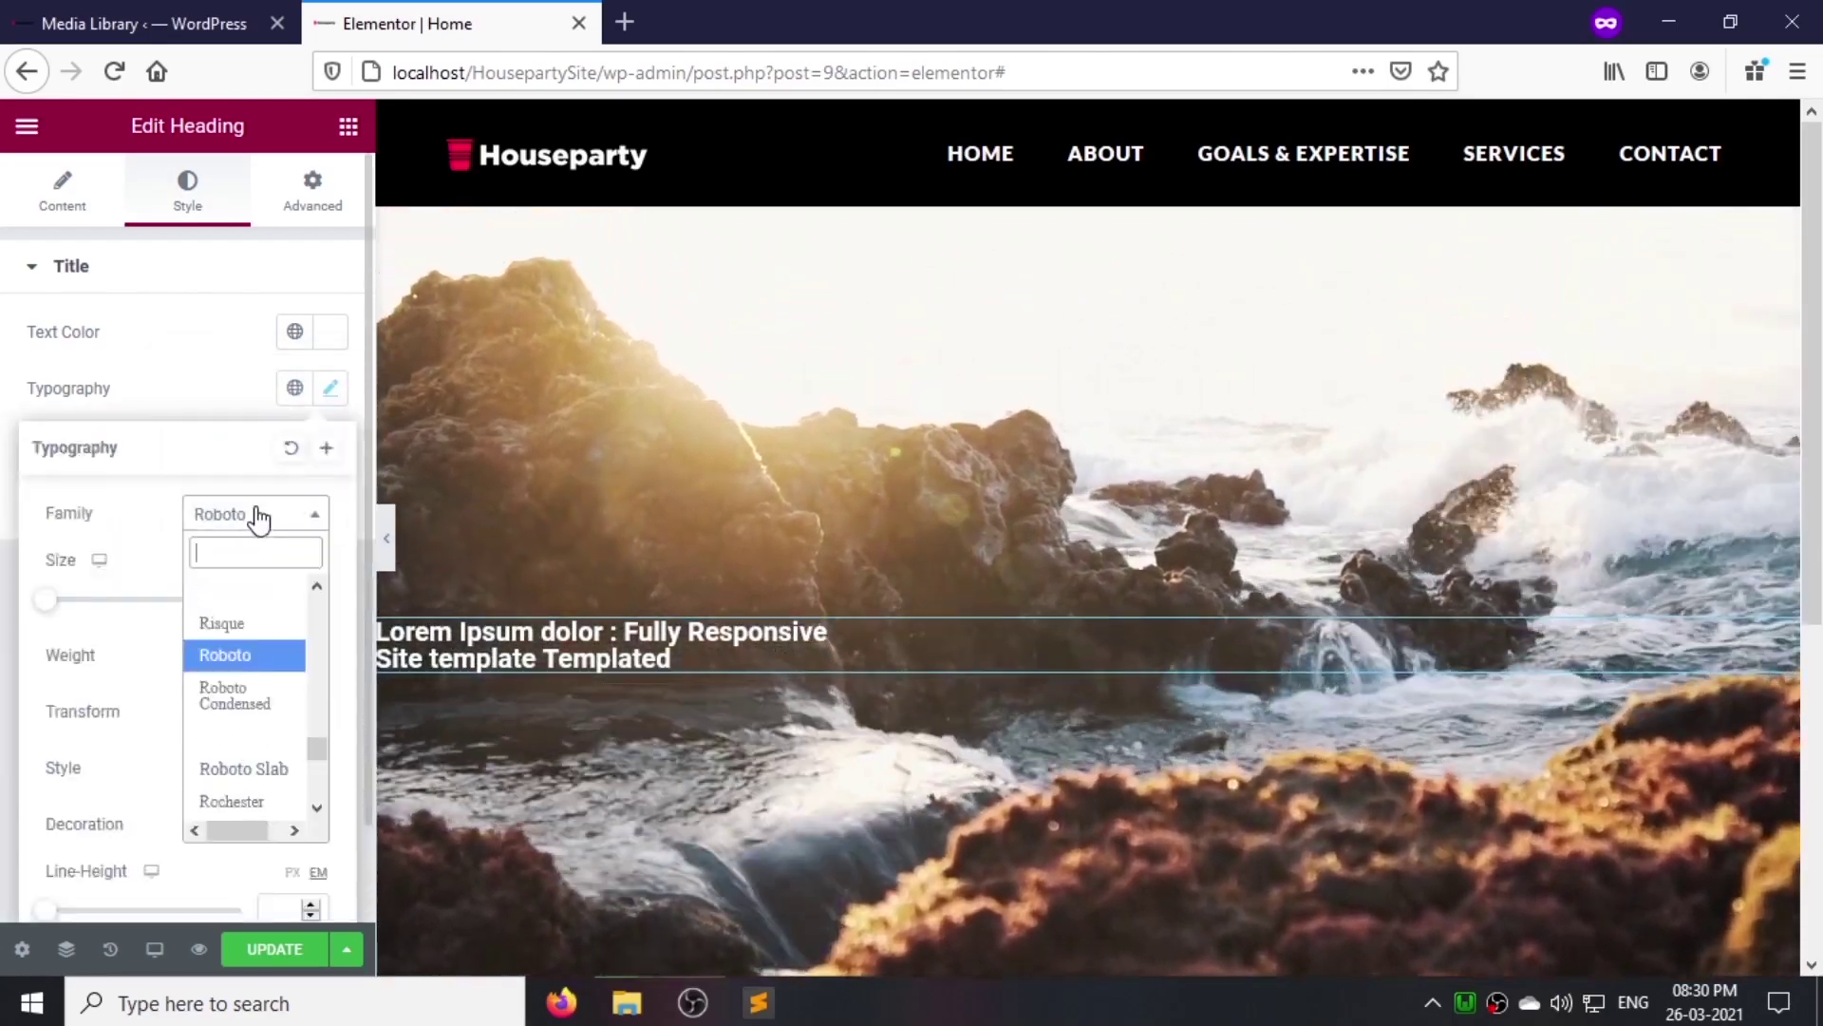
{"action": "type", "text": "lato"}
{"action": "key", "text": "Return"}
{"action": "left_click", "coordinate": [309, 605]}
{"action": "type", "text": "32"}
{"action": "left_click", "coordinate": [305, 663]}
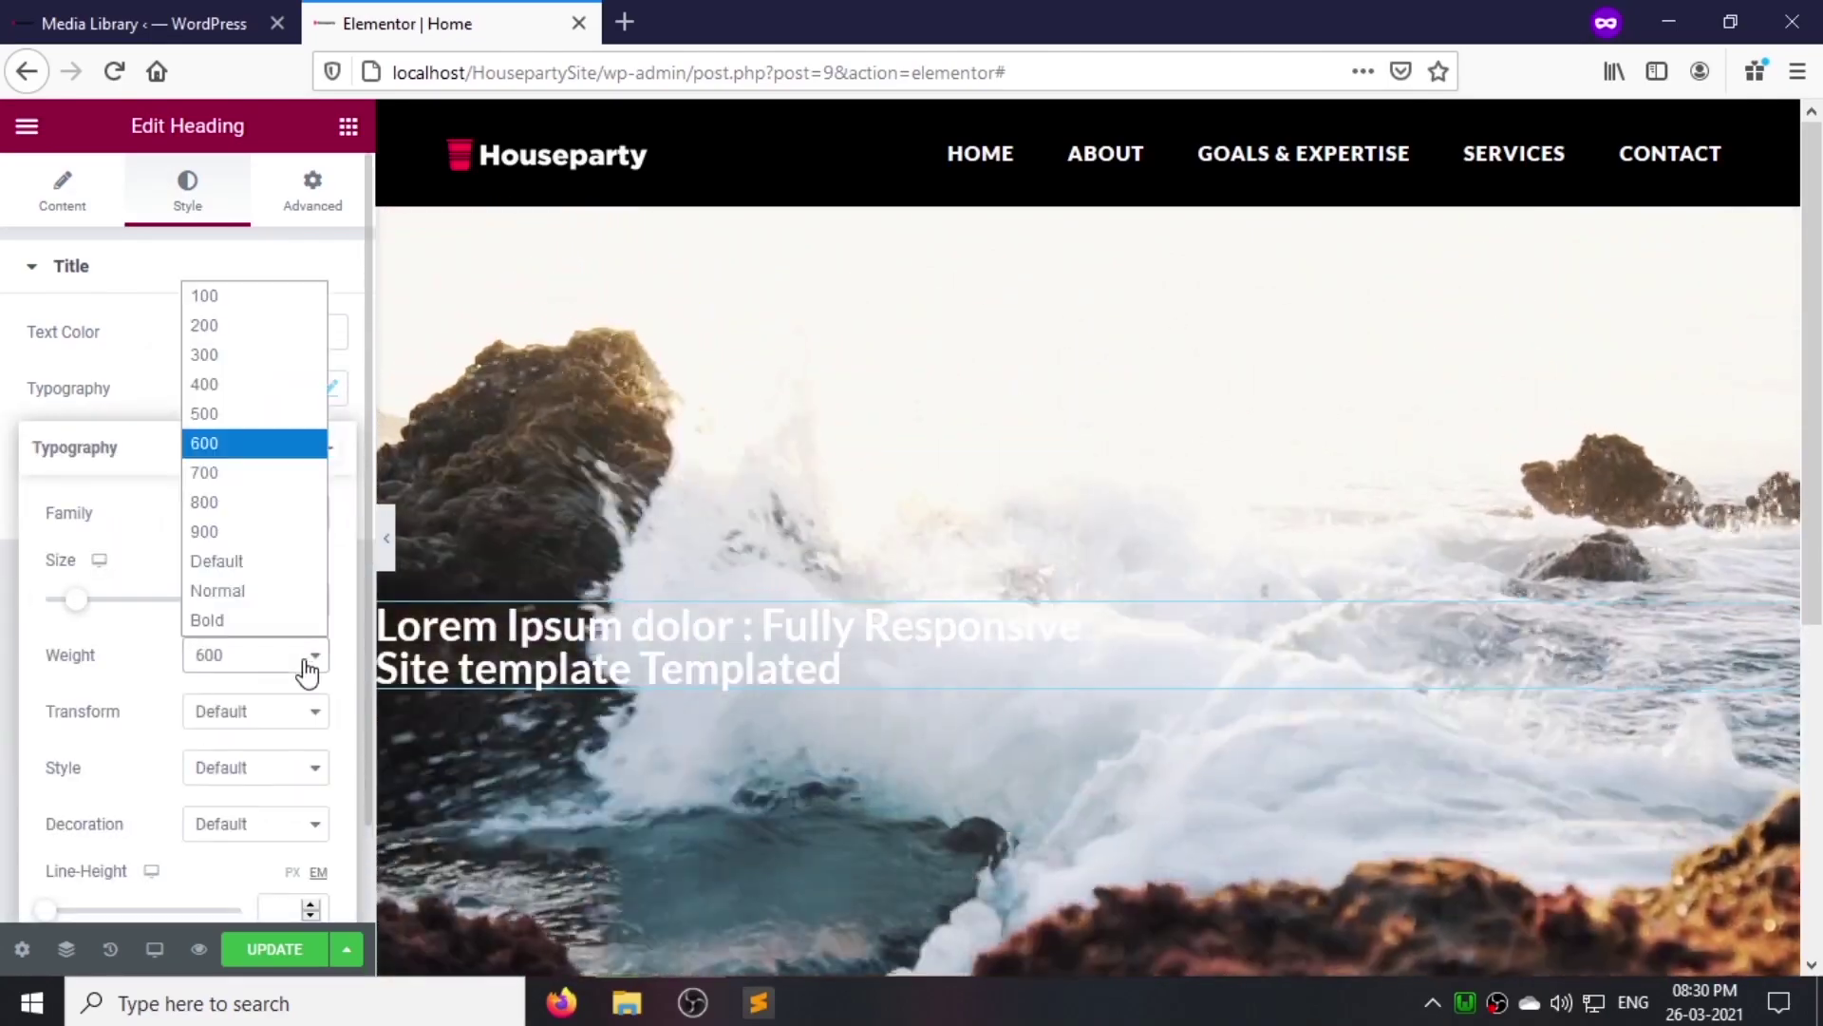
{"action": "left_click", "coordinate": [265, 473]}
{"action": "left_click", "coordinate": [293, 721]}
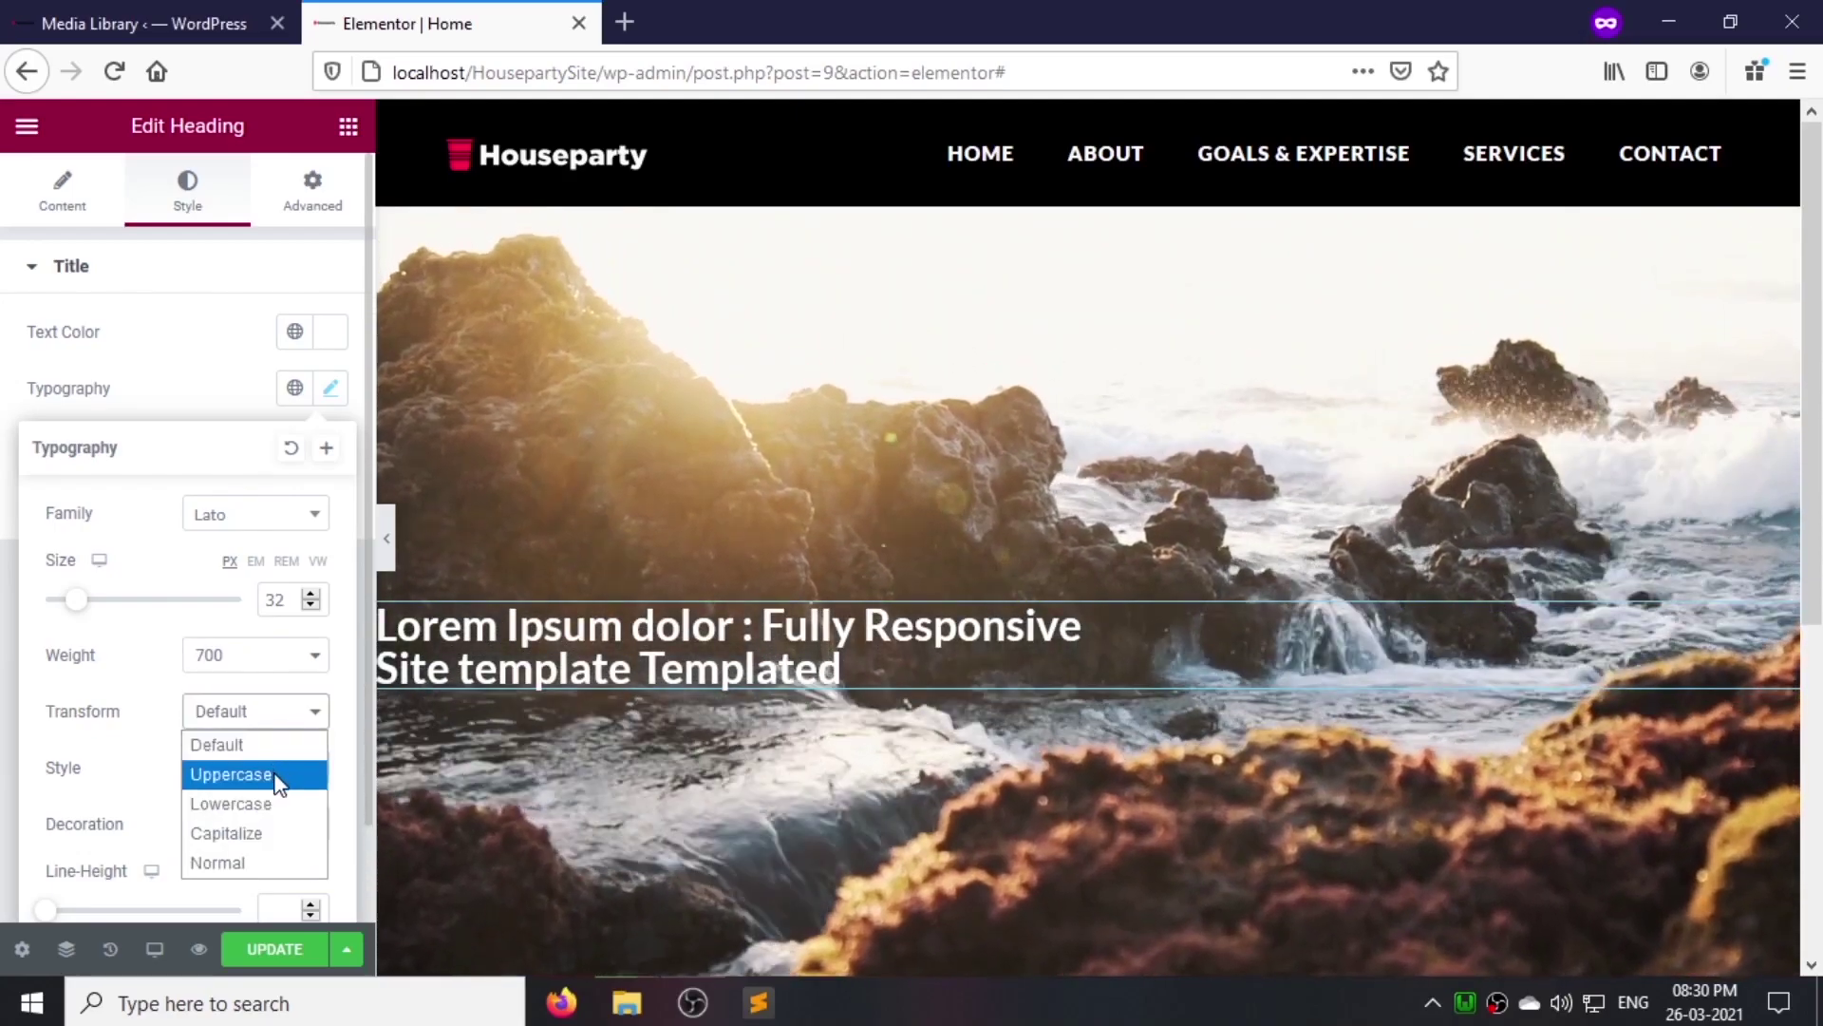
{"action": "left_click", "coordinate": [275, 775]}
{"action": "scroll", "coordinate": [256, 749], "scroll_direction": "down", "scroll_amount": 1}
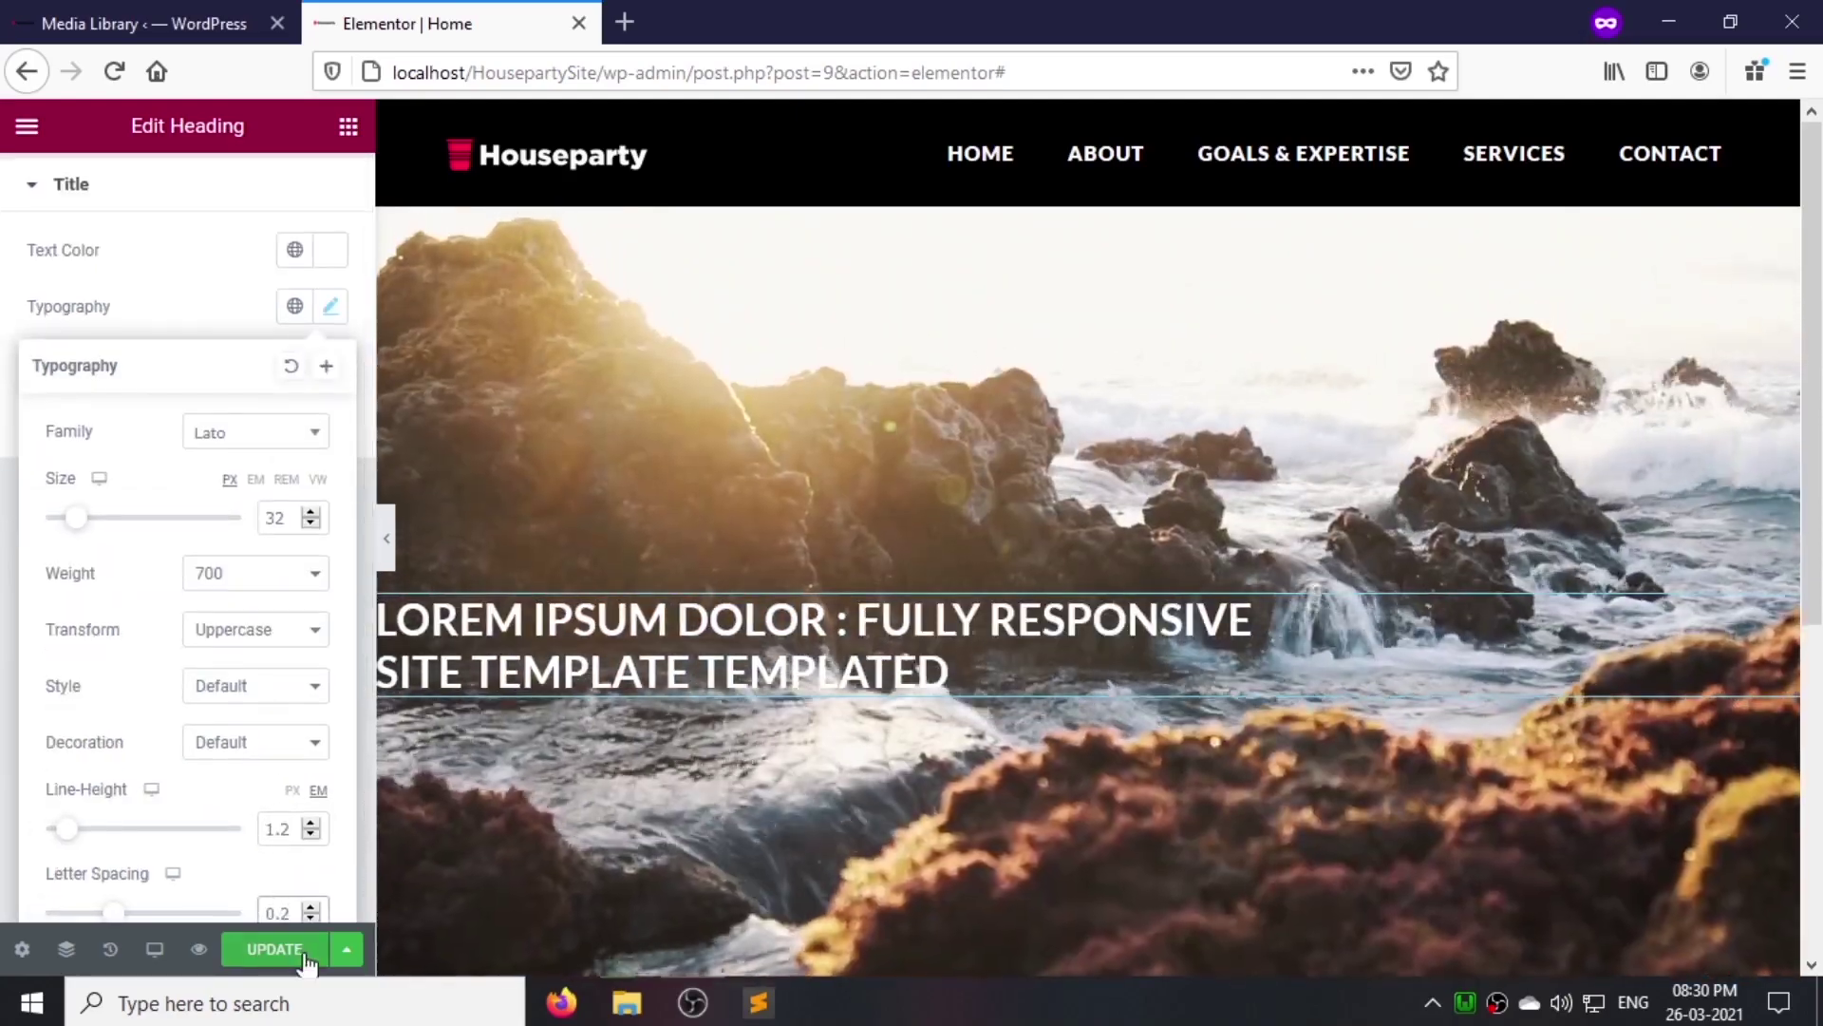
{"action": "left_click", "coordinate": [274, 948]}
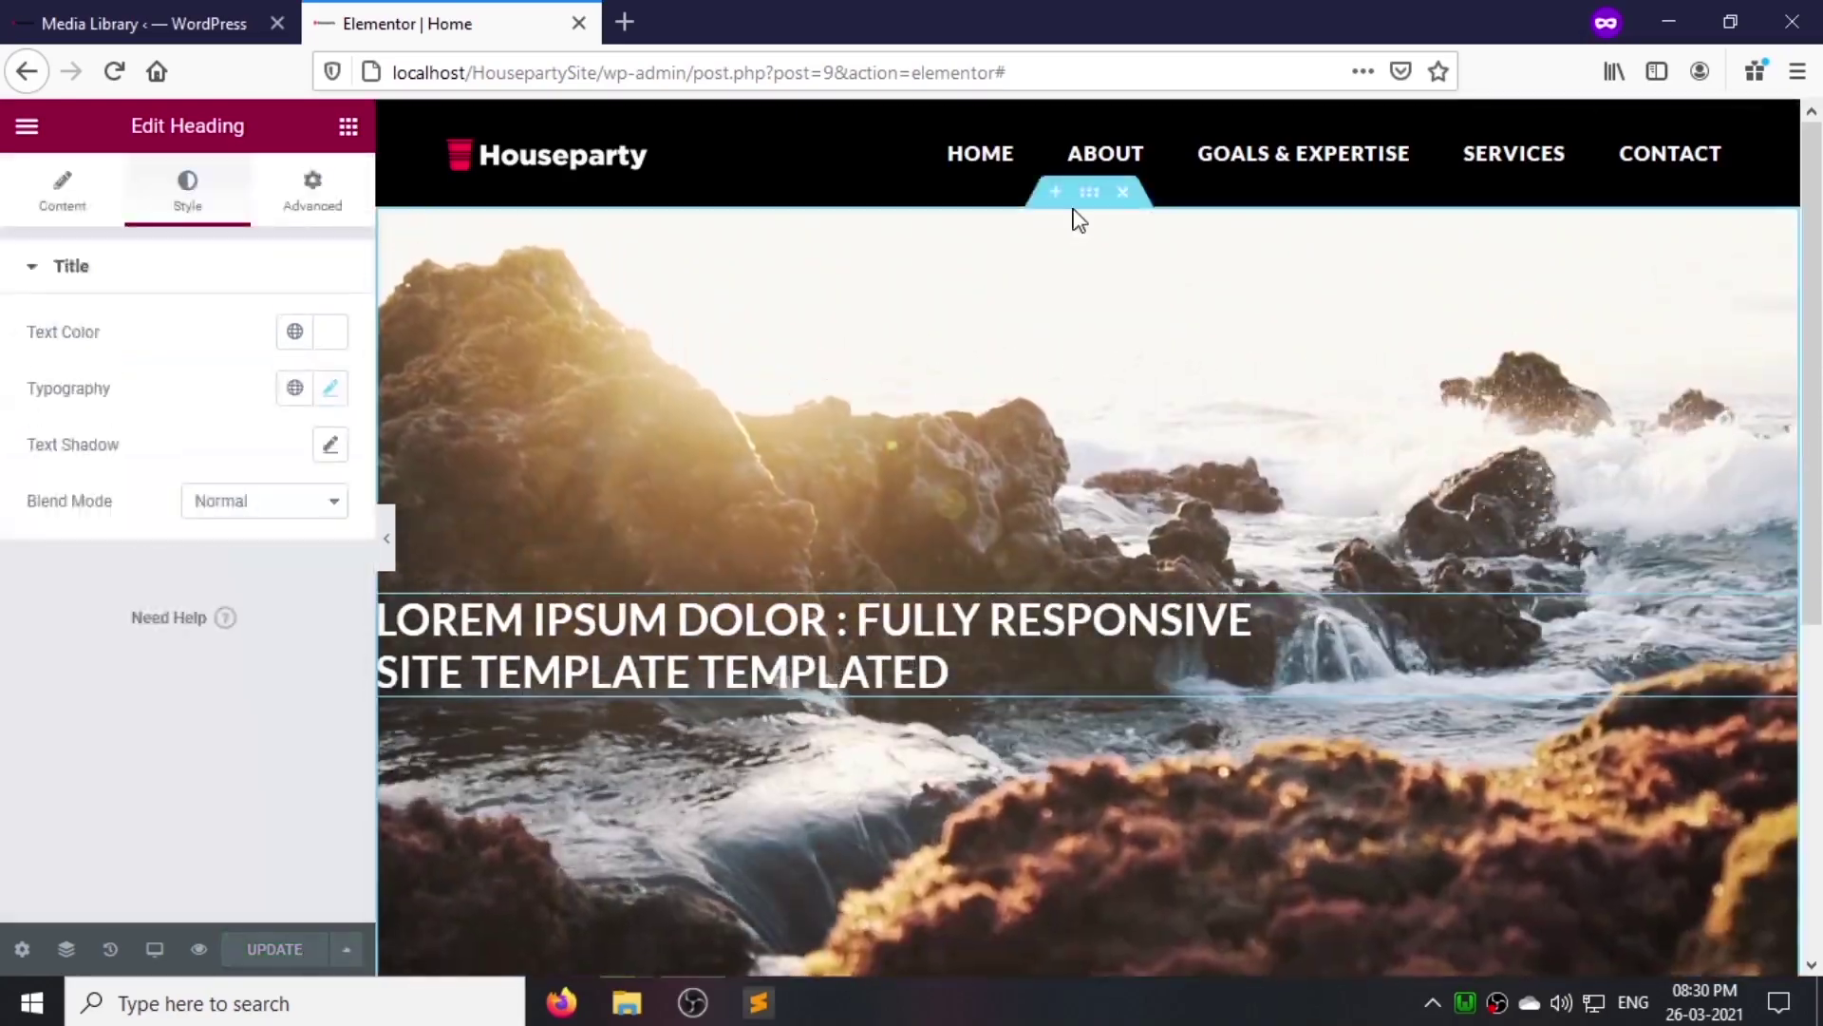
Step: Pad the hero section 150 px at top and bottom and save
{"action": "left_click", "coordinate": [1089, 193]}
{"action": "left_click", "coordinate": [312, 190]}
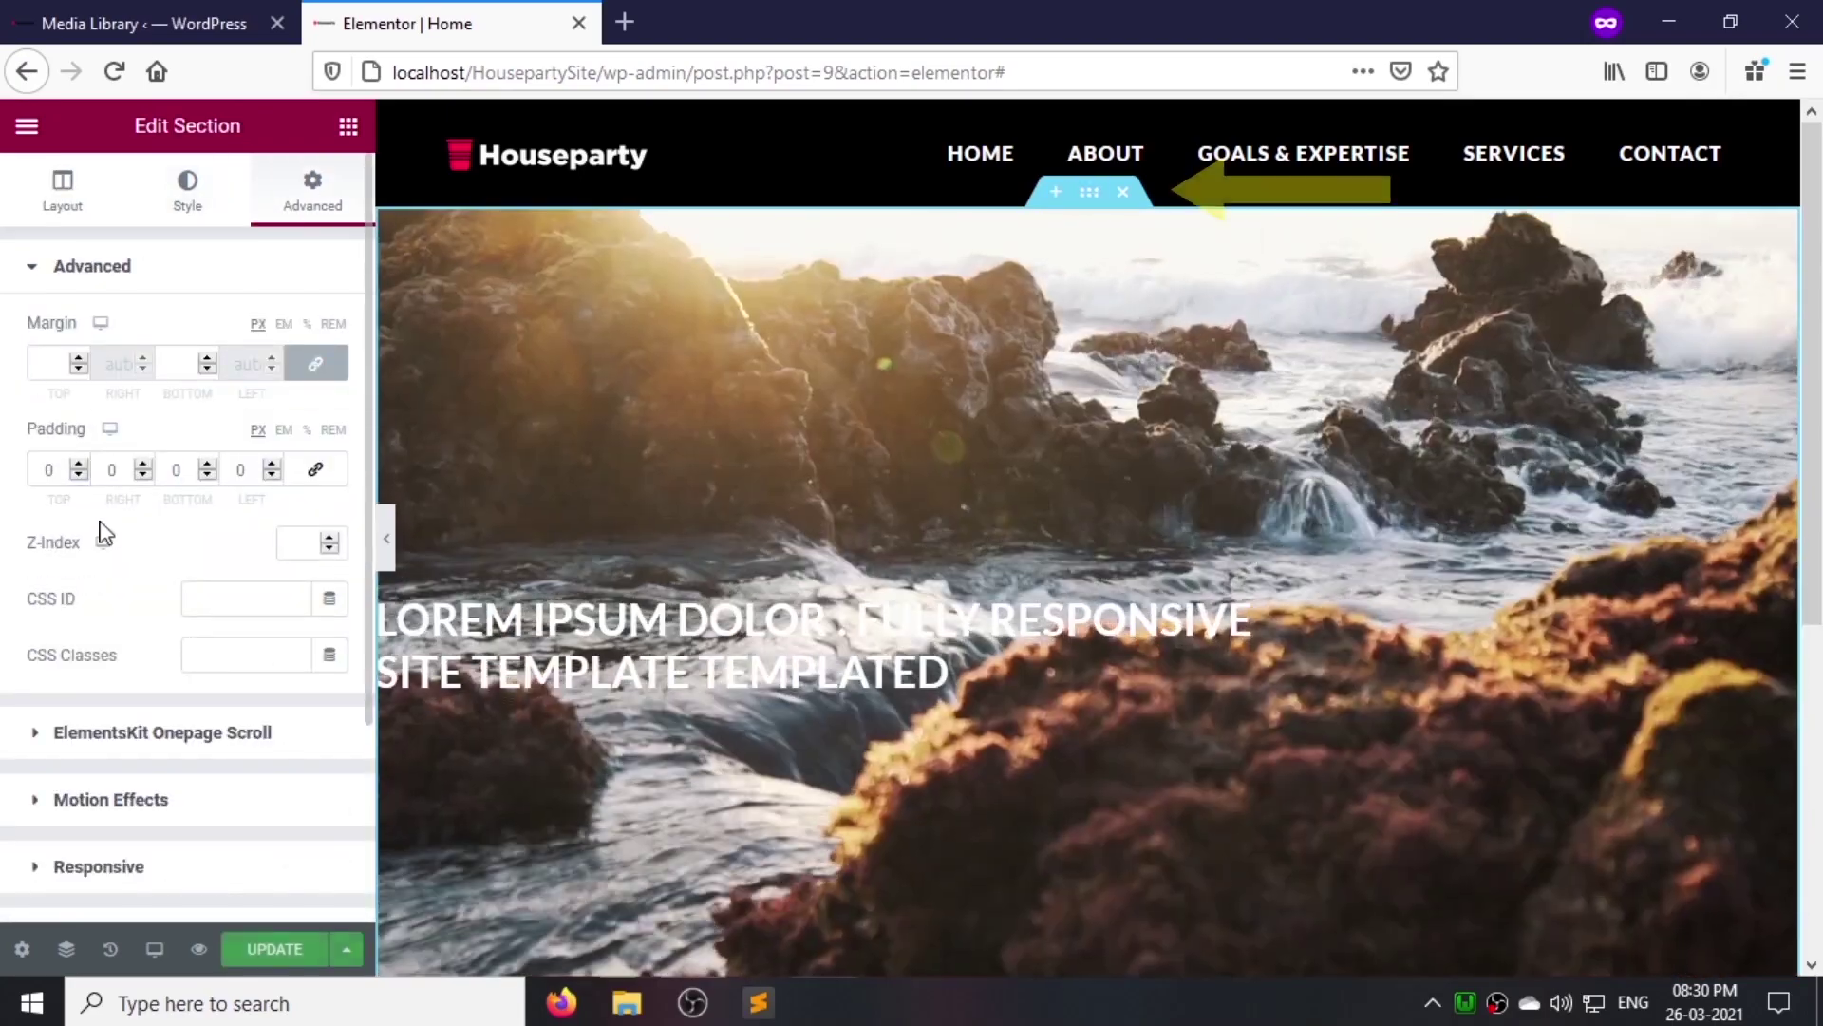
{"action": "double_click", "coordinate": [45, 471]}
{"action": "type", "text": "150"}
{"action": "double_click", "coordinate": [165, 469]}
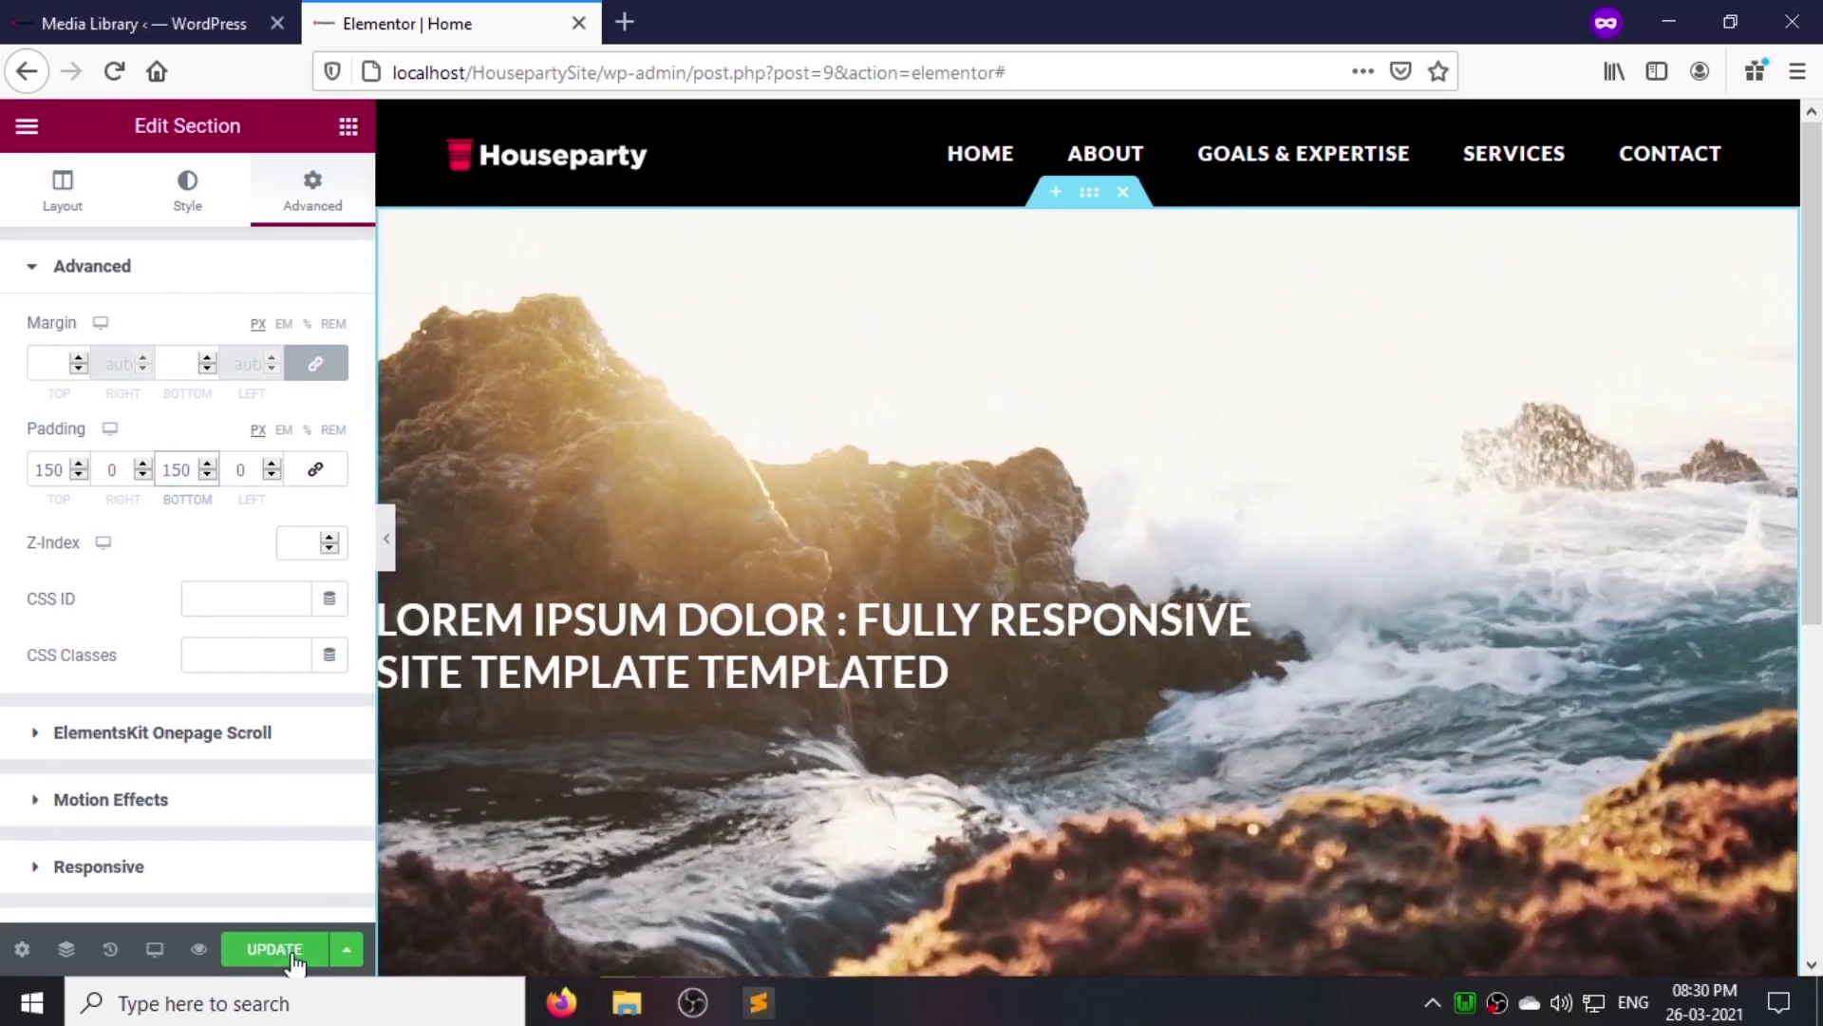
{"action": "left_click", "coordinate": [292, 960]}
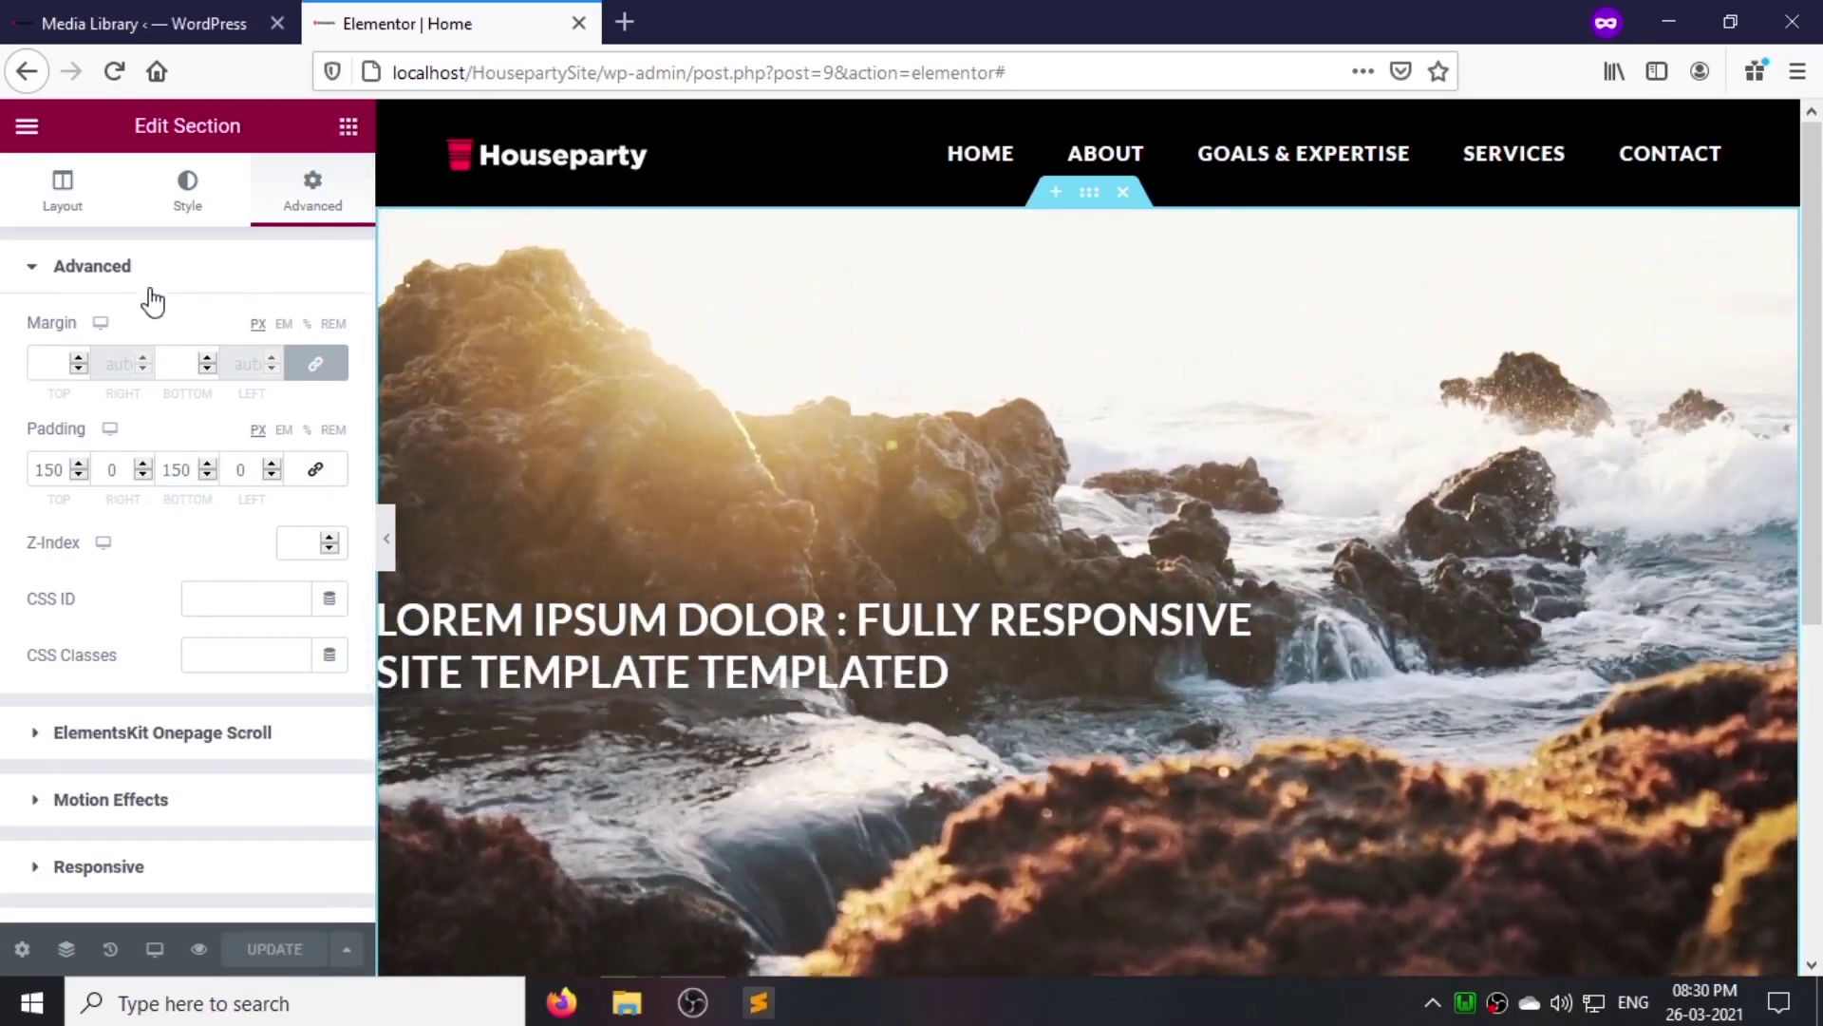
Step: Add a 'get started' button under the heading and link it to localhost/housepartySite
{"action": "type", "text": "butto"}
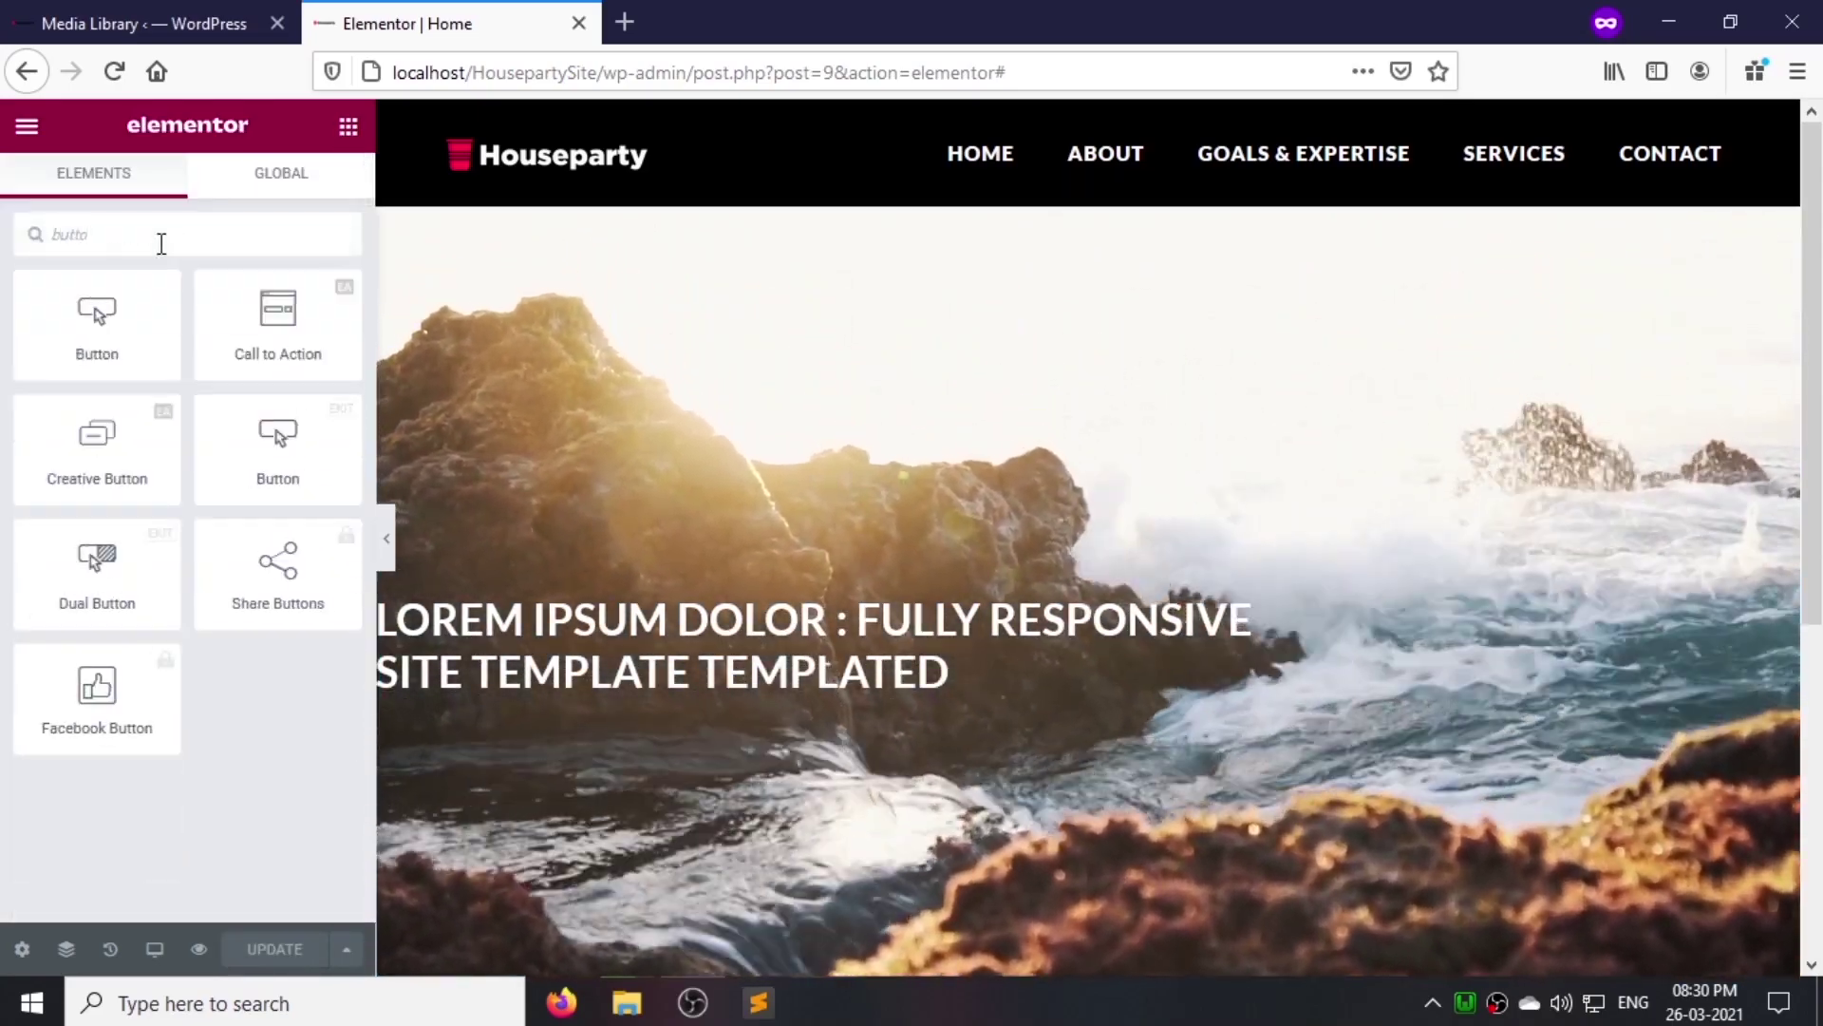
{"action": "left_click_drag", "start_coordinate": [678, 689], "coordinate": [679, 686]}
{"action": "left_click_drag", "start_coordinate": [271, 390], "coordinate": [95, 372]}
{"action": "type", "text": "get started &rarr;"}
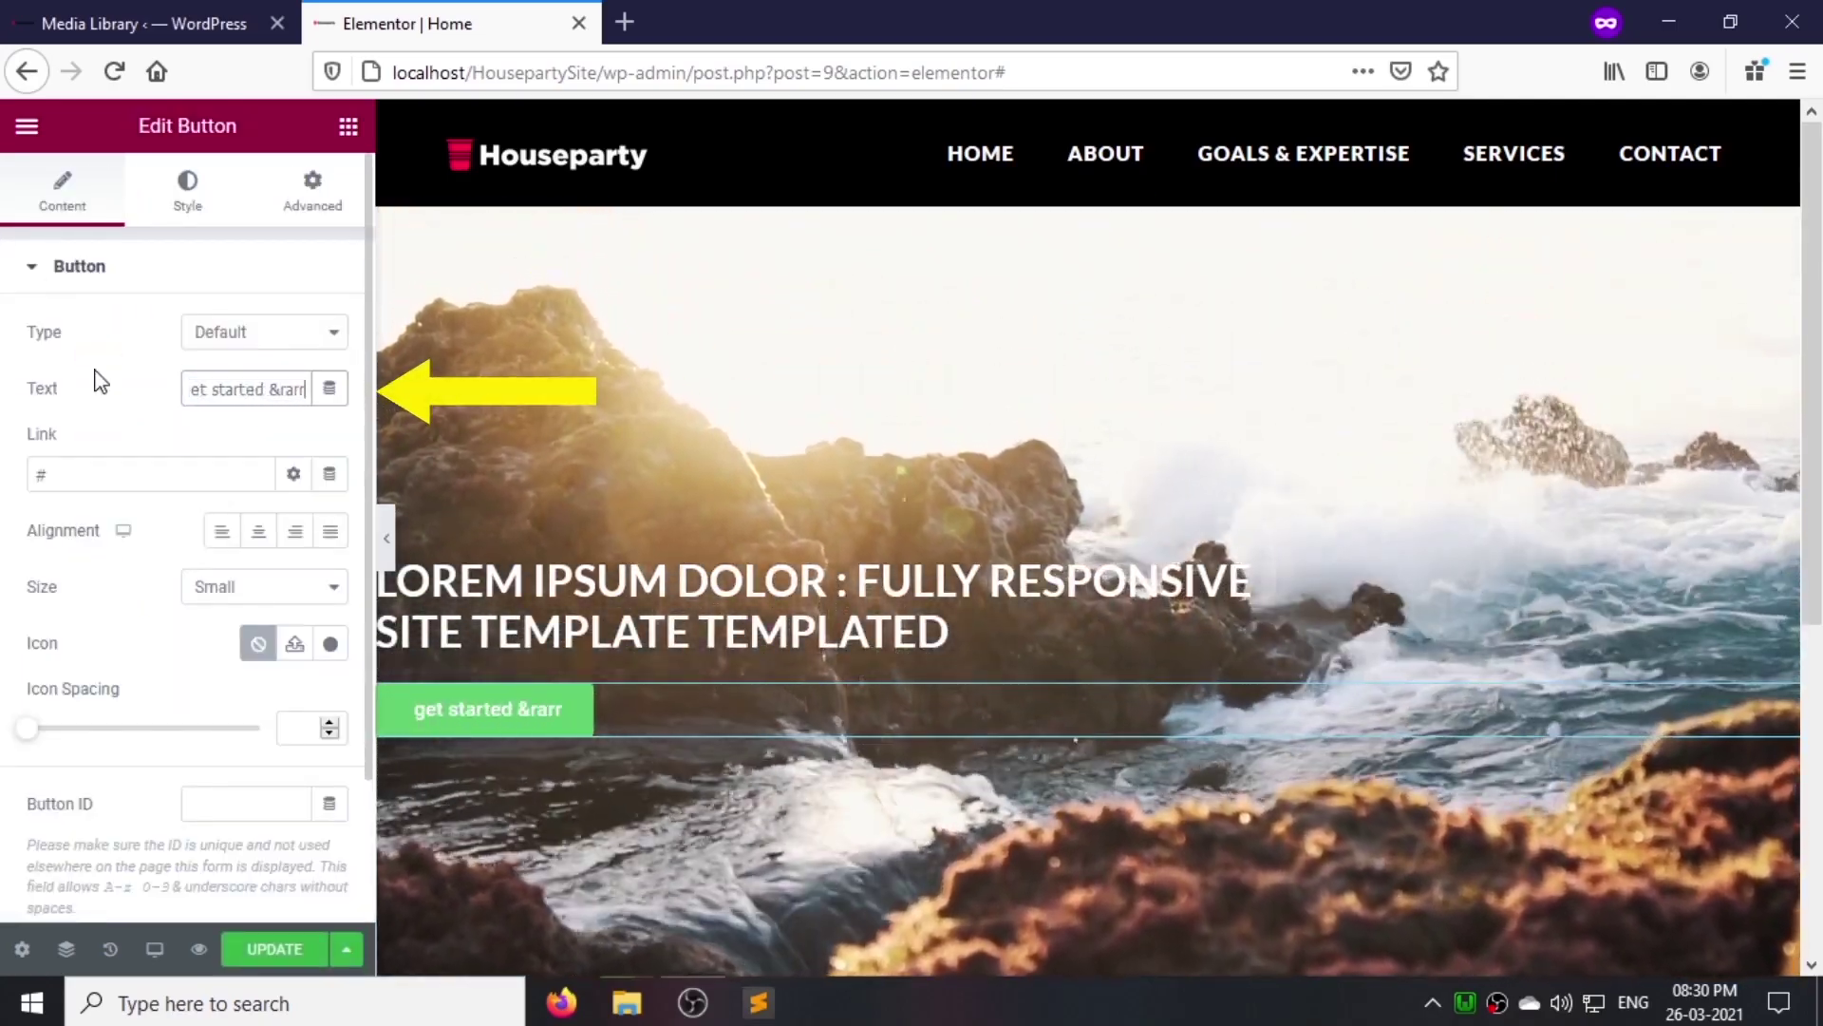
{"action": "left_click", "coordinate": [143, 486]}
{"action": "type", "text": "localhost/housepartySite"}
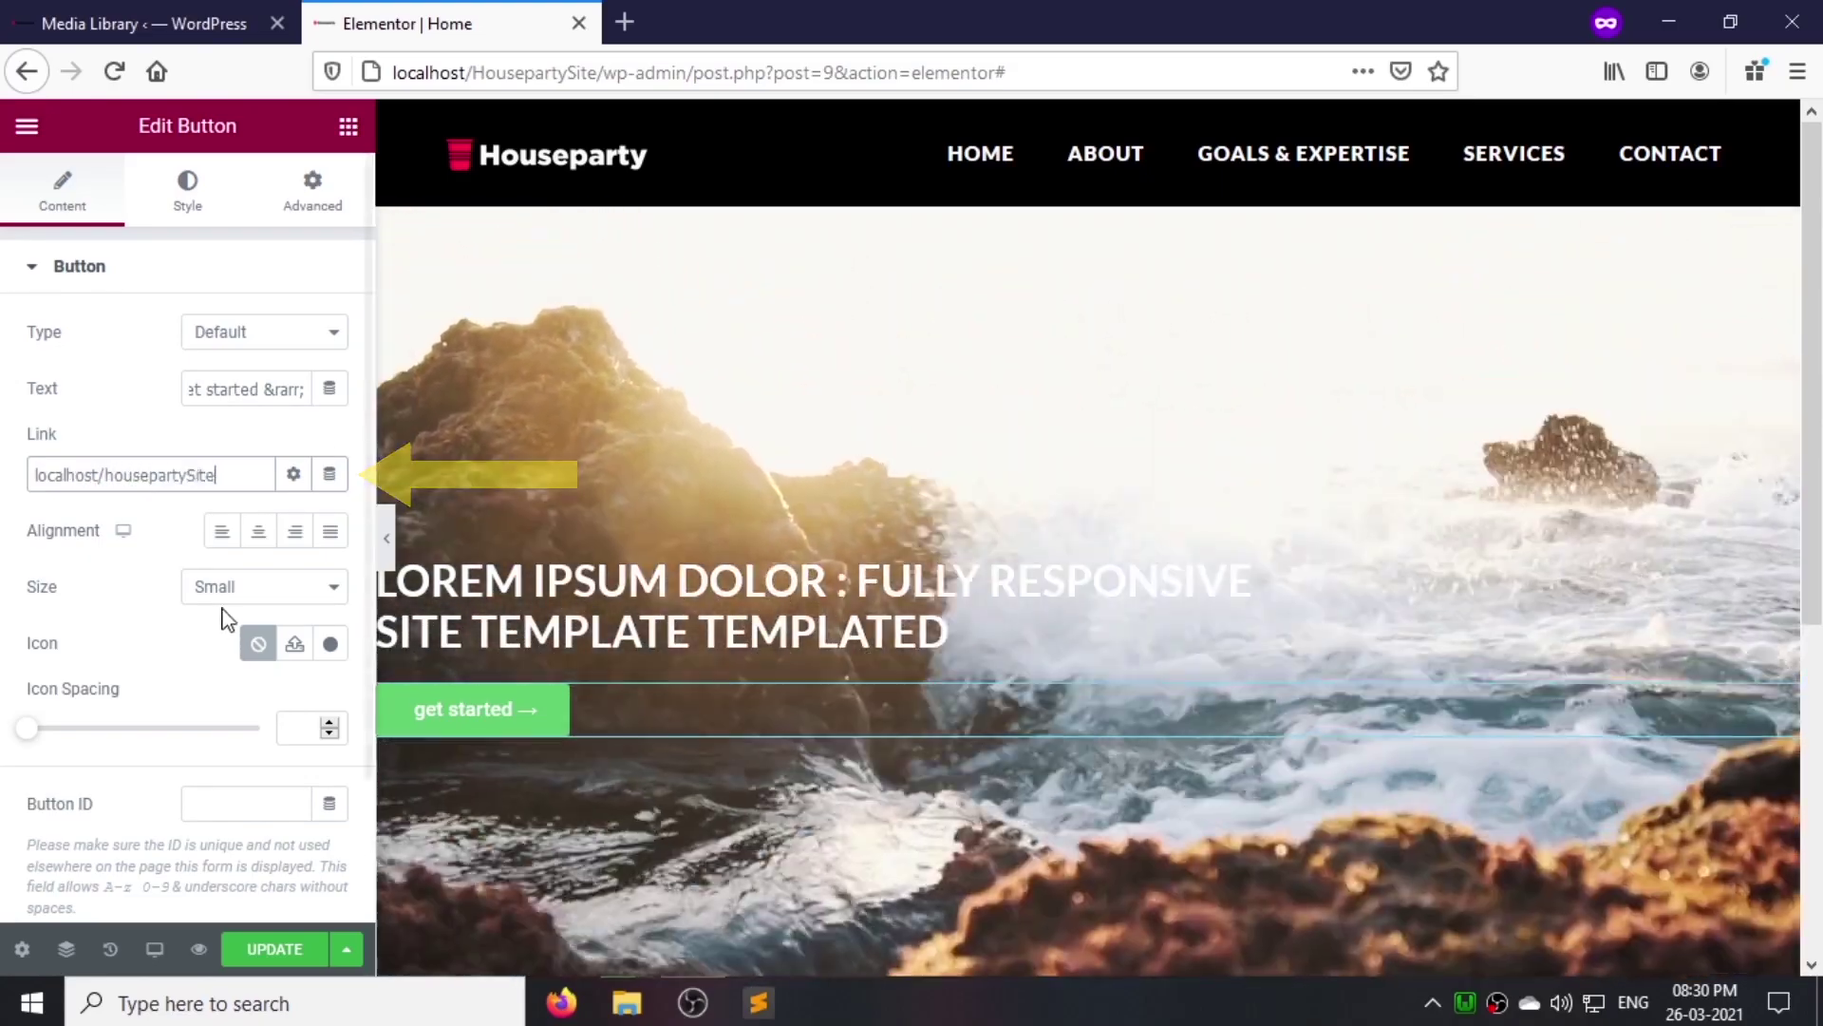
Step: Make the button extra small and set its font to Lato 14, weight 600
{"action": "left_click", "coordinate": [249, 586]}
{"action": "left_click", "coordinate": [226, 618]}
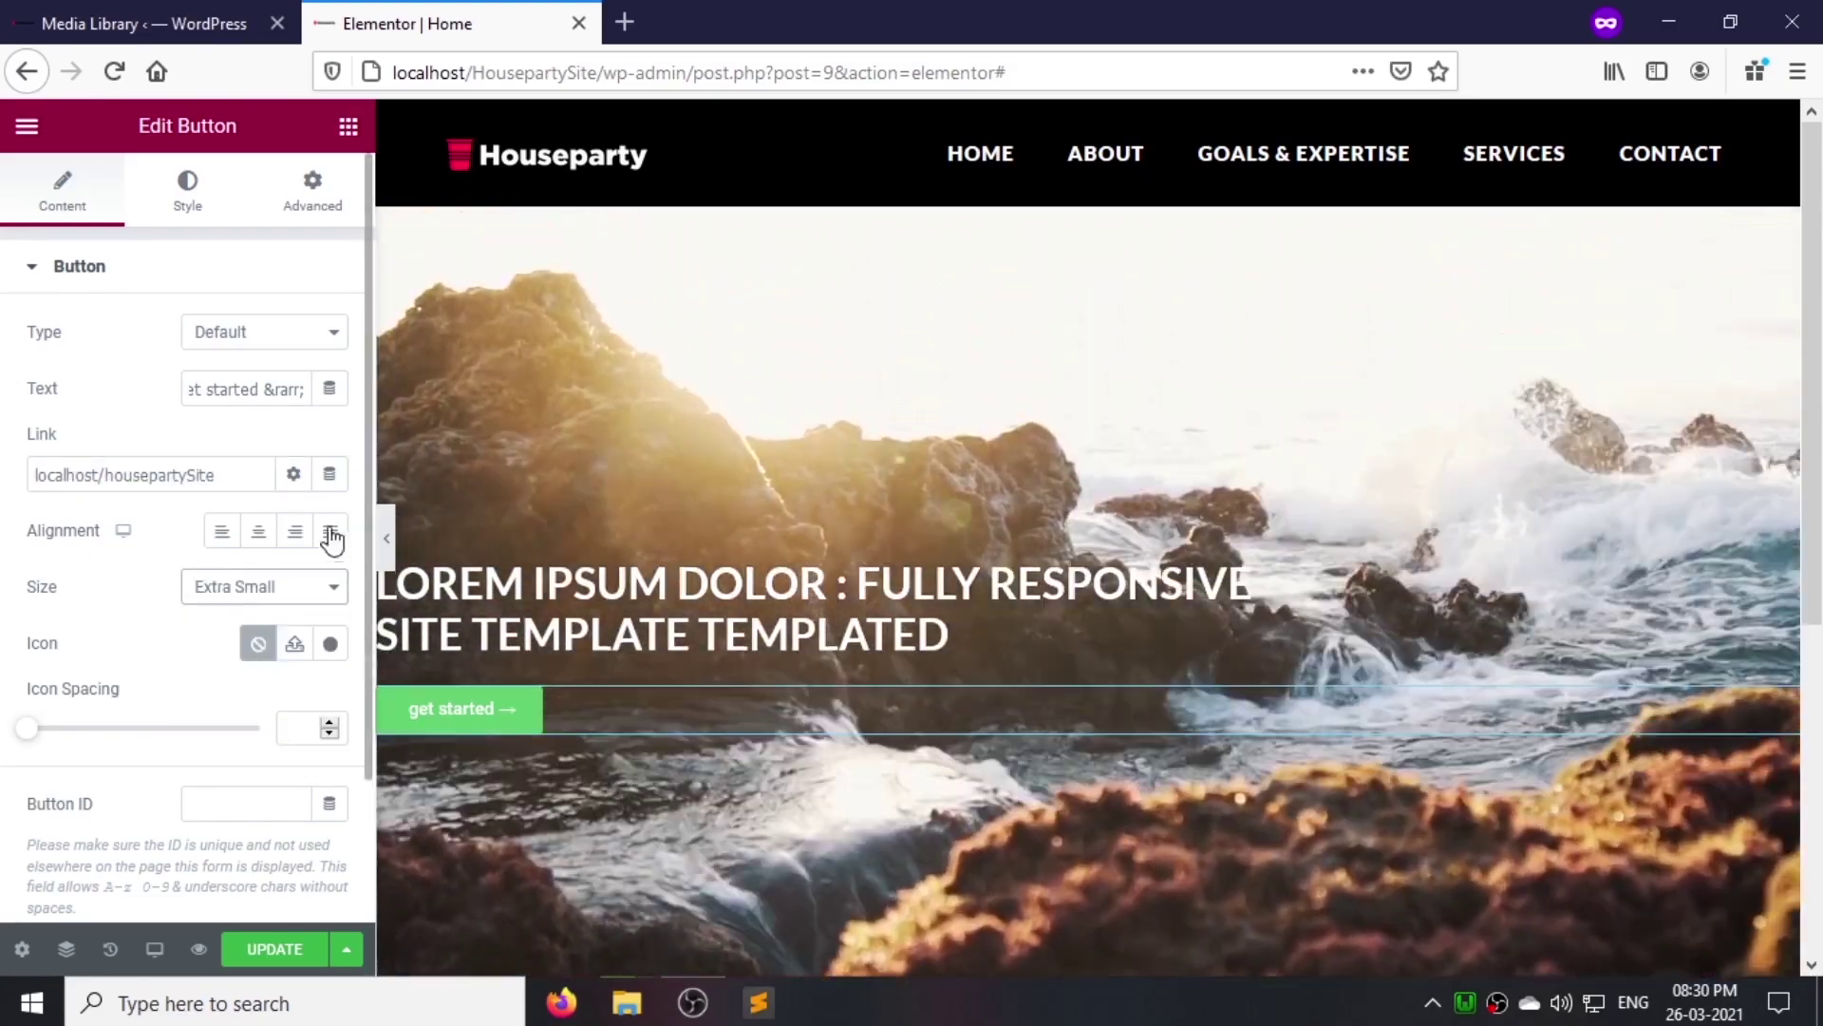
{"action": "left_click", "coordinate": [187, 202]}
{"action": "left_click", "coordinate": [331, 331]}
{"action": "left_click", "coordinate": [256, 457]}
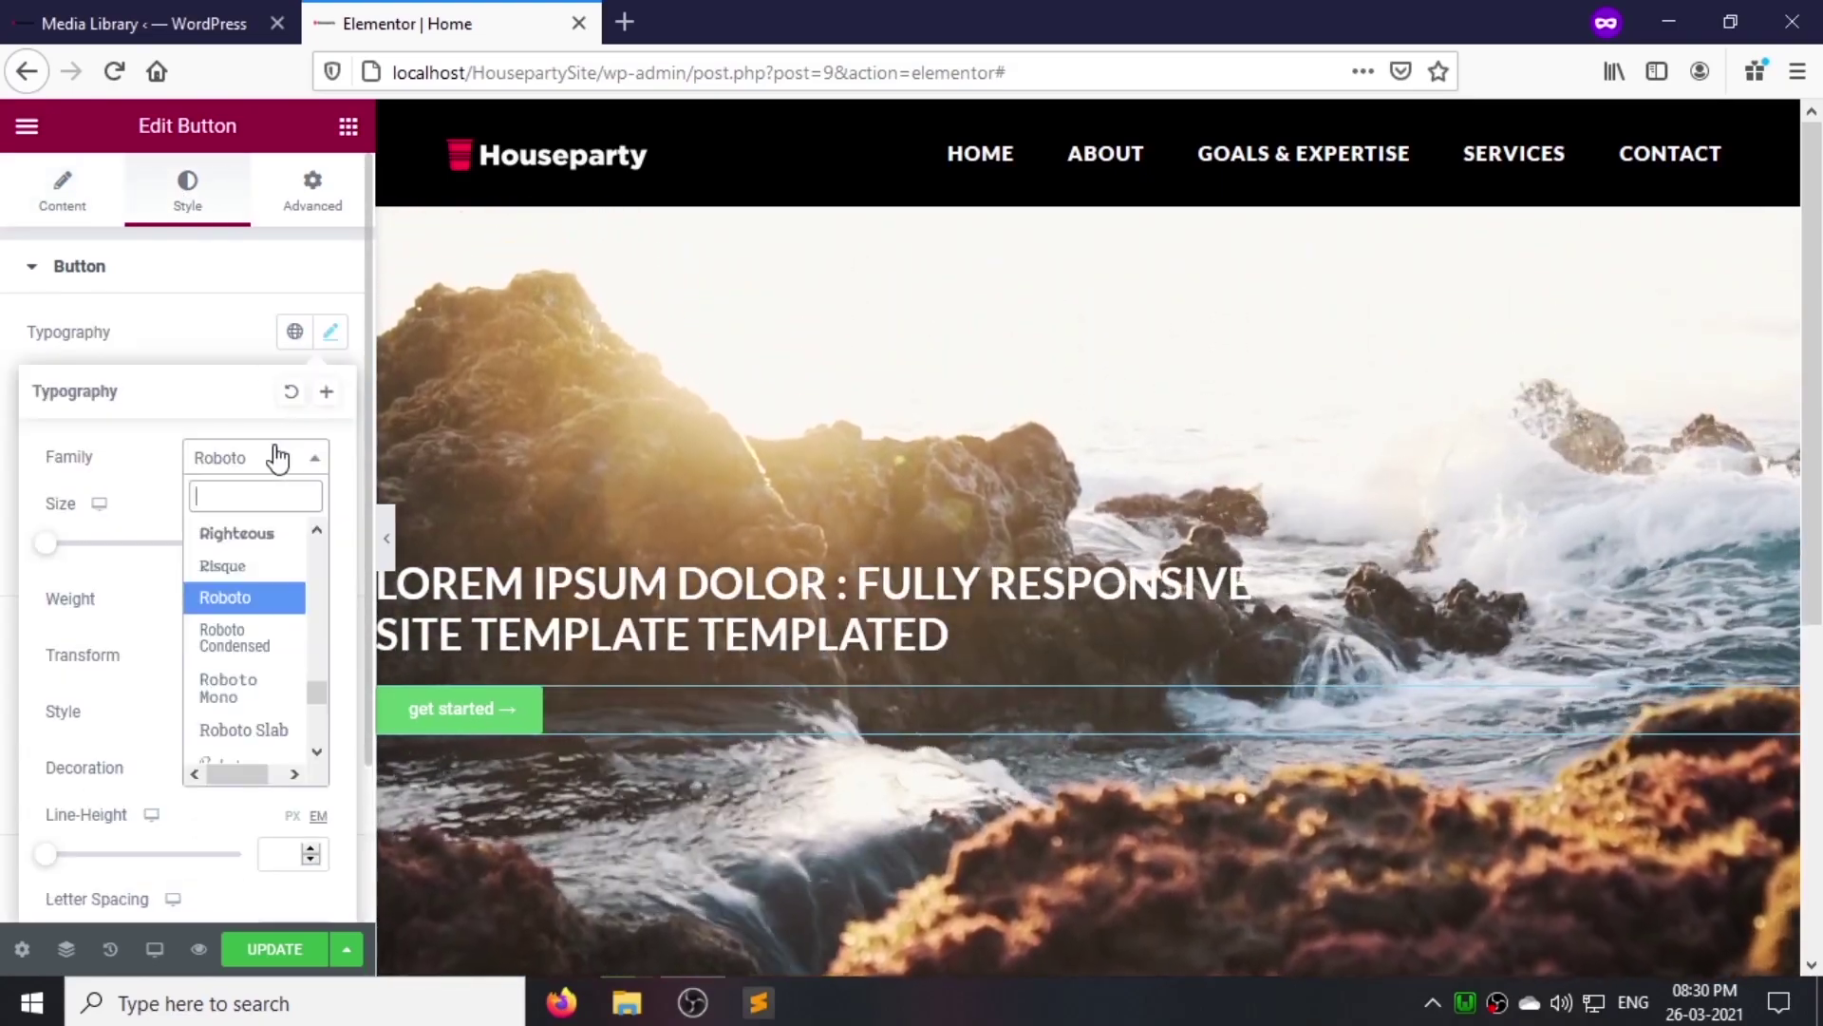
{"action": "left_click", "coordinate": [244, 503]}
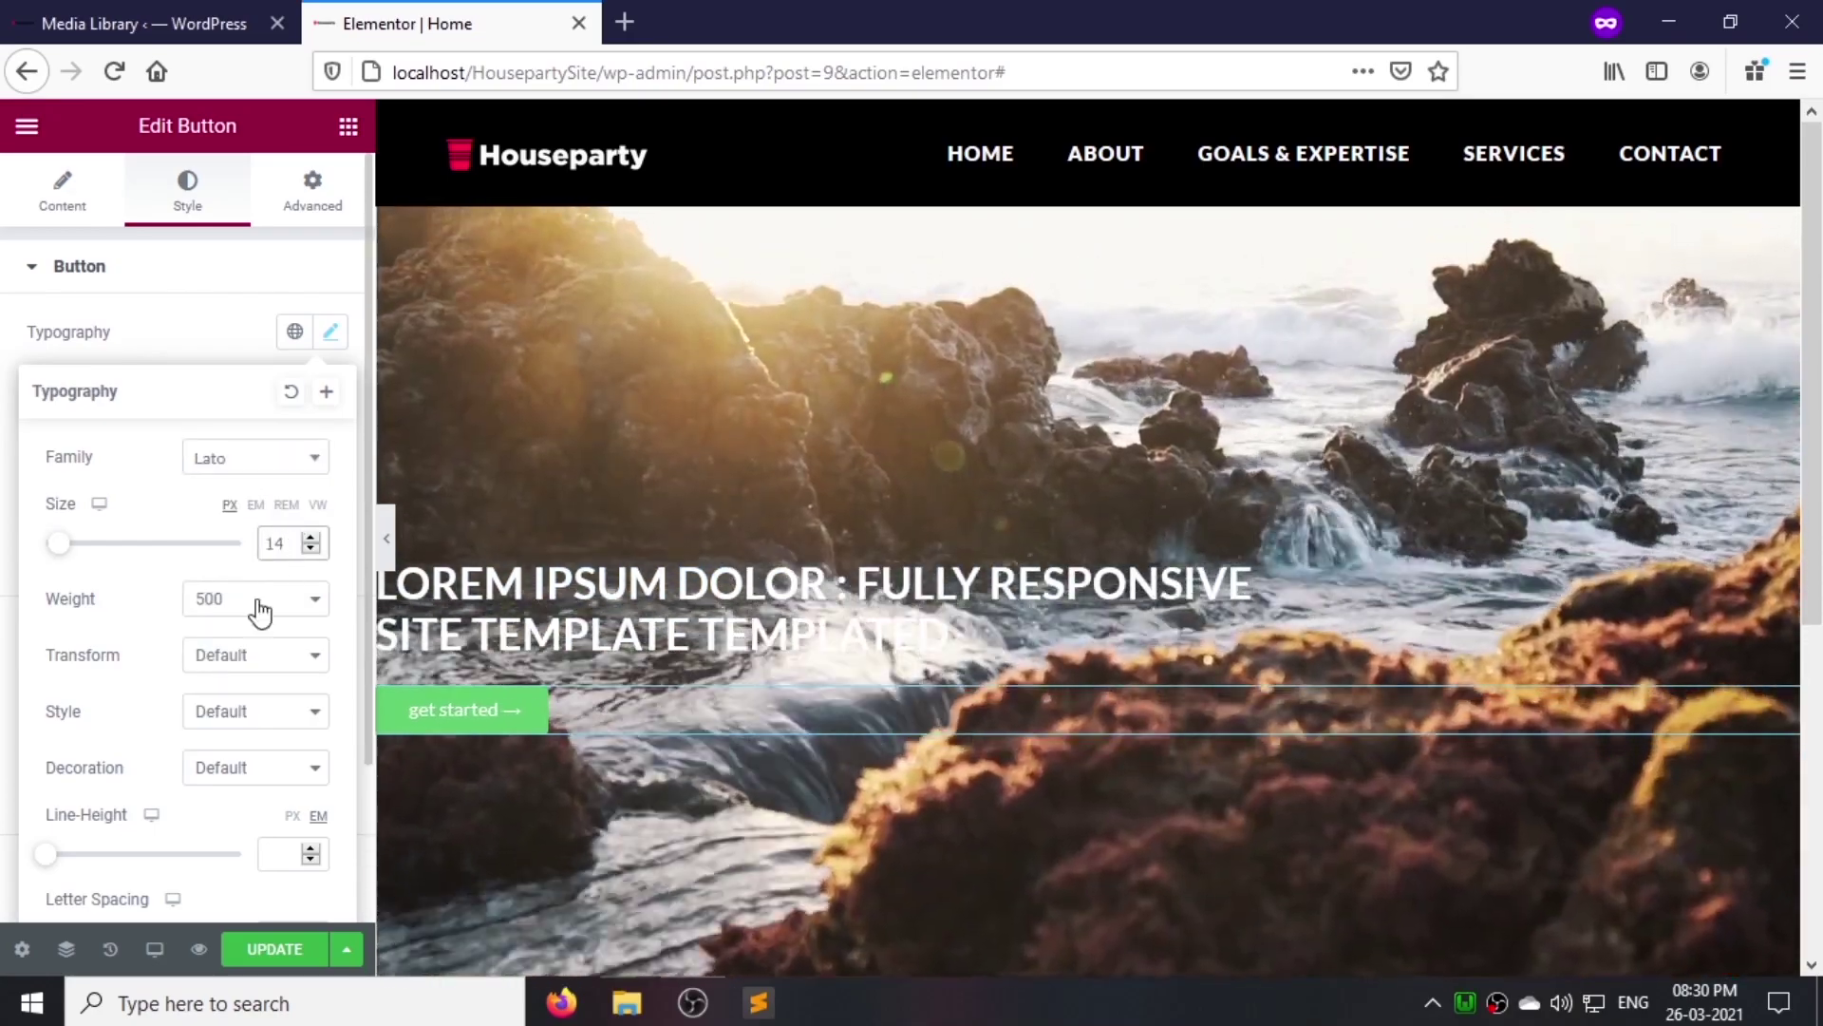
{"action": "left_click", "coordinate": [257, 599]}
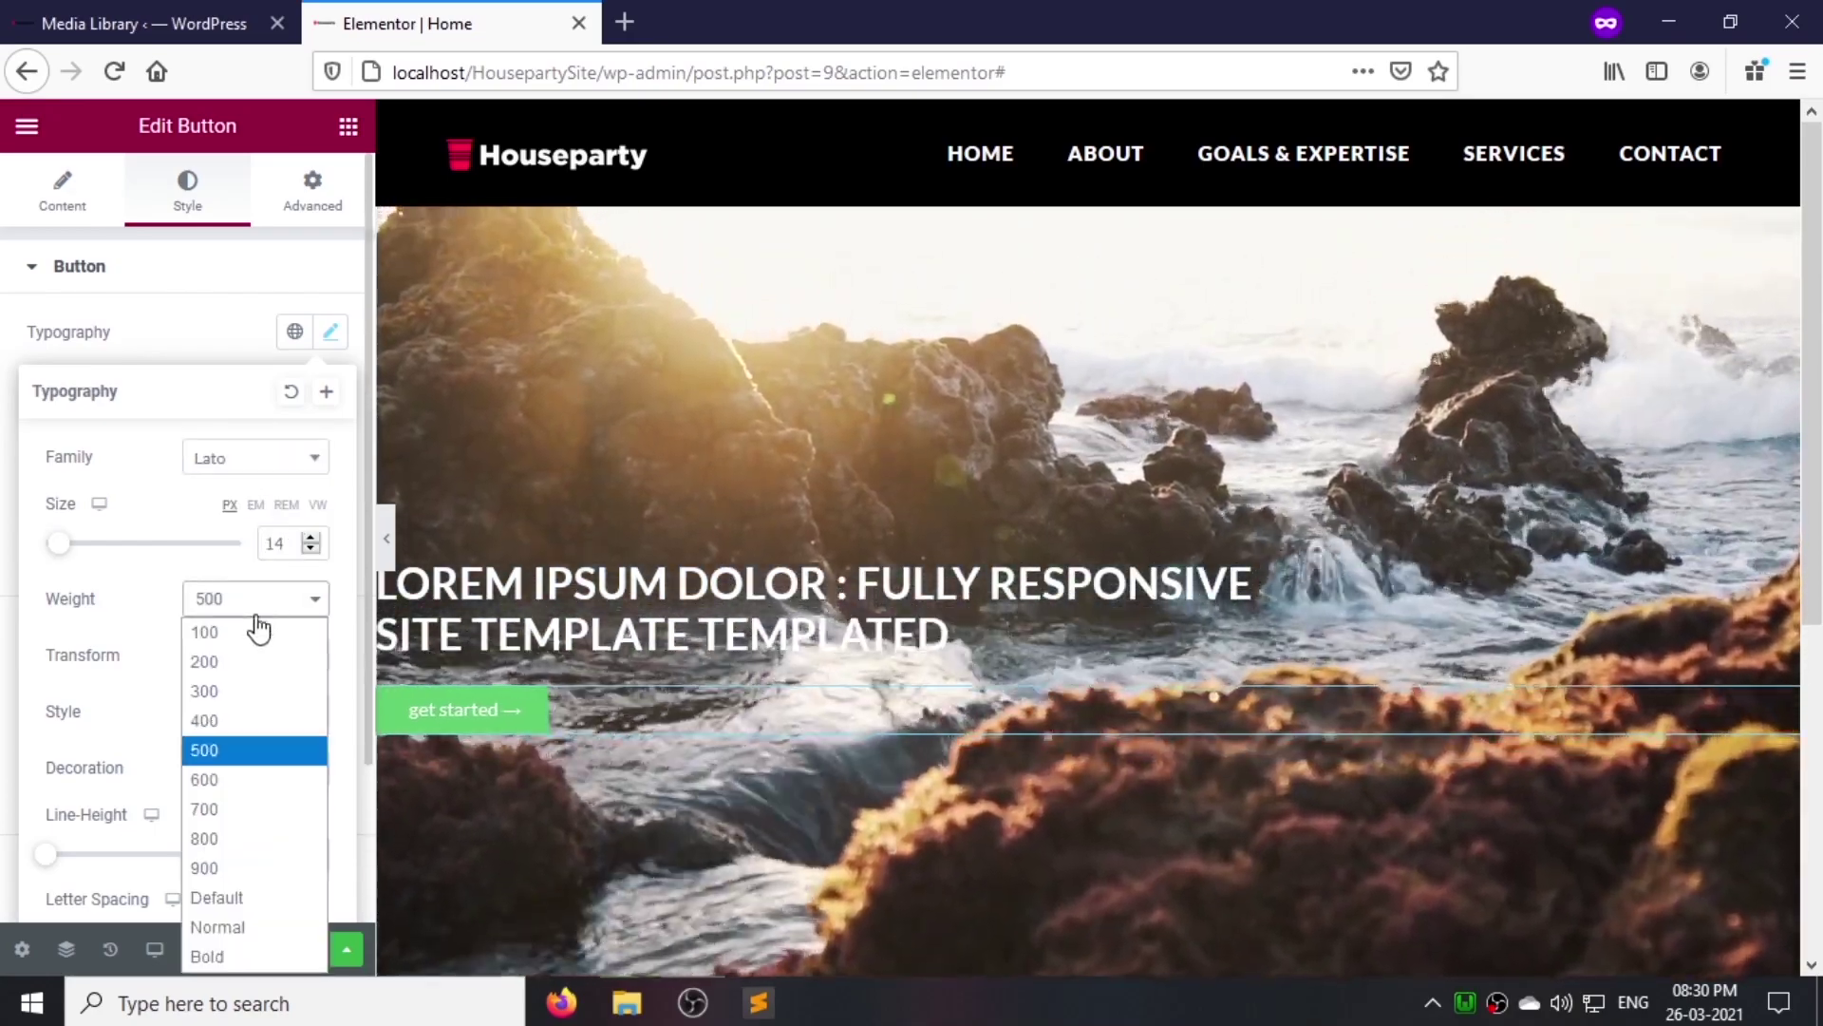
{"action": "left_click", "coordinate": [248, 749]}
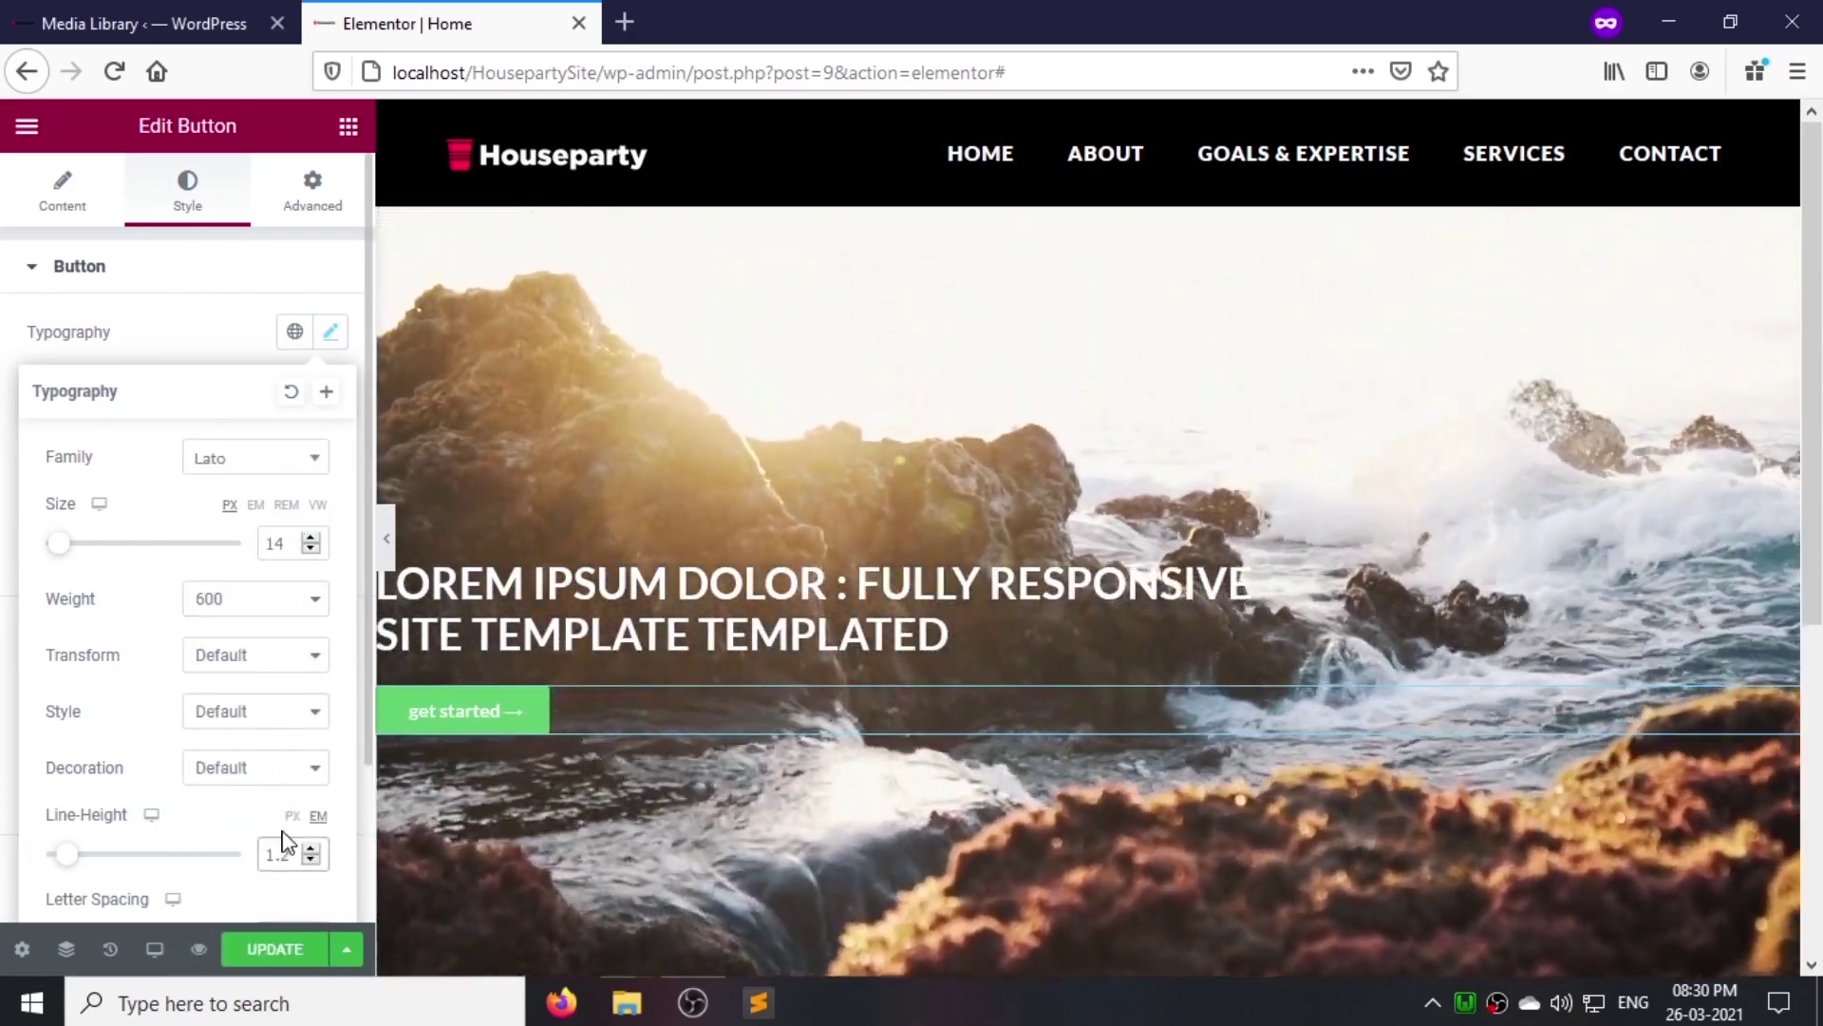
{"action": "scroll", "coordinate": [276, 905], "scroll_direction": "down", "scroll_amount": 1}
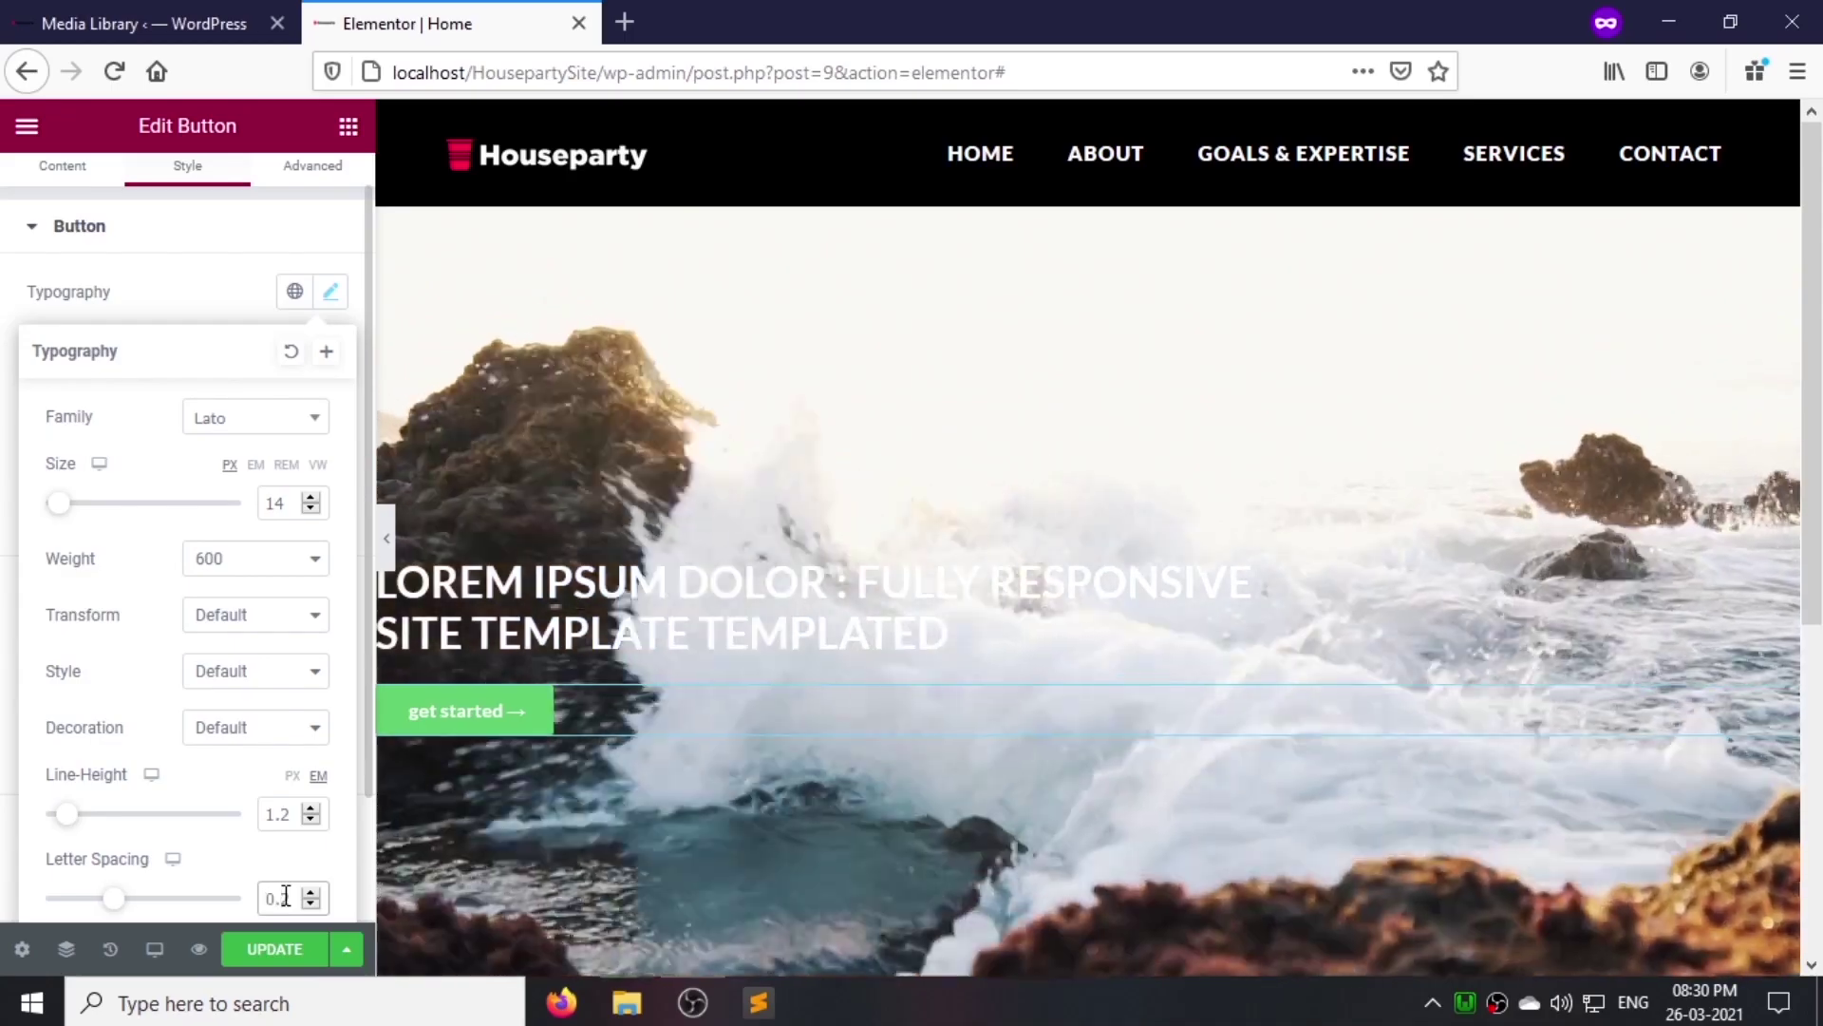
{"action": "left_click", "coordinate": [203, 297]}
Step: Keep the button text black, give it a transparent #FFFFFF00 background and 1 px solid border
{"action": "left_click", "coordinate": [331, 460]}
{"action": "left_click", "coordinate": [316, 867]}
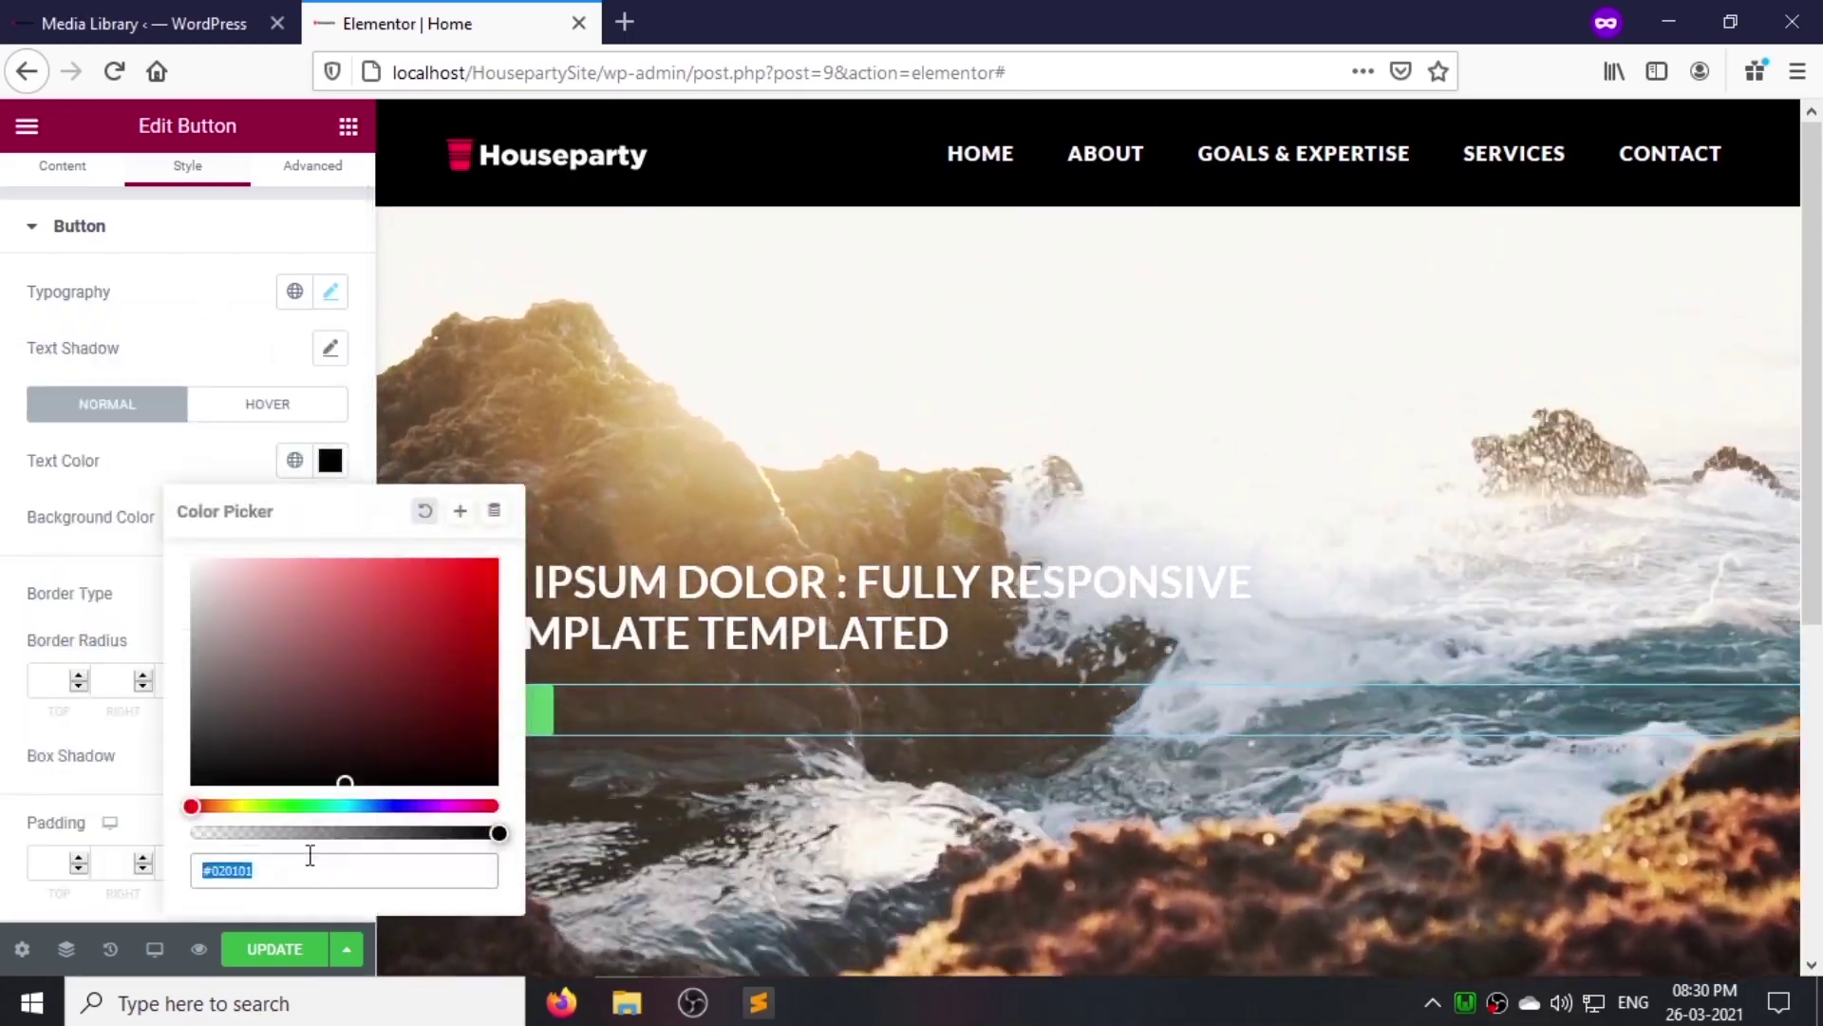
{"action": "left_click", "coordinate": [330, 516]}
{"action": "left_click", "coordinate": [331, 516]}
{"action": "type", "text": "#FFFFFF00"}
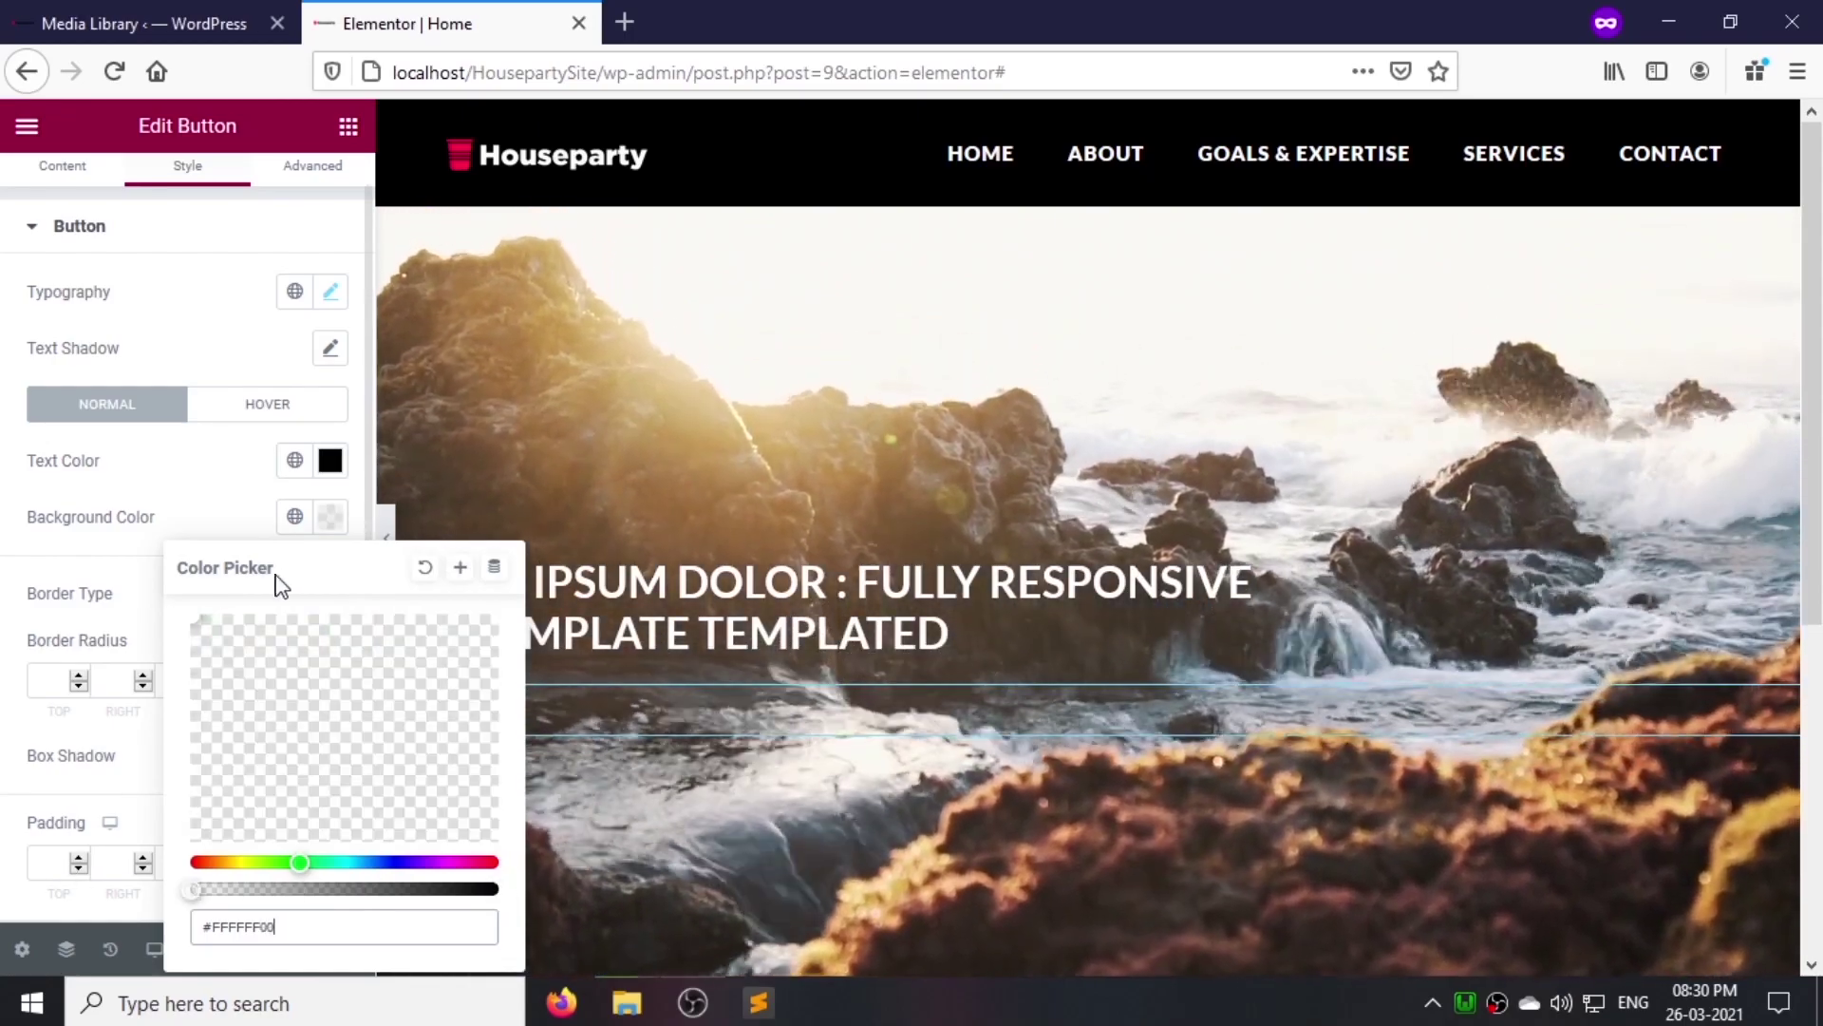
{"action": "left_click", "coordinate": [231, 500]}
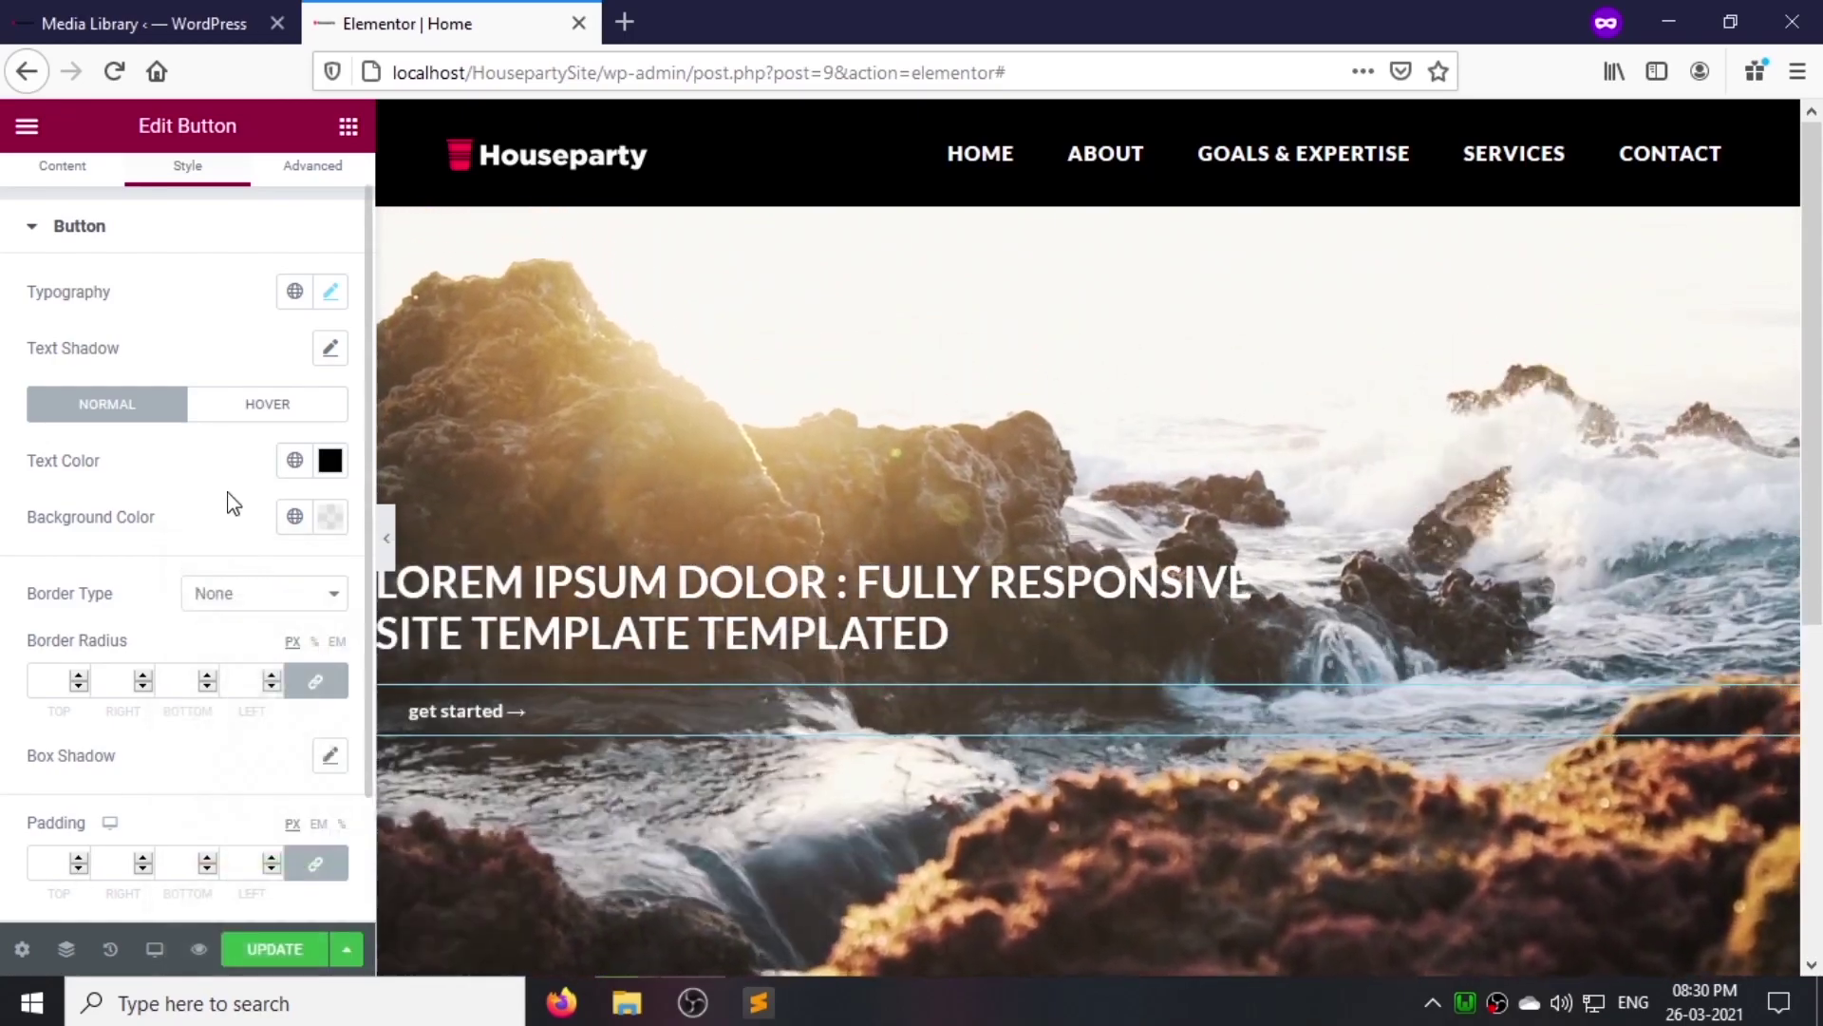
{"action": "left_click", "coordinate": [253, 590]}
{"action": "left_click", "coordinate": [258, 654]}
{"action": "left_click", "coordinate": [79, 673]}
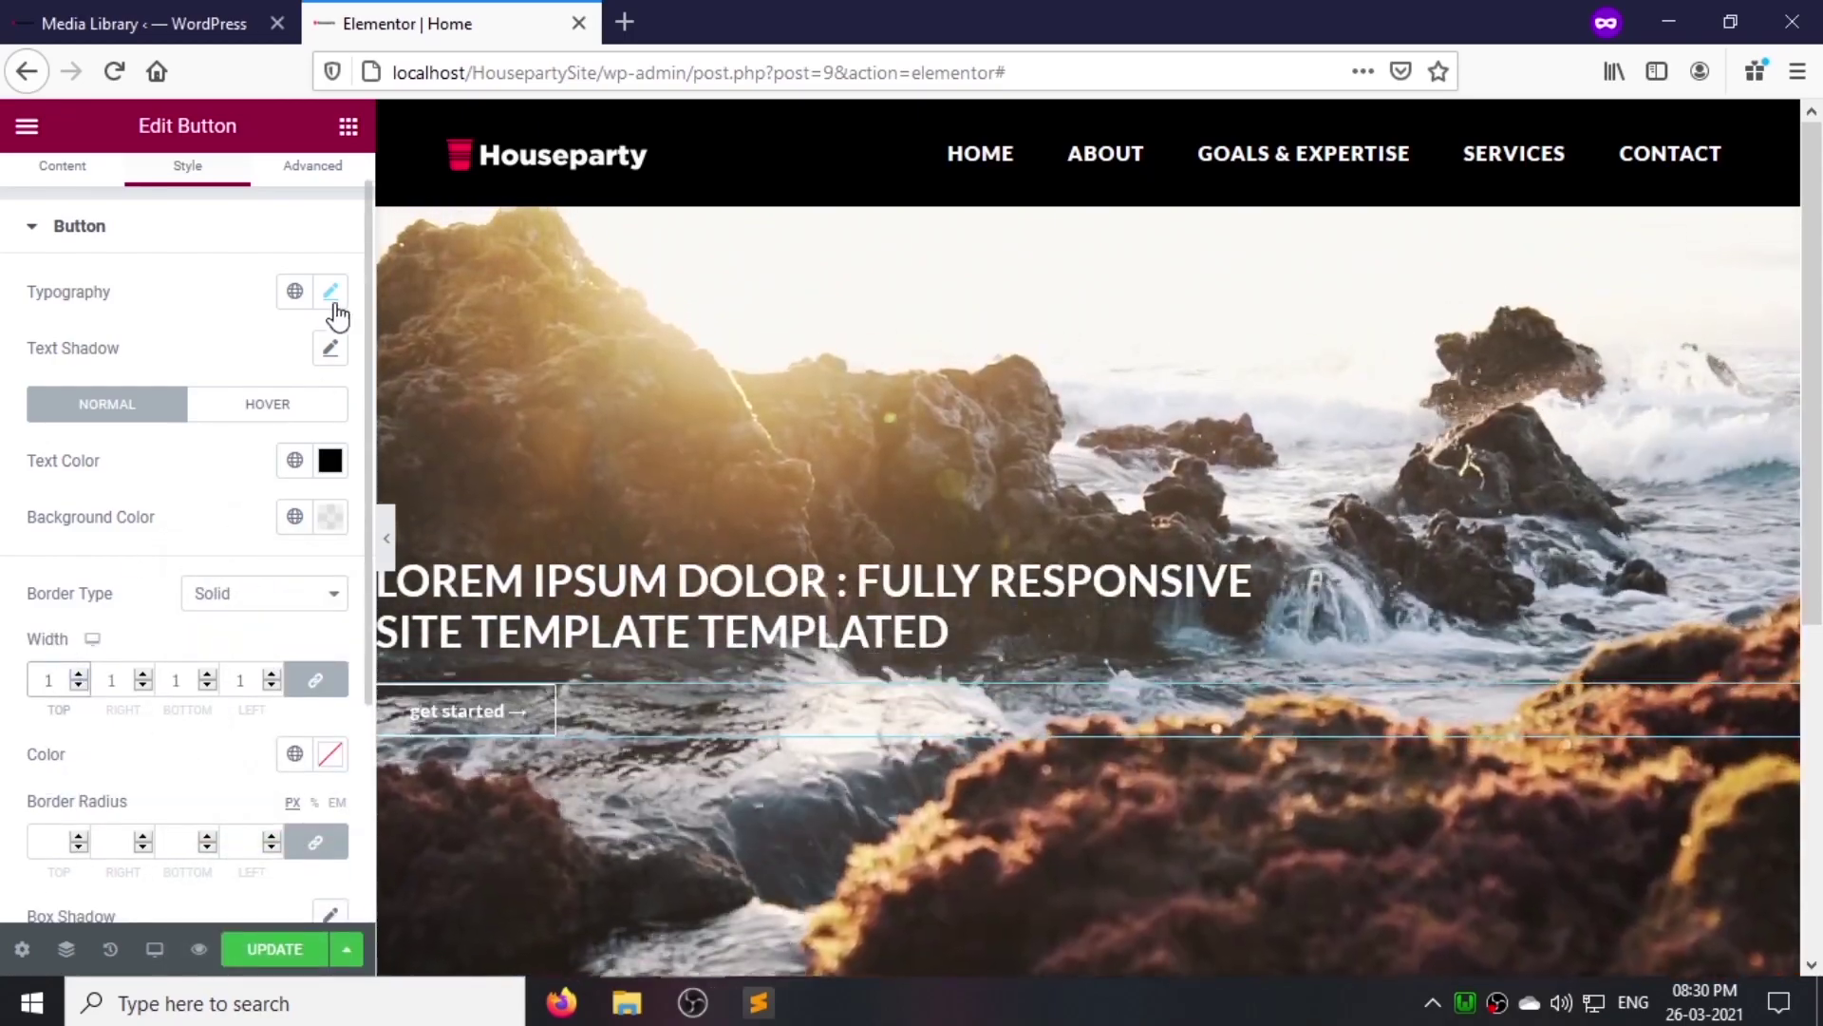
Step: Make the button text uppercase
{"action": "left_click", "coordinate": [330, 291]}
{"action": "left_click", "coordinate": [215, 625]}
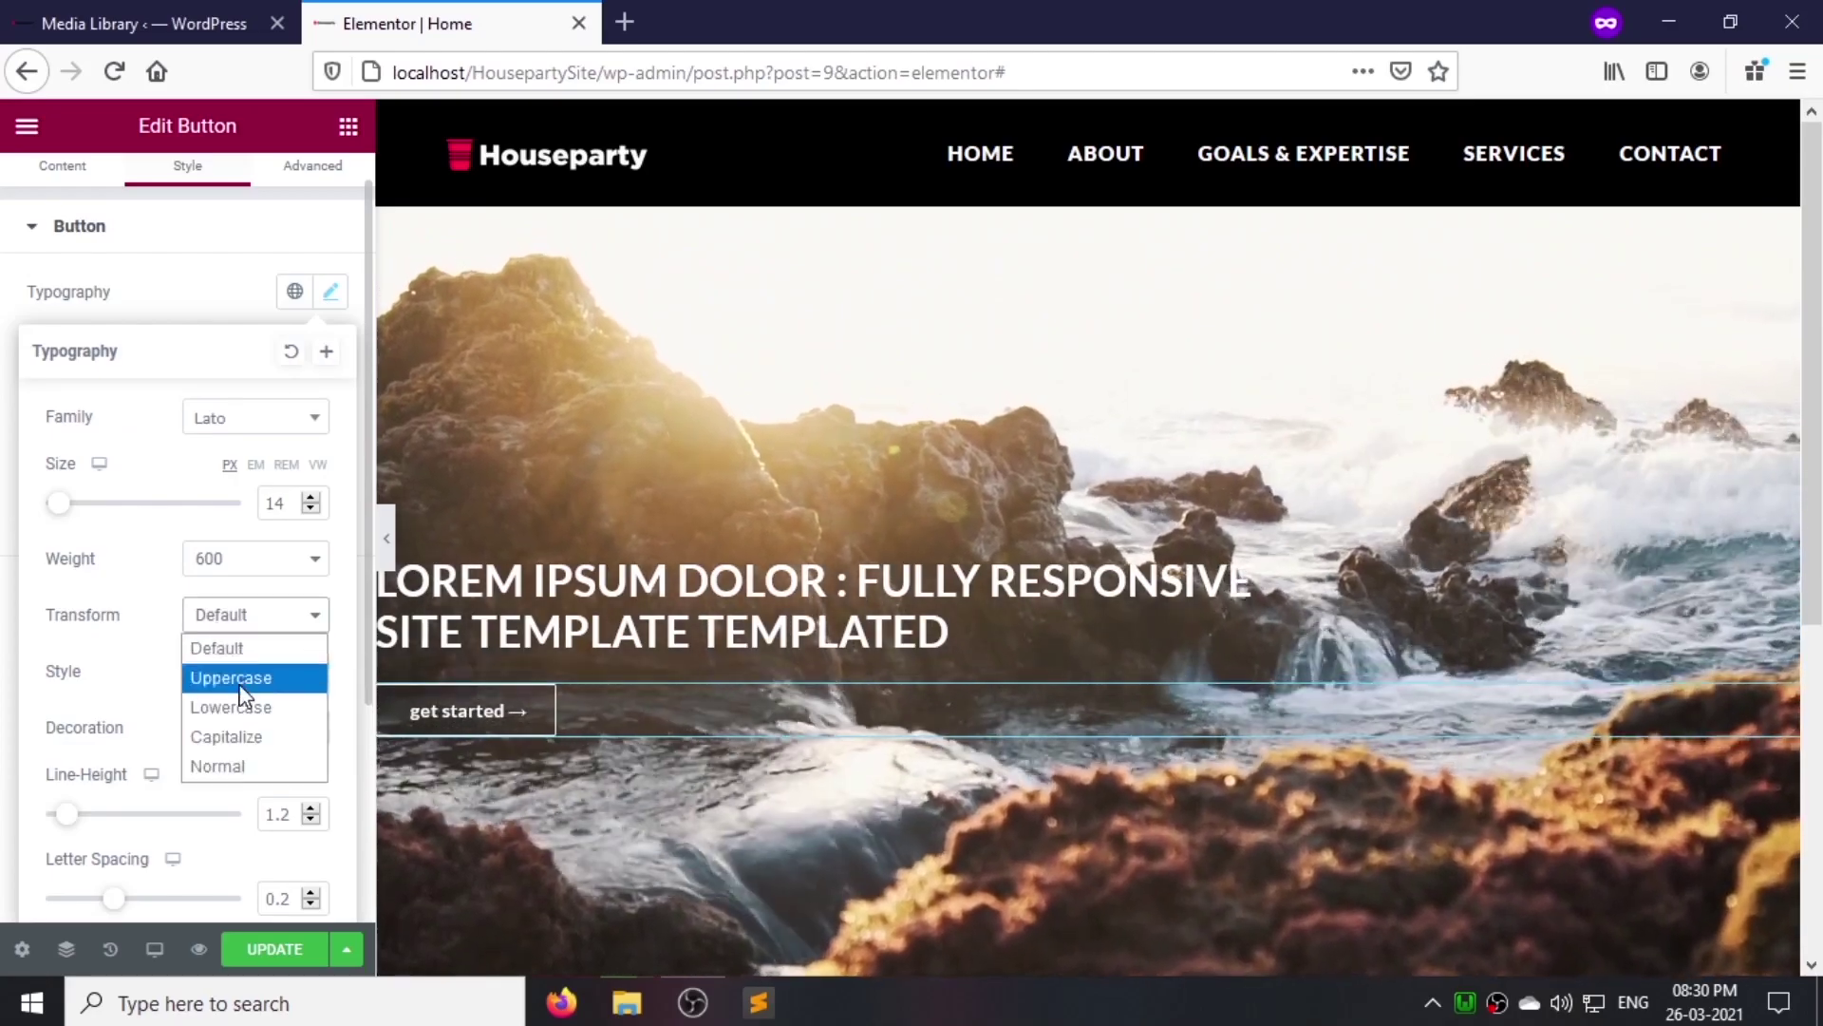
{"action": "left_click", "coordinate": [237, 675]}
{"action": "left_click", "coordinate": [315, 949]}
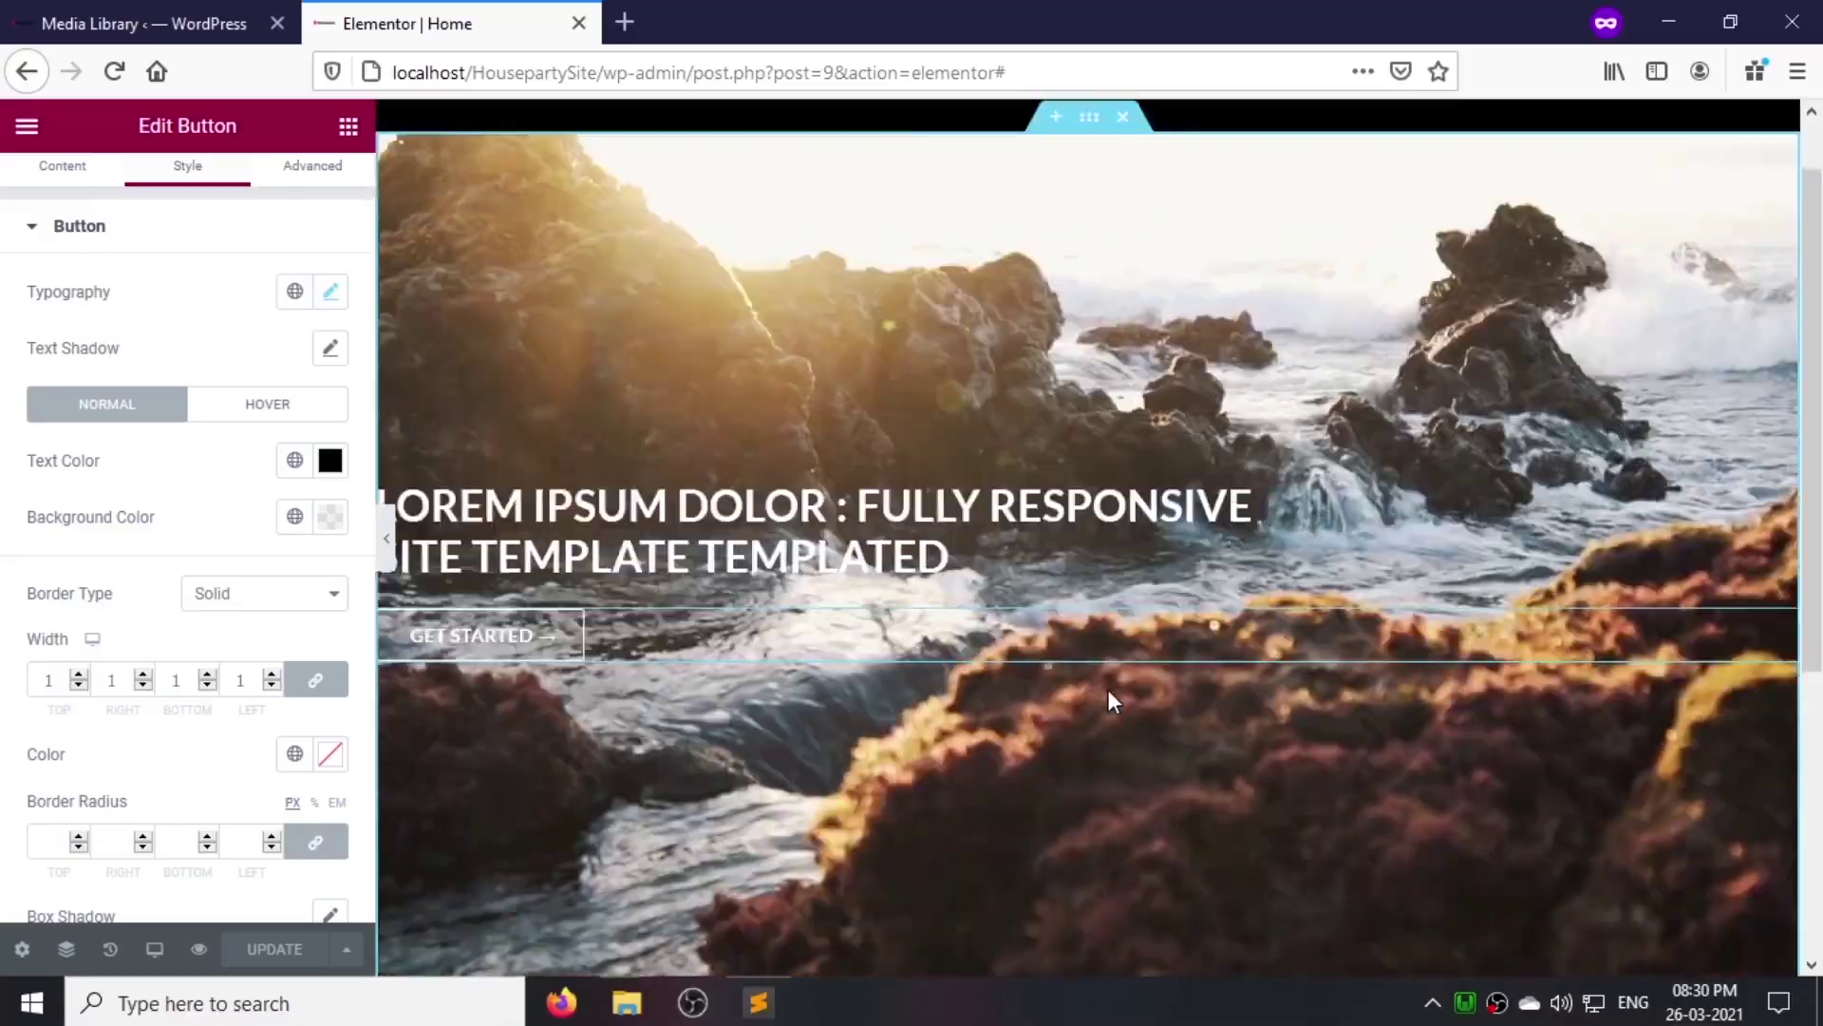
Step: Add a new section below the hero with an uploaded black classic background image
{"action": "scroll", "coordinate": [1108, 692], "scroll_direction": "down", "scroll_amount": 4}
{"action": "left_click", "coordinate": [993, 744]}
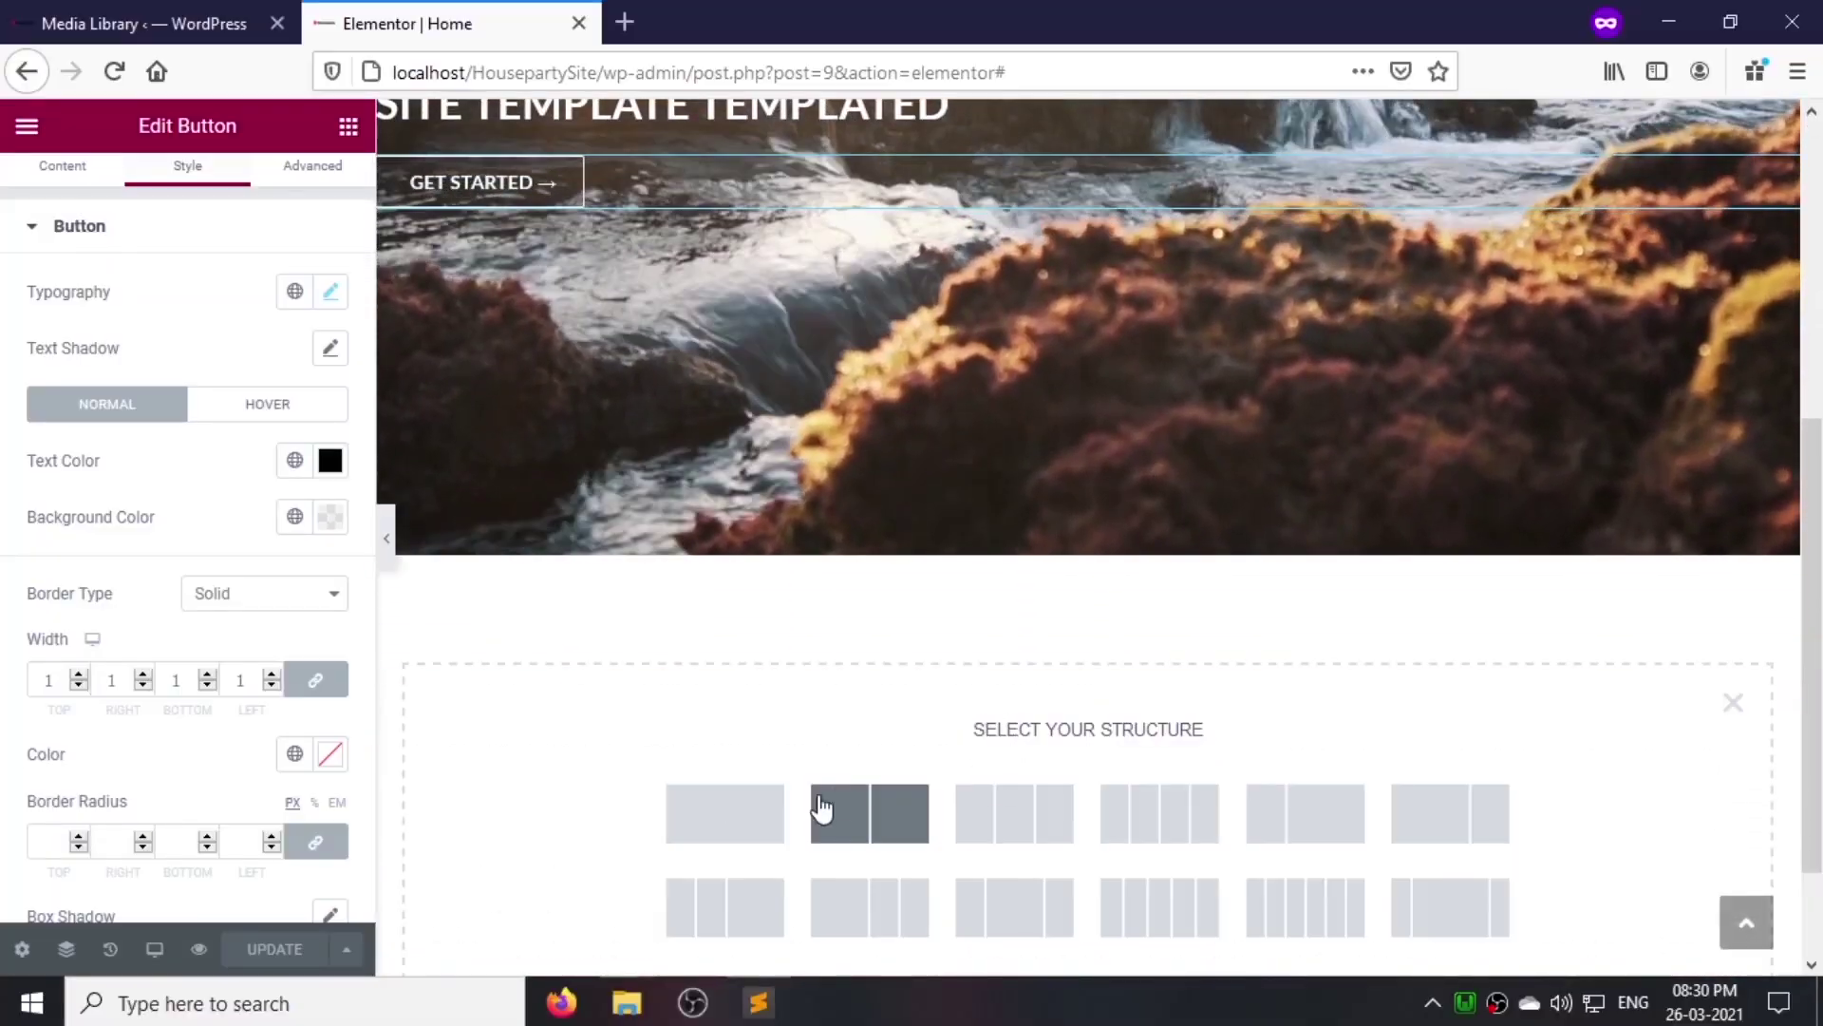
{"action": "left_click", "coordinate": [835, 807]}
{"action": "left_click", "coordinate": [186, 195]}
{"action": "left_click", "coordinate": [221, 388]}
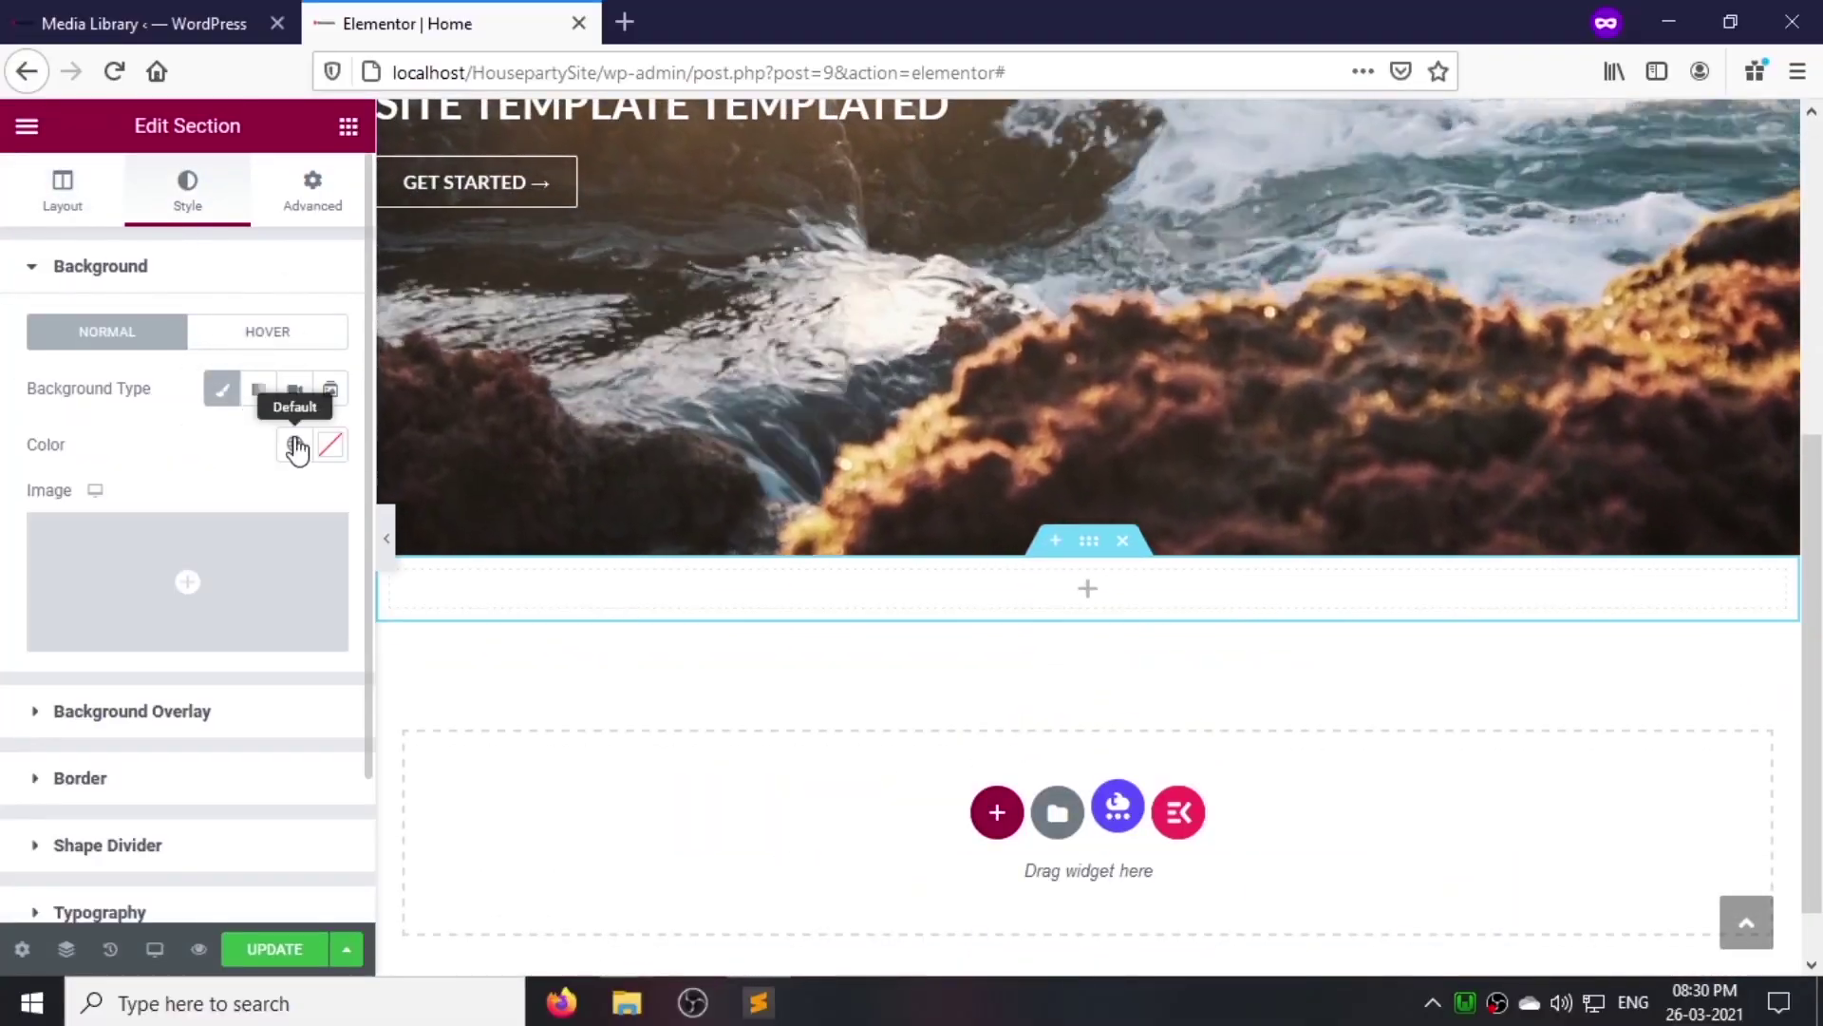
{"action": "left_click", "coordinate": [282, 526]}
{"action": "left_click", "coordinate": [102, 228]}
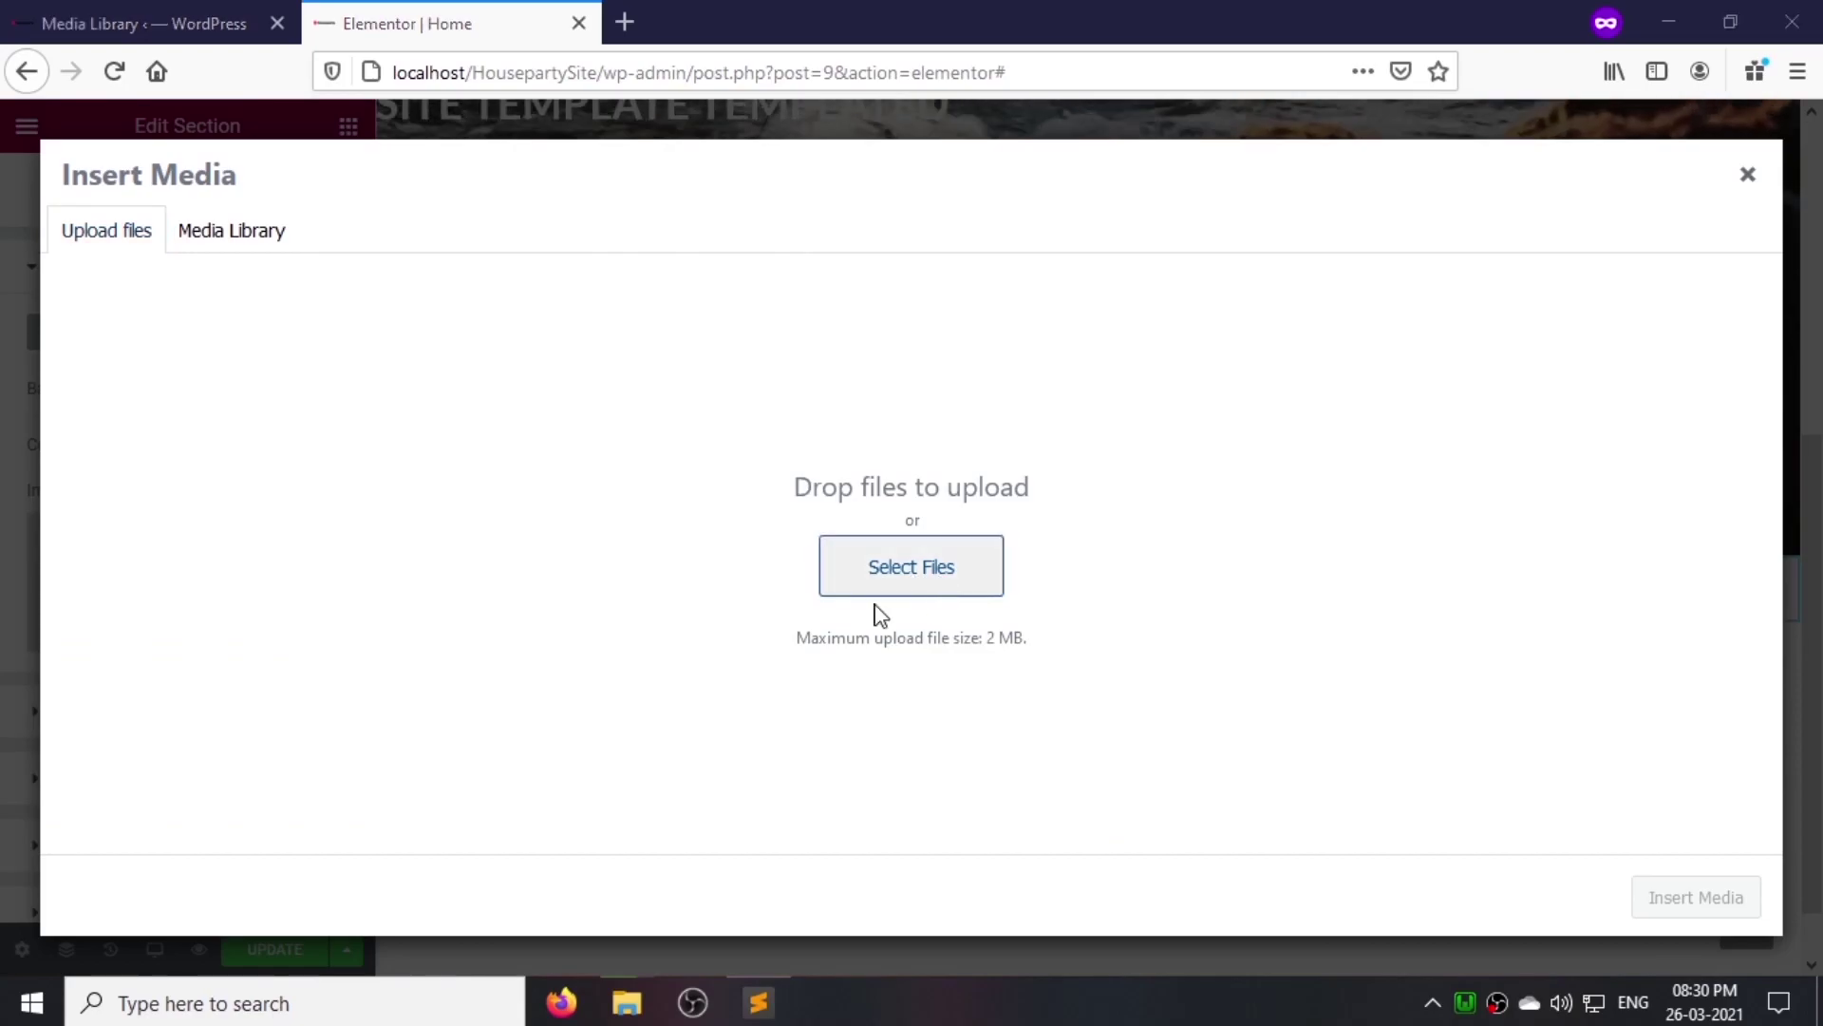
{"action": "left_click", "coordinate": [897, 570]}
{"action": "double_click", "coordinate": [323, 306]}
{"action": "left_click", "coordinate": [1695, 896]}
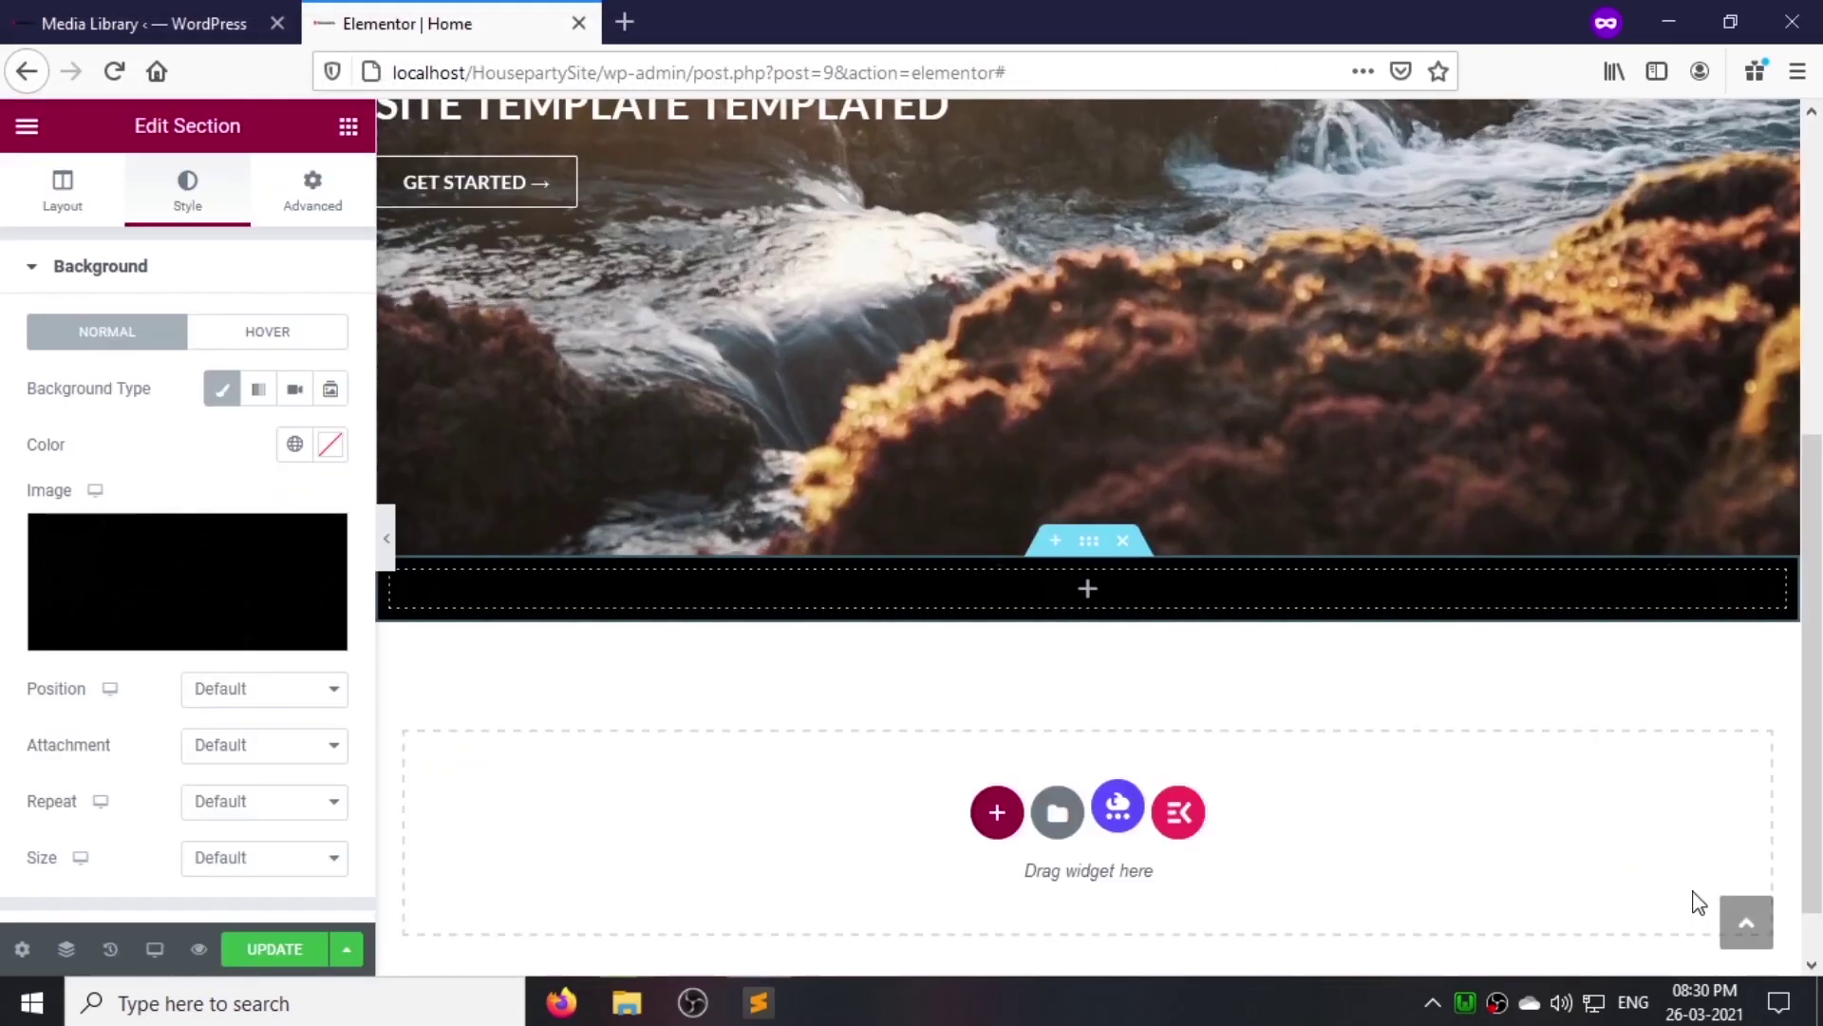
Step: Set the background image to Center Center, Fixed, No-repeat and Cover
{"action": "left_click", "coordinate": [234, 694]}
{"action": "left_click", "coordinate": [251, 388]}
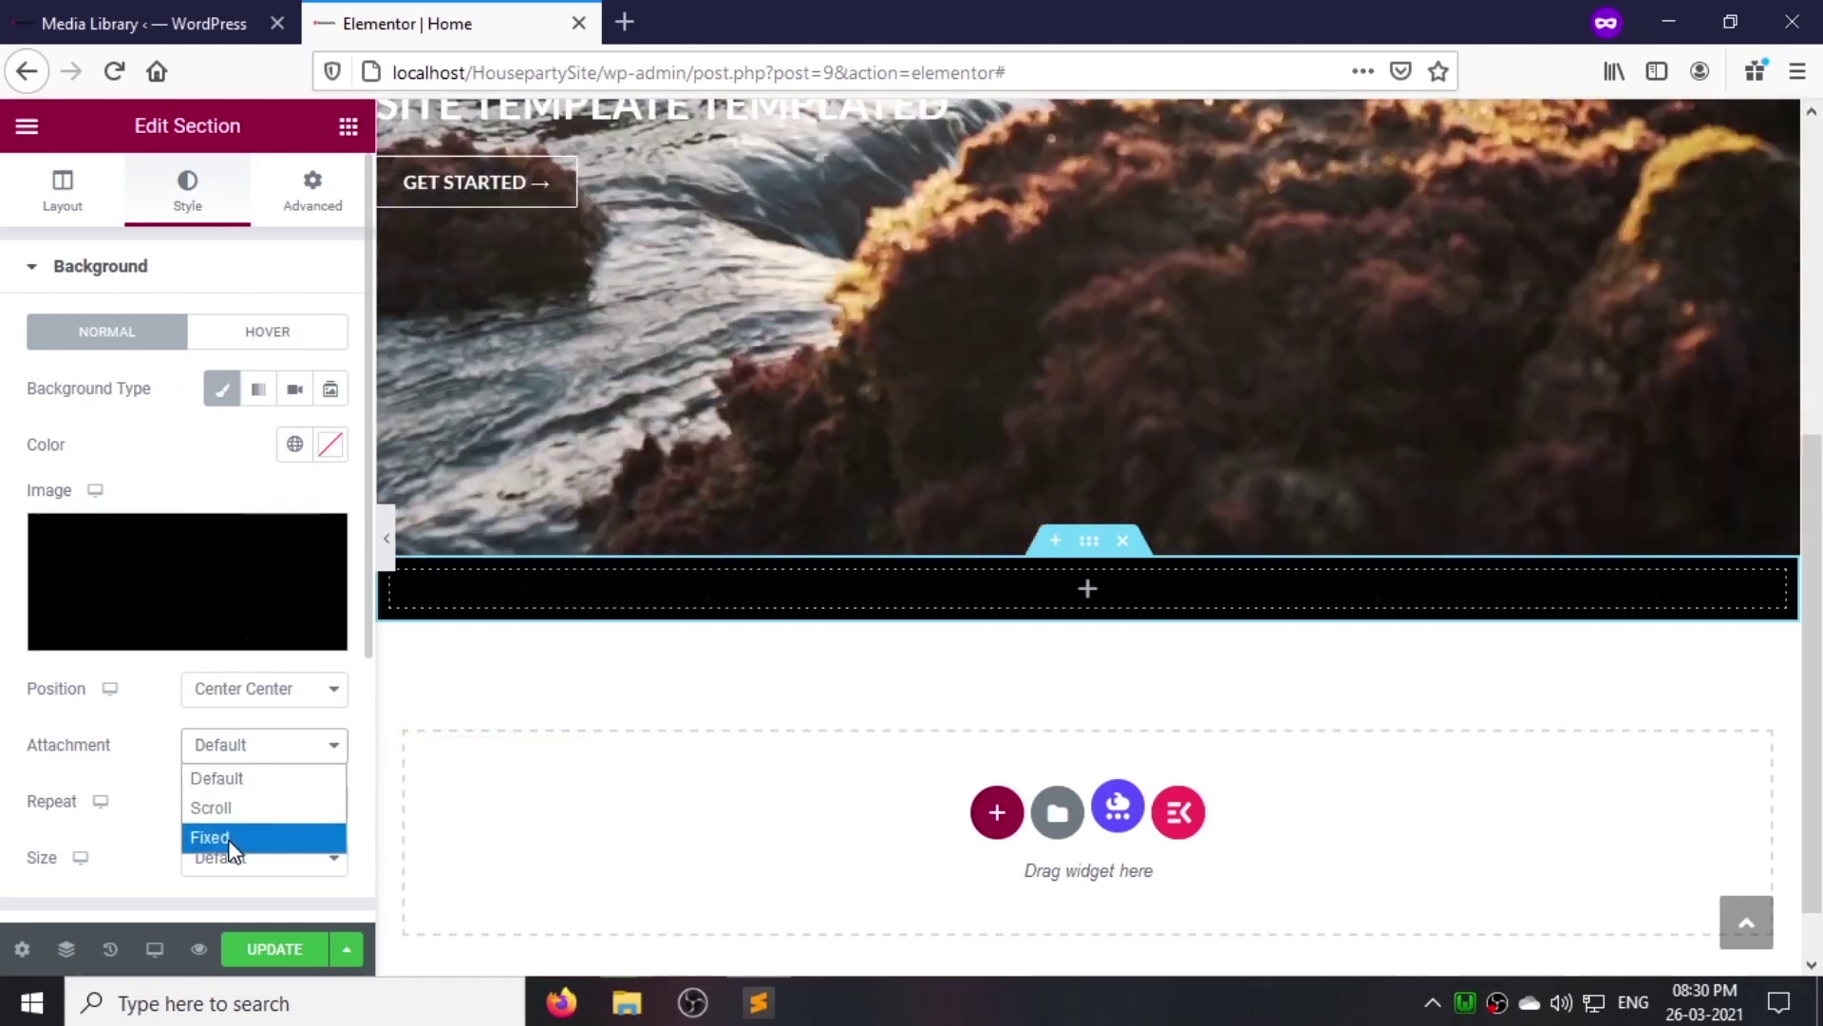
{"action": "left_click", "coordinate": [231, 837]}
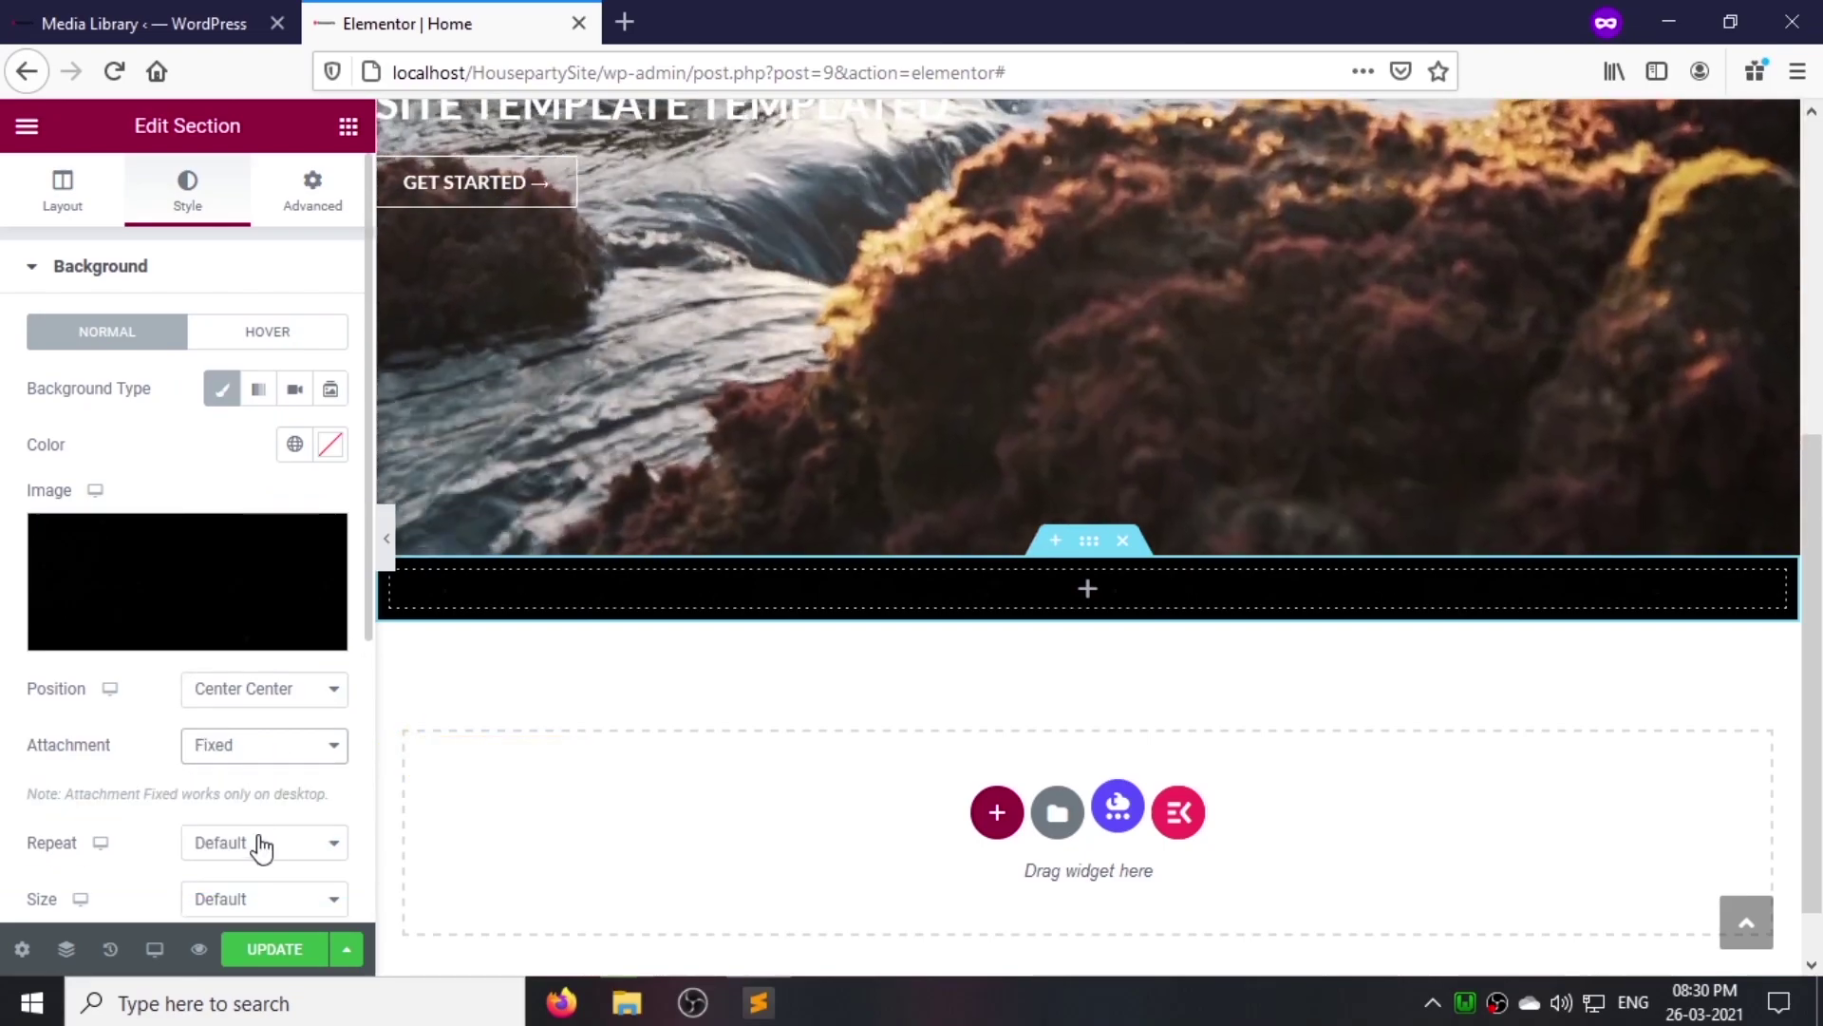
{"action": "scroll", "coordinate": [257, 835], "scroll_direction": "down", "scroll_amount": 1}
{"action": "left_click", "coordinate": [261, 802]}
{"action": "left_click", "coordinate": [249, 862]}
{"action": "left_click", "coordinate": [258, 870]}
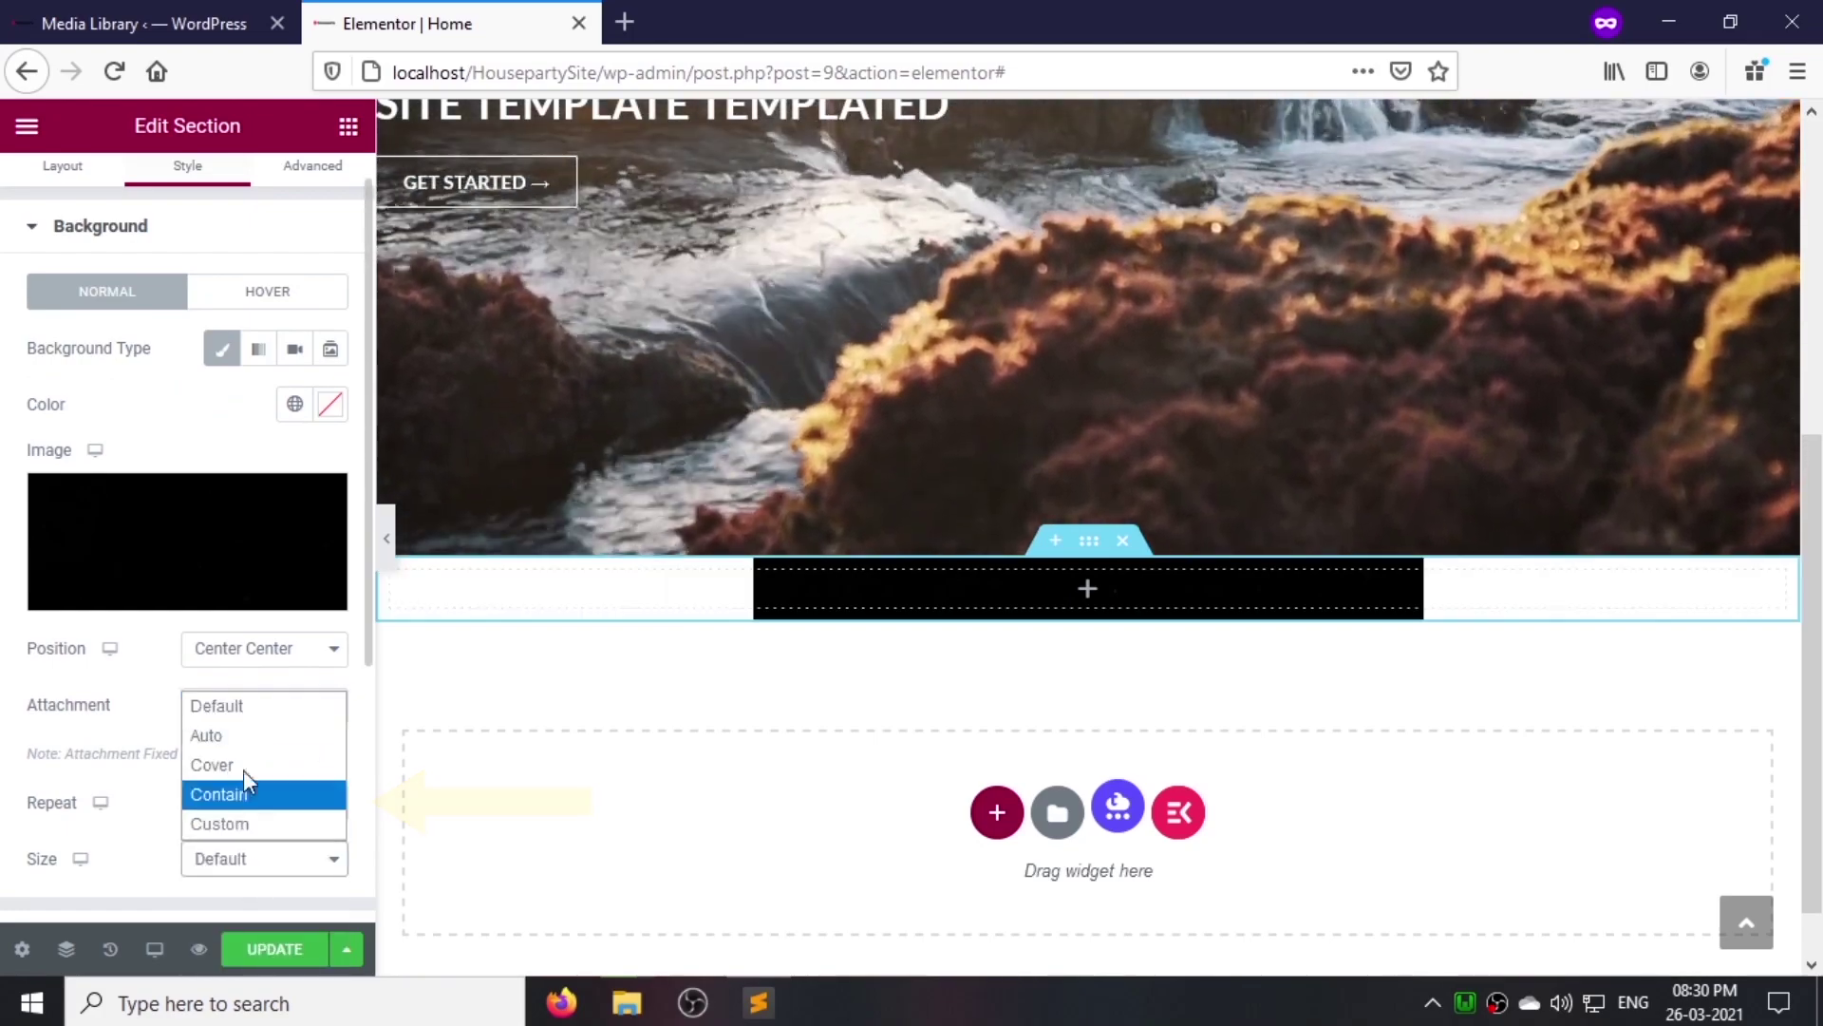
{"action": "left_click", "coordinate": [245, 775]}
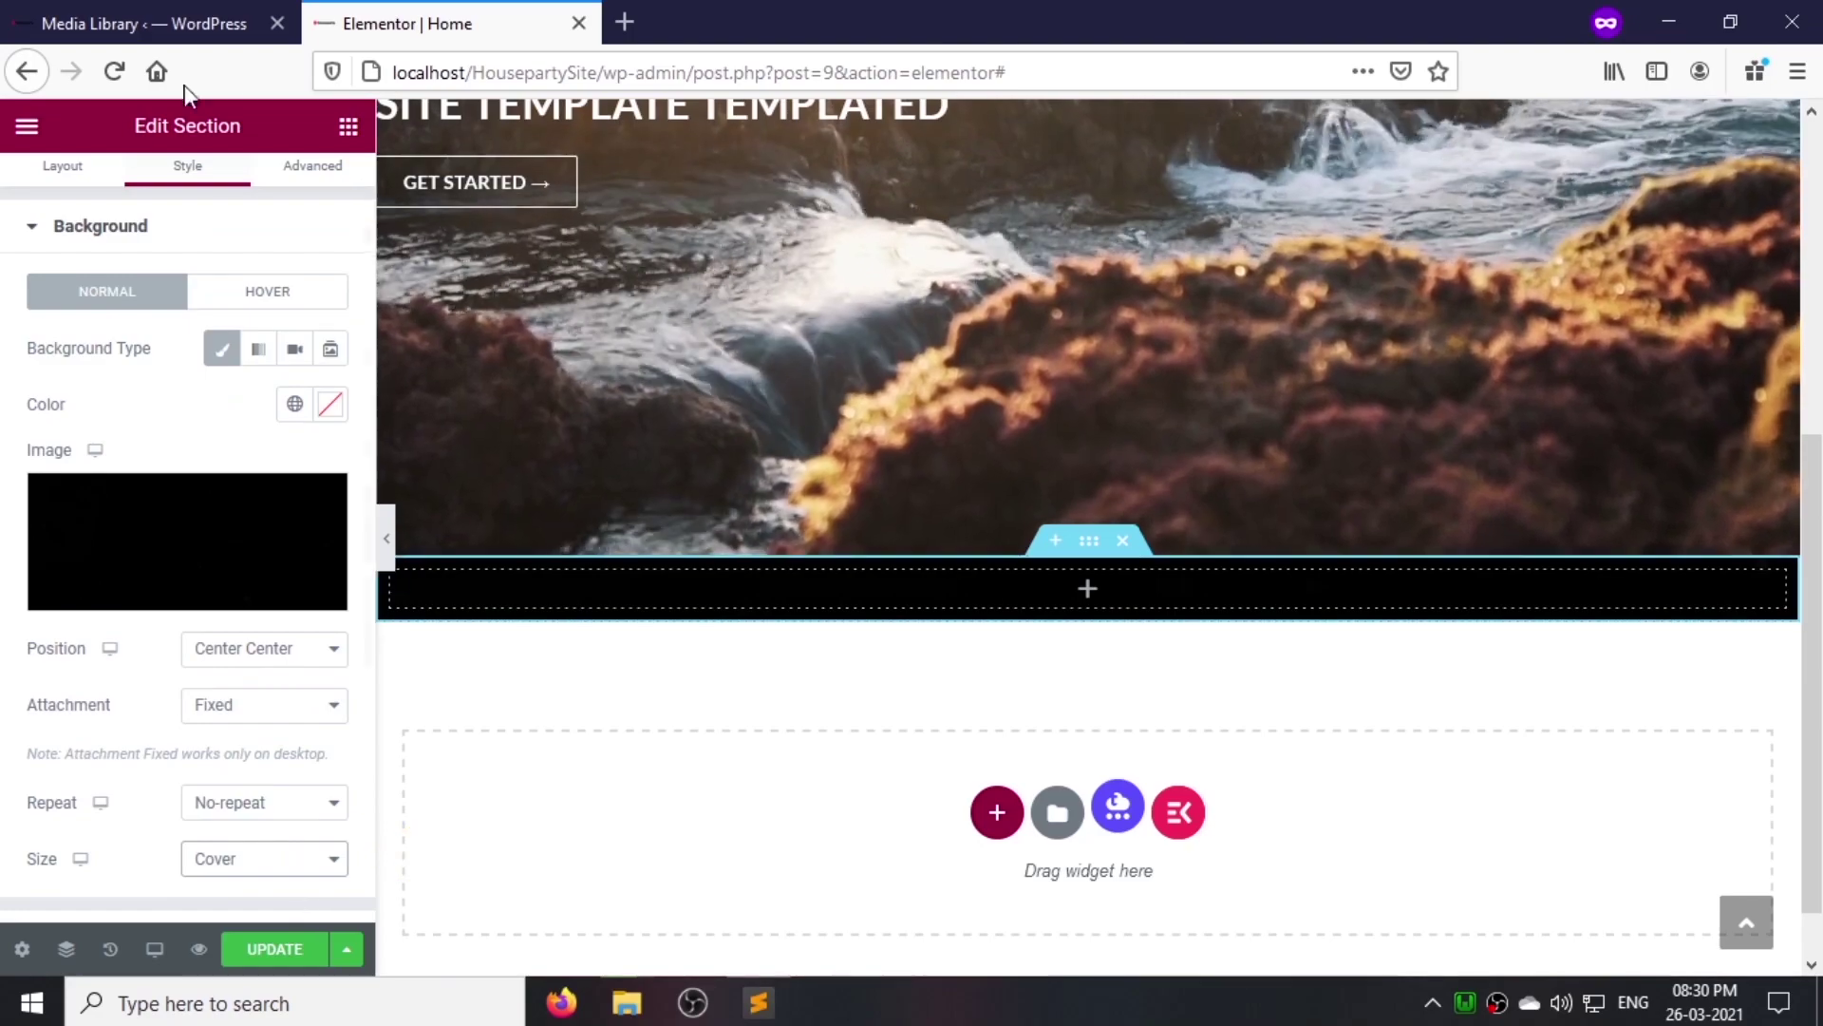
{"action": "left_click", "coordinate": [347, 127]}
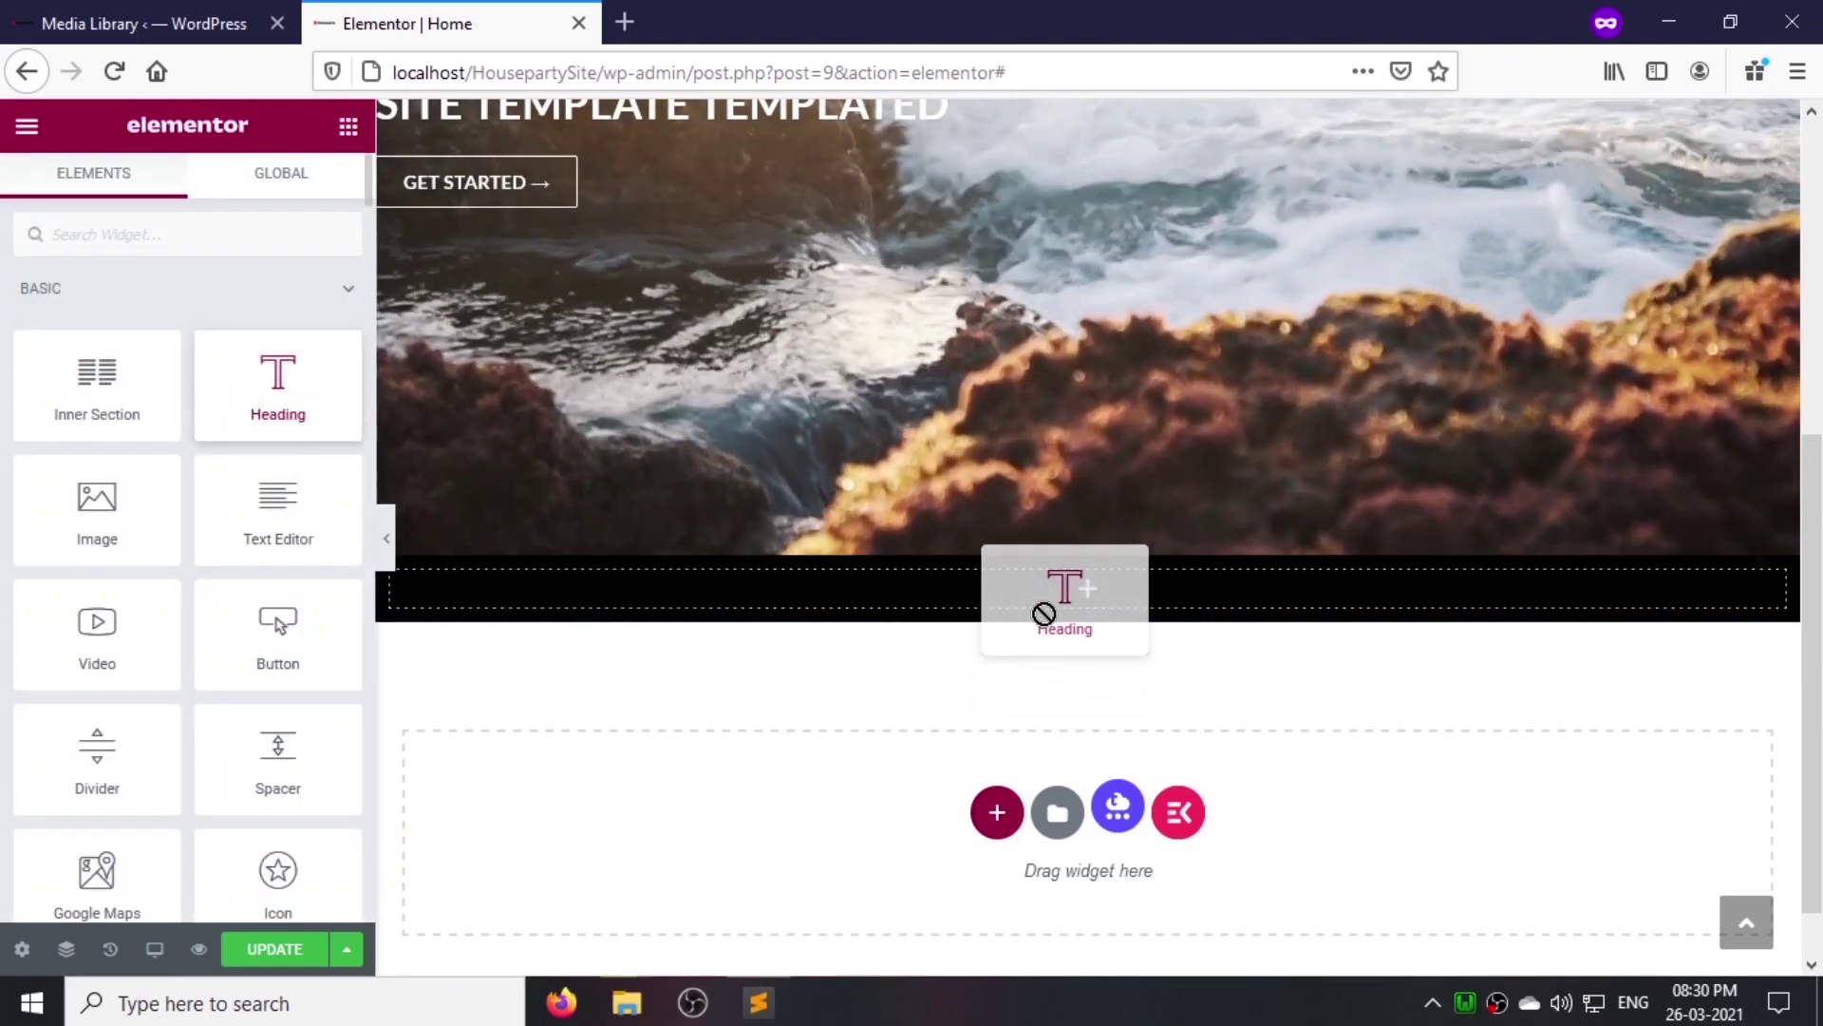
Step: Add a centred heading to the new section, coloured crimson #f00c4c
{"action": "left_click_drag", "start_coordinate": [1055, 568], "coordinate": [1055, 570]}
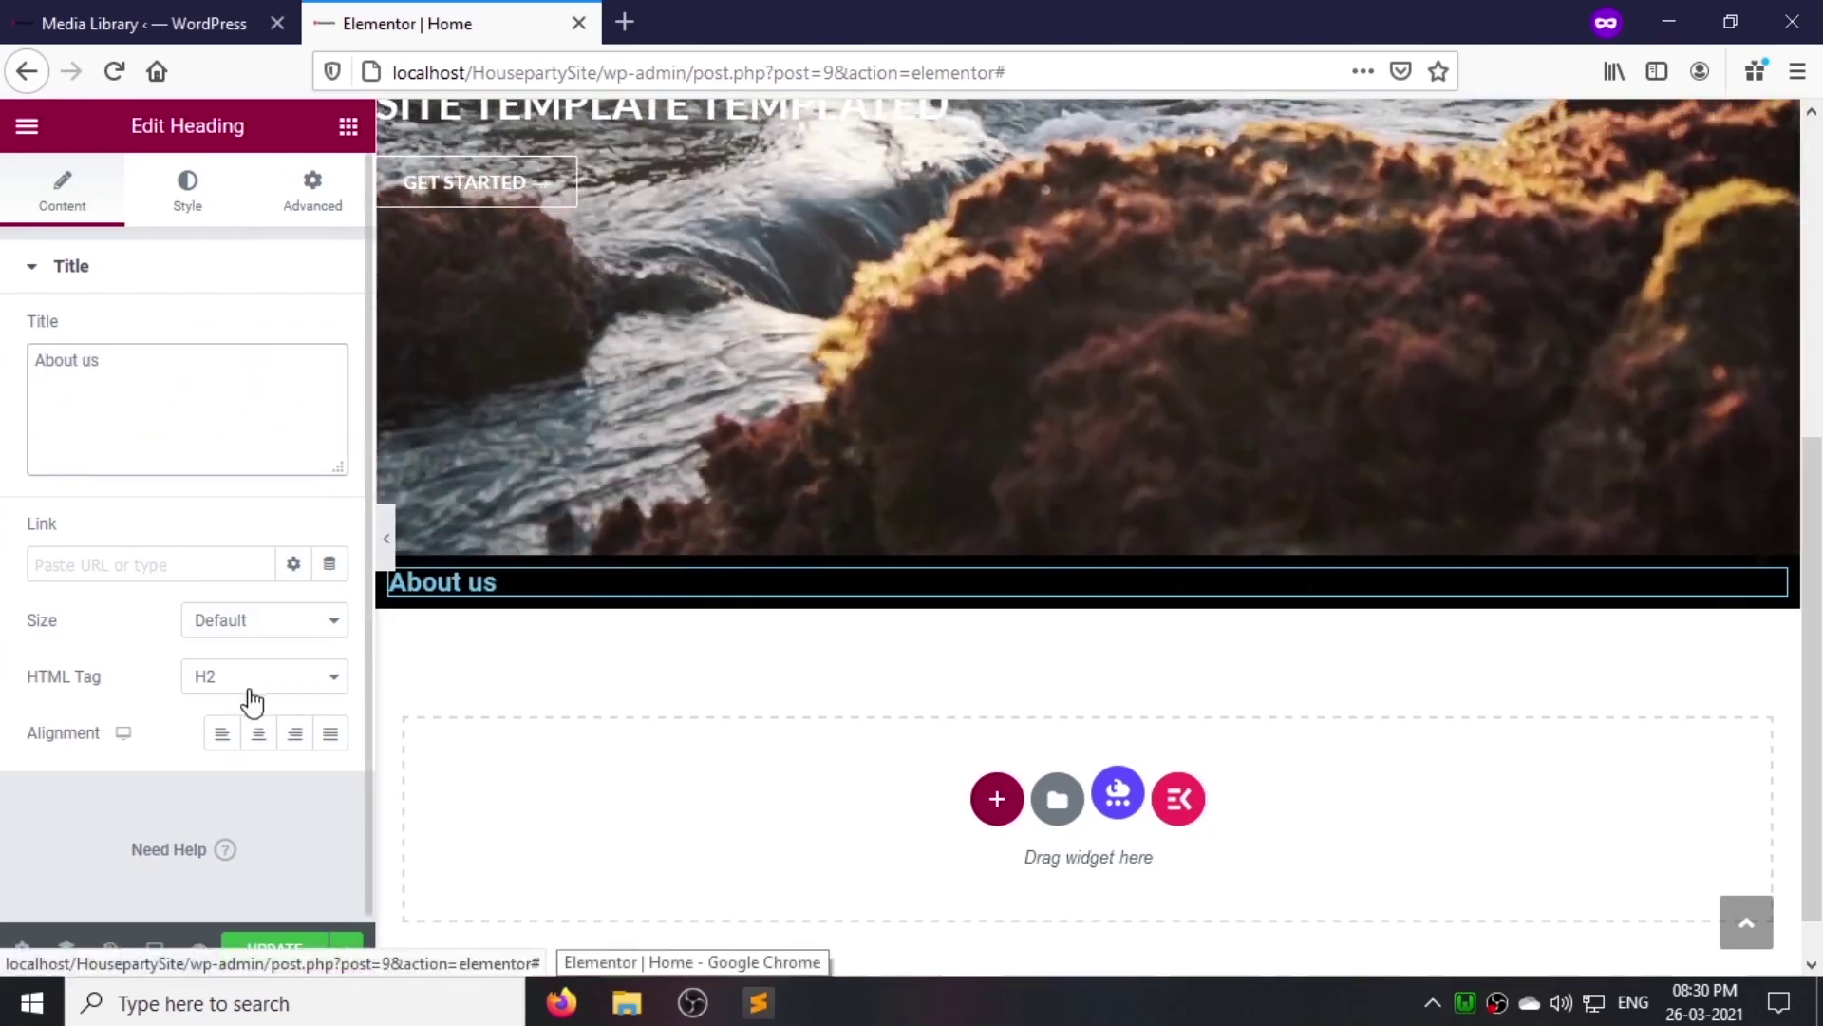
{"action": "left_click", "coordinate": [258, 732]}
{"action": "left_click", "coordinate": [183, 201]}
{"action": "left_click", "coordinate": [329, 334]}
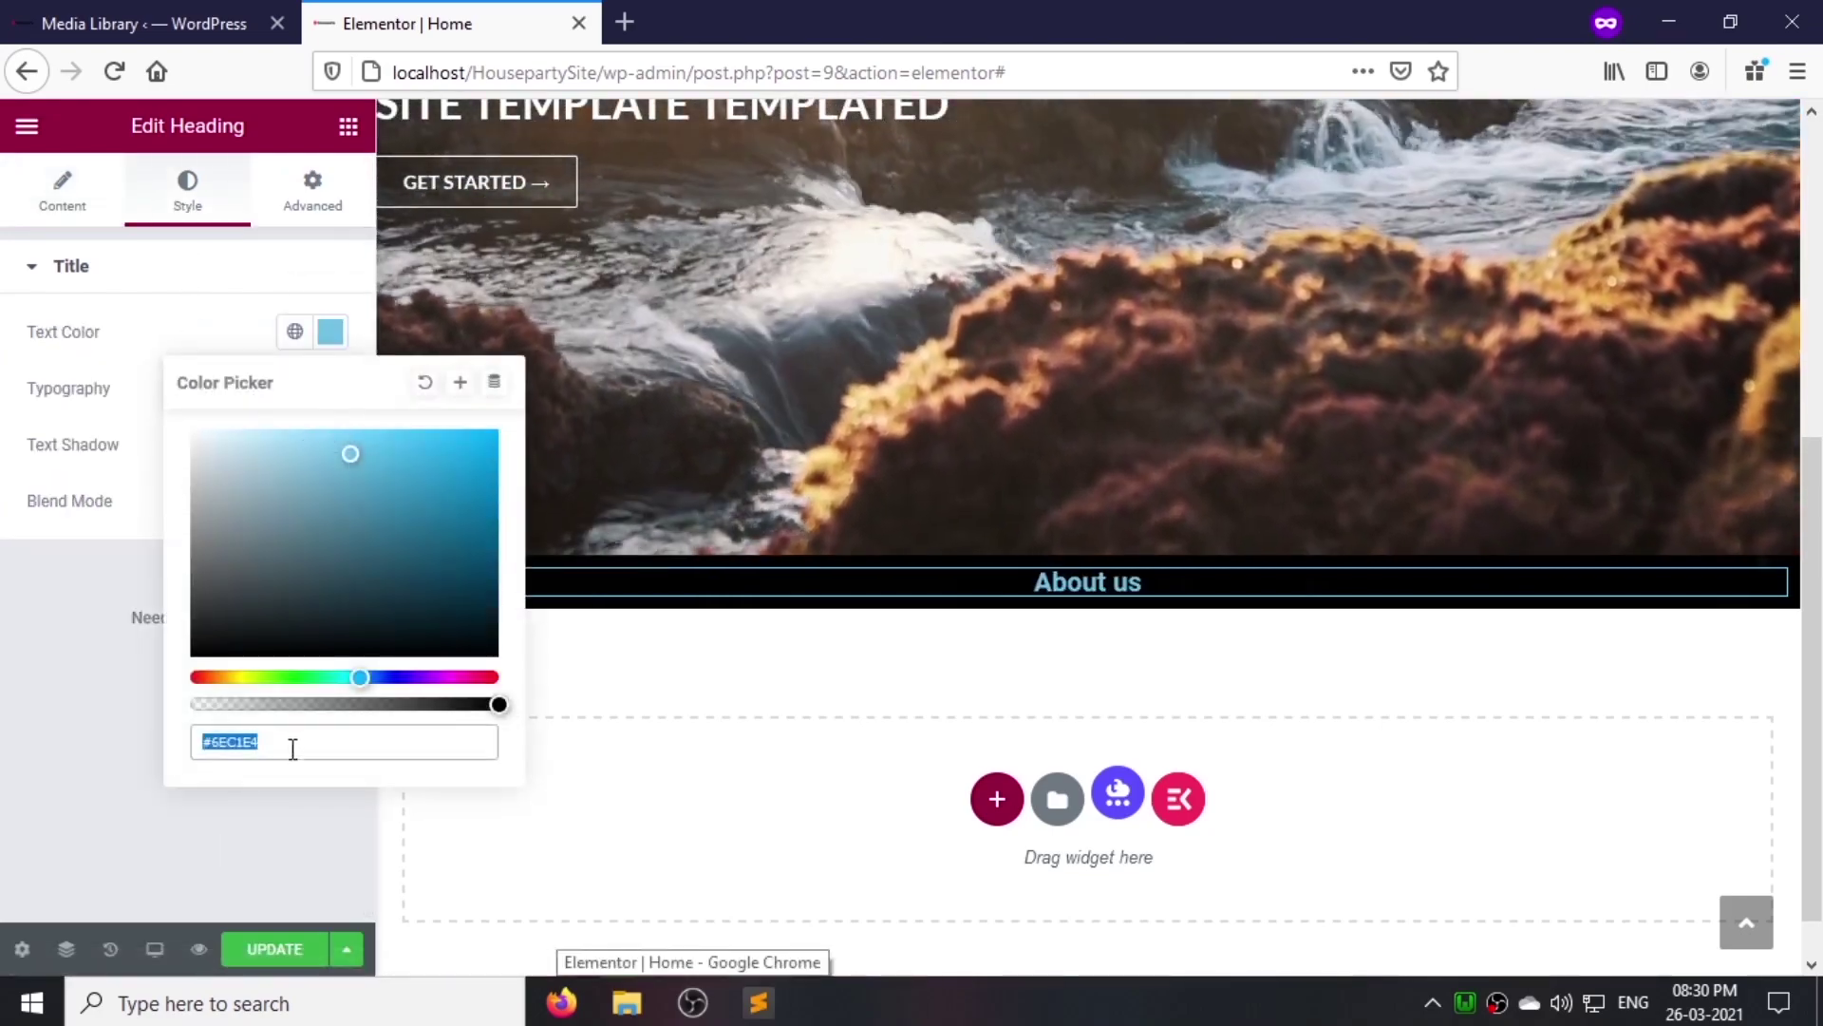
{"action": "type", "text": "#f00c4c"}
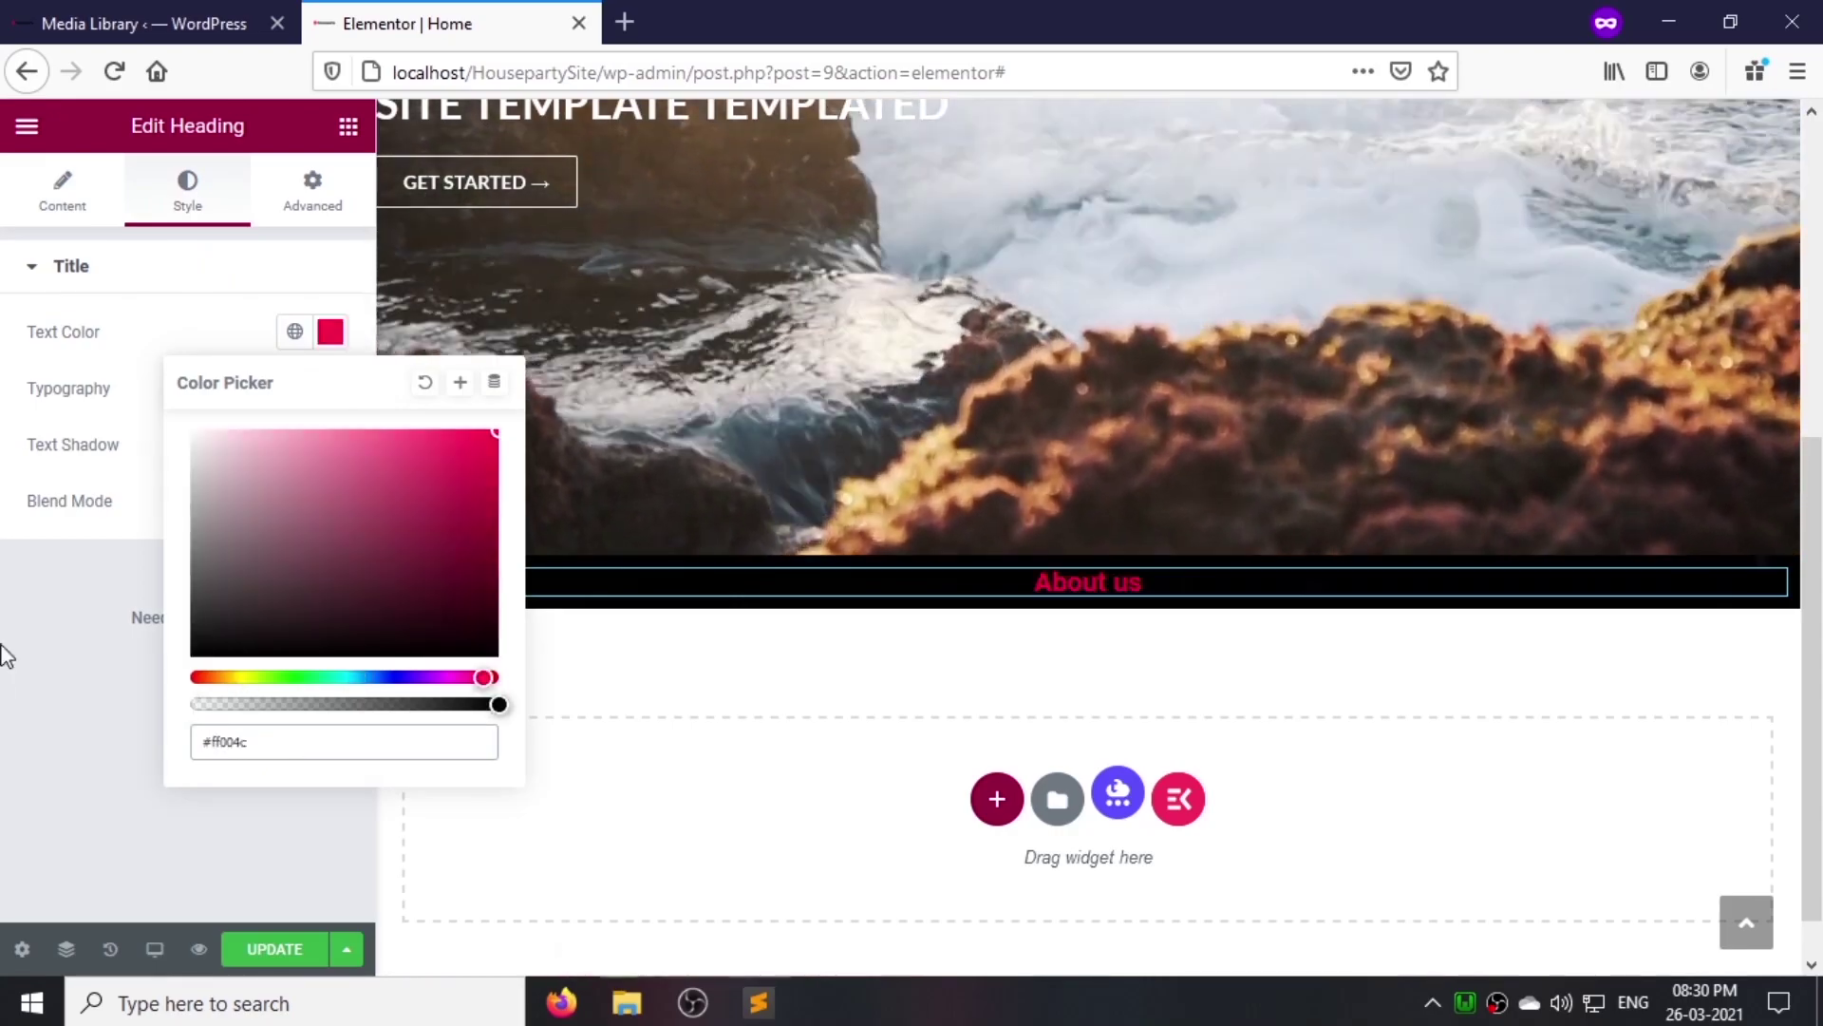
{"action": "left_click", "coordinate": [330, 388]}
Step: Style the heading Lato 40, weight 700, uppercase, and add a spacer above it
{"action": "left_click", "coordinate": [330, 388]}
{"action": "left_click", "coordinate": [269, 527]}
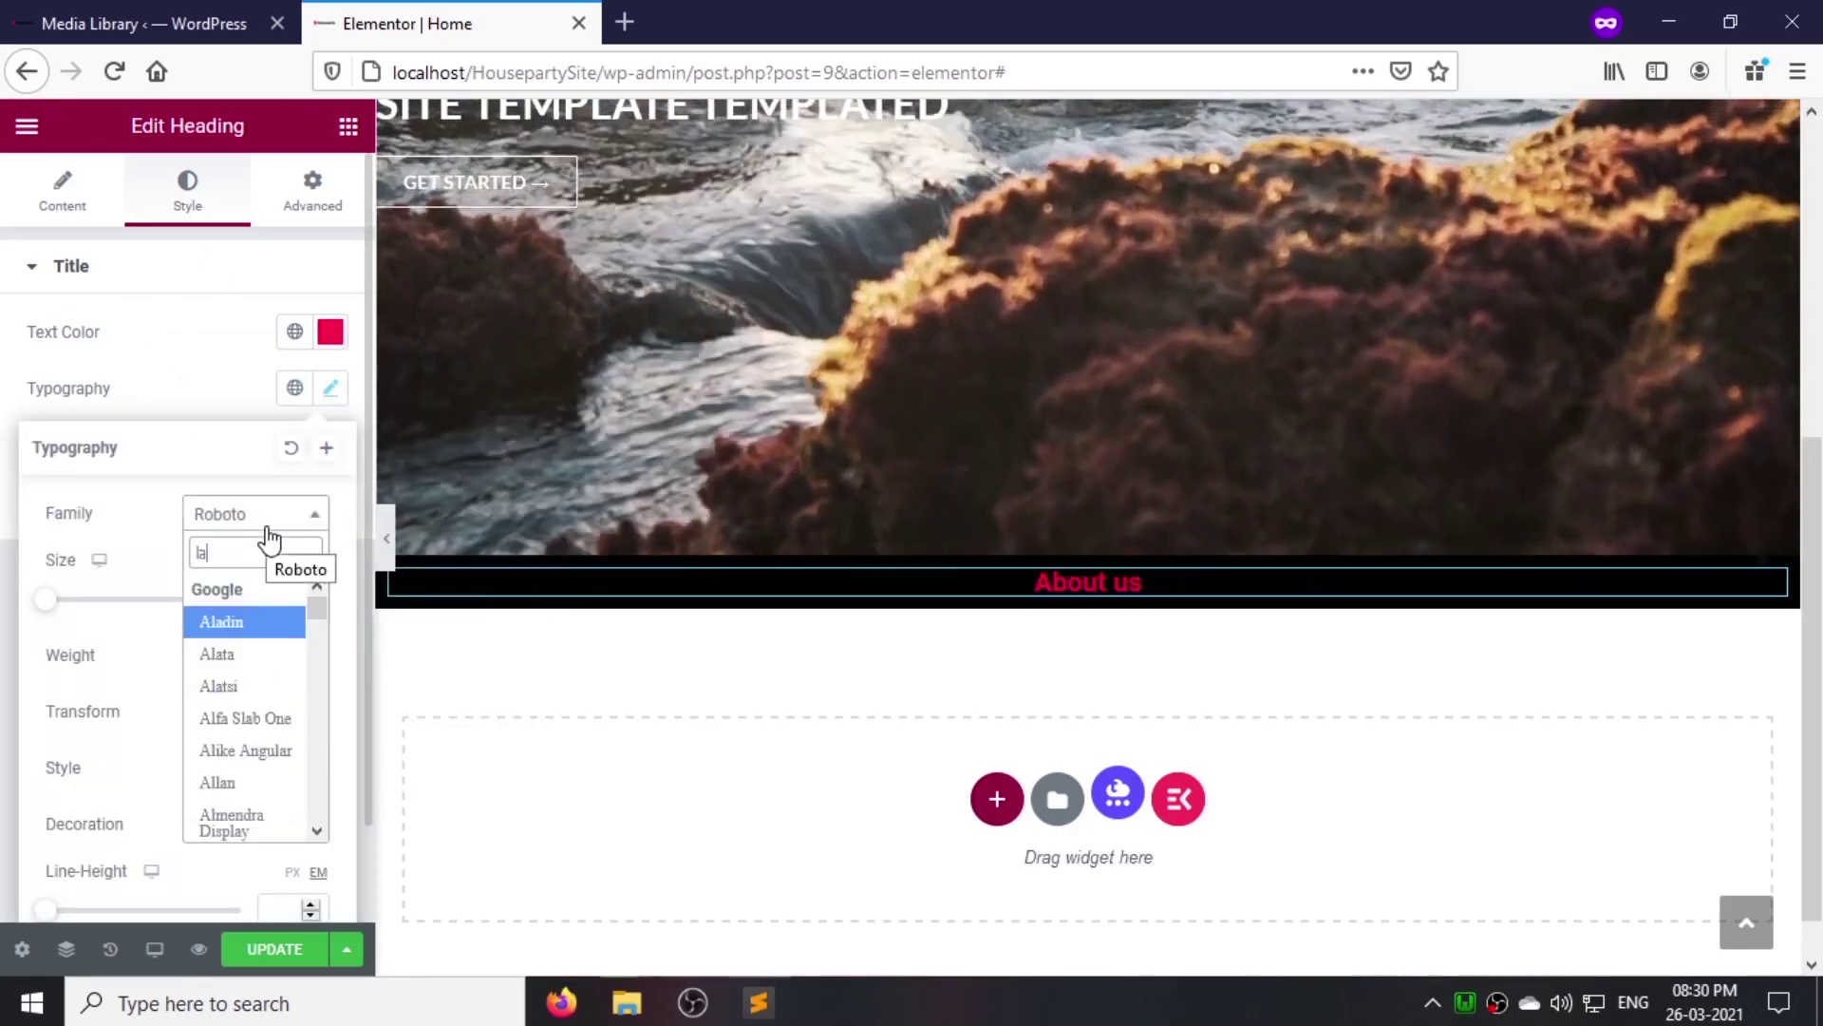
{"action": "type", "text": "lato"}
{"action": "key", "text": "Return"}
{"action": "left_click", "coordinate": [289, 593]}
{"action": "type", "text": "40"}
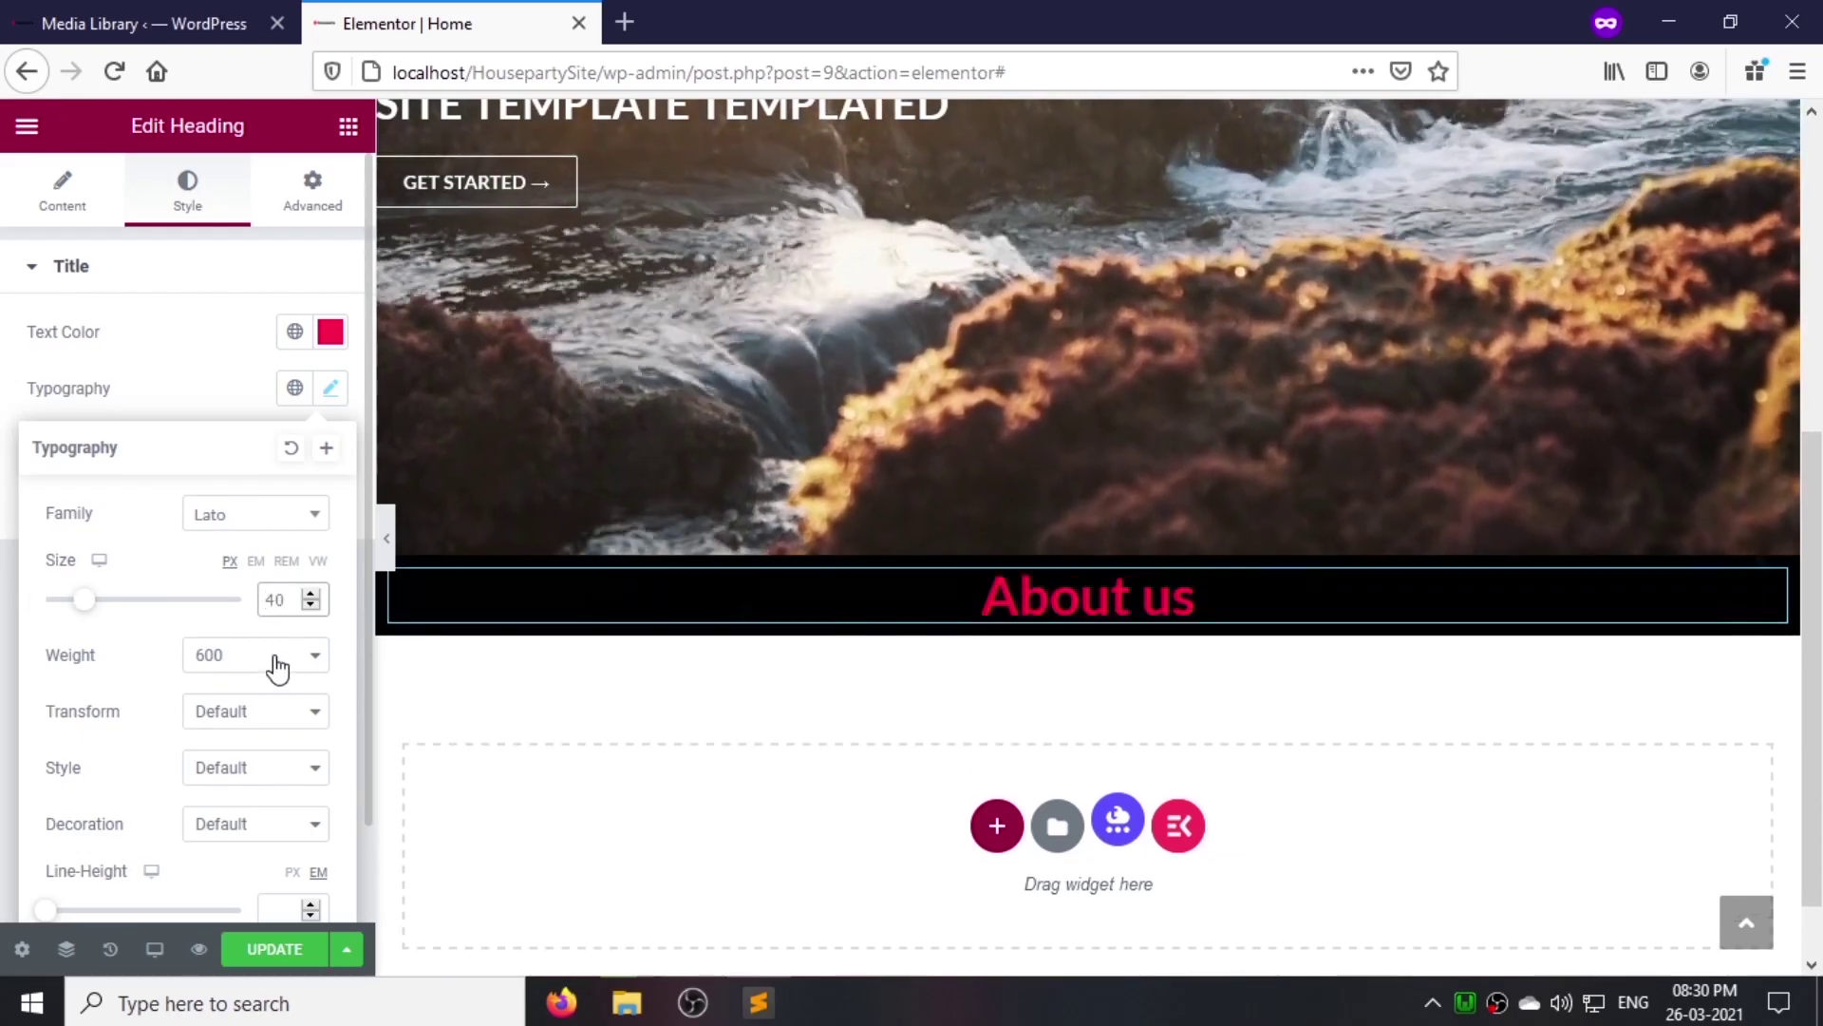
{"action": "left_click", "coordinate": [272, 655]}
{"action": "left_click", "coordinate": [228, 468]}
{"action": "left_click", "coordinate": [261, 712]}
{"action": "left_click", "coordinate": [242, 773]}
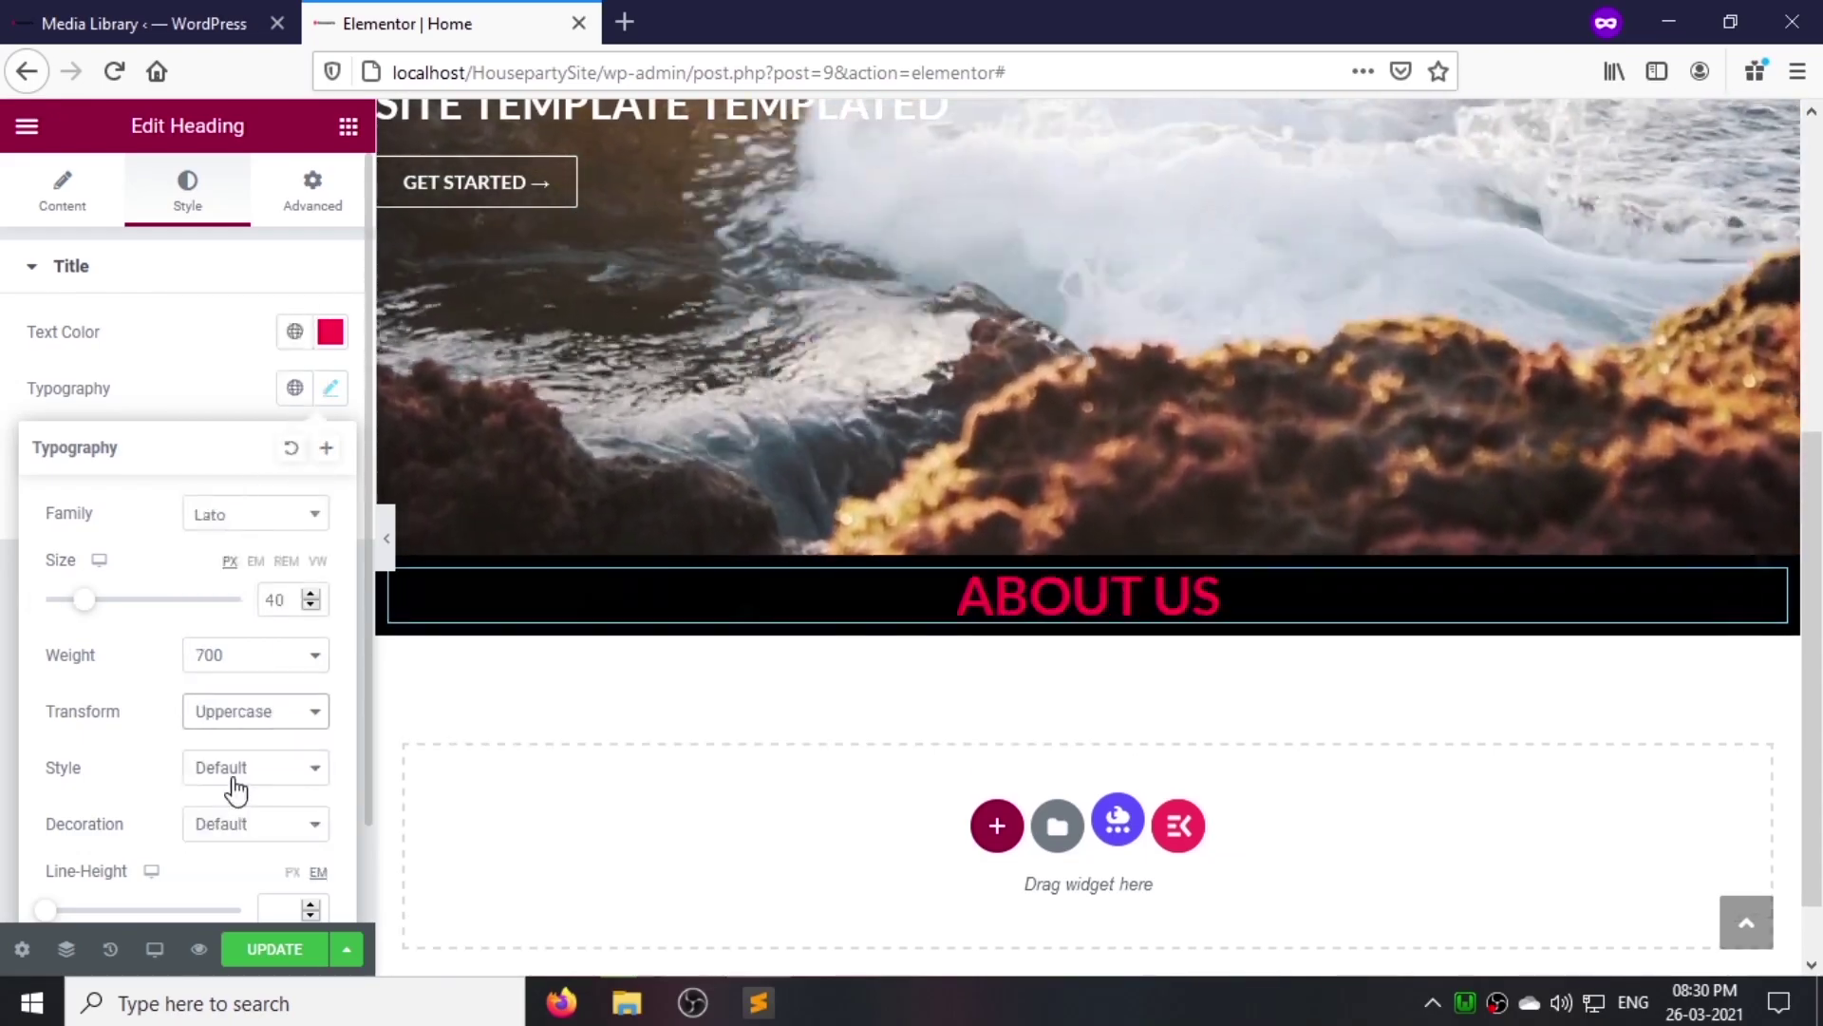
{"action": "scroll", "coordinate": [244, 826], "scroll_direction": "down", "scroll_amount": 2}
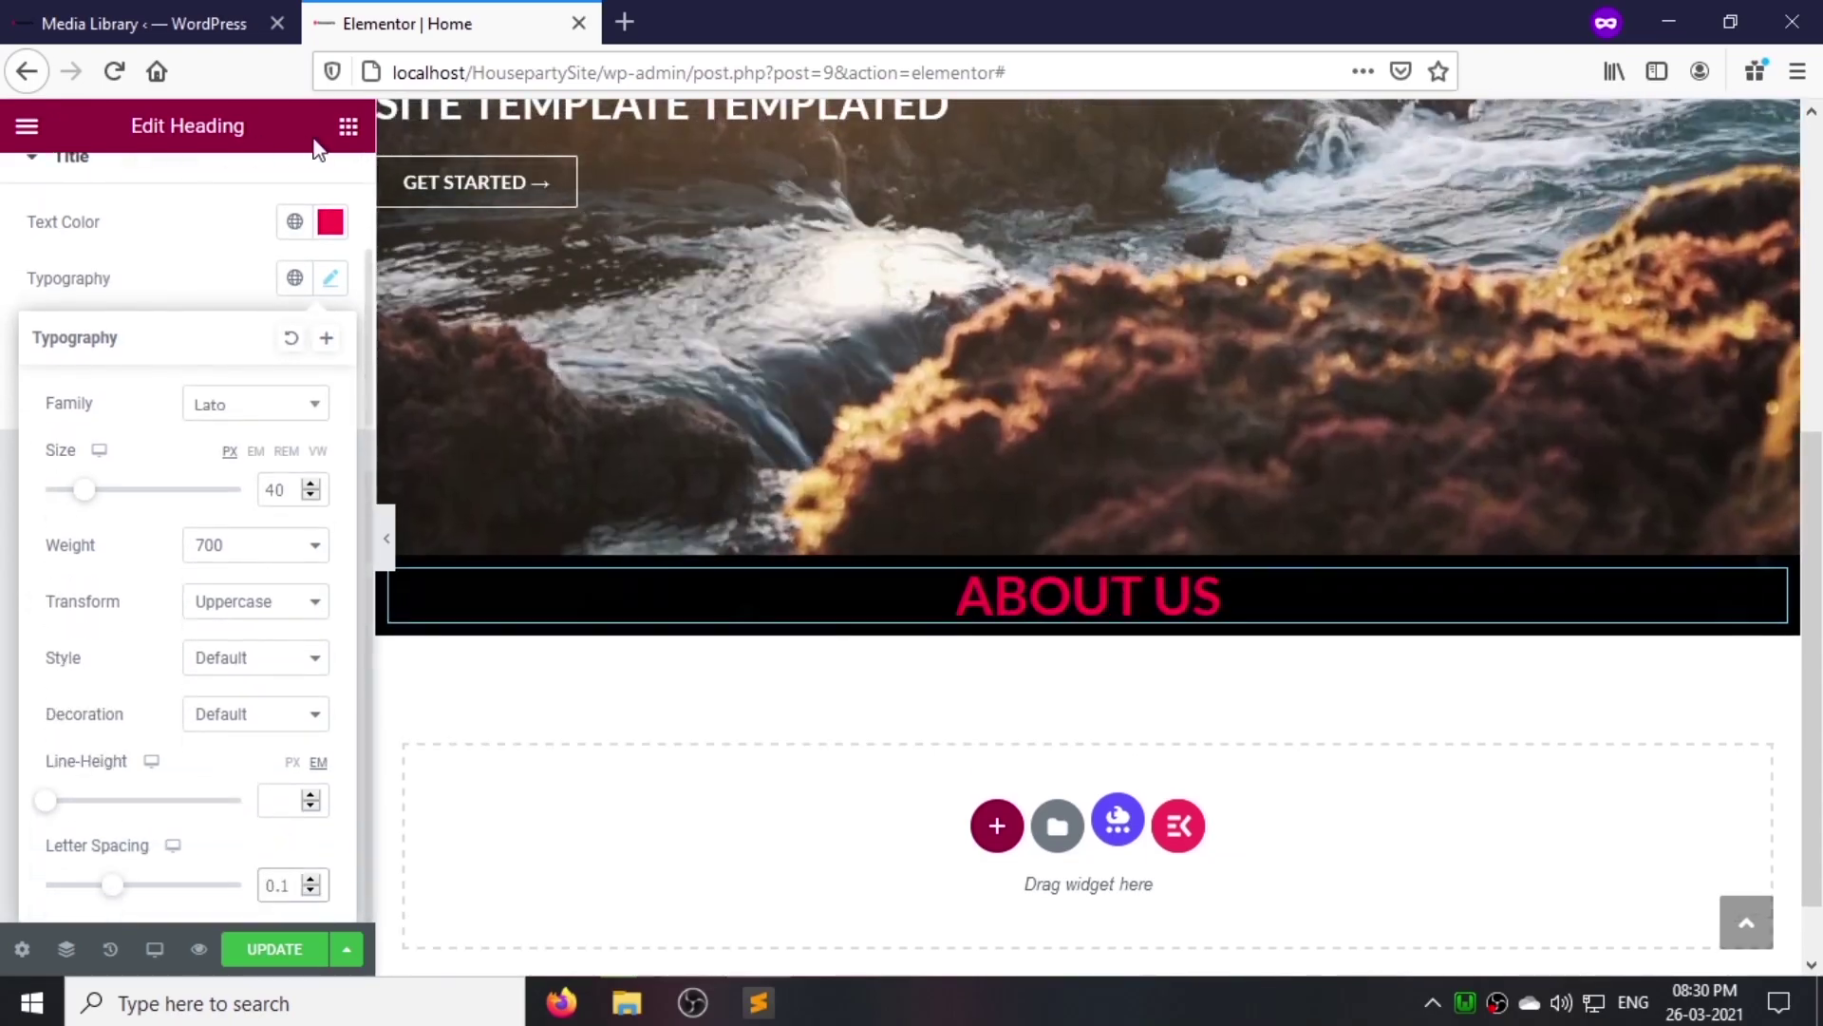
{"action": "left_click", "coordinate": [348, 126]}
{"action": "left_click_drag", "start_coordinate": [279, 766], "coordinate": [1065, 581]}
Step: Set the spacer height to 60 and add a single-column, no-gap inner section below ABOUT US
{"action": "left_click_drag", "start_coordinate": [282, 366], "coordinate": [315, 371]}
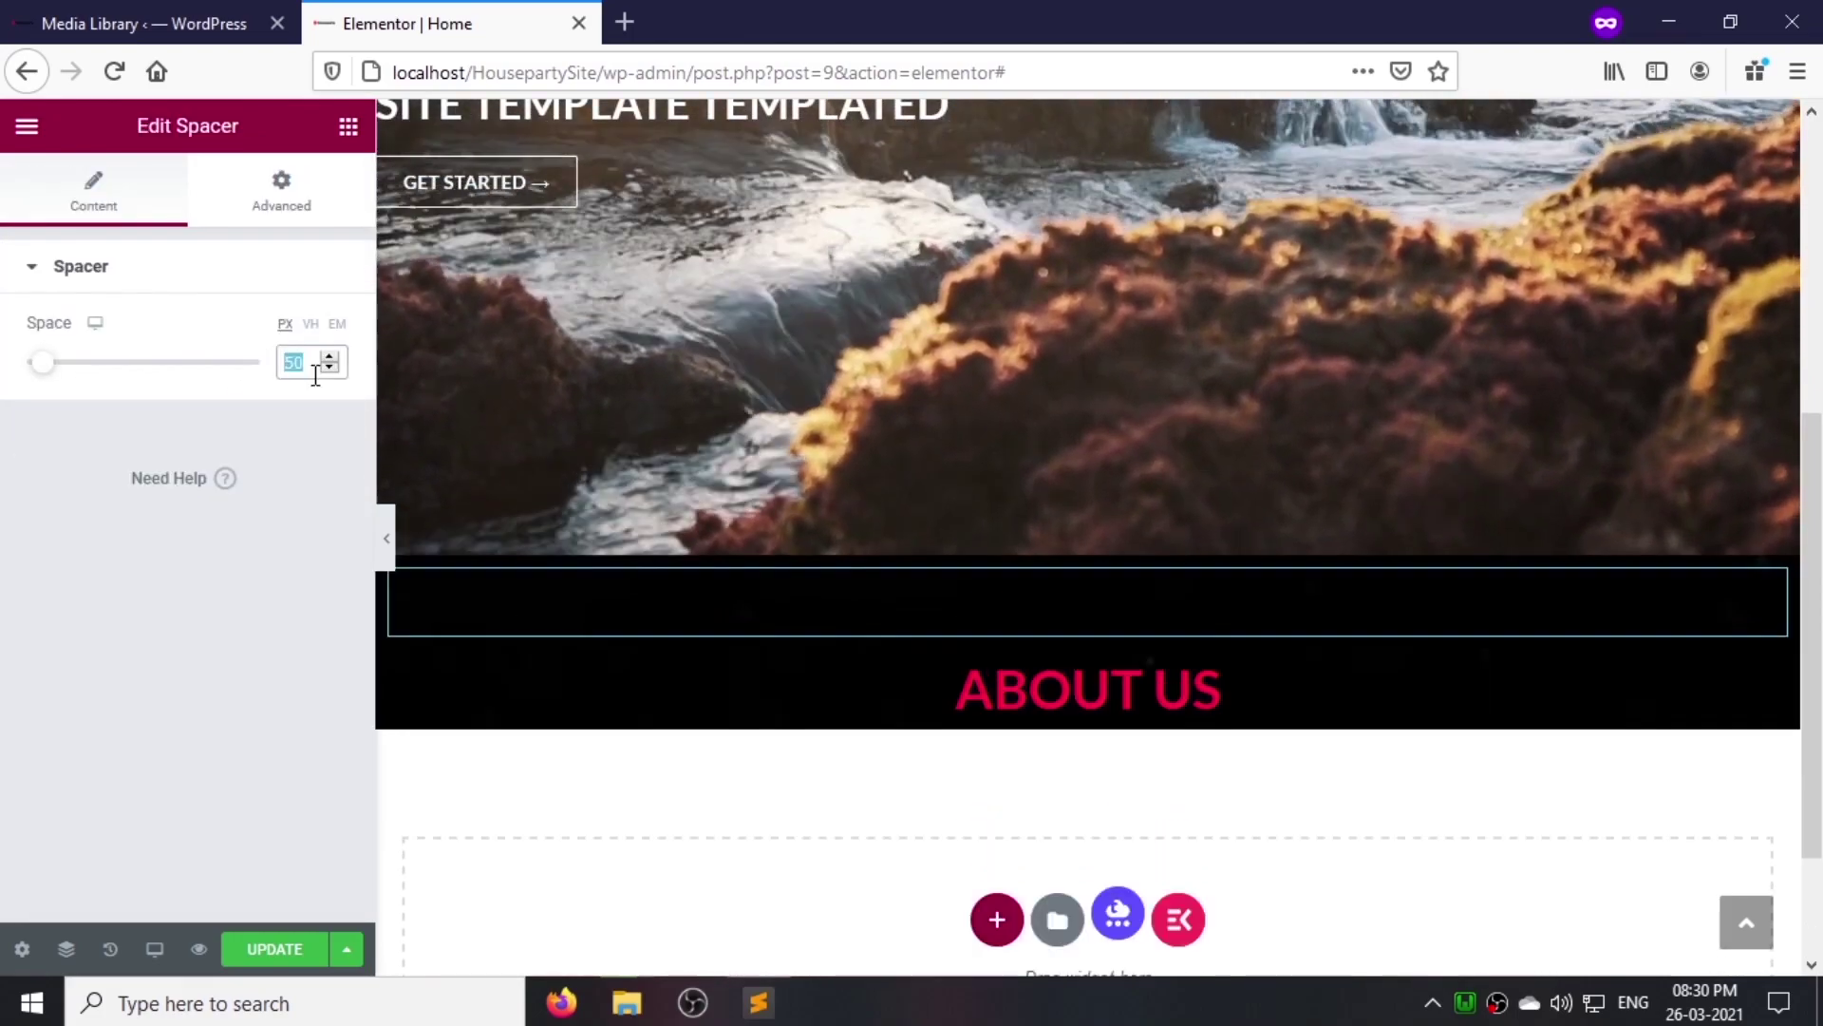
{"action": "type", "text": "60"}
{"action": "left_click", "coordinate": [349, 126]}
{"action": "left_click_drag", "start_coordinate": [93, 384], "coordinate": [1084, 750]}
{"action": "right_click", "coordinate": [1104, 788]}
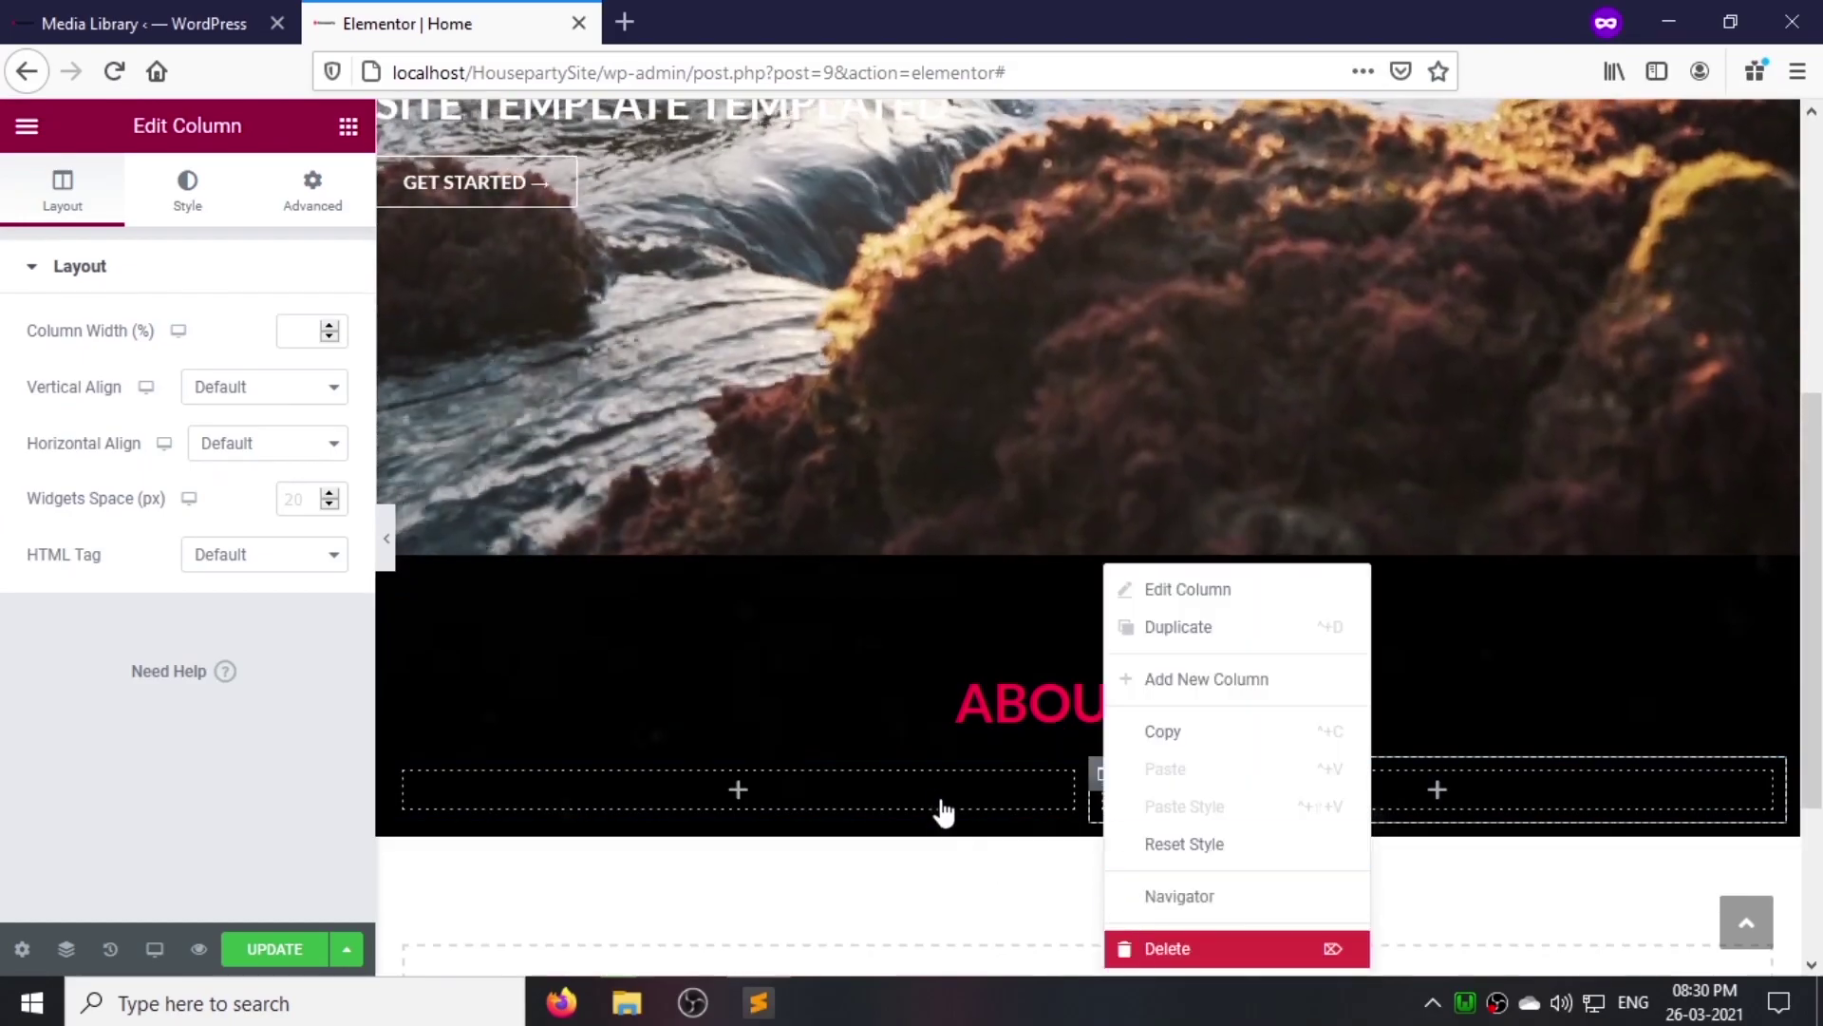
{"action": "key", "text": "Delete"}
{"action": "left_click", "coordinate": [1071, 741]}
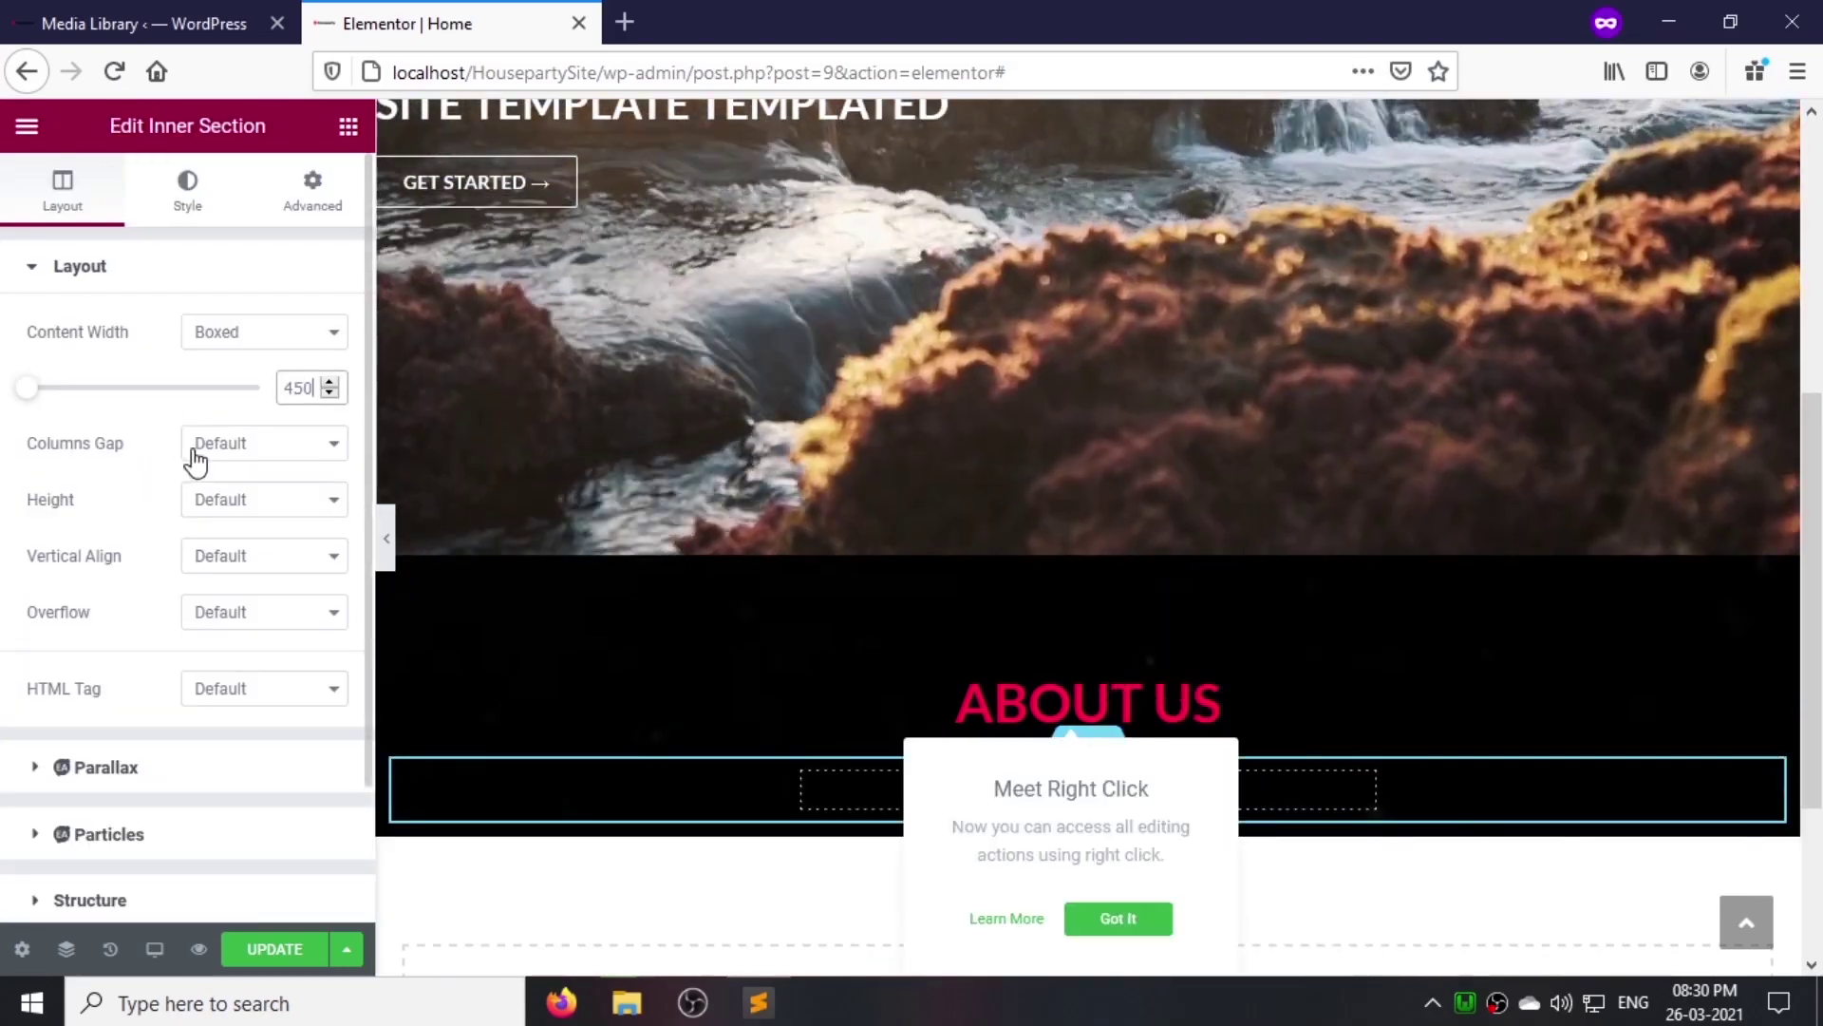
{"action": "left_click", "coordinate": [200, 444]}
{"action": "left_click", "coordinate": [244, 509]}
Step: Add a centre-aligned text block below ABOUT US in light grey #e9e9e9
{"action": "left_click", "coordinate": [348, 126]}
{"action": "left_click_drag", "start_coordinate": [249, 513], "coordinate": [950, 794]}
{"action": "left_click", "coordinate": [183, 202]}
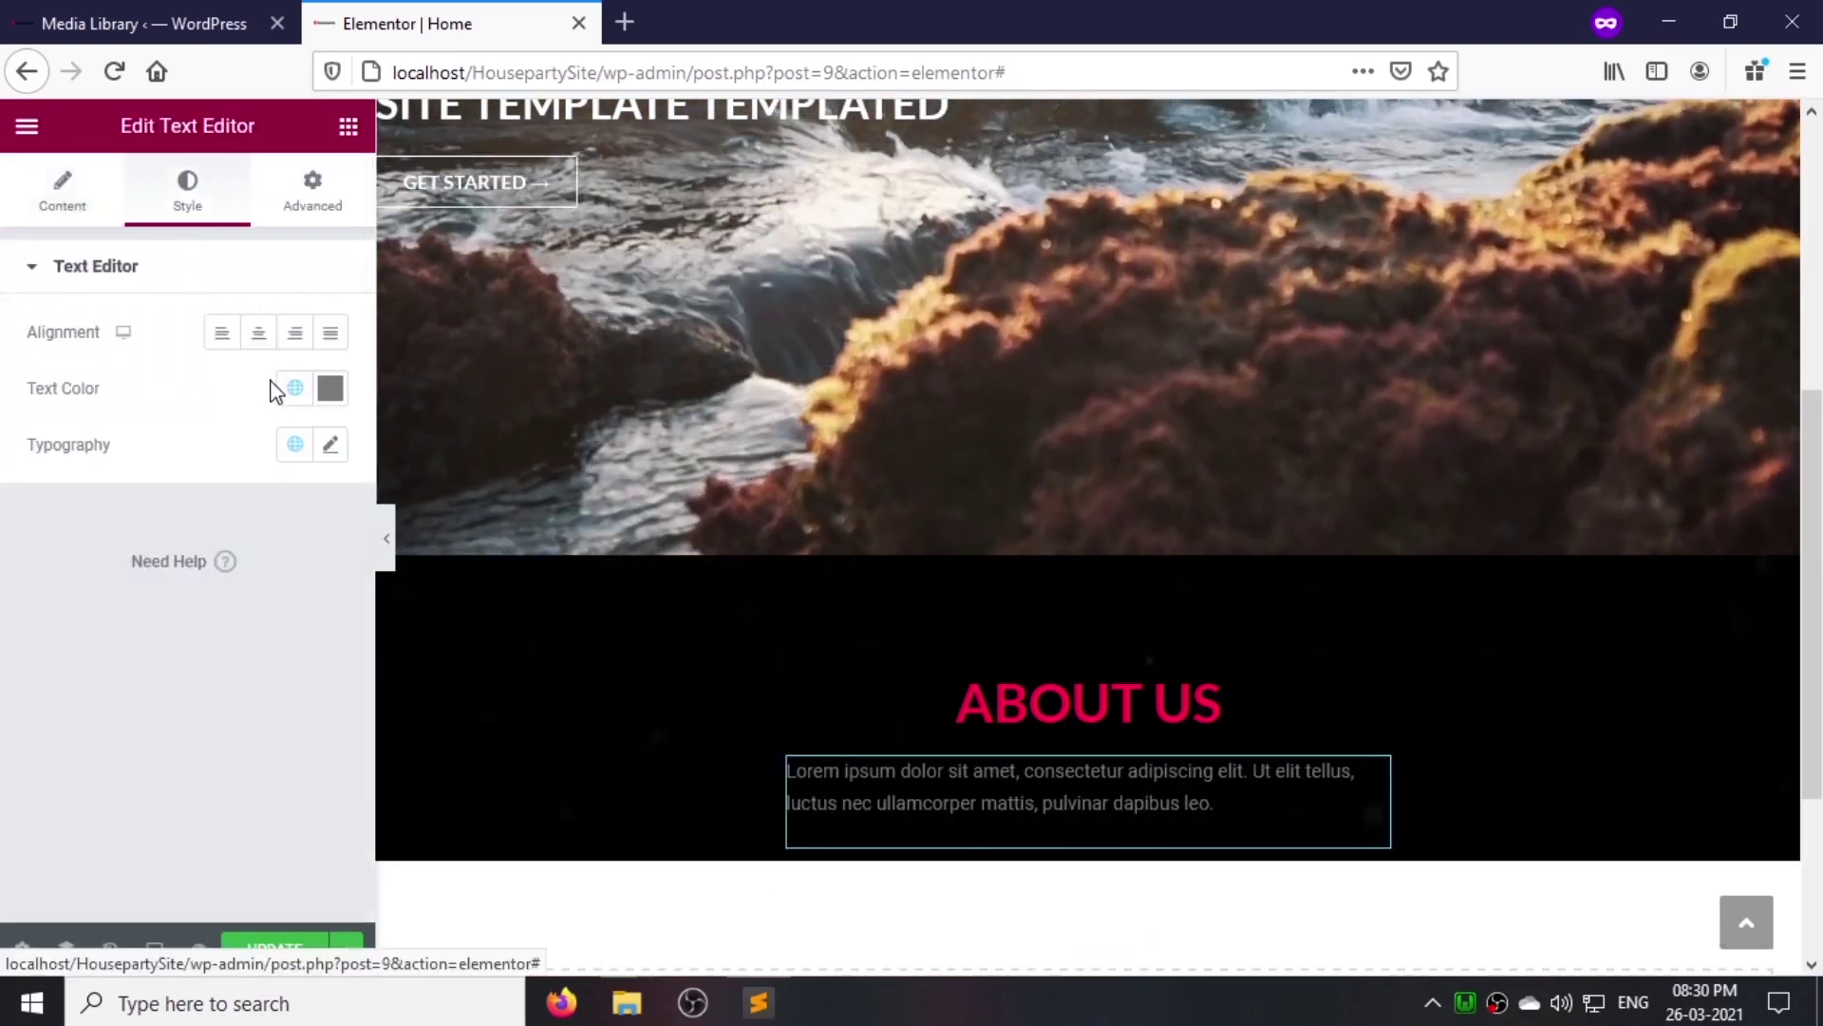
{"action": "left_click", "coordinate": [330, 388]}
{"action": "left_click", "coordinate": [277, 798]}
{"action": "type", "text": "#e9e9e"}
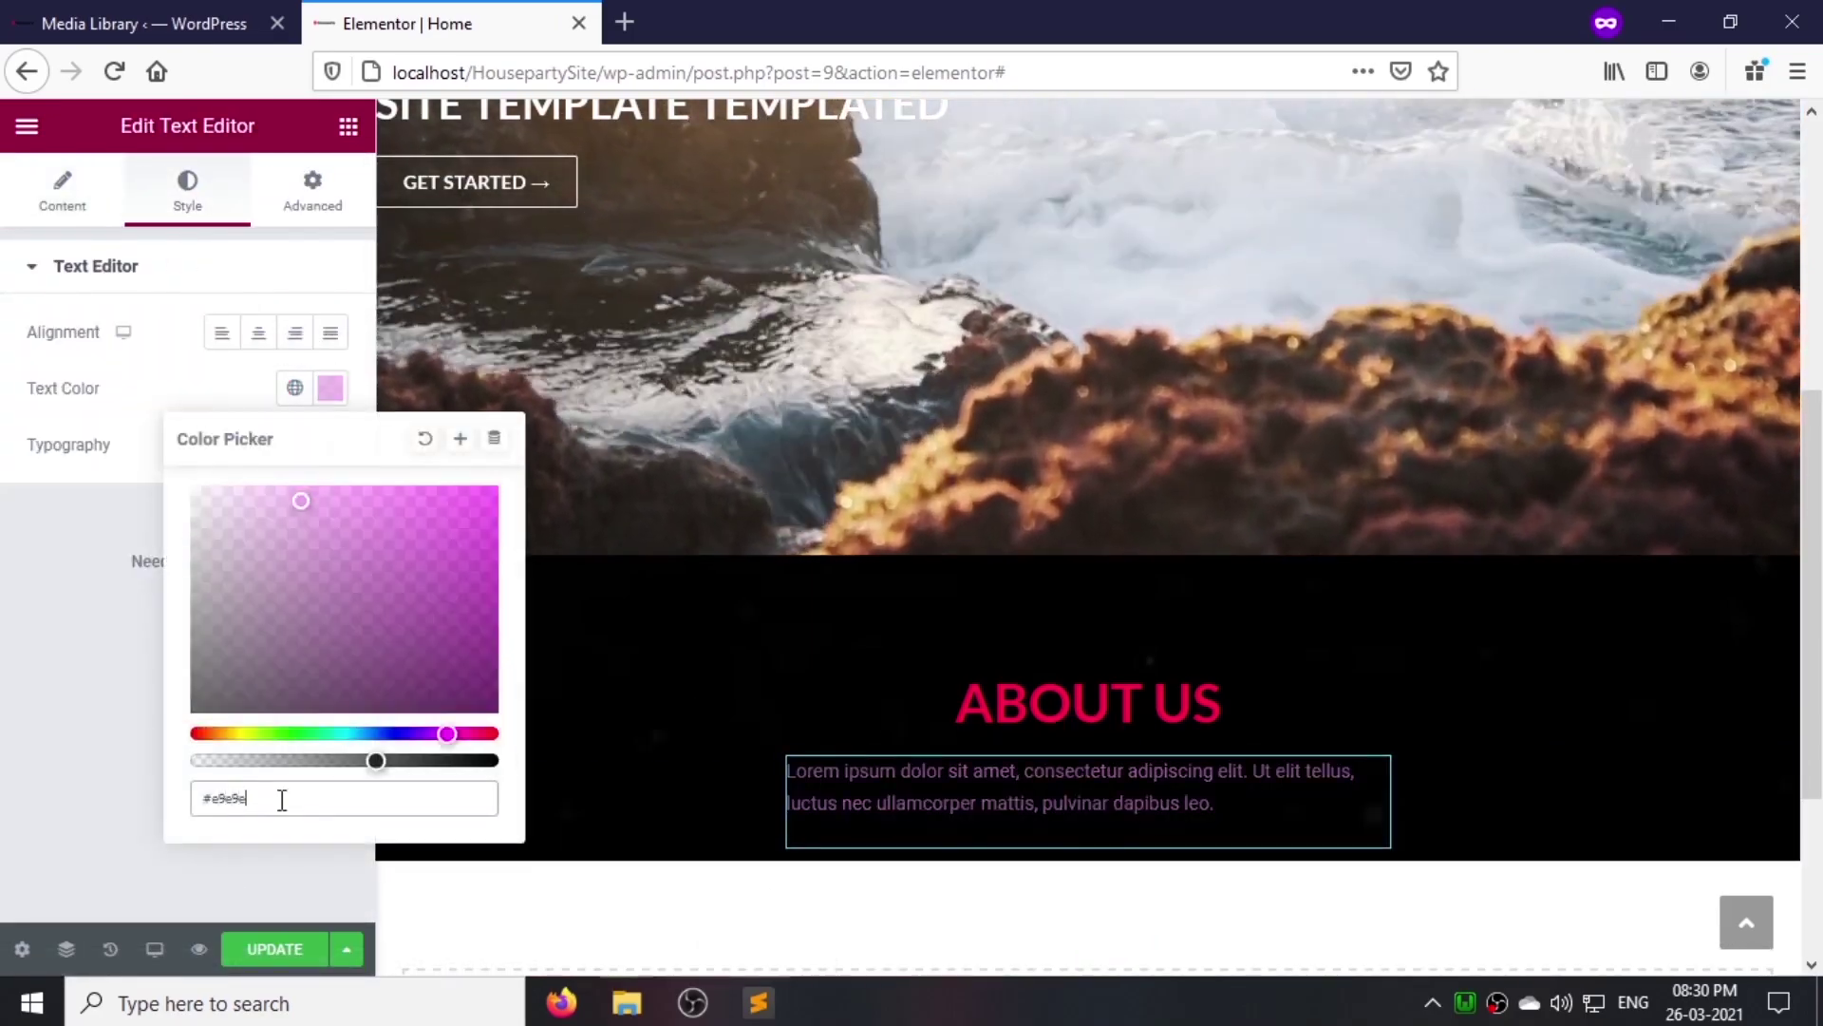
{"action": "type", "text": "9"}
{"action": "left_click", "coordinate": [248, 431]}
{"action": "left_click", "coordinate": [258, 333]}
Step: Set the paragraph typography to Lato 12, line height 1.6, letter spacing 0.3
{"action": "left_click", "coordinate": [330, 443]}
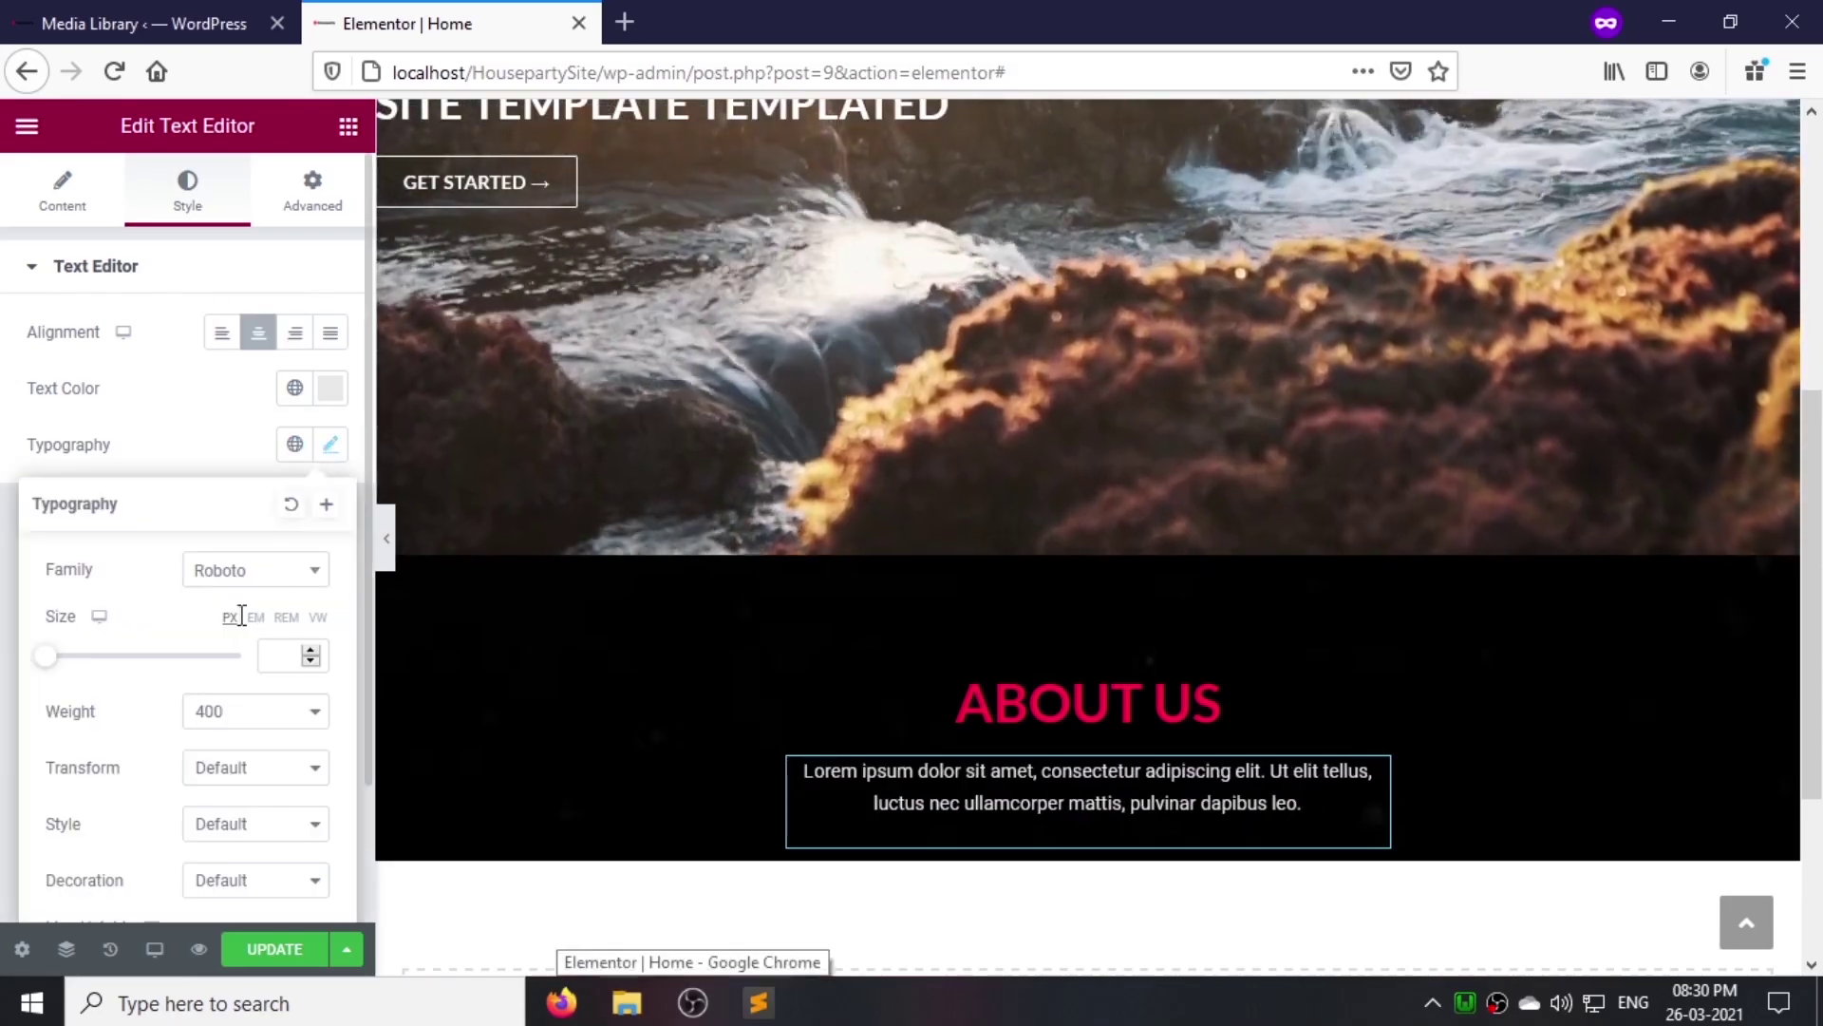
{"action": "left_click", "coordinate": [255, 570]}
{"action": "type", "text": "lato"}
{"action": "left_click", "coordinate": [254, 616]}
{"action": "left_click", "coordinate": [289, 659]}
{"action": "type", "text": "12"}
{"action": "scroll", "coordinate": [289, 665], "scroll_direction": "down", "scroll_amount": 1}
{"action": "scroll", "coordinate": [296, 873], "scroll_direction": "down", "scroll_amount": 1}
{"action": "left_click", "coordinate": [276, 803]}
{"action": "type", "text": "1.6"}
{"action": "left_click", "coordinate": [286, 884]}
{"action": "type", "text": "0.3"}
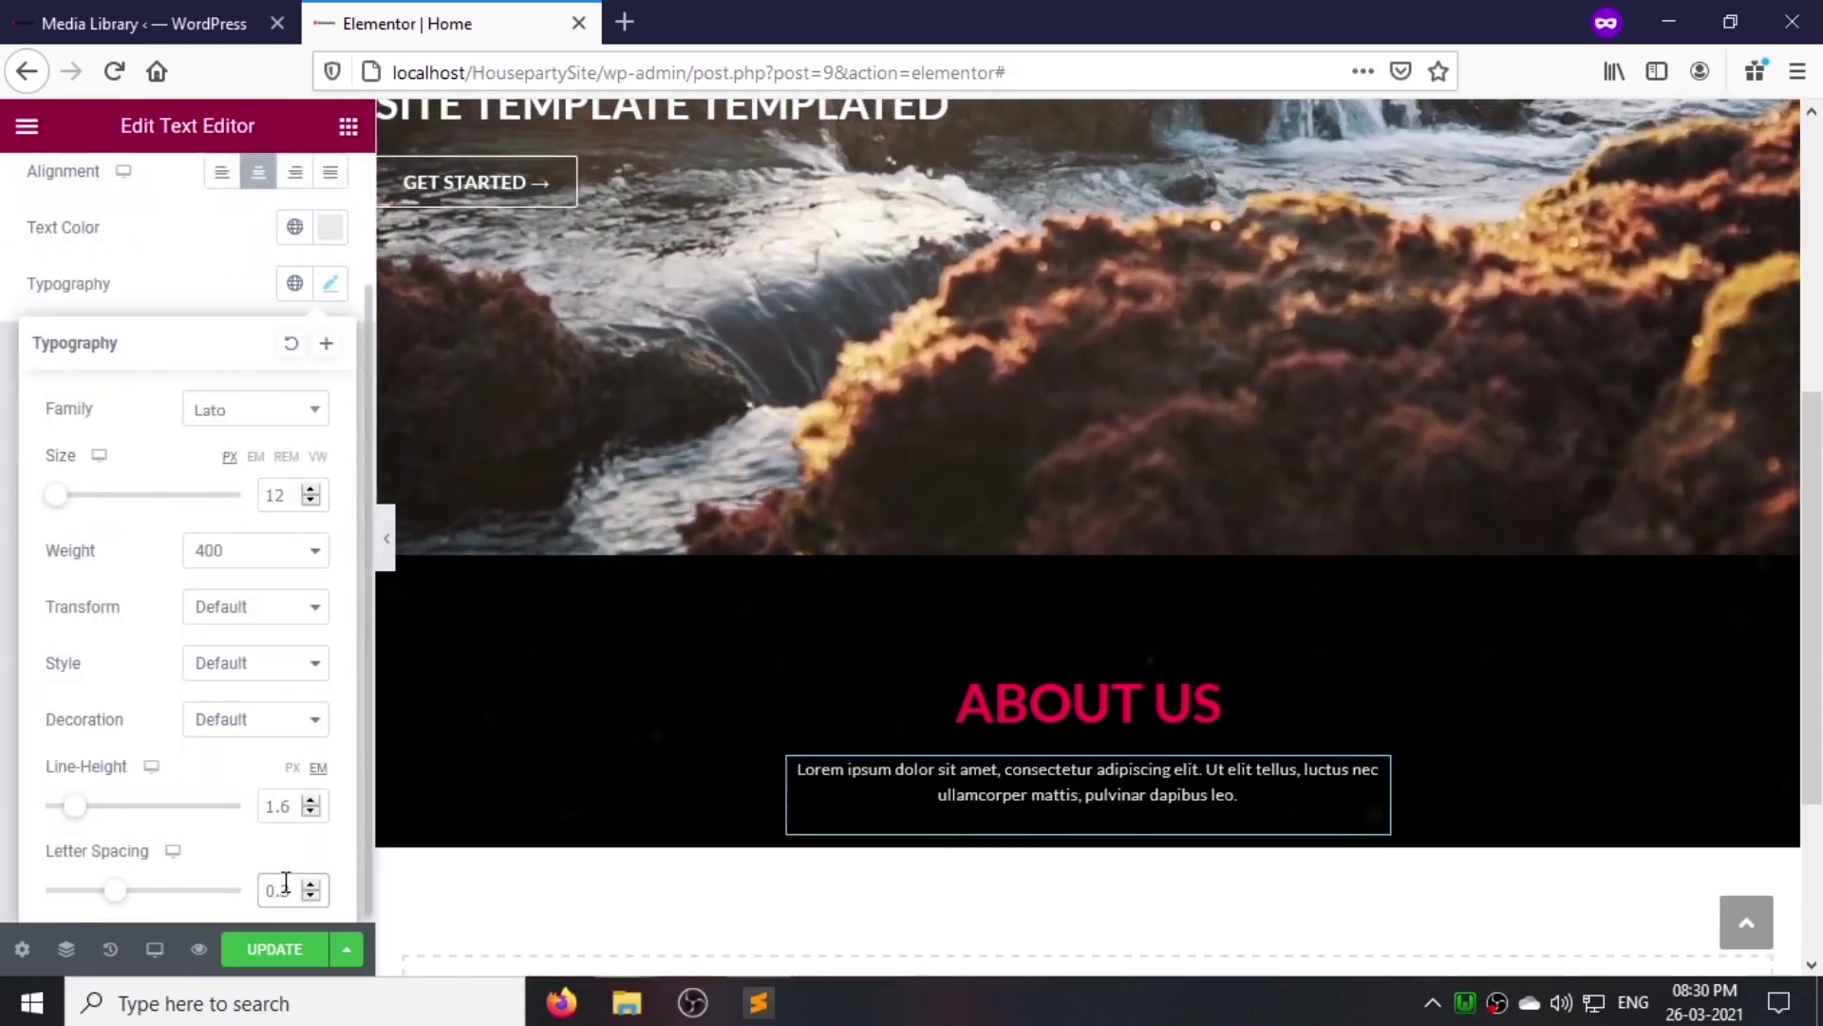
{"action": "scroll", "coordinate": [256, 281], "scroll_direction": "up", "scroll_amount": 2}
Step: Select the paragraph row's top margin value in its advanced settings
{"action": "left_click", "coordinate": [313, 190]}
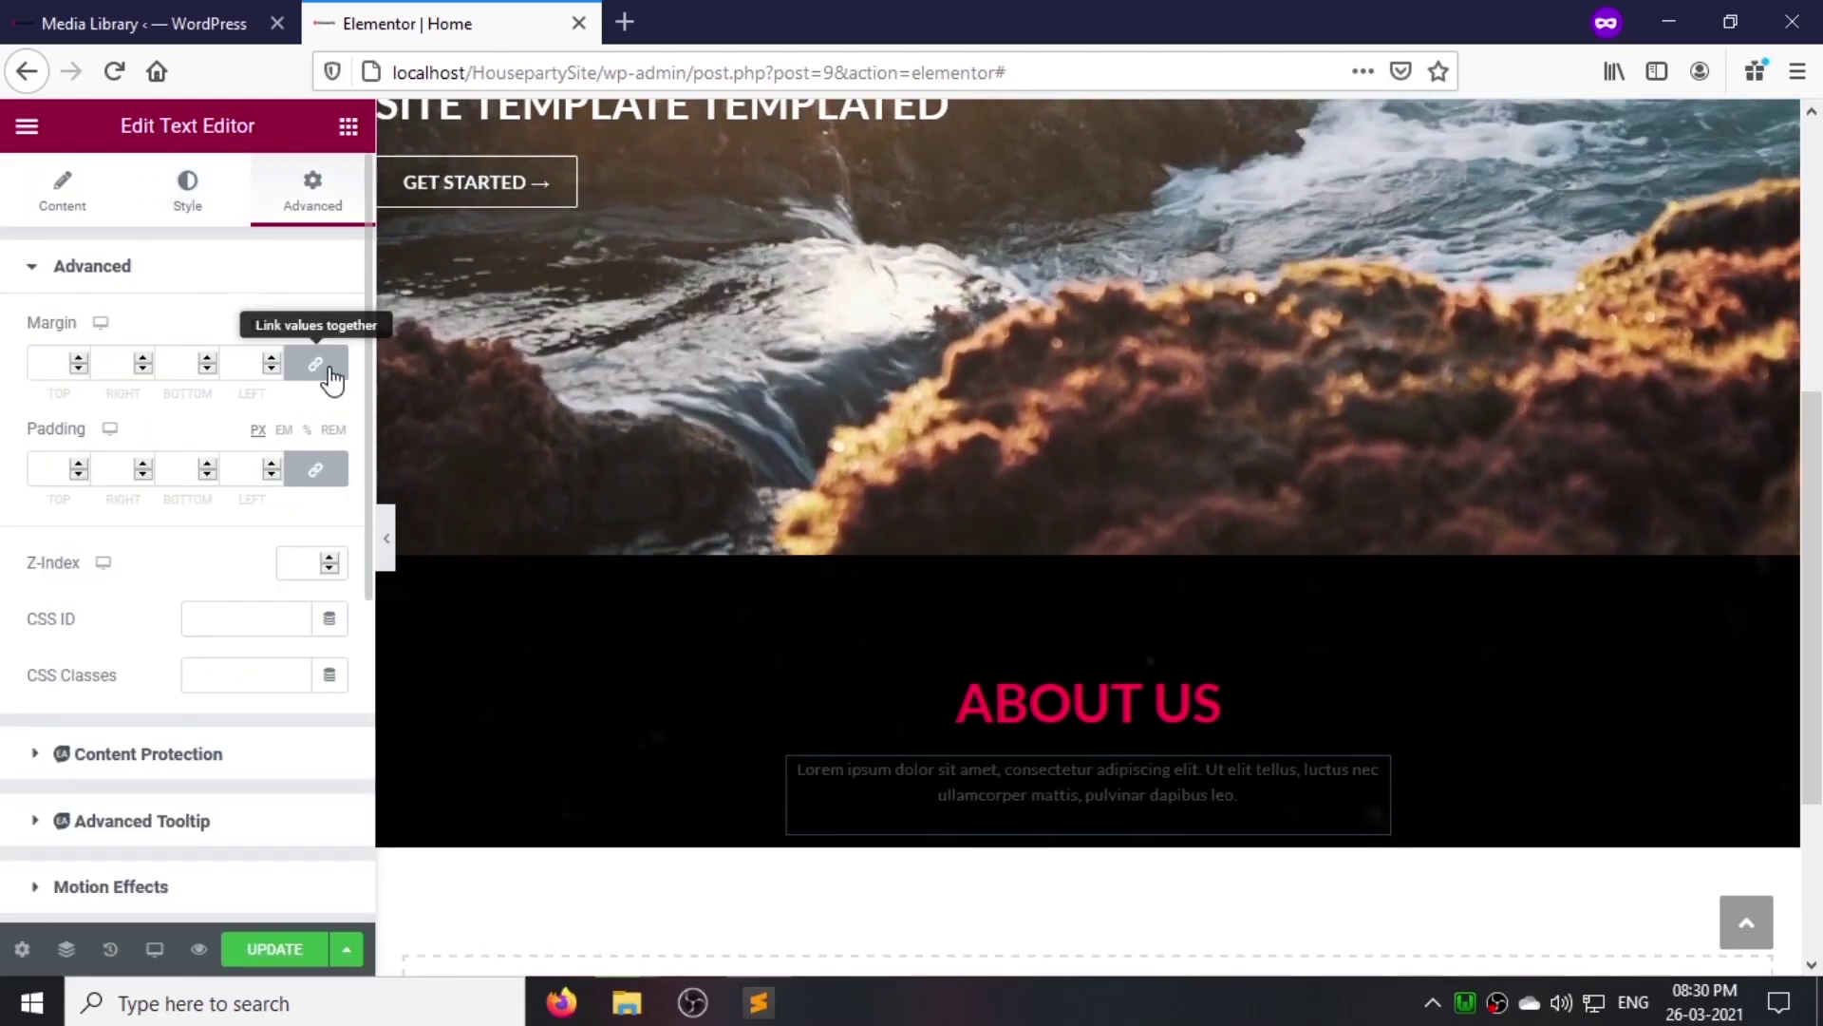
{"action": "left_click", "coordinate": [327, 369]}
{"action": "left_click", "coordinate": [1072, 741]}
{"action": "left_click", "coordinate": [313, 190]}
{"action": "left_click_drag", "start_coordinate": [57, 365], "coordinate": [29, 372]}
Step: Set the row's top margin to -10, save, and add a new inner section beneath it
{"action": "type", "text": "-10"}
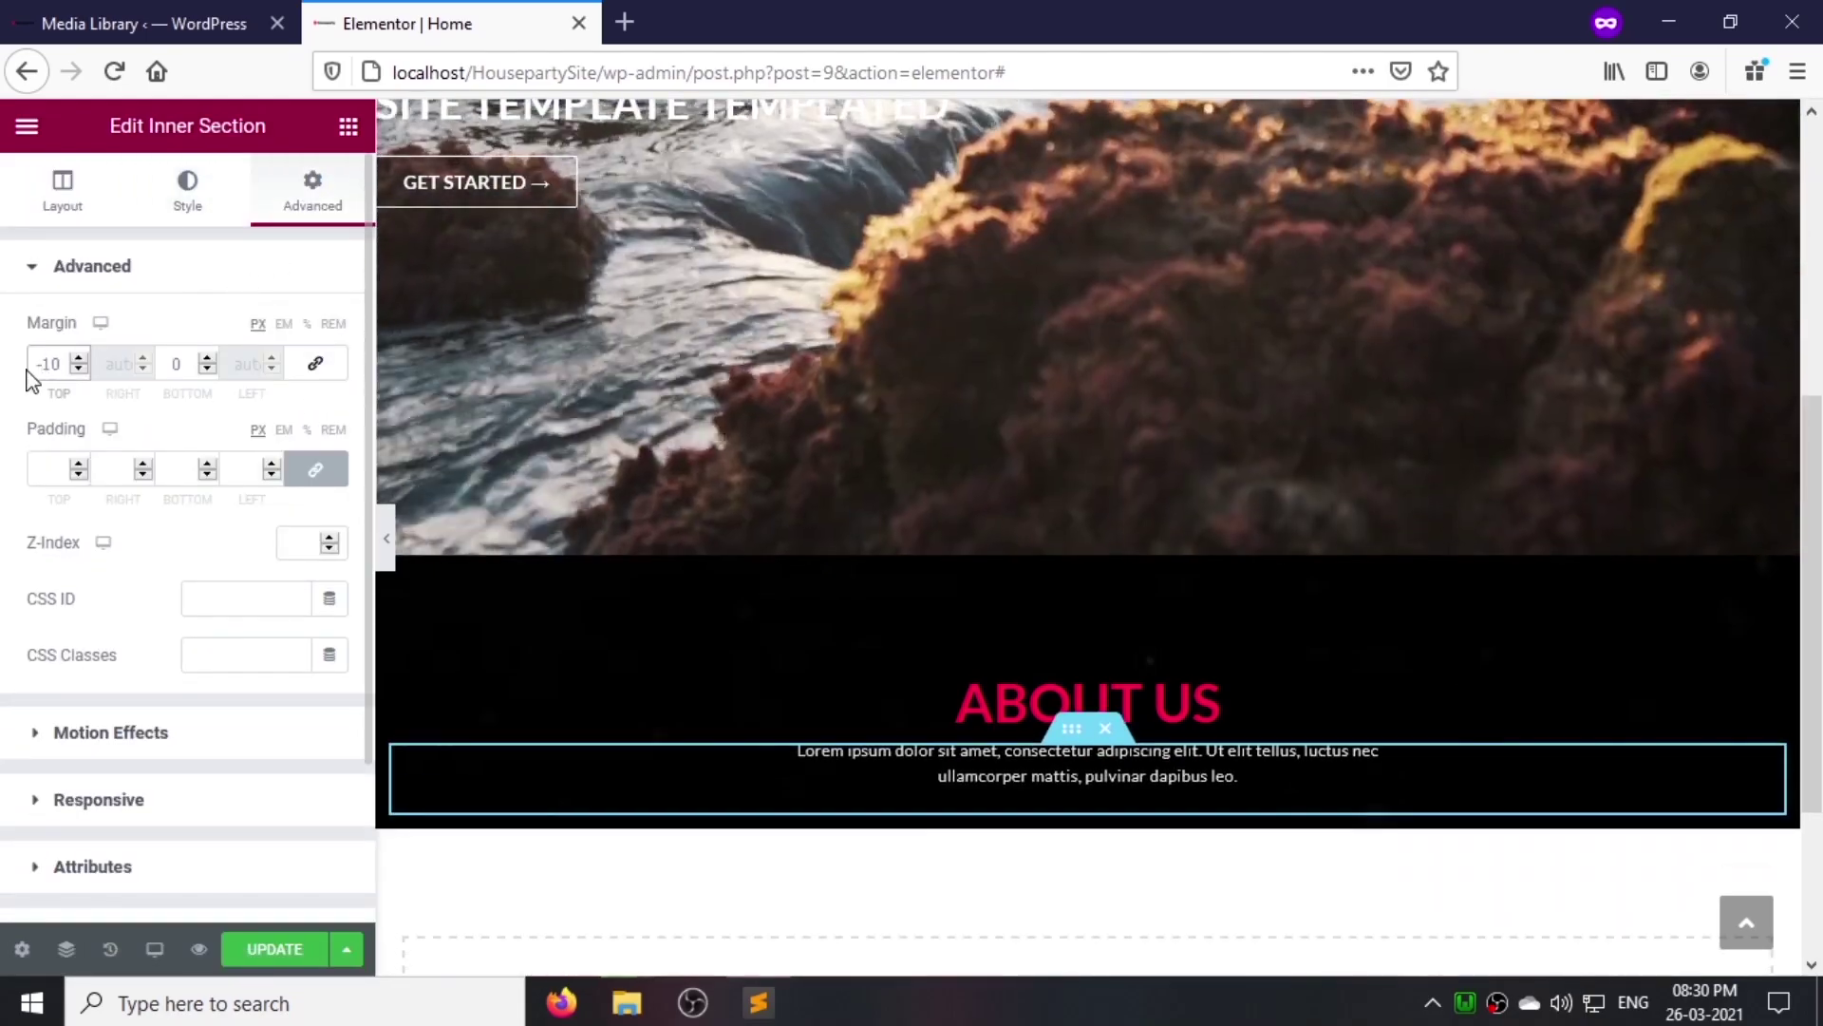
{"action": "key", "text": "ctrl+s"}
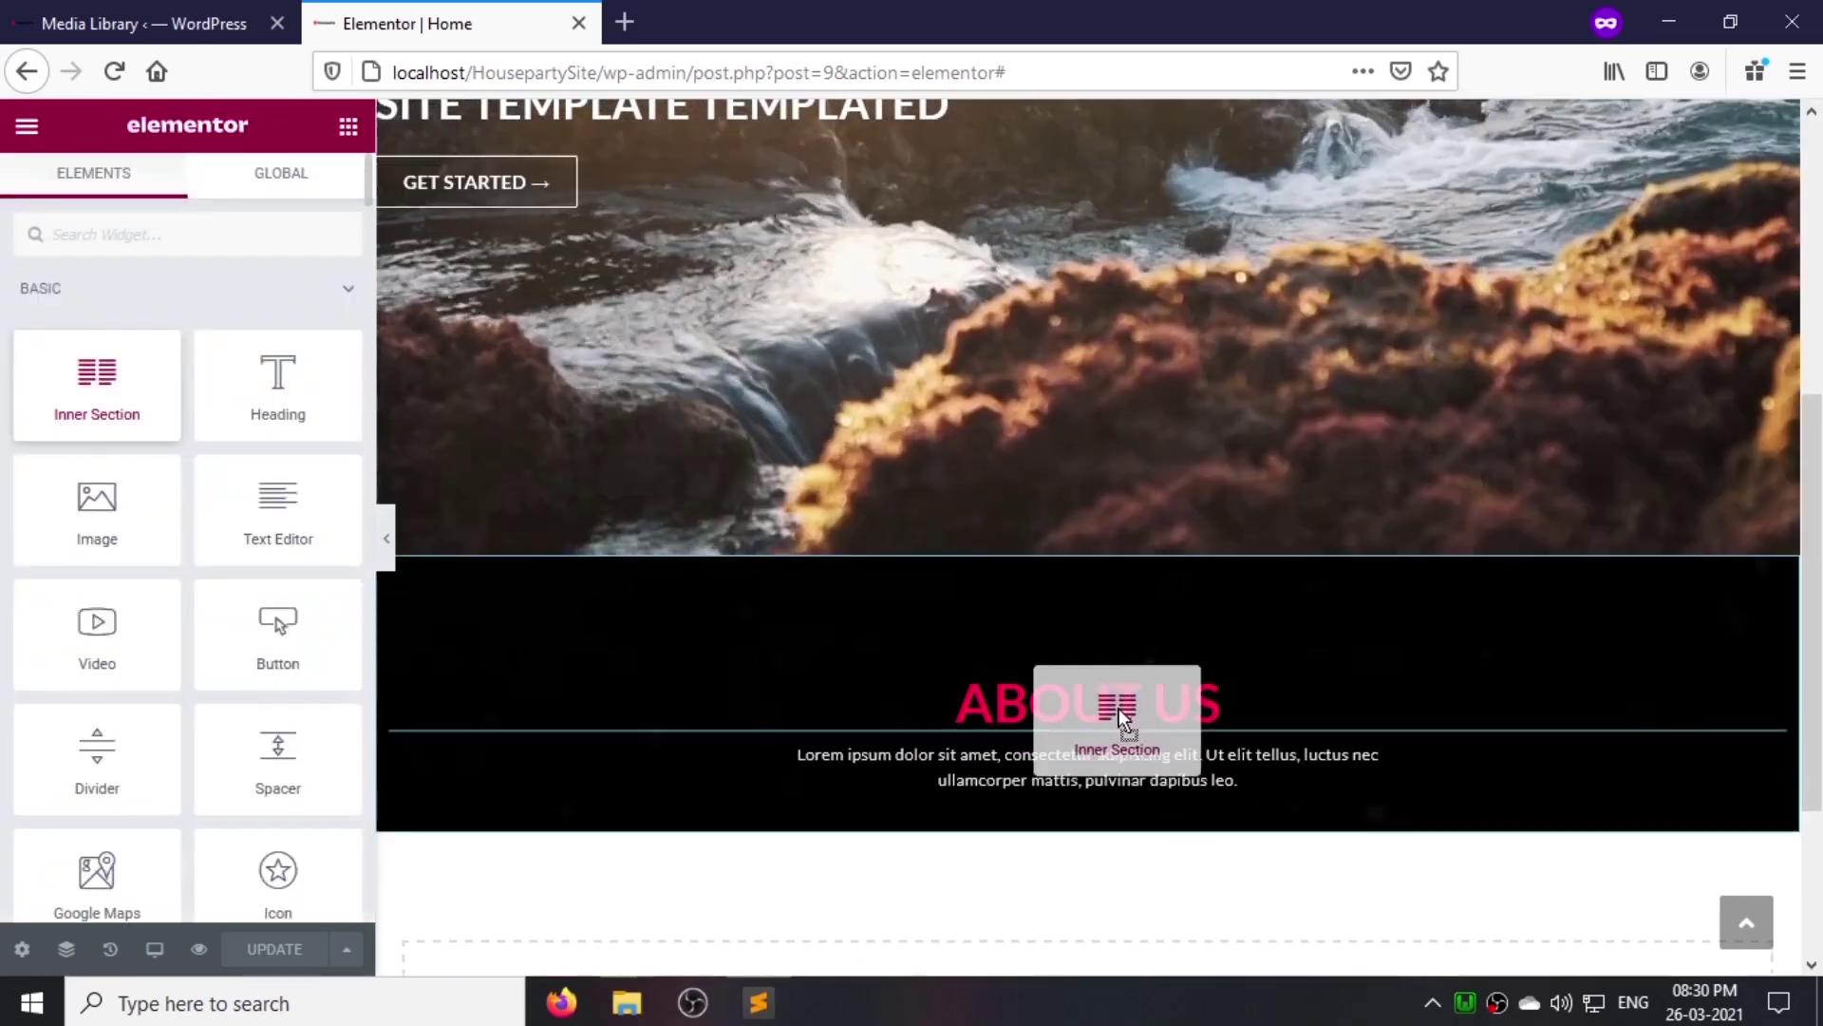
{"action": "left_click_drag", "start_coordinate": [1120, 717], "coordinate": [1221, 772]}
{"action": "right_click", "coordinate": [1339, 788]}
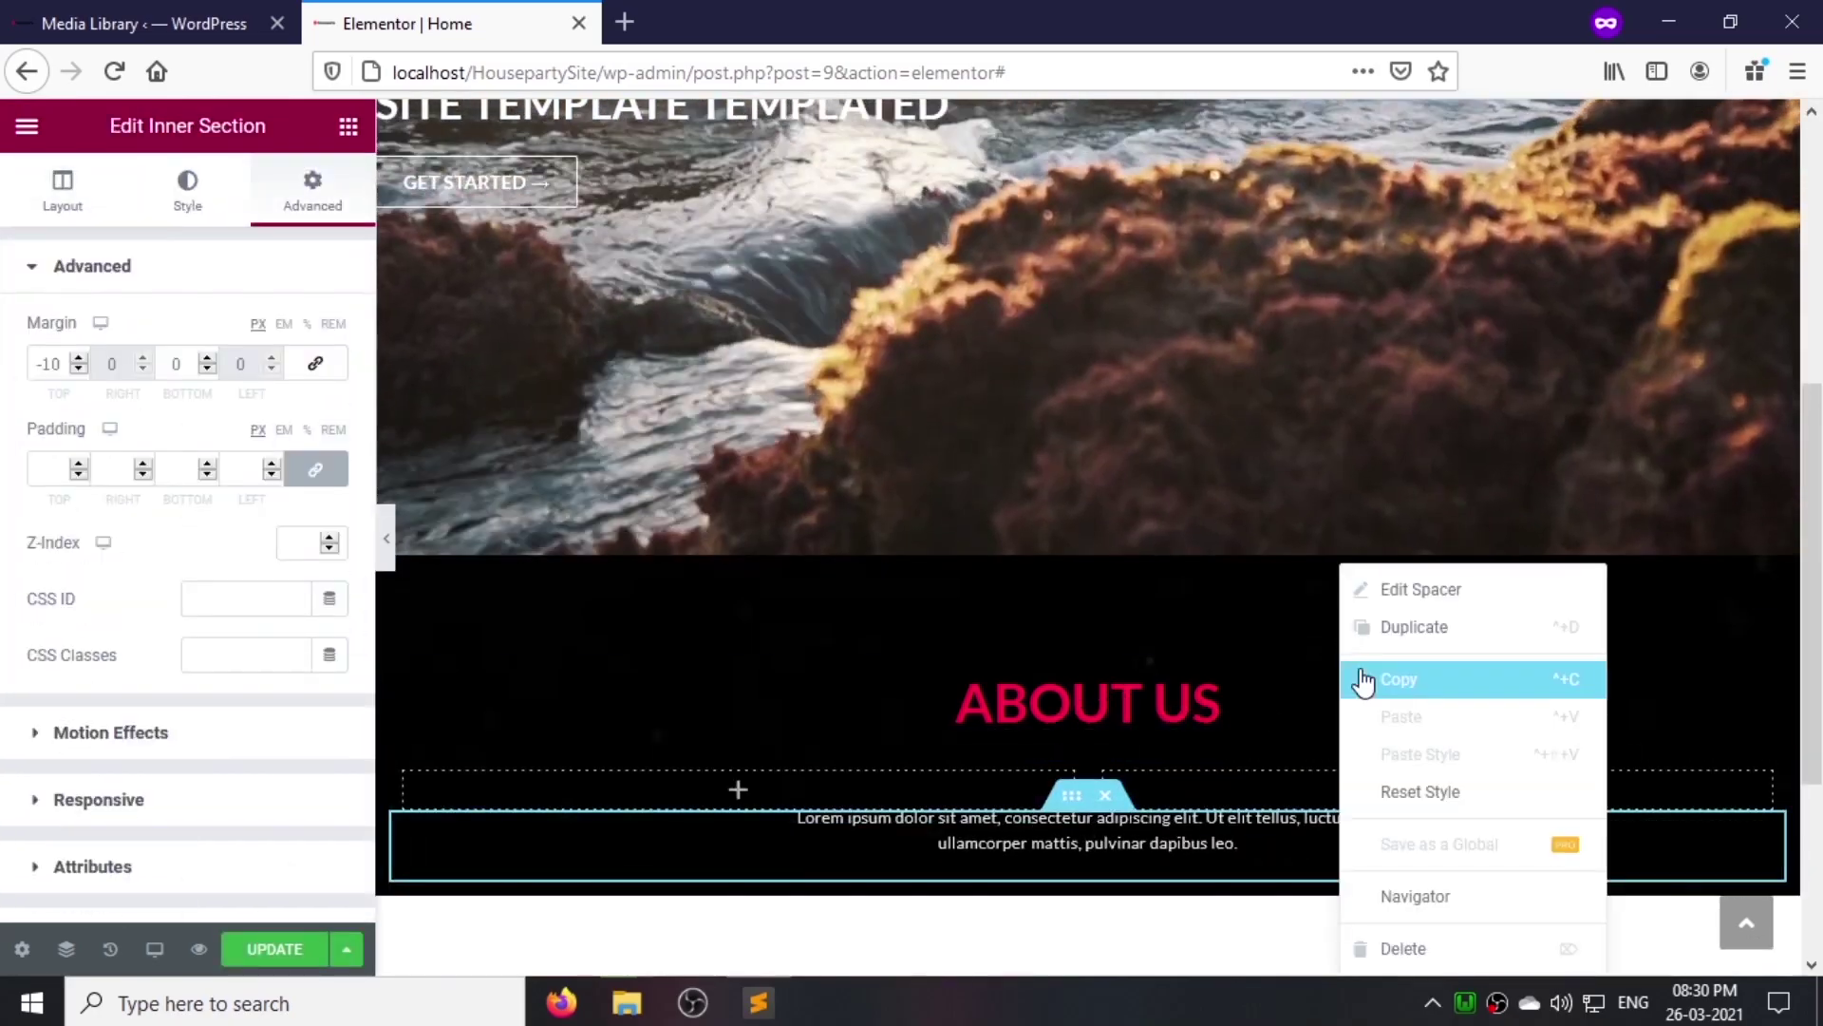
{"action": "left_click", "coordinate": [1413, 898]}
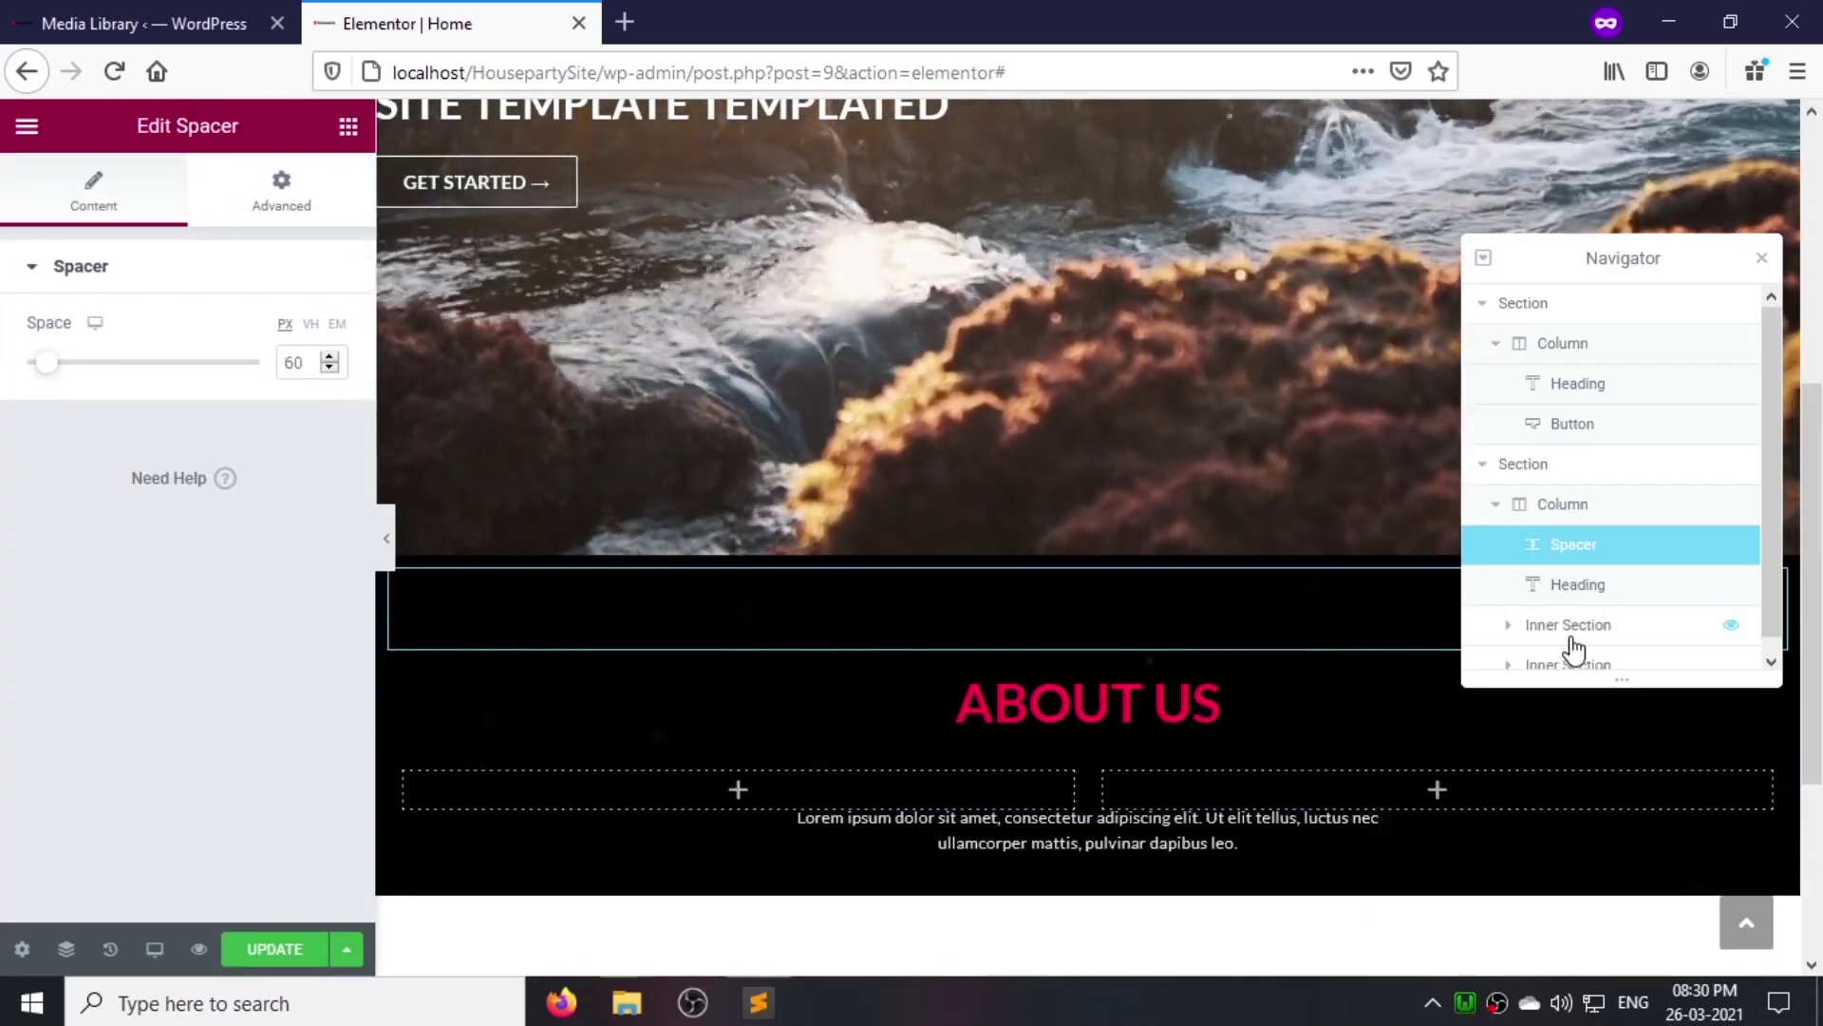
{"action": "left_click", "coordinate": [1576, 625]}
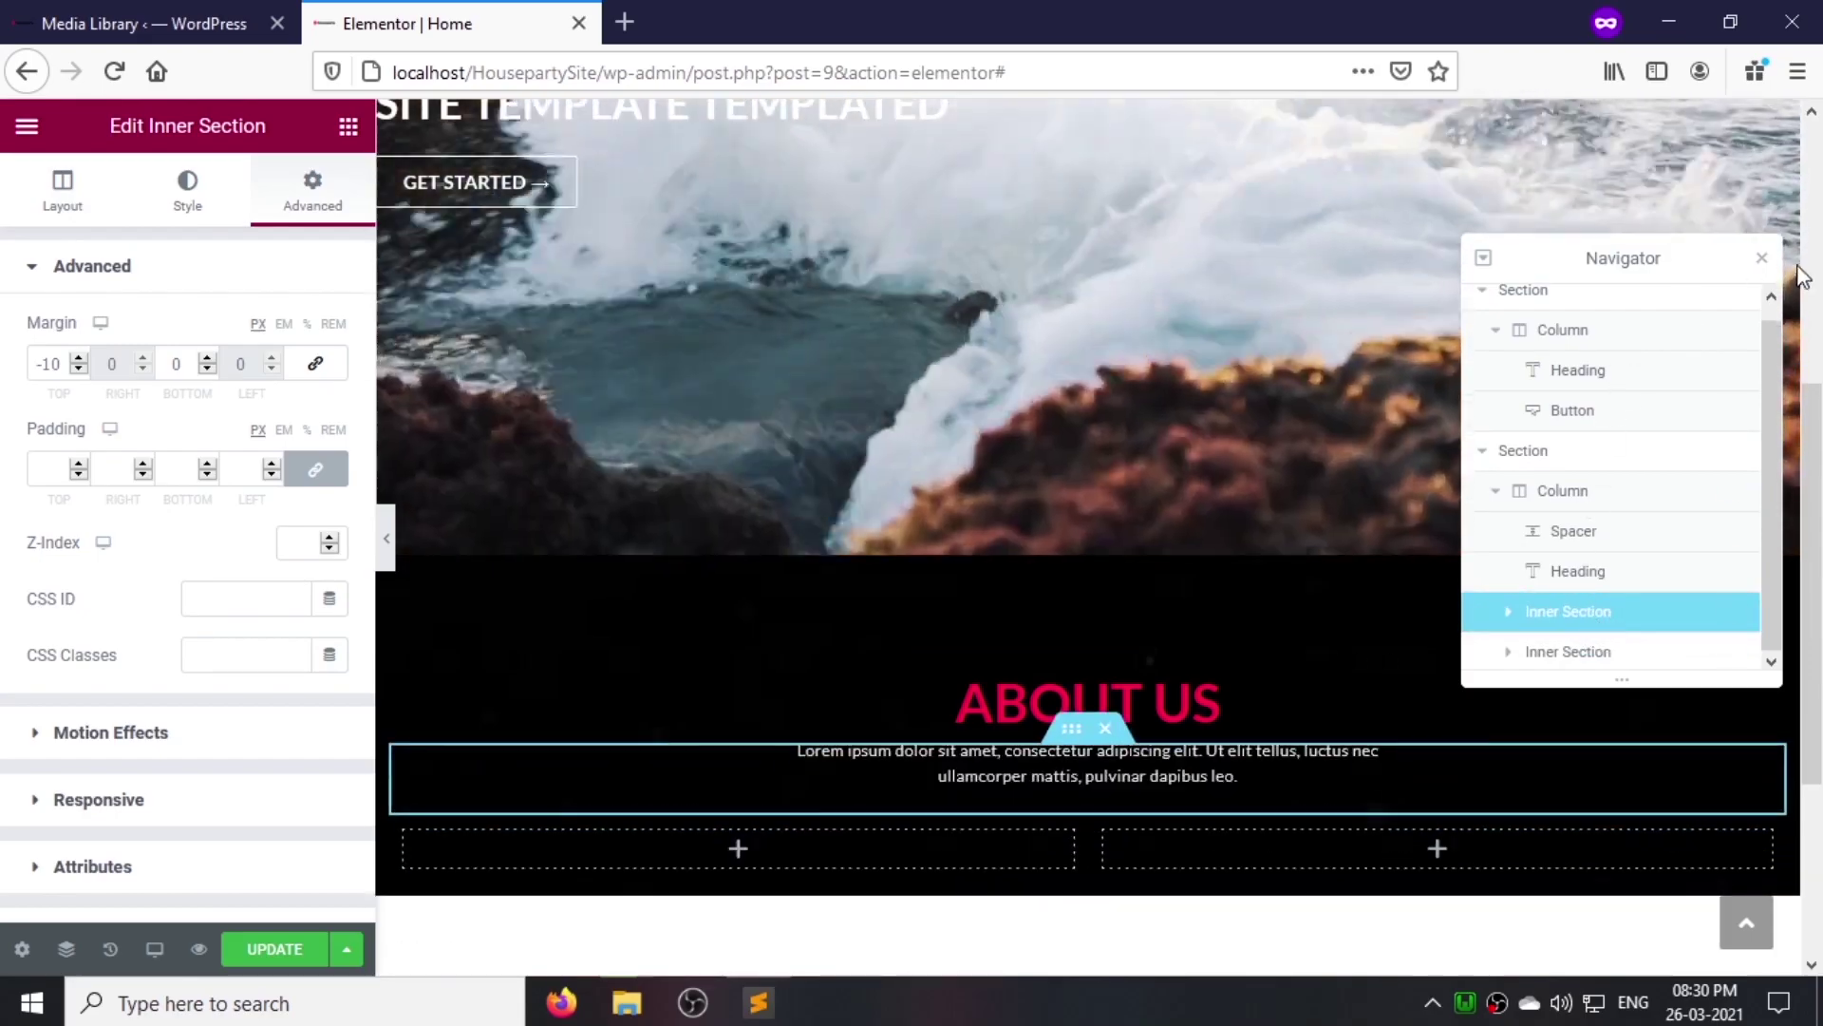
{"action": "left_click", "coordinate": [1772, 261]}
Step: Give the new row a wider column gap and place a heading in its left column
{"action": "left_click", "coordinate": [484, 725]}
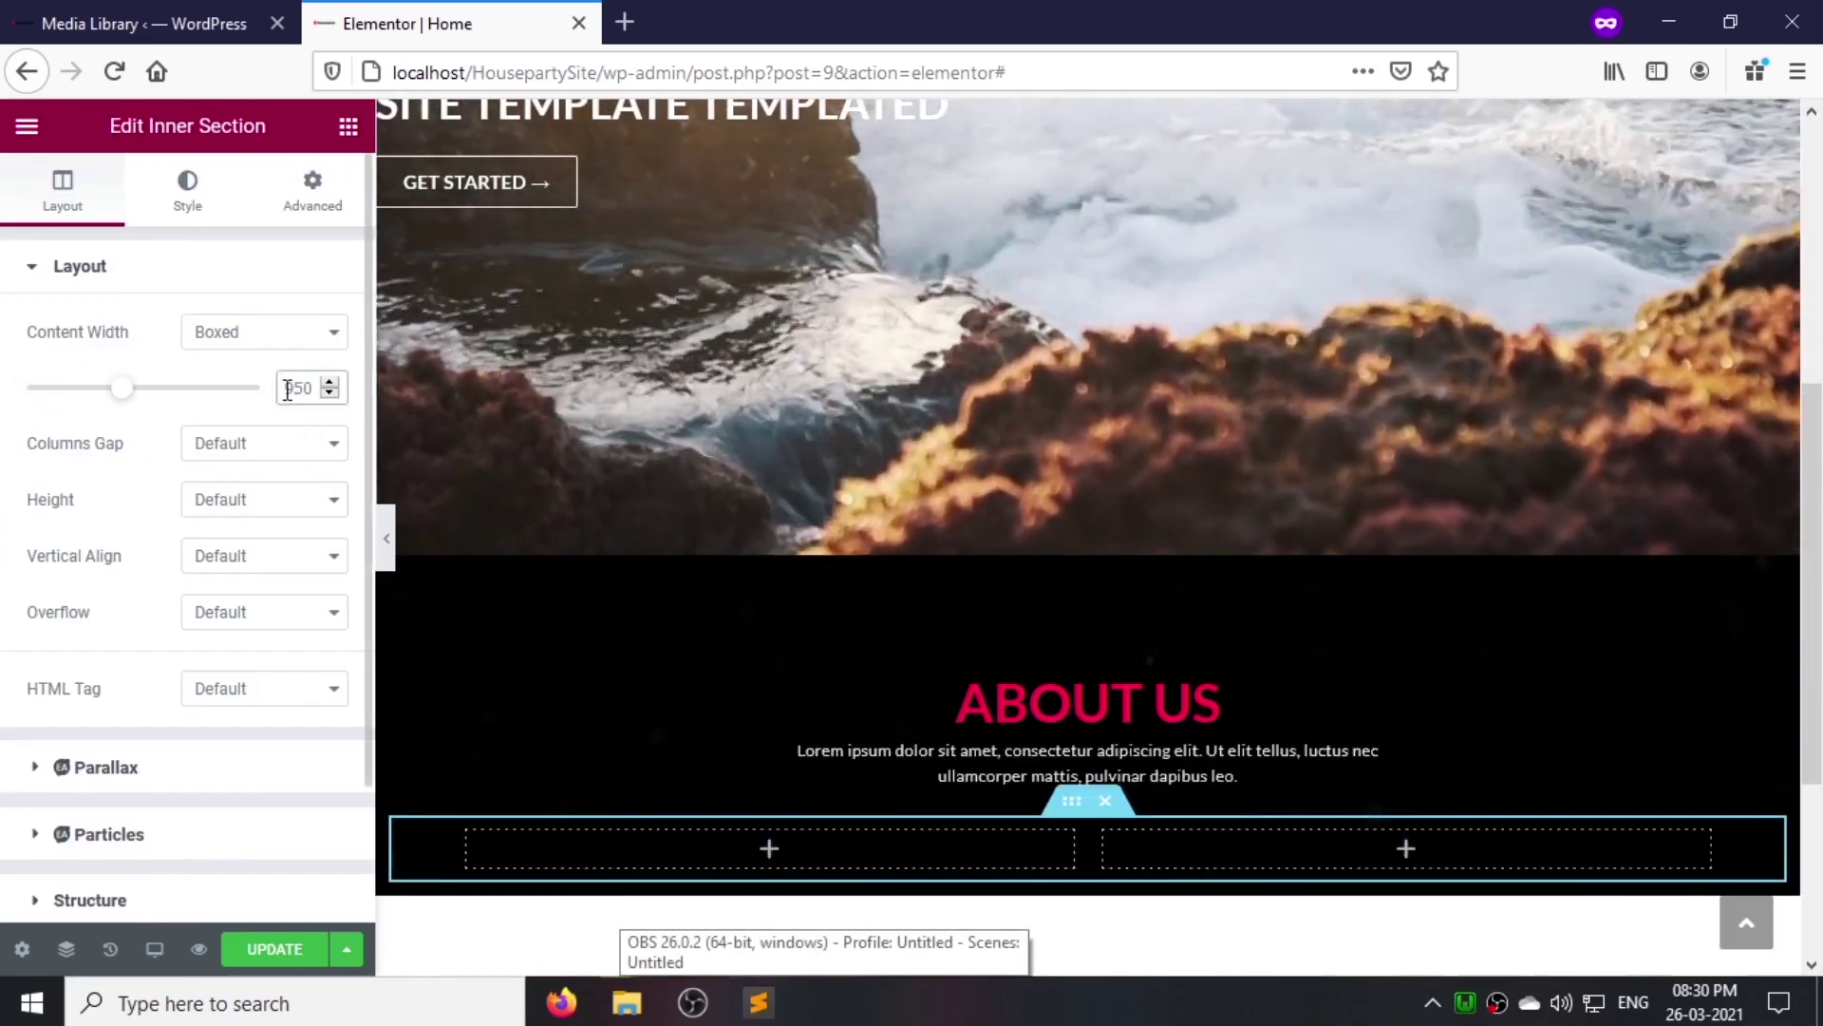
{"action": "left_click", "coordinate": [275, 442]}
{"action": "left_click", "coordinate": [253, 623]}
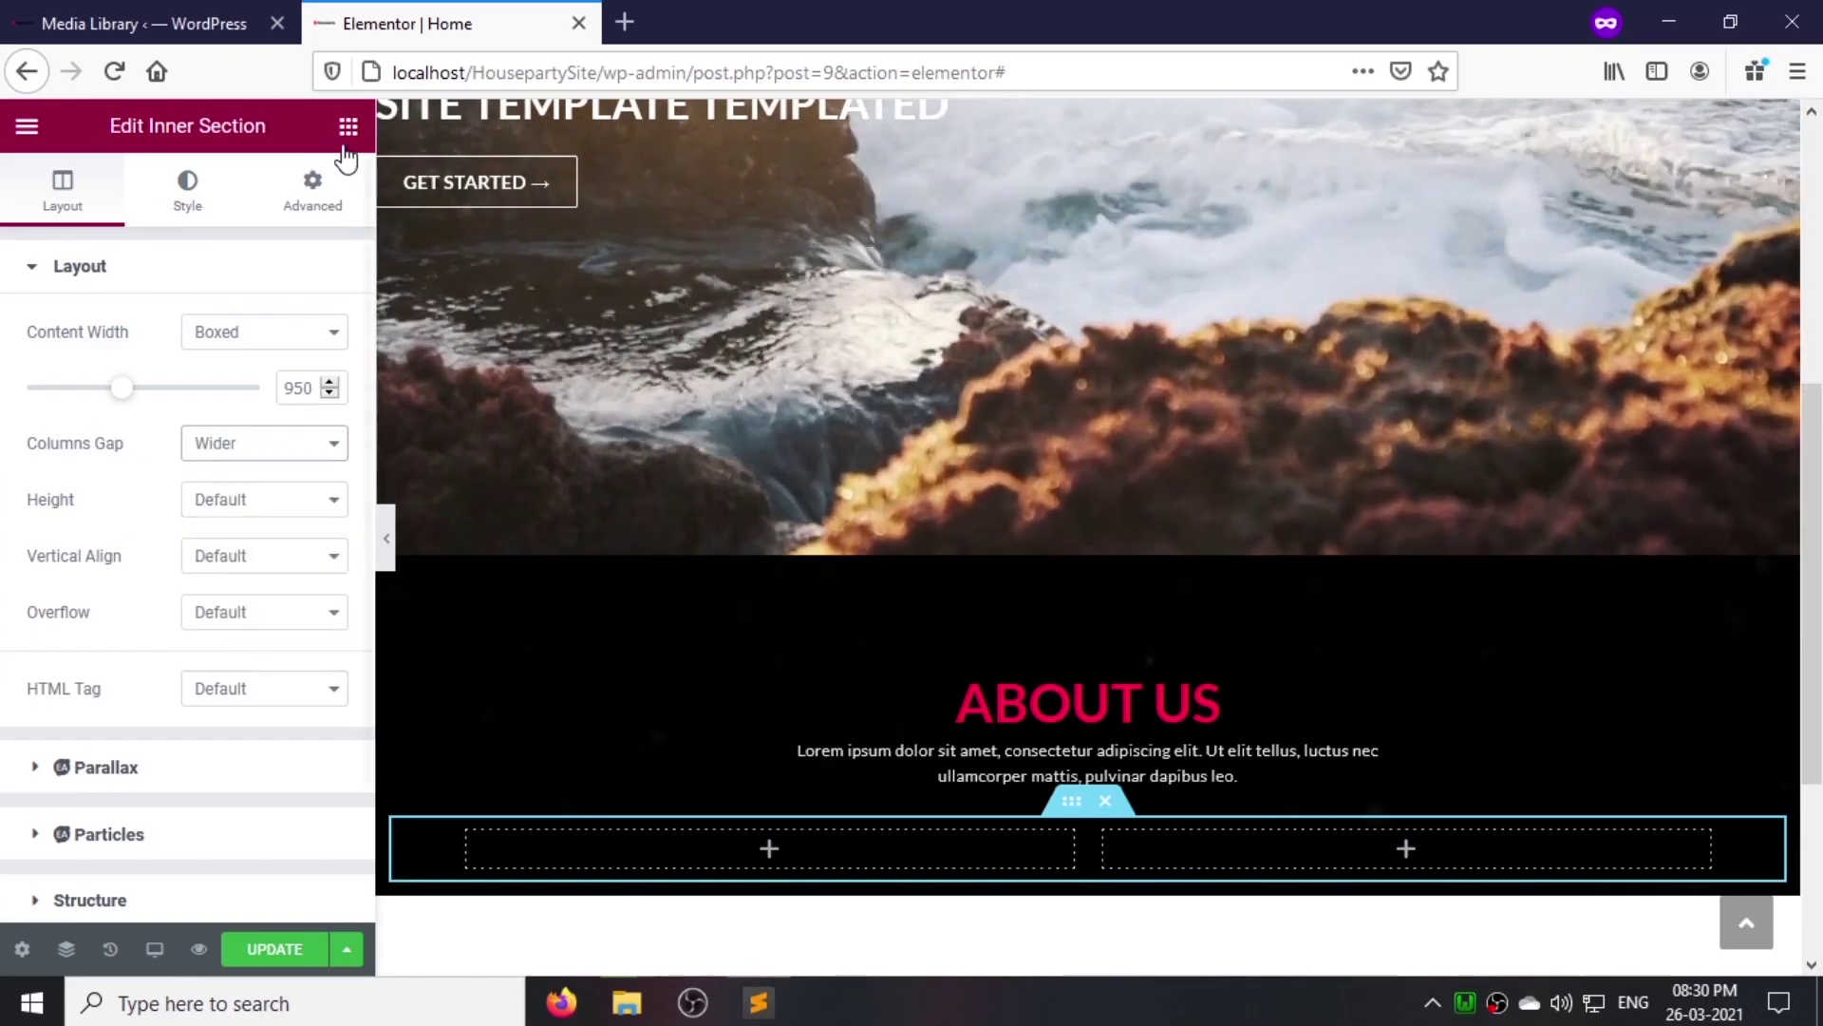
{"action": "left_click", "coordinate": [349, 126]}
{"action": "left_click_drag", "start_coordinate": [273, 382], "coordinate": [735, 849]}
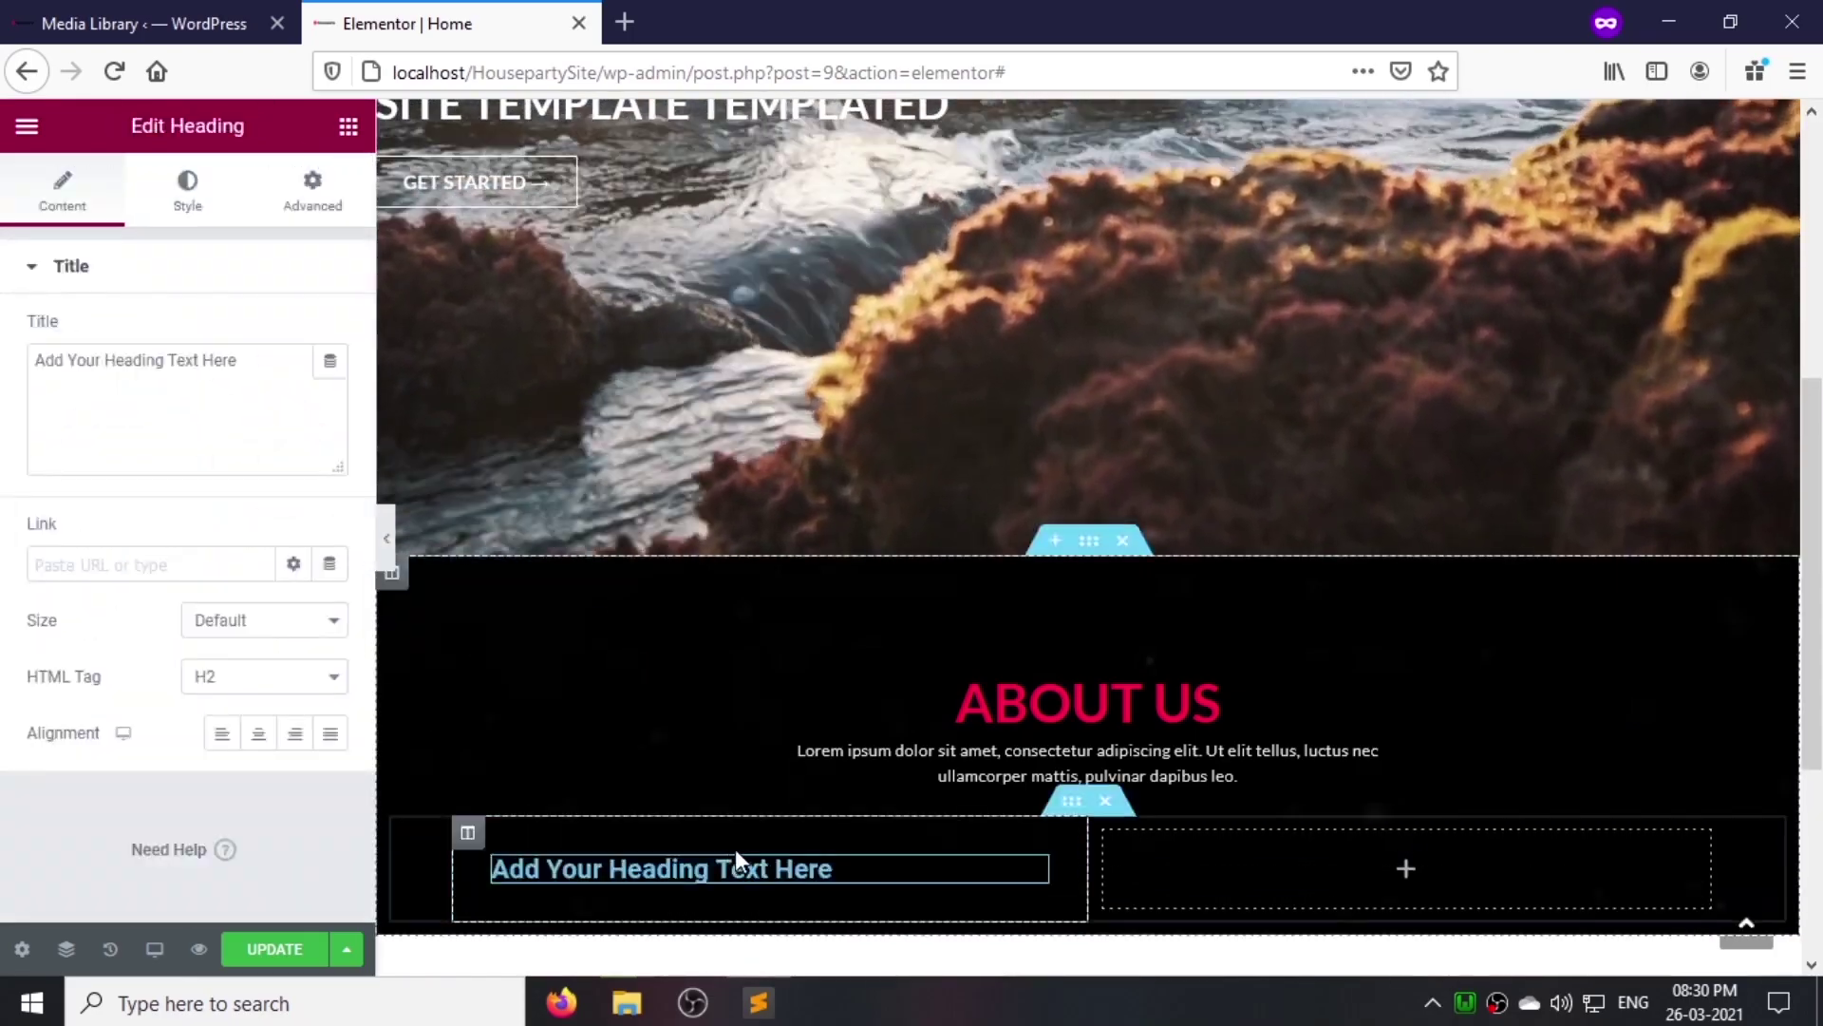
Step: Retitle the left-column heading 'Our Vision' and style it #e8e8e8, Helvetica, 35px
{"action": "triple_click", "coordinate": [192, 370]}
{"action": "type", "text": "Our Vision"}
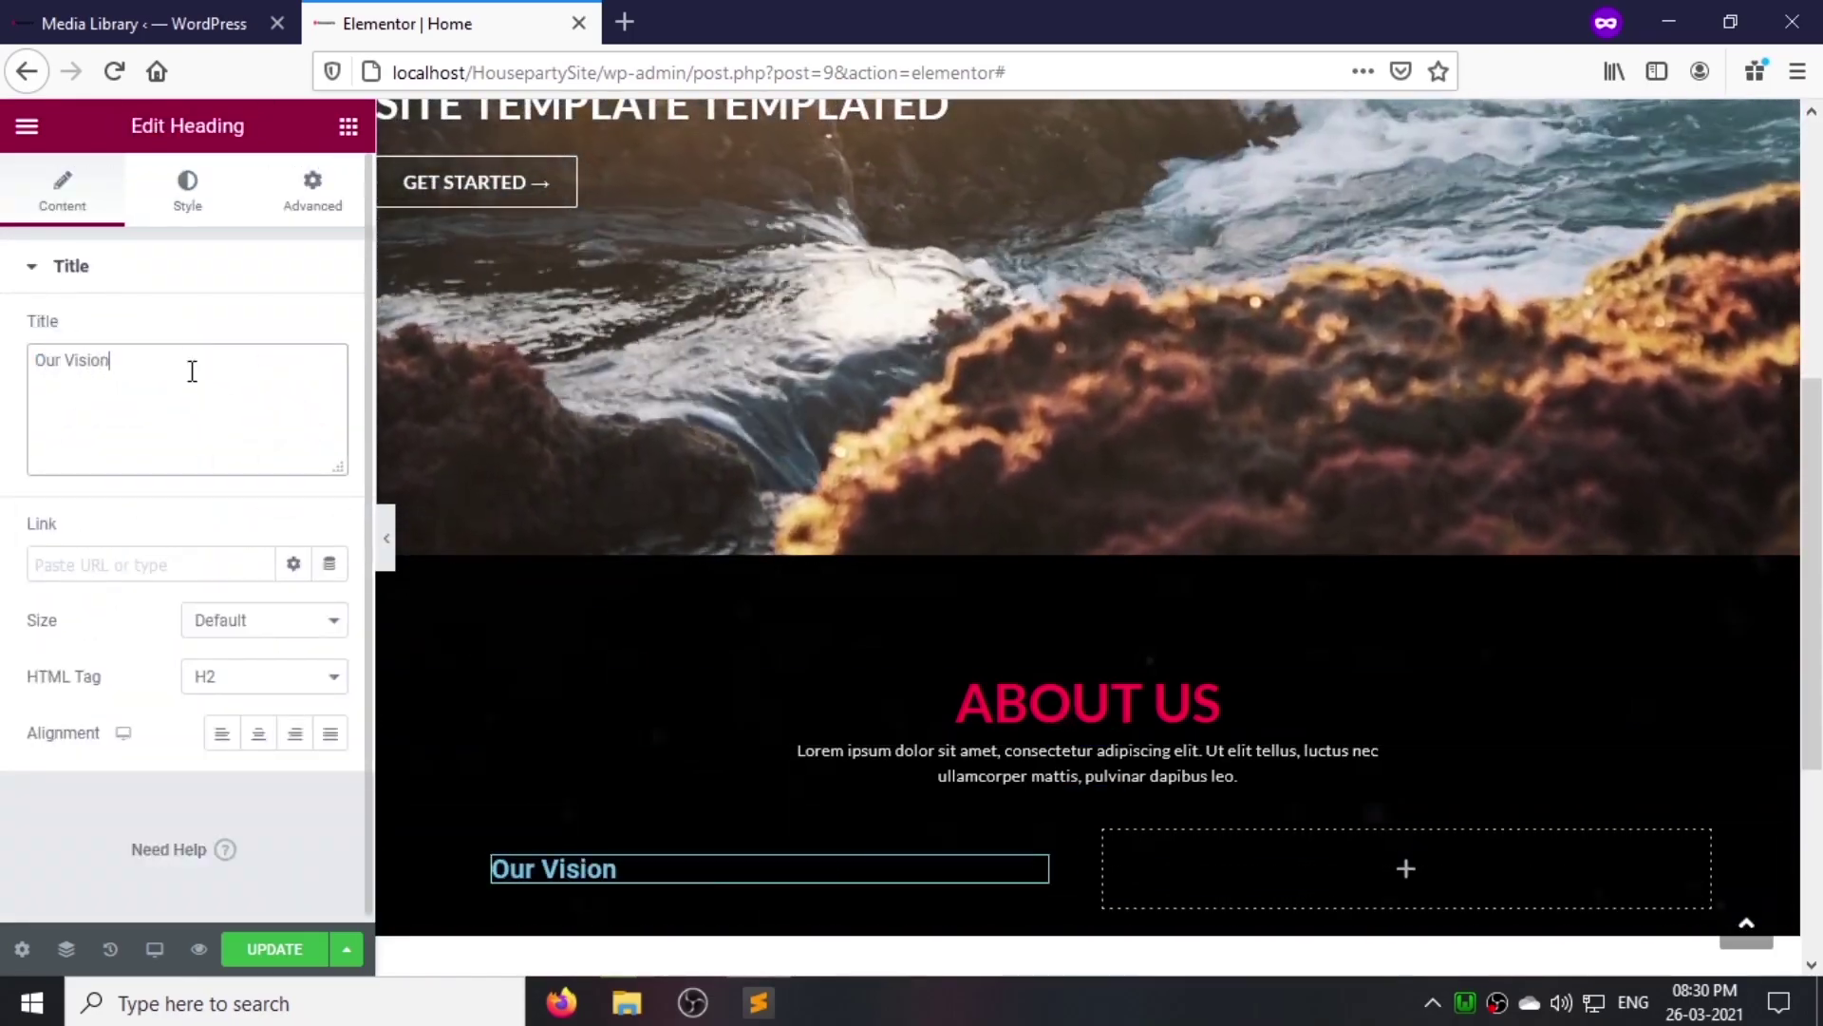
{"action": "left_click", "coordinate": [188, 190]}
{"action": "left_click", "coordinate": [329, 331]}
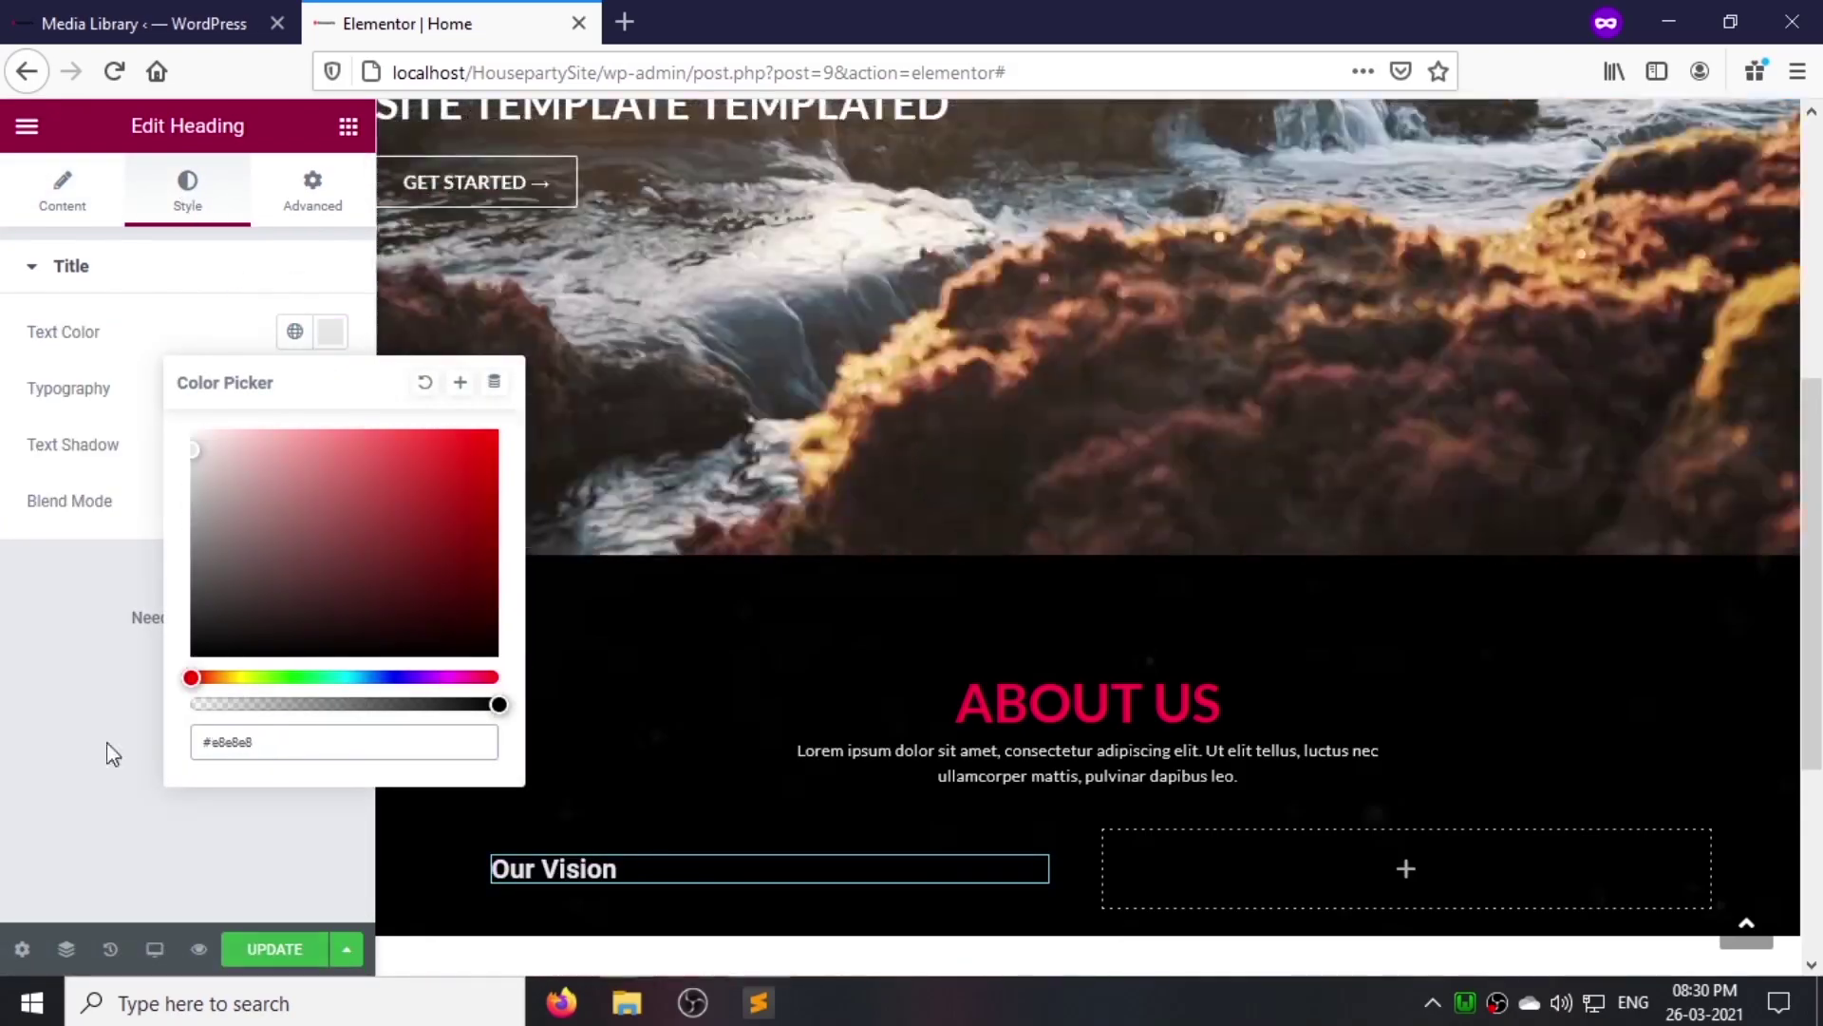
{"action": "left_click", "coordinate": [112, 753]}
{"action": "left_click", "coordinate": [331, 388]}
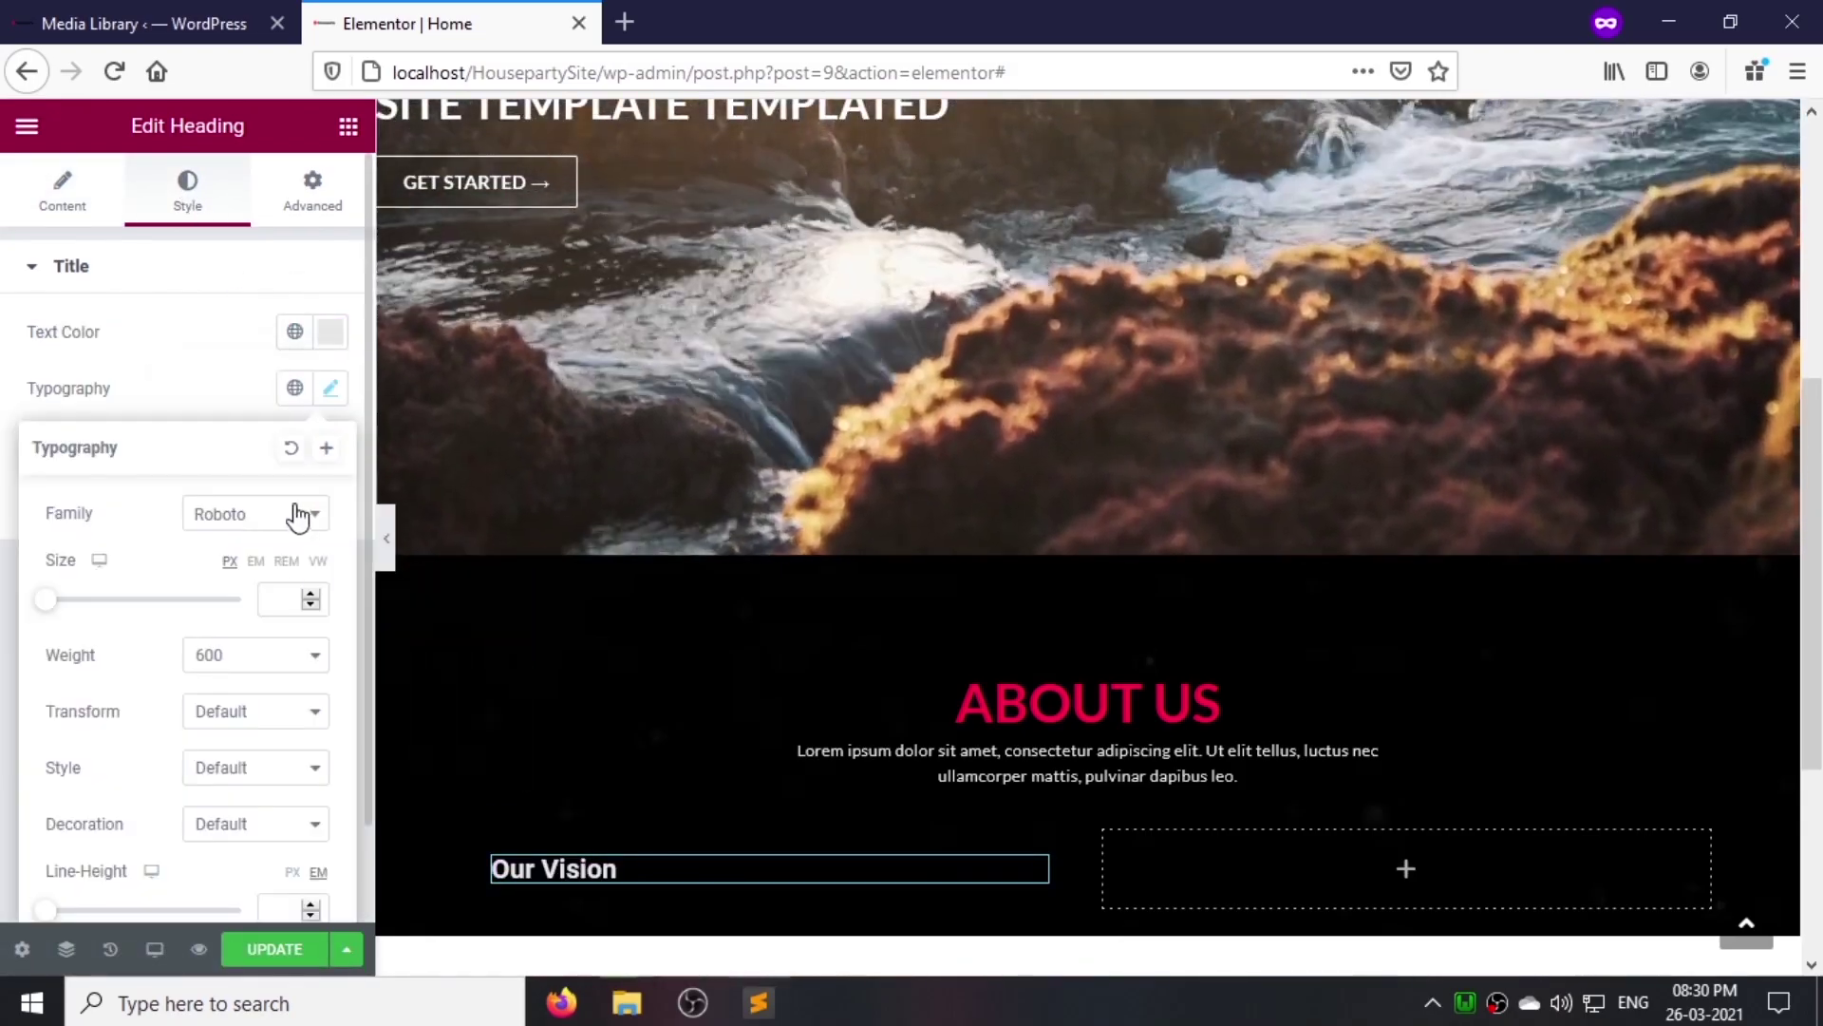
{"action": "left_click", "coordinate": [257, 513]}
{"action": "left_click", "coordinate": [275, 615]}
{"action": "left_click", "coordinate": [289, 603]}
{"action": "type", "text": "35"}
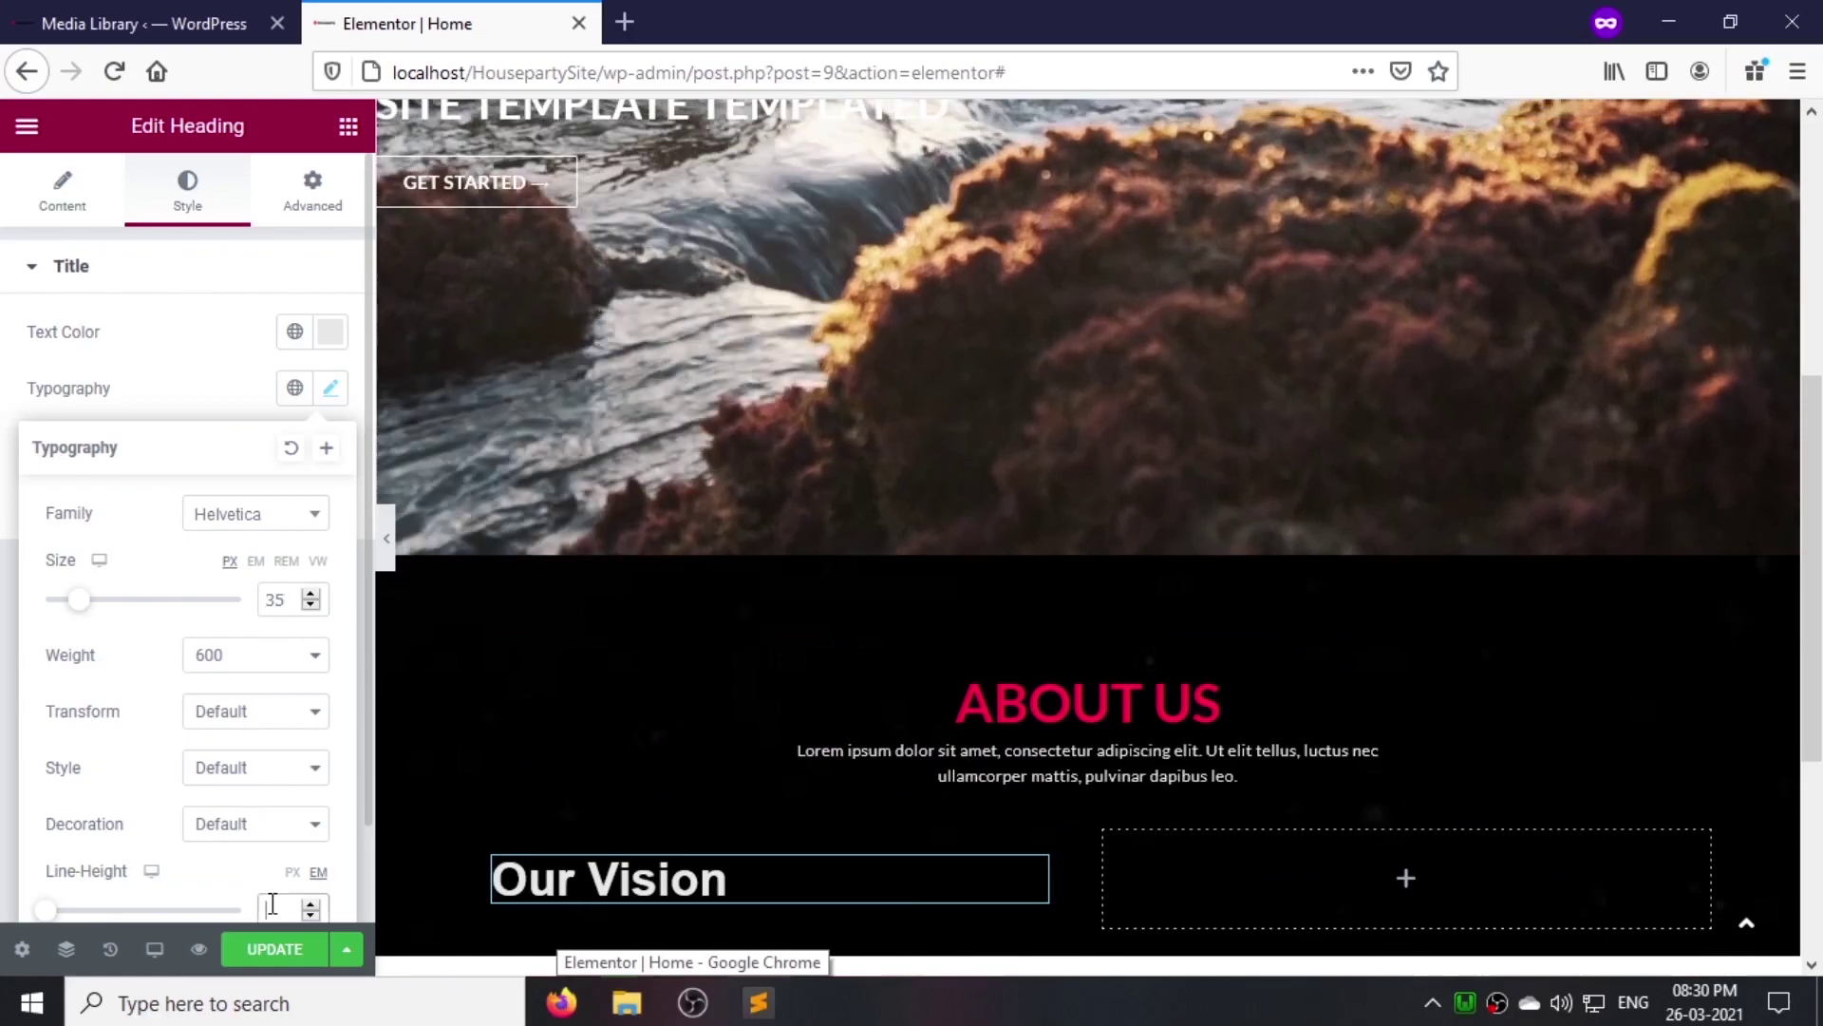
{"action": "type", "text": "1.5"}
{"action": "scroll", "coordinate": [232, 774], "scroll_direction": "down", "scroll_amount": 2}
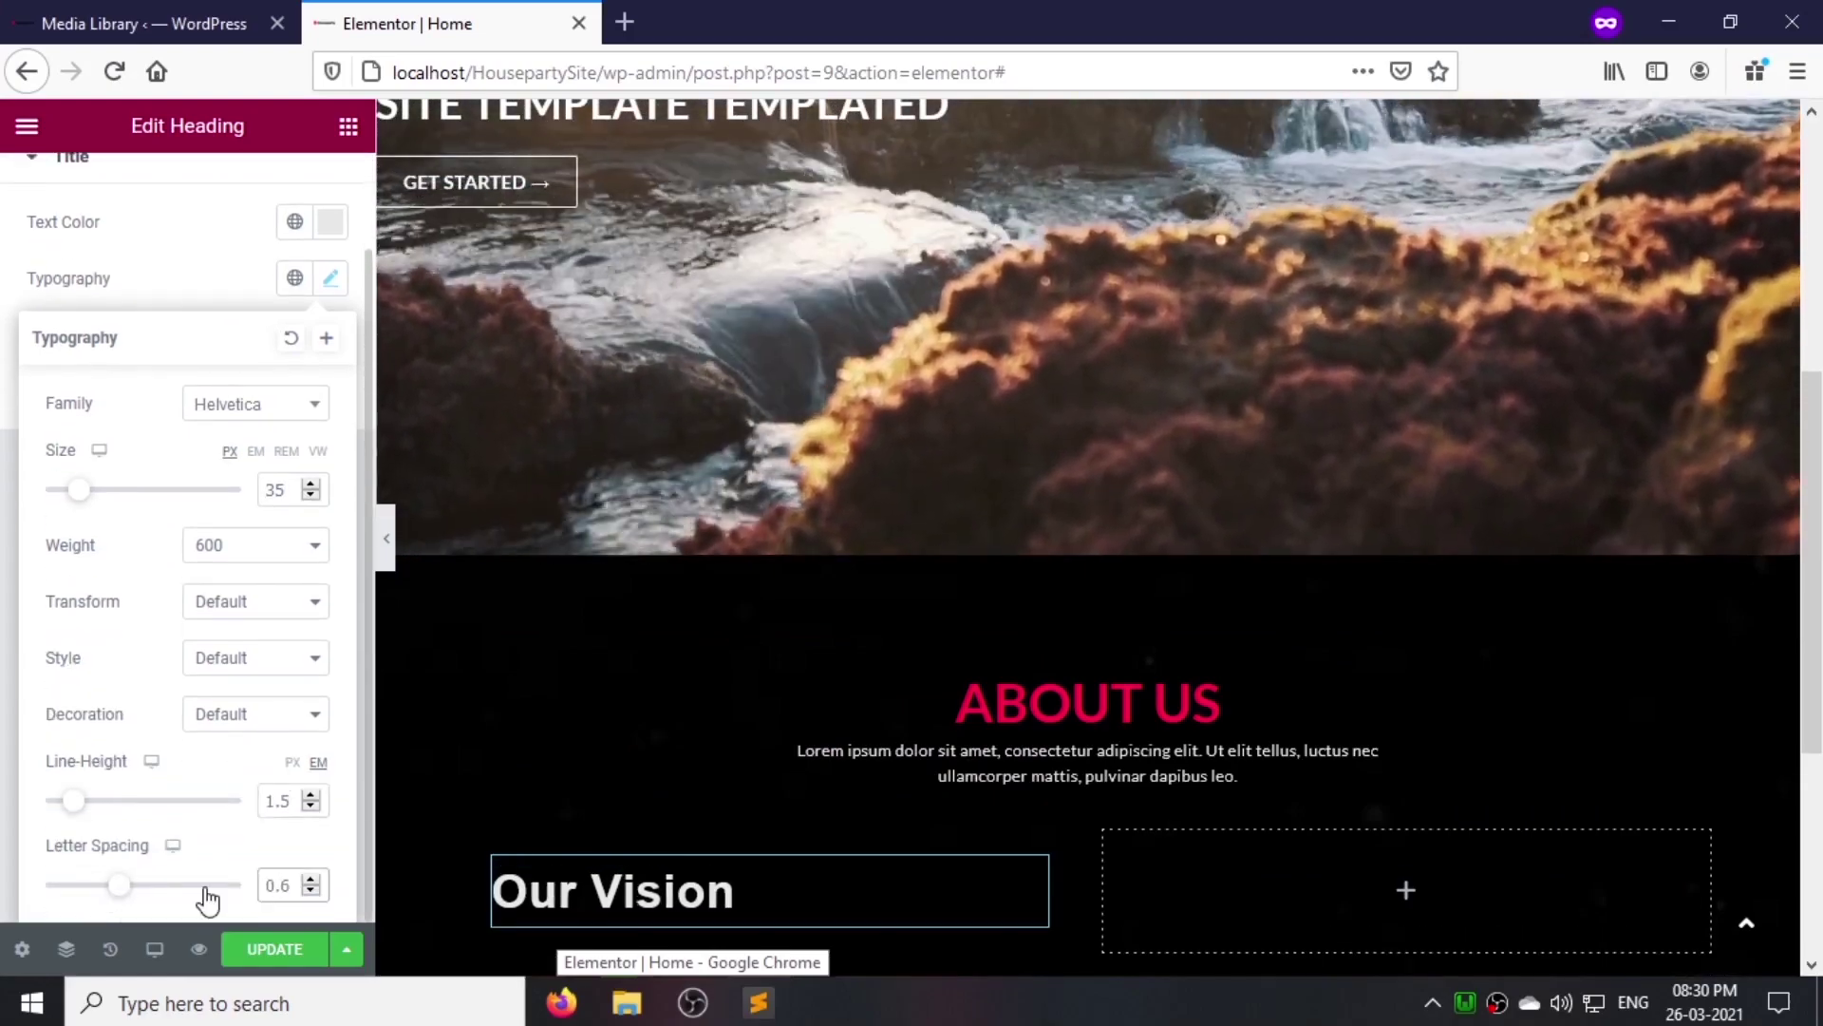
{"action": "scroll", "coordinate": [770, 867], "scroll_direction": "down", "scroll_amount": 2}
Step: Add a Text Editor below with lorem paragraph text in #BFBFBF Lato 15px, line height 1.7
{"action": "left_click", "coordinate": [349, 125]}
{"action": "left_click_drag", "start_coordinate": [277, 494], "coordinate": [569, 807]}
{"action": "key", "text": "ctrl+a"}
{"action": "key", "text": "ctrl+v"}
{"action": "left_click", "coordinate": [185, 194]}
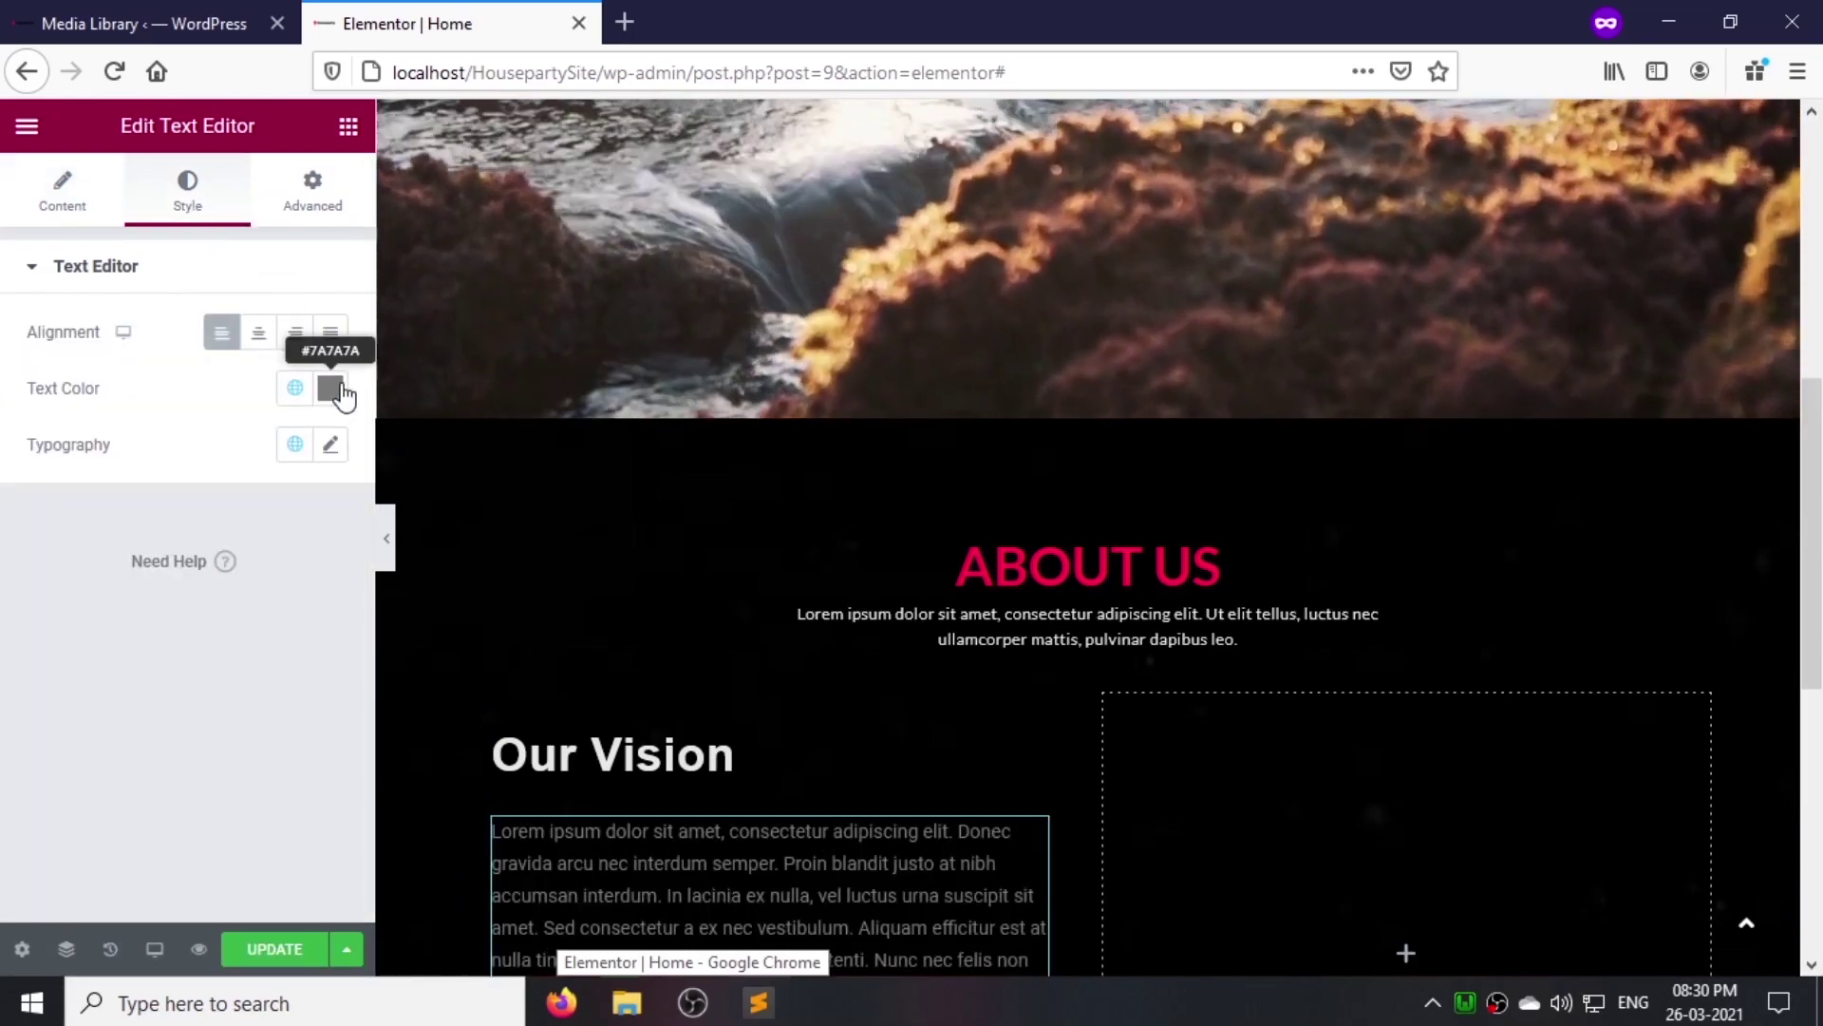
{"action": "left_click", "coordinate": [331, 387]}
{"action": "type", "text": "#BFBFBF"}
{"action": "left_click", "coordinate": [355, 508]}
{"action": "left_click", "coordinate": [330, 444]}
{"action": "left_click", "coordinate": [279, 570]}
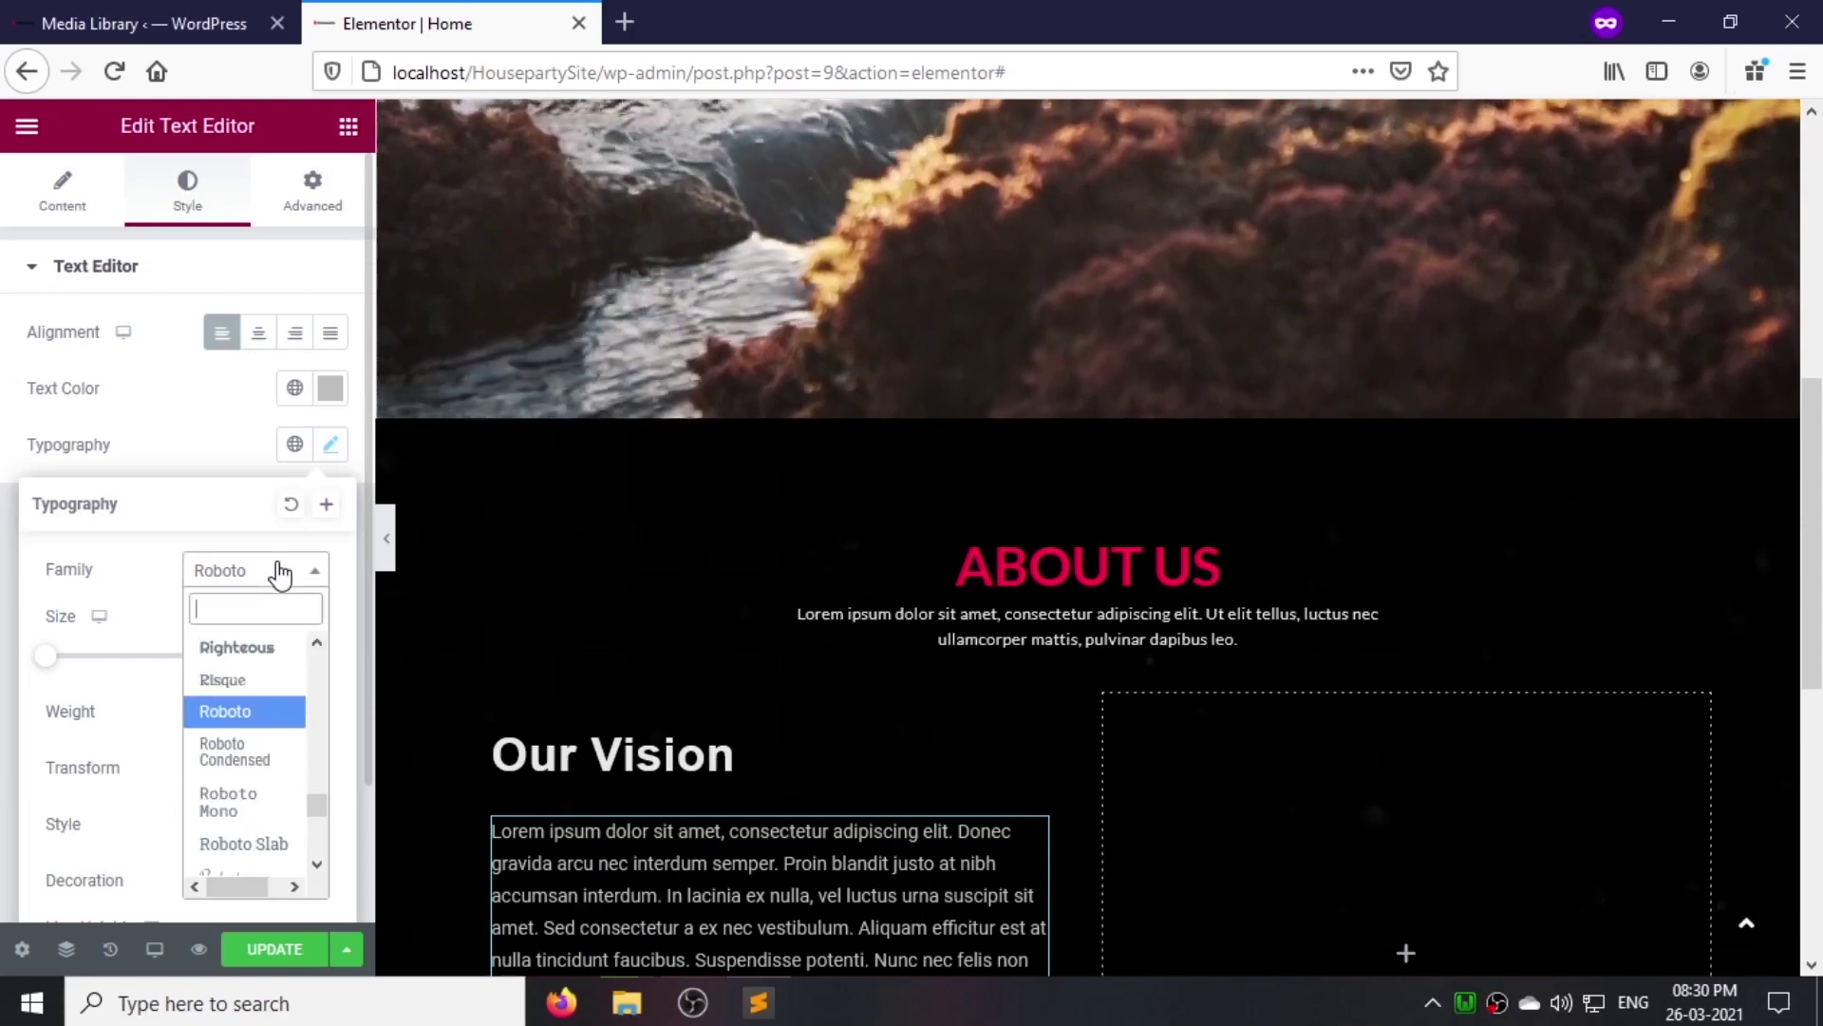
{"action": "type", "text": "la"}
{"action": "key", "text": "Return"}
{"action": "left_click", "coordinate": [271, 655]}
{"action": "type", "text": "1"}
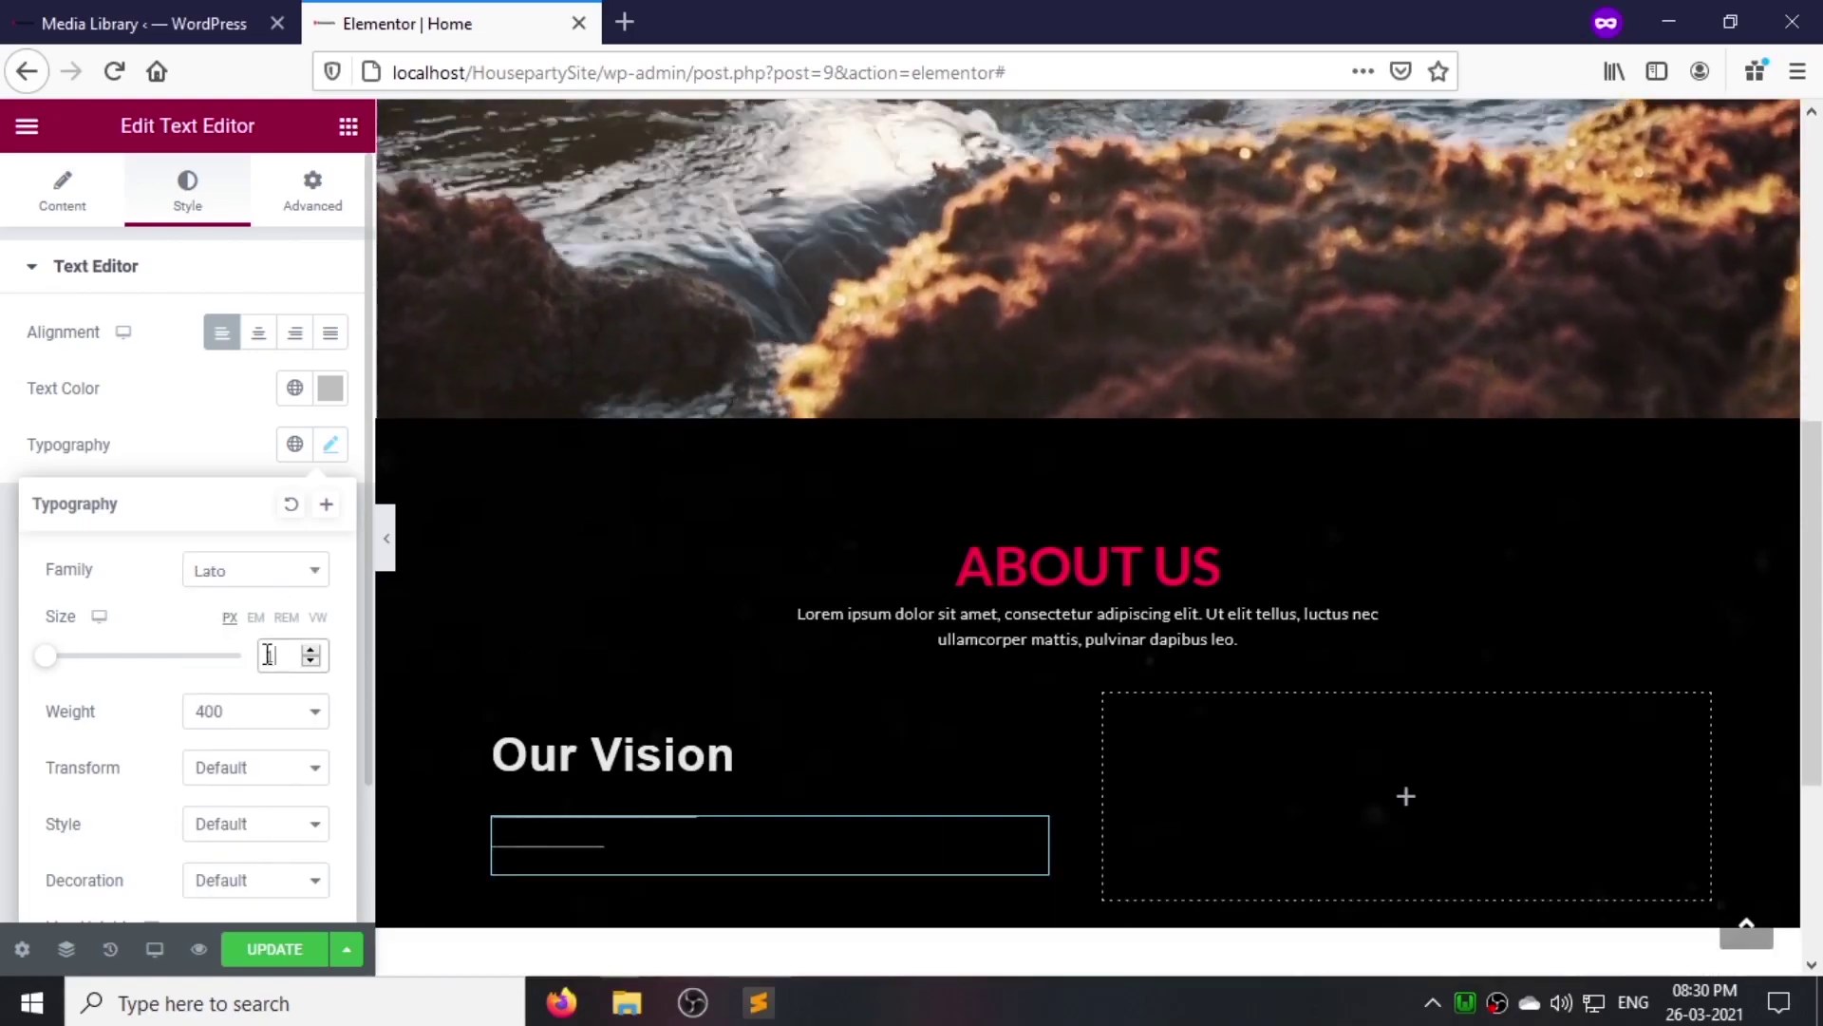
{"action": "type", "text": "5"}
{"action": "scroll", "coordinate": [277, 875], "scroll_direction": "down", "scroll_amount": 2}
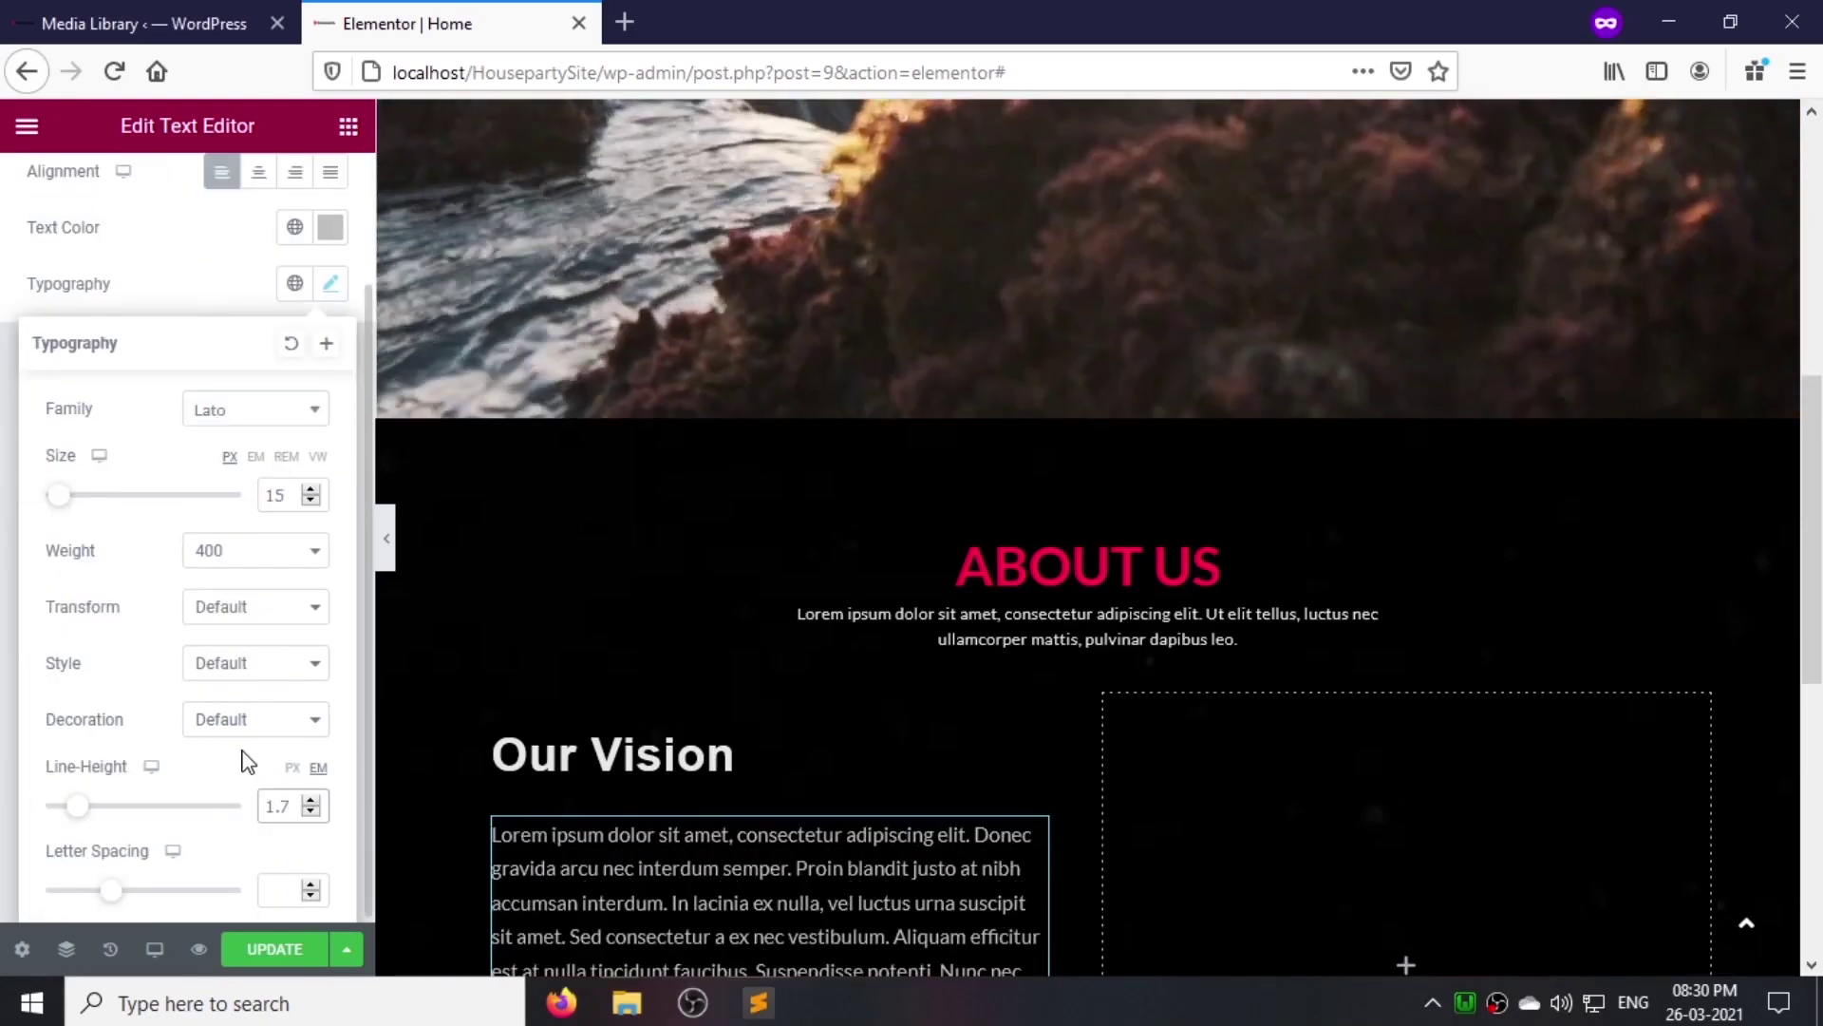
{"action": "left_click", "coordinate": [330, 283]}
{"action": "scroll", "coordinate": [699, 639], "scroll_direction": "down", "scroll_amount": 4}
{"action": "scroll", "coordinate": [651, 520], "scroll_direction": "up", "scroll_amount": 4}
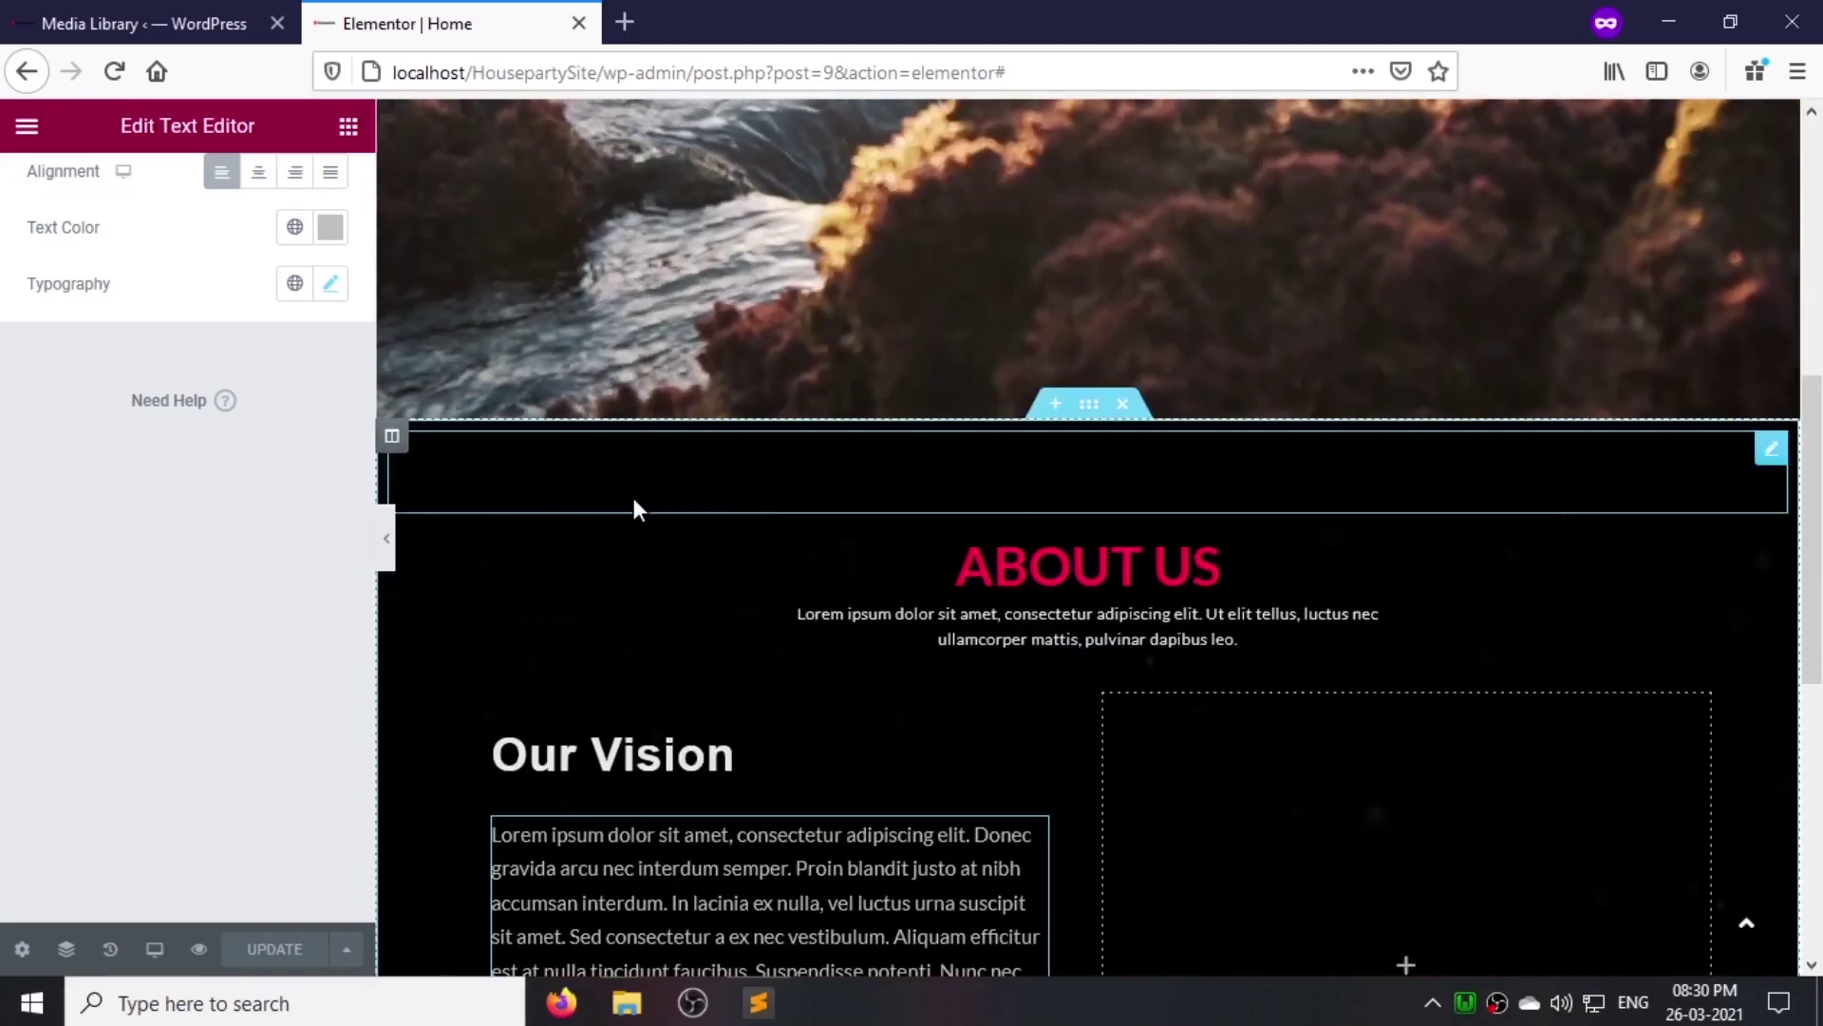
{"action": "scroll", "coordinate": [650, 521], "scroll_direction": "up", "scroll_amount": 3}
Step: Copy the GET STARTED button, paste it below the vision paragraph, and save
{"action": "right_click", "coordinate": [593, 323]}
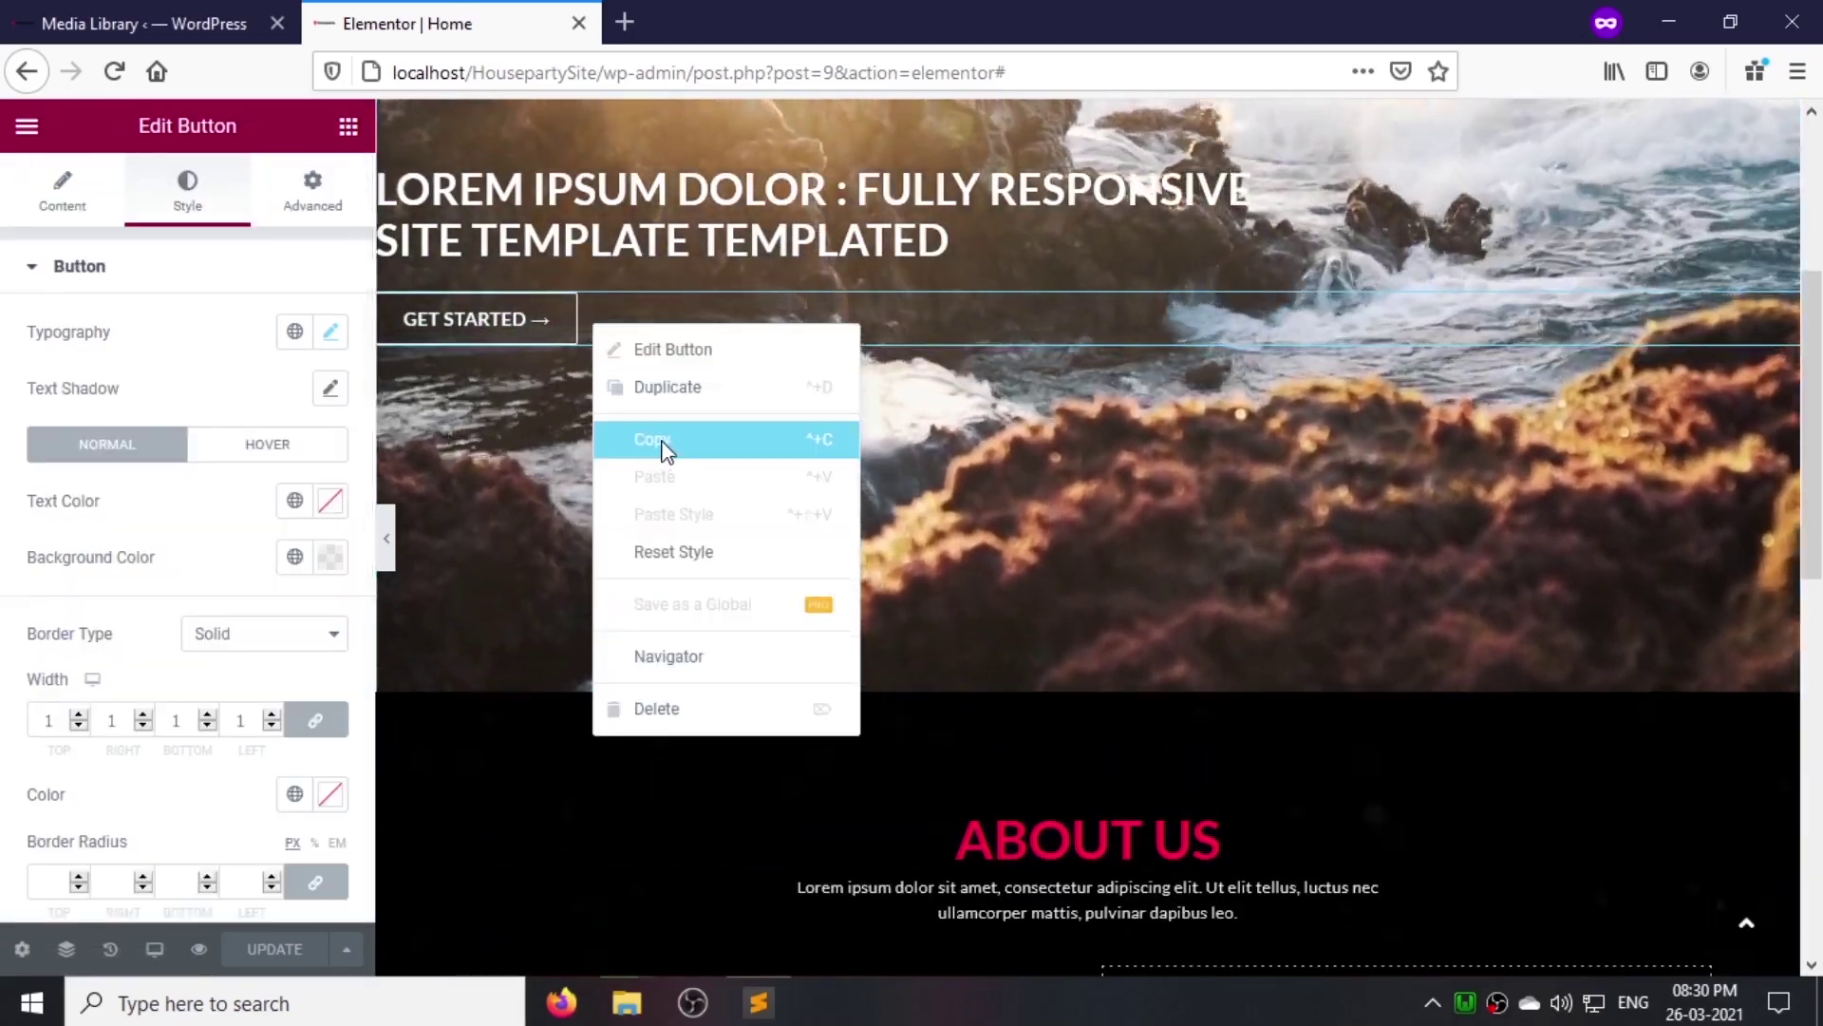
{"action": "left_click", "coordinate": [665, 444]}
{"action": "scroll", "coordinate": [693, 475], "scroll_direction": "down", "scroll_amount": 8}
{"action": "right_click", "coordinate": [692, 463]}
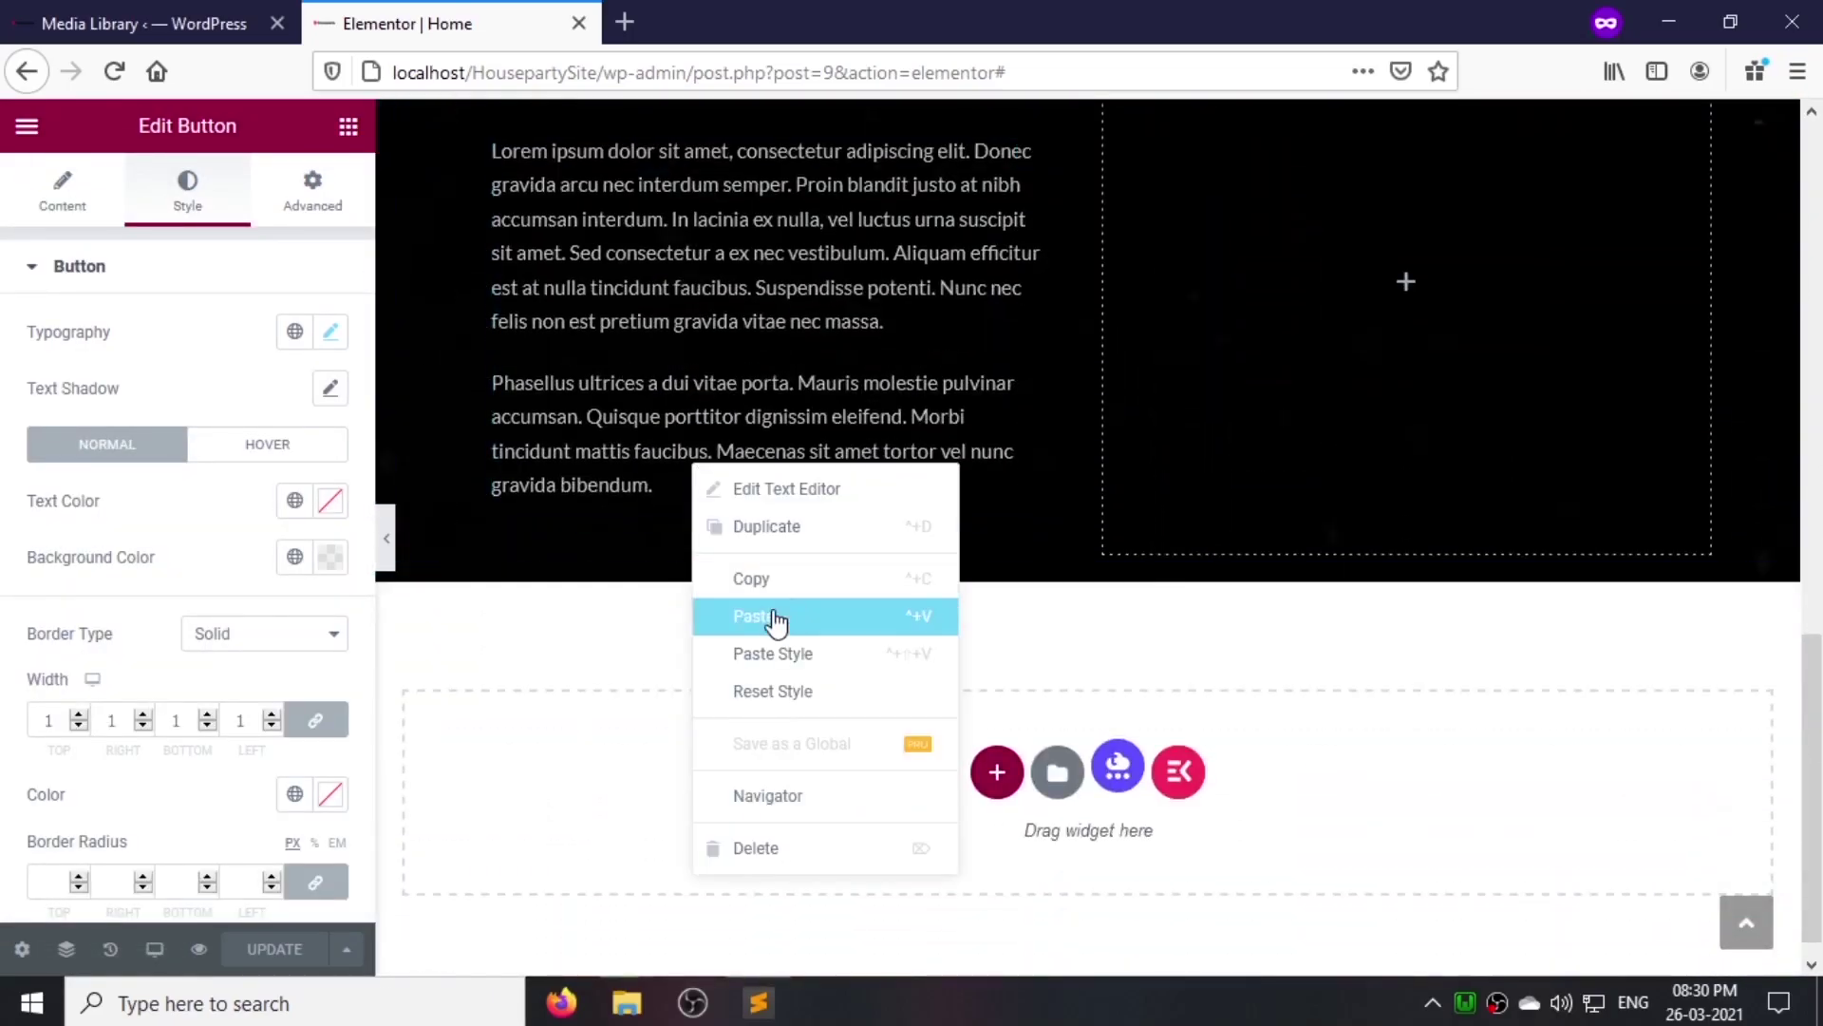
{"action": "left_click", "coordinate": [777, 622]}
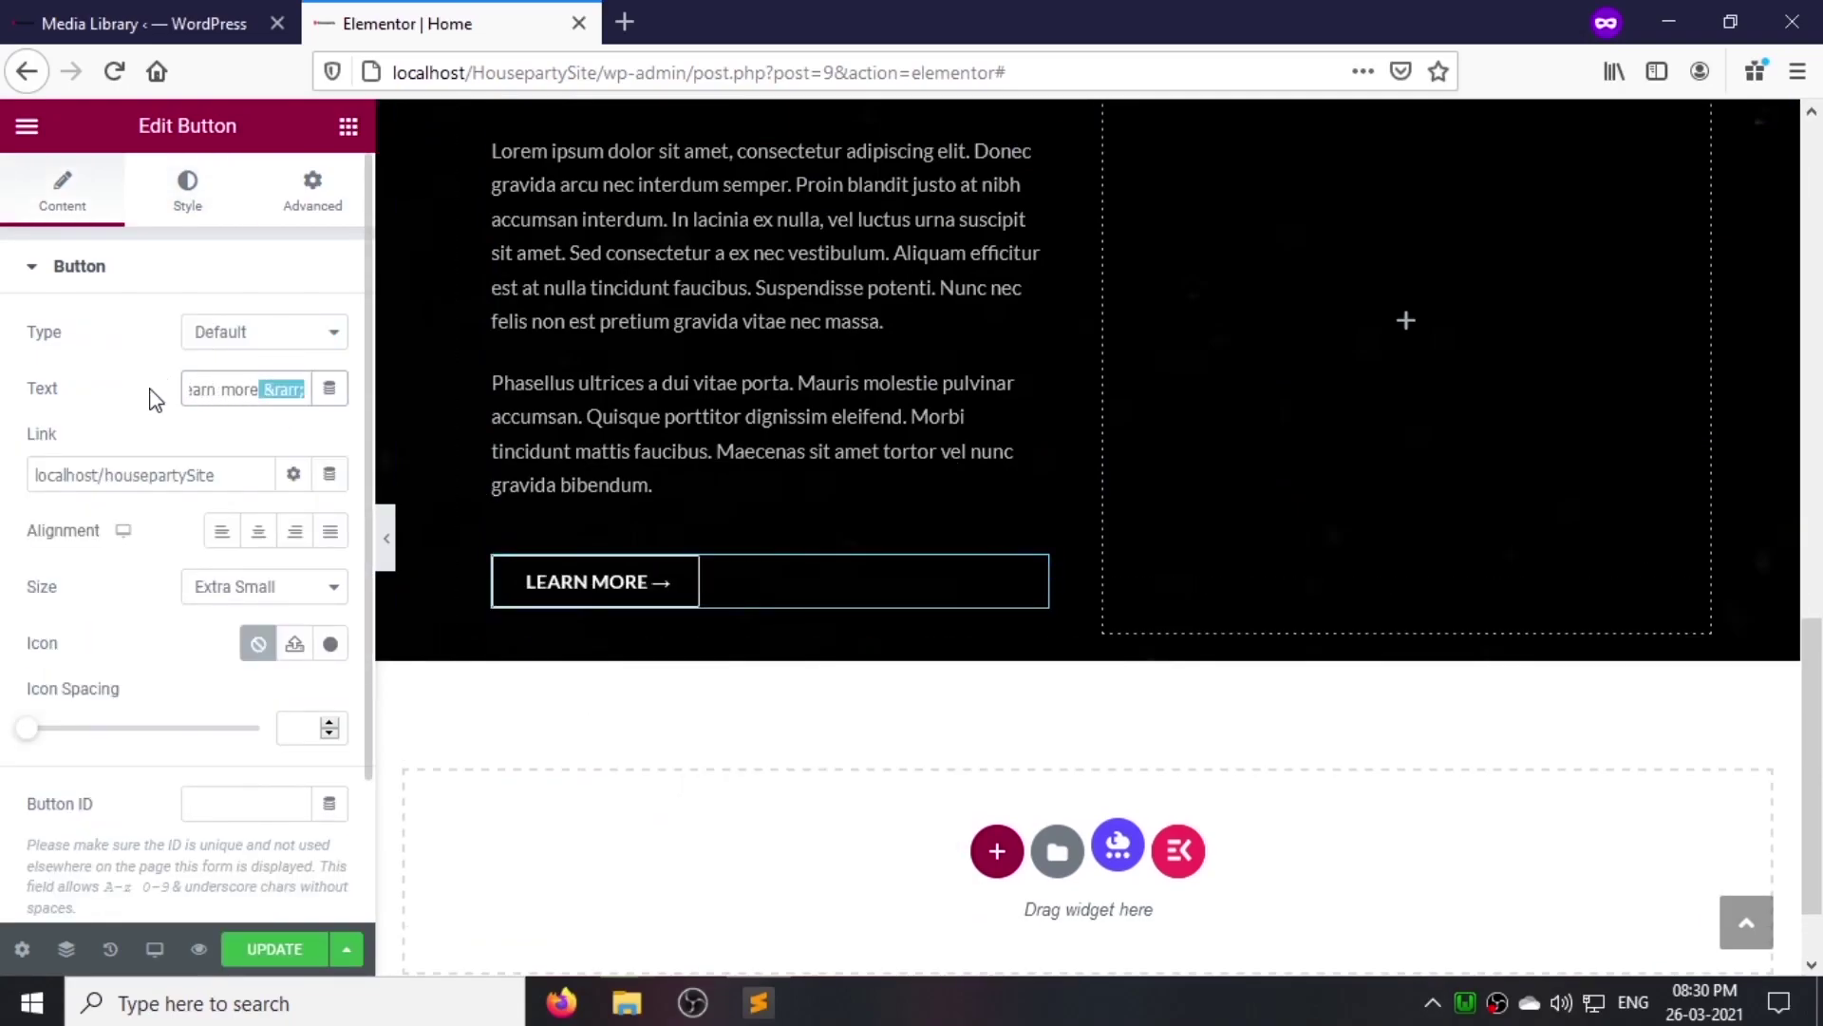
{"action": "left_click", "coordinate": [285, 949]}
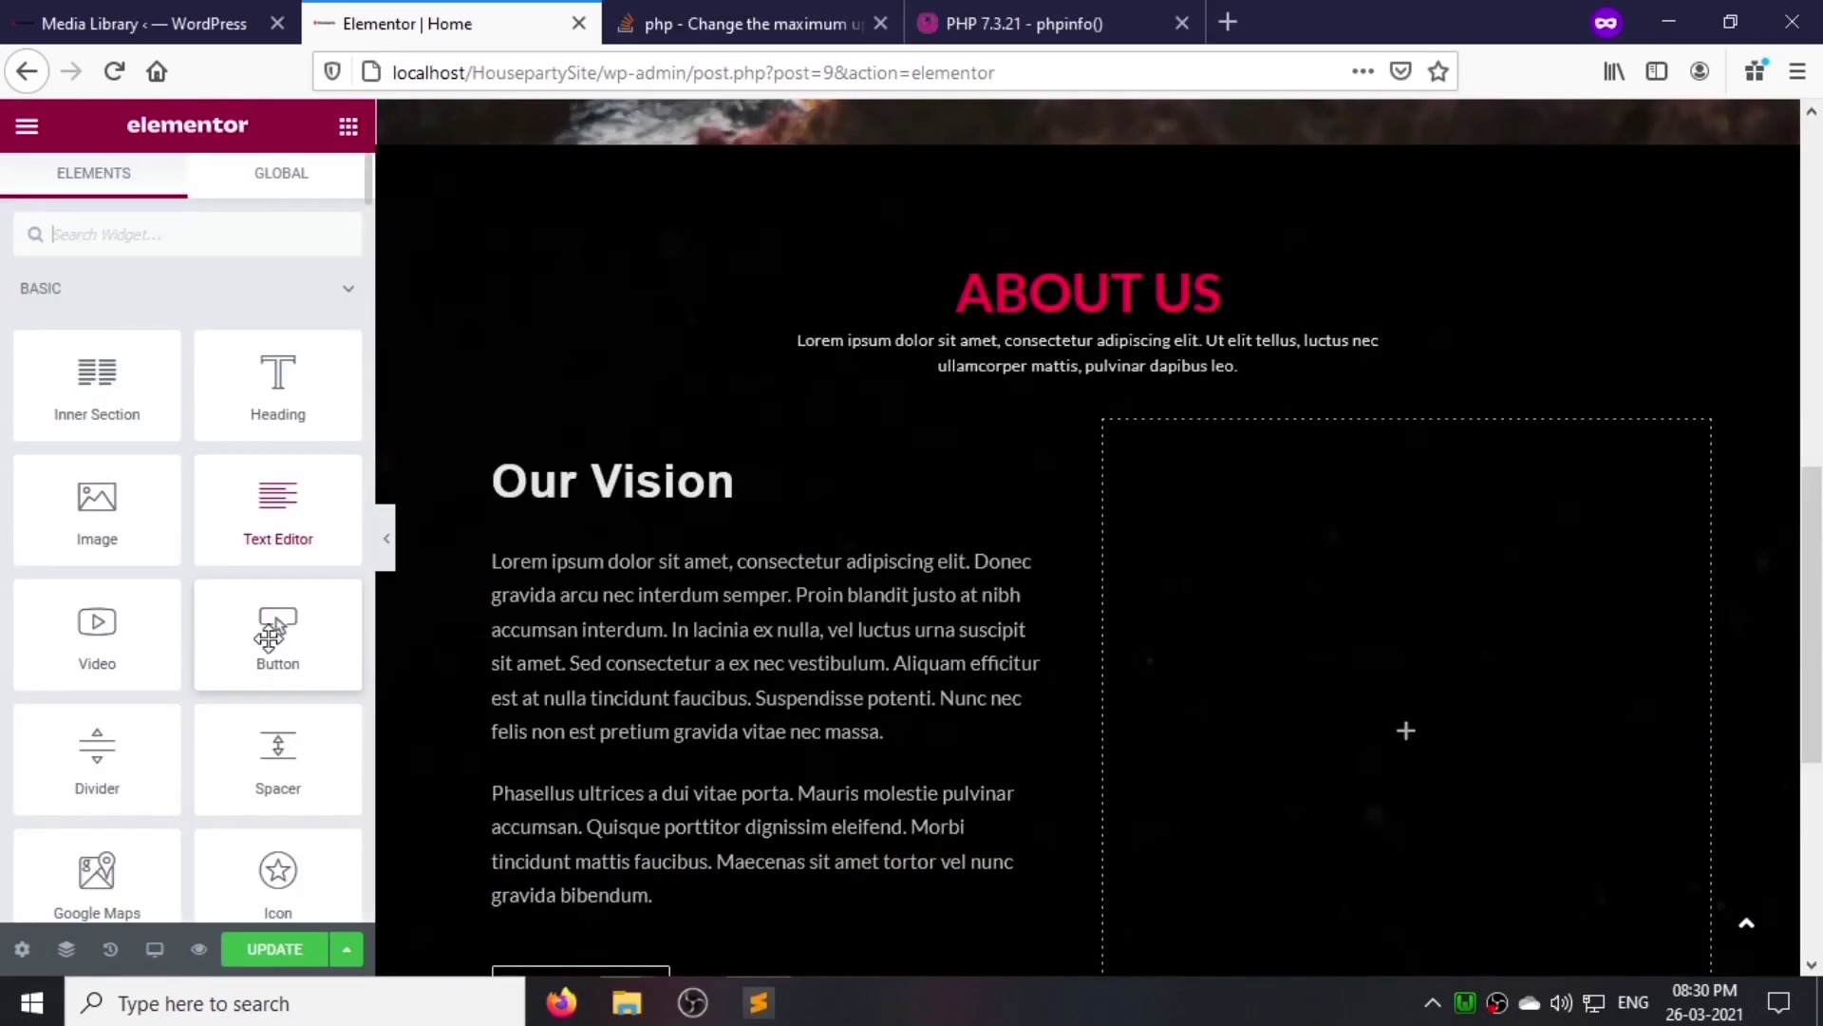
Step: Upload the team meeting photo into the right column and show it at full size
{"action": "left_click_drag", "start_coordinate": [94, 509], "coordinate": [1263, 608]}
{"action": "left_click", "coordinate": [1266, 611]}
{"action": "left_click", "coordinate": [105, 228]}
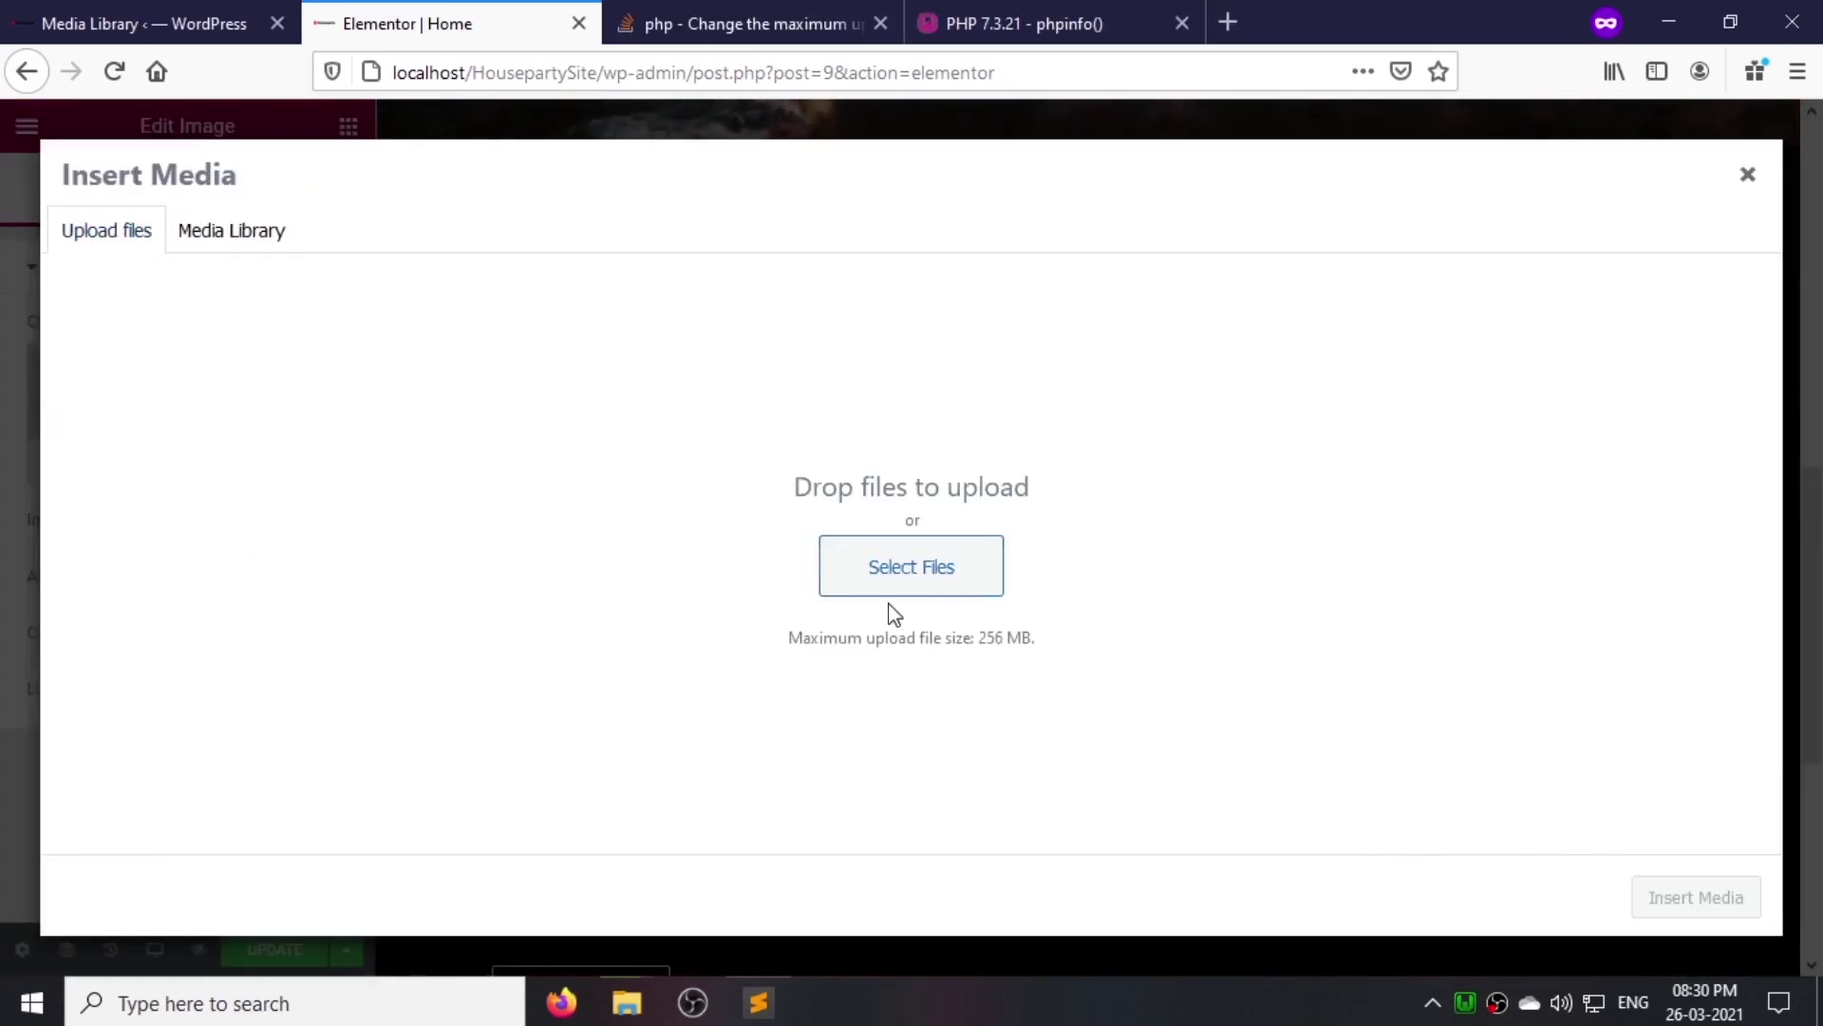
{"action": "left_click", "coordinate": [965, 542]}
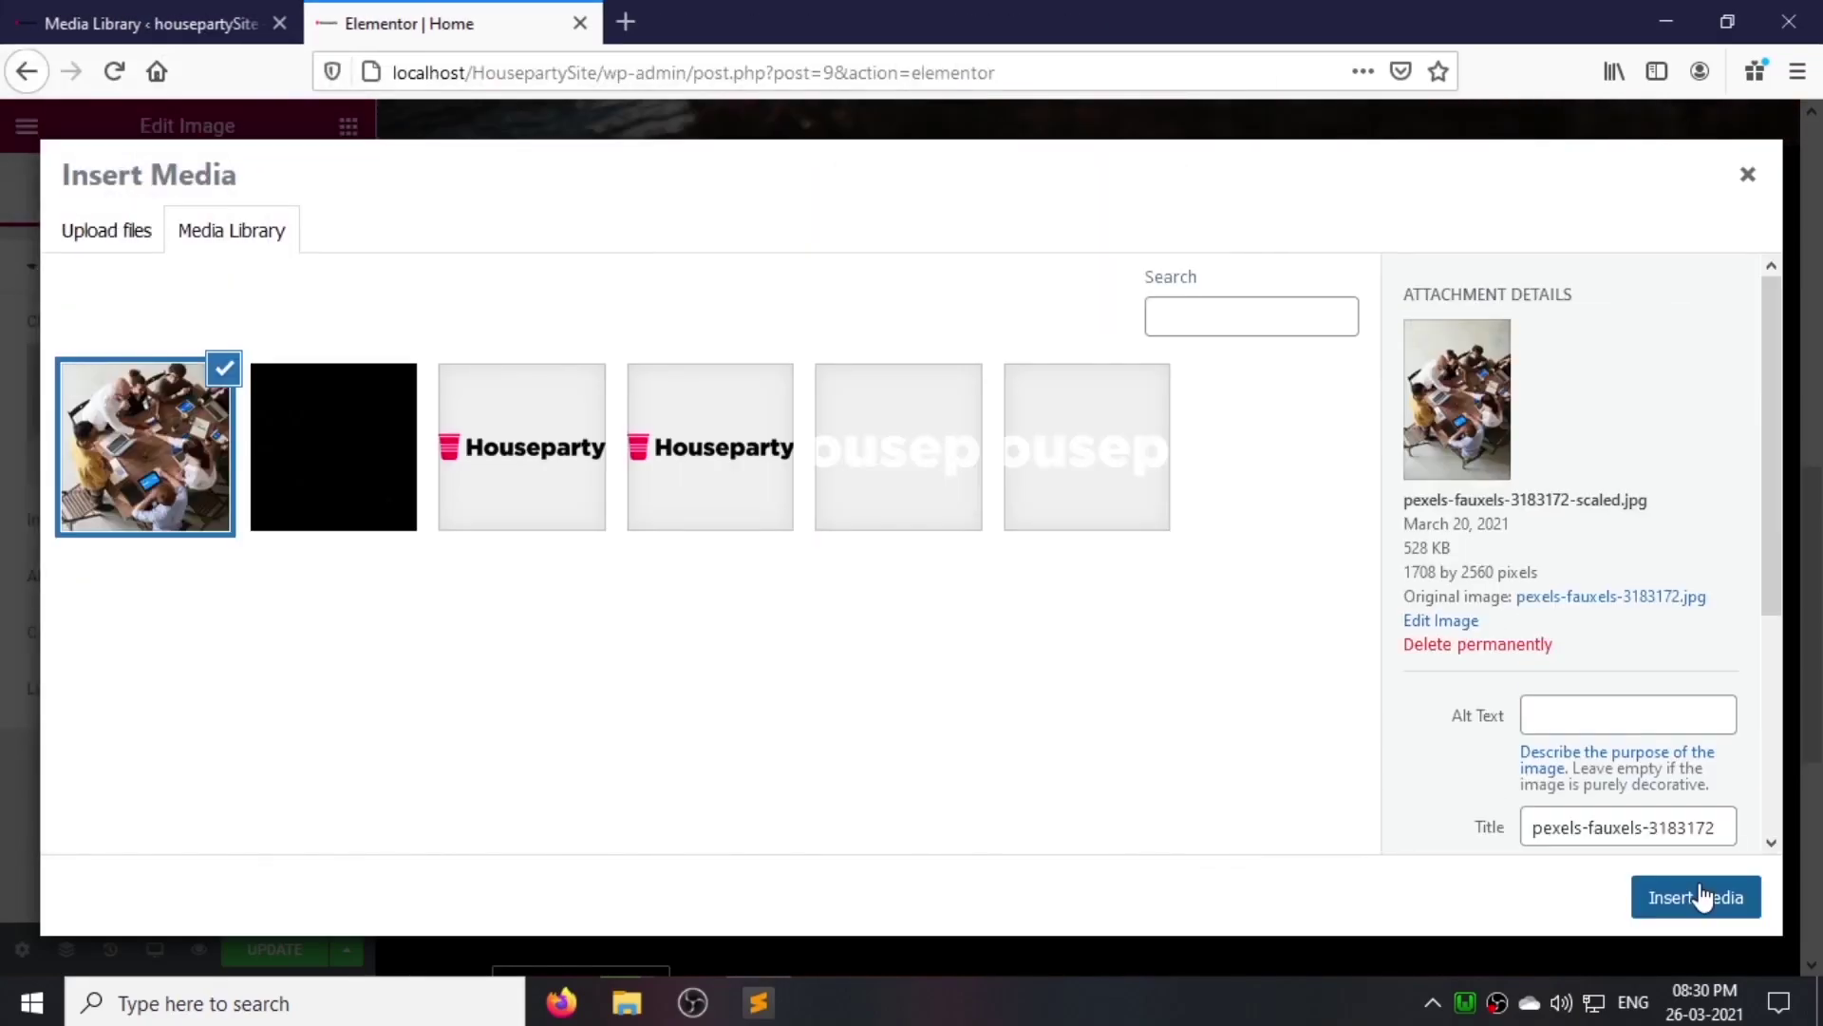
{"action": "left_click", "coordinate": [1700, 892]}
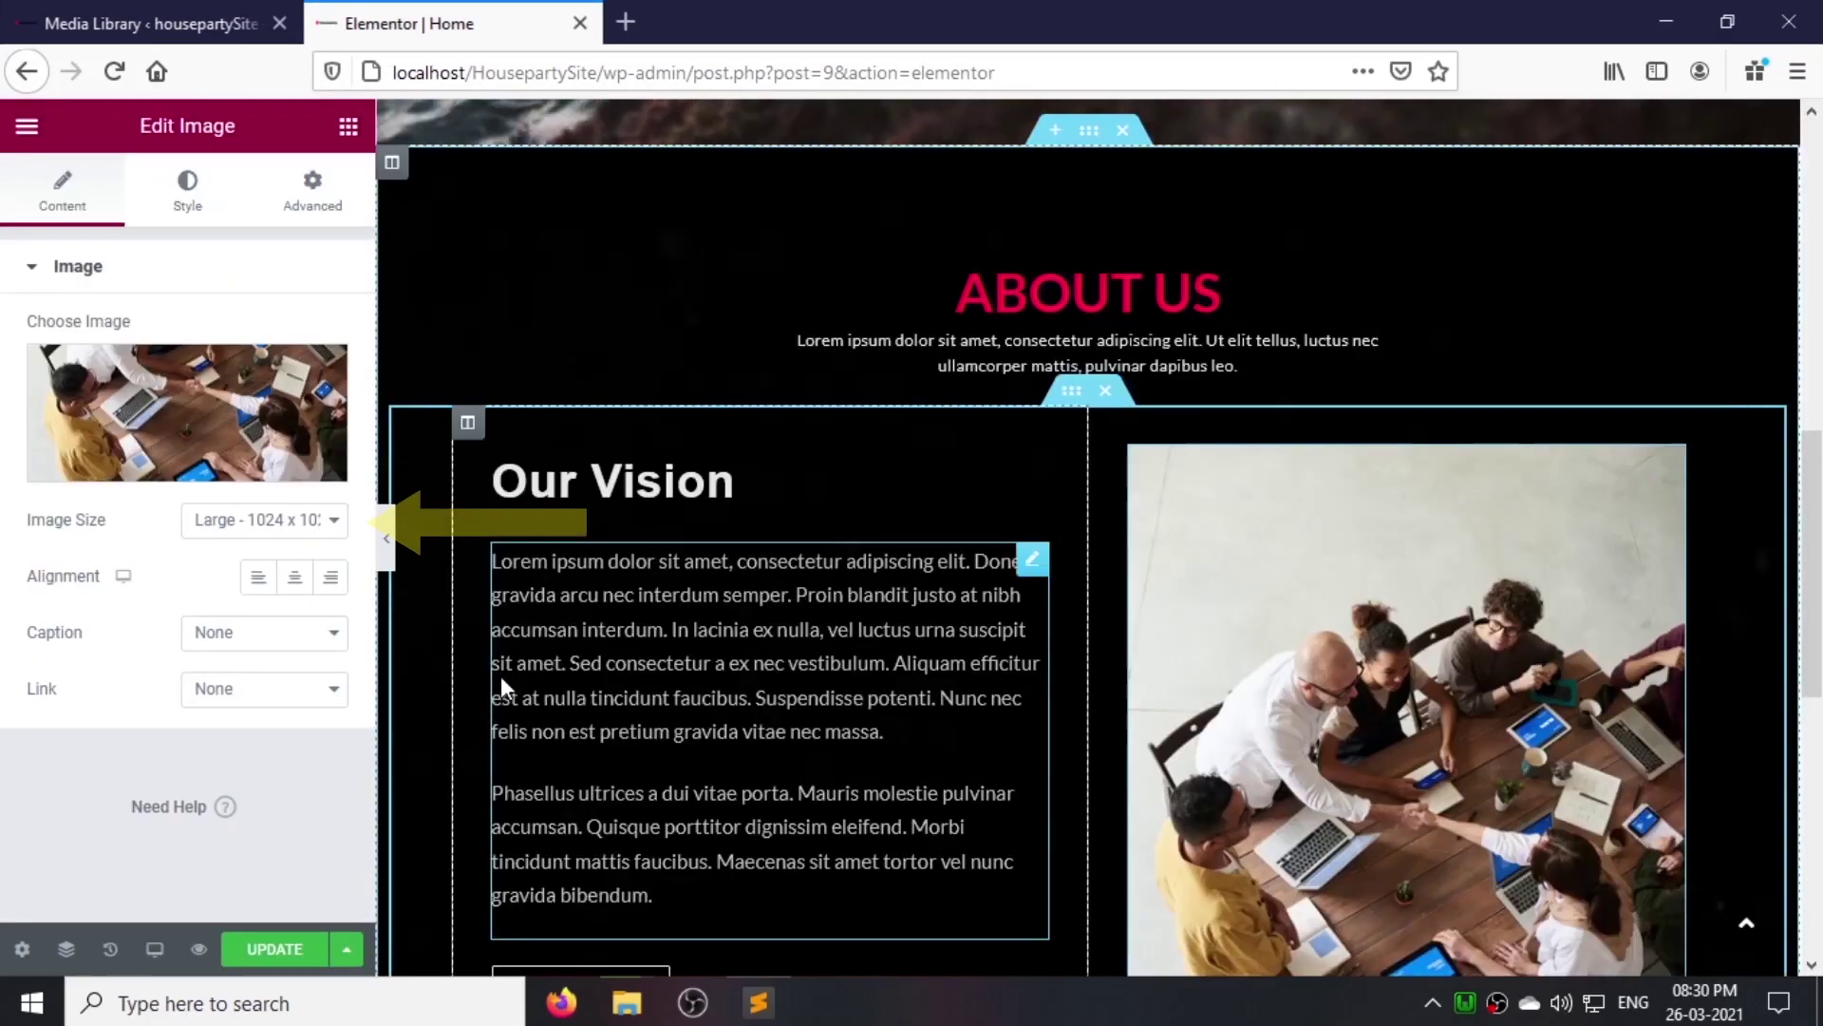
{"action": "left_click", "coordinate": [261, 520]}
{"action": "left_click", "coordinate": [255, 727]}
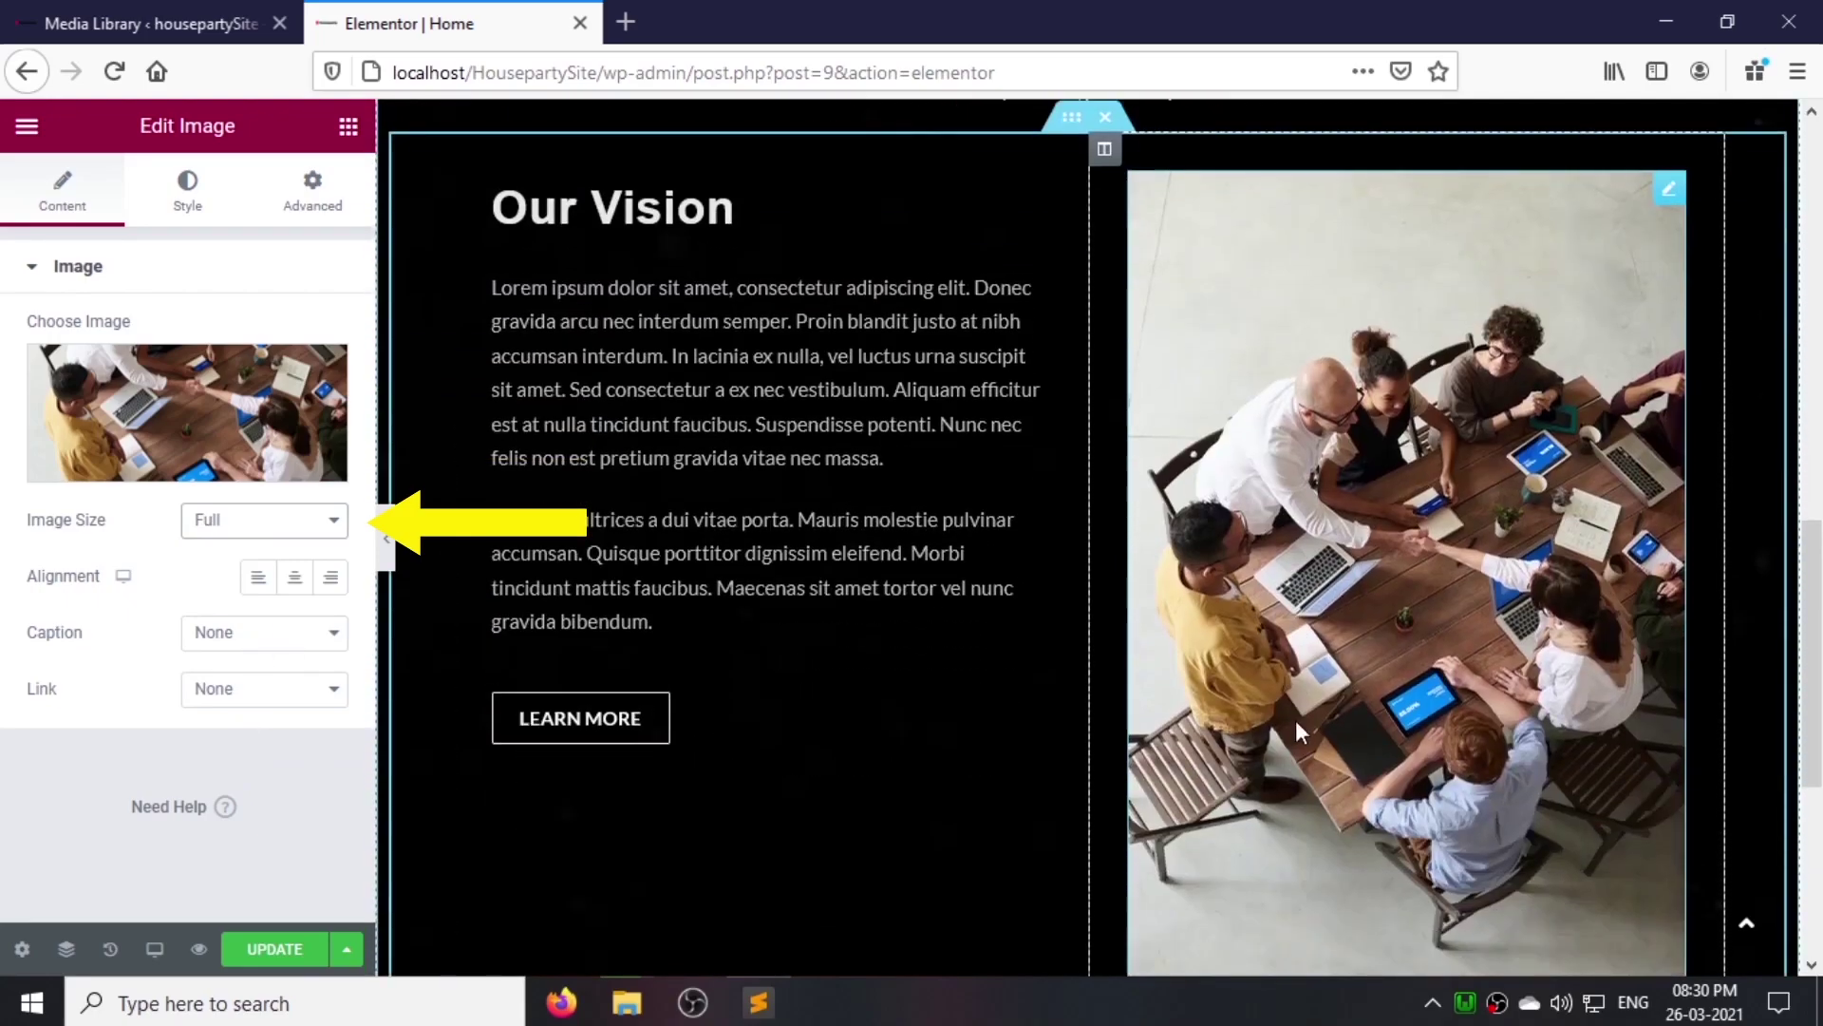
Step: Set the photo to width and max width 100, height 550, Cover fit, then update
{"action": "left_click", "coordinate": [195, 189]}
{"action": "left_click", "coordinate": [303, 363]}
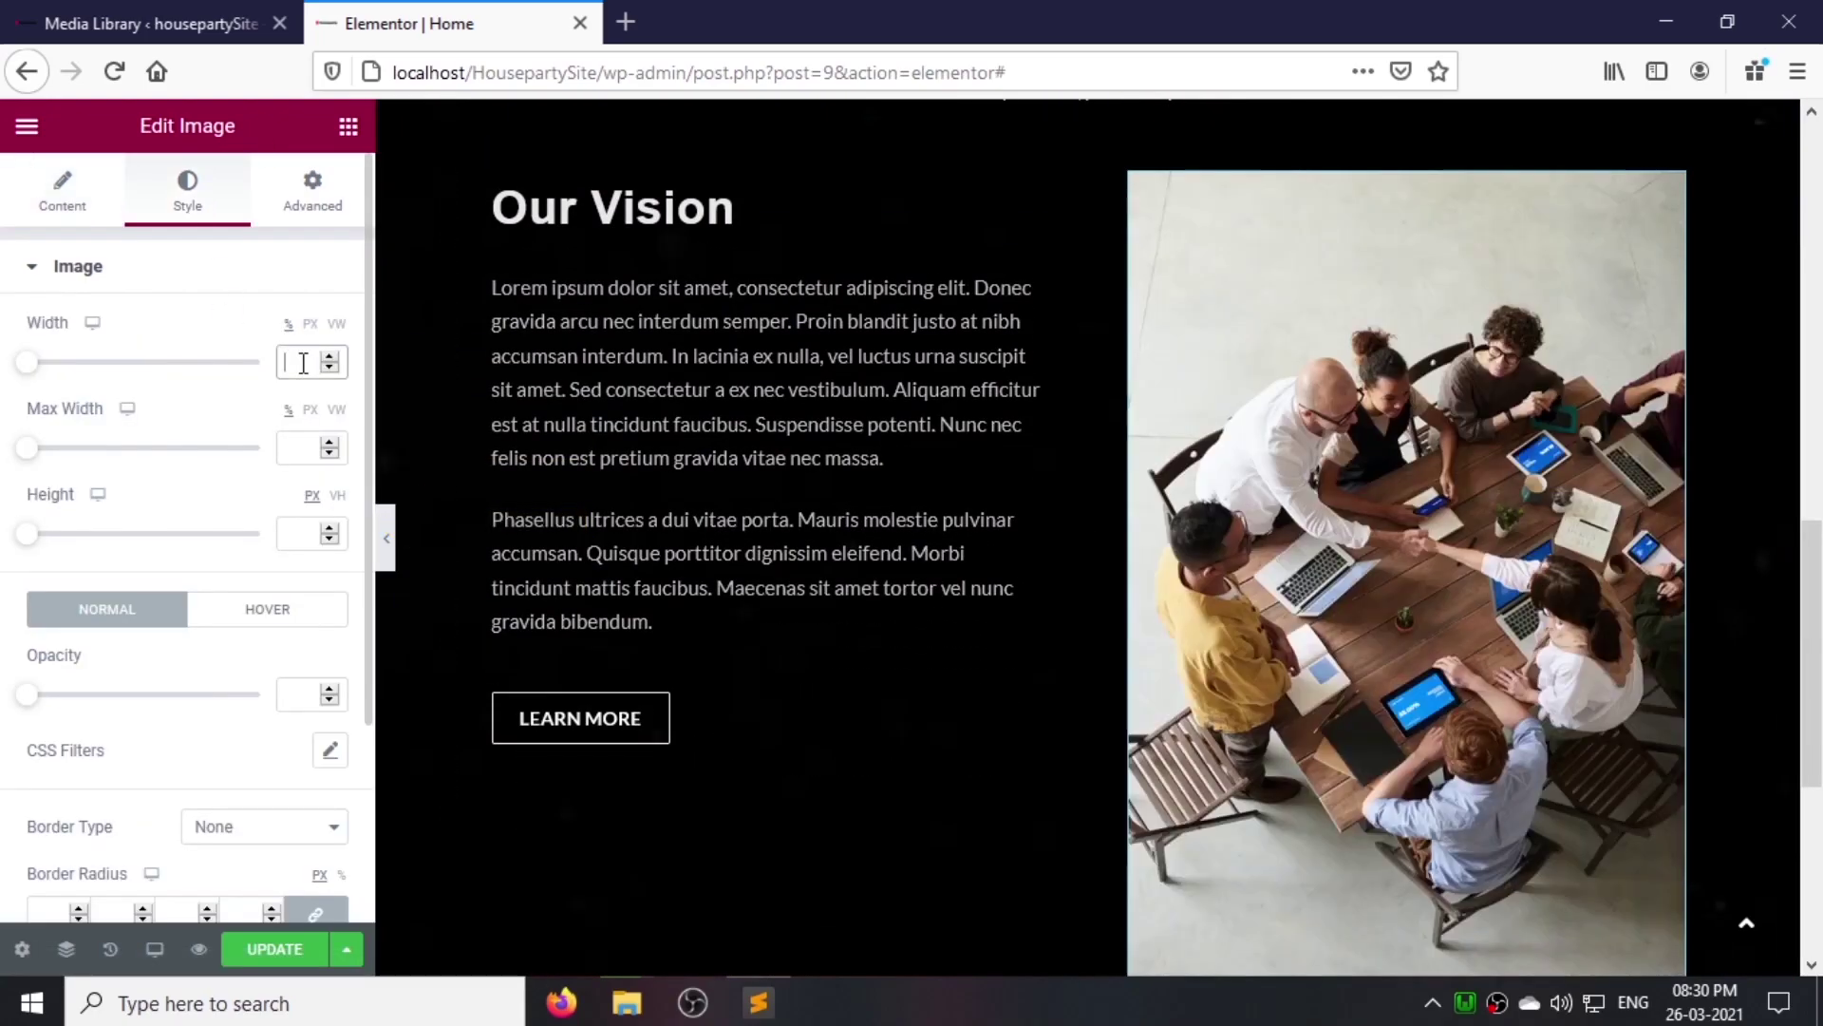
{"action": "left_click", "coordinate": [293, 452]}
{"action": "type", "text": "100"}
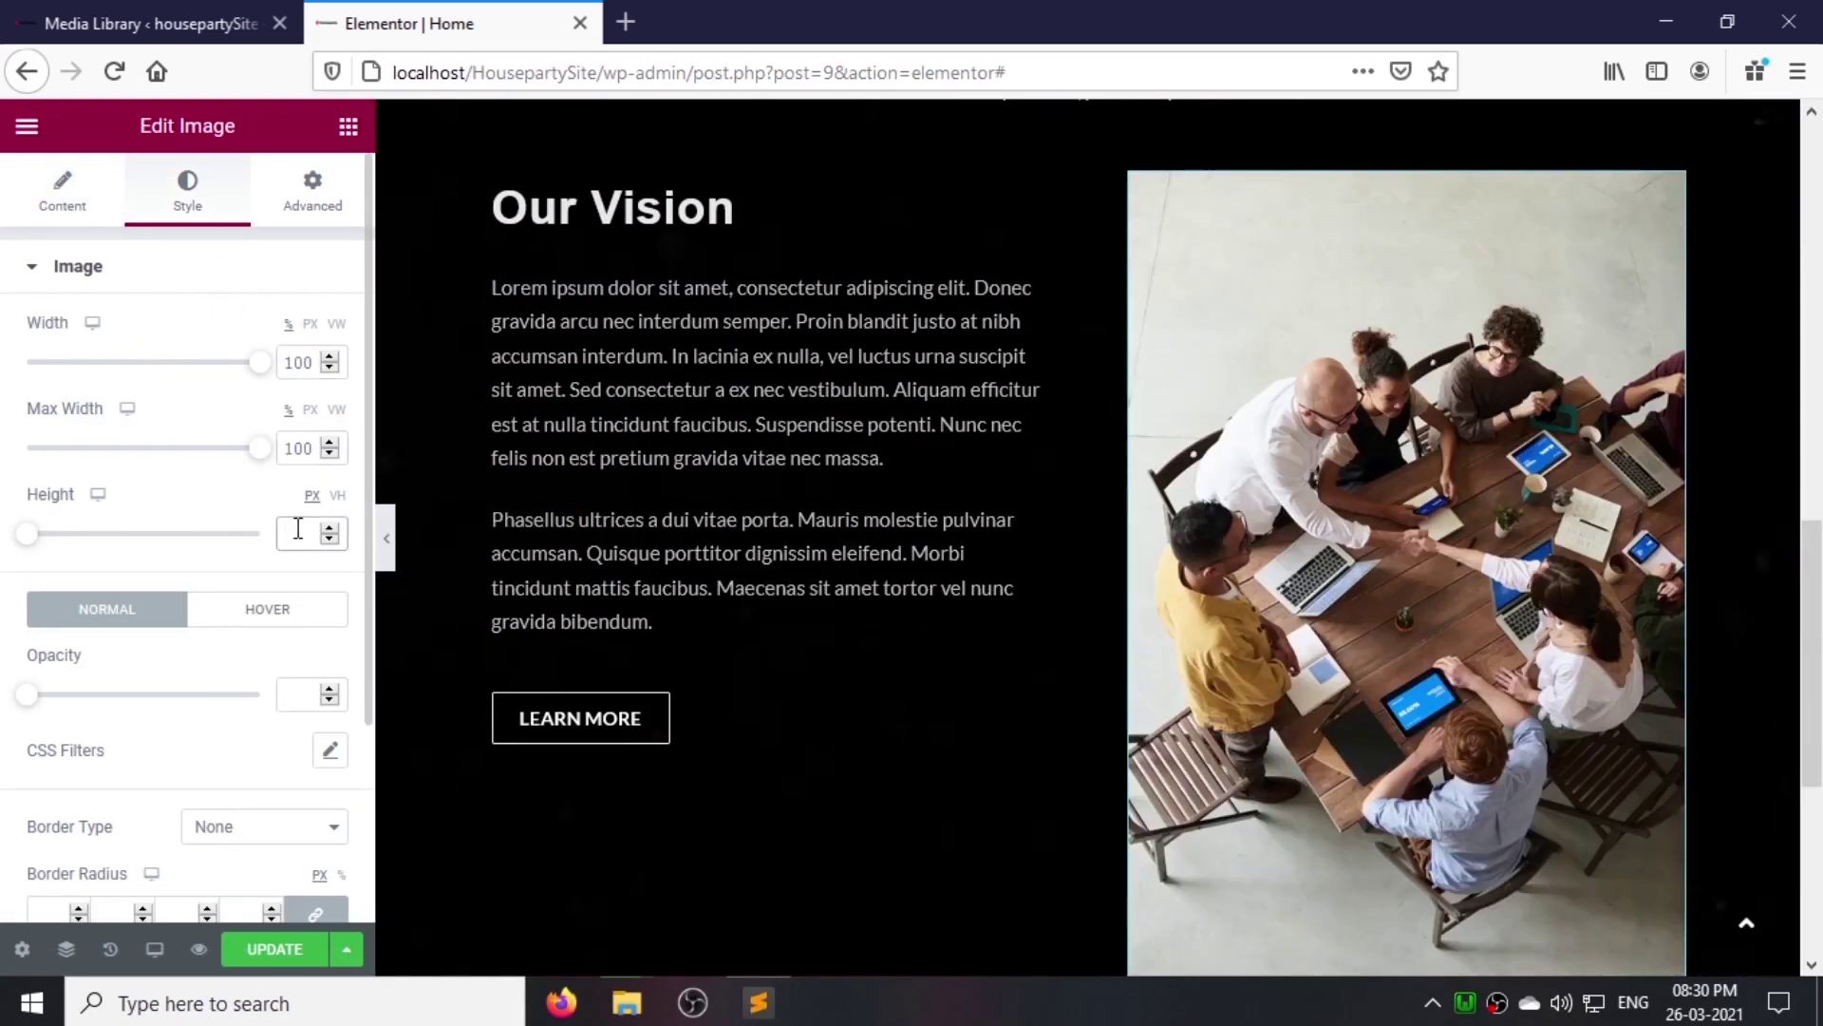
{"action": "left_click", "coordinate": [299, 529]}
{"action": "type", "text": "500"}
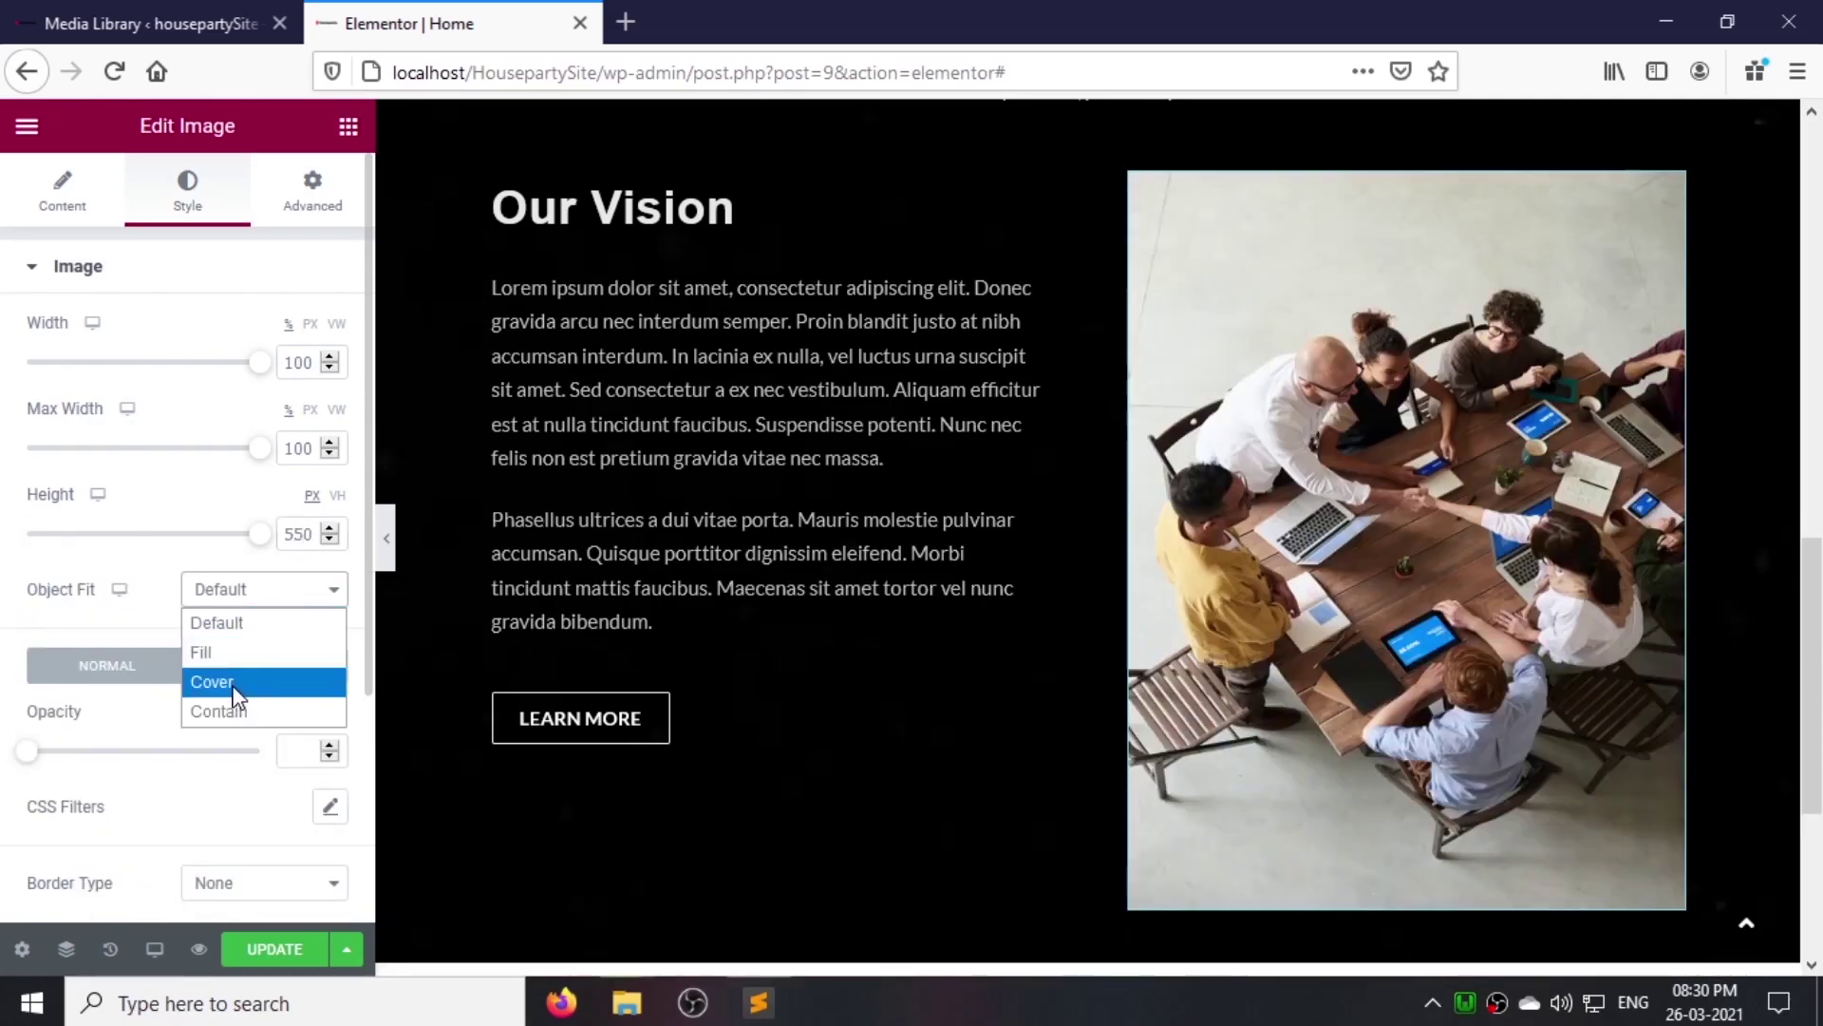
{"action": "left_click", "coordinate": [234, 689]}
{"action": "left_click", "coordinate": [274, 948]}
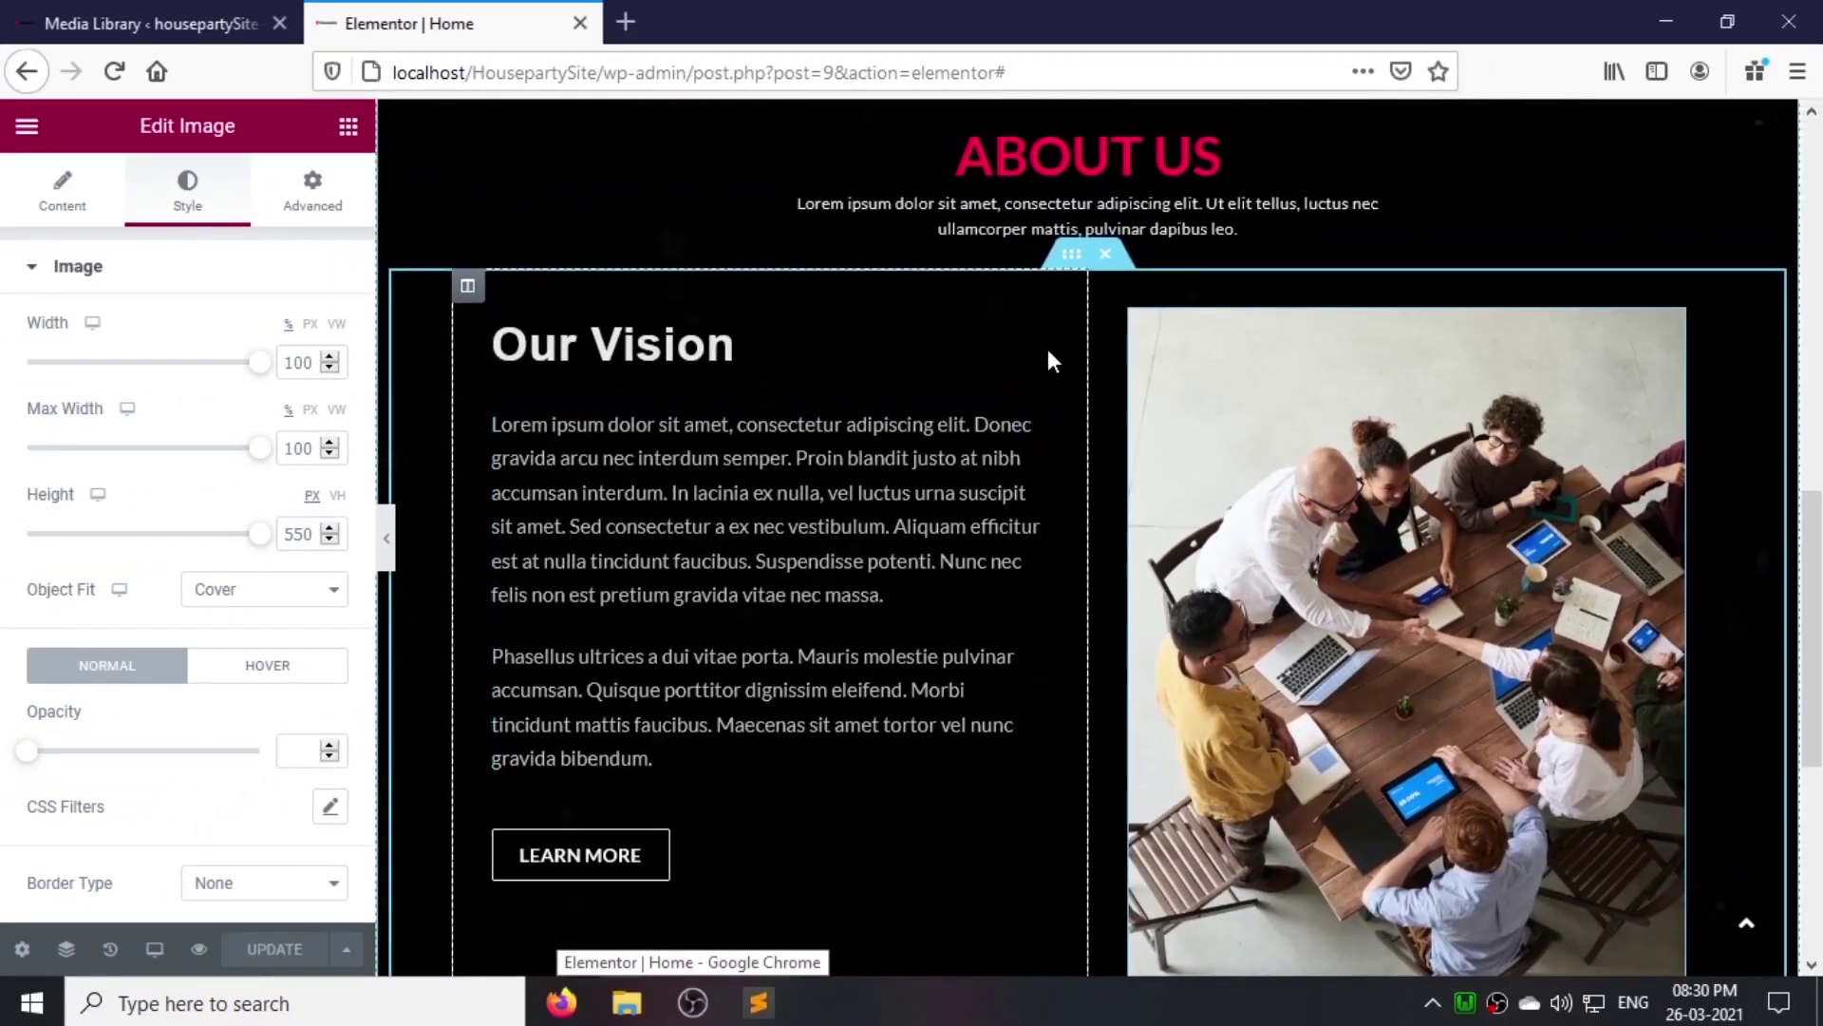
Step: Duplicate the Our Vision row as 'Our Approach' with columns swapped and photo pexels-fauxels-3183165
{"action": "right_click", "coordinate": [1070, 259]}
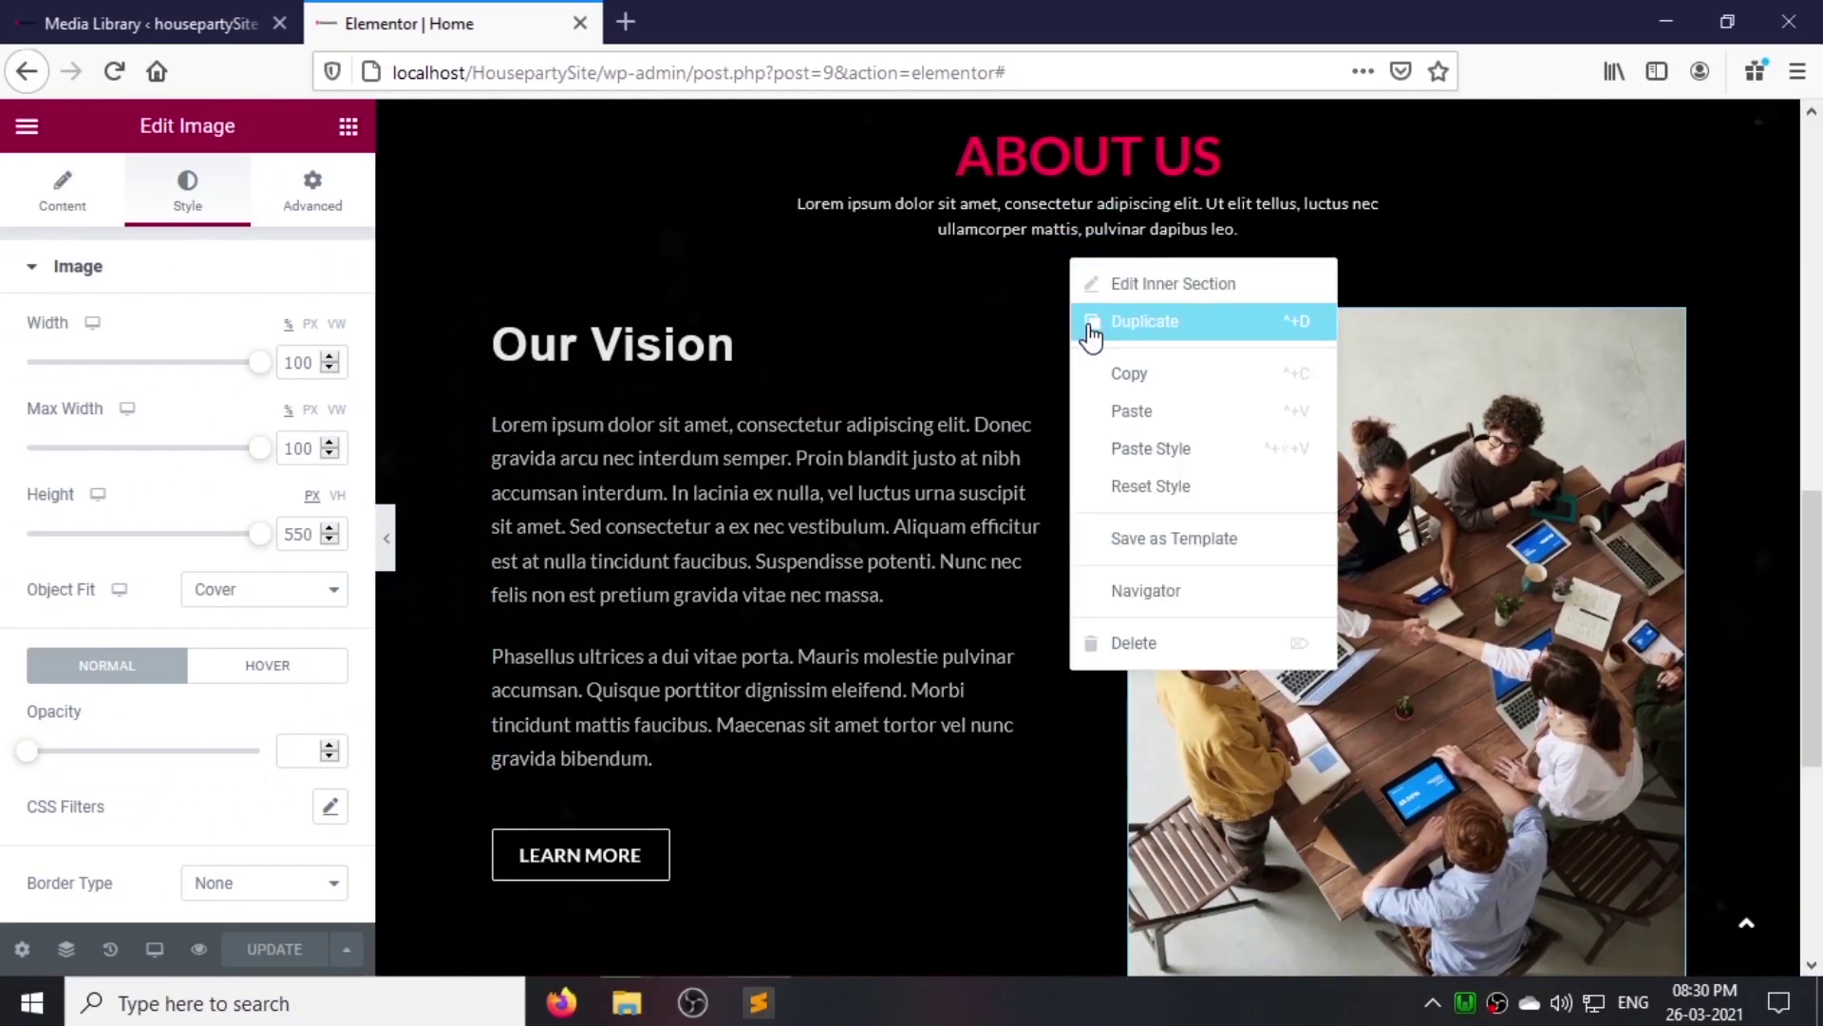
{"action": "left_click", "coordinate": [1203, 321]}
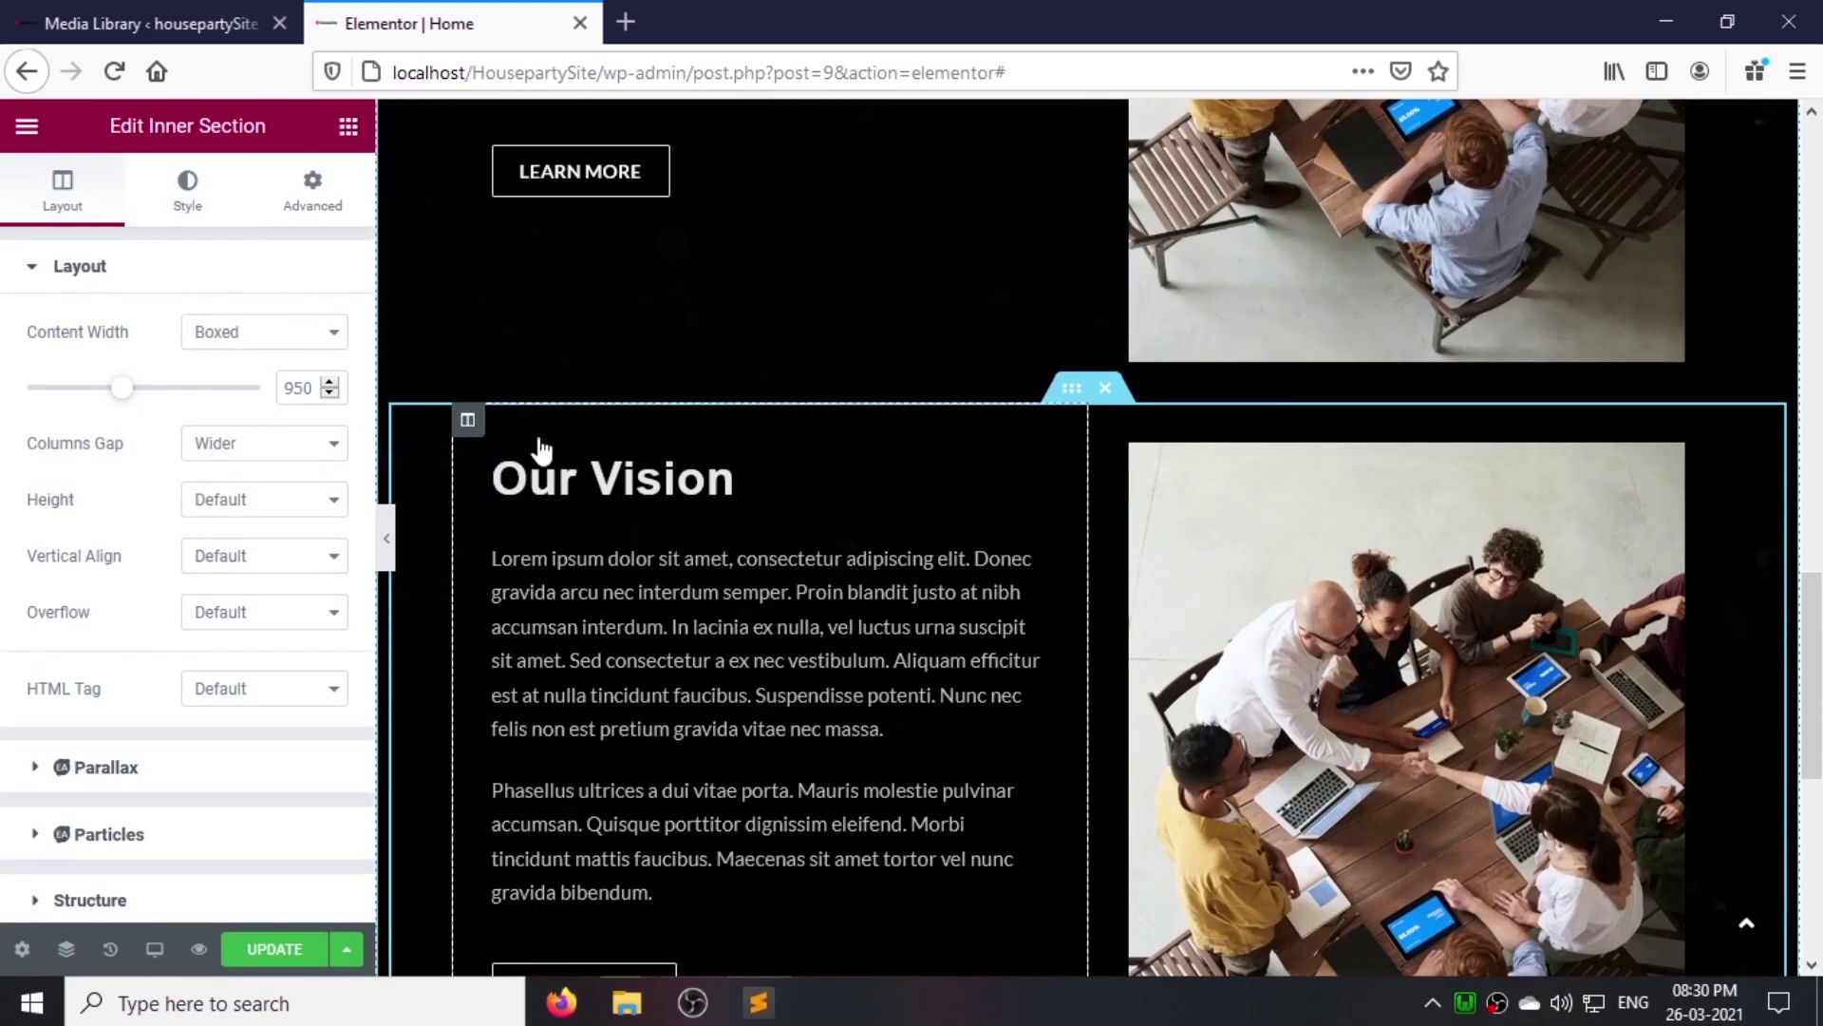
{"action": "left_click_drag", "start_coordinate": [469, 422], "coordinate": [1415, 454]}
{"action": "left_click_drag", "start_coordinate": [1304, 500], "coordinate": [1299, 501]}
{"action": "left_click", "coordinate": [1300, 489]}
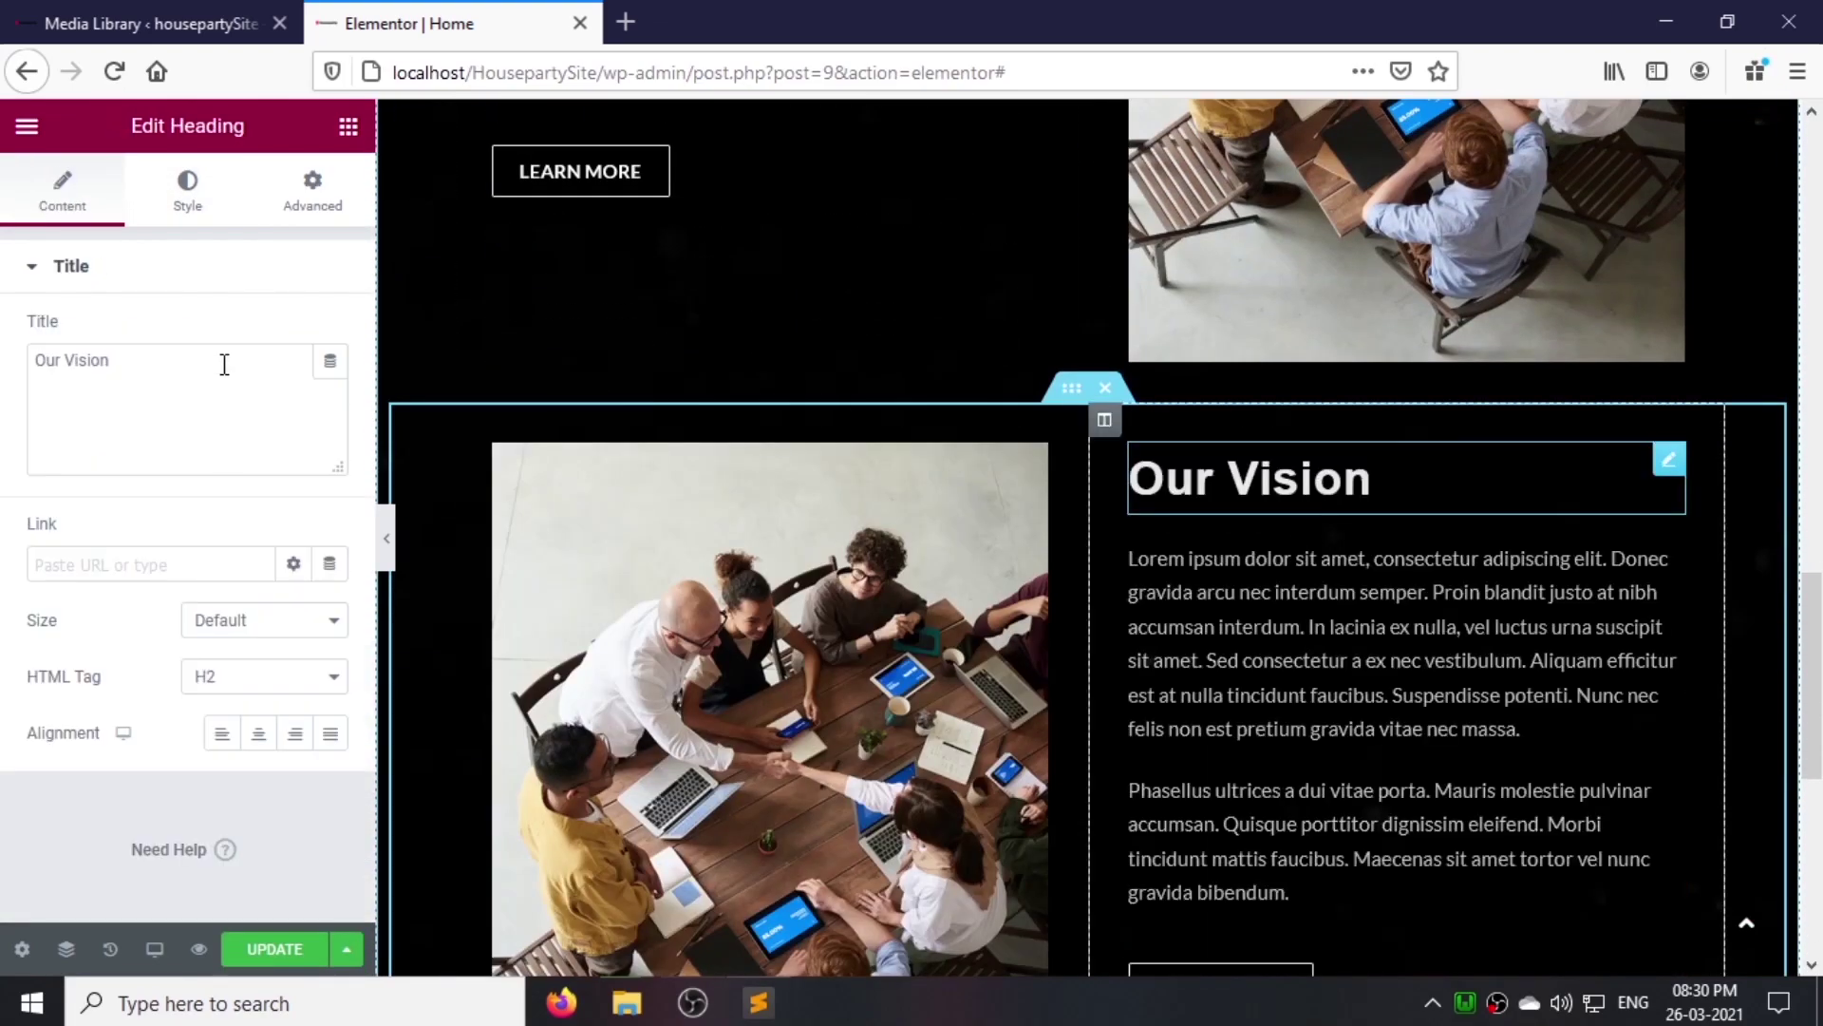
{"action": "left_click", "coordinate": [208, 355]}
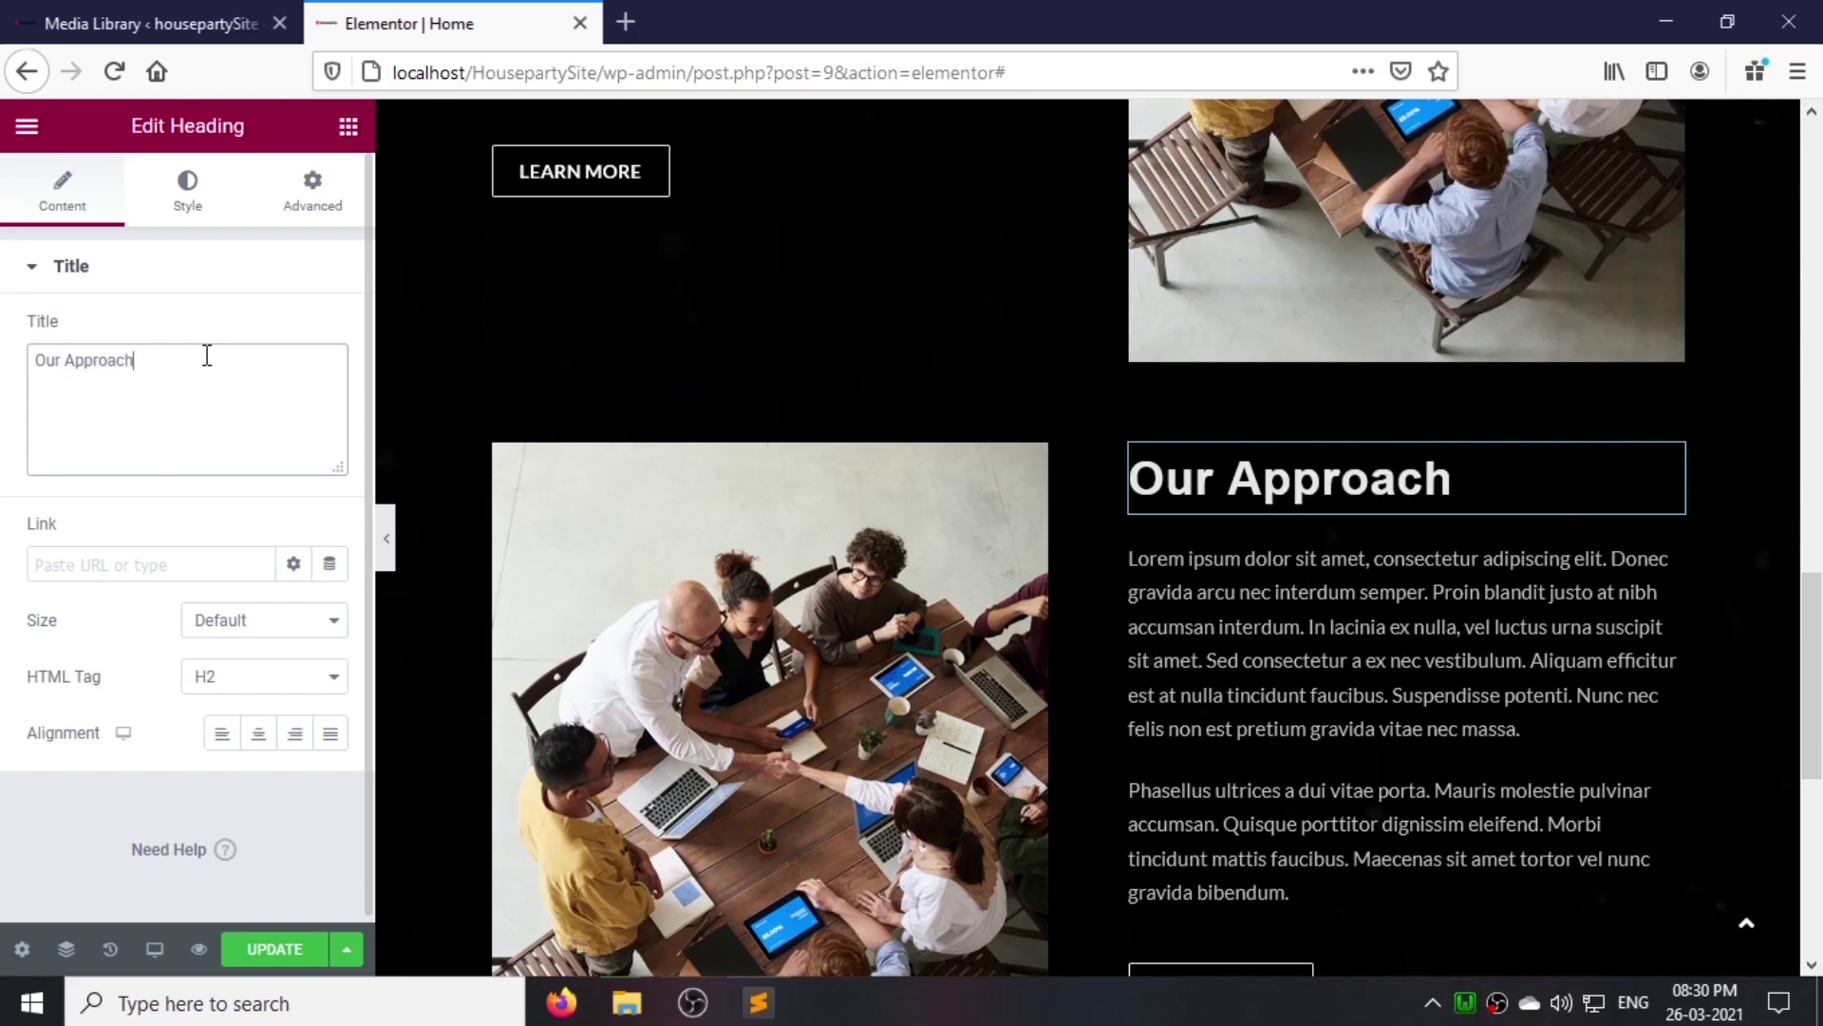
{"action": "left_click", "coordinate": [664, 505]}
{"action": "left_click", "coordinate": [220, 399]}
{"action": "left_click", "coordinate": [107, 230]}
{"action": "left_click", "coordinate": [897, 561]}
{"action": "double_click", "coordinate": [903, 318]}
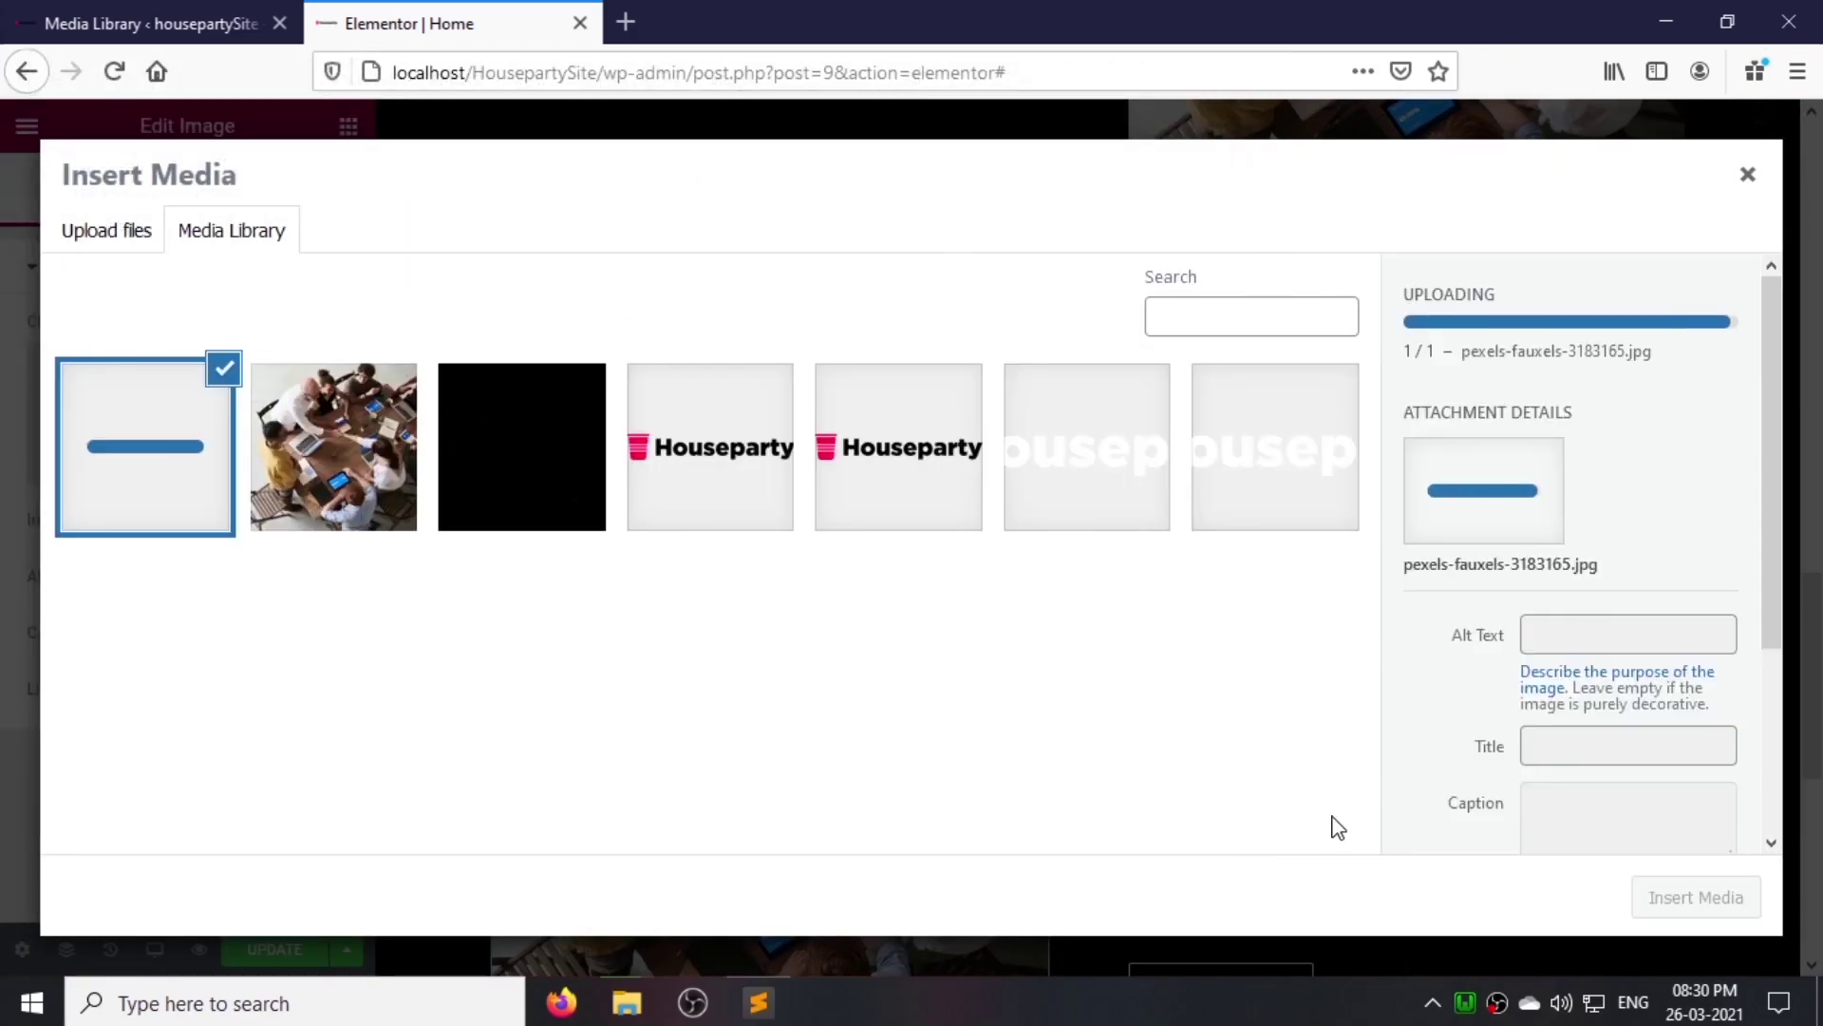
{"action": "left_click", "coordinate": [1690, 895]}
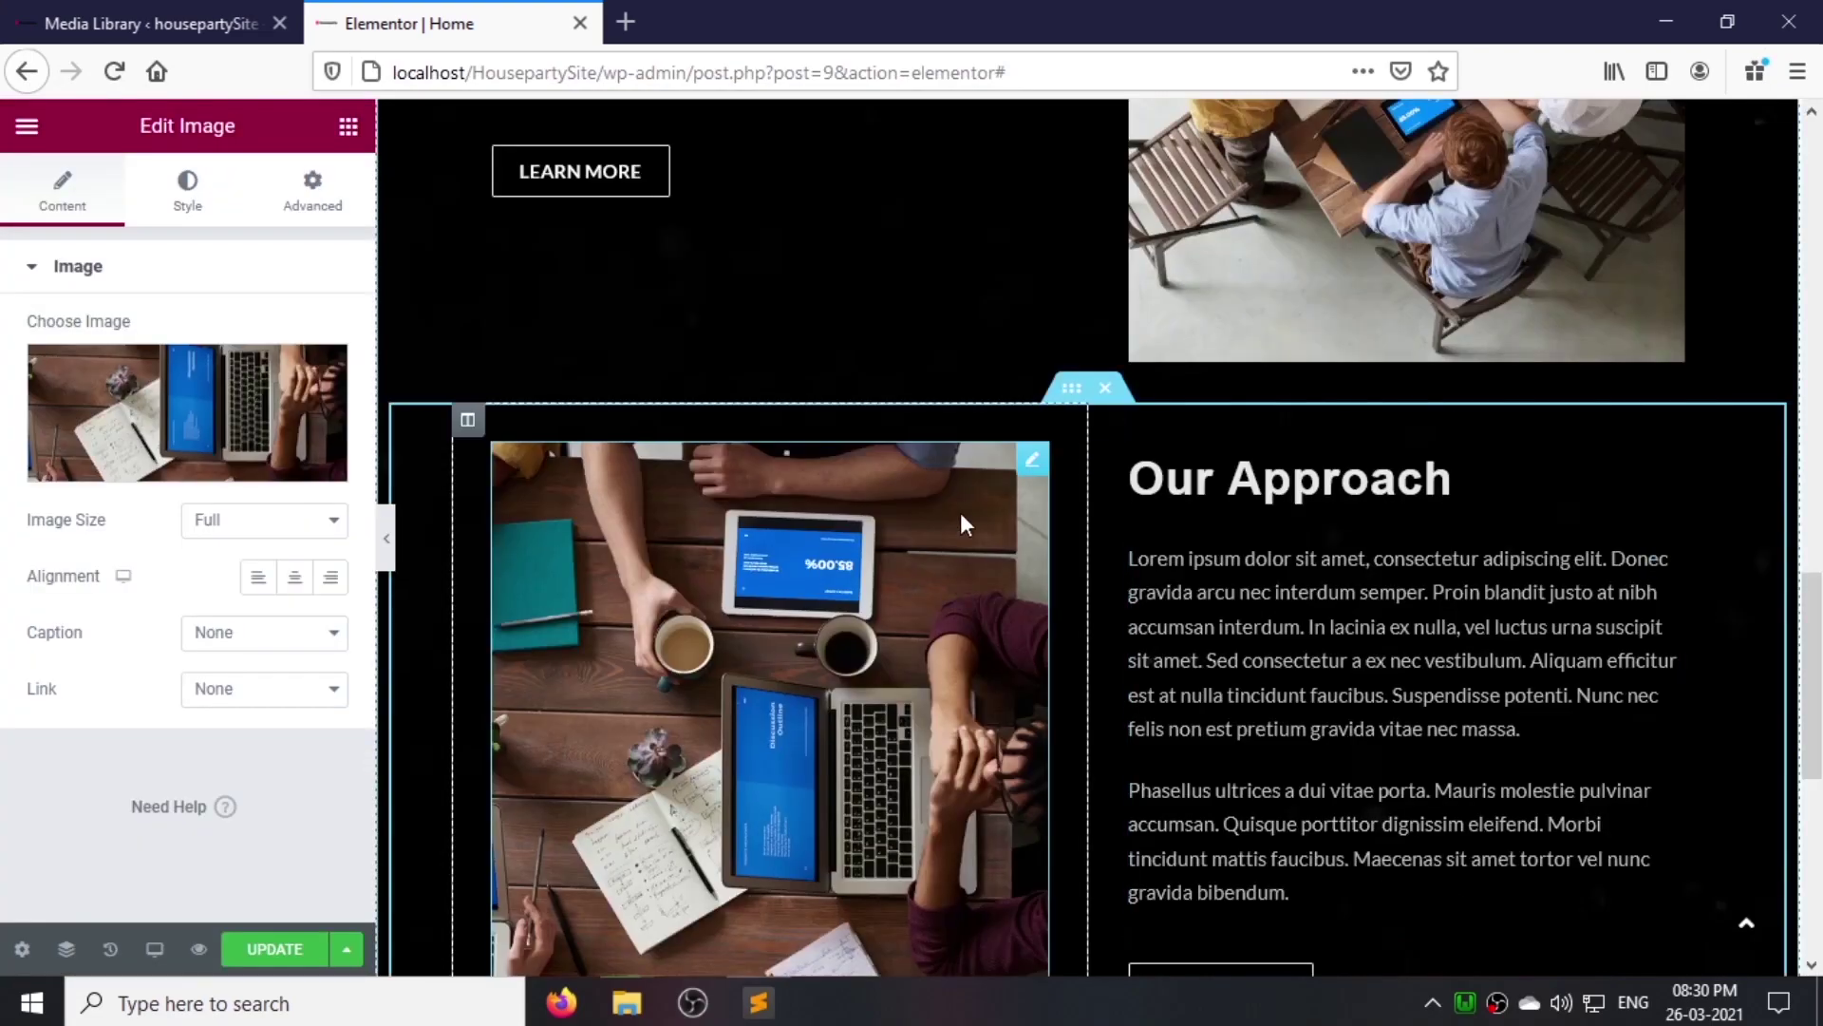
Step: Duplicate Our Approach as 'Our Process' with columns swapped and photo pexels-fauxels-3182755
{"action": "right_click", "coordinate": [1054, 397]}
{"action": "left_click", "coordinate": [1073, 448]}
{"action": "scroll", "coordinate": [1065, 599], "scroll_direction": "down", "scroll_amount": 9}
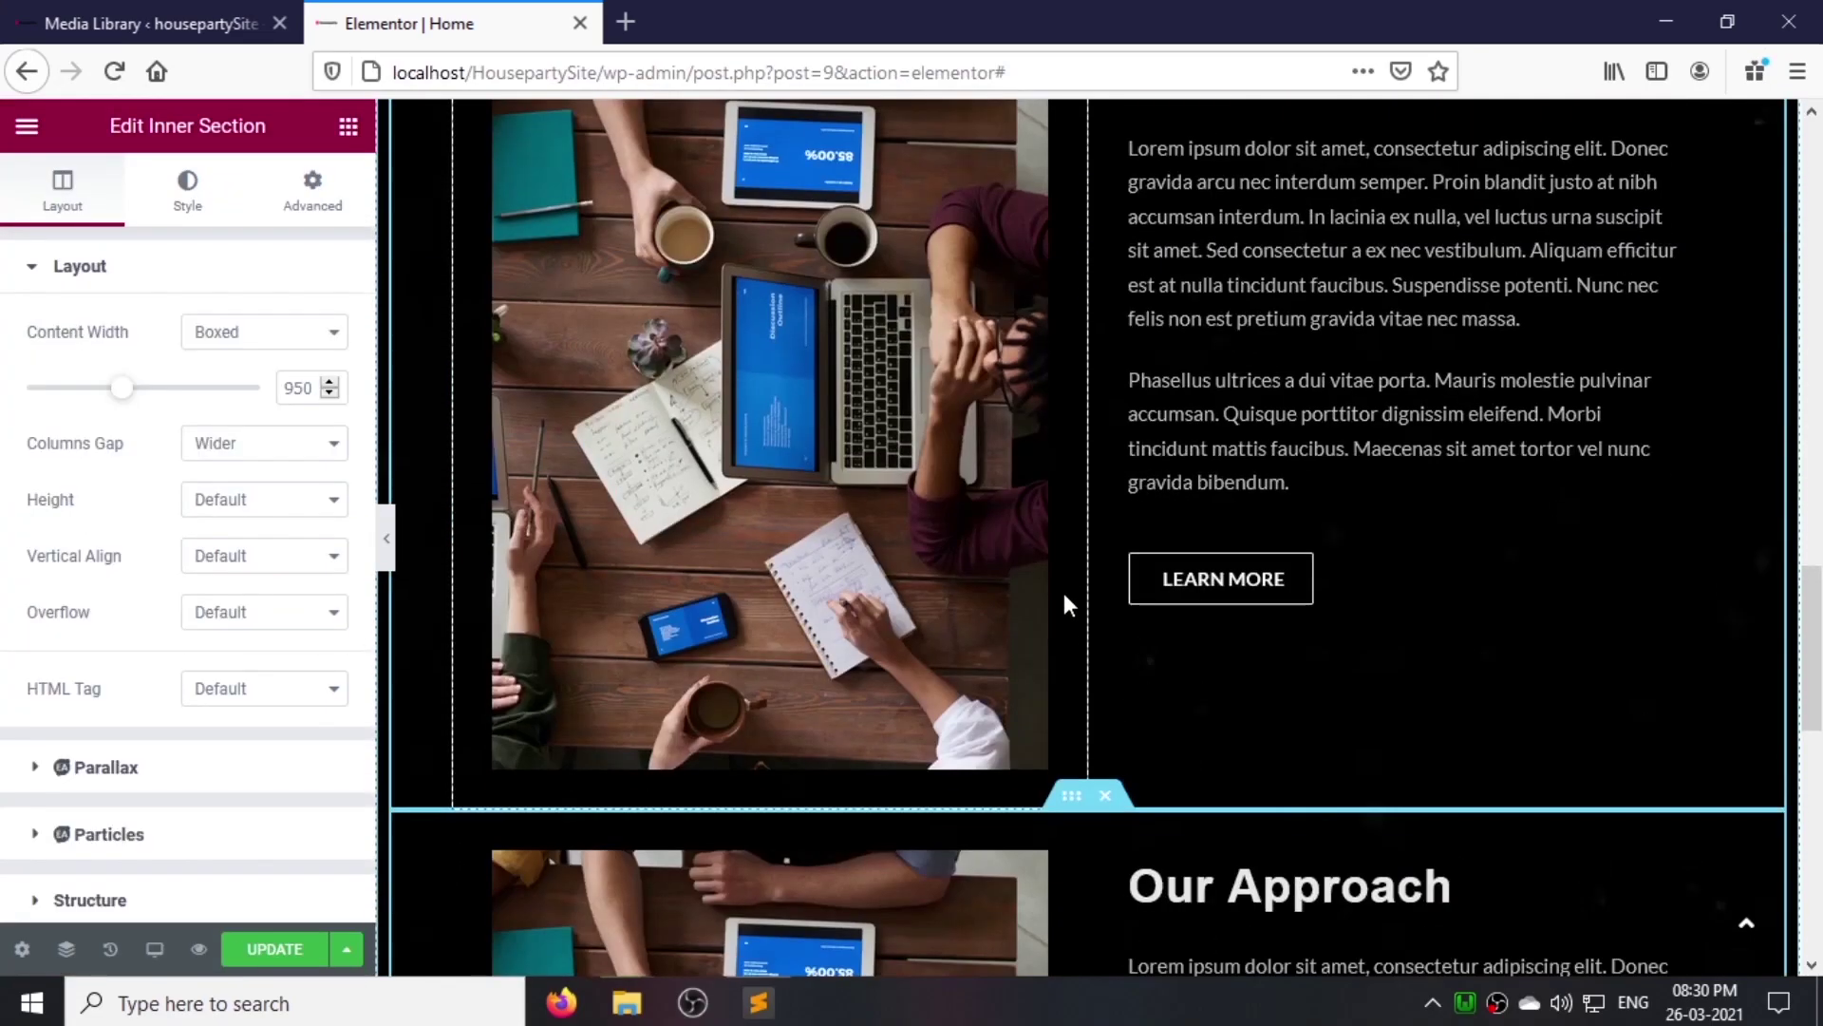
{"action": "left_click_drag", "start_coordinate": [471, 287], "coordinate": [1428, 308]}
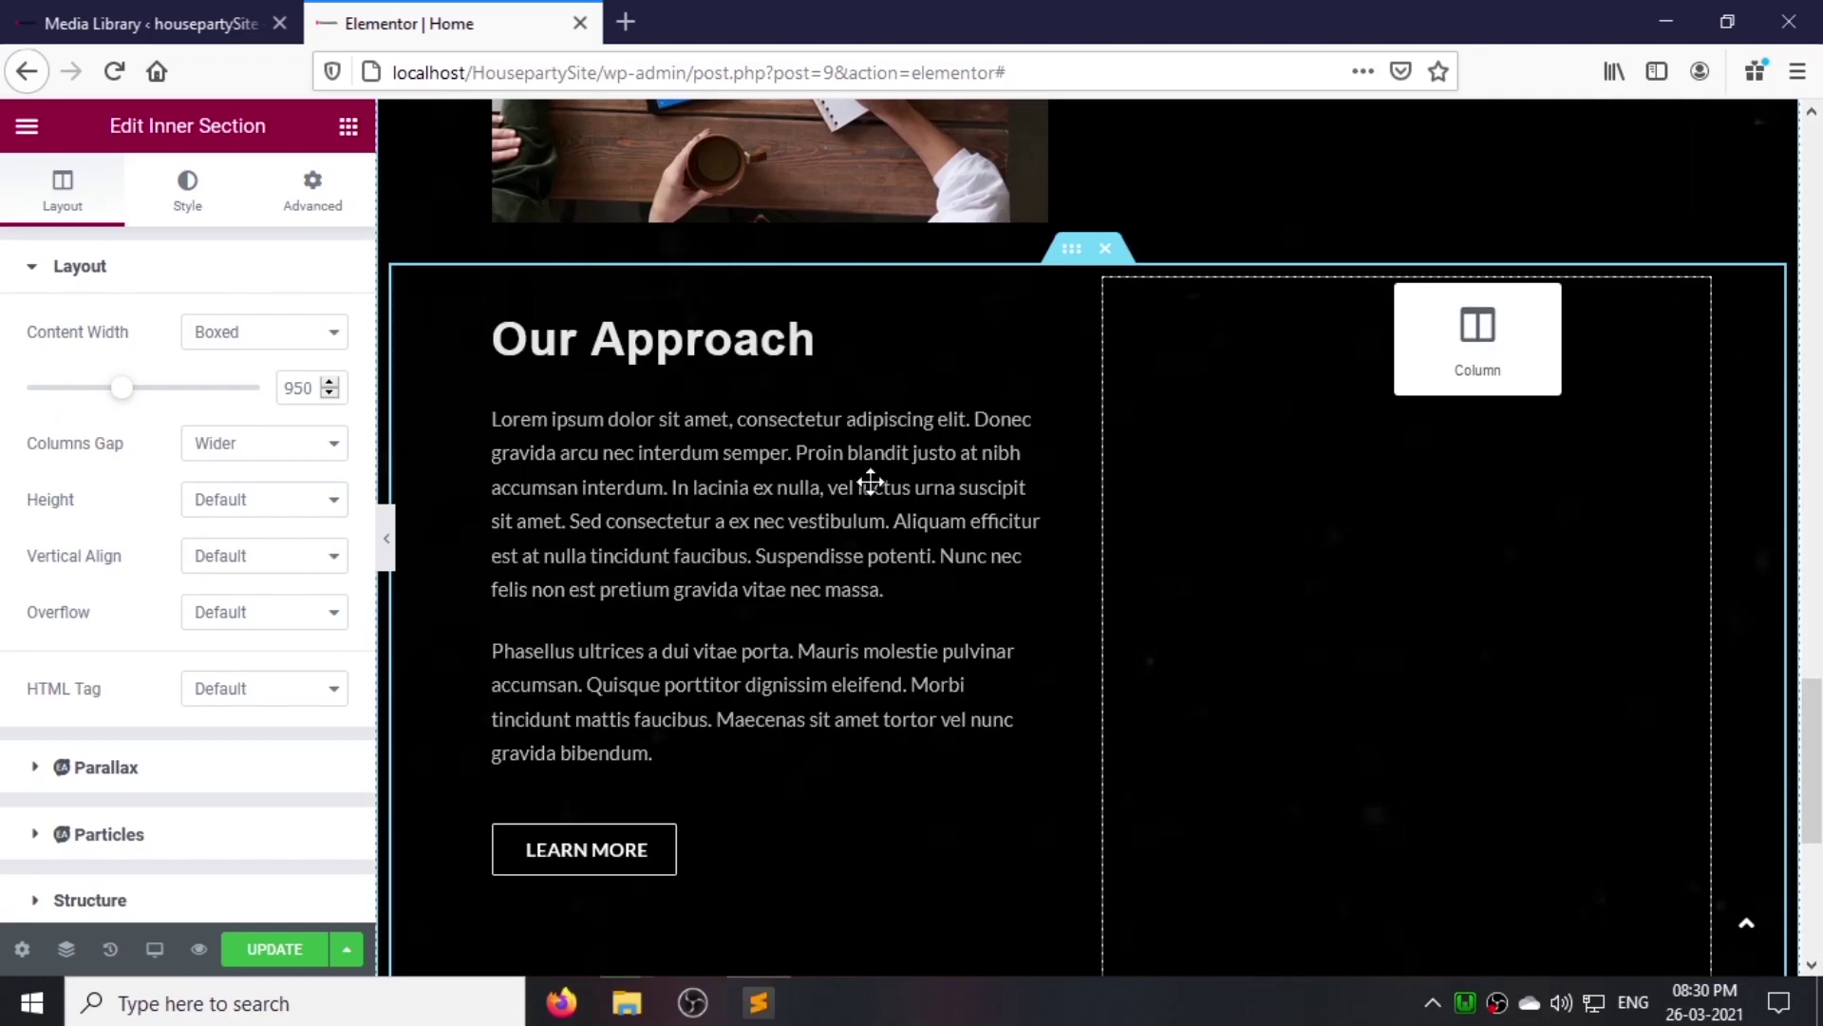
{"action": "left_click", "coordinate": [781, 352]}
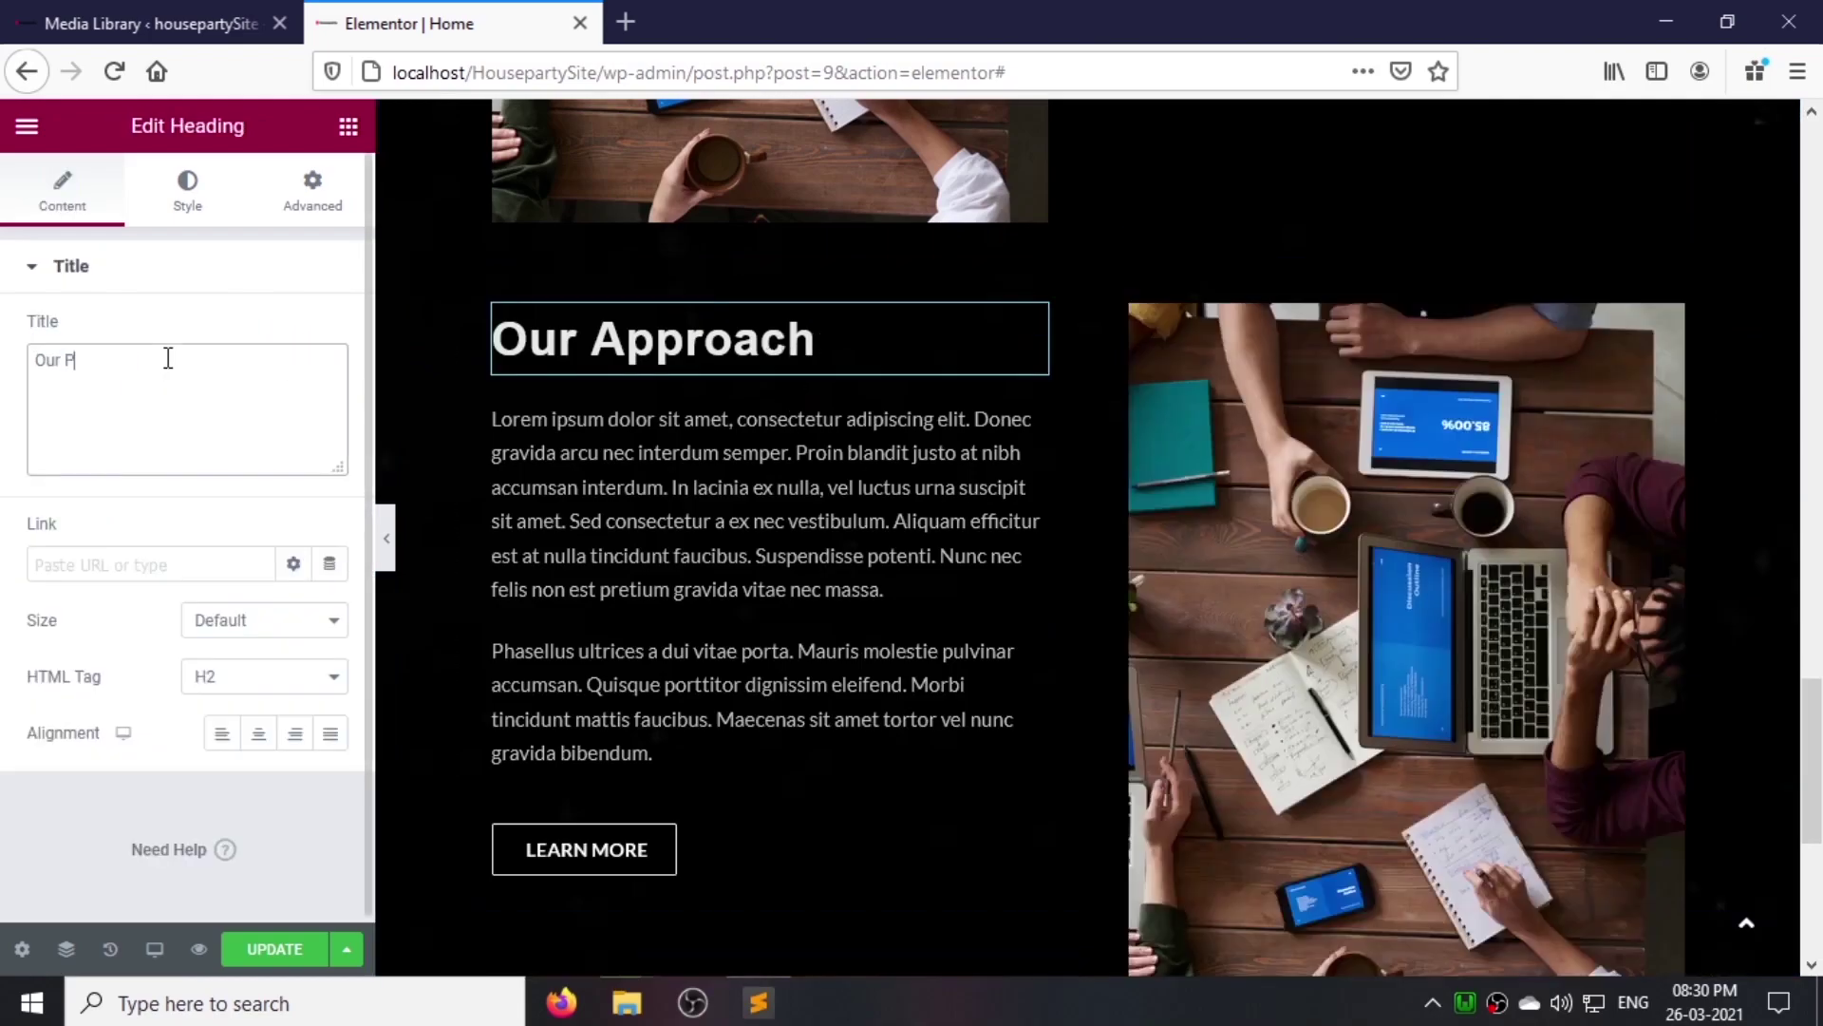
{"action": "left_click", "coordinate": [1187, 494]}
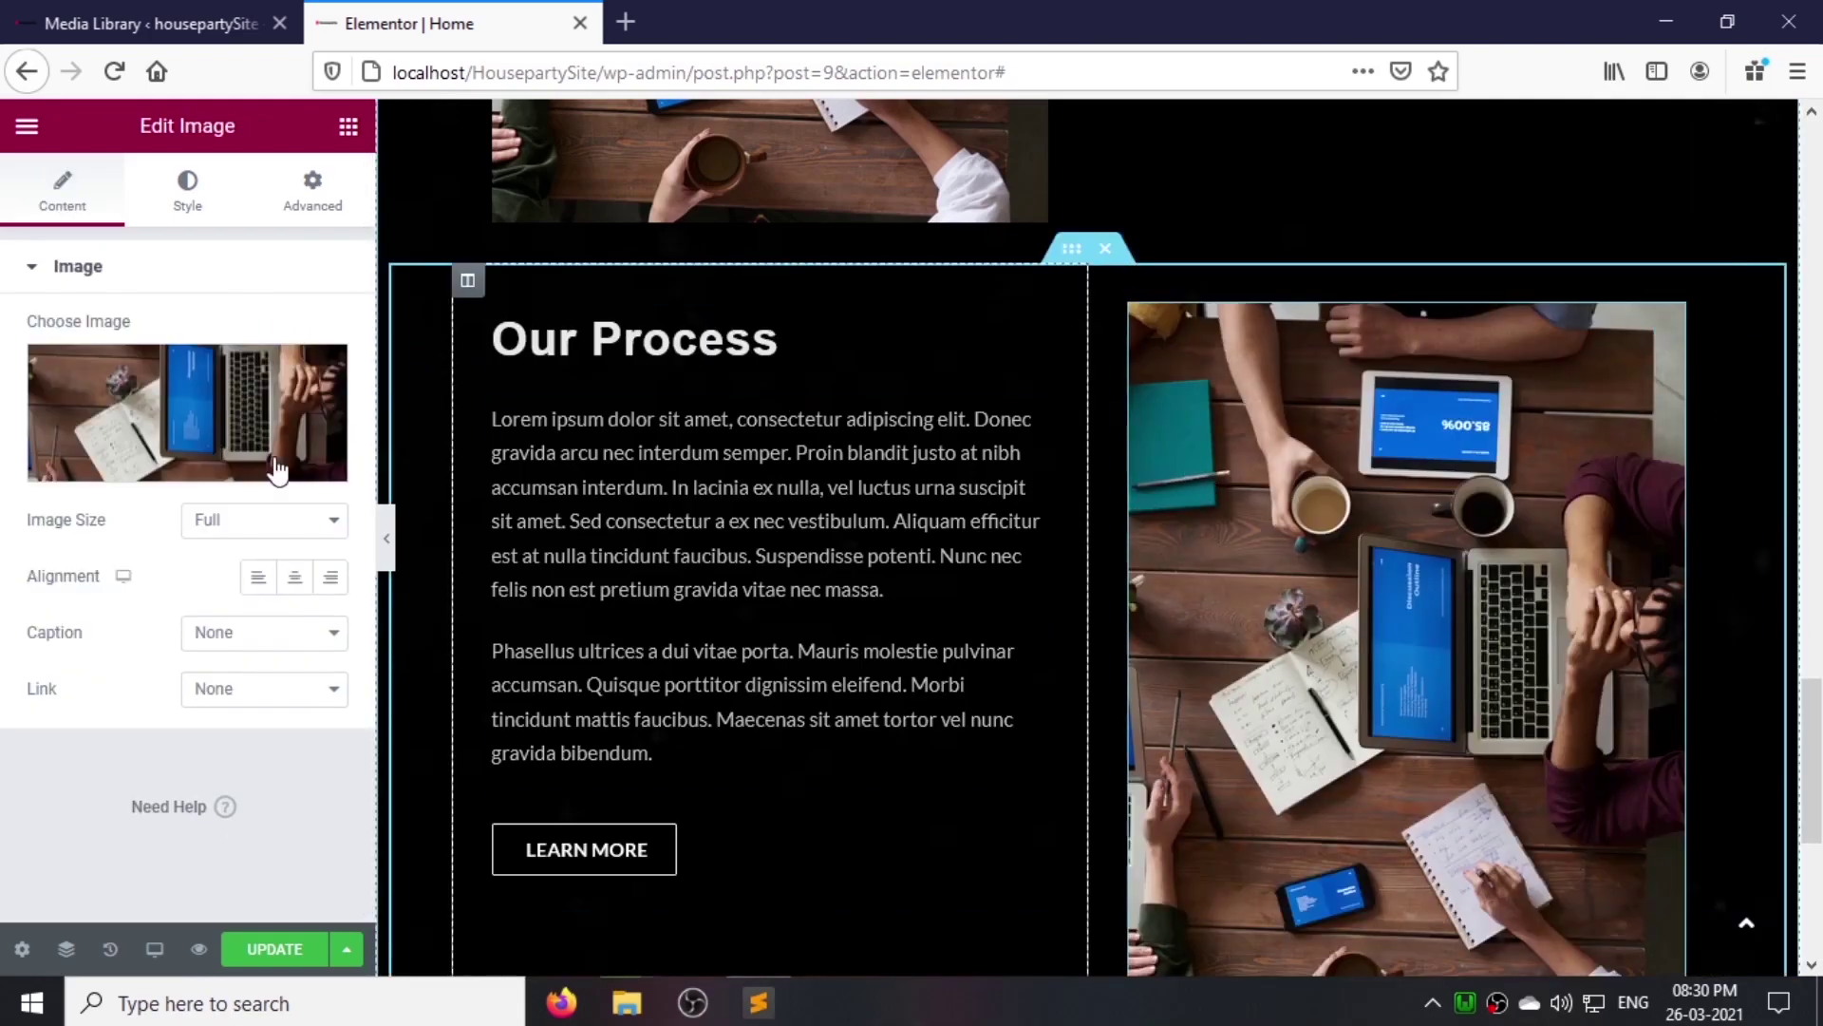
{"action": "left_click", "coordinate": [190, 408]}
{"action": "left_click", "coordinate": [130, 249]}
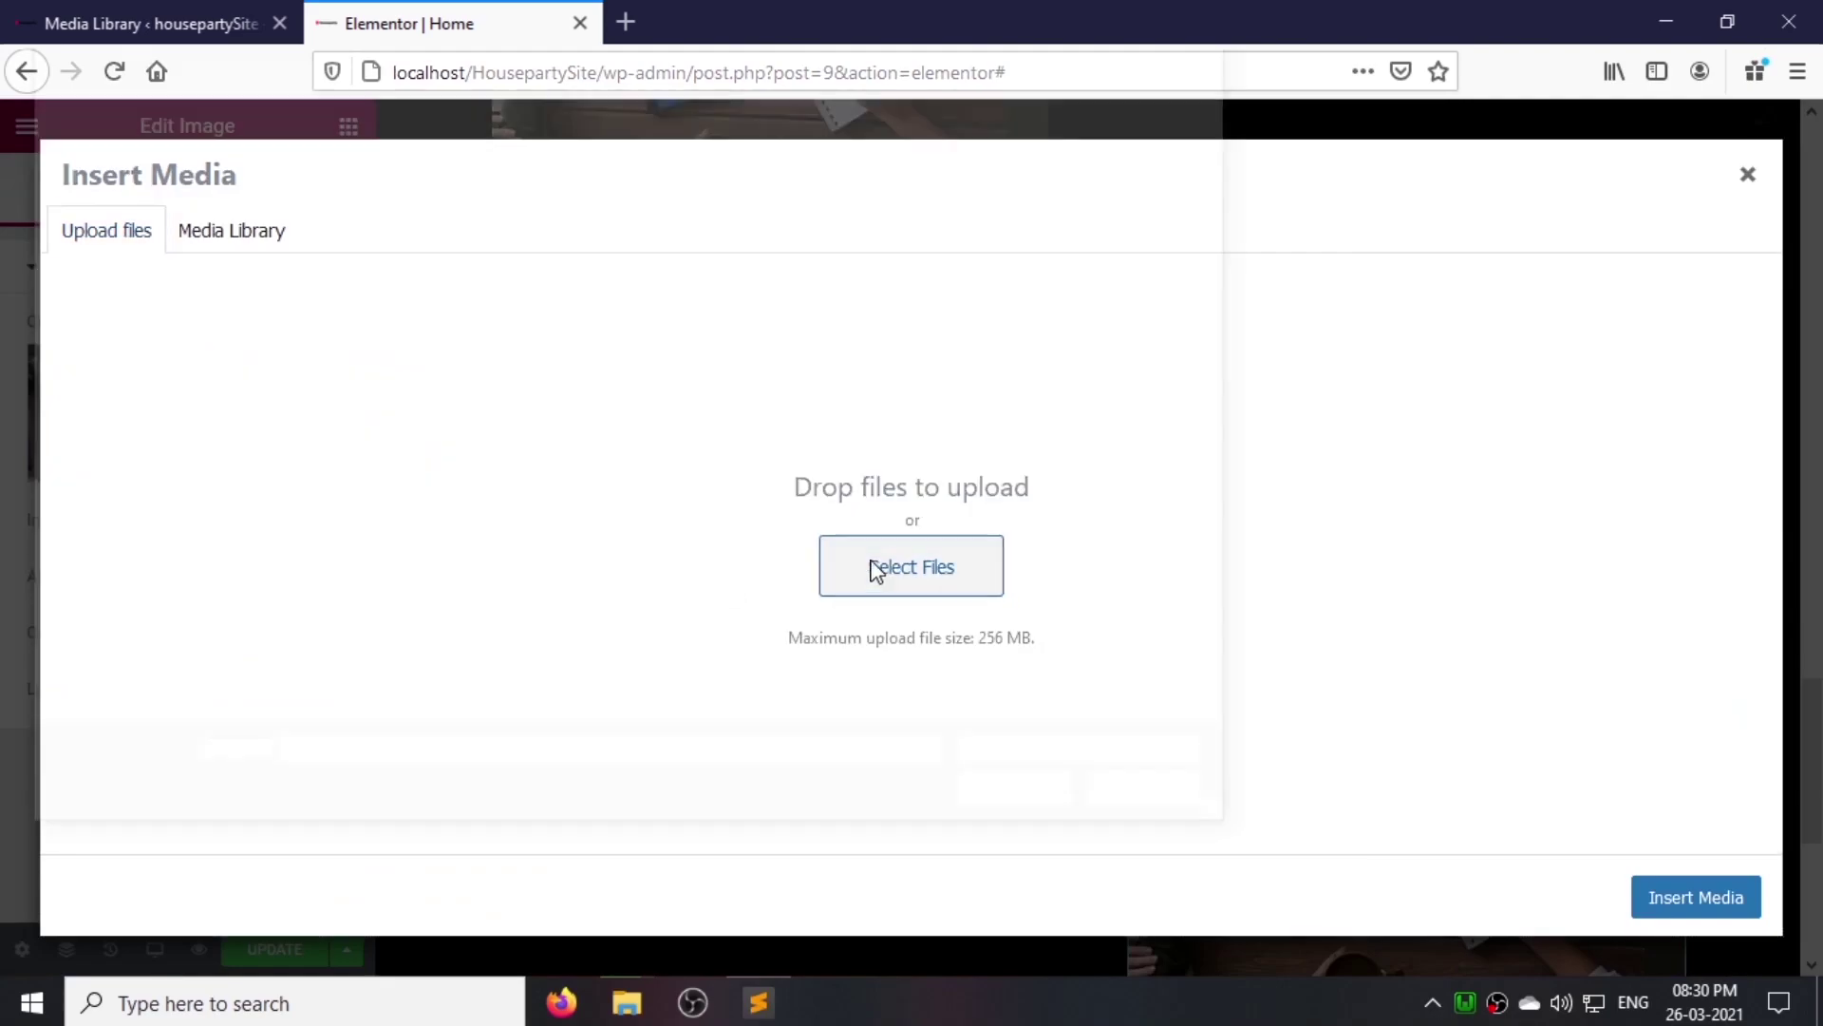
{"action": "left_click", "coordinate": [879, 571]}
{"action": "double_click", "coordinate": [737, 277]}
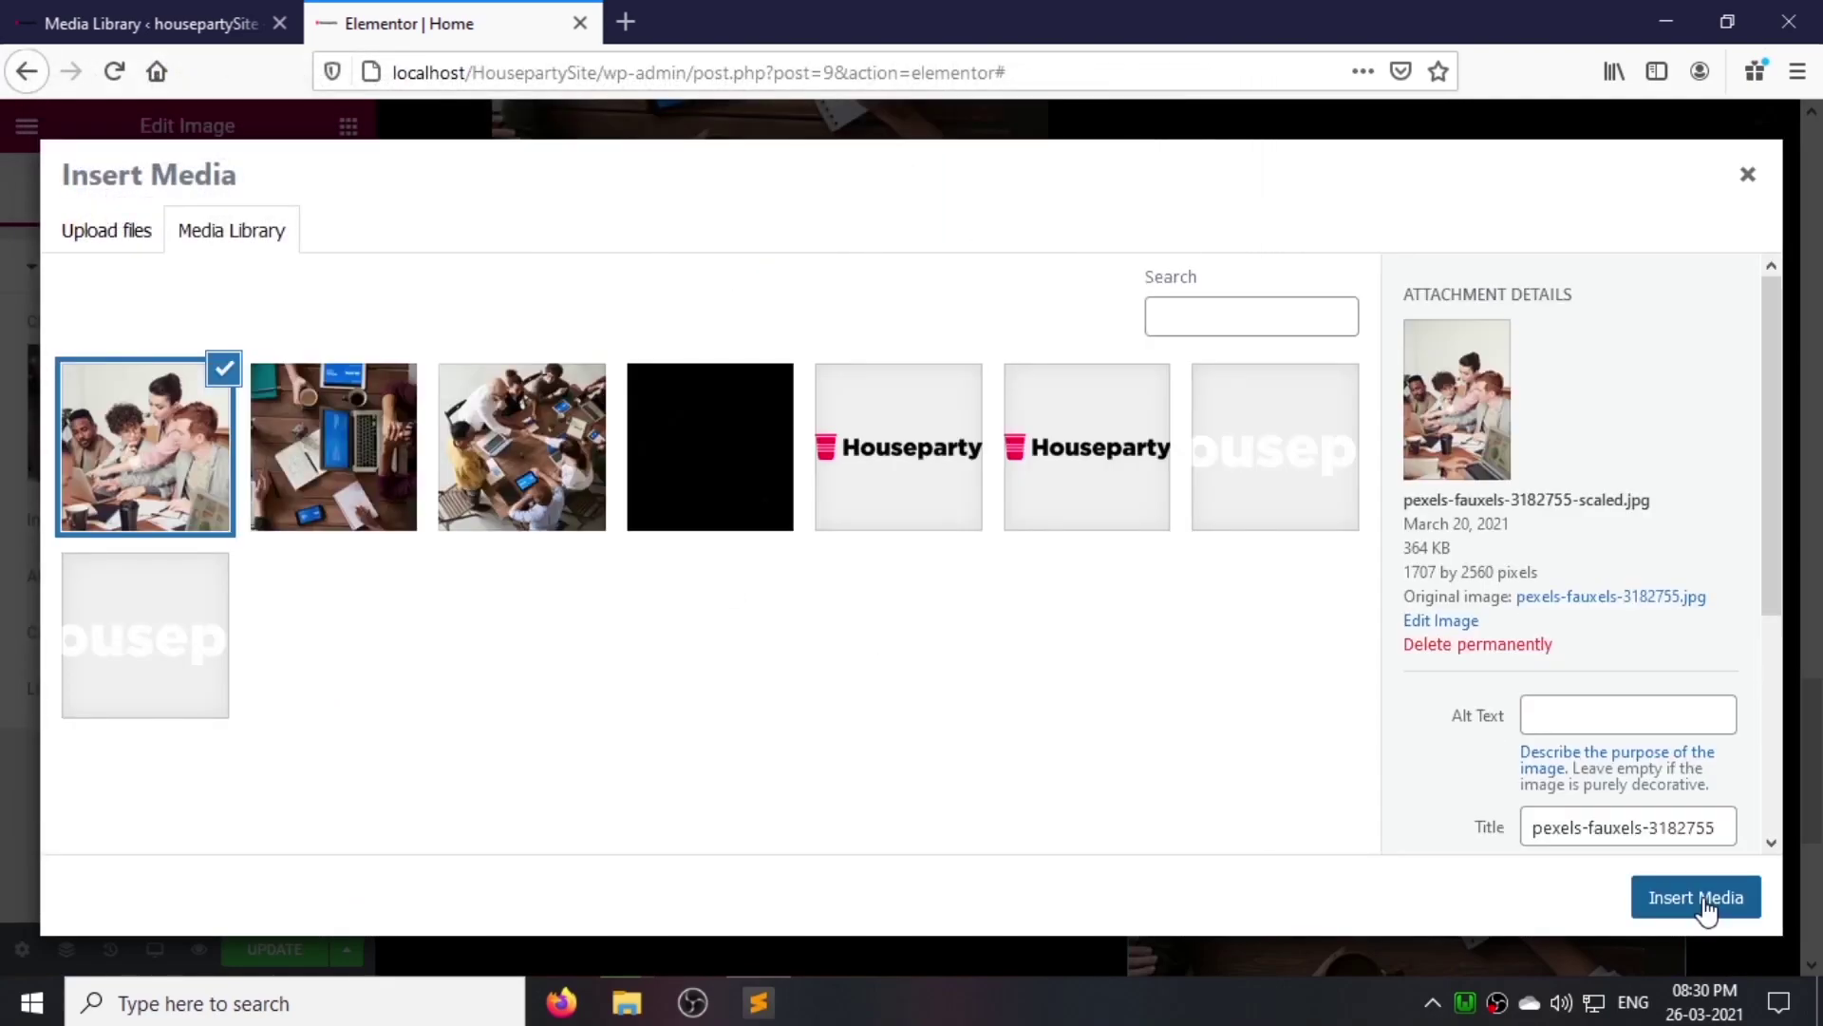
{"action": "left_click", "coordinate": [1702, 898]}
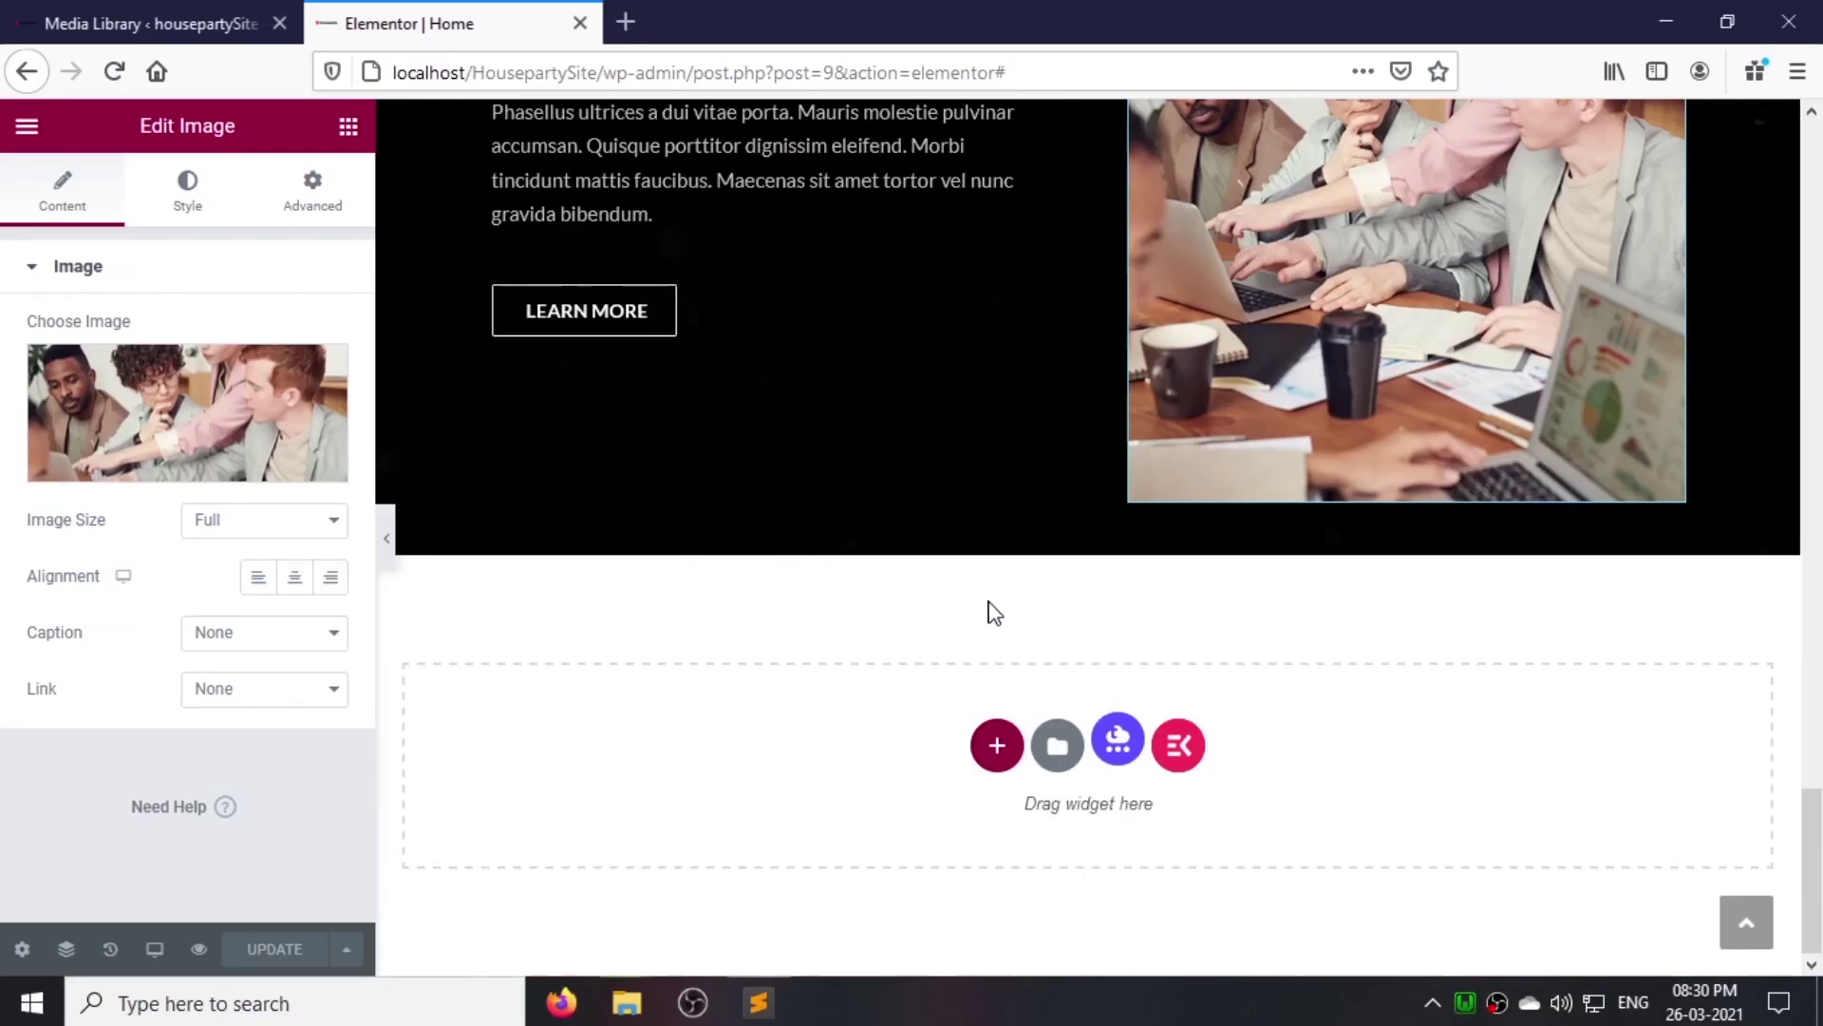
Step: Add a full-width one-column section with no column gap and independent margins
{"action": "left_click", "coordinate": [997, 746]}
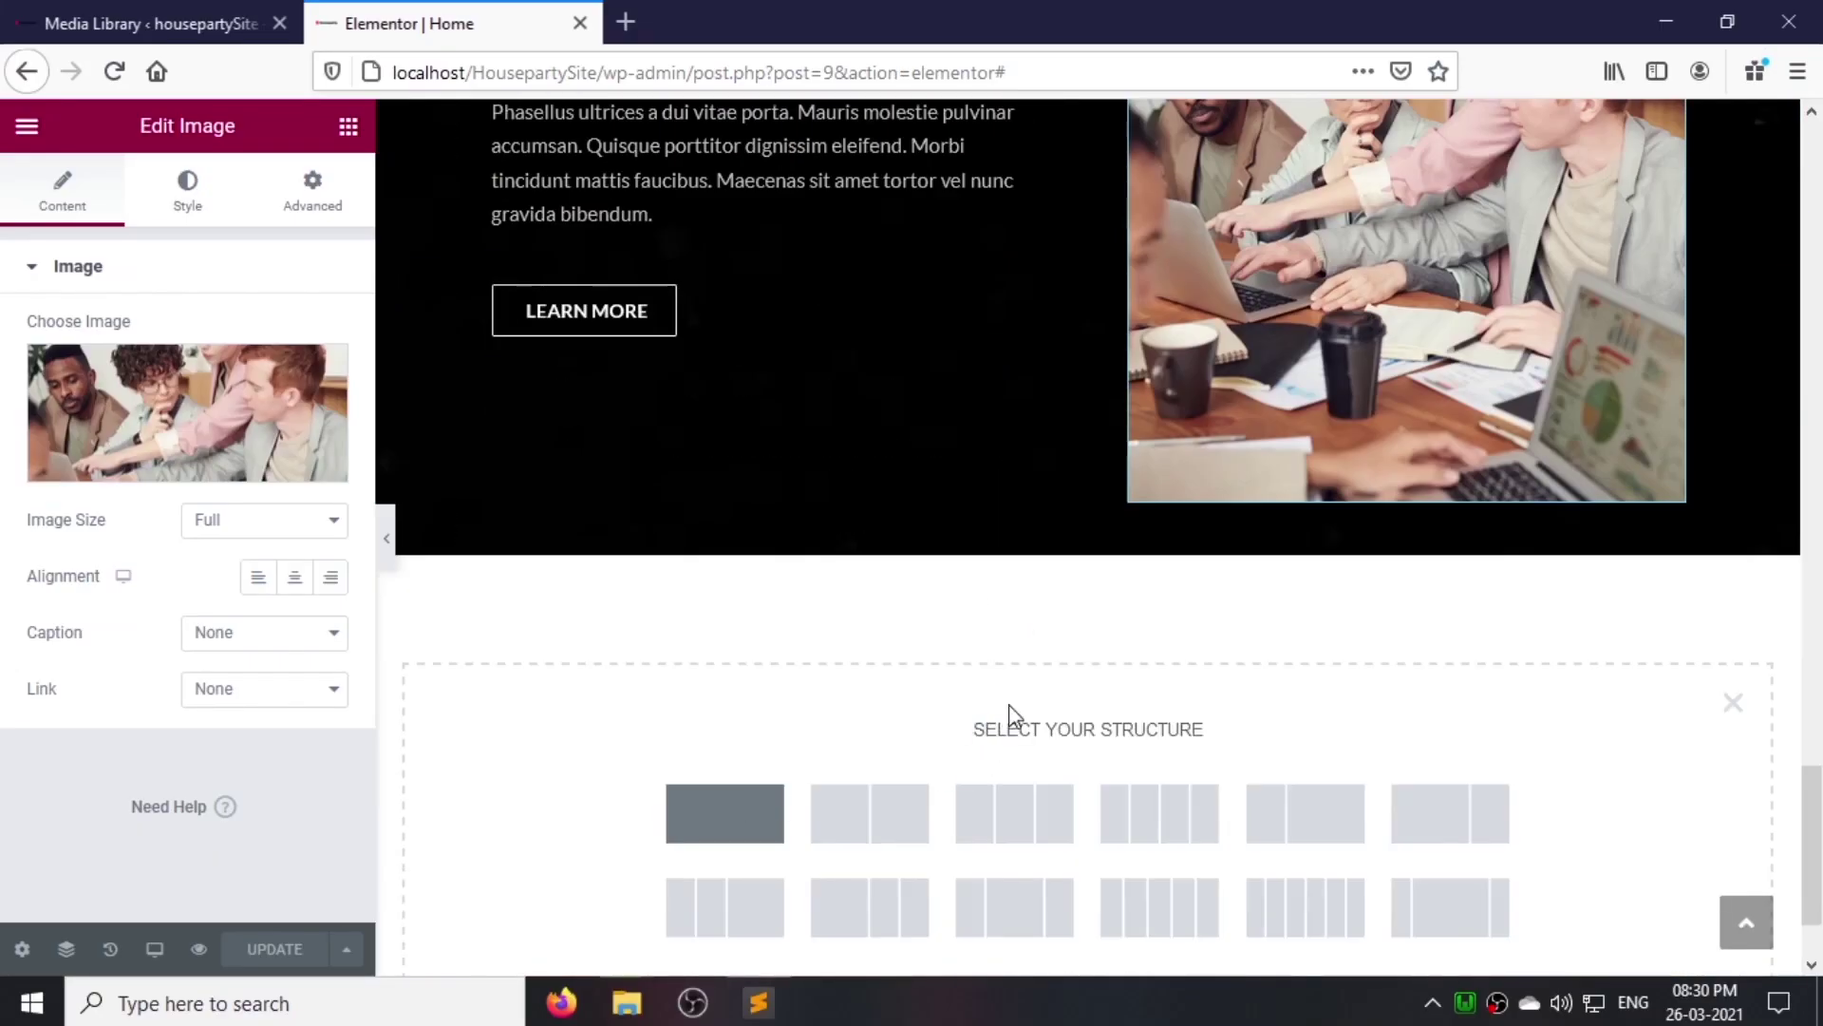
{"action": "left_click", "coordinate": [724, 812]}
{"action": "left_click", "coordinate": [247, 401]}
{"action": "left_click", "coordinate": [275, 389]}
{"action": "left_click", "coordinate": [297, 452]}
{"action": "left_click", "coordinate": [313, 193]}
{"action": "left_click", "coordinate": [316, 363]}
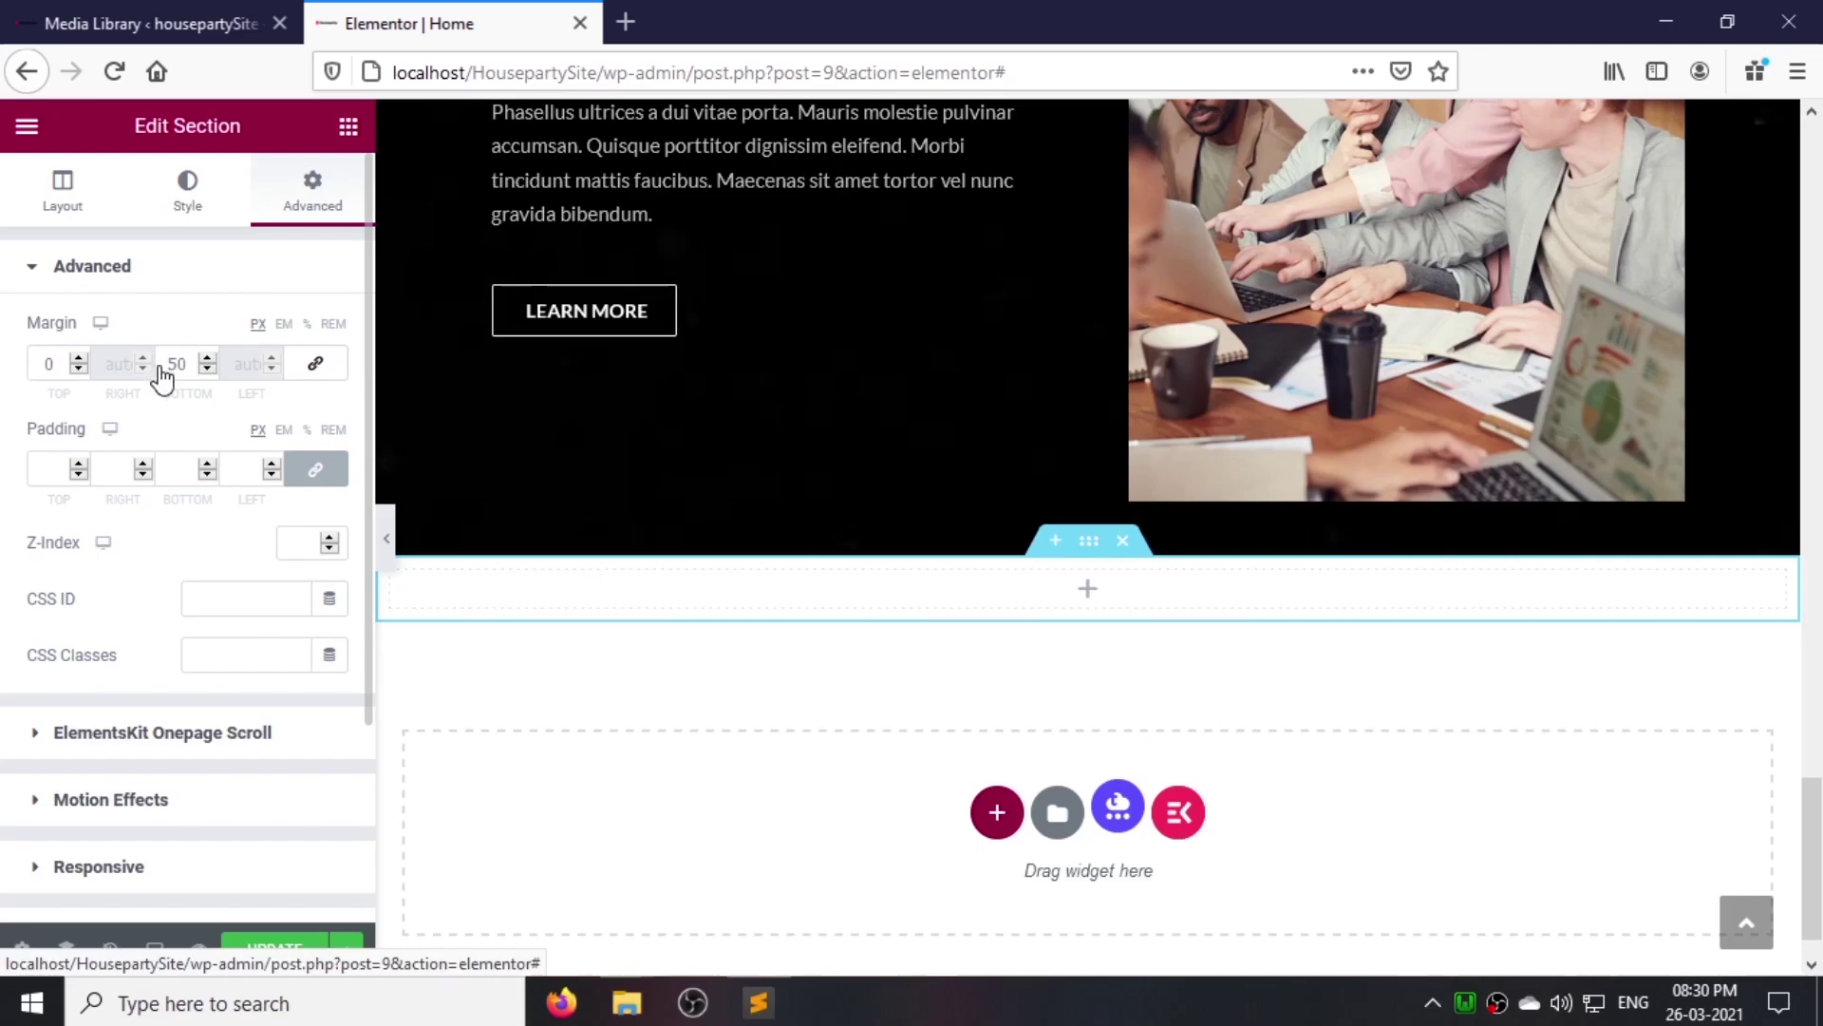
Step: Give the section a classic background image: Center Center, Fixed, No-repeat, Cover
{"action": "left_click", "coordinate": [187, 190]}
{"action": "left_click", "coordinate": [222, 390]}
{"action": "left_click", "coordinate": [224, 579]}
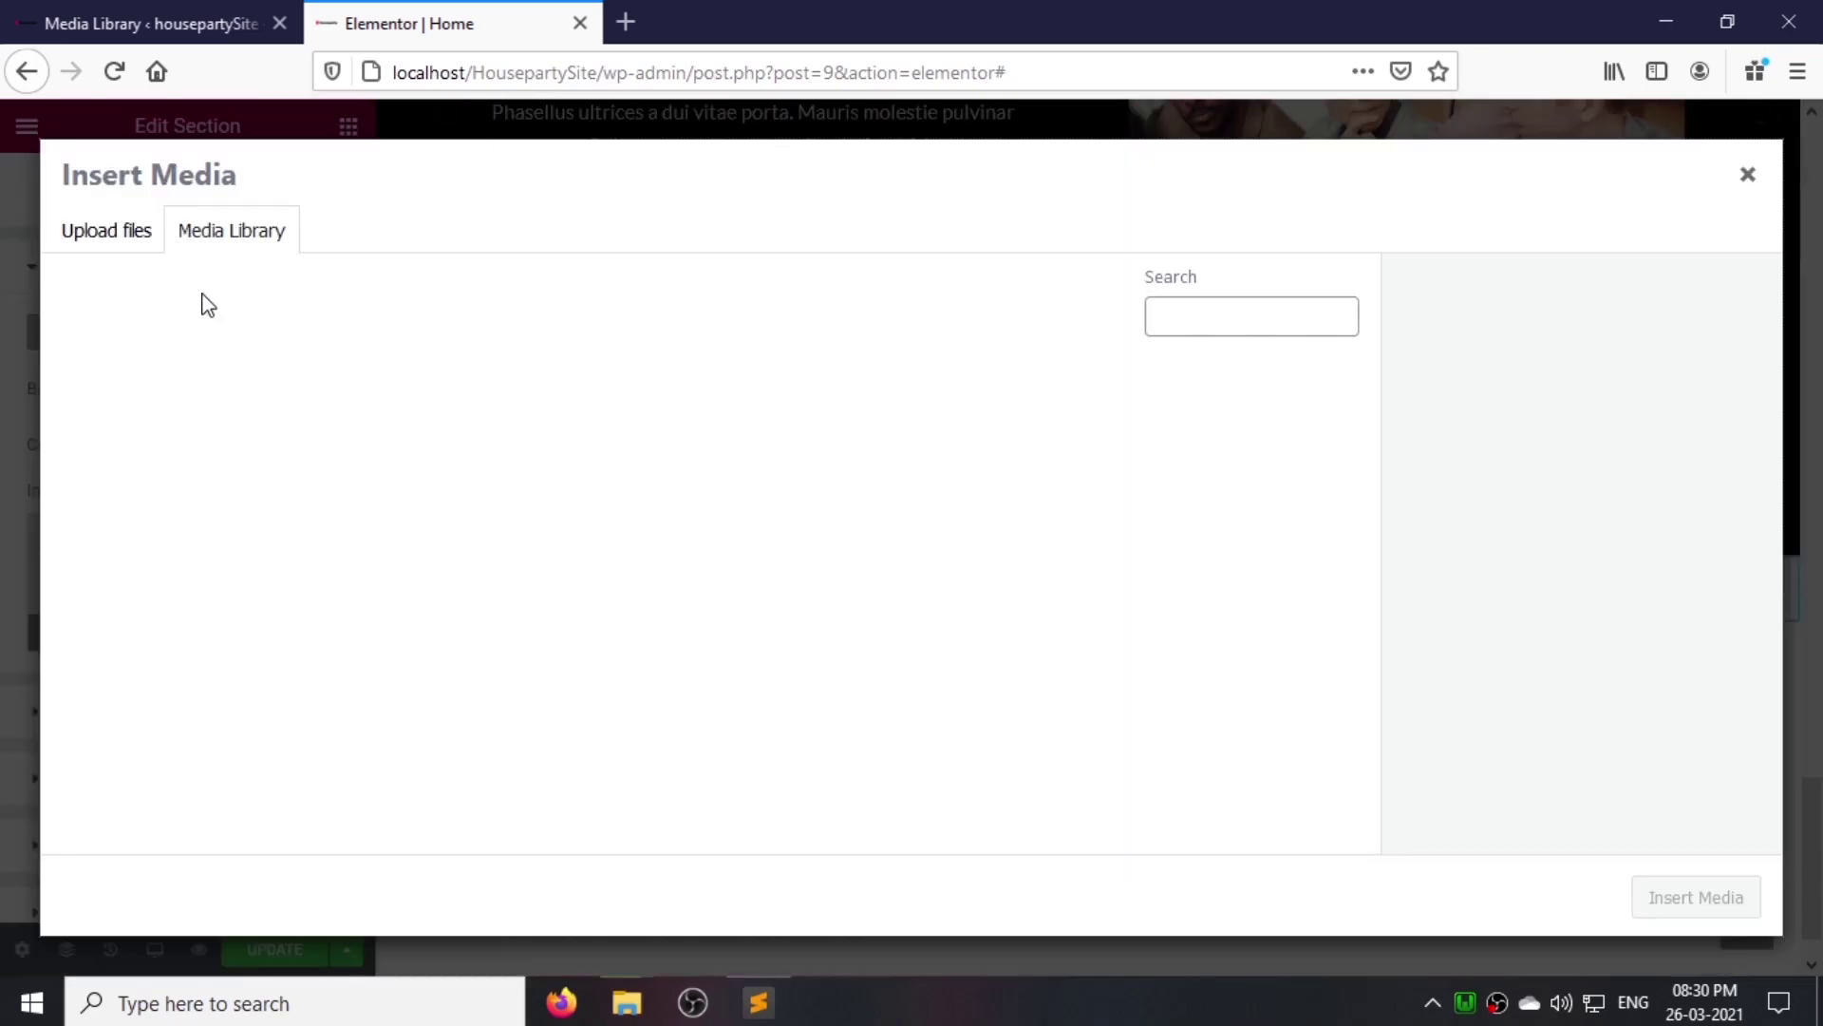
{"action": "left_click", "coordinate": [859, 575]}
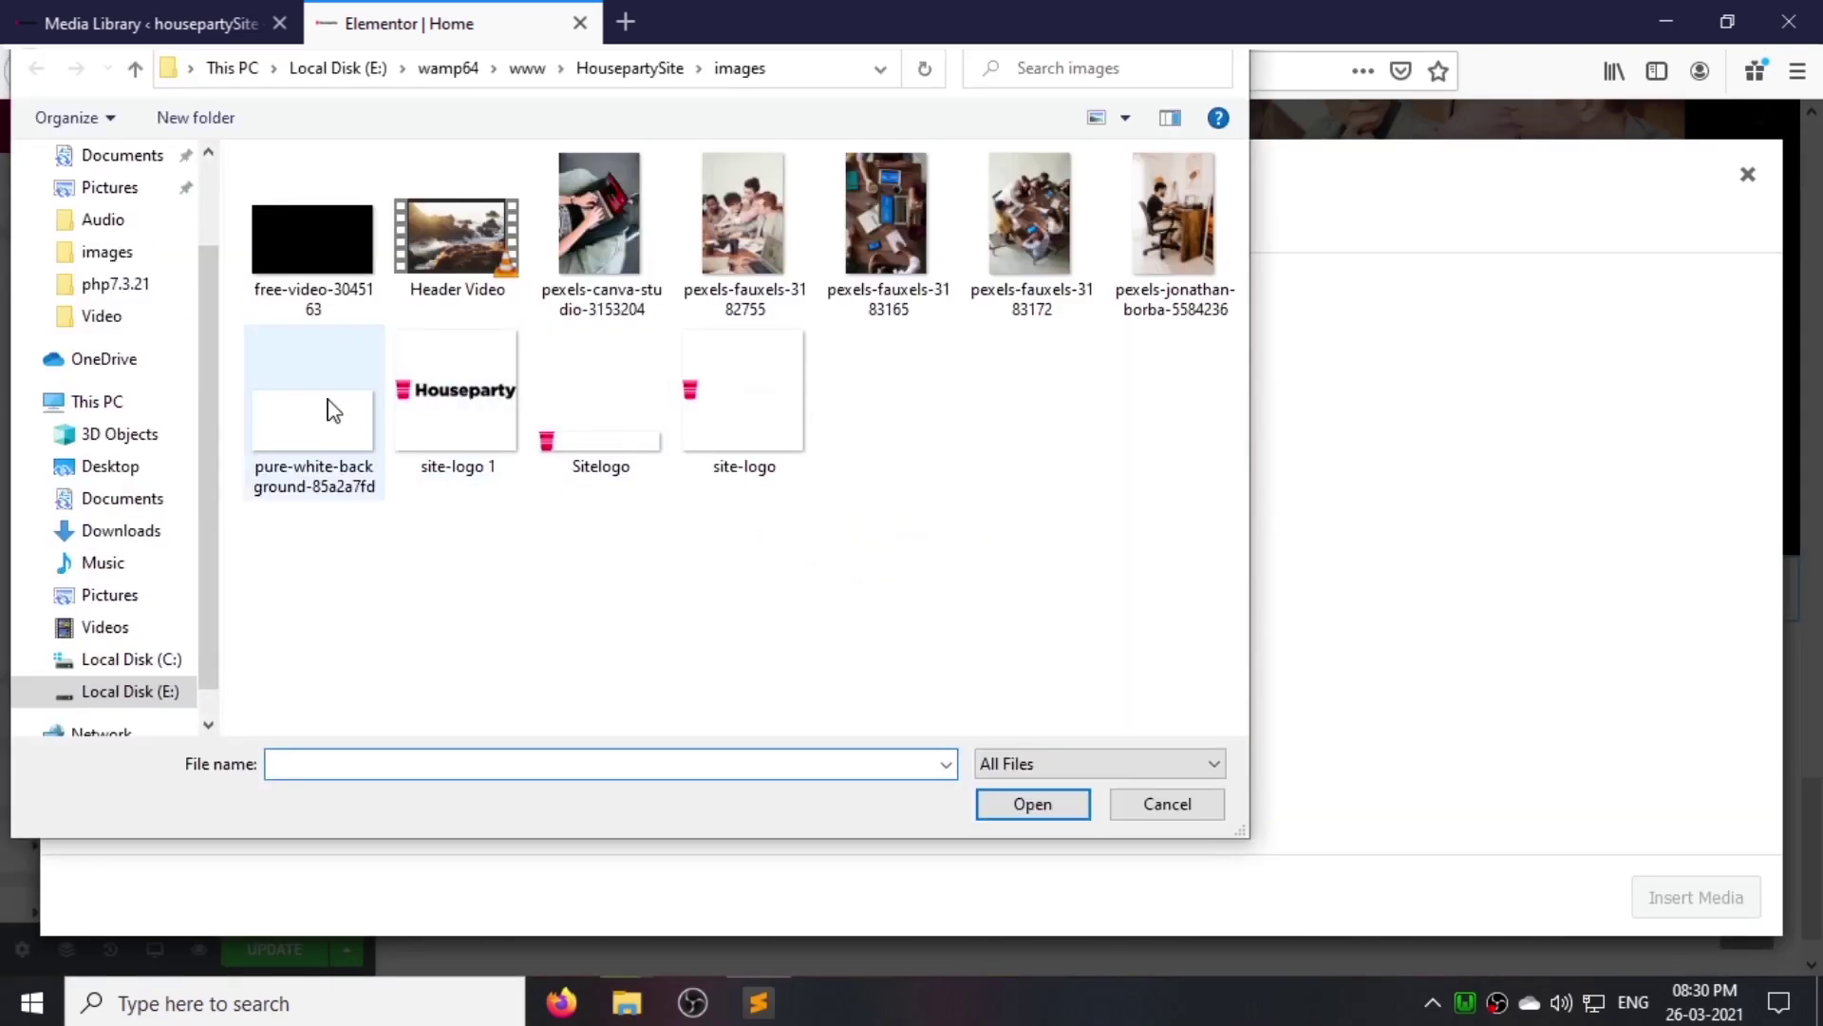
{"action": "double_click", "coordinate": [355, 408]}
{"action": "left_click", "coordinate": [1693, 904]}
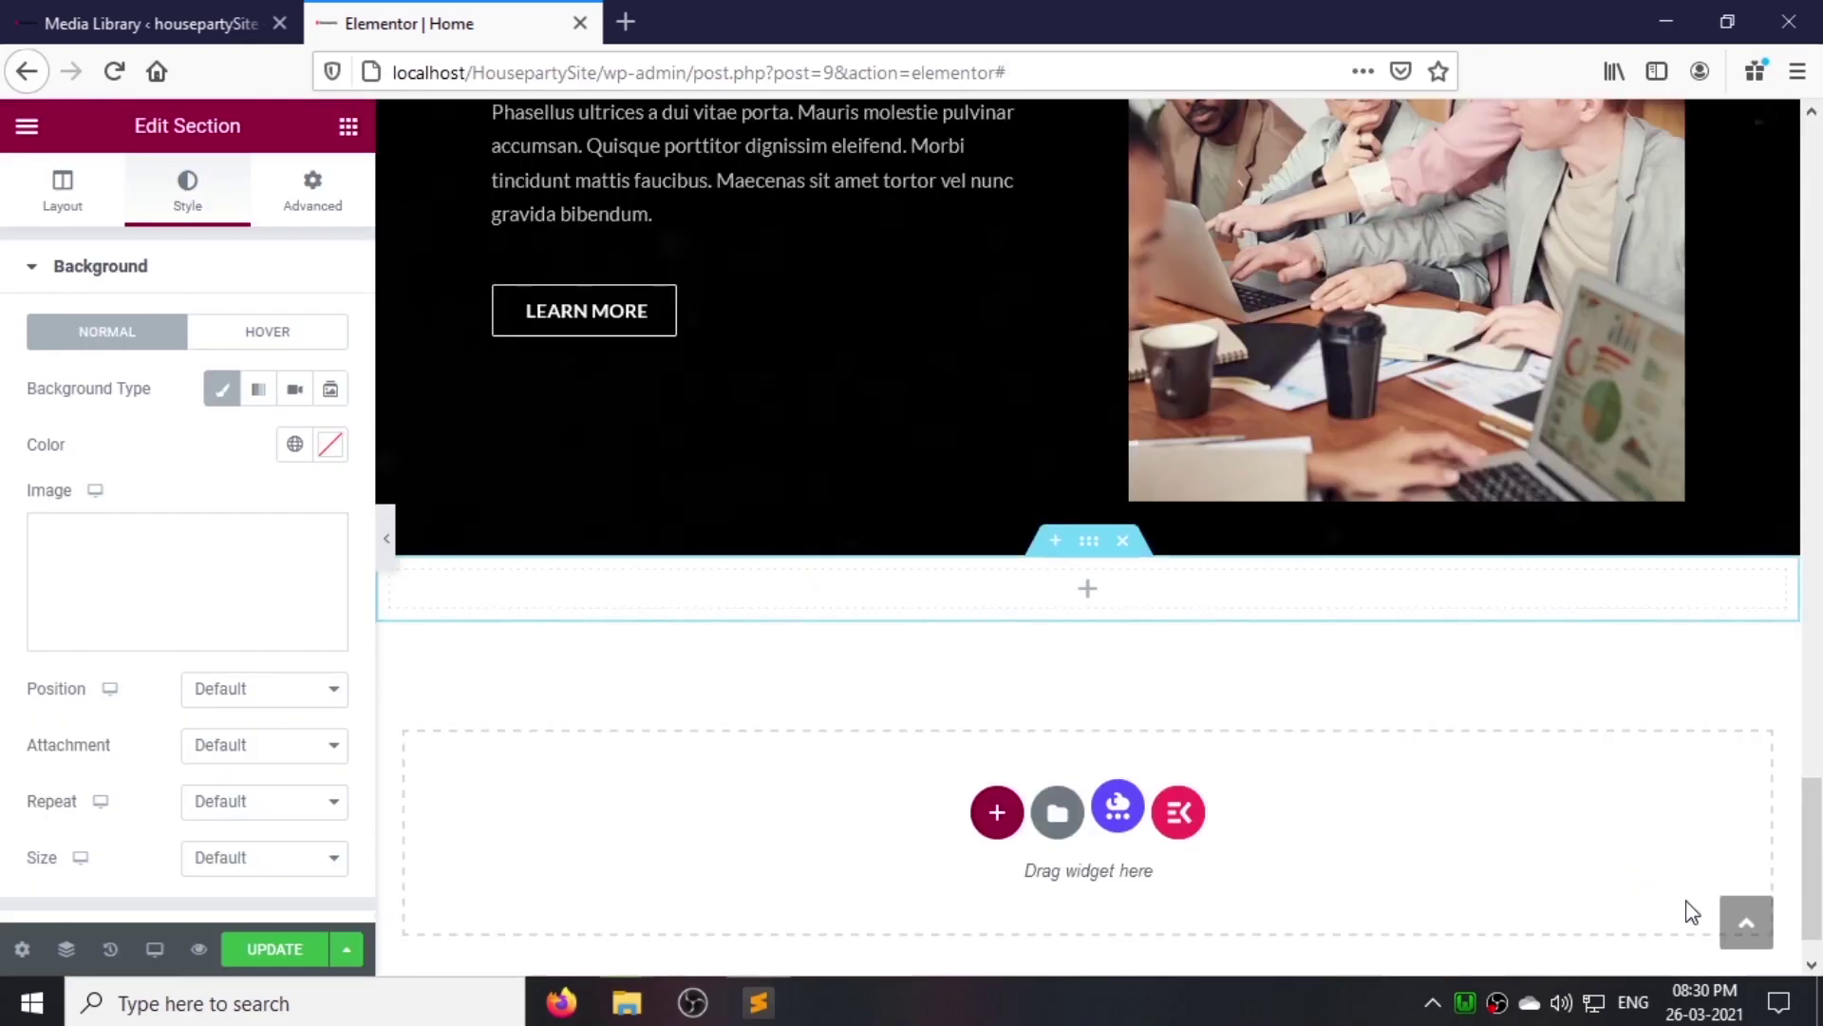
{"action": "left_click", "coordinate": [286, 690]}
{"action": "left_click", "coordinate": [286, 361]}
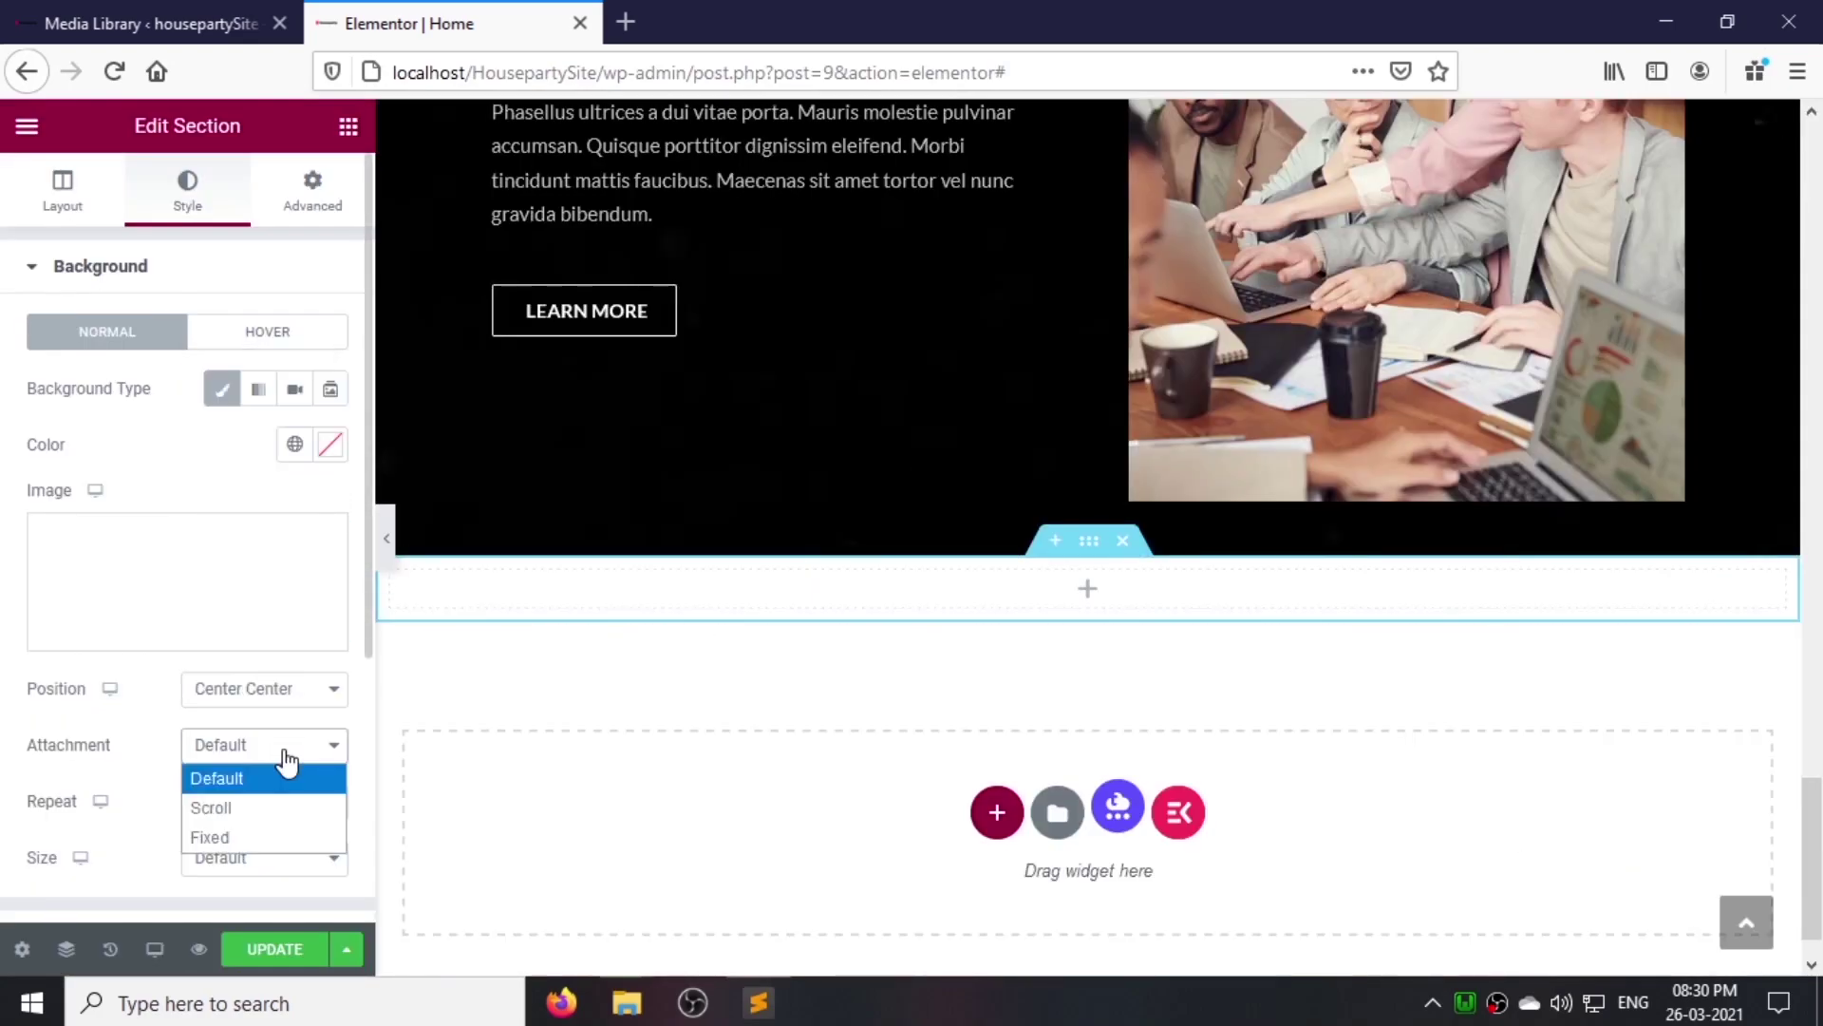
{"action": "left_click", "coordinate": [251, 842]}
{"action": "left_click", "coordinate": [262, 721]}
{"action": "scroll", "coordinate": [276, 833], "scroll_direction": "down", "scroll_amount": 1}
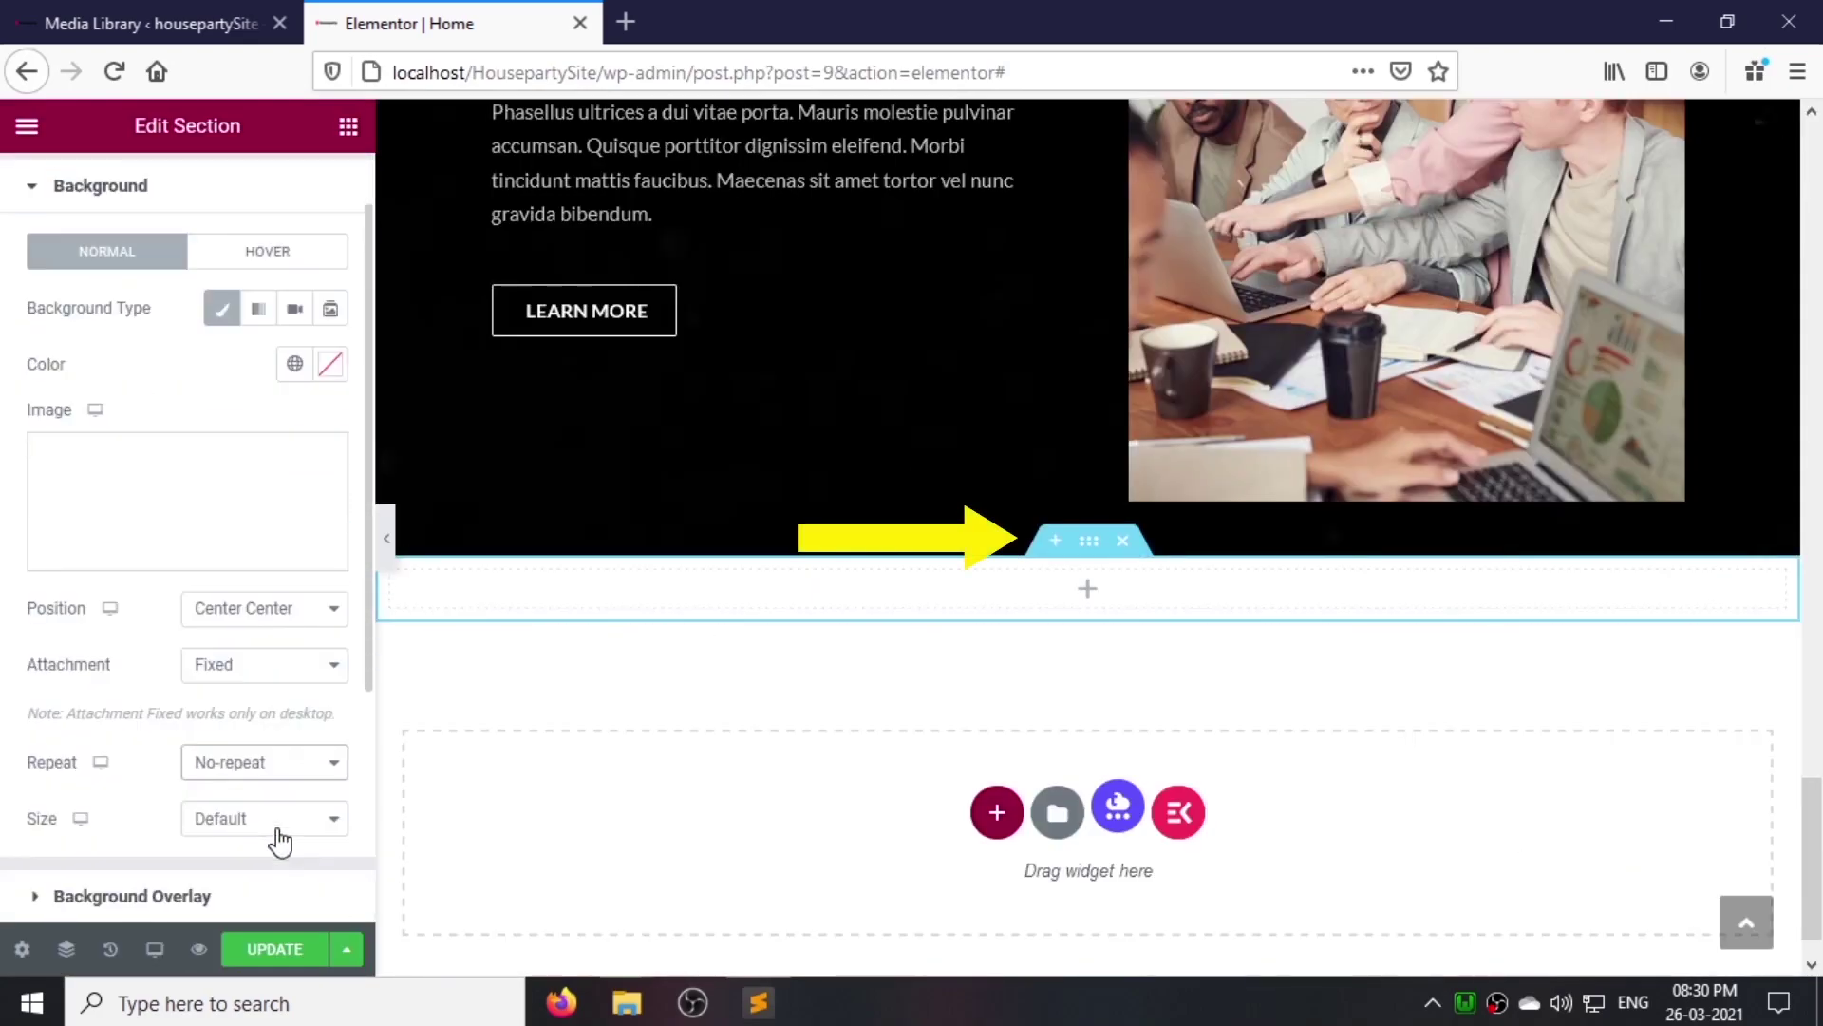
{"action": "left_click", "coordinate": [266, 819]}
{"action": "left_click", "coordinate": [250, 734]}
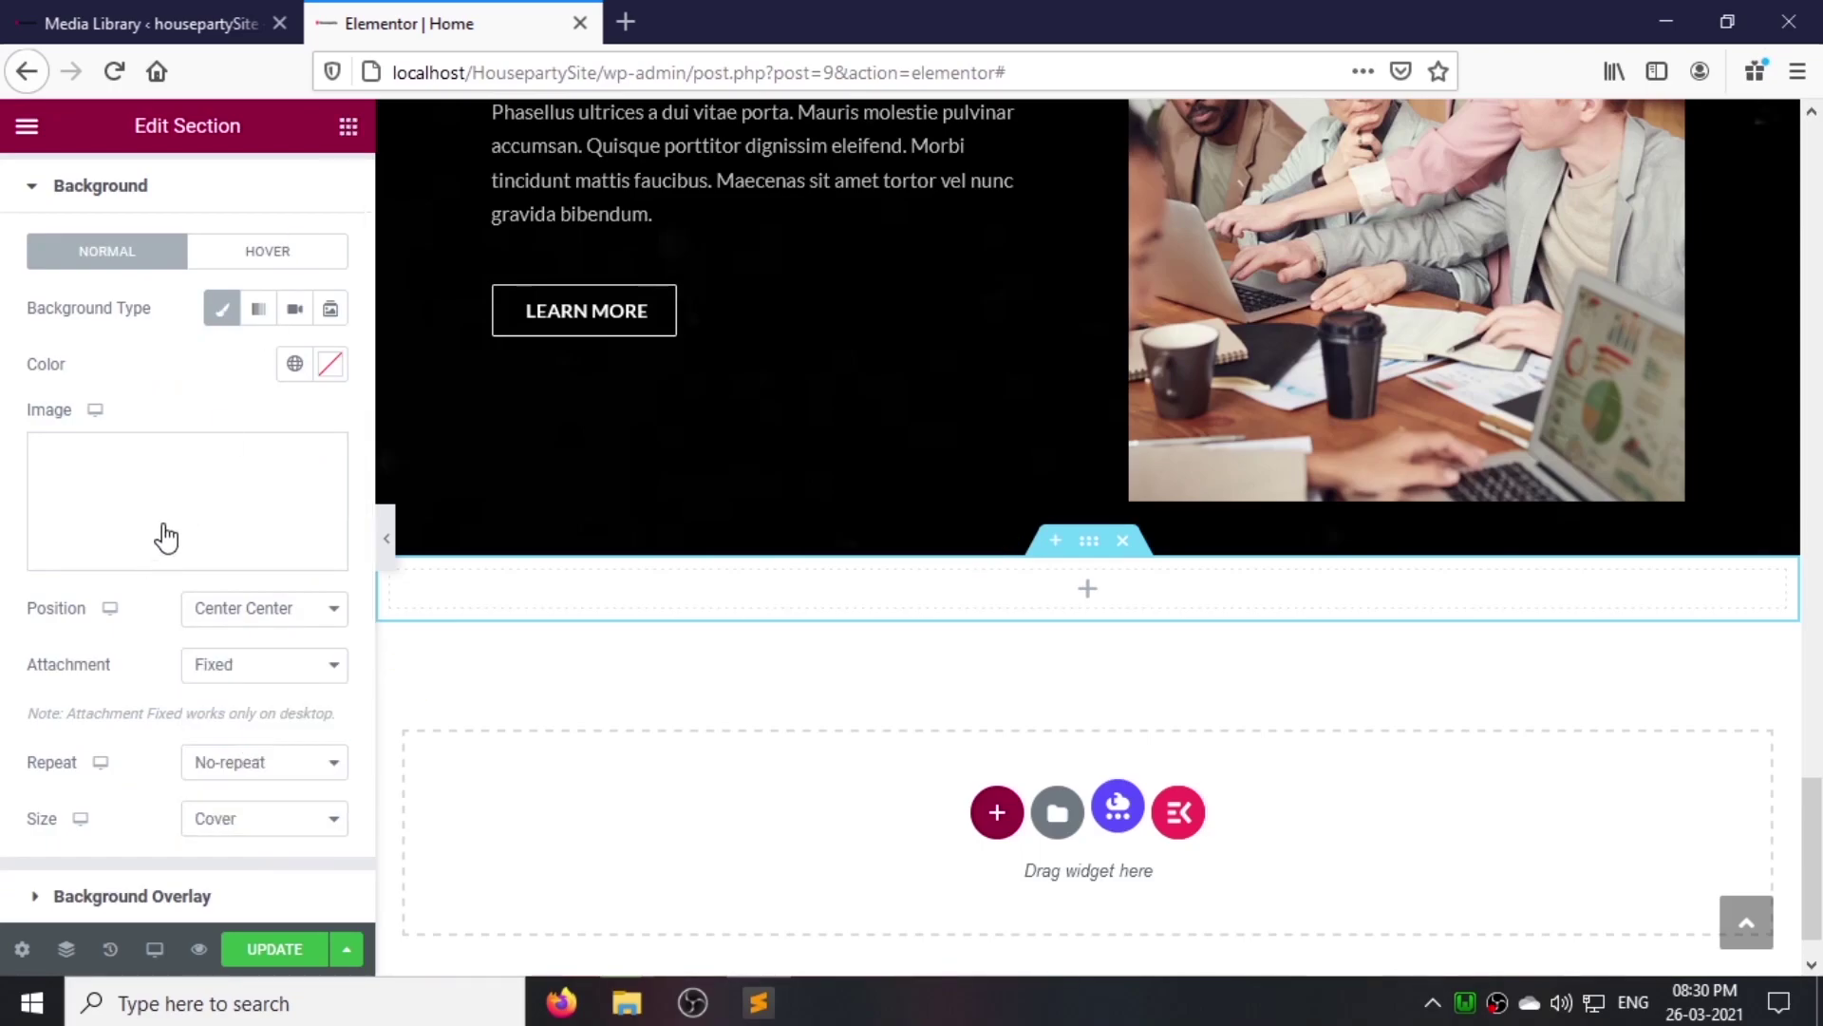
Step: Add a two-column inner section and give its left column a dark background colour
{"action": "left_click", "coordinate": [348, 126]}
{"action": "left_click_drag", "start_coordinate": [90, 385], "coordinate": [1092, 595]}
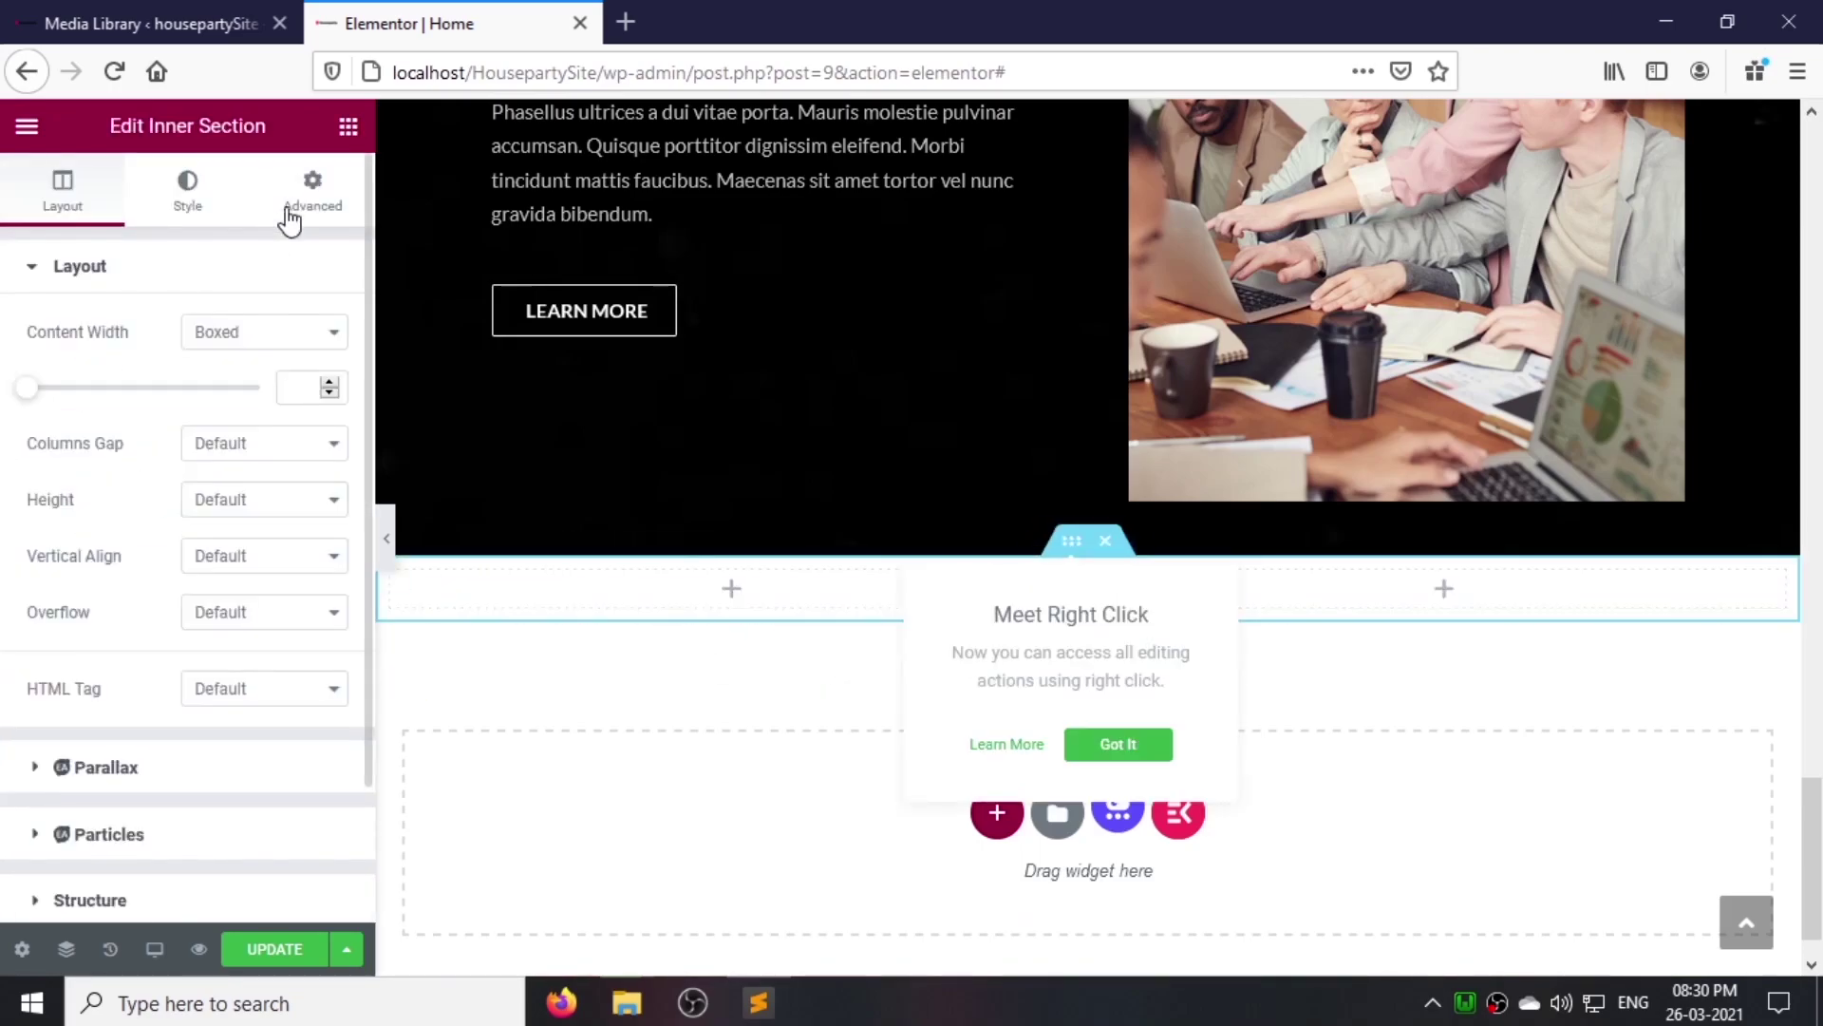
{"action": "left_click", "coordinate": [280, 209]}
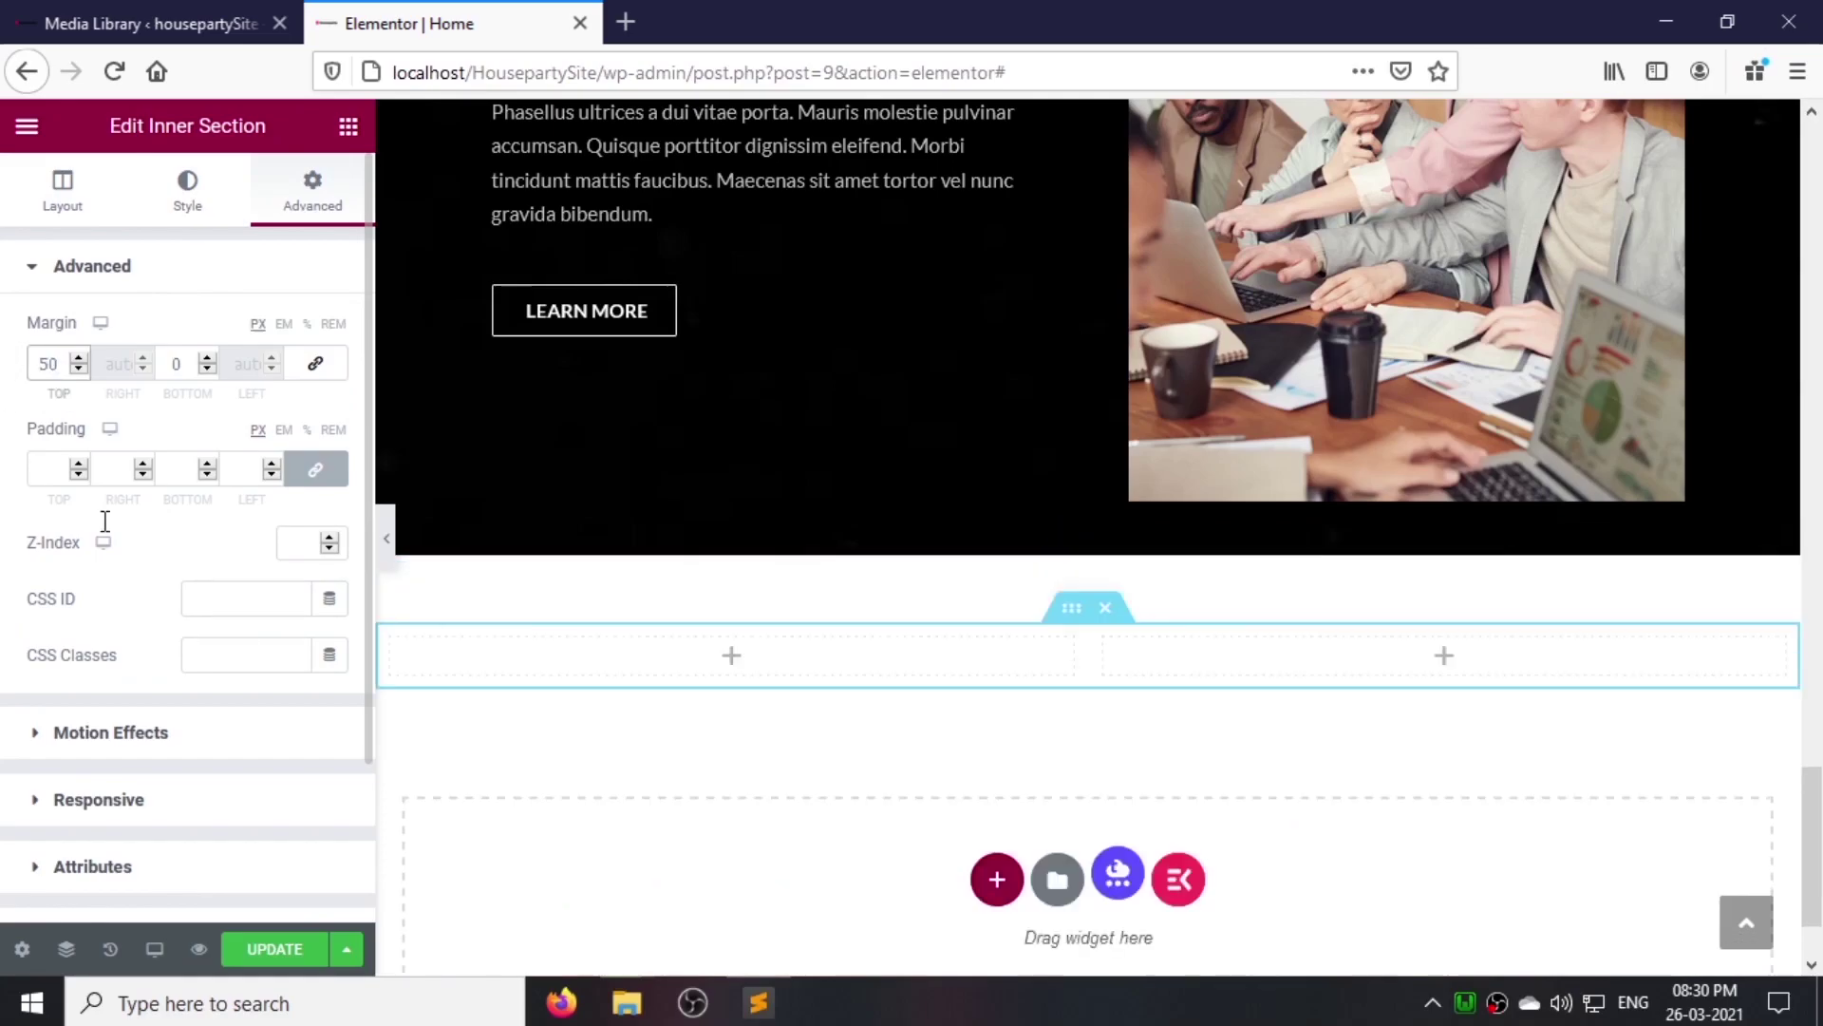
{"action": "left_click", "coordinate": [480, 652]}
{"action": "left_click", "coordinate": [189, 195]}
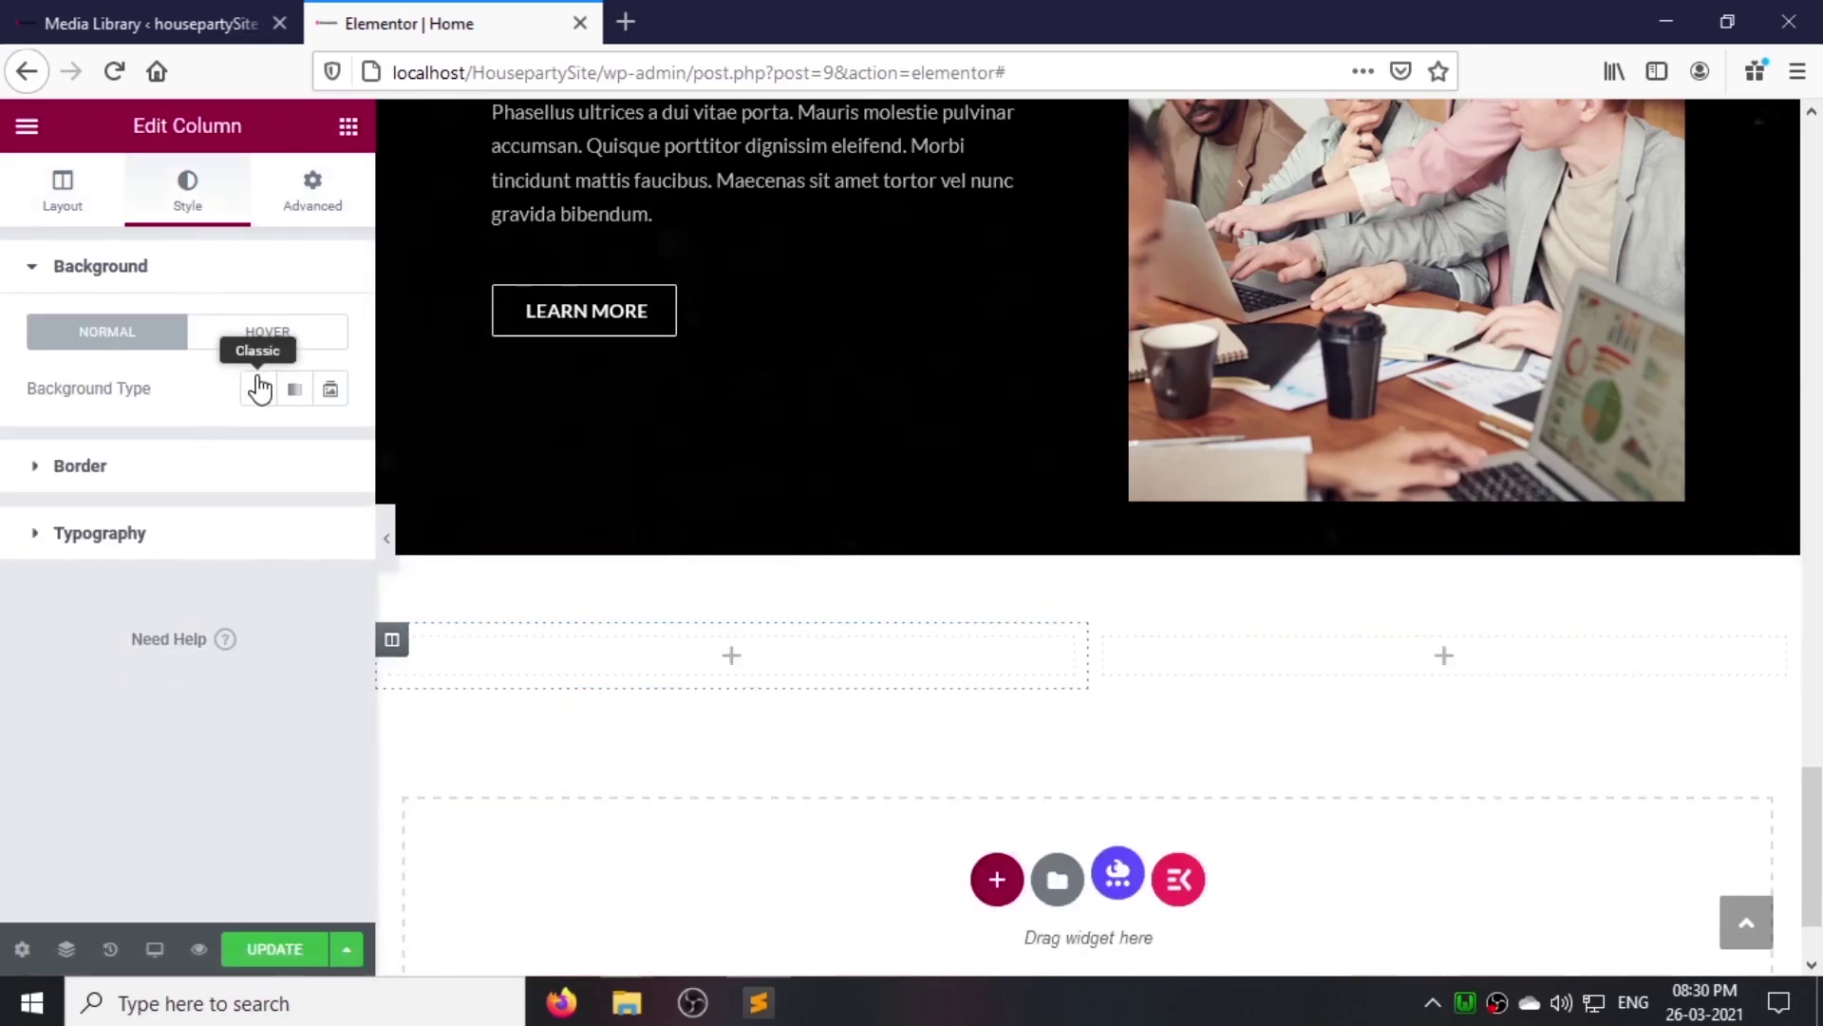
{"action": "left_click", "coordinate": [329, 445]}
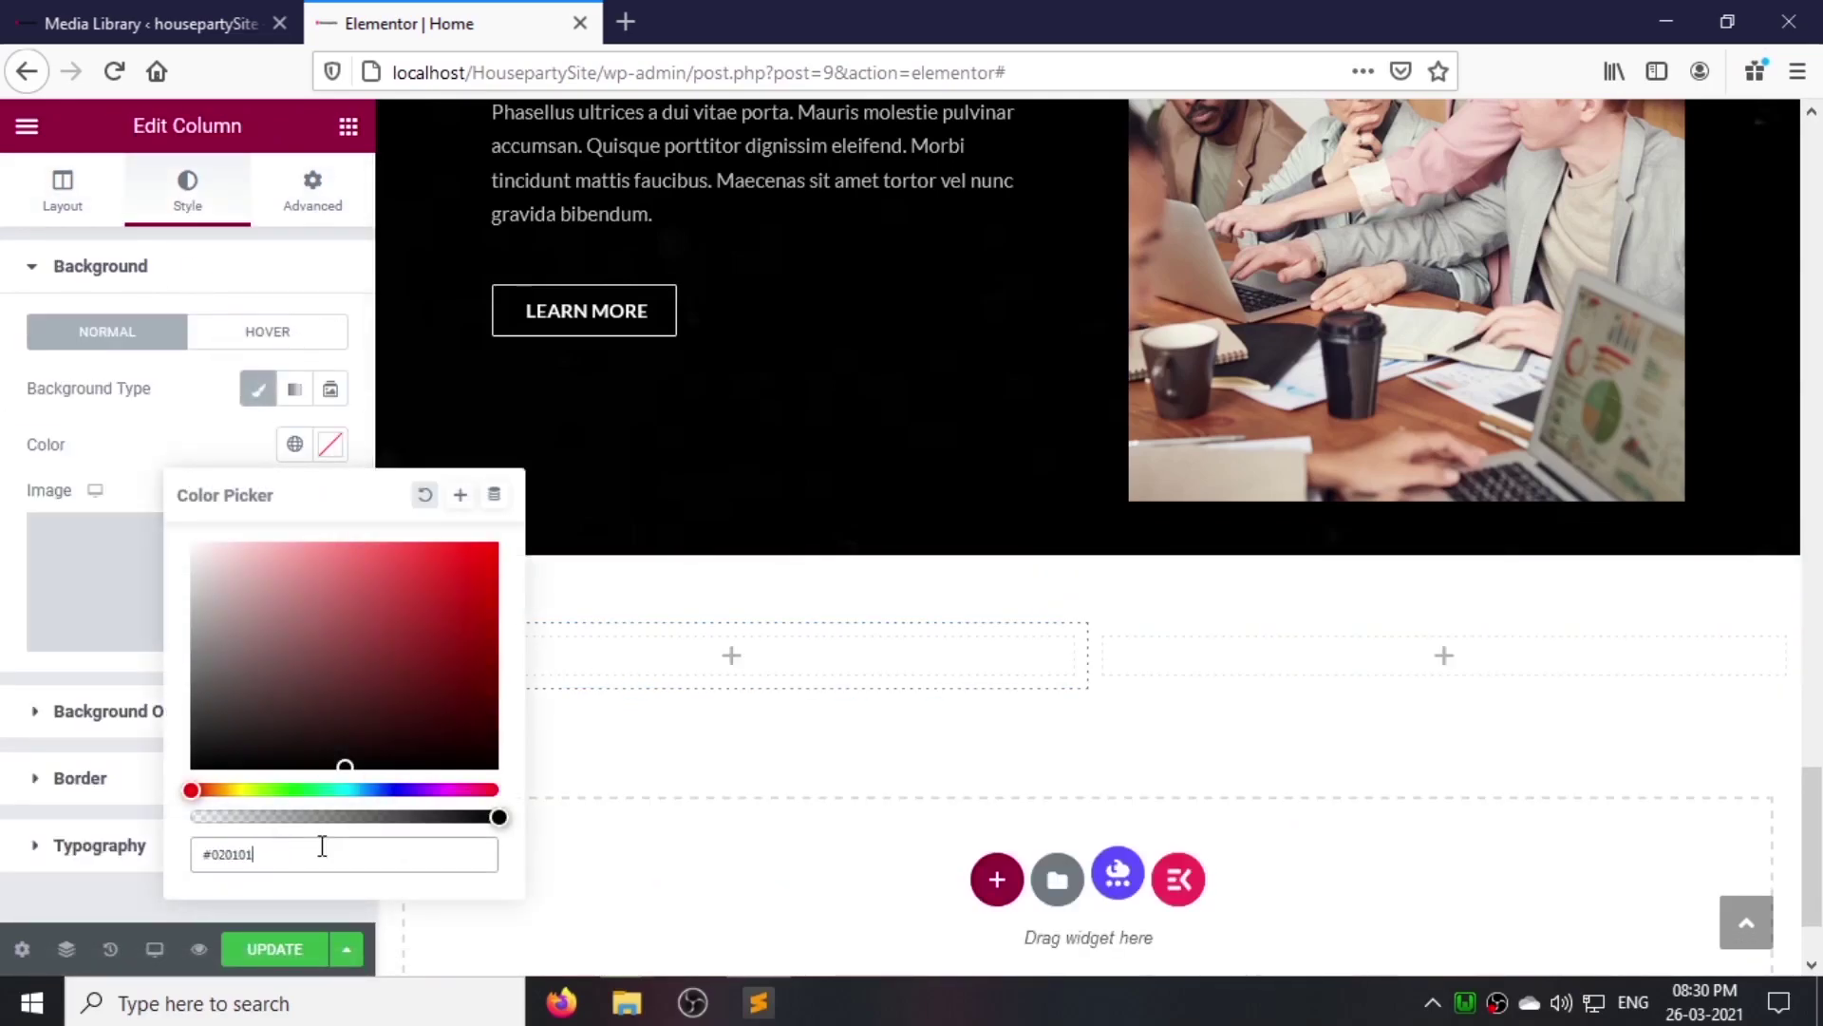
{"action": "left_click", "coordinate": [192, 734]}
{"action": "left_click", "coordinate": [194, 446]}
Step: Place an Icon Box in the dark column and set its icon to Eye
{"action": "left_click", "coordinate": [349, 125]}
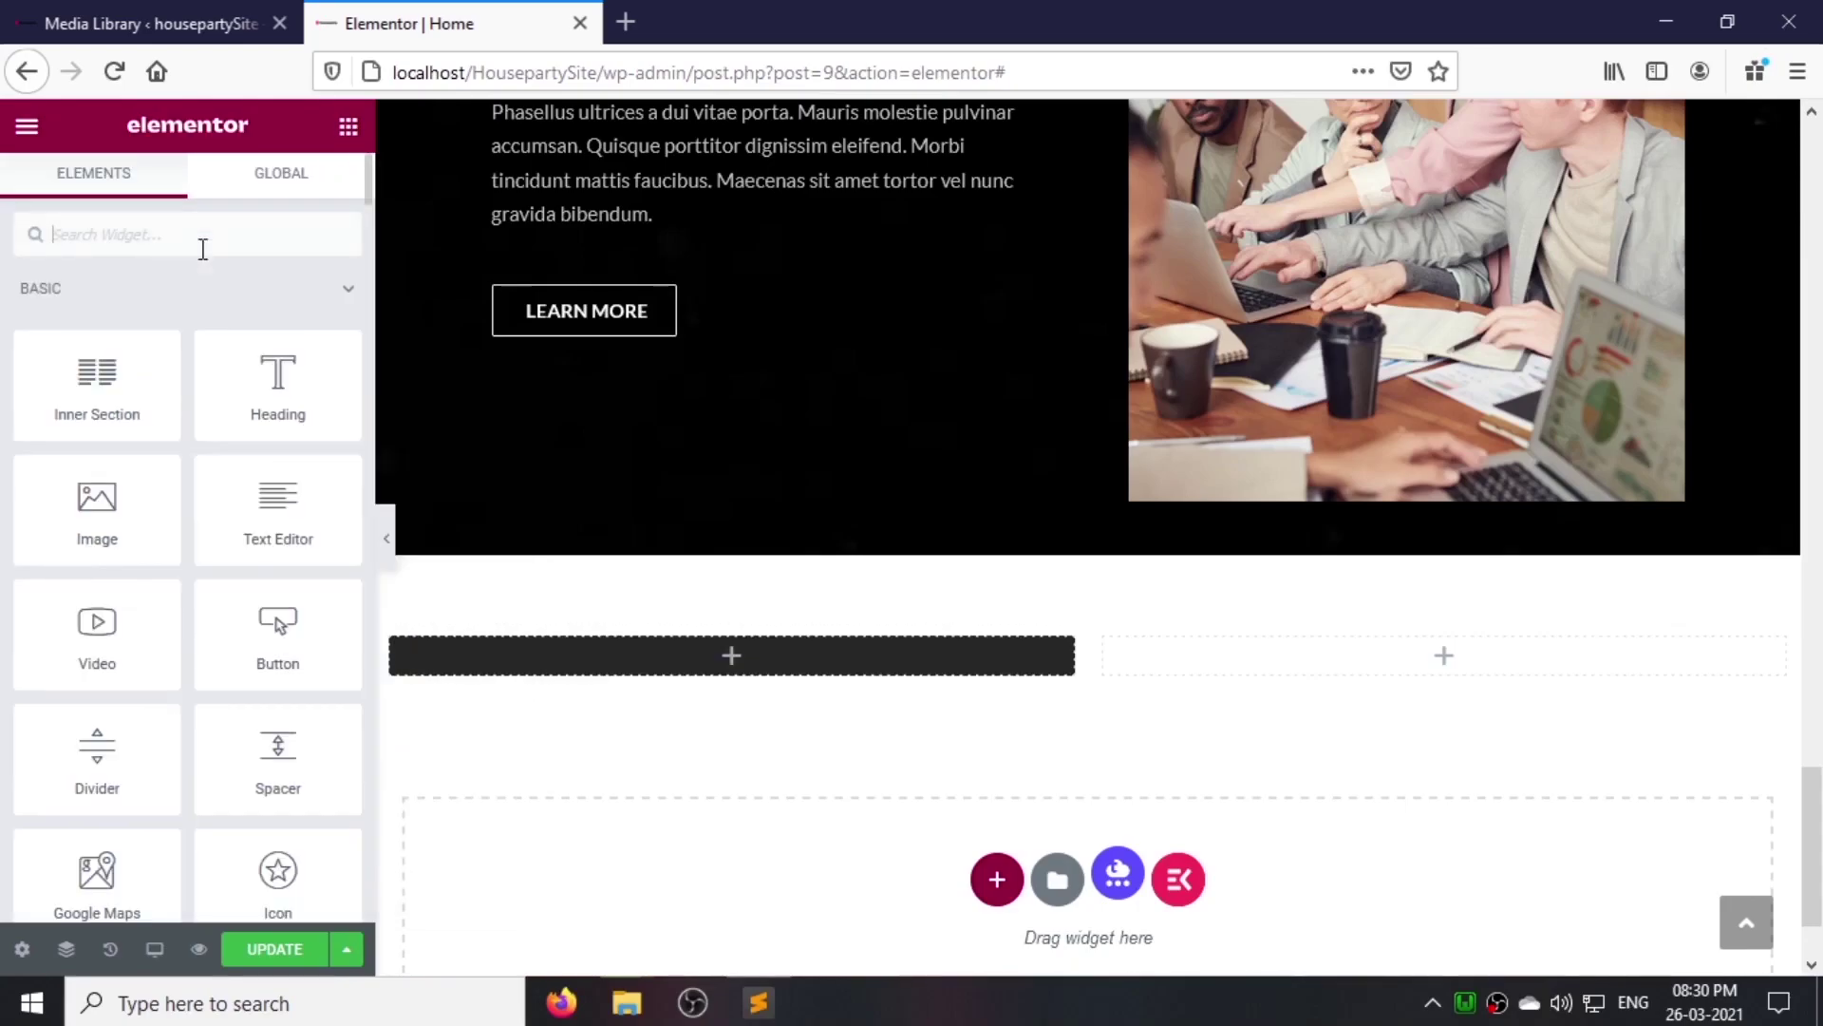
{"action": "type", "text": "icon"}
{"action": "left_click_drag", "start_coordinate": [277, 323], "coordinate": [716, 679]}
{"action": "left_click", "coordinate": [197, 439]}
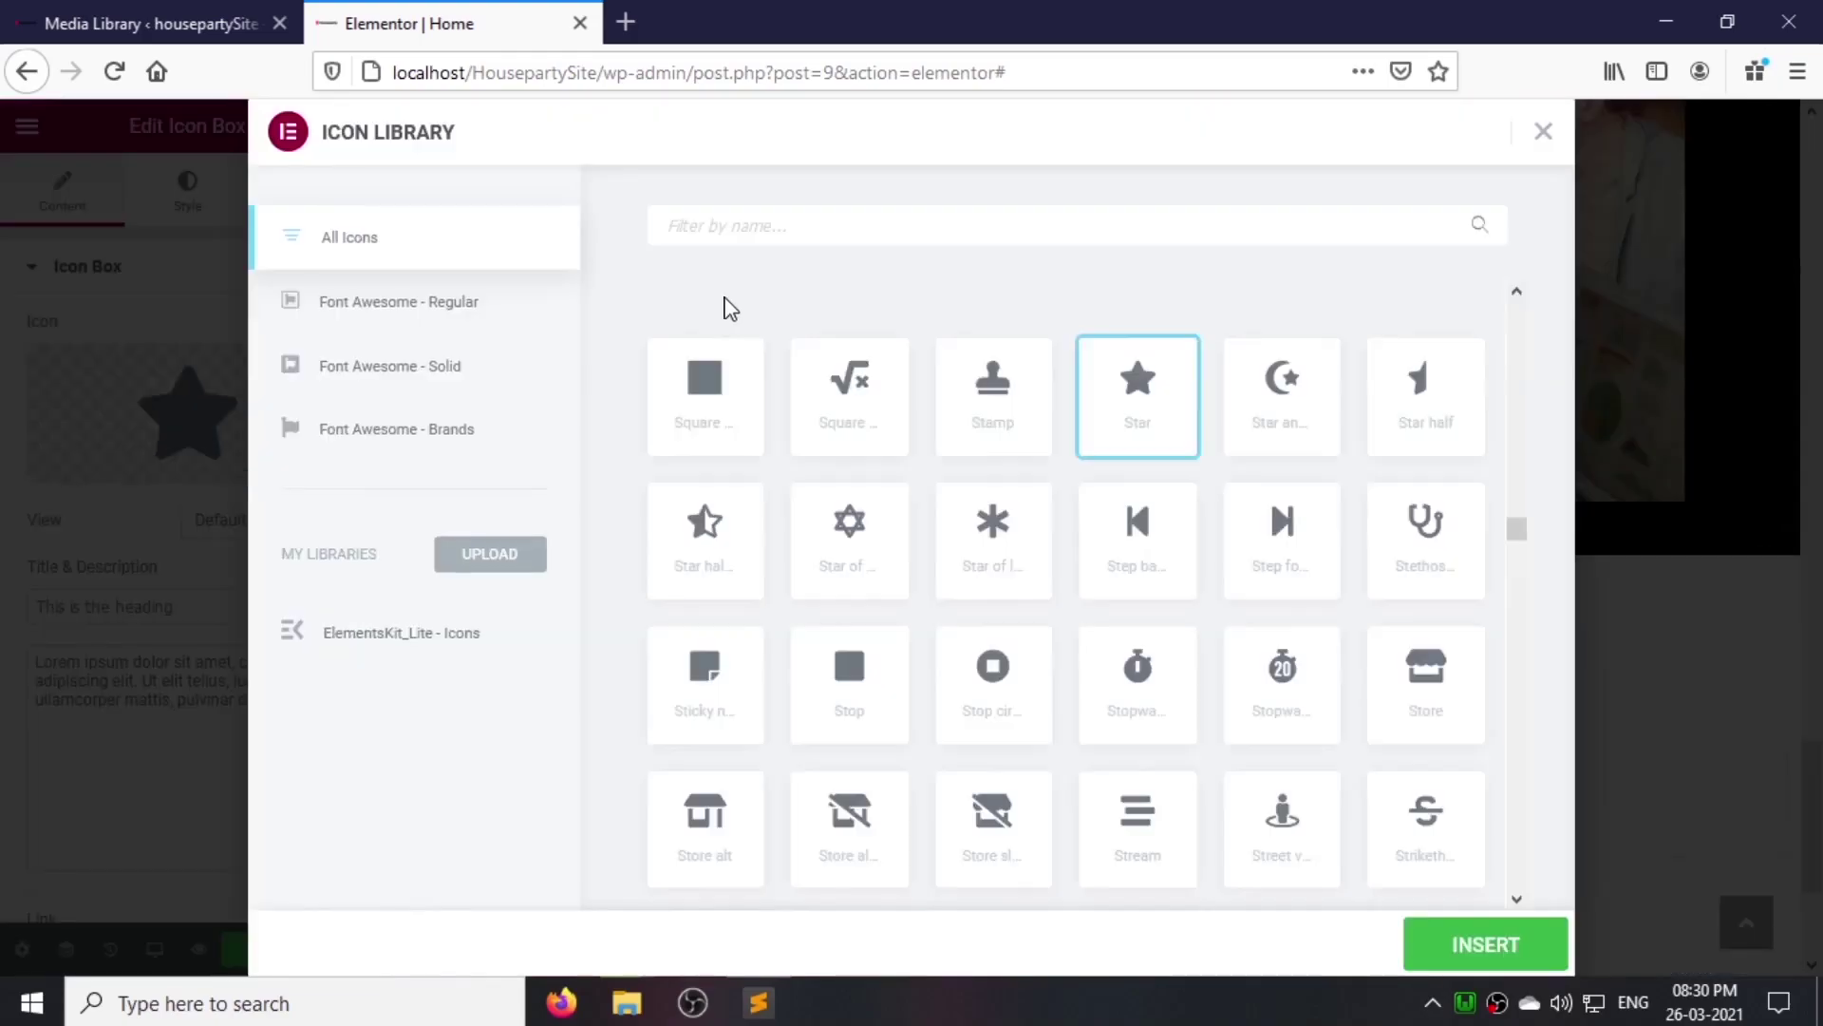
{"action": "type", "text": "eye"}
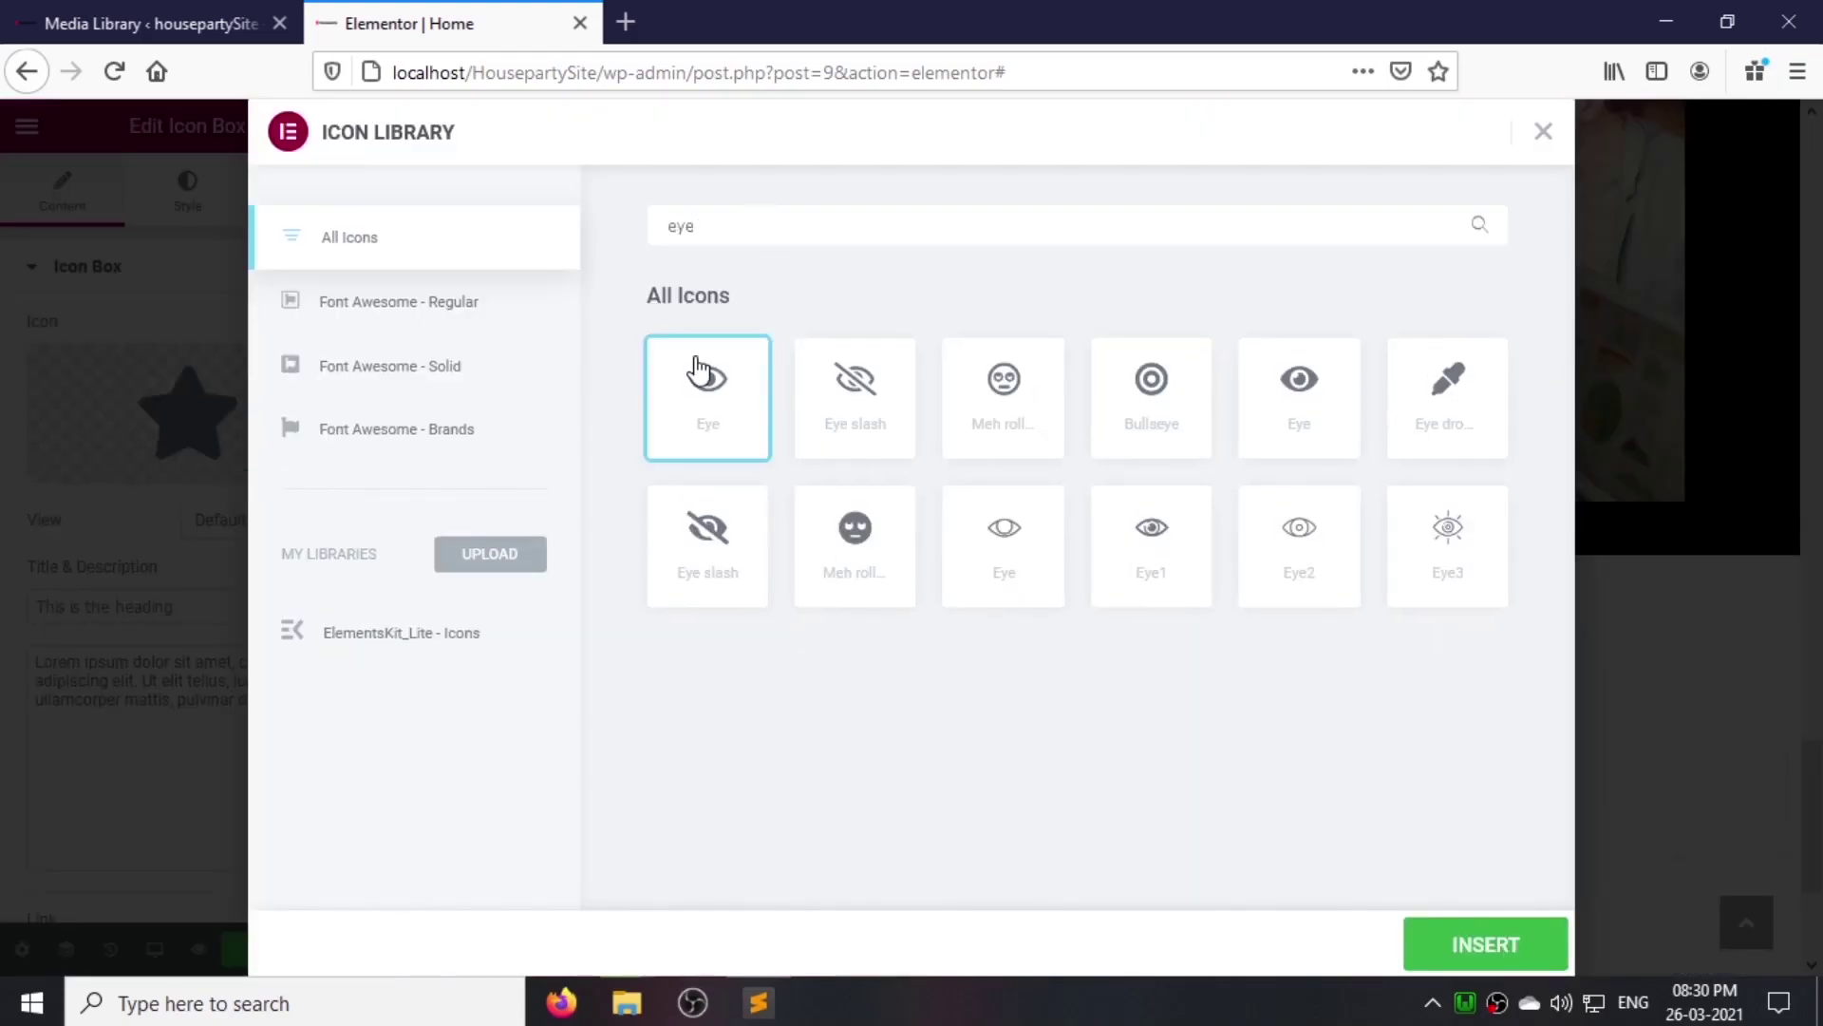
{"action": "left_click", "coordinate": [1421, 947]}
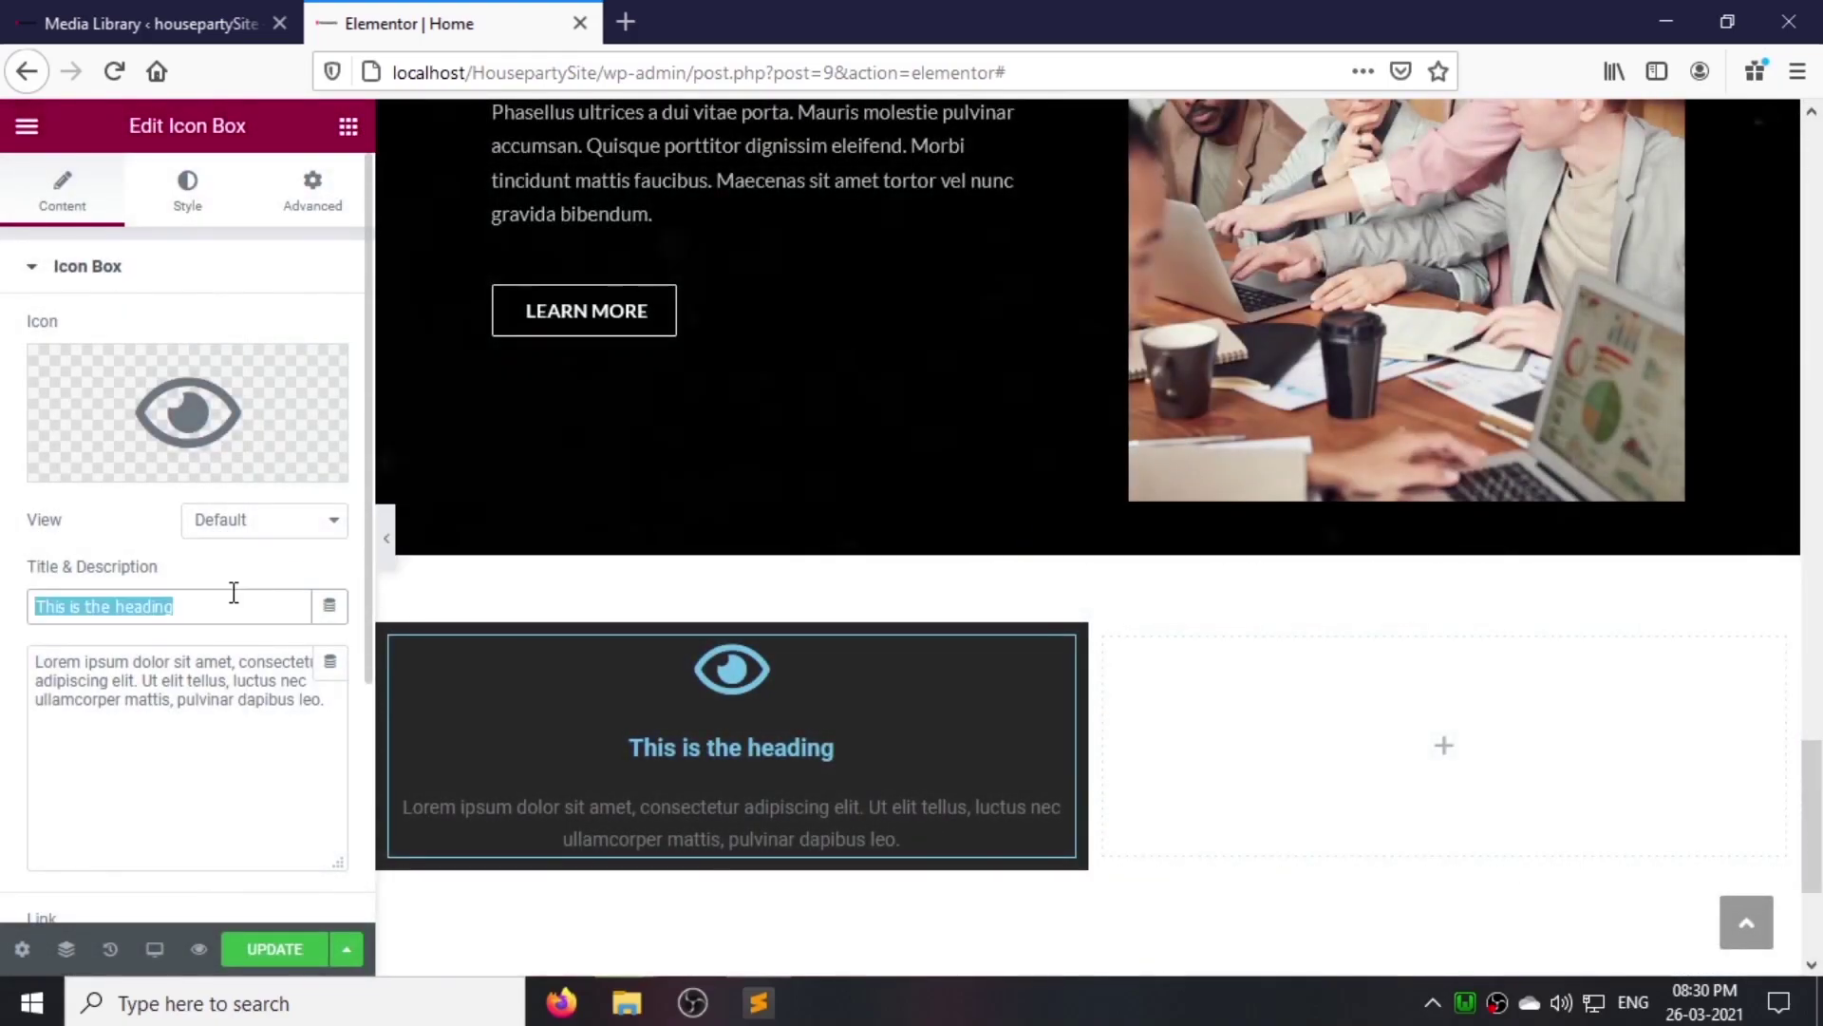
Step: Make the icon white with spacing 8 and size 60
{"action": "left_click", "coordinate": [187, 189]}
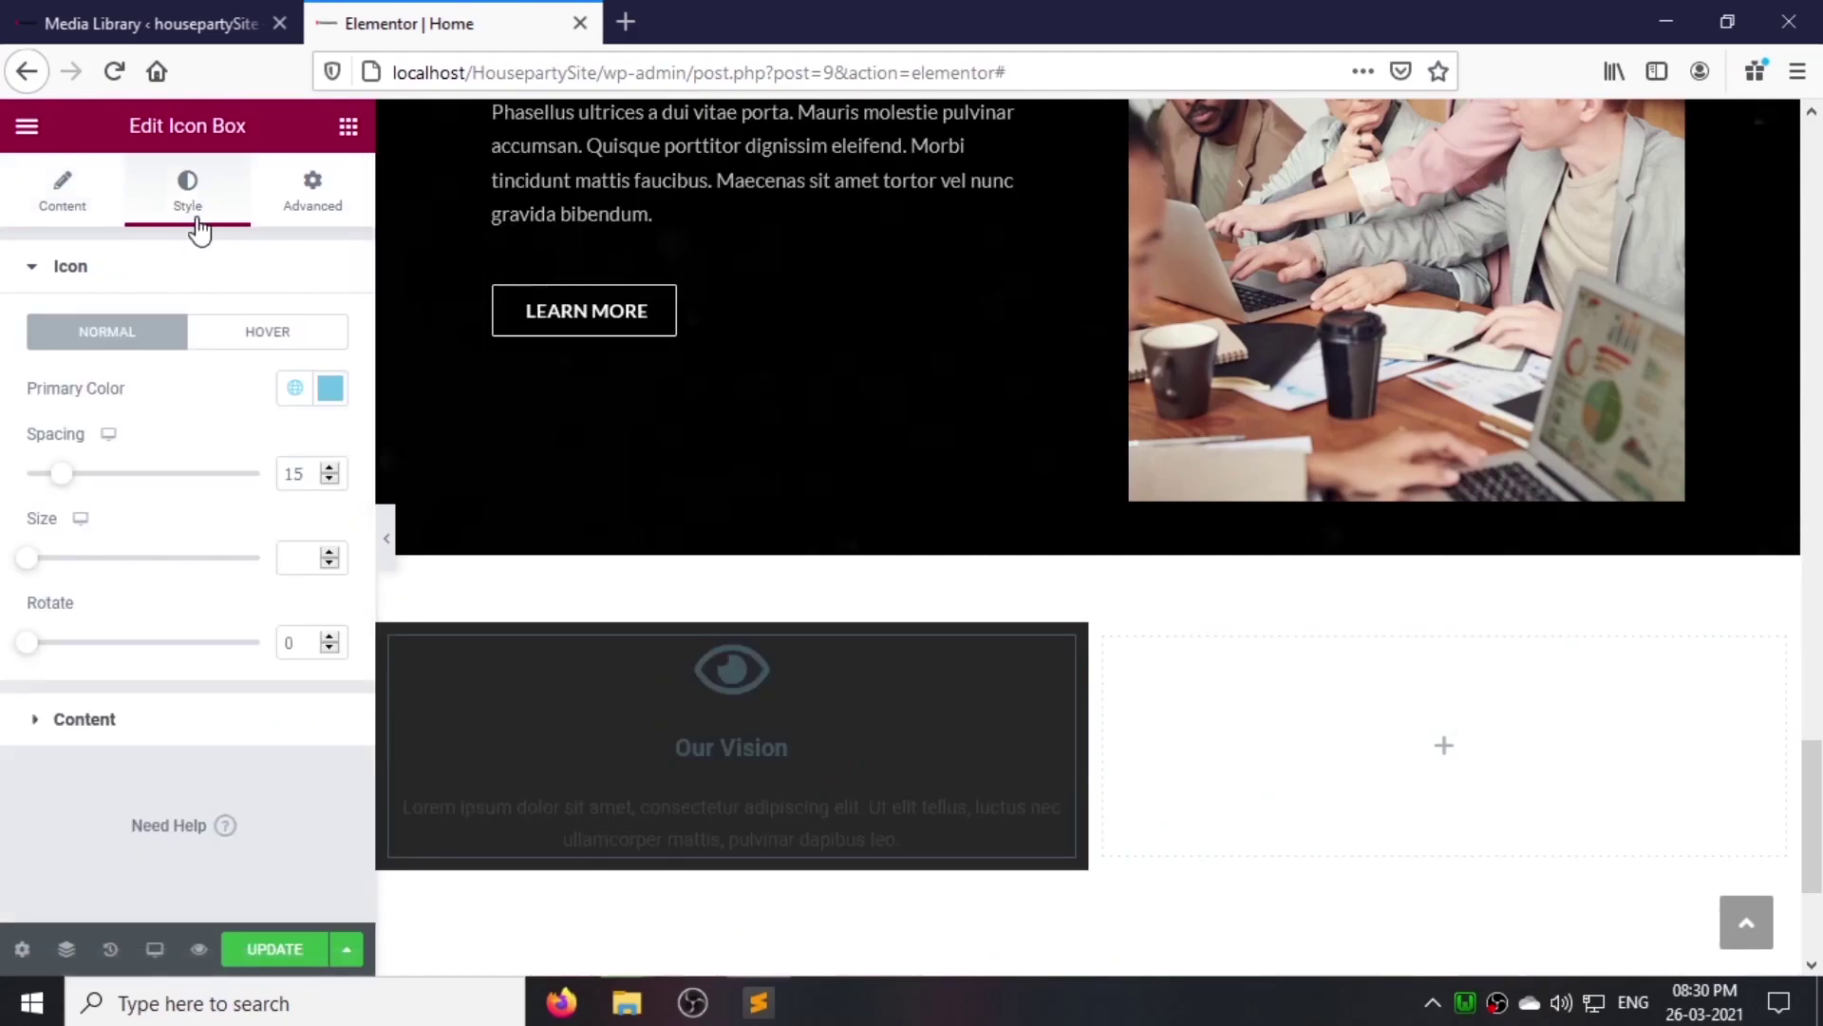
{"action": "left_click", "coordinate": [330, 389]}
{"action": "left_click", "coordinate": [171, 408]}
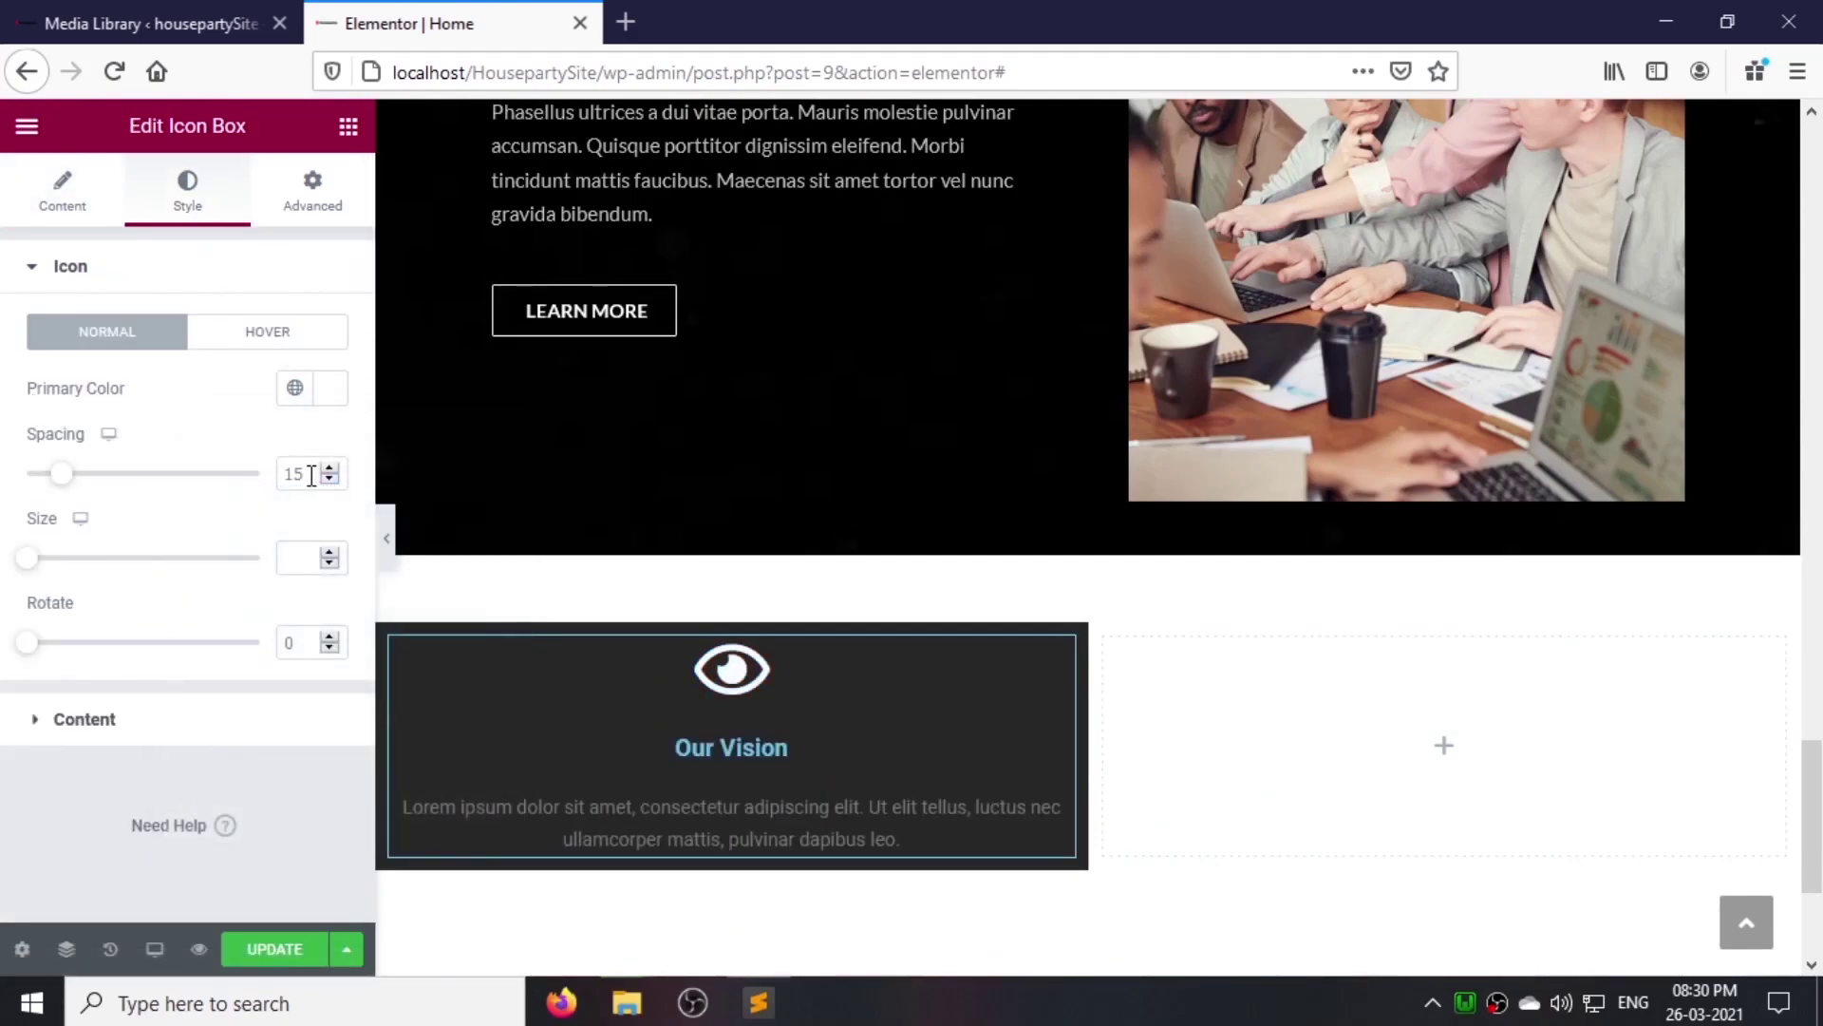
{"action": "type", "text": "8"}
{"action": "left_click", "coordinate": [296, 559]}
{"action": "type", "text": "60"}
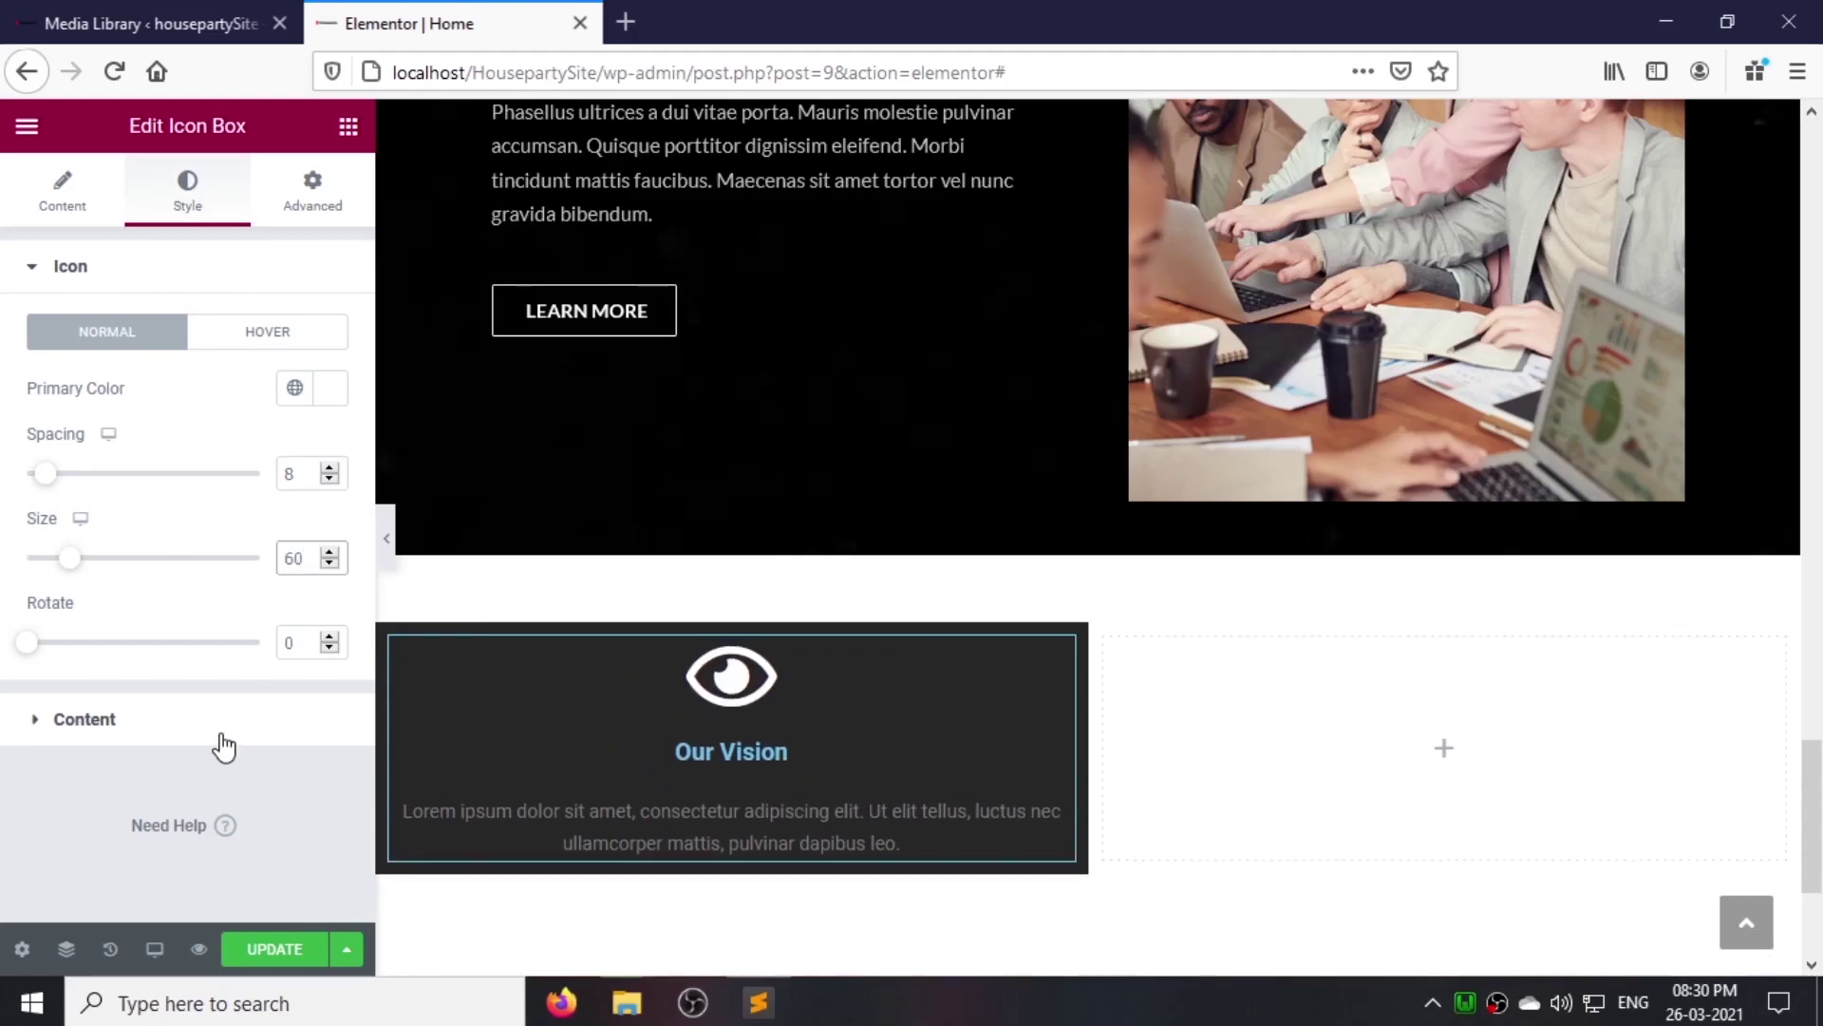
Step: Left-align the box contents and centre them vertically
{"action": "left_click", "coordinate": [224, 739]}
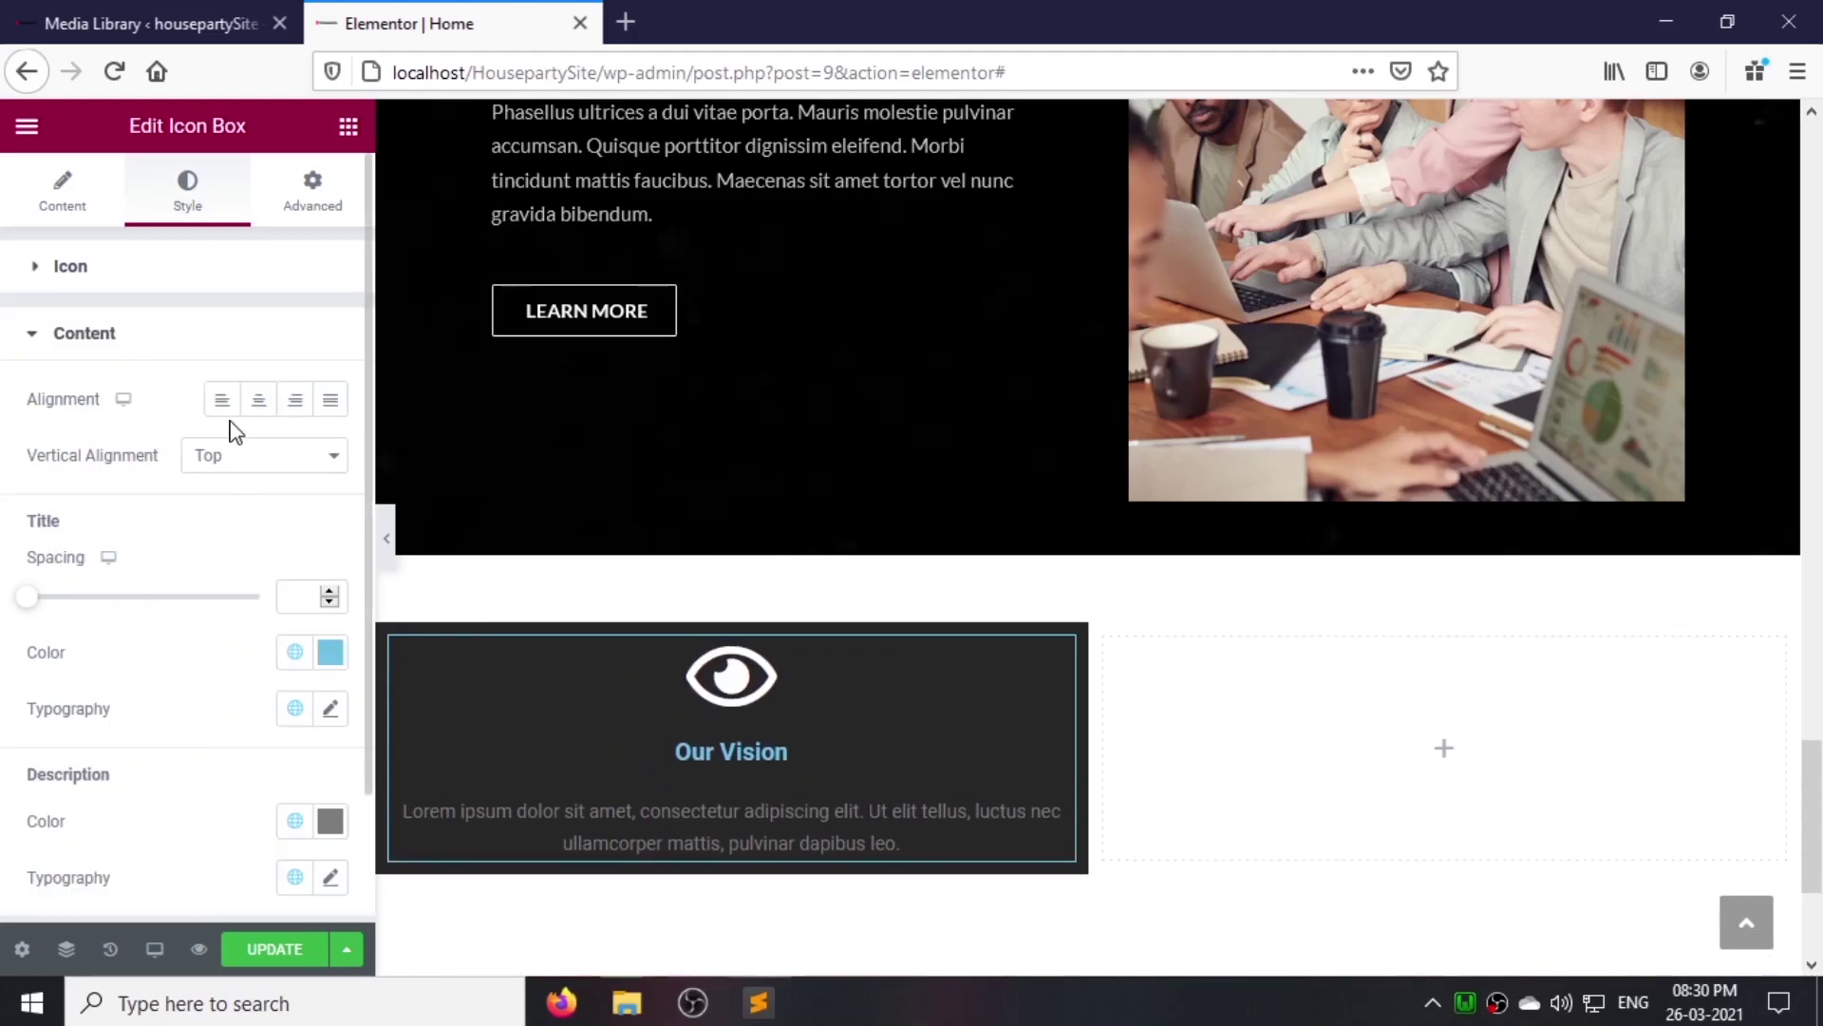
{"action": "left_click", "coordinate": [221, 399]}
{"action": "left_click", "coordinate": [232, 461]}
{"action": "left_click", "coordinate": [243, 517]}
Step: Set the title colour to #ECECEC
{"action": "left_click", "coordinate": [319, 655]}
{"action": "double_click", "coordinate": [292, 596]}
{"action": "type", "text": "ECECEC"}
{"action": "left_click", "coordinate": [168, 689]}
Step: Give the title Lato font, size 25, line height 0.8 and letter spacing 1
{"action": "left_click", "coordinate": [329, 709]}
{"action": "scroll", "coordinate": [291, 793], "scroll_direction": "down", "scroll_amount": 4}
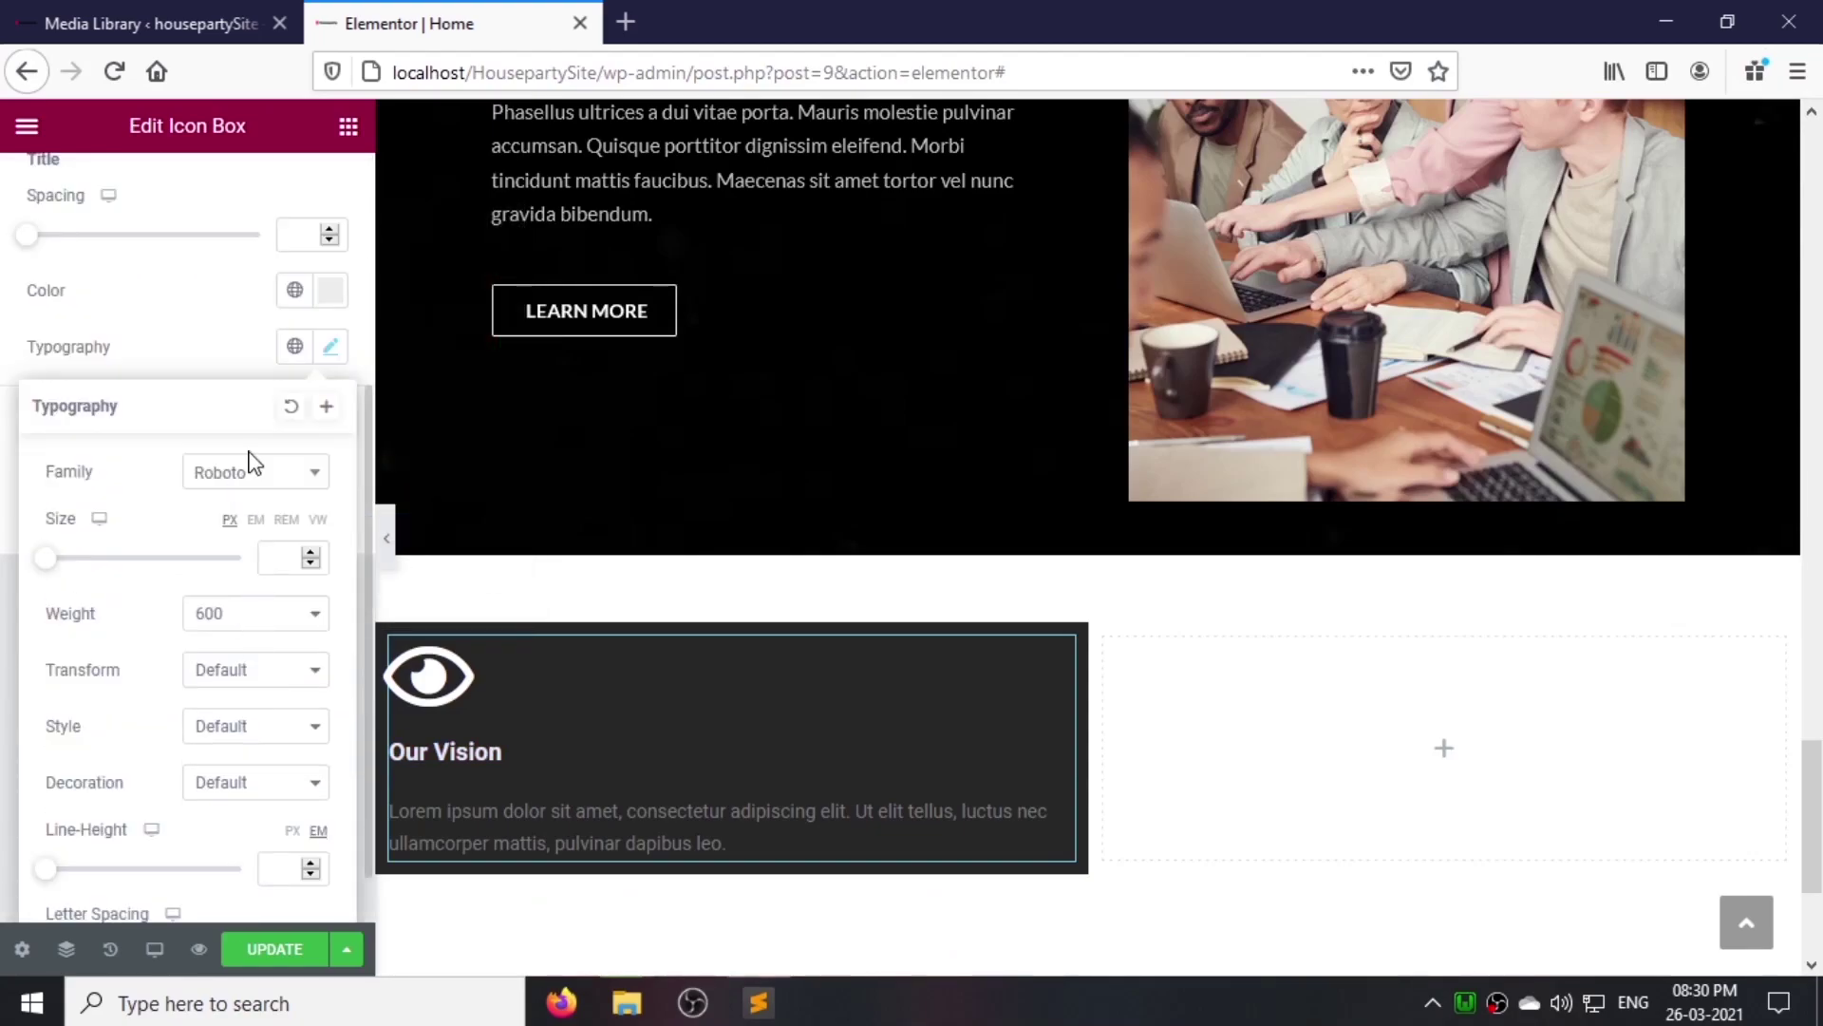
{"action": "left_click", "coordinate": [235, 485]}
{"action": "type", "text": "lato"}
{"action": "key", "text": "Return"}
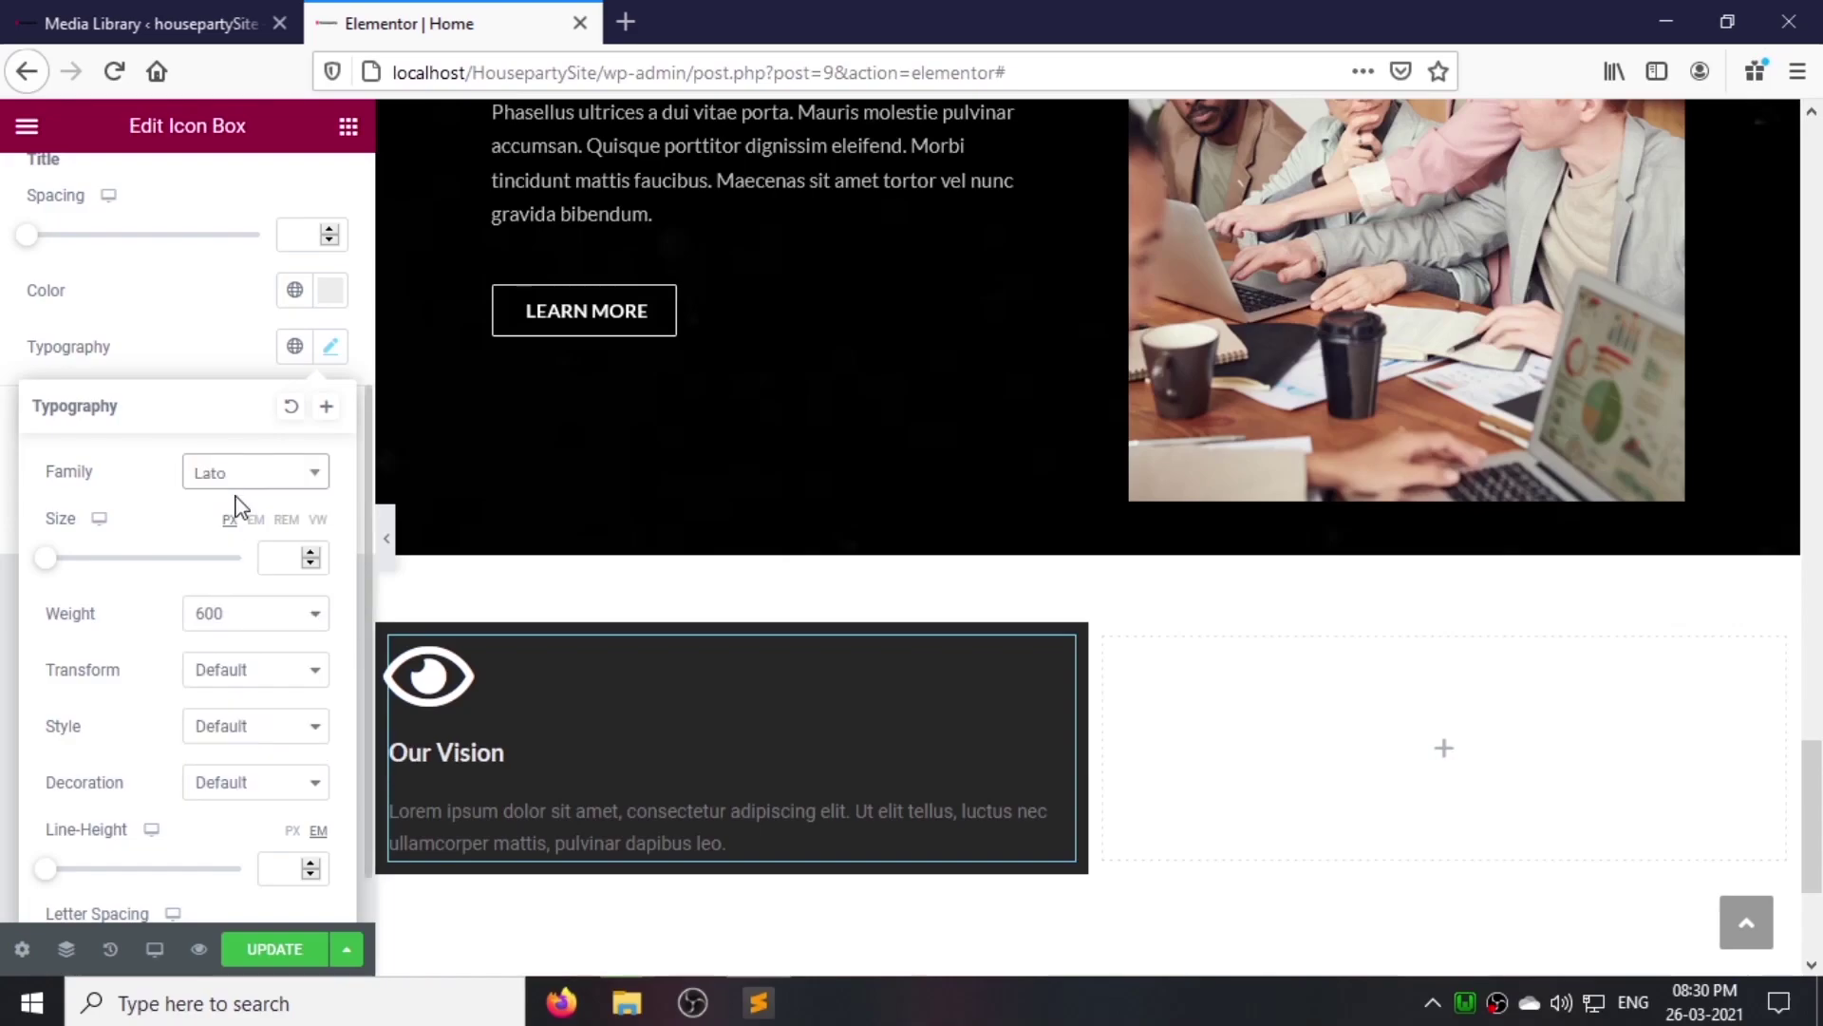
{"action": "left_click", "coordinate": [289, 547]}
{"action": "type", "text": "25"}
{"action": "left_click", "coordinate": [280, 868]}
{"action": "type", "text": "0.8"}
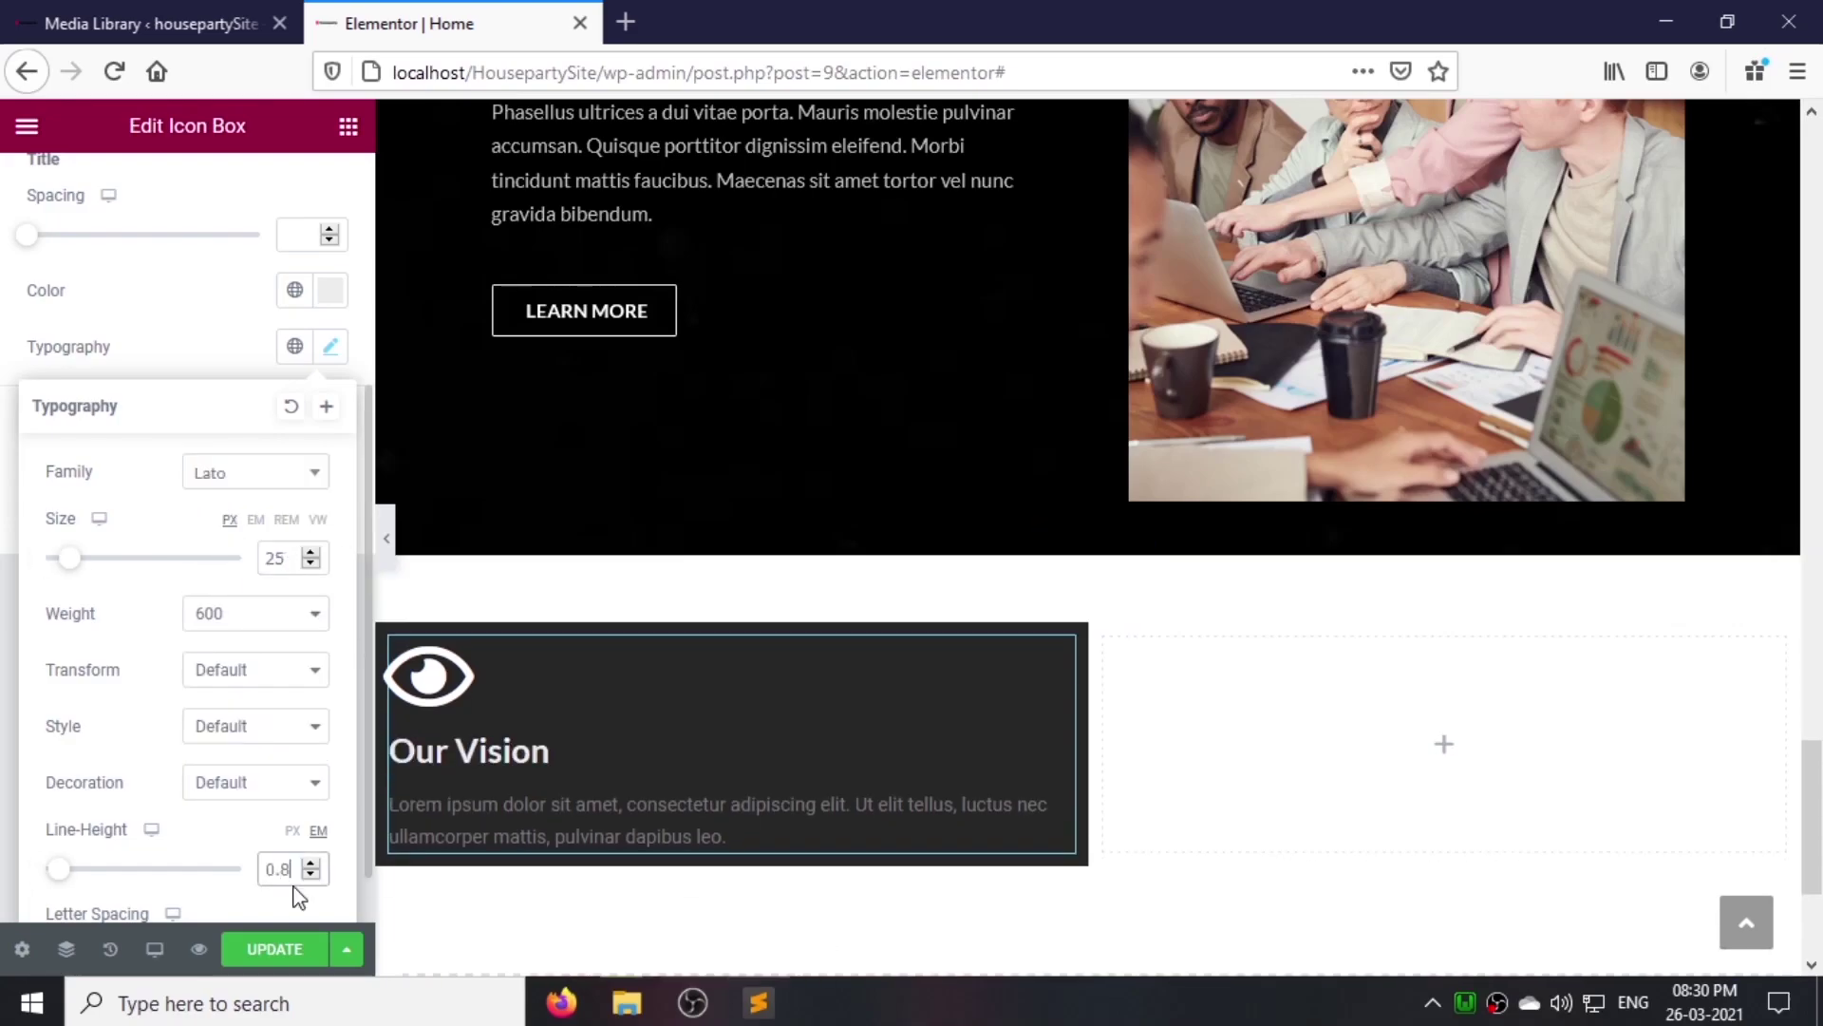
{"action": "scroll", "coordinate": [280, 868], "scroll_direction": "down", "scroll_amount": 1}
{"action": "left_click", "coordinate": [279, 882]}
{"action": "type", "text": "1"}
{"action": "left_click", "coordinate": [194, 287]}
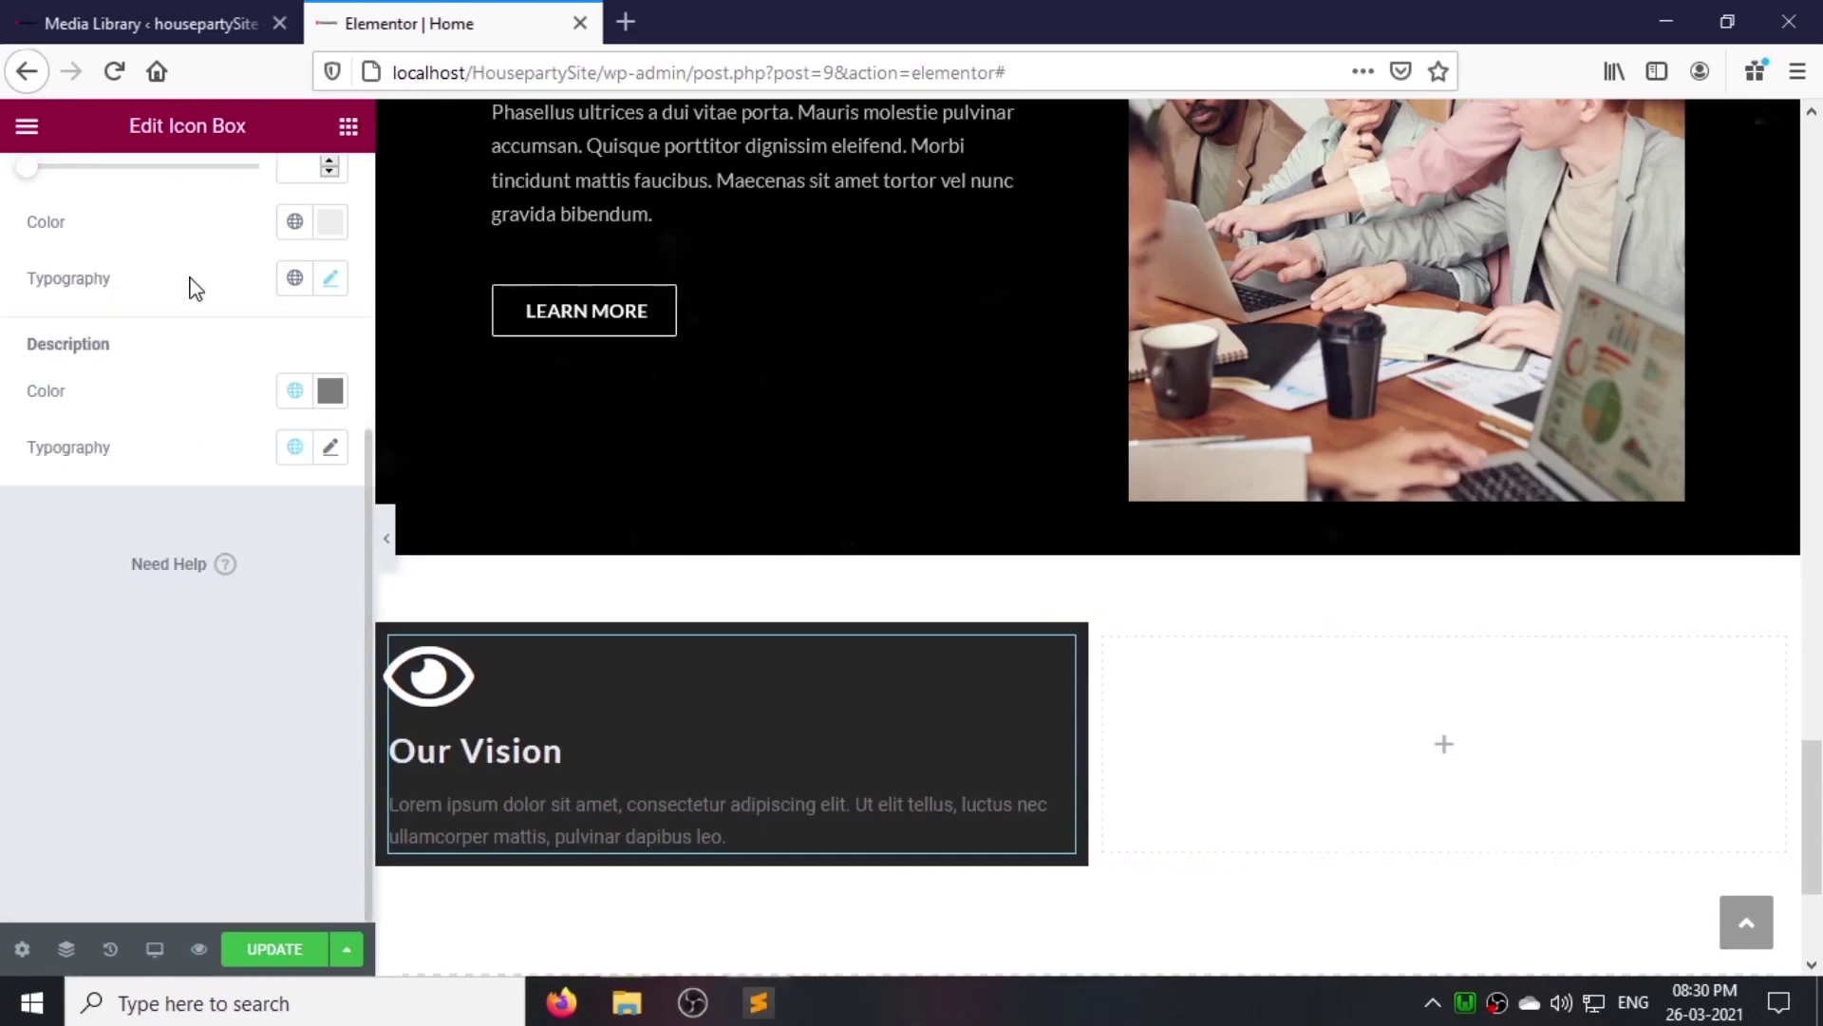
Step: Style the description #BFBFBF in Lato 14 with line height 1.5, then update the page
{"action": "left_click", "coordinate": [328, 395]}
{"action": "type", "text": "#BFBFBF"}
{"action": "left_click", "coordinate": [331, 725]}
{"action": "scroll", "coordinate": [216, 642], "scroll_direction": "down", "scroll_amount": 1}
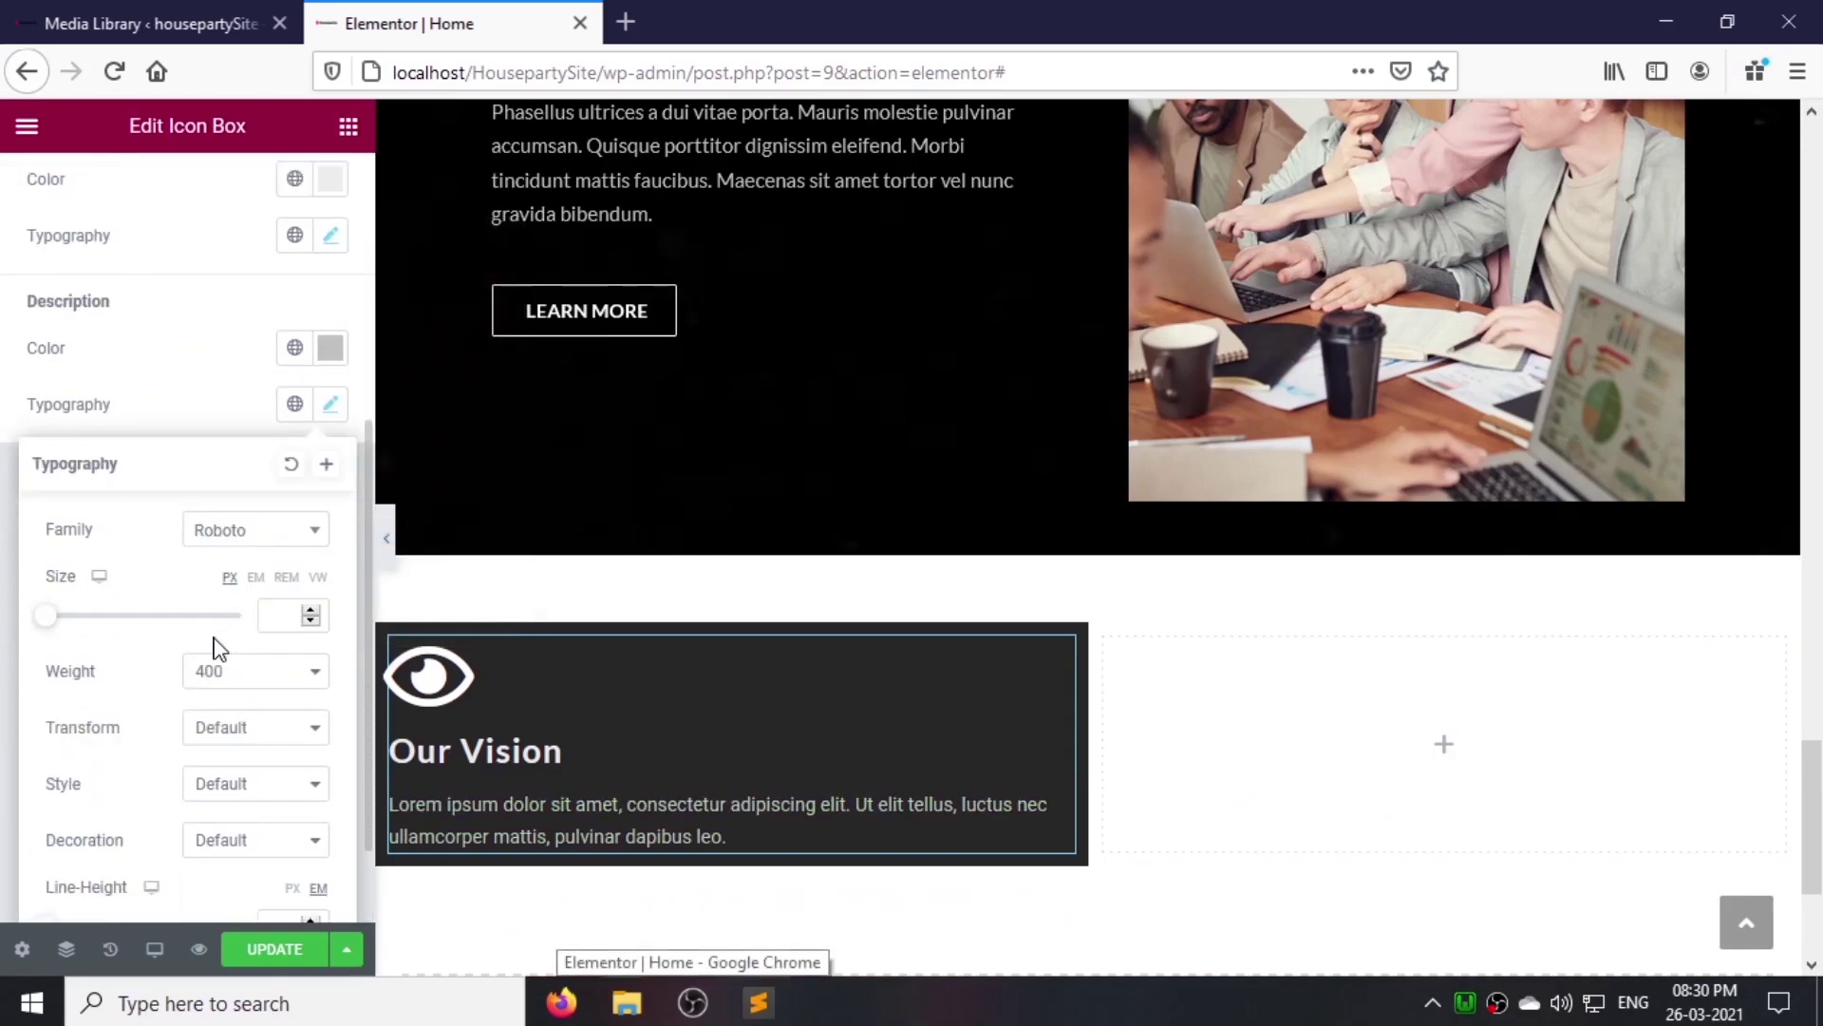
{"action": "left_click", "coordinate": [254, 541]}
{"action": "type", "text": "lato"}
{"action": "key", "text": "Return"}
{"action": "left_click", "coordinate": [278, 617]}
{"action": "type", "text": "14"}
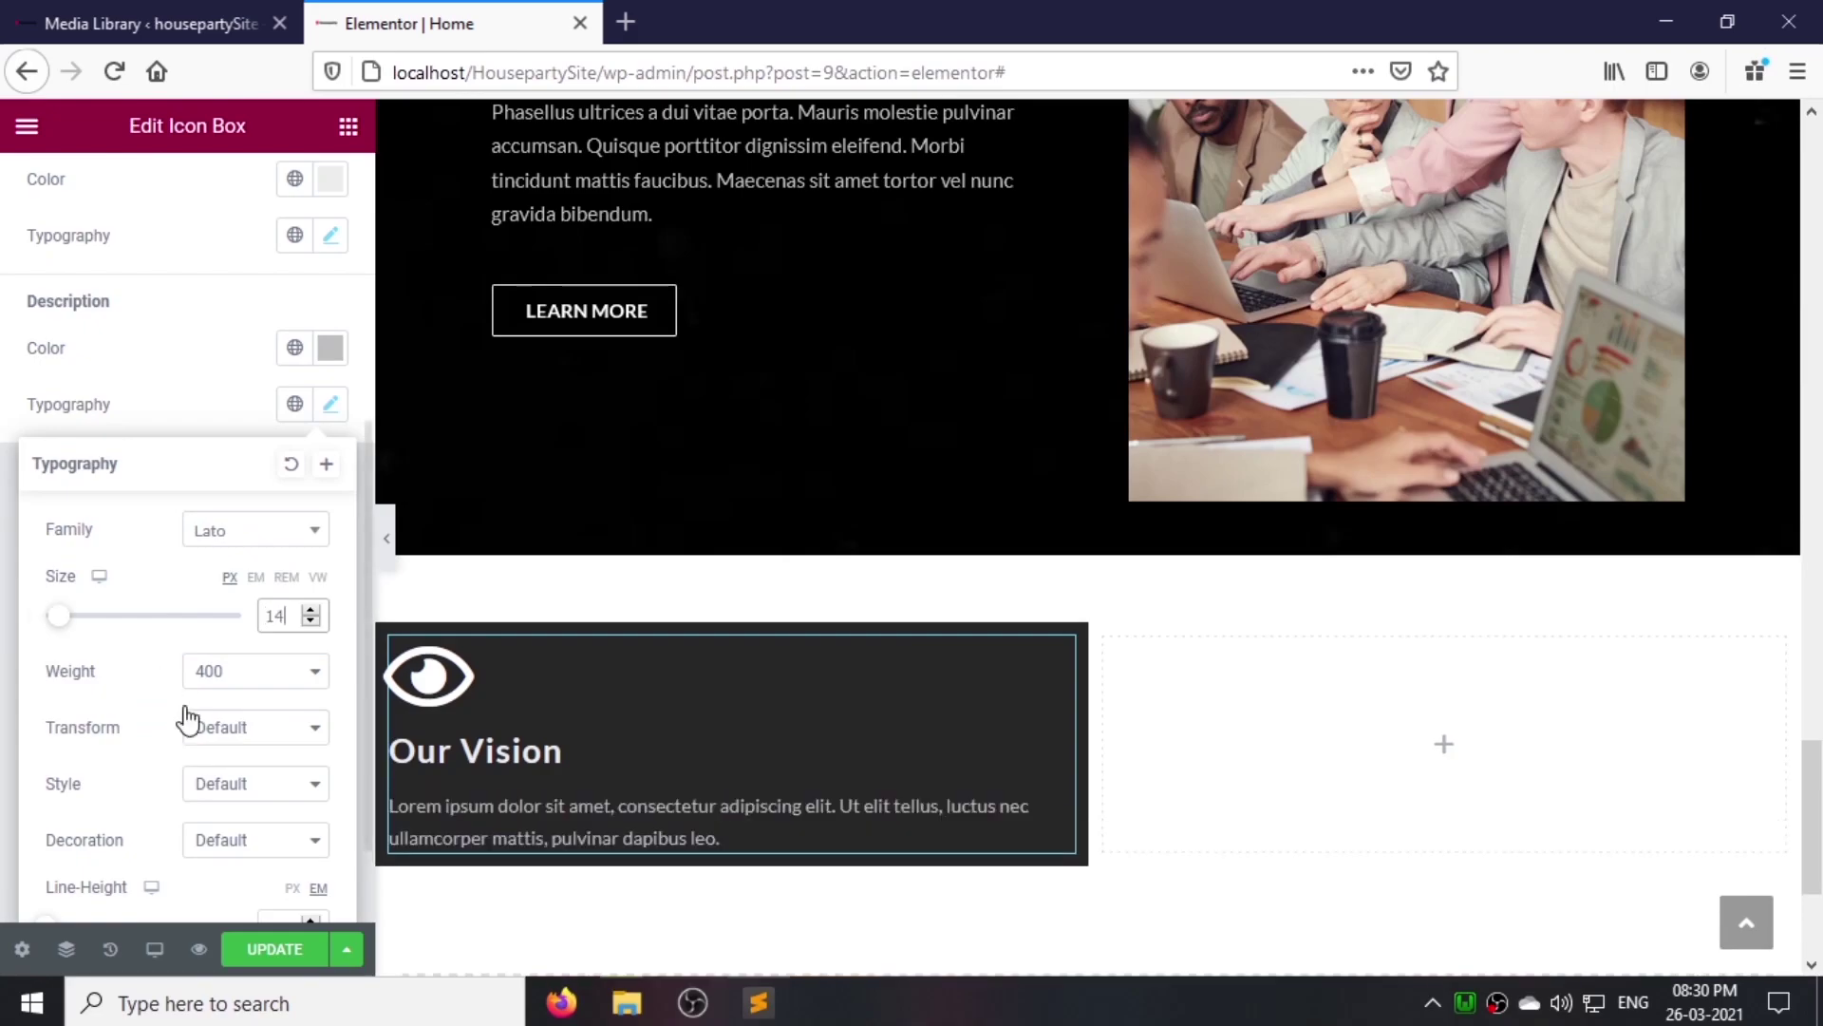
{"action": "scroll", "coordinate": [185, 704], "scroll_direction": "down", "scroll_amount": 1}
{"action": "left_click", "coordinate": [280, 805]}
{"action": "type", "text": "1.5"}
{"action": "left_click", "coordinate": [300, 276]}
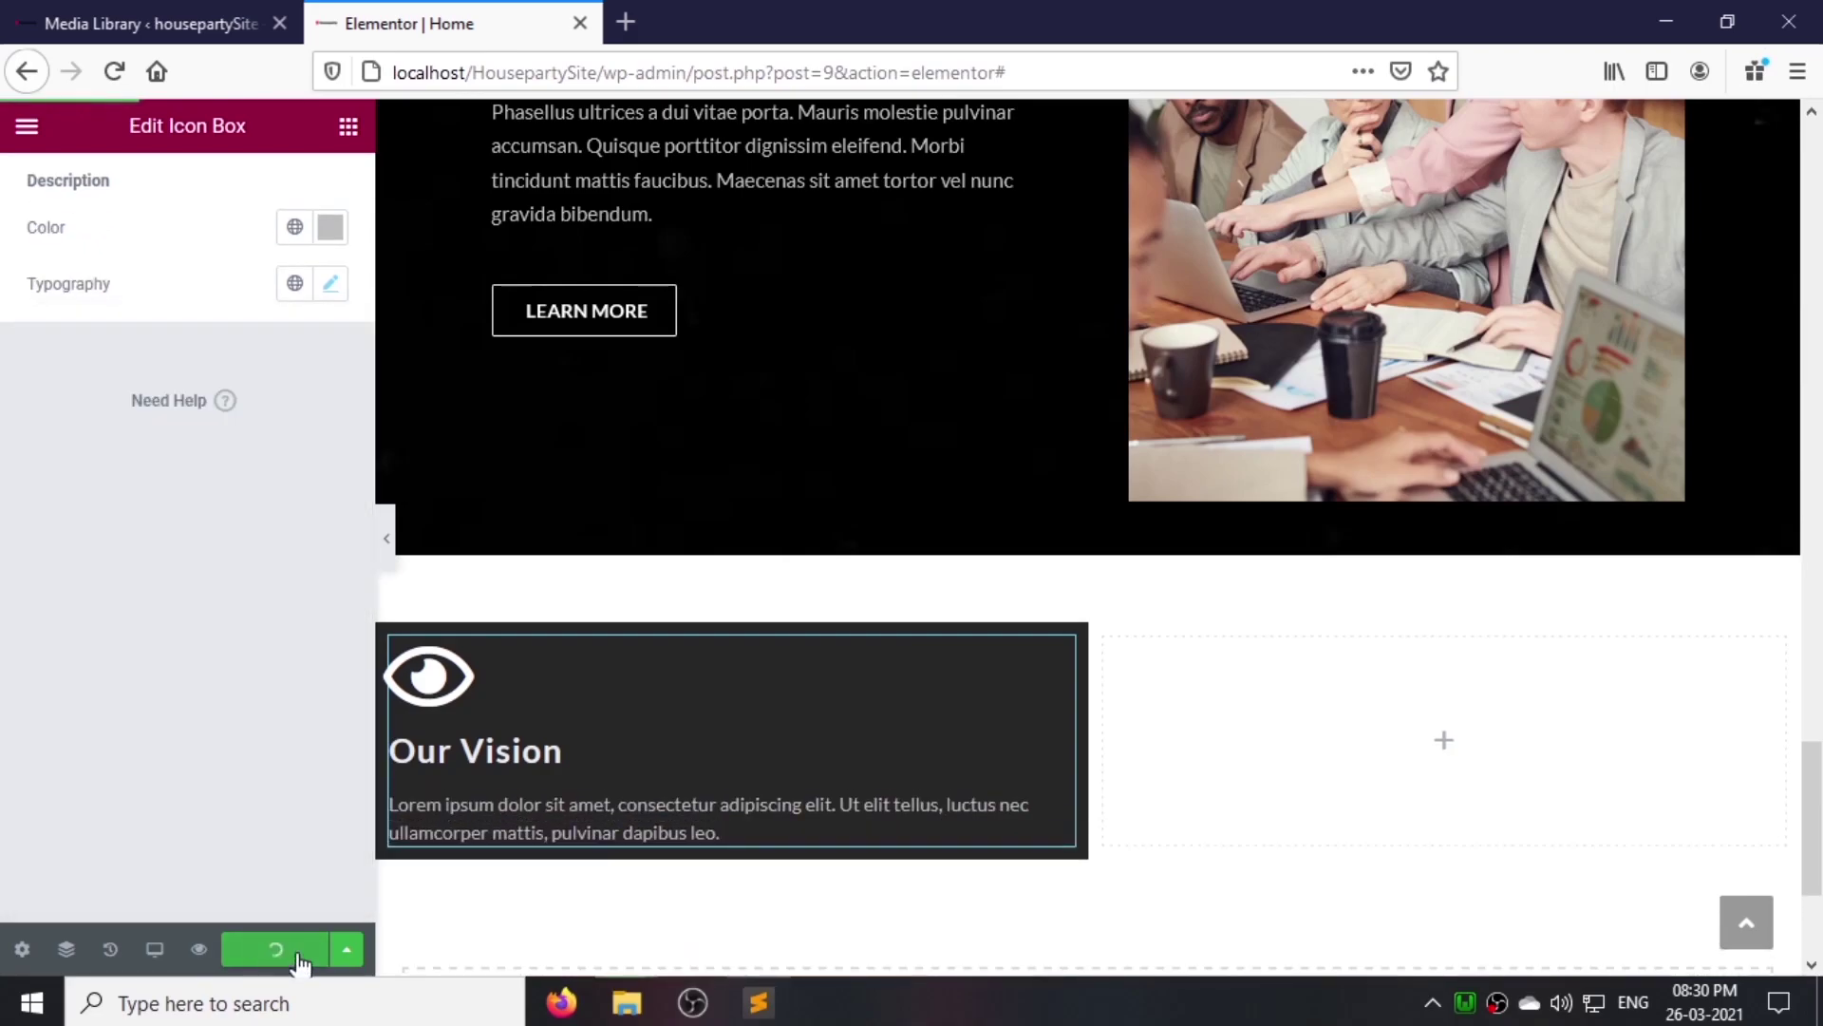
{"action": "scroll", "coordinate": [300, 265], "scroll_direction": "up", "scroll_amount": 5}
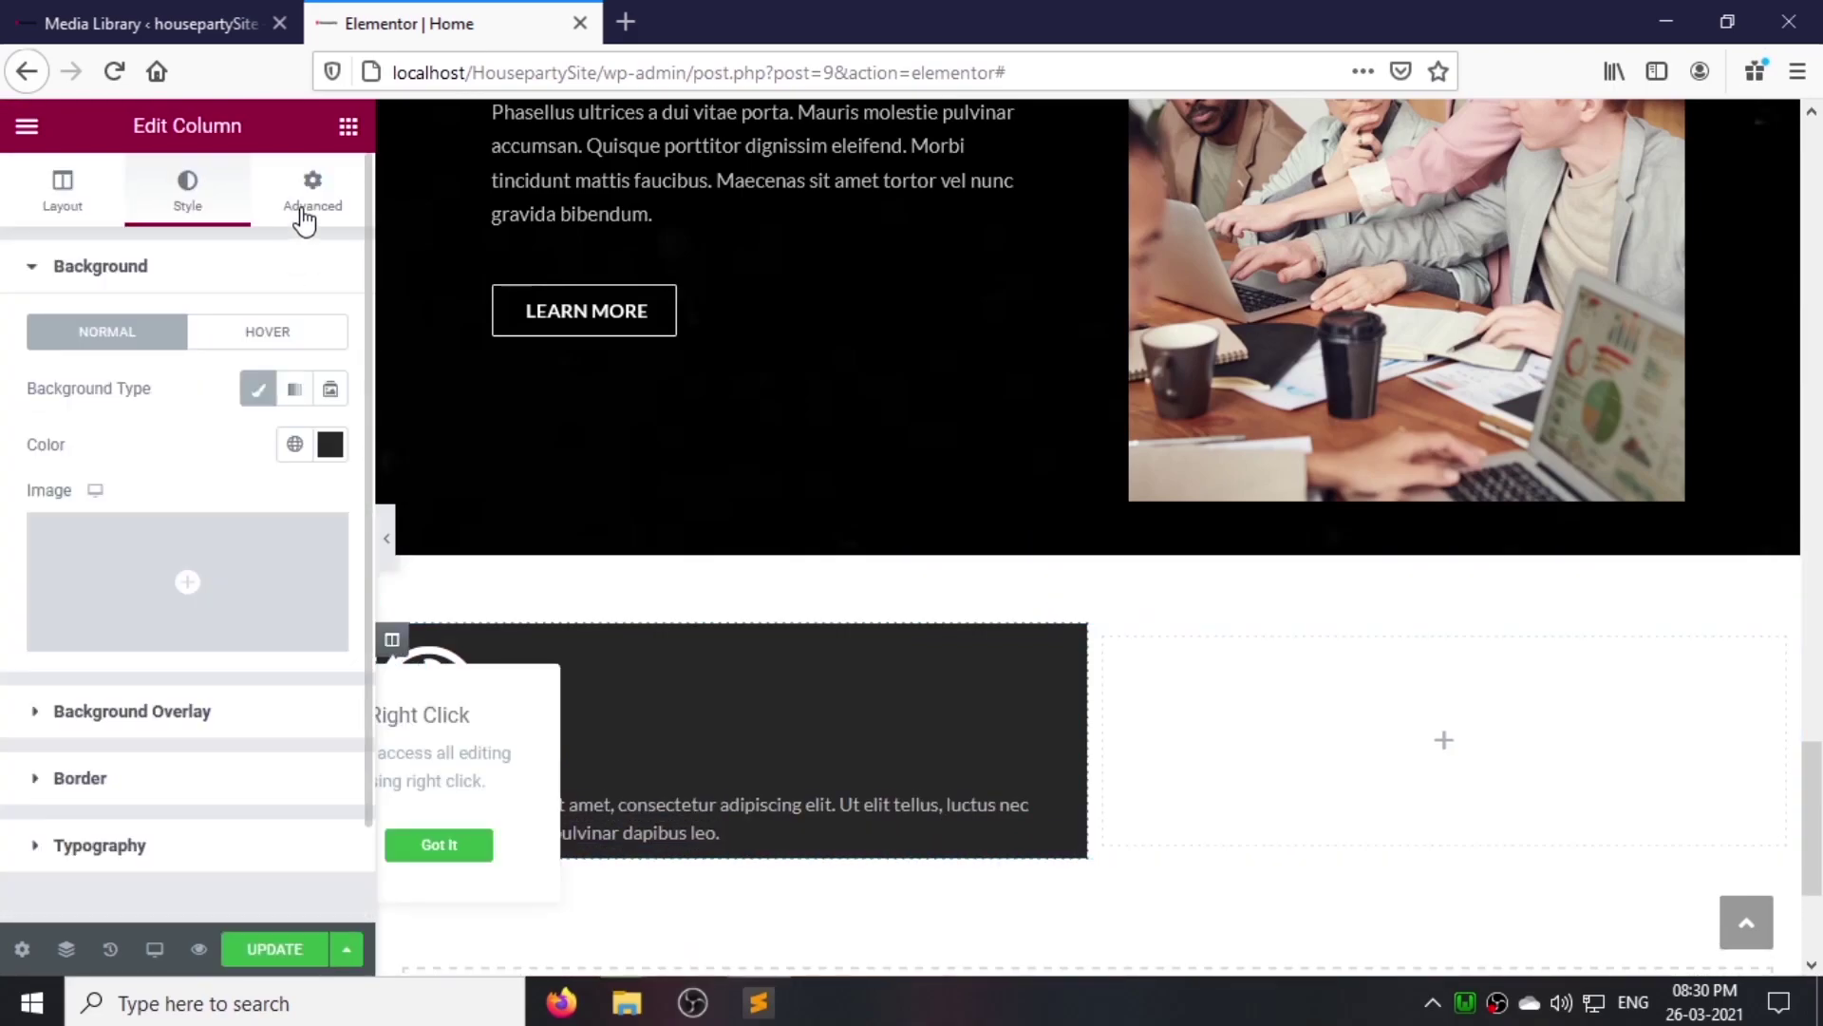
Step: Set the Our Vision column padding to 20/20/50/20 and update the page
{"action": "left_click", "coordinate": [309, 195]}
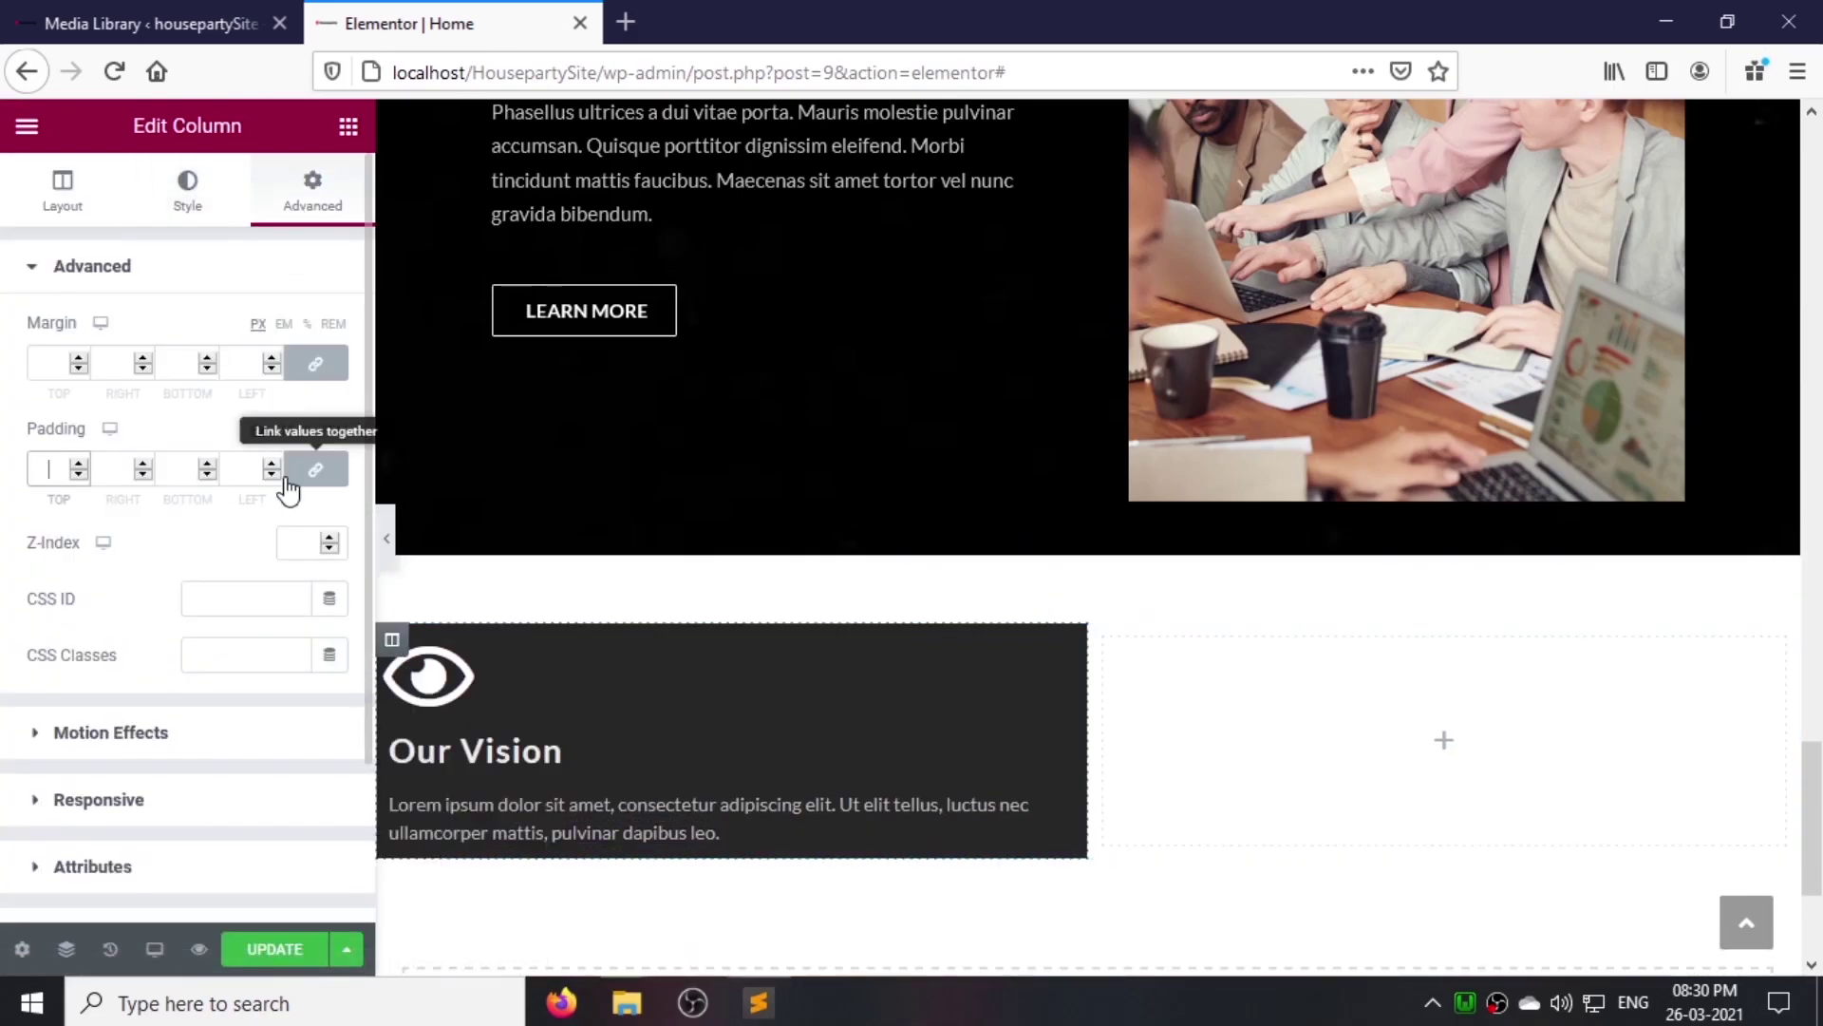
{"action": "left_click", "coordinate": [48, 469]}
{"action": "type", "text": "020"}
{"action": "key", "text": "Tab"}
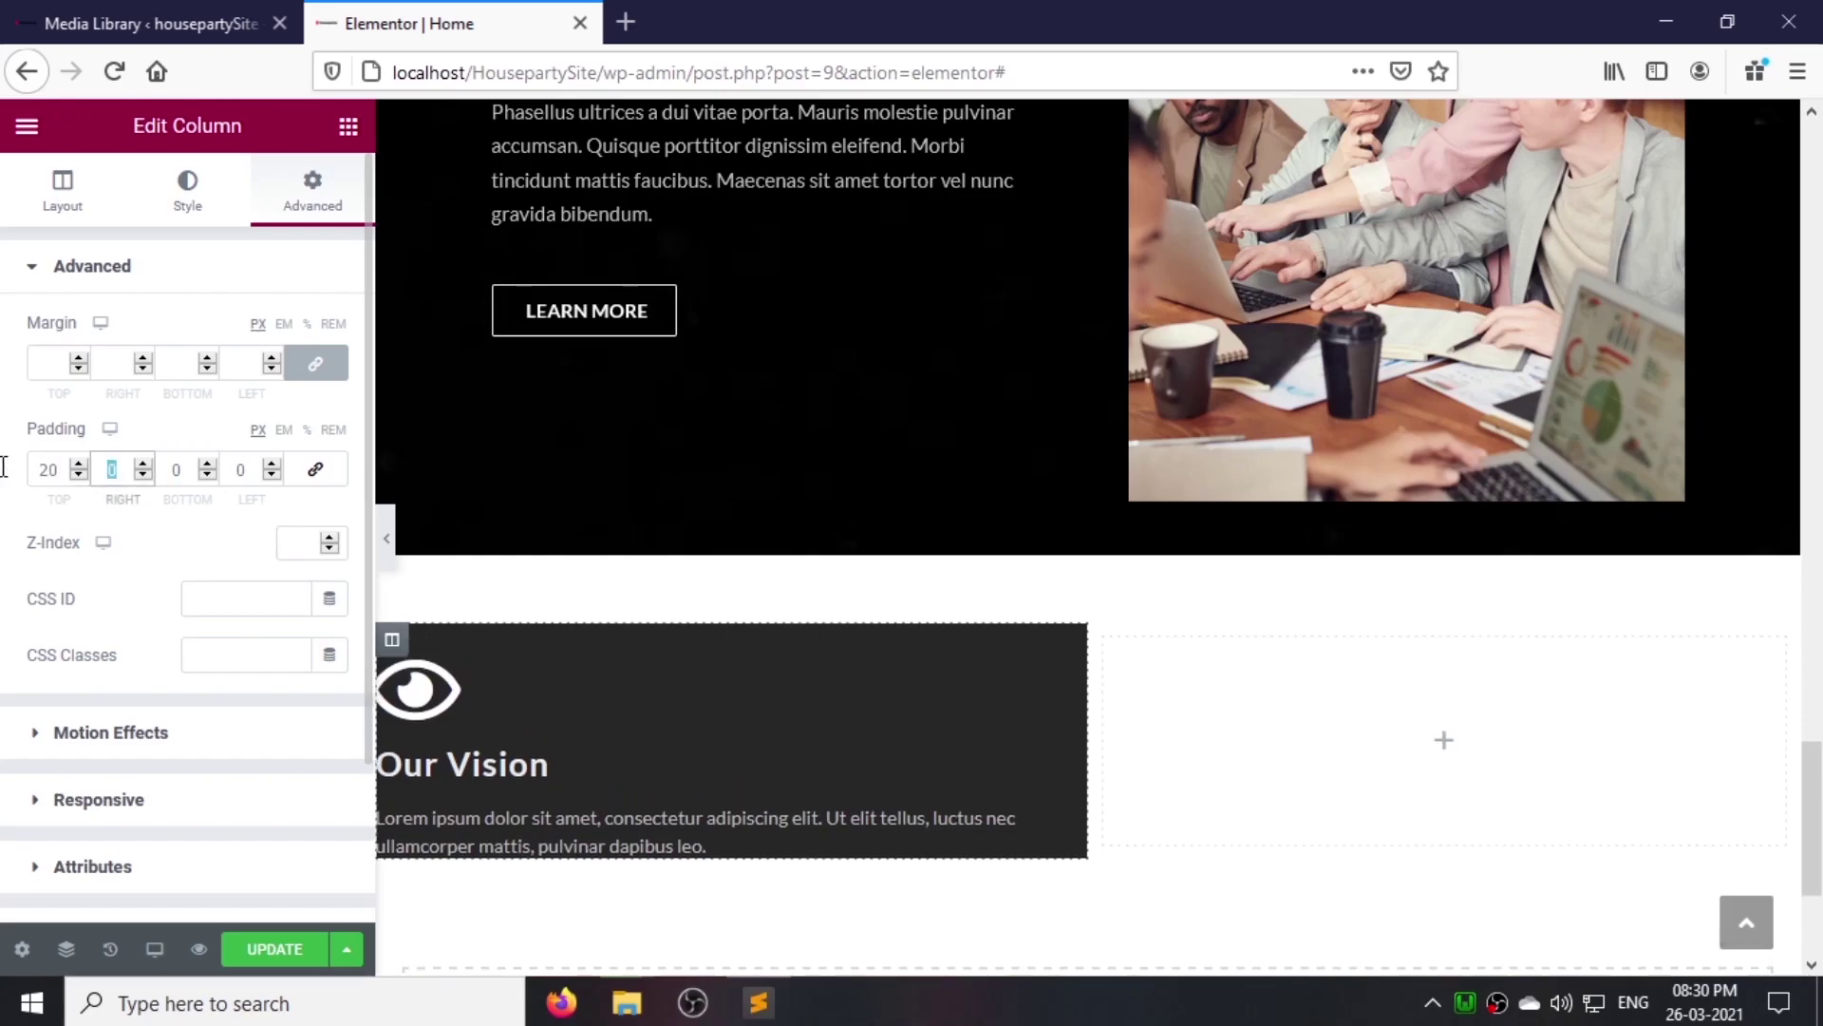
{"action": "type", "text": "50"}
{"action": "key", "text": "Tab"}
{"action": "type", "text": "20"}
{"action": "left_click", "coordinate": [299, 956]}
Step: Delete the empty right column and duplicate the Our Vision column twice
{"action": "right_click", "coordinate": [1101, 641]}
{"action": "left_click", "coordinate": [1124, 948]}
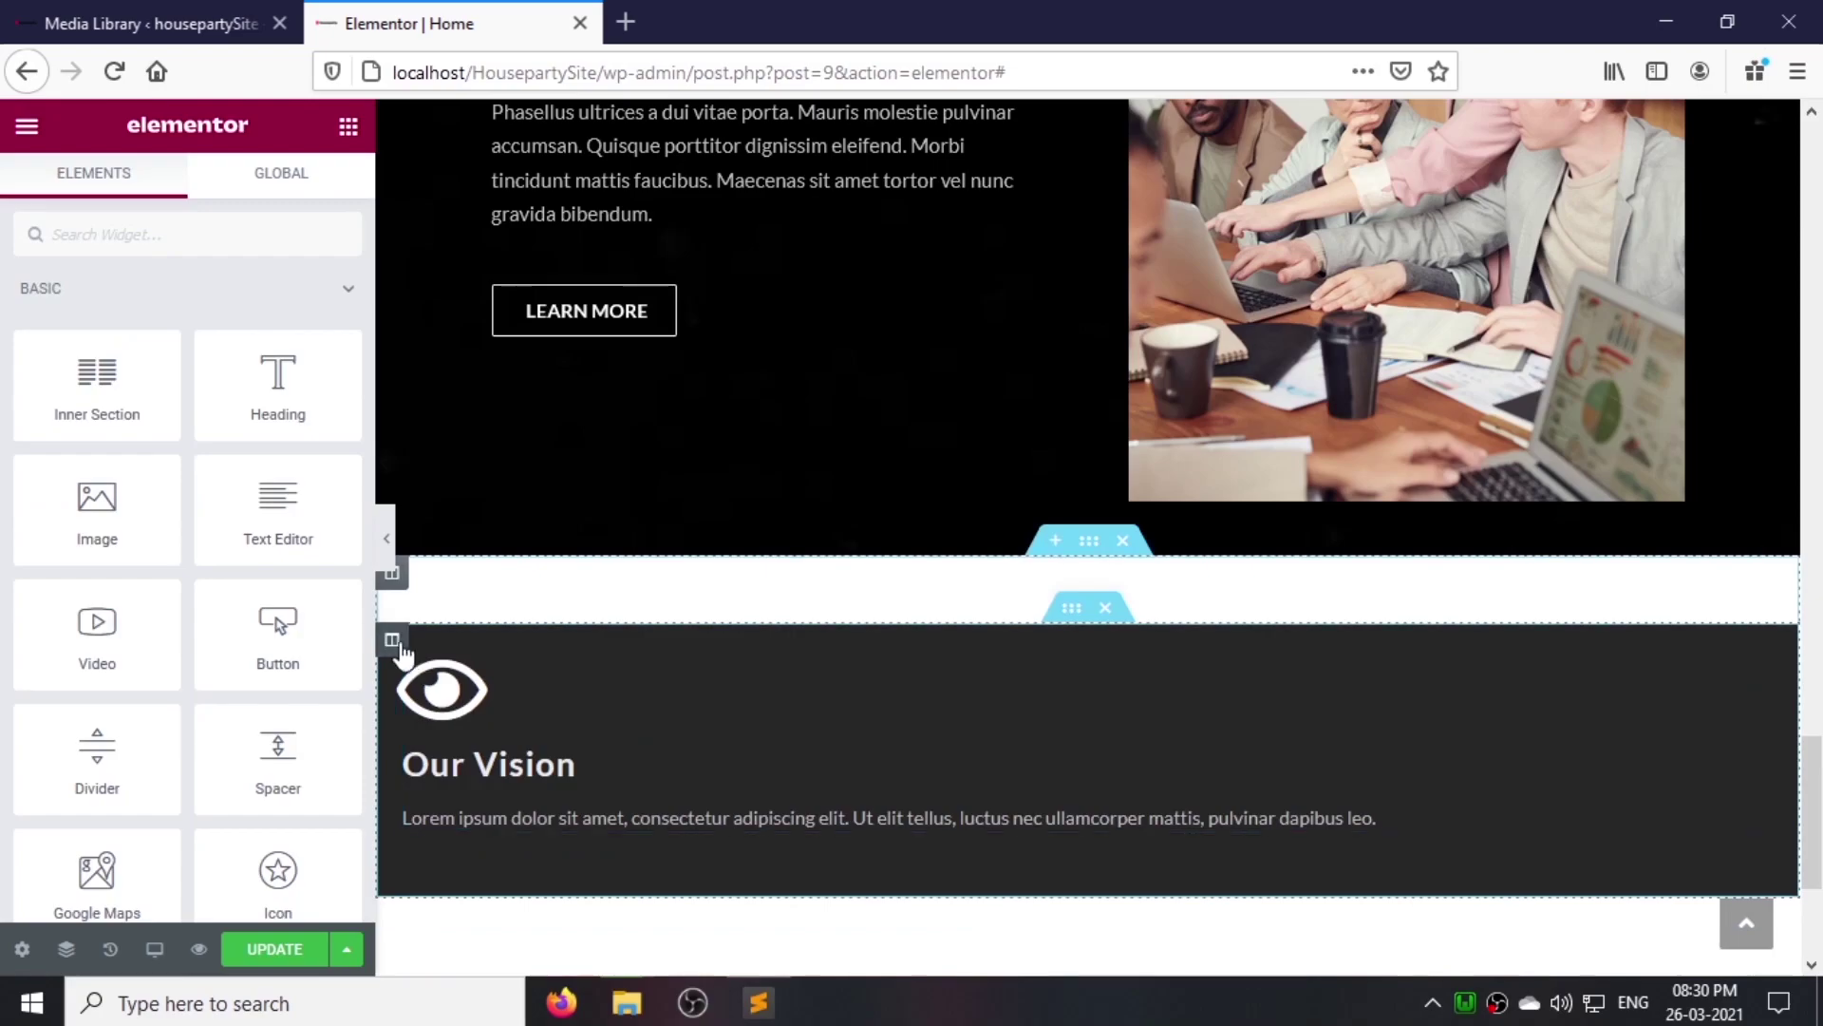
{"action": "left_click", "coordinate": [394, 639]}
{"action": "key", "text": "ctrl+d"}
{"action": "right_click", "coordinate": [396, 641]}
{"action": "key", "text": "ctrl+d"}
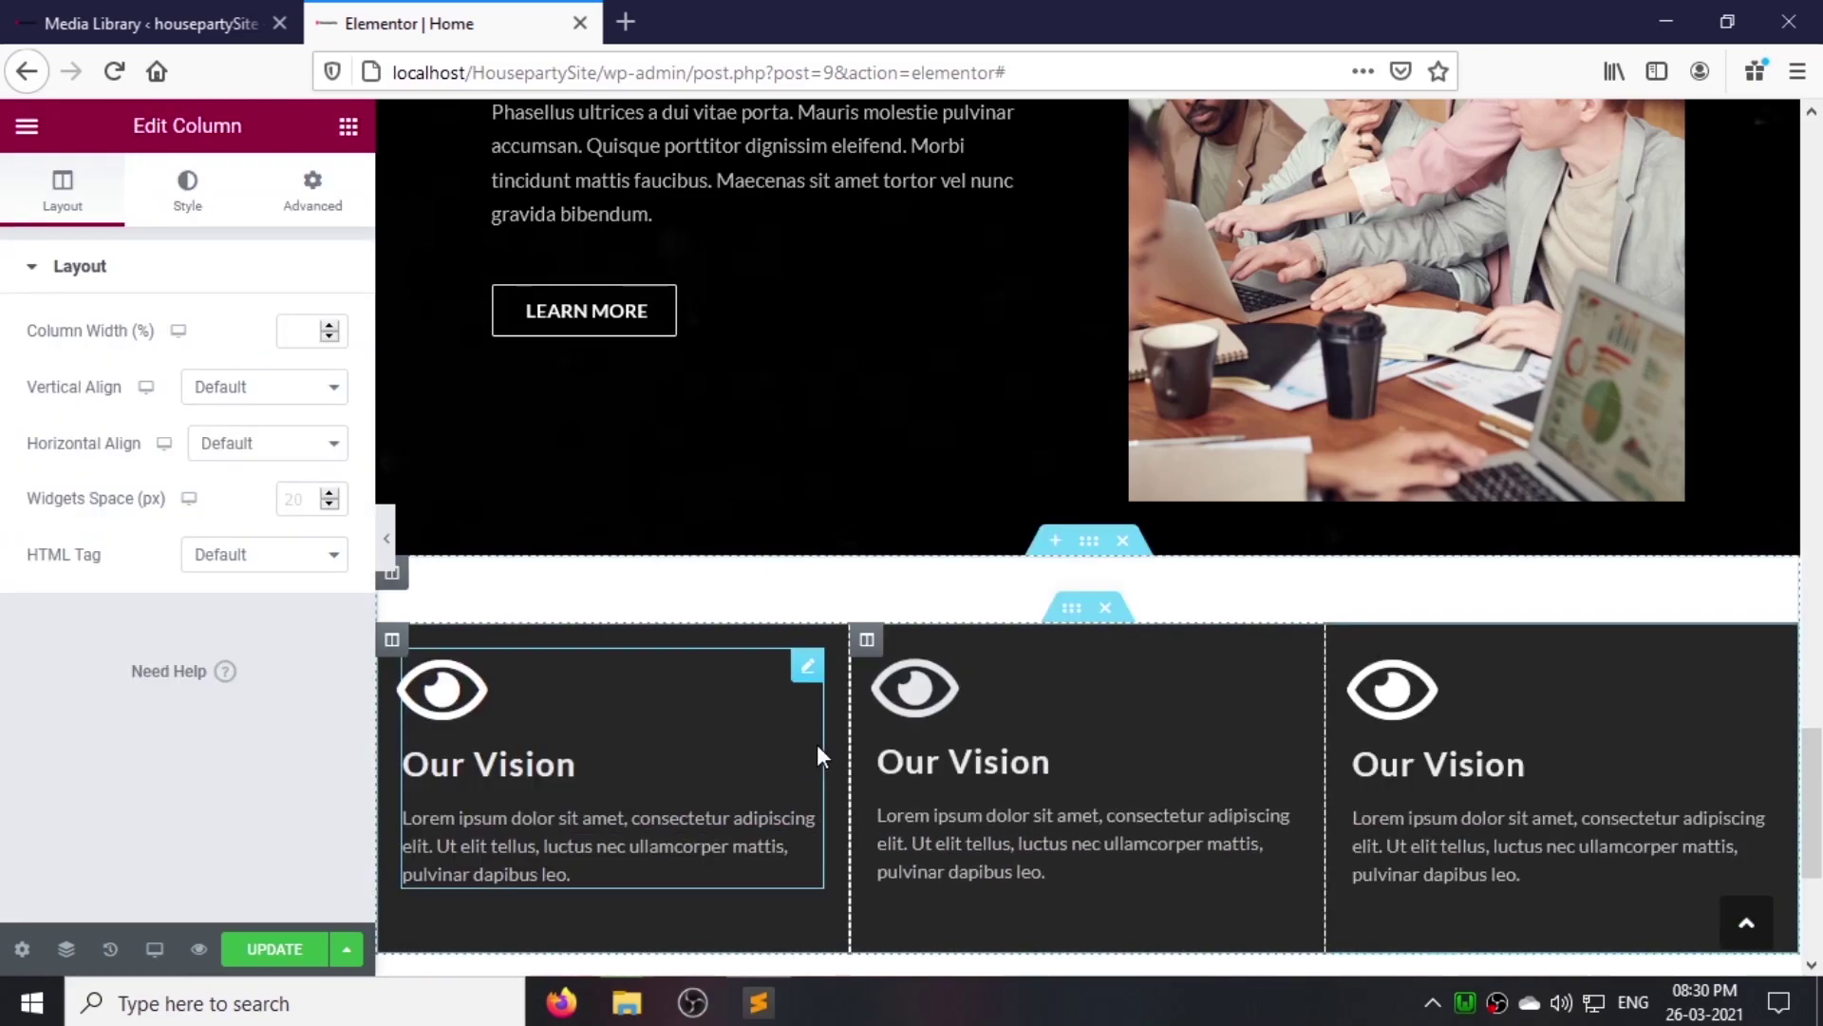
Step: Set the middle column background colour to #D80242
{"action": "left_click", "coordinate": [188, 207]}
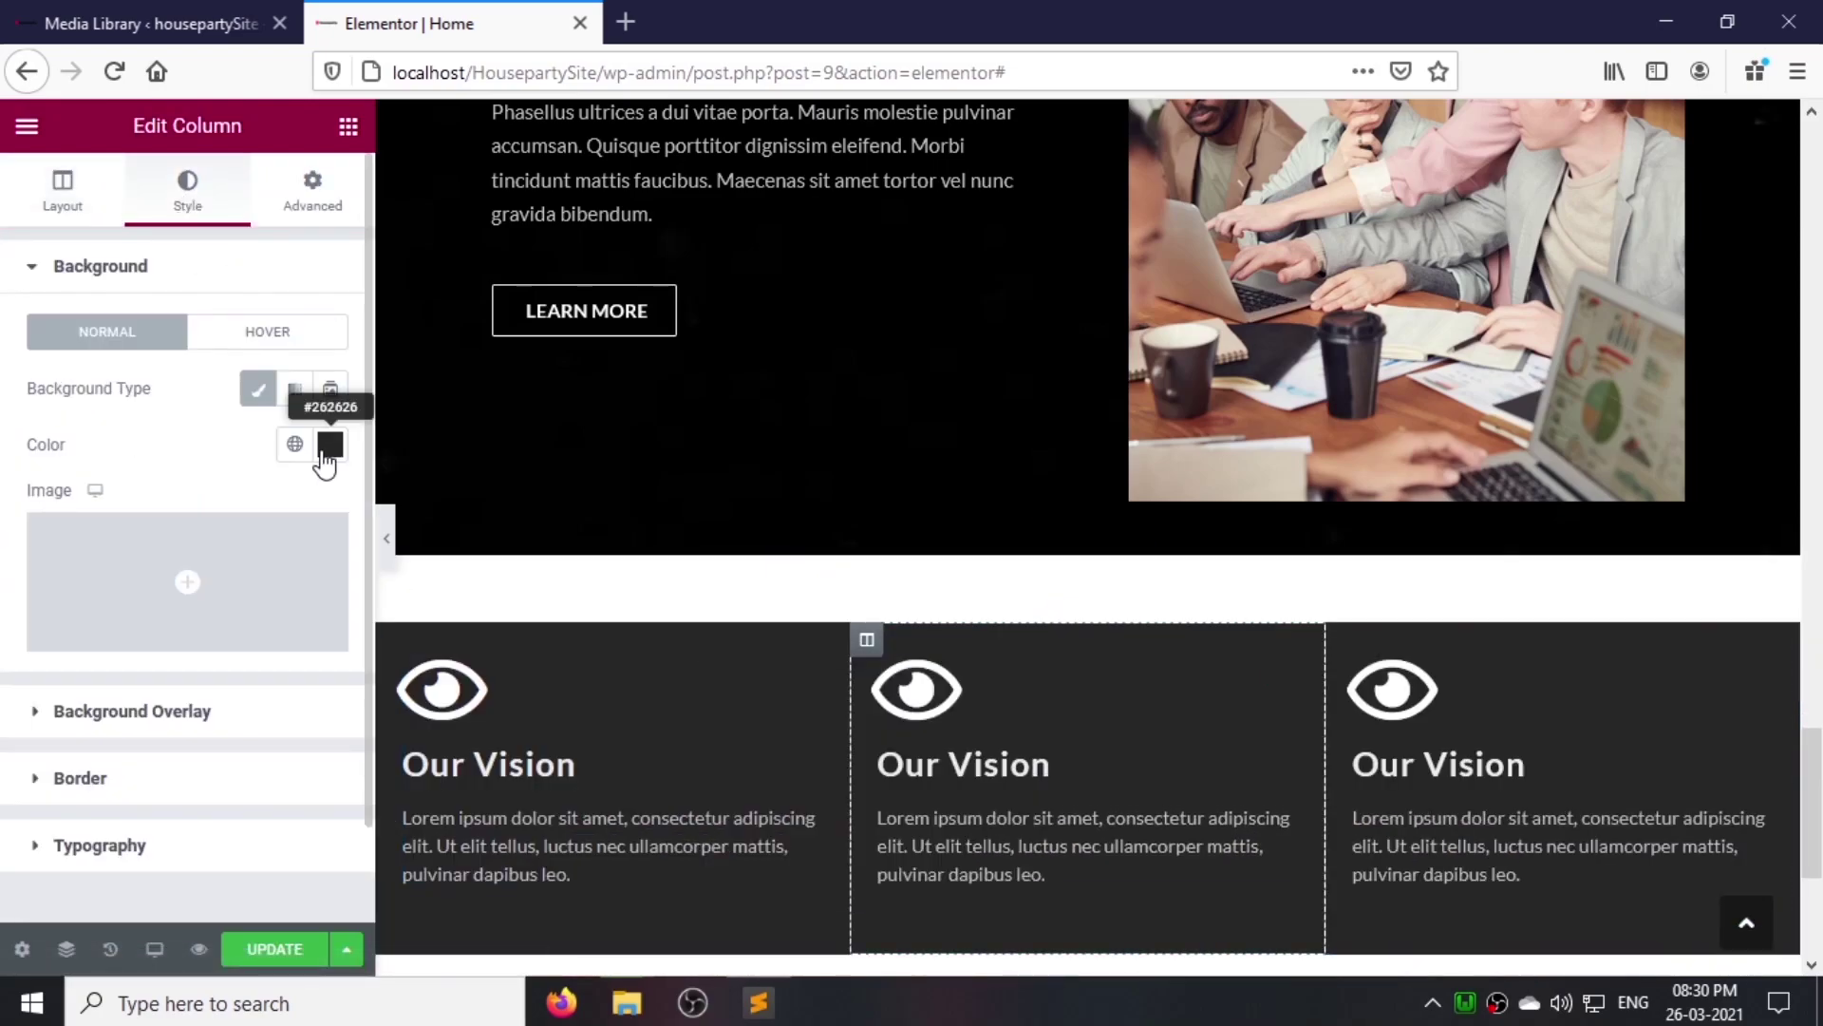
{"action": "left_click", "coordinate": [330, 443]}
{"action": "double_click", "coordinate": [289, 851]}
{"action": "type", "text": "#D80242"}
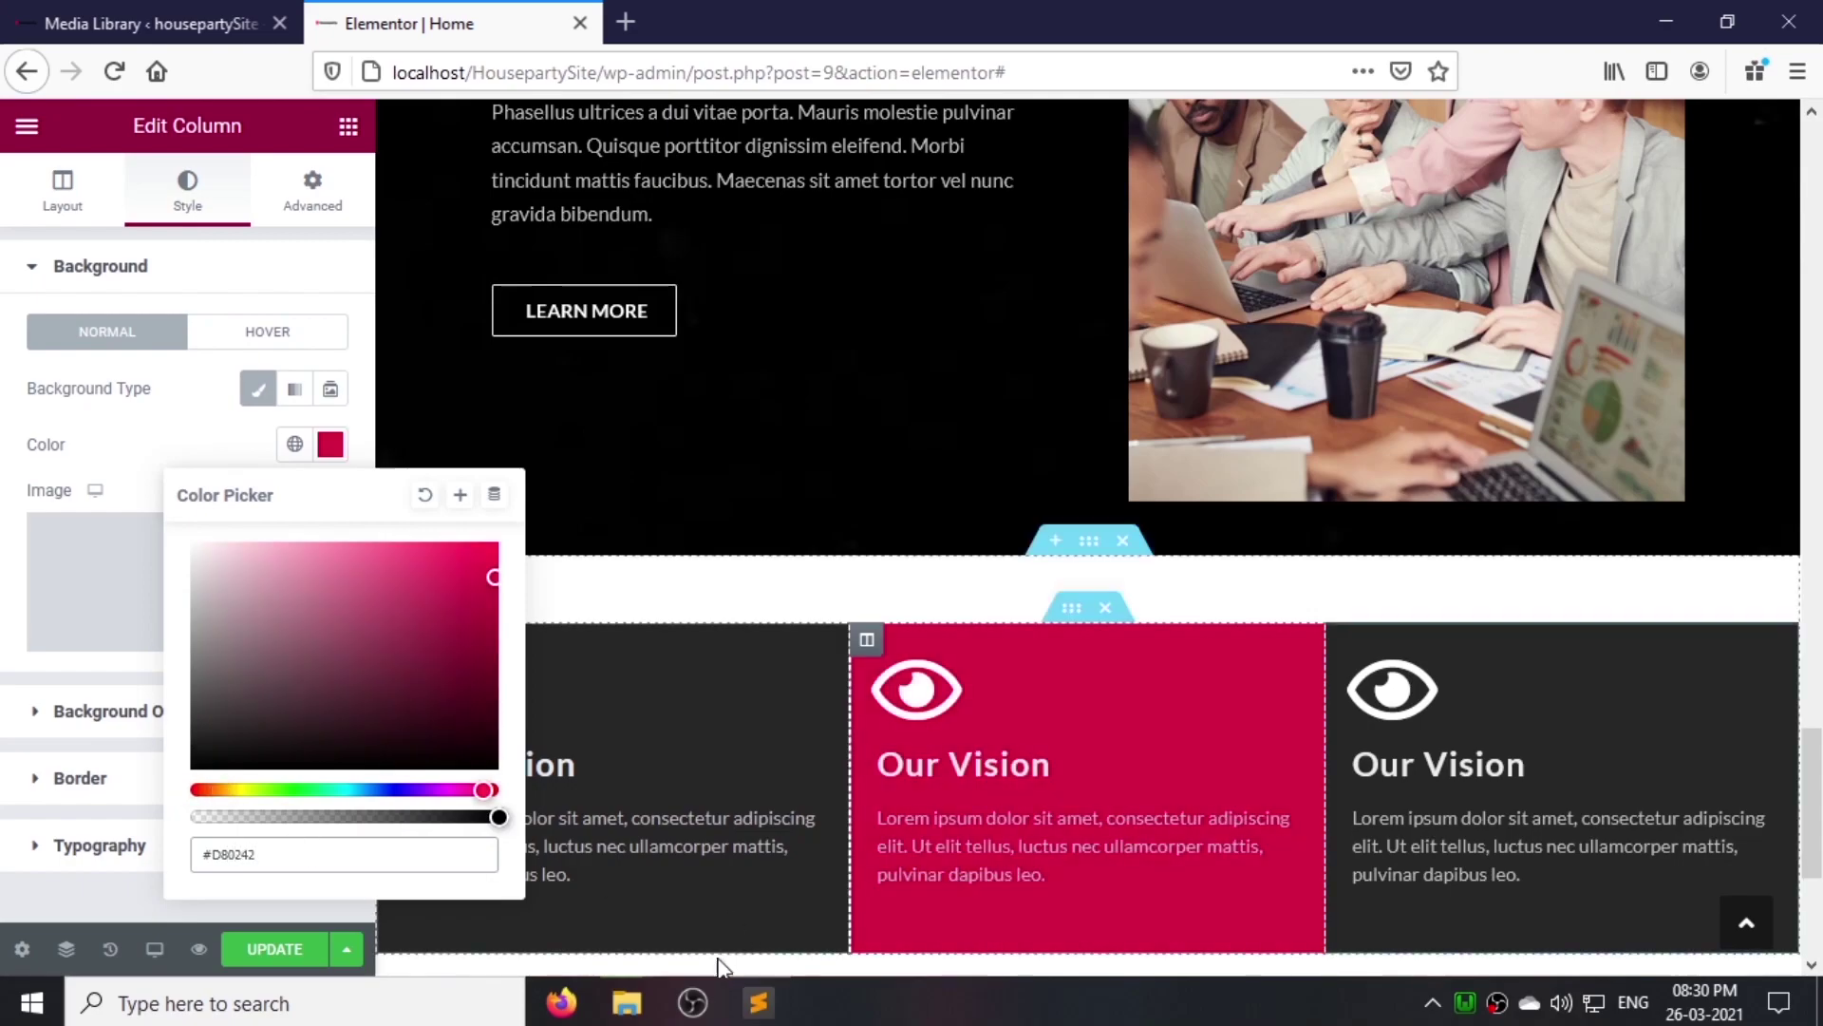
Step: Paste the crimson colour into the right column's background
{"action": "left_click", "coordinate": [1342, 639]}
{"action": "left_click", "coordinate": [188, 185]}
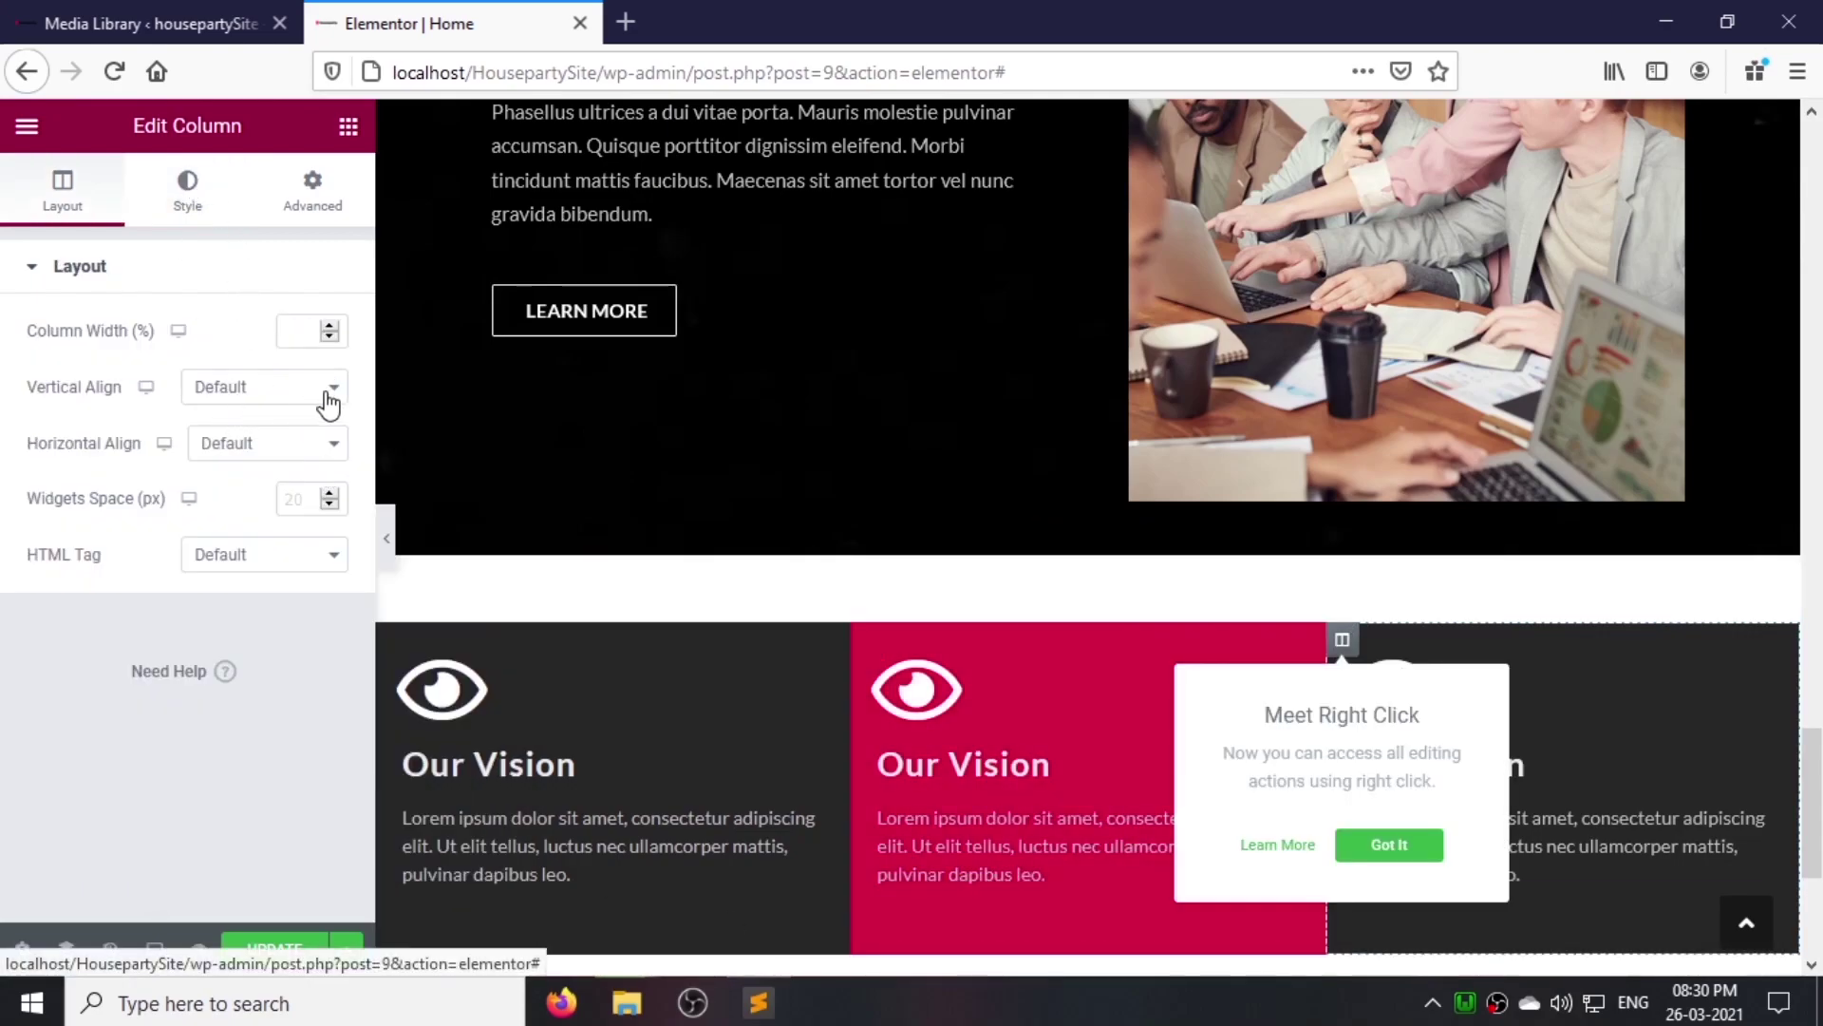
{"action": "left_click", "coordinate": [329, 443]}
{"action": "double_click", "coordinate": [297, 851]}
{"action": "type", "text": "#D80242"}
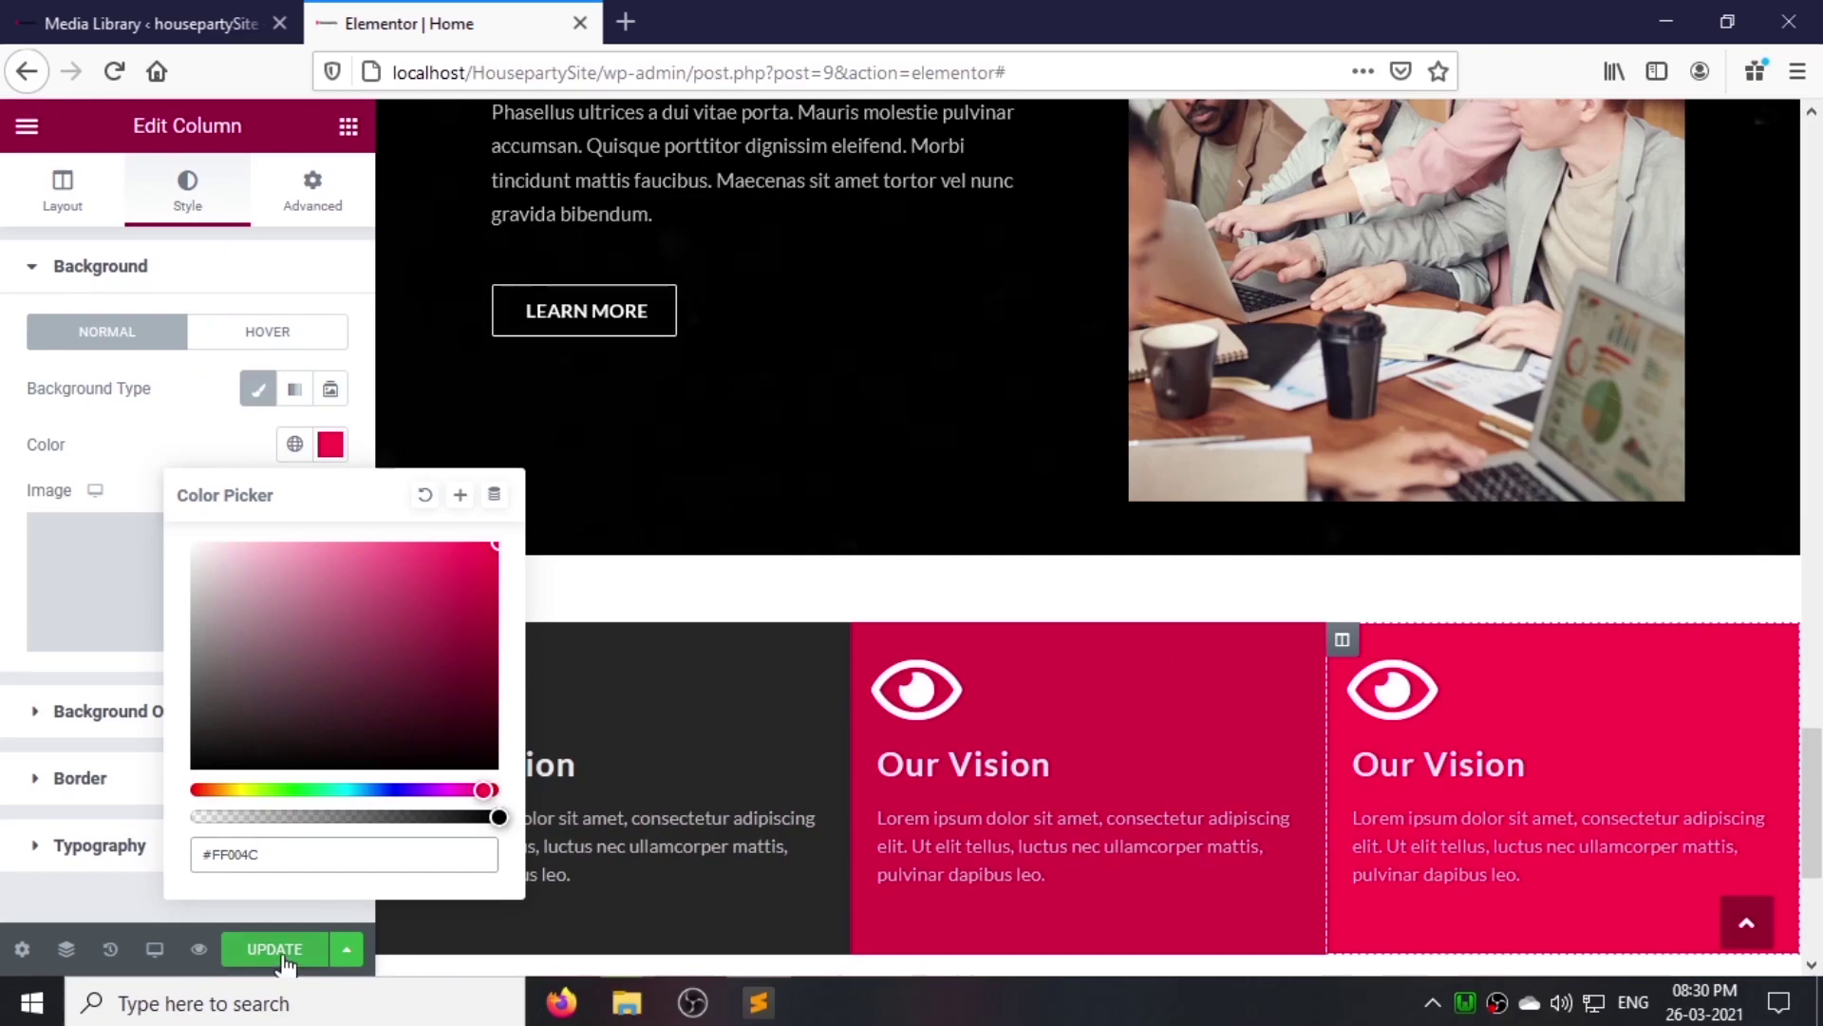
{"action": "left_click", "coordinate": [866, 838]}
{"action": "left_click", "coordinate": [1032, 727]}
Step: Retitle the middle box 'Our Approach' and the right box 'Our Process'
{"action": "double_click", "coordinate": [217, 607]}
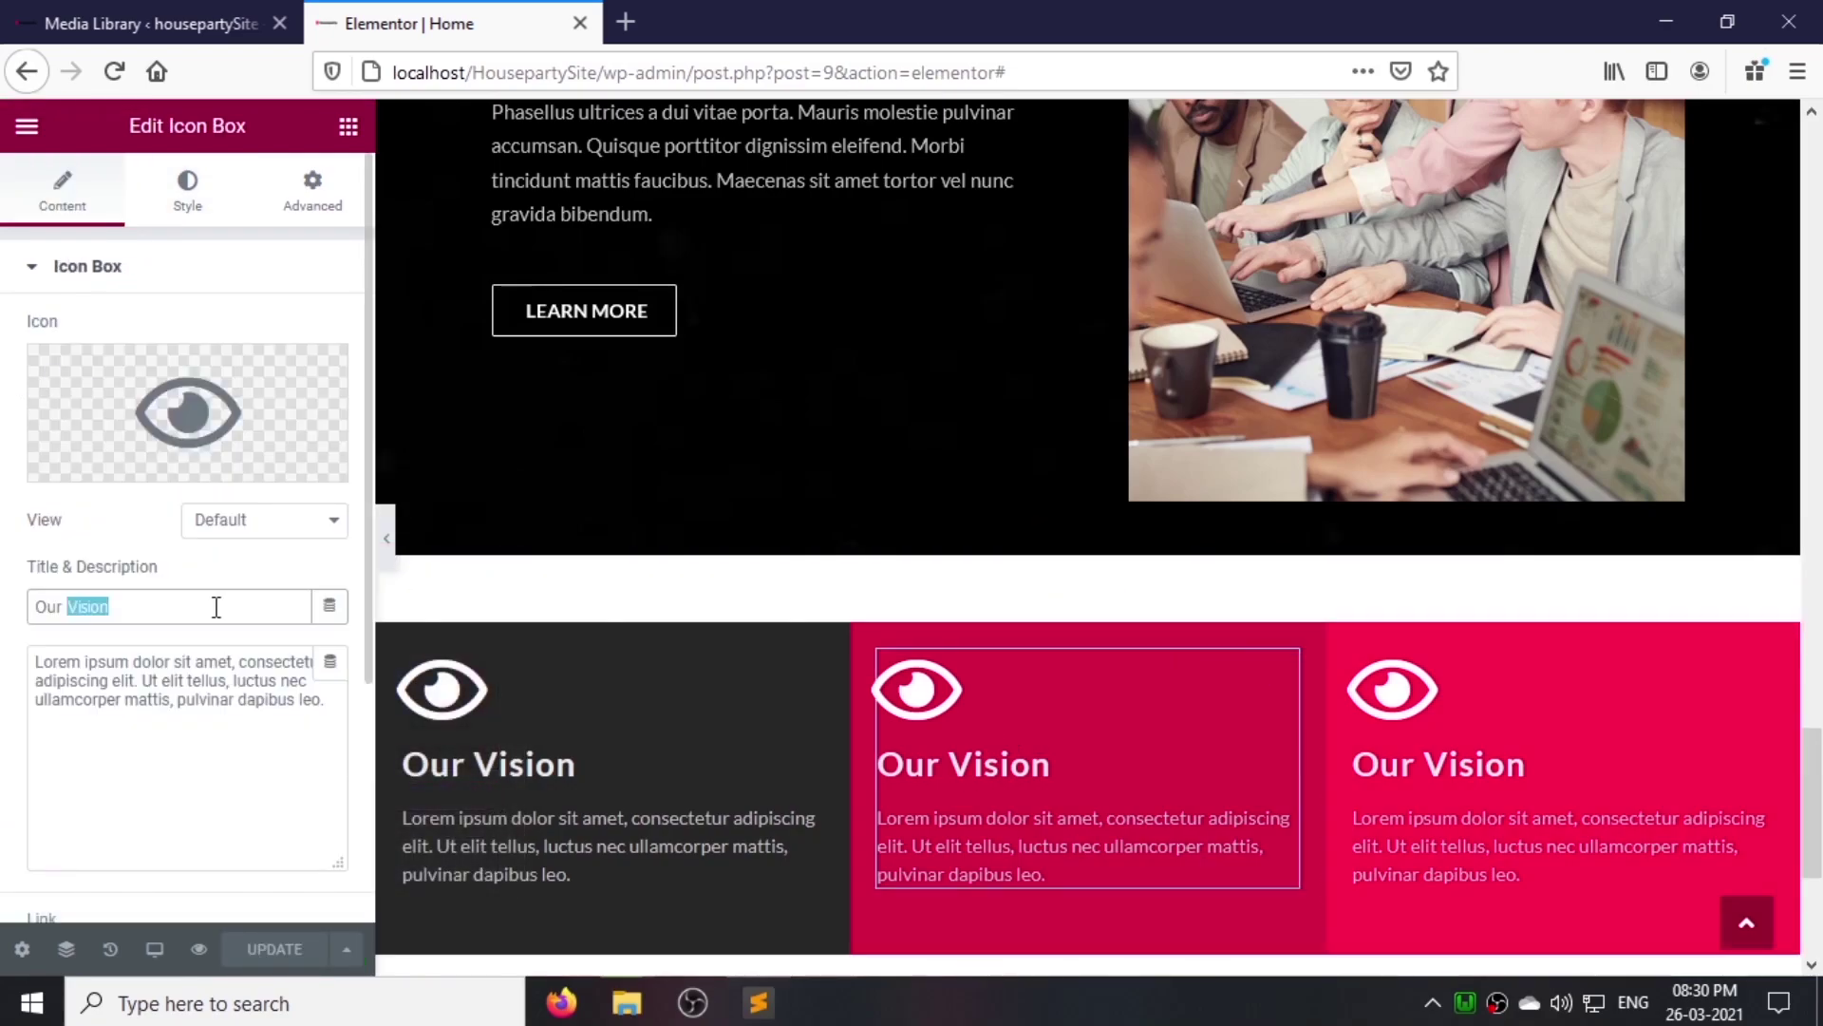
{"action": "type", "text": "Approach"}
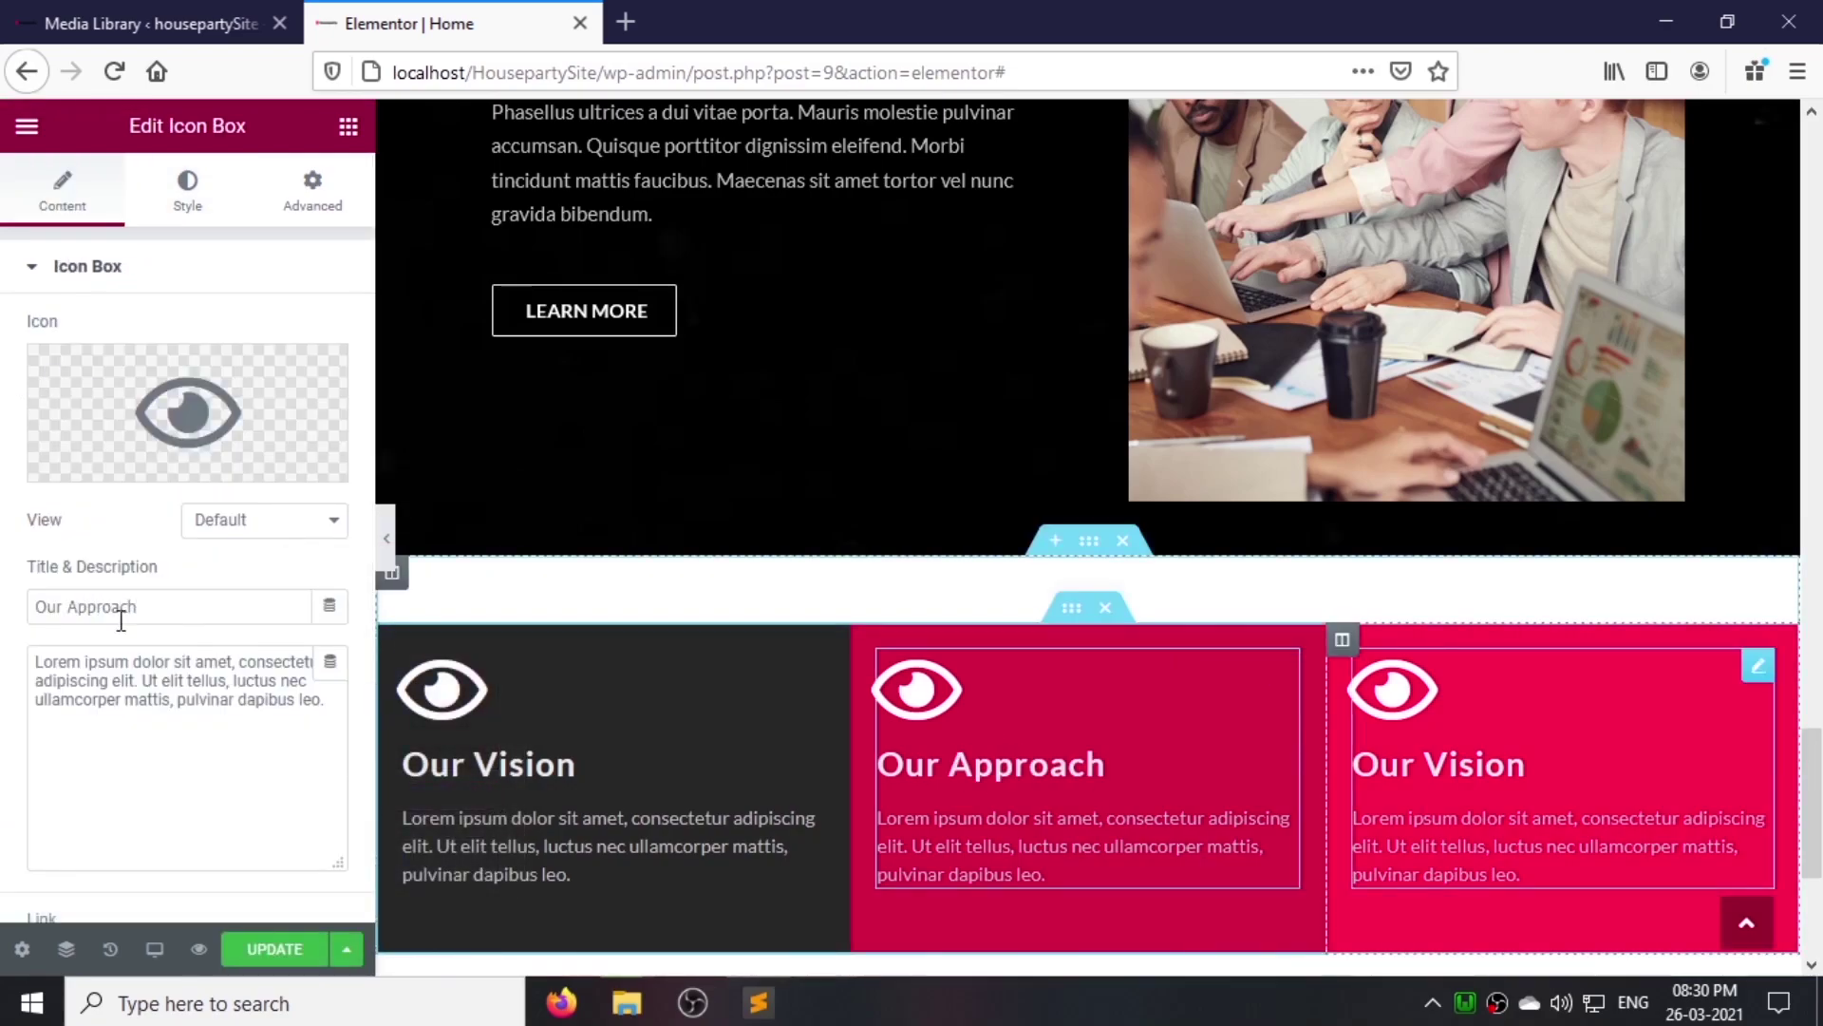
{"action": "left_click", "coordinate": [1463, 766]}
{"action": "double_click", "coordinate": [192, 608]}
{"action": "type", "text": "P"}
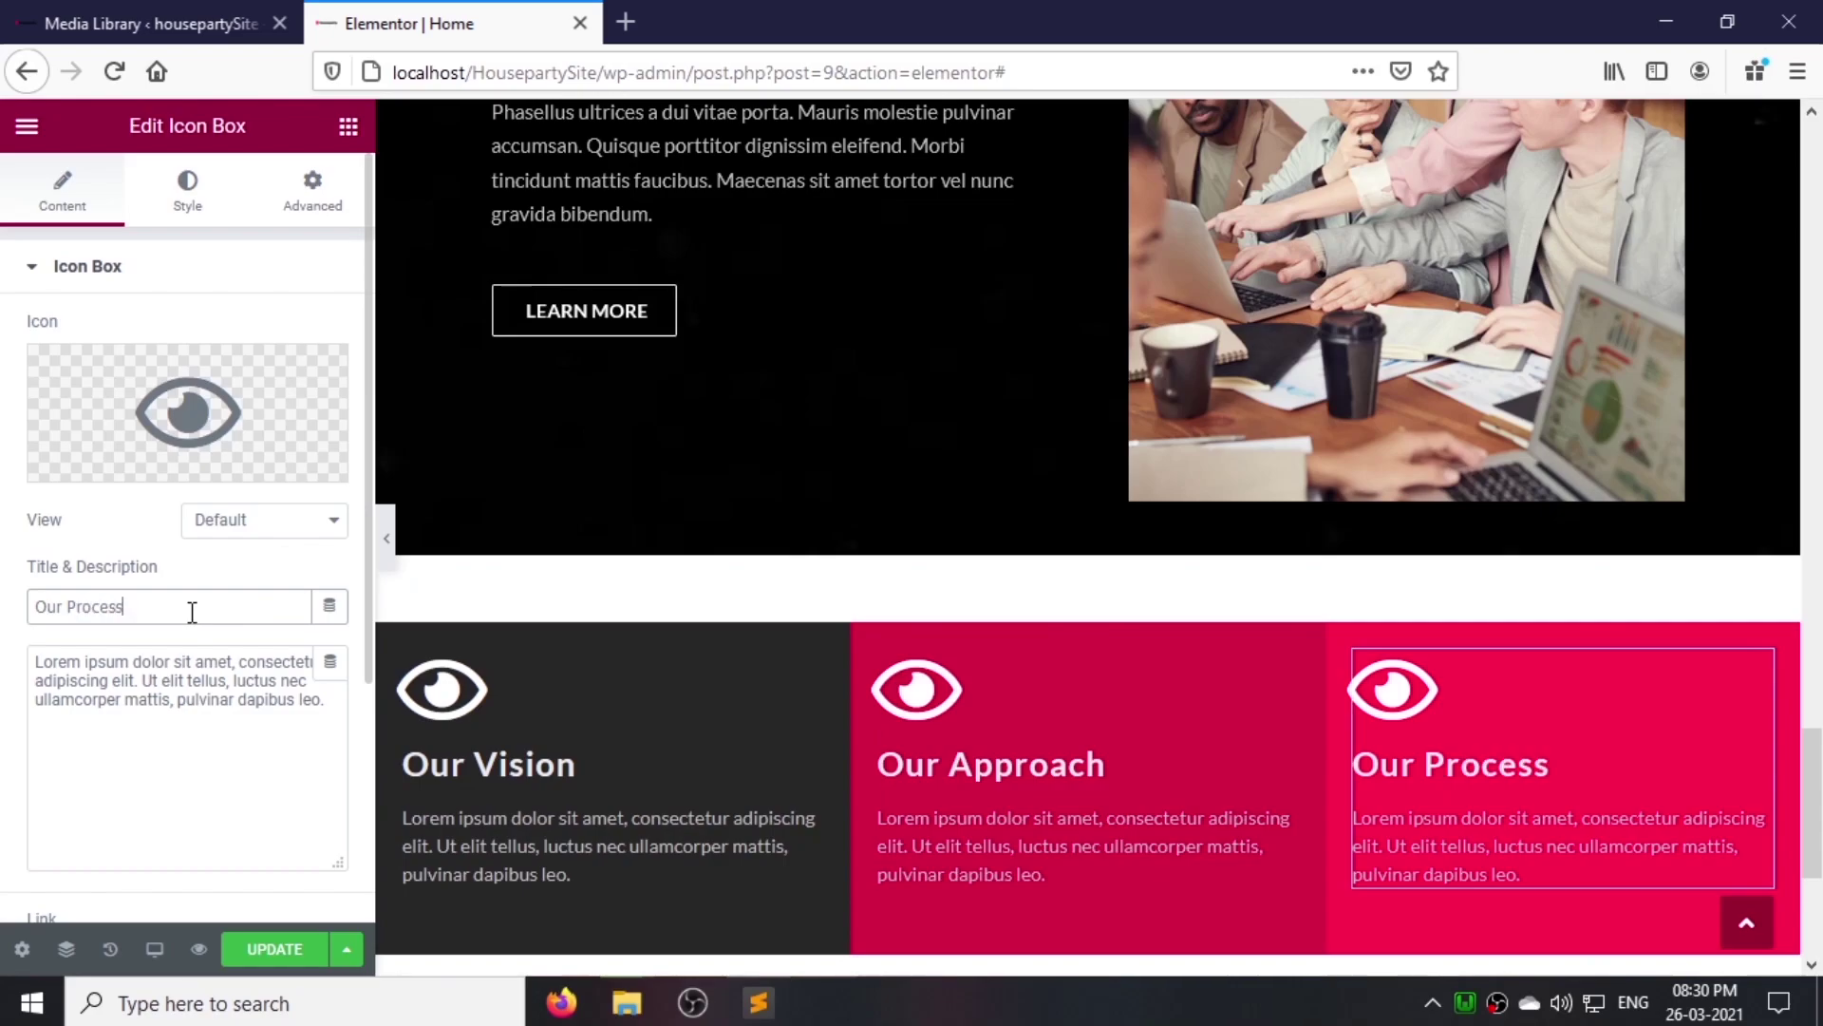
Step: Give Our Approach a Walking icon and Our Process a Biking icon from the Icon Library
{"action": "left_click", "coordinate": [1044, 750]}
{"action": "left_click", "coordinate": [214, 397]}
{"action": "left_click", "coordinate": [831, 229]}
{"action": "type", "text": "walk"}
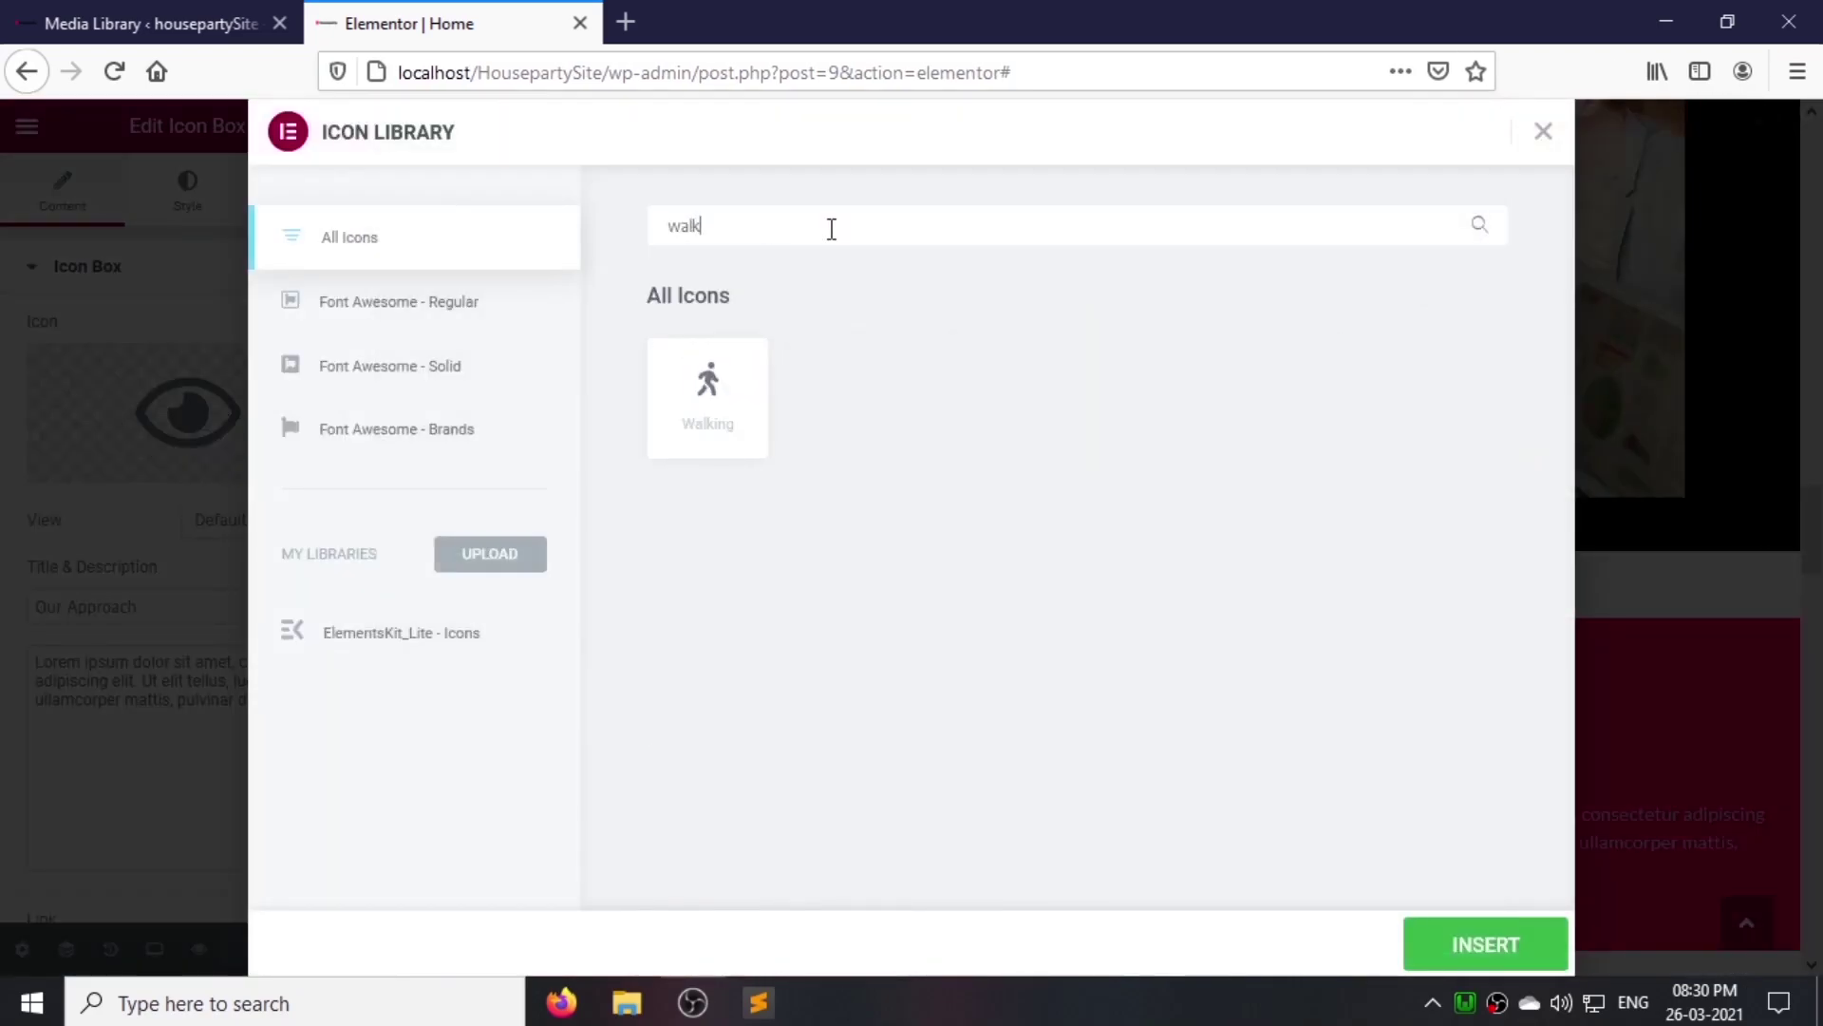
{"action": "left_click", "coordinate": [1478, 955]}
{"action": "left_click", "coordinate": [1462, 766]}
{"action": "left_click", "coordinate": [187, 413]}
{"action": "left_click", "coordinate": [876, 226]}
{"action": "type", "text": "bik"}
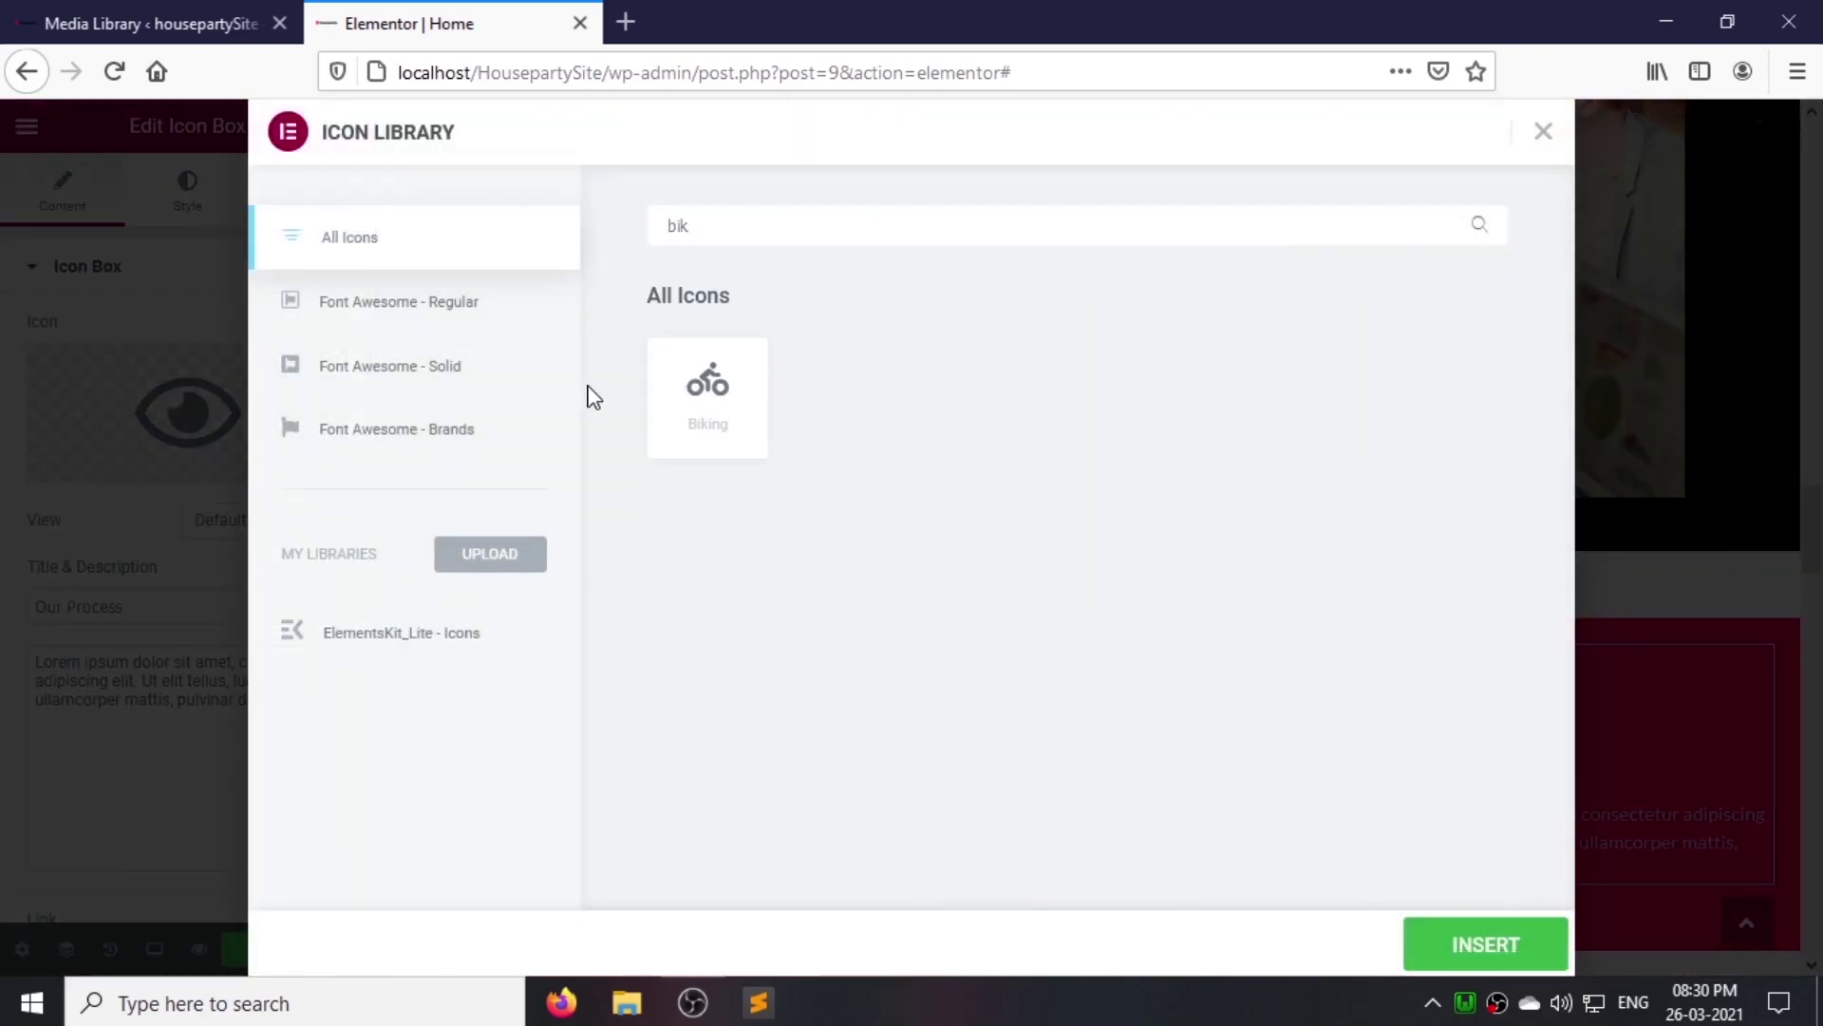
{"action": "left_click", "coordinate": [1485, 944]}
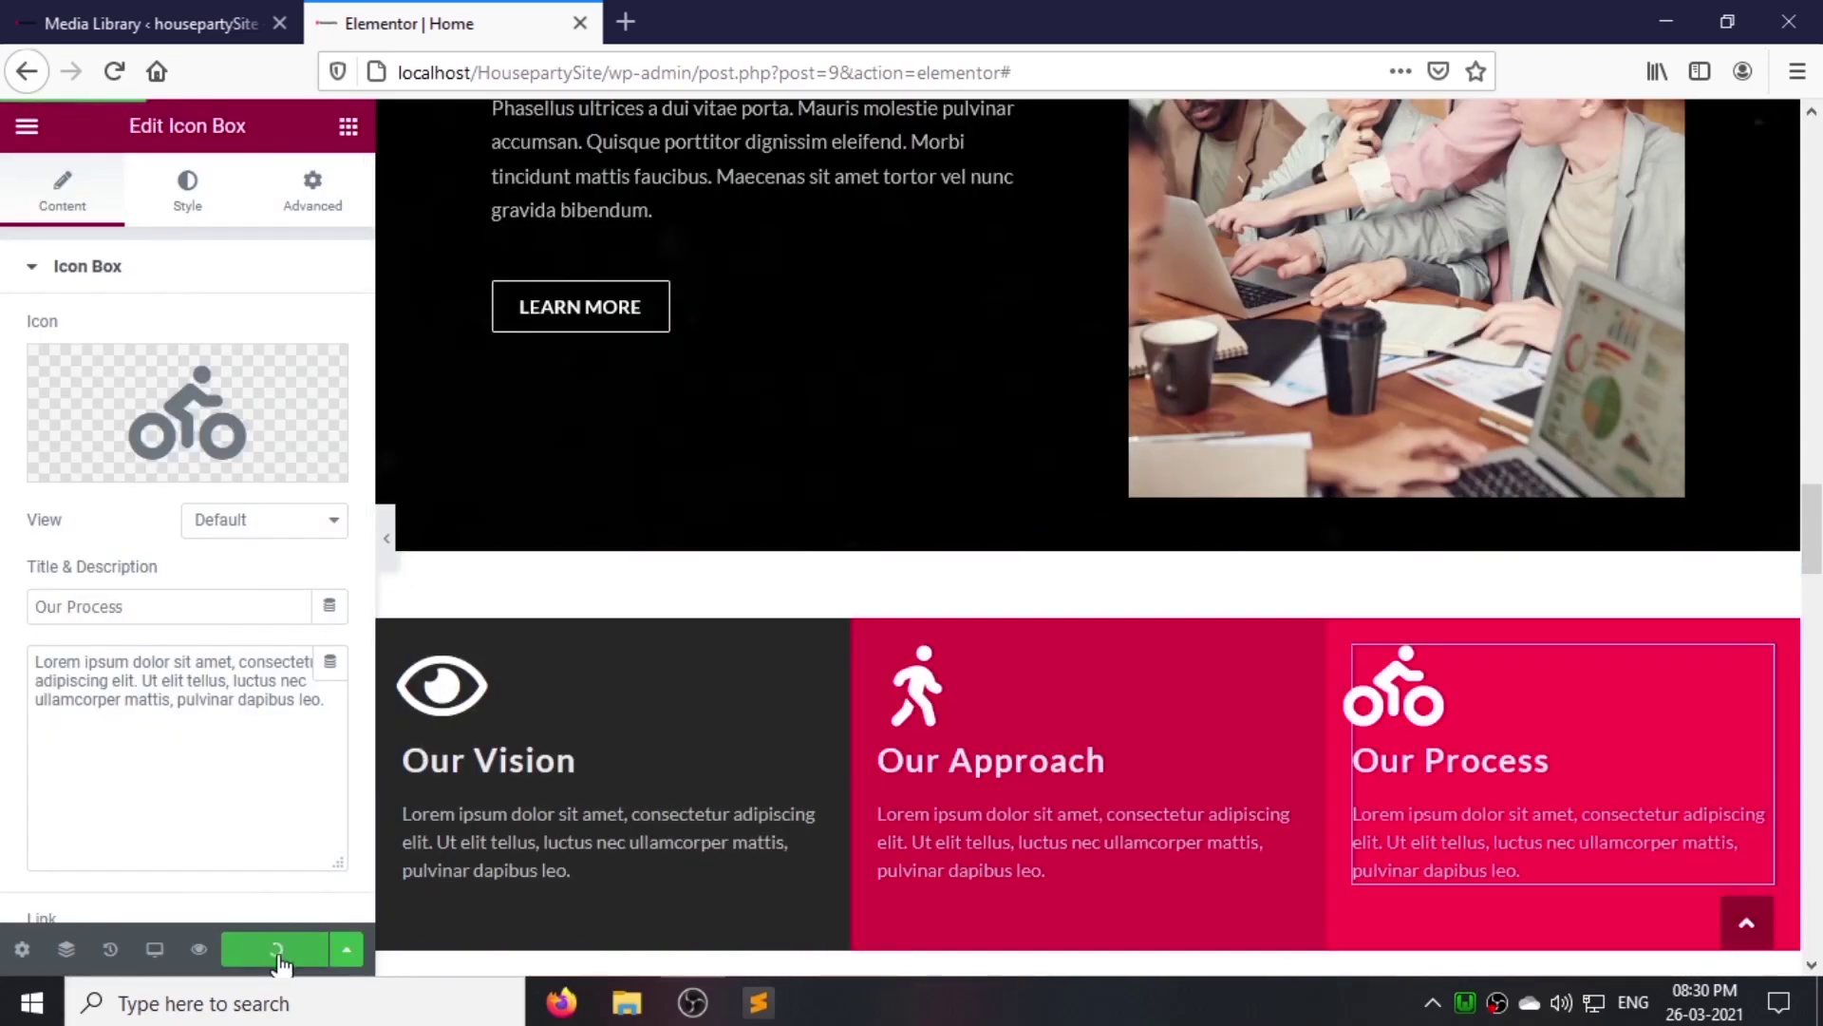
Step: Add a new single-column section below the icon row
{"action": "scroll", "coordinate": [855, 665], "scroll_direction": "down", "scroll_amount": 4}
{"action": "left_click", "coordinate": [992, 745]}
{"action": "left_click", "coordinate": [730, 812]}
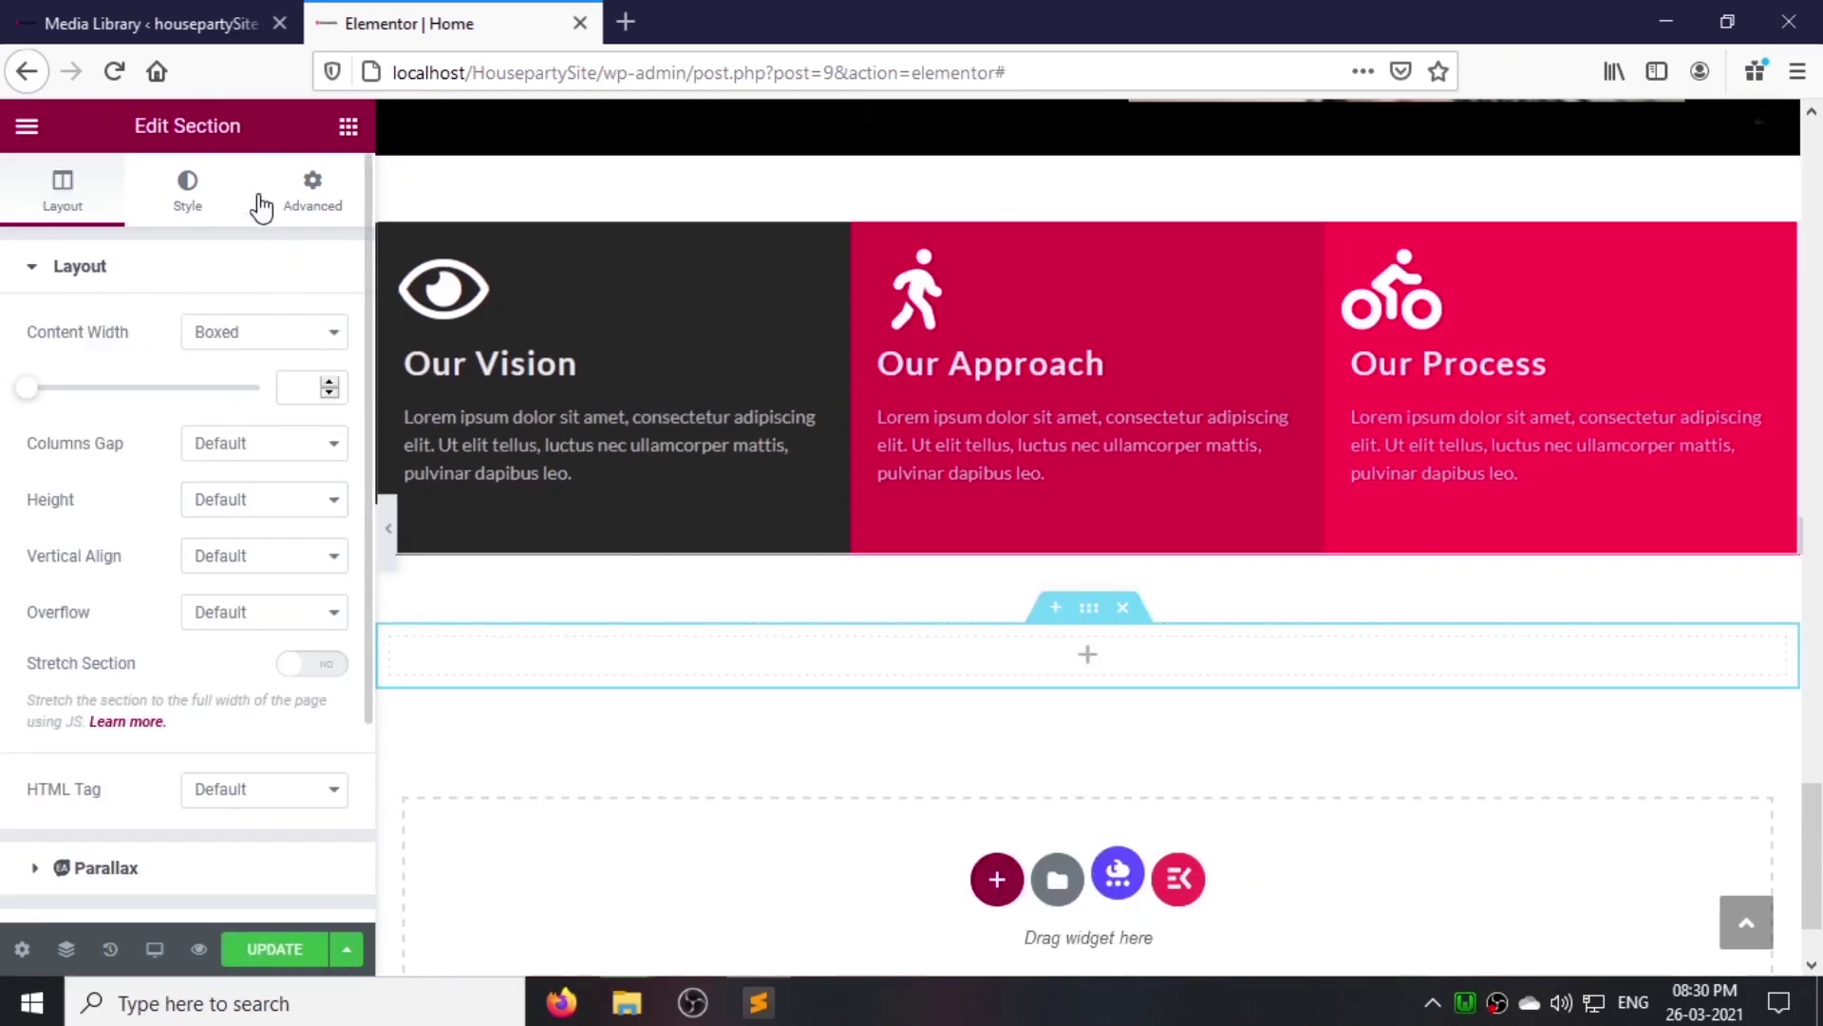
Step: Insert a two-column inner section with a wider columns gap
{"action": "left_click_drag", "start_coordinate": [143, 407], "coordinate": [1124, 650]}
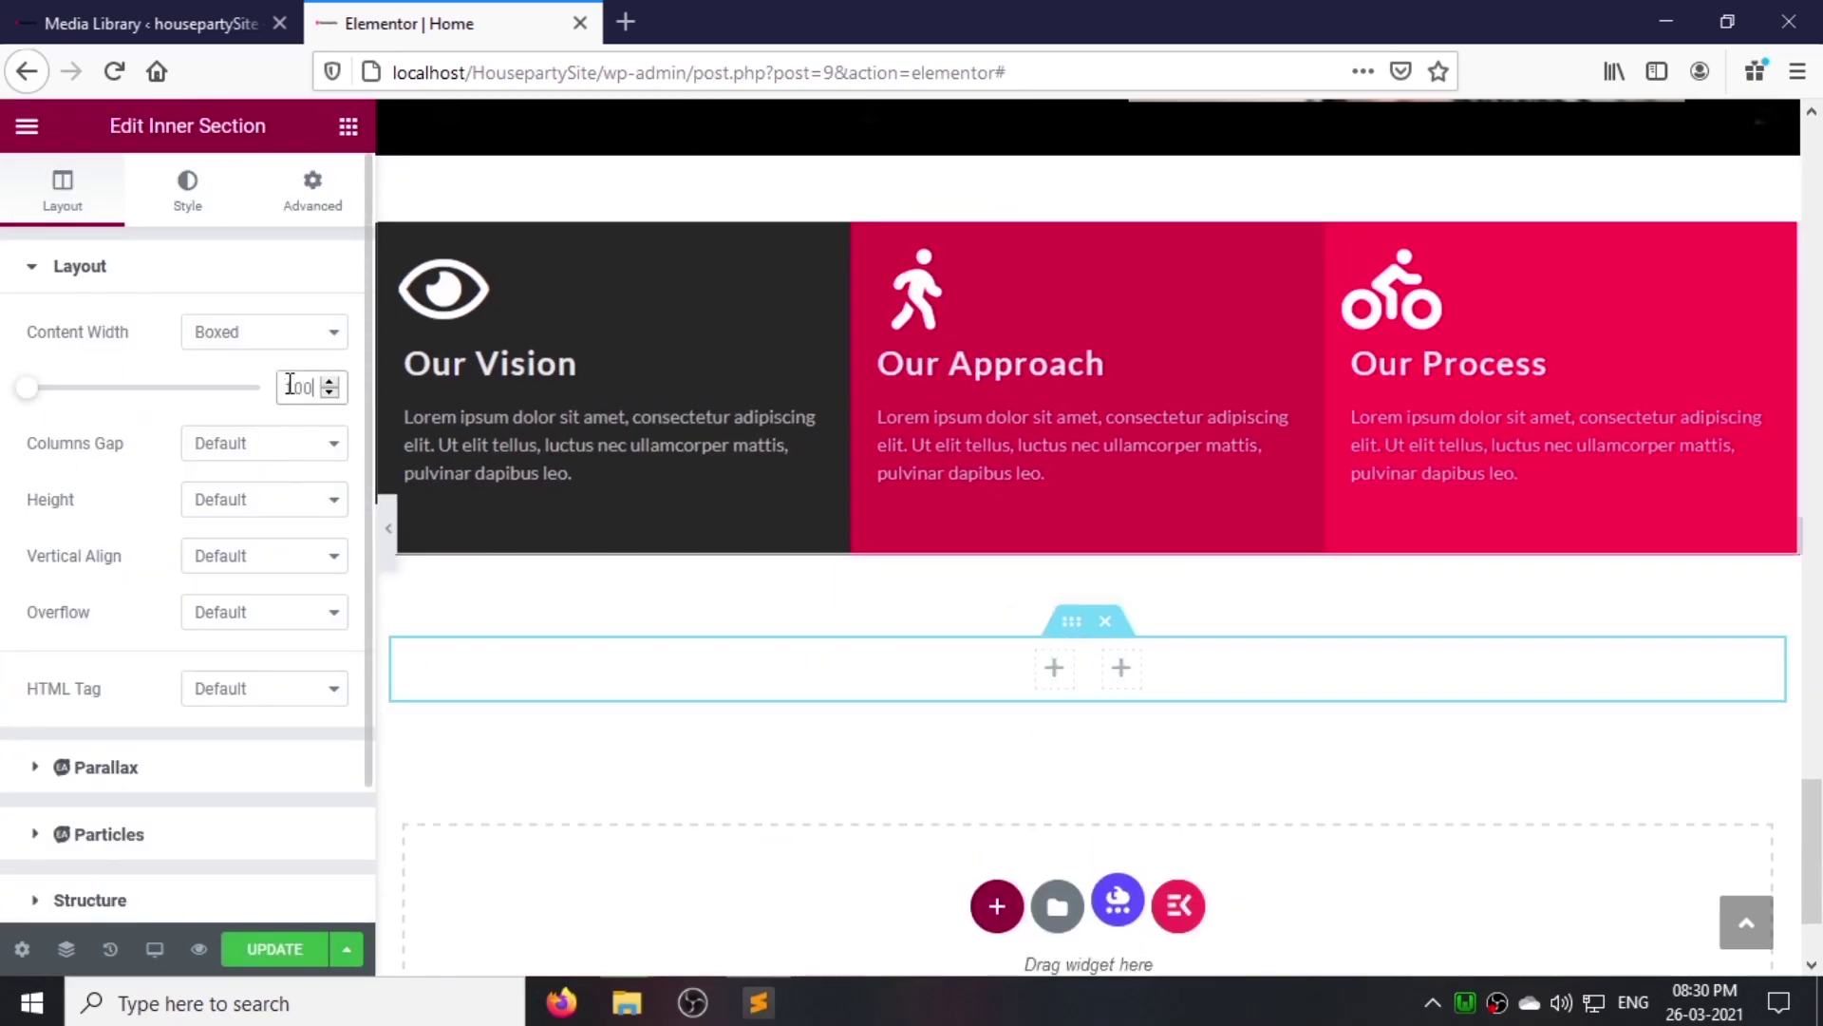
{"action": "left_click", "coordinate": [276, 444]}
{"action": "left_click", "coordinate": [253, 623]}
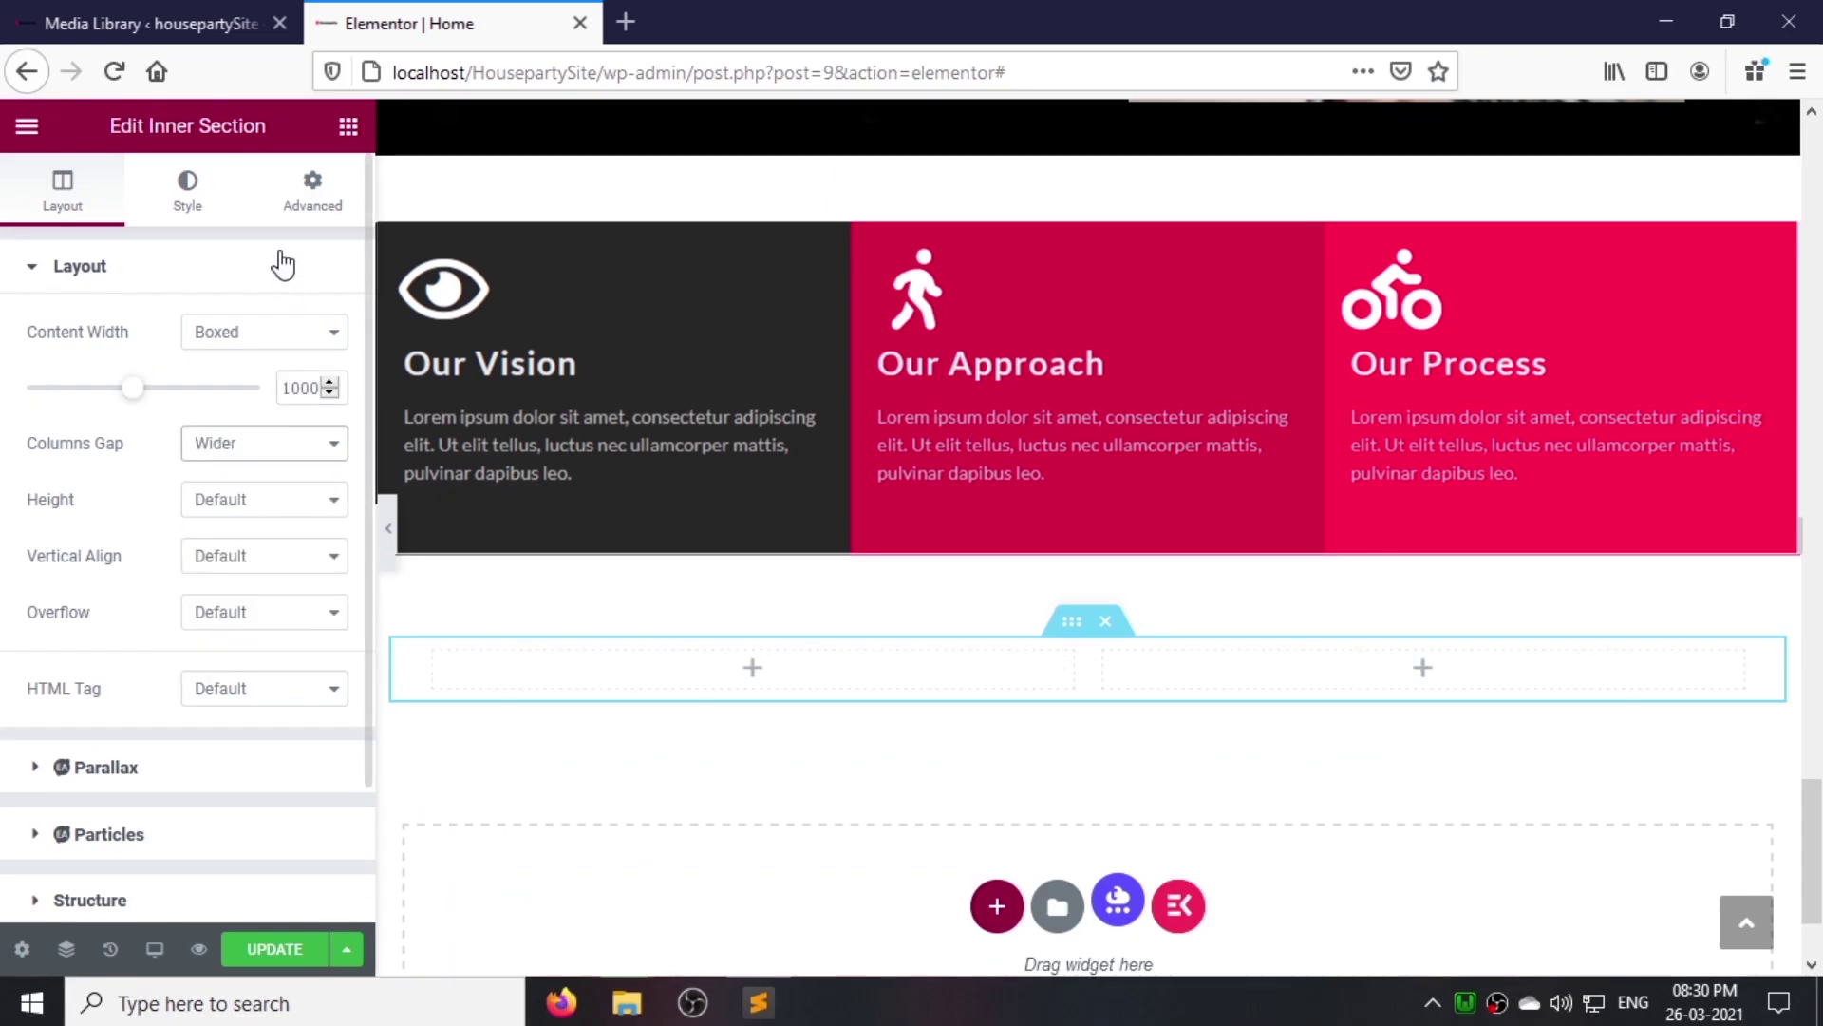
Step: Add a heading in the left column reading '<span>Our</span> Goals'
{"action": "left_click", "coordinate": [349, 127]}
{"action": "left_click_drag", "start_coordinate": [276, 397], "coordinate": [693, 664]}
{"action": "triple_click", "coordinate": [256, 382]}
{"action": "type", "text": "Our Goals"}
{"action": "key", "text": "Home"}
{"action": "type", "text": "<span>"}
{"action": "key", "text": "Right"}
{"action": "key", "text": "Right"}
{"action": "key", "text": "Right"}
{"action": "type", "text": "</s"}
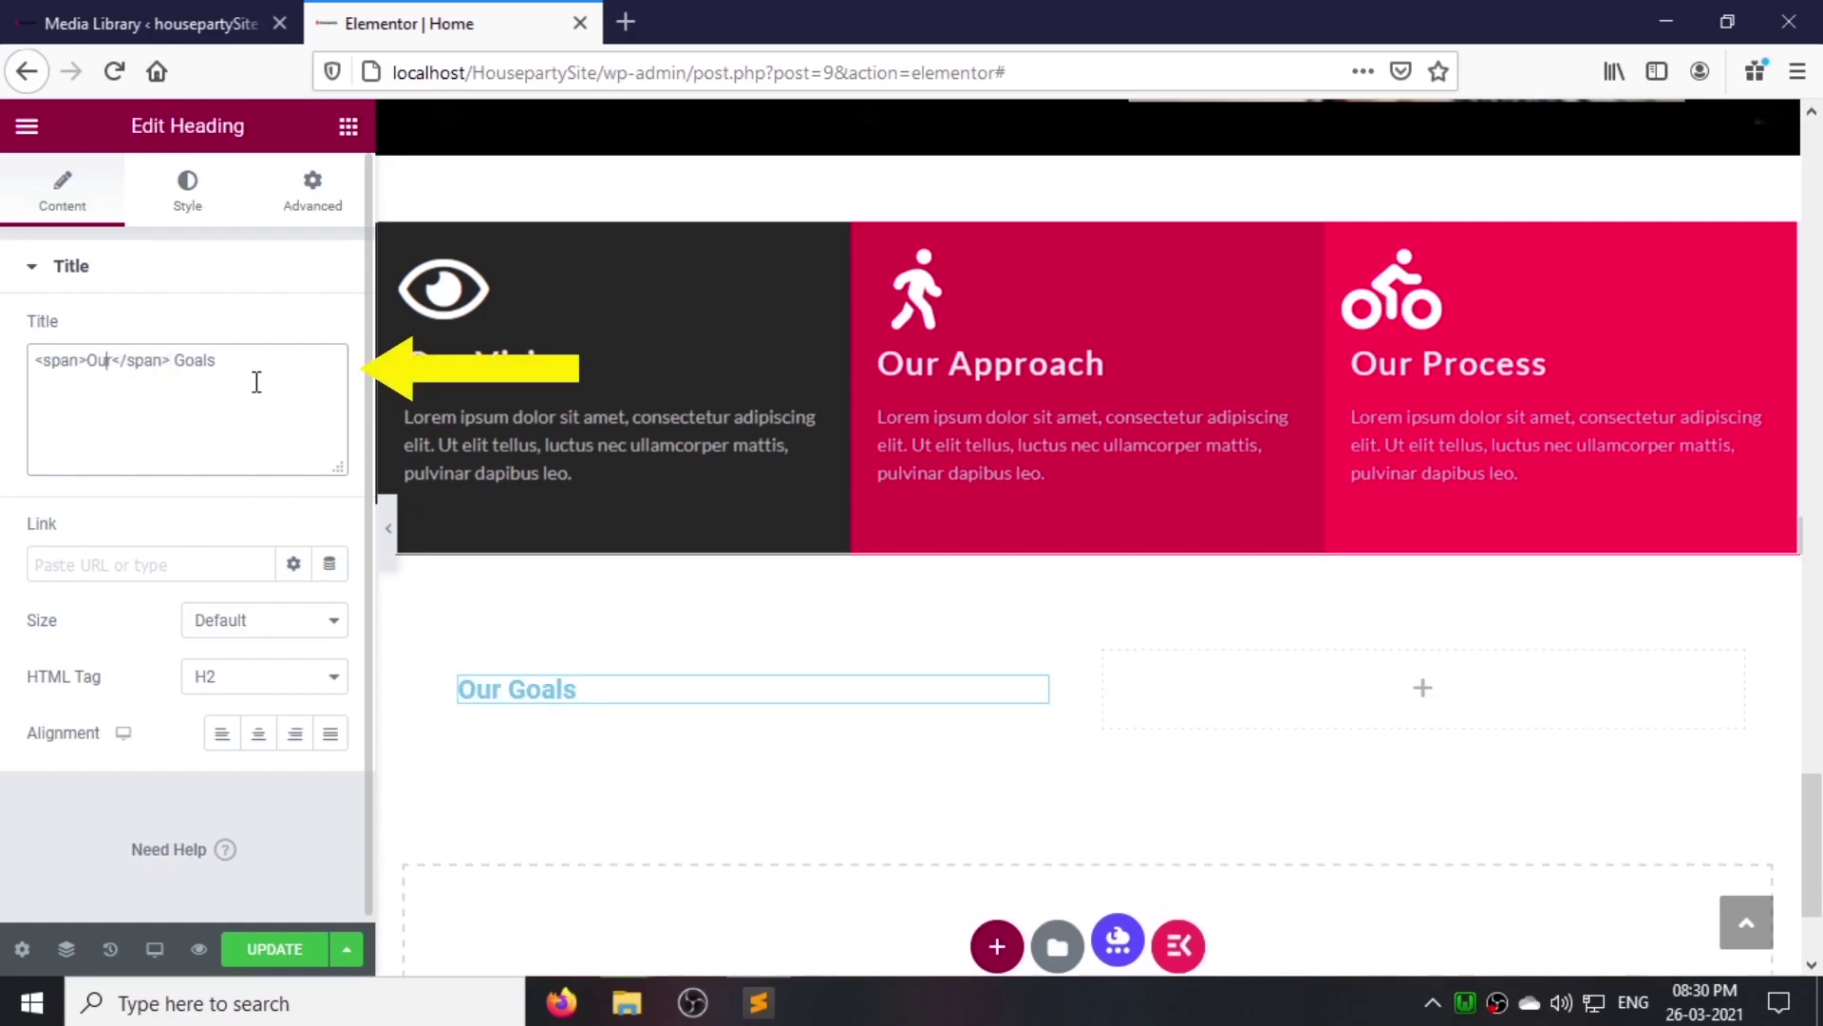
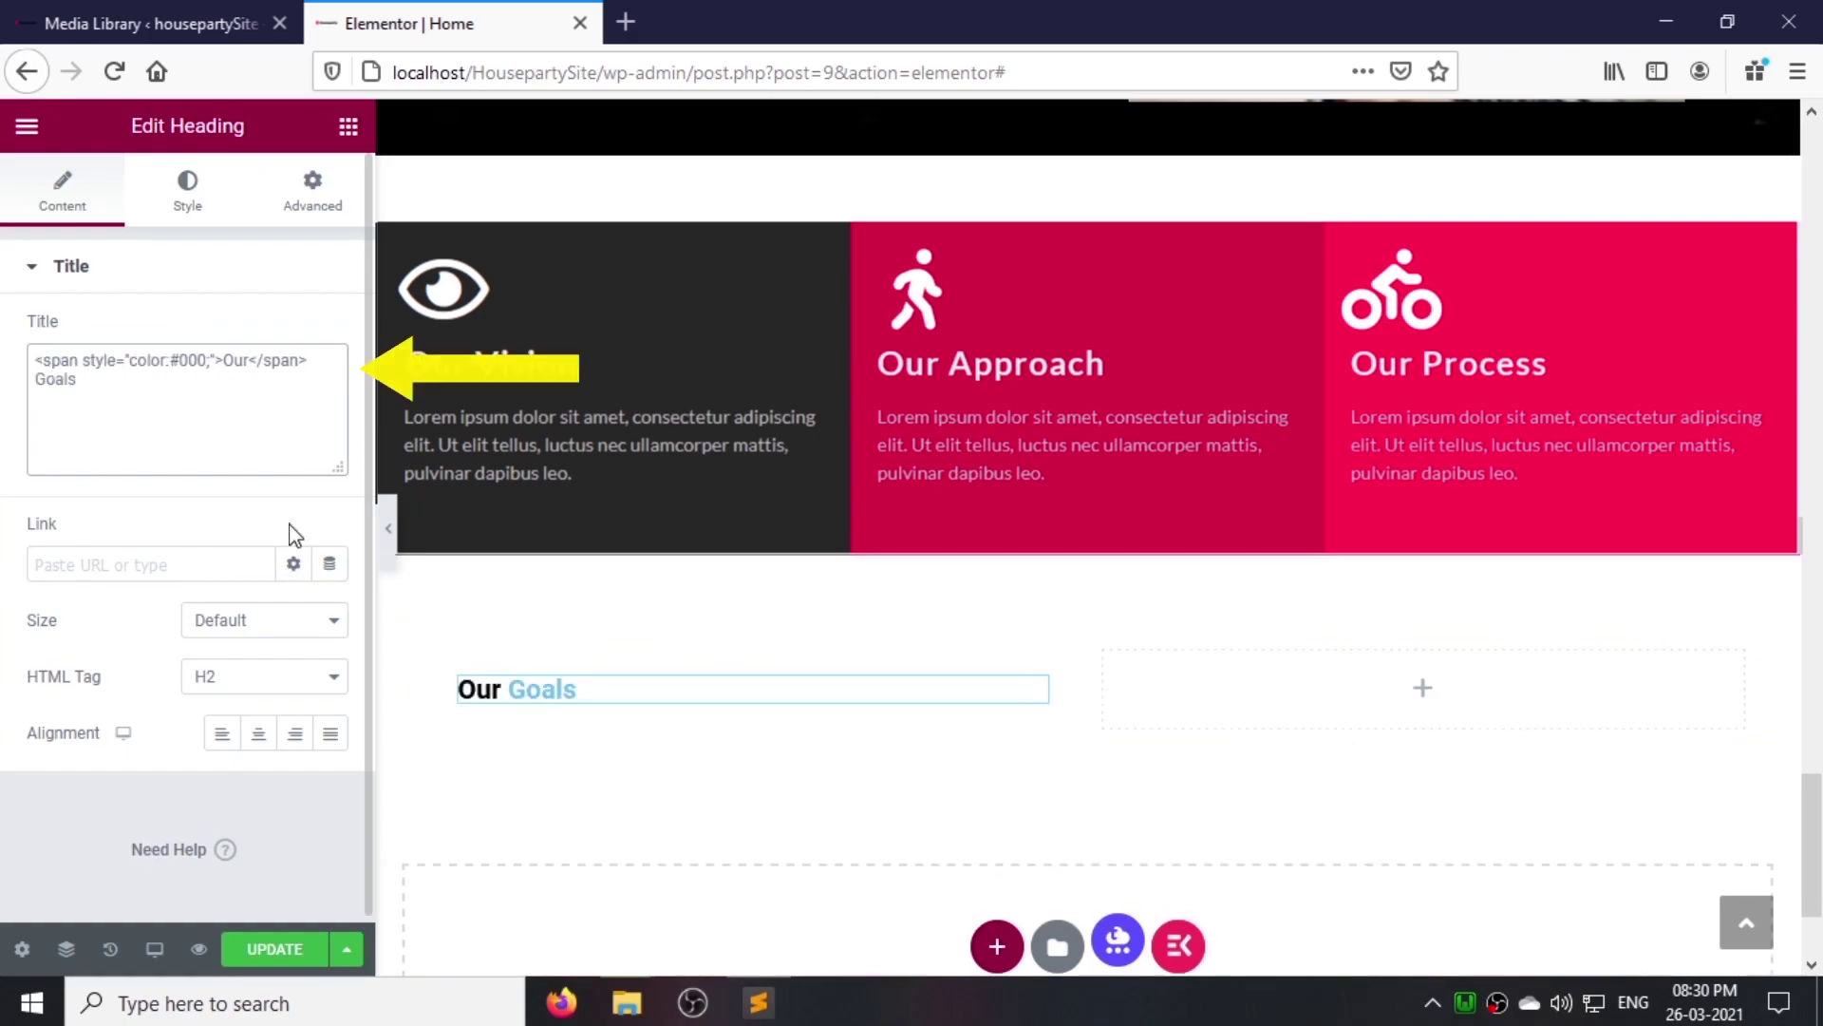
Step: Centre the Our Goals heading and set its text colour to #FF0047
{"action": "left_click", "coordinate": [258, 733]}
{"action": "left_click", "coordinate": [201, 211]}
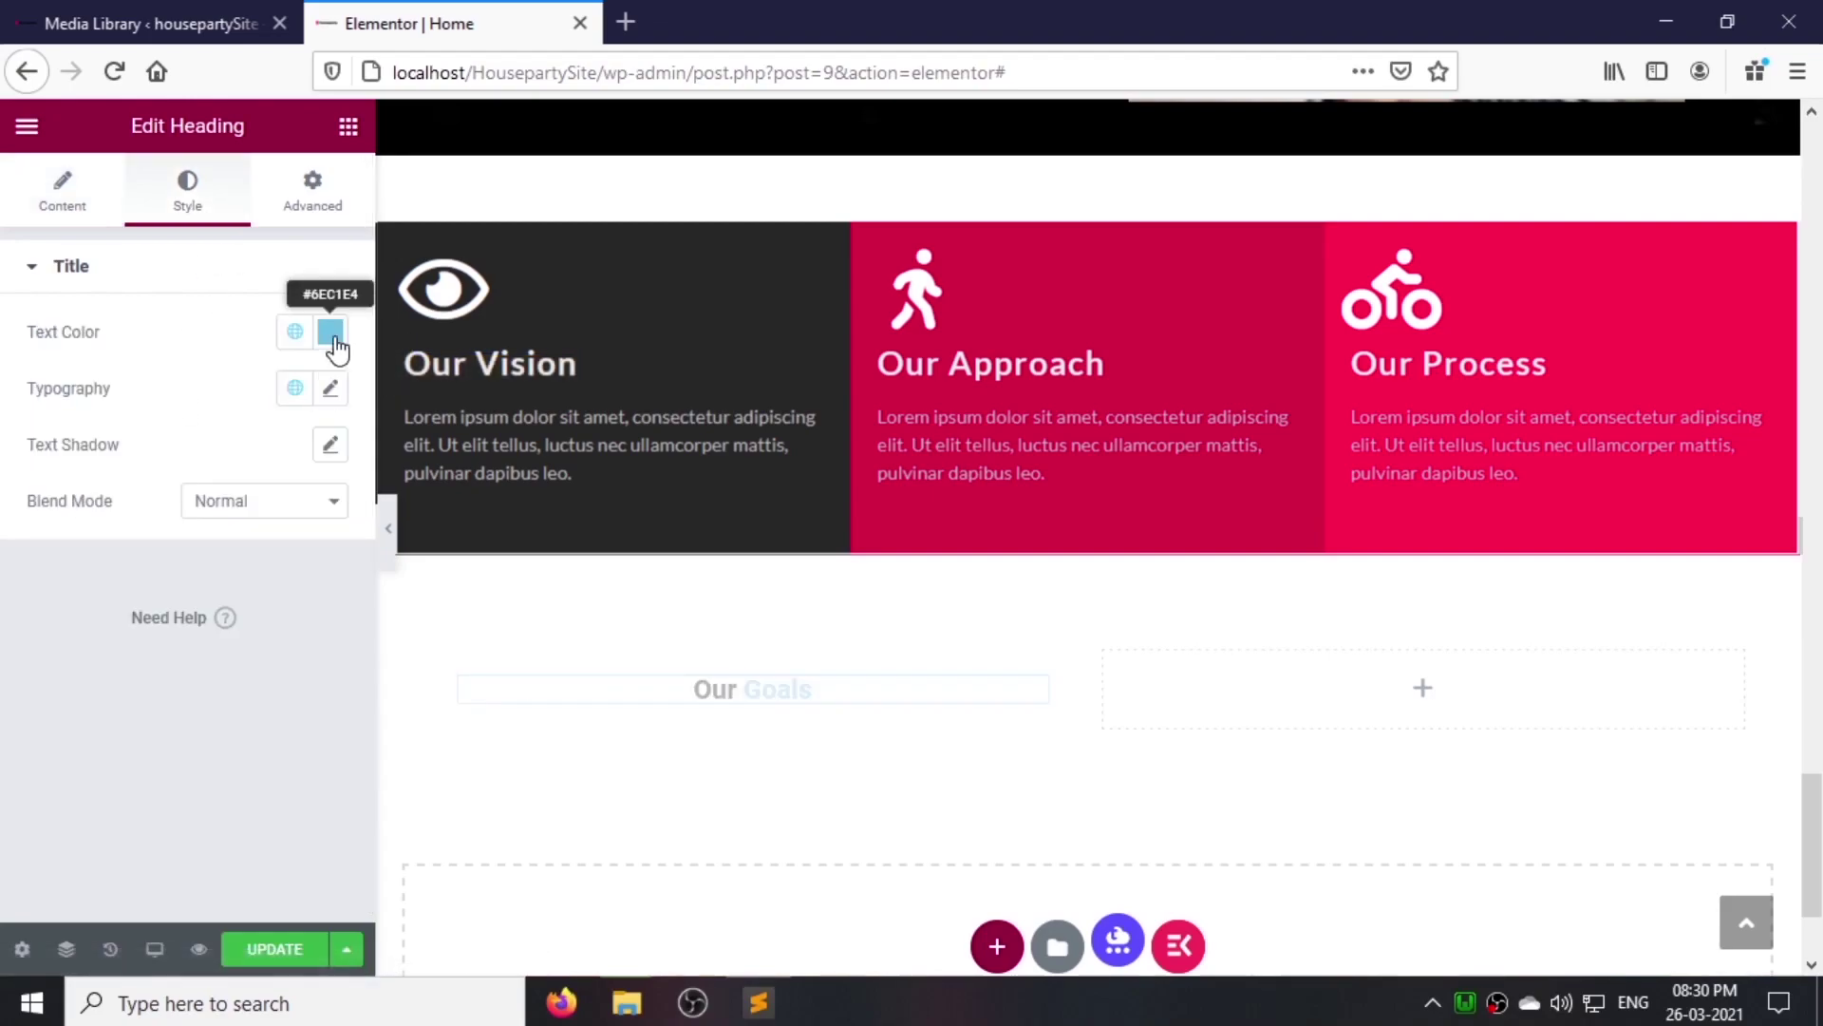
{"action": "left_click", "coordinate": [330, 333]}
{"action": "type", "text": "#FF0047"}
{"action": "left_click", "coordinate": [163, 497]}
Step: Set the heading typography to Lato, weight 700, uppercase
{"action": "left_click", "coordinate": [330, 387]}
{"action": "left_click", "coordinate": [255, 514]}
{"action": "type", "text": "lato"}
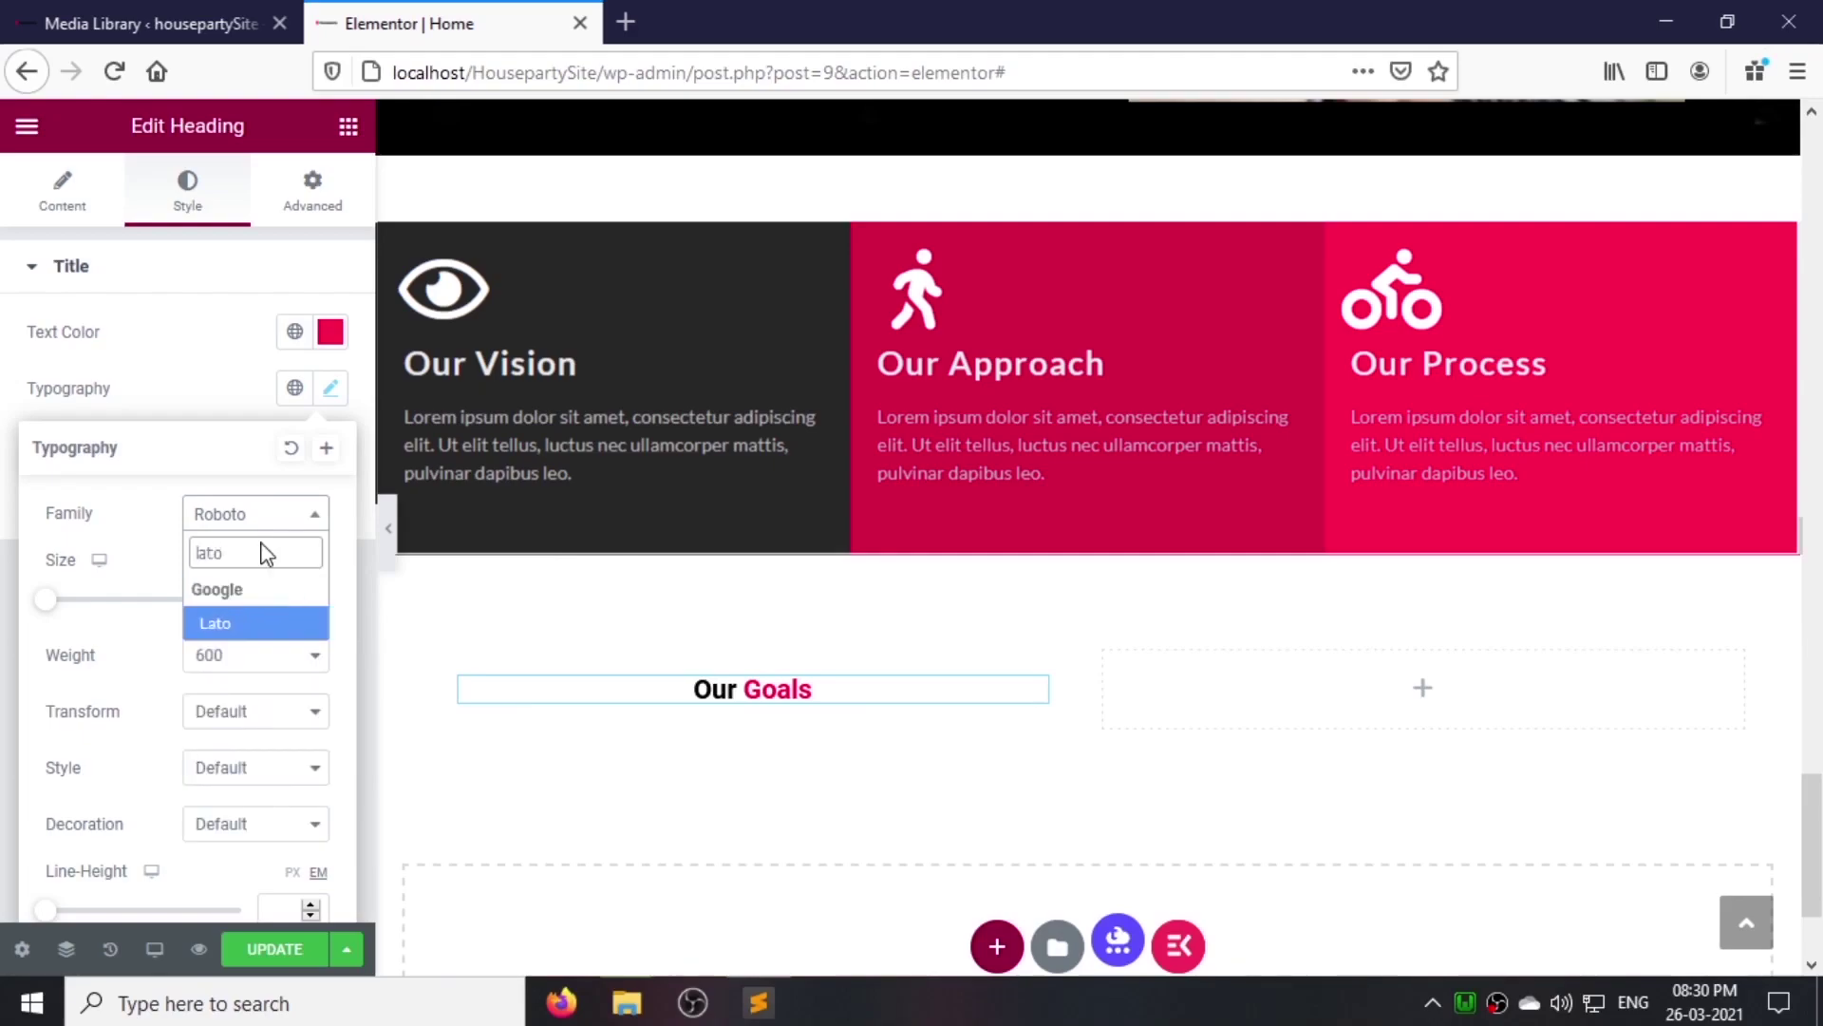
{"action": "key", "text": "Return"}
{"action": "scroll", "coordinate": [256, 684], "scroll_direction": "down", "scroll_amount": 1}
{"action": "left_click", "coordinate": [270, 579]}
{"action": "left_click", "coordinate": [204, 784]}
{"action": "left_click", "coordinate": [255, 630]}
{"action": "left_click", "coordinate": [239, 692]}
{"action": "scroll", "coordinate": [221, 832], "scroll_direction": "down", "scroll_amount": 1}
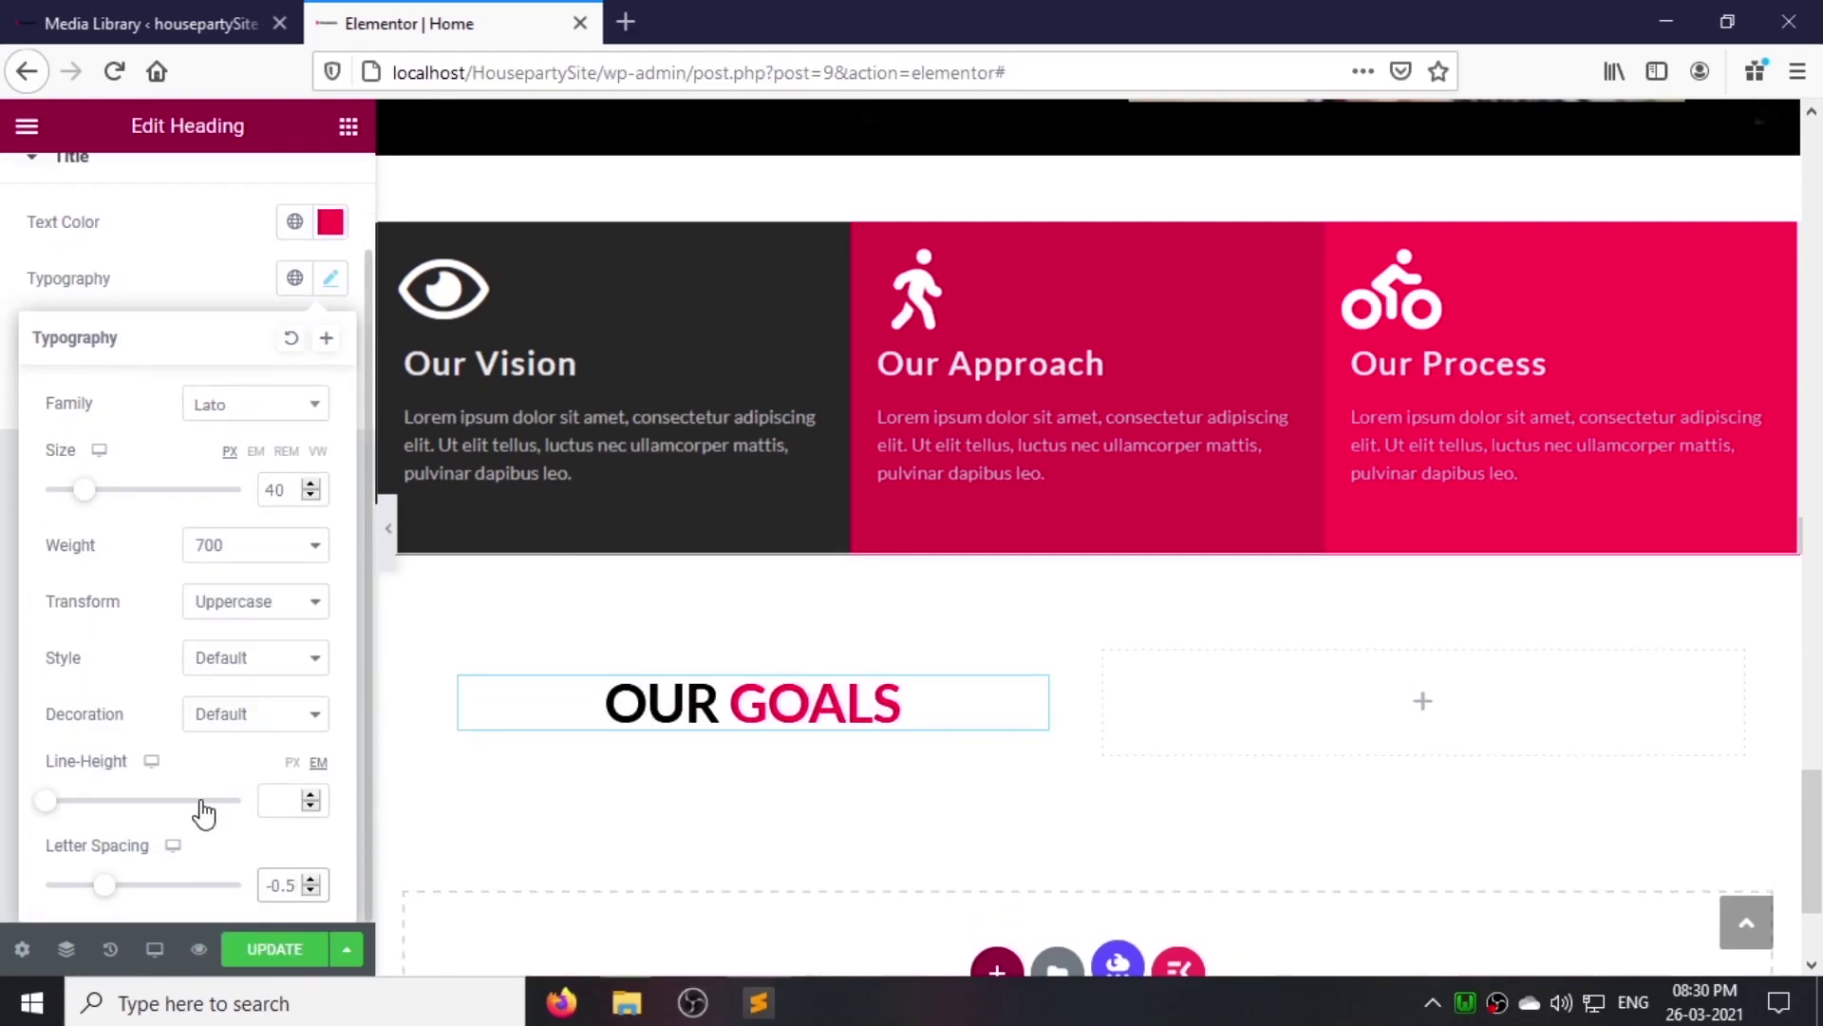
Step: Add a Text Editor widget below the heading and paste in a paragraph of text
{"action": "left_click", "coordinate": [349, 126]}
{"action": "left_click_drag", "start_coordinate": [277, 513], "coordinate": [679, 726]}
{"action": "triple_click", "coordinate": [263, 548]}
{"action": "type", "text": "Lorem ipsum dolor sit amet, consectetur adipiscing elit. Donec gravida arcu nec interdum semper. Proin blandit justo at nibh accumsan interdum. In lacinia ex nulla, vel luctus urna suscipit sit amet. Sed consectetur a ex nec vestibulum. Aliquam efficitur est at nulla tincidunt faucibus. Suspendisse potenti. Nunc nec felis non est pretium gravida vitae nec massa."}
Step: Style the paragraph as black, left-aligned text at size 15 with 1.7 line height
{"action": "left_click", "coordinate": [187, 190]}
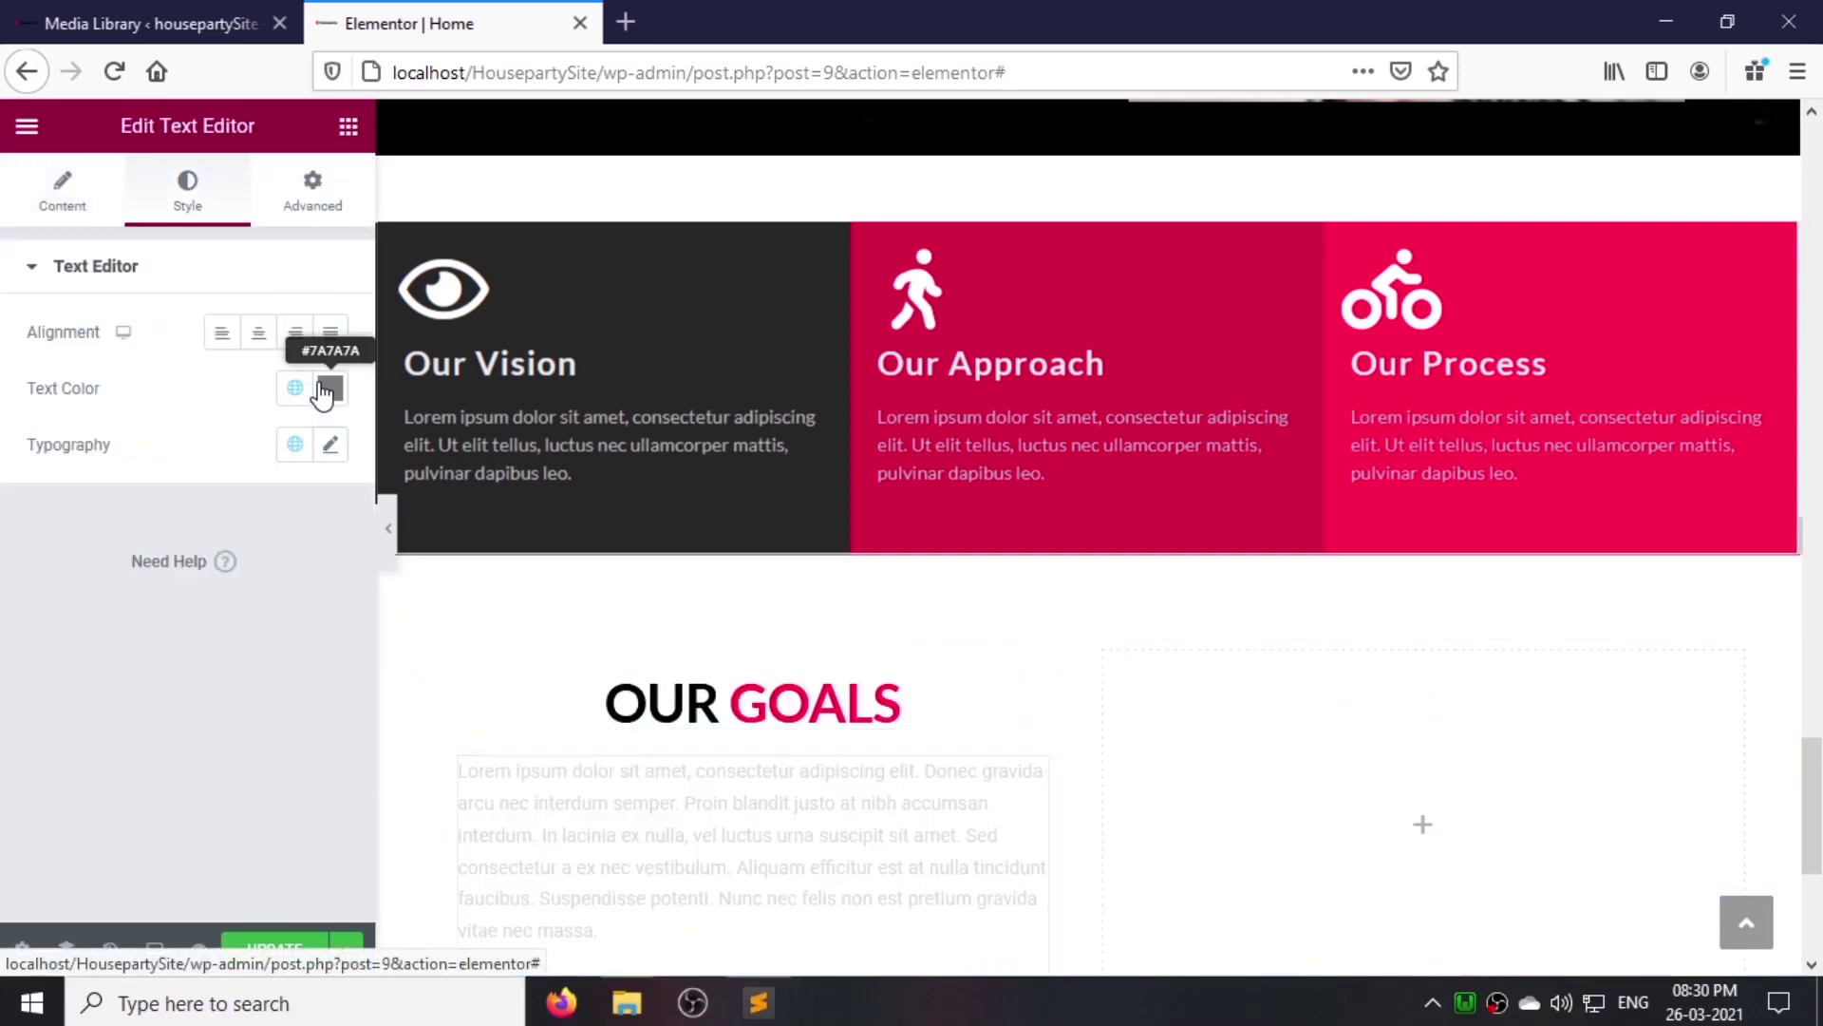
{"action": "left_click", "coordinate": [330, 388]}
{"action": "left_click", "coordinate": [224, 683]}
{"action": "left_click", "coordinate": [110, 671]}
{"action": "left_click", "coordinate": [330, 443]}
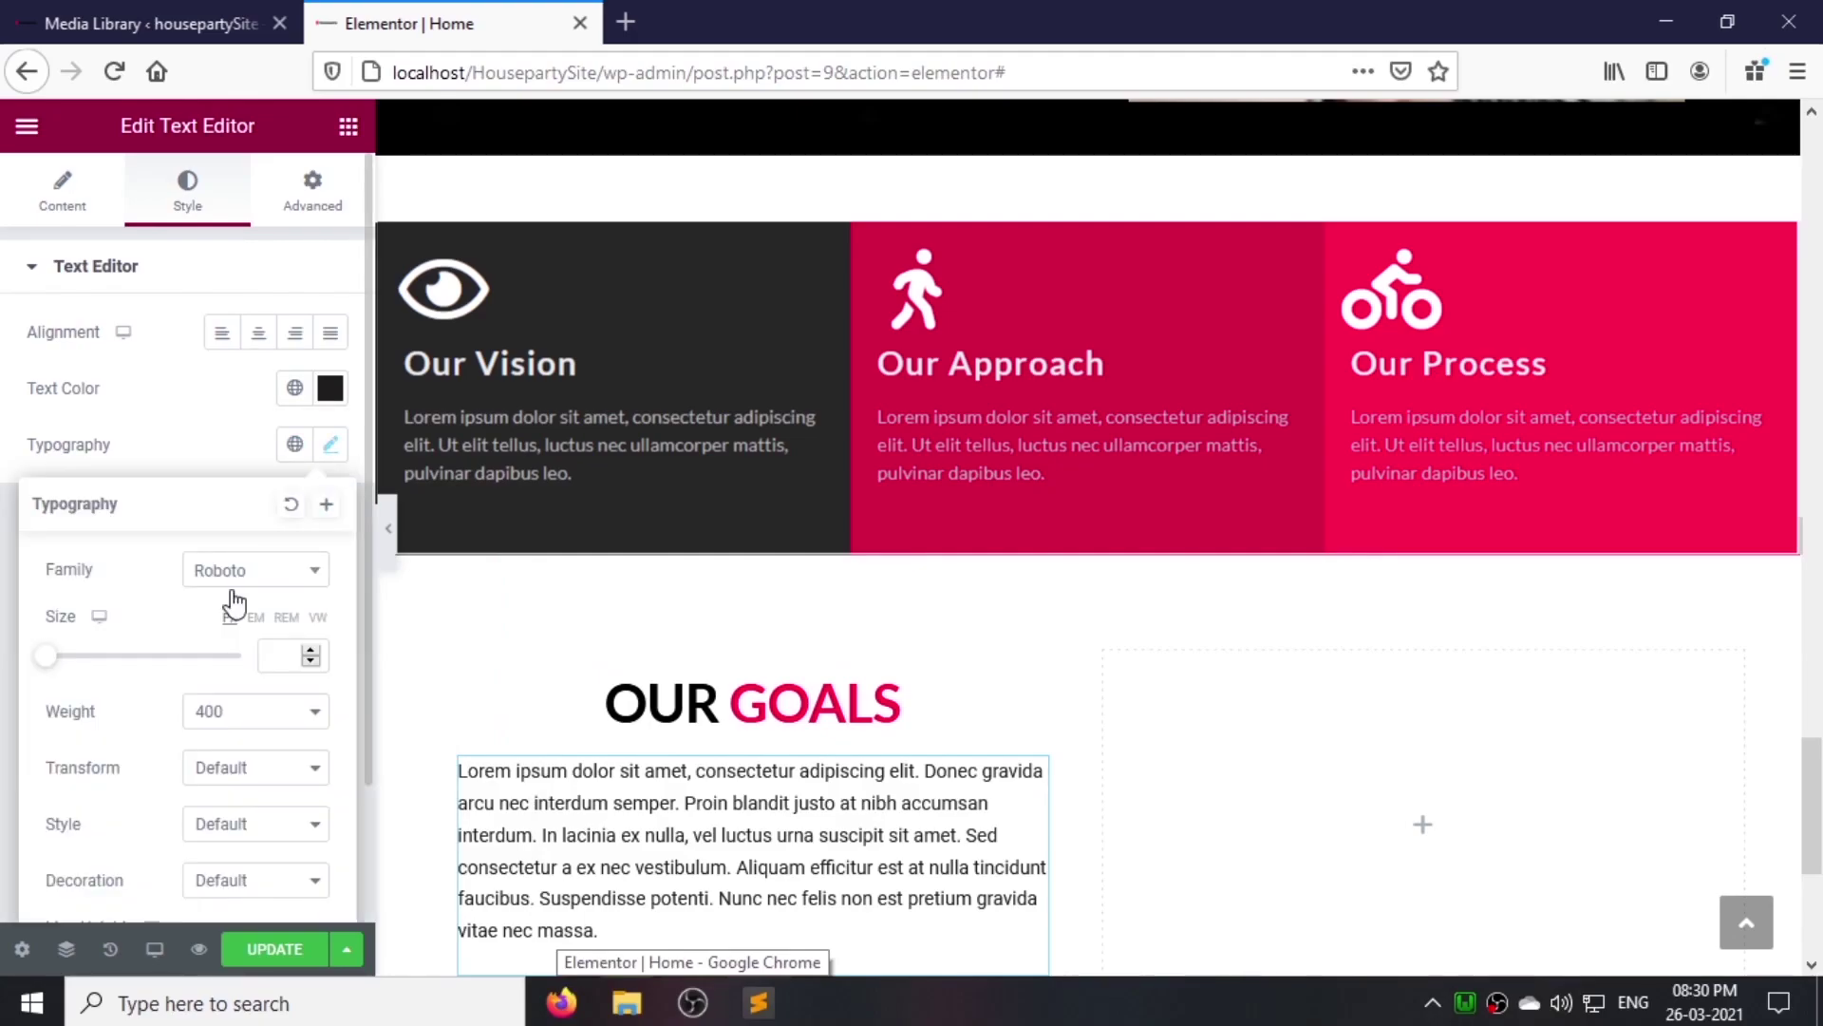
{"action": "type", "text": "15"}
{"action": "scroll", "coordinate": [265, 697], "scroll_direction": "down", "scroll_amount": 2}
{"action": "left_click", "coordinate": [270, 845]}
{"action": "type", "text": "1.7"}
{"action": "left_click", "coordinate": [221, 211]}
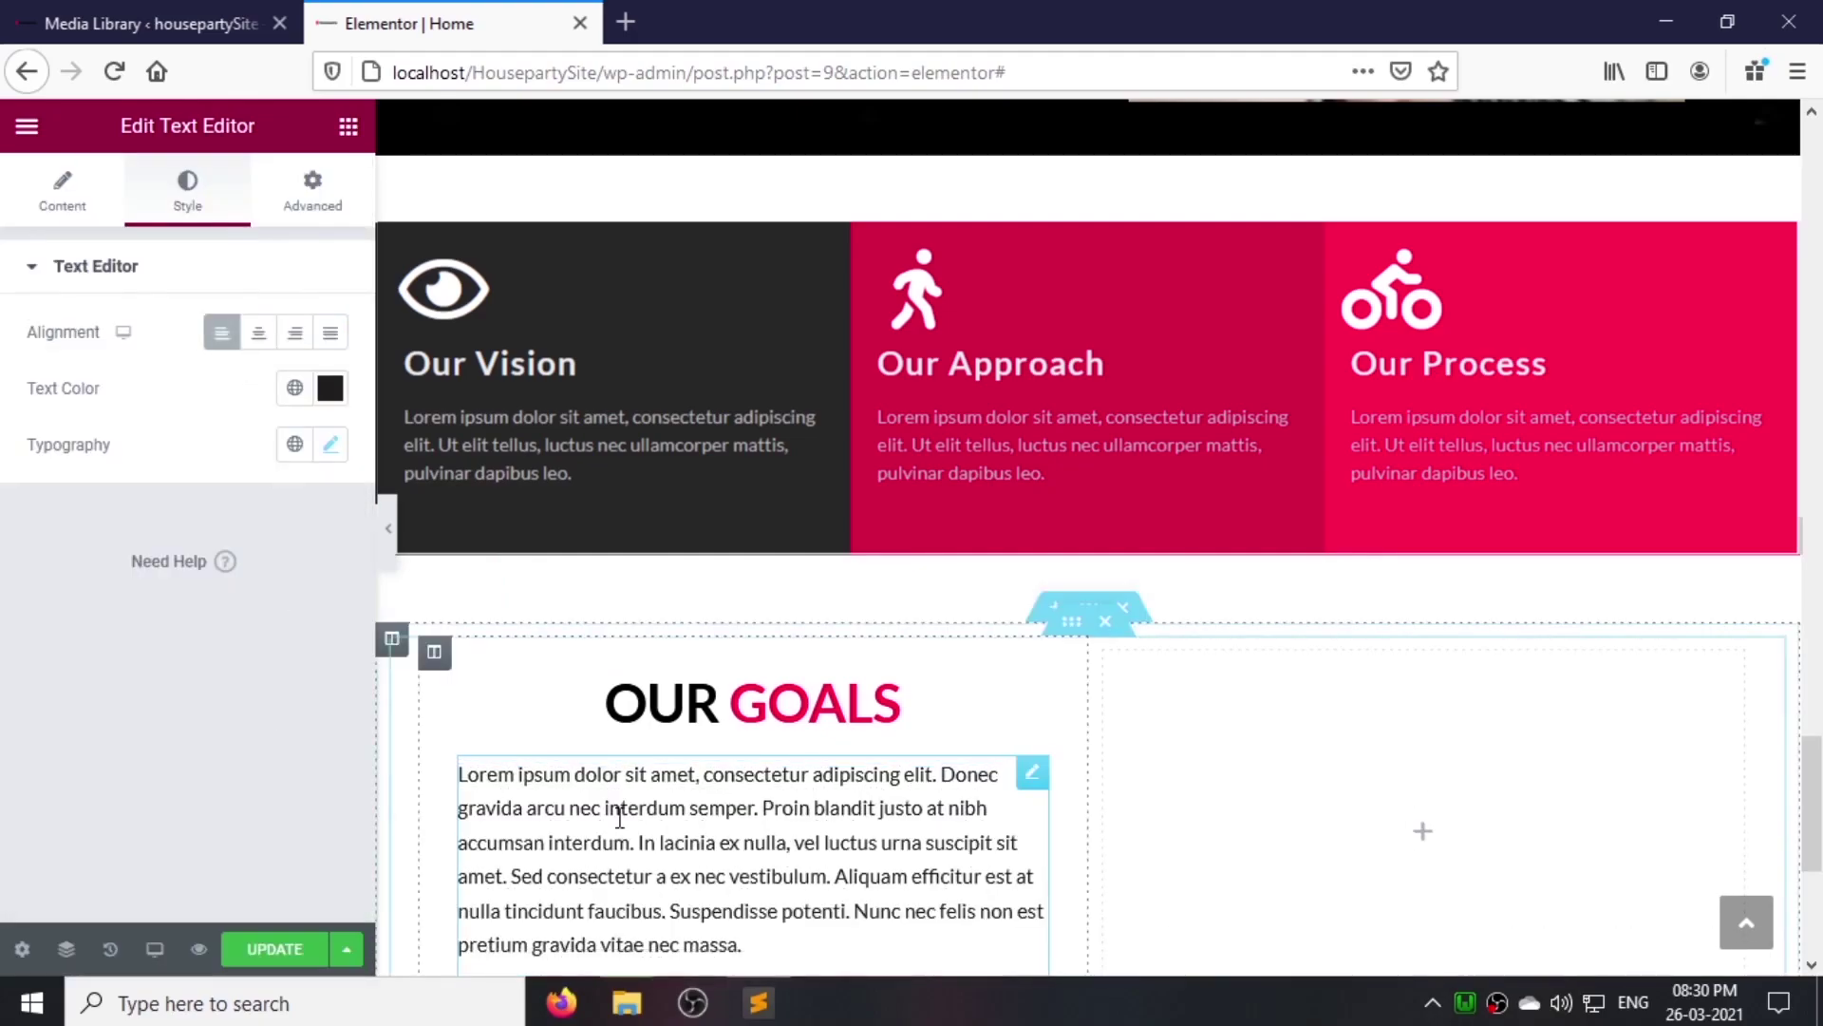
{"action": "left_click", "coordinate": [348, 126]}
Step: Add a Feature List below the paragraph, keep one item and title it 'Accuracy'
{"action": "left_click", "coordinate": [180, 236]}
{"action": "type", "text": "fea"}
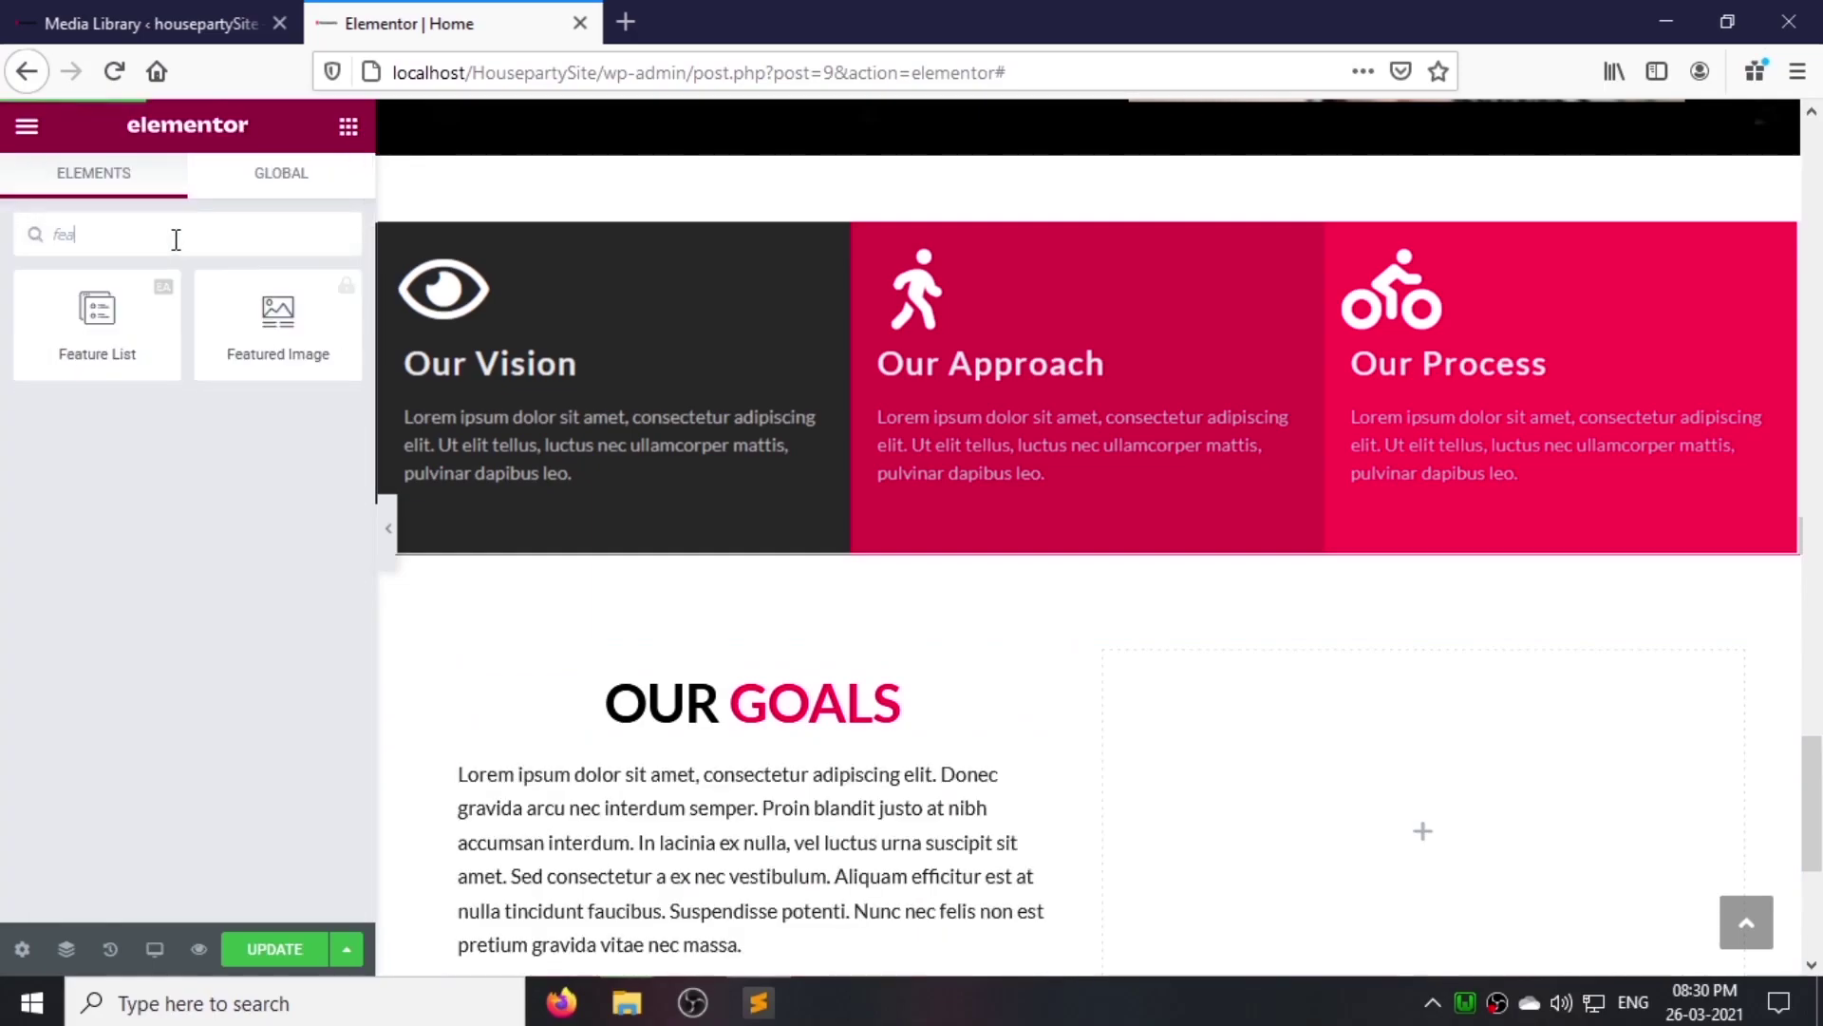
{"action": "left_click_drag", "start_coordinate": [86, 318], "coordinate": [693, 803]}
{"action": "left_click", "coordinate": [321, 434]}
{"action": "left_click", "coordinate": [320, 438]}
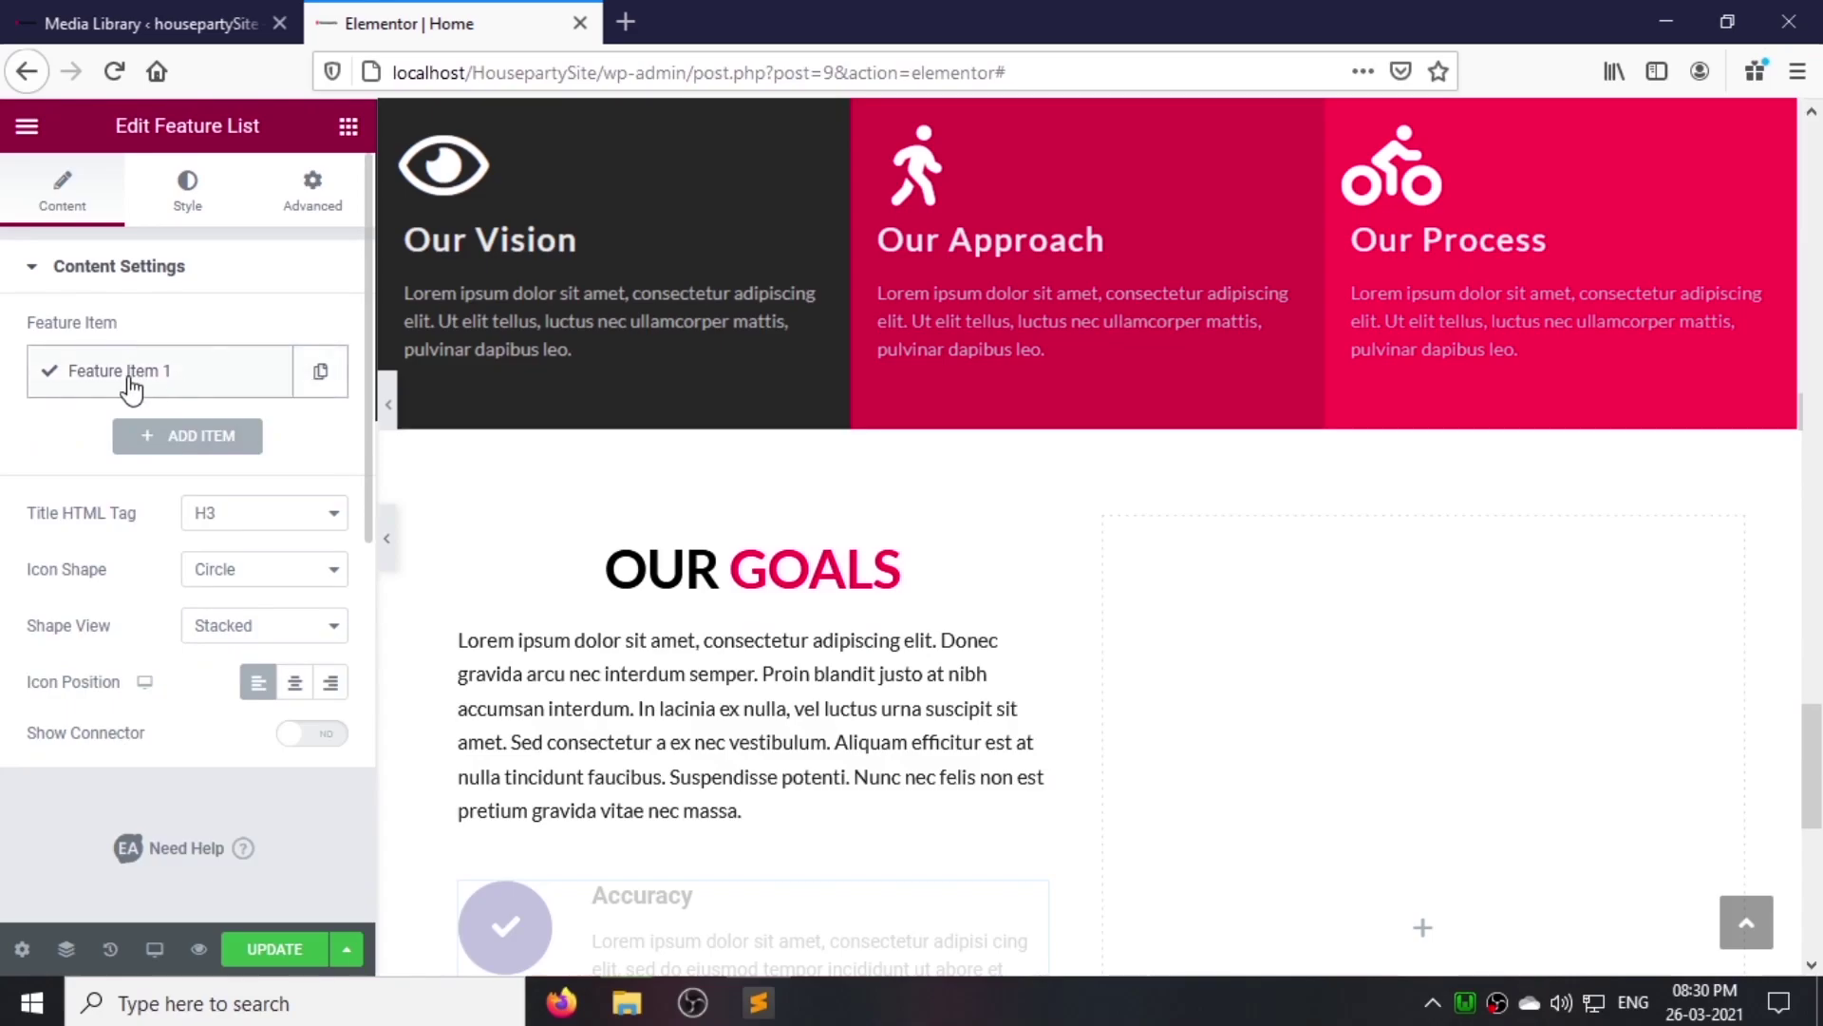
{"action": "left_click", "coordinate": [144, 384]}
{"action": "type", "text": "Accuracy"}
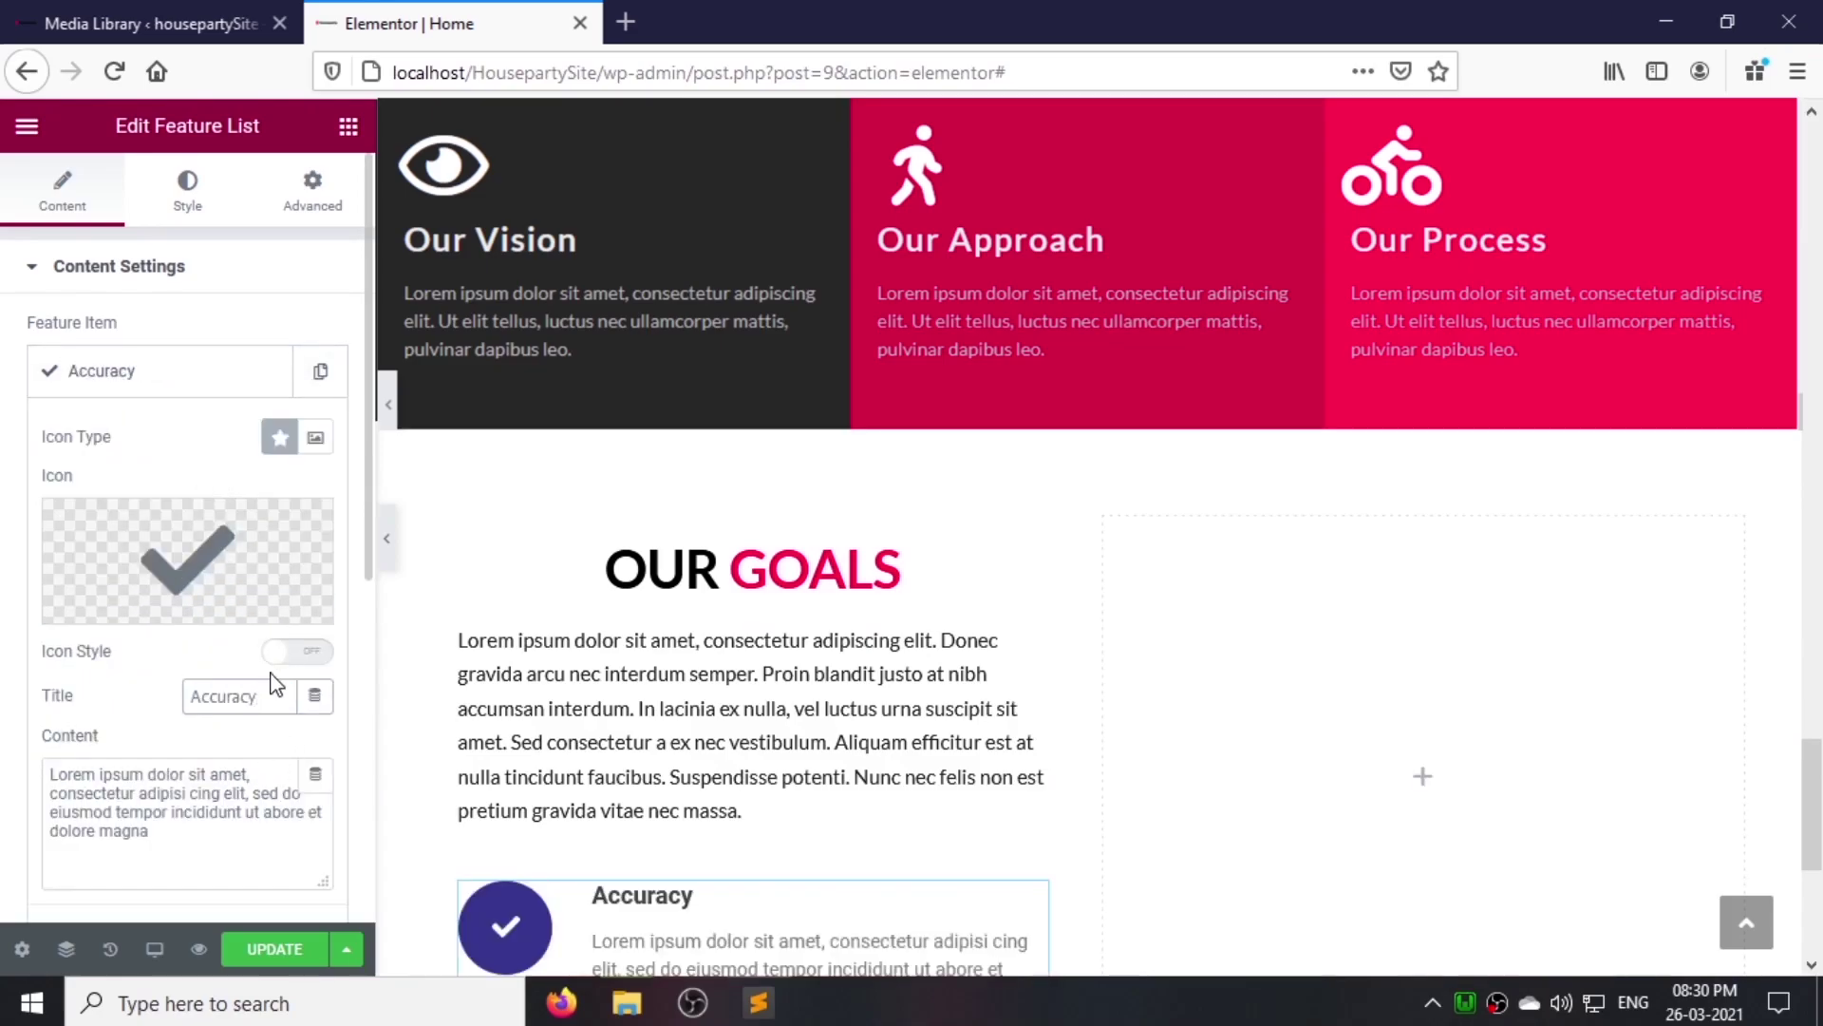
Step: Give the feature icon a white check mark on a crimson background
{"action": "left_click", "coordinate": [302, 654]}
{"action": "left_click", "coordinate": [317, 703]}
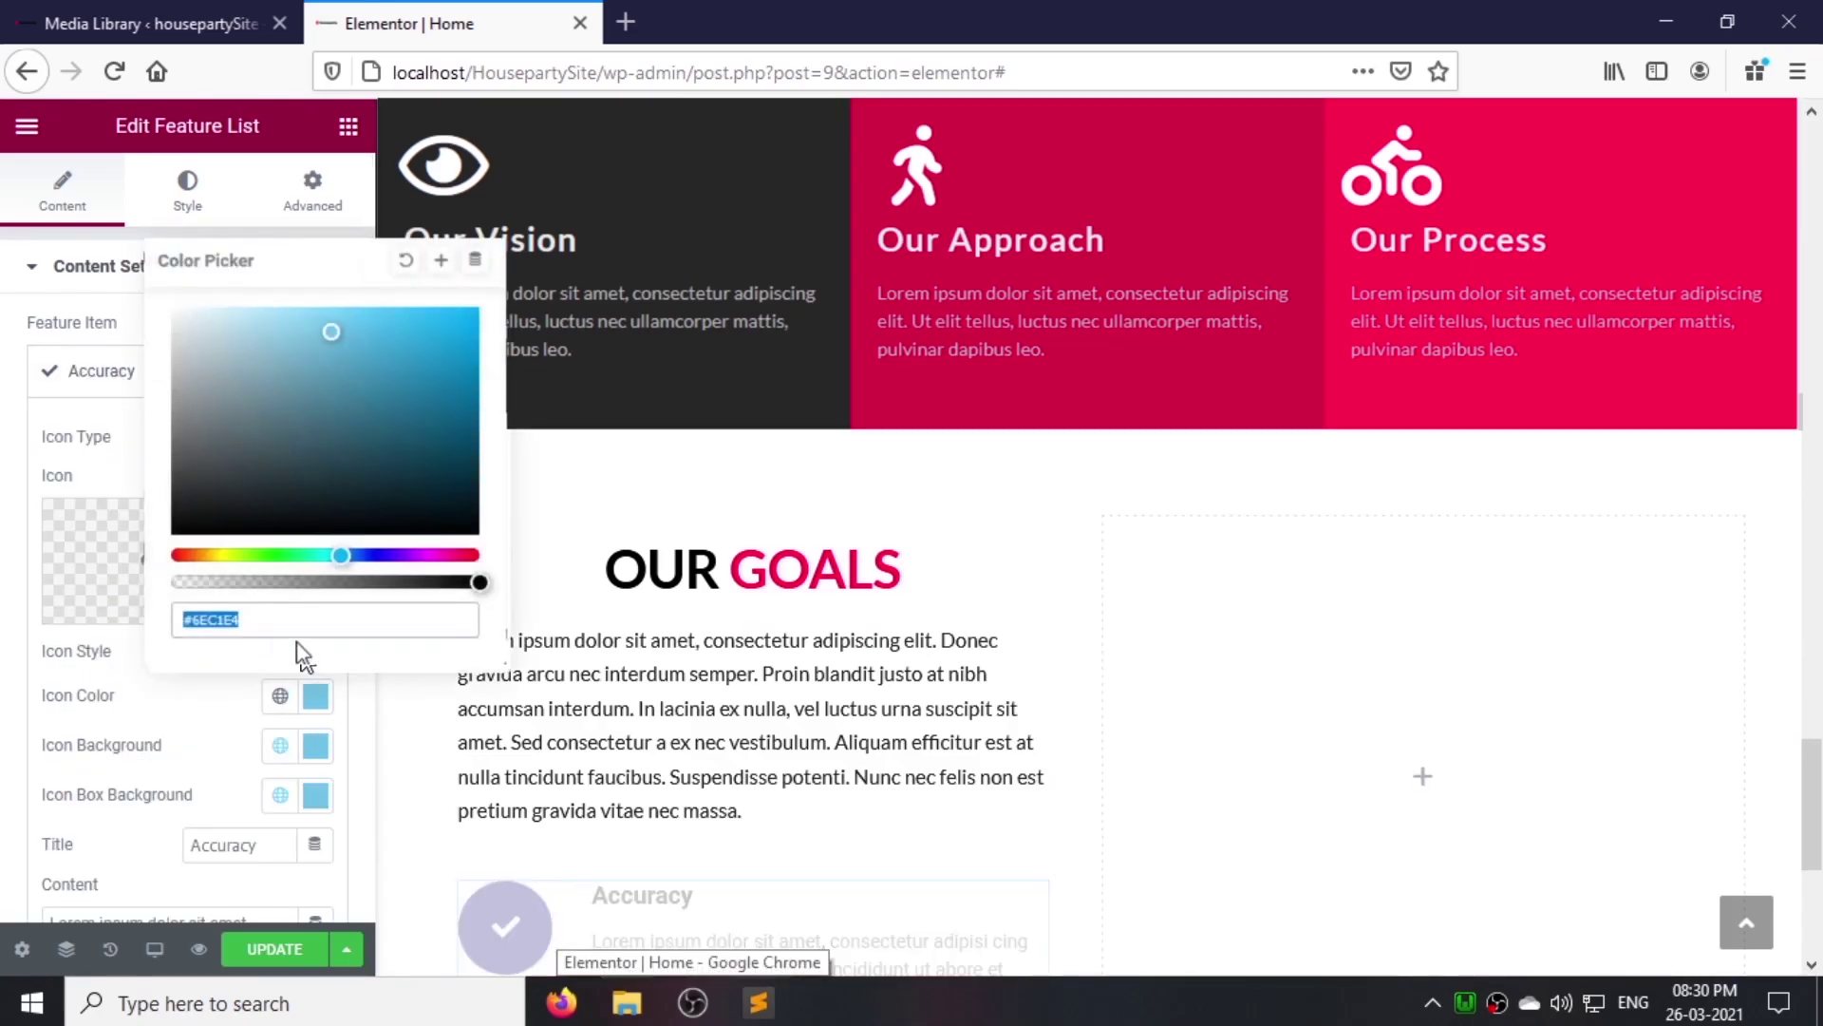
{"action": "left_click", "coordinate": [315, 794]}
{"action": "left_click", "coordinate": [315, 746]}
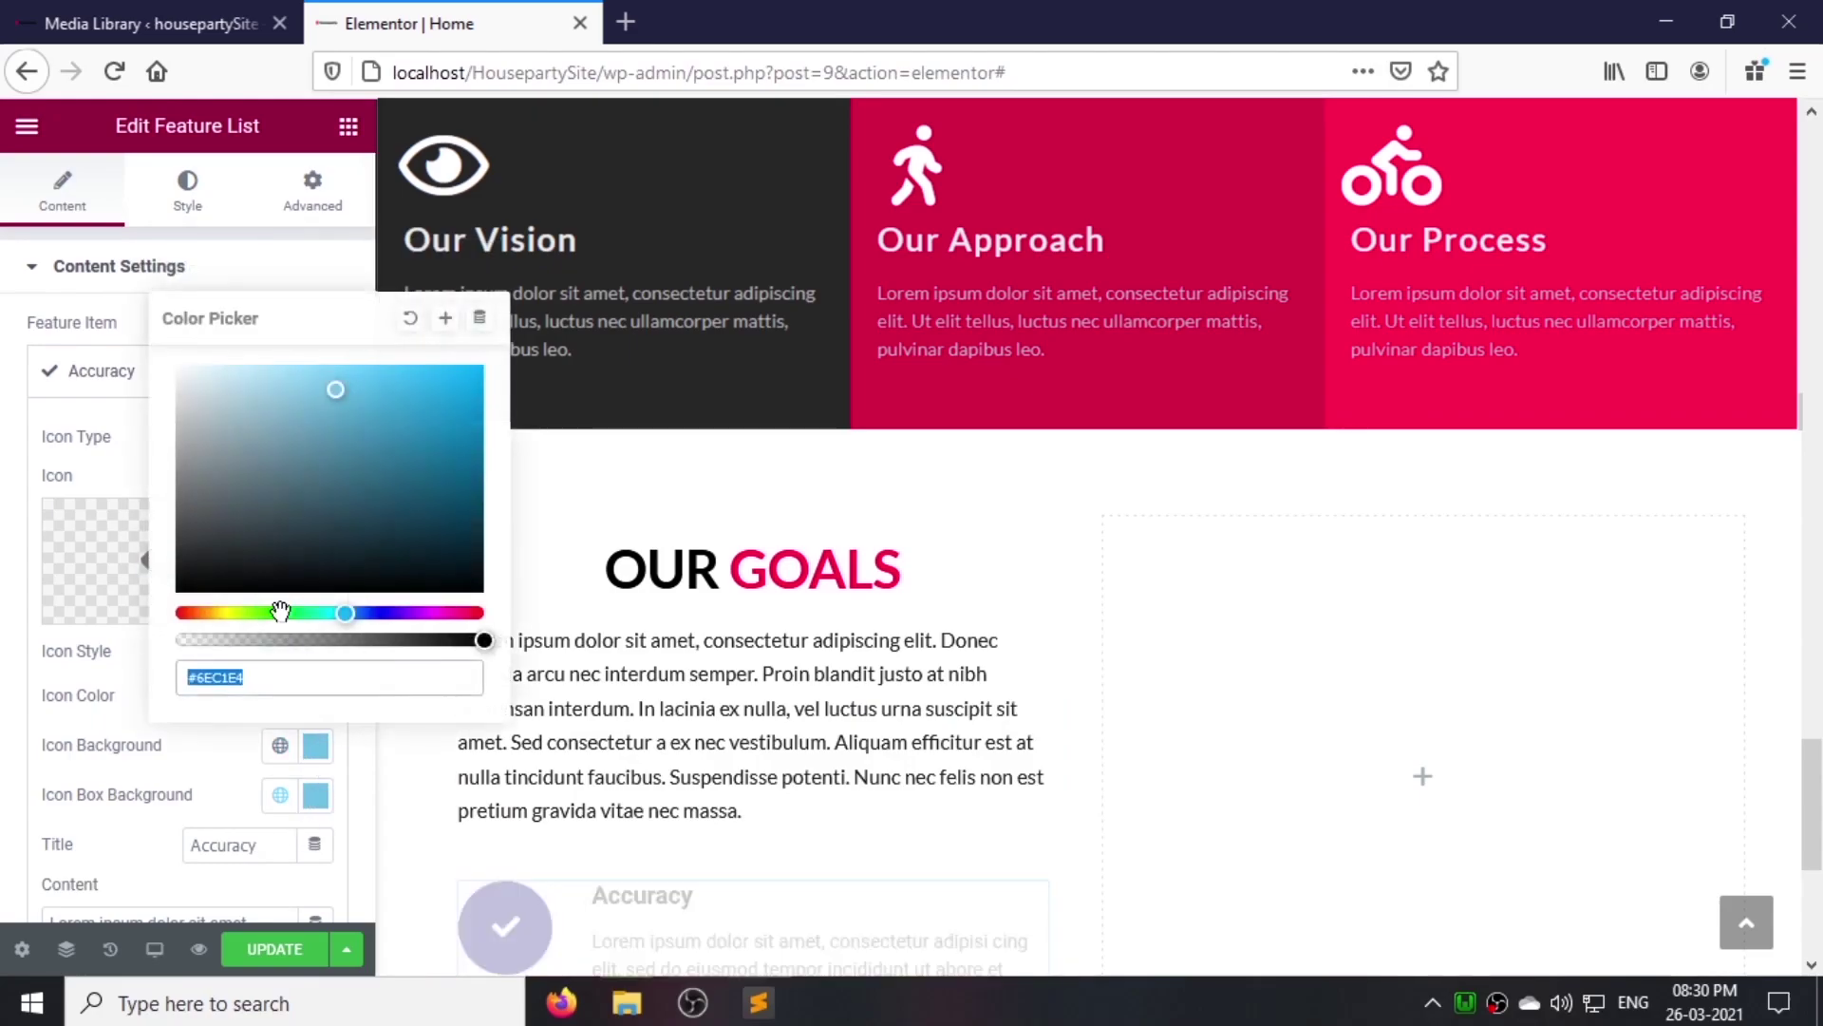
{"action": "key", "text": "ctrl+v"}
{"action": "left_click", "coordinate": [213, 736]}
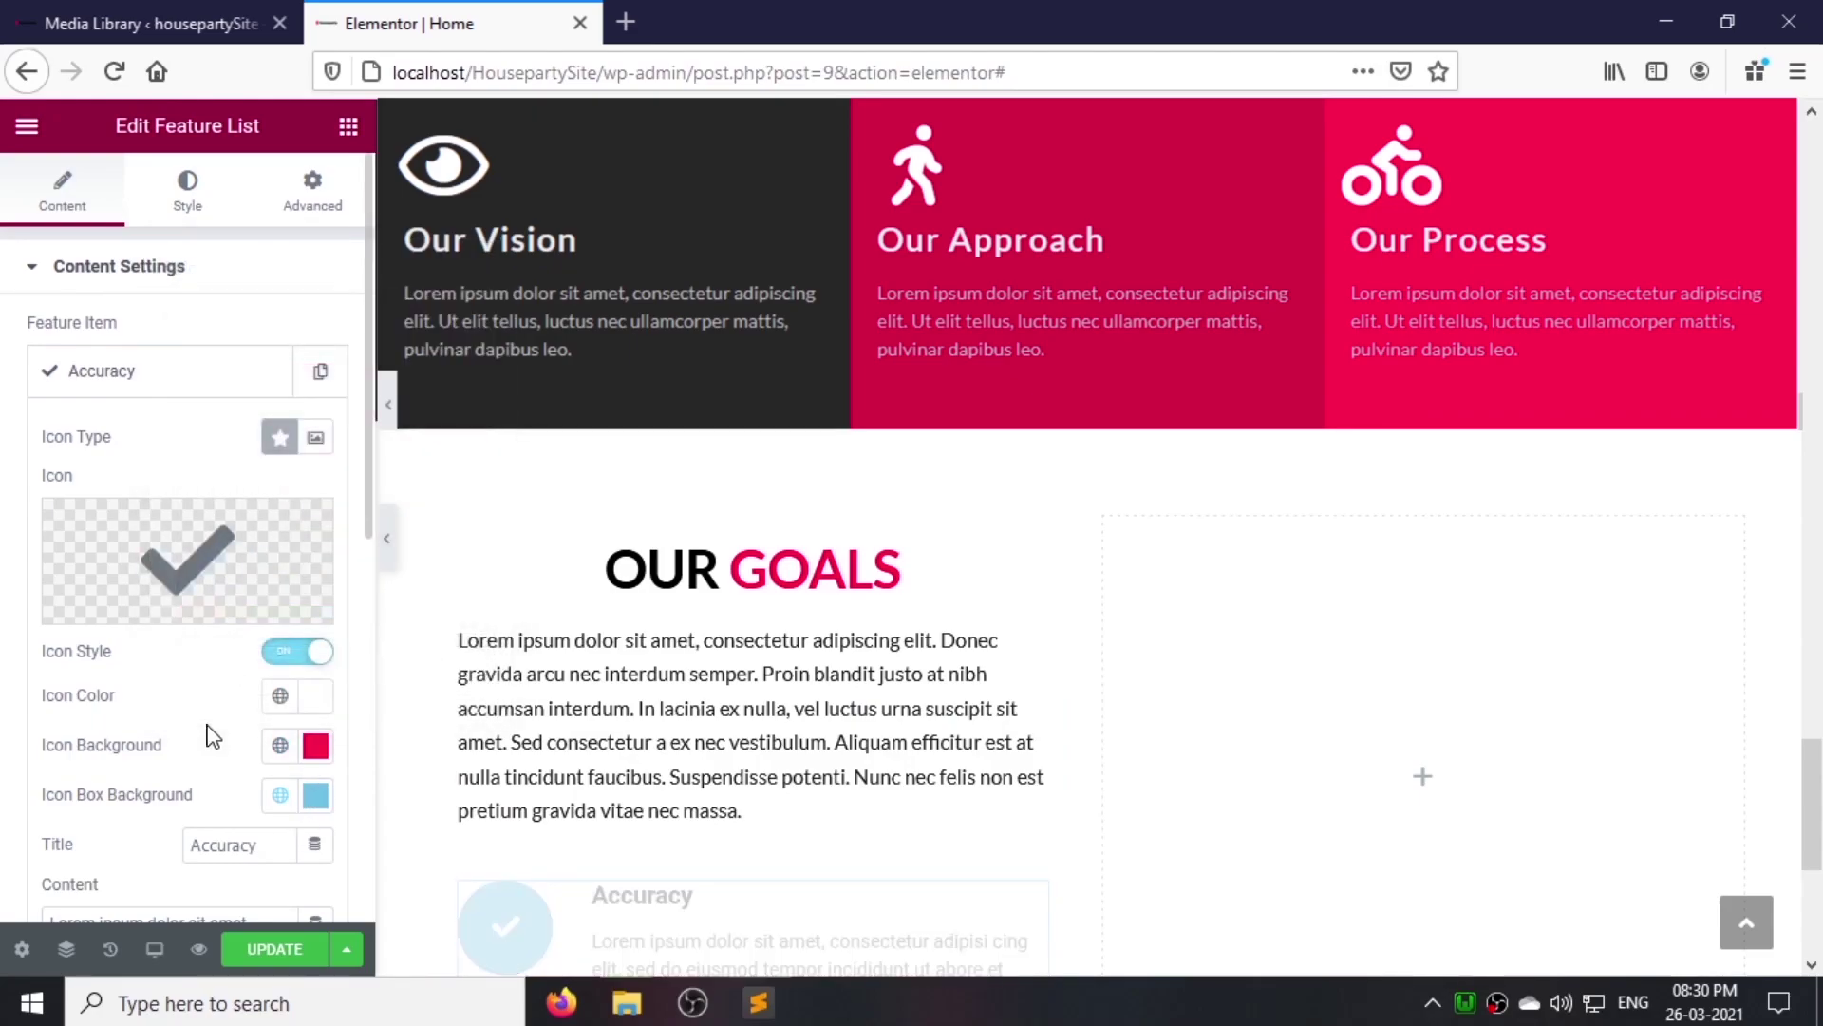
Step: Edit the item's description and make the feature icons rhombus-shaped
{"action": "scroll", "coordinate": [232, 737], "scroll_direction": "down", "scroll_amount": 2}
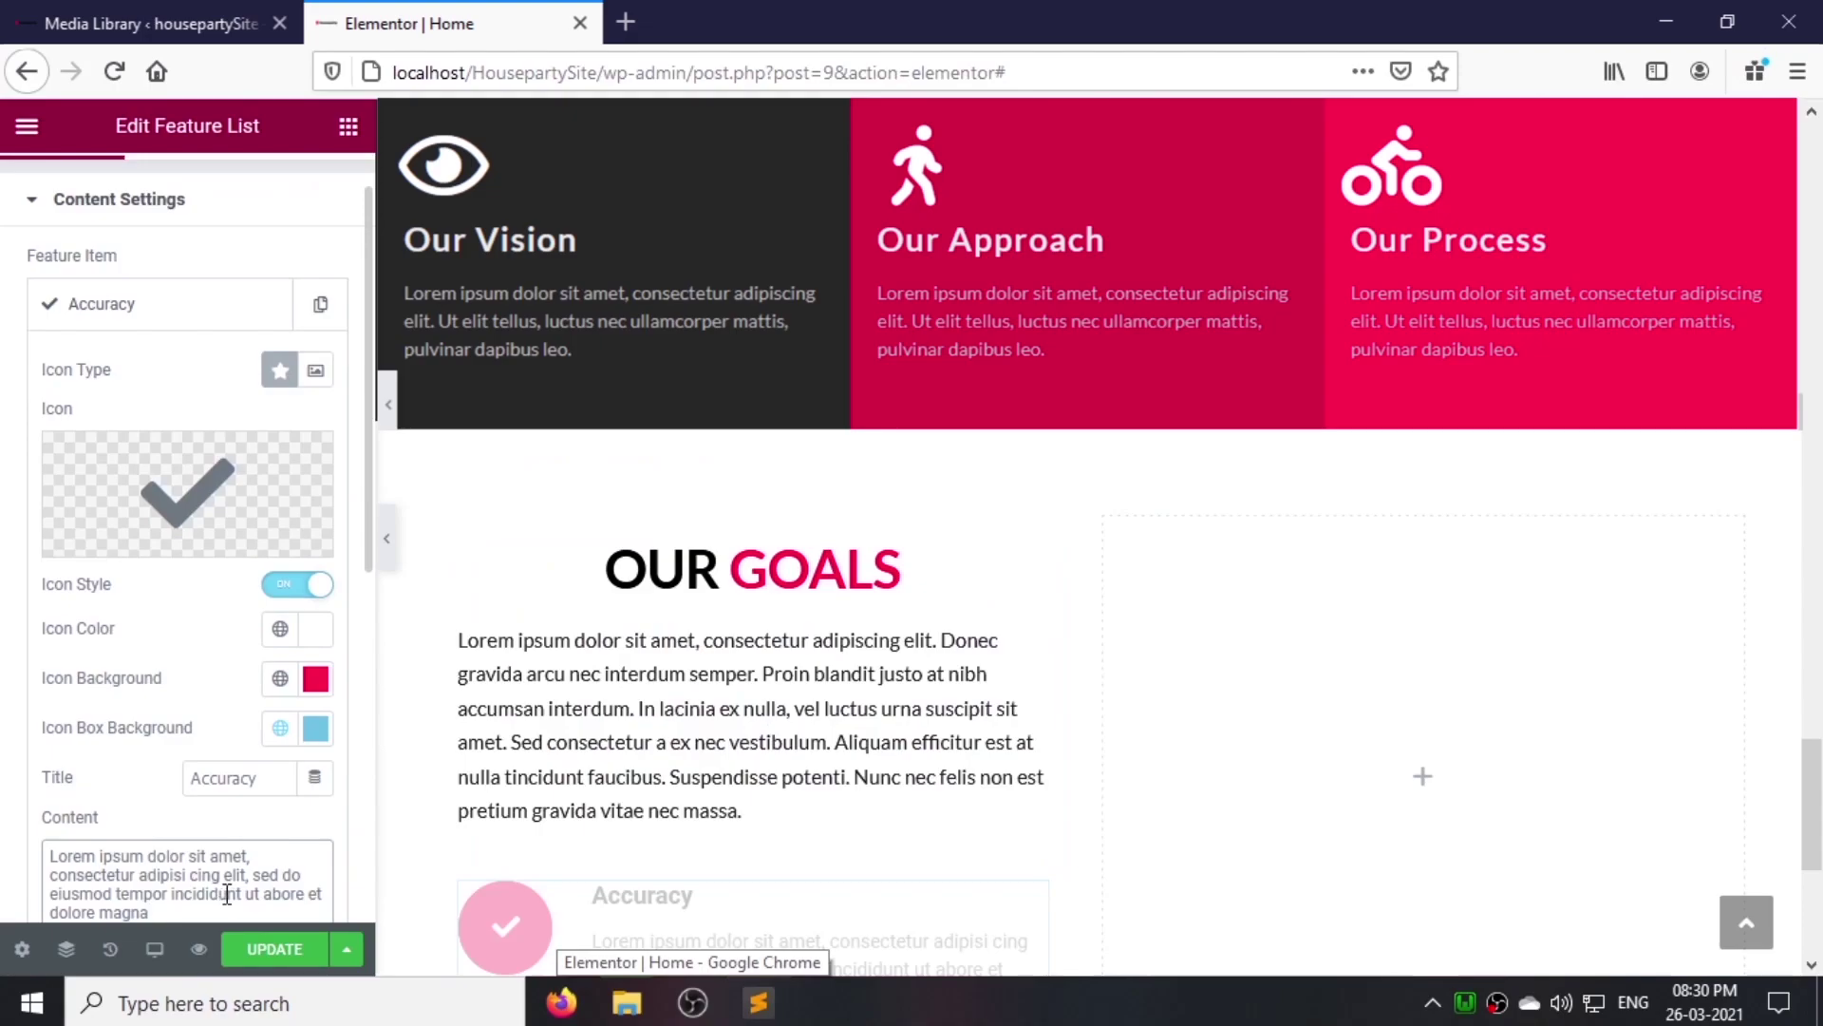
{"action": "scroll", "coordinate": [231, 857], "scroll_direction": "down", "scroll_amount": 1}
{"action": "left_click", "coordinate": [231, 857]}
{"action": "scroll", "coordinate": [190, 665], "scroll_direction": "down", "scroll_amount": 3}
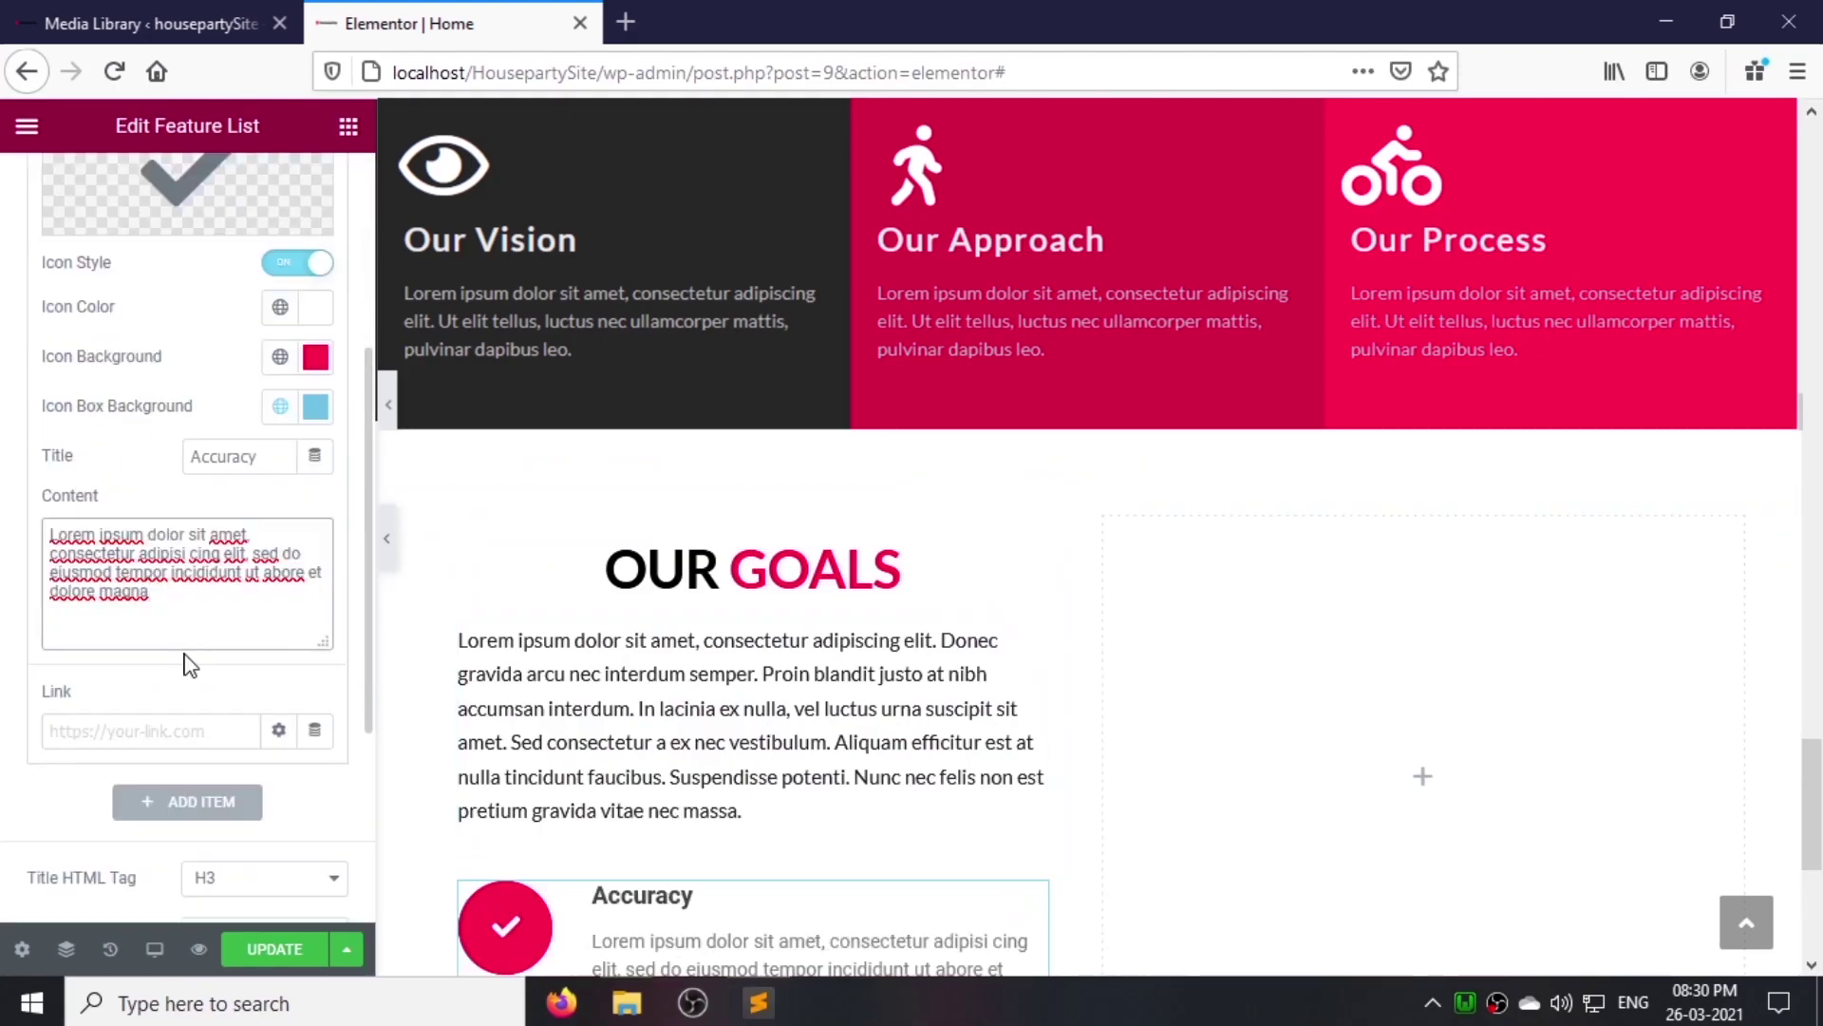
{"action": "scroll", "coordinate": [190, 665], "scroll_direction": "down", "scroll_amount": 4}
{"action": "left_click", "coordinate": [252, 653]}
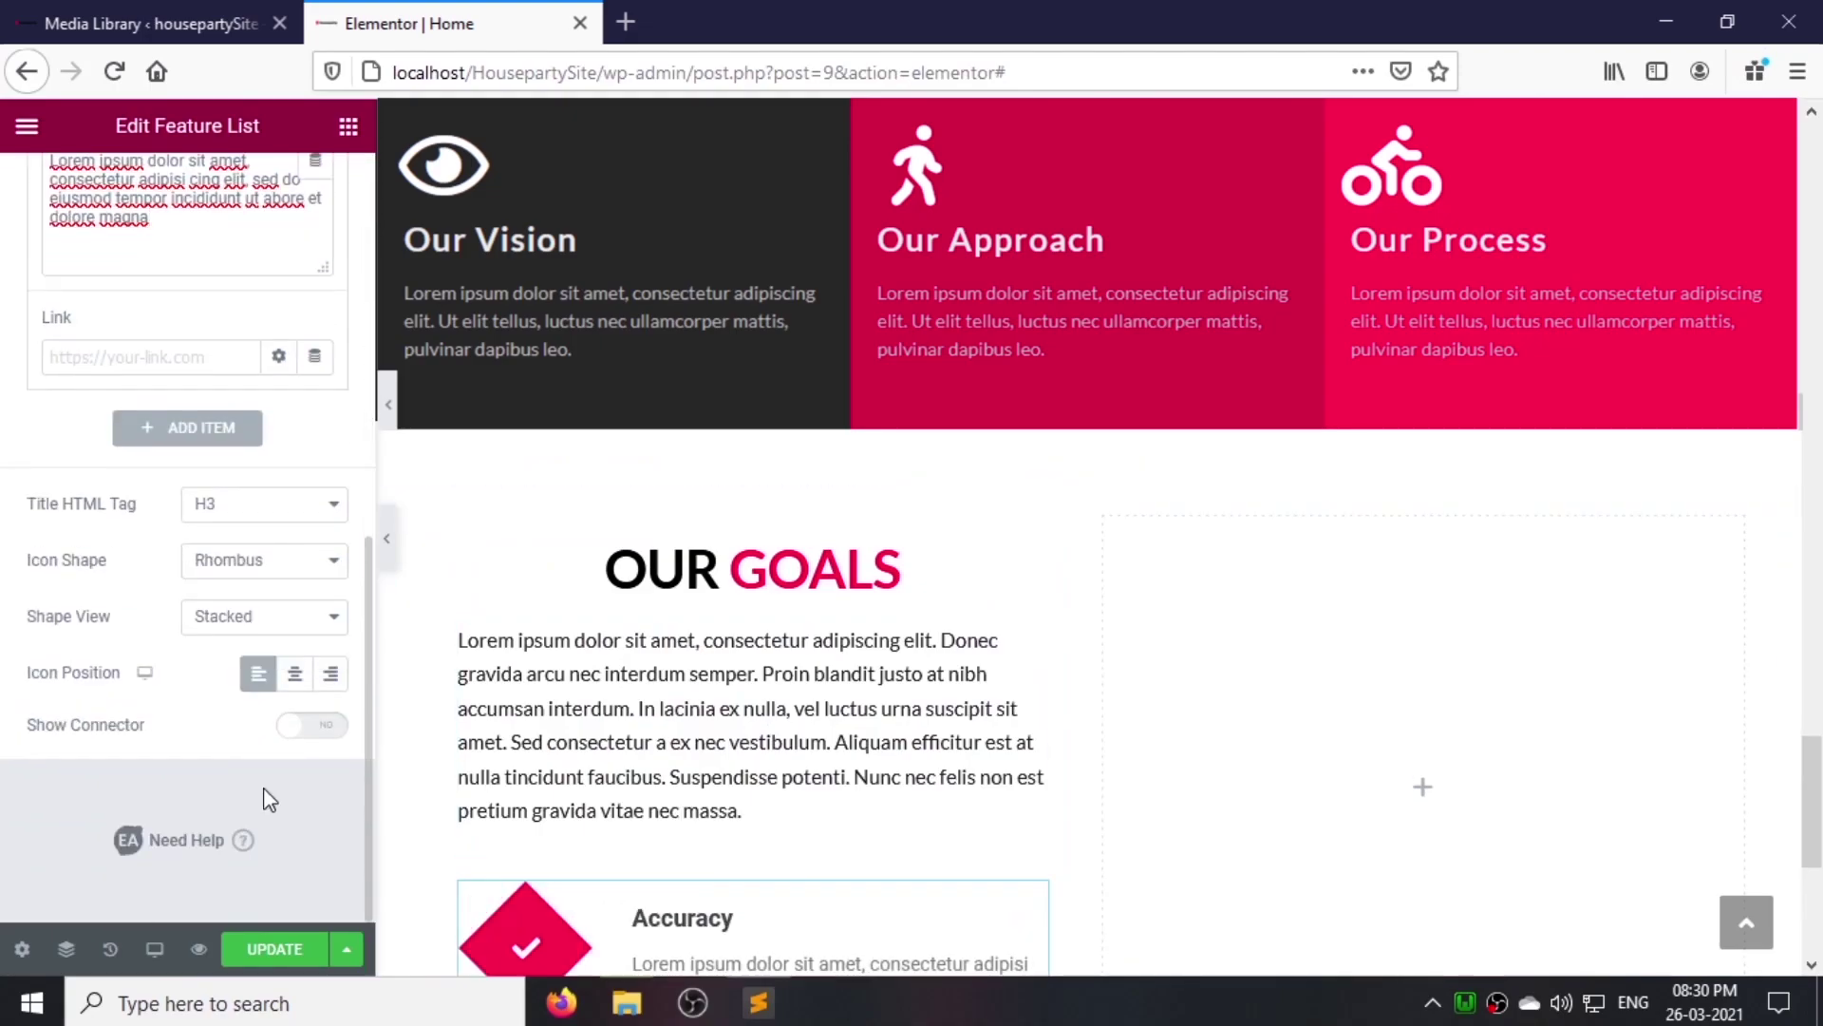
{"action": "scroll", "coordinate": [105, 502], "scroll_direction": "up", "scroll_amount": 8}
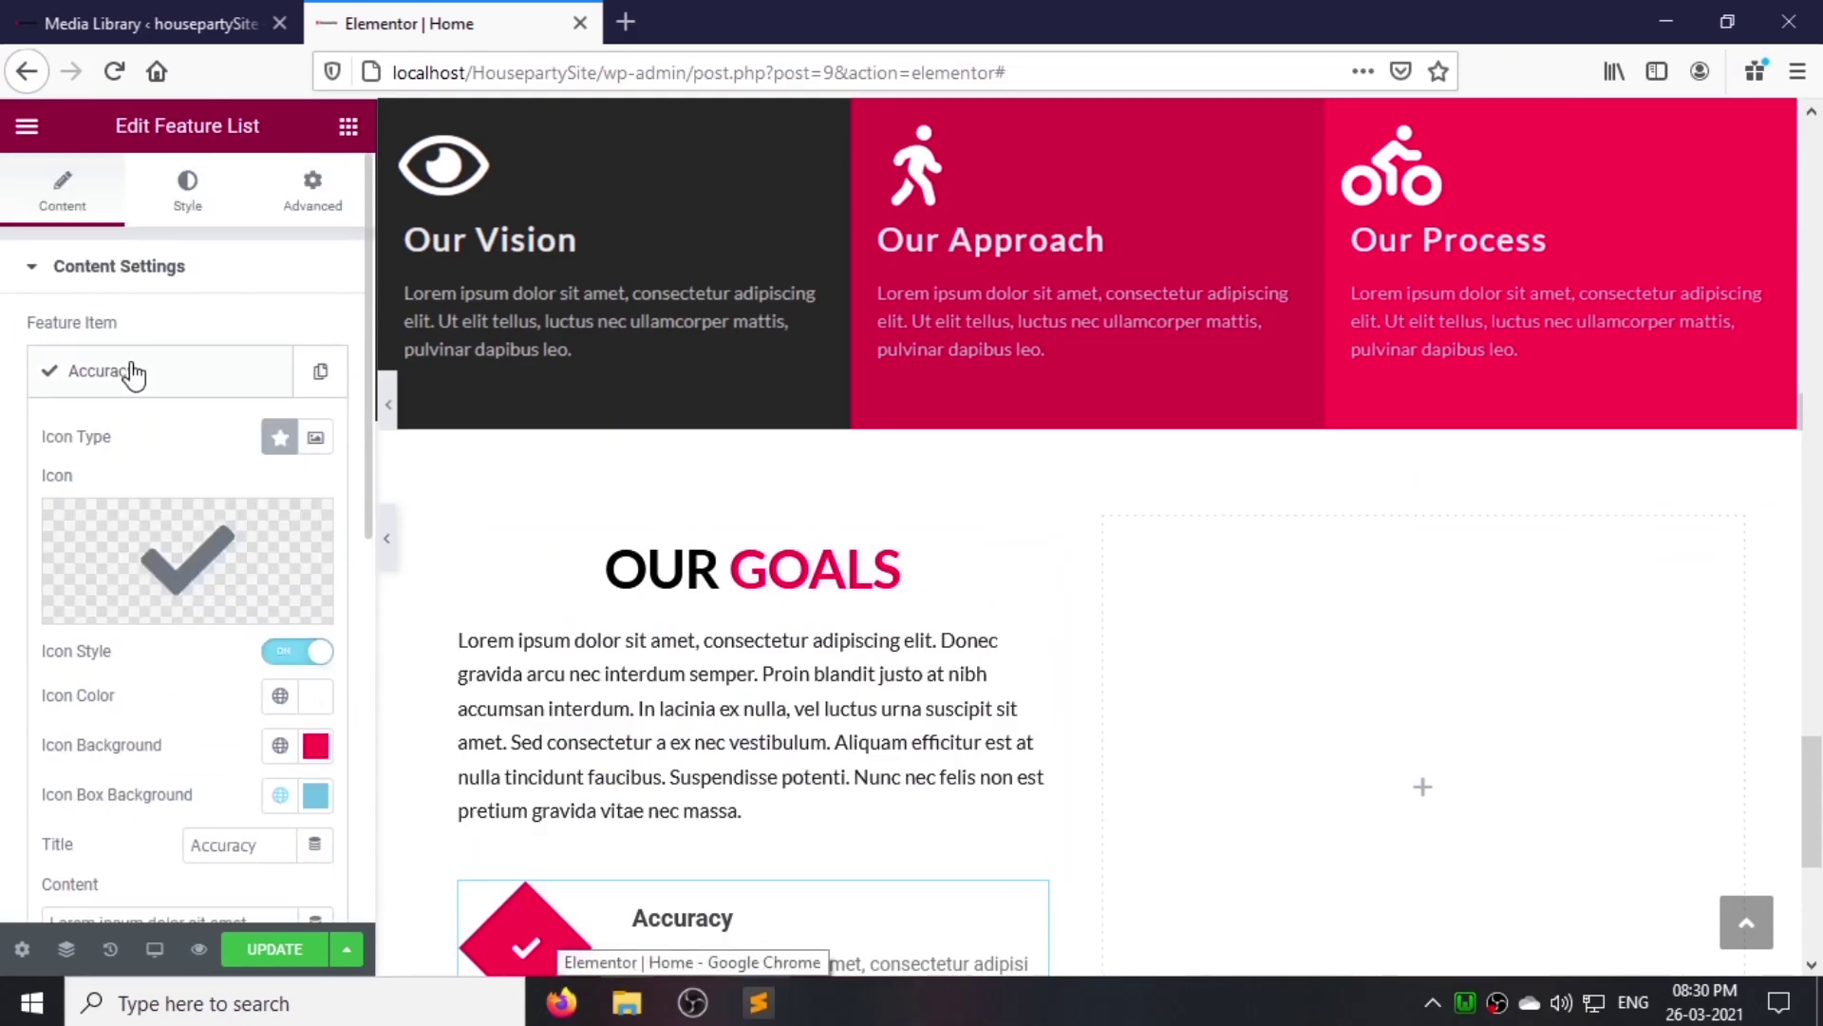
Step: Duplicate the Accuracy item and rename the copy 'Eco Friendly Environment'
{"action": "left_click", "coordinate": [133, 373]}
{"action": "left_click", "coordinate": [292, 384]}
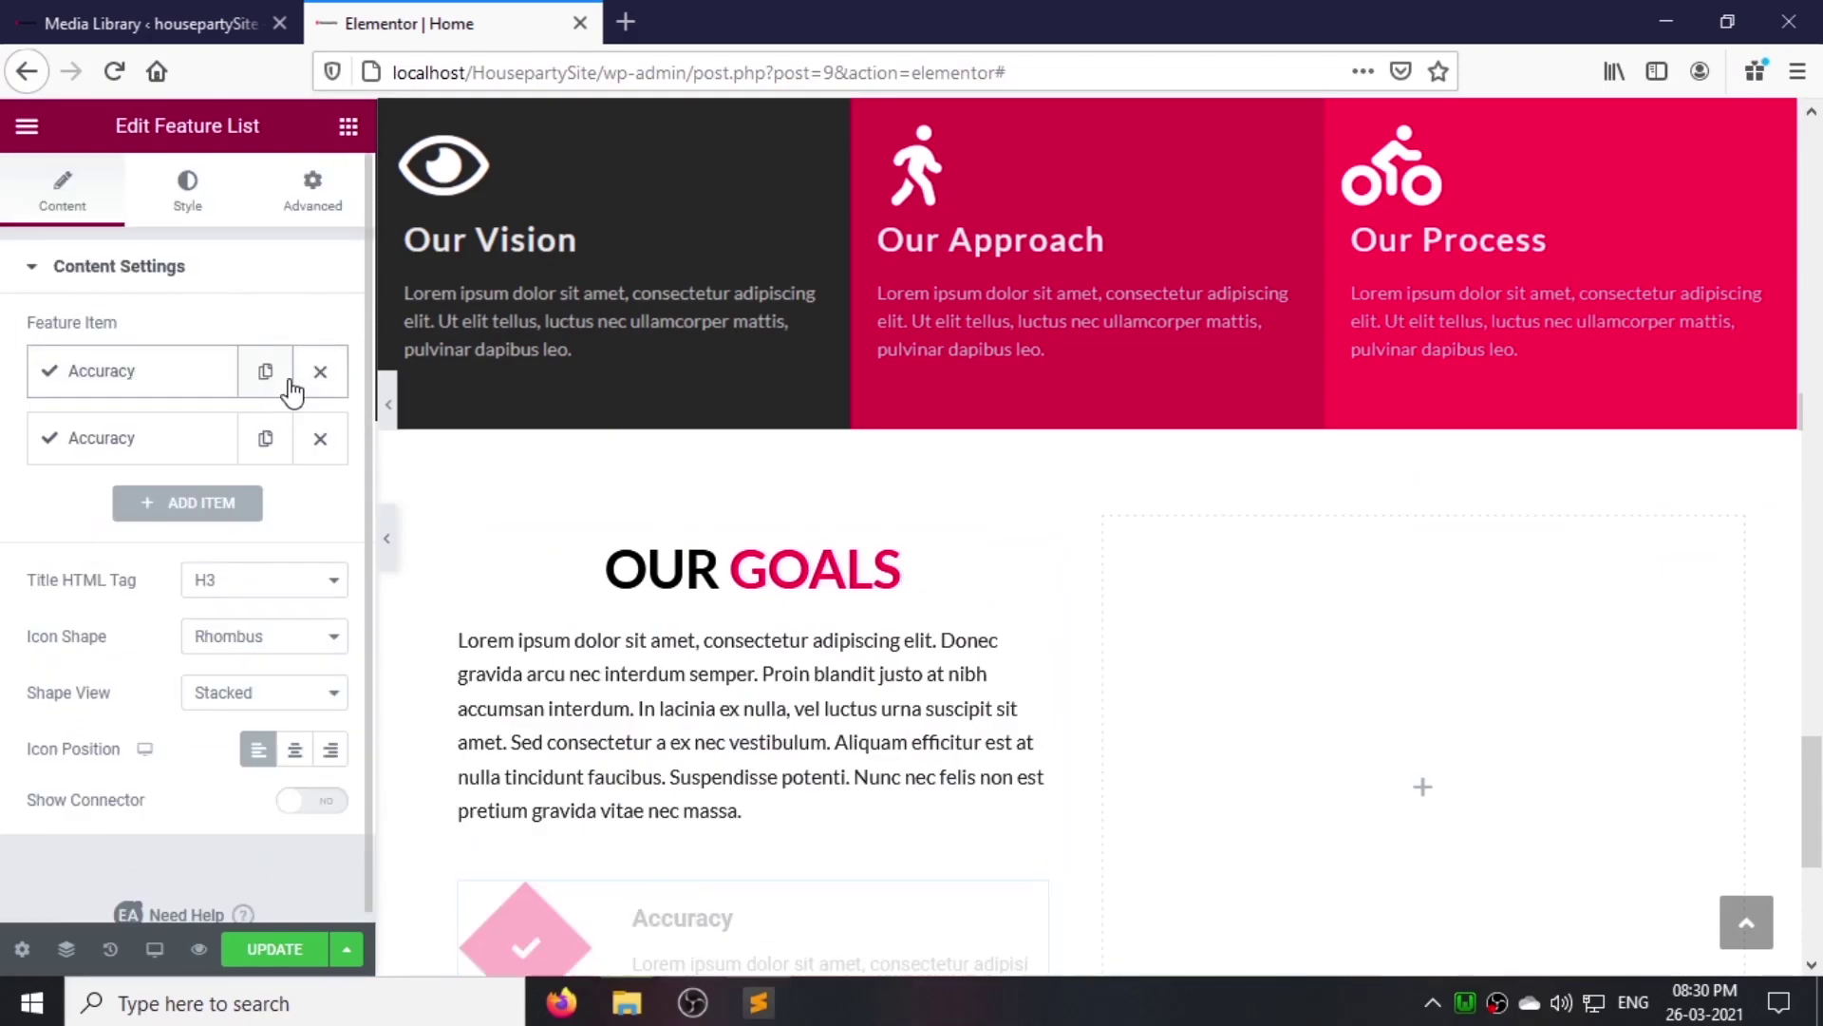
{"action": "left_click", "coordinate": [130, 418]}
{"action": "scroll", "coordinate": [224, 724], "scroll_direction": "down", "scroll_amount": 3}
{"action": "double_click", "coordinate": [224, 714]}
{"action": "type", "text": "Eco Friendly Environment"}
{"action": "left_click", "coordinate": [221, 240]}
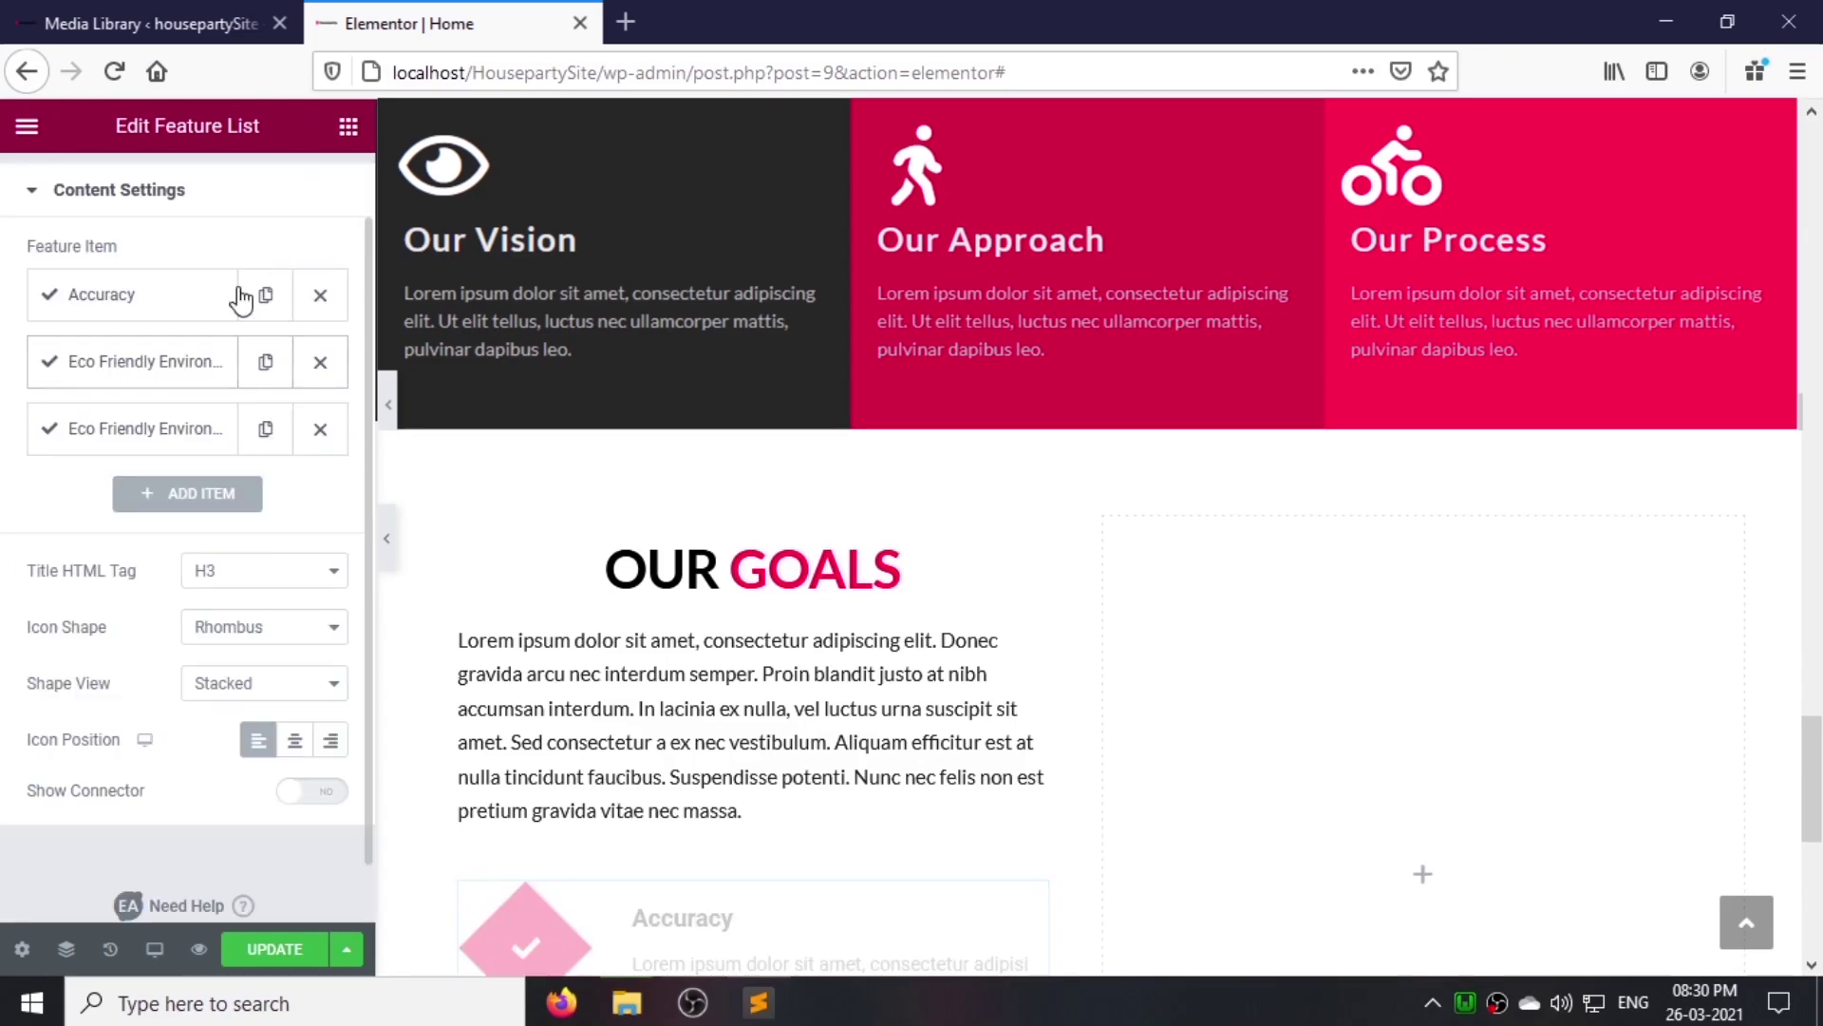
{"action": "left_click", "coordinate": [143, 428]}
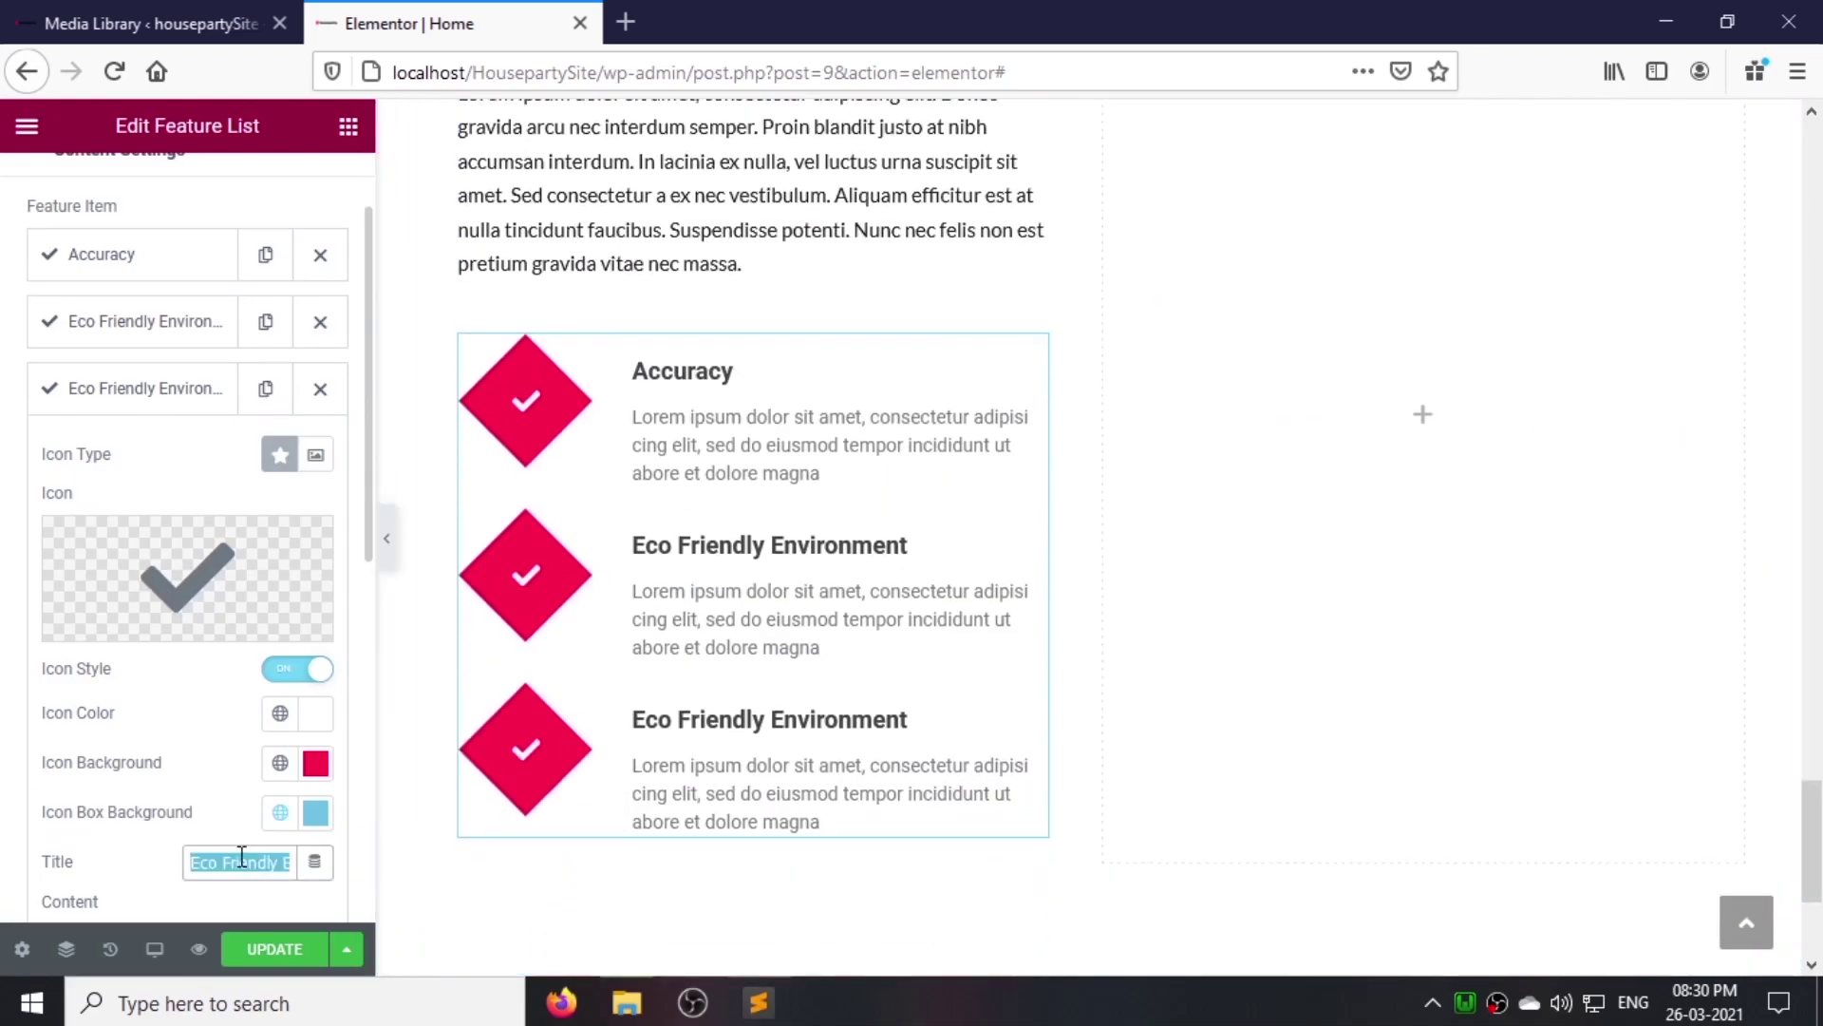
Step: Title the third item 'Robust', then set list sizing values 10 and 25 and icon padding 10
{"action": "type", "text": "Robust"}
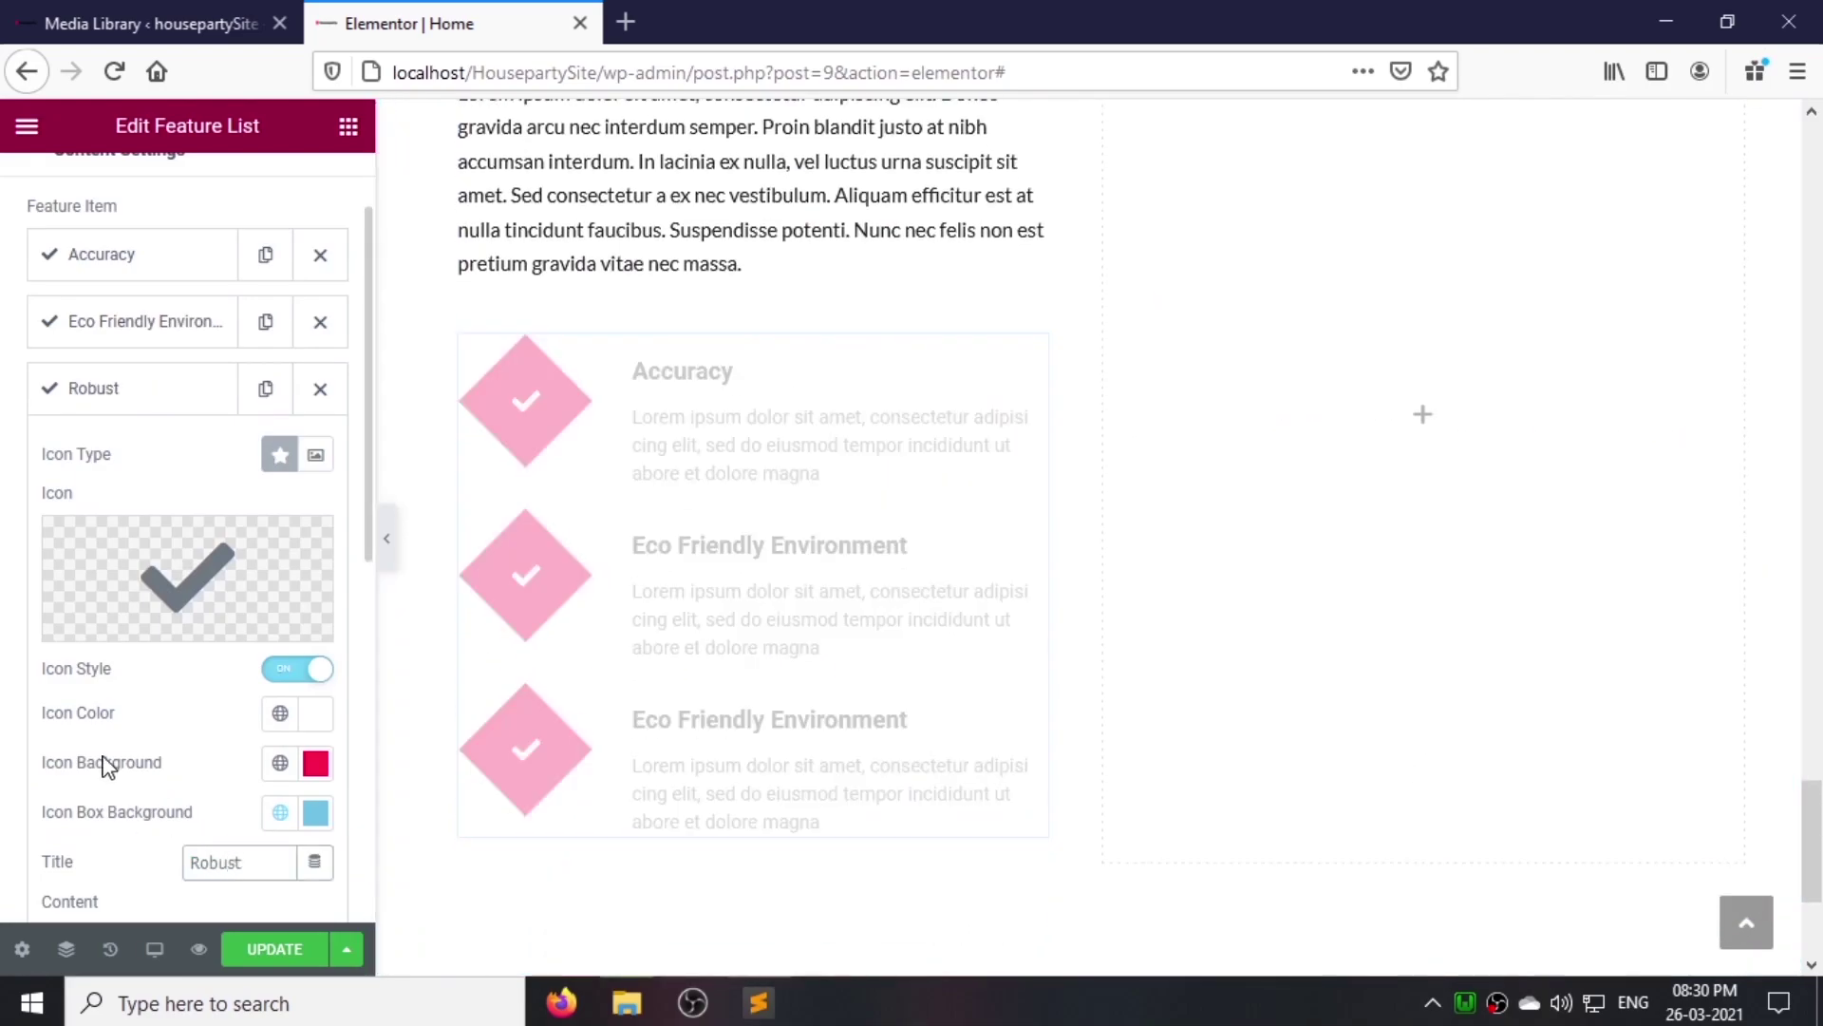
{"action": "left_click", "coordinate": [200, 388]}
{"action": "left_click", "coordinate": [217, 200]}
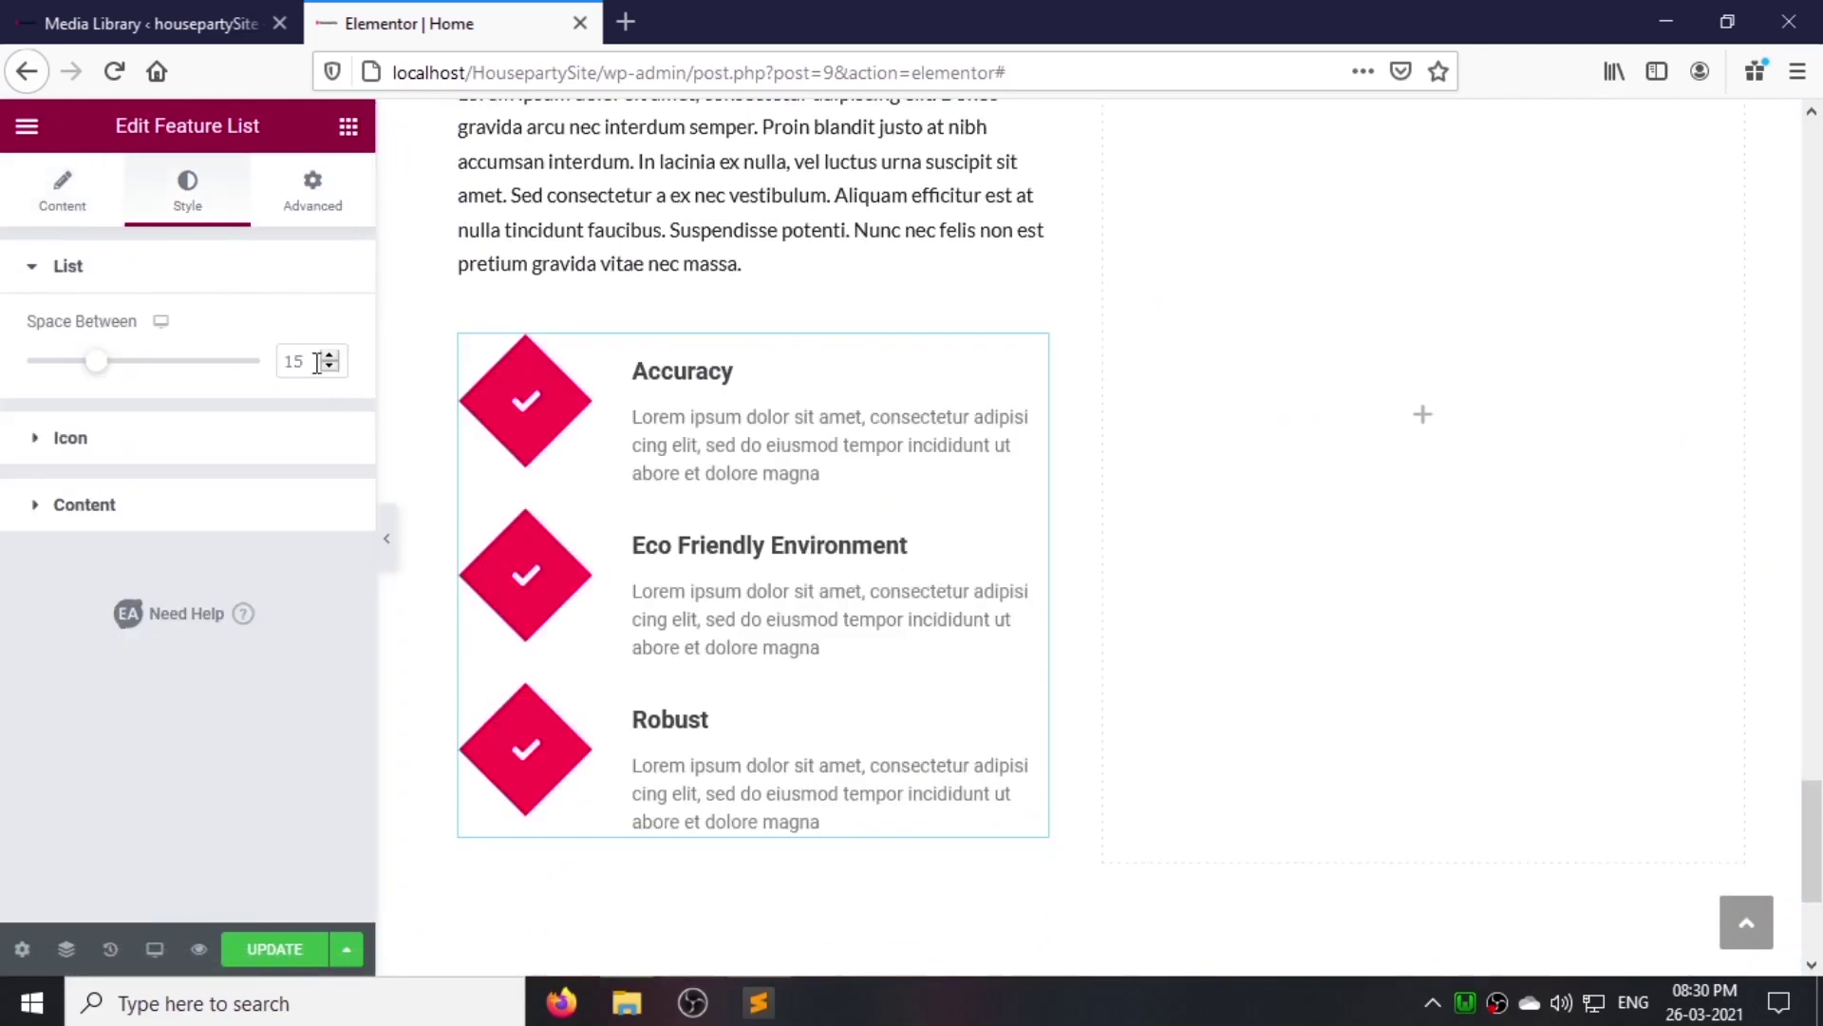
{"action": "type", "text": "10"}
{"action": "left_click", "coordinate": [142, 447]}
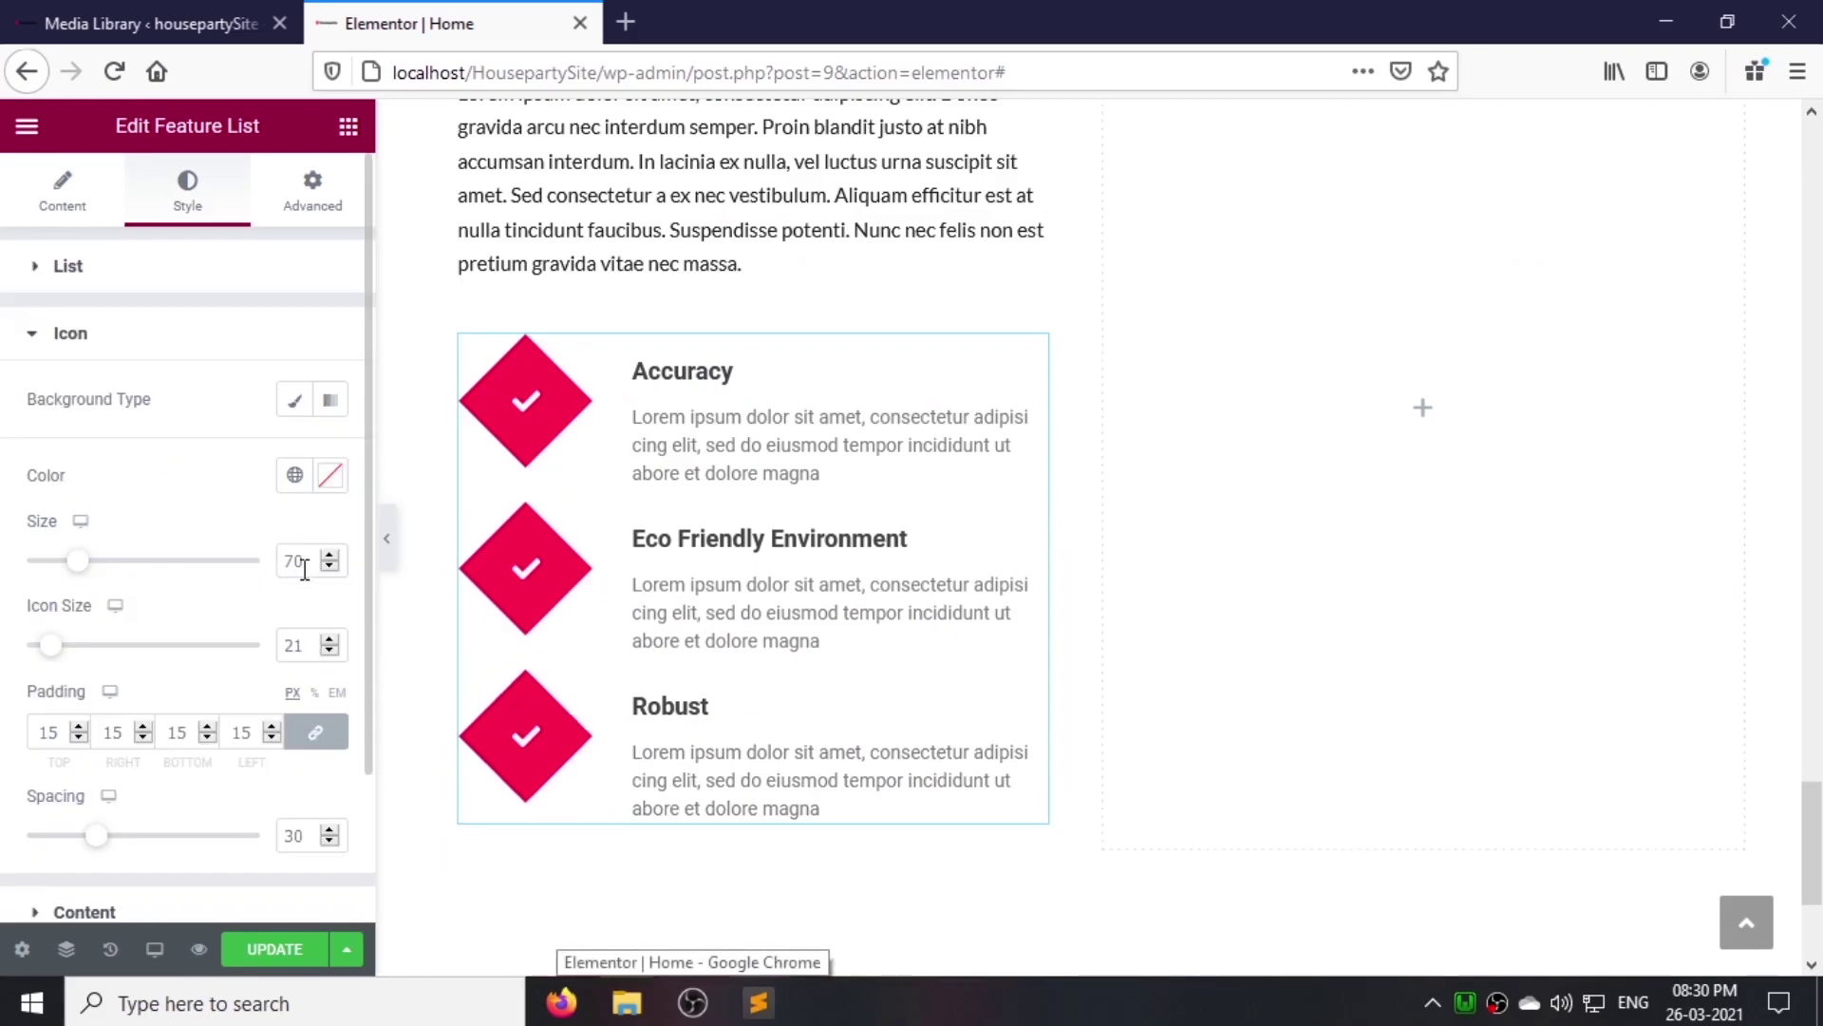
{"action": "type", "text": "25"}
{"action": "left_click_drag", "start_coordinate": [302, 646], "coordinate": [270, 646]}
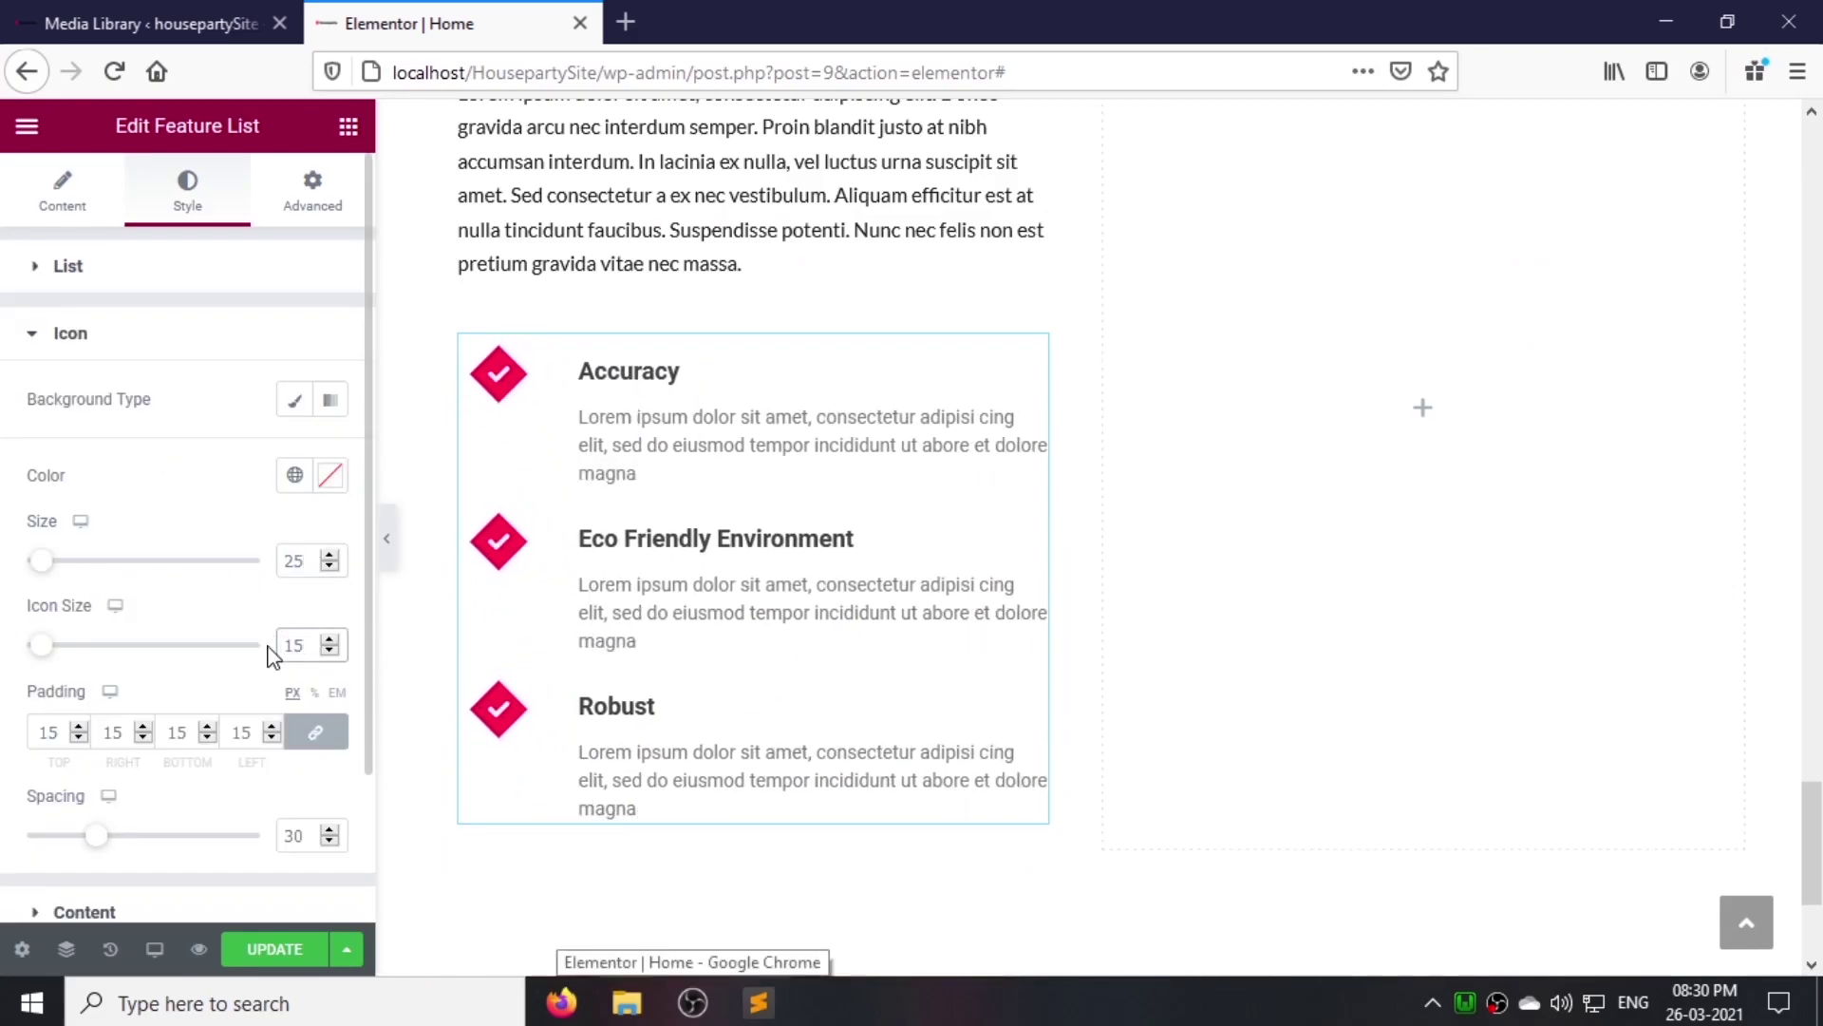
{"action": "double_click", "coordinate": [50, 732]}
{"action": "type", "text": "10"}
Step: Set the feature titles' colour to #333333
{"action": "scroll", "coordinate": [190, 835], "scroll_direction": "down", "scroll_amount": 1}
{"action": "left_click", "coordinate": [134, 830]}
{"action": "scroll", "coordinate": [237, 542], "scroll_direction": "down", "scroll_amount": 1}
{"action": "left_click", "coordinate": [330, 494]}
{"action": "left_click", "coordinate": [277, 903]}
{"action": "type", "text": "#333333"}
{"action": "left_click", "coordinate": [135, 560]}
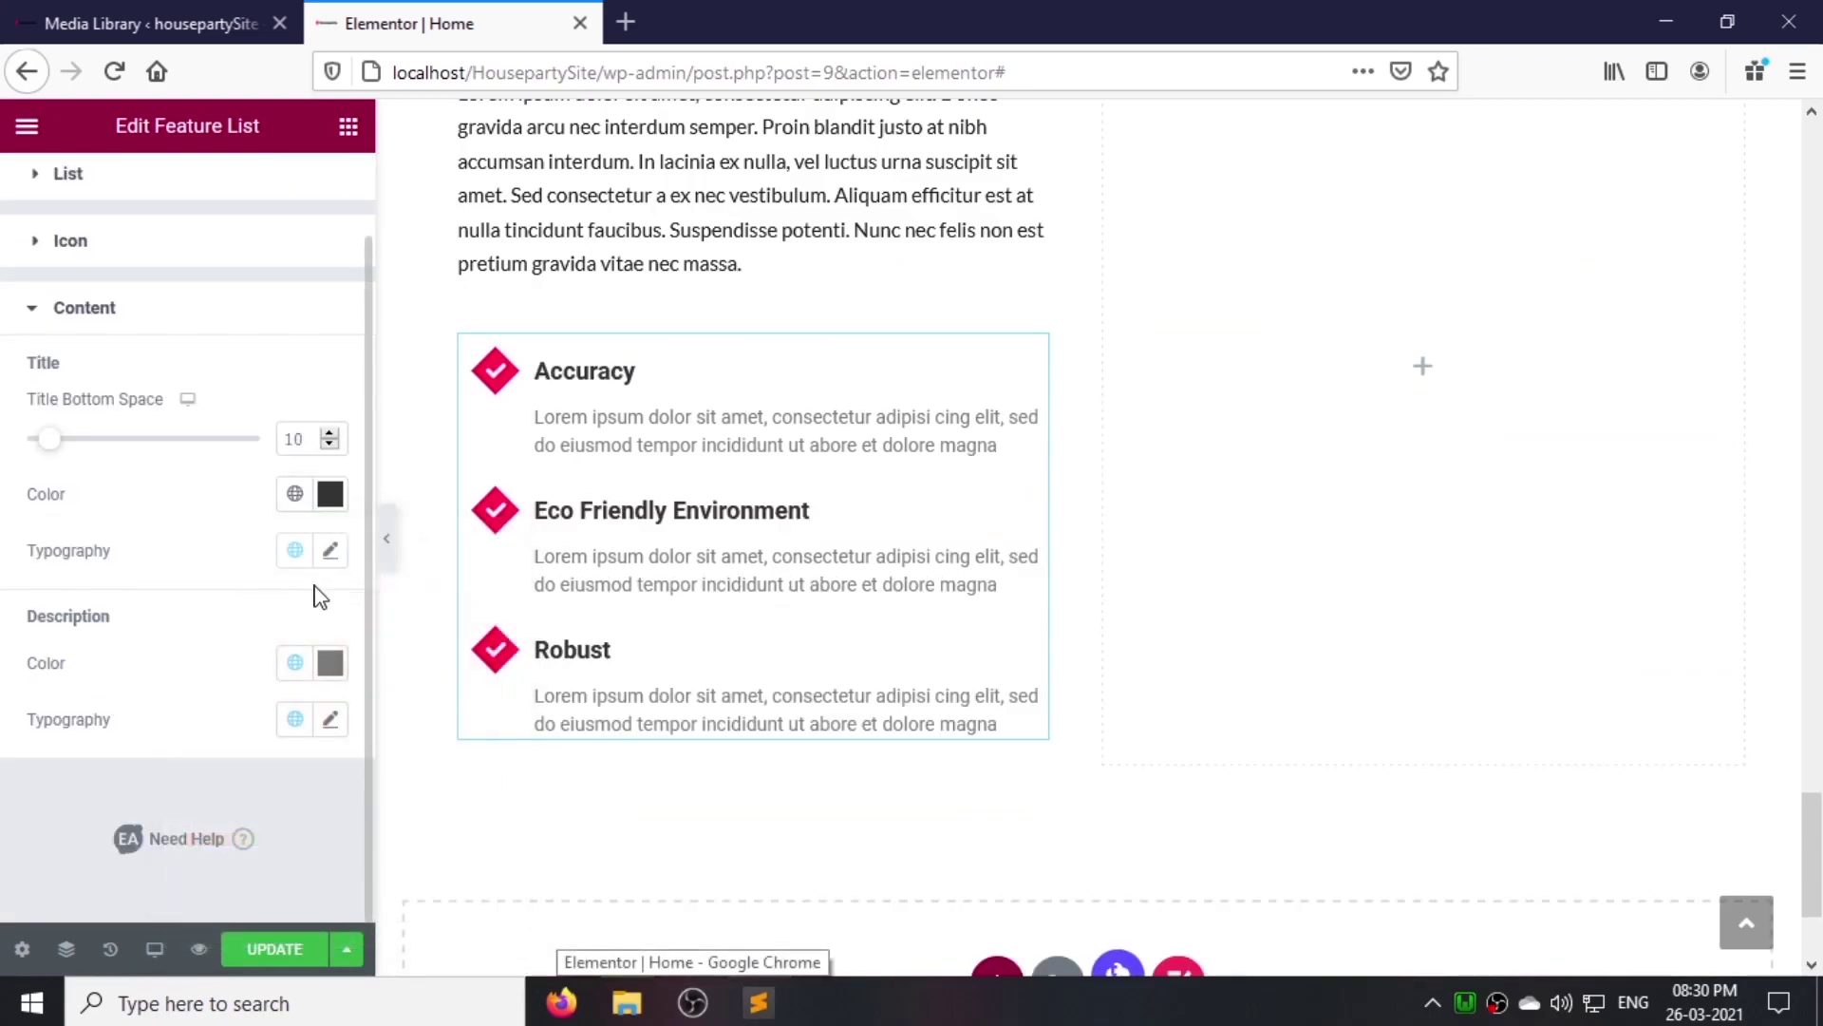
Step: Set title typography to Lato 20, weight 700, capitalized, line height 0.7, letter spacing -1.6
{"action": "left_click", "coordinate": [330, 550]}
{"action": "left_click", "coordinate": [260, 419]}
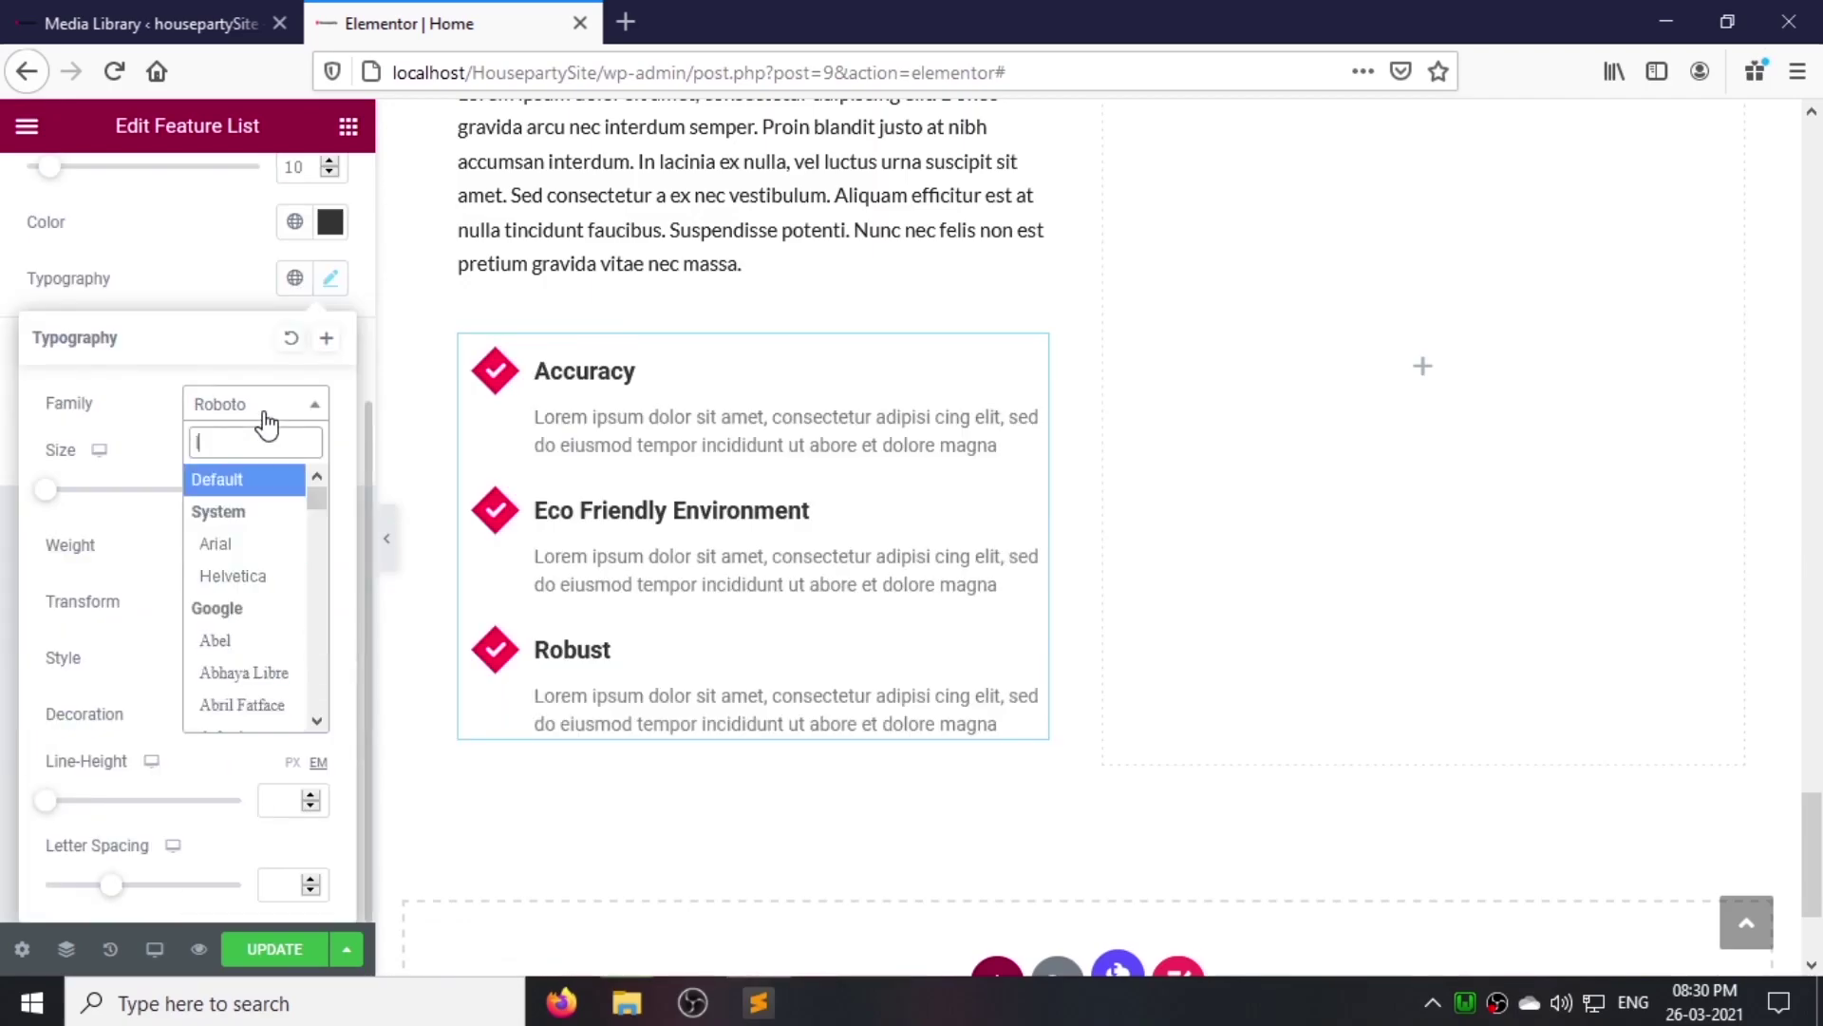
{"action": "type", "text": "Lato"}
{"action": "key", "text": "Return"}
{"action": "type", "text": "20"}
{"action": "left_click", "coordinate": [205, 554]}
{"action": "left_click", "coordinate": [264, 757]}
{"action": "left_click", "coordinate": [250, 608]}
{"action": "left_click", "coordinate": [237, 718]}
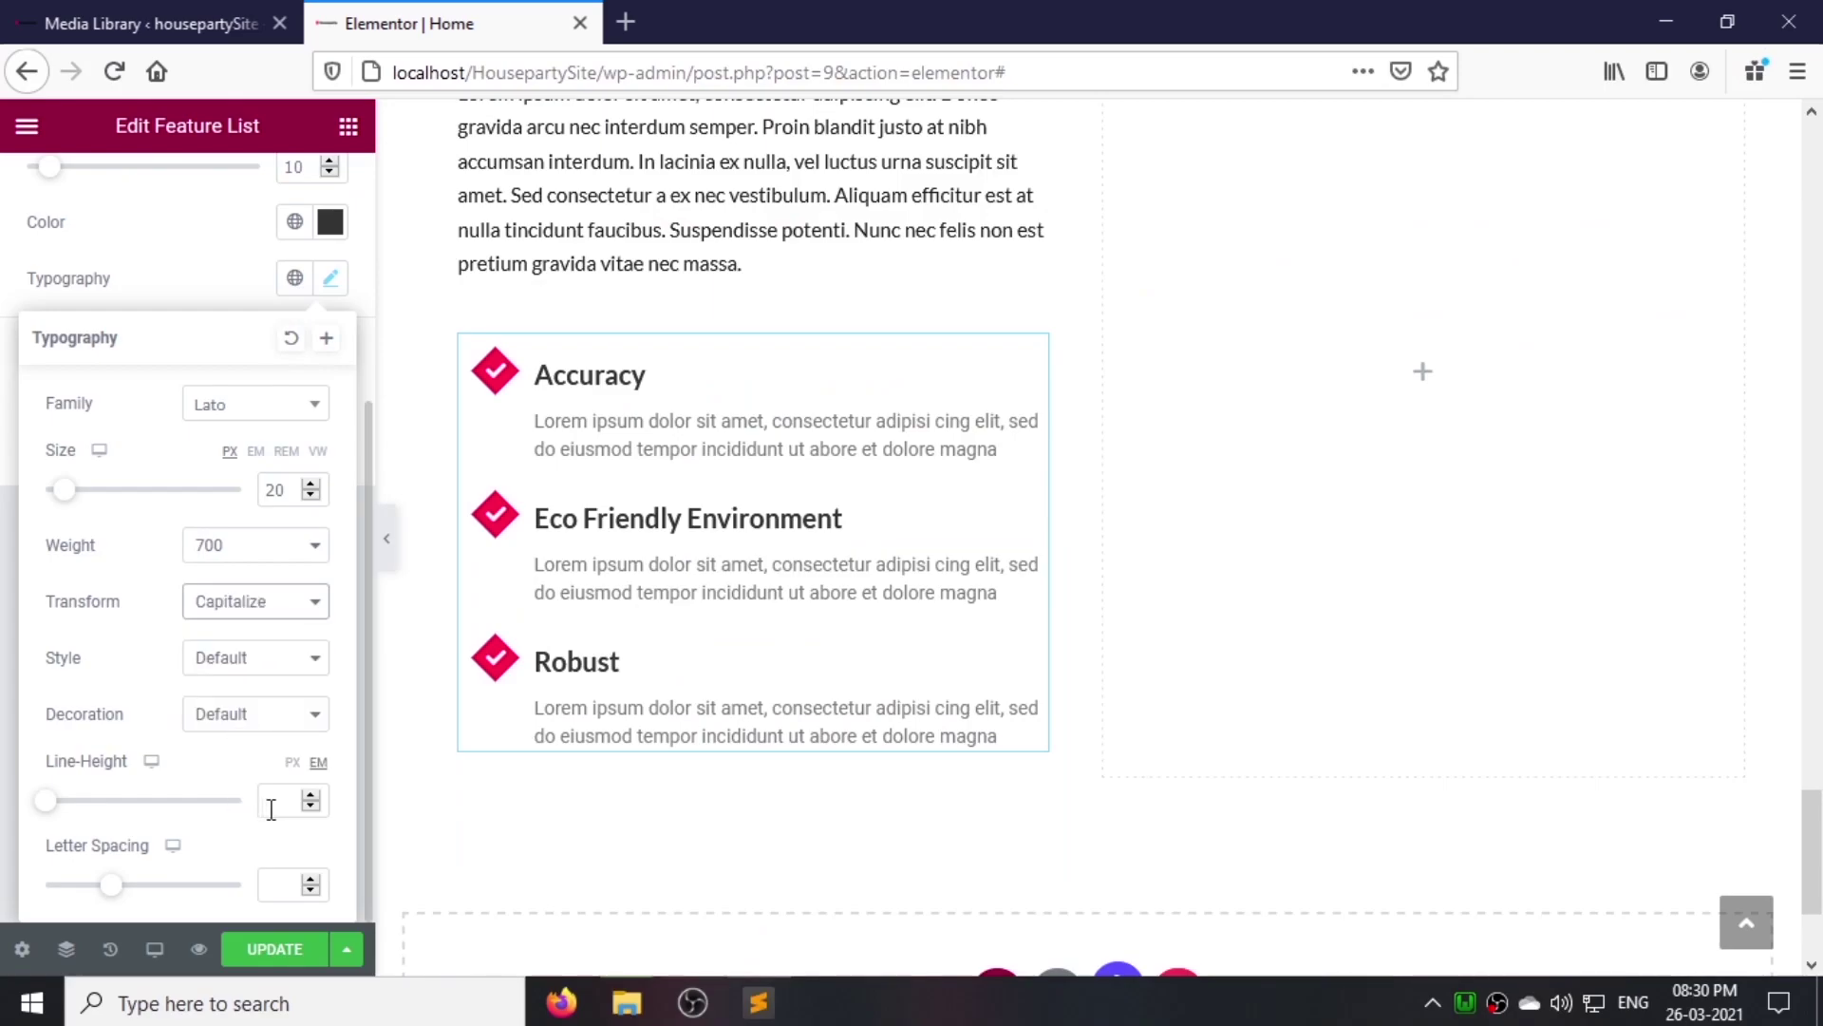
{"action": "left_click", "coordinate": [267, 808]}
{"action": "type", "text": "0.7"}
{"action": "left_click", "coordinate": [271, 891]}
{"action": "type", "text": "-1.6"}
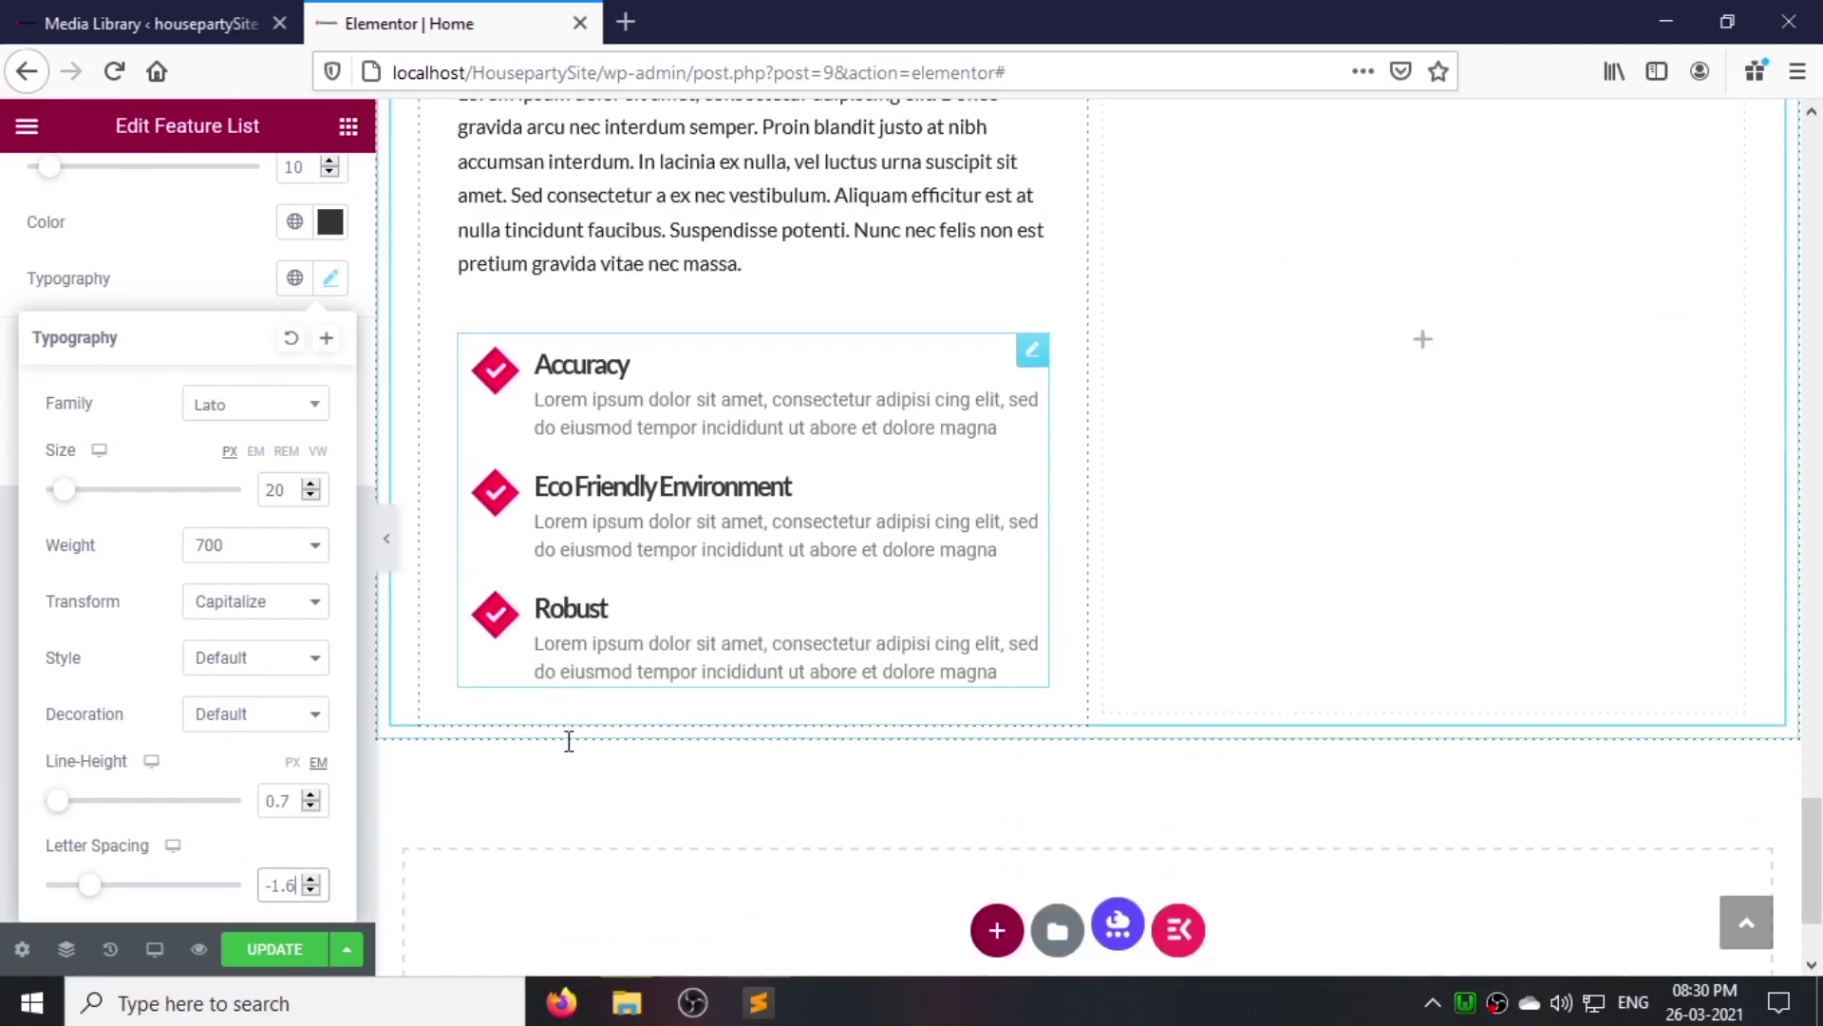
{"action": "left_click", "coordinate": [186, 268]}
Step: Set the descriptions to Lato weight 500 with 1.2 line height, and update the page
{"action": "scroll", "coordinate": [213, 870], "scroll_direction": "up", "scroll_amount": 3}
{"action": "left_click", "coordinate": [330, 667]}
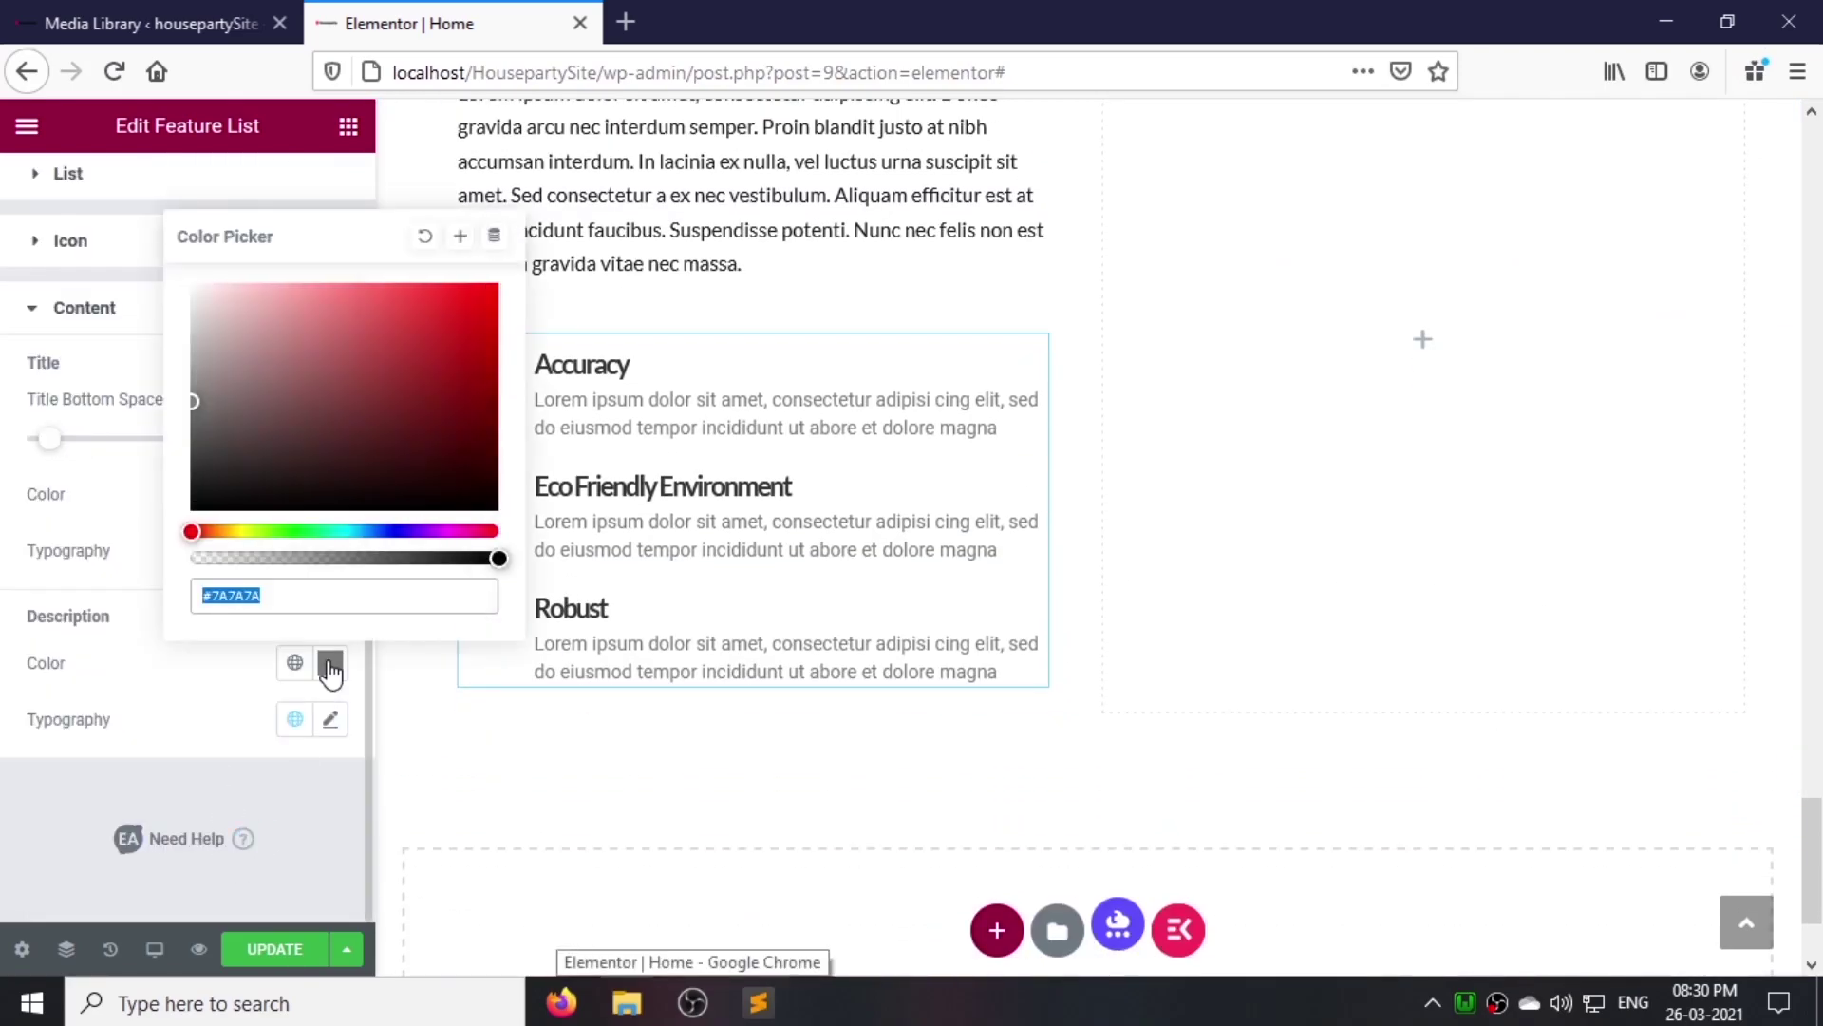
{"action": "left_click", "coordinate": [330, 718]}
{"action": "scroll", "coordinate": [215, 794], "scroll_direction": "down", "scroll_amount": 4}
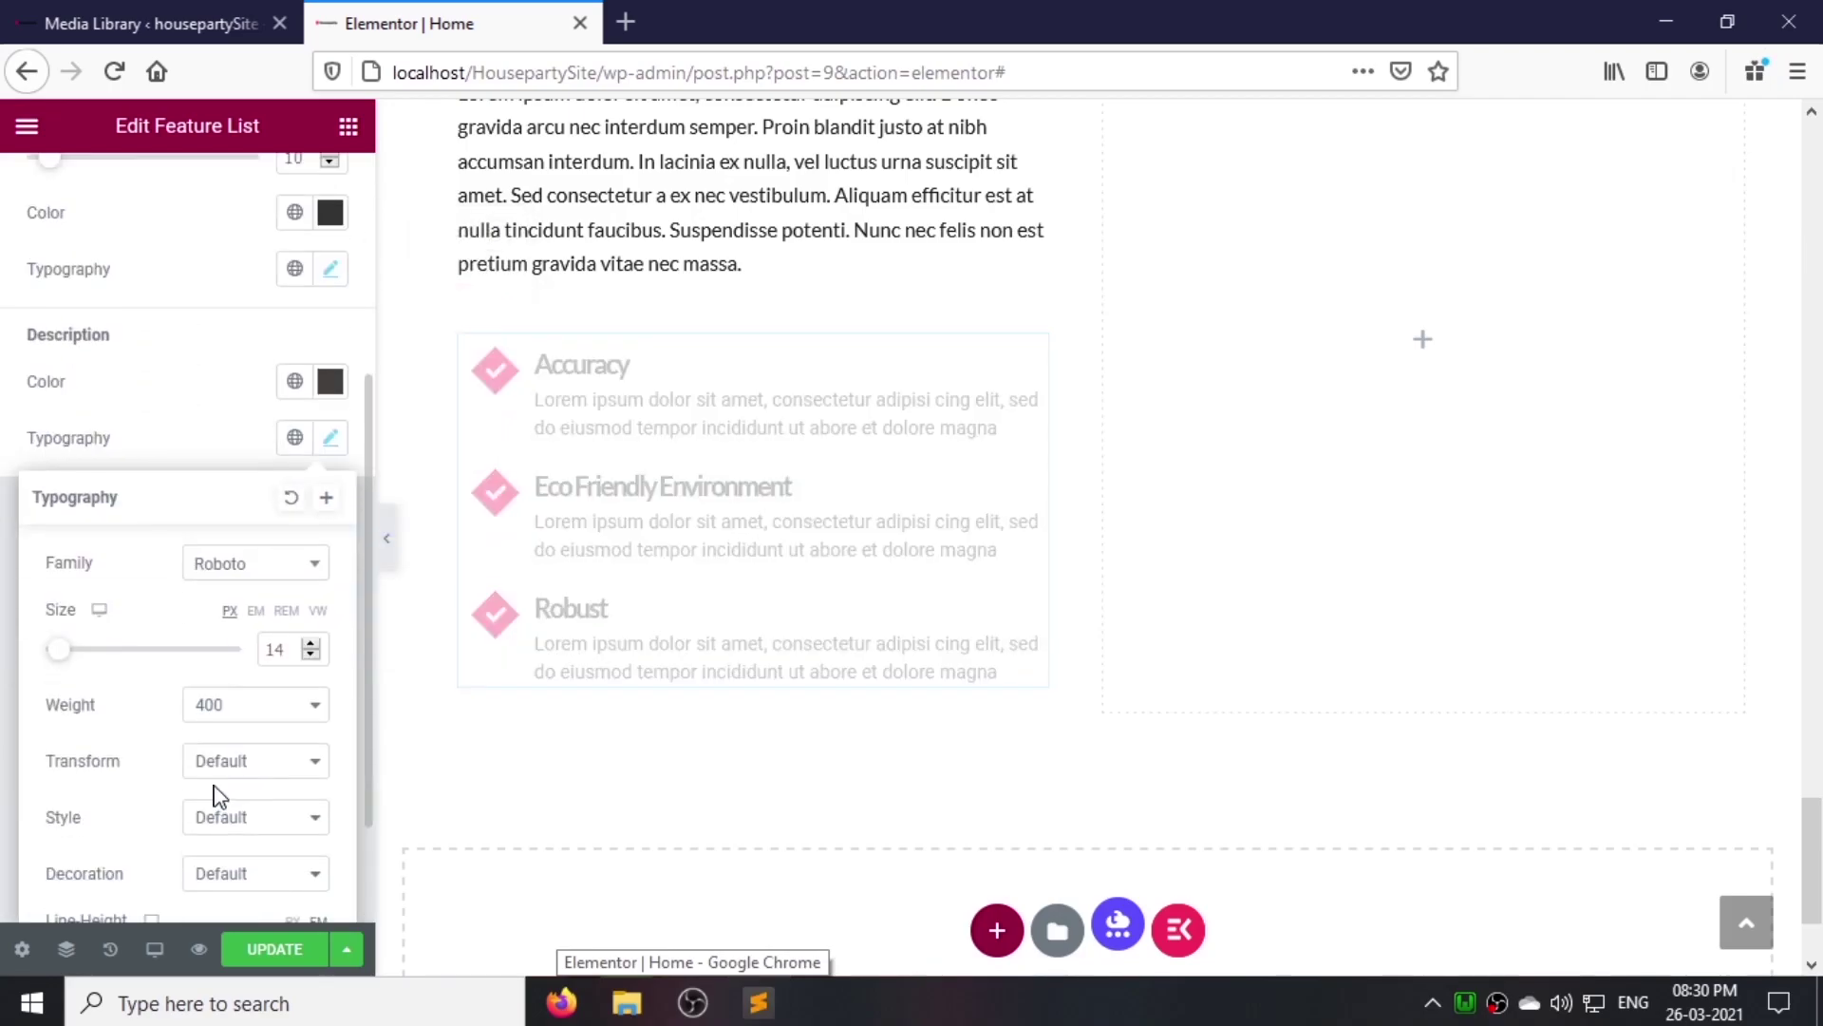
{"action": "left_click", "coordinate": [254, 483]}
{"action": "type", "text": "lat"}
{"action": "left_click", "coordinate": [218, 590]}
{"action": "left_click", "coordinate": [247, 624]}
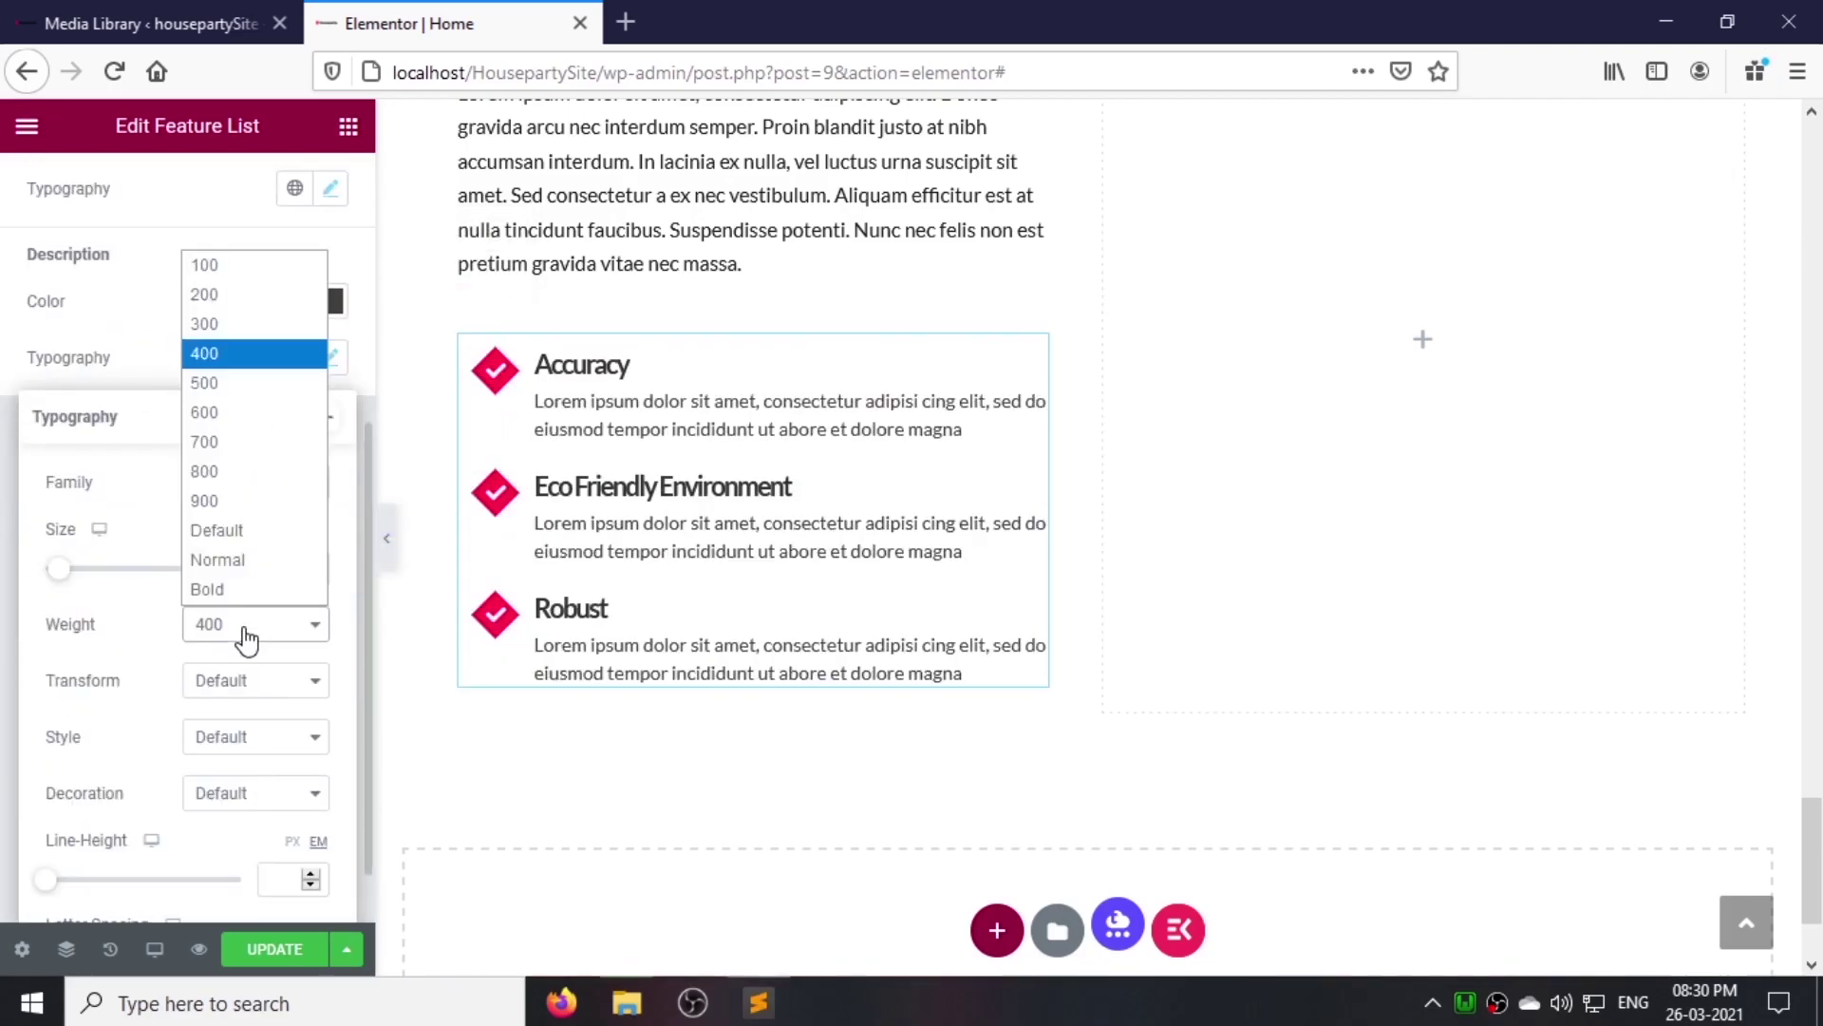
{"action": "left_click", "coordinate": [252, 389]}
{"action": "scroll", "coordinate": [277, 836], "scroll_direction": "down", "scroll_amount": 1}
{"action": "type", "text": "1.2"}
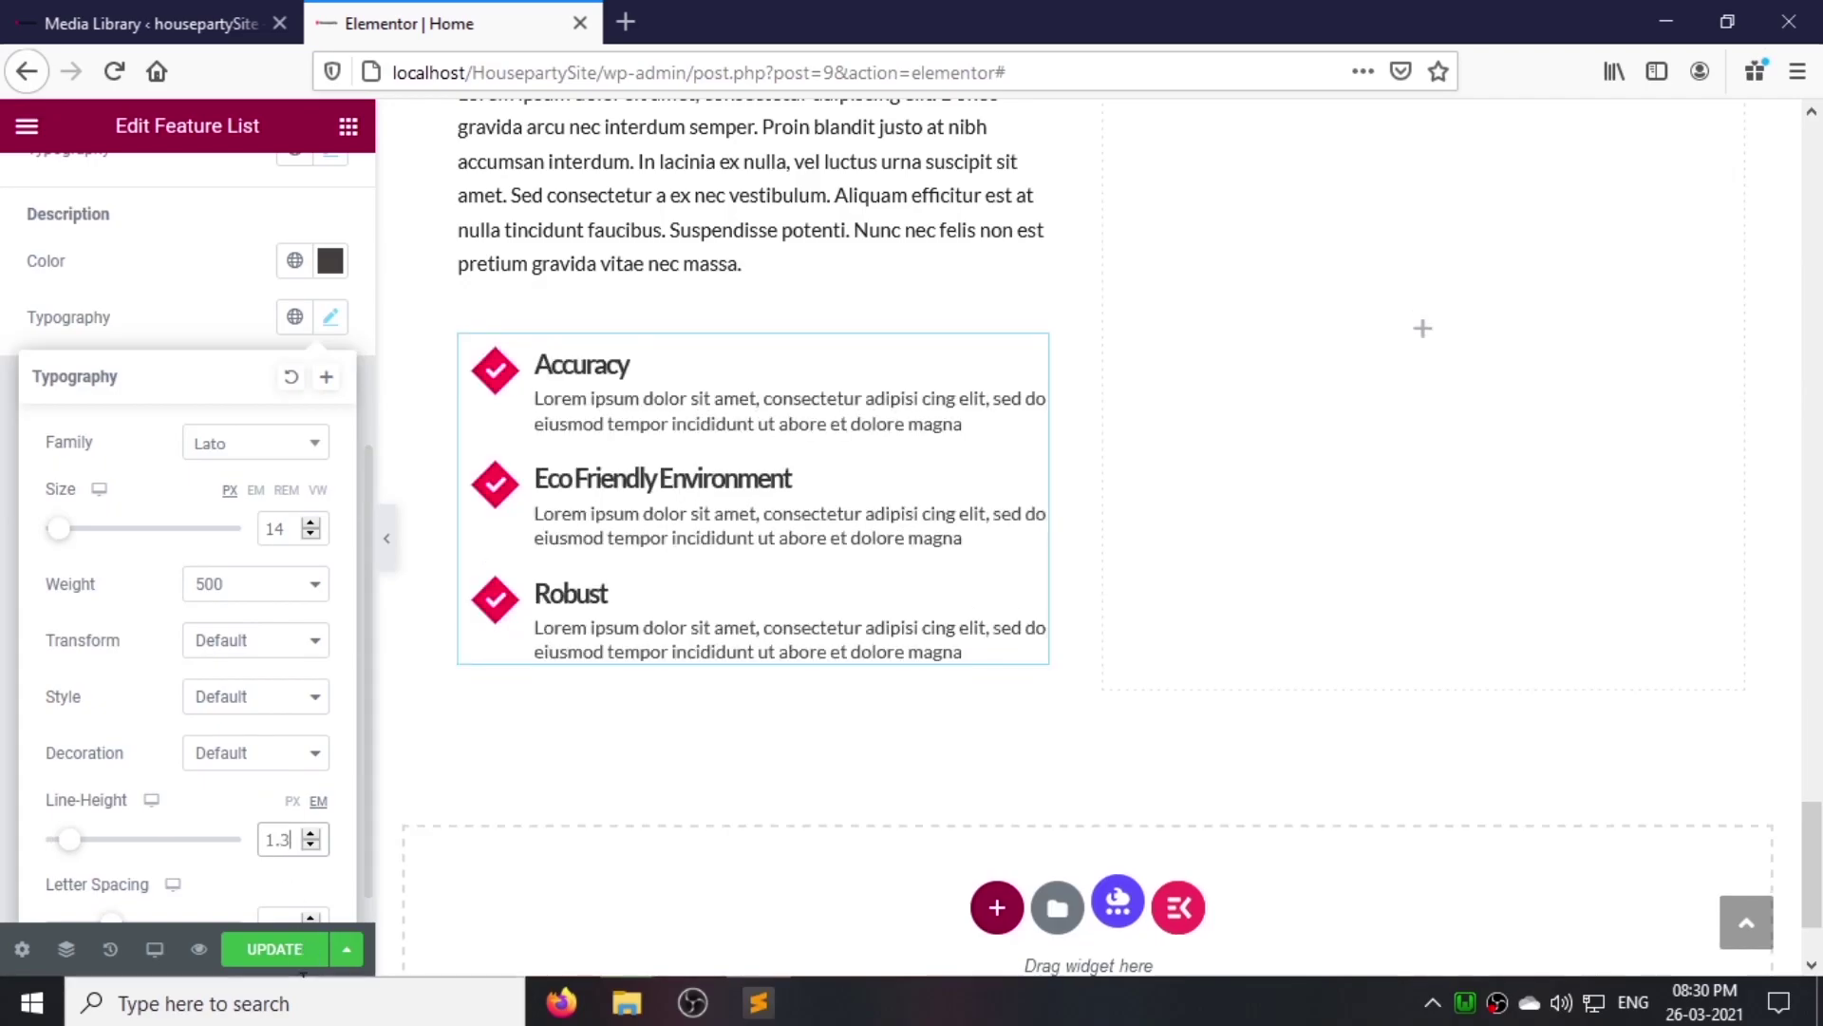
{"action": "left_click", "coordinate": [274, 949]}
Step: Duplicate the OUR GOALS heading into the right column and change it to OUR EXPERTISE
{"action": "scroll", "coordinate": [749, 503], "scroll_direction": "up", "scroll_amount": 4}
{"action": "right_click", "coordinate": [748, 433]}
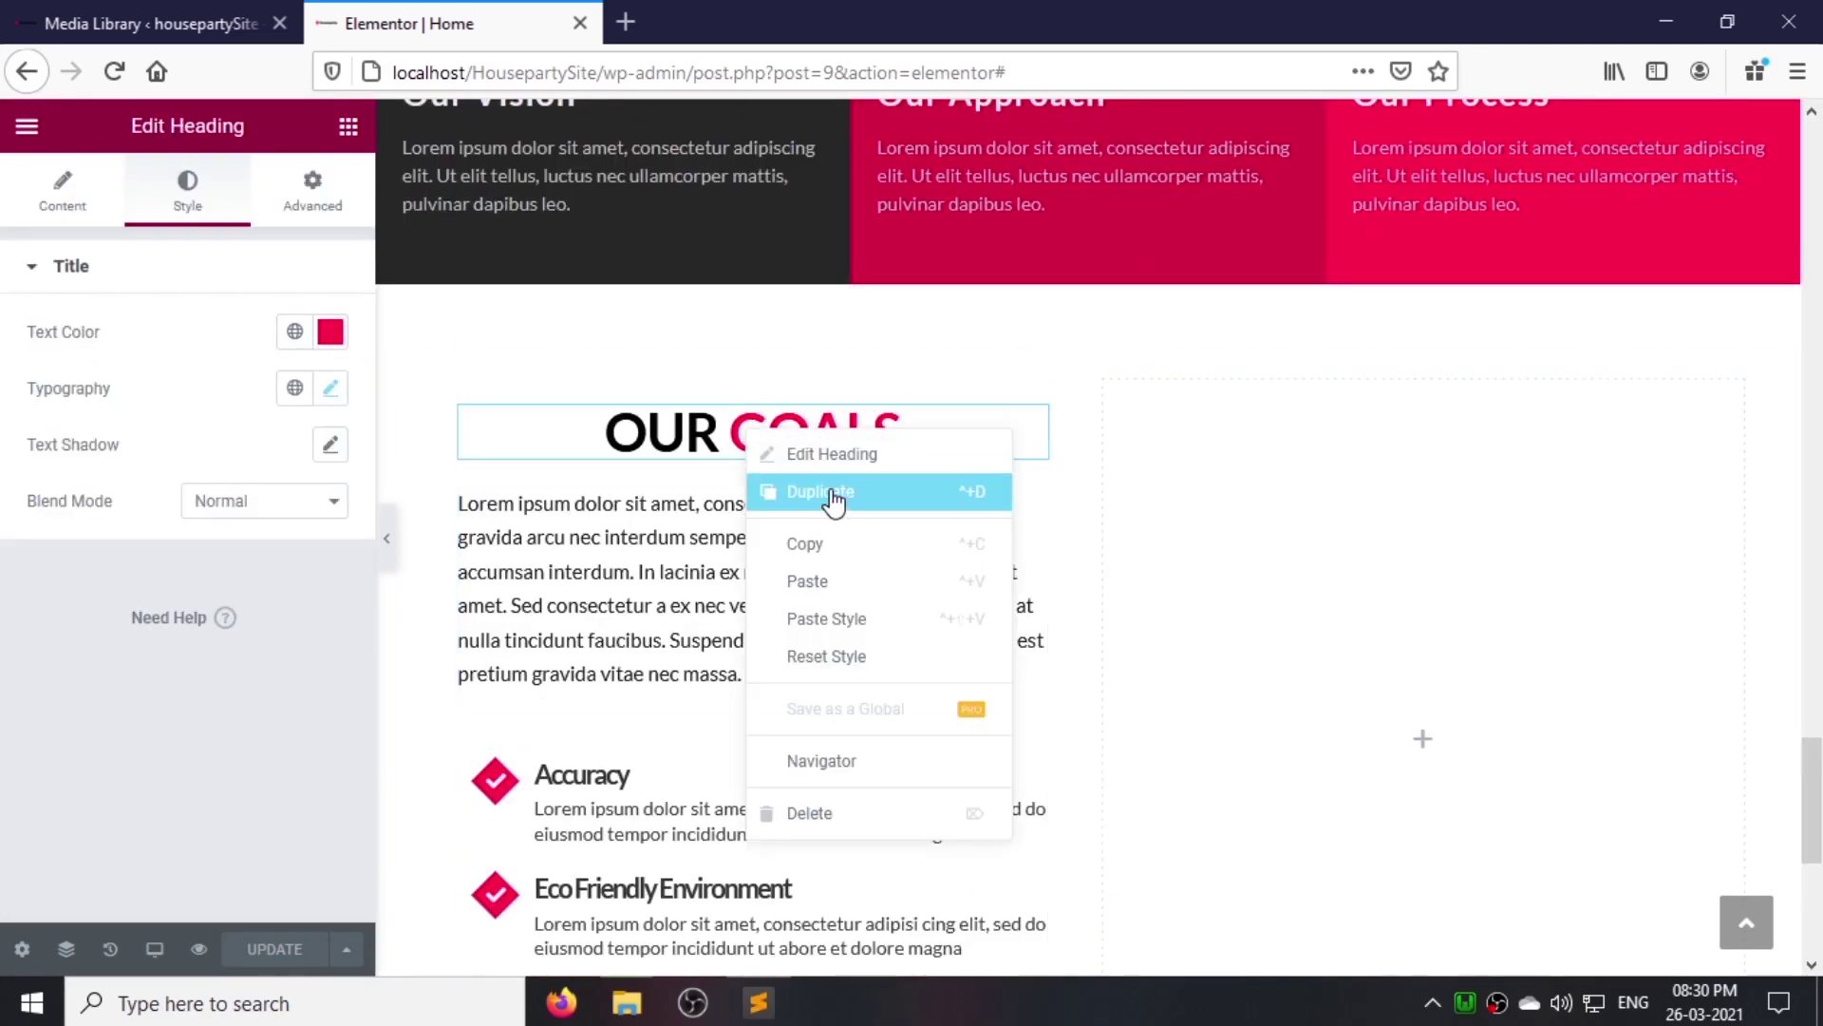
{"action": "left_click", "coordinate": [878, 491]}
{"action": "left_click_drag", "start_coordinate": [1033, 500], "coordinate": [1443, 458]}
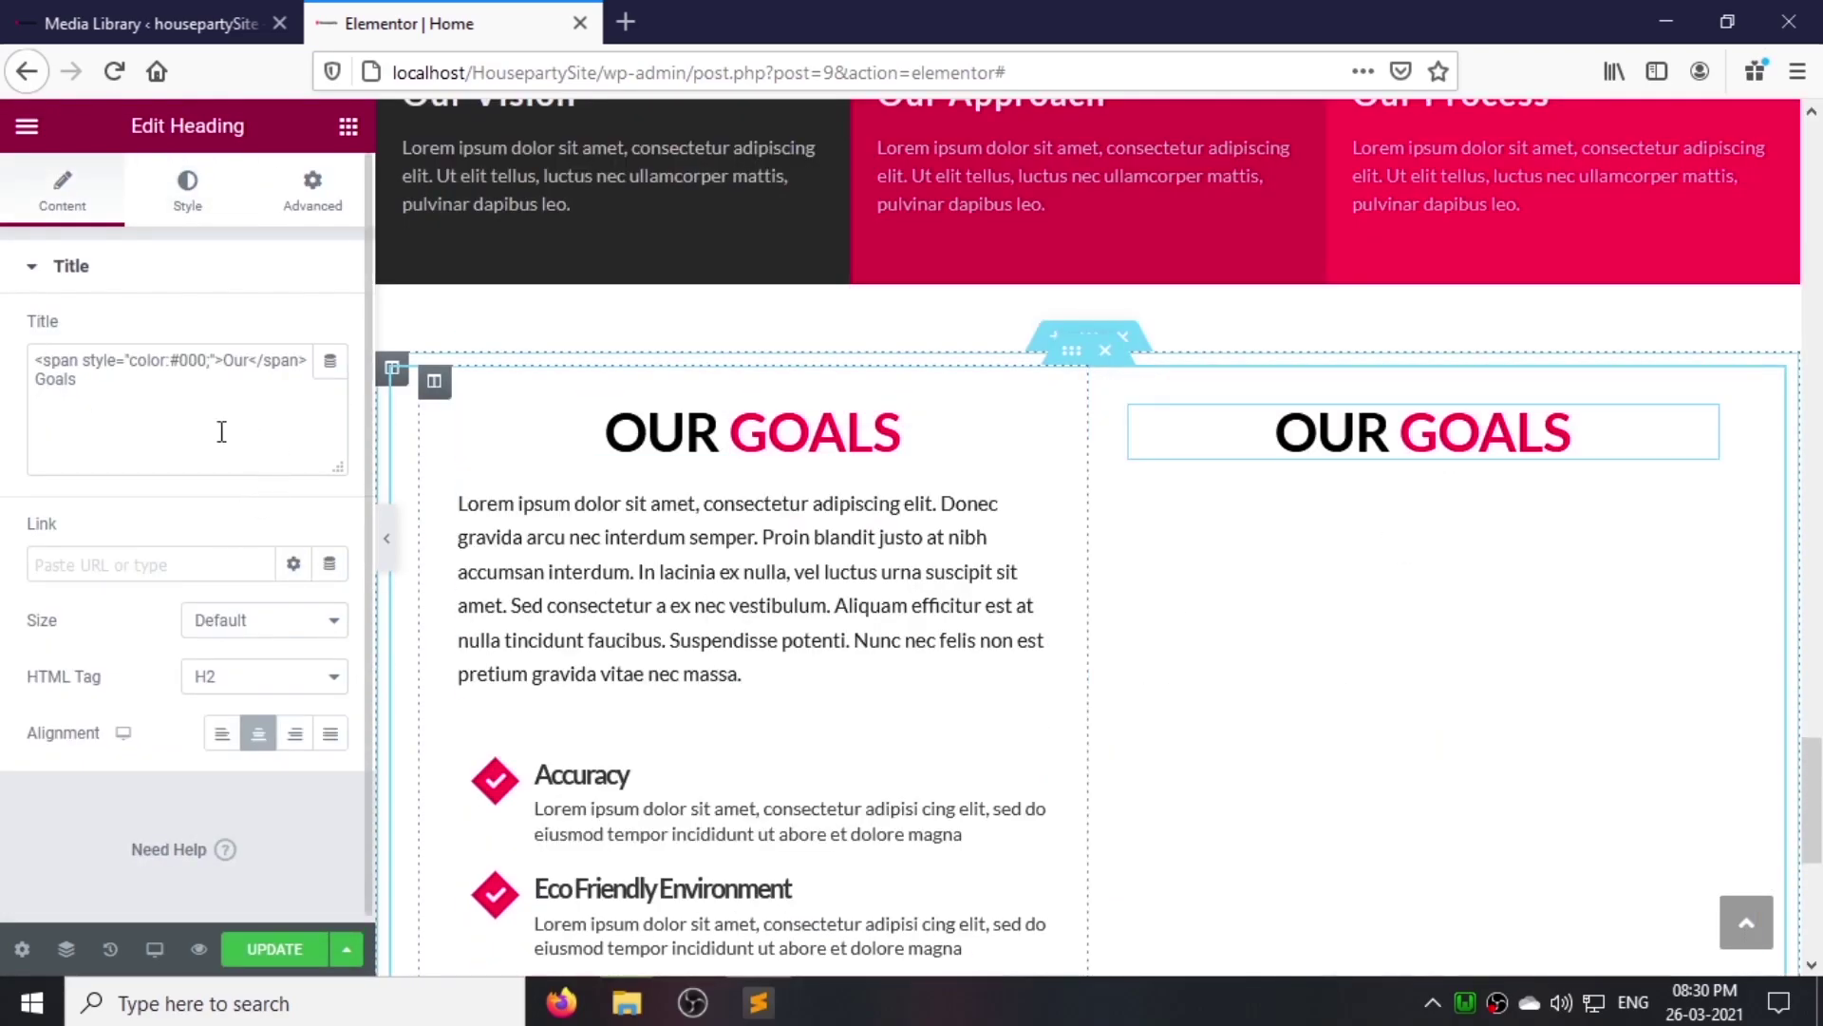
{"action": "type", "text": "Expertise"}
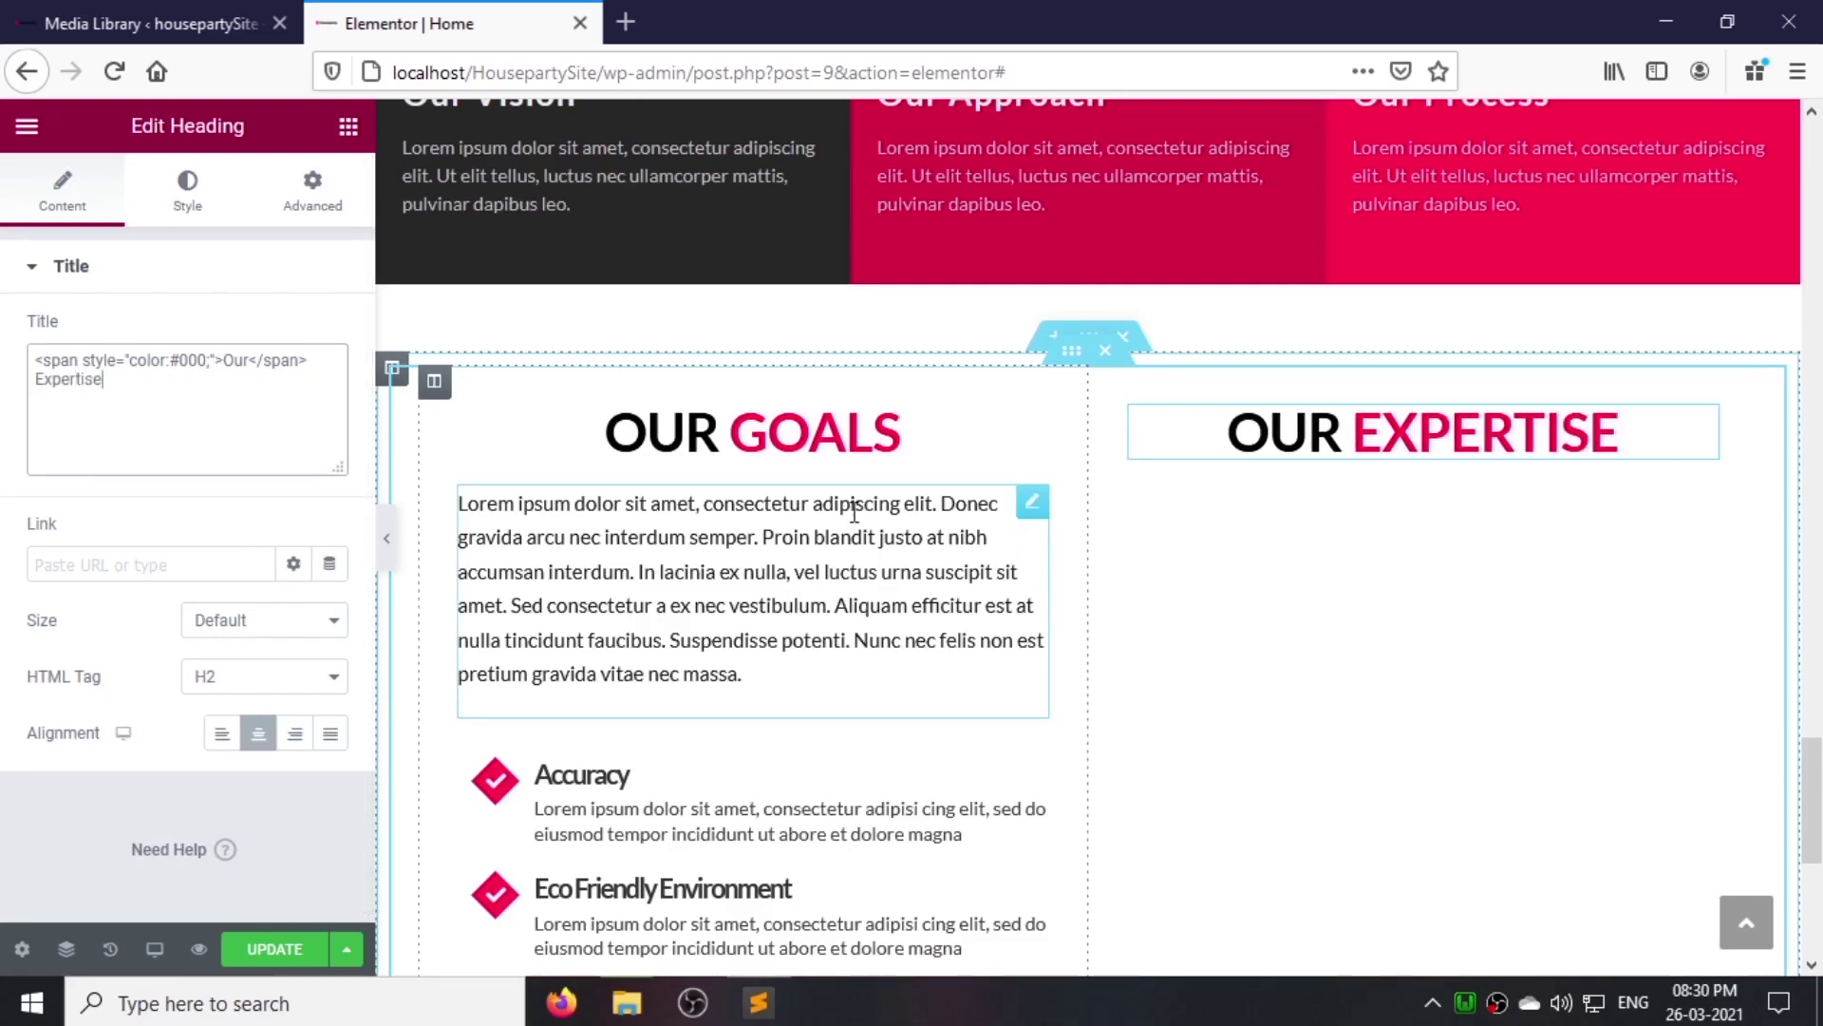
{"action": "left_click", "coordinate": [348, 126]}
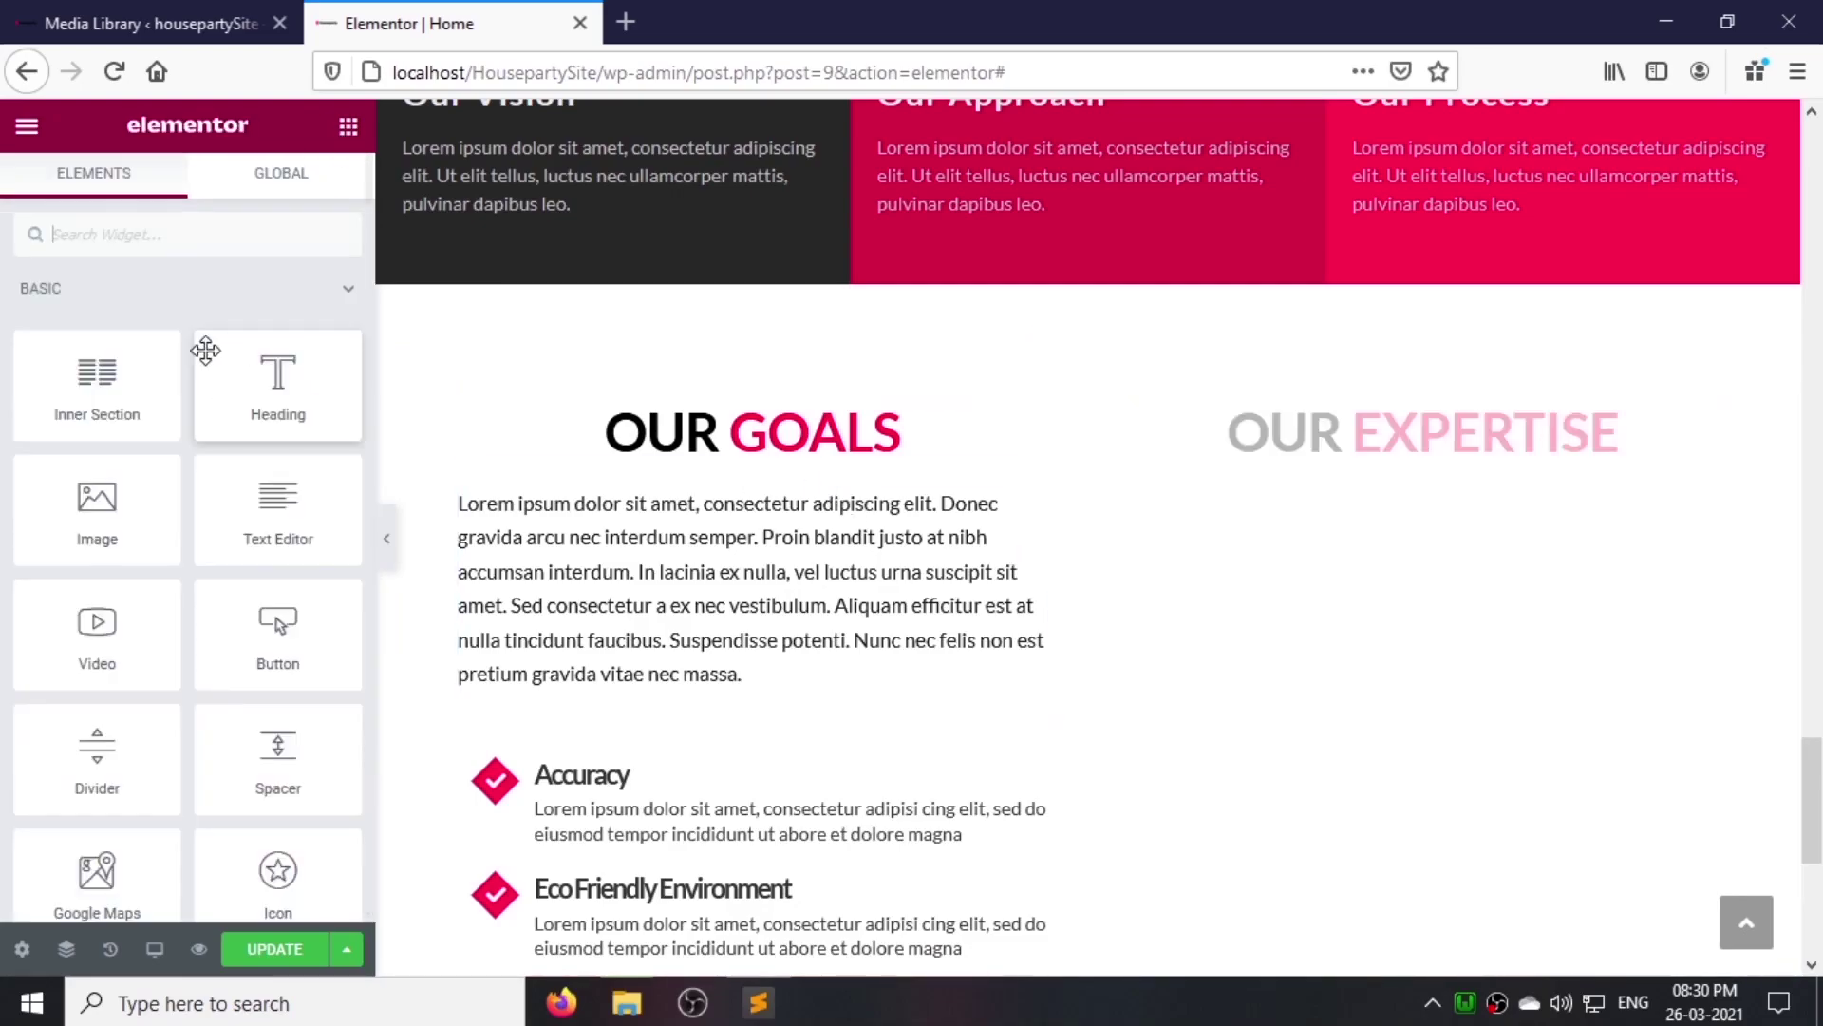
Step: Add a progress bar under OUR EXPERTISE with no title, 100% and inner text 'Web Designing'
{"action": "type", "text": "pro"}
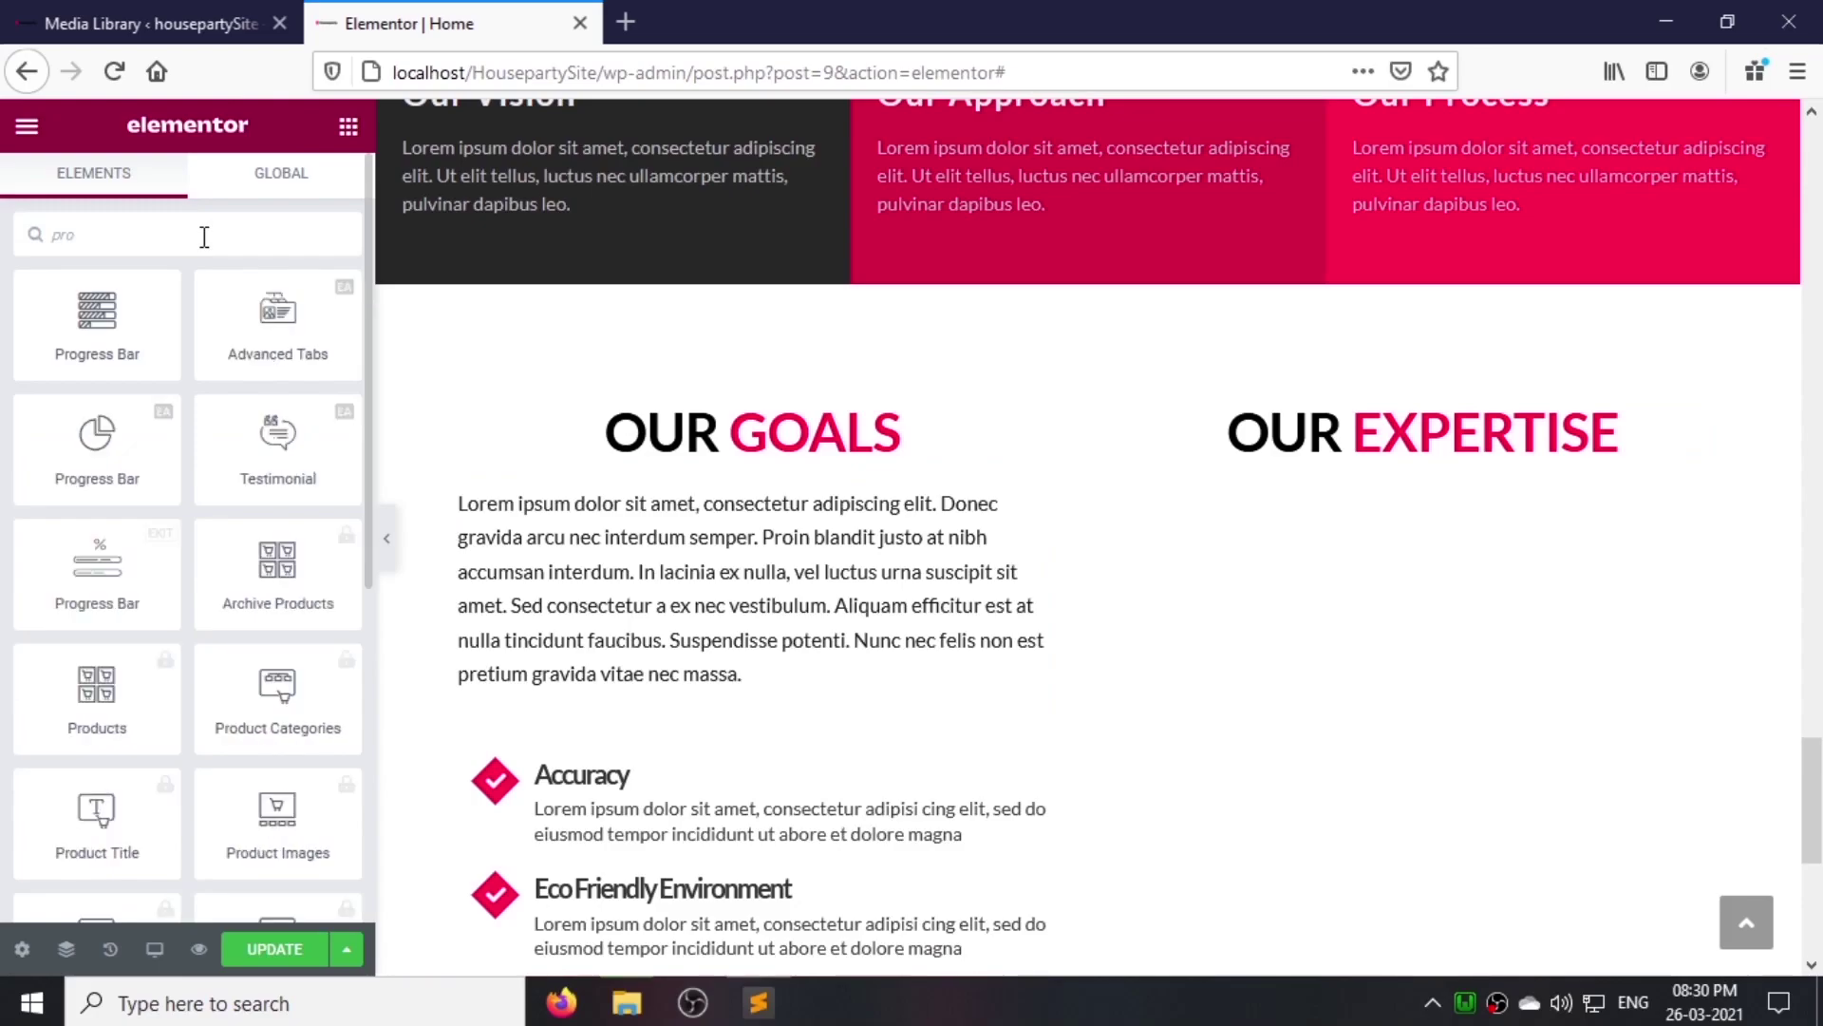
{"action": "left_click_drag", "start_coordinate": [92, 328], "coordinate": [1411, 460]}
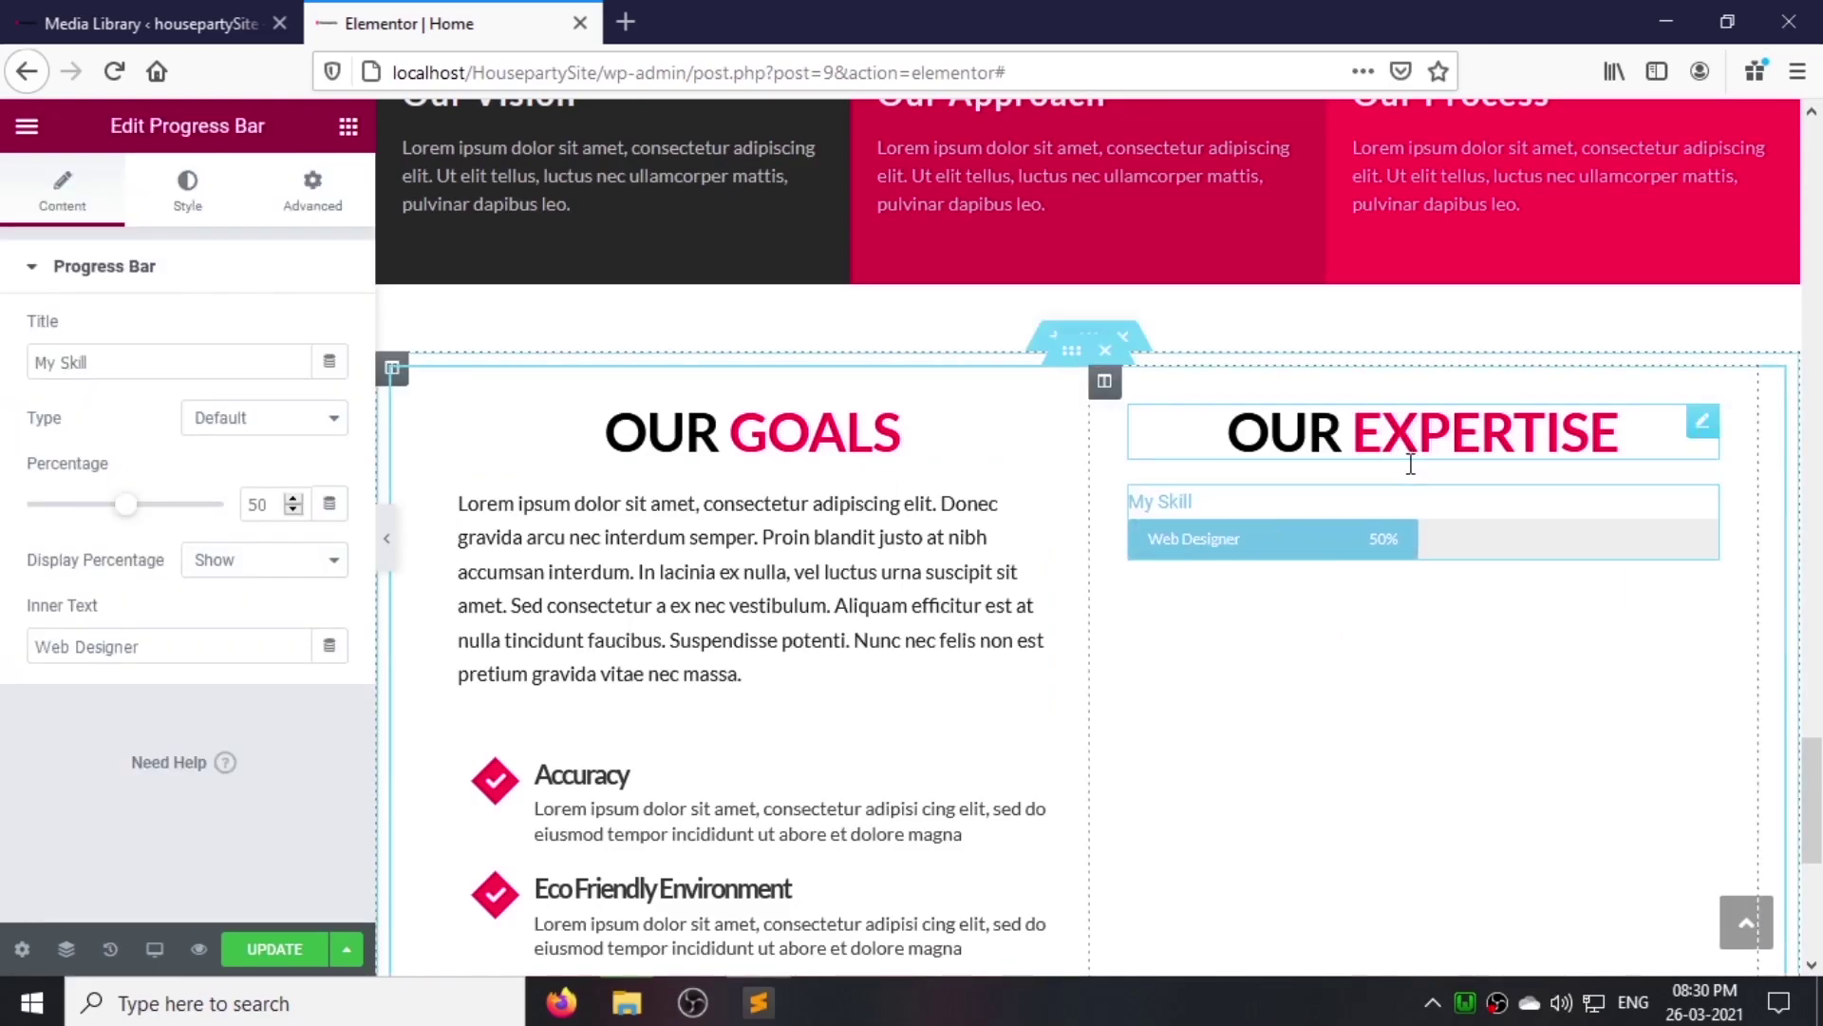
{"action": "left_click_drag", "start_coordinate": [145, 368], "coordinate": [40, 363]}
{"action": "key", "text": "BackSpace"}
{"action": "left_click_drag", "start_coordinate": [272, 504], "coordinate": [185, 503]}
{"action": "type", "text": "100"}
{"action": "left_click", "coordinate": [240, 647]}
{"action": "key", "text": "BackSpace"}
{"action": "key", "text": "BackSpace"}
{"action": "type", "text": "ing"}
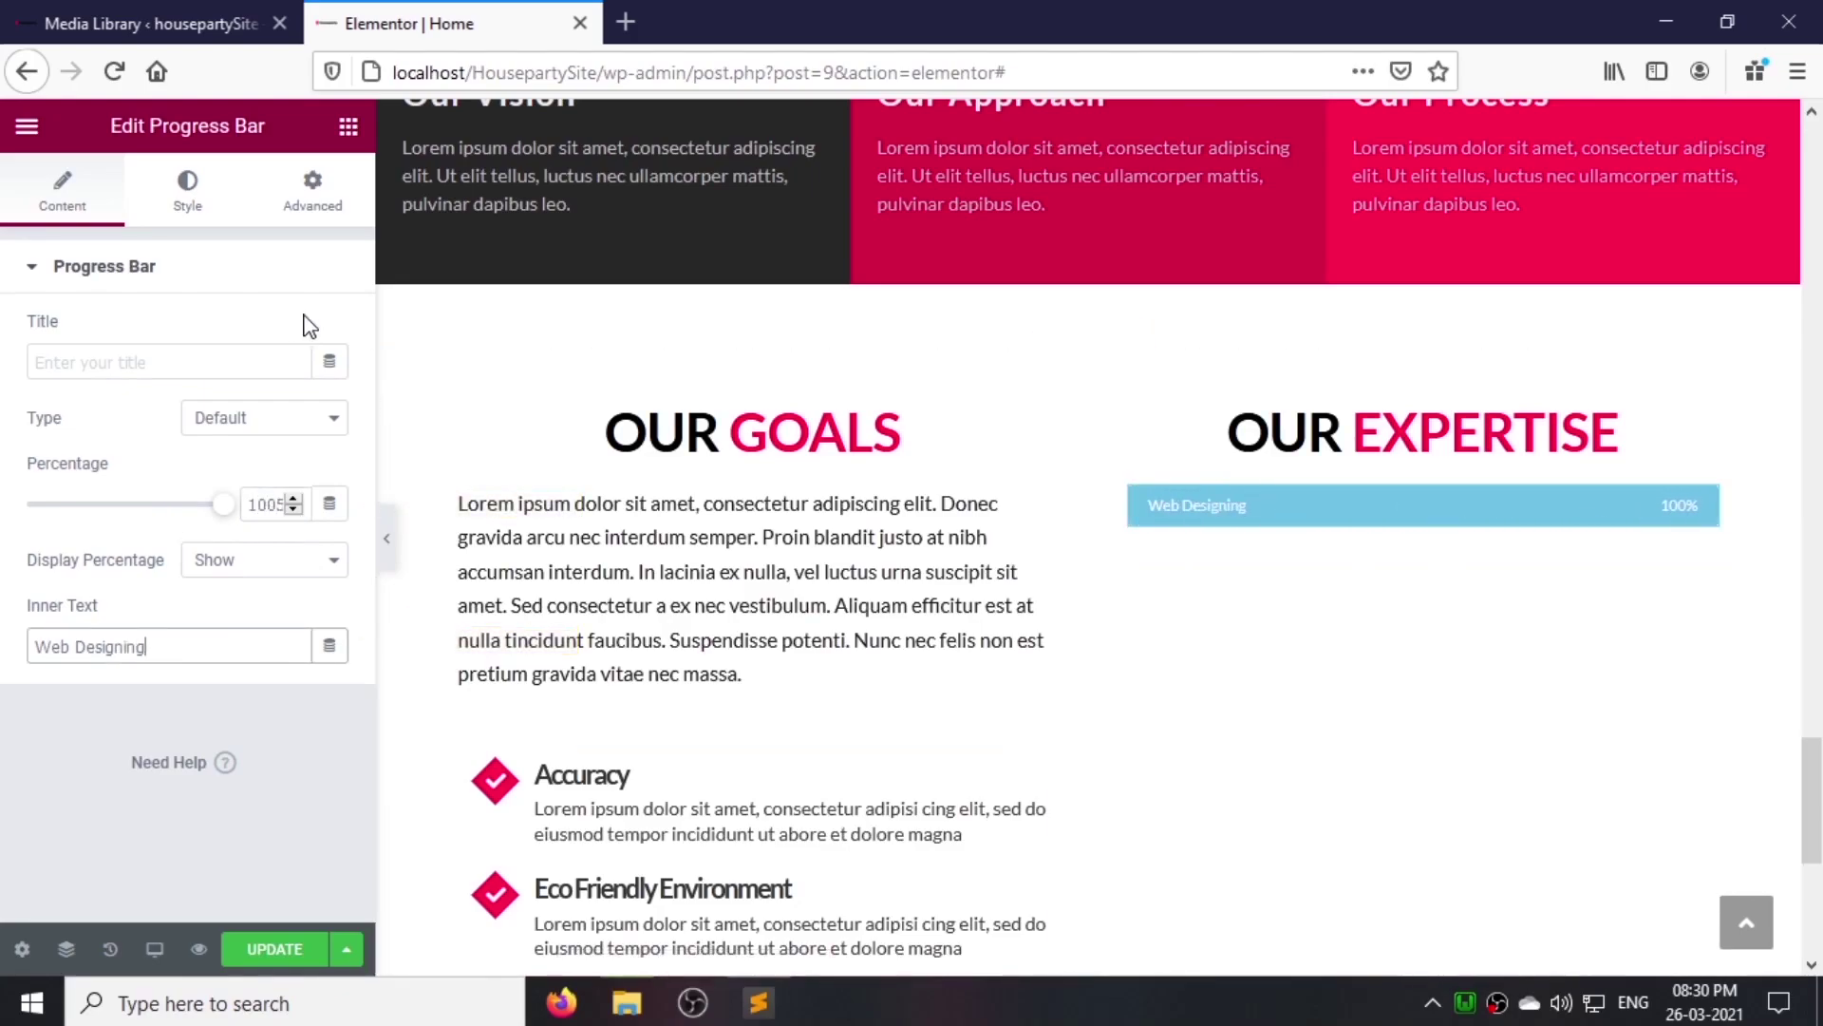
Step: Style the bar with colour #cd0440 and height 30
{"action": "left_click", "coordinate": [189, 204]}
{"action": "left_click", "coordinate": [331, 331]}
{"action": "left_click", "coordinate": [302, 743]}
{"action": "key", "text": "ctrl+a"}
{"action": "type", "text": "#cd0440"}
{"action": "key", "text": "Return"}
{"action": "left_click", "coordinate": [312, 473]}
{"action": "type", "text": "30"}
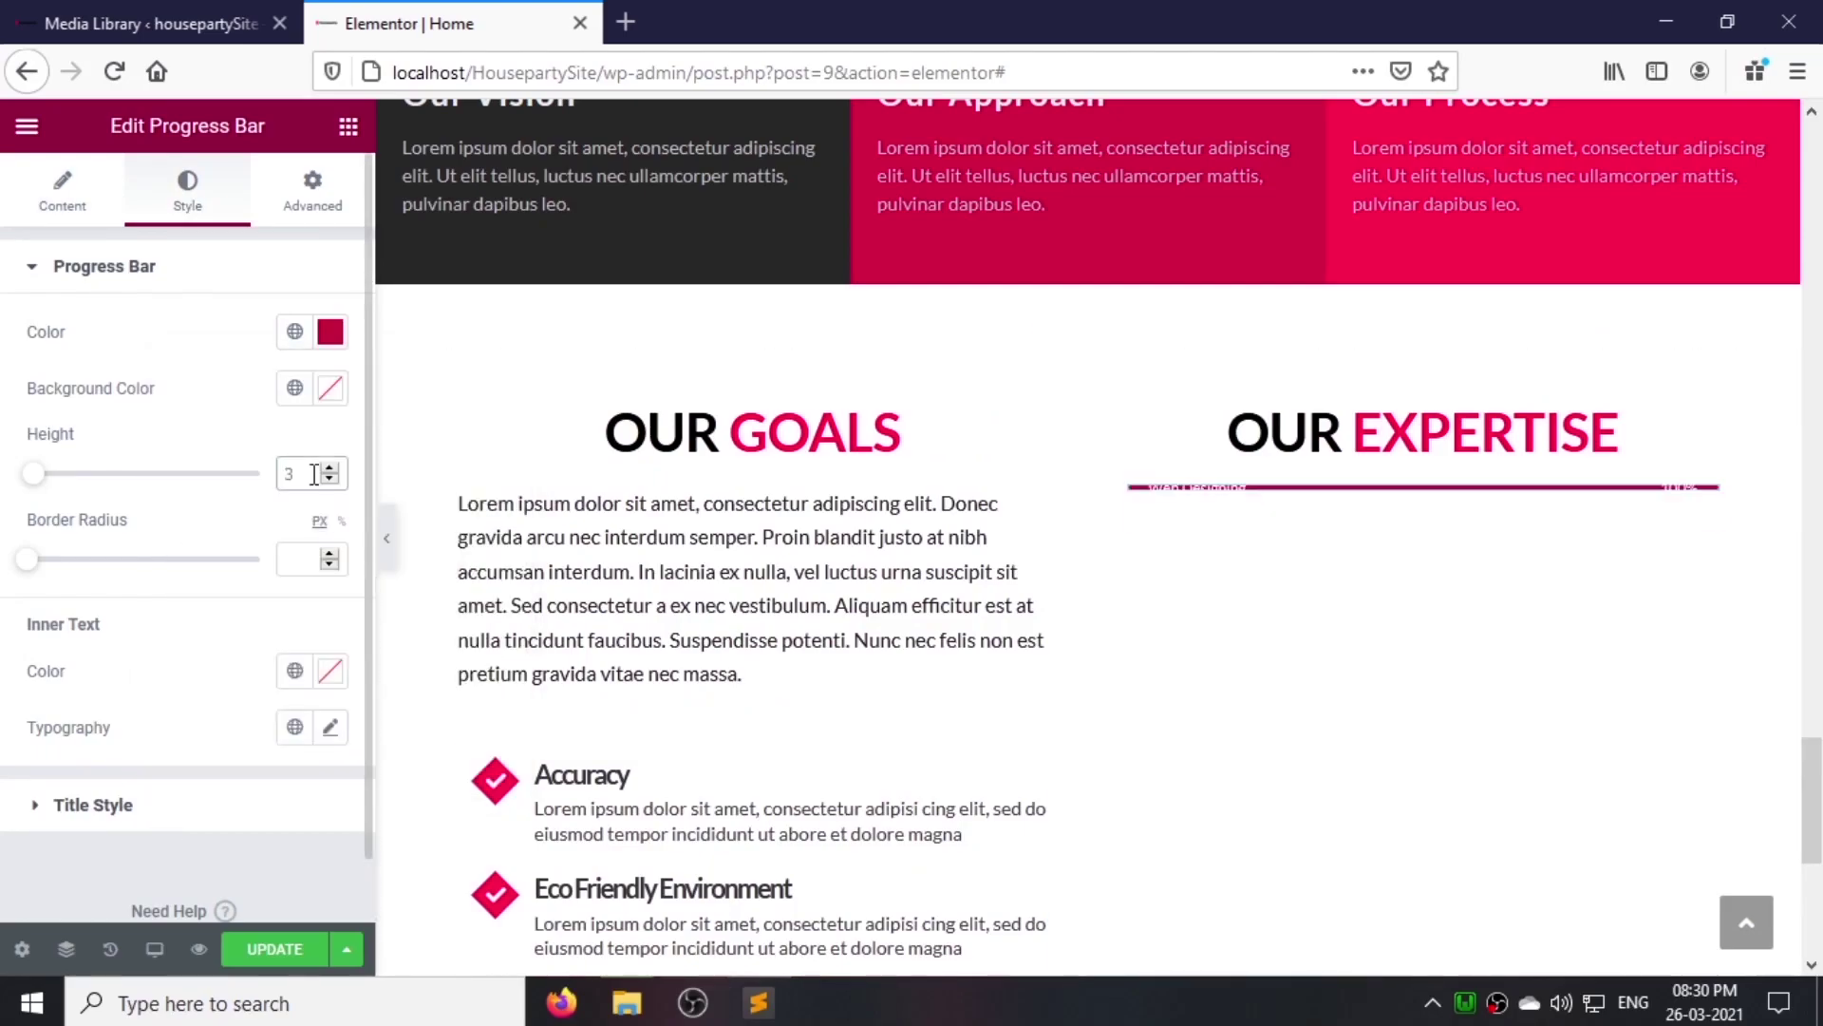
Step: Set the bar's inner text typography to Lato, weight 600
{"action": "left_click", "coordinate": [331, 730]}
{"action": "scroll", "coordinate": [269, 797], "scroll_direction": "down", "scroll_amount": 3}
{"action": "left_click", "coordinate": [252, 493]}
{"action": "type", "text": "la"}
{"action": "key", "text": "Return"}
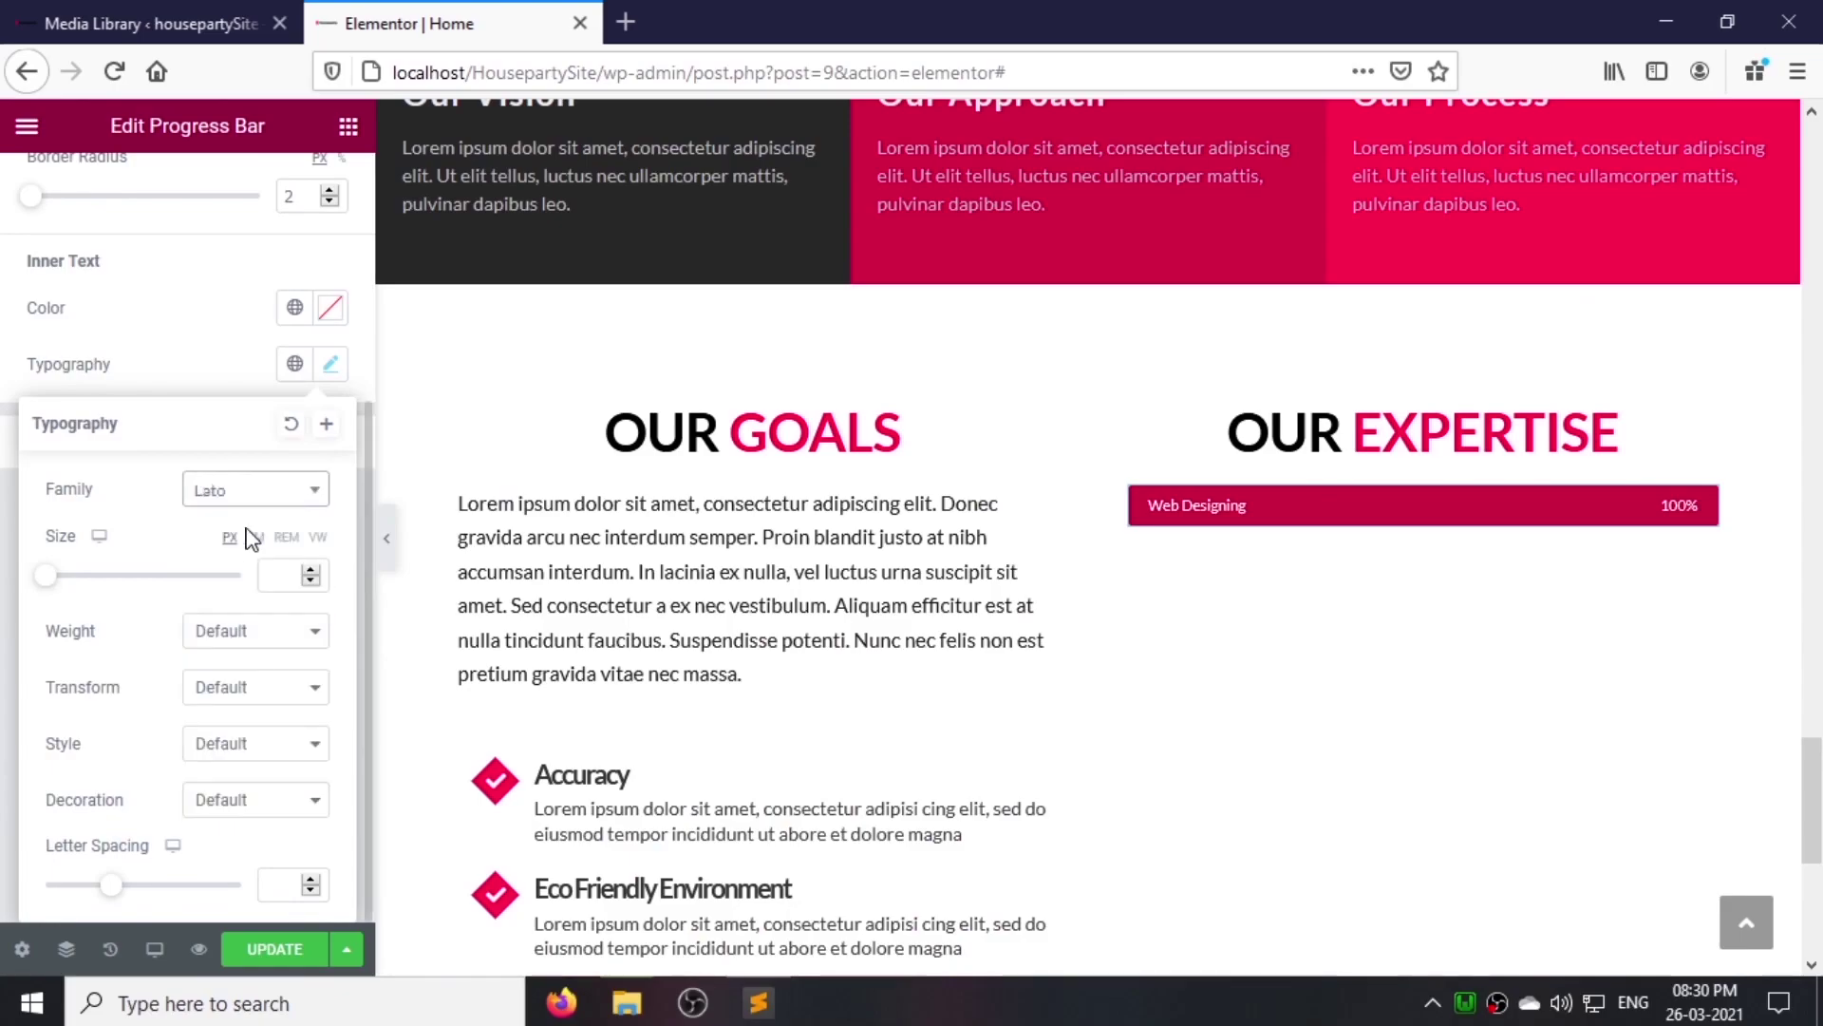
{"action": "left_click", "coordinate": [255, 631]}
{"action": "left_click", "coordinate": [253, 417]}
Step: Duplicate the bar as App Development at 80% with colour #2b2b2b
{"action": "right_click", "coordinate": [1389, 506]}
{"action": "left_click", "coordinate": [1460, 569]}
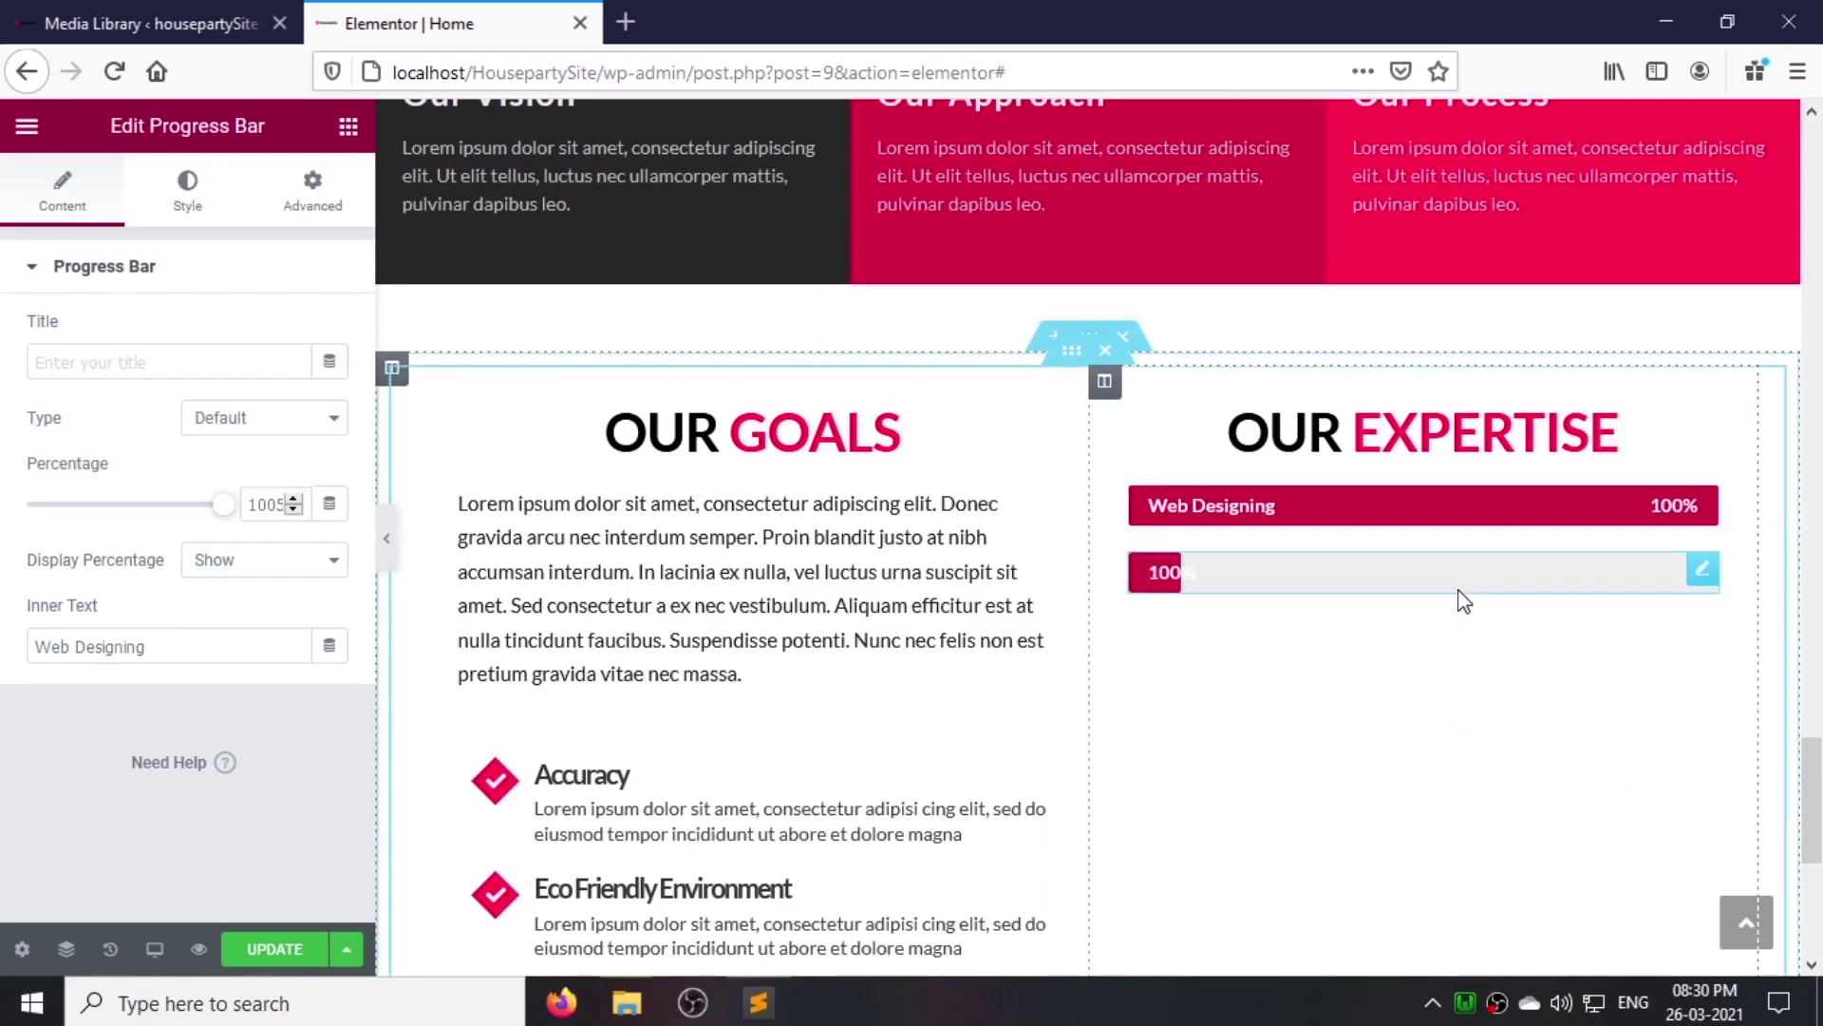
{"action": "left_click_drag", "start_coordinate": [114, 647], "coordinate": [5, 658]}
{"action": "type", "text": "App Development"}
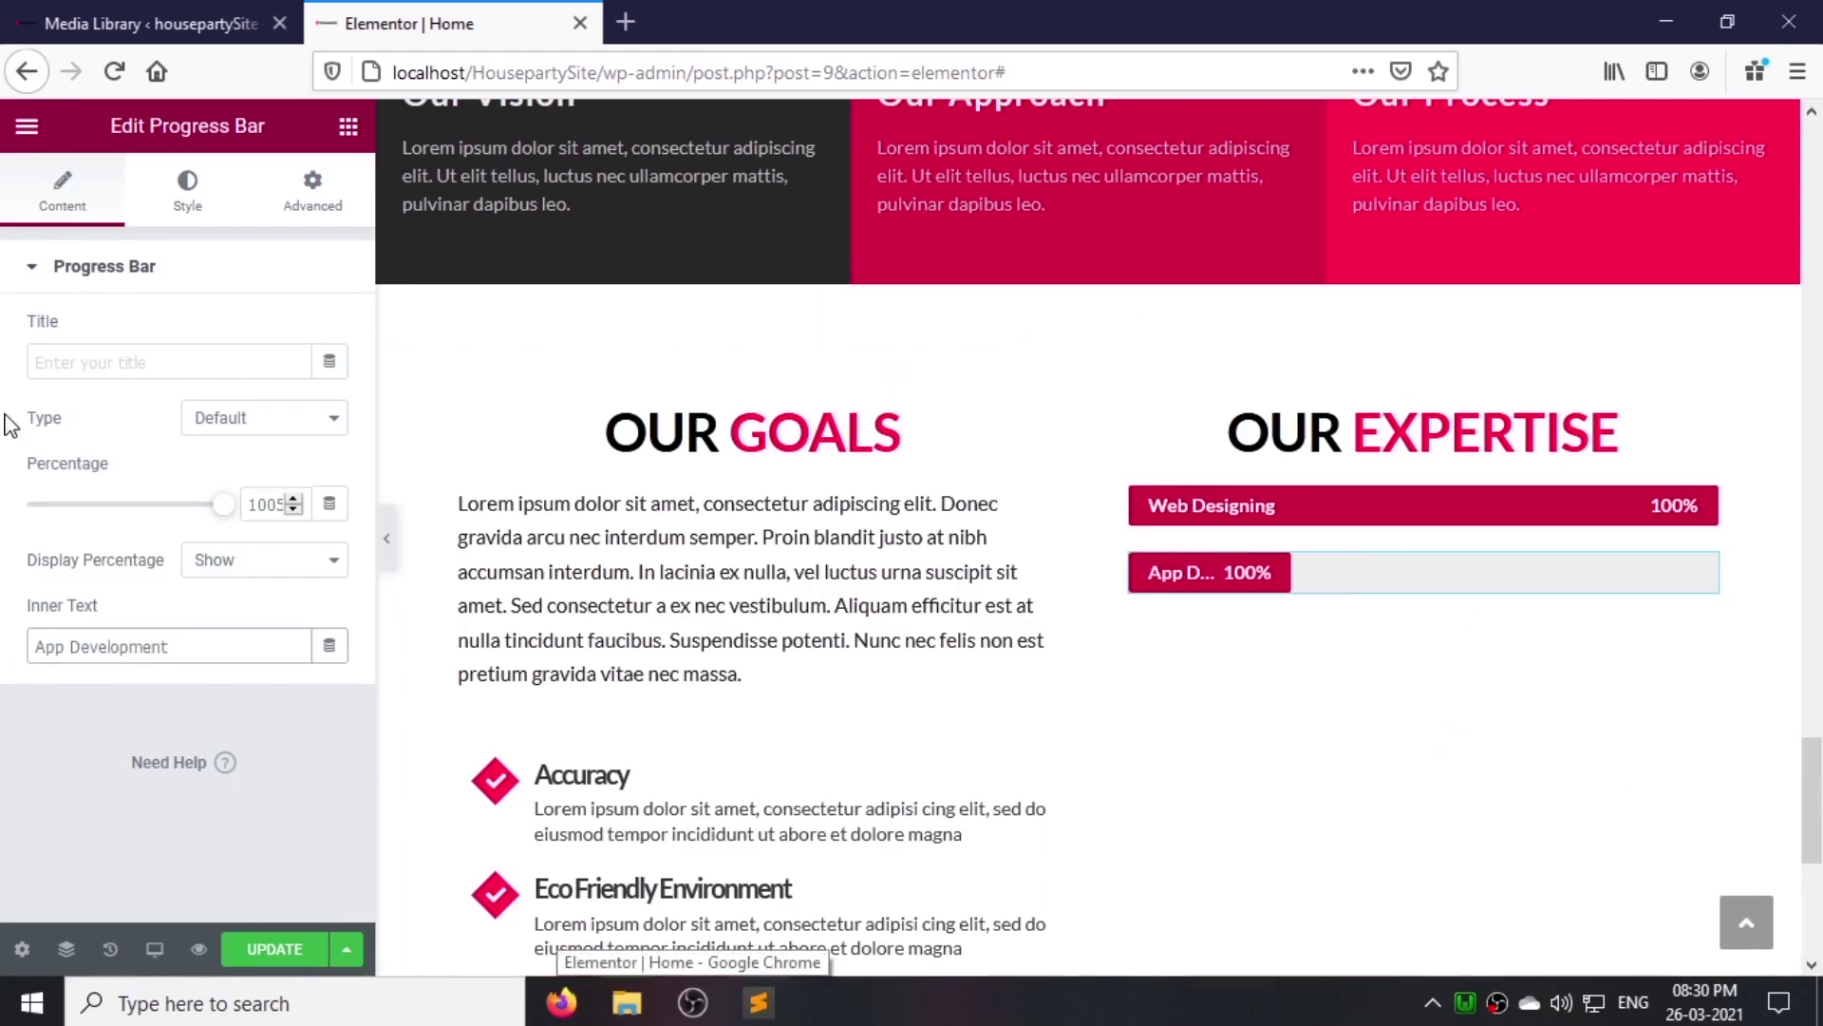
{"action": "left_click", "coordinate": [187, 190]}
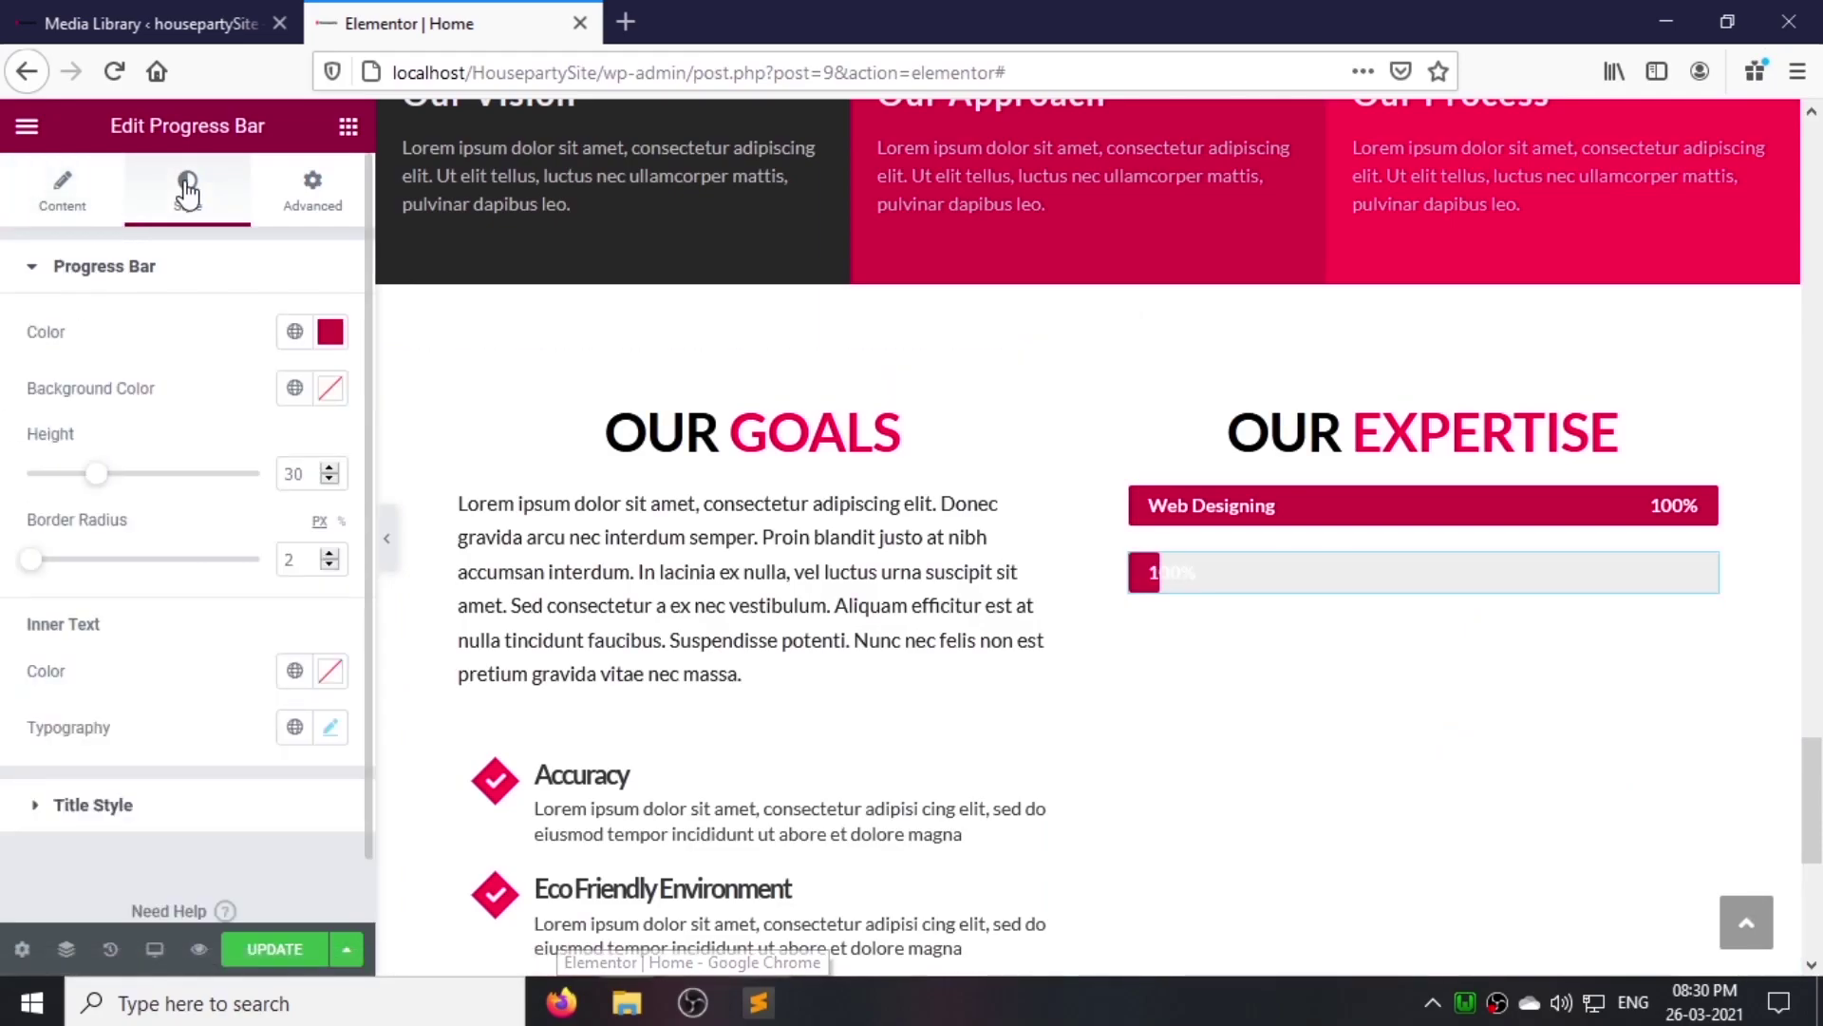
{"action": "left_click", "coordinate": [323, 336]}
{"action": "type", "text": "#2b"}
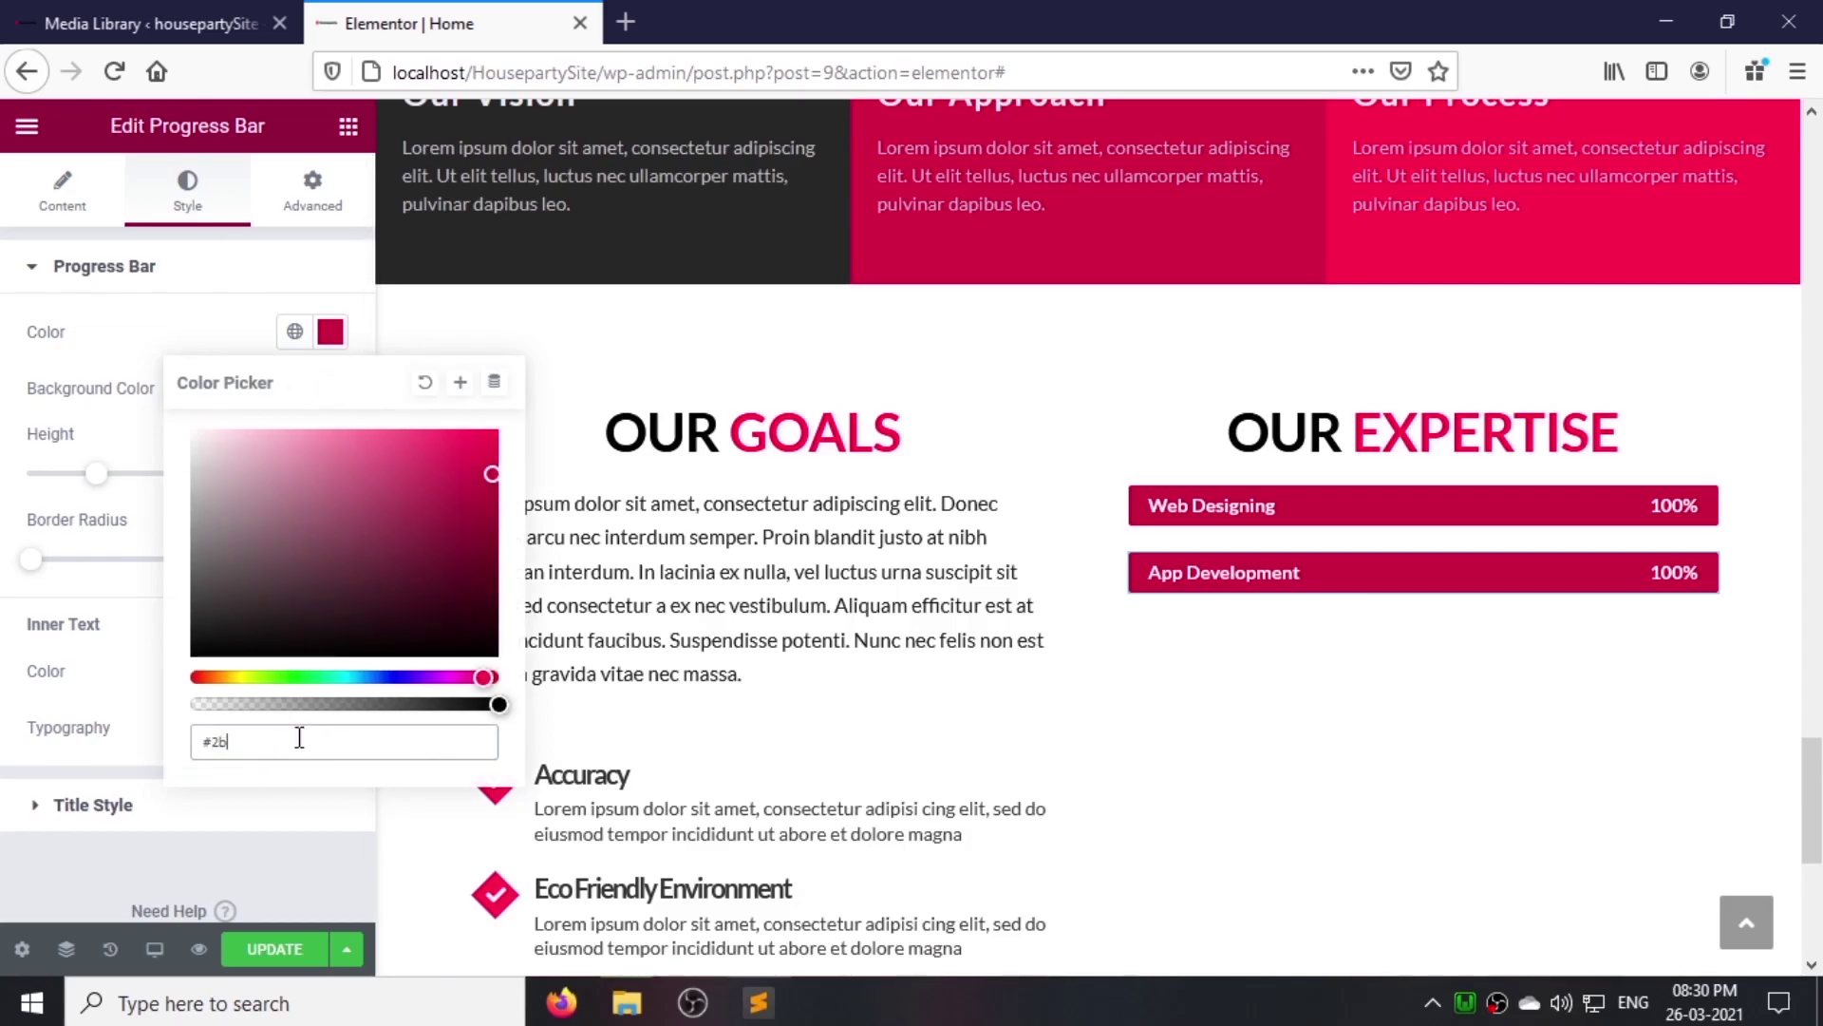
{"action": "type", "text": "2b2b"}
{"action": "left_click", "coordinate": [245, 901]}
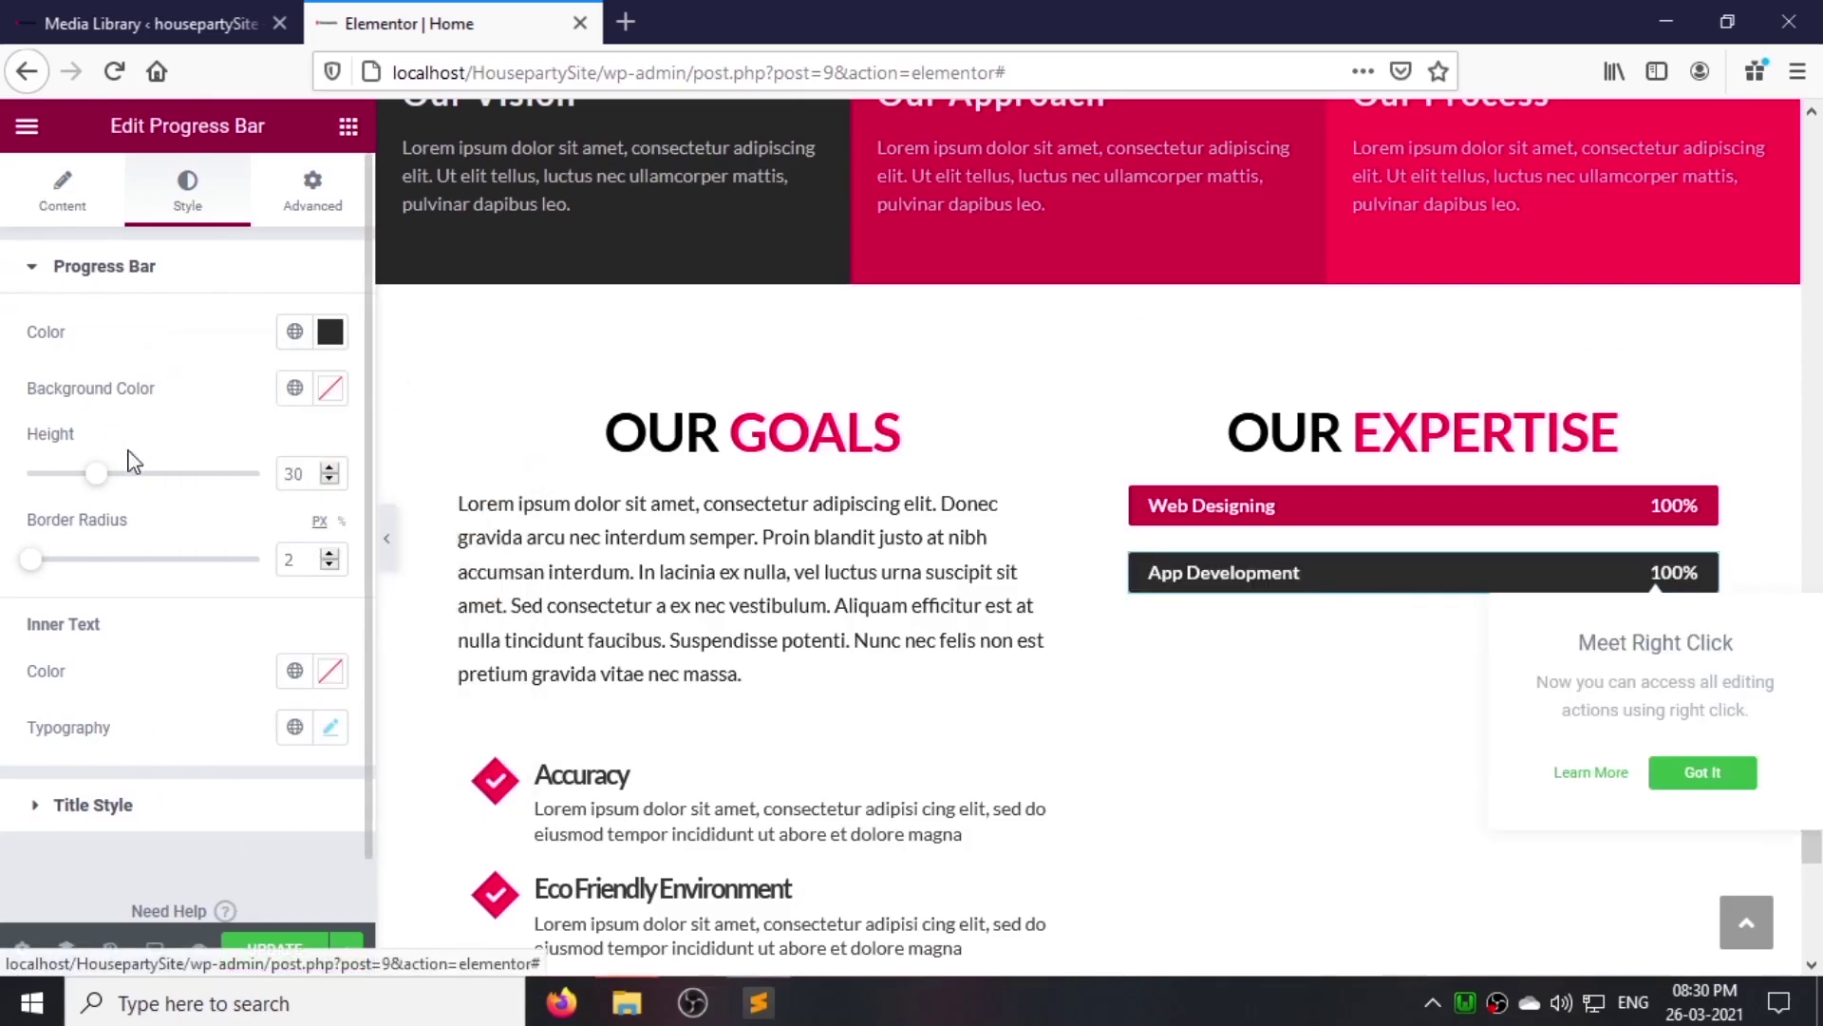
{"action": "left_click", "coordinate": [62, 190]}
{"action": "double_click", "coordinate": [279, 510]}
{"action": "type", "text": "80"}
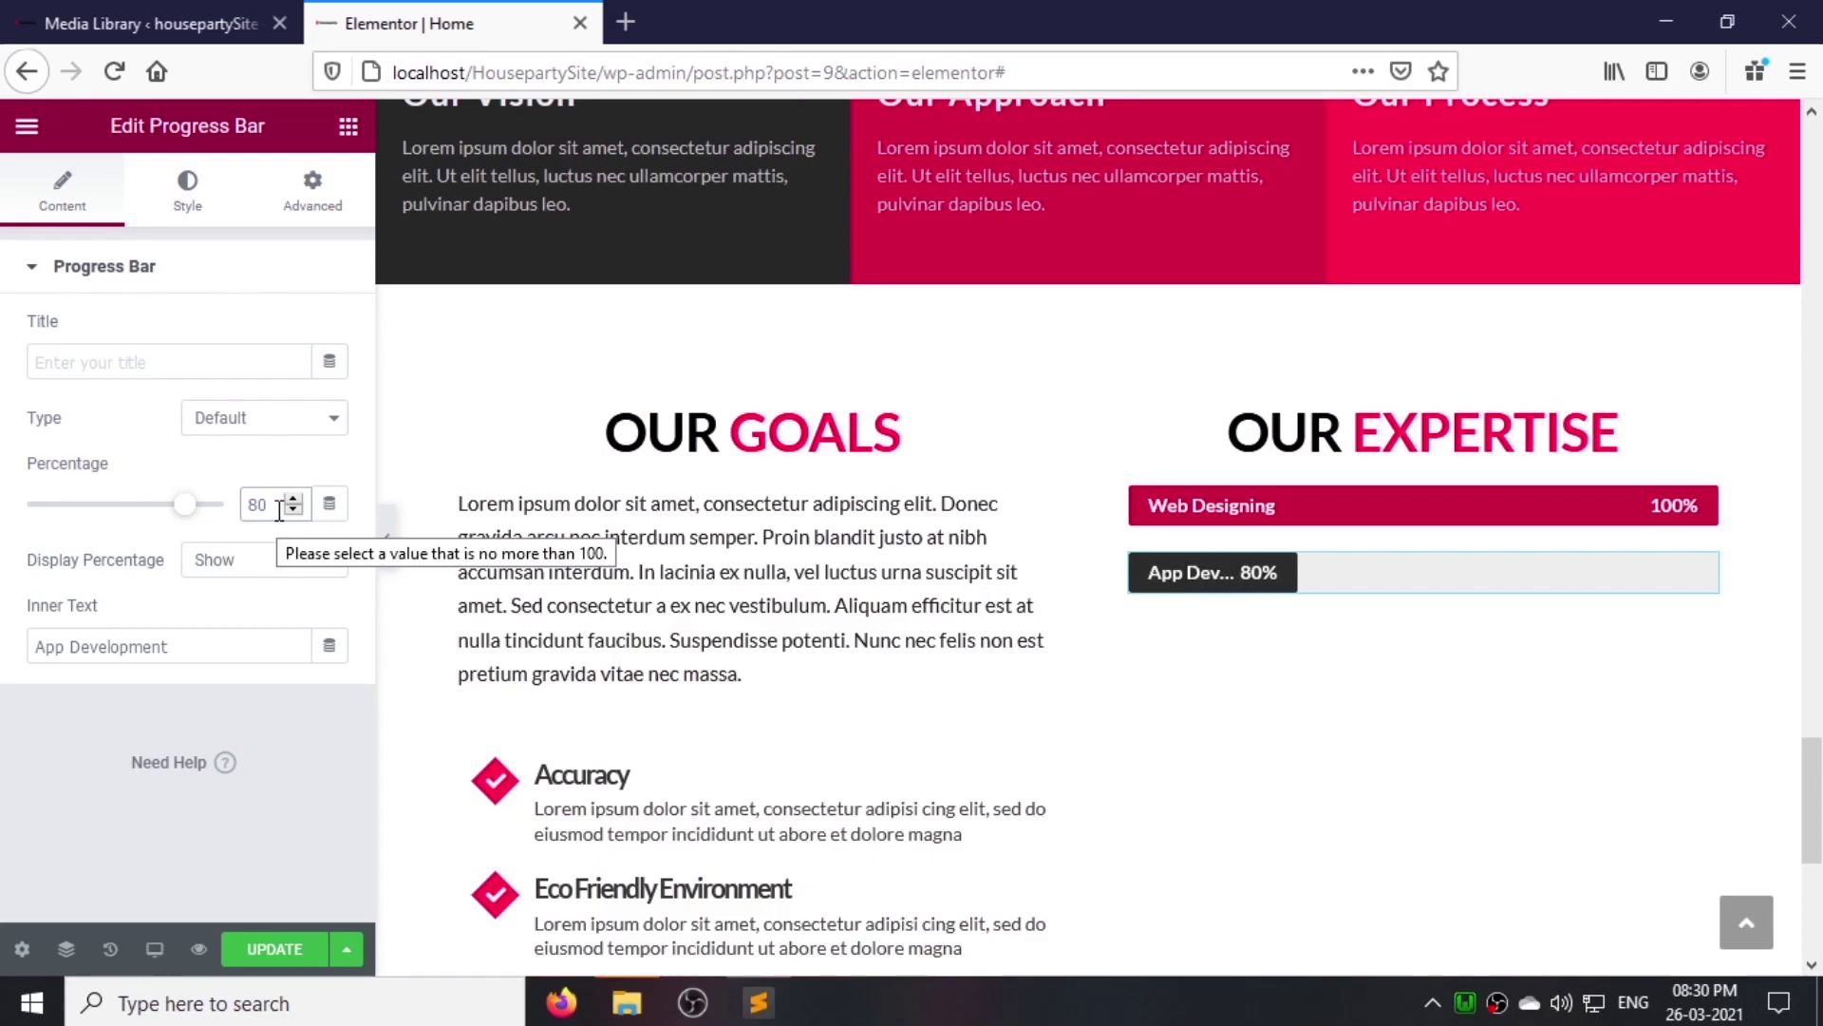
Step: Add a Software Development bar at 85% below App Development
{"action": "right_click", "coordinate": [1562, 515]}
{"action": "left_click", "coordinate": [1640, 574]}
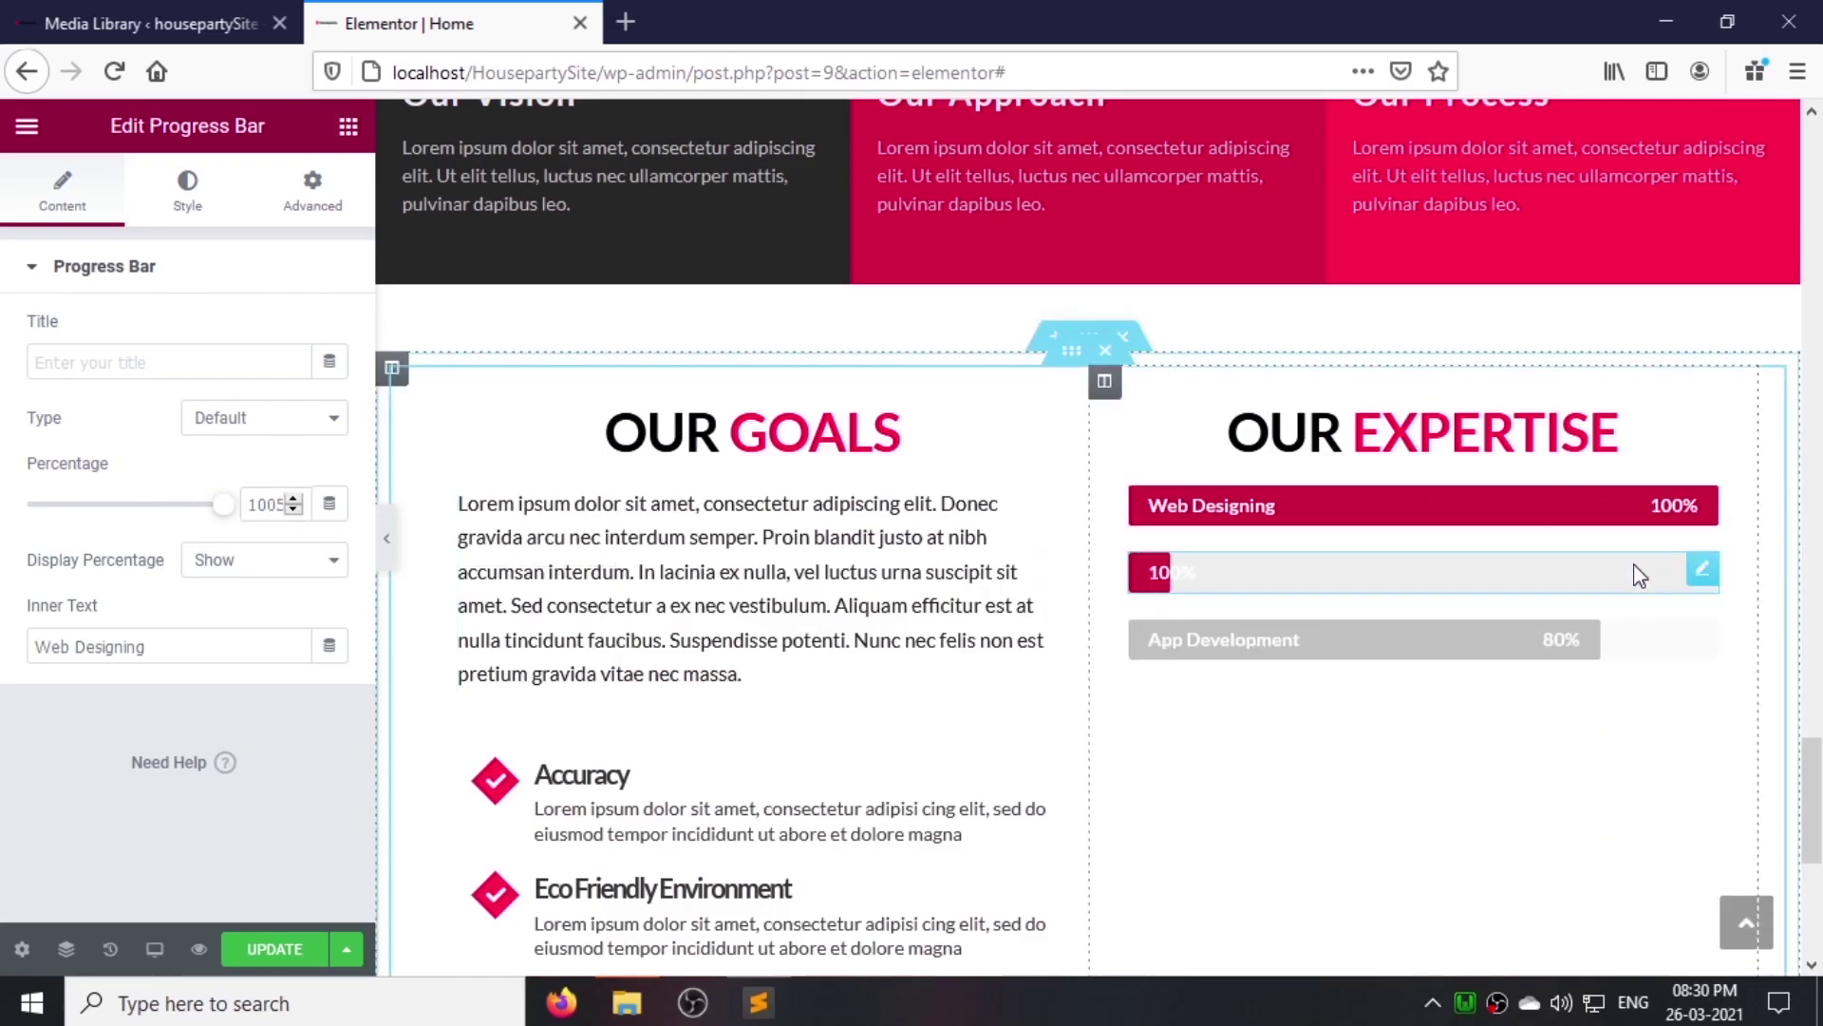
{"action": "left_click_drag", "start_coordinate": [1701, 568], "coordinate": [1453, 651]}
{"action": "triple_click", "coordinate": [154, 649]}
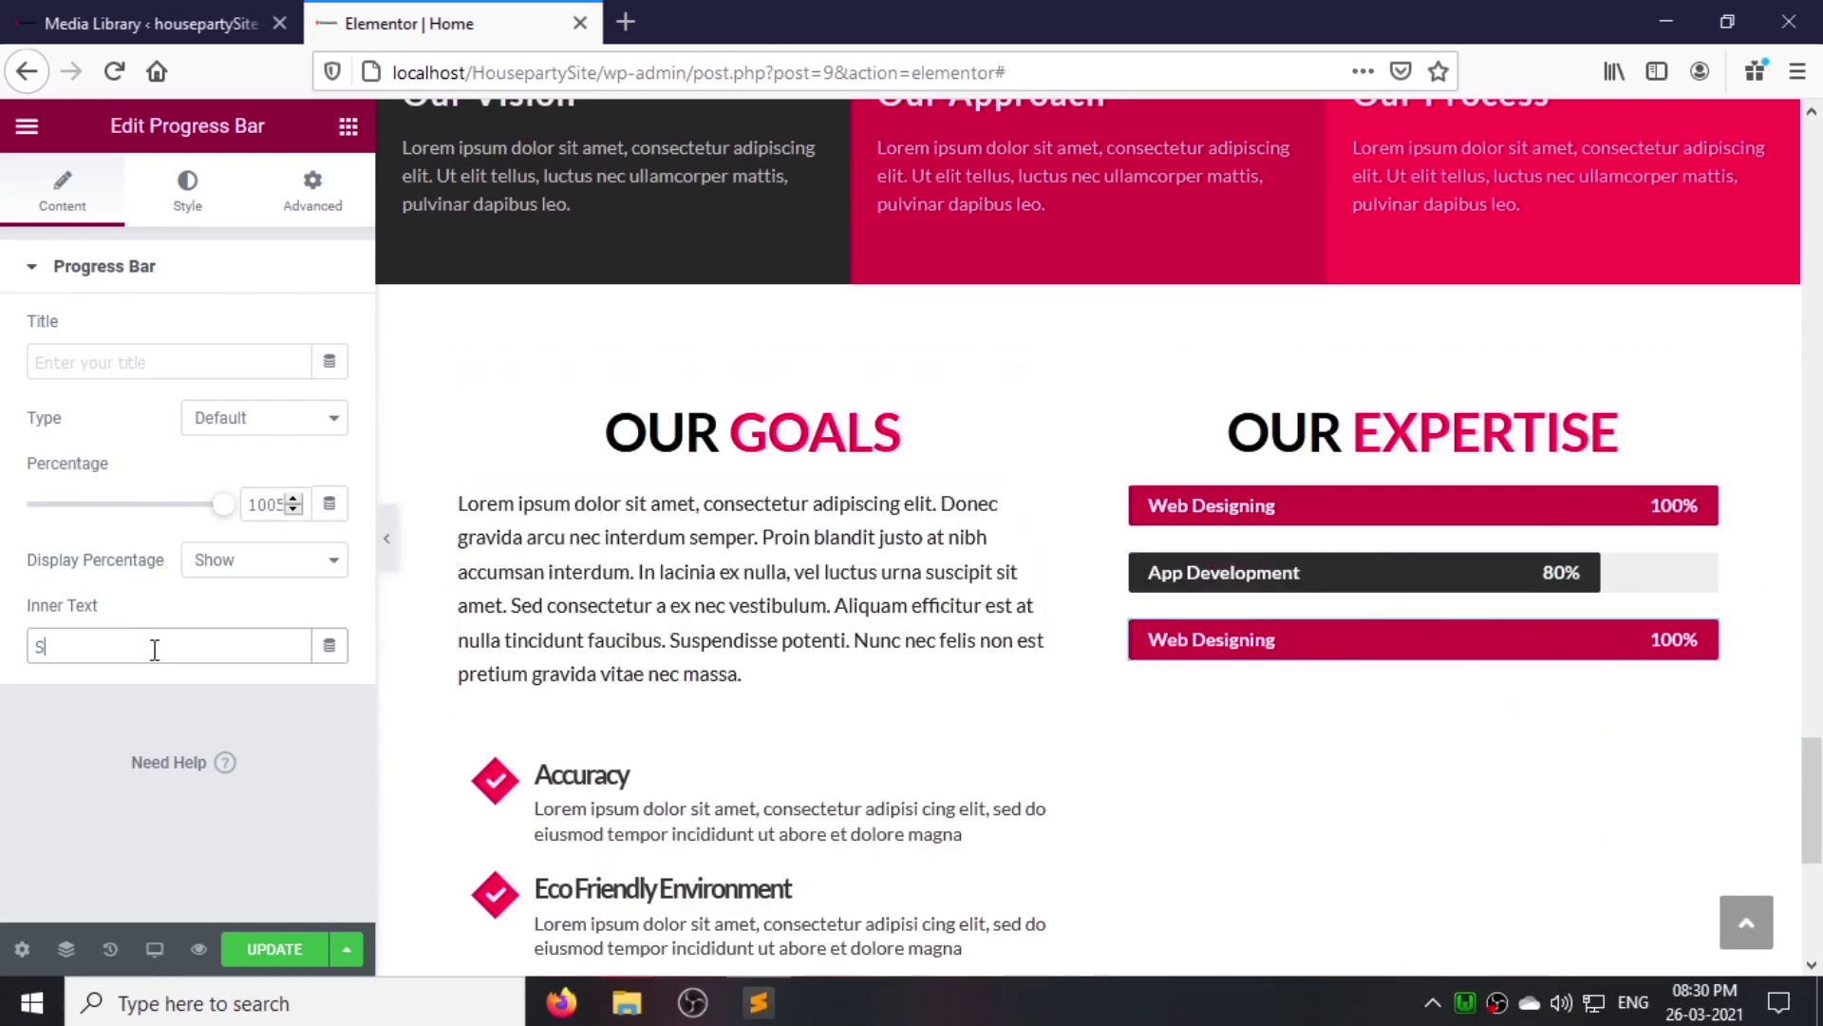
{"action": "type", "text": "Software Development"}
{"action": "left_click_drag", "start_coordinate": [223, 505], "coordinate": [195, 504]}
Step: Add a Web Development bar at 95%
{"action": "right_click", "coordinate": [1584, 639]}
{"action": "left_click", "coordinate": [1584, 630]}
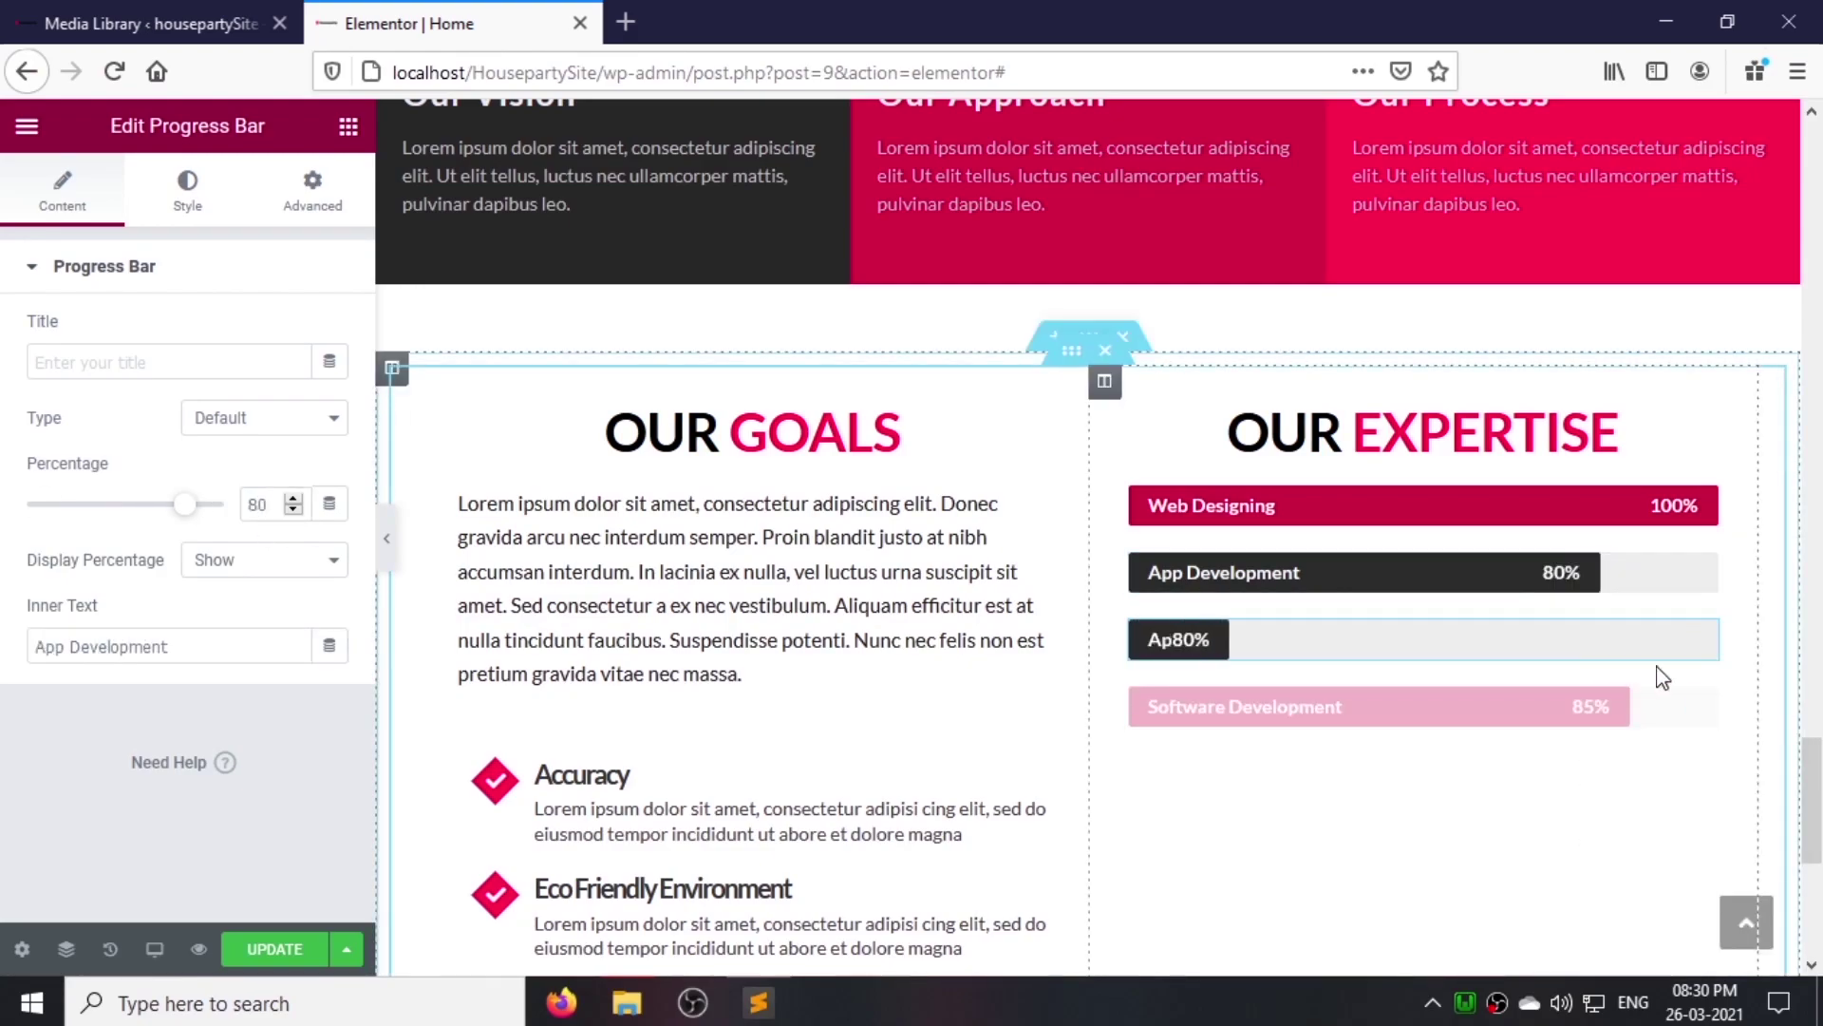
{"action": "double_click", "coordinate": [47, 647]}
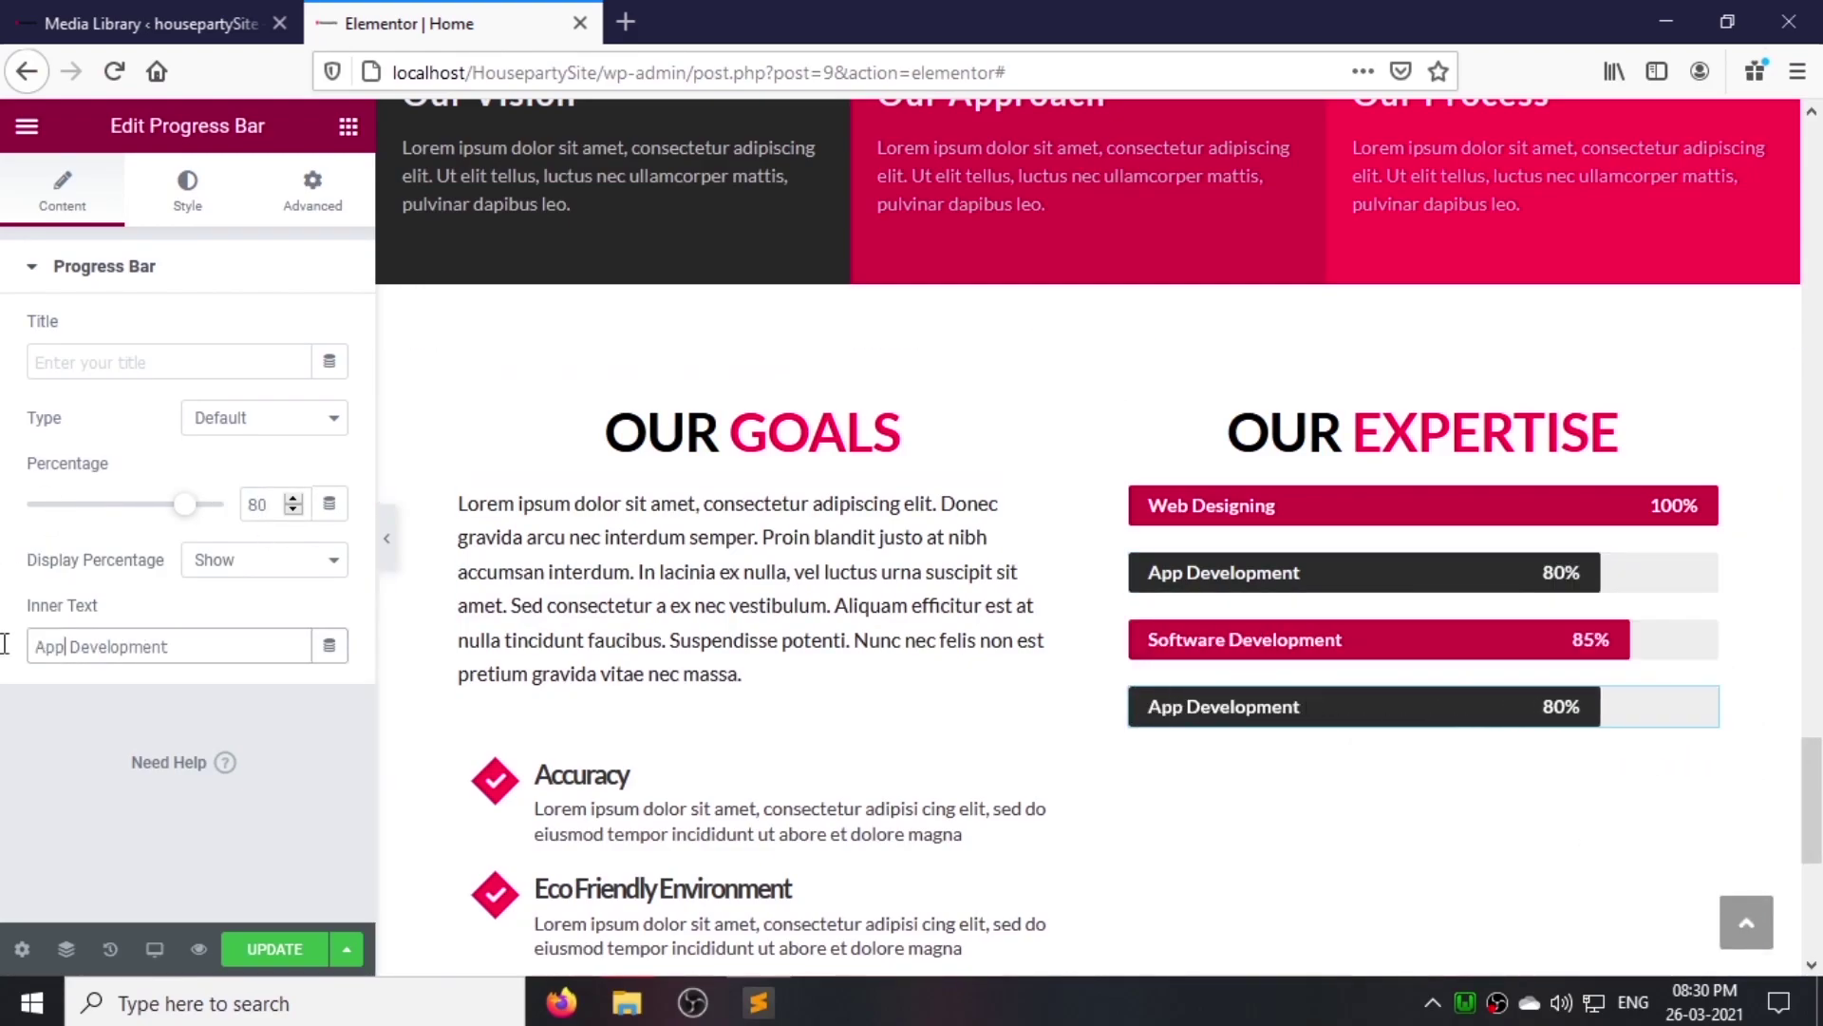
{"action": "type", "text": "Web"}
{"action": "double_click", "coordinate": [266, 504]}
{"action": "type", "text": "95"}
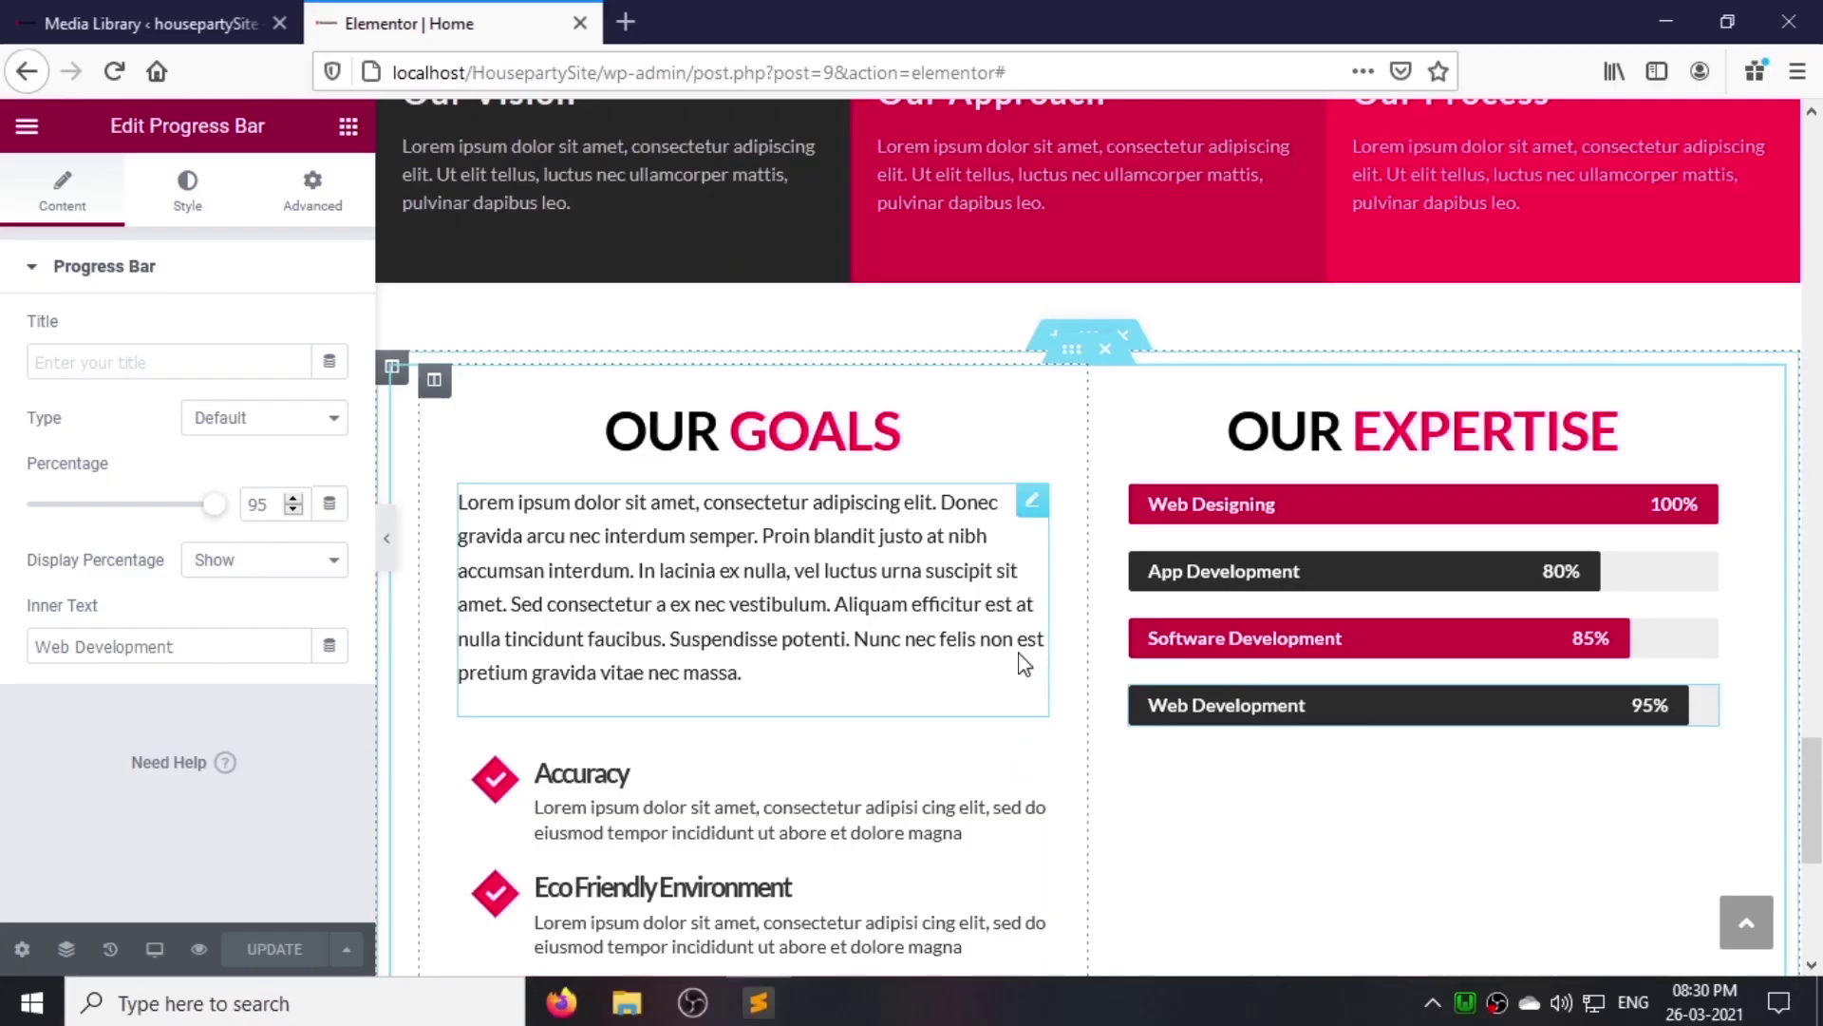
Step: Add a single-column section below the goals area and make it full width
{"action": "scroll", "coordinate": [1002, 716], "scroll_direction": "down", "scroll_amount": 5}
{"action": "left_click", "coordinate": [997, 811]}
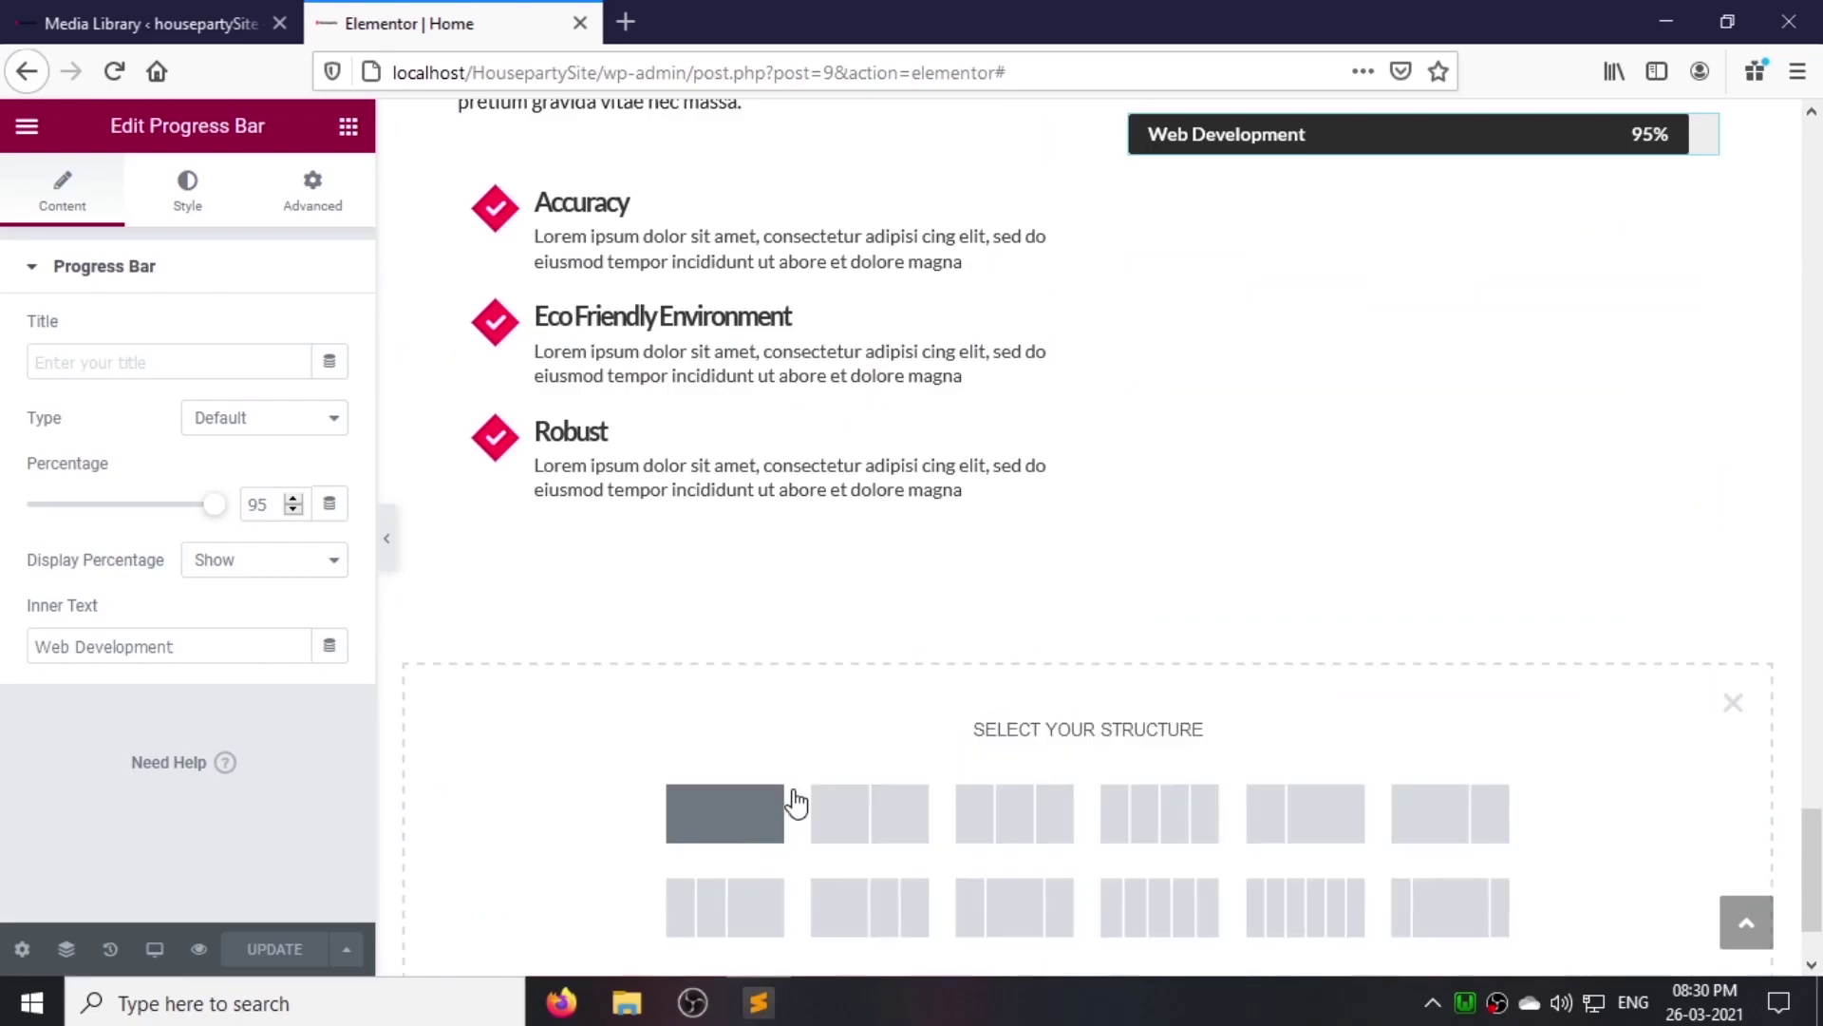
{"action": "left_click", "coordinate": [779, 810]}
{"action": "left_click", "coordinate": [232, 334]}
{"action": "left_click", "coordinate": [247, 408]}
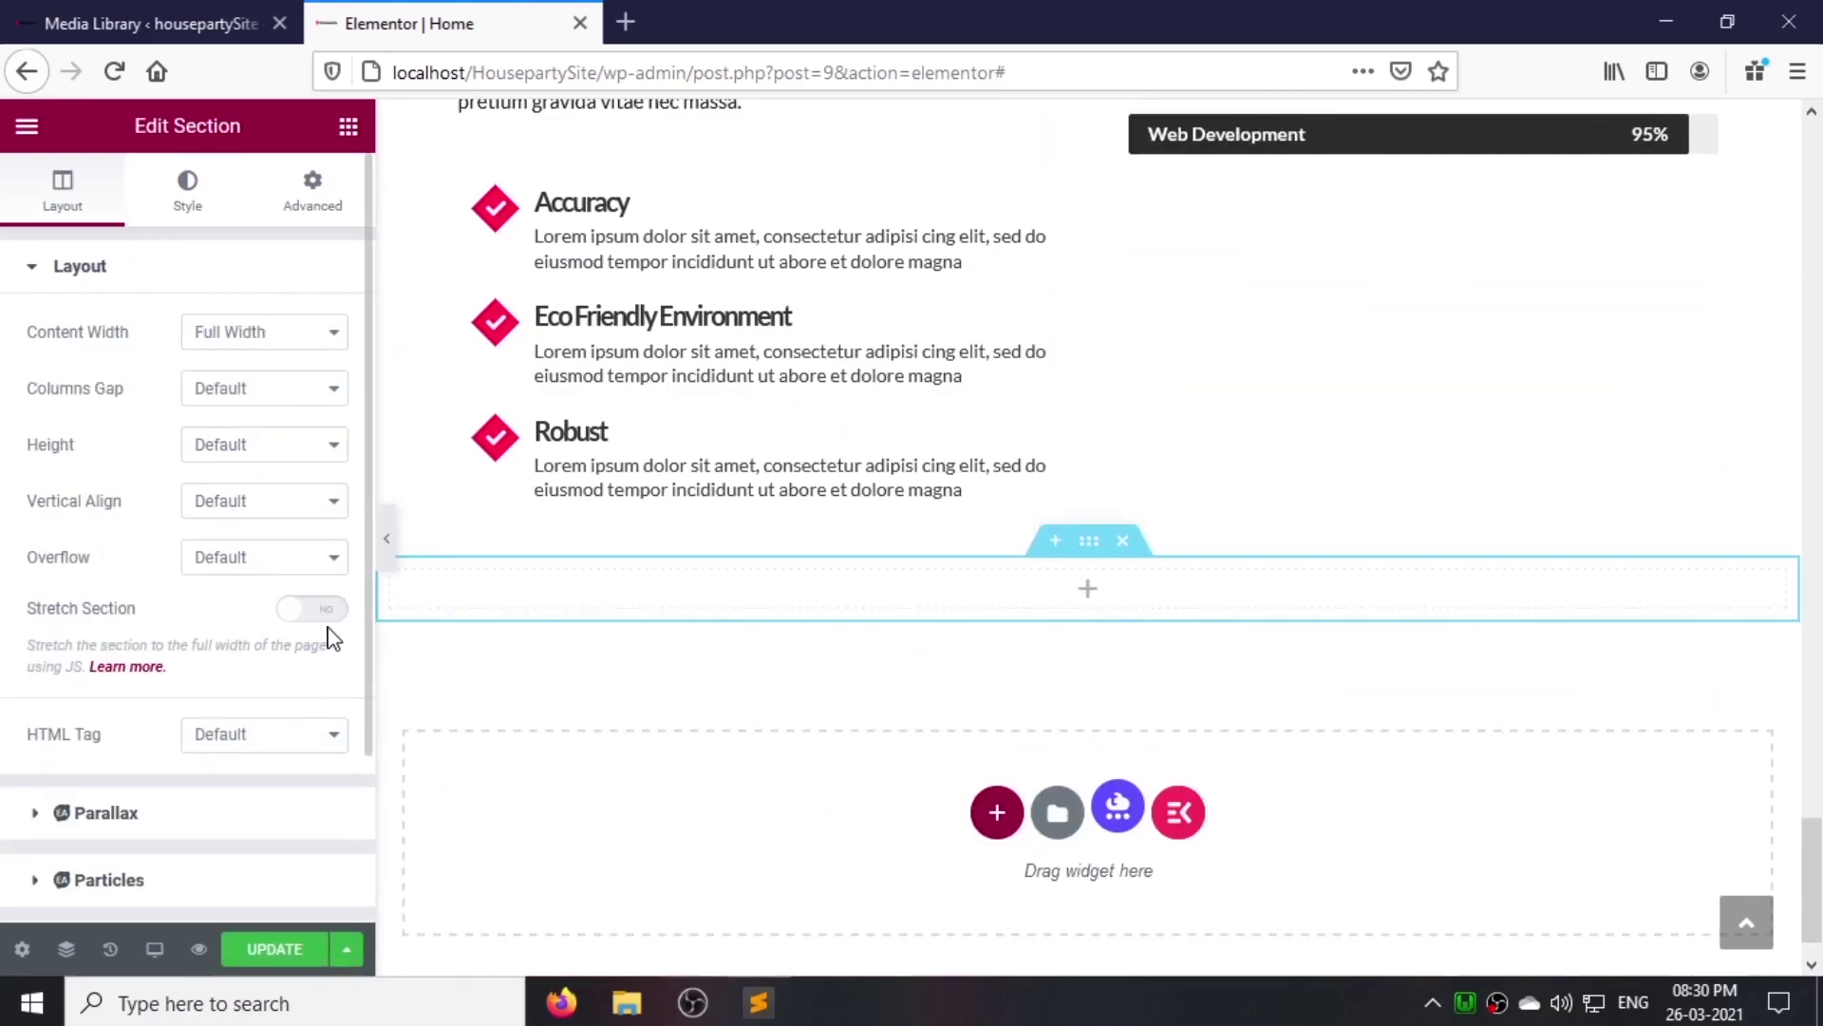
Step: Give the section a classic background colour #121224
{"action": "left_click", "coordinate": [188, 194]}
{"action": "left_click", "coordinate": [238, 403]}
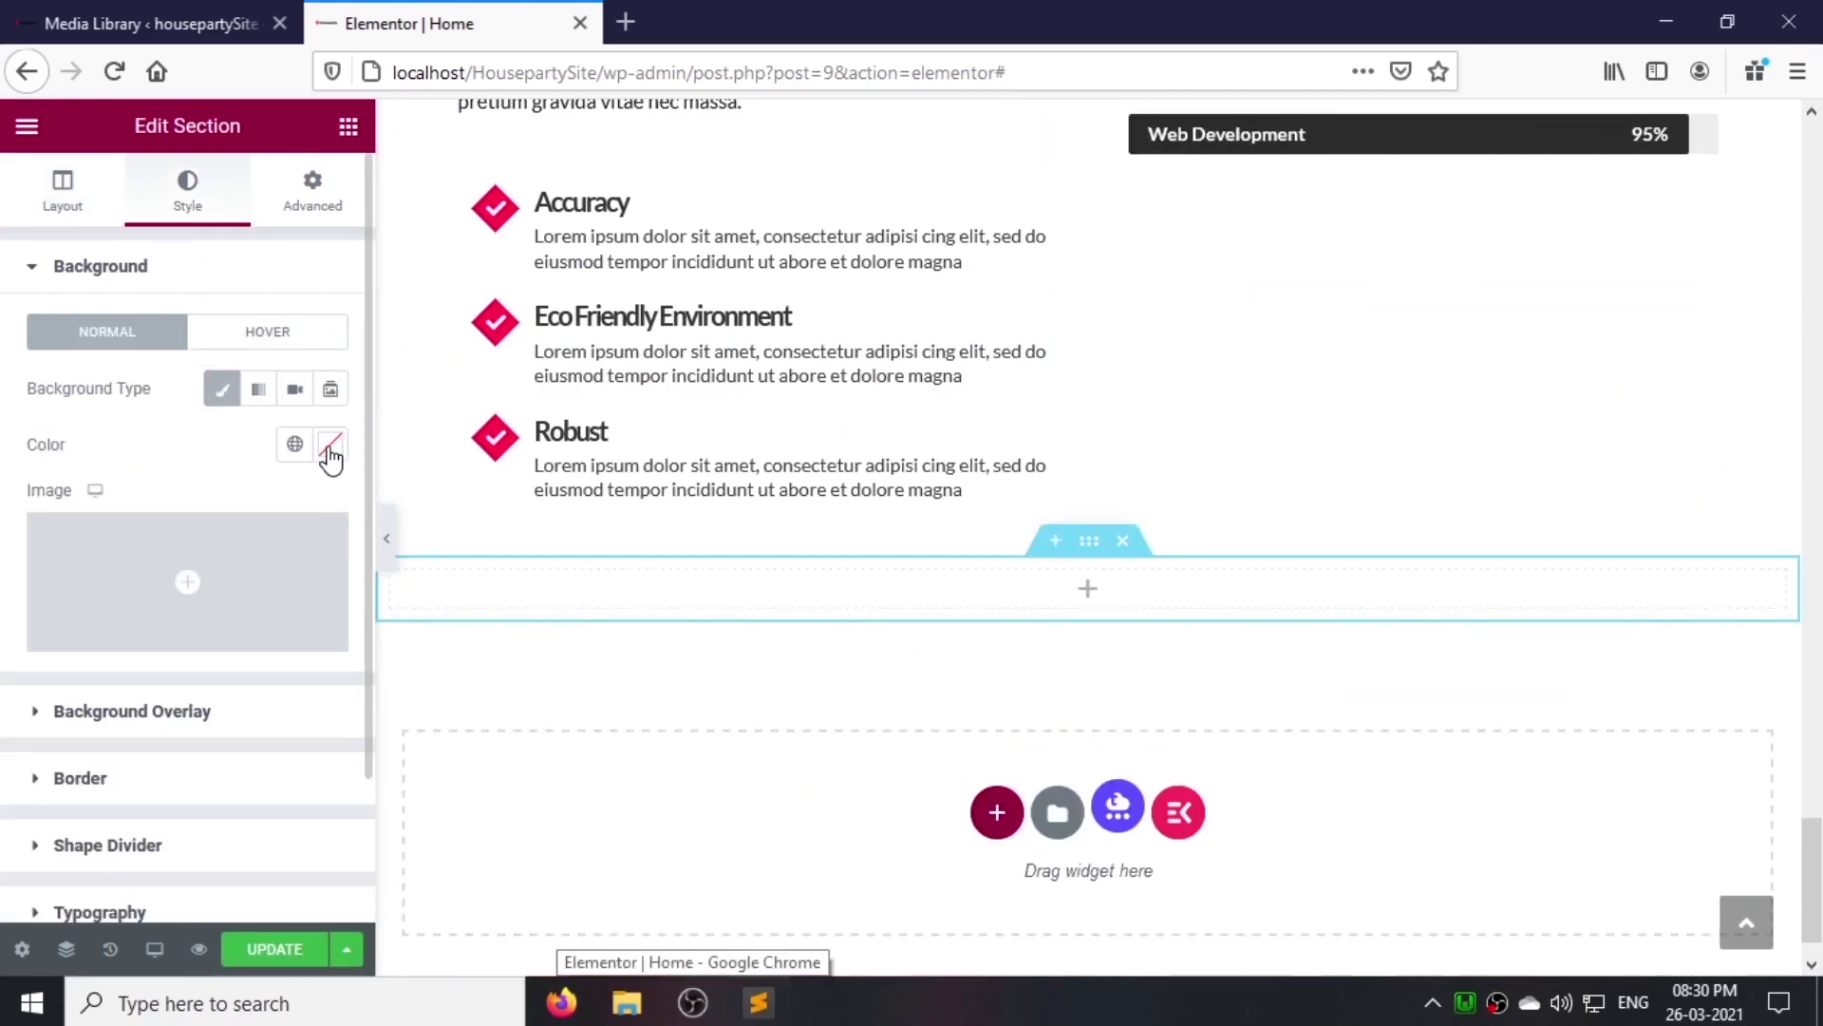
{"action": "left_click", "coordinate": [330, 445]}
{"action": "left_click", "coordinate": [292, 858]}
{"action": "type", "text": "#121224"}
{"action": "left_click", "coordinate": [270, 291]}
Step: Set the section's top and bottom padding to 80
{"action": "left_click", "coordinate": [312, 190]}
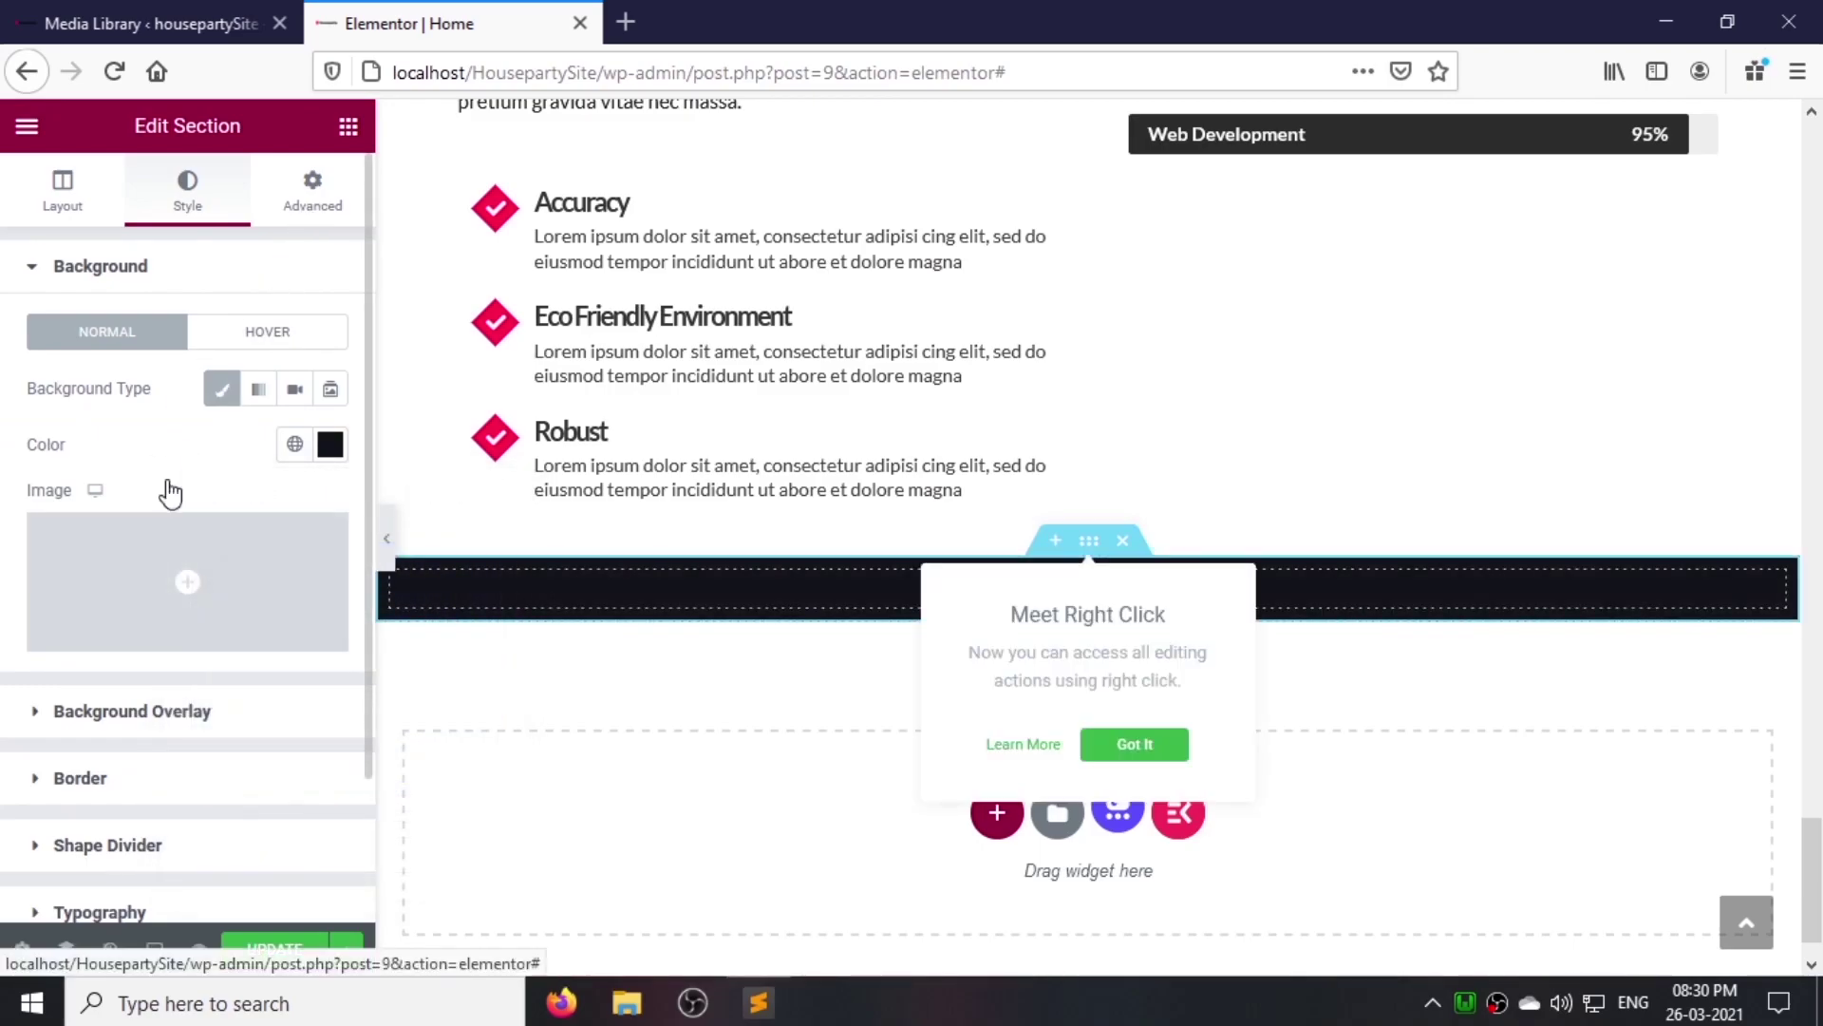
{"action": "type", "text": "80"}
{"action": "left_click", "coordinate": [160, 470]}
{"action": "type", "text": "8"}
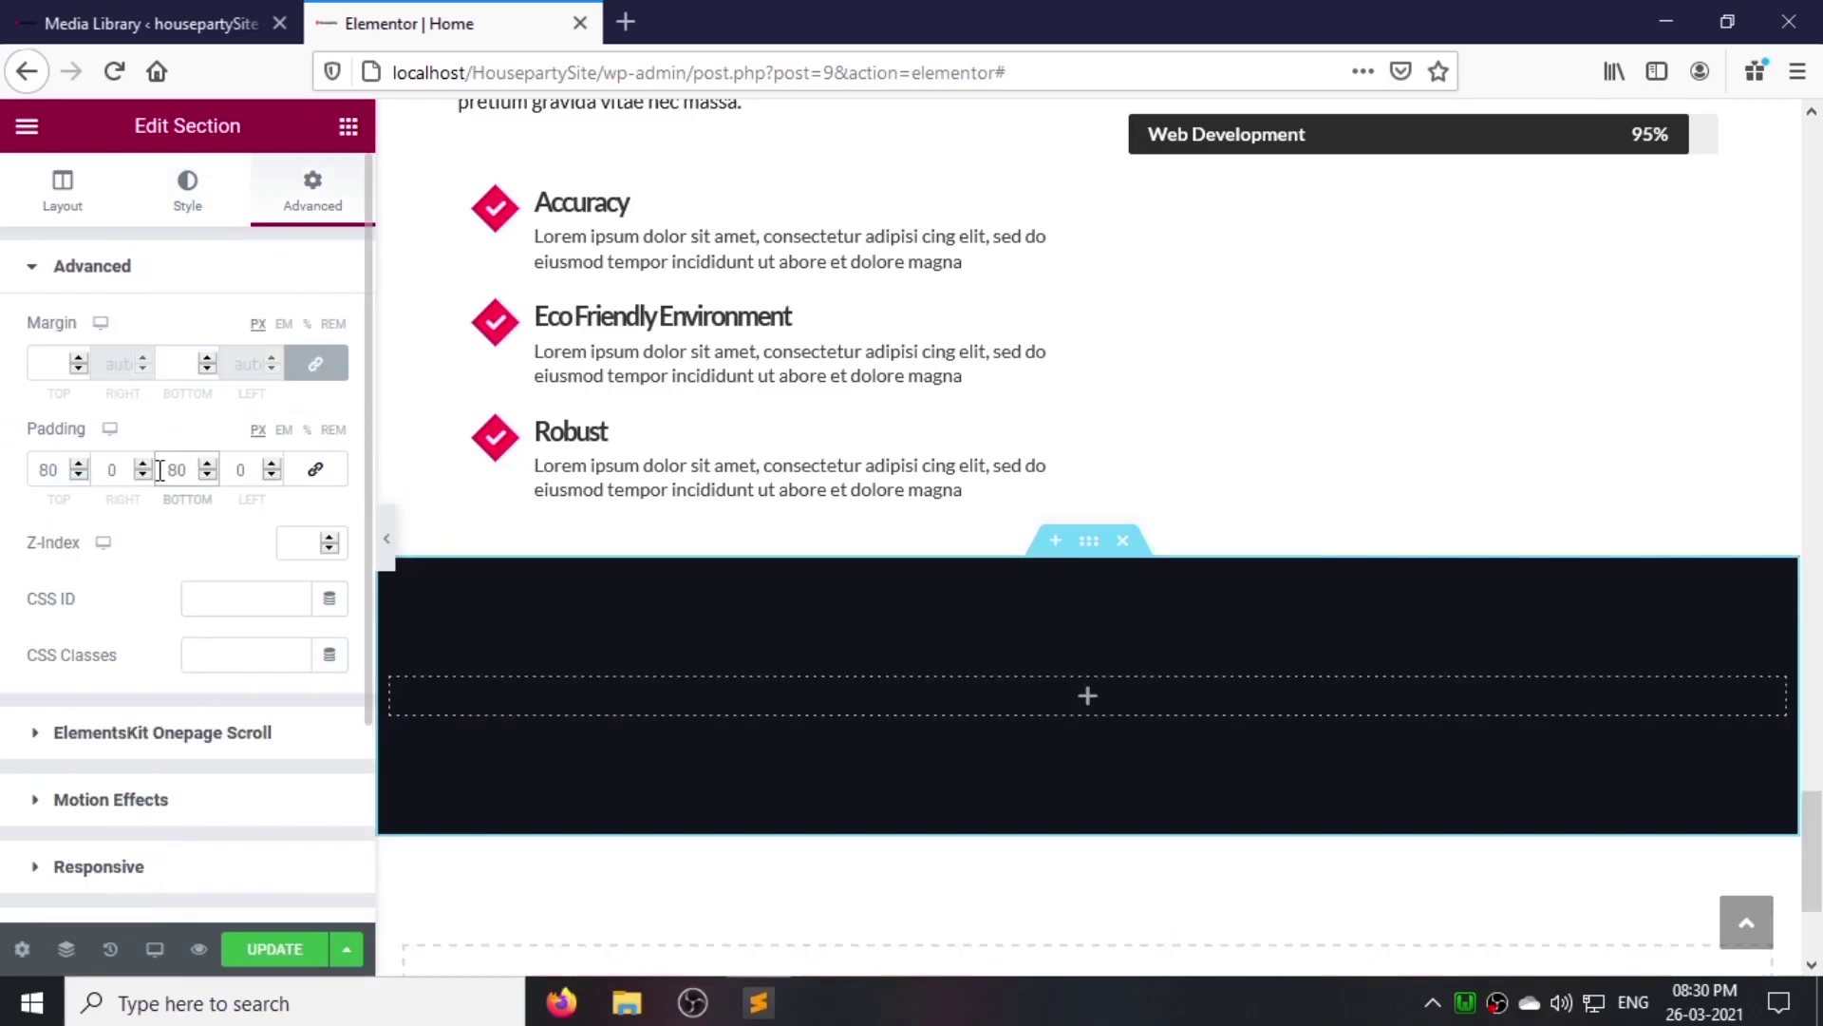
Step: Copy the OUR GOALS heading
{"action": "scroll", "coordinate": [856, 373], "scroll_direction": "up", "scroll_amount": 4}
{"action": "right_click", "coordinate": [804, 291]}
{"action": "left_click", "coordinate": [862, 402]}
{"action": "scroll", "coordinate": [1043, 624], "scroll_direction": "down", "scroll_amount": 4}
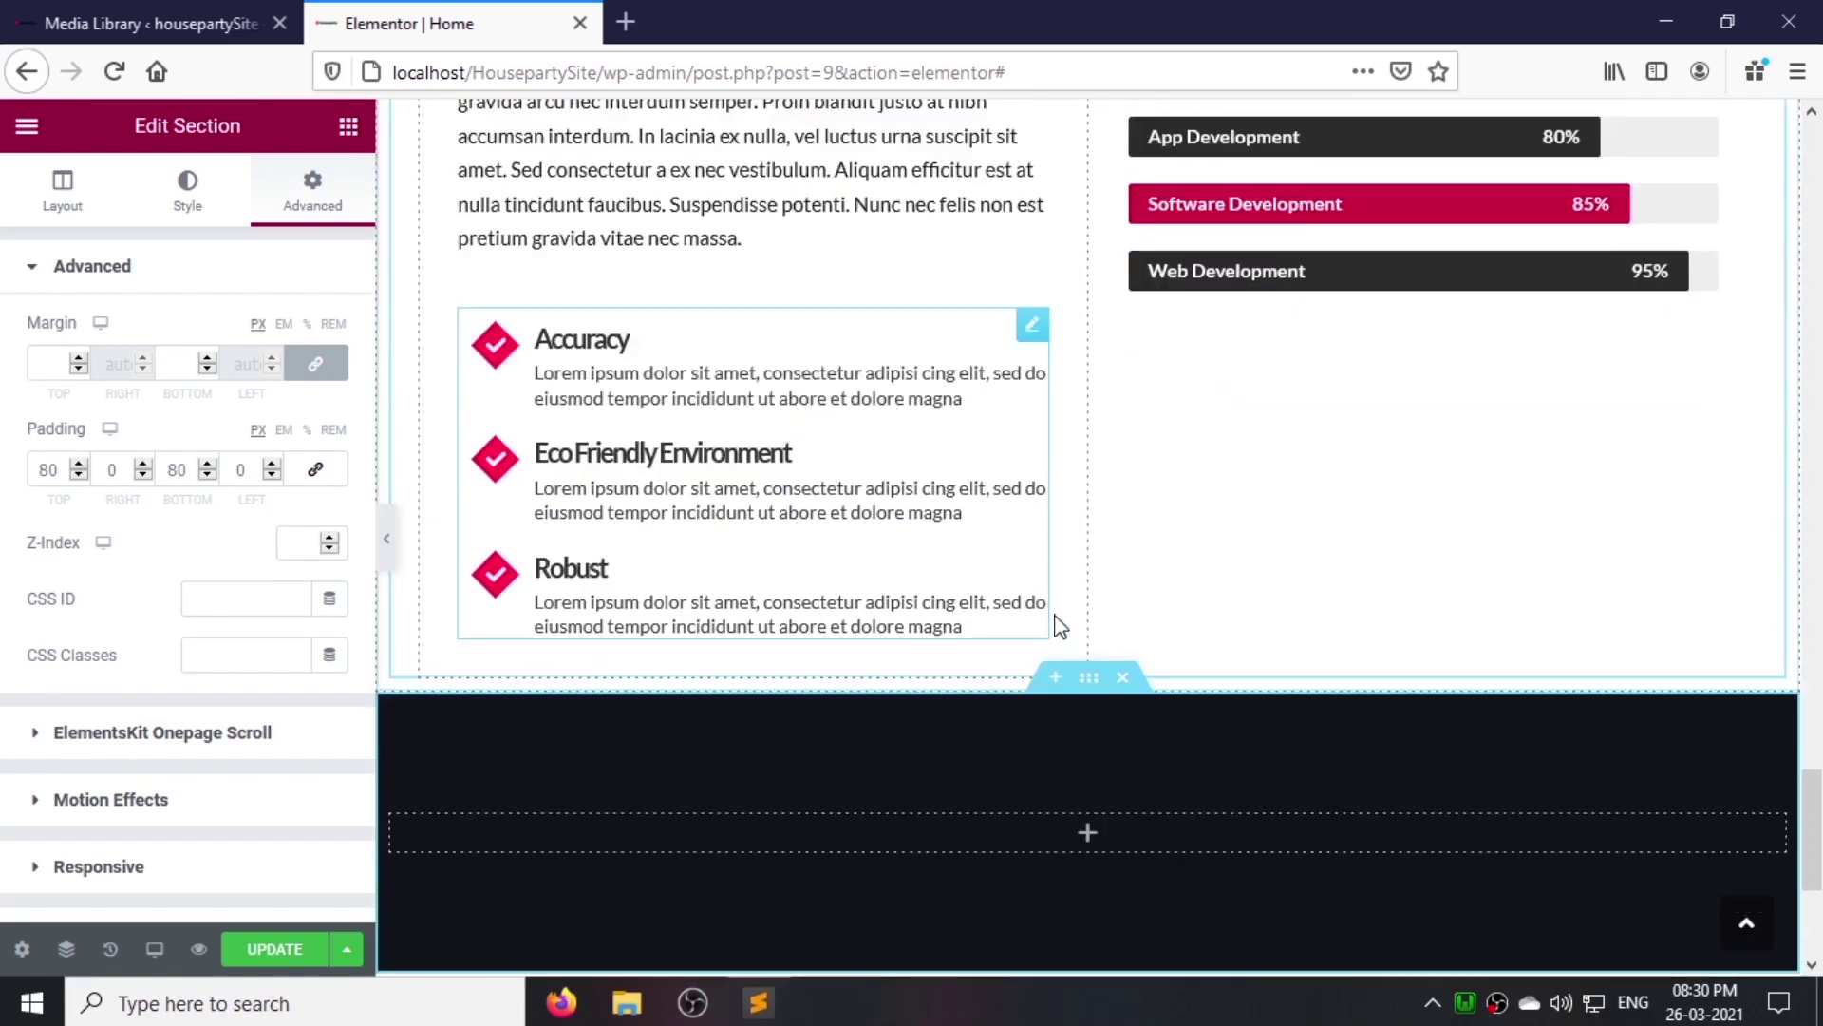
Step: Paste the heading into the dark section and change it to OUR SERVICES
{"action": "right_click", "coordinate": [1039, 708]}
{"action": "left_click", "coordinate": [1054, 774]}
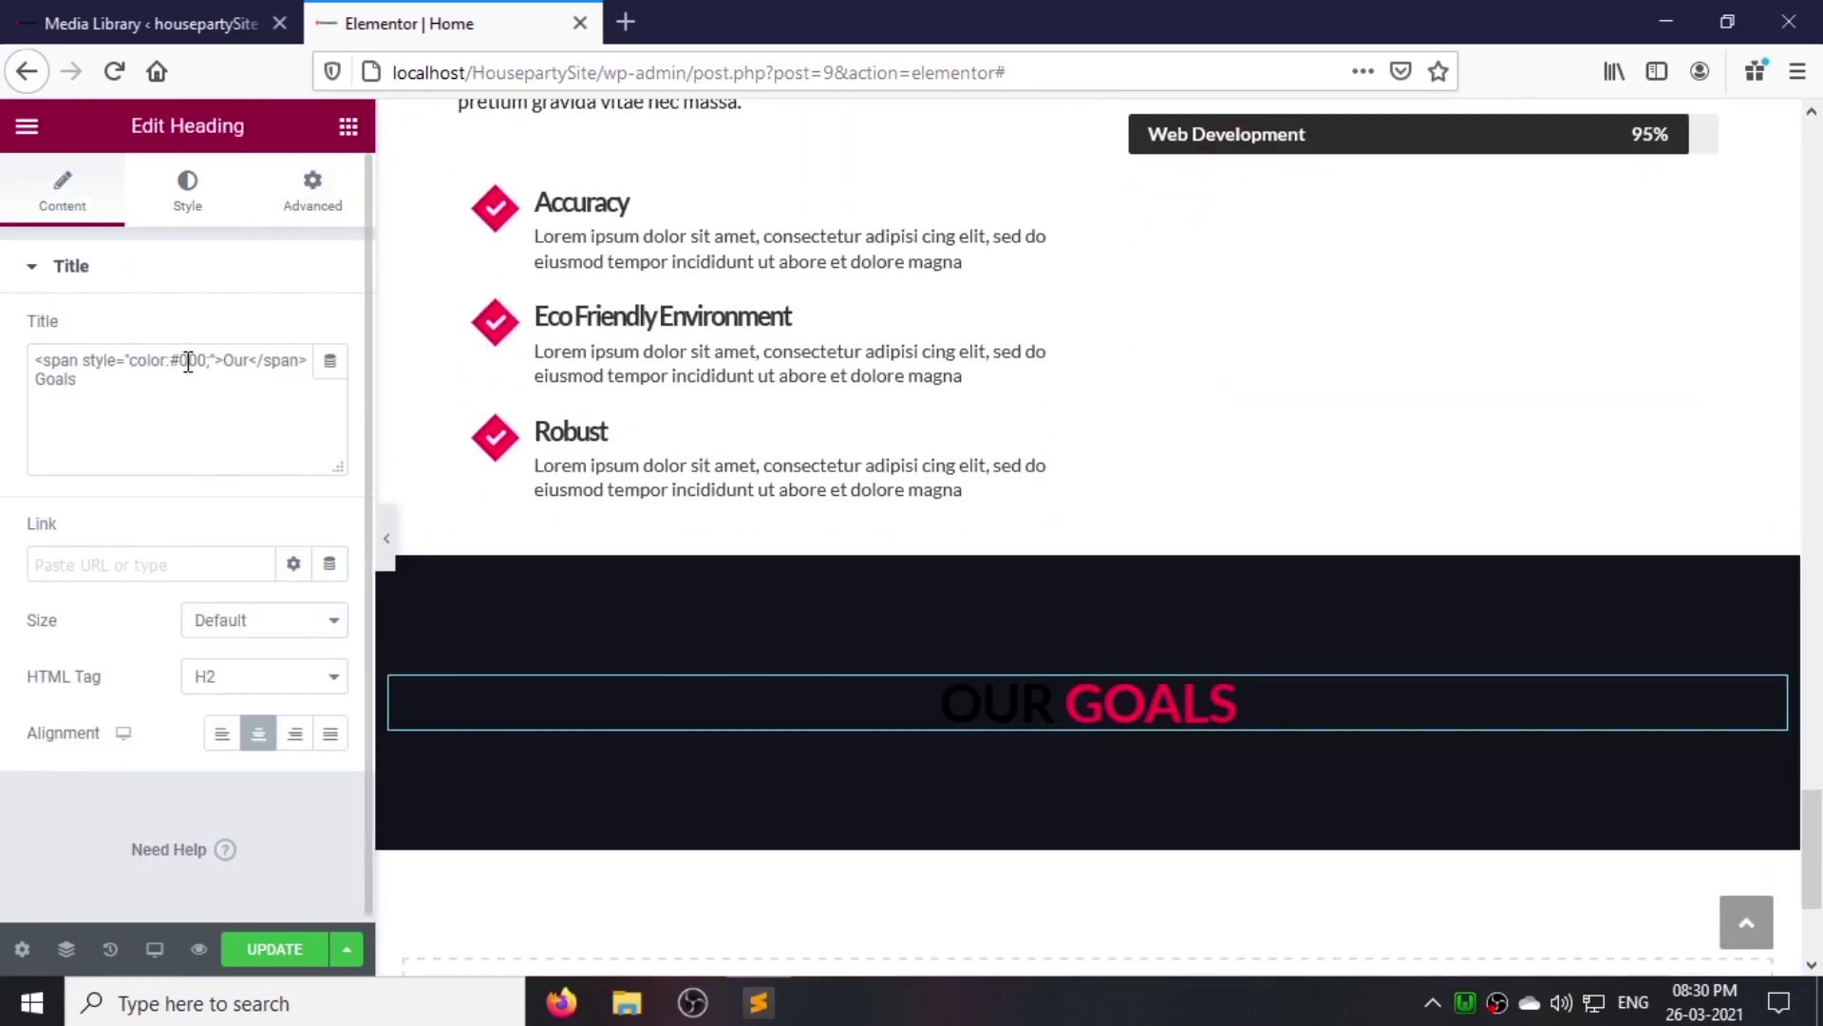
{"action": "type", "text": "Services"}
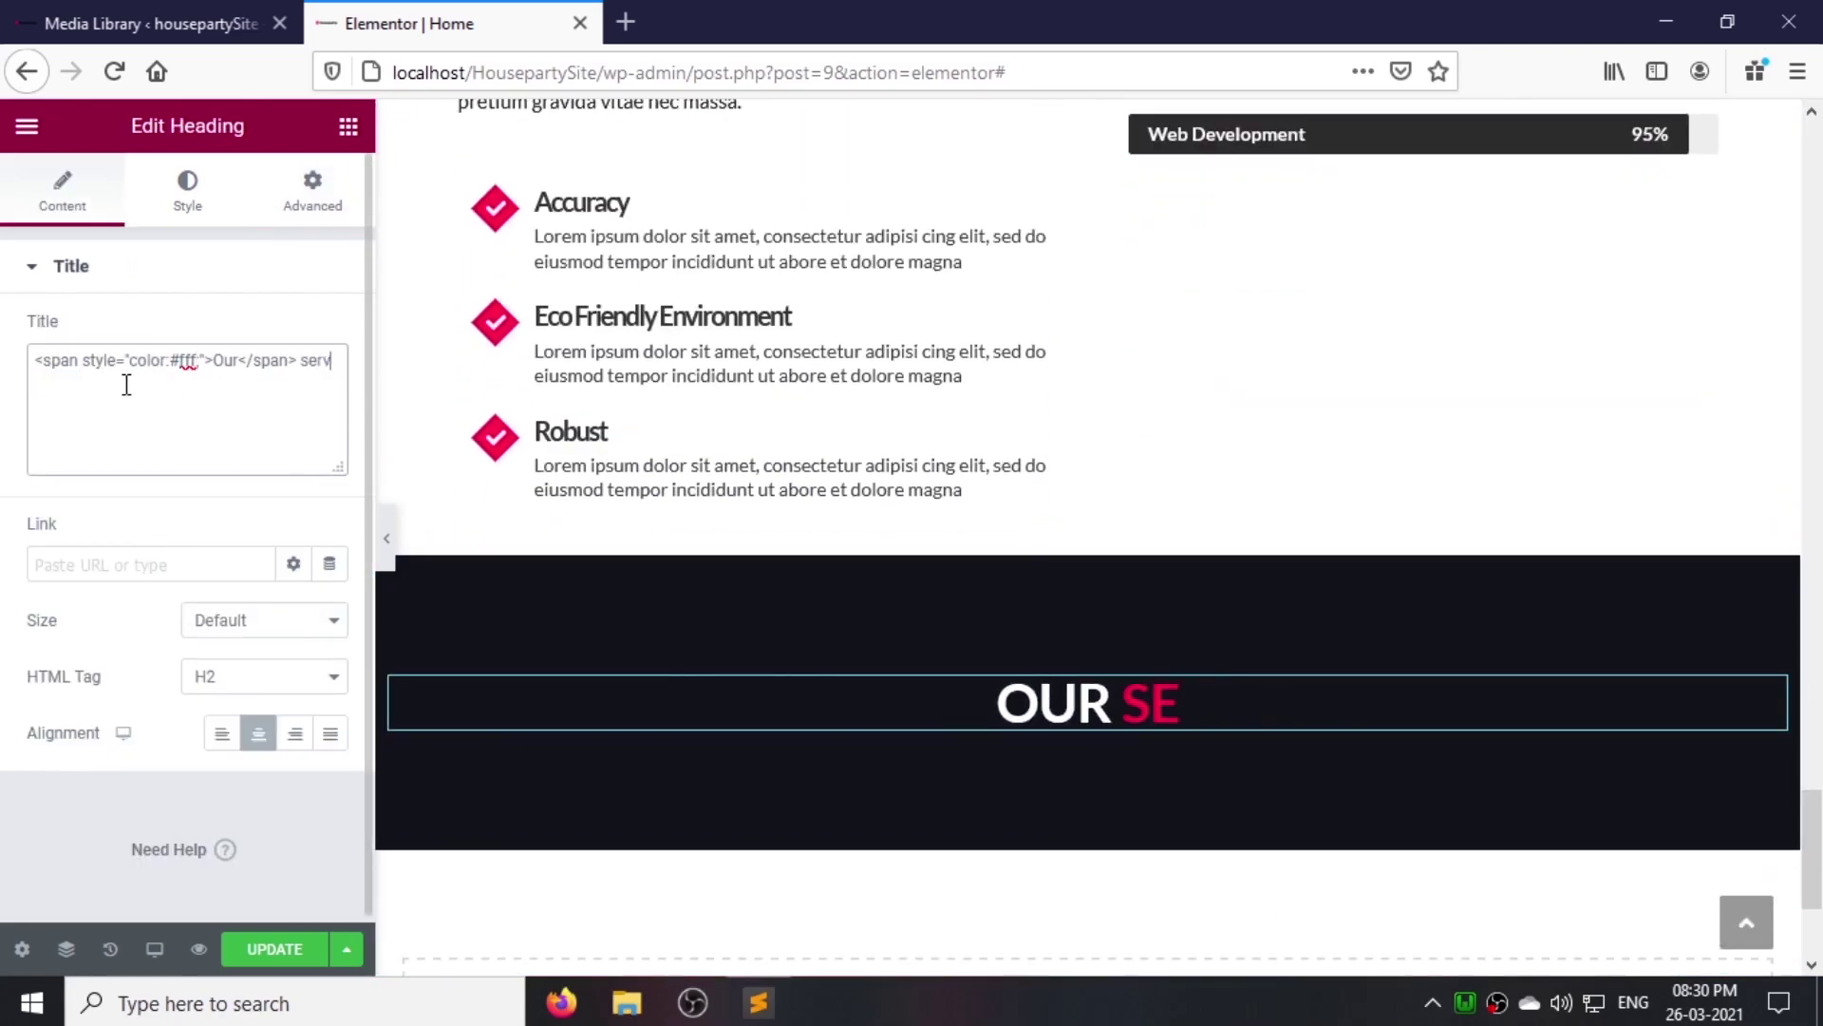
Step: Place a two-column inner section under the heading and choose a column gap
{"action": "left_click", "coordinate": [348, 125]}
{"action": "left_click_drag", "start_coordinate": [97, 379], "coordinate": [1044, 771]}
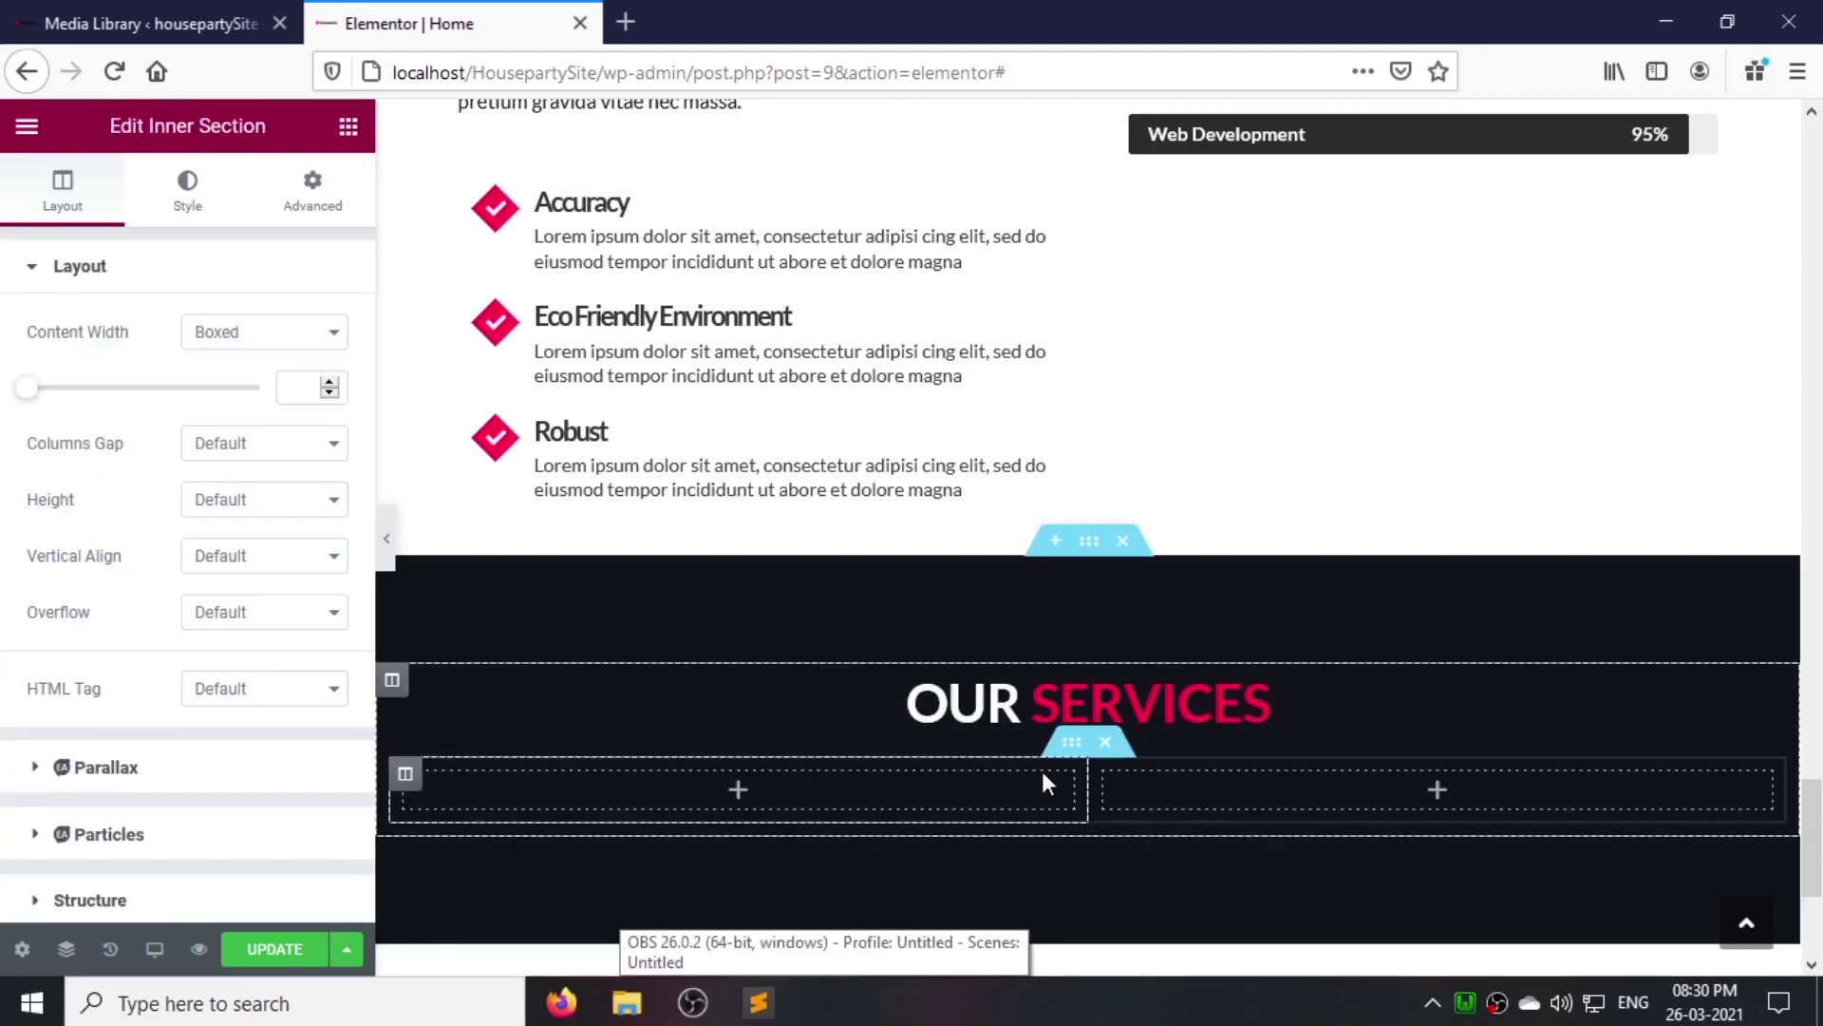
{"action": "left_click", "coordinate": [264, 442]}
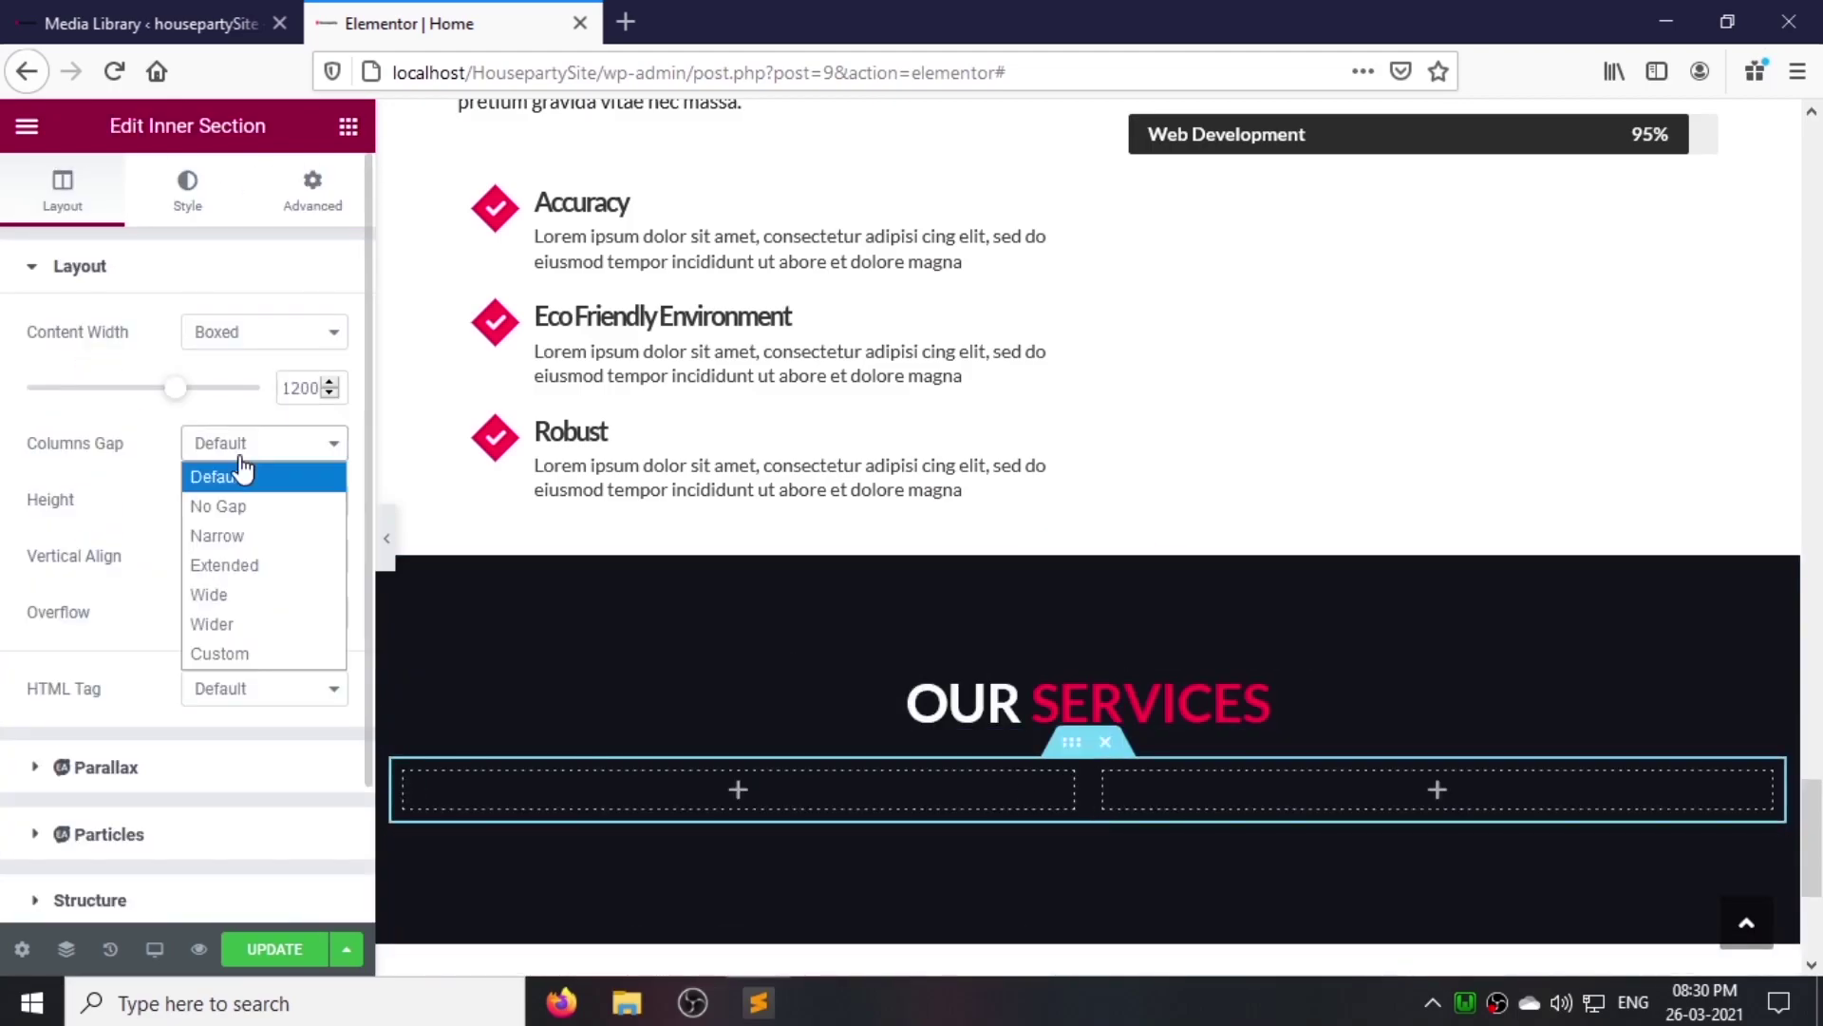
{"action": "left_click", "coordinate": [204, 619]}
{"action": "left_click", "coordinate": [348, 125]}
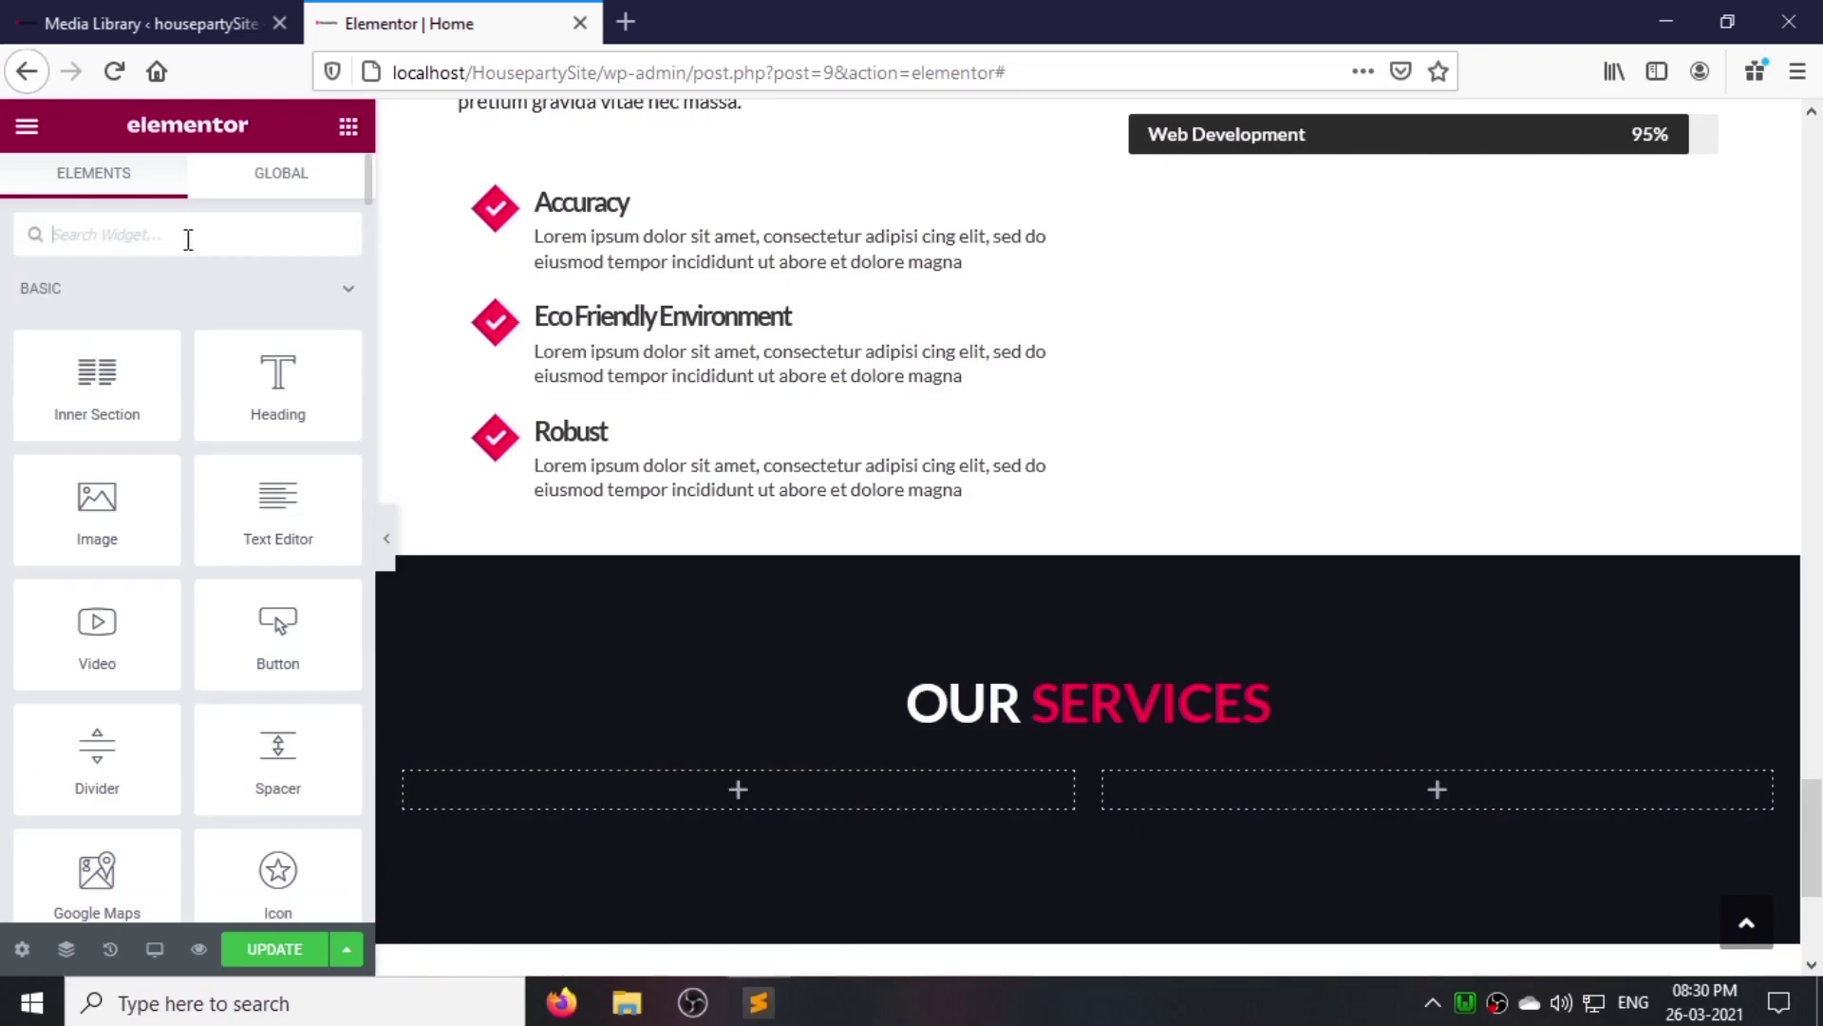
Step: Add a Feature List to the left column, keep one item and give it the news icon
{"action": "type", "text": "feat"}
{"action": "left_click_drag", "start_coordinate": [90, 341], "coordinate": [845, 788]}
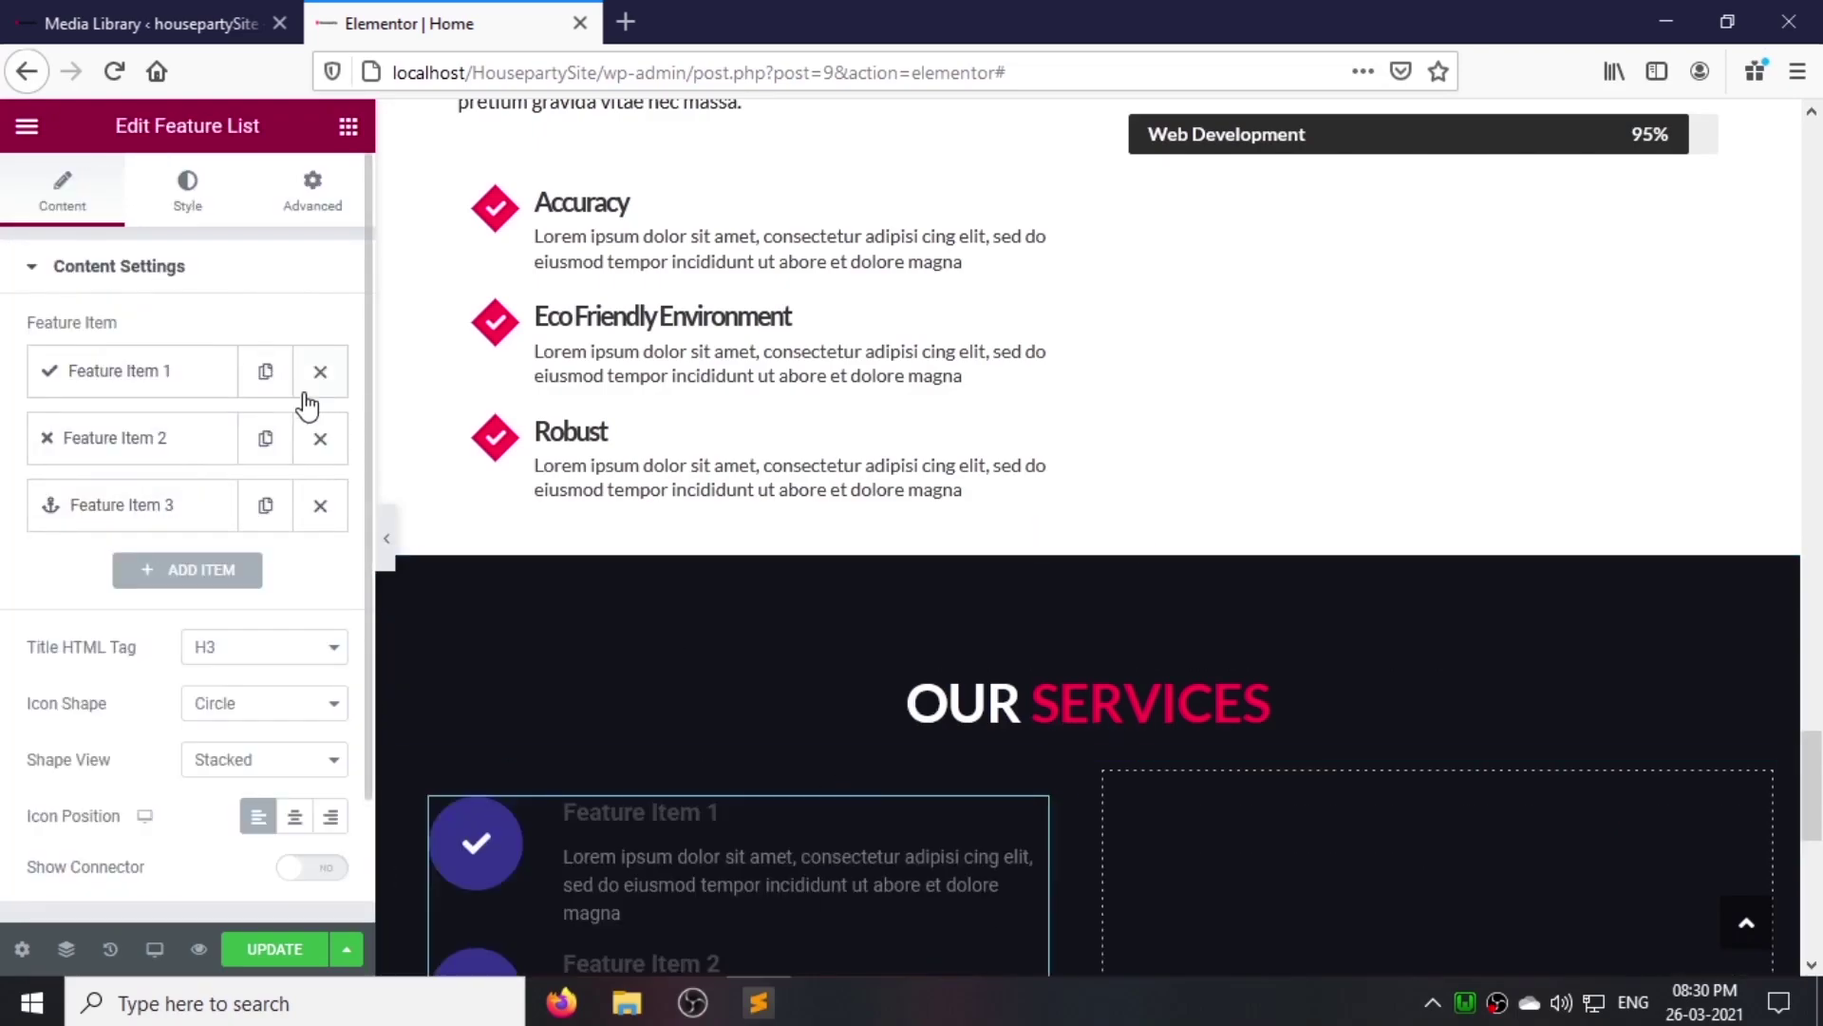
{"action": "left_click", "coordinate": [318, 436]}
{"action": "left_click", "coordinate": [318, 436]}
{"action": "left_click", "coordinate": [202, 397]}
{"action": "left_click", "coordinate": [212, 590]}
{"action": "left_click", "coordinate": [753, 224]}
{"action": "type", "text": "news"}
{"action": "left_click", "coordinate": [1485, 943]}
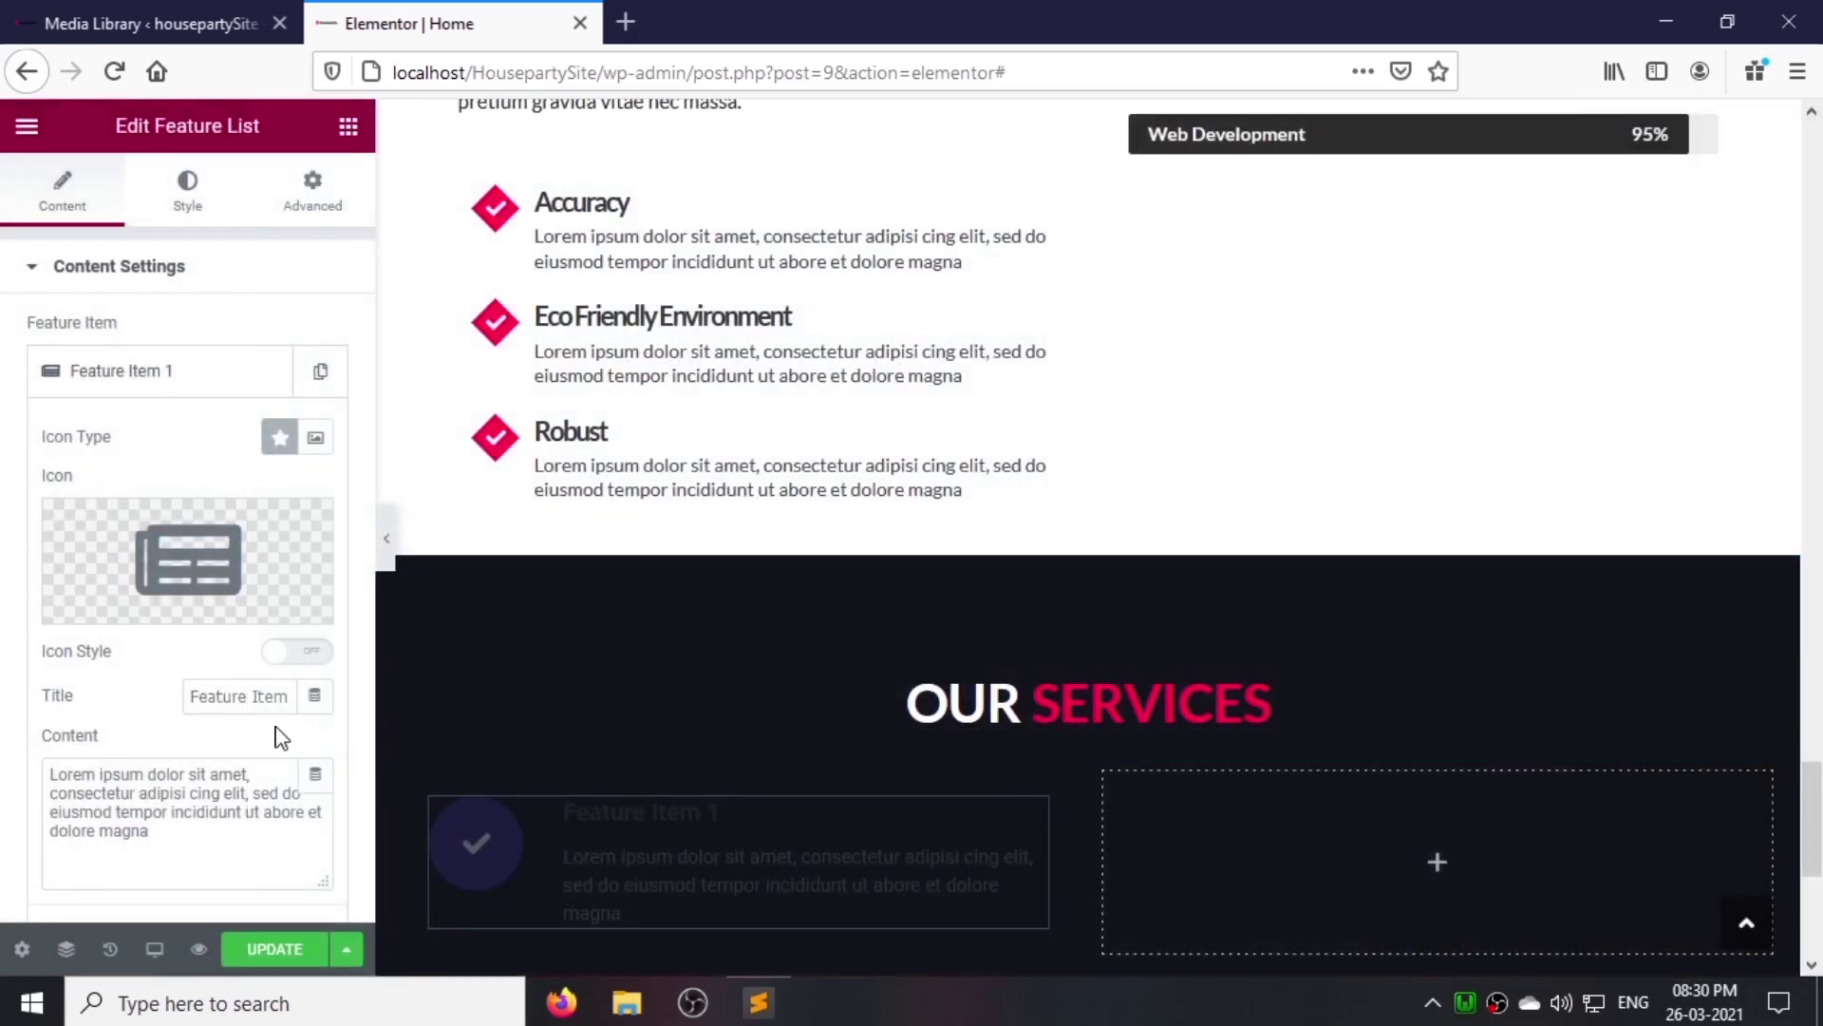
{"action": "left_click", "coordinate": [296, 652]}
Step: Give the icon a #FF004C background and title the item 'Graphics Design'
{"action": "left_click", "coordinate": [315, 696]}
{"action": "left_click", "coordinate": [315, 746]}
{"action": "double_click", "coordinate": [256, 677]}
{"action": "type", "text": "#FF004C"}
{"action": "left_click", "coordinate": [220, 767]}
{"action": "scroll", "coordinate": [231, 749], "scroll_direction": "down", "scroll_amount": 1}
{"action": "triple_click", "coordinate": [275, 760]}
{"action": "type", "text": "Gr"}
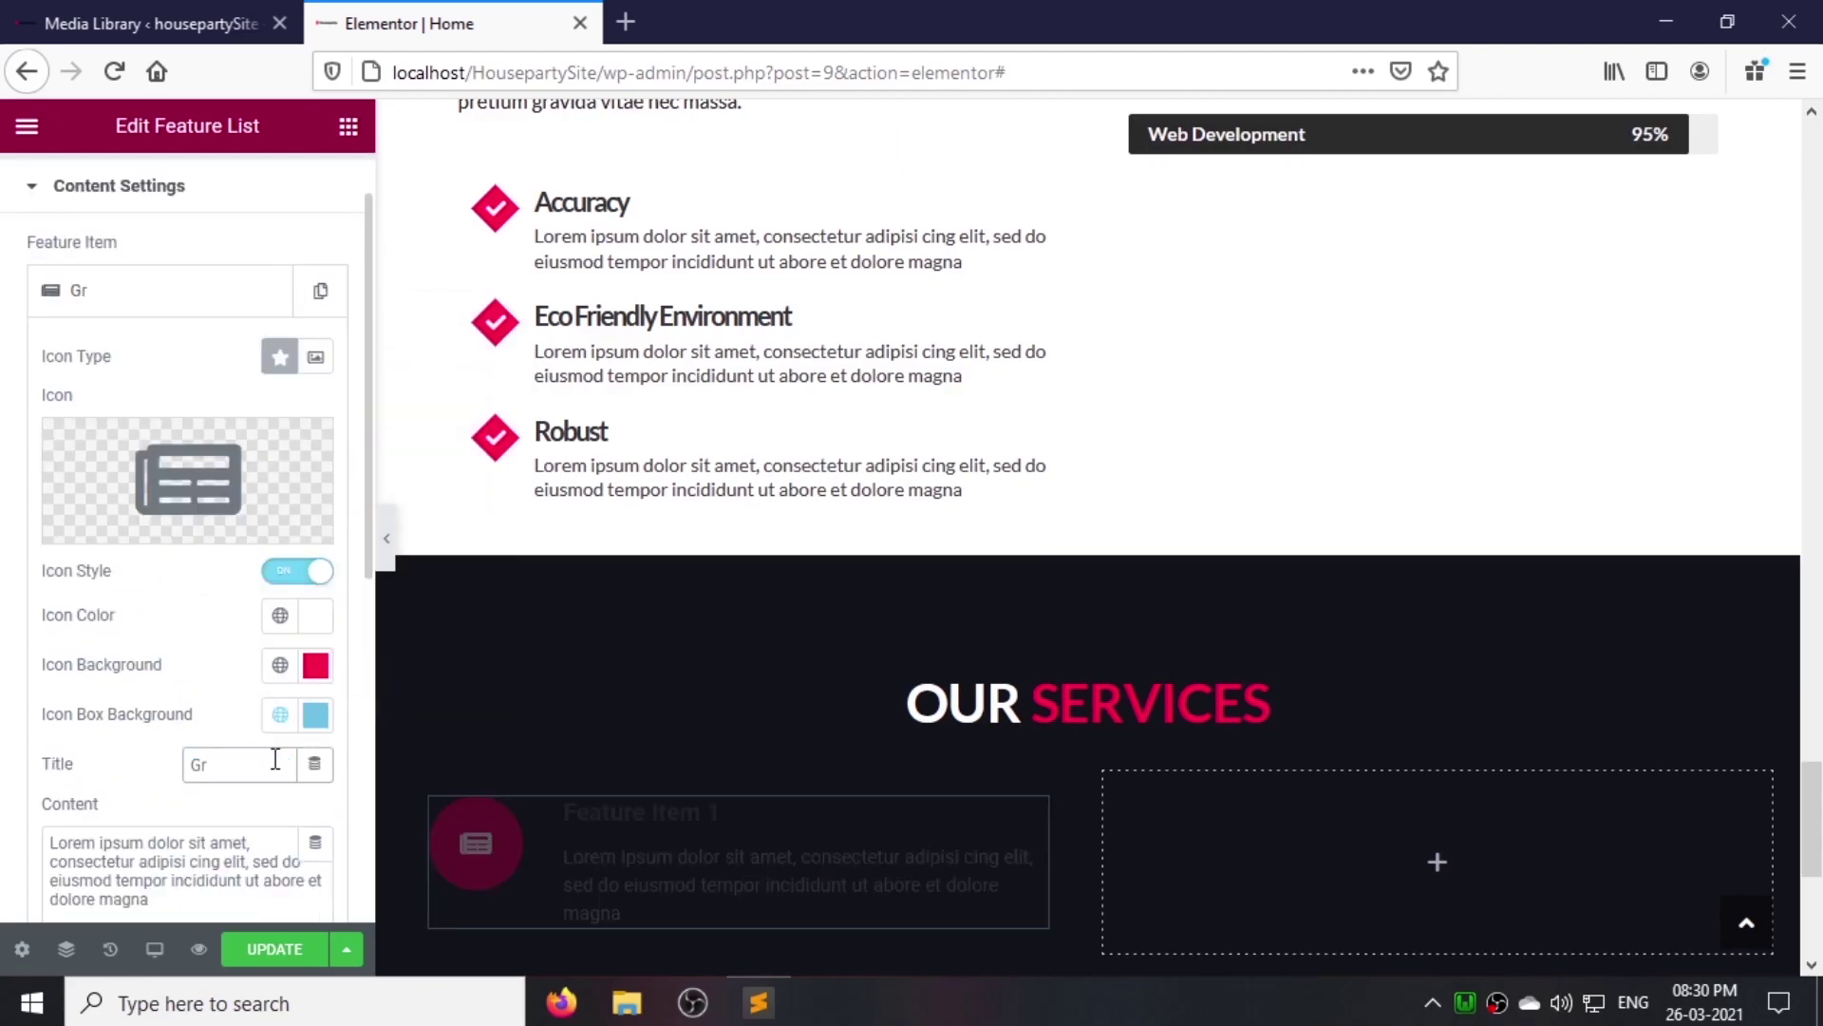
{"action": "type", "text": "aphics Design"}
Step: Make the icon shape a rhombus positioned above the title
{"action": "scroll", "coordinate": [242, 855], "scroll_direction": "down", "scroll_amount": 5}
{"action": "left_click", "coordinate": [261, 719]}
{"action": "left_click", "coordinate": [242, 809]}
{"action": "scroll", "coordinate": [242, 784], "scroll_direction": "down", "scroll_amount": 1}
{"action": "left_click", "coordinate": [291, 755]}
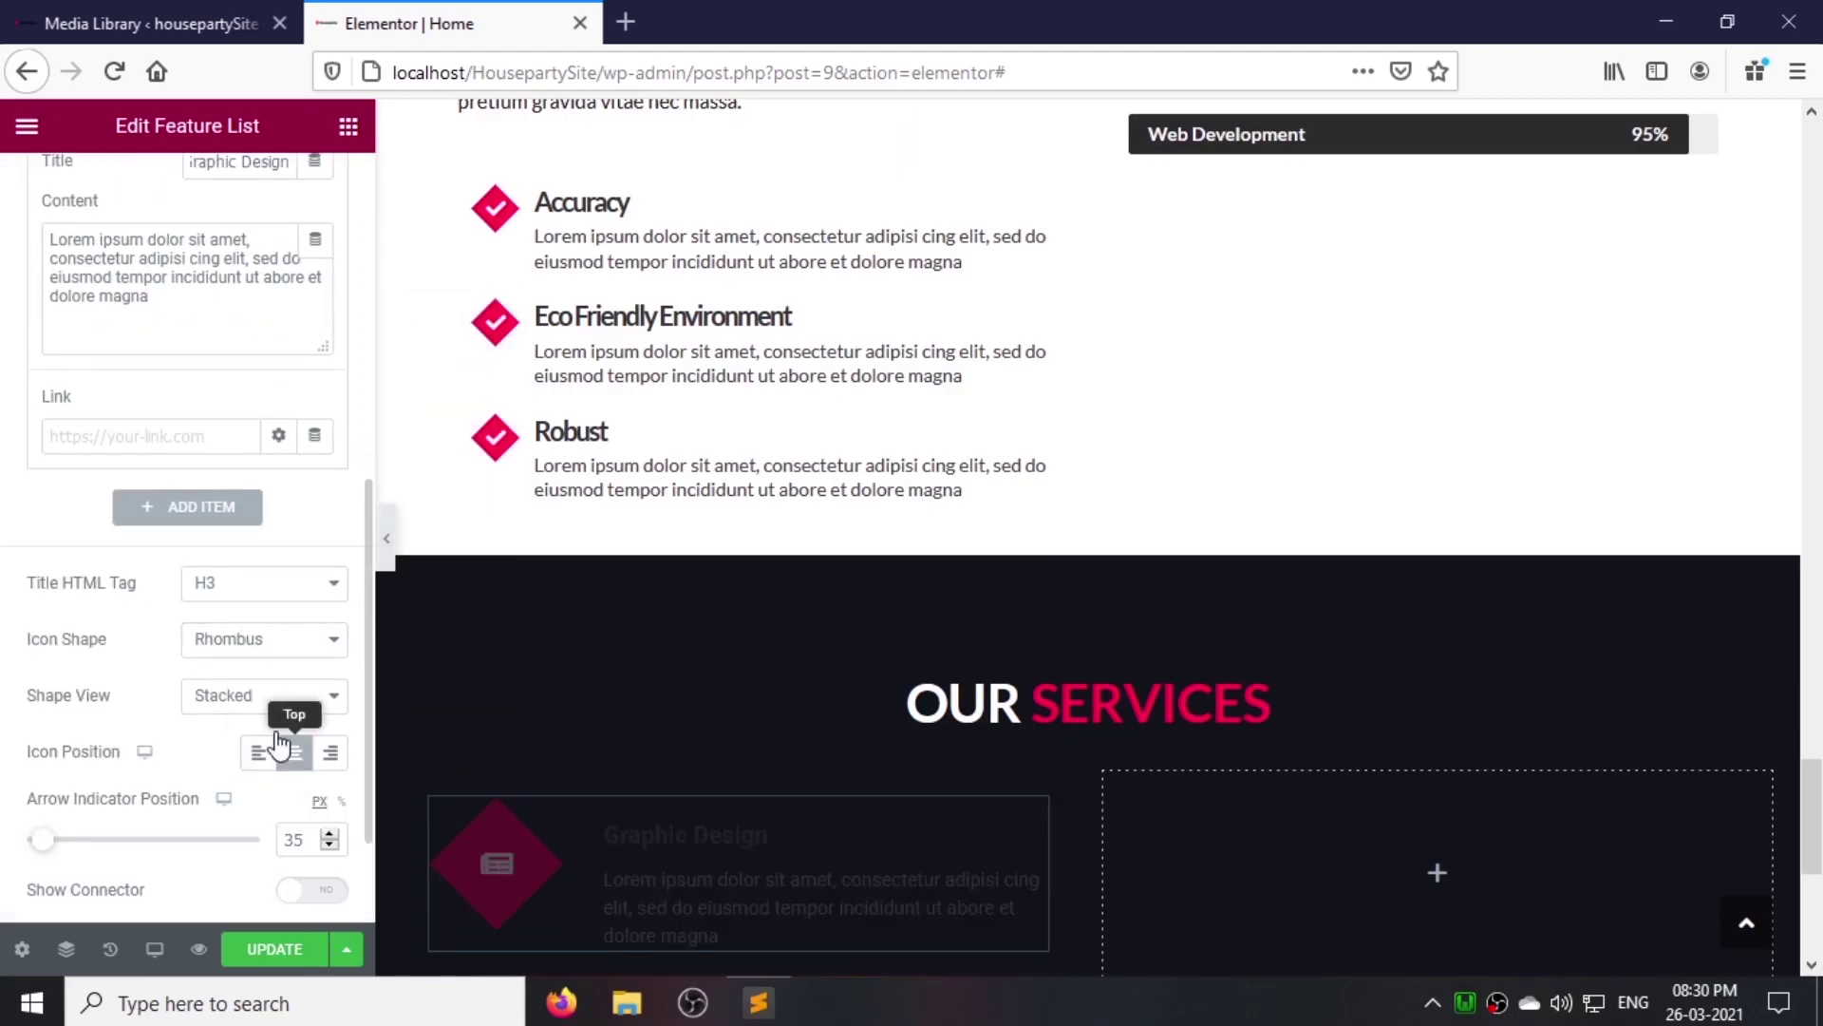
{"action": "scroll", "coordinate": [235, 793], "scroll_direction": "up", "scroll_amount": 7}
{"action": "scroll", "coordinate": [157, 231], "scroll_direction": "up", "scroll_amount": 2}
{"action": "left_click", "coordinate": [178, 370]}
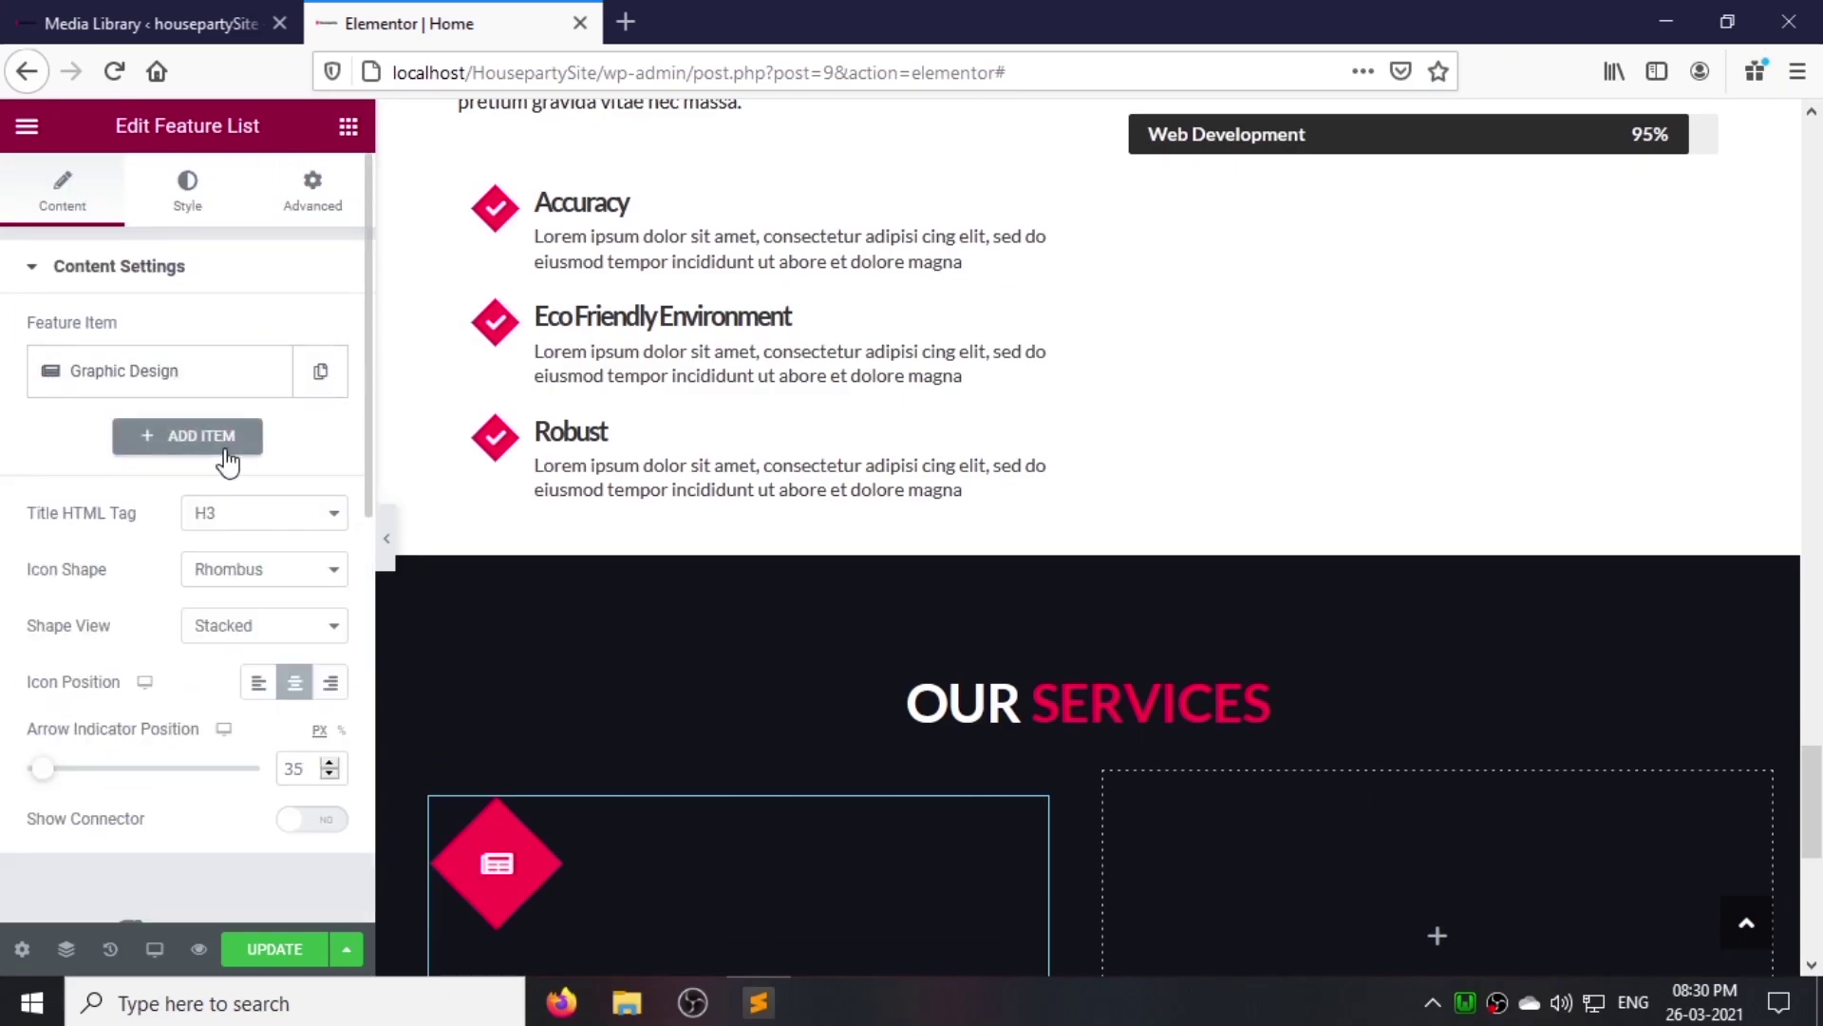
Step: Set the icon style value to 80 and centre the card content
{"action": "left_click", "coordinate": [188, 190]}
{"action": "left_click", "coordinate": [157, 447]}
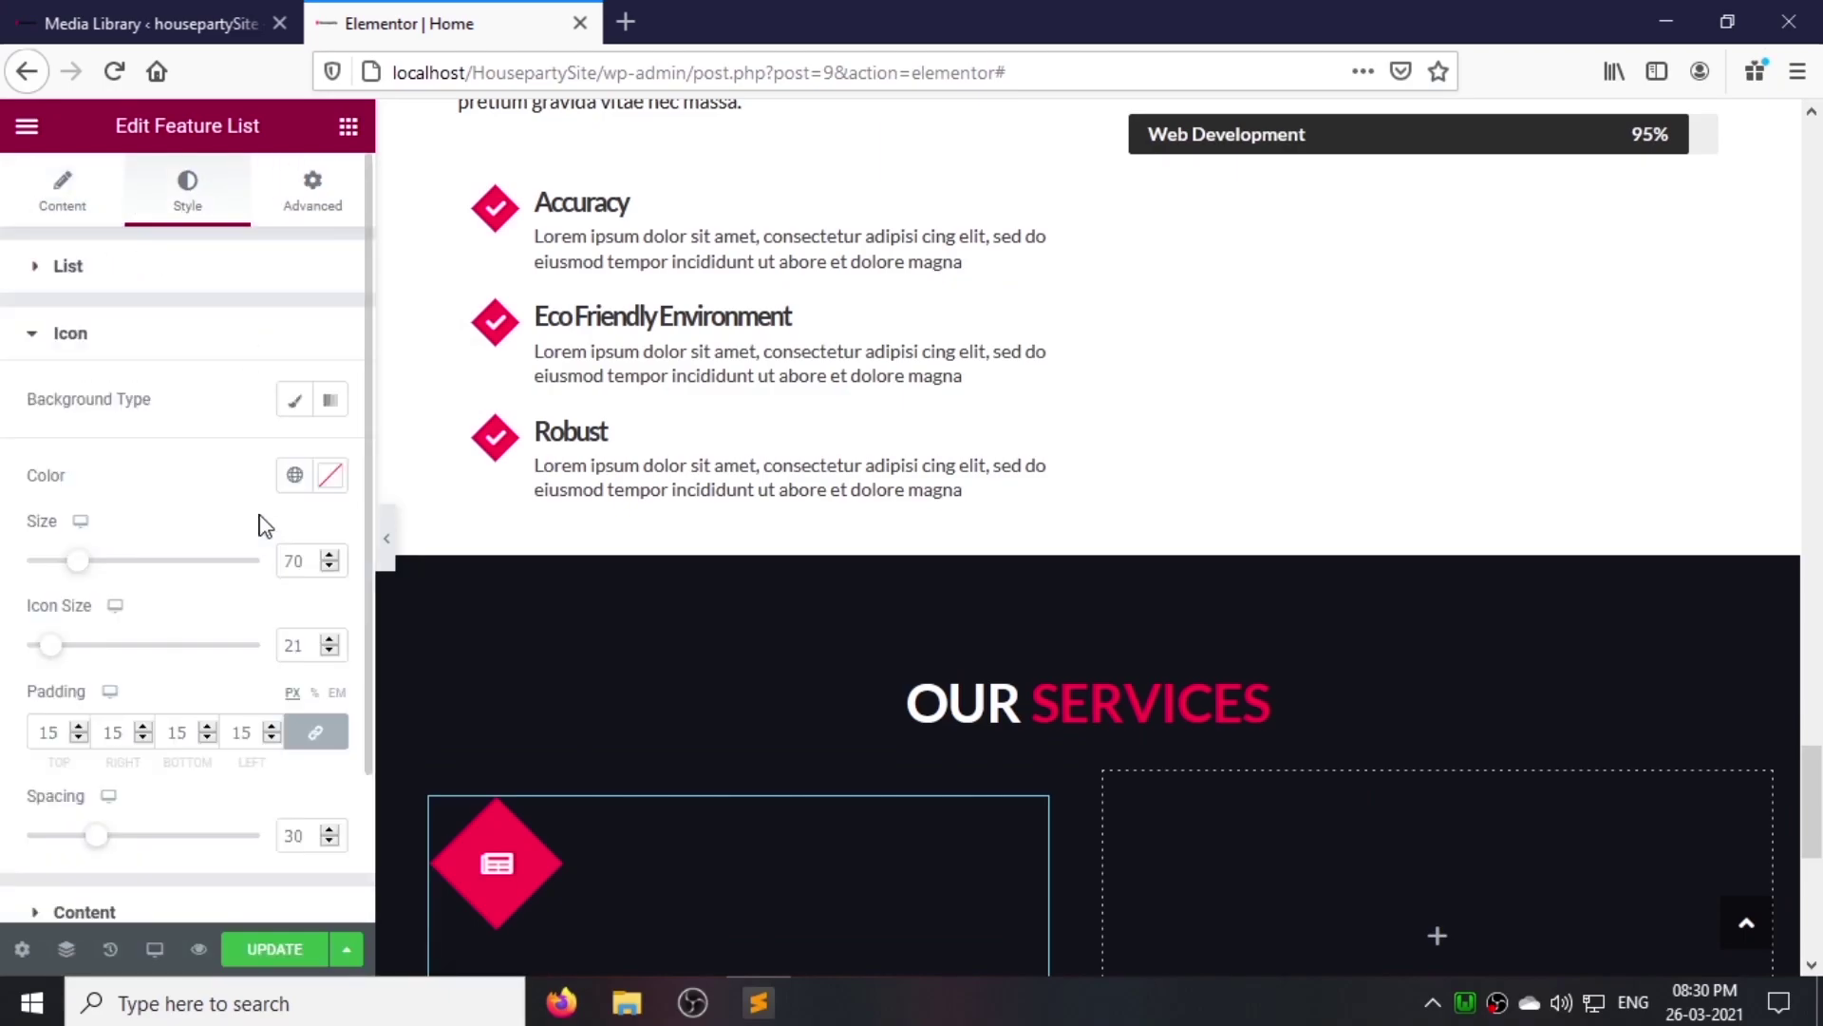
{"action": "type", "text": "80"}
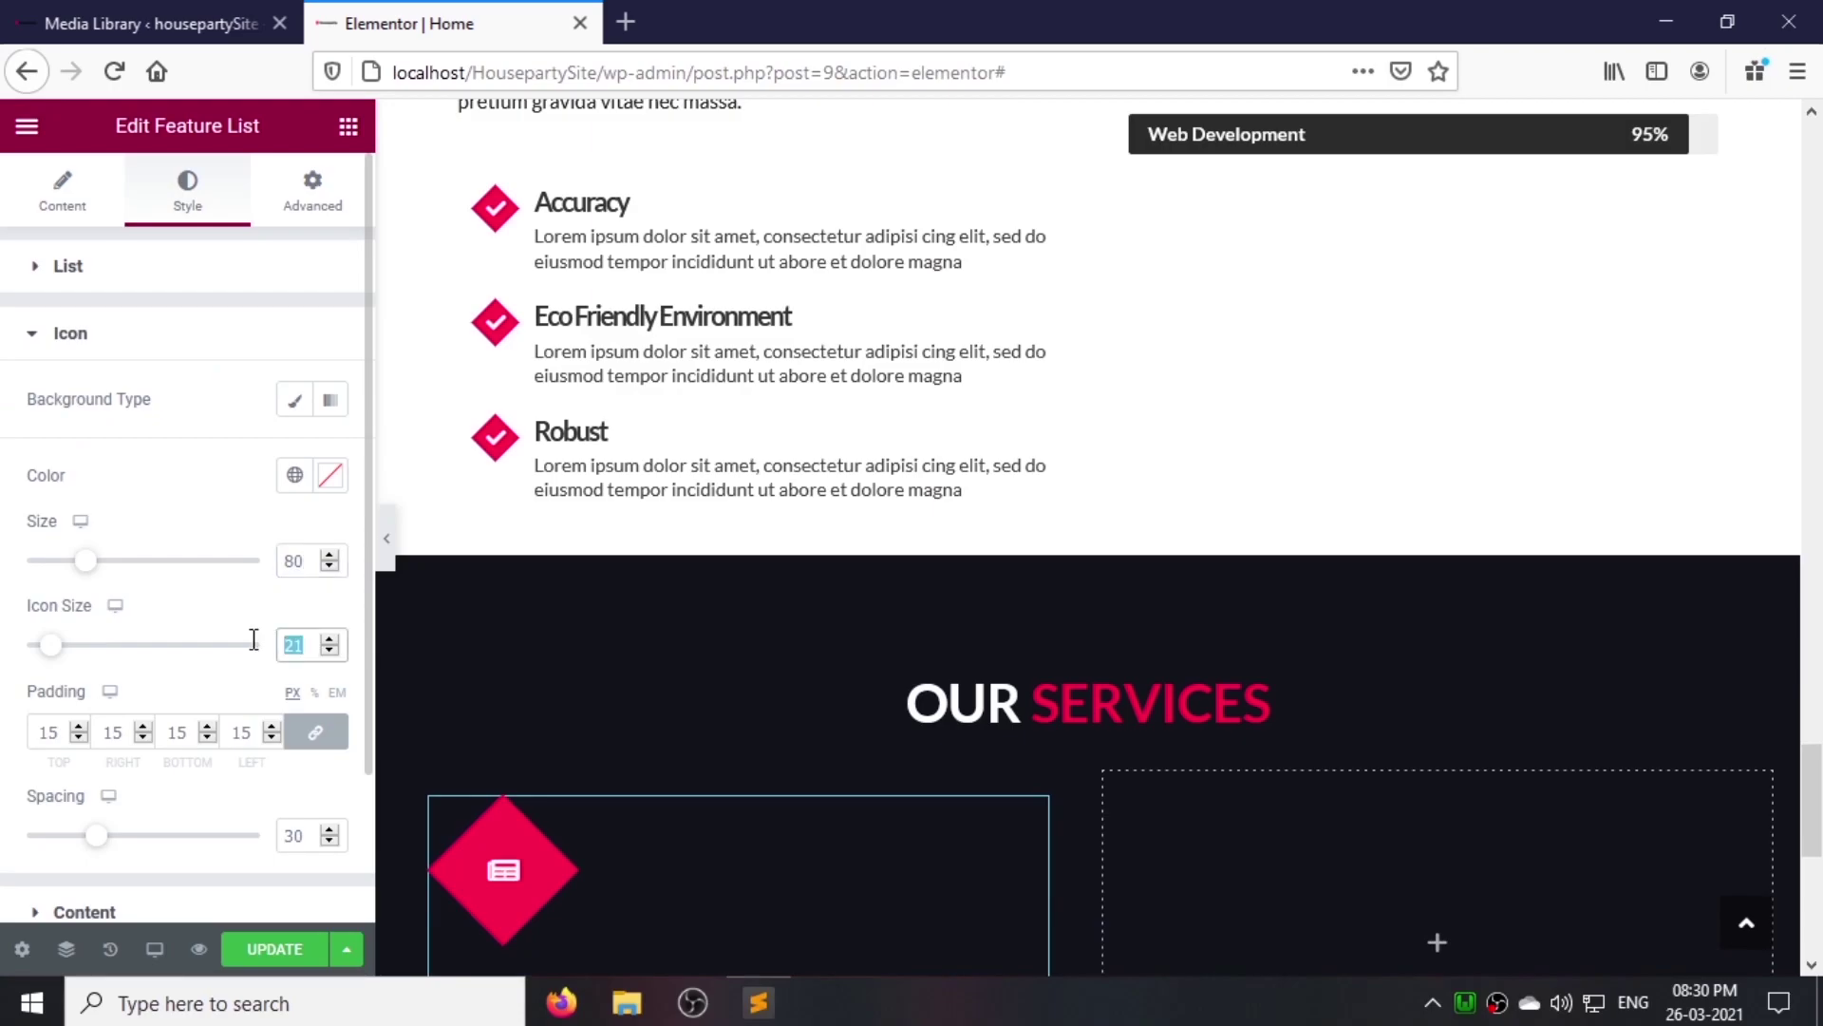
{"action": "scroll", "coordinate": [247, 784], "scroll_direction": "down", "scroll_amount": 1}
{"action": "left_click", "coordinate": [84, 786]}
{"action": "left_click", "coordinate": [259, 346]}
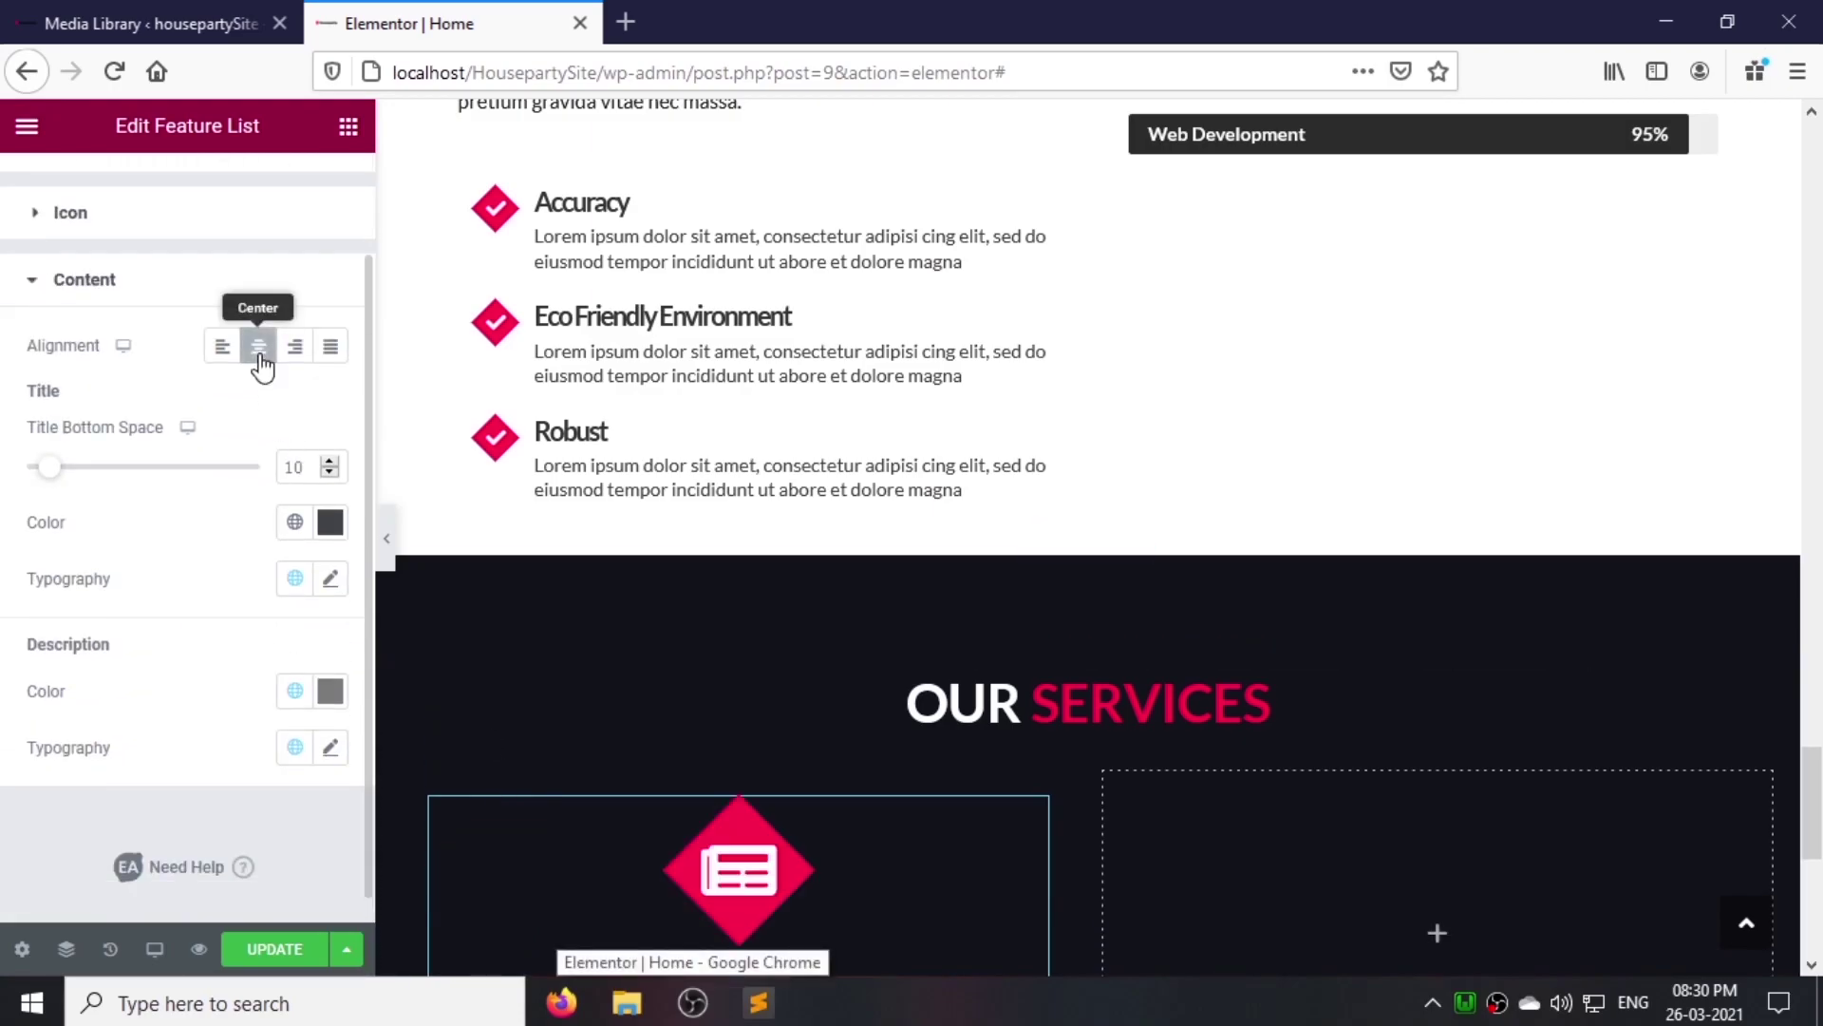
Step: Style the title #f0f0f0, Lato 700, line height 1.2, letter spacing -0.8
{"action": "left_click", "coordinate": [329, 522]}
{"action": "type", "text": "#f0f0f0"}
{"action": "left_click", "coordinate": [331, 577]}
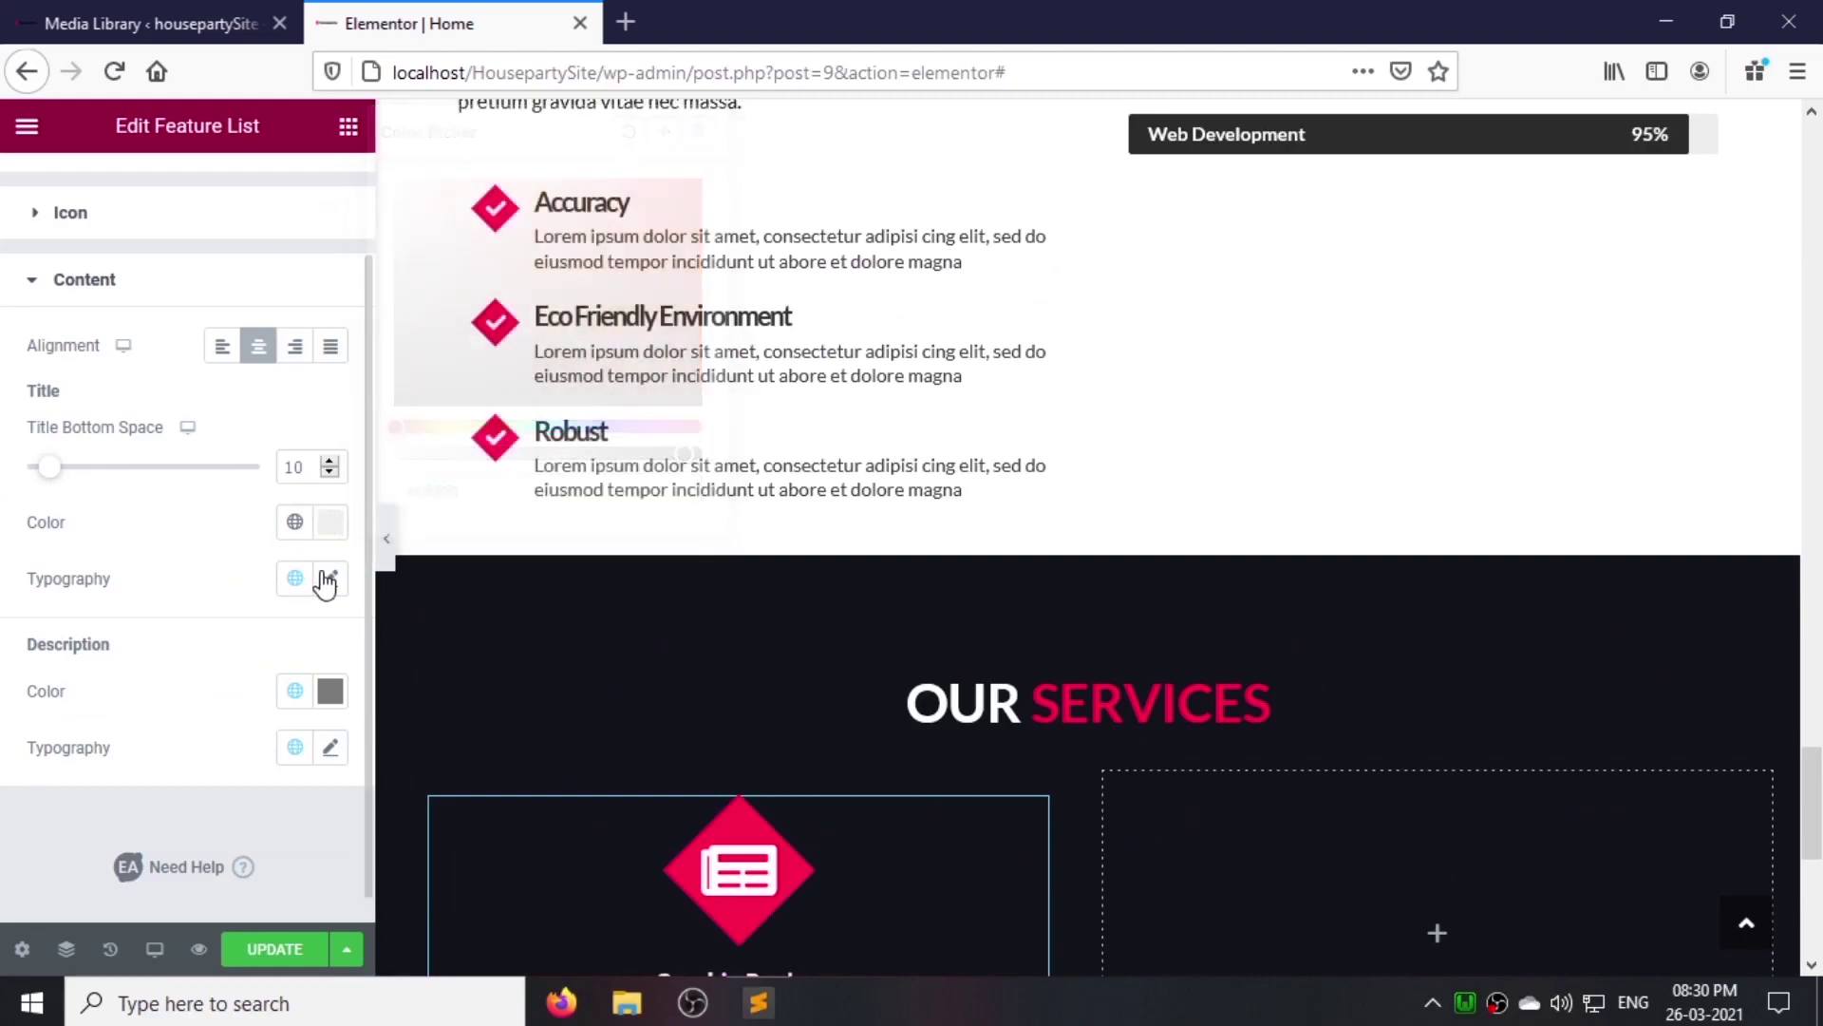
{"action": "left_click", "coordinate": [237, 406]}
{"action": "type", "text": "lato"}
{"action": "key", "text": "Return"}
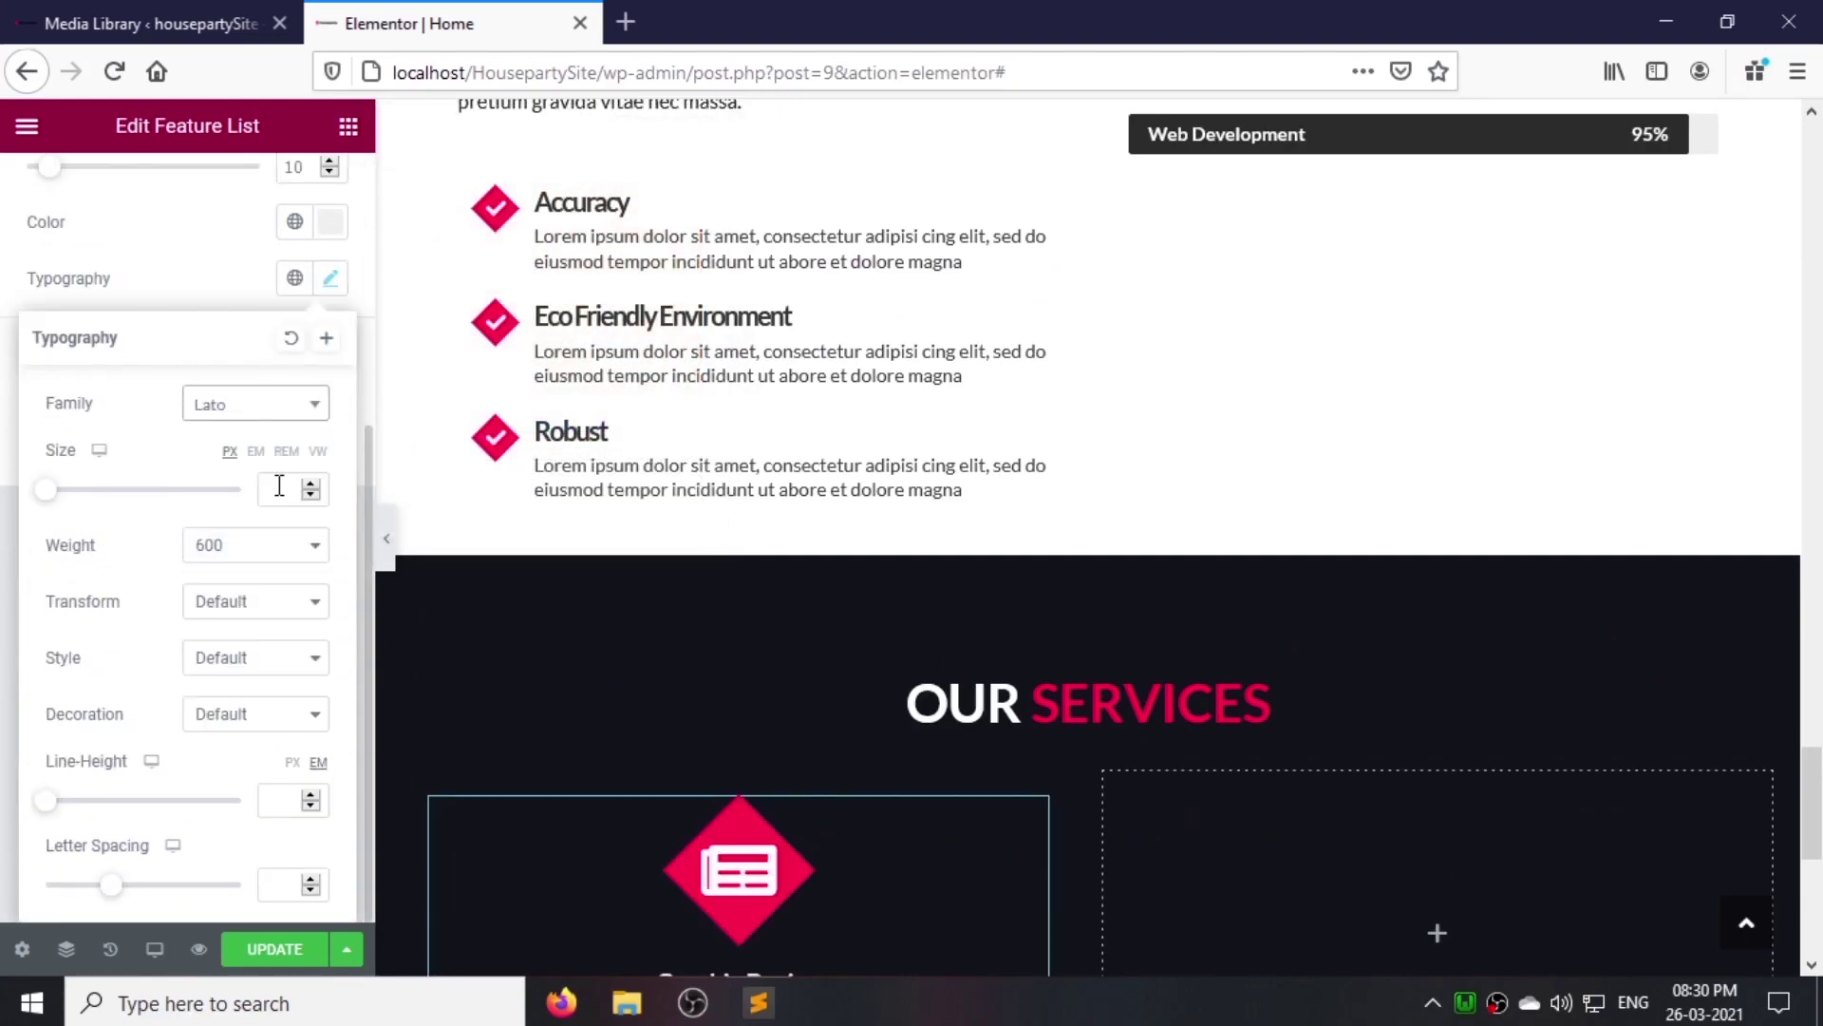
{"action": "left_click", "coordinate": [279, 560]}
{"action": "left_click", "coordinate": [254, 755]}
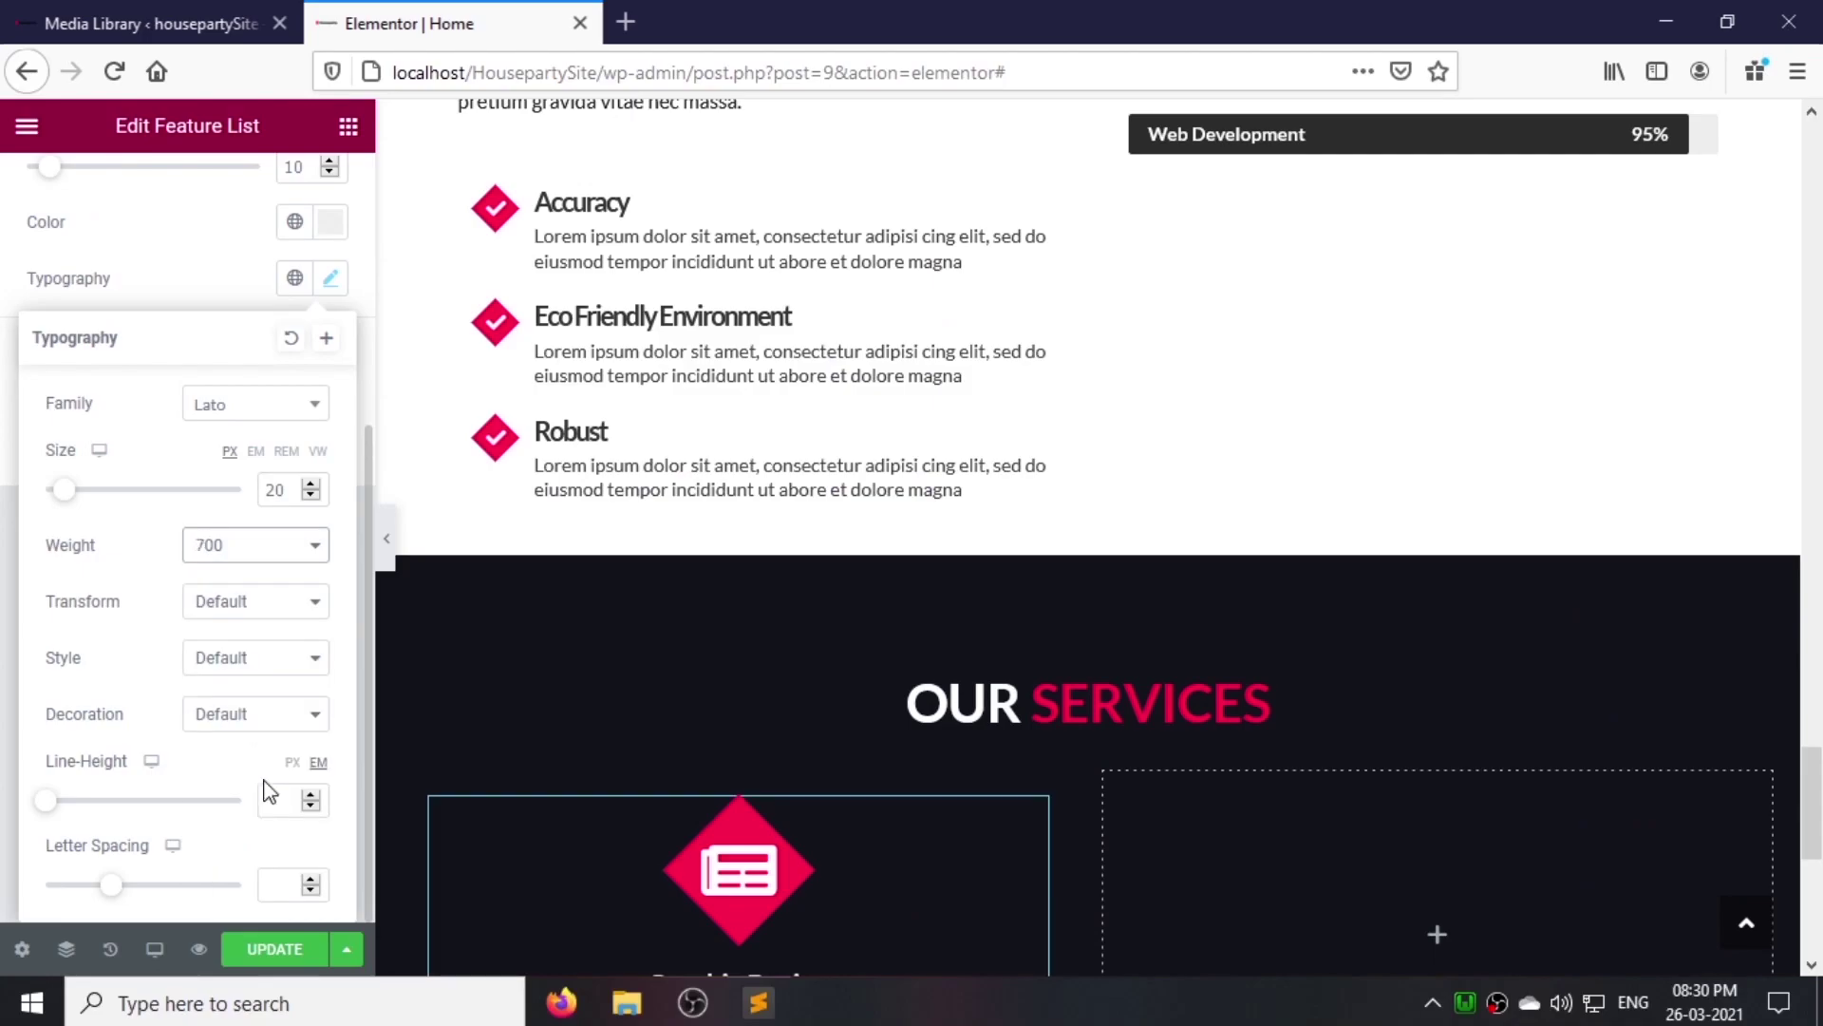
{"action": "left_click", "coordinate": [270, 803]}
{"action": "type", "text": "1.2"}
{"action": "left_click", "coordinate": [292, 879]}
{"action": "type", "text": "-0.8"}
{"action": "left_click", "coordinate": [176, 256]}
Step: Style the description #c0c0c0 in Lato 500 and adjust its line height
{"action": "scroll", "coordinate": [695, 771], "scroll_direction": "down", "scroll_amount": 3}
{"action": "left_click", "coordinate": [330, 391]}
{"action": "triple_click", "coordinate": [289, 594]}
{"action": "type", "text": "#c0c0c0"}
{"action": "left_click", "coordinate": [331, 719]}
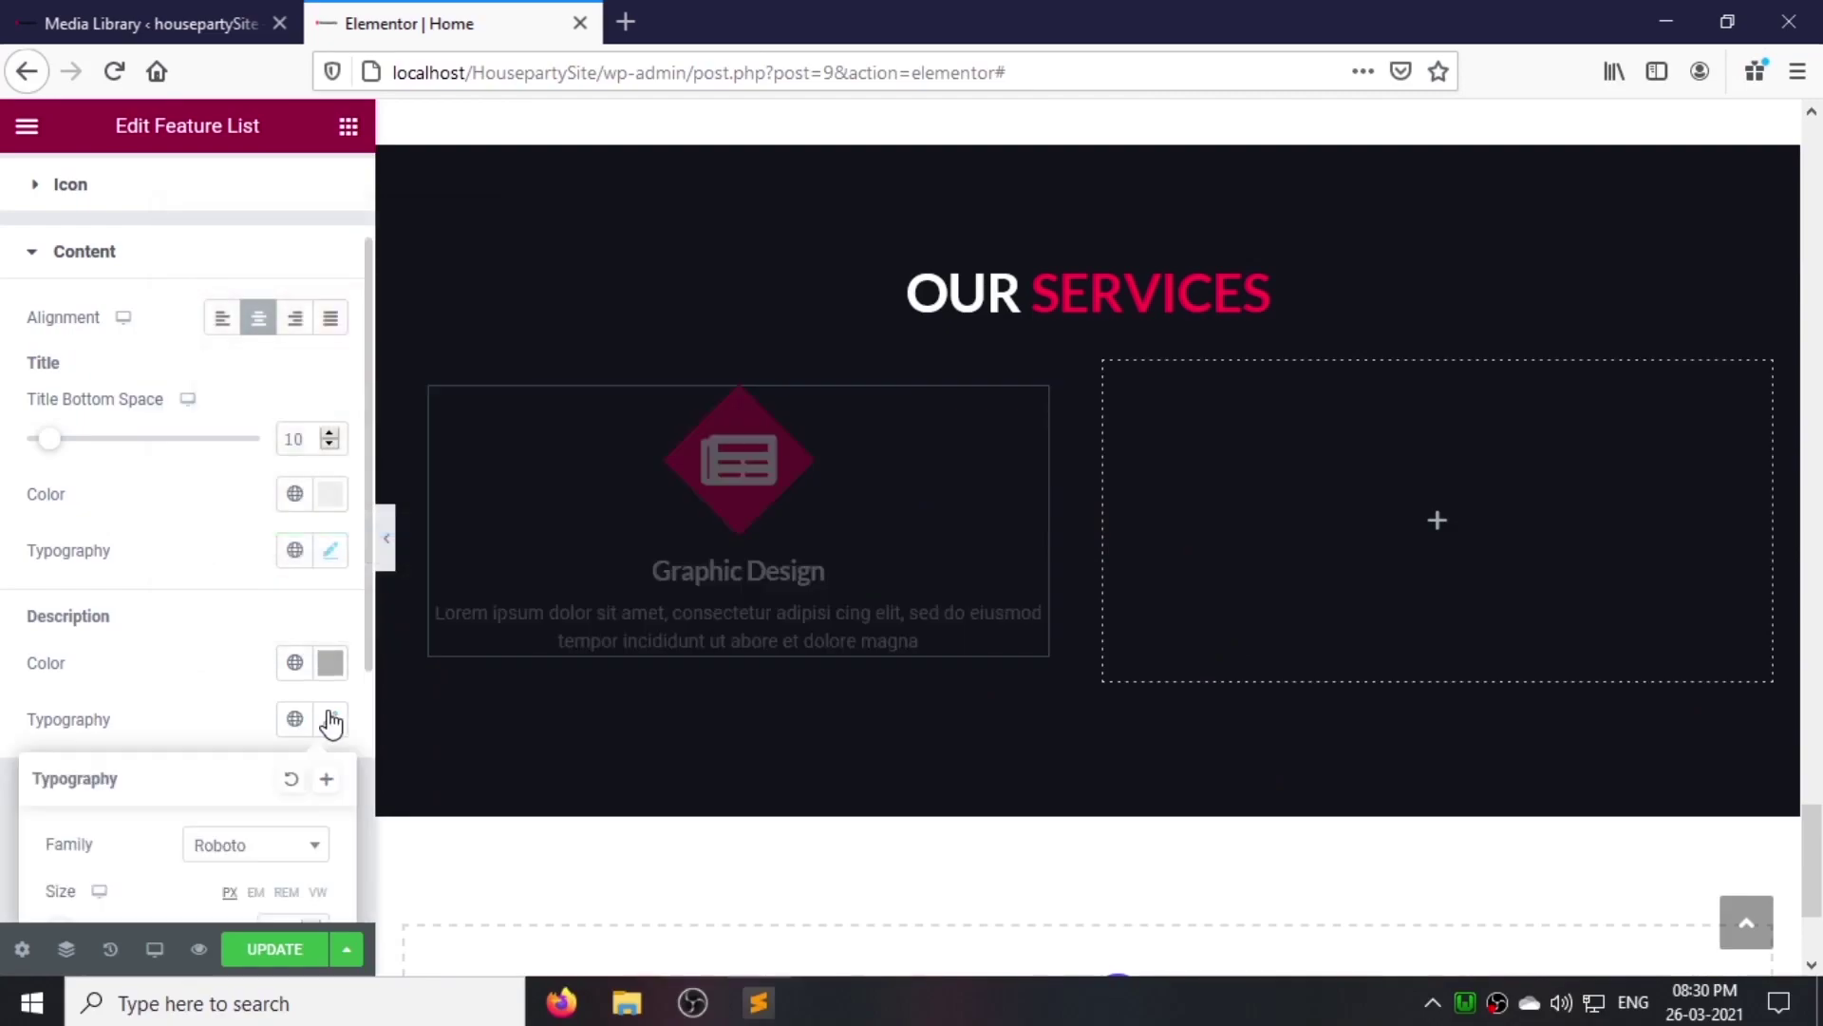
{"action": "scroll", "coordinate": [260, 773], "scroll_direction": "down", "scroll_amount": 5}
{"action": "left_click", "coordinate": [252, 402]}
{"action": "type", "text": "lato"}
{"action": "key", "text": "Return"}
{"action": "left_click", "coordinate": [295, 560]}
{"action": "left_click", "coordinate": [253, 692]}
{"action": "left_click", "coordinate": [280, 801]}
Step: Finish the description typography at 1.5, delete the empty column, and make three copies of the card column
{"action": "type", "text": "1.5"}
{"action": "left_click", "coordinate": [476, 466]}
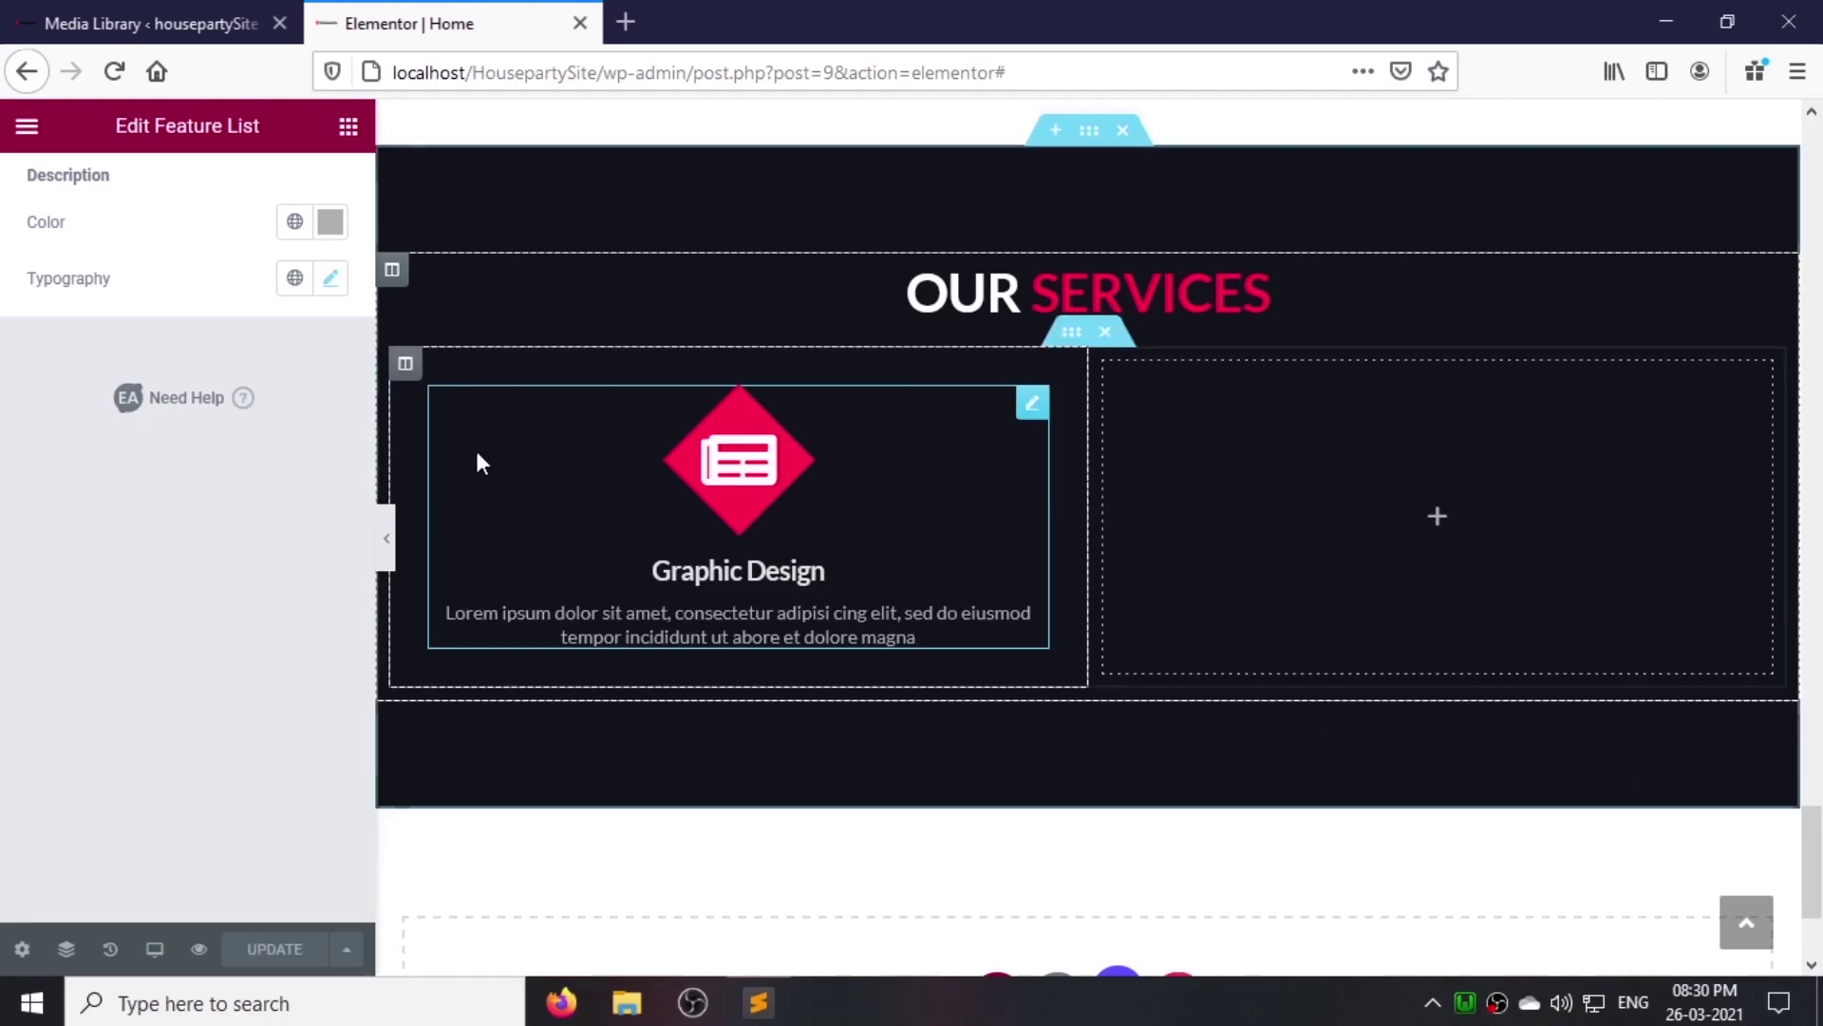
{"action": "right_click", "coordinate": [1113, 377]}
{"action": "left_click", "coordinate": [1178, 757]}
{"action": "right_click", "coordinate": [415, 376]}
{"action": "key", "text": "Escape"}
{"action": "right_click", "coordinate": [411, 380]}
{"action": "left_click", "coordinate": [436, 432]}
{"action": "right_click", "coordinate": [424, 383]}
{"action": "left_click", "coordinate": [446, 434]}
{"action": "key", "text": "ctrl+d"}
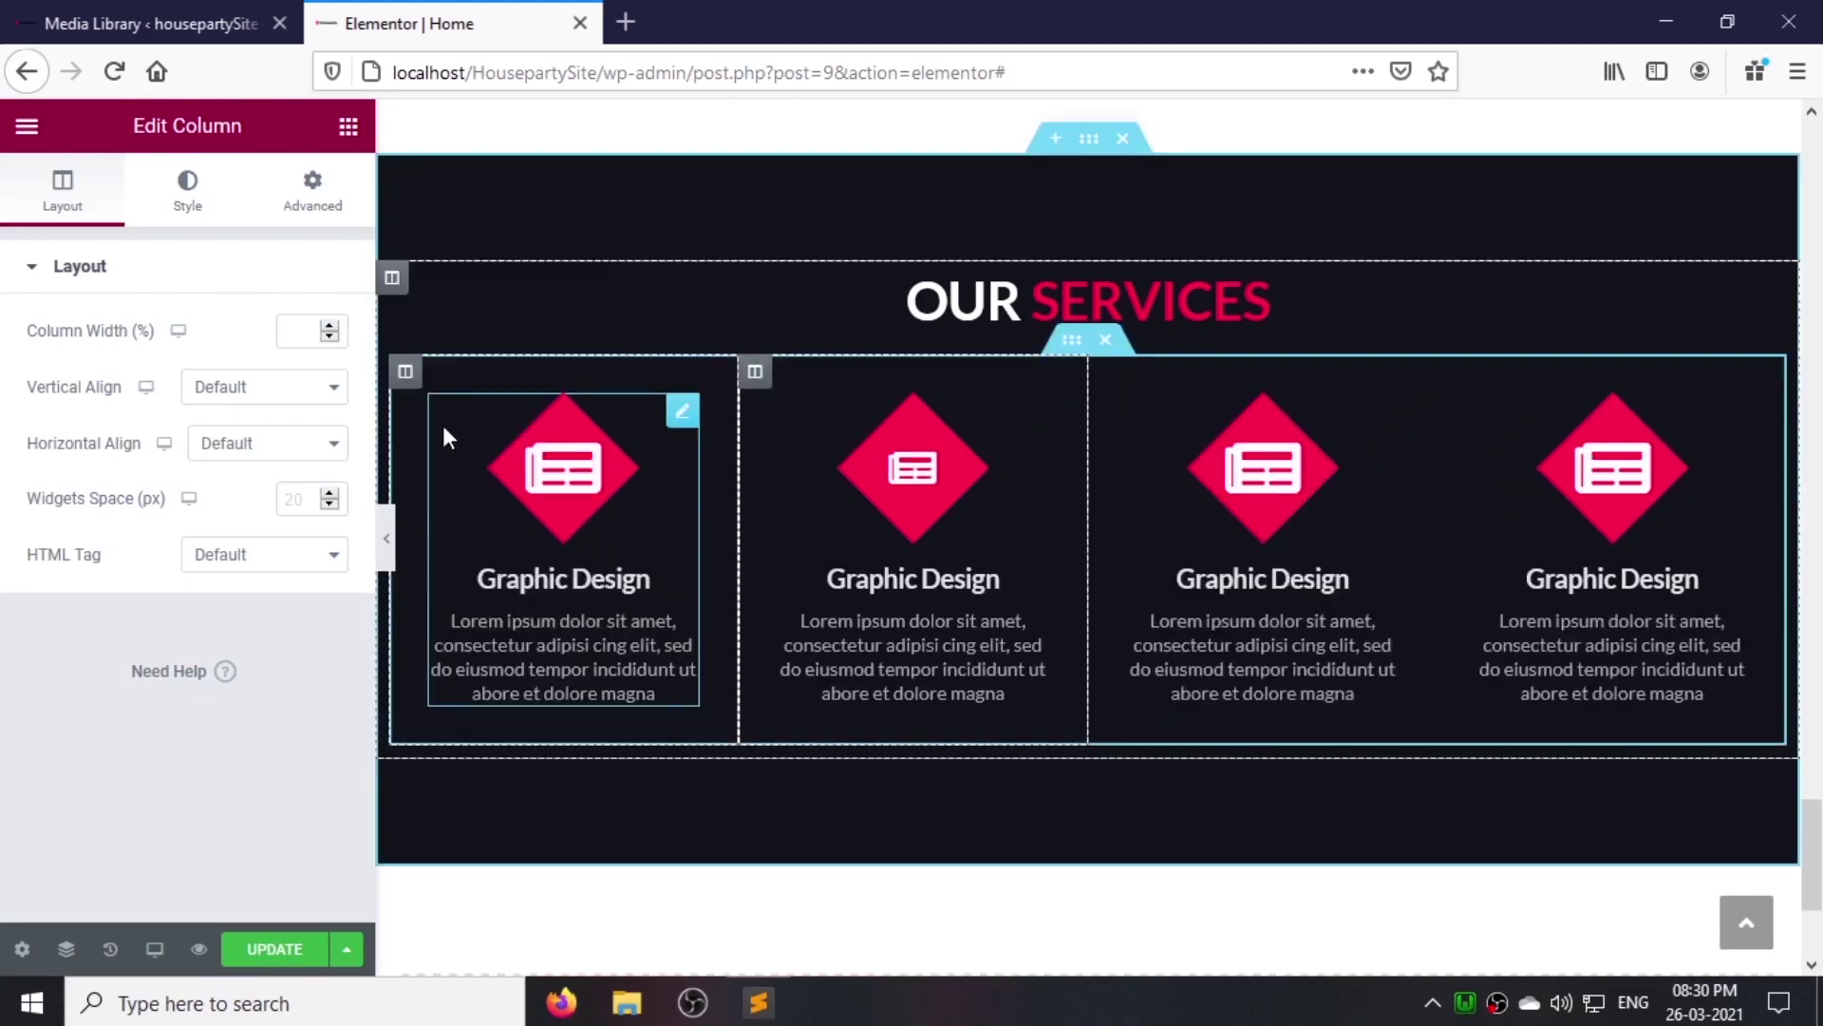
Step: Retitle the second card '3D & 2D Animation' and give it a desktop icon
{"action": "left_click", "coordinate": [971, 528]}
{"action": "left_click", "coordinate": [98, 380]}
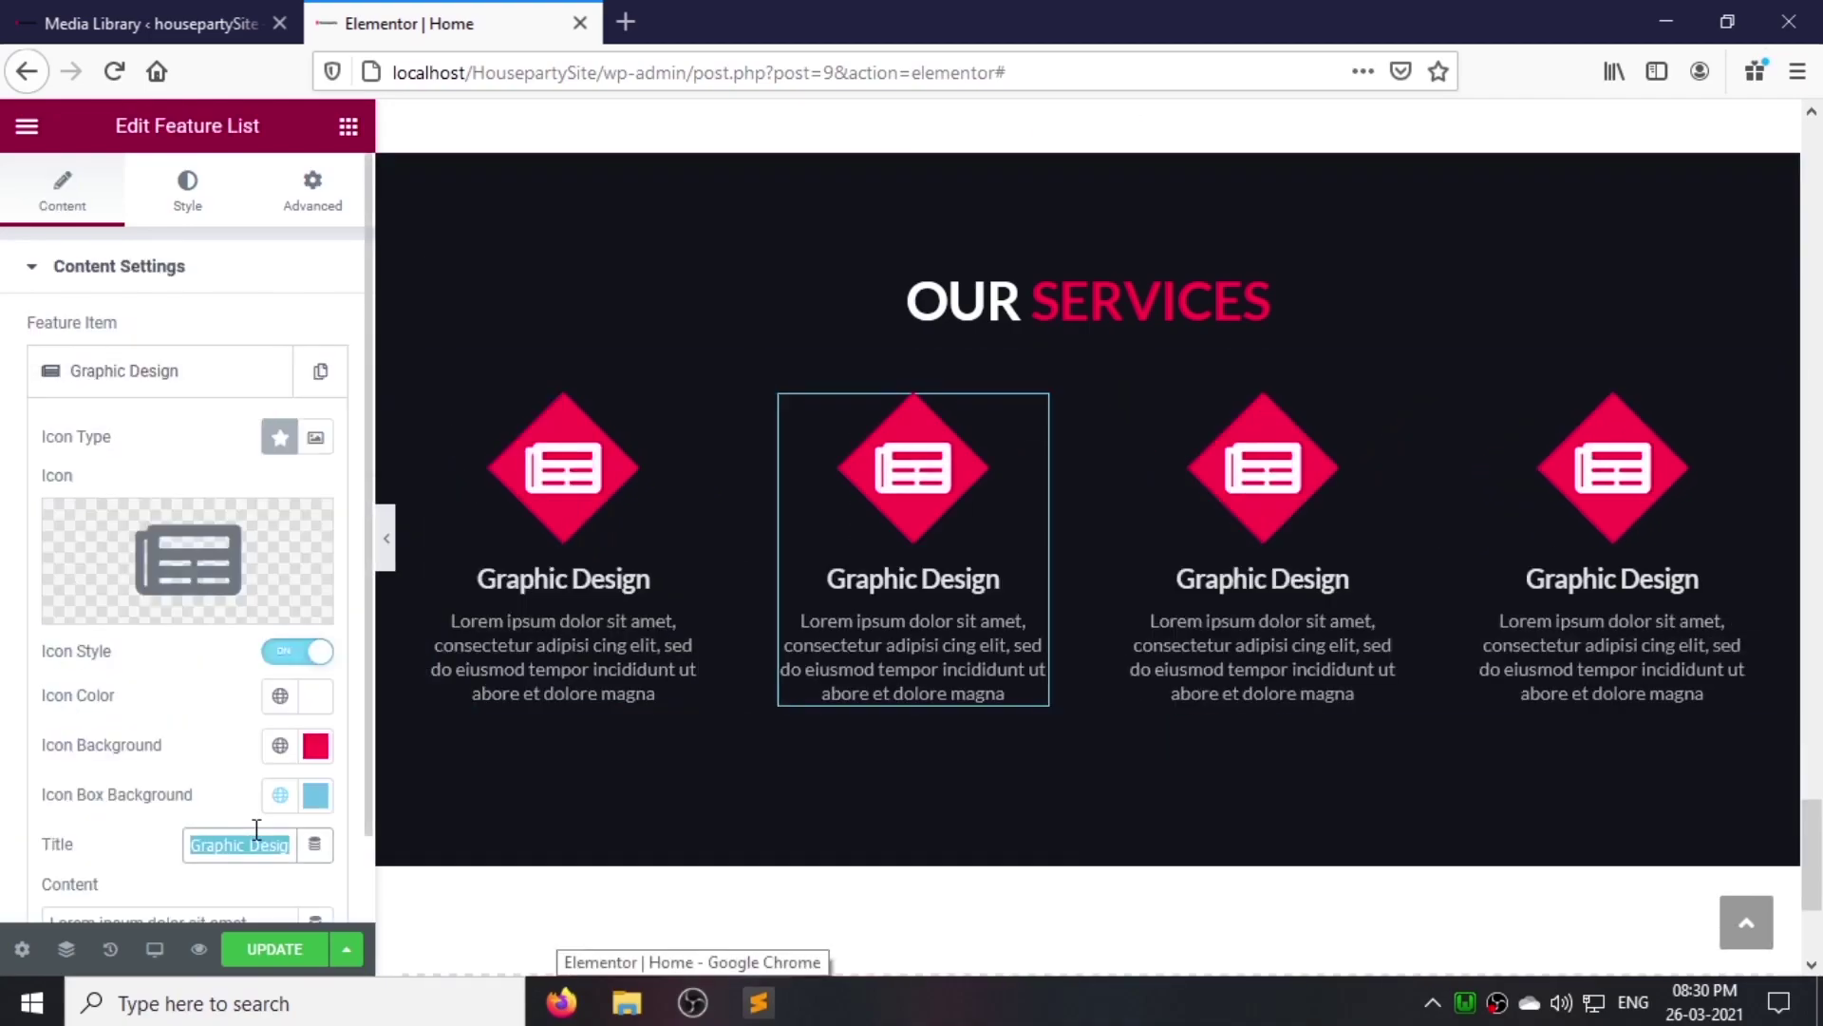
{"action": "type", "text": "3D "}
{"action": "type", "text": "& 2D Animation"}
{"action": "left_click", "coordinate": [228, 551]}
{"action": "left_click", "coordinate": [830, 223]}
{"action": "type", "text": "des"}
{"action": "left_click", "coordinate": [1485, 944]}
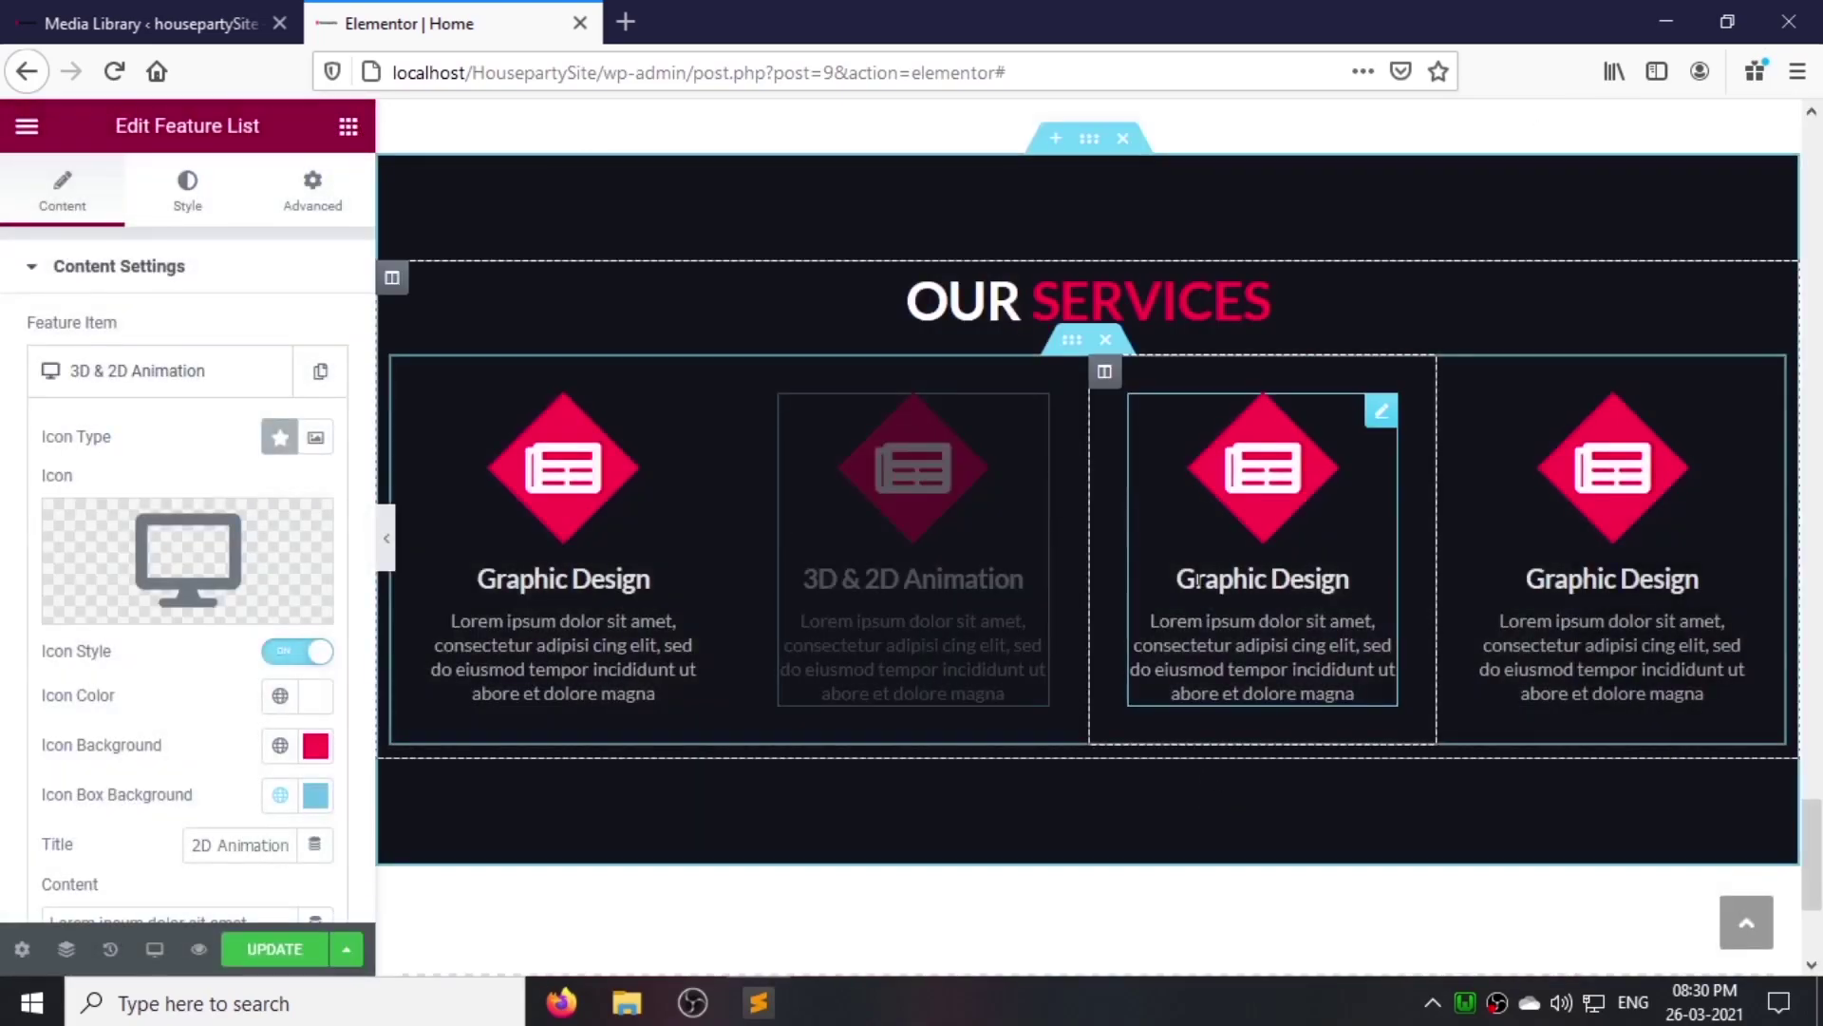
Step: Retitle the third card 'Web Development' and give it a laptop icon
{"action": "left_click", "coordinate": [1246, 527]}
{"action": "left_click", "coordinate": [85, 398]}
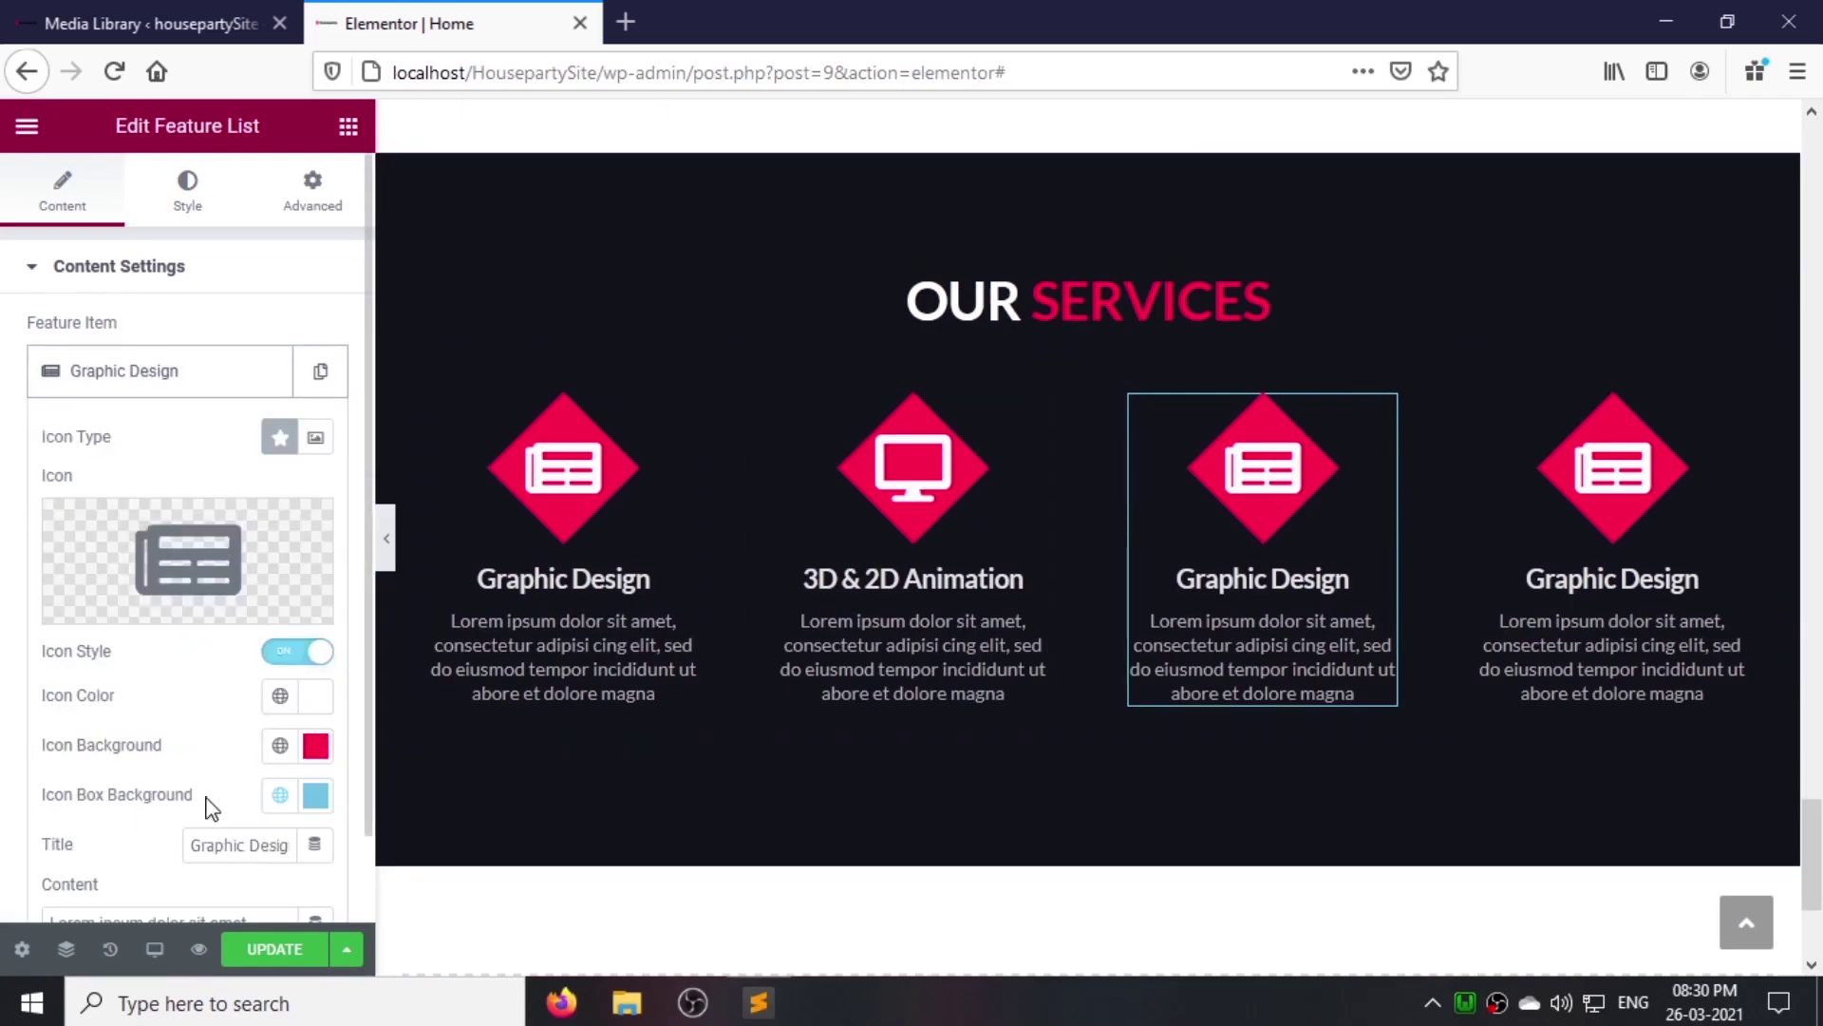
{"action": "triple_click", "coordinate": [229, 846]}
{"action": "type", "text": "Web Development"}
{"action": "left_click", "coordinate": [212, 602]}
{"action": "left_click", "coordinate": [745, 236]}
{"action": "type", "text": "lap"}
{"action": "left_click", "coordinate": [1418, 407]}
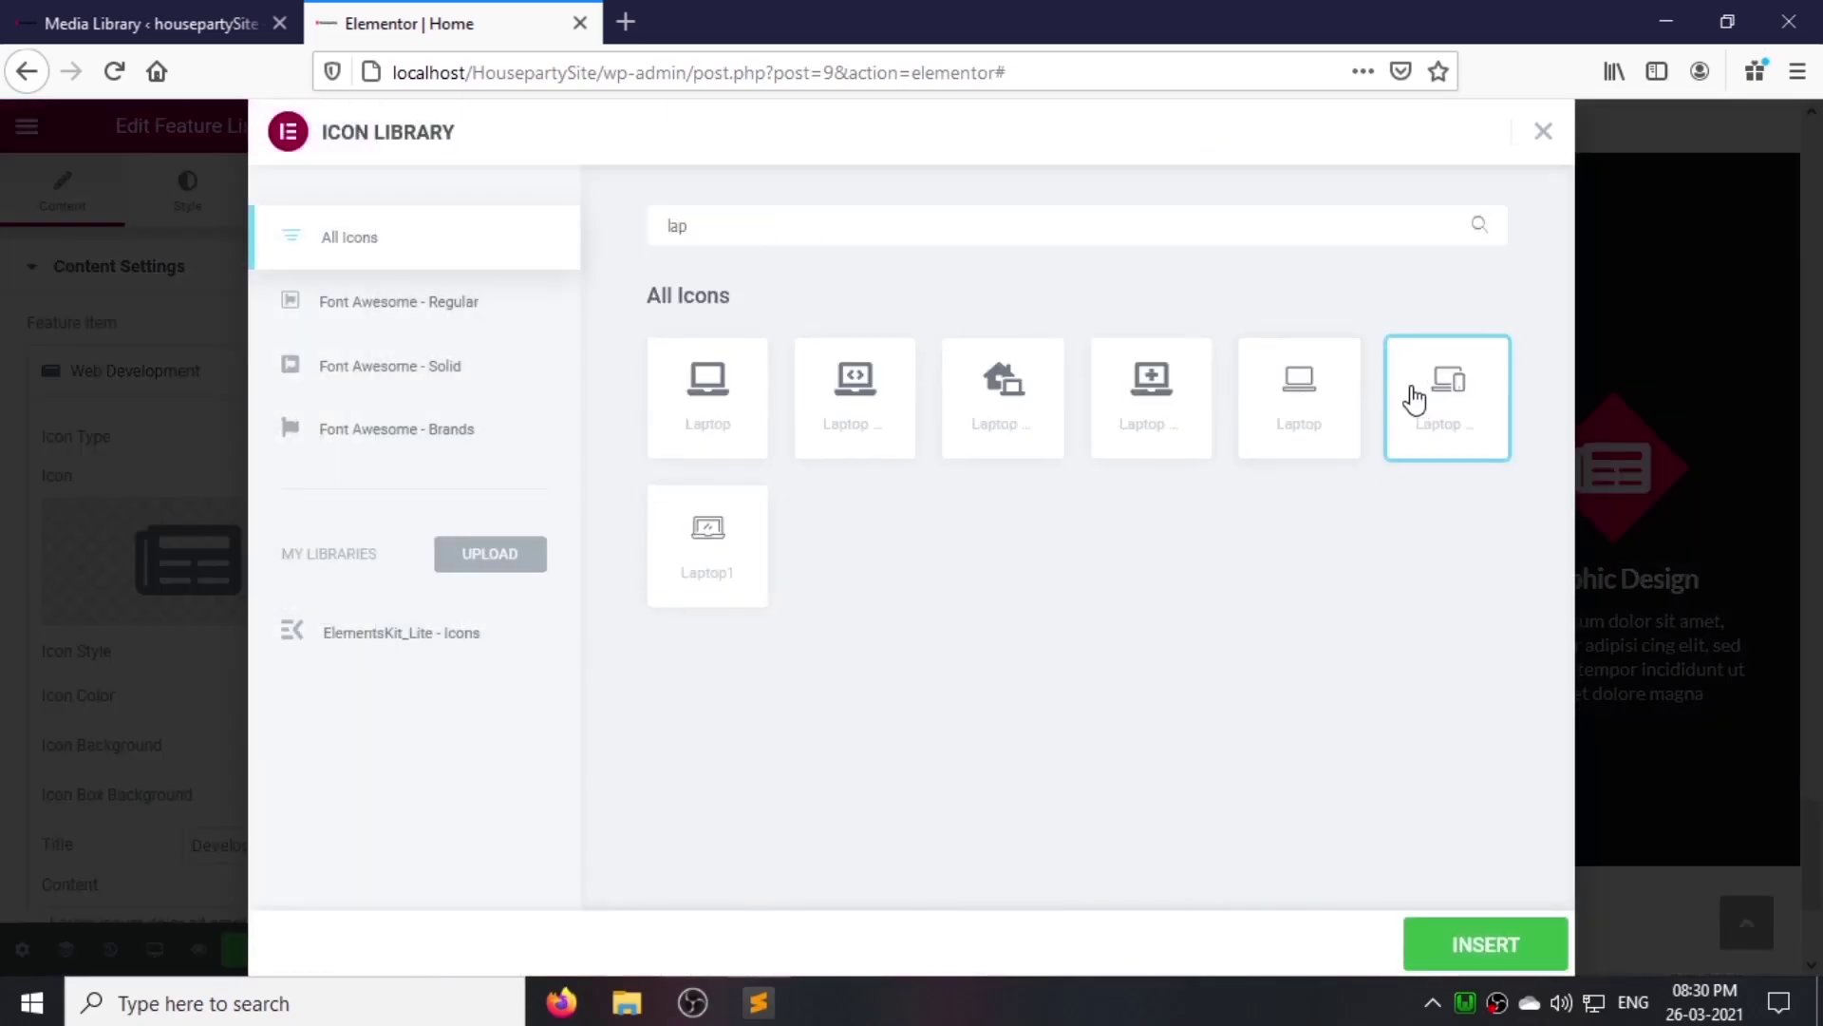
{"action": "left_click", "coordinate": [1486, 944]}
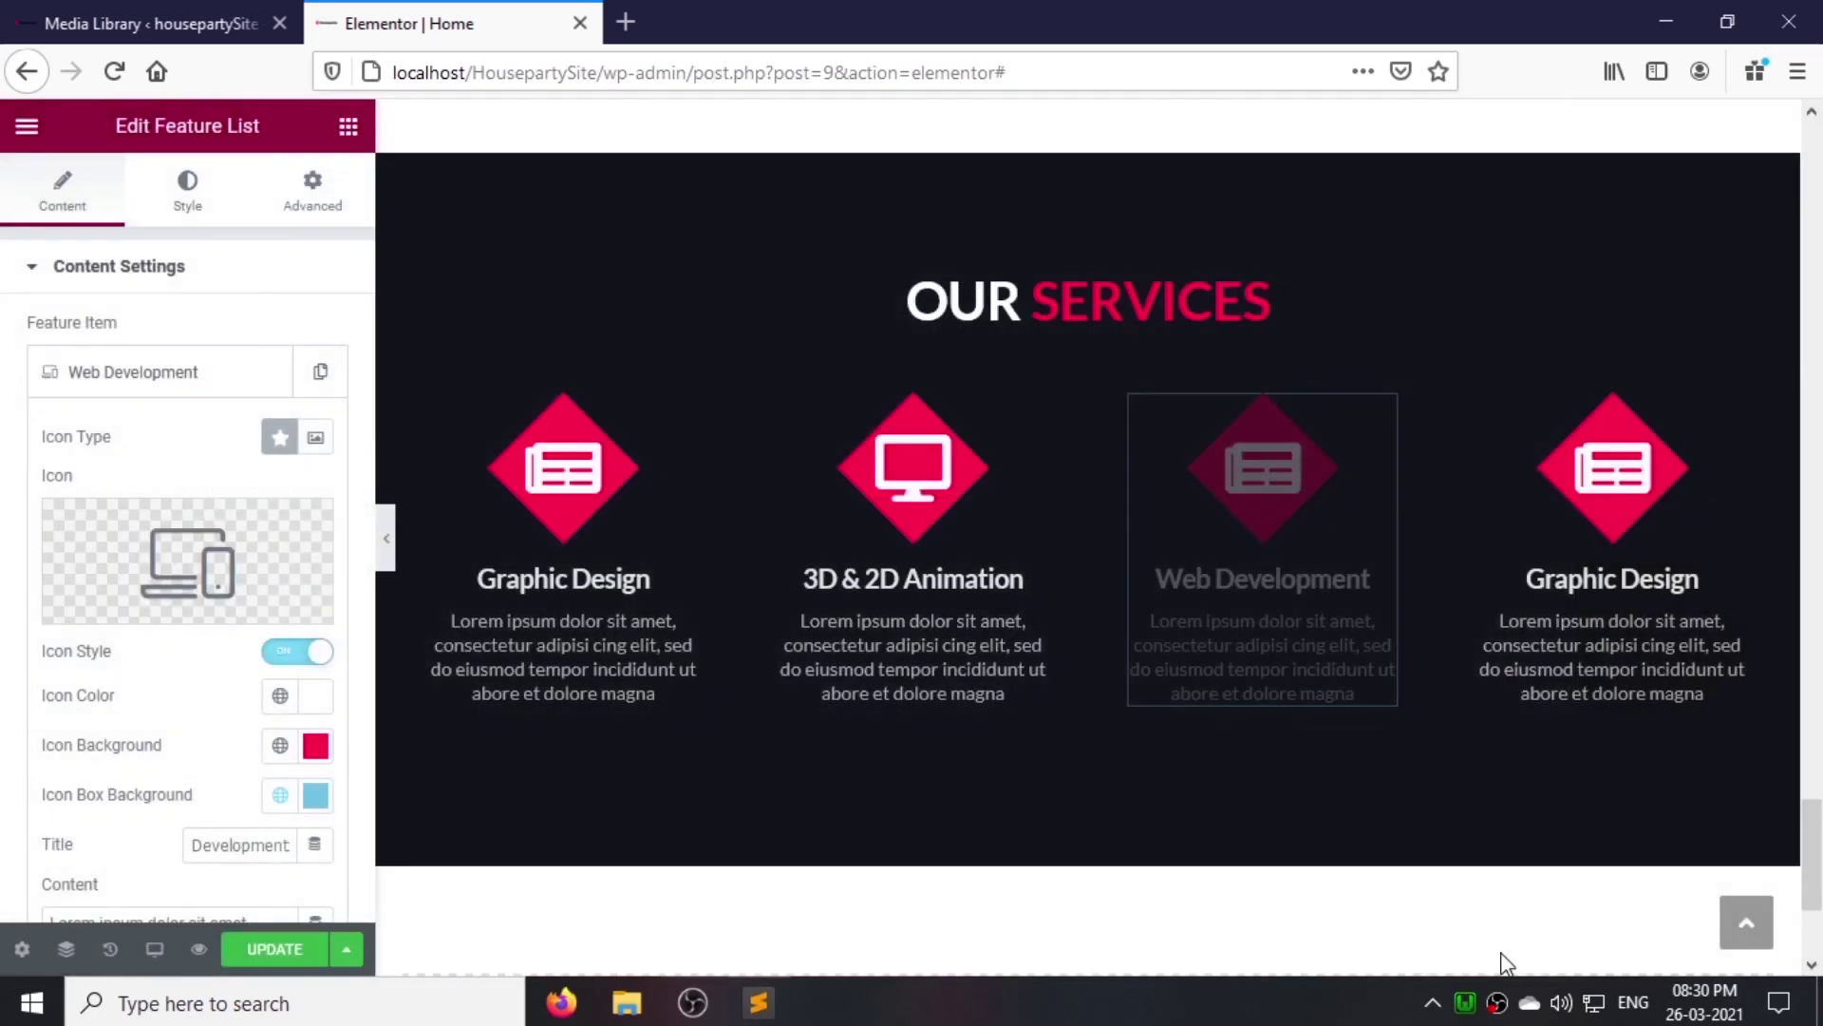
Step: Retitle the fourth card 'App Development' and give it a smartphone icon
{"action": "left_click", "coordinate": [1554, 473]}
{"action": "left_click", "coordinate": [206, 380]}
{"action": "triple_click", "coordinate": [245, 846]}
{"action": "type", "text": "App Development"}
{"action": "left_click", "coordinate": [186, 532]}
{"action": "left_click", "coordinate": [888, 228]}
{"action": "type", "text": "smart"}
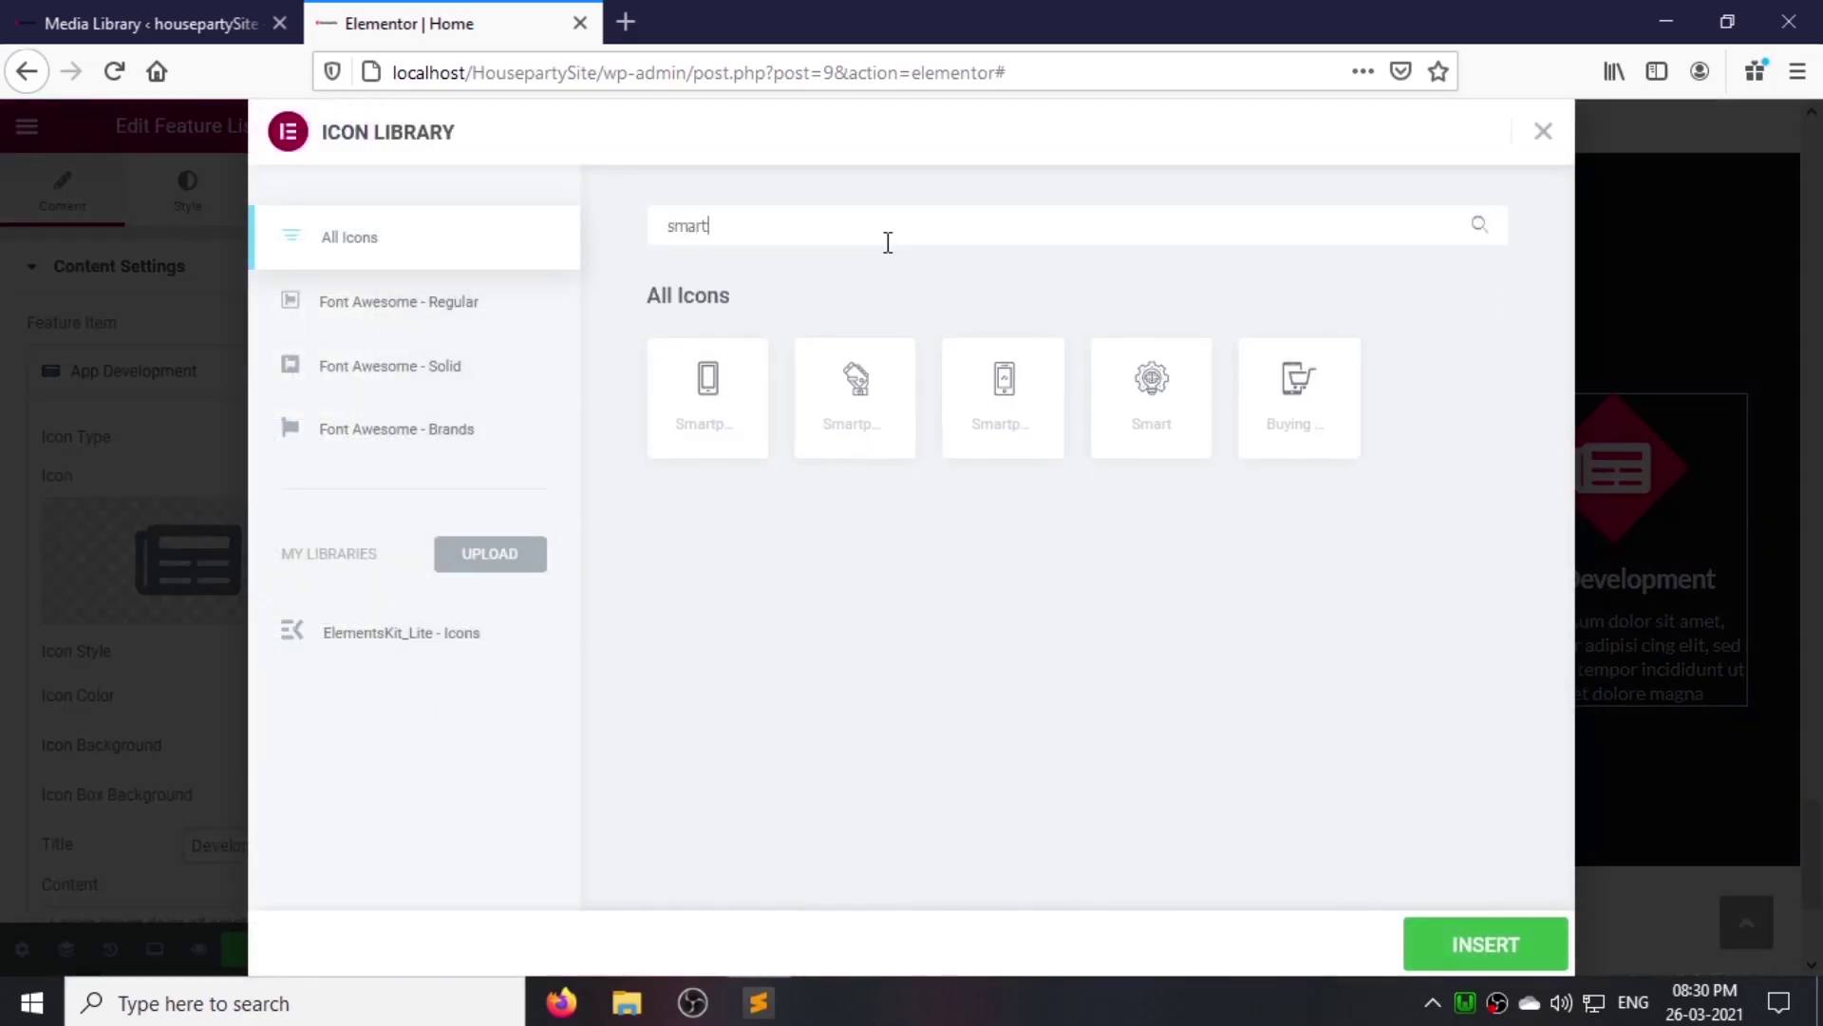
{"action": "left_click", "coordinate": [1485, 944]}
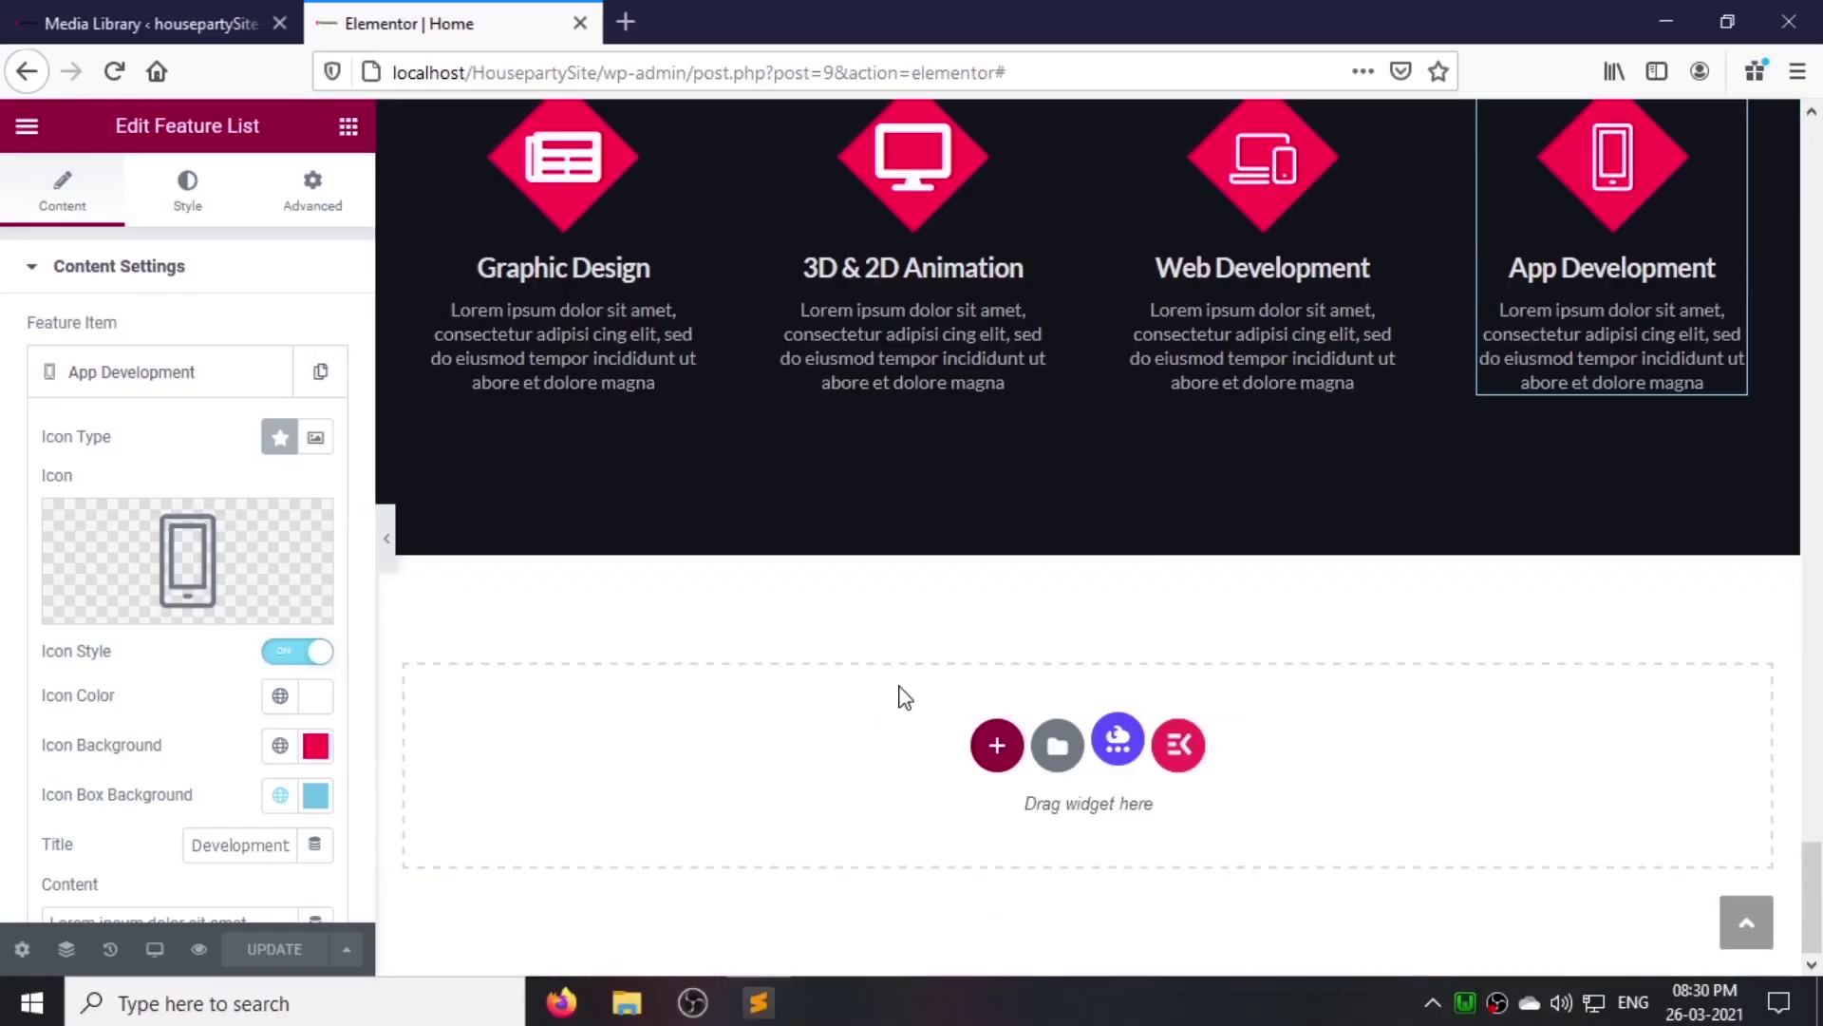
Step: Add a single-column section below the services with 50/50 spacing
{"action": "left_click", "coordinate": [997, 733]}
{"action": "left_click", "coordinate": [739, 853]}
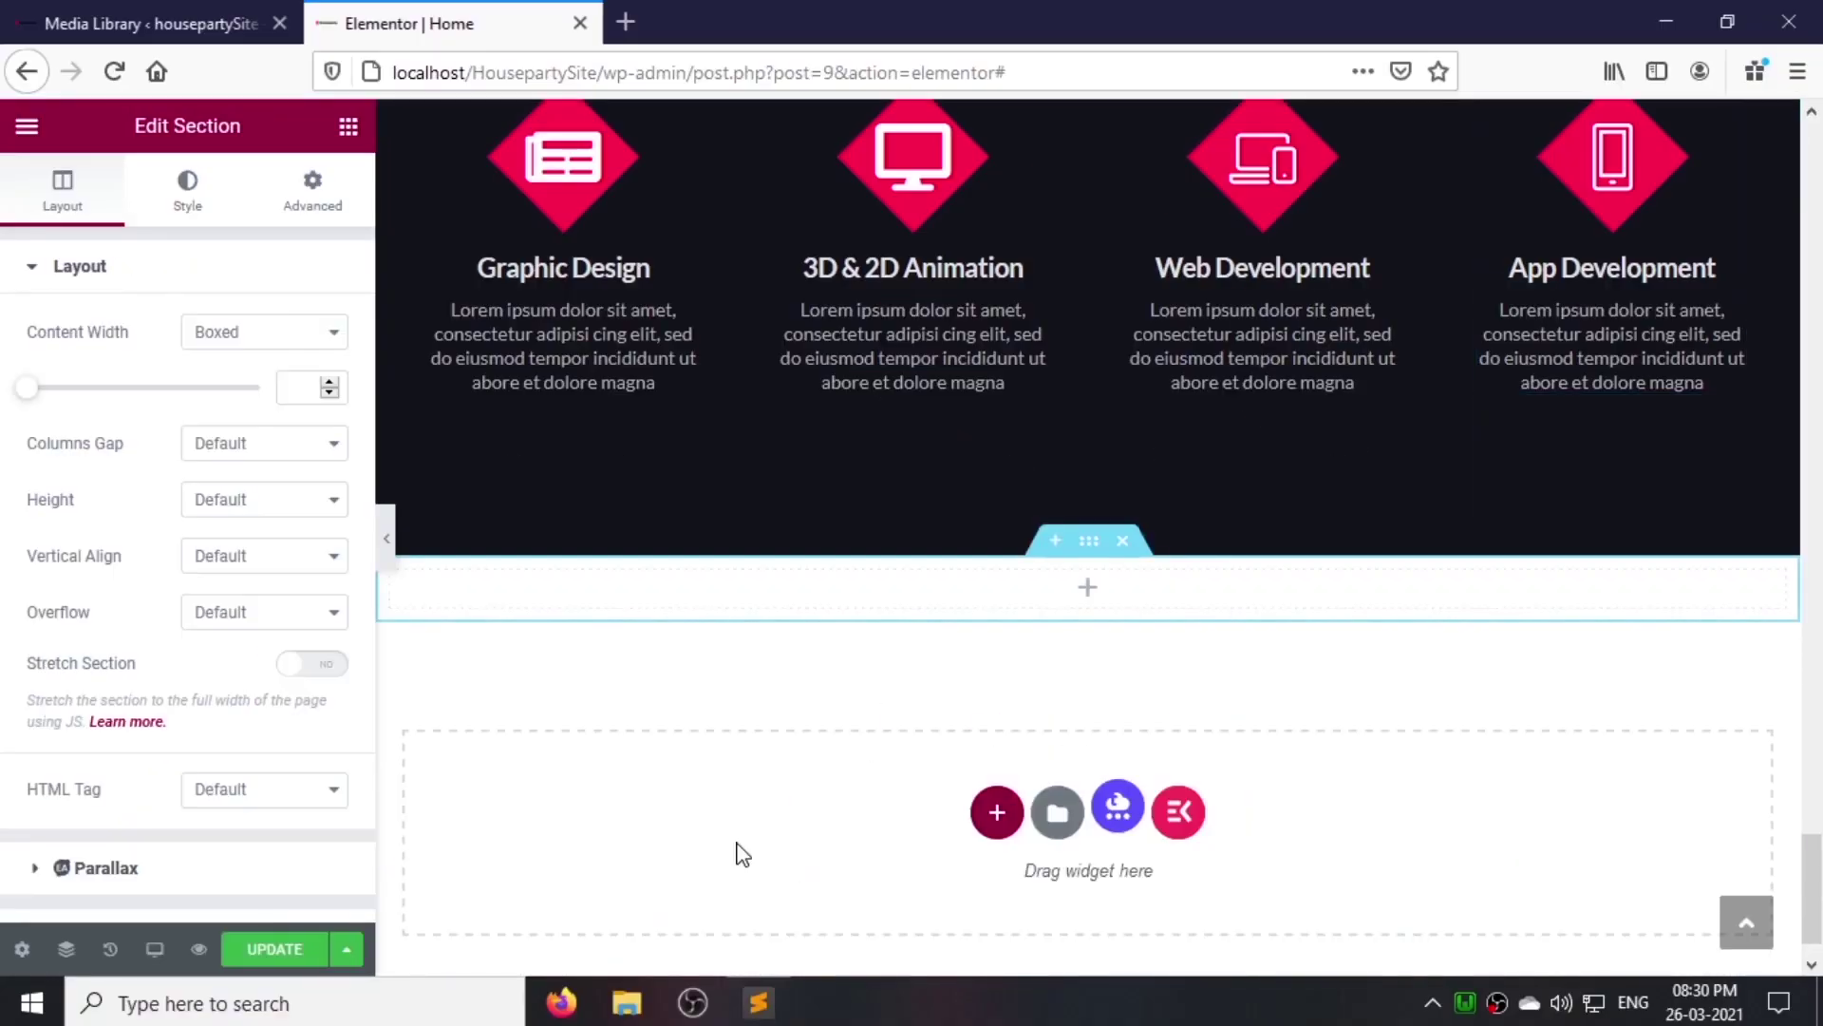
{"action": "left_click", "coordinate": [320, 195]}
{"action": "type", "text": "50"}
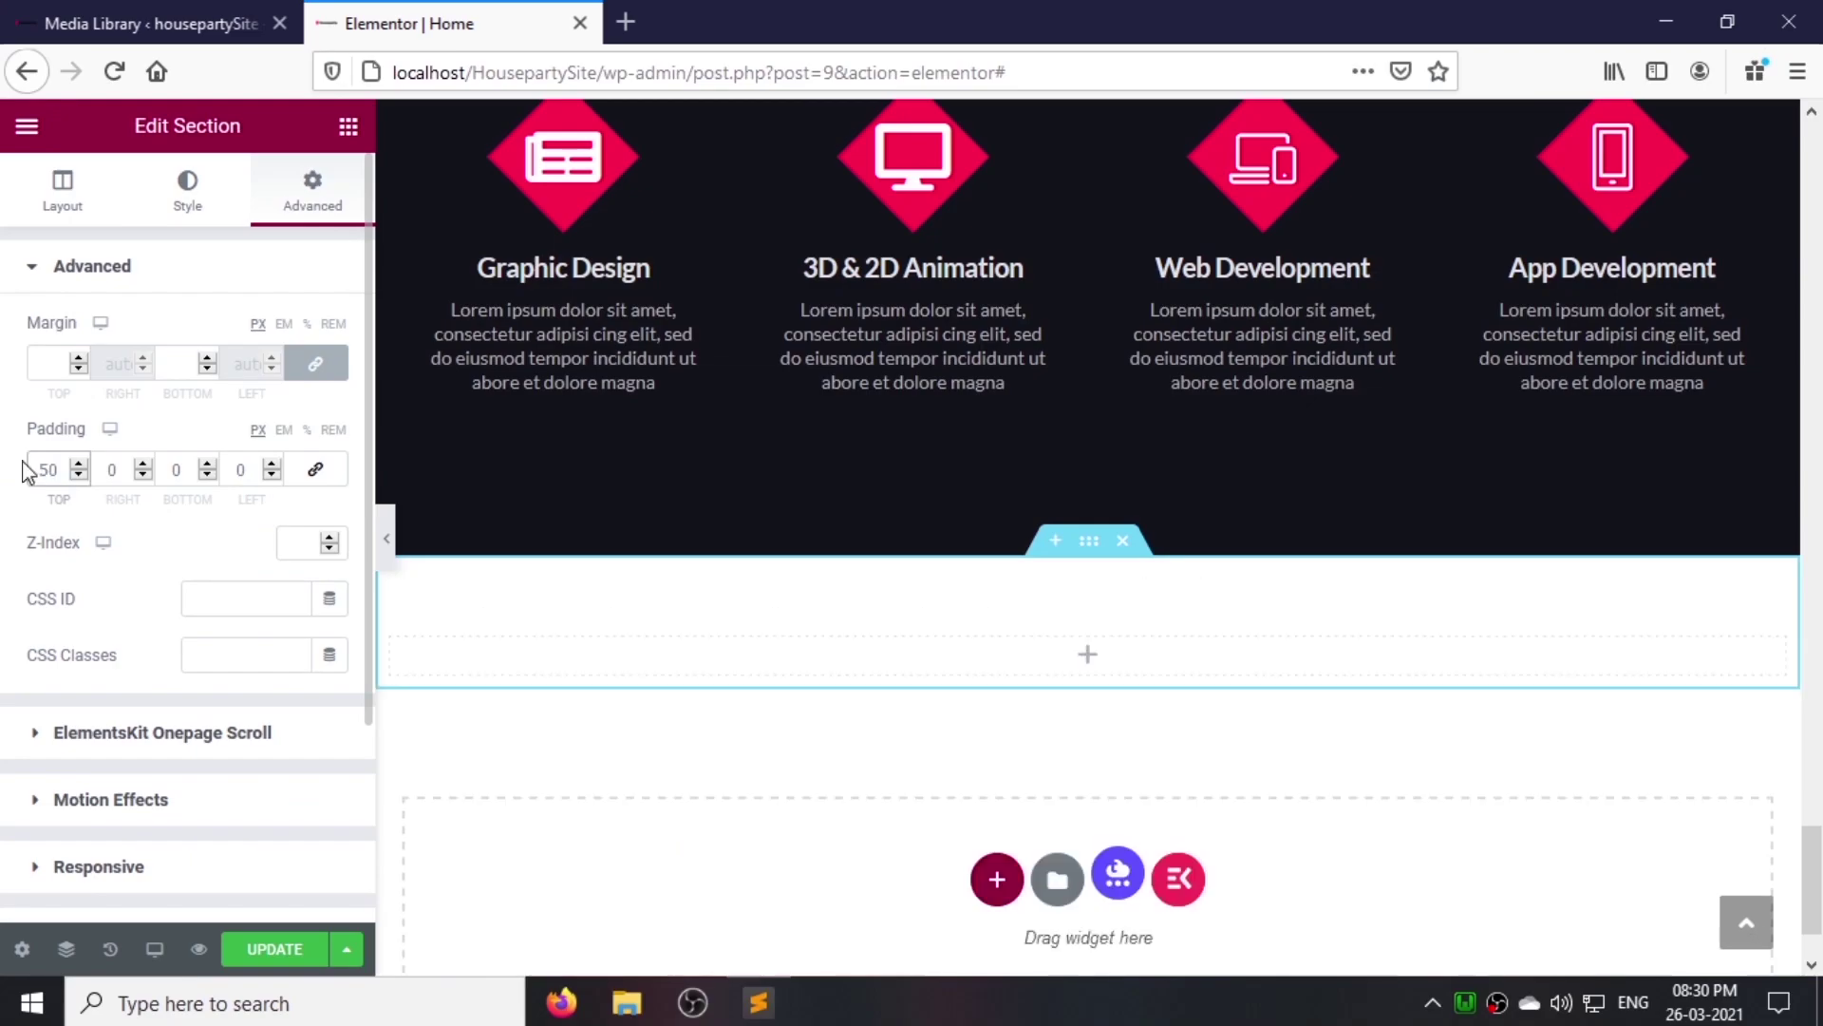
{"action": "type", "text": "50"}
Step: Copy the OUR SERVICES heading into the new section and retitle it Contact Us
{"action": "scroll", "coordinate": [997, 190], "scroll_direction": "up", "scroll_amount": 2}
{"action": "right_click", "coordinate": [994, 136]}
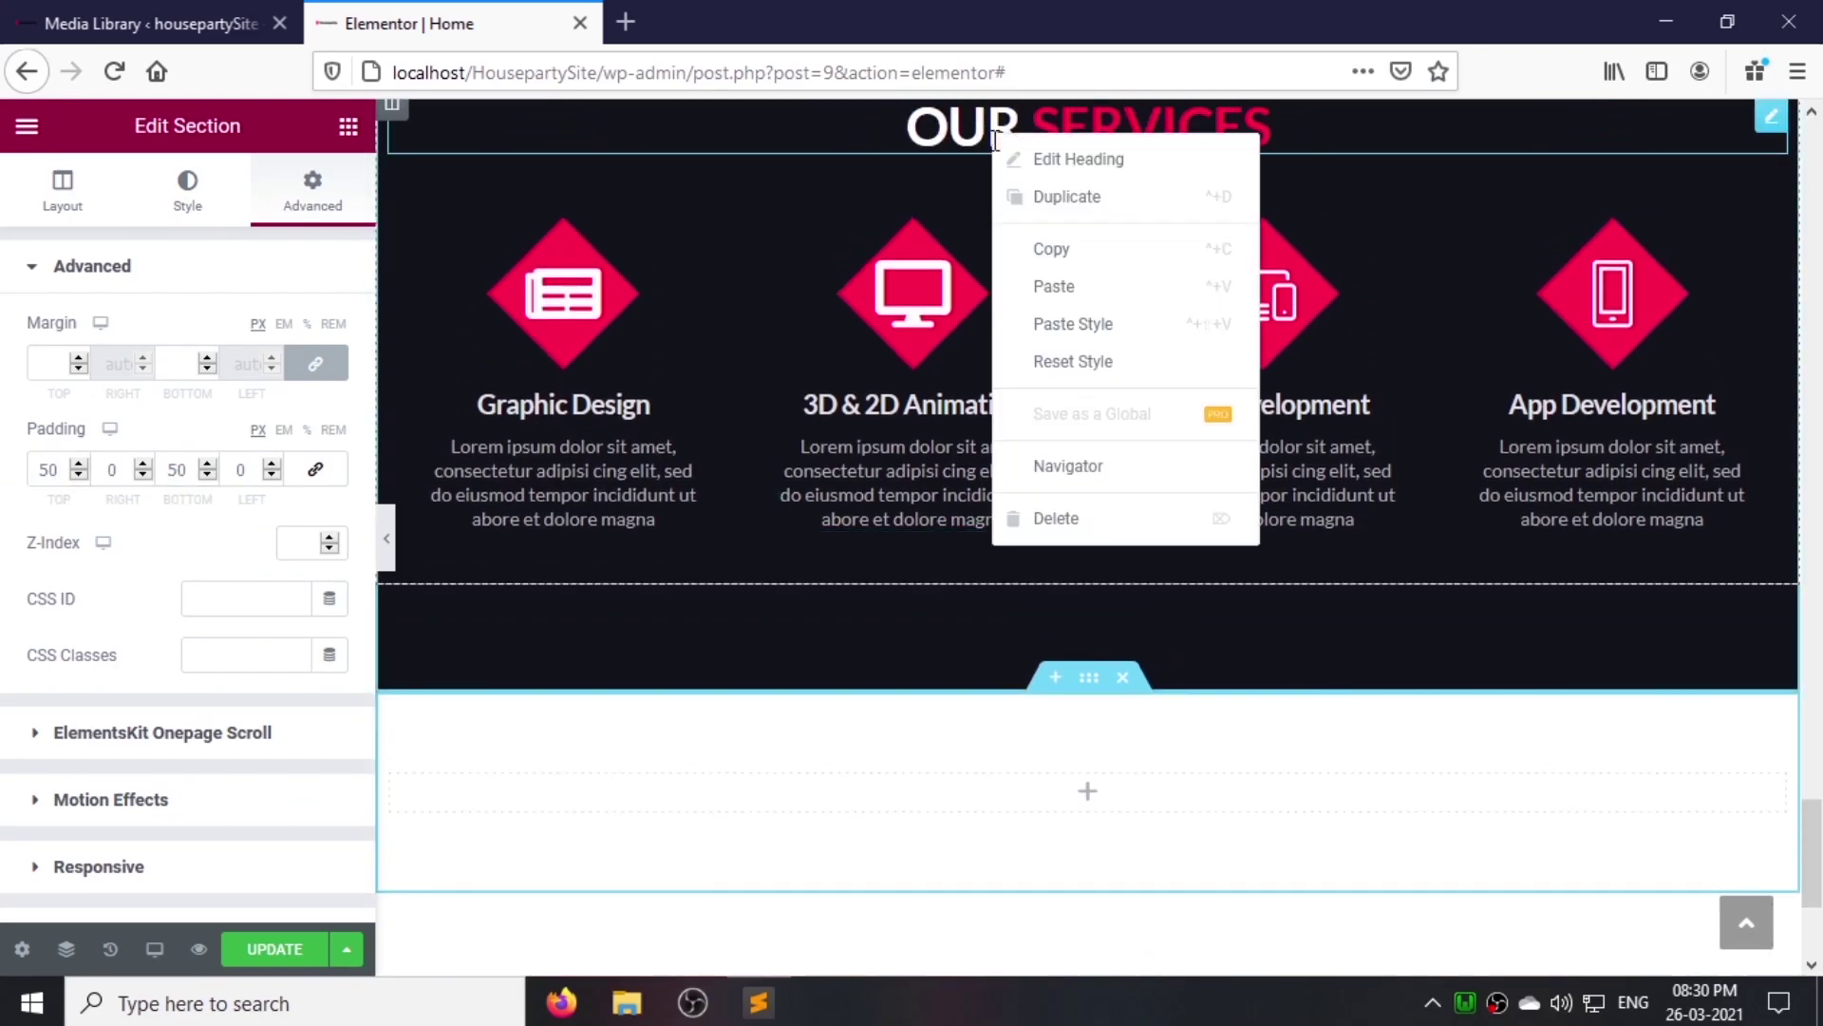
{"action": "left_click", "coordinate": [1030, 249]}
{"action": "scroll", "coordinate": [1054, 635], "scroll_direction": "down", "scroll_amount": 2}
{"action": "right_click", "coordinate": [1049, 629]}
{"action": "left_click", "coordinate": [1059, 765]}
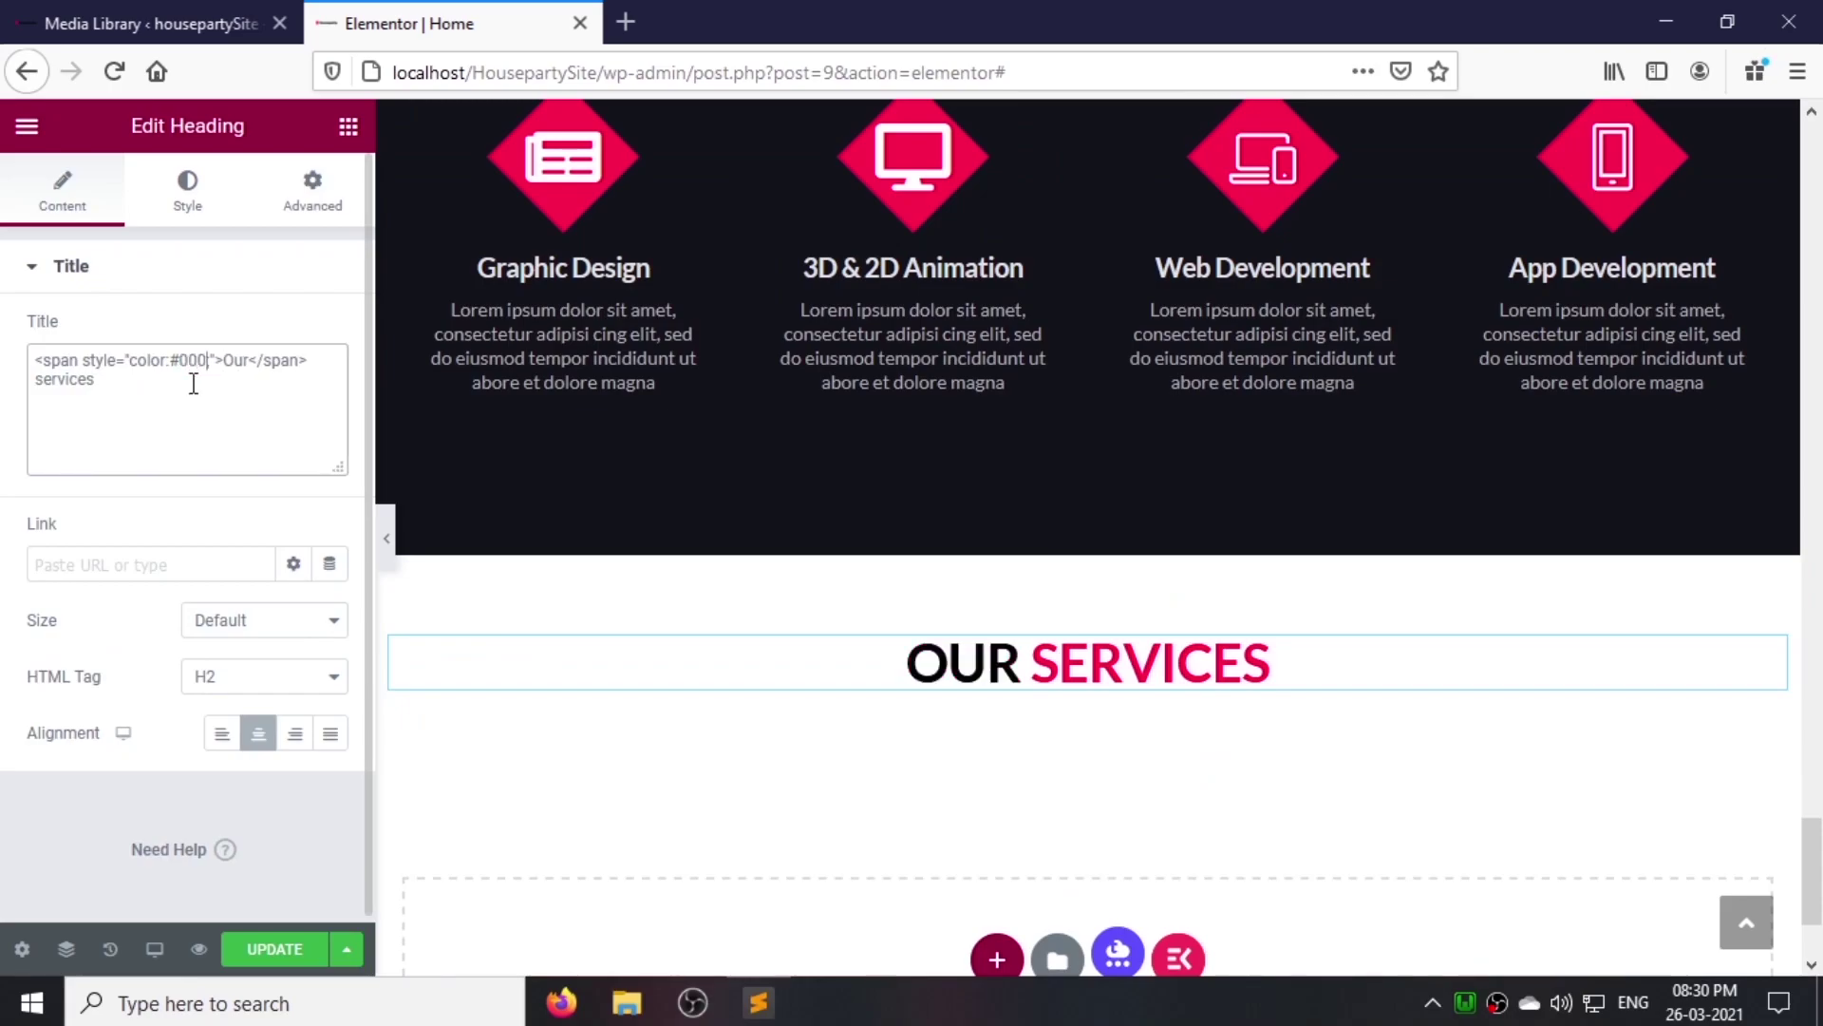
{"action": "type", "text": "Contact"}
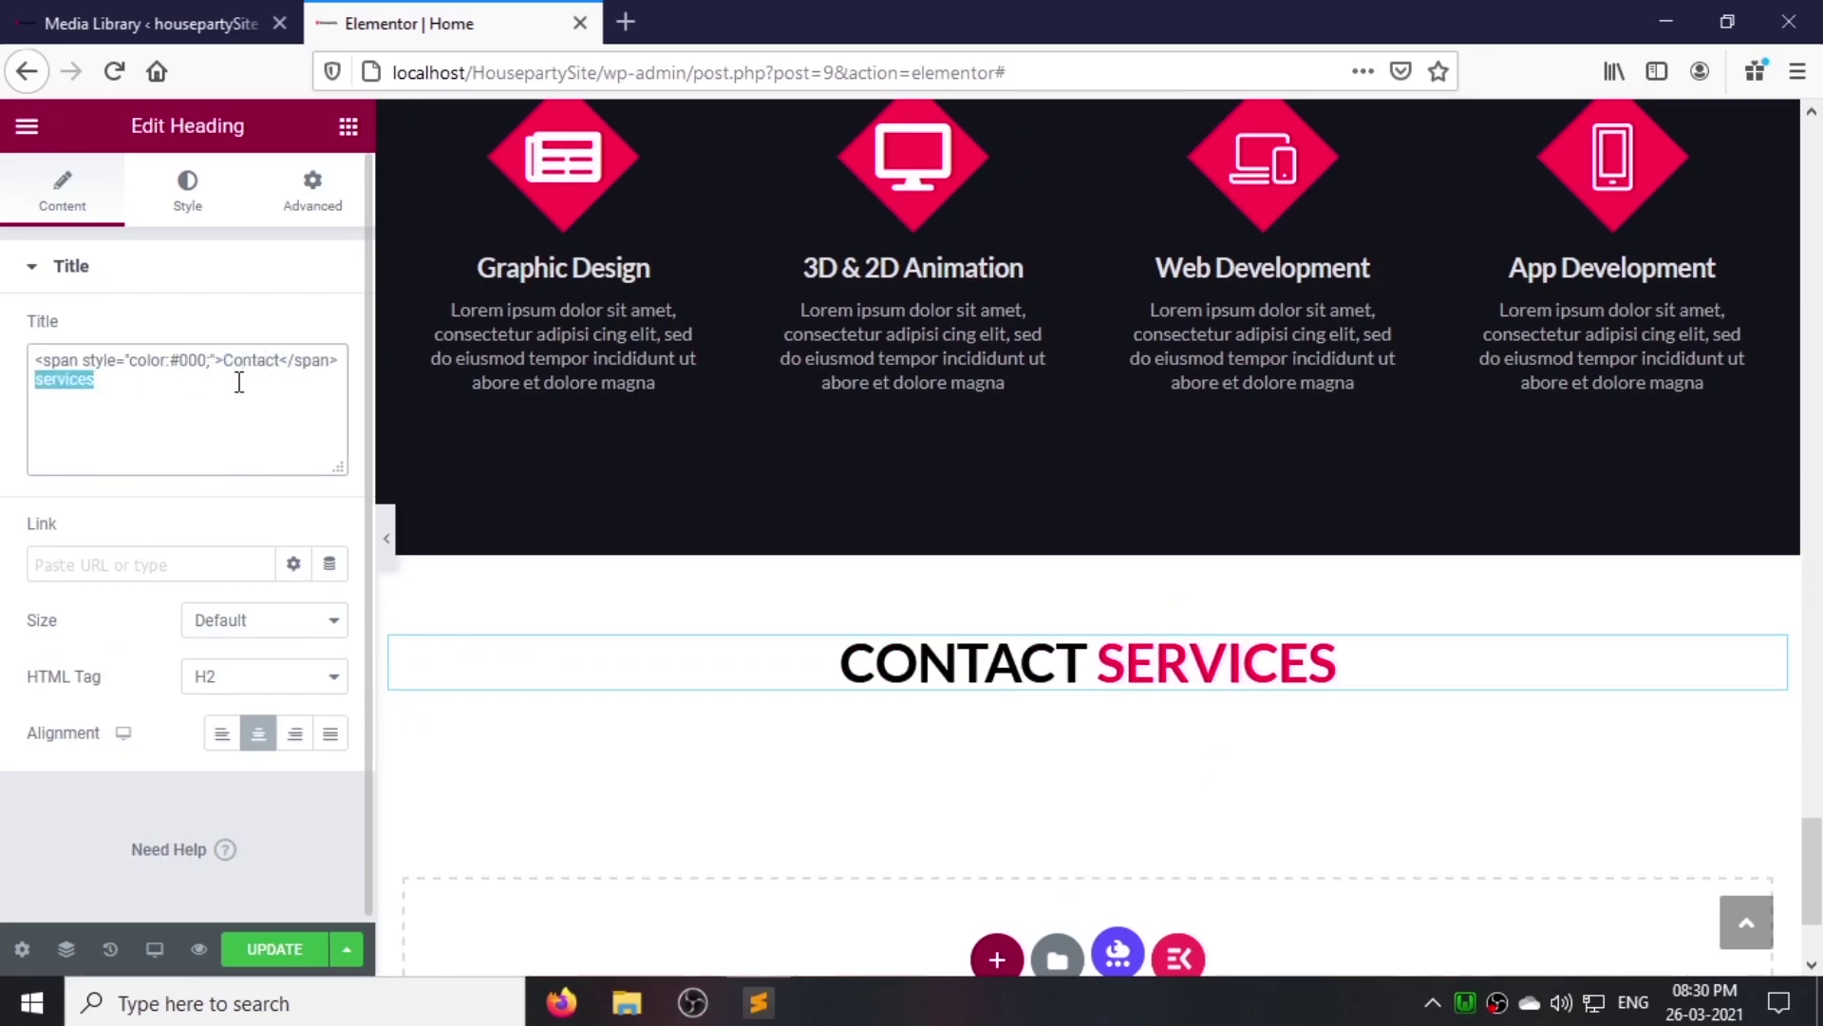
{"action": "type", "text": "us"}
Step: Add a centred sub-heading with the pasted contact sentence, coloured #ff0055
{"action": "left_click", "coordinate": [348, 126]}
{"action": "left_click_drag", "start_coordinate": [277, 384], "coordinate": [1104, 689]}
{"action": "triple_click", "coordinate": [162, 395]}
{"action": "type", "text": "Do you have any idea in mind? Contact us, we will give you the answer you expect."}
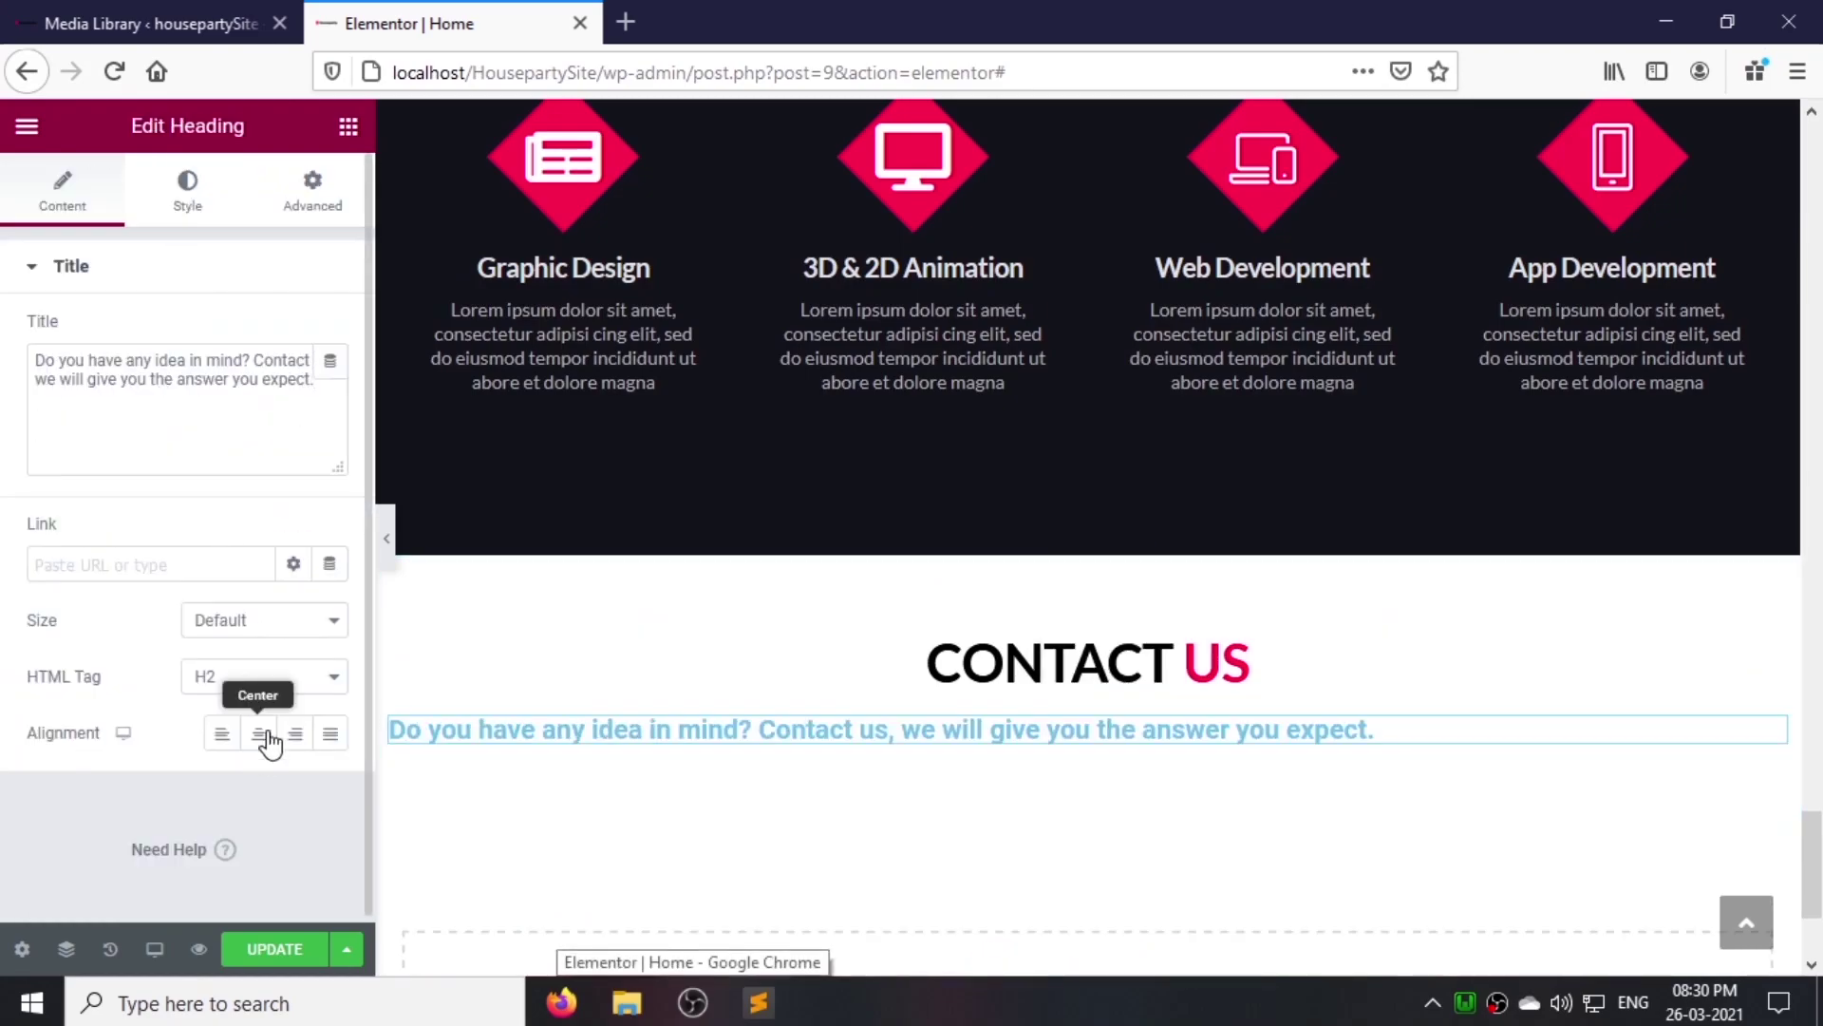
{"action": "left_click", "coordinate": [259, 733]}
{"action": "left_click", "coordinate": [187, 190]}
{"action": "left_click", "coordinate": [330, 331]}
{"action": "left_click", "coordinate": [288, 743]}
{"action": "type", "text": "#ff0055"}
Step: Set the sub-heading font to Lato, line height 1.3, letter spacing -0.6
{"action": "left_click", "coordinate": [330, 387]}
{"action": "left_click", "coordinate": [266, 530]}
{"action": "type", "text": "lato"}
{"action": "key", "text": "Return"}
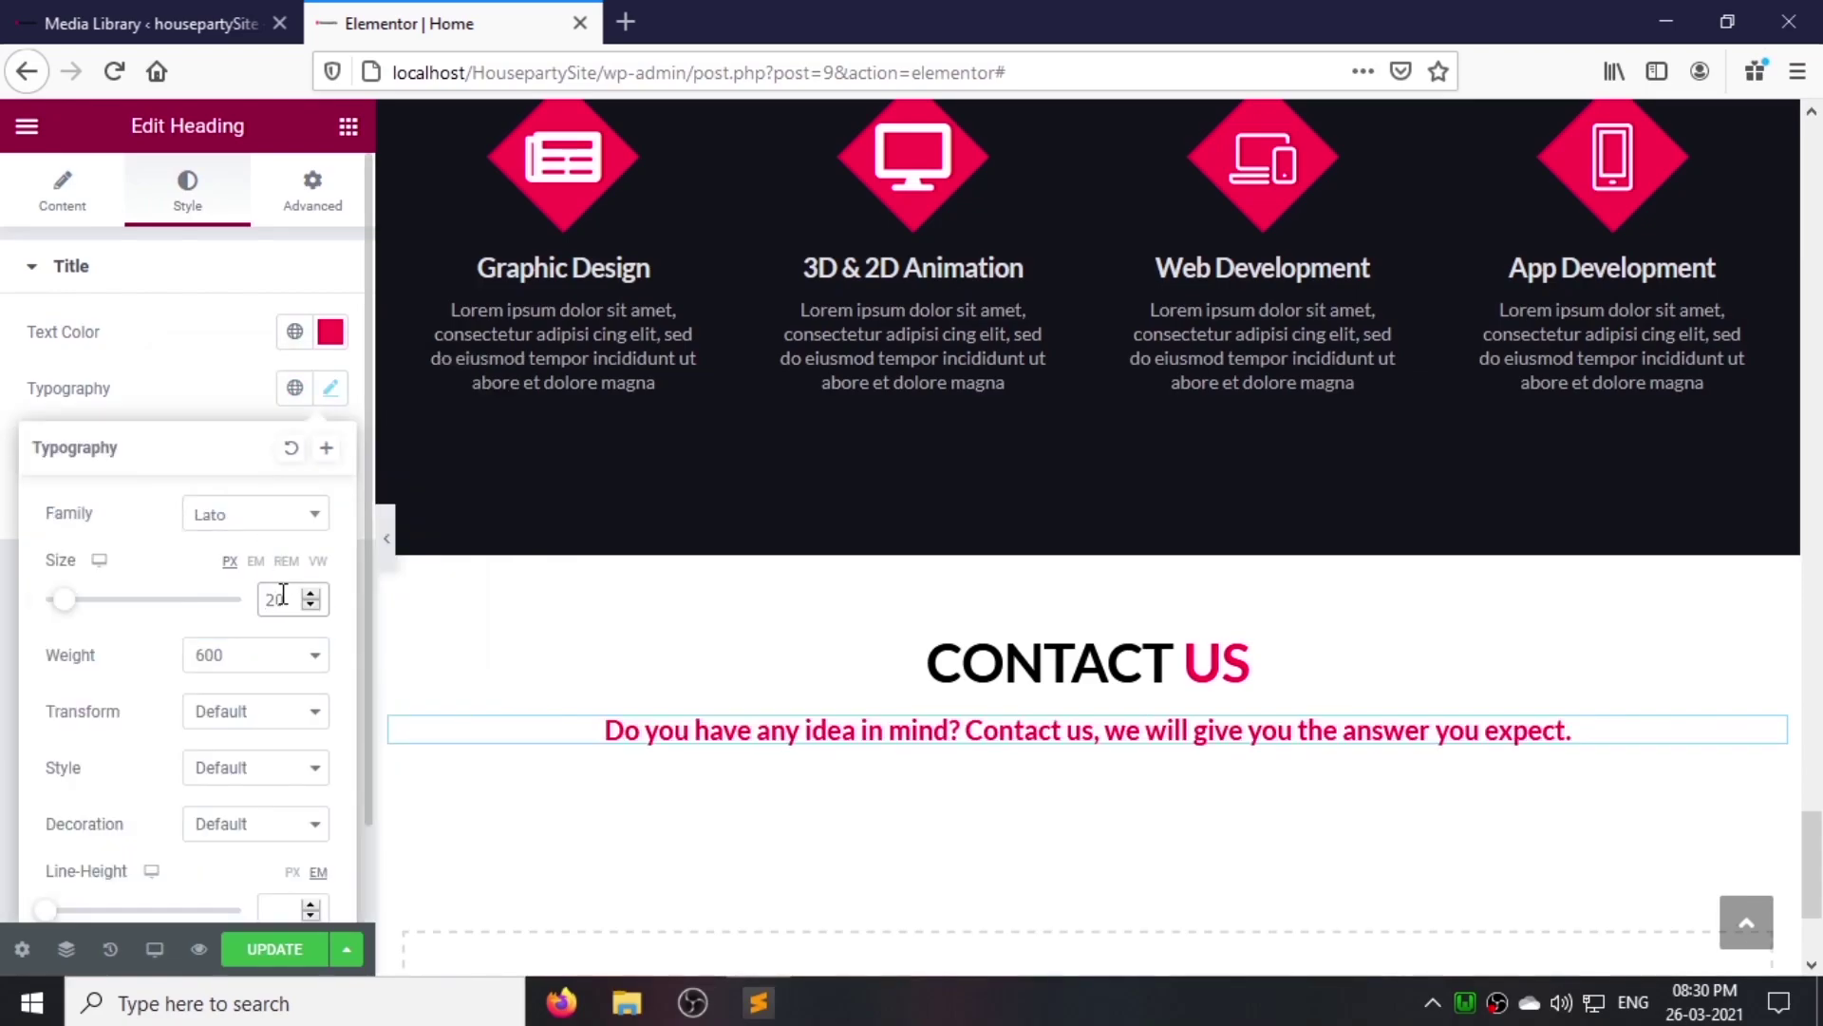
{"action": "scroll", "coordinate": [281, 838], "scroll_direction": "down", "scroll_amount": 1}
{"action": "type", "text": ".3"}
{"action": "left_click", "coordinate": [277, 884]}
{"action": "type", "text": "-0.6"}
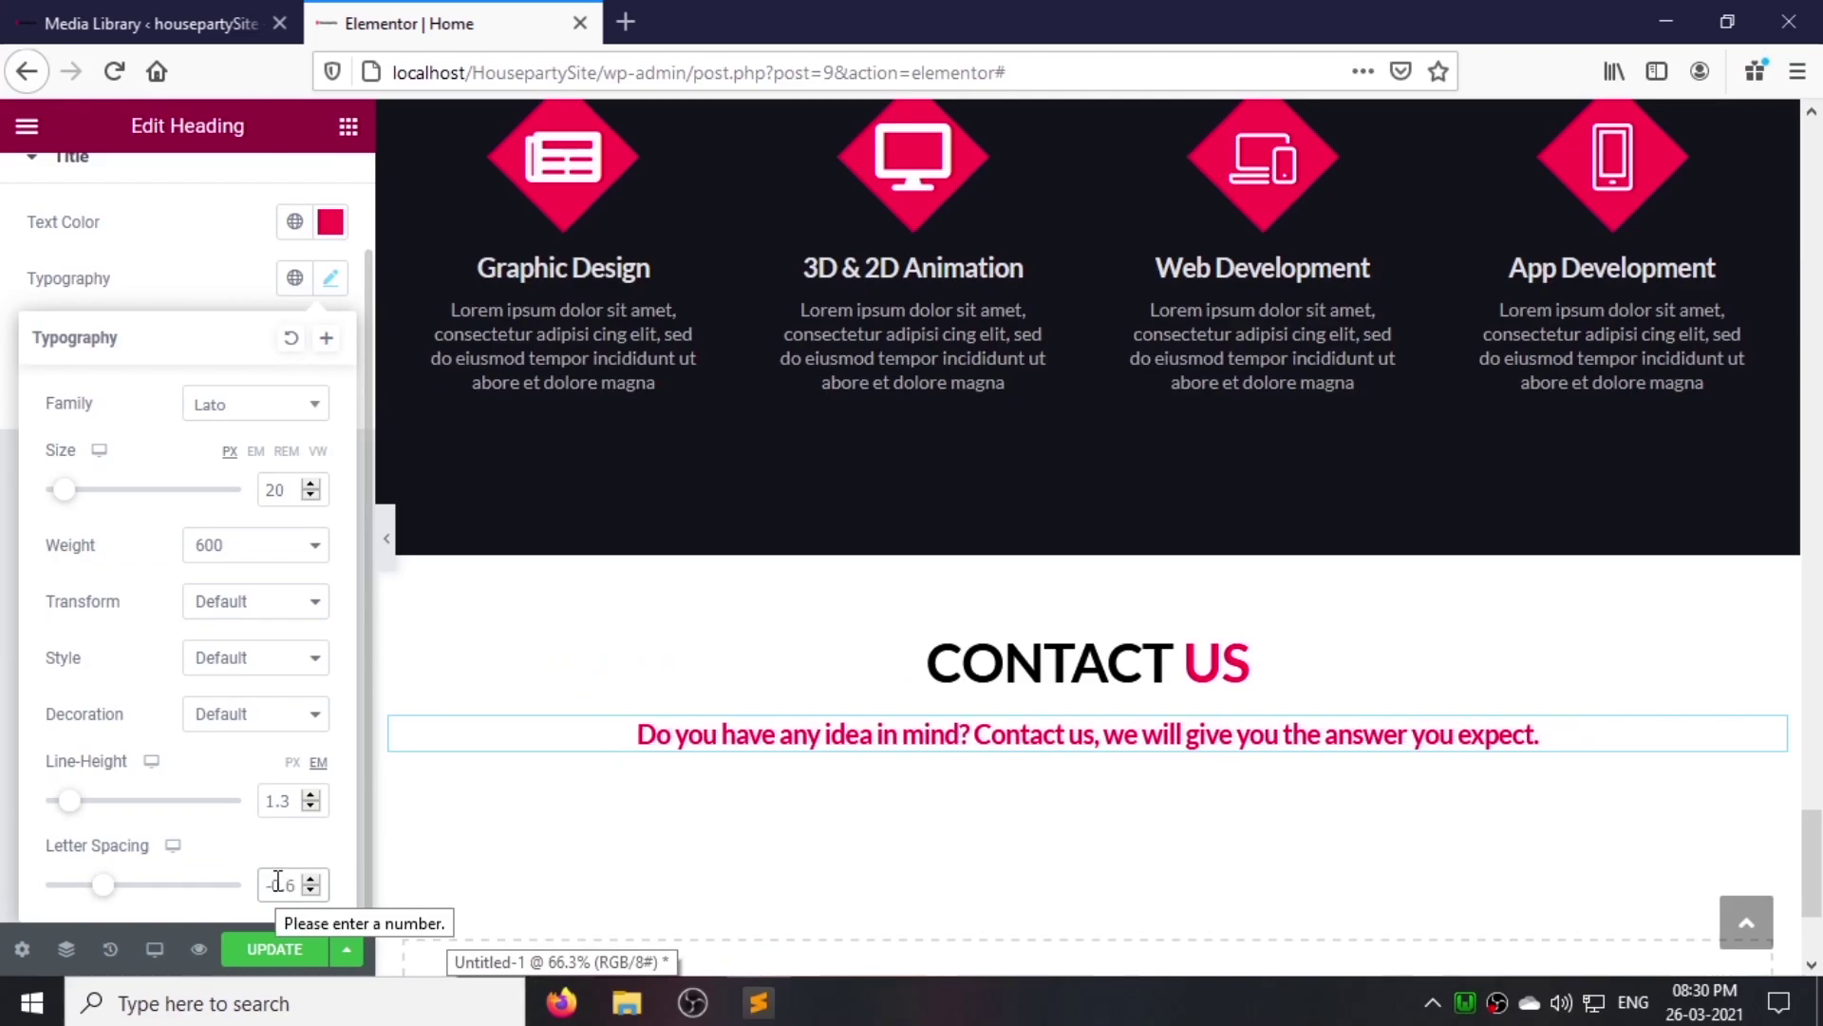
Step: Give the sub-heading a top margin of -25 and bottom margin of 15
{"action": "scroll", "coordinate": [180, 411], "scroll_direction": "up", "scroll_amount": 5}
{"action": "left_click", "coordinate": [313, 186]}
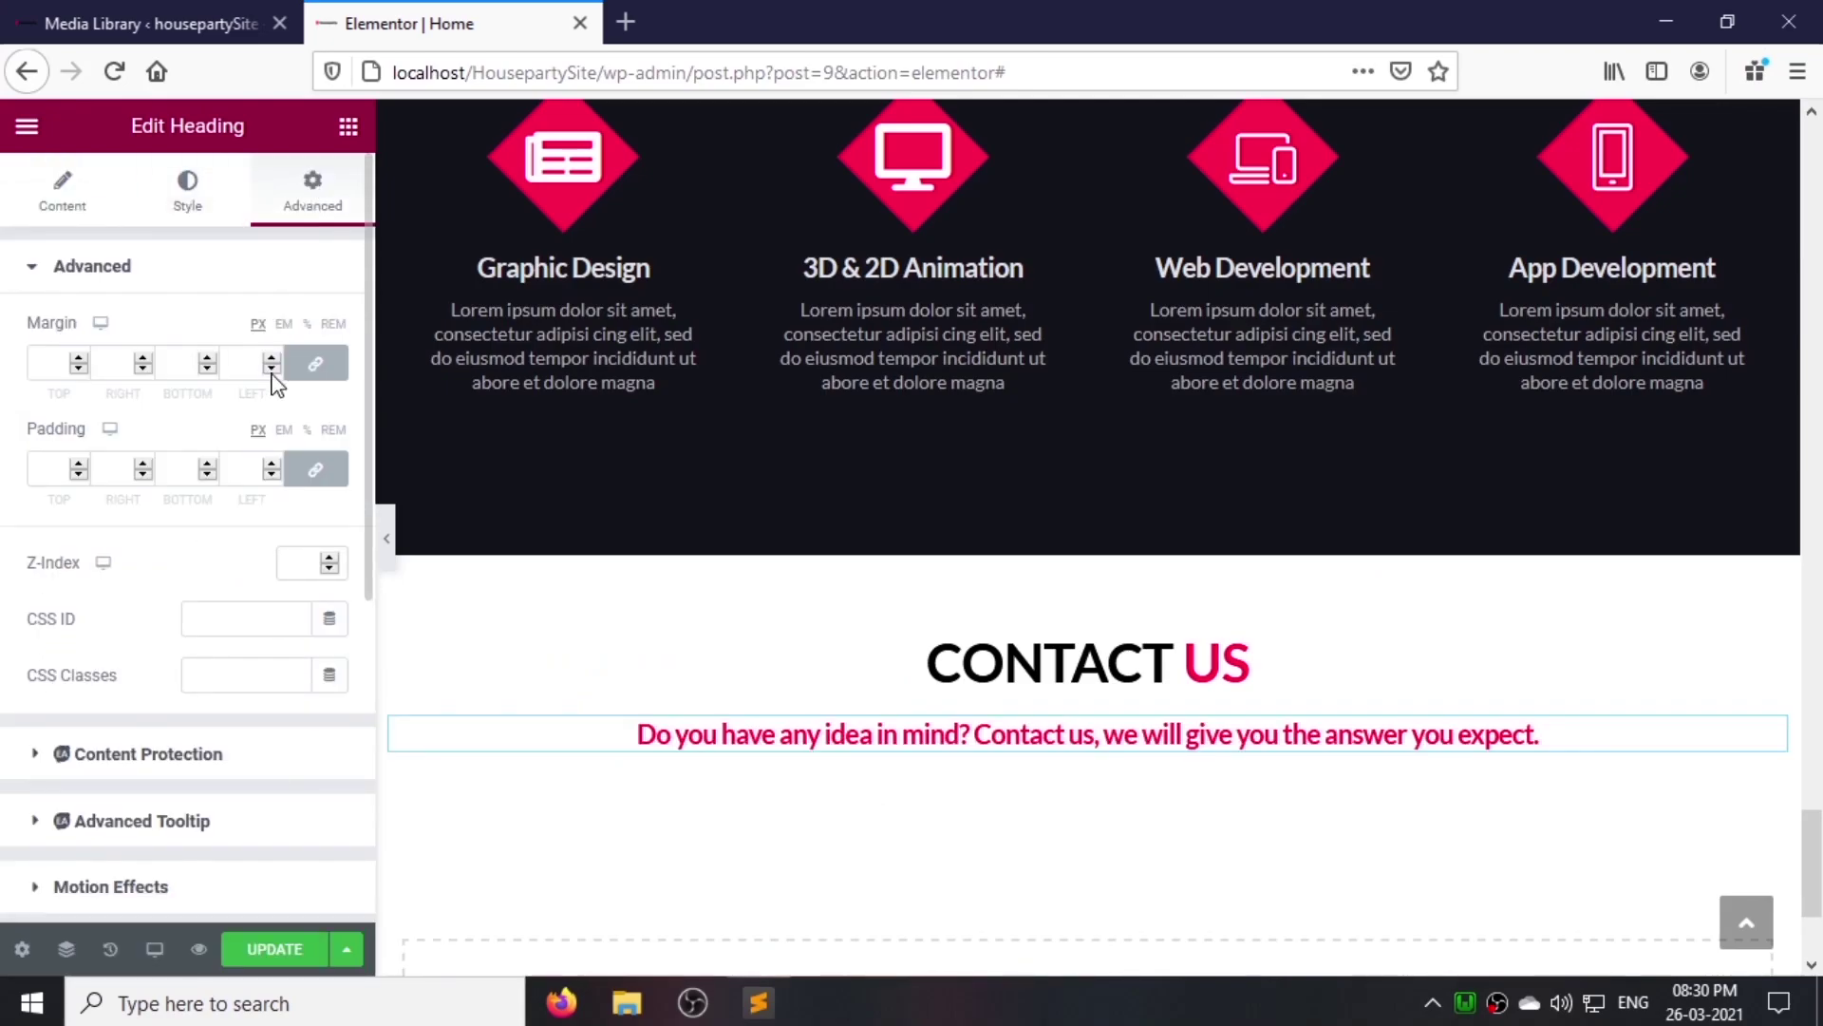
{"action": "type", "text": "25"}
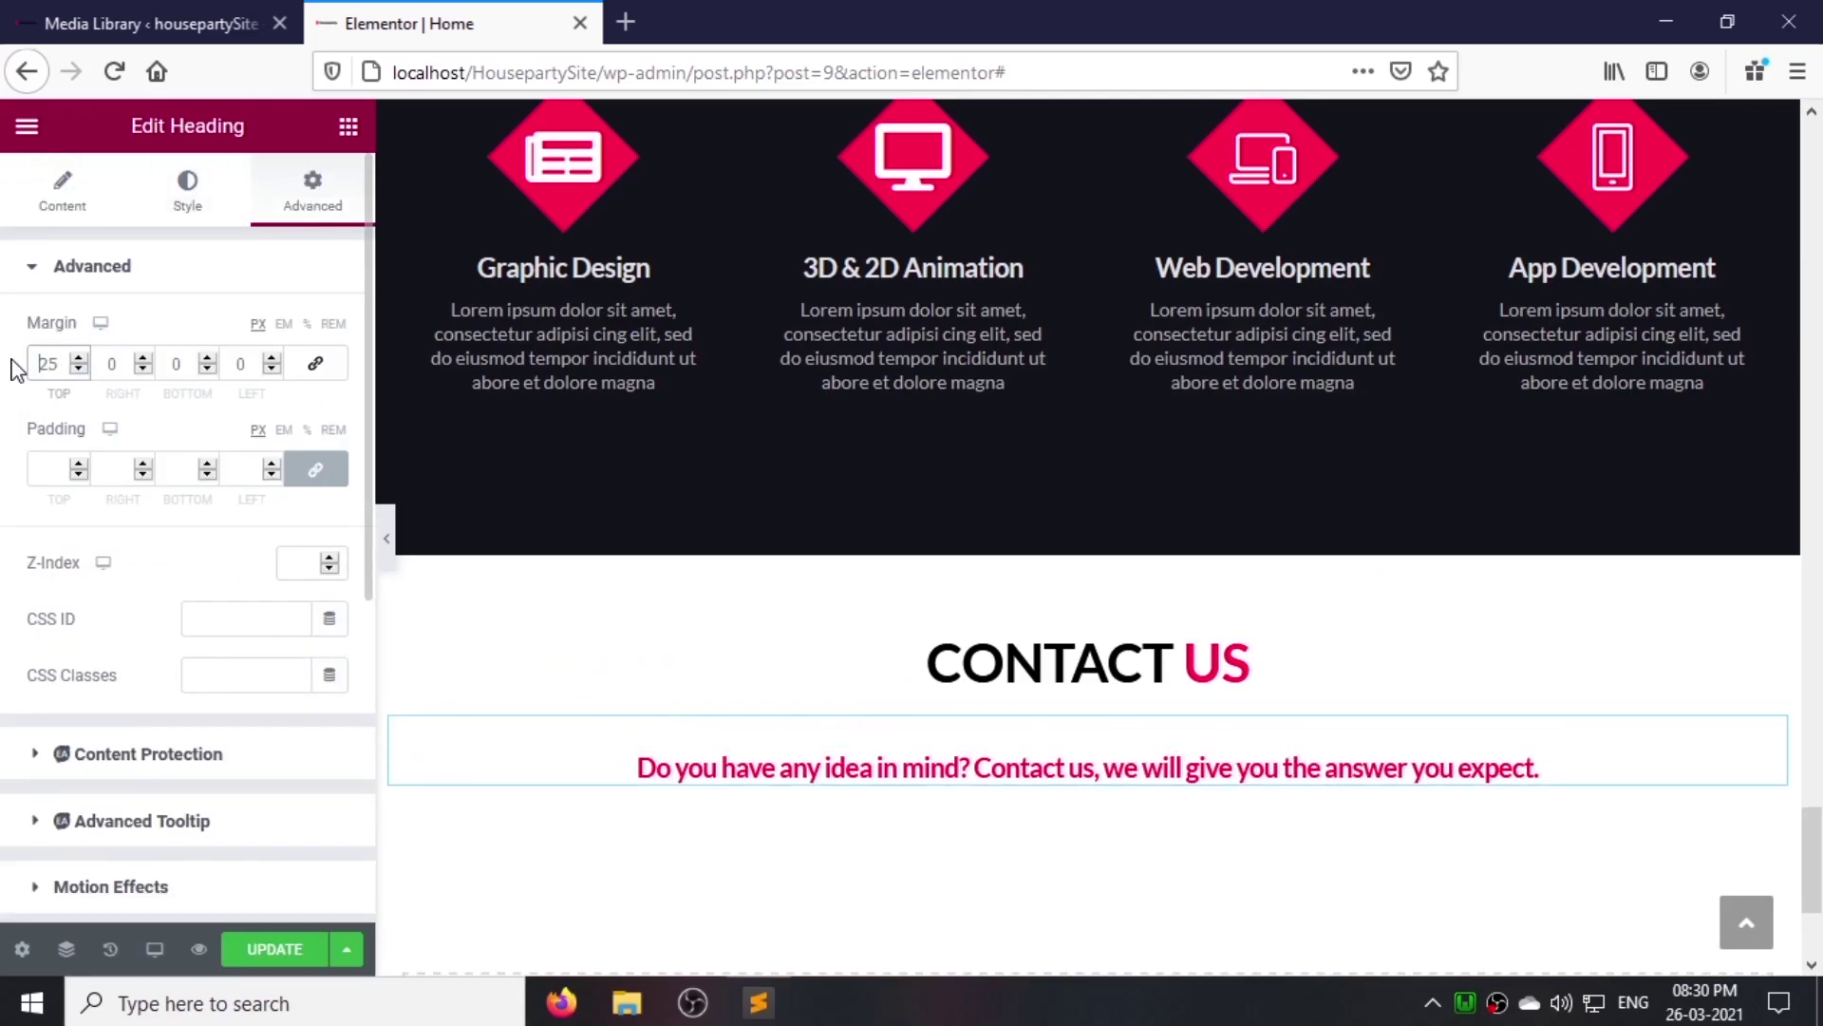
{"action": "key", "text": "BackSpace"}
{"action": "key", "text": "BackSpace"}
{"action": "key", "text": "BackSpace"}
{"action": "type", "text": "-25"}
{"action": "double_click", "coordinate": [166, 364]}
{"action": "type", "text": "15"}
Step: Recolour the sub-heading text to #c9003c and save the page
{"action": "left_click", "coordinate": [184, 205]}
{"action": "left_click", "coordinate": [331, 331]}
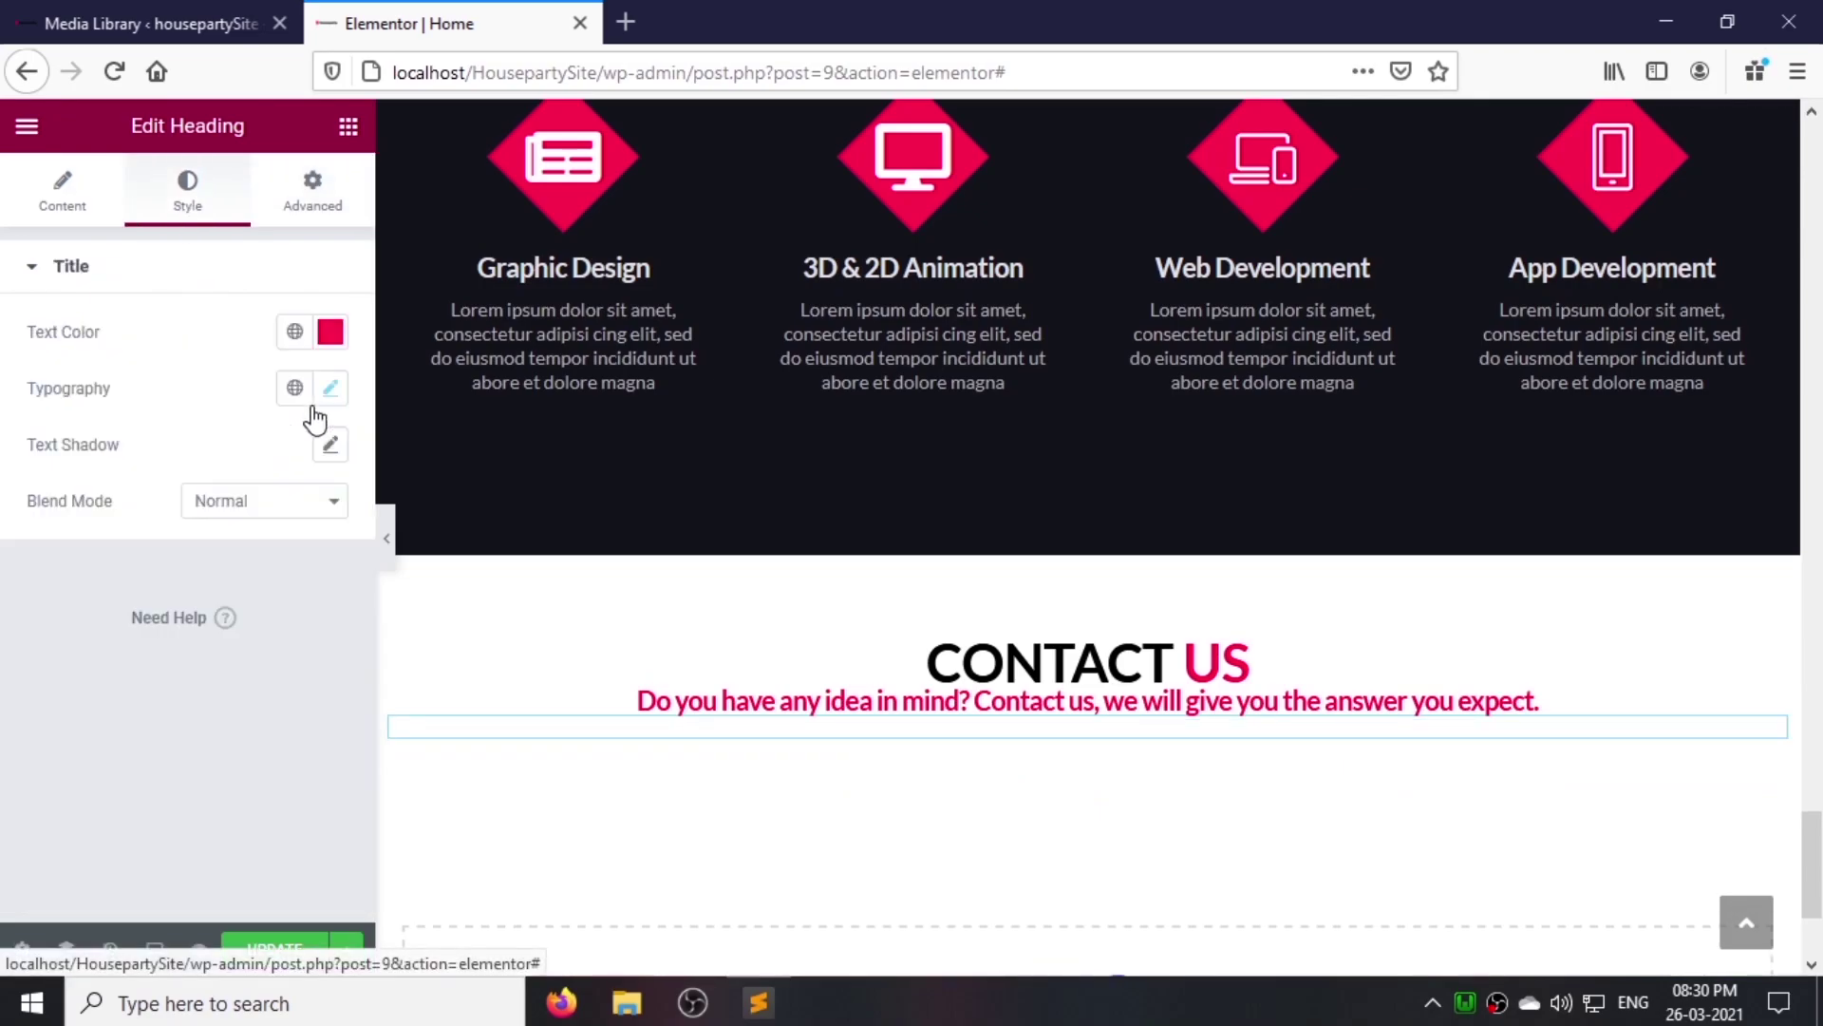
{"action": "double_click", "coordinate": [279, 742]}
{"action": "type", "text": "#c9003c"}
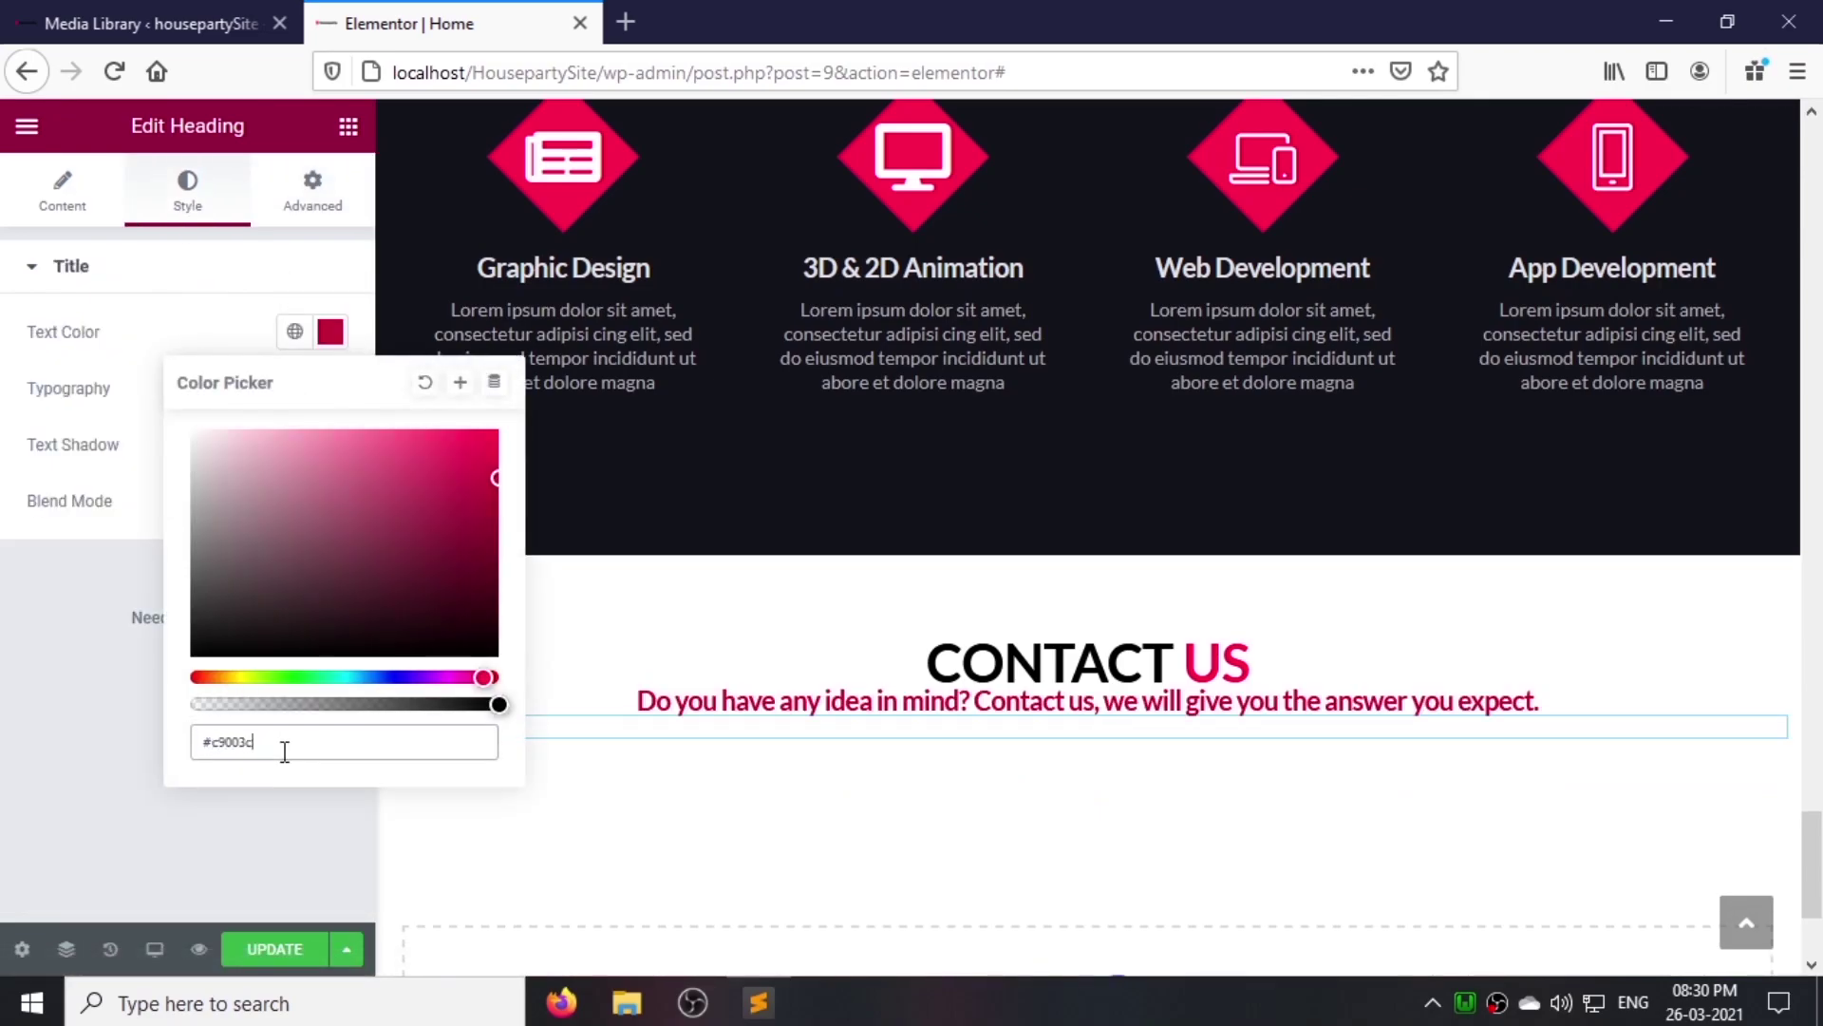
{"action": "left_click", "coordinate": [304, 953]}
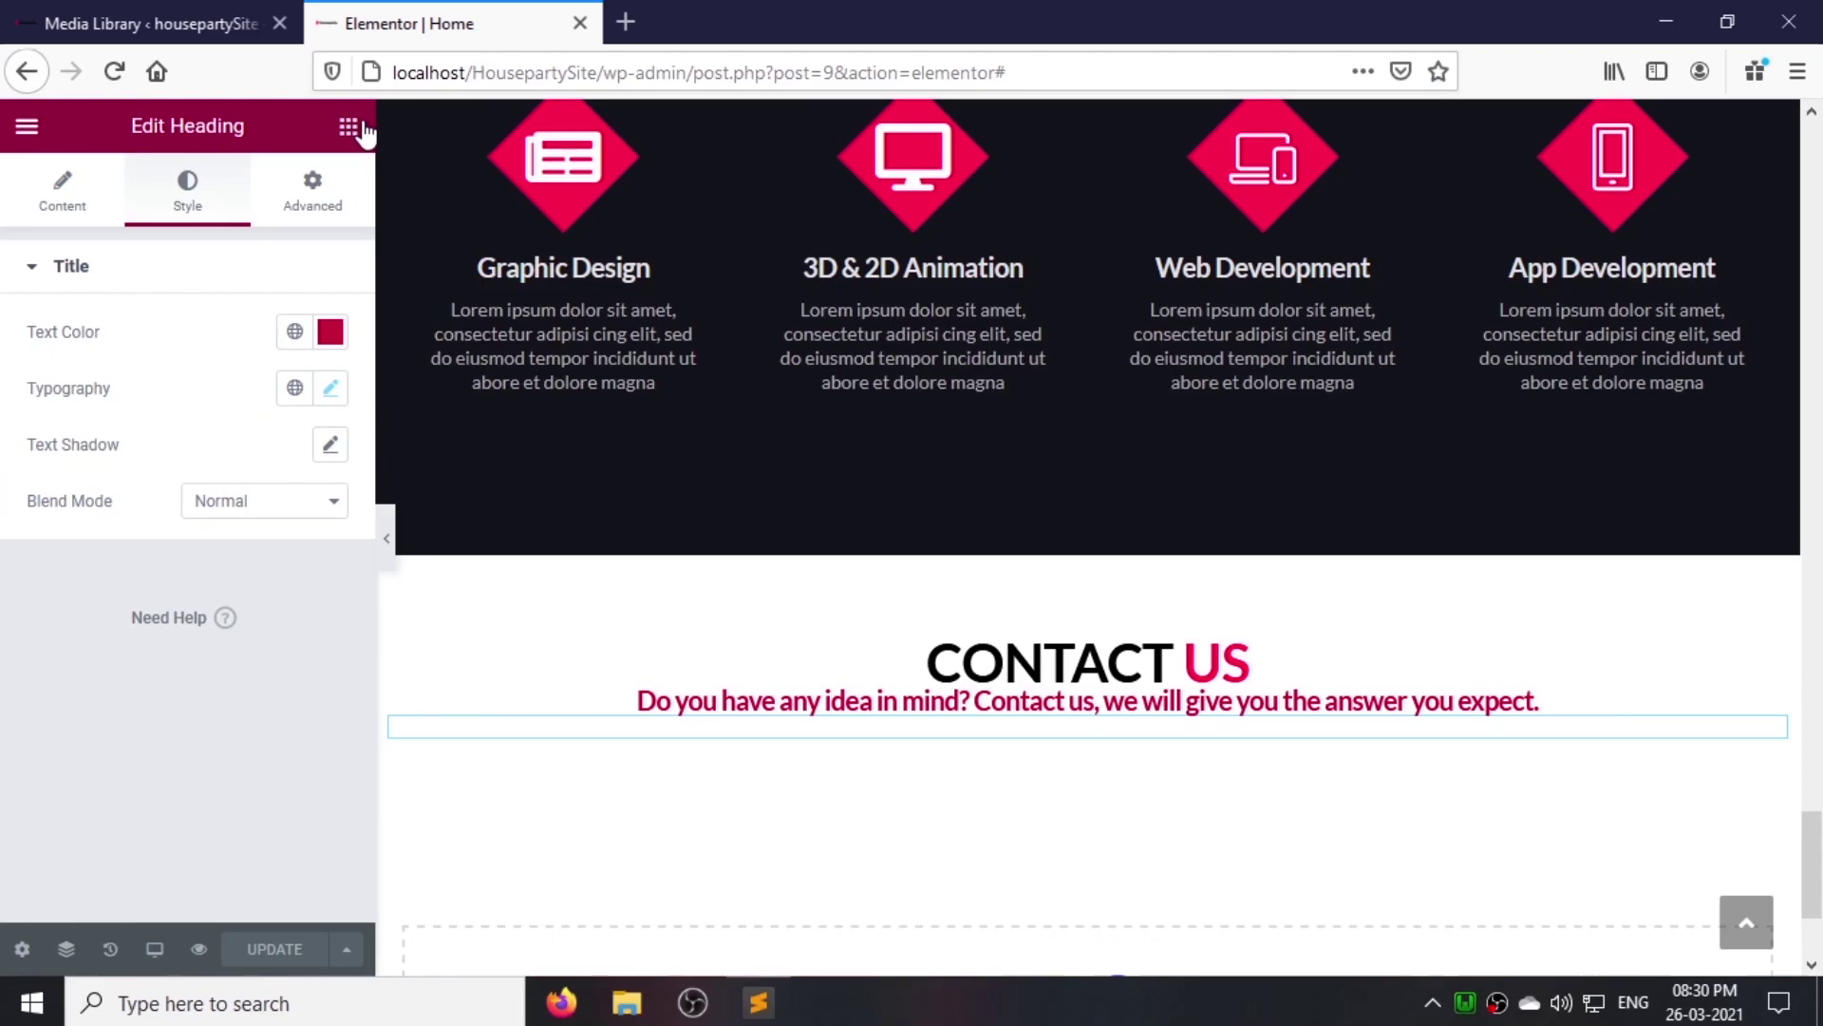
Step: Place a two-column Inner Section below the sub-heading
{"action": "left_click", "coordinate": [349, 127]}
{"action": "left_click_drag", "start_coordinate": [89, 387], "coordinate": [1091, 760]}
{"action": "left_click", "coordinate": [197, 450]}
Step: Set the column gap to Extended and add a Feature List whose first item is Address with the pasted address
{"action": "left_click", "coordinate": [258, 561]}
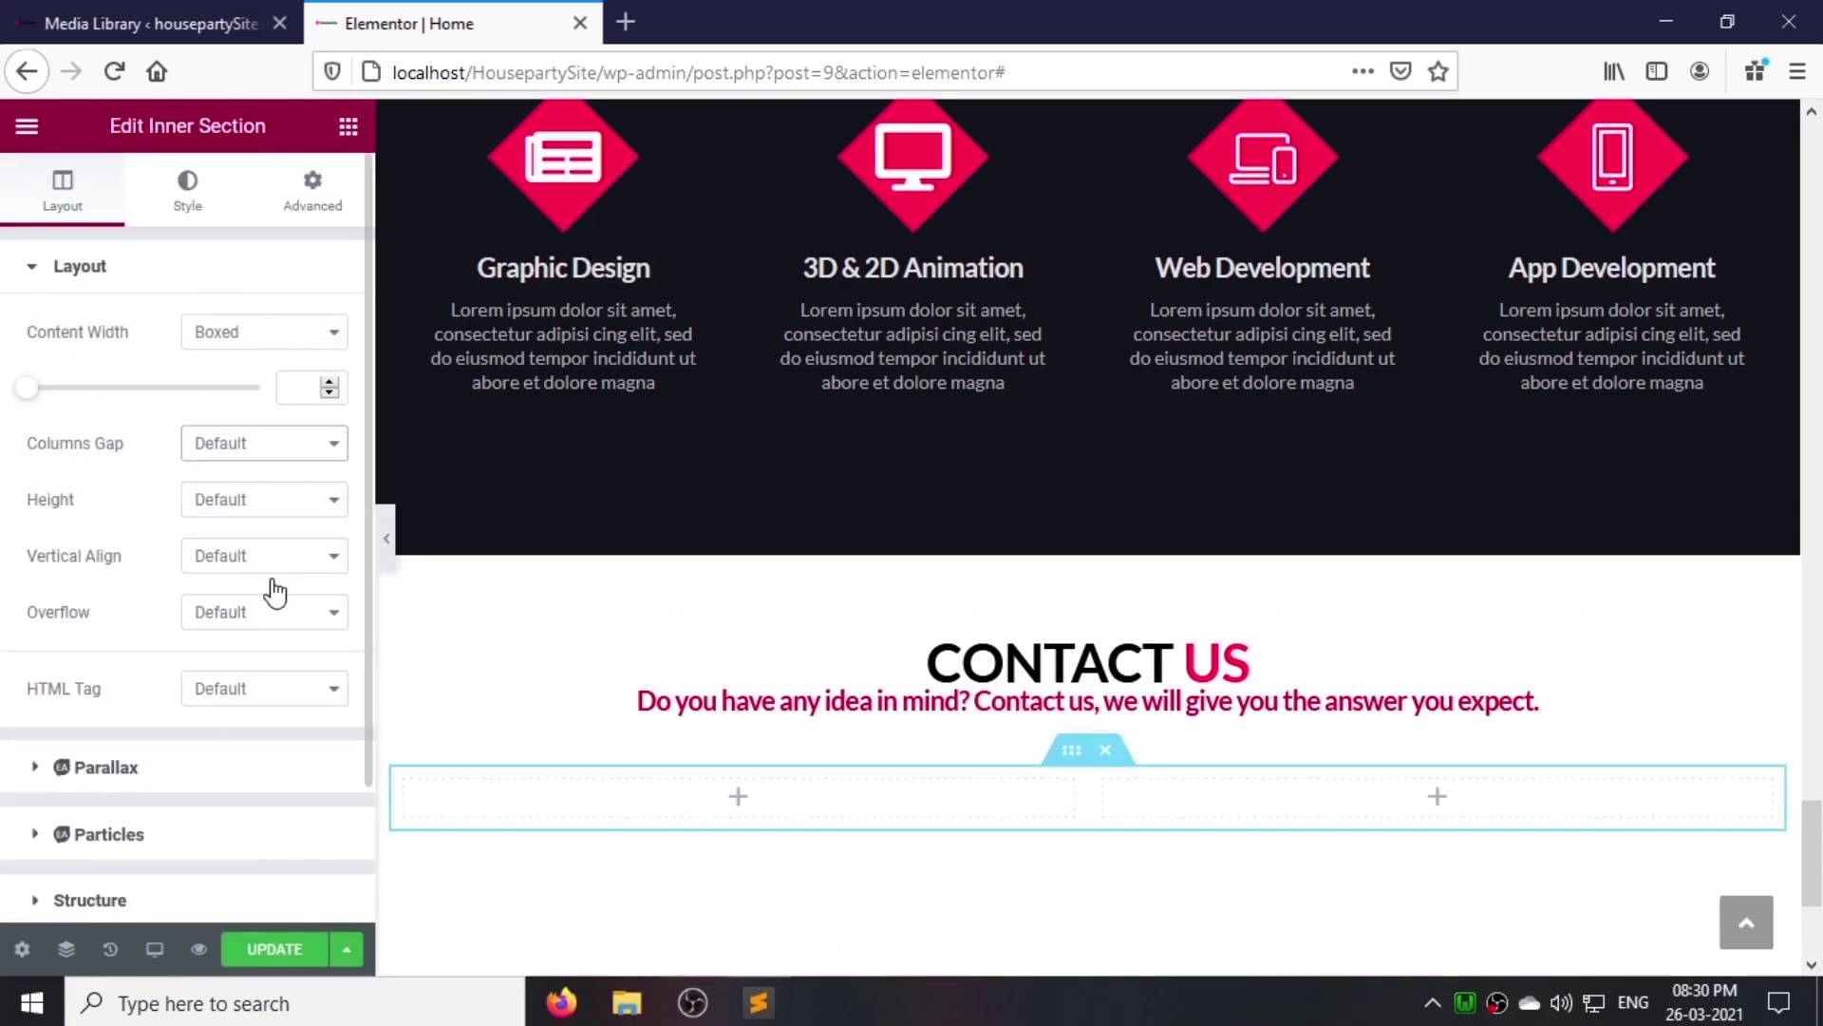
{"action": "left_click", "coordinate": [348, 127]}
{"action": "type", "text": "fea"}
{"action": "left_click_drag", "start_coordinate": [96, 321], "coordinate": [750, 808]}
{"action": "scroll", "coordinate": [771, 794], "scroll_direction": "down", "scroll_amount": 3}
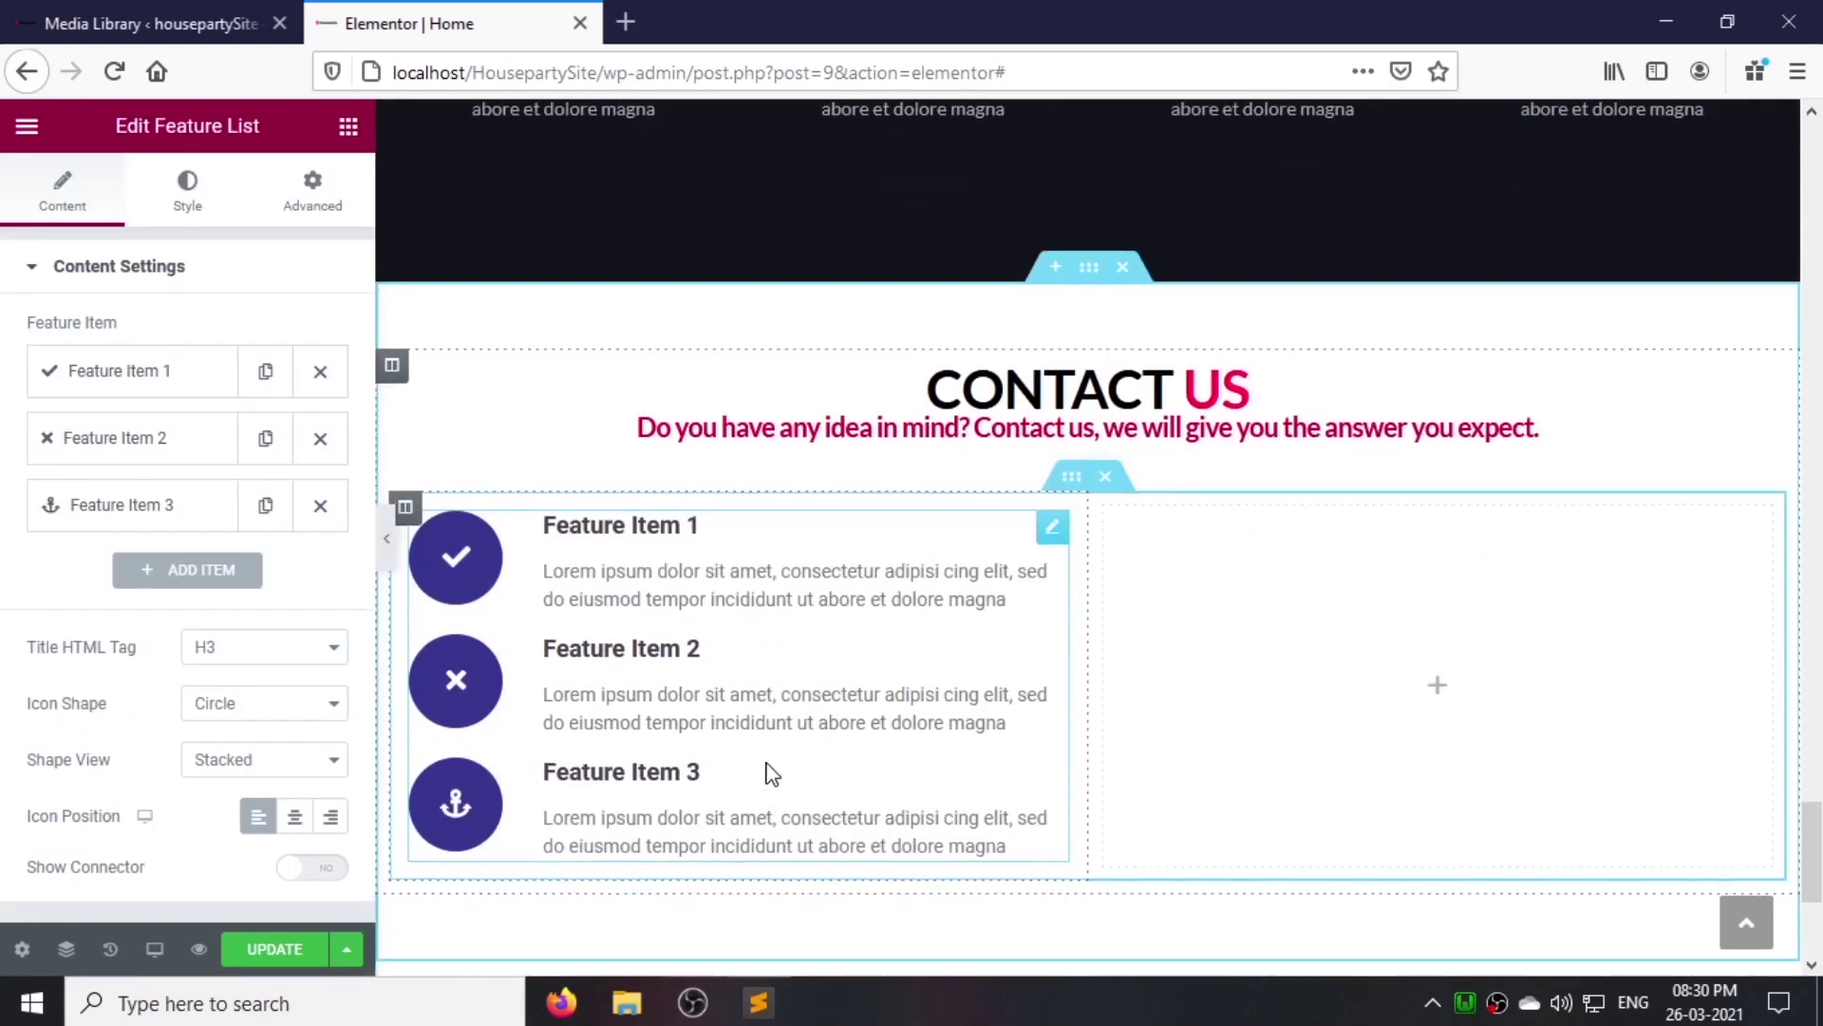
{"action": "type", "text": "Add"}
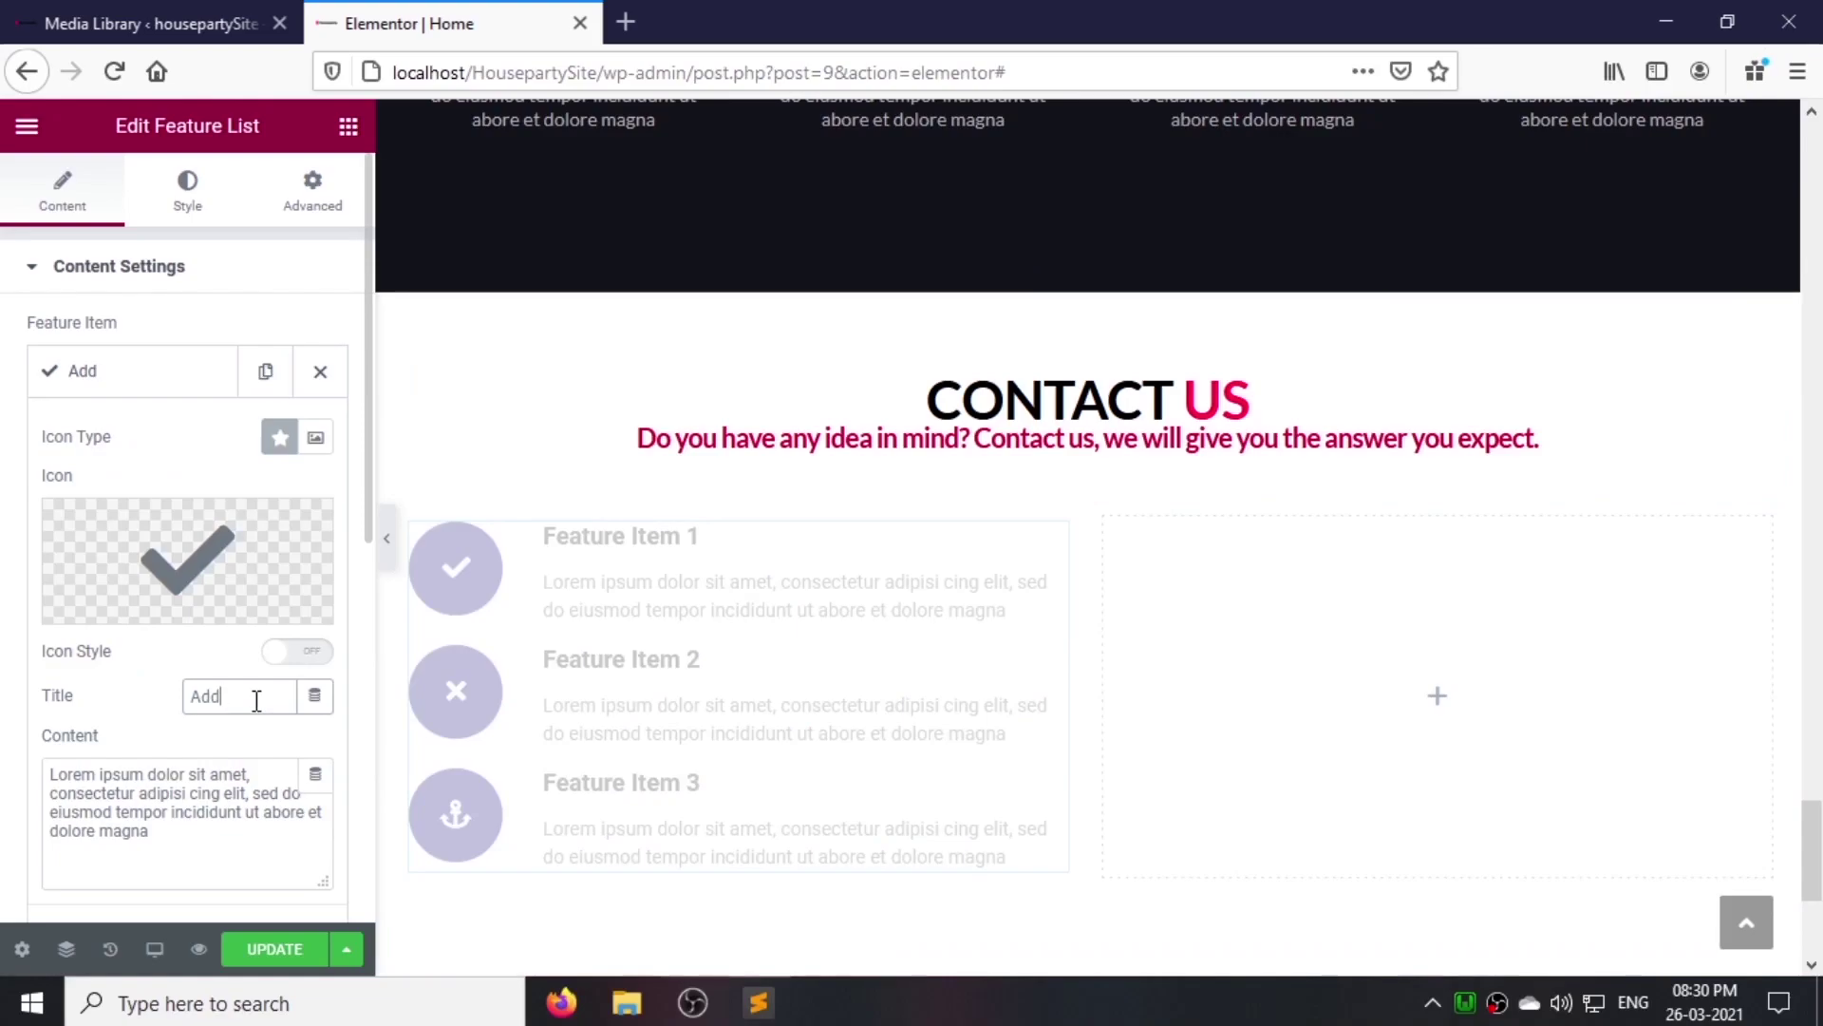
{"action": "left_click", "coordinate": [218, 841]}
{"action": "key", "text": "ctrl+a"}
{"action": "type", "text": "5272 Lyngate Ct Burke, <br>VA 22015-1688"}
Step: Give the Address item's icon a custom #ff004c background
{"action": "left_click", "coordinate": [298, 652]}
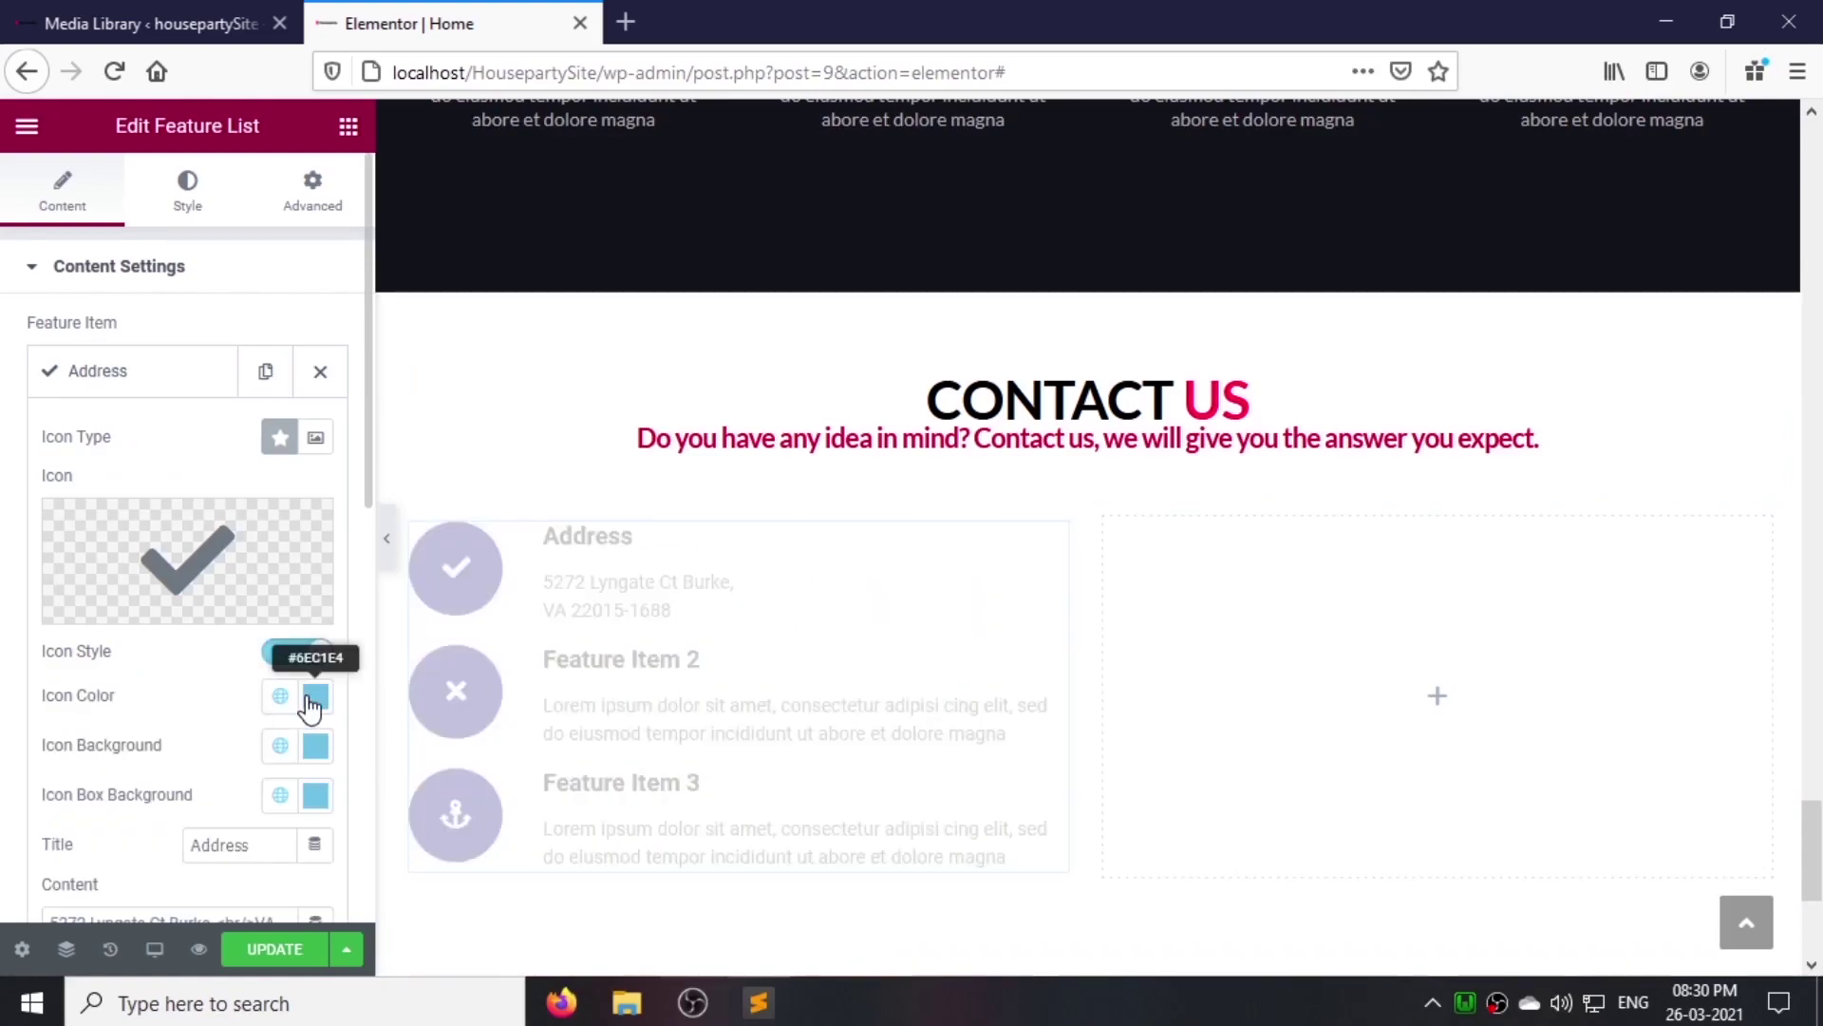
{"action": "left_click", "coordinate": [315, 695]}
{"action": "left_click", "coordinate": [314, 744]}
{"action": "double_click", "coordinate": [297, 678]}
{"action": "type", "text": "ff004c"}
{"action": "left_click", "coordinate": [211, 746]}
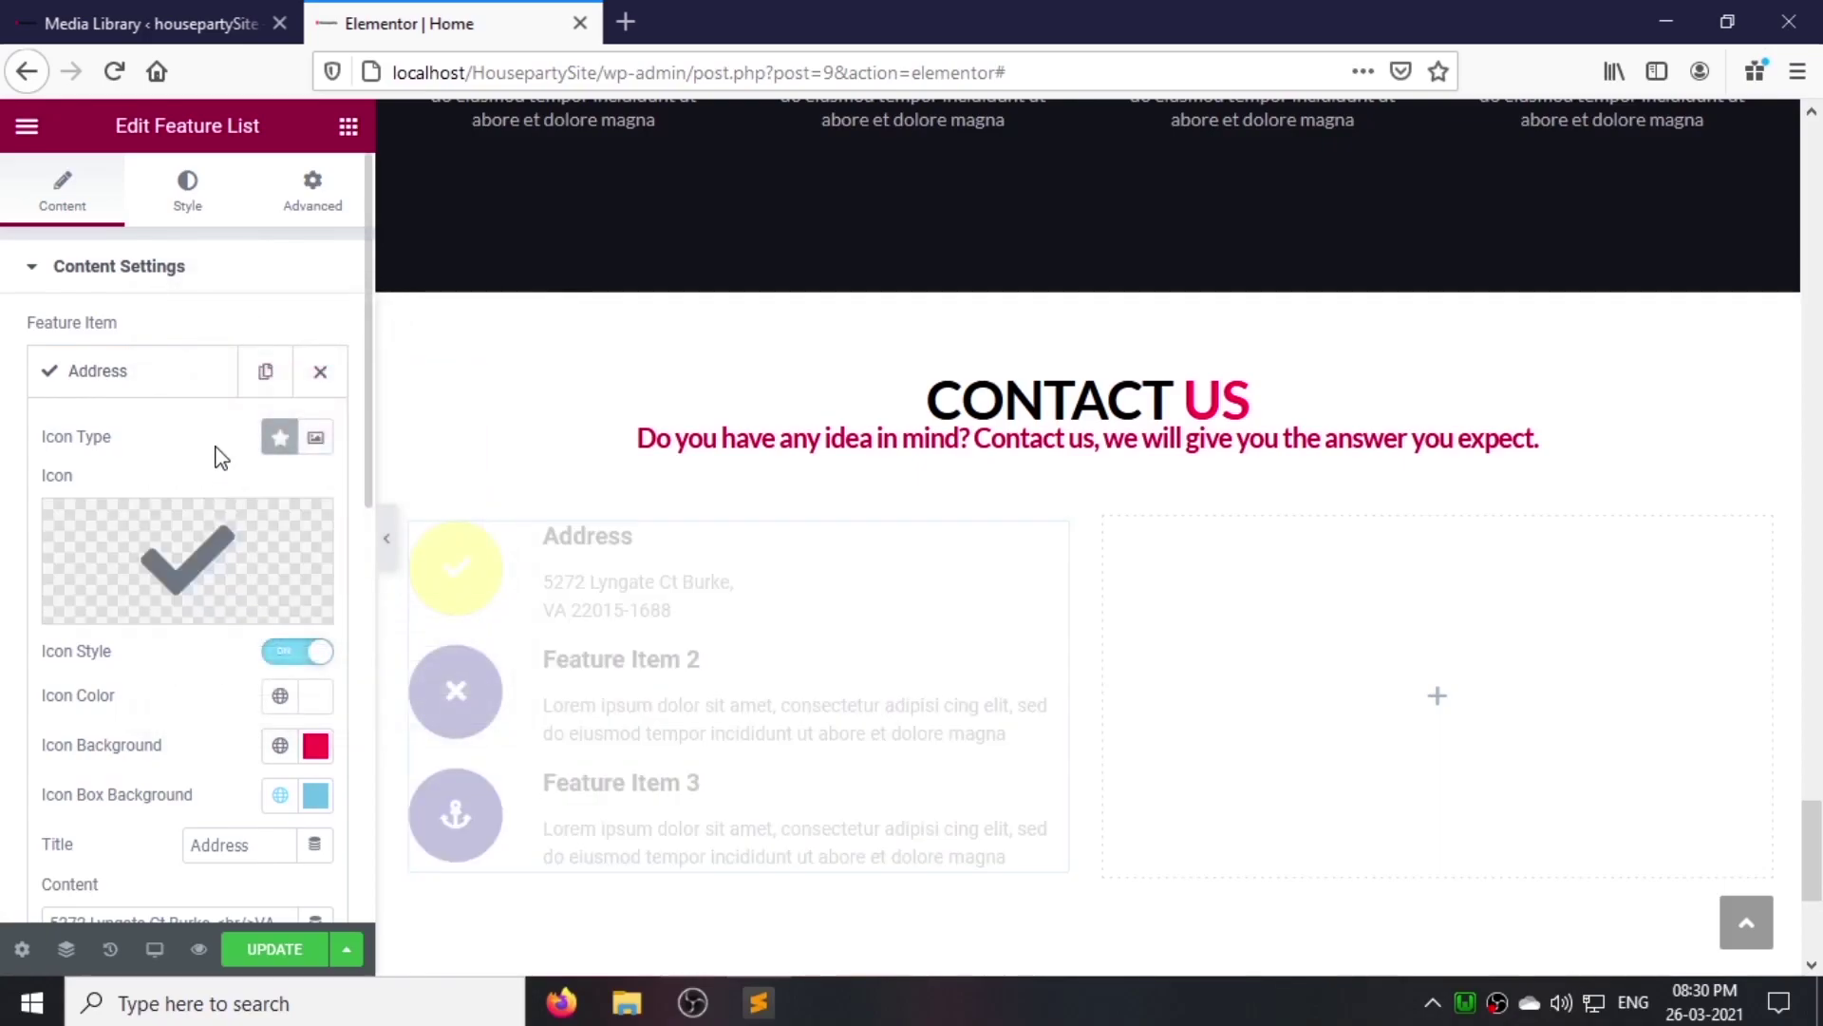
Step: Delete feature items 2 and 3 and make the list icons rhombus-shaped
{"action": "left_click", "coordinate": [228, 373]}
{"action": "left_click", "coordinate": [319, 436]}
{"action": "left_click", "coordinate": [319, 436]}
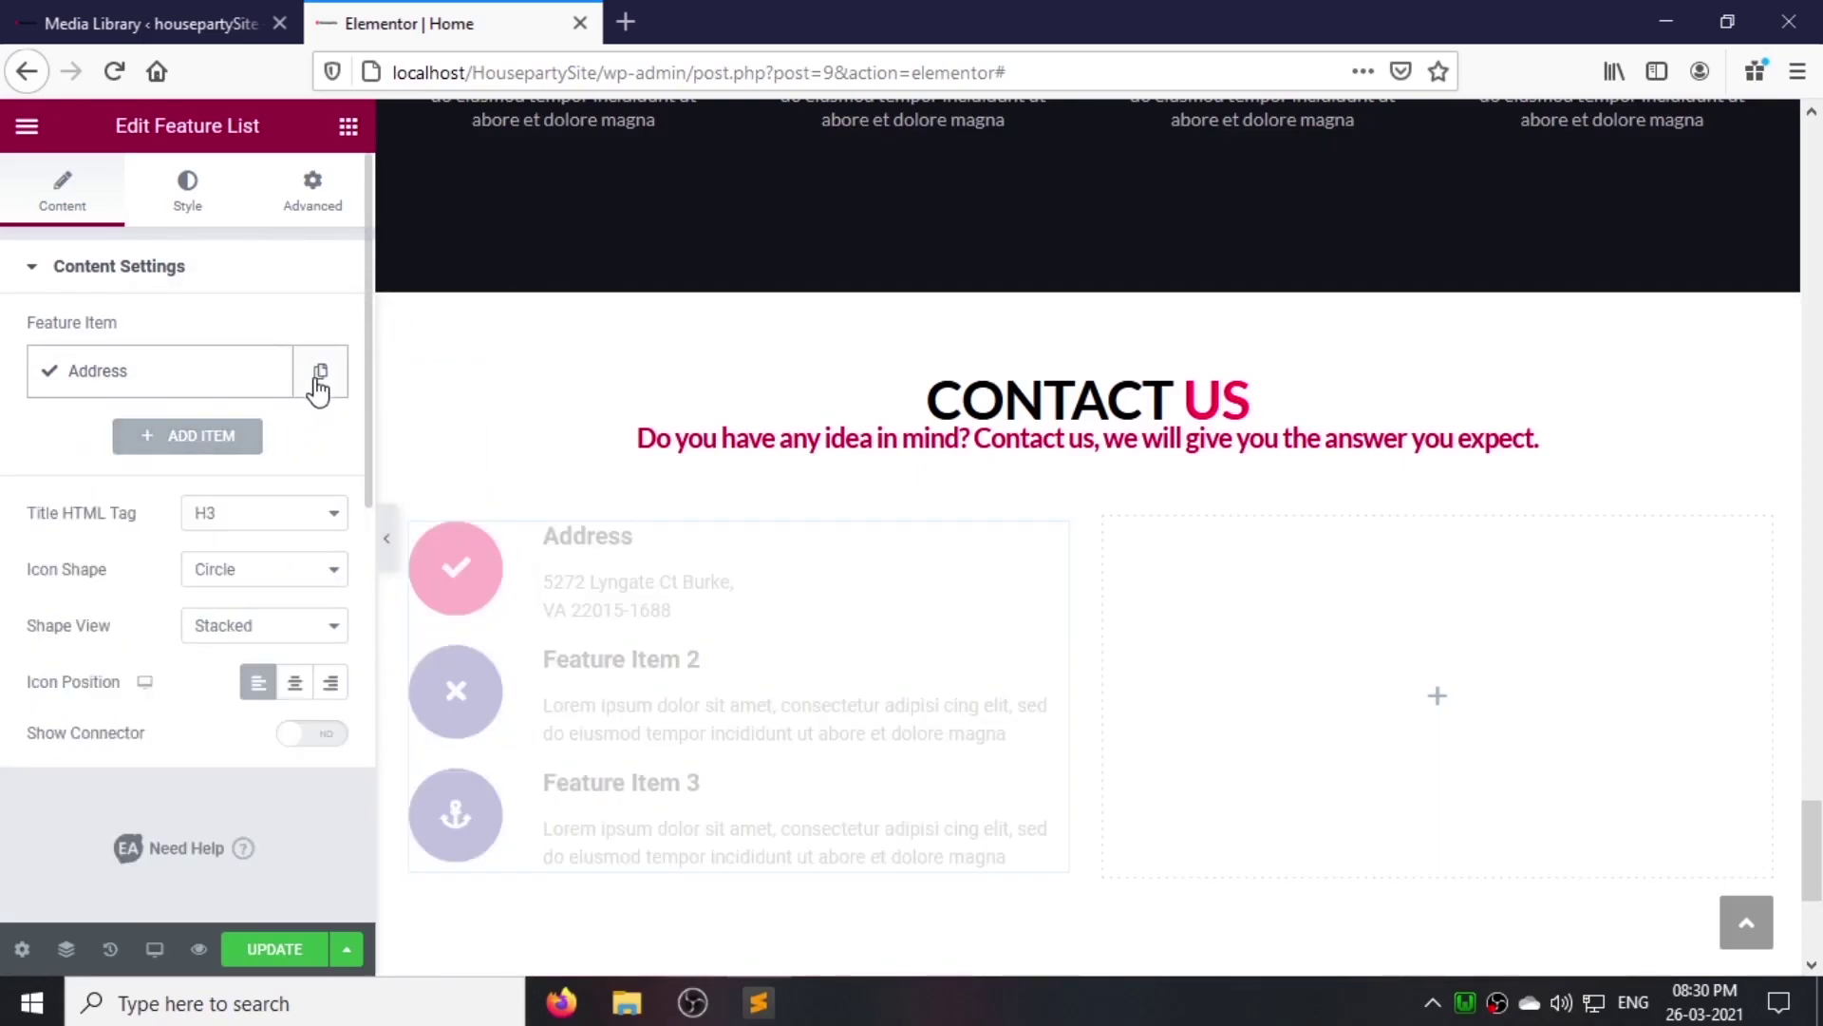
{"action": "left_click", "coordinate": [295, 569]}
{"action": "left_click", "coordinate": [287, 655]}
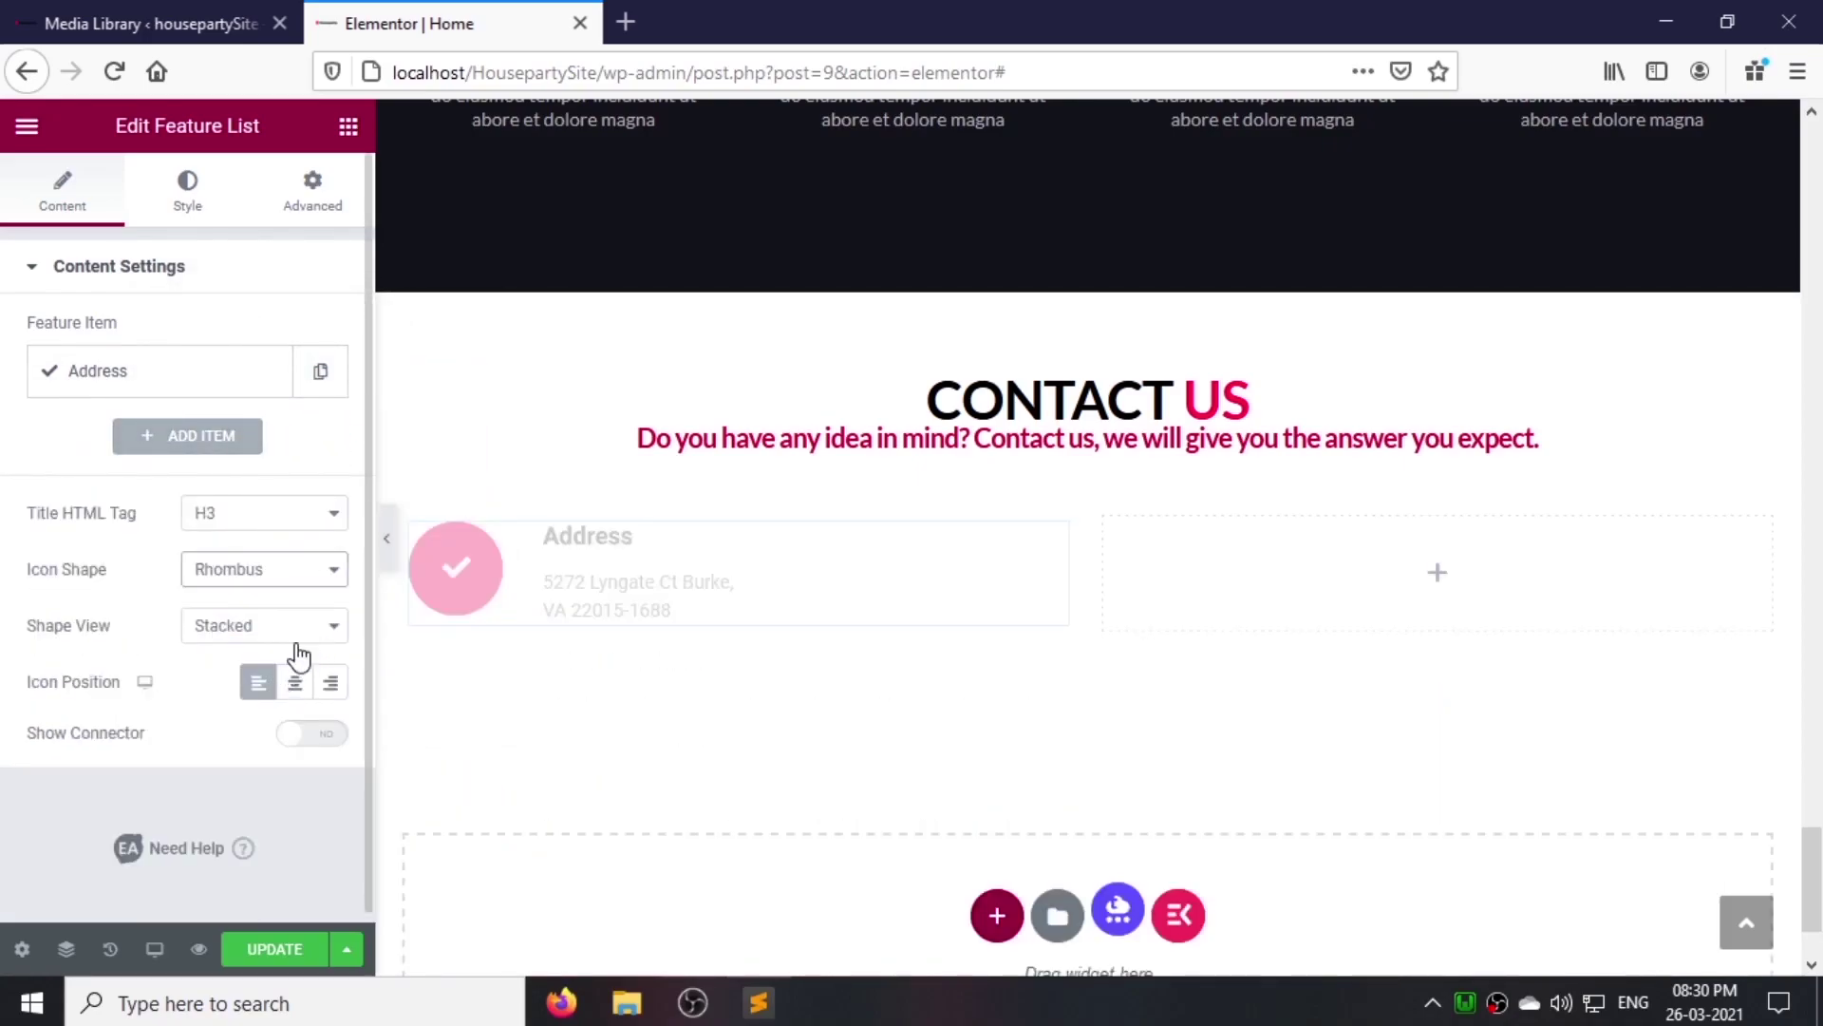
{"action": "left_click", "coordinate": [175, 370]}
Step: Set the Address item's icon to a map marker
{"action": "left_click", "coordinate": [142, 446]}
{"action": "left_click", "coordinate": [787, 226]}
{"action": "type", "text": "mark"}
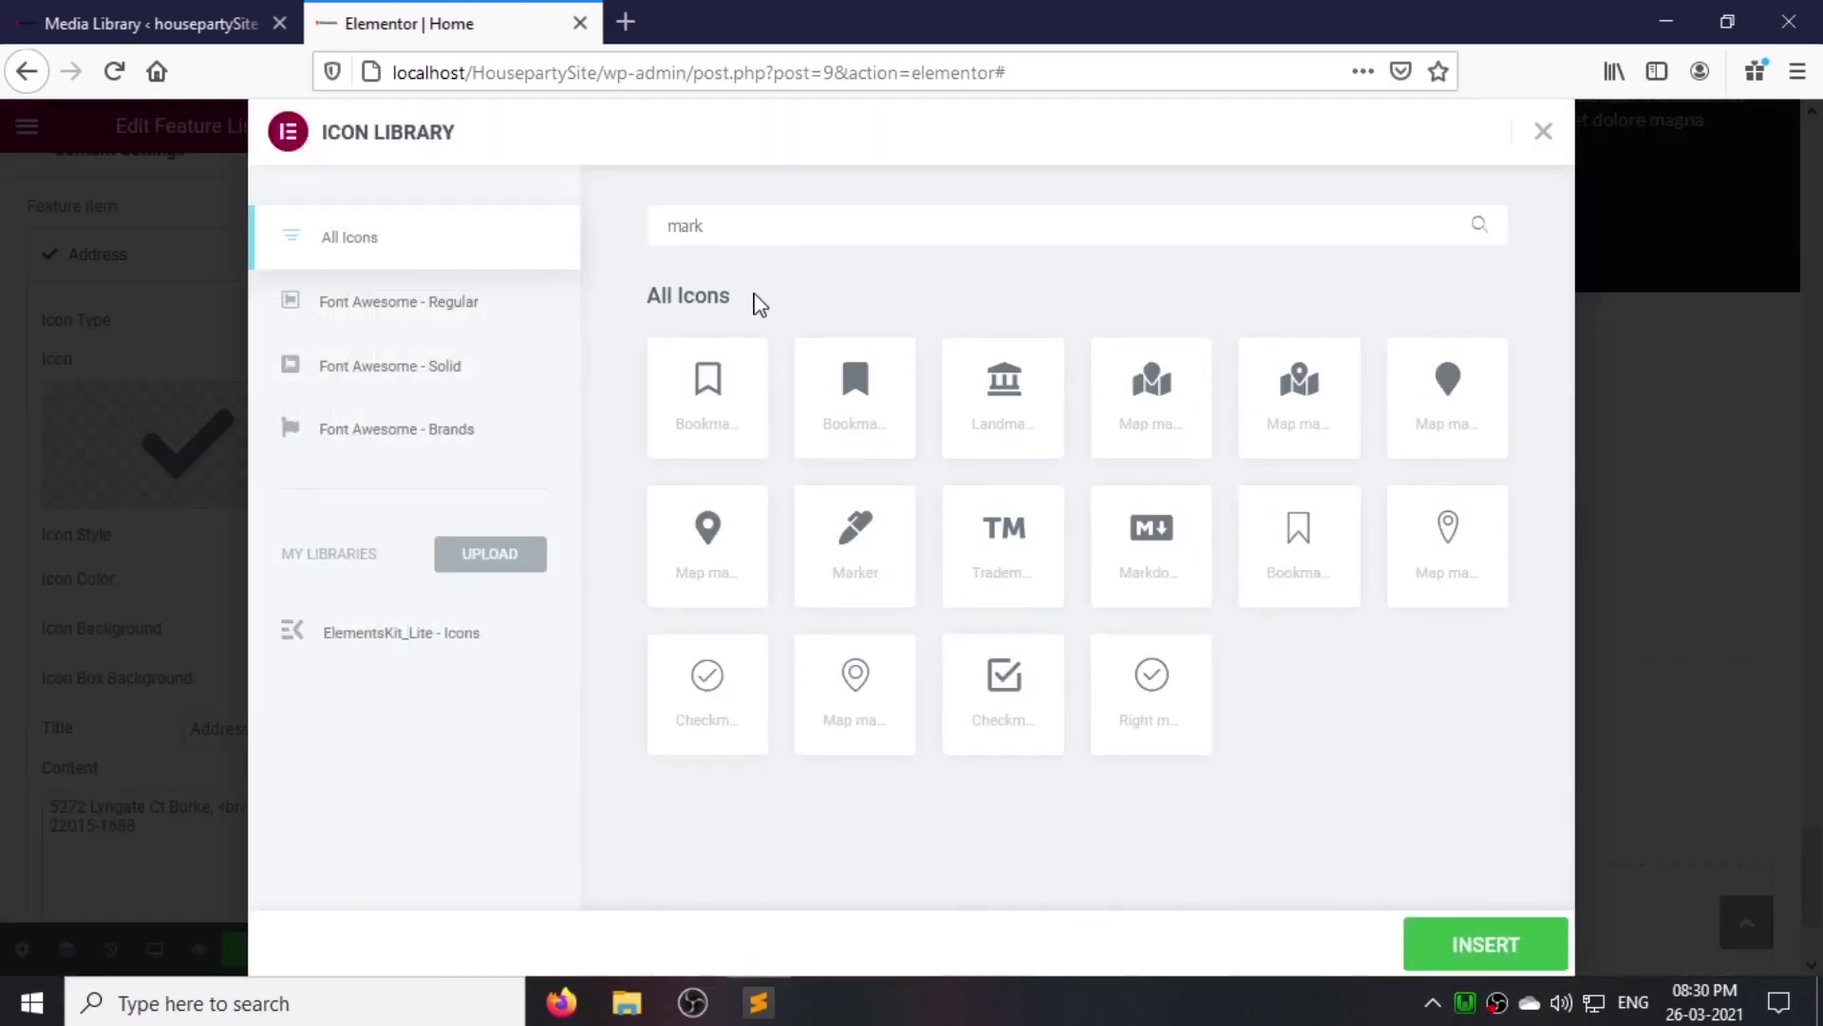
{"action": "left_click", "coordinate": [724, 543]}
{"action": "left_click", "coordinate": [1514, 946]}
Step: Duplicate Address into a Phone Number item with pasted phone numbers and a smartphone icon
{"action": "left_click", "coordinate": [171, 271]}
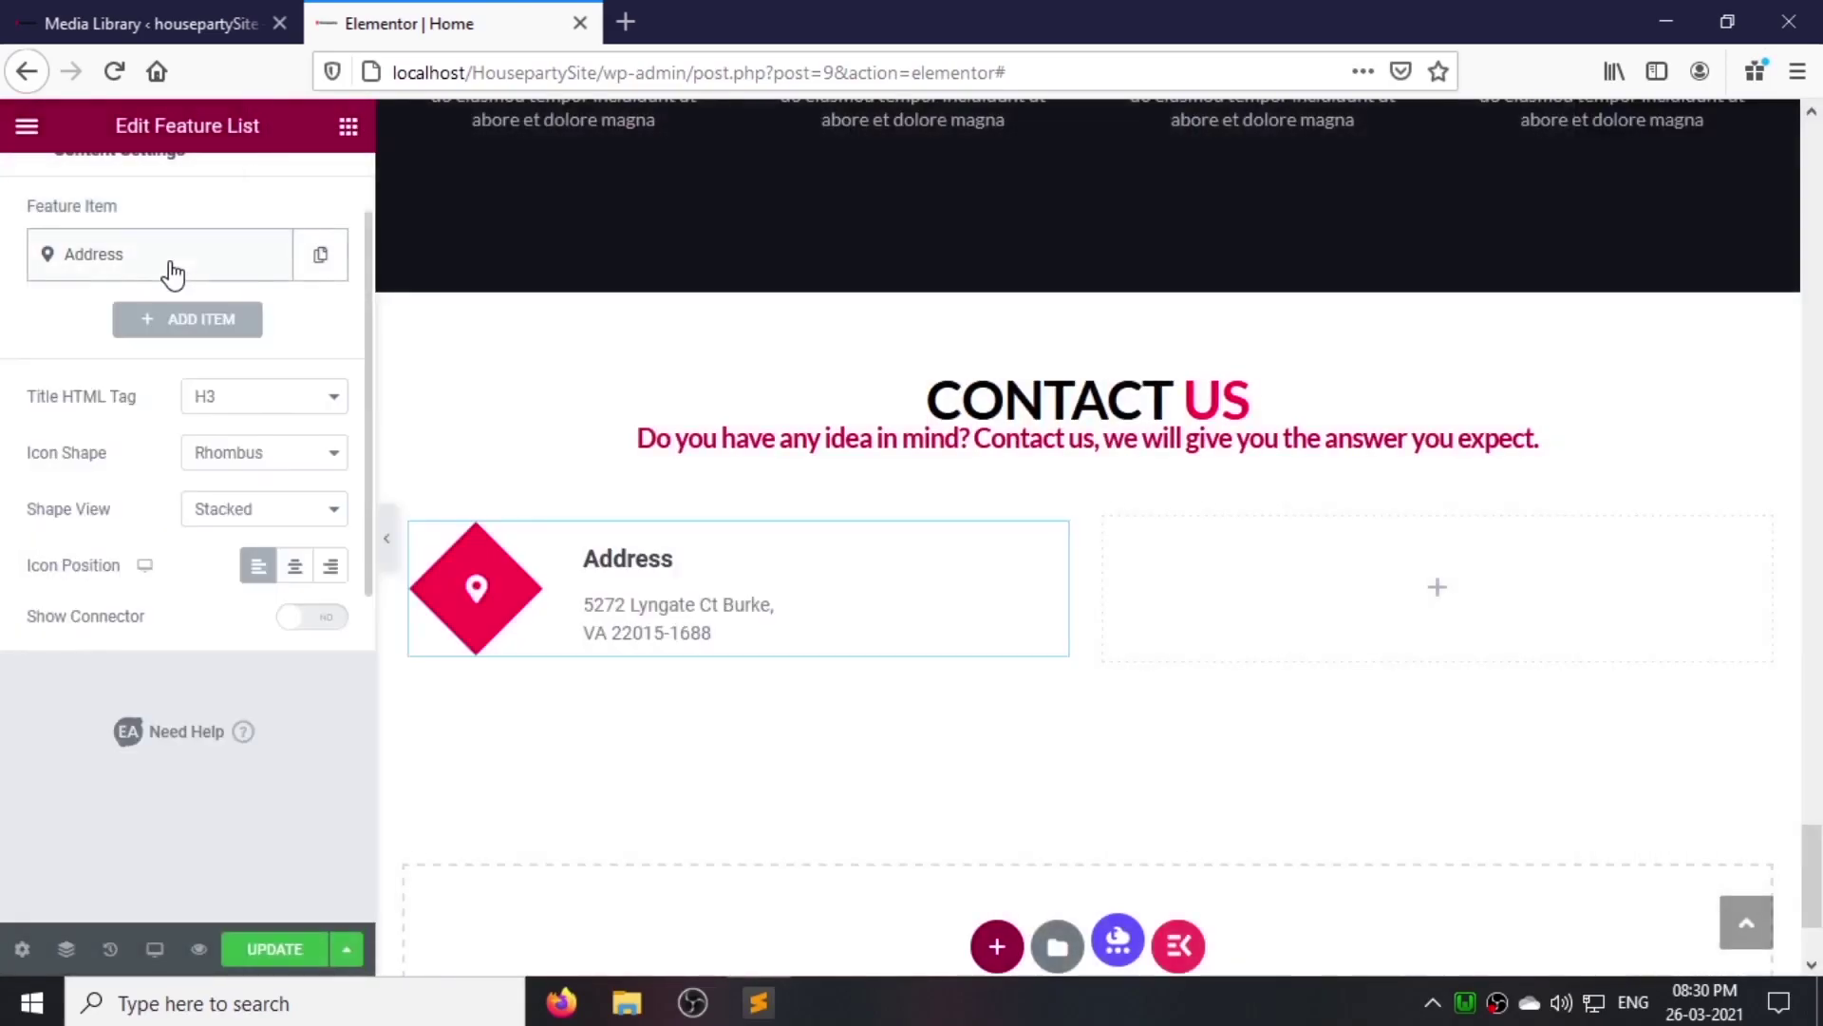
{"action": "left_click", "coordinate": [319, 275]}
{"action": "left_click", "coordinate": [162, 435]}
{"action": "scroll", "coordinate": [253, 744], "scroll_direction": "down", "scroll_amount": 1}
{"action": "double_click", "coordinate": [270, 817]}
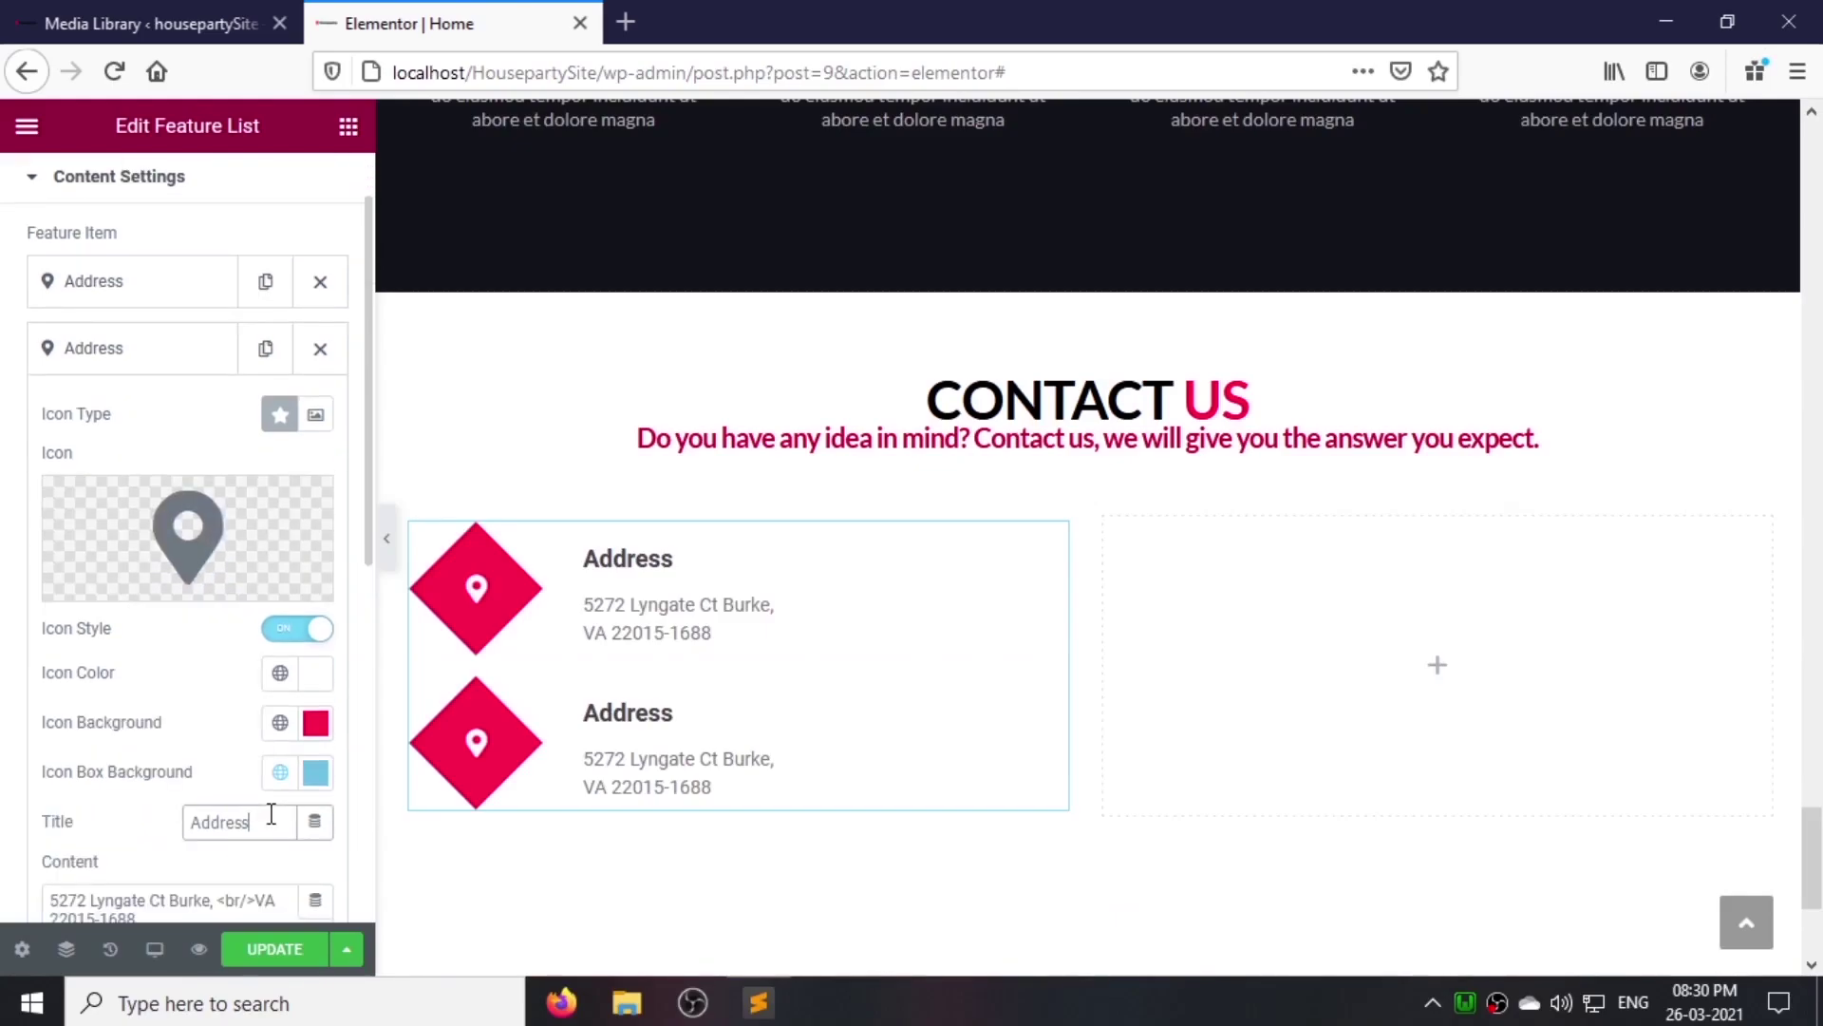
{"action": "type", "text": "Phone Number"}
{"action": "scroll", "coordinate": [152, 693], "scroll_direction": "down", "scroll_amount": 1}
{"action": "key", "text": "ctrl+a"}
{"action": "key", "text": "ctrl+v"}
{"action": "left_click", "coordinate": [114, 498]}
{"action": "left_click", "coordinate": [703, 227]}
{"action": "type", "text": "smar"}
{"action": "left_click", "coordinate": [1487, 944]}
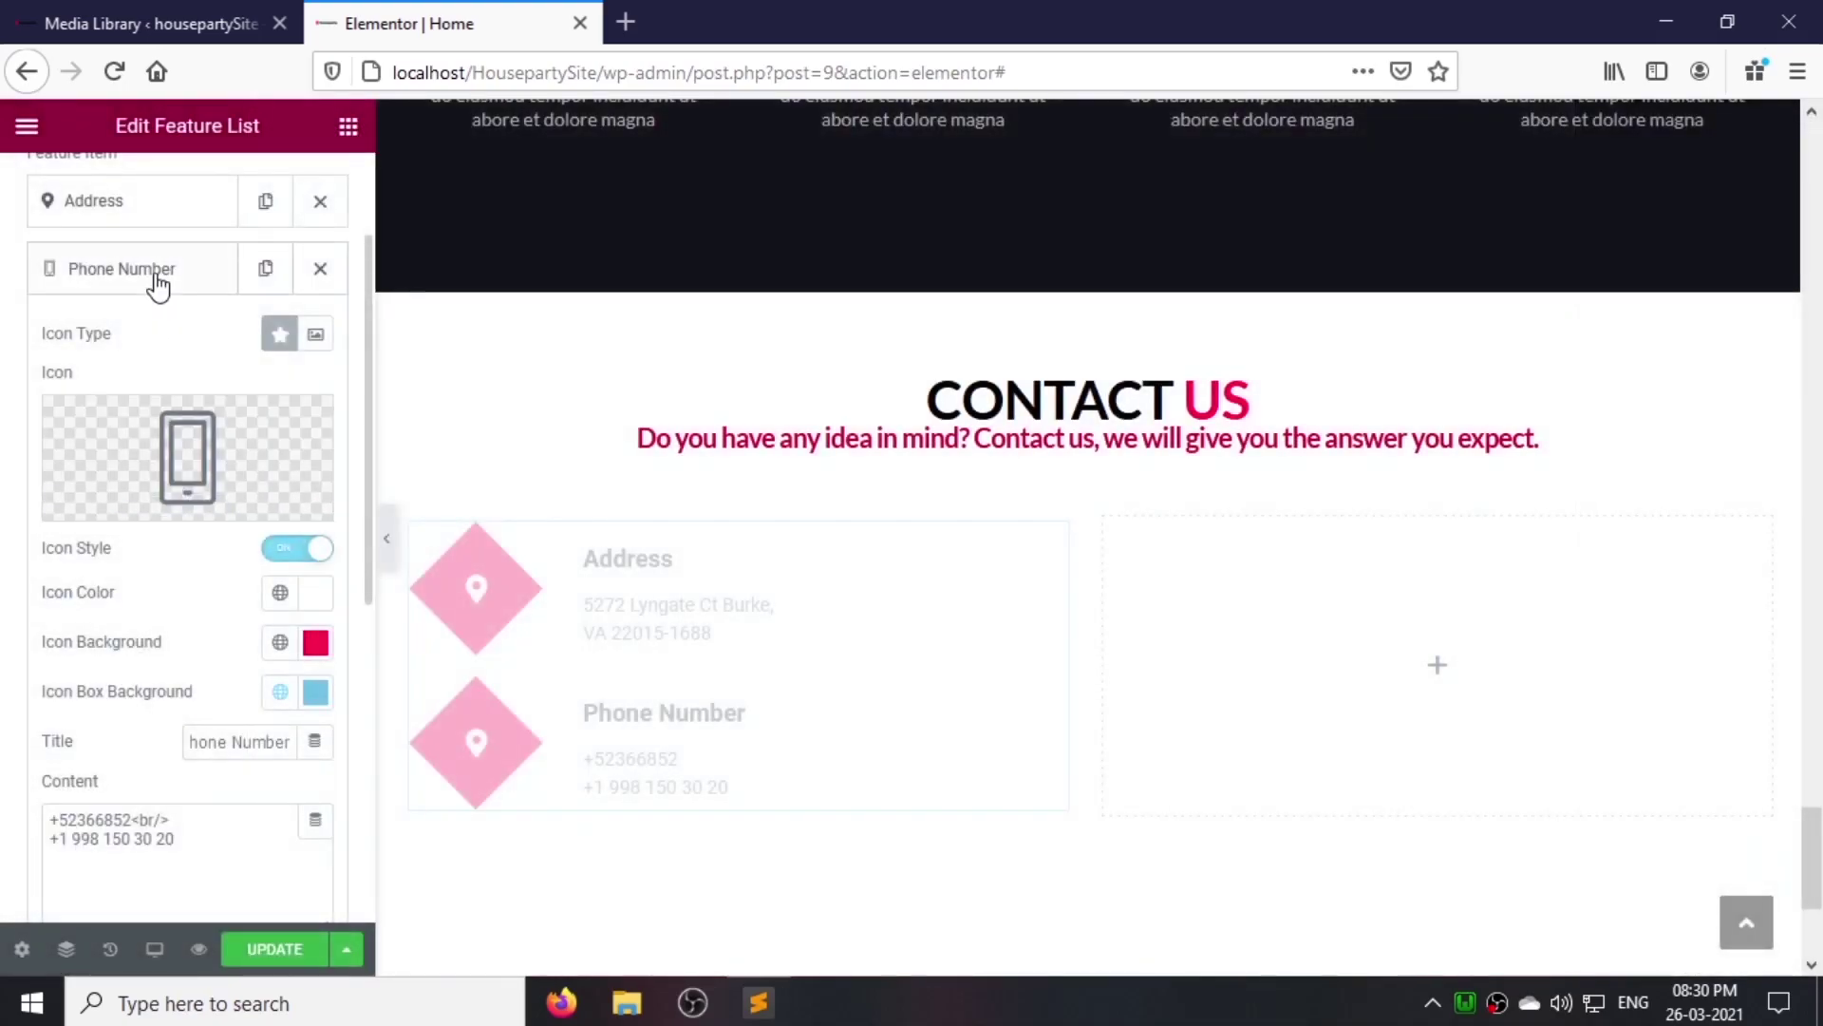
Step: Duplicate it into an Email item with an envelope icon
{"action": "left_click", "coordinate": [155, 285]}
{"action": "left_click", "coordinate": [256, 280]}
{"action": "left_click", "coordinate": [171, 428]}
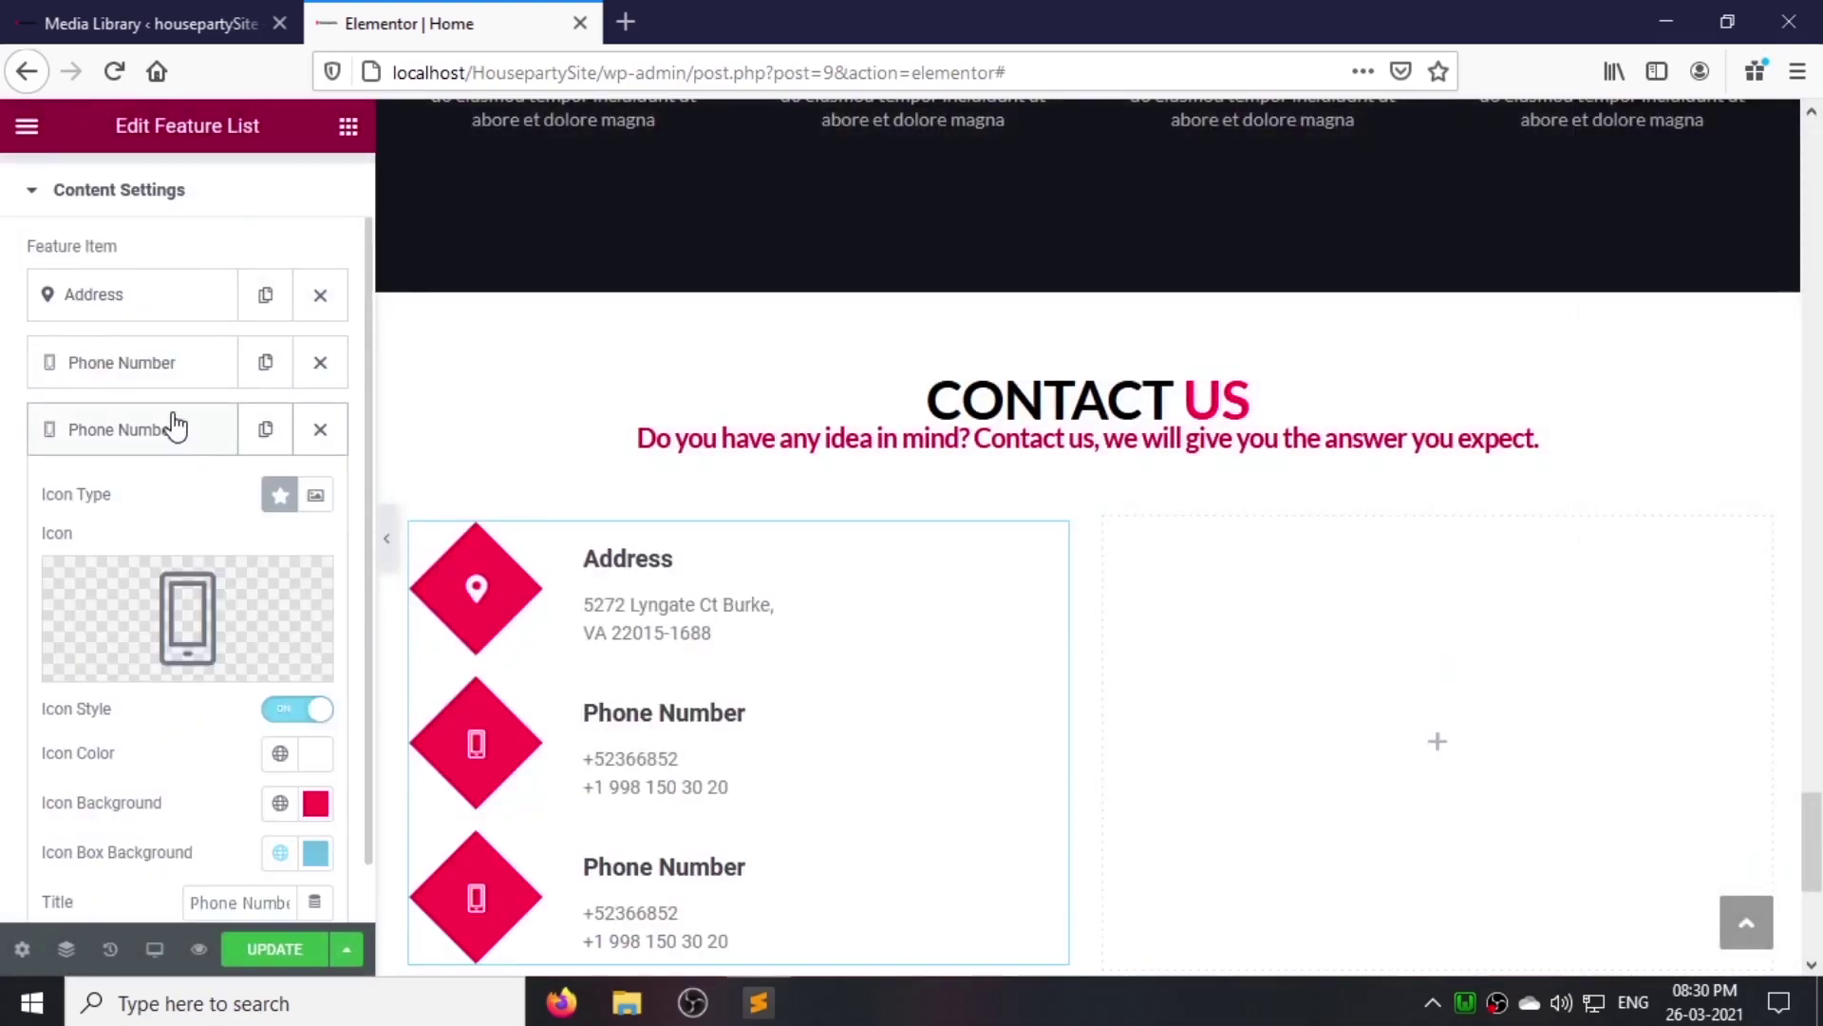
{"action": "left_click", "coordinate": [188, 617]}
{"action": "left_click", "coordinate": [783, 217]}
{"action": "type", "text": "enve"}
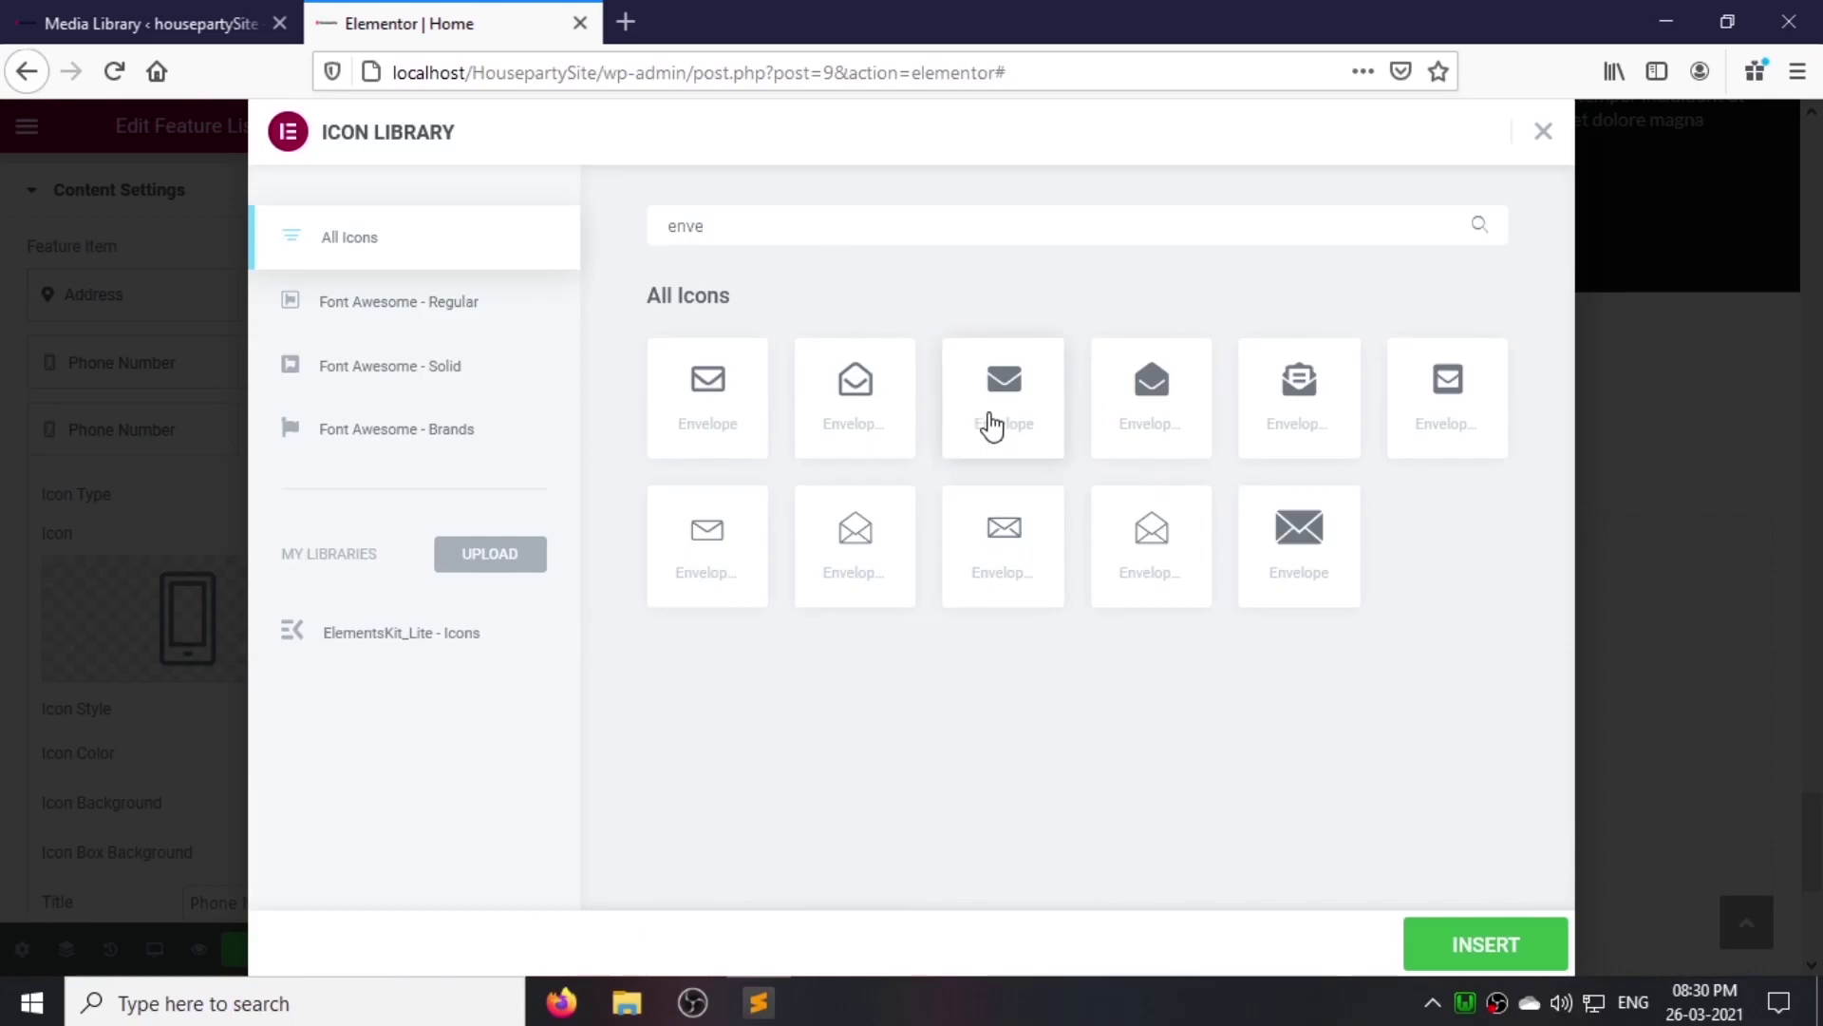
{"action": "left_click", "coordinate": [1412, 940]}
{"action": "scroll", "coordinate": [171, 570], "scroll_direction": "down", "scroll_amount": 3}
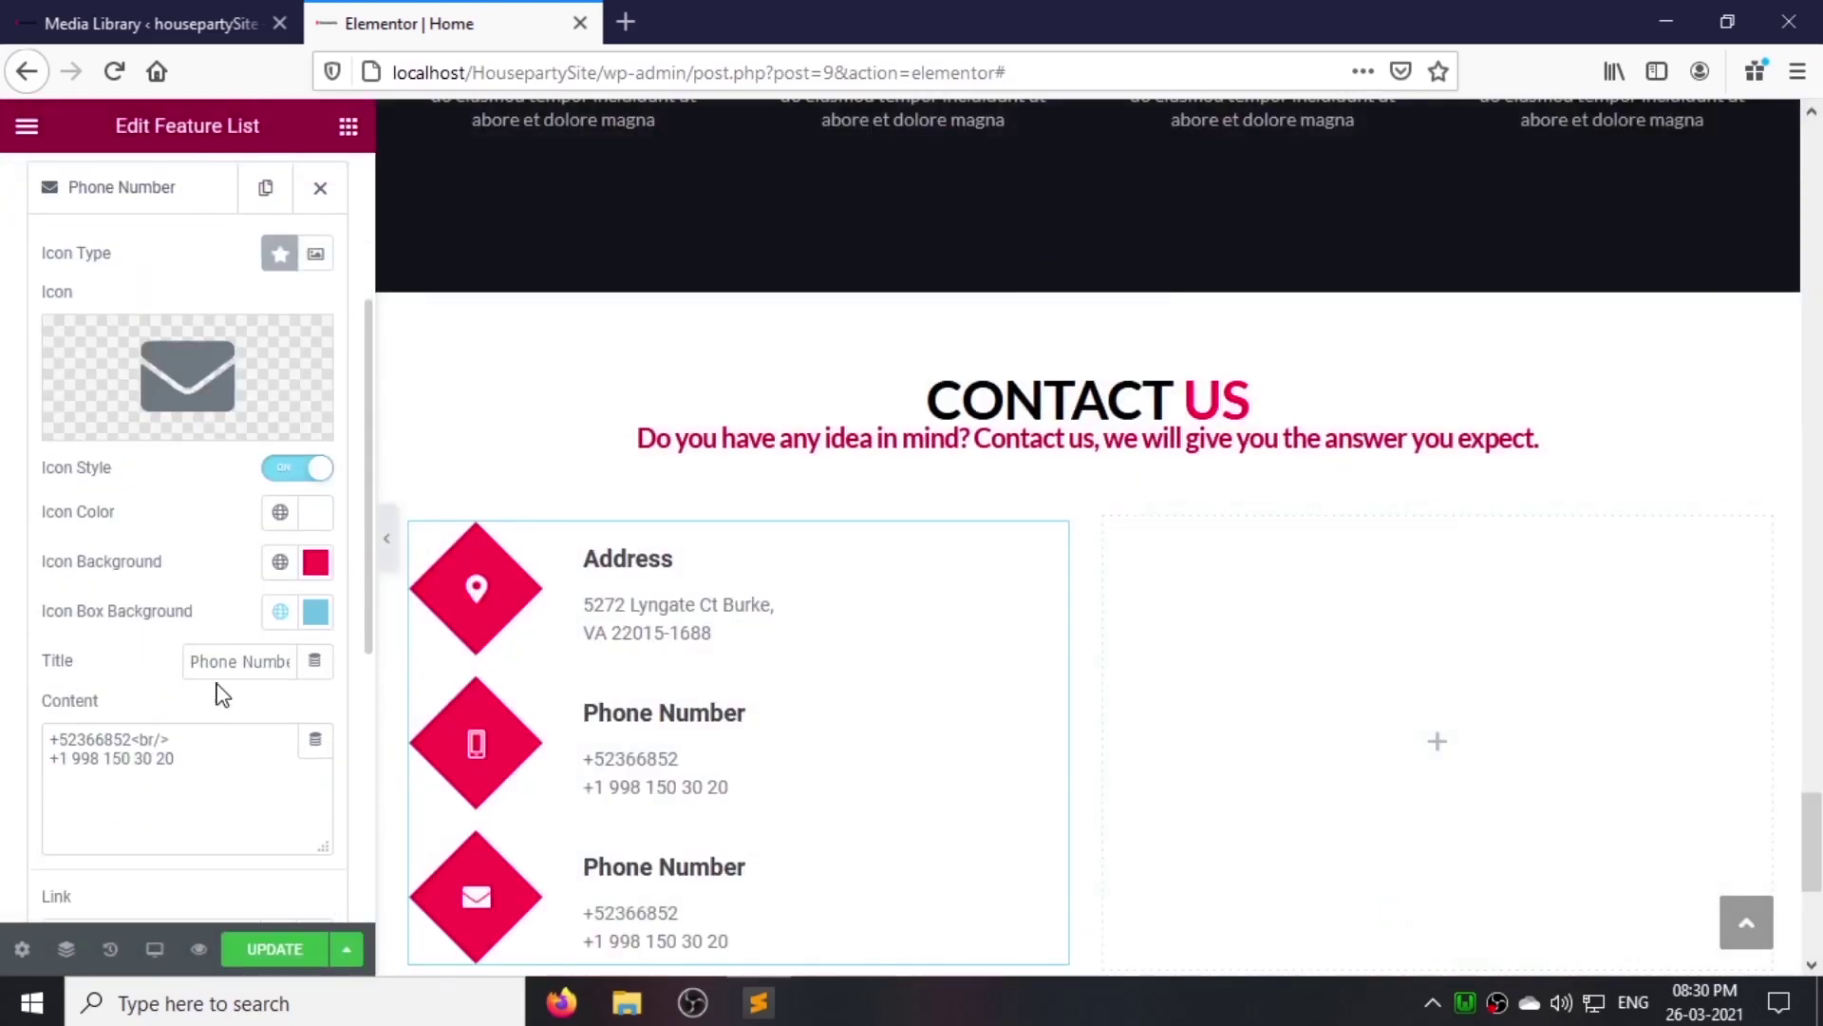
{"action": "type", "text": "Email"}
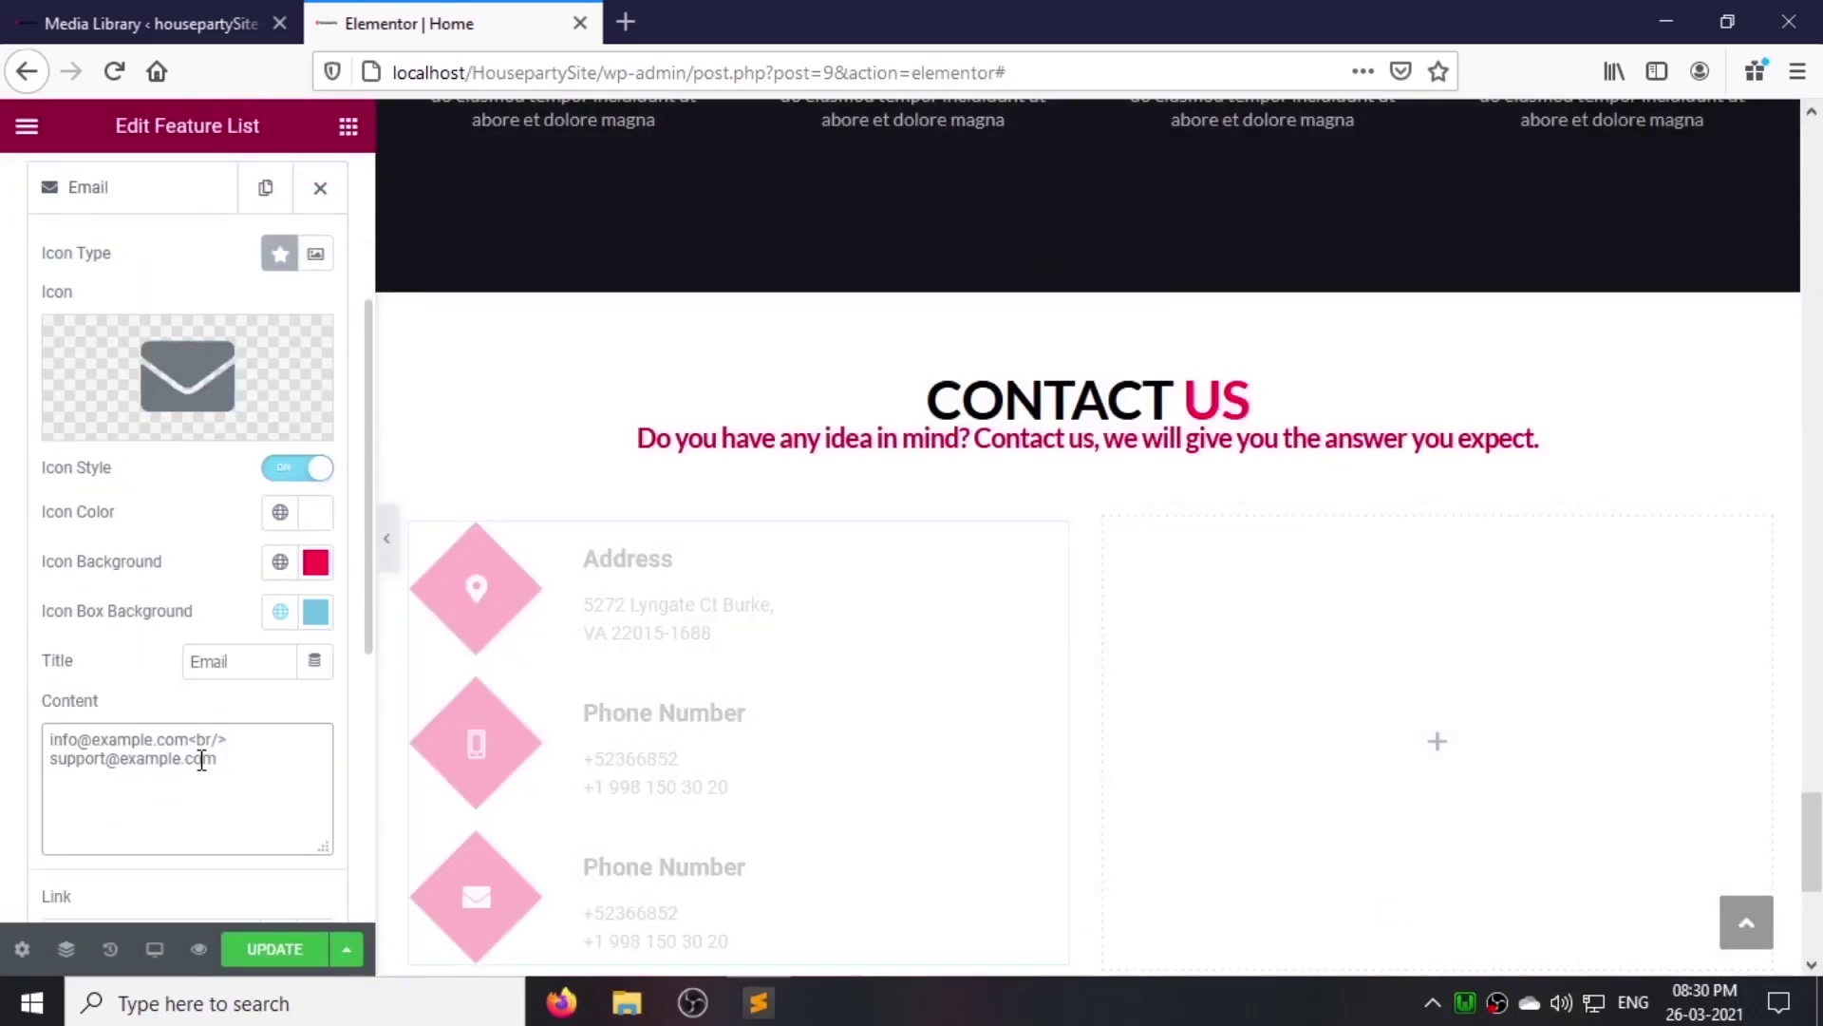
Step: Duplicate Email into an Online Support item with a question-mark icon
{"action": "left_click", "coordinate": [174, 207]}
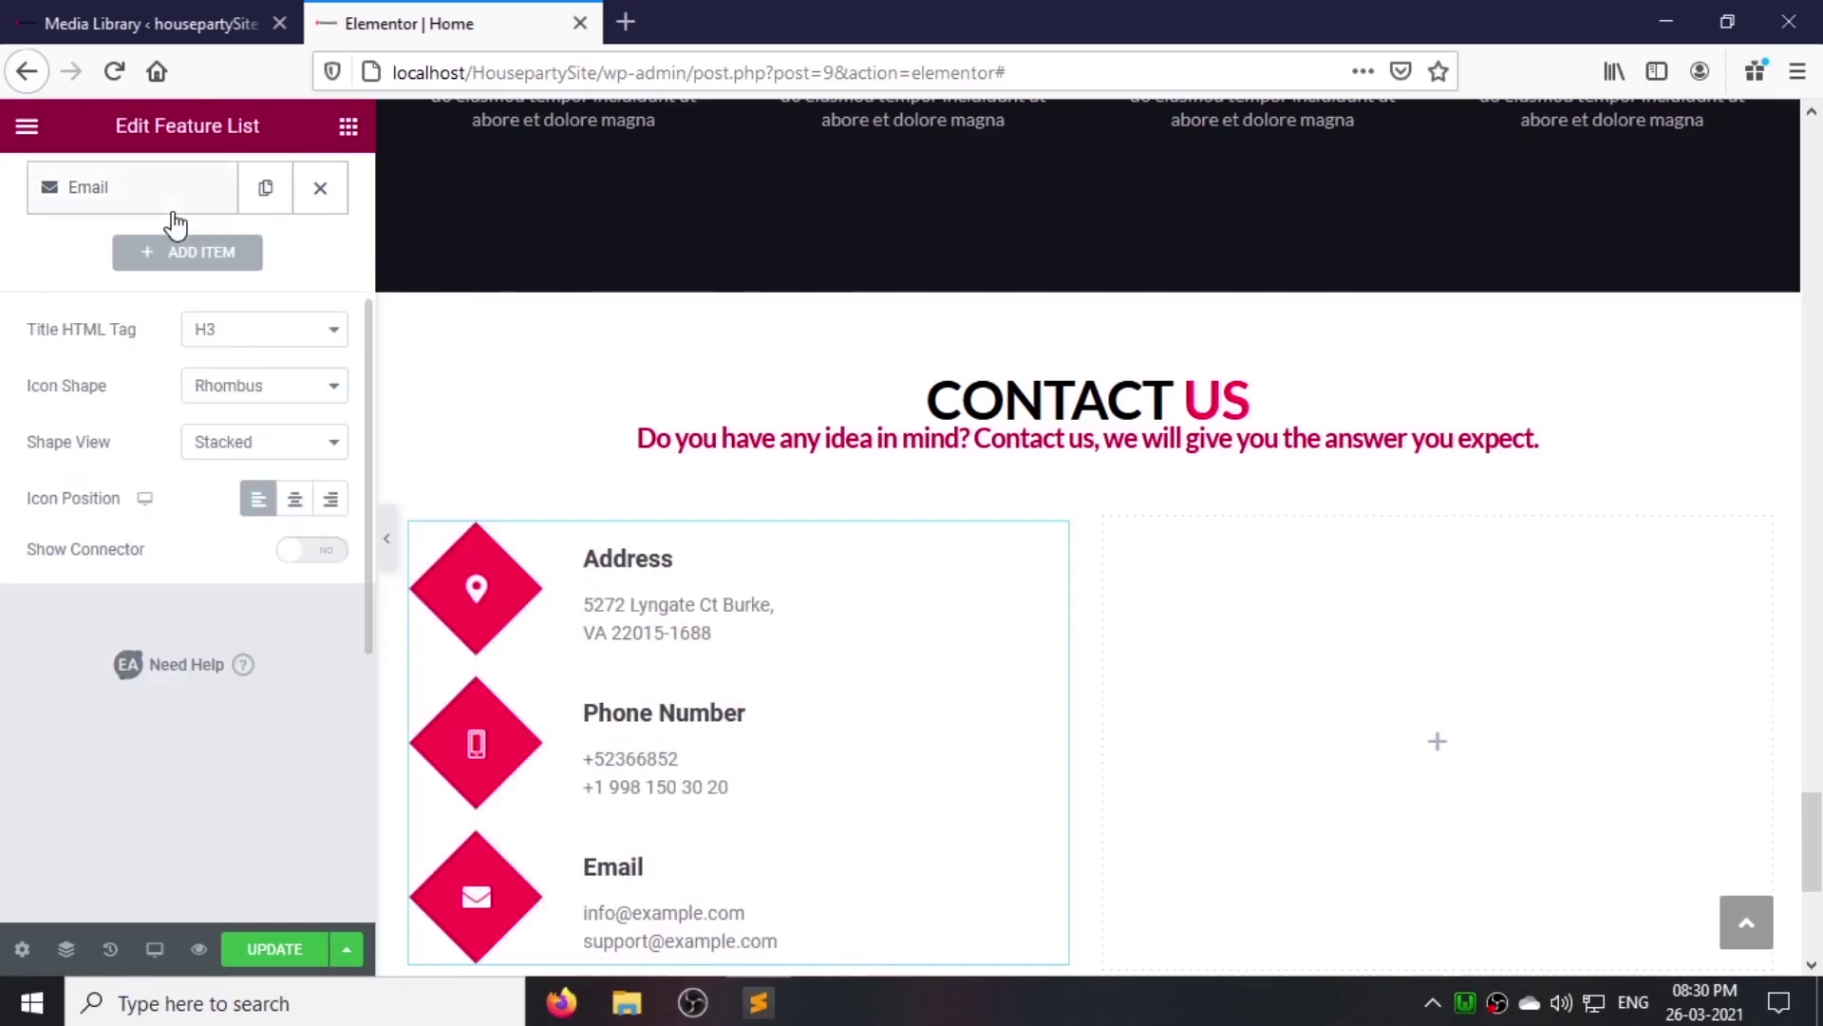
{"action": "left_click", "coordinate": [276, 195]}
{"action": "left_click", "coordinate": [187, 439]}
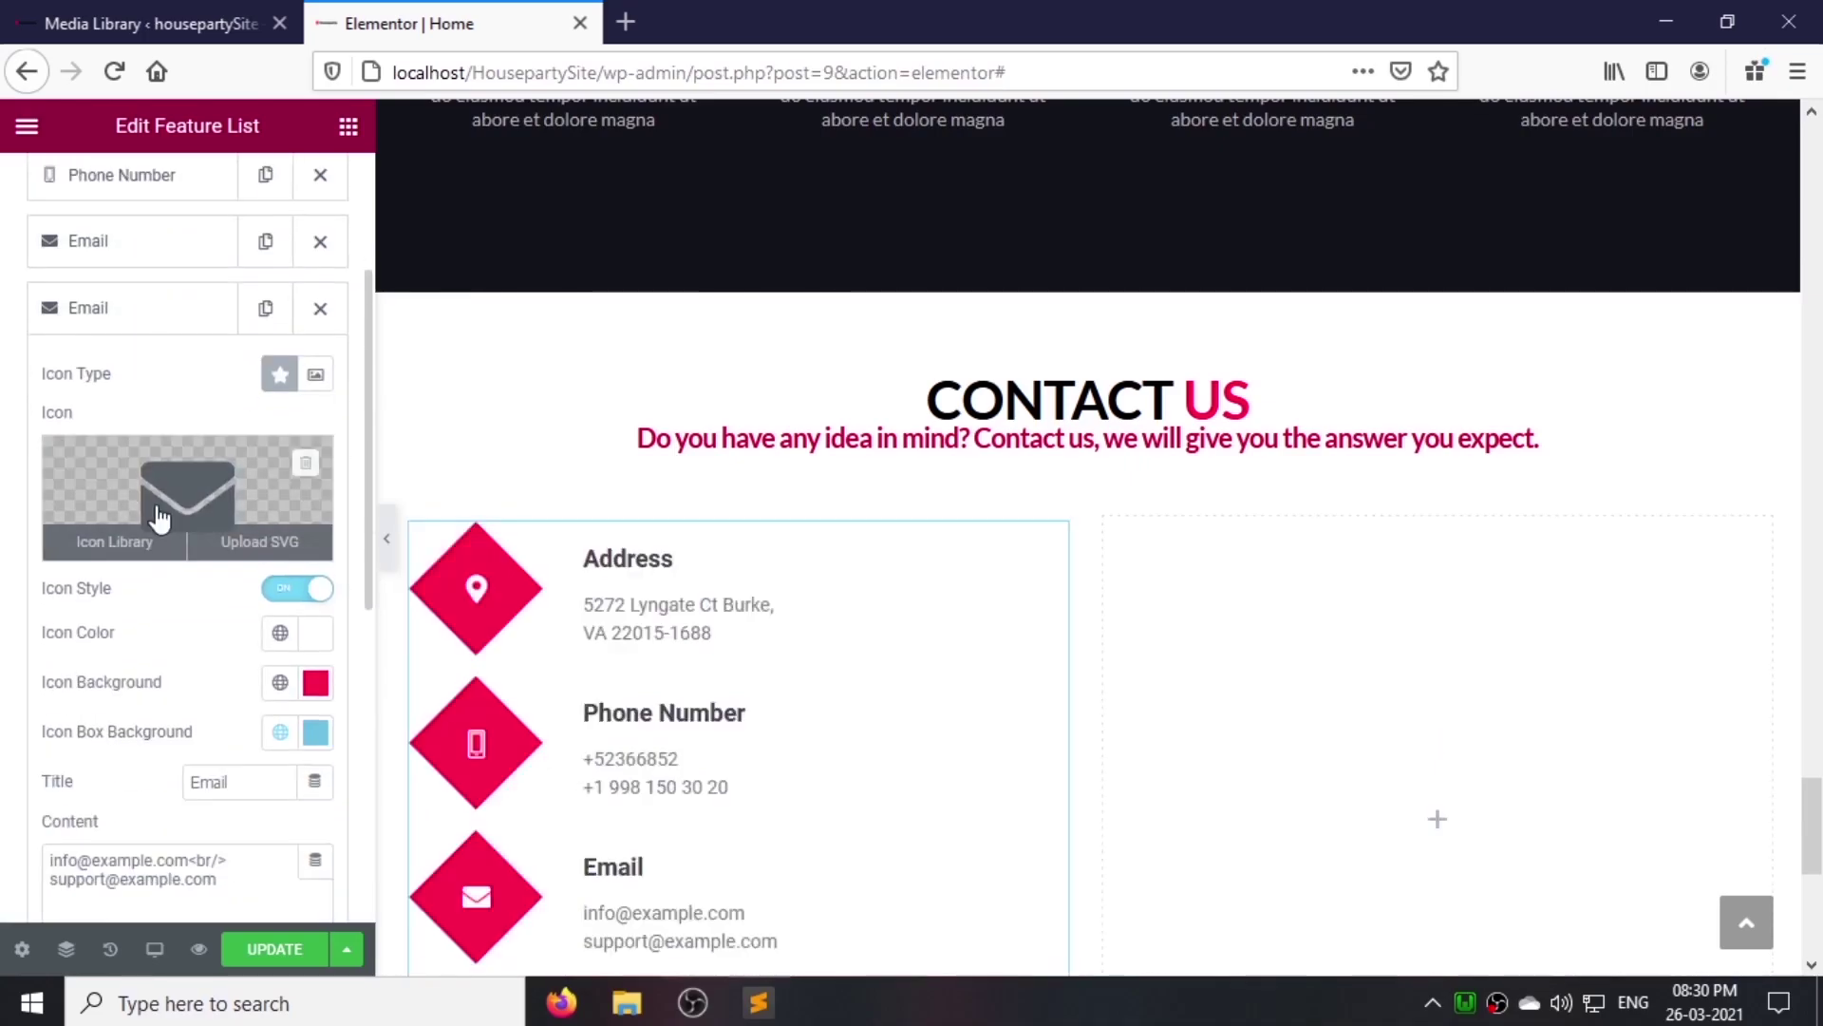
{"action": "left_click", "coordinate": [187, 493]}
{"action": "type", "text": "que"}
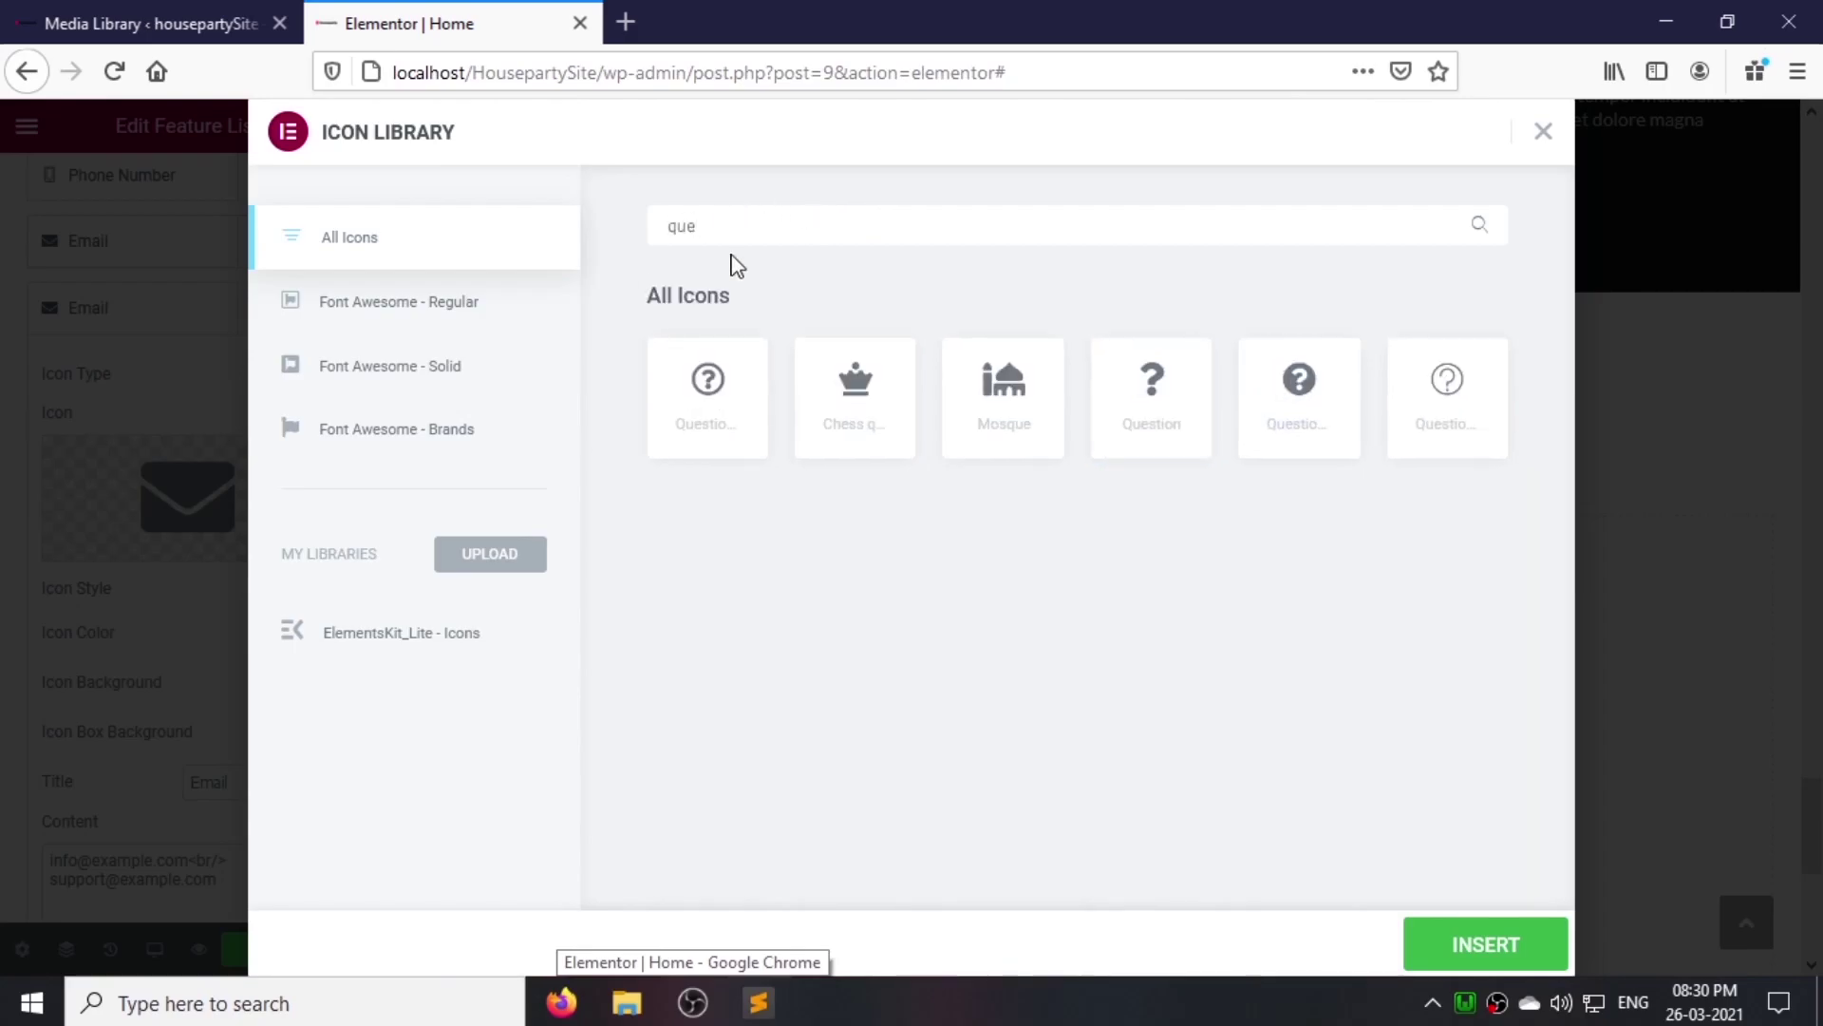
{"action": "left_click", "coordinate": [1485, 944]}
{"action": "double_click", "coordinate": [209, 701]}
{"action": "type", "text": "On"}
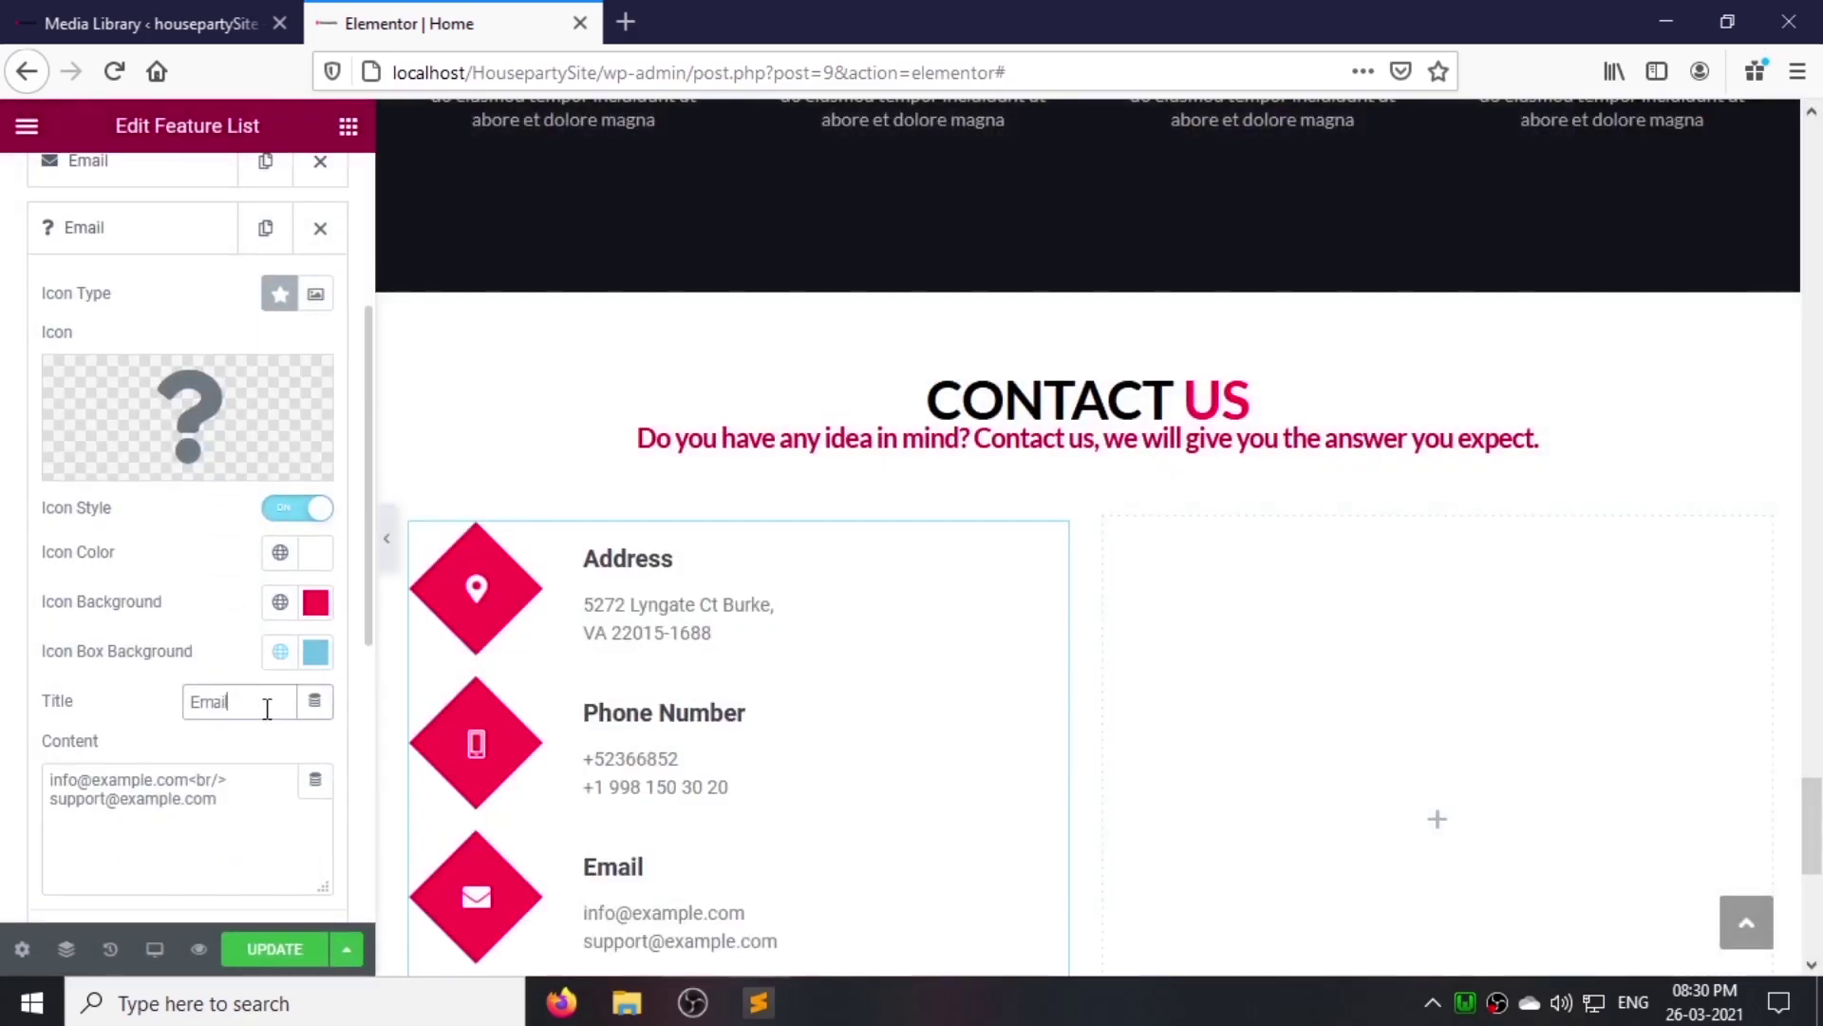
{"action": "type", "text": "line Support"}
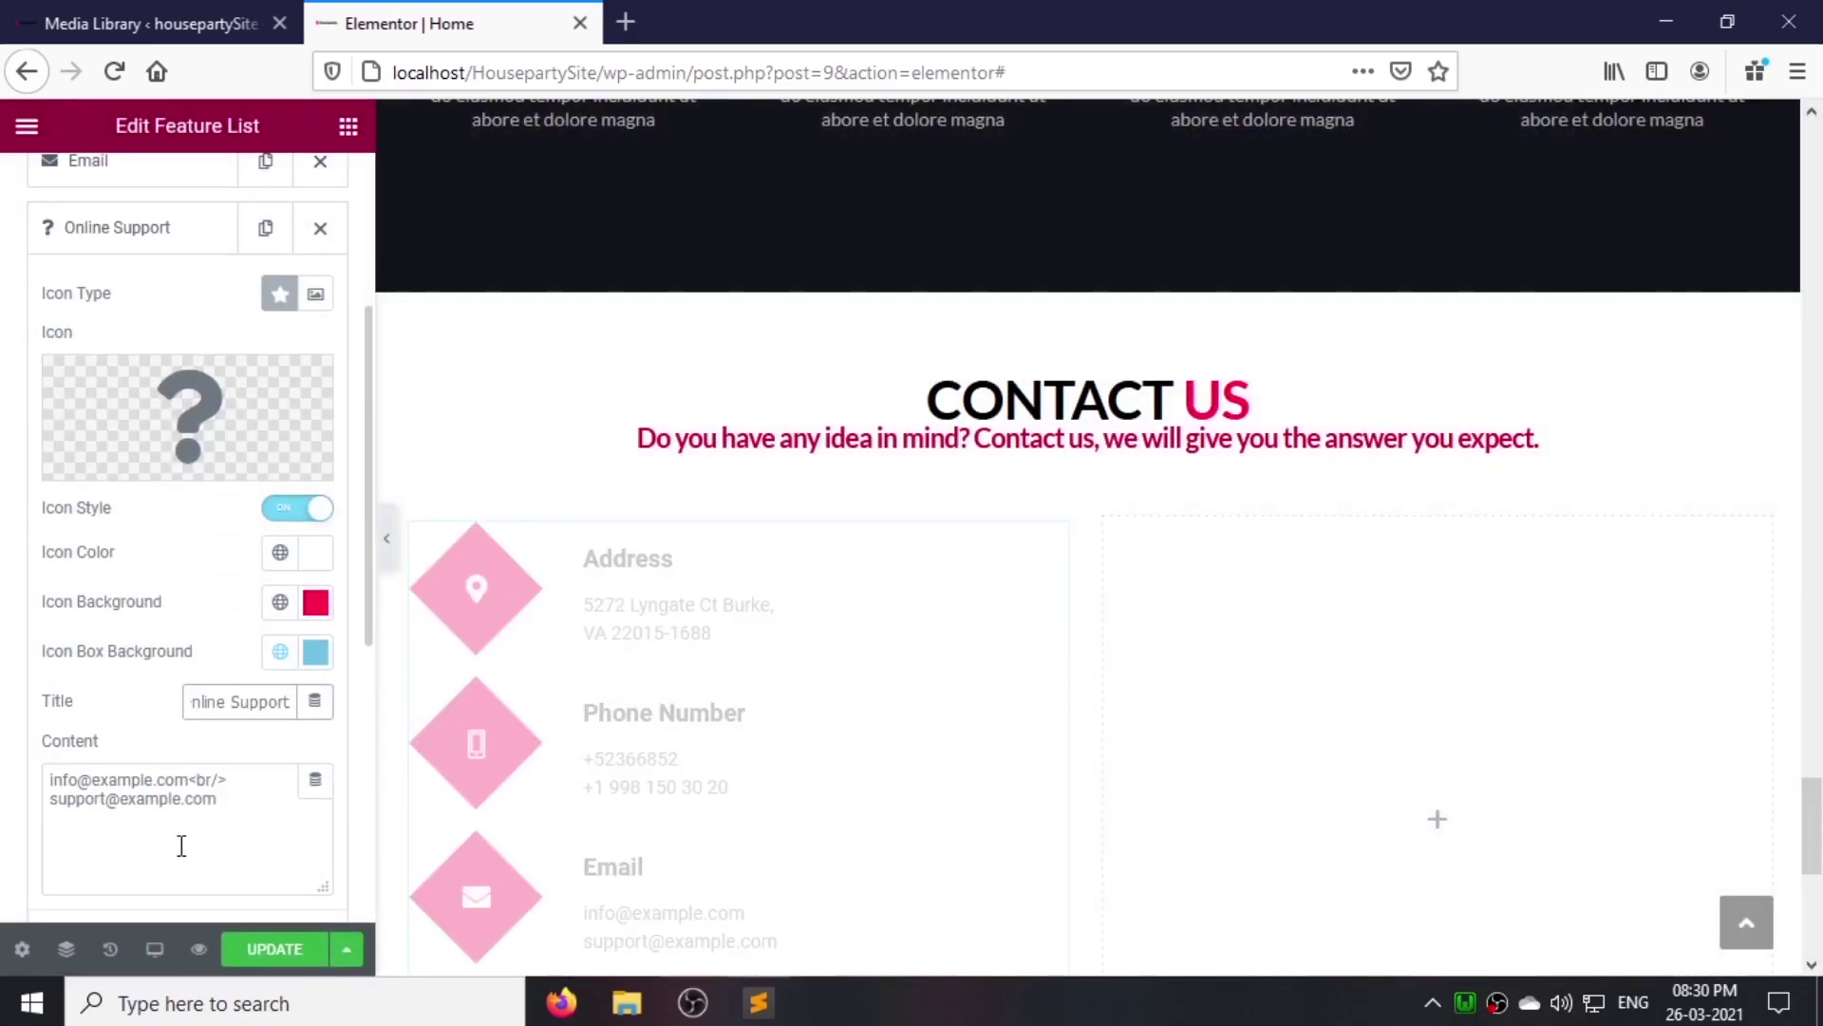
{"action": "left_click", "coordinate": [171, 238]}
Step: Set the feature list's icon and spacing values to 45, 10 and 12, and title bottom space to 2
{"action": "scroll", "coordinate": [182, 380], "scroll_direction": "up", "scroll_amount": 3}
{"action": "left_click", "coordinate": [187, 191]}
{"action": "left_click", "coordinate": [228, 439]}
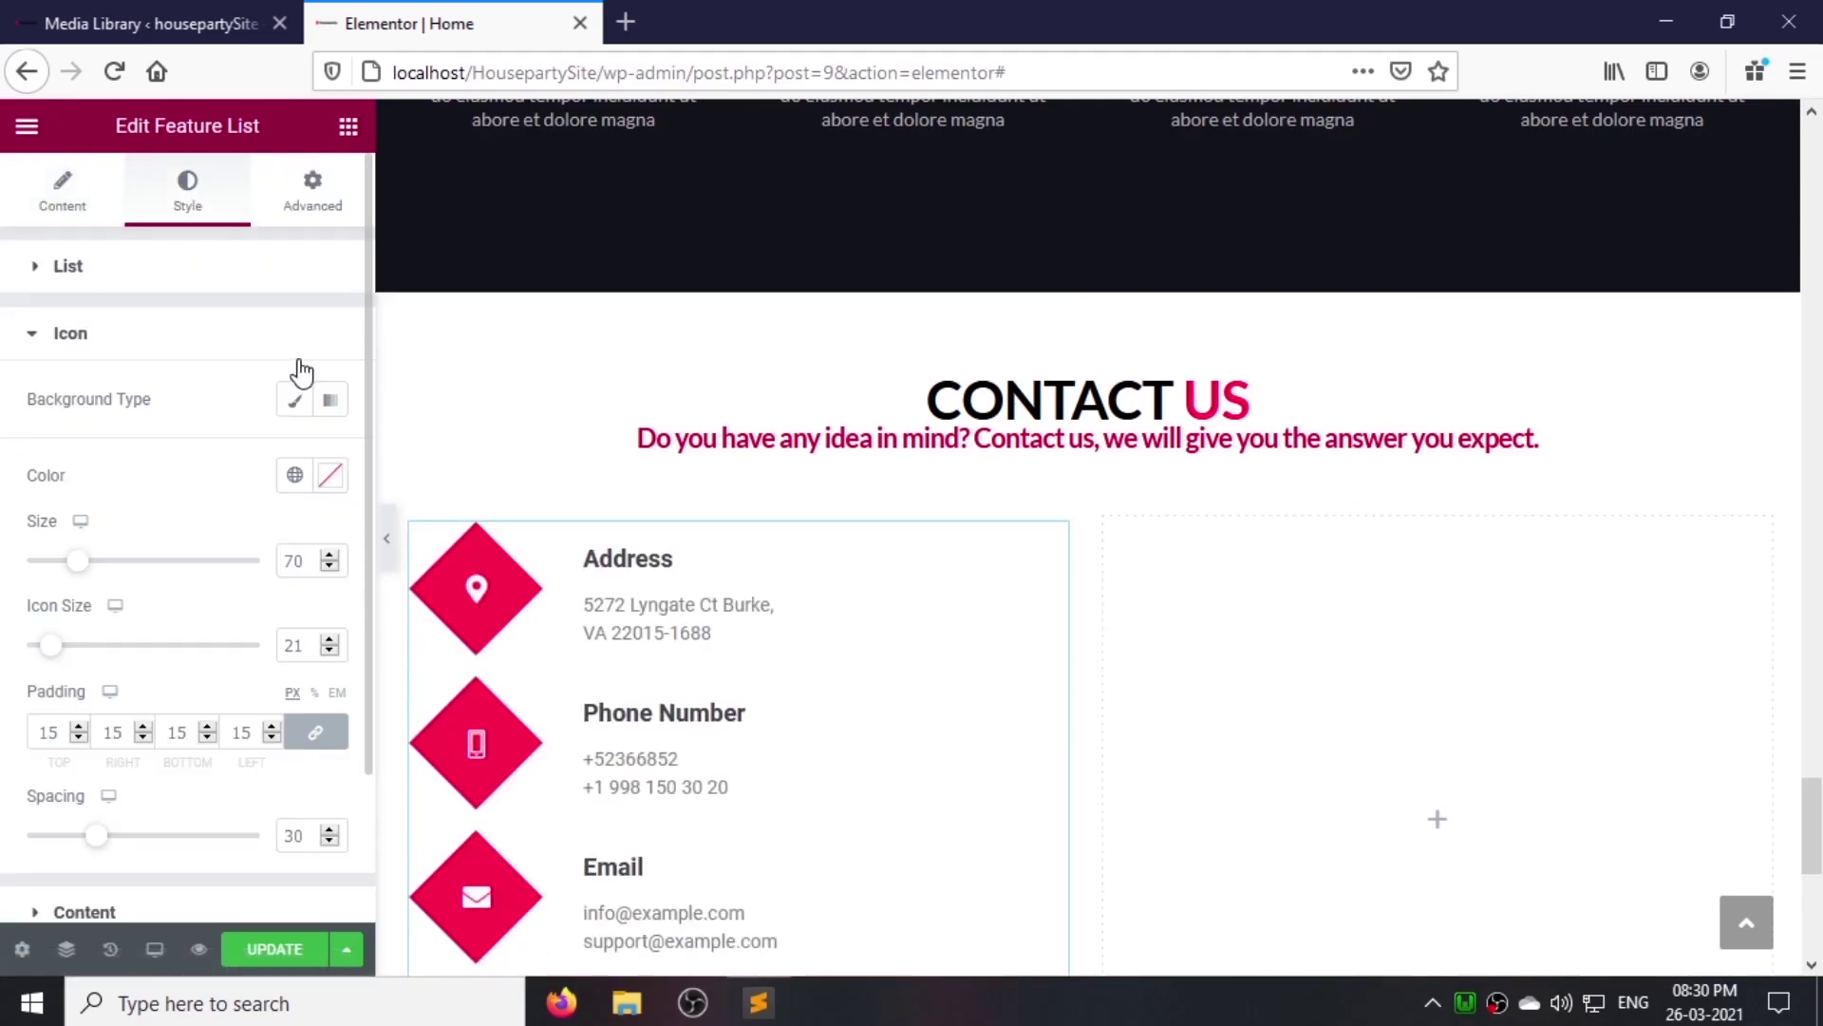
{"action": "type", "text": "45"}
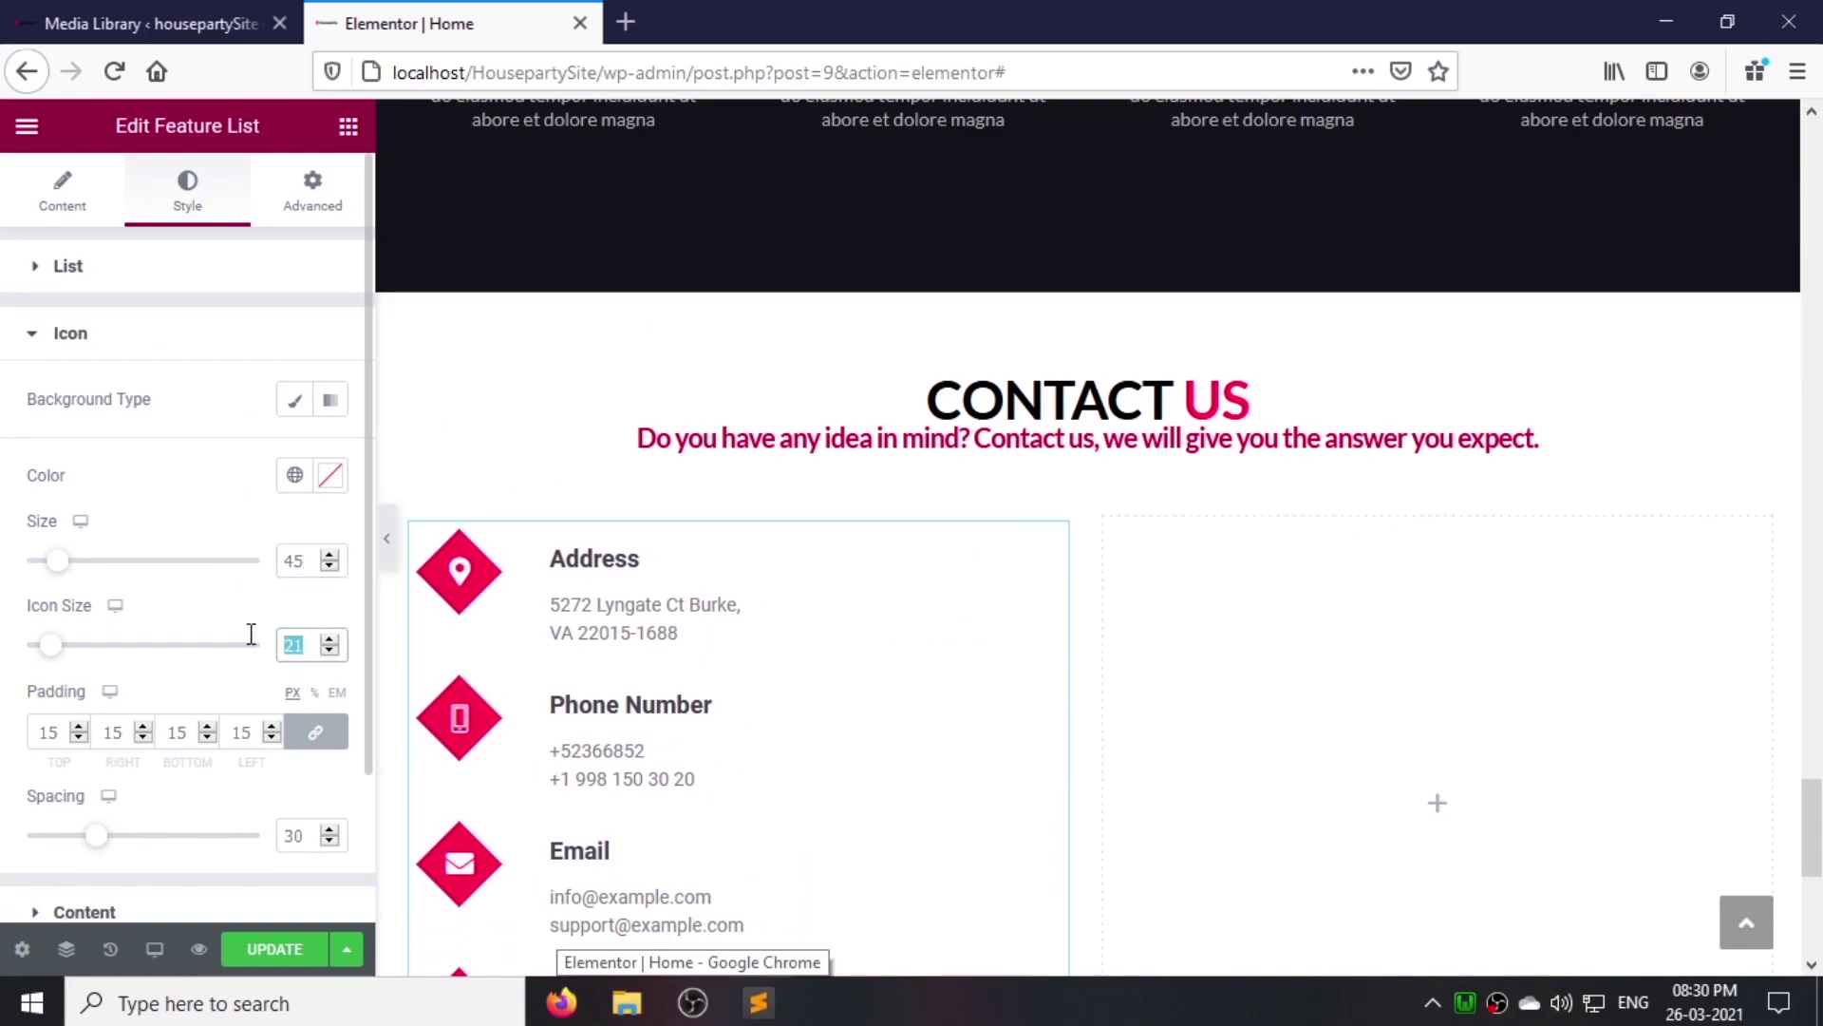
{"action": "left_click", "coordinate": [183, 285]}
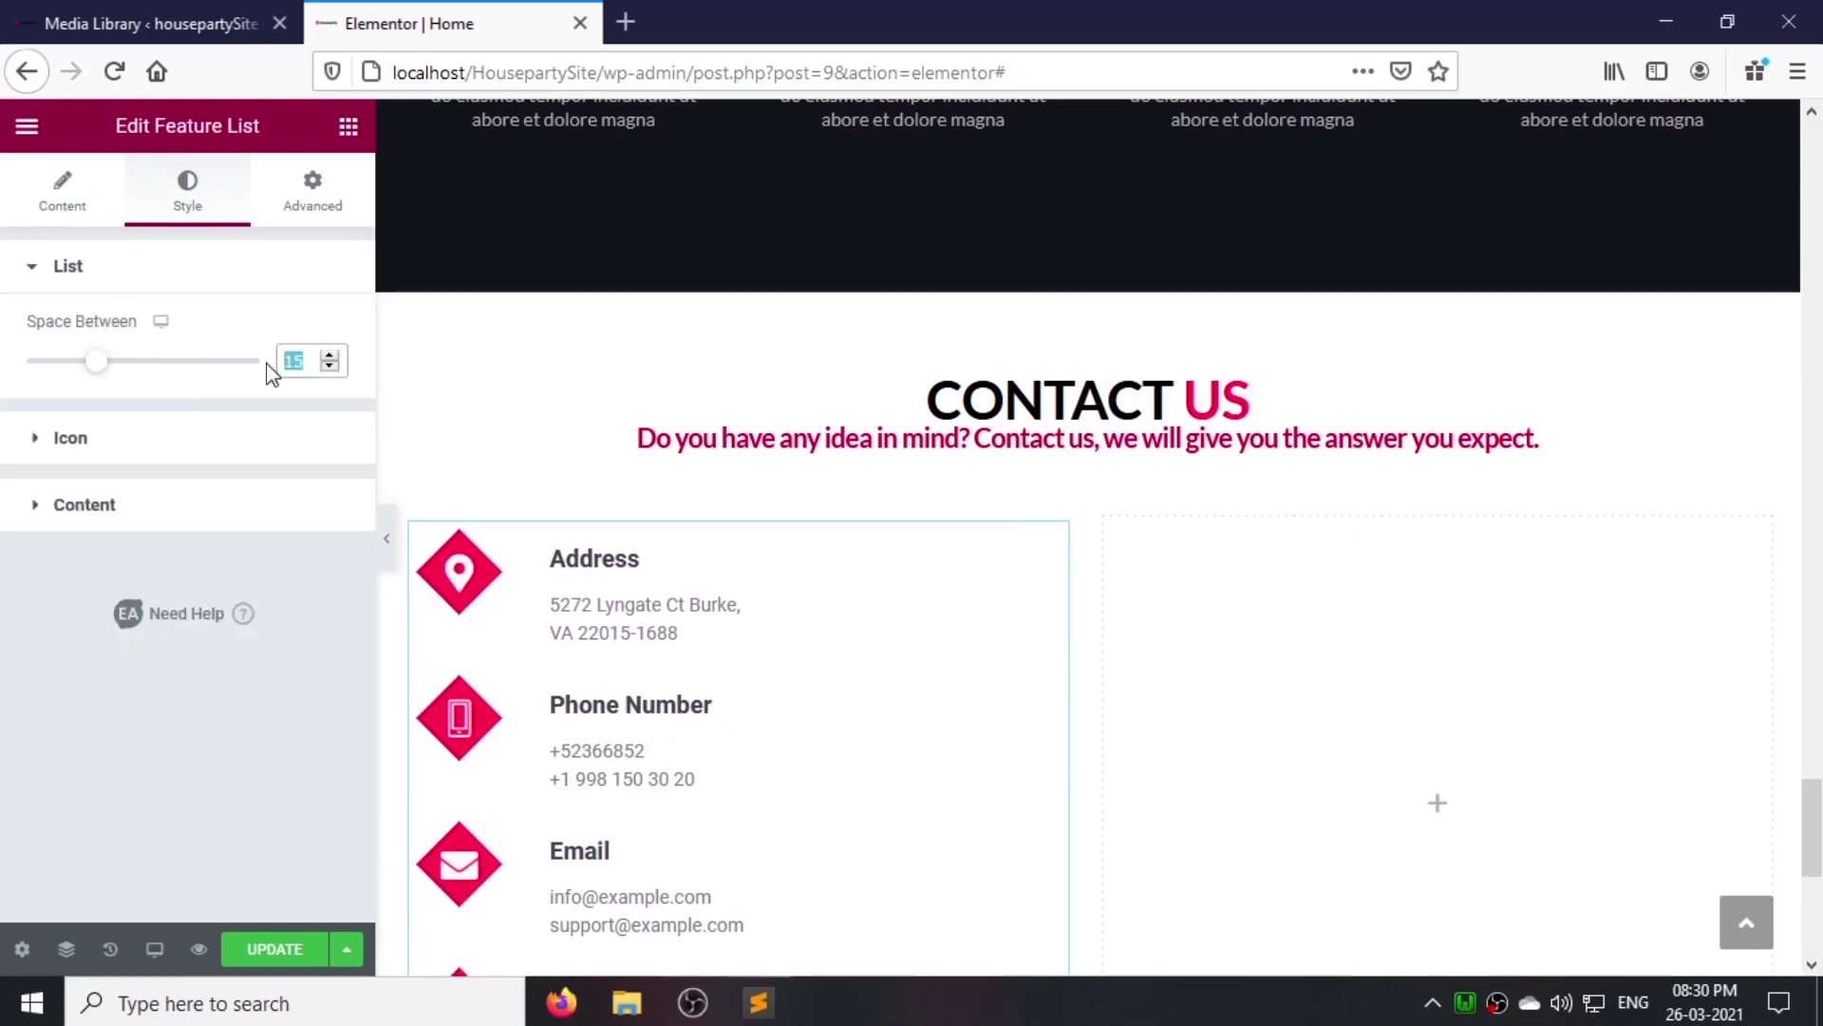
{"action": "type", "text": "10"}
{"action": "left_click", "coordinate": [190, 439]}
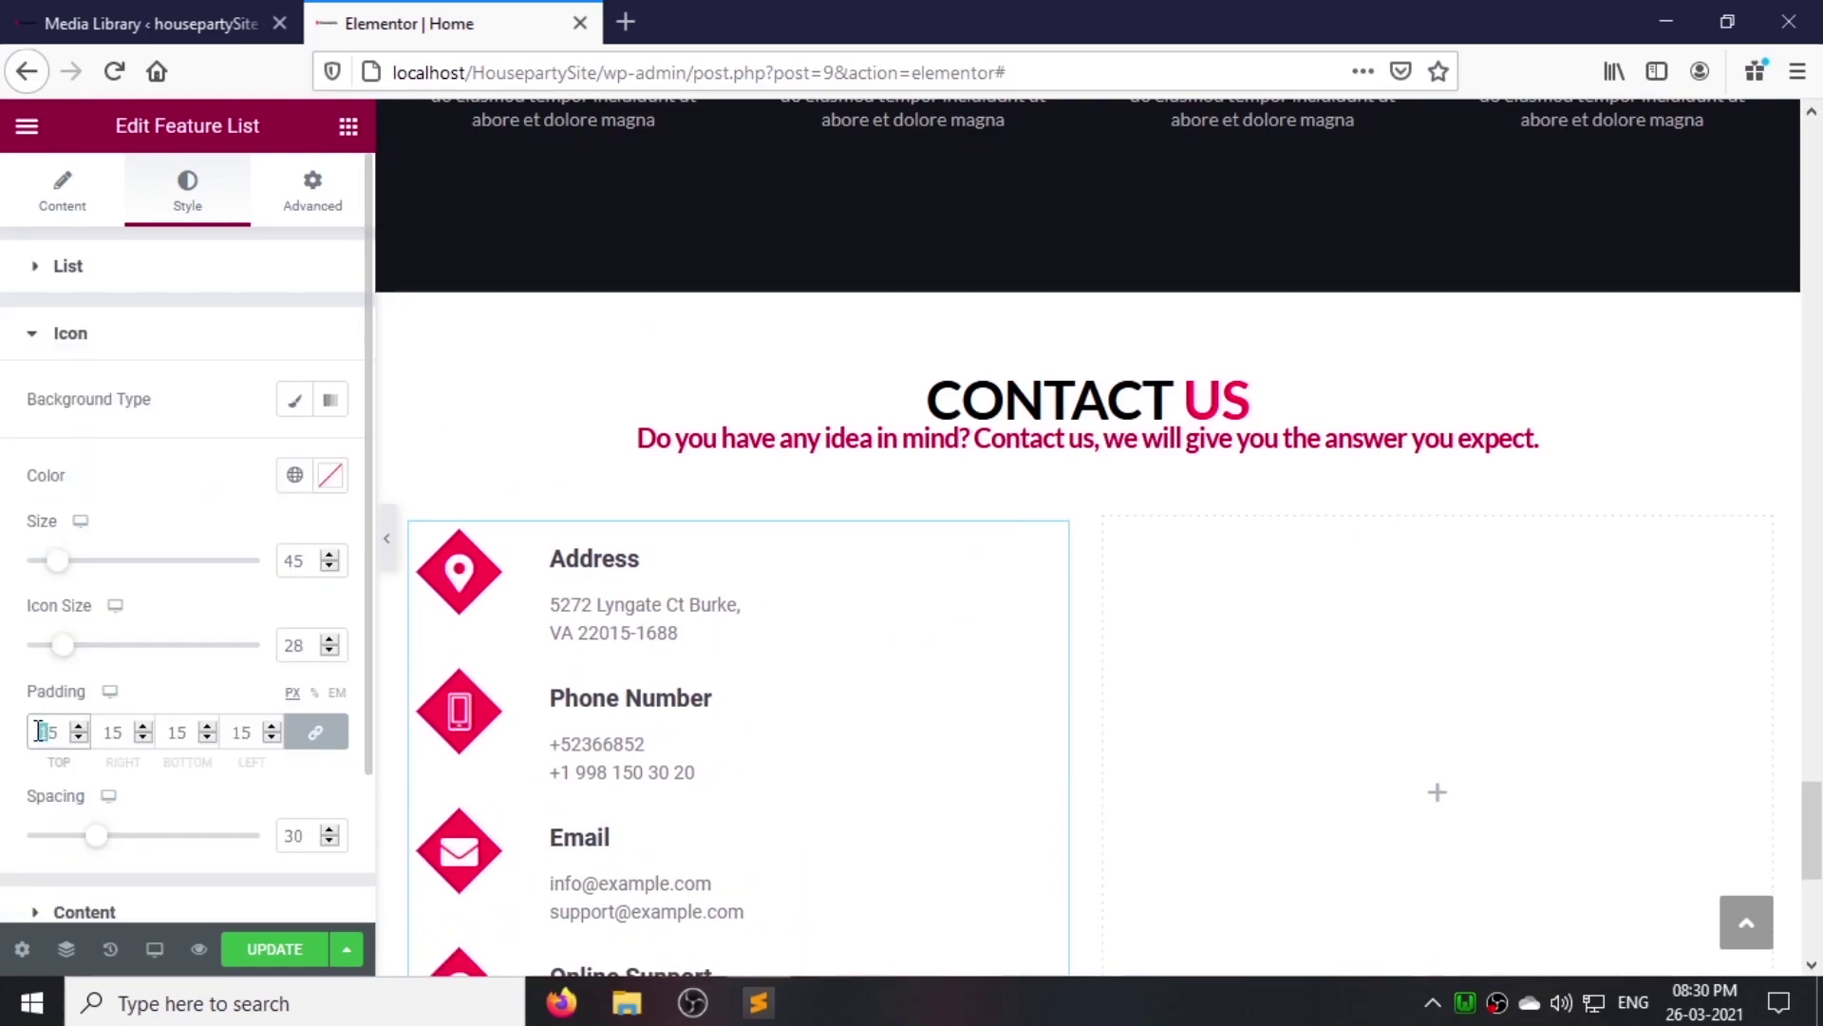
{"action": "type", "text": "12"}
{"action": "left_click", "coordinate": [85, 912]}
{"action": "scroll", "coordinate": [488, 617], "scroll_direction": "down", "scroll_amount": 1}
{"action": "scroll", "coordinate": [295, 532], "scroll_direction": "down", "scroll_amount": 1}
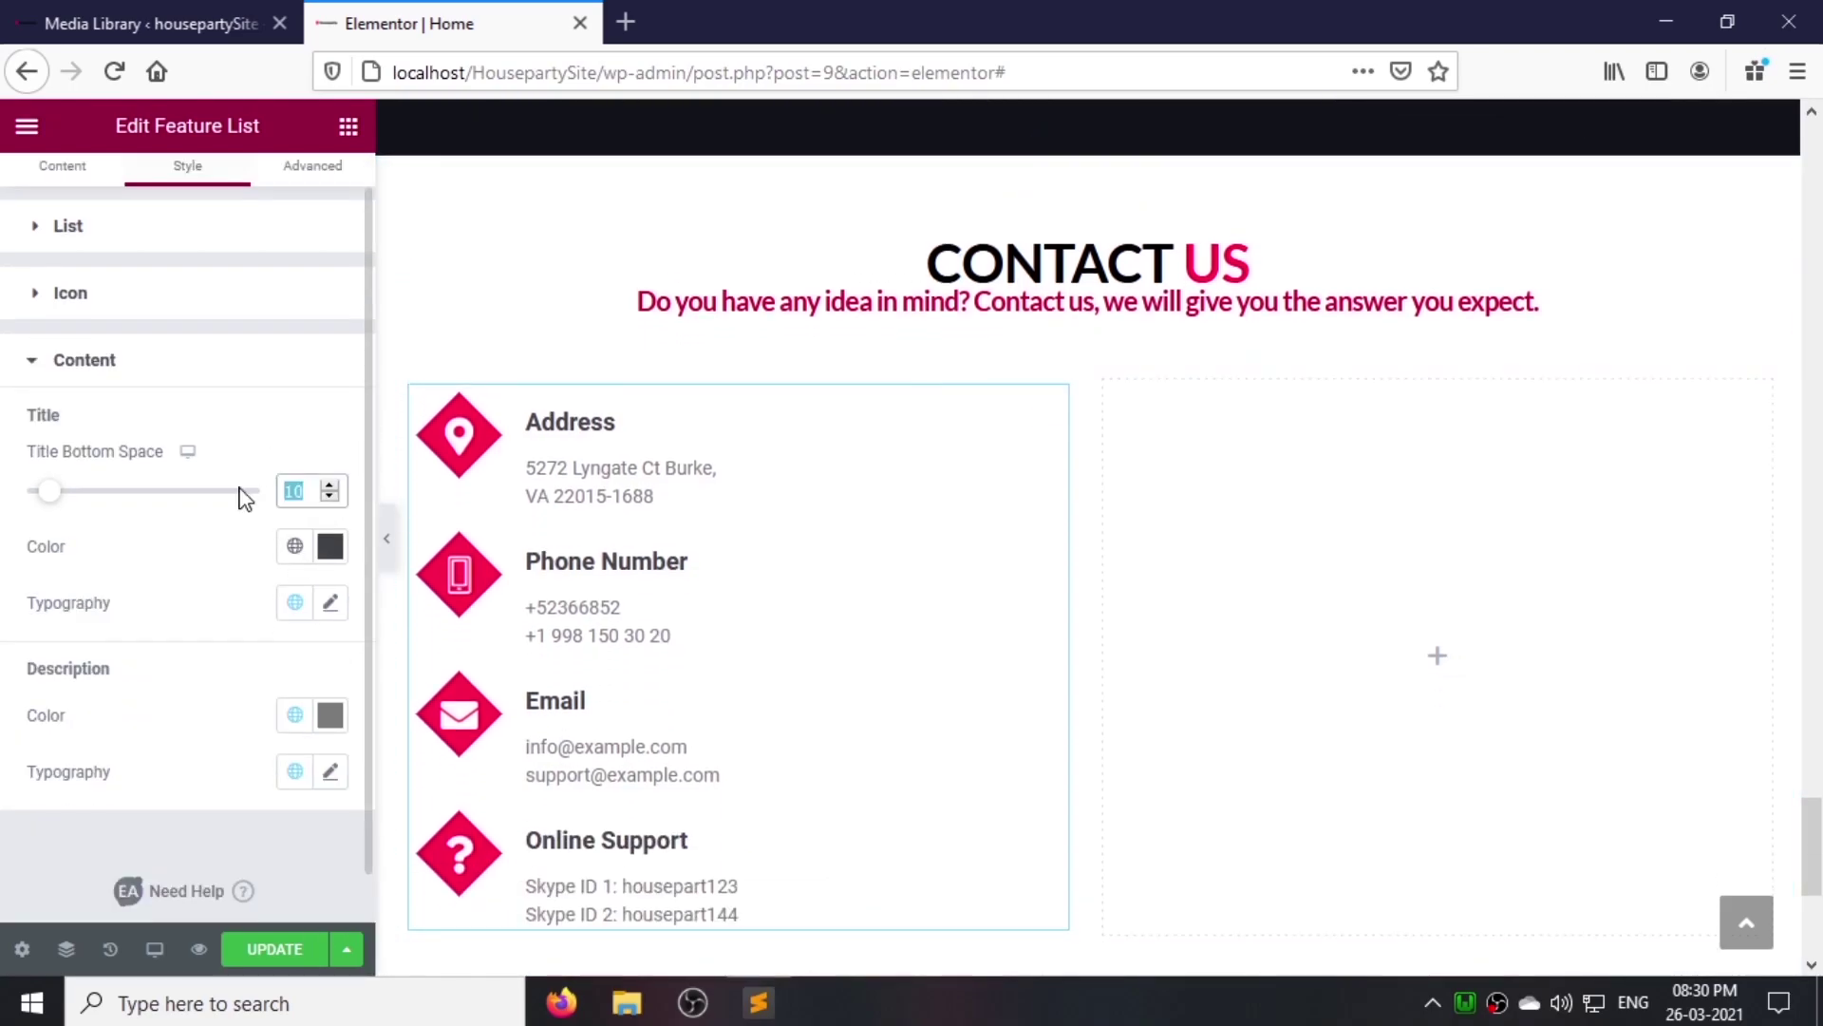
{"action": "left_click_drag", "start_coordinate": [306, 492], "coordinate": [270, 492]}
{"action": "type", "text": "2"}
Step: Make the list titles black and set their font to Lato
{"action": "left_click", "coordinate": [330, 546]}
{"action": "type", "text": "#000000"}
{"action": "left_click", "coordinate": [333, 605]}
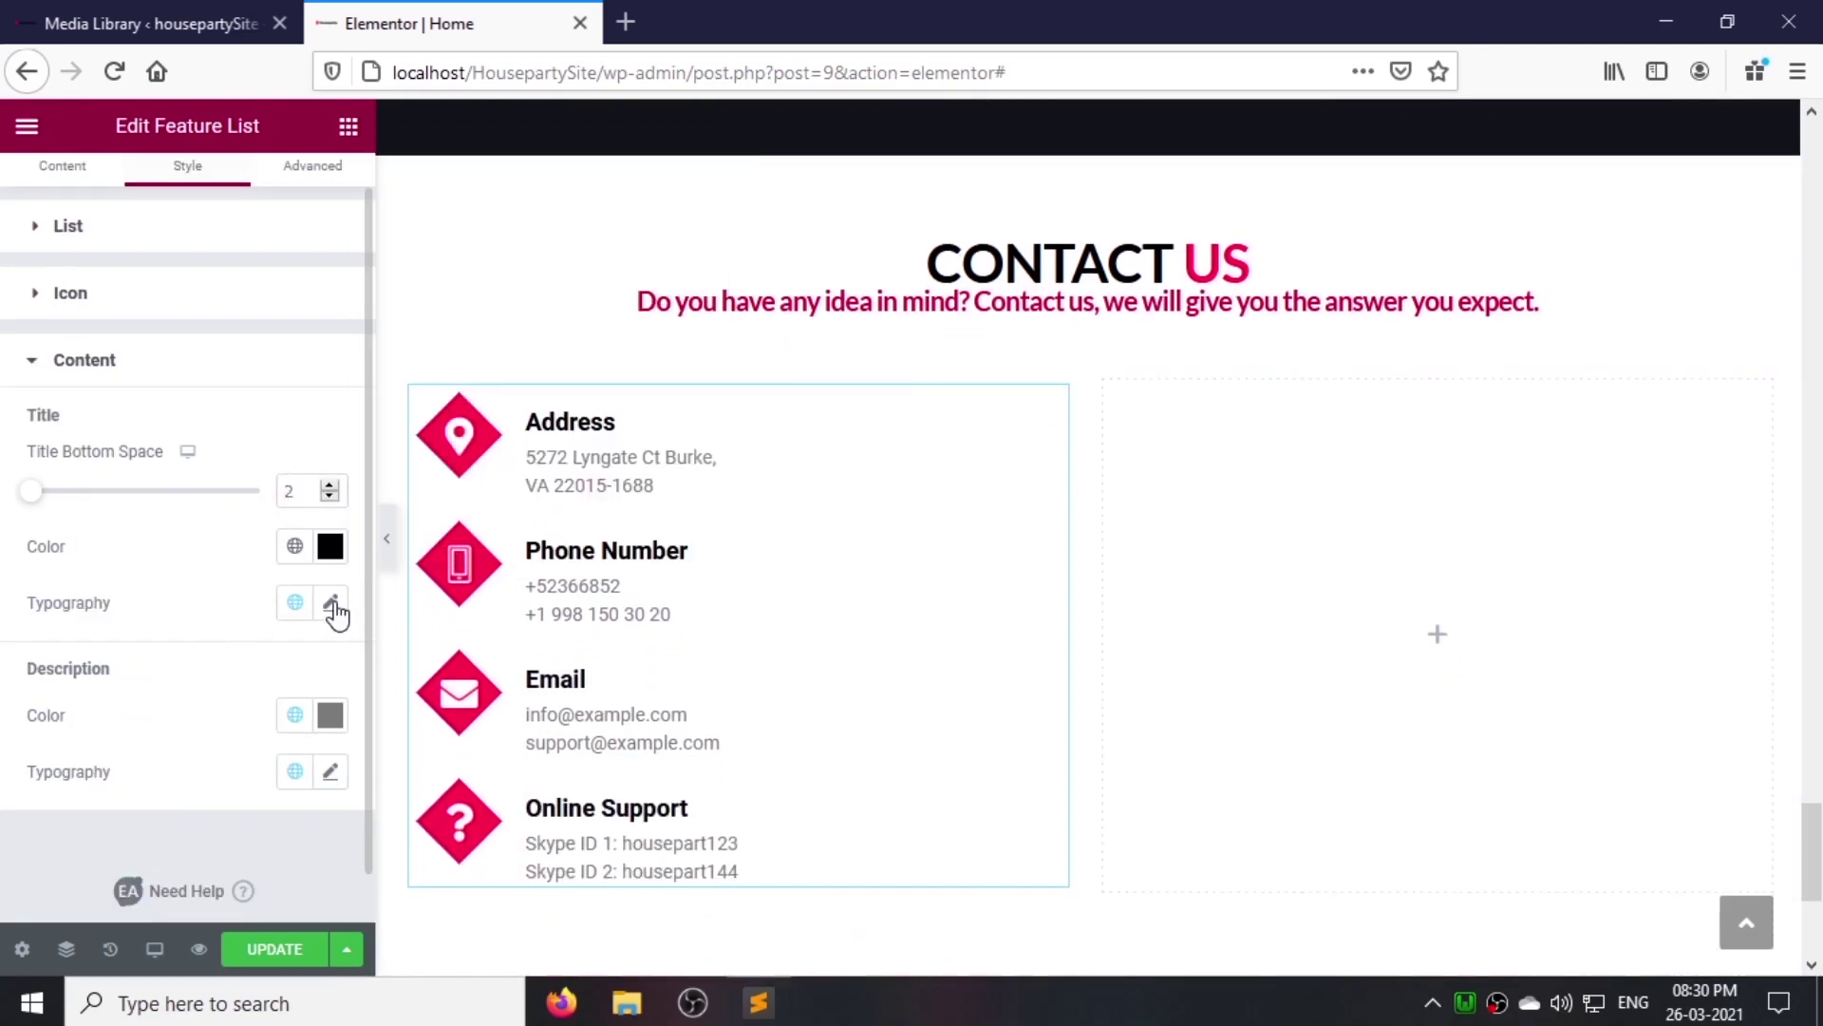
{"action": "scroll", "coordinate": [244, 717], "scroll_direction": "down", "scroll_amount": 3}
{"action": "left_click", "coordinate": [257, 410]}
{"action": "type", "text": "lato"}
{"action": "left_click", "coordinate": [265, 512]}
Step: Give the titles size 20, weight 700 and Capitalize text transform
{"action": "left_click", "coordinate": [287, 489]}
{"action": "type", "text": "20"}
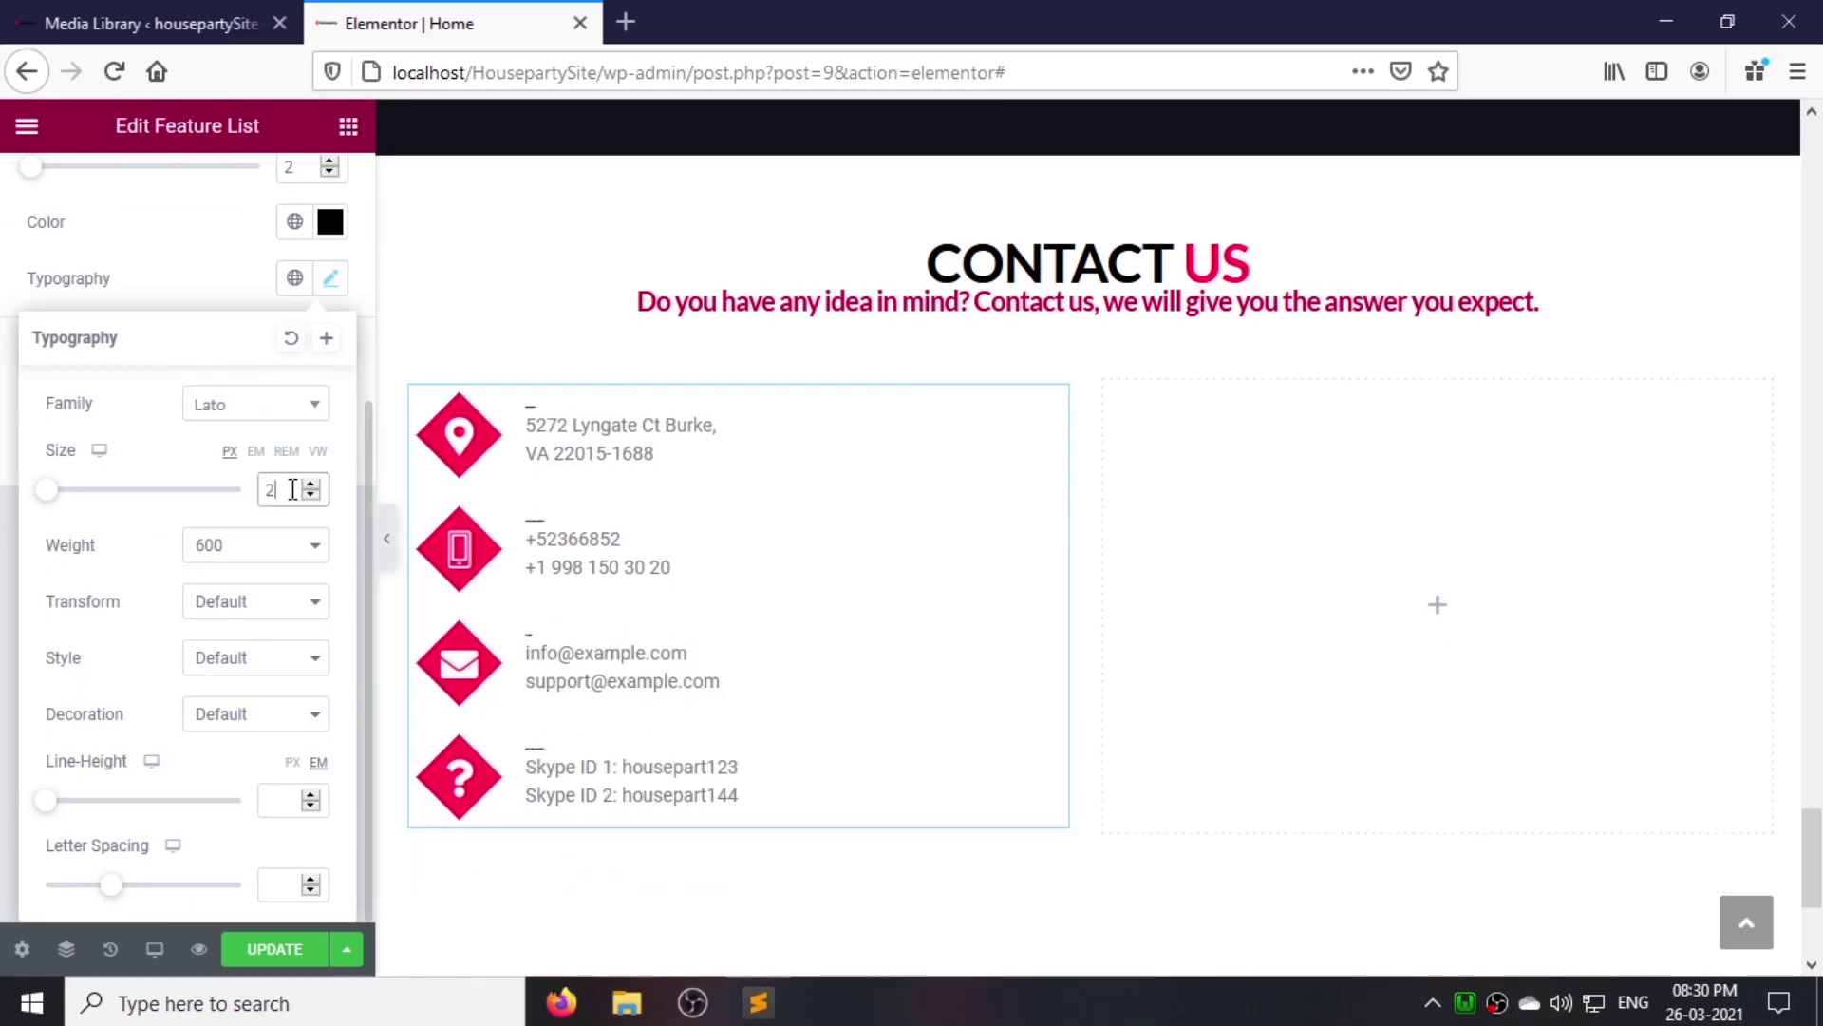
{"action": "left_click", "coordinate": [291, 550]}
{"action": "left_click", "coordinate": [270, 619]}
{"action": "left_click", "coordinate": [224, 720]}
{"action": "left_click", "coordinate": [277, 800]}
{"action": "type", "text": "1.2"}
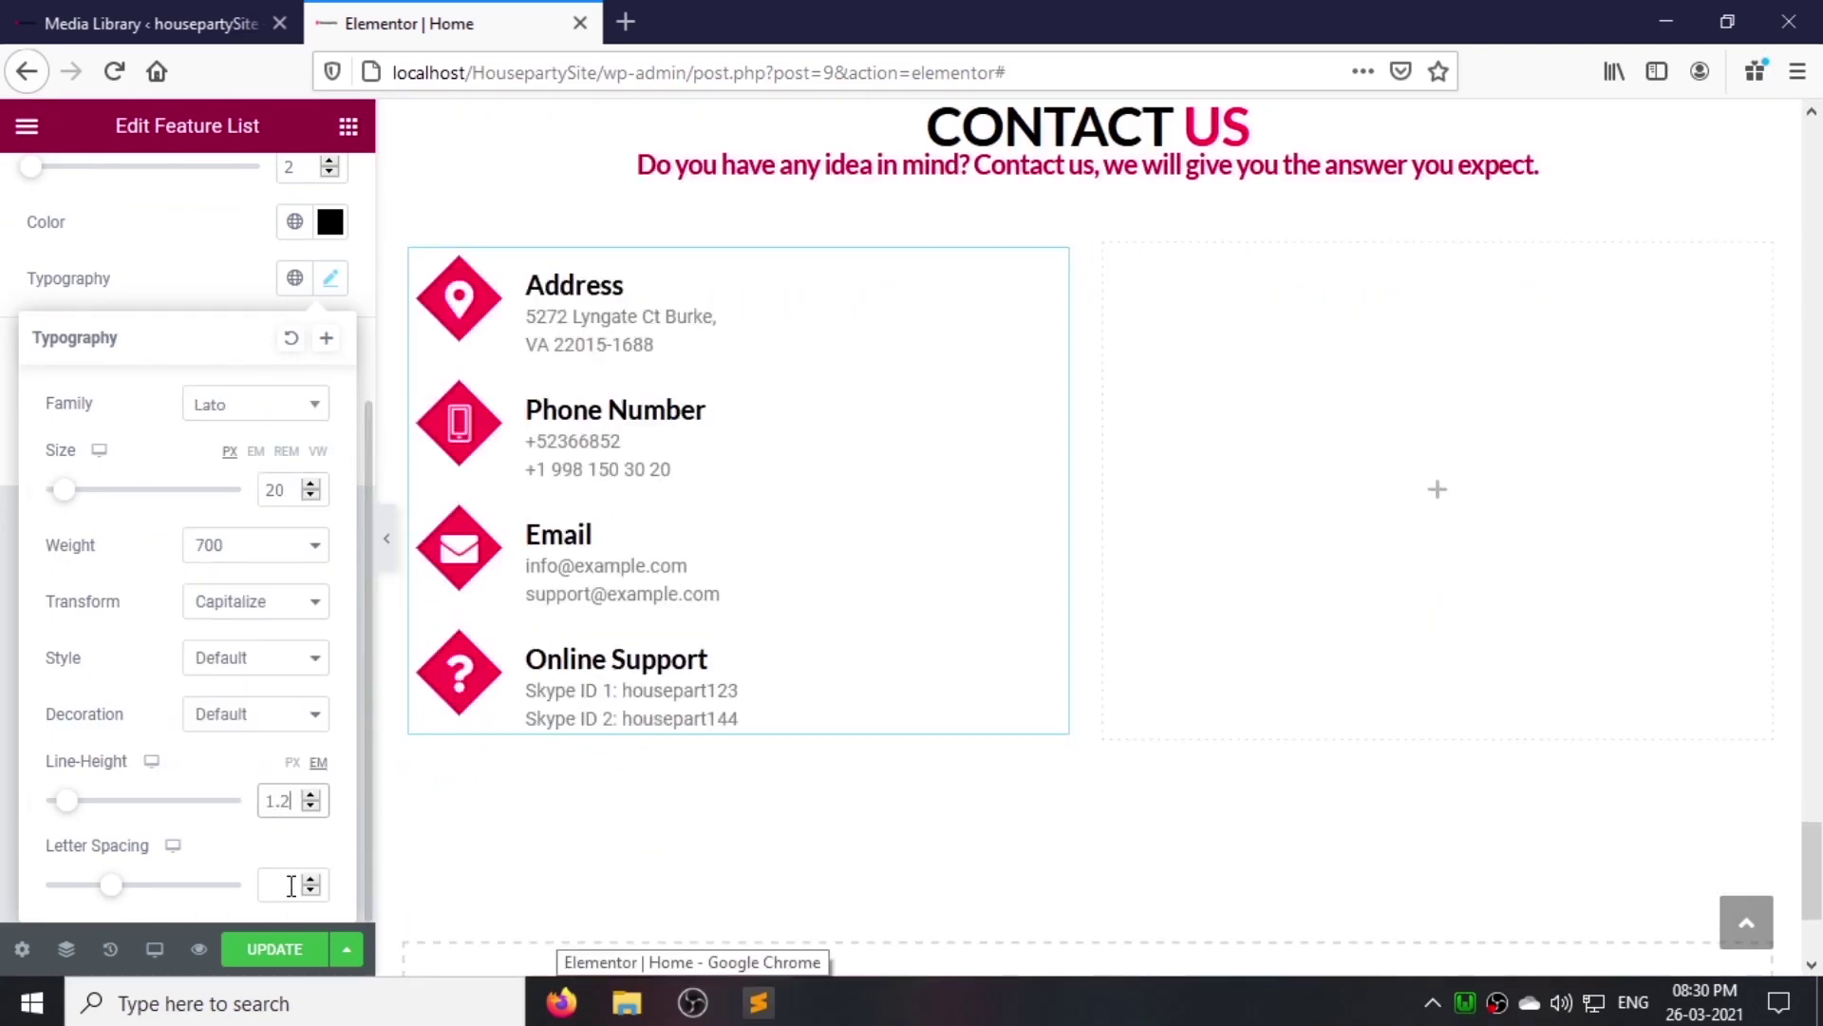
{"action": "type", "text": "-0.5"}
{"action": "left_click", "coordinate": [194, 283]}
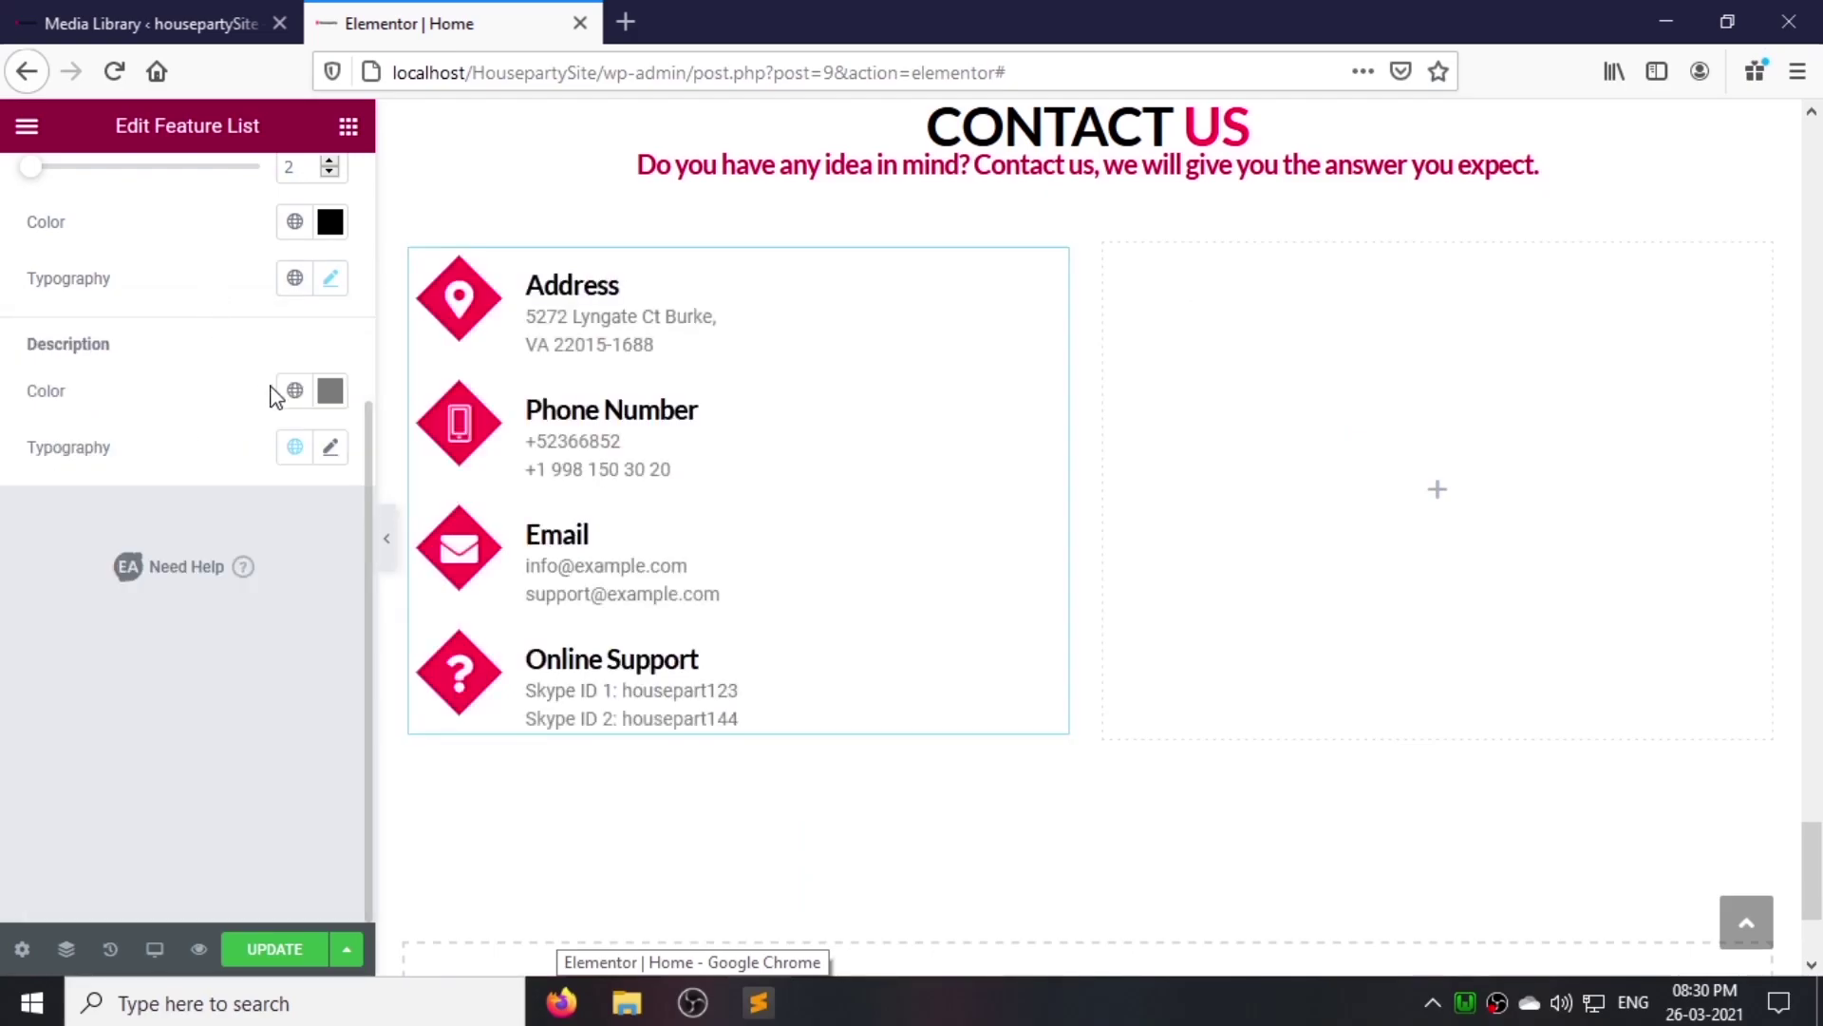
Step: Darken the descriptions to near black in Helvetica with a tighter line height
{"action": "left_click", "coordinate": [330, 392]}
{"action": "left_click_drag", "start_coordinate": [258, 410], "coordinate": [197, 489]}
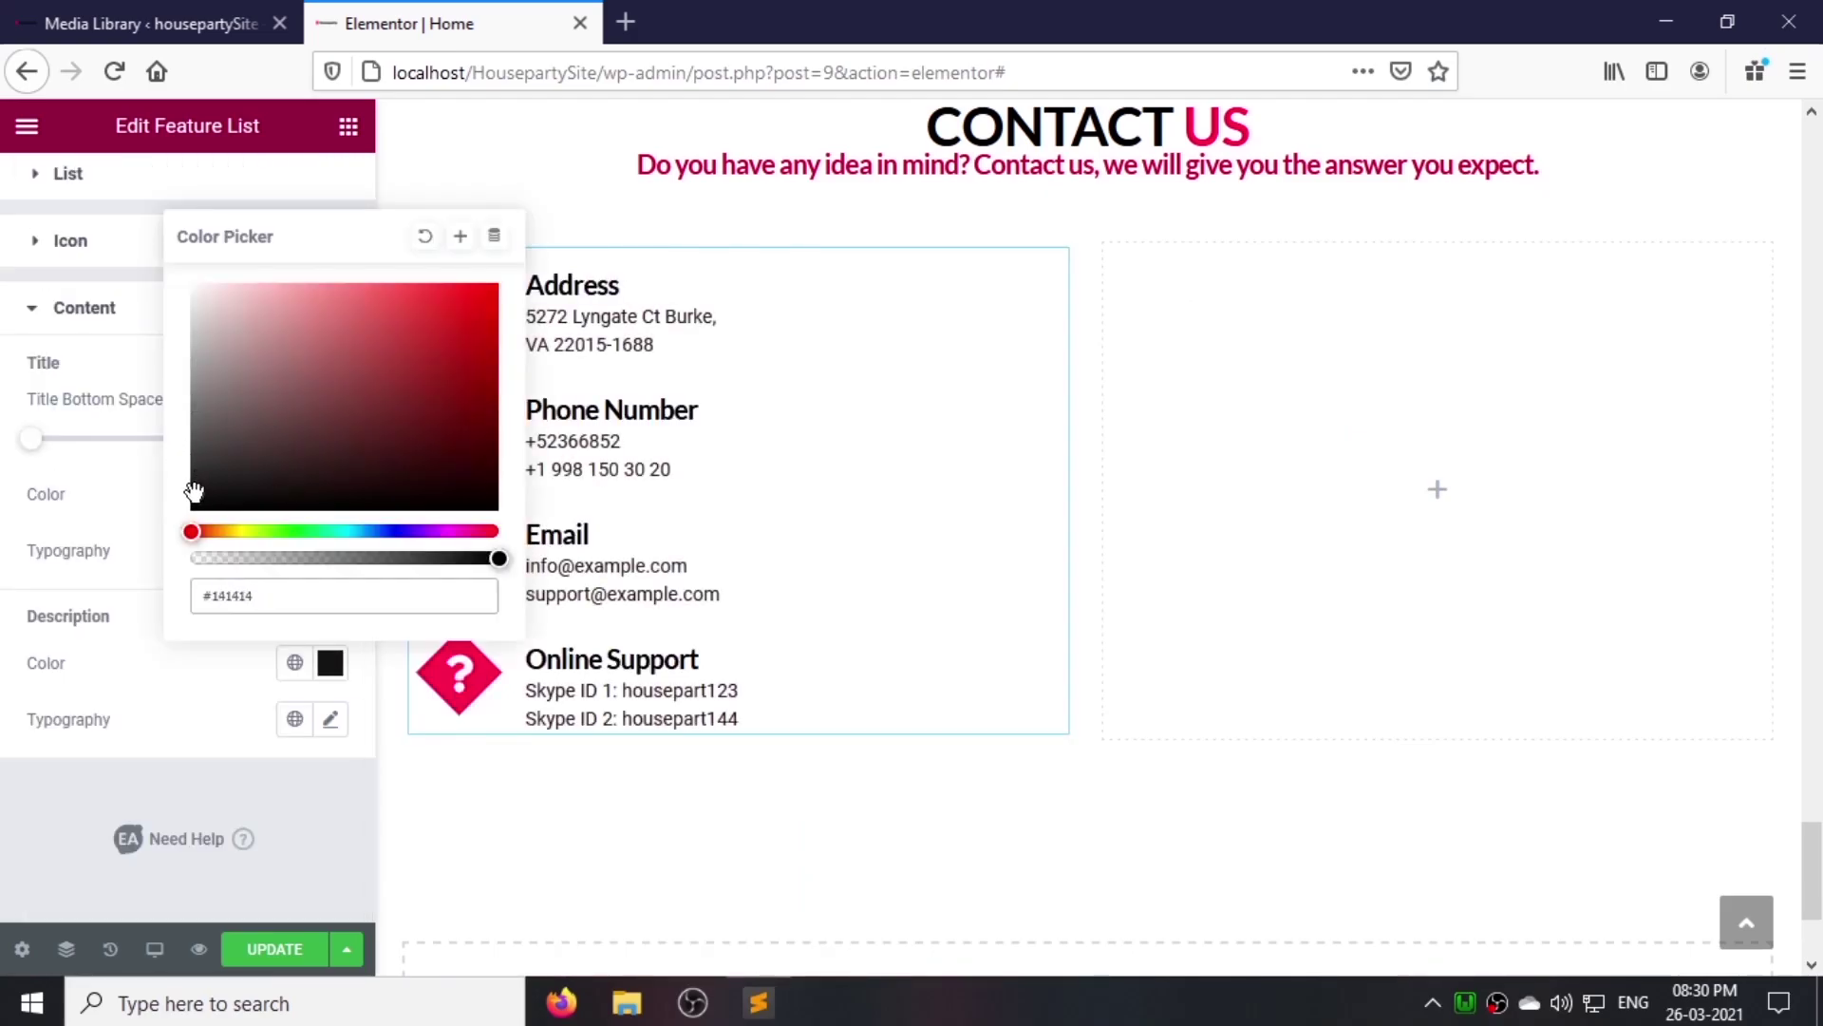
{"action": "left_click", "coordinate": [202, 694]}
{"action": "left_click", "coordinate": [331, 719]}
{"action": "scroll", "coordinate": [269, 737], "scroll_direction": "down", "scroll_amount": 4}
{"action": "left_click", "coordinate": [249, 486]}
{"action": "type", "text": "helvetica"}
{"action": "key", "text": "Return"}
{"action": "scroll", "coordinate": [285, 826], "scroll_direction": "down", "scroll_amount": 2}
{"action": "left_click", "coordinate": [69, 800]}
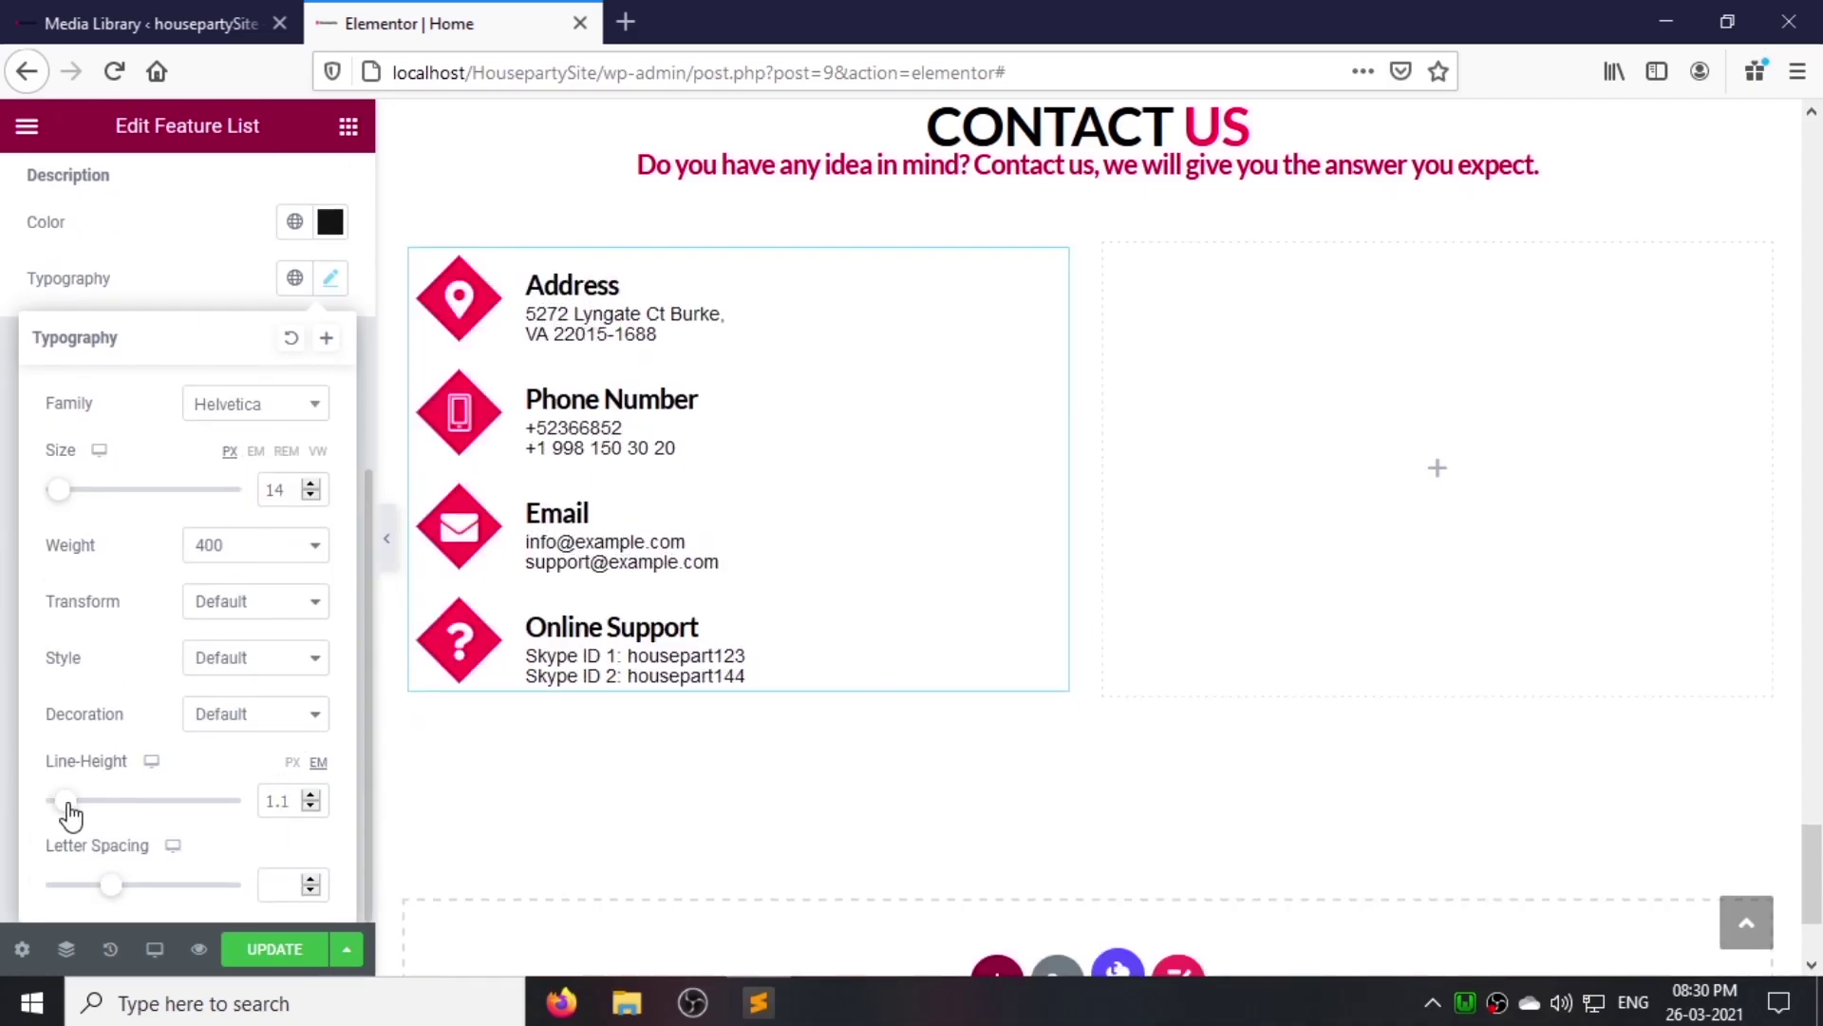
{"action": "left_click", "coordinate": [195, 282]}
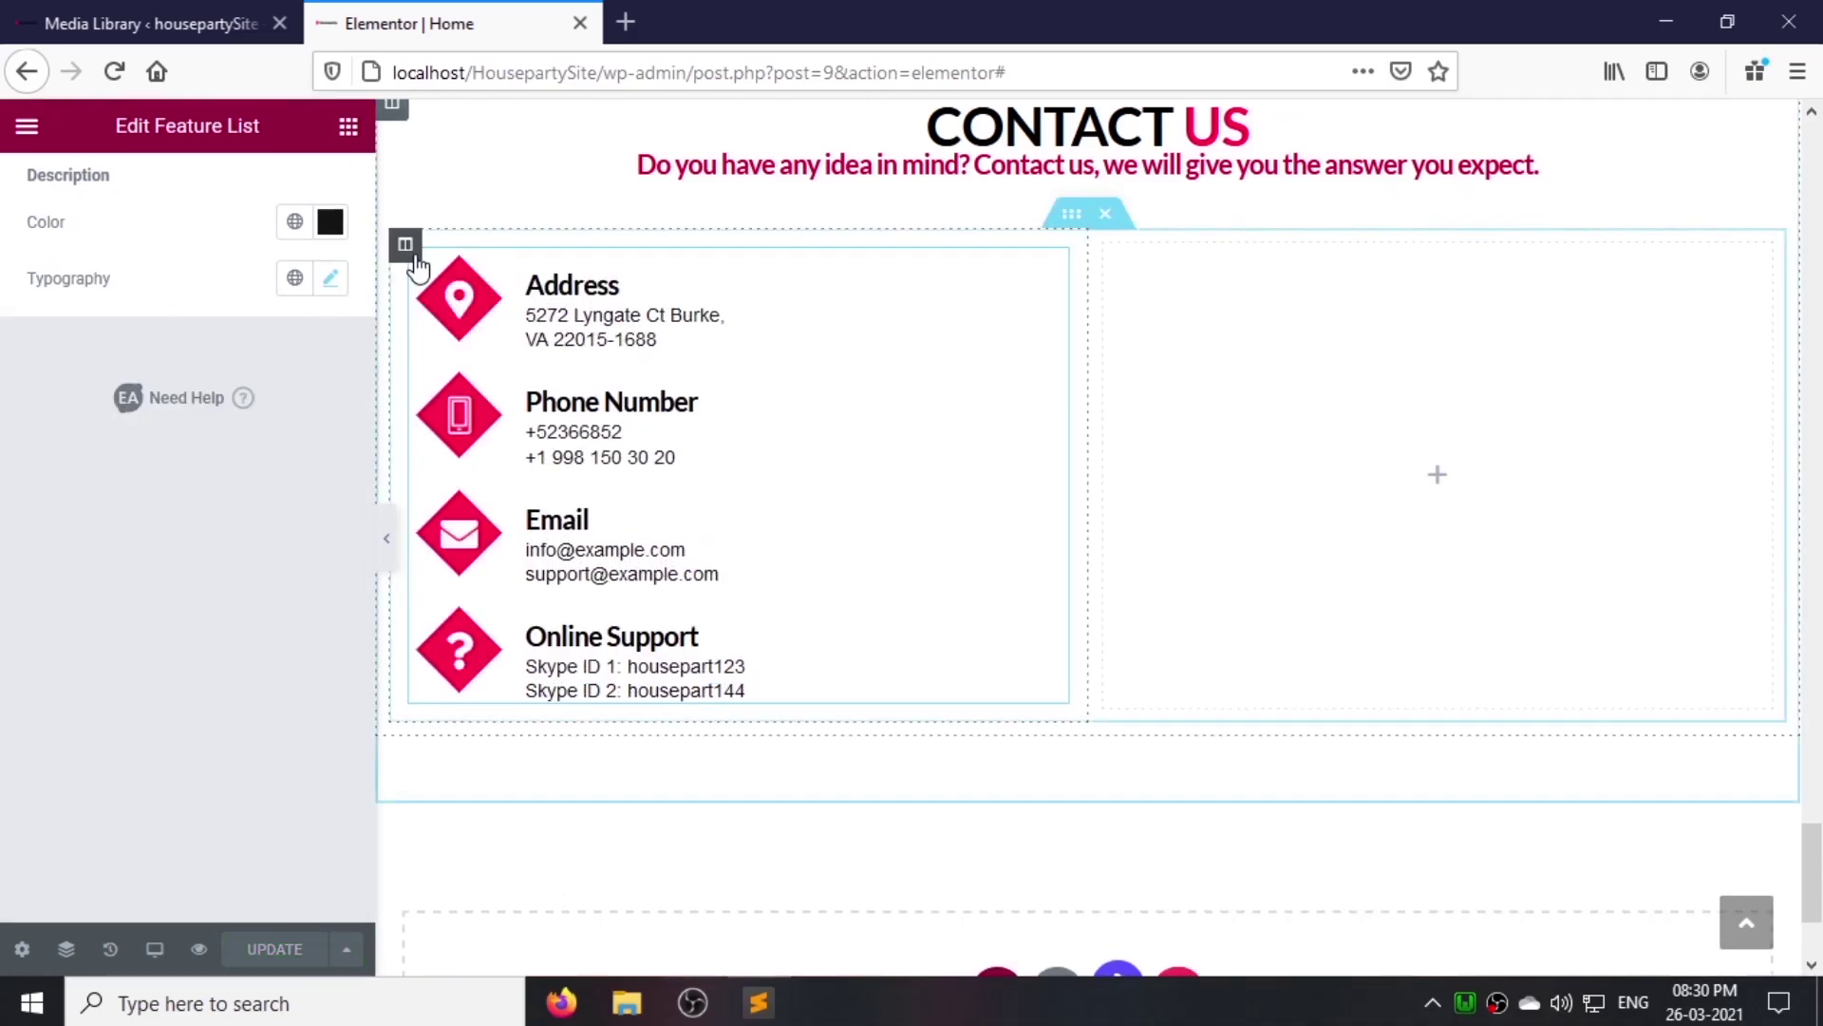
Step: Set the contact details column width to 30 and save the page
{"action": "left_click", "coordinate": [406, 245]}
{"action": "left_click", "coordinate": [297, 329]}
{"action": "type", "text": "30"}
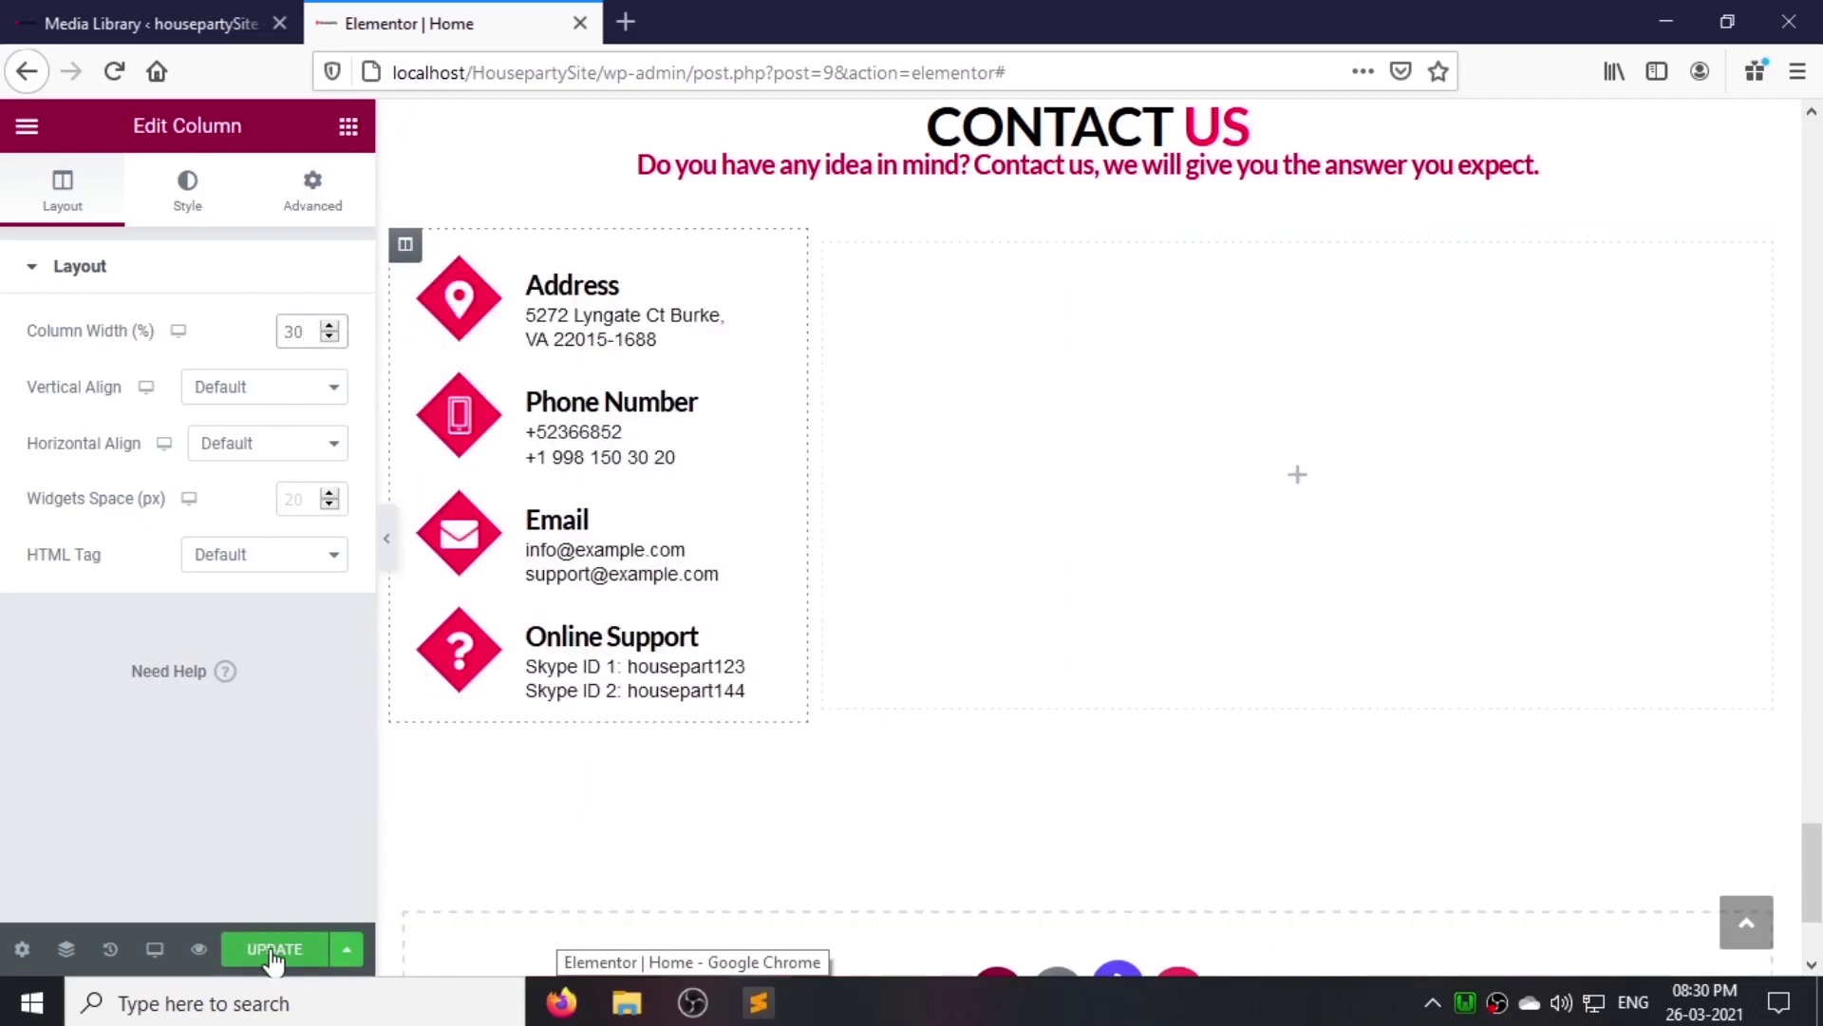
{"action": "left_click", "coordinate": [152, 24]}
Step: Open Contact form 1 from the Contact Forms list and delete all of its template text
{"action": "mouse_move", "coordinate": [110, 524]}
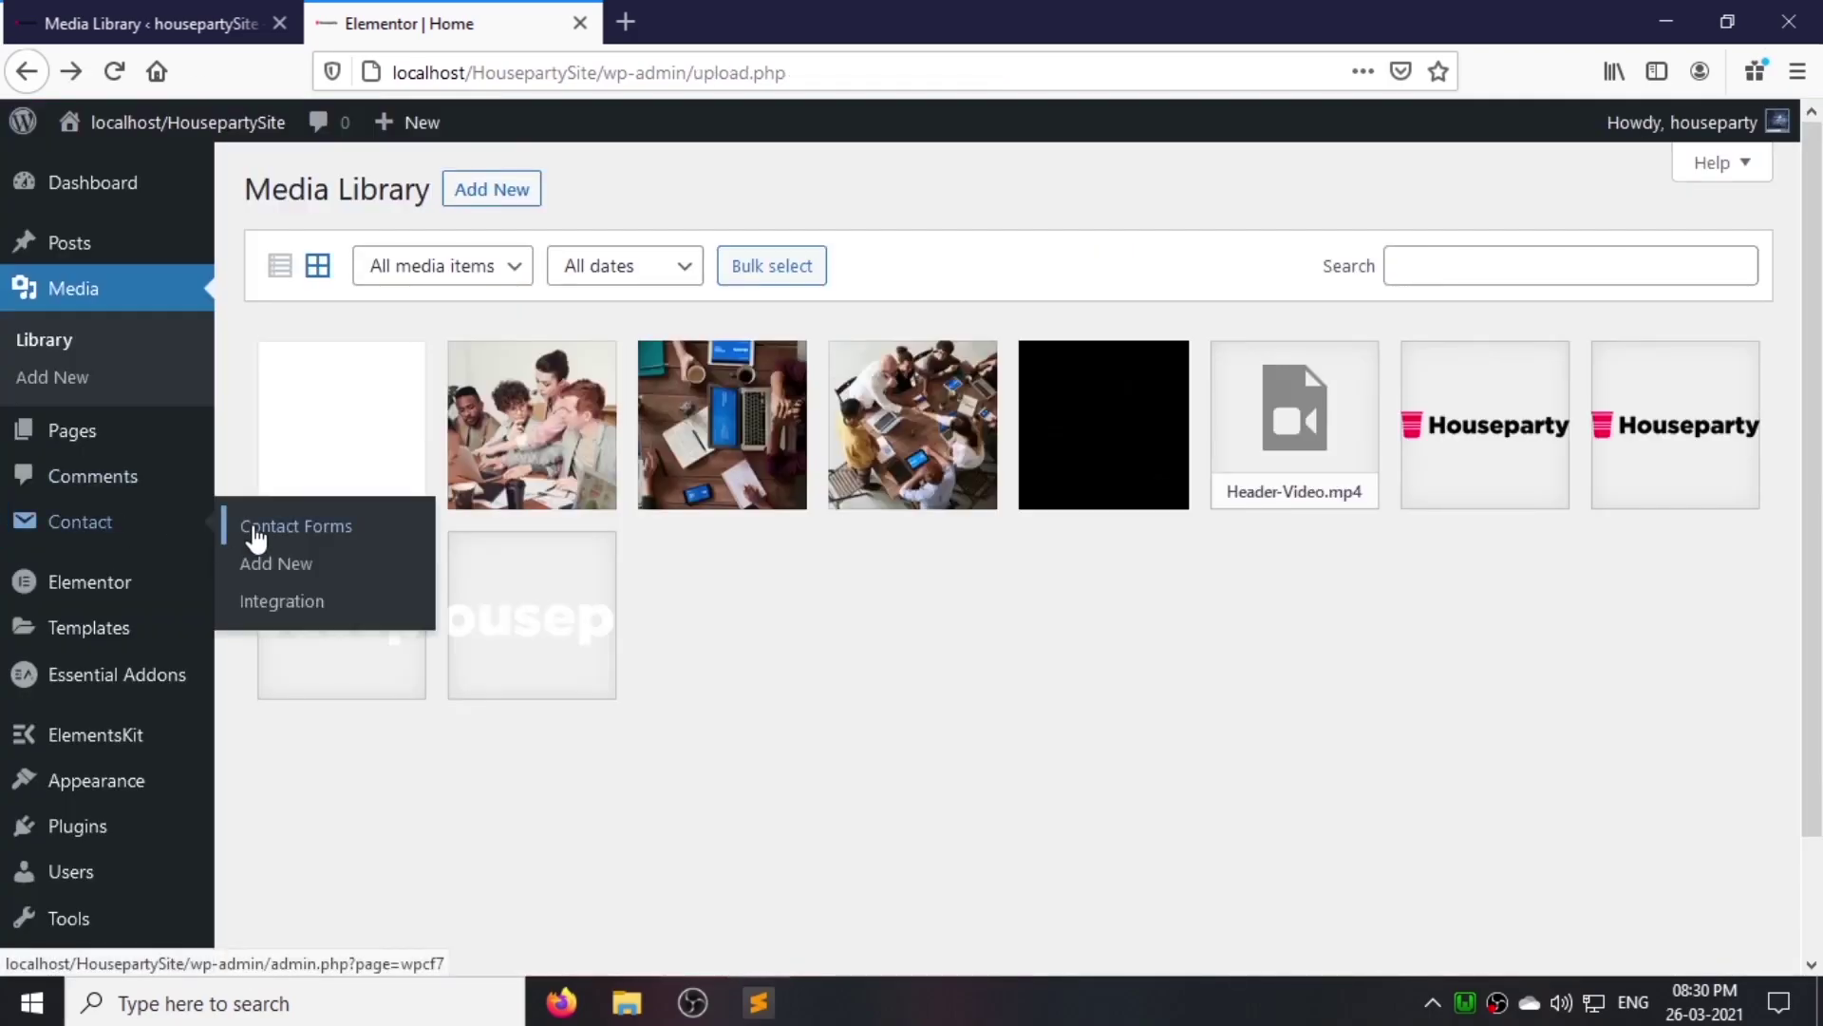
{"action": "left_click", "coordinate": [300, 548]}
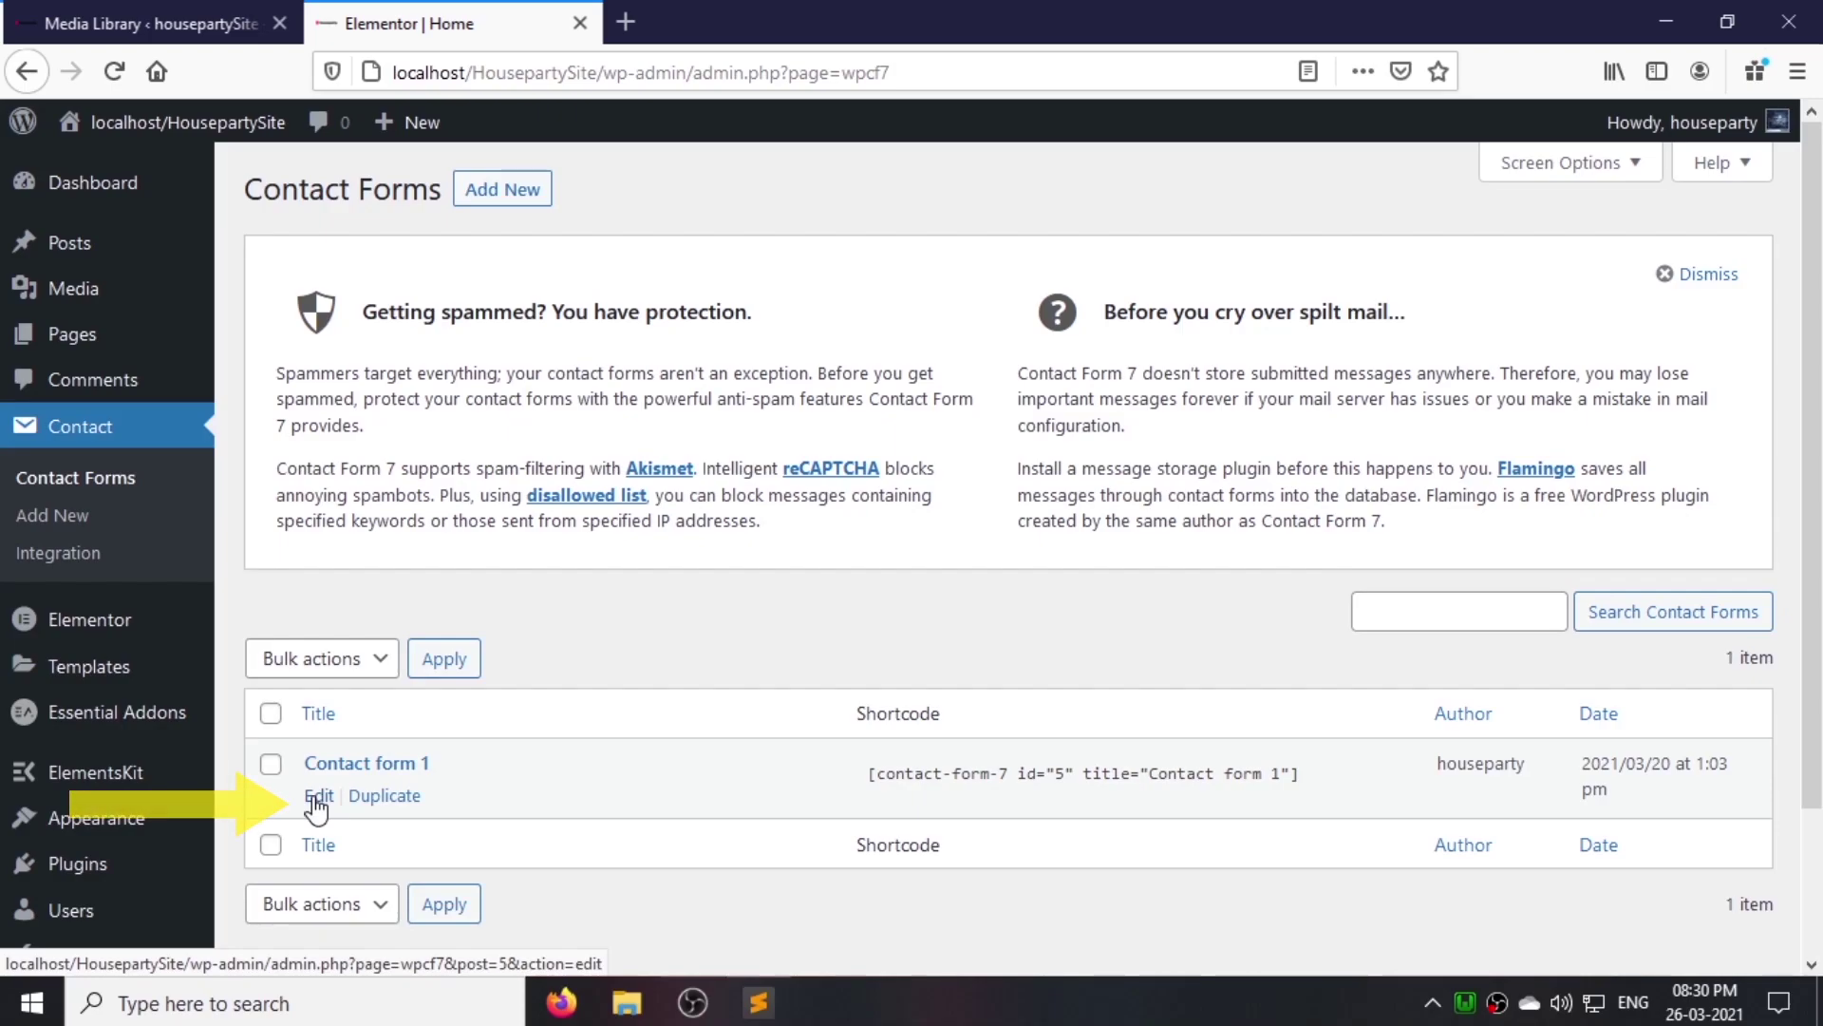
{"action": "left_click", "coordinate": [318, 798]}
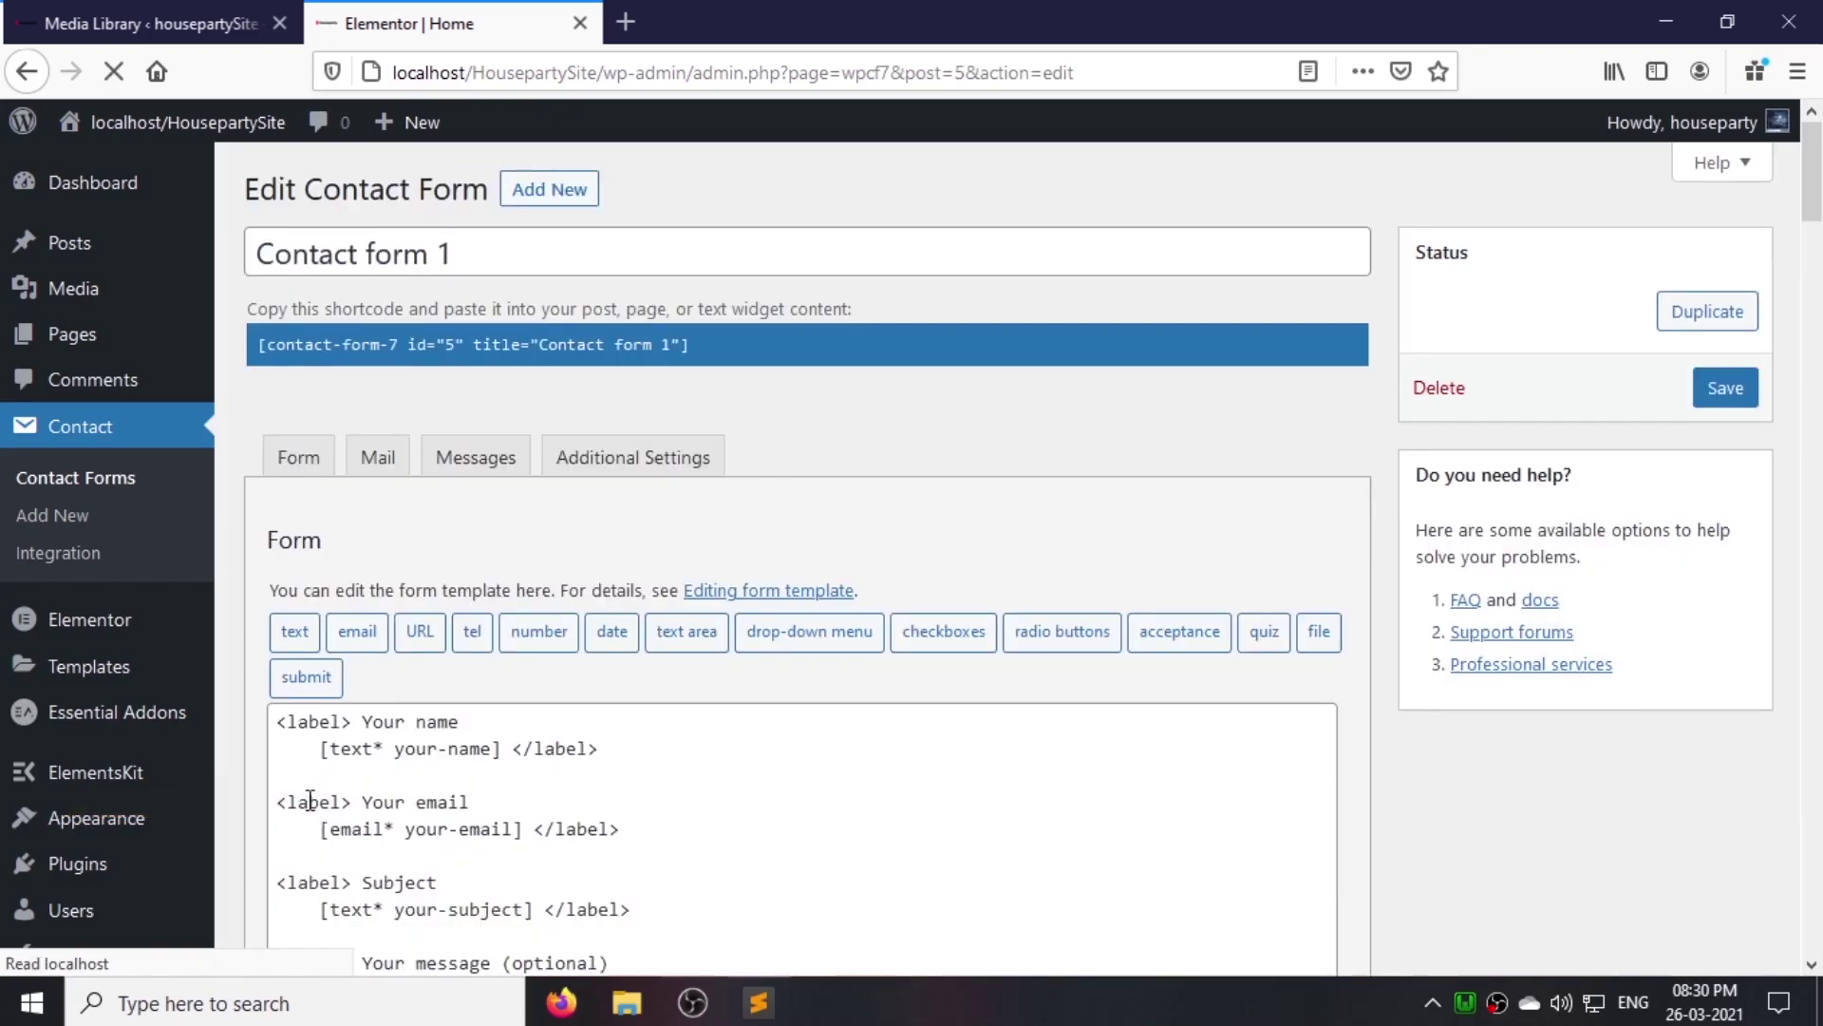
{"action": "scroll", "coordinate": [545, 671], "scroll_direction": "down", "scroll_amount": 5}
{"action": "left_click", "coordinate": [545, 671]}
{"action": "key", "text": "ctrl+a"}
{"action": "key", "text": "Delete"}
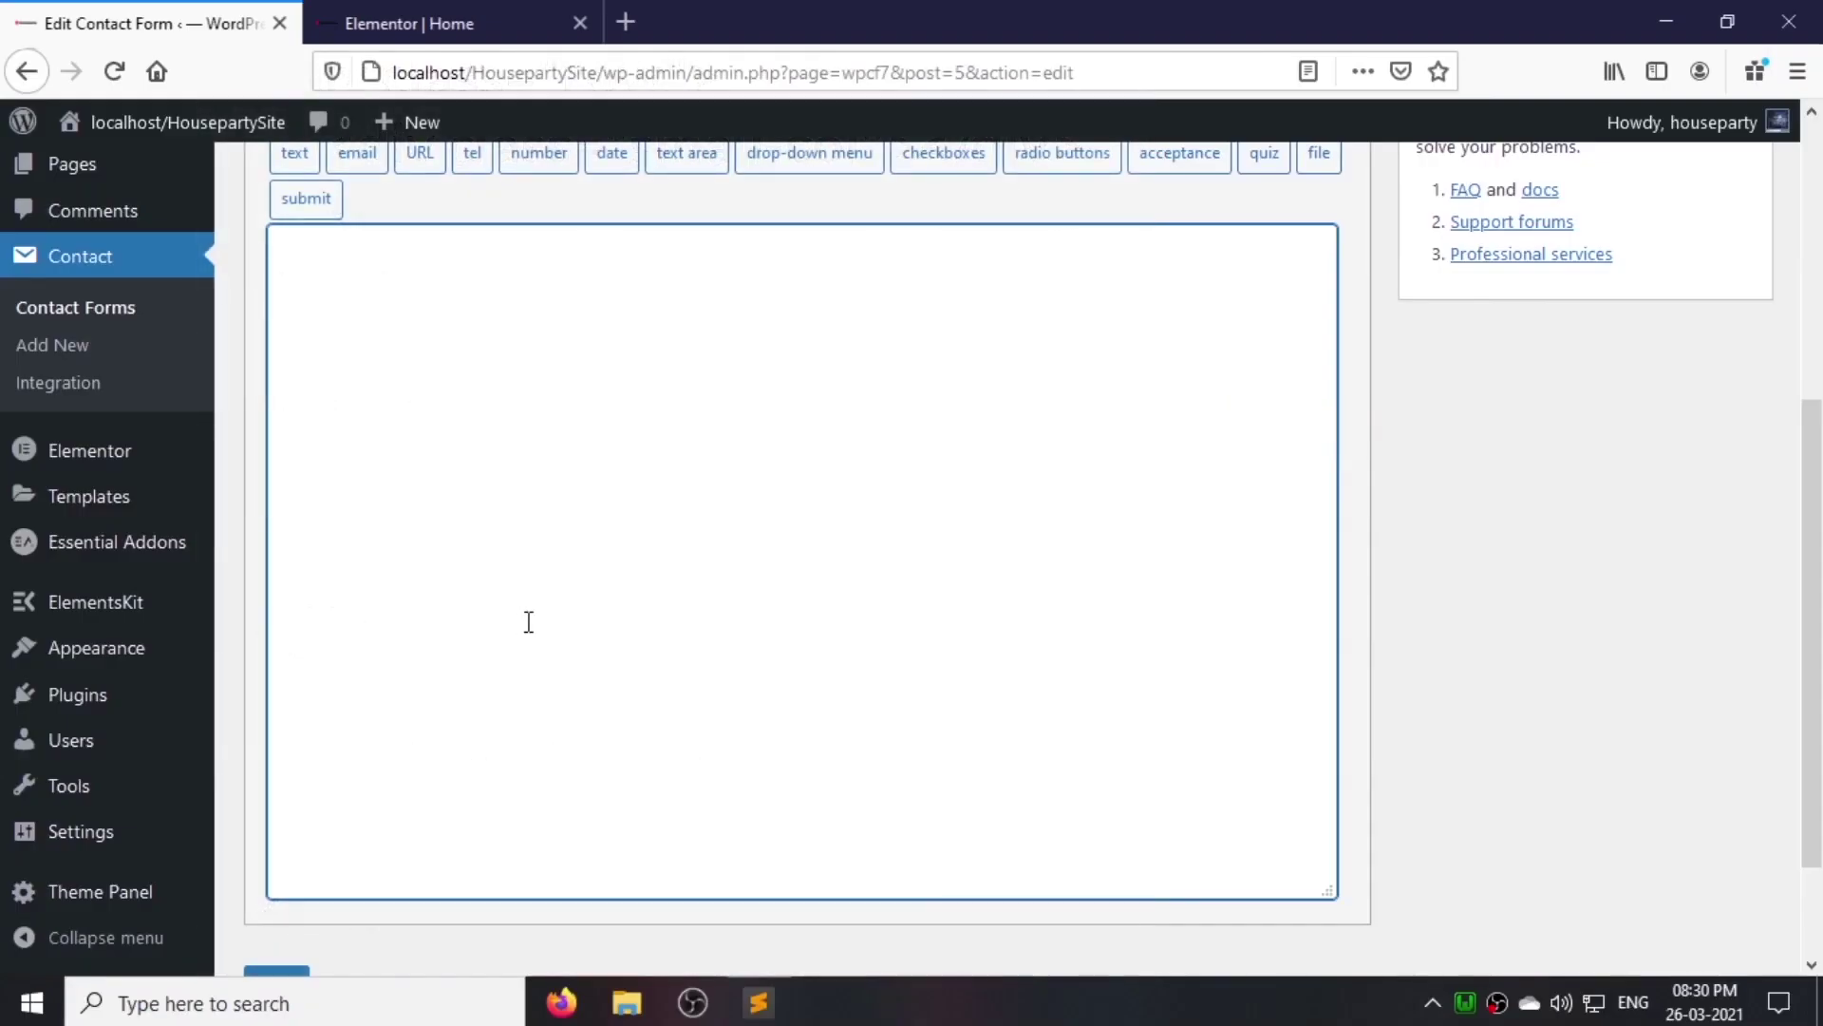
Step: Paste the row and column layout into the template, with a blank line in the first column
{"action": "type", "text": "<div class=\"row\">  <div class=\"small-col\"></div> <div class=\"small-col\"></div>  </div>  <div class=\"row\">  <div class=\"small-col\"></div> <div class=\"small-col\"></div>  </div>  <div class=\"row\">  <div class=\"large-col\"></div>  </div>"}
{"action": "scroll", "coordinate": [521, 436], "scroll_direction": "up", "scroll_amount": 2}
{"action": "left_click", "coordinate": [521, 436]}
{"action": "key", "text": "Return"}
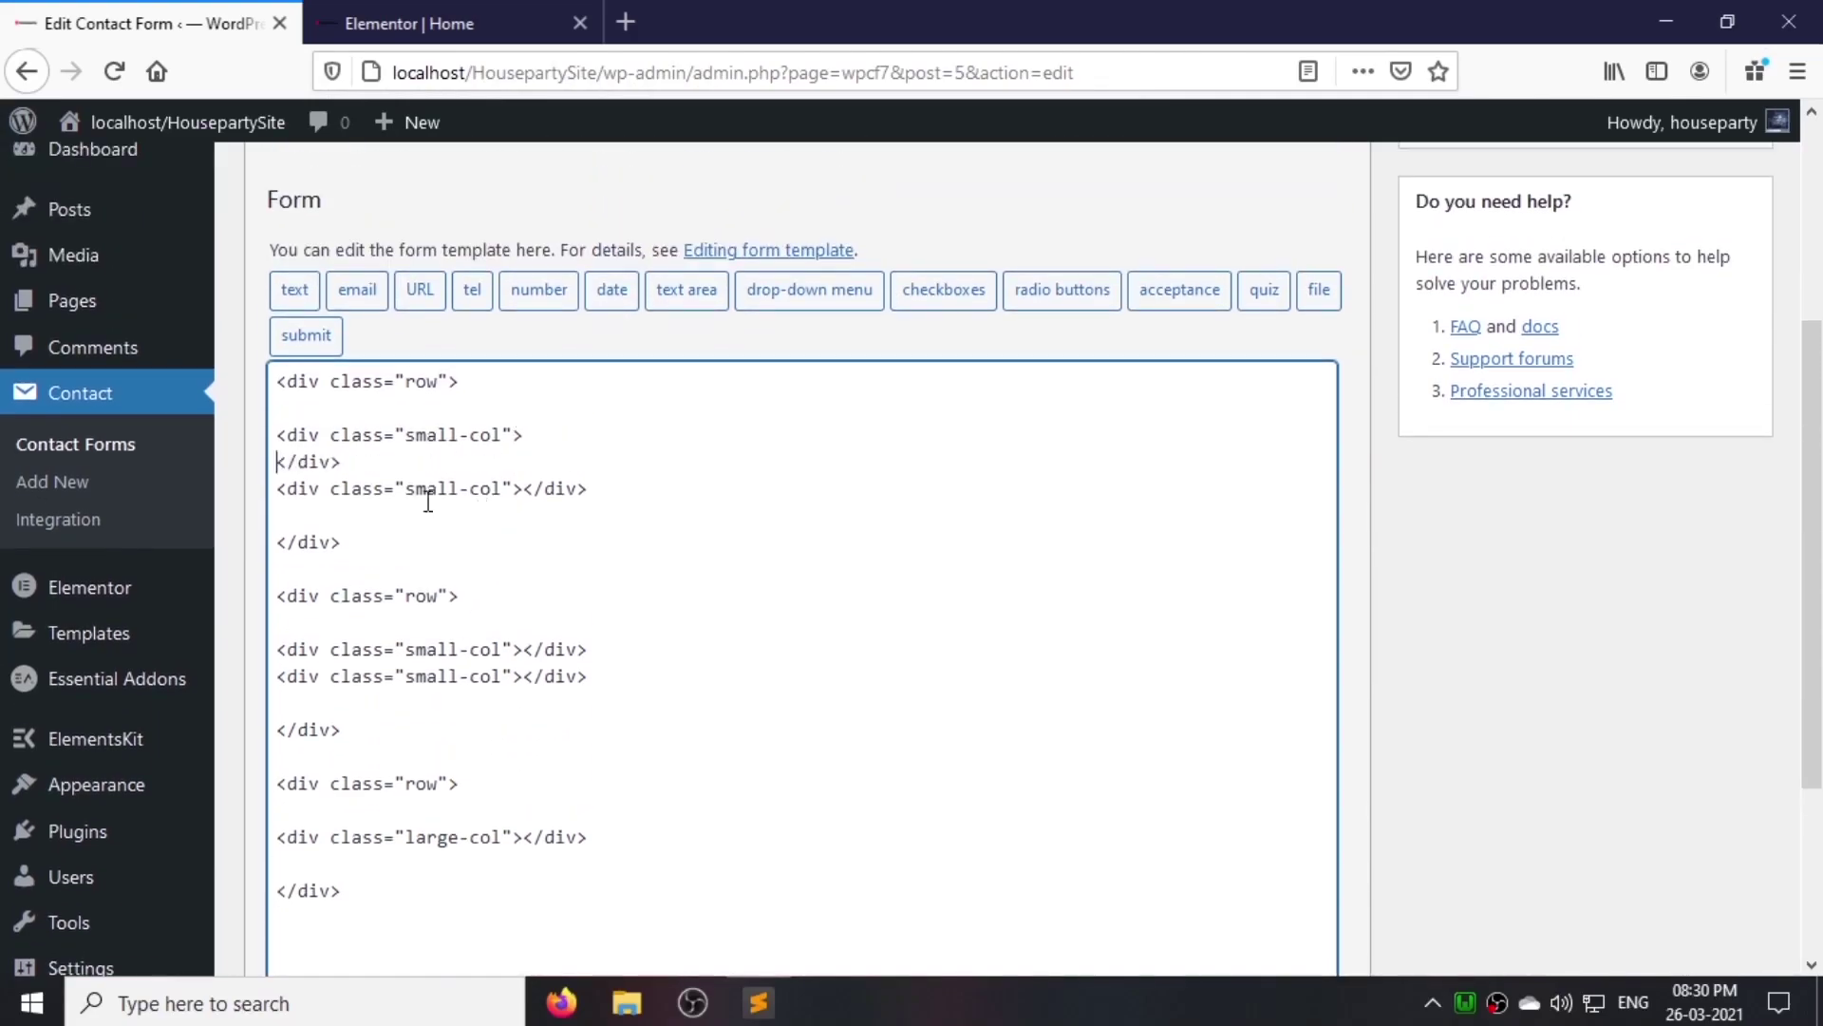
{"action": "left_click", "coordinate": [581, 437]}
{"action": "key", "text": "Return"}
Step: Start a text field tag with 'Your Name' used as its placeholder
{"action": "left_click", "coordinate": [294, 289]}
{"action": "left_click", "coordinate": [743, 395]}
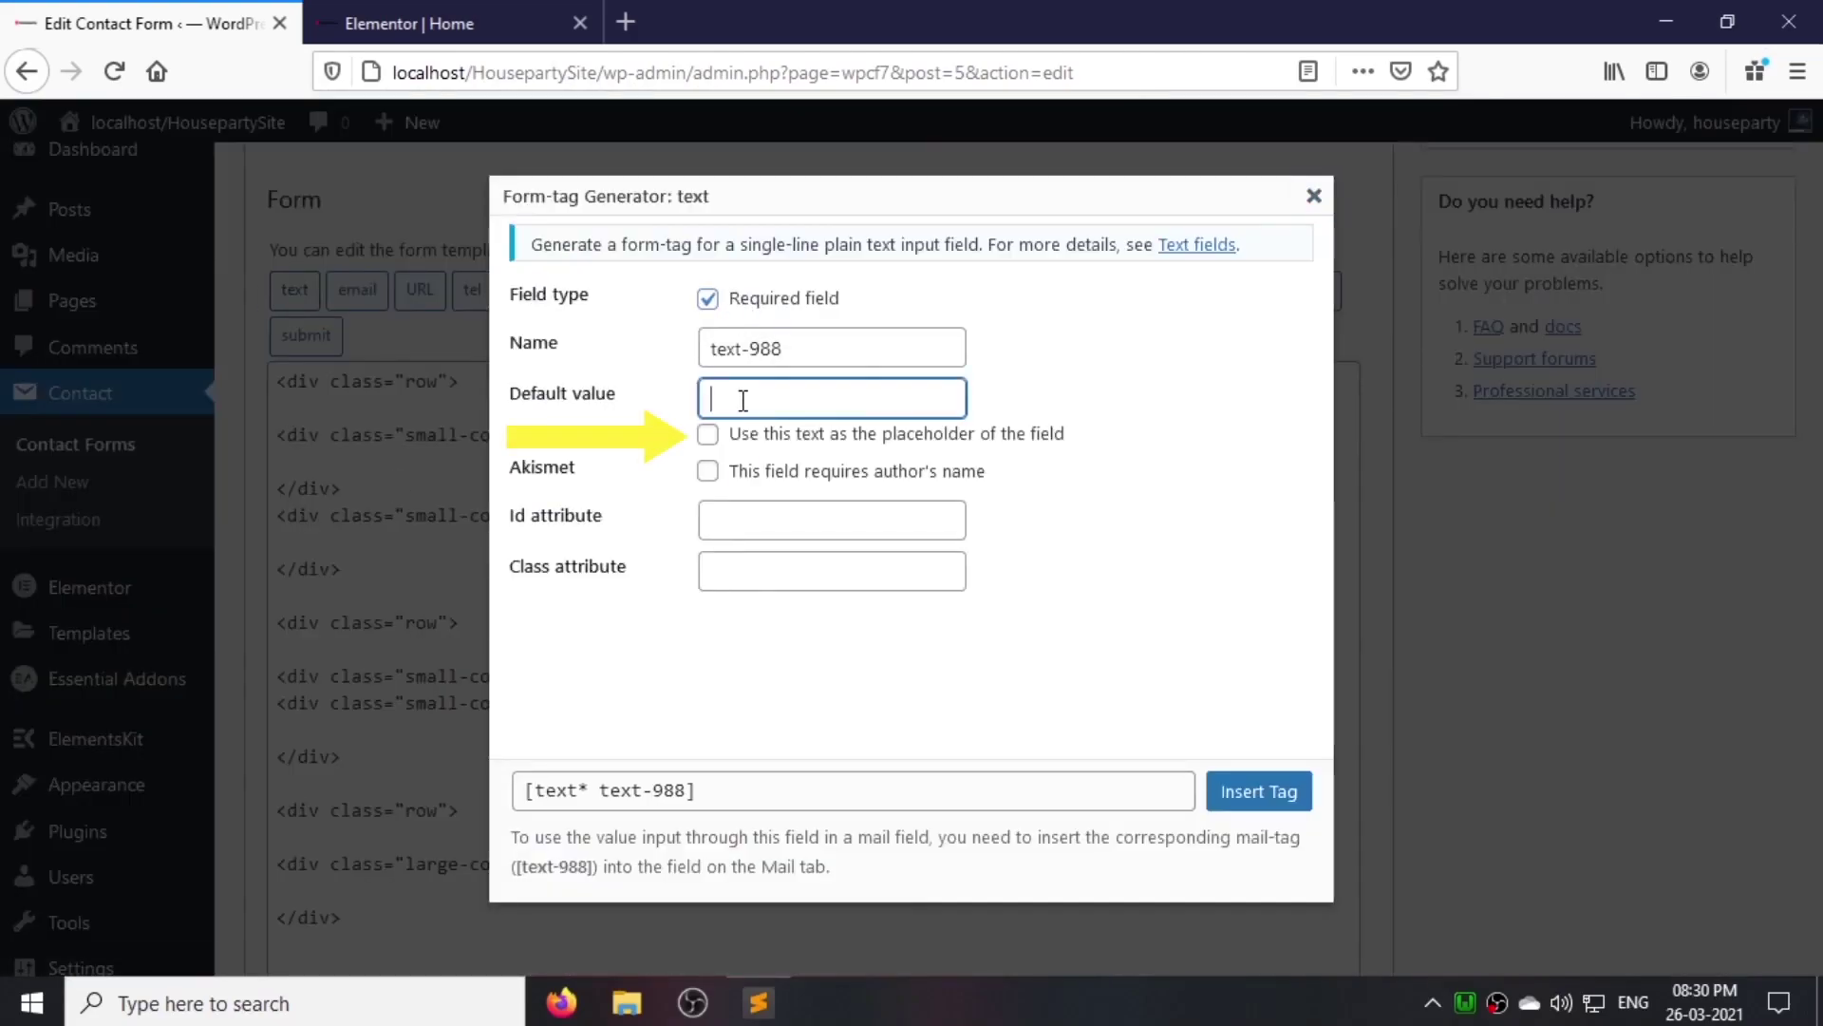
{"action": "type", "text": "Your Name"}
{"action": "left_click", "coordinate": [707, 434]}
{"action": "left_click", "coordinate": [758, 568]}
Step: Insert the name field with class name-field, then an email field with a Your Email placeholder
{"action": "type", "text": "name-field"}
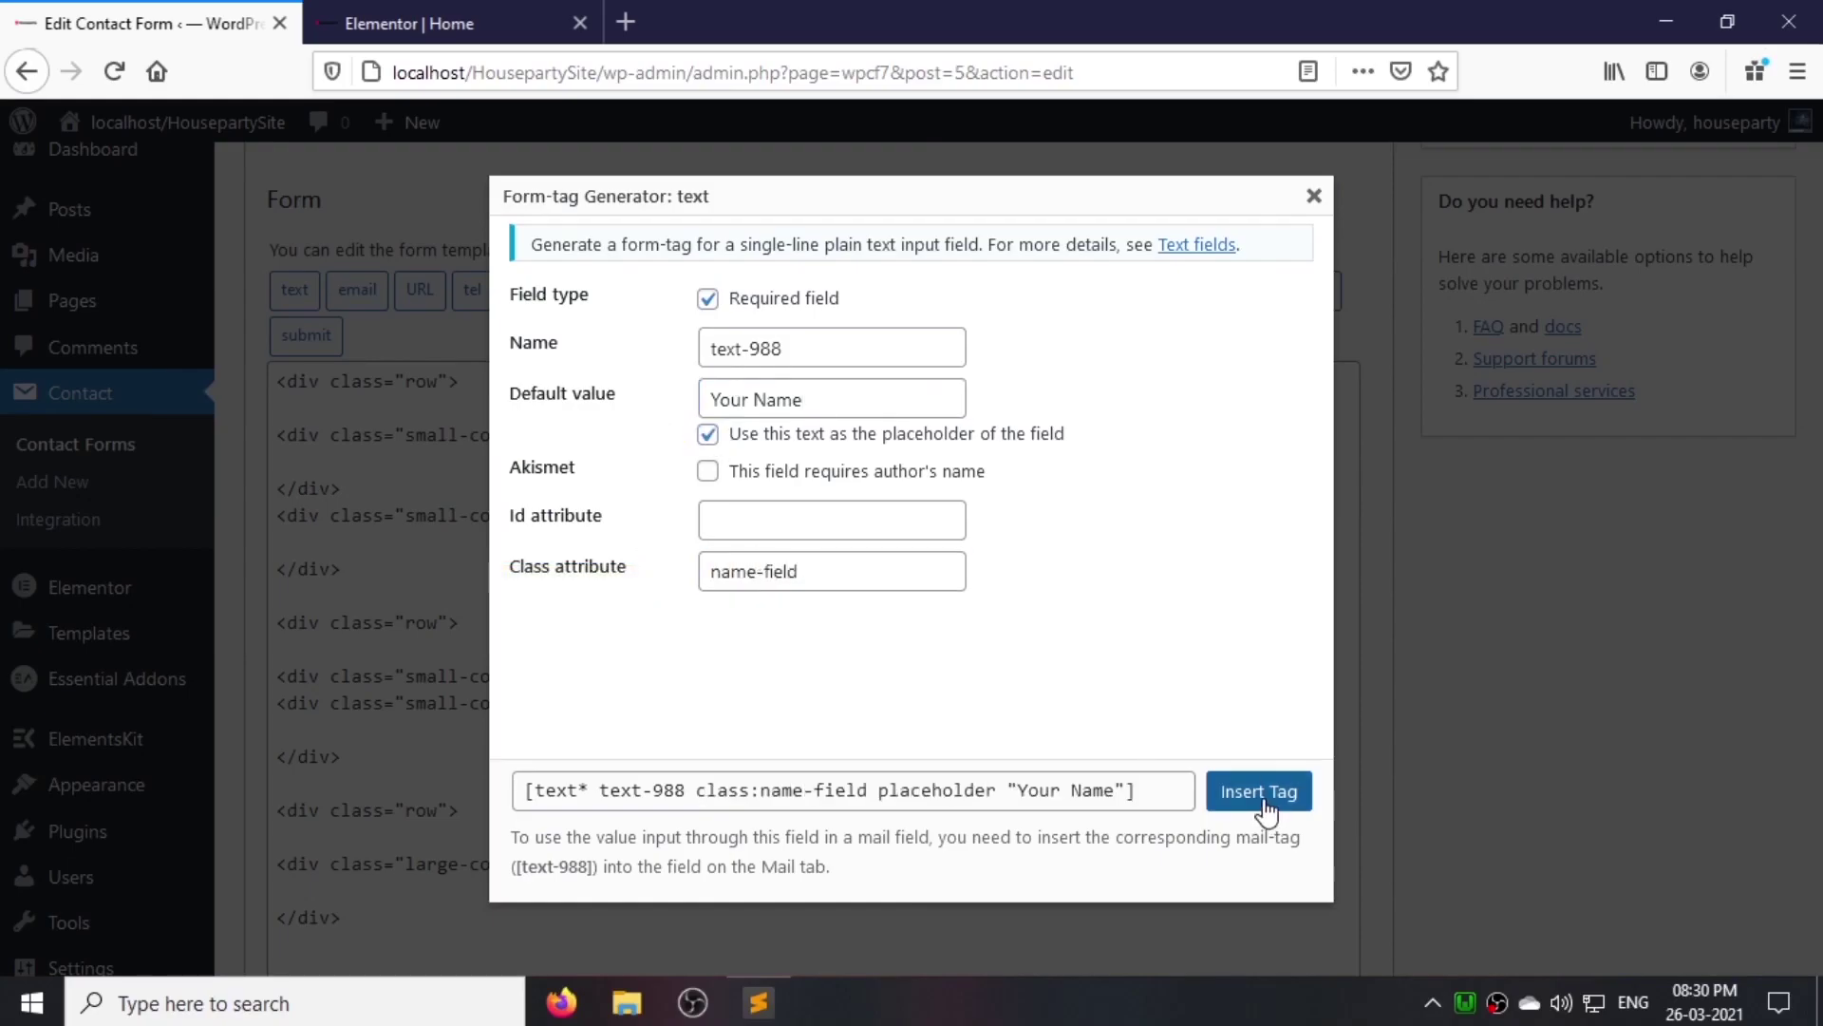
{"action": "left_click", "coordinate": [1255, 791]}
{"action": "left_click", "coordinate": [521, 515]}
{"action": "key", "text": "Return"}
{"action": "key", "text": "Return"}
{"action": "key", "text": "Return"}
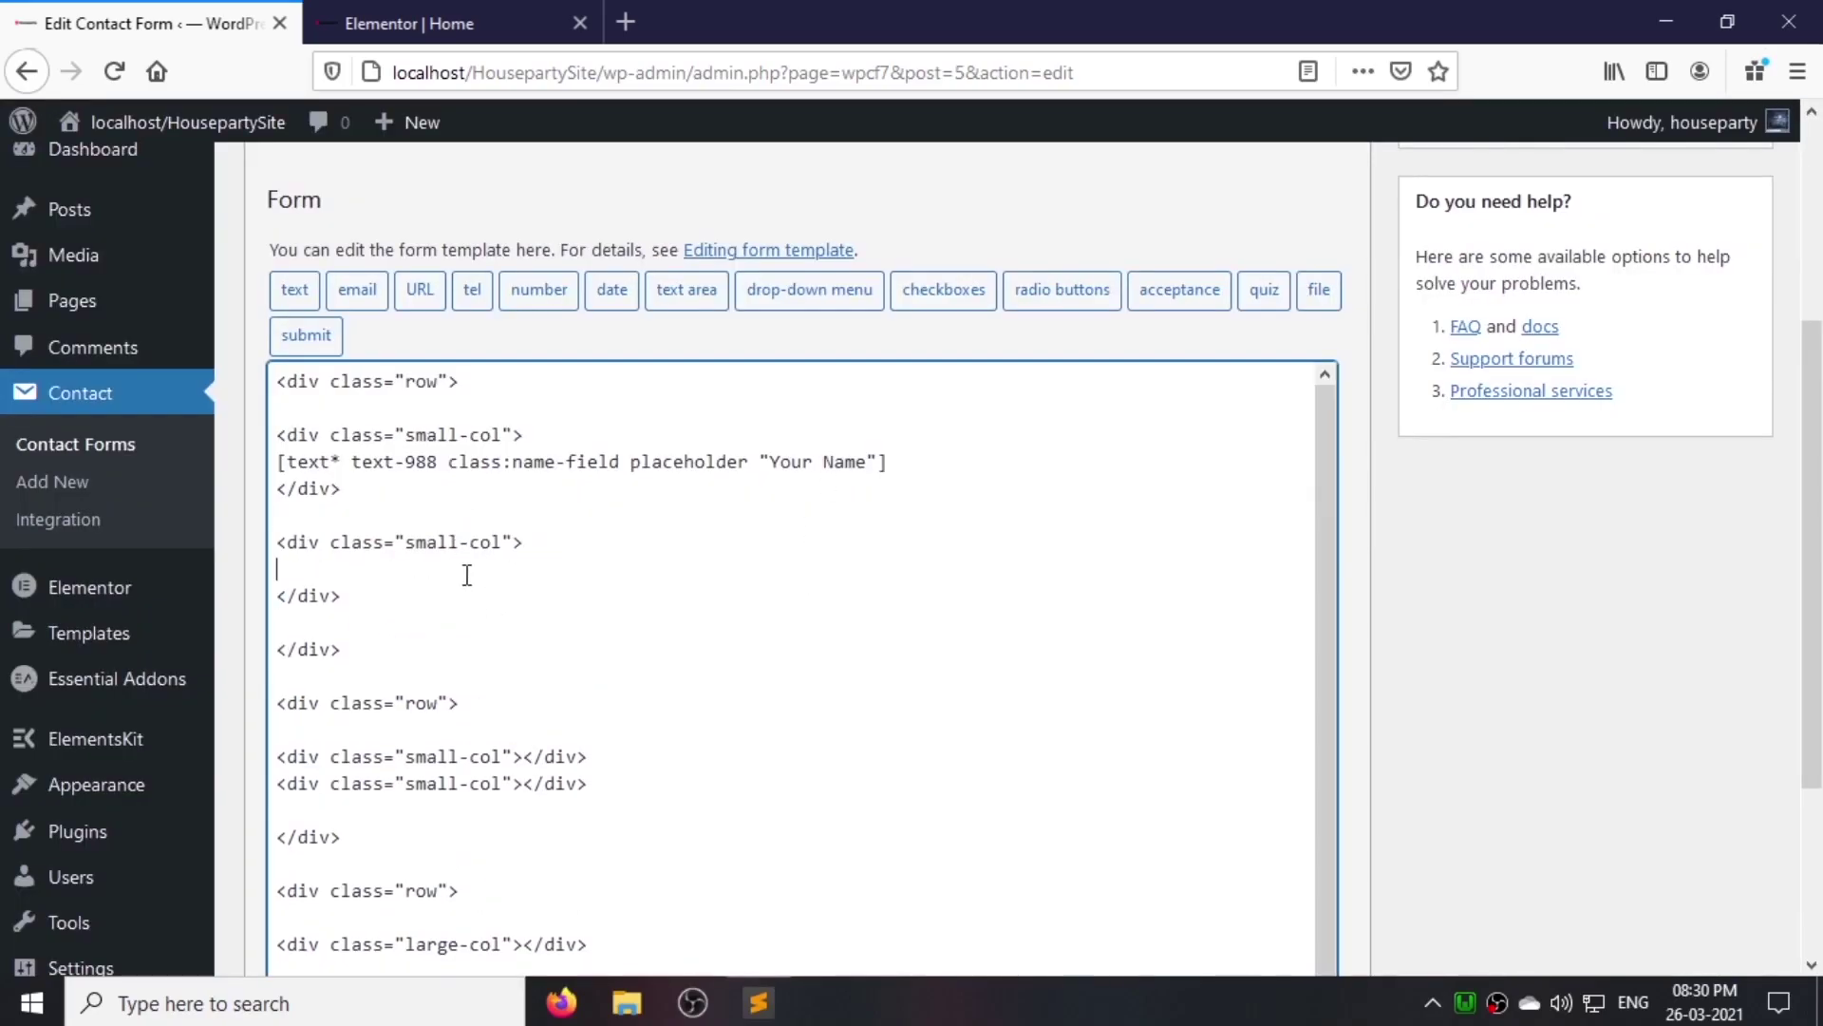
{"action": "left_click", "coordinate": [357, 290]}
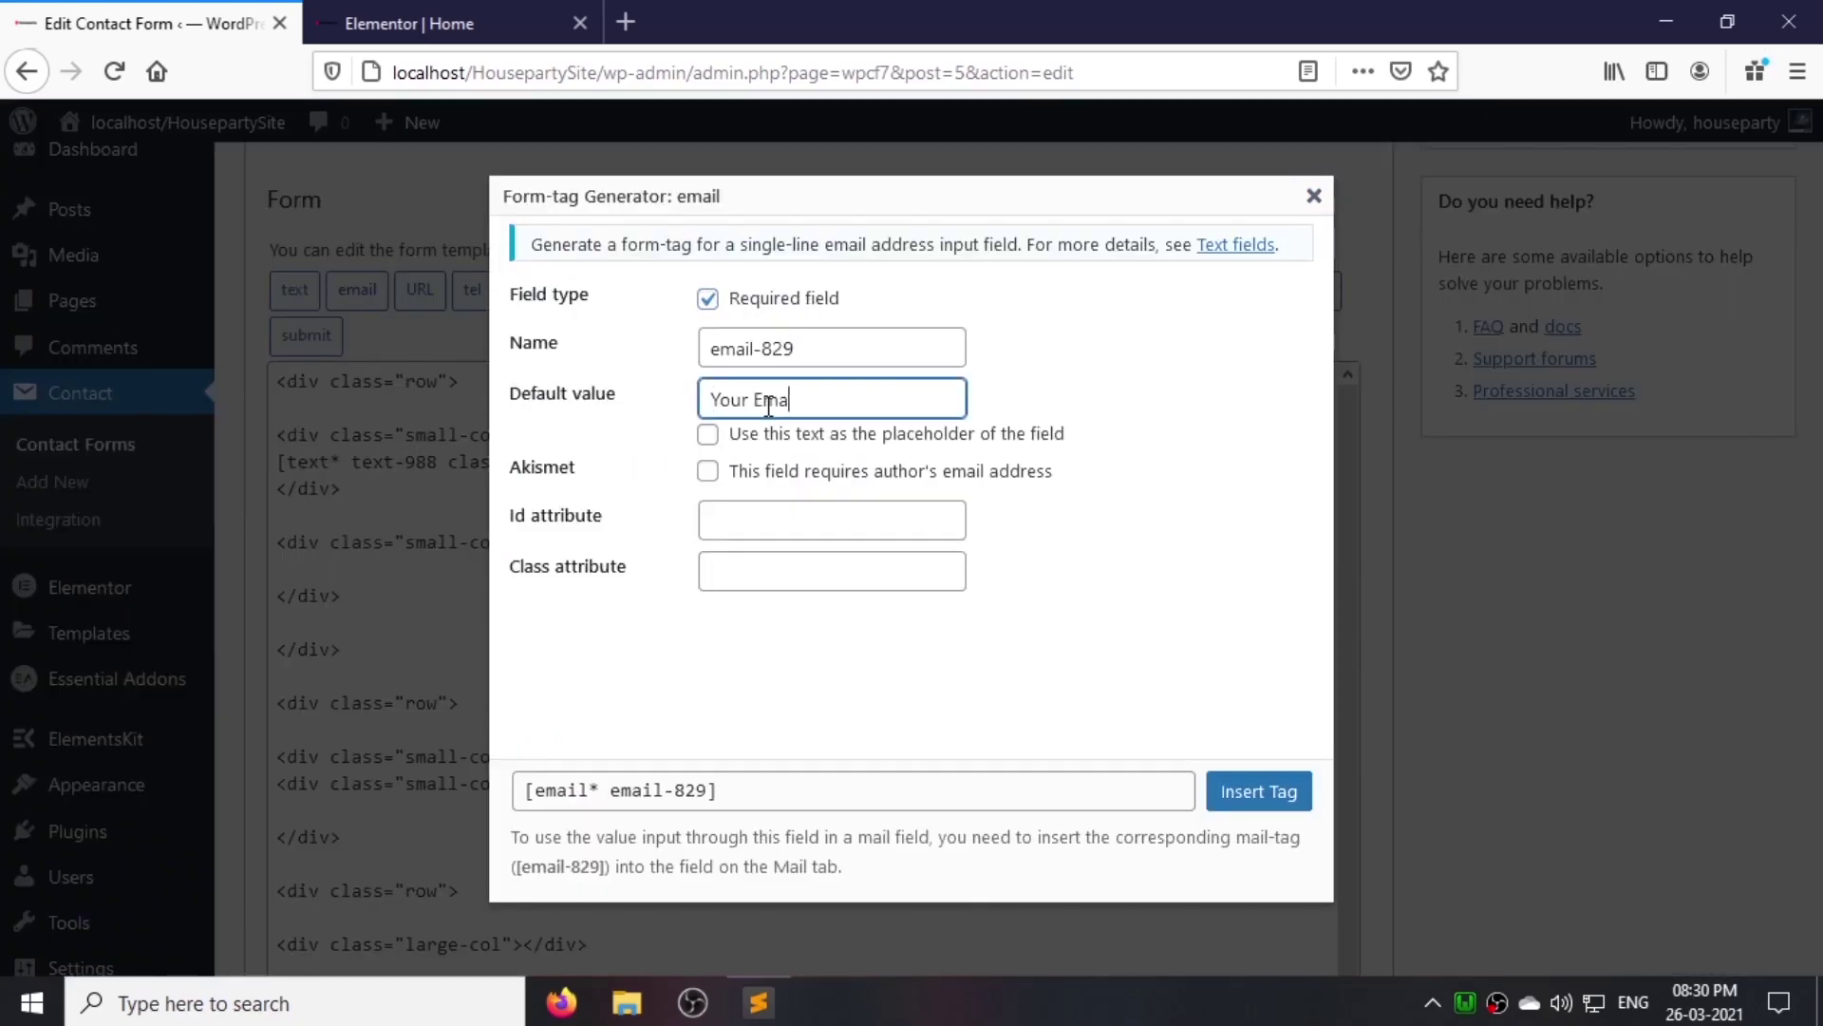
{"action": "left_click", "coordinate": [788, 435]}
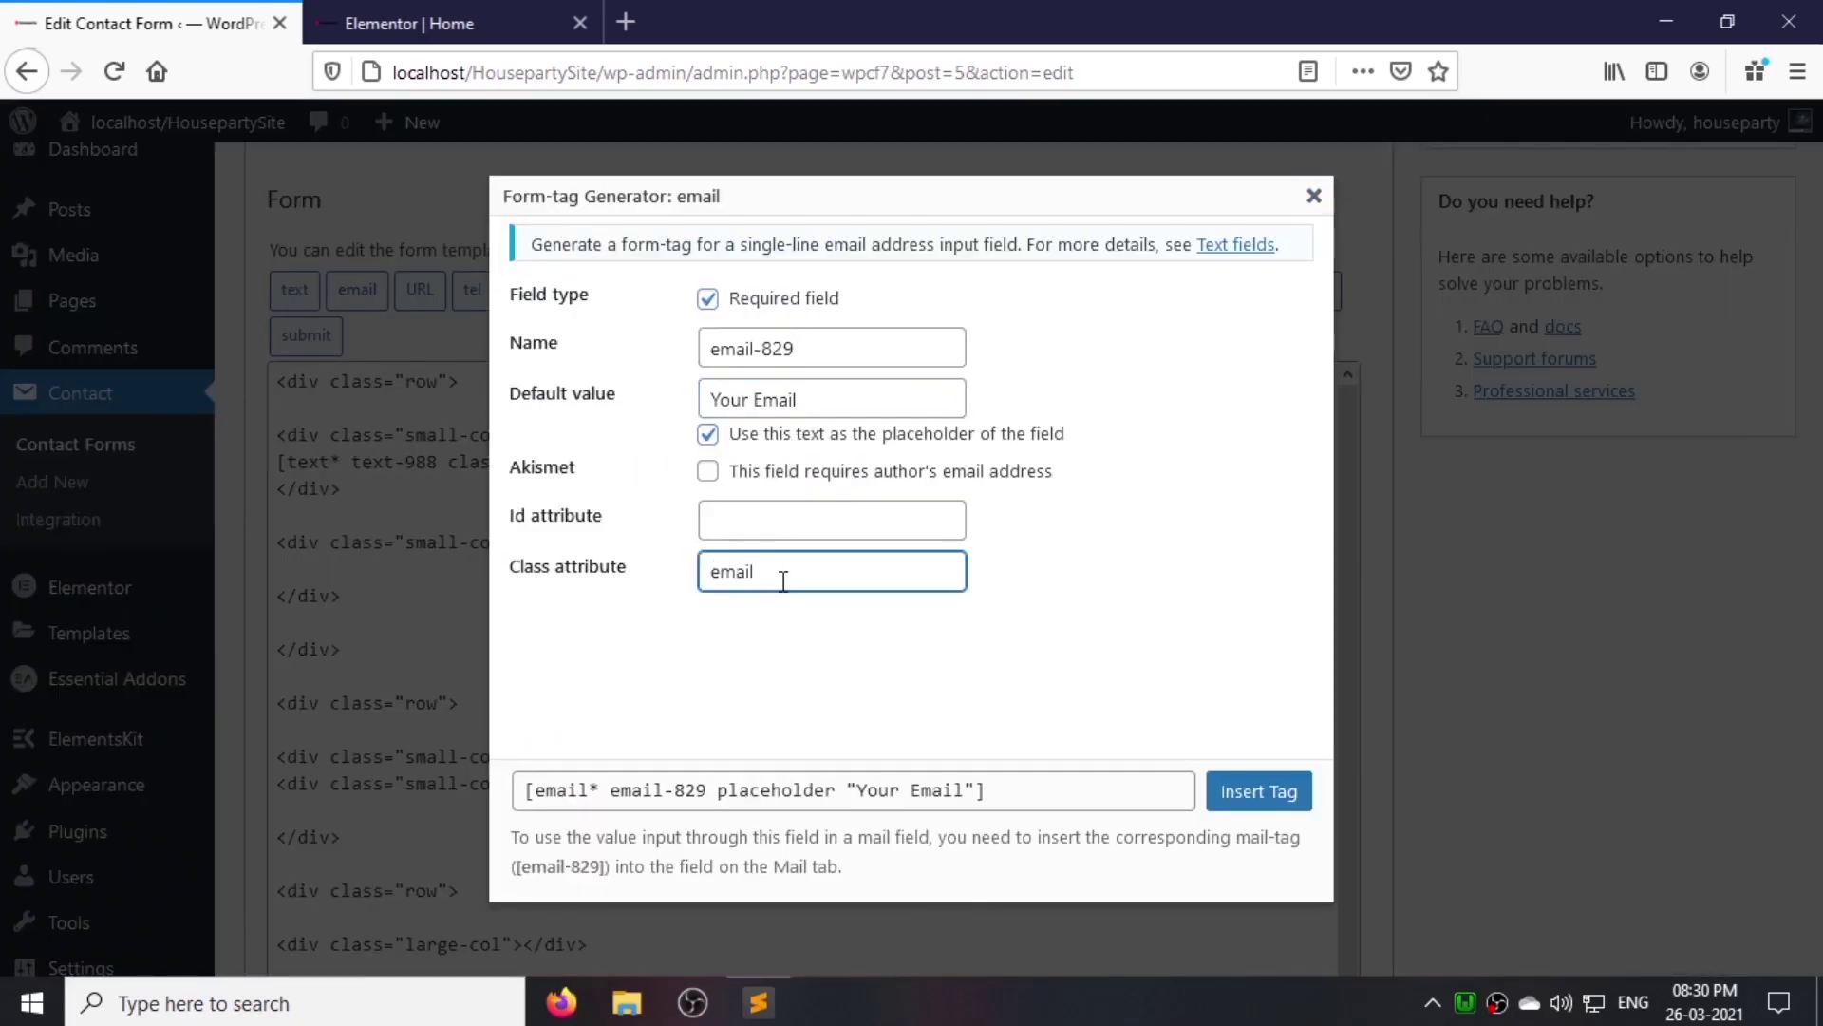
{"action": "left_click", "coordinate": [1259, 791]}
Step: Add a subject text field in the next empty column, adapted from the name field
{"action": "left_click", "coordinate": [524, 752]}
{"action": "key", "text": "Return"}
{"action": "key", "text": "Return"}
{"action": "left_click", "coordinate": [287, 296]}
{"action": "double_click", "coordinate": [798, 400]}
{"action": "type", "text": "Subject"}
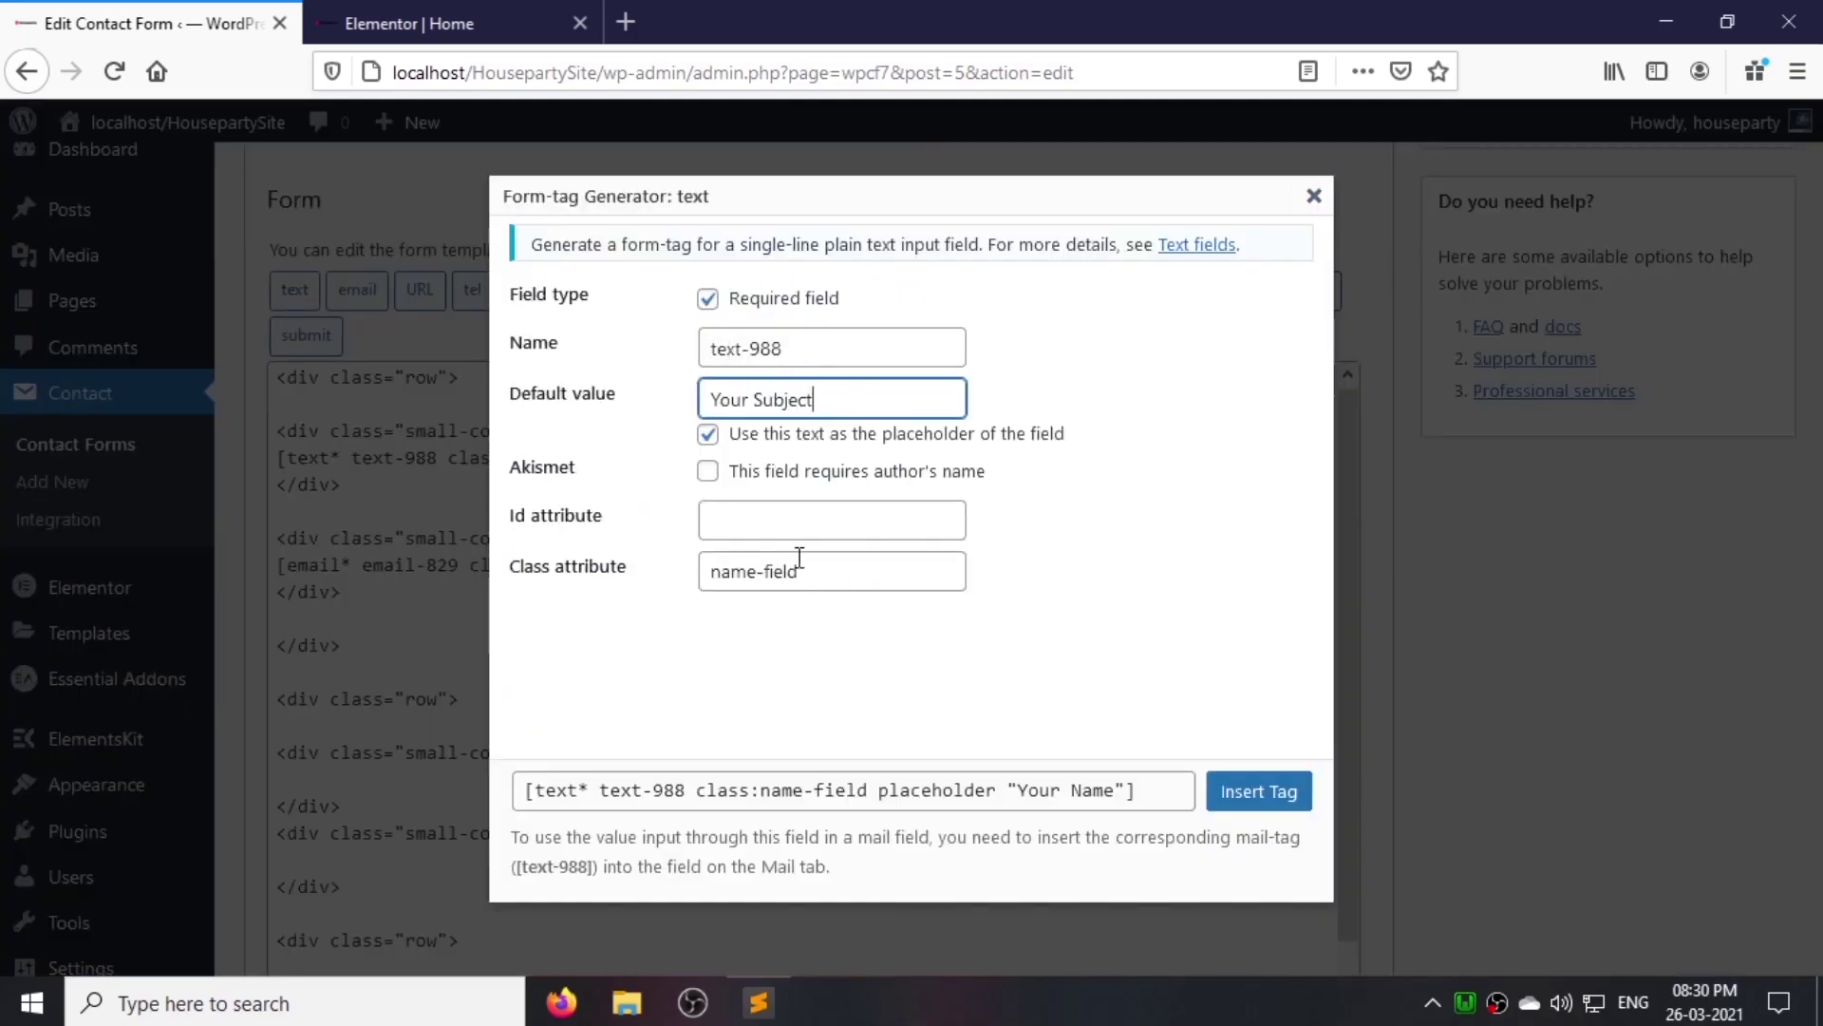
{"action": "double_click", "coordinate": [726, 568]}
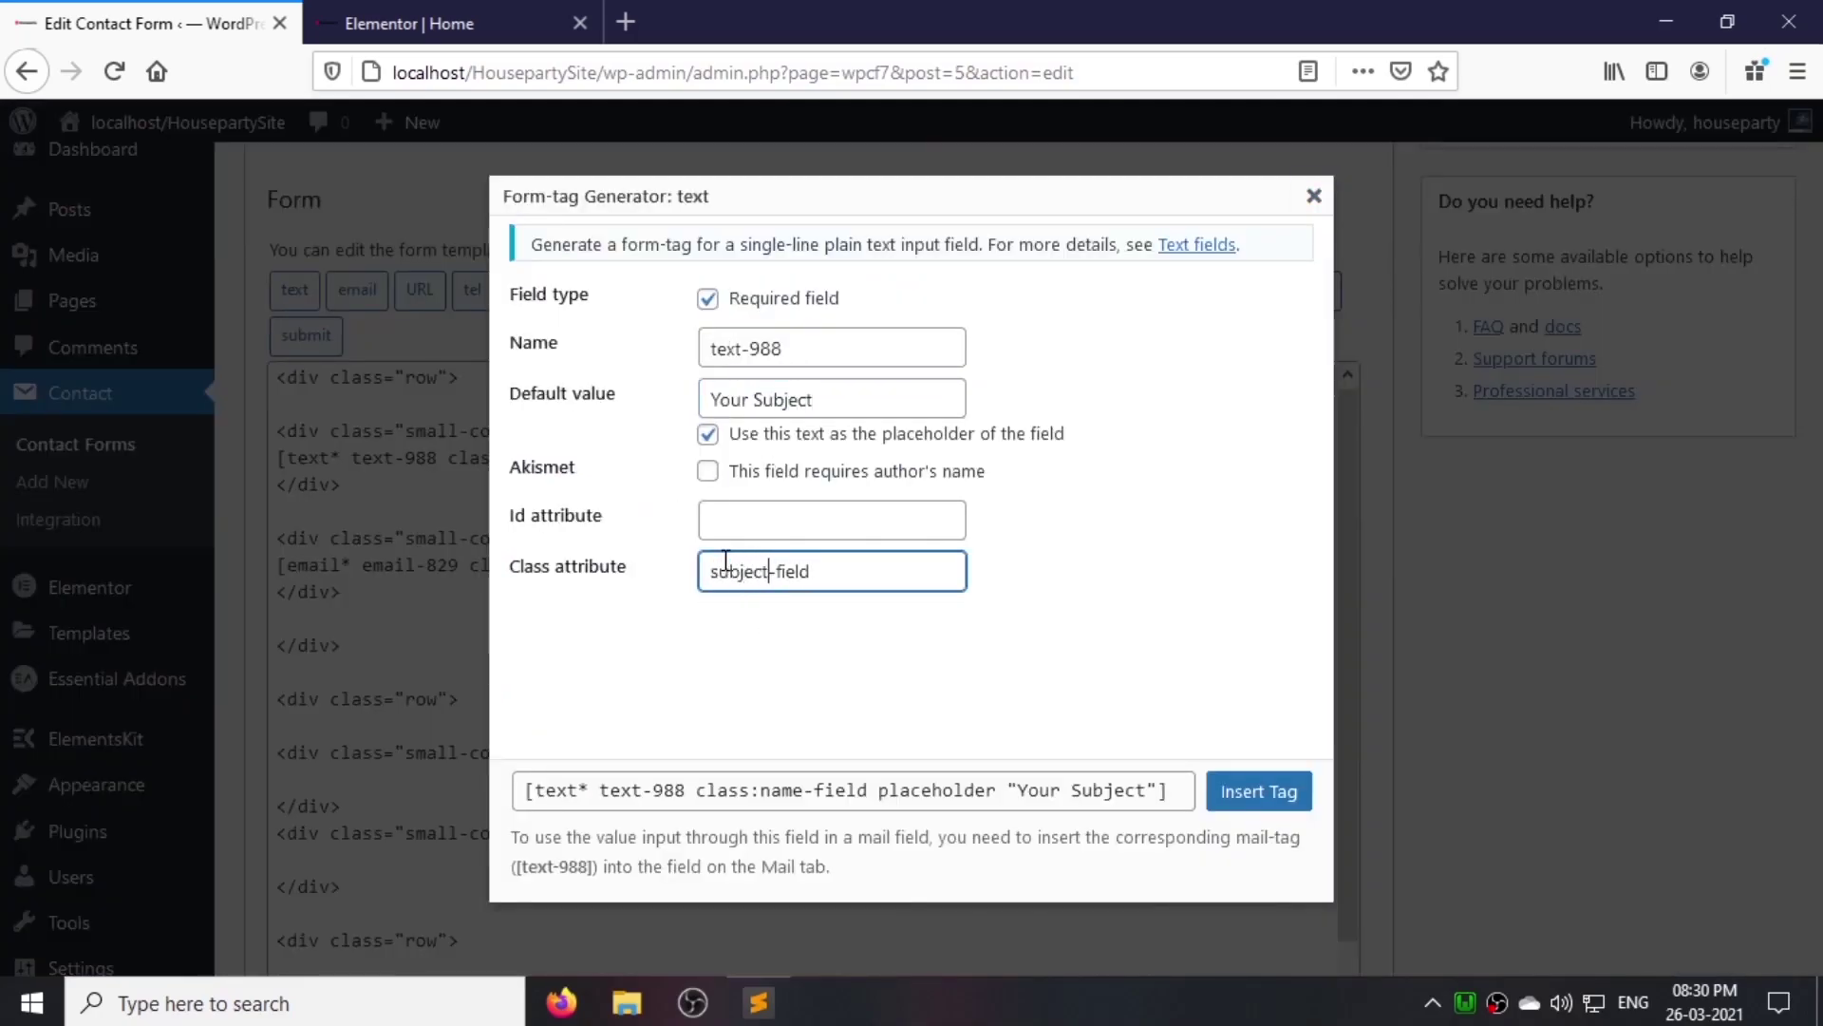
{"action": "left_click", "coordinate": [1258, 791]}
Step: Add a telephone field with a Your Mobile Number placeholder and class mobile-field
{"action": "scroll", "coordinate": [623, 701], "scroll_direction": "down", "scroll_amount": 1}
{"action": "left_click", "coordinate": [524, 805]}
{"action": "key", "text": "Return"}
{"action": "key", "text": "Return"}
{"action": "left_click", "coordinate": [472, 290]}
{"action": "left_click", "coordinate": [798, 430]}
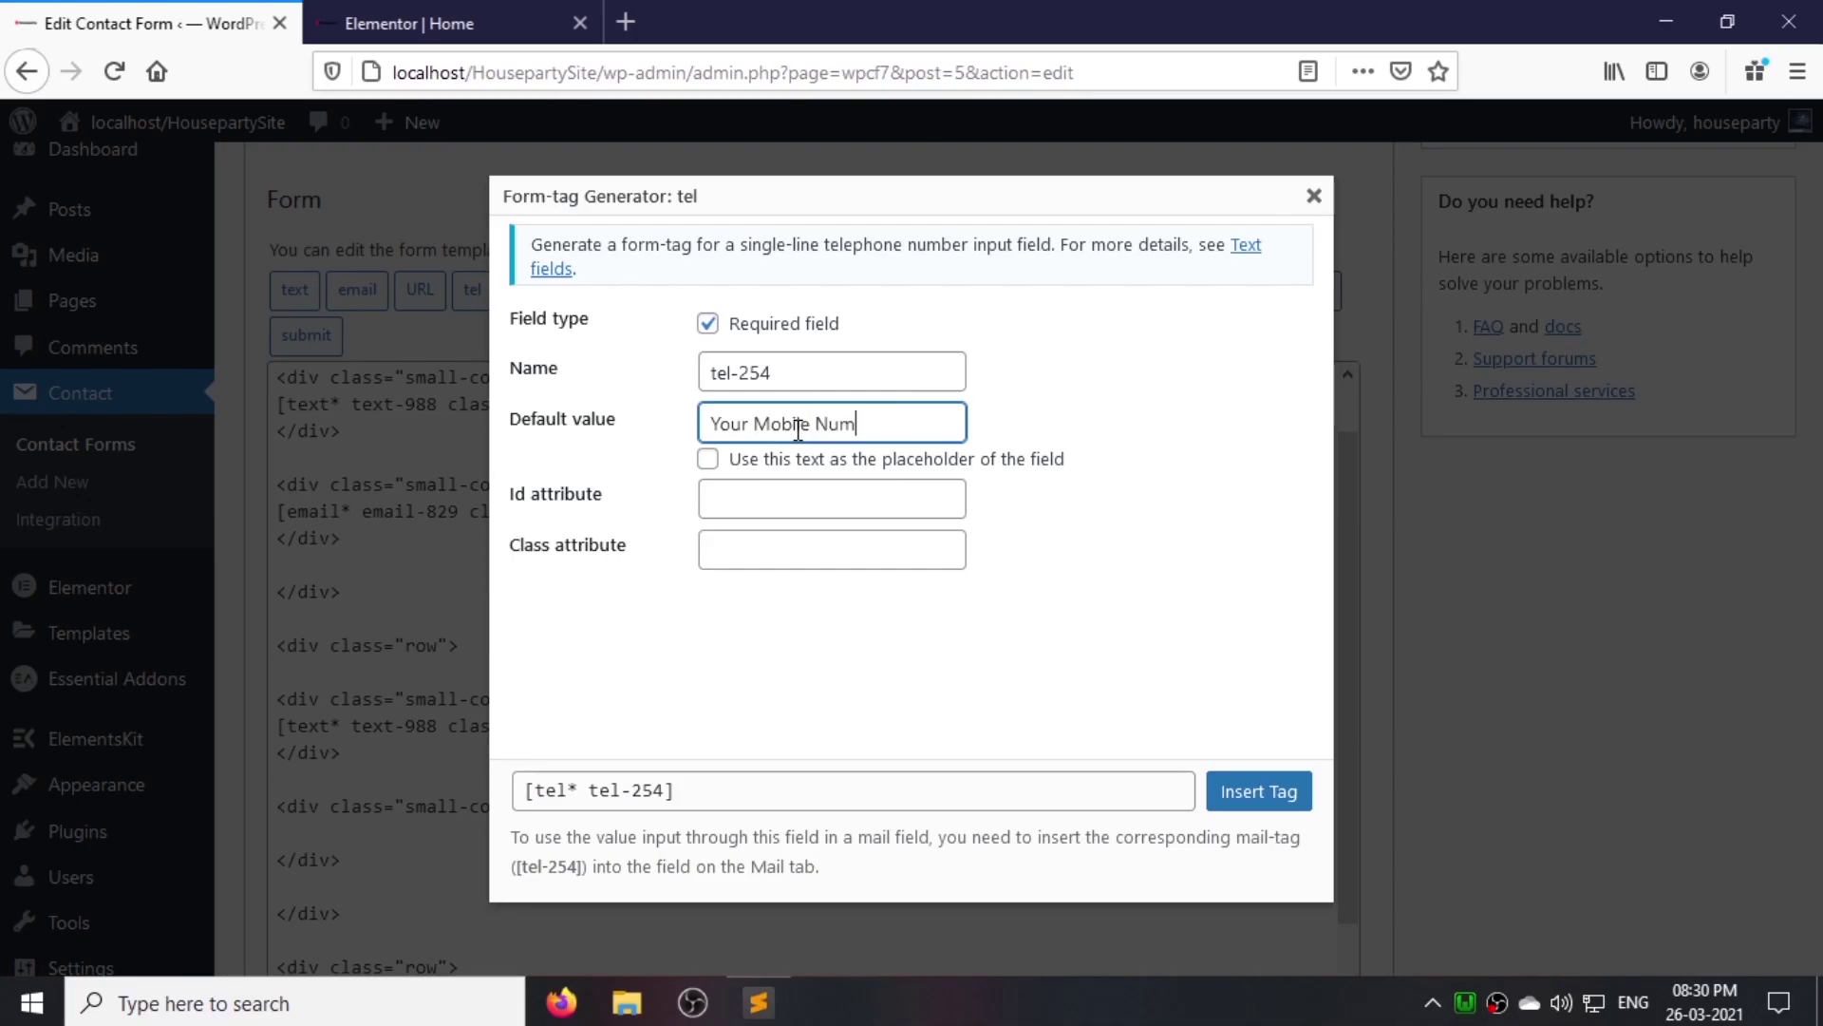
{"action": "left_click", "coordinate": [728, 465]}
{"action": "left_click", "coordinate": [761, 544]}
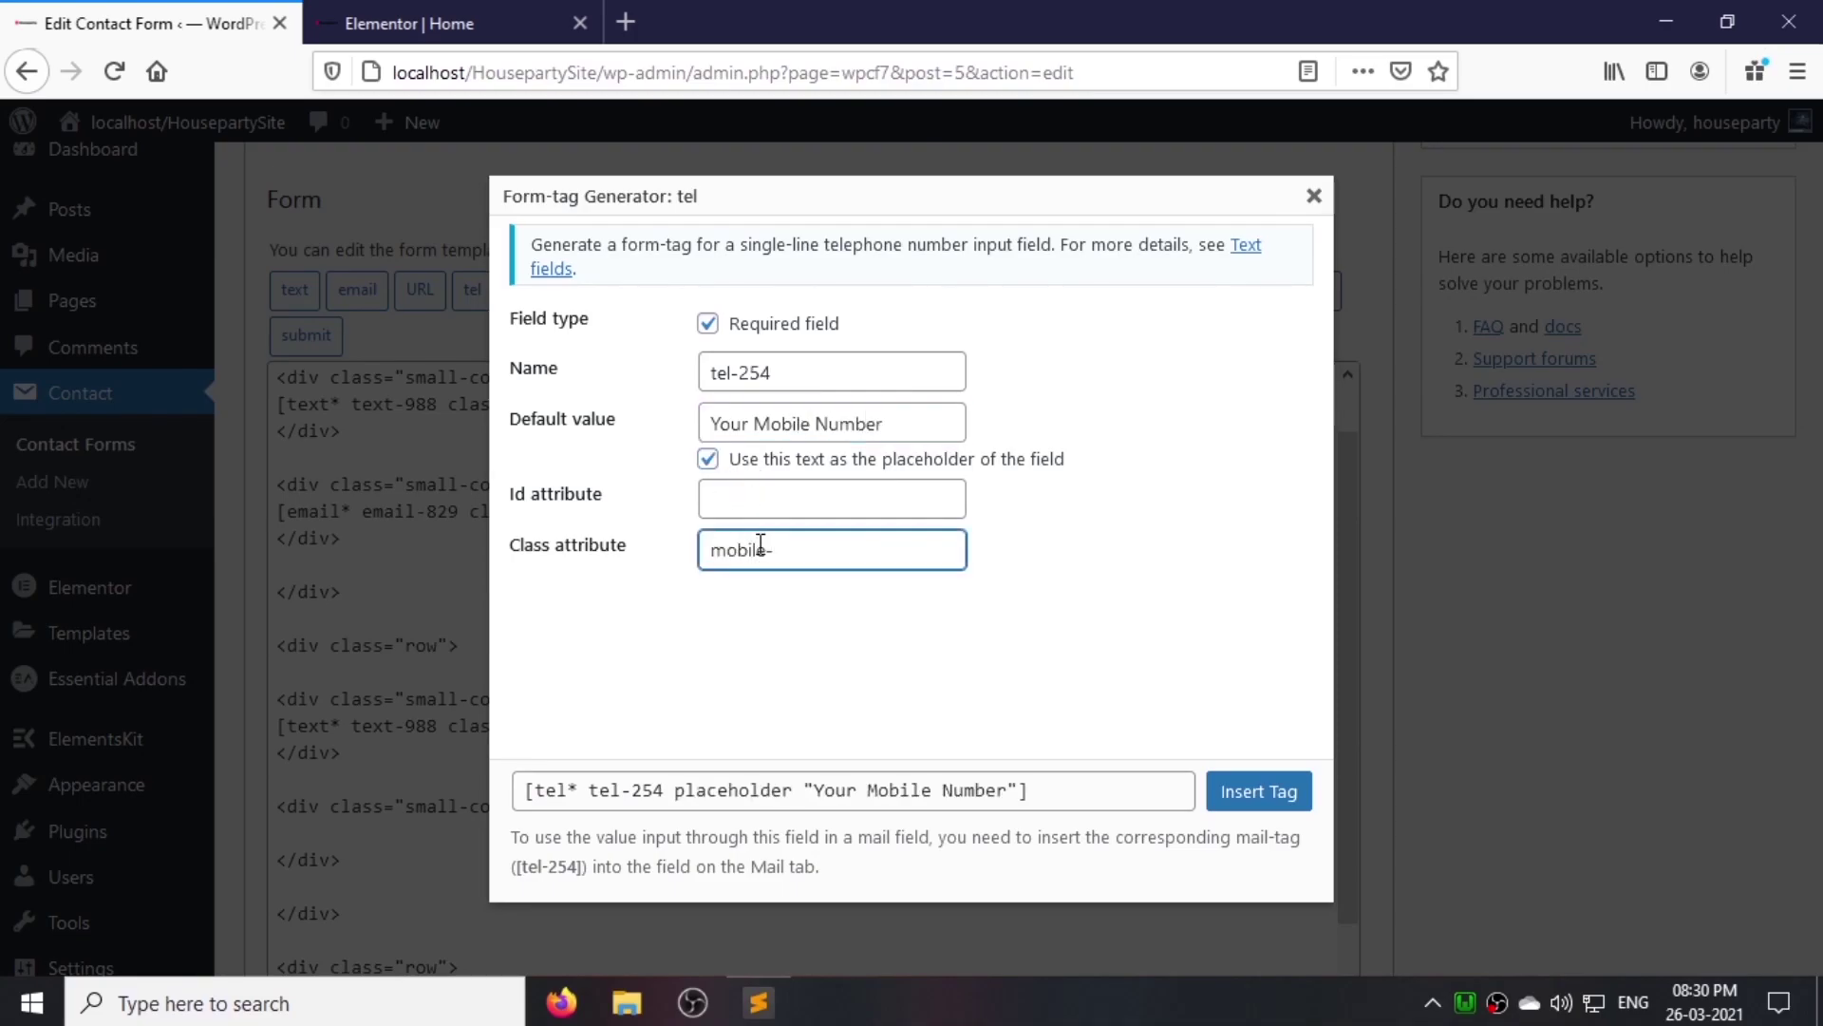
{"action": "type", "text": "mobile-field"}
{"action": "left_click", "coordinate": [1260, 792]}
Step: Add a message text area with a Your Message placeholder in the large column
{"action": "scroll", "coordinate": [483, 767], "scroll_direction": "down", "scroll_amount": 2}
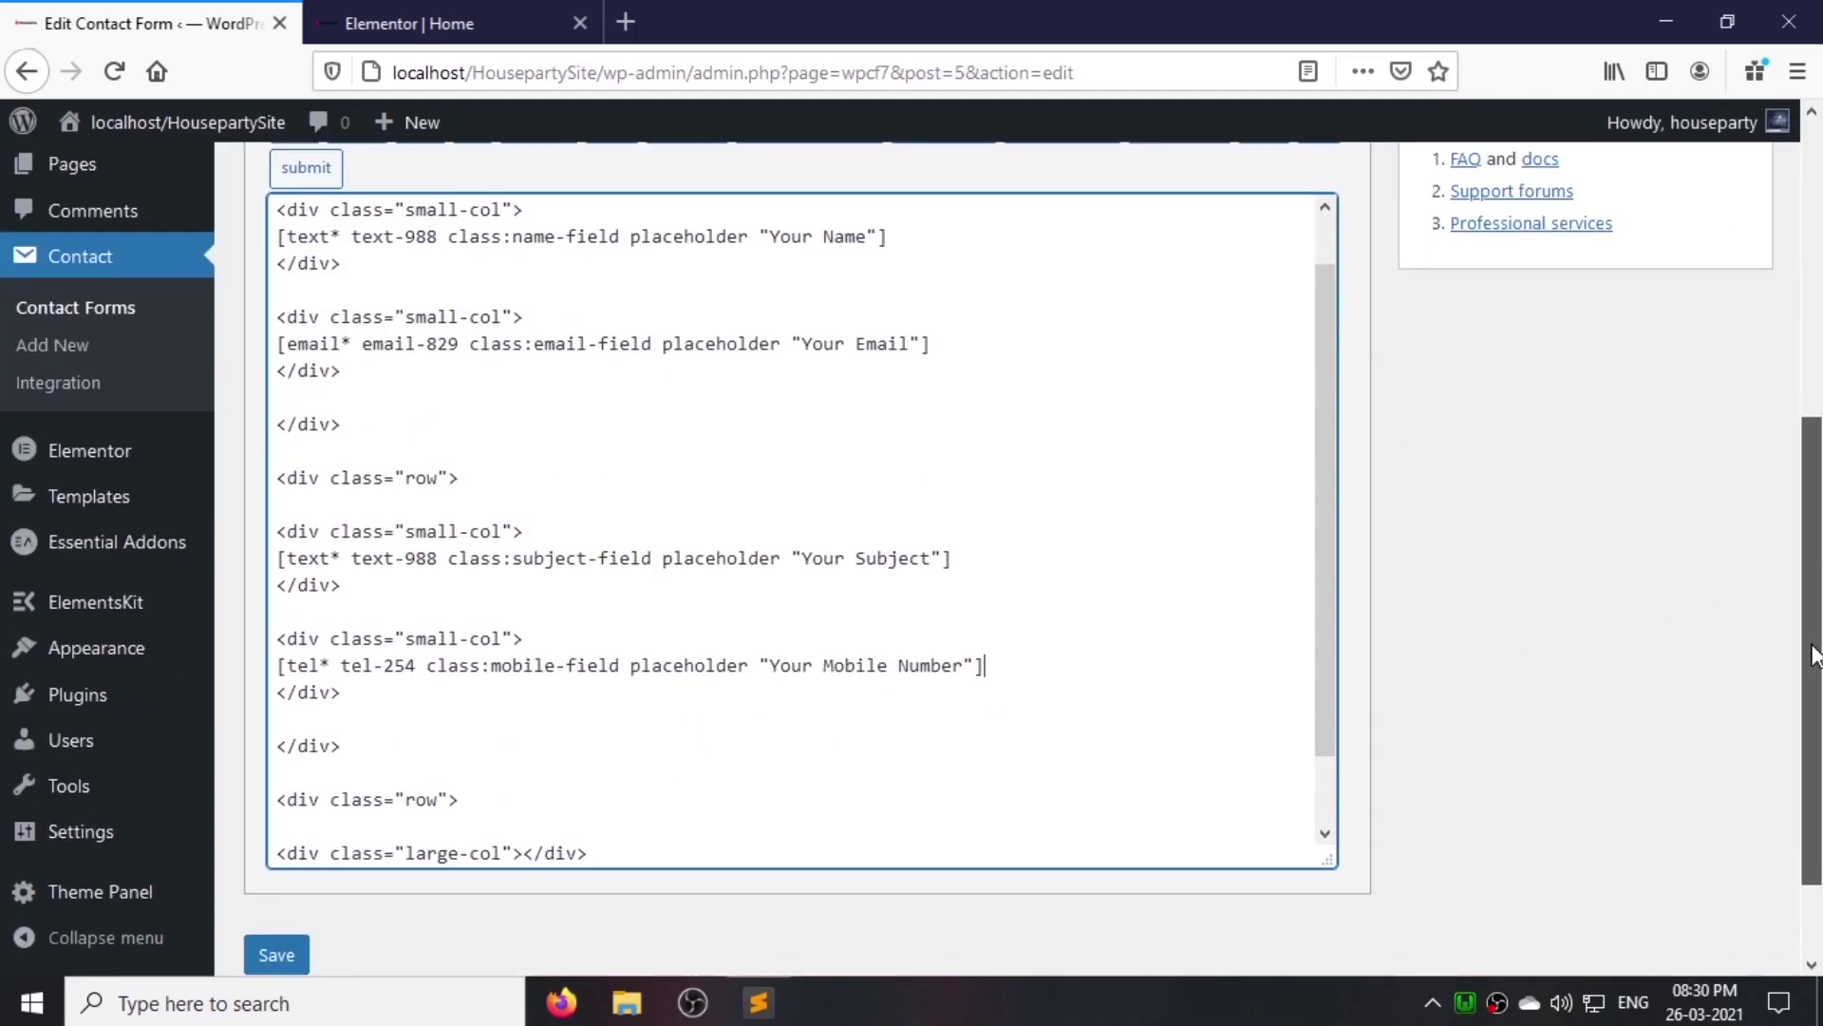
{"action": "scroll", "coordinate": [532, 771], "scroll_direction": "down", "scroll_amount": 1}
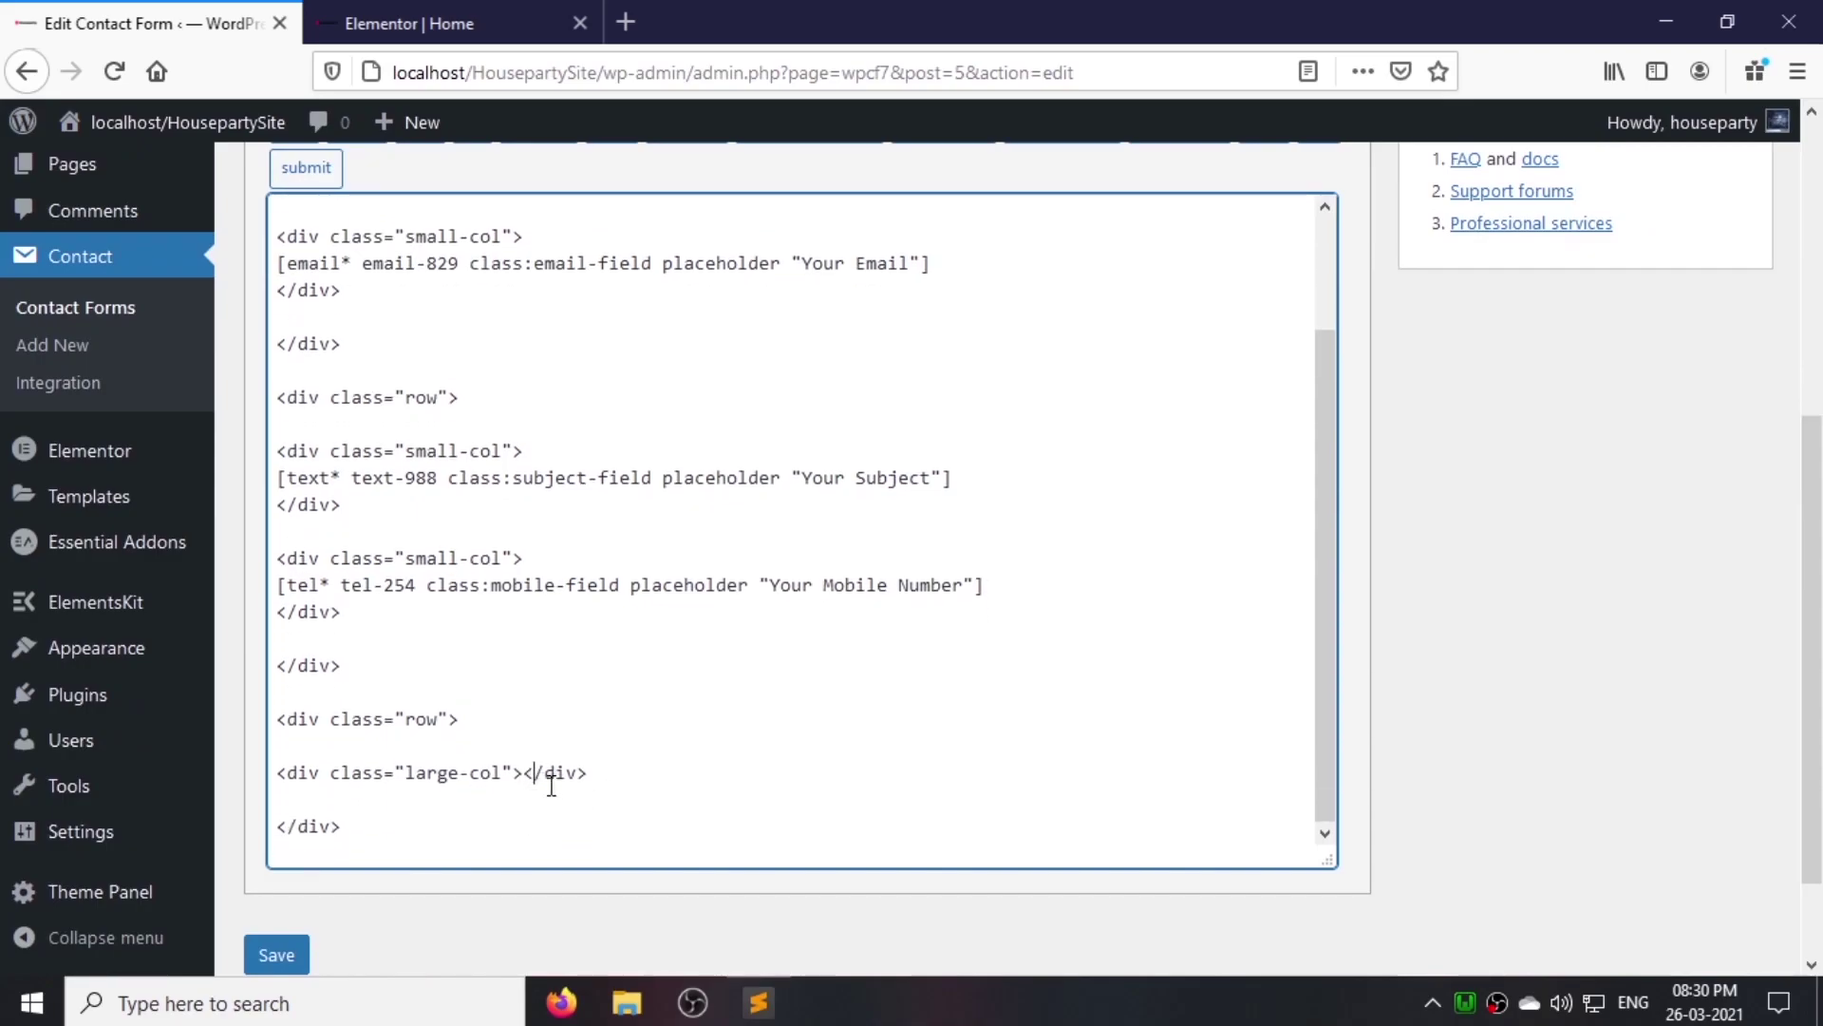
{"action": "key", "text": "Return"}
{"action": "scroll", "coordinate": [664, 665], "scroll_direction": "up", "scroll_amount": 2}
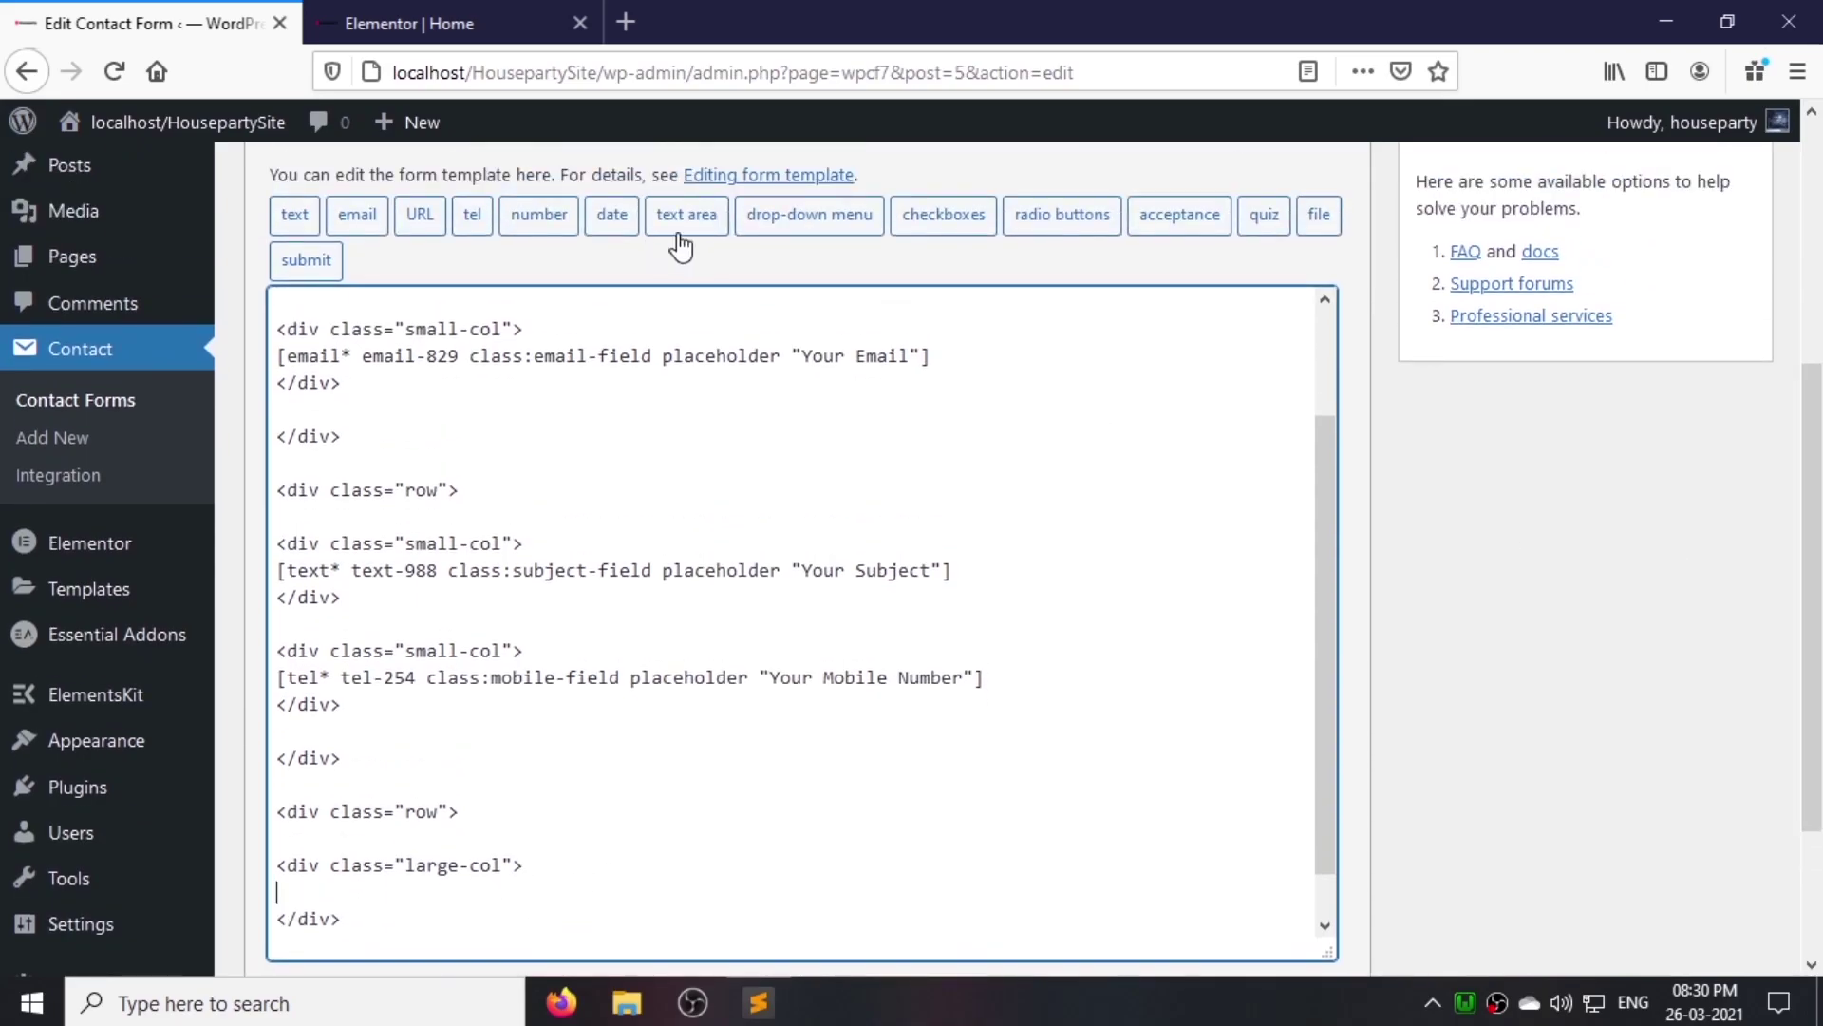
{"action": "left_click", "coordinate": [678, 217]}
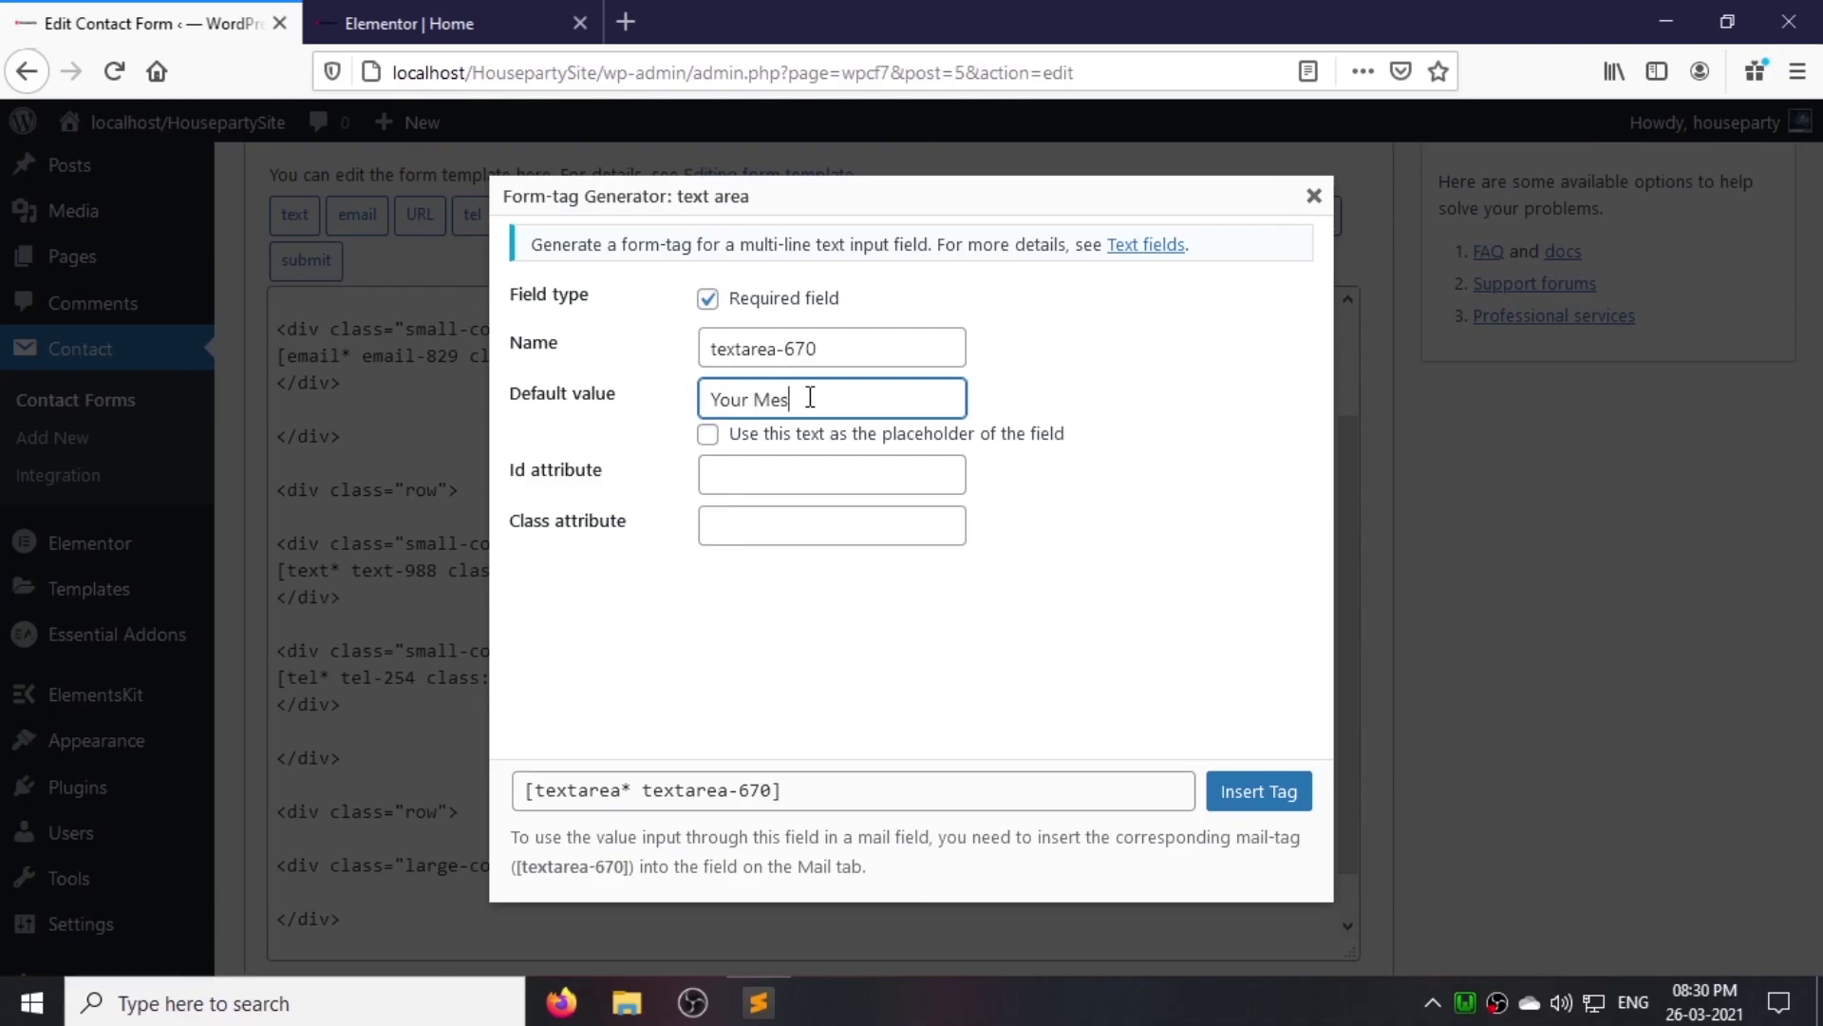
{"action": "left_click", "coordinate": [803, 399]}
{"action": "type", "text": "Your Message"}
{"action": "key", "text": "Tab"}
{"action": "key", "text": "space"}
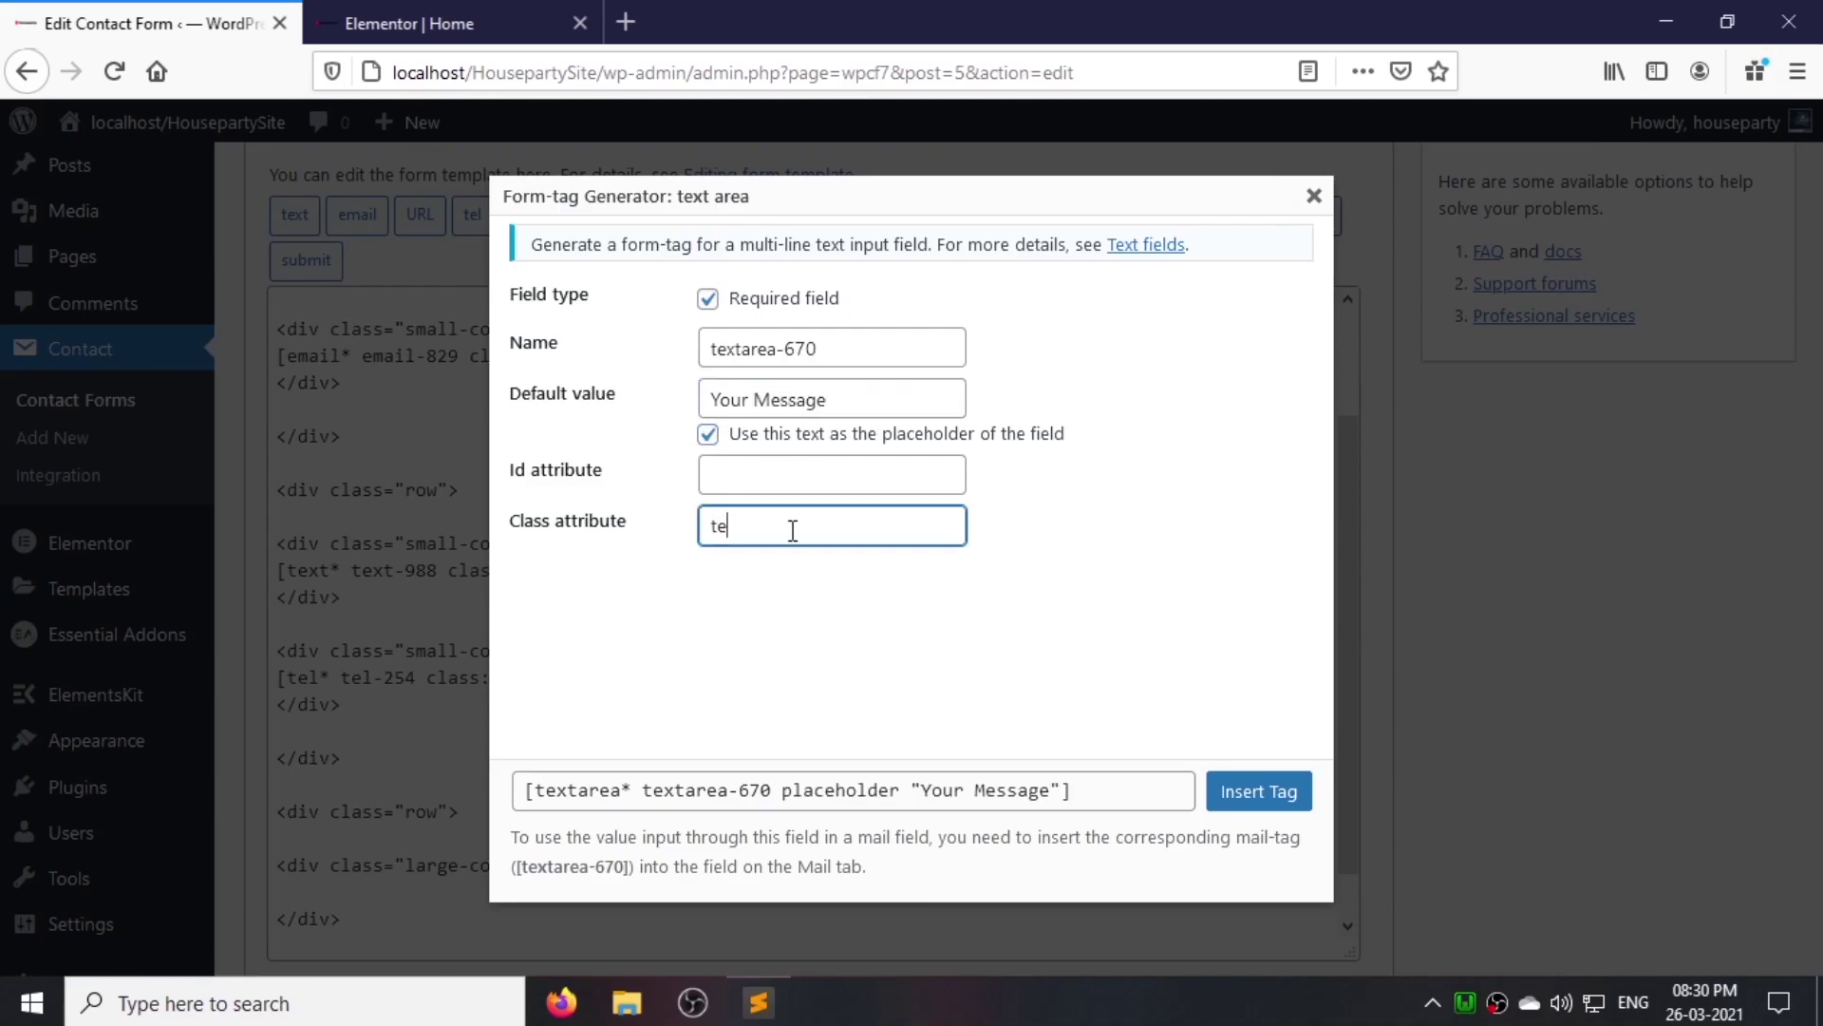
{"action": "left_click", "coordinate": [1258, 791]}
Step: Insert a Submit button tag into the form
{"action": "scroll", "coordinate": [621, 883], "scroll_direction": "down", "scroll_amount": 1}
{"action": "scroll", "coordinate": [525, 883], "scroll_direction": "down", "scroll_amount": 1}
{"action": "scroll", "coordinate": [475, 665], "scroll_direction": "up", "scroll_amount": 5}
{"action": "left_click", "coordinate": [304, 258]}
{"action": "left_click", "coordinate": [741, 305]}
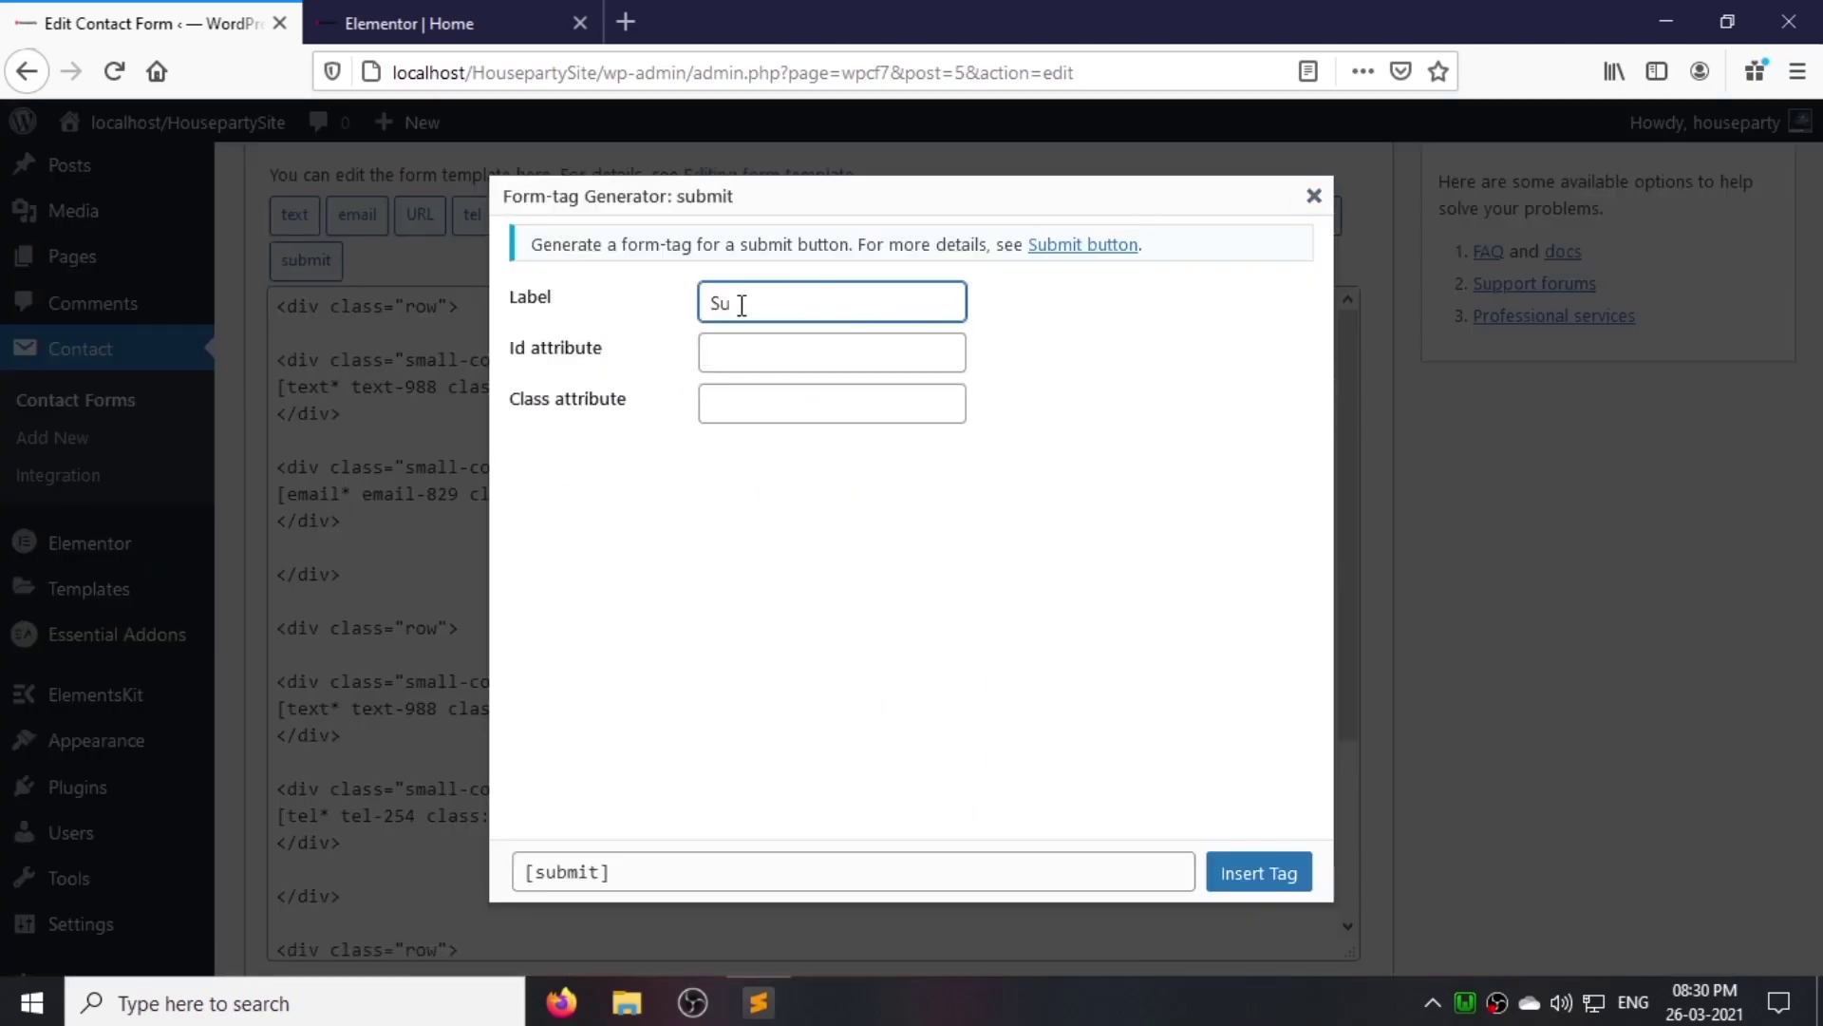
{"action": "left_click", "coordinate": [758, 406]}
{"action": "type", "text": "submit-btn"}
{"action": "left_click", "coordinate": [1251, 873]}
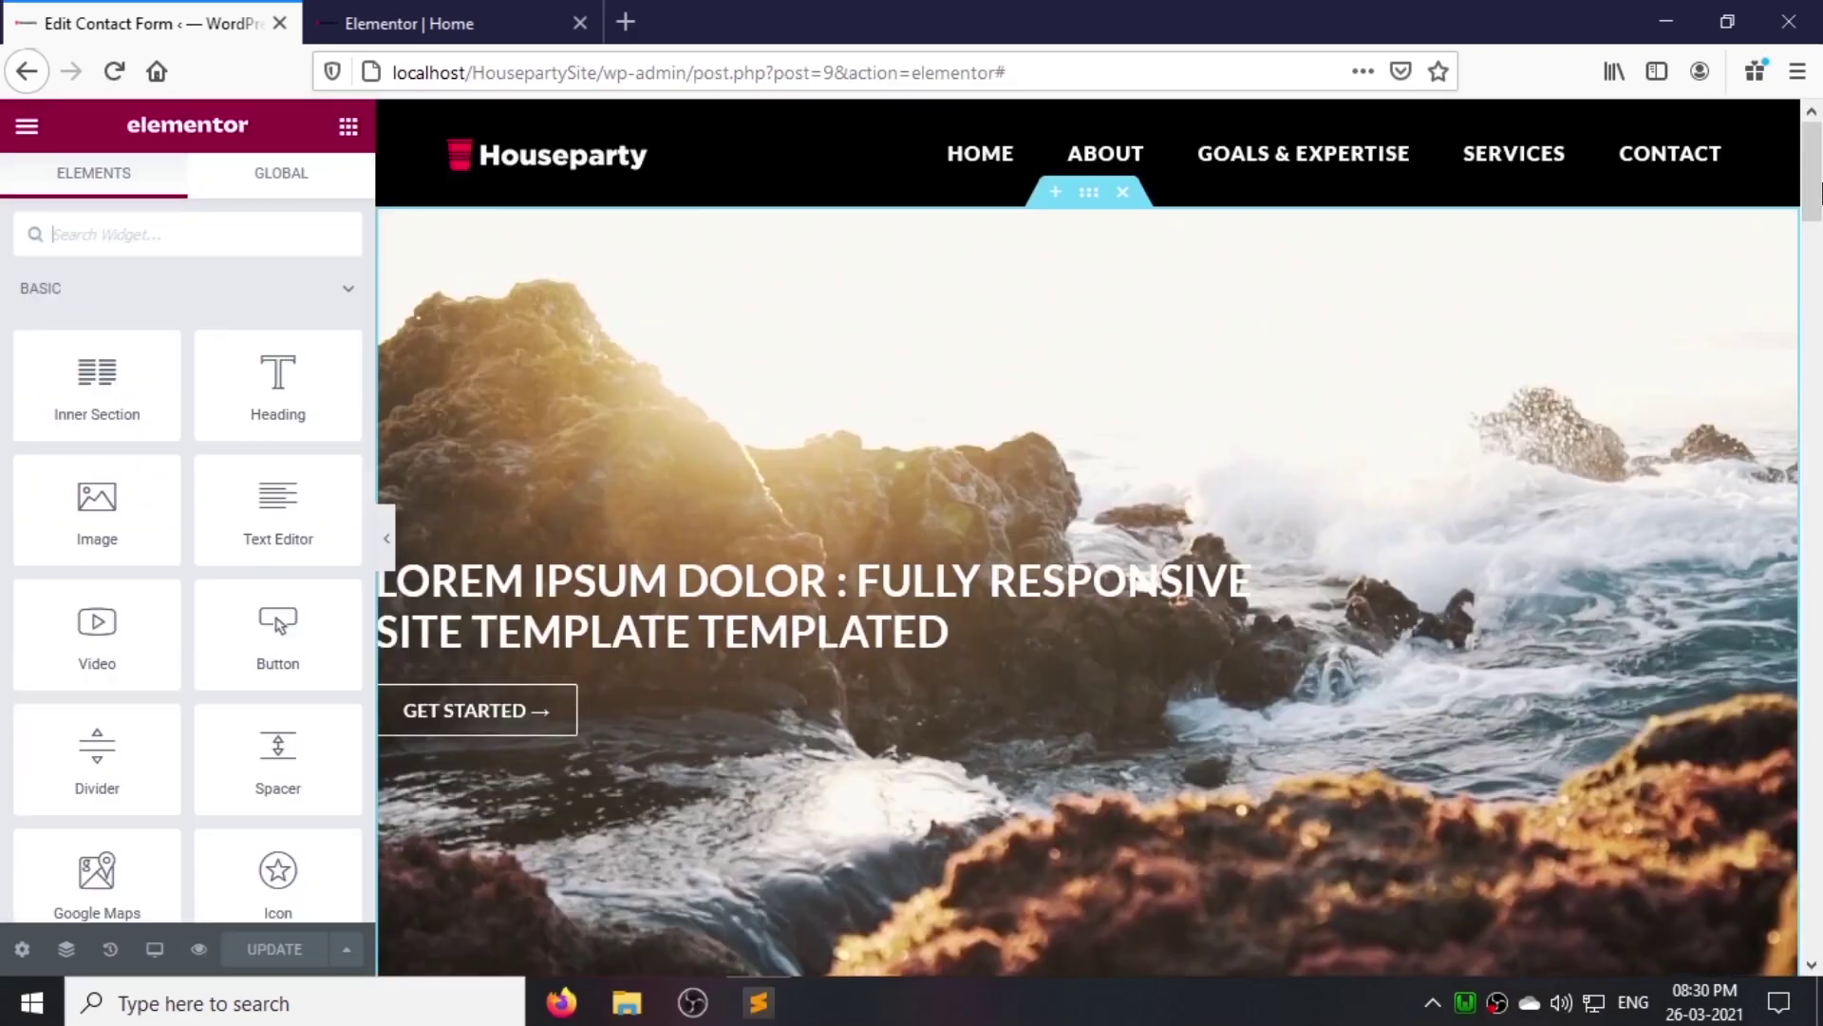
Step: Add a Contact Form 7 widget to the empty right column showing Contact form 1
{"action": "scroll", "coordinate": [1241, 582], "scroll_direction": "down", "scroll_amount": 15}
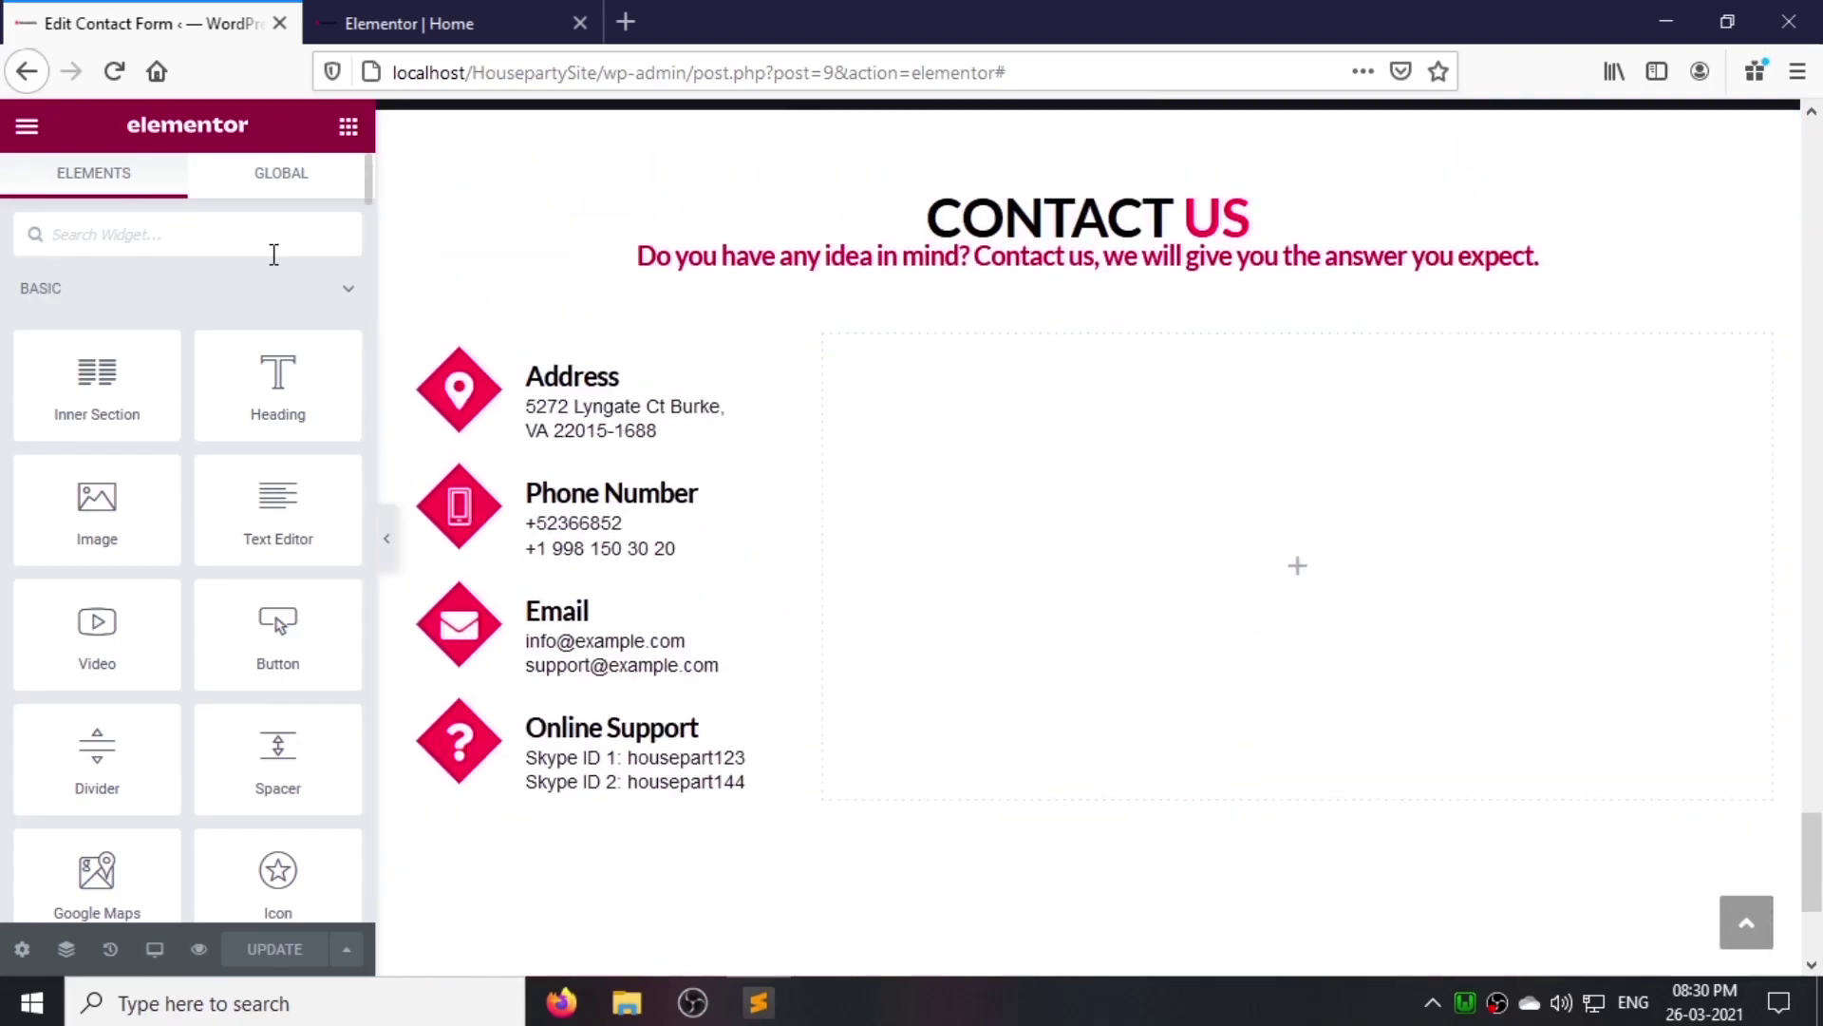
{"action": "type", "text": "contact"}
{"action": "left_click_drag", "start_coordinate": [275, 302], "coordinate": [1215, 513]}
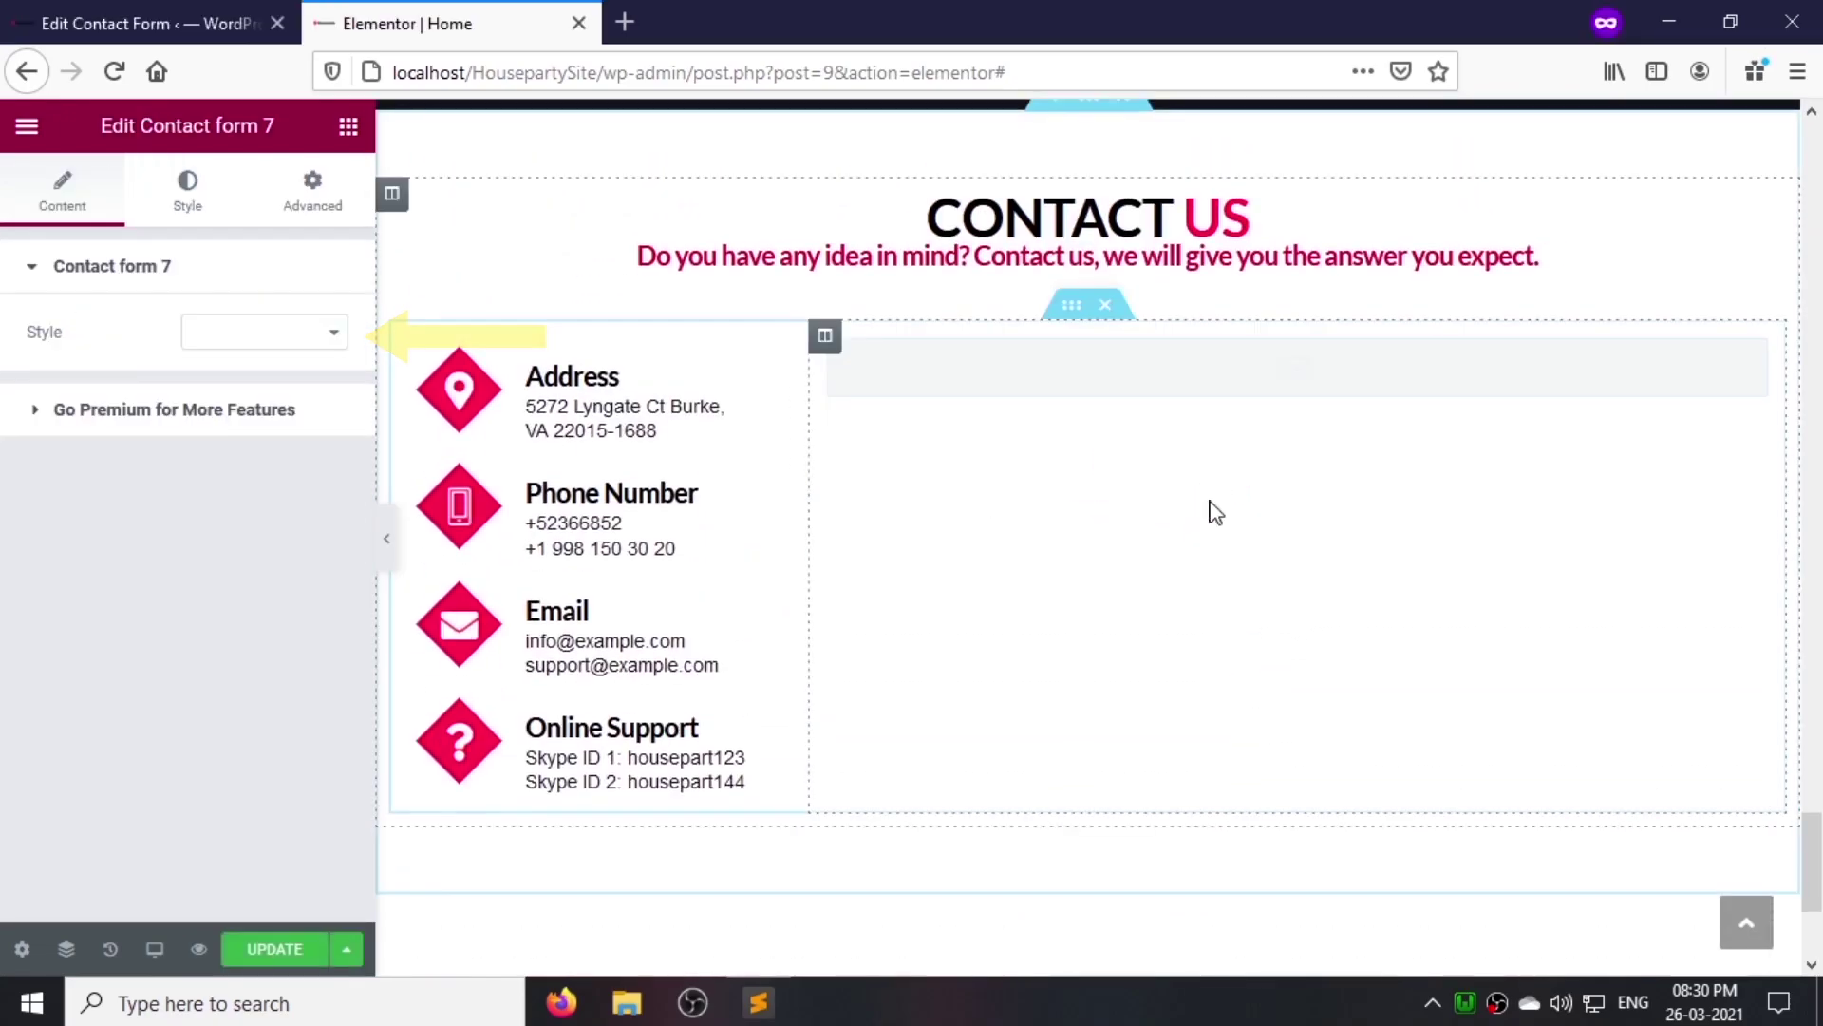
{"action": "left_click", "coordinate": [285, 332]}
{"action": "left_click", "coordinate": [252, 363]}
Step: Set the form's input field bottom margin to 35 and adjust the message box height
{"action": "left_click", "coordinate": [190, 211]}
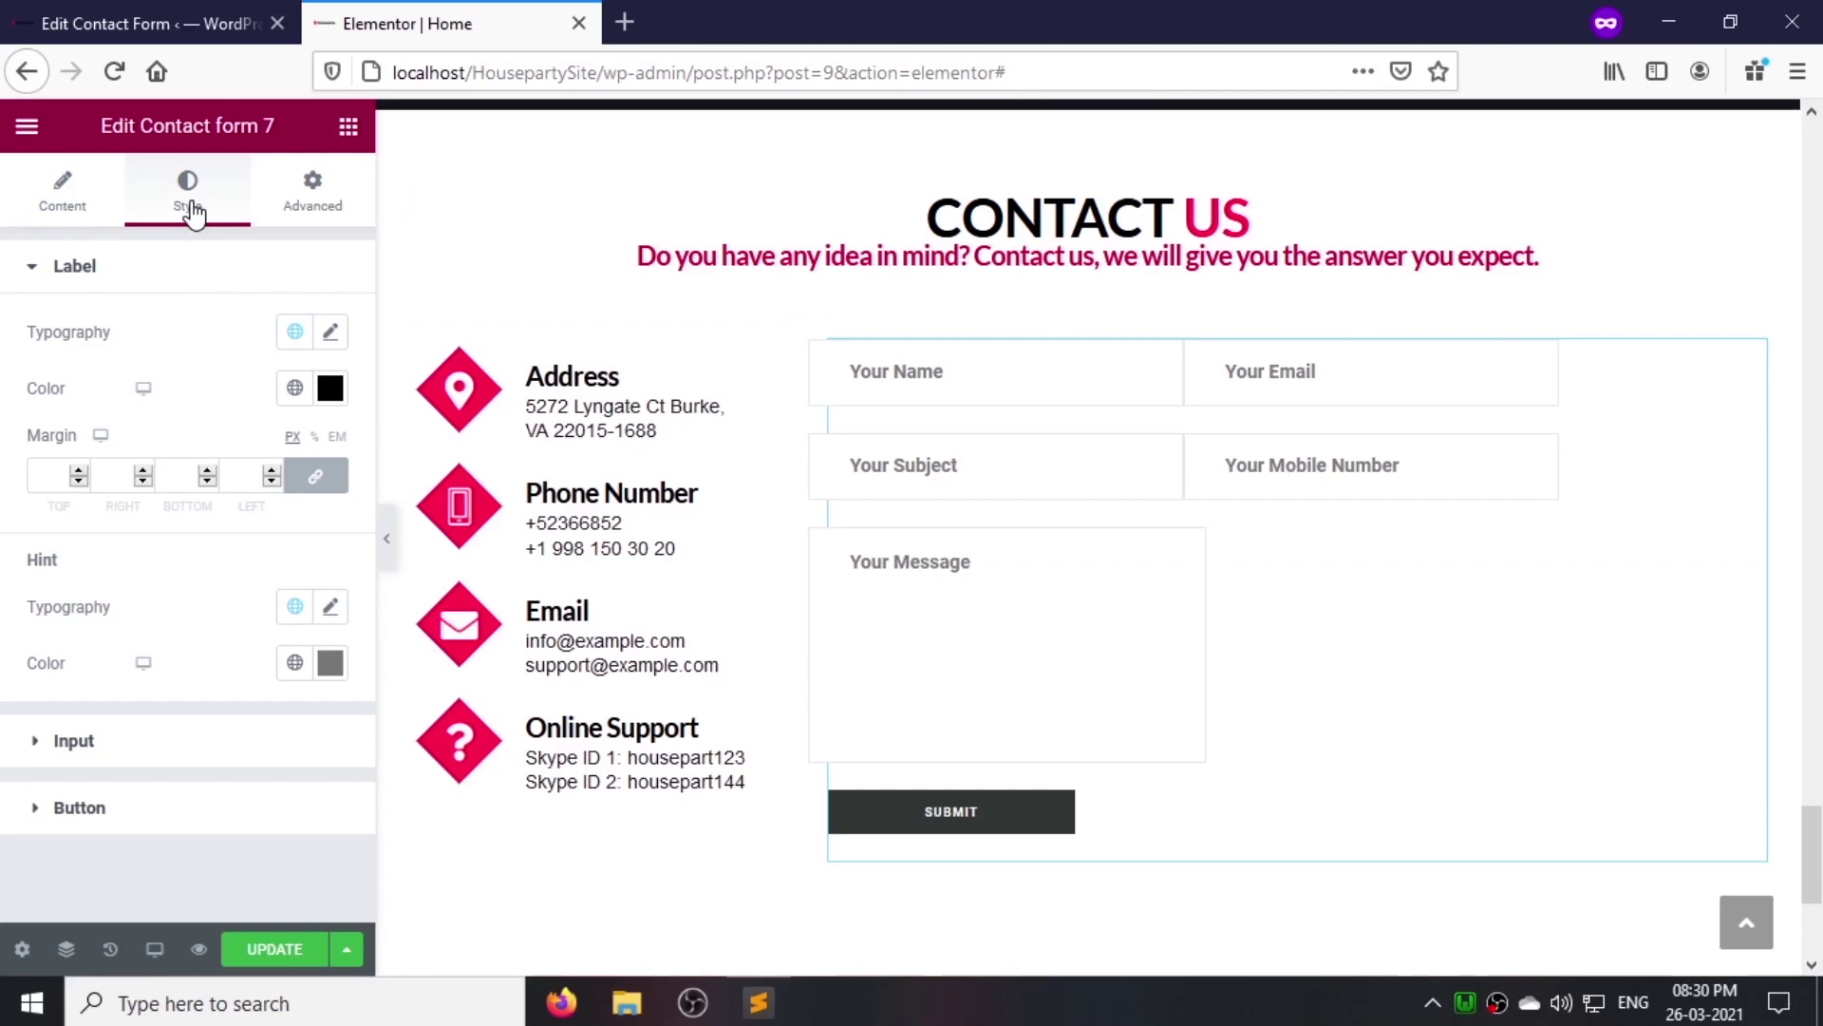
{"action": "left_click", "coordinate": [105, 267]}
{"action": "left_click", "coordinate": [74, 332]}
{"action": "left_click_drag", "start_coordinate": [304, 704], "coordinate": [262, 704]}
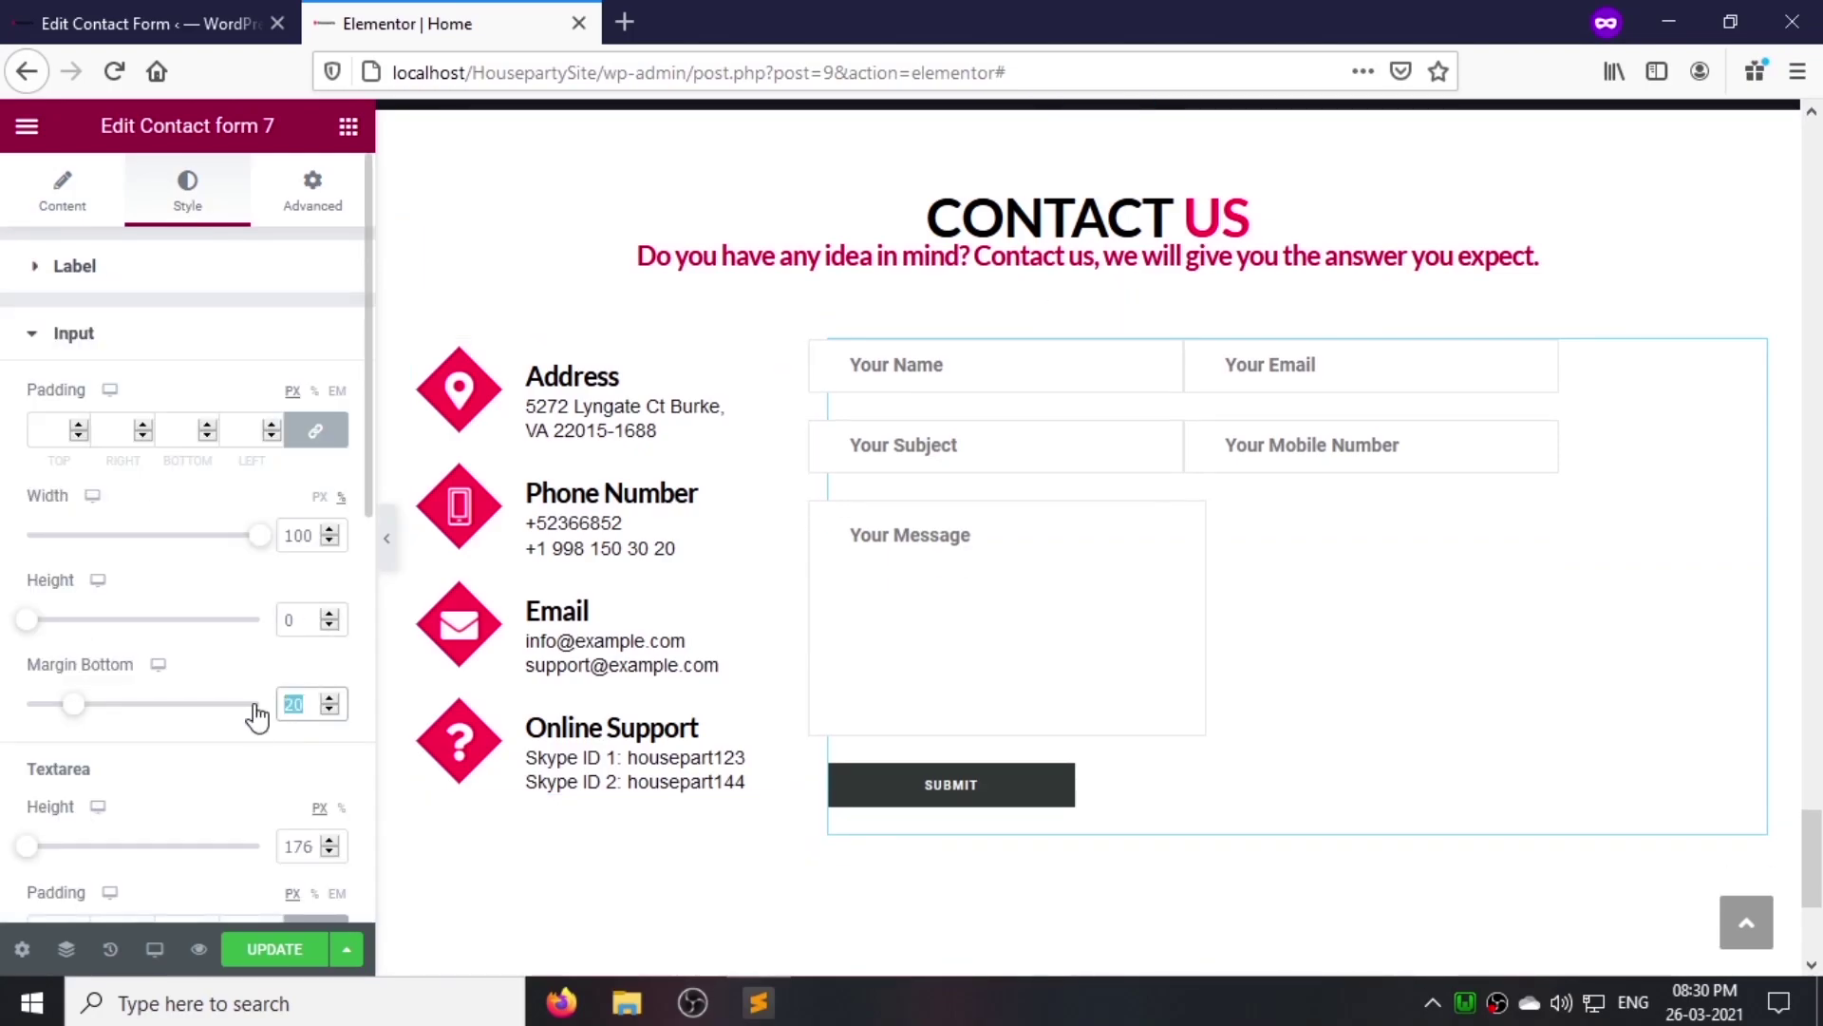
{"action": "type", "text": "35"}
{"action": "left_click", "coordinate": [302, 841]}
{"action": "scroll", "coordinate": [155, 691], "scroll_direction": "down", "scroll_amount": 8}
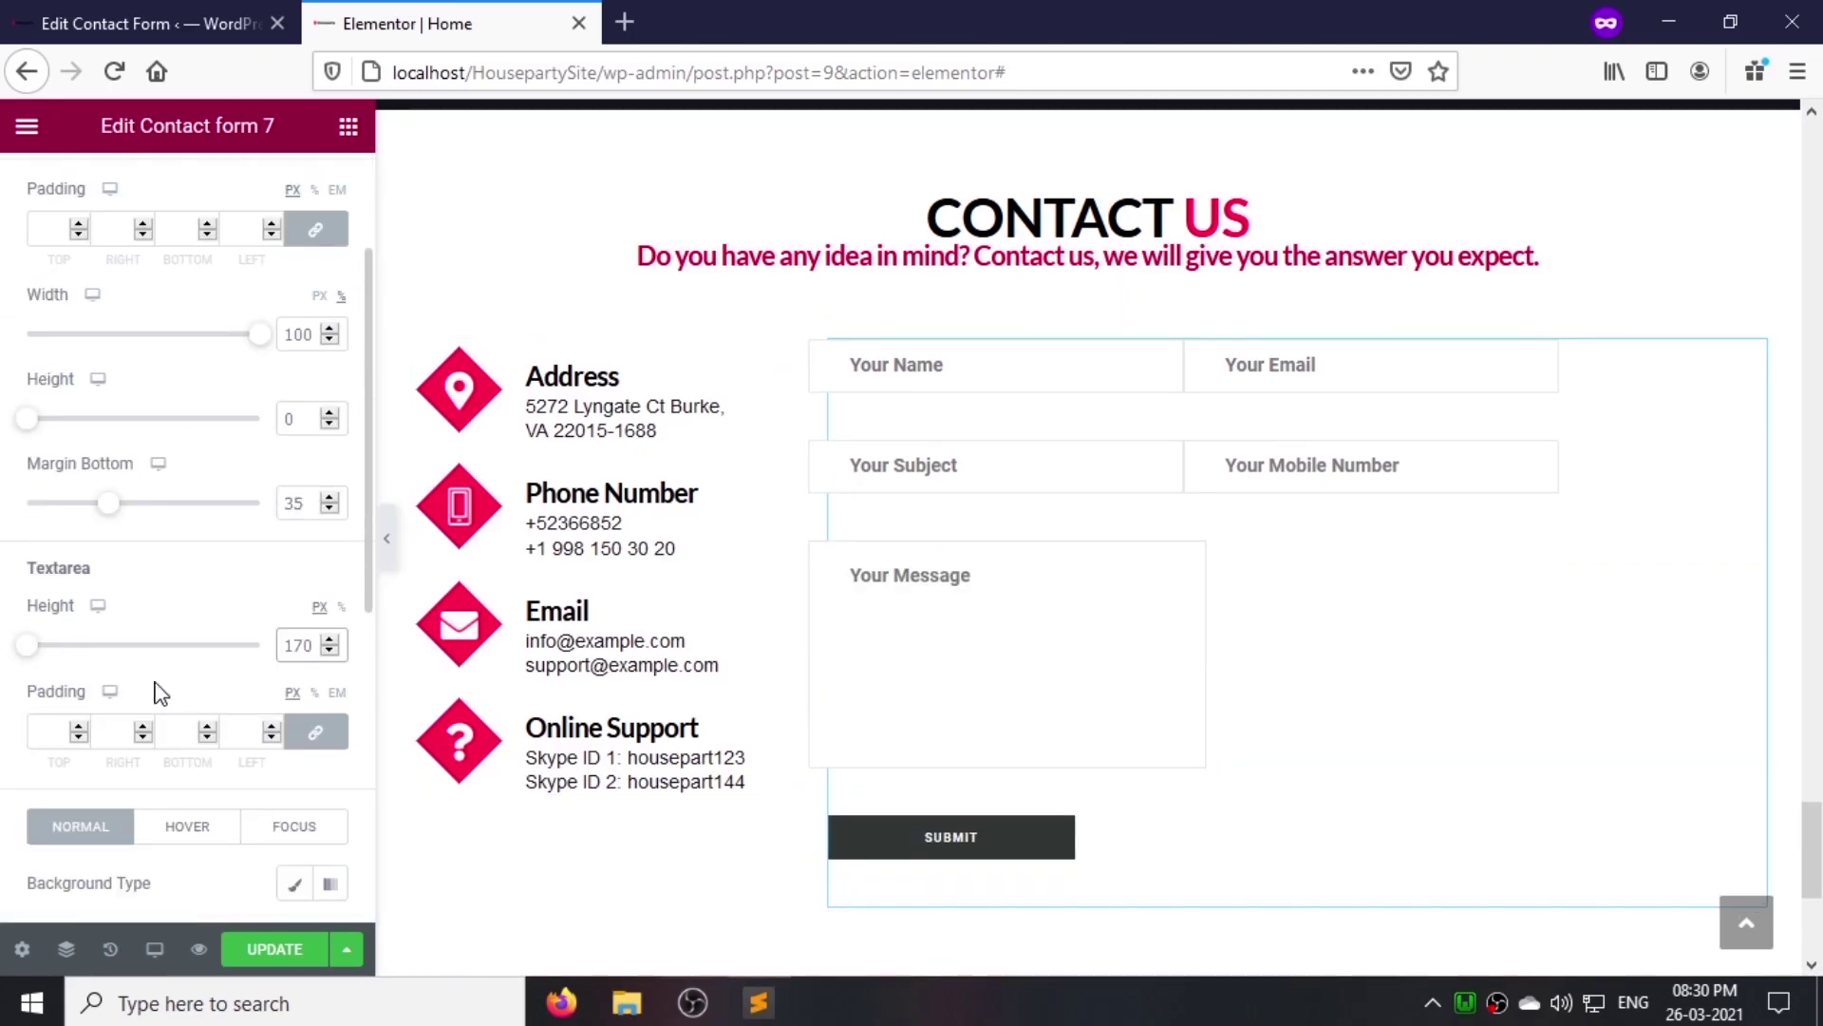
Step: Set the input field typography to Lato, with 160.1 entered and letter spacing adjusted
{"action": "left_click", "coordinate": [329, 563]}
{"action": "scroll", "coordinate": [227, 588], "scroll_direction": "down", "scroll_amount": 3}
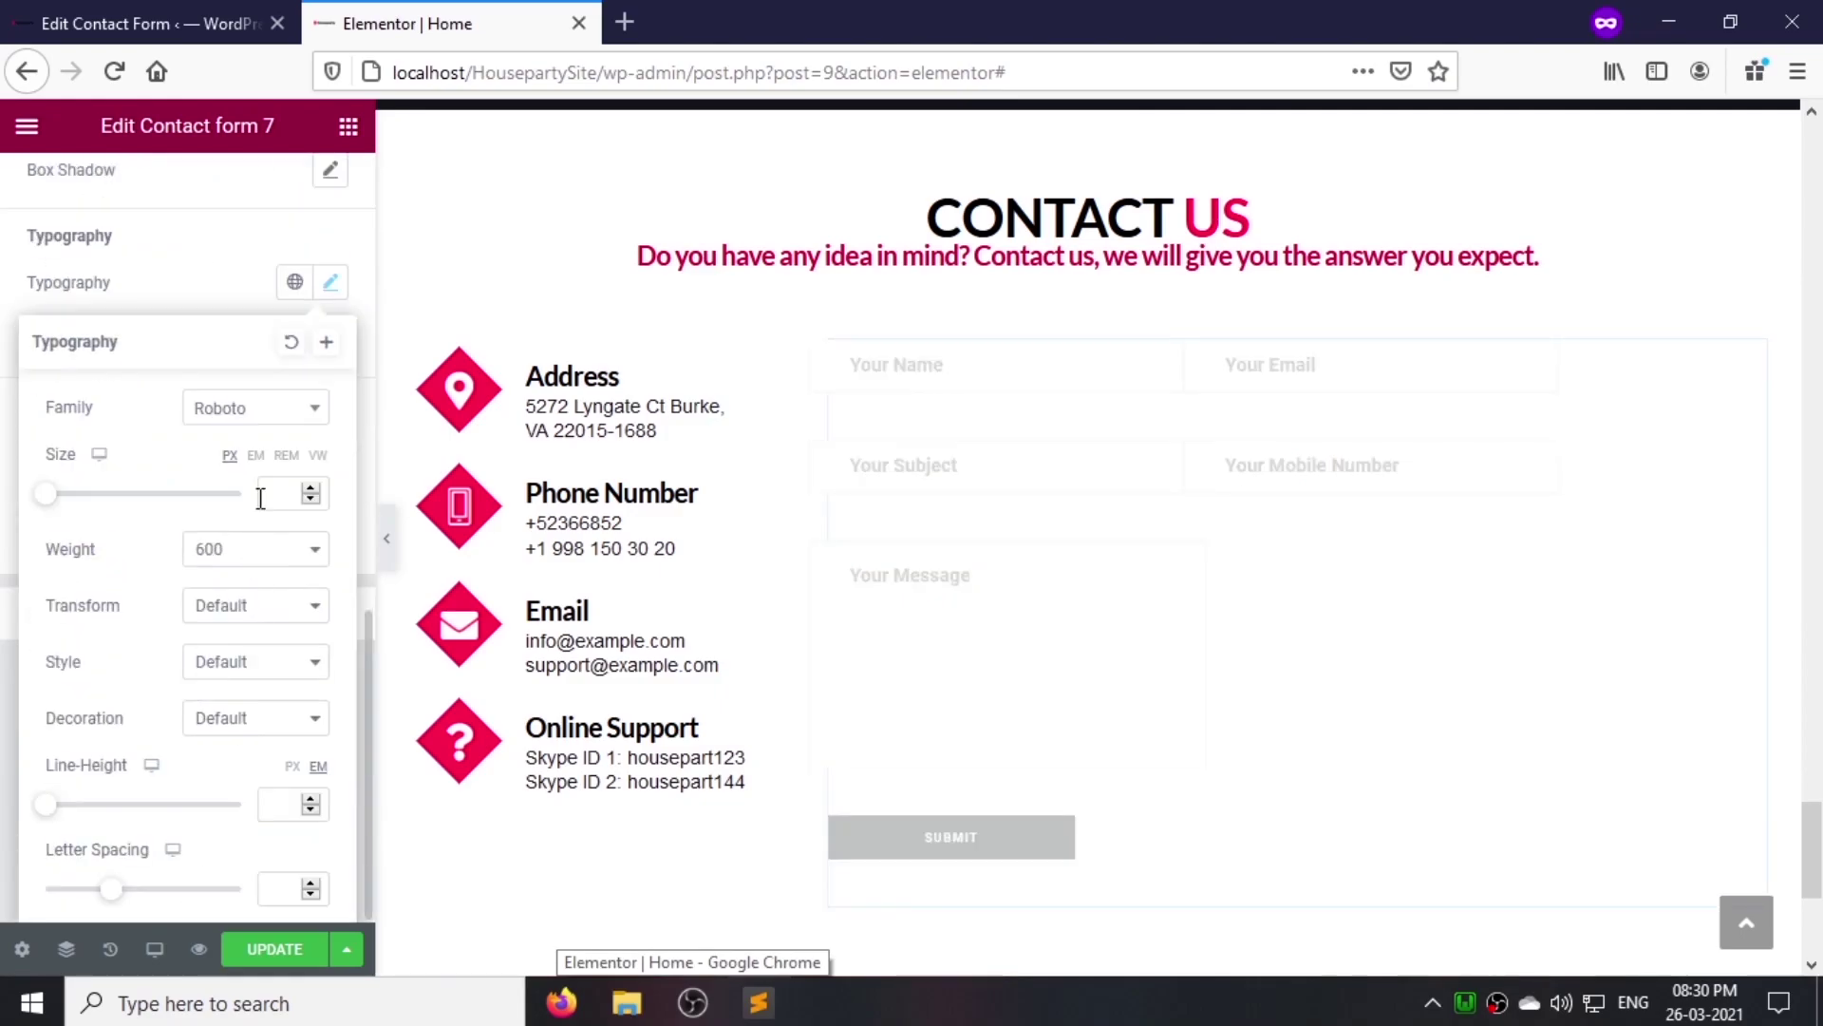
{"action": "left_click", "coordinate": [268, 425]}
{"action": "type", "text": "lato"}
{"action": "key", "text": "Return"}
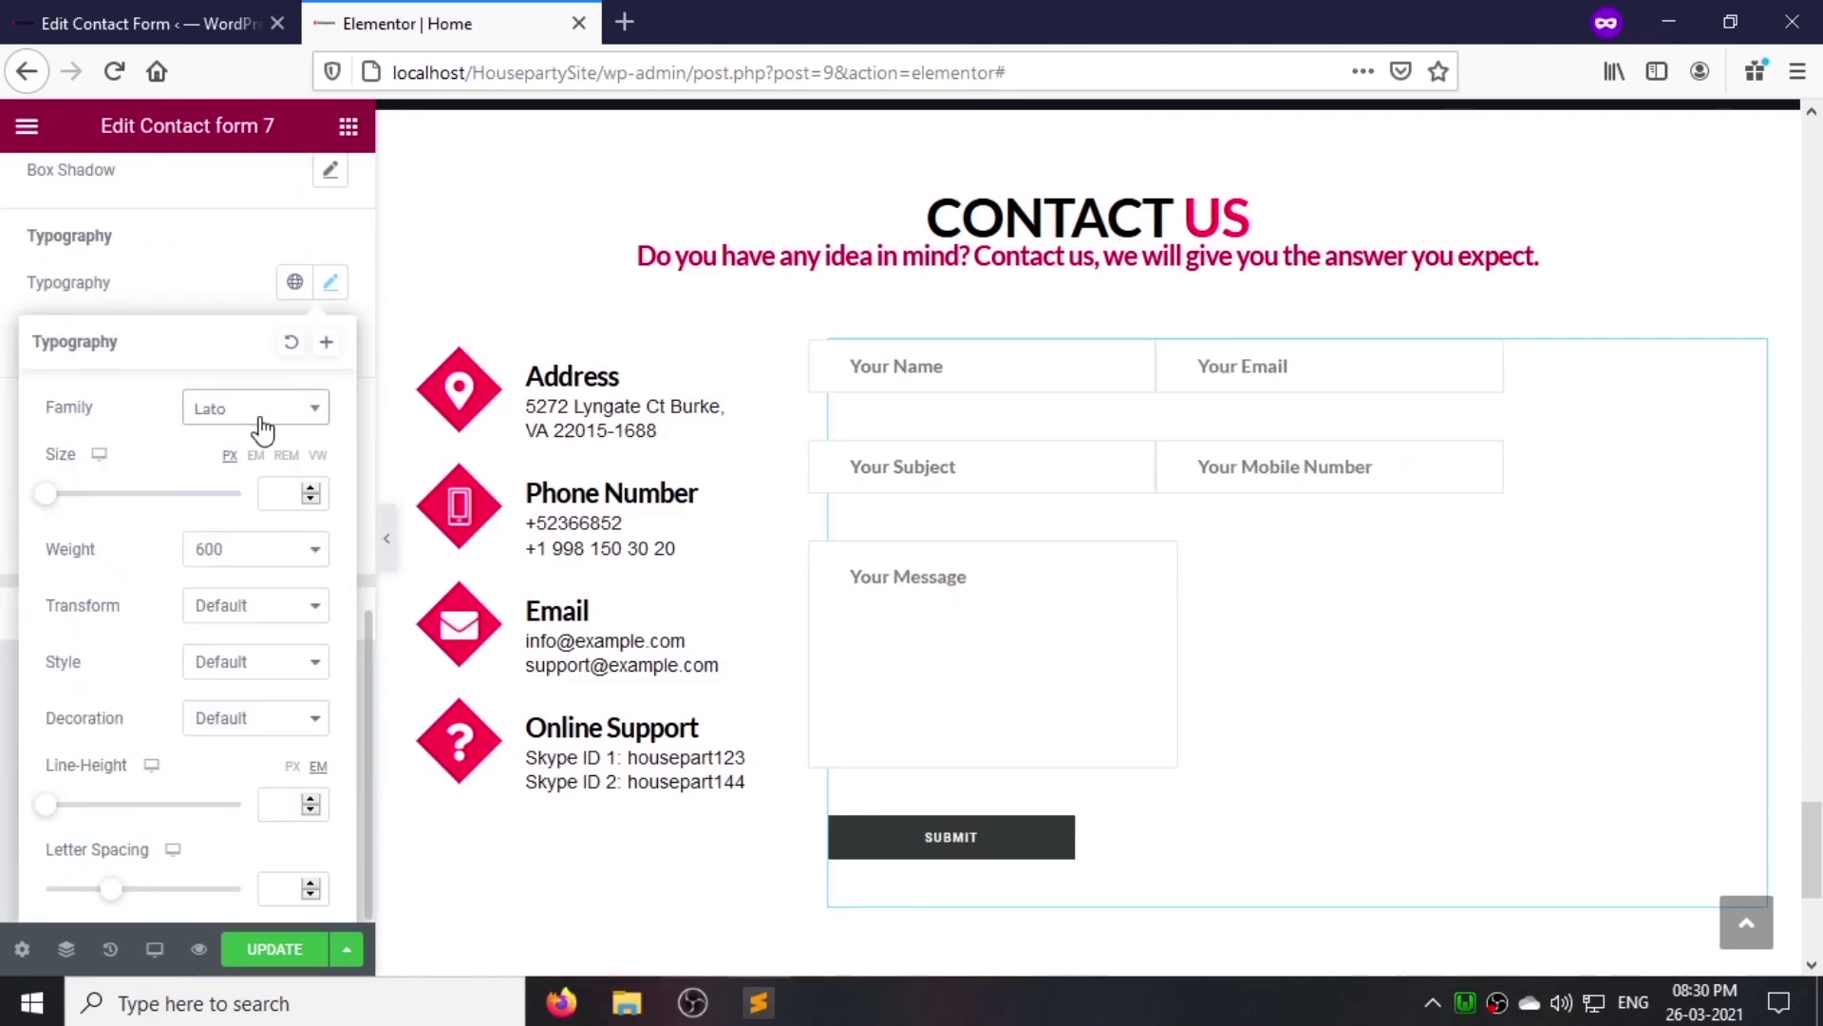
{"action": "type", "text": "160.1"}
{"action": "left_click", "coordinate": [287, 889]}
{"action": "left_click", "coordinate": [212, 285]}
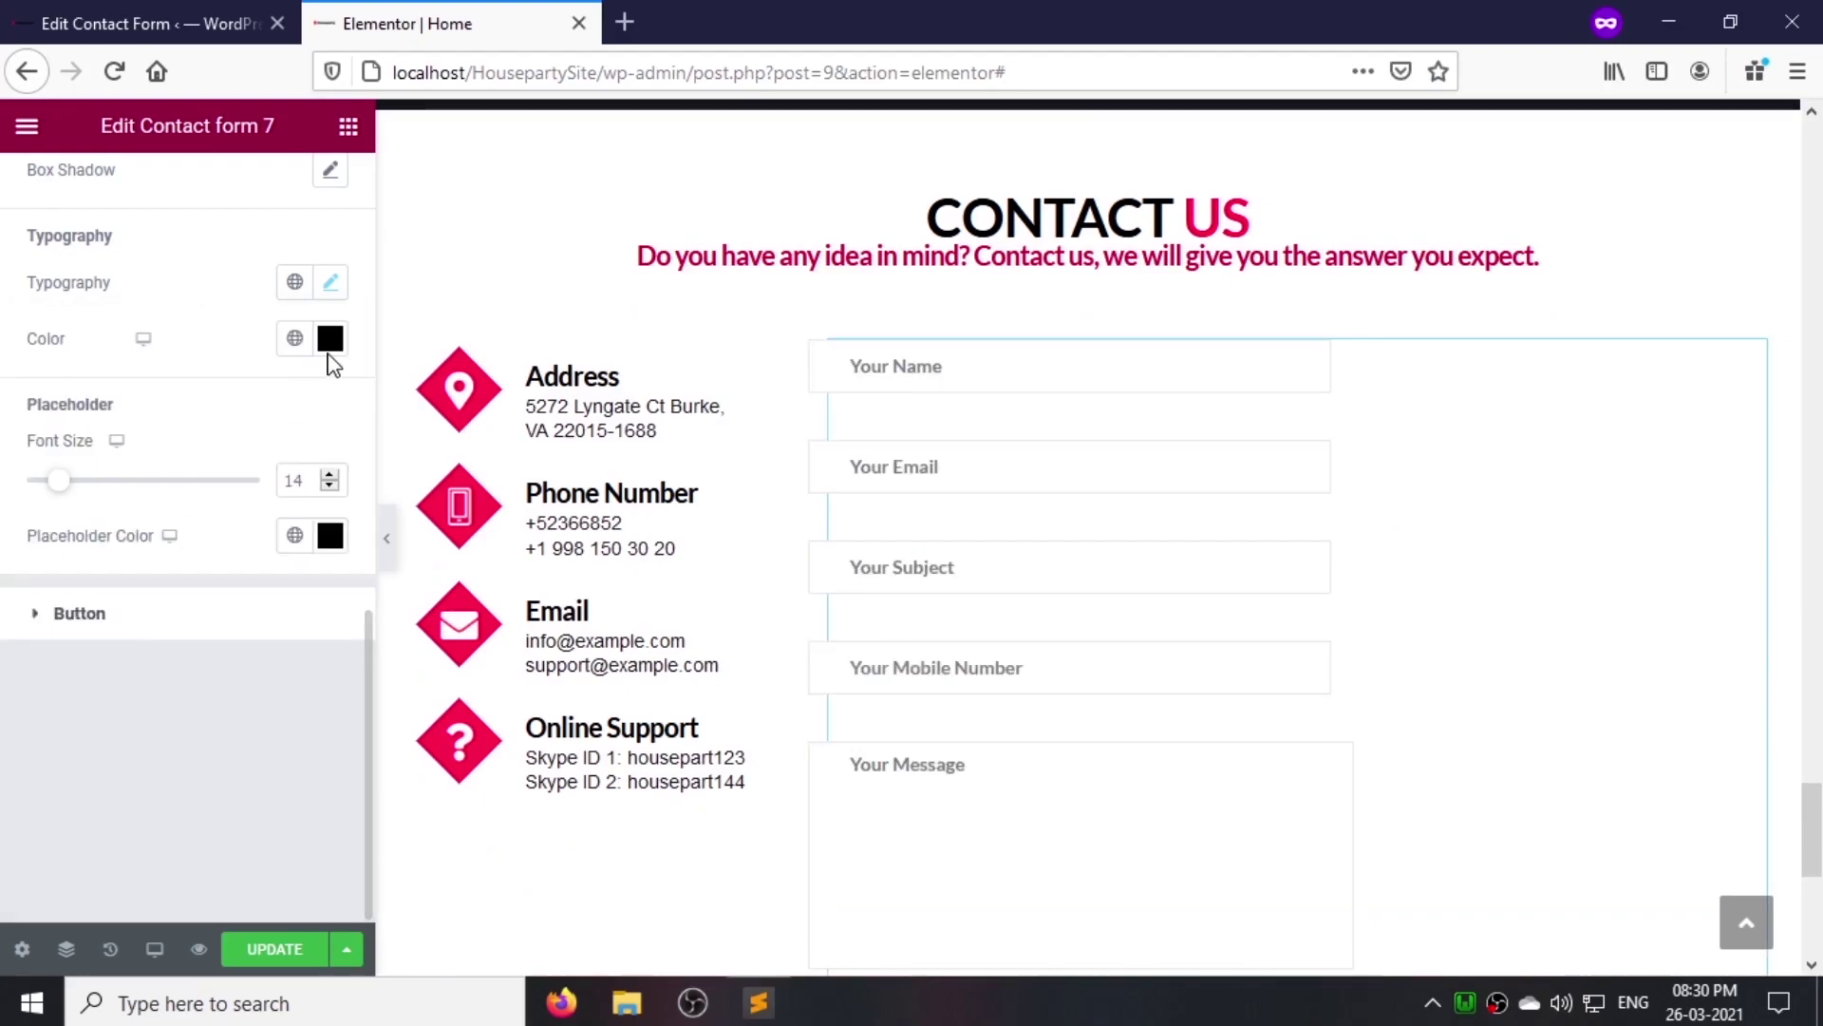
Step: Adjust the field text colour and placeholder colour
{"action": "left_click", "coordinate": [331, 340]}
{"action": "left_click", "coordinate": [285, 750]}
{"action": "scroll", "coordinate": [277, 738], "scroll_direction": "up", "scroll_amount": 3}
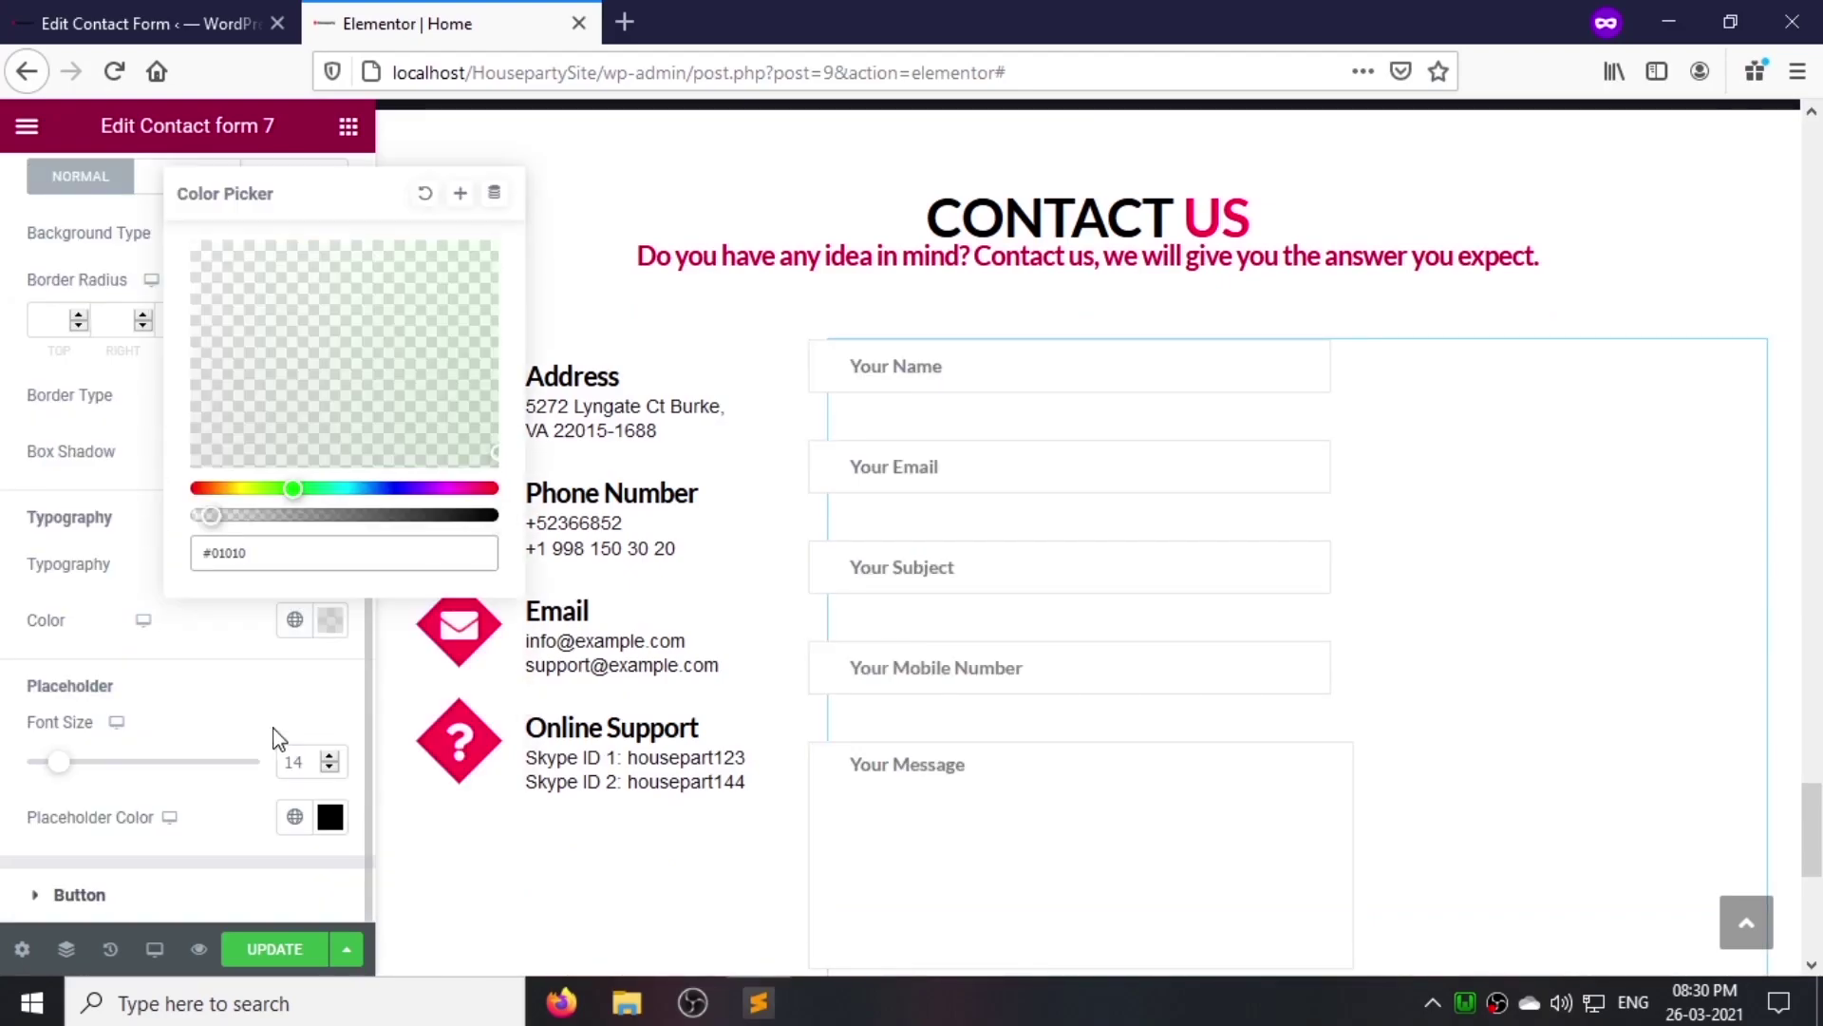
{"action": "left_click", "coordinate": [331, 817]}
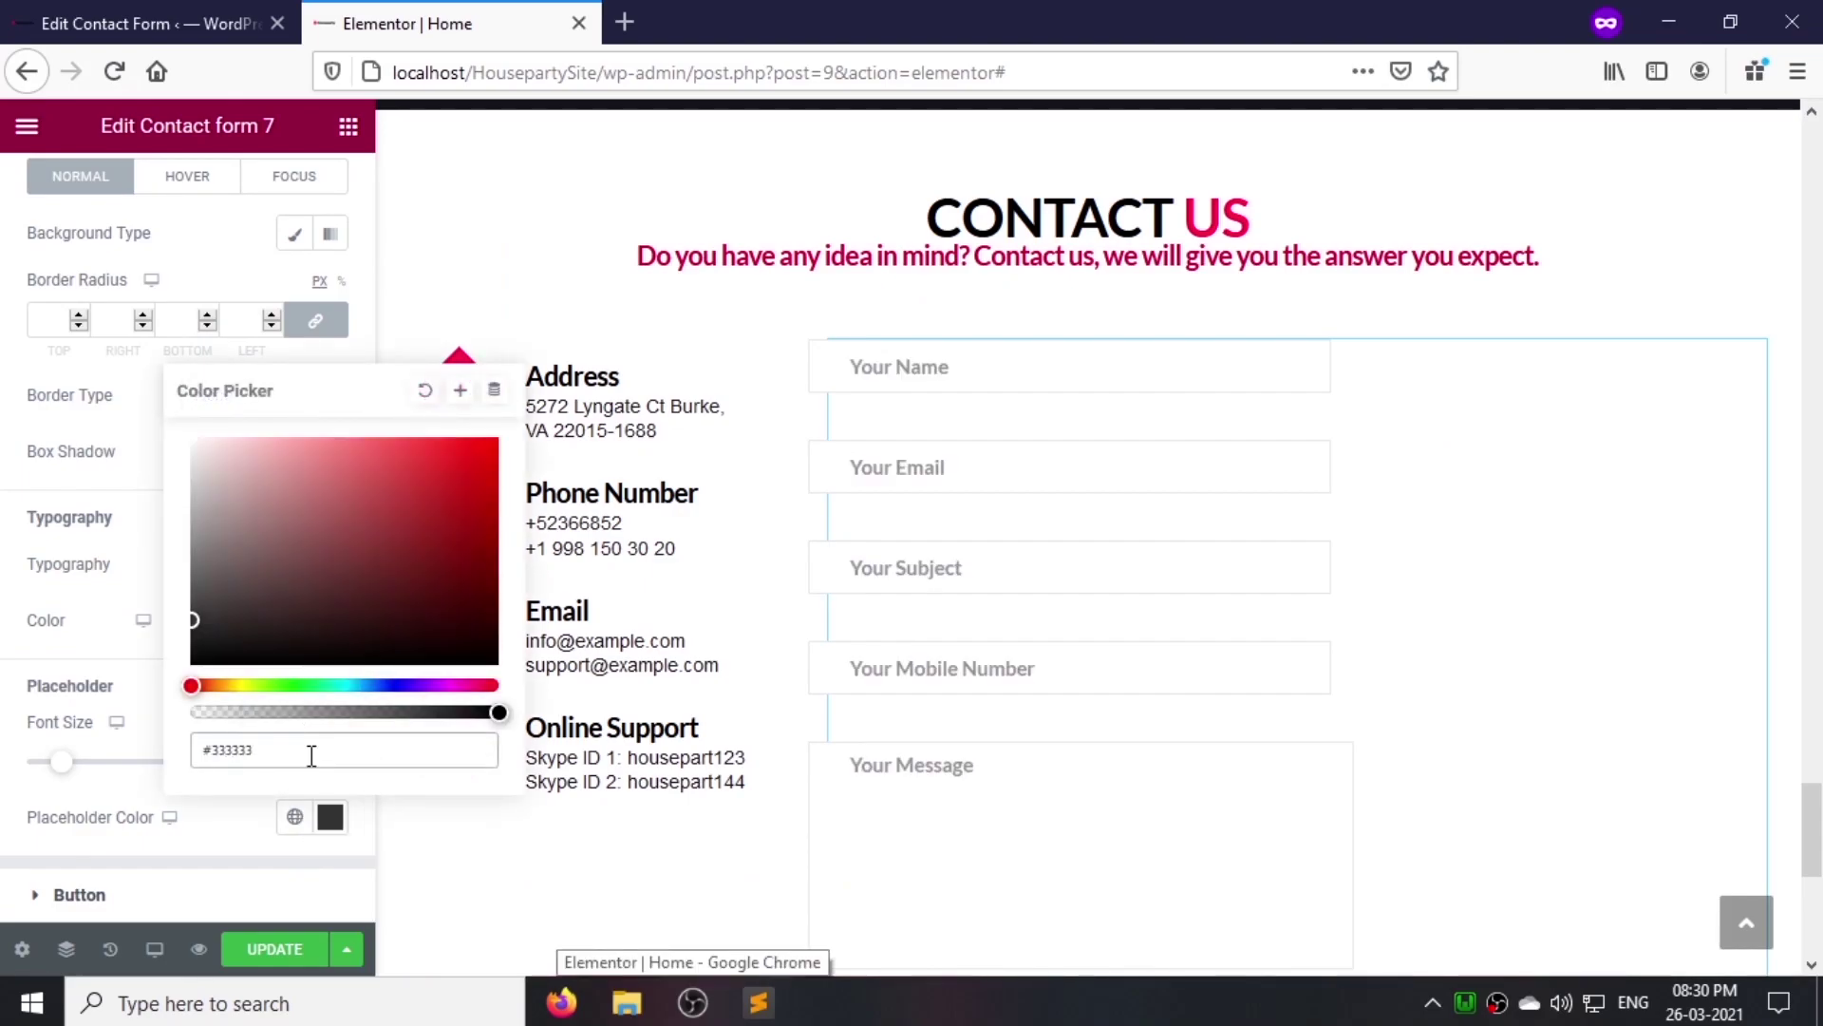
{"action": "left_click", "coordinate": [252, 824]}
Step: Style the Submit button text in Lato, size 16, letter spacing -0.2
{"action": "left_click", "coordinate": [252, 895]}
{"action": "left_click", "coordinate": [344, 329]}
{"action": "left_click", "coordinate": [288, 454]}
{"action": "left_click", "coordinate": [261, 554]}
{"action": "left_click", "coordinate": [282, 527]}
{"action": "type", "text": "16"}
{"action": "scroll", "coordinate": [700, 757], "scroll_direction": "down", "scroll_amount": 2}
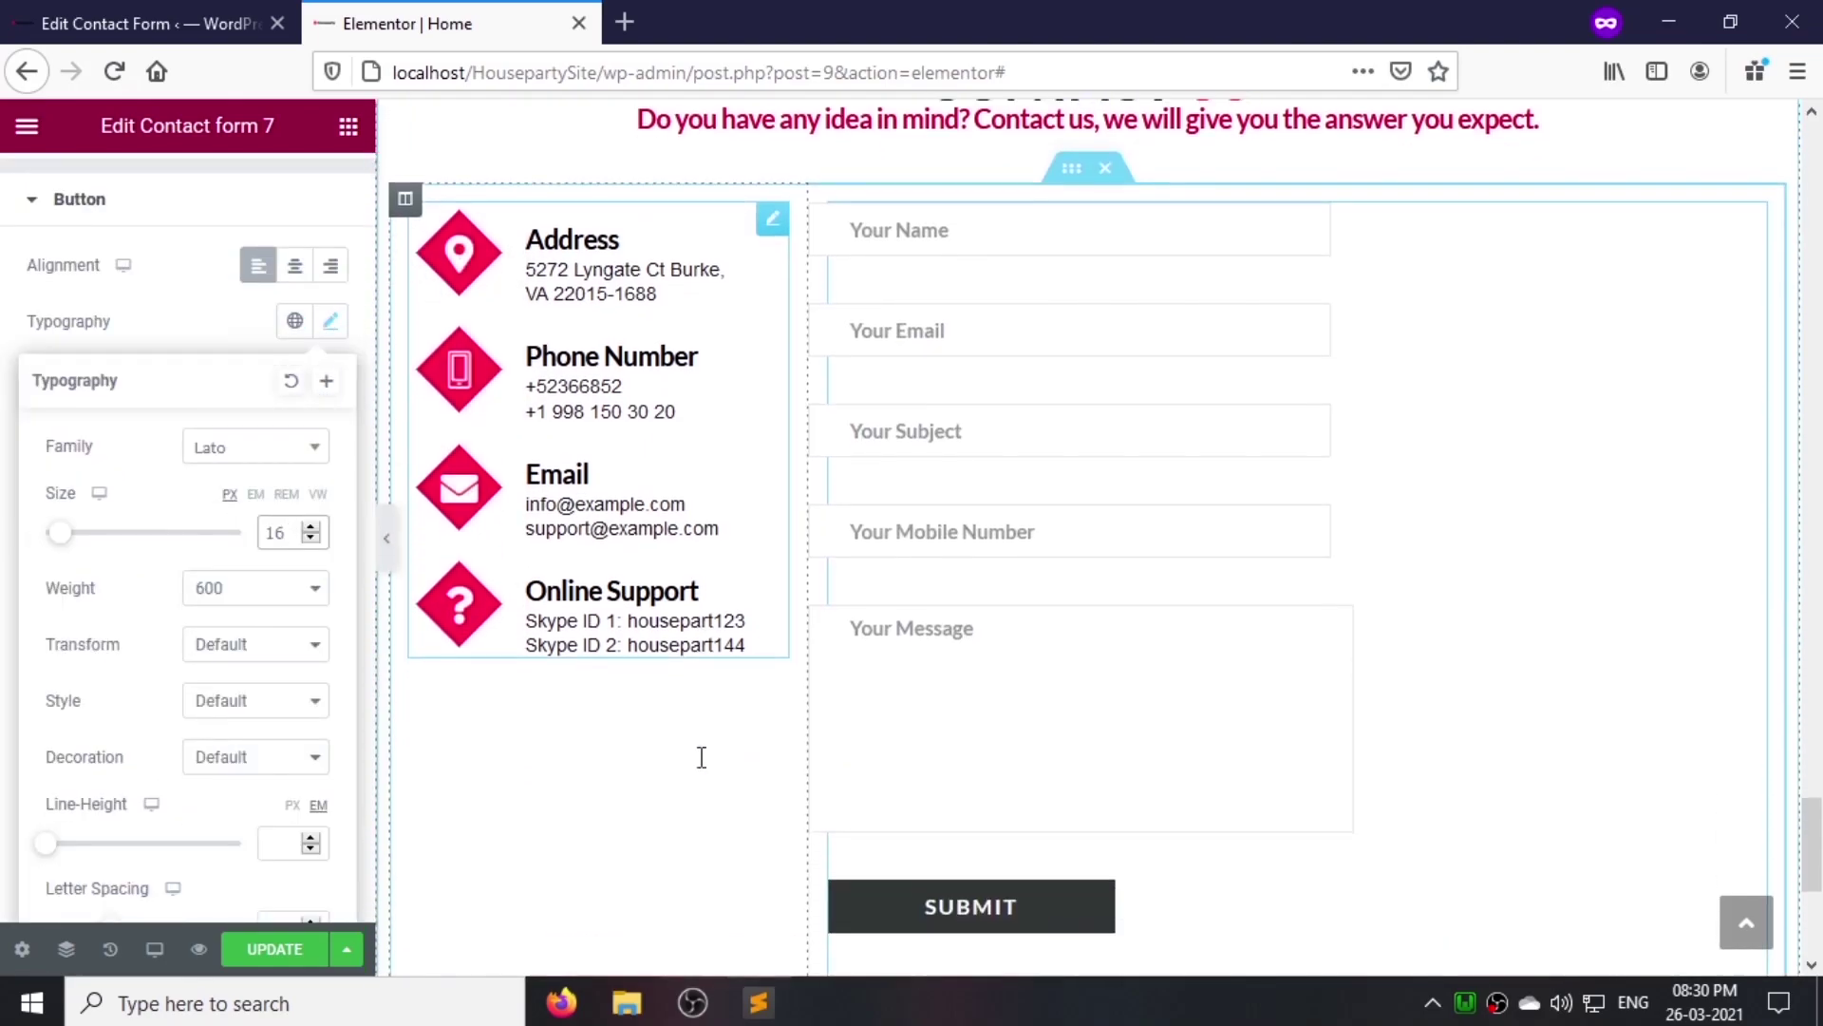
{"action": "left_click", "coordinate": [287, 844]}
{"action": "type", "text": "-0.2"}
{"action": "left_click", "coordinate": [180, 349]}
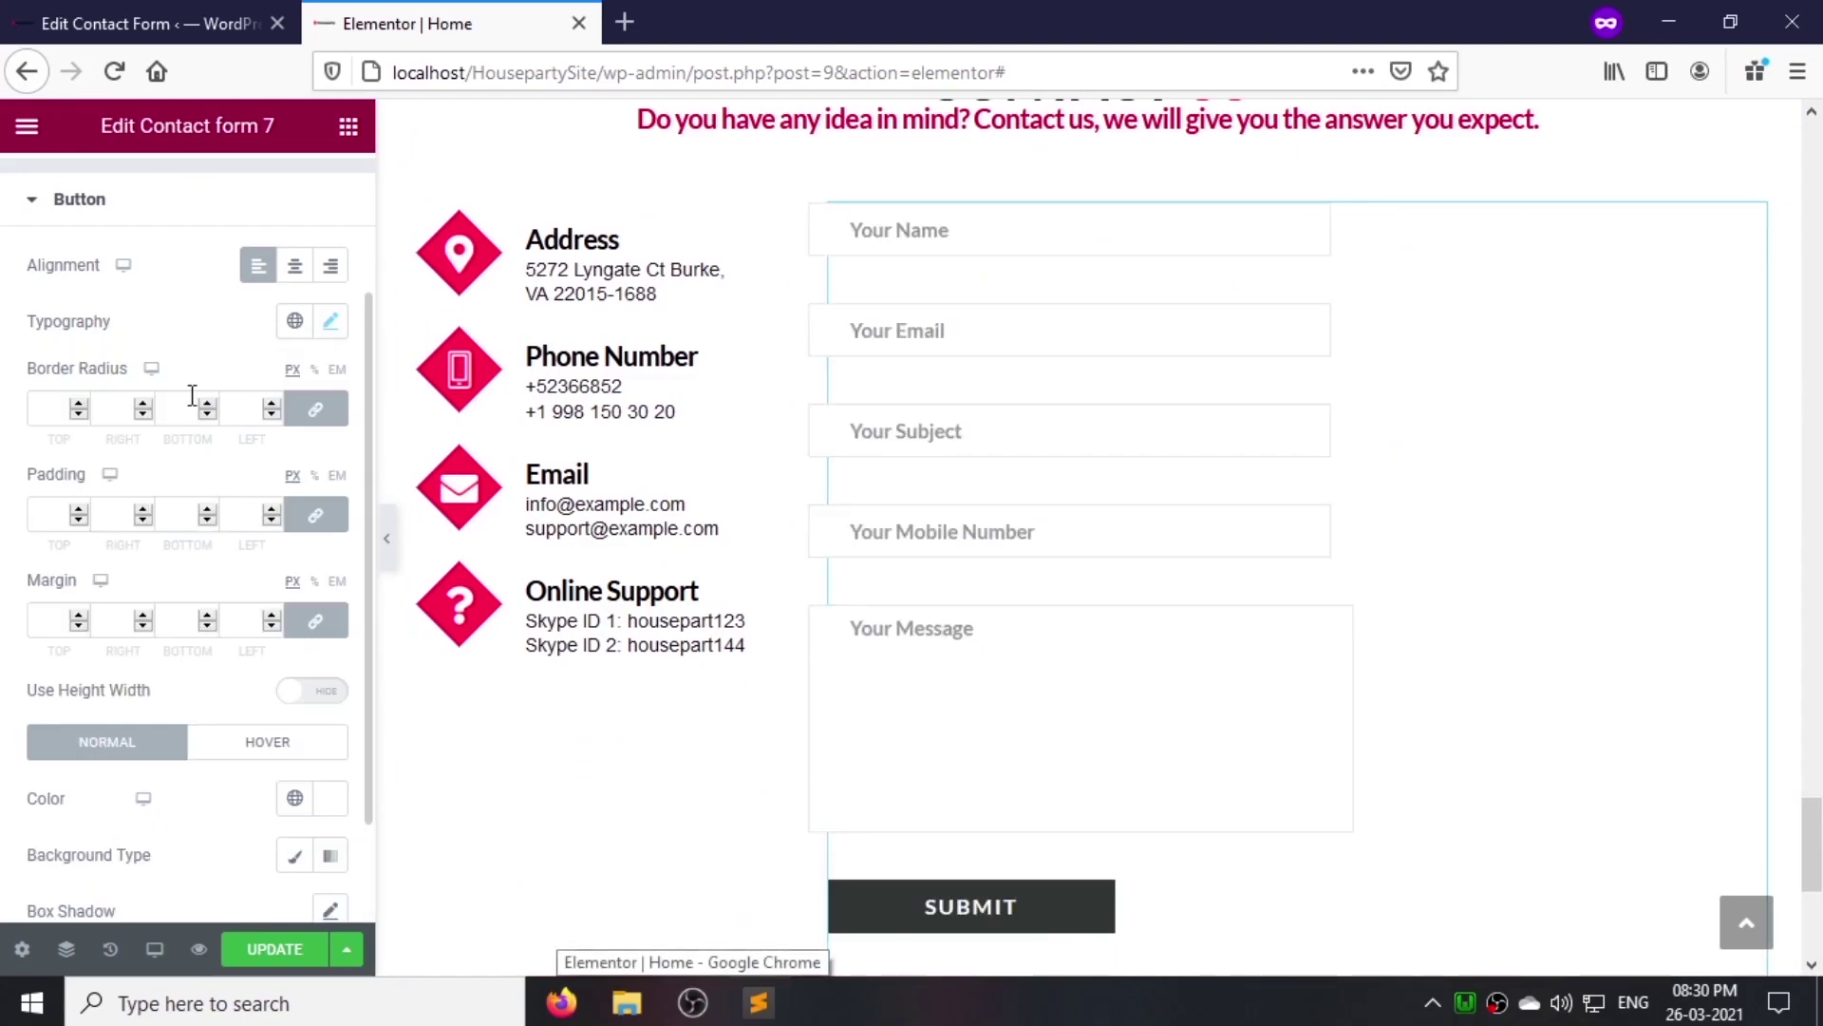
Step: Set the Submit button padding to 15 top/bottom and 20 left/right
{"action": "left_click", "coordinate": [313, 515]}
{"action": "type", "text": "15"}
{"action": "key", "text": "Tab"}
{"action": "type", "text": "20"}
{"action": "key", "text": "Tab"}
{"action": "type", "text": "15"}
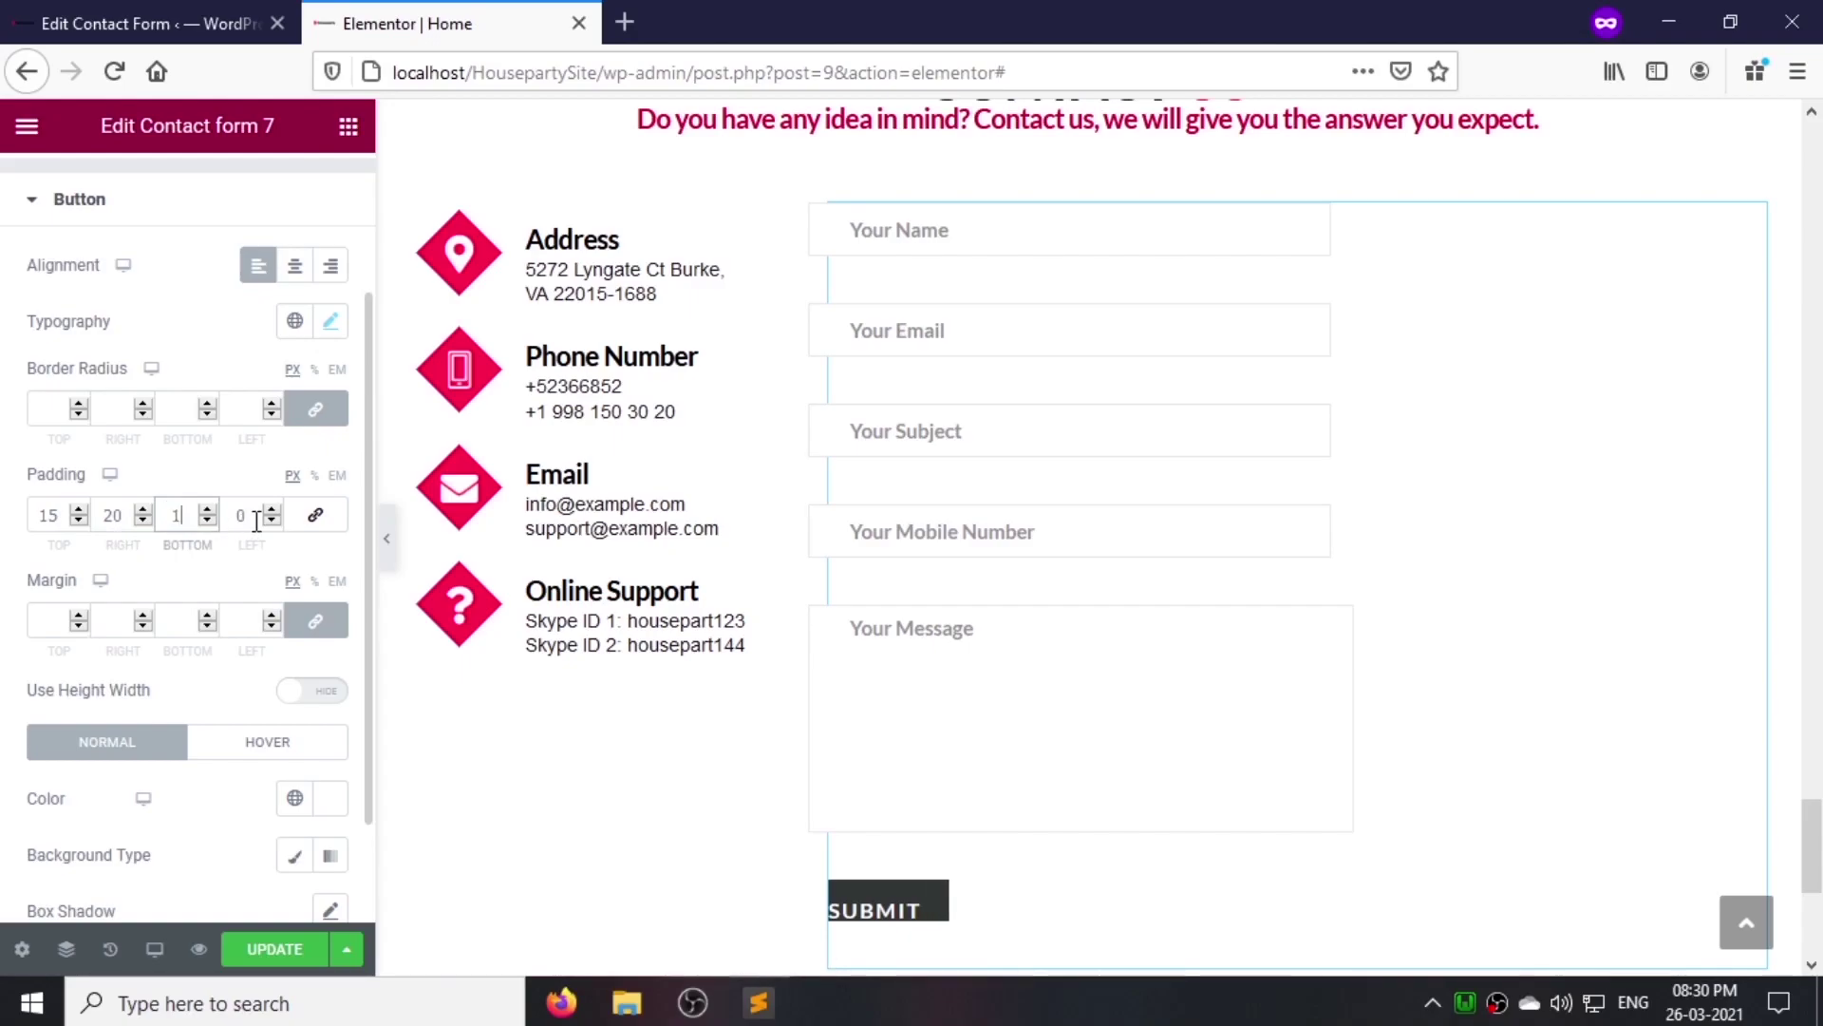
{"action": "key", "text": "Tab"}
{"action": "type", "text": "20"}
{"action": "scroll", "coordinate": [203, 769], "scroll_direction": "down", "scroll_amount": 2}
Step: Give the Submit button a solid #333333 dark grey background
{"action": "left_click", "coordinate": [294, 716]}
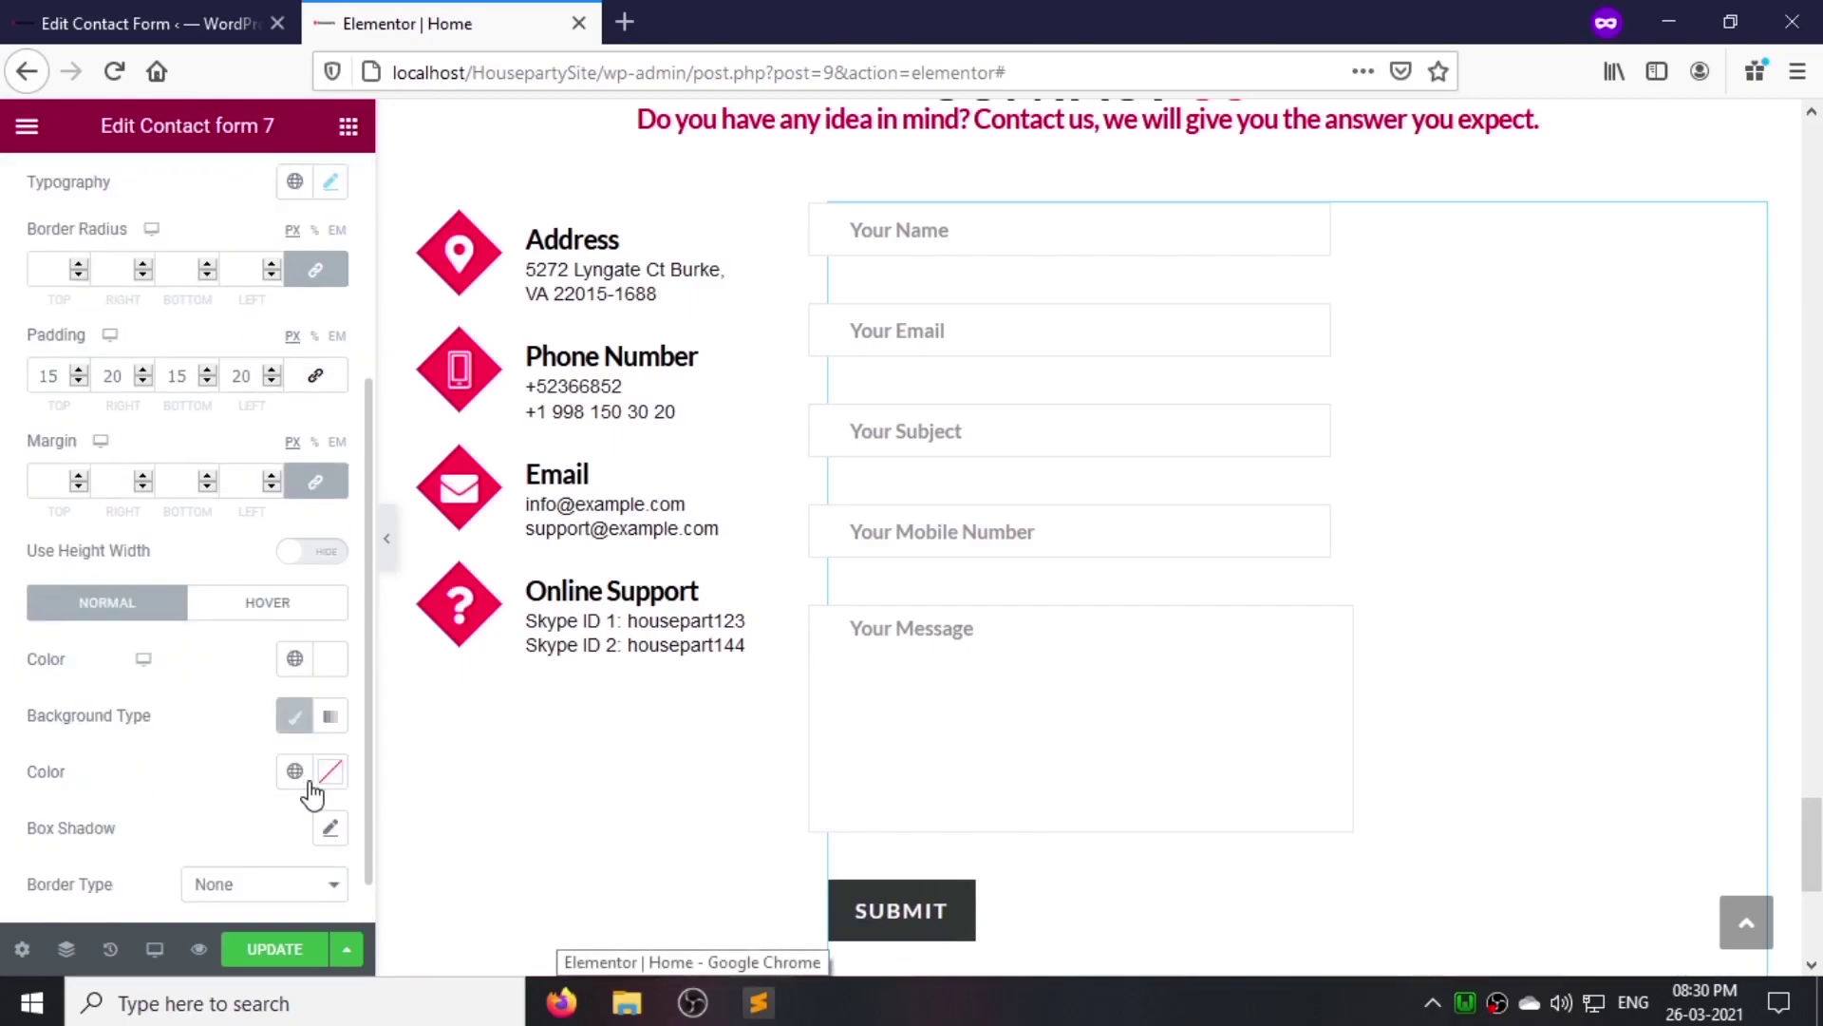
{"action": "left_click", "coordinate": [331, 774]}
{"action": "type", "text": "#333333"}
{"action": "left_click", "coordinate": [150, 655]}
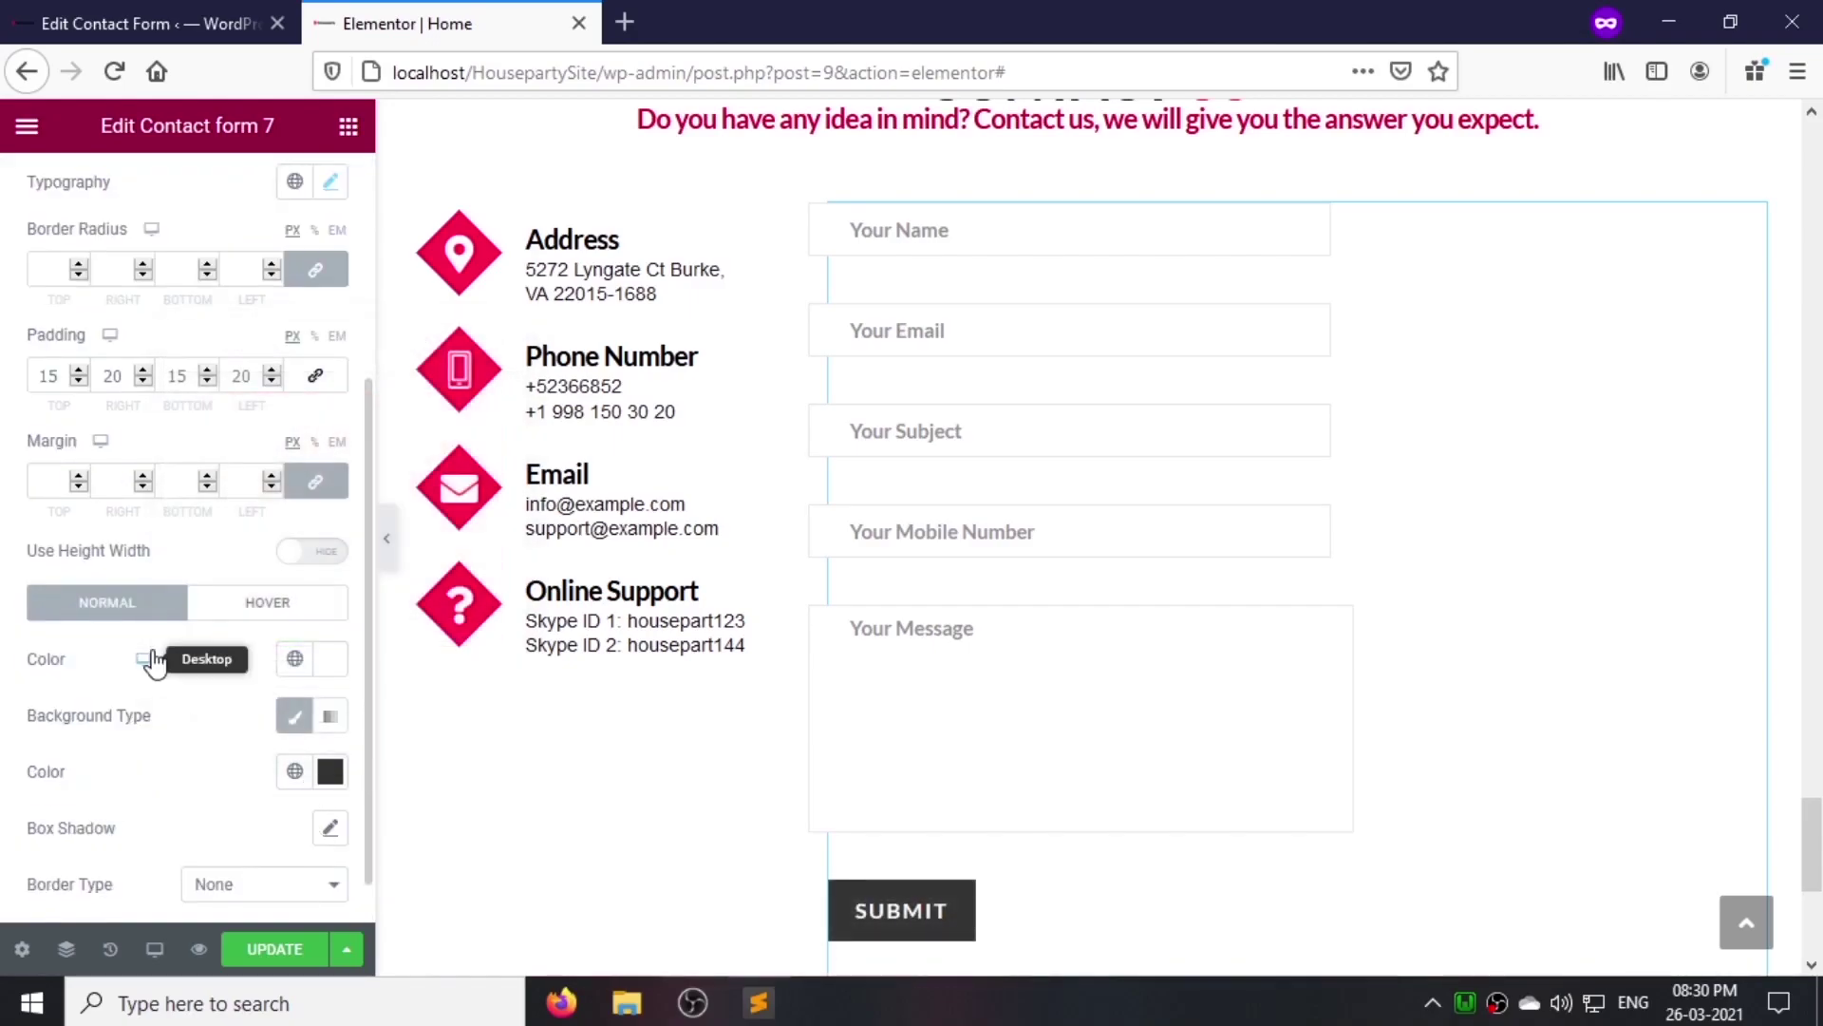
Step: Make the button text uppercase with -0.2 letter spacing
{"action": "left_click", "coordinate": [323, 195]}
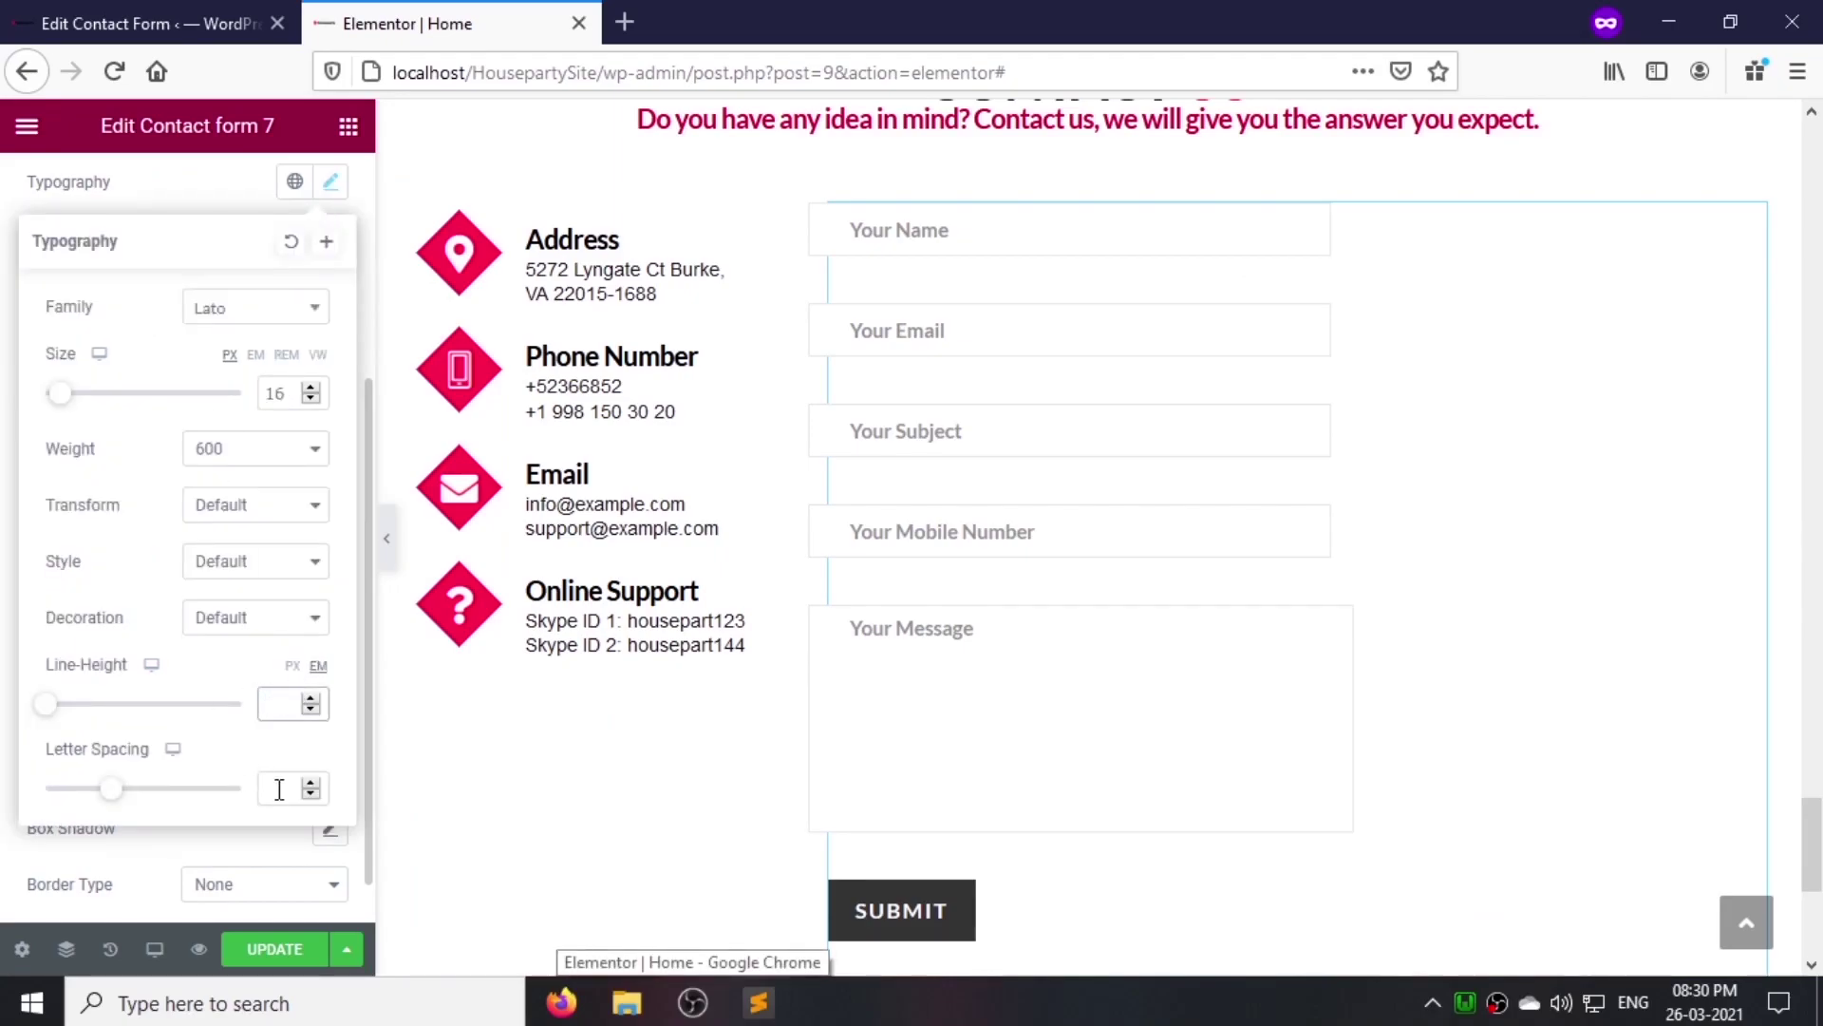
{"action": "type", "text": "-0.2"}
{"action": "left_click", "coordinate": [249, 506]}
{"action": "left_click", "coordinate": [247, 578]}
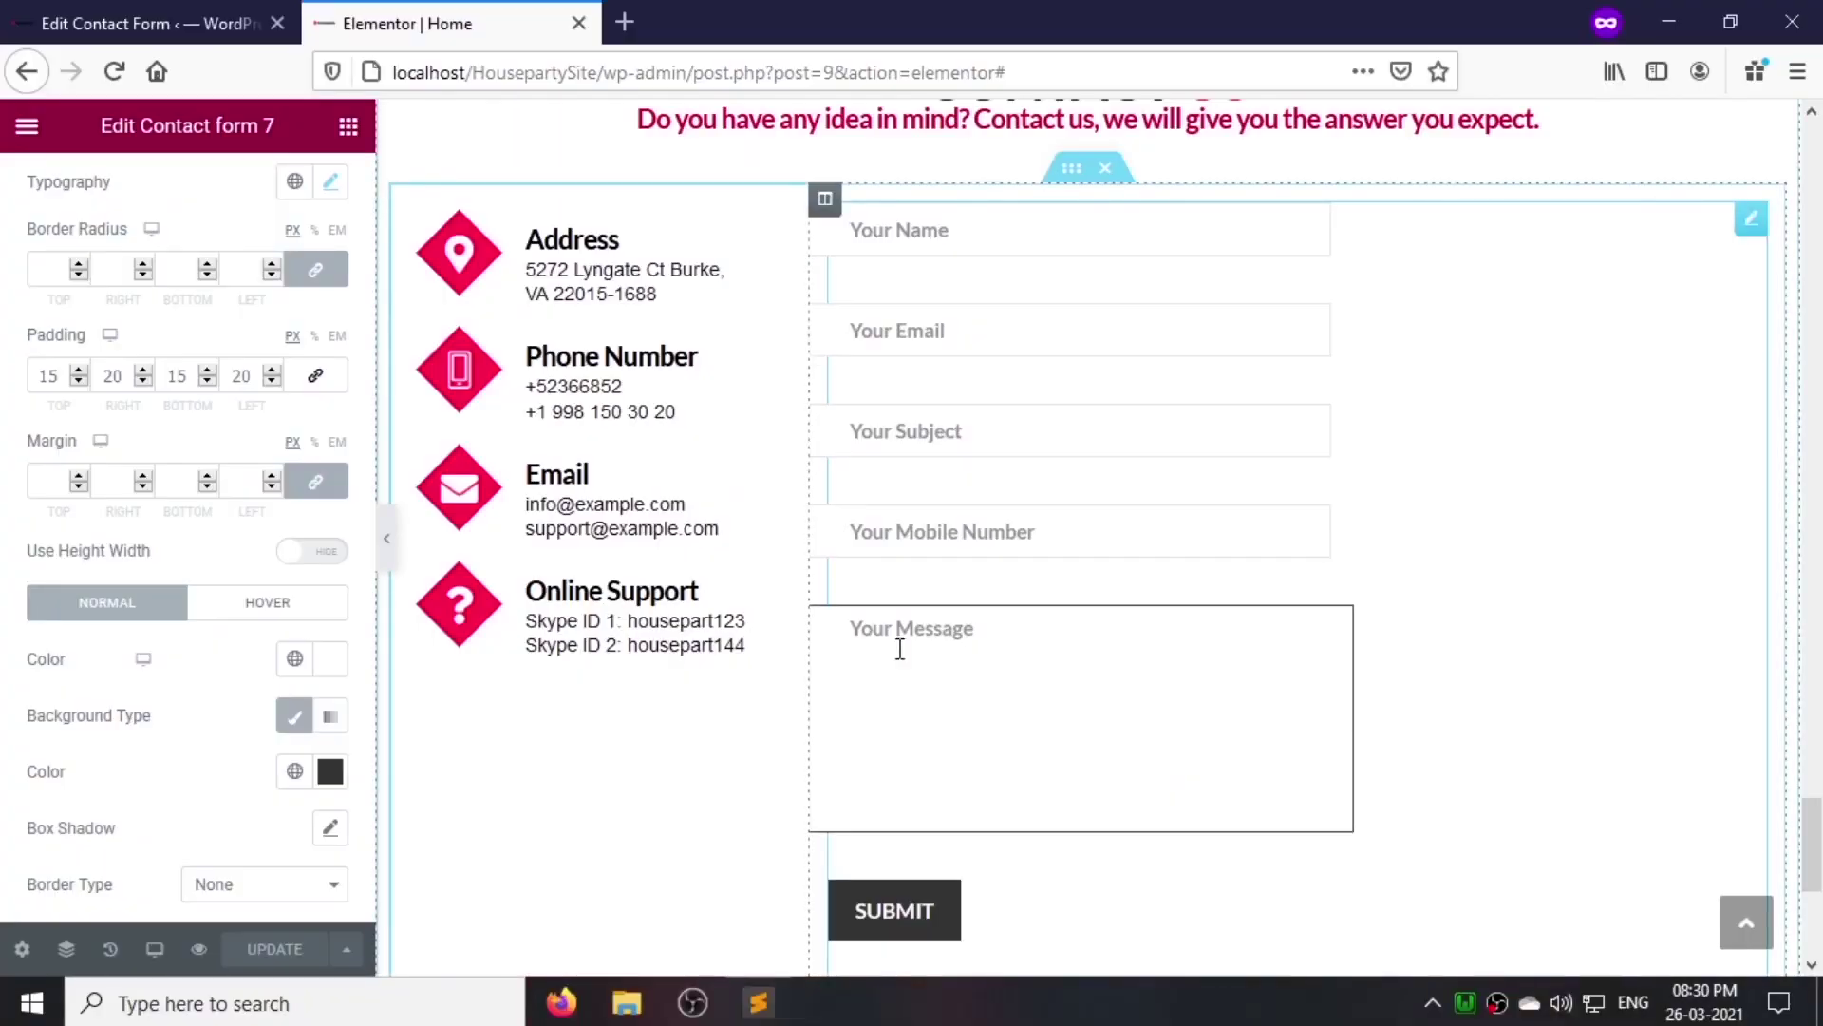
Step: Insert the first ready-made footer template from the template library into the page
{"action": "scroll", "coordinate": [981, 693], "scroll_direction": "down", "scroll_amount": 4}
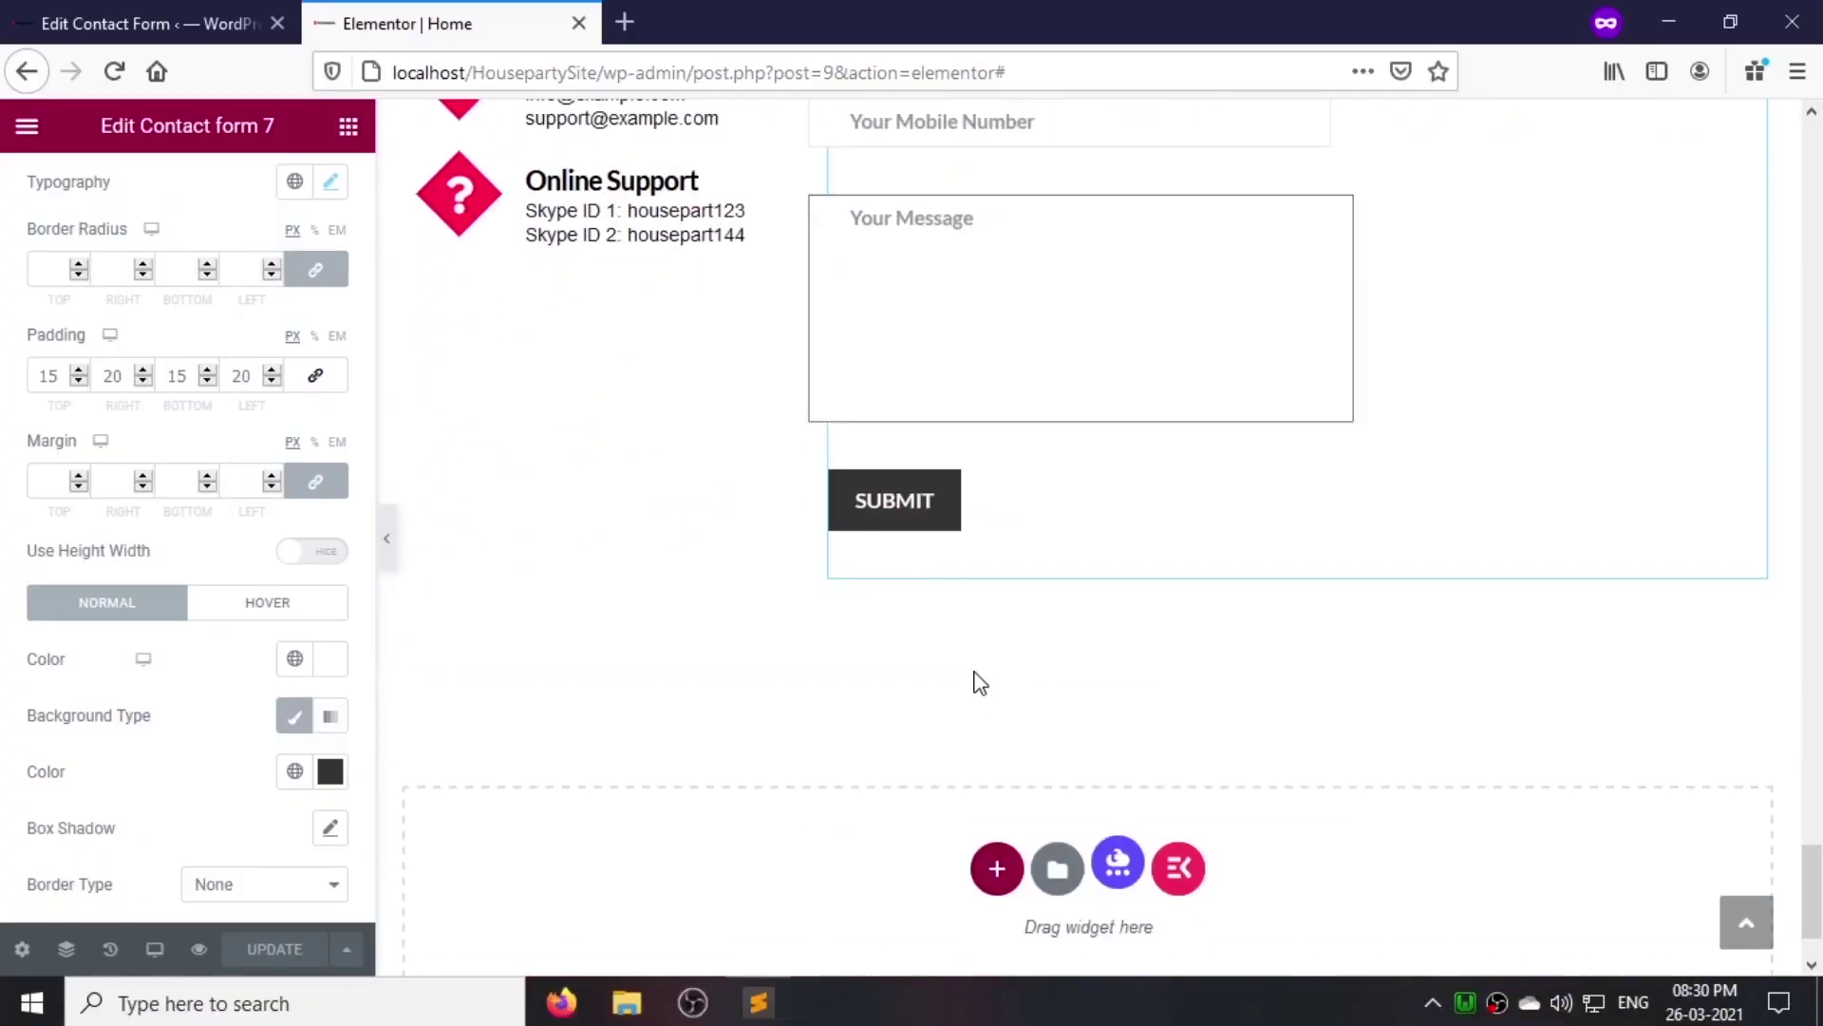
{"action": "left_click", "coordinate": [1178, 867]}
{"action": "left_click", "coordinate": [437, 171]}
{"action": "left_click", "coordinate": [589, 346]}
{"action": "left_click", "coordinate": [1595, 169]}
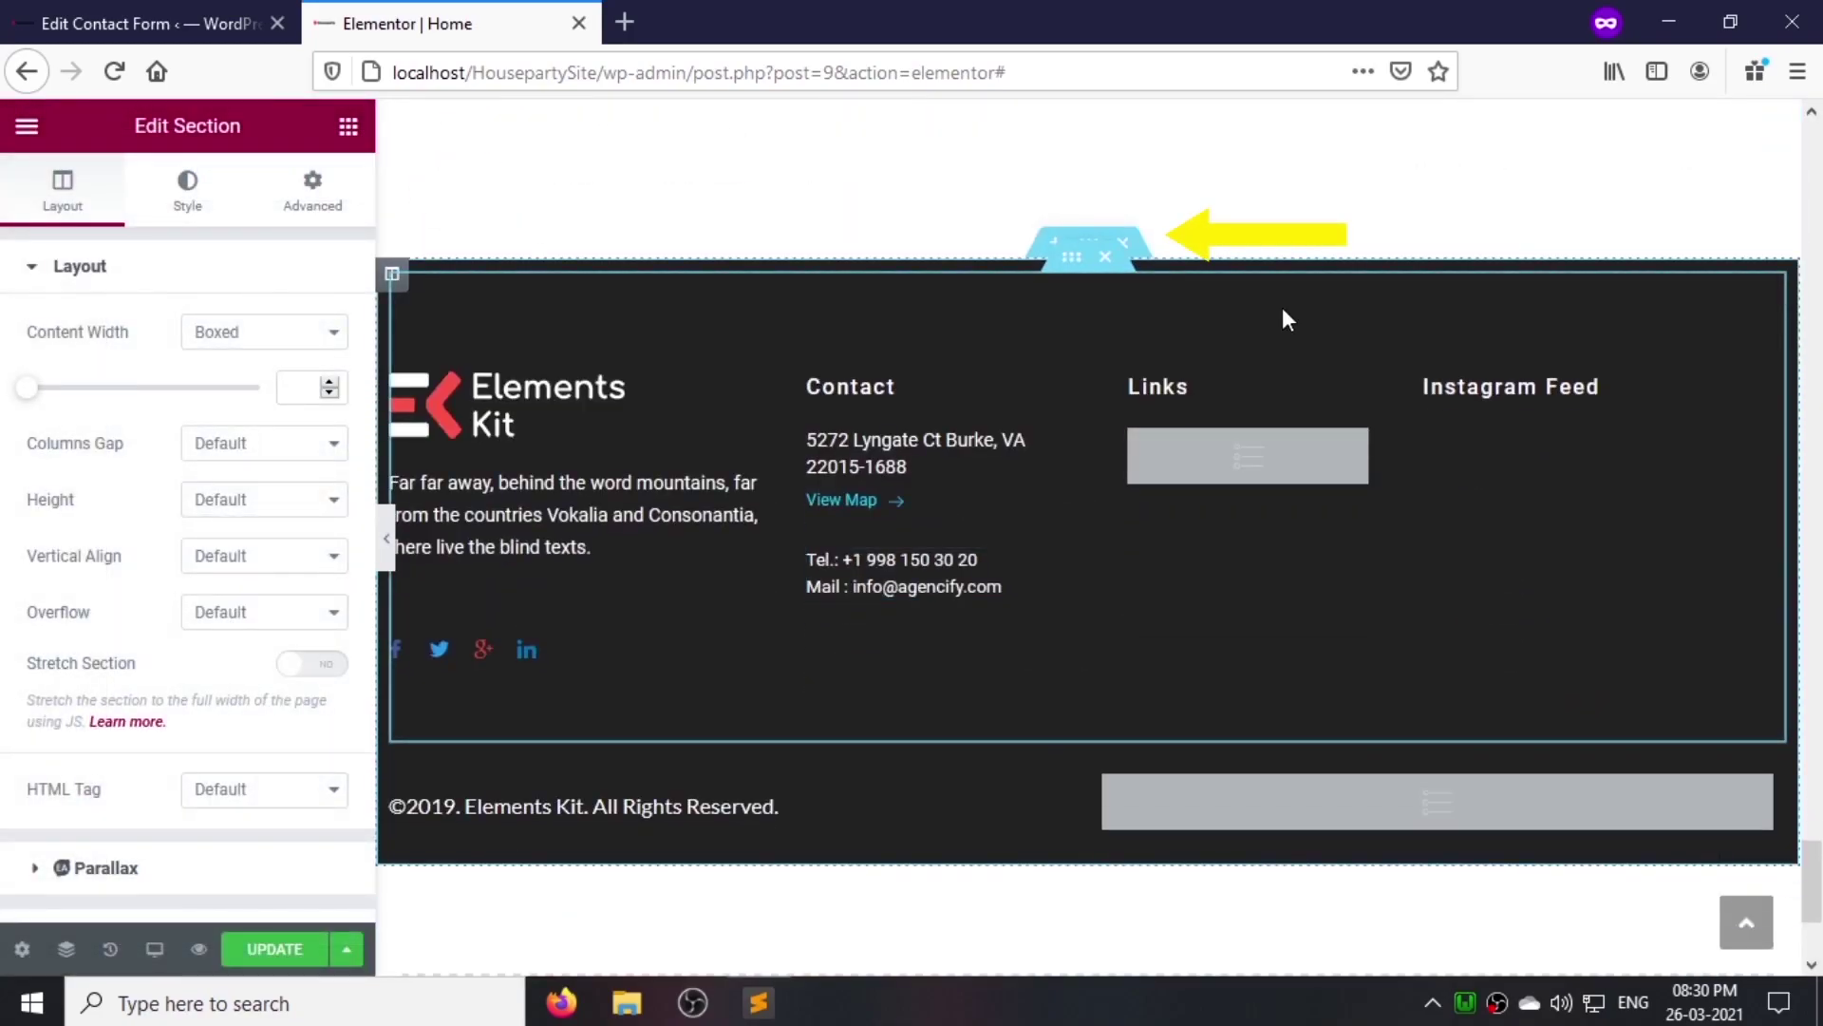
Step: Change the footer outer section's top margin from 400 to 0
{"action": "right_click", "coordinate": [1282, 319]}
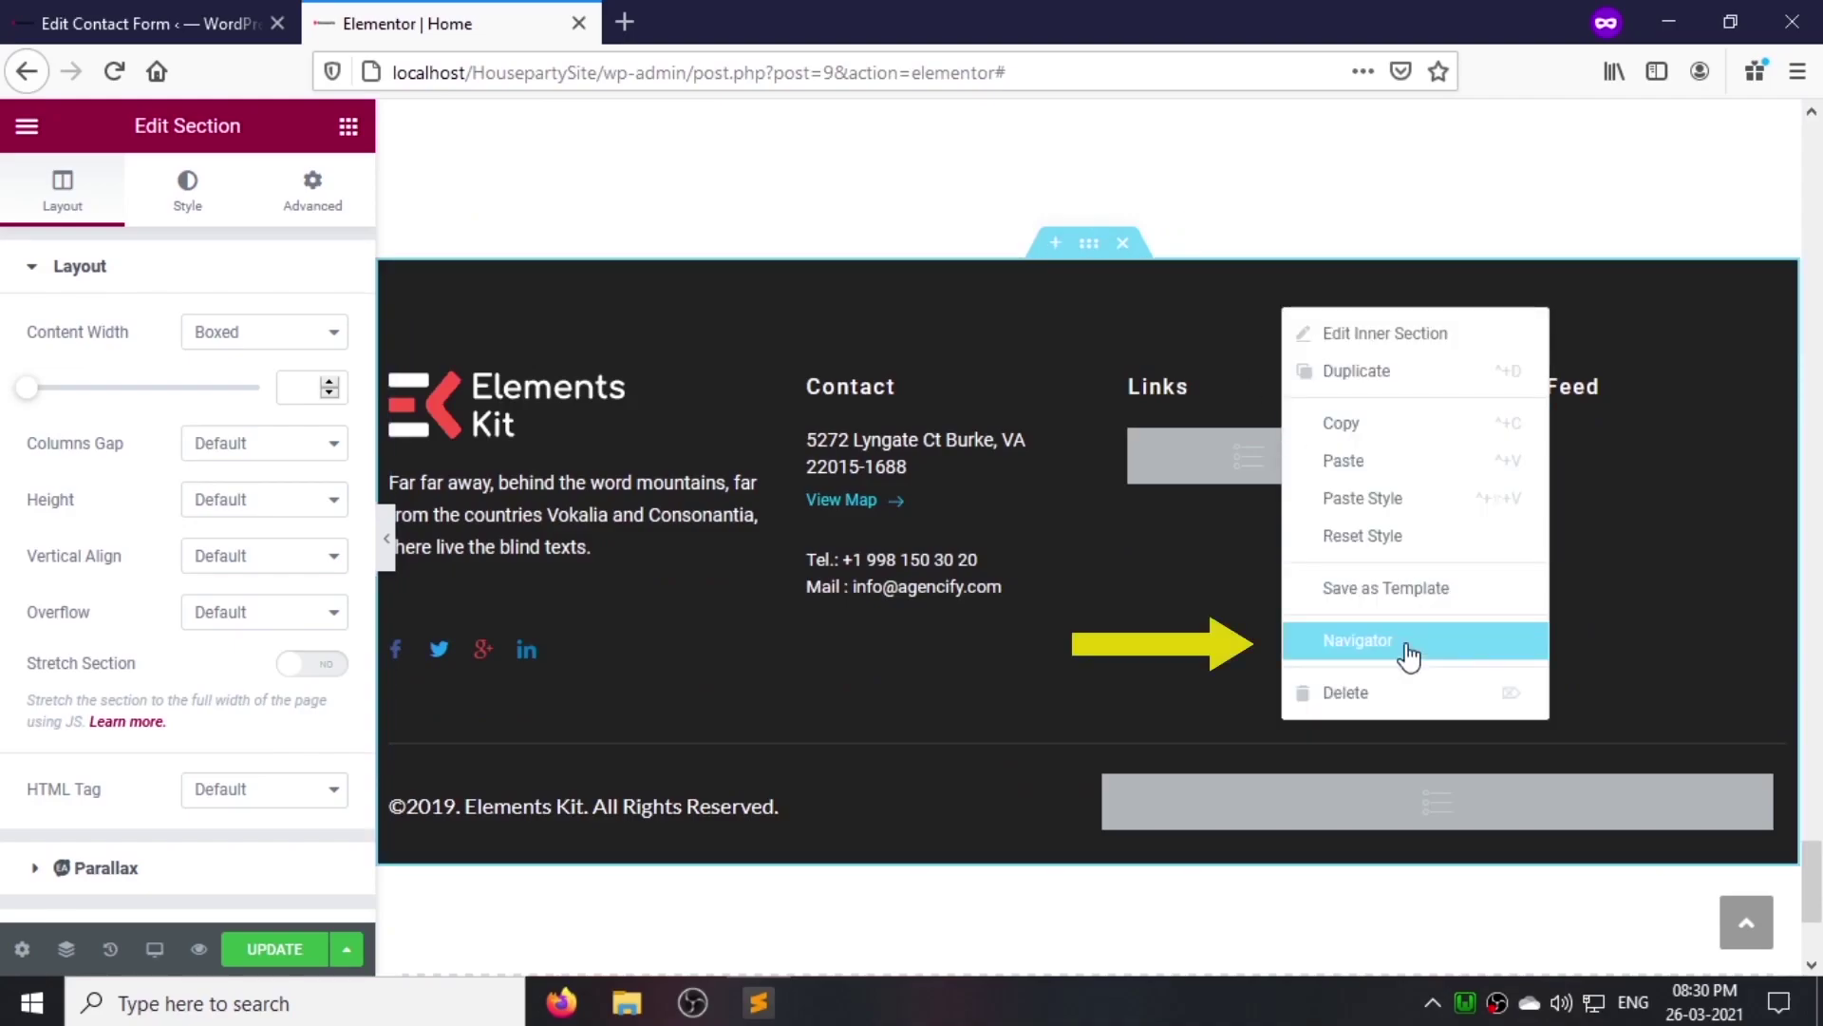
{"action": "left_click", "coordinate": [1399, 639]}
{"action": "left_click", "coordinate": [1595, 533]}
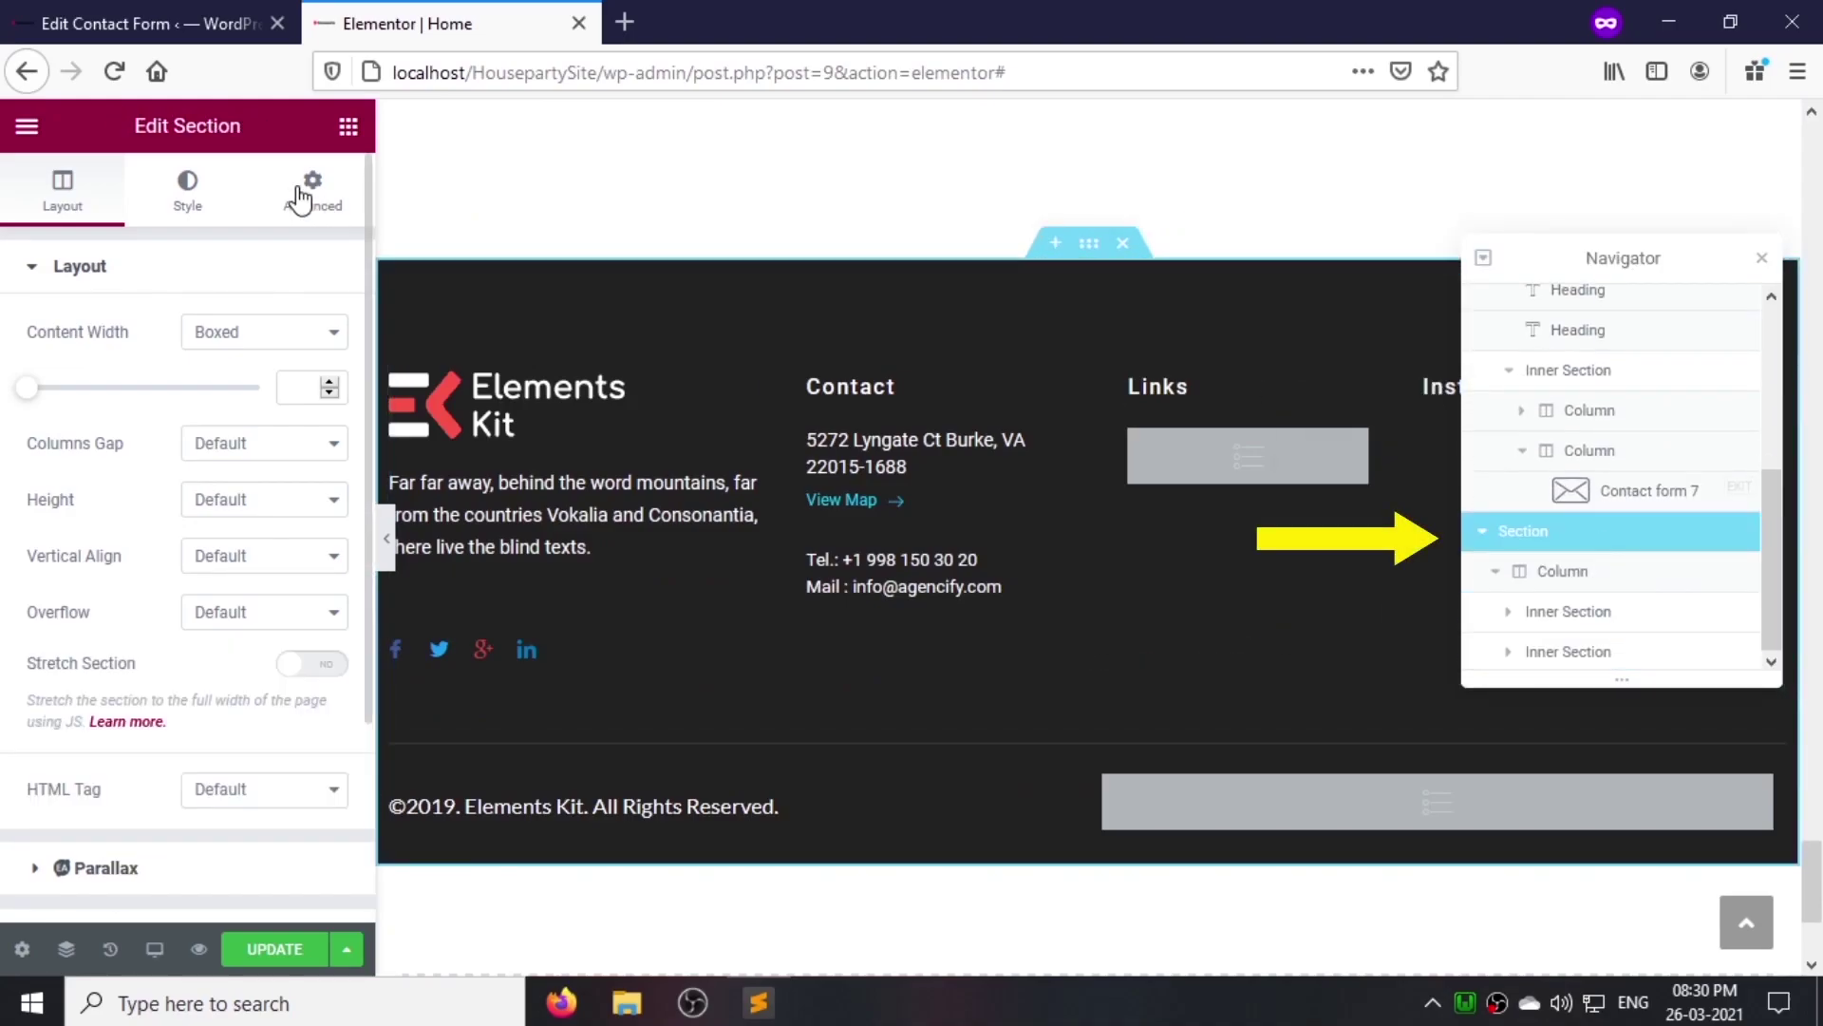
{"action": "left_click", "coordinate": [305, 194]}
{"action": "double_click", "coordinate": [61, 364]}
{"action": "type", "text": "0"}
{"action": "double_click", "coordinate": [171, 369]}
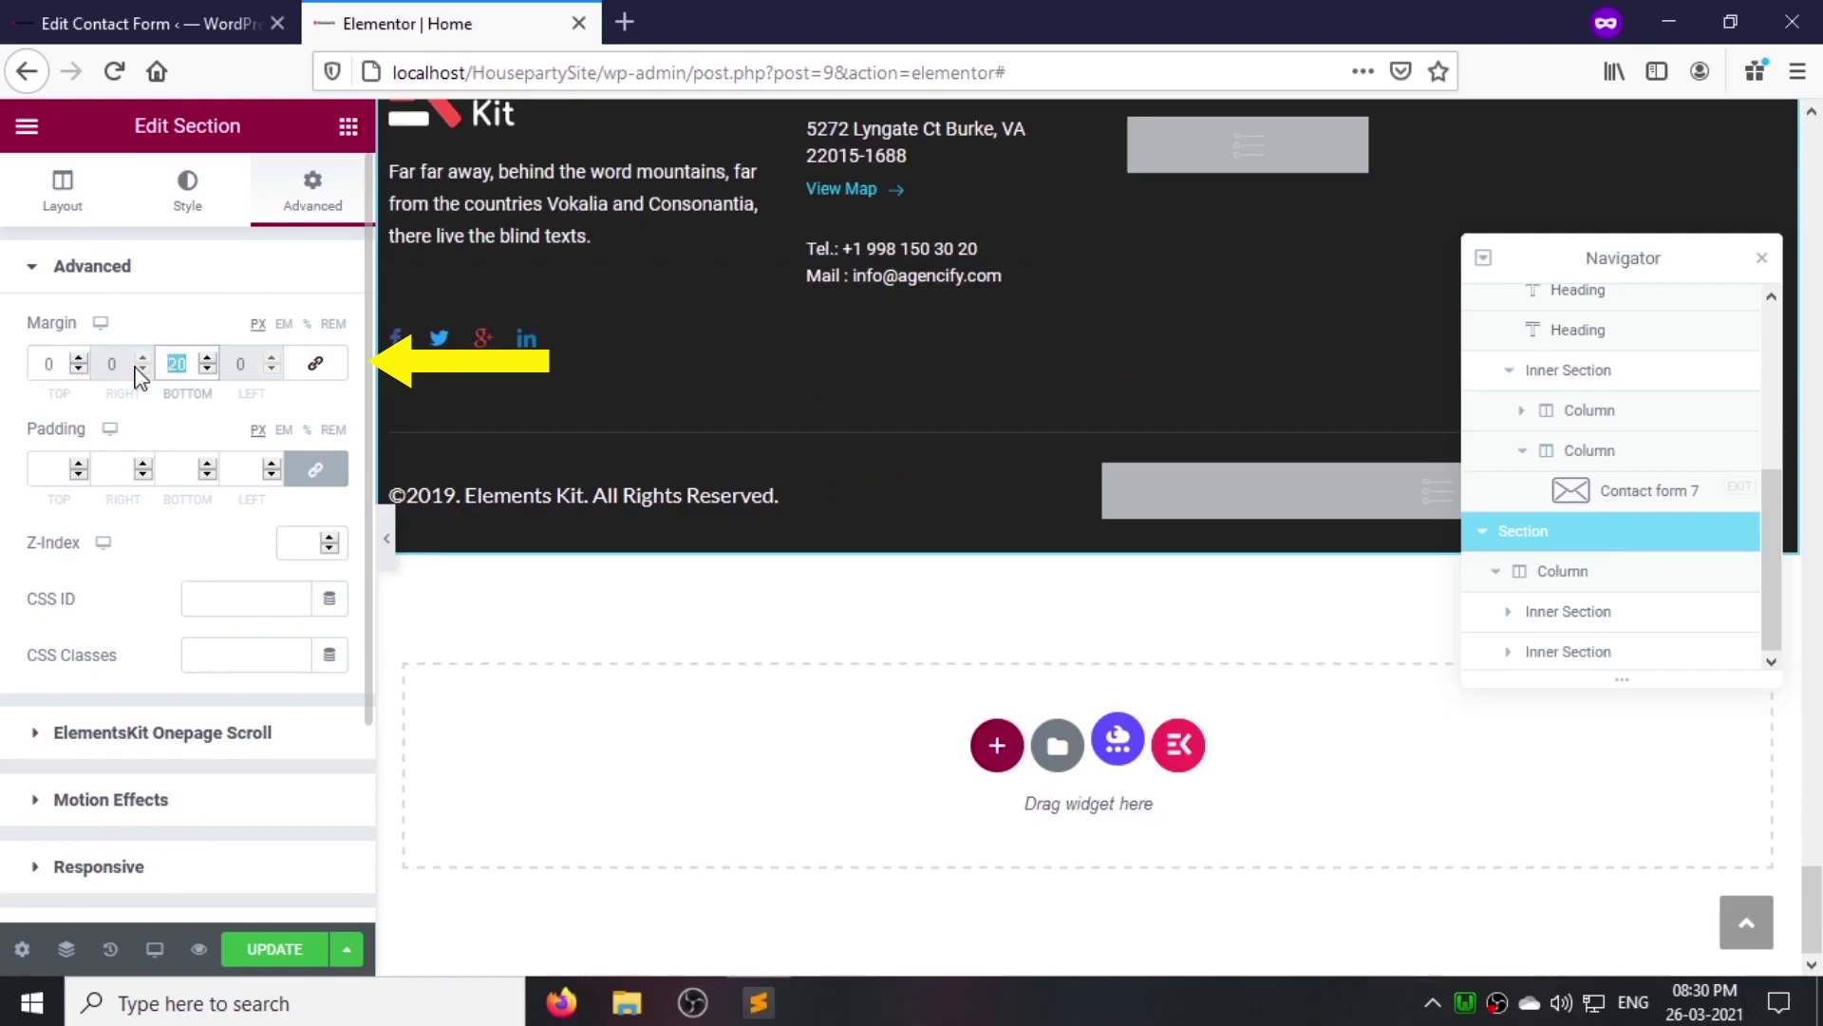
{"action": "scroll", "coordinate": [977, 494], "scroll_direction": "up", "scroll_amount": 5}
Step: Reduce the footer inner section's padding from 75, entering 50 and 30
{"action": "left_click", "coordinate": [1067, 484]}
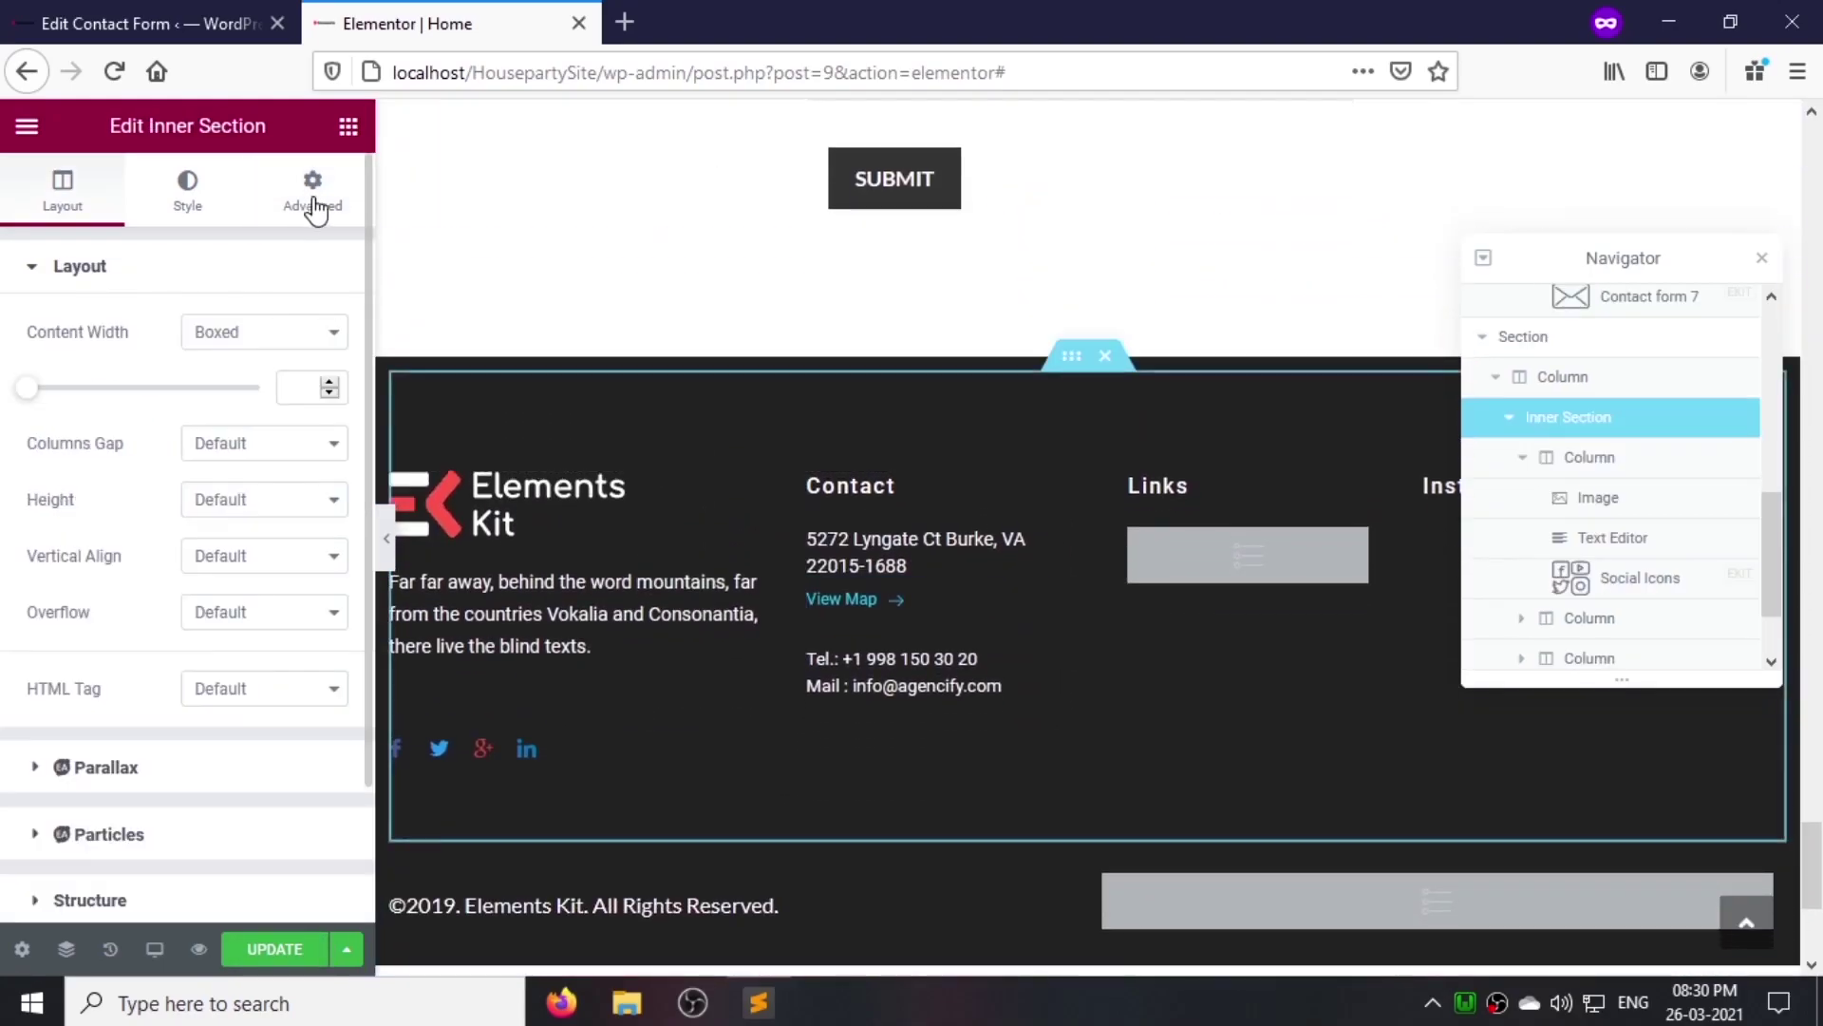
{"action": "left_click", "coordinate": [313, 189]}
{"action": "left_click_drag", "start_coordinate": [58, 469], "coordinate": [4, 467]}
{"action": "type", "text": "50"}
{"action": "key", "text": "Tab"}
{"action": "key", "text": "Tab"}
{"action": "type", "text": "30"}
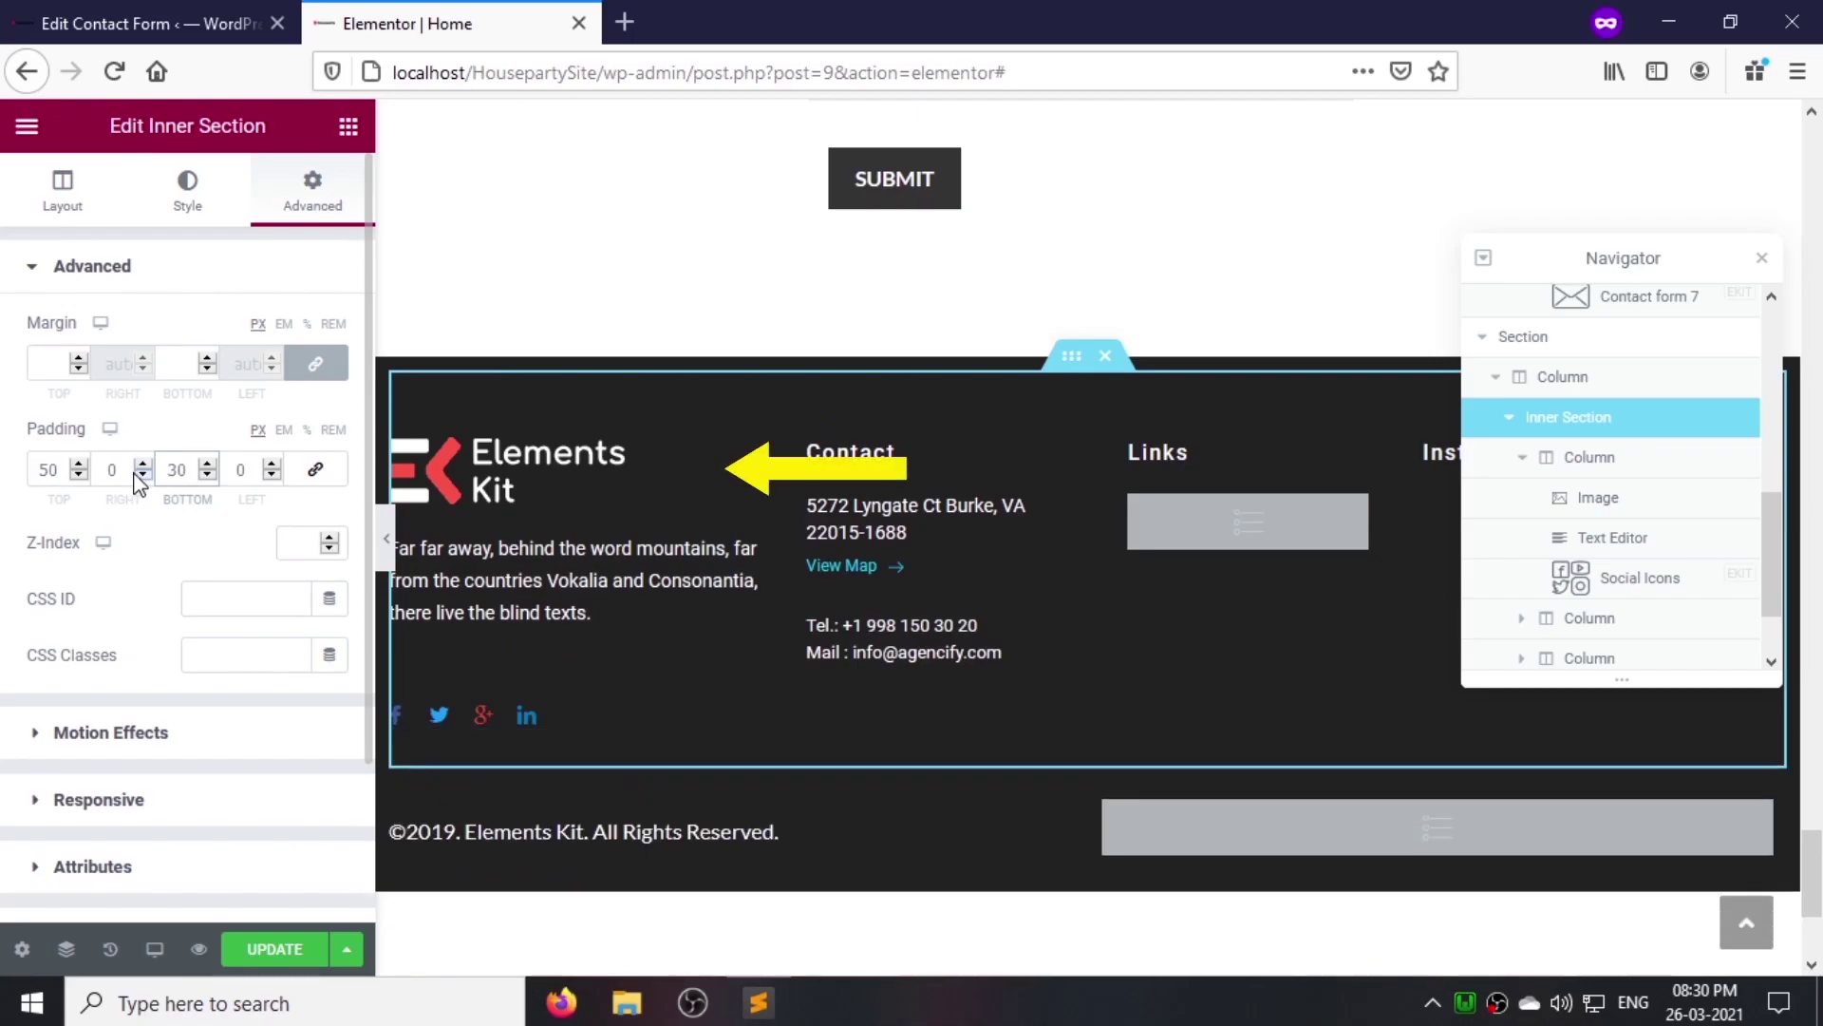
Step: Replace the footer logo with Sitelogo, link it to the site address, and set width 55
{"action": "left_click", "coordinate": [508, 471]}
{"action": "left_click", "coordinate": [186, 404]}
{"action": "left_click", "coordinate": [788, 713]}
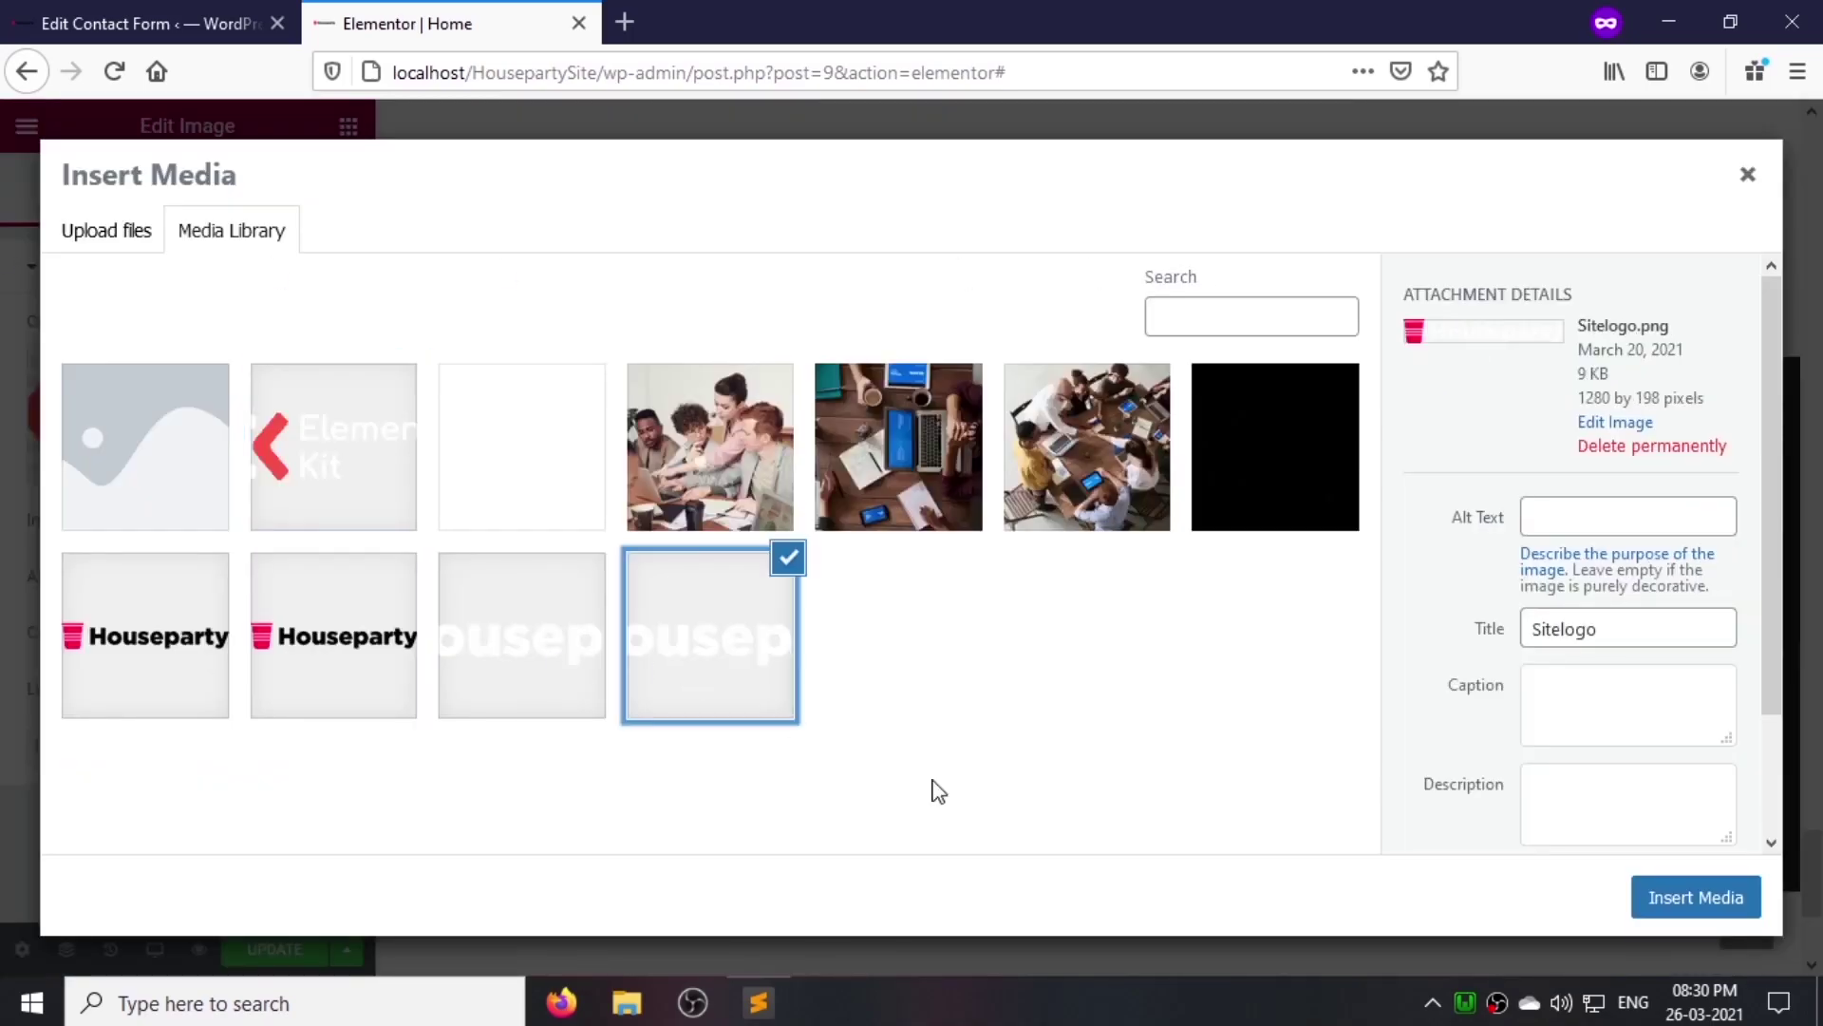
{"action": "left_click", "coordinate": [1686, 898]}
{"action": "key", "text": "ctrl+a"}
{"action": "key", "text": "BackSpace"}
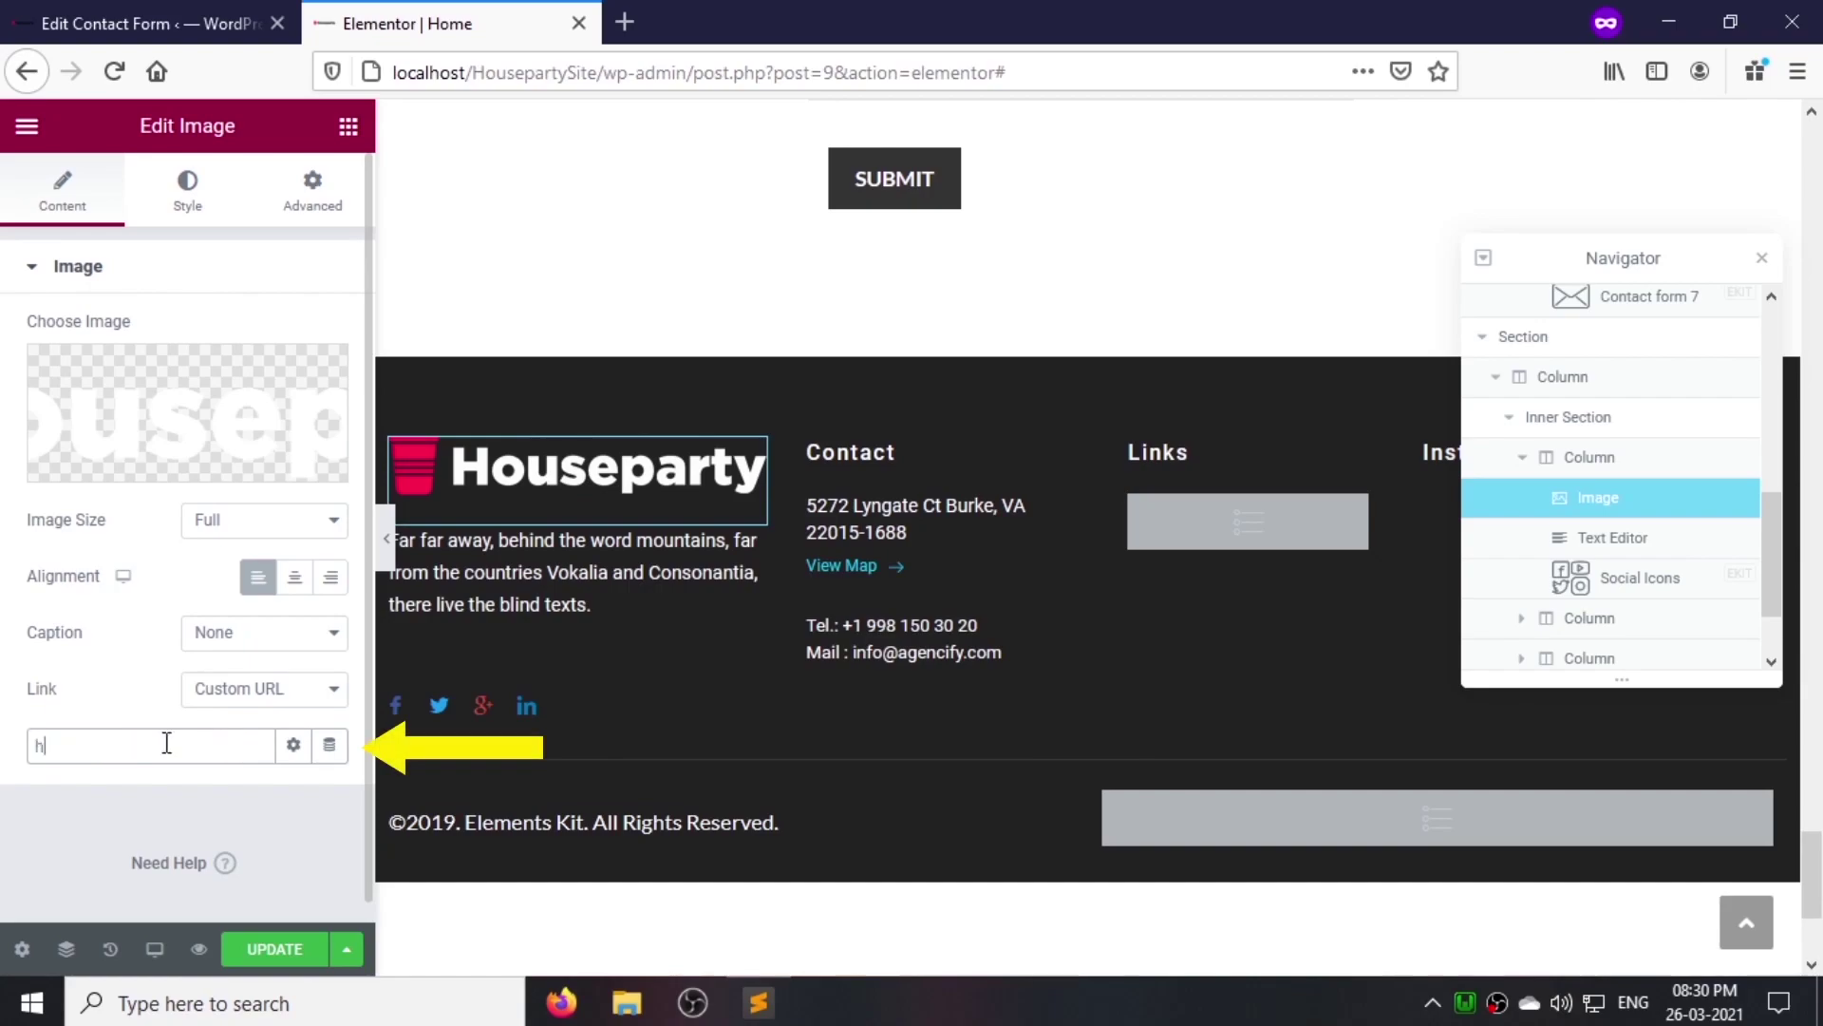
{"action": "key", "text": "ctrl+v"}
{"action": "left_click", "coordinate": [190, 195]}
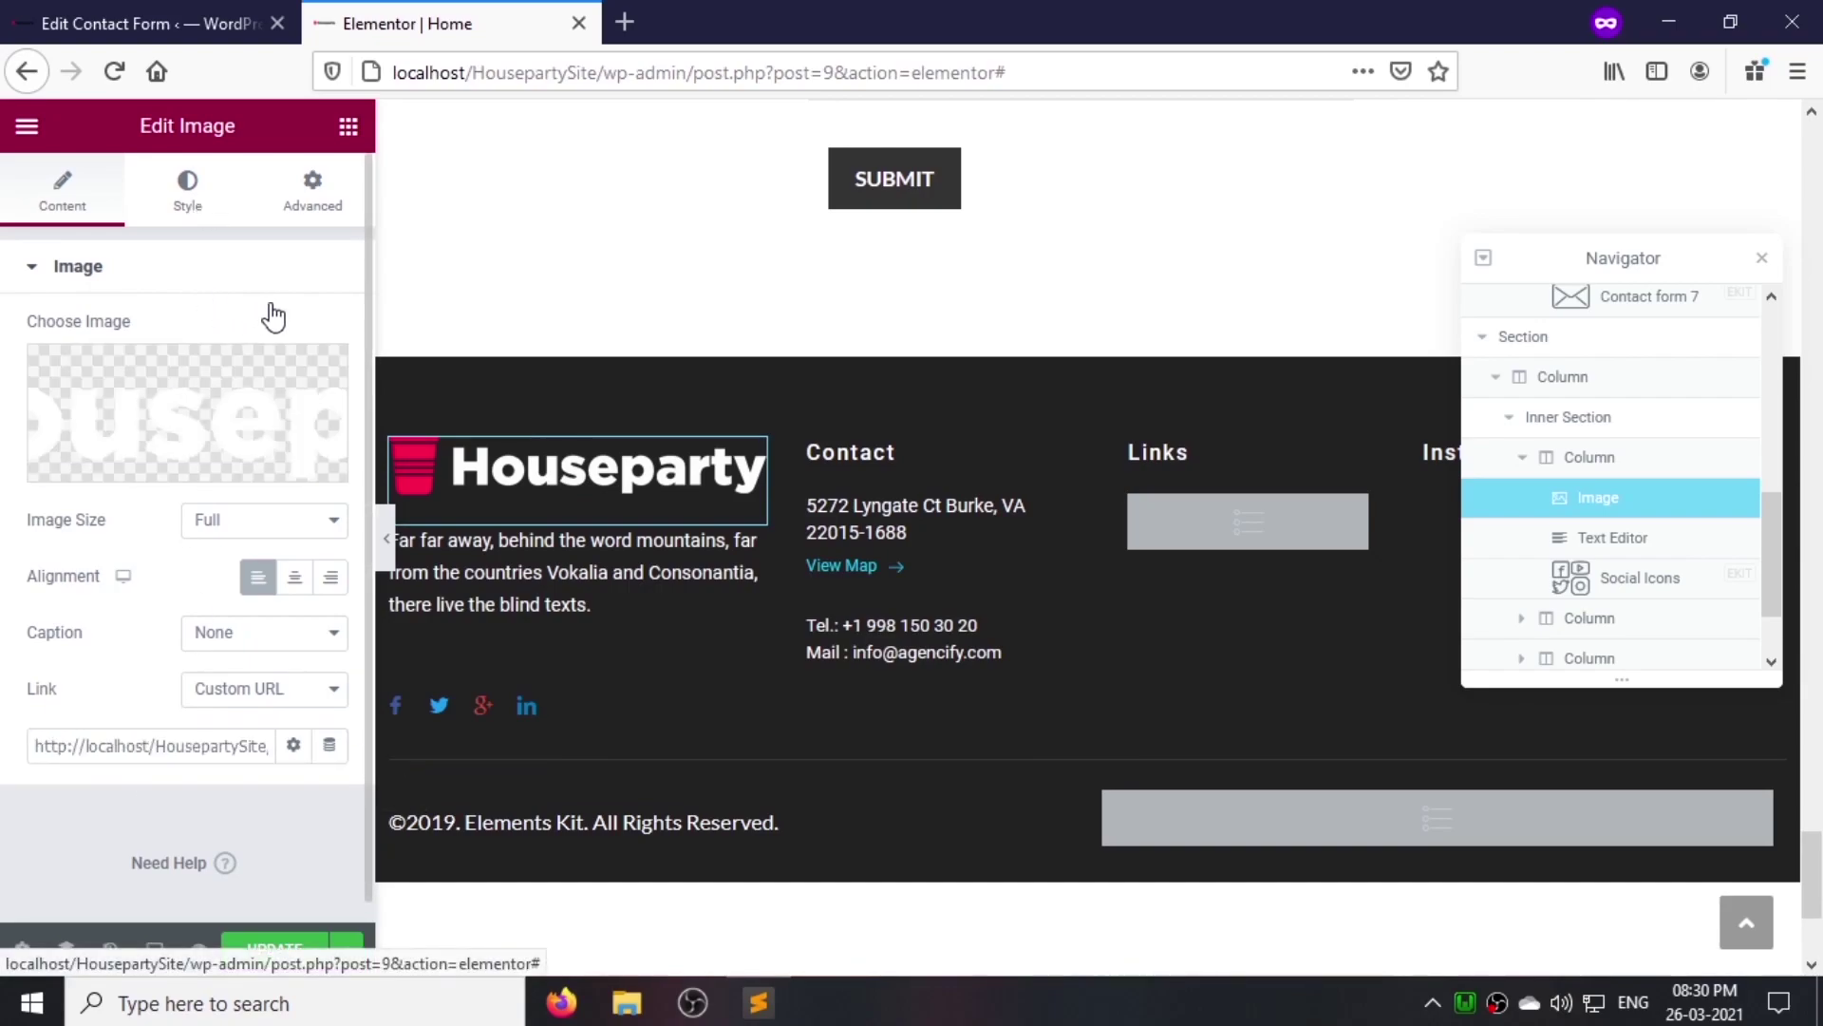
{"action": "left_click", "coordinate": [302, 362]}
{"action": "type", "text": "55"}
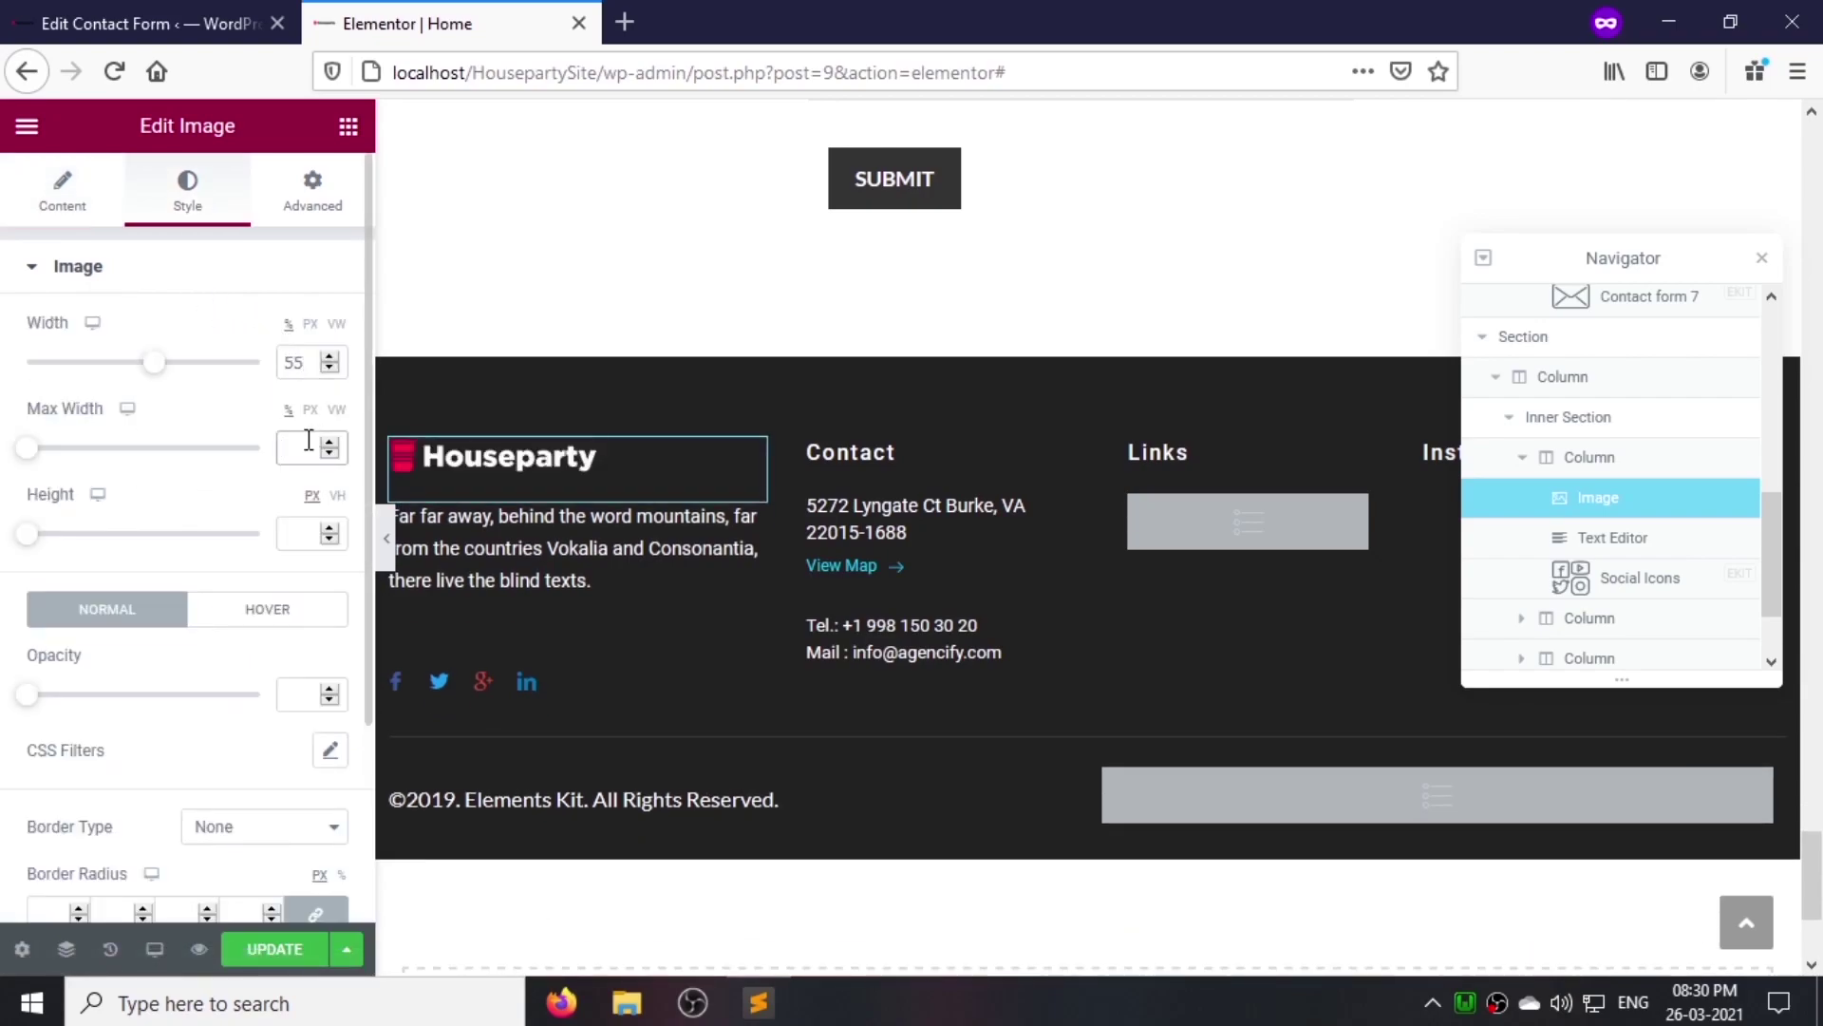
Step: Set the footer description paragraph font to Lato
{"action": "left_click", "coordinate": [649, 567]}
{"action": "left_click", "coordinate": [187, 192]}
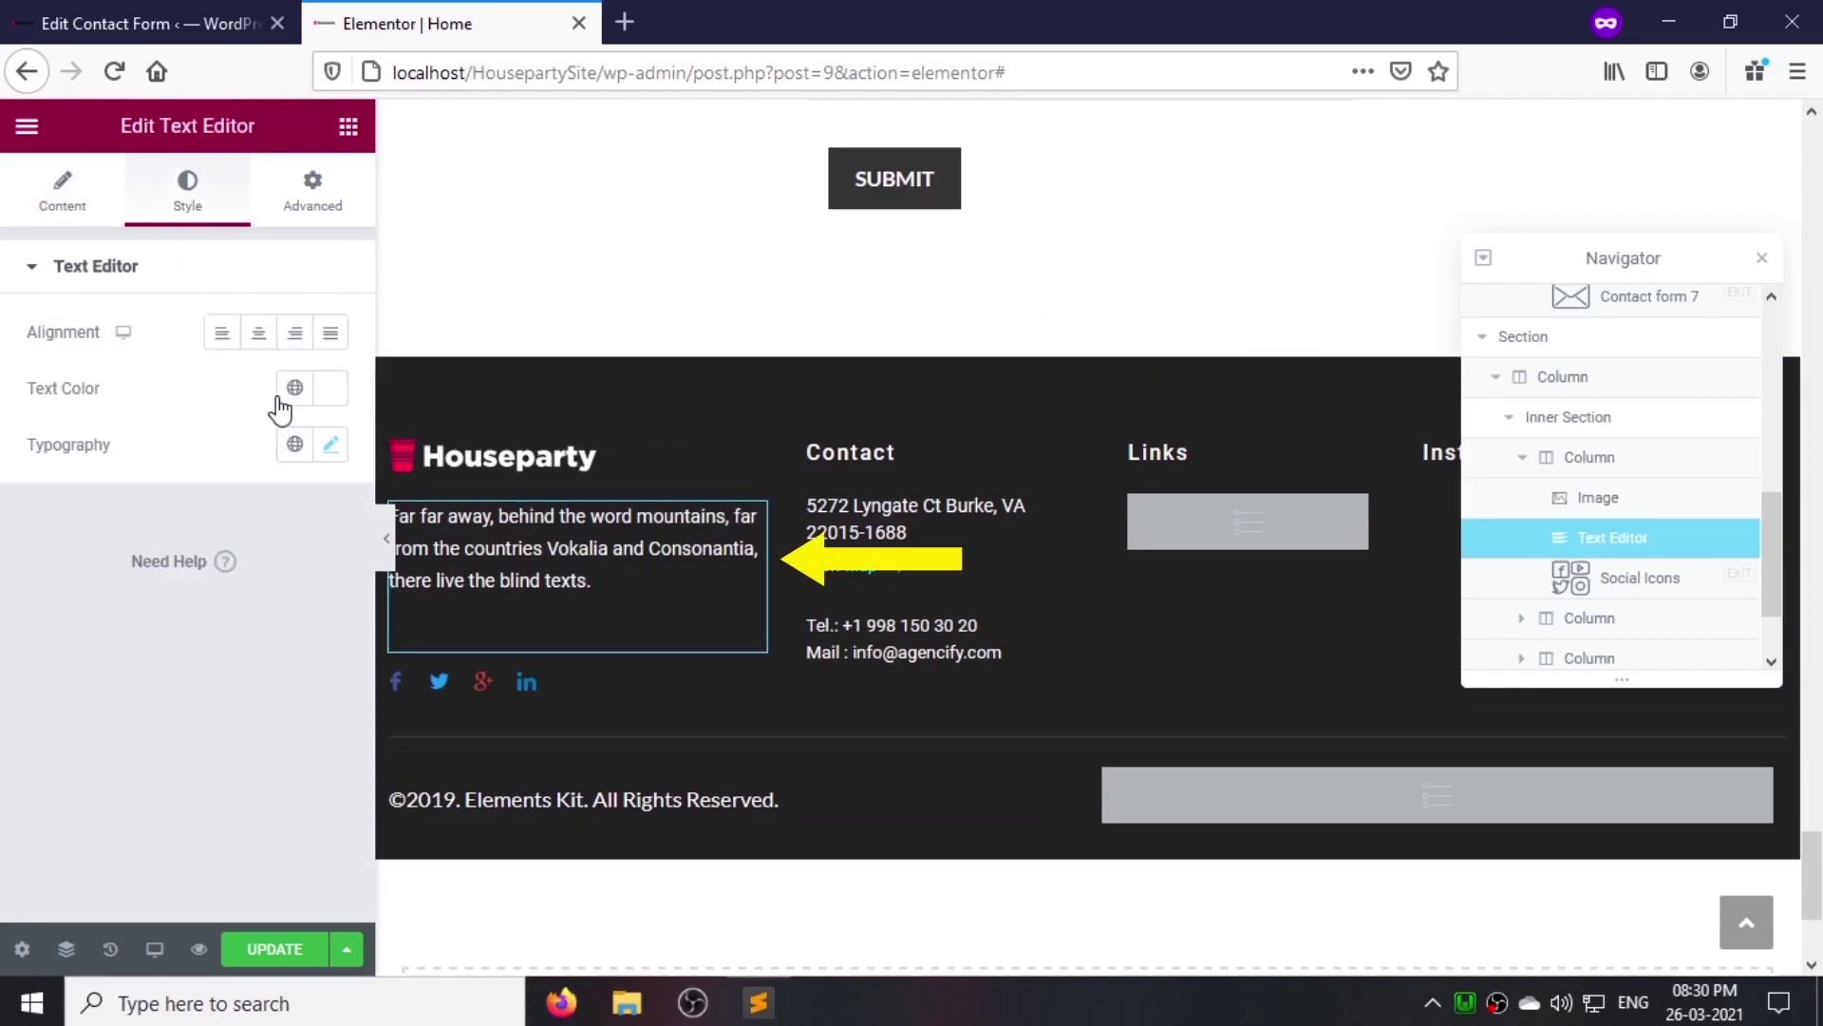
{"action": "left_click", "coordinate": [327, 447]}
{"action": "left_click", "coordinate": [256, 449]}
{"action": "type", "text": "lato"}
{"action": "left_click", "coordinate": [213, 557]}
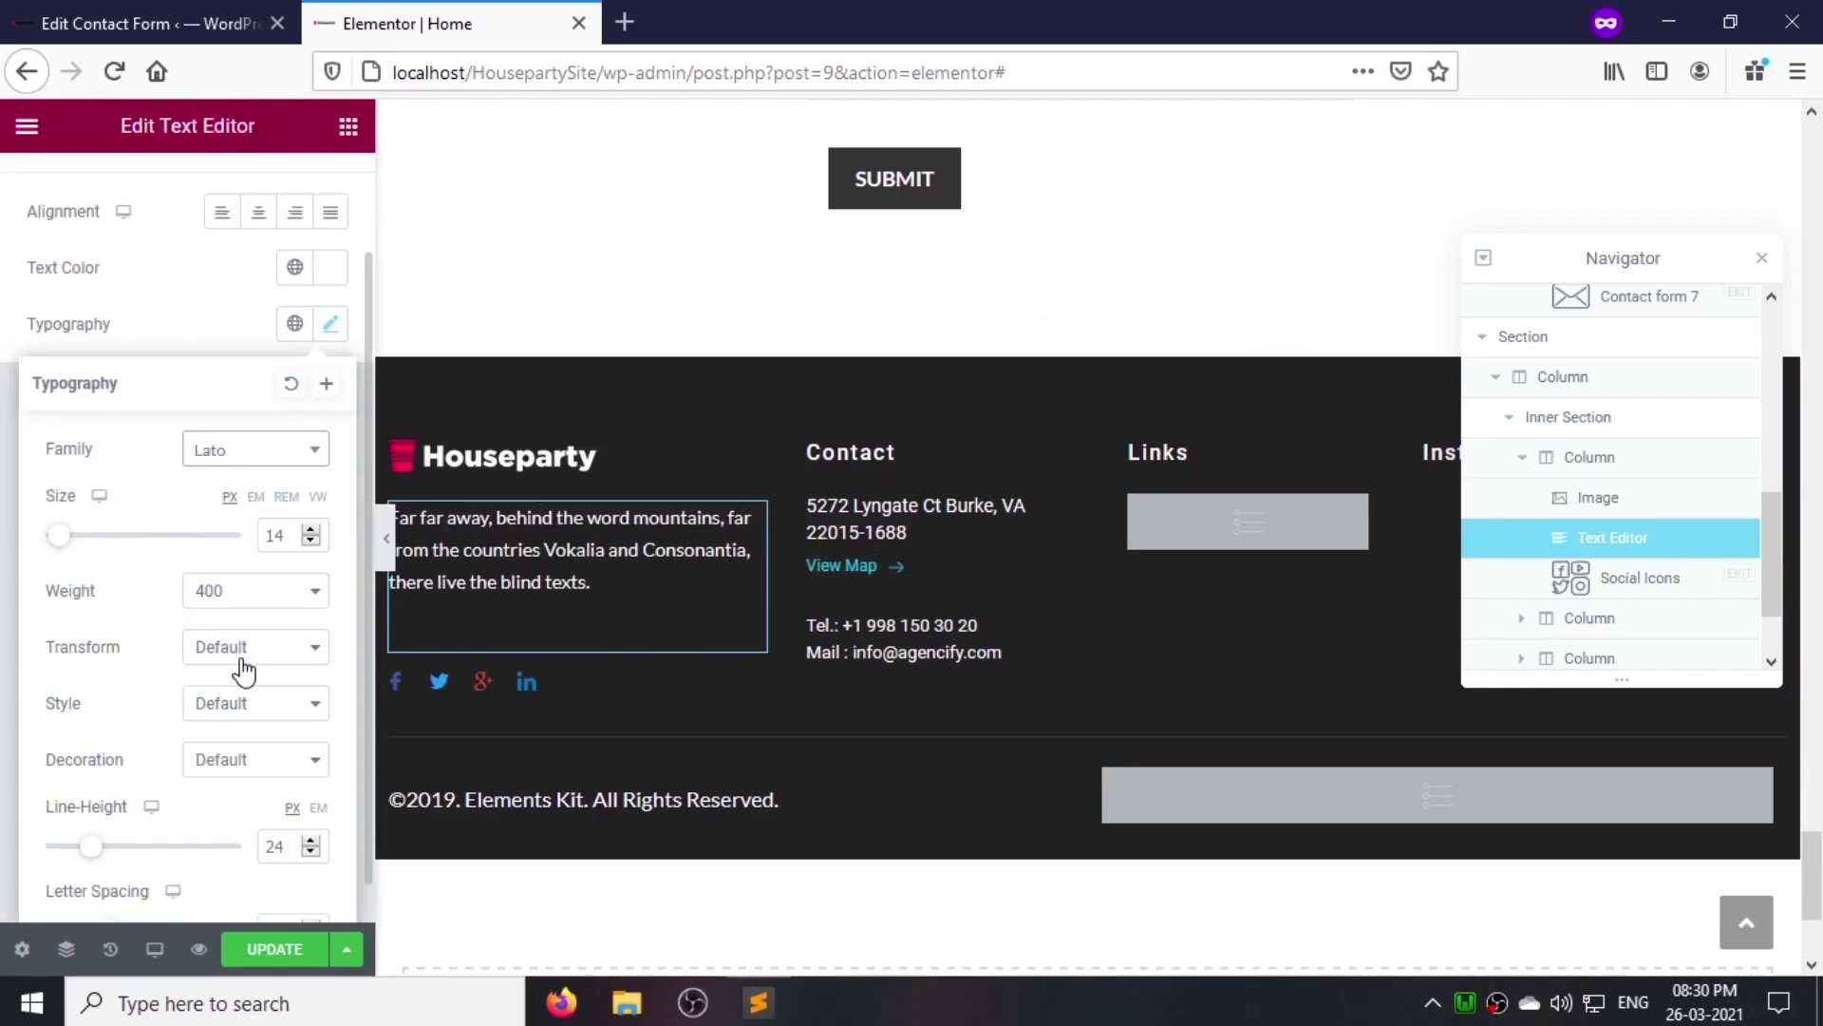
{"action": "left_click", "coordinate": [759, 517]}
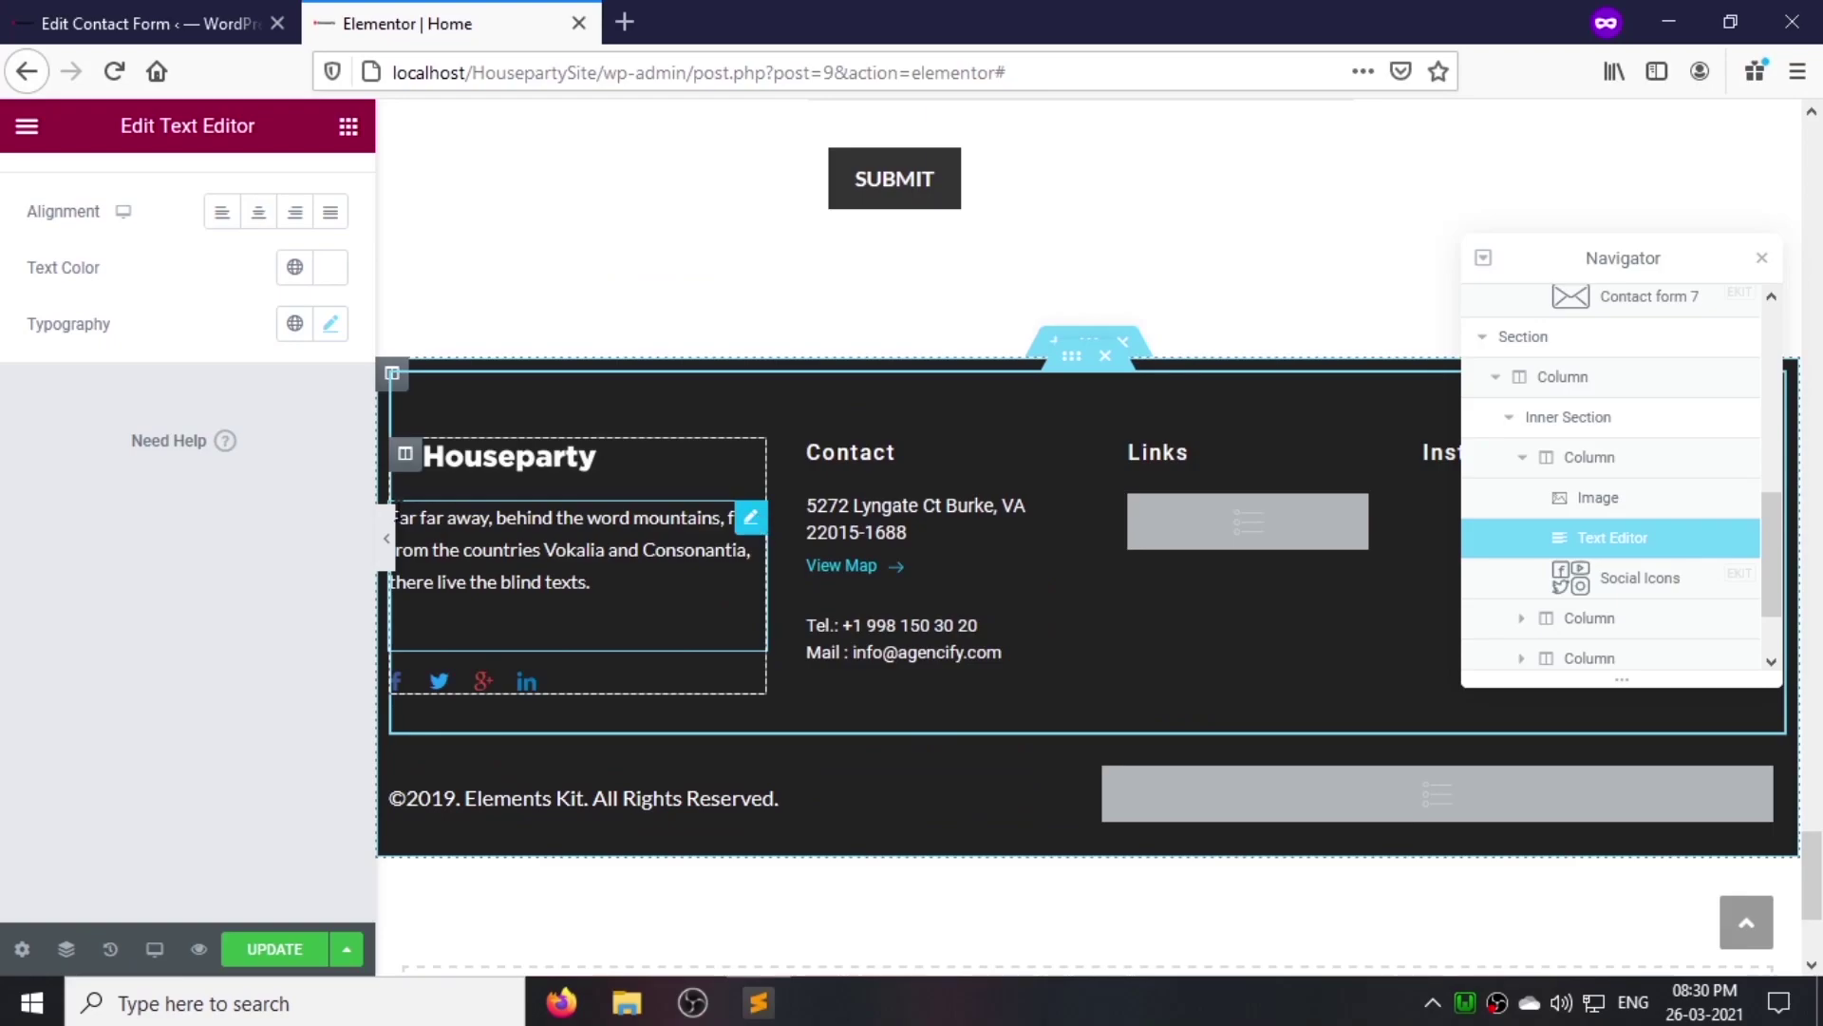
{"action": "left_click", "coordinate": [310, 200]}
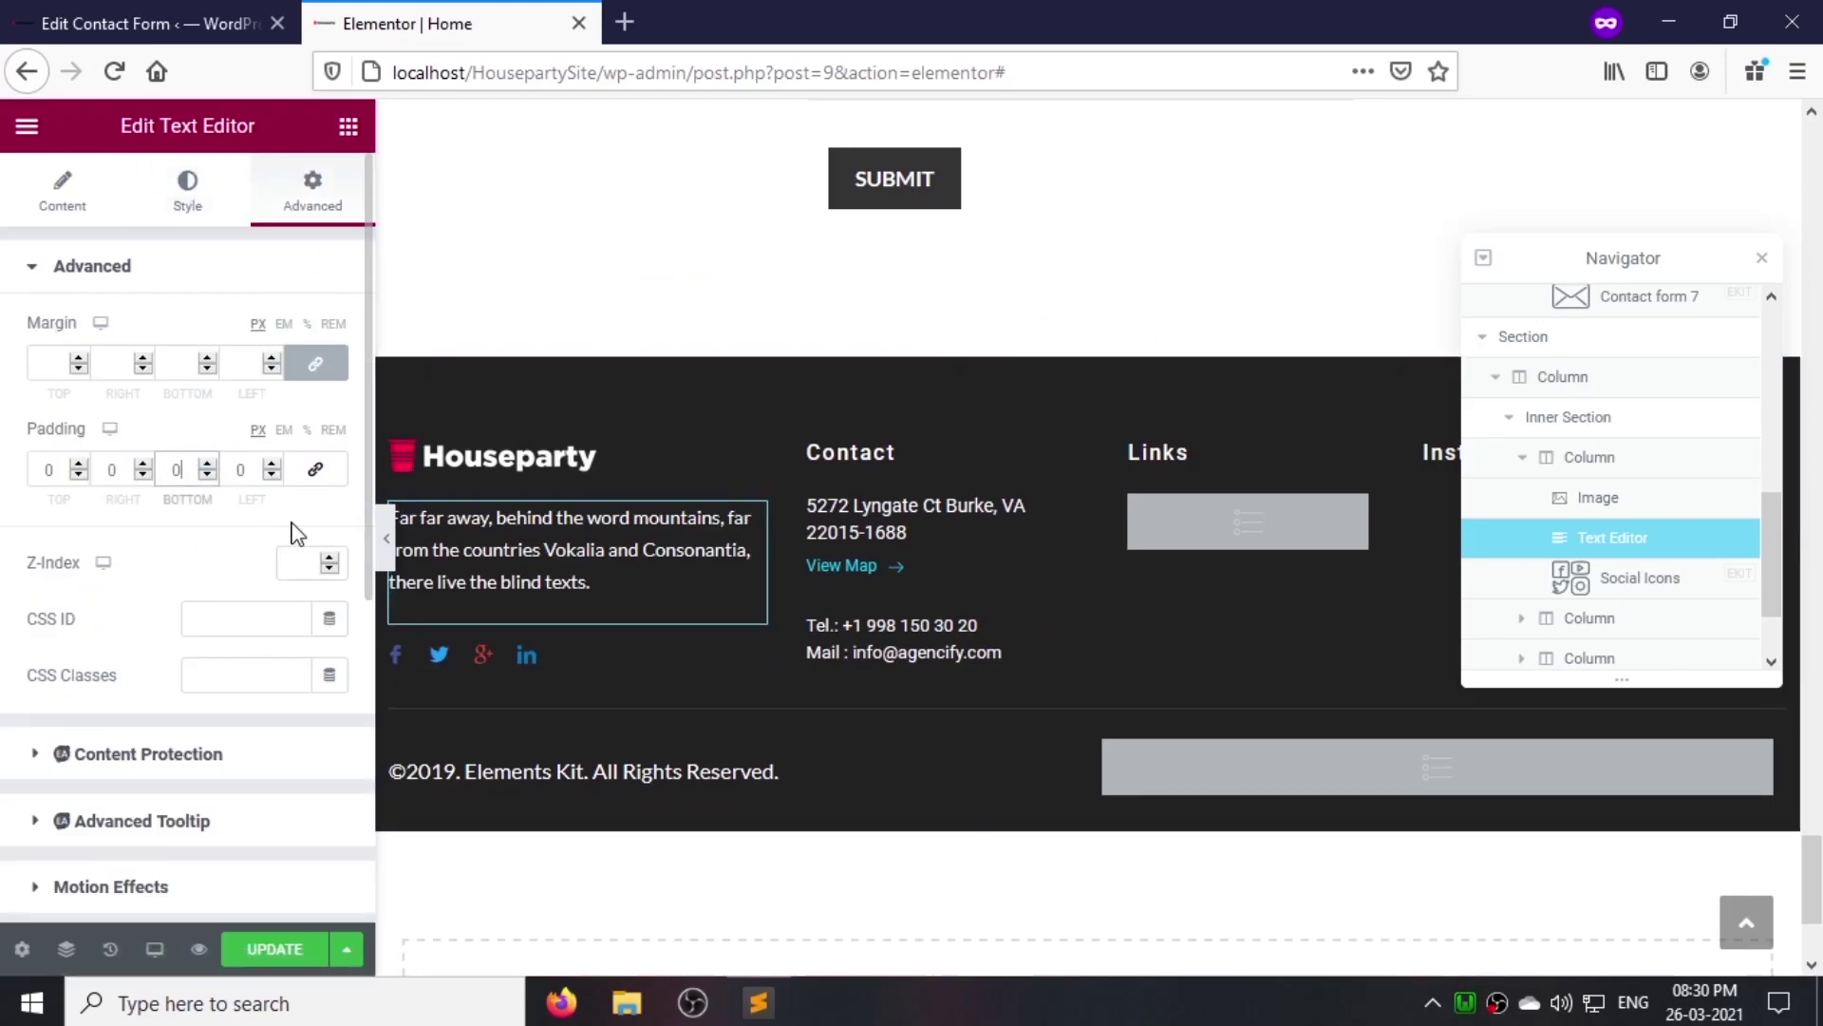
Step: Copy the Contact heading below the intro text and retitle it 'Catch us on'
{"action": "left_click", "coordinate": [851, 457]}
{"action": "right_click", "coordinate": [851, 457]}
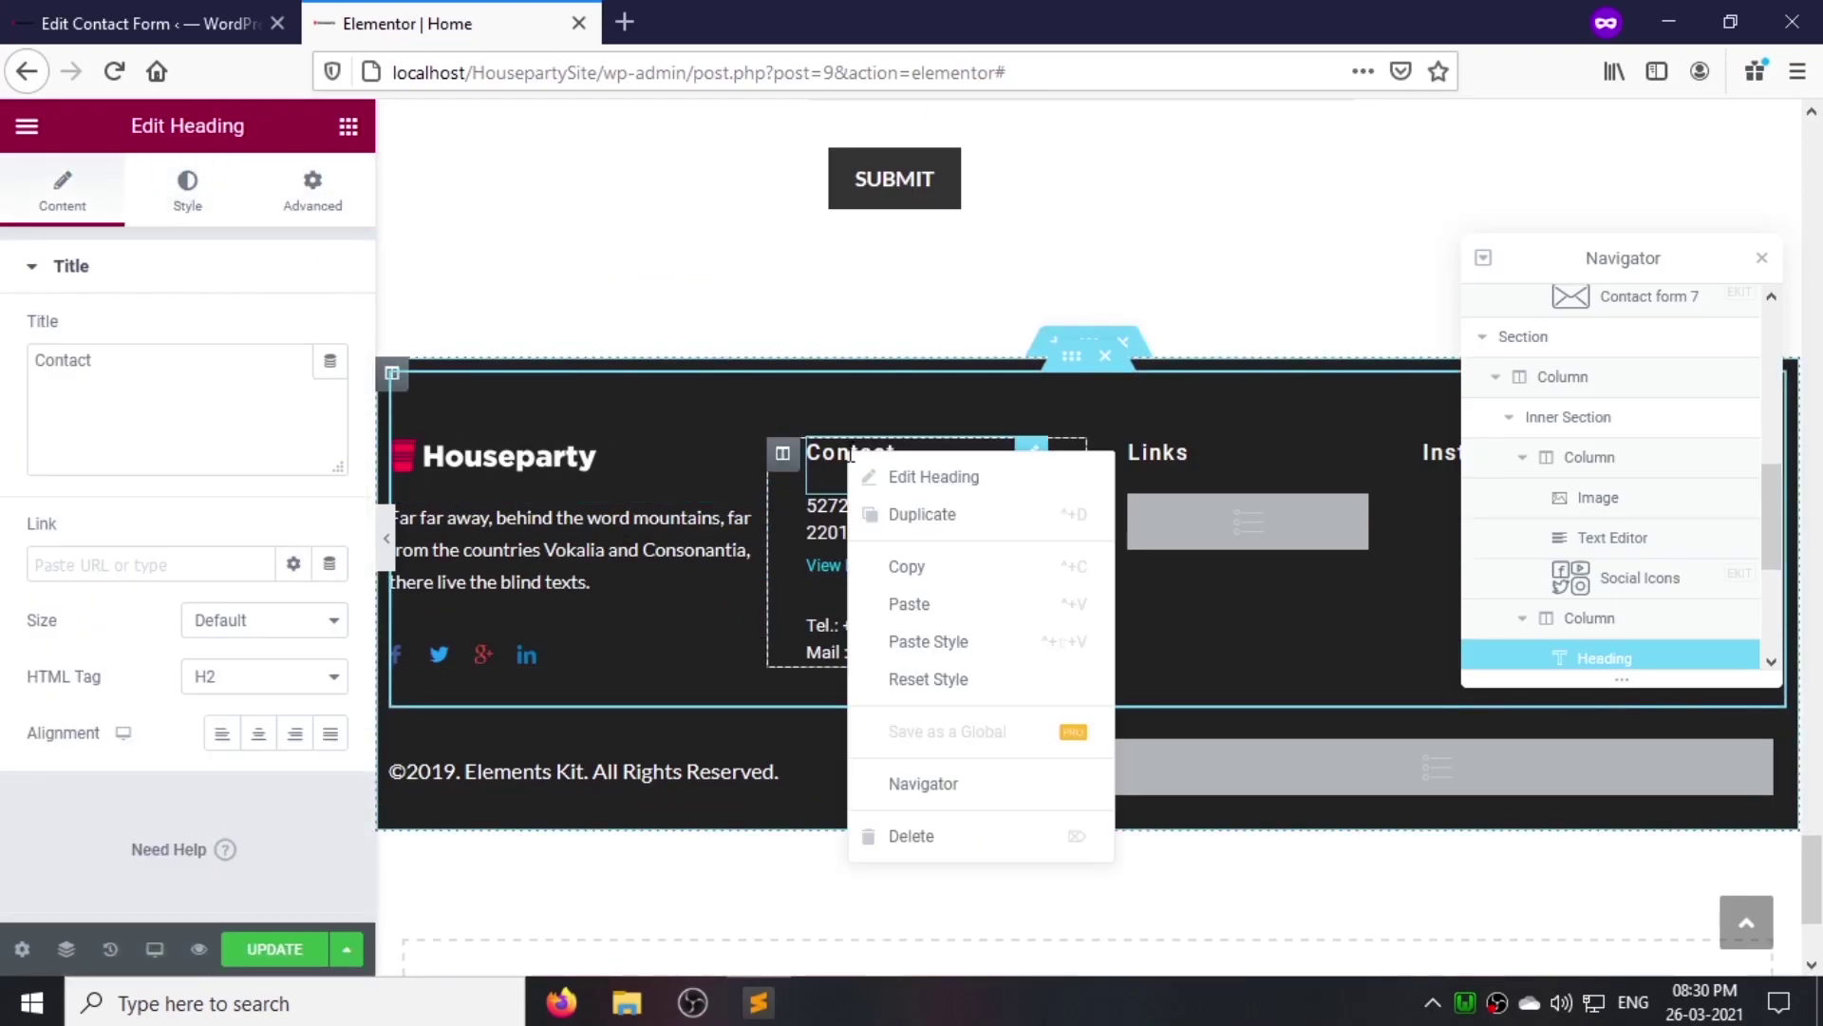
{"action": "left_click", "coordinate": [897, 566]}
{"action": "right_click", "coordinate": [554, 575]}
{"action": "left_click", "coordinate": [605, 714]}
{"action": "triple_click", "coordinate": [140, 373]}
{"action": "type", "text": "Catch us on"}
Step: Set the 'Catch us on' heading's typography family to Lato
{"action": "left_click", "coordinate": [187, 190]}
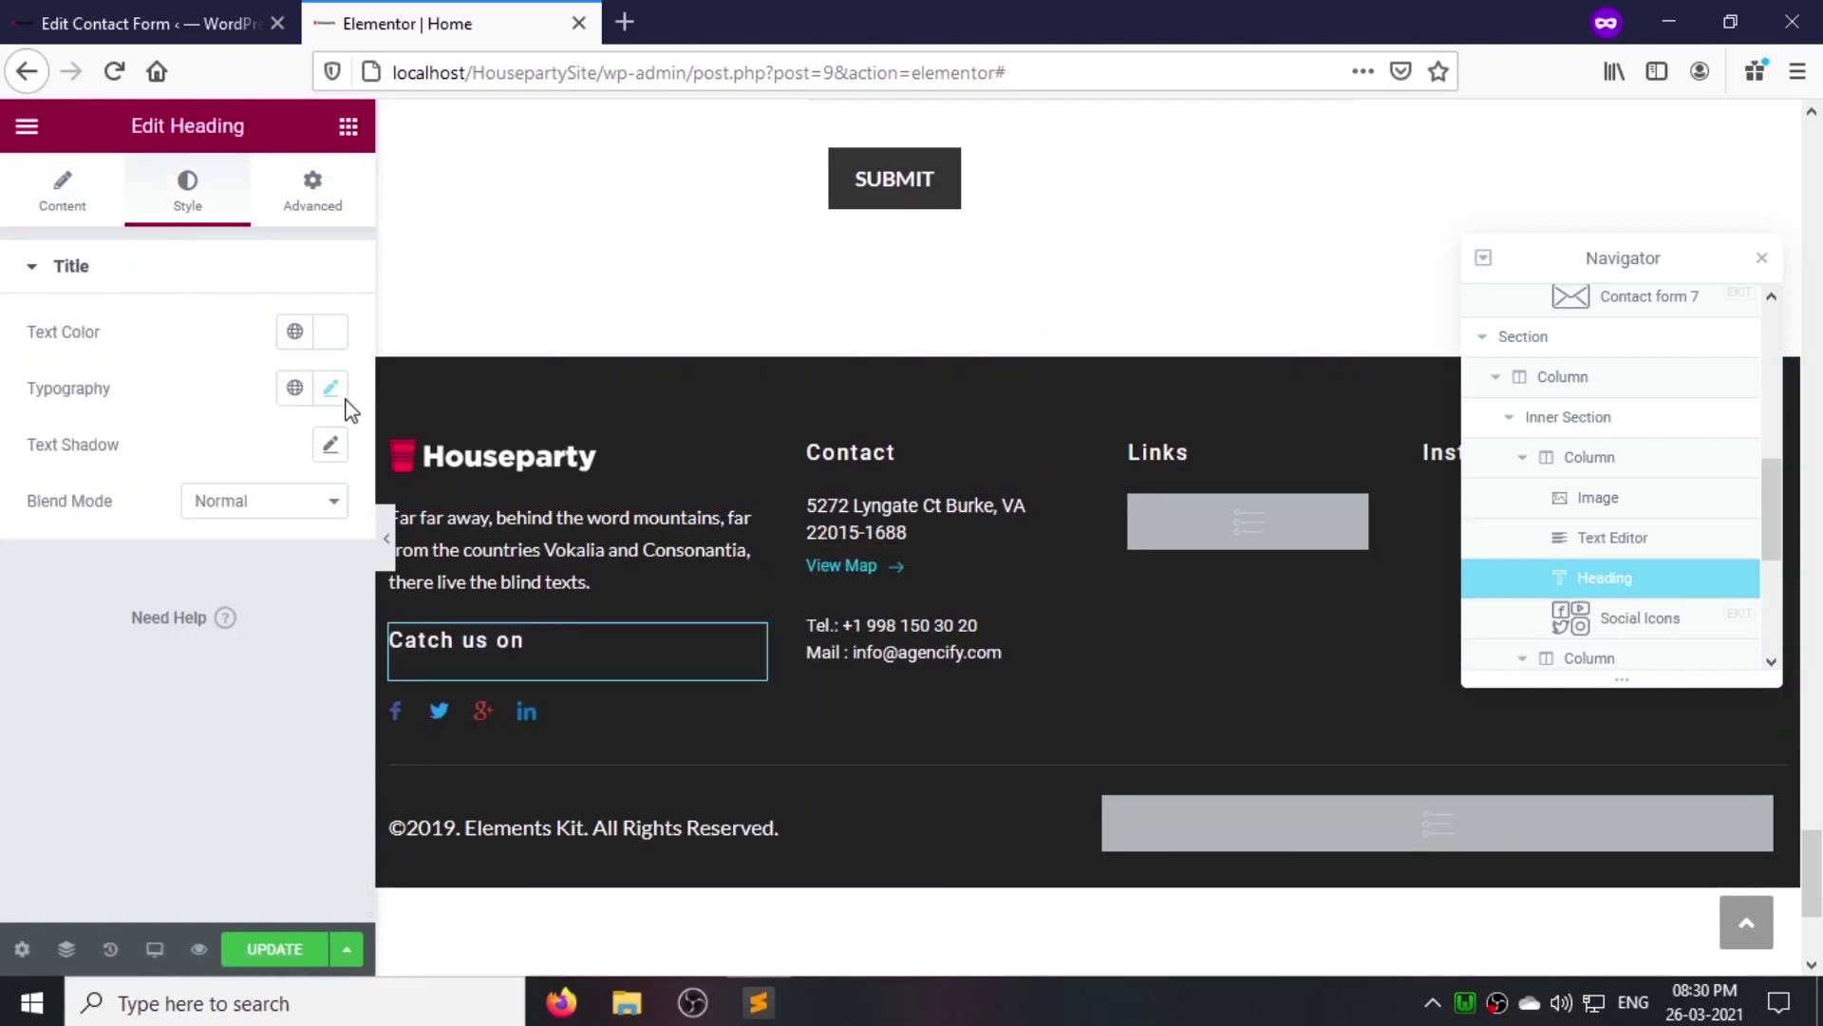
{"action": "left_click", "coordinate": [330, 388]}
{"action": "left_click", "coordinate": [258, 517]}
{"action": "type", "text": "lato"}
{"action": "key", "text": "Return"}
{"action": "scroll", "coordinate": [217, 732], "scroll_direction": "down", "scroll_amount": 1}
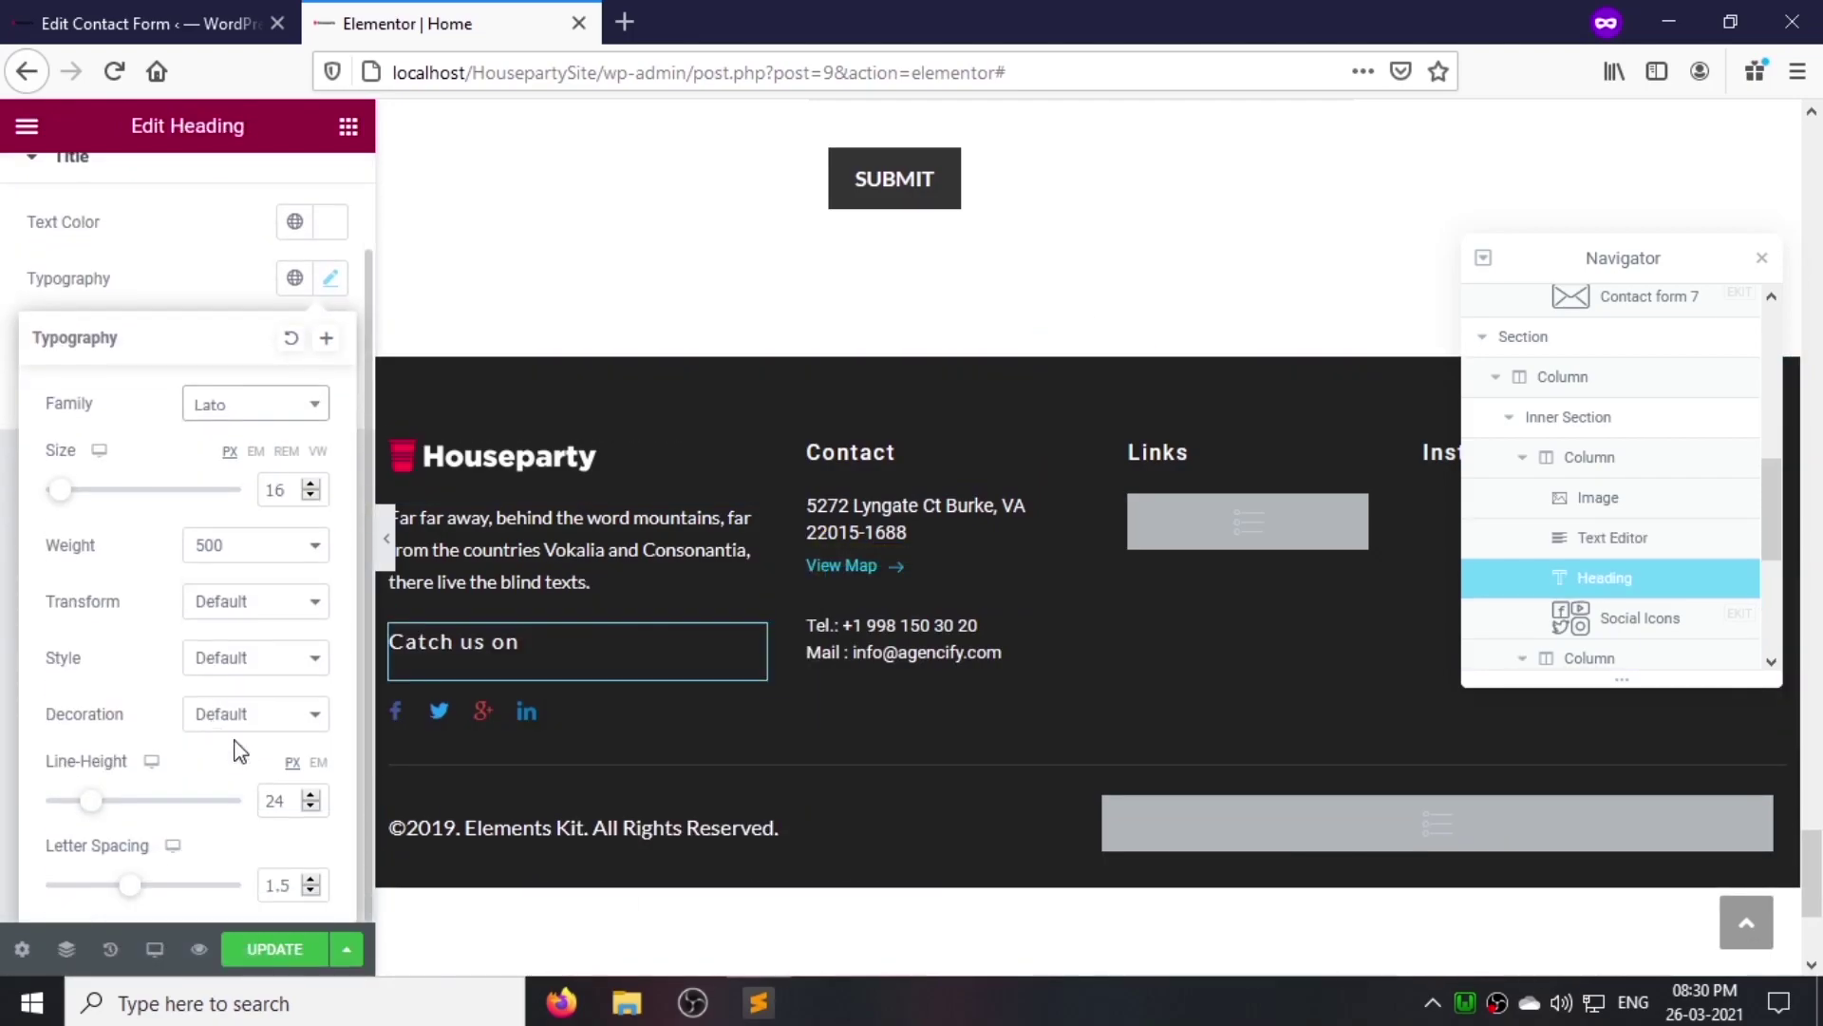
{"action": "left_click", "coordinate": [275, 949]}
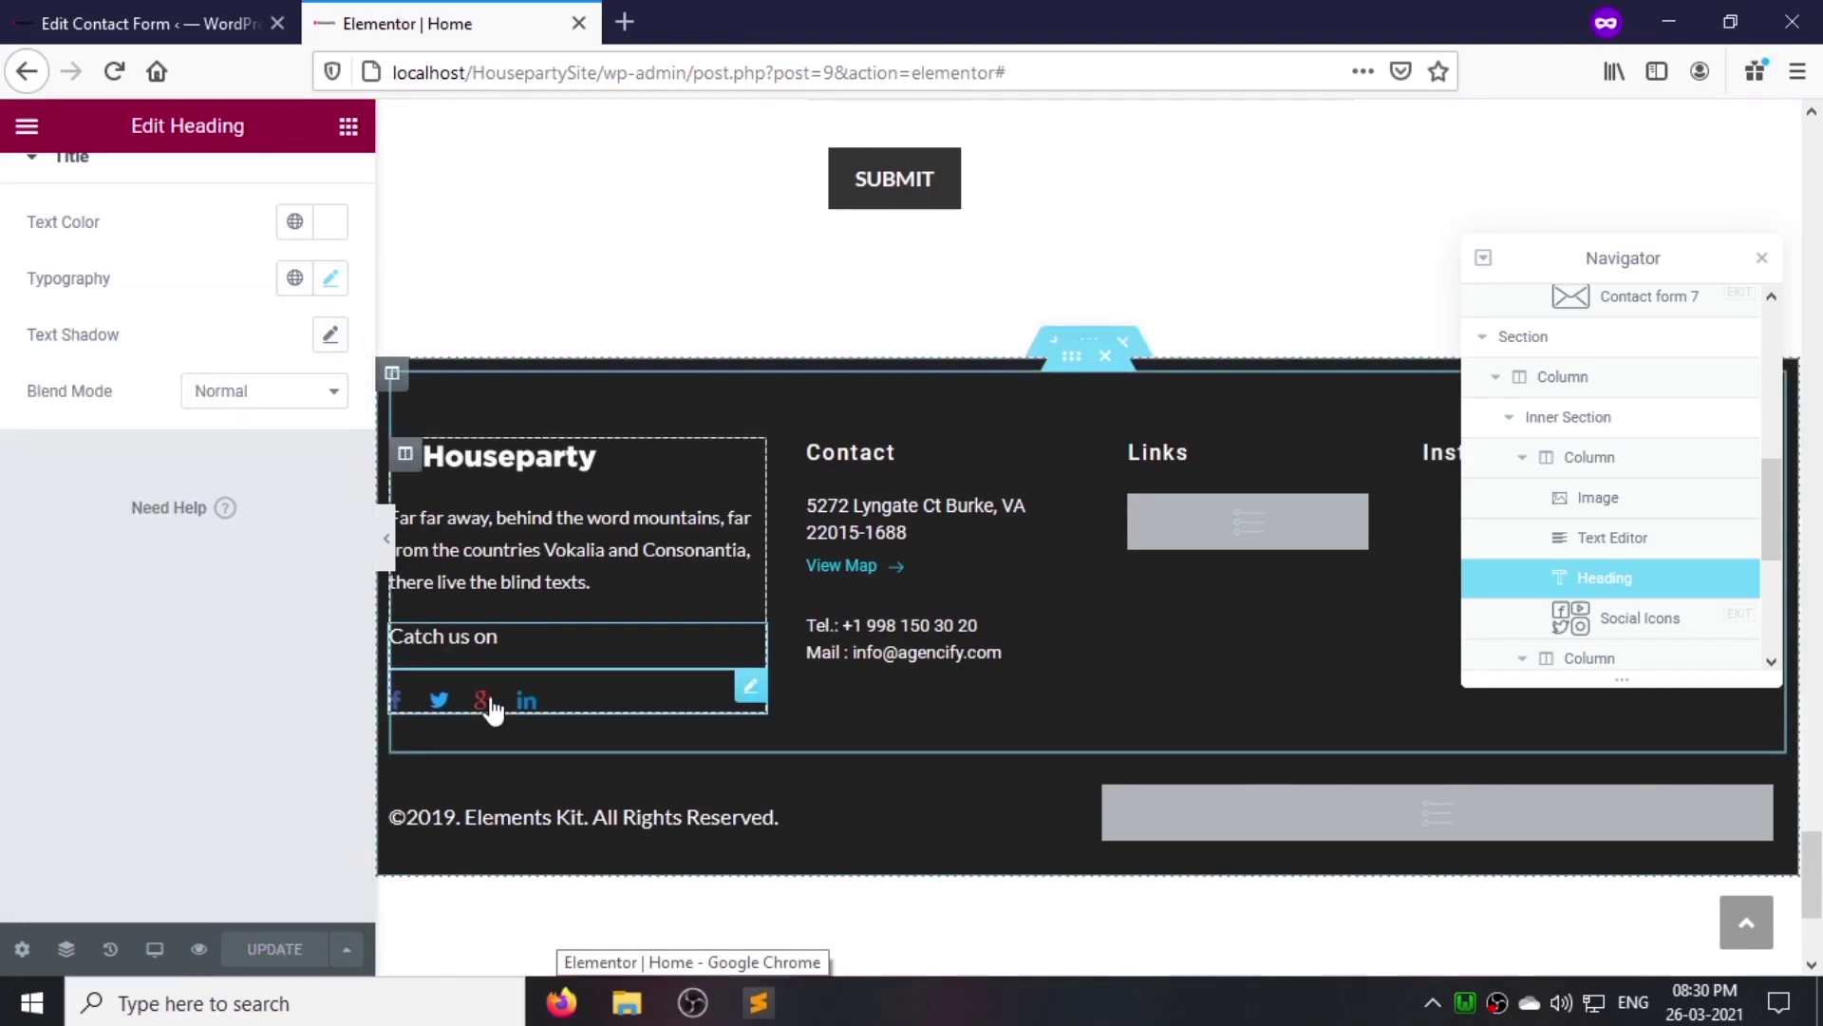
{"action": "left_click", "coordinate": [484, 705]}
Step: Delete the extra Twitter and Google-plus items and make the Facebook icon white (#ffffff)
{"action": "left_click", "coordinate": [320, 551]}
{"action": "double_click", "coordinate": [320, 551]}
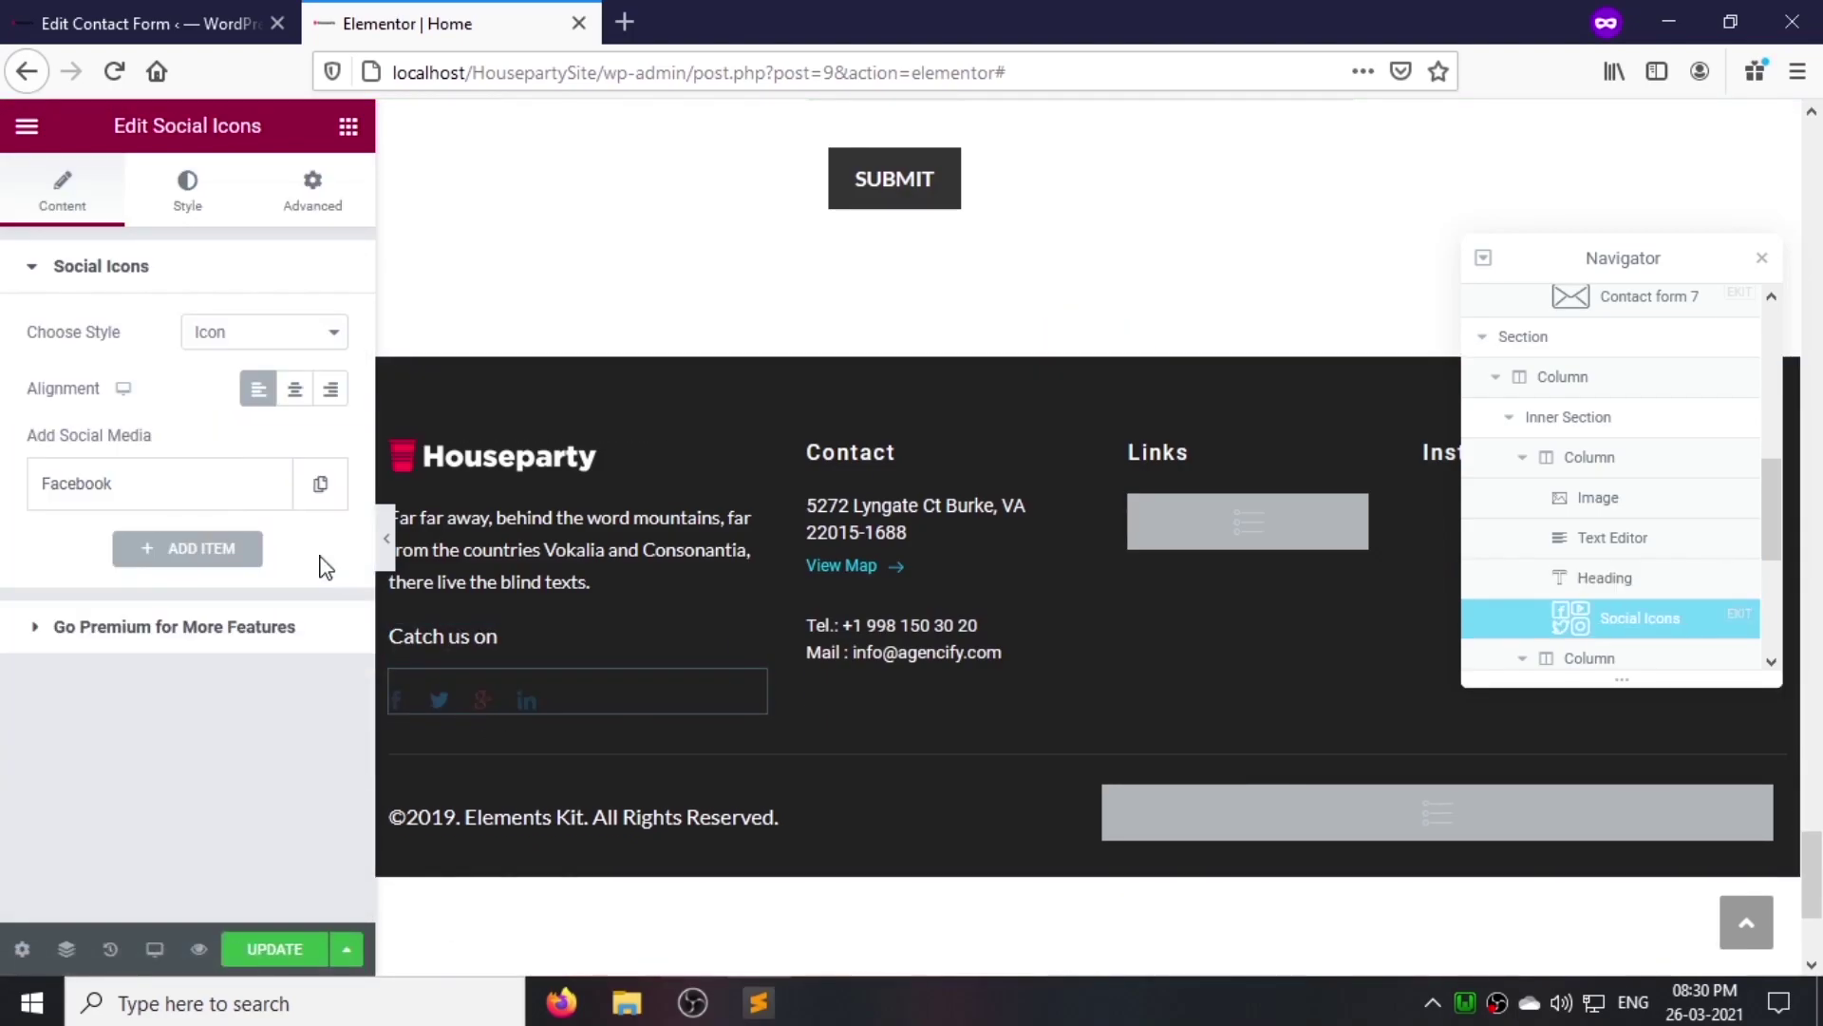
{"action": "left_click", "coordinate": [167, 483]}
{"action": "scroll", "coordinate": [235, 662], "scroll_direction": "down", "scroll_amount": 2}
{"action": "left_click", "coordinate": [313, 692]}
{"action": "type", "text": "#ffffff"}
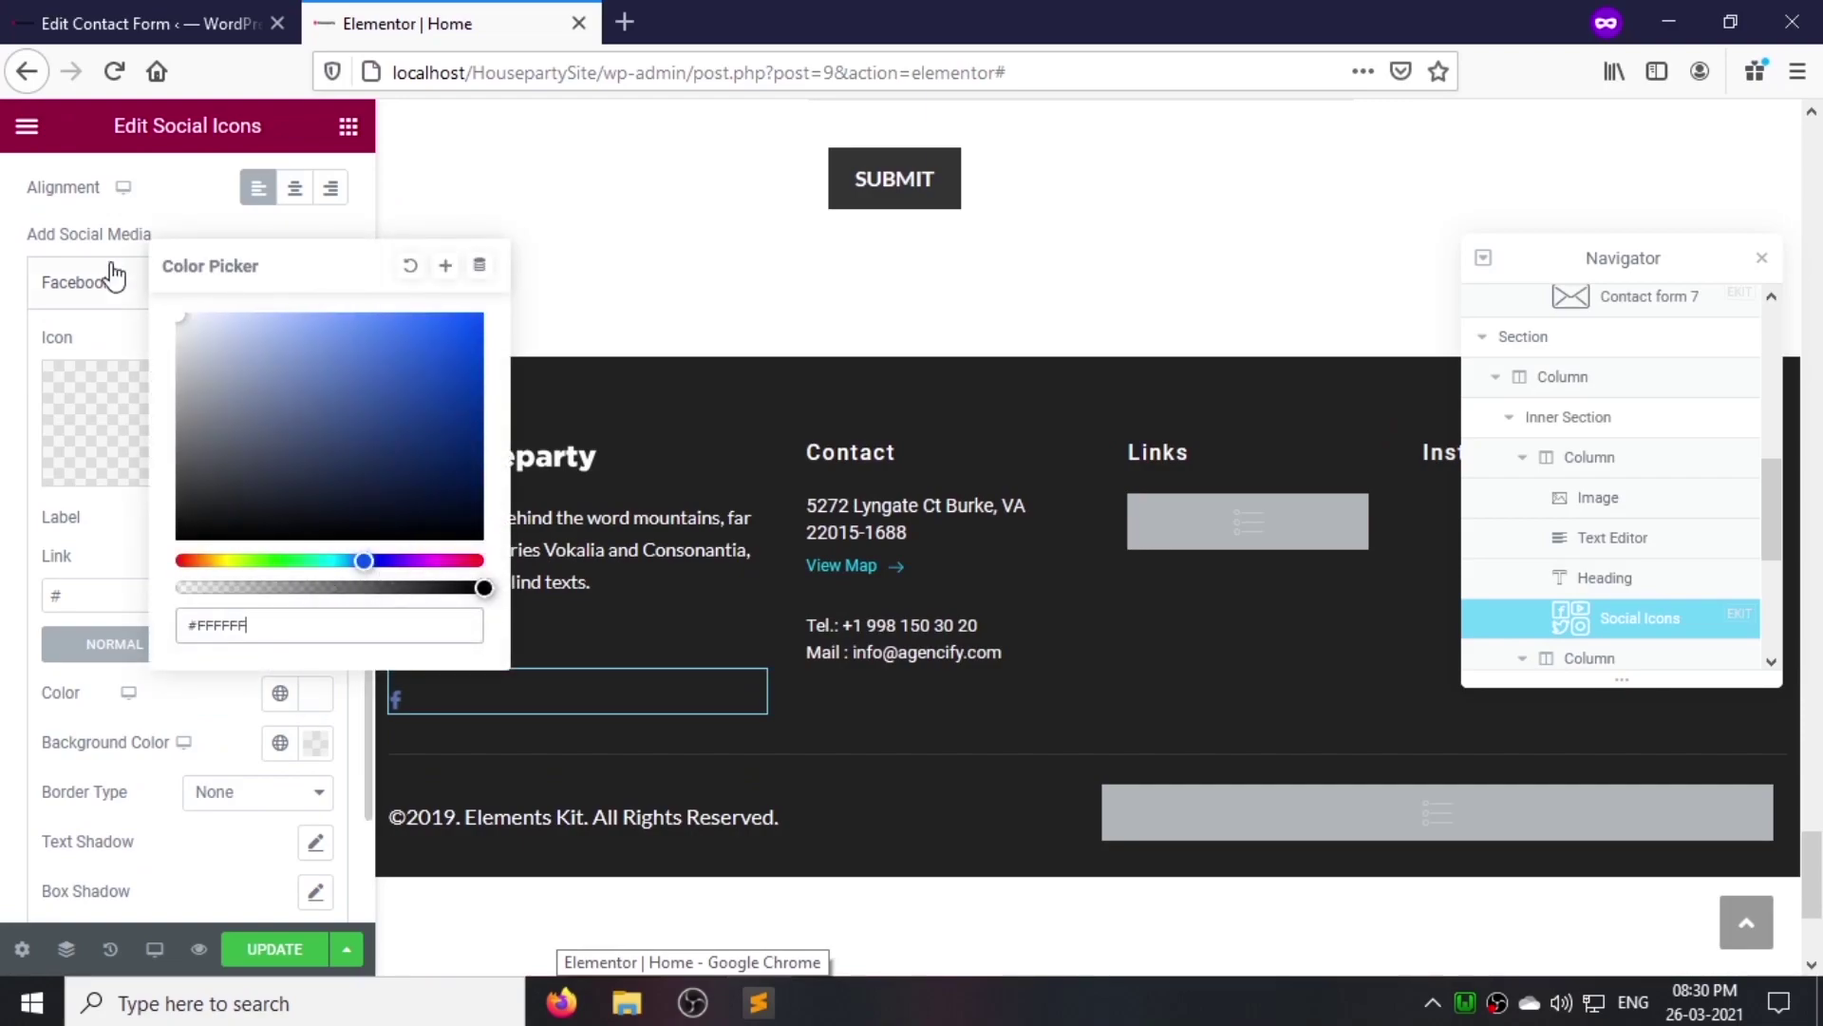
{"action": "left_click", "coordinate": [220, 677]}
Step: Set the social icon hover colour to grey #cccccc
{"action": "left_click", "coordinate": [259, 644]}
{"action": "left_click", "coordinate": [314, 692]}
{"action": "triple_click", "coordinate": [301, 630]}
{"action": "type", "text": "#cccccc"}
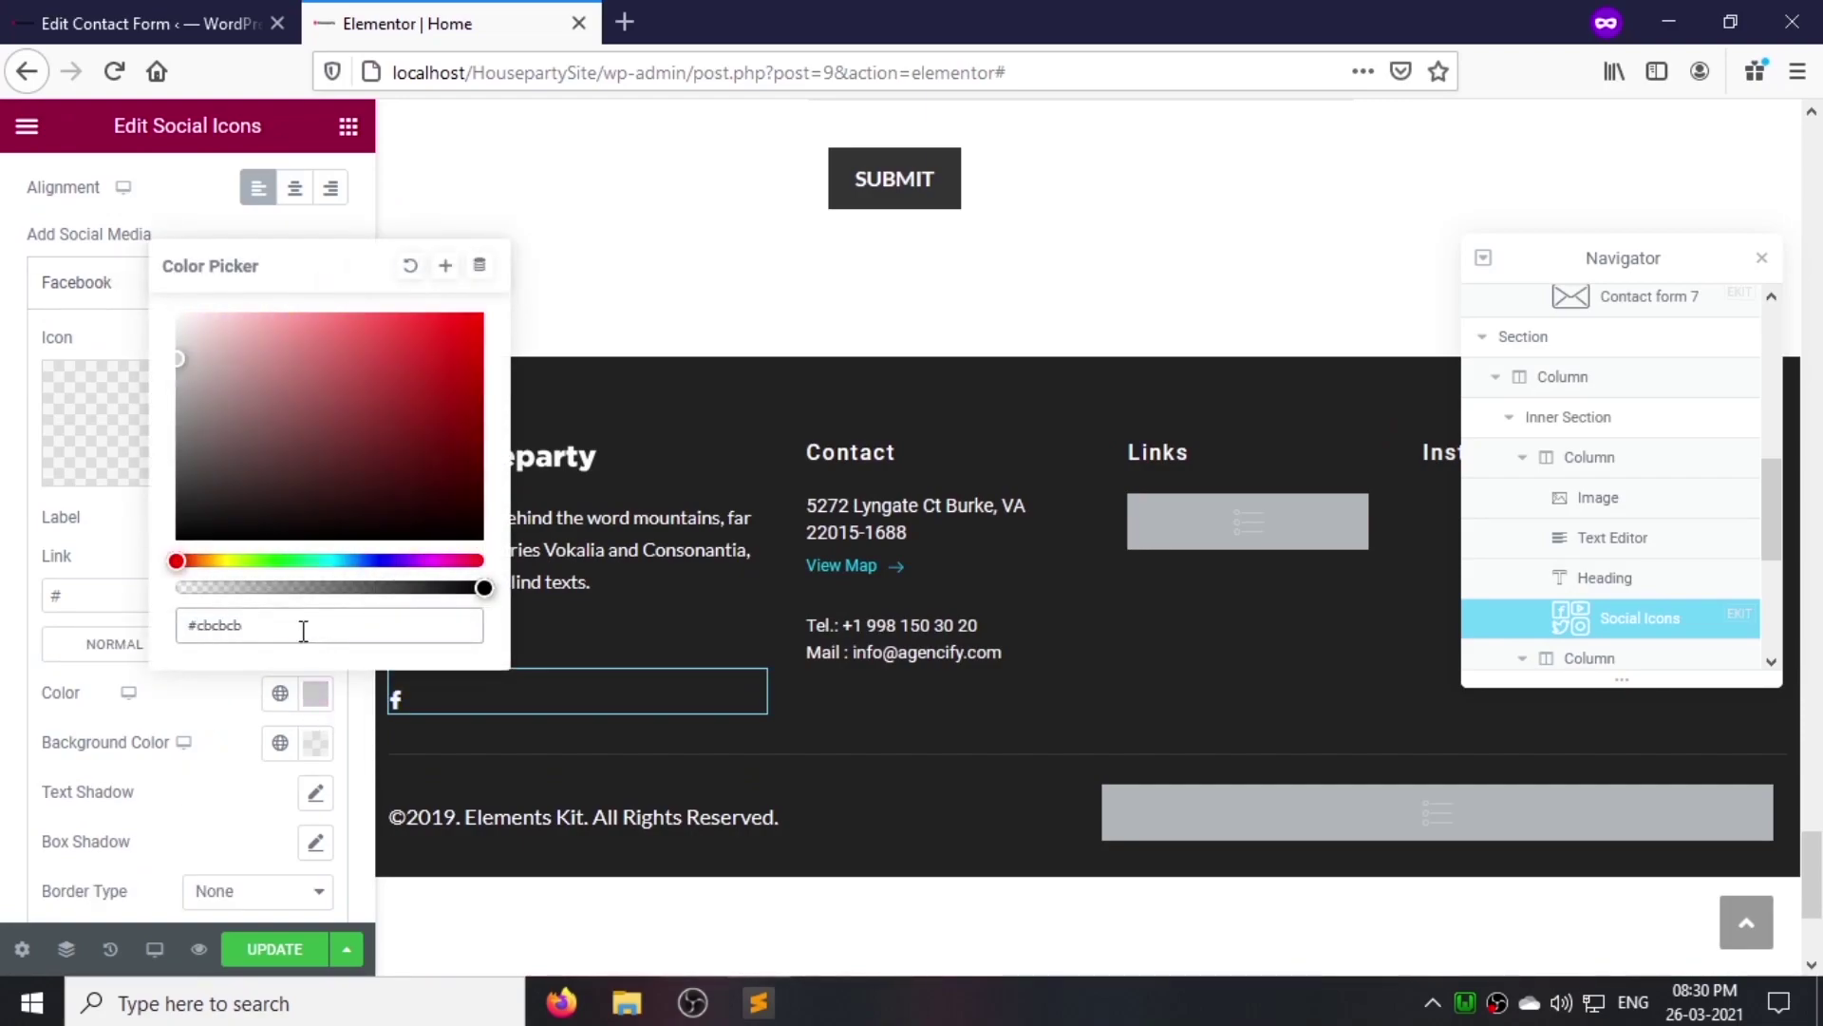
{"action": "left_click", "coordinate": [220, 715]}
{"action": "left_click", "coordinate": [162, 646]}
{"action": "left_click", "coordinate": [167, 282]}
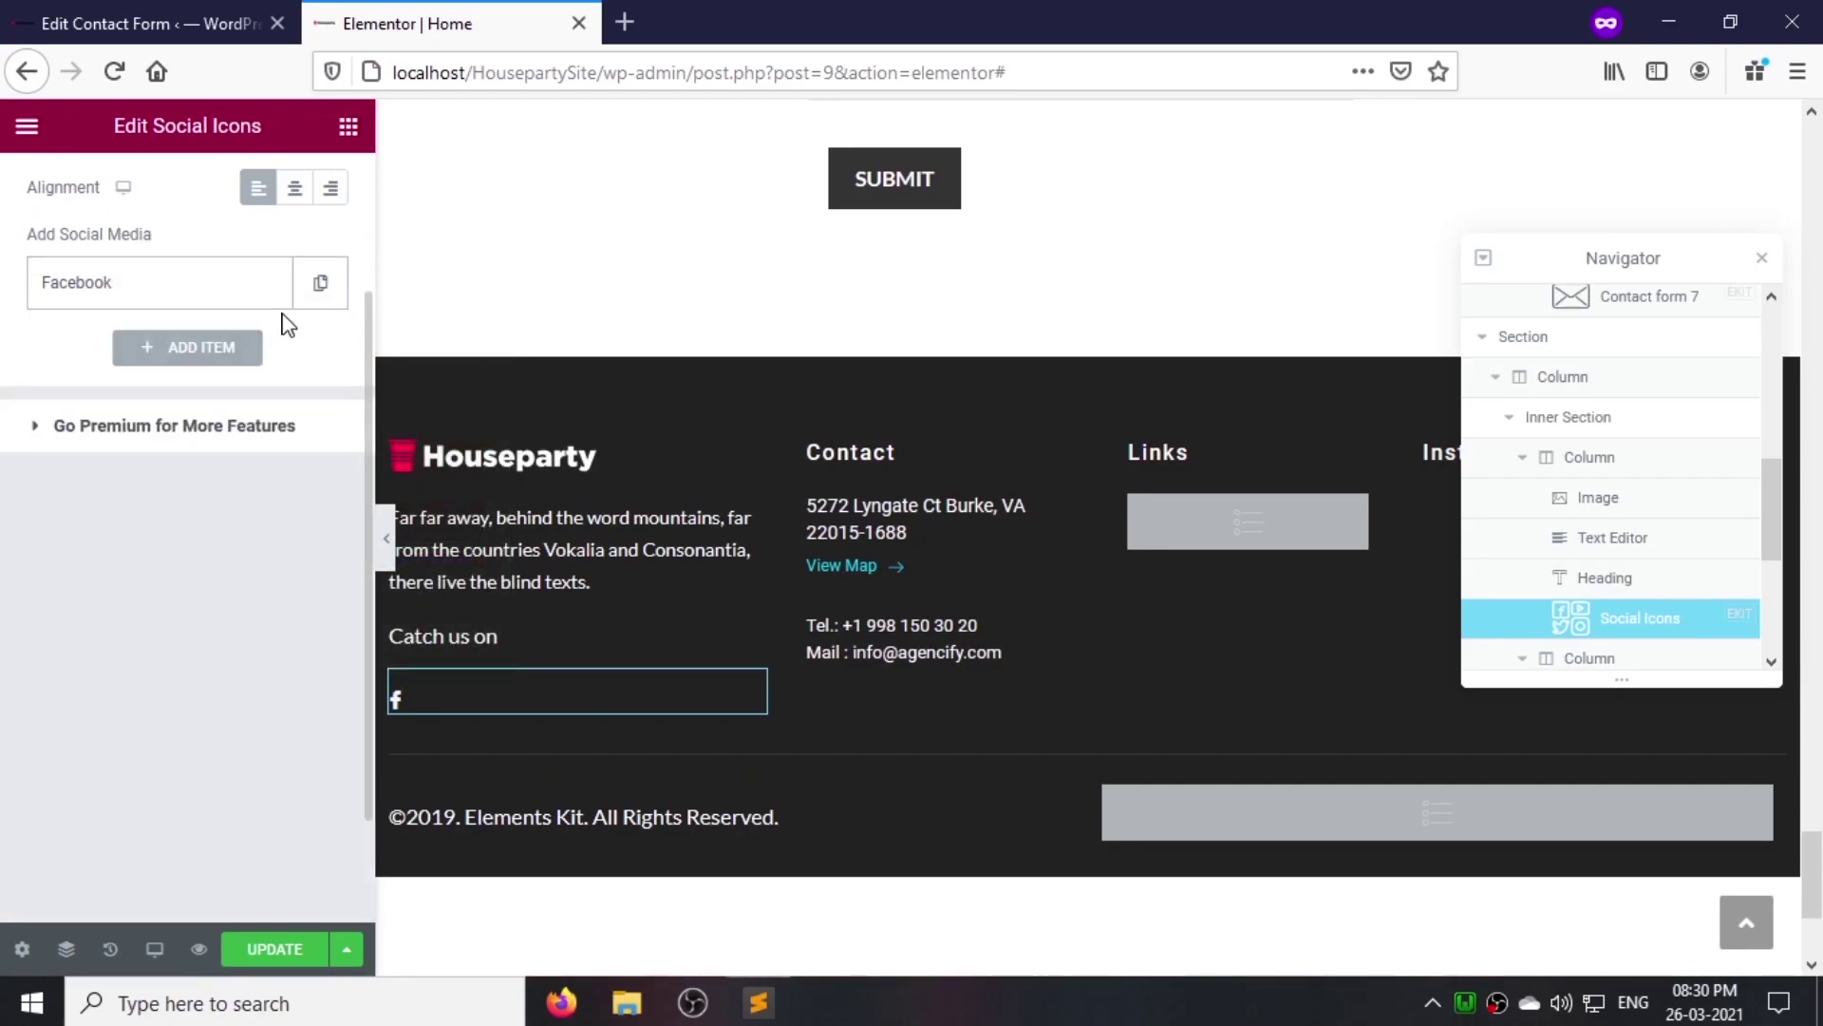
Step: Duplicate the Facebook item and turn the copy into a Twitter icon
{"action": "left_click", "coordinate": [180, 350]}
{"action": "left_click", "coordinate": [171, 548]}
{"action": "left_click", "coordinate": [179, 670]}
{"action": "left_click", "coordinate": [719, 228]}
{"action": "type", "text": "twit"}
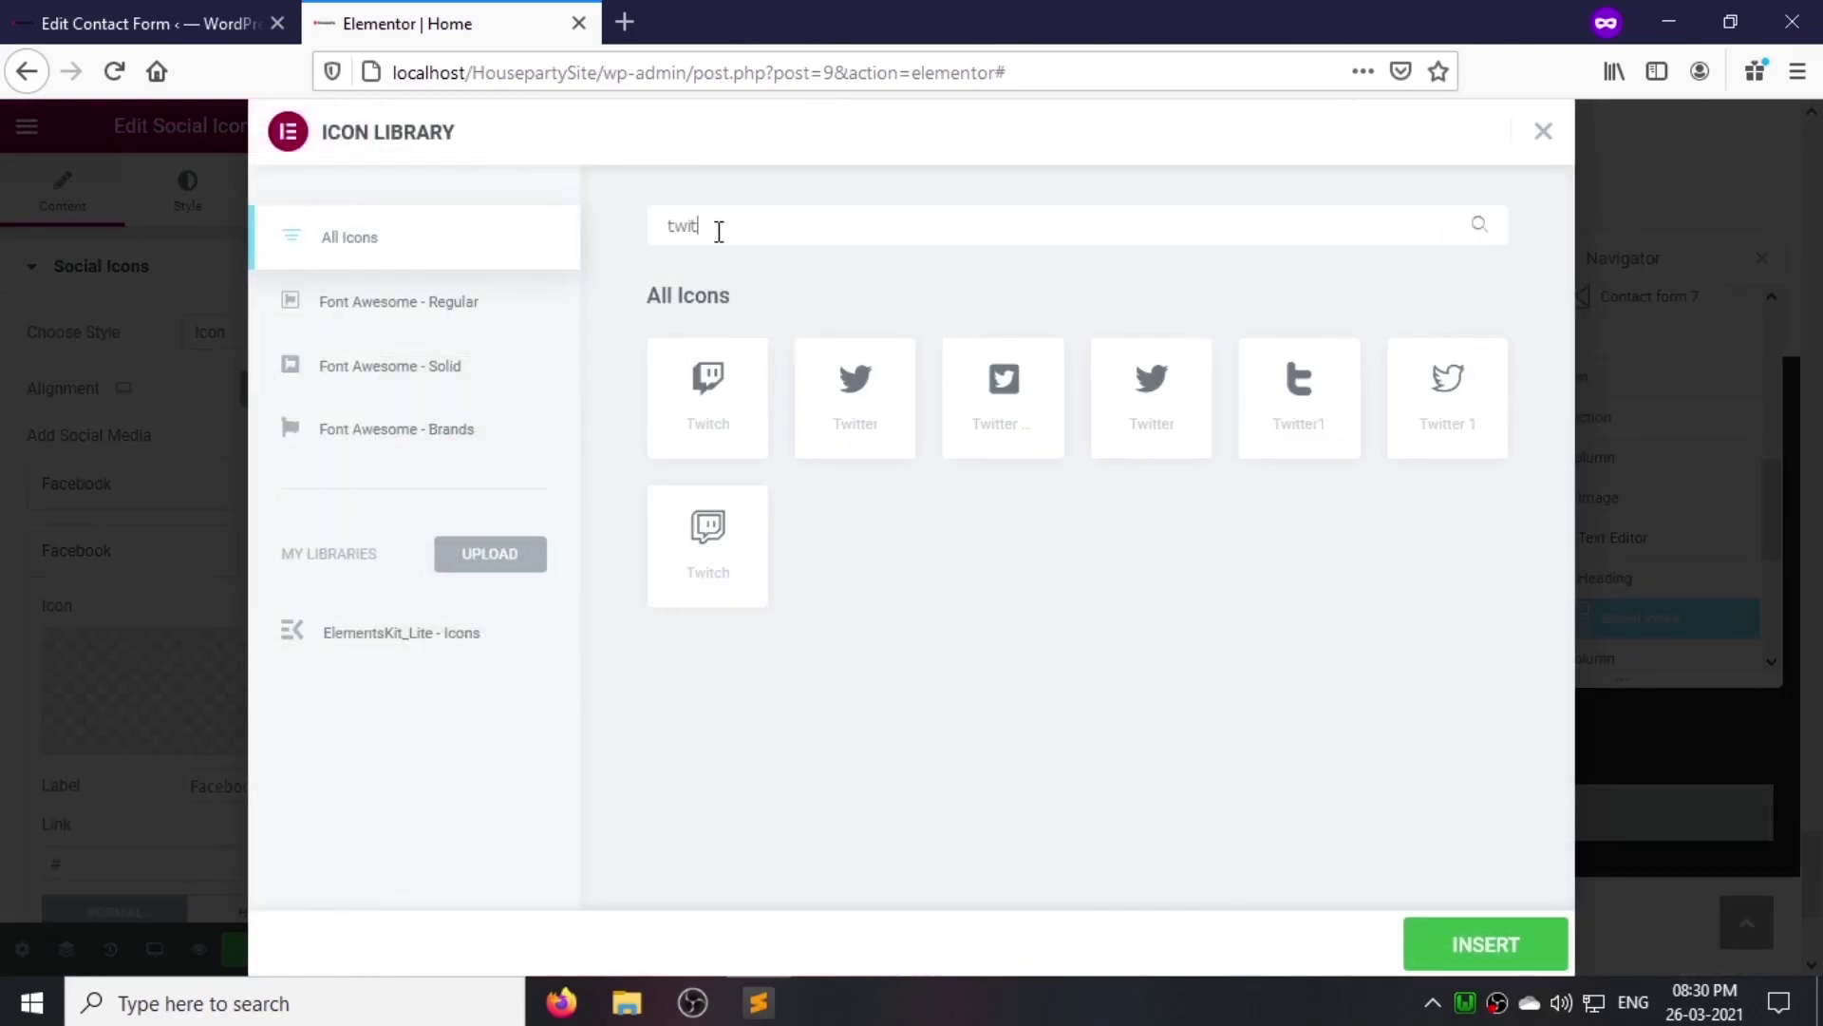
{"action": "double_click", "coordinate": [1142, 390]}
{"action": "type", "text": "Twitt"}
{"action": "left_click", "coordinate": [162, 559]}
Step: Duplicate the Twitter item and change the copy to an Instagram icon
{"action": "left_click", "coordinate": [265, 551]}
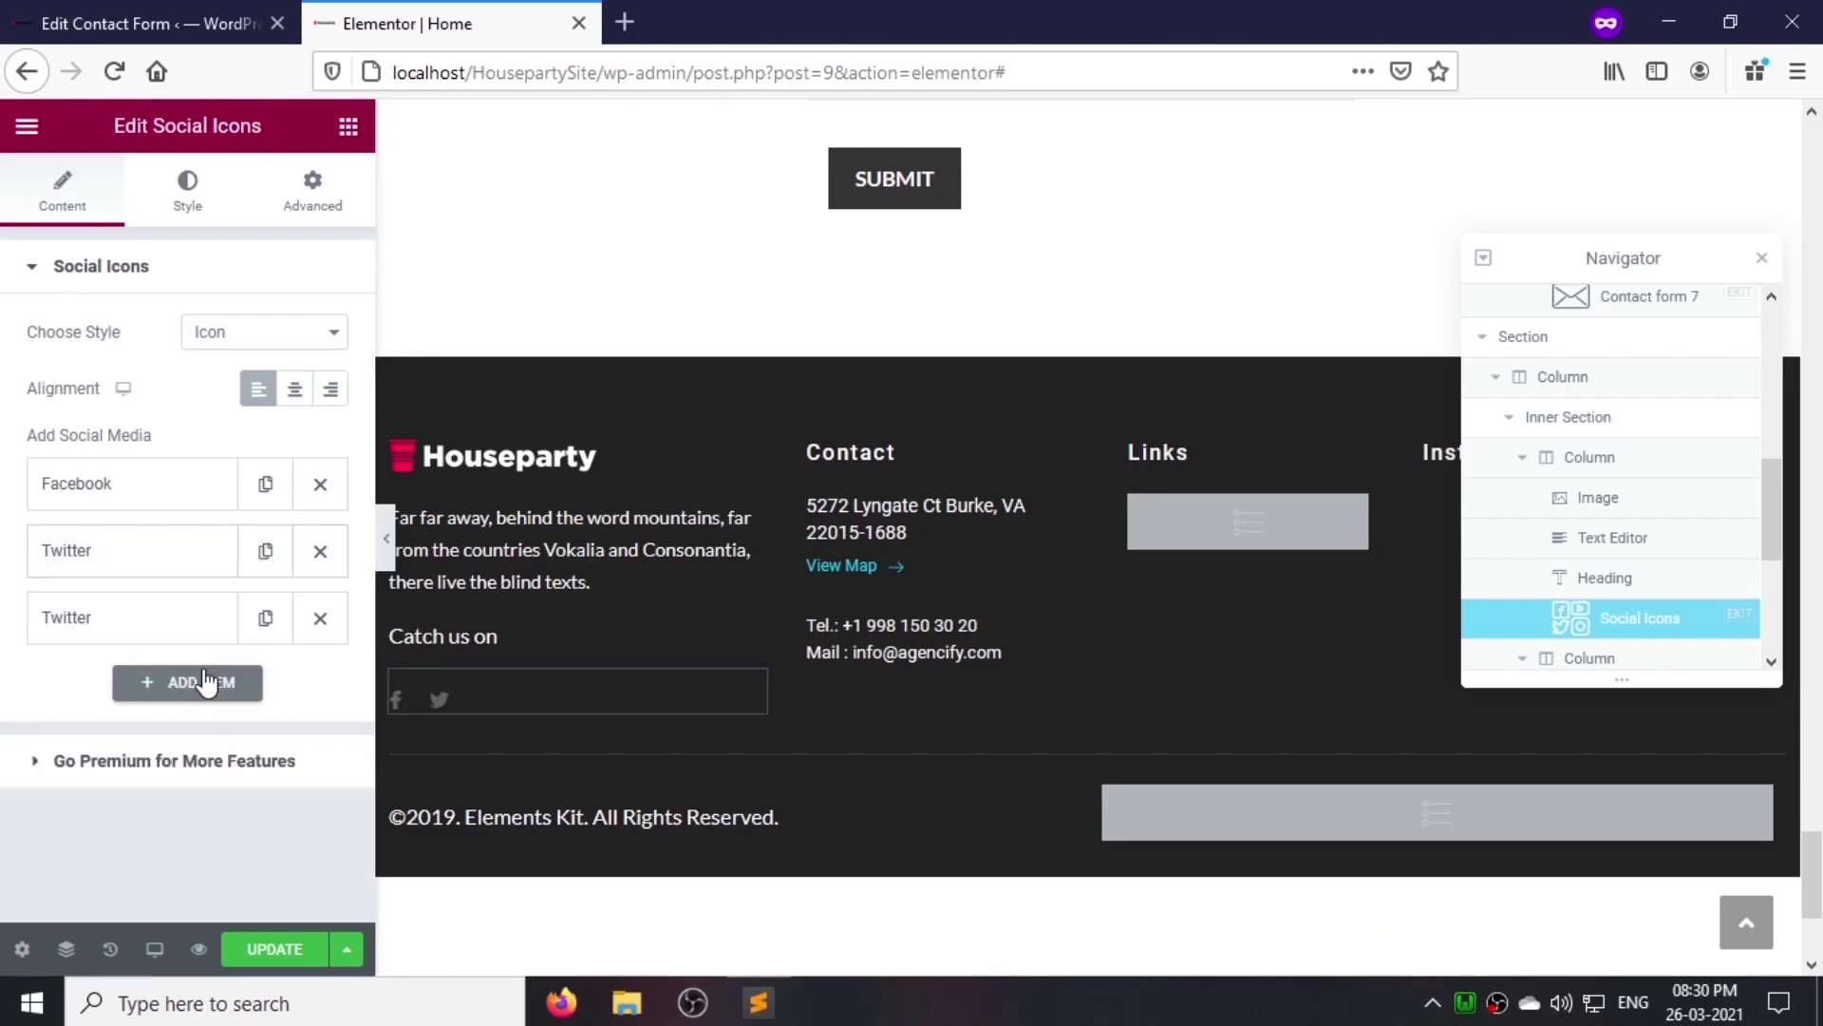
{"action": "left_click", "coordinate": [189, 617]}
{"action": "left_click", "coordinate": [183, 750]}
{"action": "type", "text": "insta"}
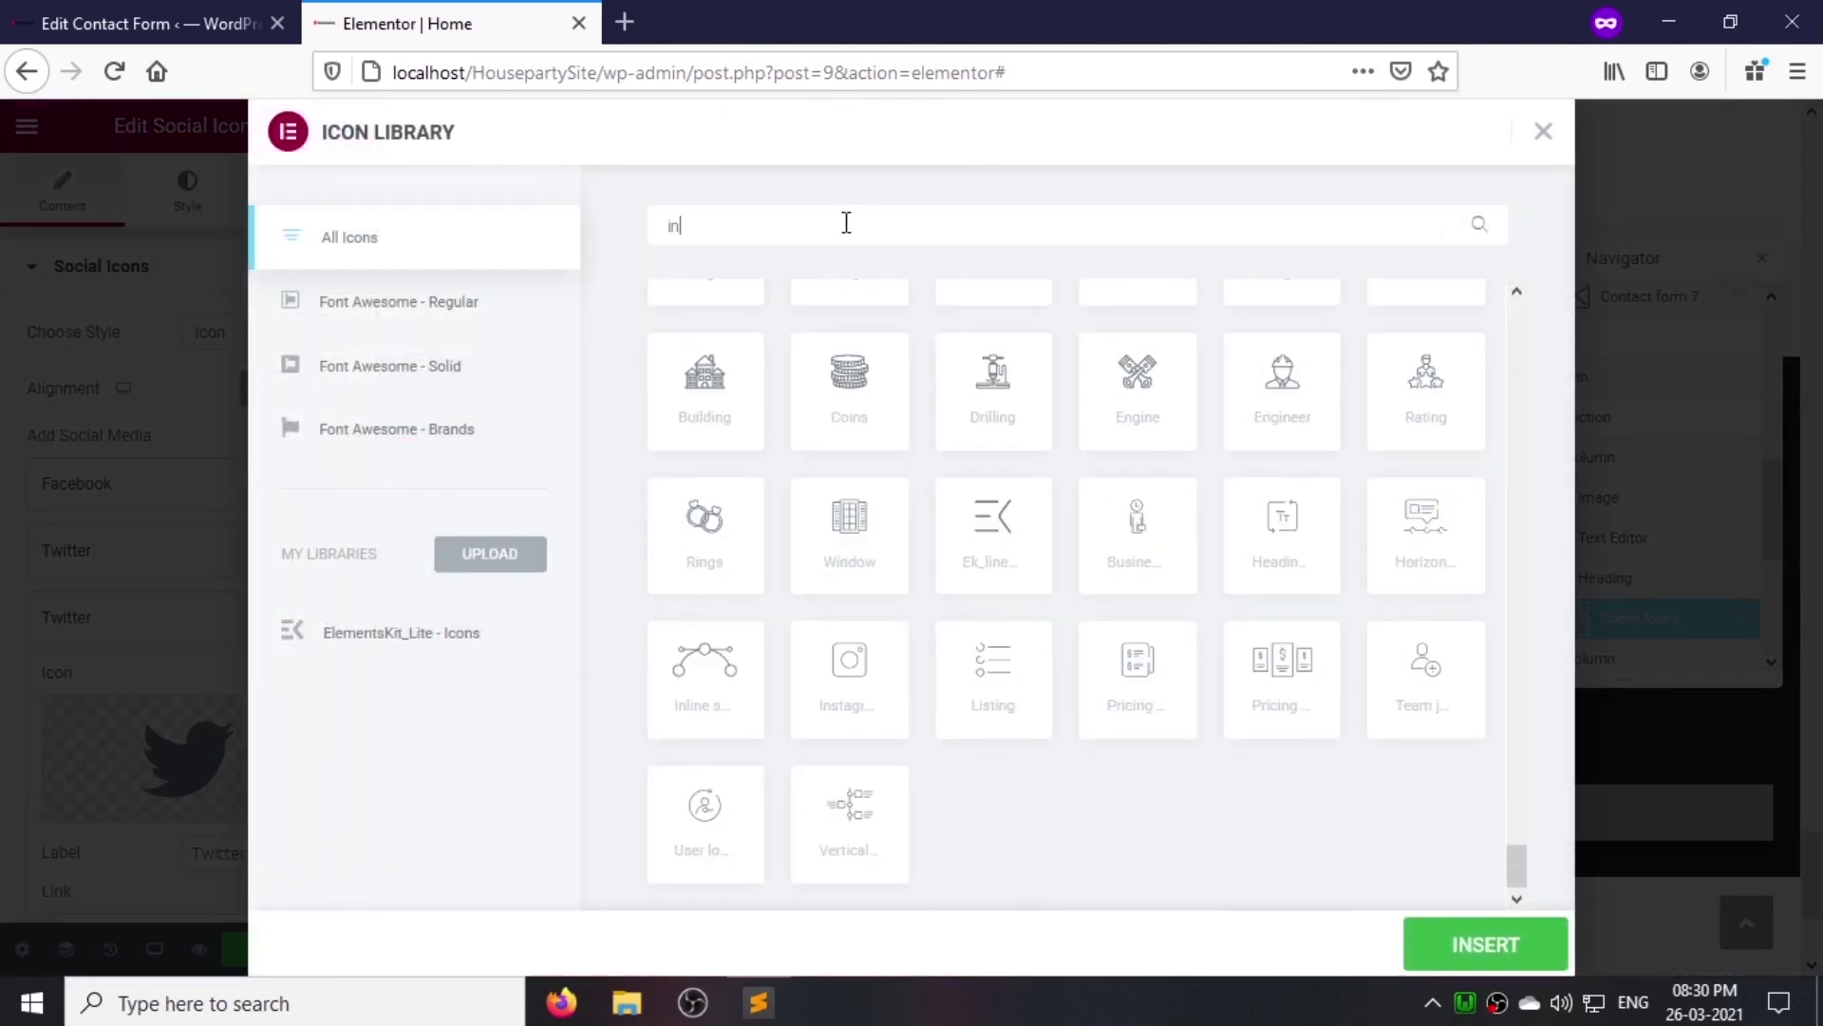
{"action": "scroll", "coordinate": [164, 743], "scroll_direction": "down", "scroll_amount": 1}
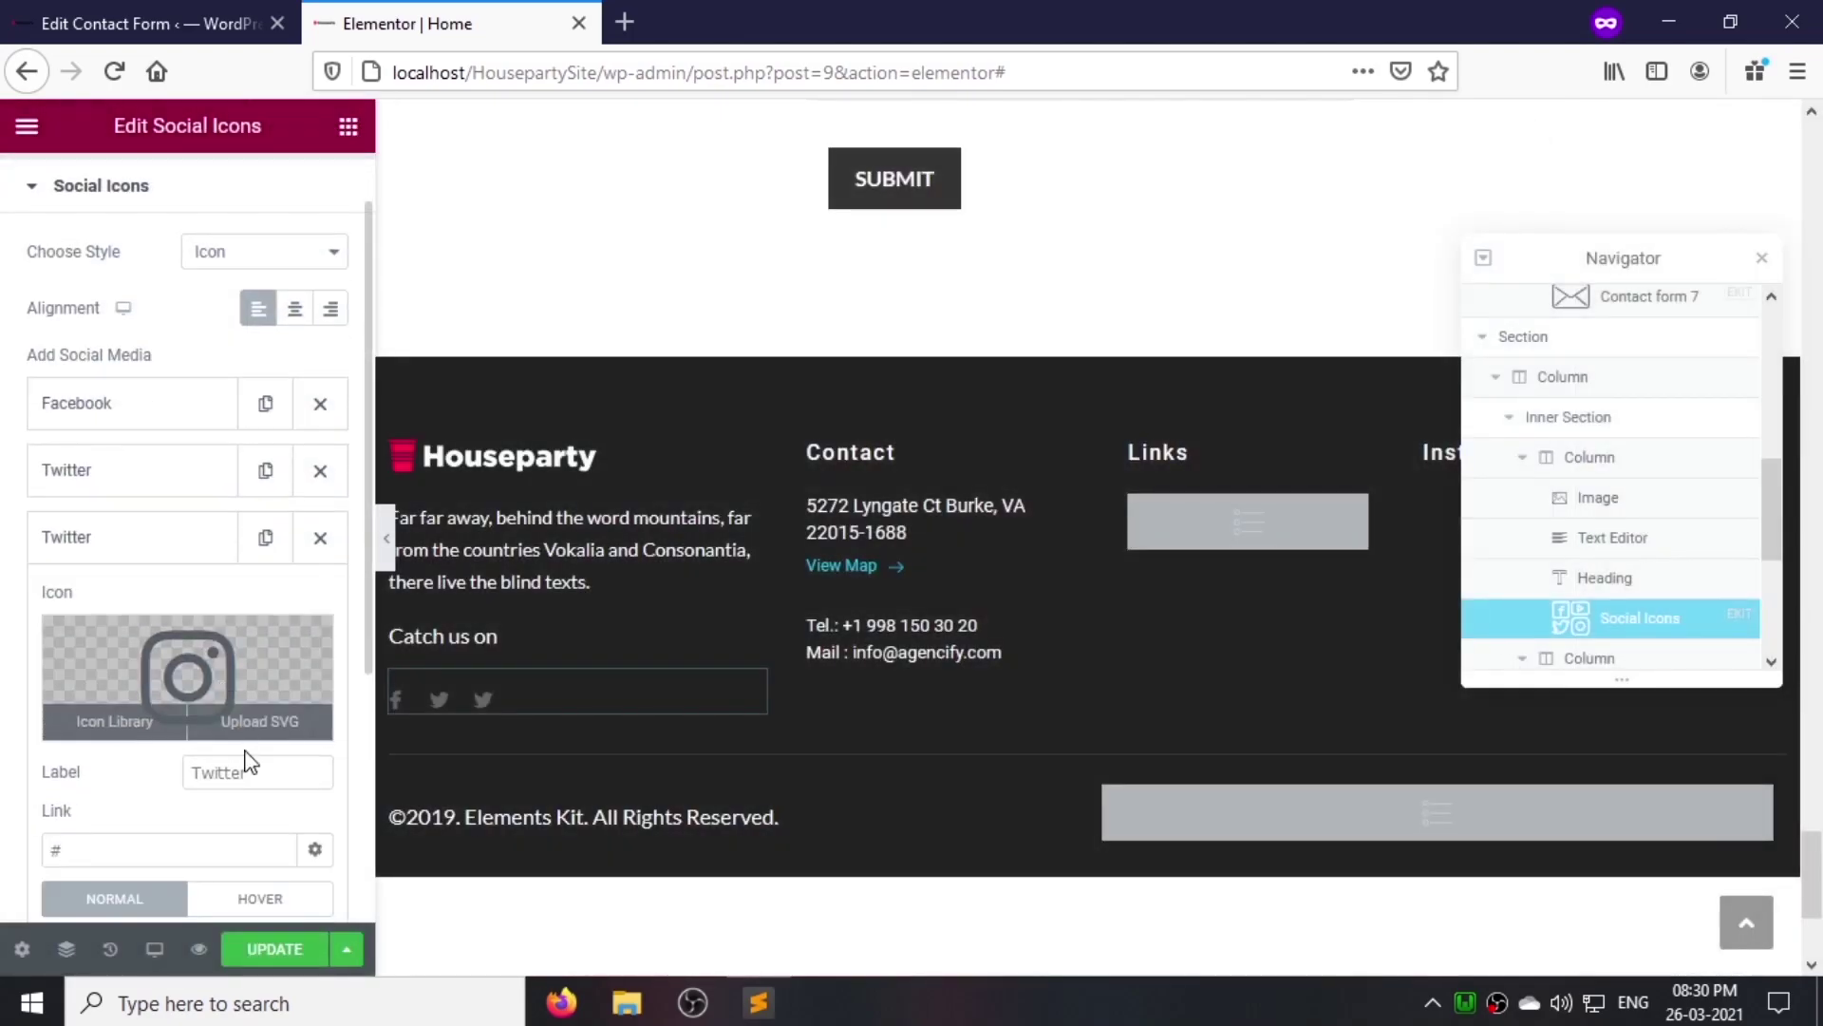
{"action": "left_click", "coordinate": [170, 554]}
Step: Duplicate the Instagram item and change the copy to a YouTube icon
{"action": "left_click", "coordinate": [267, 537]}
{"action": "left_click", "coordinate": [183, 683]}
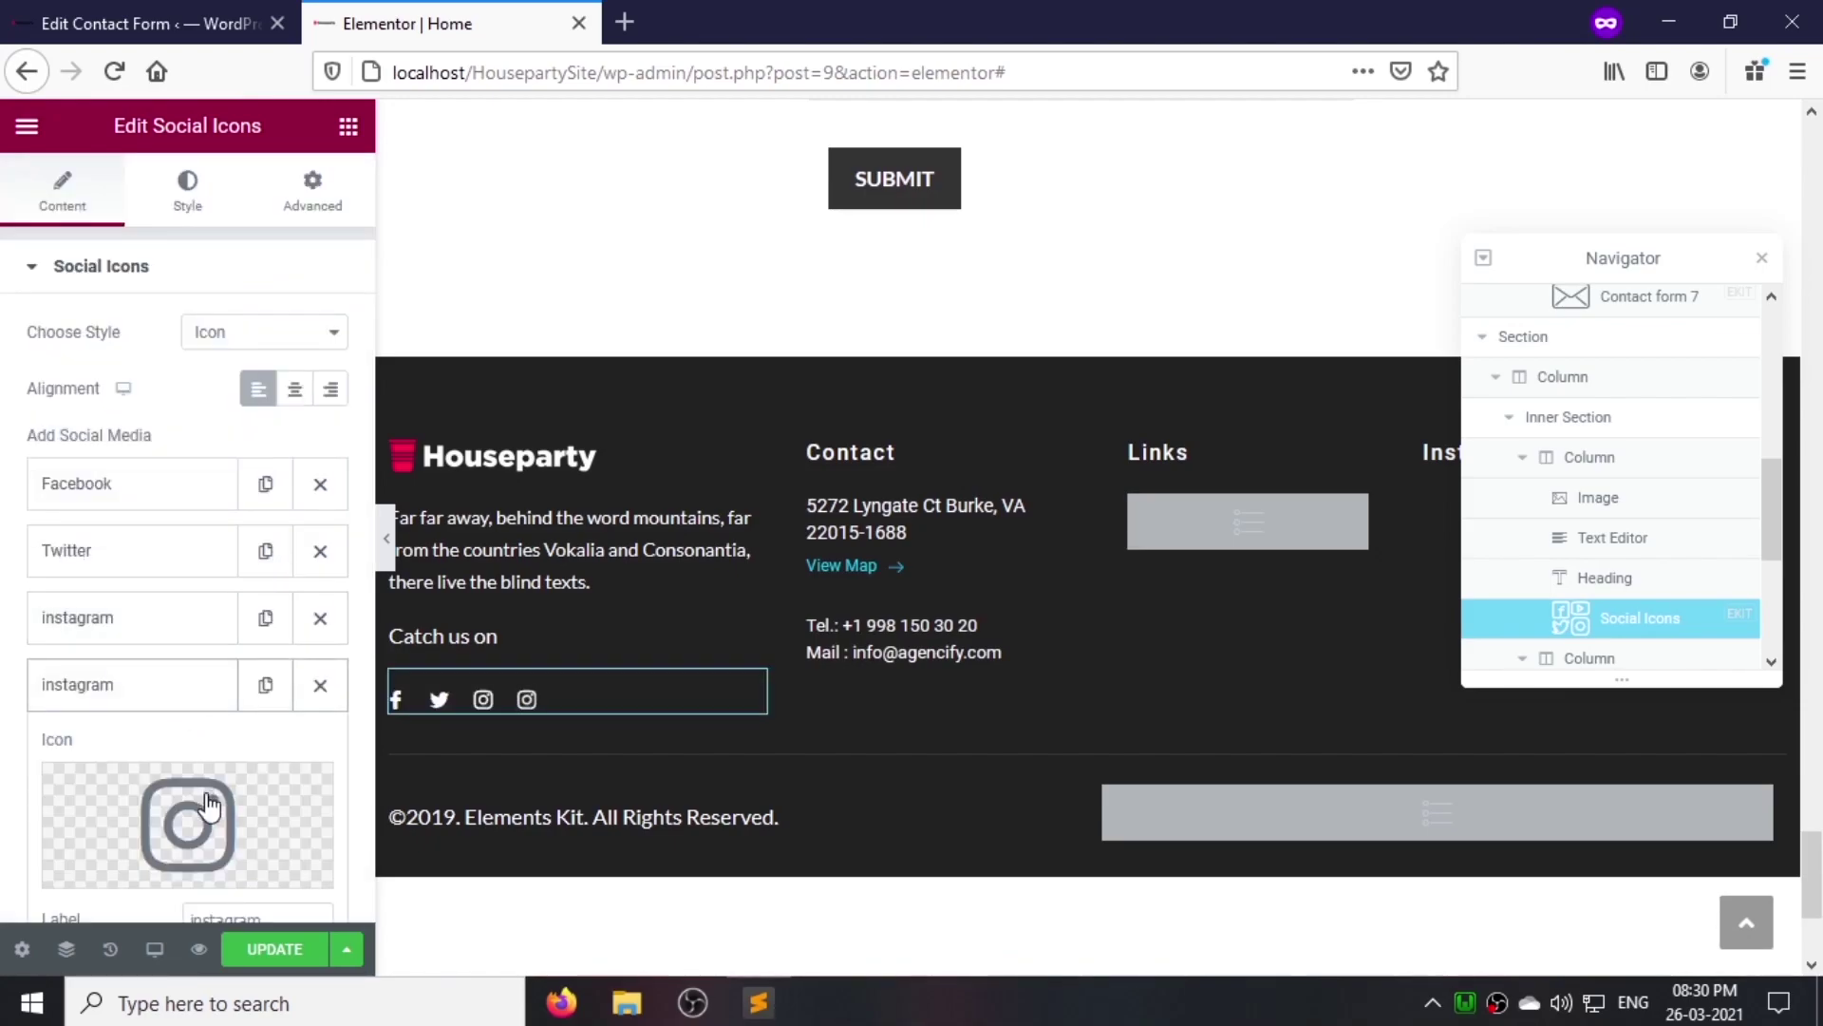
{"action": "left_click", "coordinate": [187, 824]}
{"action": "left_click", "coordinate": [756, 226]}
{"action": "type", "text": "yout"}
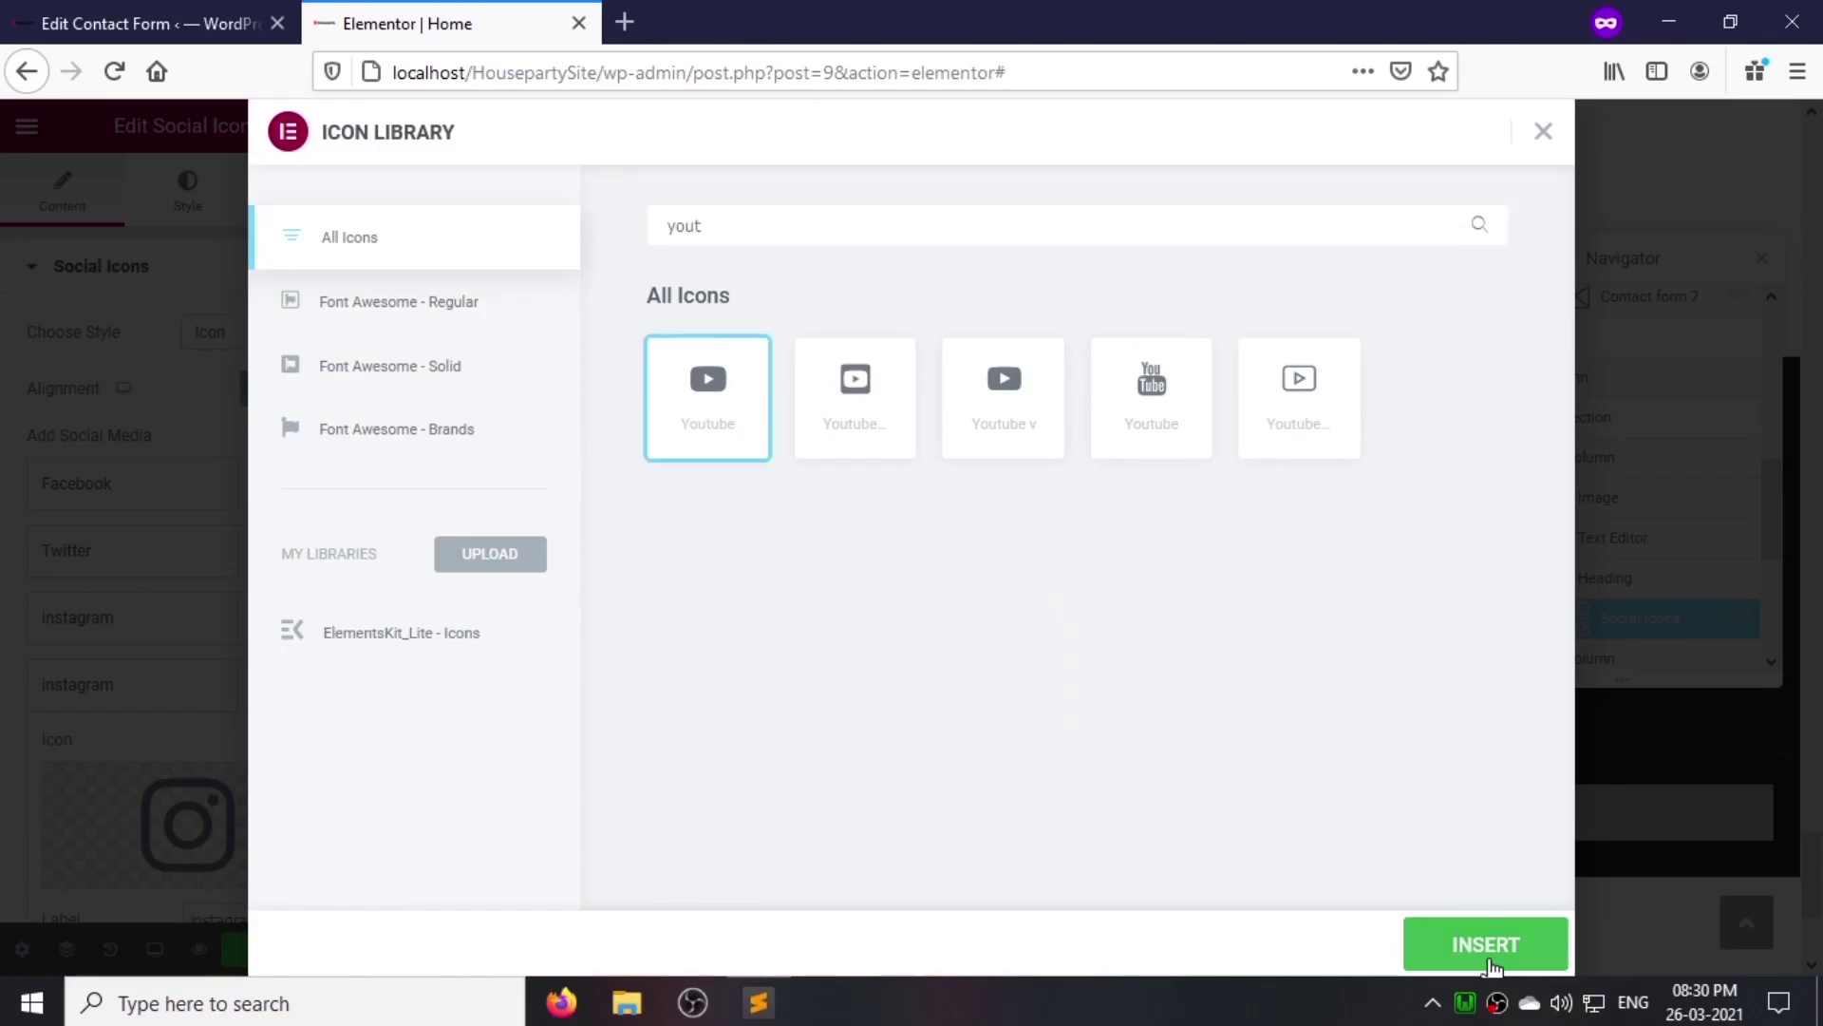
{"action": "left_click", "coordinate": [1492, 961]}
{"action": "scroll", "coordinate": [112, 766], "scroll_direction": "down", "scroll_amount": 2}
{"action": "double_click", "coordinate": [272, 752]}
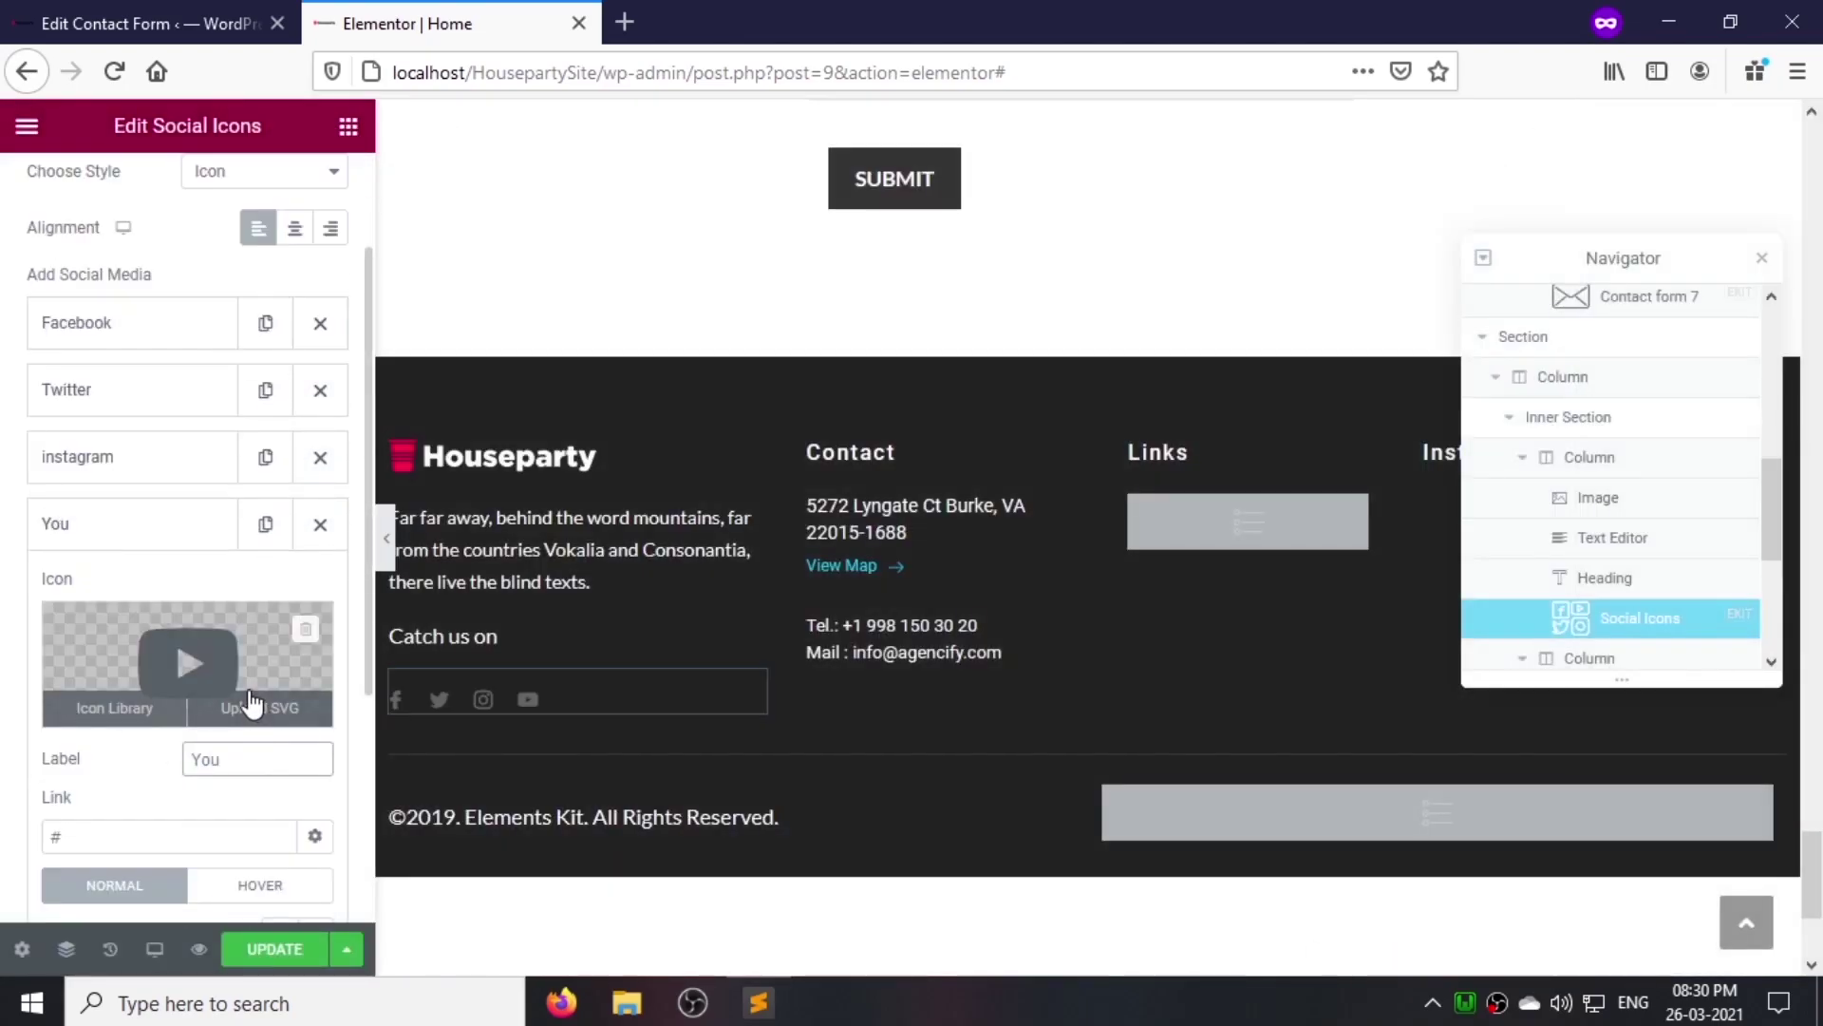
{"action": "left_click", "coordinate": [167, 528]}
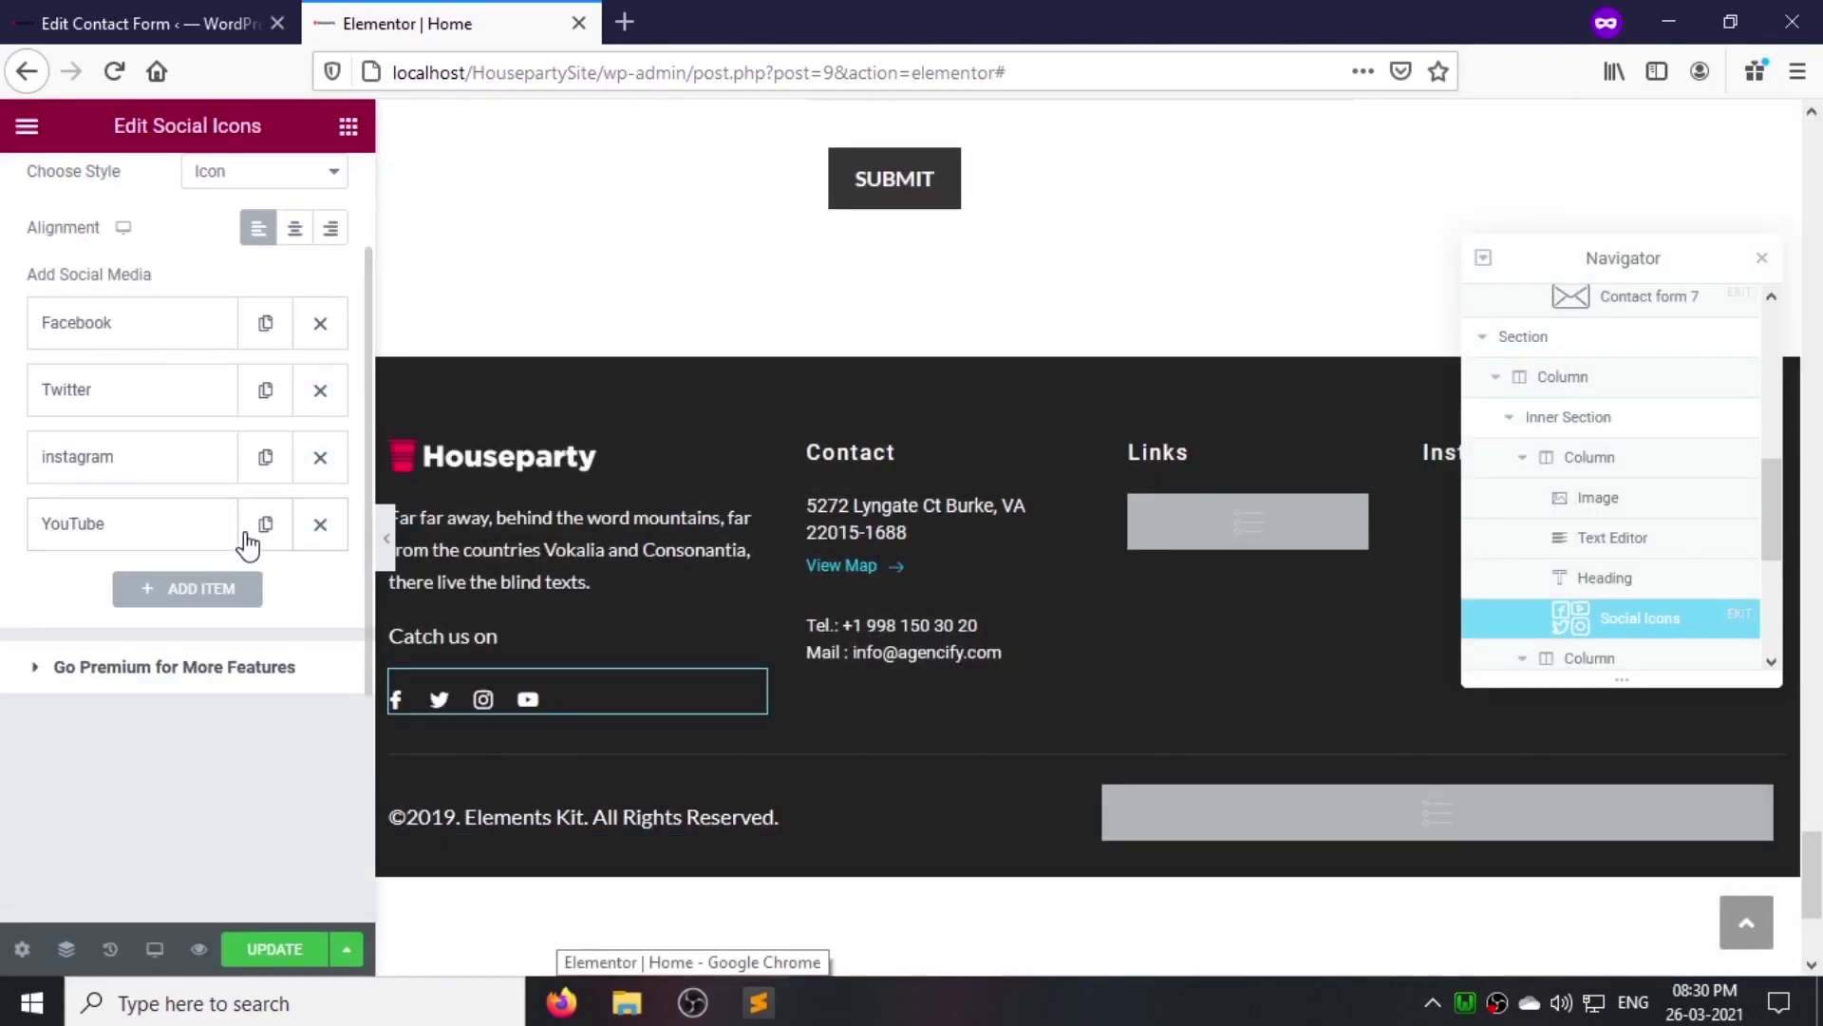
Step: Add a Vimeo icon as a copy of the YouTube item
{"action": "left_click", "coordinate": [265, 523]}
{"action": "left_click", "coordinate": [180, 752]}
{"action": "left_click", "coordinate": [162, 846]}
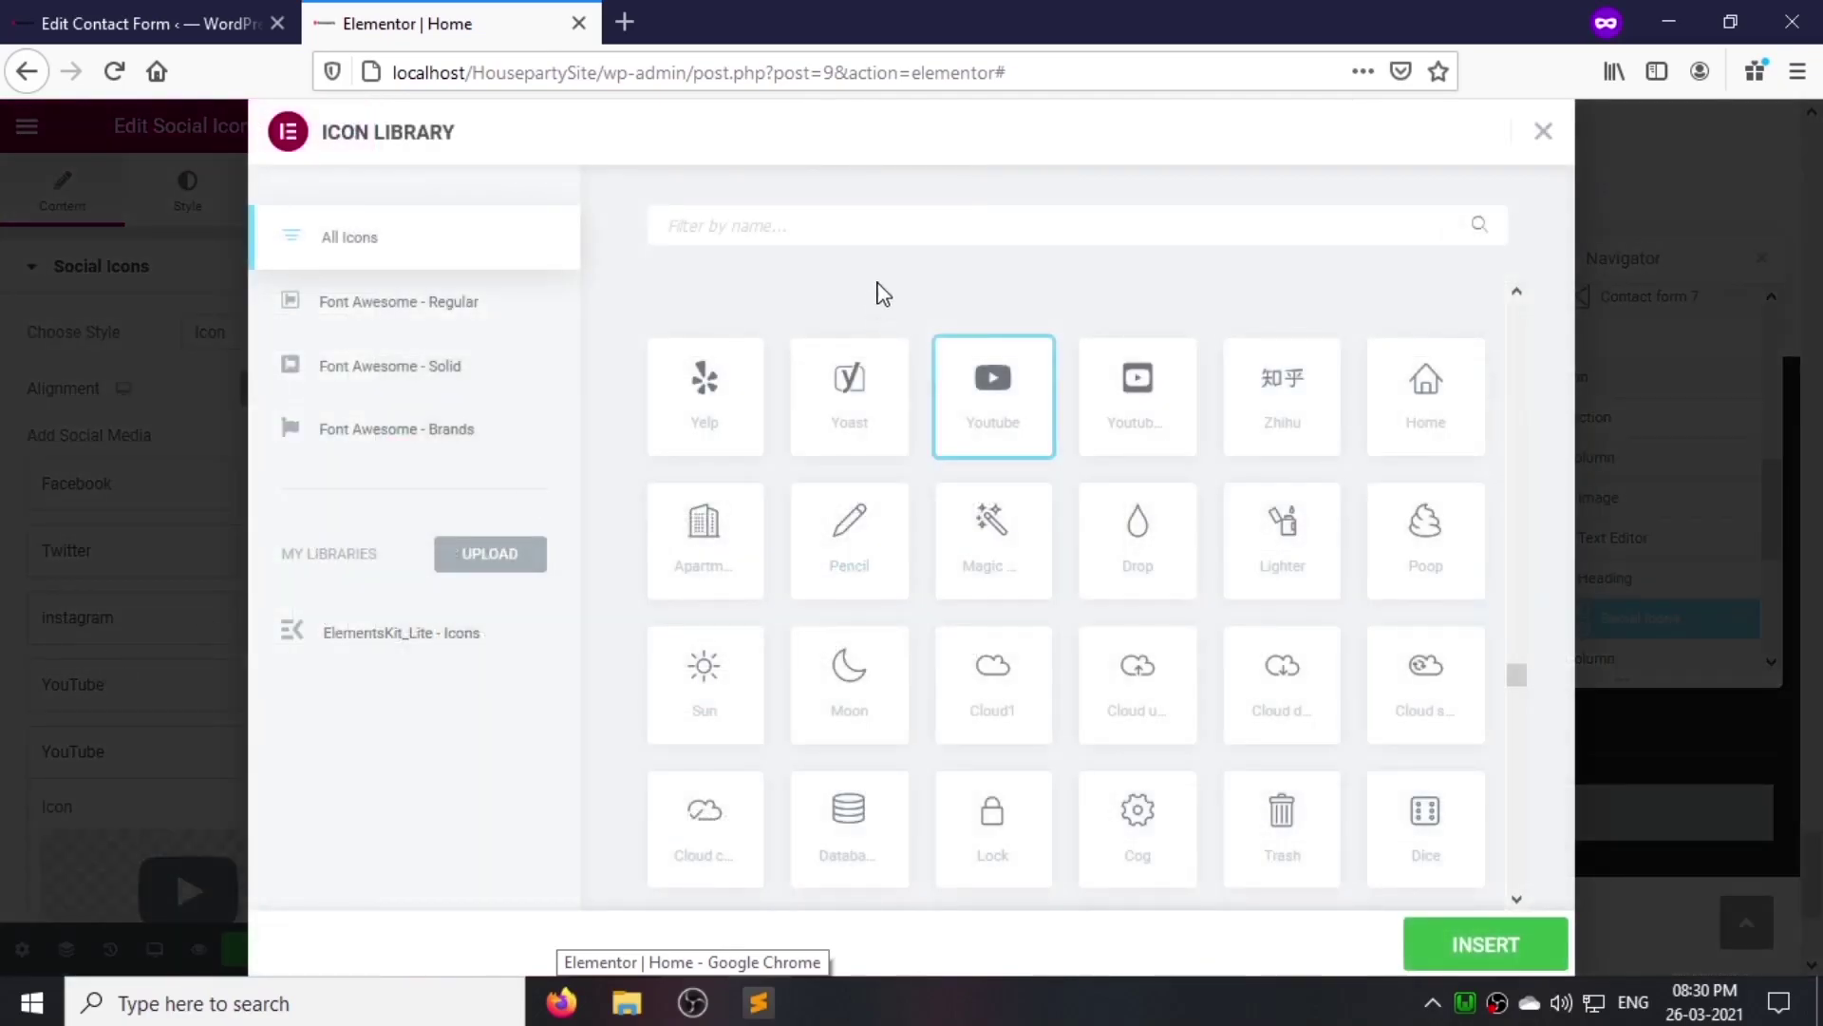
{"action": "left_click", "coordinate": [866, 218]}
{"action": "type", "text": "vime"}
{"action": "left_click", "coordinate": [1139, 456]}
{"action": "left_click", "coordinate": [1484, 945]}
{"action": "scroll", "coordinate": [211, 827], "scroll_direction": "down", "scroll_amount": 3}
{"action": "left_click_drag", "start_coordinate": [285, 705], "coordinate": [80, 705]}
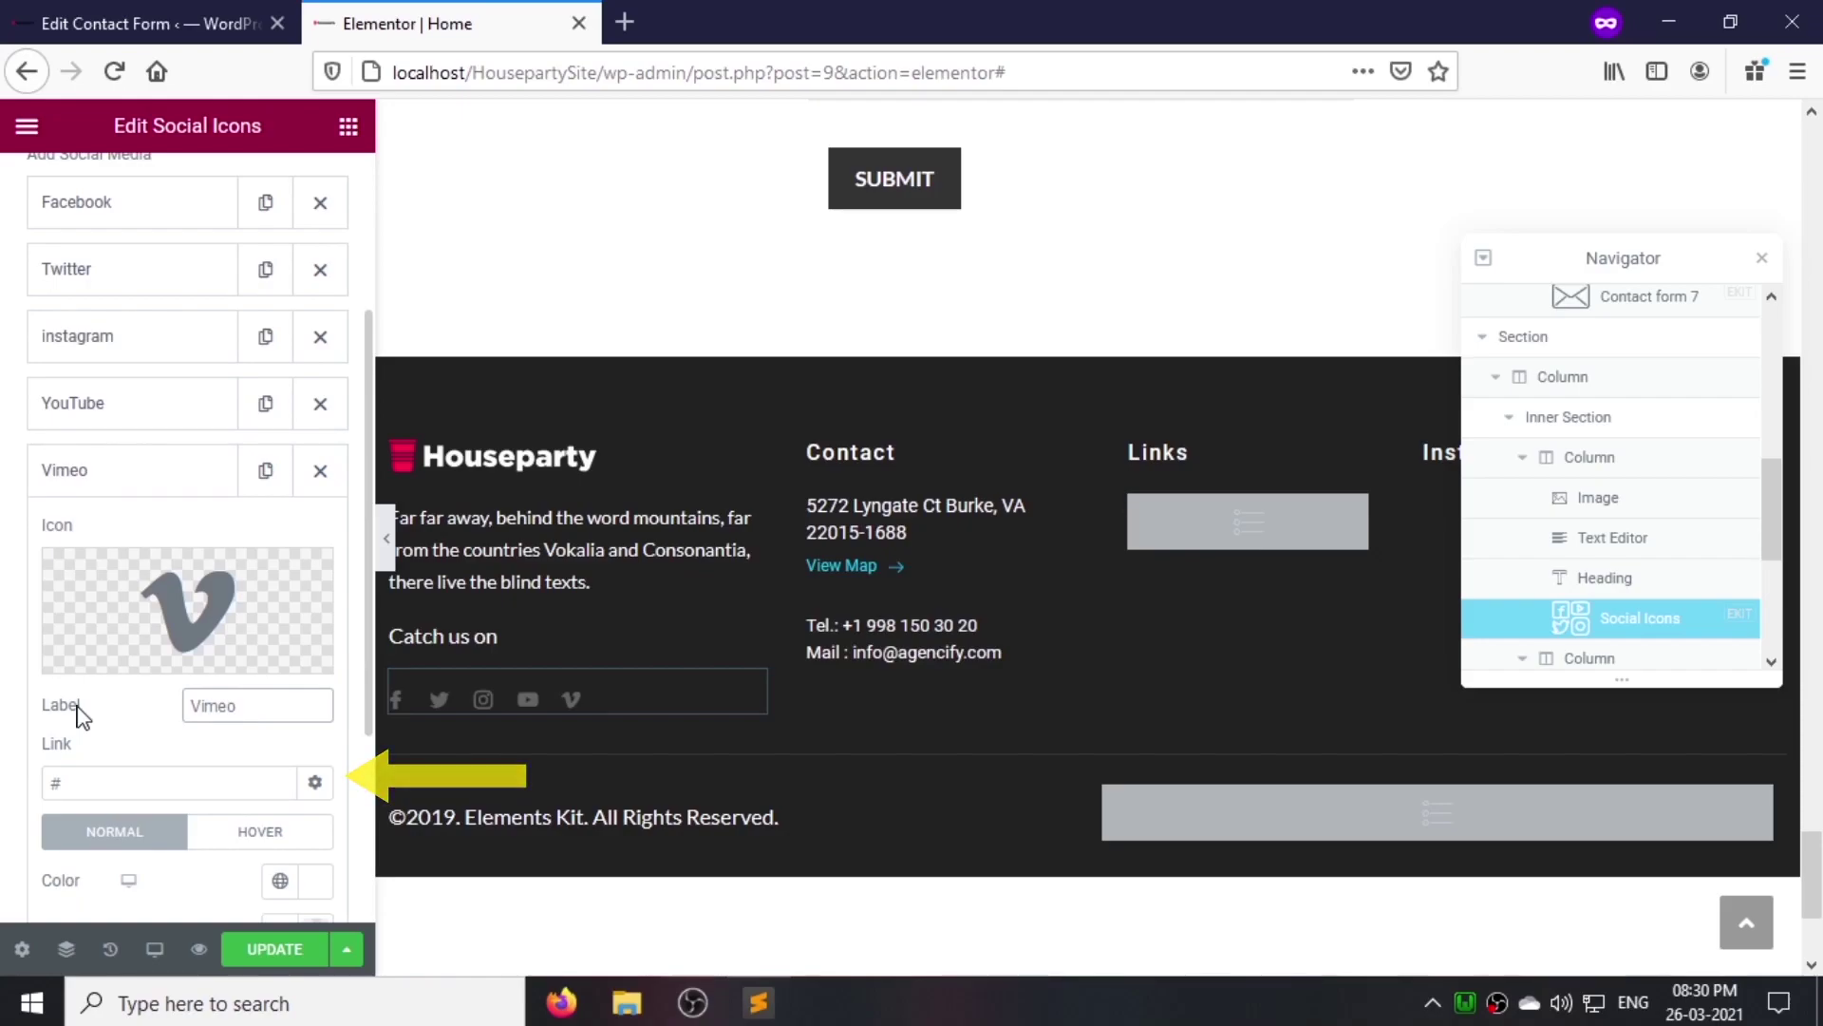
Step: Save the page and set 5 px padding in the social icons style settings
{"action": "left_click", "coordinate": [275, 948]}
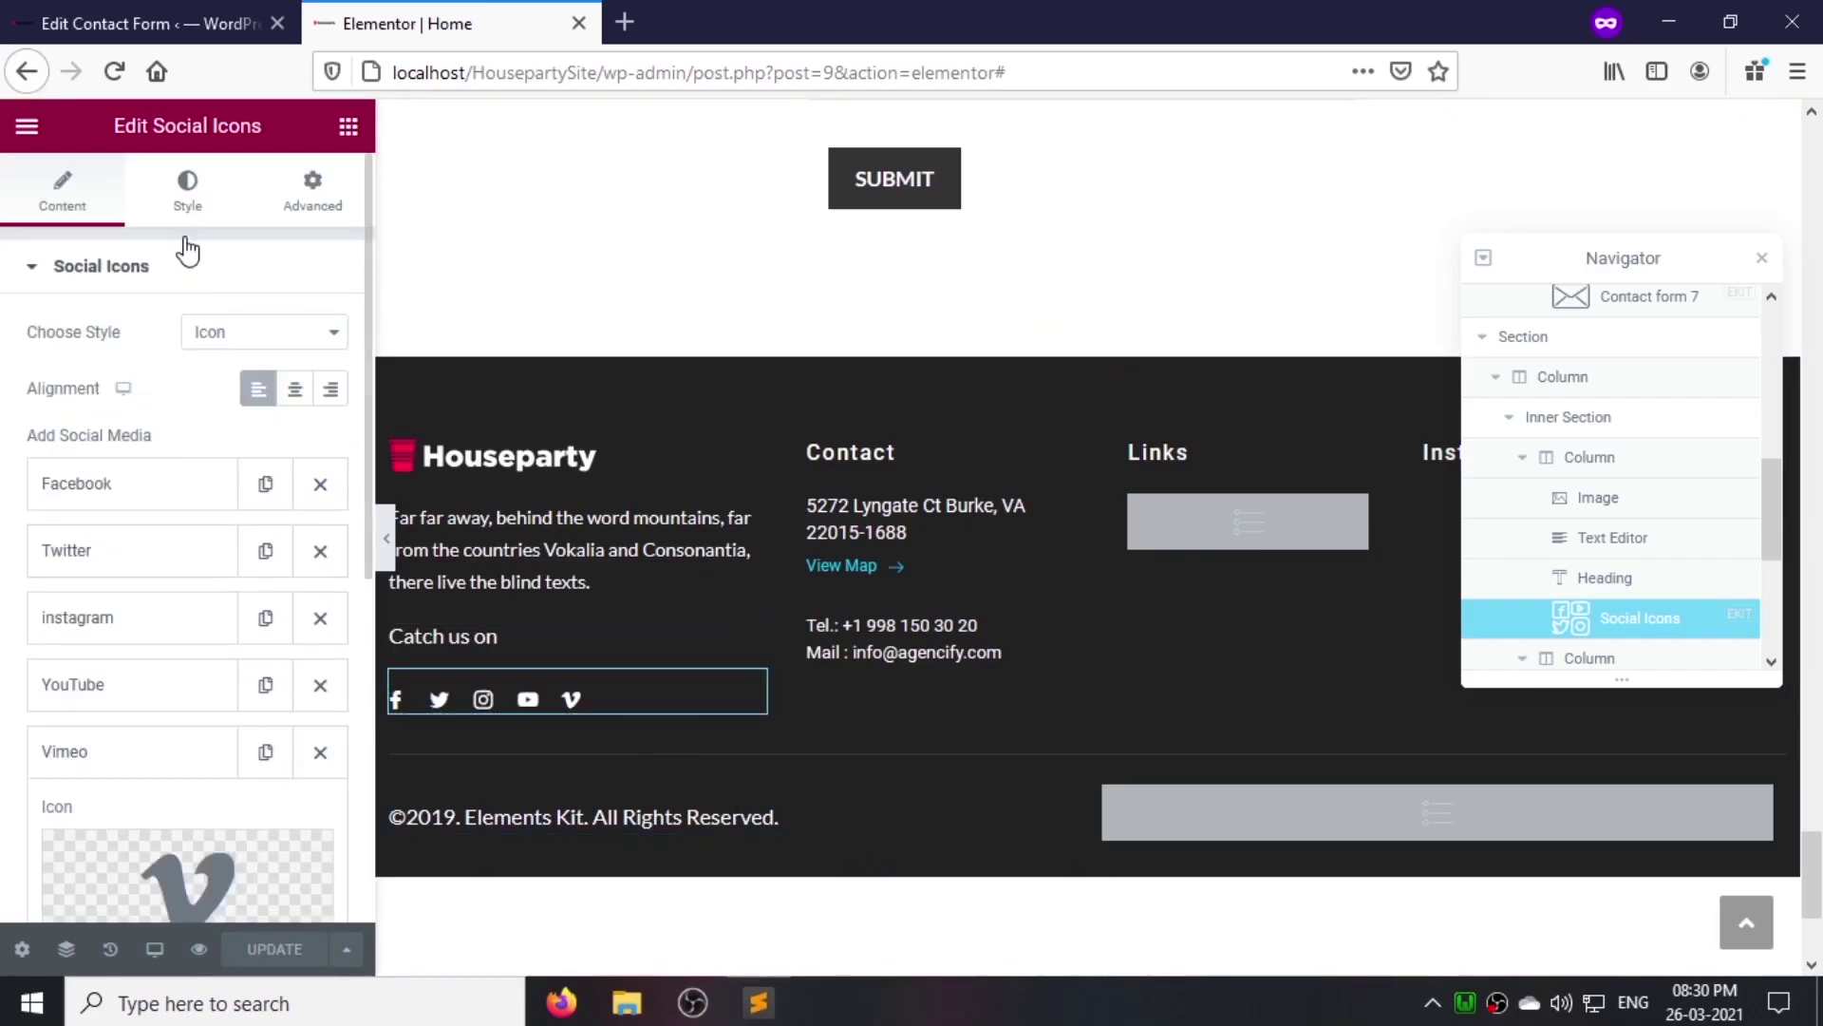
{"action": "left_click", "coordinate": [187, 190]}
{"action": "scroll", "coordinate": [190, 665], "scroll_direction": "down", "scroll_amount": 2}
{"action": "left_click", "coordinate": [295, 734]}
{"action": "scroll", "coordinate": [226, 747], "scroll_direction": "down", "scroll_amount": 3}
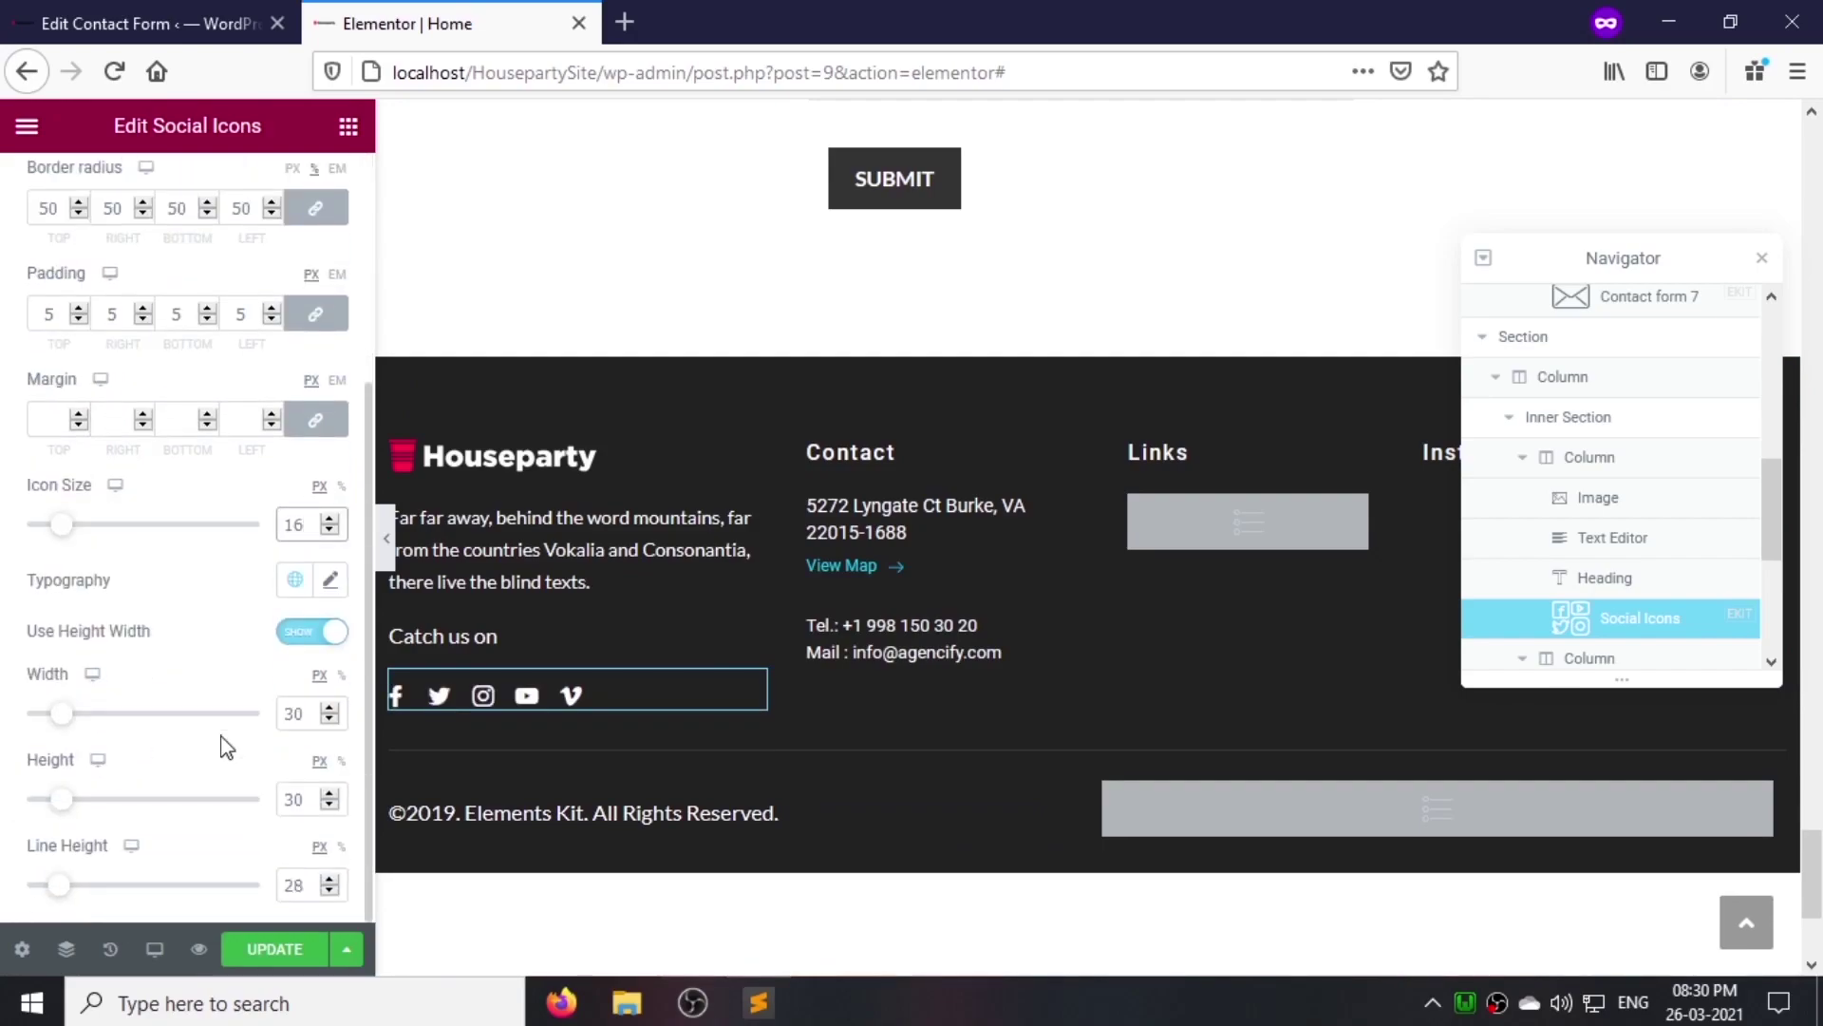
Step: Set the social icon height to 35, then give the Contact heading Lato with cleared line height
{"action": "type", "text": "35"}
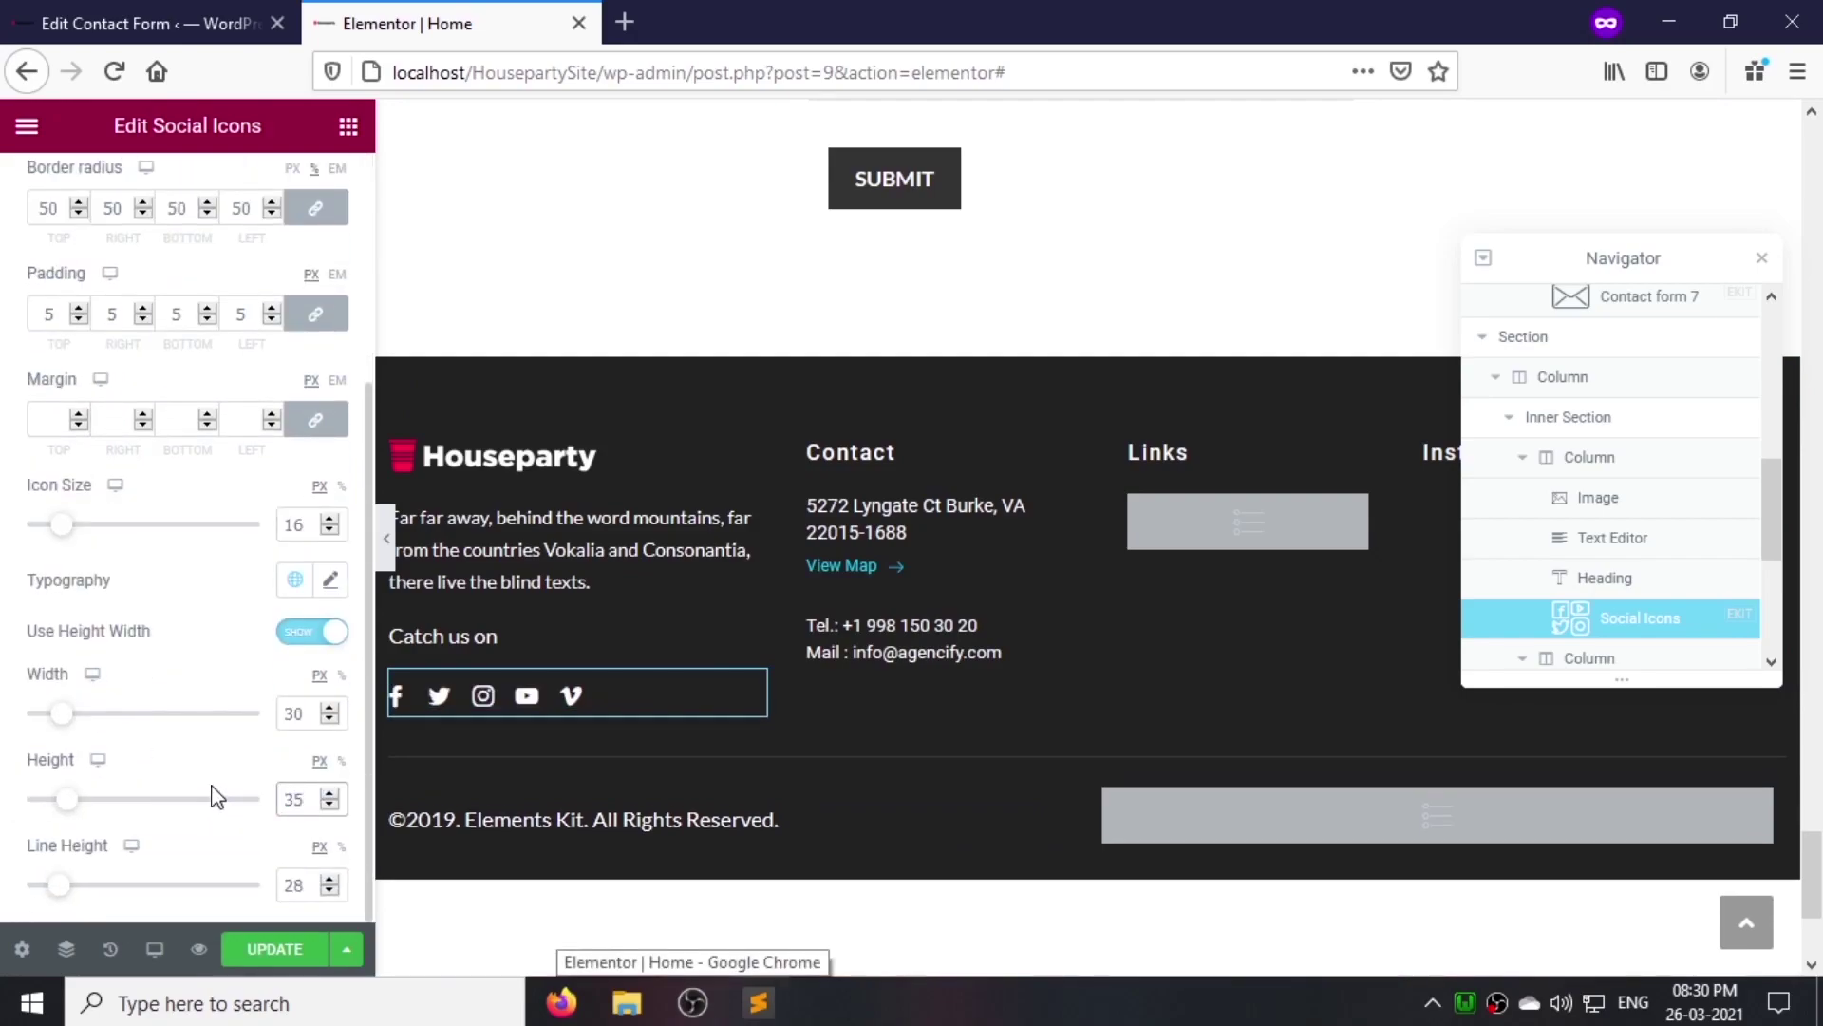
{"action": "left_click", "coordinate": [823, 470]}
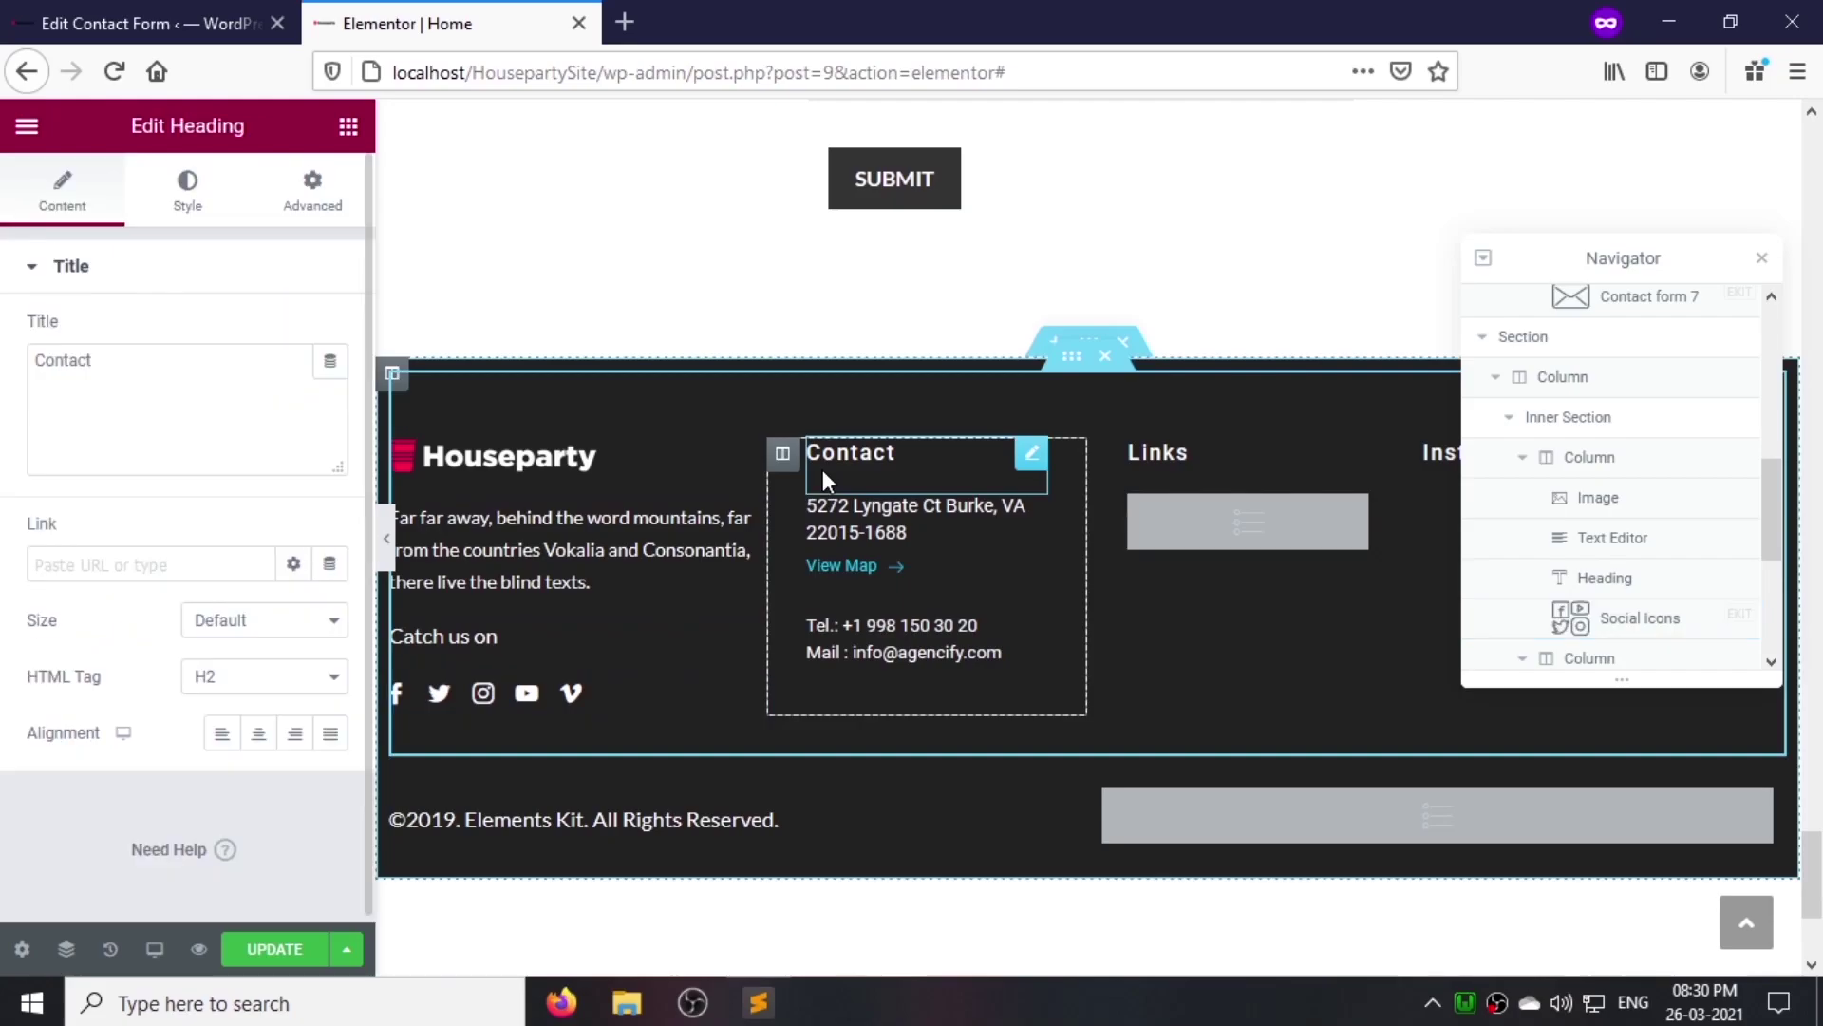
{"action": "left_click", "coordinate": [191, 190]}
{"action": "left_click", "coordinate": [330, 388]}
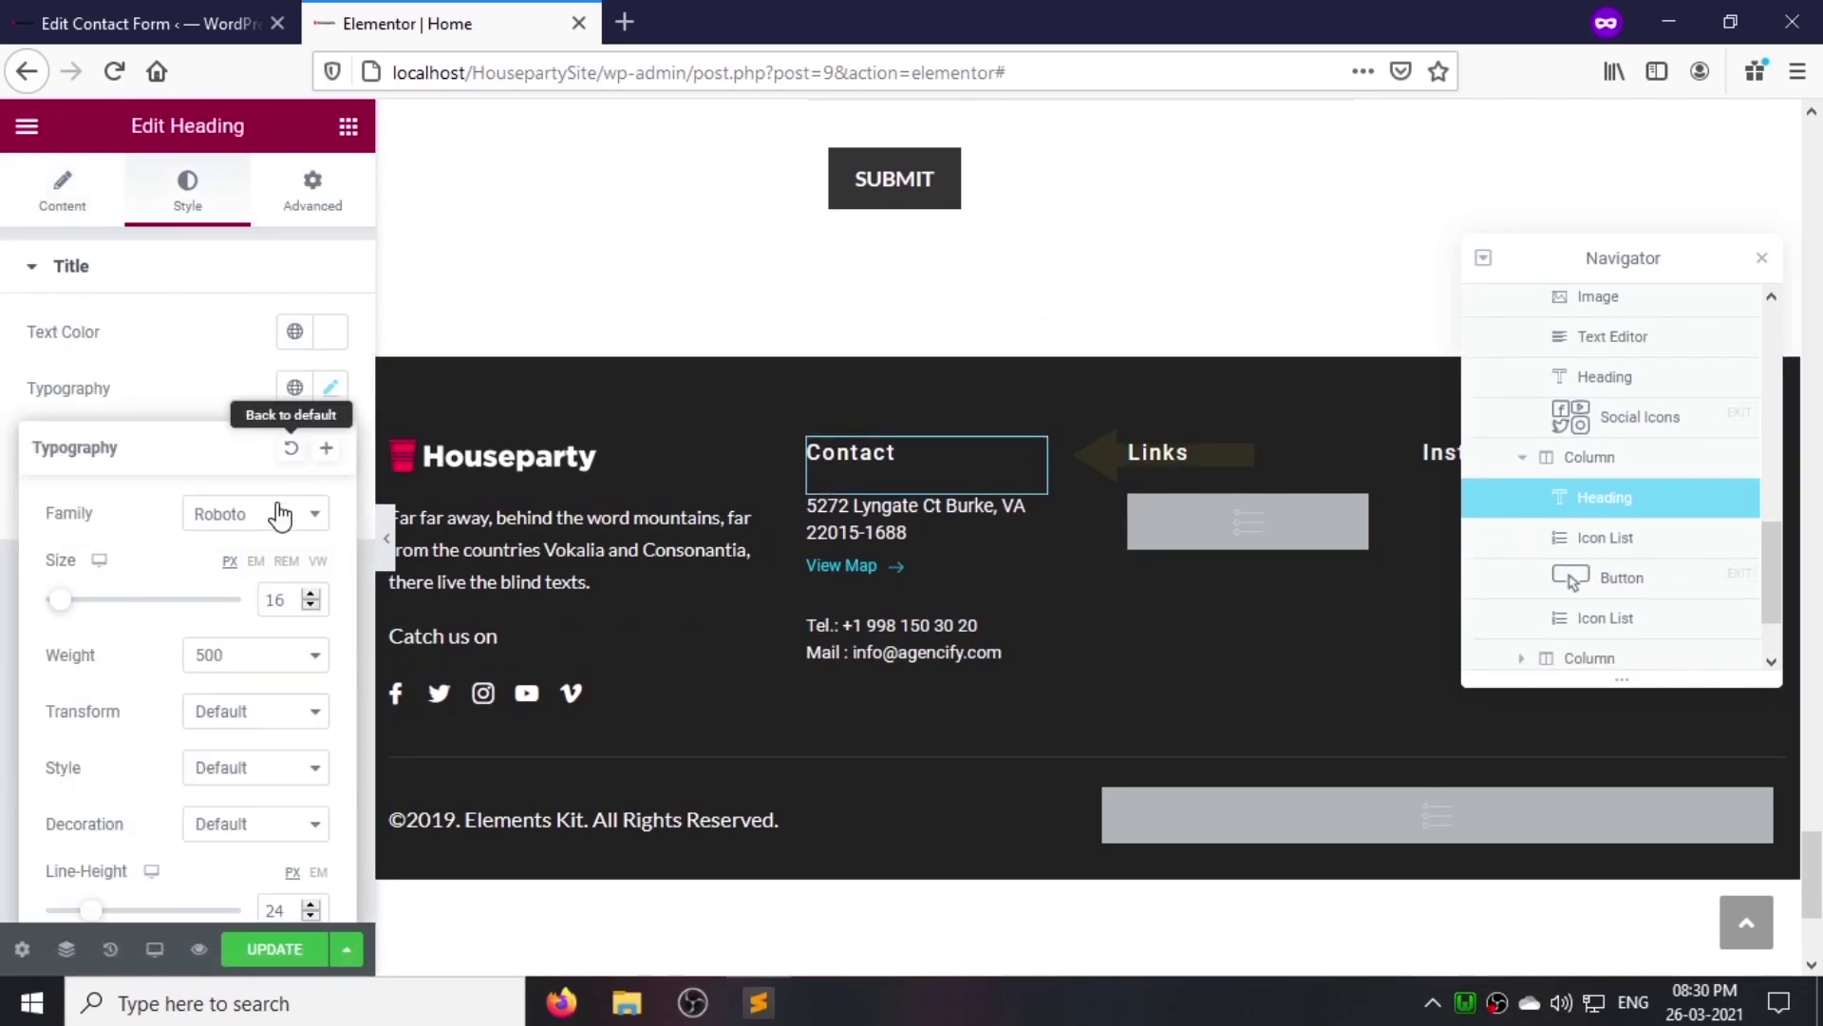
{"action": "left_click", "coordinate": [255, 513]}
{"action": "type", "text": "lato"}
{"action": "key", "text": "Return"}
{"action": "scroll", "coordinate": [302, 887], "scroll_direction": "down", "scroll_amount": 1}
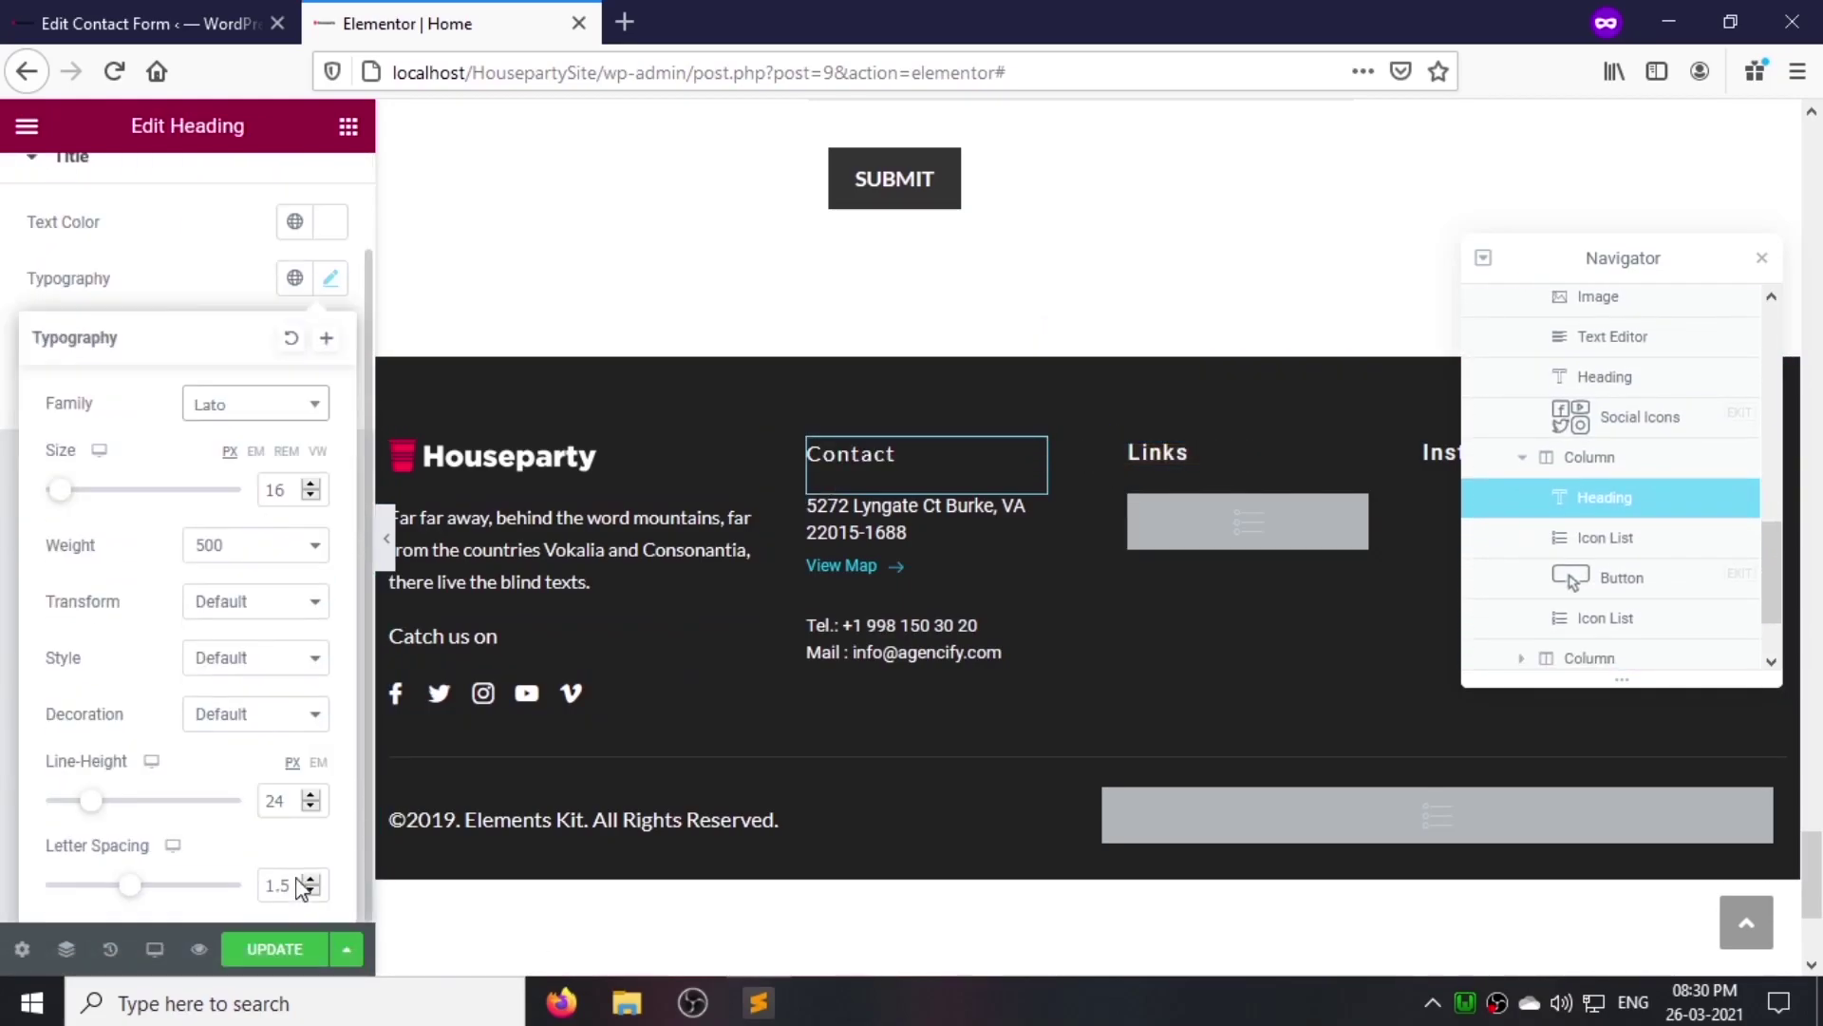
{"action": "key", "text": "BackSpace"}
{"action": "left_click", "coordinate": [263, 882]}
{"action": "left_click", "coordinate": [362, 686]}
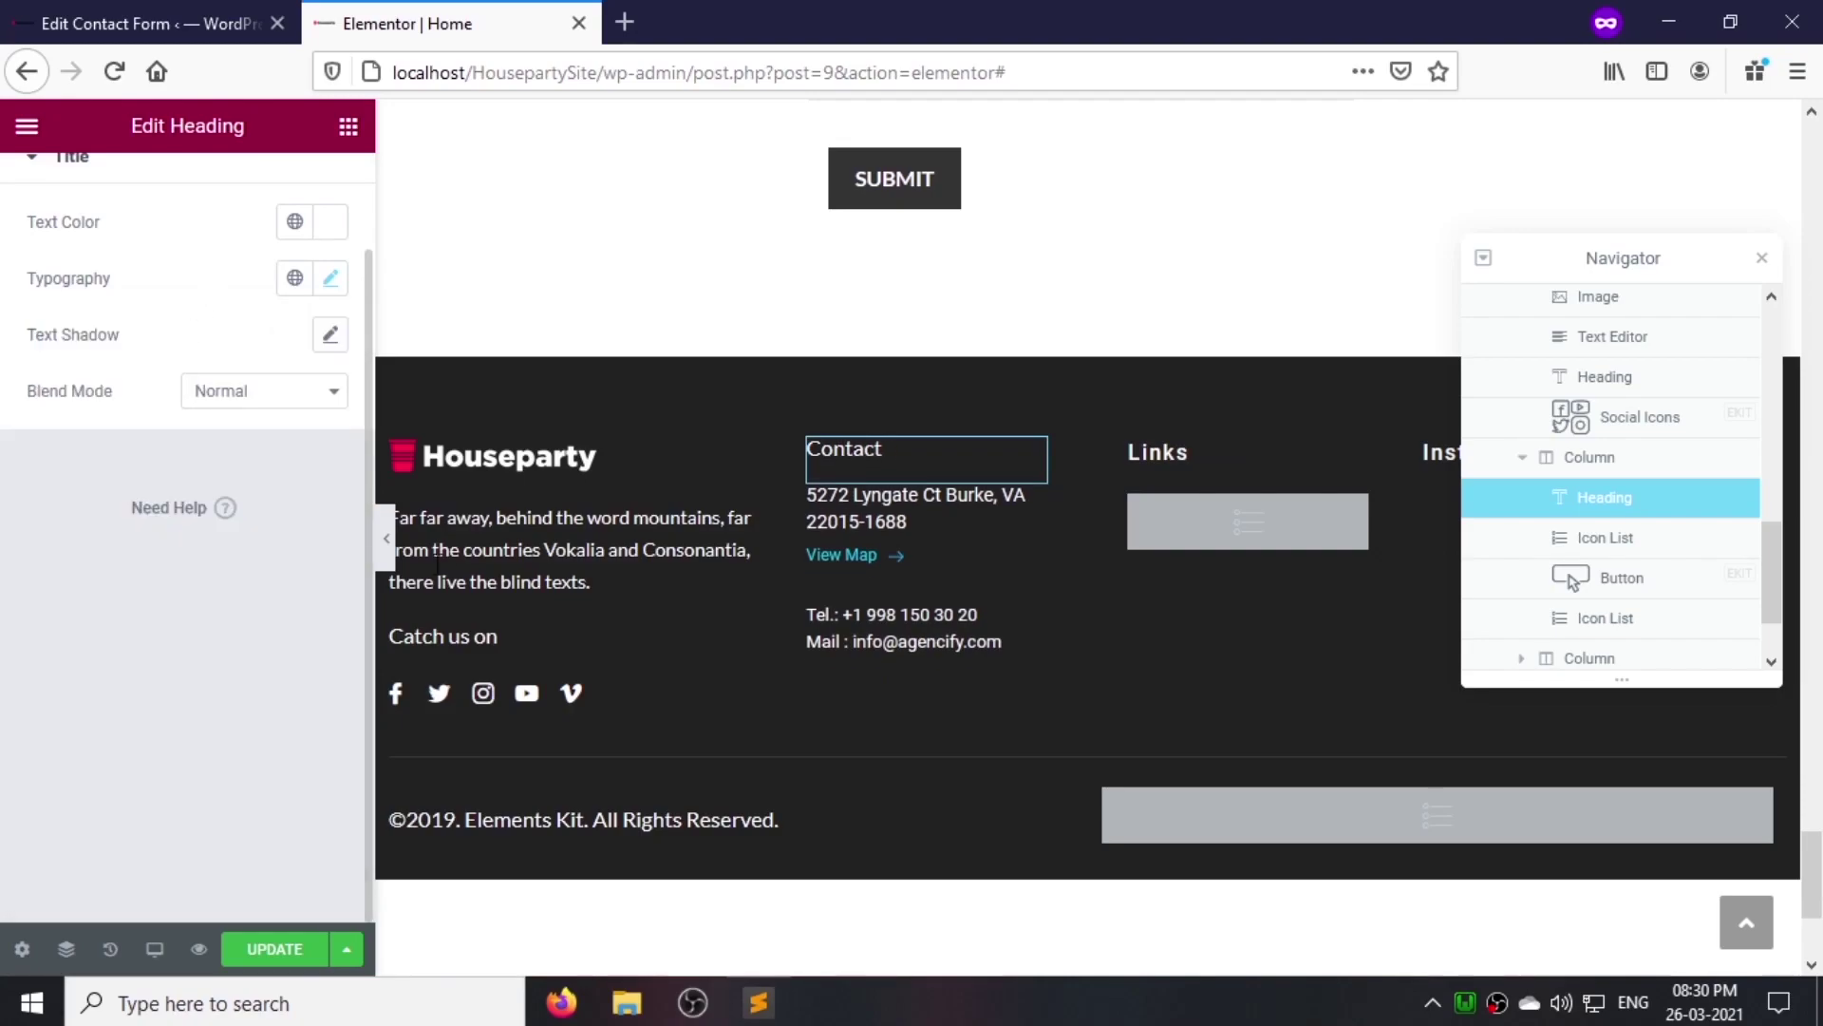
Step: Remove the address item's check icon and set the address text font to Lato
{"action": "left_click", "coordinate": [916, 508]}
{"action": "left_click", "coordinate": [122, 438]}
{"action": "left_click", "coordinate": [250, 617]}
{"action": "left_click", "coordinate": [187, 190]}
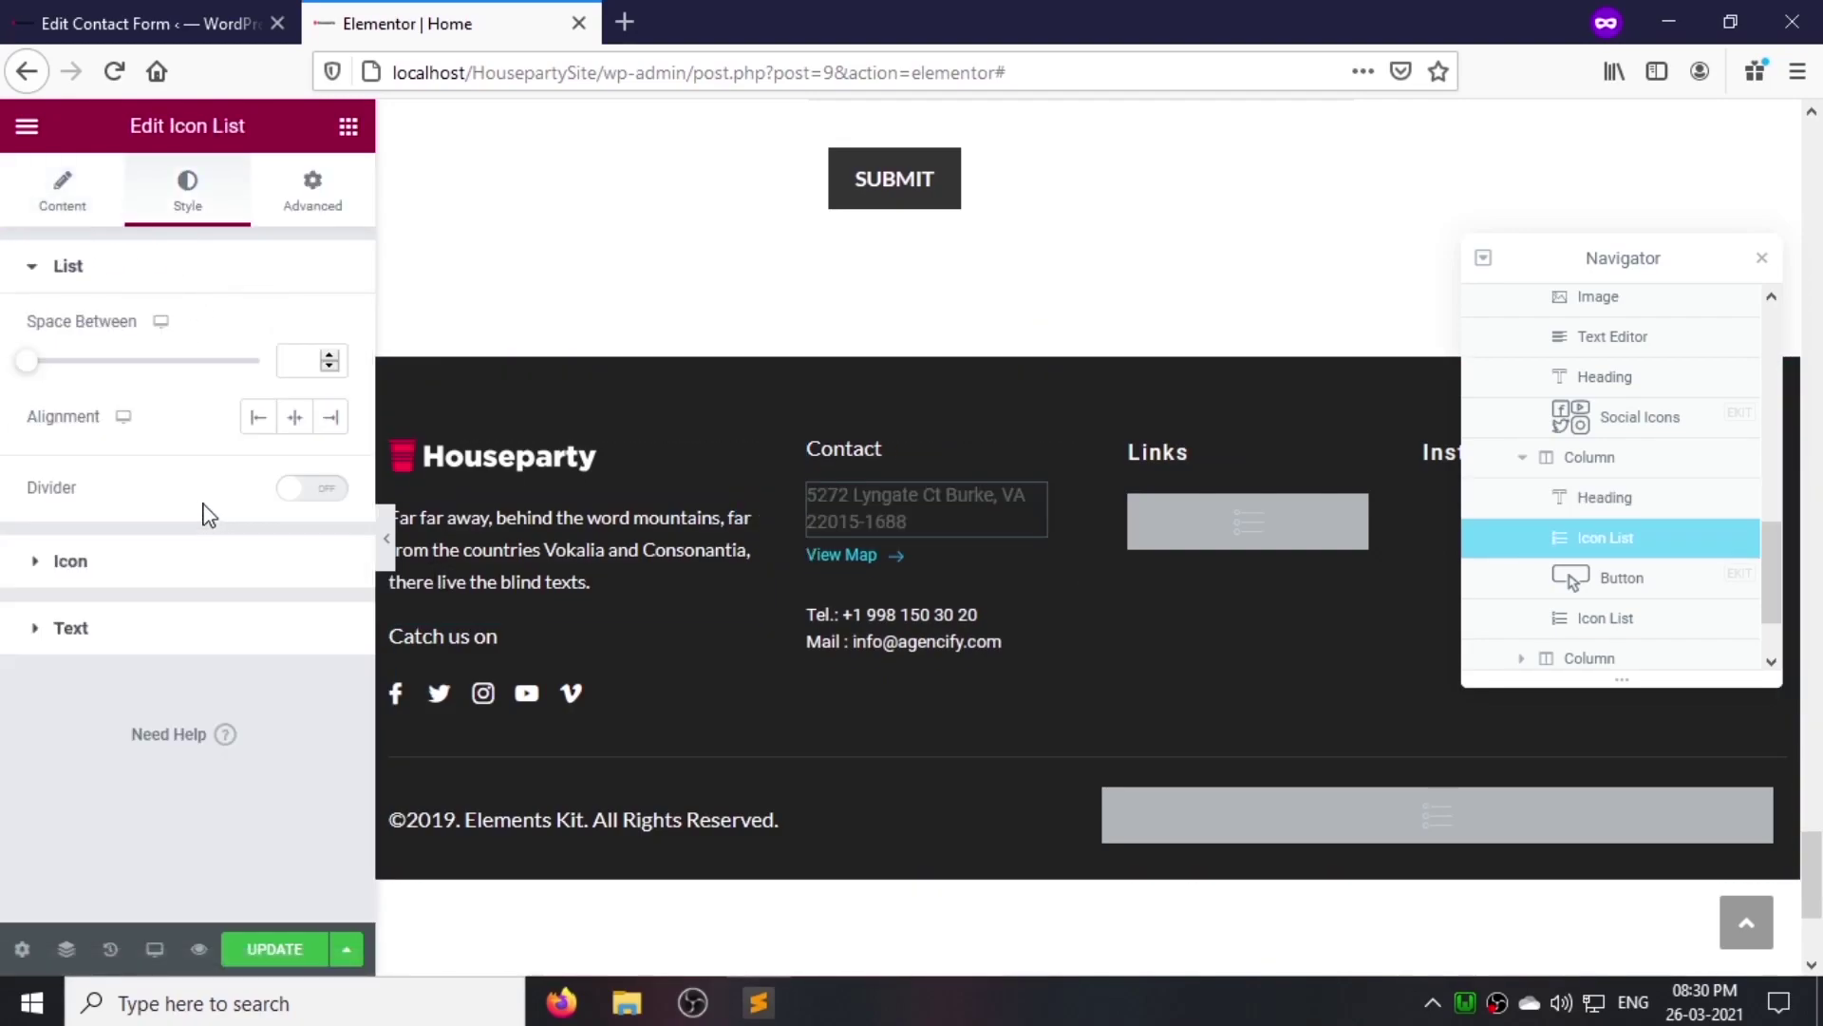
{"action": "left_click", "coordinate": [111, 635]}
{"action": "left_click", "coordinate": [332, 662]}
{"action": "scroll", "coordinate": [241, 761], "scroll_direction": "down", "scroll_amount": 4}
{"action": "left_click", "coordinate": [244, 408]}
{"action": "type", "text": "lato"}
{"action": "key", "text": "Return"}
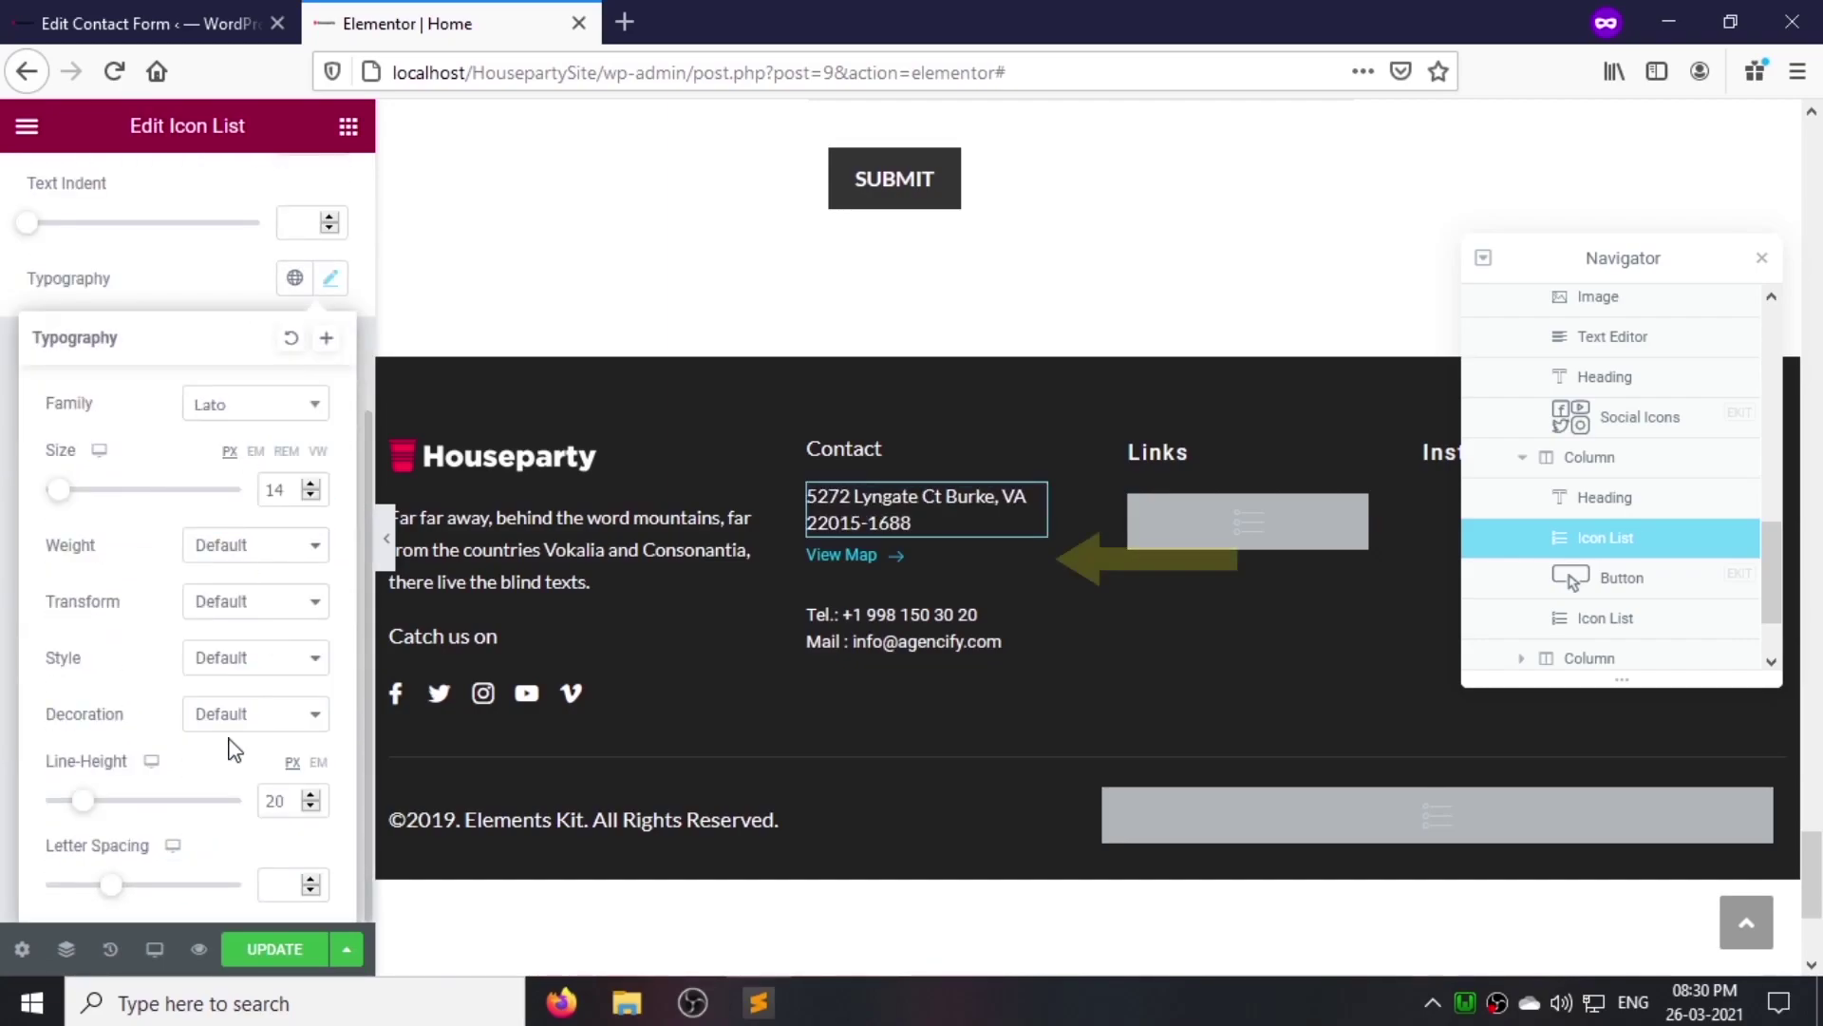
Step: Delete the View Map button and clear the check icons from the phone and mail lines
{"action": "right_click", "coordinate": [884, 566]}
{"action": "left_click", "coordinate": [977, 948]}
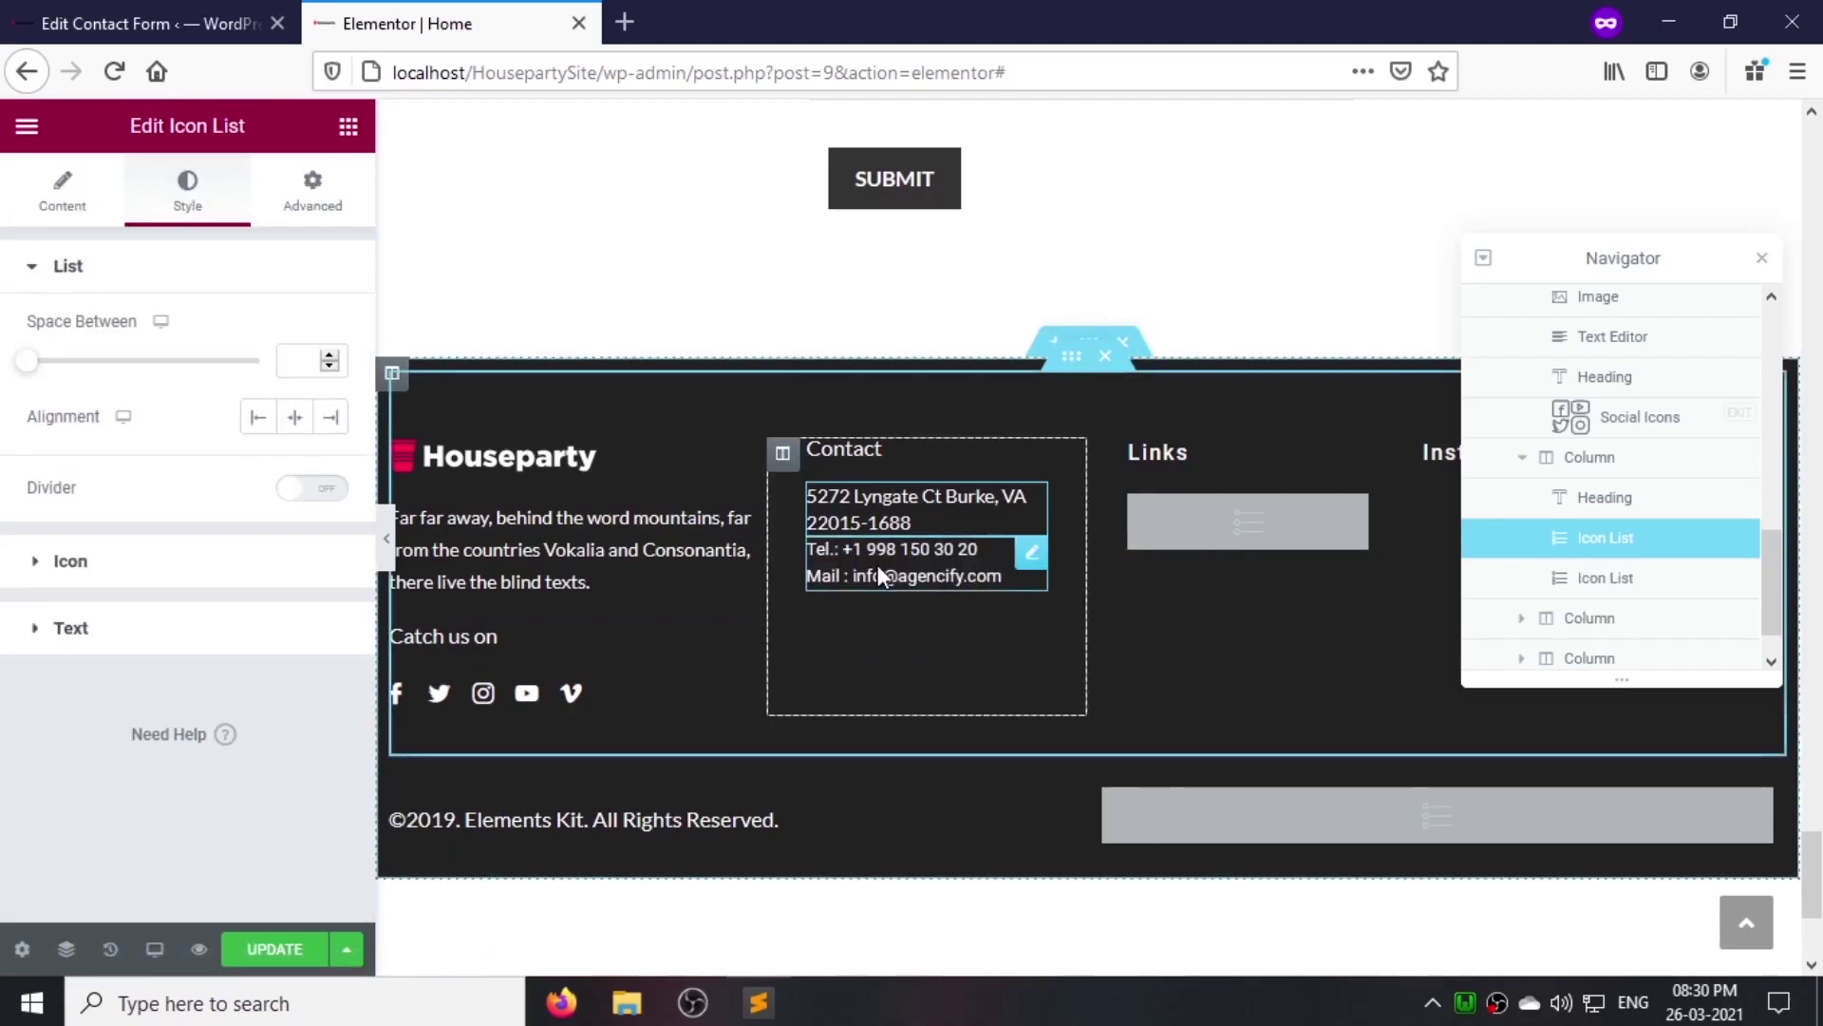
{"action": "left_click", "coordinate": [879, 575]}
{"action": "left_click", "coordinate": [123, 428]}
{"action": "left_click", "coordinate": [318, 595]}
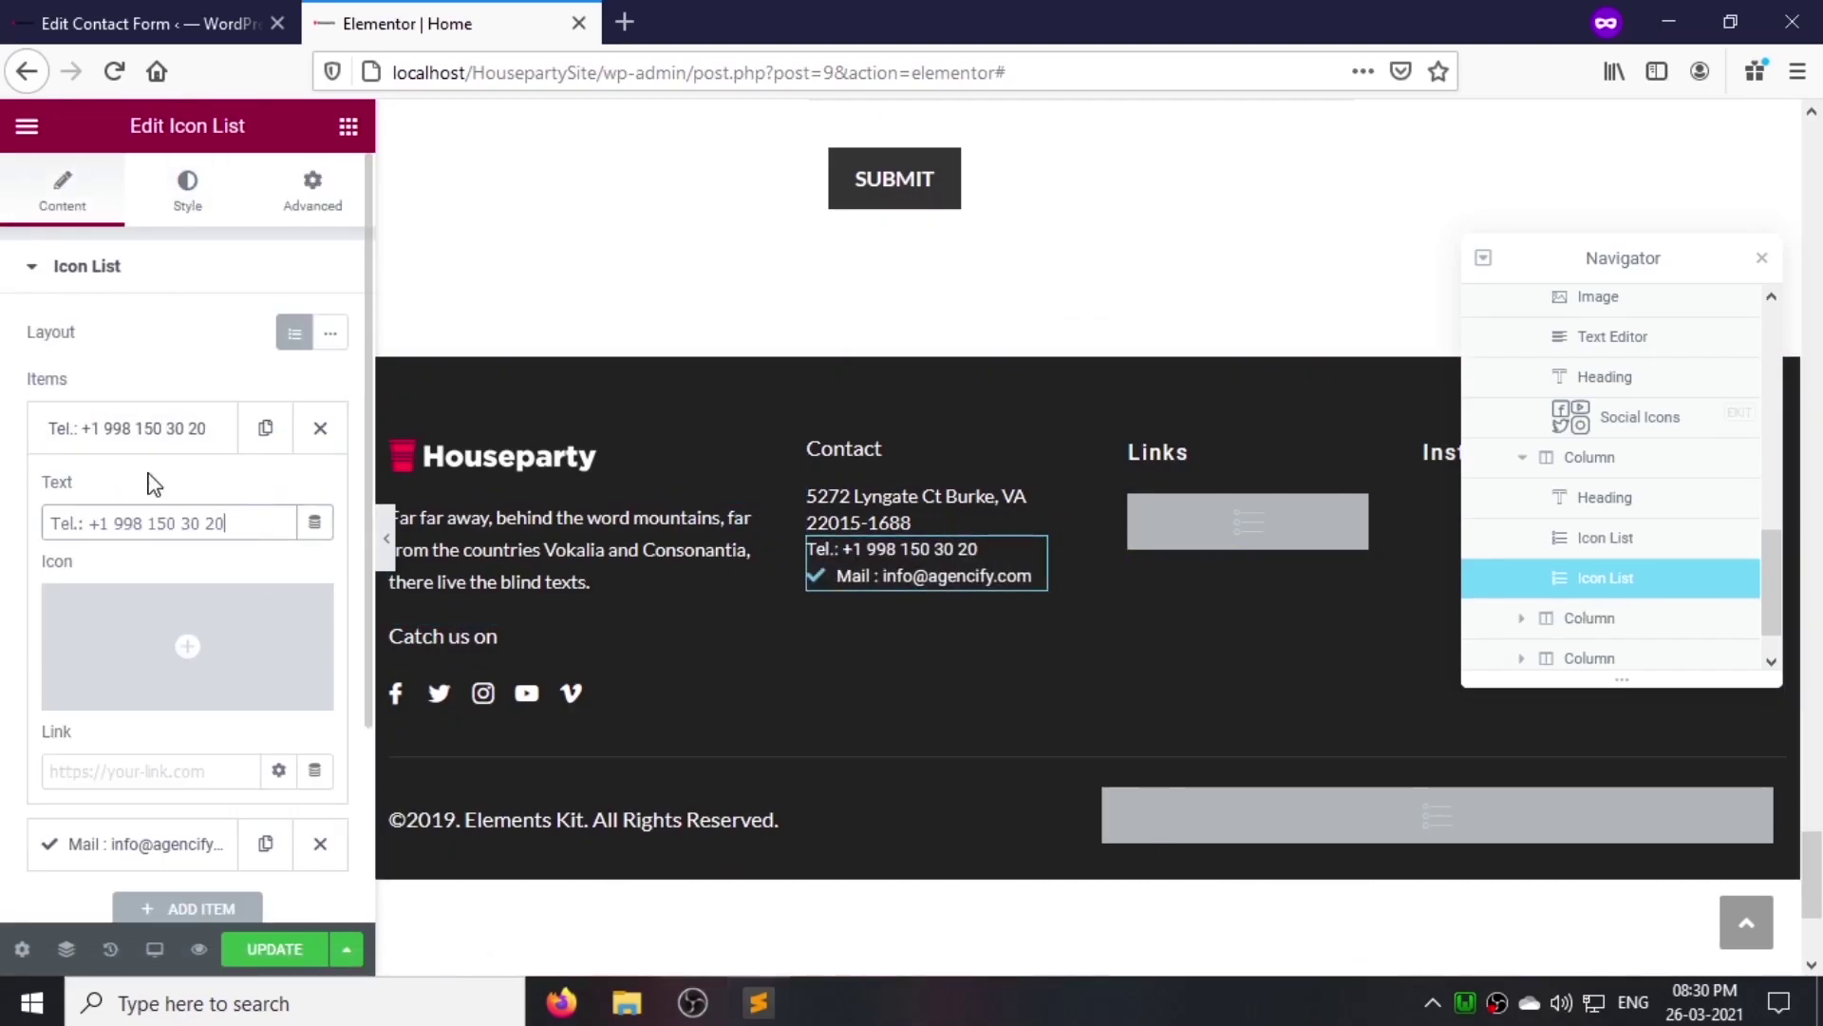
{"action": "left_click", "coordinate": [176, 435]}
{"action": "left_click", "coordinate": [228, 496]}
Step: Duplicate the mail line and change the copy to a 'support' e-mail address
{"action": "left_click", "coordinate": [298, 693]}
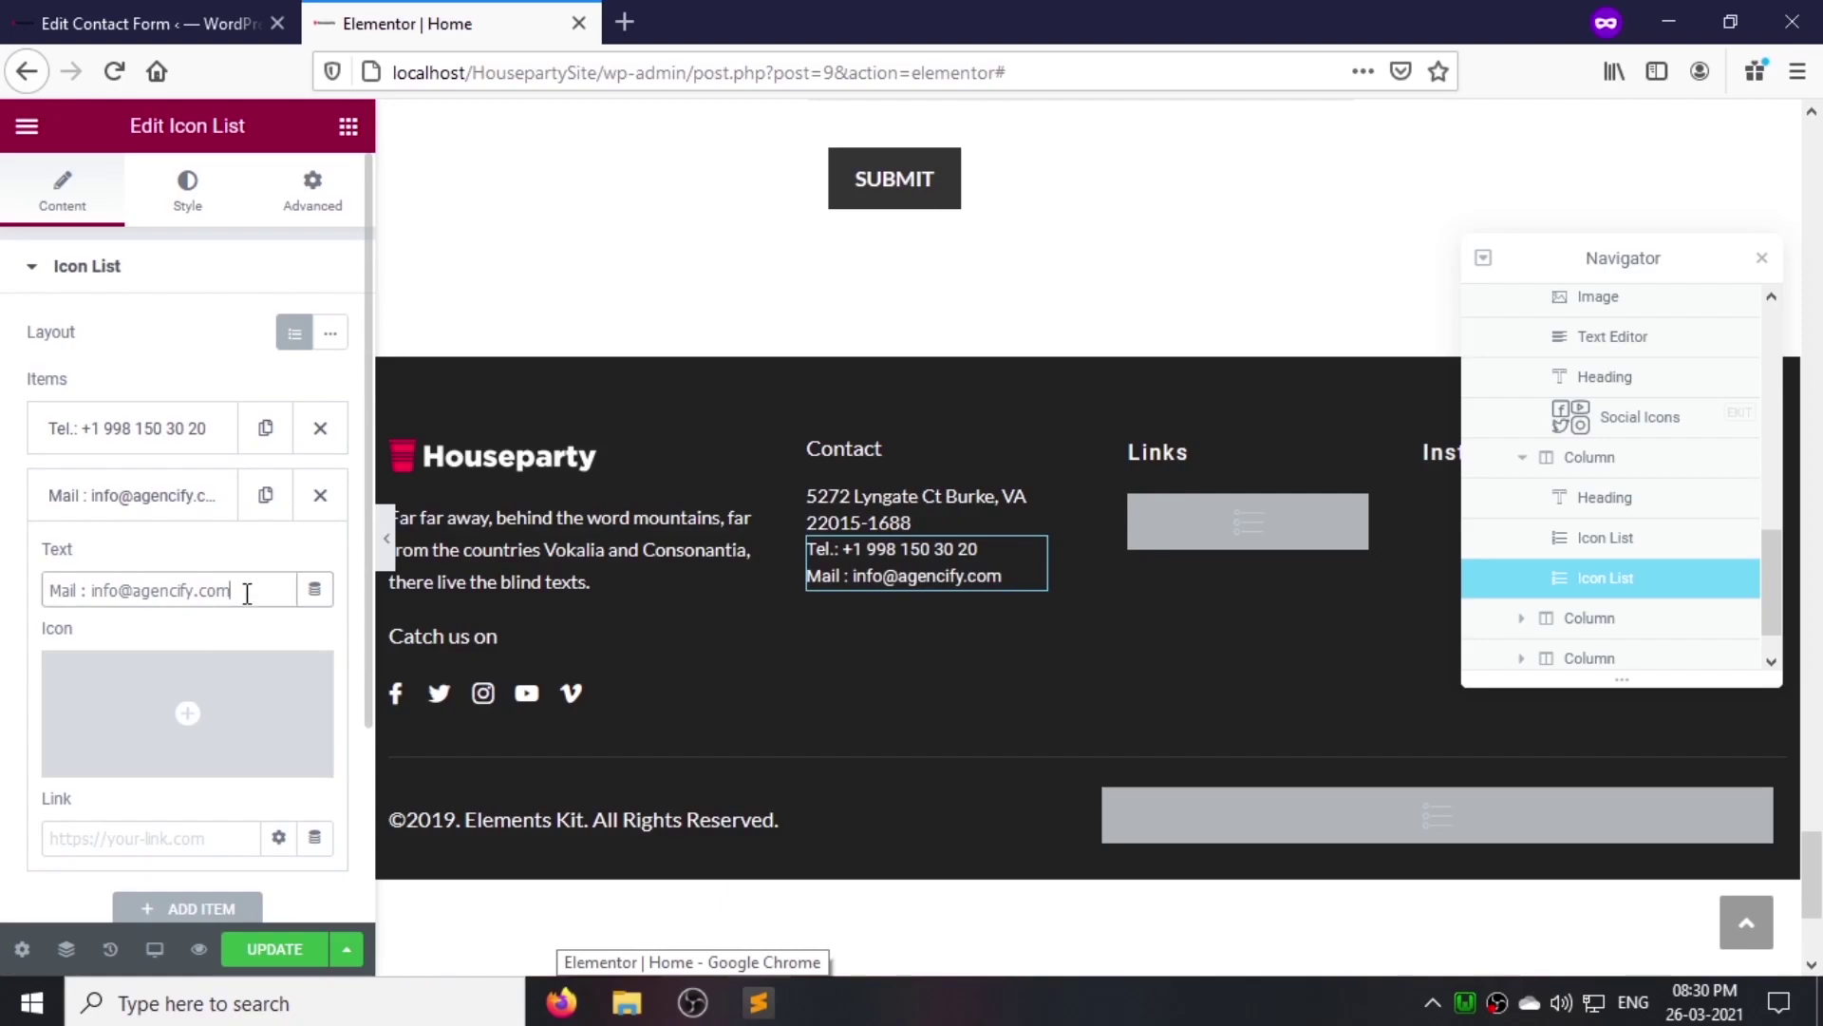
{"action": "left_click", "coordinate": [179, 518]}
{"action": "left_click", "coordinate": [265, 495]}
{"action": "double_click", "coordinate": [104, 657]}
{"action": "type", "text": "support"}
{"action": "left_click", "coordinate": [188, 570]}
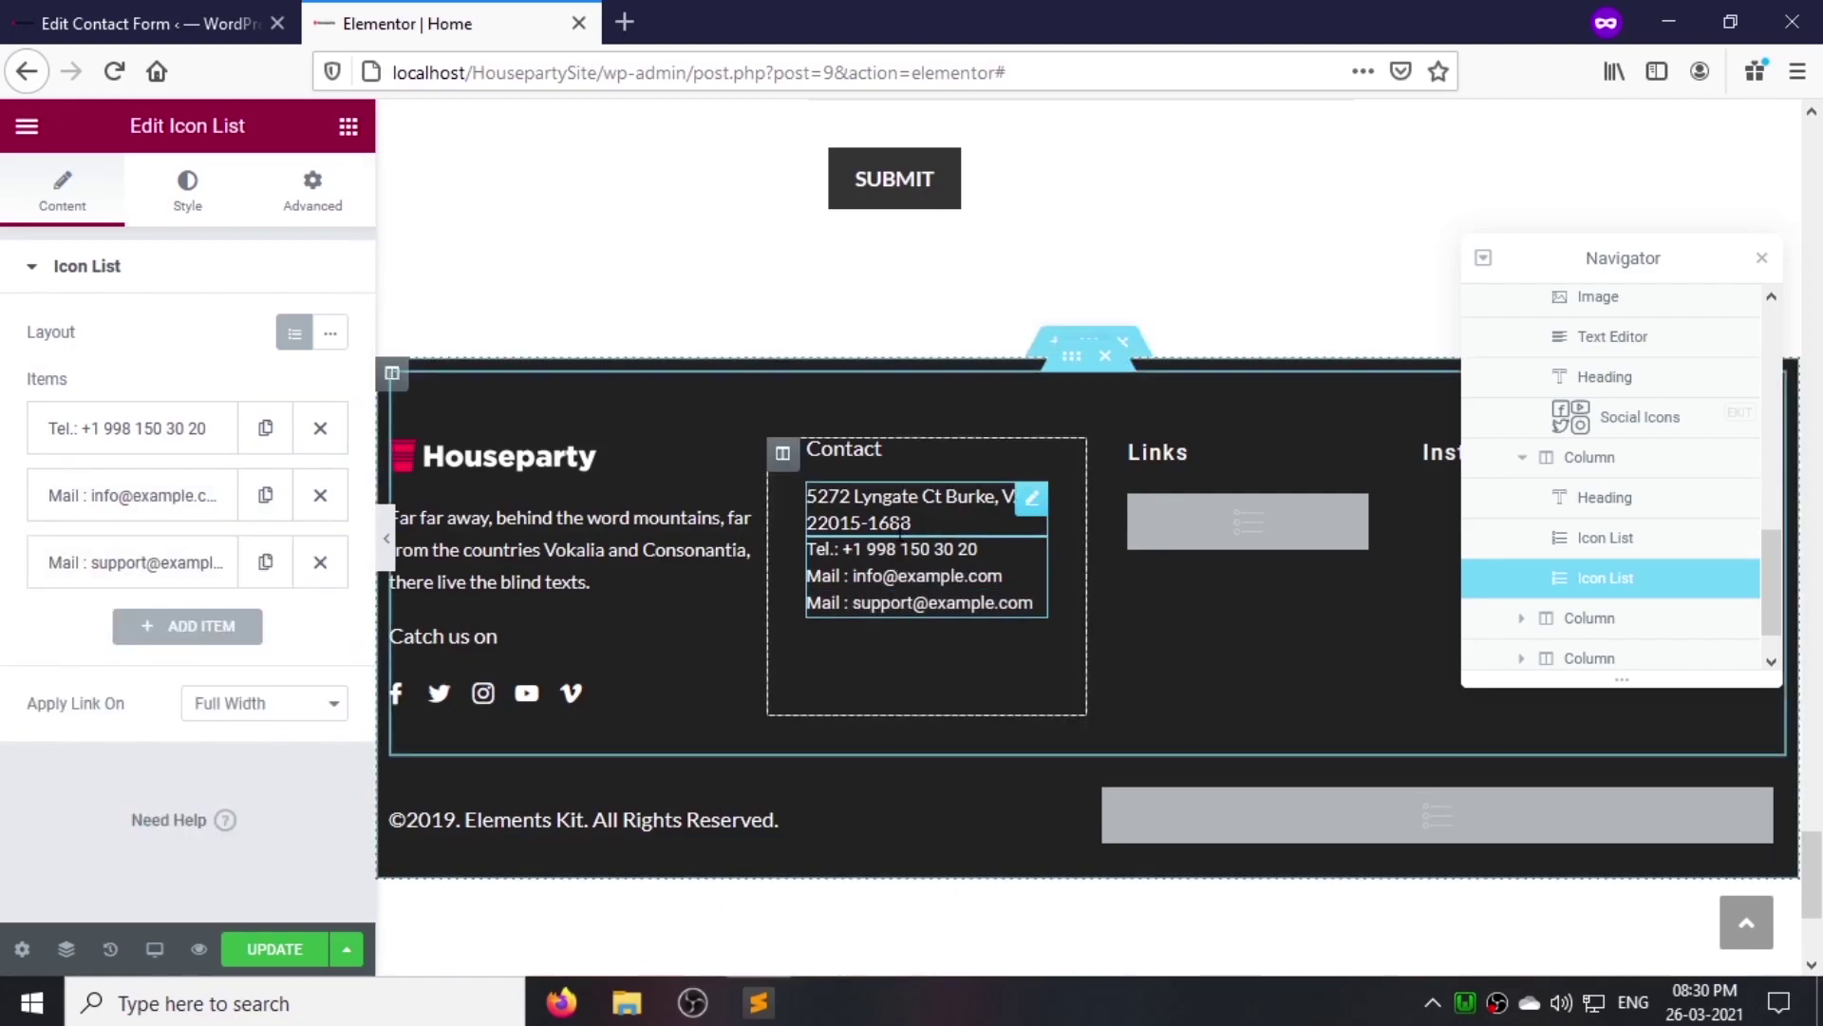
Step: Copy-paste the address and contact lists below and give the pasted block a 40 top margin
{"action": "right_click", "coordinate": [923, 517]}
{"action": "left_click", "coordinate": [960, 631]}
{"action": "right_click", "coordinate": [925, 665]}
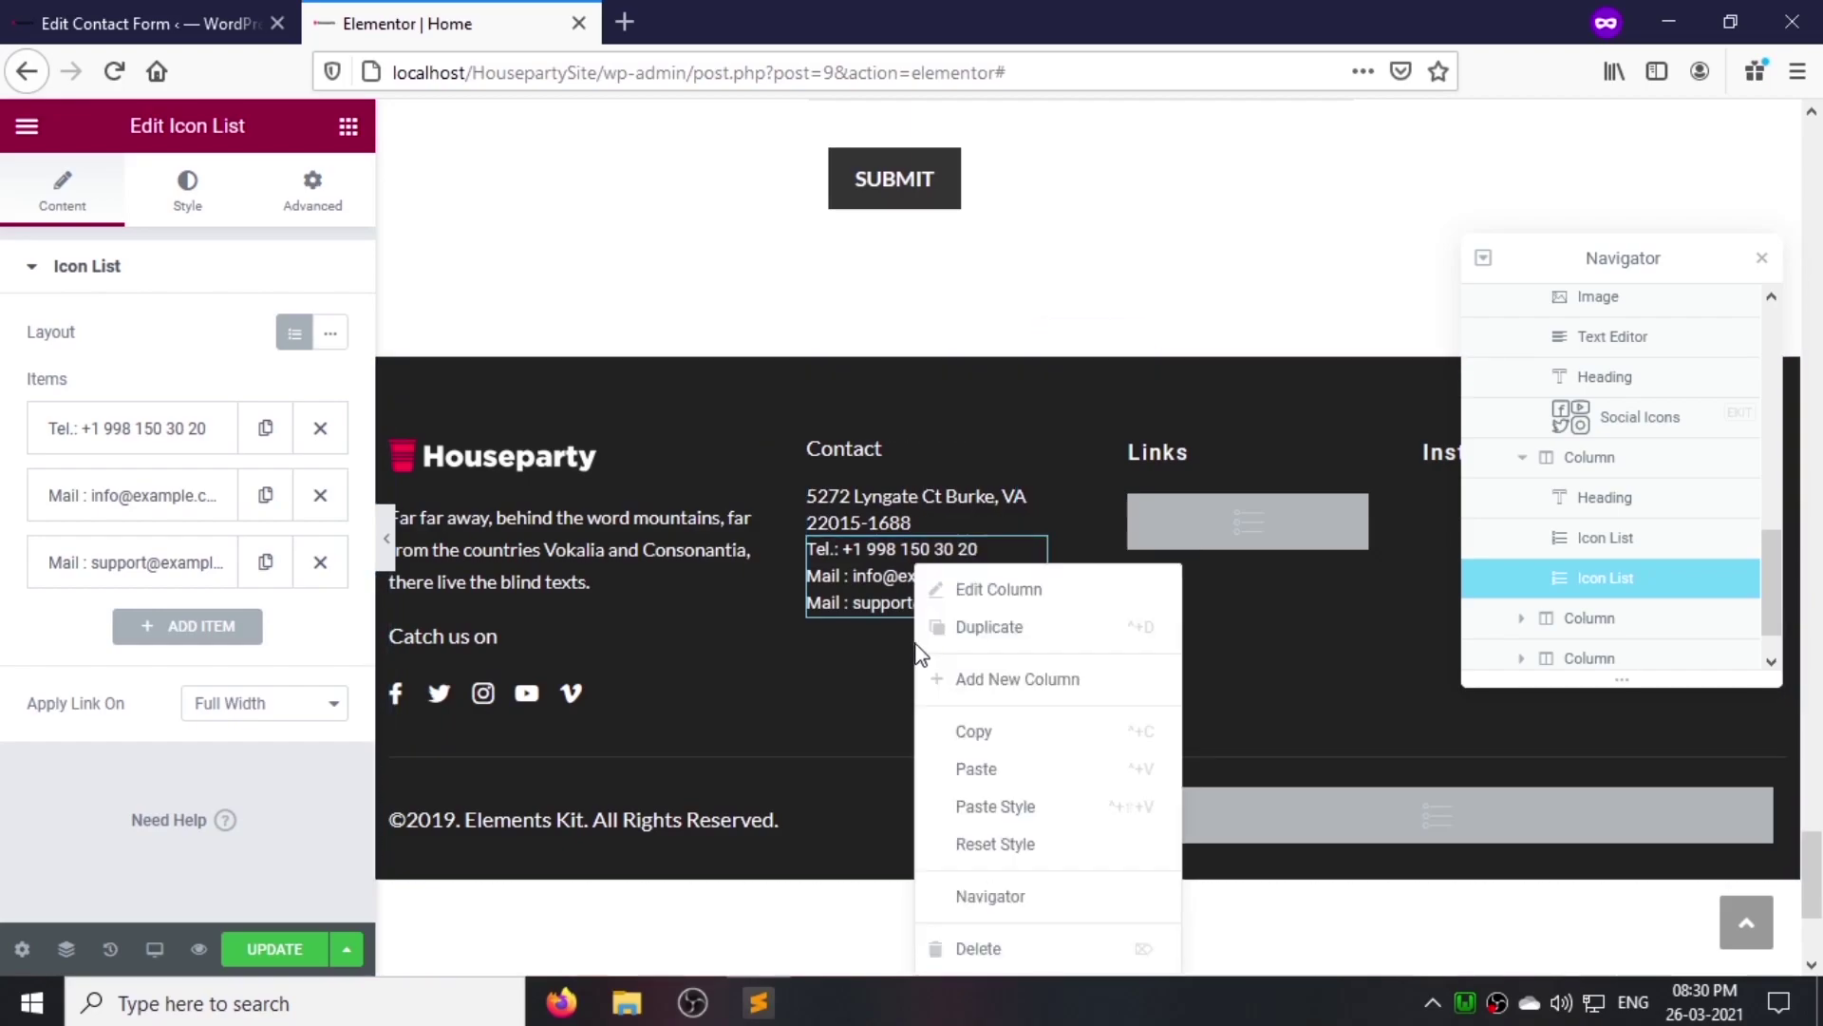
{"action": "left_click", "coordinate": [968, 765]}
{"action": "right_click", "coordinate": [955, 590]}
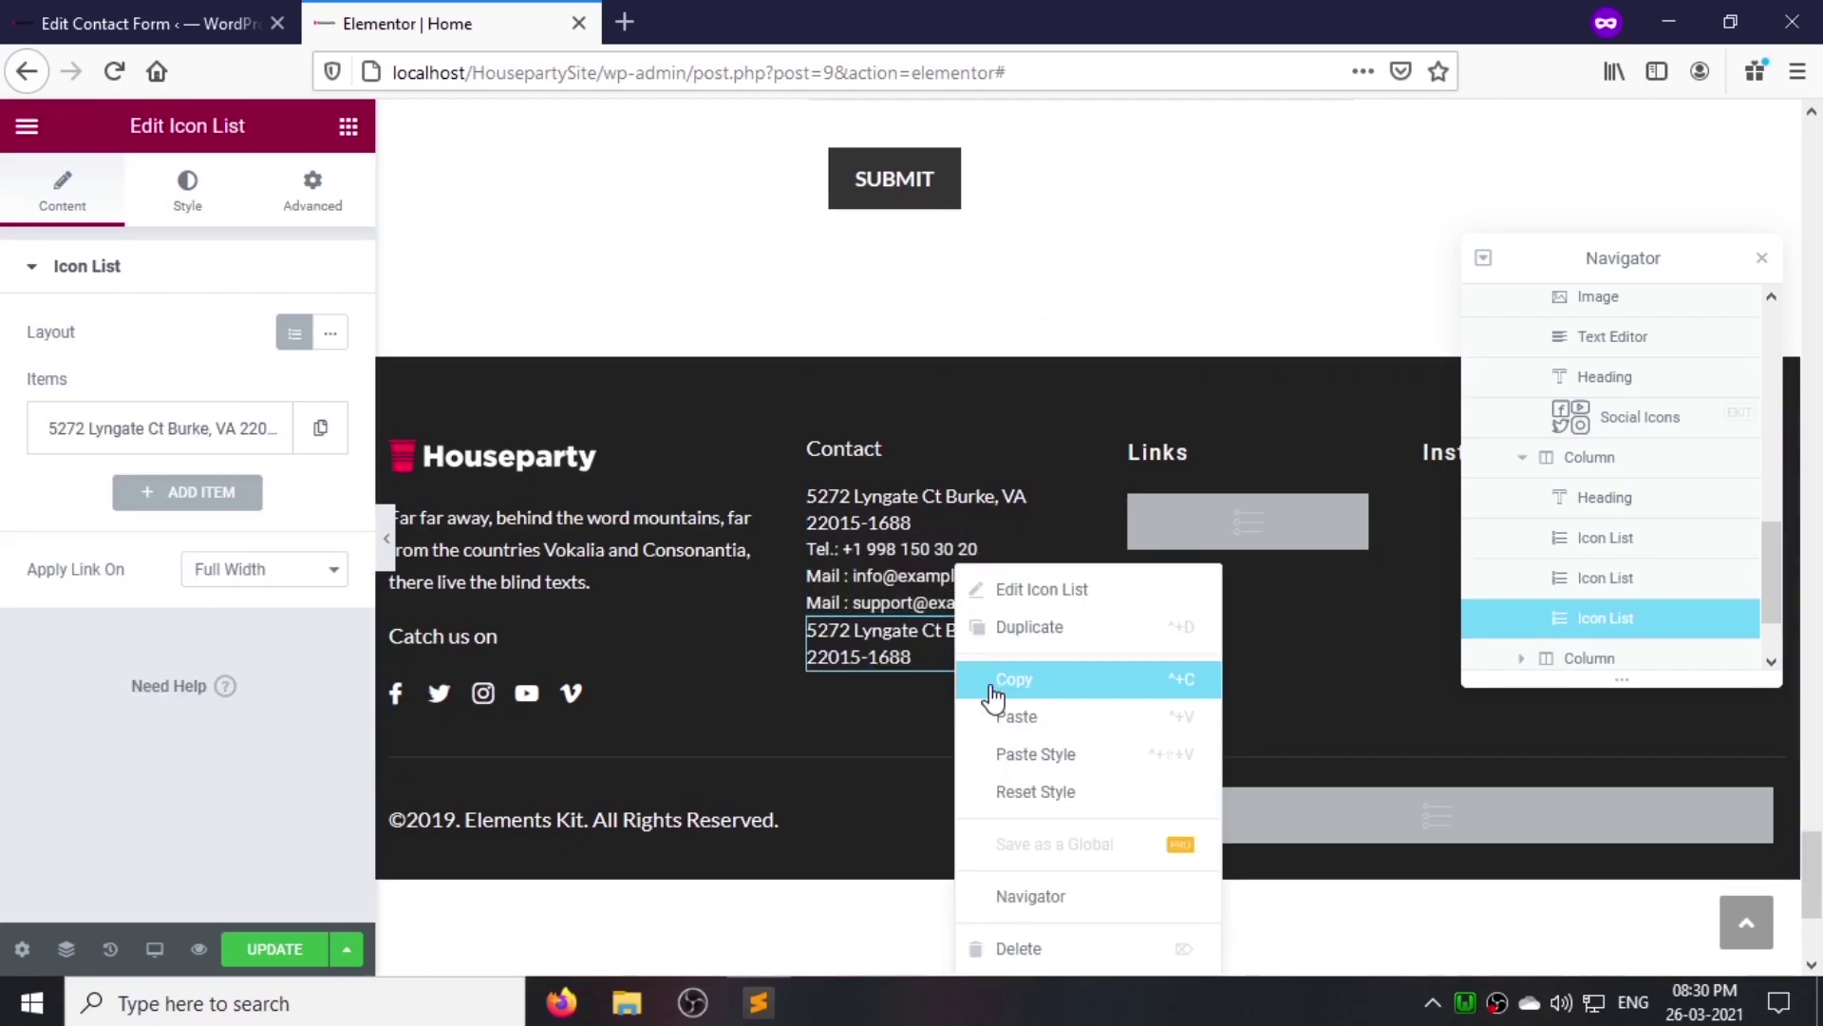
{"action": "right_click", "coordinate": [909, 696]}
{"action": "left_click", "coordinate": [969, 768]}
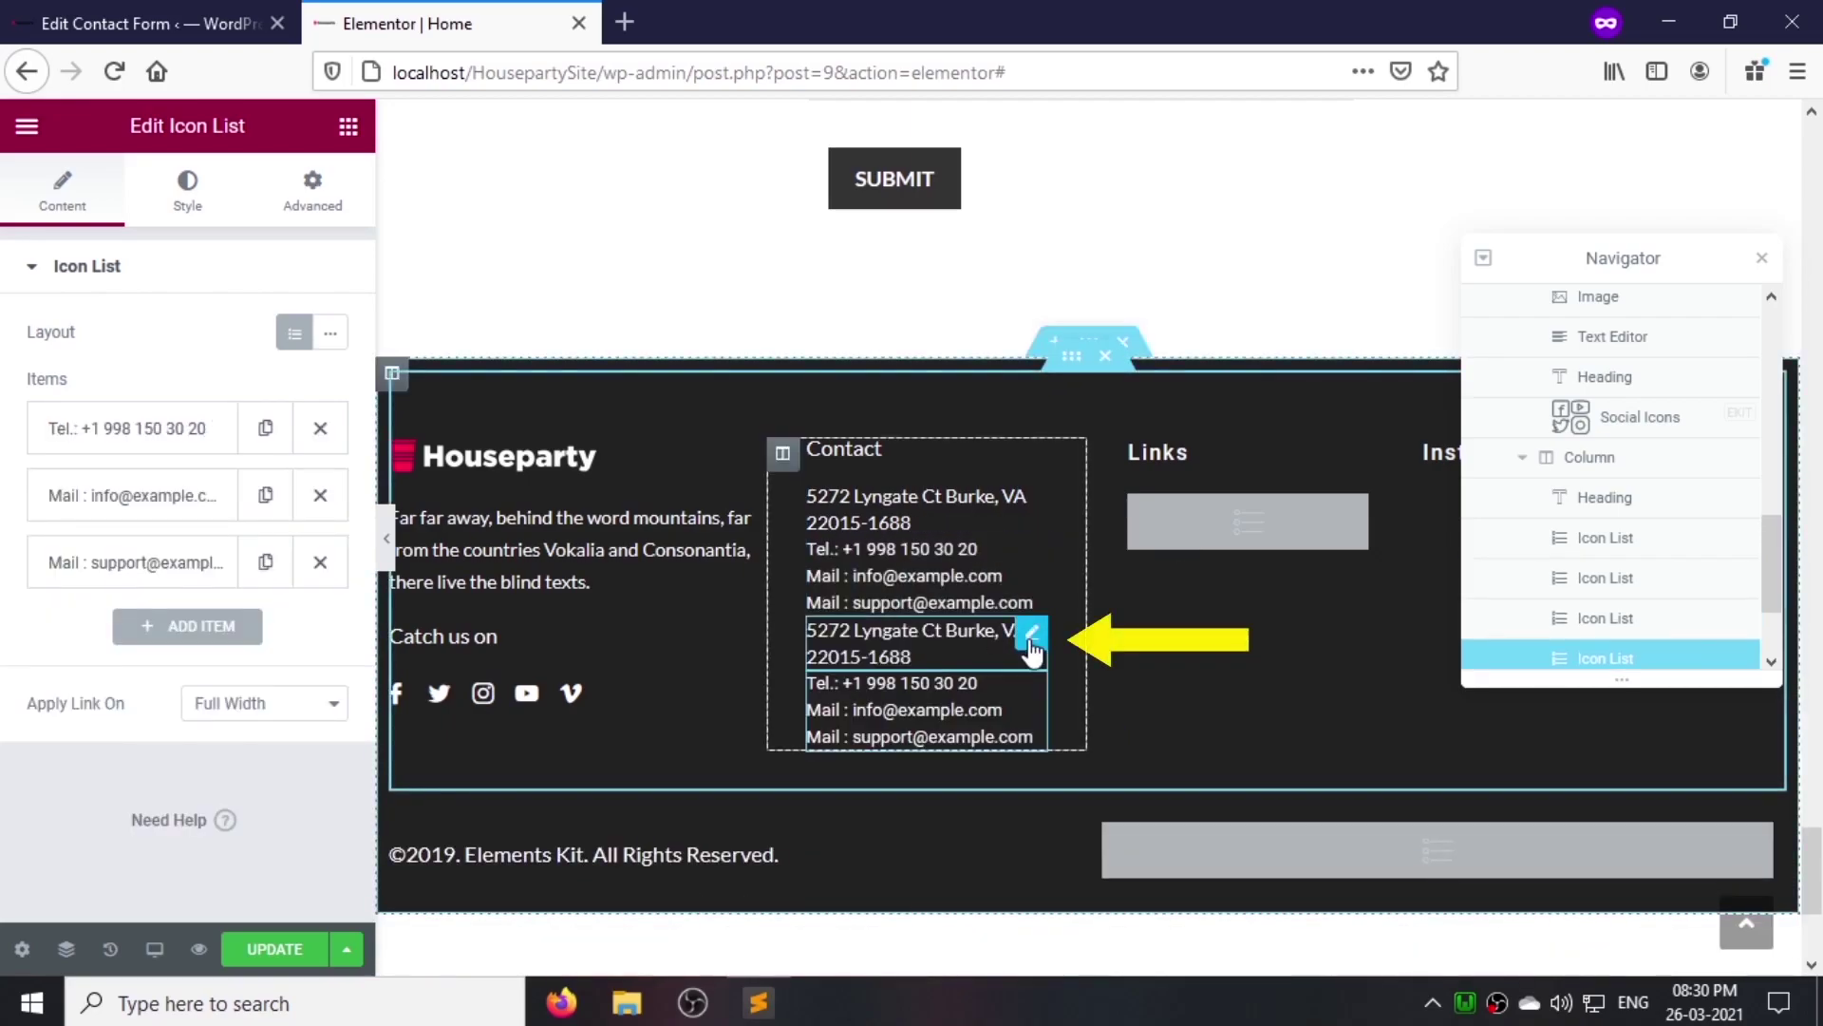
{"action": "left_click", "coordinate": [313, 190]}
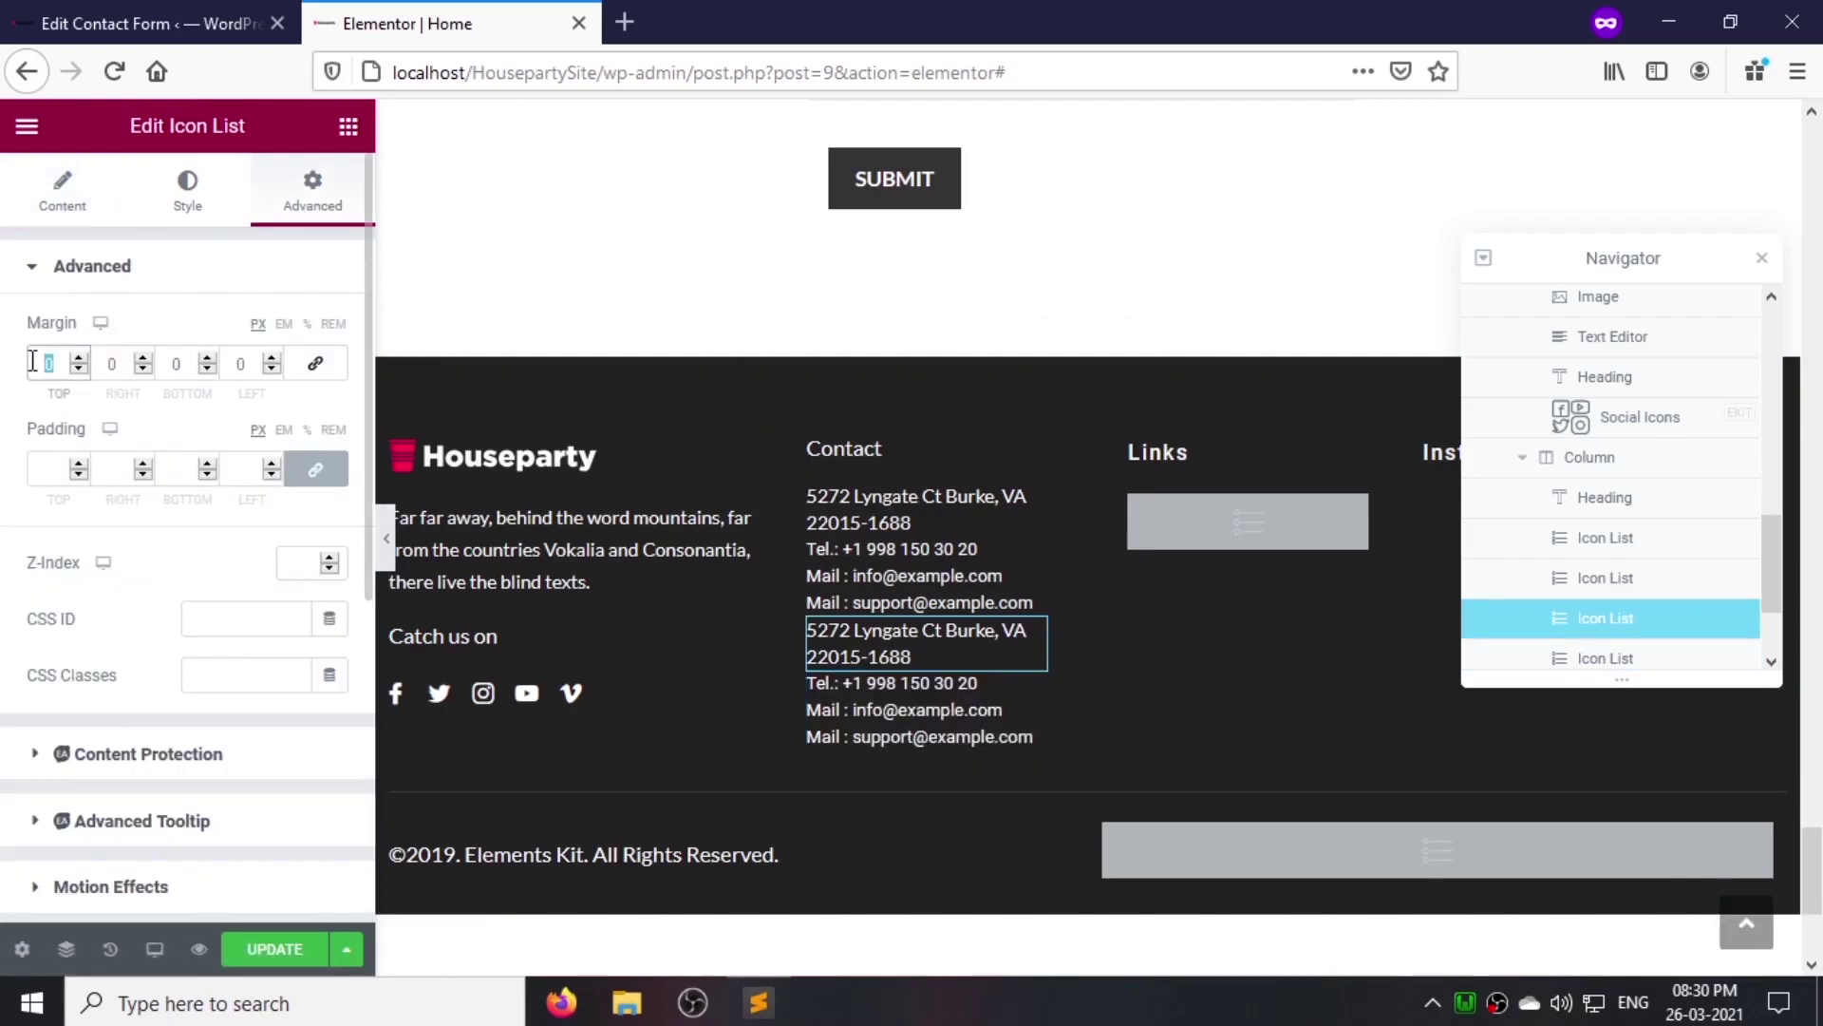
{"action": "type", "text": "40"}
{"action": "left_click", "coordinate": [1151, 456]}
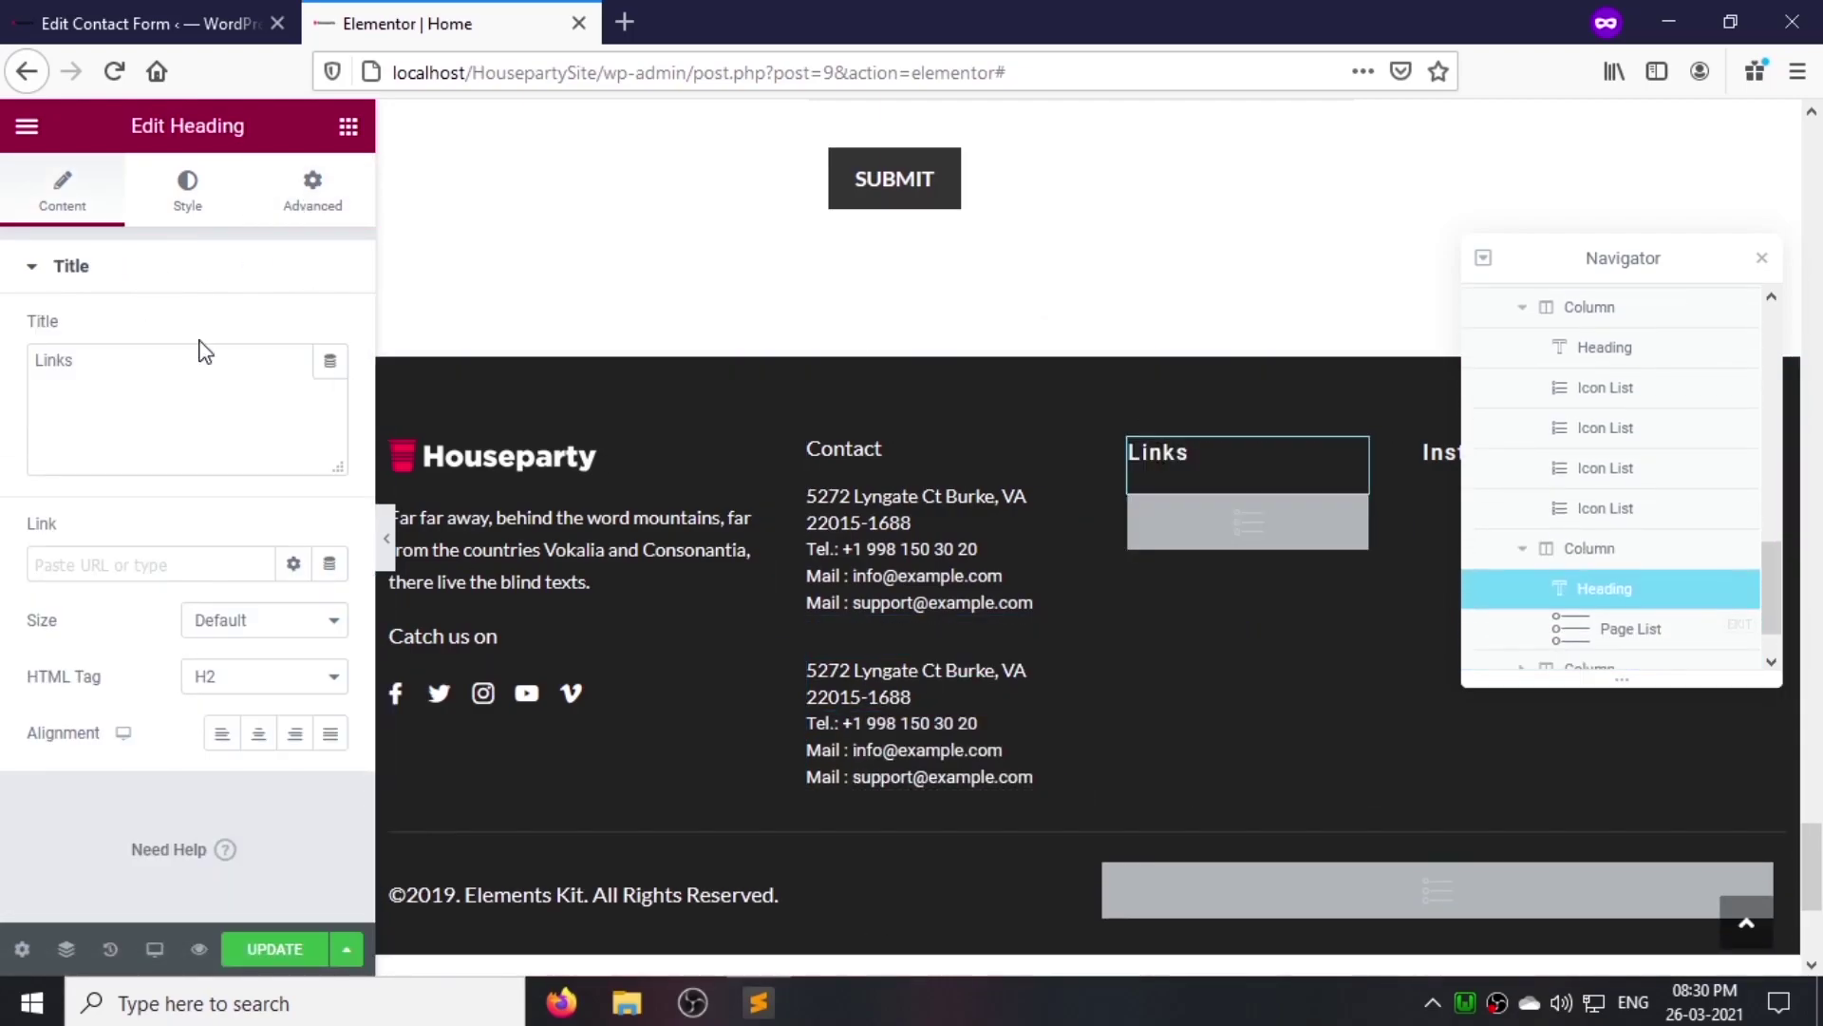
Step: Set the Links heading font to Lato
{"action": "left_click", "coordinate": [187, 188]}
{"action": "left_click", "coordinate": [329, 390]}
{"action": "left_click", "coordinate": [256, 406]}
{"action": "type", "text": "lato"}
{"action": "key", "text": "Return"}
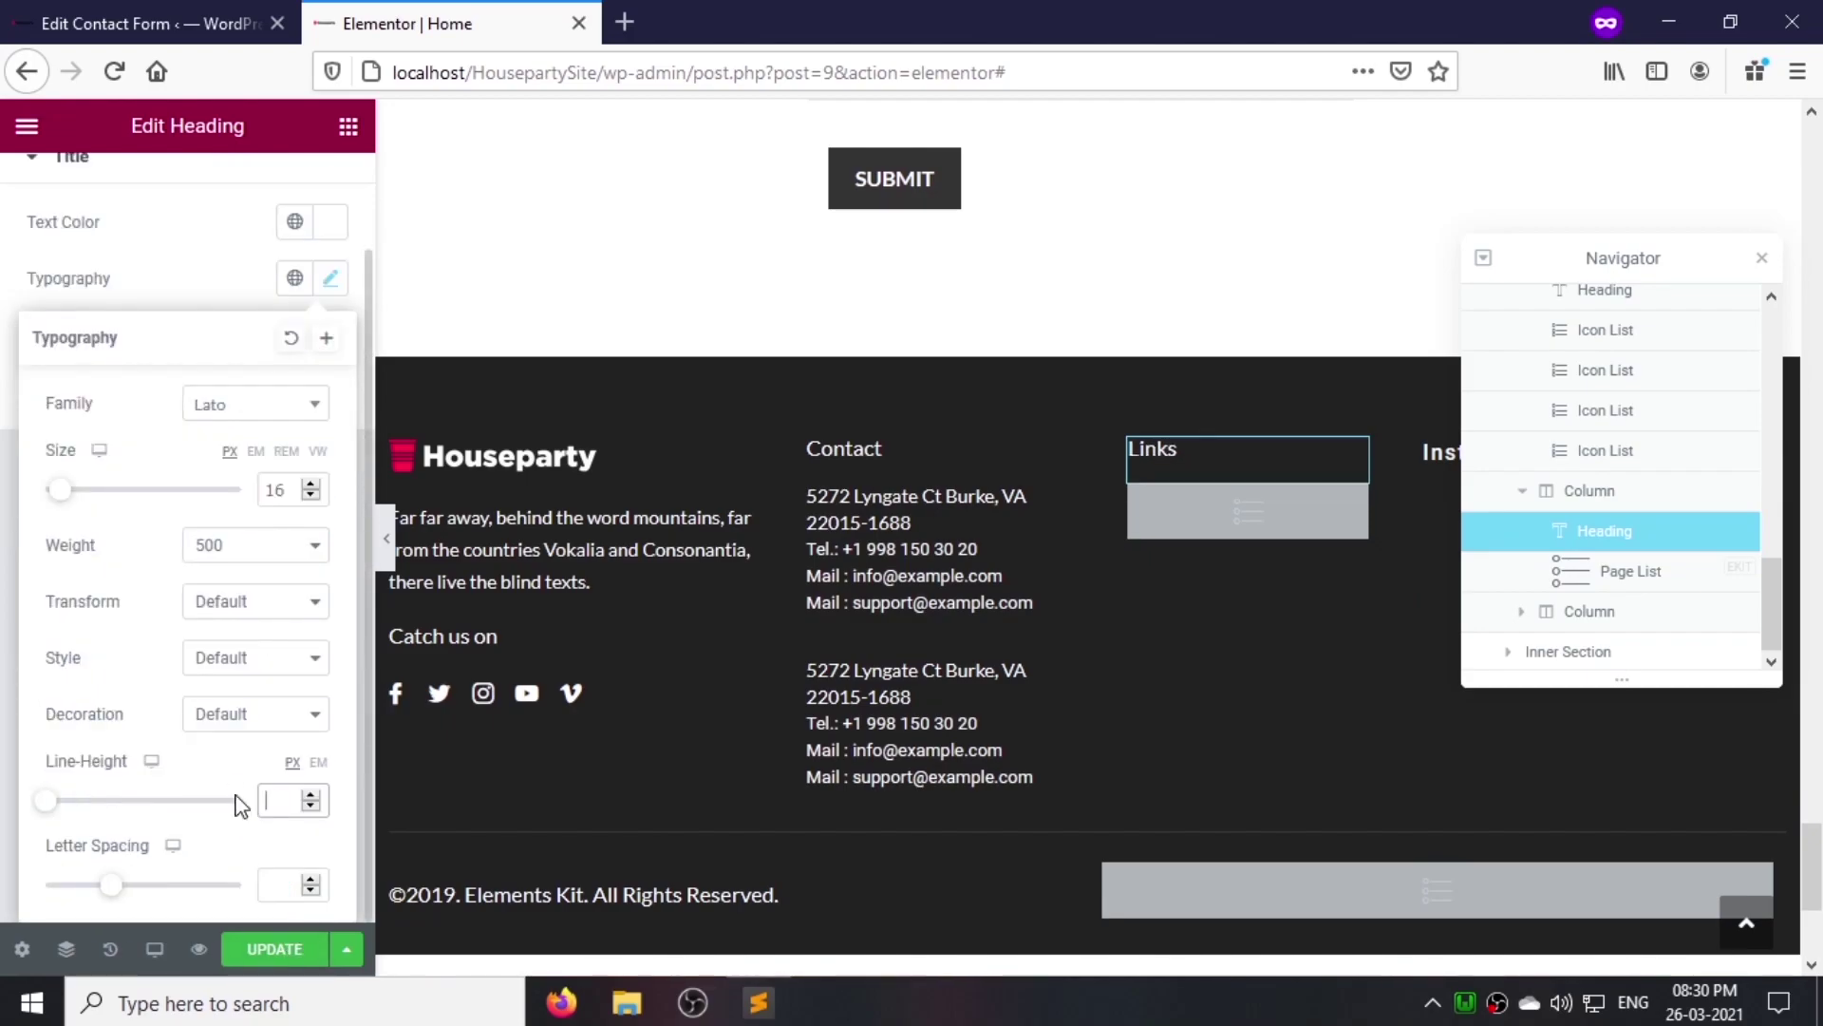
Step: Replace the Links page list with a vertical Navigation Menu widget
{"action": "right_click", "coordinate": [1205, 513]}
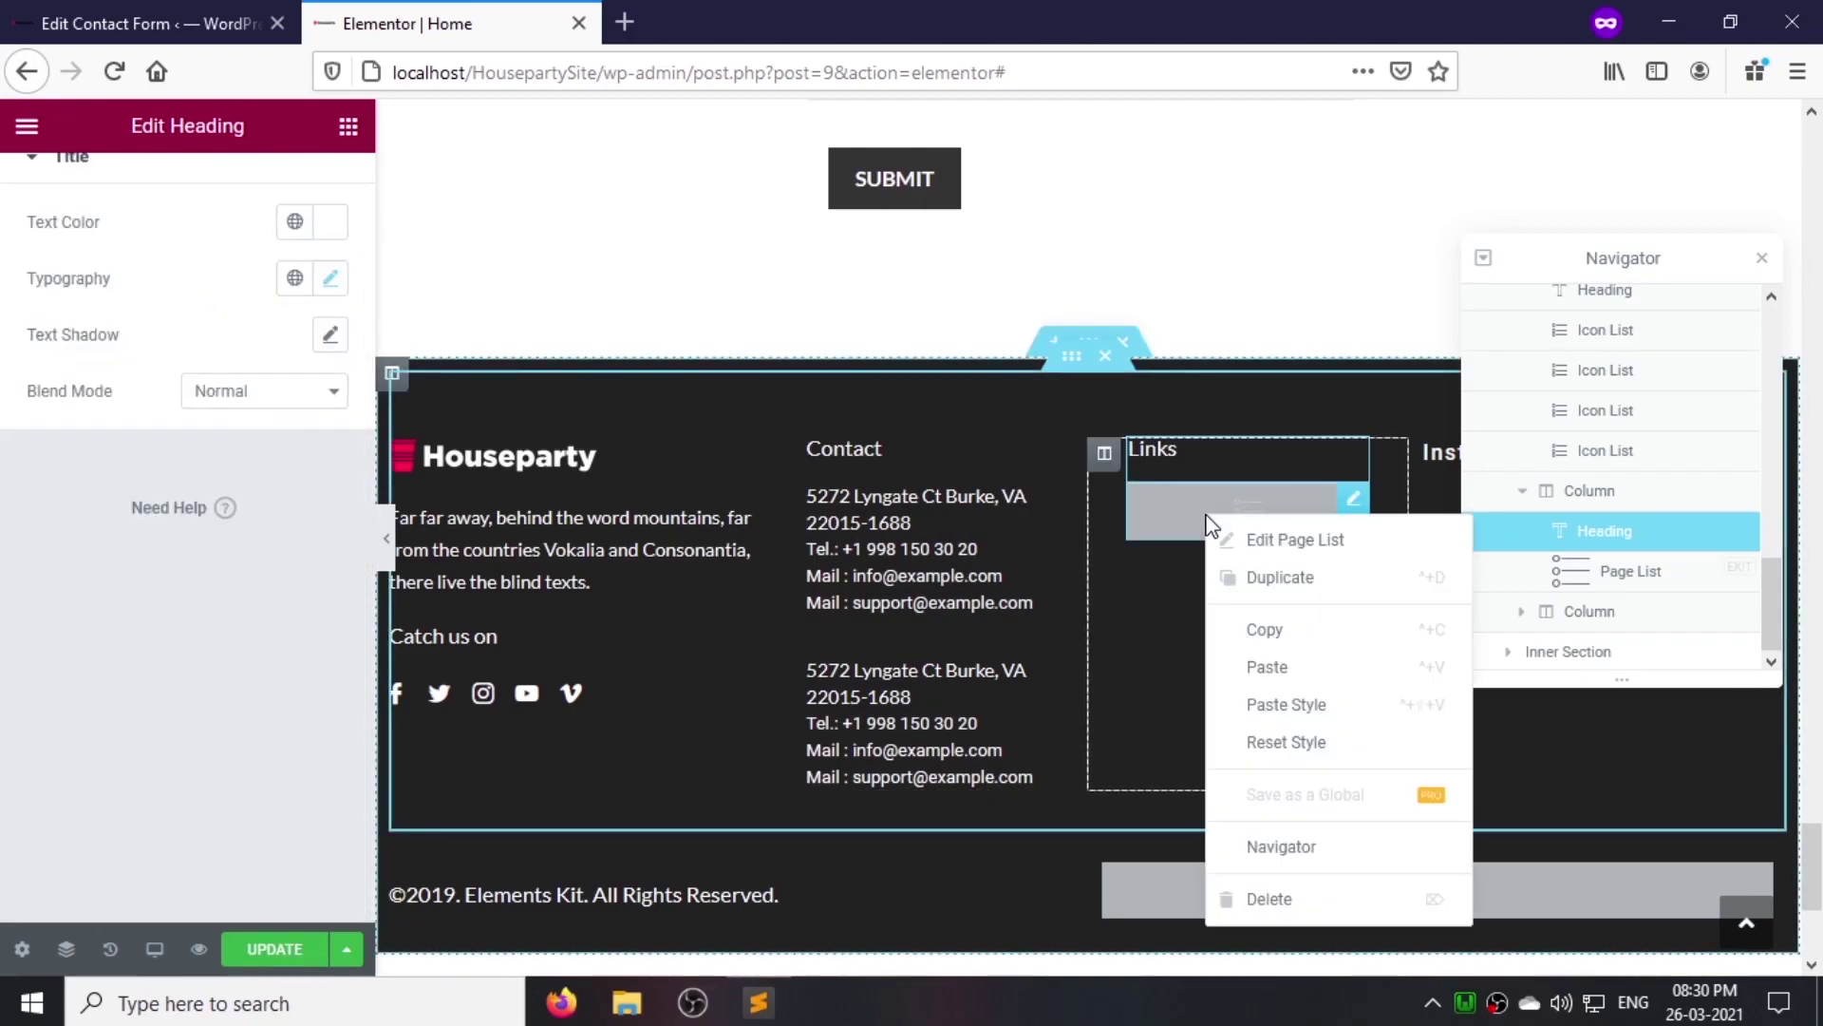
{"action": "left_click", "coordinate": [1234, 892]}
{"action": "left_click_drag", "start_coordinate": [277, 446], "coordinate": [1235, 503]}
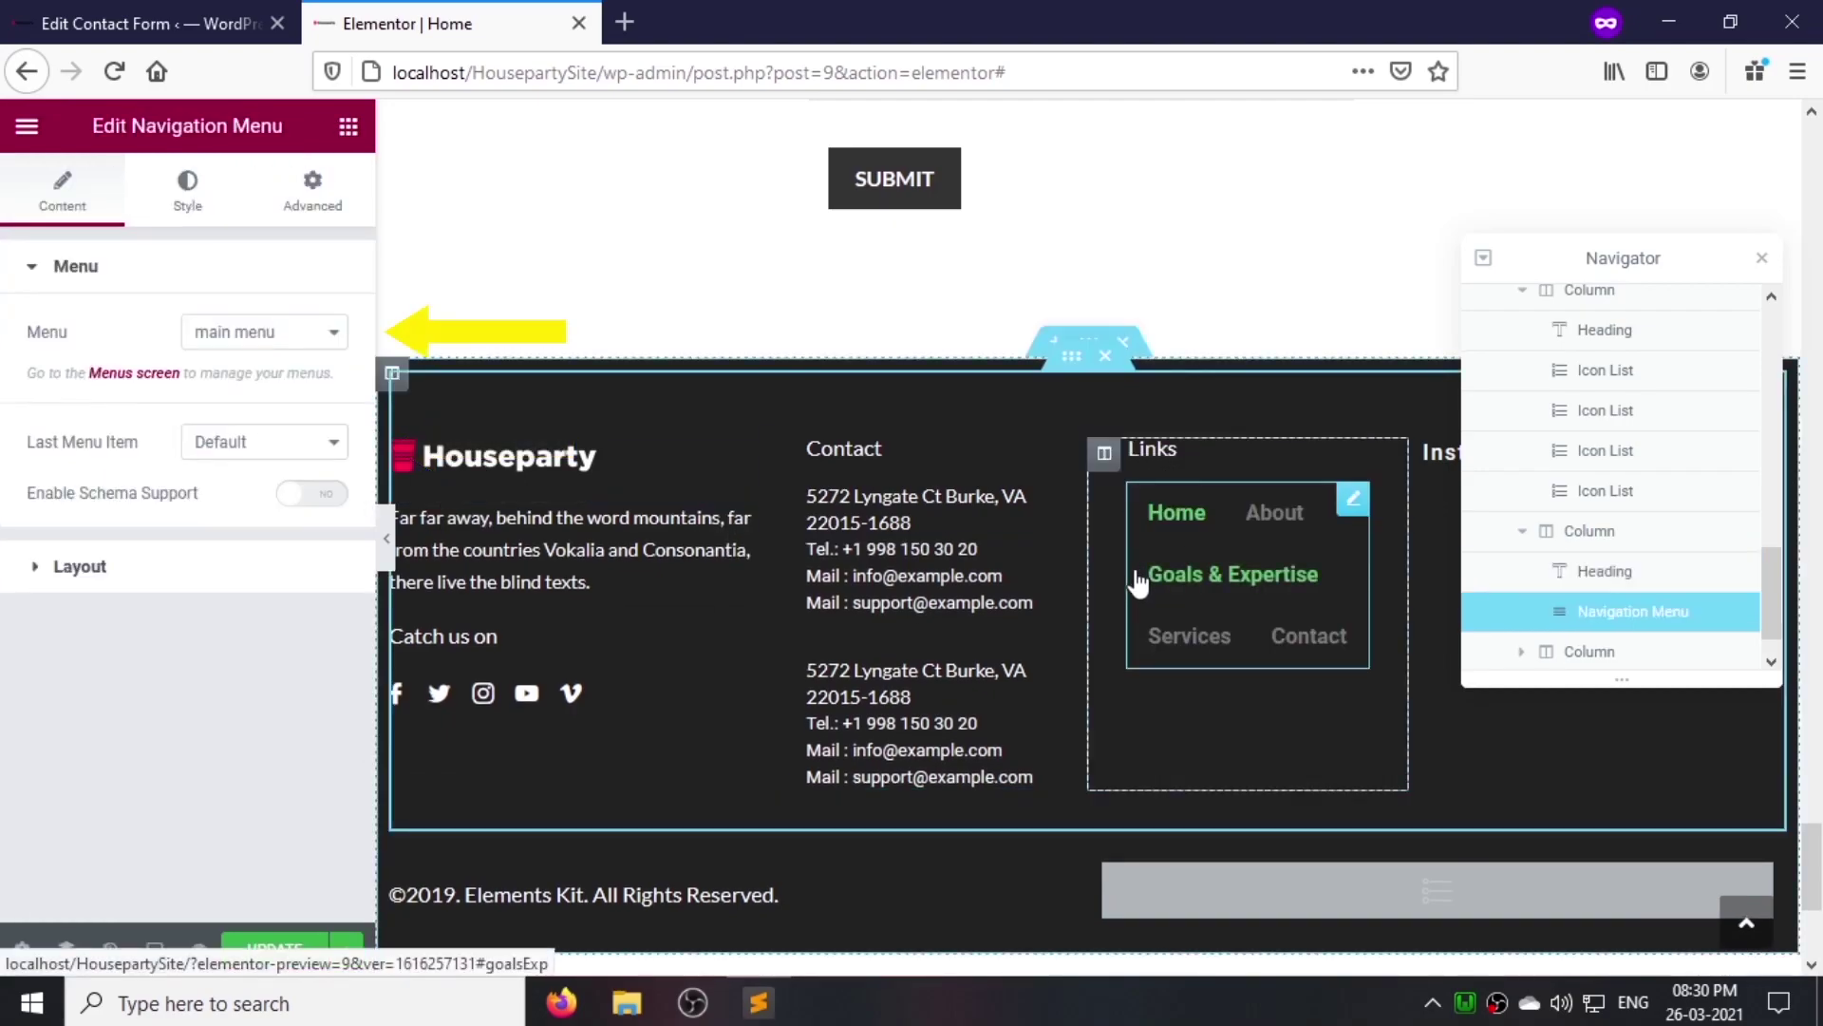
{"action": "left_click", "coordinate": [117, 563]}
{"action": "left_click", "coordinate": [245, 402]}
{"action": "left_click", "coordinate": [247, 463]}
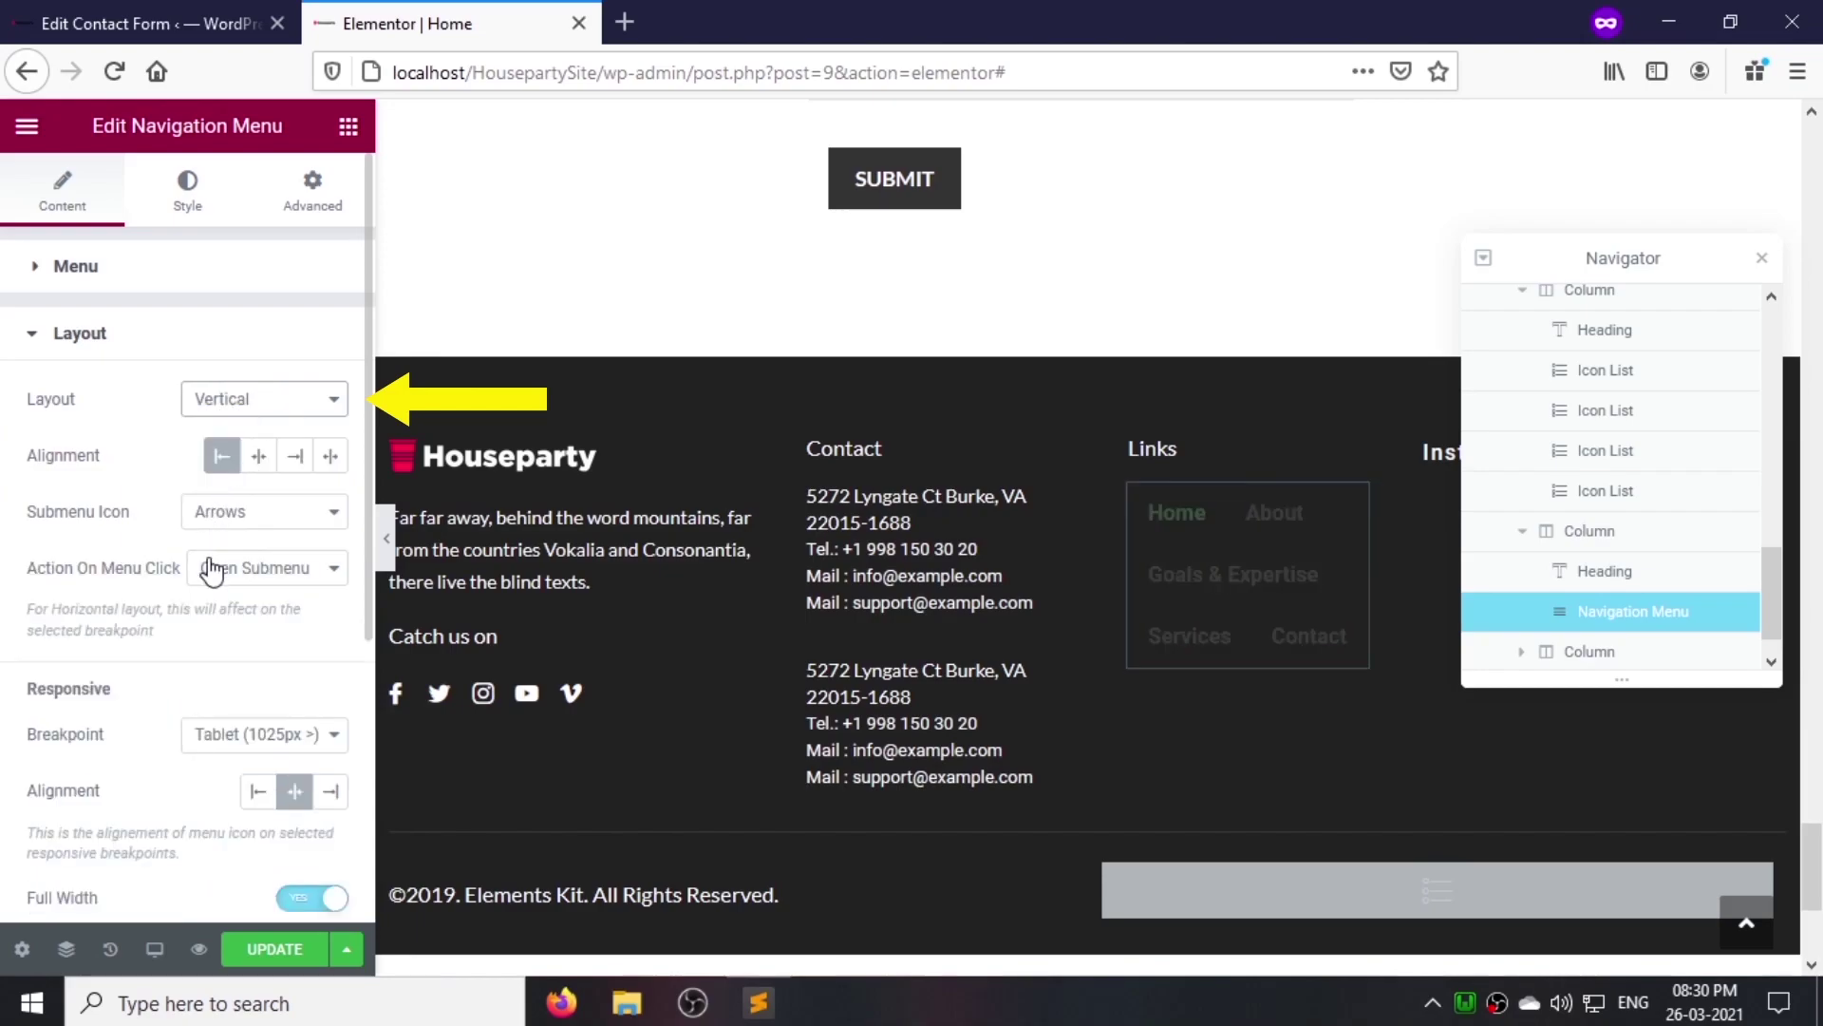
Step: Style the menu in Lato with light grey #dddddd text
{"action": "left_click", "coordinate": [181, 230]}
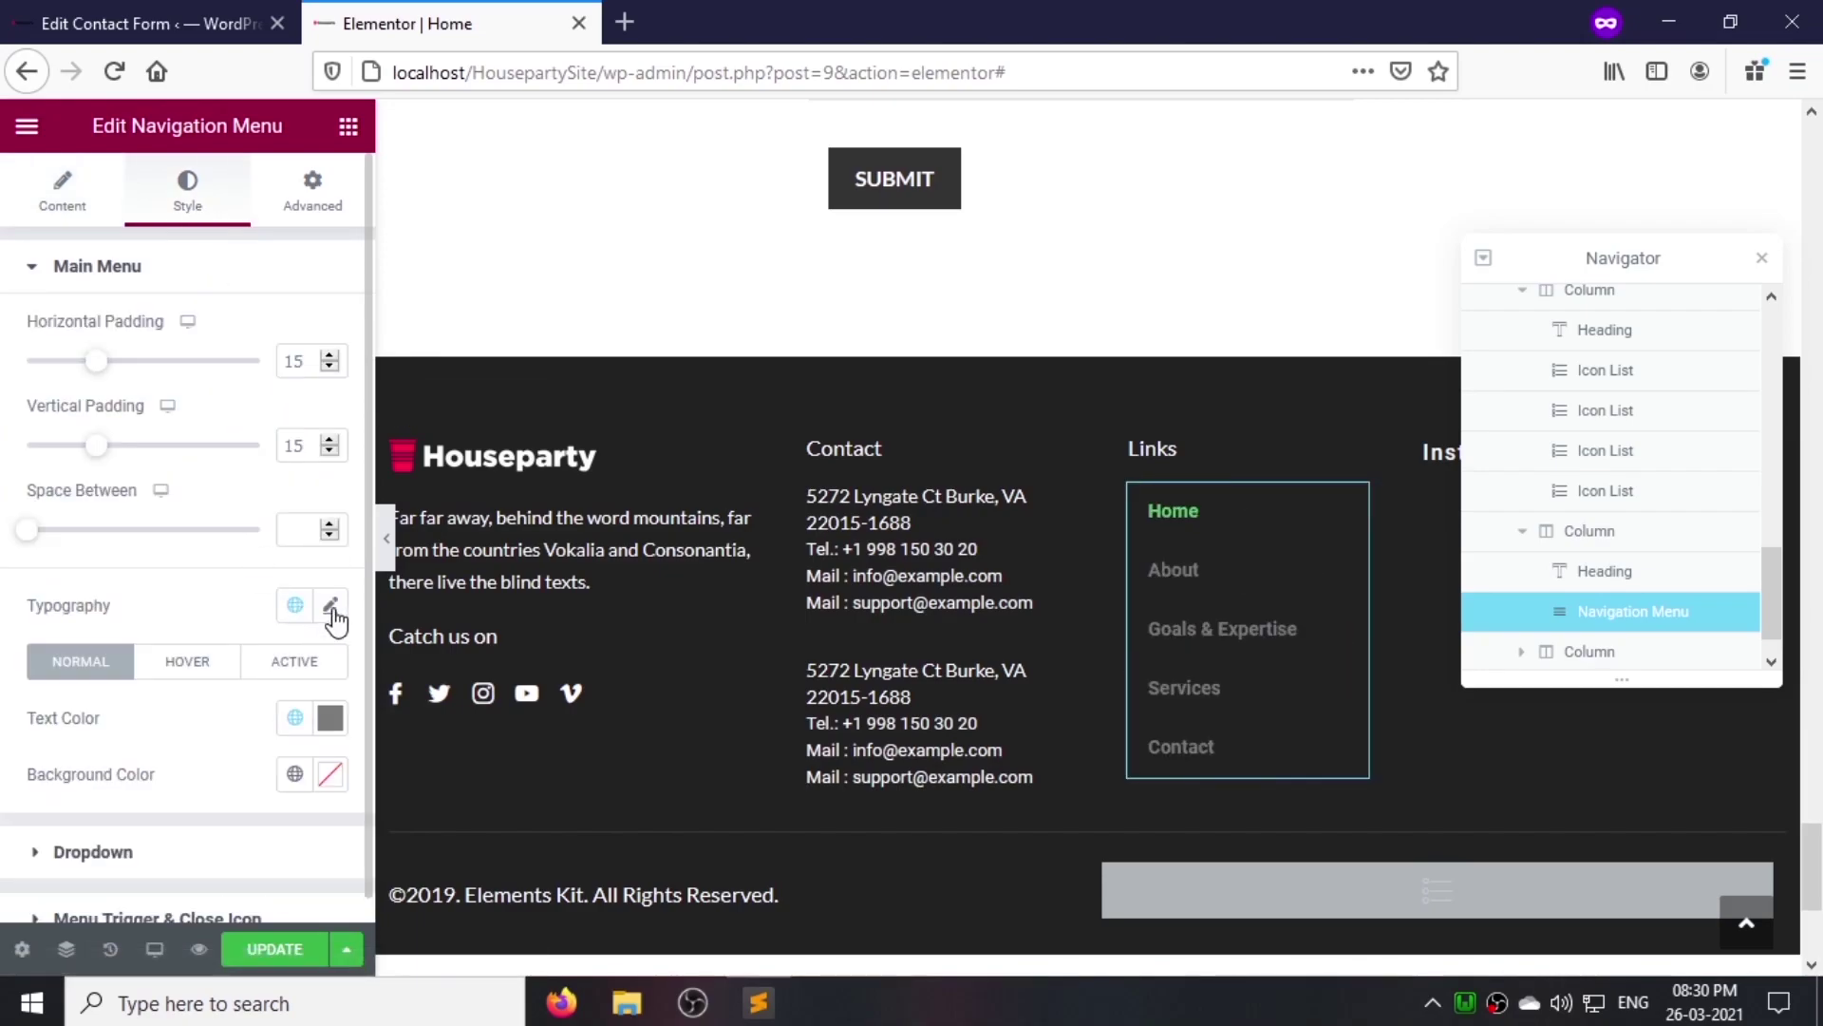
{"action": "left_click", "coordinate": [333, 622]}
{"action": "left_click", "coordinate": [249, 403]}
{"action": "type", "text": "lato"}
{"action": "key", "text": "Return"}
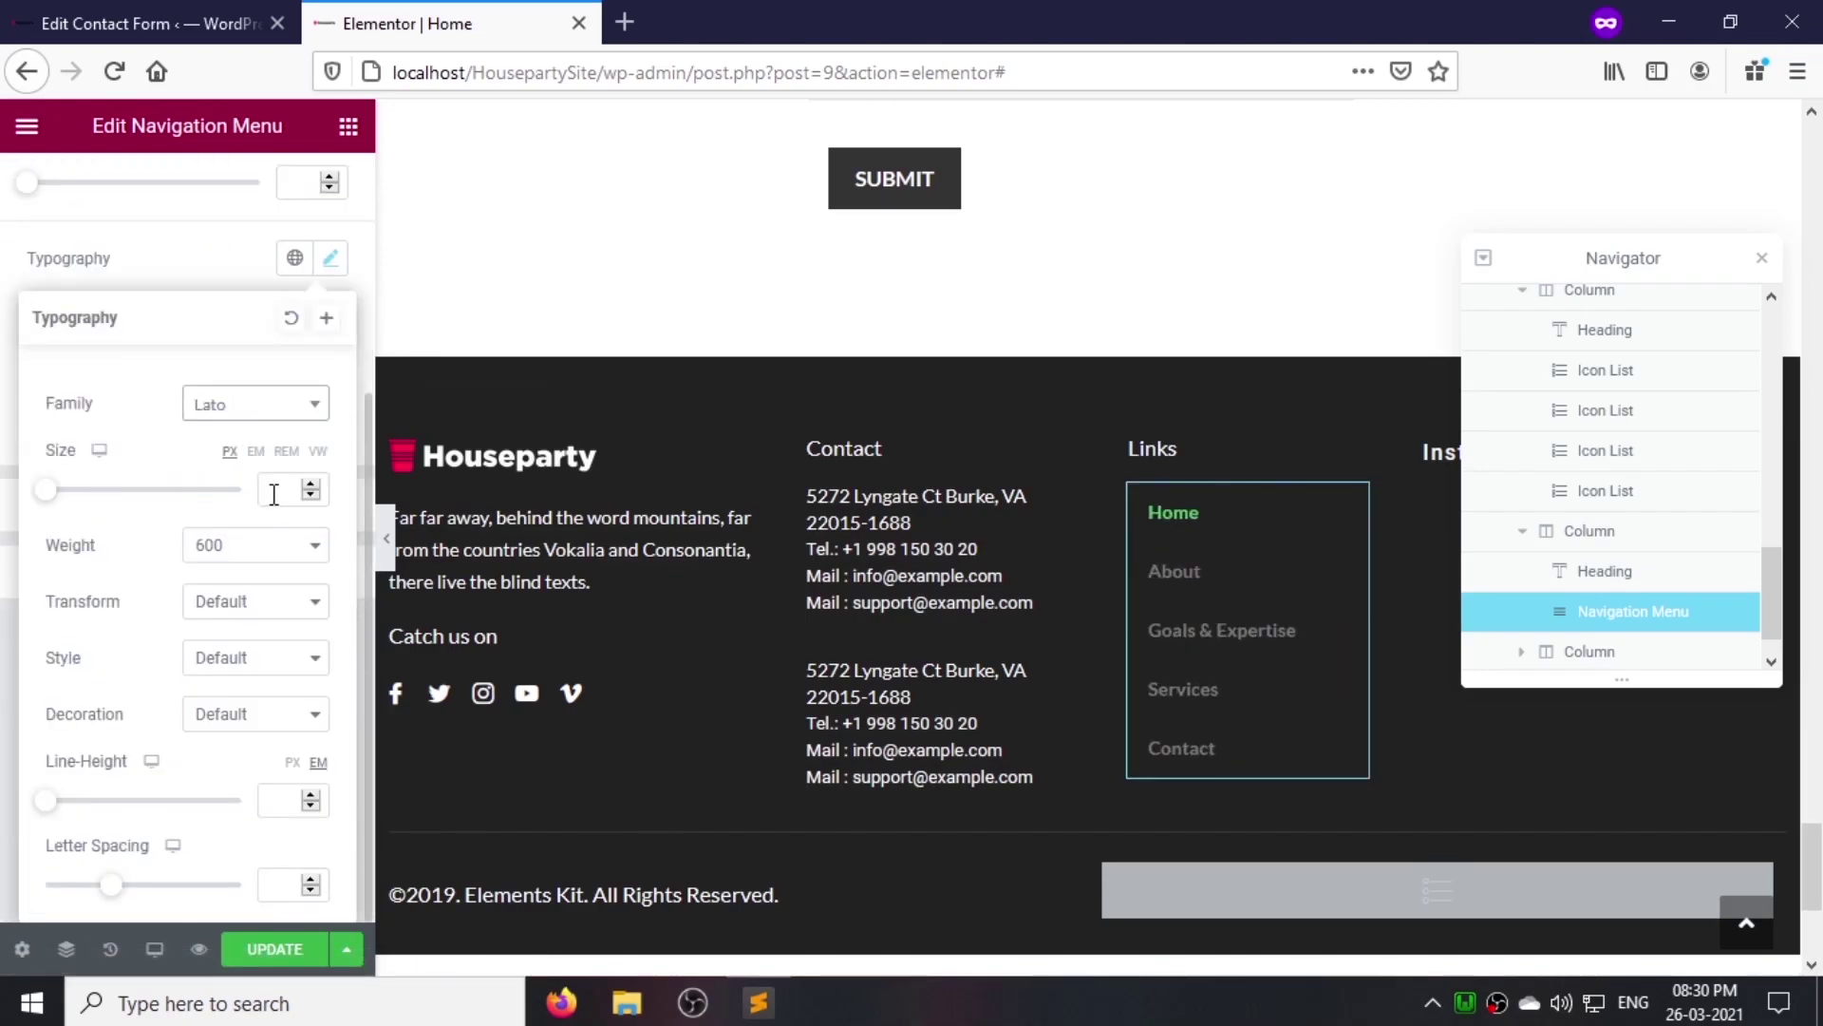
{"action": "left_click", "coordinate": [211, 260]}
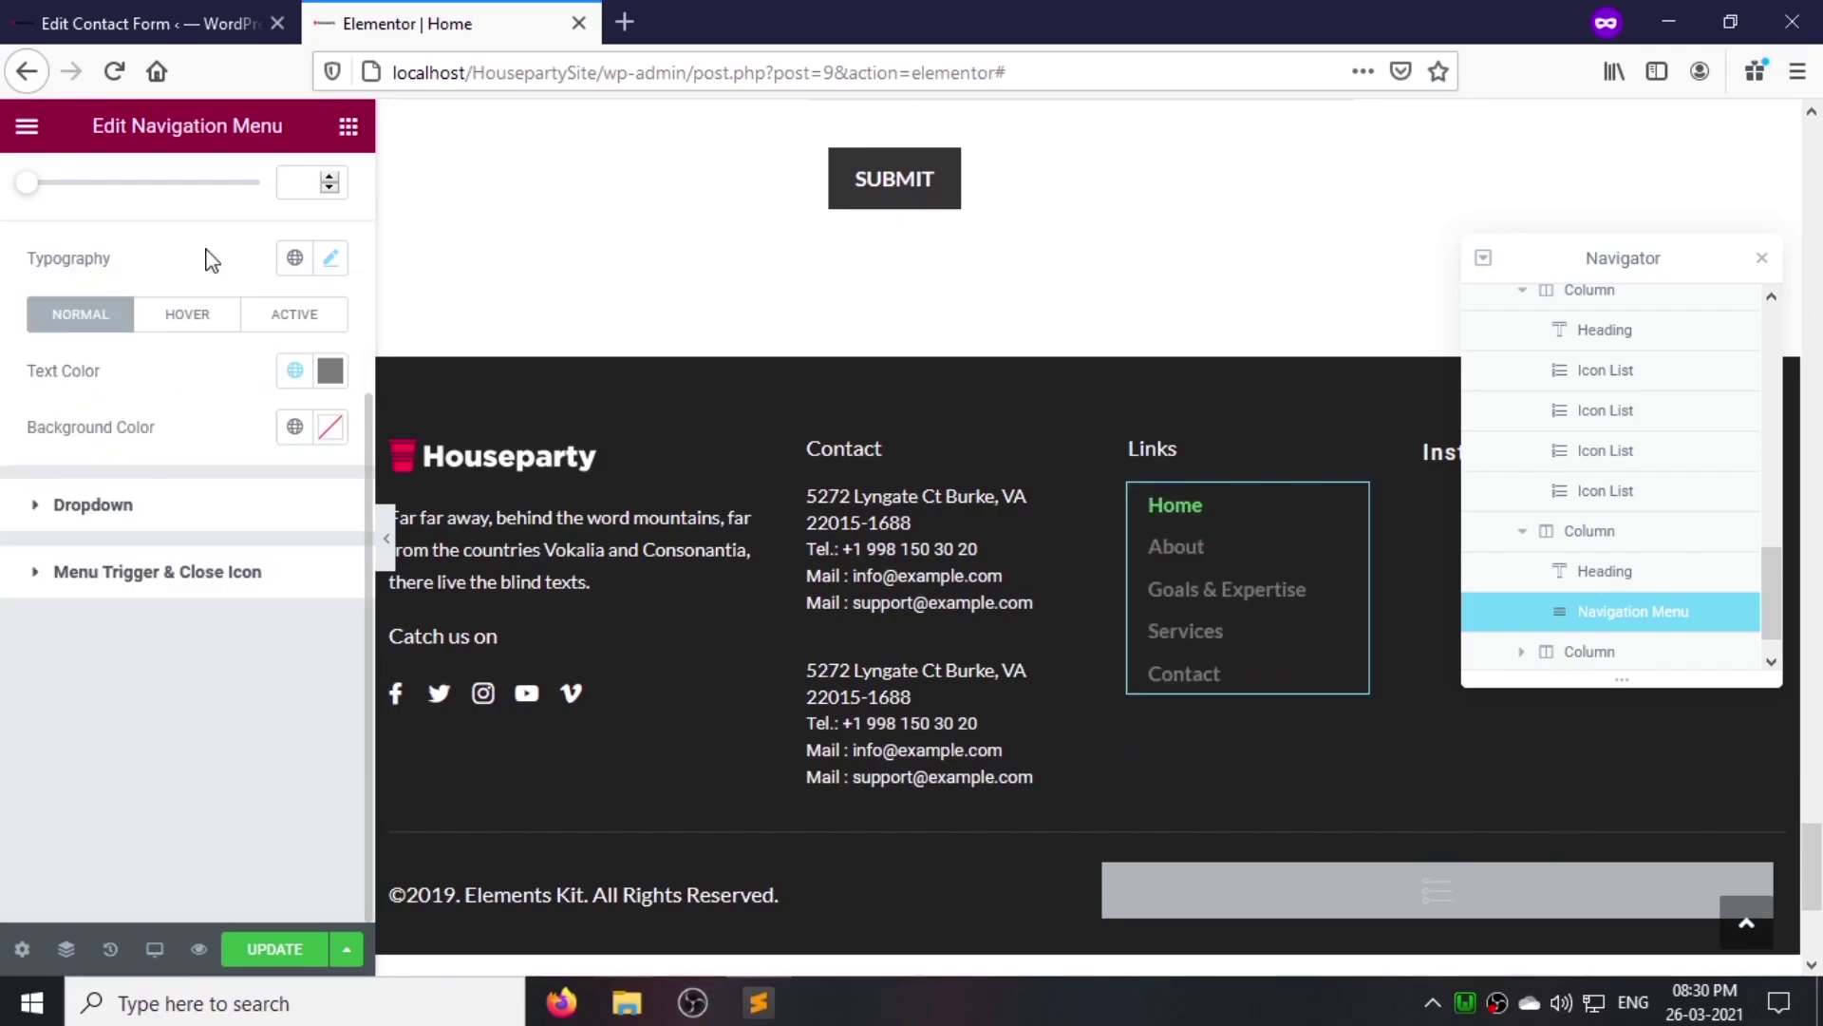
{"action": "left_click", "coordinate": [330, 373]}
{"action": "left_click", "coordinate": [190, 688]}
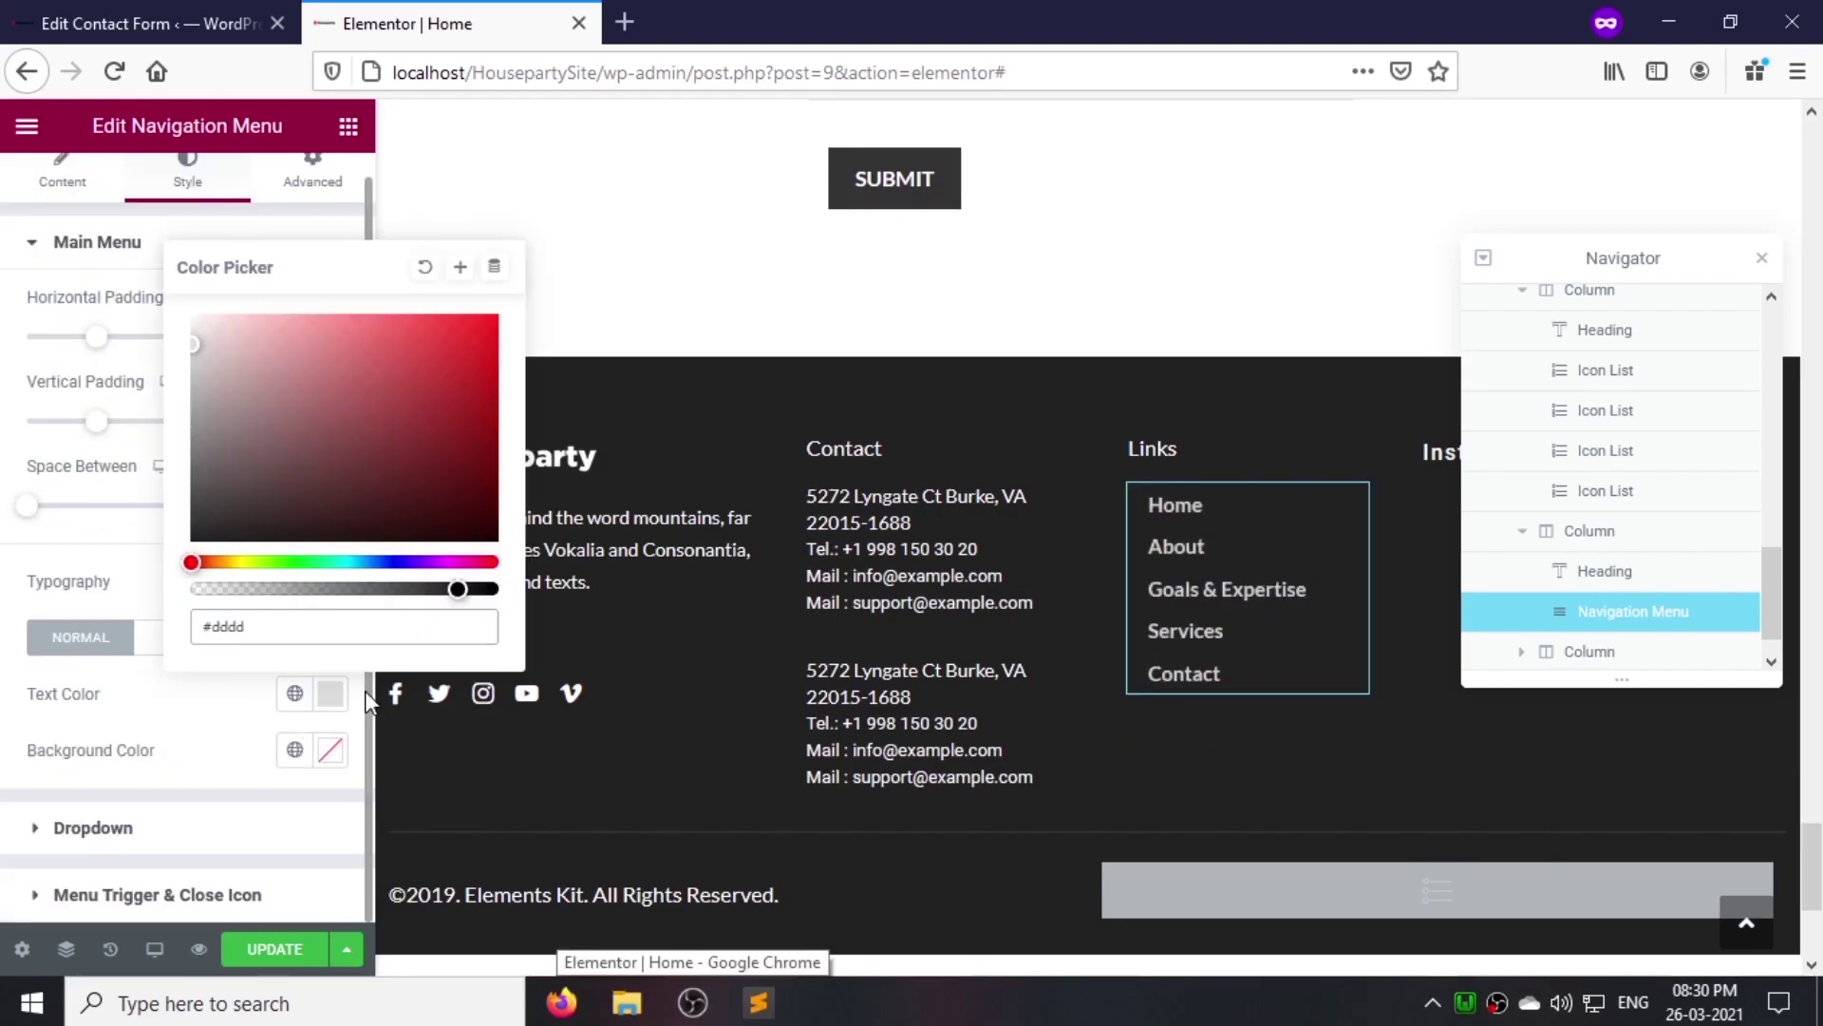
Step: Set the Instagram Feed heading font to Lato
{"action": "left_click", "coordinate": [1762, 257]}
{"action": "left_click", "coordinate": [1757, 453]}
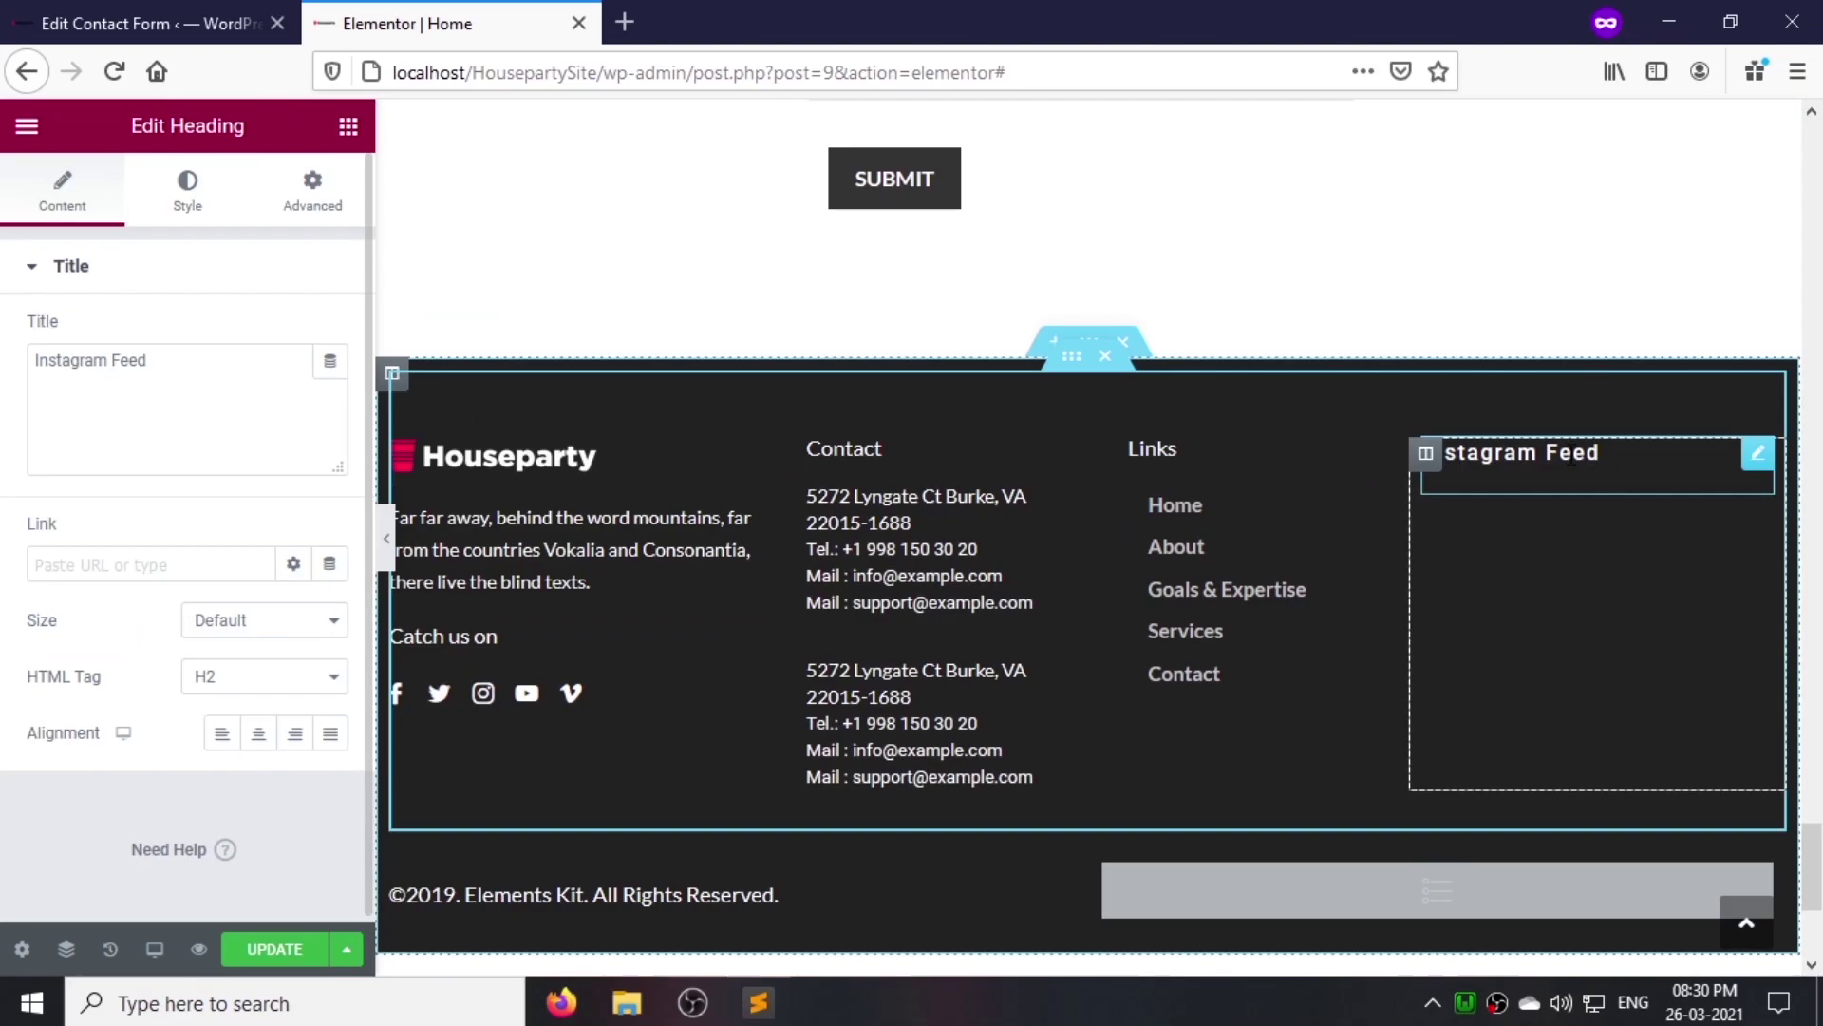
{"action": "left_click", "coordinate": [187, 190]}
{"action": "left_click", "coordinate": [331, 387]}
{"action": "left_click", "coordinate": [255, 513]}
{"action": "type", "text": "la"}
{"action": "left_click", "coordinate": [247, 619]}
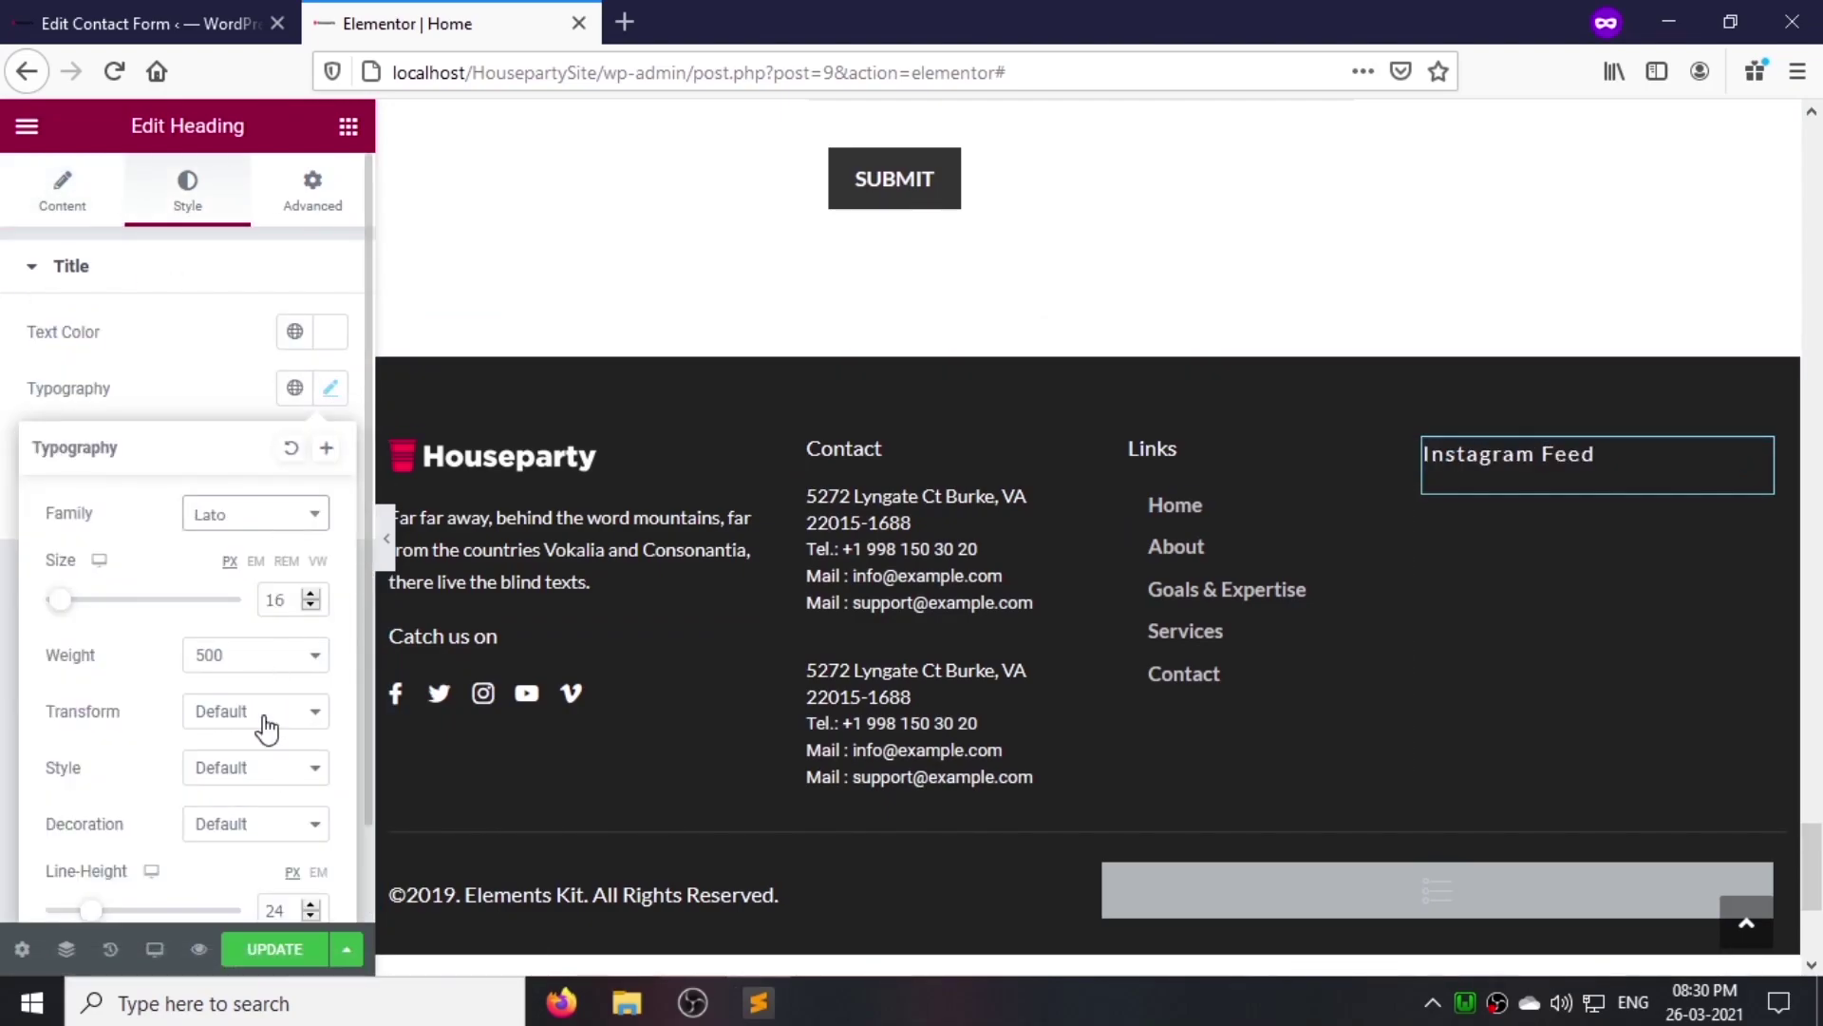
{"action": "scroll", "coordinate": [285, 807], "scroll_direction": "down", "scroll_amount": 2}
{"action": "scroll", "coordinate": [186, 363], "scroll_direction": "up", "scroll_amount": 1}
{"action": "scroll", "coordinate": [219, 285], "scroll_direction": "up", "scroll_amount": 1}
{"action": "left_click", "coordinate": [276, 209]}
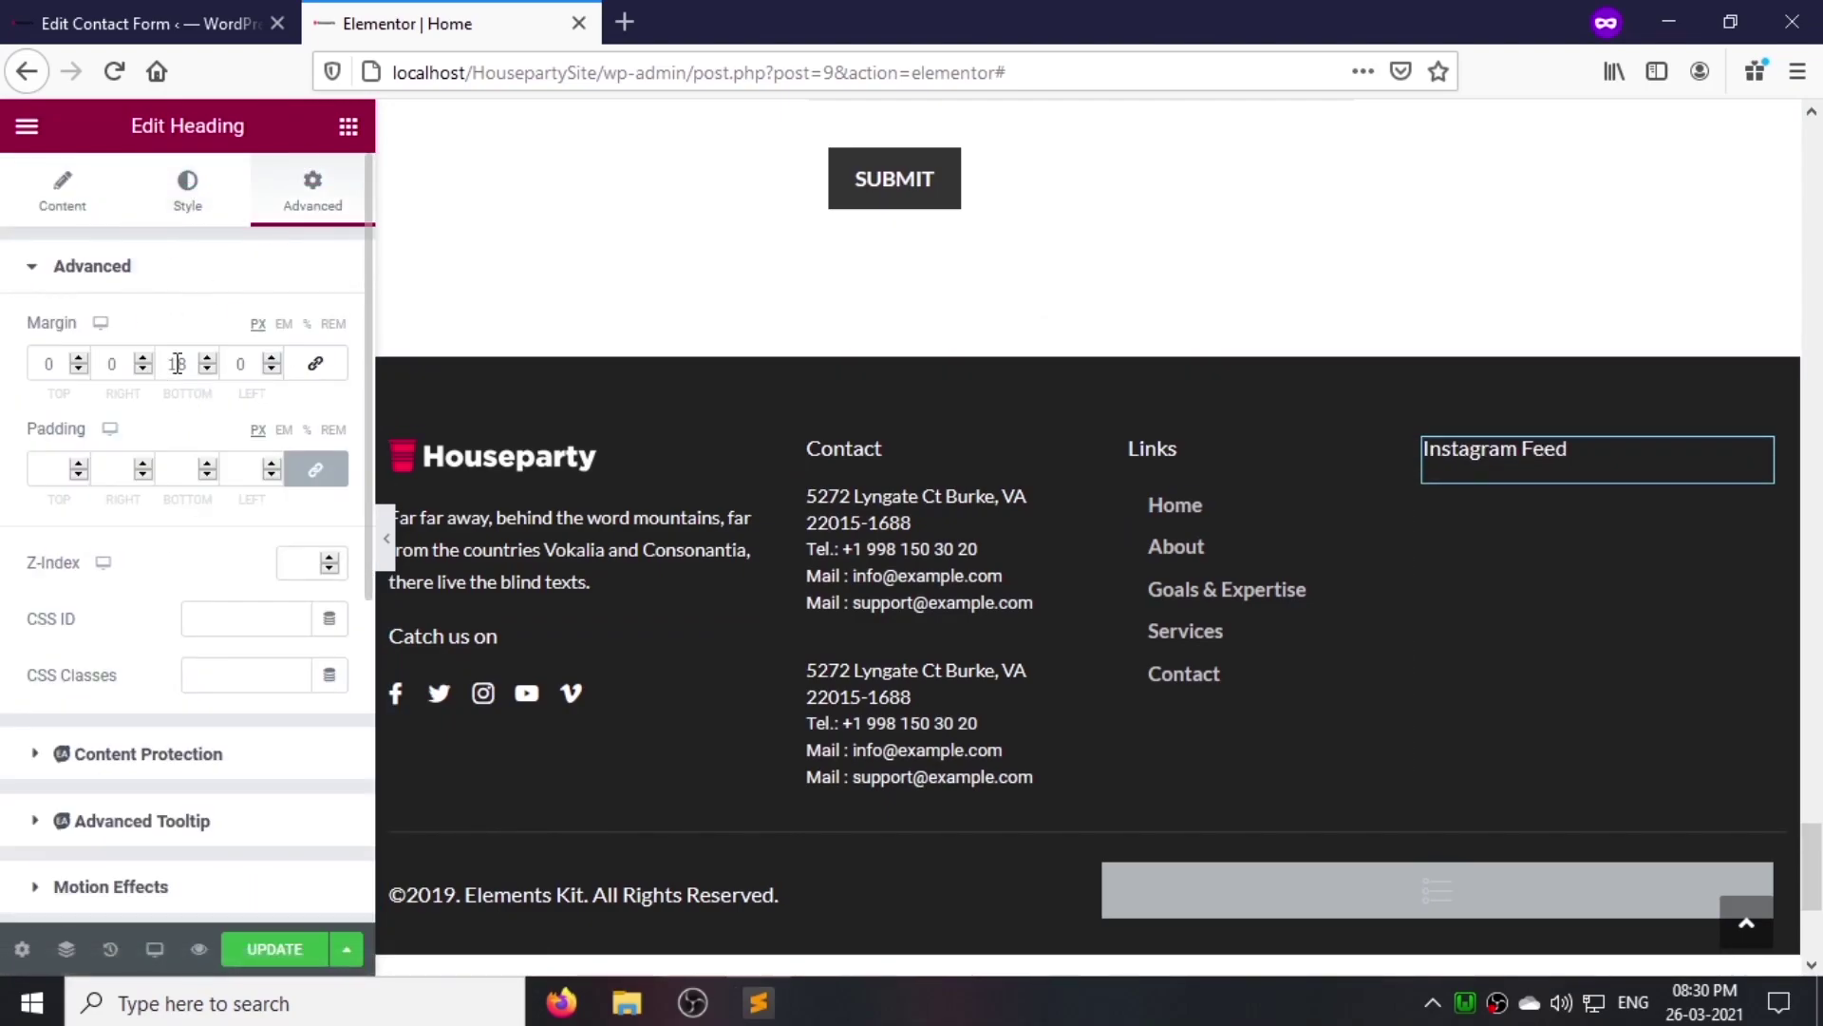
Step: Add a Google Maps widget under the Instagram Feed heading with height 160
{"action": "left_click", "coordinate": [349, 127]}
{"action": "type", "text": "map"}
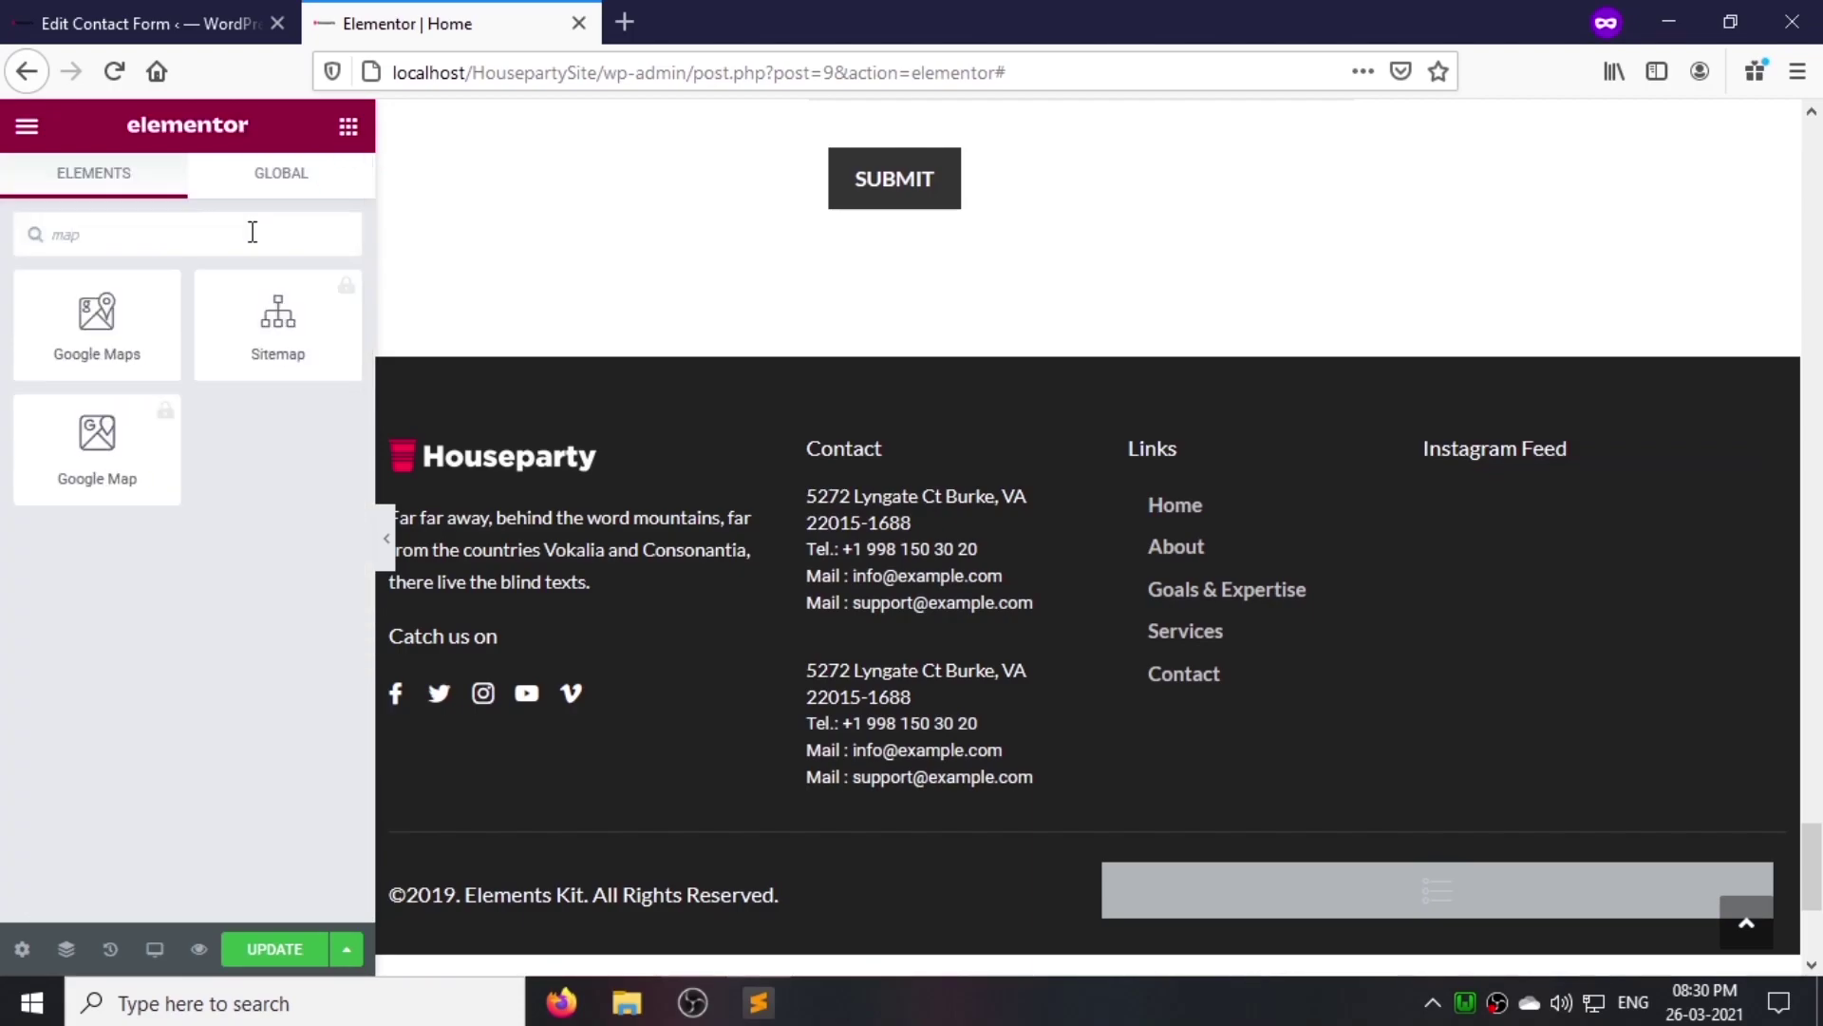
{"action": "left_click_drag", "start_coordinate": [118, 339], "coordinate": [1478, 477]}
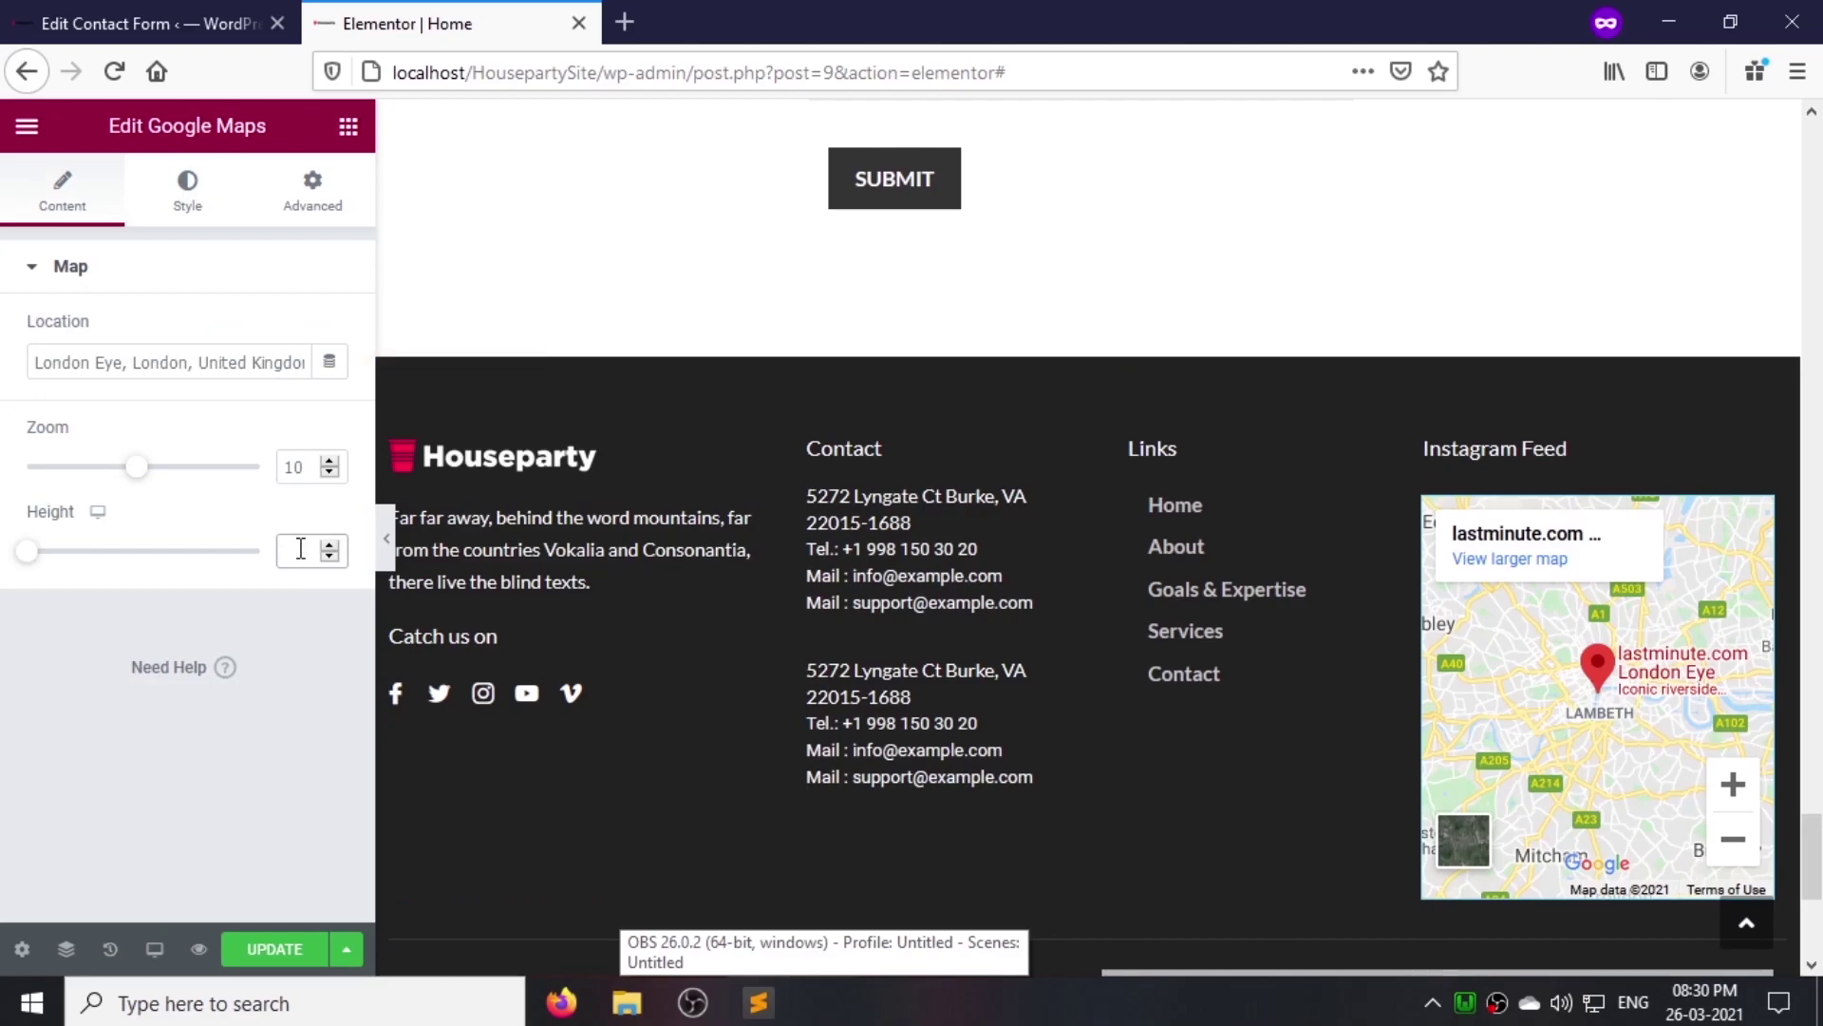
{"action": "left_click", "coordinate": [300, 548]}
{"action": "type", "text": "160"}
Step: Narrow the Contact column to 22.4 and the Links column to 16.15 width
{"action": "left_click", "coordinate": [404, 459]}
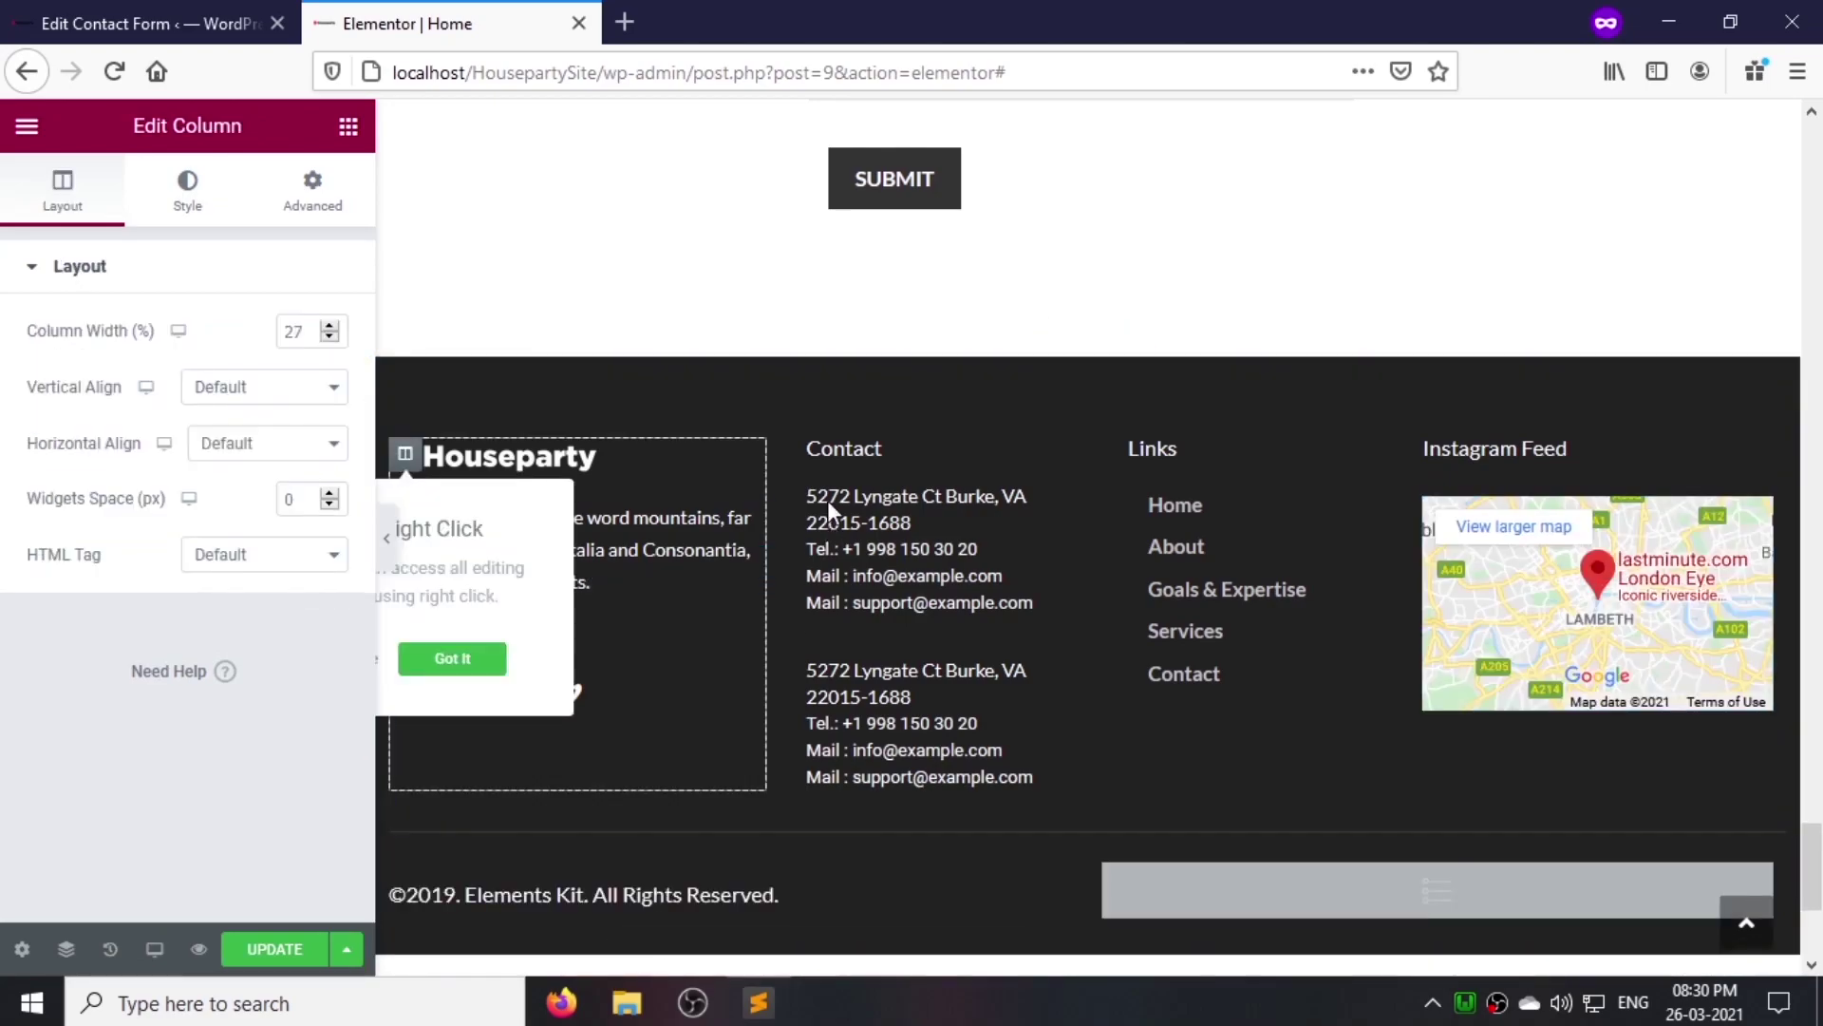
{"action": "left_click", "coordinate": [307, 333]}
{"action": "key", "text": "BackSpace"}
{"action": "type", "text": "2.4"}
{"action": "left_click", "coordinate": [1104, 460]}
{"action": "double_click", "coordinate": [304, 331]}
{"action": "type", "text": "16.15"}
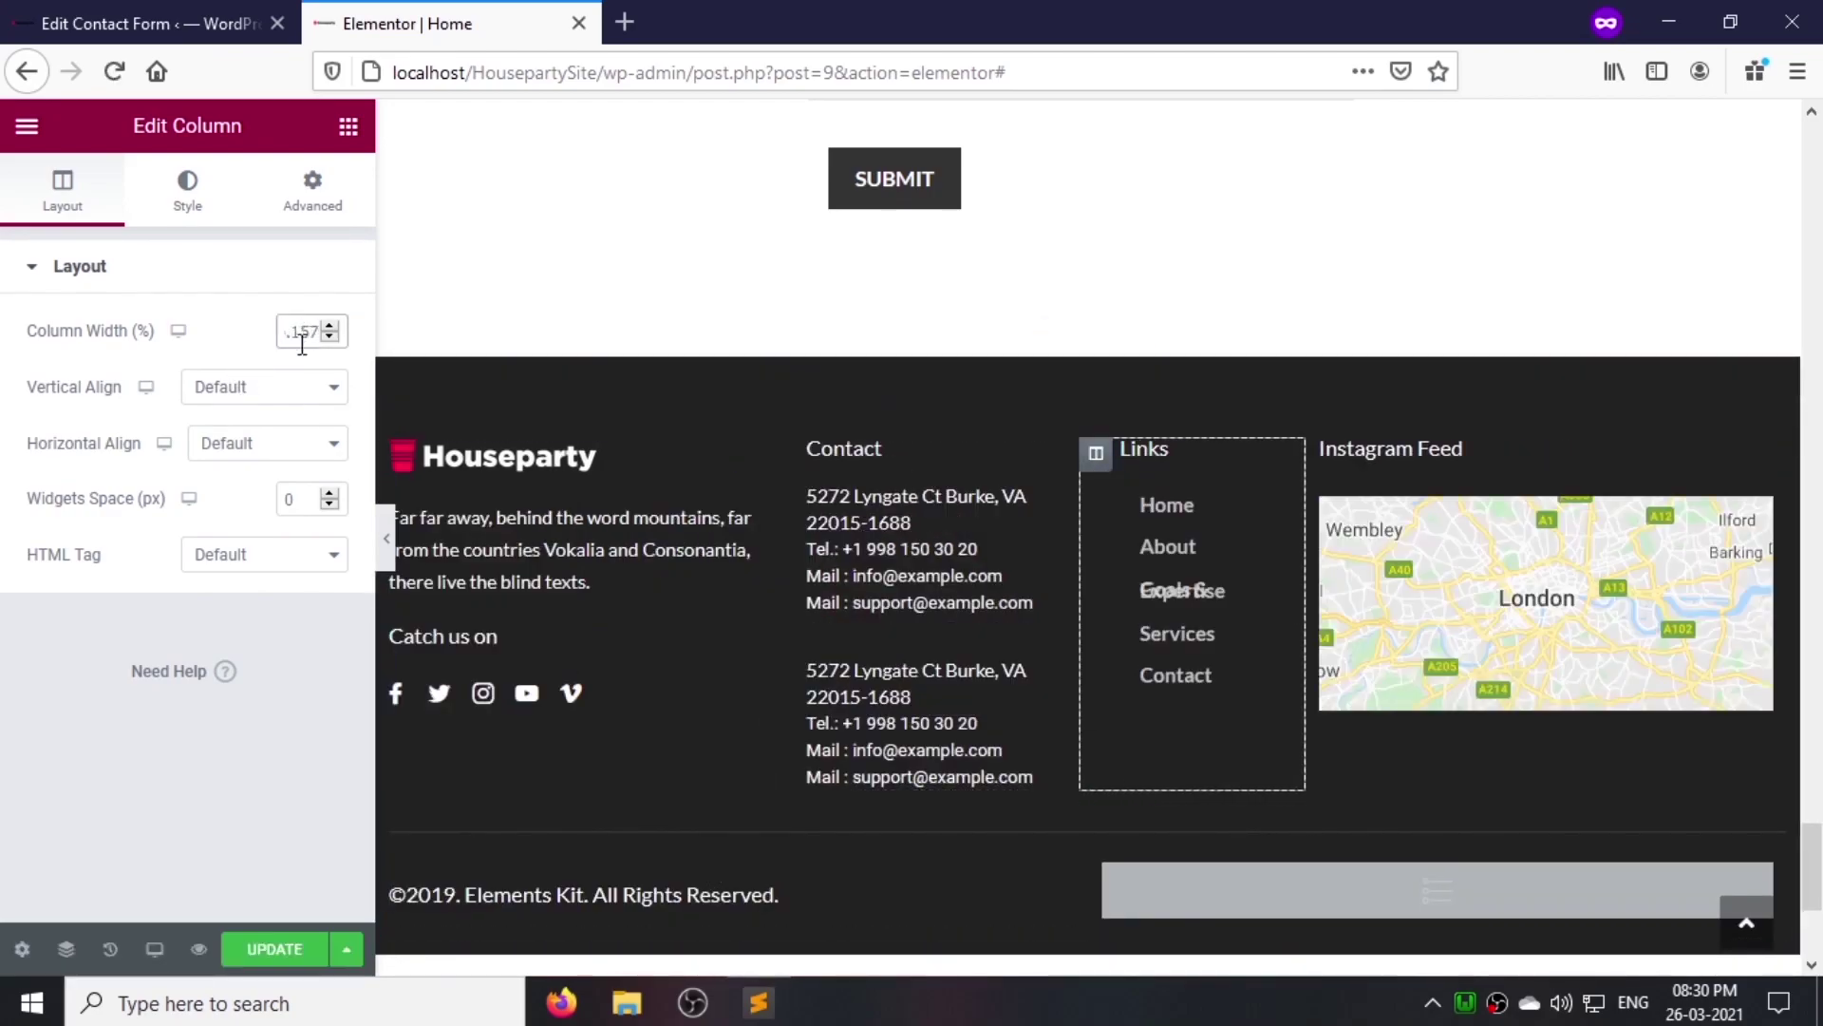
{"action": "left_click", "coordinate": [1324, 474]}
Step: Replace the bottom-bar copyright text with the site address, centred and set in Lato
{"action": "left_click", "coordinate": [649, 895]}
{"action": "triple_click", "coordinate": [181, 359]}
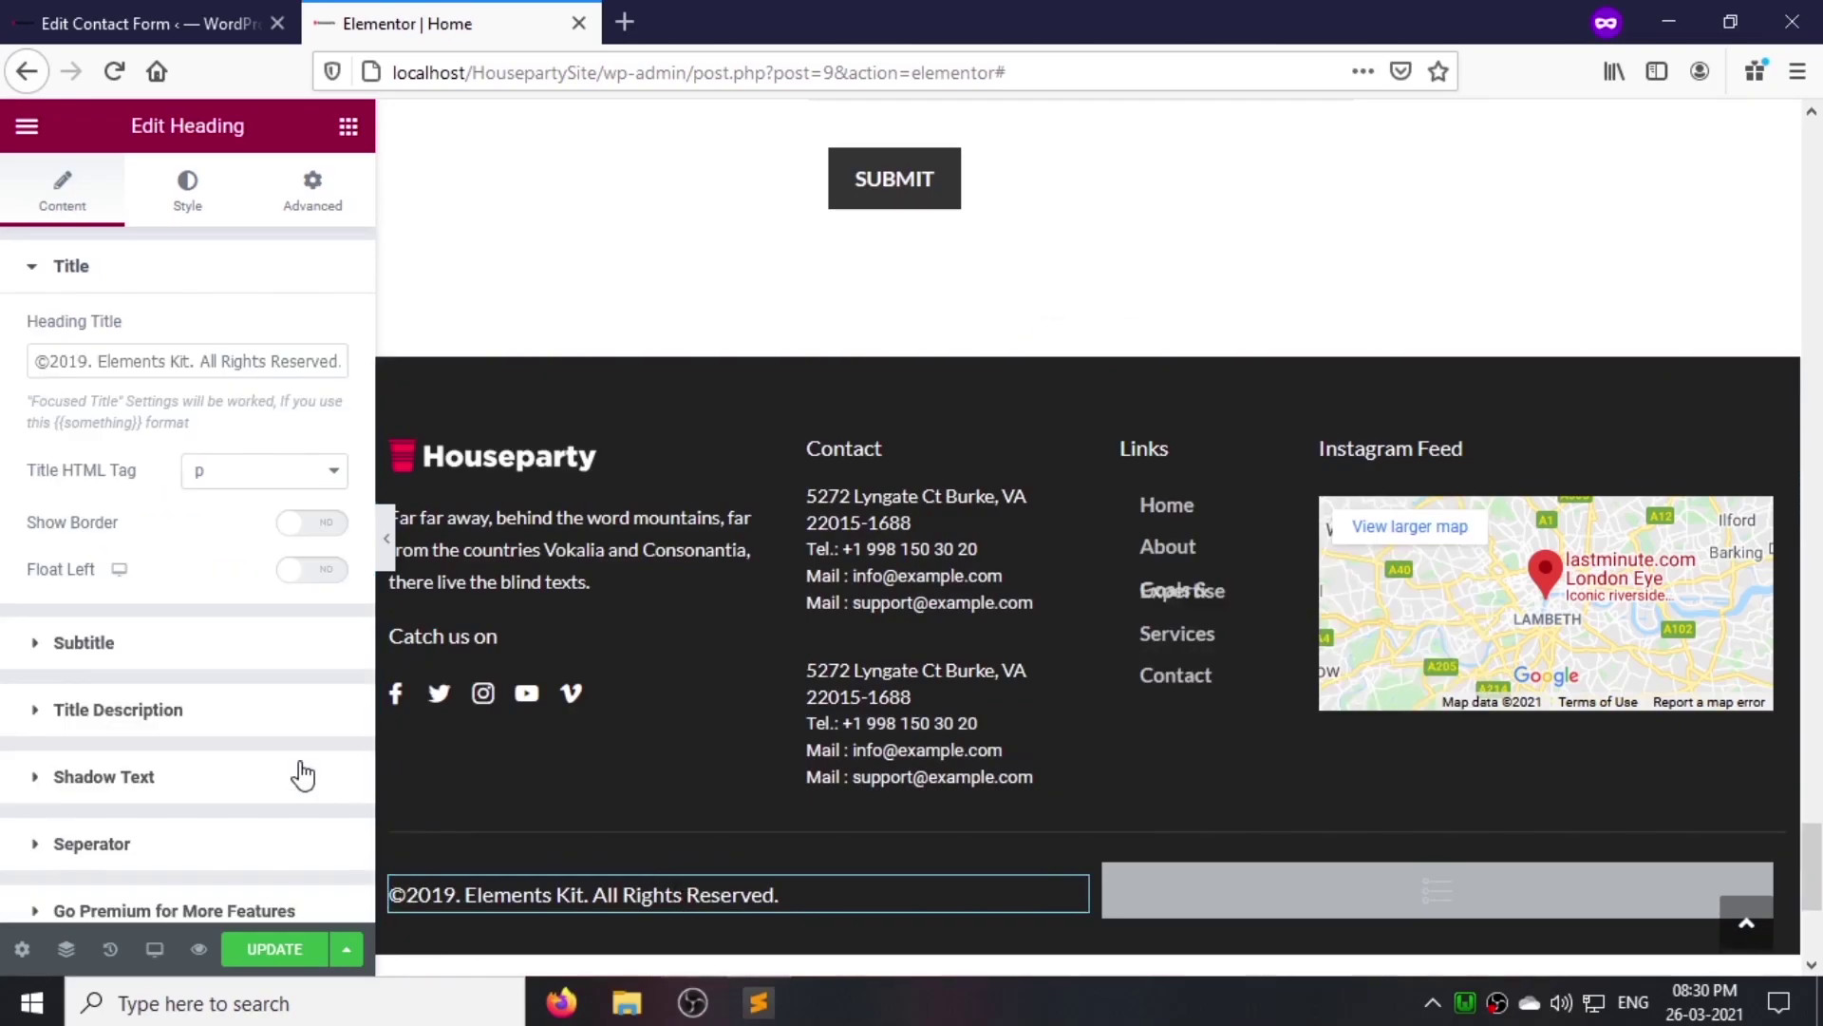
{"action": "key", "text": "ctrl+v"}
{"action": "left_click", "coordinate": [187, 190]}
{"action": "left_click", "coordinate": [295, 332]}
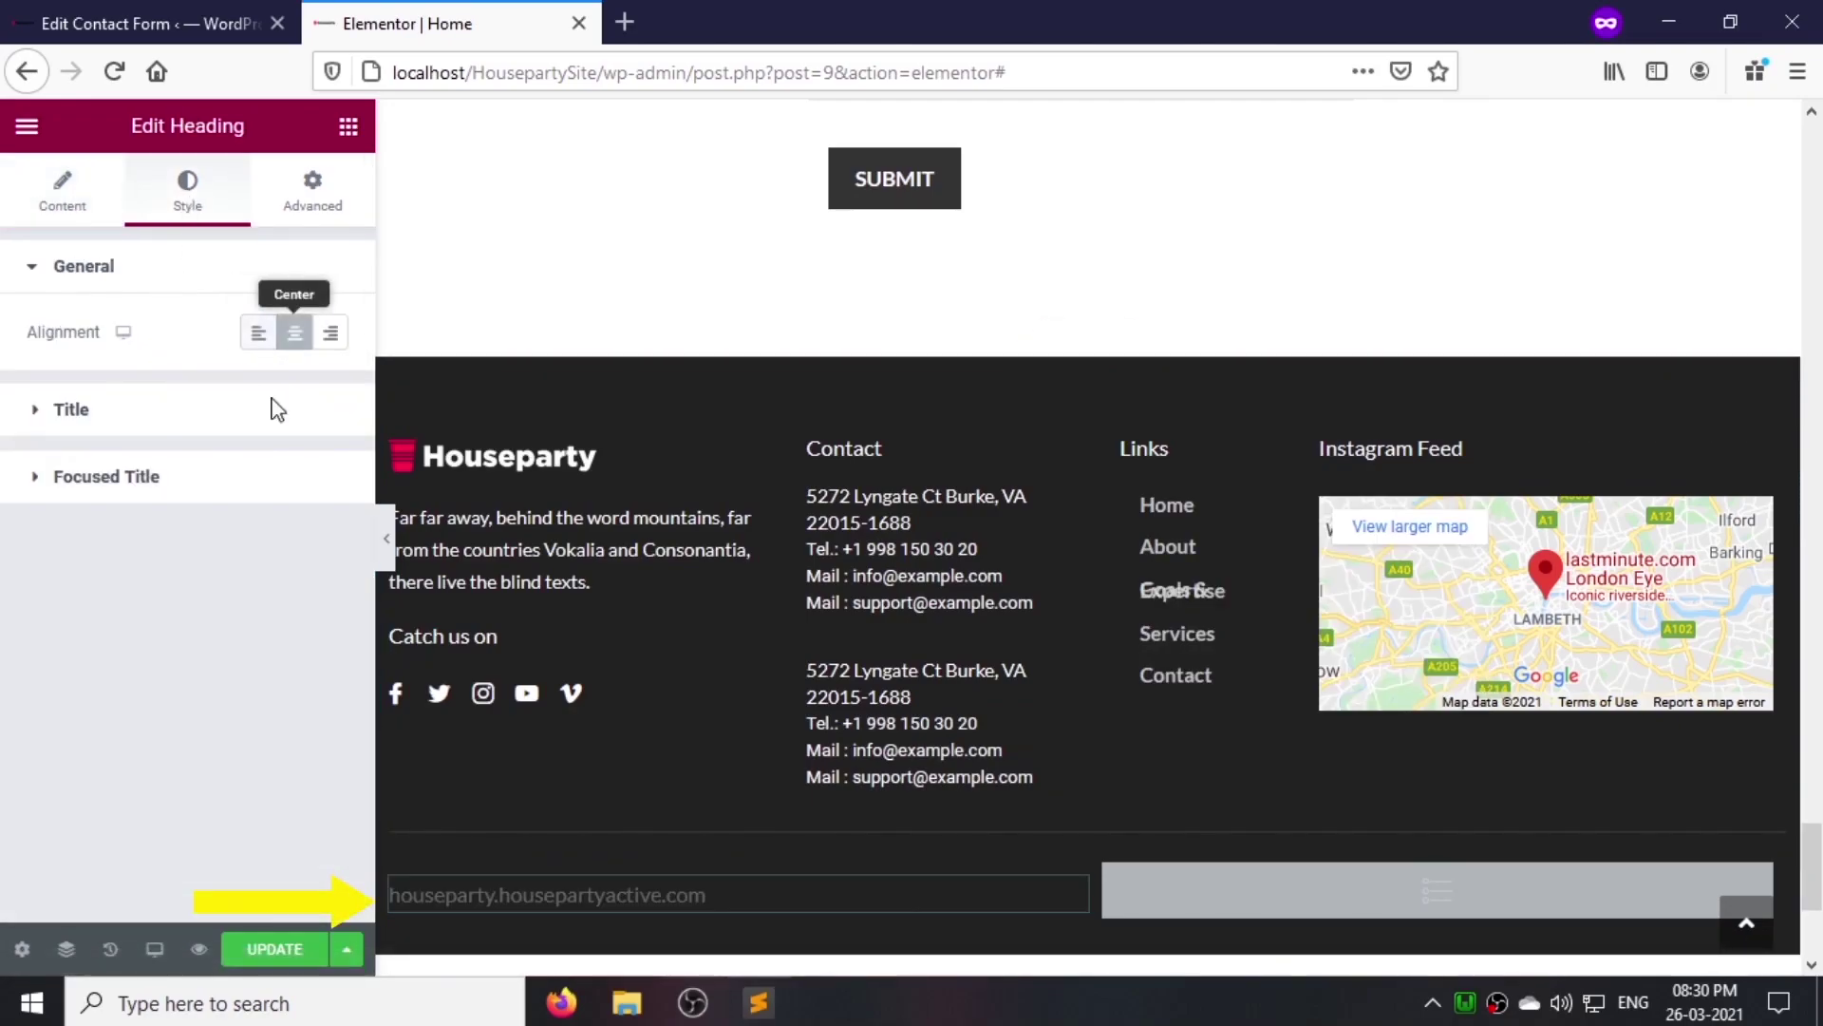
{"action": "left_click", "coordinate": [191, 418]}
{"action": "left_click", "coordinate": [333, 615]}
{"action": "scroll", "coordinate": [264, 579], "scroll_direction": "down", "scroll_amount": 3}
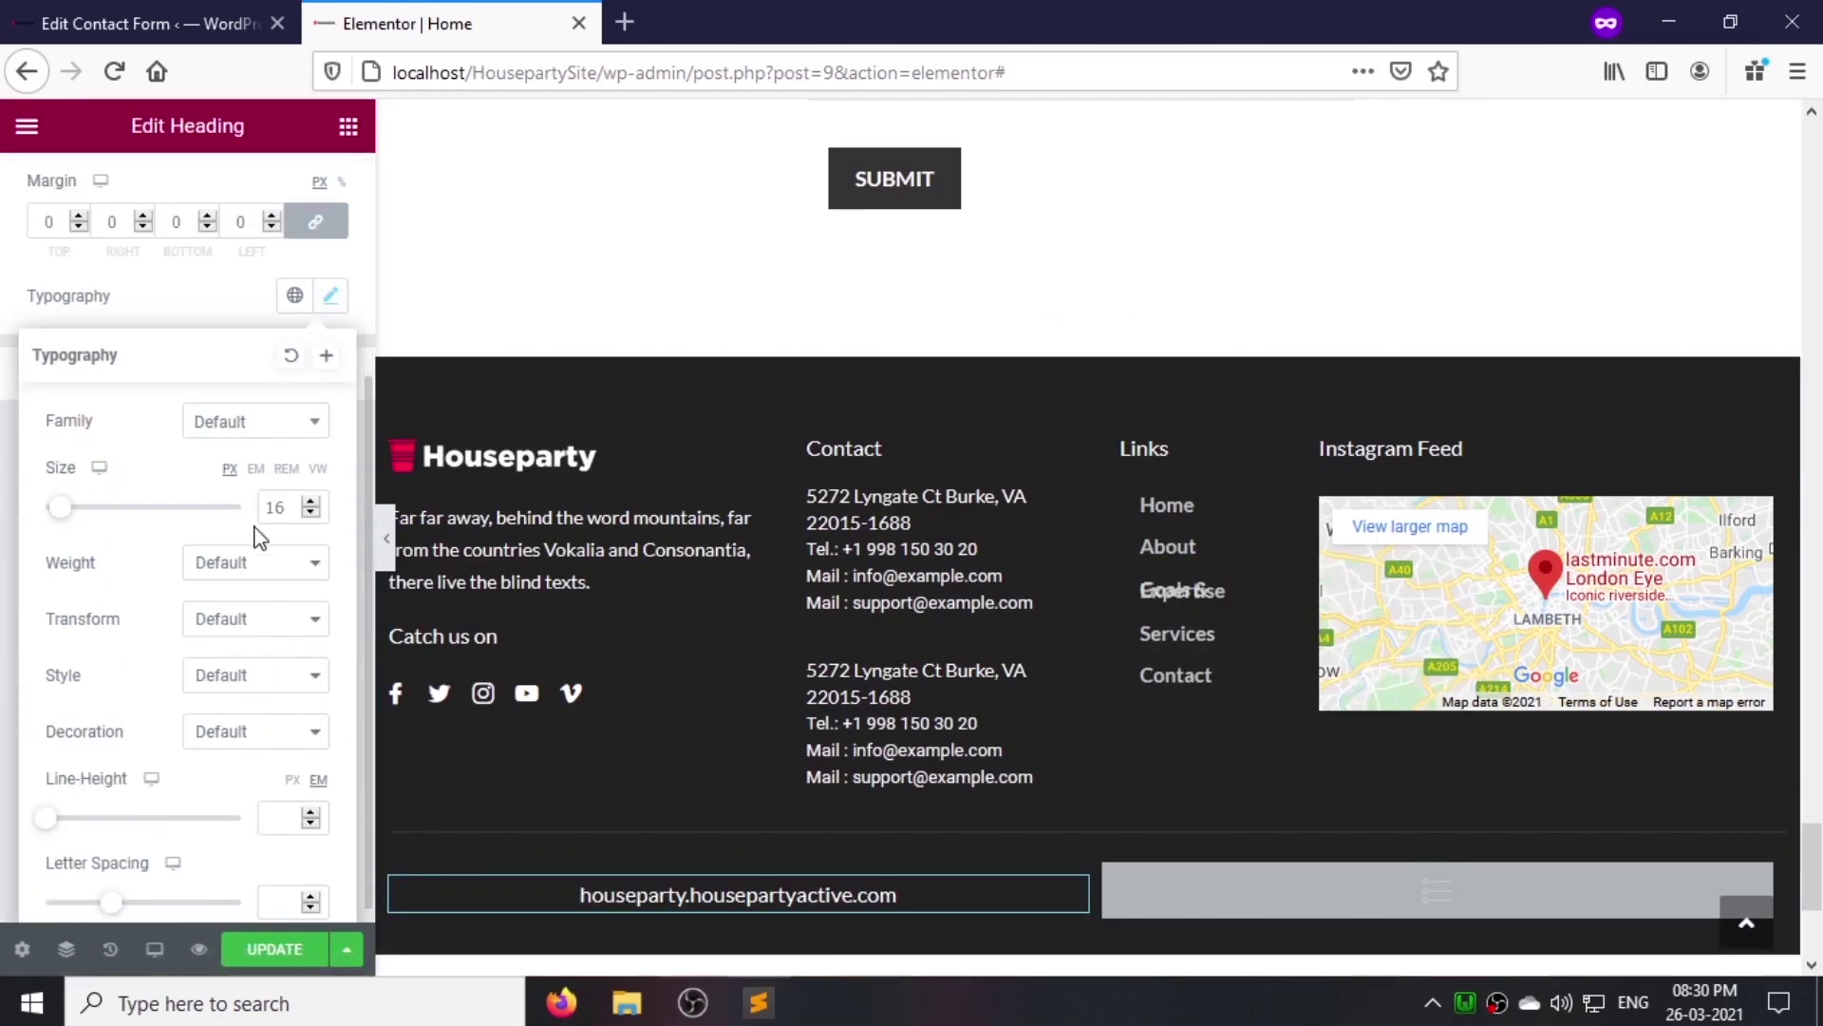
{"action": "left_click", "coordinate": [255, 420]}
{"action": "type", "text": "lato"}
{"action": "left_click", "coordinate": [255, 528]}
{"action": "scroll", "coordinate": [281, 669], "scroll_direction": "down", "scroll_amount": 1}
Step: Delete the grey placeholder and copy the address line into the right column as the copyright wording
{"action": "right_click", "coordinate": [1125, 879]}
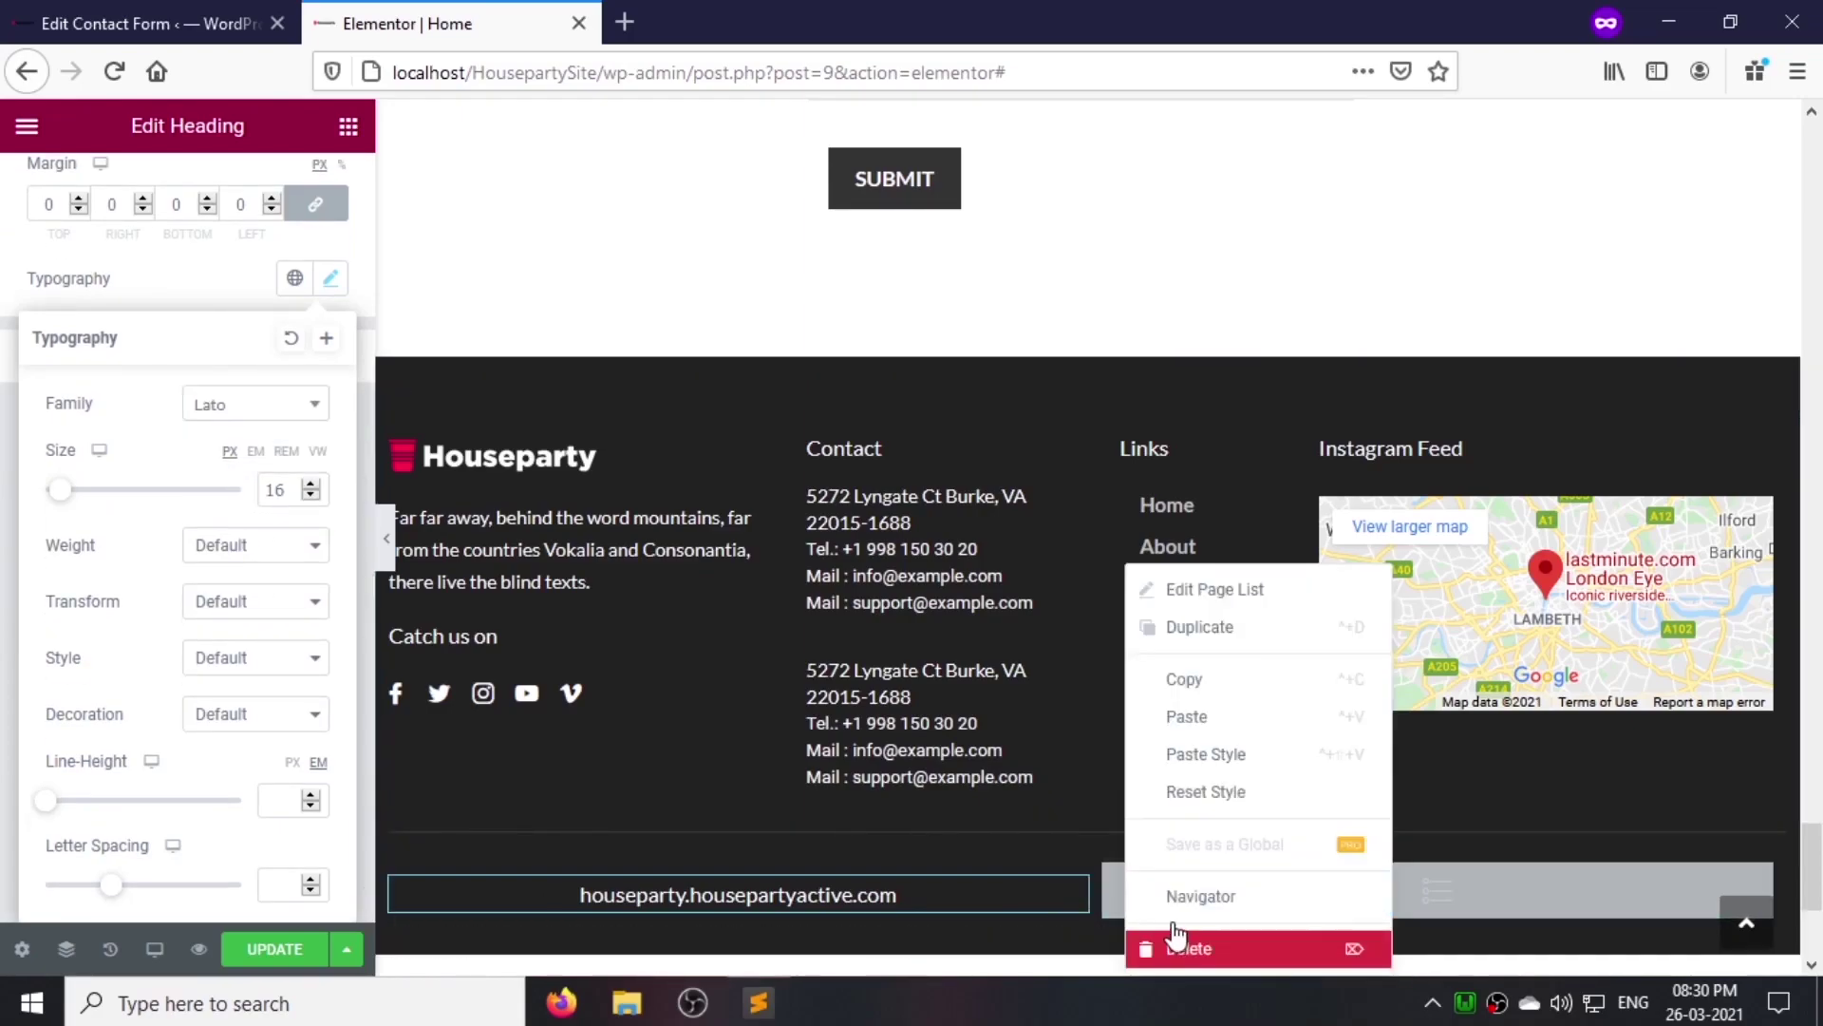
{"action": "left_click", "coordinate": [1166, 945]}
{"action": "right_click", "coordinate": [1044, 879]}
{"action": "left_click", "coordinate": [1130, 689]}
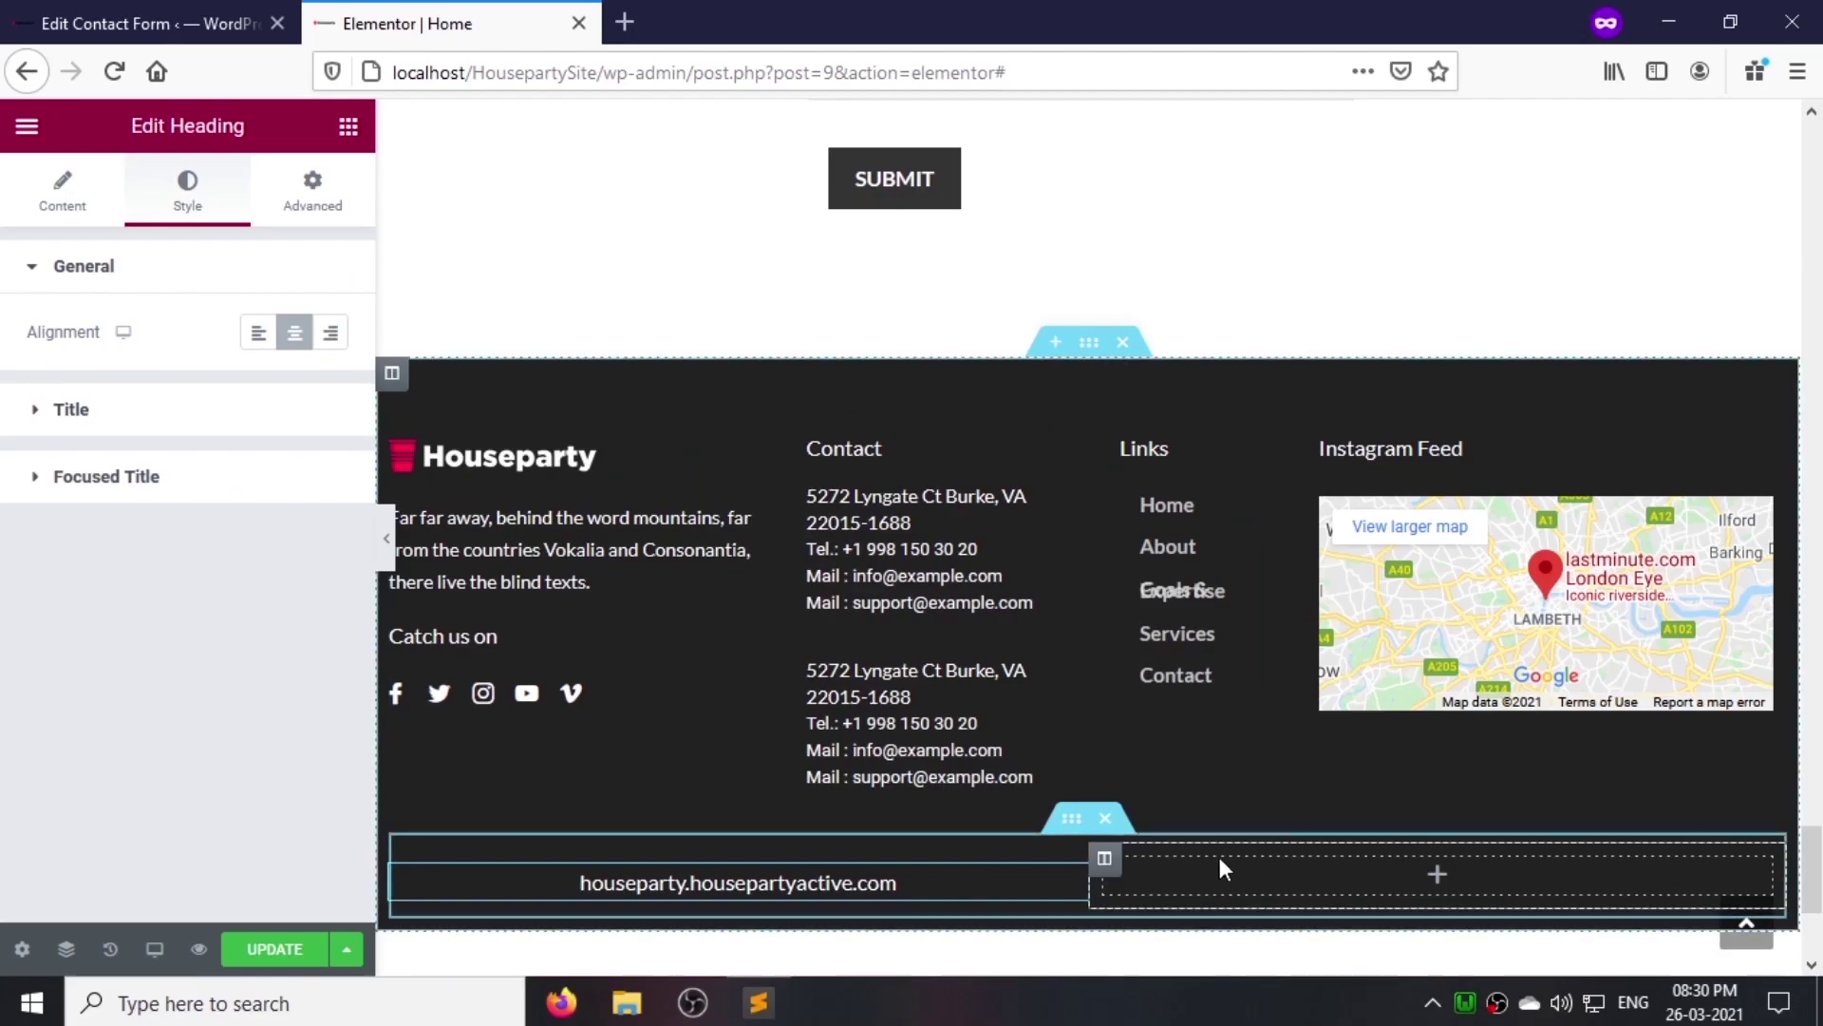
{"action": "right_click", "coordinate": [1220, 859]}
{"action": "left_click", "coordinate": [1280, 769]}
{"action": "triple_click", "coordinate": [281, 358]}
{"action": "key", "text": "ctrl+v"}
Step: Add a middle column with the full-size Site Logo, then view the published page
{"action": "scroll", "coordinate": [416, 611], "scroll_direction": "down", "scroll_amount": 3}
{"action": "right_click", "coordinate": [405, 584]}
{"action": "left_click", "coordinate": [465, 676]}
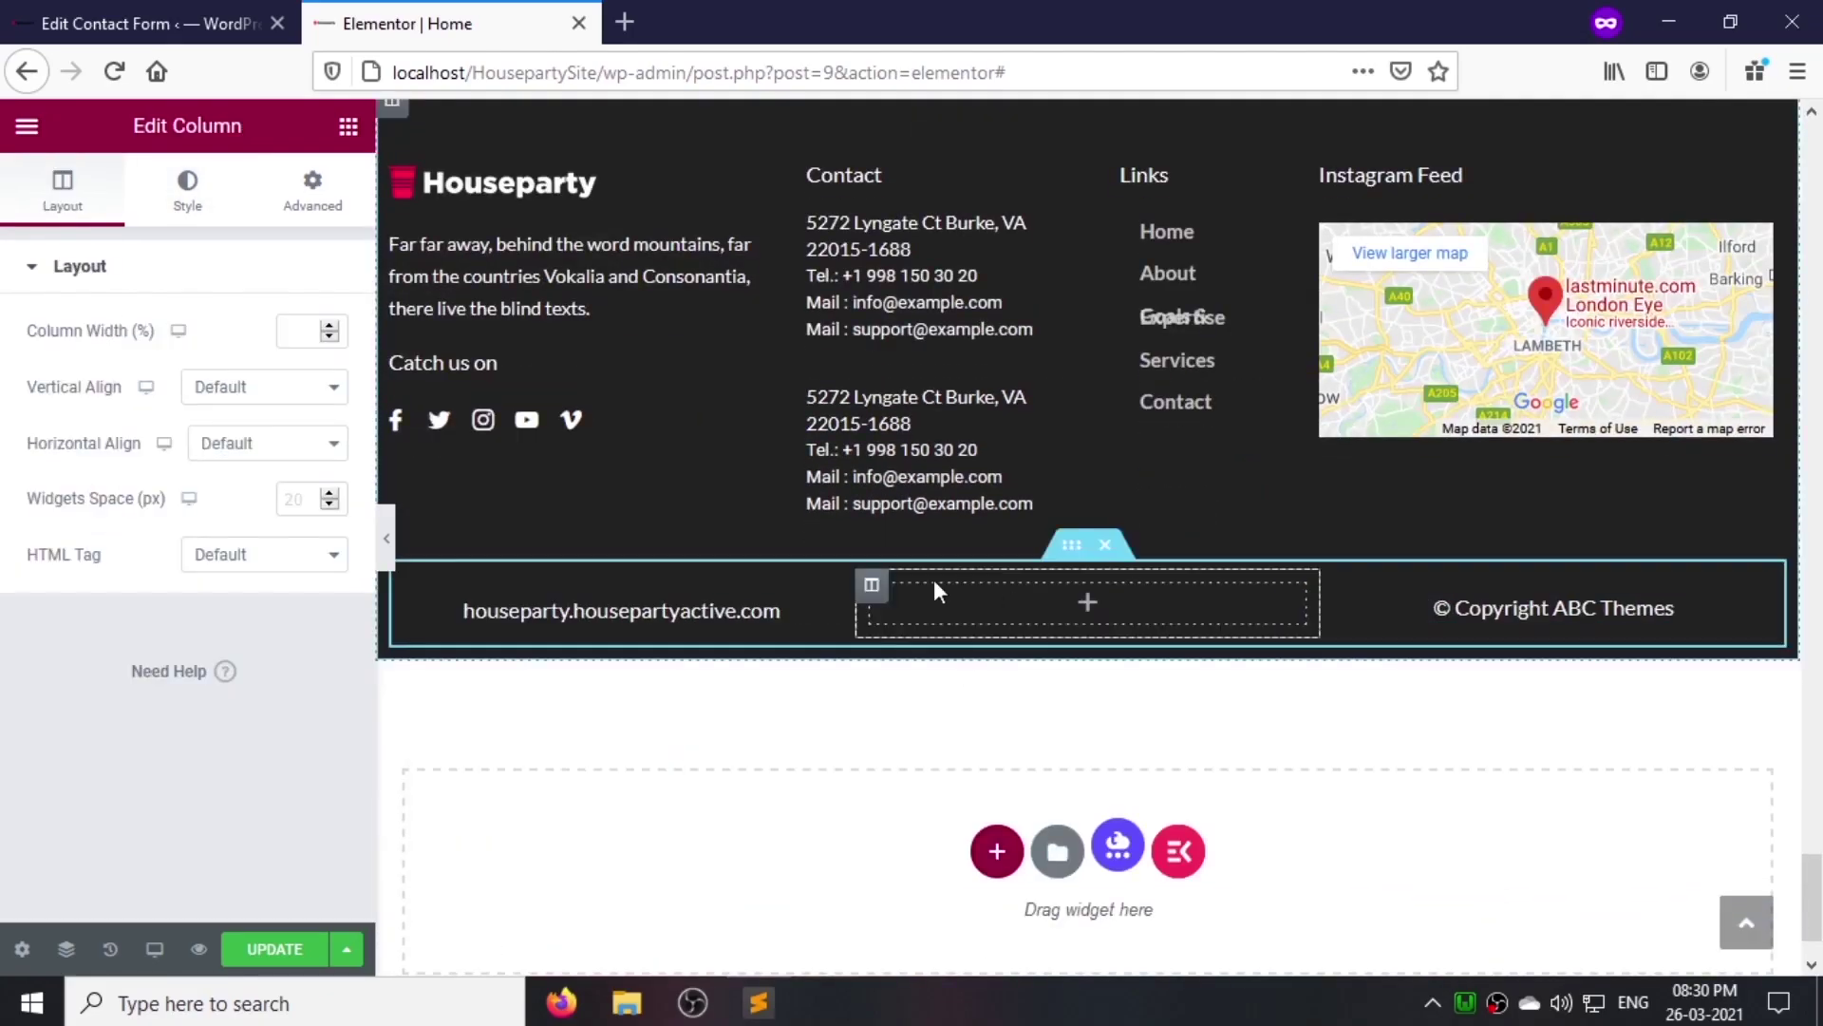
{"action": "left_click", "coordinate": [1087, 602]}
{"action": "left_click", "coordinate": [218, 237]}
{"action": "type", "text": "s"}
{"action": "left_click_drag", "start_coordinate": [97, 446], "coordinate": [1046, 606]}
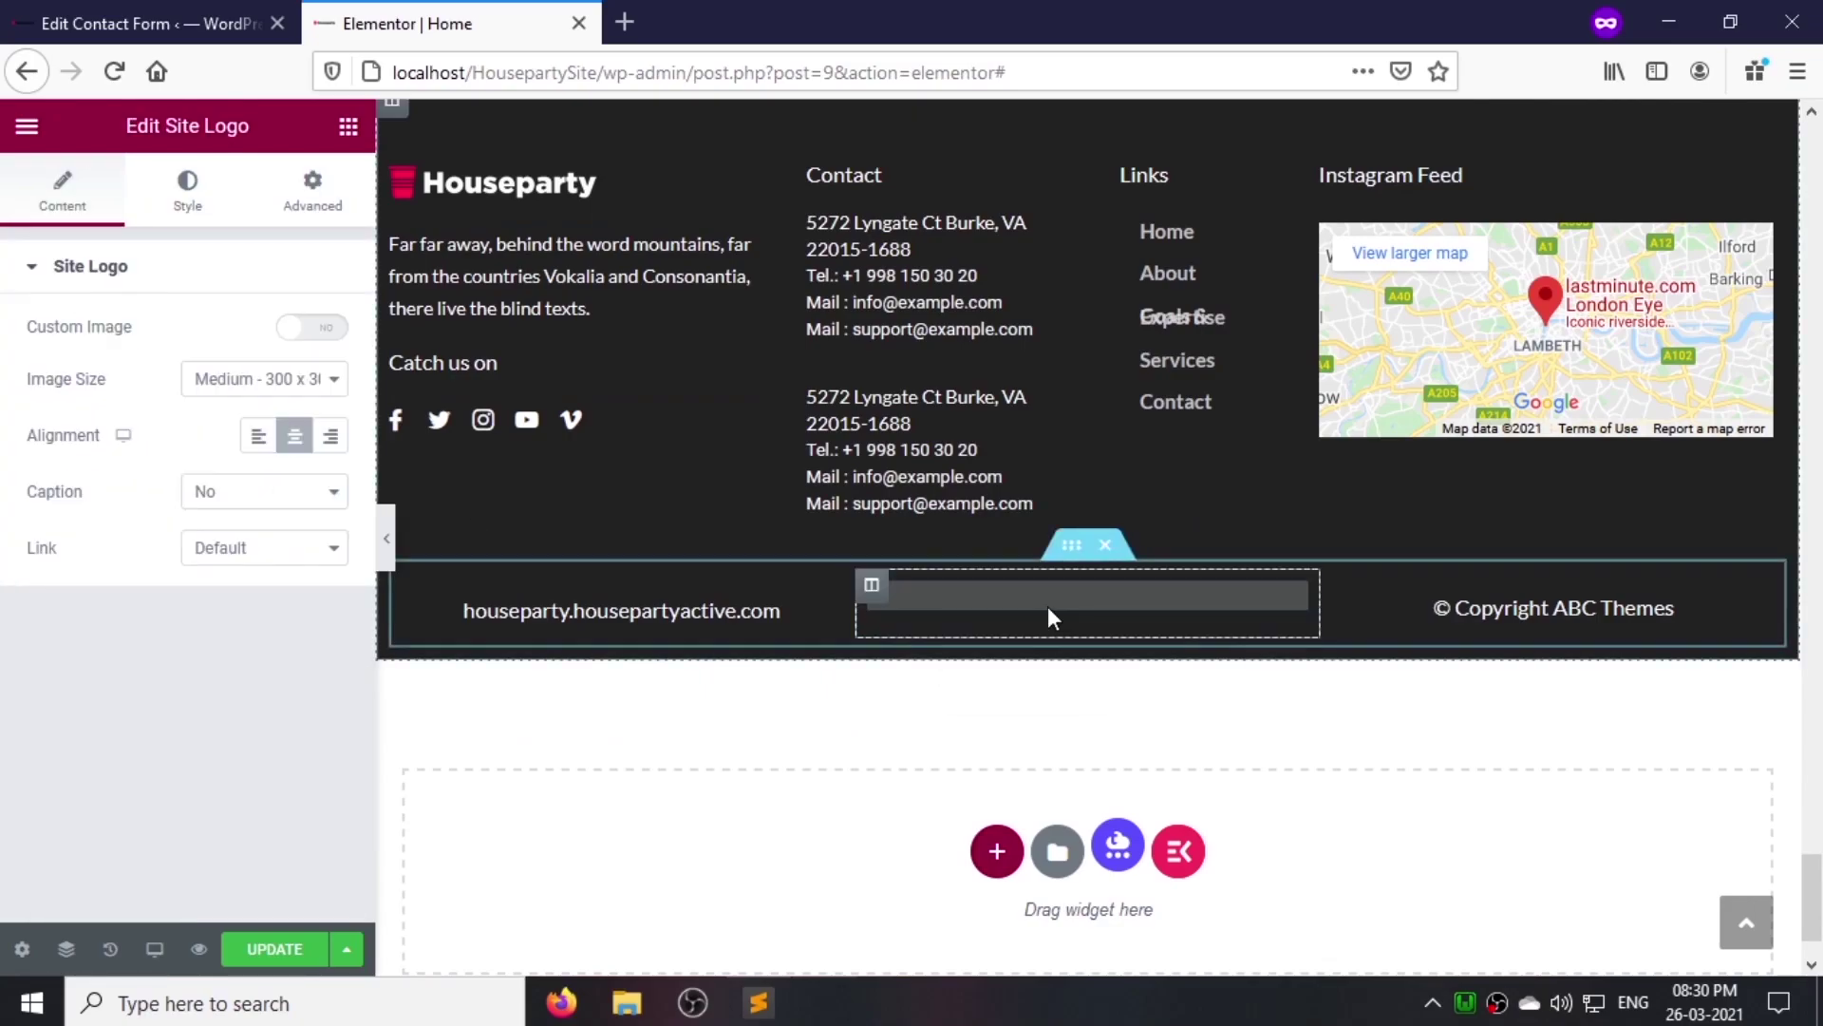
{"action": "left_click", "coordinate": [285, 379]}
{"action": "left_click", "coordinate": [259, 590]}
{"action": "left_click", "coordinate": [187, 190]}
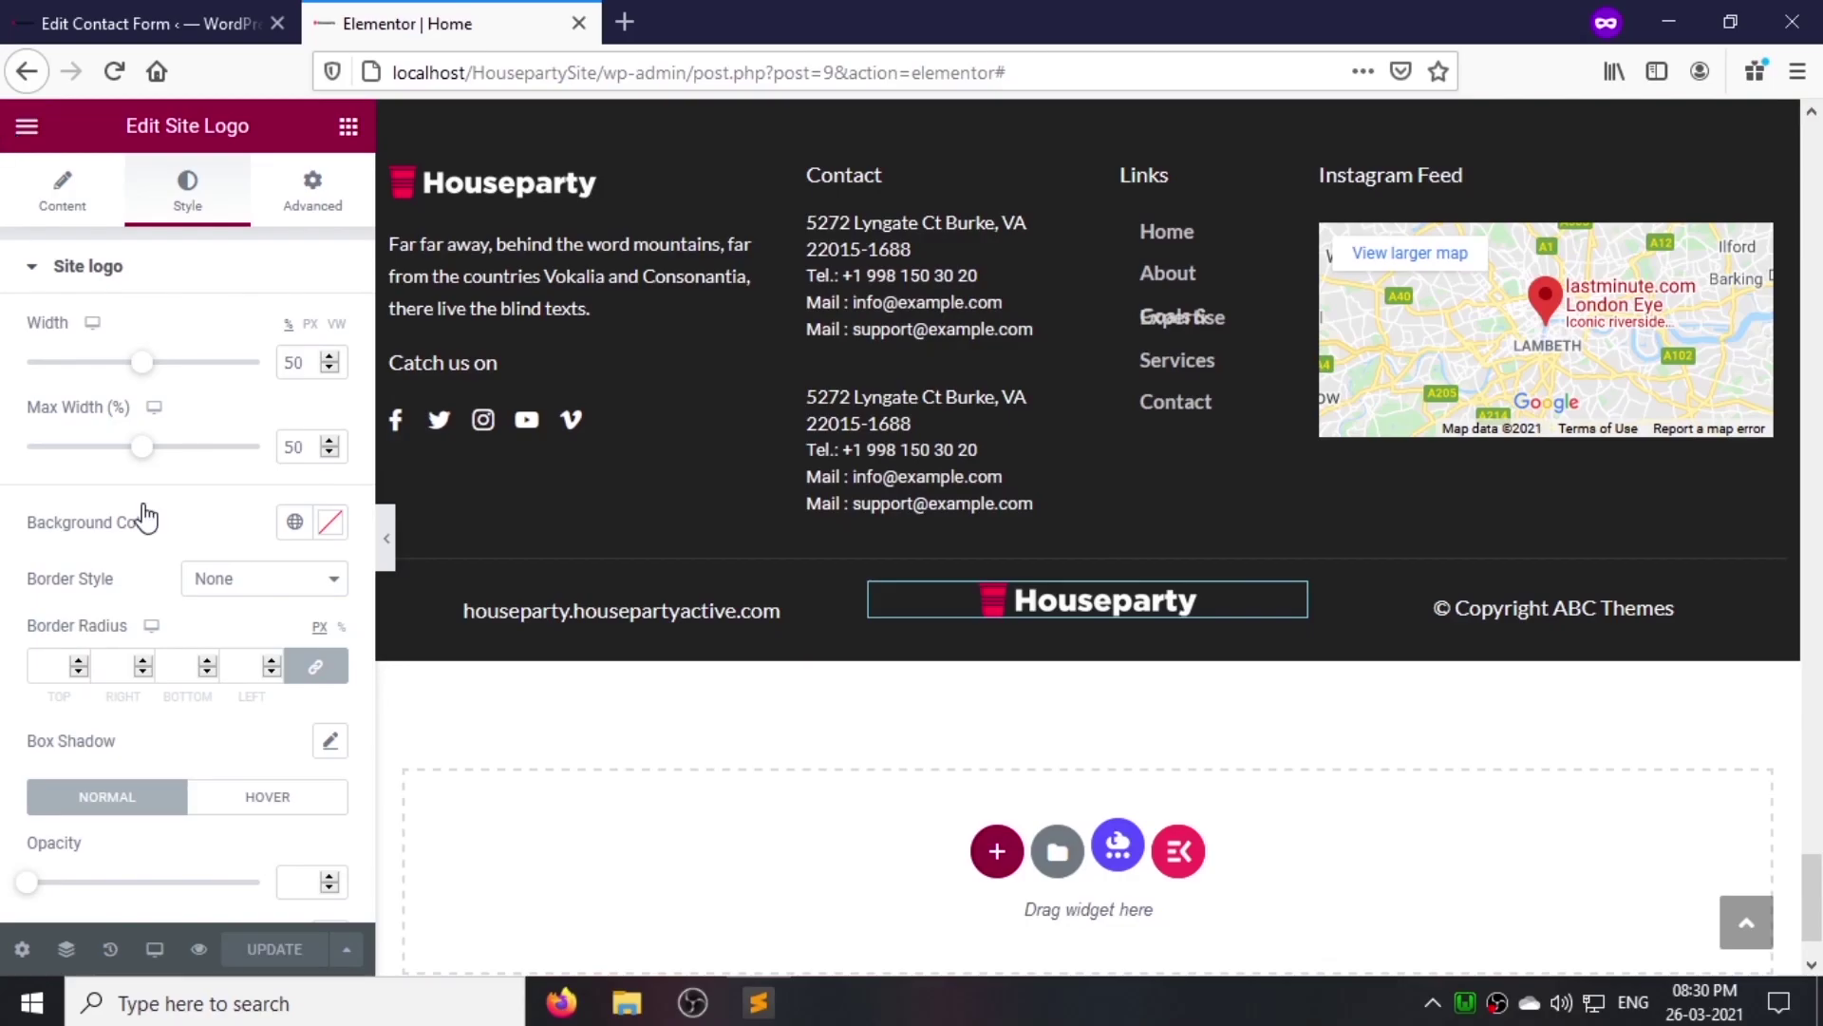
{"action": "left_click", "coordinate": [27, 126]}
{"action": "left_click", "coordinate": [23, 133]}
Step: Test the ABOUT header link on the live Houseparty site
{"action": "left_click", "coordinate": [1014, 619]}
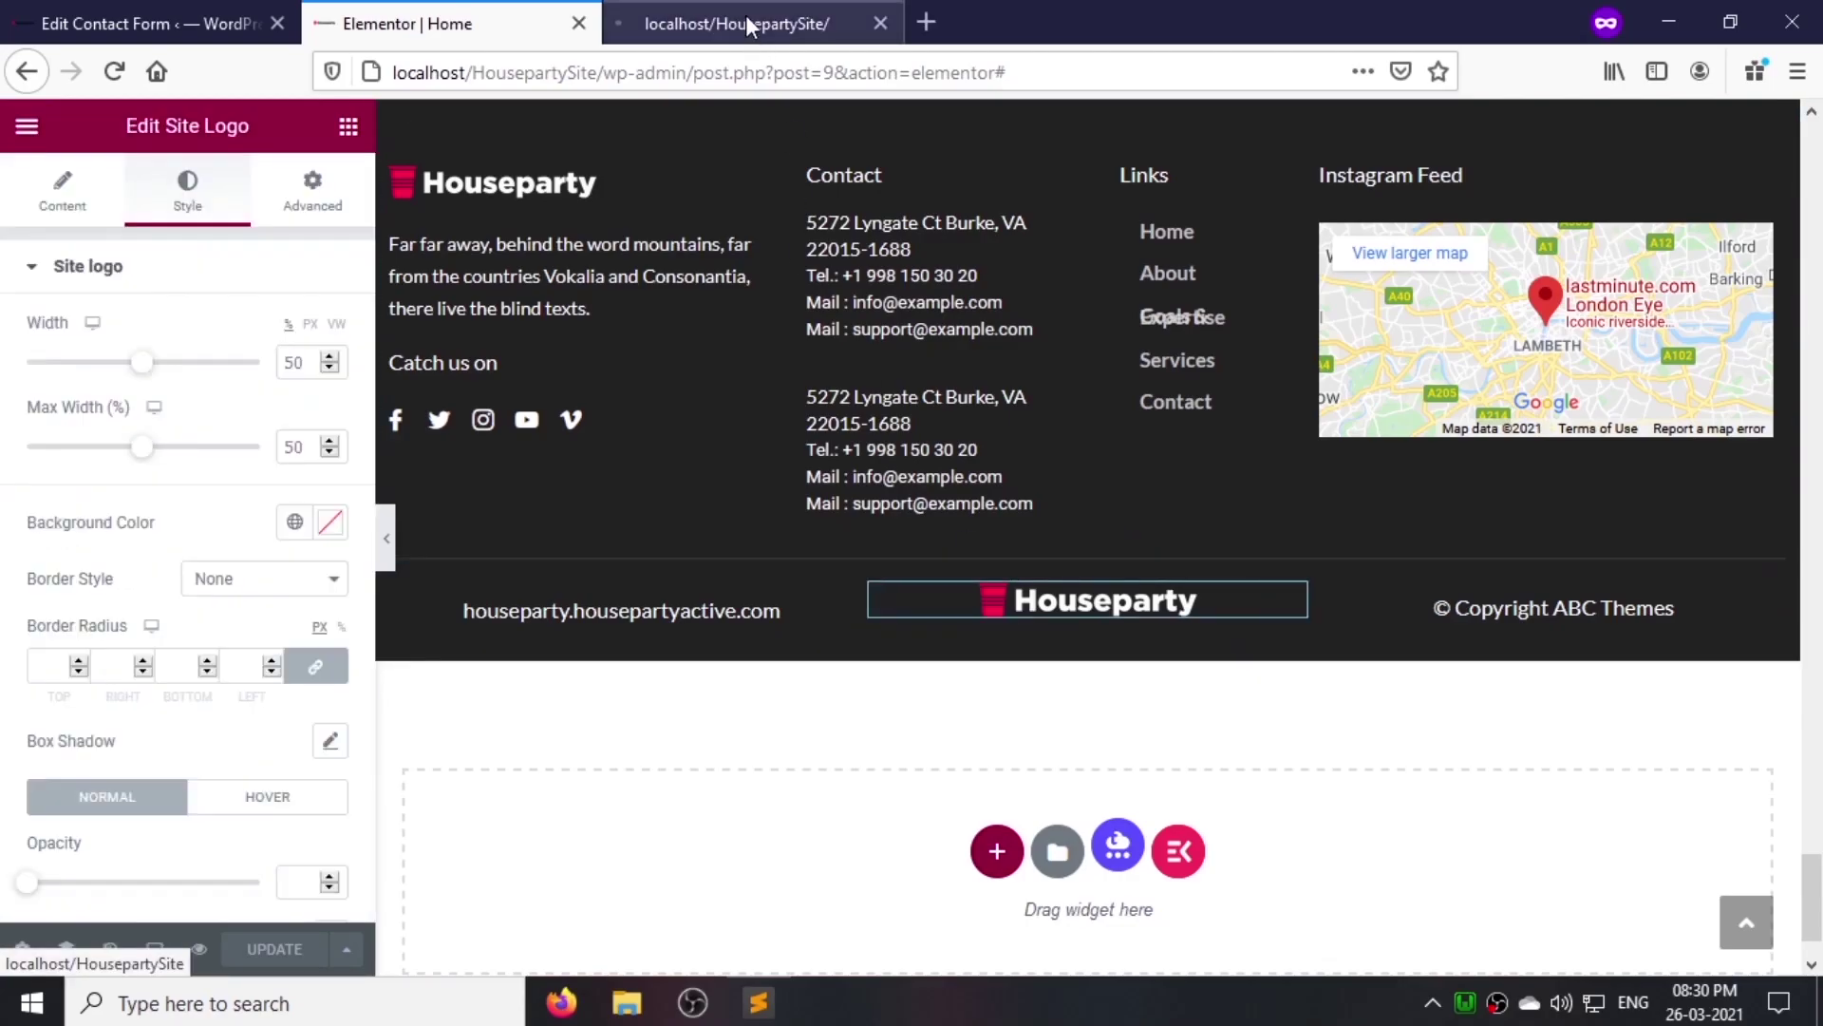
{"action": "left_click", "coordinate": [749, 21]}
{"action": "scroll", "coordinate": [1171, 635], "scroll_direction": "down", "scroll_amount": 20}
{"action": "scroll", "coordinate": [1171, 631], "scroll_direction": "up", "scroll_amount": 20}
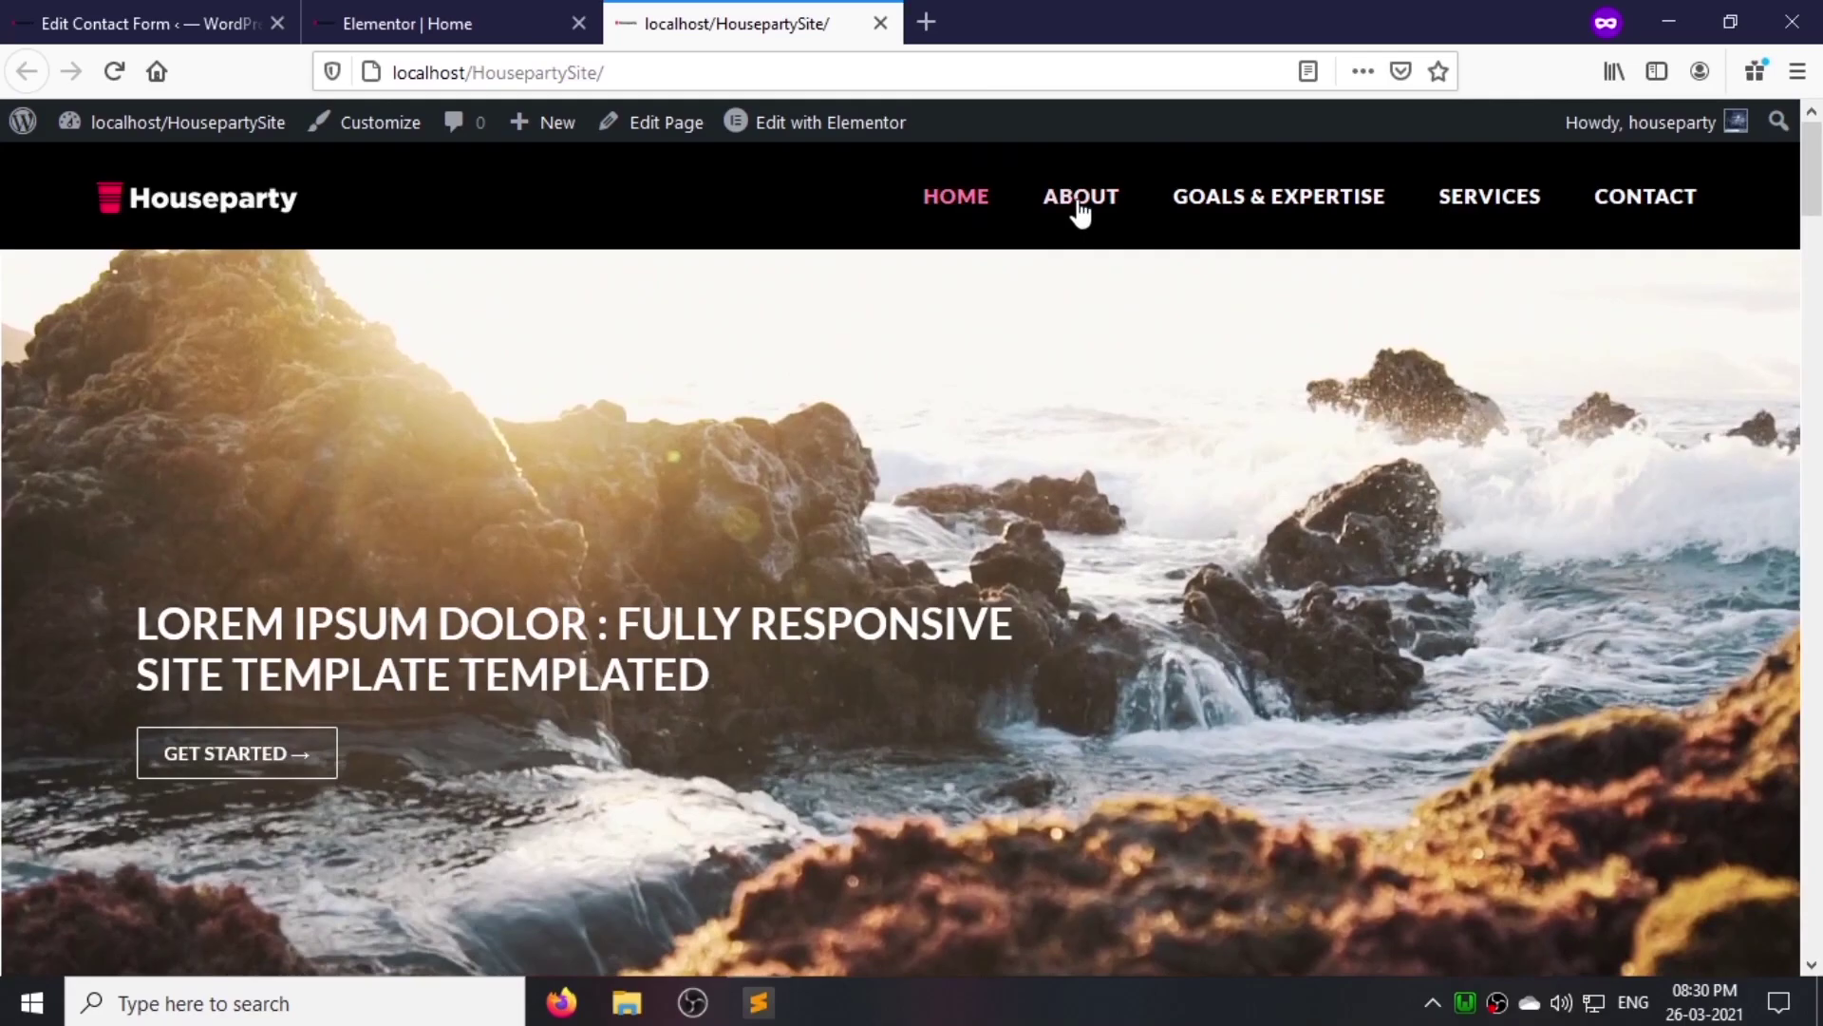
{"action": "left_click", "coordinate": [1080, 214]}
Step: In Appearance > Menus, select the About item's #about URL, then return to the editor
{"action": "left_click", "coordinate": [142, 23]}
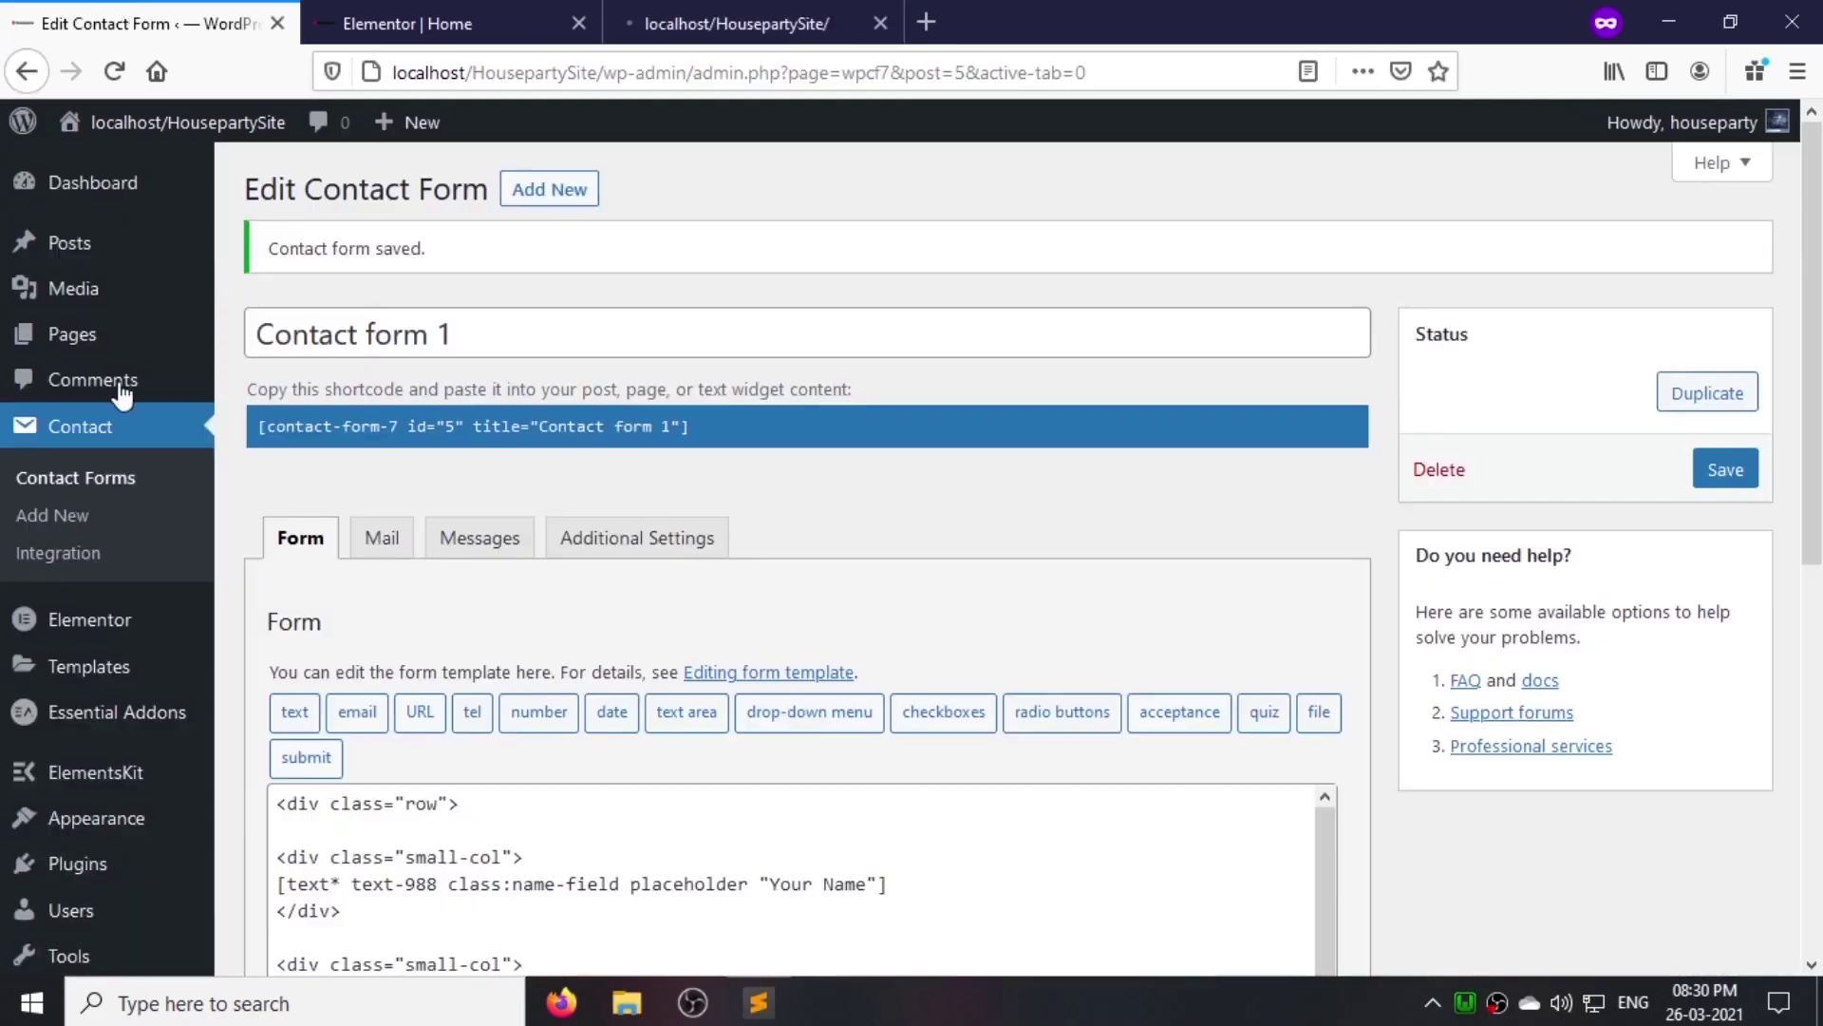
{"action": "scroll", "coordinate": [82, 608], "scroll_direction": "down", "scroll_amount": 3}
{"action": "mouse_move", "coordinate": [95, 648]}
{"action": "left_click", "coordinate": [290, 773]}
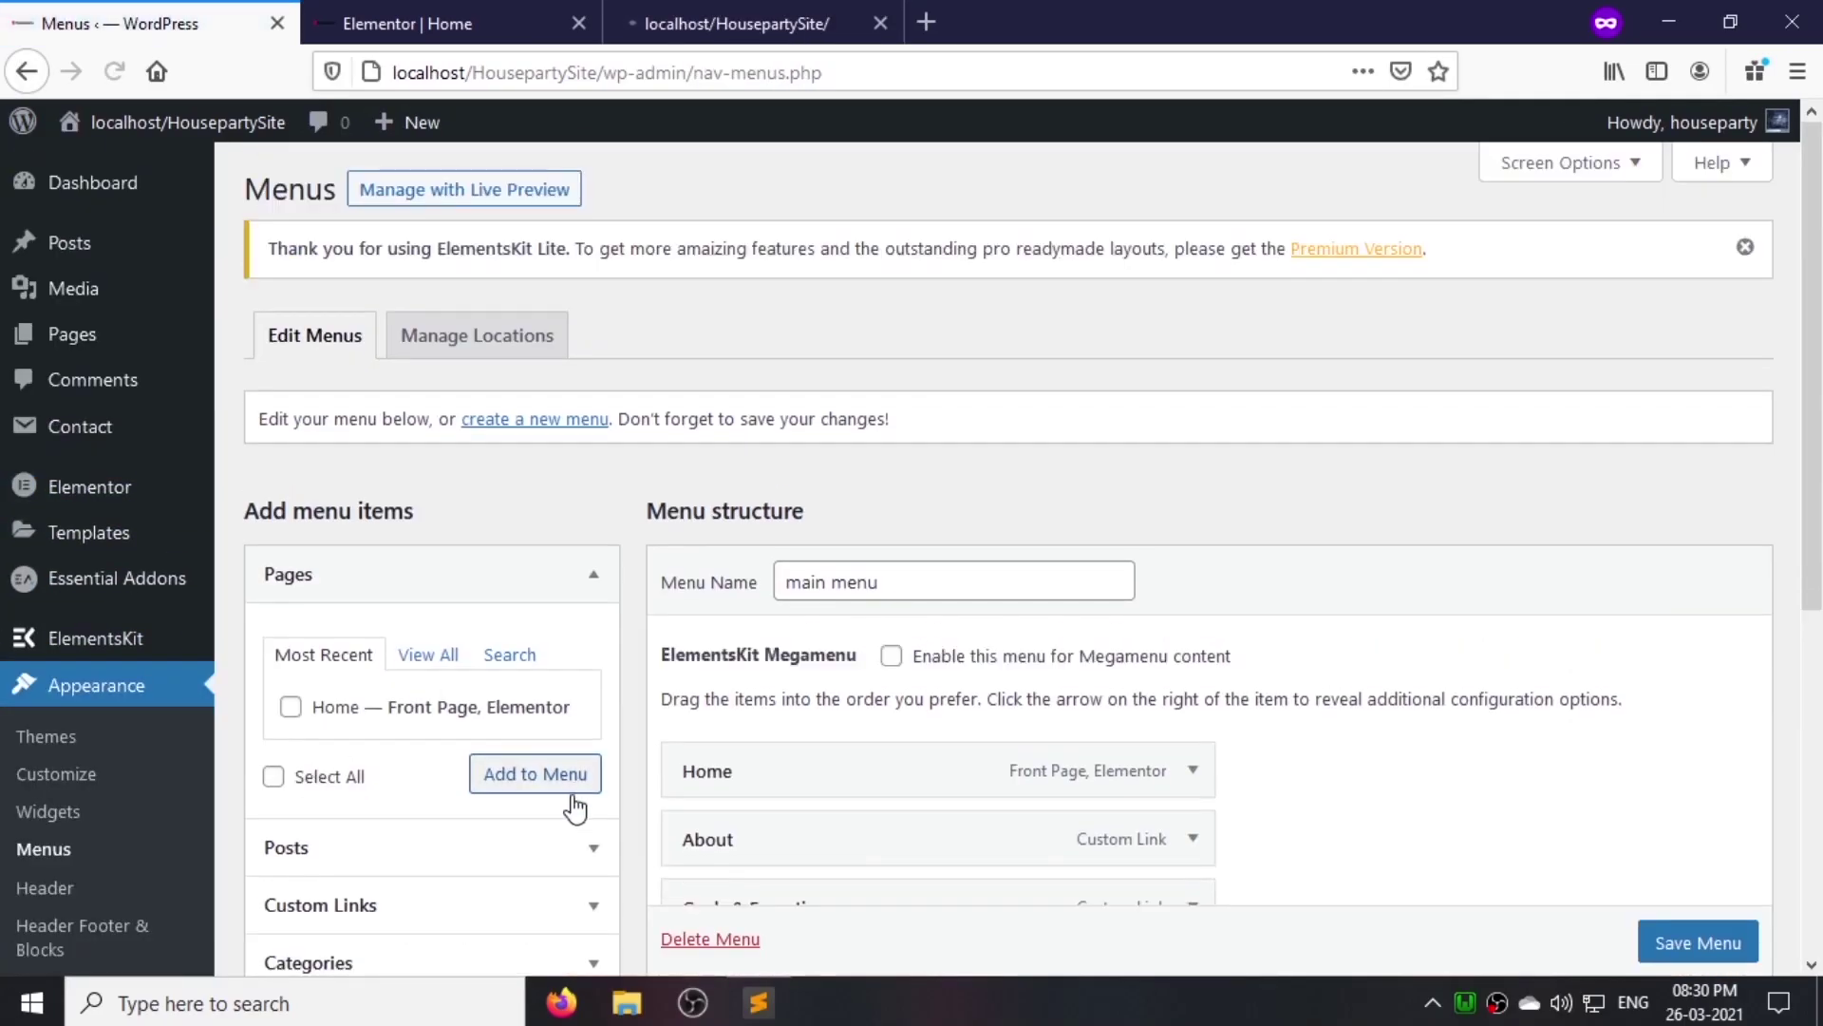
{"action": "scroll", "coordinate": [574, 801], "scroll_direction": "down", "scroll_amount": 3}
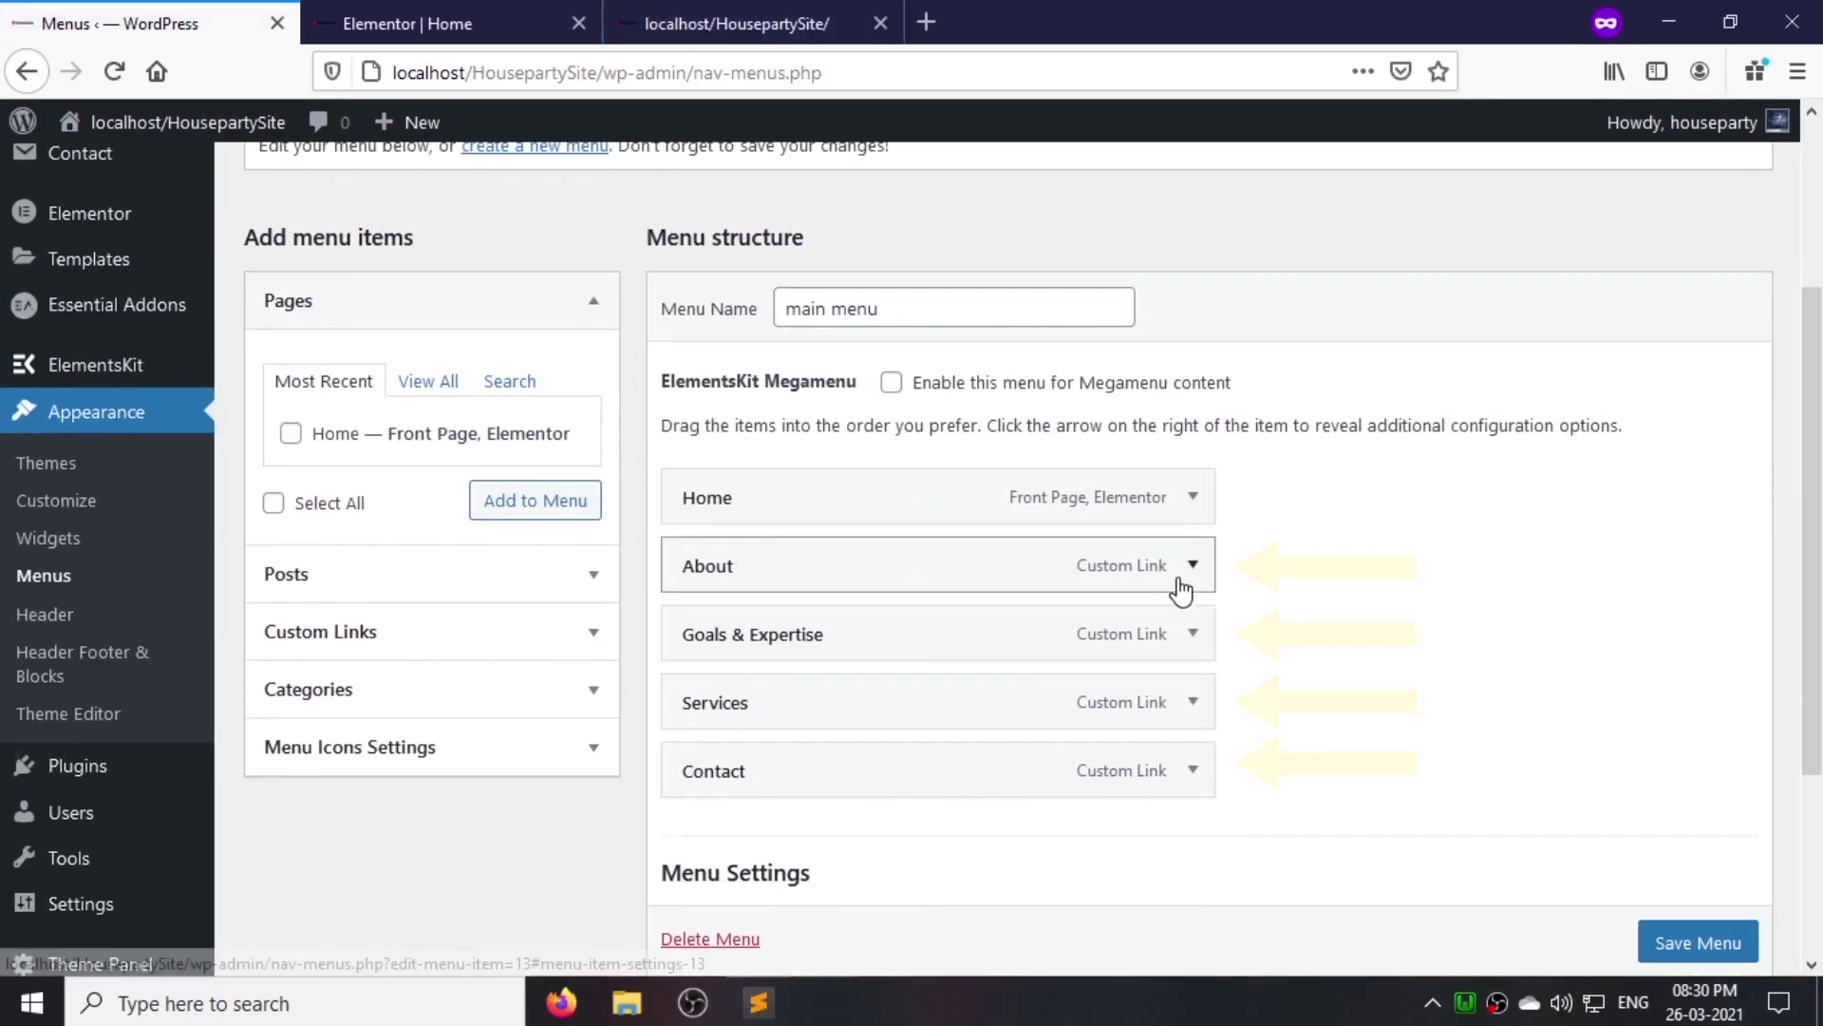
{"action": "left_click", "coordinate": [1192, 564]}
{"action": "triple_click", "coordinate": [847, 653]}
{"action": "left_click", "coordinate": [447, 23]}
{"action": "left_click_drag", "start_coordinate": [1812, 897], "coordinate": [1812, 237]}
Step: Give the About Us section the CSS ID 'about' to match its menu anchor
{"action": "left_click", "coordinate": [1090, 298]}
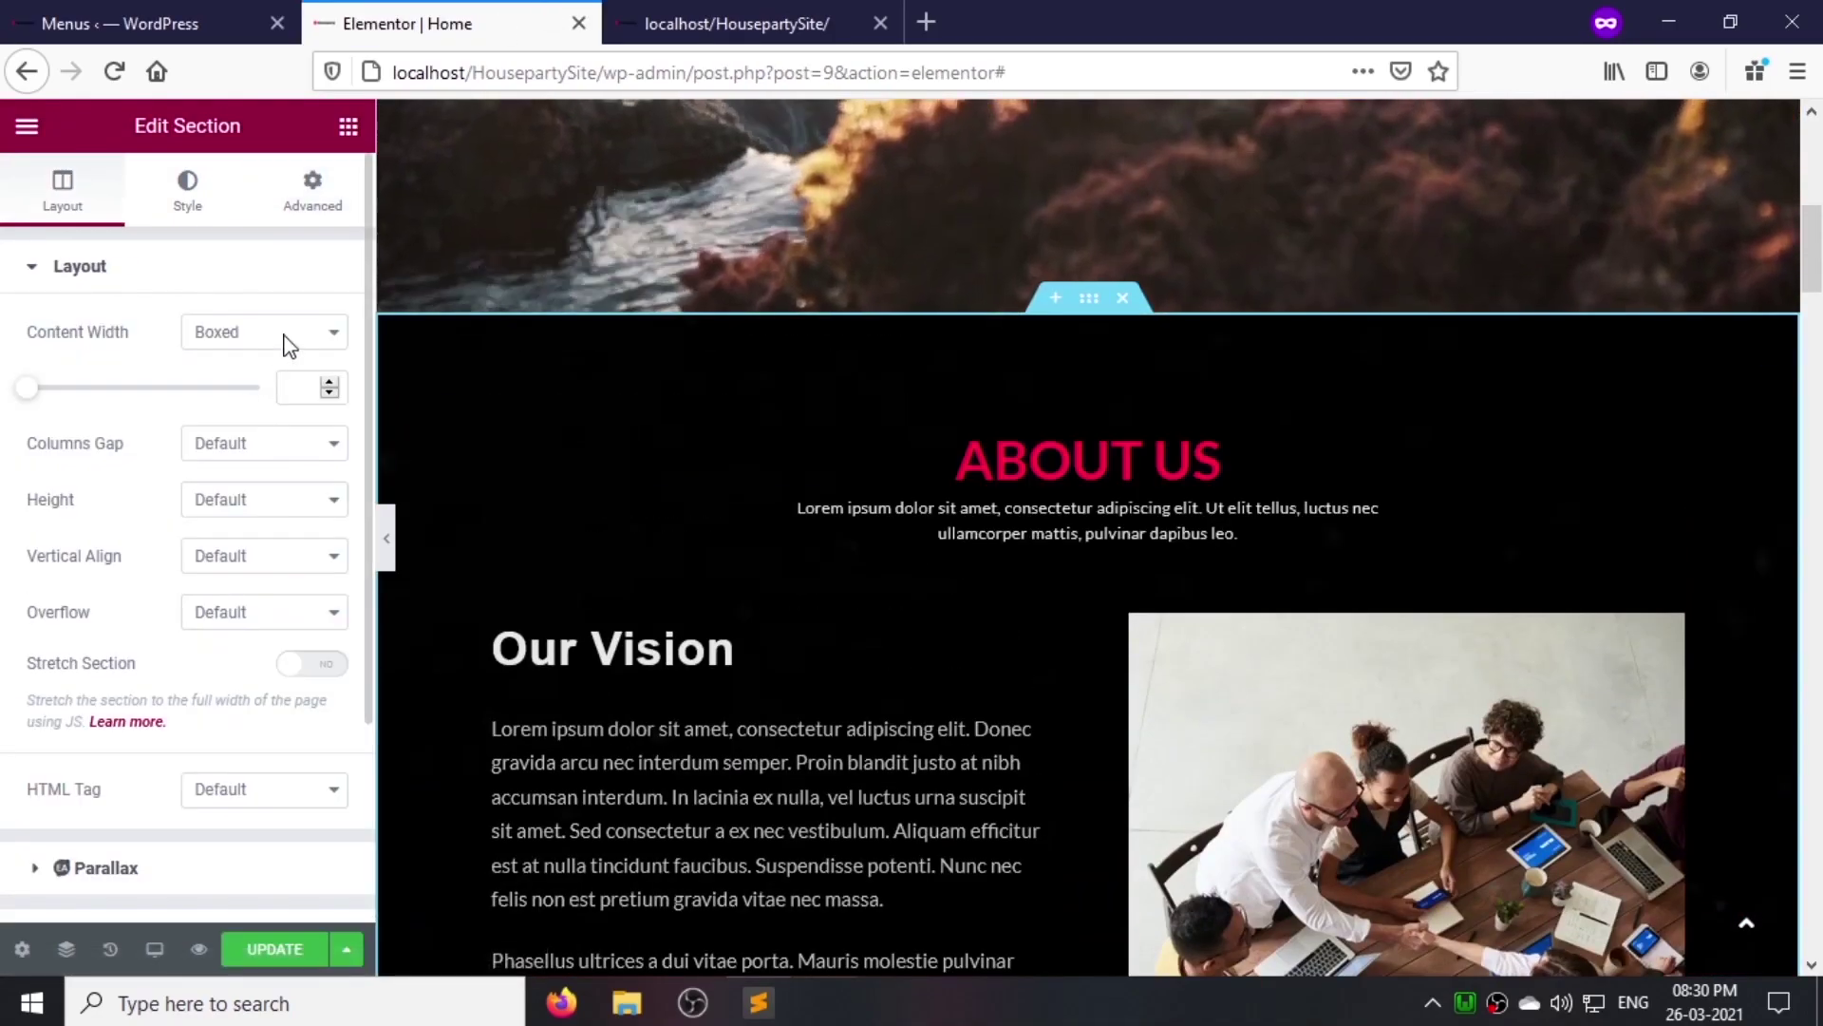
{"action": "left_click", "coordinate": [313, 190]}
{"action": "left_click", "coordinate": [237, 599]}
{"action": "type", "text": "about"}
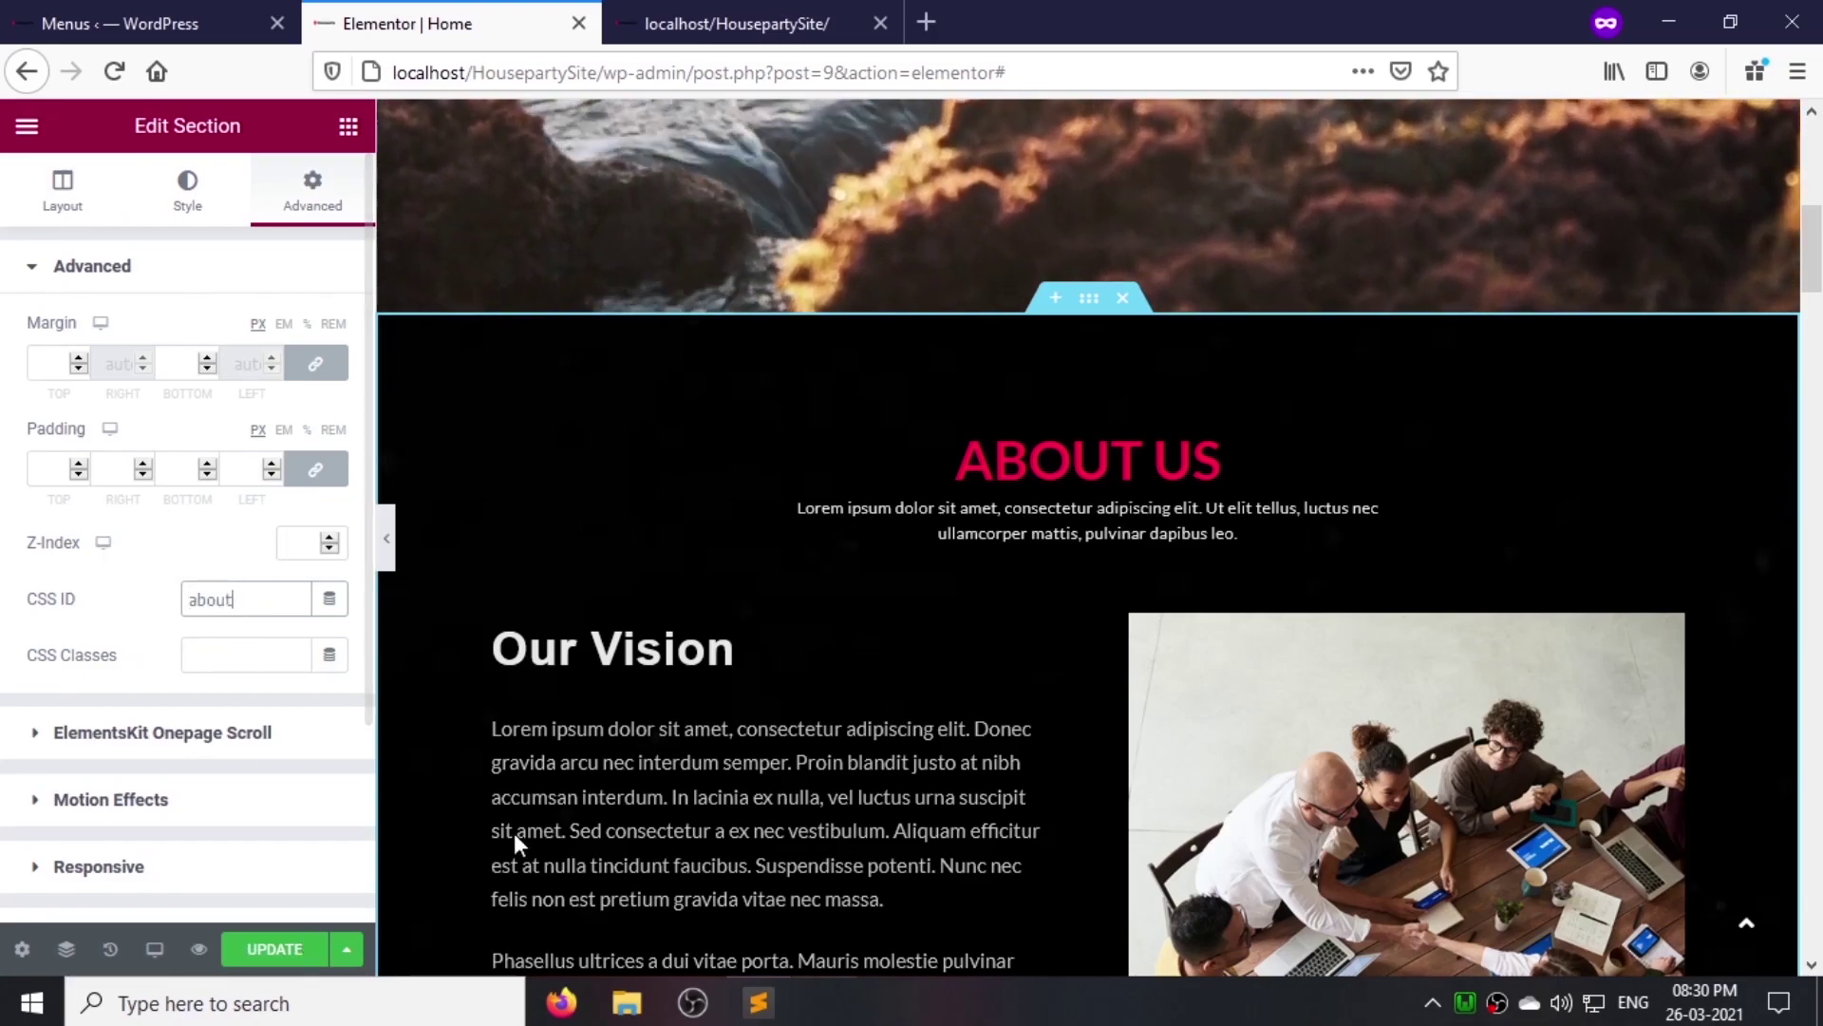
{"action": "scroll", "coordinate": [1034, 674], "scroll_direction": "down", "scroll_amount": 15}
{"action": "scroll", "coordinate": [838, 623], "scroll_direction": "up", "scroll_amount": 2}
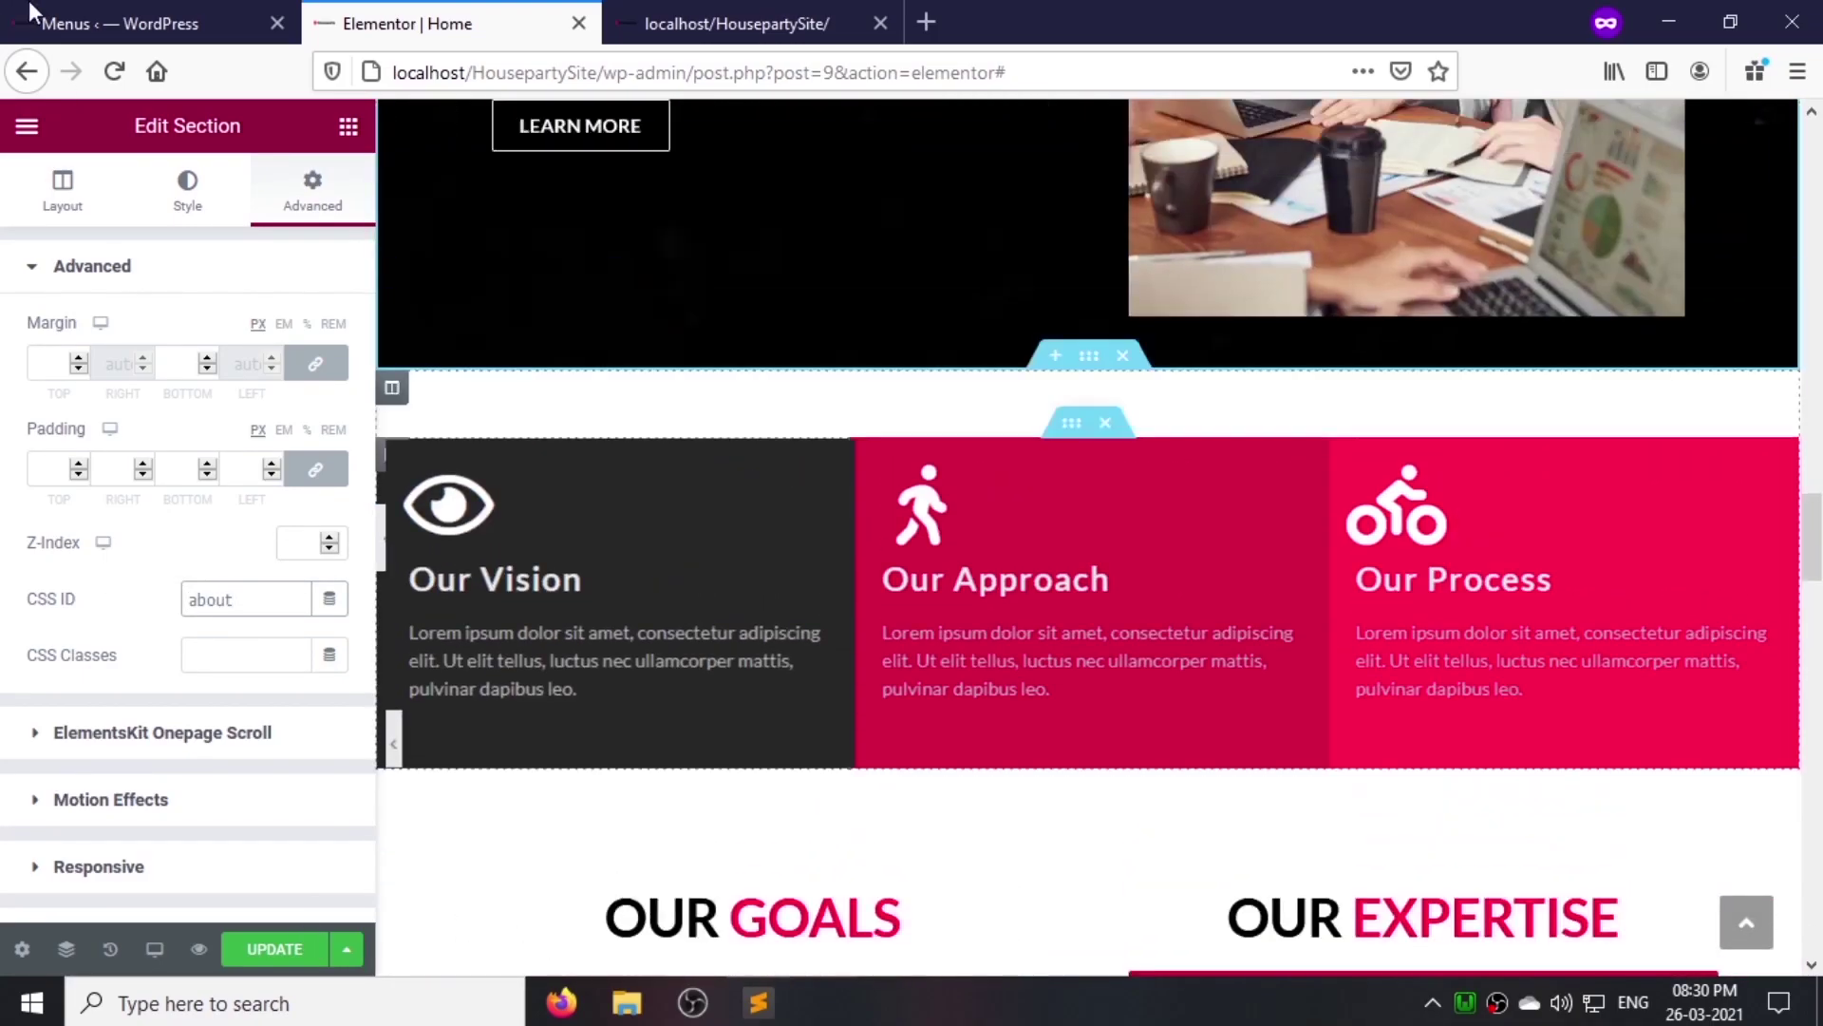
{"action": "key", "text": "ctrl+Page_Up"}
{"action": "left_click", "coordinate": [1182, 568]}
Step: Check the Goals & Expertise goalsExp anchor and select the Vision, Approach, Process section
{"action": "left_click", "coordinate": [1192, 632]}
{"action": "double_click", "coordinate": [721, 728]}
{"action": "key", "text": "ctrl+Page_Down"}
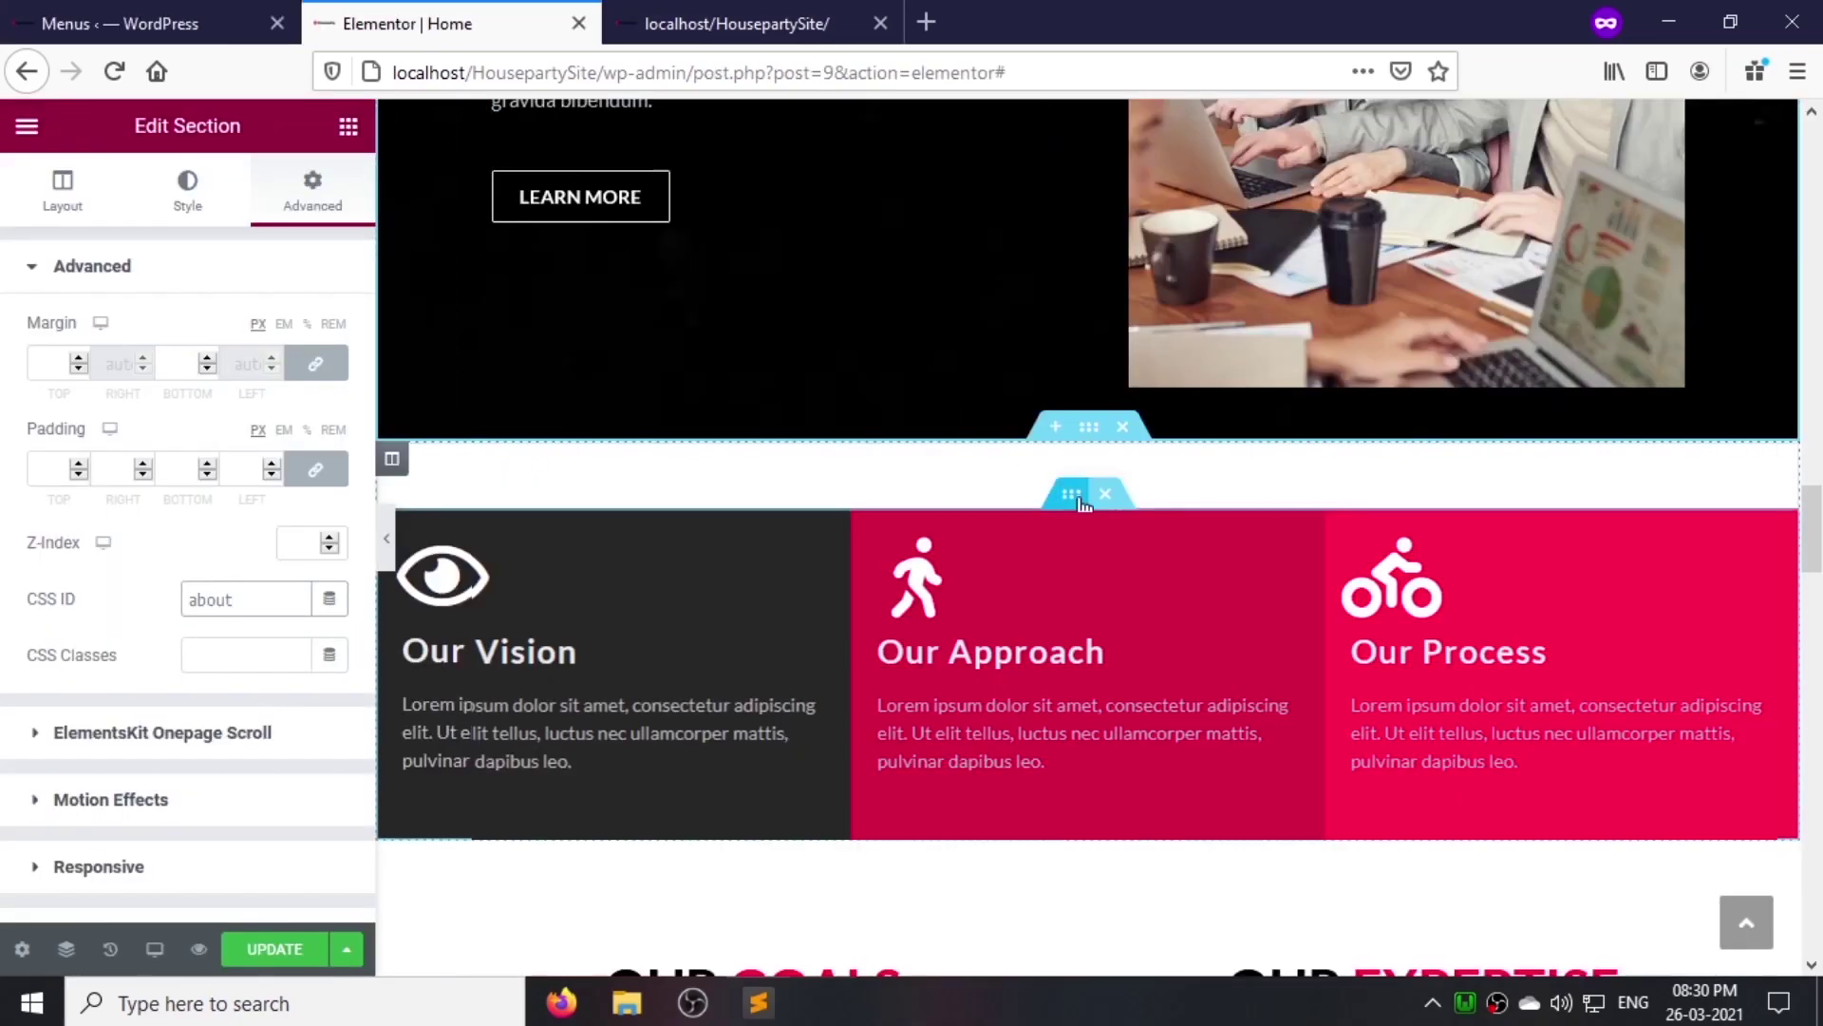
{"action": "left_click", "coordinate": [1089, 437]}
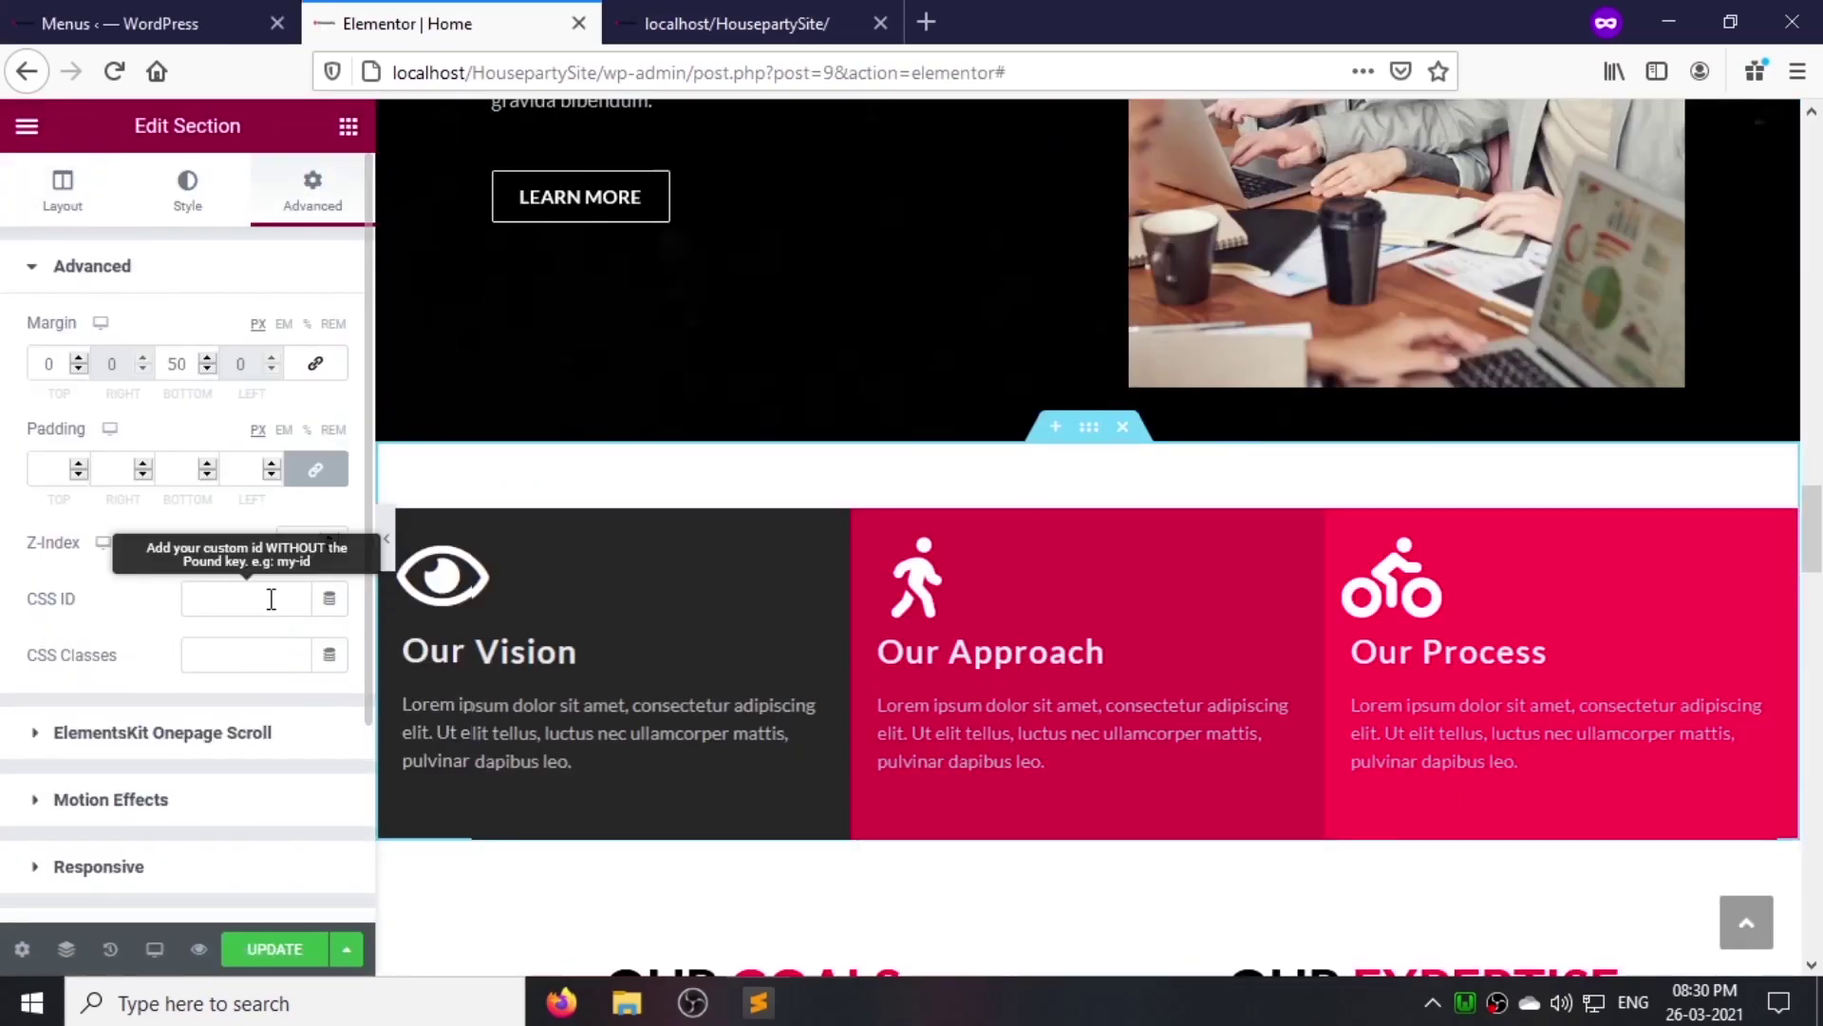
{"action": "left_click", "coordinate": [111, 13]}
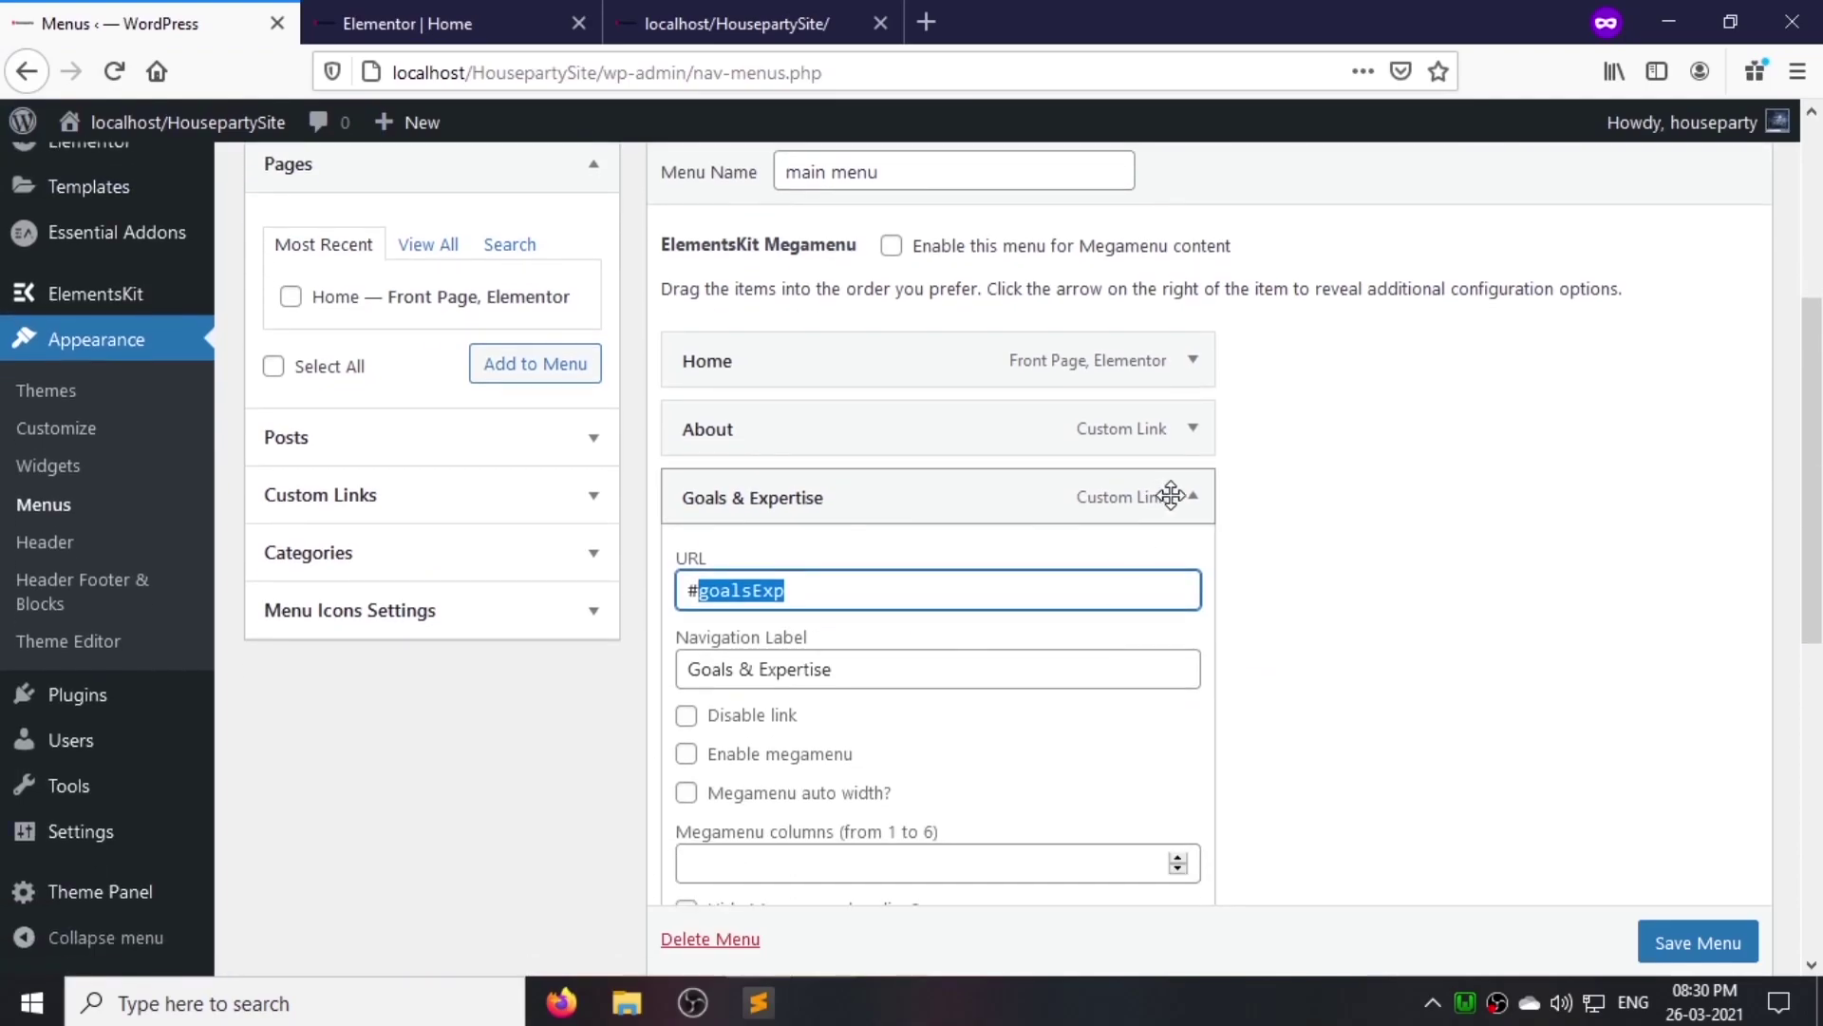
{"action": "left_click", "coordinate": [1192, 502]}
{"action": "left_click", "coordinate": [1192, 565]}
{"action": "left_click", "coordinate": [477, 34]}
Step: Open the Our Services section's CSS ID field and compare it with the Services and Contact anchors
{"action": "scroll", "coordinate": [1085, 459], "scroll_direction": "down", "scroll_amount": 10}
{"action": "left_click", "coordinate": [1089, 441]}
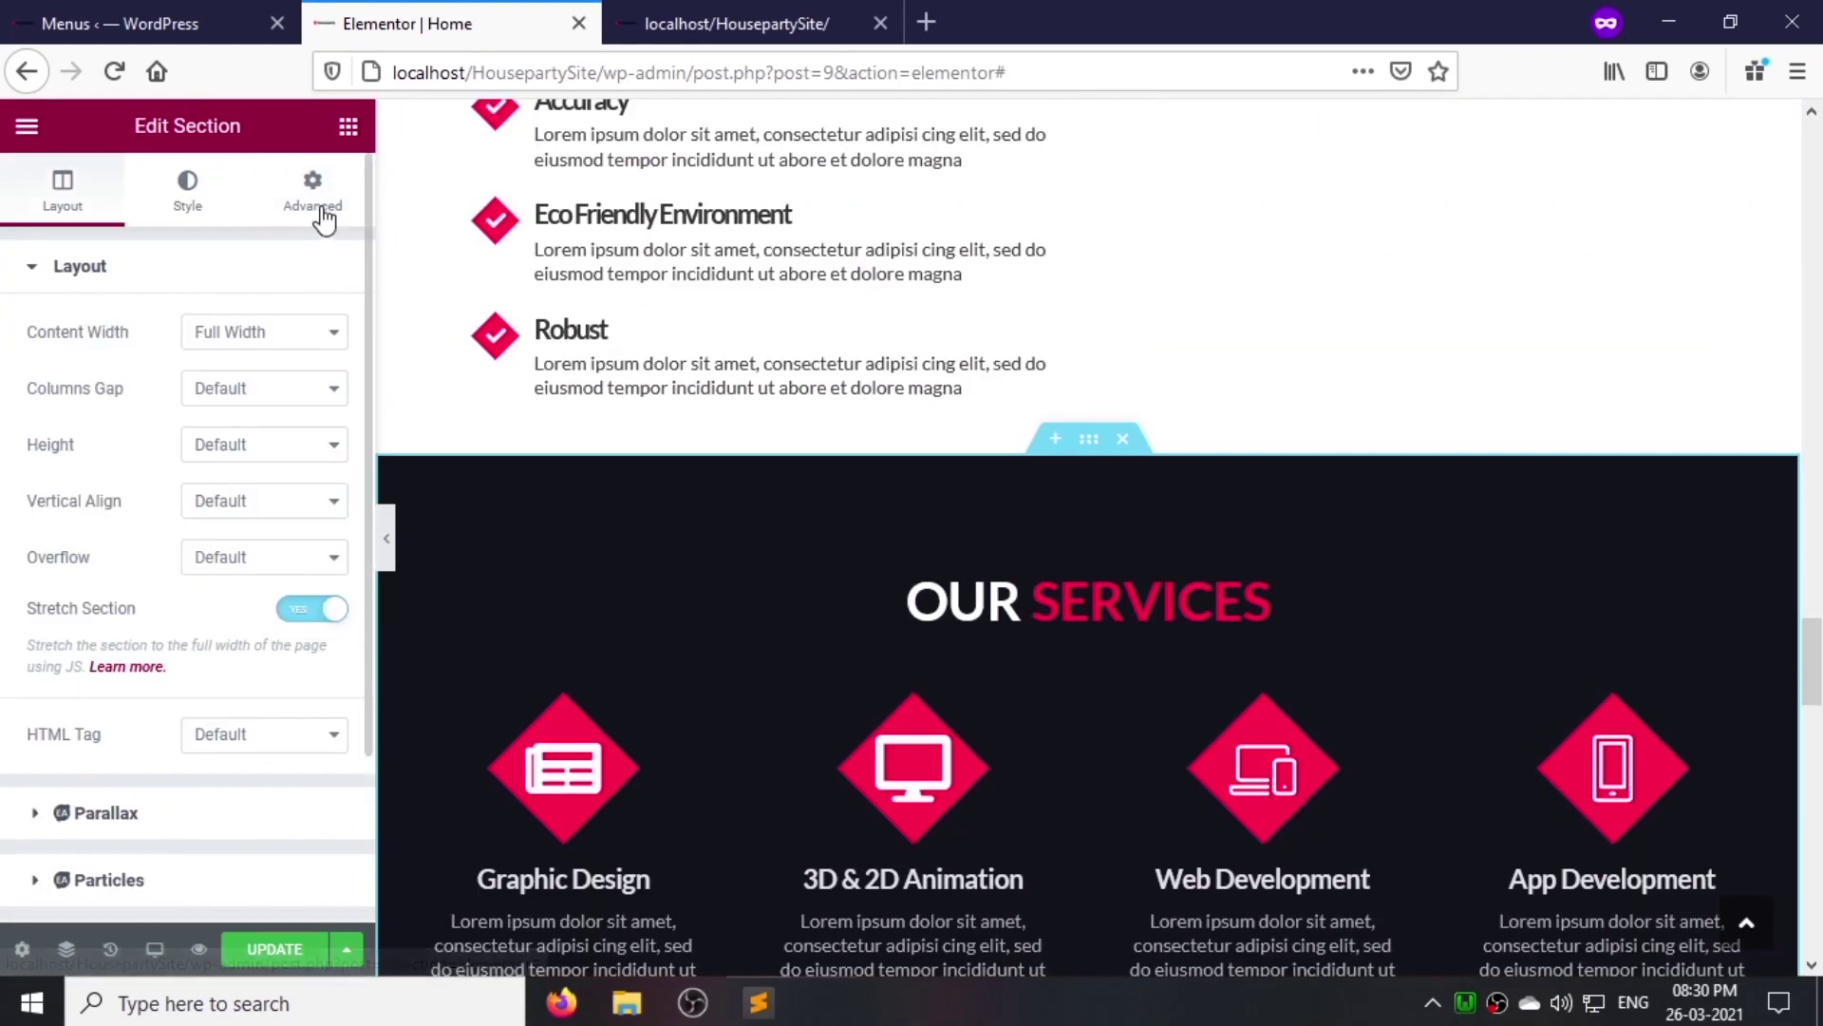
{"action": "left_click", "coordinate": [314, 195]}
{"action": "left_click", "coordinate": [283, 600]}
{"action": "left_click", "coordinate": [226, 27]}
{"action": "scroll", "coordinate": [960, 358], "scroll_direction": "down", "scroll_amount": 3}
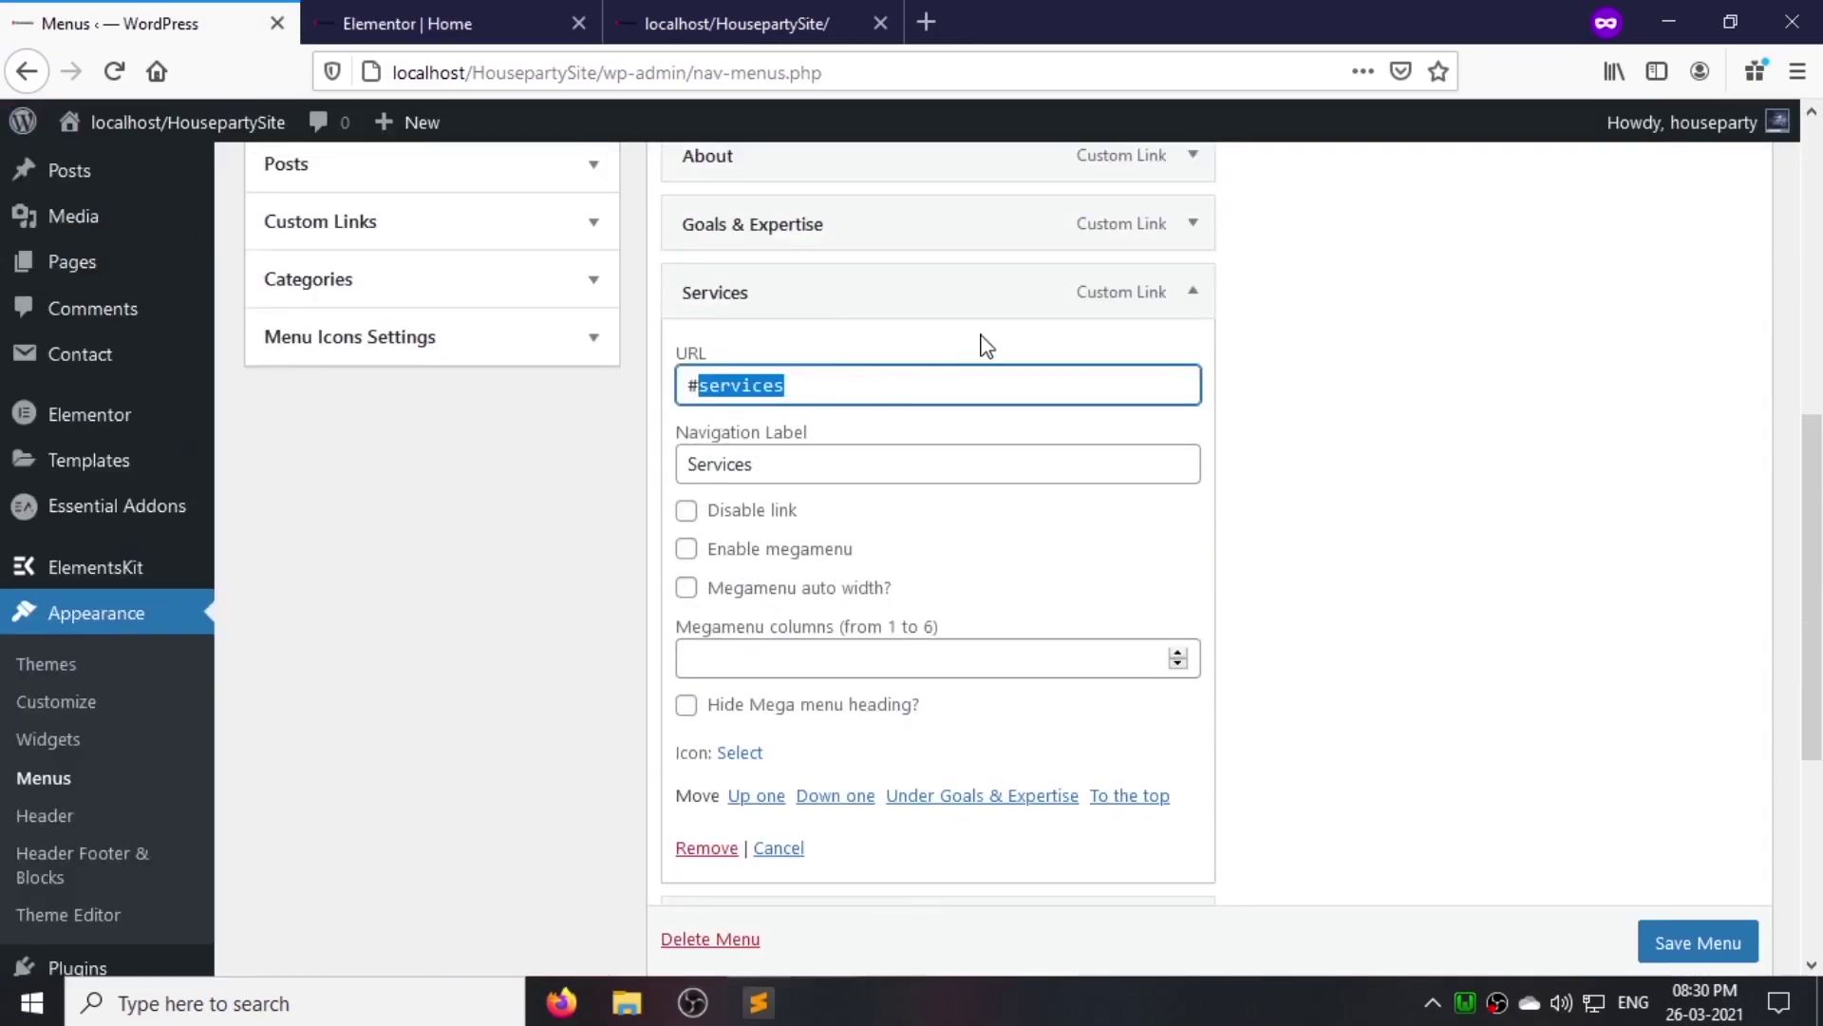
{"action": "left_click", "coordinate": [1193, 292]}
{"action": "left_click", "coordinate": [1191, 362]}
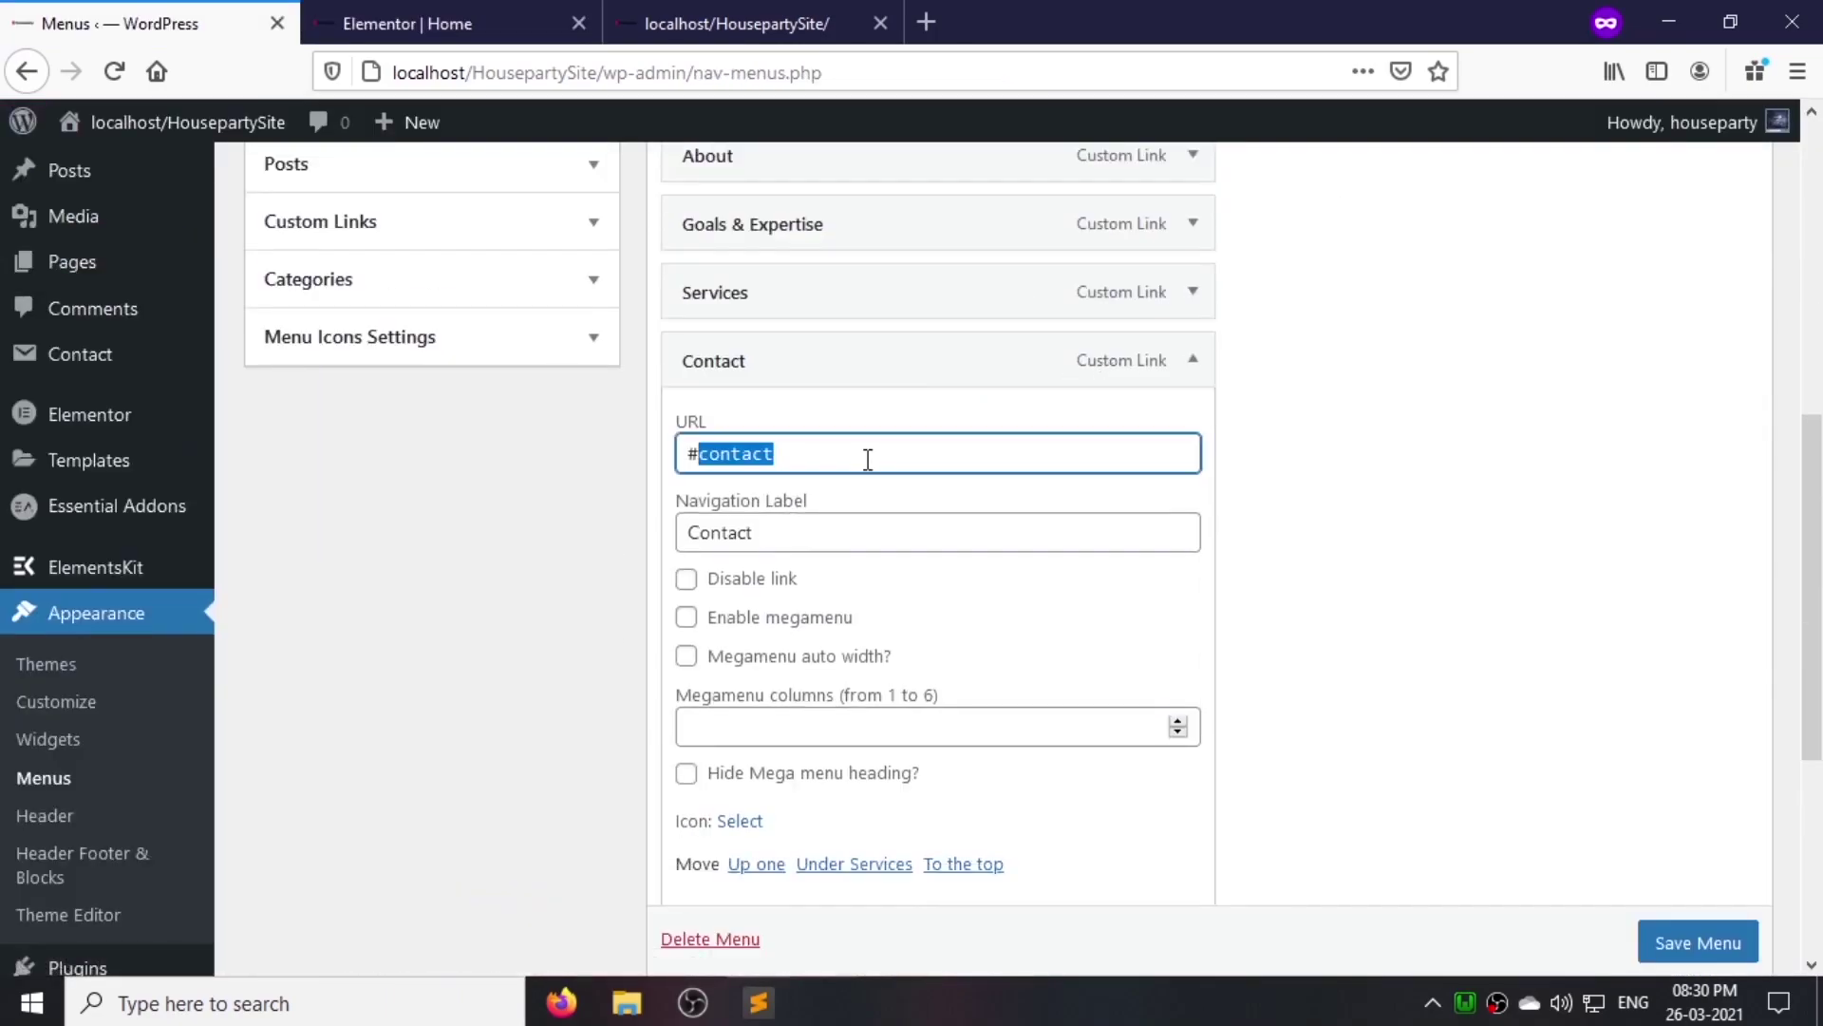
{"action": "left_click", "coordinate": [1184, 378]}
Step: Open the Contact Us section's advanced settings and save the page with UPDATE
{"action": "left_click", "coordinate": [446, 27]}
{"action": "scroll", "coordinate": [1083, 474], "scroll_direction": "down", "scroll_amount": 3}
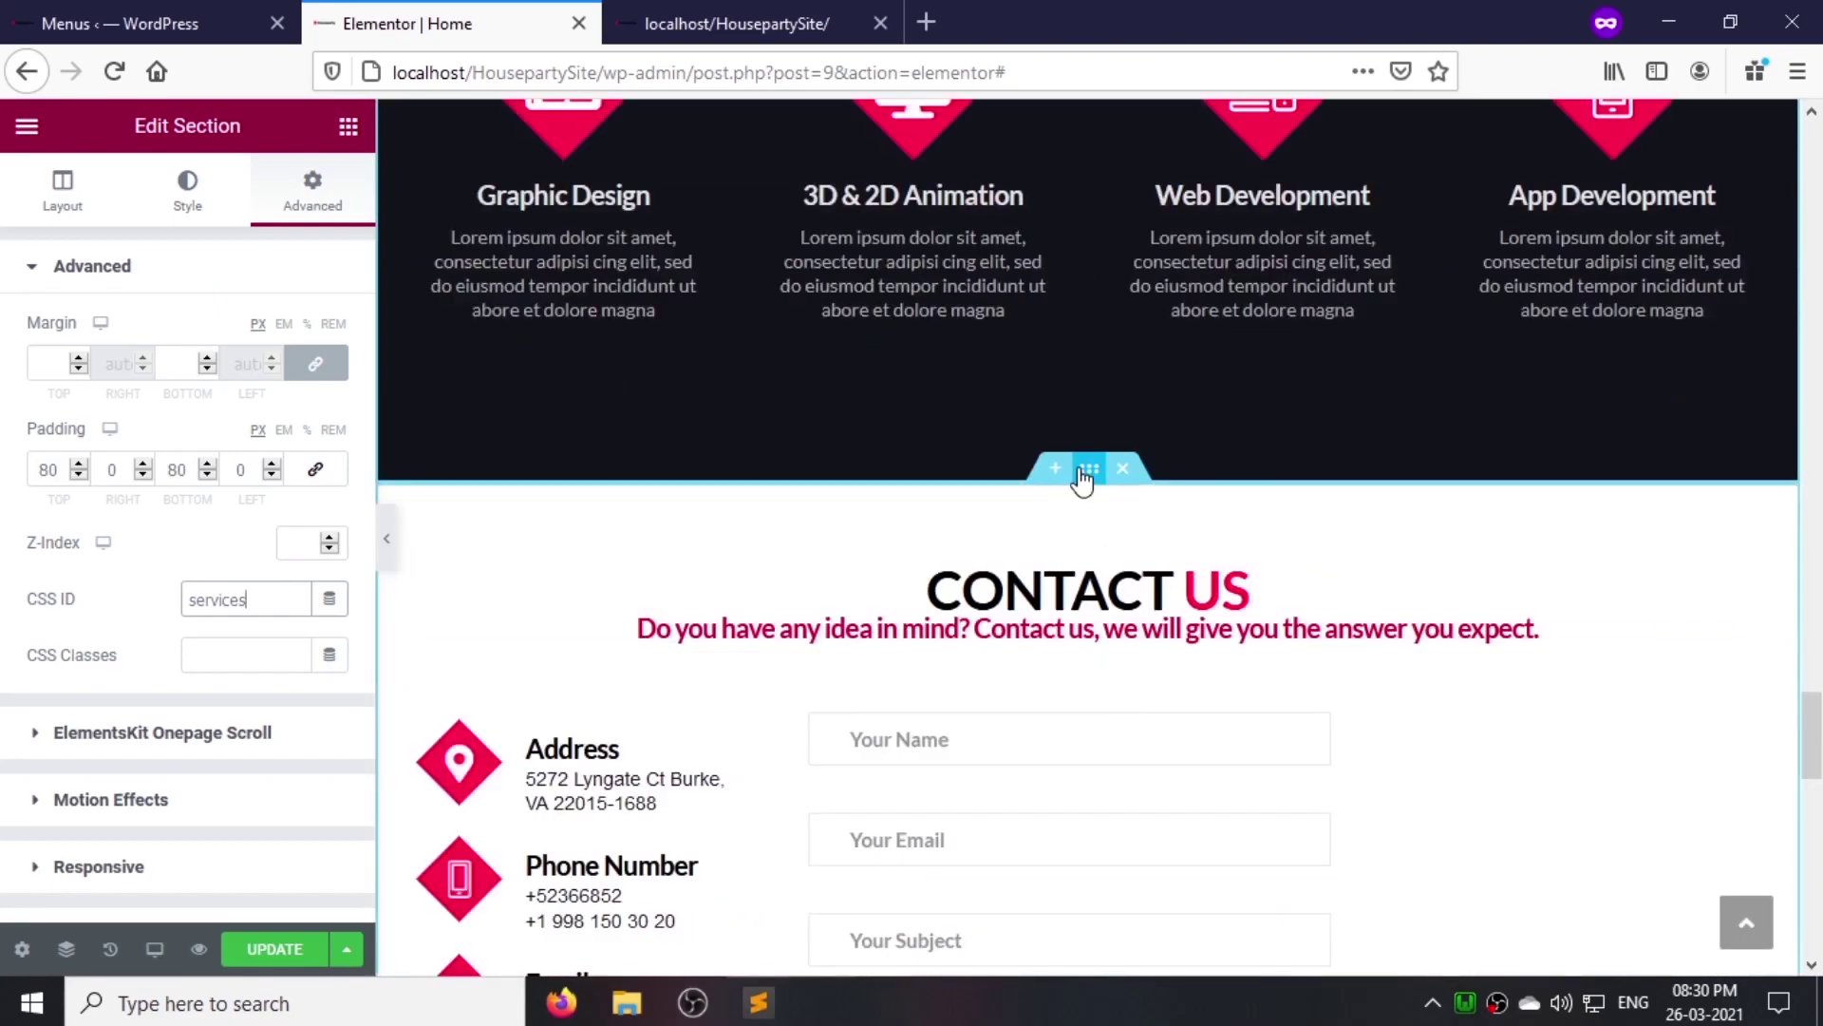
{"action": "left_click", "coordinate": [1090, 469]}
{"action": "left_click", "coordinate": [313, 190]}
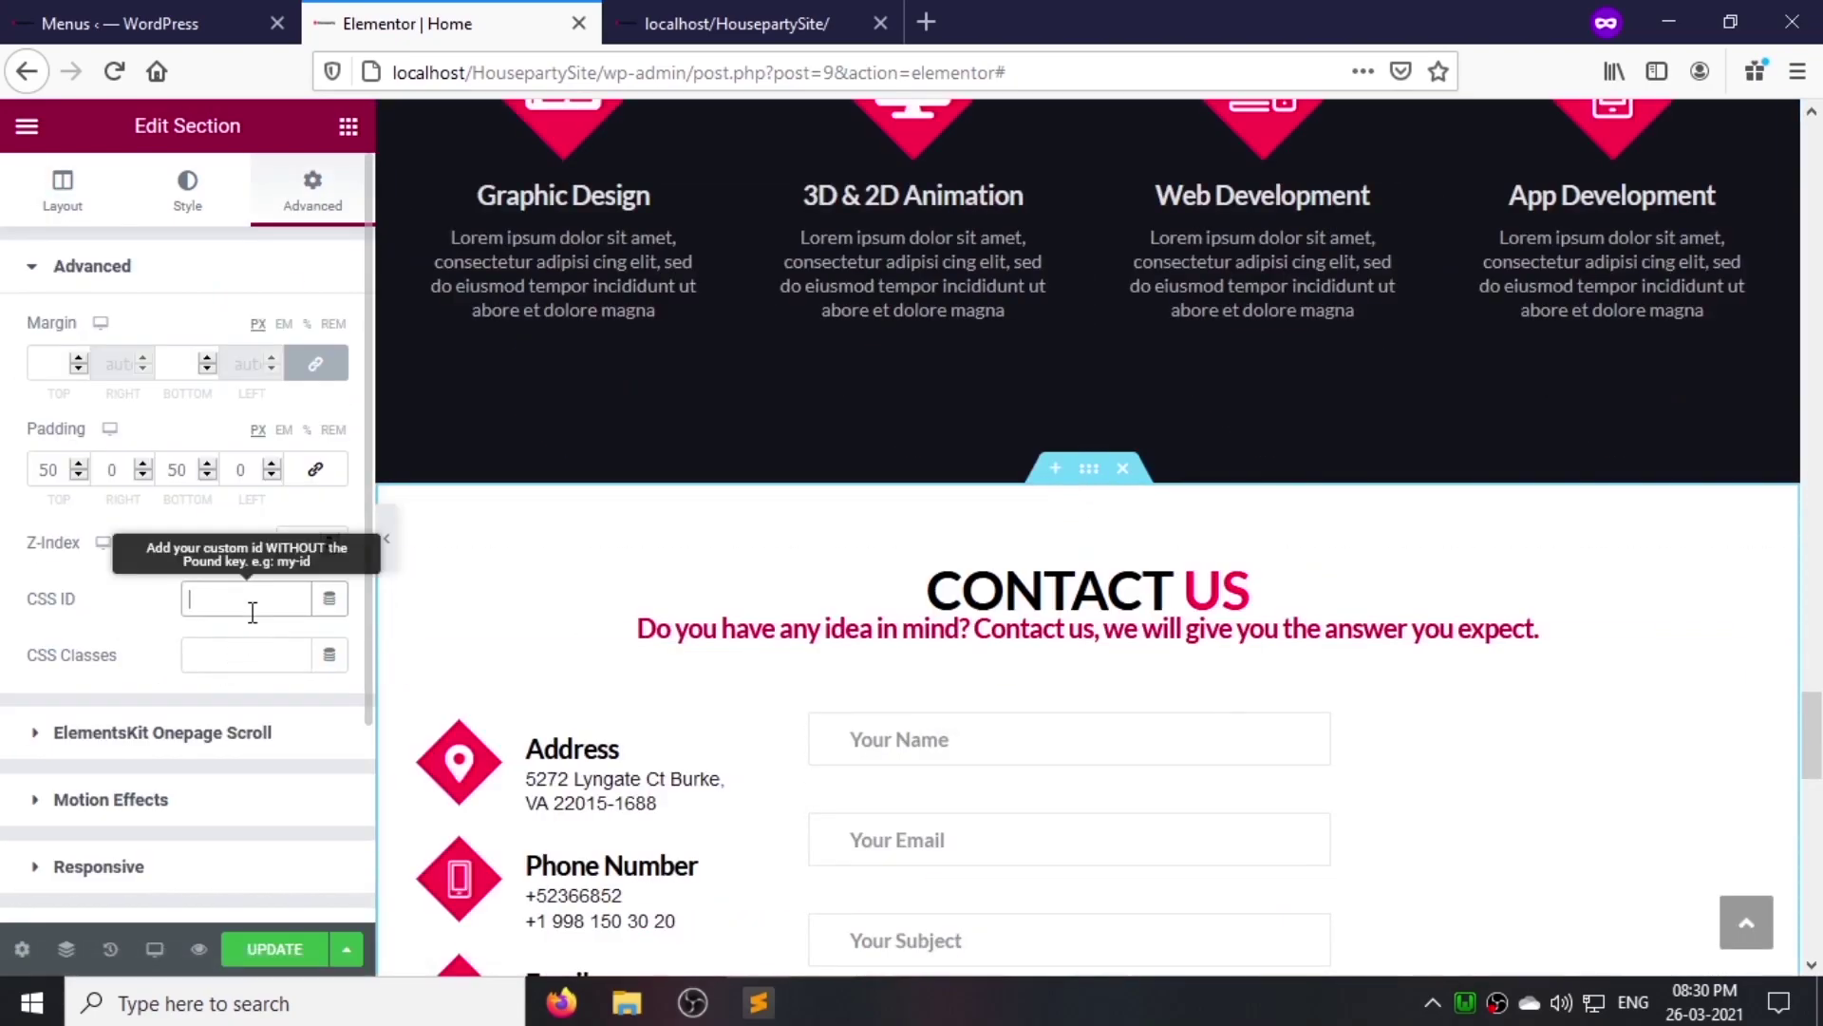
{"action": "left_click", "coordinate": [276, 944]}
Step: Verify the live site's ABOUT, SERVICES and CONTACT links jump to their sections, then return to admin
{"action": "left_click", "coordinate": [714, 23]}
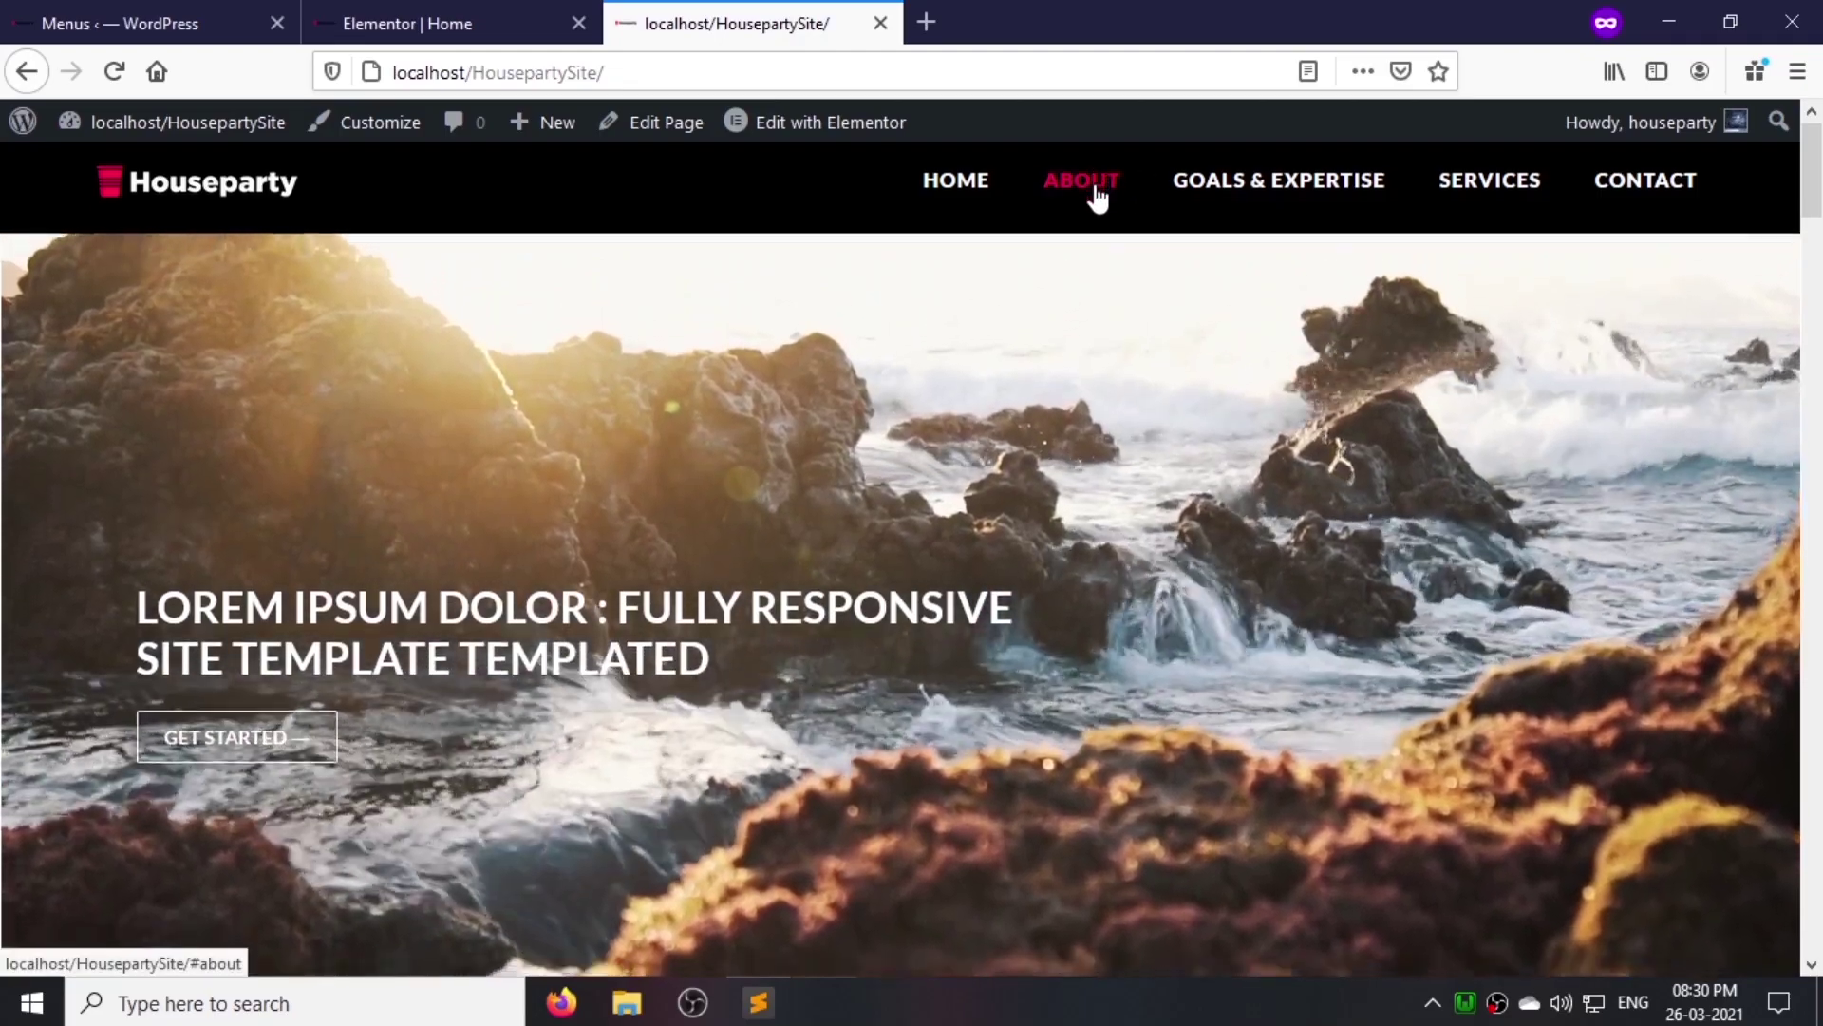
{"action": "left_click", "coordinate": [1089, 193]}
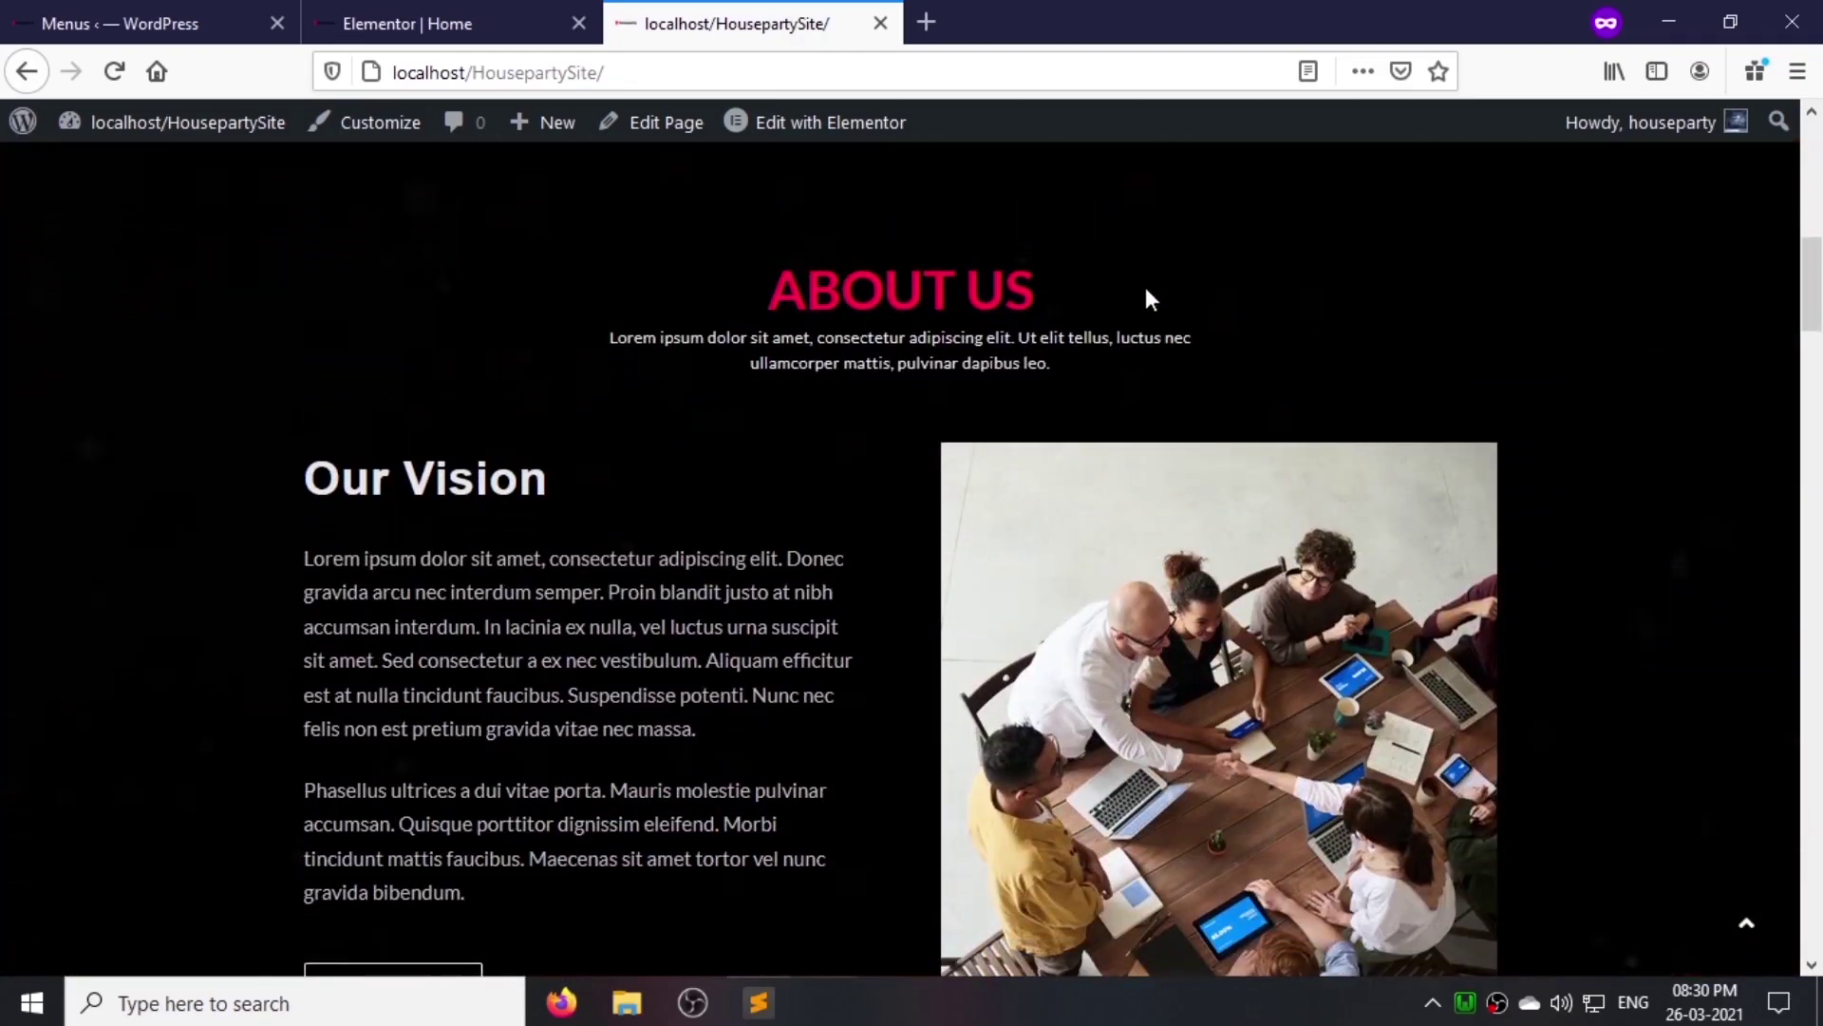
{"action": "scroll", "coordinate": [1147, 282], "scroll_direction": "up", "scroll_amount": 10}
{"action": "scroll", "coordinate": [1168, 247], "scroll_direction": "down", "scroll_amount": 15}
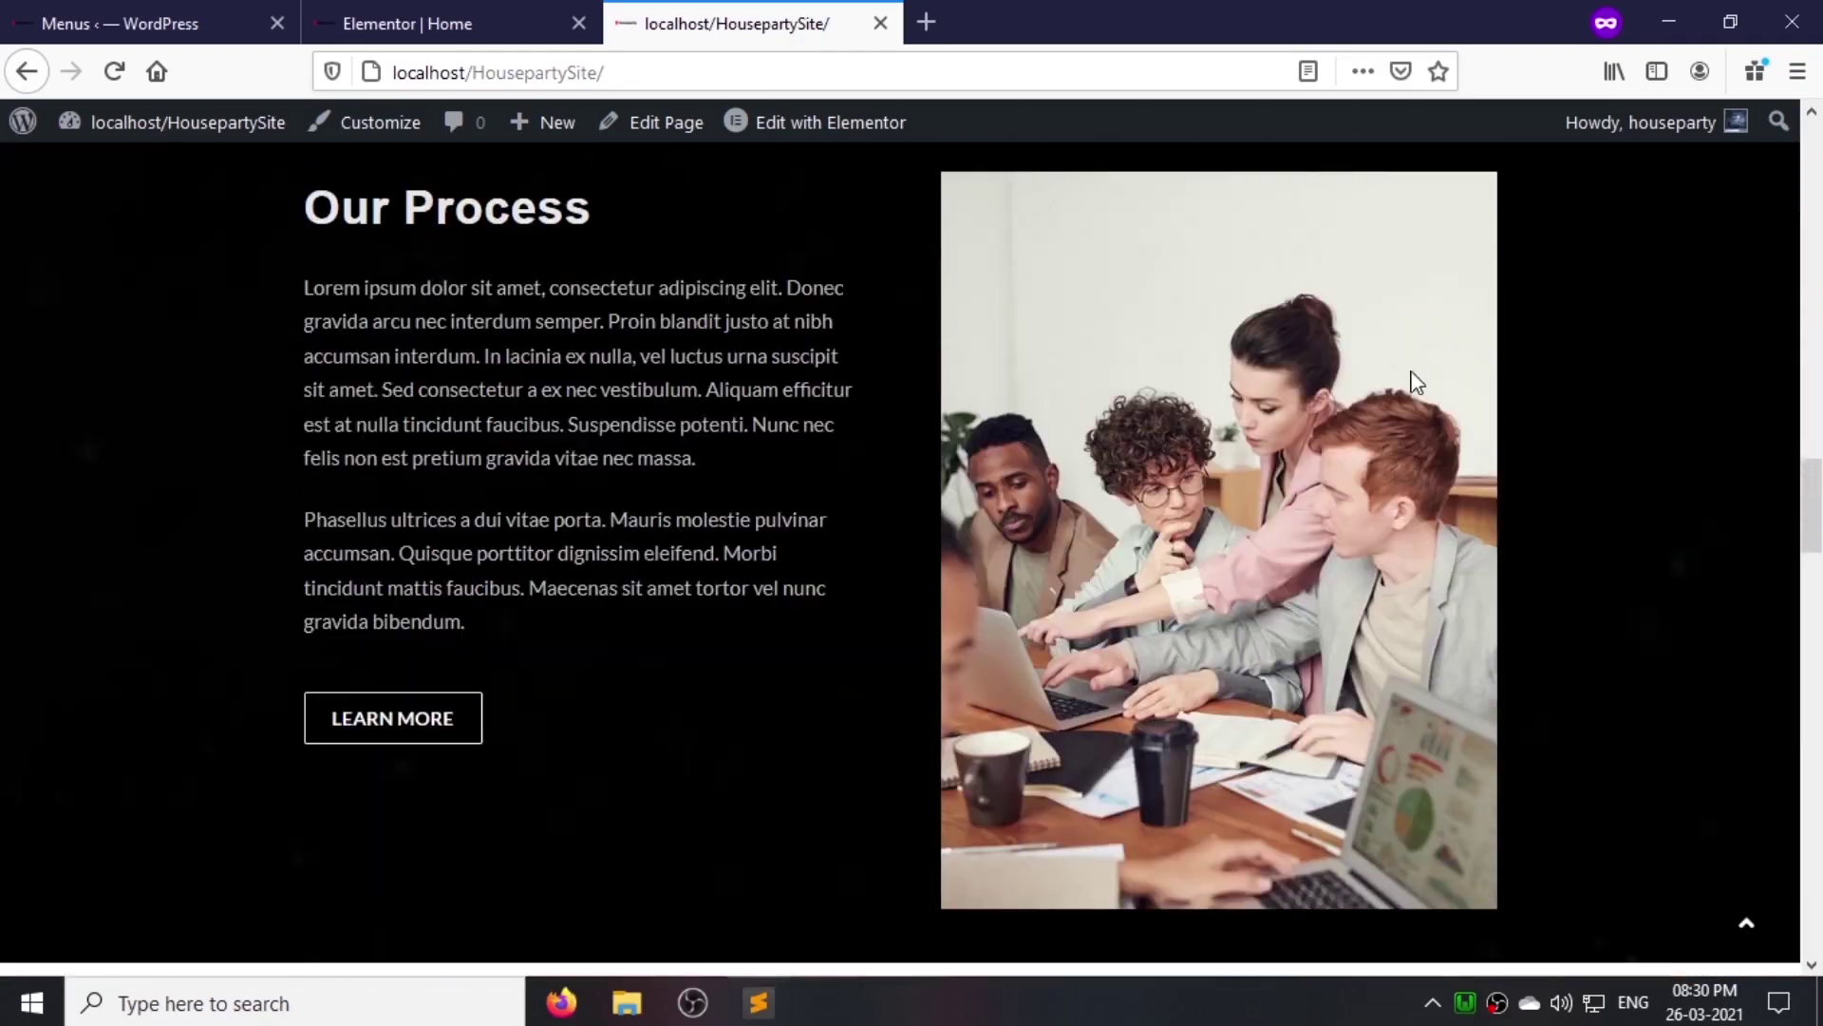
{"action": "scroll", "coordinate": [1382, 331], "scroll_direction": "up", "scroll_amount": 15}
{"action": "left_click", "coordinate": [1493, 182]}
{"action": "scroll", "coordinate": [1411, 380], "scroll_direction": "up", "scroll_amount": 10}
{"action": "scroll", "coordinate": [1420, 306], "scroll_direction": "up", "scroll_amount": 10}
{"action": "left_click", "coordinate": [1643, 196]}
{"action": "scroll", "coordinate": [1263, 570], "scroll_direction": "up", "scroll_amount": 3}
{"action": "scroll", "coordinate": [1265, 599], "scroll_direction": "up", "scroll_amount": 10}
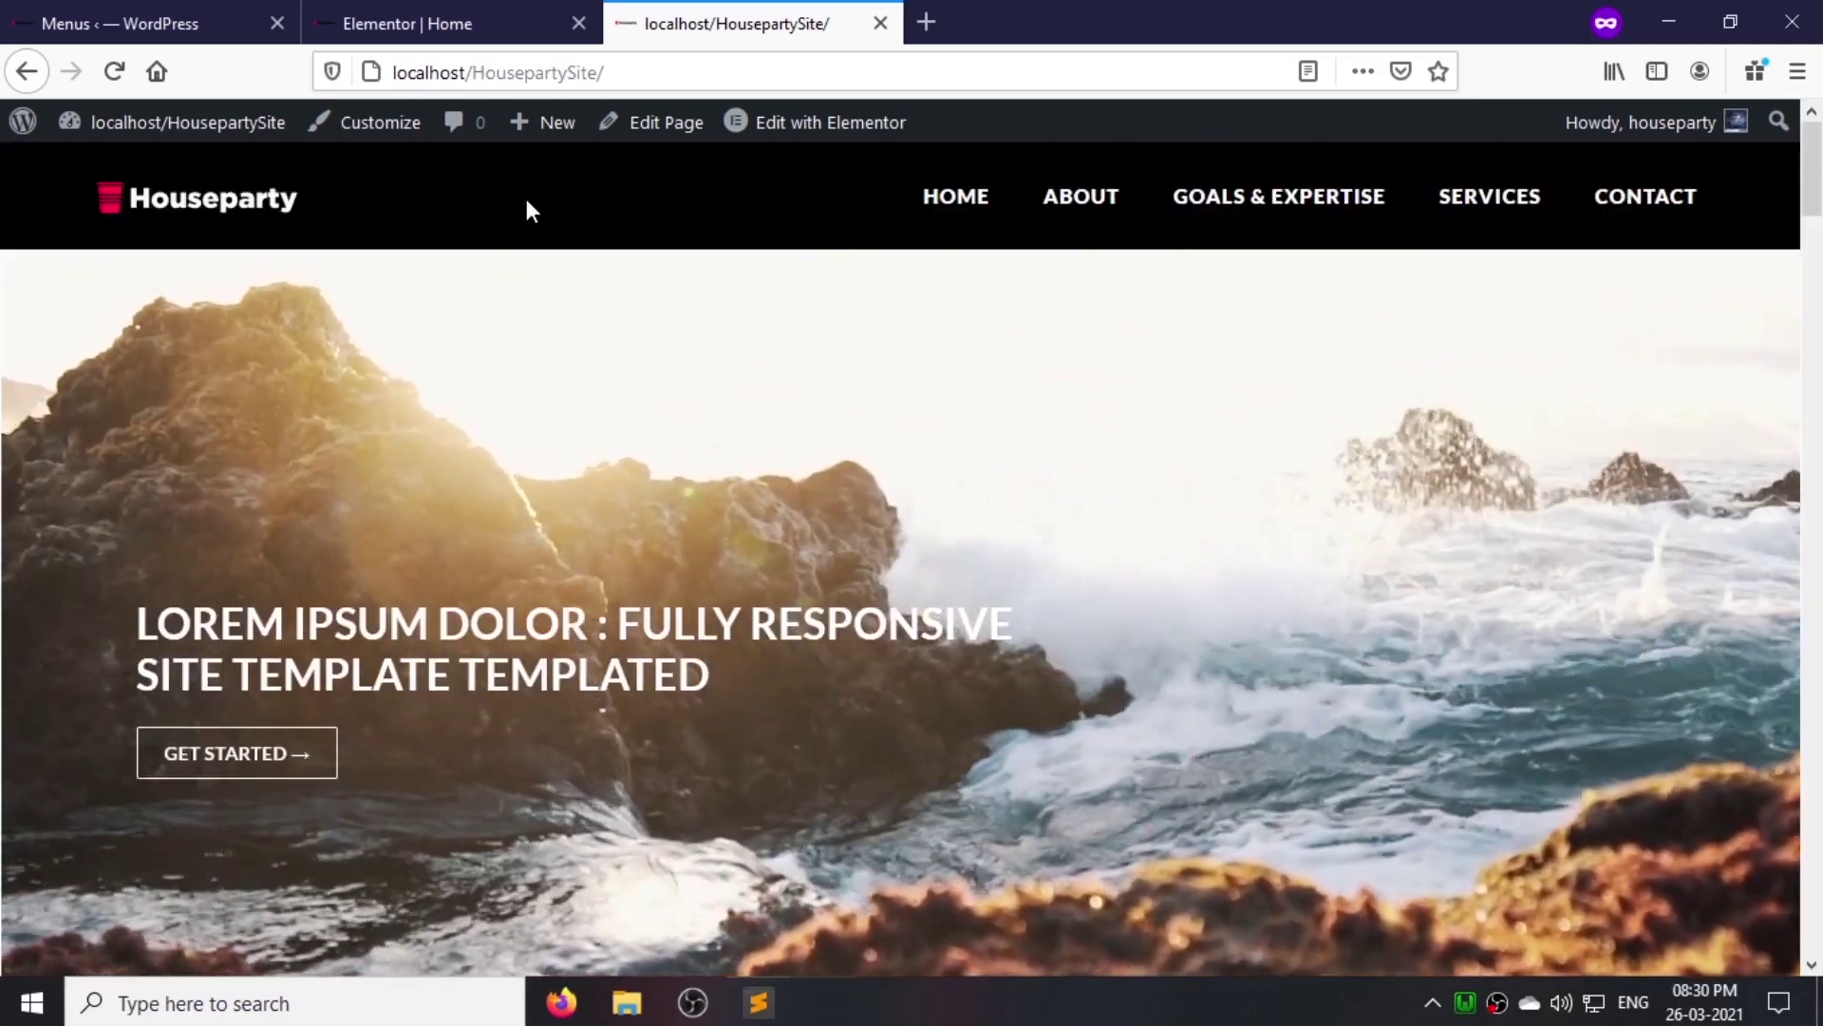
{"action": "left_click", "coordinate": [124, 23]}
{"action": "mouse_move", "coordinate": [49, 755]}
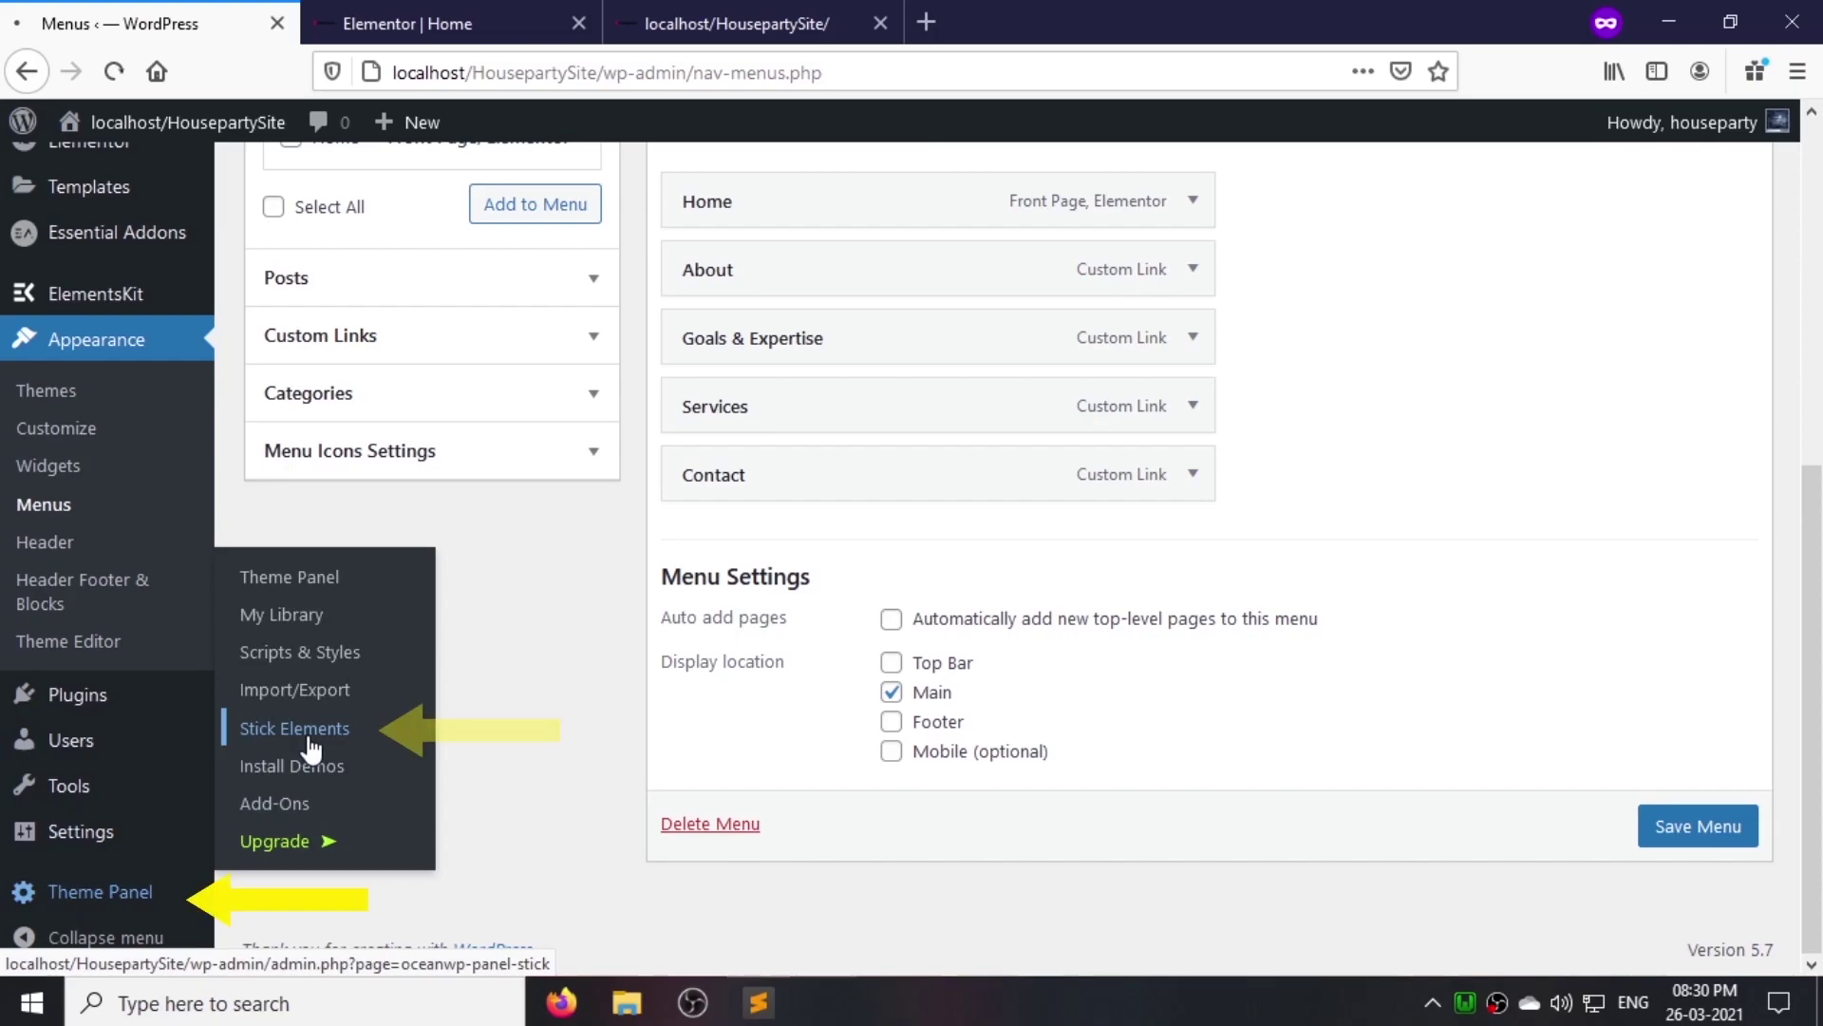
Step: Open the sticky elements settings and copy the header's 'site-header' id from the browser inspector
{"action": "left_click", "coordinate": [312, 748]}
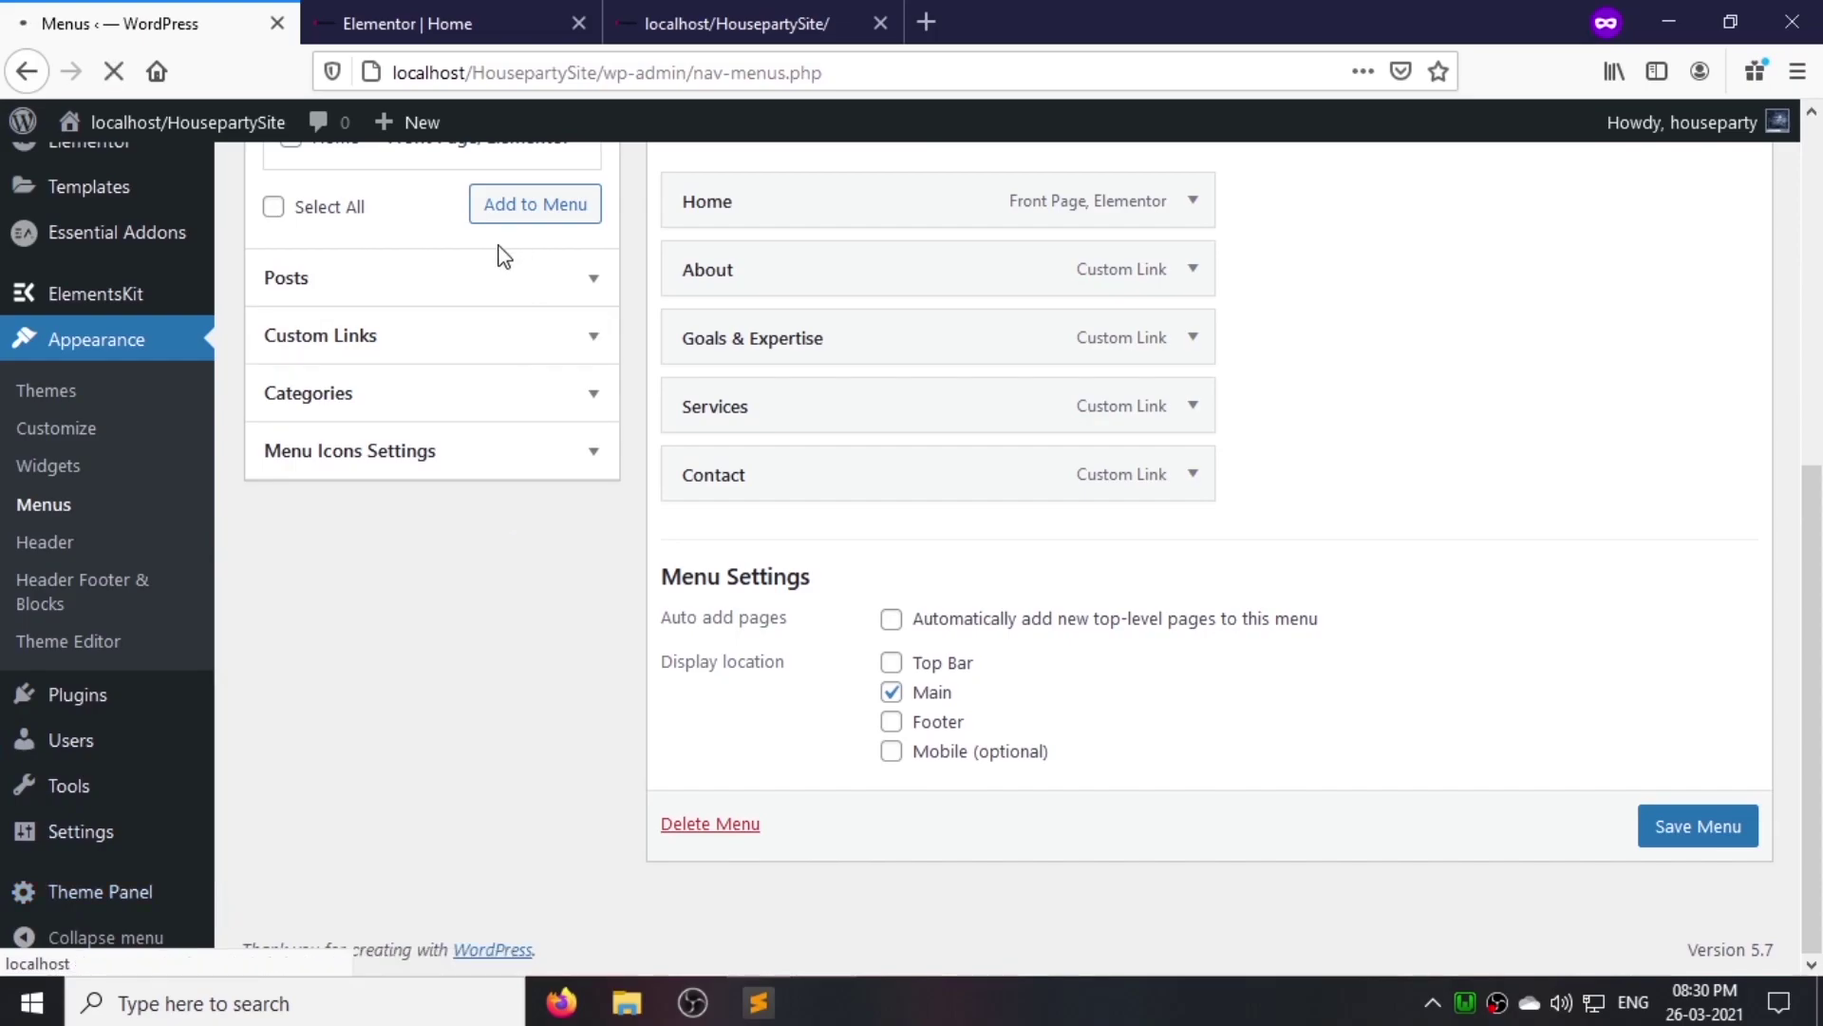
{"action": "left_click", "coordinate": [817, 13]}
{"action": "right_click", "coordinate": [635, 232]}
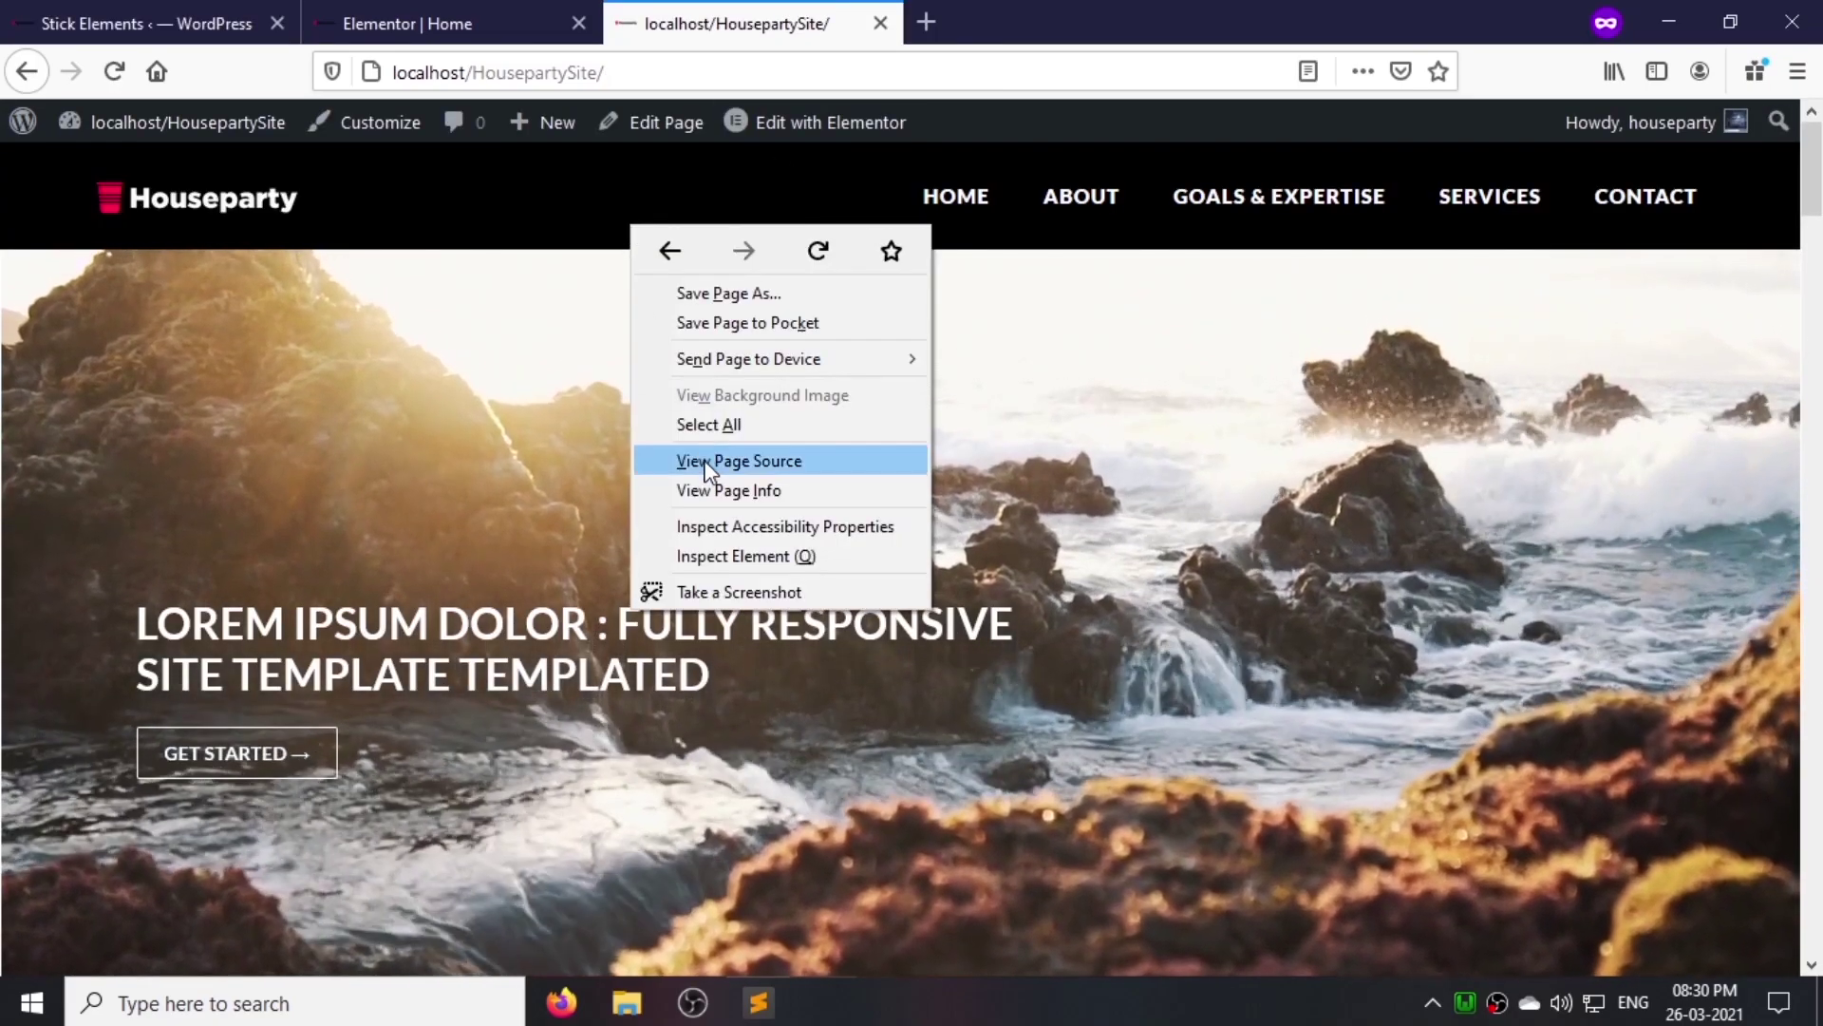
{"action": "left_click", "coordinate": [715, 555]}
{"action": "left_click", "coordinate": [1256, 374]}
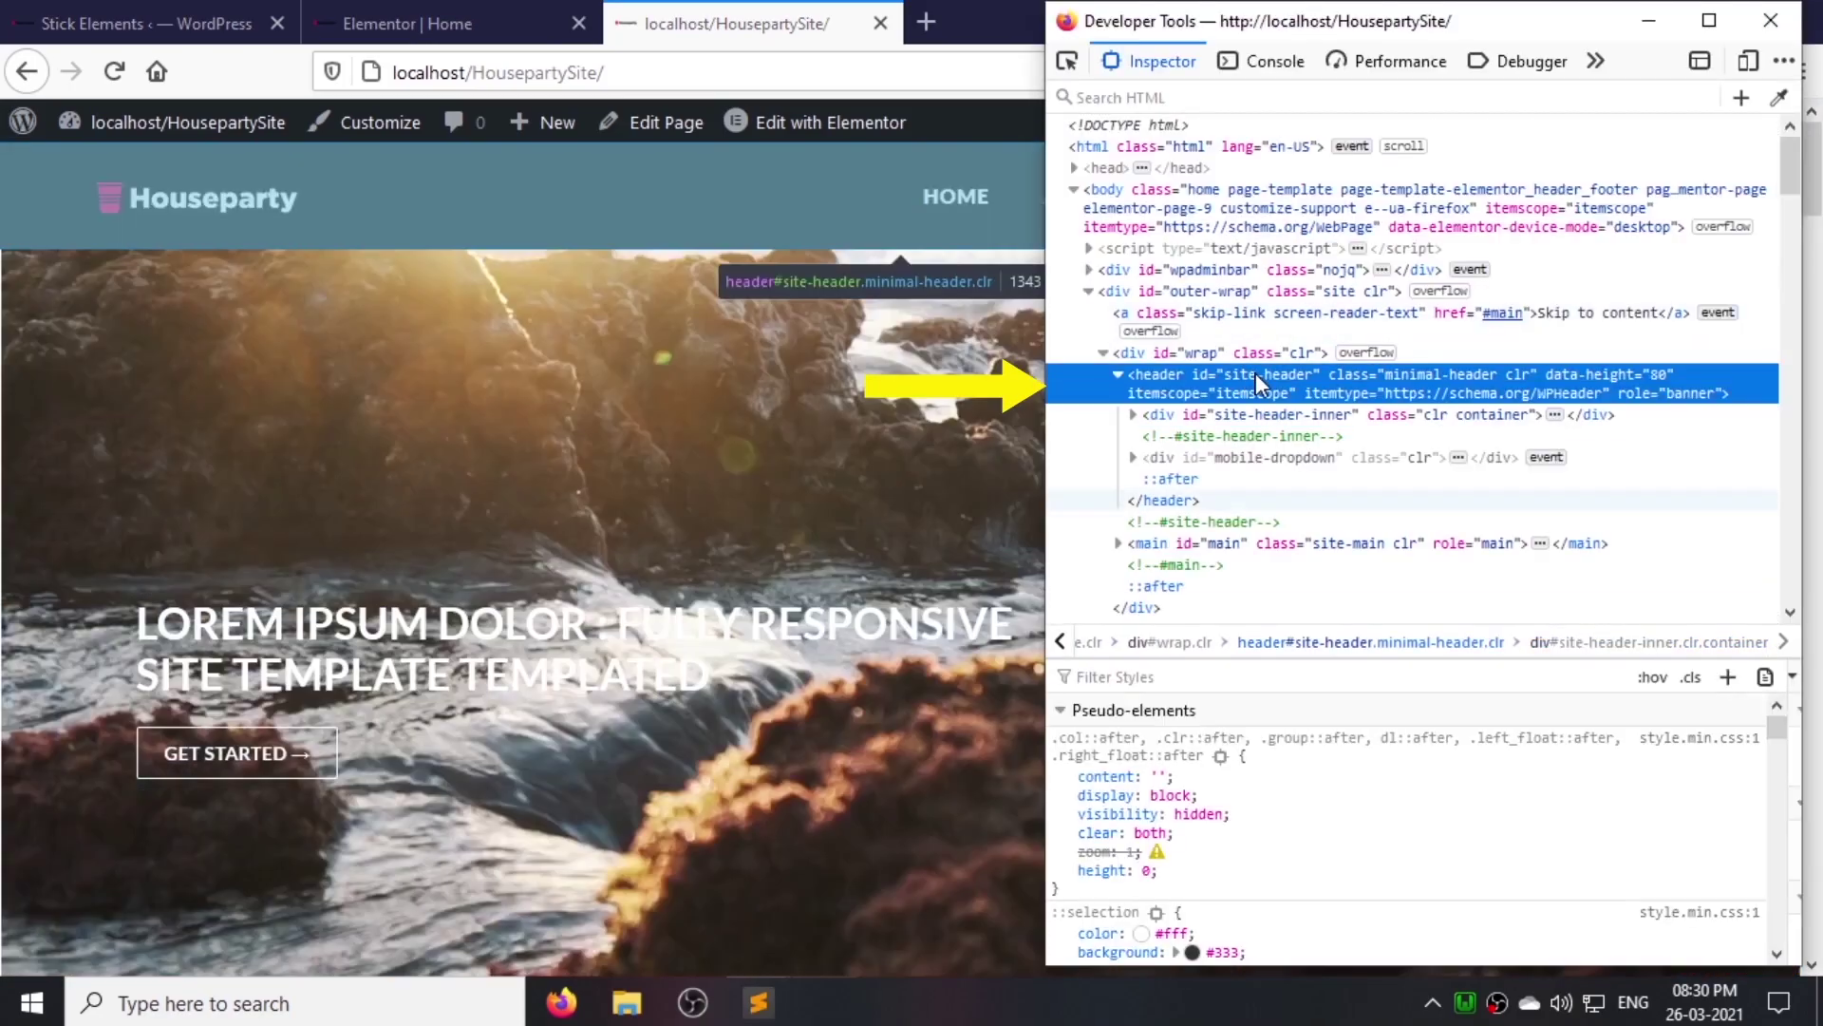
{"action": "left_click", "coordinate": [1230, 374]}
{"action": "left_click_drag", "start_coordinate": [1230, 373], "coordinate": [1316, 373]}
{"action": "key", "text": "ctrl+c"}
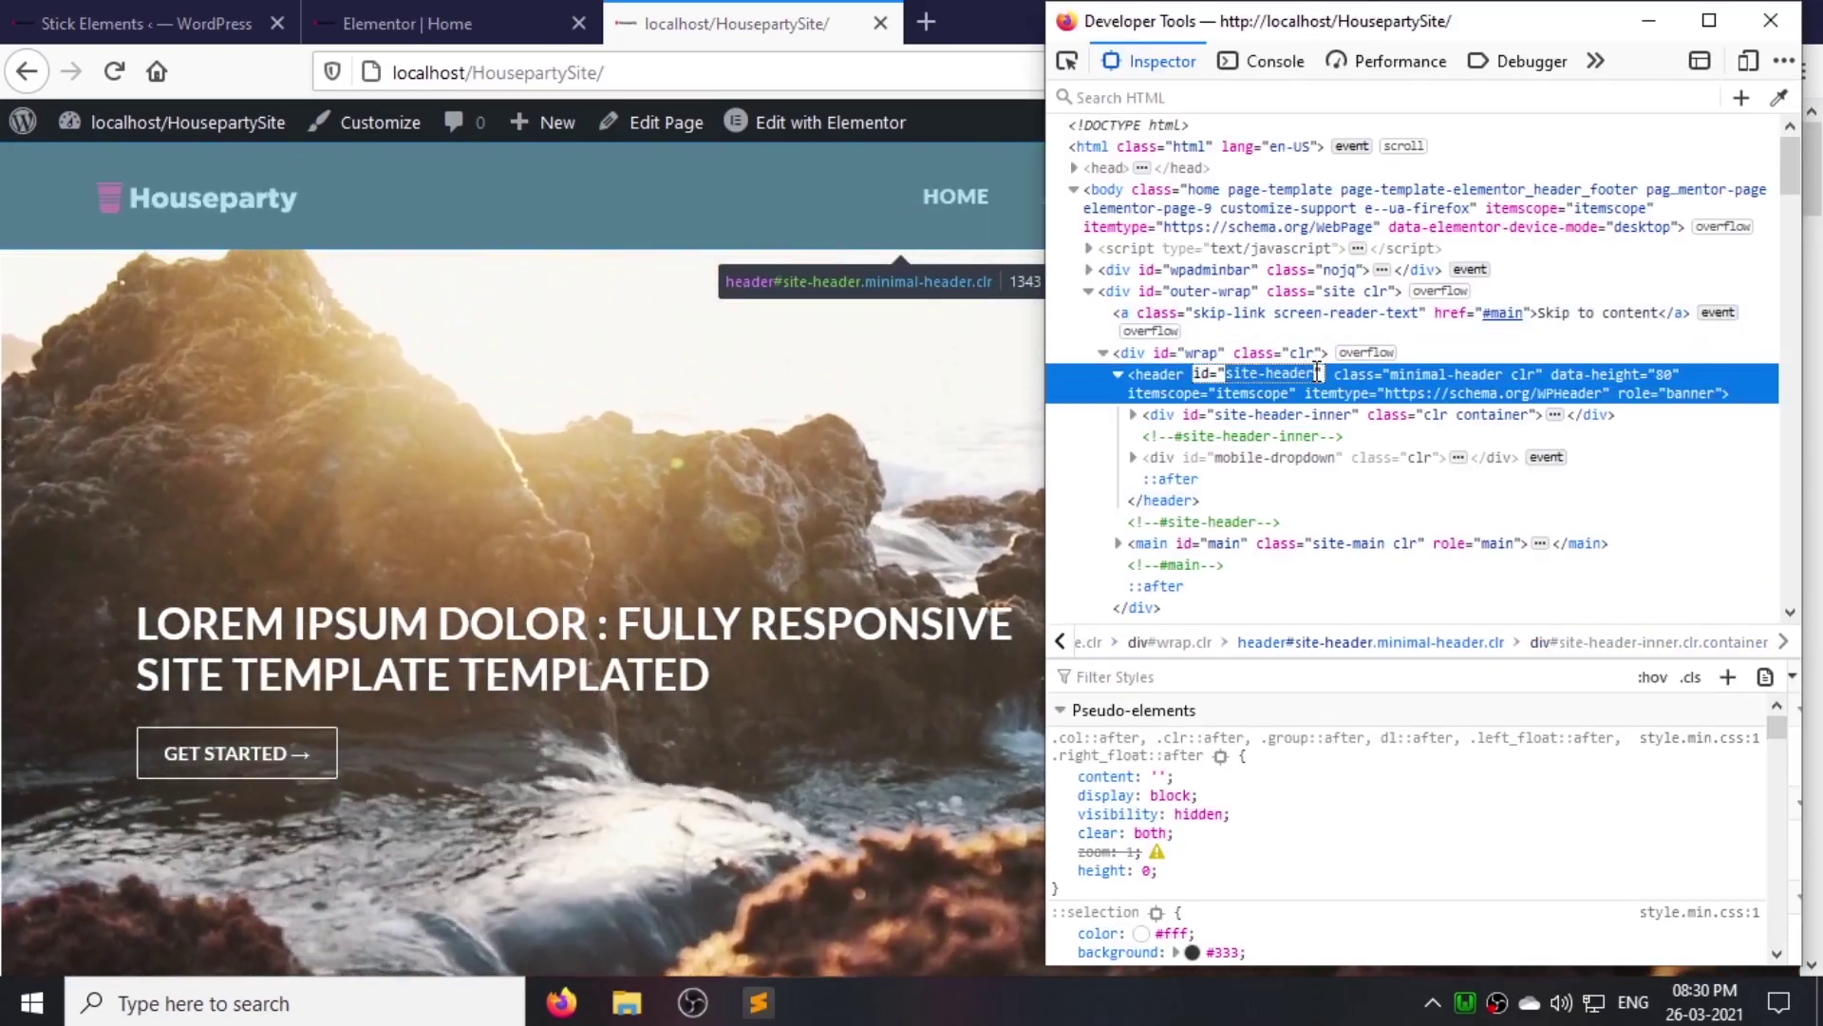
Step: Enter #site-header as the element to stick on the Stick Anything page
{"action": "left_click", "coordinate": [209, 11]}
{"action": "type", "text": "#"}
{"action": "key", "text": "ctrl+v"}
{"action": "left_click", "coordinate": [374, 504]}
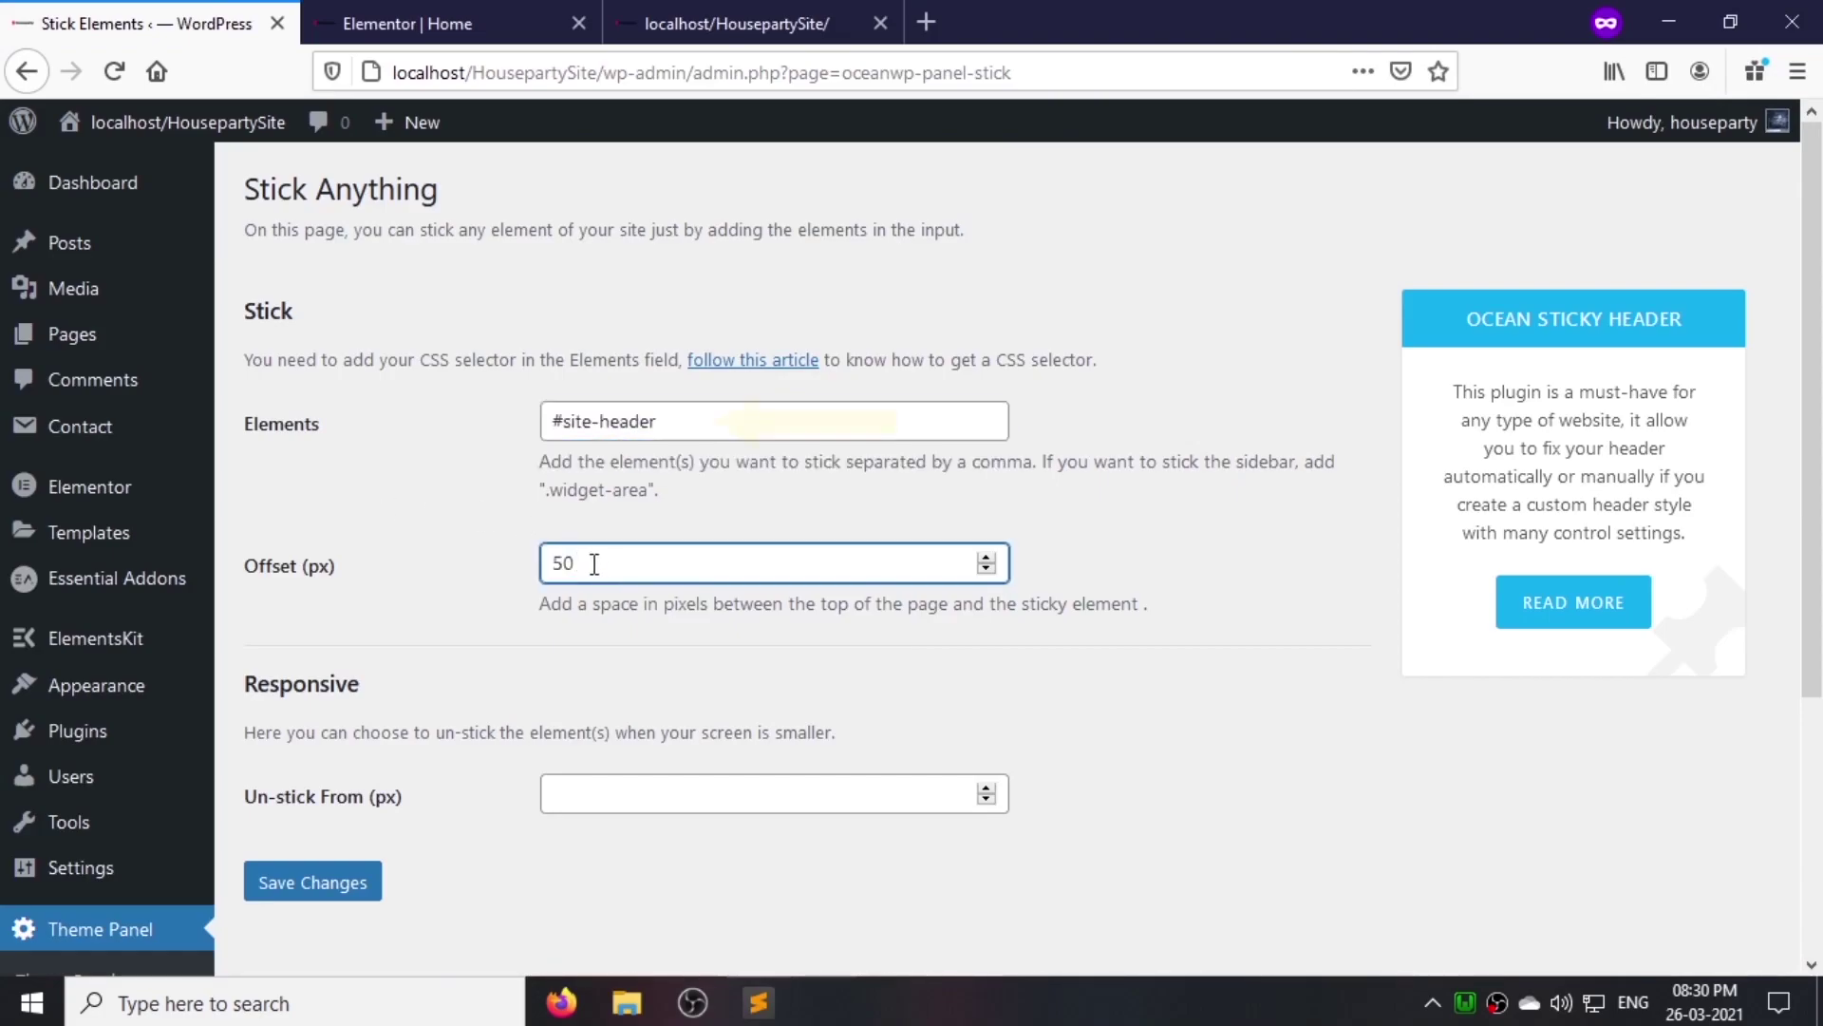
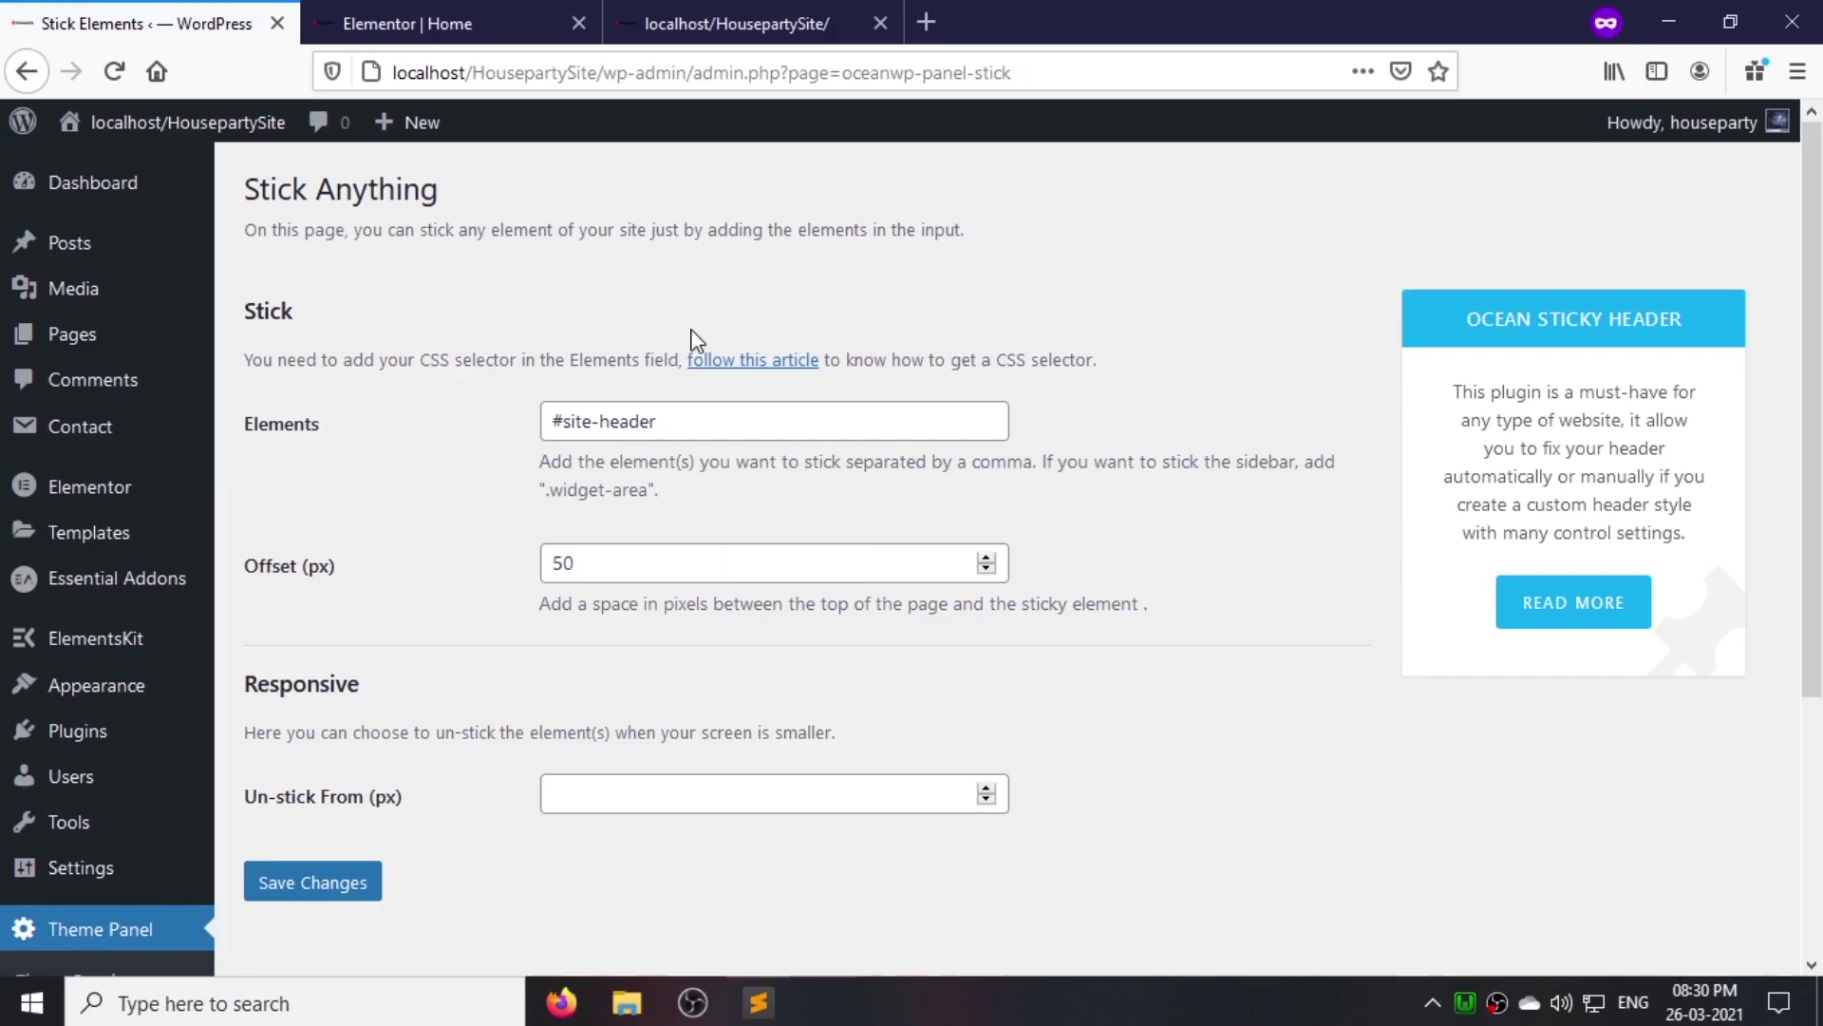
Step: Switch to the live Houseparty site, jump to ABOUT, then scroll back to the top
{"action": "left_click", "coordinate": [703, 20]}
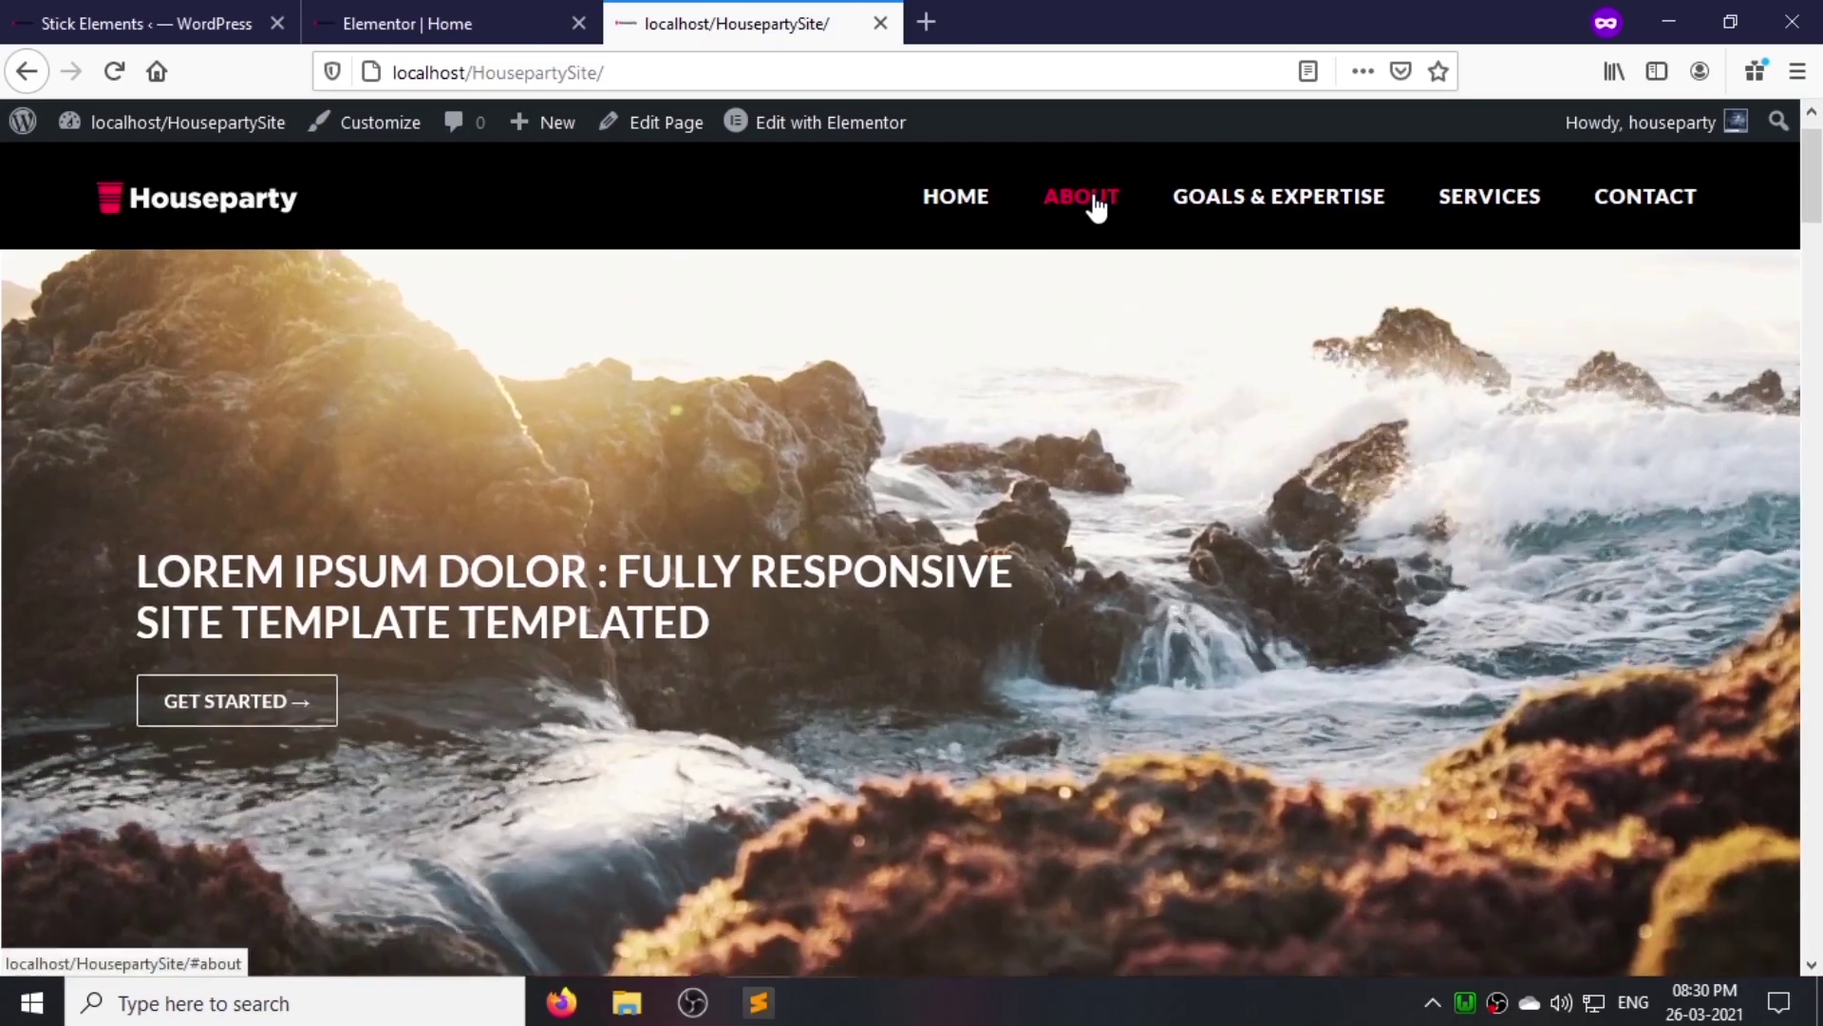
{"action": "left_click", "coordinate": [1081, 196]}
{"action": "scroll", "coordinate": [1235, 470], "scroll_direction": "up", "scroll_amount": 10}
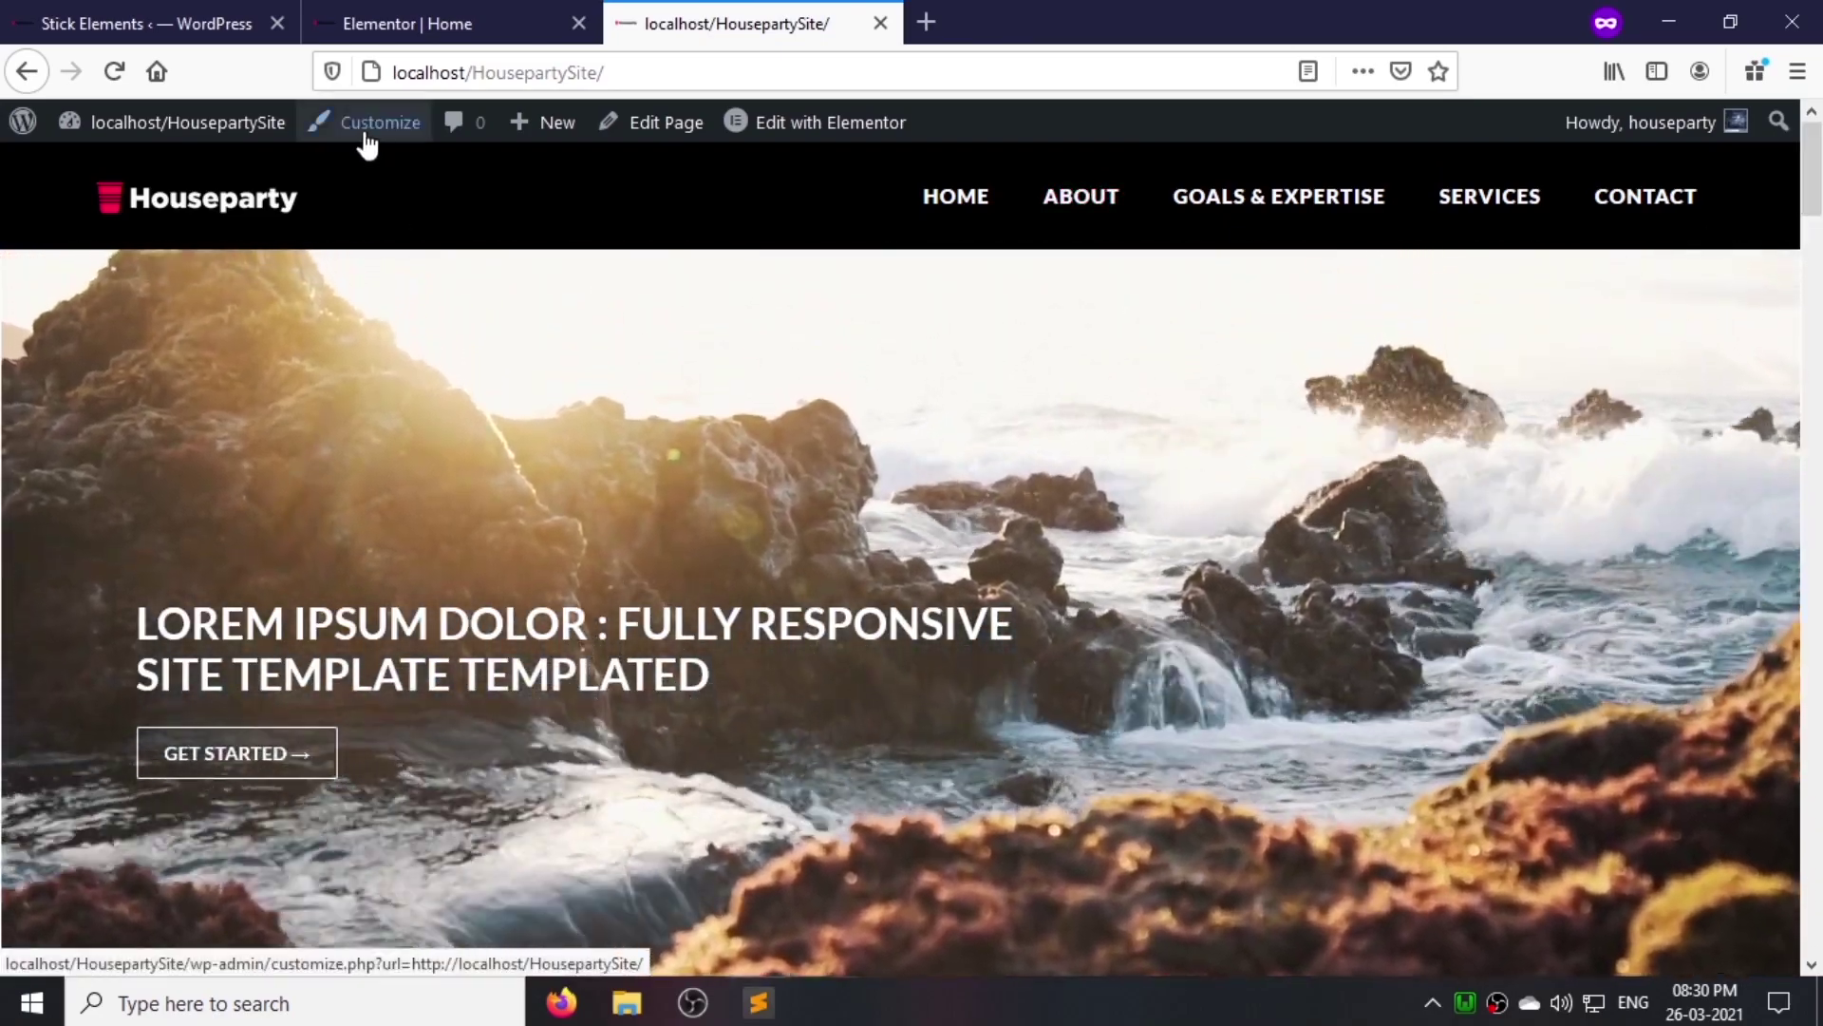
Step: Open the Customizer in a new tab and go to its Custom CSS/JS section
{"action": "middle_click", "coordinate": [368, 125]}
{"action": "left_click_drag", "start_coordinate": [1000, 27], "coordinate": [837, 28]}
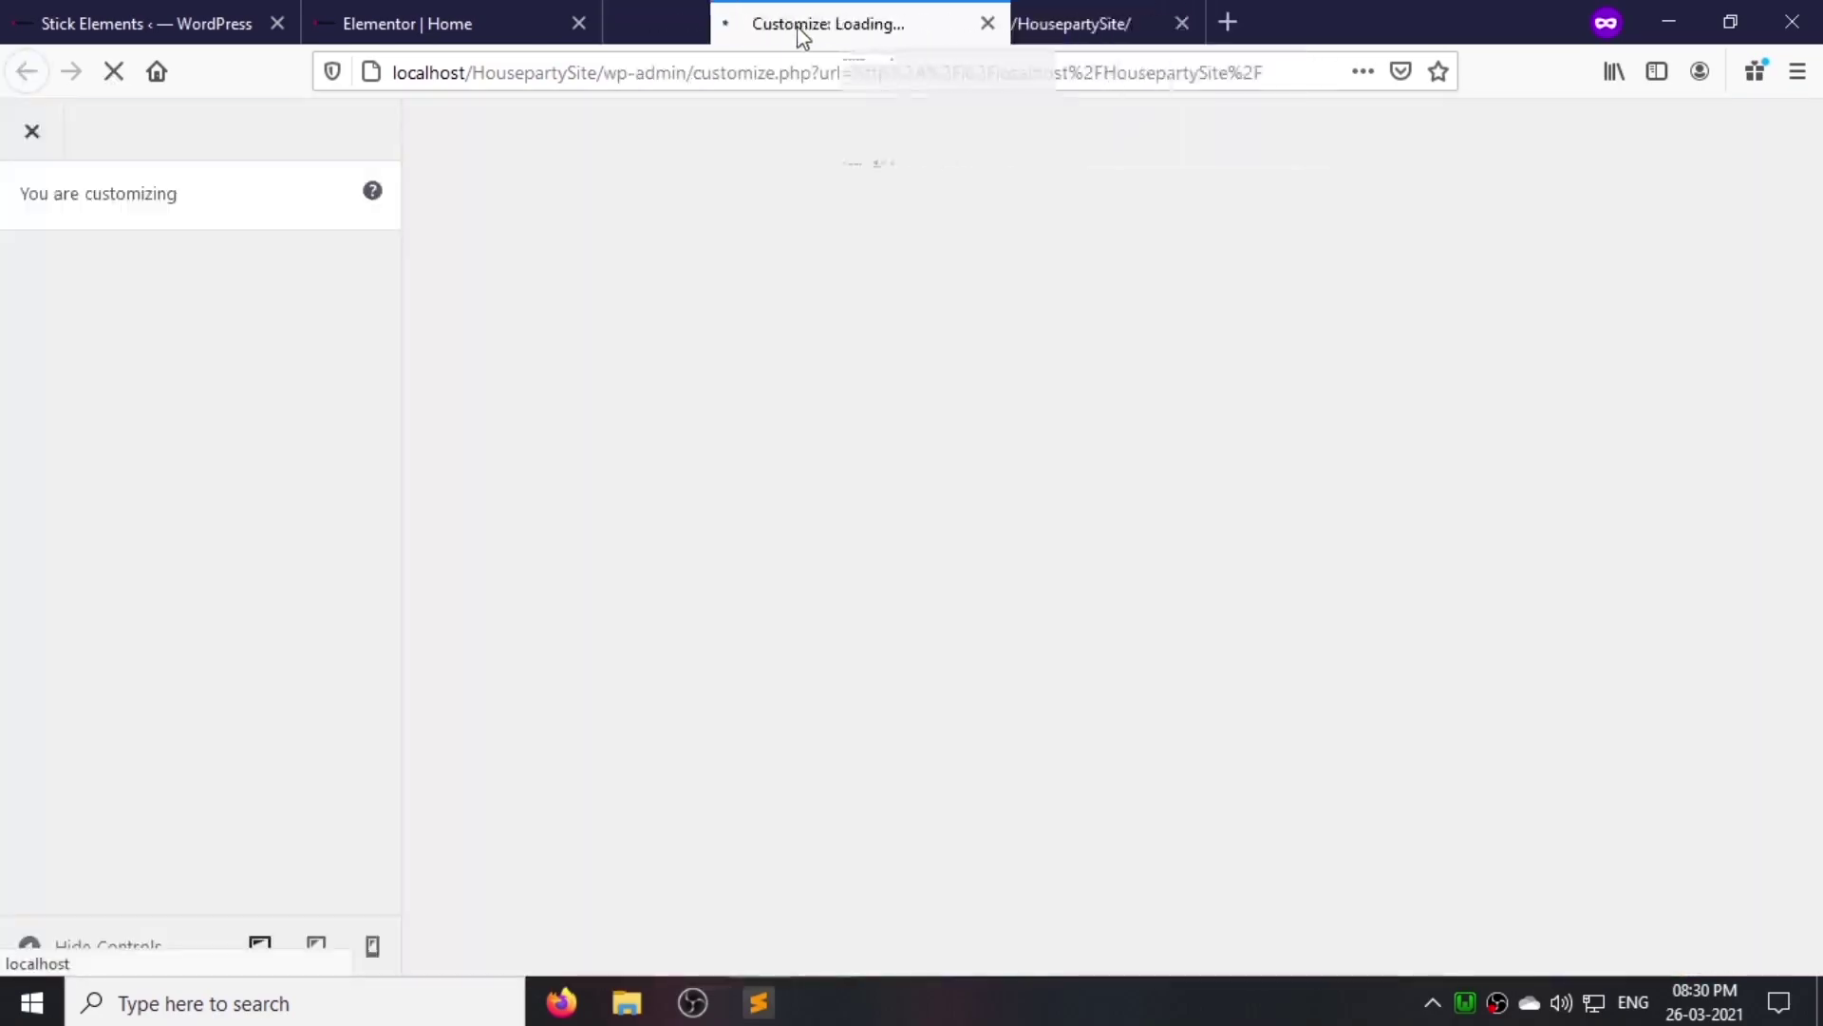
{"action": "left_click_drag", "start_coordinate": [837, 28], "coordinate": [778, 28]}
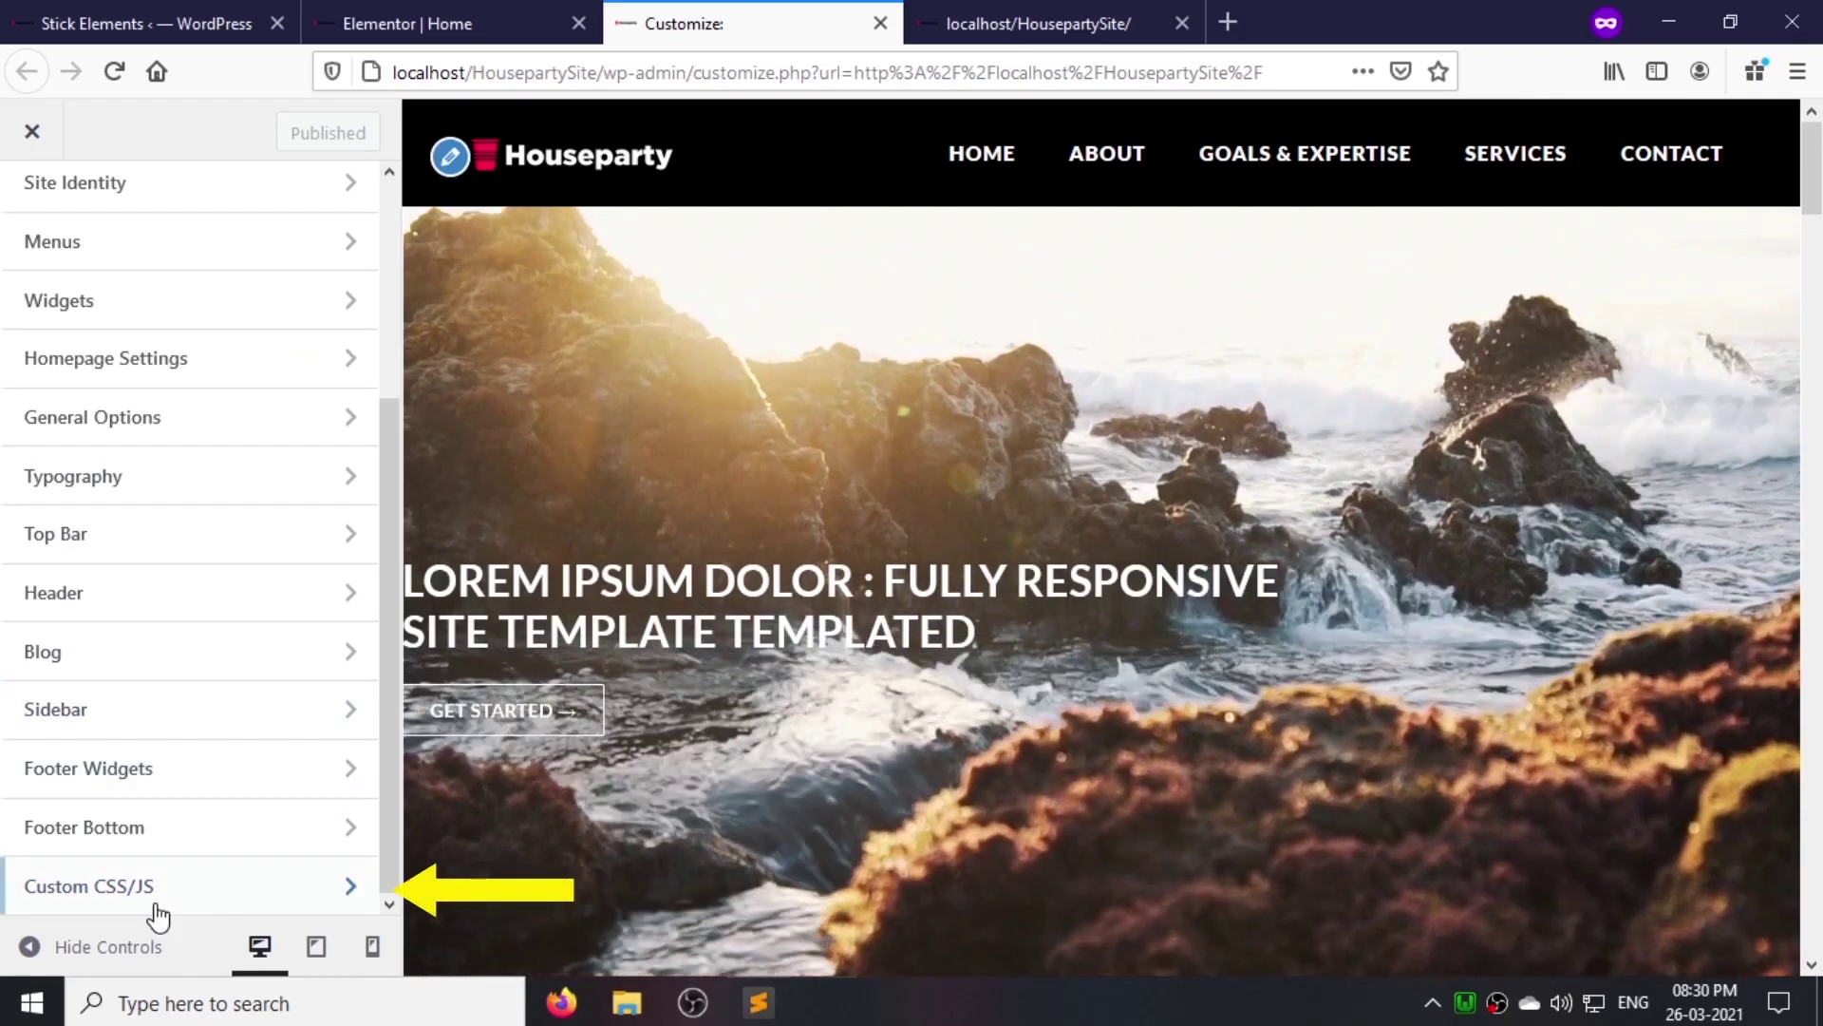
{"action": "left_click", "coordinate": [169, 902]}
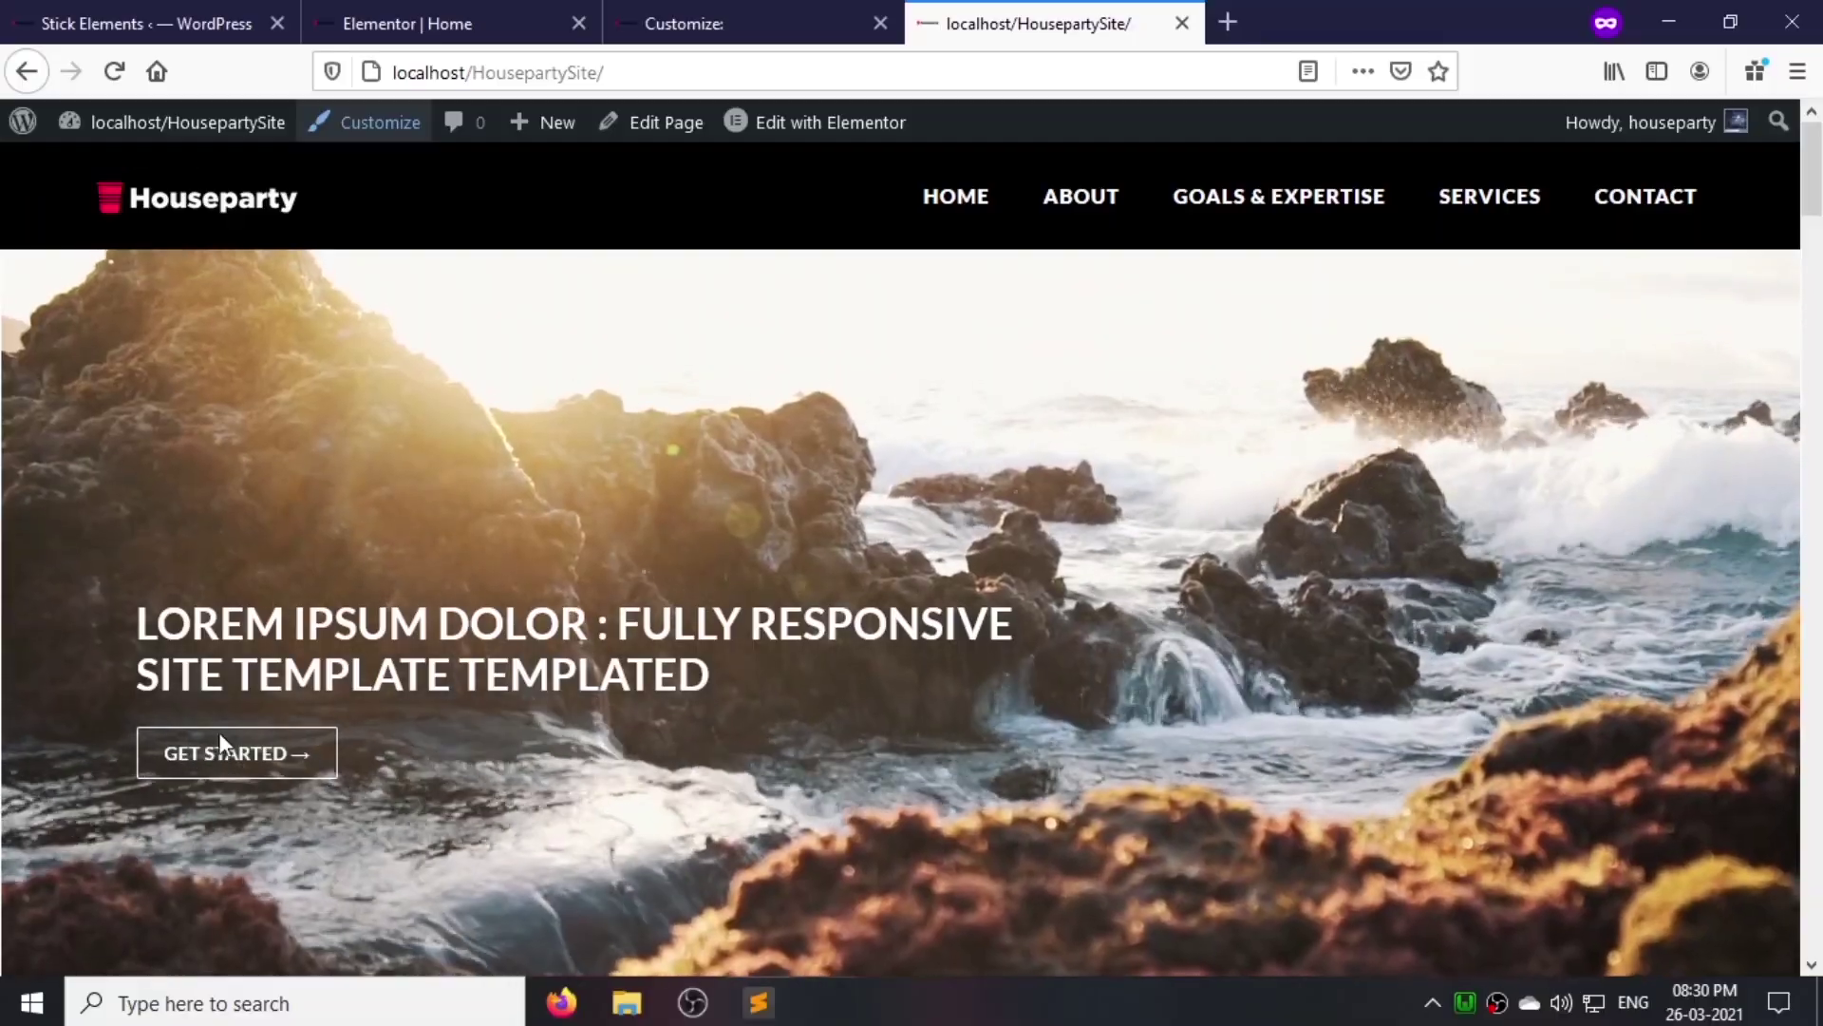
Step: Inspect the GET STARTED button and copy its link's class names
{"action": "right_click", "coordinate": [228, 756]}
{"action": "left_click", "coordinate": [266, 729]}
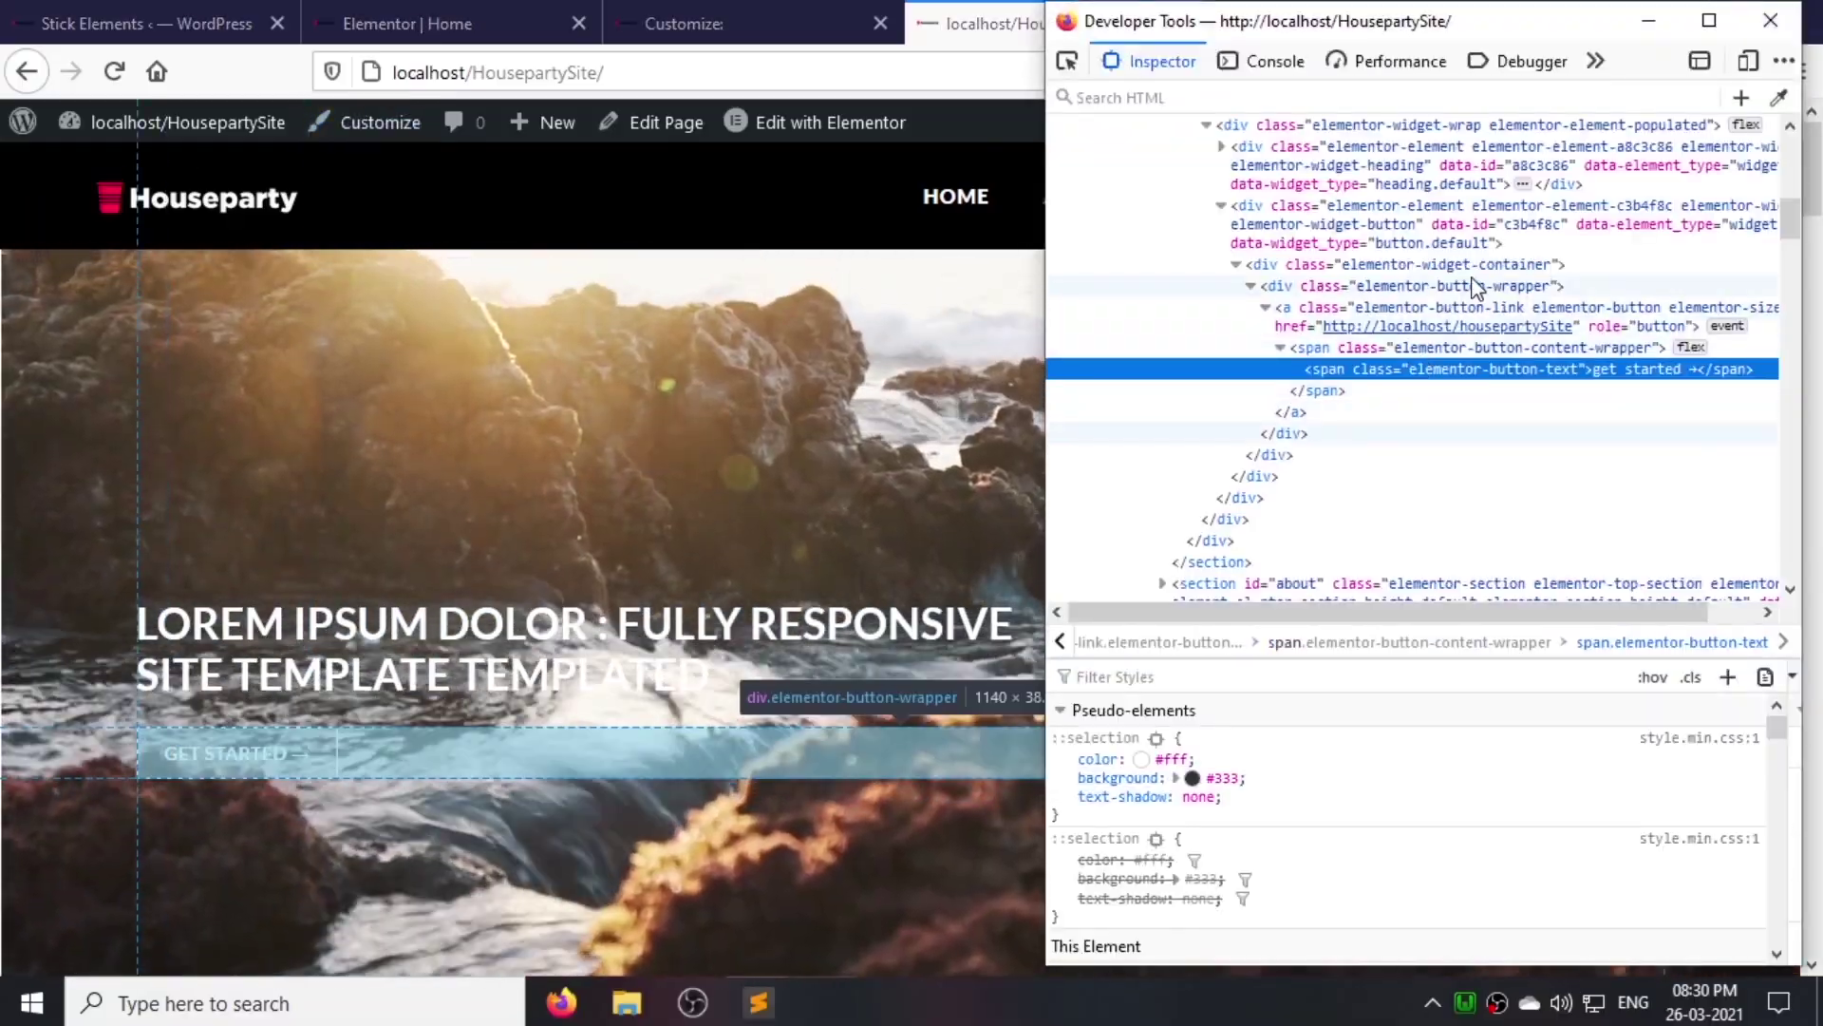
{"action": "left_click", "coordinate": [1470, 309]}
{"action": "double_click", "coordinate": [1470, 309]}
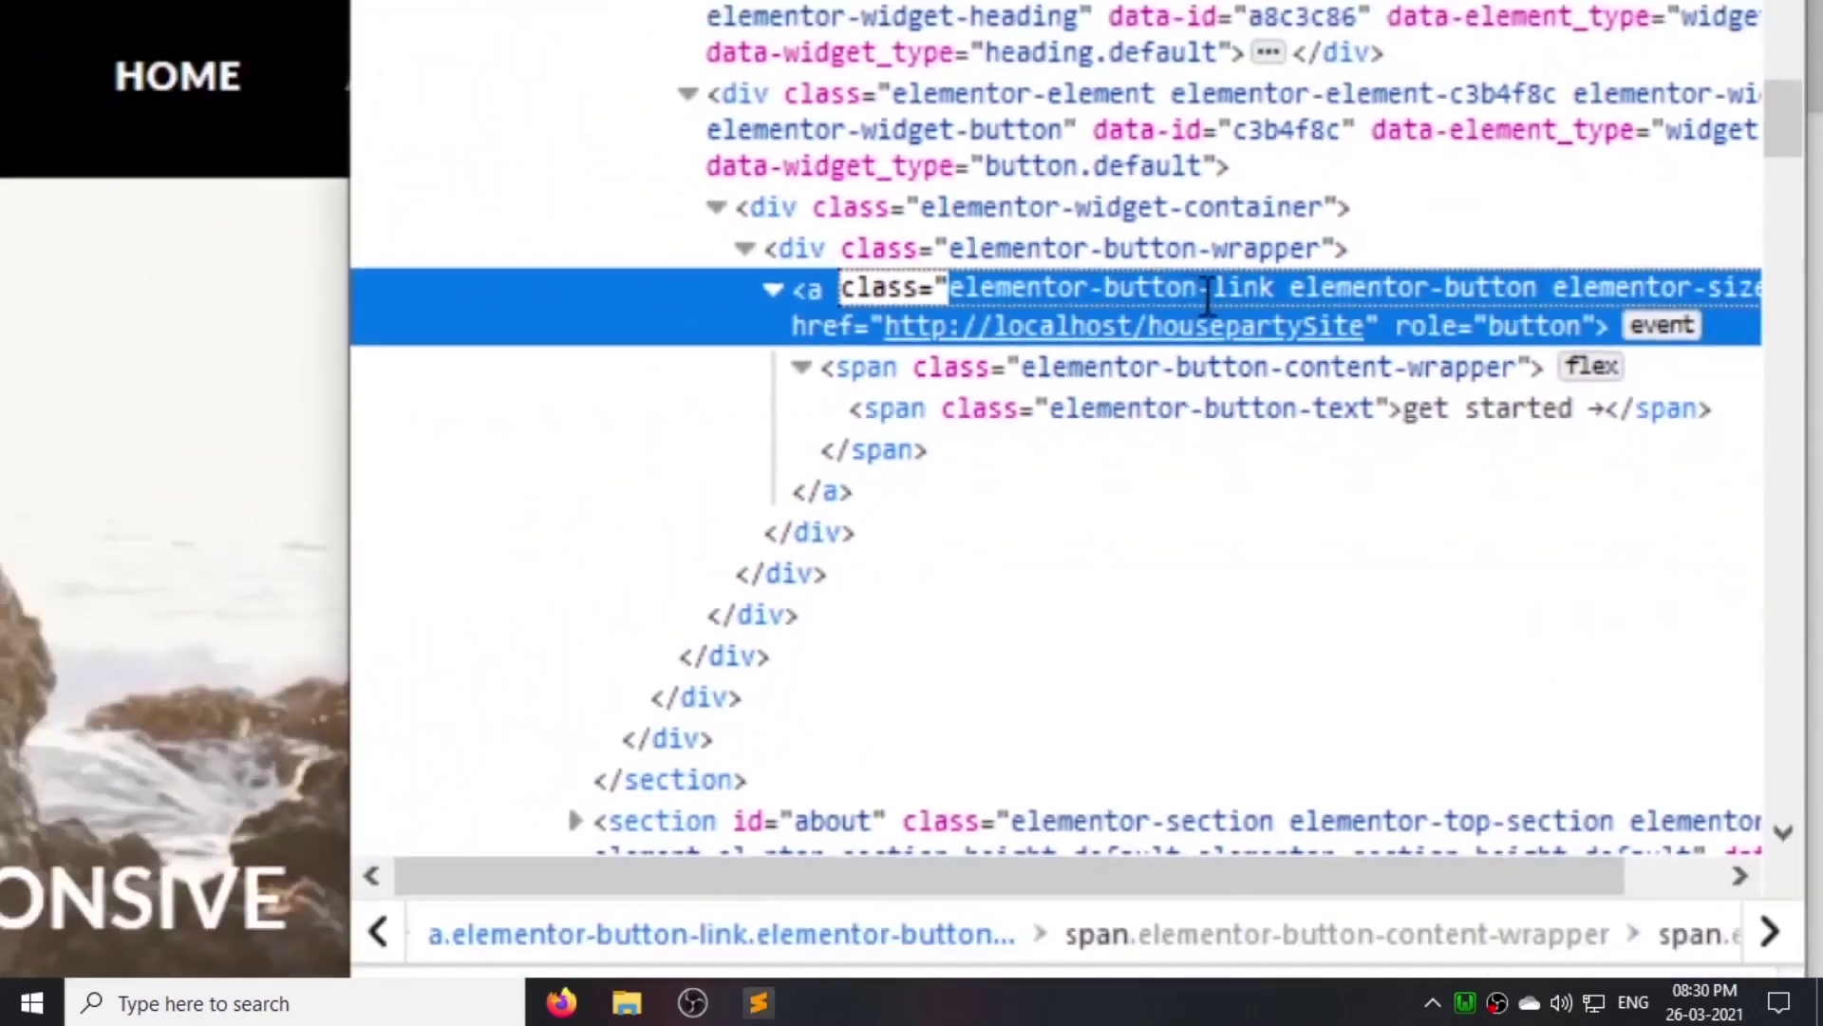
{"action": "key", "text": "ctrl+c"}
Step: Turn the pasted button classes into a CSS selector rule with position: relative
{"action": "left_click", "coordinate": [683, 23]}
{"action": "left_click", "coordinate": [220, 582]}
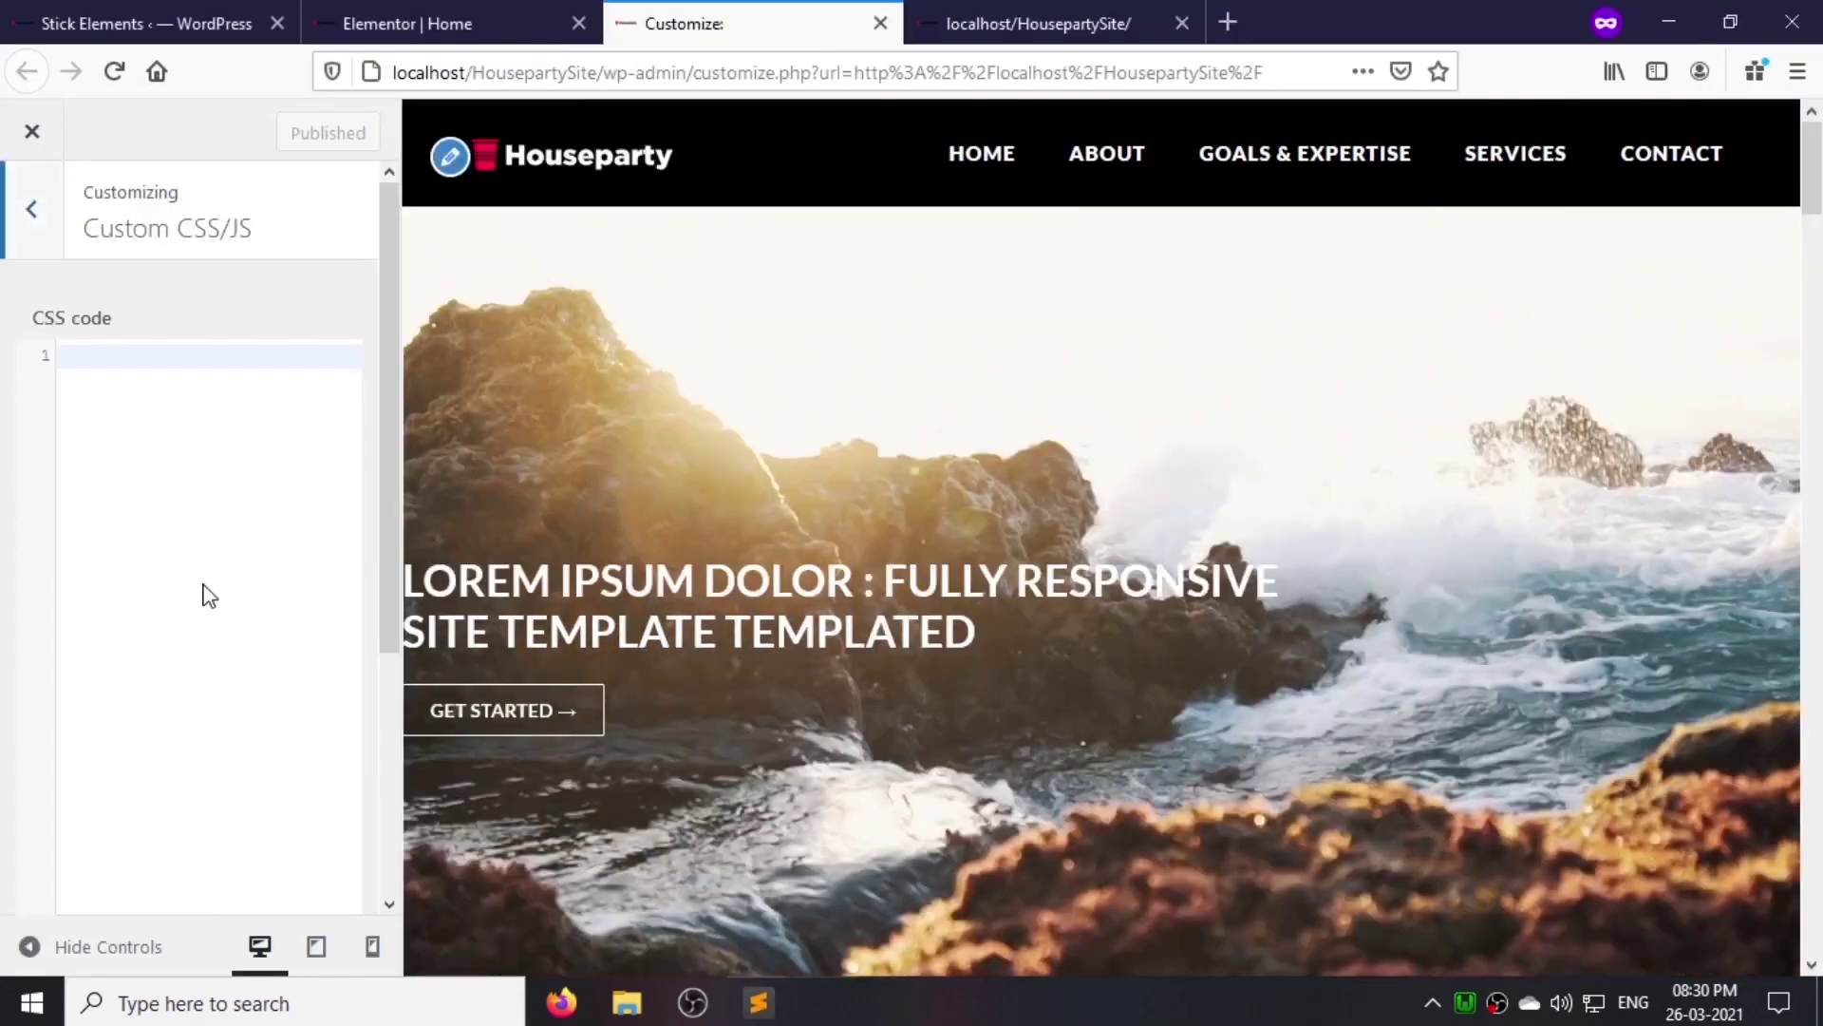
{"action": "key", "text": "ctrl+v"}
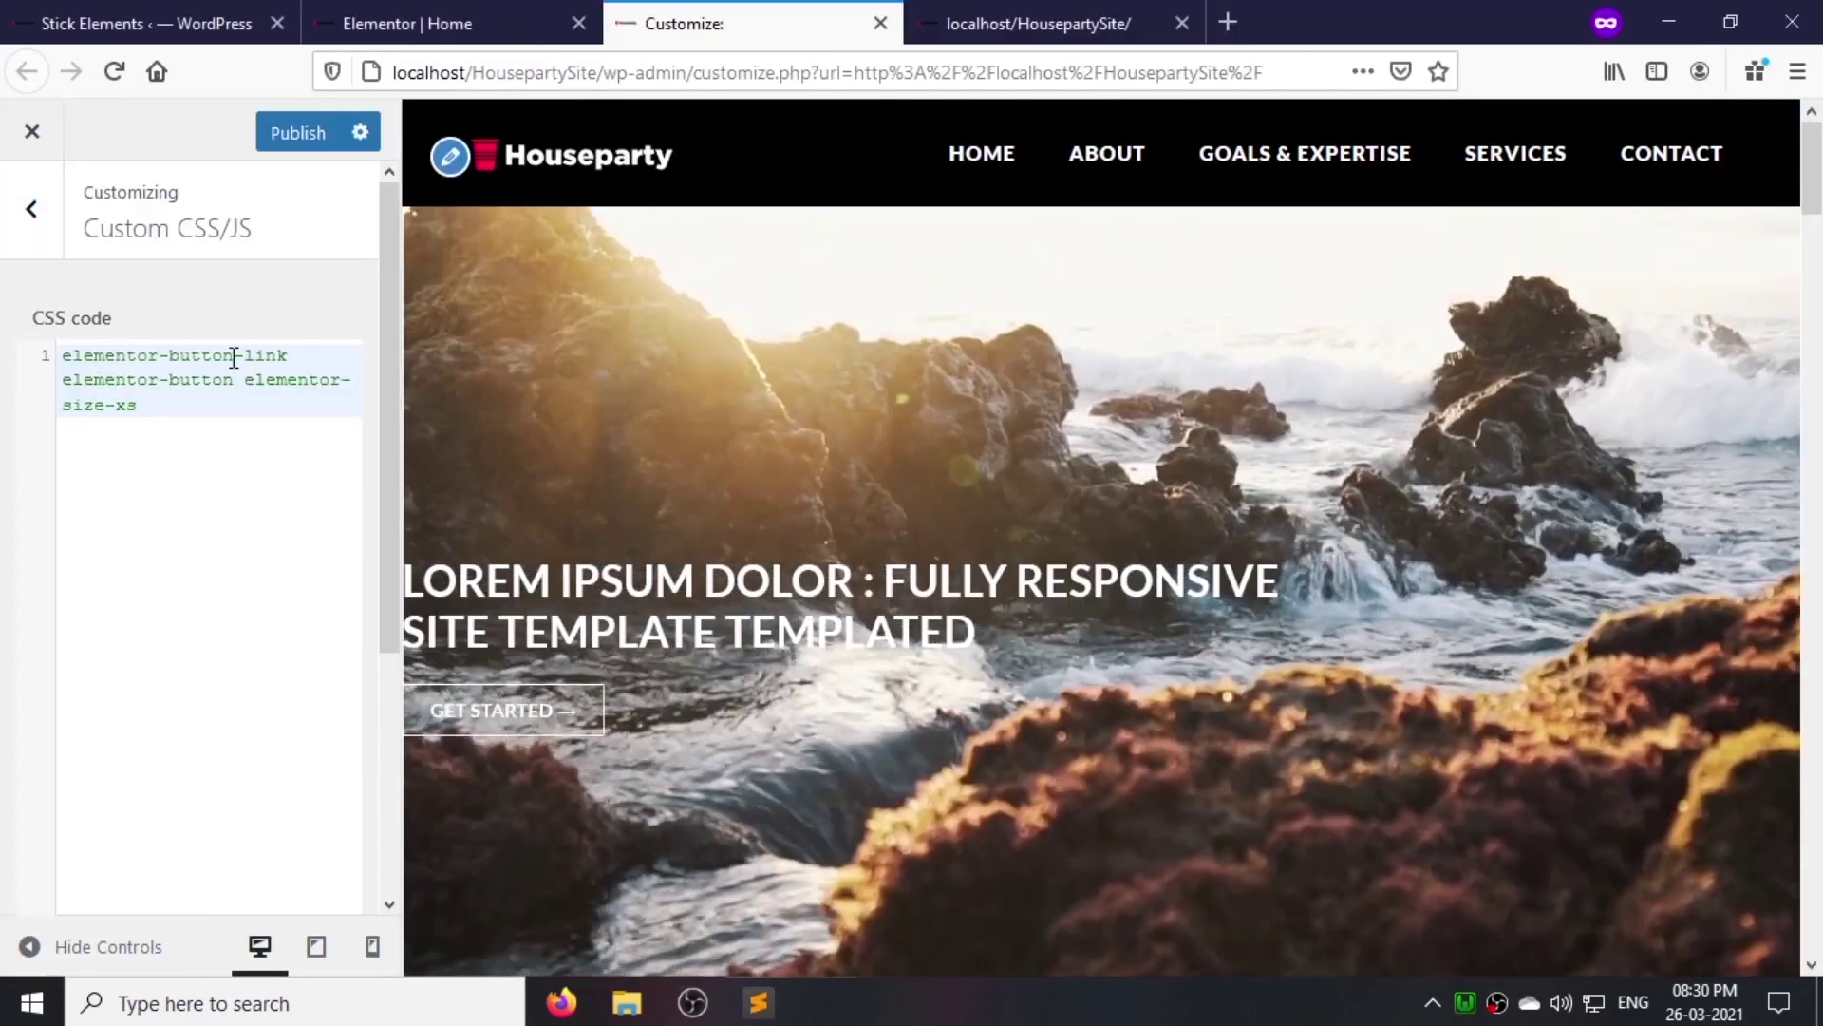
{"action": "key", "text": "Home"}
{"action": "type", "text": "."}
{"action": "key", "text": "Right"}
{"action": "key", "text": "Right"}
{"action": "key", "text": "Right"}
{"action": "key", "text": "Right"}
{"action": "key", "text": "Right"}
{"action": "key", "text": "Right"}
{"action": "key", "text": "Right"}
{"action": "key", "text": "Right"}
{"action": "key", "text": "Right"}
{"action": "key", "text": "Right"}
{"action": "key", "text": "Right"}
{"action": "key", "text": "Right"}
{"action": "key", "text": "Right"}
{"action": "key", "text": "Right"}
{"action": "key", "text": "Right"}
{"action": "key", "text": "Right"}
{"action": "key", "text": "Right"}
{"action": "key", "text": "Right"}
{"action": "key", "text": "Right"}
{"action": "key", "text": "Right"}
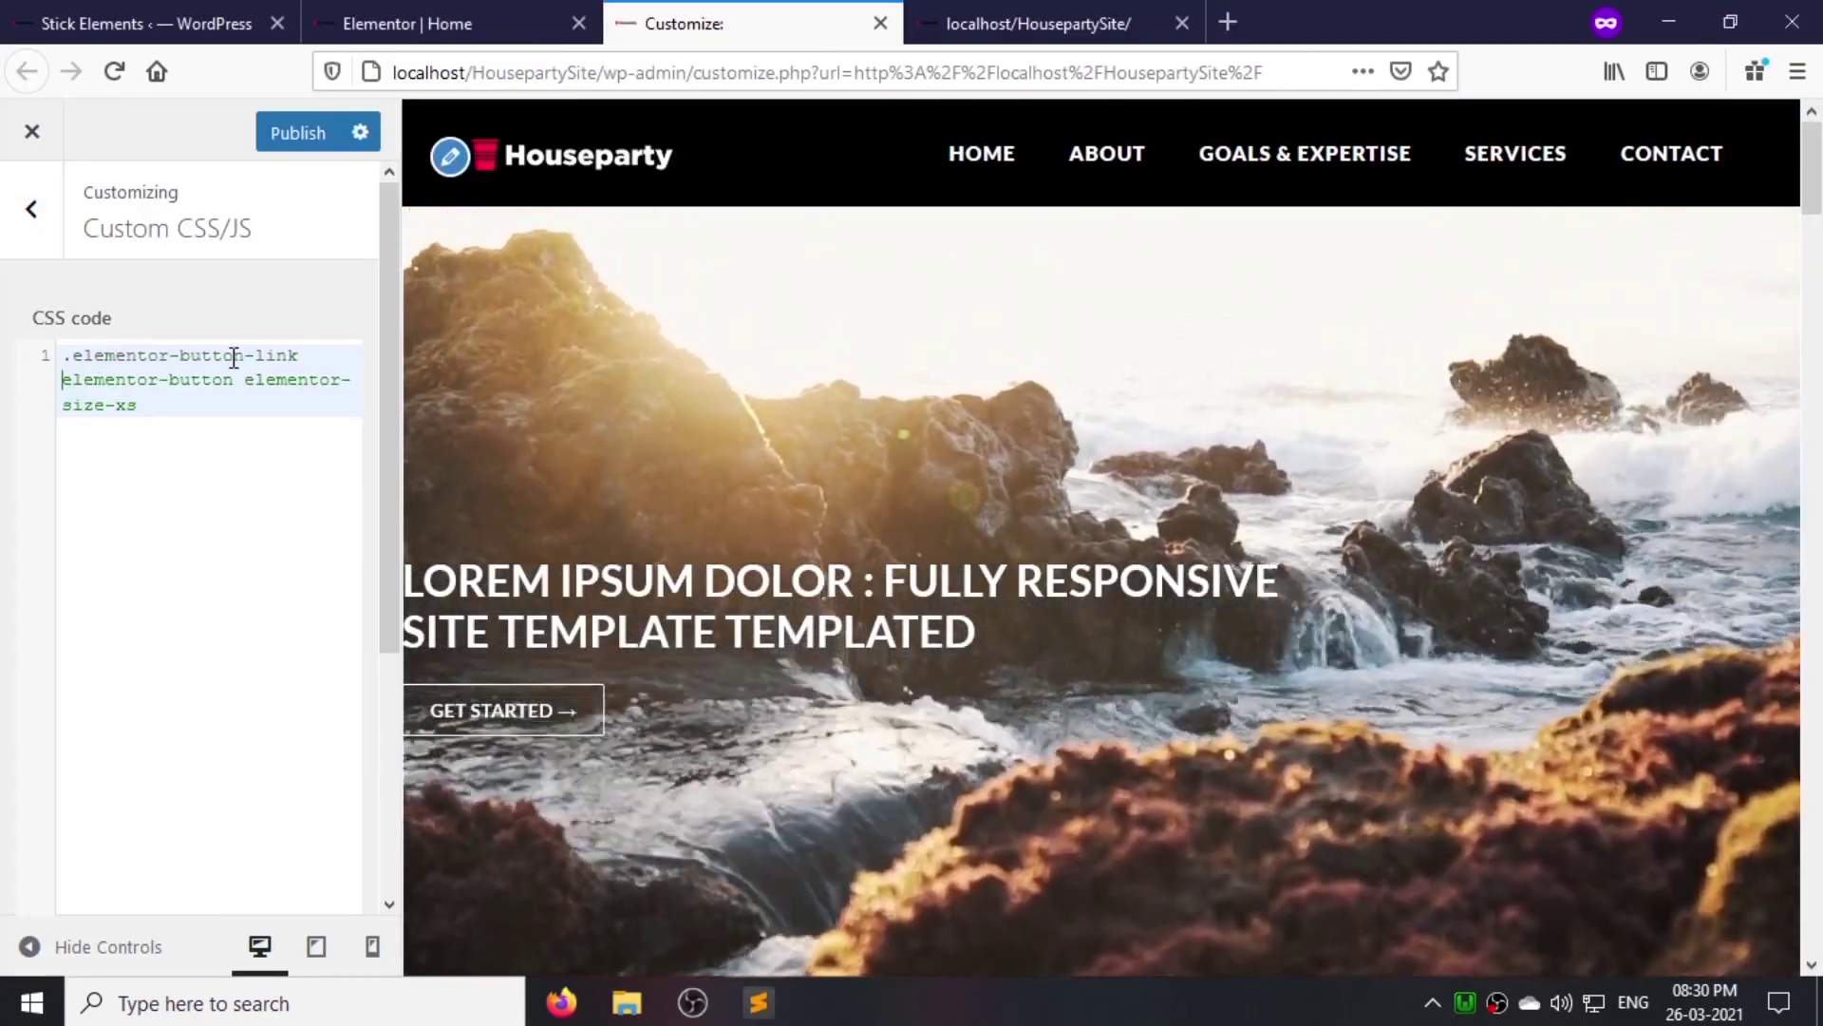
{"action": "key", "text": "Delete"}
{"action": "type", "text": "."}
{"action": "key", "text": "Right"}
{"action": "key", "text": "Right"}
{"action": "key", "text": "Right"}
{"action": "key", "text": "Right"}
{"action": "key", "text": "Right"}
{"action": "key", "text": "Right"}
{"action": "key", "text": "Right"}
{"action": "key", "text": "Right"}
{"action": "key", "text": "Right"}
{"action": "key", "text": "Right"}
{"action": "key", "text": "Right"}
{"action": "key", "text": "Right"}
{"action": "key", "text": "Right"}
{"action": "key", "text": "Right"}
{"action": "key", "text": "Right"}
{"action": "key", "text": "Right"}
{"action": "key", "text": "Right"}
{"action": "key", "text": "Right"}
{"action": "key", "text": "Right"}
{"action": "key", "text": "Left"}
{"action": "key", "text": "Left"}
{"action": "key", "text": "Left"}
{"action": "key", "text": "Delete"}
{"action": "type", "text": "."}
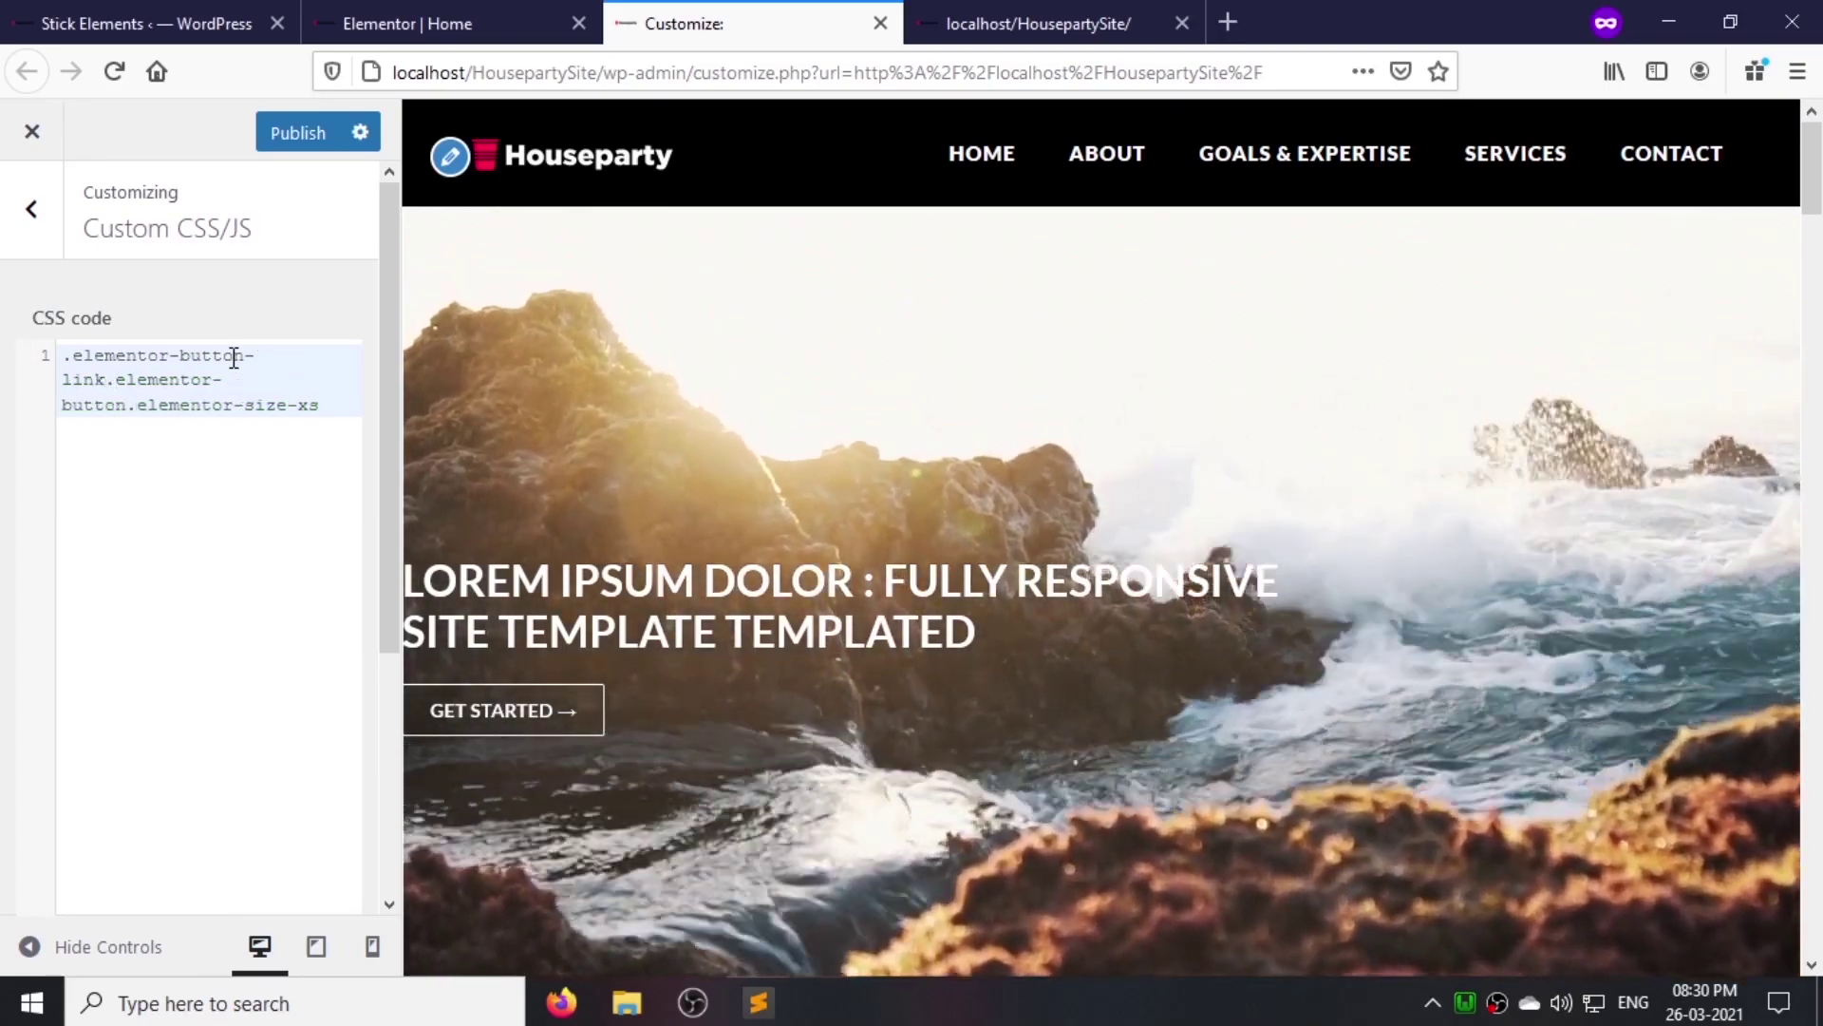
{"action": "type", "text": "{"}
{"action": "key", "text": "Return"}
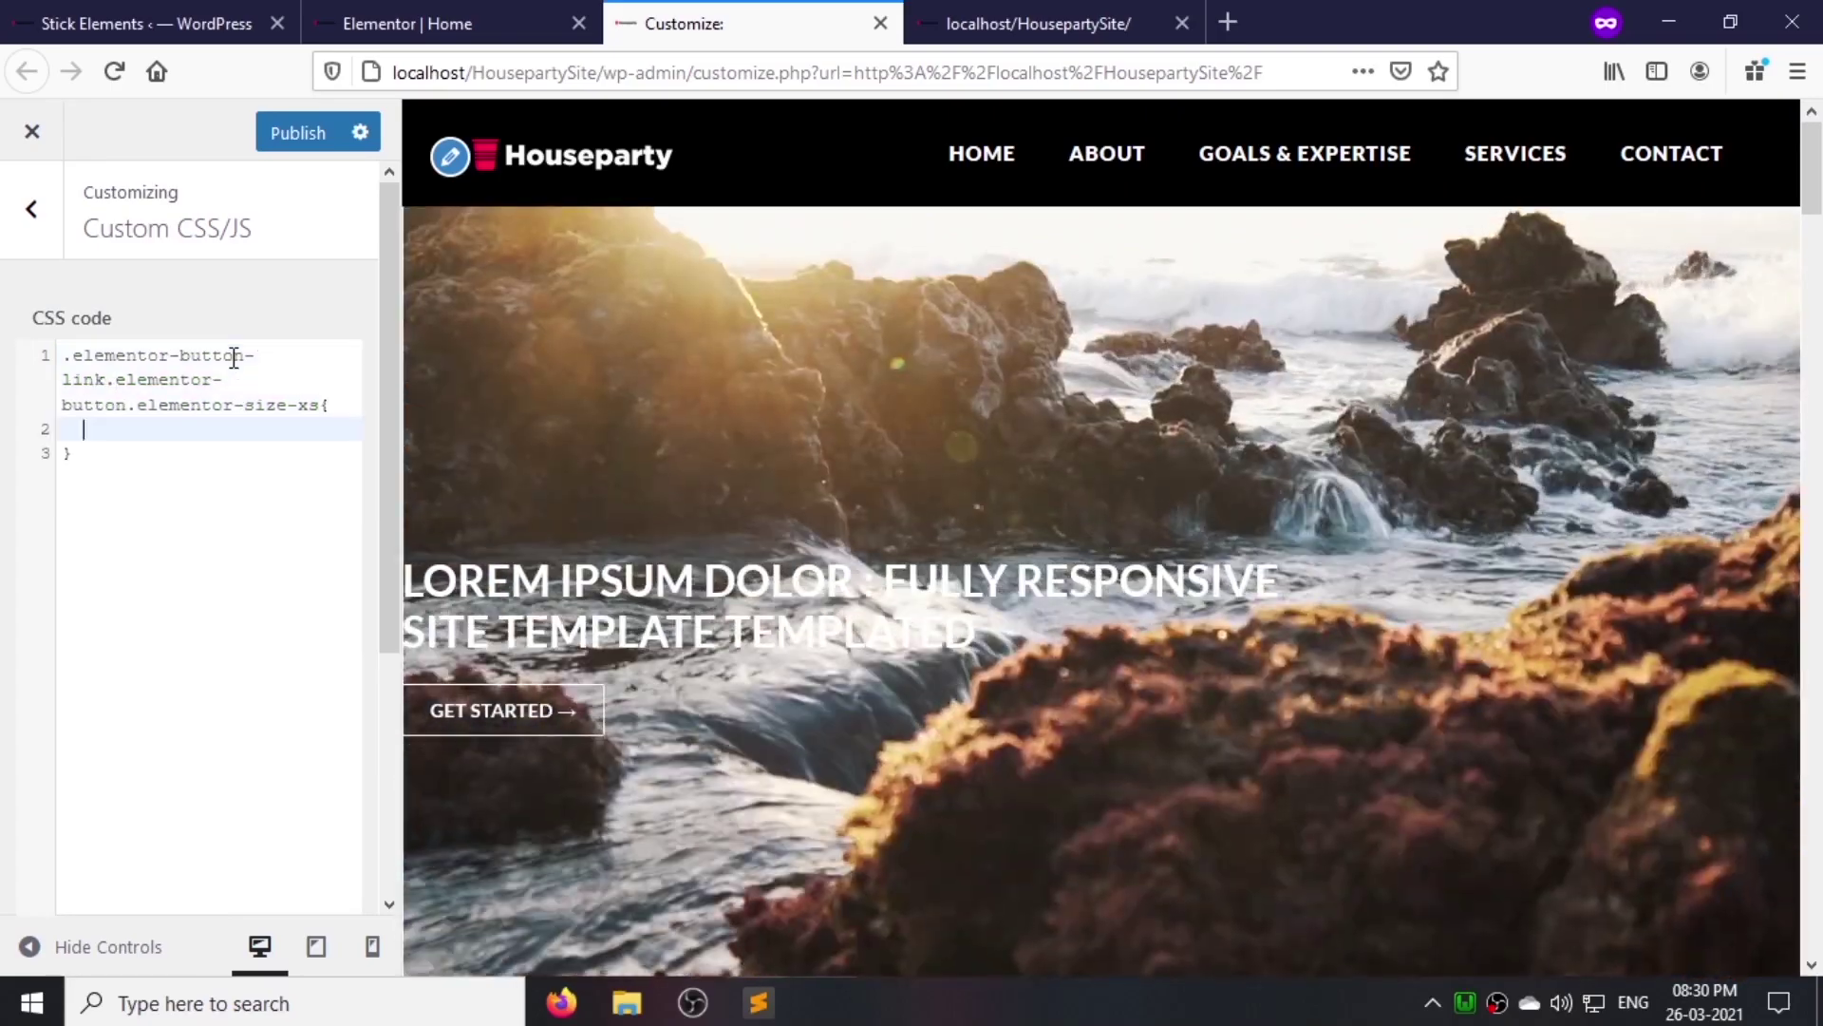
{"action": "type", "text": "position: relative"}
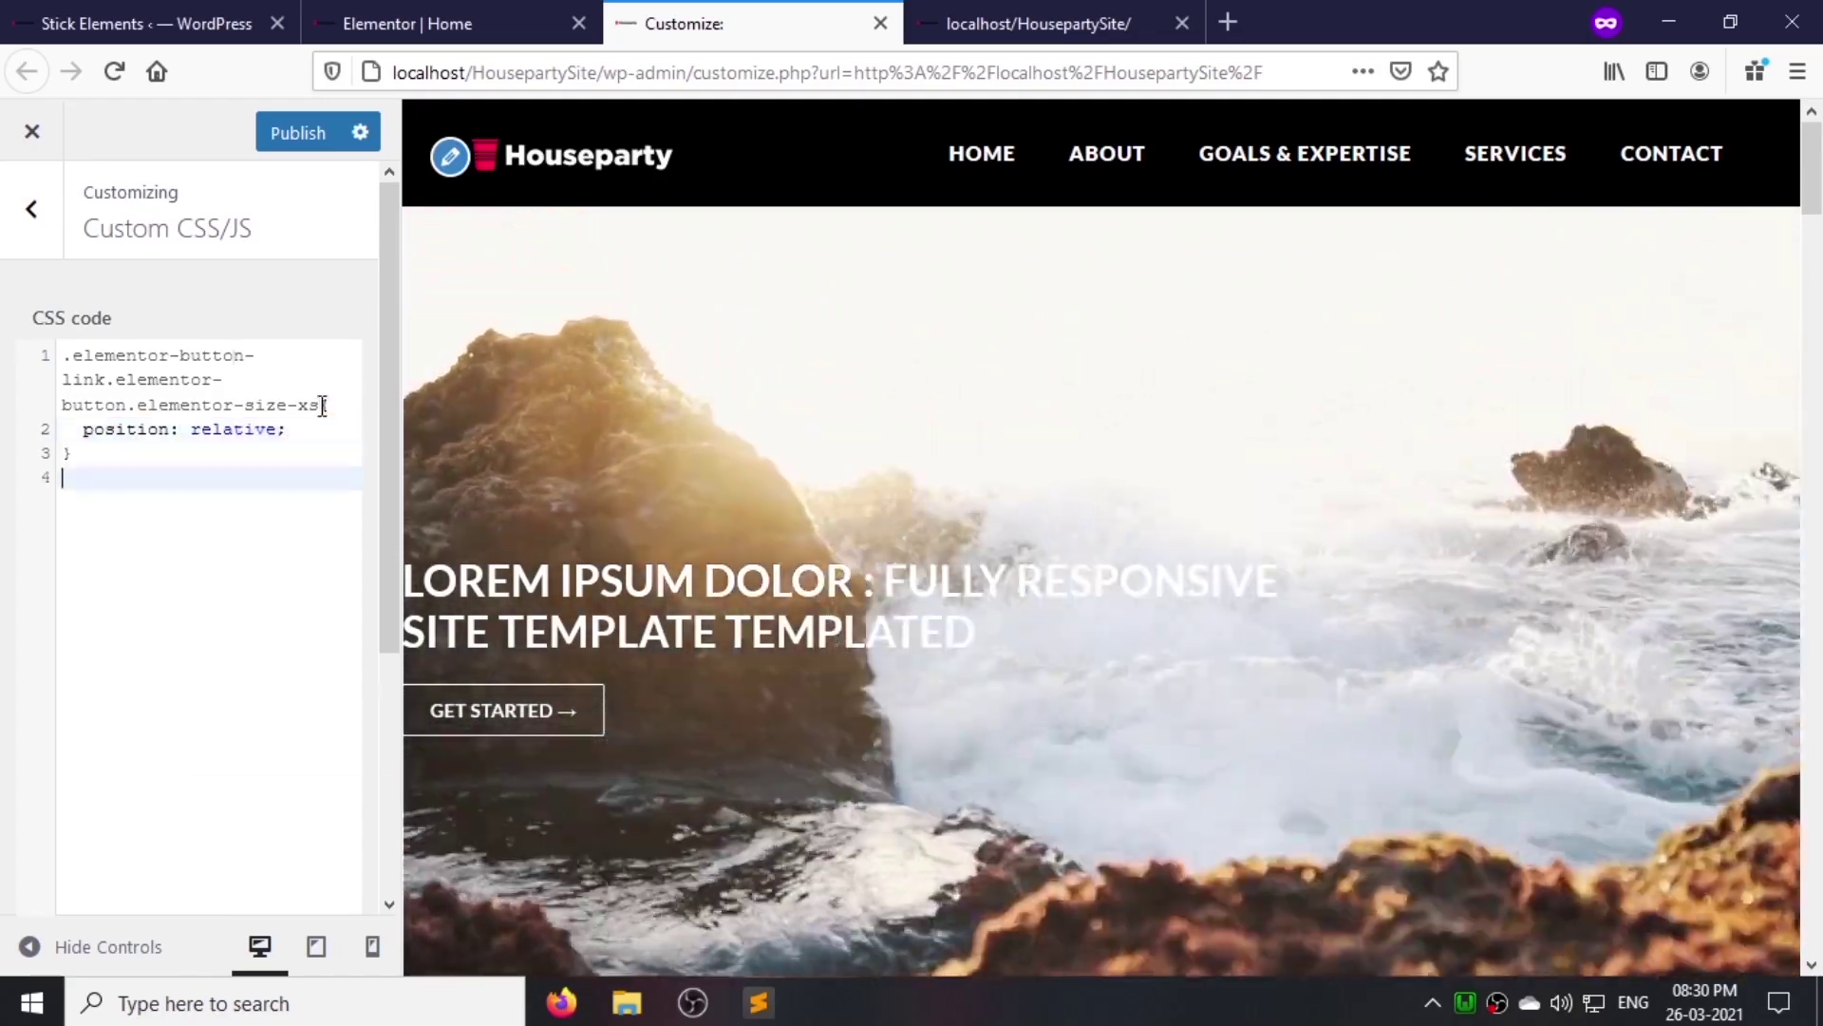
Step: Add a button ::before rule with empty content, absolute position, 0% width and block display
{"action": "left_click_drag", "start_coordinate": [323, 405], "coordinate": [63, 355]}
{"action": "key", "text": "ctrl+c"}
{"action": "left_click", "coordinate": [130, 492]}
{"action": "key", "text": "ctrl+v"}
{"action": "type", "text": "::before{"}
{"action": "key", "text": "Return"}
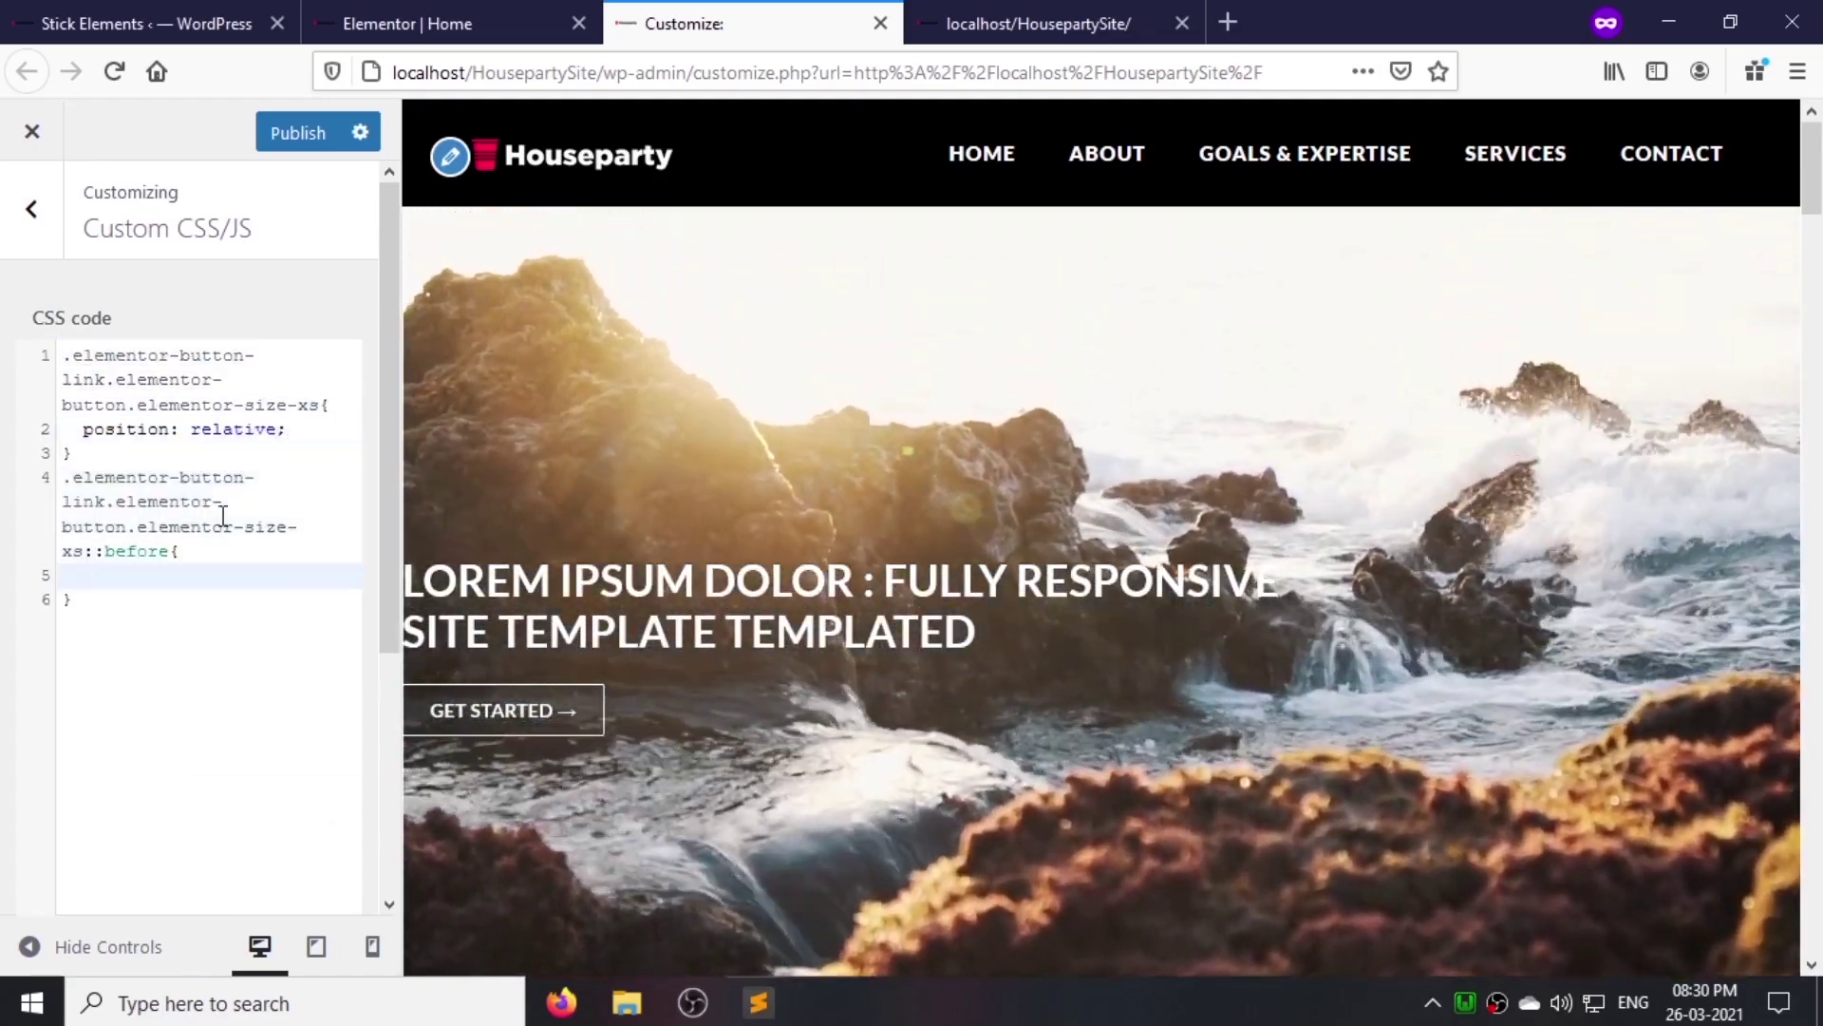
{"action": "type", "text": "content: '';"}
{"action": "key", "text": "Return"}
{"action": "type", "text": "position:"}
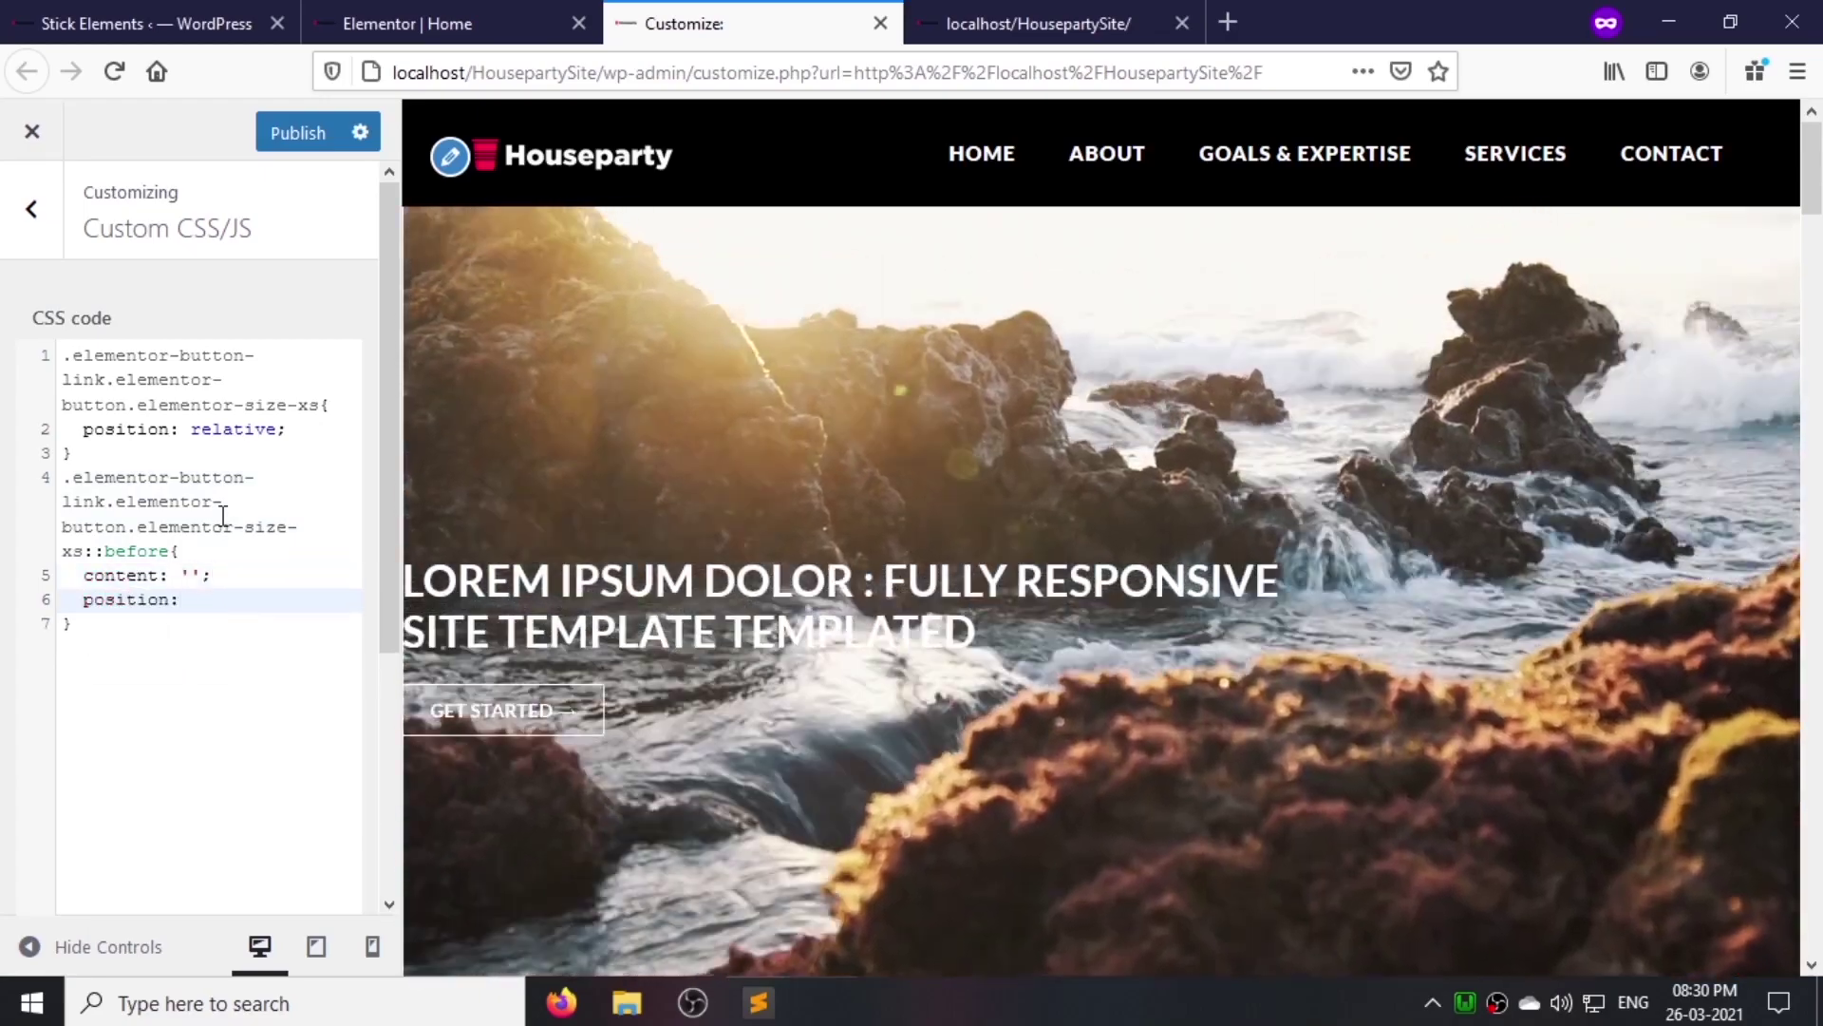
{"action": "type", "text": "absolute;   width:0%;"}
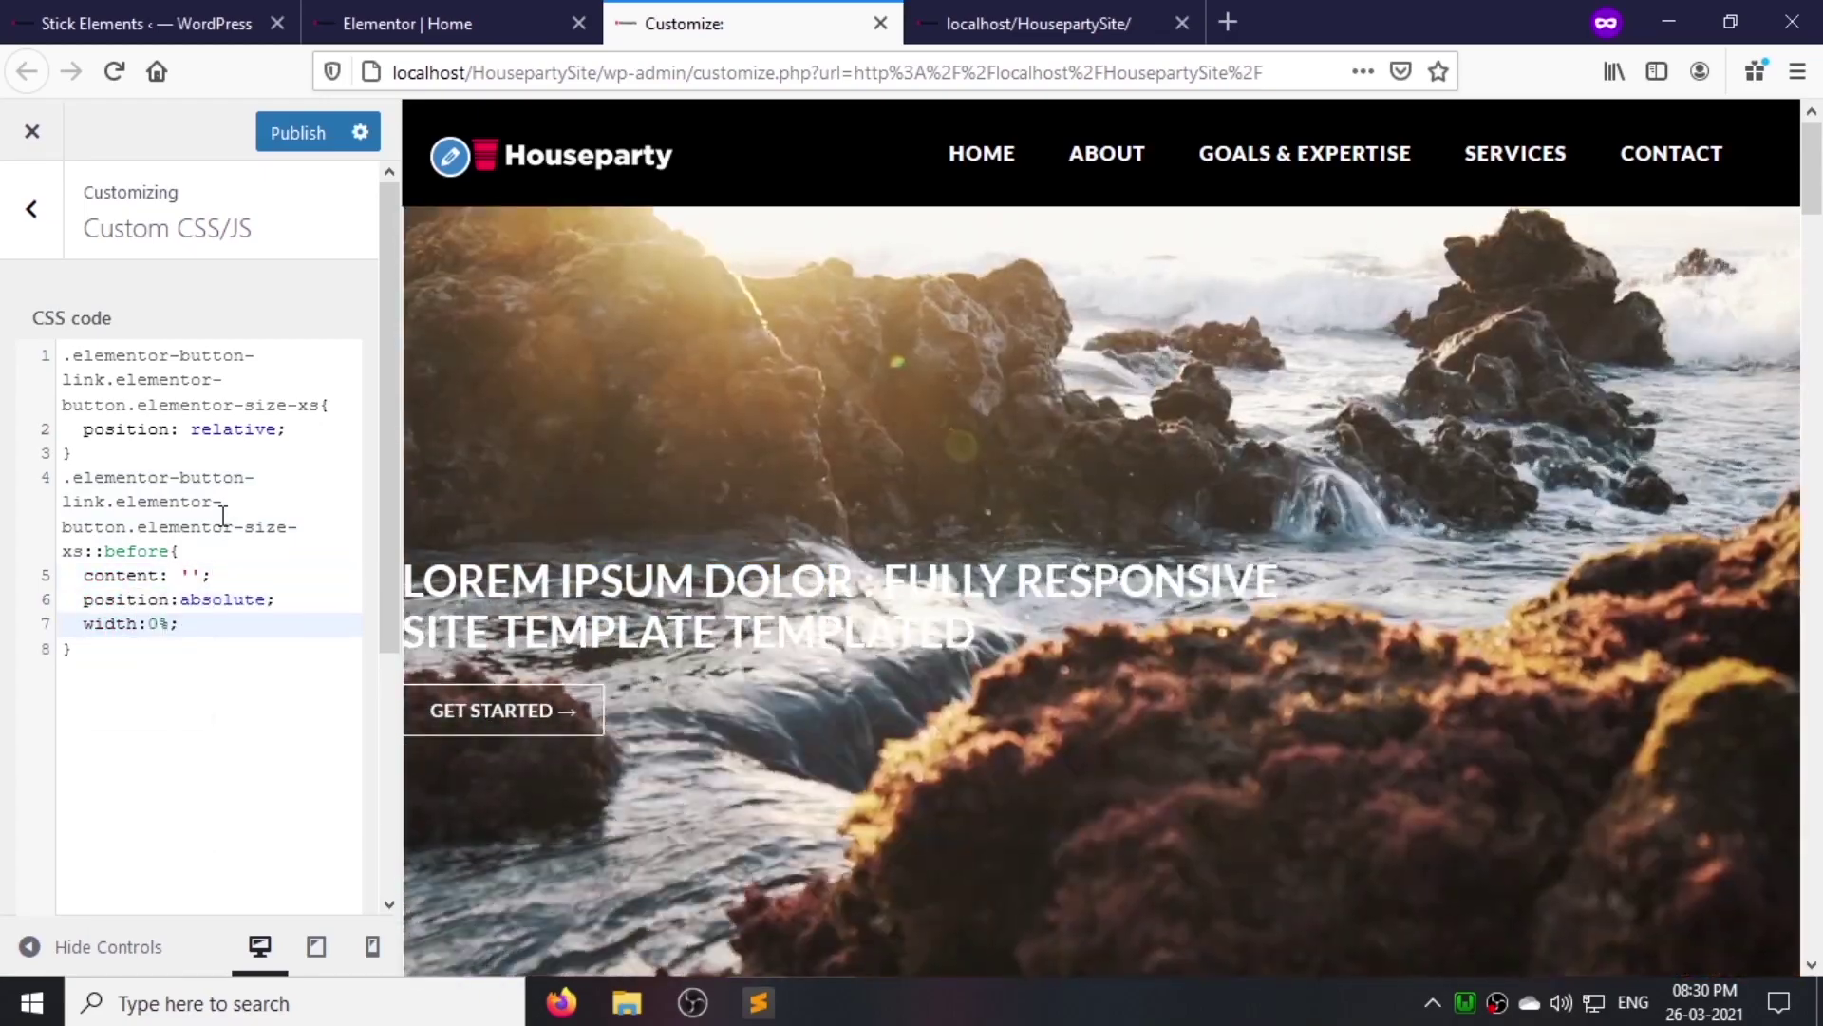
{"action": "key", "text": "Return"}
{"action": "type", "text": "display:block;"}
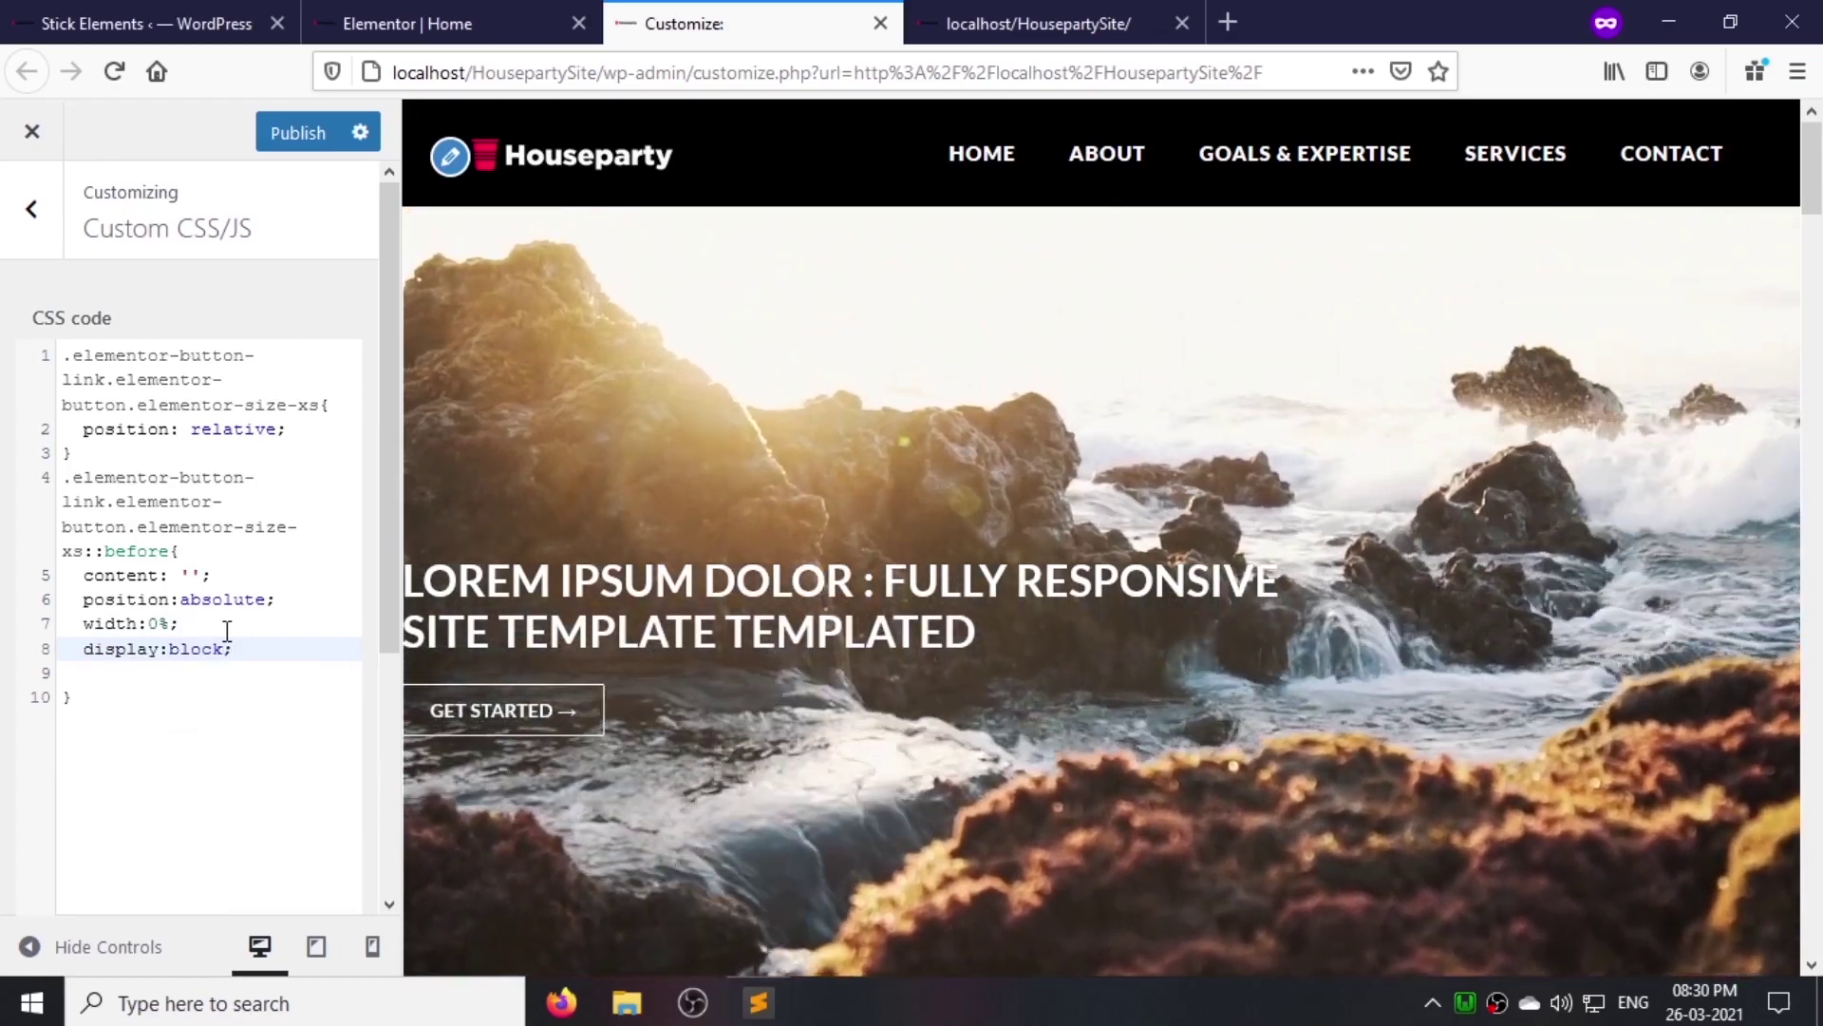
{"action": "key", "text": "Return"}
Step: Give the ::before fill height, right offset, a #fff background and a 0.5s ease-in-out transition
{"action": "type", "text": "hei"}
{"action": "key", "text": "Return"}
{"action": "type", "text": "right:0"}
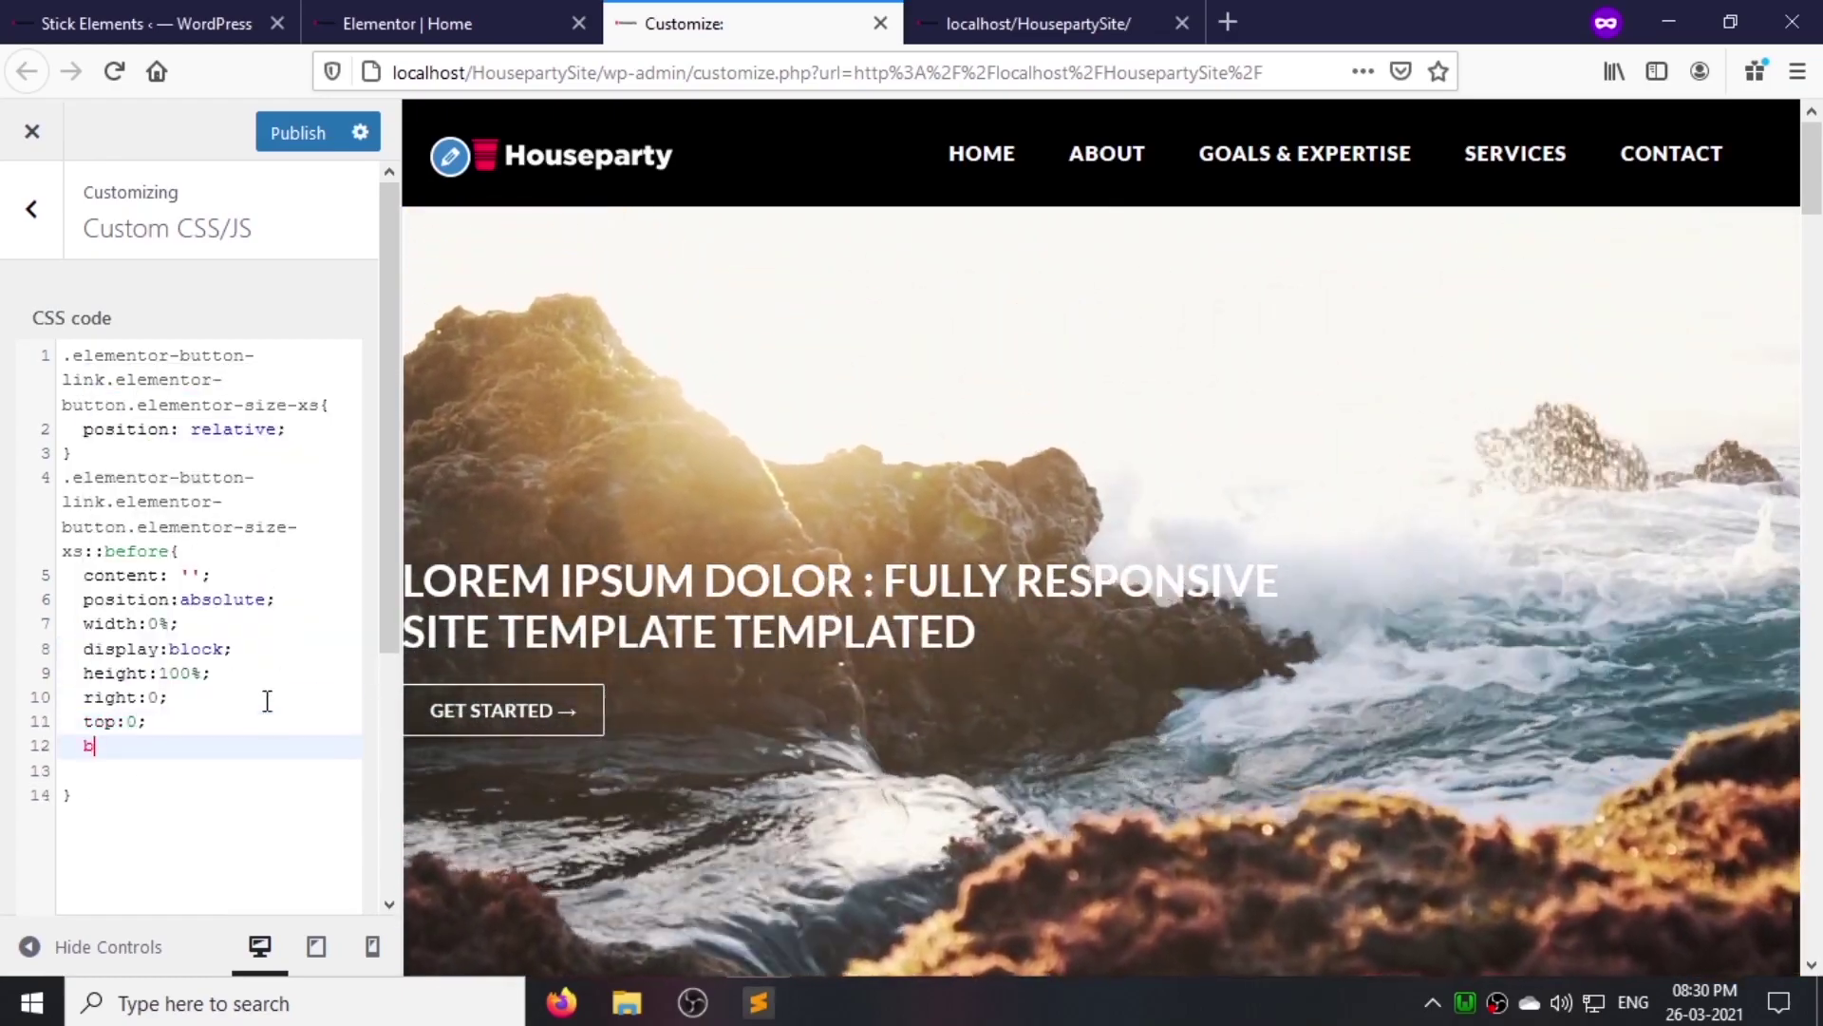
{"action": "type", "text": "ackground:#fff;"}
{"action": "key", "text": "Return"}
{"action": "type", "text": "transition: ea"}
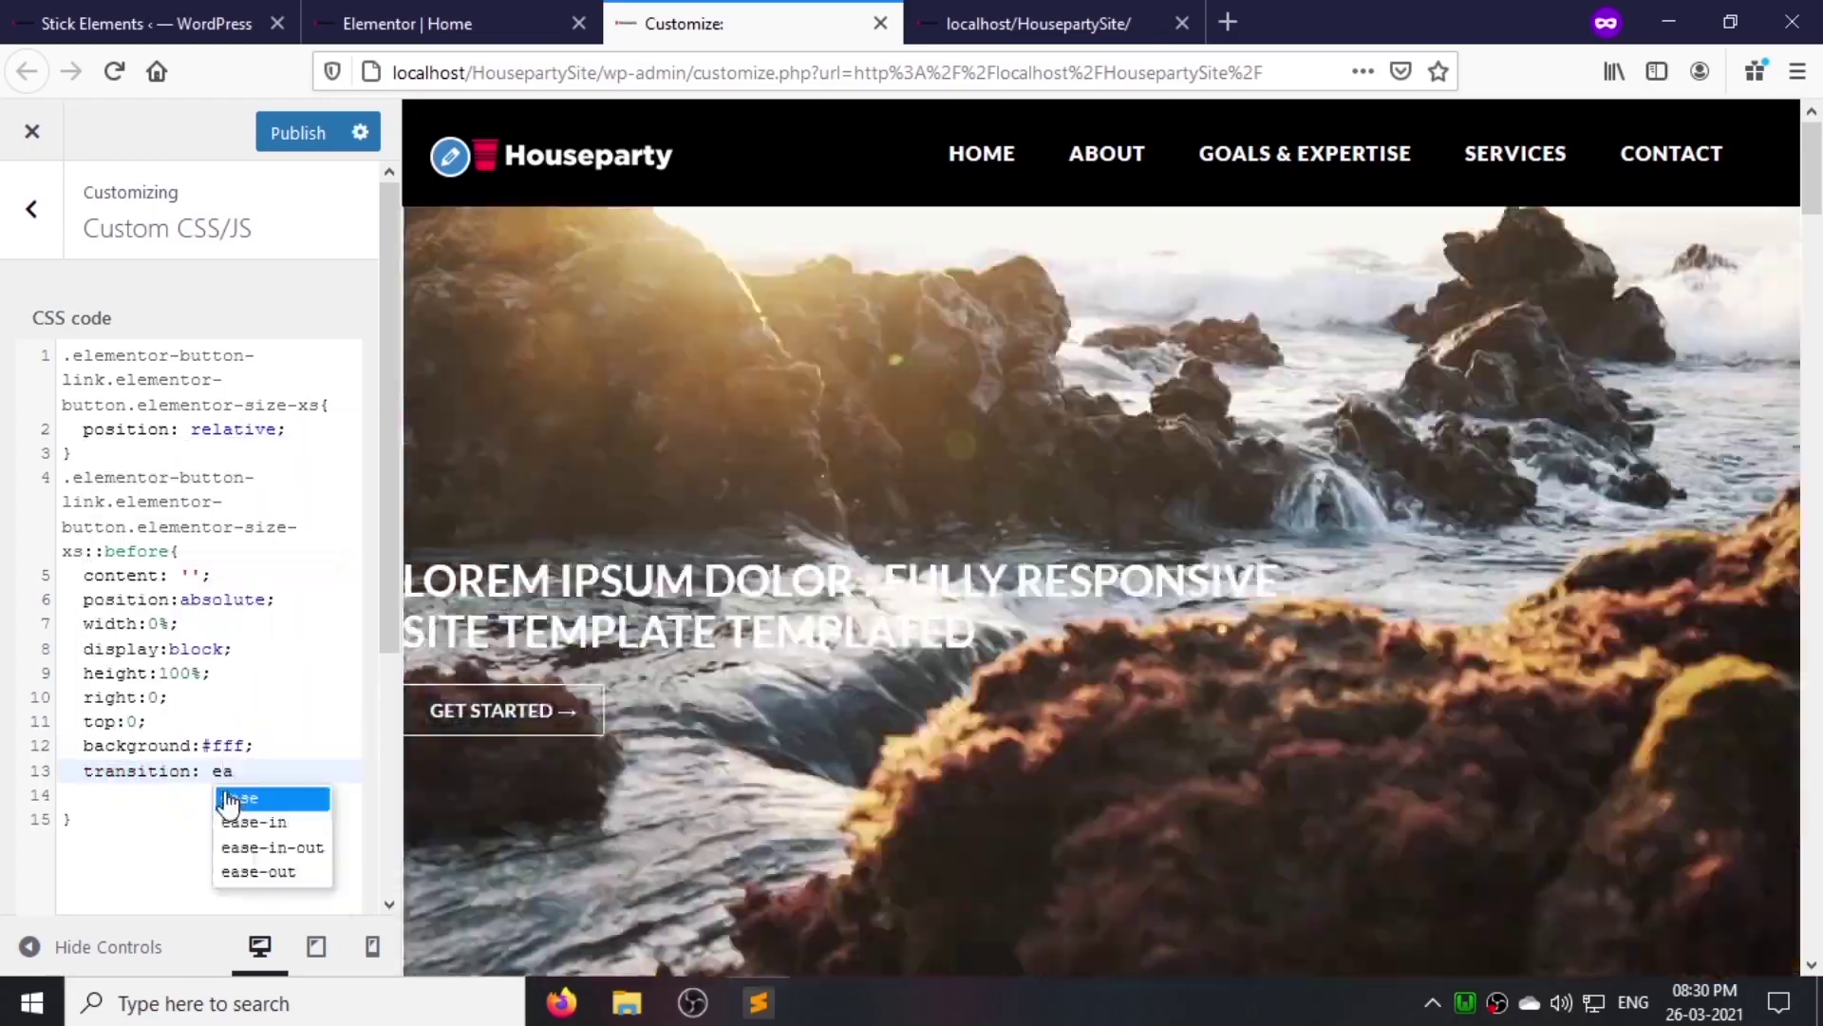
{"action": "key", "text": "Down"}
{"action": "key", "text": "Down"}
{"action": "key", "text": "Return"}
{"action": "type", "text": "0.5s;"}
{"action": "key", "text": "Delete"}
{"action": "key", "text": "Down"}
{"action": "key", "text": "End"}
{"action": "key", "text": "Return"}
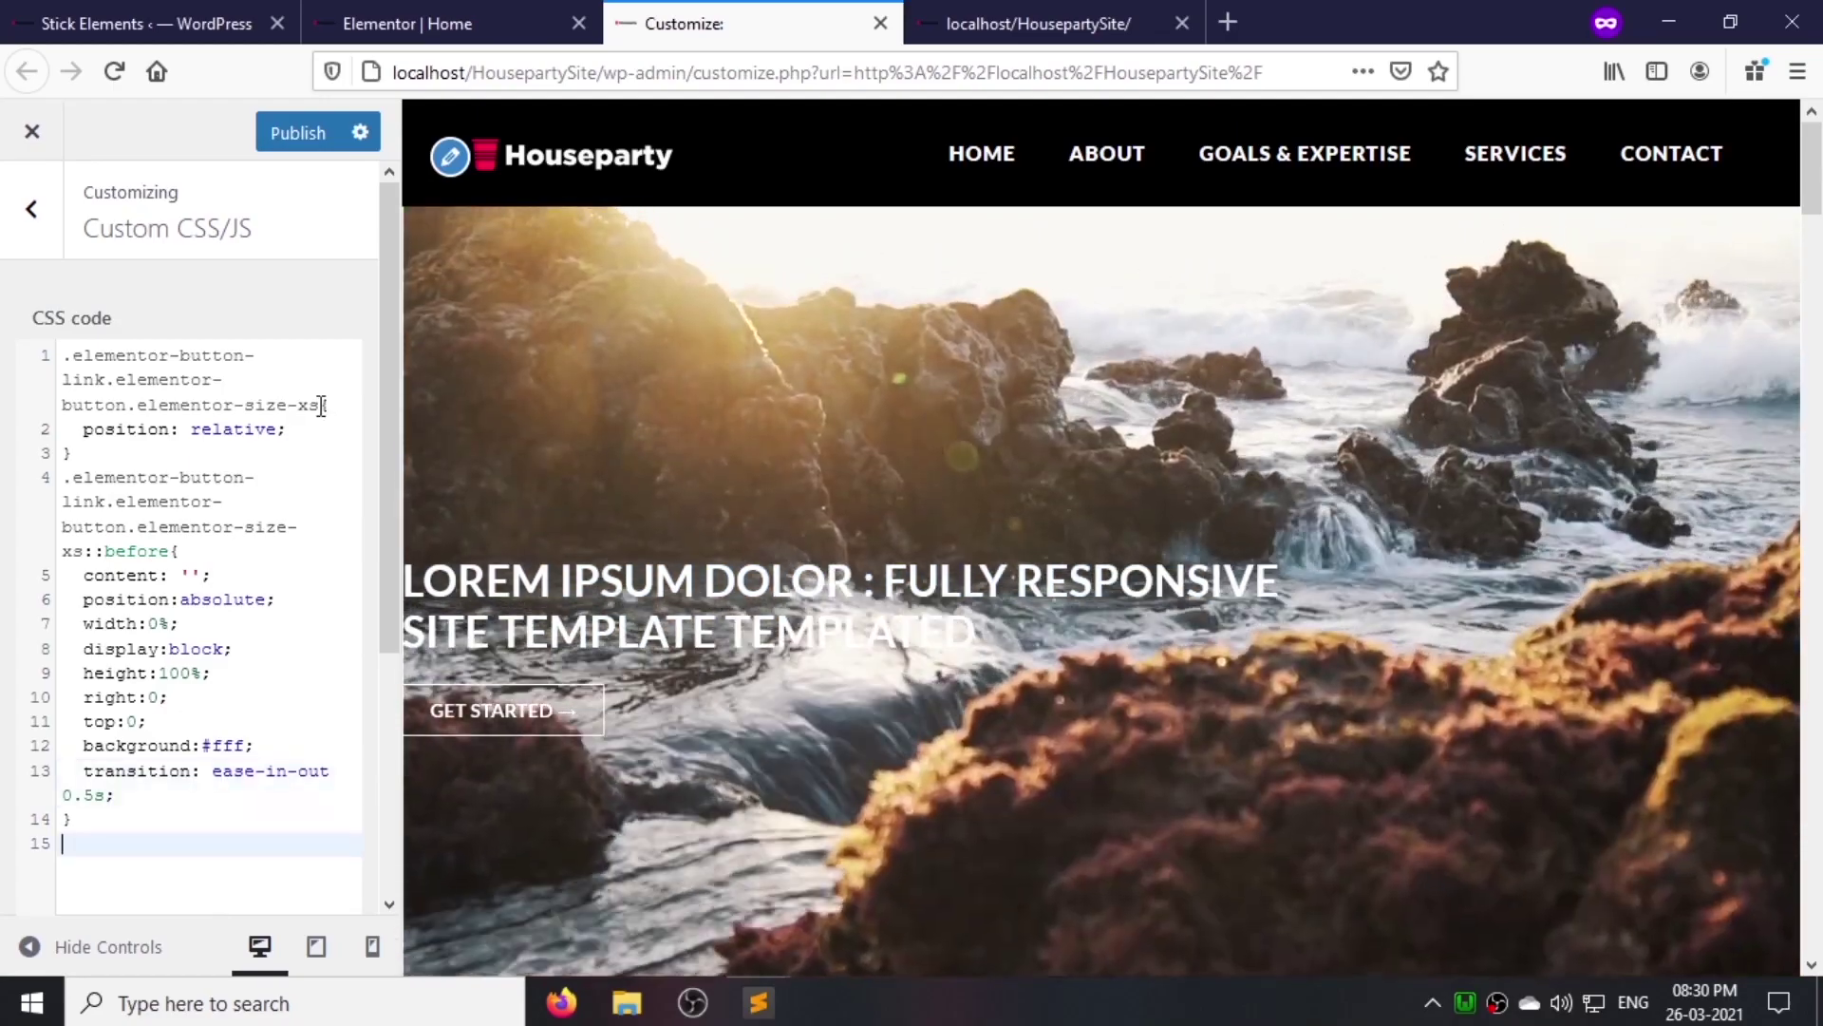
Step: Add a :hover::before rule expanding the fill to width 100% with left 0
{"action": "left_click_drag", "start_coordinate": [323, 406], "coordinate": [63, 356]}
{"action": "key", "text": "ctrl+c"}
{"action": "scroll", "coordinate": [179, 692], "scroll_direction": "down", "scroll_amount": 3}
{"action": "left_click", "coordinate": [150, 498]}
{"action": "key", "text": "ctrl+v"}
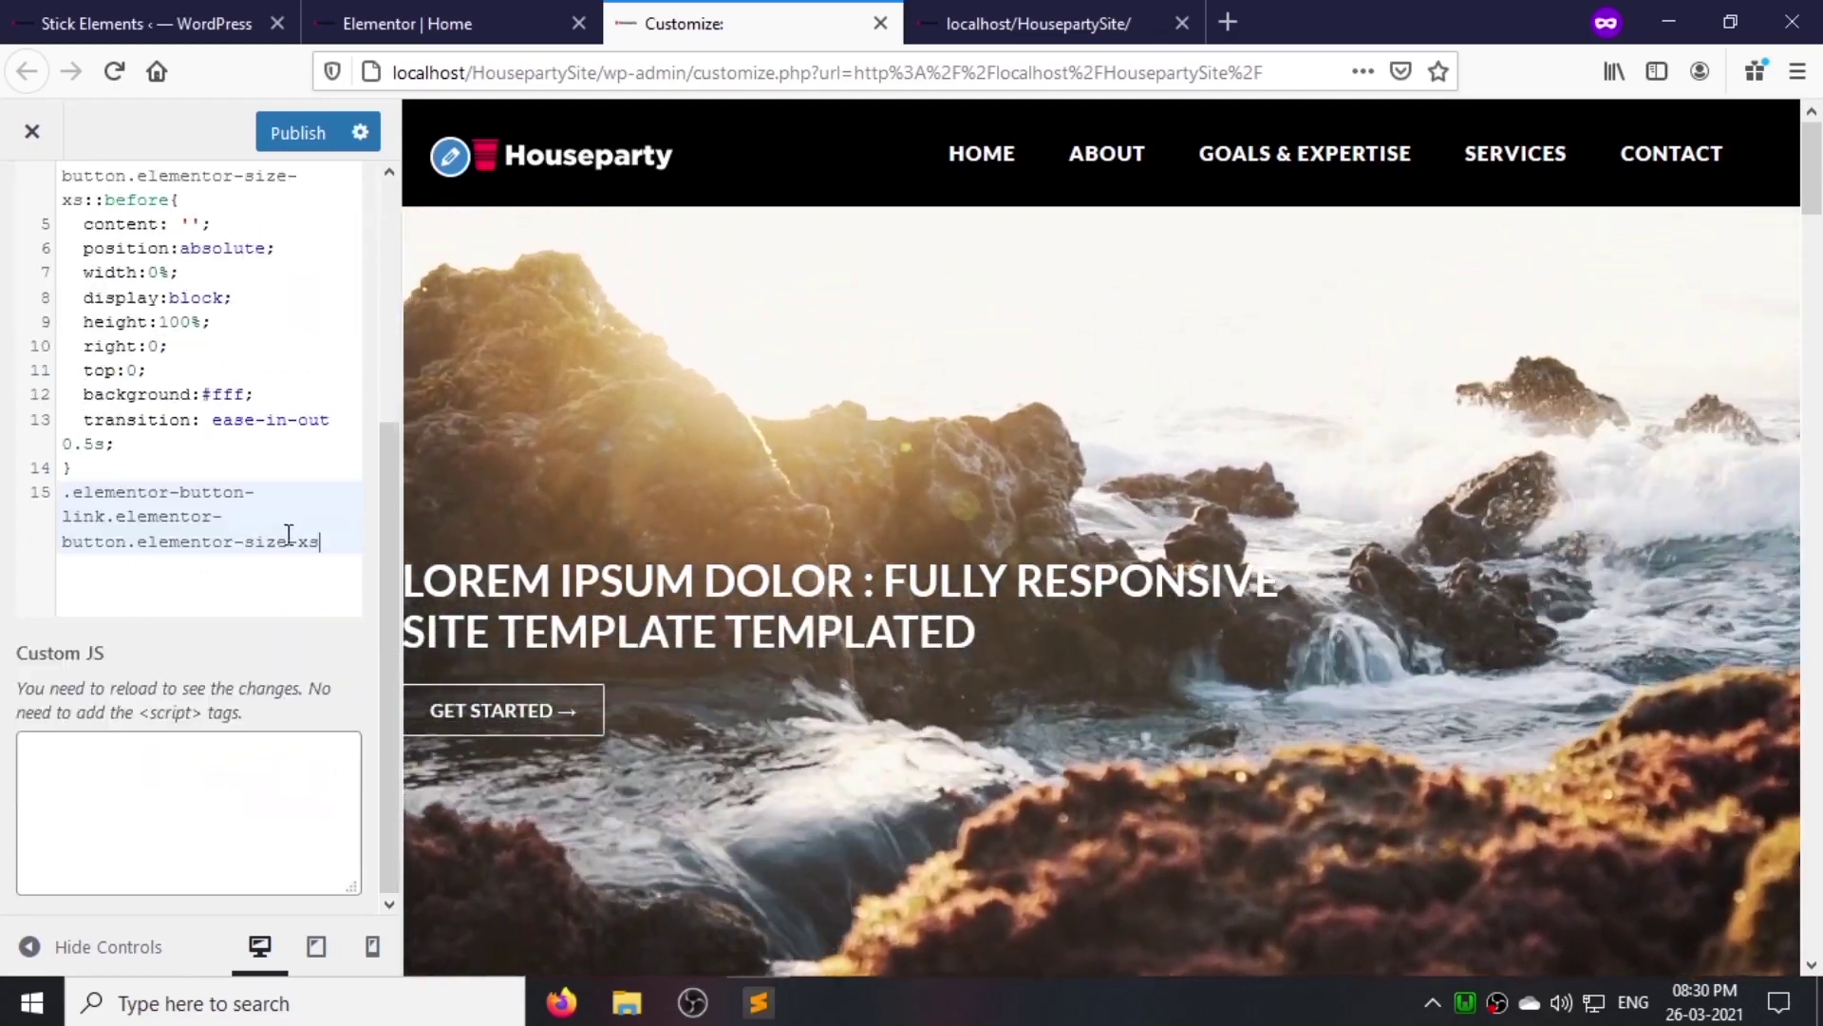
{"action": "type", "text": ":hover"}
{"action": "scroll", "coordinate": [215, 685], "scroll_direction": "up", "scroll_amount": 2}
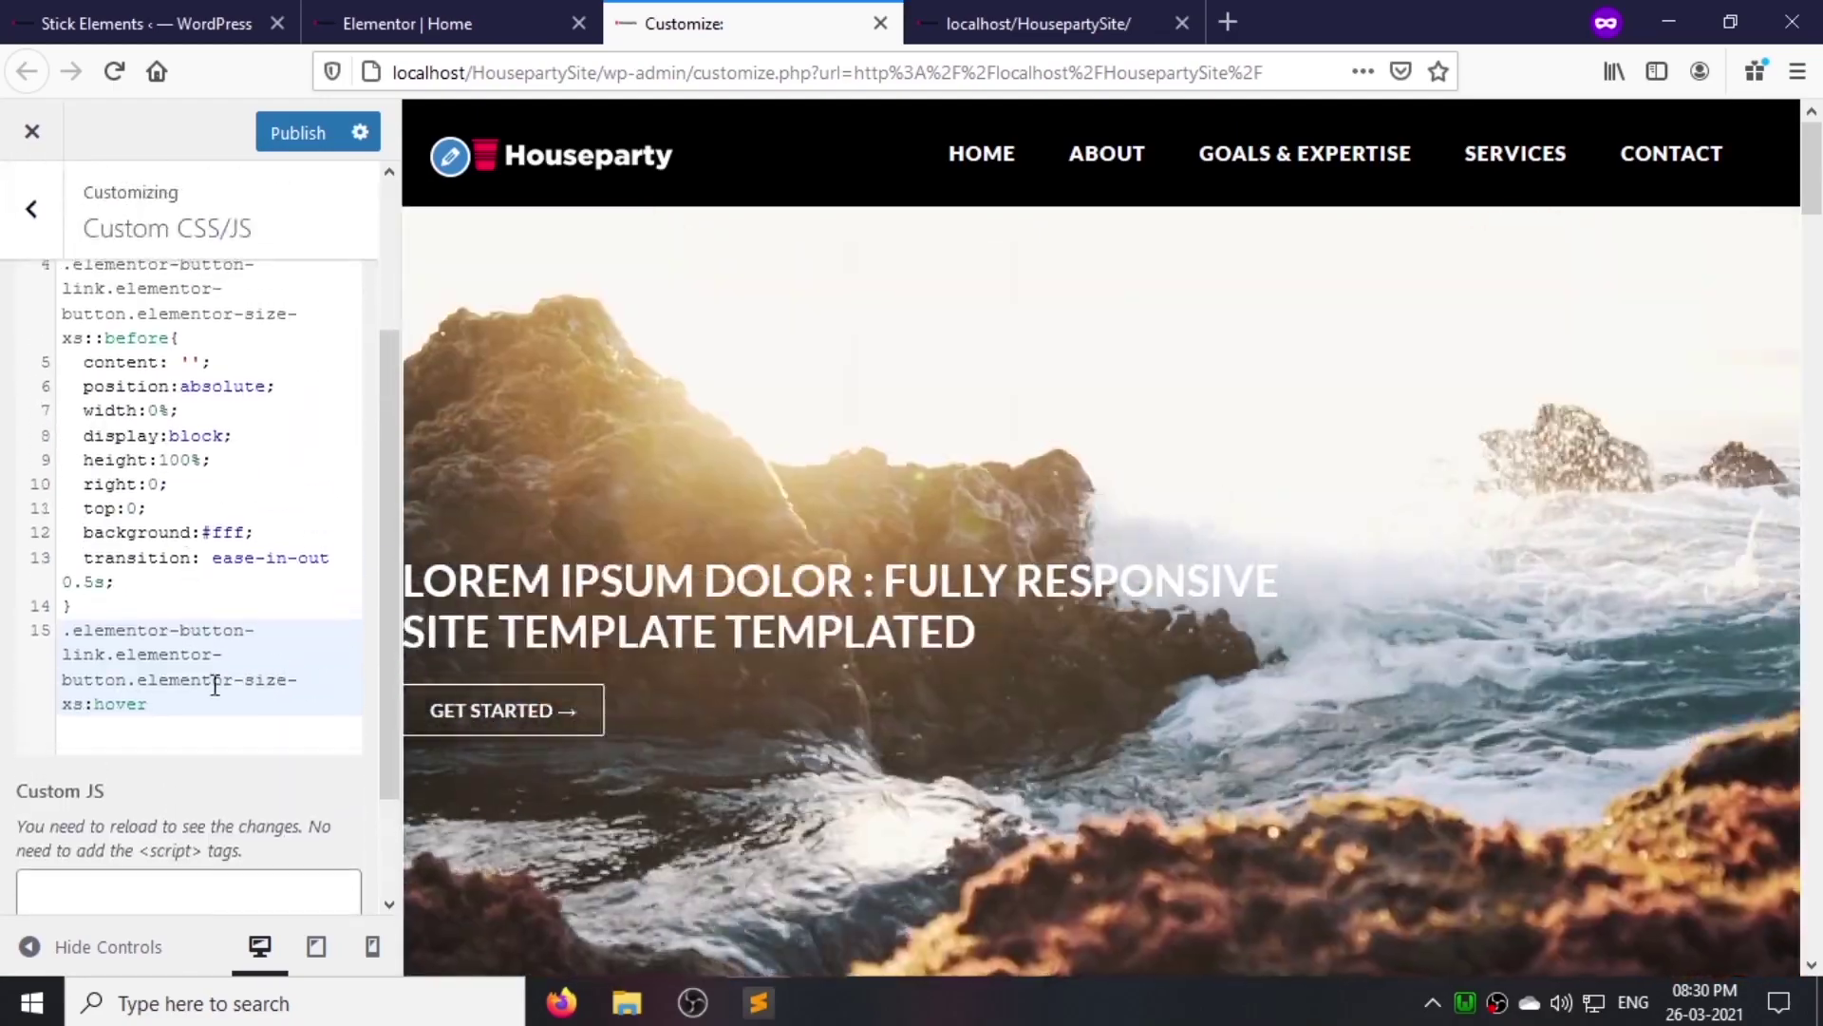
{"action": "type", "text": "::before{"}
{"action": "key", "text": "Return"}
{"action": "type", "text": "width:100%;"}
{"action": "key", "text": "Return"}
{"action": "type", "text": "left"}
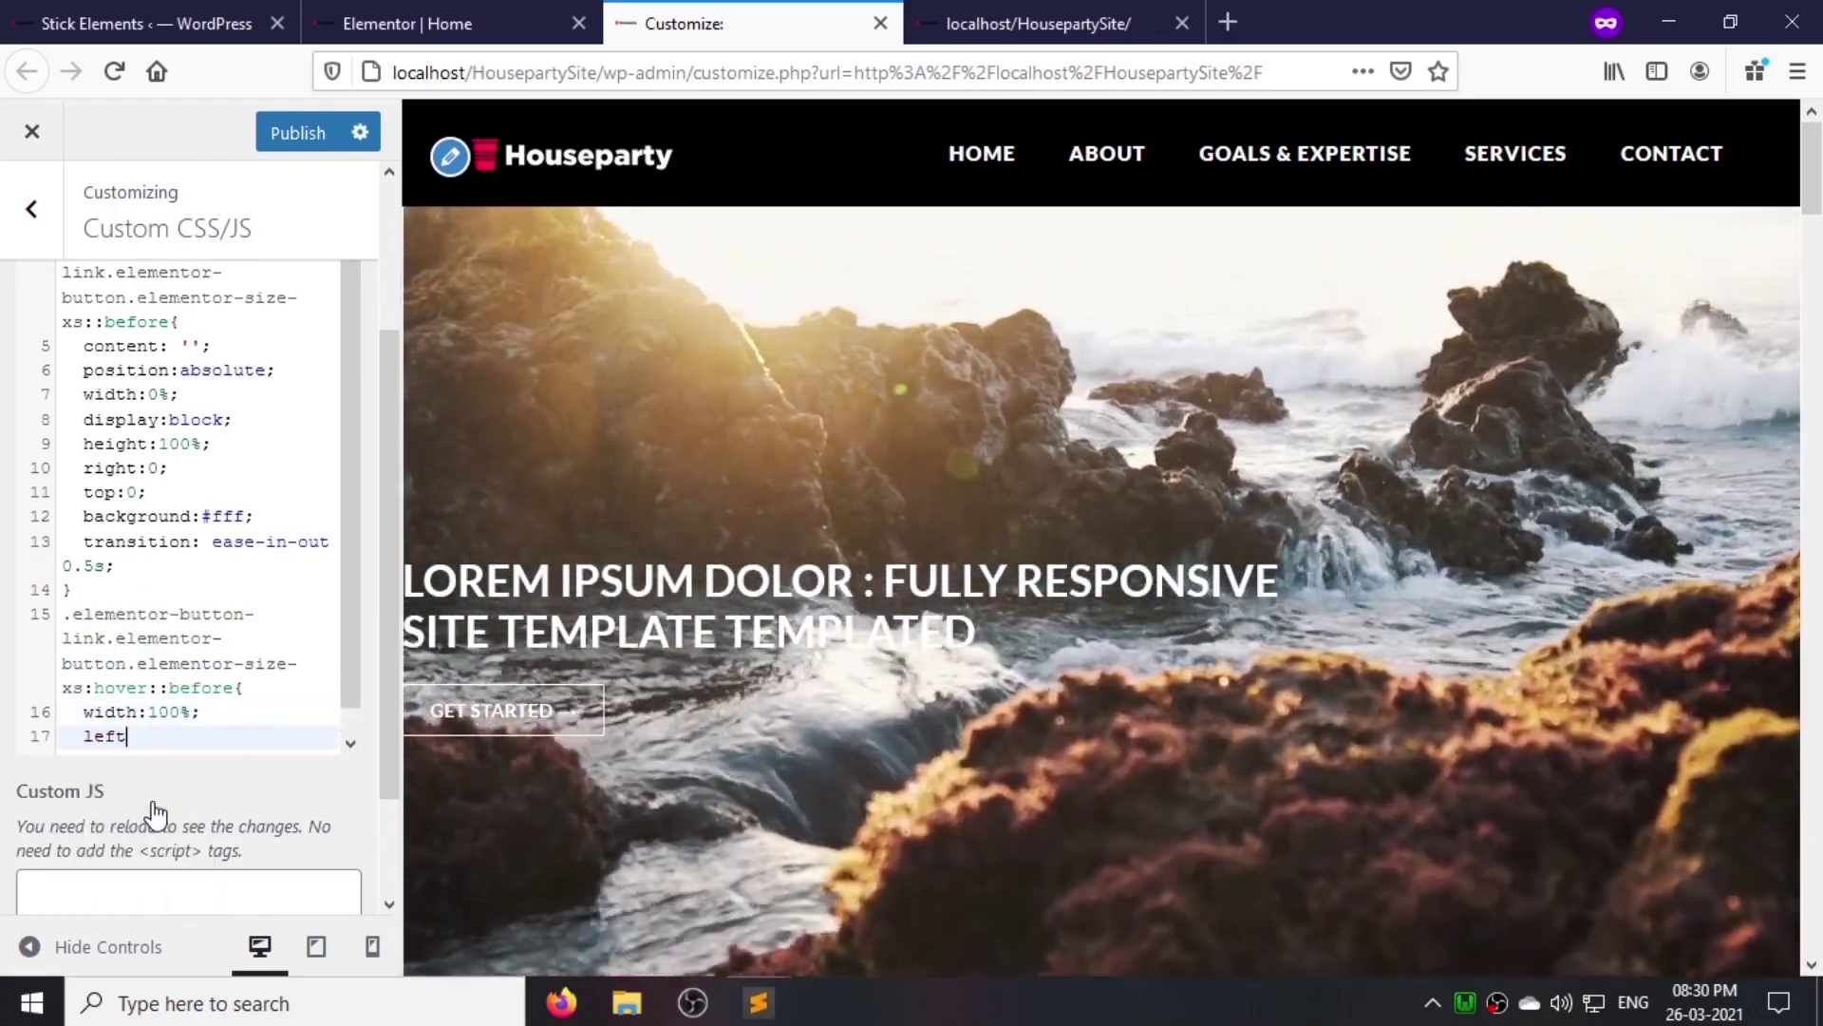
{"action": "type", "text": ":0;"}
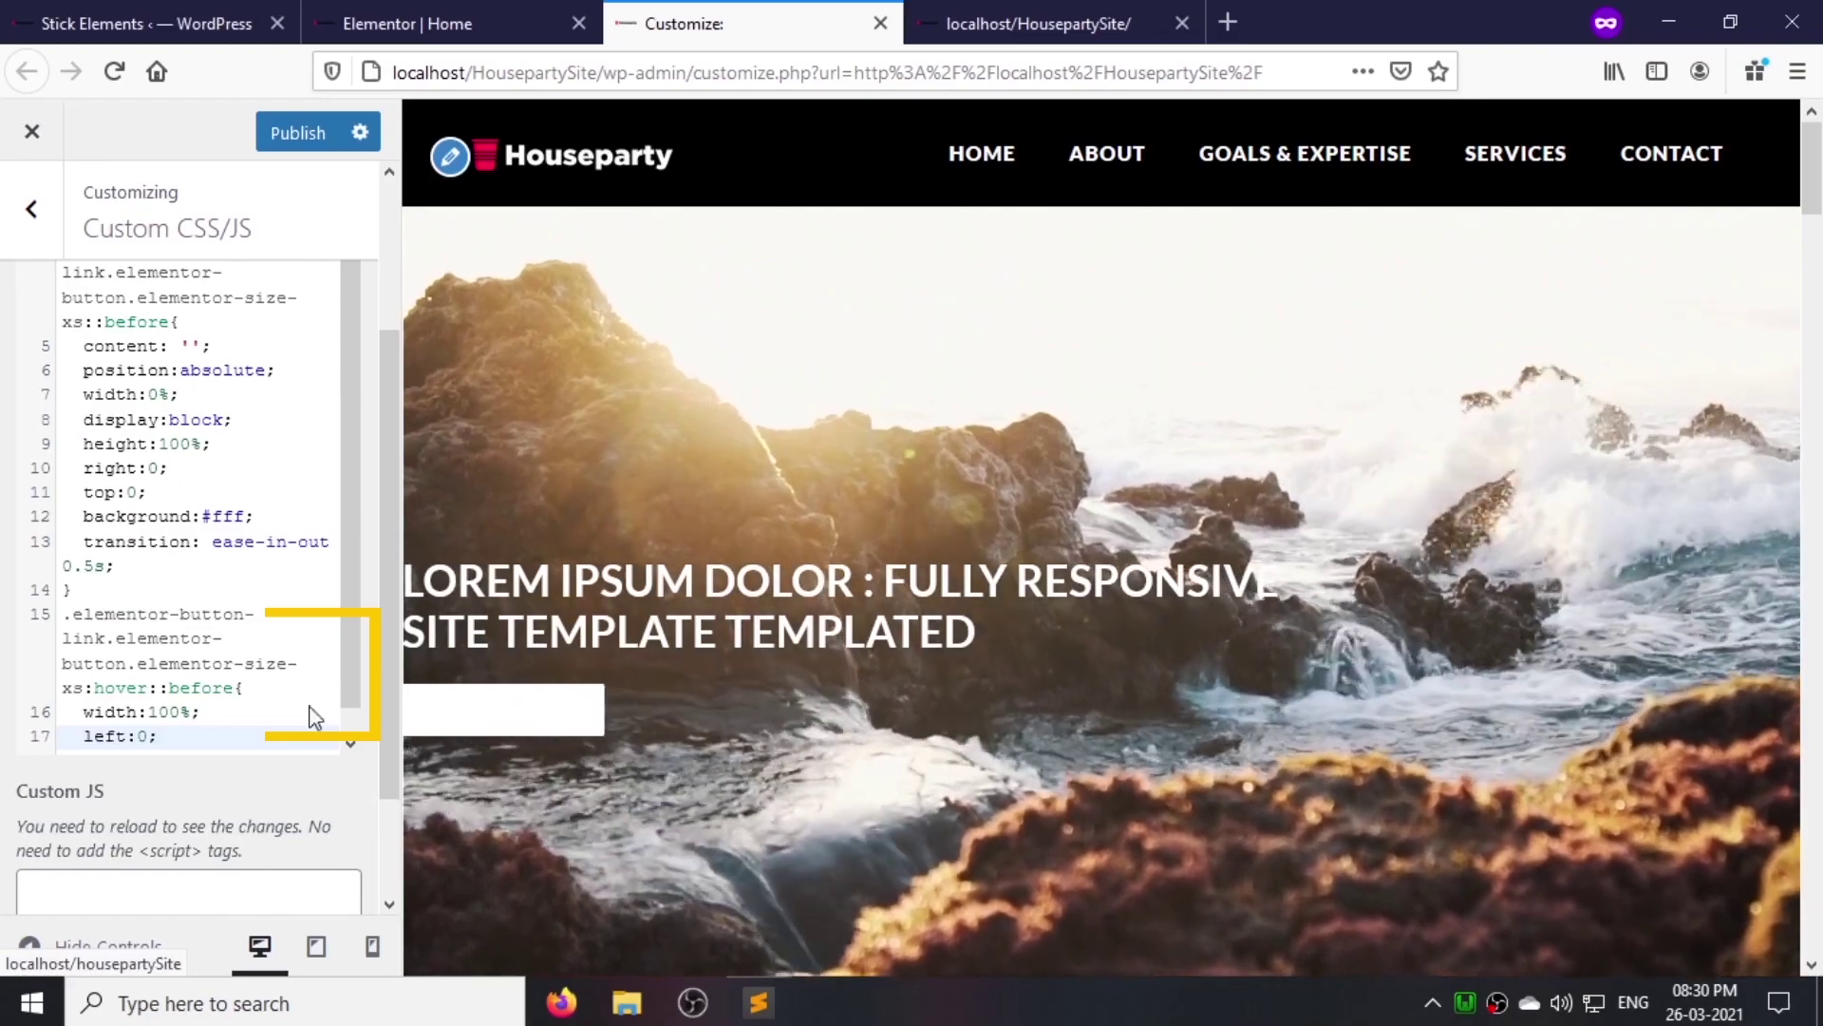
{"action": "scroll", "coordinate": [233, 662], "scroll_direction": "down", "scroll_amount": 1}
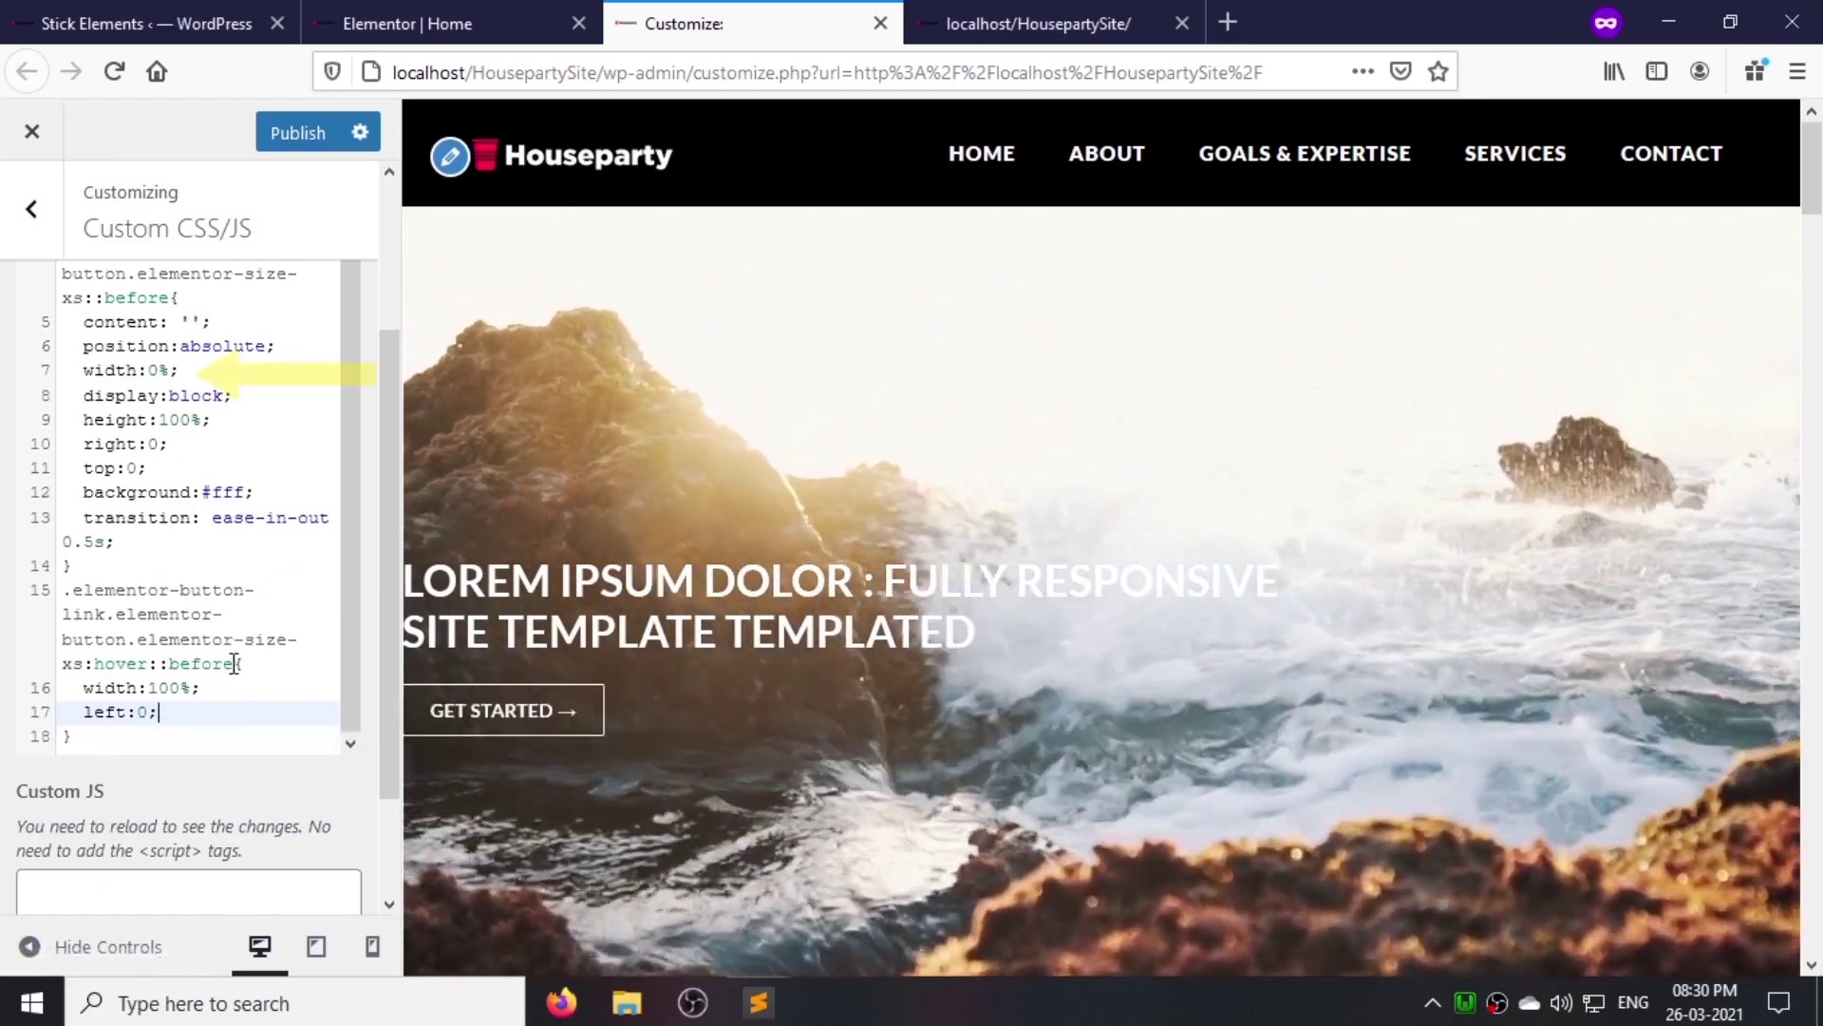
Step: Add a hover rule for .elementor-button-text with color #000 and a font-weight declaration
{"action": "left_click", "coordinate": [187, 734]}
{"action": "key", "text": "Return"}
{"action": "key", "text": "Return"}
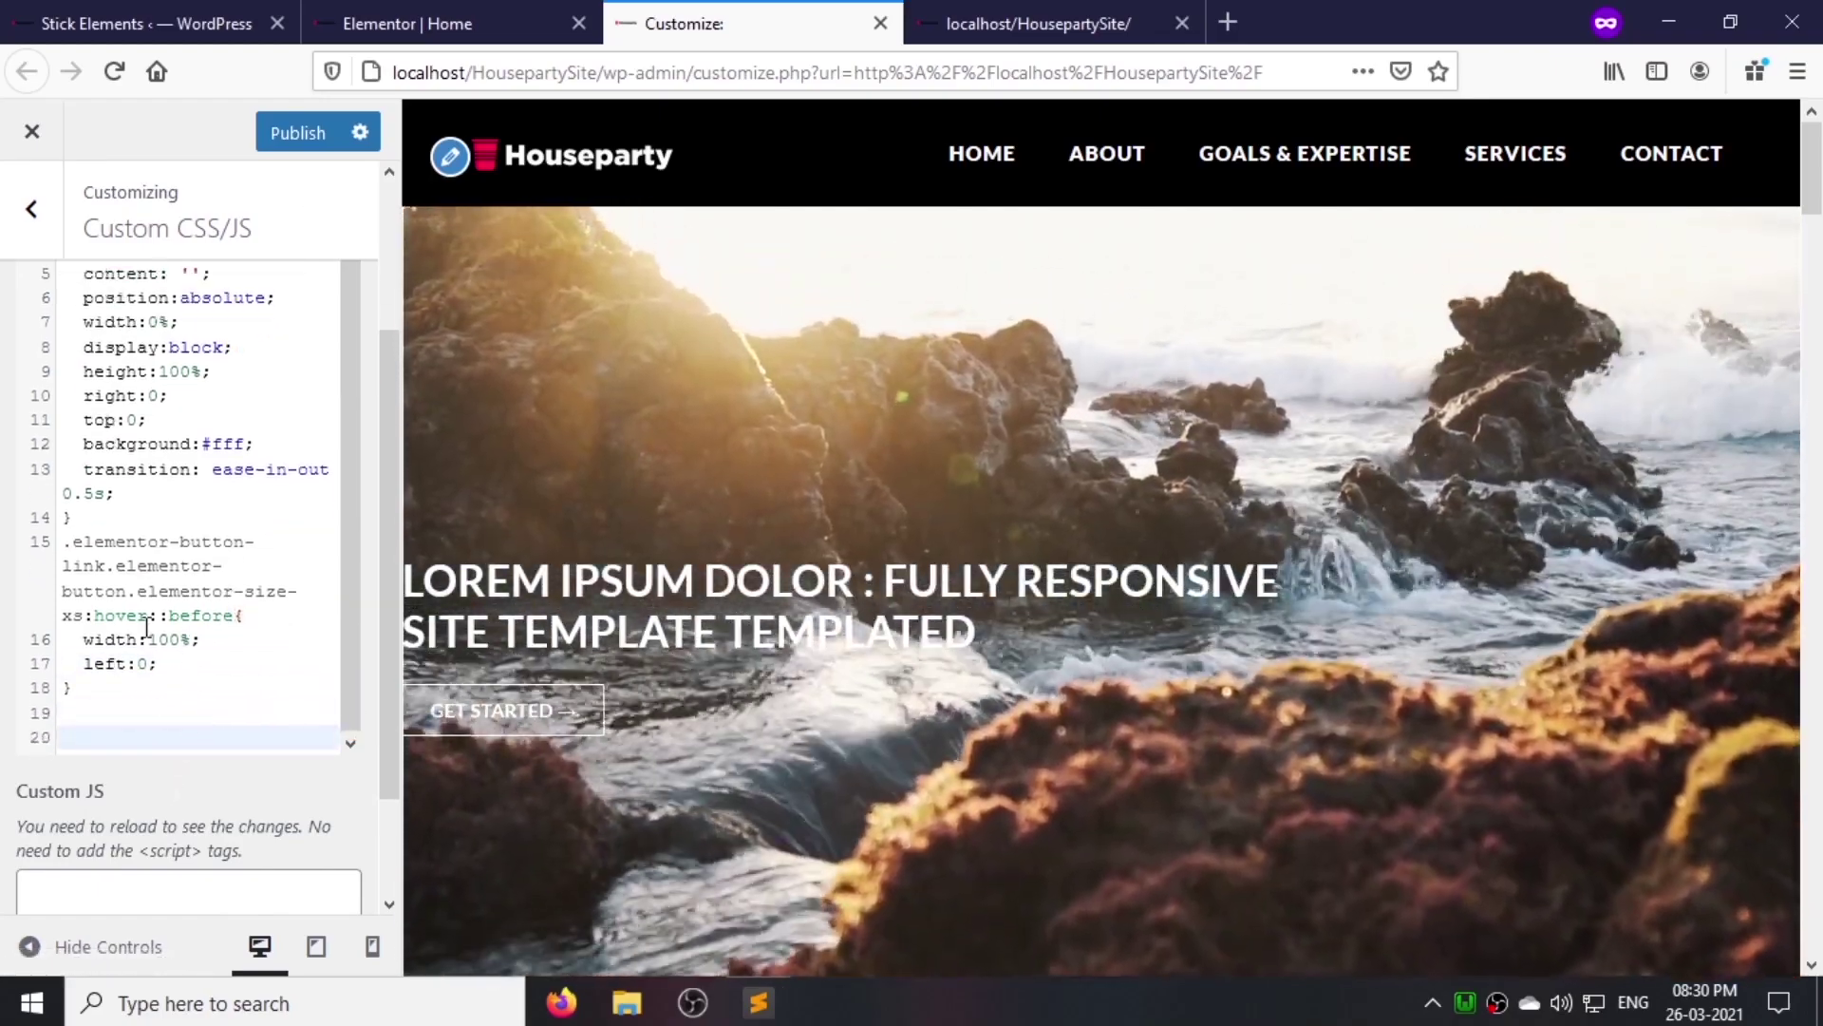
{"action": "key", "text": "ctrl+v"}
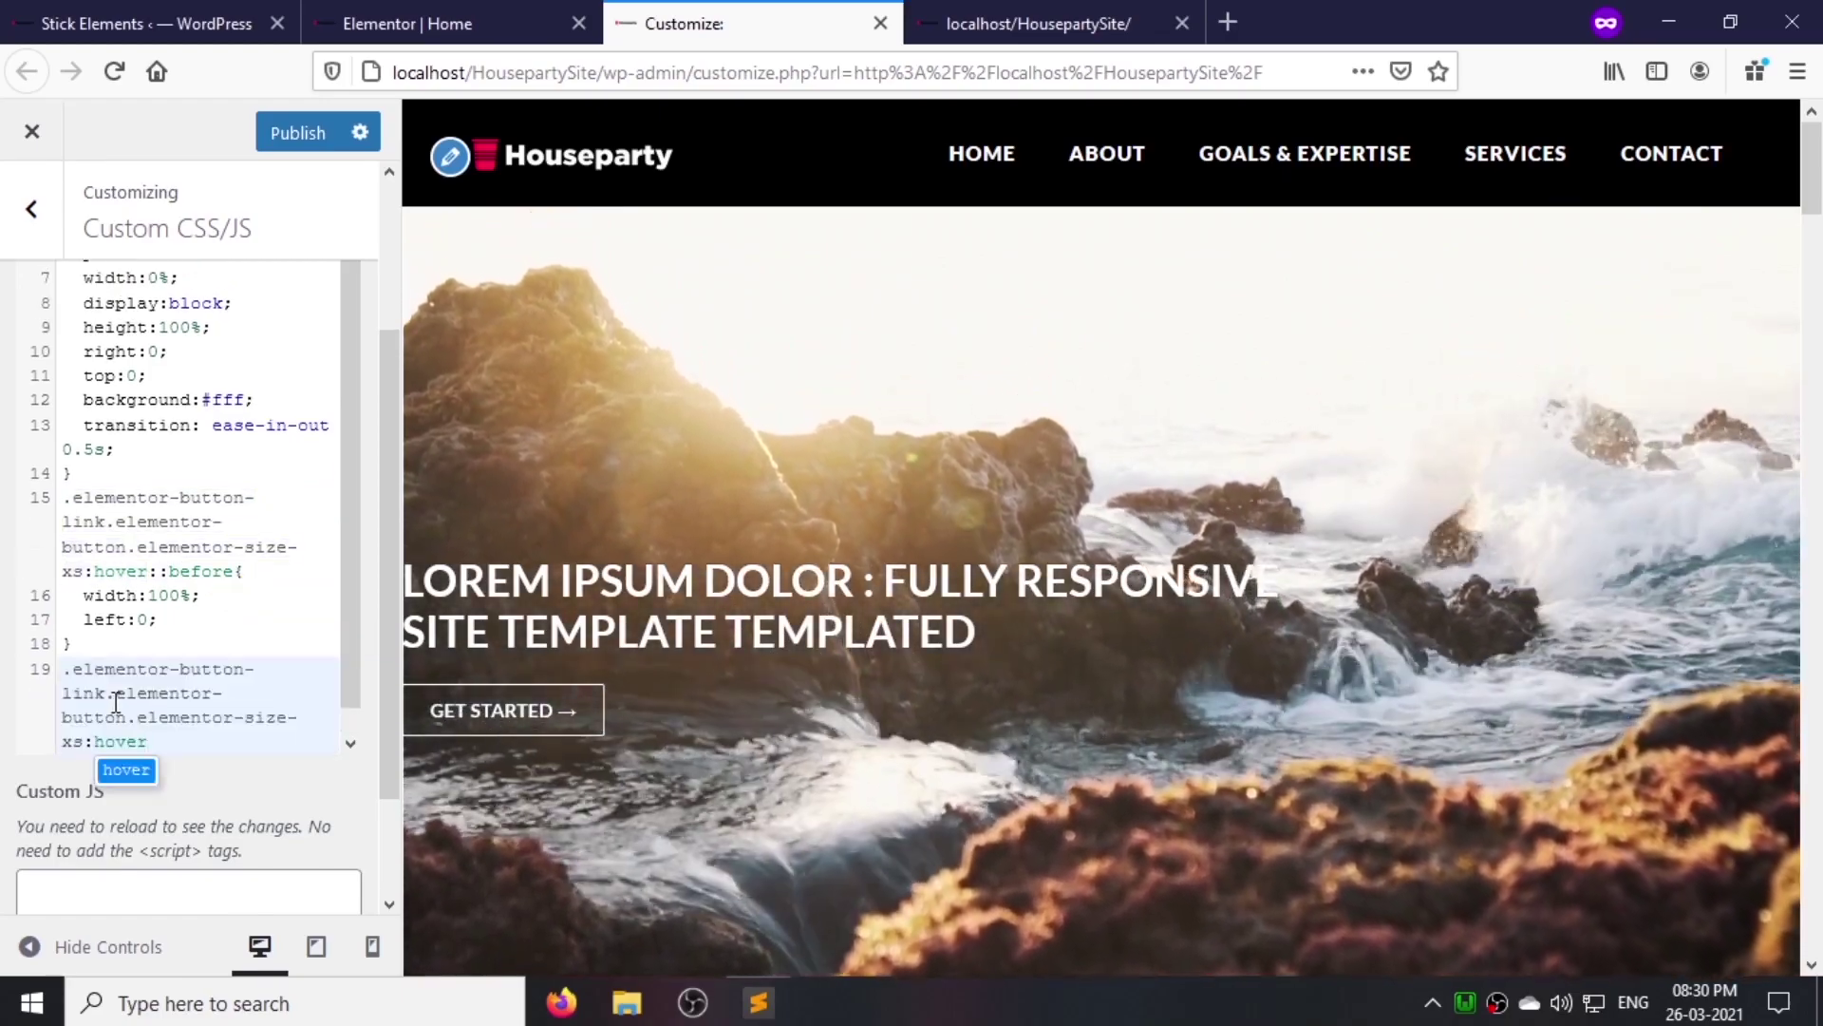
{"action": "right_click", "coordinate": [521, 703]}
{"action": "left_click", "coordinate": [589, 685]}
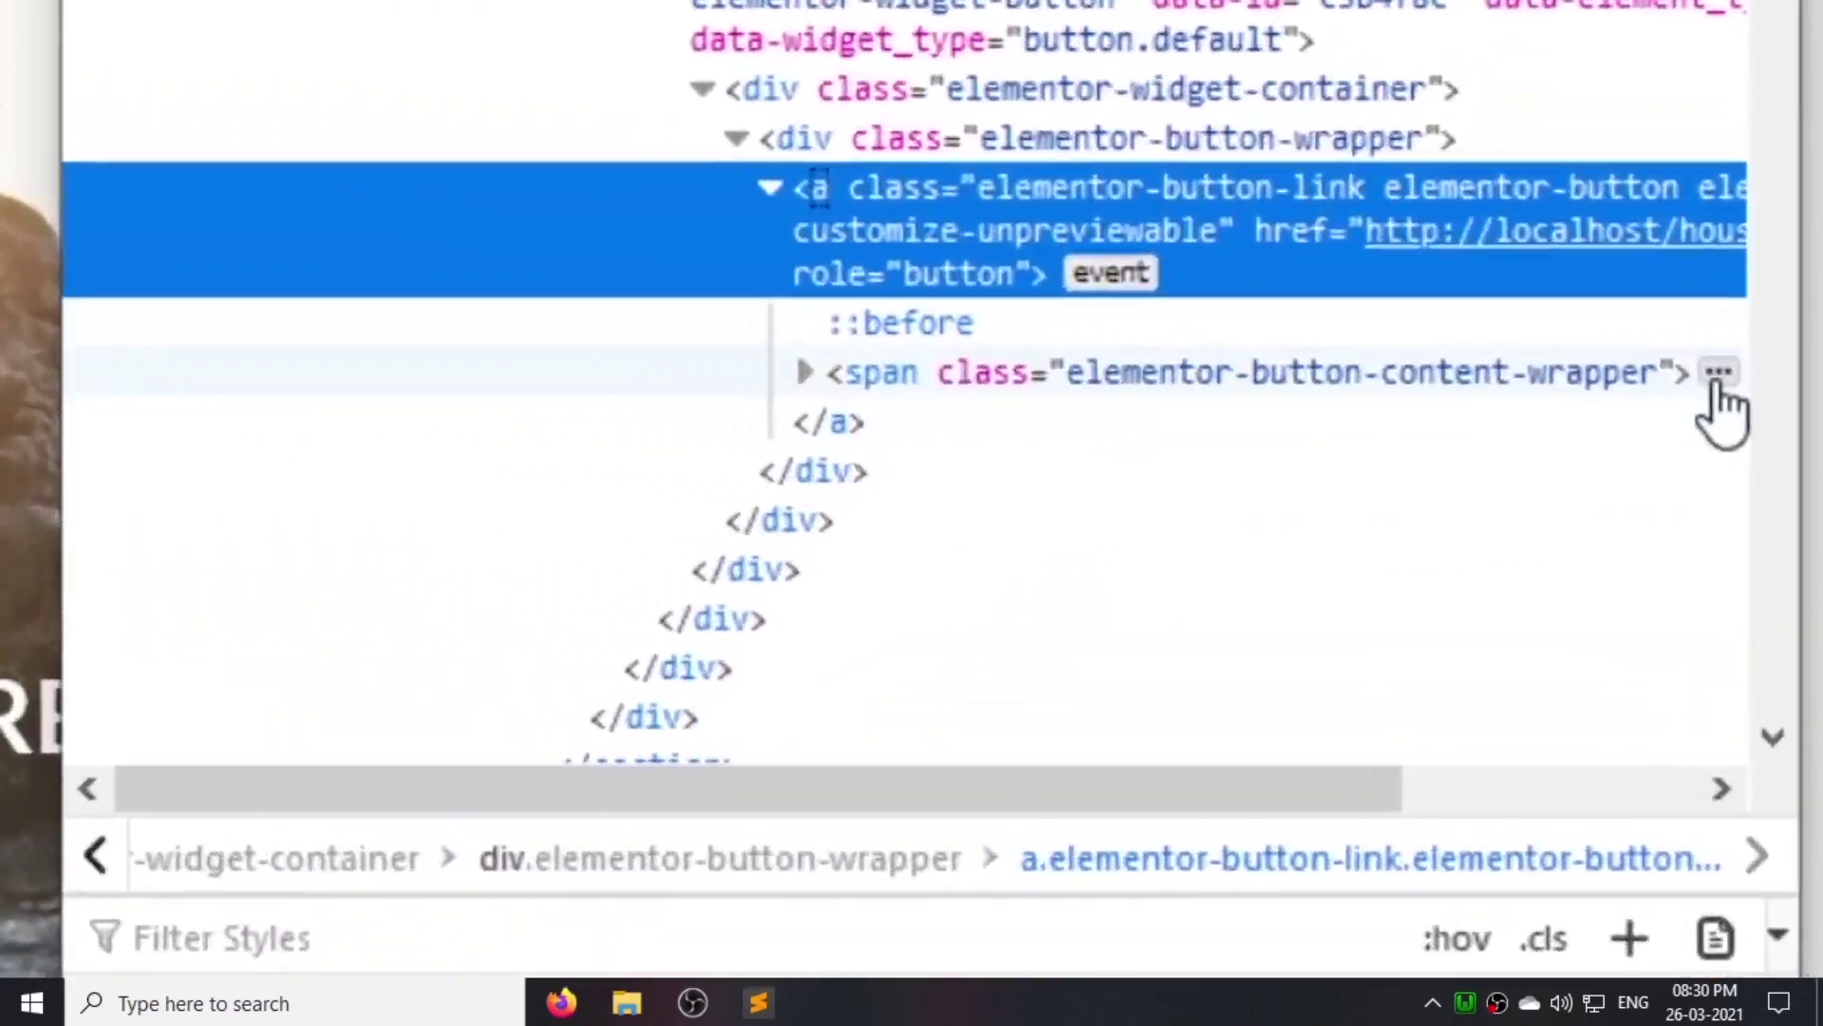
{"action": "left_click", "coordinate": [1605, 426]}
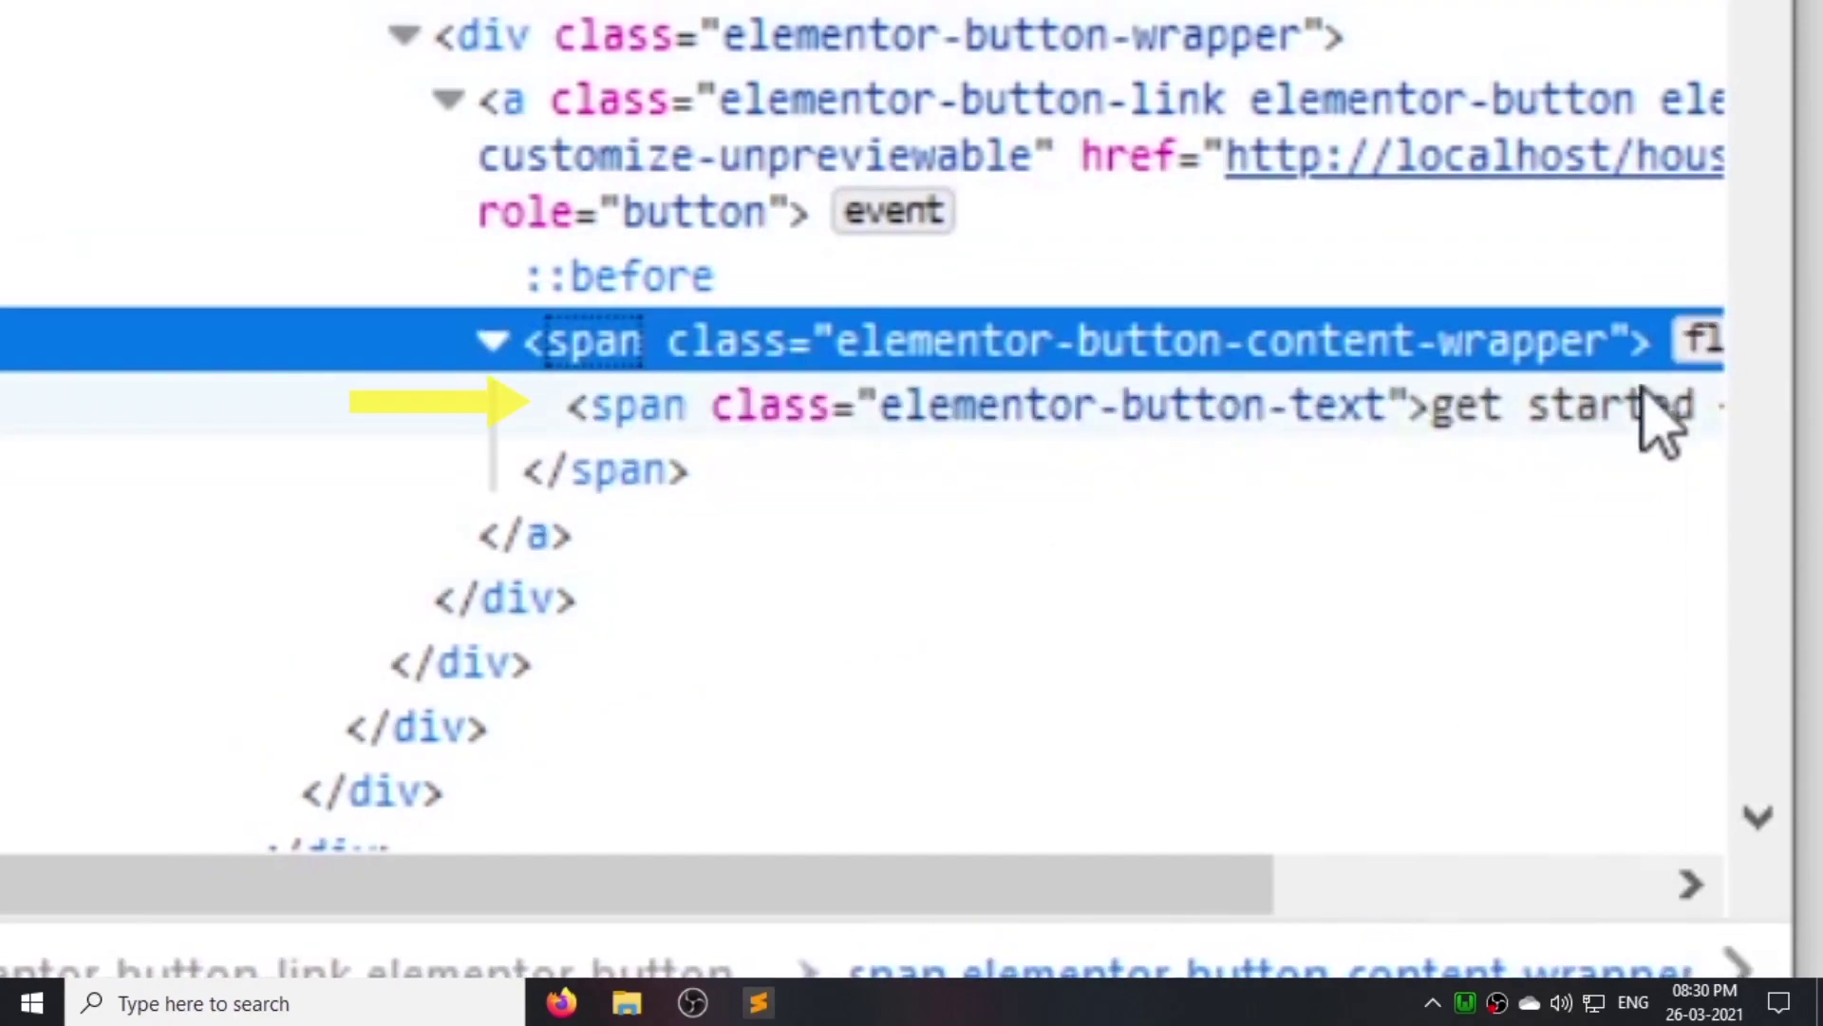
{"action": "left_click", "coordinate": [1130, 429]}
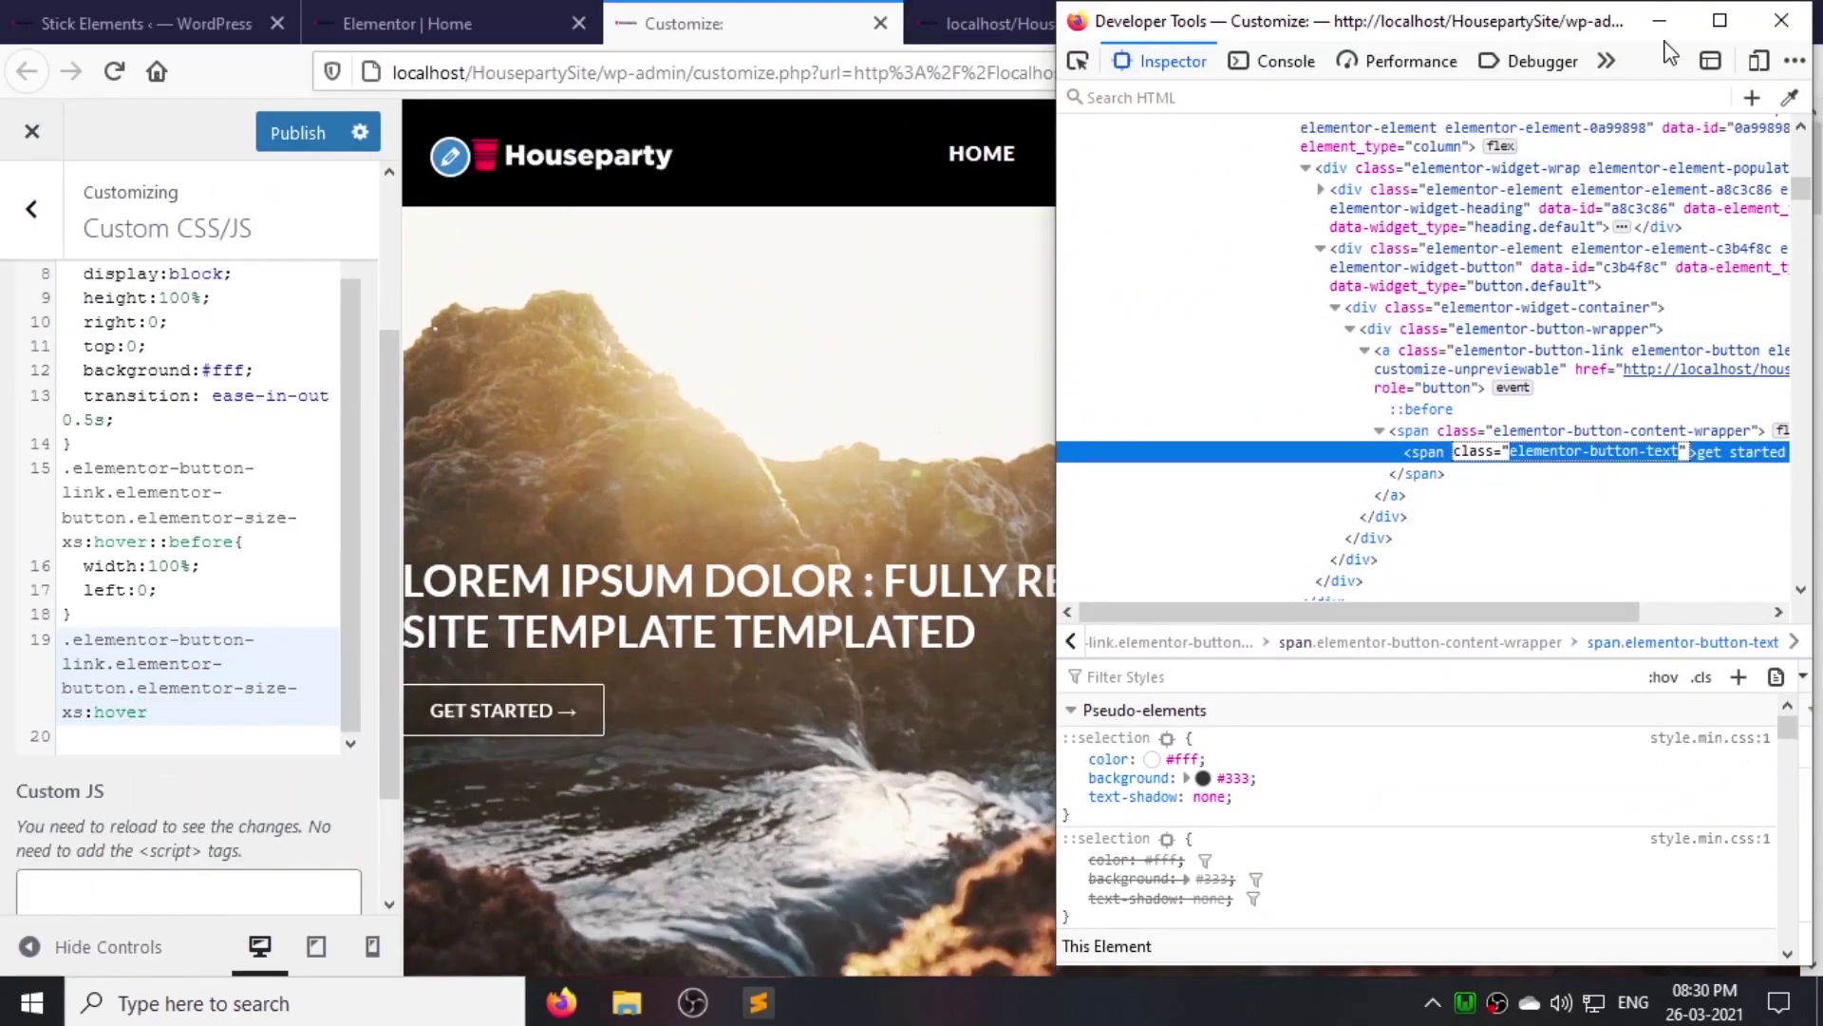
{"action": "left_click", "coordinate": [1659, 20]}
{"action": "type", "text": ".elementor-button-text"}
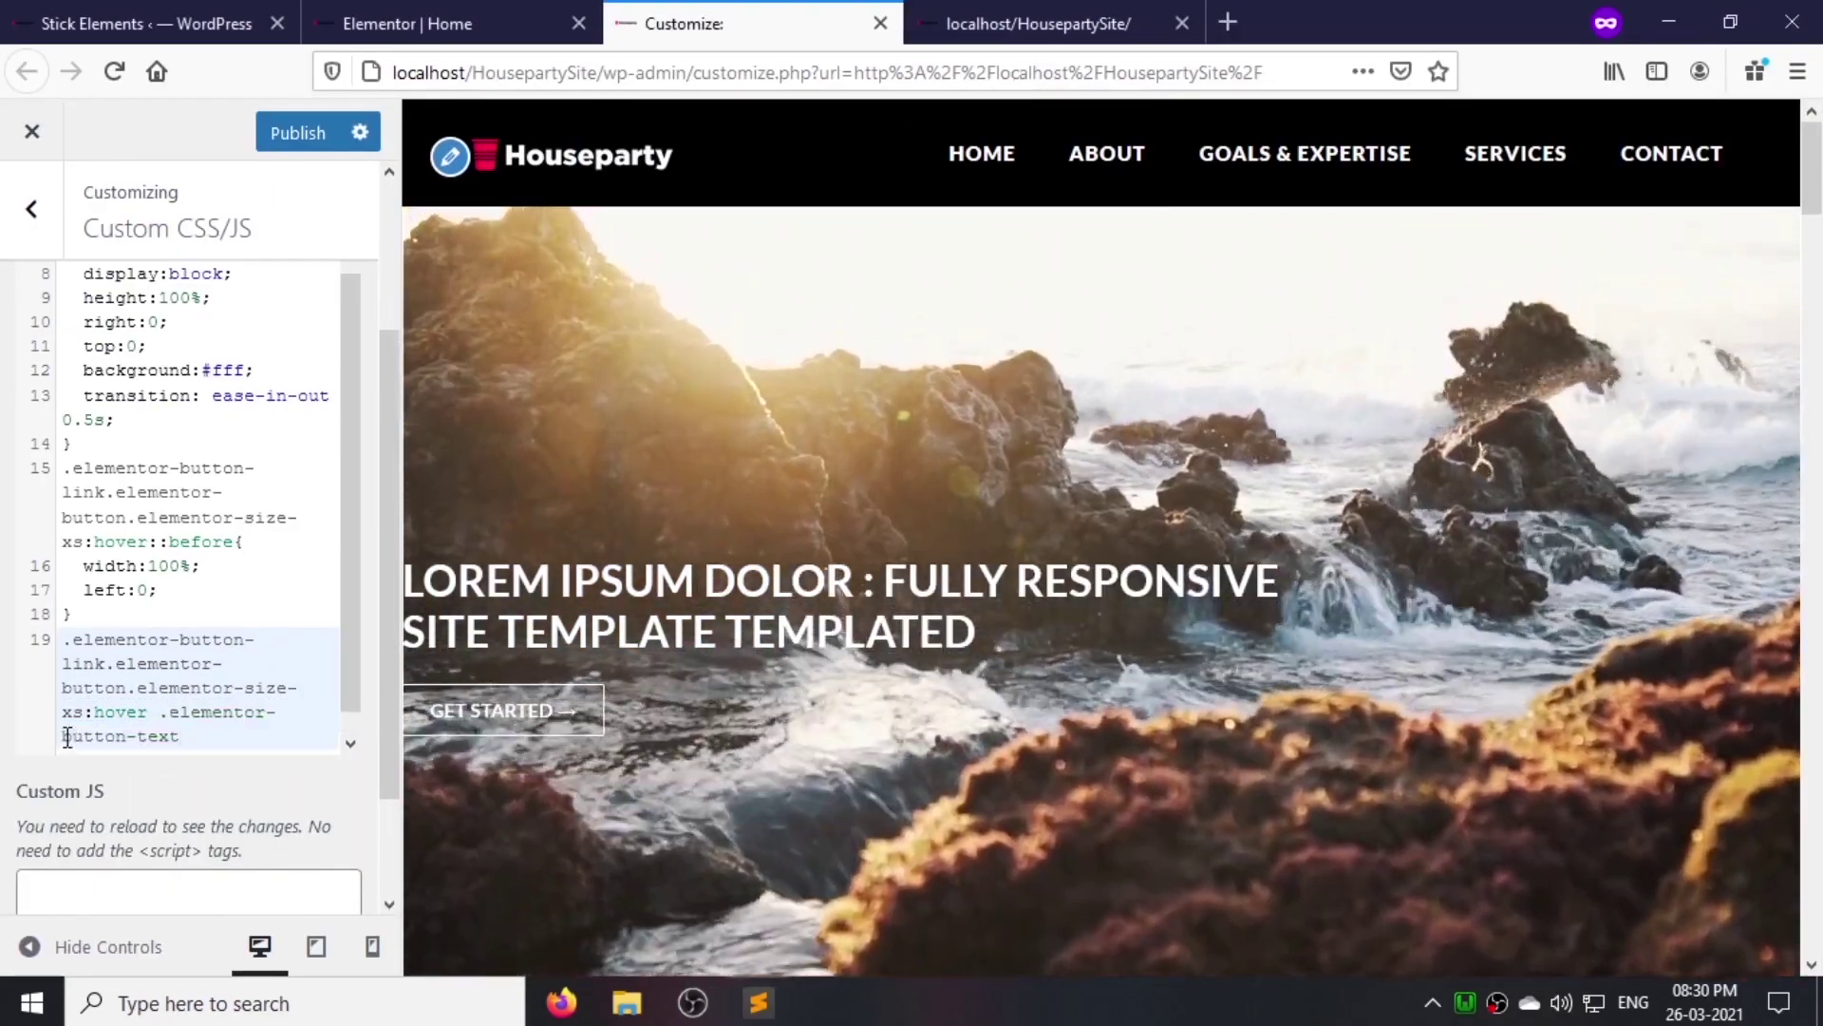
{"action": "type", "text": "{"}
{"action": "key", "text": "Return"}
{"action": "type", "text": "color:#"}
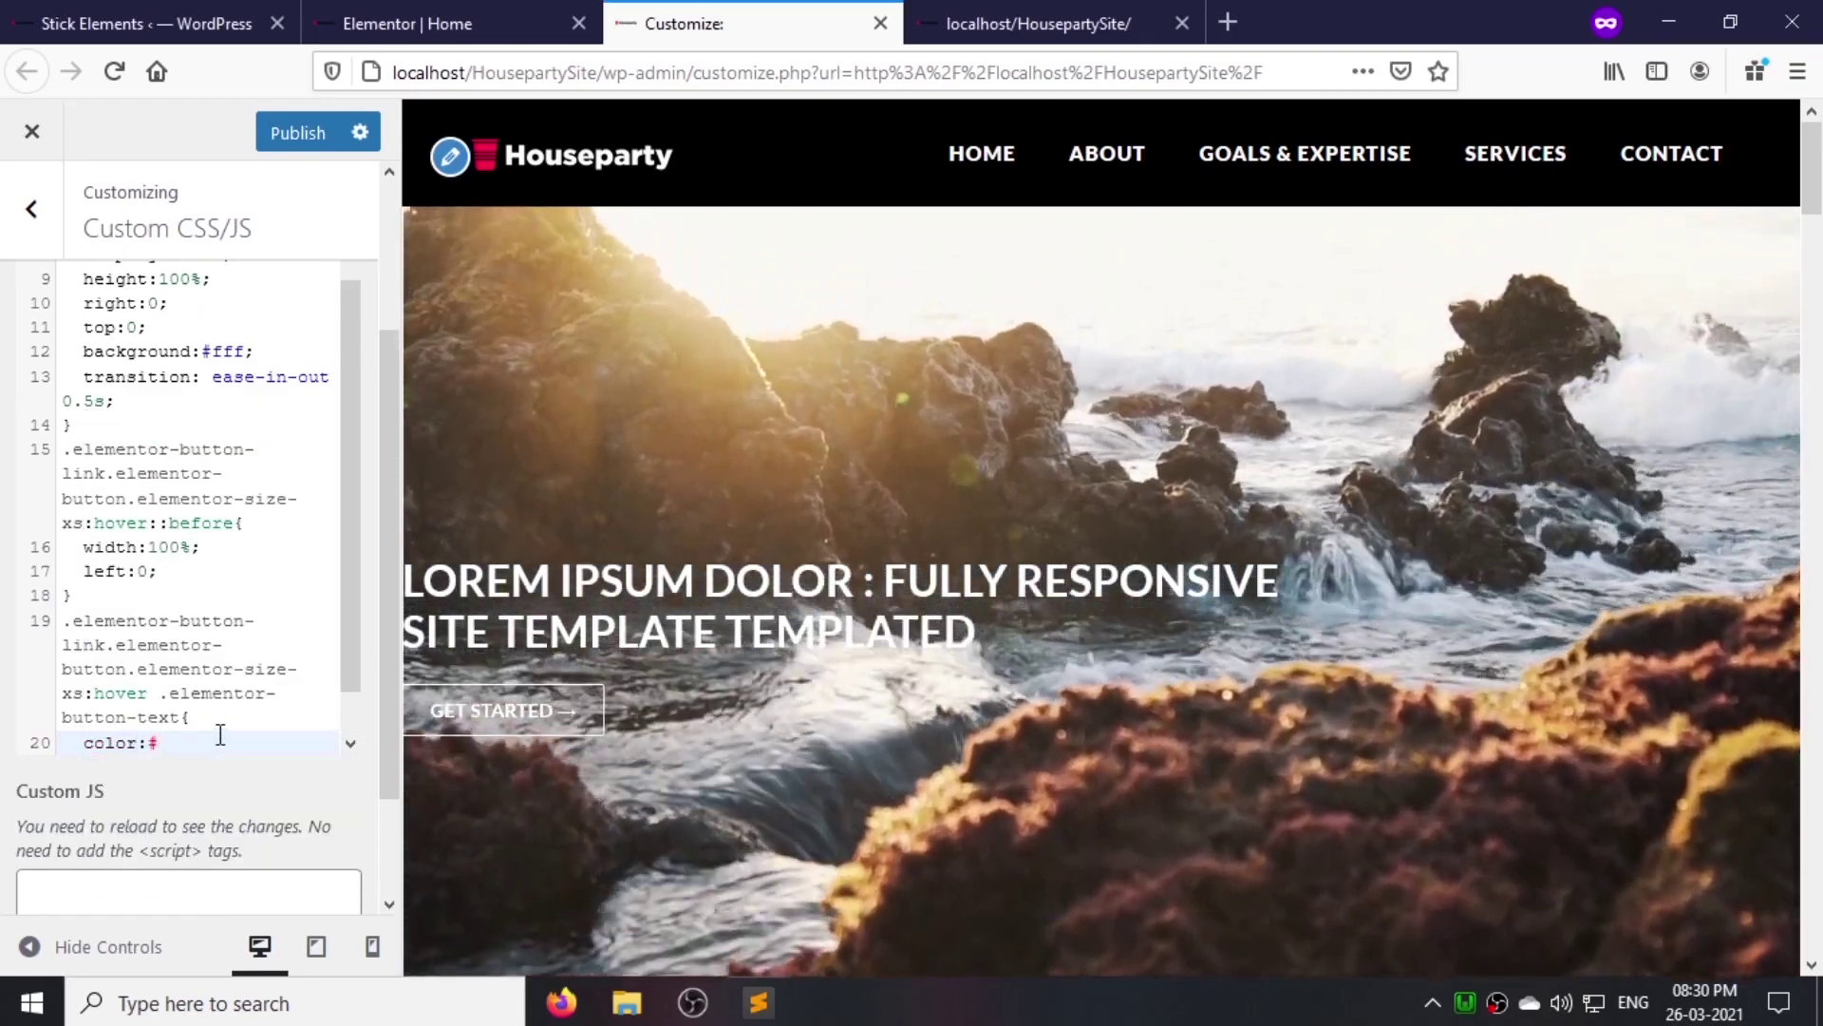
{"action": "type", "text": "000;"}
{"action": "key", "text": "Return"}
{"action": "type", "text": "font-weight:8"}
Step: Set z-index 1 on the button rule and z-index -1 on the white fill layer
{"action": "scroll", "coordinate": [237, 617], "scroll_direction": "up", "scroll_amount": 10}
{"action": "left_click", "coordinate": [290, 429]}
{"action": "key", "text": "Return"}
{"action": "type", "text": "z"}
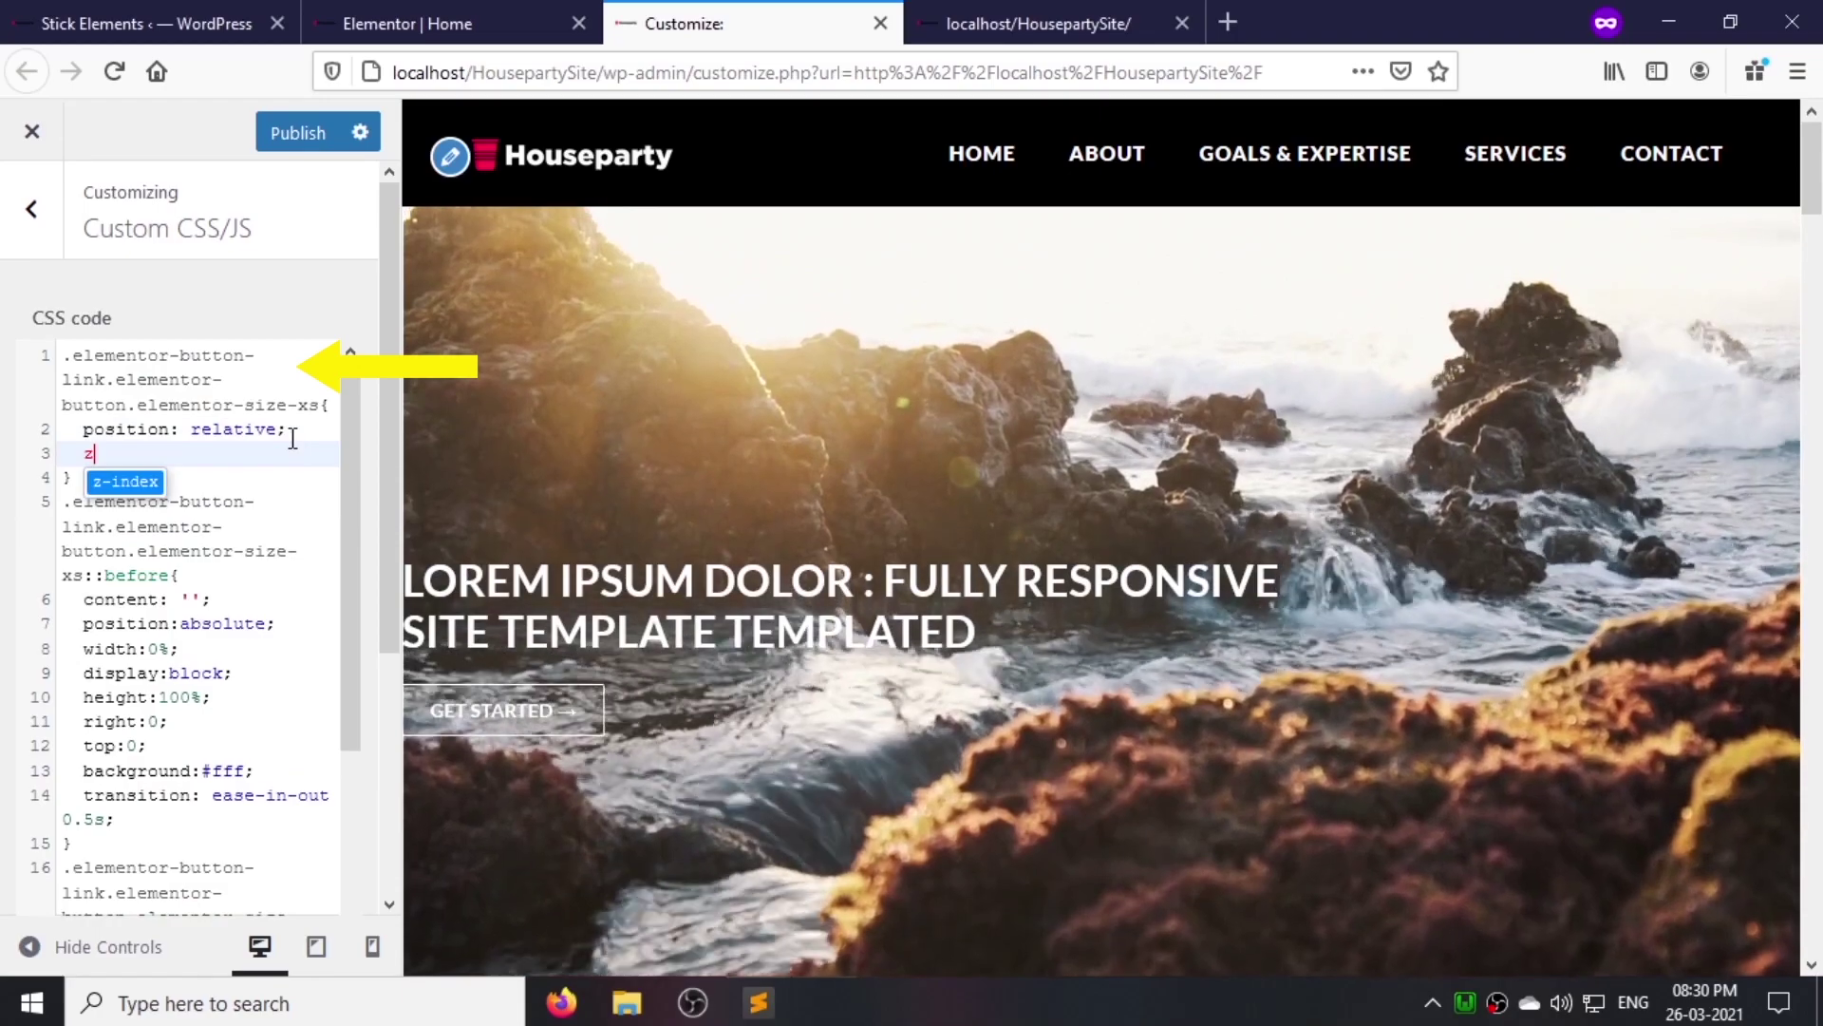
{"action": "type", "text": "-index:1;"}
{"action": "scroll", "coordinate": [210, 695], "scroll_direction": "down", "scroll_amount": 3}
{"action": "left_click", "coordinate": [210, 695]}
{"action": "key", "text": "Return"}
{"action": "type", "text": "z-index"}
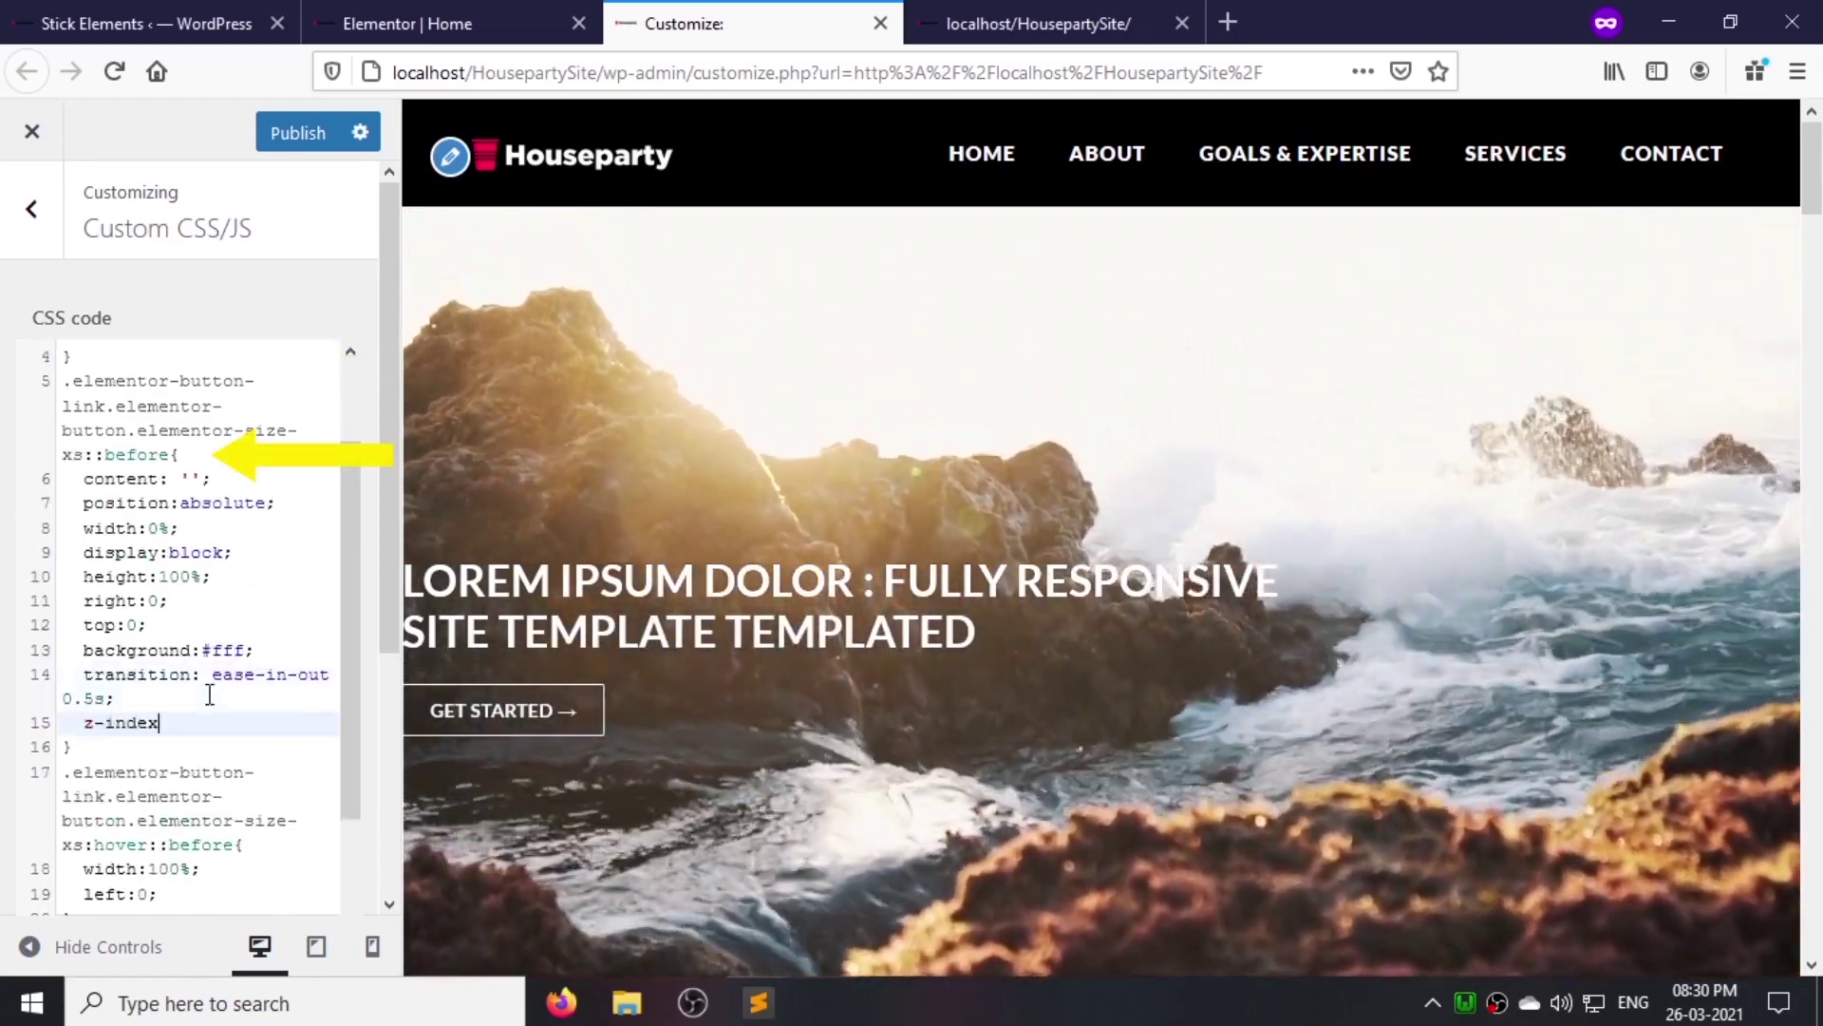
{"action": "type", "text": ":-1;"}
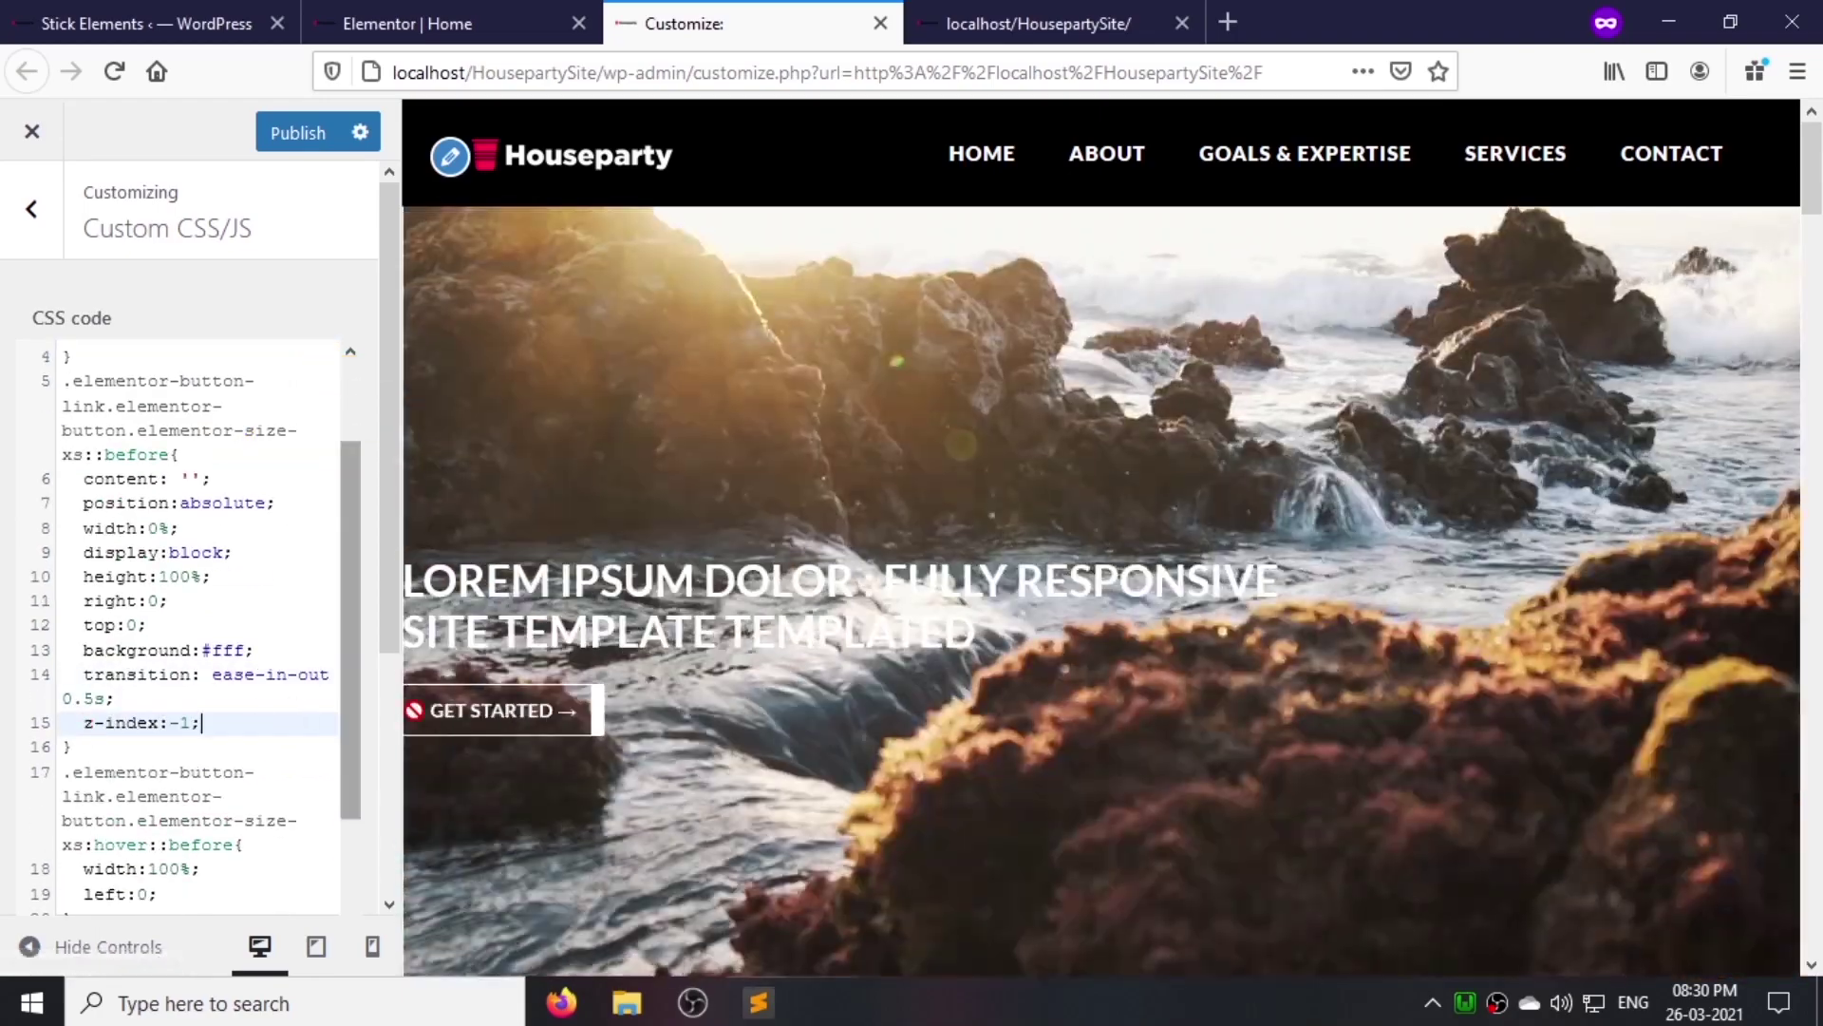
Step: Publish the custom CSS and open Contact form 1 in the admin for editing
{"action": "left_click", "coordinate": [298, 132]}
{"action": "scroll", "coordinate": [983, 593], "scroll_direction": "down", "scroll_amount": 5}
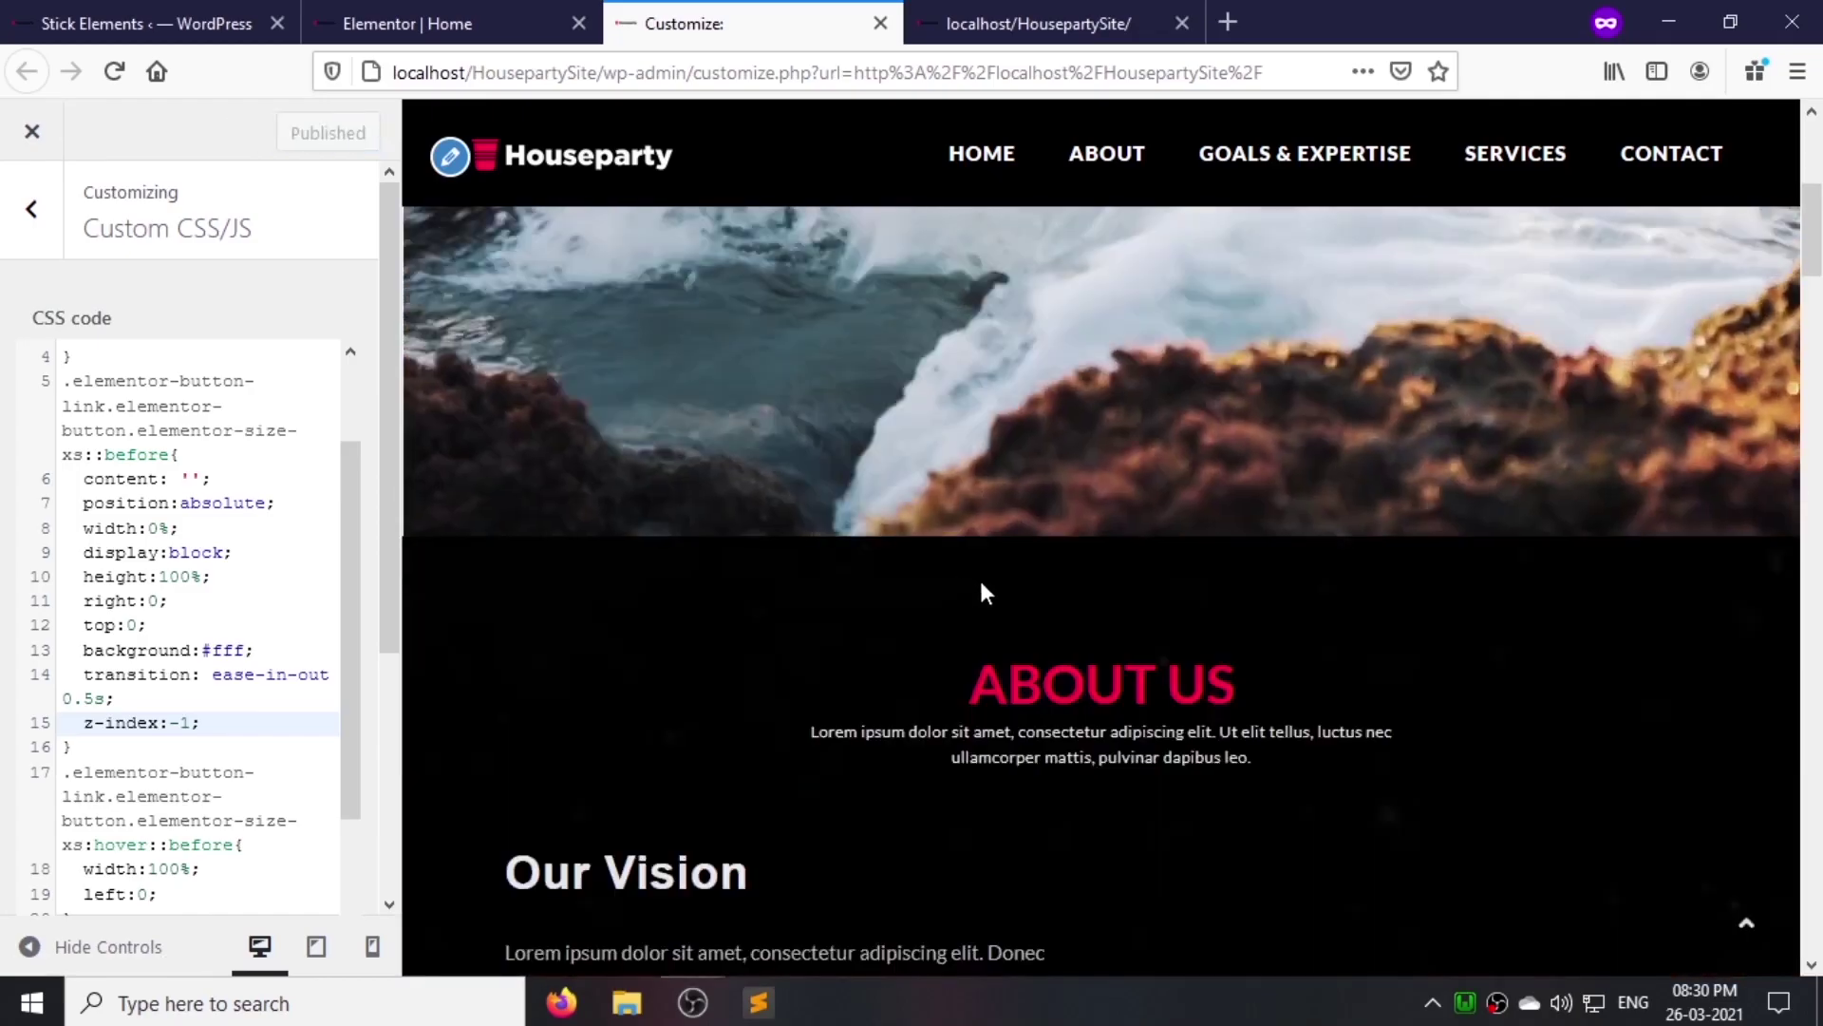
{"action": "scroll", "coordinate": [983, 592], "scroll_direction": "down", "scroll_amount": 7}
{"action": "scroll", "coordinate": [941, 684], "scroll_direction": "down", "scroll_amount": 10}
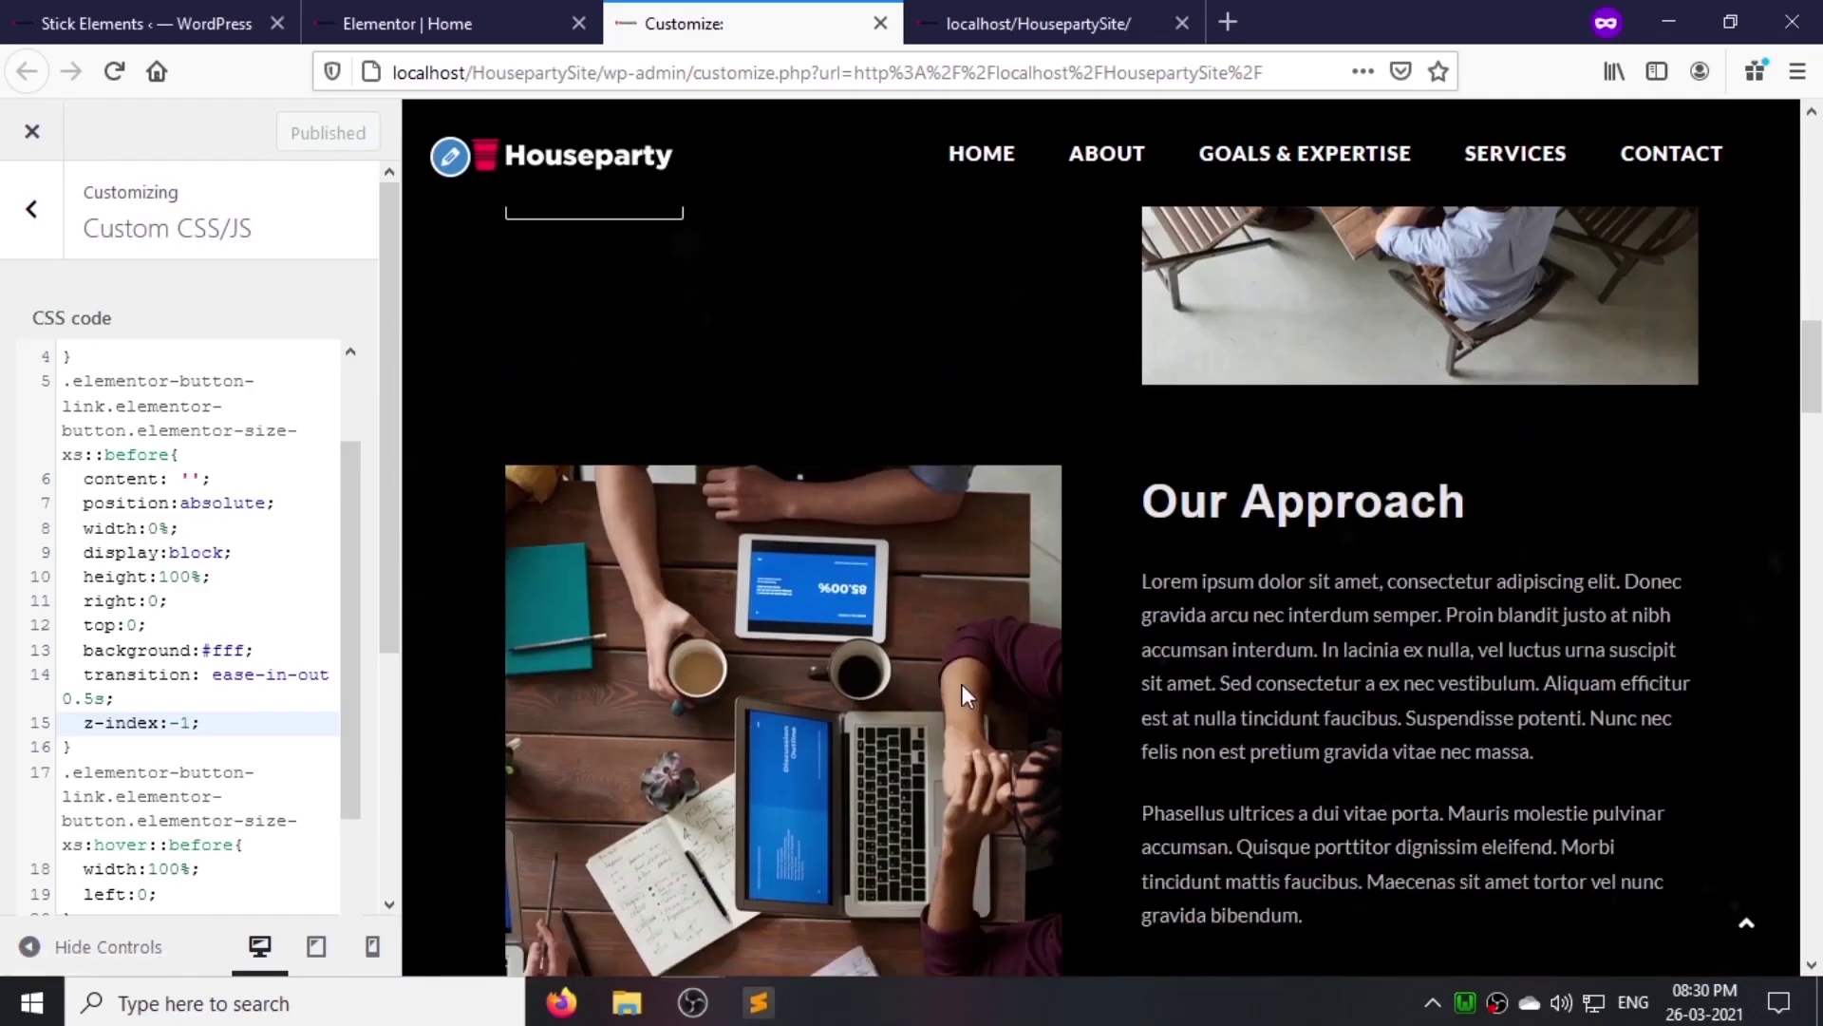
{"action": "scroll", "coordinate": [627, 675], "scroll_direction": "down", "scroll_amount": 15}
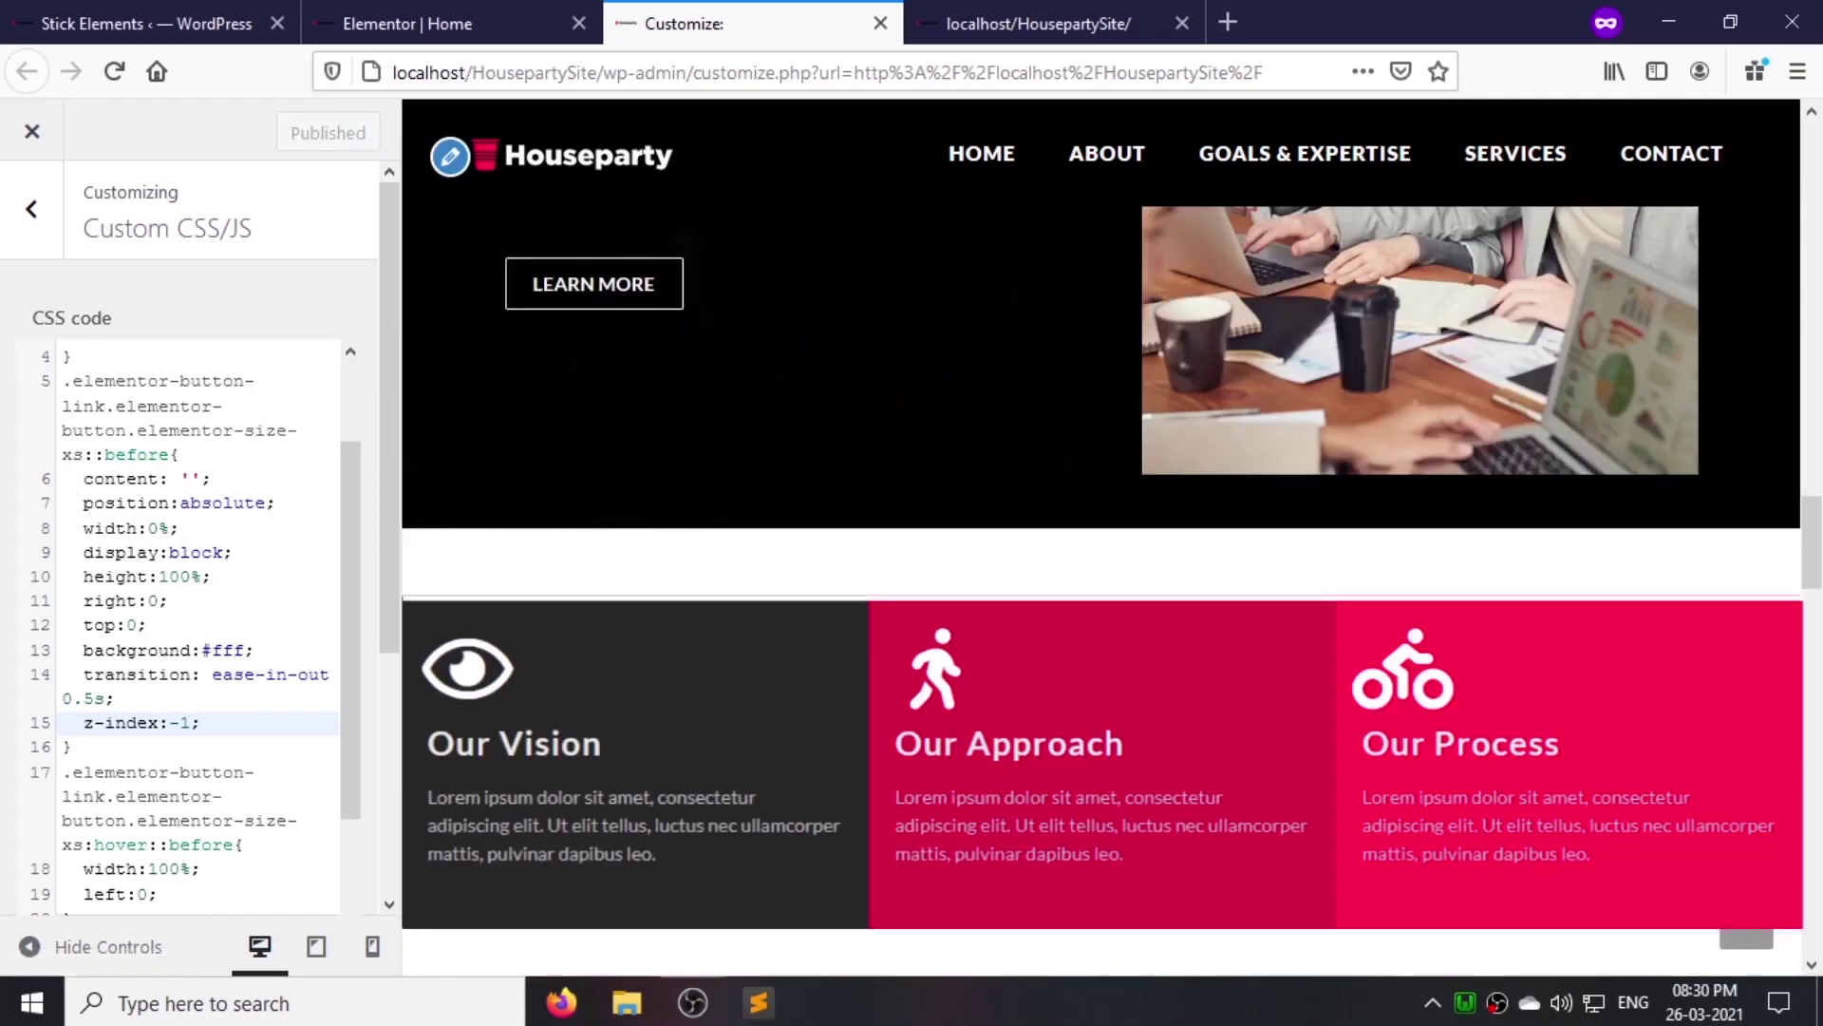
{"action": "scroll", "coordinate": [190, 622], "scroll_direction": "down", "scroll_amount": 2}
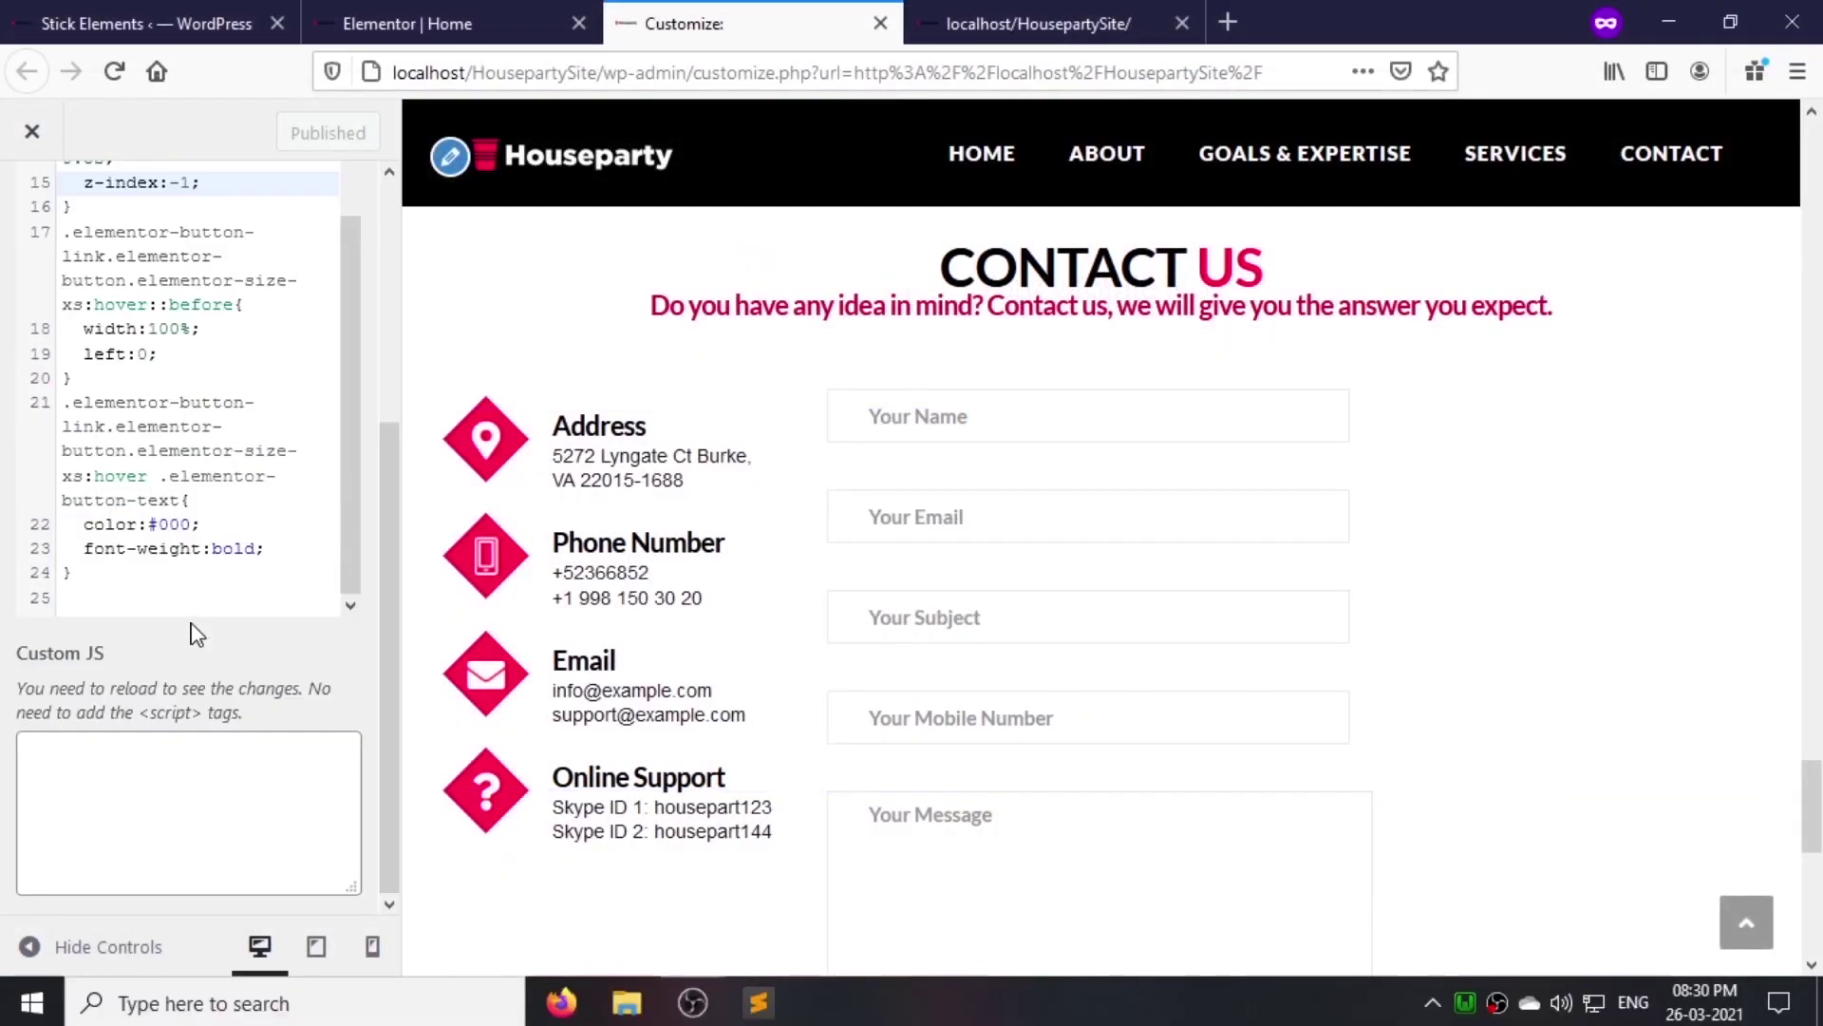
{"action": "left_click", "coordinate": [142, 23]}
{"action": "left_click", "coordinate": [261, 437]}
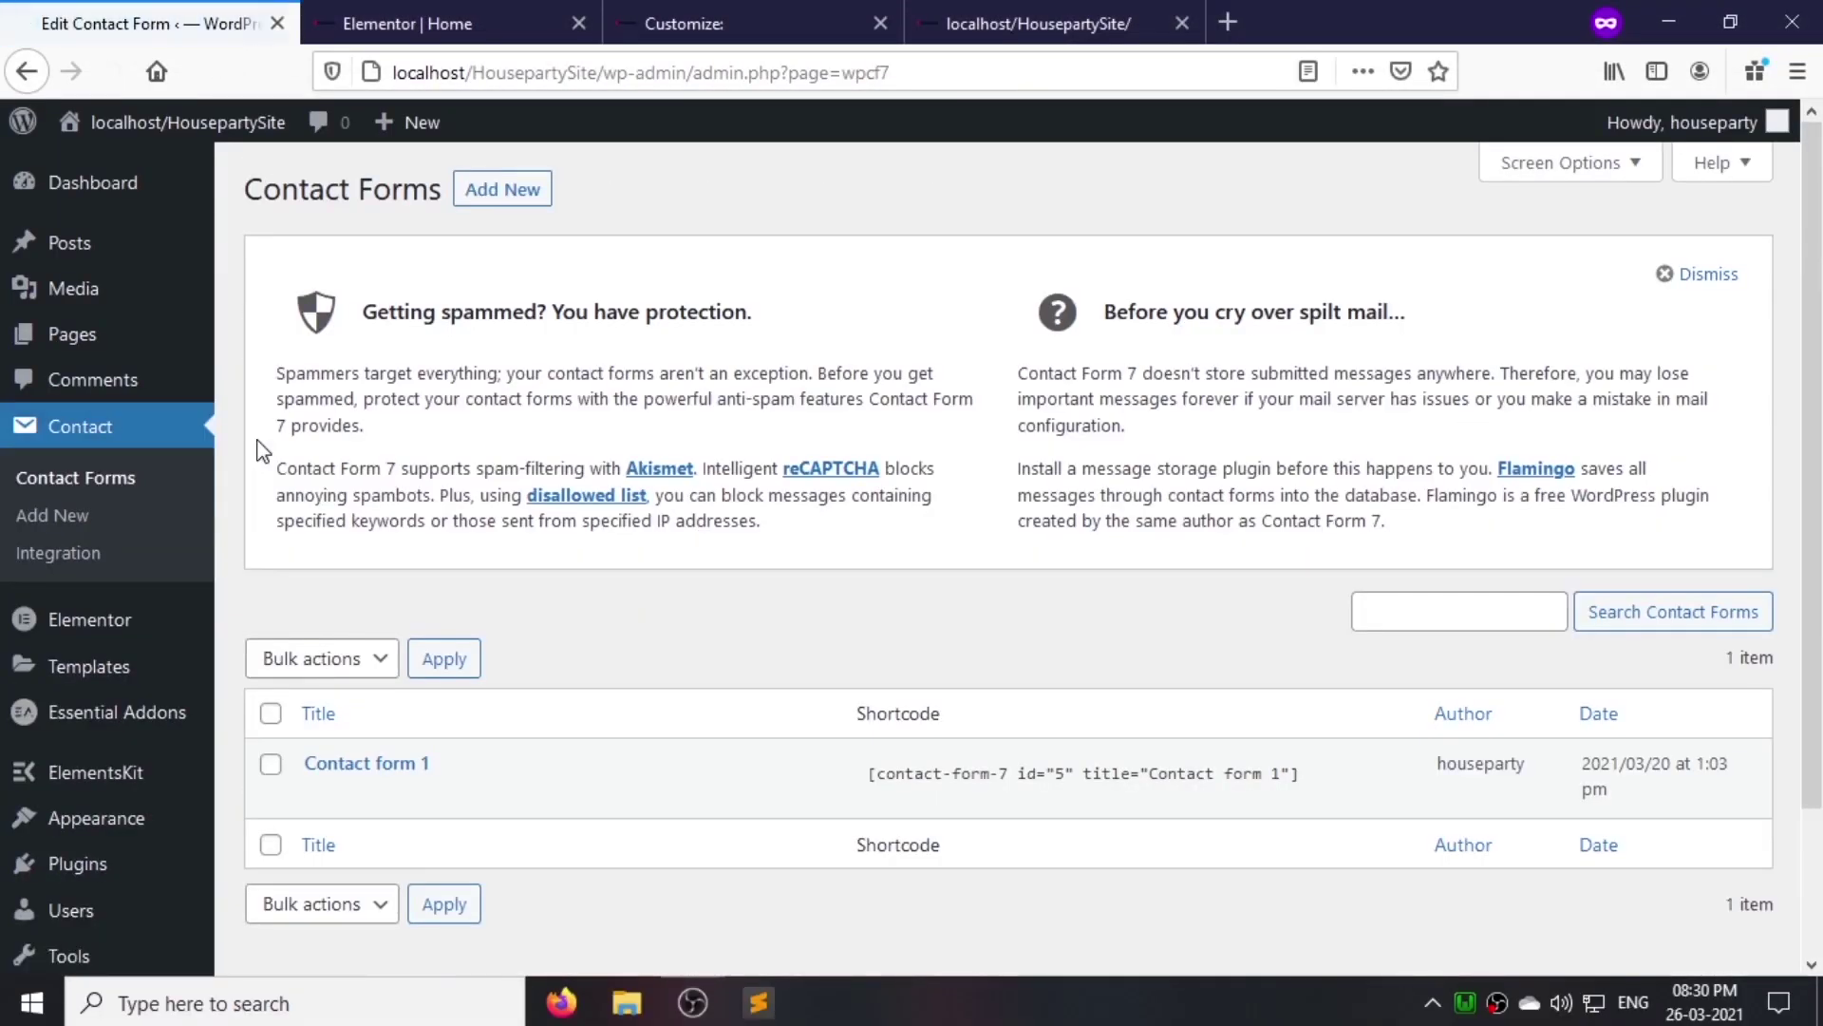
{"action": "left_click", "coordinate": [359, 763]}
Step: Add a .row rule with flex layout to the Additional CSS
{"action": "left_click", "coordinate": [750, 23]}
{"action": "left_click", "coordinate": [162, 588]}
{"action": "key", "text": "Return"}
{"action": "type", "text": ".row{"}
{"action": "key", "text": "Return"}
{"action": "type", "text": "width:100"}
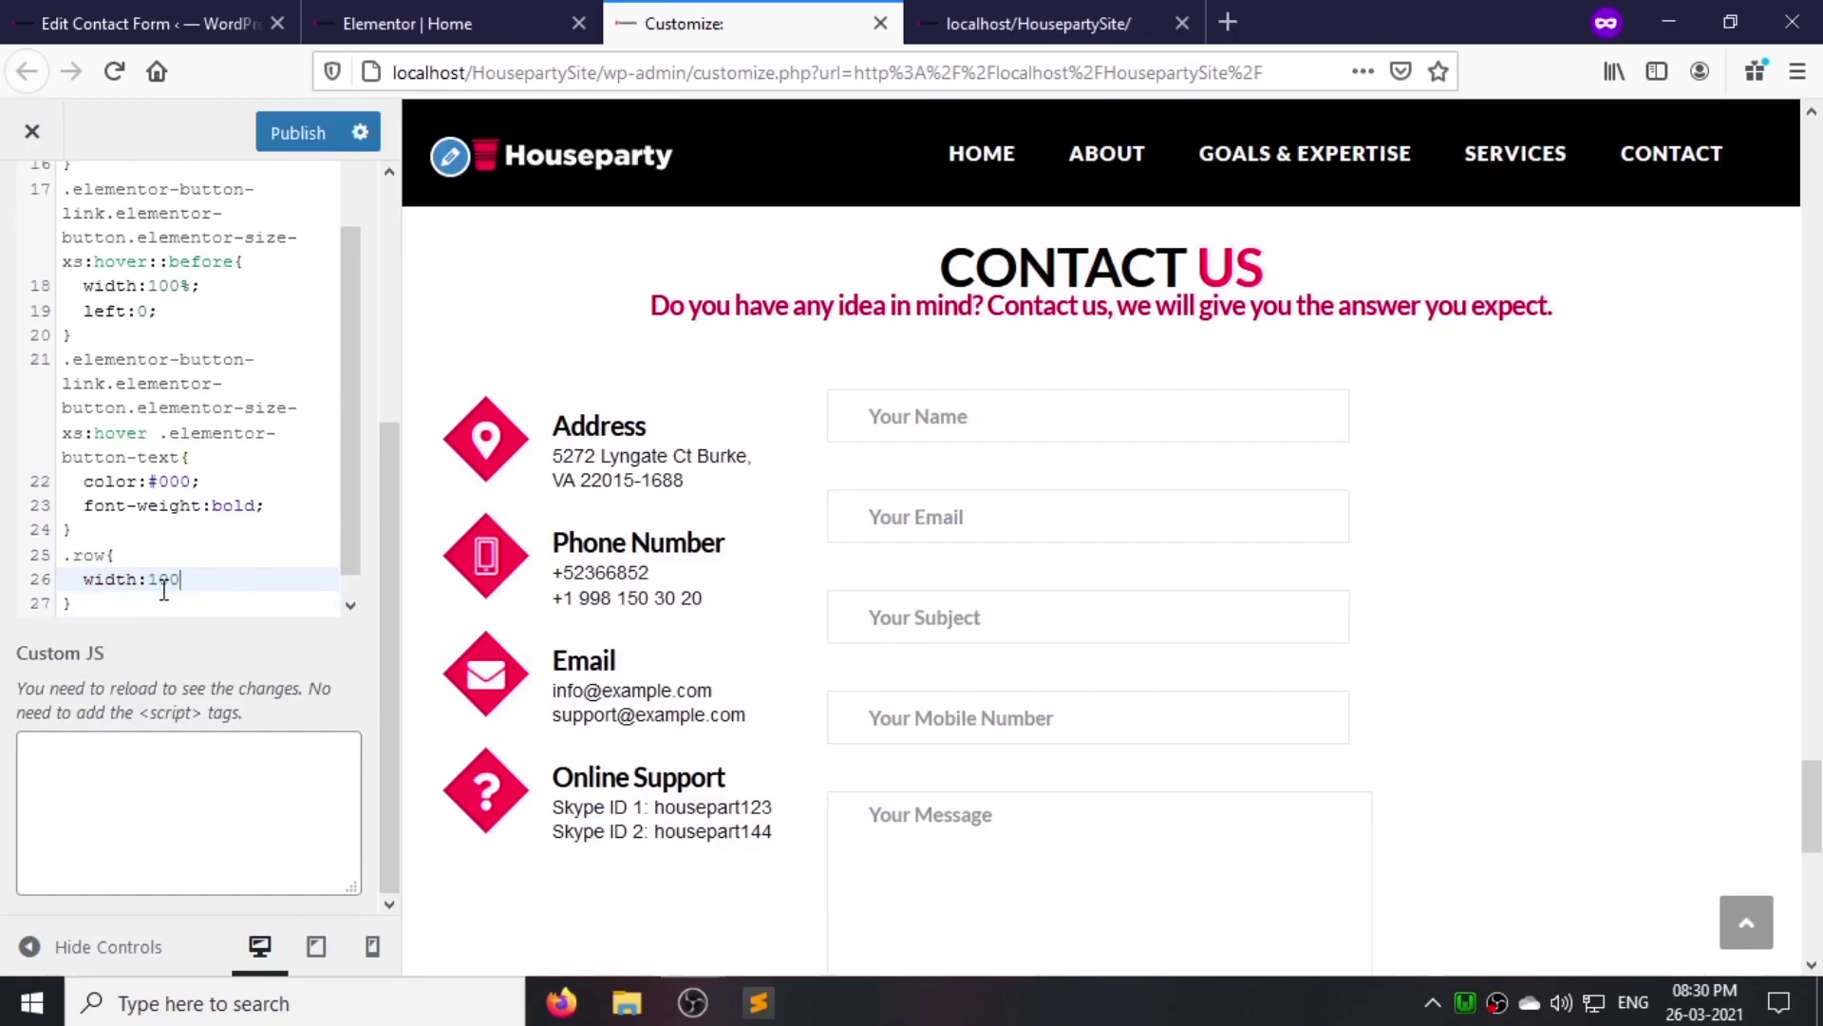
{"action": "type", "text": " flex;"}
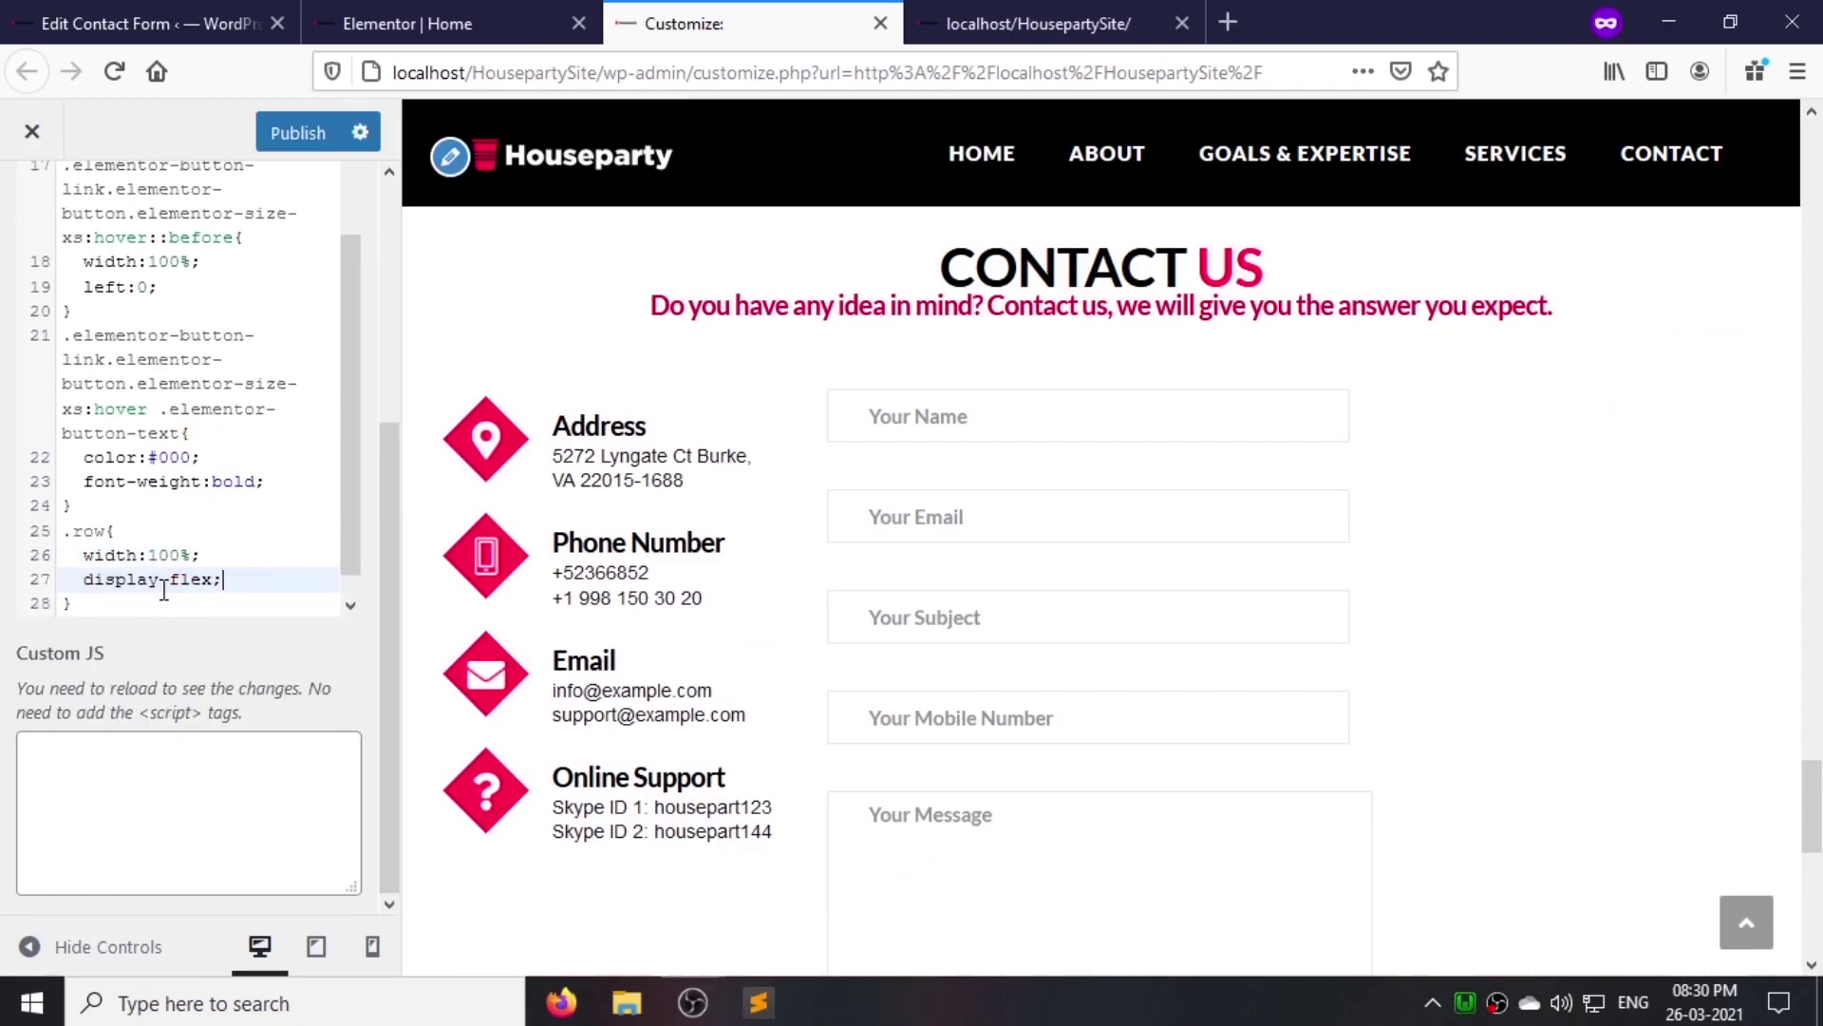
{"action": "scroll", "coordinate": [326, 572], "scroll_direction": "down", "scroll_amount": 1}
{"action": "left_click", "coordinate": [326, 573]}
{"action": "key", "text": "Return"}
Step: Add a .small-col rule at width 50% and start a .large-col width rule
{"action": "type", "text": ".small-col{"}
{"action": "key", "text": "Return"}
{"action": "type", "text": "width:50%;"}
{"action": "left_click", "coordinate": [214, 599]}
{"action": "key", "text": "Return"}
{"action": "type", "text": ".large-col{"}
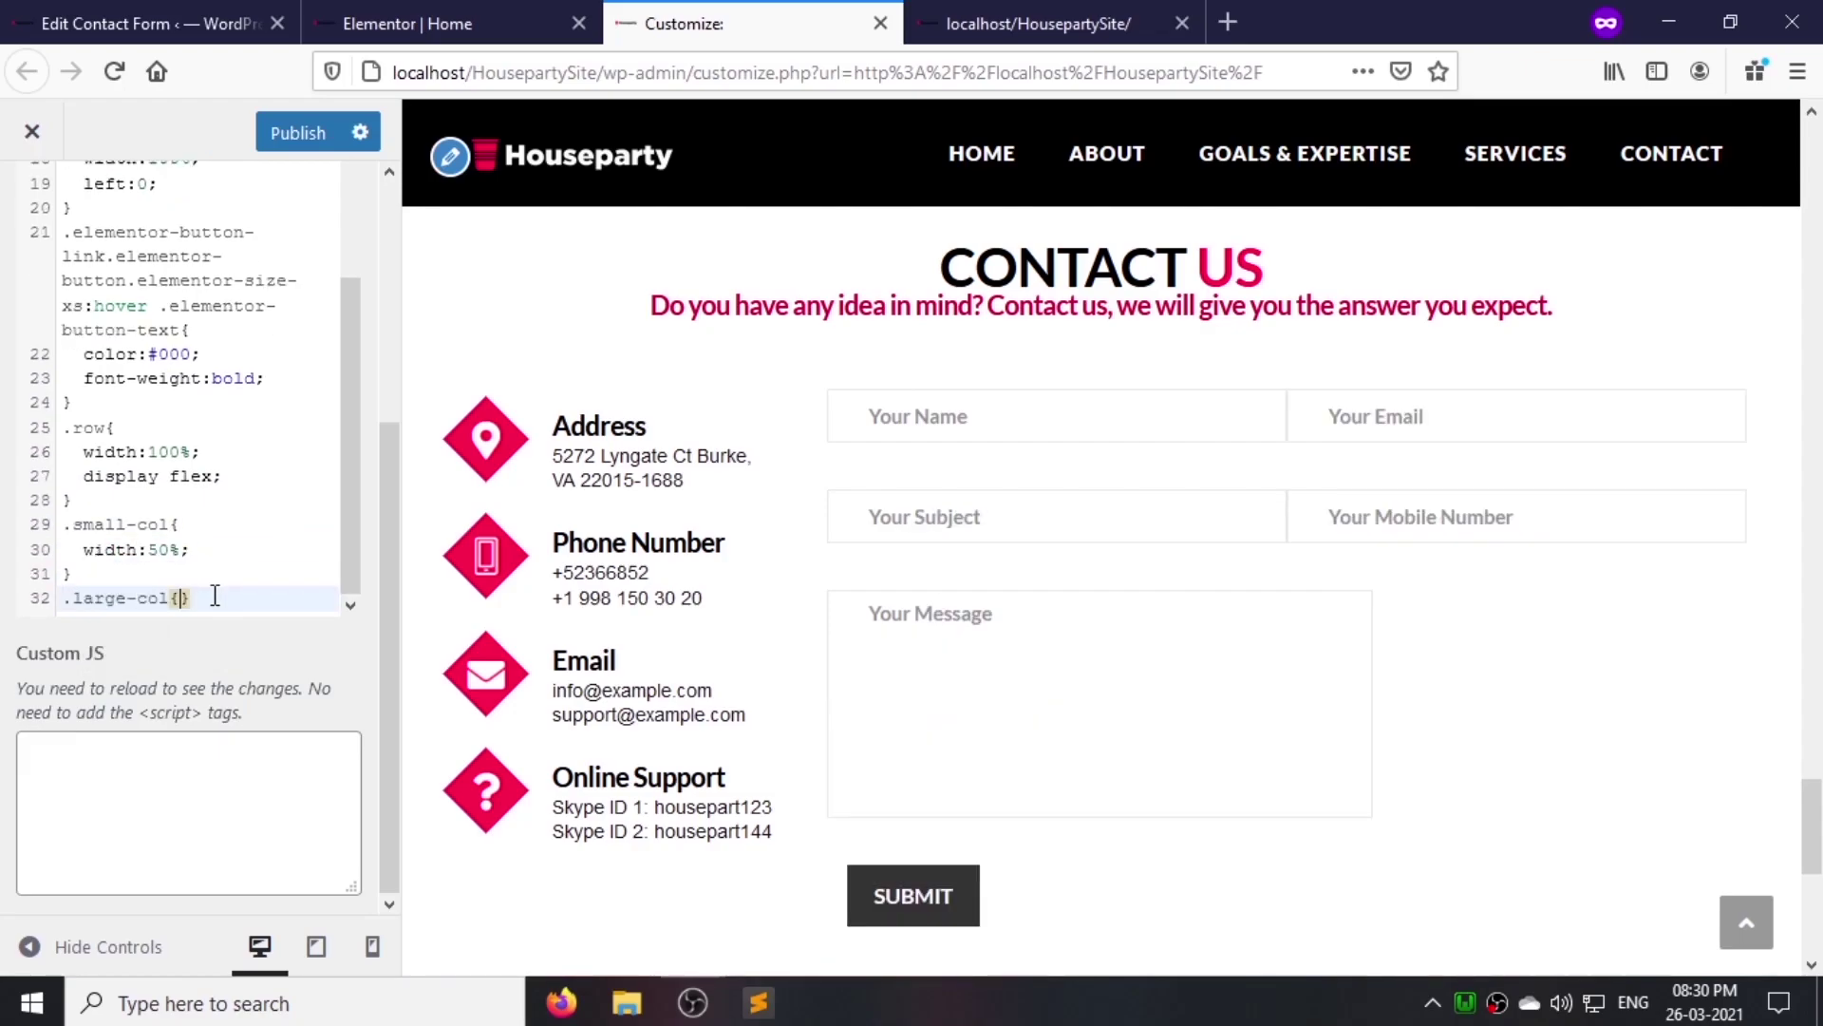
{"action": "key", "text": "Return"}
{"action": "type", "text": "widt"}
{"action": "left_click", "coordinate": [215, 596]}
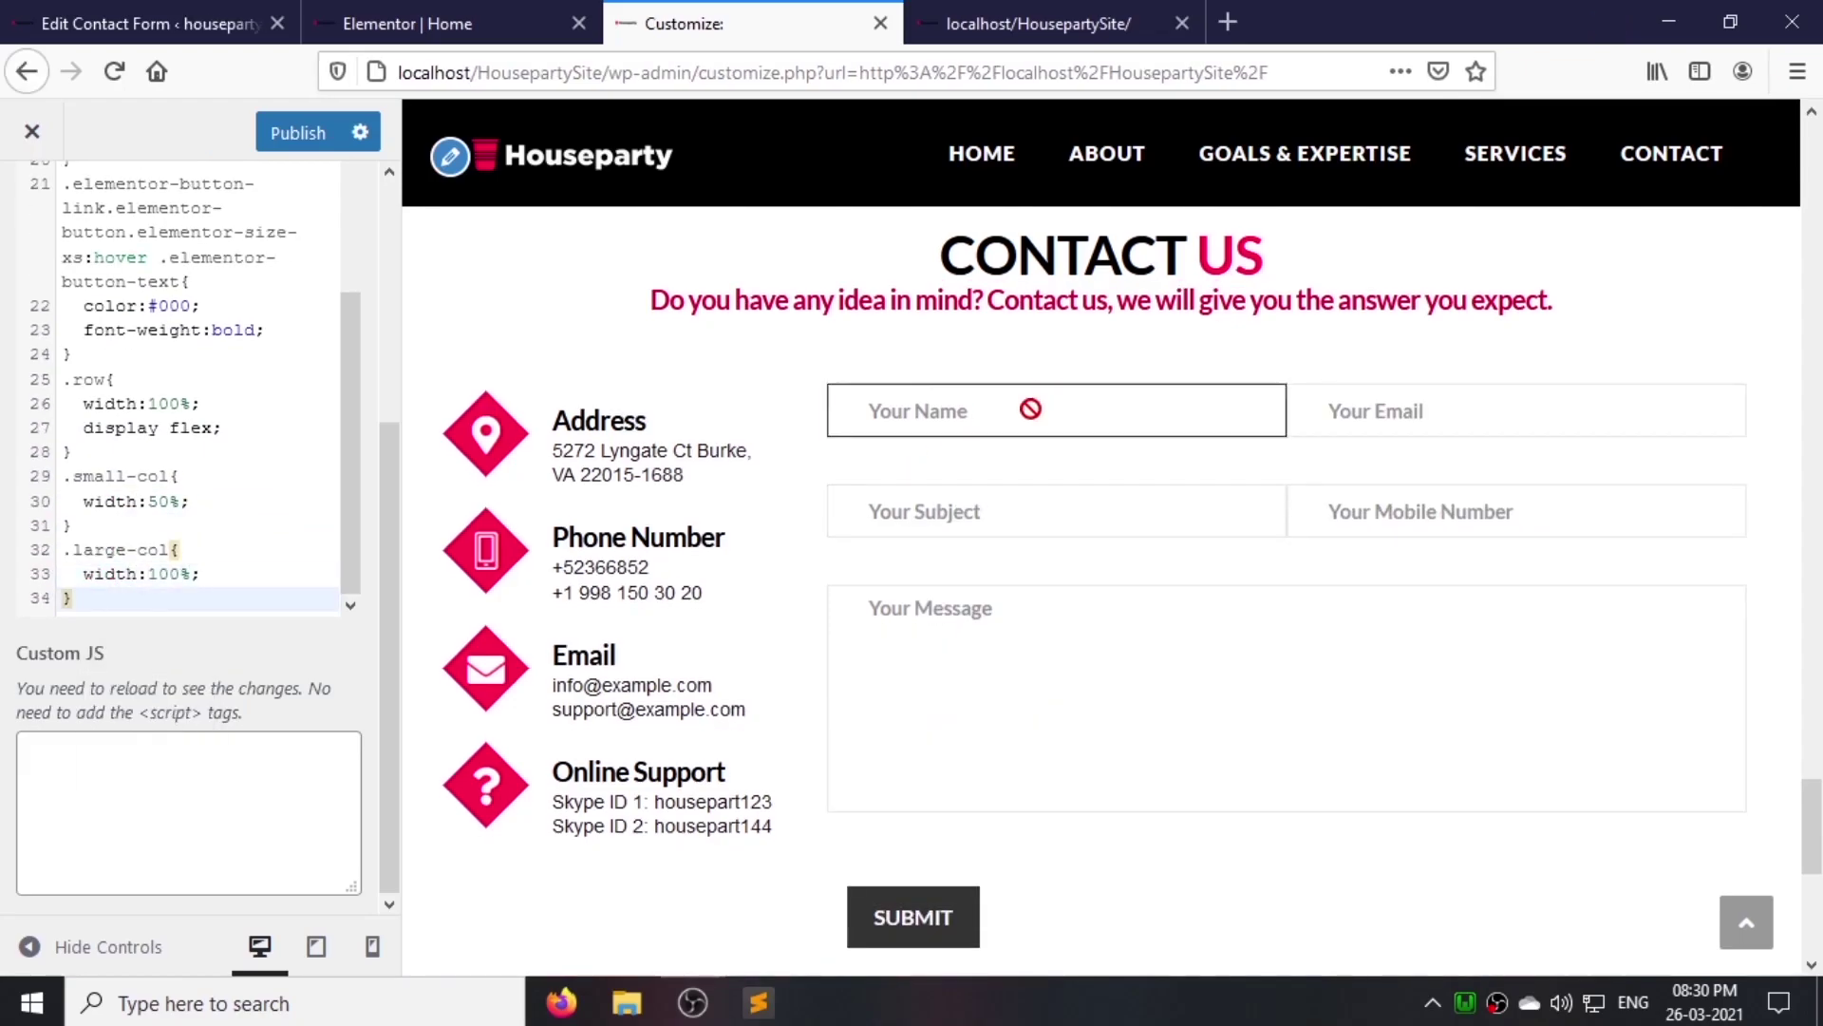
Step: Copy the Your Name and Your Email field classes via Inspect Element as CSS selectors for a width rule
{"action": "right_click", "coordinate": [1030, 408]}
{"action": "left_click", "coordinate": [1188, 760]}
{"action": "double_click", "coordinate": [1482, 331]}
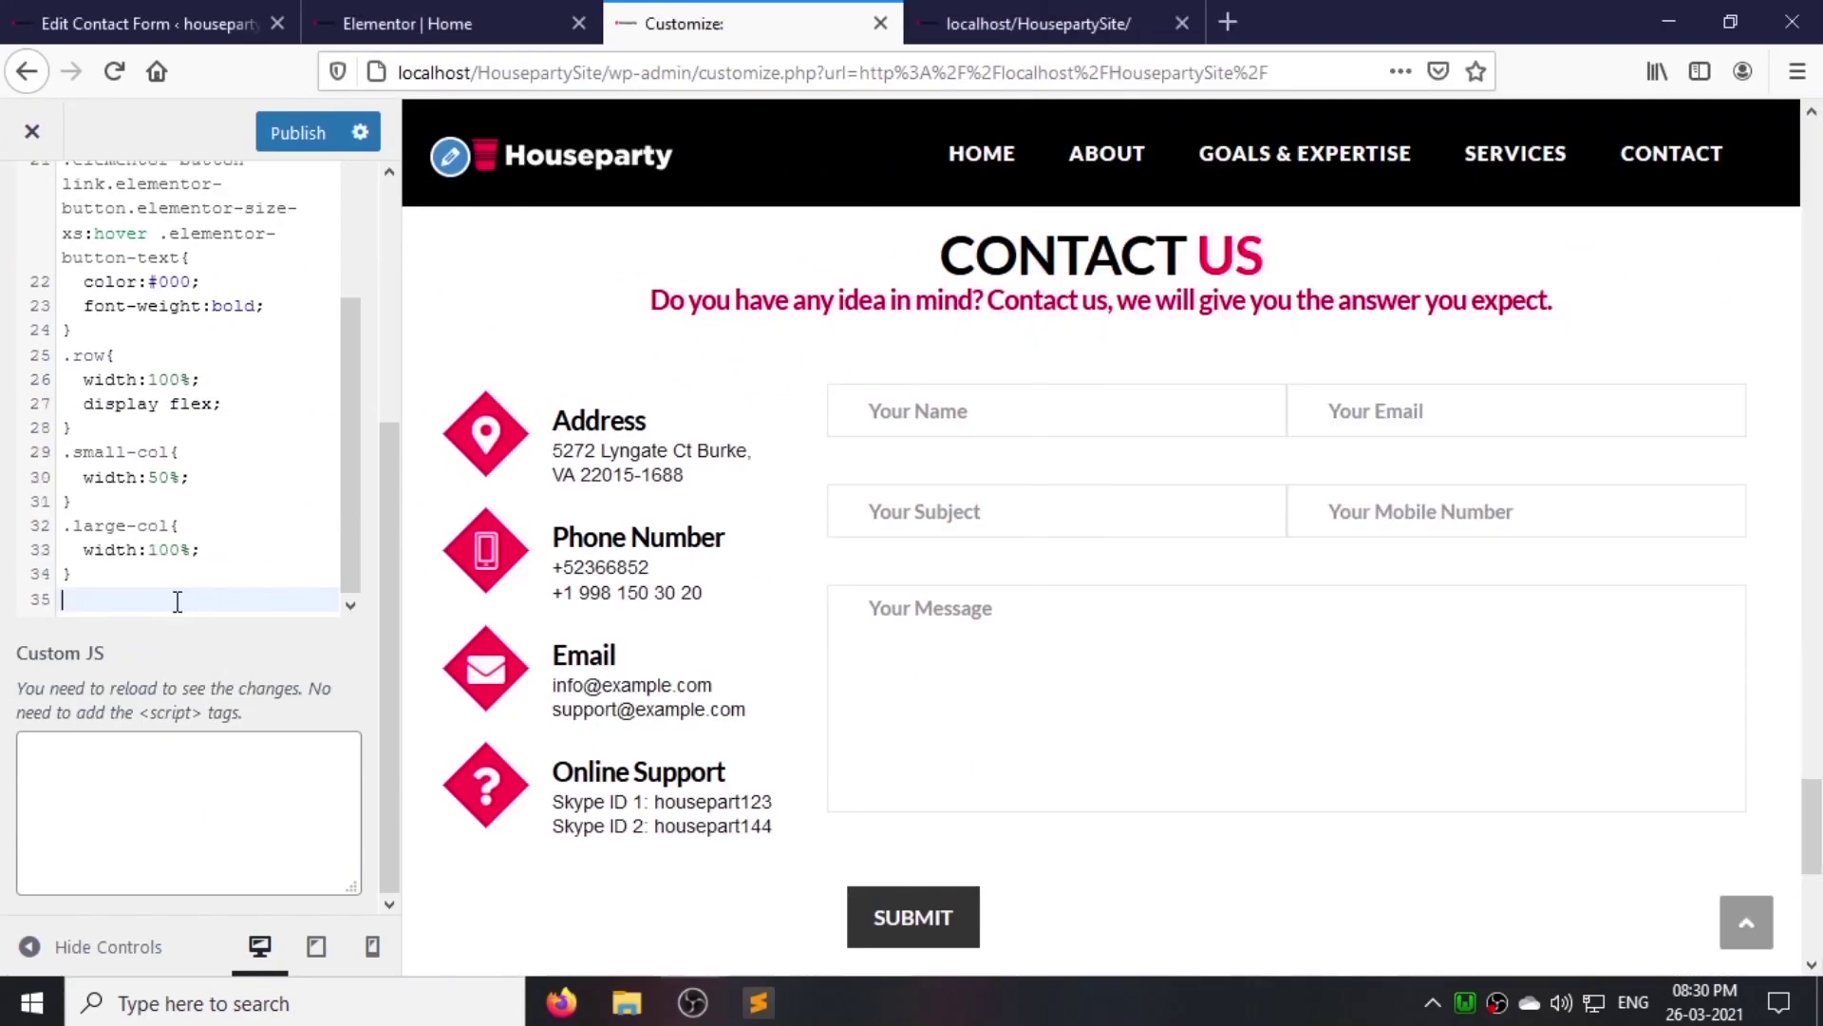
{"action": "key", "text": "ctrl+v"}
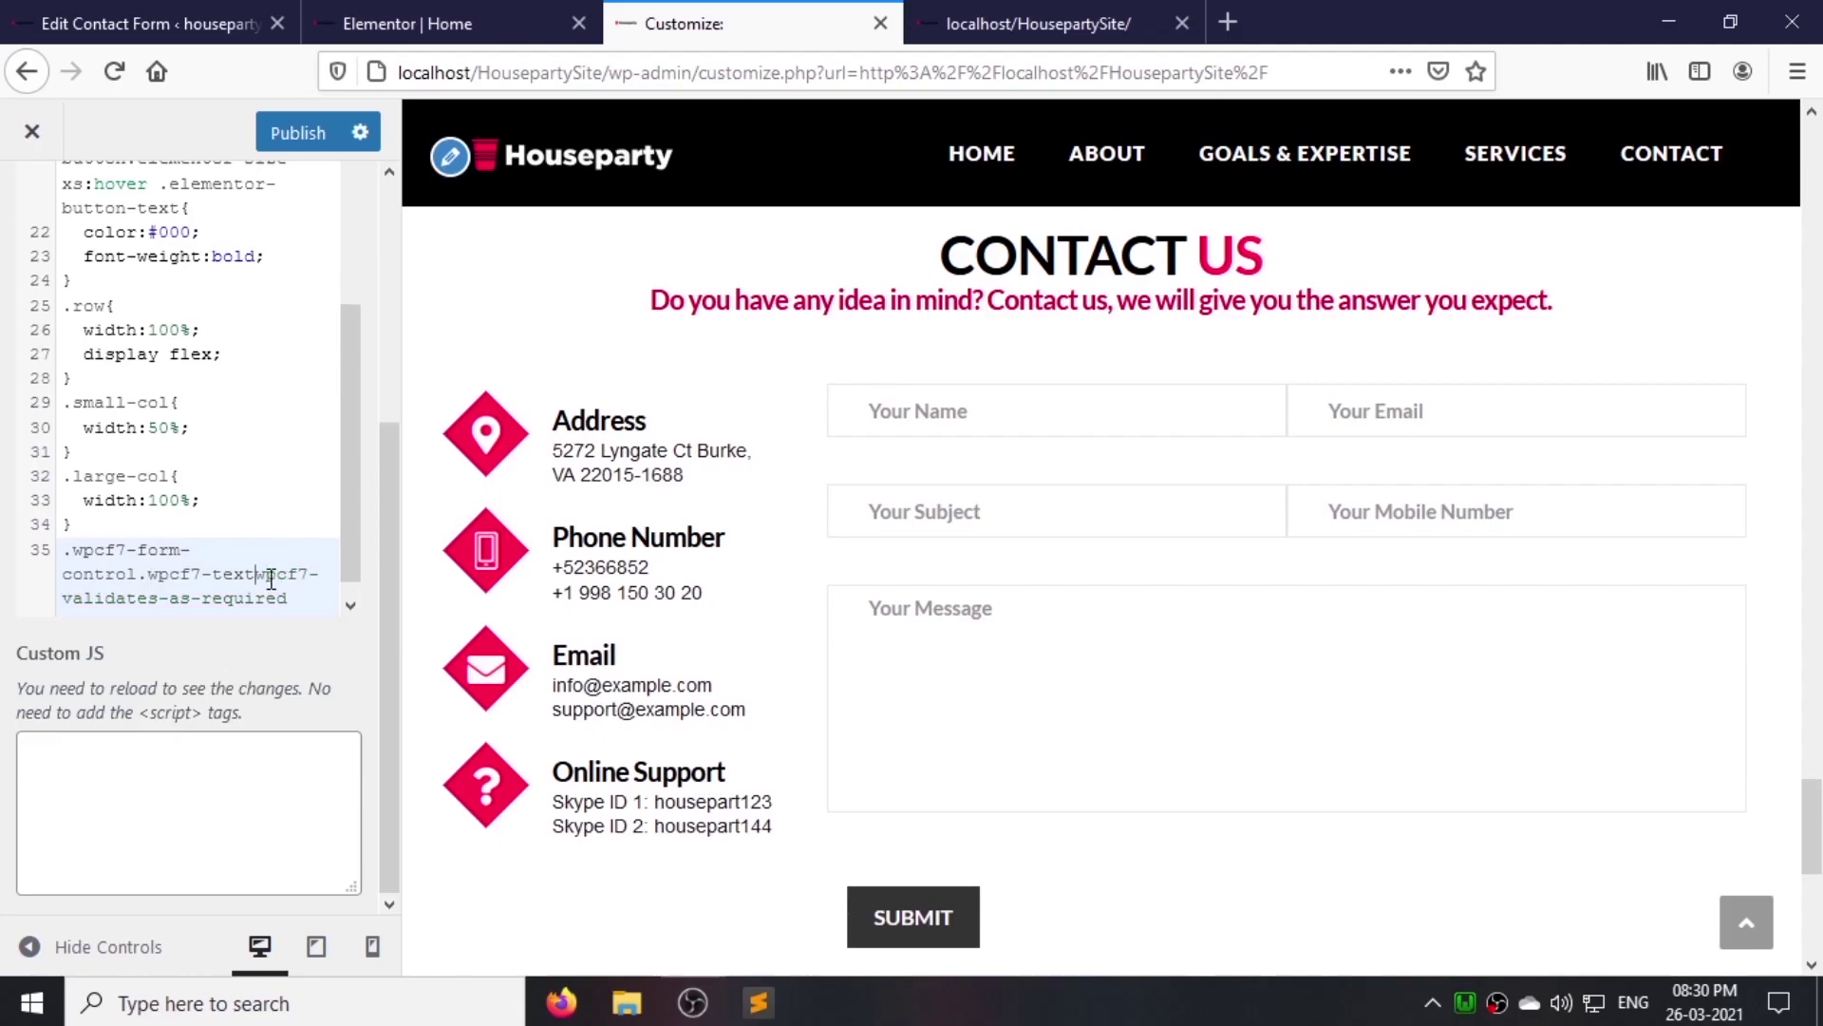
{"action": "type", "text": "."}
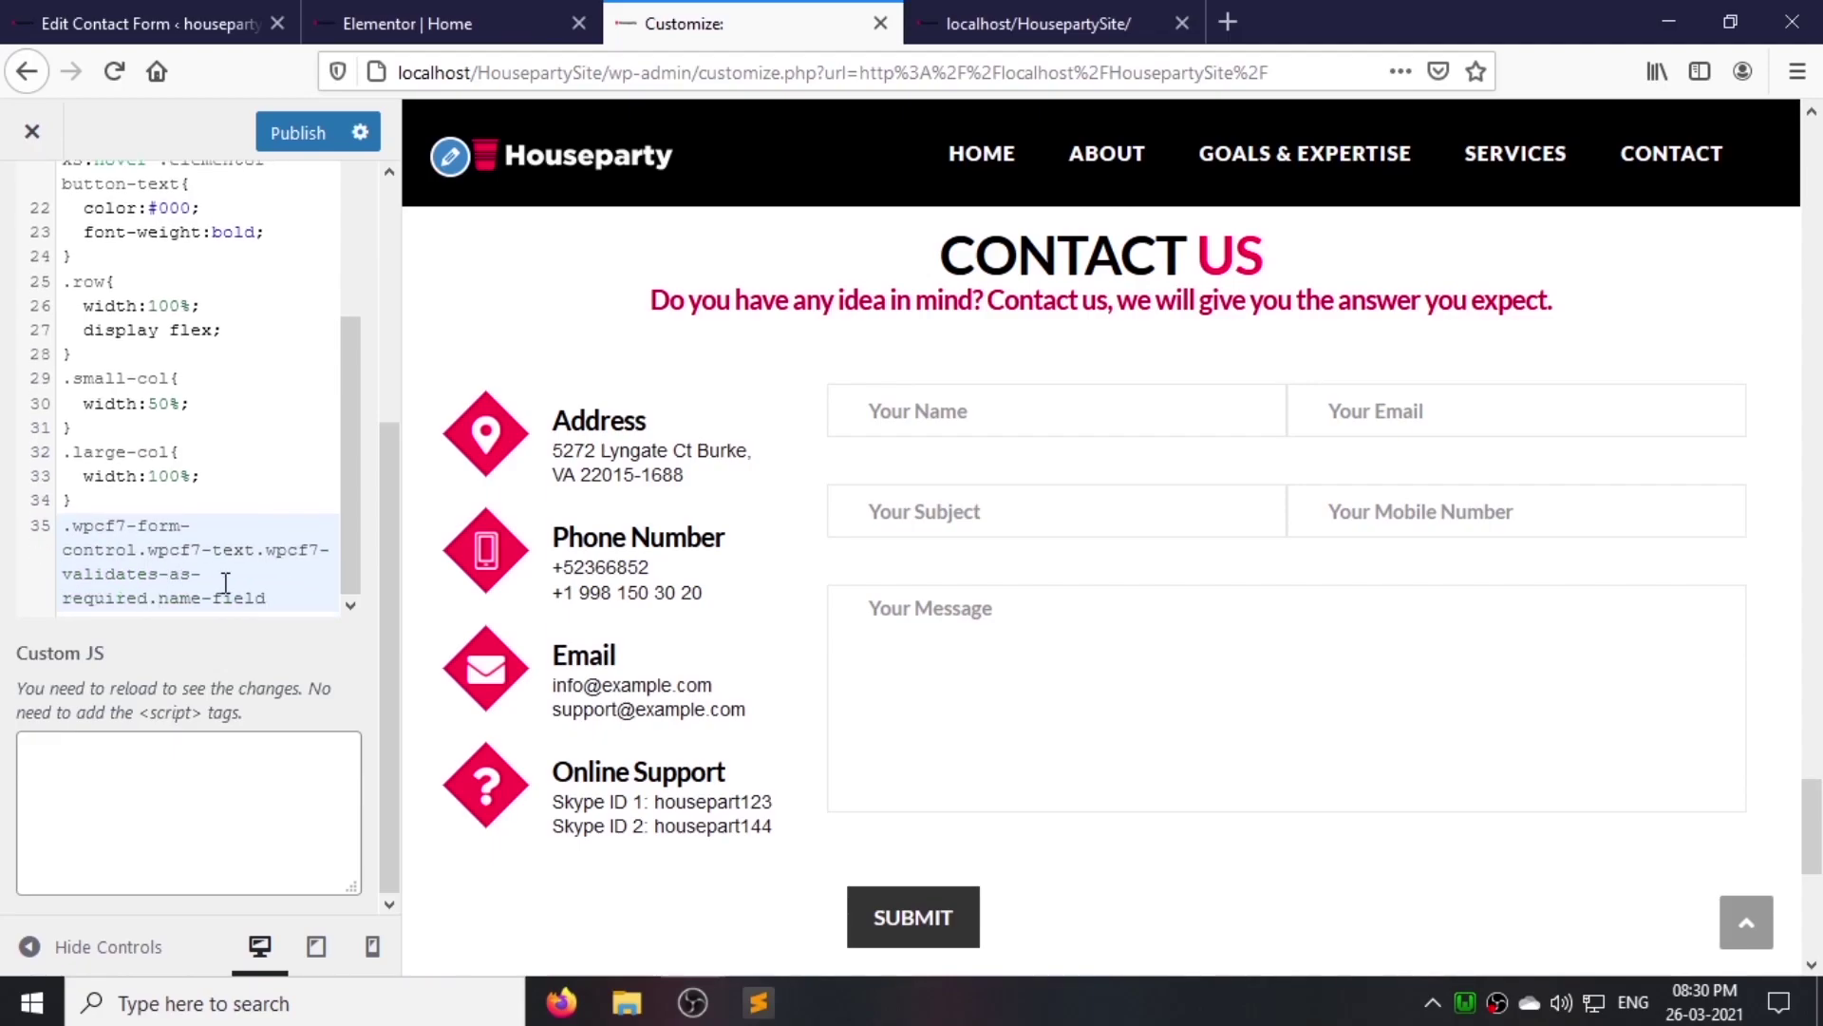
{"action": "type", "text": "{"}
{"action": "key", "text": "Return"}
{"action": "type", "text": "width:98%"}
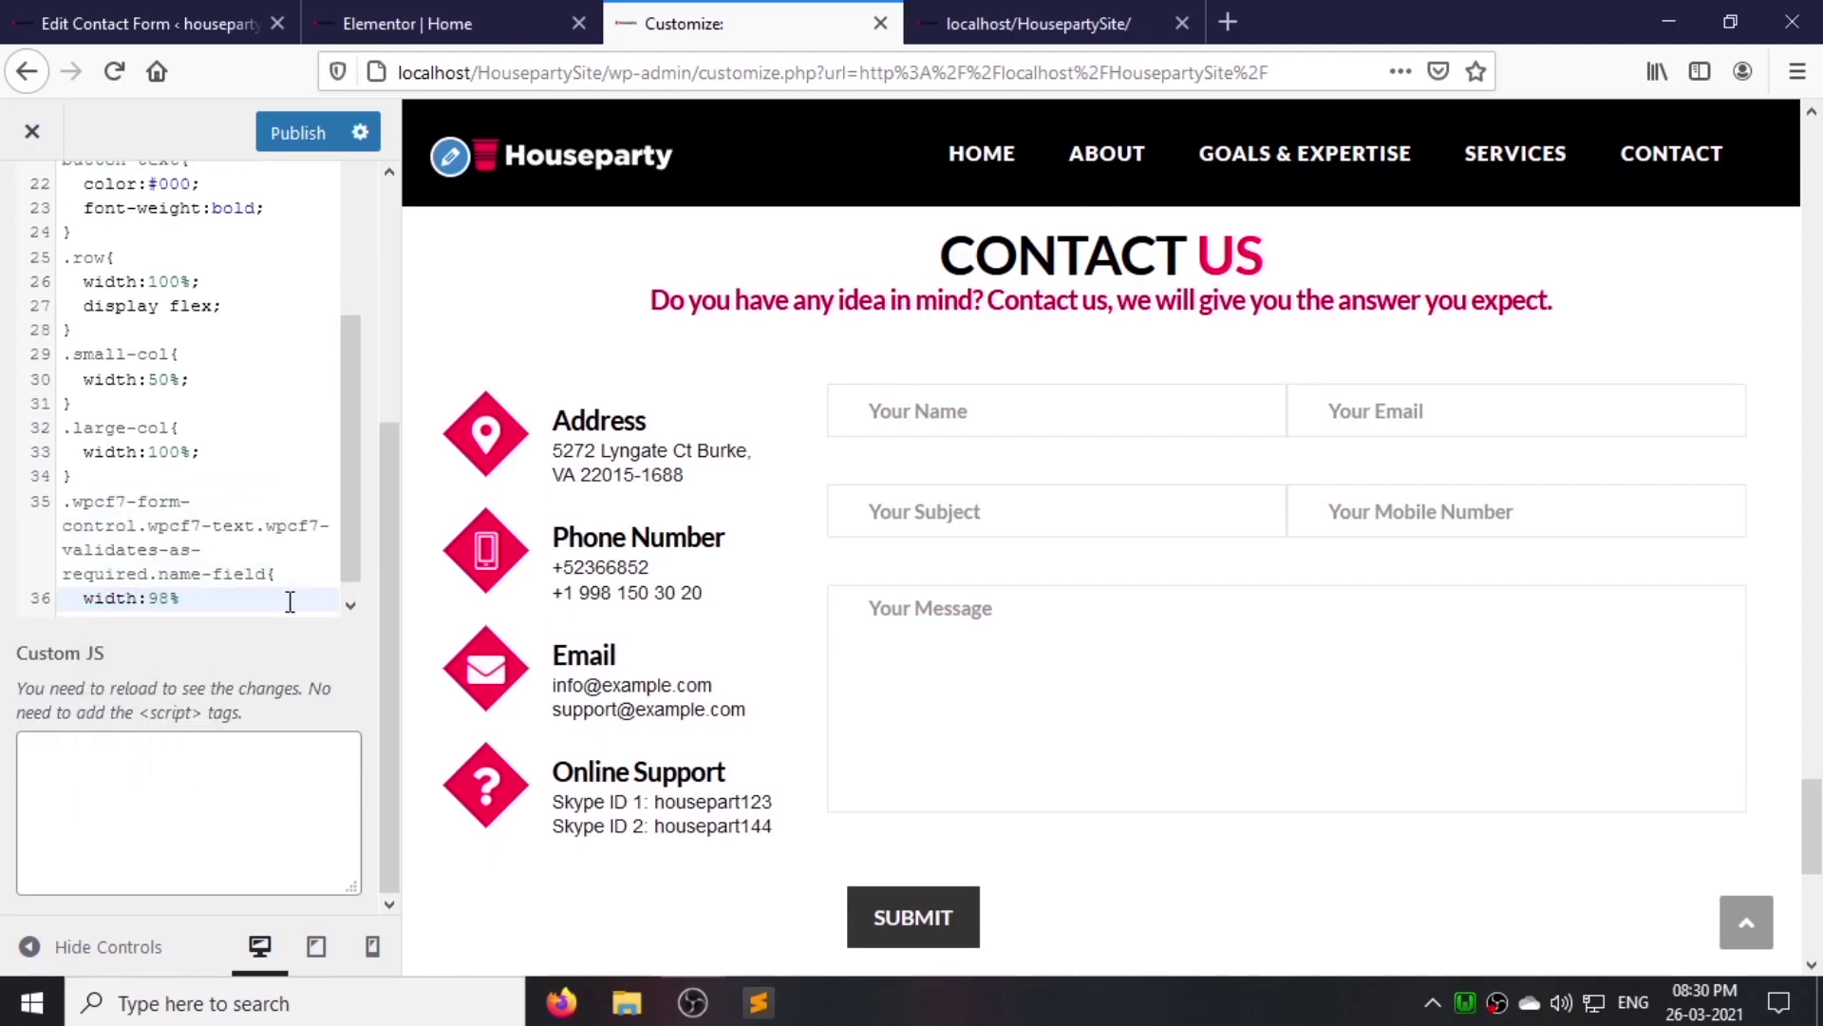
{"action": "right_click", "coordinate": [1353, 425]}
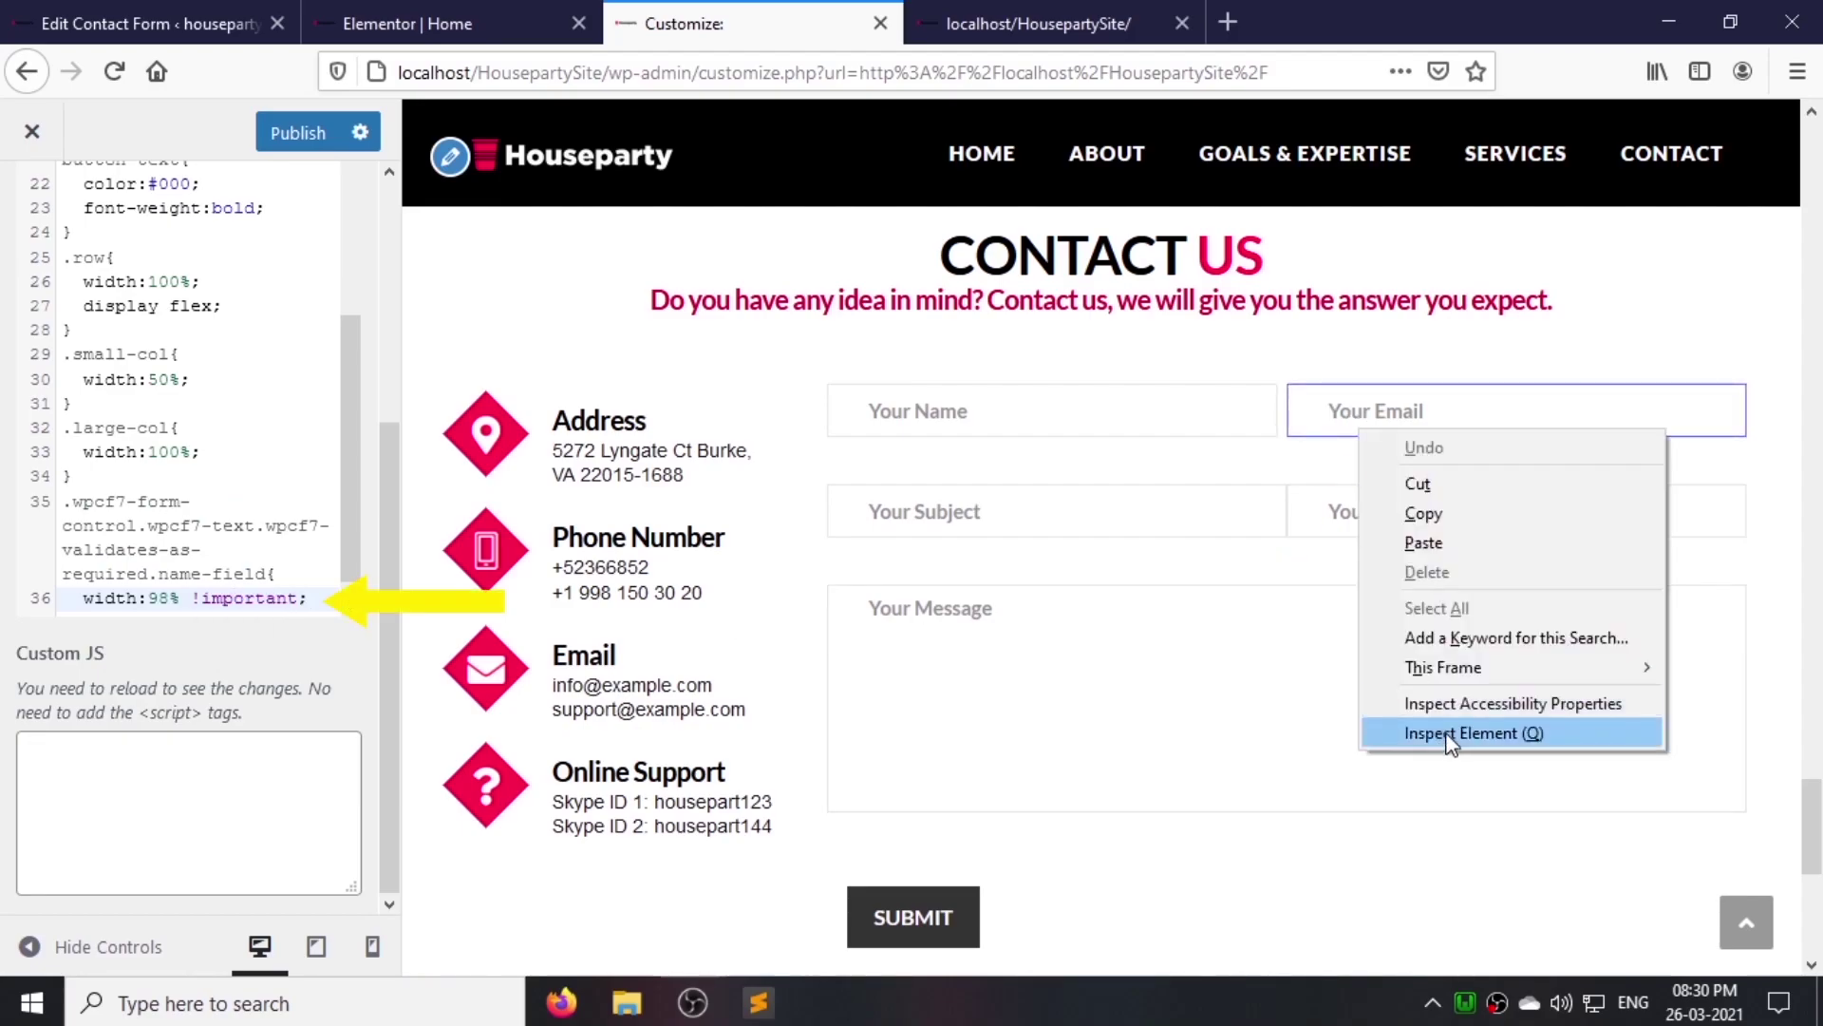
{"action": "left_click", "coordinate": [1441, 731]}
{"action": "double_click", "coordinate": [1540, 517]}
{"action": "key", "text": "ctrl+c"}
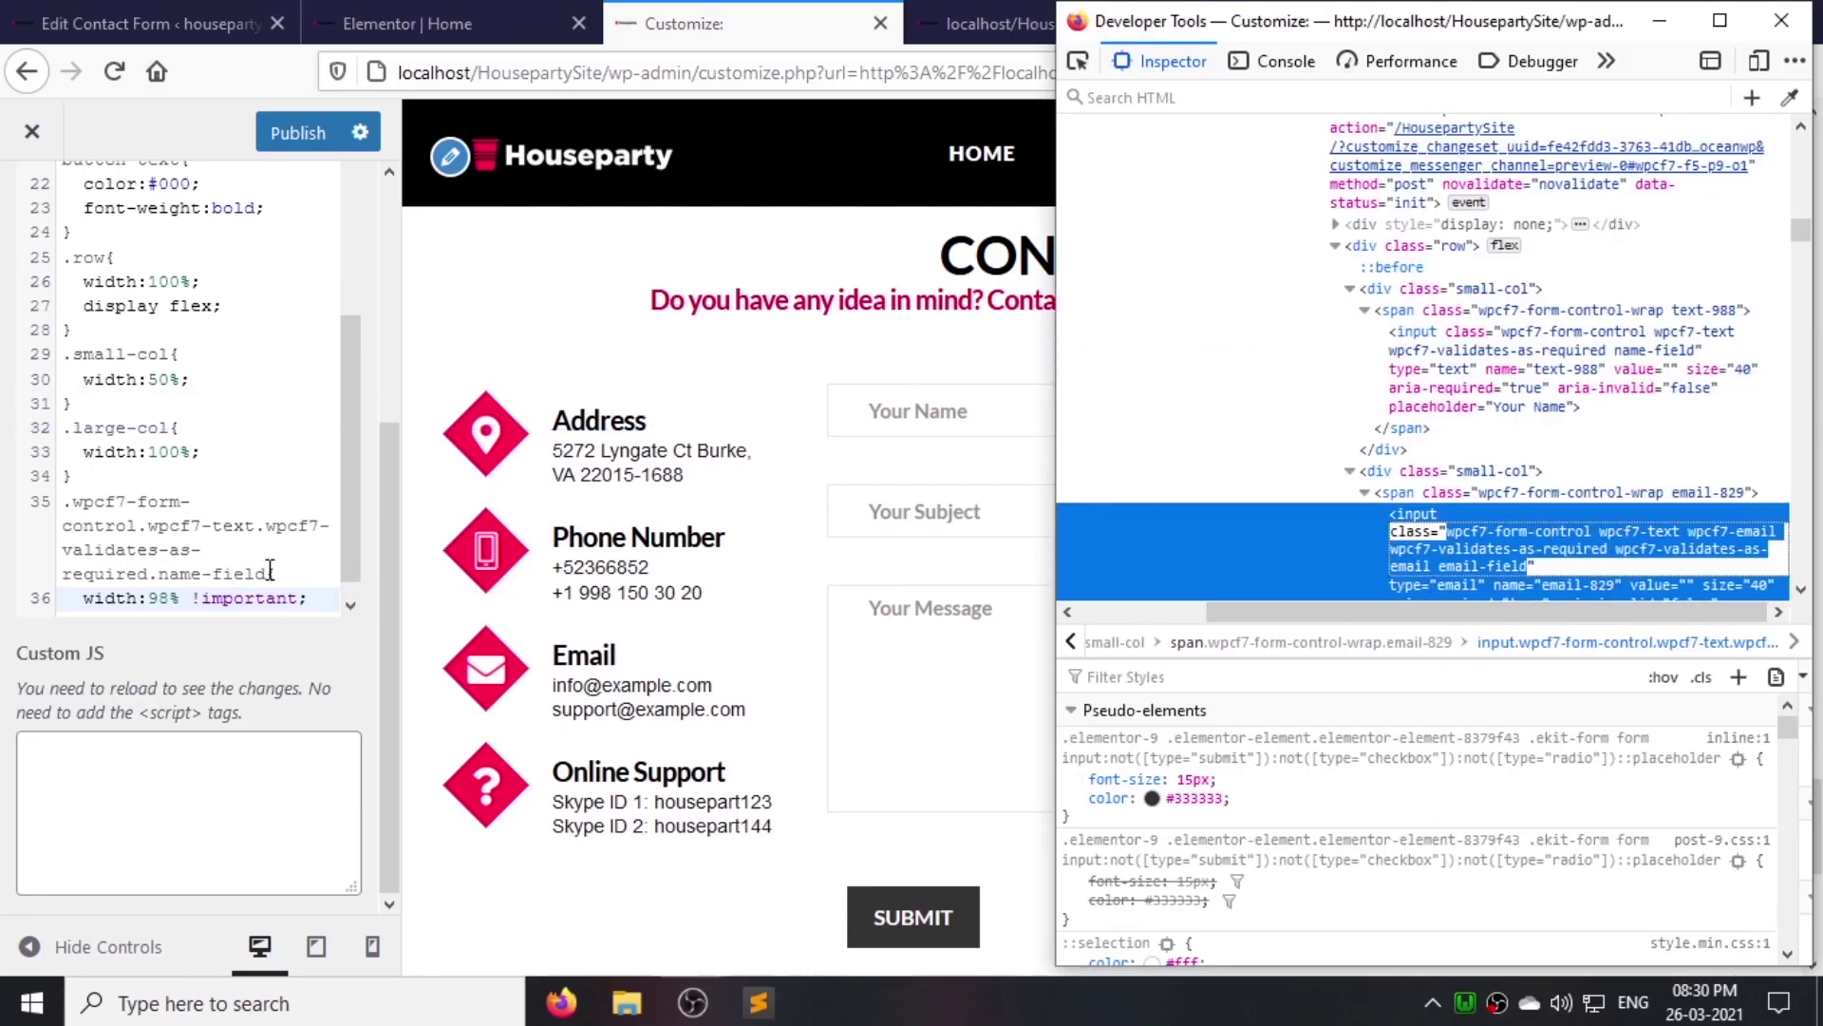
{"action": "left_click", "coordinate": [314, 570]}
{"action": "key", "text": "Return"}
{"action": "key", "text": "ctrl+v"}
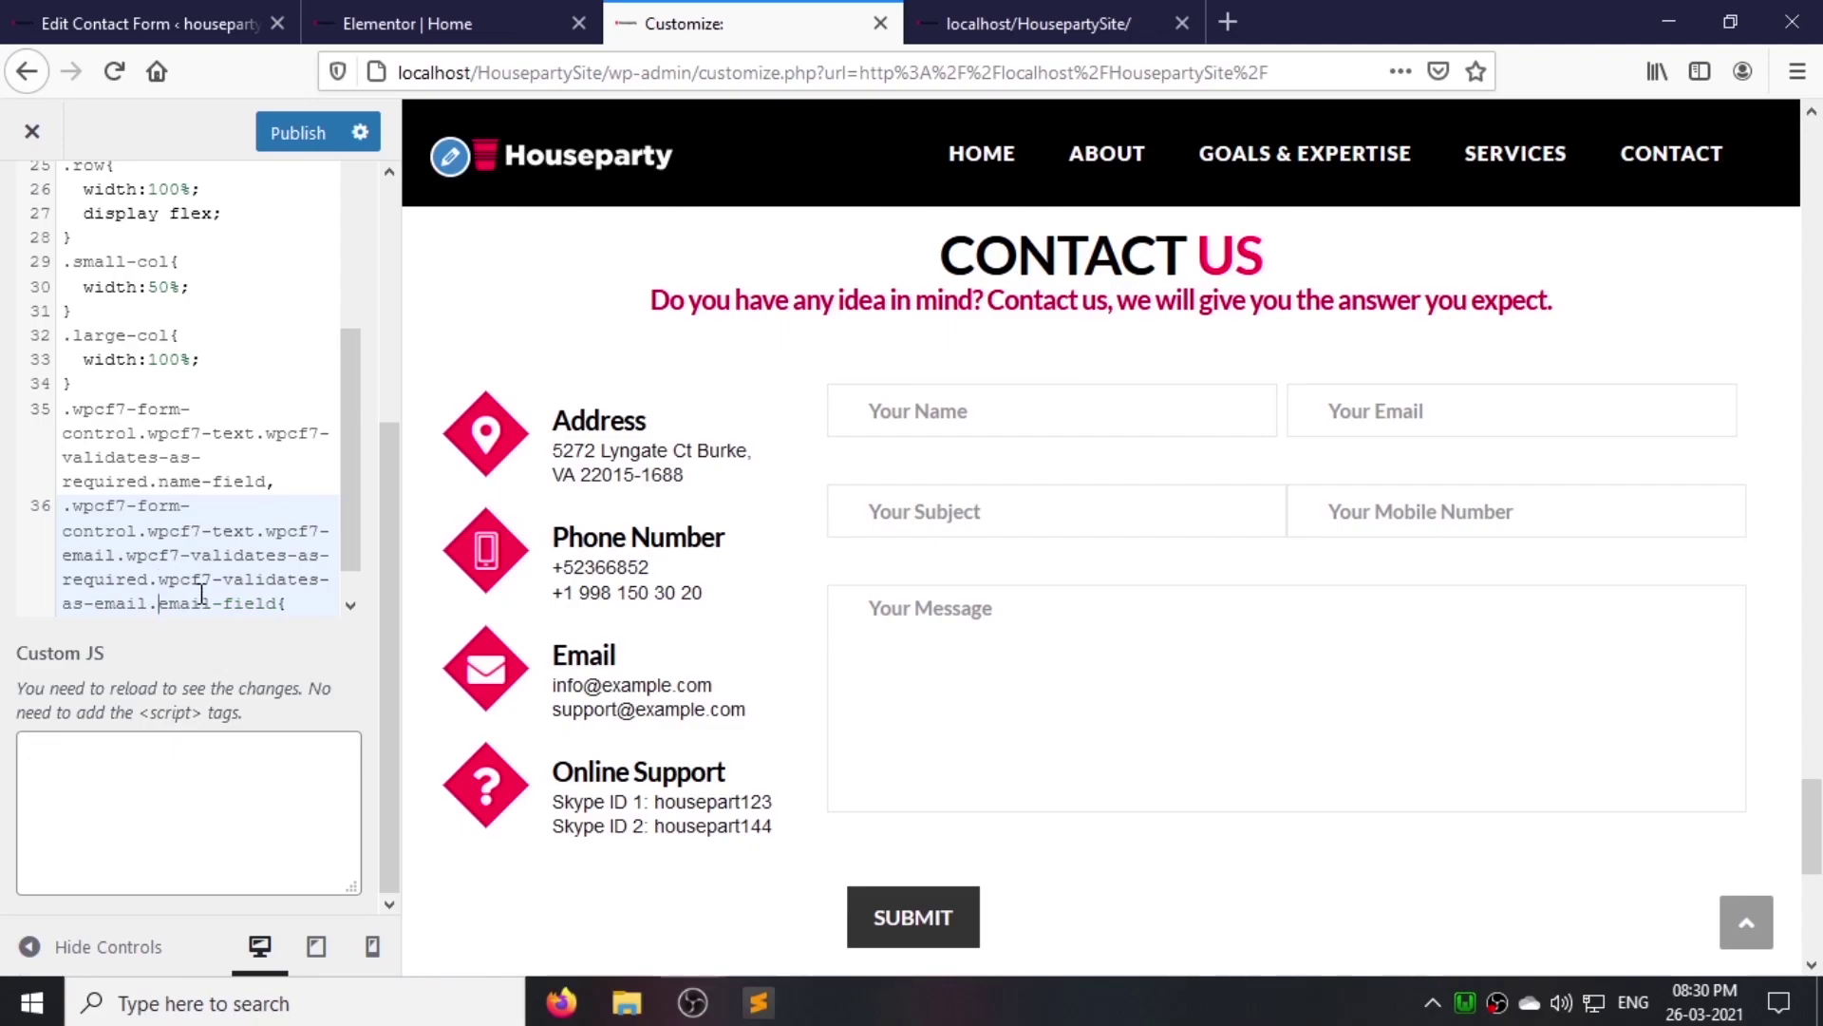
{"action": "scroll", "coordinate": [200, 594], "scroll_direction": "down", "scroll_amount": 1}
Step: Add the Your Subject and Your Mobile Number field classes as further selectors for the 98% width rule
{"action": "right_click", "coordinate": [903, 509]}
{"action": "left_click", "coordinate": [1001, 846]}
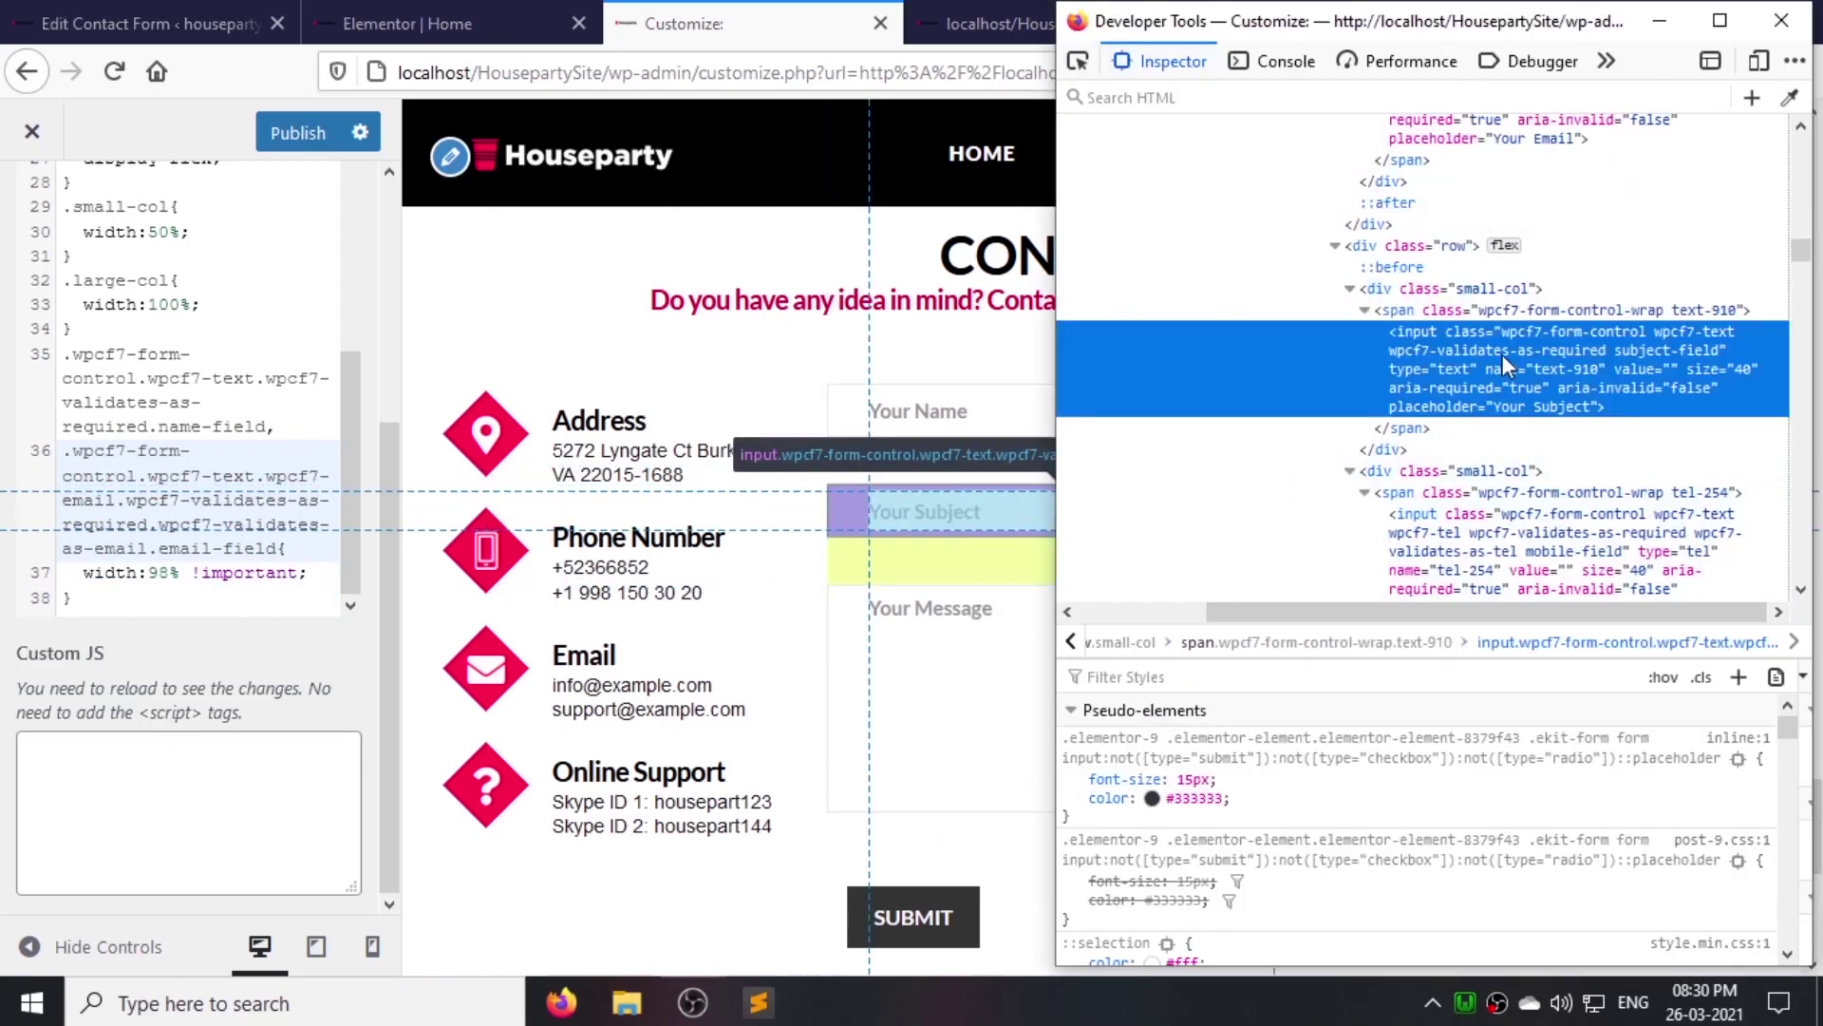
{"action": "left_click", "coordinate": [277, 548]}
{"action": "type", "text": ","}
{"action": "key", "text": "Return"}
{"action": "type", "text": "wpcf7-form-control wpcf7-text wpcf7-validates-as-required subject-field"}
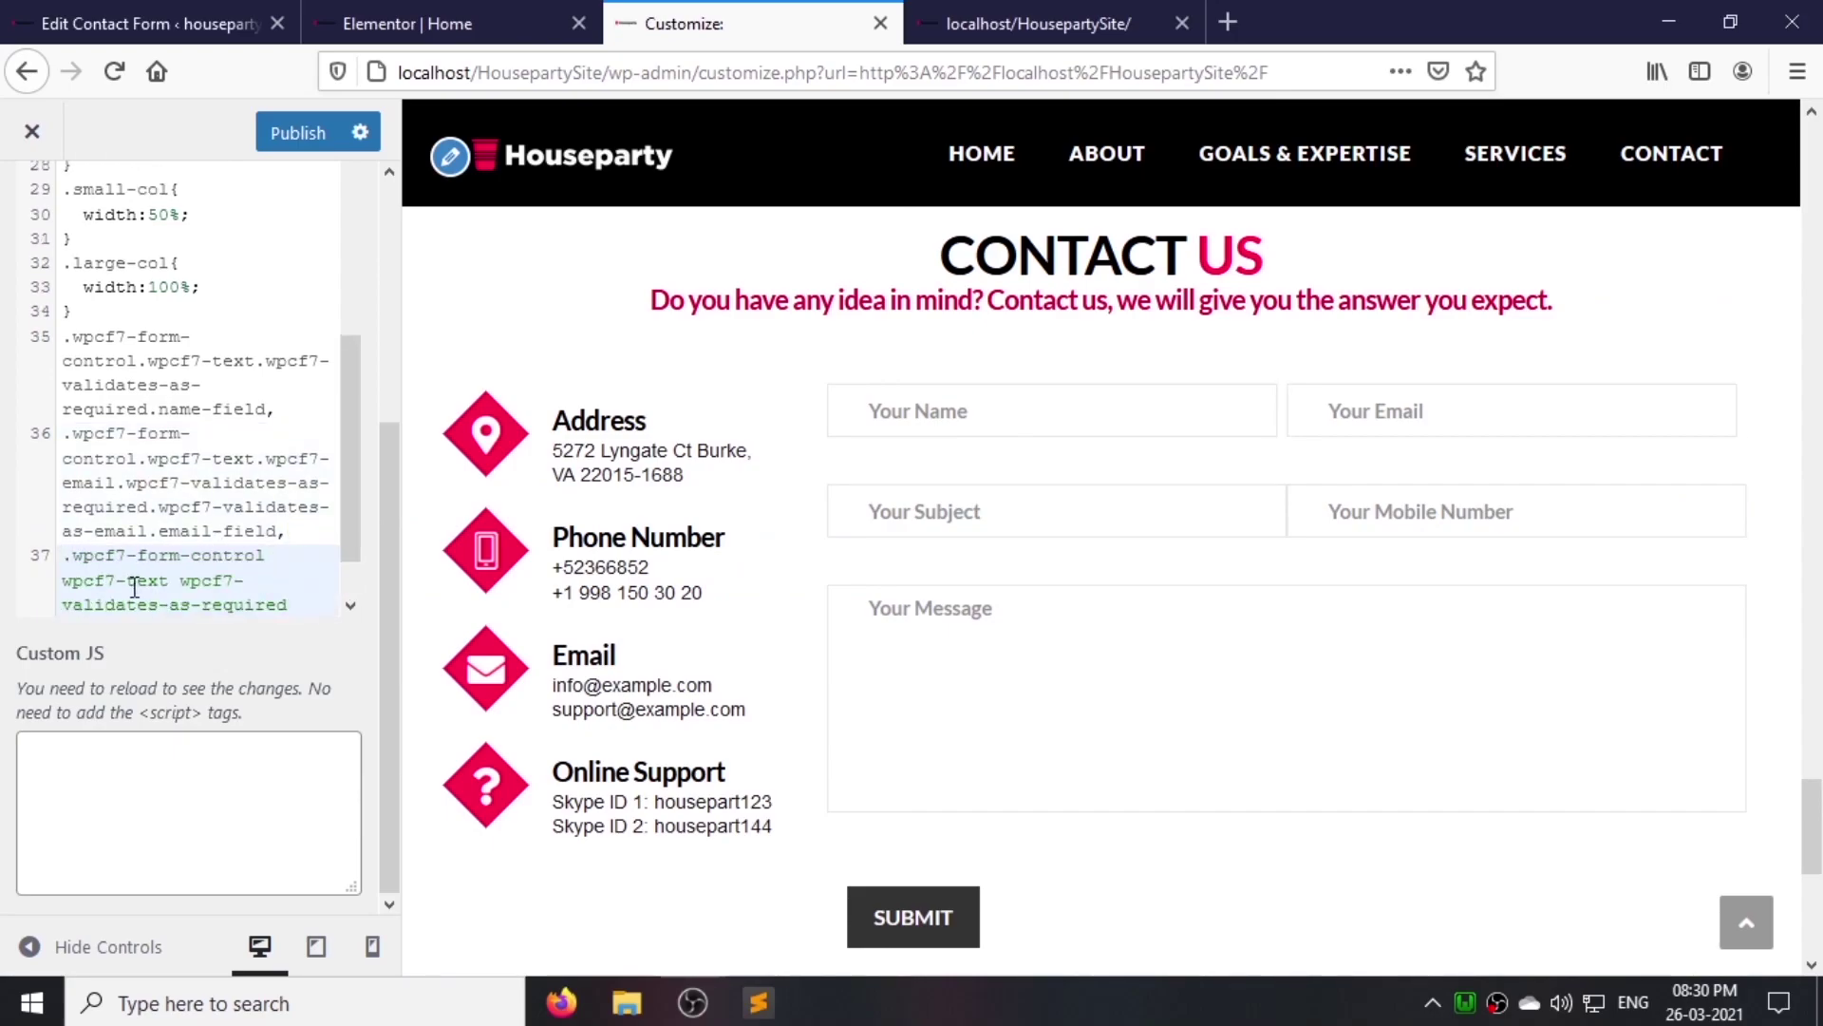
{"action": "scroll", "coordinate": [174, 551], "scroll_direction": "down", "scroll_amount": 2}
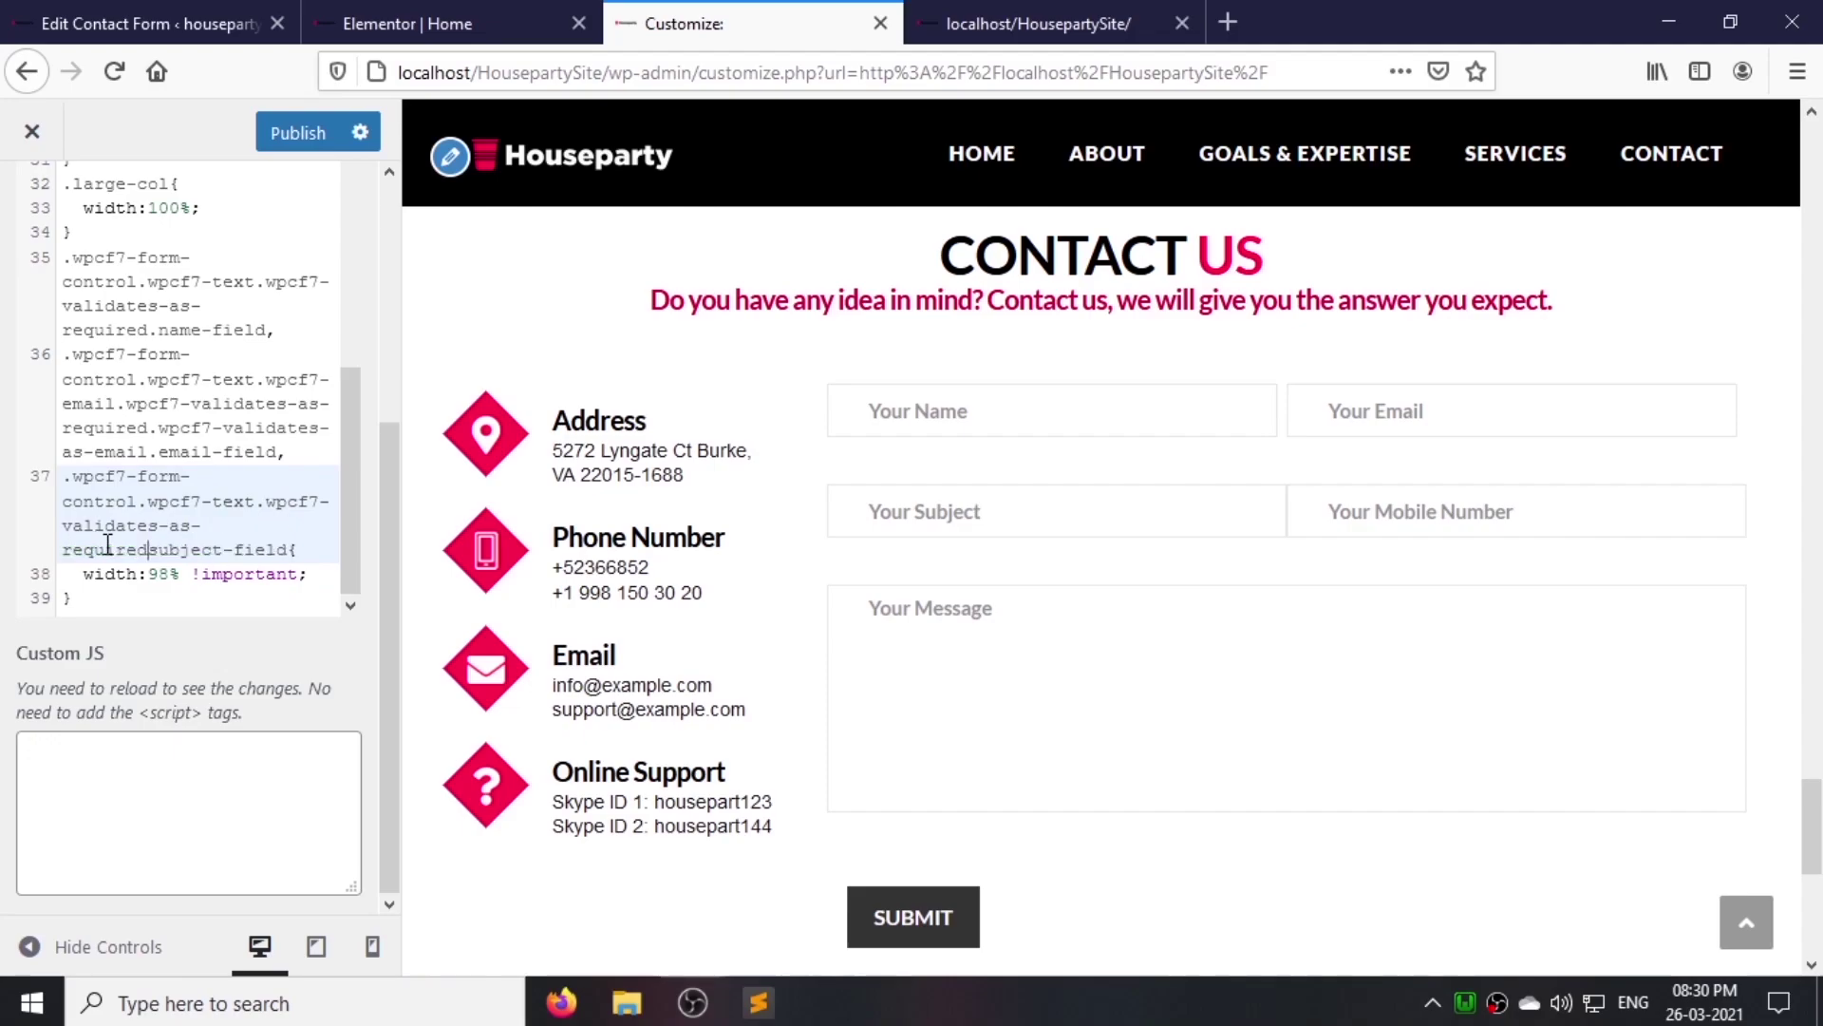
{"action": "right_click", "coordinate": [1353, 521]}
{"action": "left_click", "coordinate": [1467, 831]}
{"action": "double_click", "coordinate": [1541, 525]}
{"action": "key", "text": "ctrl+c"}
{"action": "left_click", "coordinate": [297, 555]}
{"action": "type", "text": ","}
{"action": "key", "text": "Return"}
{"action": "key", "text": "ctrl+v"}
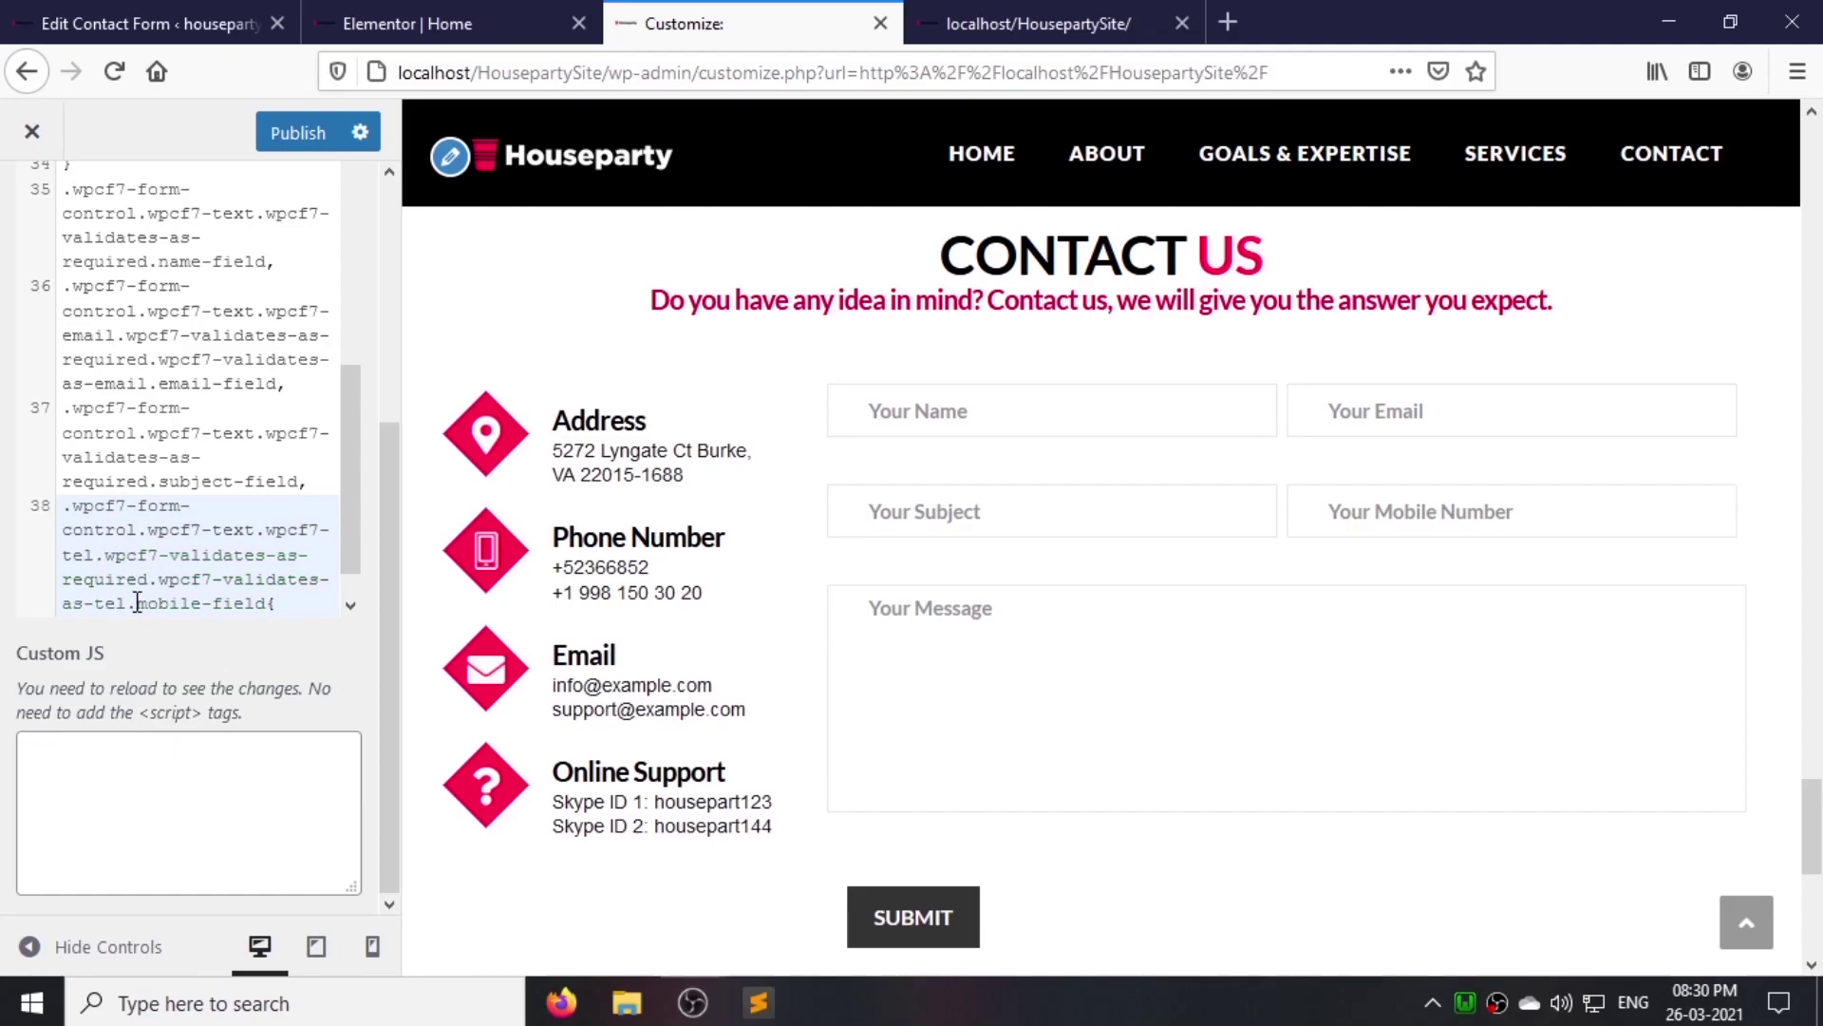
Step: Copy the Your Message box's classes and paste them below the field width rule
{"action": "scroll", "coordinate": [244, 608], "scroll_direction": "down", "scroll_amount": 1}
{"action": "left_click", "coordinate": [285, 597]}
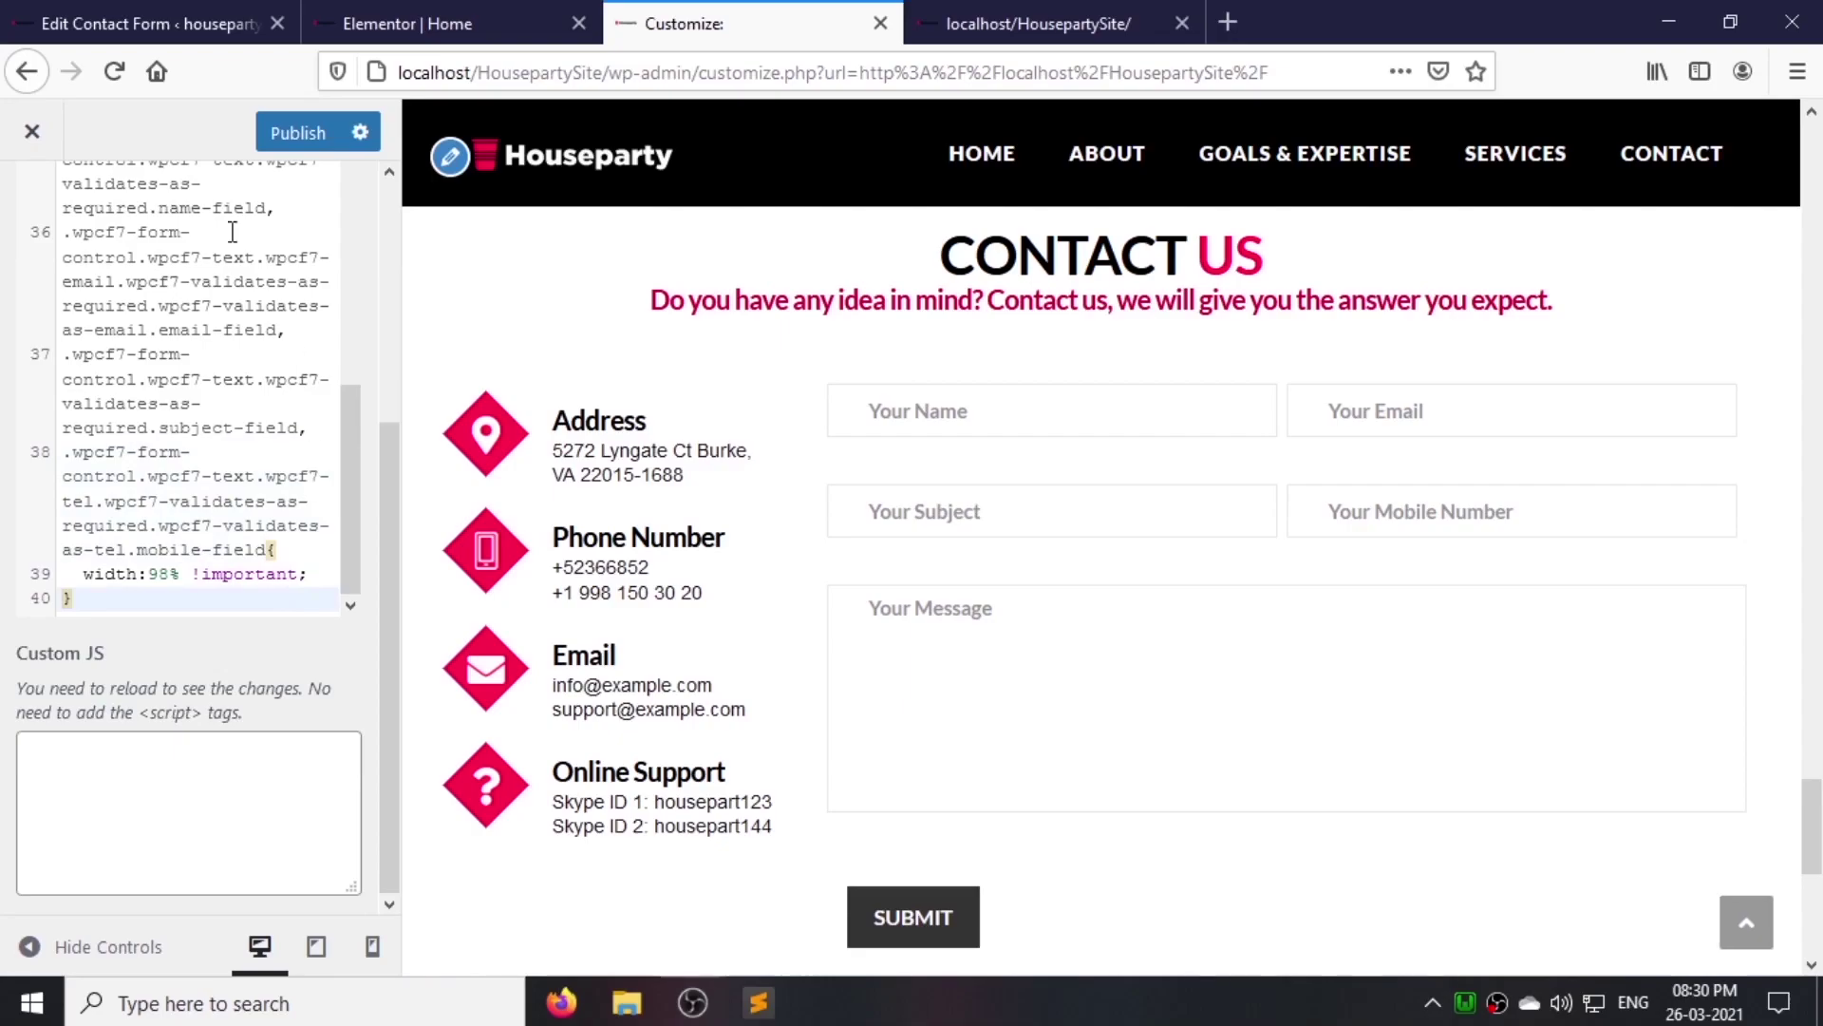
{"action": "right_click", "coordinate": [911, 643]}
{"action": "left_click", "coordinate": [988, 973]}
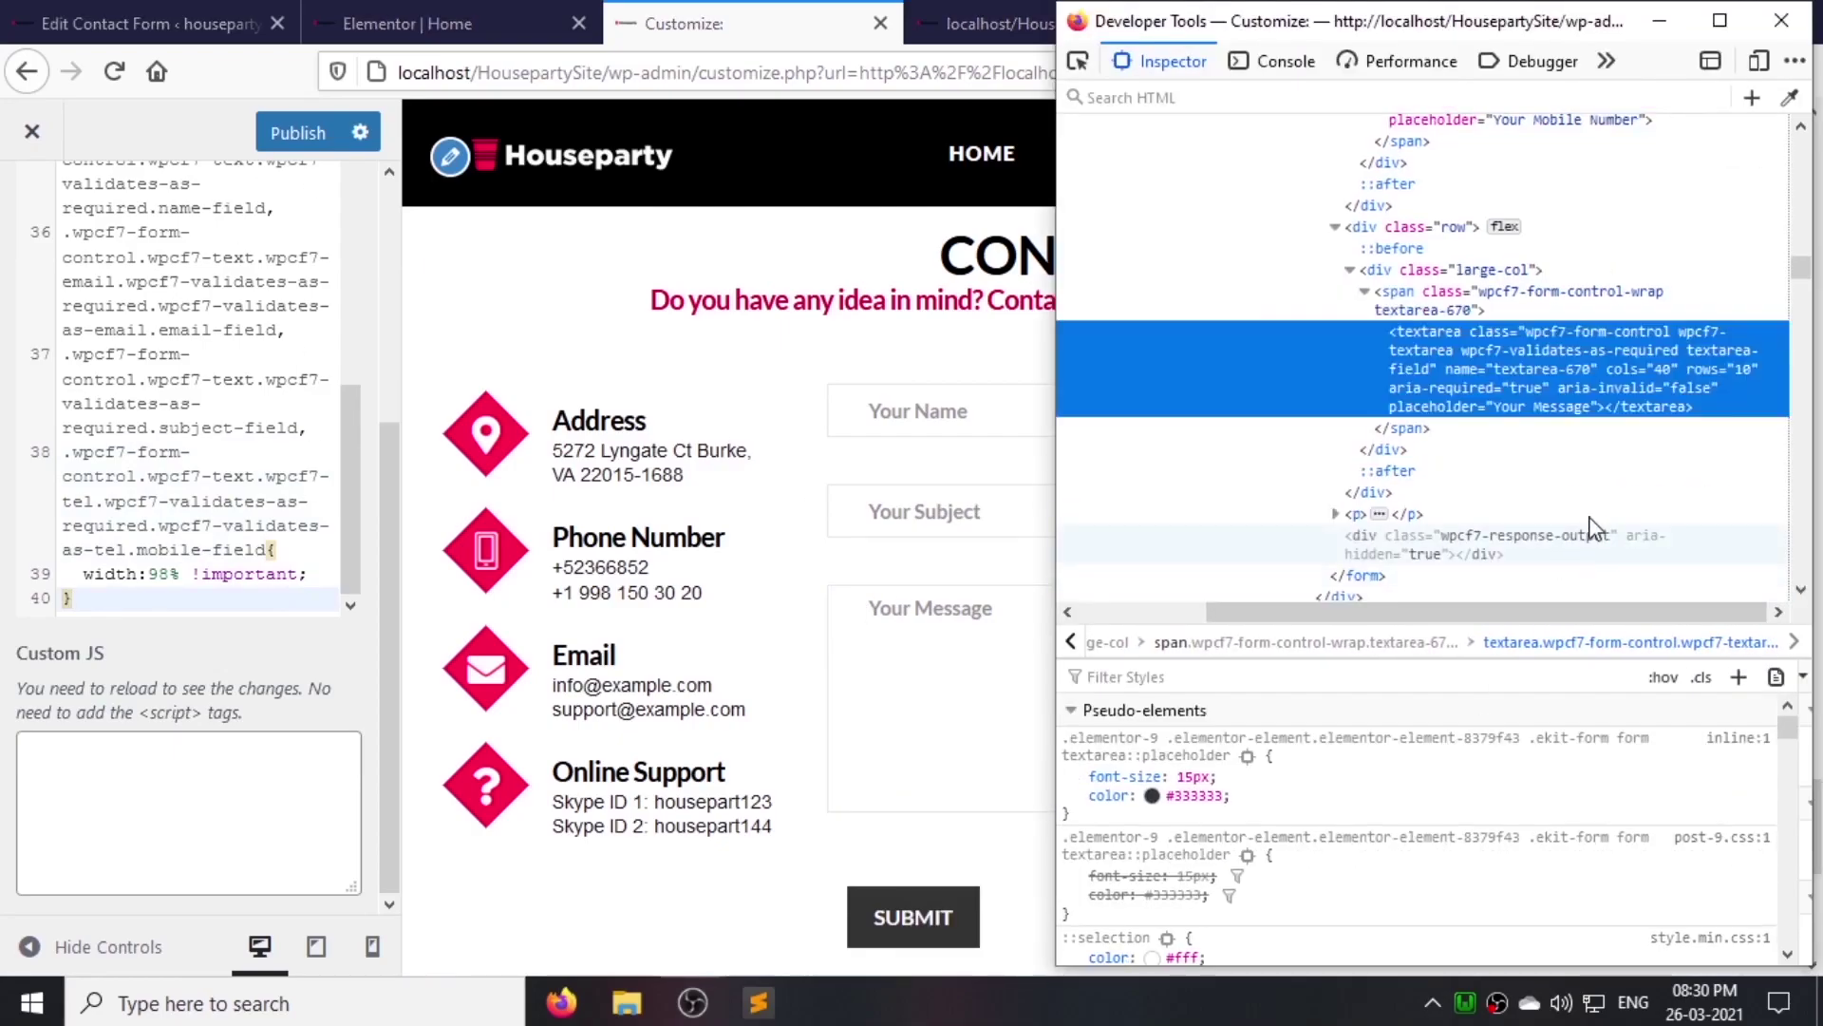
{"action": "double_click", "coordinate": [1591, 343]}
{"action": "key", "text": "ctrl+c"}
{"action": "left_click", "coordinate": [256, 605]}
{"action": "key", "text": "Return"}
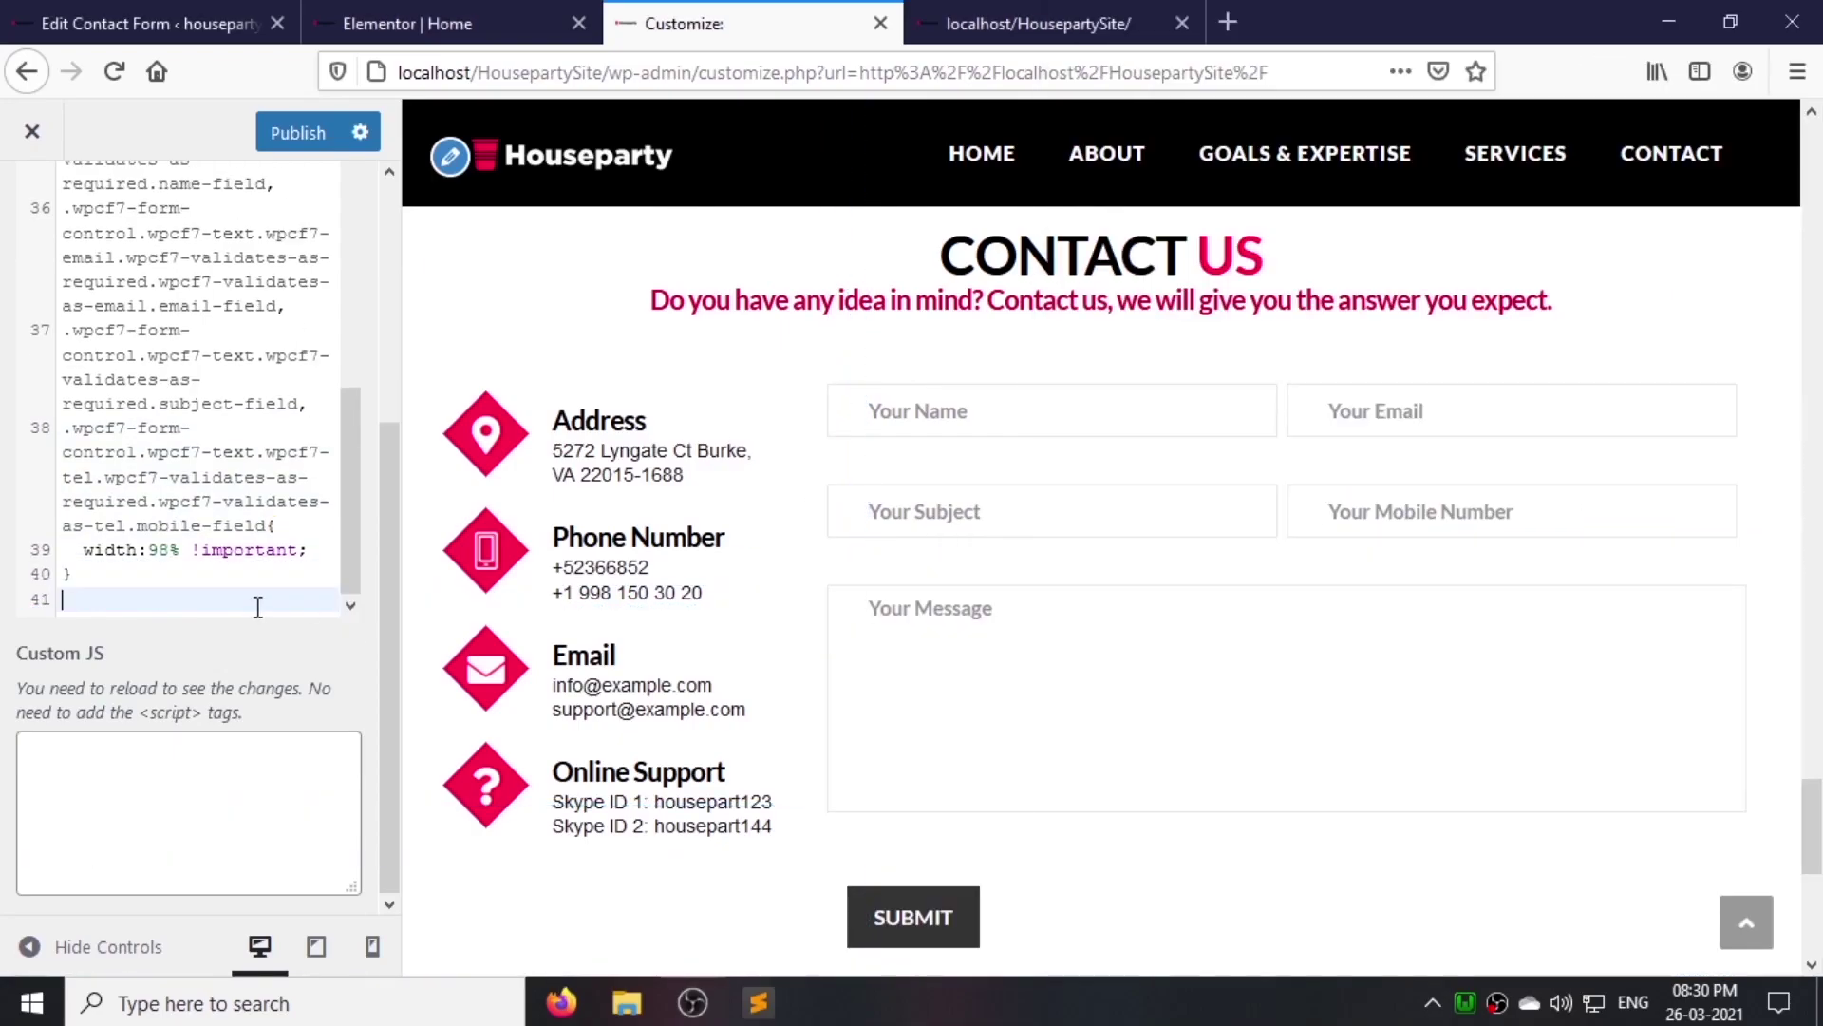
{"action": "key", "text": "ctrl+v"}
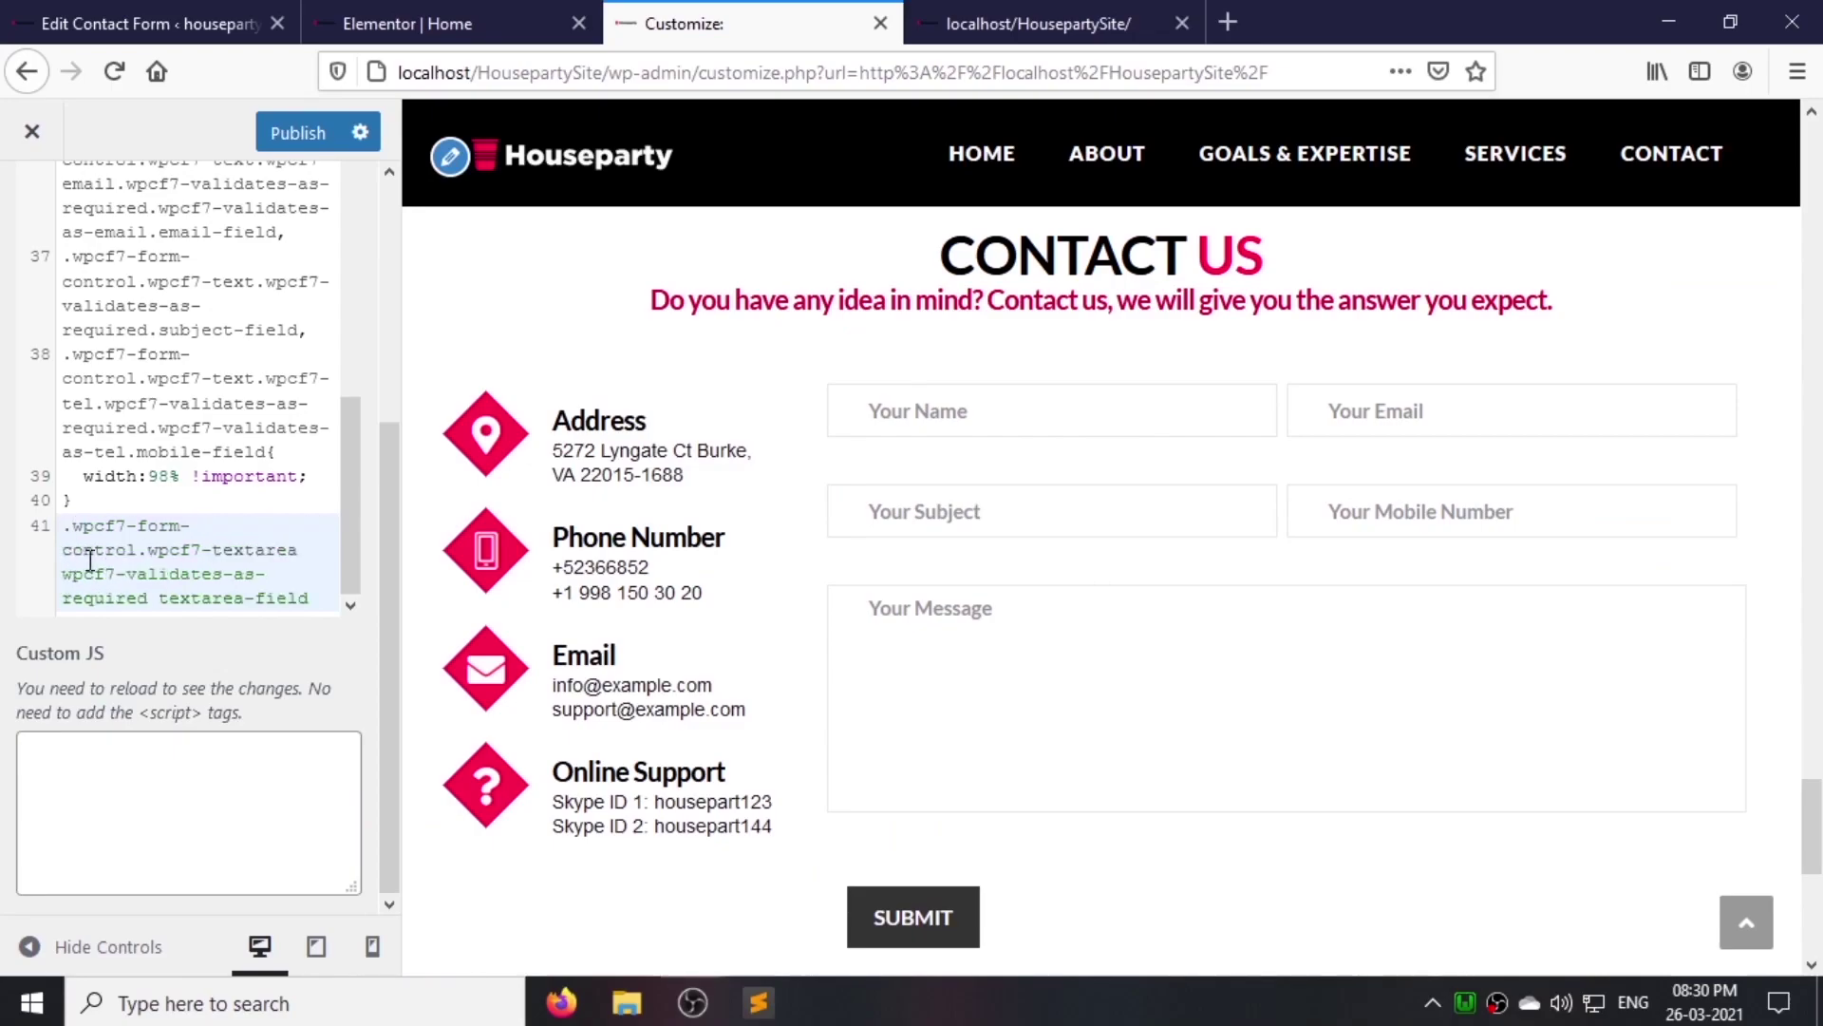
Step: Turn the pasted classes into a .textarea-field selector and begin its 100% width rule
{"action": "key", "text": "BackSpace"}
{"action": "type", "text": "."}
{"action": "scroll", "coordinate": [268, 579], "scroll_direction": "down", "scroll_amount": 1}
{"action": "left_click", "coordinate": [258, 599]}
{"action": "type", "text": "{"}
{"action": "key", "text": "Return"}
{"action": "type", "text": "width:100% !important;"}
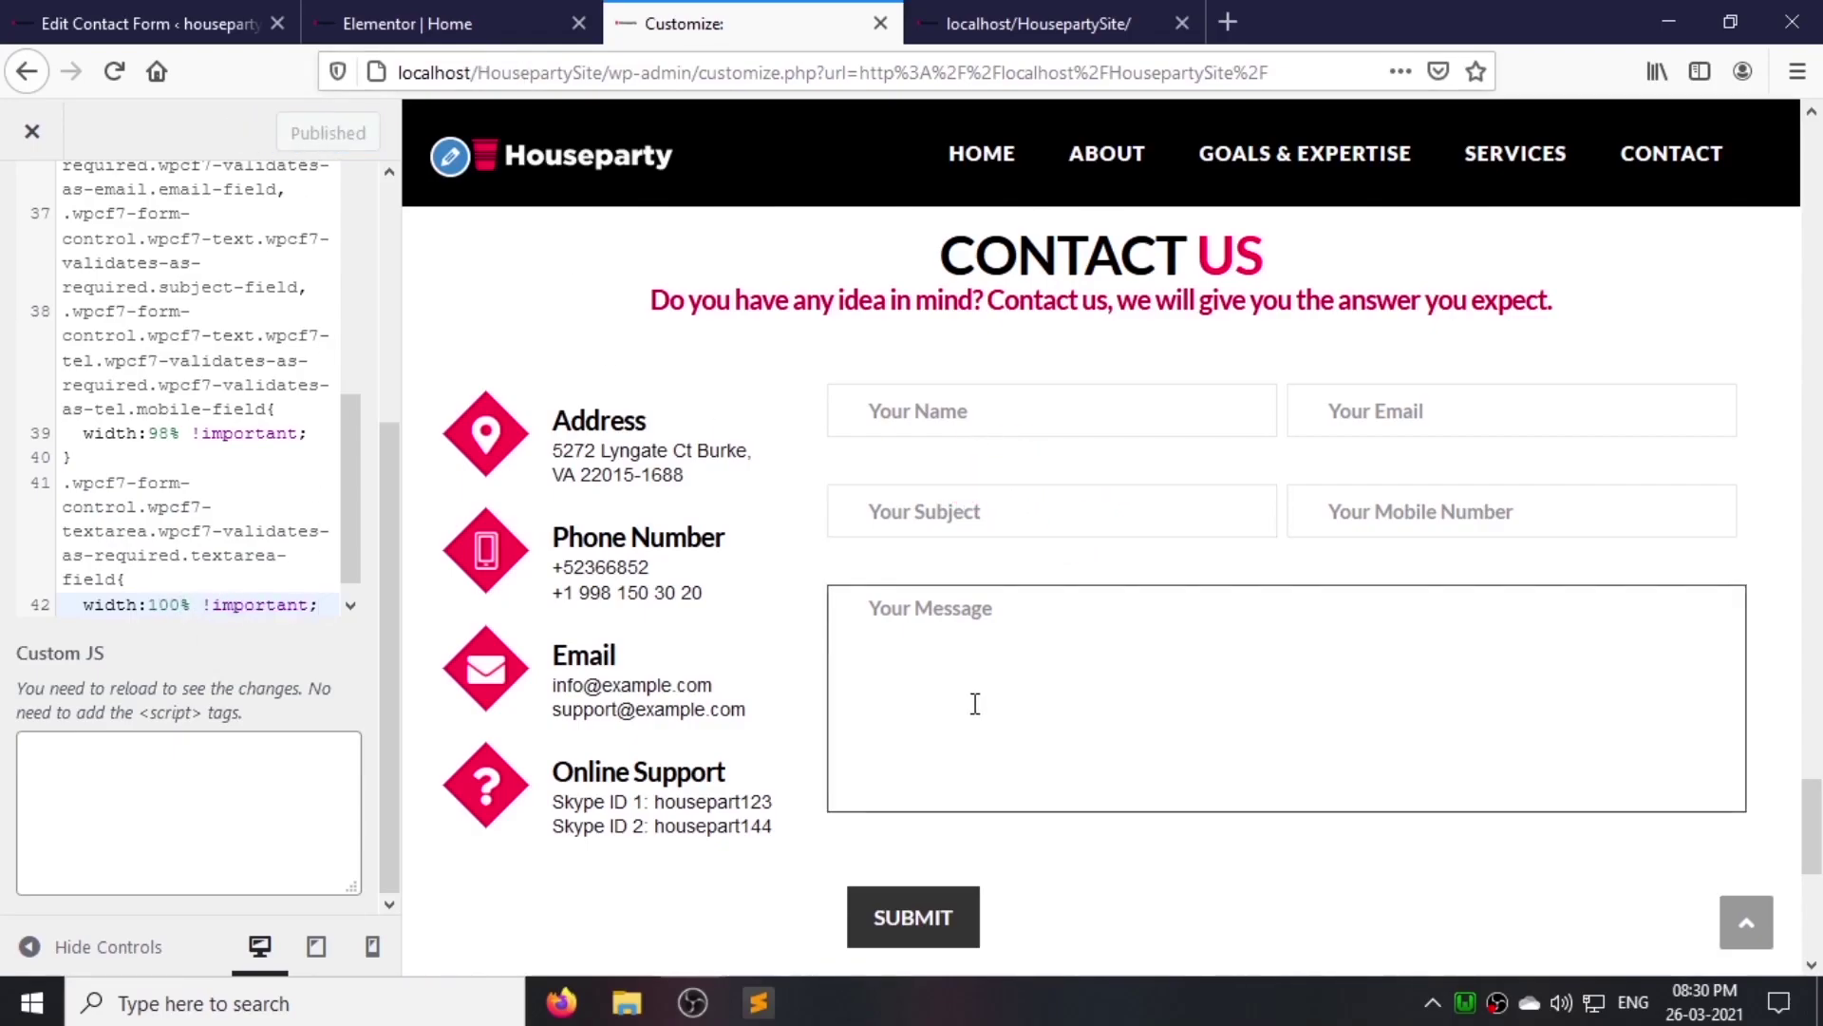
Step: Enter 25 in the contact form widget's input styling options in Elementor
{"action": "left_click", "coordinate": [491, 19]}
{"action": "left_click", "coordinate": [1763, 404]}
{"action": "left_click", "coordinate": [187, 190]}
{"action": "left_click", "coordinate": [80, 750]}
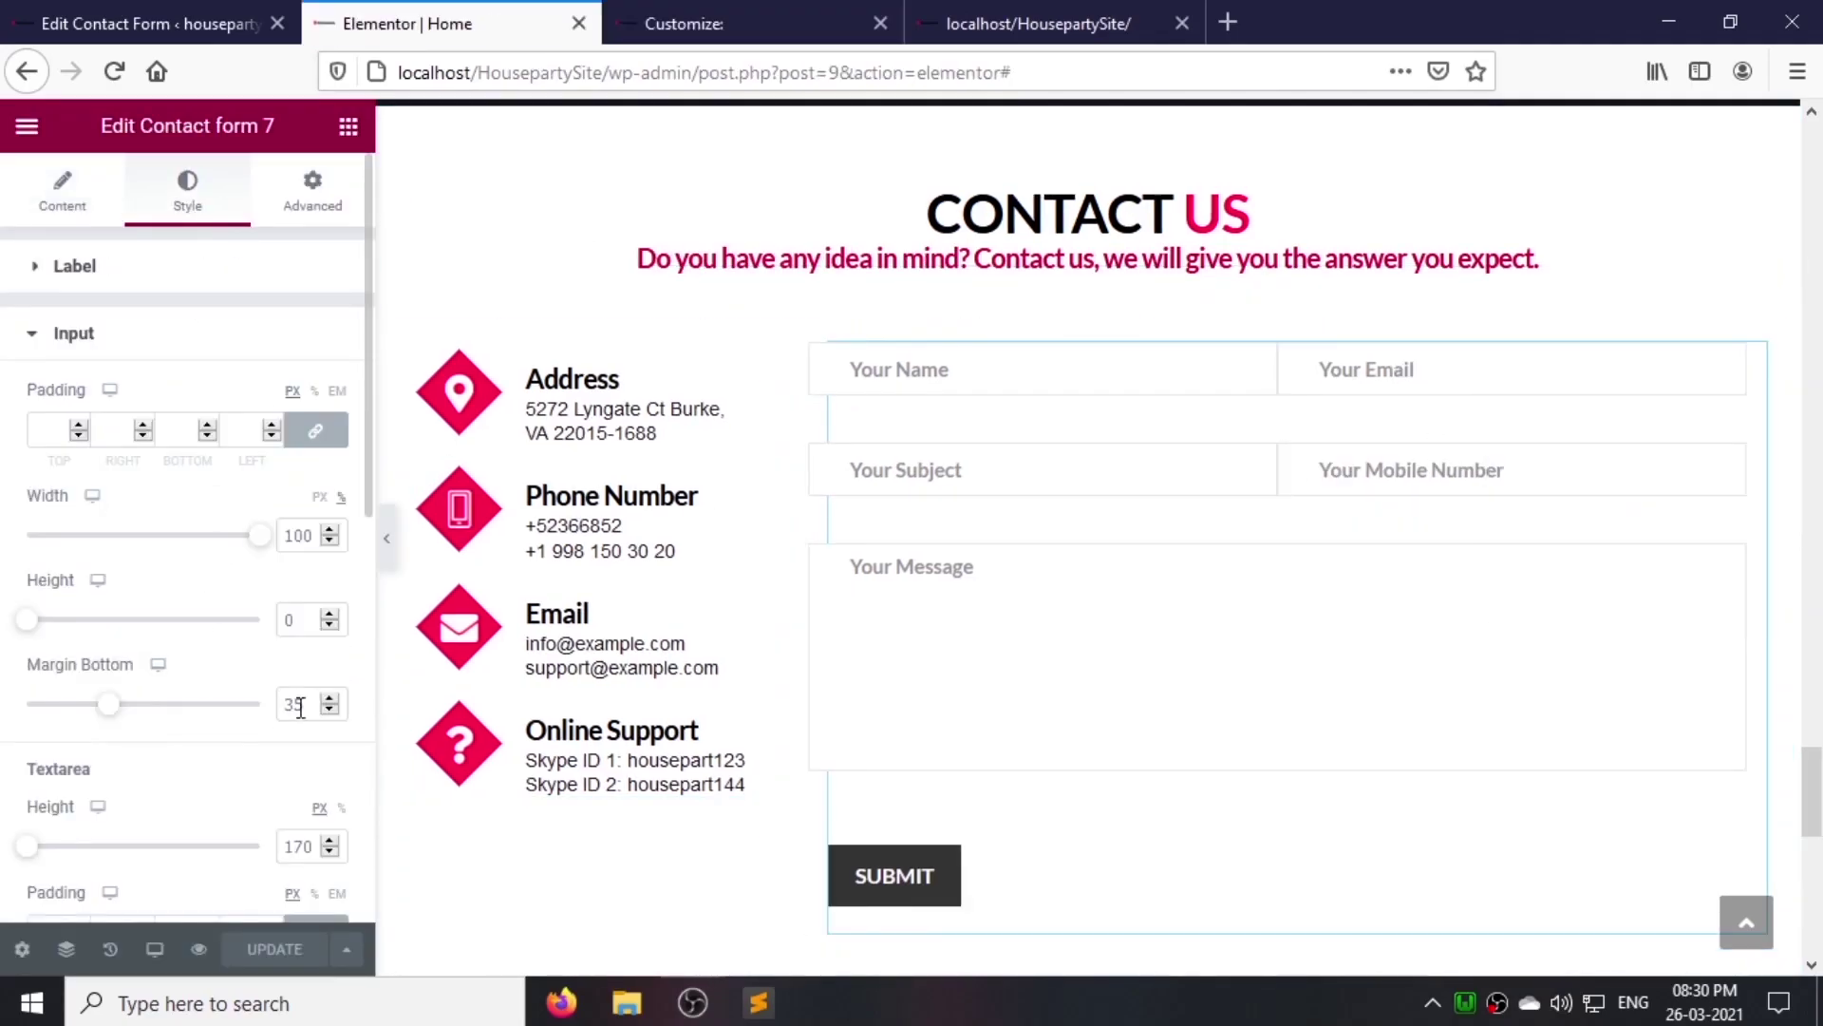
{"action": "type", "text": "25"}
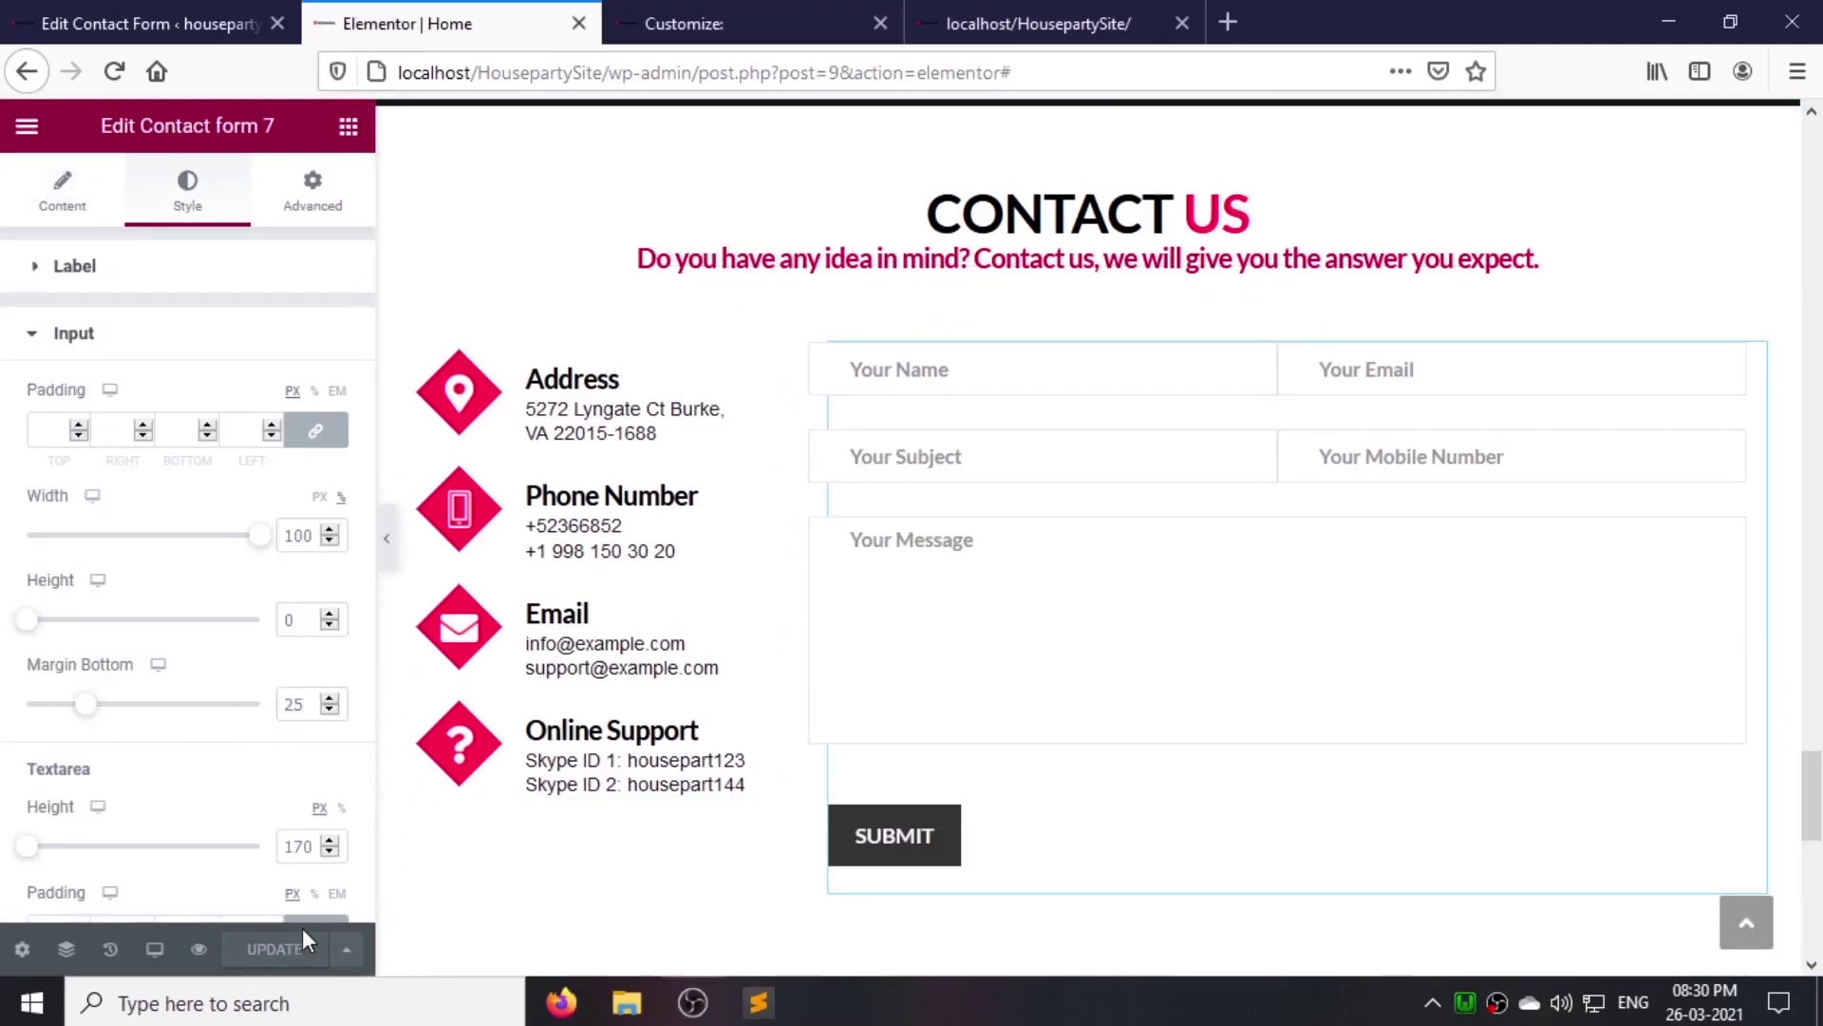
Step: Inspect the required-field validation message in the live site's contact section
{"action": "left_click", "coordinate": [1038, 23]}
{"action": "left_click", "coordinate": [1614, 214]}
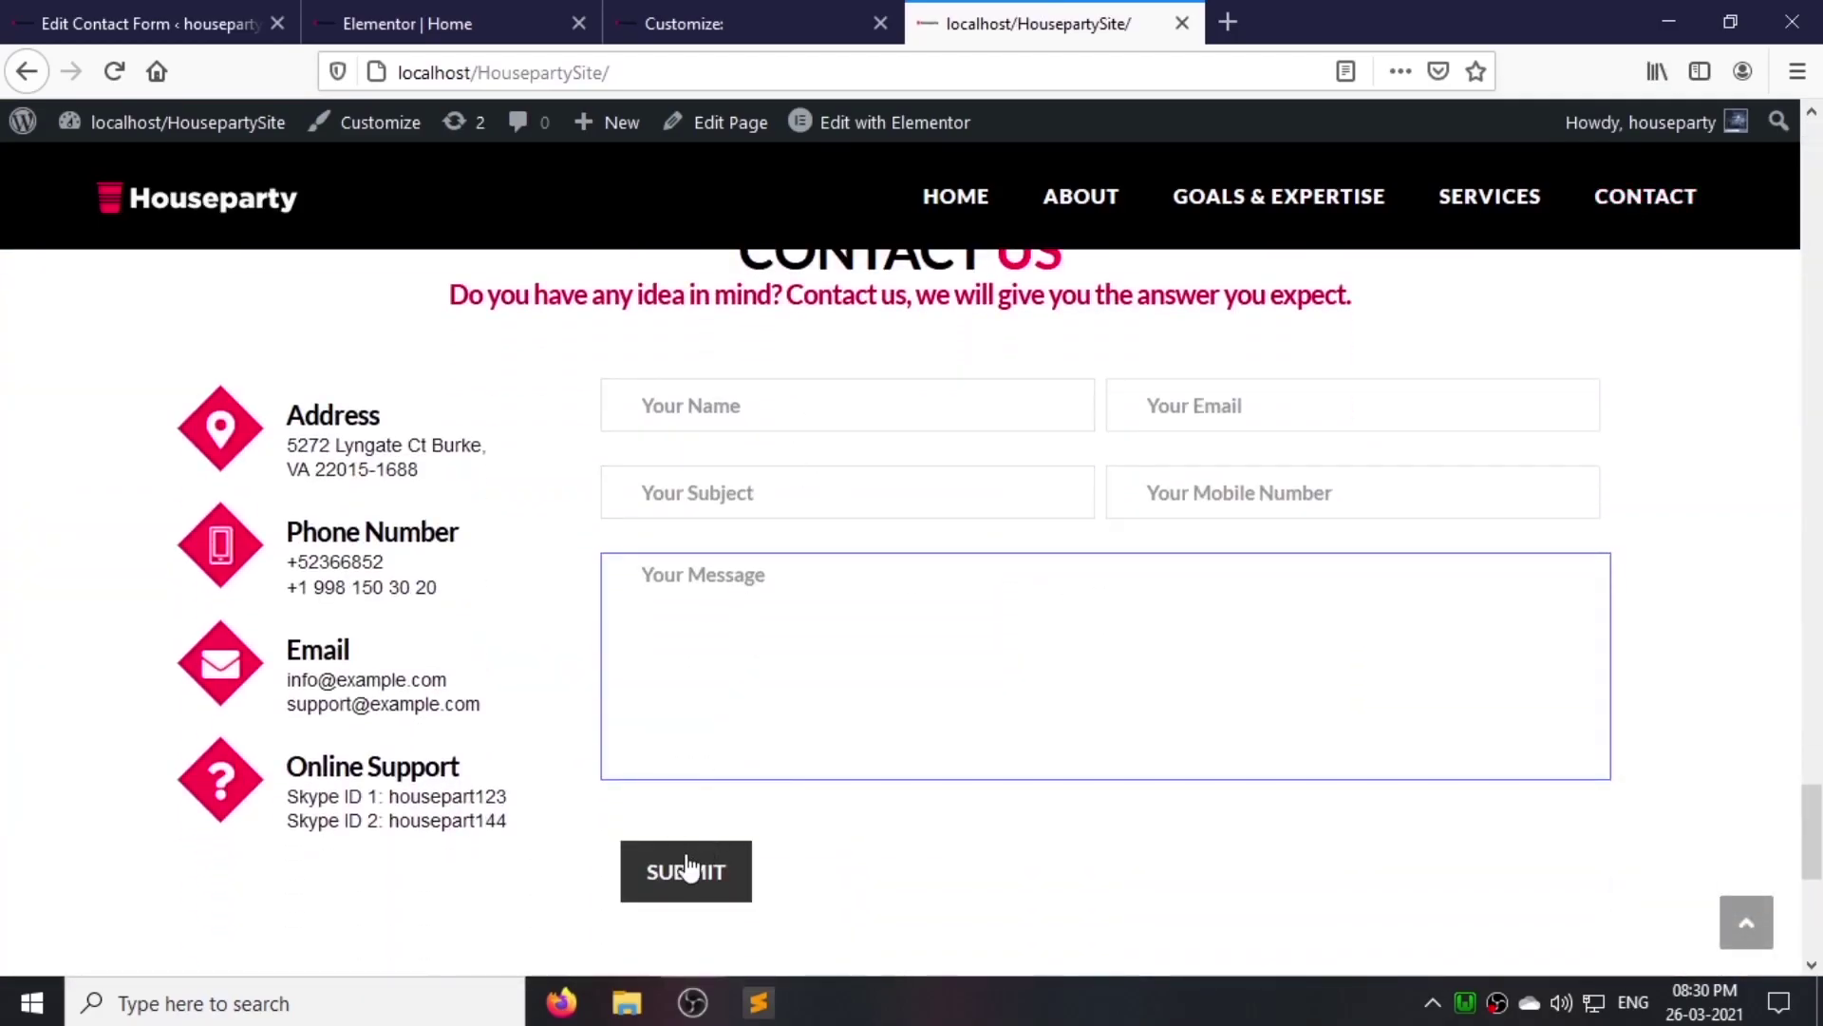
{"action": "right_click", "coordinate": [695, 479]}
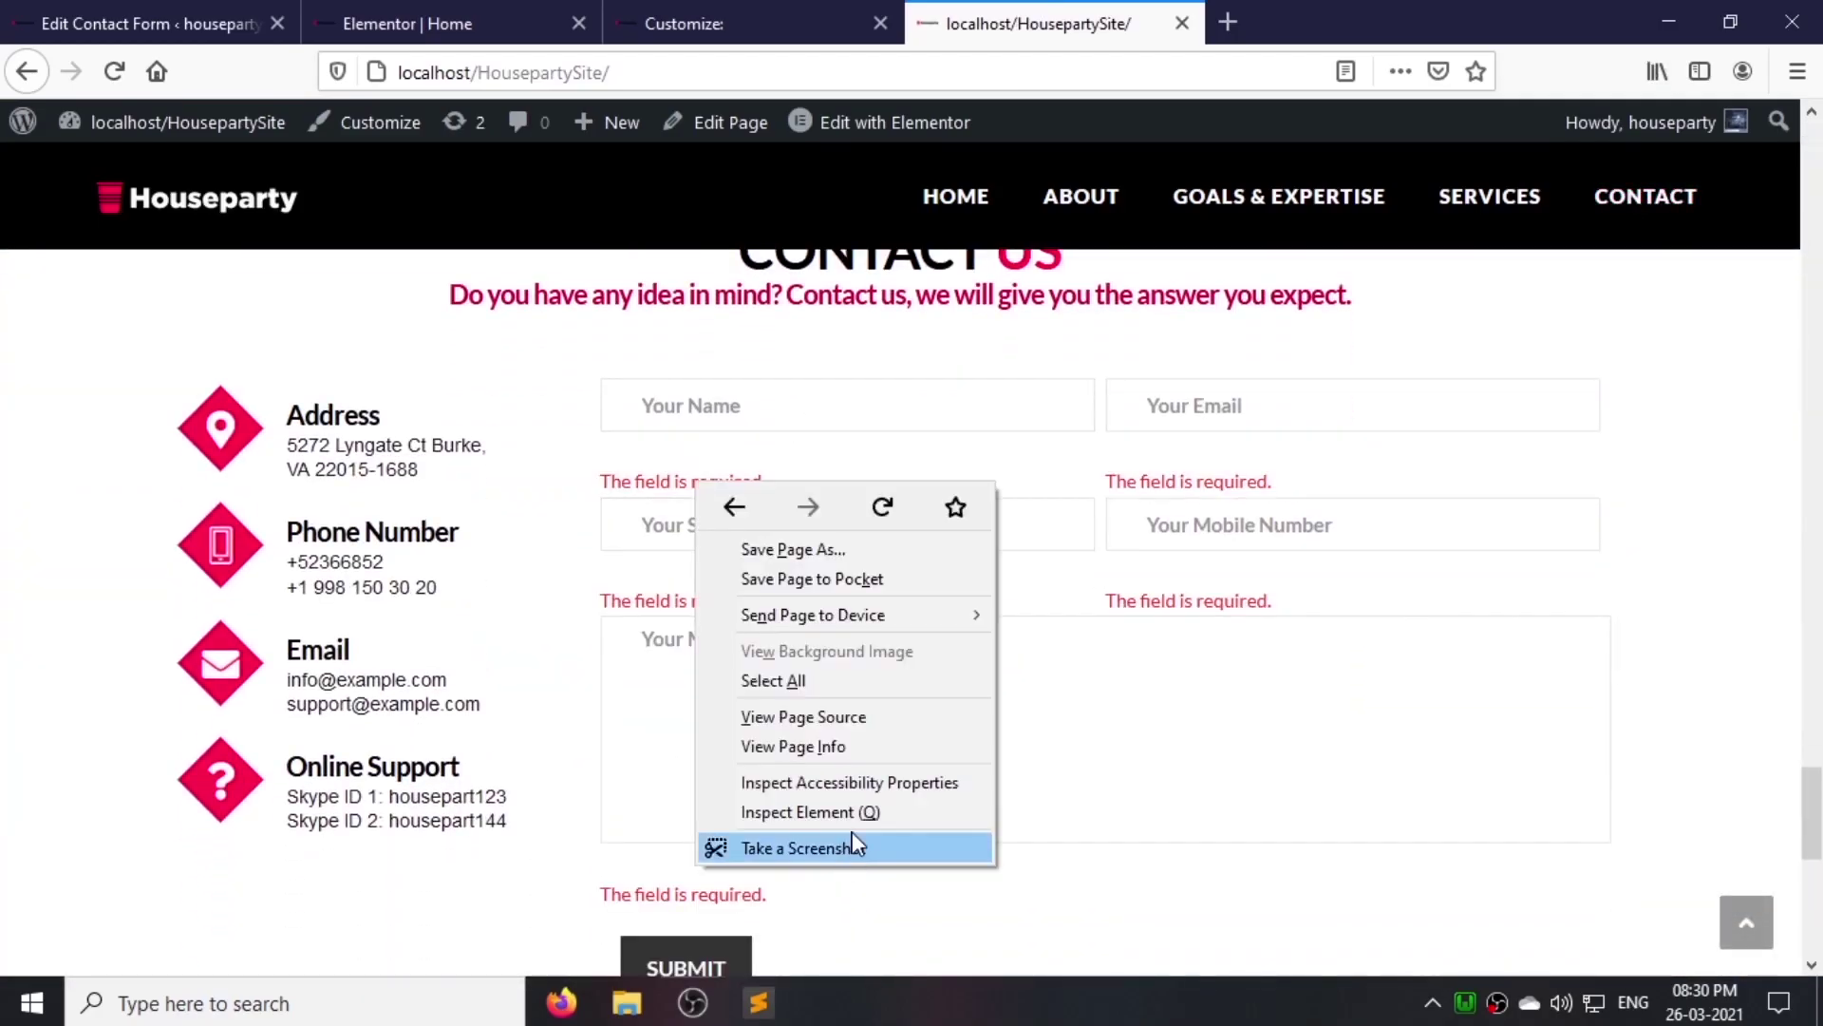
{"action": "left_click", "coordinate": [852, 822]}
{"action": "scroll", "coordinate": [1157, 852], "scroll_direction": "down", "scroll_amount": 5}
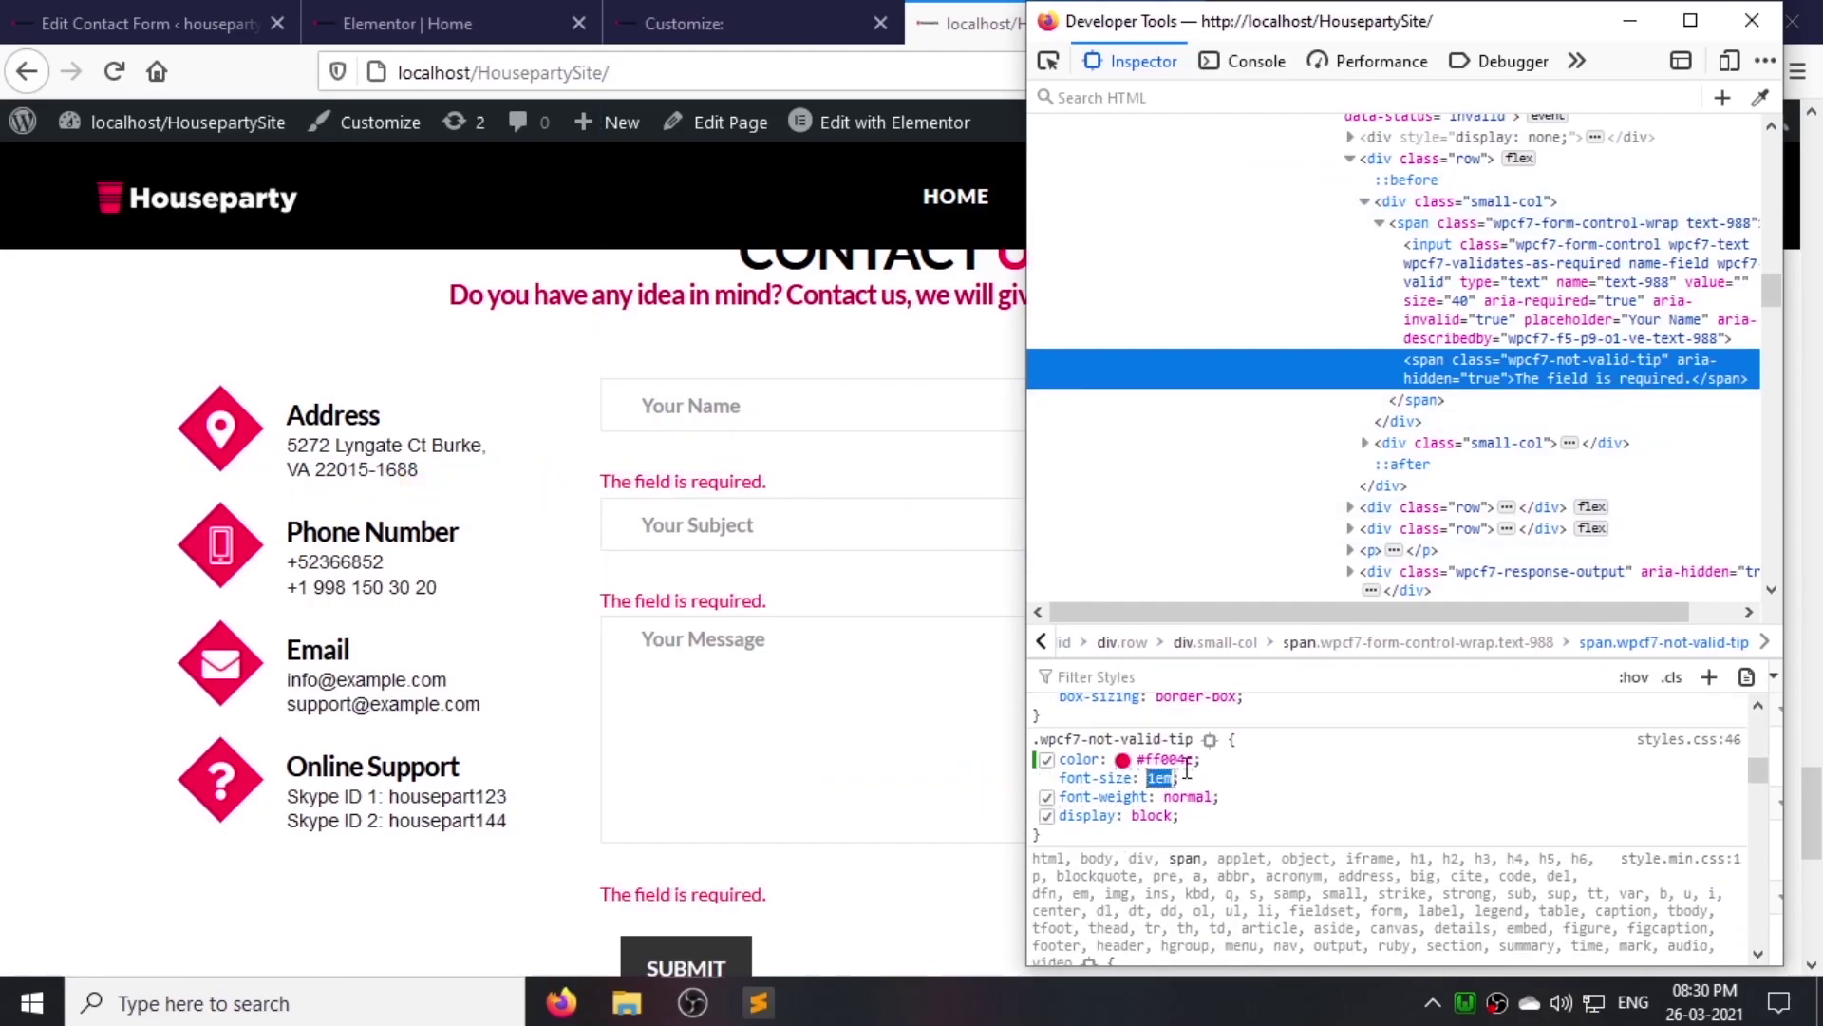
Step: Preview the validation tip at 12px font size, margin-top -12px and margin-bottom 5px
{"action": "type", "text": "12px"}
{"action": "left_click", "coordinate": [1121, 843]}
{"action": "type", "text": "margin-top"}
{"action": "key", "text": "Tab"}
{"action": "type", "text": "-12px"}
{"action": "key", "text": "Tab"}
{"action": "type", "text": "margin-"}
{"action": "key", "text": "Down"}
{"action": "key", "text": "Down"}
{"action": "key", "text": "Down"}
{"action": "key", "text": "Down"}
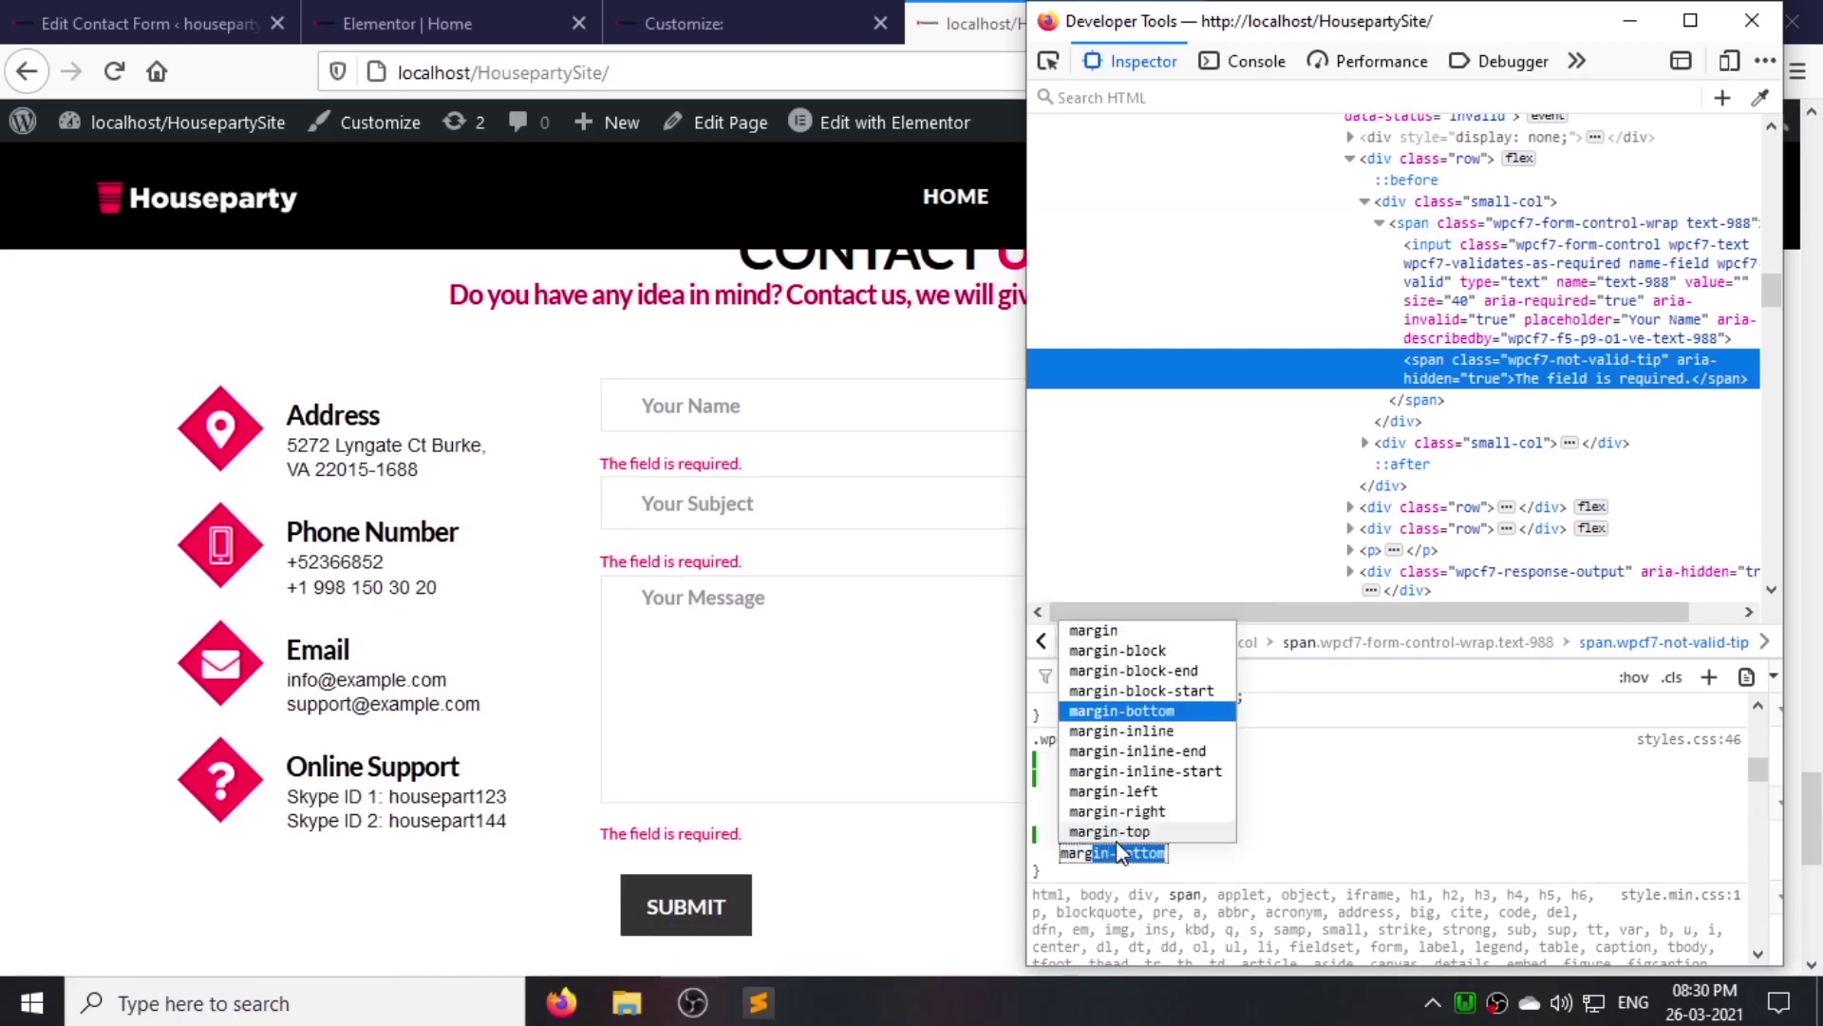
{"action": "key", "text": "Tab"}
{"action": "type", "text": "5px"}
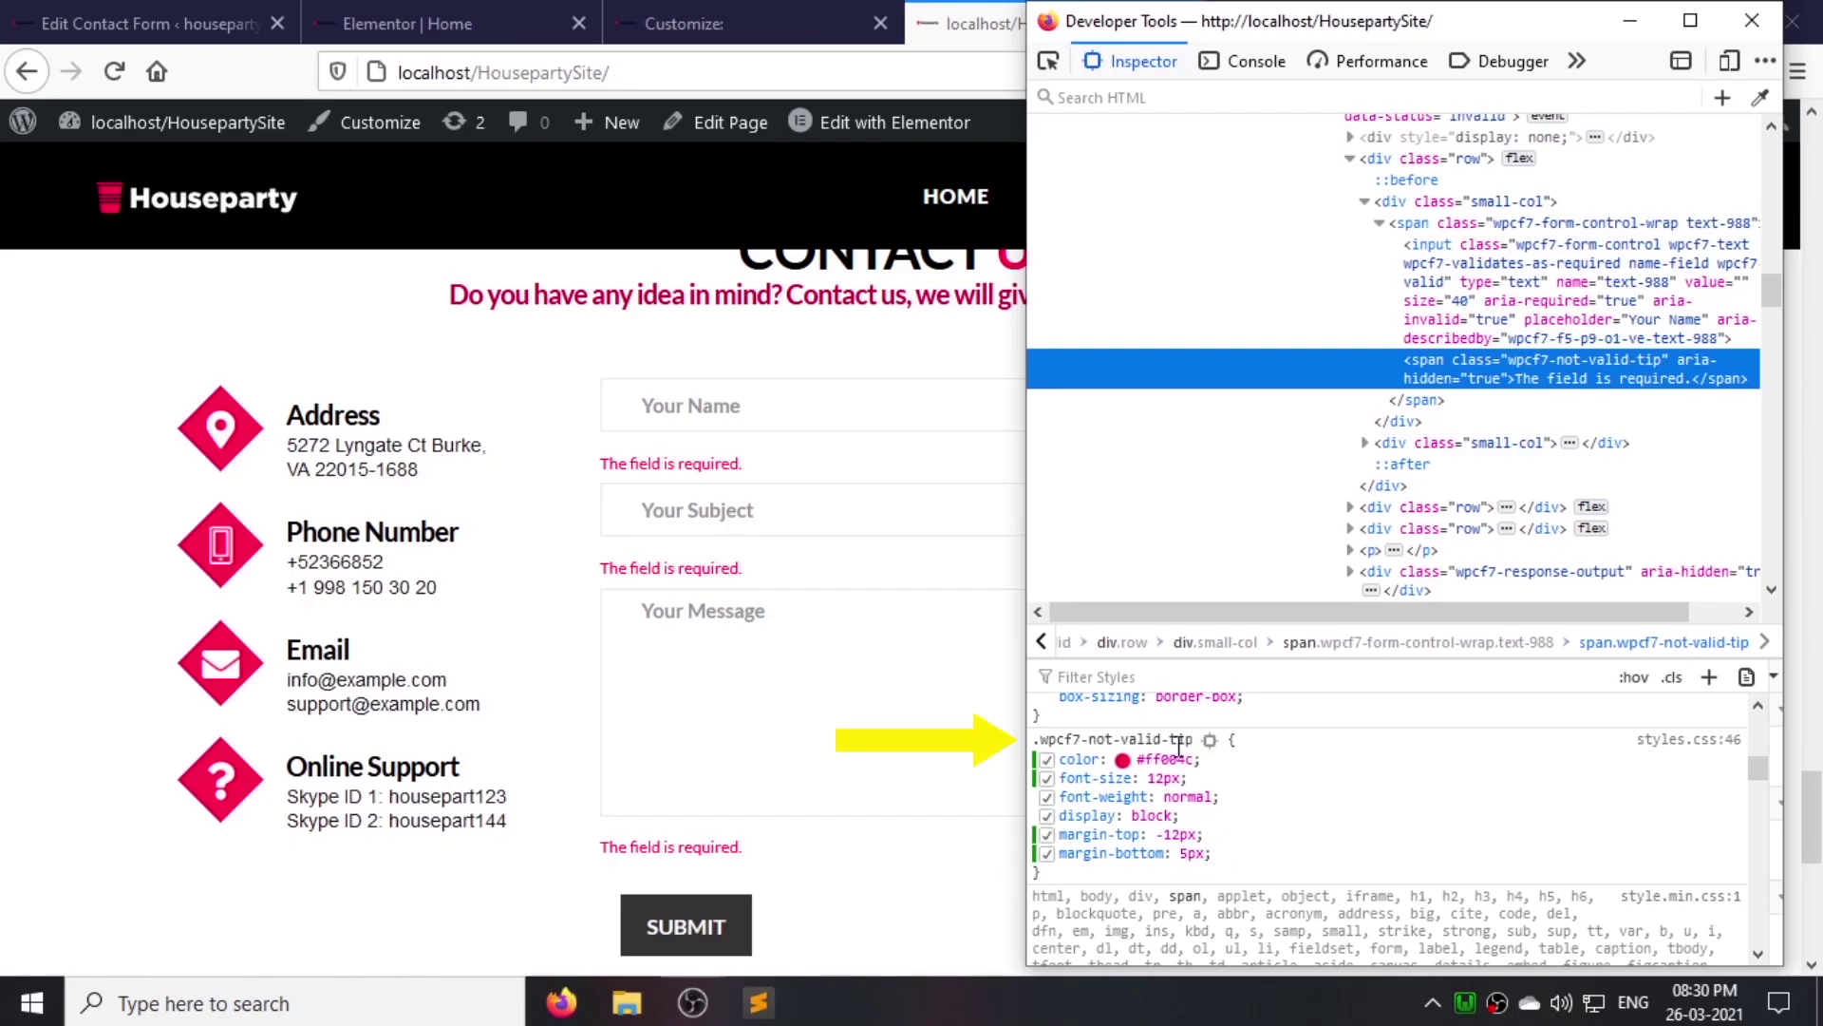
{"action": "left_click", "coordinate": [684, 23]}
{"action": "scroll", "coordinate": [212, 590], "scroll_direction": "down", "scroll_amount": 2}
Step: Add a validation-tip rule to Custom CSS with the six declarations copied from developer tools
{"action": "left_click", "coordinate": [214, 595]}
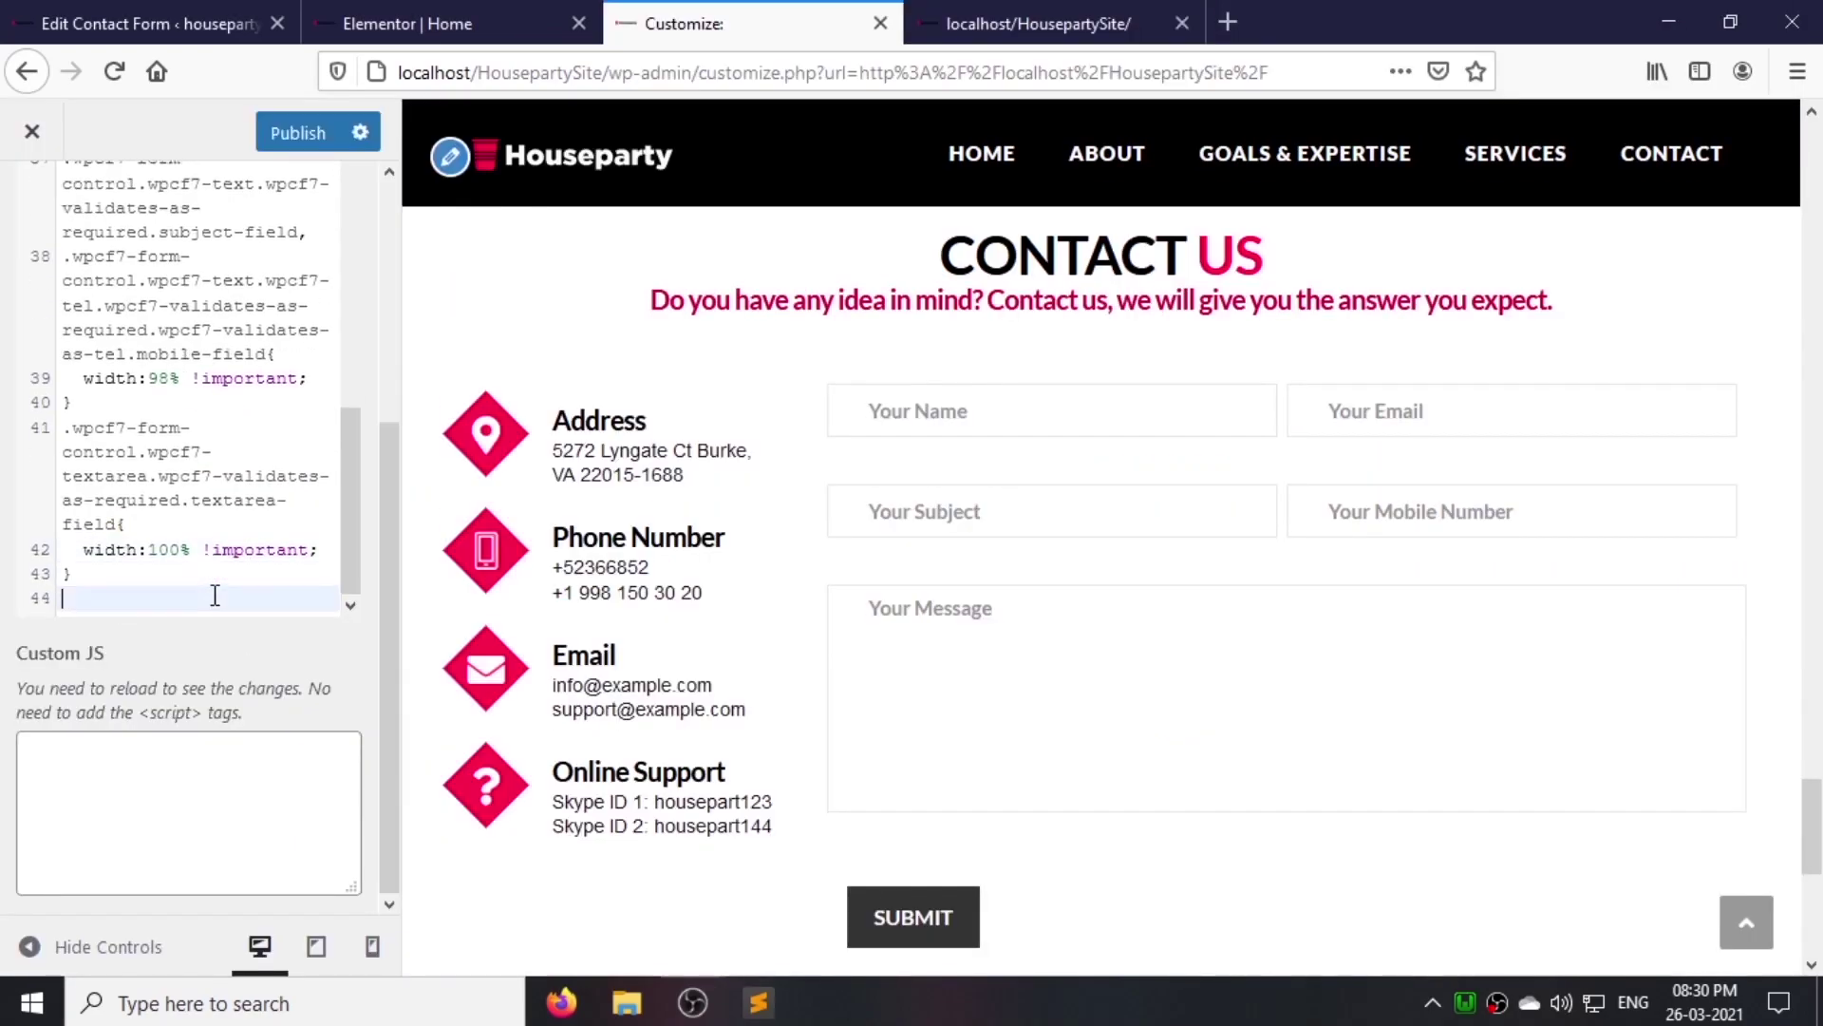
{"action": "type", "text": "{"}
{"action": "key", "text": "Return"}
{"action": "key", "text": "alt+Tab"}
{"action": "left_click_drag", "start_coordinate": [1215, 854], "coordinate": [1062, 755]}
{"action": "key", "text": "ctrl+c"}
{"action": "key", "text": "alt+Tab"}
{"action": "key", "text": "ctrl+v"}
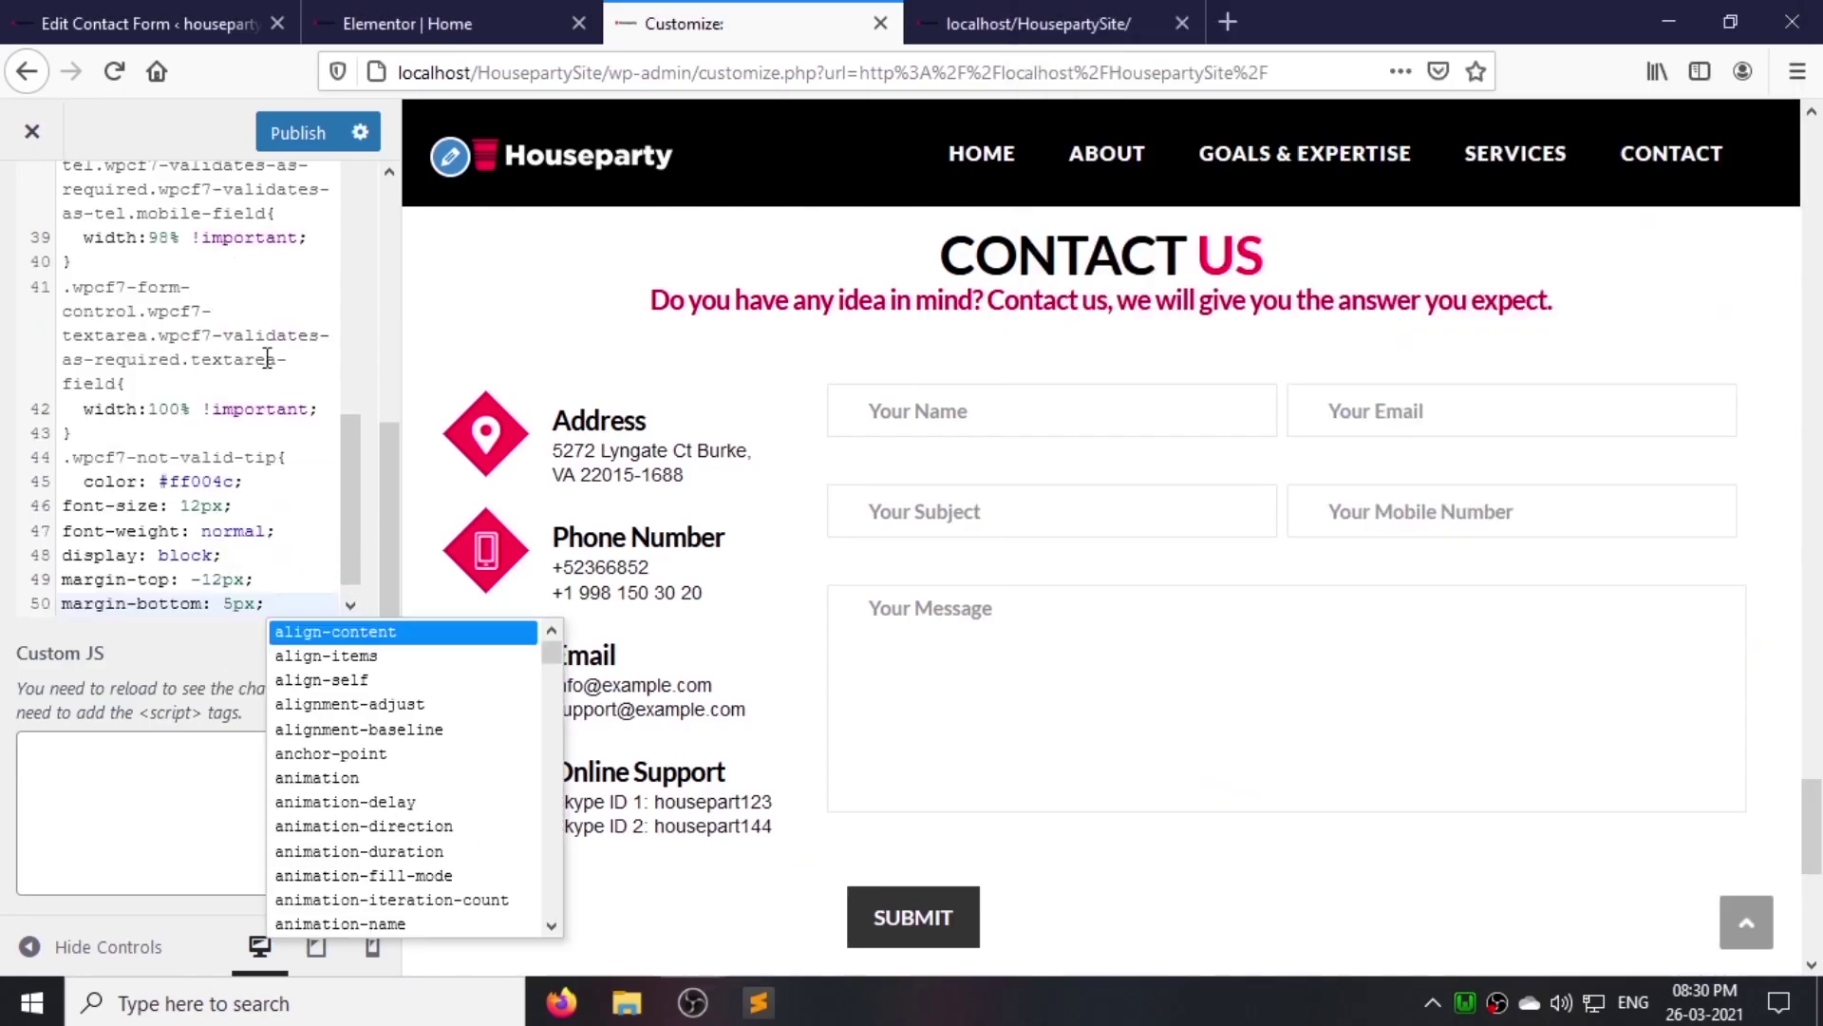
Step: Inspect the contact form's error message box on the live site
{"action": "left_click", "coordinate": [1005, 14]}
{"action": "scroll", "coordinate": [815, 821], "scroll_direction": "down", "scroll_amount": 3}
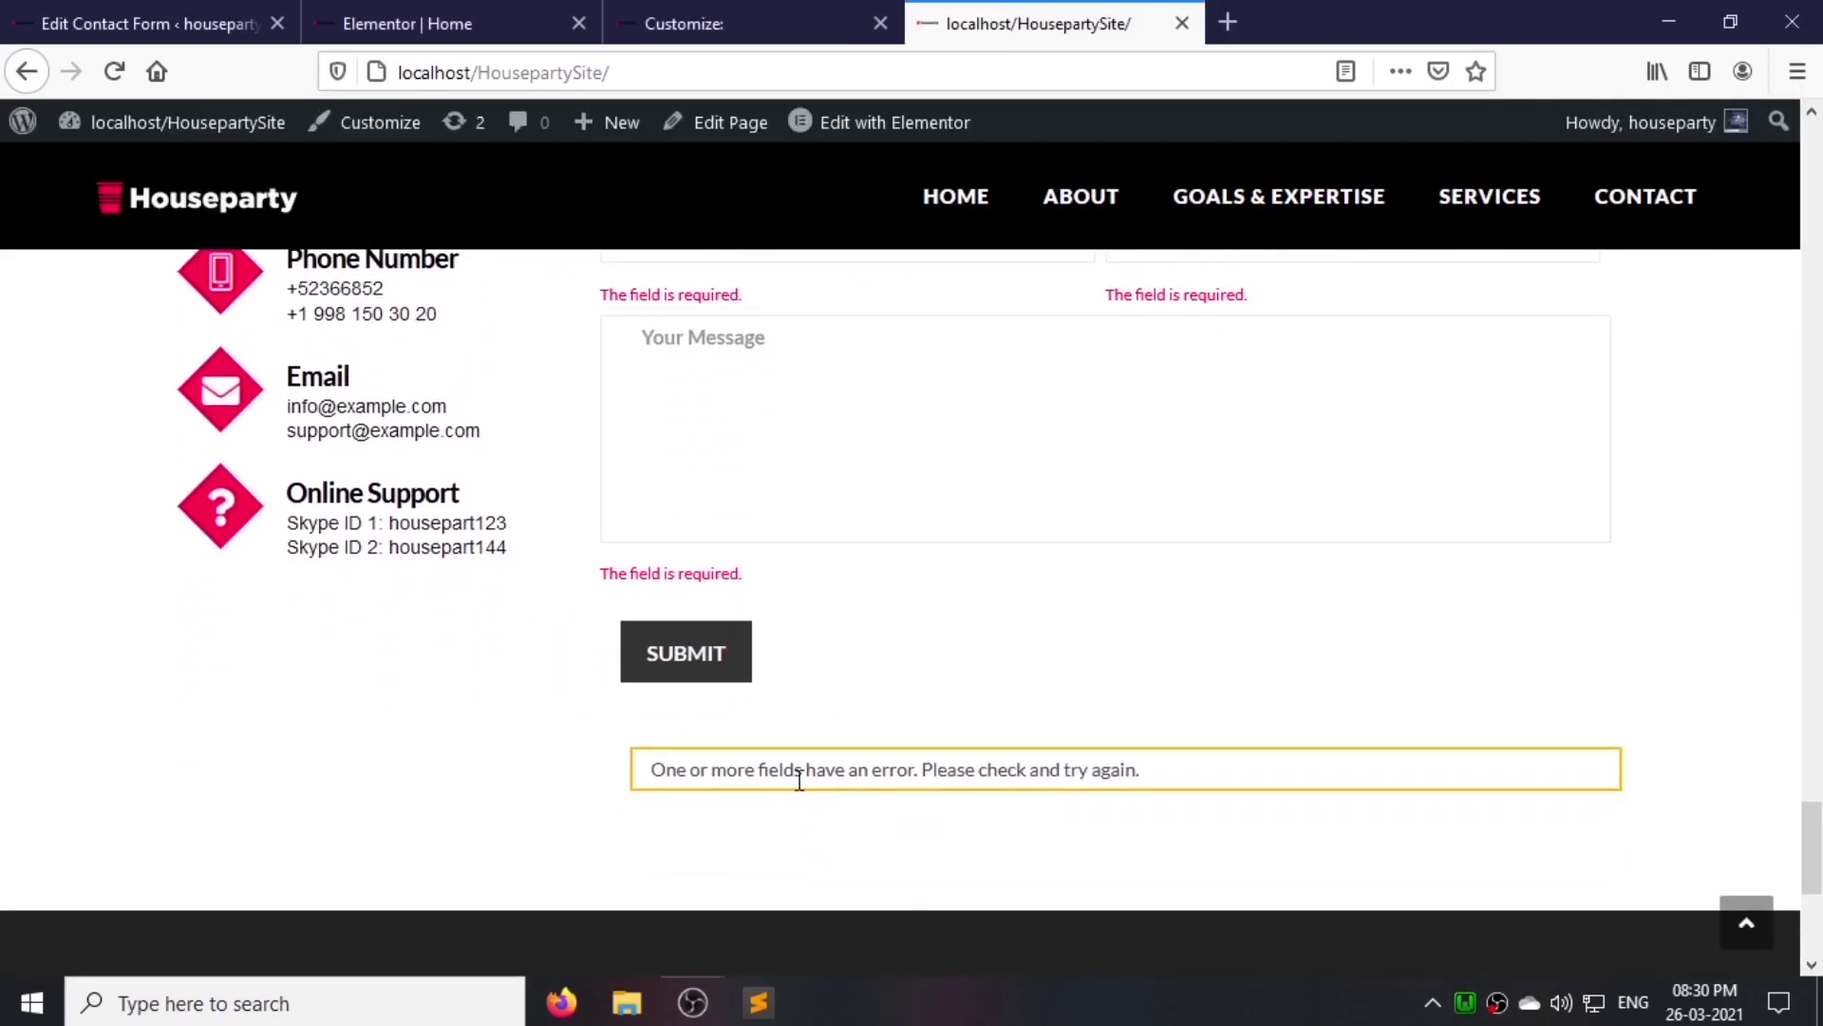
{"action": "right_click", "coordinate": [800, 766]}
{"action": "left_click", "coordinate": [916, 712]}
{"action": "scroll", "coordinate": [1370, 566], "scroll_direction": "down", "scroll_amount": 1}
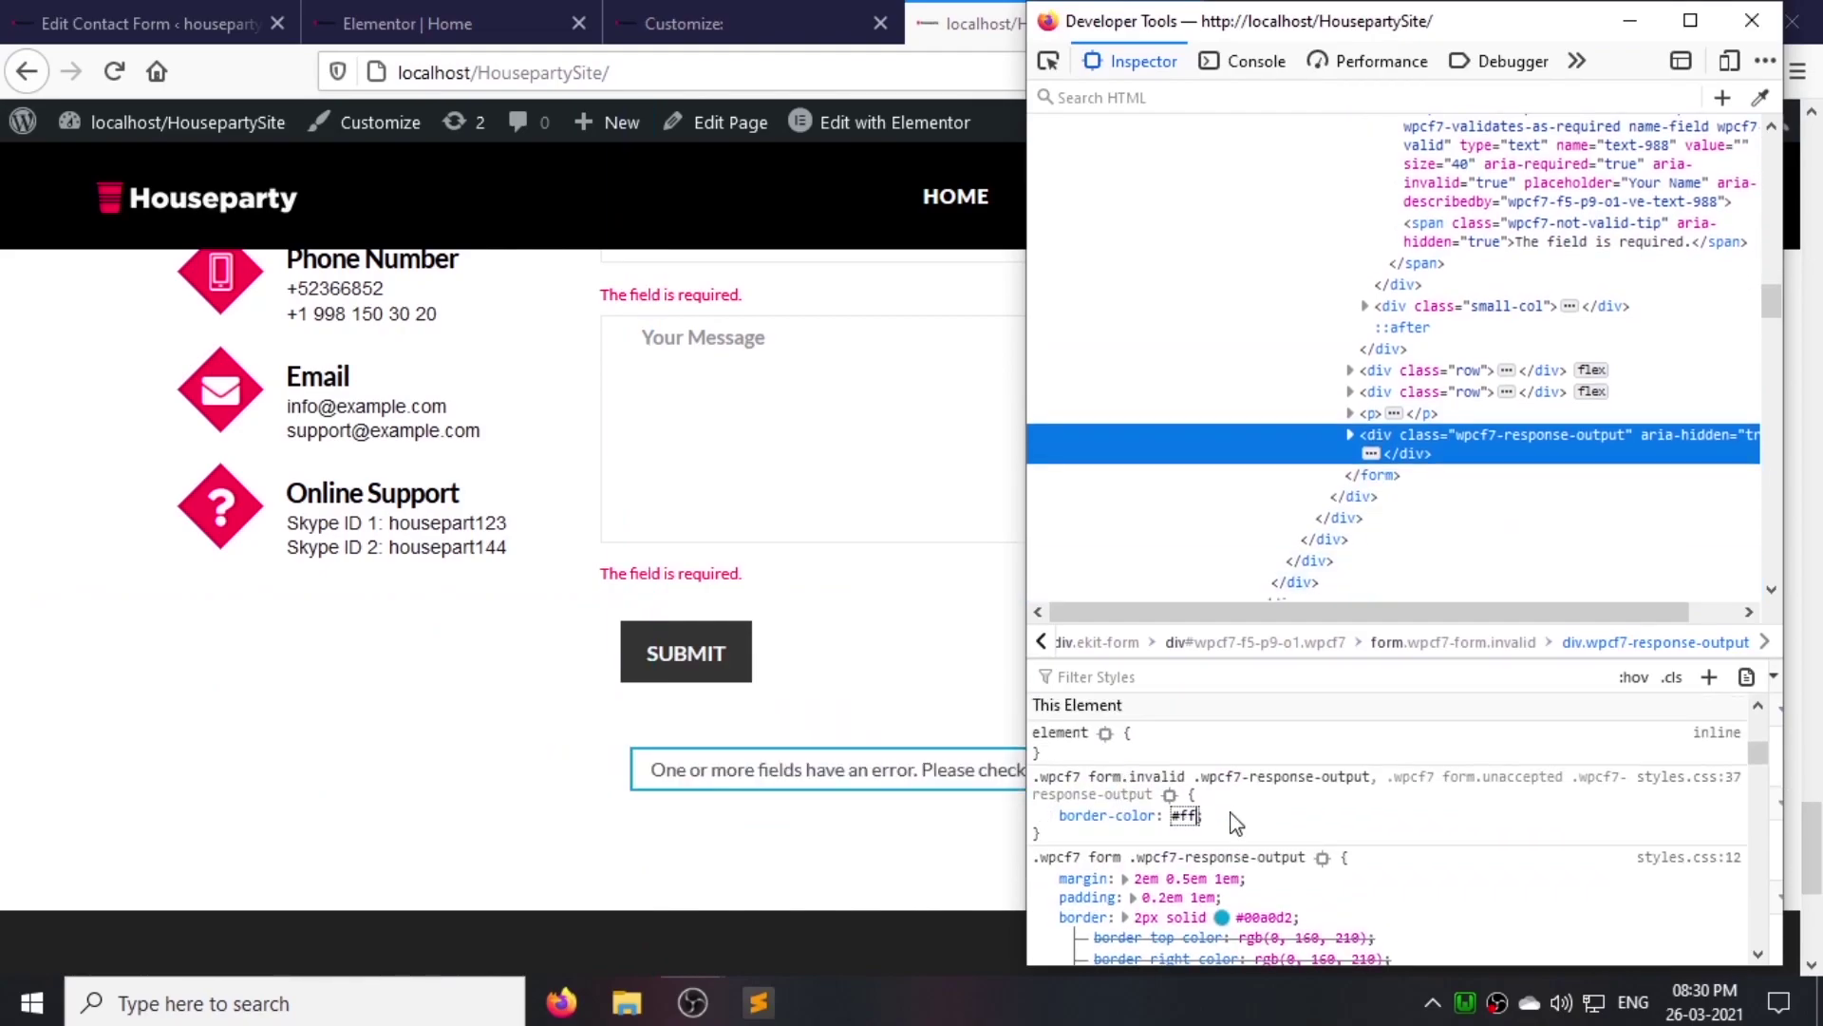
{"action": "left_click", "coordinate": [670, 9]}
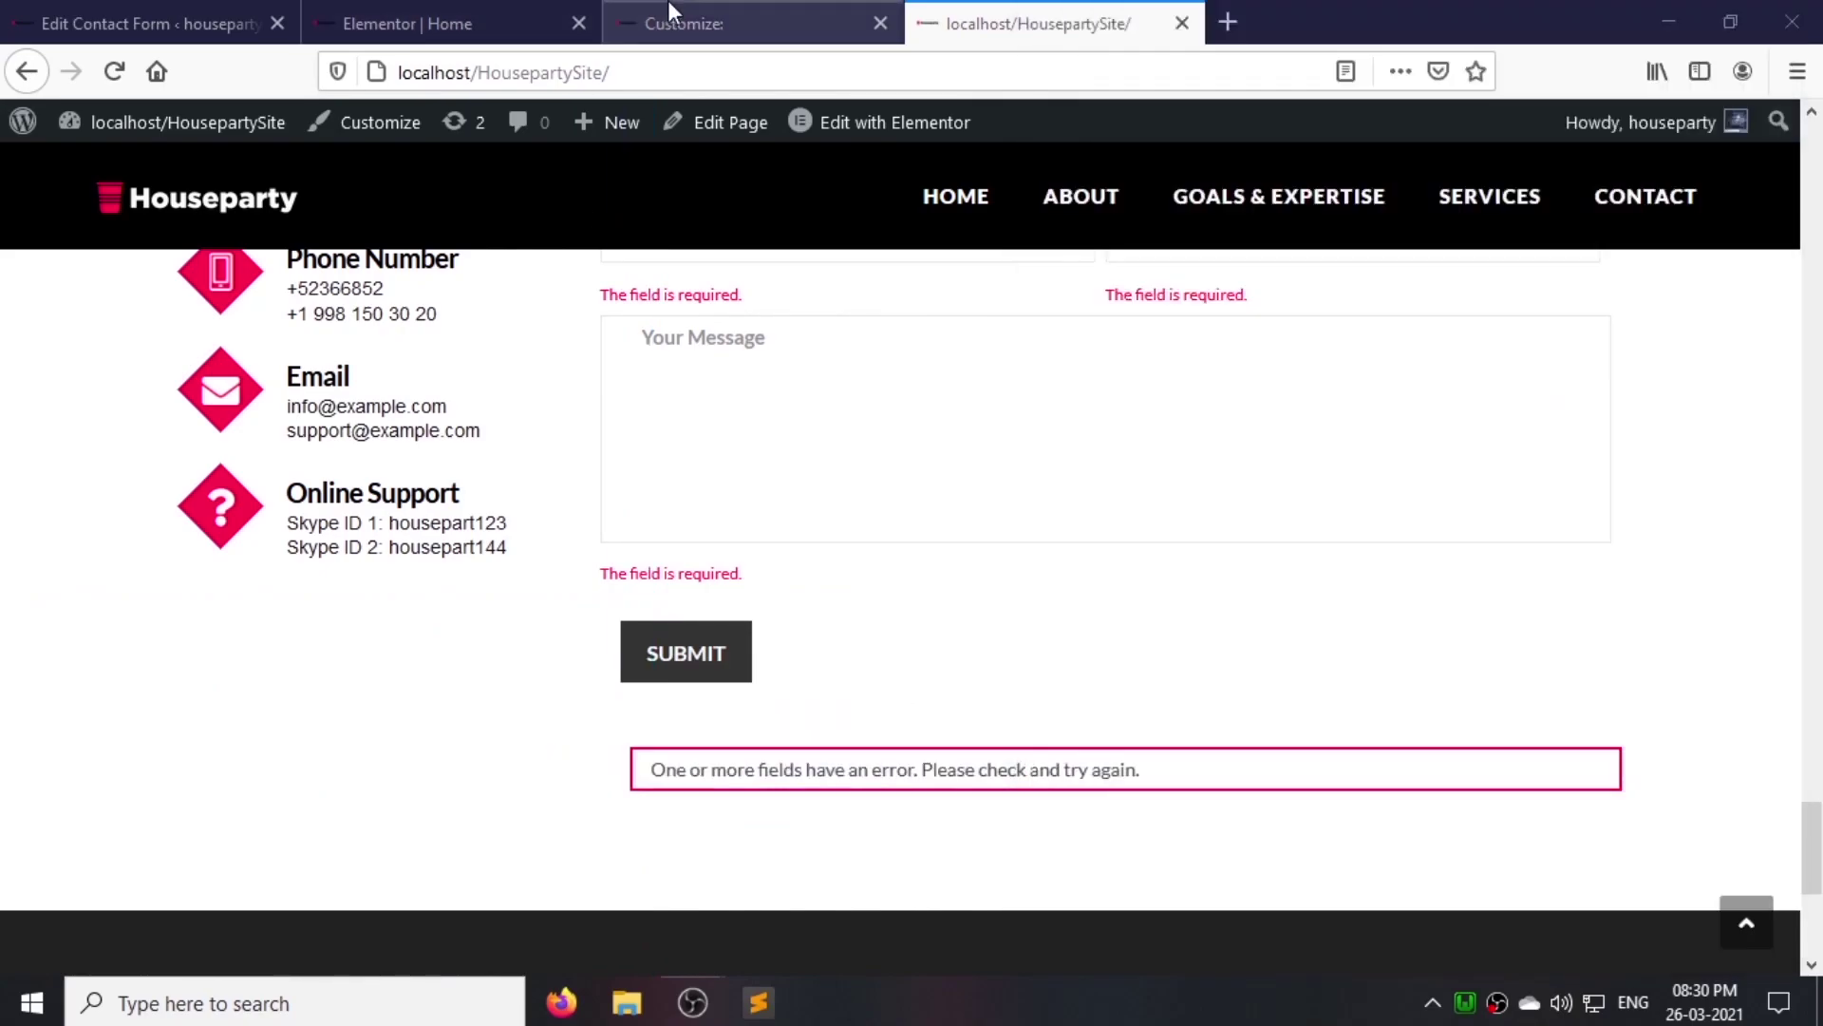
{"action": "scroll", "coordinate": [224, 605], "scroll_direction": "down", "scroll_amount": 2}
Step: Add an error box rule with the red border-color #ff004c to Custom CSS
{"action": "left_click", "coordinate": [220, 596]}
{"action": "key", "text": "Return"}
{"action": "key", "text": "ctrl+v"}
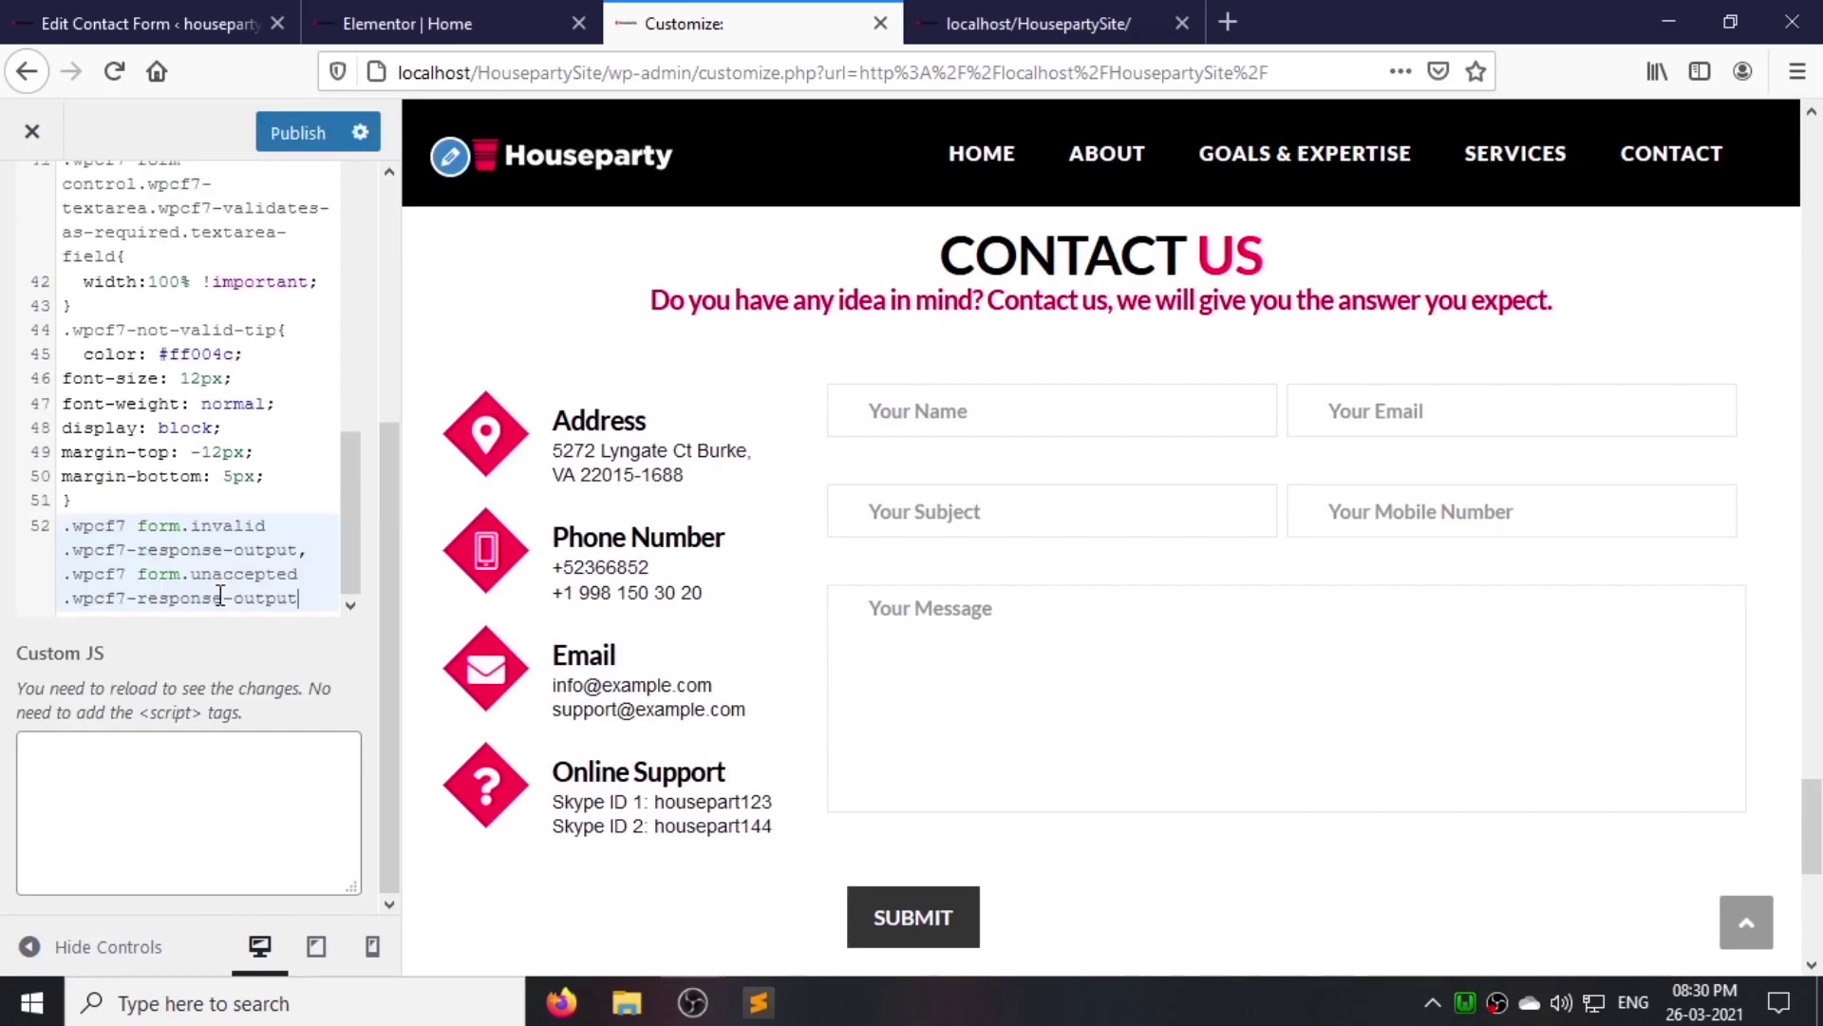
{"action": "type", "text": "{"}
{"action": "key", "text": "Return"}
{"action": "key", "text": "alt+Tab"}
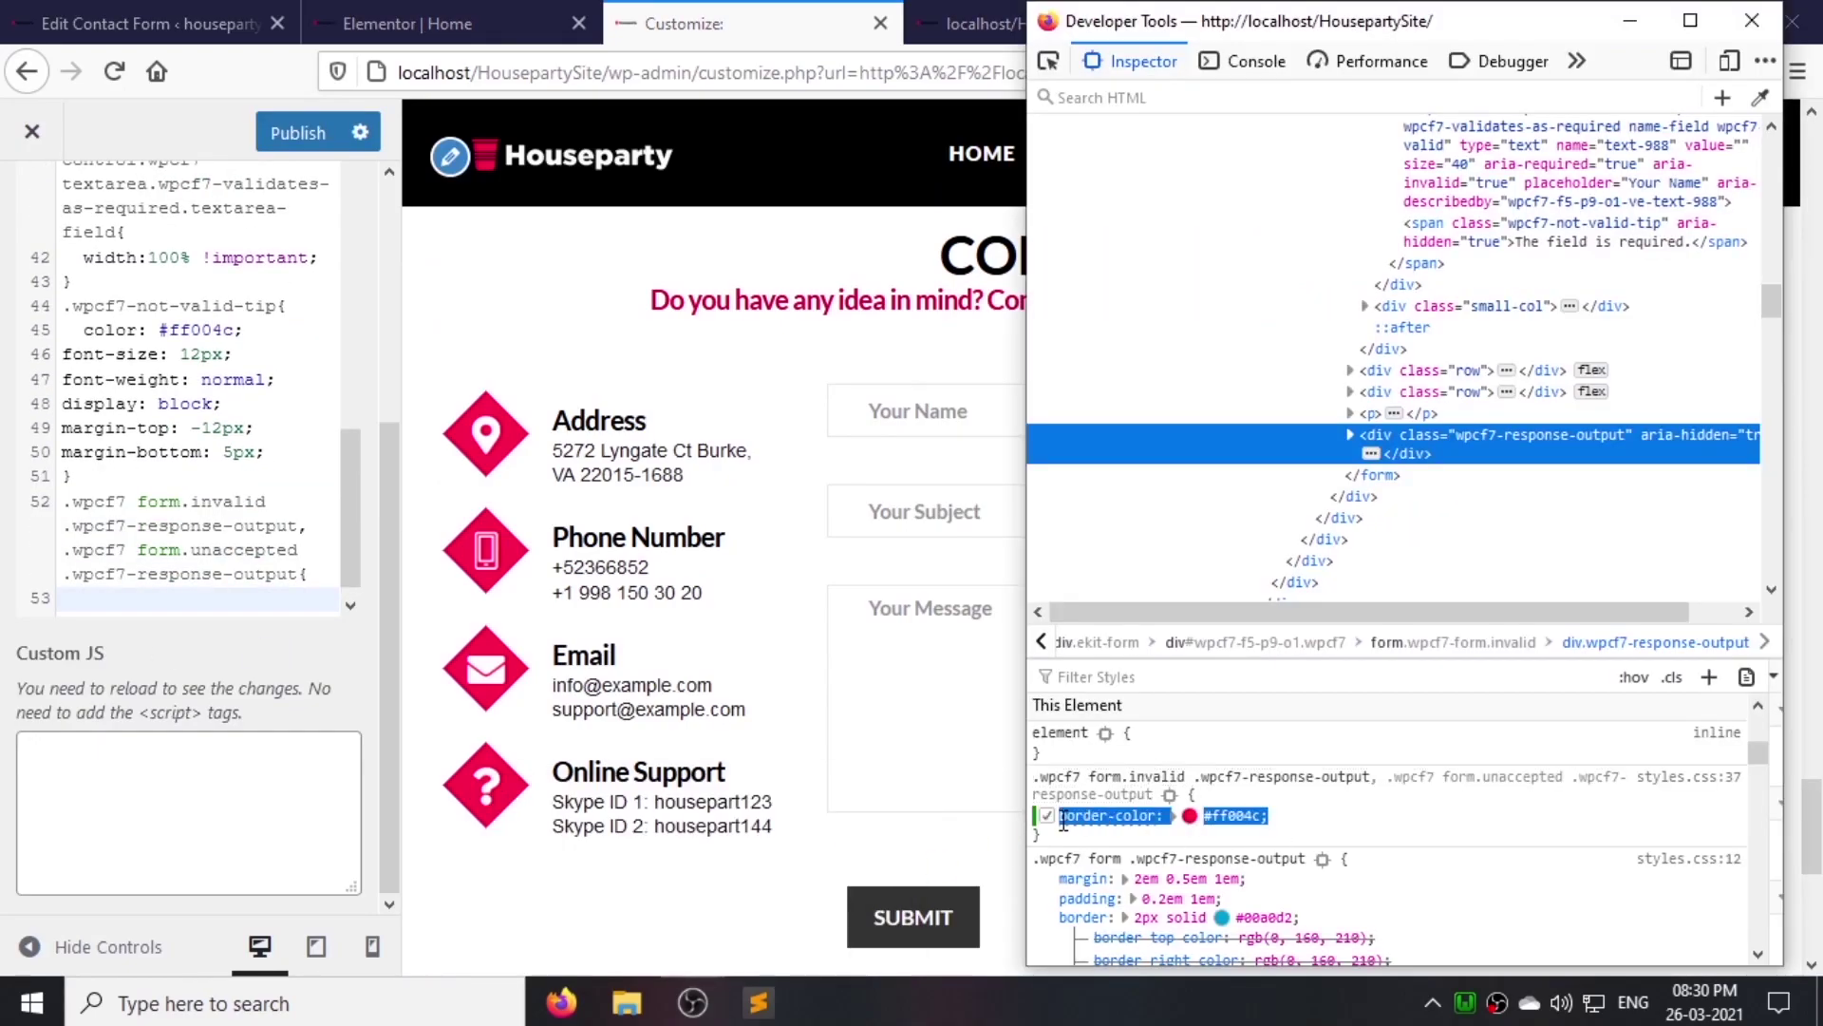
{"action": "key", "text": "ctrl+c"}
{"action": "key", "text": "alt+Tab"}
{"action": "key", "text": "ctrl+v"}
Step: Test margin 0 on the error box in developer tools, then add margin:0; to its rule
{"action": "left_click", "coordinate": [959, 22]}
{"action": "key", "text": "alt+Tab"}
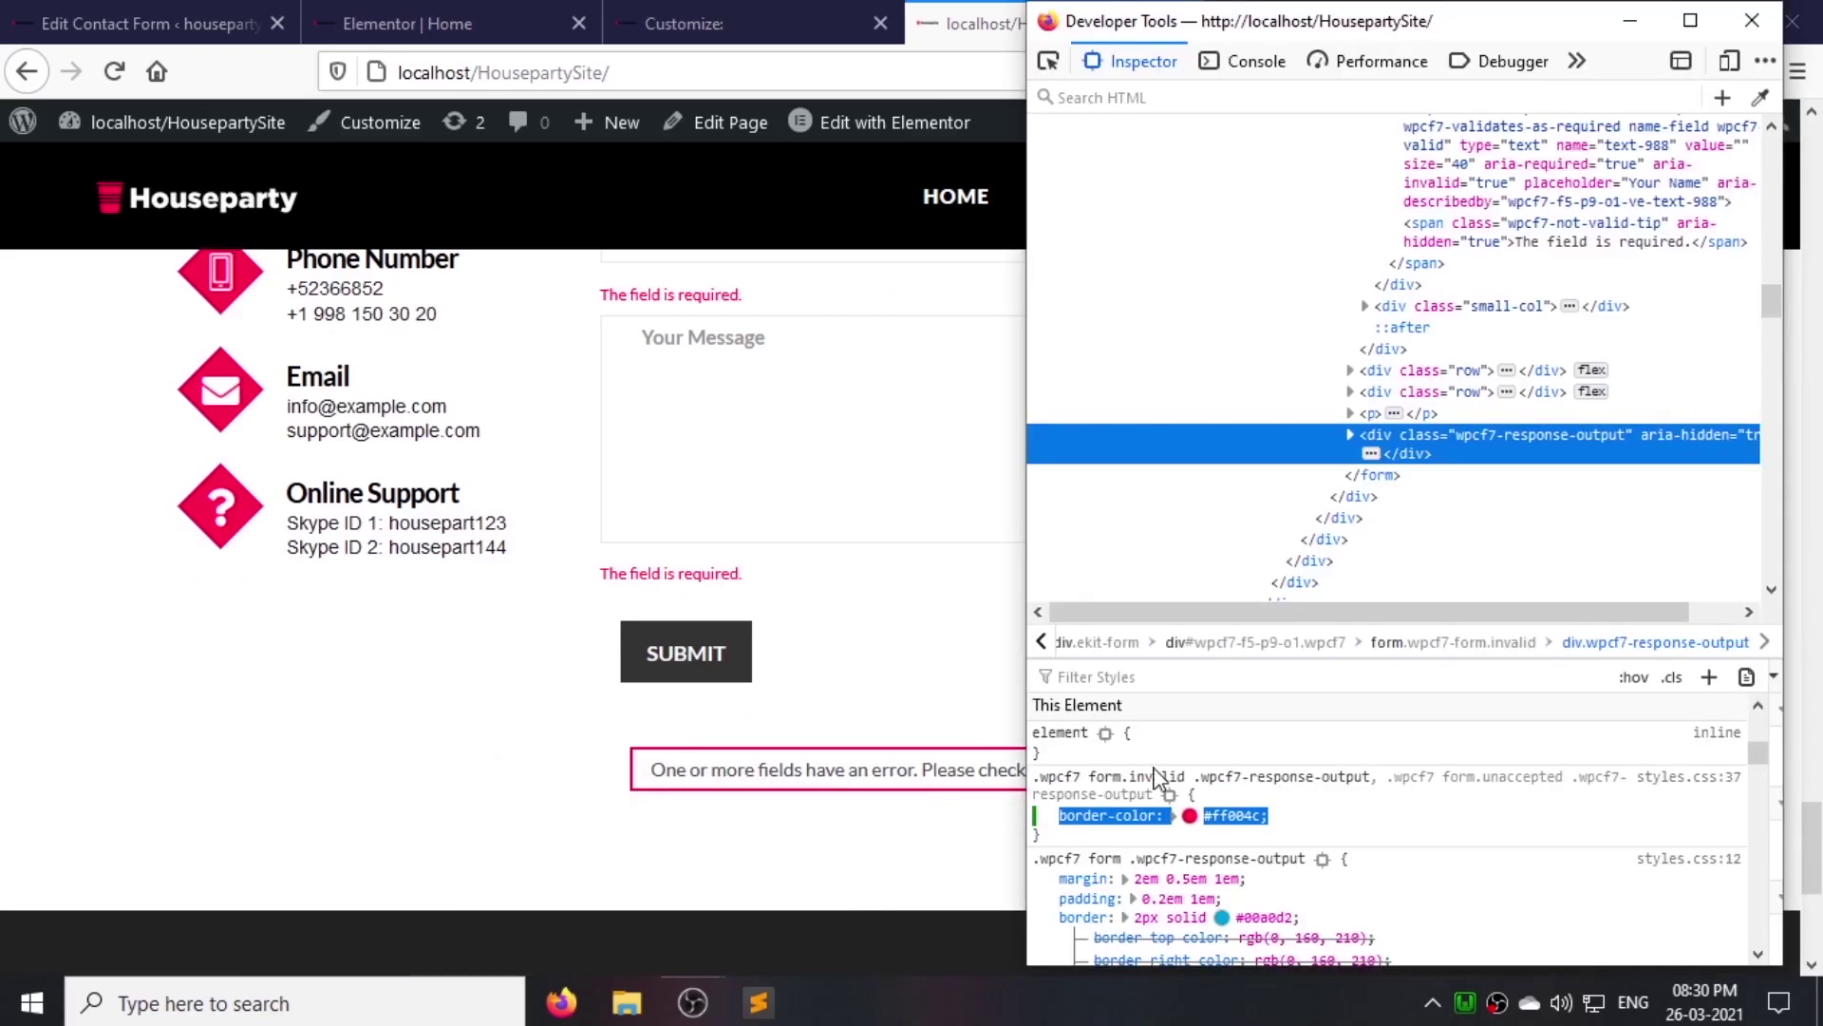
{"action": "left_click", "coordinate": [1152, 736]}
{"action": "type", "text": "margin"}
{"action": "key", "text": "Tab"}
{"action": "type", "text": "0"}
{"action": "left_click", "coordinate": [1162, 739]}
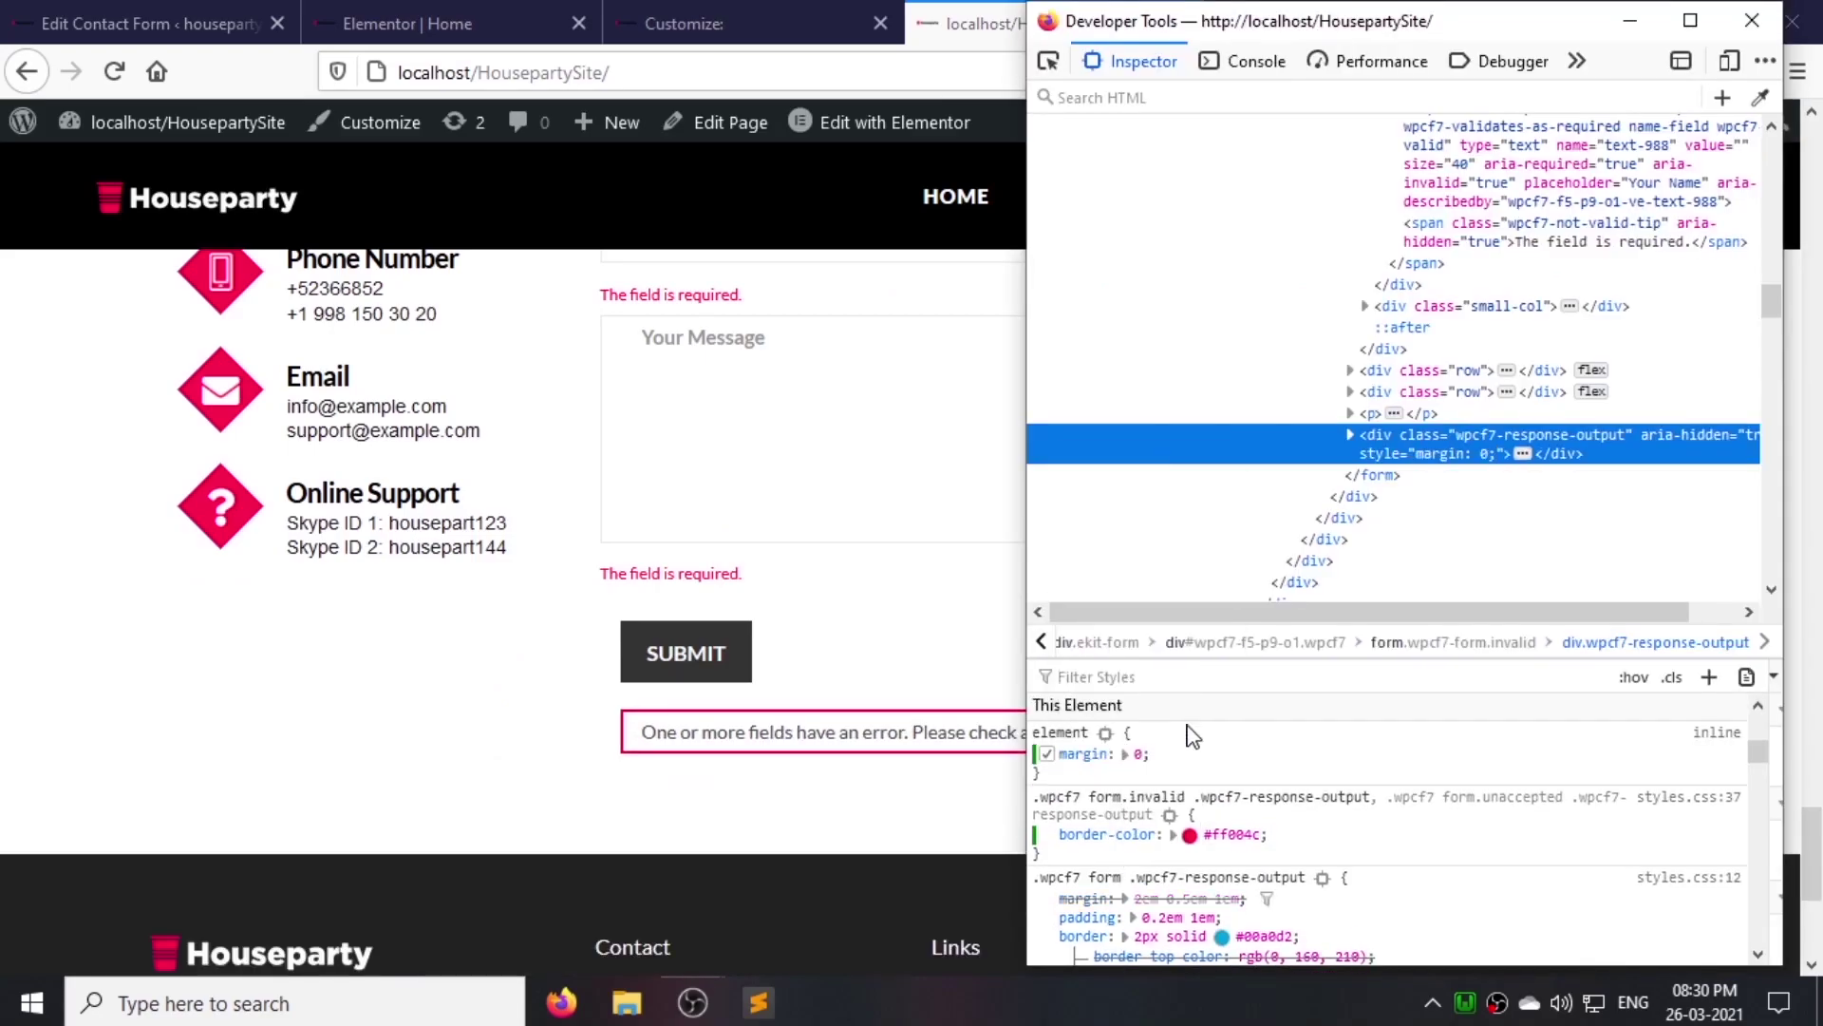
{"action": "left_click", "coordinate": [1631, 21]}
{"action": "key", "text": "ctrl+shift+Tab"}
{"action": "key", "text": "Return"}
{"action": "type", "text": "margin:0;"}
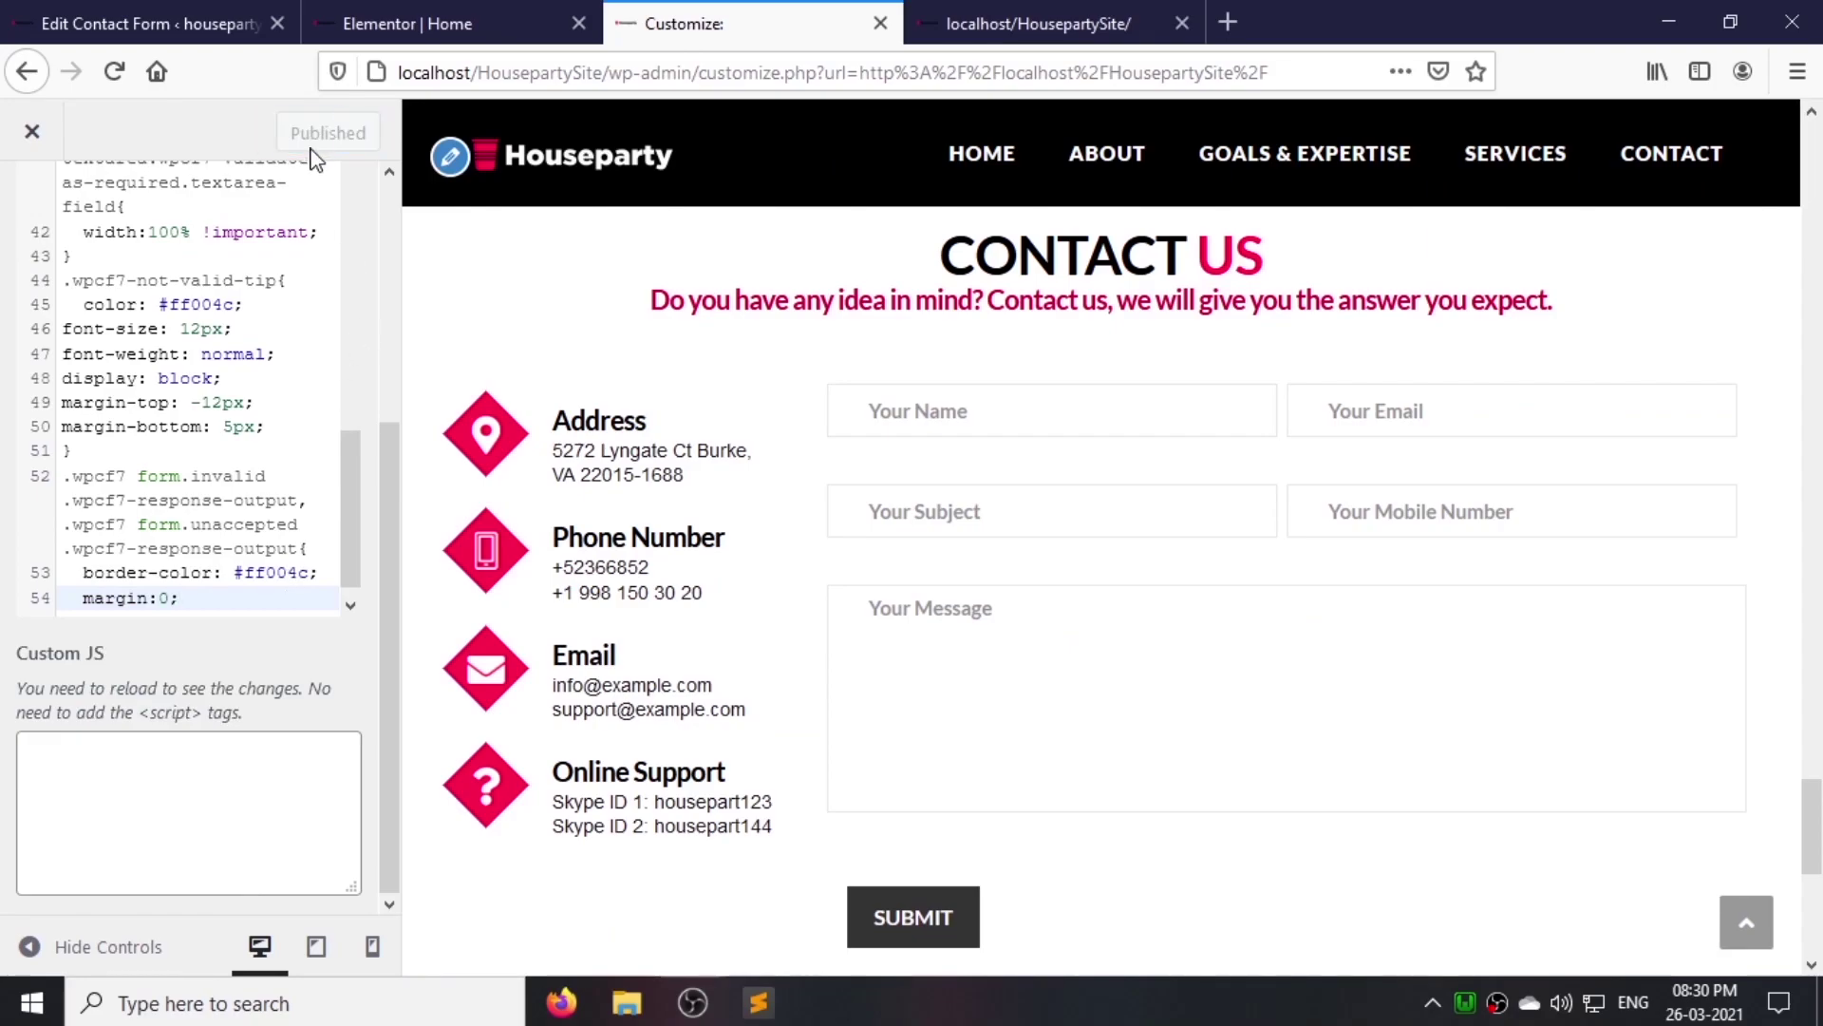
Step: Inspect the footer Home link to find its .hfe-menu-item class name
{"action": "left_click", "coordinate": [1007, 23]}
{"action": "scroll", "coordinate": [944, 663], "scroll_direction": "down", "scroll_amount": 5}
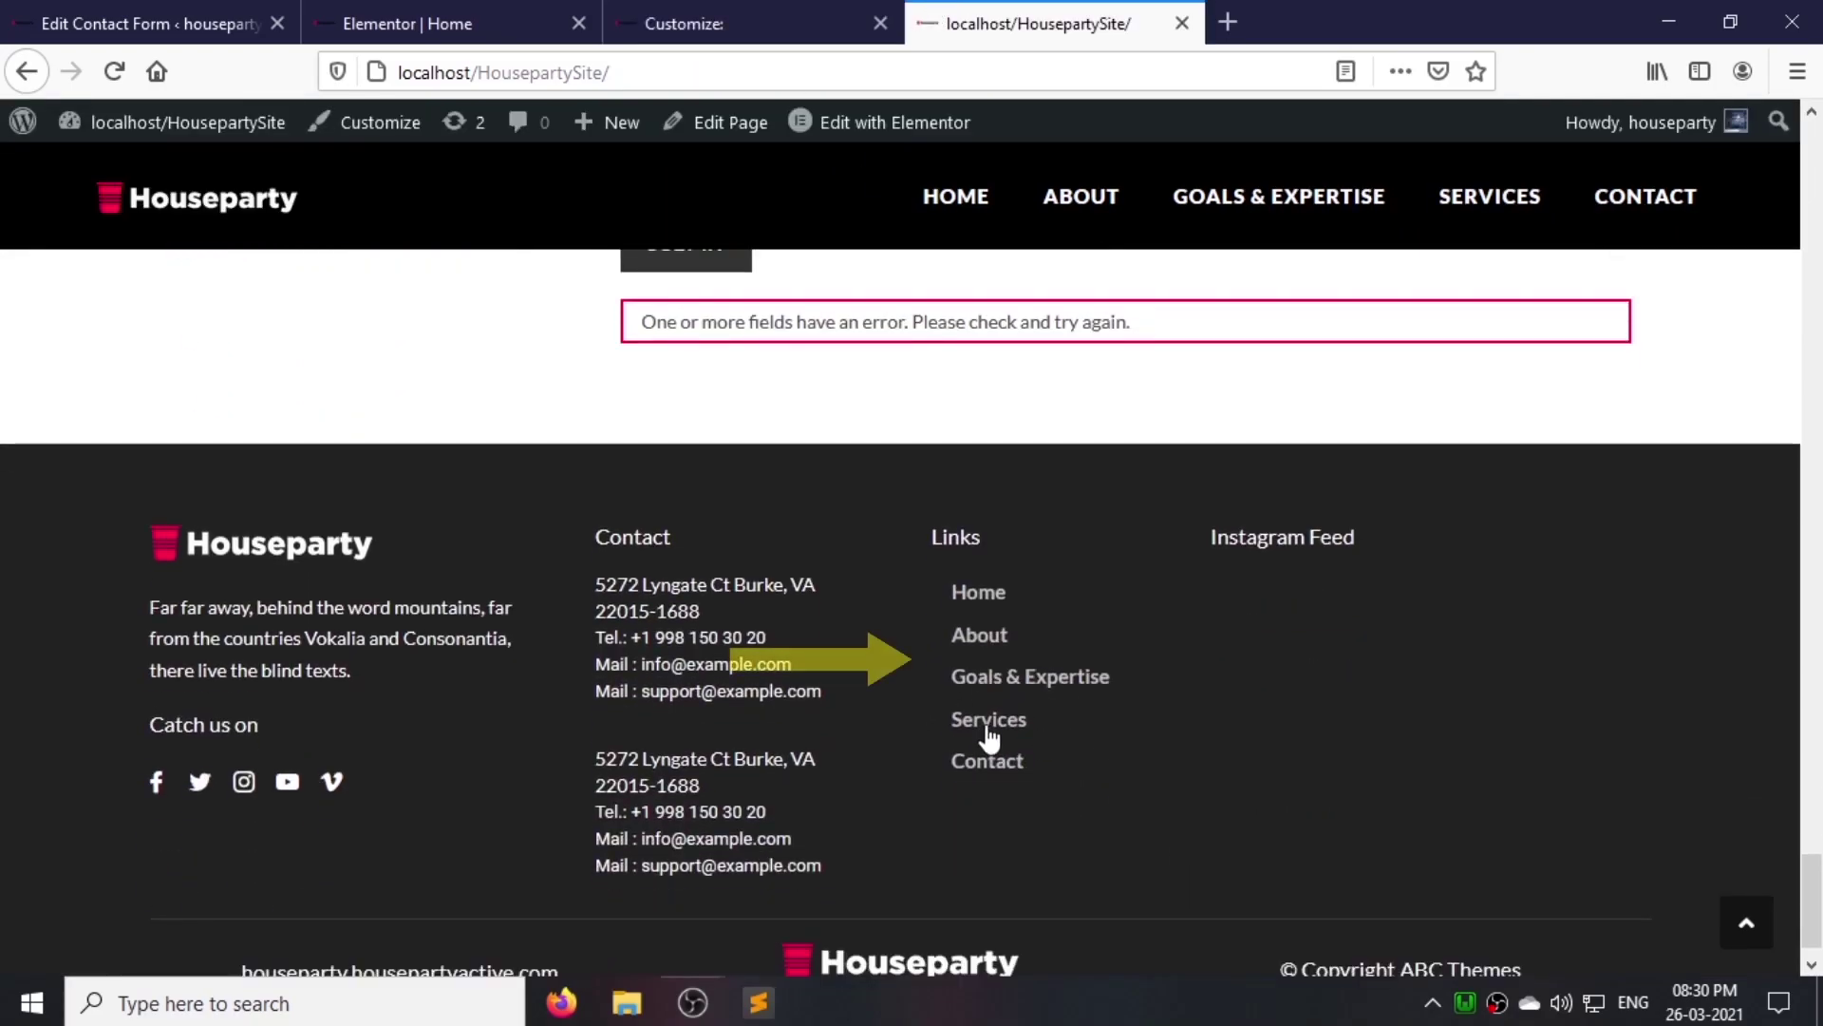
{"action": "right_click", "coordinate": [988, 591]}
{"action": "left_click", "coordinate": [1062, 926]}
{"action": "double_click", "coordinate": [931, 205]}
{"action": "left_click", "coordinate": [1628, 23]}
{"action": "left_click", "coordinate": [687, 36]}
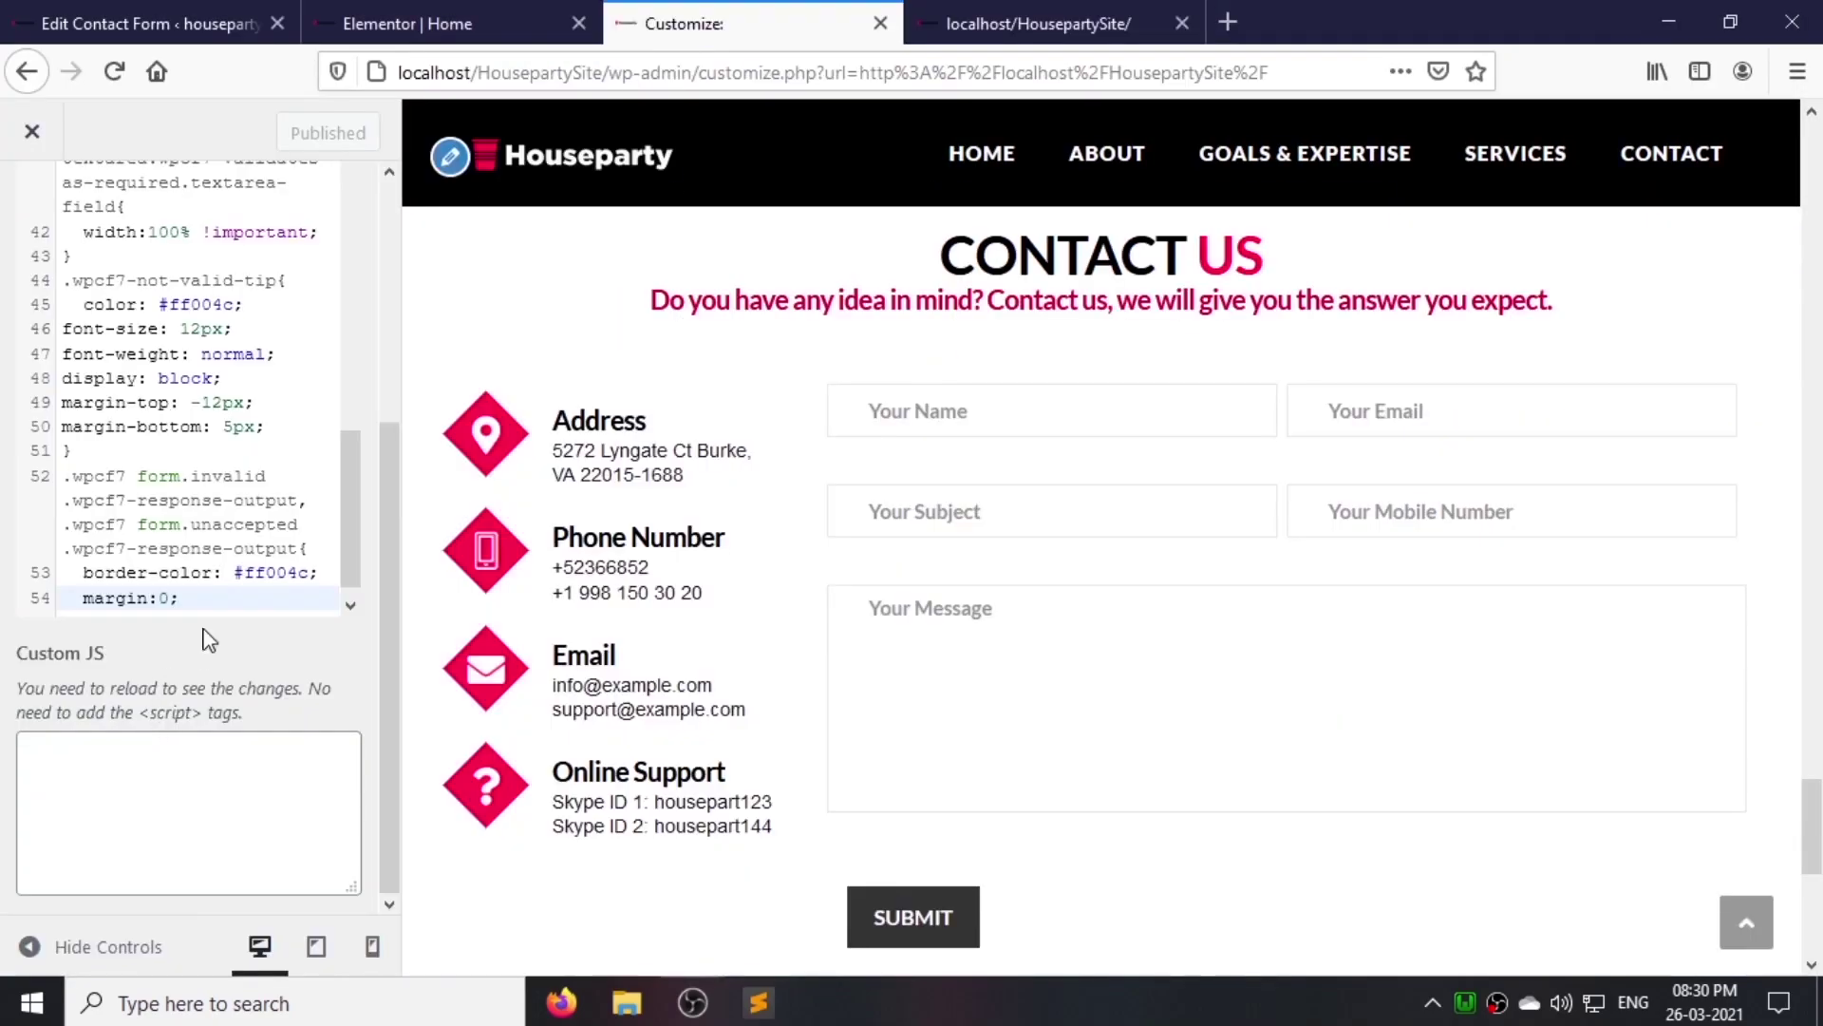
Step: Close the error box rule and add .hfe-menu-item { padding-left: 0 !important }
{"action": "left_click", "coordinate": [231, 598]}
{"action": "key", "text": "Return"}
{"action": "type", "text": "}"}
{"action": "key", "text": "Return"}
{"action": "type", "text": ".hfe-menu-item{"}
{"action": "key", "text": "Return"}
{"action": "type", "text": "p"}
{"action": "key", "text": "Down"}
{"action": "key", "text": "Return"}
{"action": "type", "text": ": 0 !important;"}
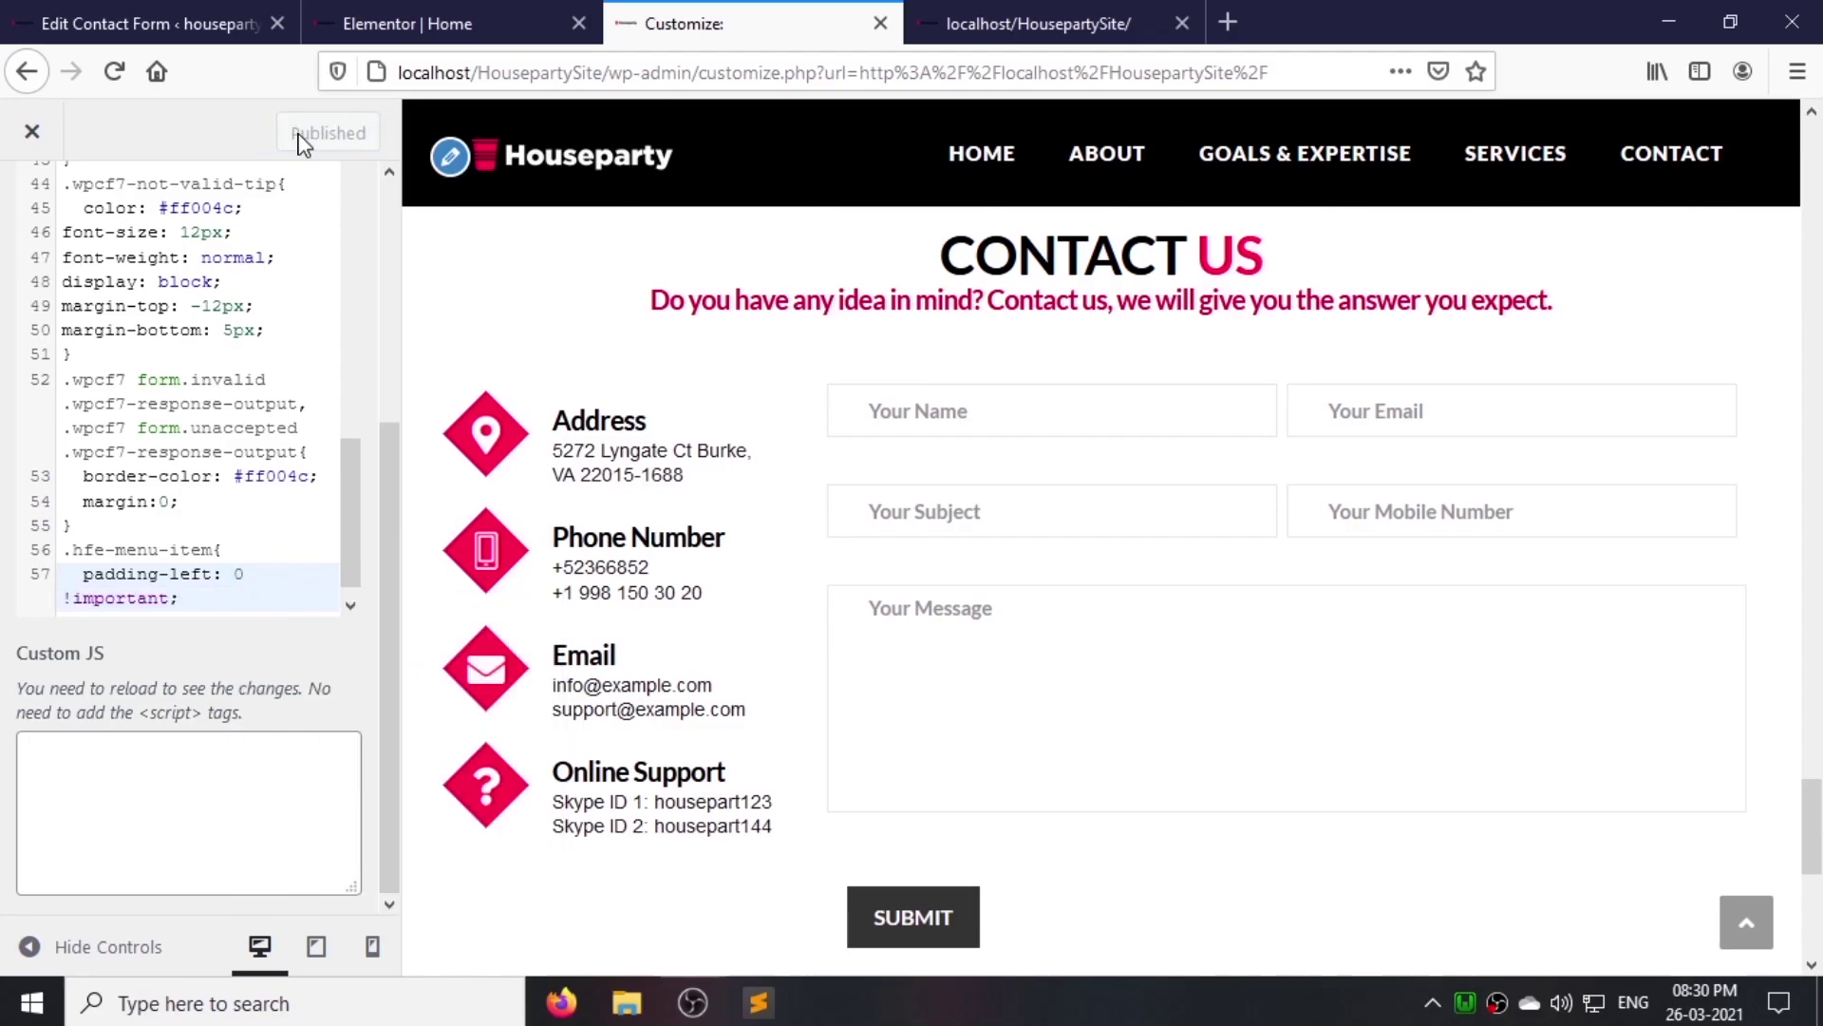
{"action": "left_click", "coordinate": [1040, 23]}
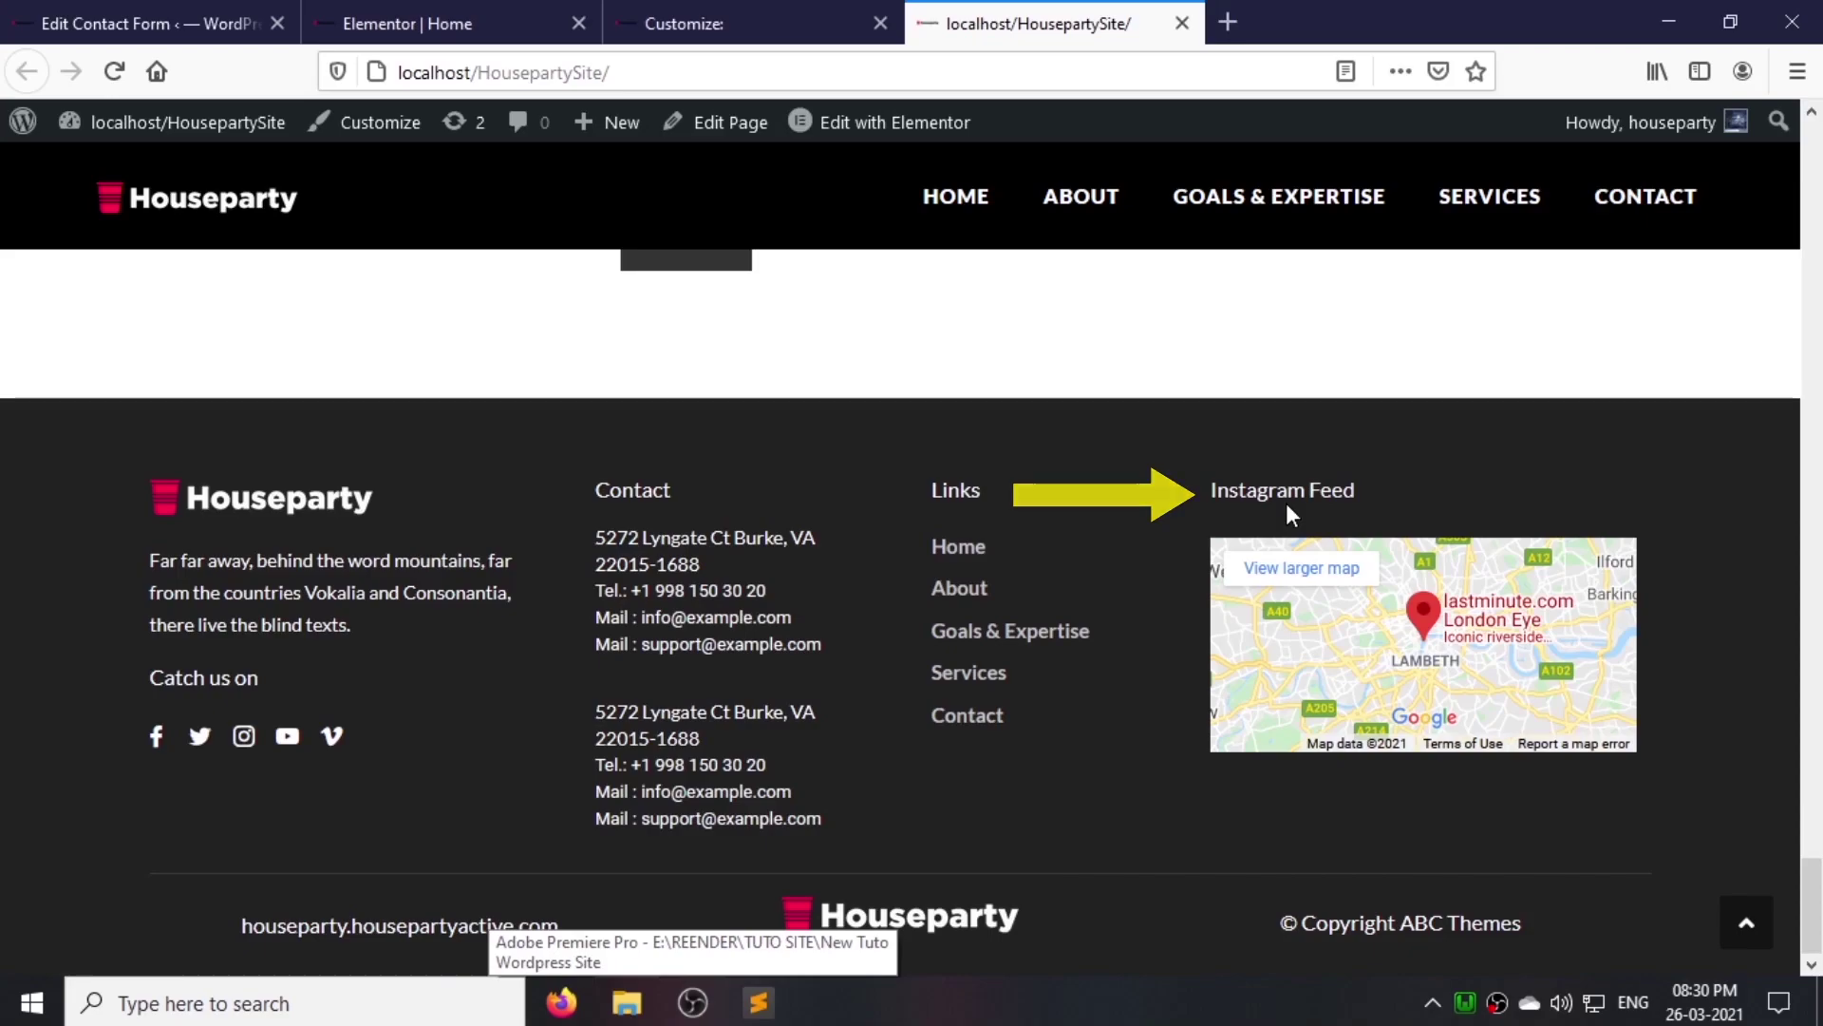
Step: Retitle the footer's Instagram Feed heading to Location and reload the live site
{"action": "left_click", "coordinate": [558, 14]}
{"action": "left_click", "coordinate": [209, 378]}
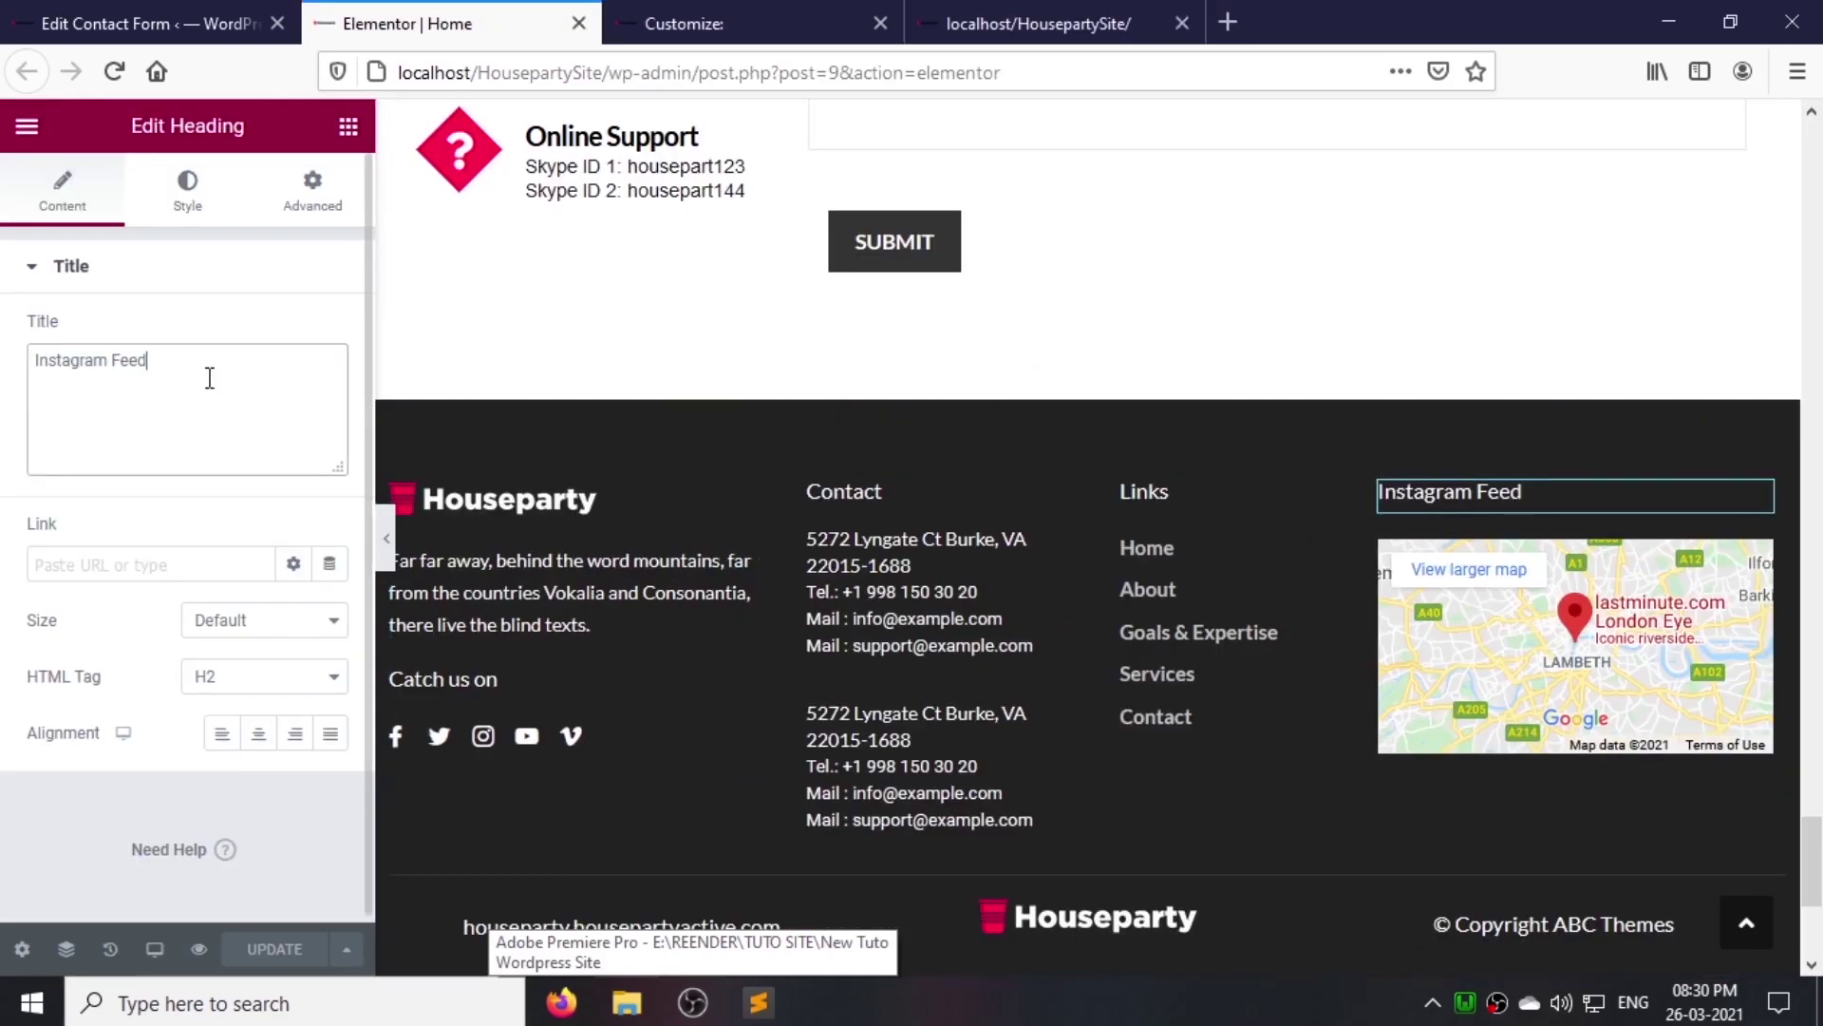
{"action": "key", "text": "ctrl+a"}
{"action": "type", "text": "L"}
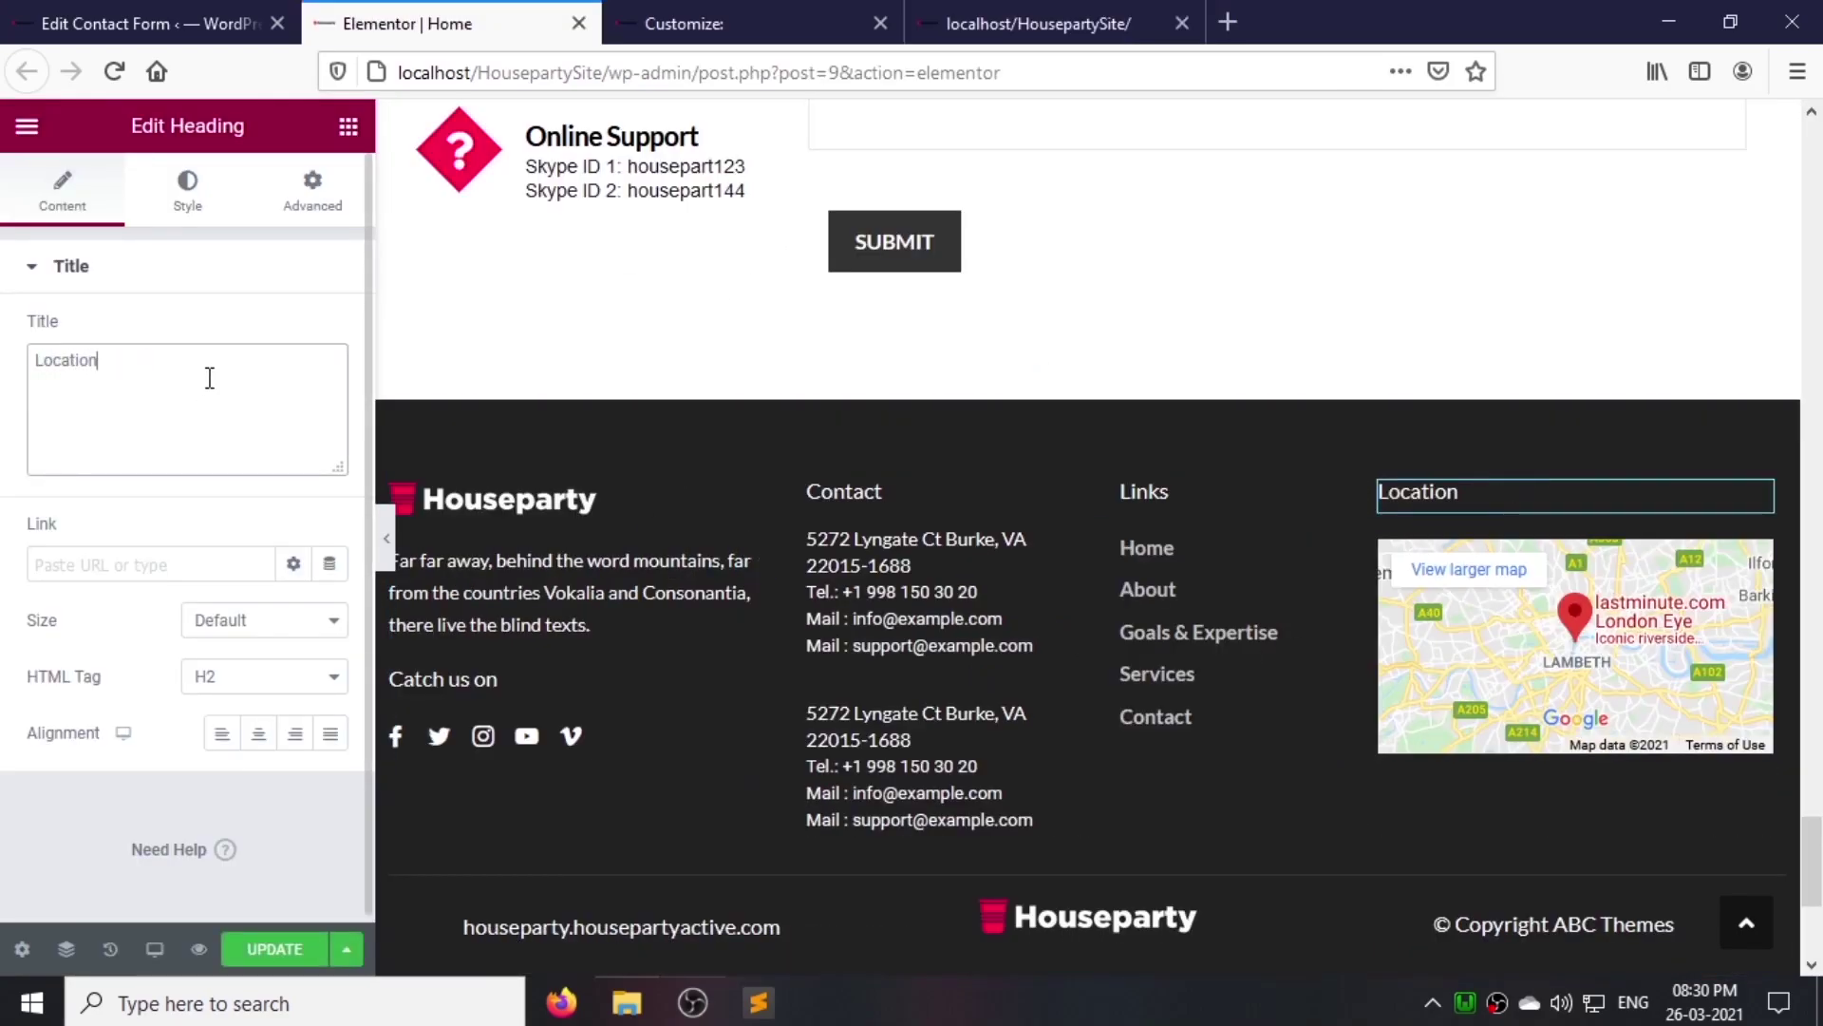
{"action": "left_click", "coordinate": [1030, 23]}
{"action": "key", "text": "F5"}
{"action": "middle_click", "coordinate": [1202, 355]}
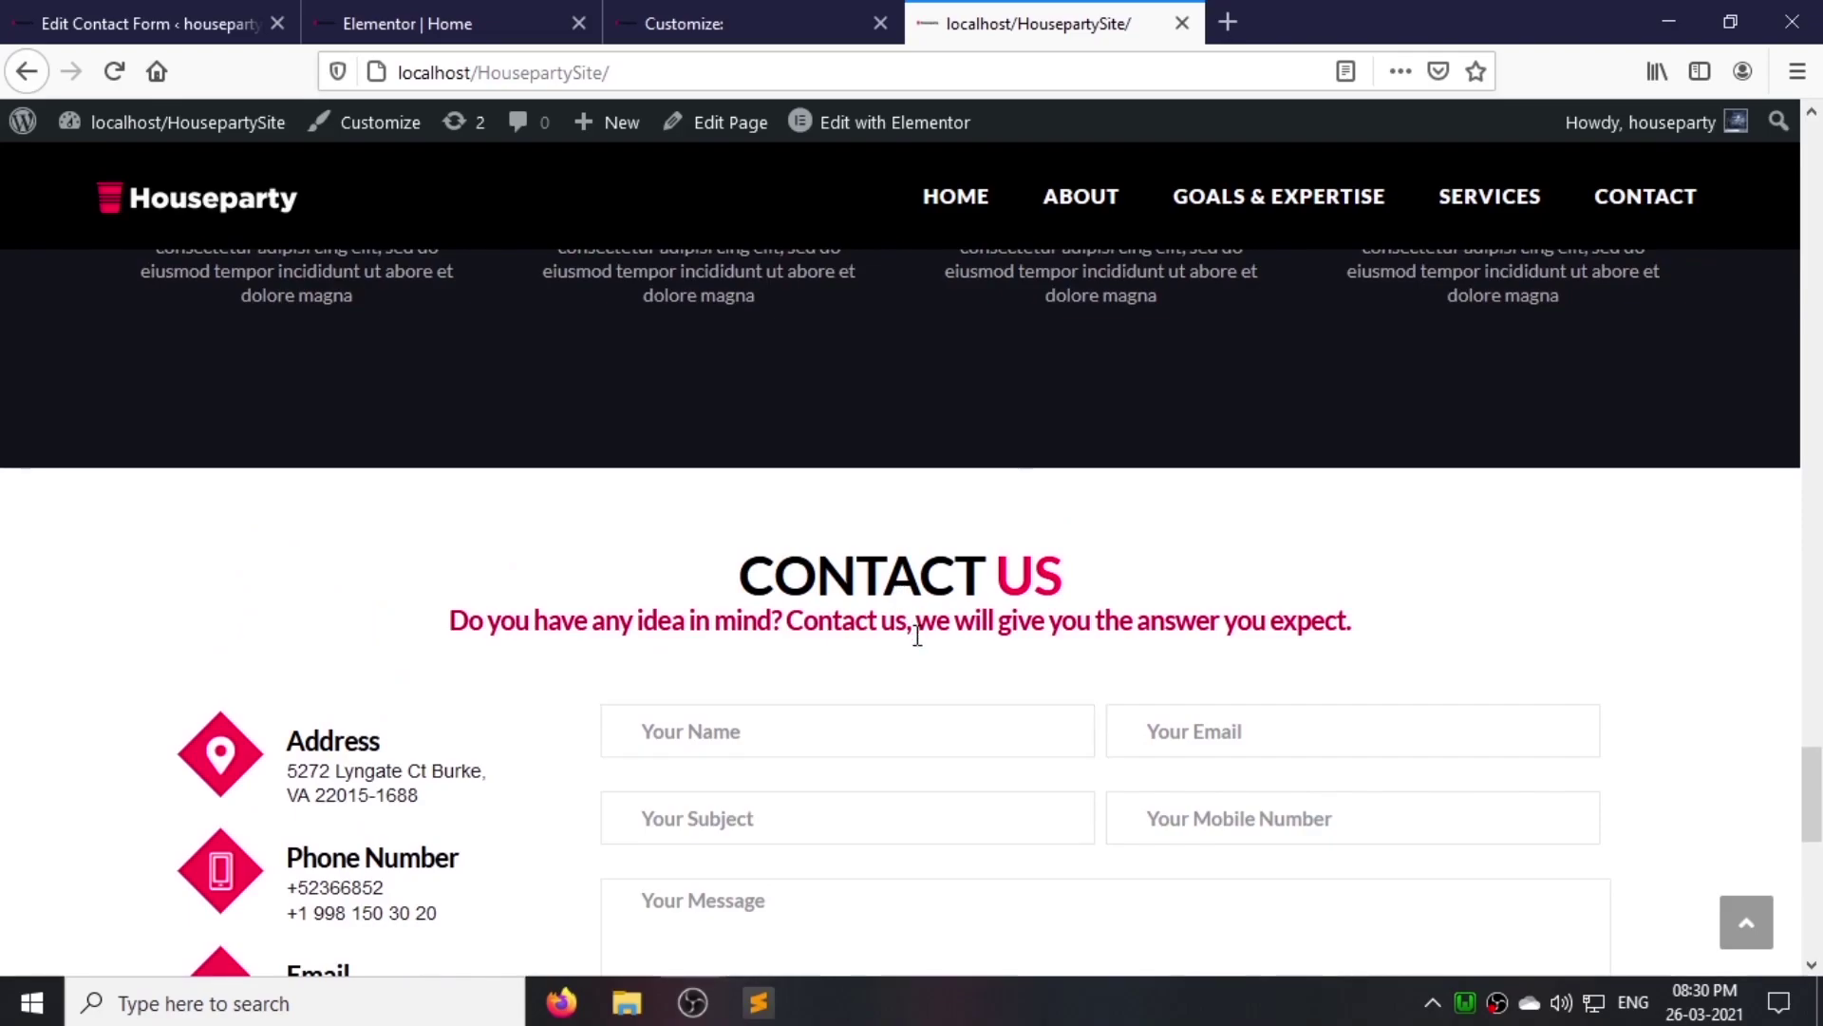
Step: Set the Contact Us tagline's typography style to Italic and save
{"action": "left_click", "coordinate": [408, 23]}
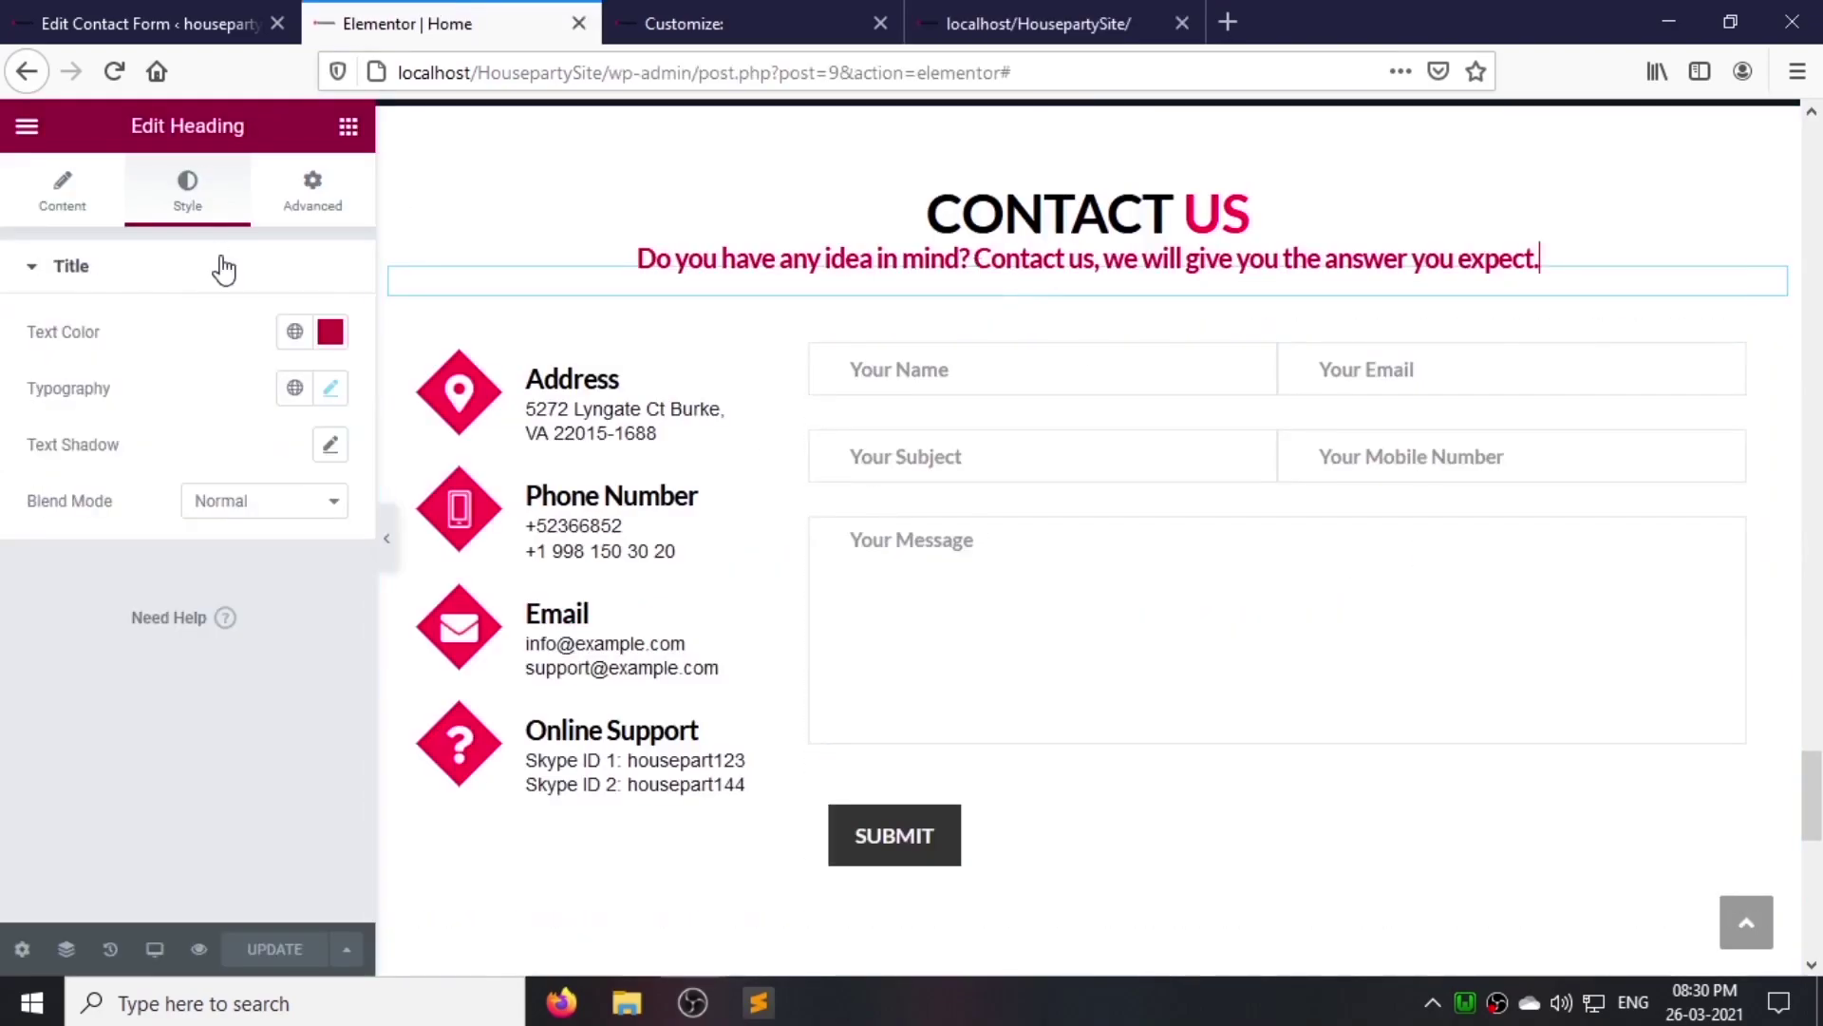
{"action": "left_click", "coordinate": [330, 390]}
{"action": "left_click", "coordinate": [255, 767]}
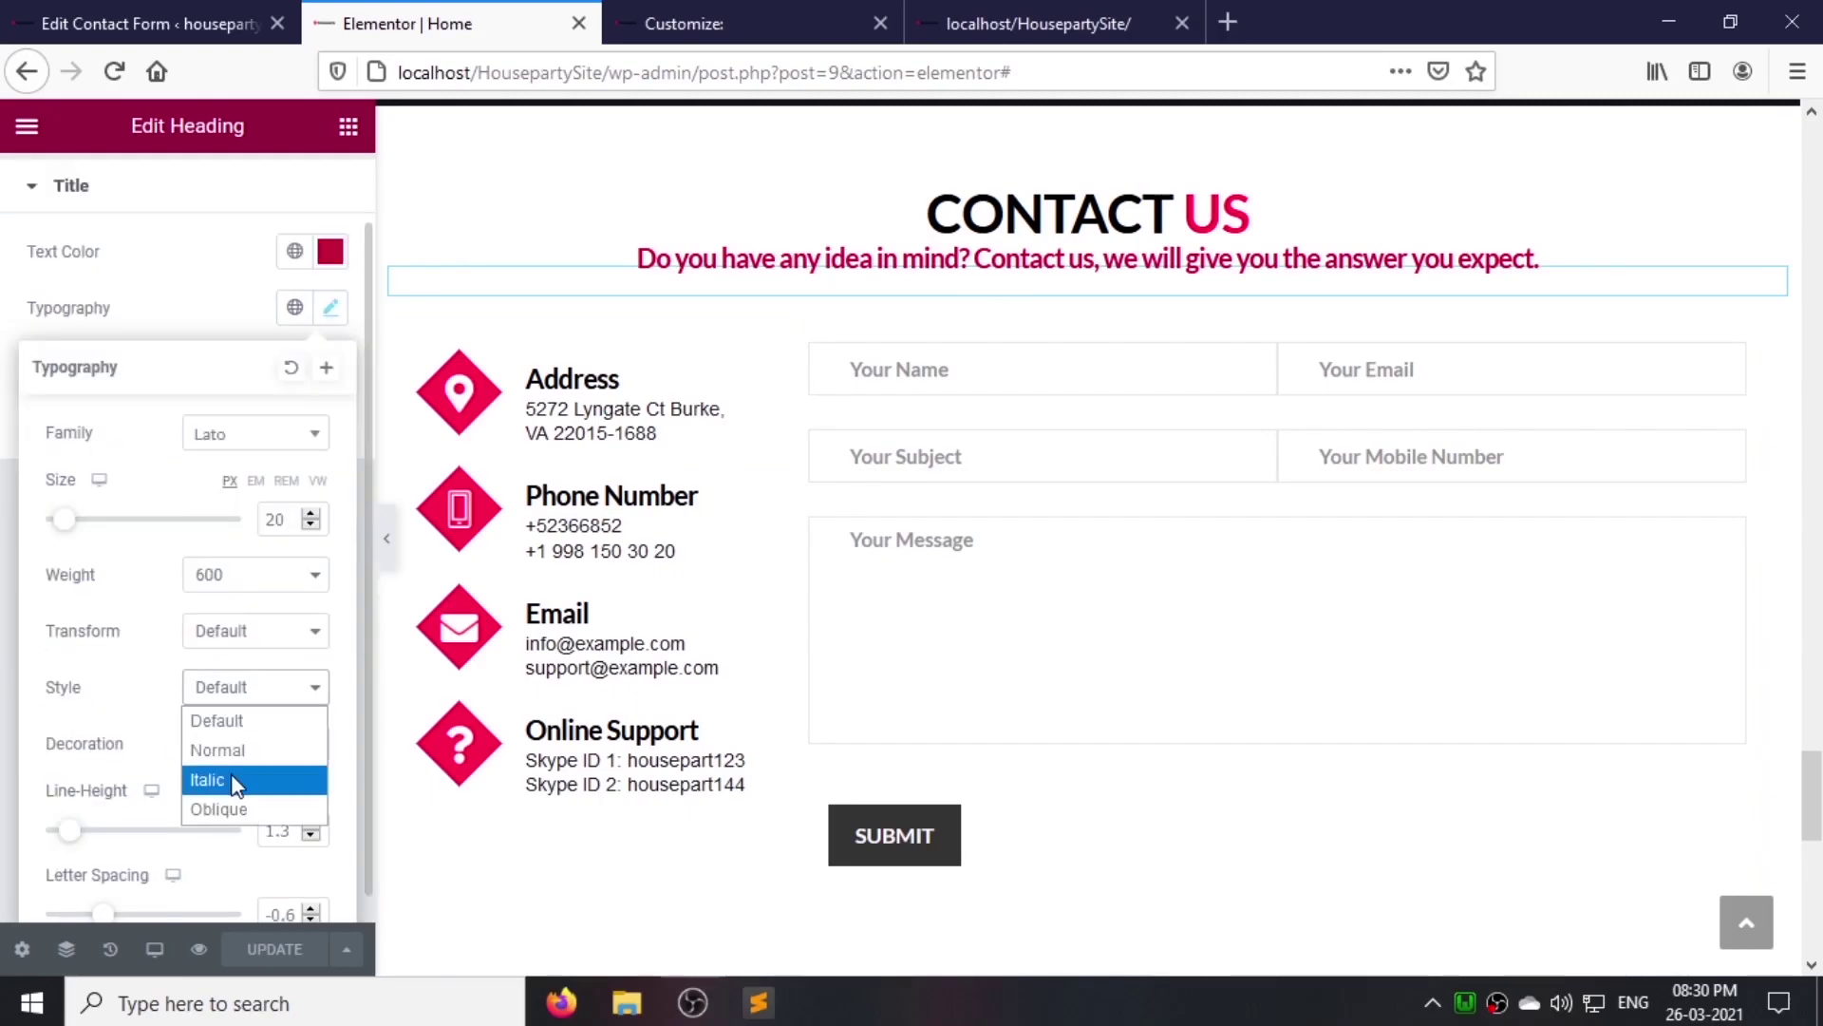
{"action": "left_click", "coordinate": [244, 779]}
{"action": "left_click", "coordinate": [285, 948]}
Step: Give the tagline a -15 top margin, update, and check it on the reloaded site
{"action": "left_click", "coordinate": [306, 199]}
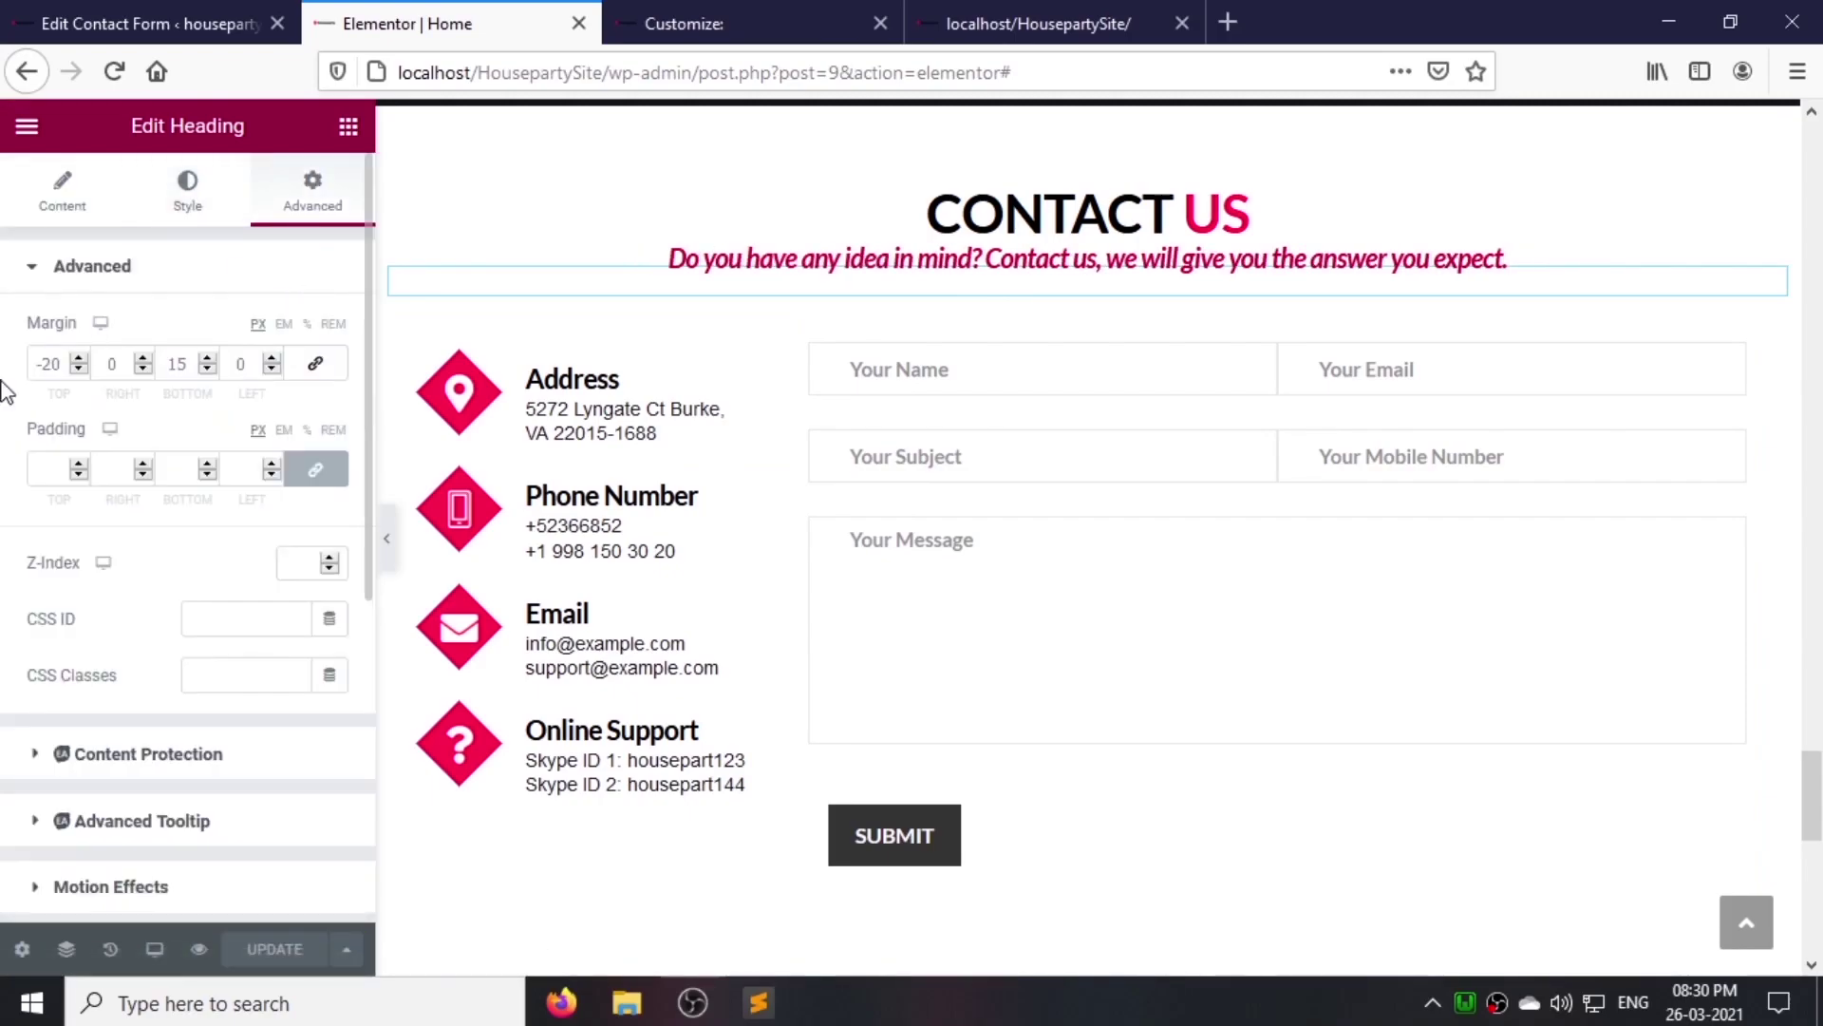
{"action": "type", "text": "-15"}
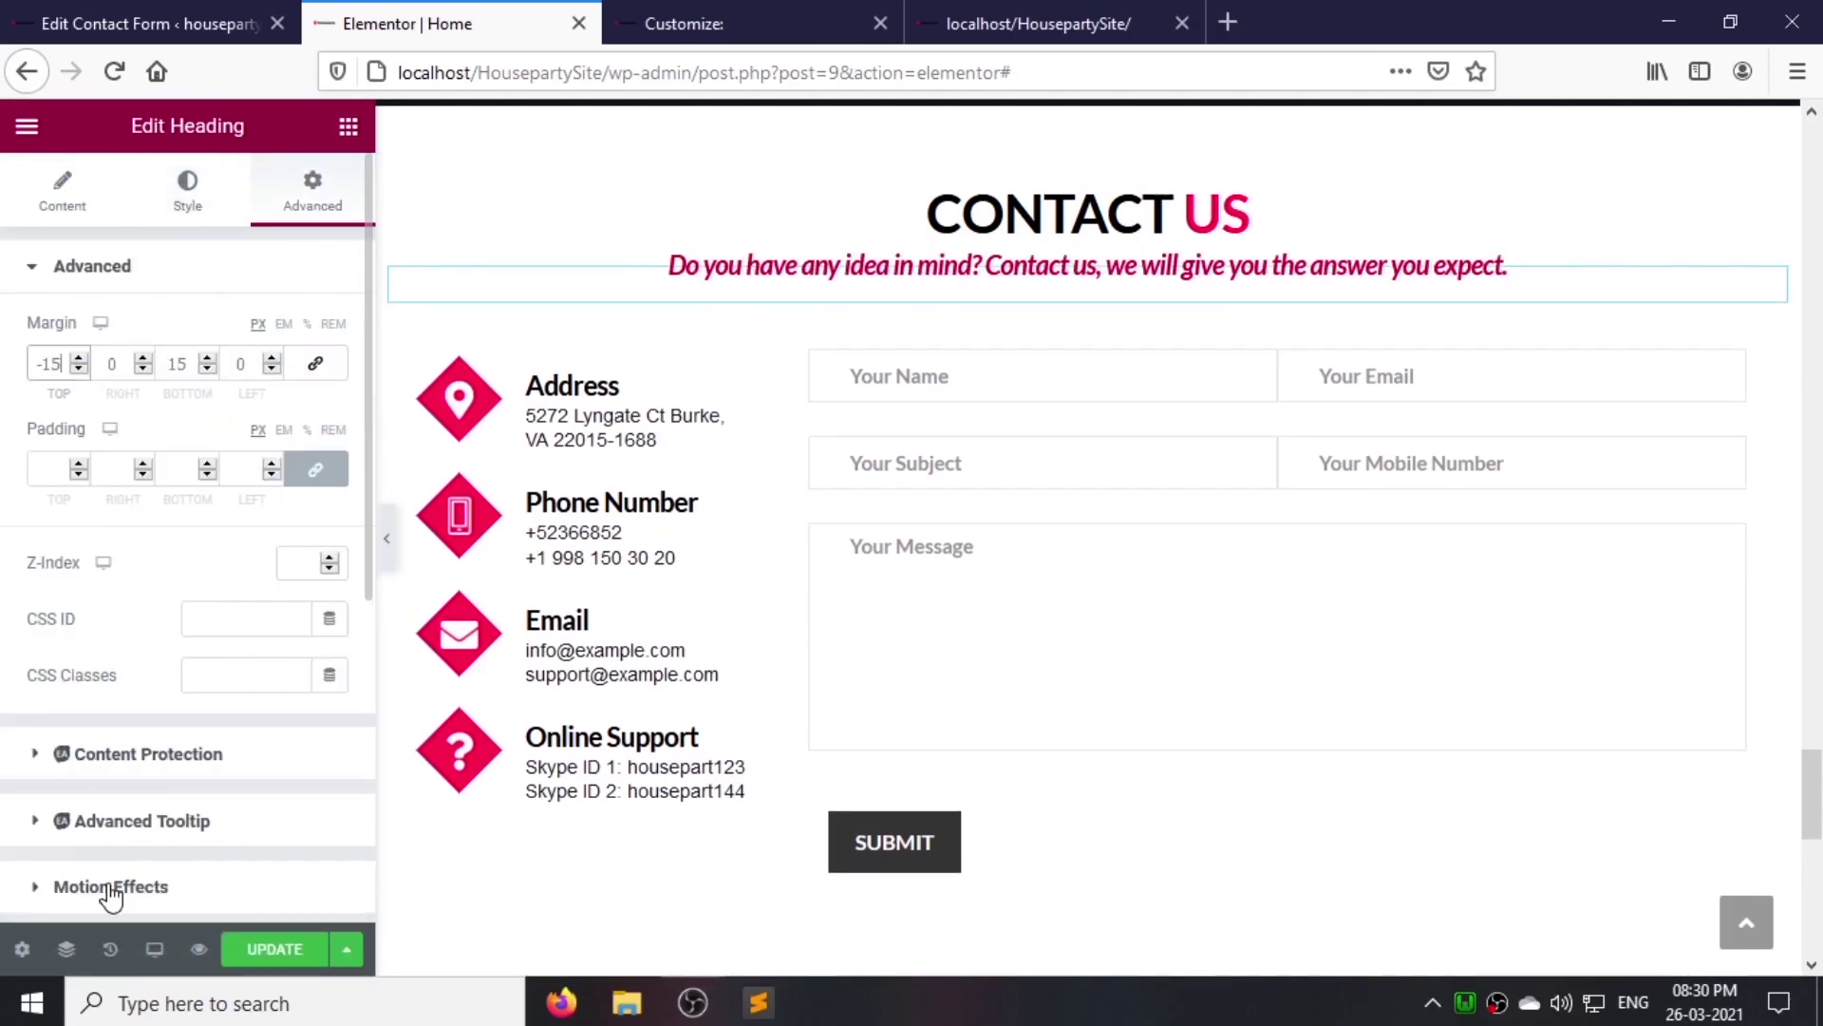
{"action": "left_click", "coordinate": [256, 961]}
{"action": "left_click", "coordinate": [1092, 29]}
{"action": "key", "text": "F5"}
{"action": "scroll", "coordinate": [830, 412], "scroll_direction": "down", "scroll_amount": 2}
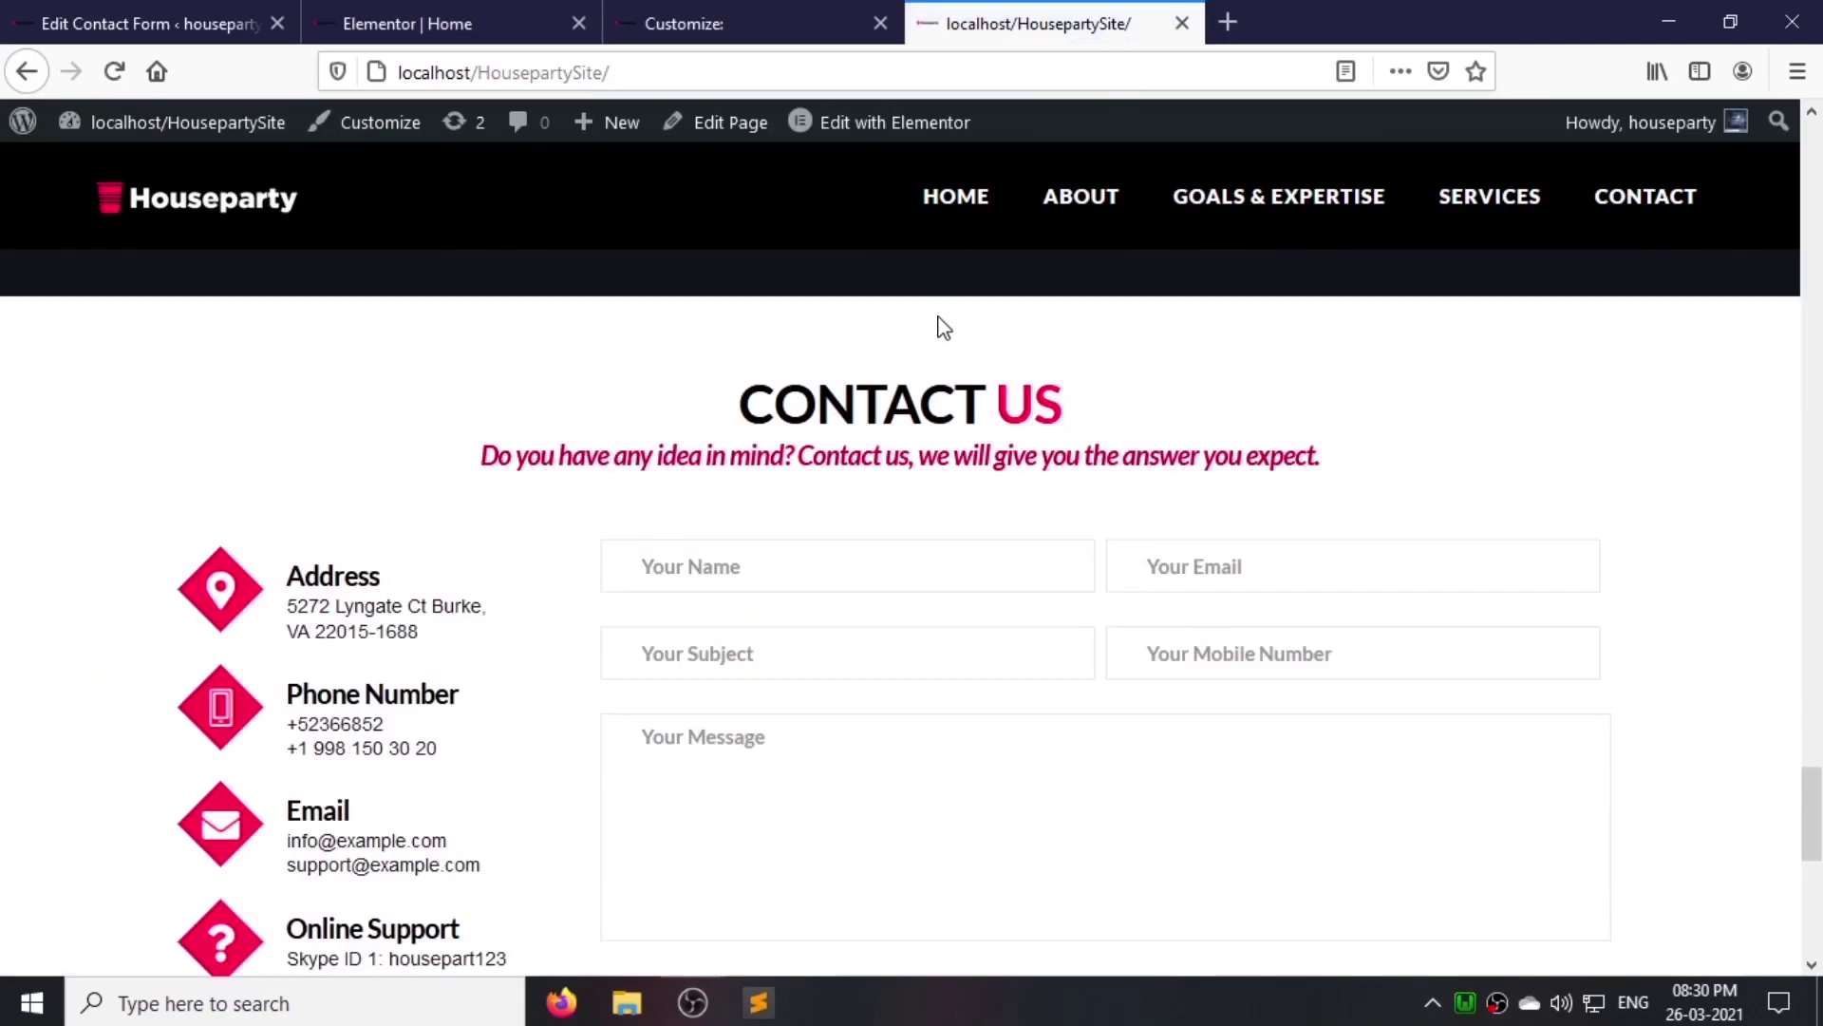
{"action": "scroll", "coordinate": [838, 551], "scroll_direction": "down", "scroll_amount": 3}
{"action": "scroll", "coordinate": [853, 629], "scroll_direction": "up", "scroll_amount": 2}
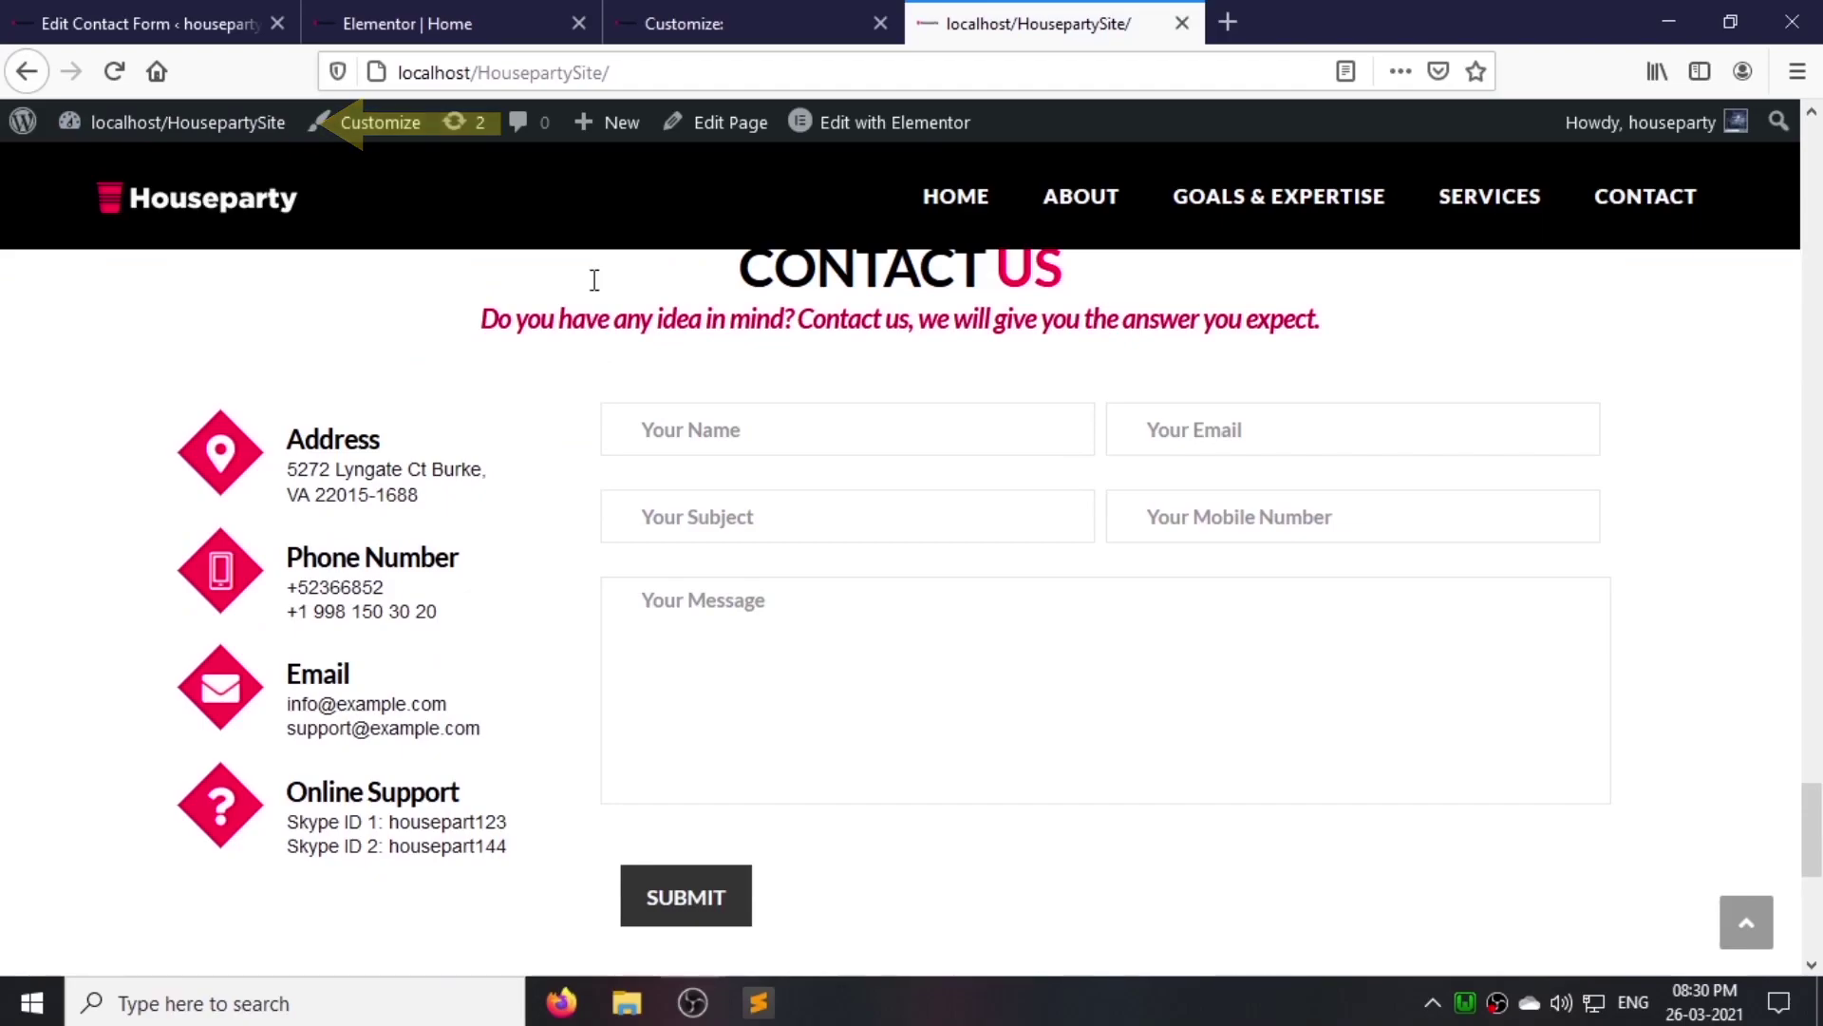
Step: Set the Site Identity title to housepartySite and publish
{"action": "left_click", "coordinate": [693, 27]}
{"action": "left_click_drag", "start_coordinate": [385, 570], "coordinate": [392, 255]}
{"action": "left_click", "coordinate": [35, 241]}
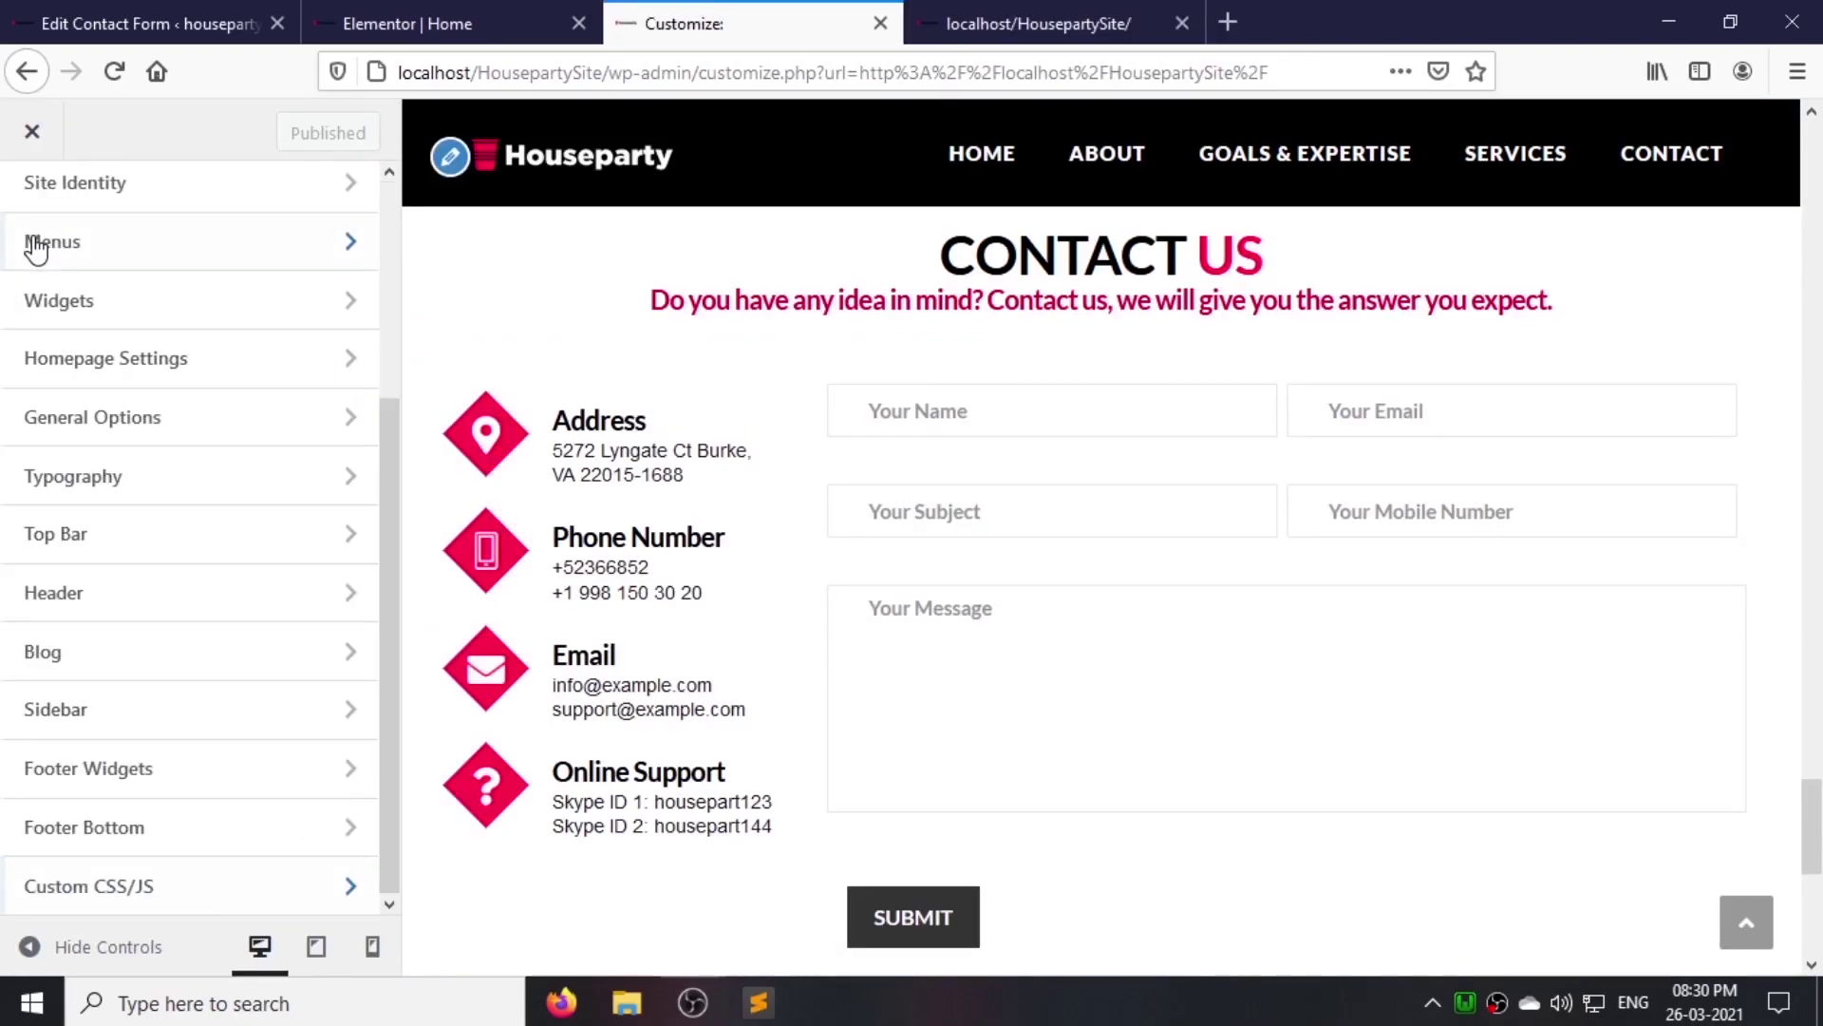
{"action": "scroll", "coordinate": [42, 380], "scroll_direction": "up", "scroll_amount": 3}
{"action": "left_click", "coordinate": [98, 489]}
{"action": "left_click", "coordinate": [201, 359]}
{"action": "type", "text": "housepartySite"}
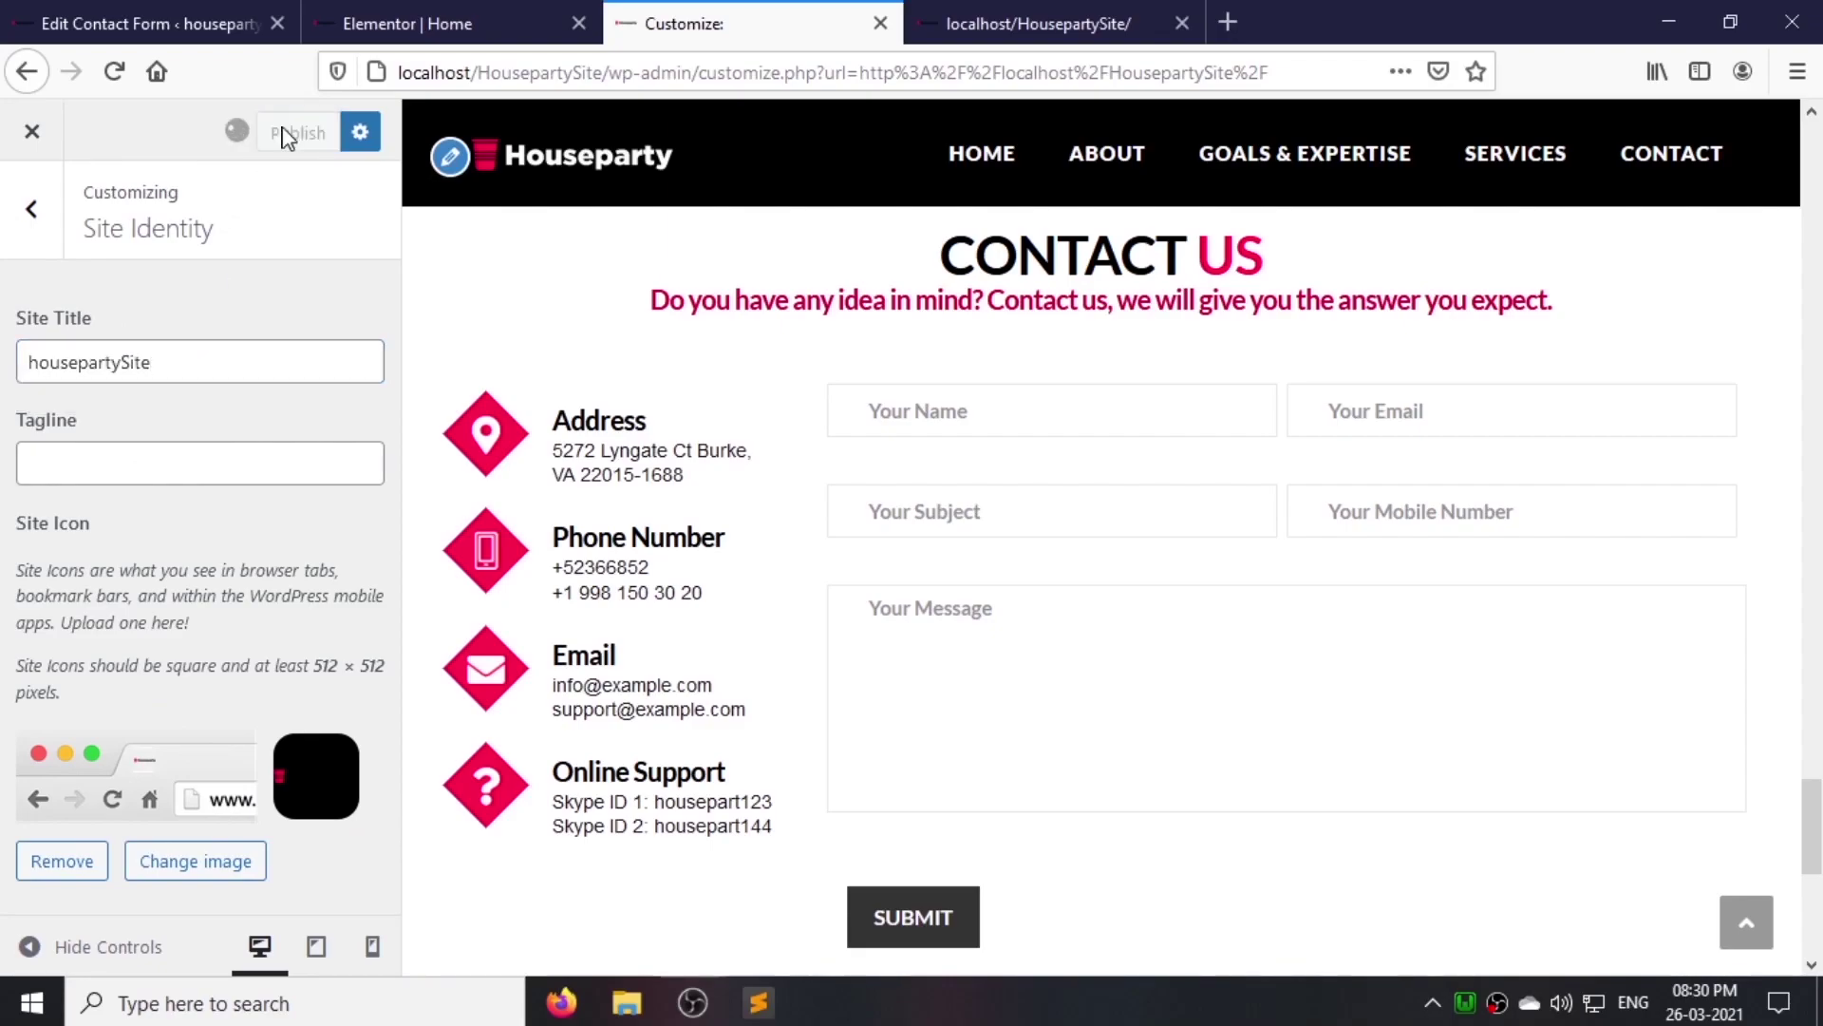
{"action": "left_click", "coordinate": [1040, 23]}
Step: Review the live page, jumping to the top, About, Goals & Expertise and Services sections
{"action": "left_click_drag", "start_coordinate": [1813, 858], "coordinate": [1814, 237]}
{"action": "middle_click", "coordinate": [913, 379]}
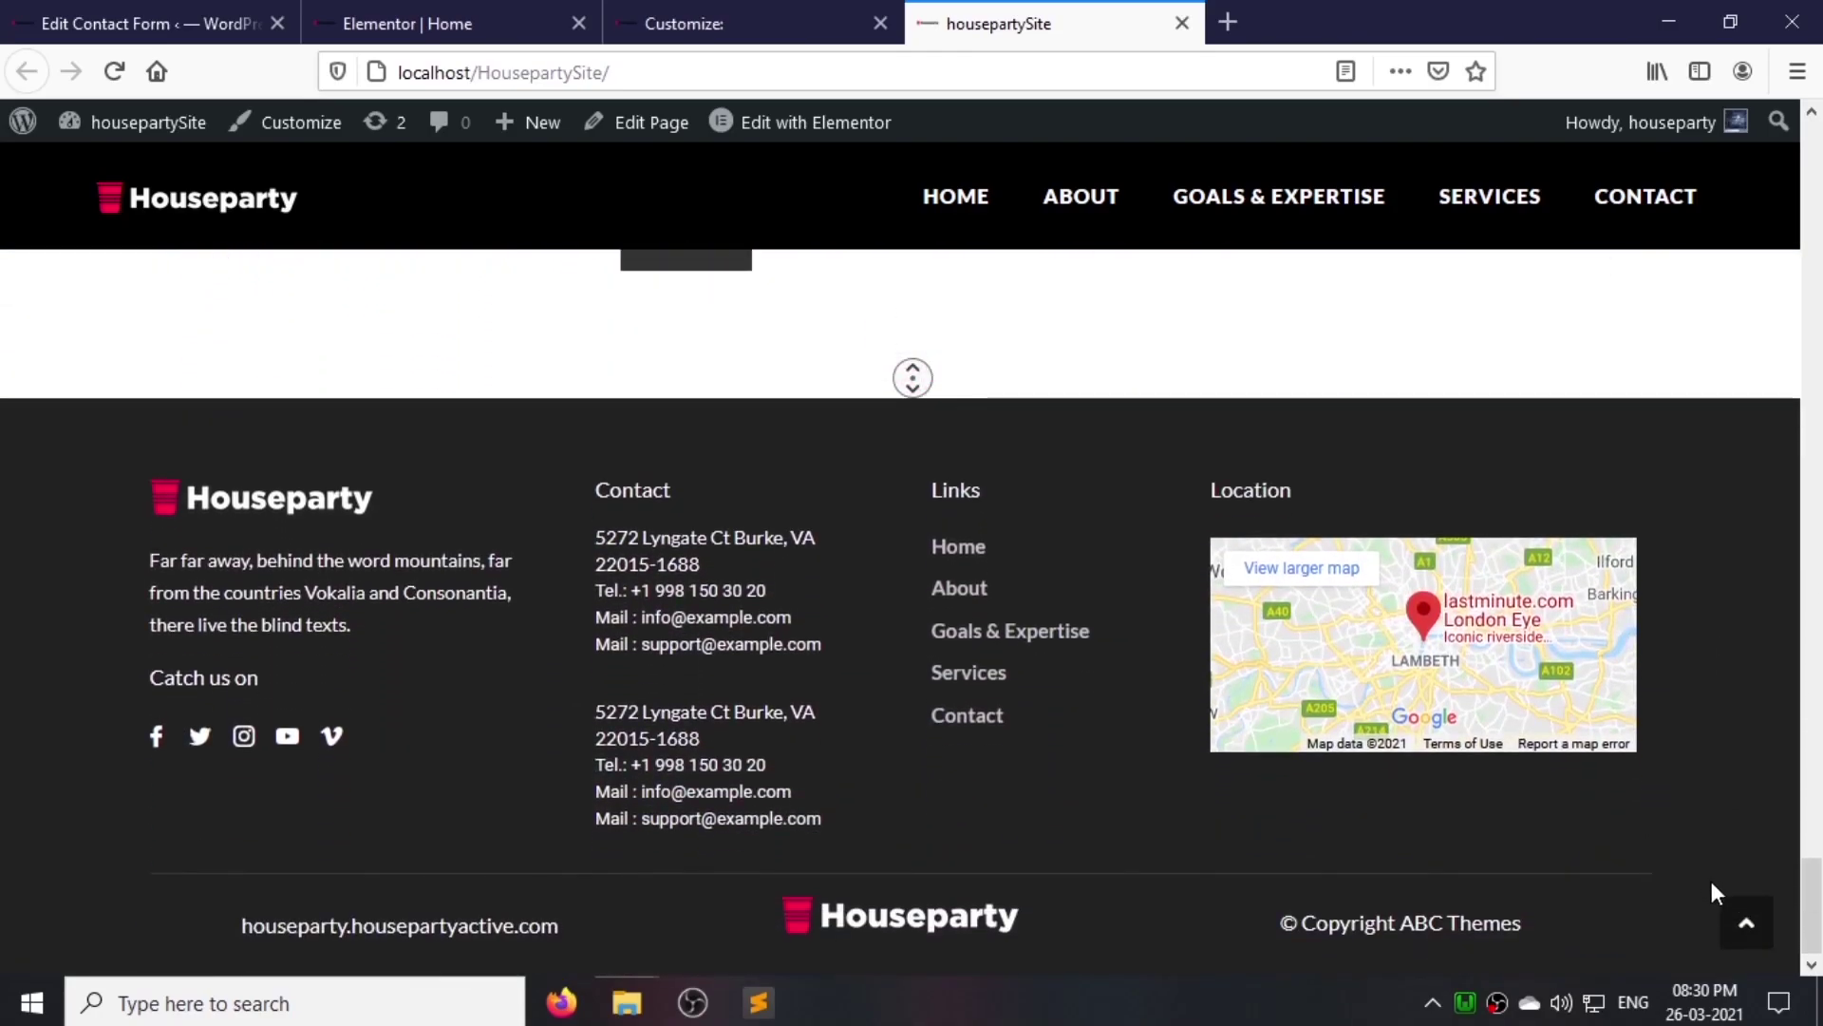
{"action": "left_click", "coordinate": [1751, 920]}
{"action": "left_click", "coordinate": [1751, 925]}
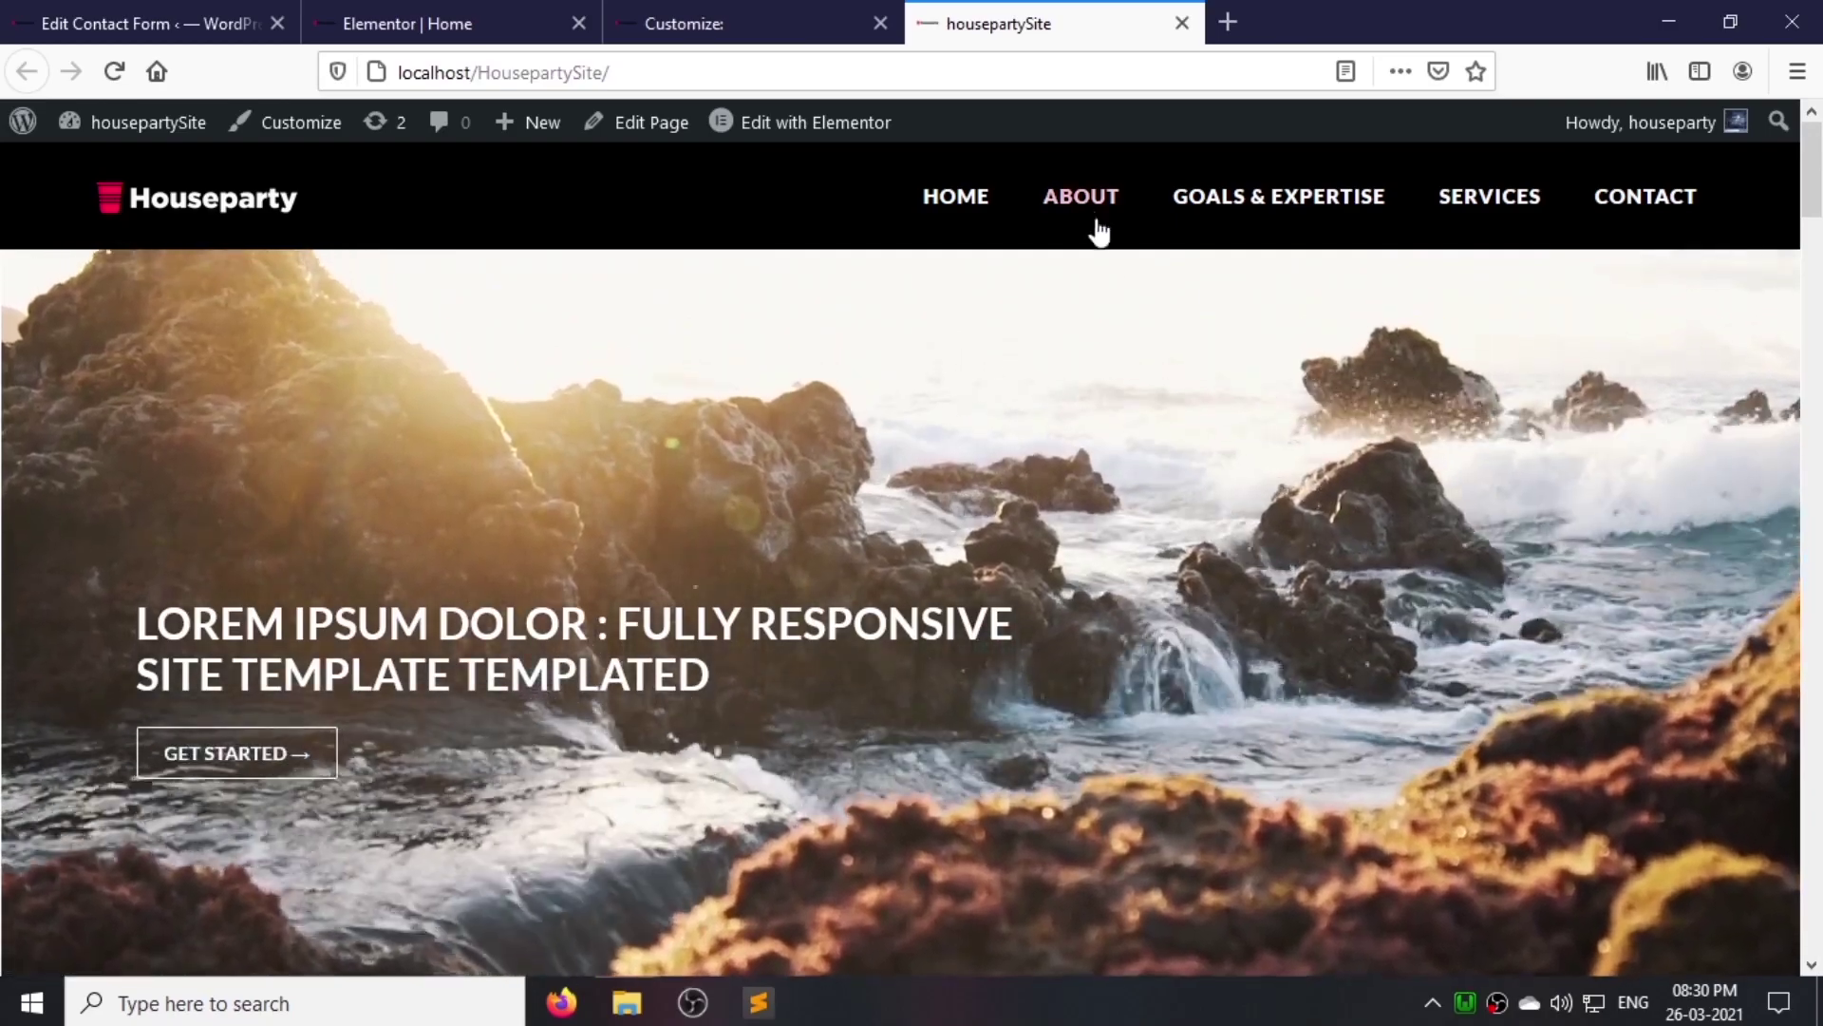
{"action": "left_click", "coordinate": [1082, 199]}
{"action": "left_click", "coordinate": [1275, 218]}
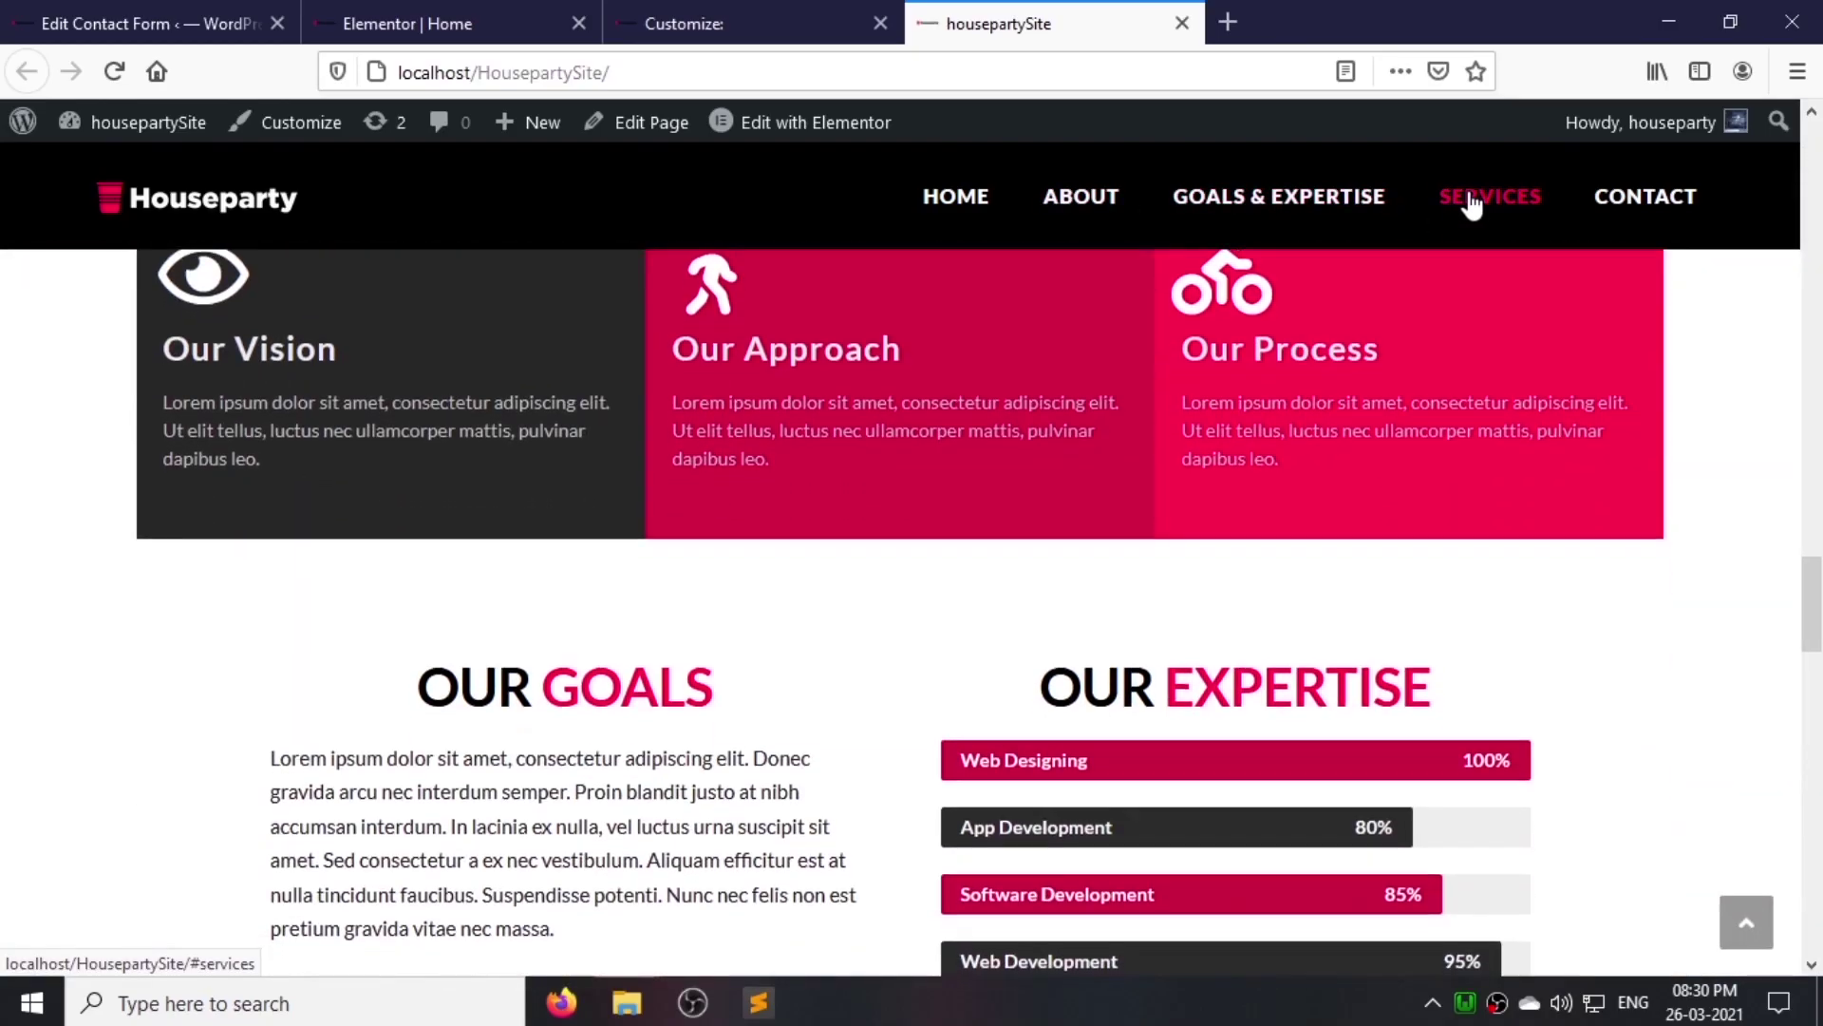